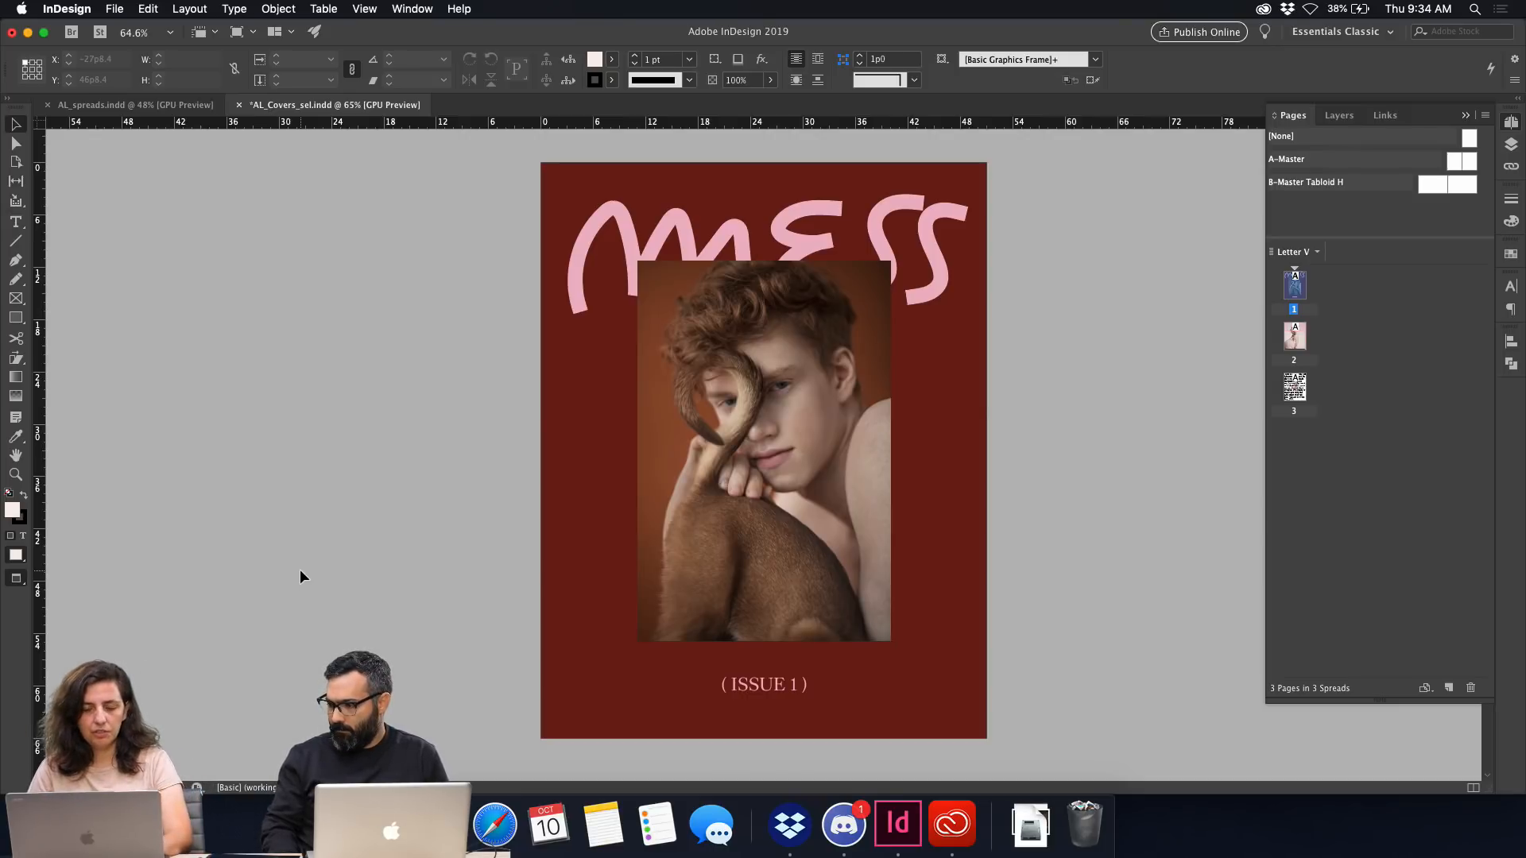
Switch to Finder and look through the 02. Gral info folder inside the desktop's InDesign 20 Anniv folder.
{"action": "key", "text": "super+Tab"}
{"action": "key", "text": "super+Tab"}
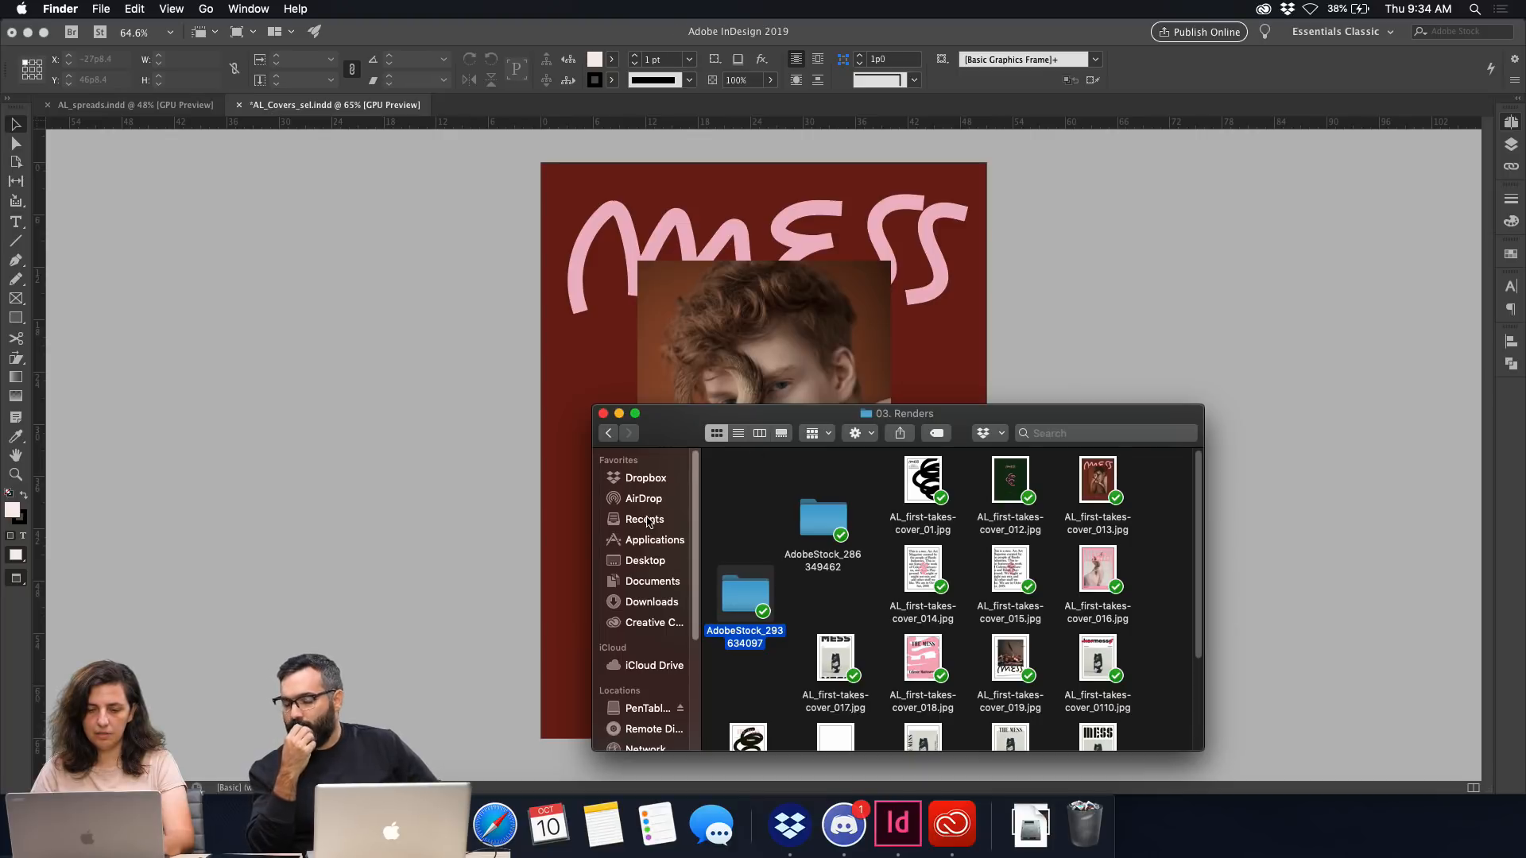
{"action": "left_click", "coordinate": [645, 561]}
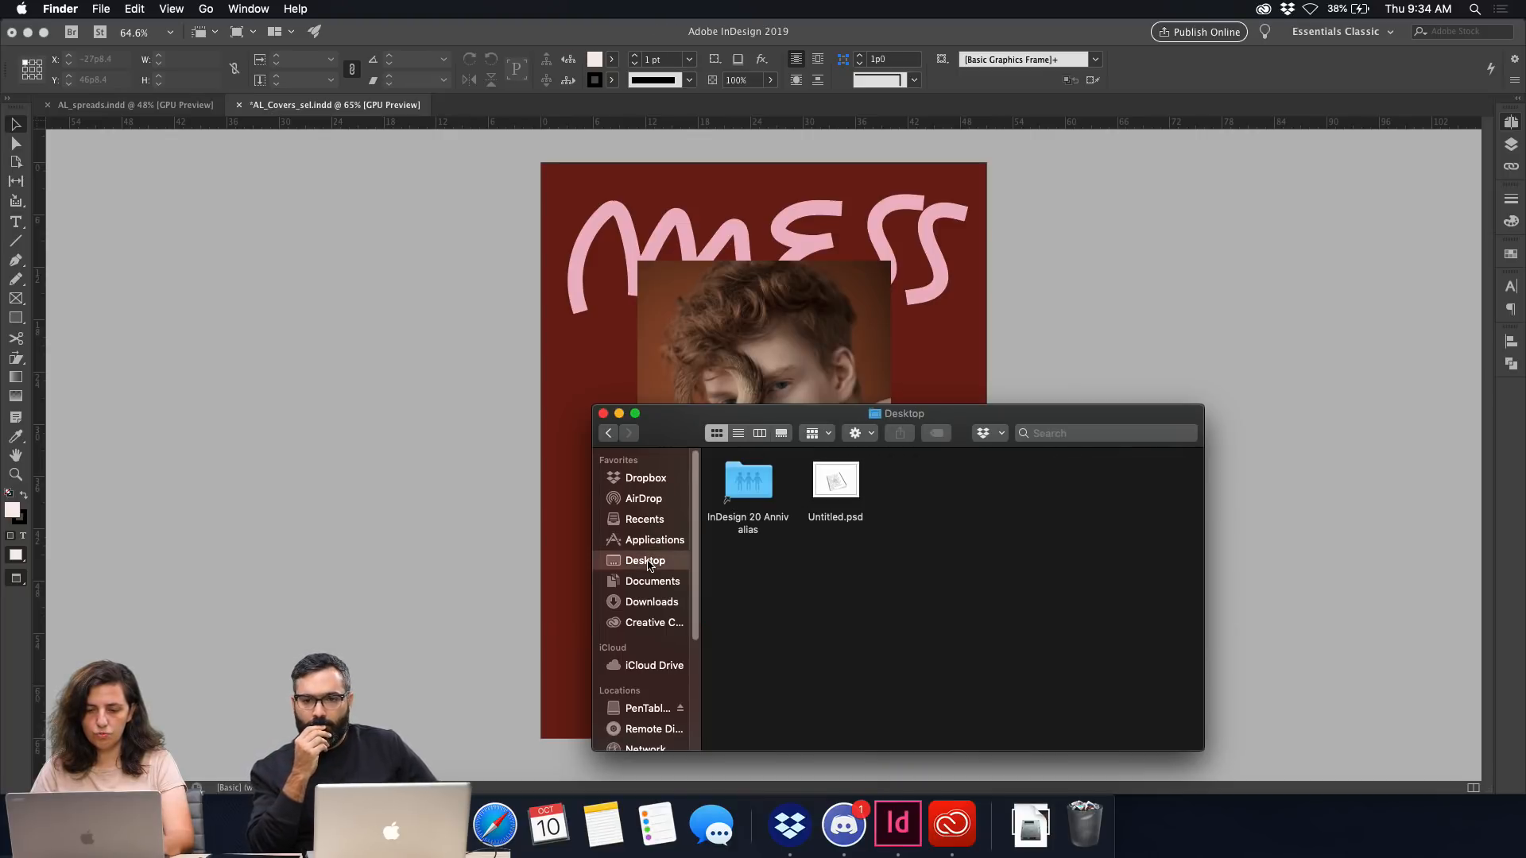
{"action": "left_click", "coordinate": [745, 488]}
{"action": "double_click", "coordinate": [744, 488]}
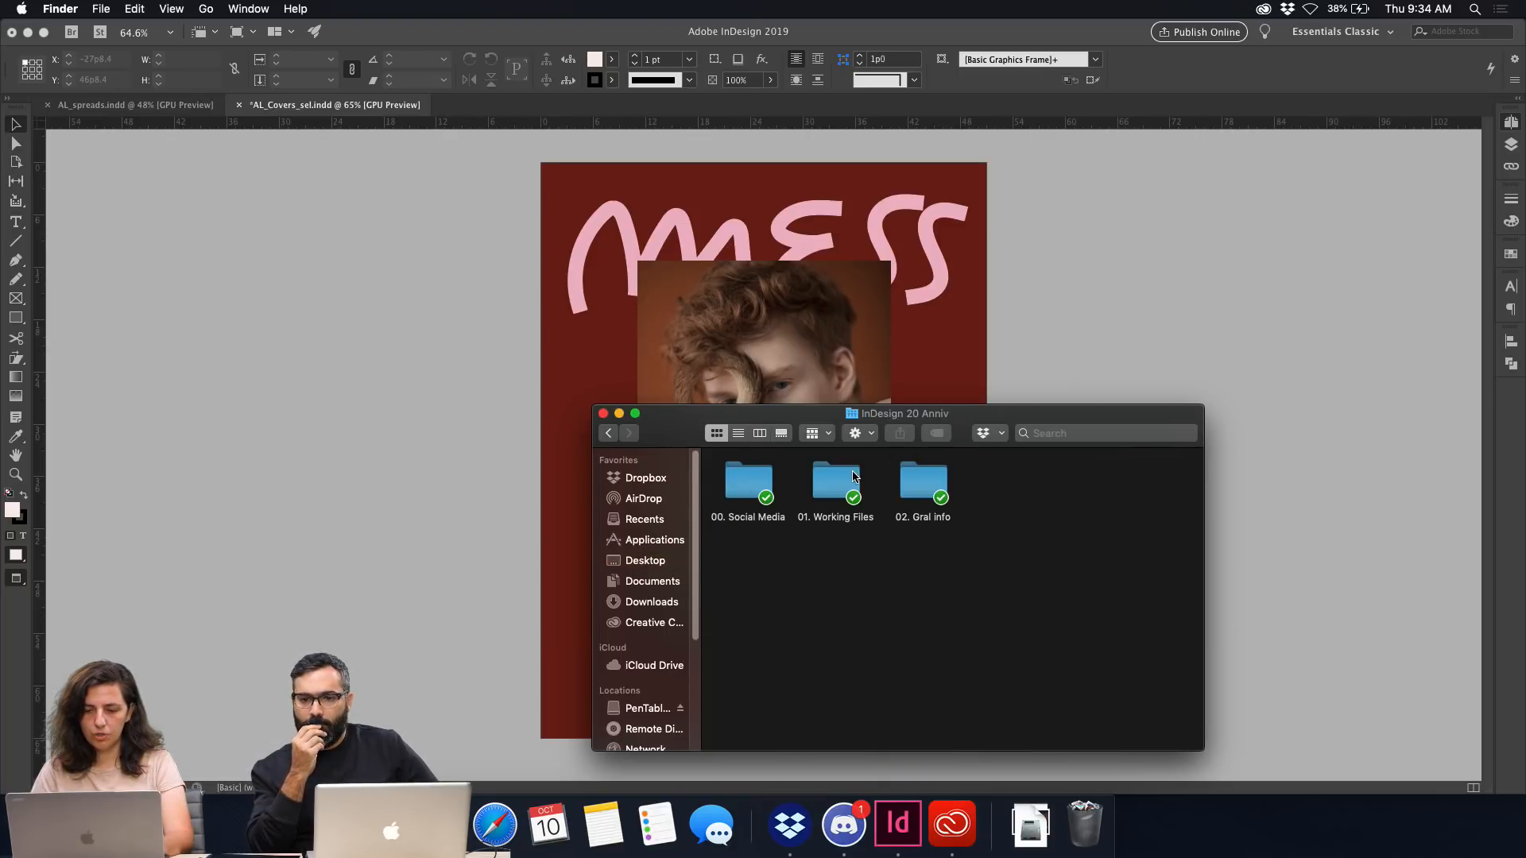
{"action": "double_click", "coordinate": [919, 478]}
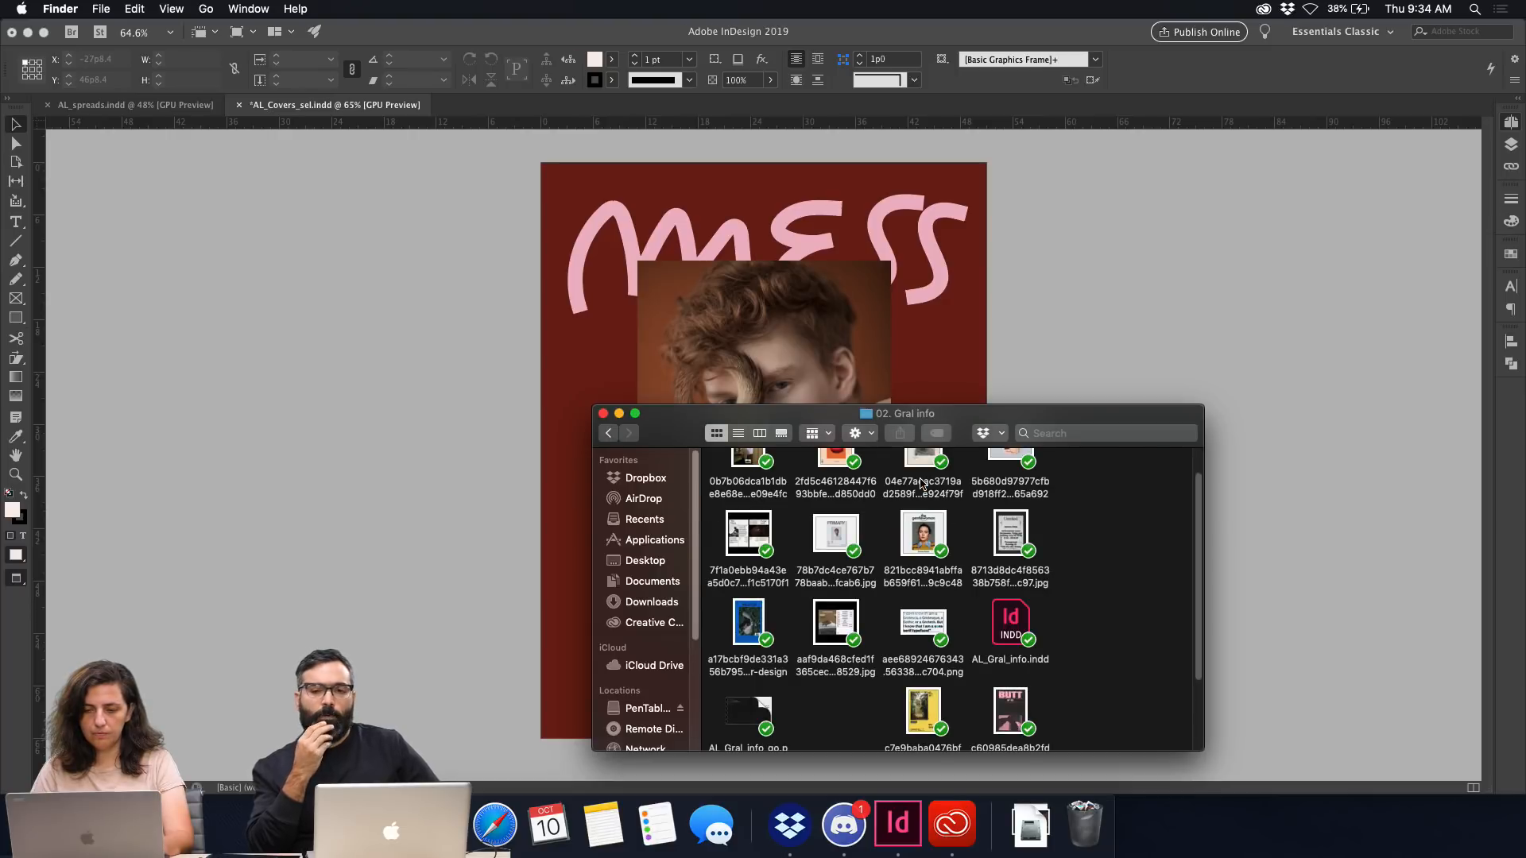
{"action": "scroll", "coordinate": [951, 611], "scroll_direction": "down", "scroll_amount": 5}
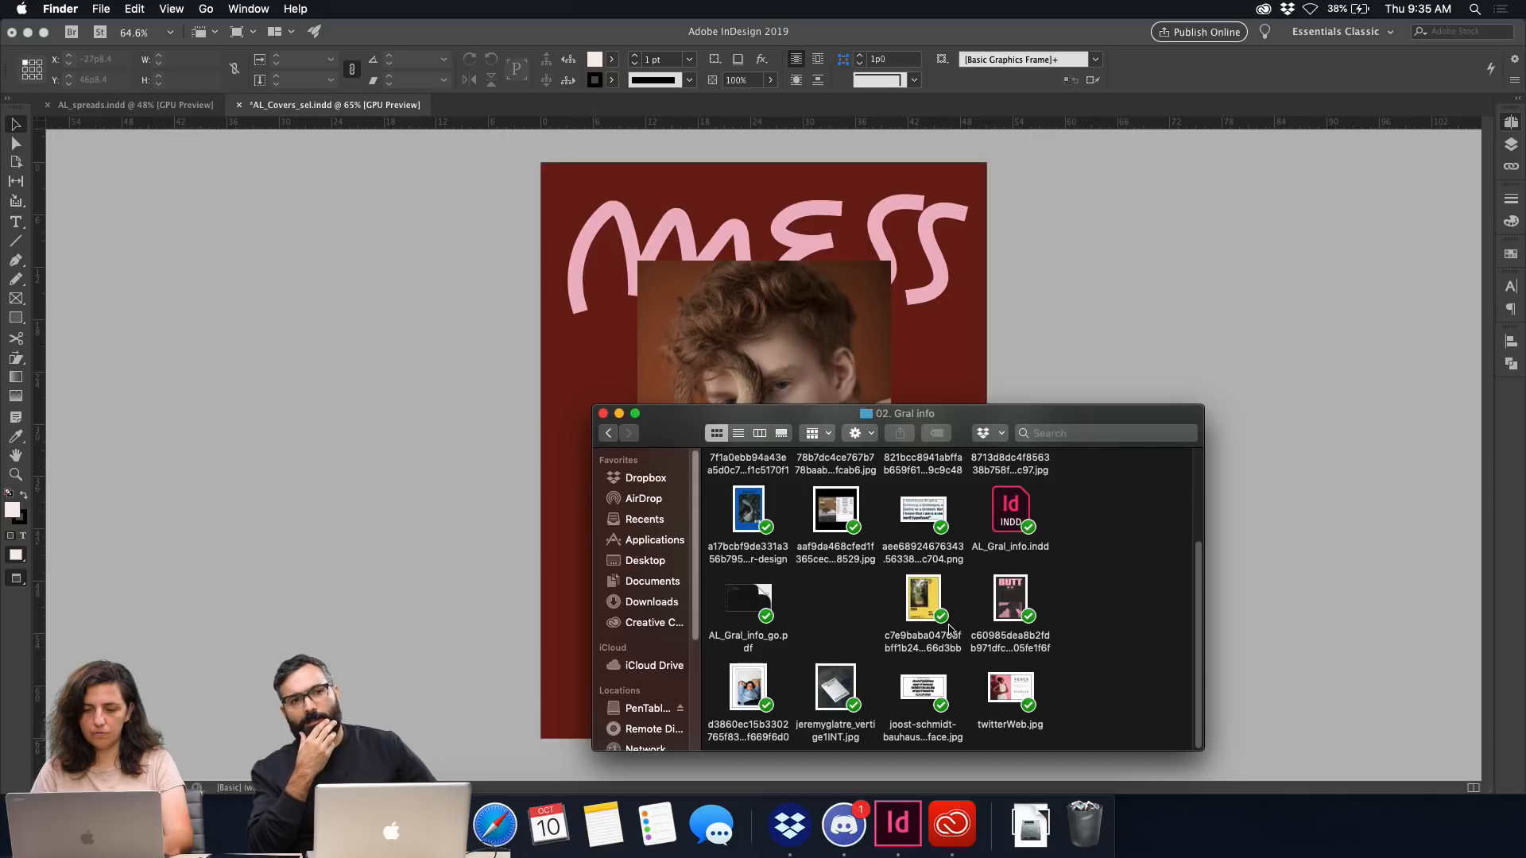
{"action": "scroll", "coordinate": [950, 627], "scroll_direction": "up", "scroll_amount": 5}
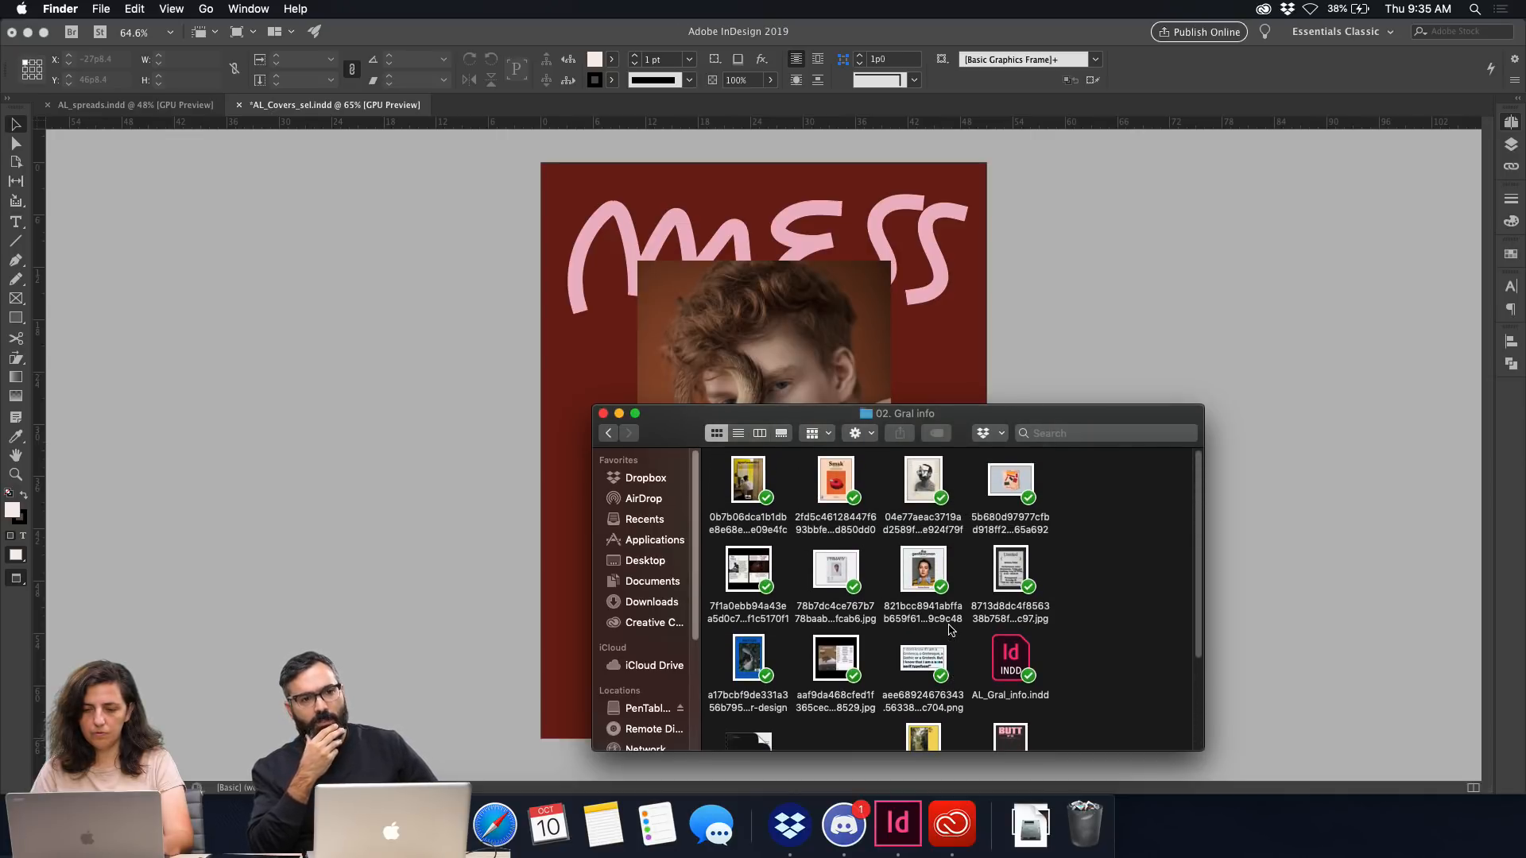
View the 01. Working Files folder of InDesign 20 Anniv, close the Finder window and return to the InDesign cover.
{"action": "left_click", "coordinate": [608, 433]}
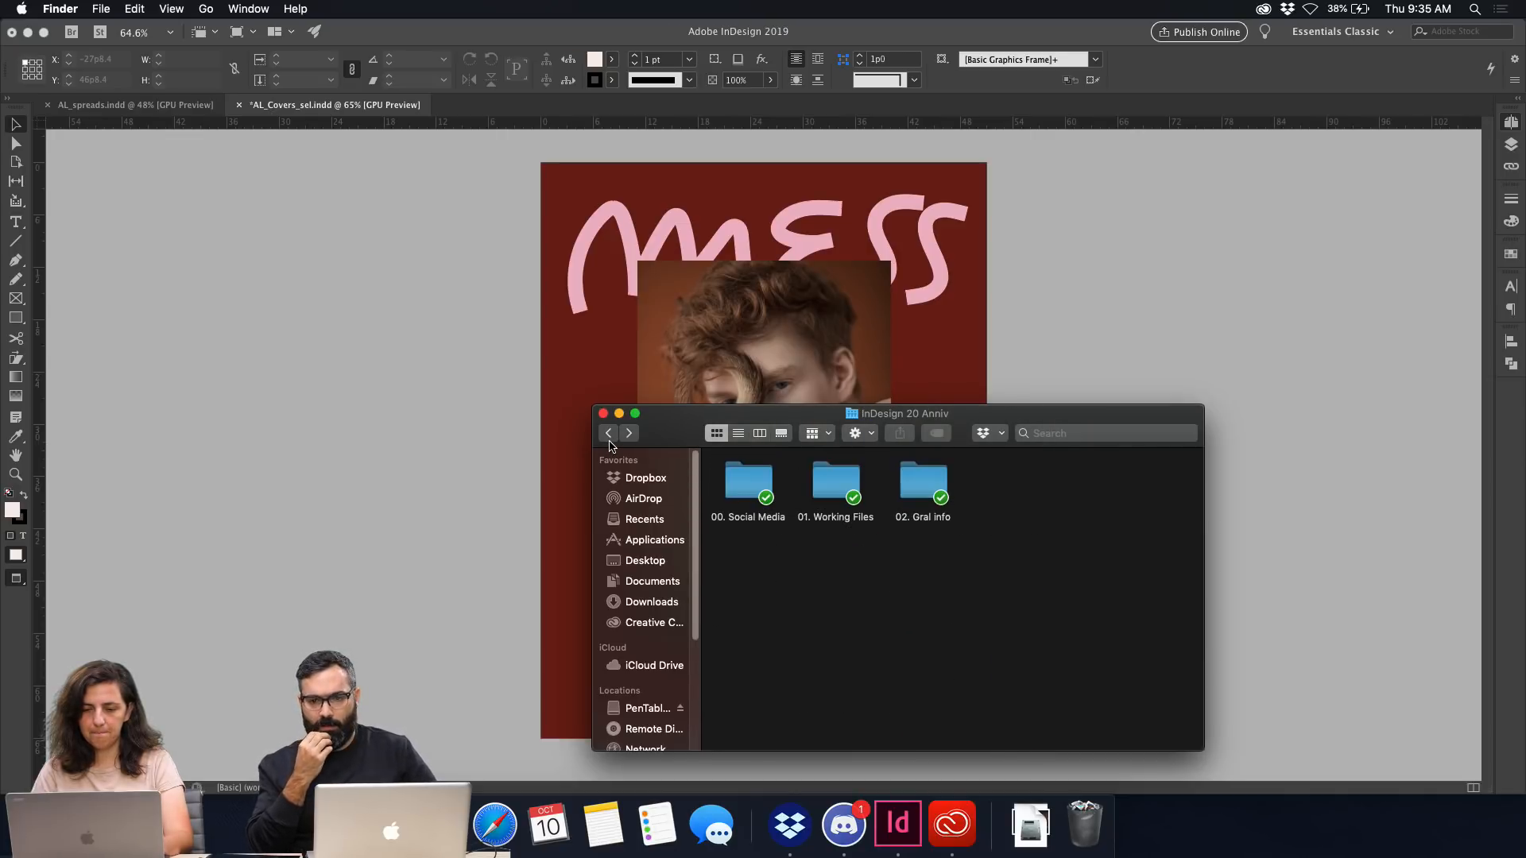
{"action": "double_click", "coordinate": [845, 493]}
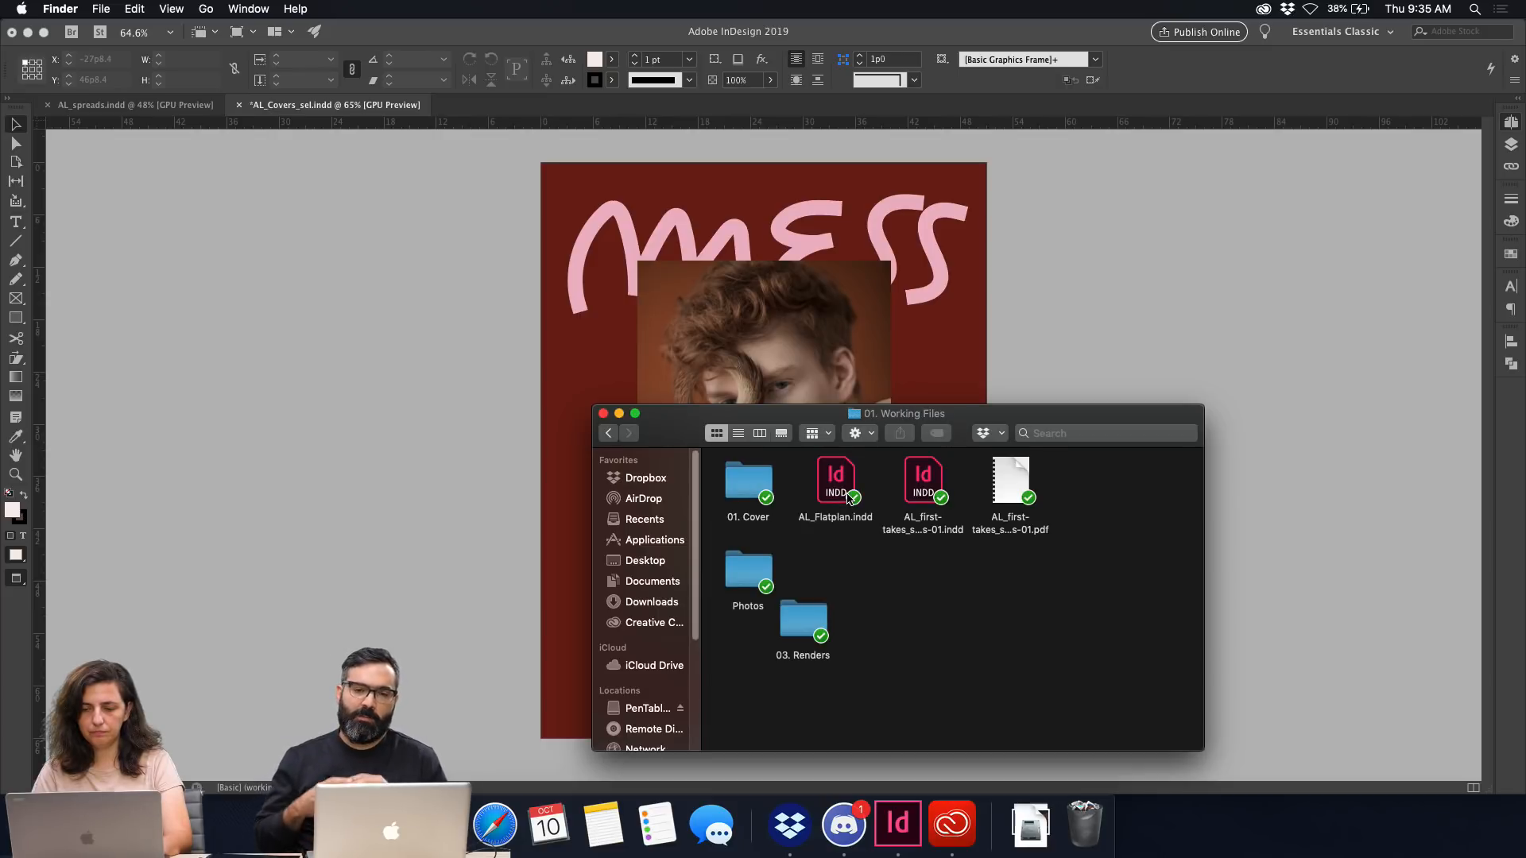
{"action": "left_click", "coordinate": [603, 413]}
{"action": "left_click", "coordinate": [339, 461]}
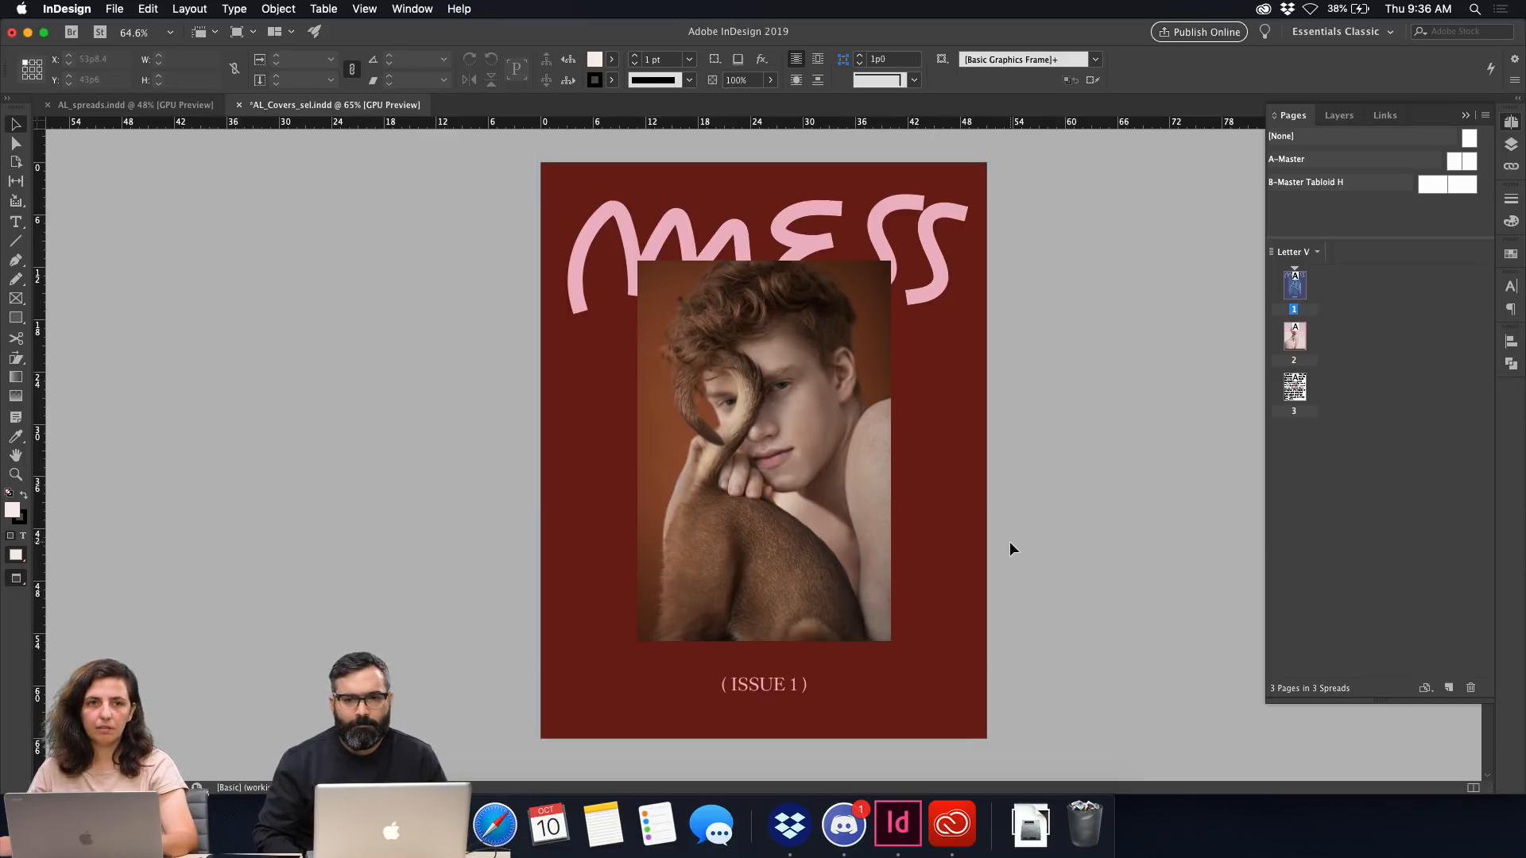
{"action": "left_click", "coordinate": [797, 252]}
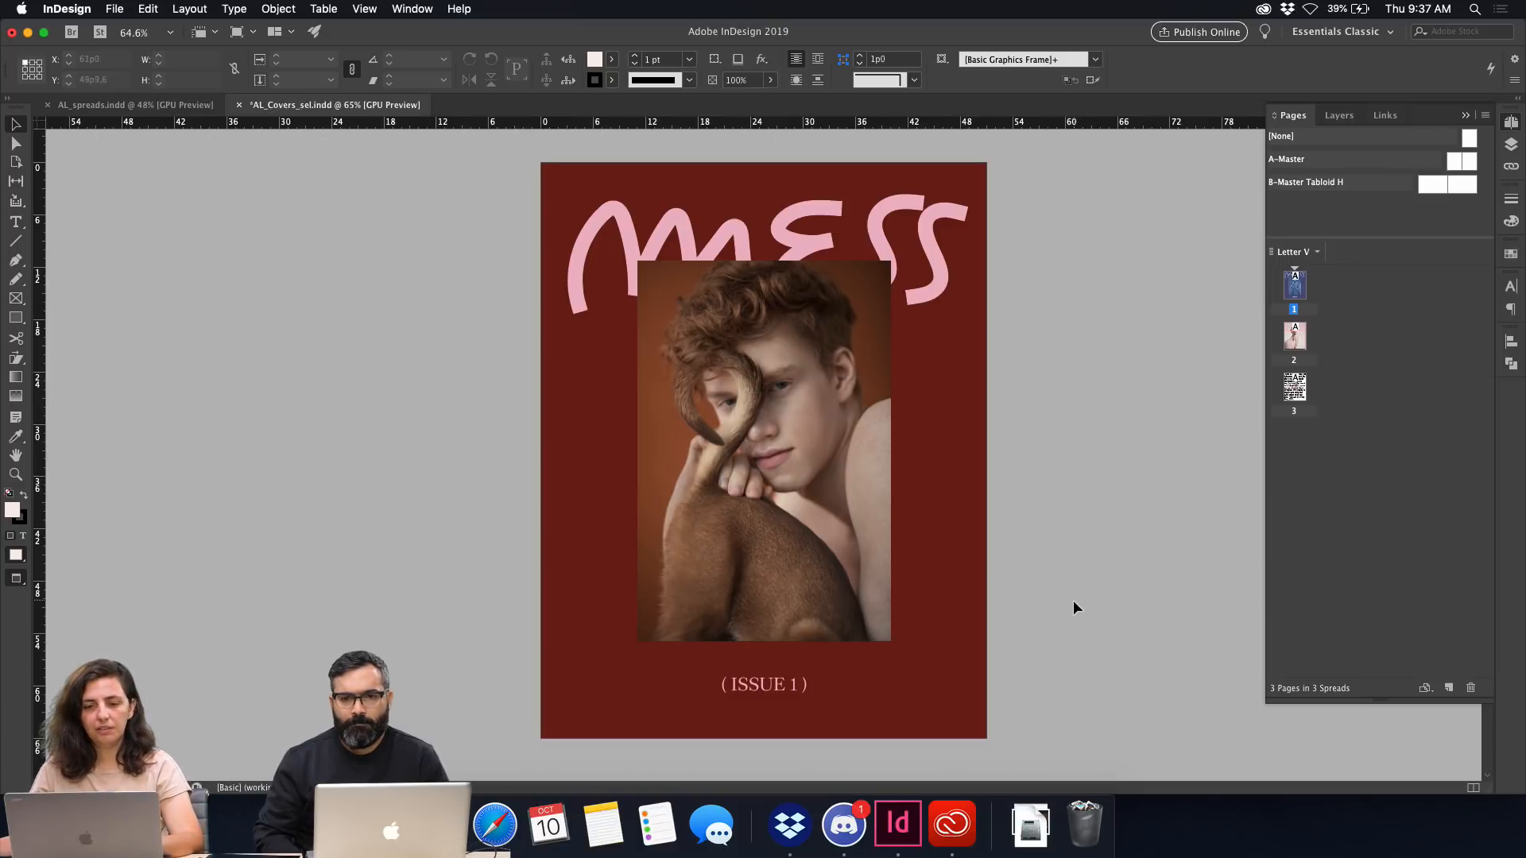
Switch to Safari, search in a new tab for the photographer's name plus "behance", and open the photographer's Behance profile.
{"action": "key", "text": "super+Tab"}
{"action": "key", "text": "super+Tab"}
{"action": "key", "text": "super+Tab"}
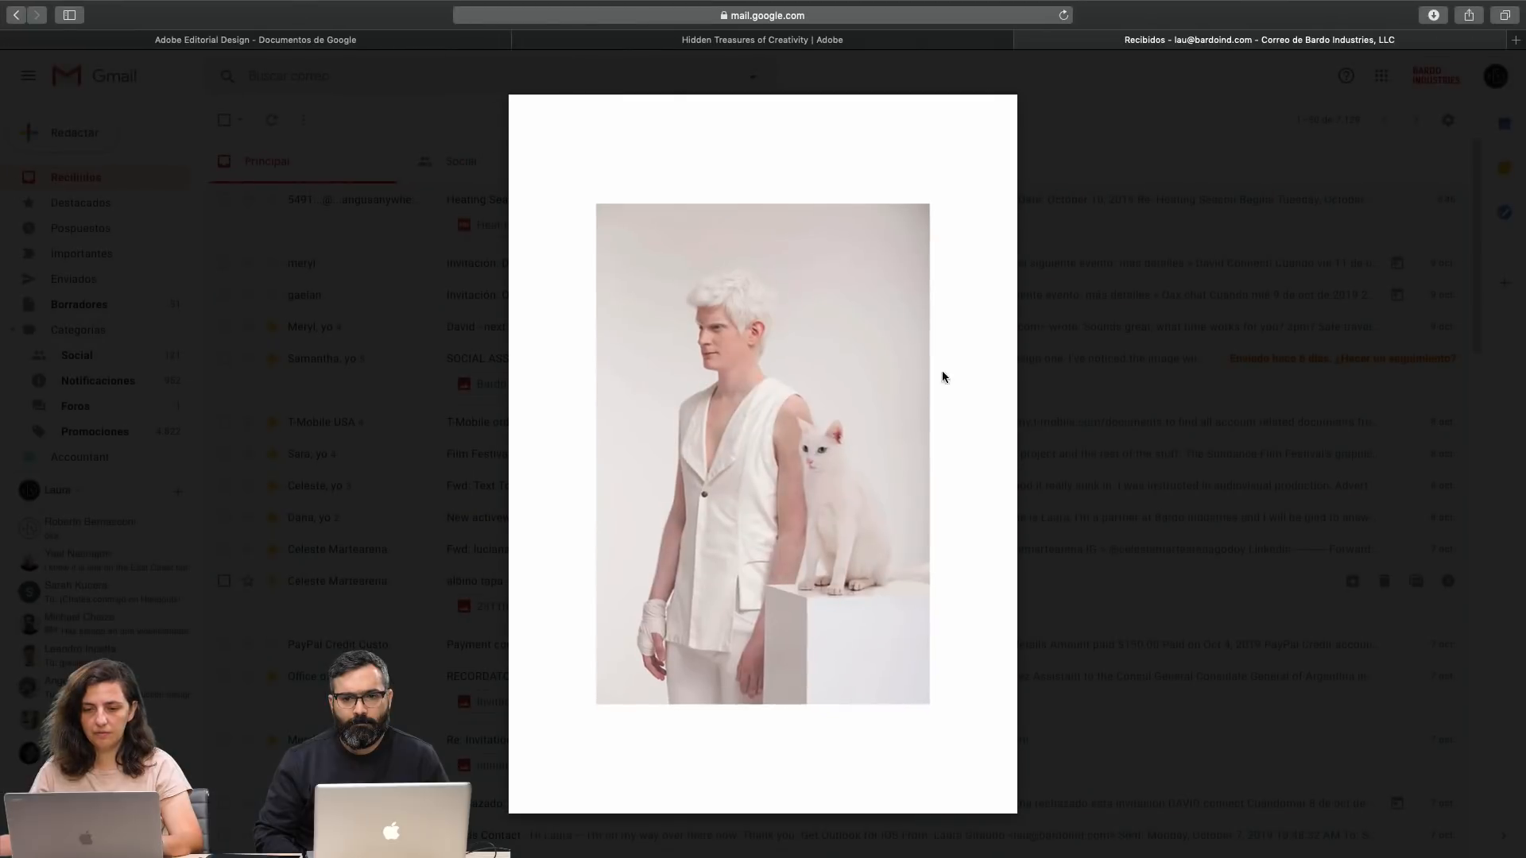
{"action": "mouse_move", "coordinate": [1090, 183]}
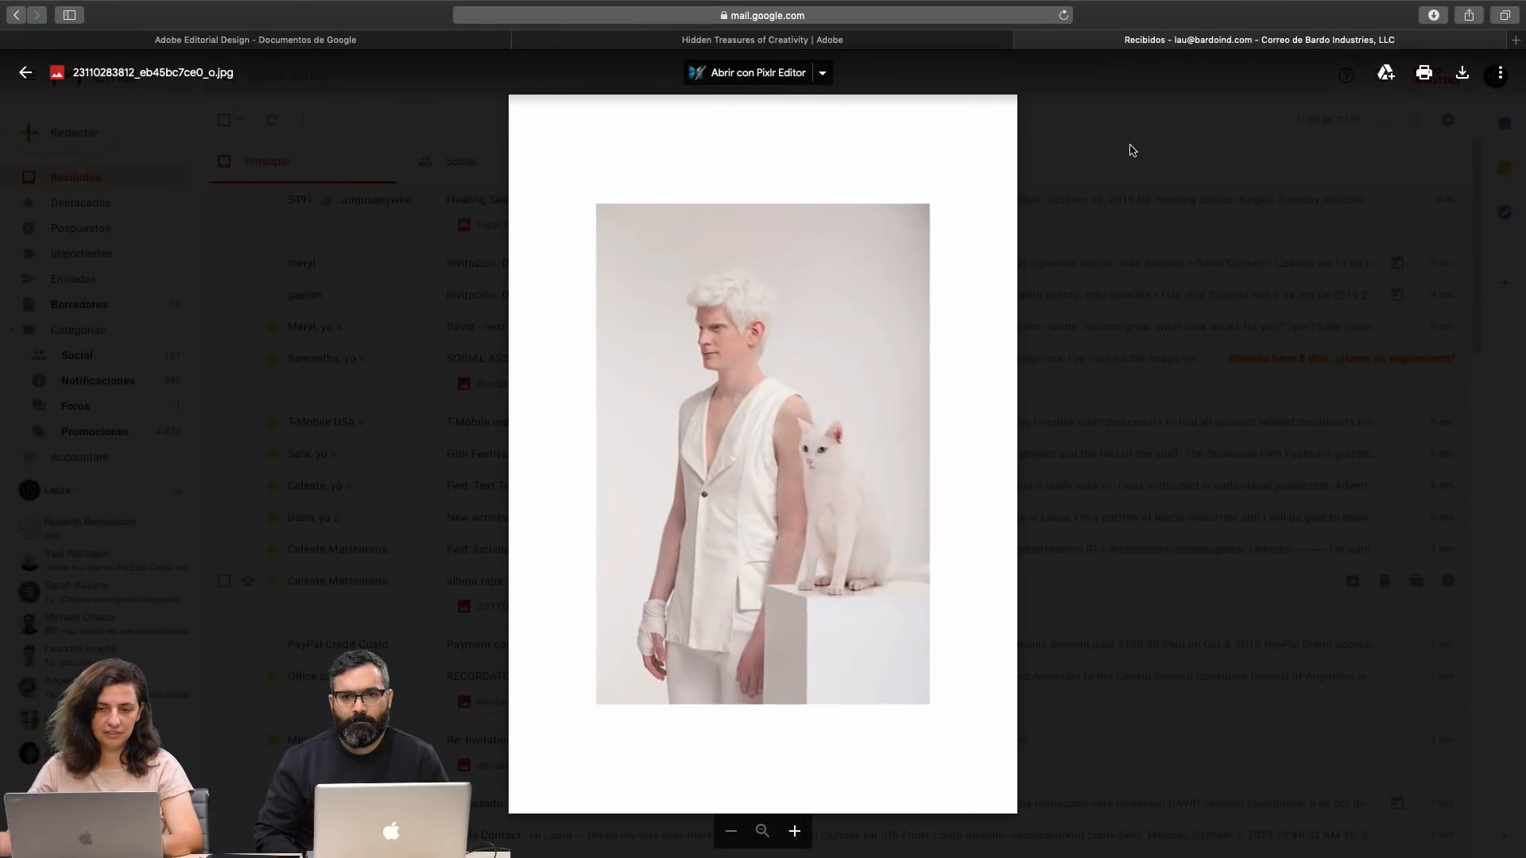
{"action": "left_click", "coordinate": [1515, 40]}
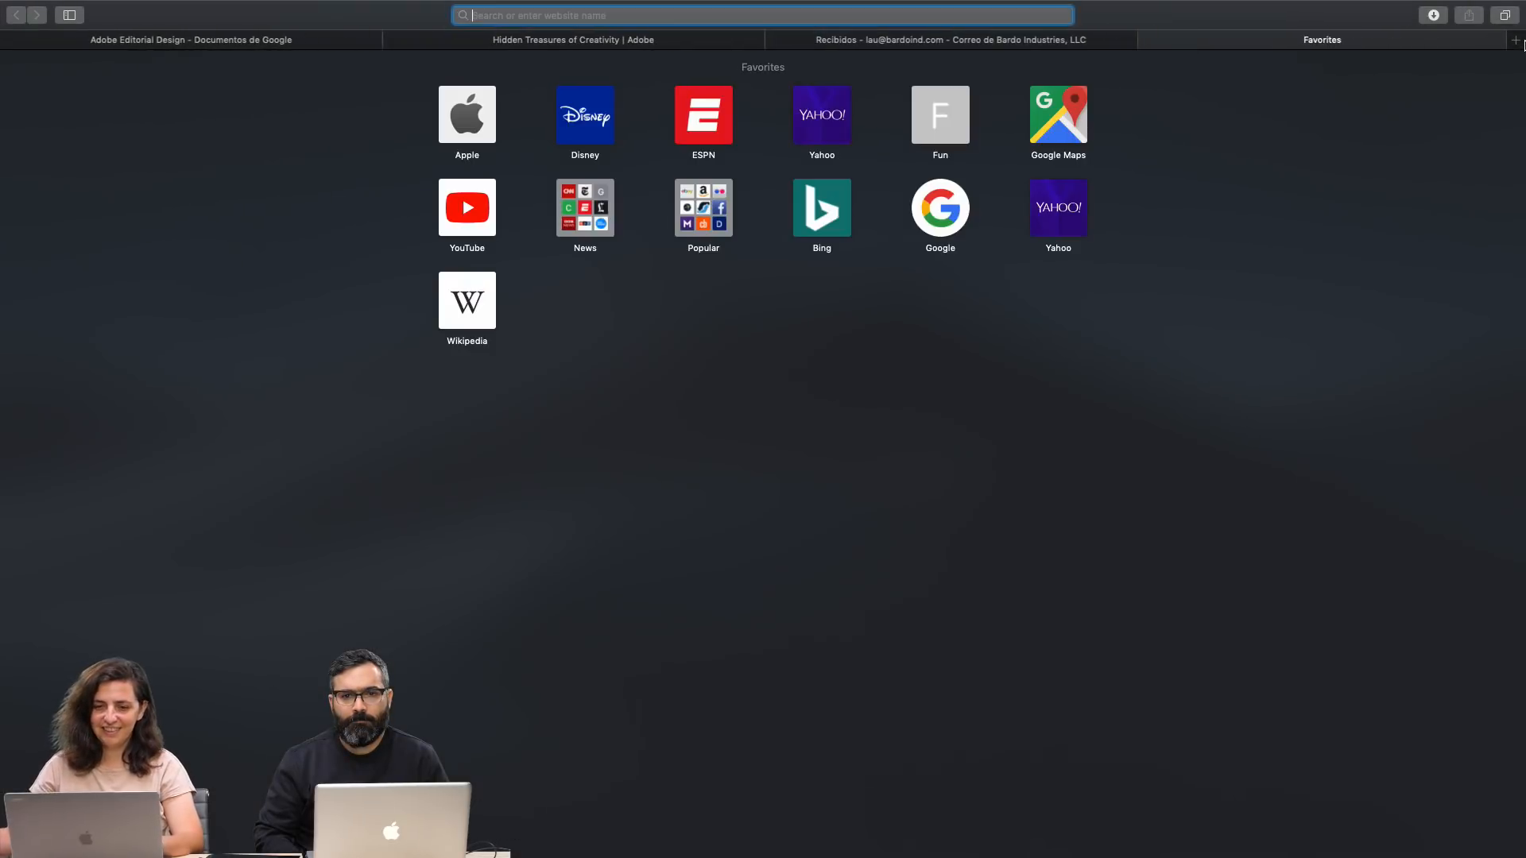
{"action": "type", "text": "celeste mart"}
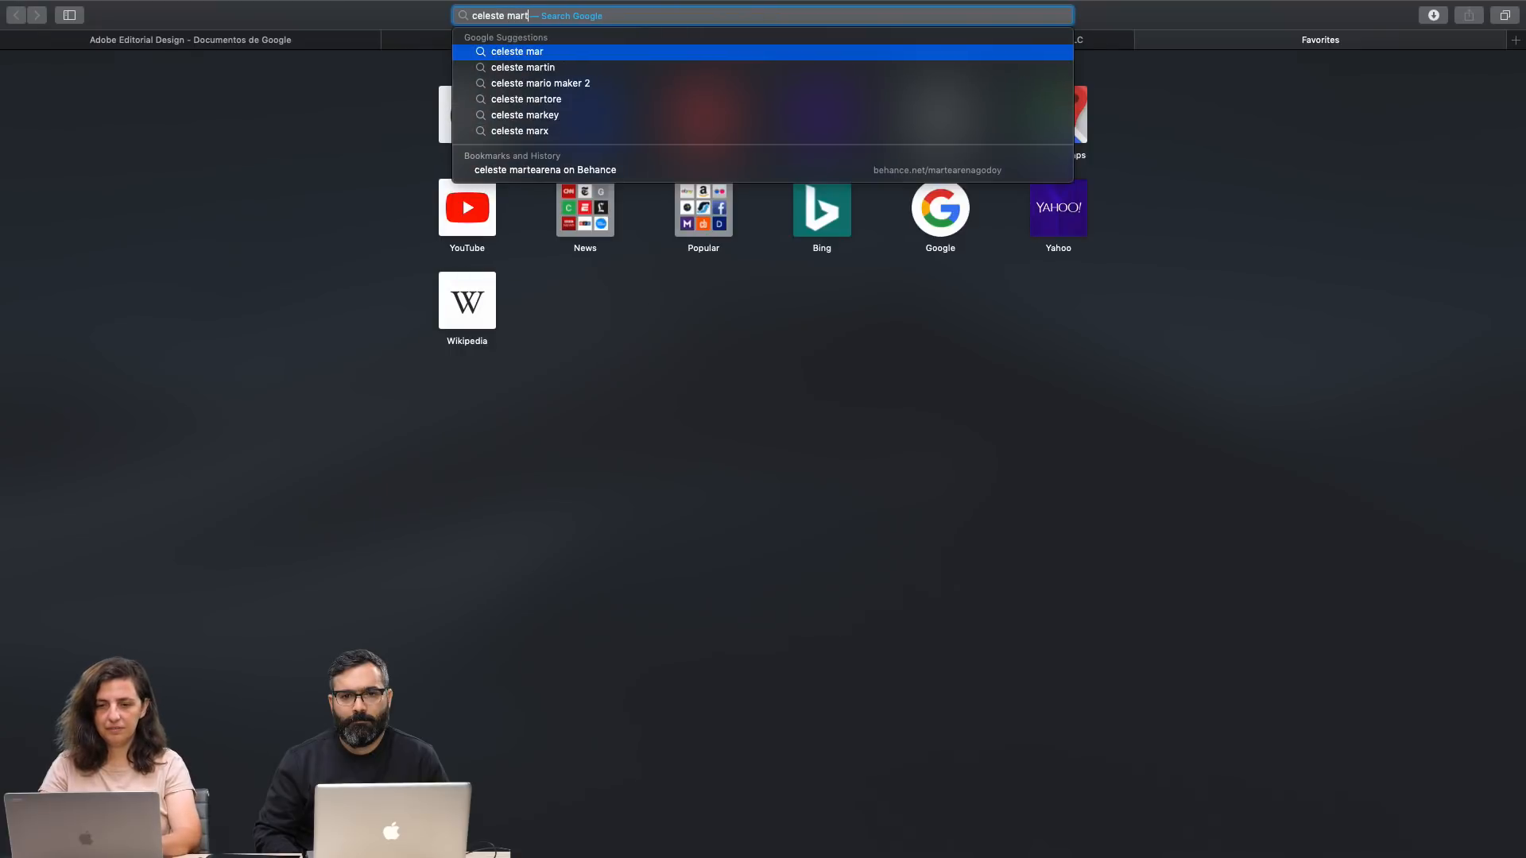
{"action": "type", "text": "earena behance"}
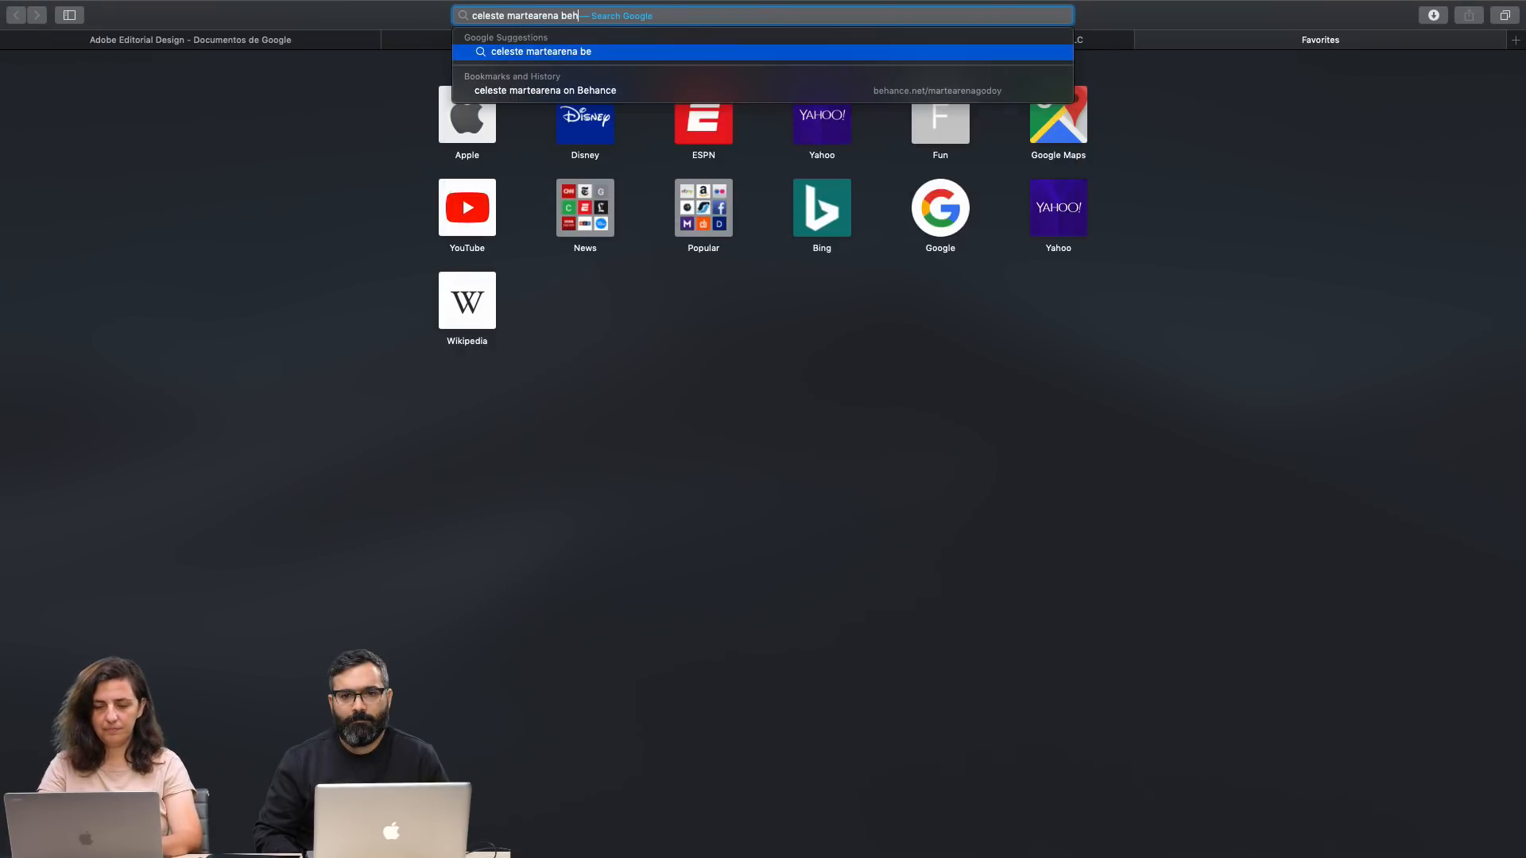
{"action": "key", "text": "Return"}
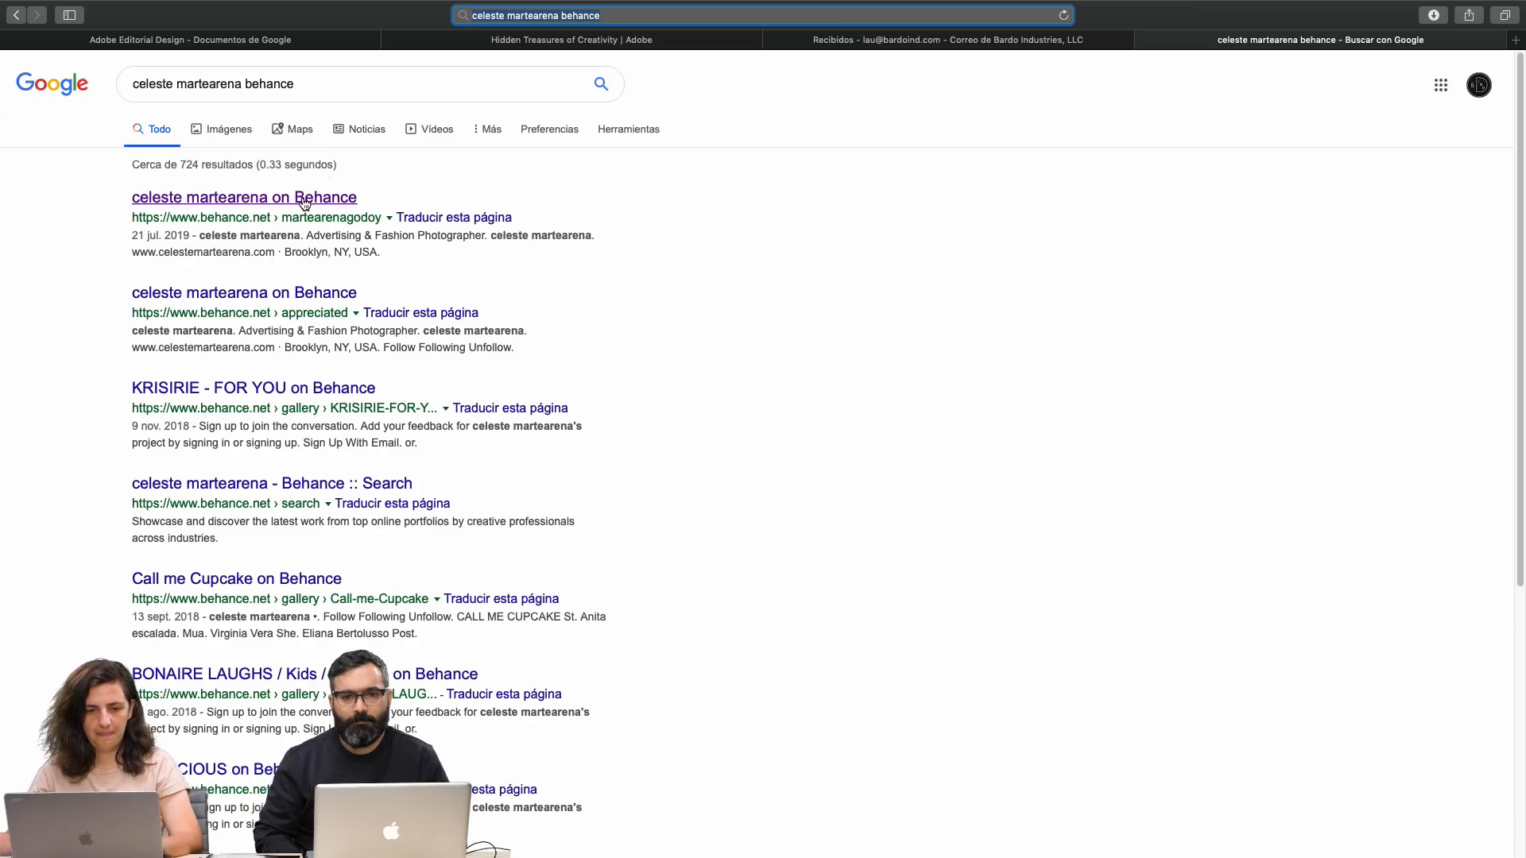
{"action": "left_click", "coordinate": [350, 199]}
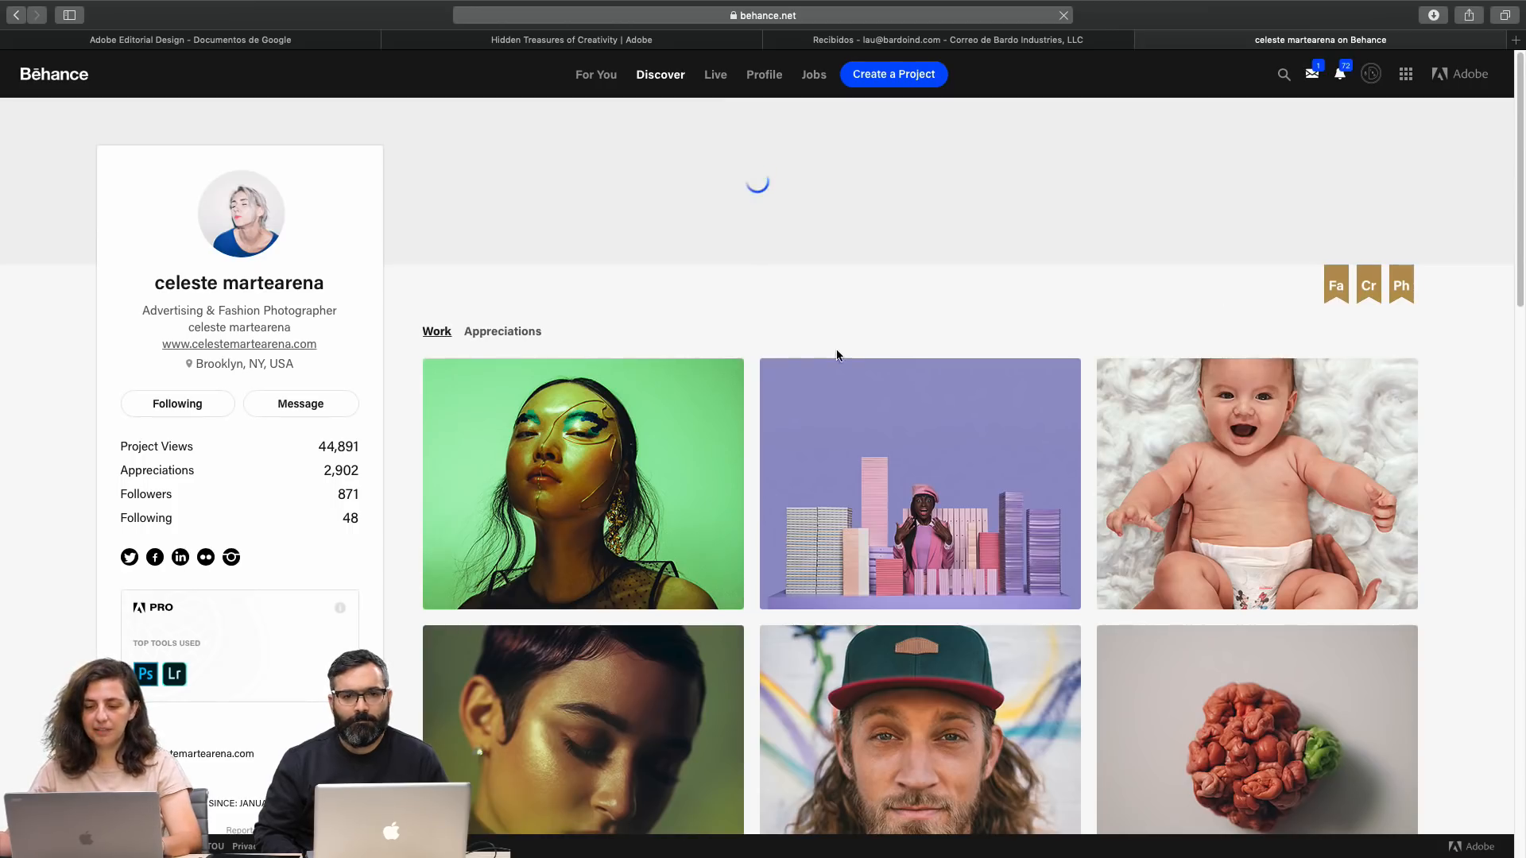
View the images of the project "The Golden Thread for Lucy's Magazine" and return to the profile.
{"action": "left_click", "coordinate": [657, 421]}
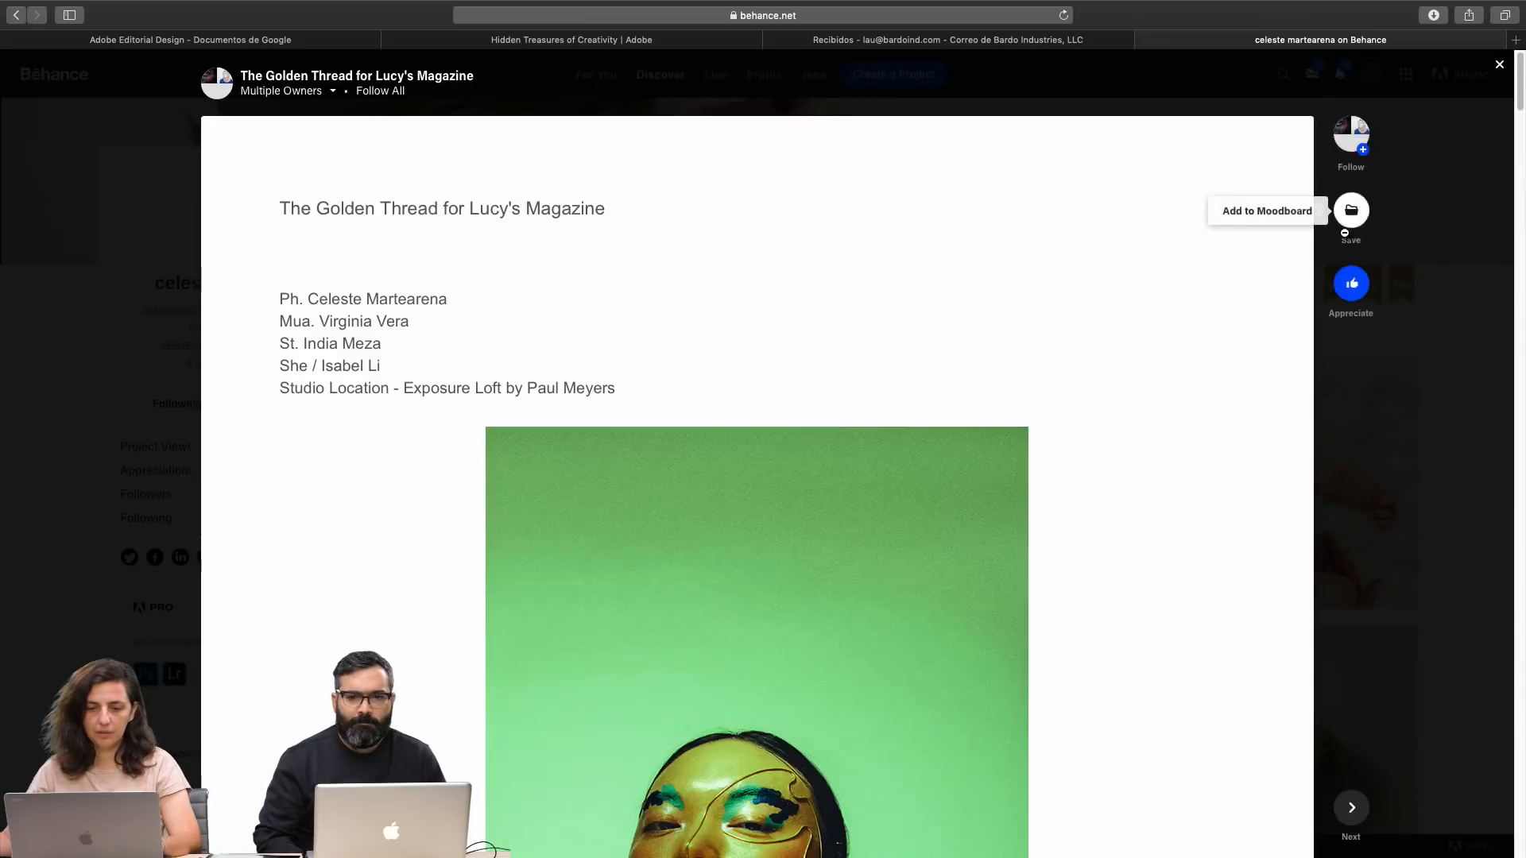
{"action": "left_click_drag", "start_coordinate": [1518, 81], "coordinate": [1487, 173]}
{"action": "scroll", "coordinate": [1470, 238], "scroll_direction": "down", "scroll_amount": 8}
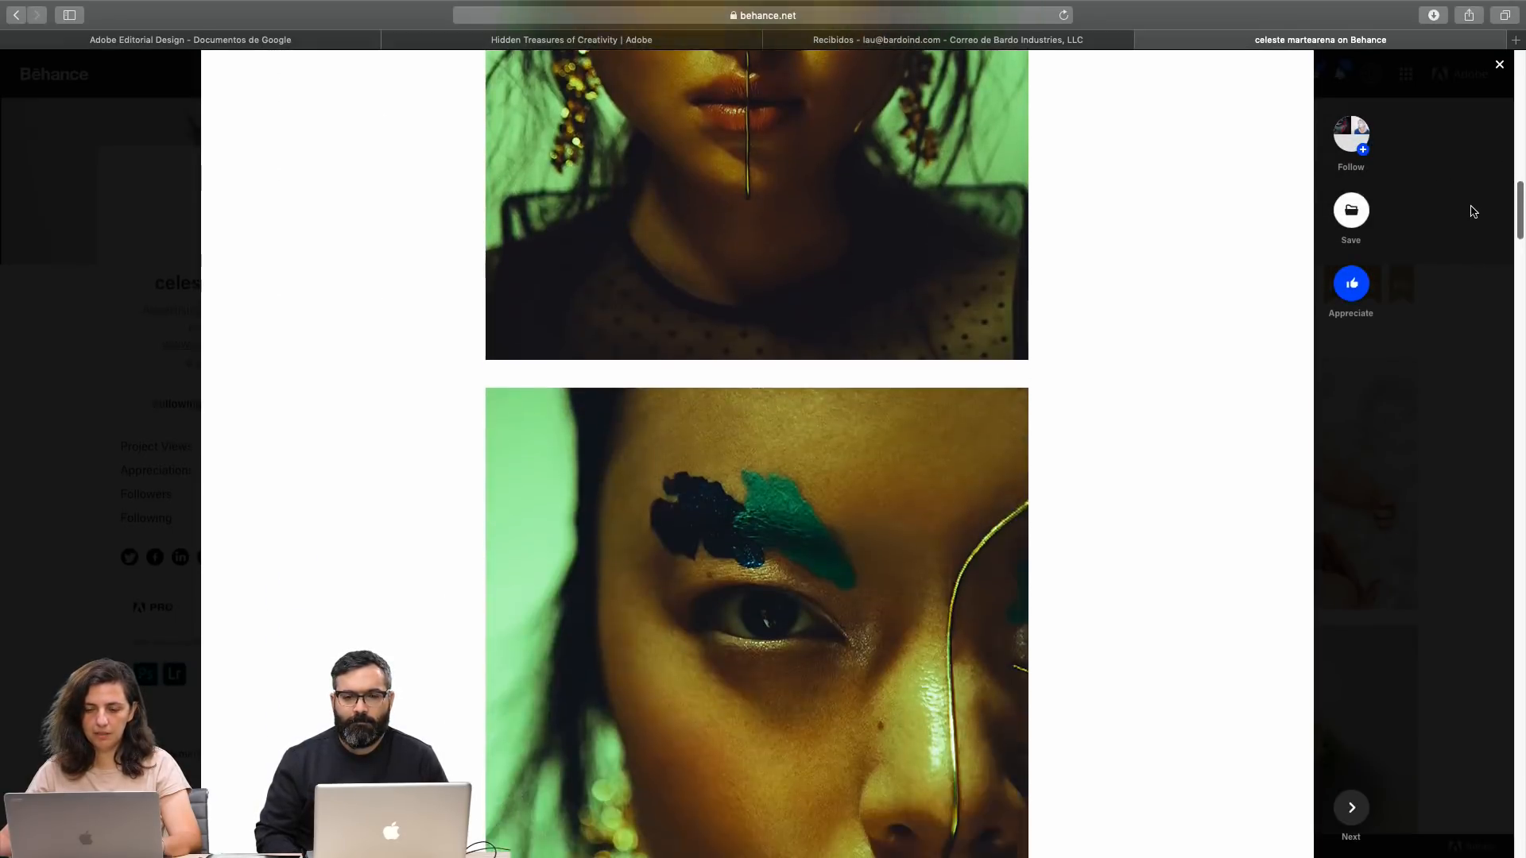
{"action": "left_click", "coordinate": [1446, 366]}
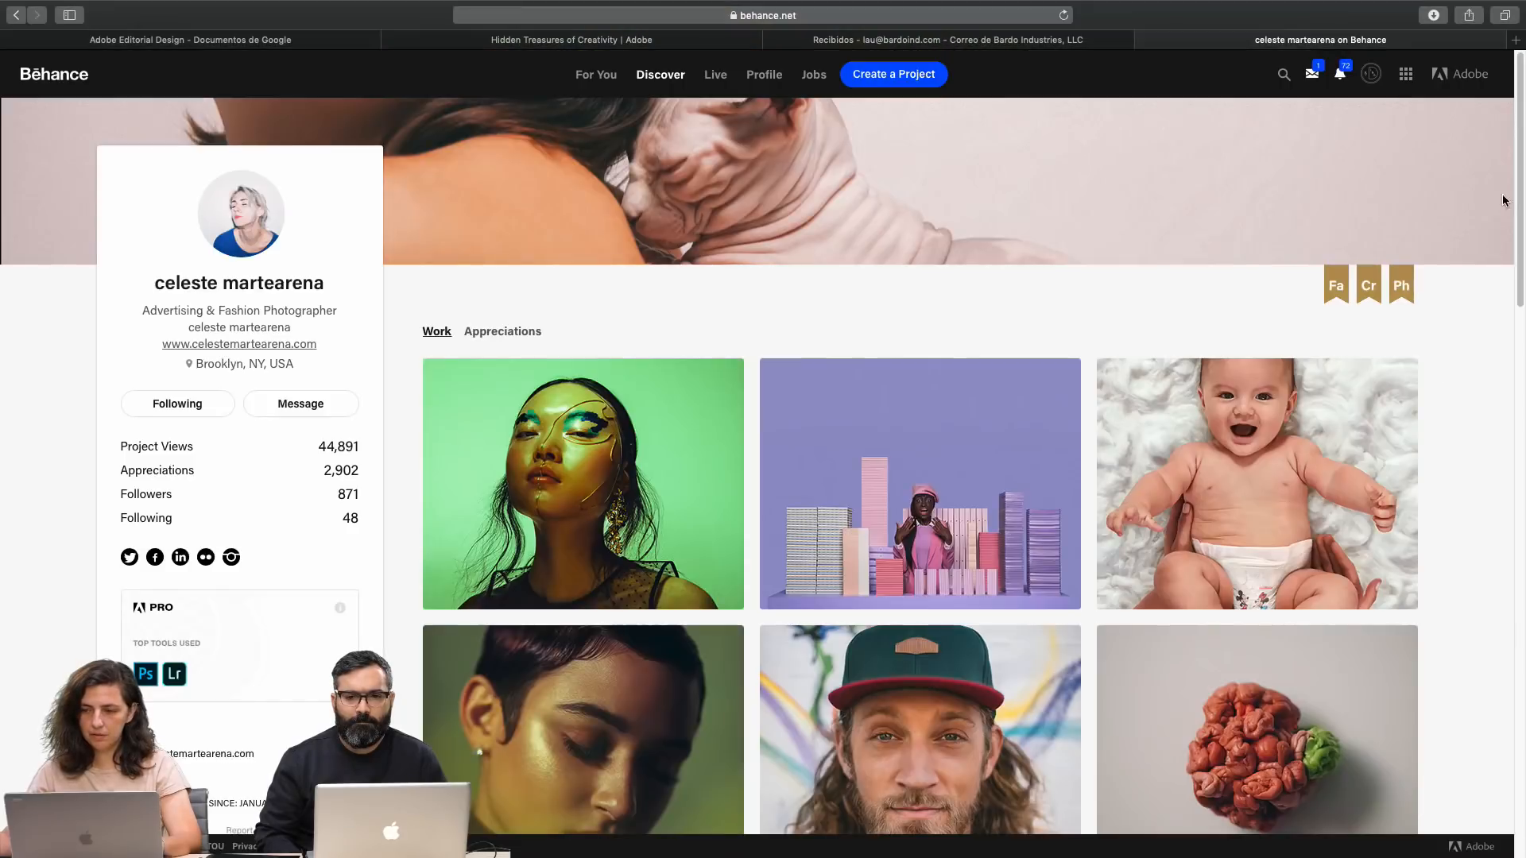
Find the "Bardo Playground - Morso" project on the profile, look through its images, and close it.
{"action": "left_click_drag", "start_coordinate": [1517, 196], "coordinate": [1418, 511]}
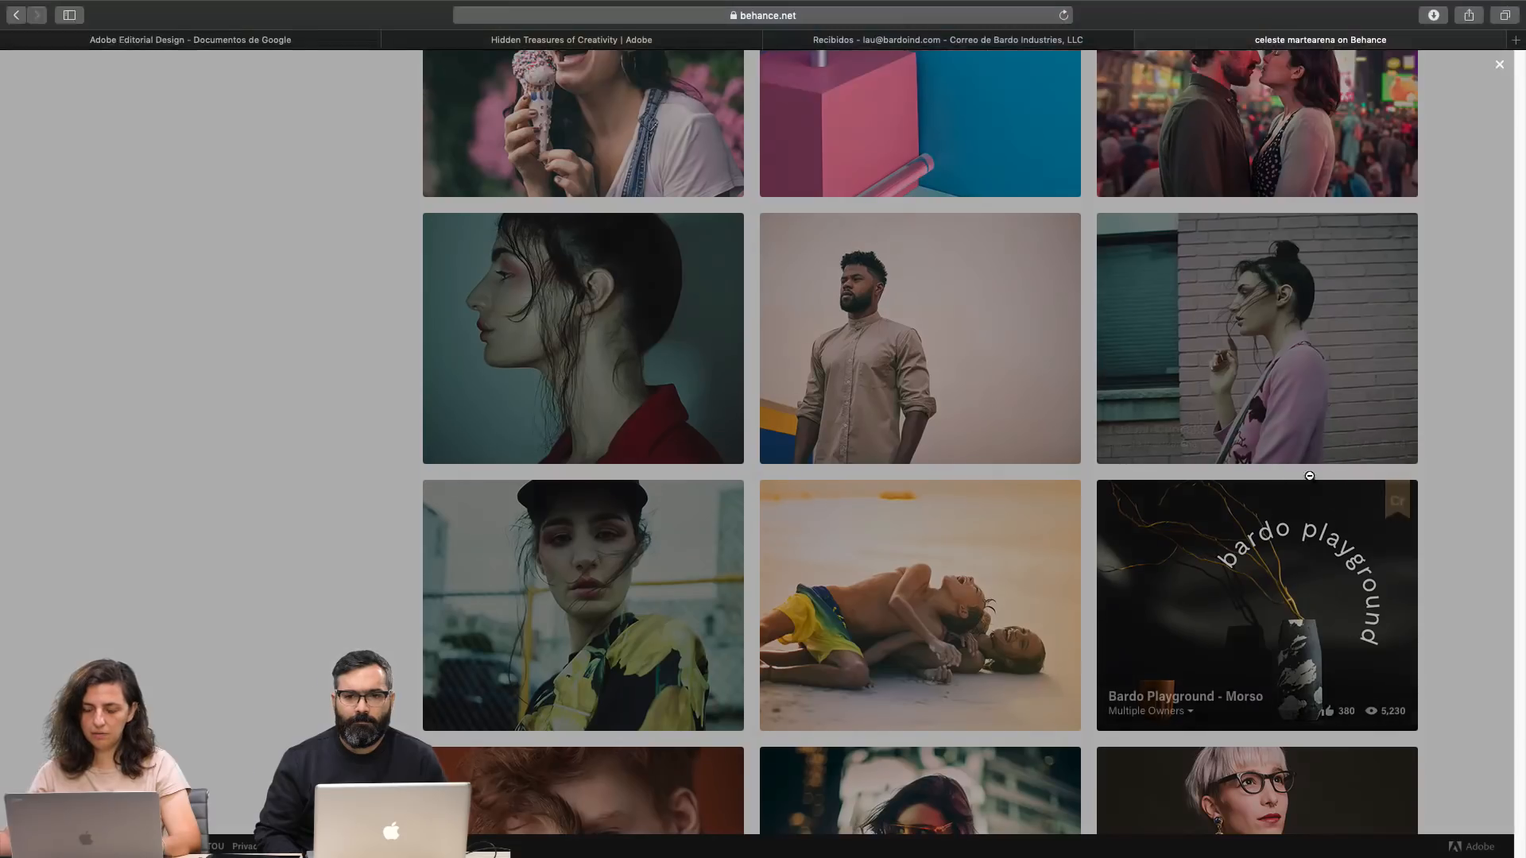
{"action": "left_click", "coordinate": [1272, 636]}
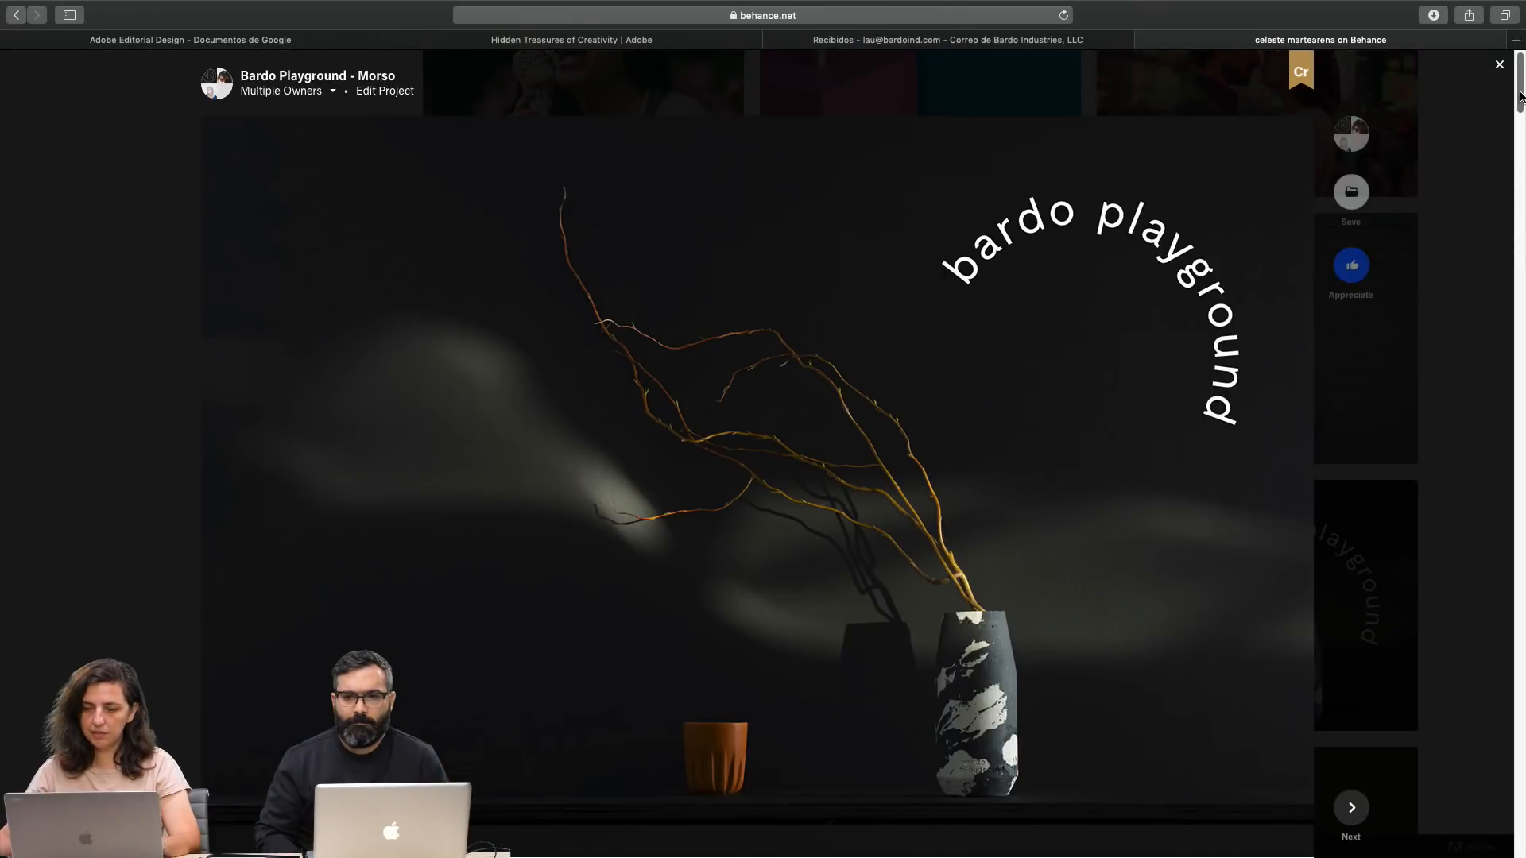
{"action": "scroll", "coordinate": [1521, 100], "scroll_direction": "down", "scroll_amount": 1}
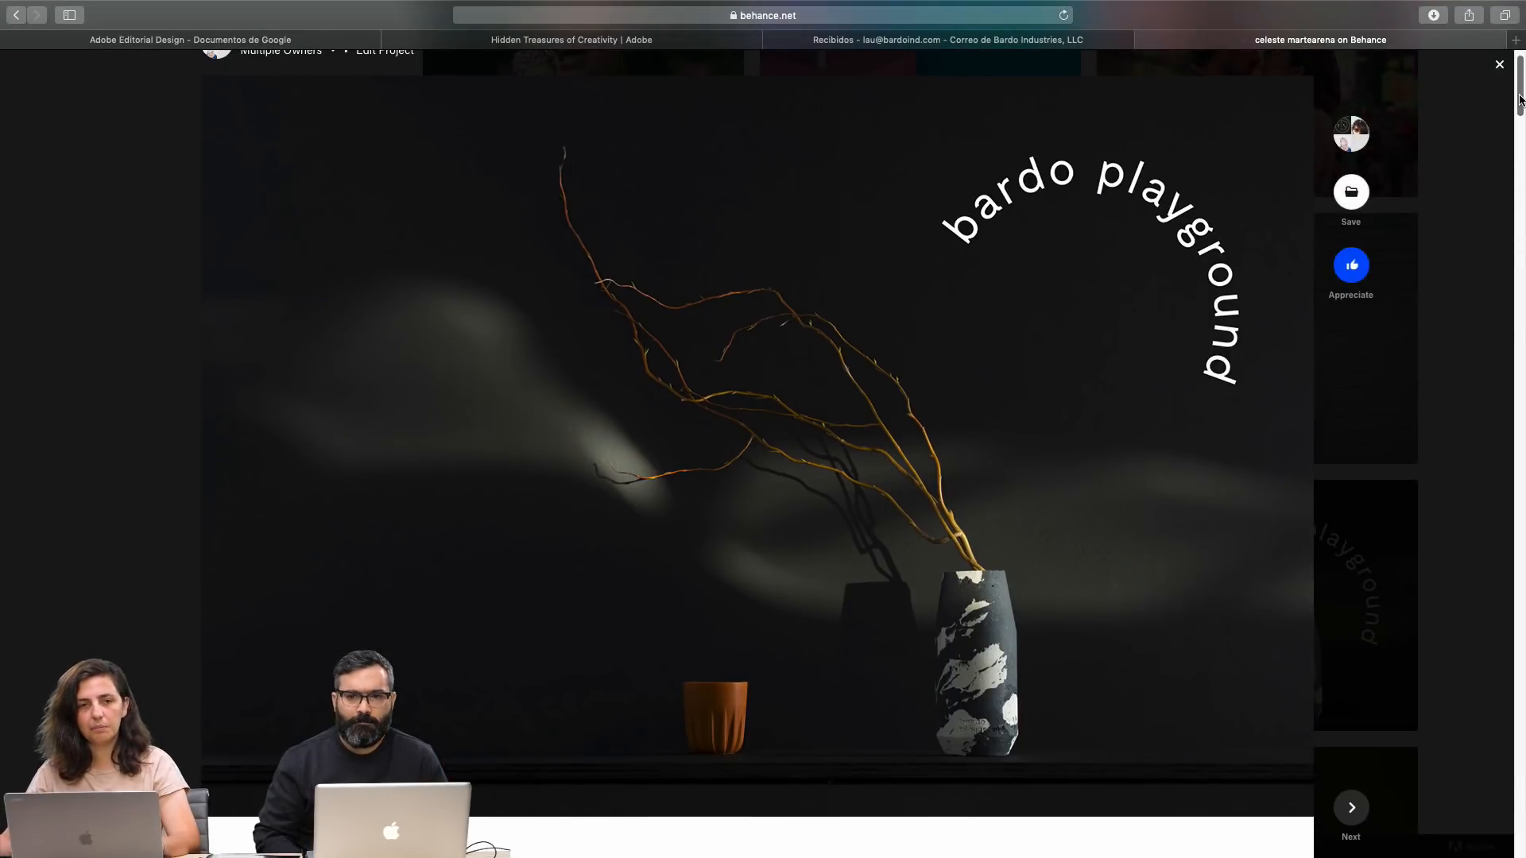
{"action": "left_click_drag", "start_coordinate": [1518, 96], "coordinate": [1519, 94]}
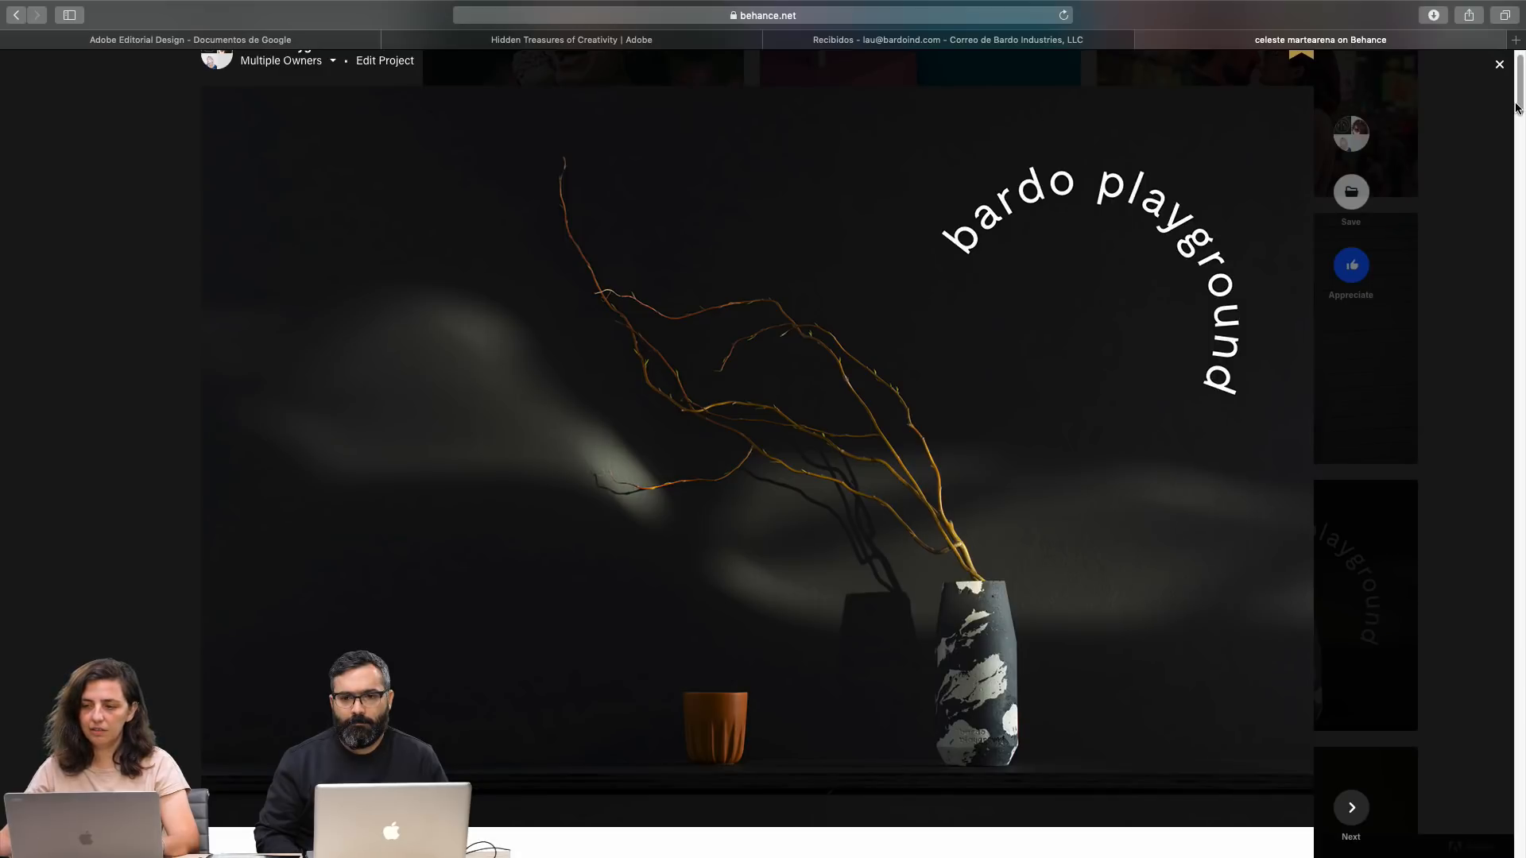
{"action": "mouse_move", "coordinate": [1519, 104]}
{"action": "left_mouse_down"}
{"action": "mouse_move", "coordinate": [1397, 439]}
{"action": "mouse_move", "coordinate": [1423, 334]}
{"action": "left_mouse_up"}
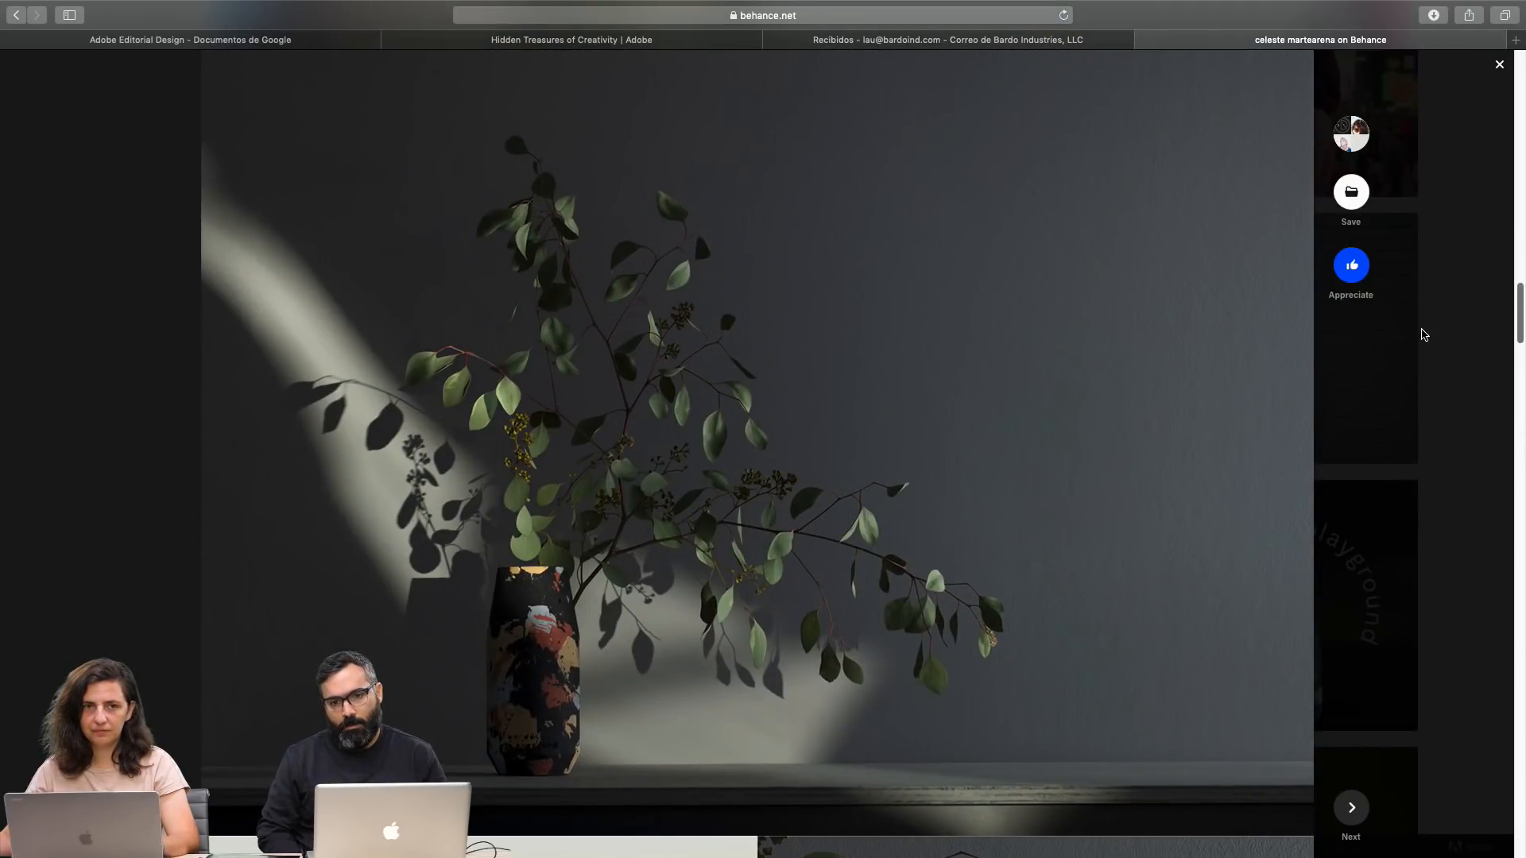
{"action": "left_click_drag", "start_coordinate": [1423, 334], "coordinate": [1423, 335]}
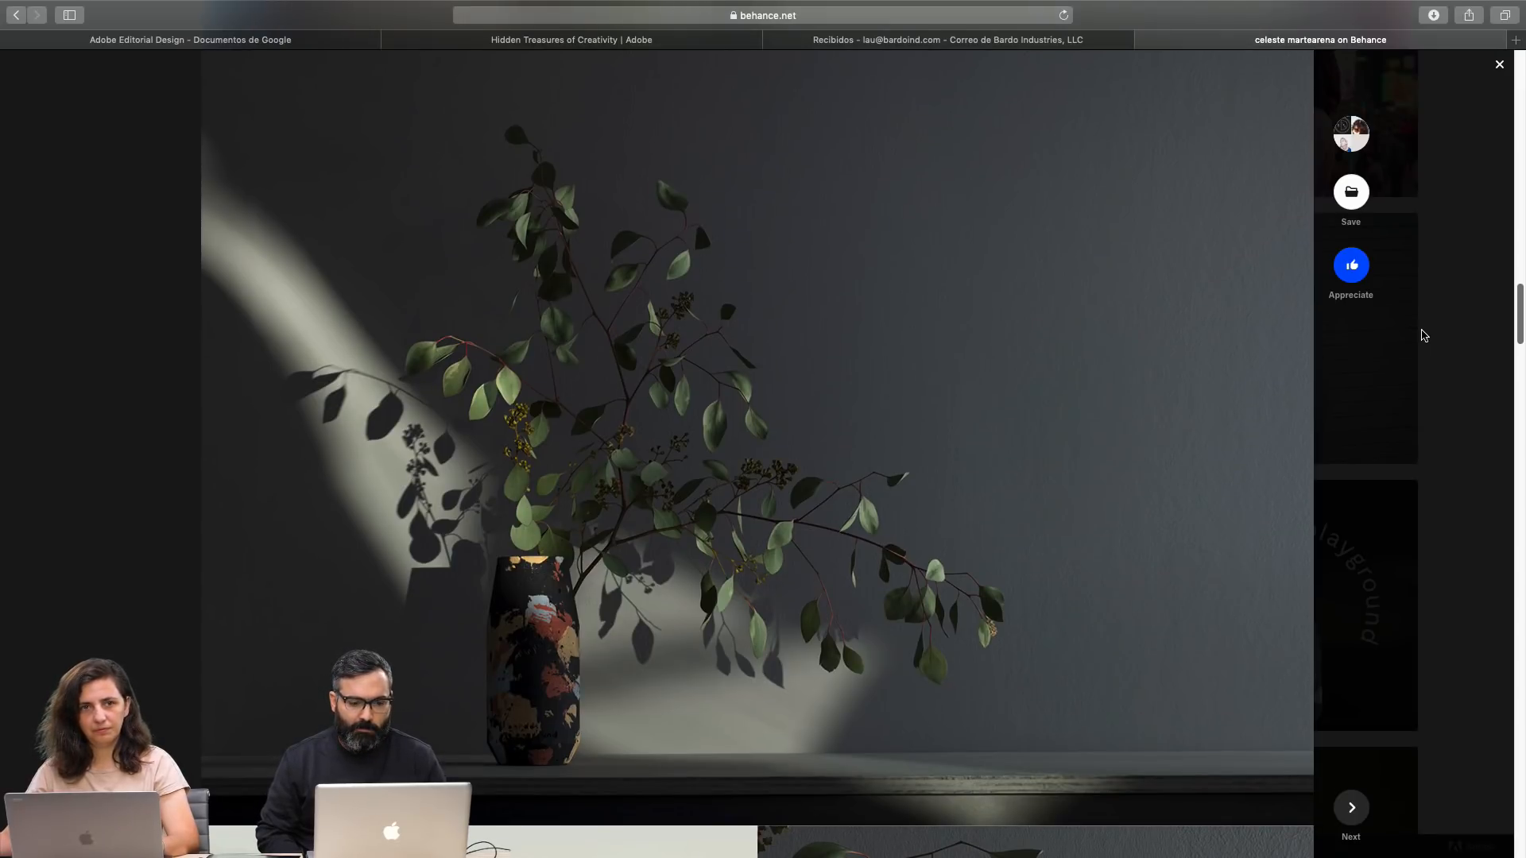
{"action": "left_click_drag", "start_coordinate": [1423, 336], "coordinate": [1401, 401]}
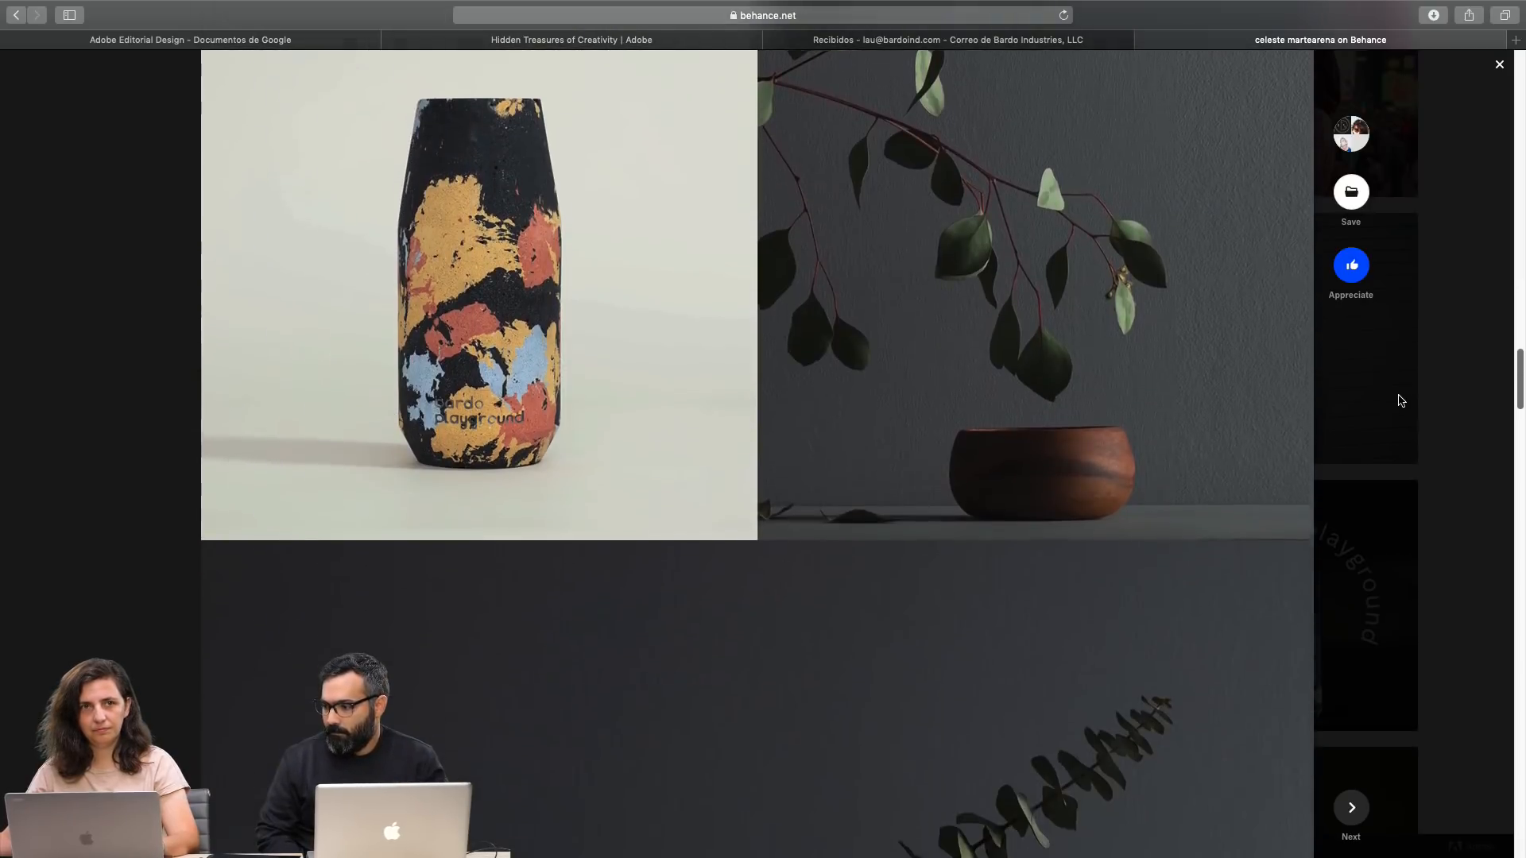
{"action": "scroll", "coordinate": [1401, 401], "scroll_direction": "down", "scroll_amount": 10}
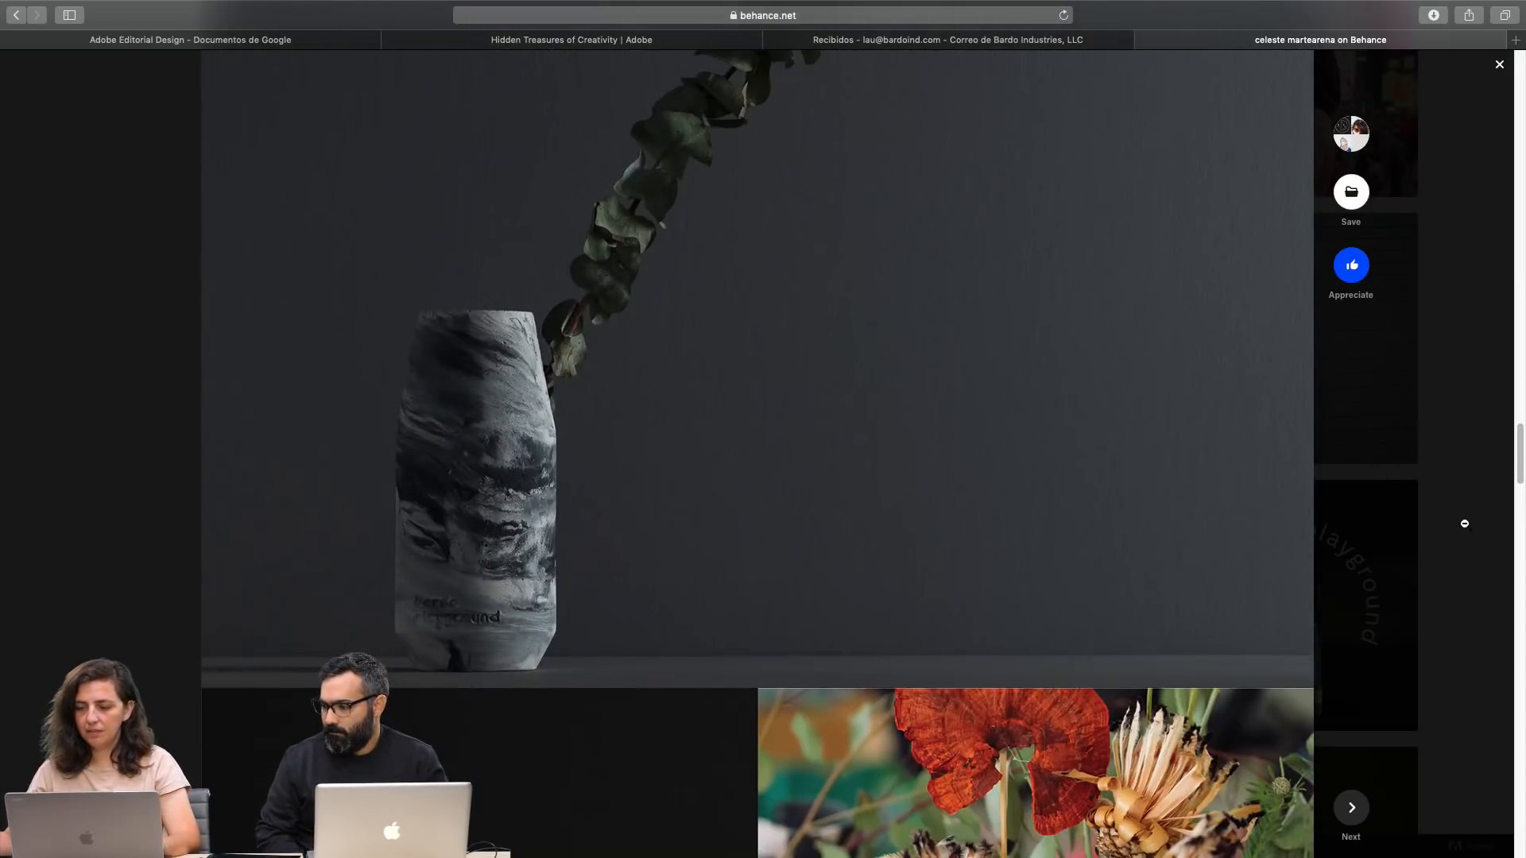
{"action": "left_click", "coordinate": [1432, 526]}
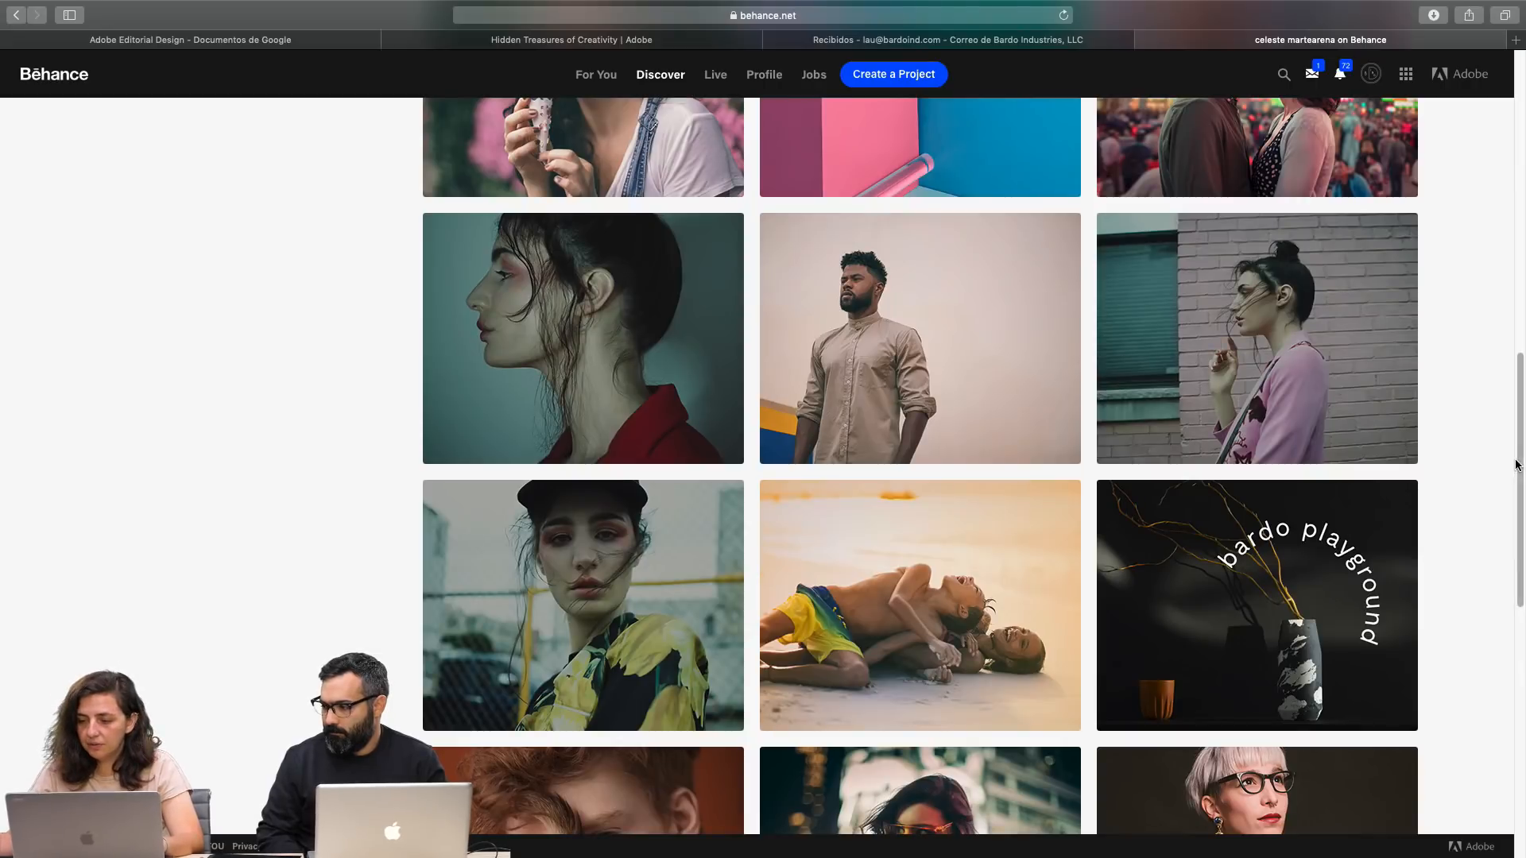
Return to the top of the photographer's Behance profile and switch back to the magazine cover in InDesign.
{"action": "left_click_drag", "start_coordinate": [1517, 465], "coordinate": [1514, 164]}
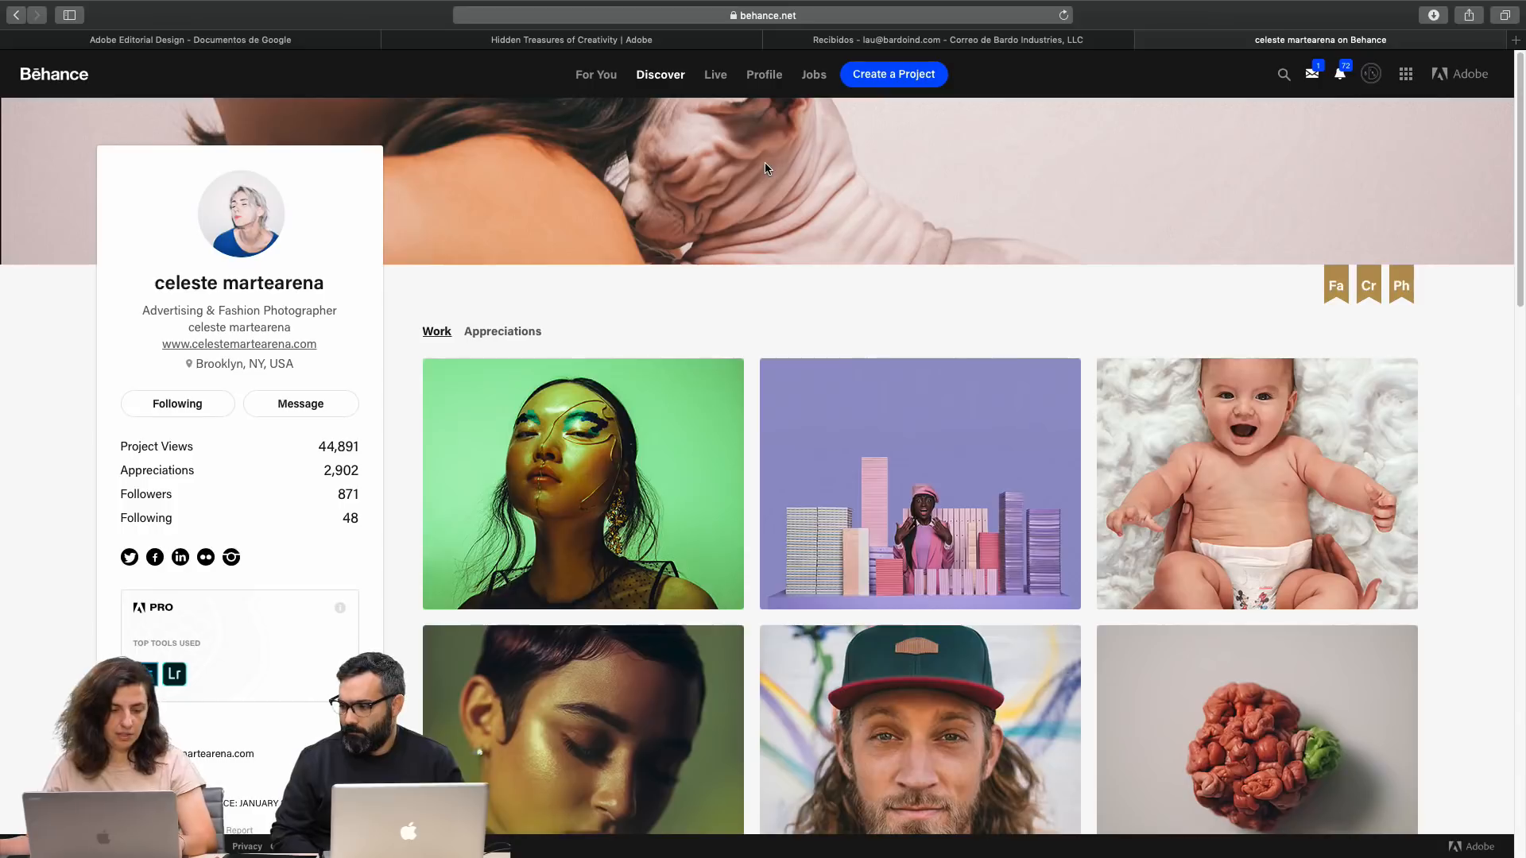
{"action": "key", "text": "super+Tab"}
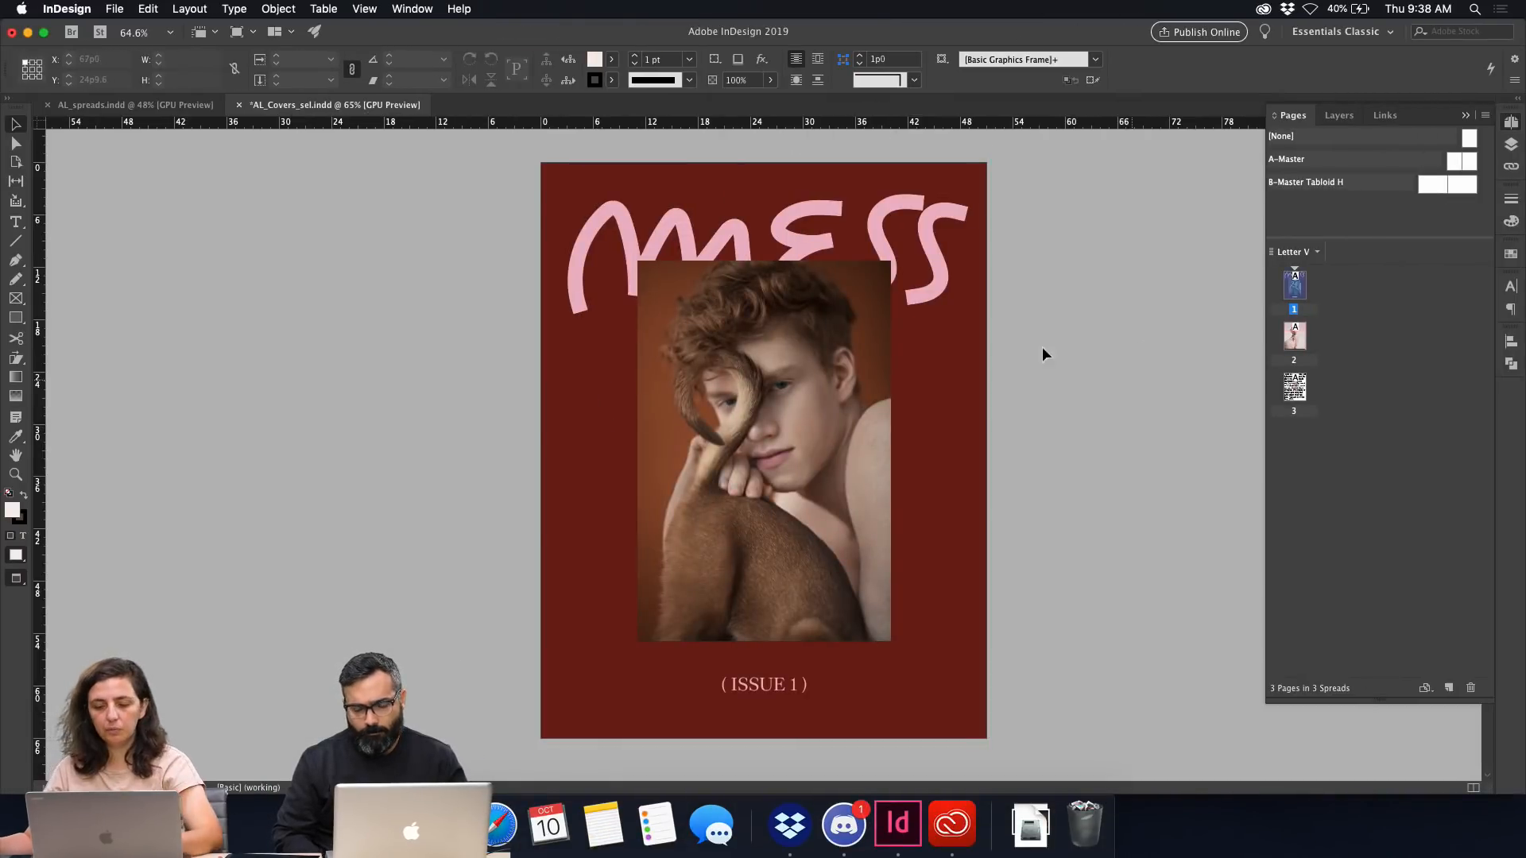
{"action": "scroll", "coordinate": [1072, 402], "scroll_direction": "down", "scroll_amount": 1}
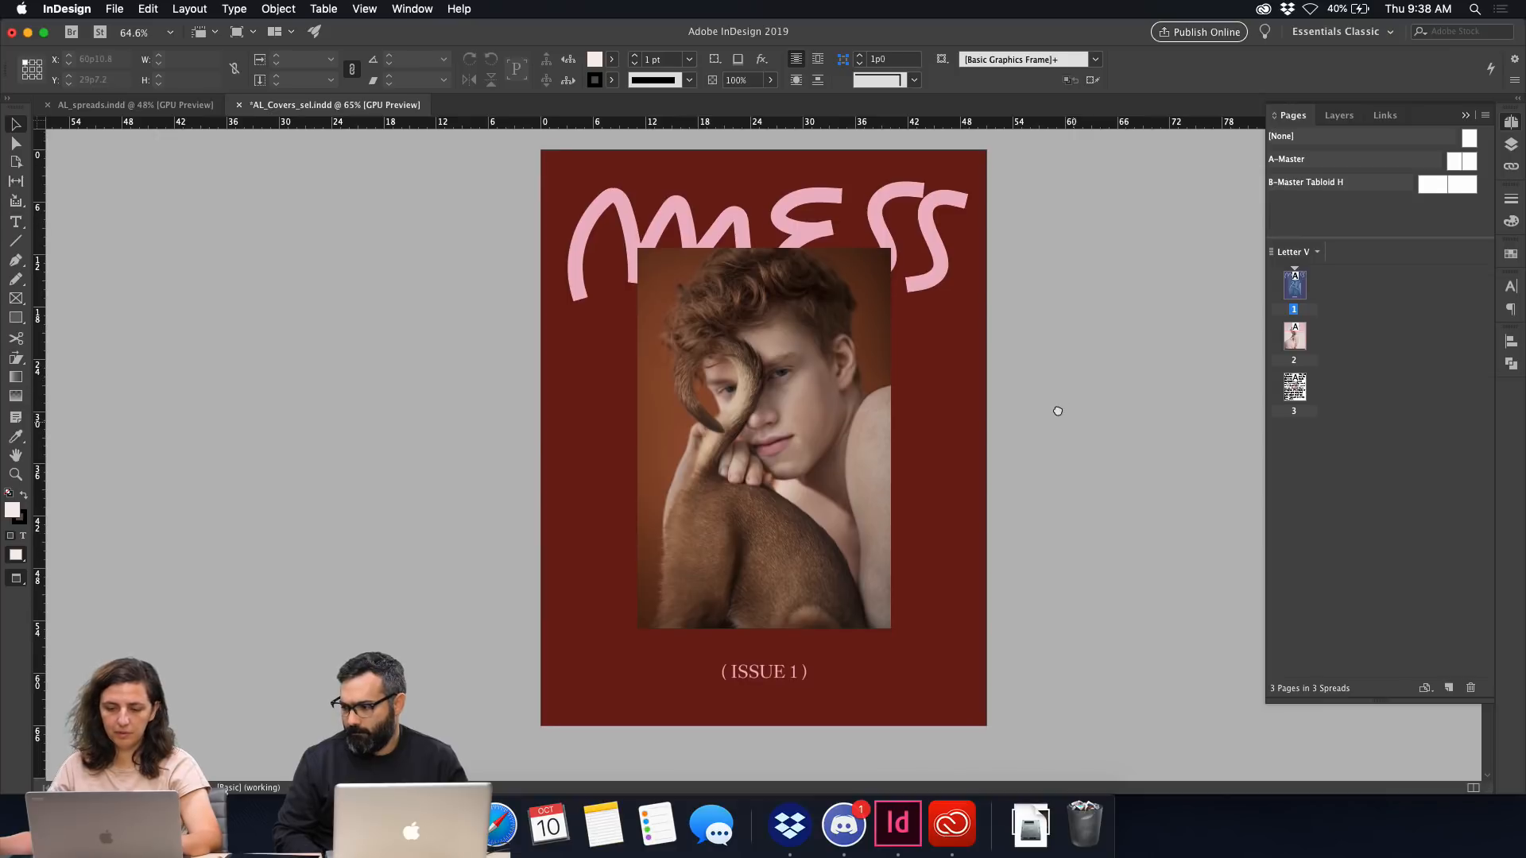
{"action": "scroll", "coordinate": [1087, 429], "scroll_direction": "up", "scroll_amount": 2}
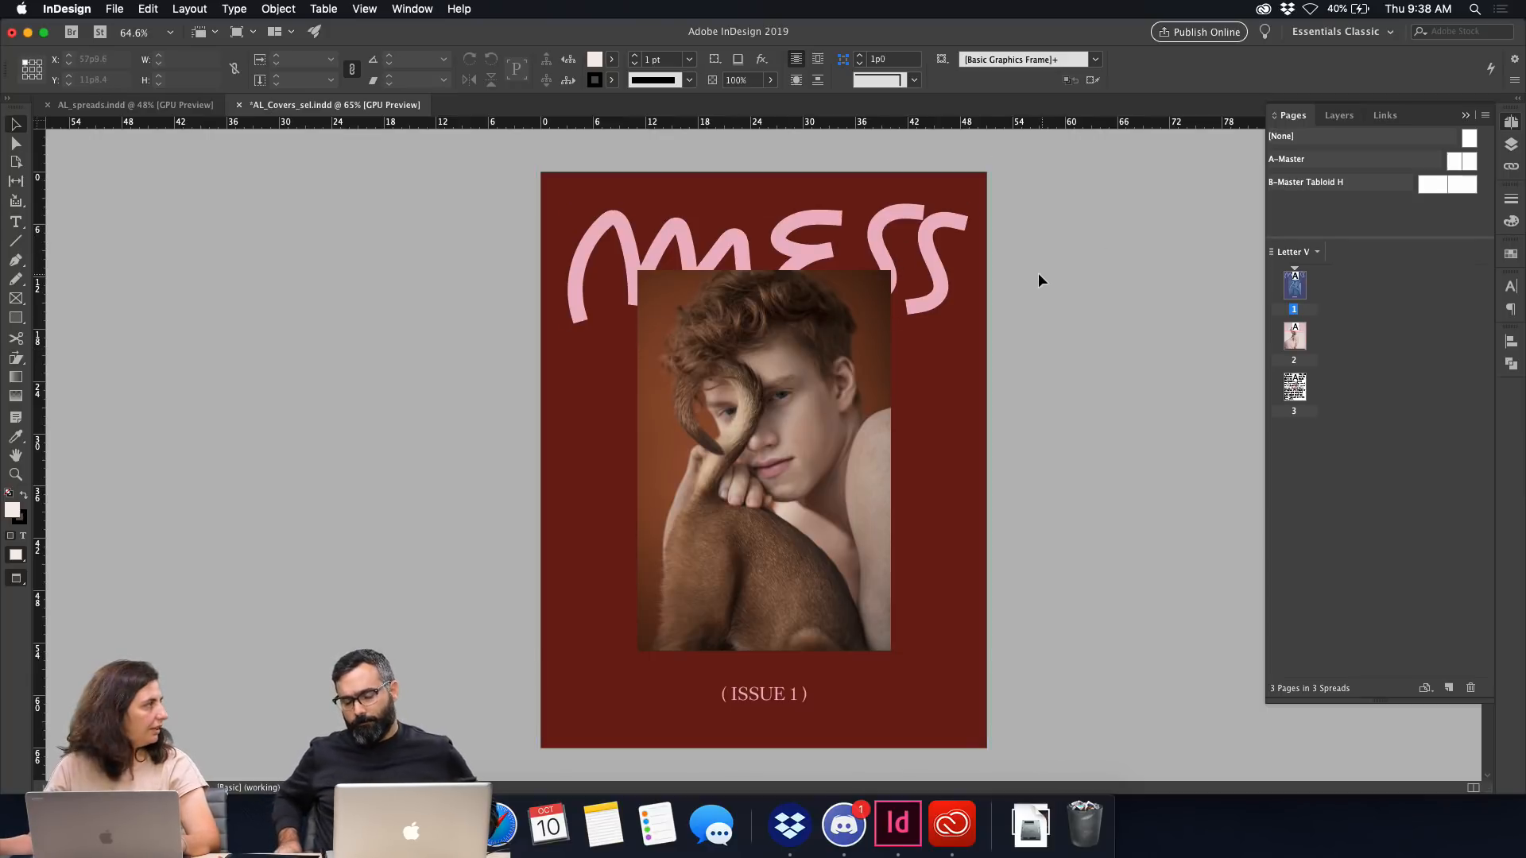
{"action": "left_click", "coordinate": [937, 275]}
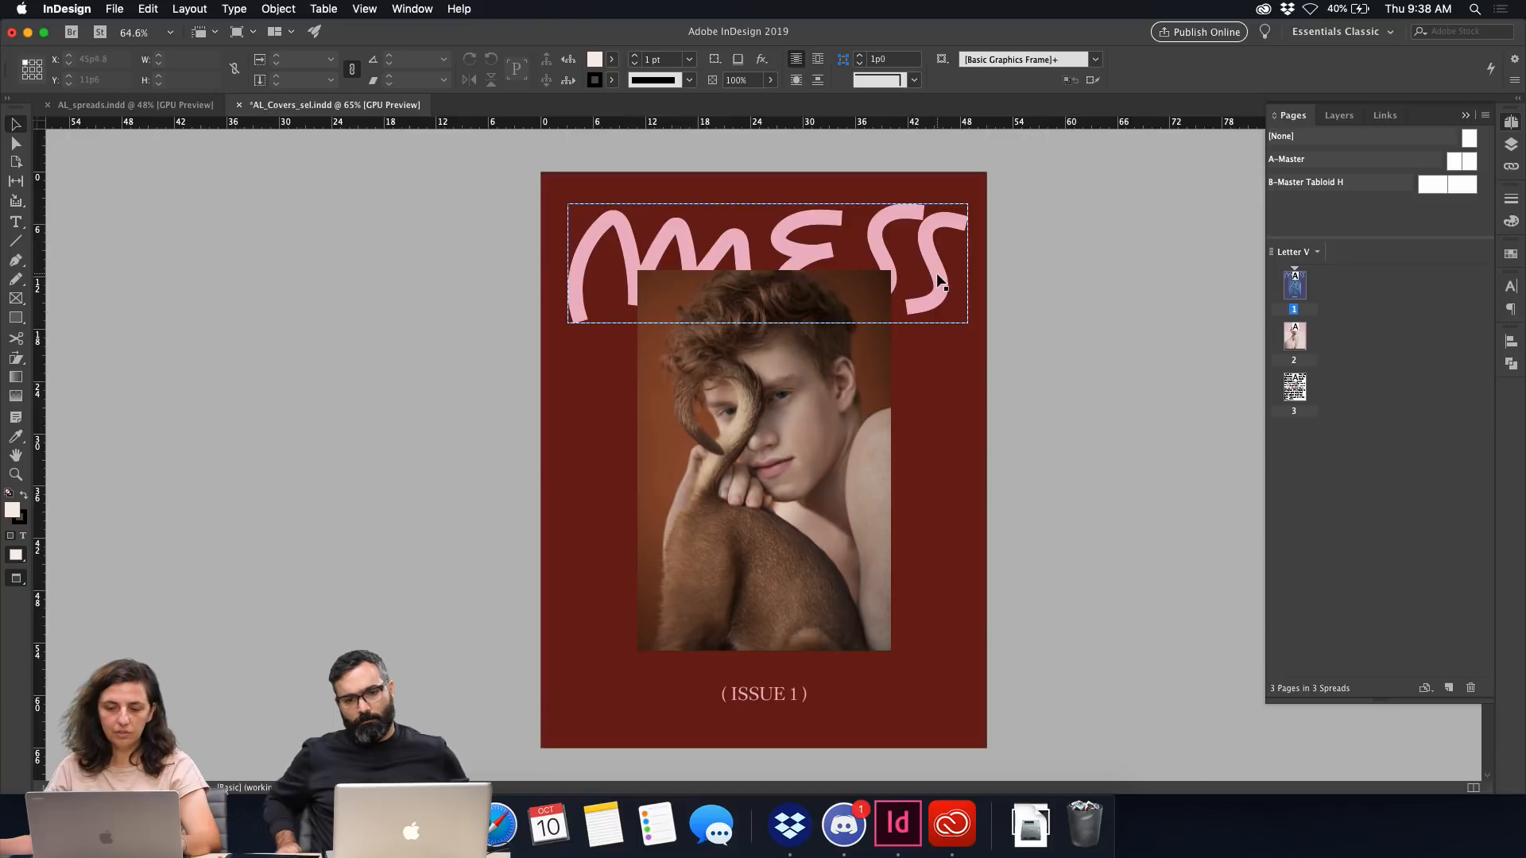
{"action": "left_click", "coordinate": [1007, 276]}
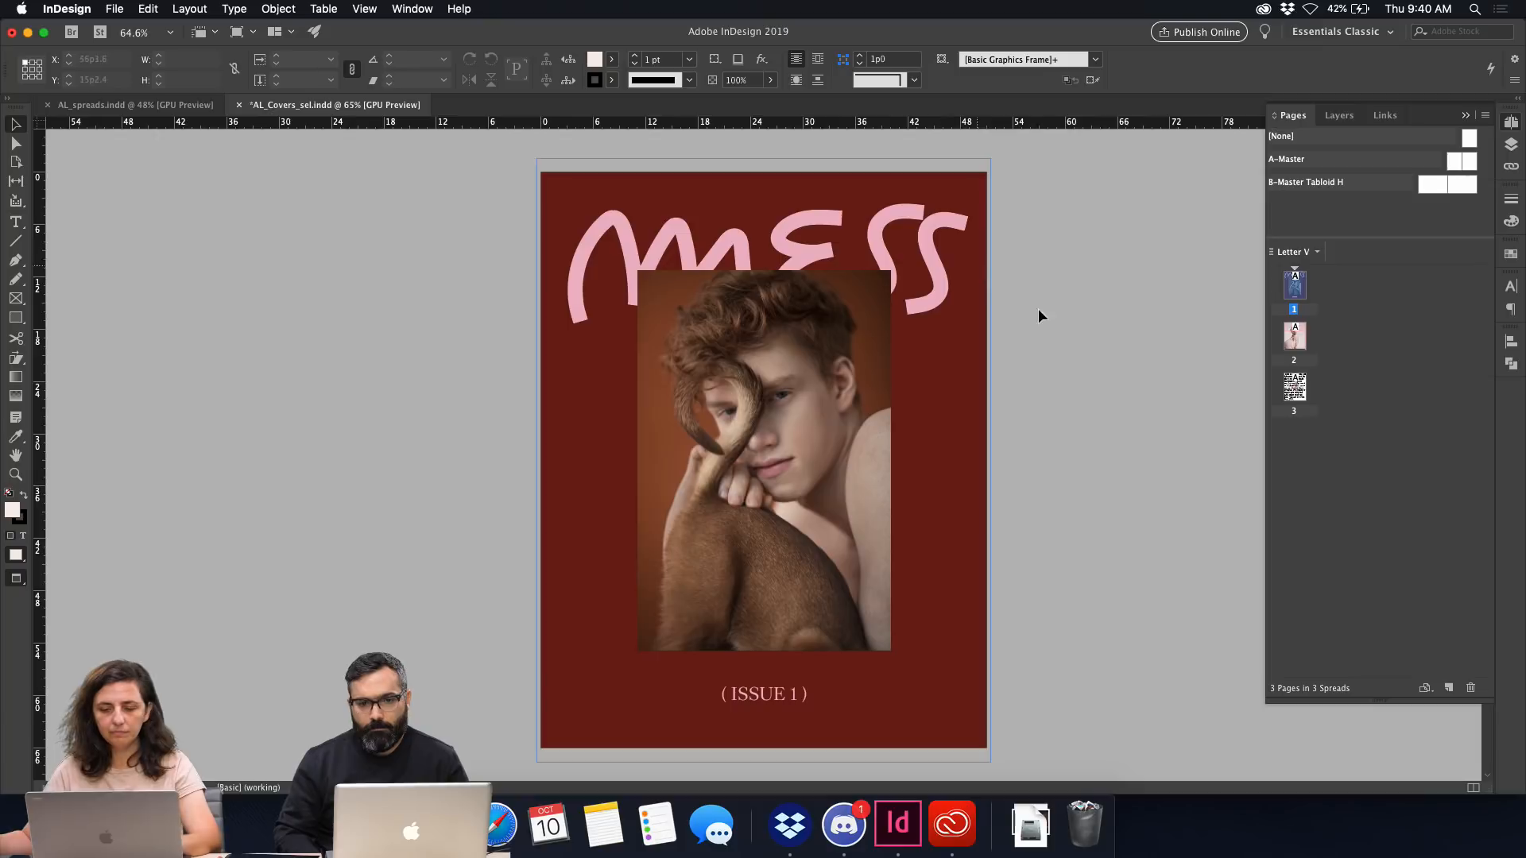
View the pink MESS cover with the hairless cat photo on page 2 of the covers document.
{"action": "scroll", "coordinate": [1175, 422], "scroll_direction": "down", "scroll_amount": 10}
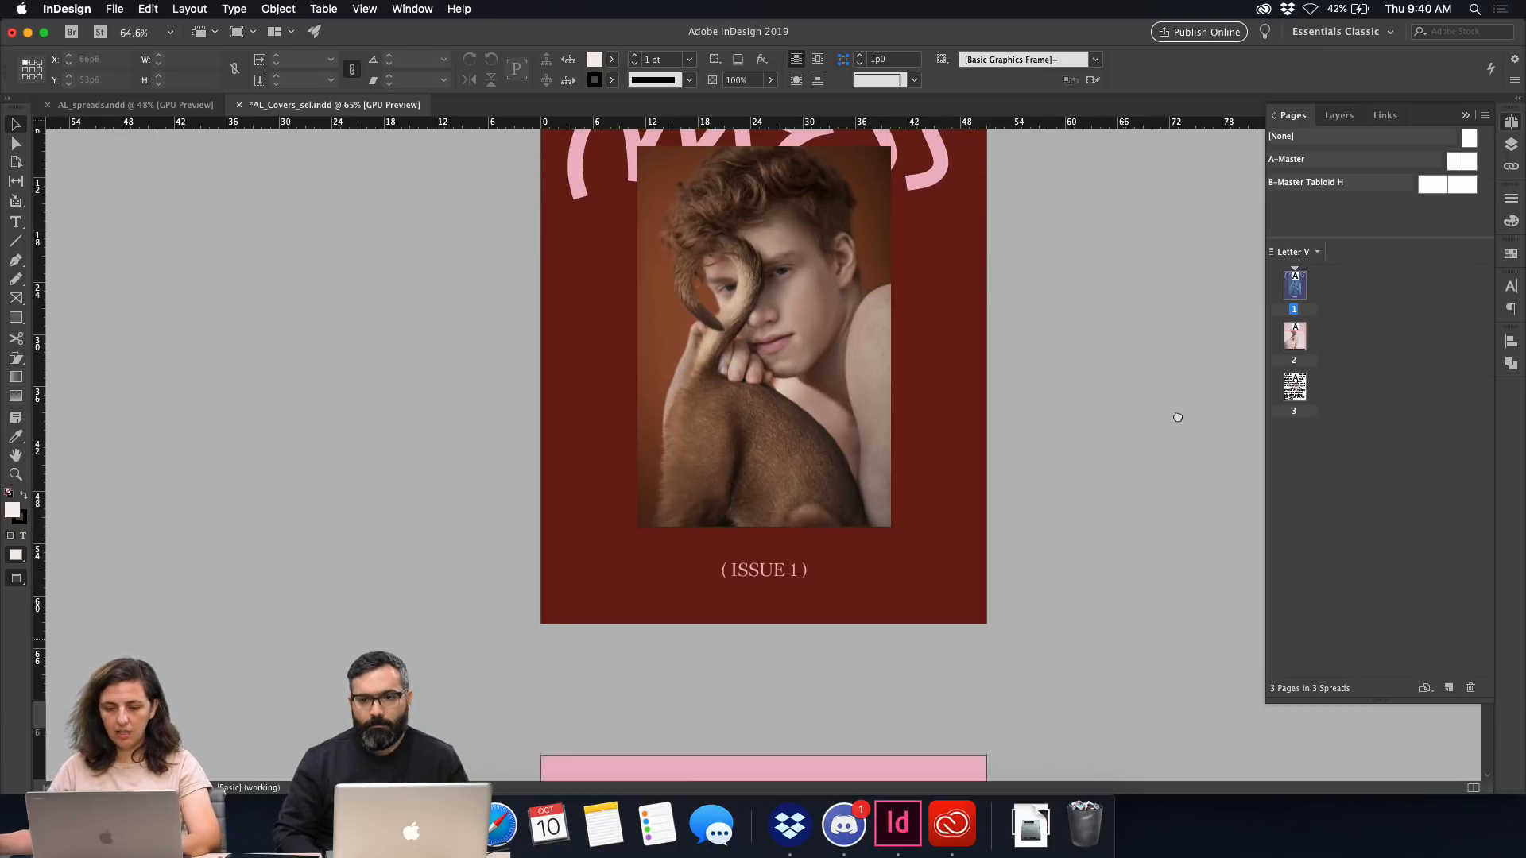
{"action": "scroll", "coordinate": [1178, 391], "scroll_direction": "down", "scroll_amount": 5}
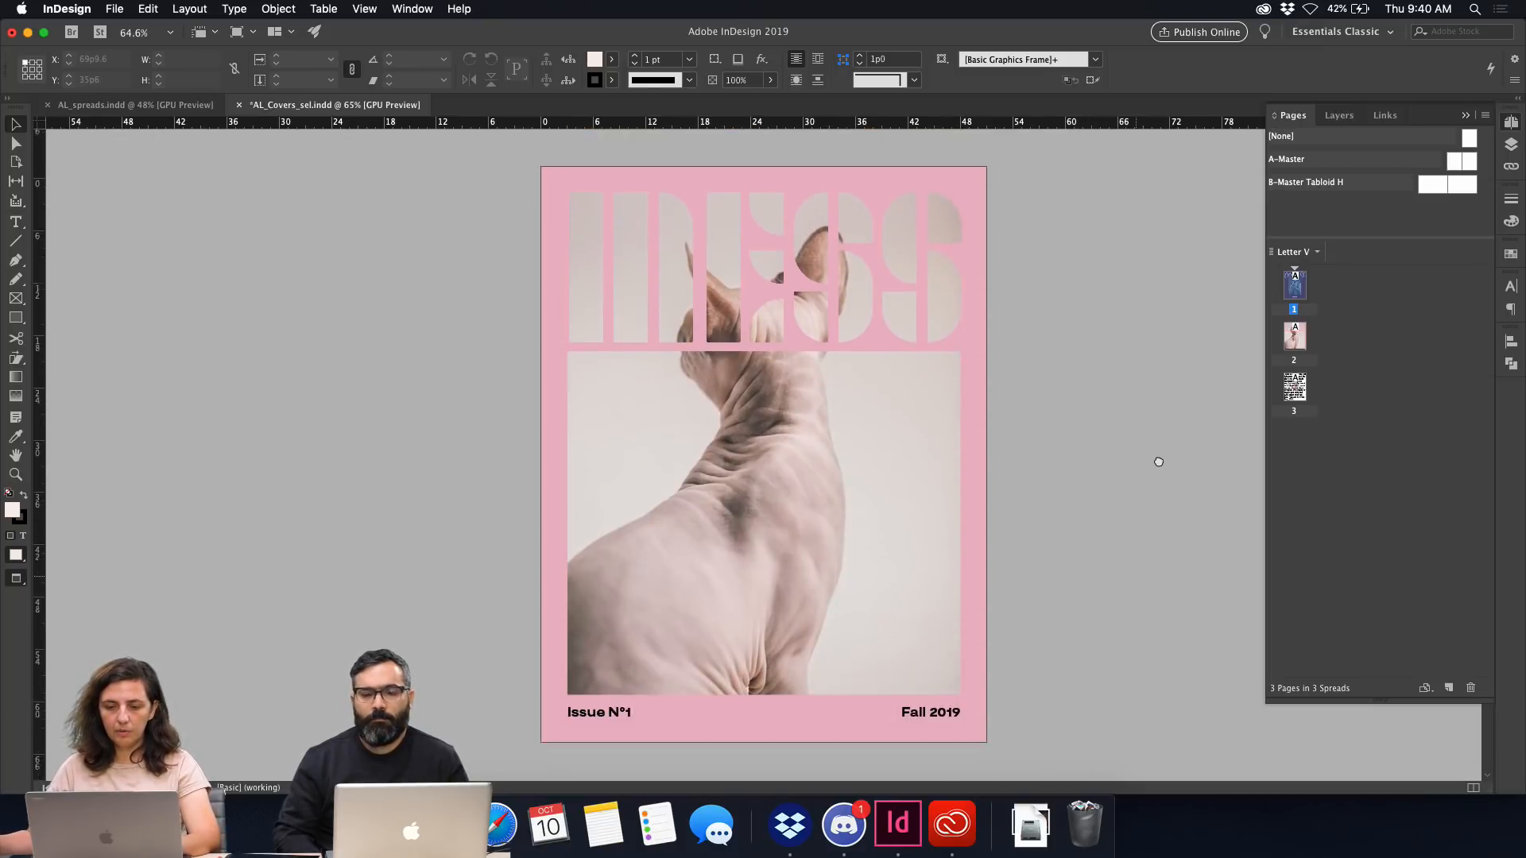
{"action": "scroll", "coordinate": [1144, 477], "scroll_direction": "up", "scroll_amount": 1}
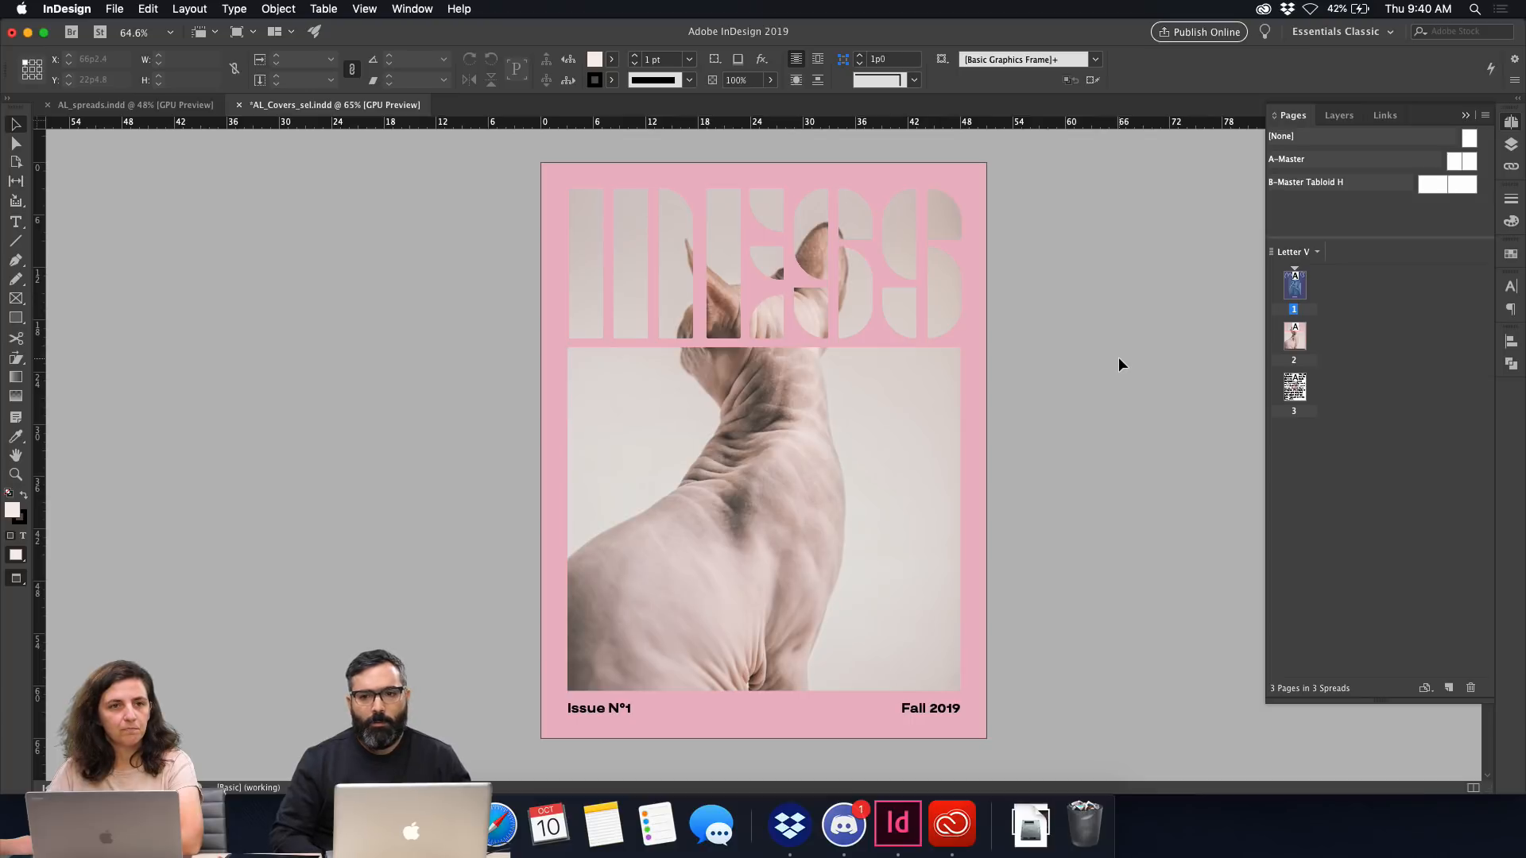
Switch to Safari and open the Adobe Hidden Treasures website, adobehiddentreasures.com, in a new tab.
{"action": "key", "text": "super+Tab"}
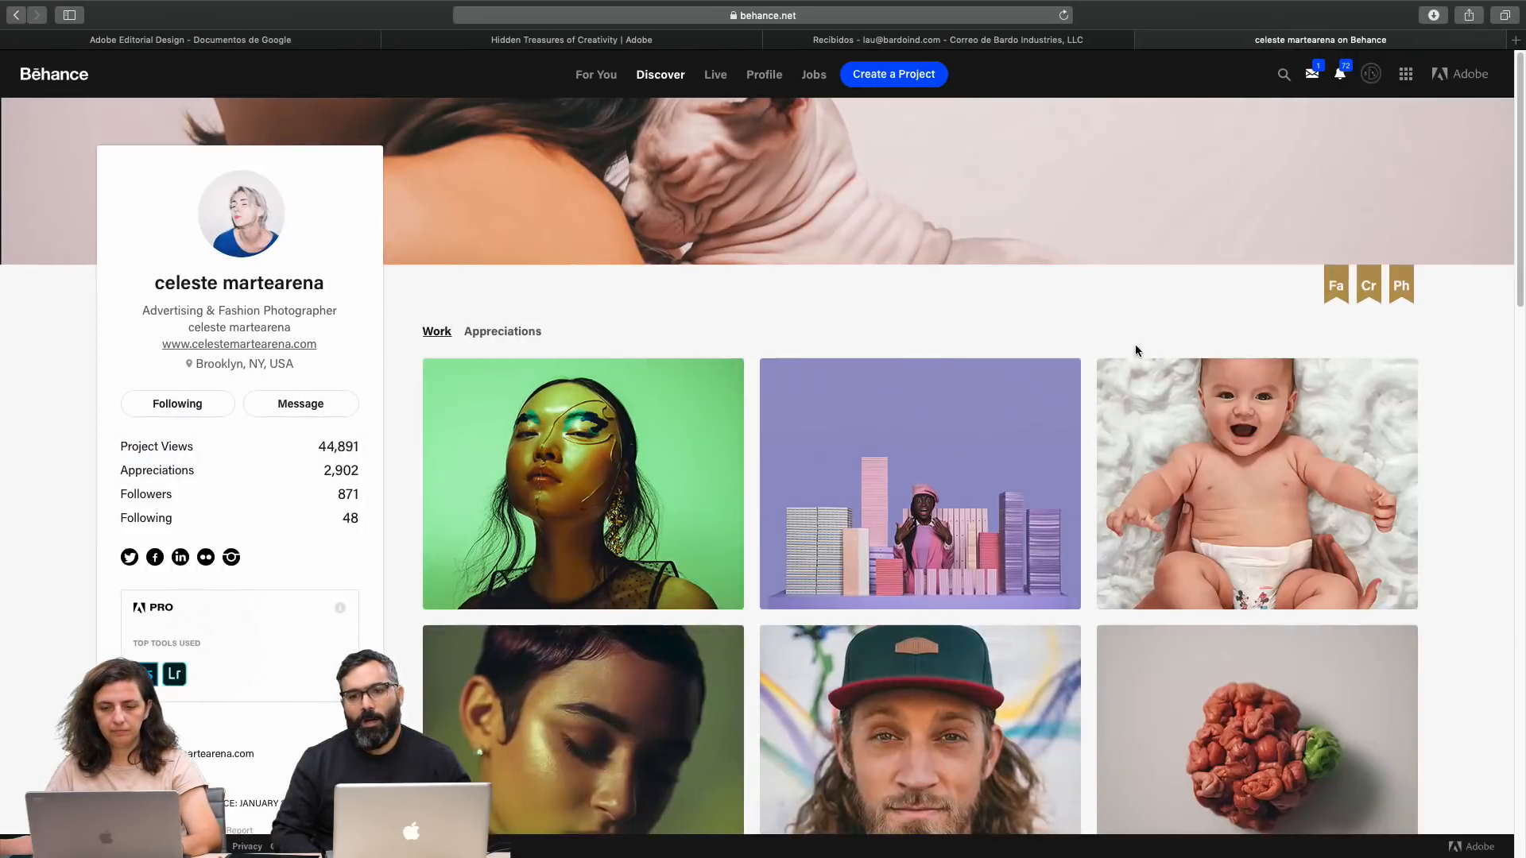
{"action": "left_click", "coordinate": [1516, 40]}
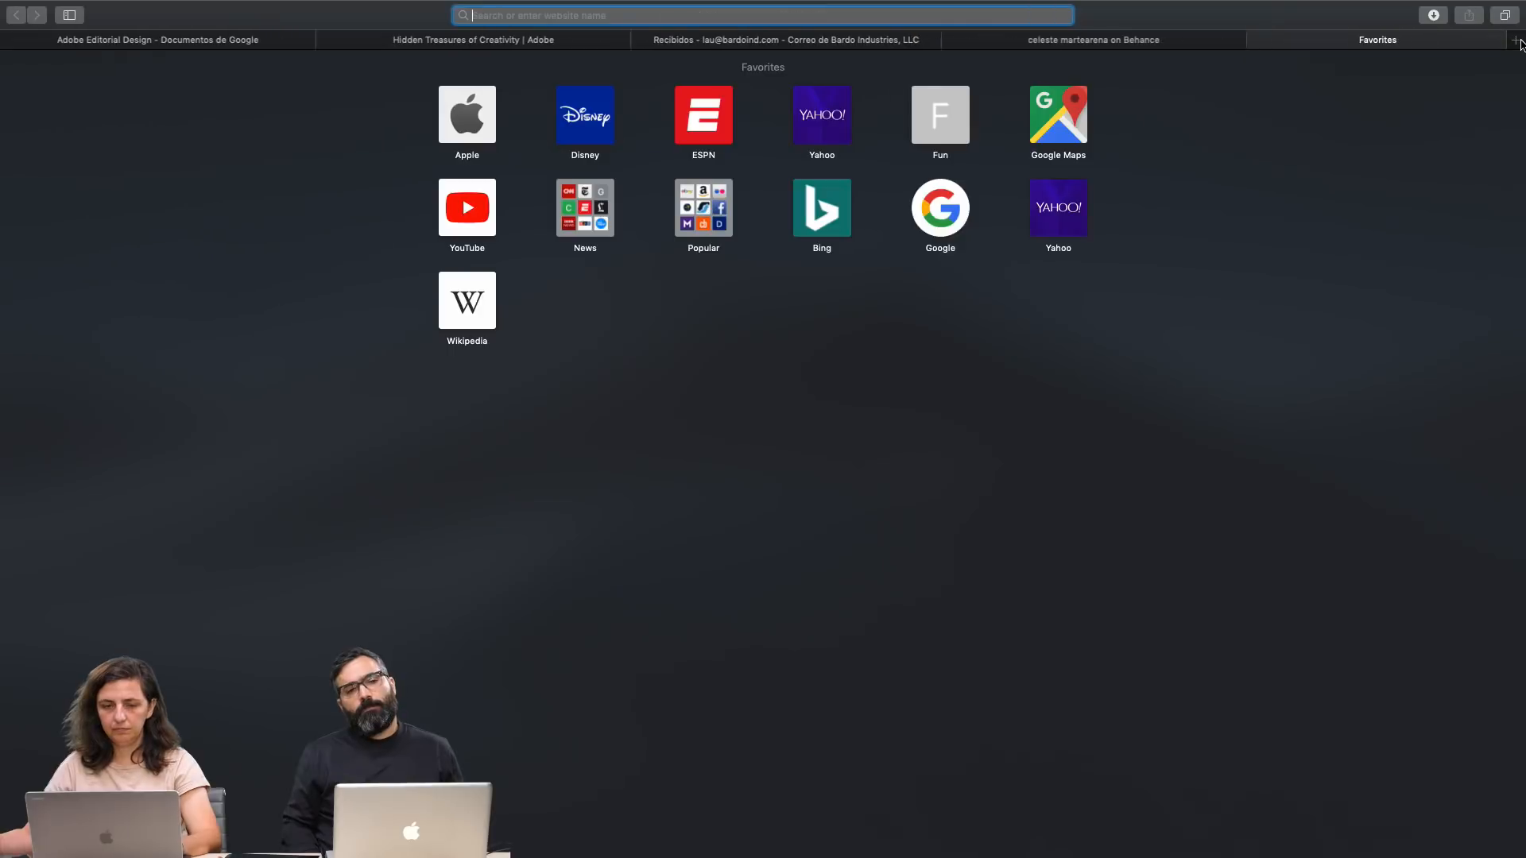
{"action": "type", "text": "adobe"}
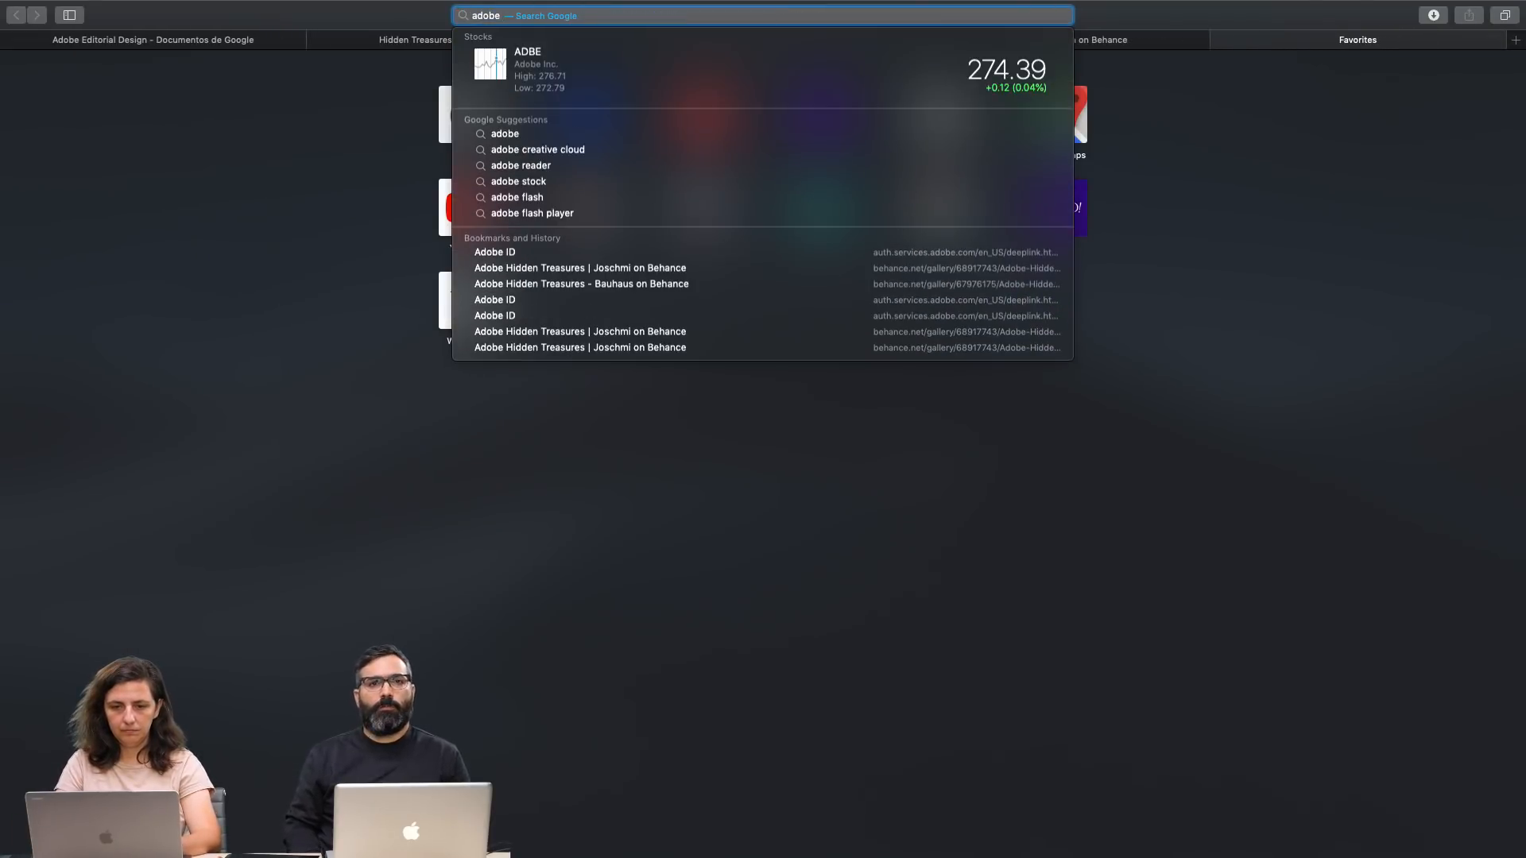
{"action": "type", "text": " hidd"}
{"action": "key", "text": "Down"}
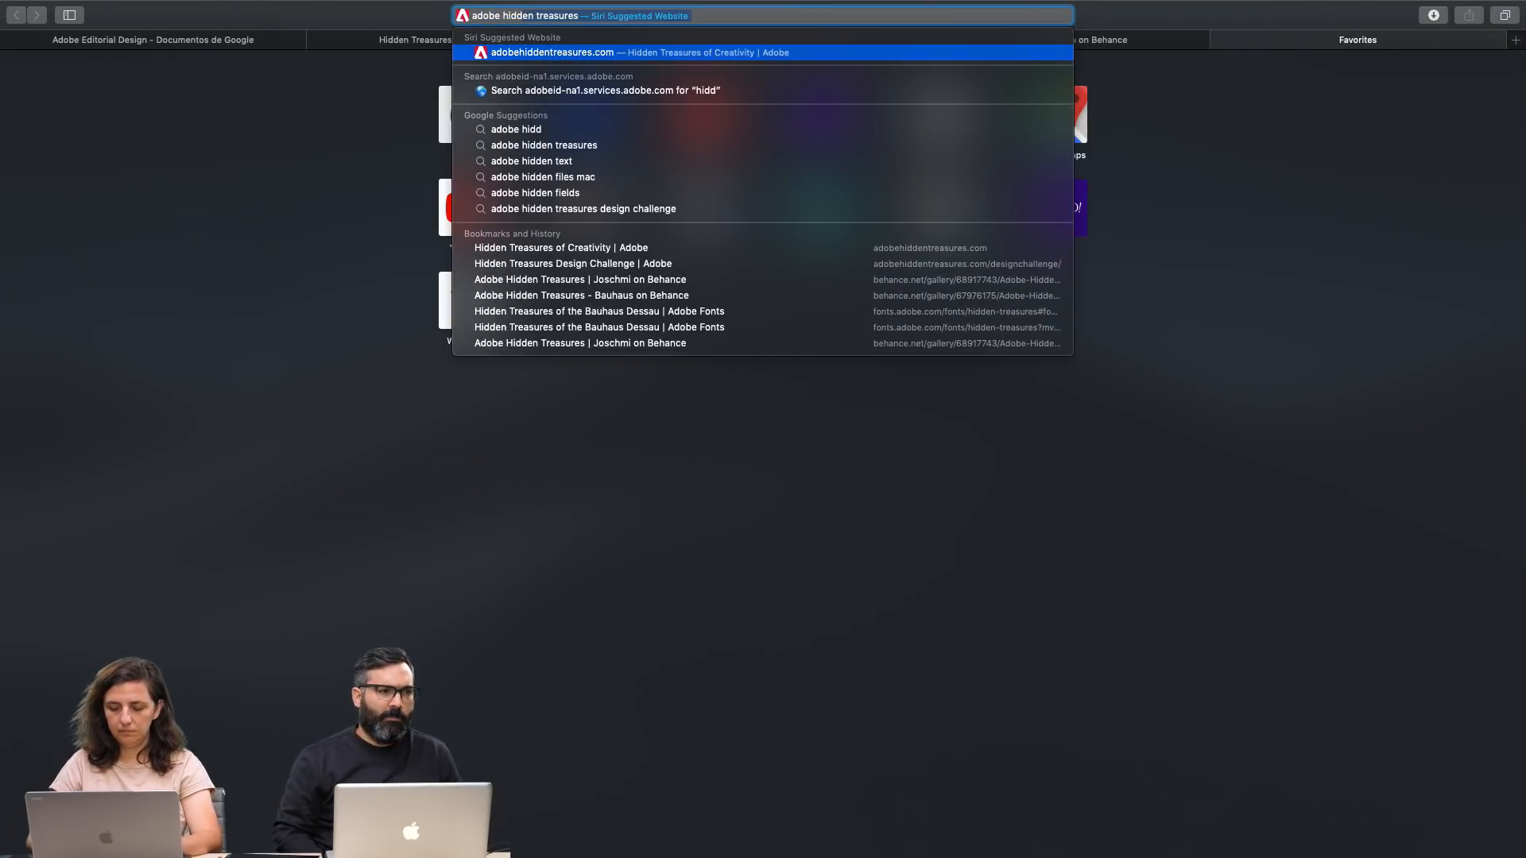
{"action": "key", "text": "Return"}
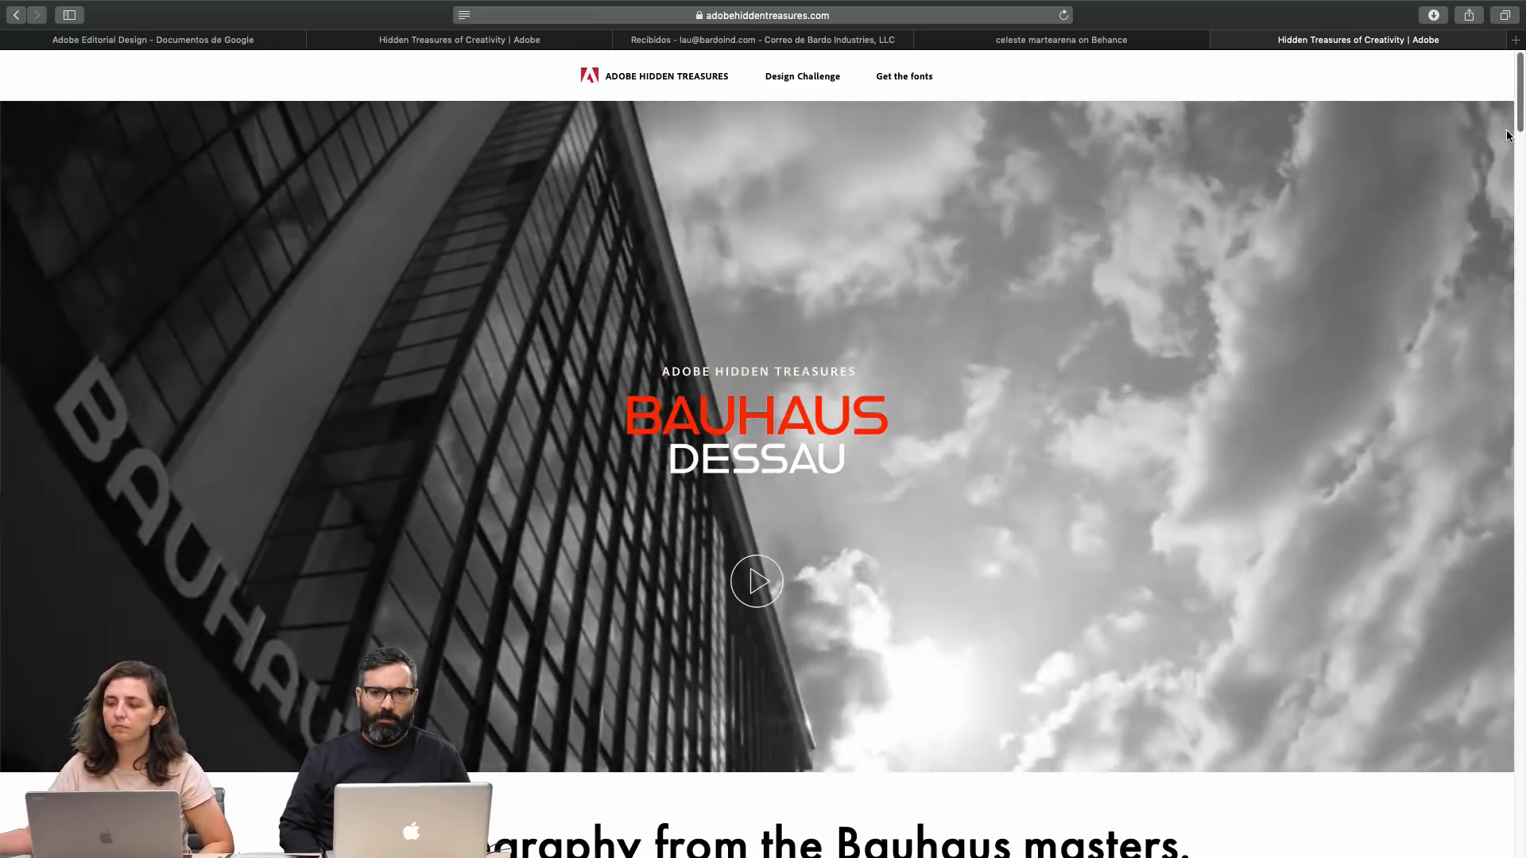
Look through the recreated Bauhaus typefaces Joschmi, Xants, CarlMarx and Alfarn on the page, and switch back to the covers document in InDesign.
{"action": "scroll", "coordinate": [1504, 144], "scroll_direction": "down", "scroll_amount": 6}
{"action": "scroll", "coordinate": [1504, 144], "scroll_direction": "down", "scroll_amount": 3}
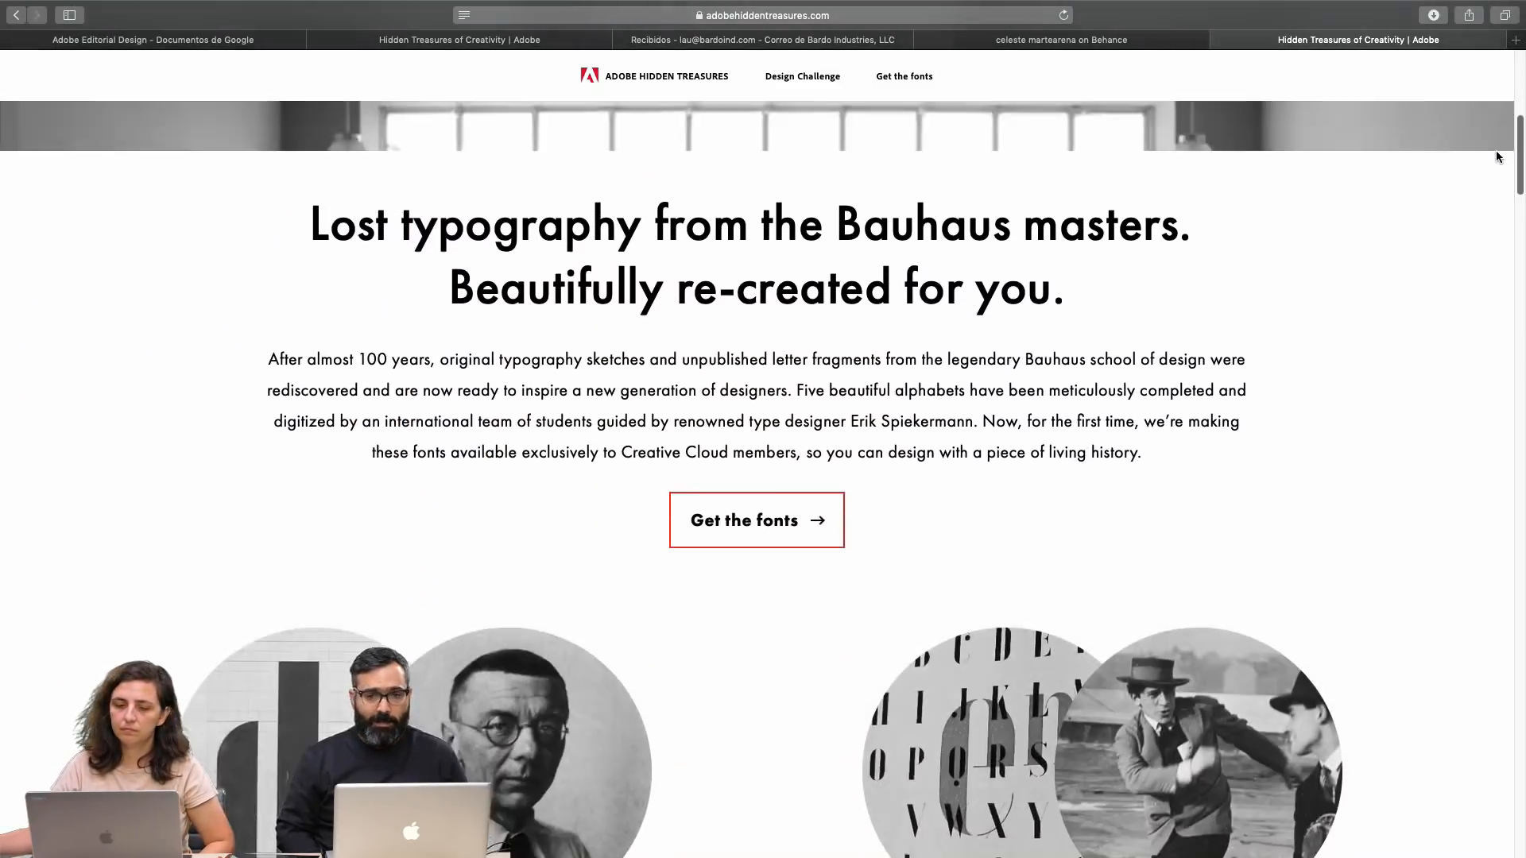
{"action": "scroll", "coordinate": [1490, 168], "scroll_direction": "down", "scroll_amount": 10}
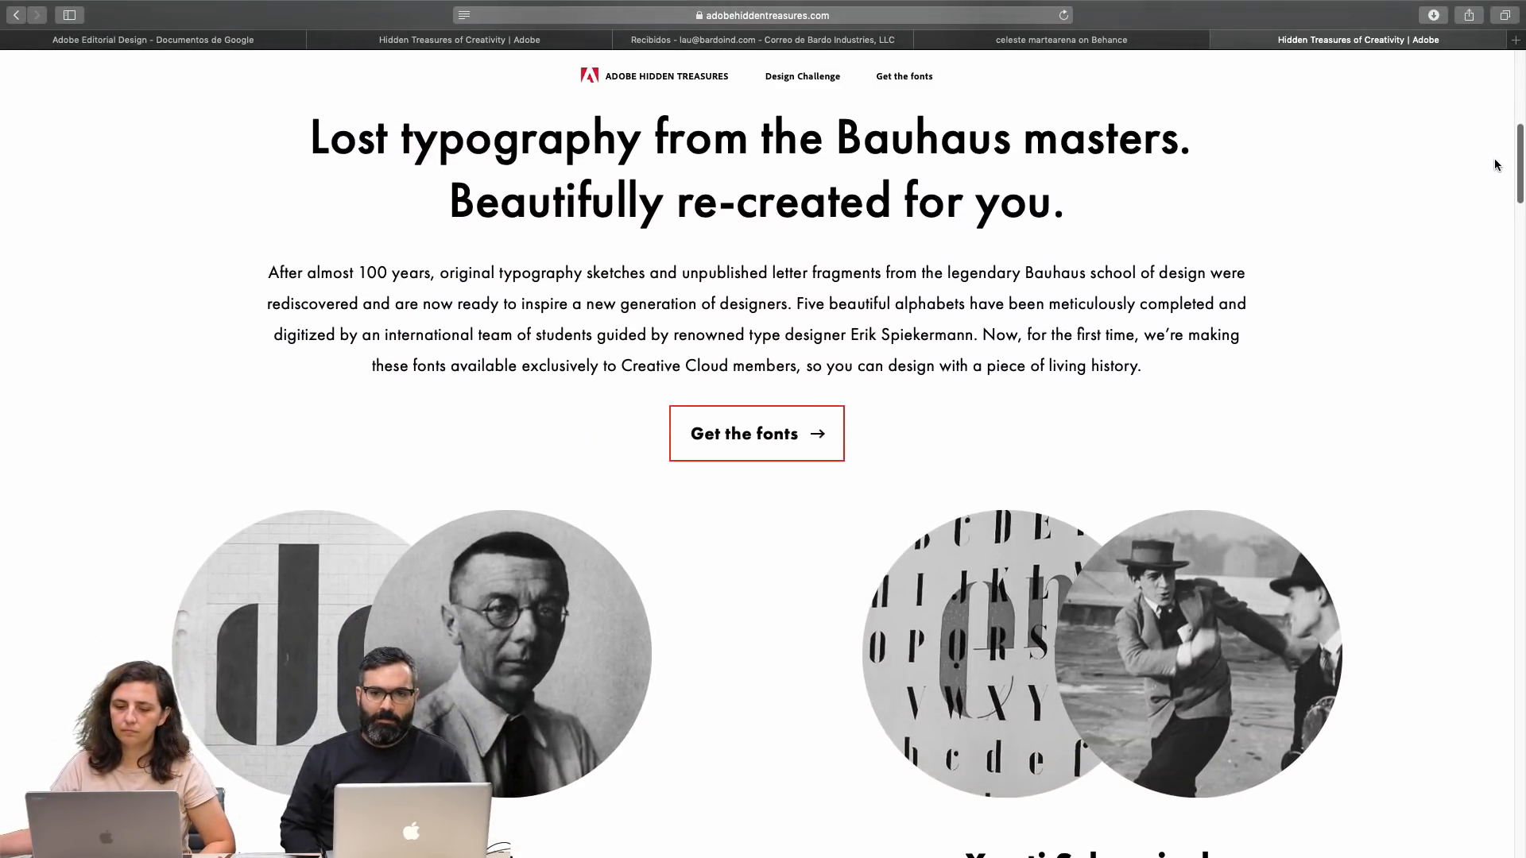
{"action": "scroll", "coordinate": [1448, 256], "scroll_direction": "down", "scroll_amount": 15}
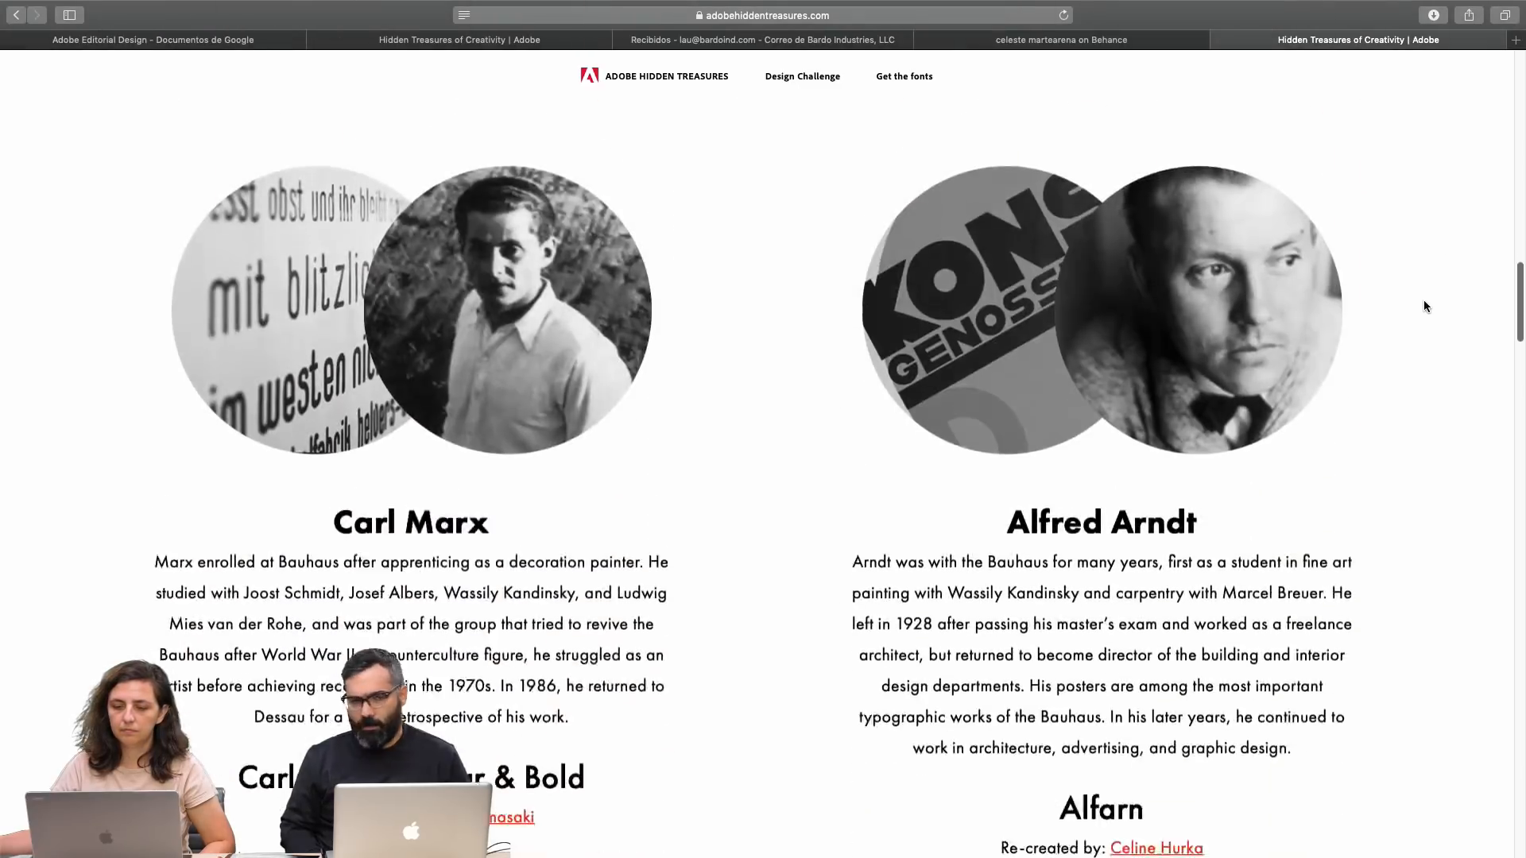
{"action": "scroll", "coordinate": [1343, 393], "scroll_direction": "down", "scroll_amount": 7}
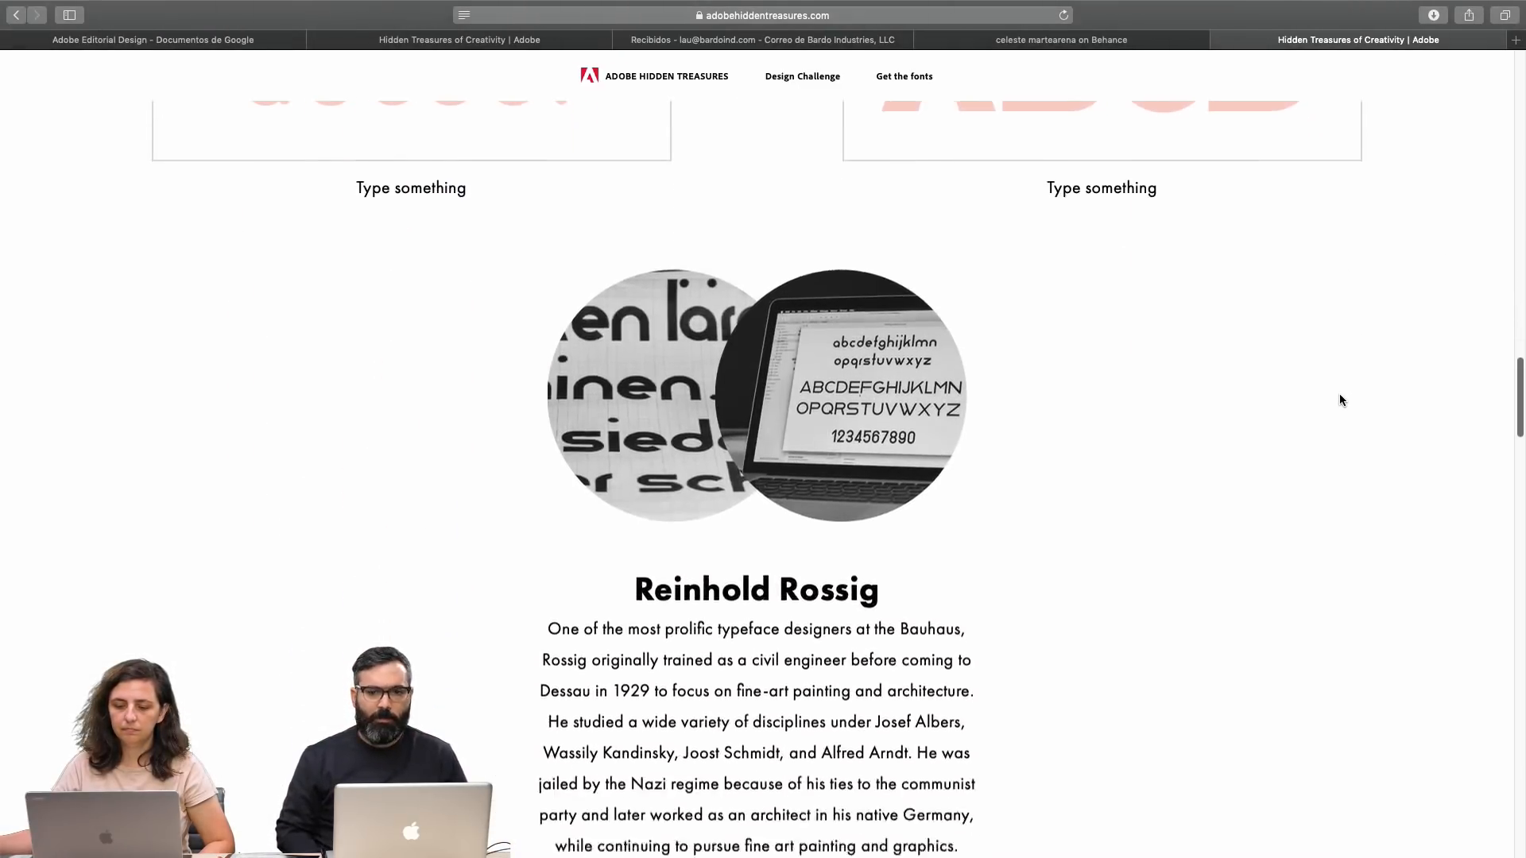
{"action": "scroll", "coordinate": [1326, 438], "scroll_direction": "up", "scroll_amount": 20}
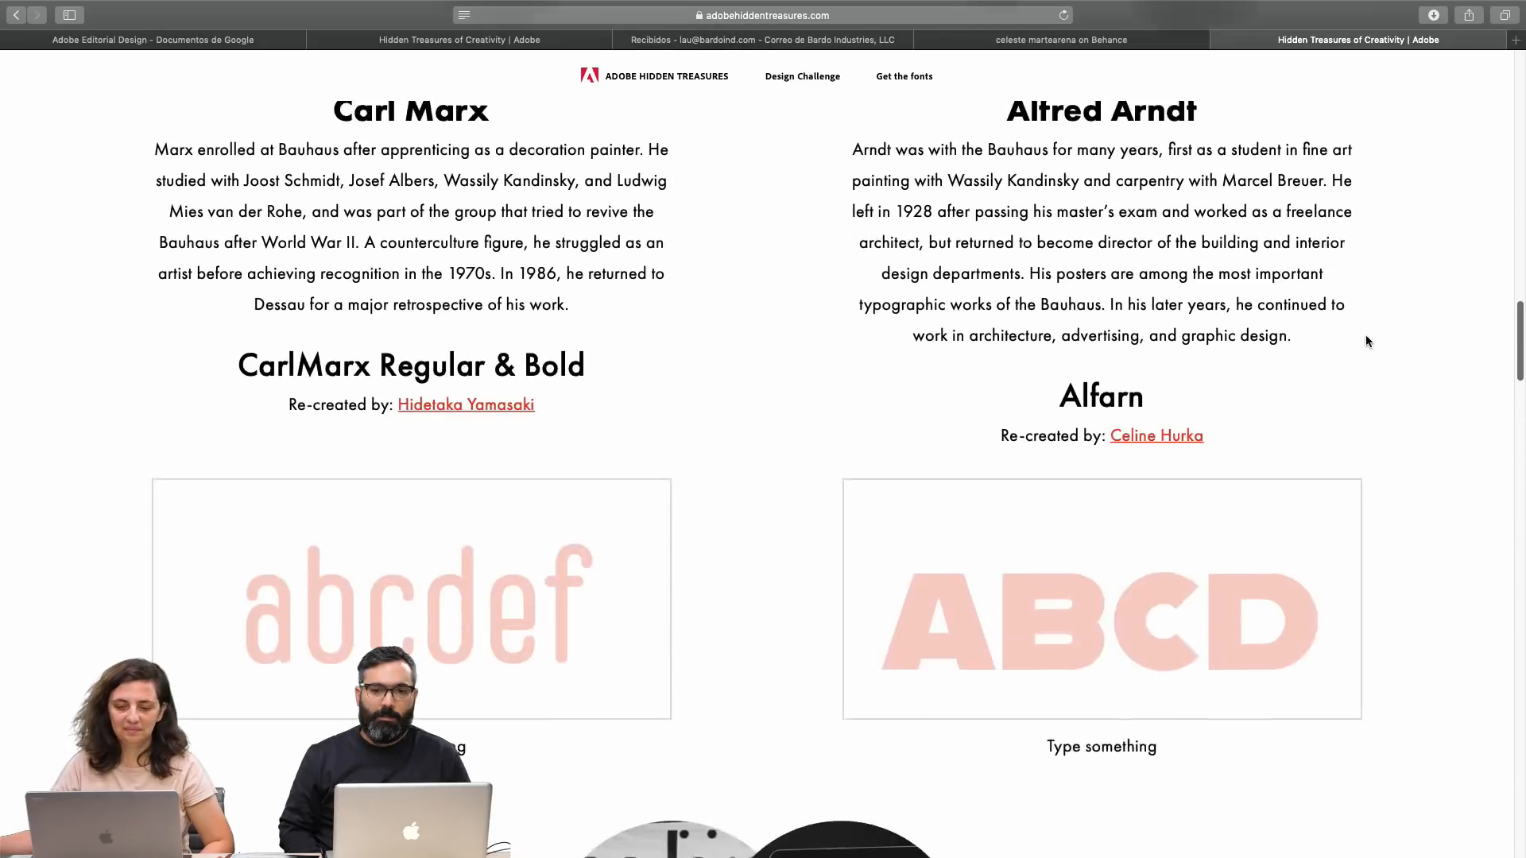
{"action": "scroll", "coordinate": [1401, 223], "scroll_direction": "up", "scroll_amount": 2}
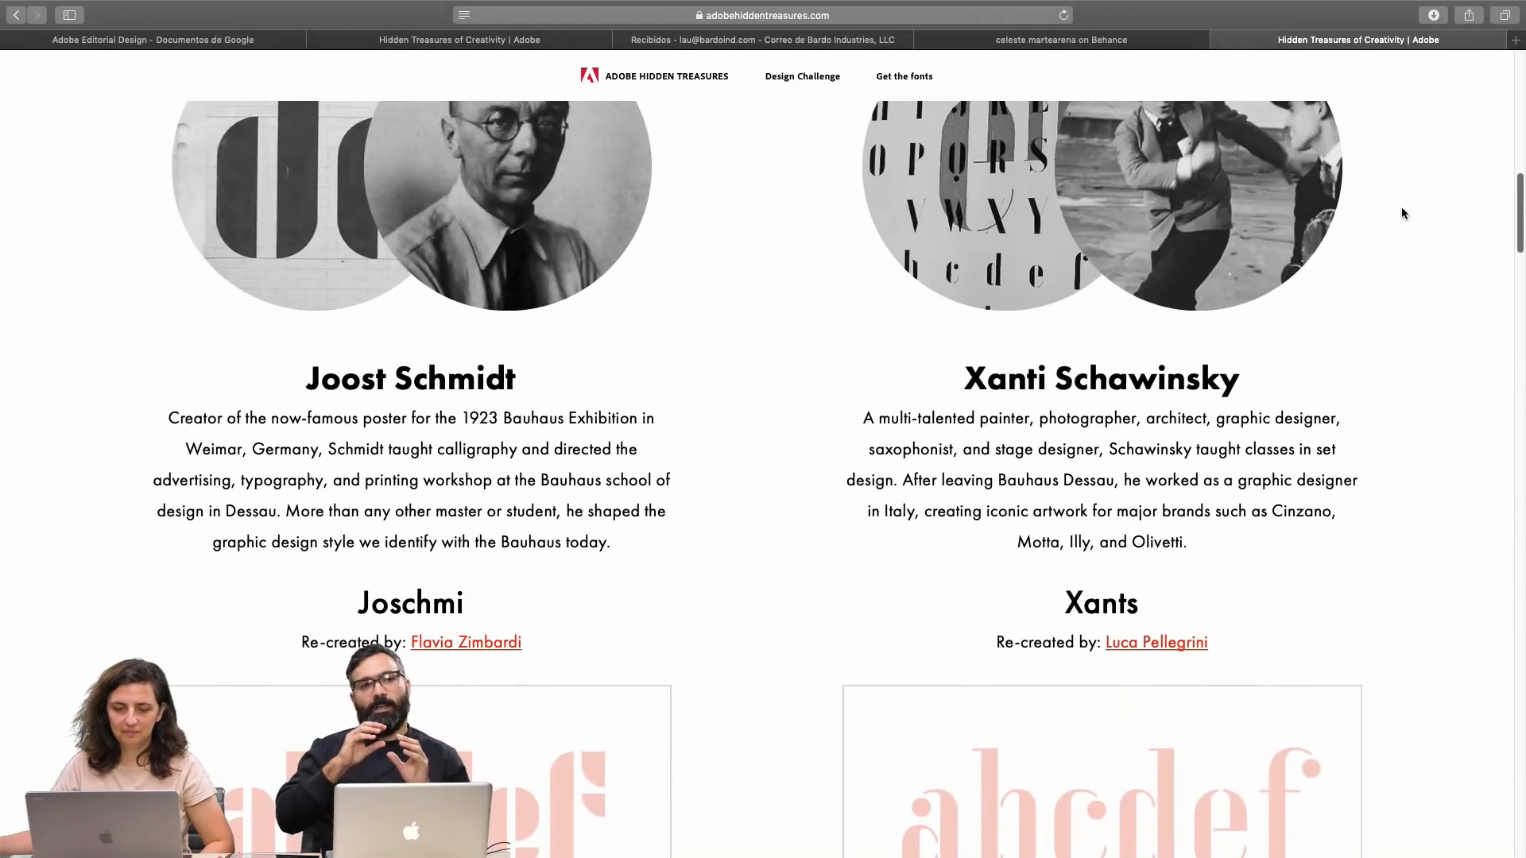
{"action": "scroll", "coordinate": [1400, 213], "scroll_direction": "down", "scroll_amount": 5}
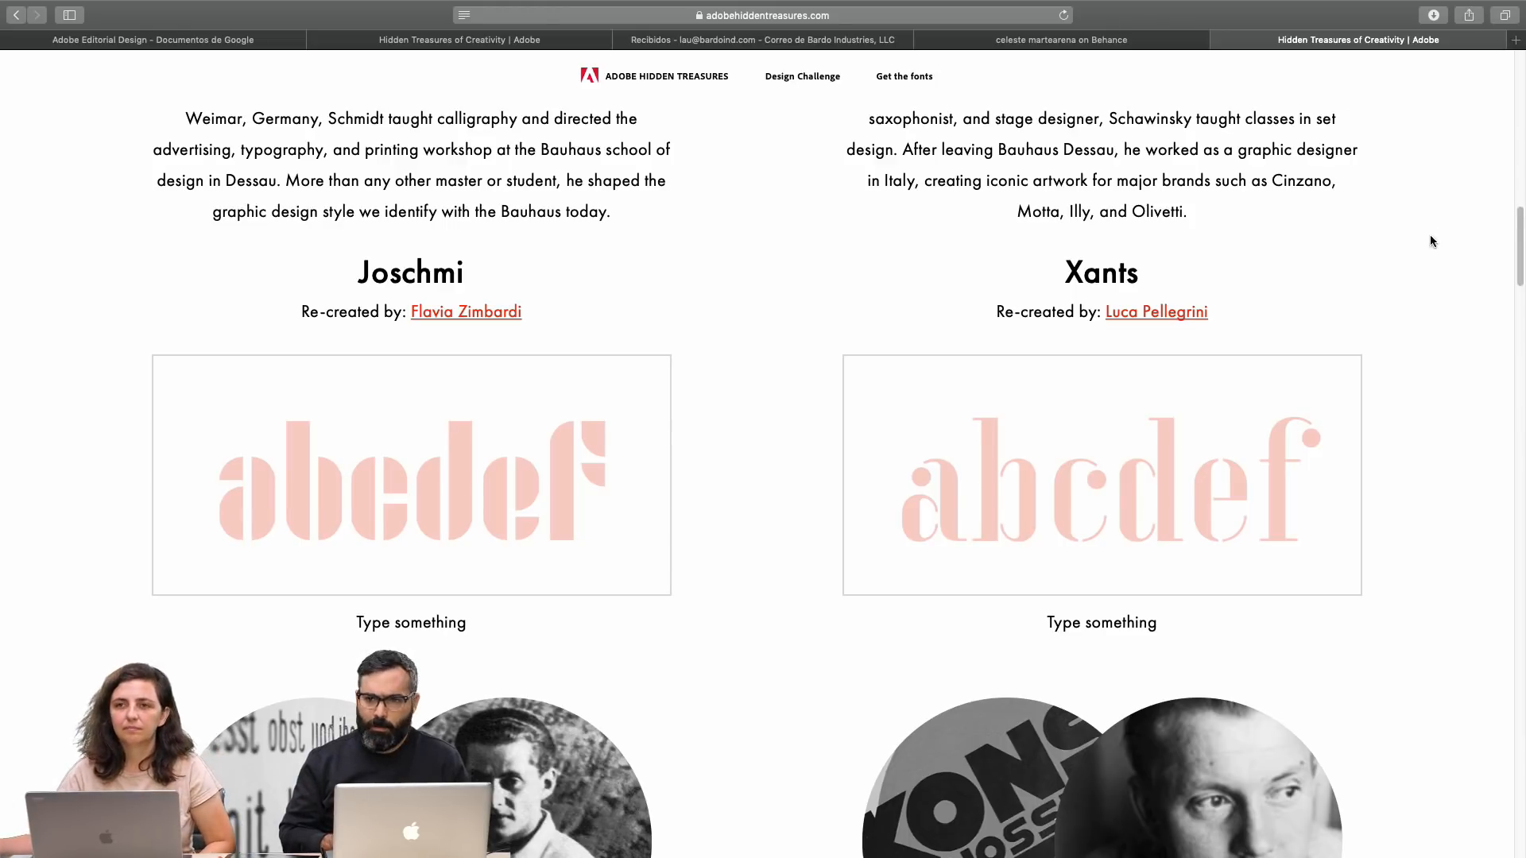
{"action": "left_click_drag", "start_coordinate": [1522, 245], "coordinate": [1470, 346]}
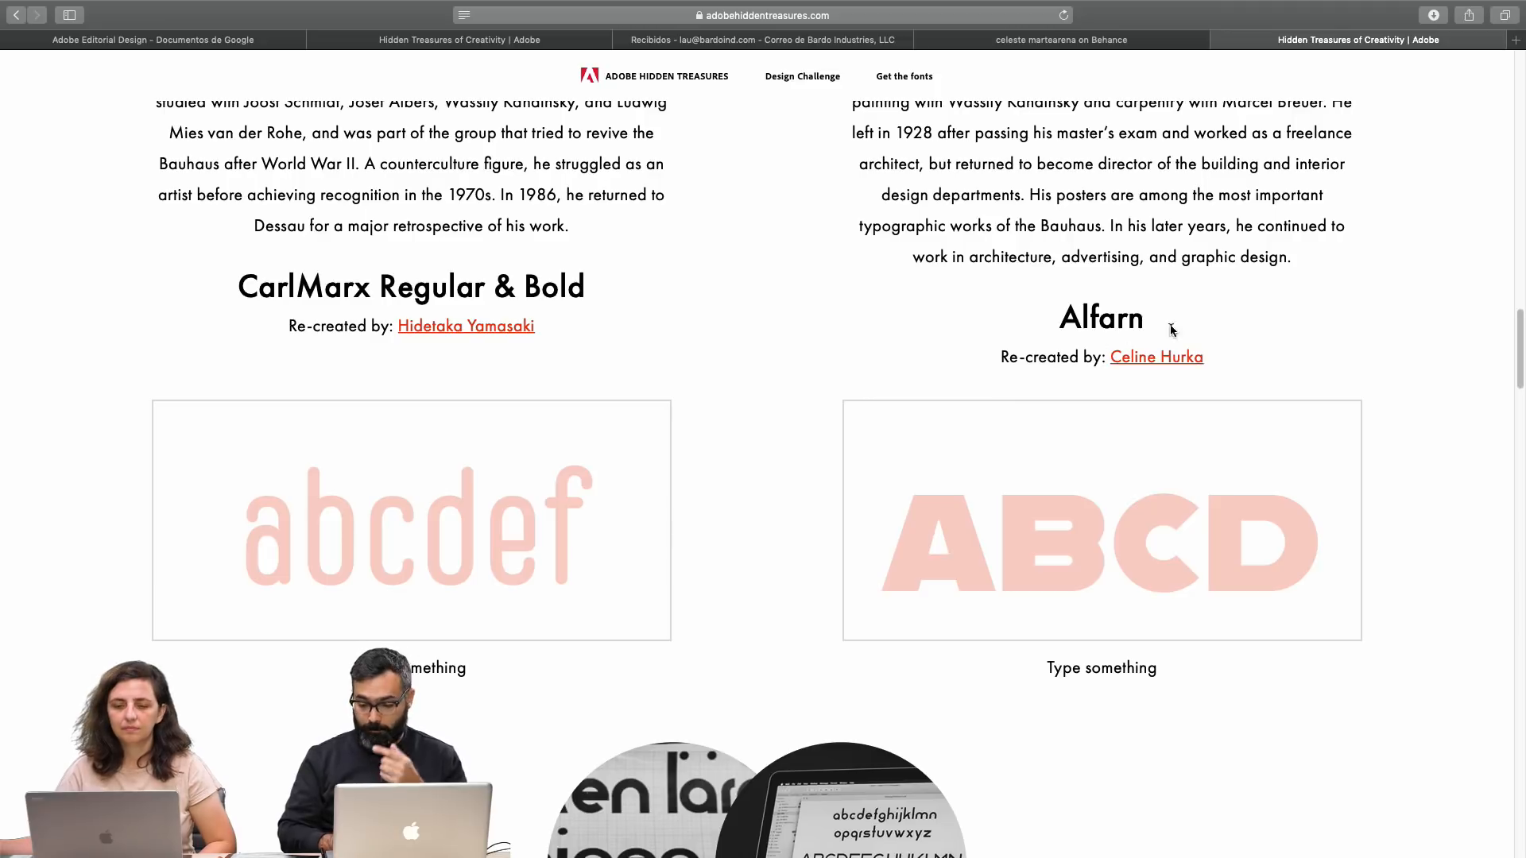
{"action": "key", "text": "super+Tab"}
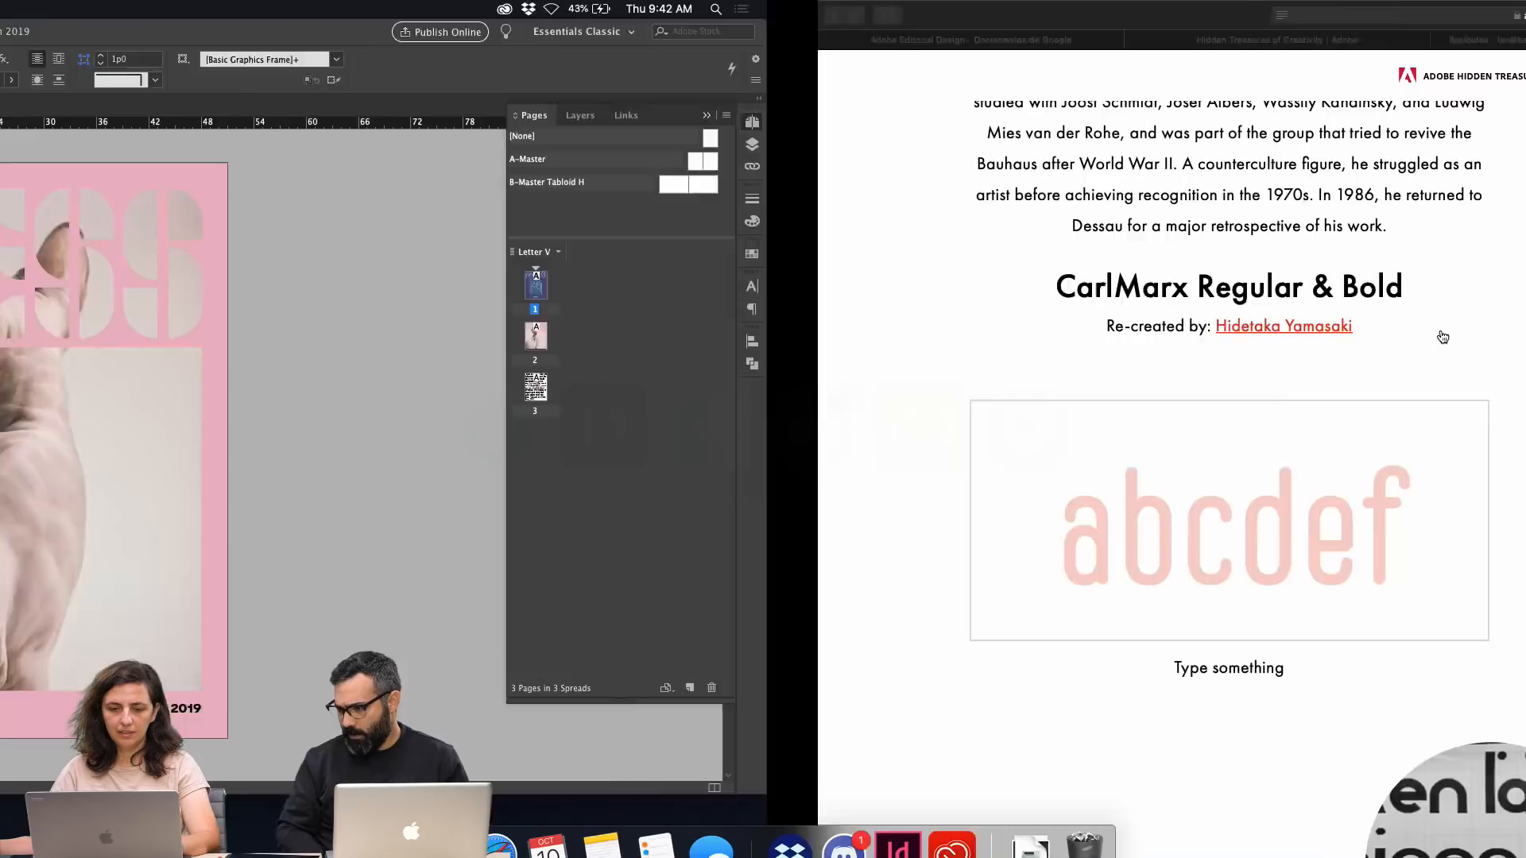
Add vertical guides along both side edges of the pink cover's photo, the first at 3p0, and return to the preview display.
{"action": "scroll", "coordinate": [1033, 334], "scroll_direction": "up", "scroll_amount": 1}
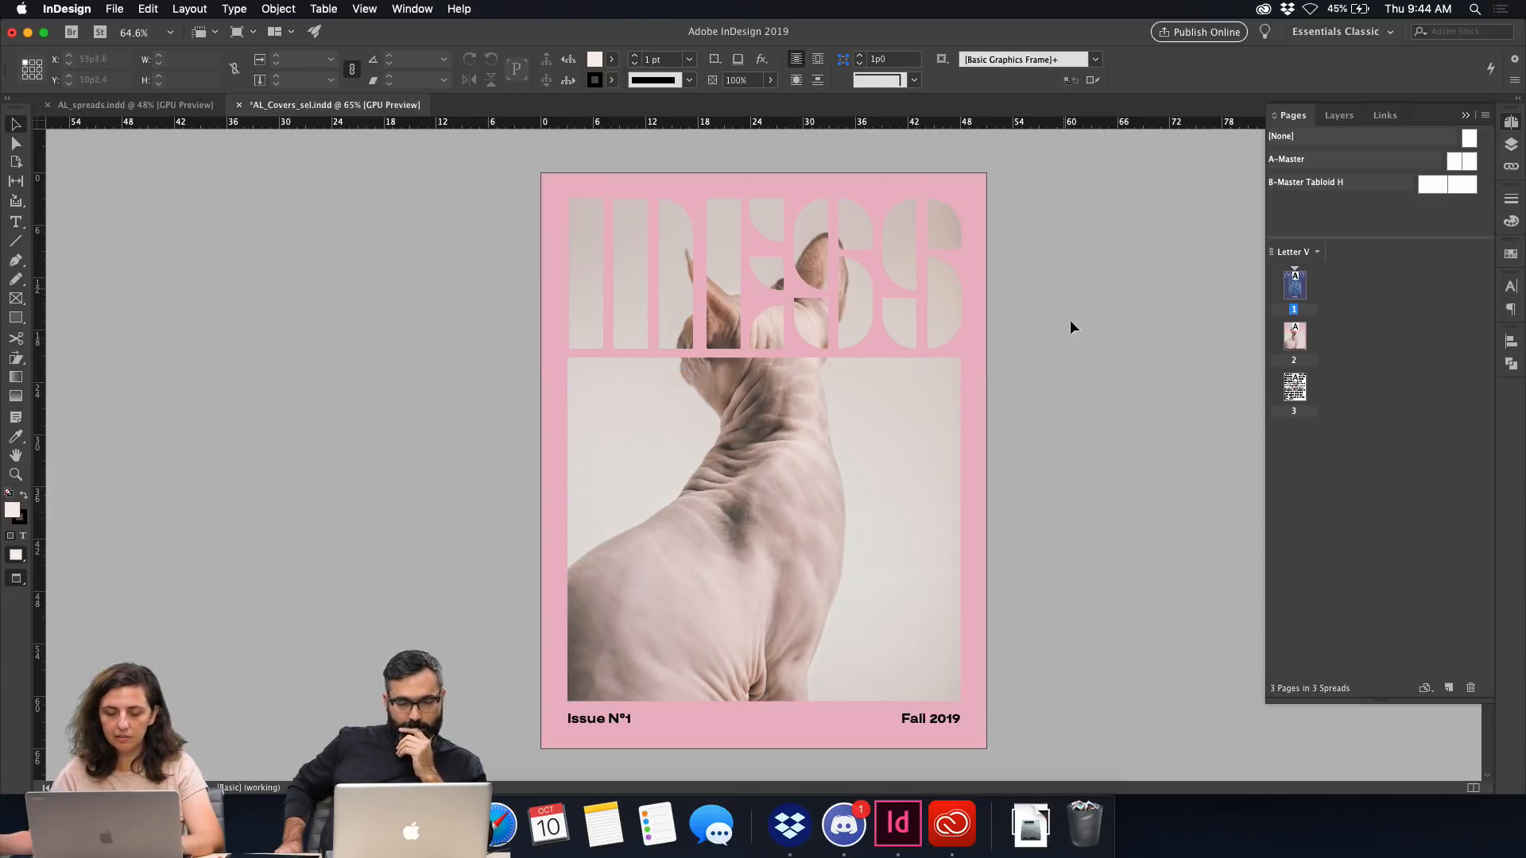
{"action": "left_click_drag", "start_coordinate": [41, 333], "coordinate": [567, 406]}
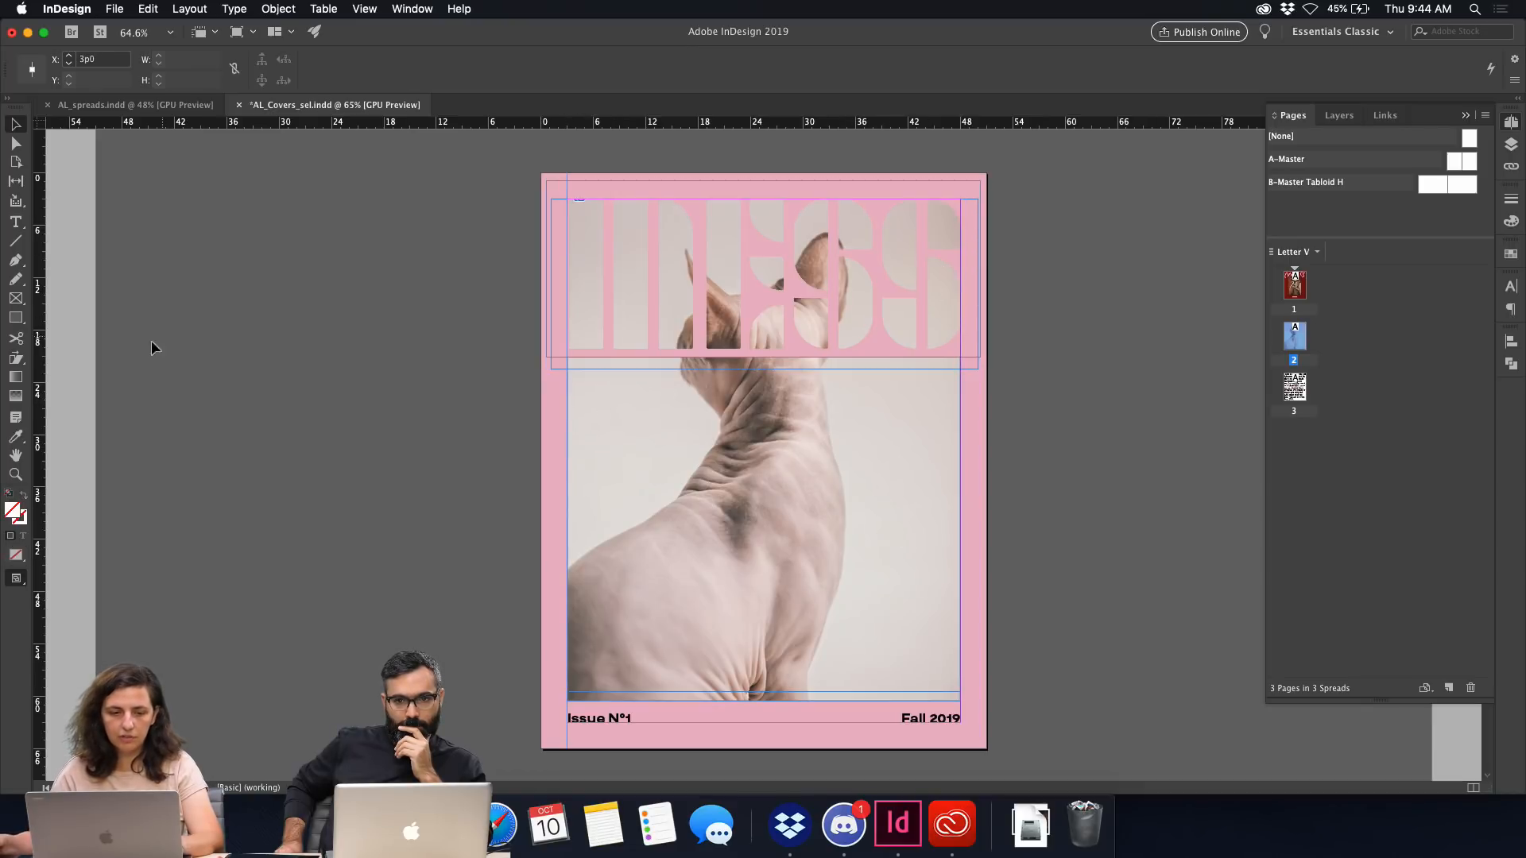
{"action": "left_click_drag", "start_coordinate": [44, 348], "coordinate": [971, 455]}
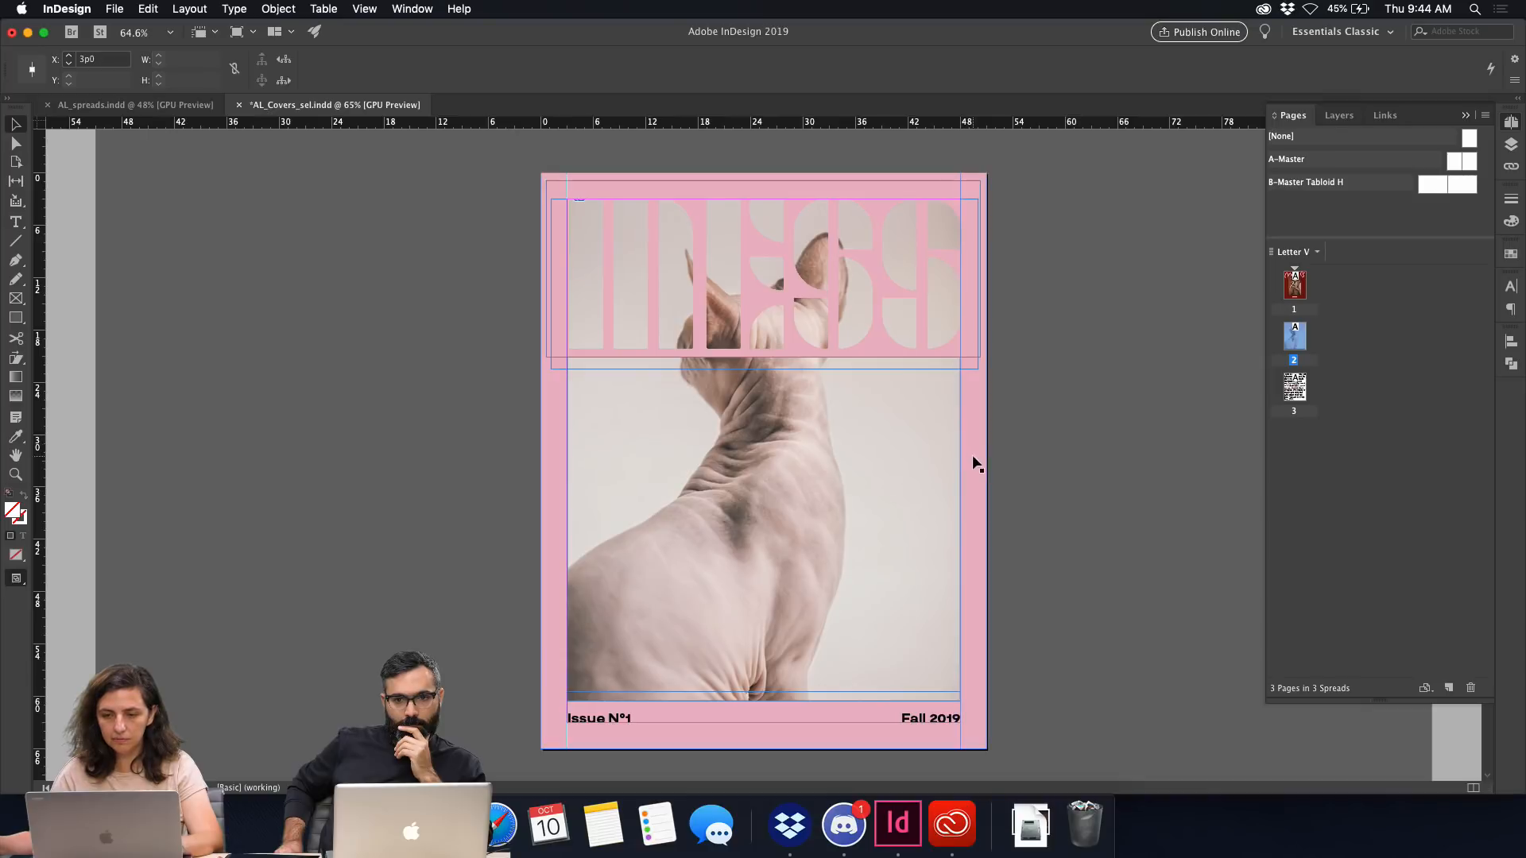
{"action": "left_click", "coordinate": [1126, 467]}
{"action": "key", "text": "w"}
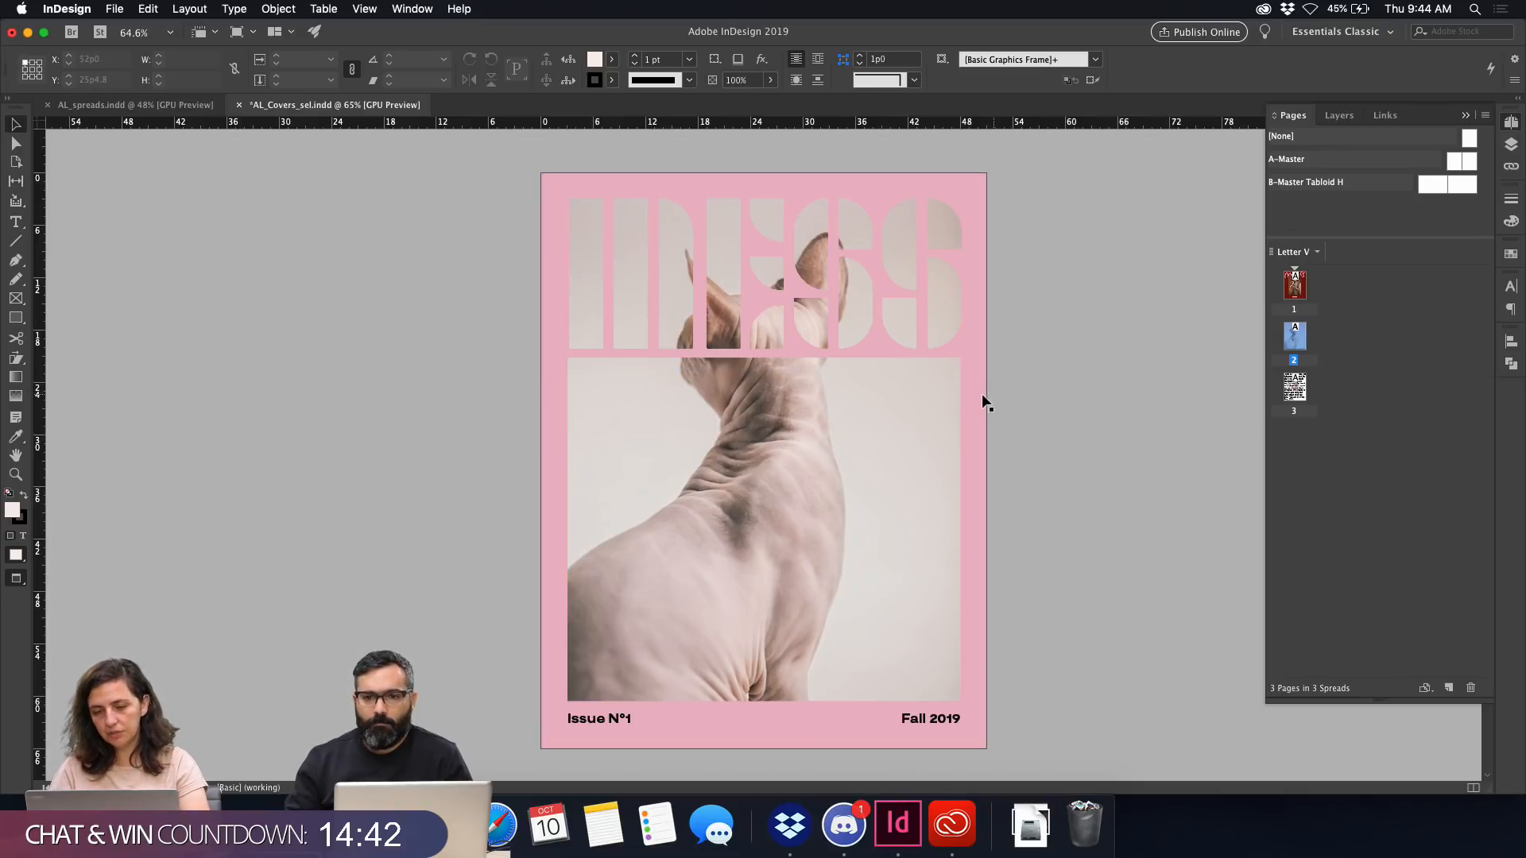
Try to replace the cat photo on the pink cover with the Playground photo of a figure wrapped in a lettered black blanket.
{"action": "double_click", "coordinate": [877, 435]}
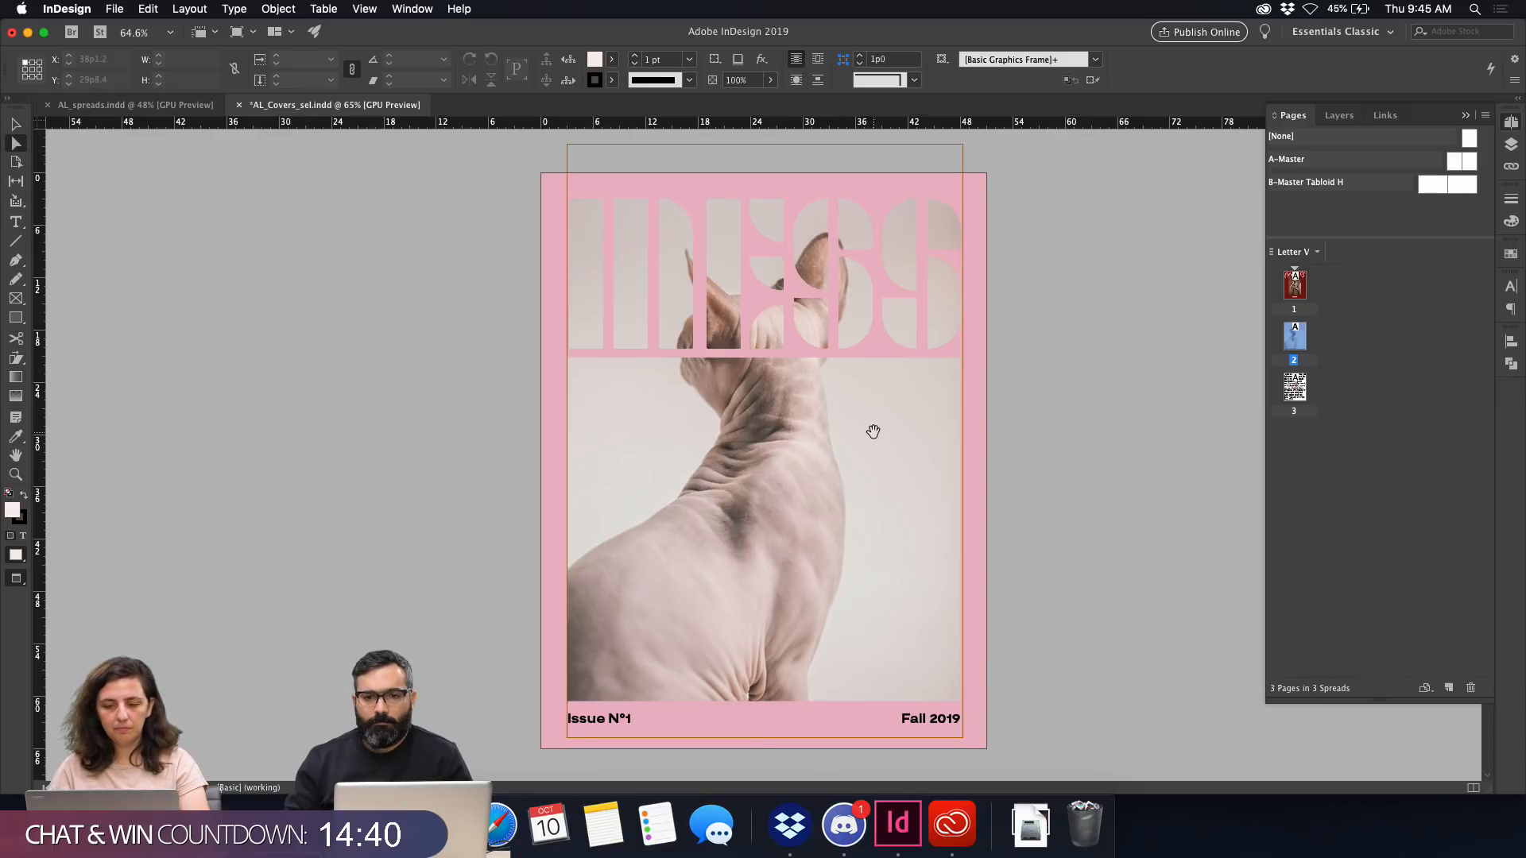
{"action": "key", "text": "super+d"}
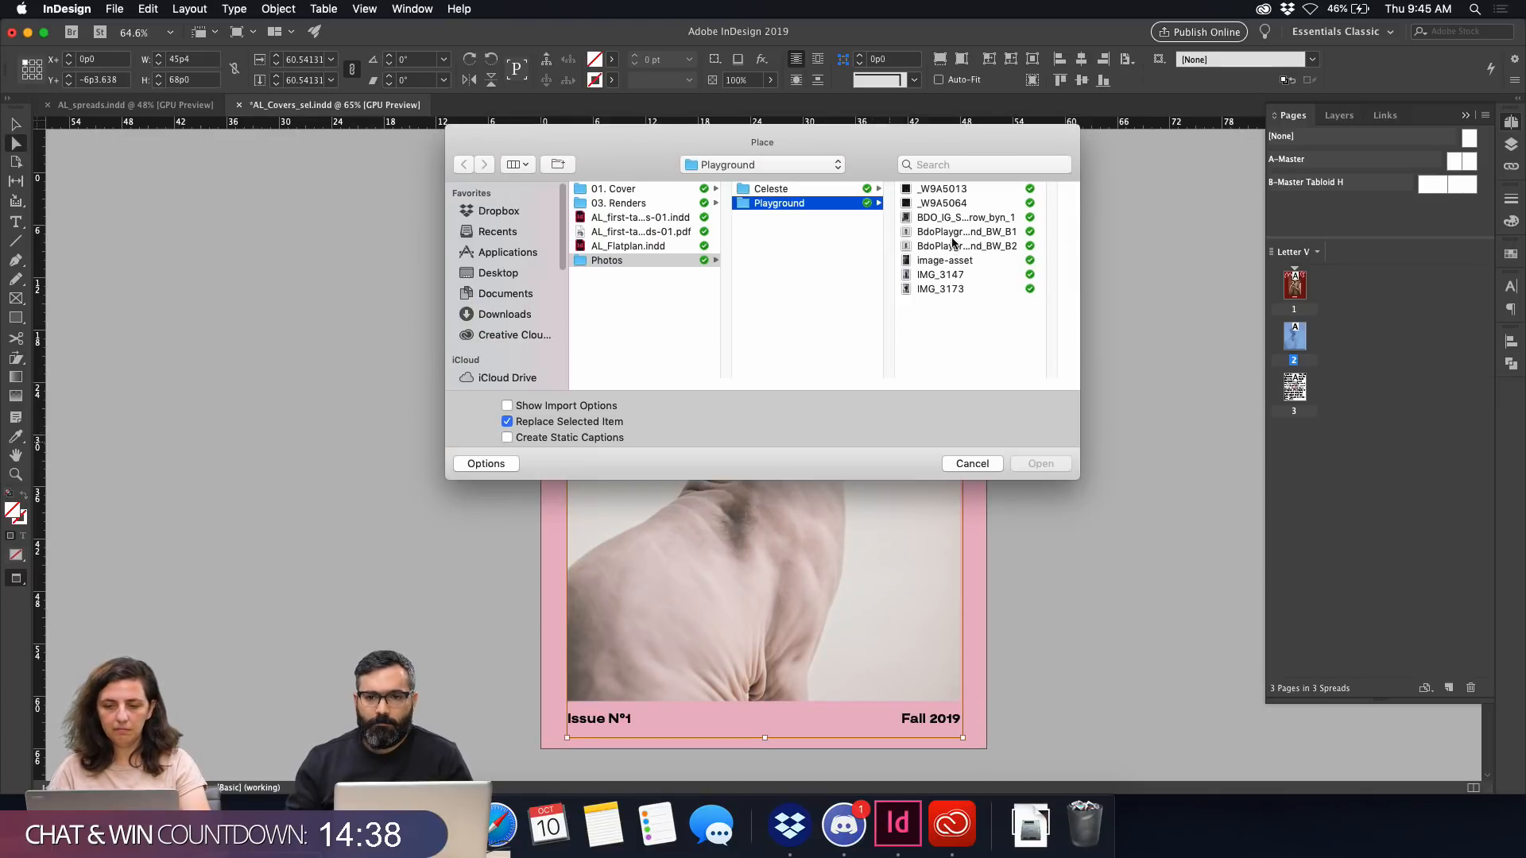
{"action": "left_click", "coordinate": [995, 232]}
{"action": "key", "text": "space"}
{"action": "key", "text": "Down"}
{"action": "key", "text": "Down"}
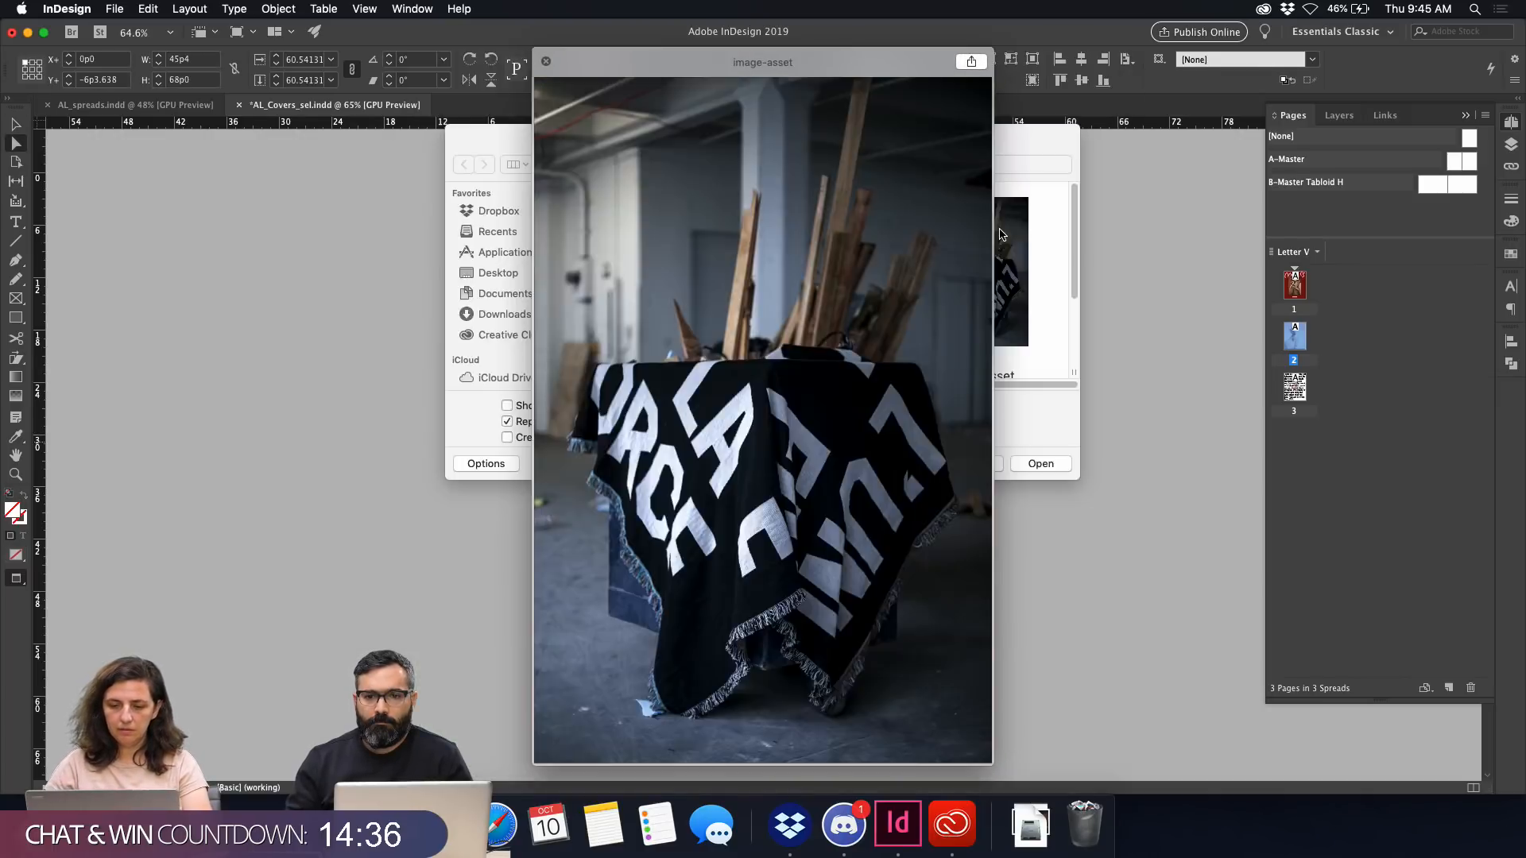
{"action": "key", "text": "Down"}
{"action": "key", "text": "space"}
{"action": "key", "text": "Return"}
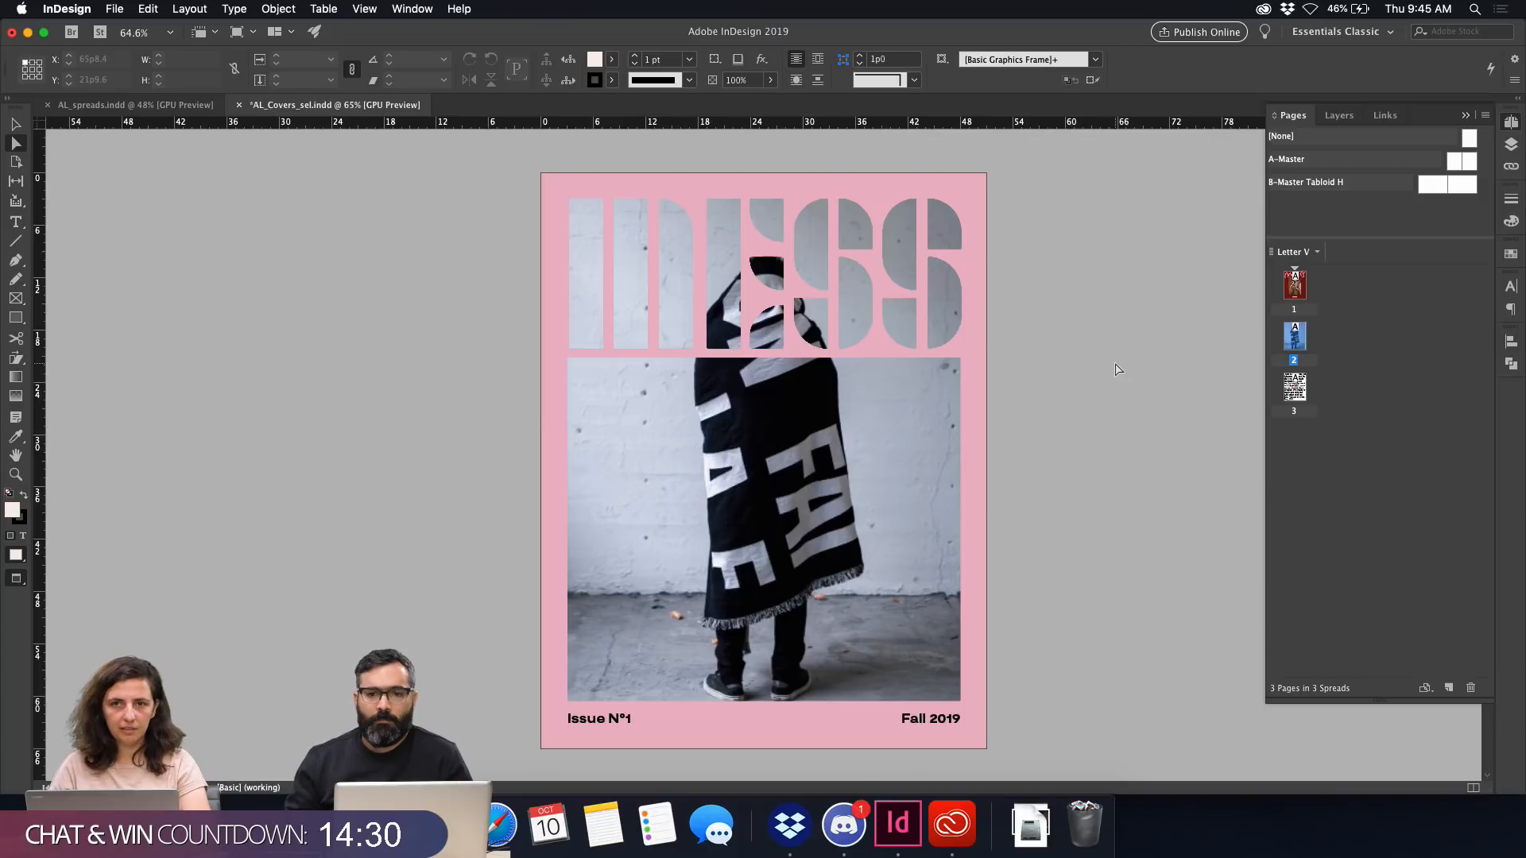
Undo the photo replacement on the pink cover, discard the loaded image and clear the selection.
{"action": "key", "text": "super+z"}
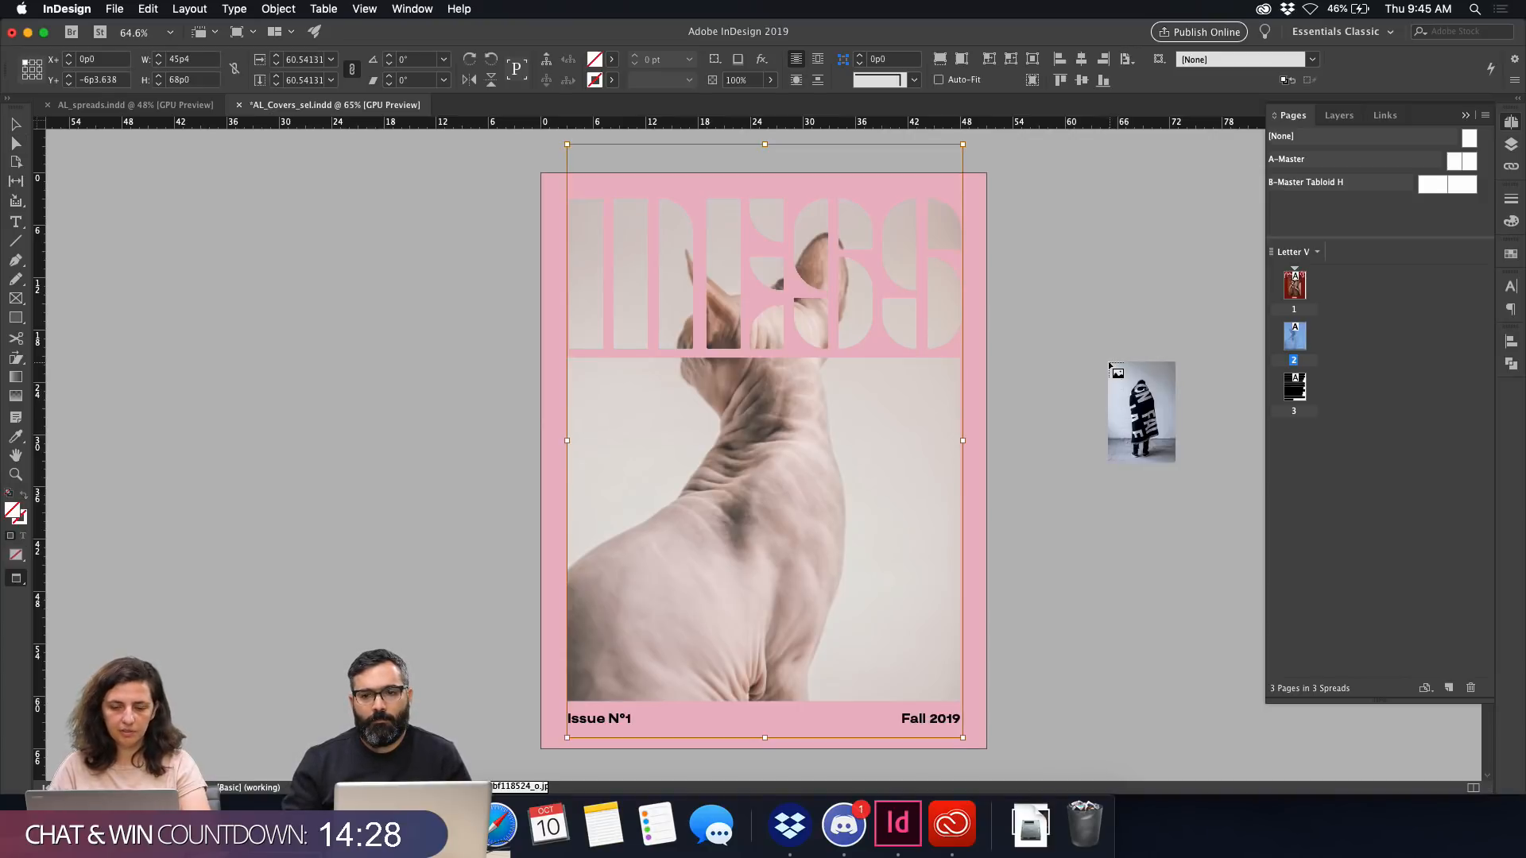
{"action": "key", "text": "Escape"}
{"action": "left_click", "coordinate": [1096, 386]}
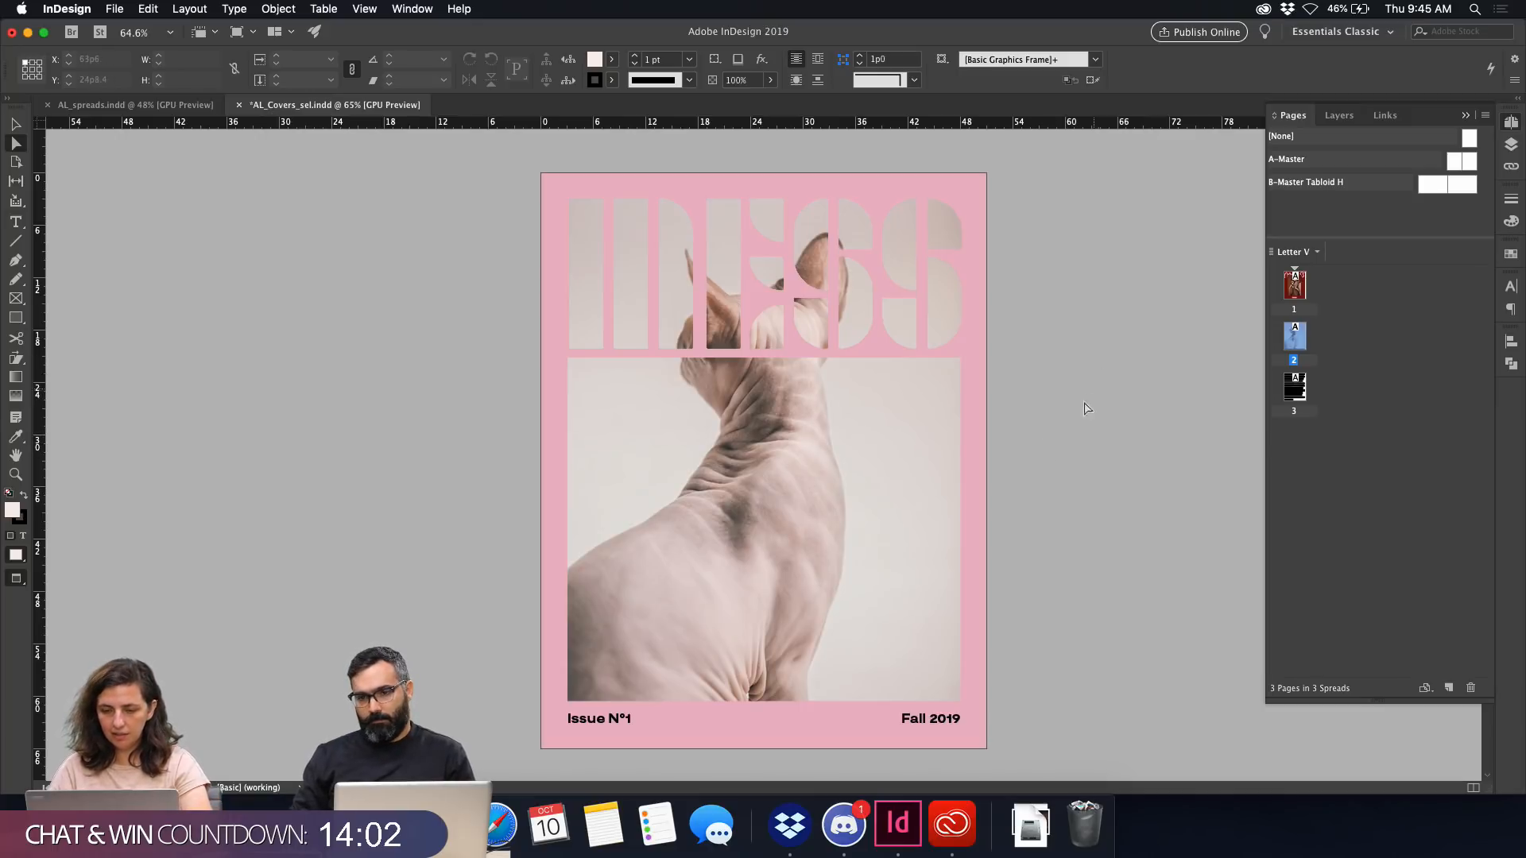
Select the text, pink scribble and background on the "This is a mess" page and shift them together about 3p10 to the left.
{"action": "scroll", "coordinate": [1055, 572], "scroll_direction": "down", "scroll_amount": 15}
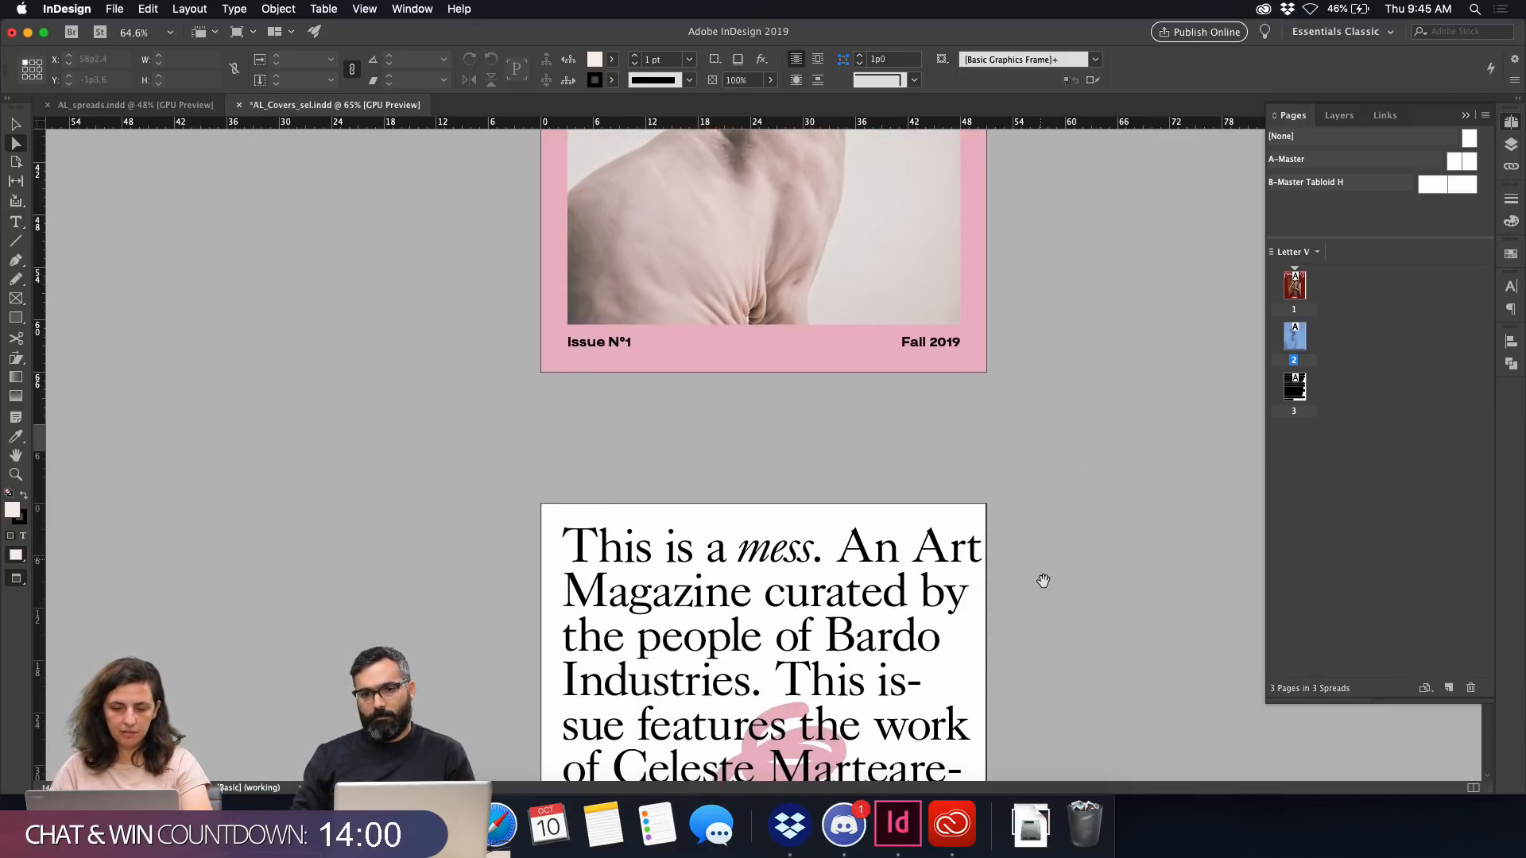
{"action": "scroll", "coordinate": [1104, 280], "scroll_direction": "down", "scroll_amount": 2}
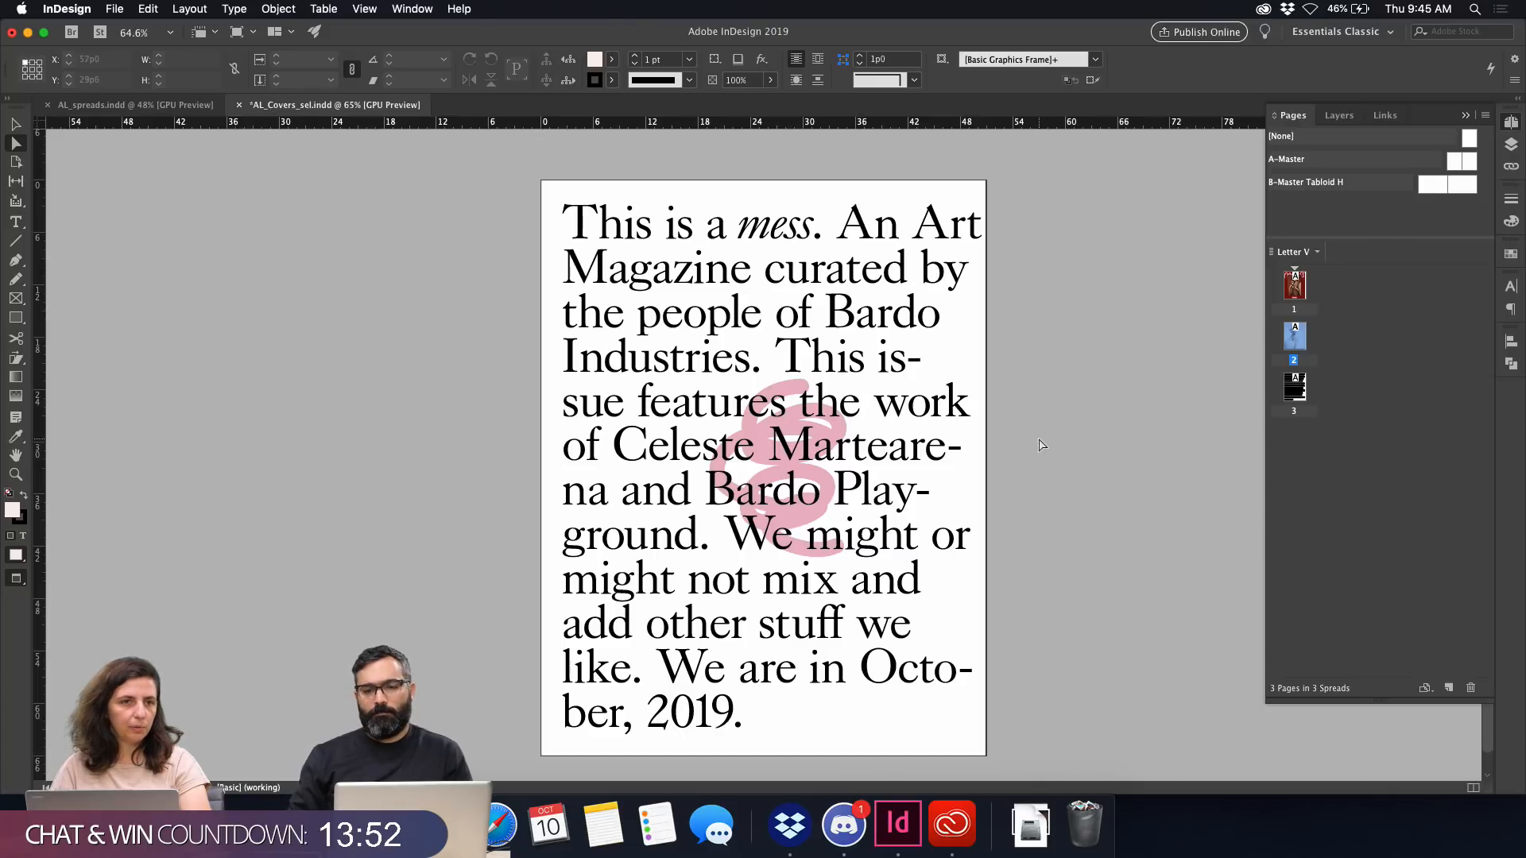
{"action": "scroll", "coordinate": [1045, 447], "scroll_direction": "down", "scroll_amount": 1}
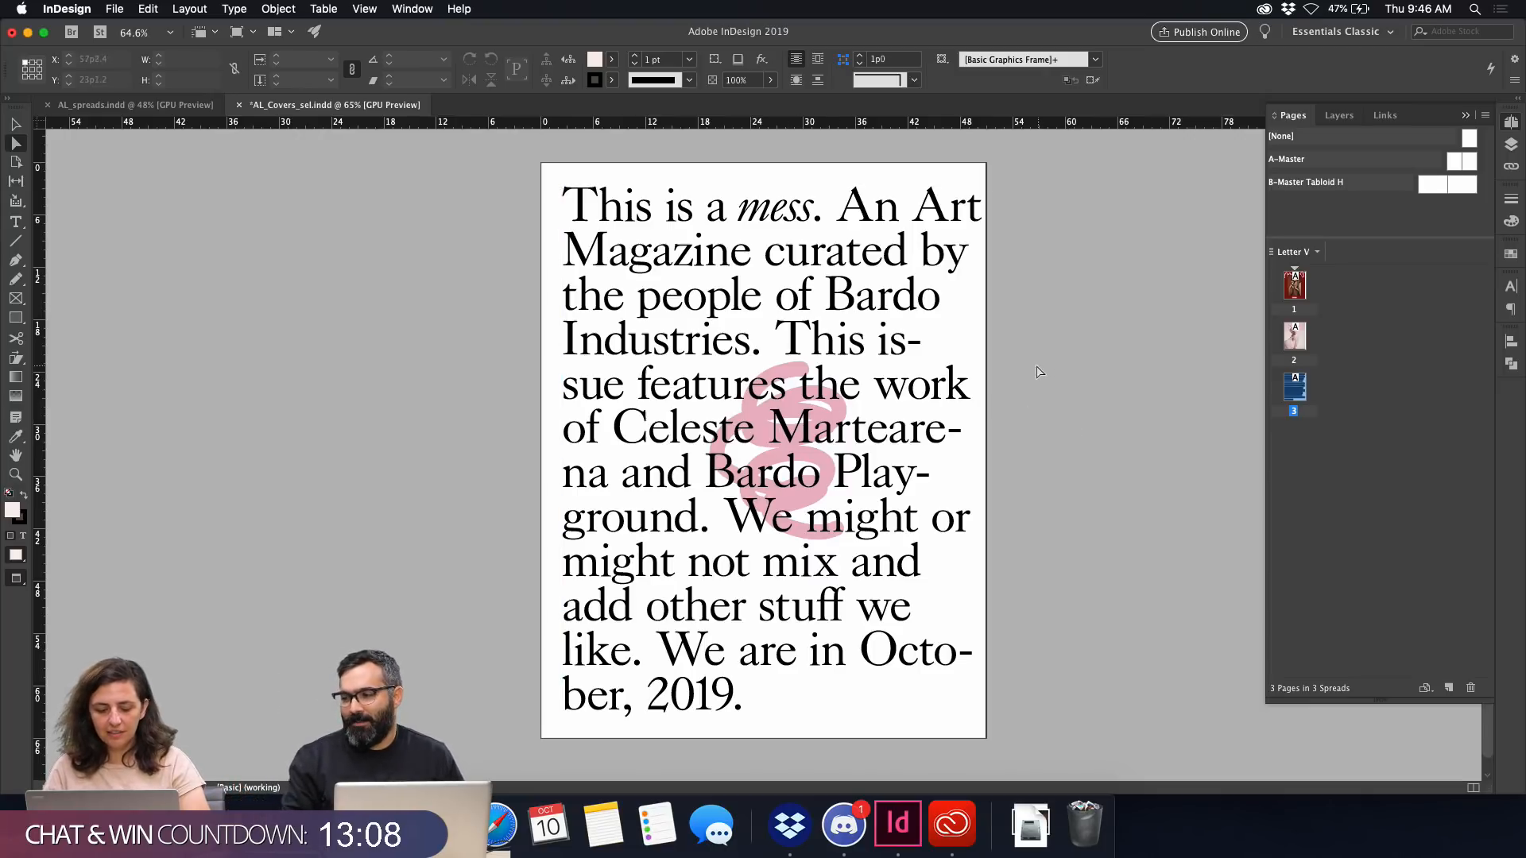
{"action": "key", "text": "v"}
{"action": "left_click_drag", "start_coordinate": [1059, 339], "coordinate": [739, 481]}
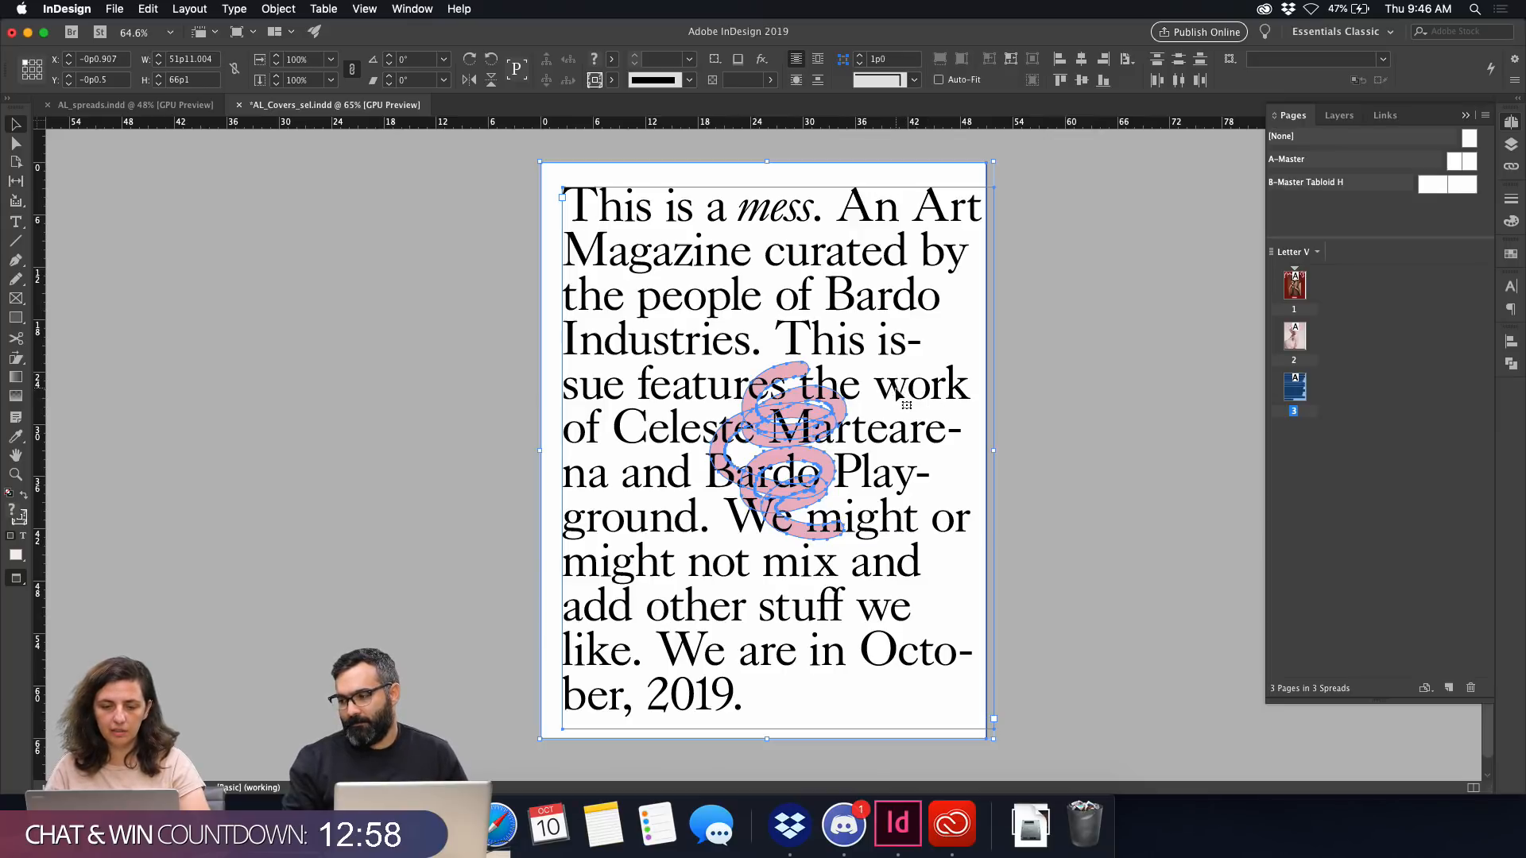
{"action": "left_click_drag", "start_coordinate": [897, 390], "coordinate": [863, 391]}
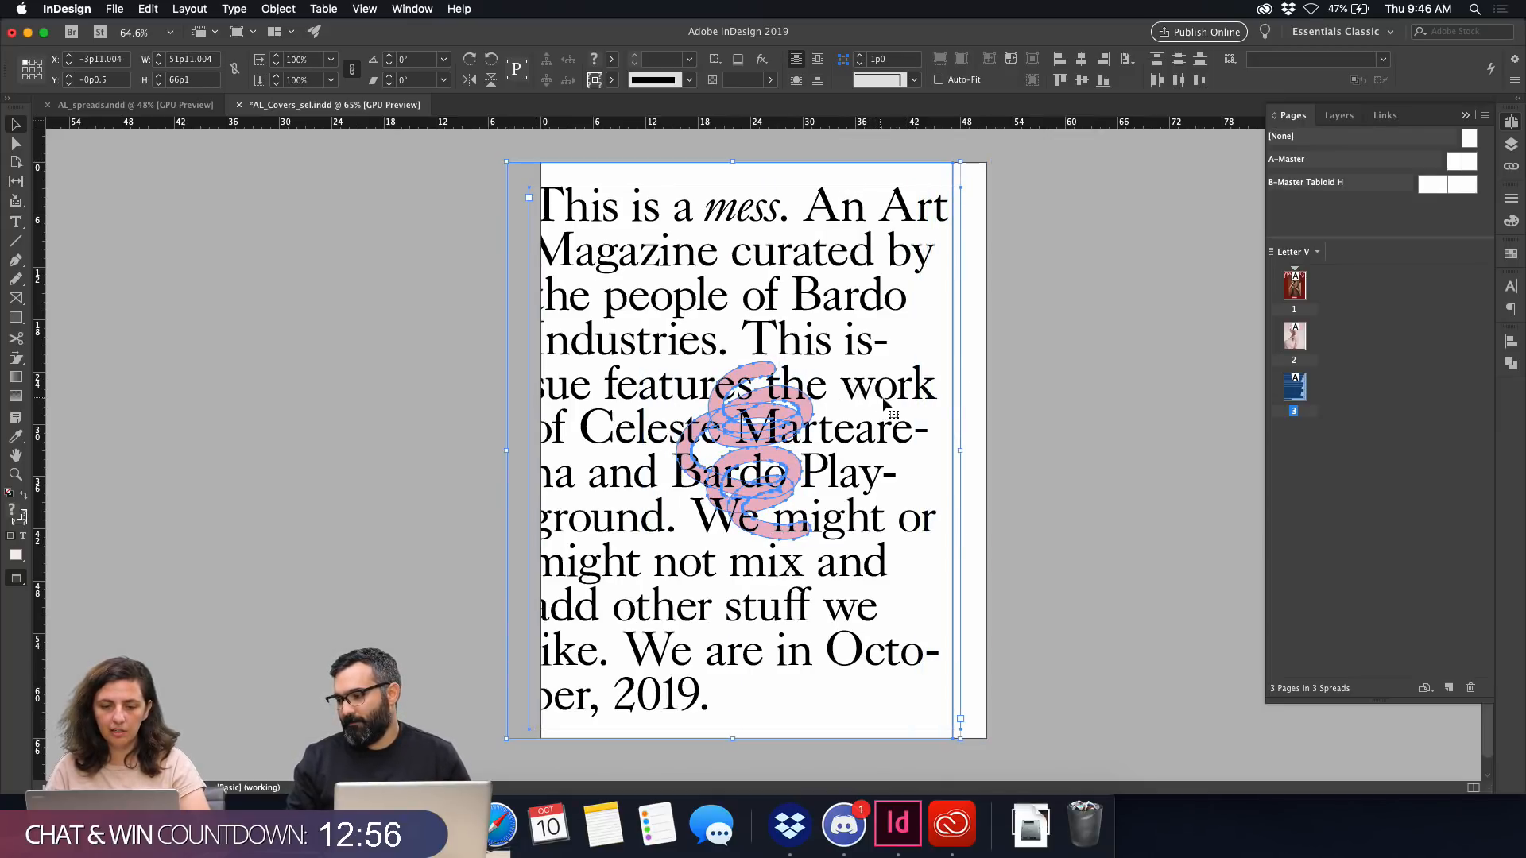
{"action": "left_click", "coordinate": [1045, 412]}
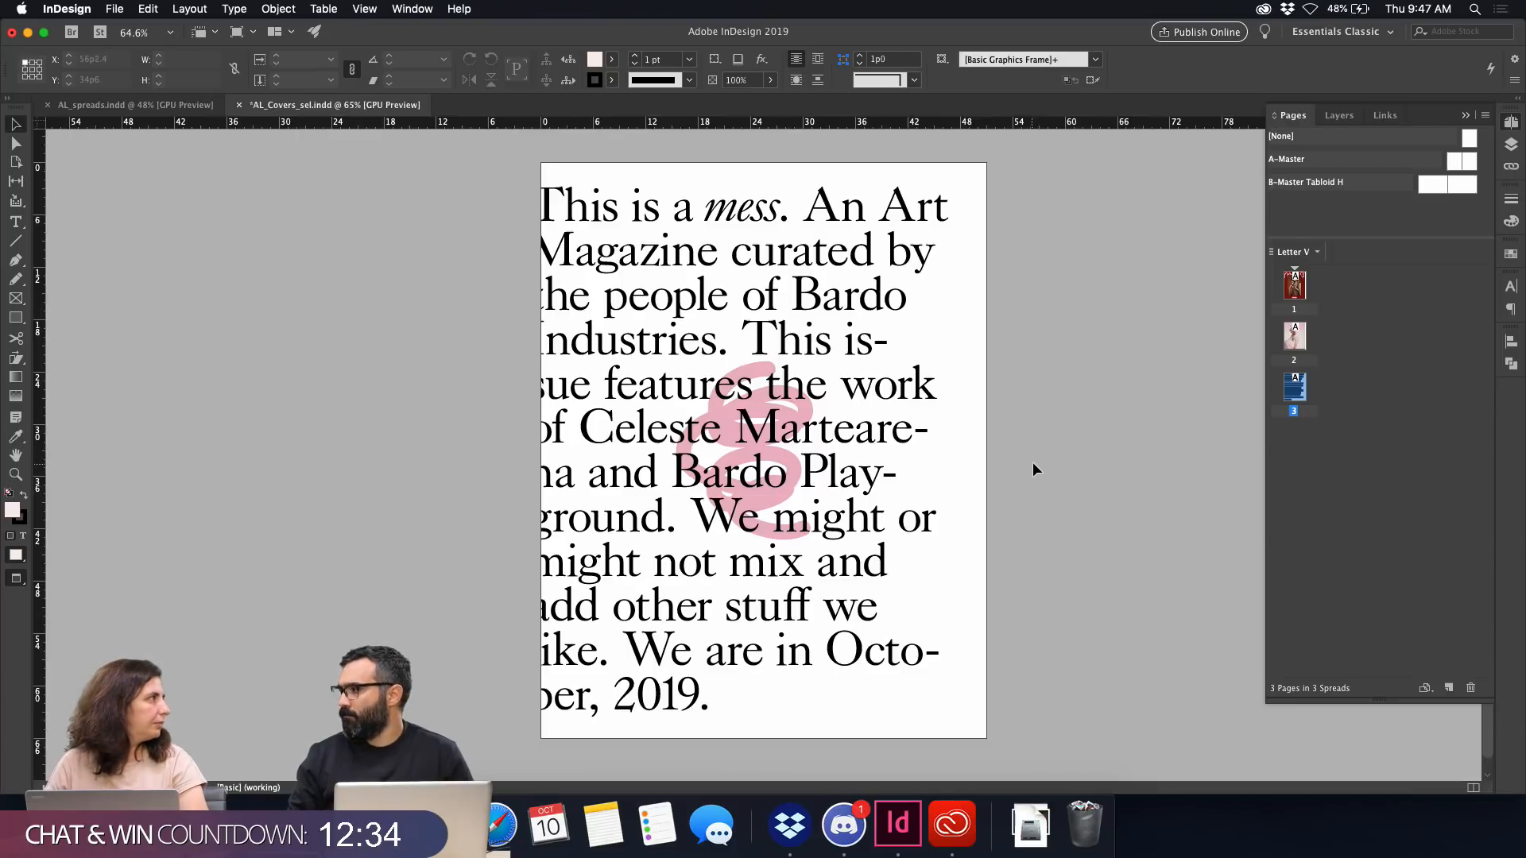
Go back to page 1 to view the red MESS cover.
{"action": "double_click", "coordinate": [1296, 286]}
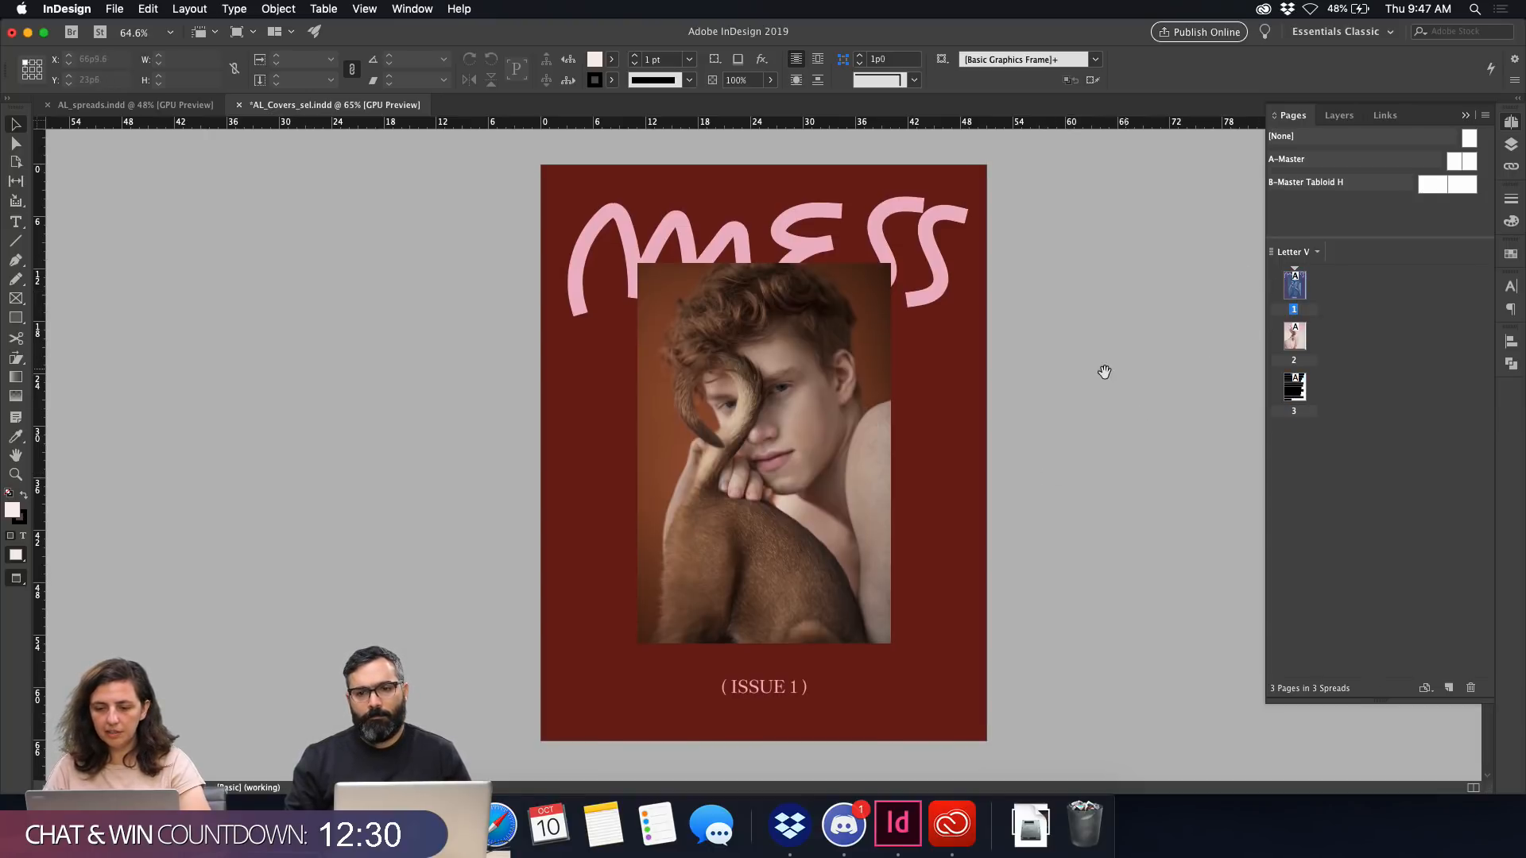
{"action": "scroll", "coordinate": [1105, 420], "scroll_direction": "down", "scroll_amount": 1}
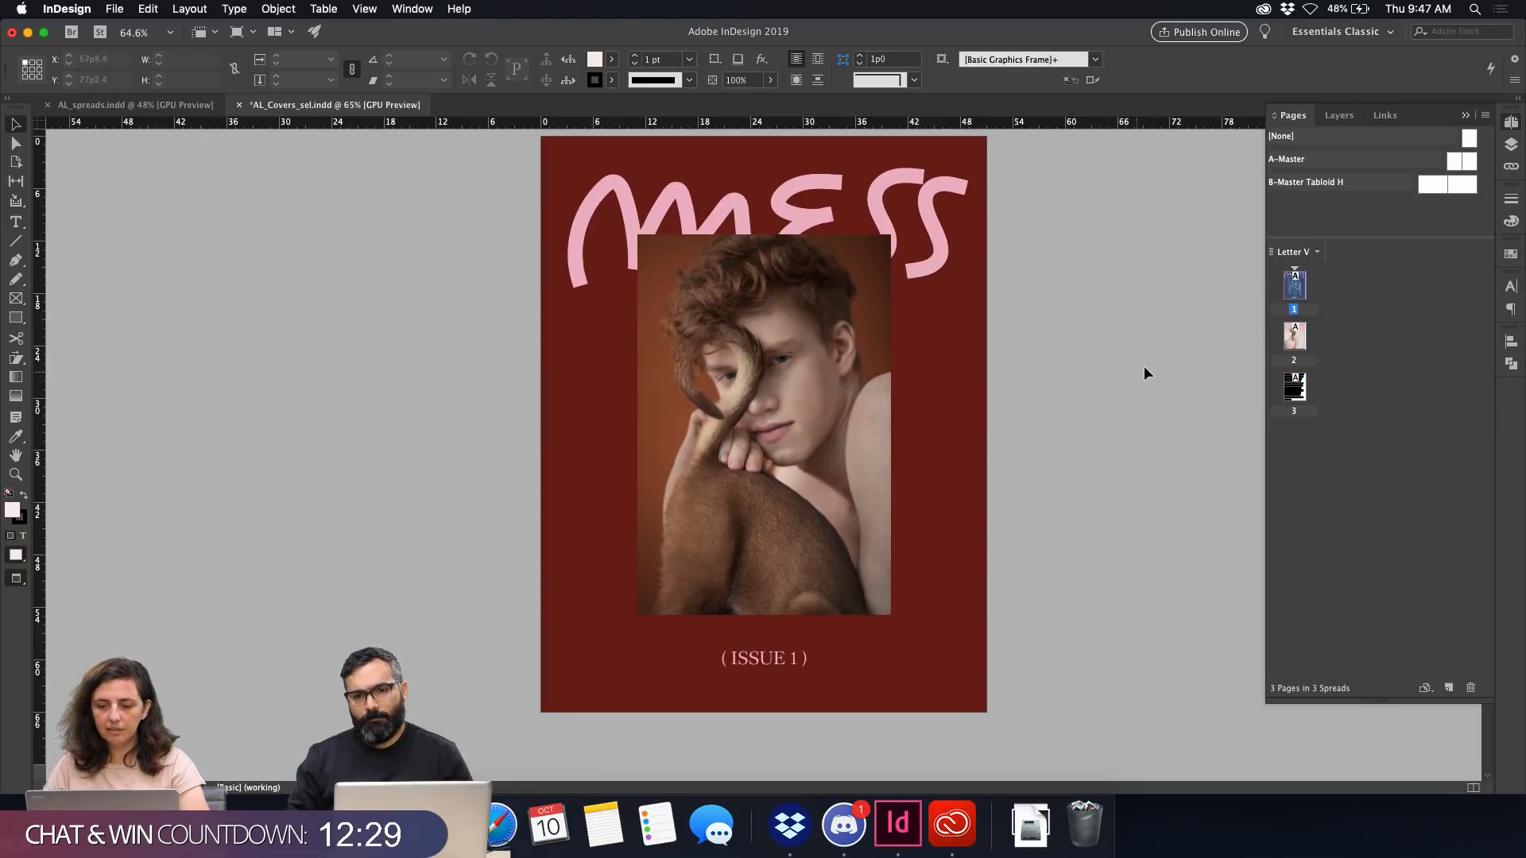
{"action": "left_click", "coordinate": [1449, 688]}
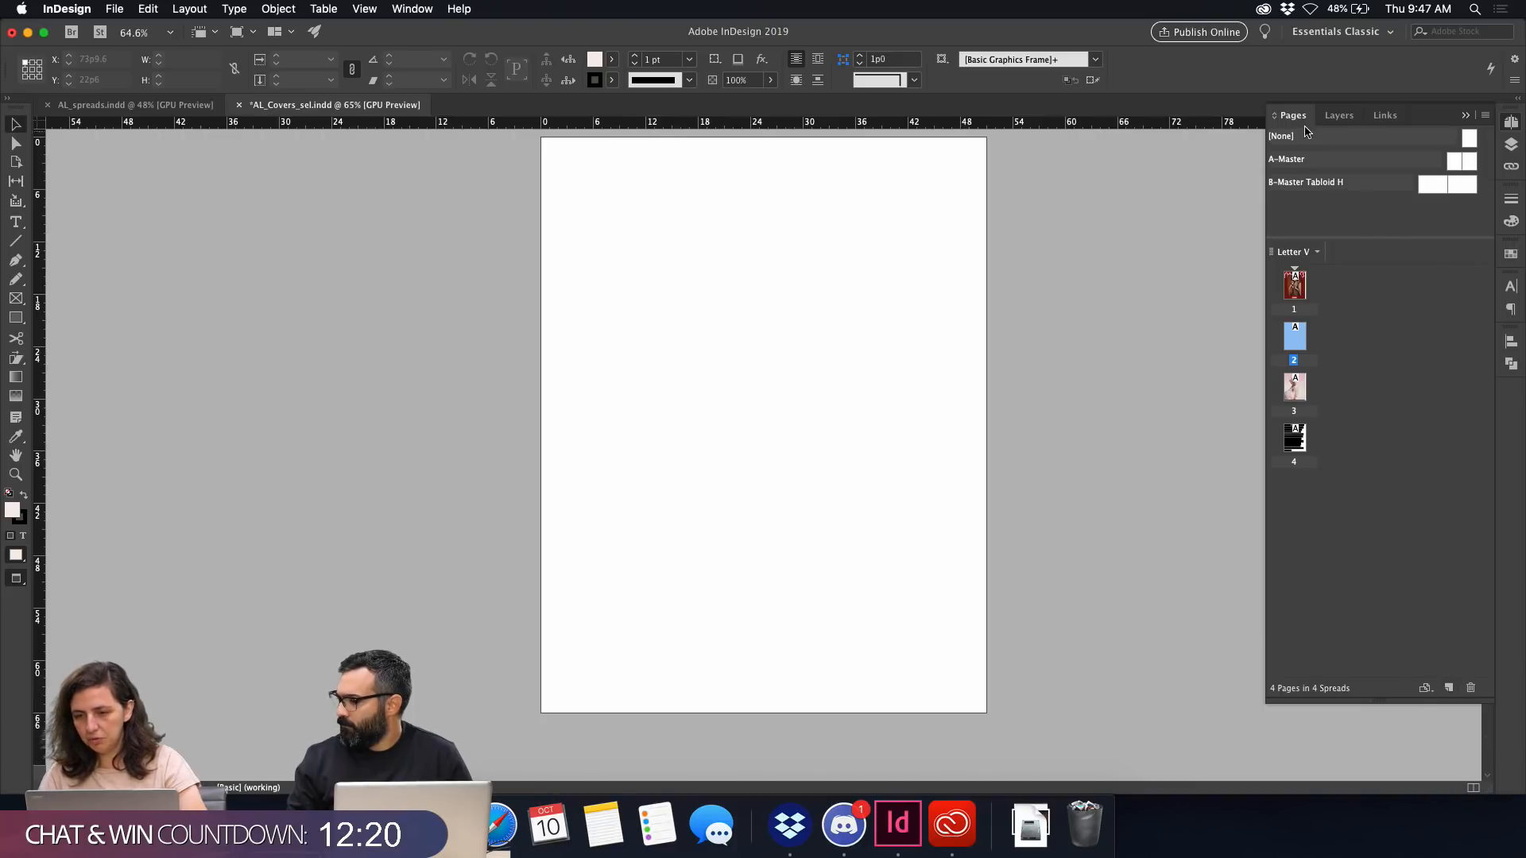
{"action": "left_click", "coordinate": [1465, 116]}
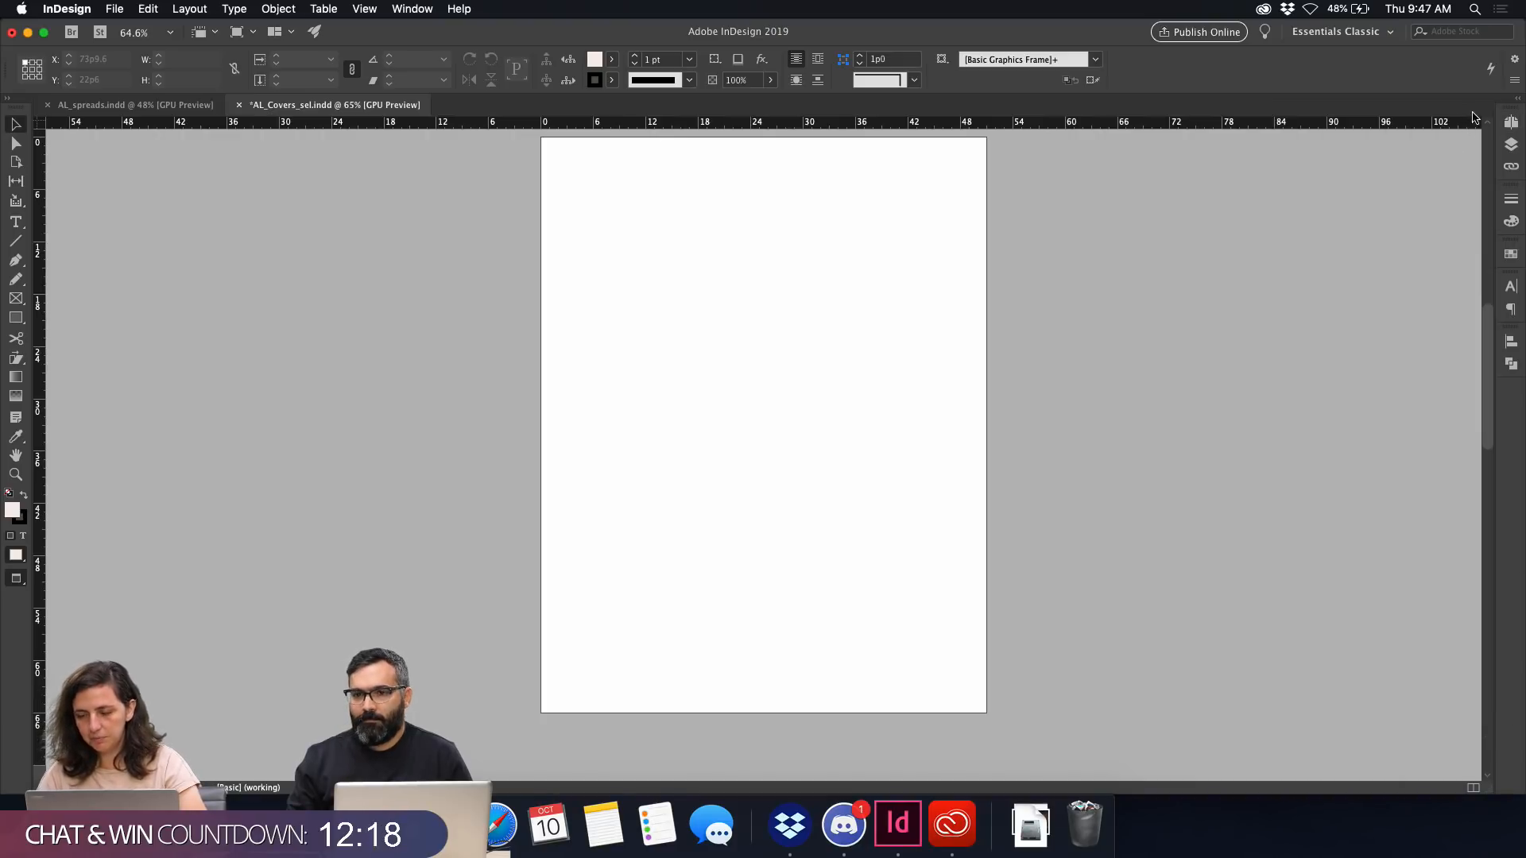
{"action": "left_click", "coordinate": [1512, 123]}
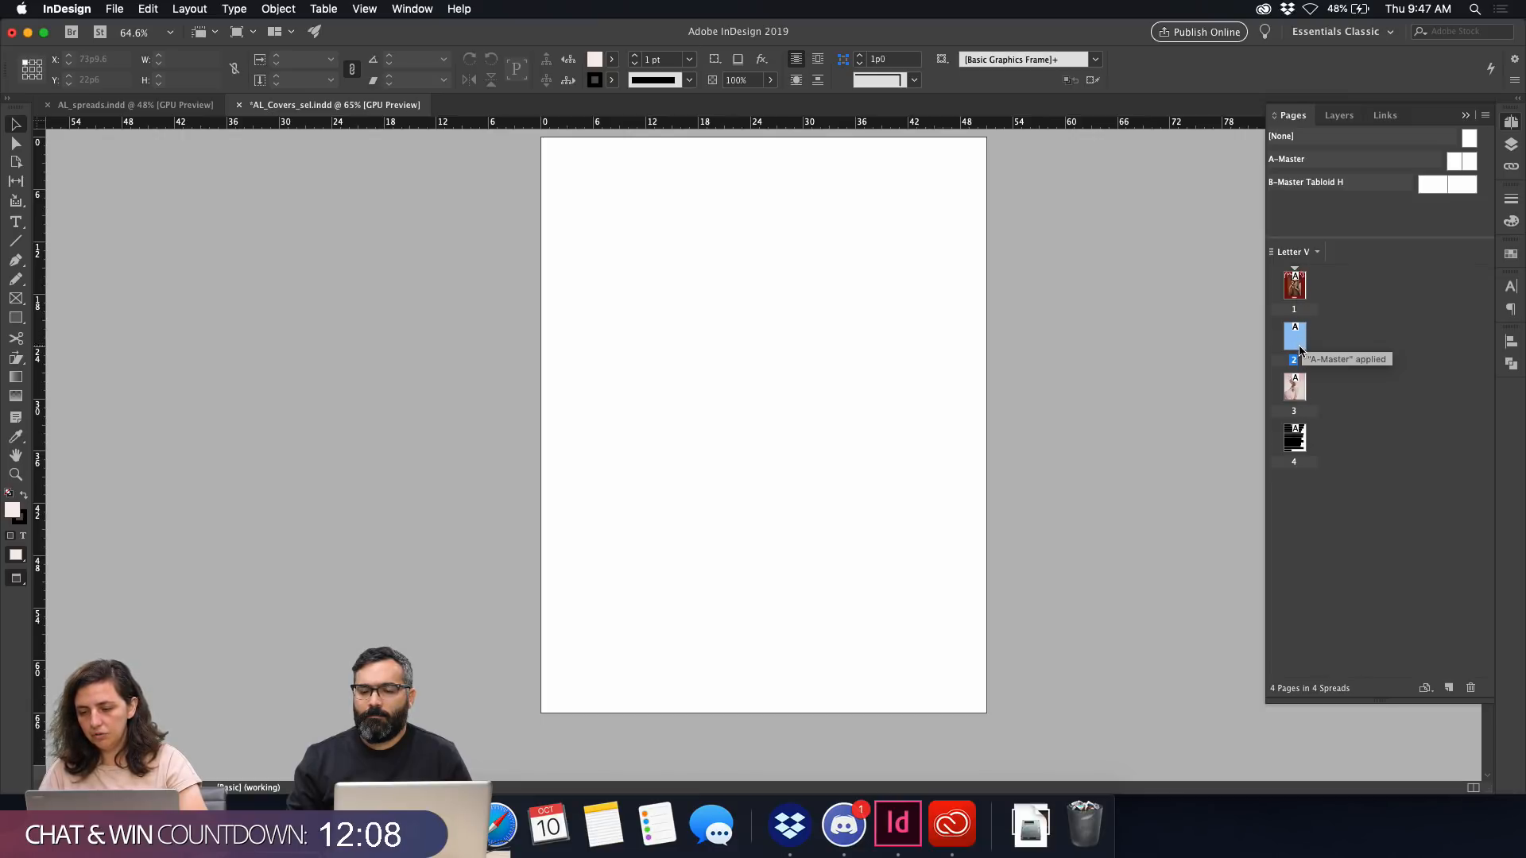
{"action": "left_click", "coordinate": [1345, 373]}
{"action": "left_click", "coordinate": [1472, 688]}
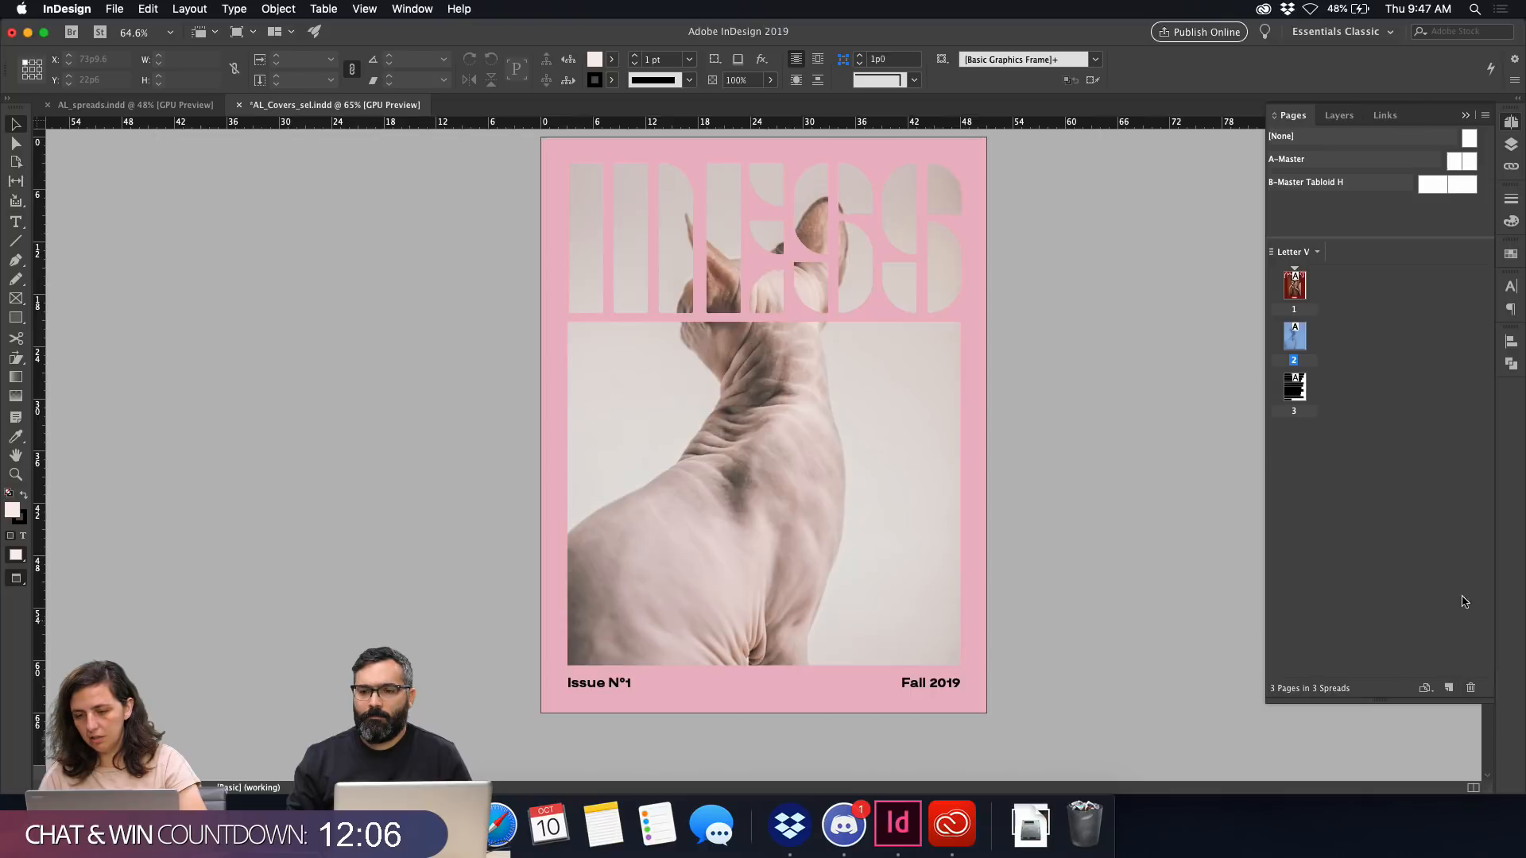
Insert a blank page after the red MESS cover and set its page size to Tabloid.
{"action": "left_click", "coordinate": [1450, 690]}
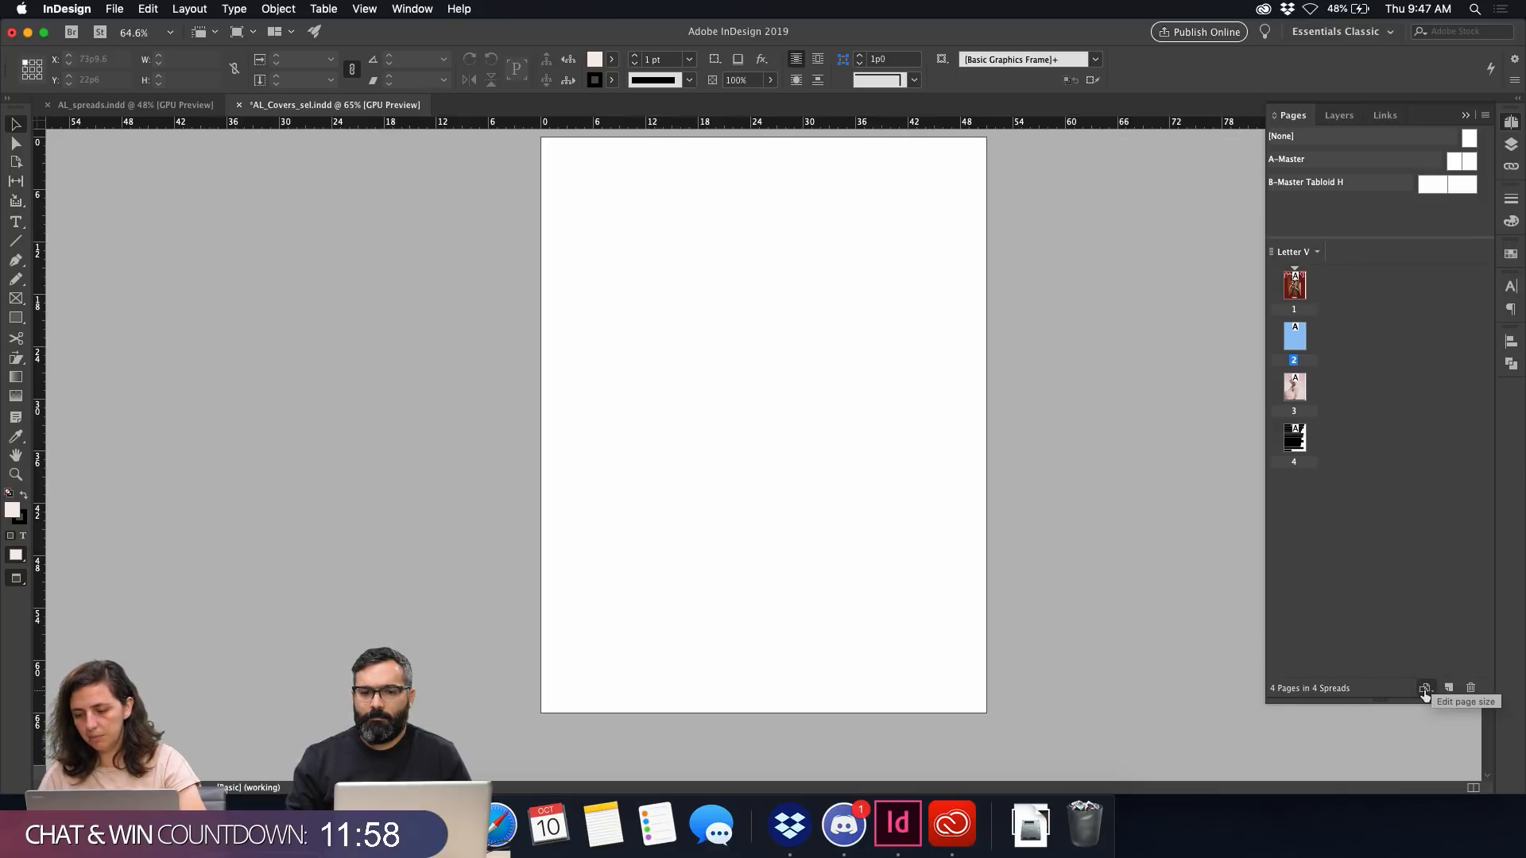
{"action": "left_click", "coordinate": [1424, 689]}
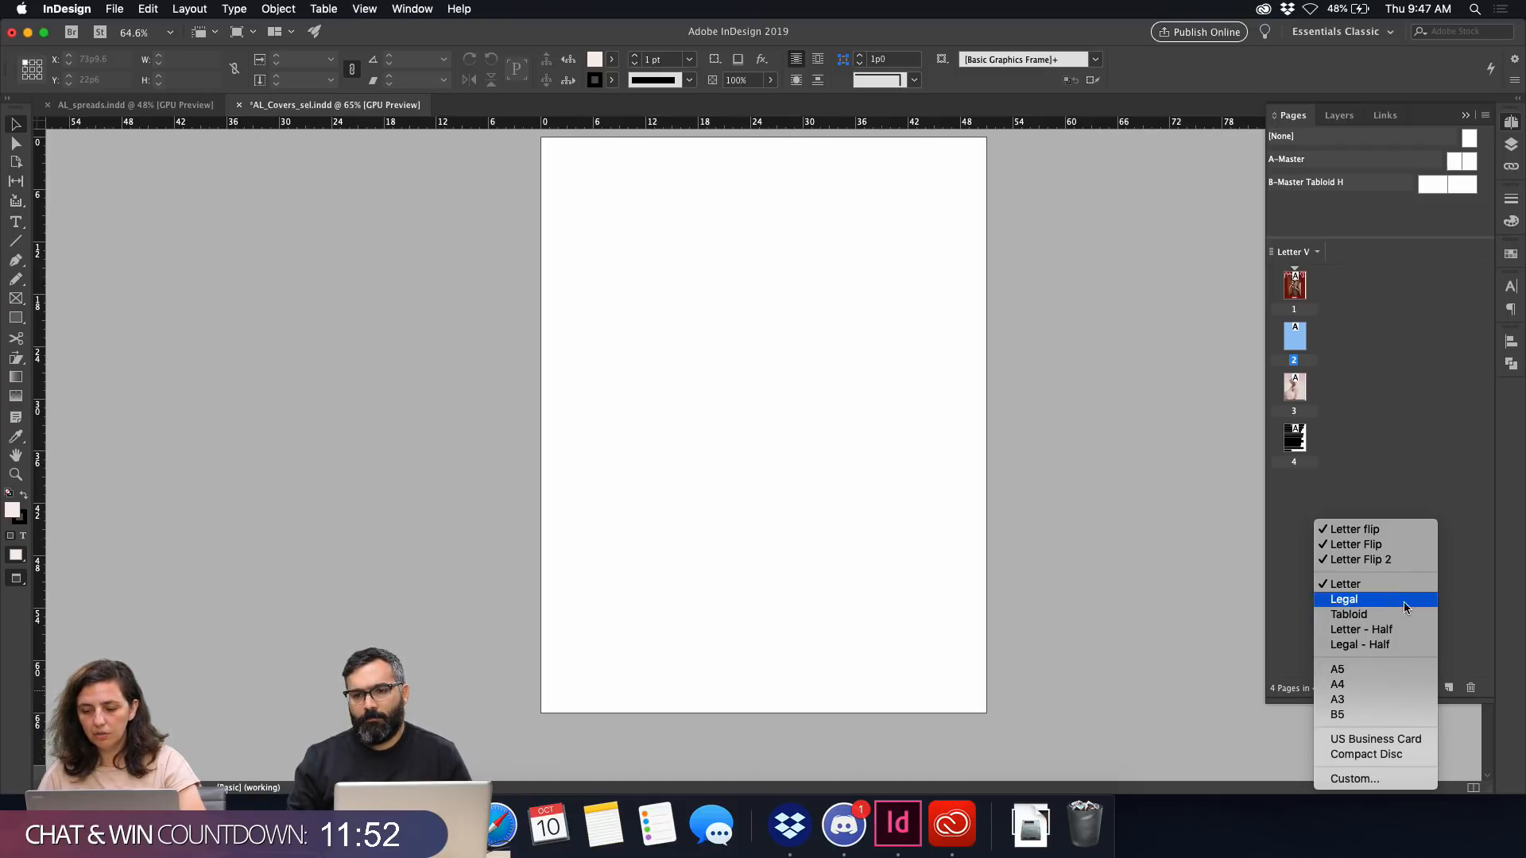
{"action": "left_click", "coordinate": [1387, 529]}
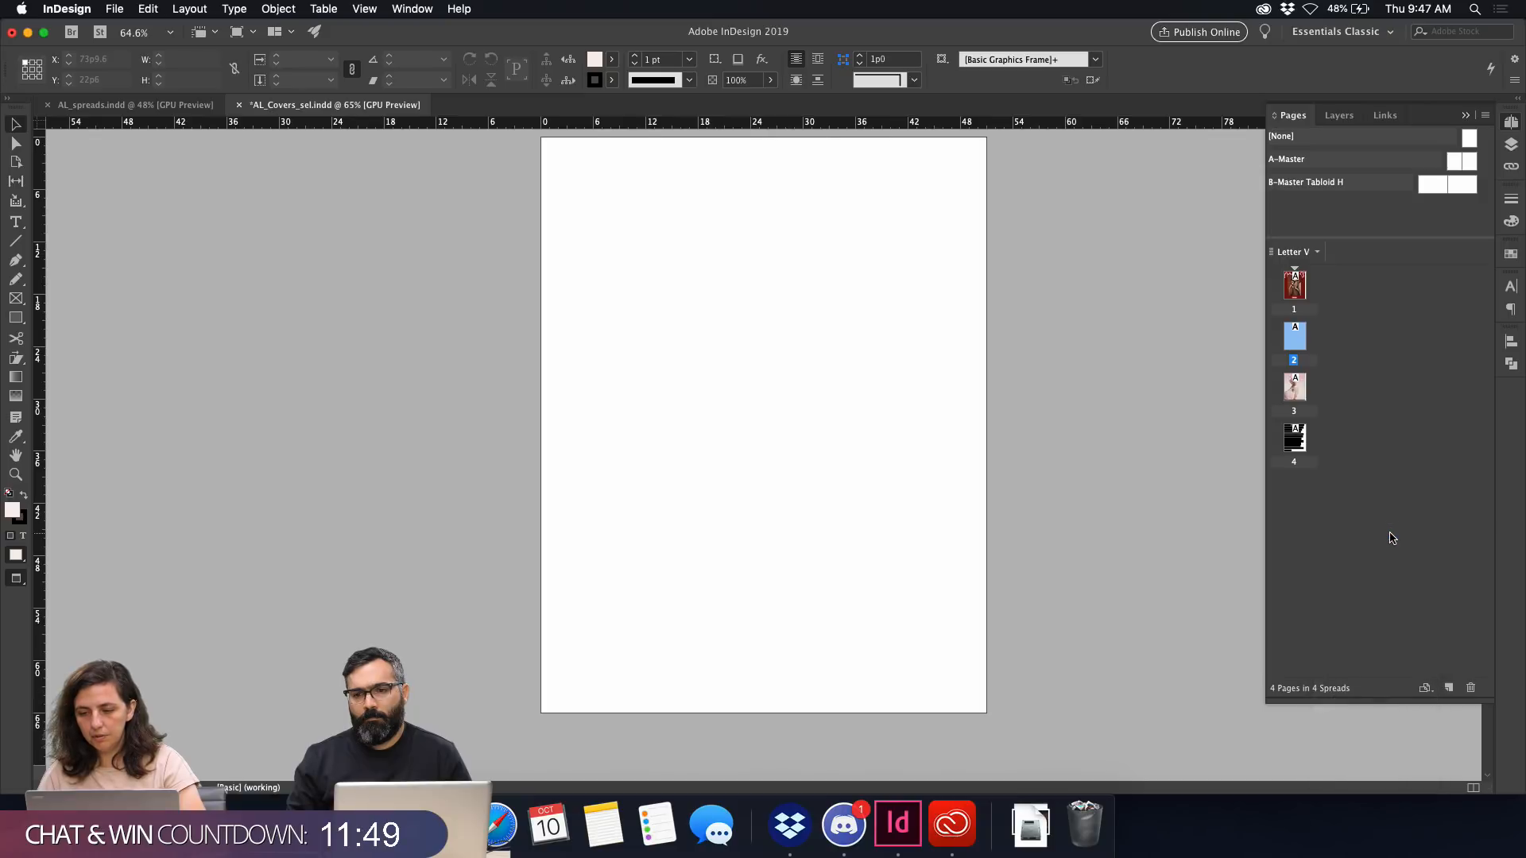
{"action": "left_click", "coordinate": [1428, 685]}
{"action": "left_click", "coordinate": [1410, 616]}
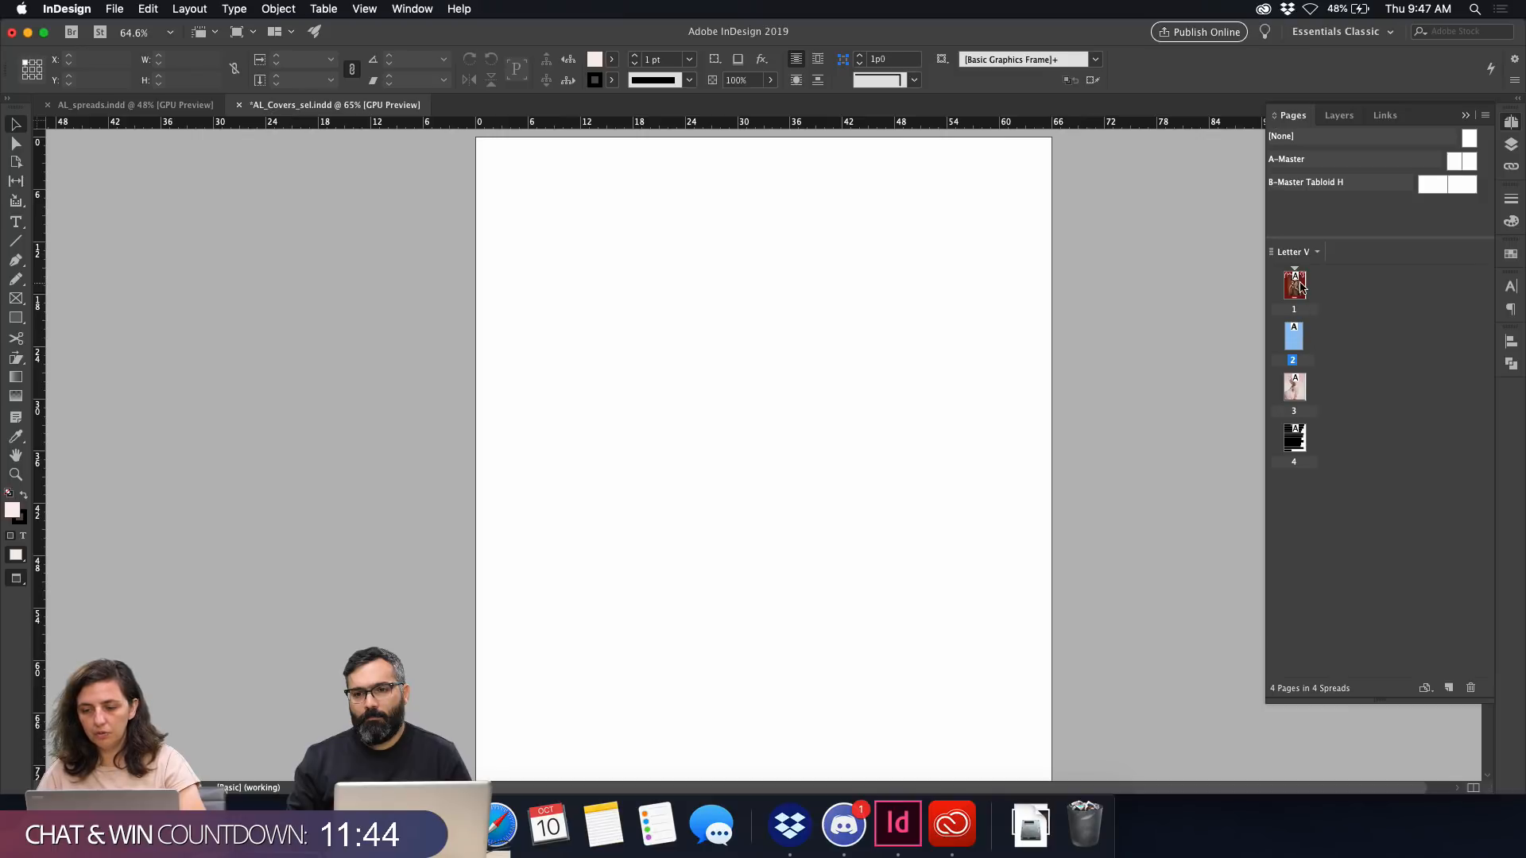
Rotate the spread view of the blank page 2 by 90° clockwise.
{"action": "double_click", "coordinate": [1295, 309]}
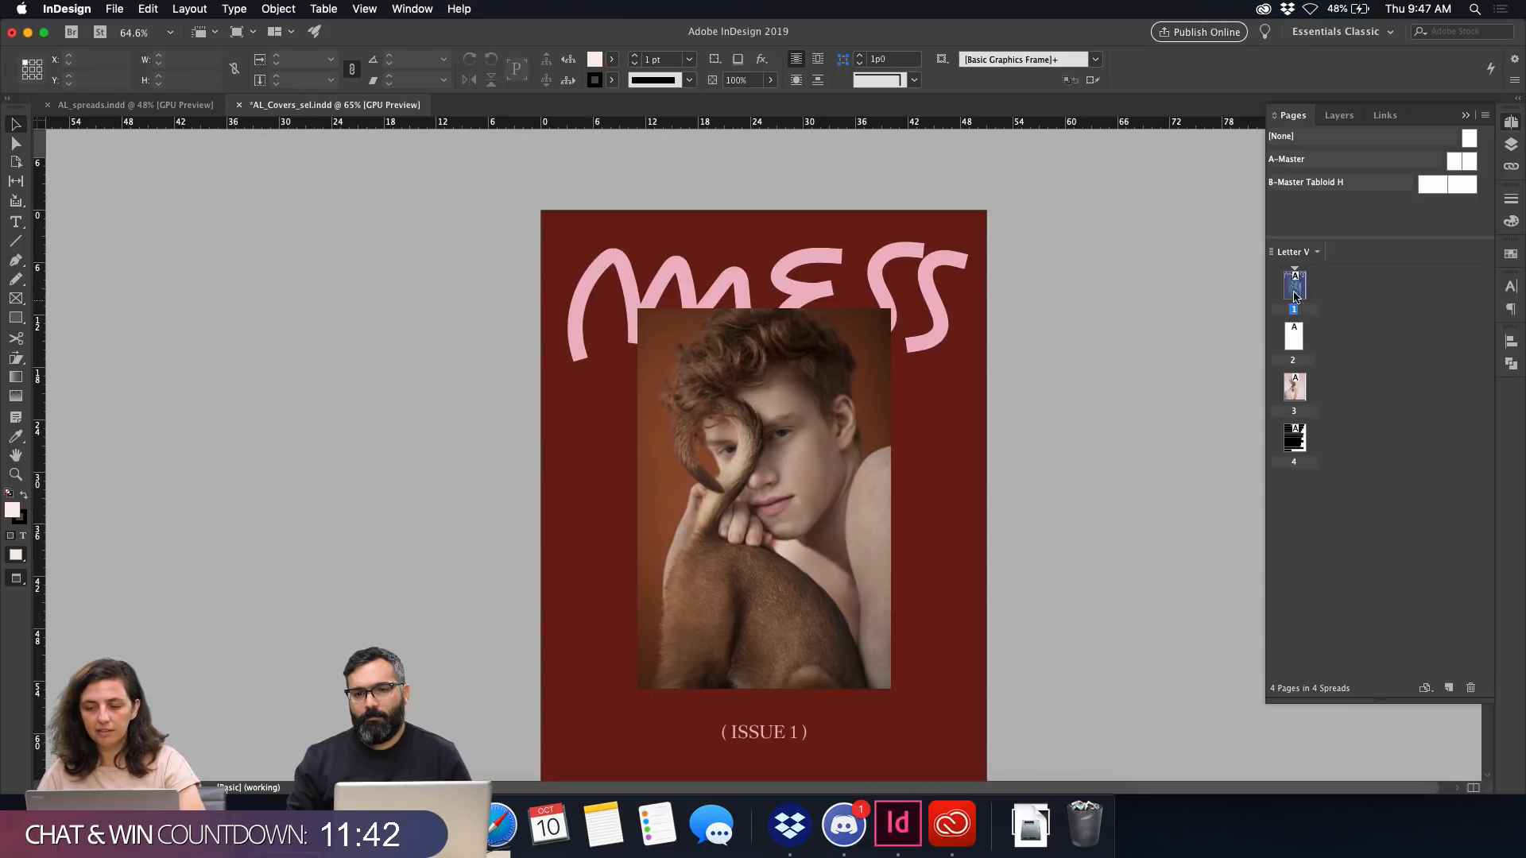
{"action": "double_click", "coordinate": [1291, 343]}
{"action": "double_click", "coordinate": [1299, 388]}
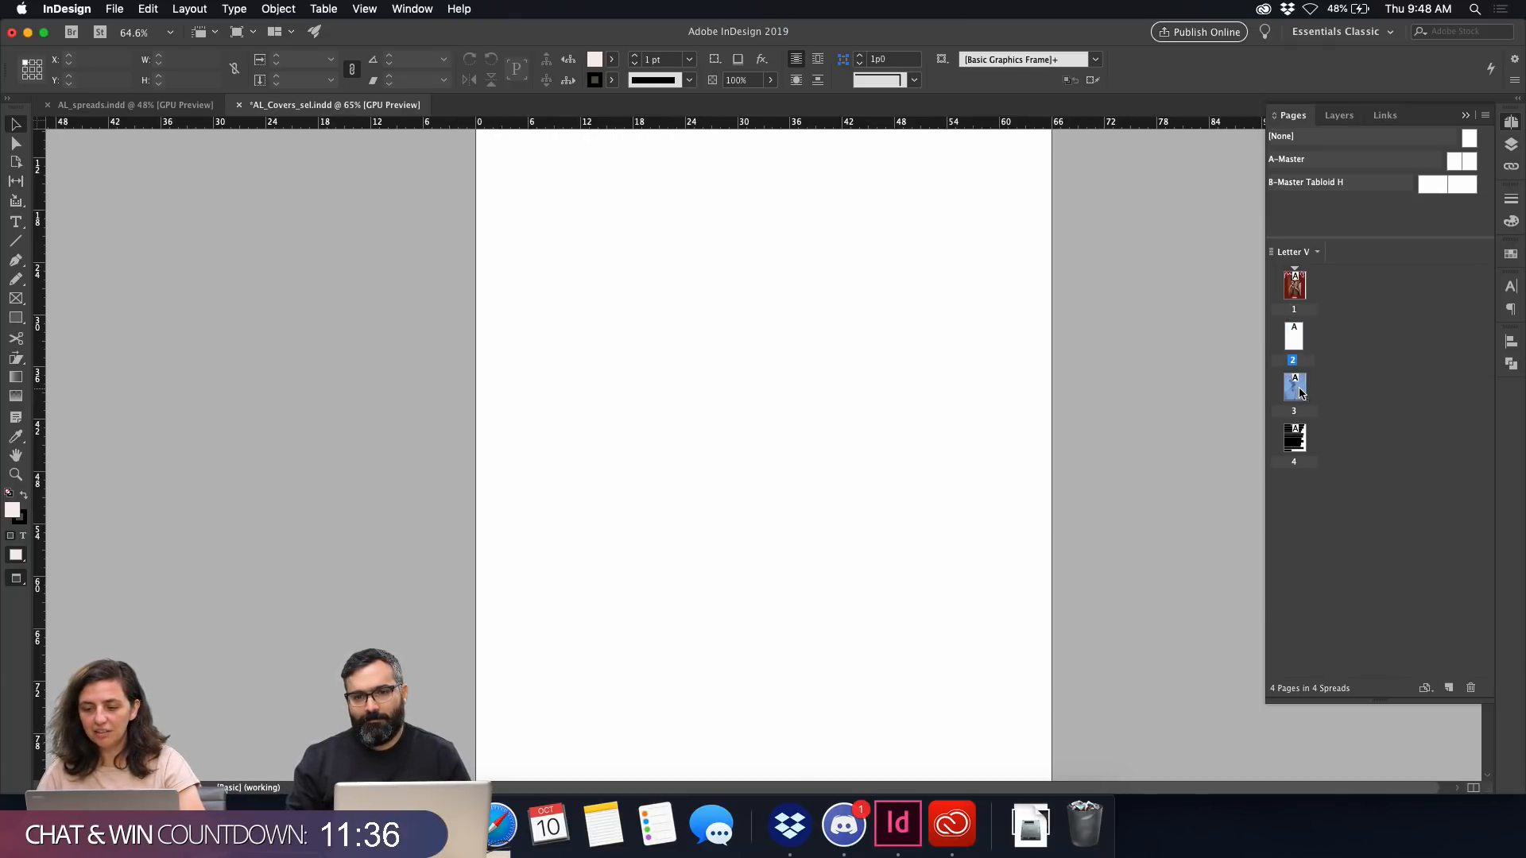
{"action": "double_click", "coordinate": [1291, 343]}
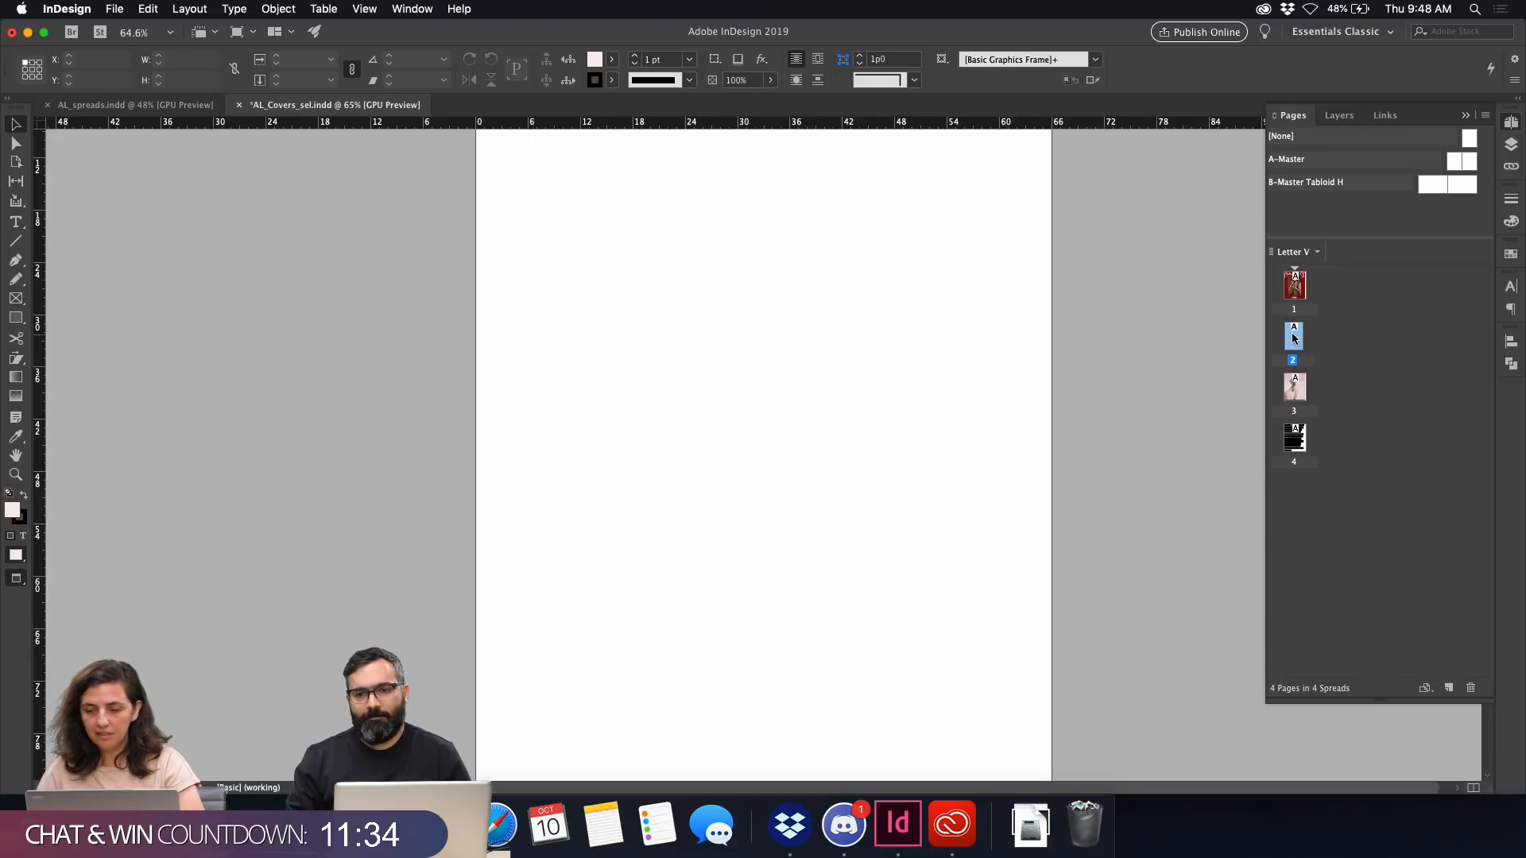
{"action": "right_click", "coordinate": [1291, 344]}
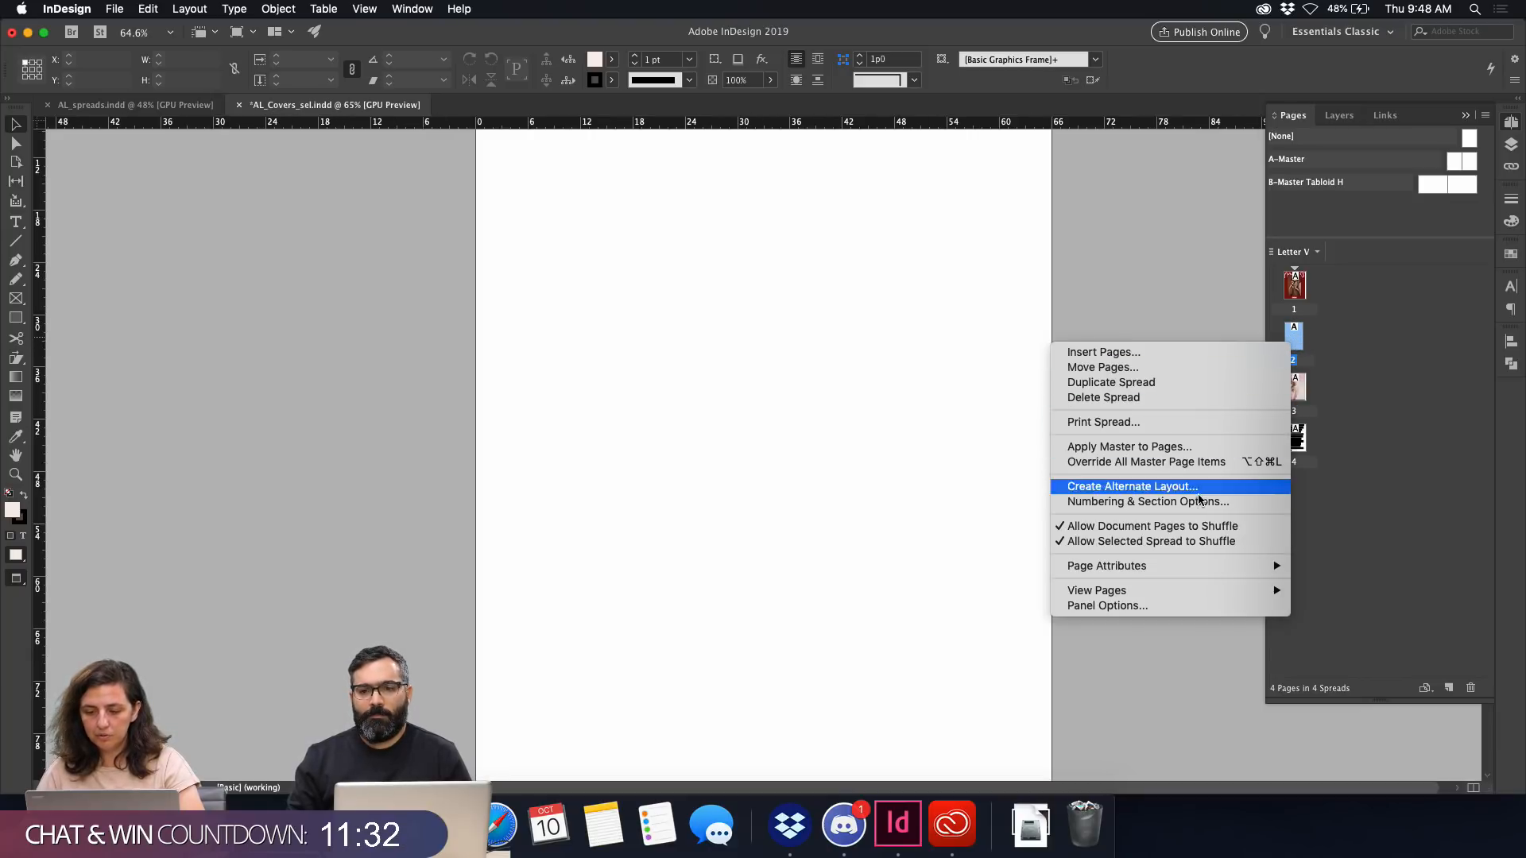
{"action": "mouse_move", "coordinate": [1173, 567]}
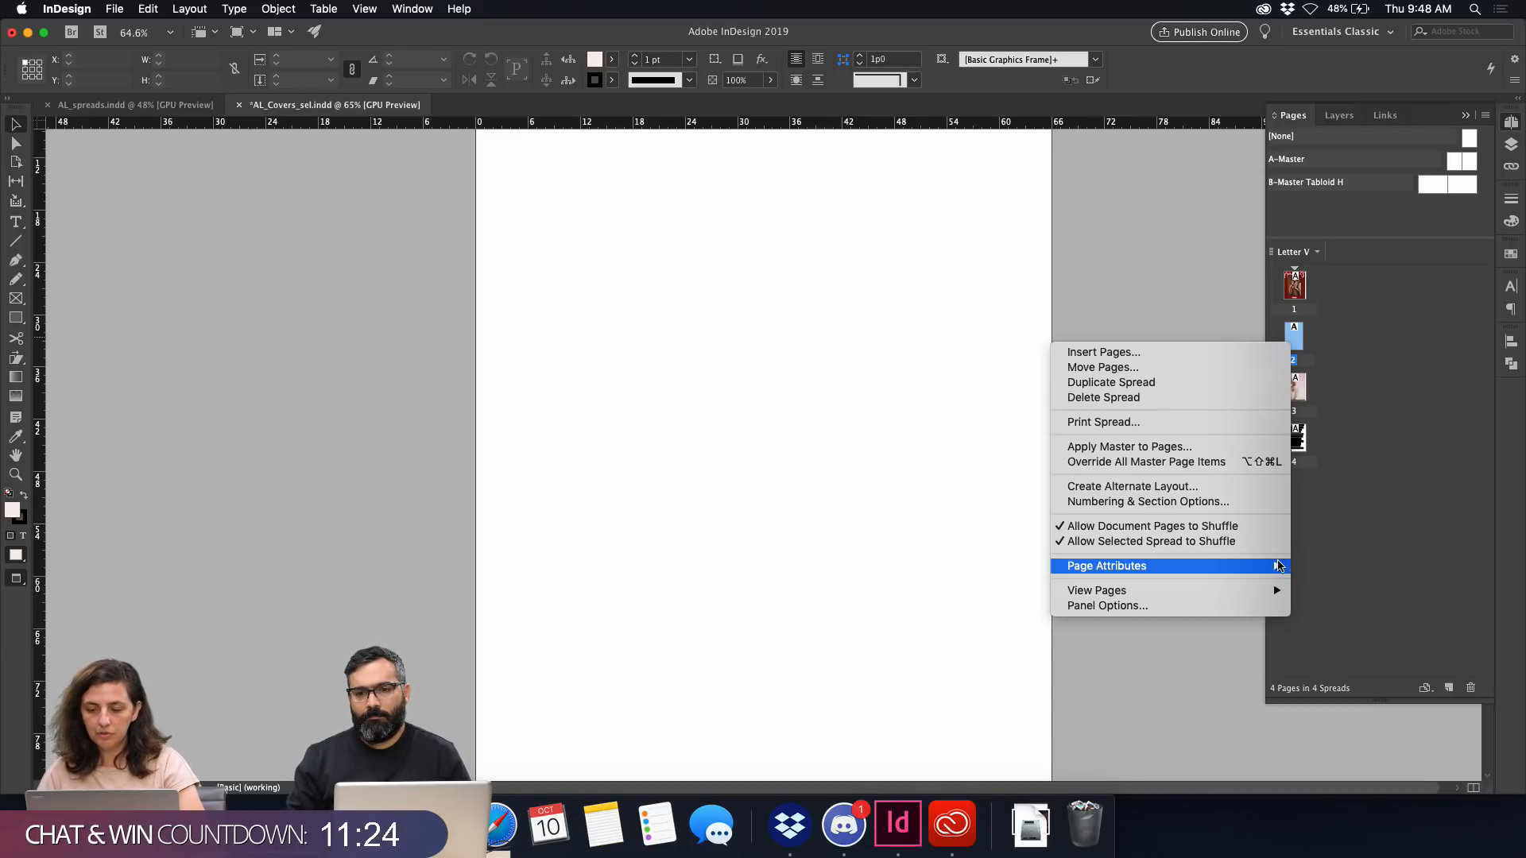
{"action": "mouse_move", "coordinate": [1271, 566]}
{"action": "mouse_move", "coordinate": [1338, 586]}
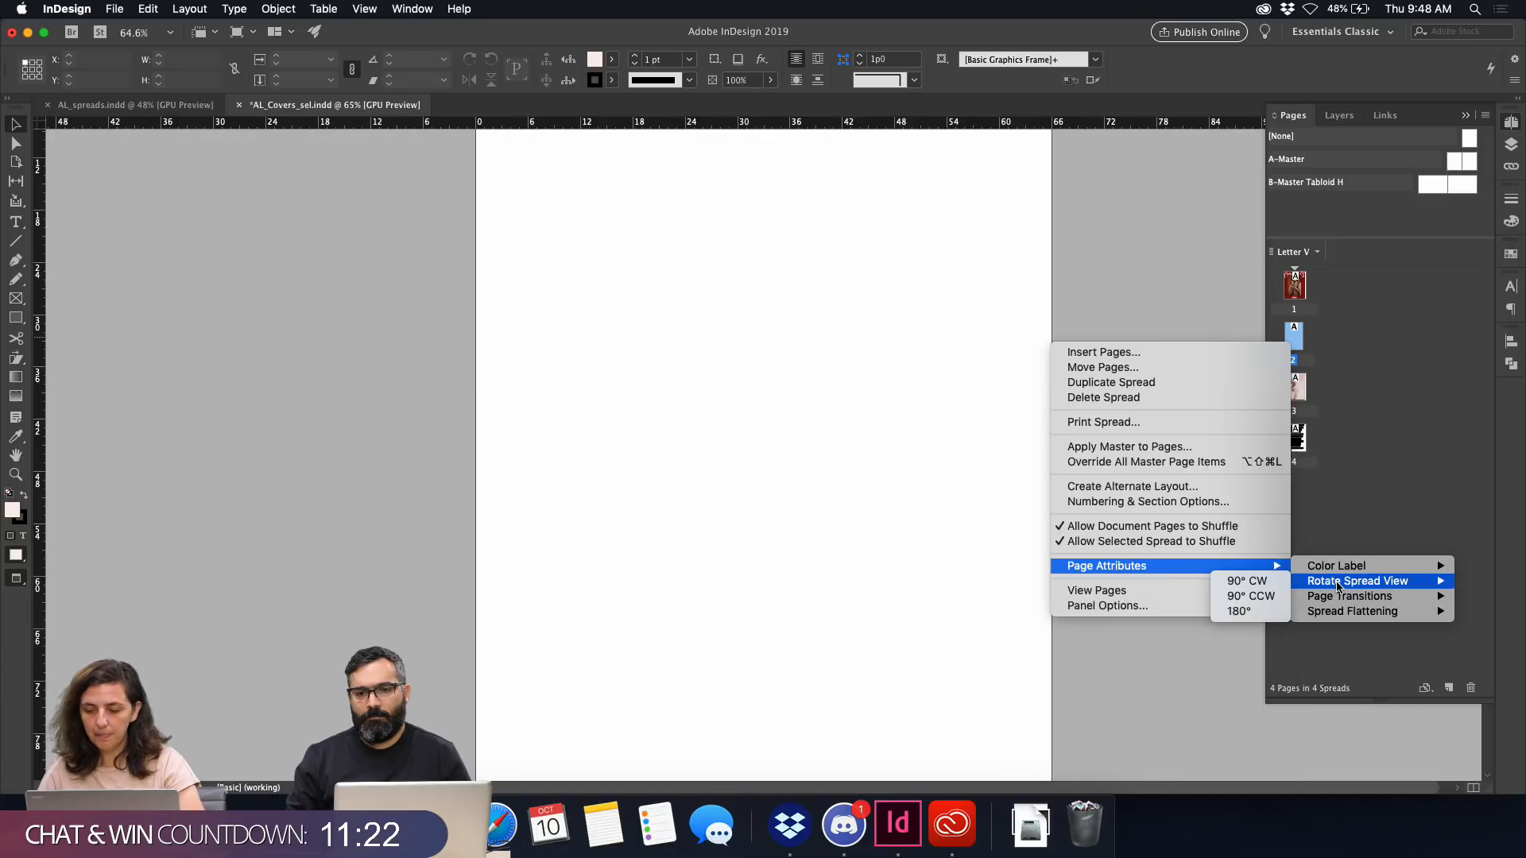
{"action": "left_click", "coordinate": [1241, 581]}
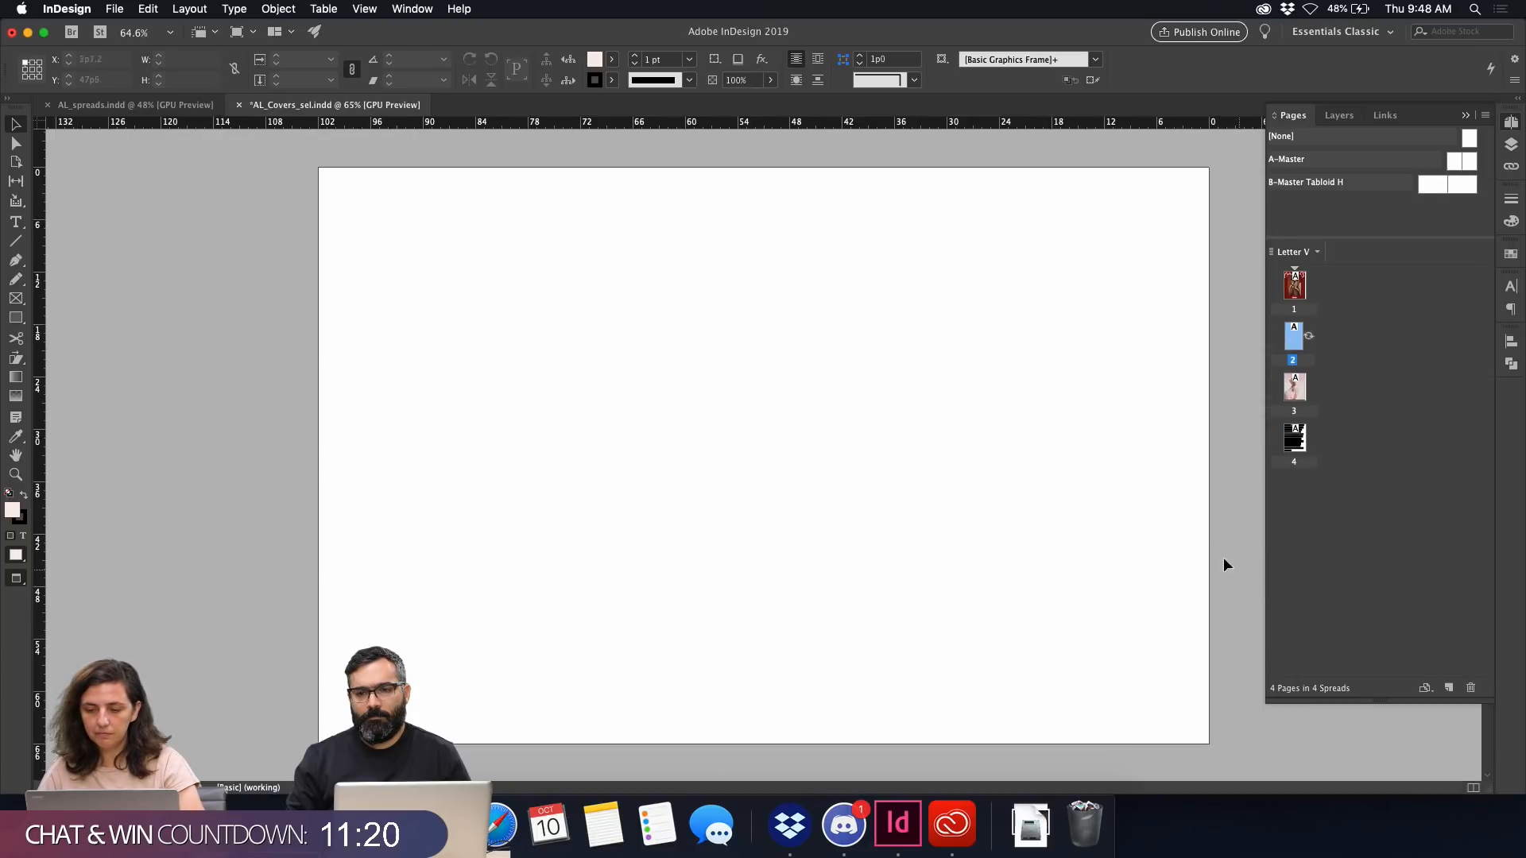
Copy all elements of the red MESS cover on page 1 and paste them onto the blank page 2.
{"action": "double_click", "coordinate": [1295, 285]}
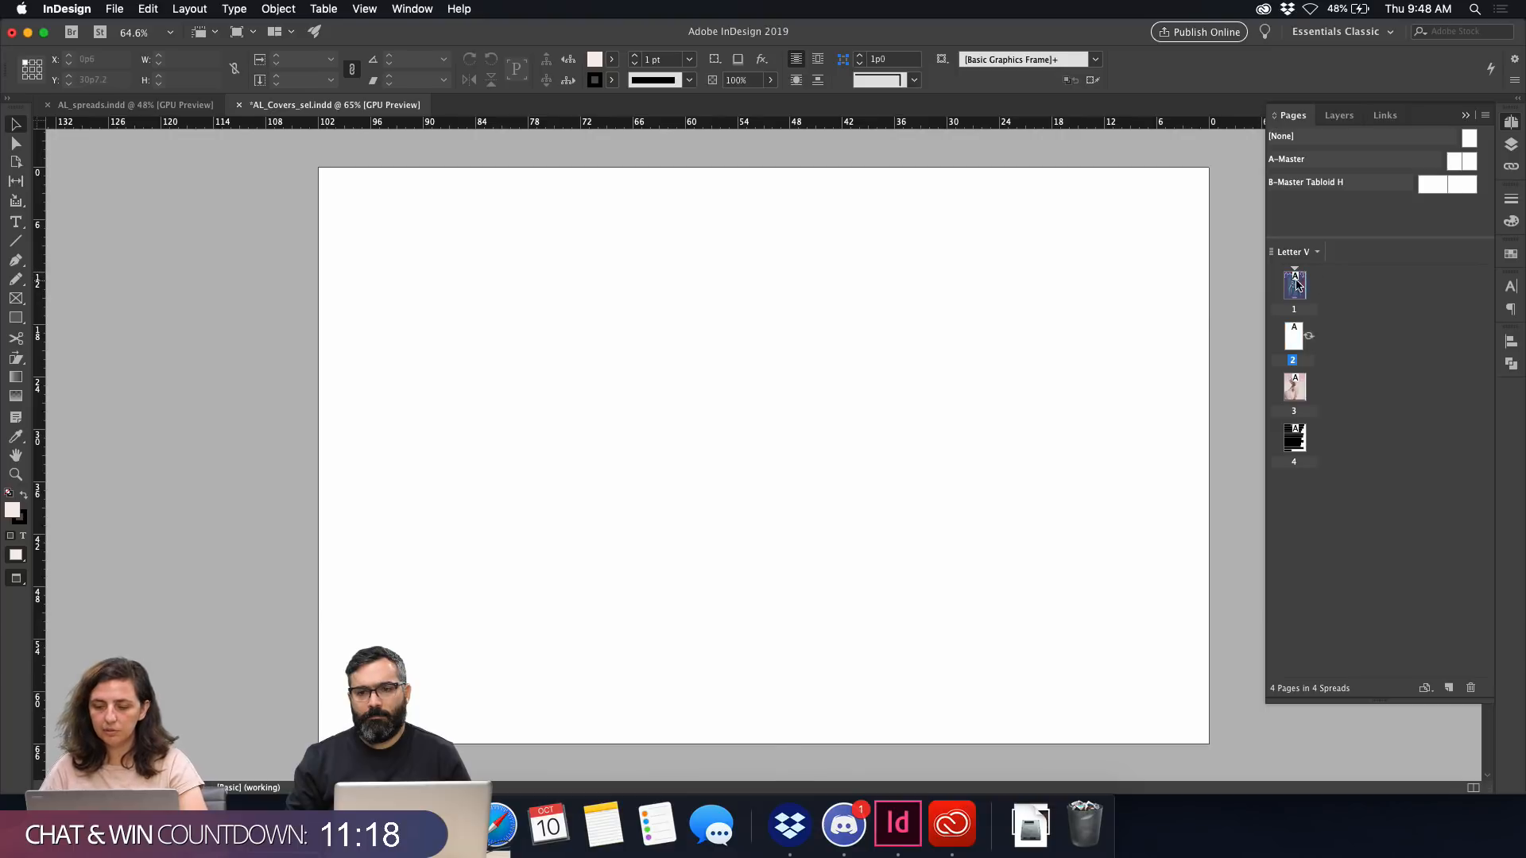
{"action": "left_click_drag", "start_coordinate": [454, 174], "coordinate": [999, 742]}
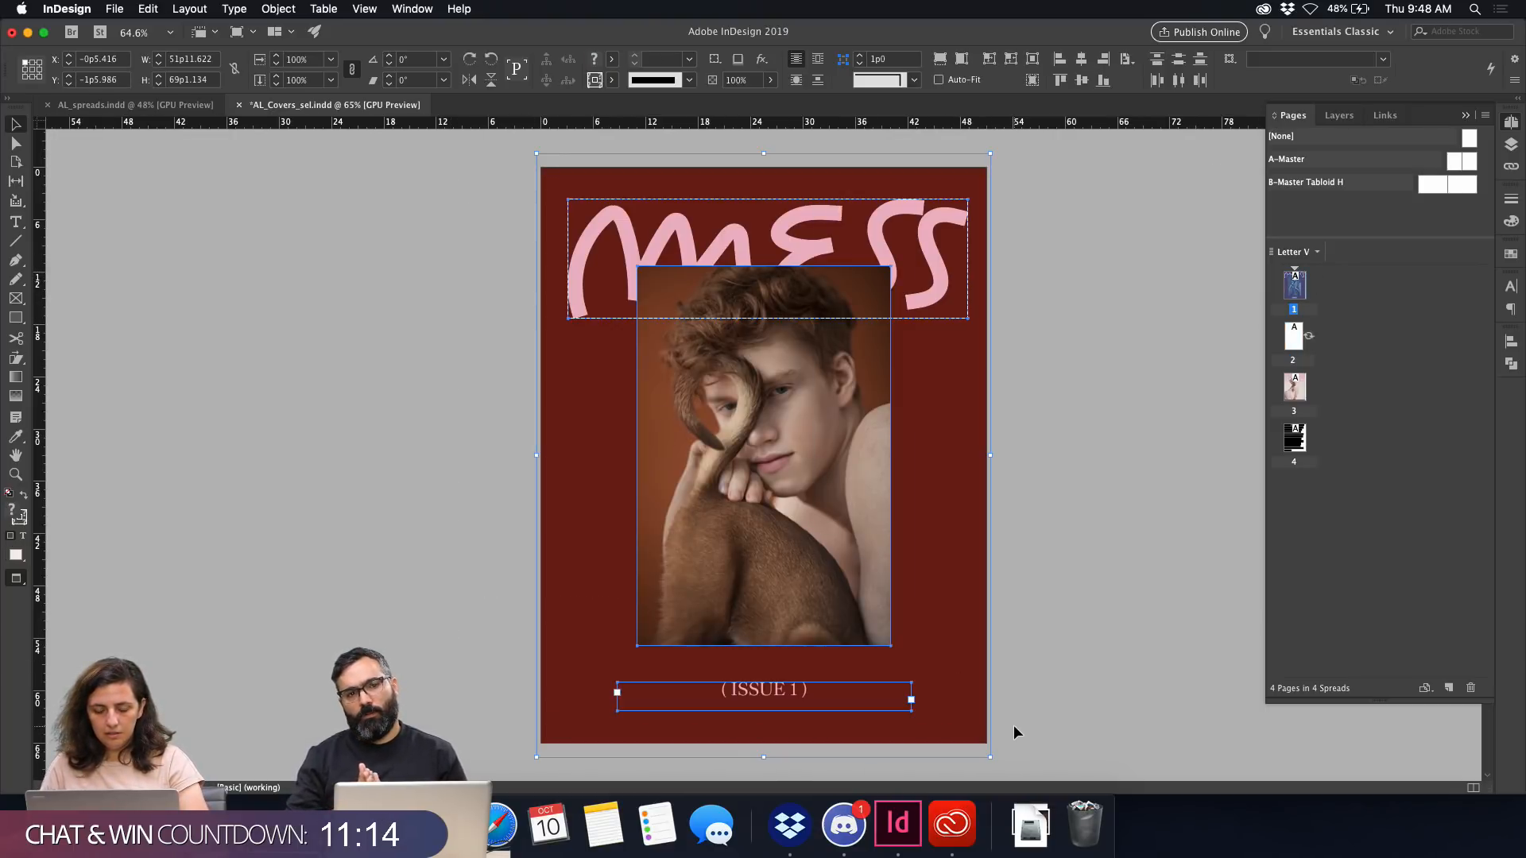
{"action": "double_click", "coordinate": [1293, 336]}
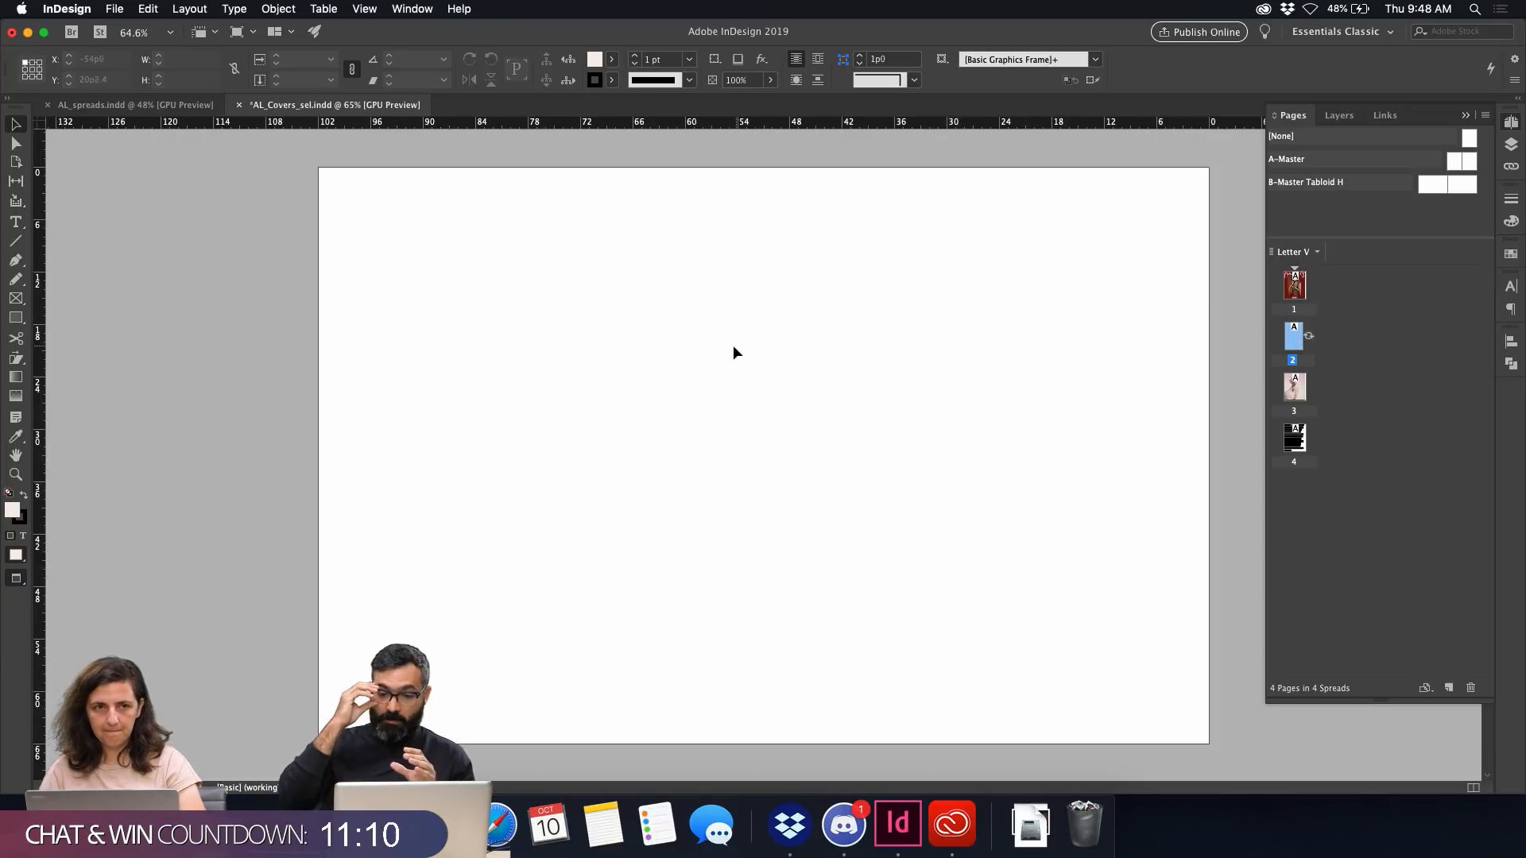
{"action": "key", "text": "super+v"}
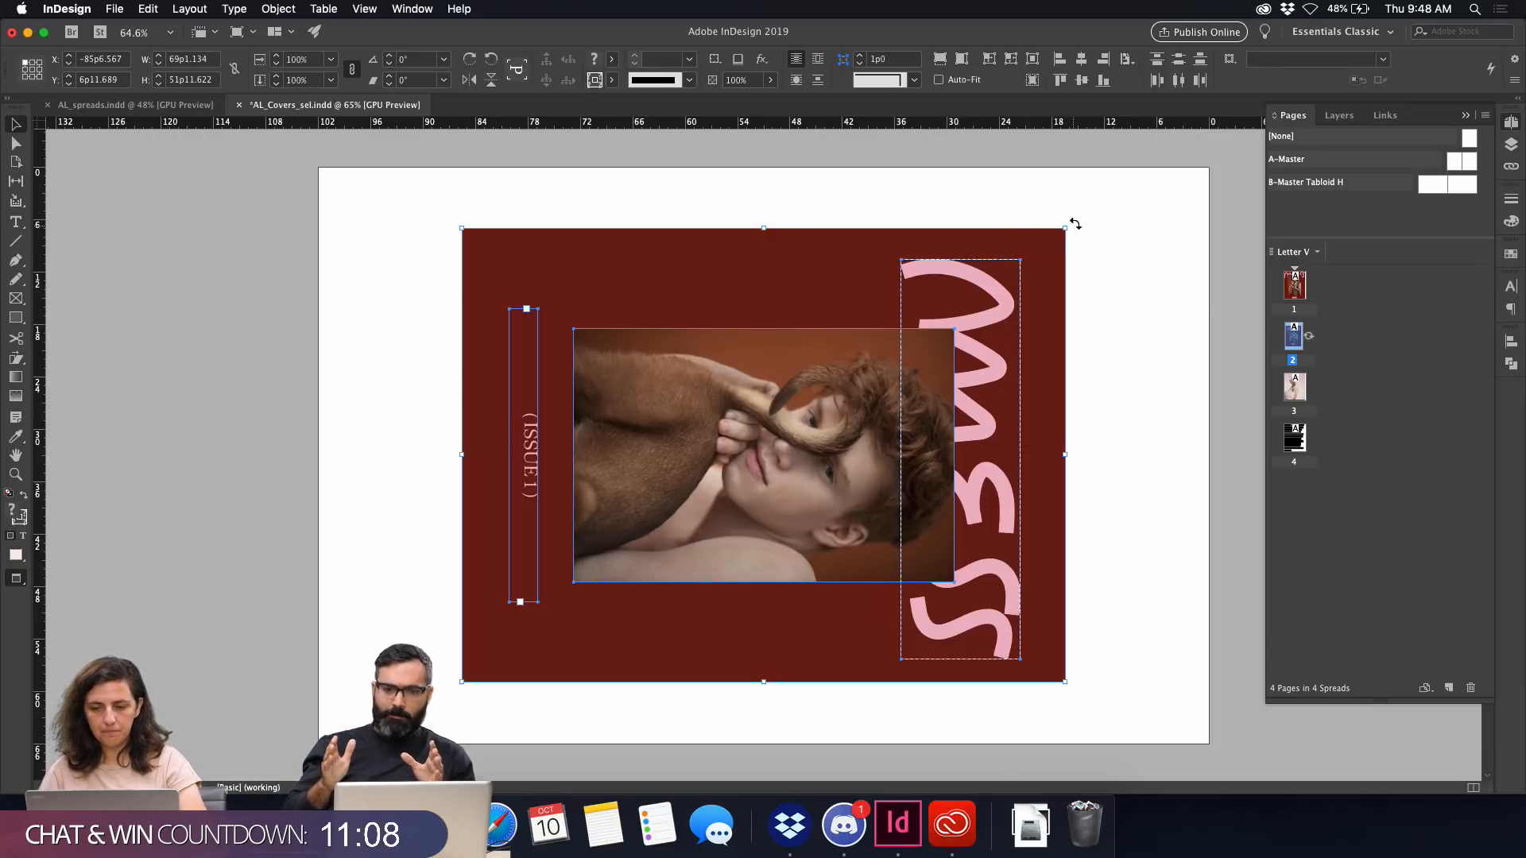
Scale the pasted red cover to 50% and rotate it by 90° so that it stands upright.
{"action": "mouse_move", "coordinate": [1074, 224]}
{"action": "left_mouse_down"}
{"action": "mouse_move", "coordinate": [981, 177]}
{"action": "mouse_move", "coordinate": [722, 170]}
{"action": "mouse_move", "coordinate": [1087, 218]}
{"action": "left_mouse_up"}
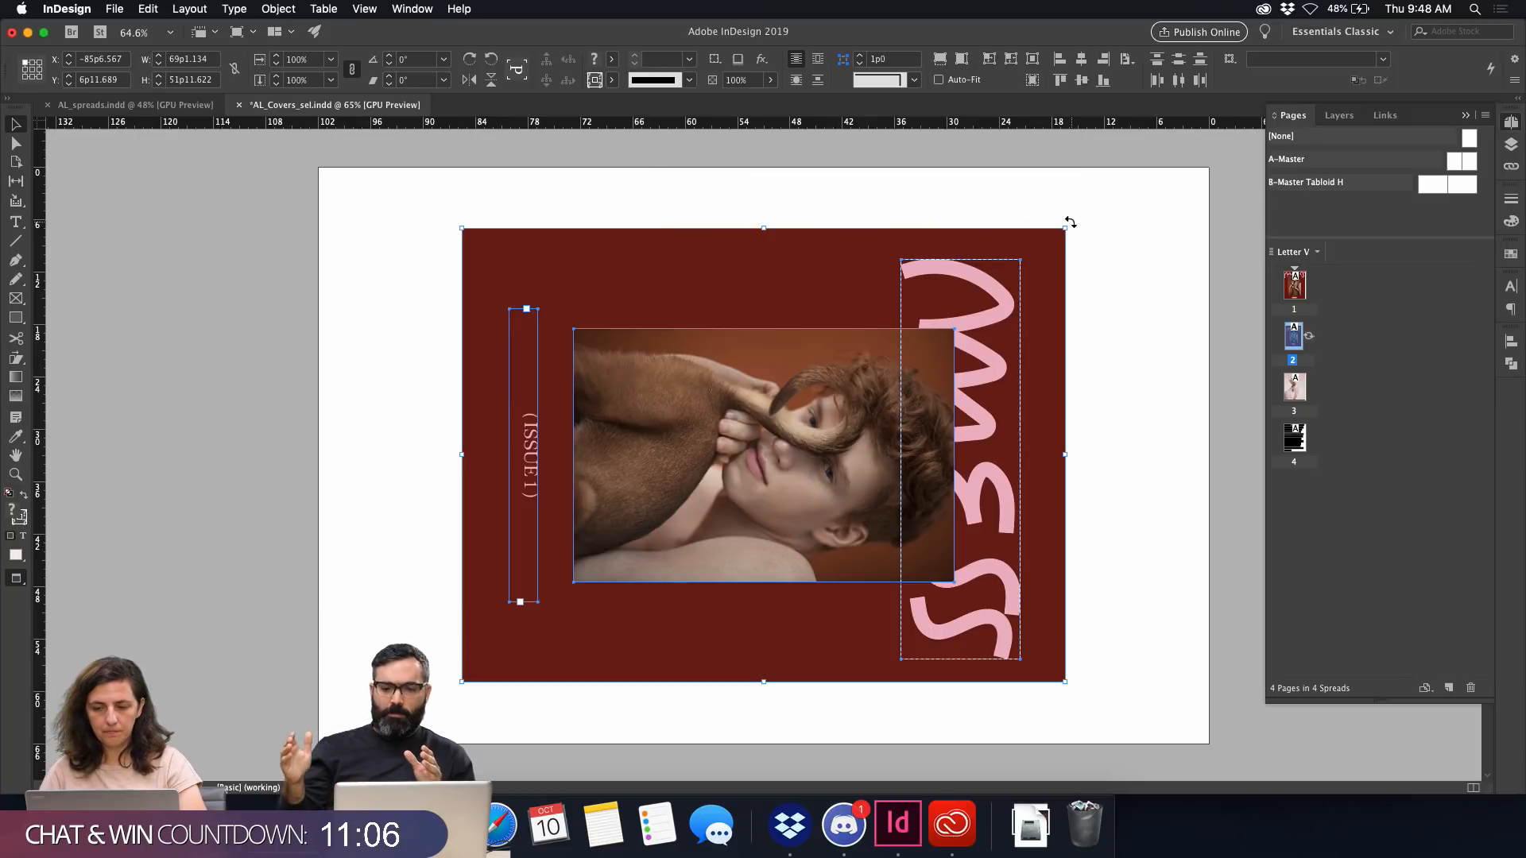
{"action": "left_click", "coordinate": [257, 63]}
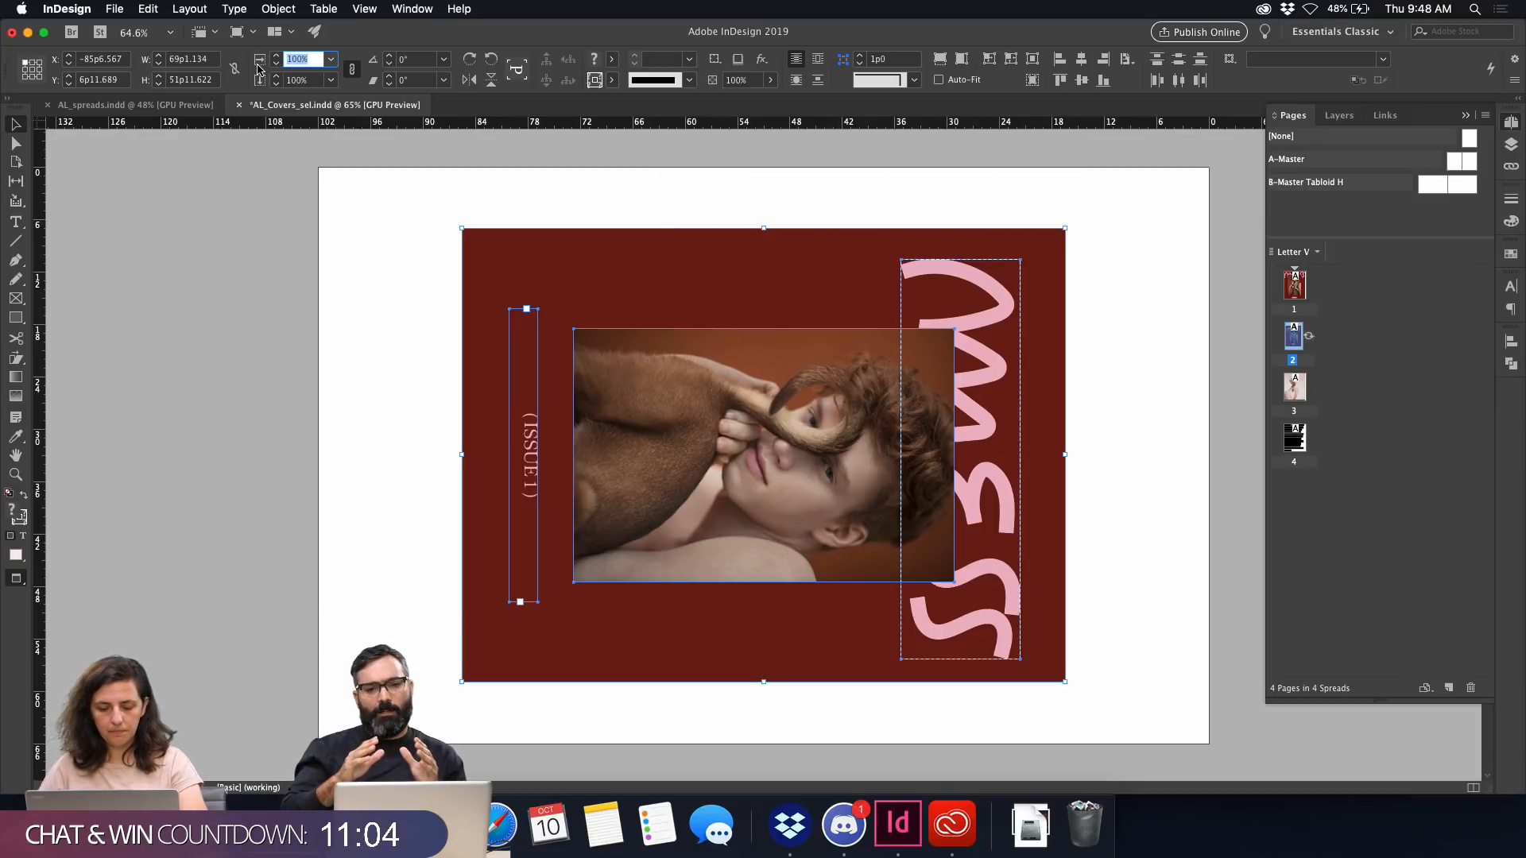
{"action": "type", "text": "50"}
{"action": "key", "text": "Return"}
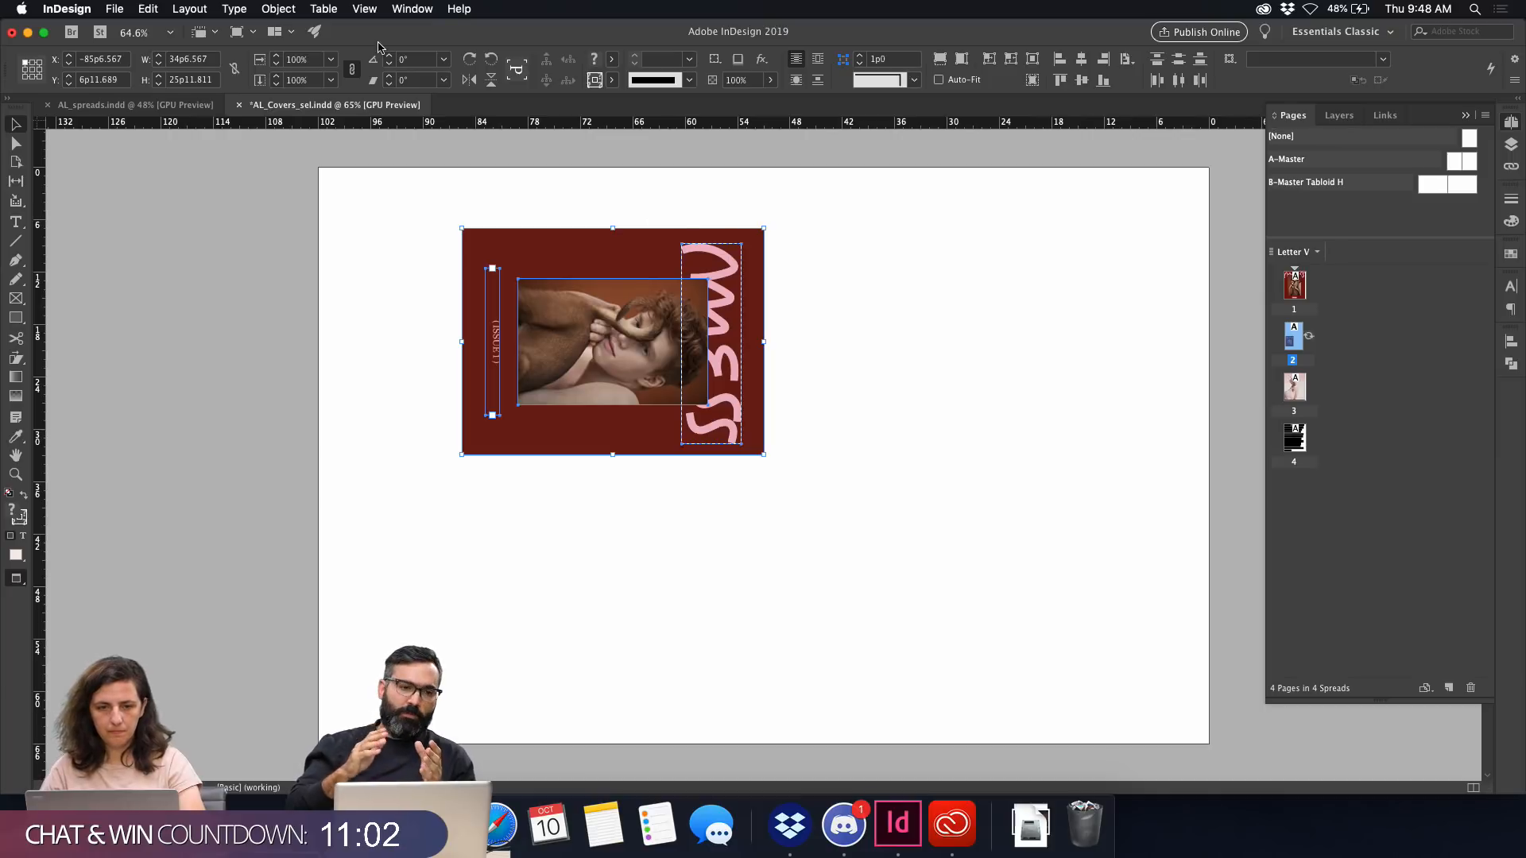
{"action": "left_click", "coordinate": [397, 59]}
{"action": "type", "text": "90"}
{"action": "key", "text": "Return"}
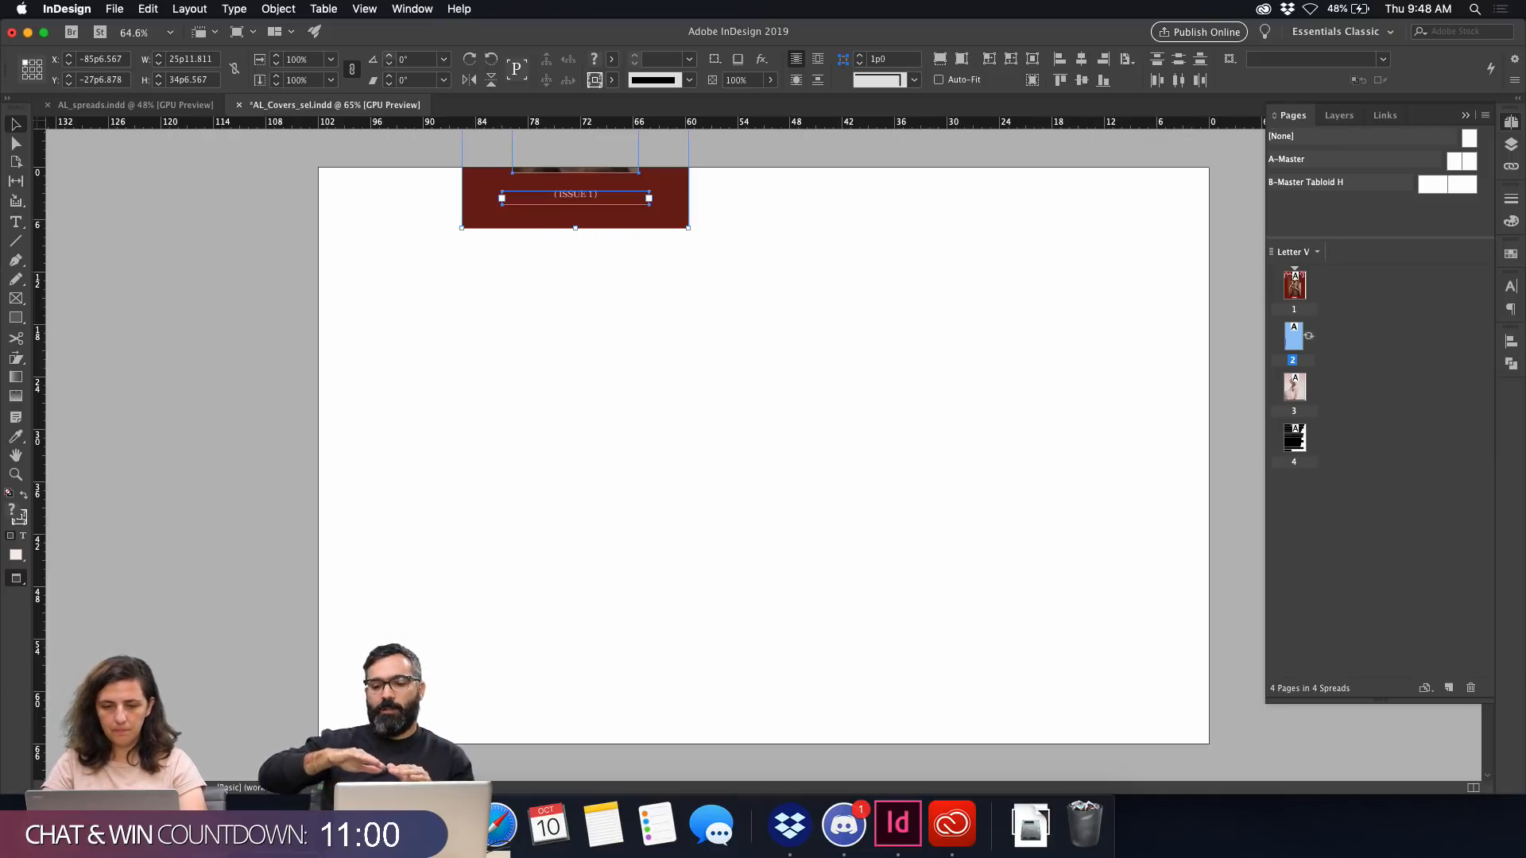
Place the reduced cover near the page's left margin with guides shown, and duplicate it twice to form a row of three reaching the right margin.
{"action": "left_click_drag", "start_coordinate": [659, 218], "coordinate": [589, 592]}
{"action": "key", "text": "w"}
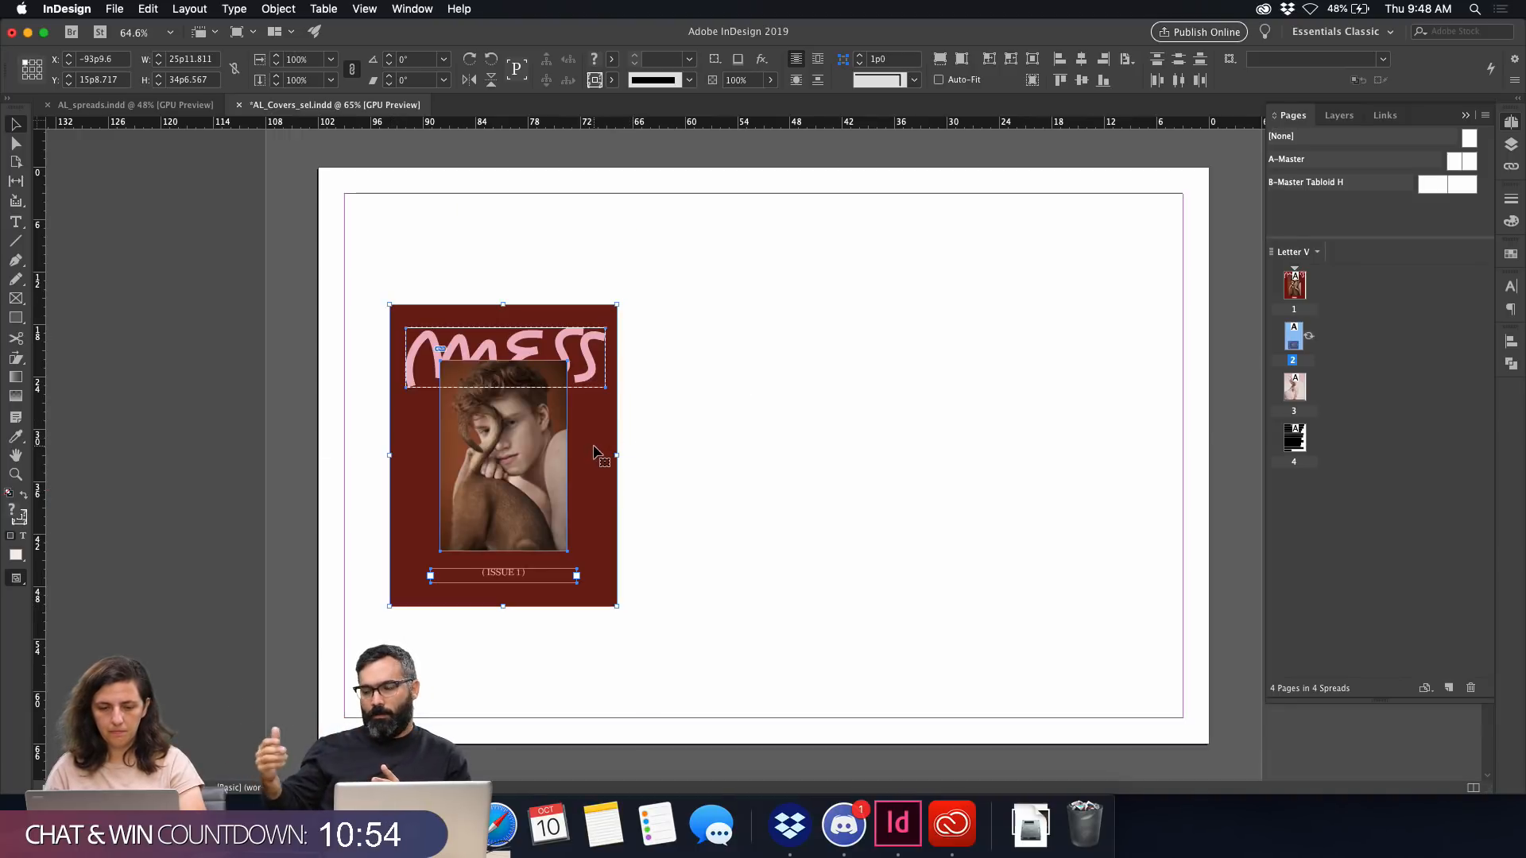
{"action": "left_click_drag", "start_coordinate": [606, 461], "coordinate": [1158, 482]}
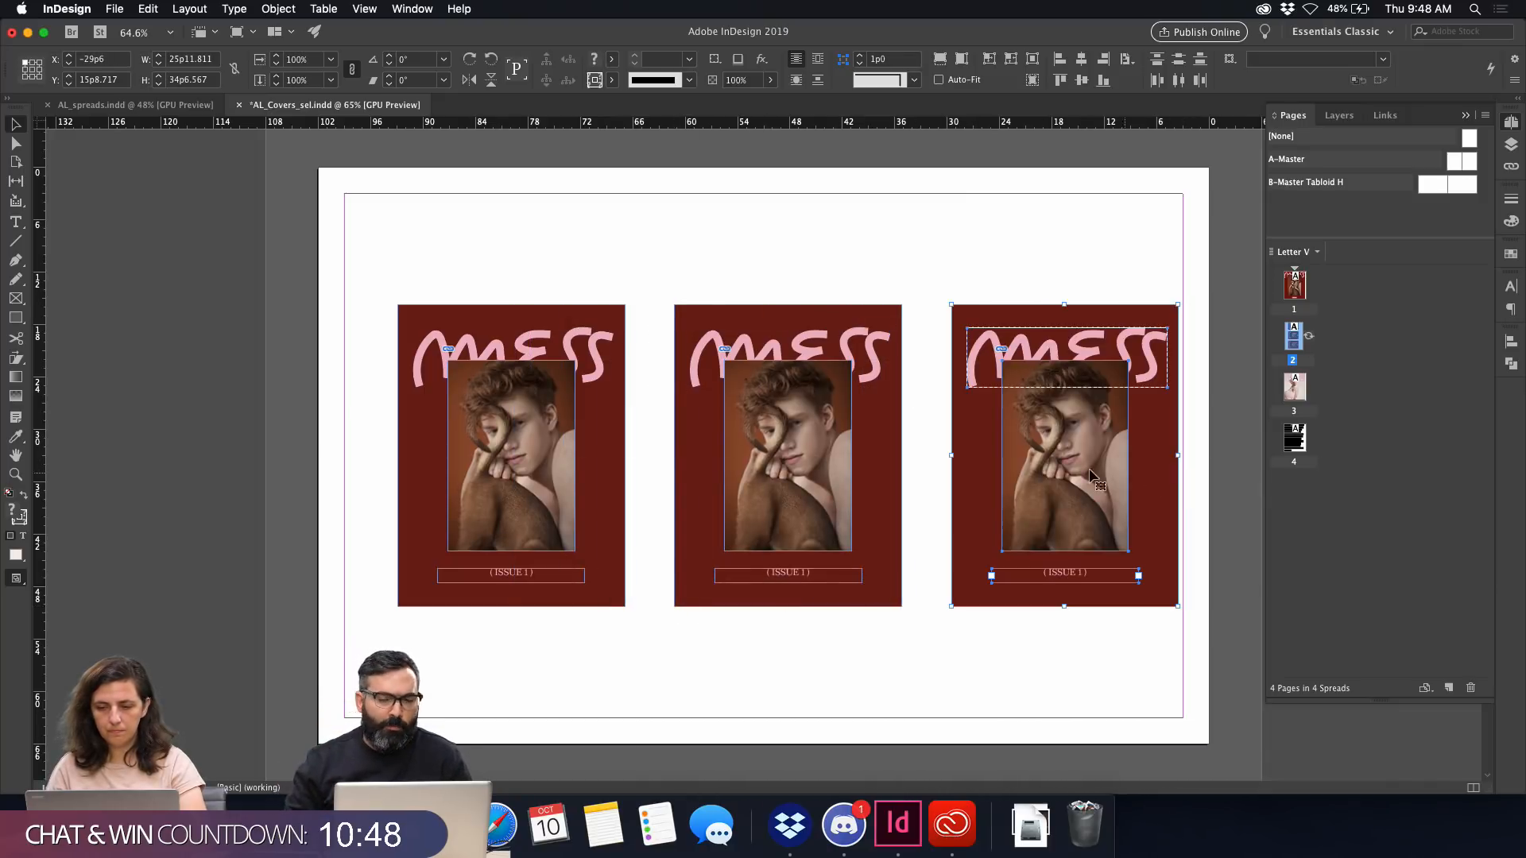
{"action": "left_click_drag", "start_coordinate": [1112, 385], "coordinate": [1116, 386]}
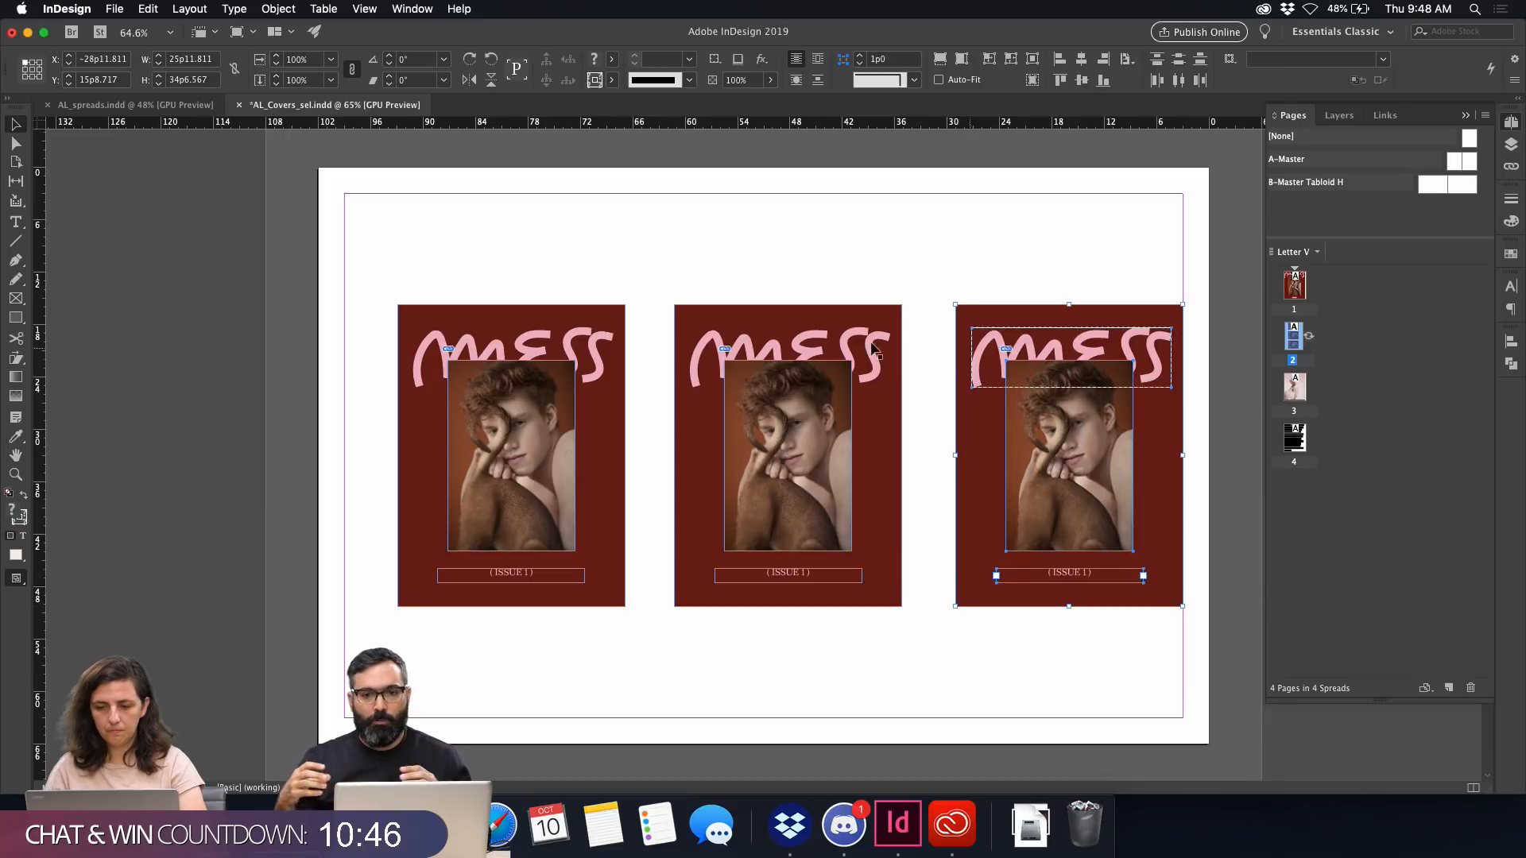
Group the elements of each of the three covers separately and shift all three groups together about 3p to the left.
{"action": "left_click_drag", "start_coordinate": [467, 264], "coordinate": [565, 605]}
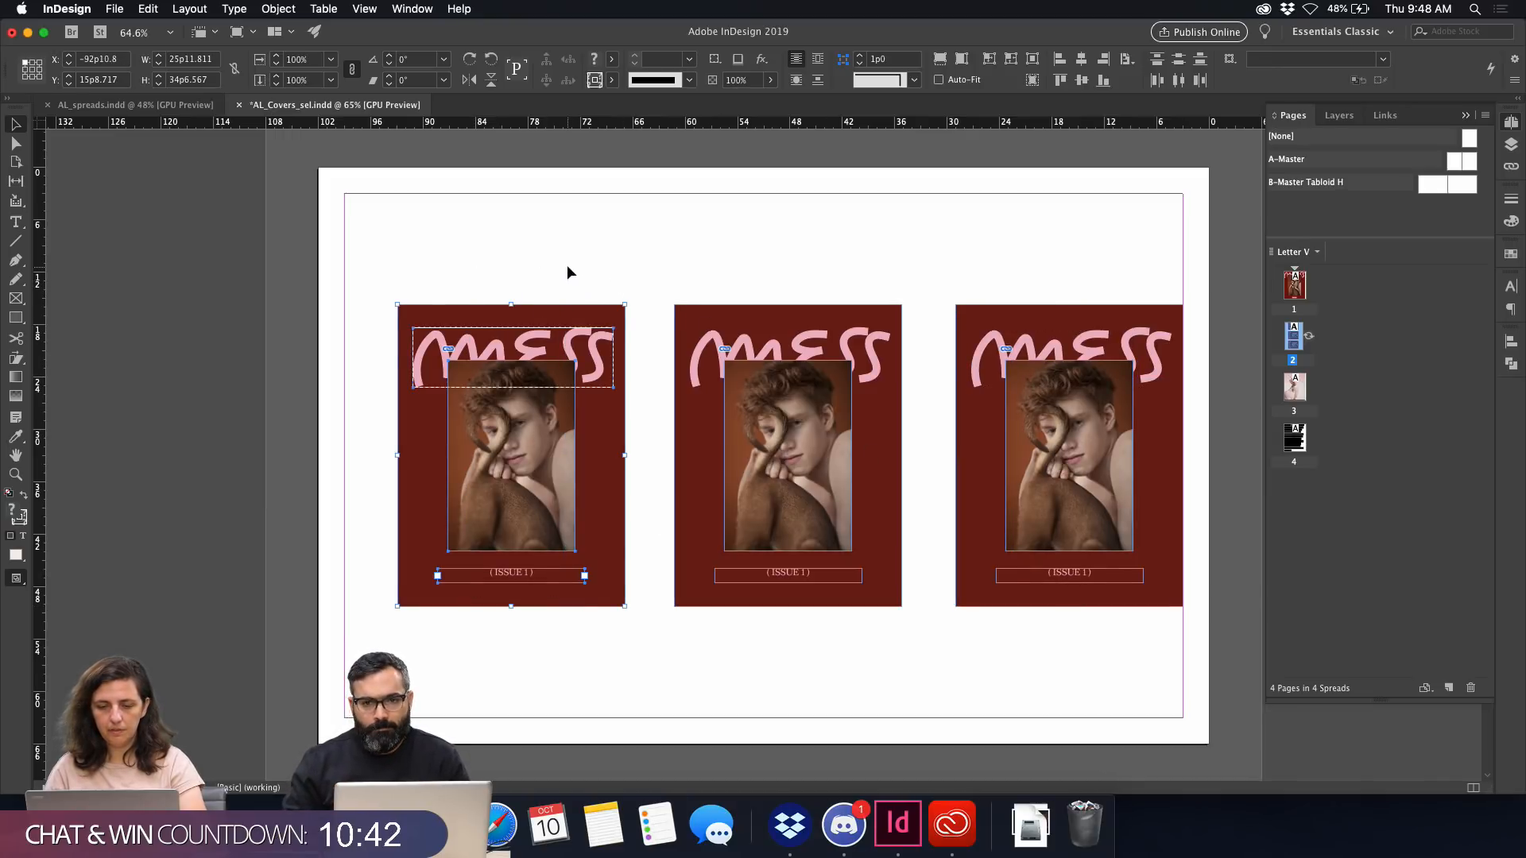
{"action": "left_click_drag", "start_coordinate": [409, 262], "coordinate": [628, 666]}
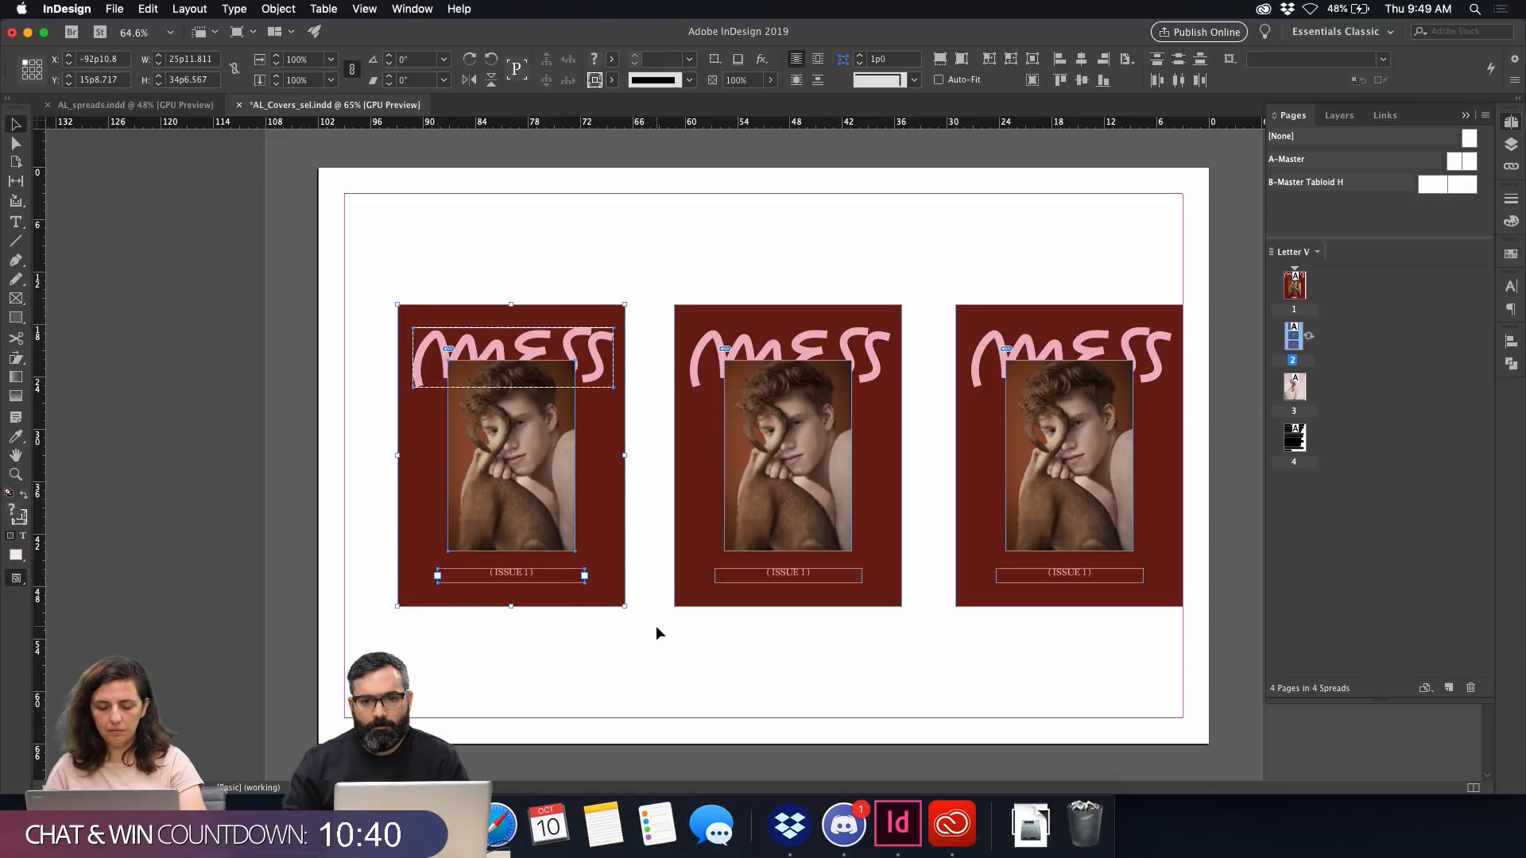
{"action": "left_click_drag", "start_coordinate": [695, 269], "coordinate": [892, 660]}
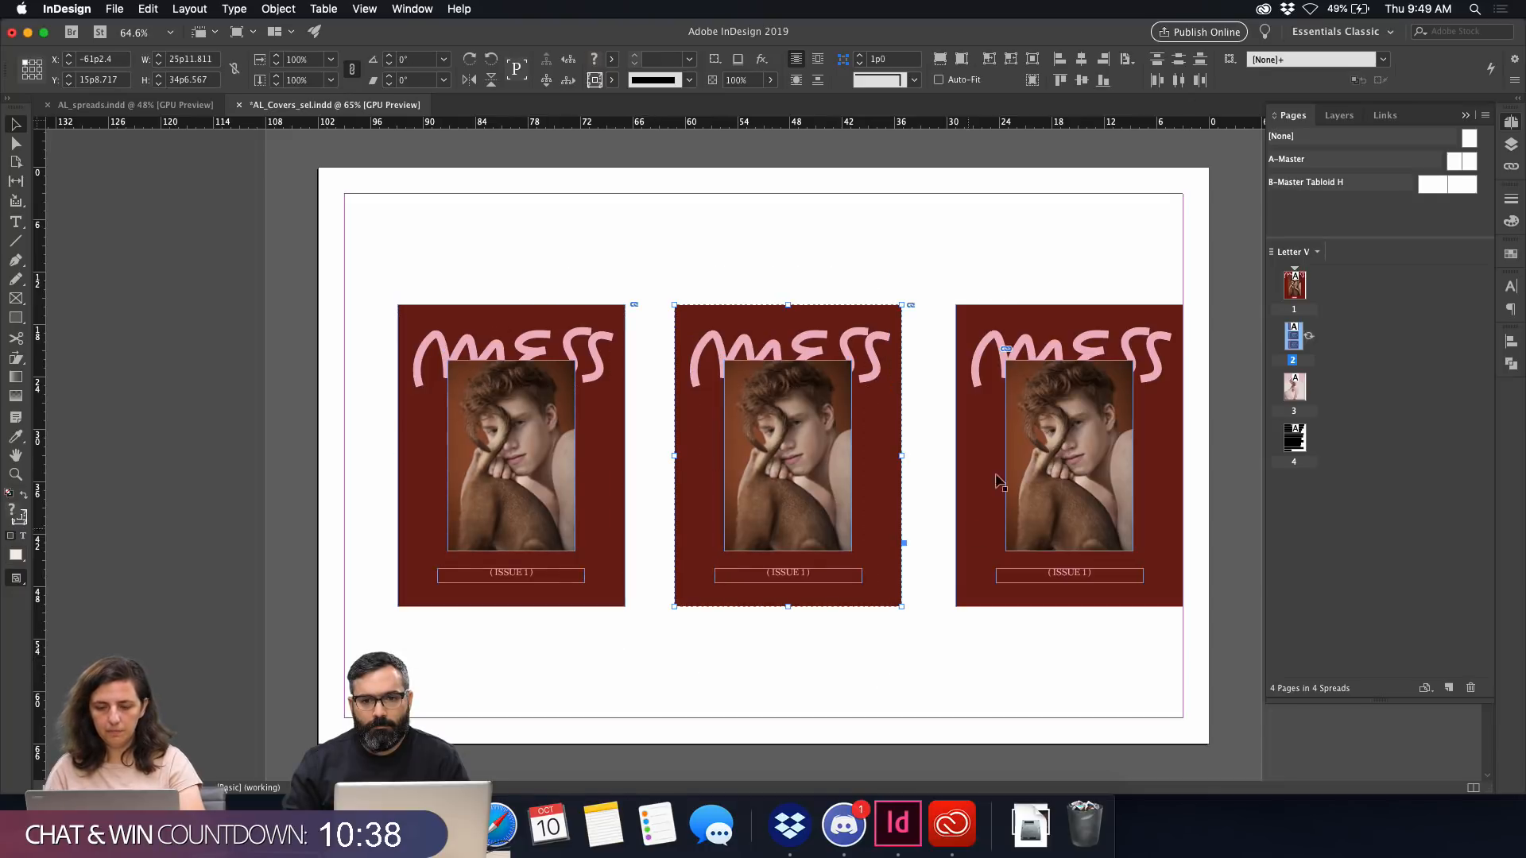
{"action": "left_click_drag", "start_coordinate": [991, 279], "coordinate": [545, 436]}
{"action": "left_click", "coordinate": [1147, 617]}
{"action": "left_click_drag", "start_coordinate": [991, 424], "coordinate": [997, 424]}
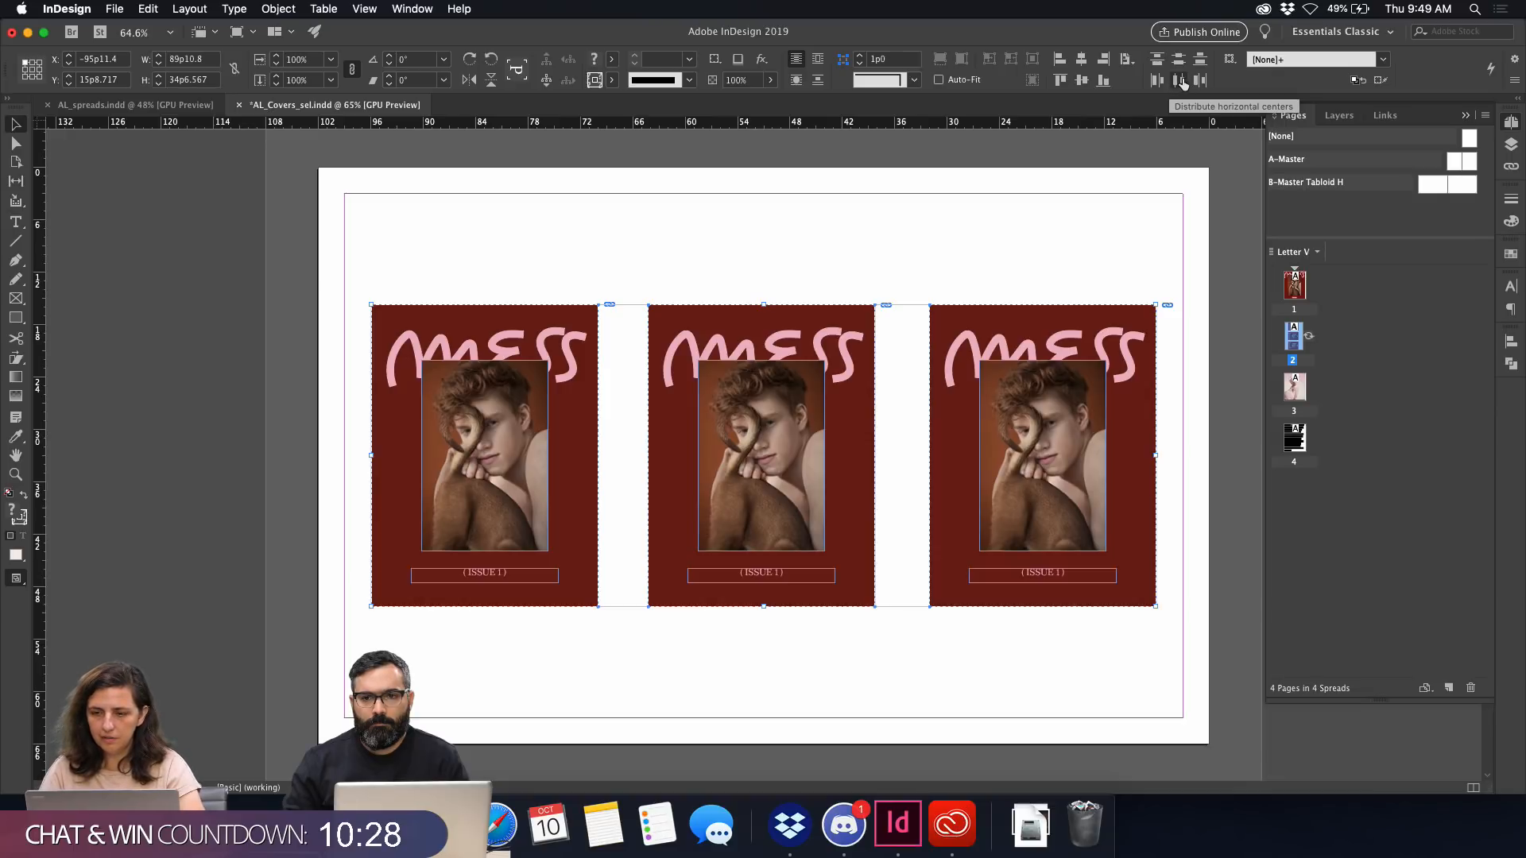
Try to distribute the horizontal centers of the three grouped covers relative to the margins.
{"action": "key", "text": "super+minus"}
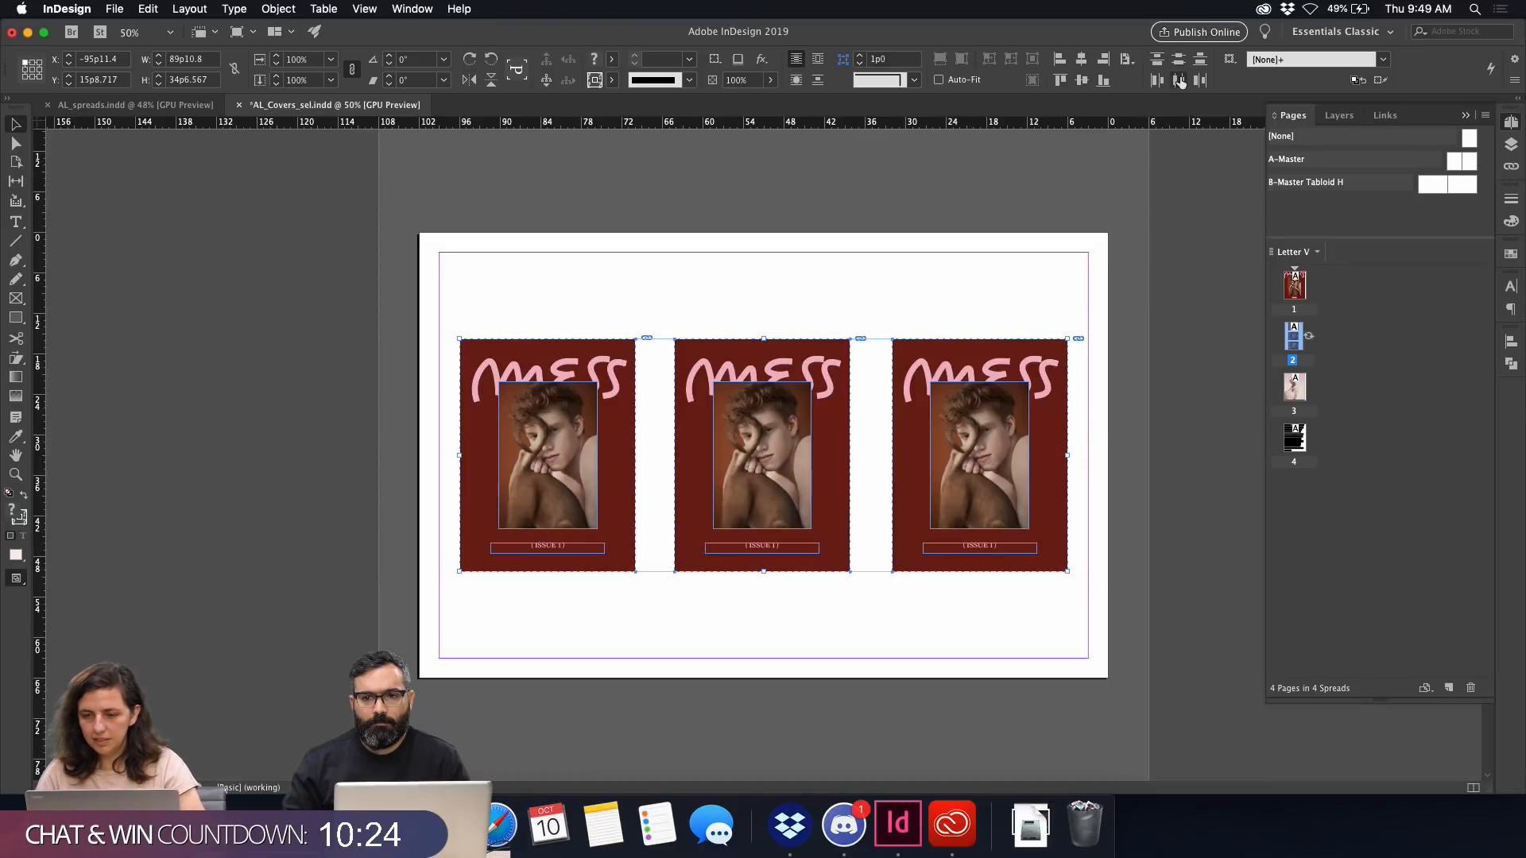
{"action": "left_click", "coordinate": [1180, 81]}
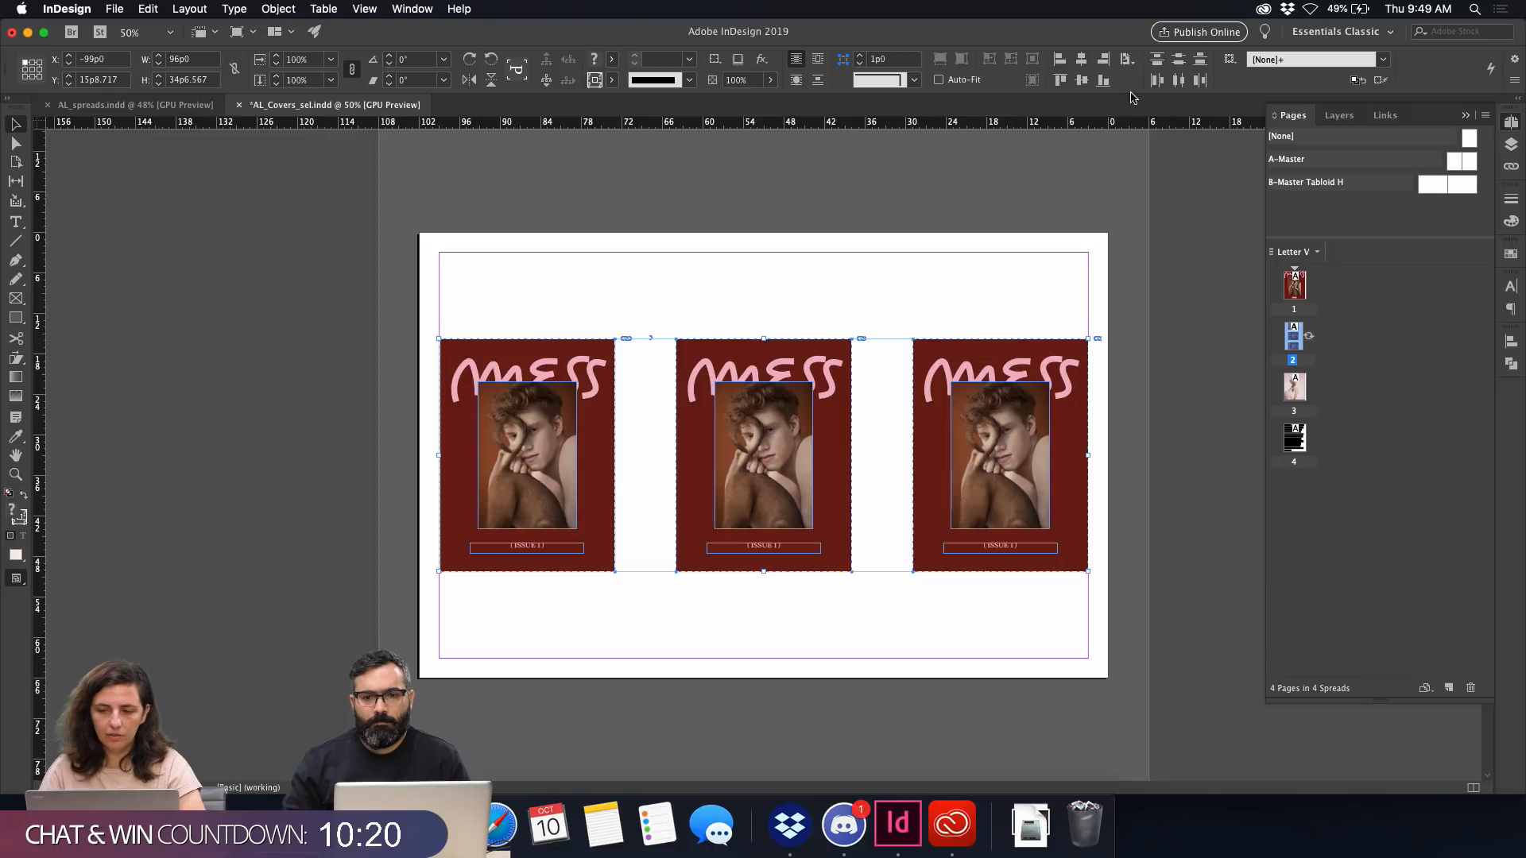
{"action": "key", "text": "super+z"}
Set the alignment reference to the selection and distribute the horizontal centers of the three cover groups evenly.
{"action": "left_click", "coordinate": [1128, 61]}
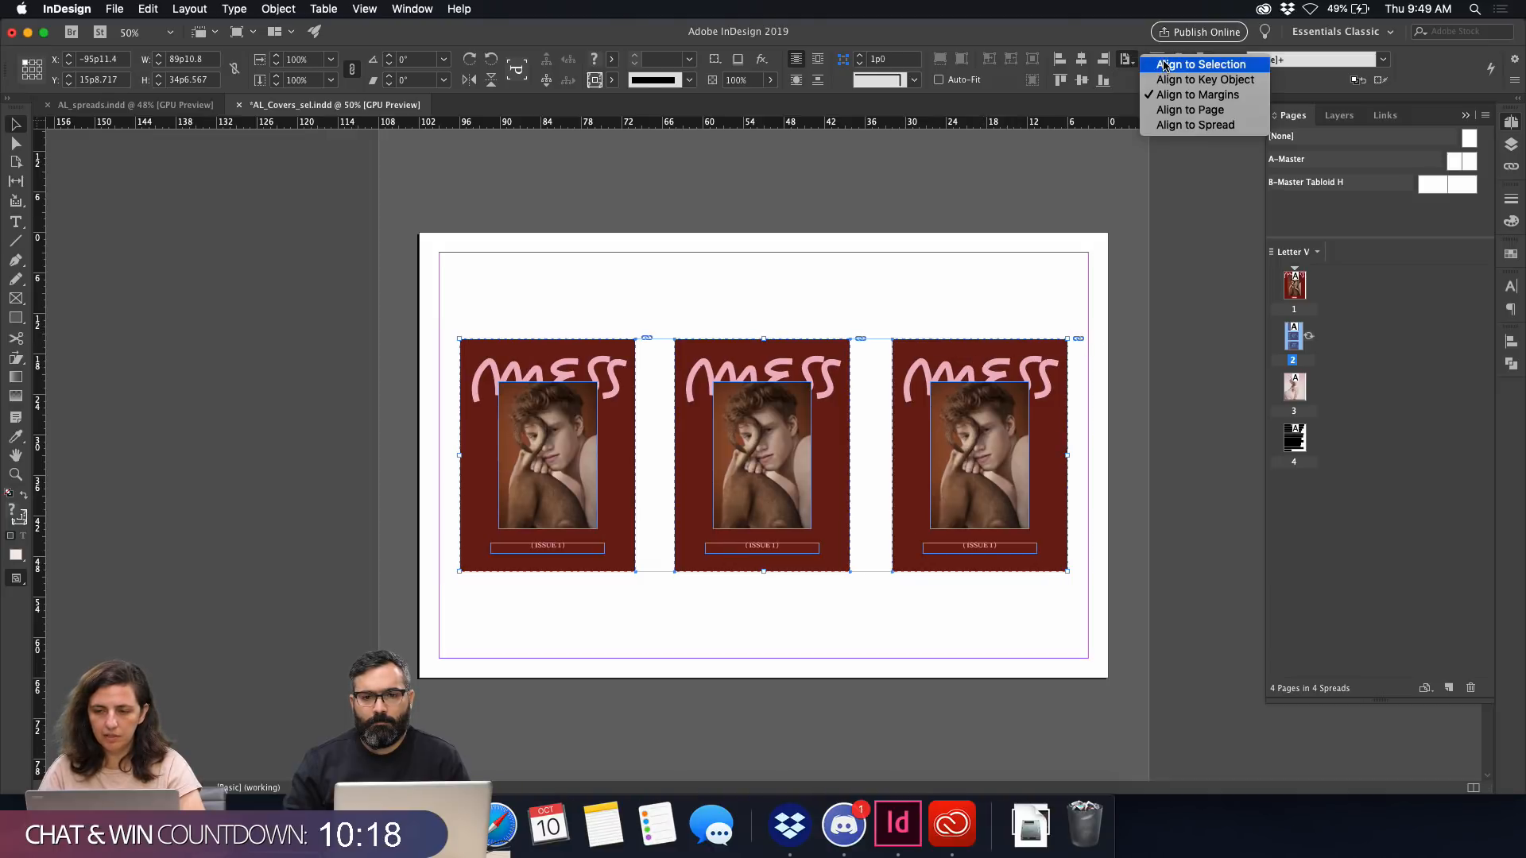
{"action": "left_click", "coordinate": [1163, 66]}
{"action": "left_click", "coordinate": [1126, 61]}
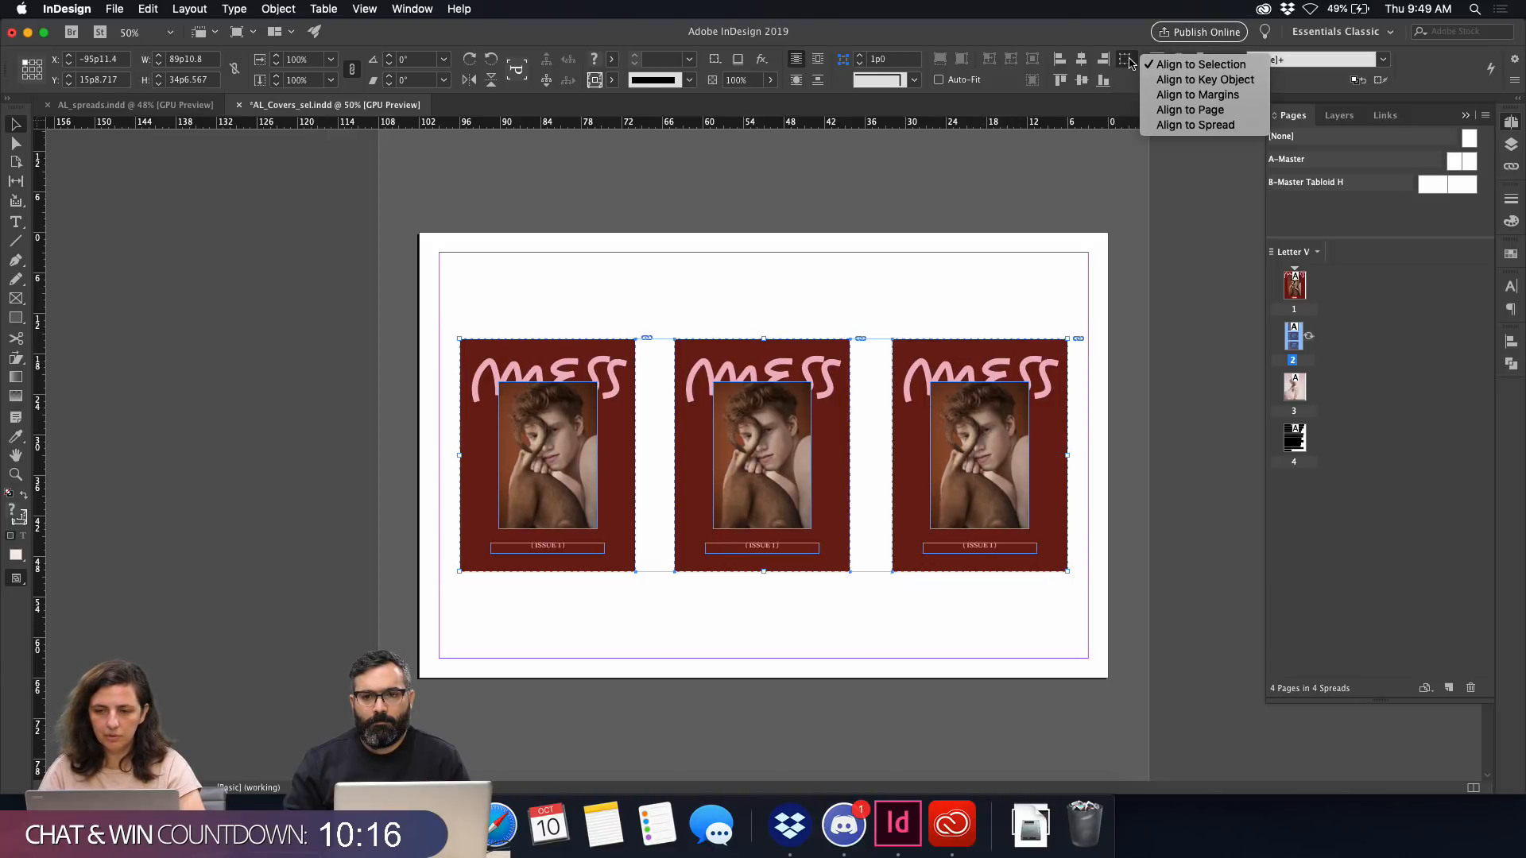
{"action": "left_click", "coordinate": [1175, 67]}
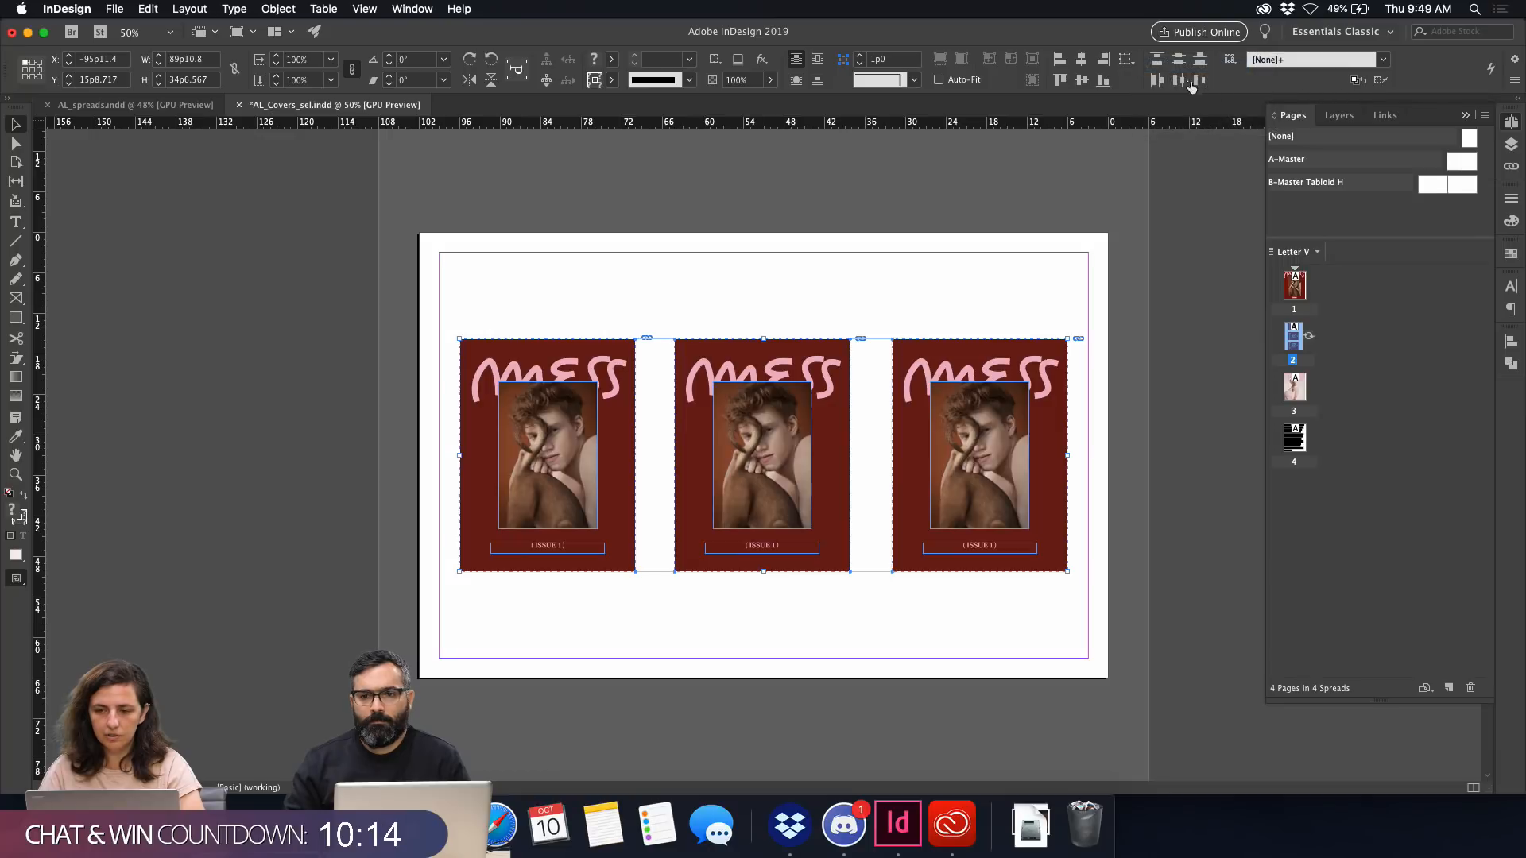
{"action": "left_click", "coordinate": [1178, 80]}
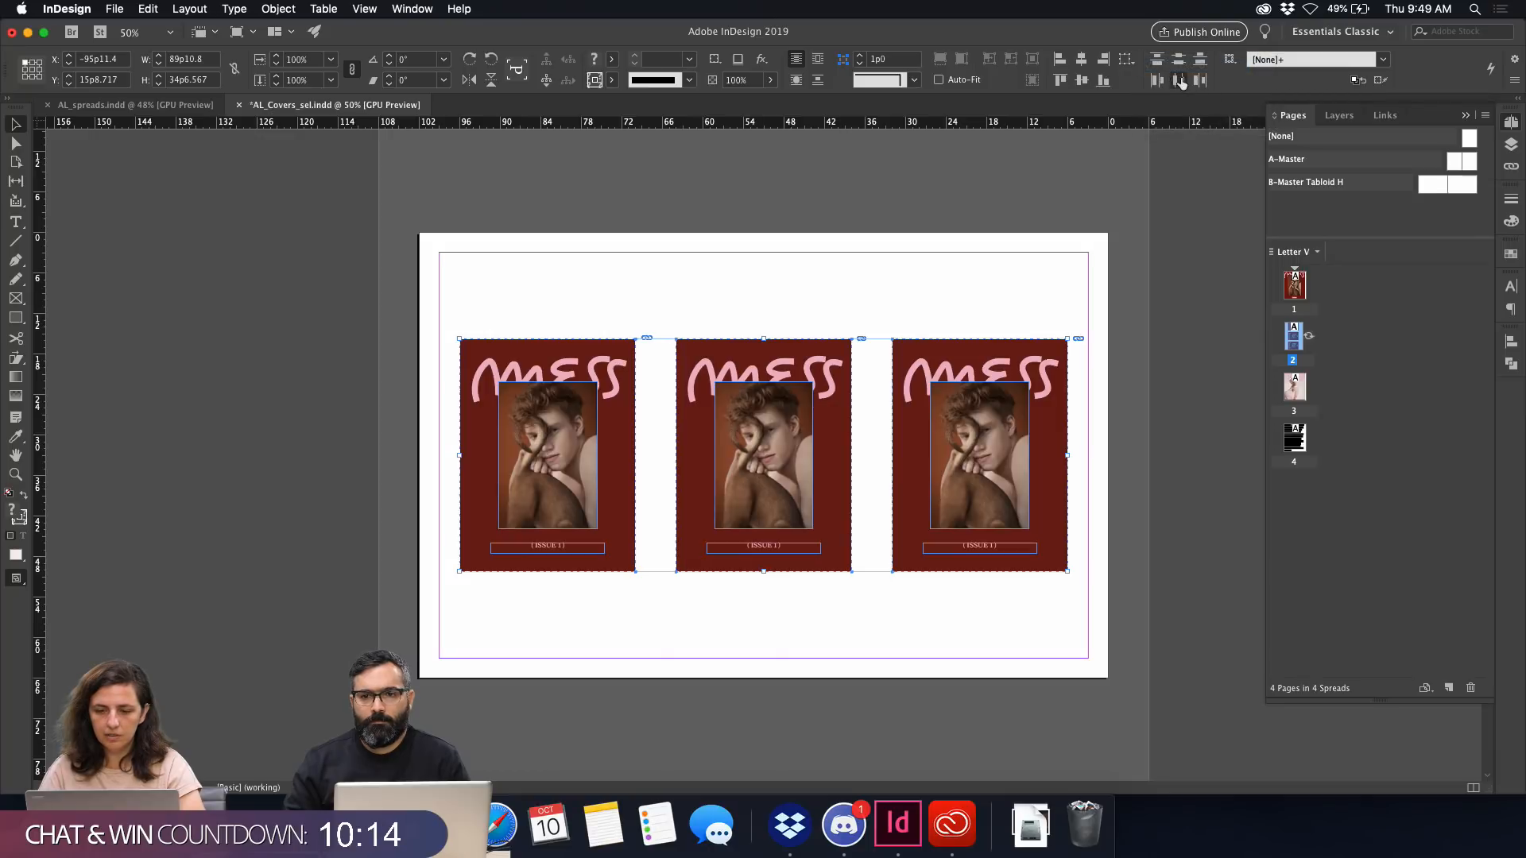
{"action": "left_click", "coordinate": [800, 310]}
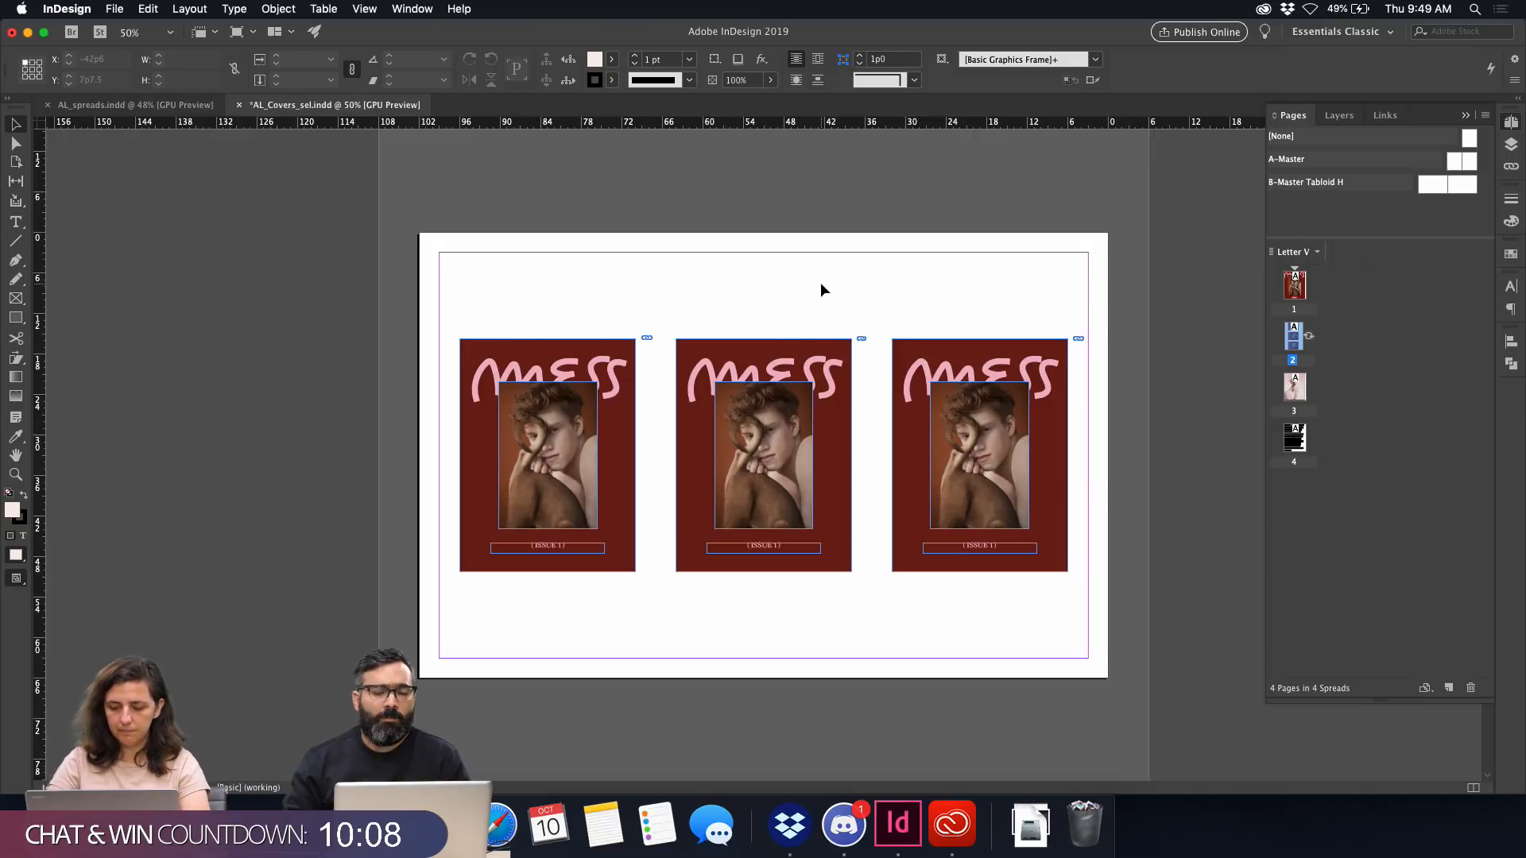
View the row of three covers at 75% in preview mode, without guides and frame edges.
{"action": "key", "text": "super+equal"}
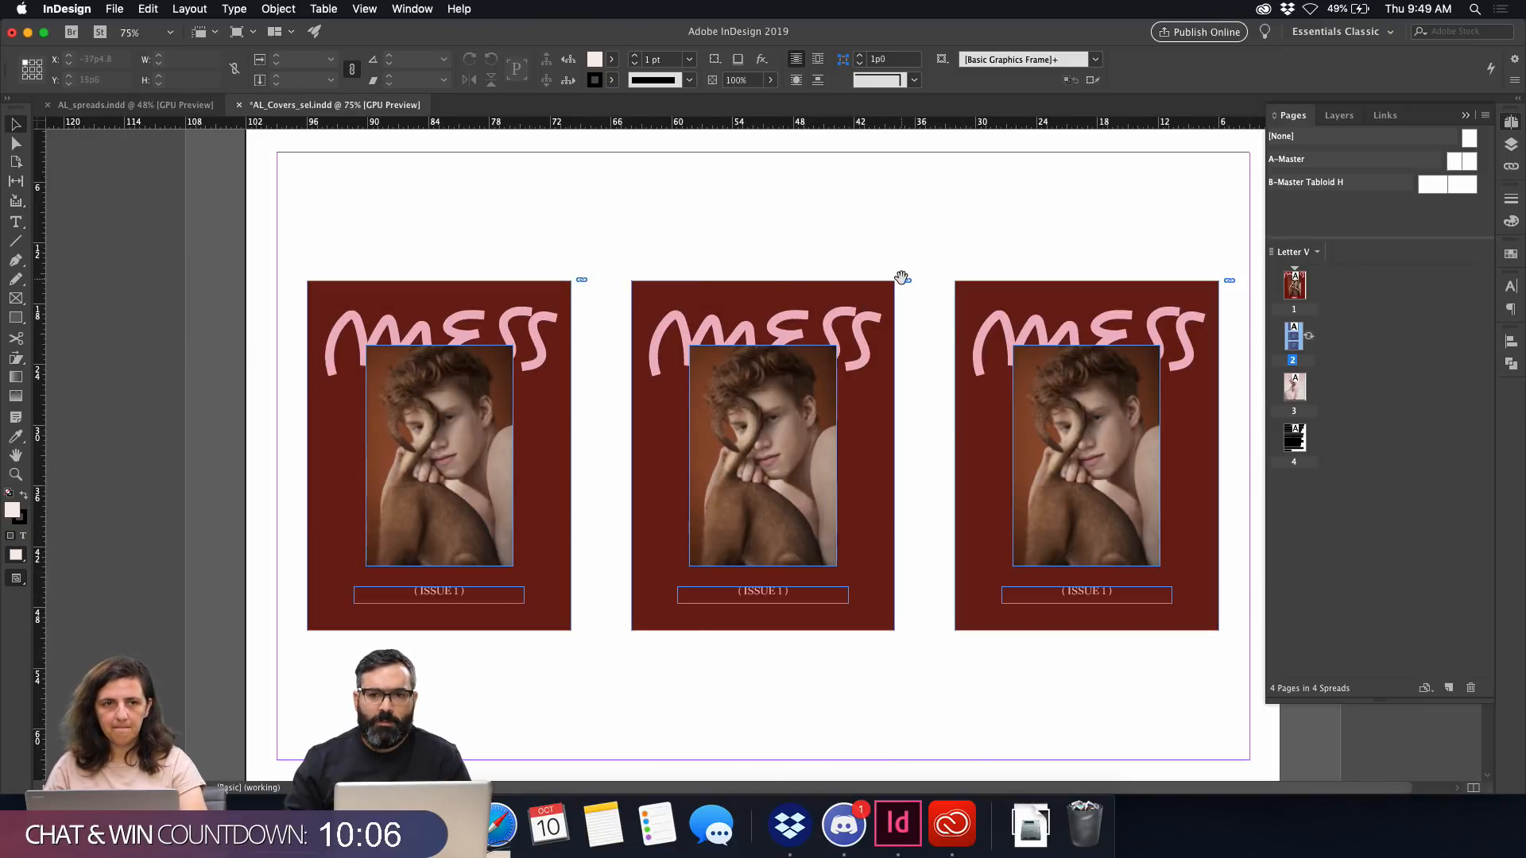
{"action": "left_click_drag", "start_coordinate": [945, 235], "coordinate": [915, 220]}
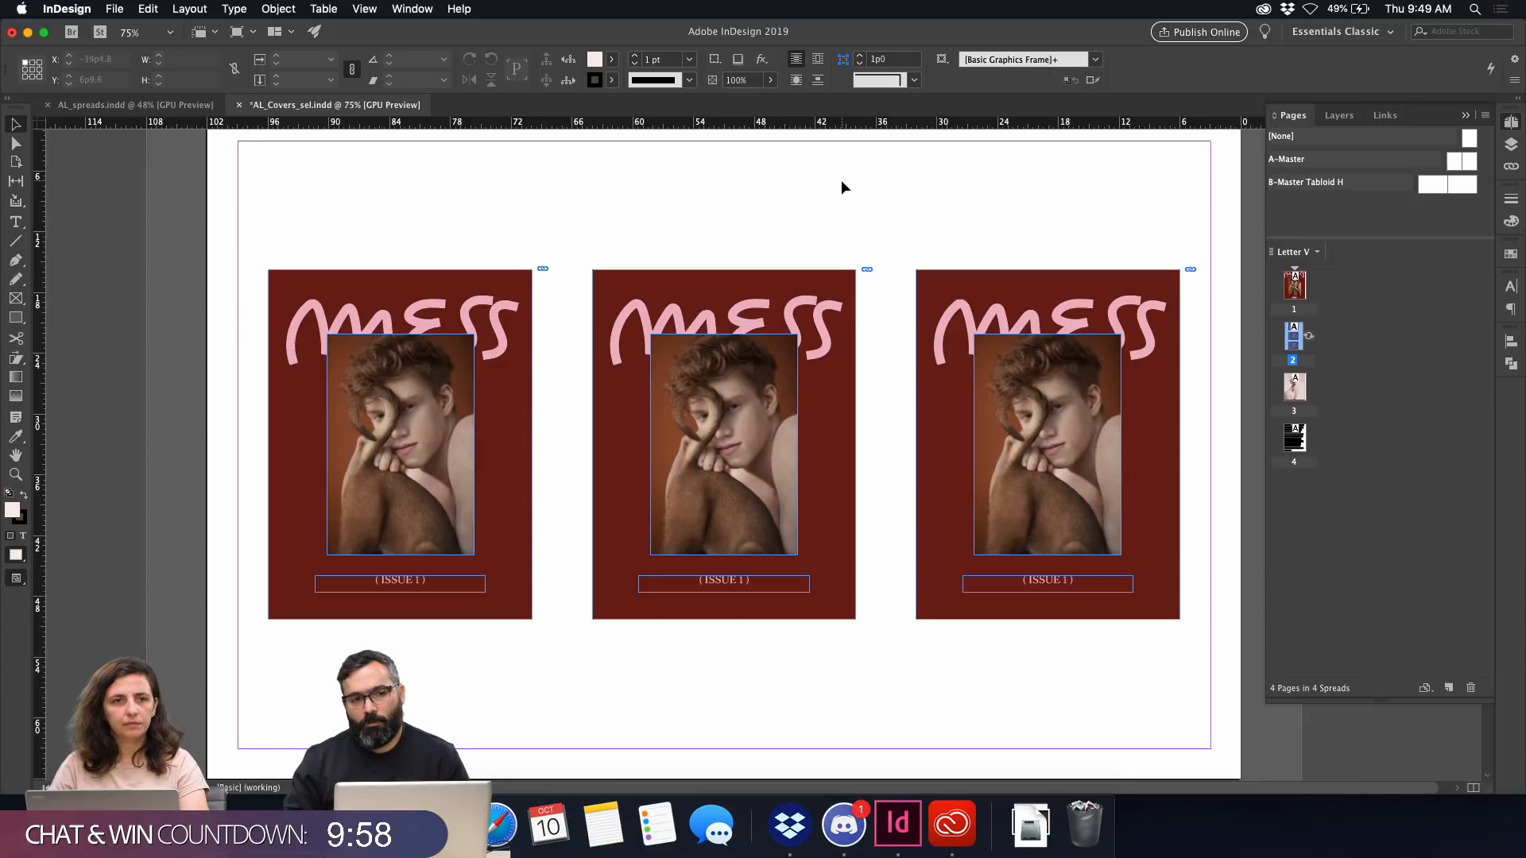
{"action": "left_click_drag", "start_coordinate": [861, 184], "coordinate": [855, 197]}
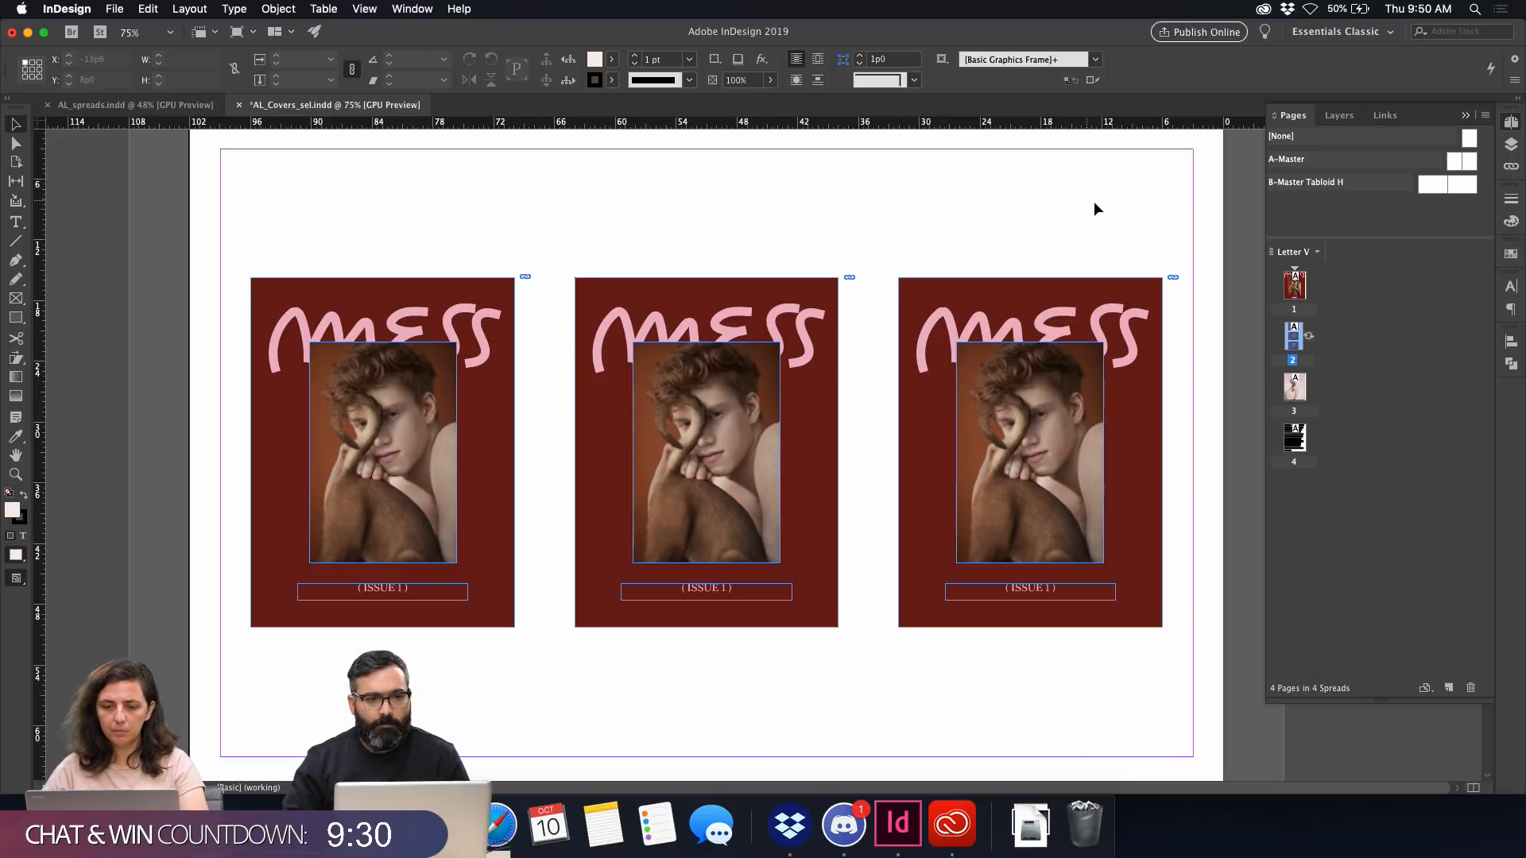
{"action": "key", "text": "w"}
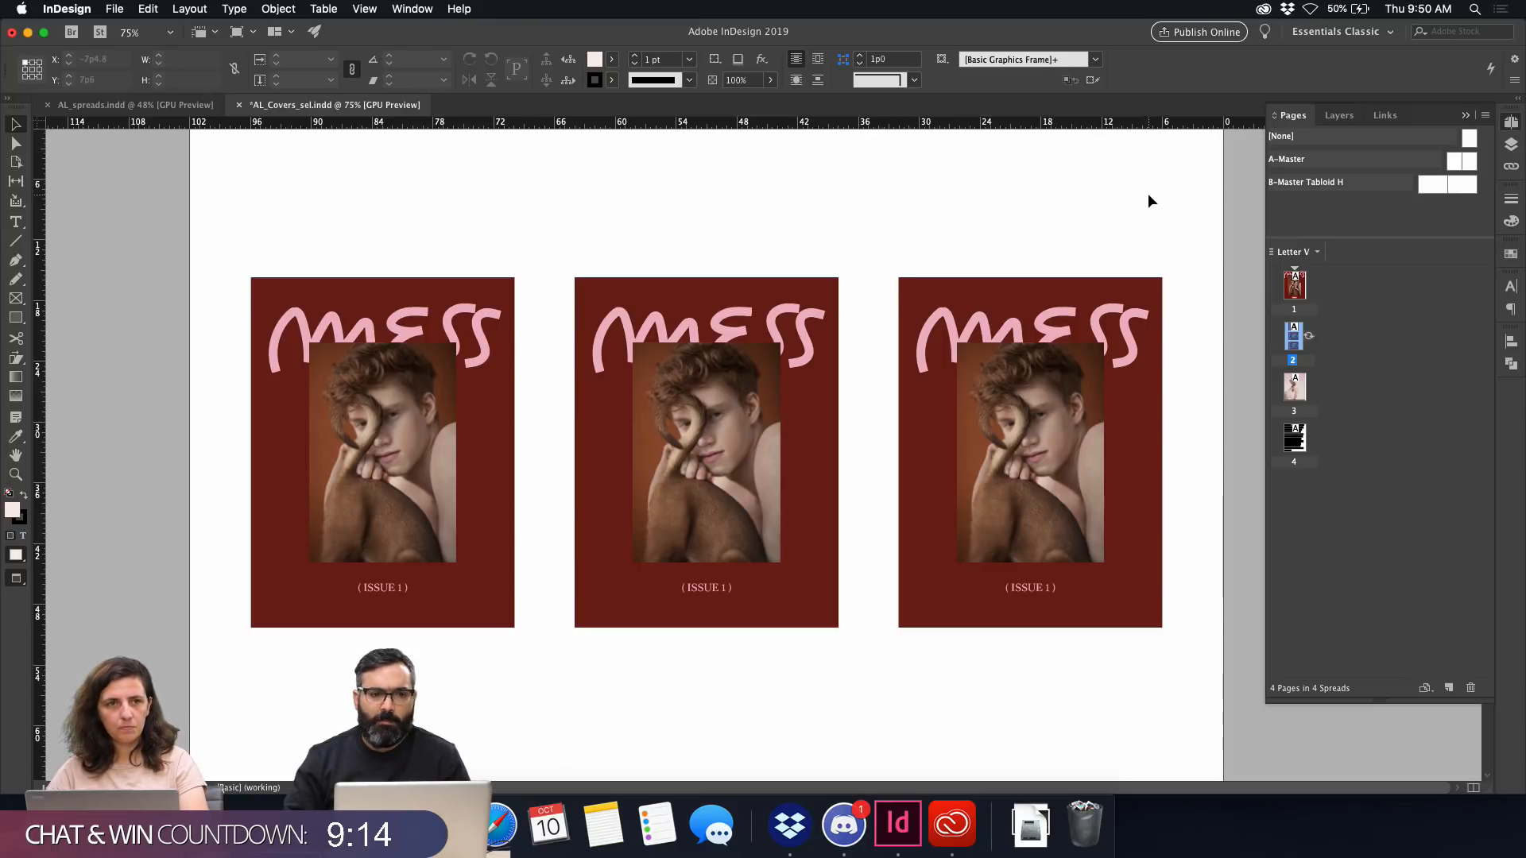
{"action": "left_click", "coordinate": [1510, 310]}
{"action": "left_click", "coordinate": [1511, 286]}
{"action": "left_click", "coordinate": [1511, 308]}
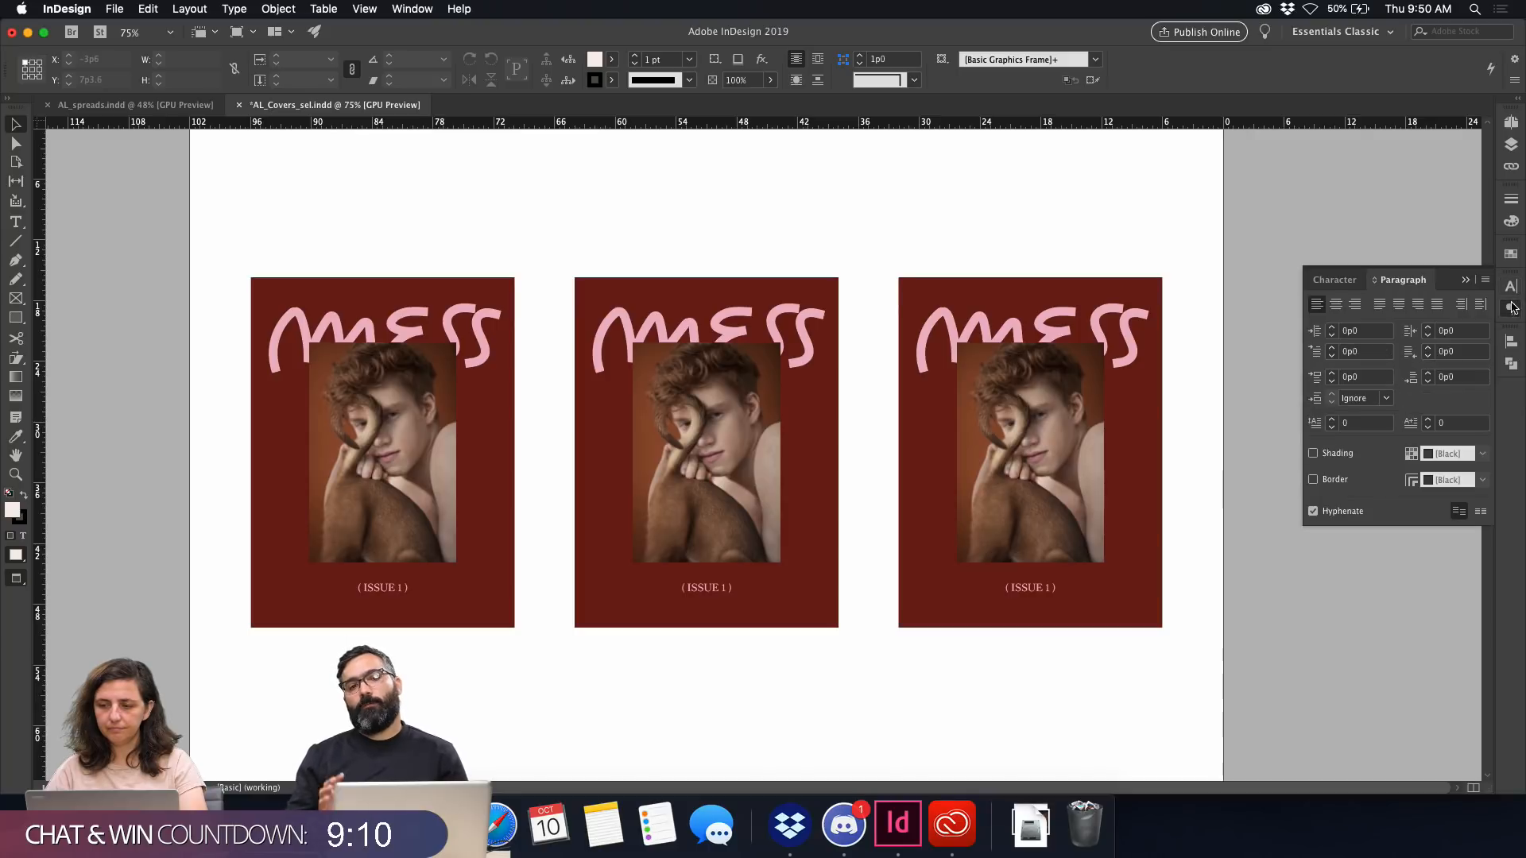
{"action": "left_click", "coordinate": [1510, 121]}
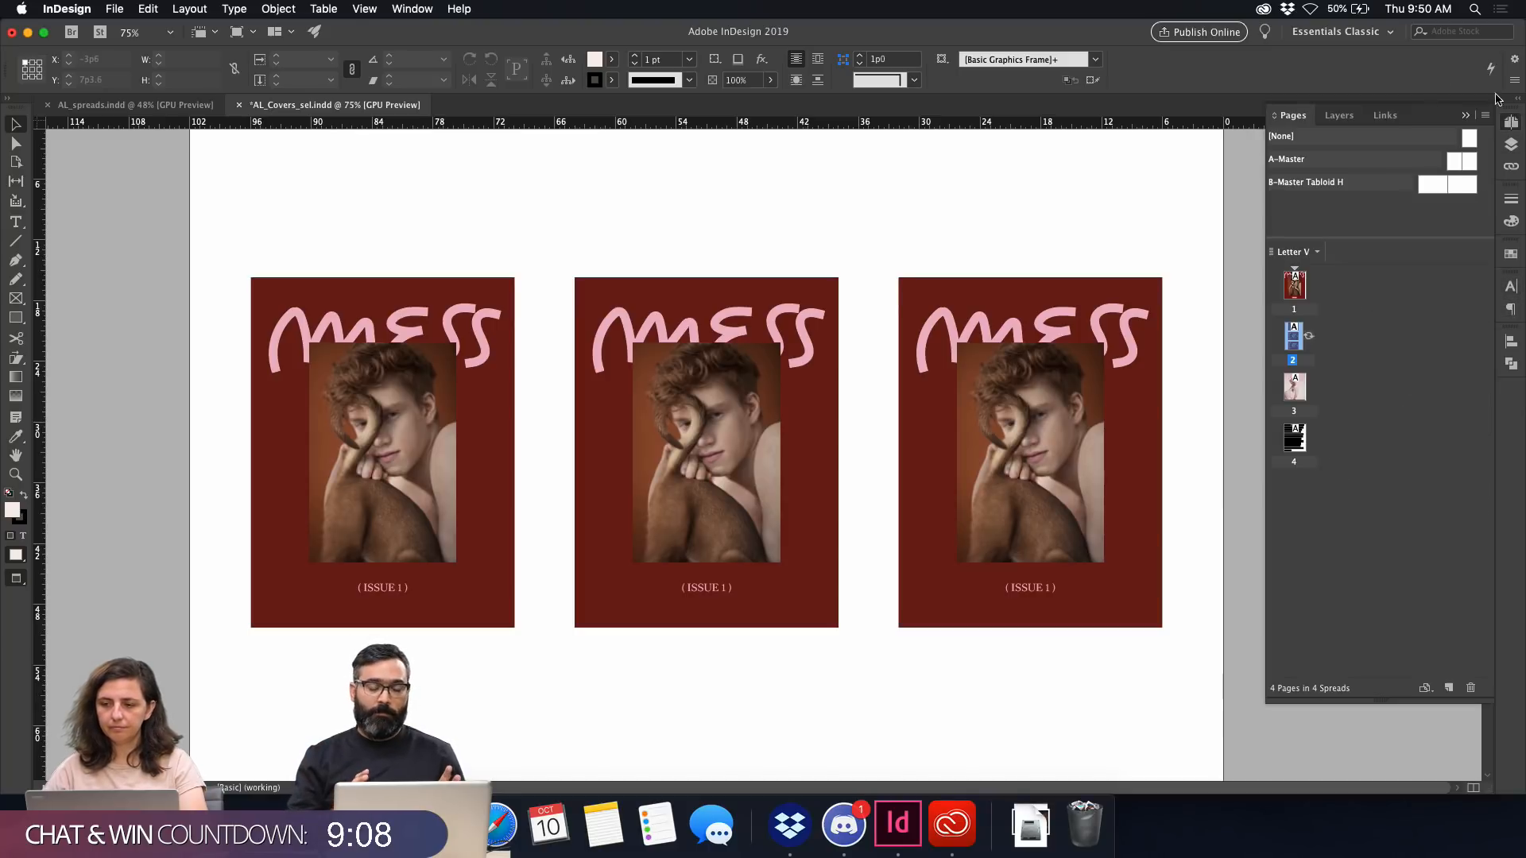
{"action": "left_click", "coordinate": [411, 9]}
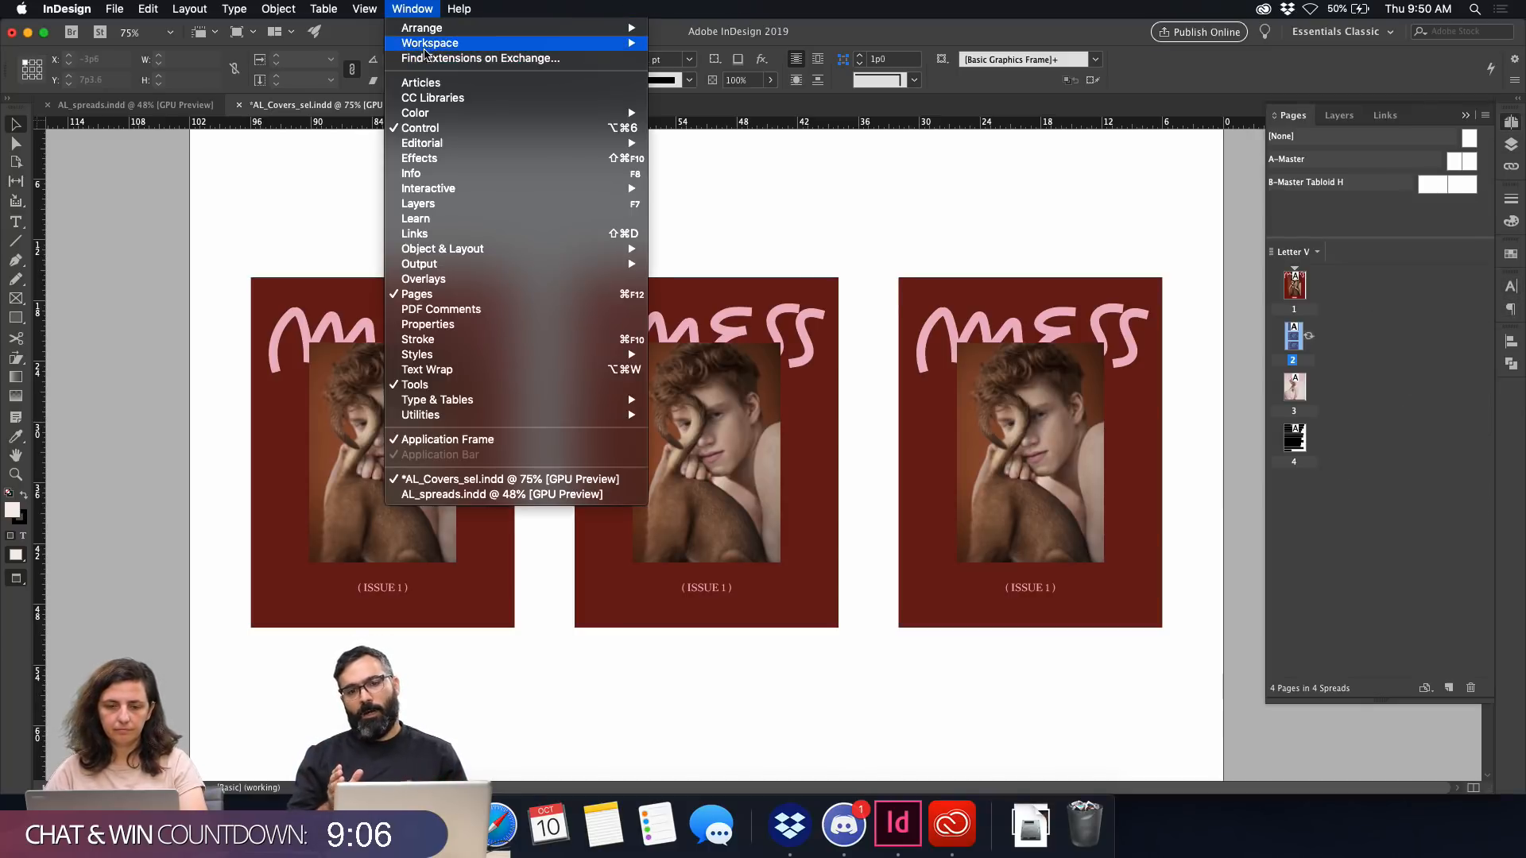
{"action": "mouse_move", "coordinate": [425, 46]}
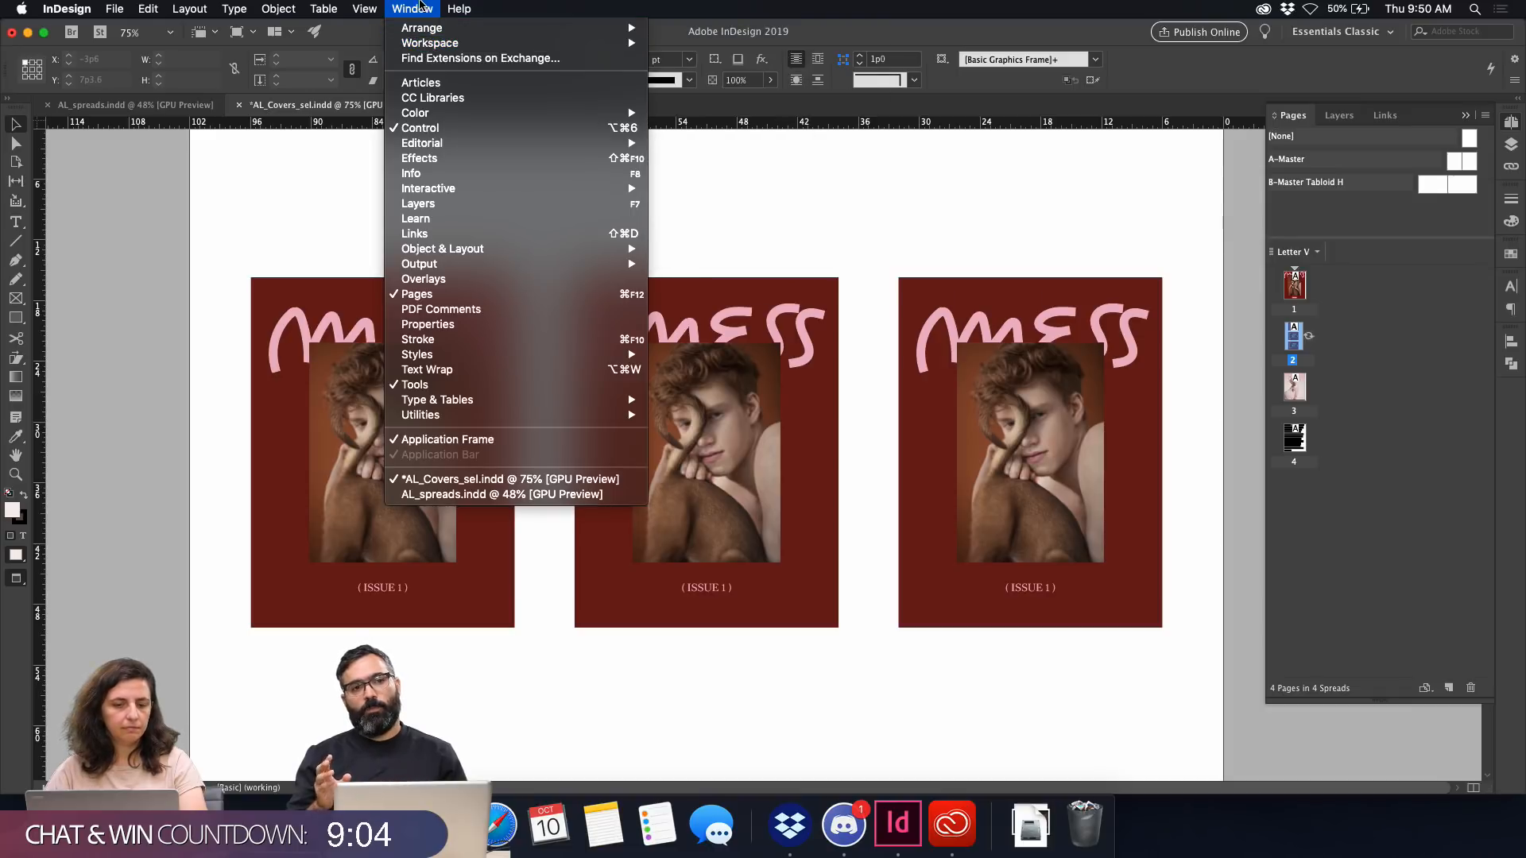
{"action": "left_click", "coordinate": [417, 6]}
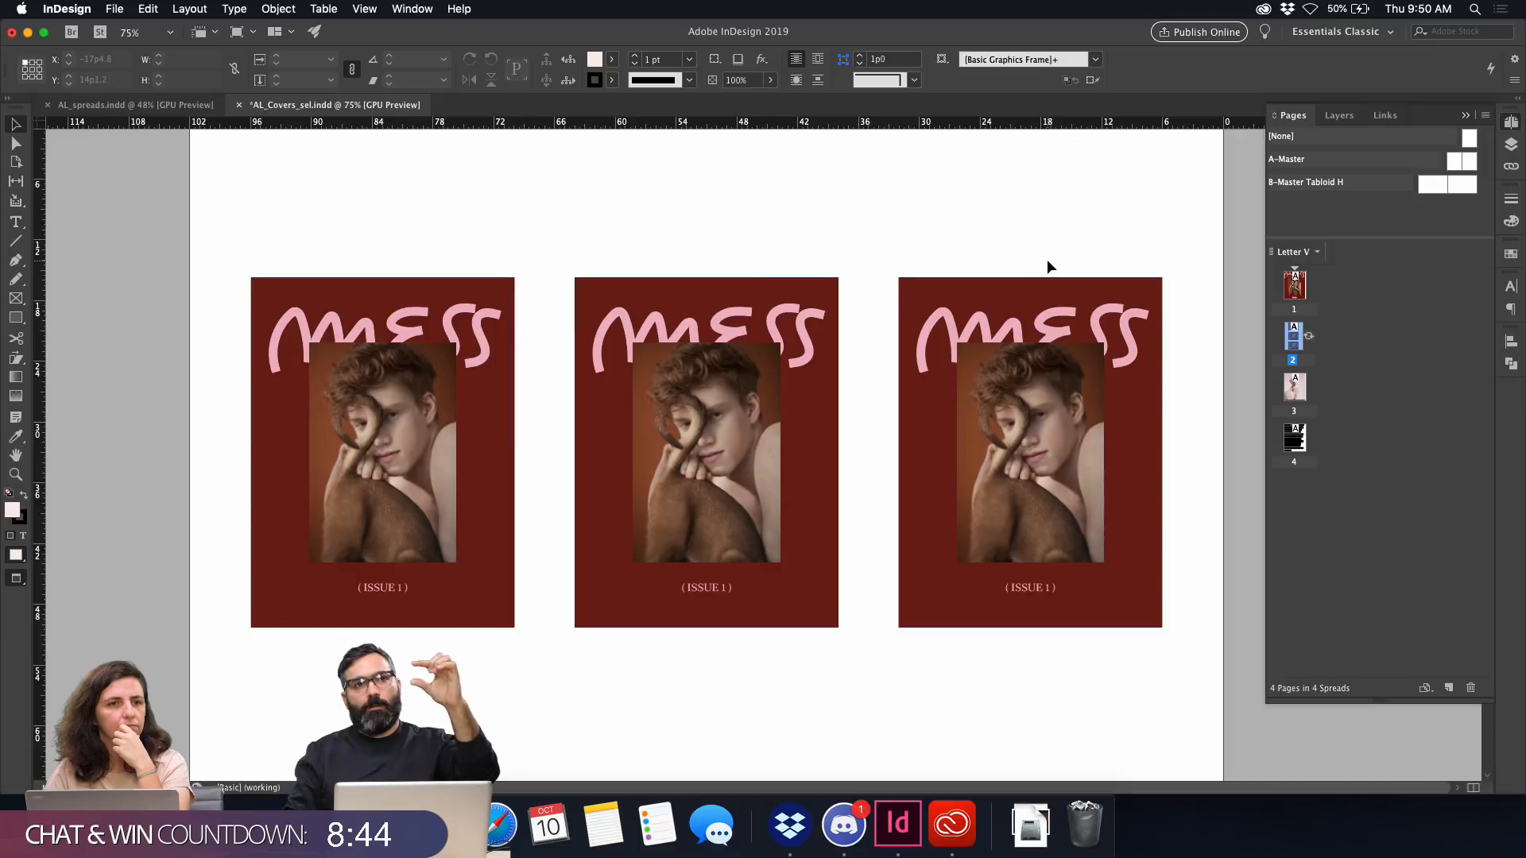
Replace the photo in the middle cover with IMG_3147 from the Playground folder.
{"action": "key", "text": "a"}
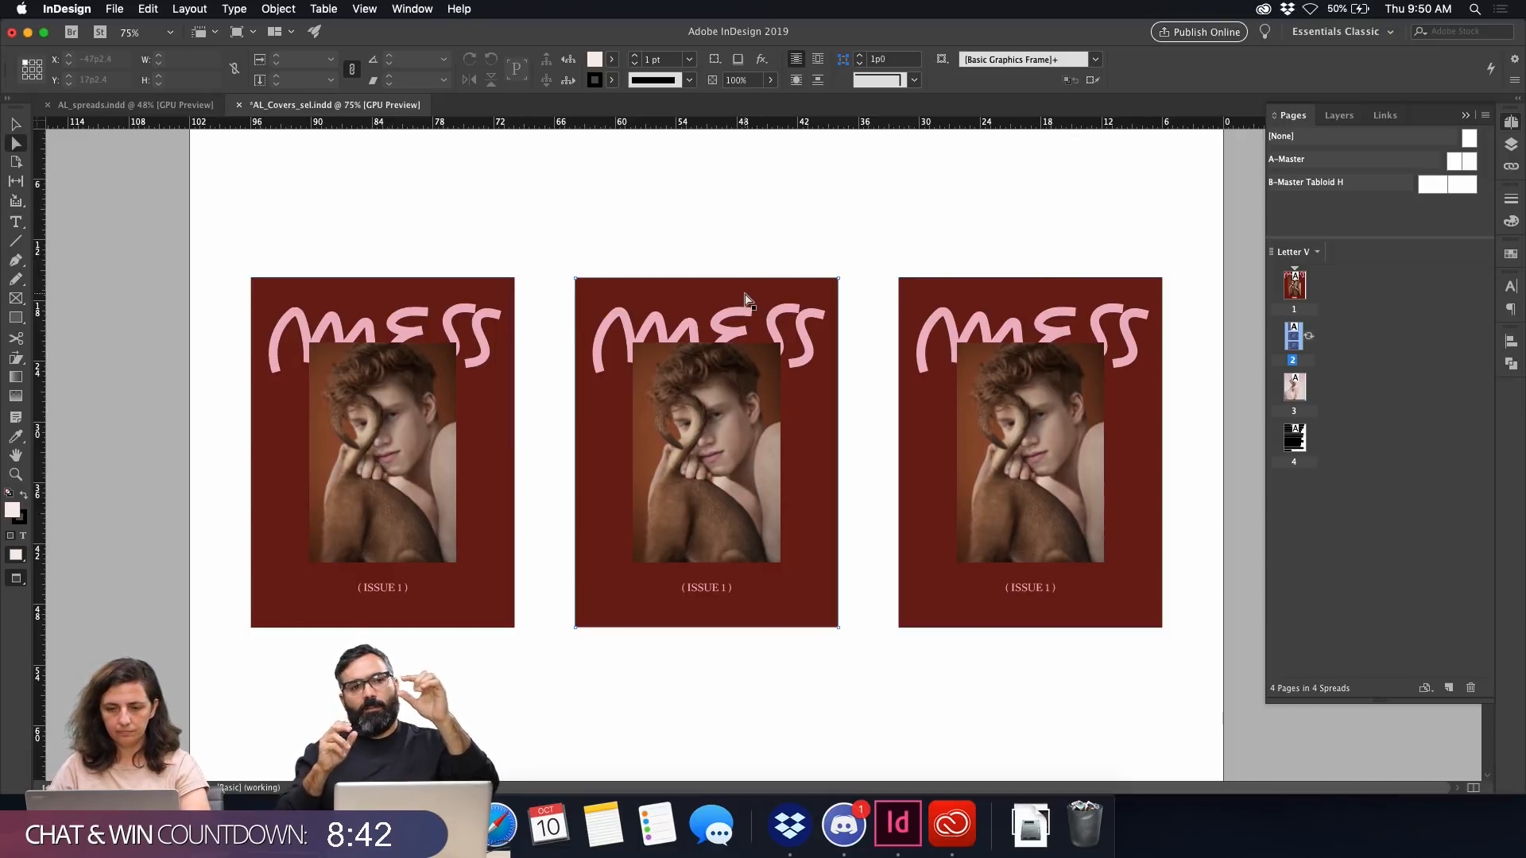
{"action": "left_click", "coordinate": [769, 296]}
{"action": "left_click", "coordinate": [744, 393]}
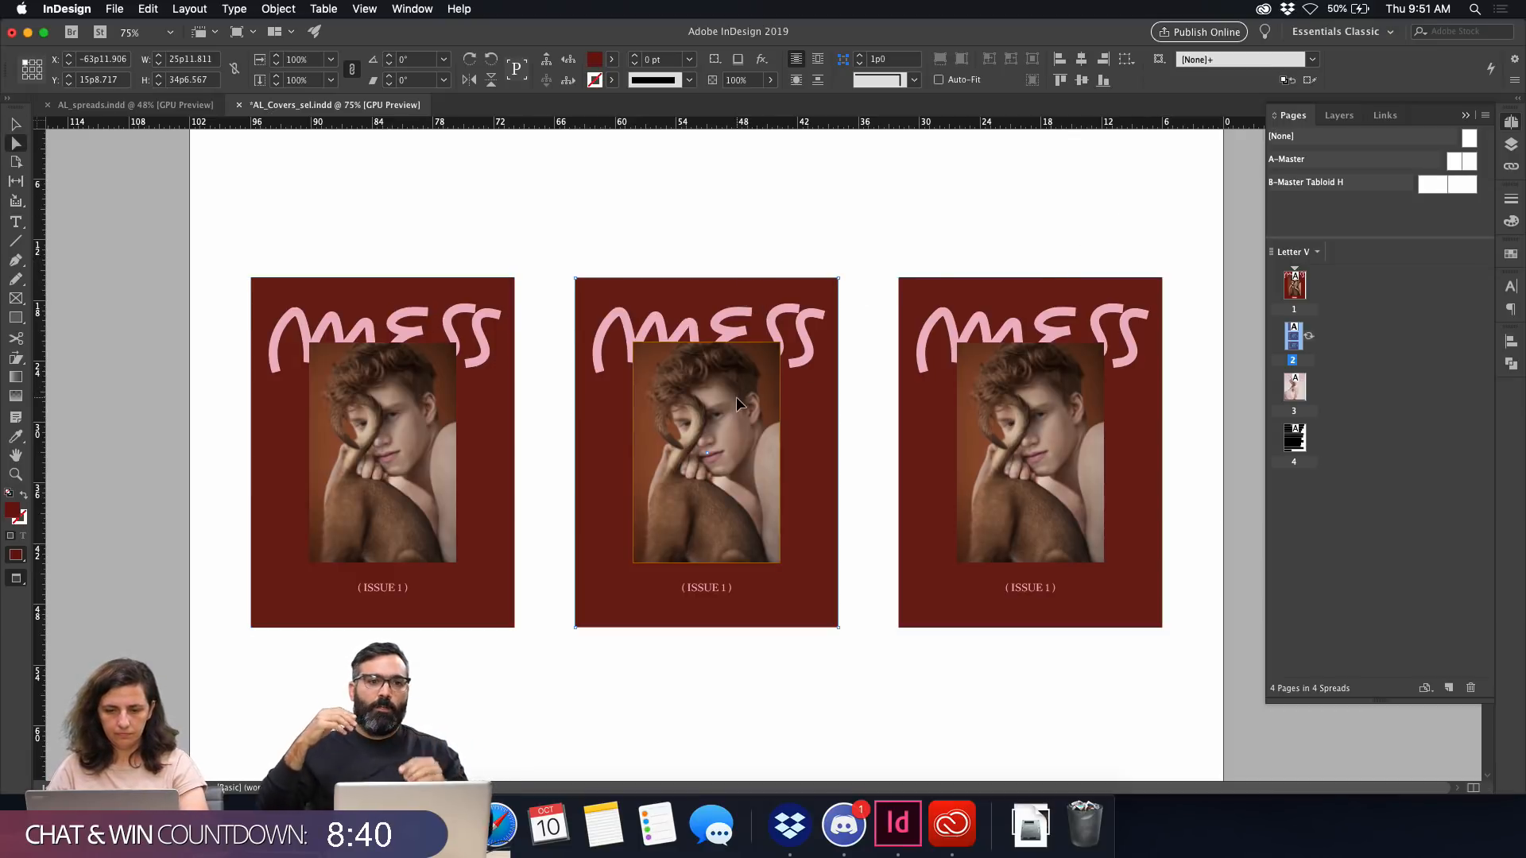
{"action": "key", "text": "super+d"}
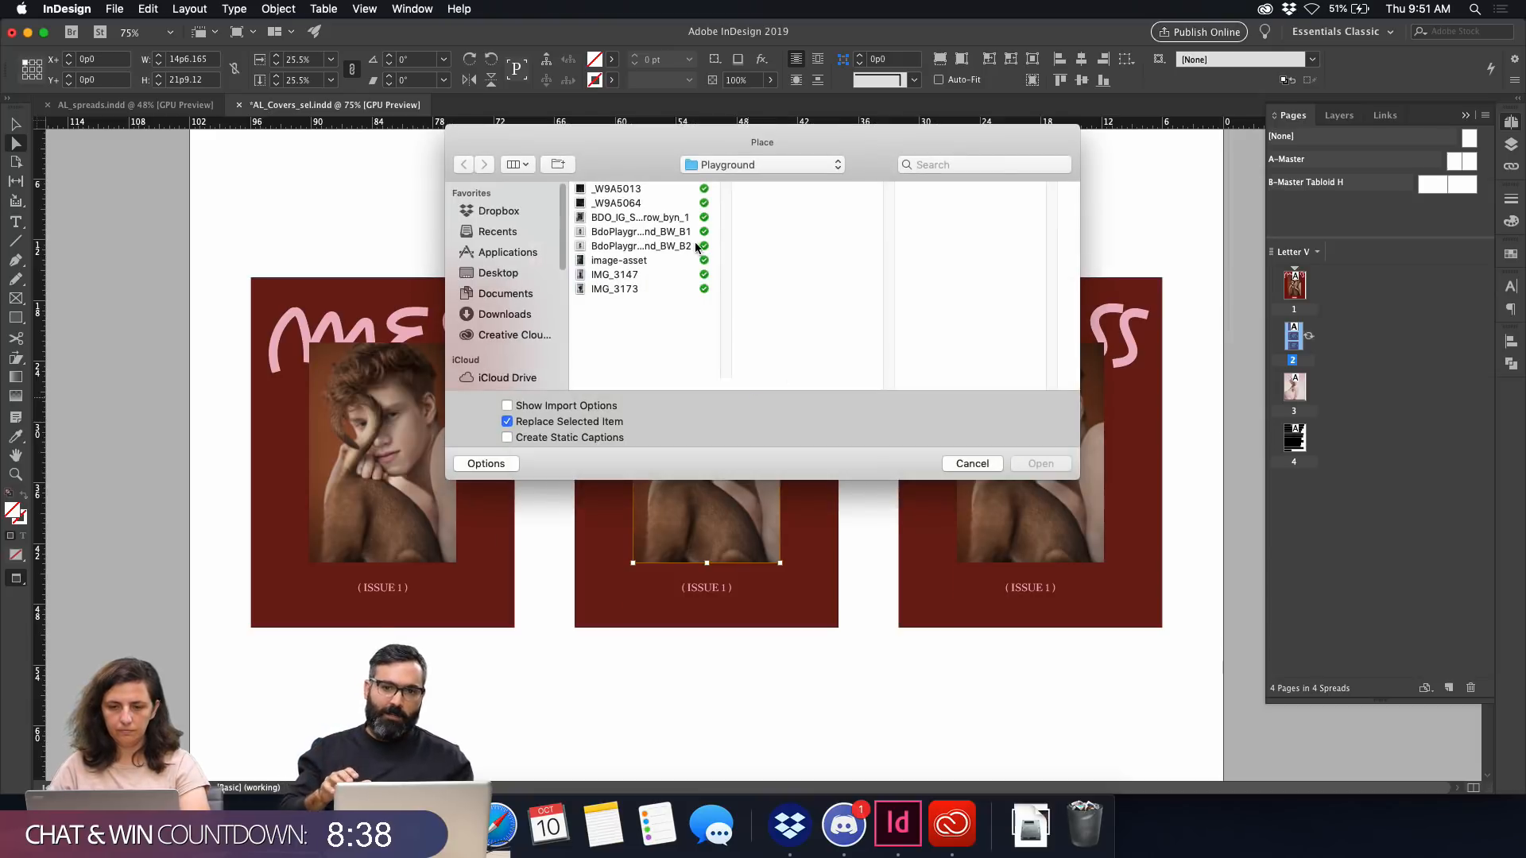
{"action": "left_click", "coordinate": [646, 275]}
{"action": "key", "text": "space"}
{"action": "key", "text": "space"}
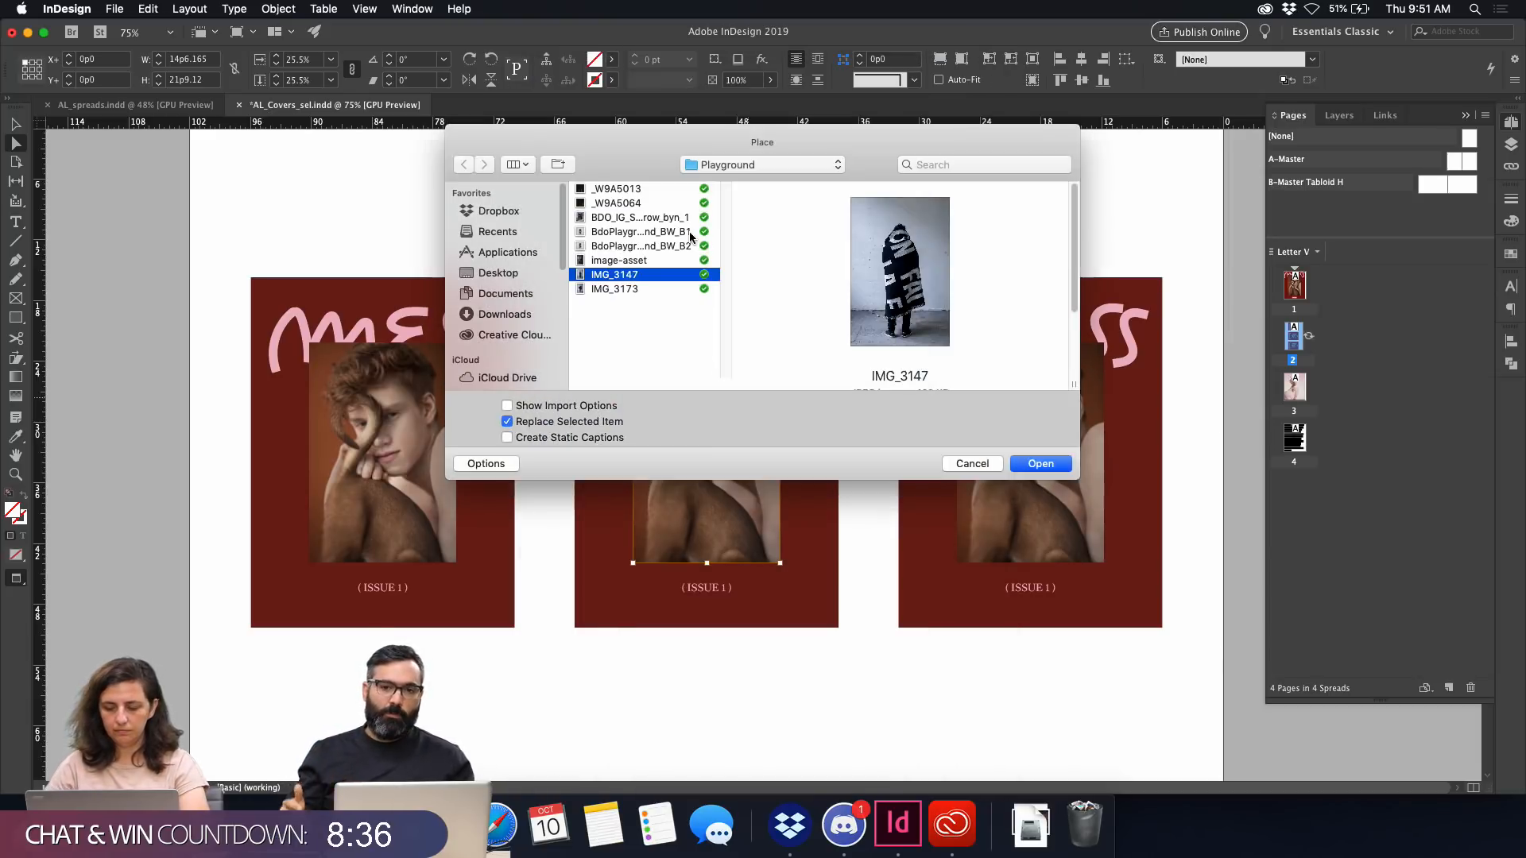
{"action": "key", "text": "Return"}
Select the photo in the third cover for replacement and preview candidate images in the Playground folder, including _W9A5064.
{"action": "left_click", "coordinate": [1011, 403]}
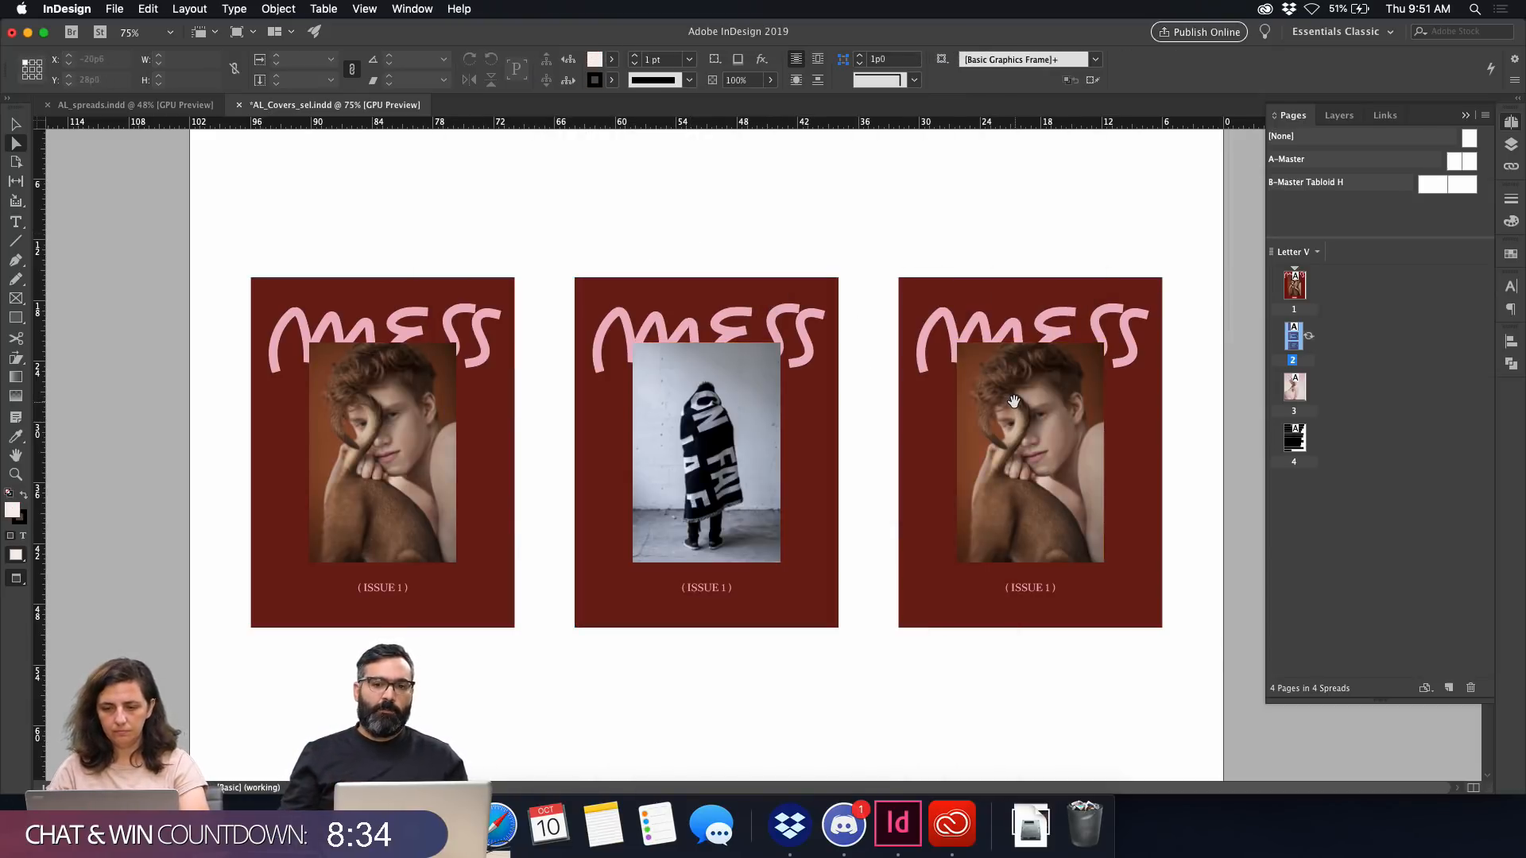
{"action": "key", "text": "super+d"}
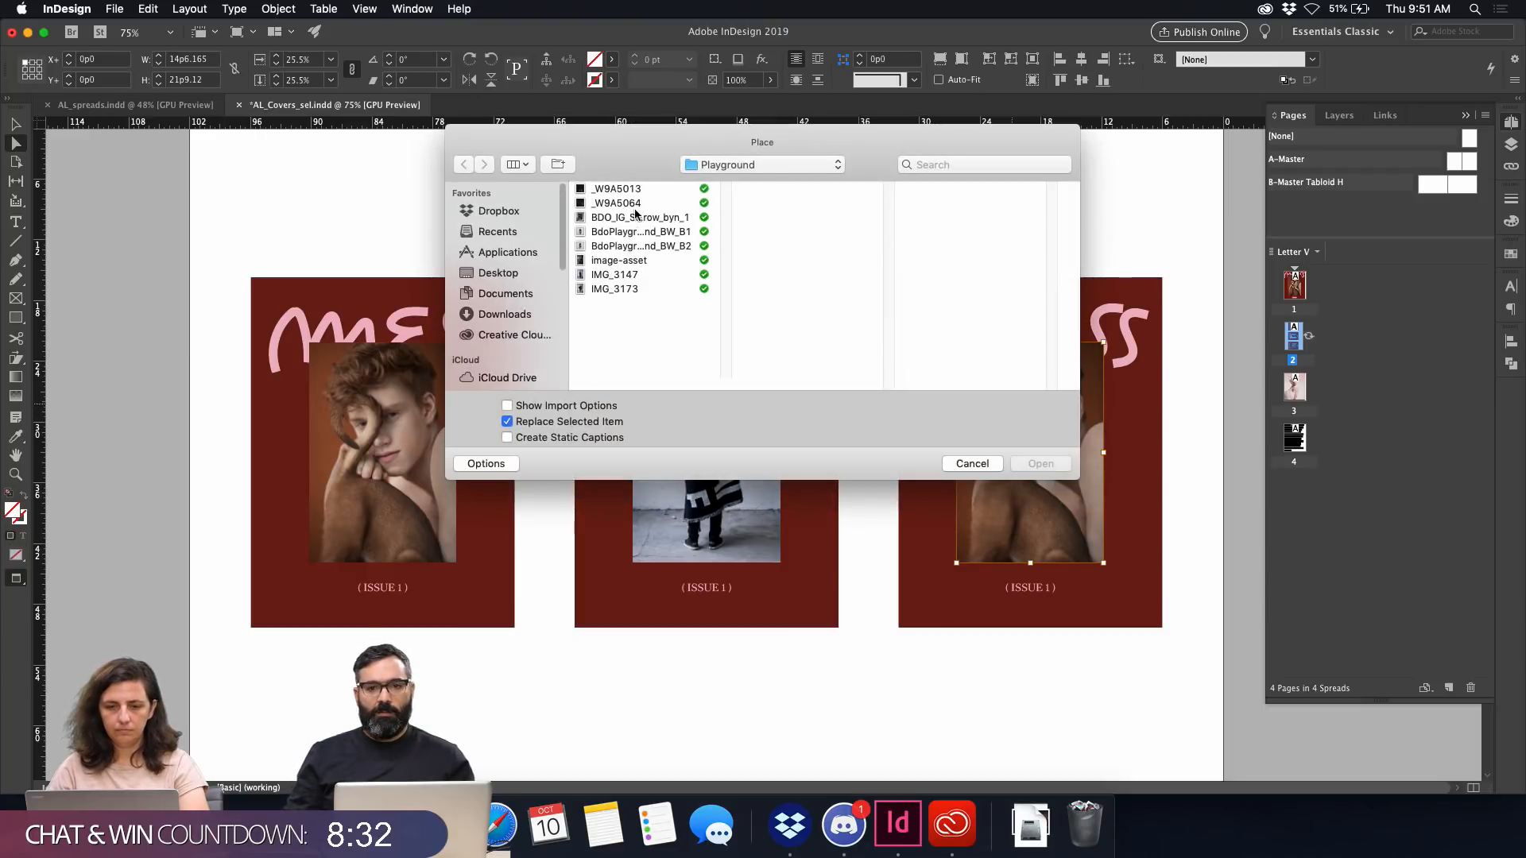
{"action": "left_click", "coordinate": [628, 217]}
{"action": "key", "text": "space"}
{"action": "key", "text": "space"}
{"action": "left_click", "coordinate": [634, 205]}
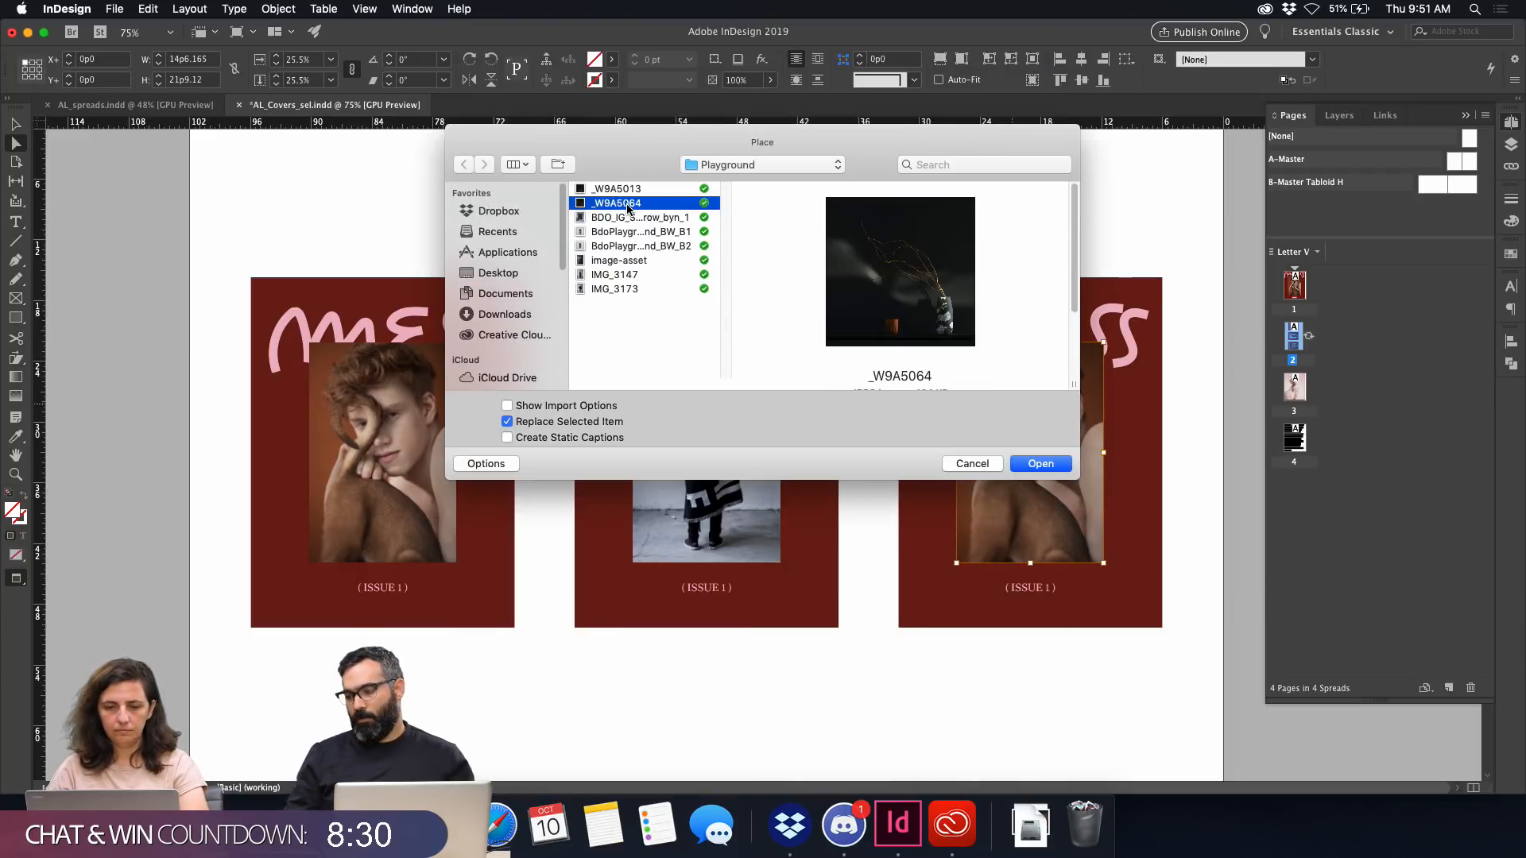
{"action": "key", "text": "space"}
{"action": "key", "text": "space"}
{"action": "left_click", "coordinate": [711, 165]}
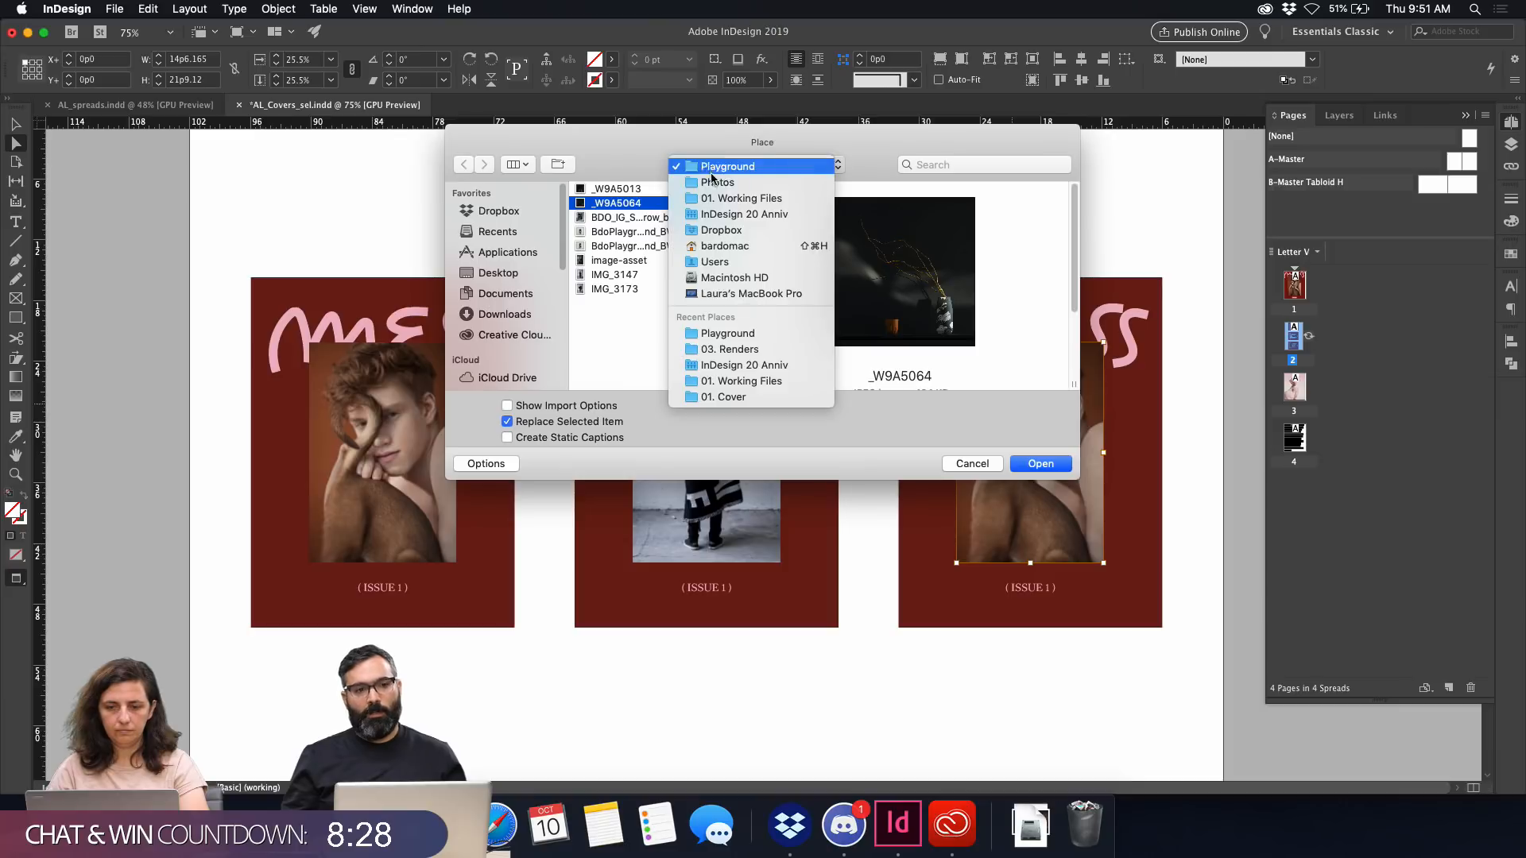
{"action": "left_click", "coordinate": [709, 183]}
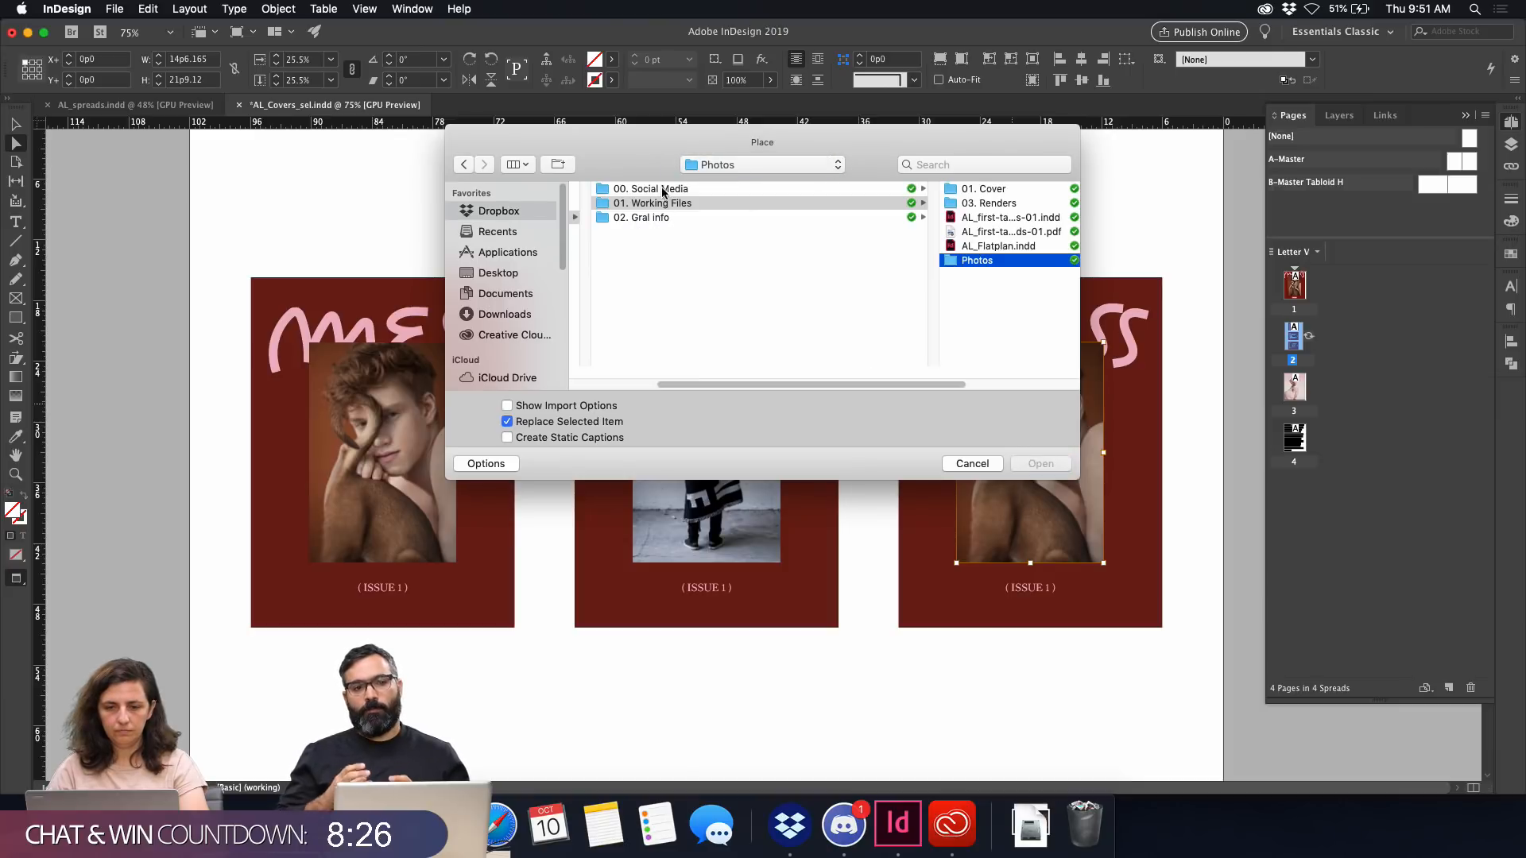
{"action": "left_click", "coordinate": [990, 190]}
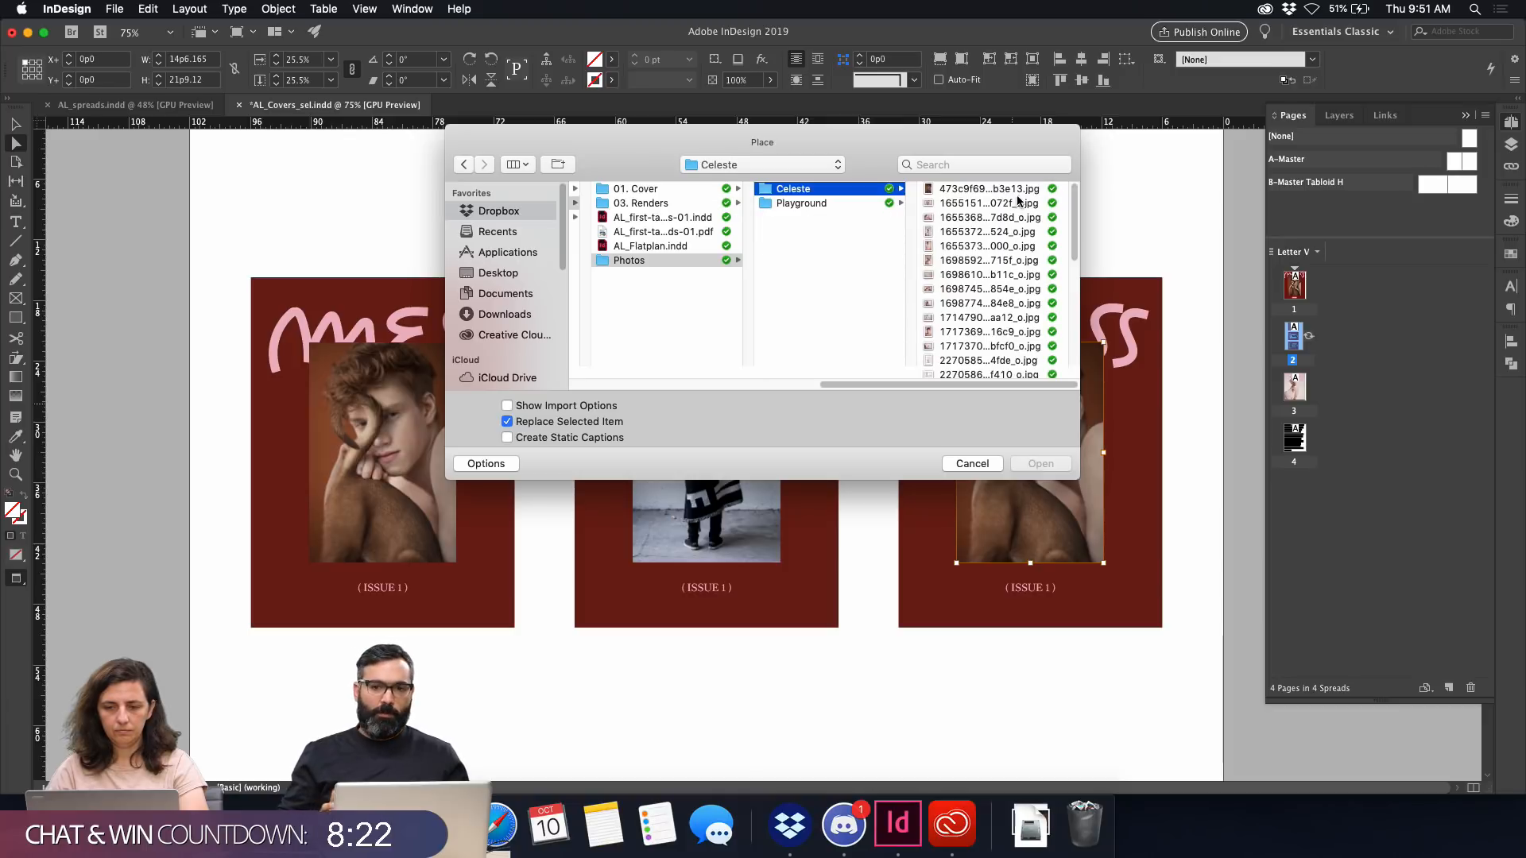
{"action": "left_click", "coordinate": [985, 201]}
{"action": "key", "text": "space"}
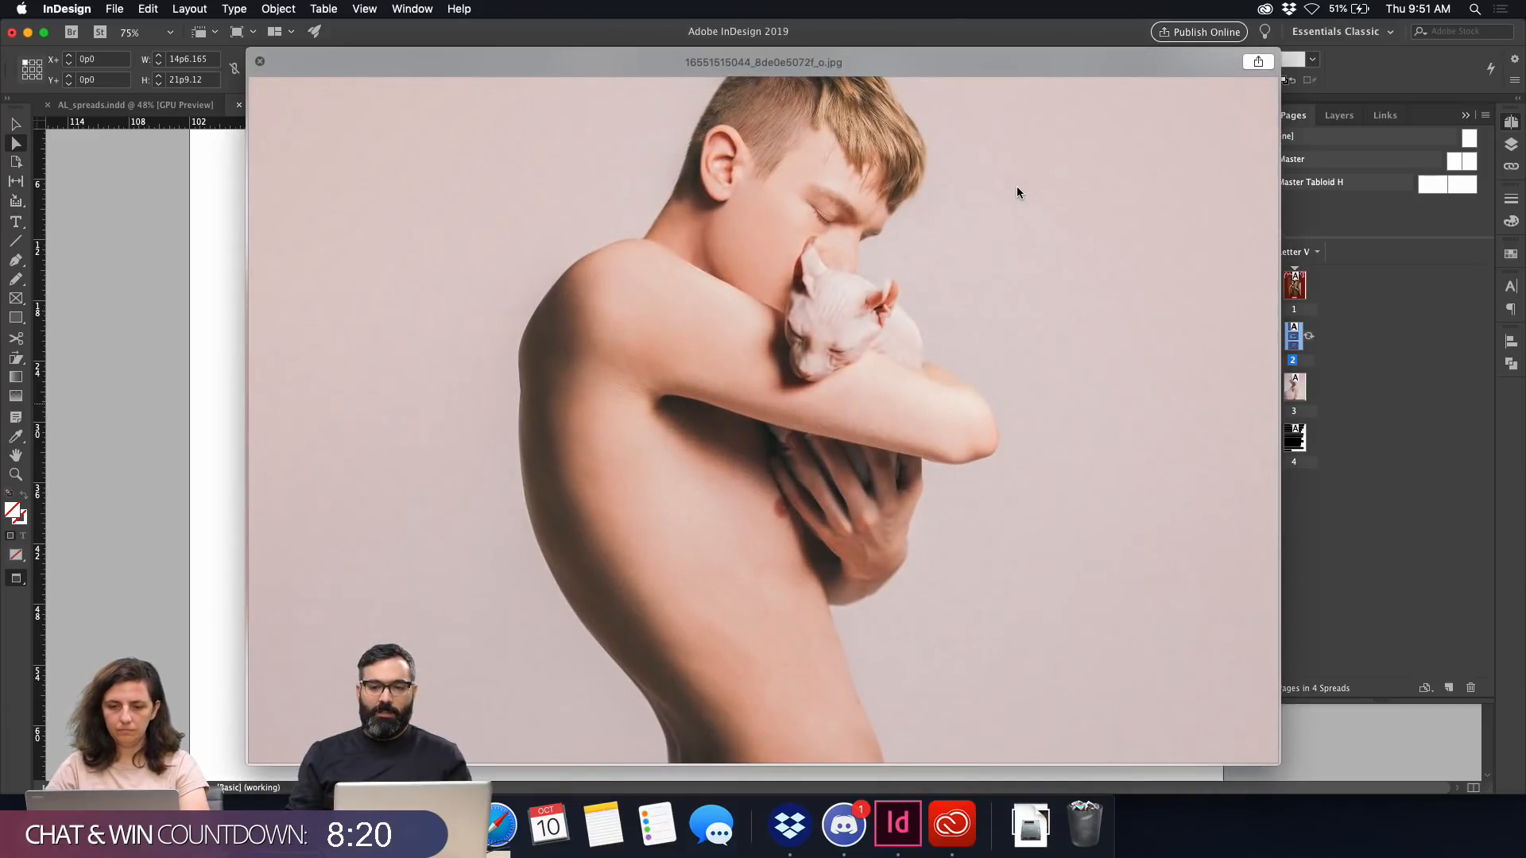
{"action": "key", "text": "Down"}
{"action": "key", "text": "Down"}
{"action": "key", "text": "Down"}
{"action": "key", "text": "Down"}
{"action": "key", "text": "Down"}
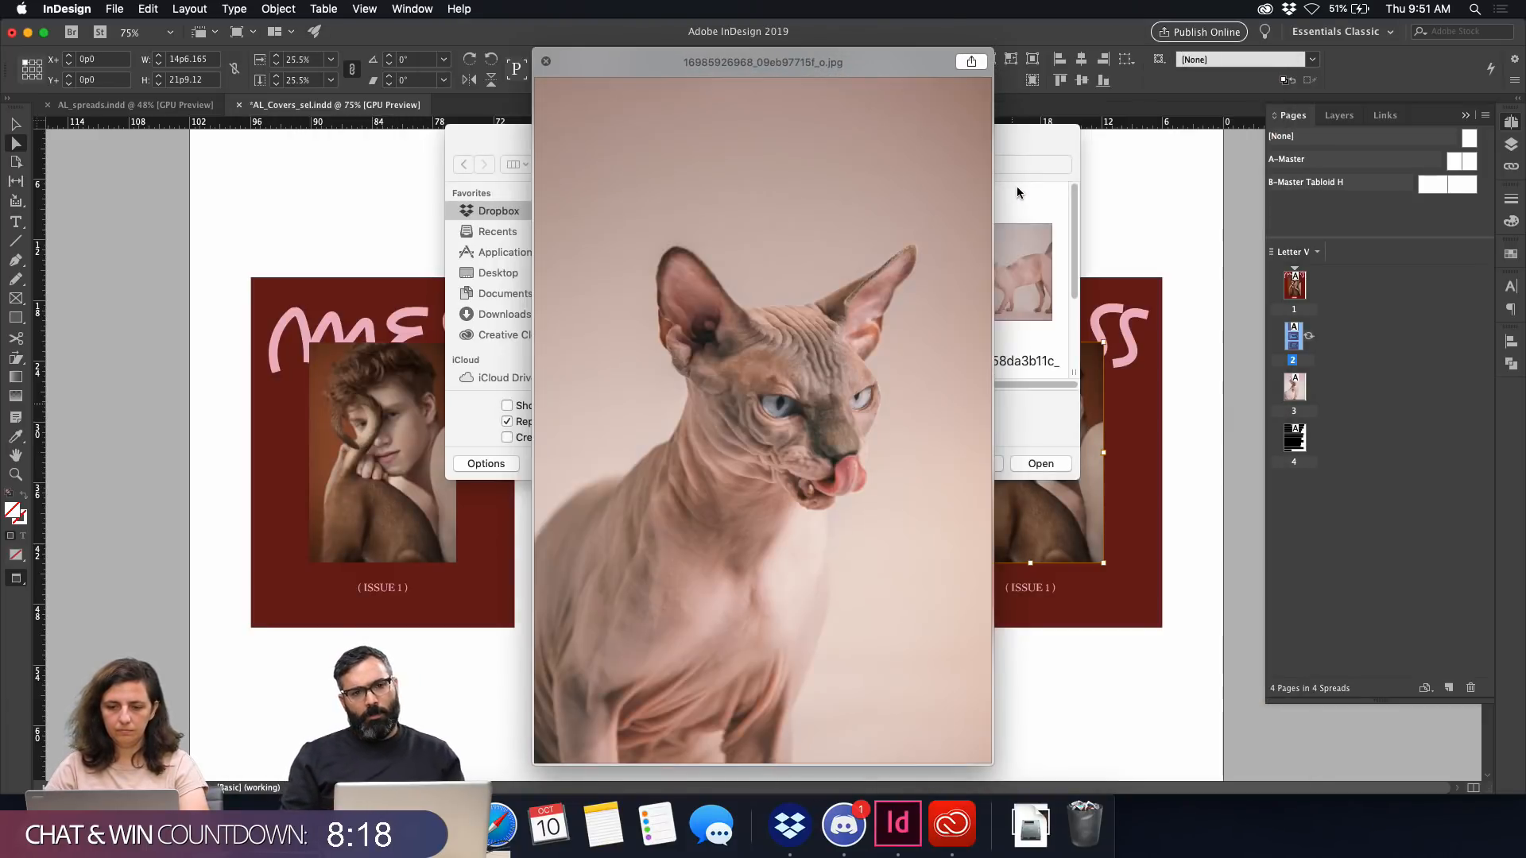
{"action": "key", "text": "Down"}
{"action": "key", "text": "Down"}
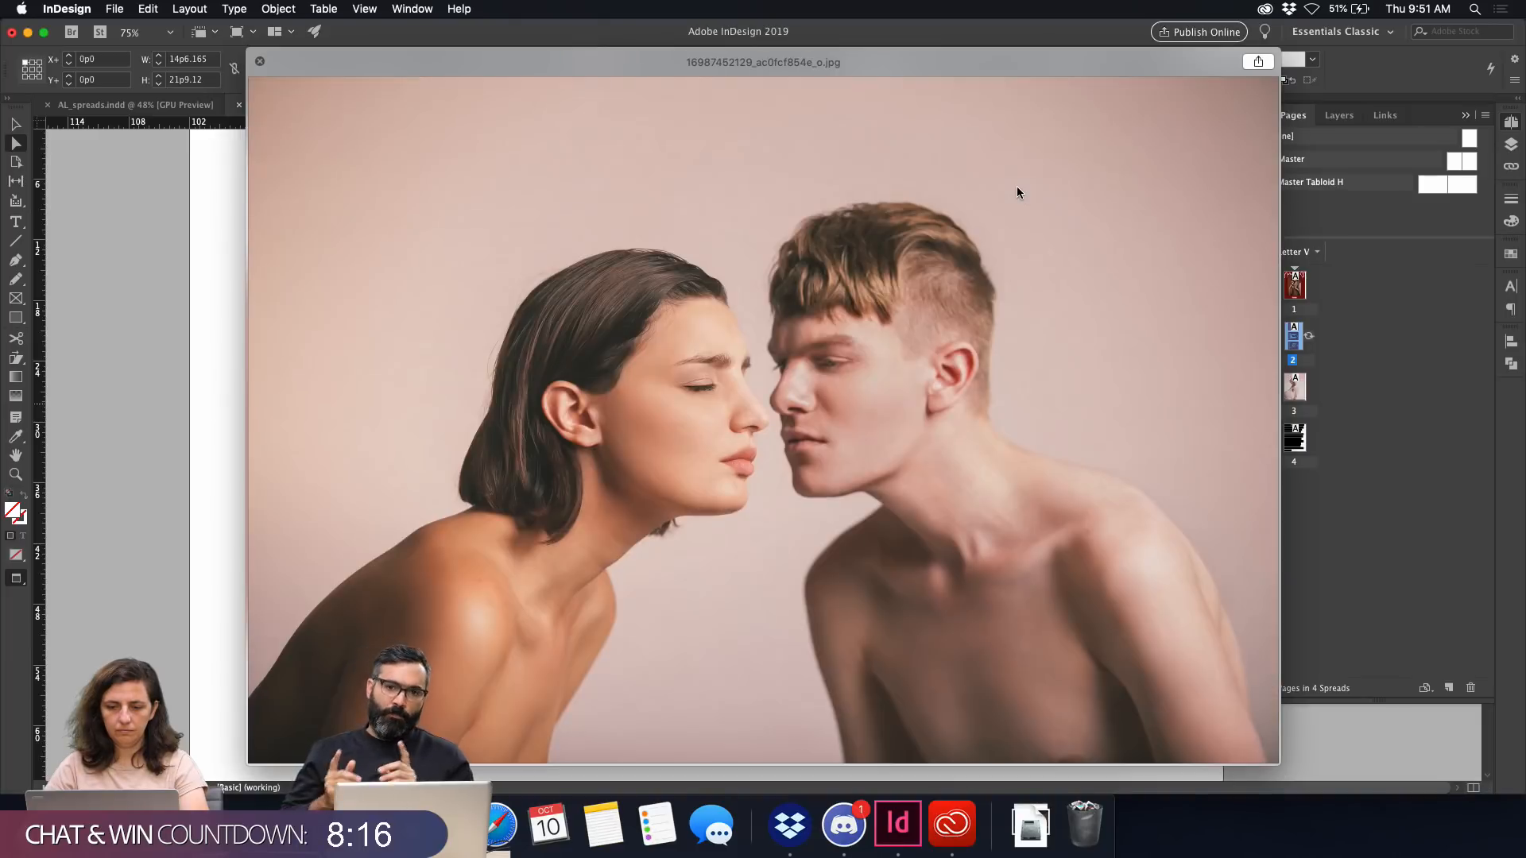
{"action": "key", "text": "Down"}
{"action": "key", "text": "space"}
{"action": "key", "text": "Down"}
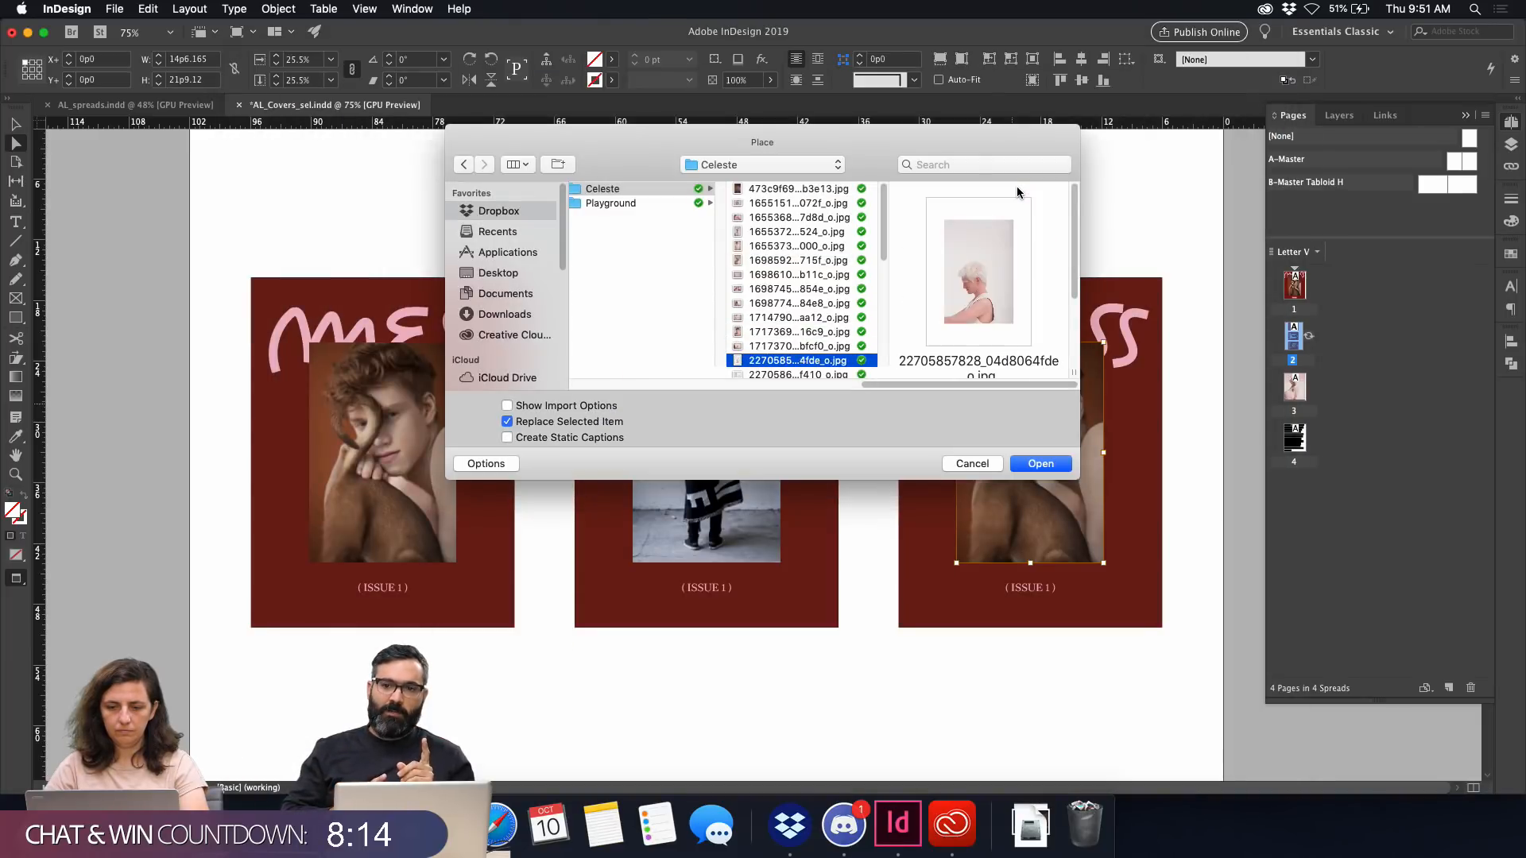
Preview the last images in the photographer's folder, including untitled-3040.jpg, untitled-3032.jpg and Still_Life02.jpeg, as candidates for the third cover.
{"action": "scroll", "coordinate": [804, 363], "scroll_direction": "down", "scroll_amount": 10}
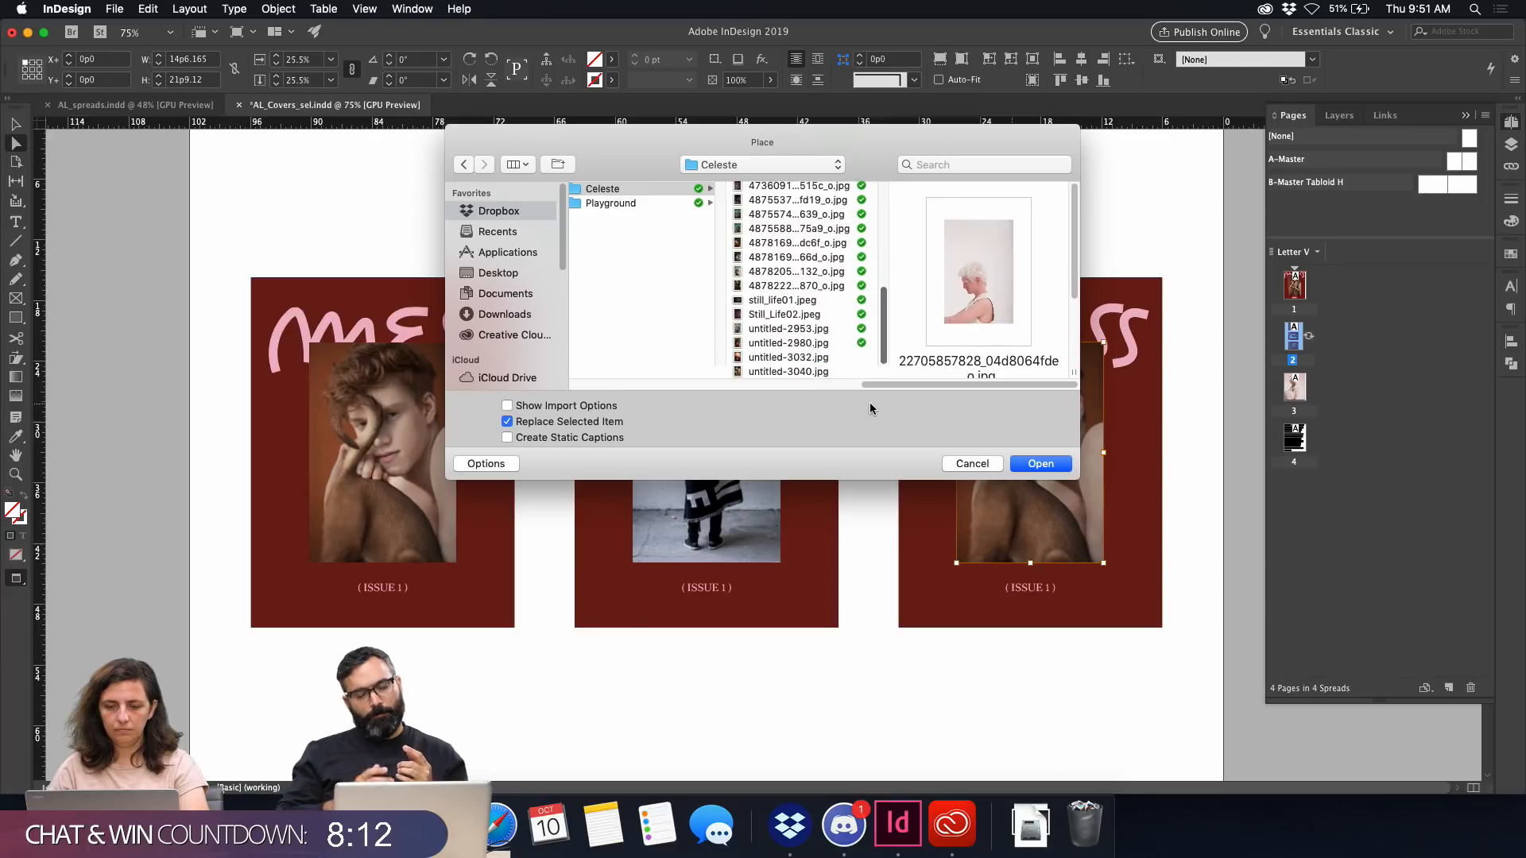
{"action": "left_click", "coordinate": [813, 368]}
{"action": "key", "text": "space"}
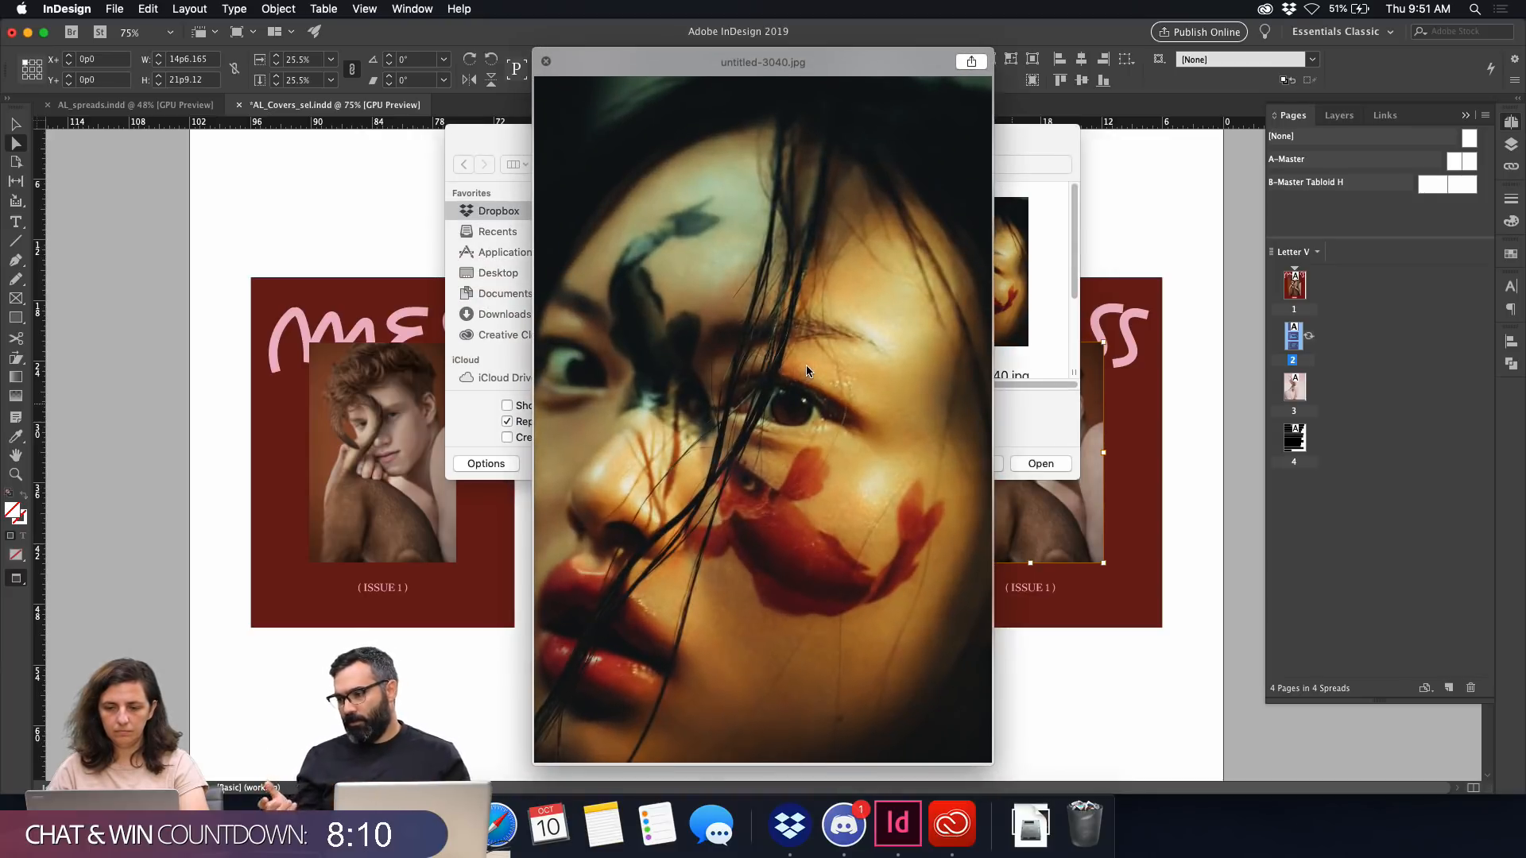
{"action": "key", "text": "Up"}
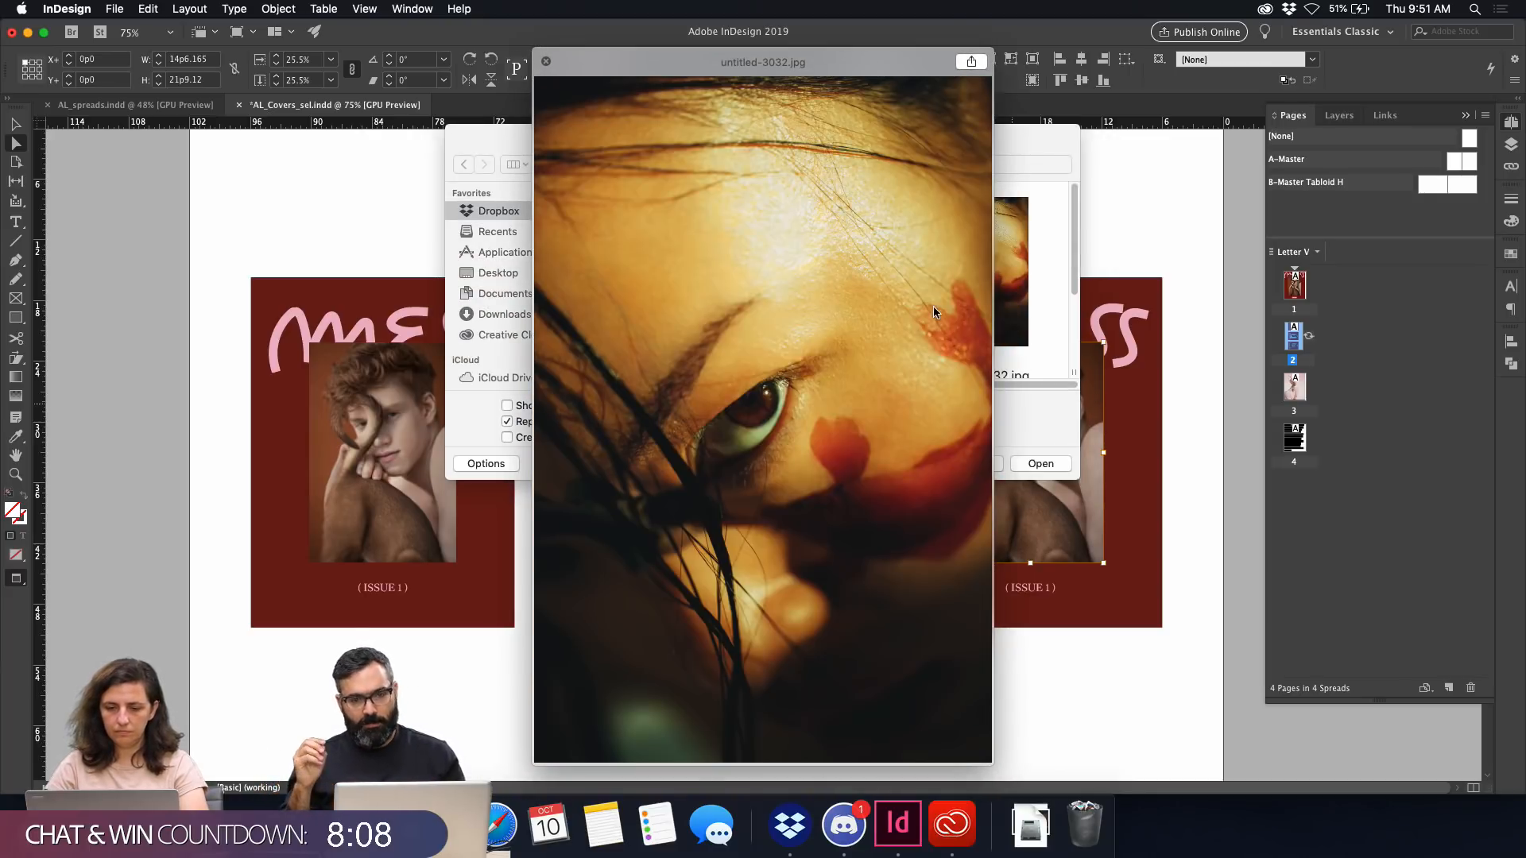
{"action": "key", "text": "Up"}
{"action": "key", "text": "Up"}
{"action": "key", "text": "Up"}
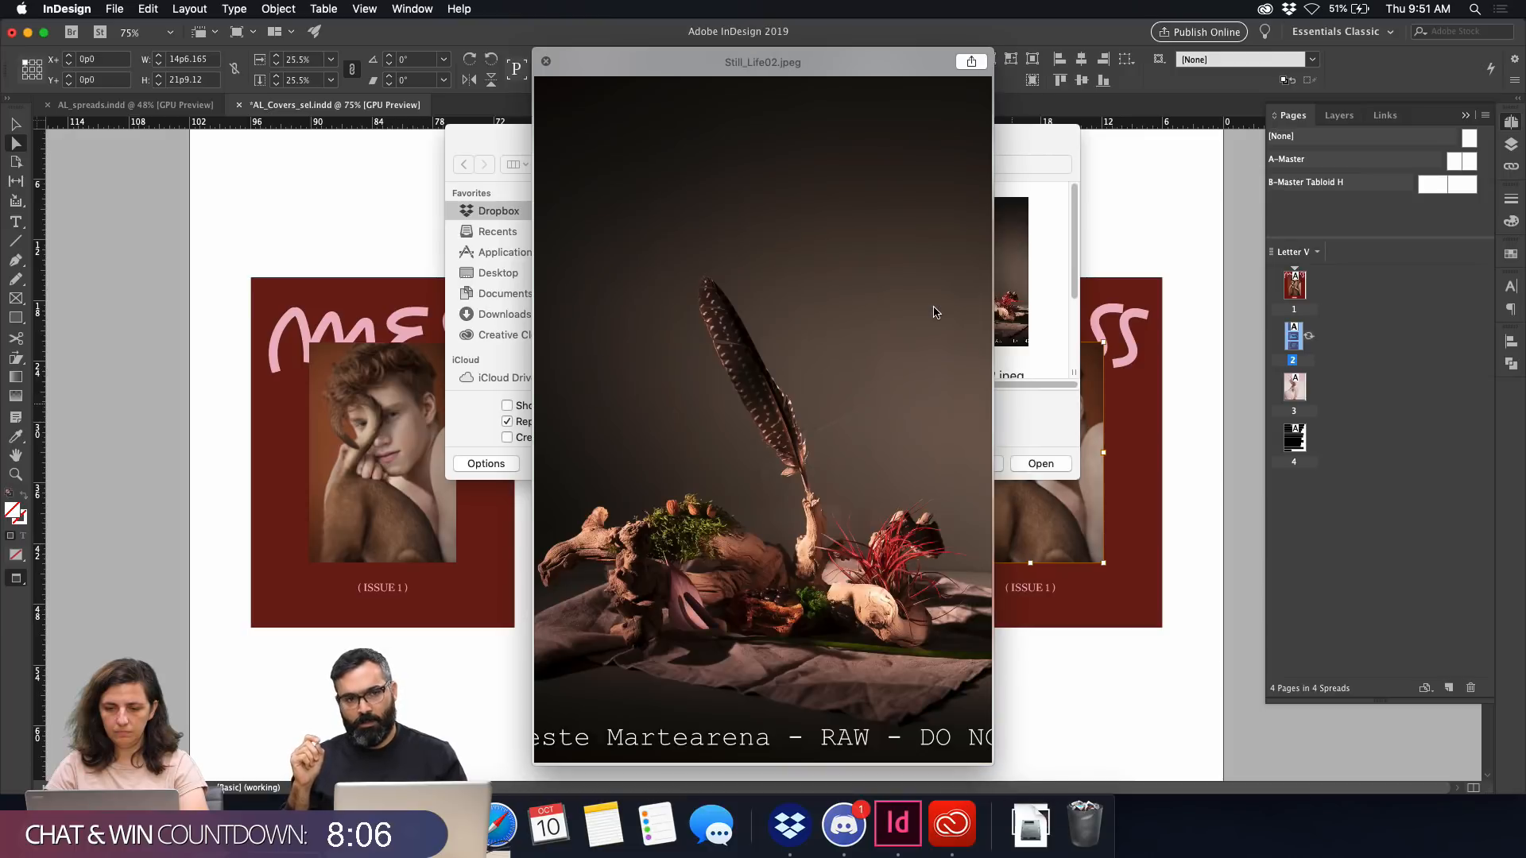
{"action": "key", "text": "Up"}
{"action": "key", "text": "Down"}
{"action": "key", "text": "Down"}
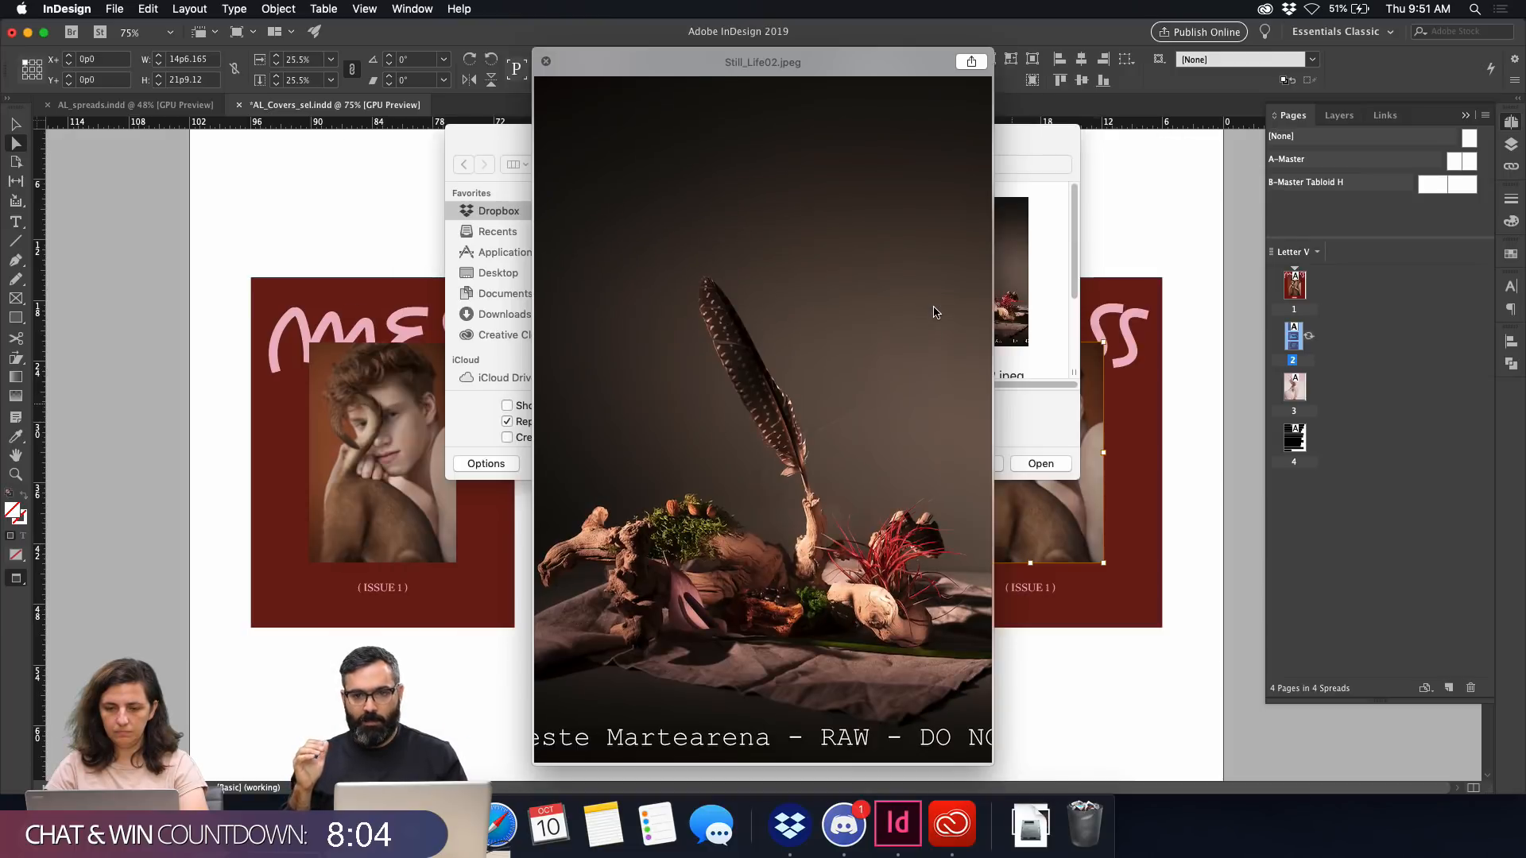
{"action": "key", "text": "space"}
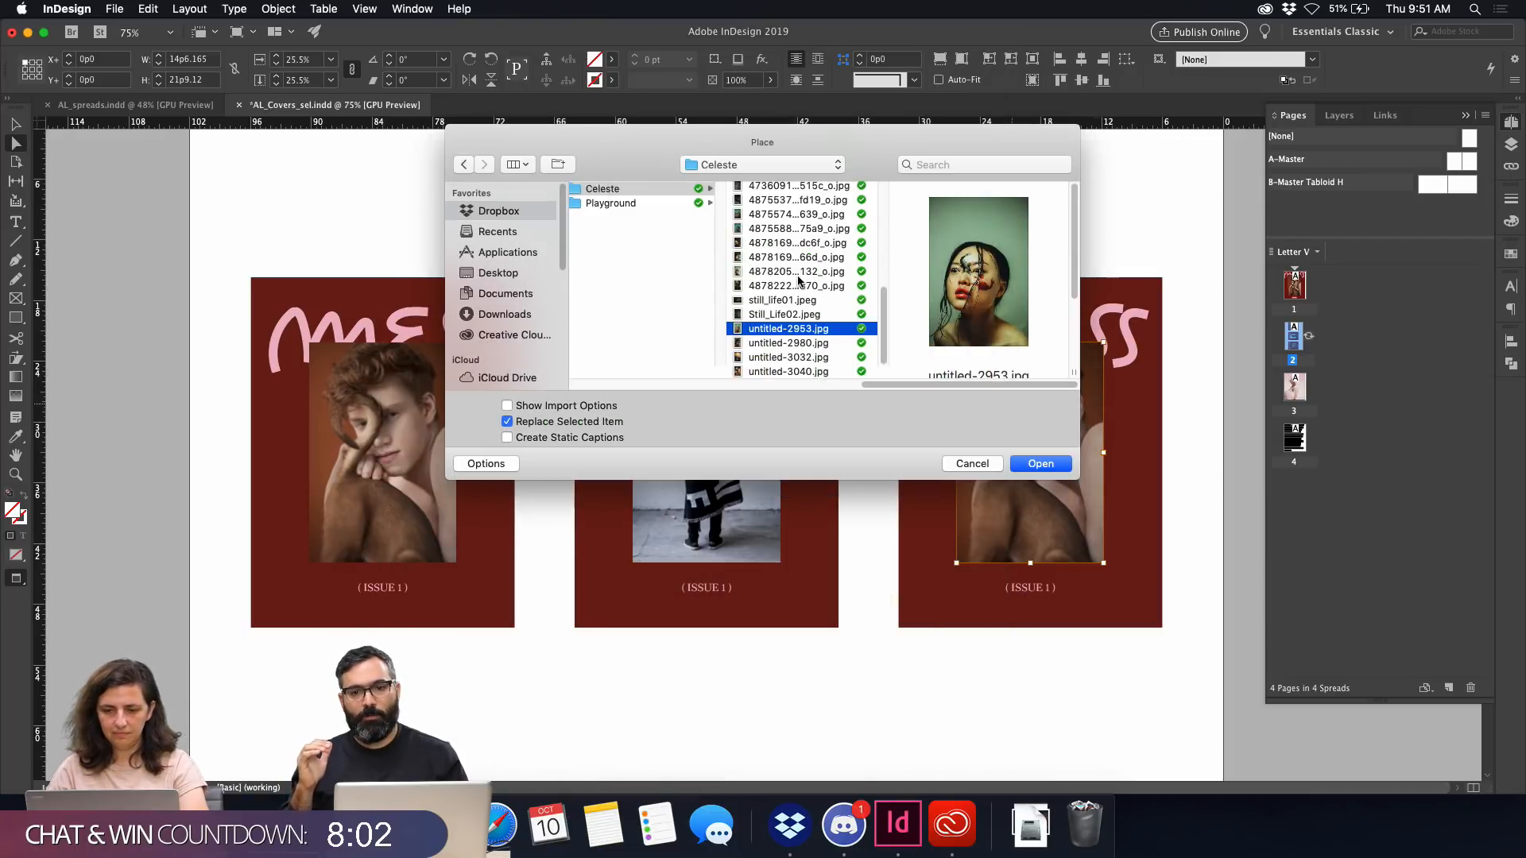
{"action": "left_click", "coordinate": [797, 273]}
{"action": "key", "text": "space"}
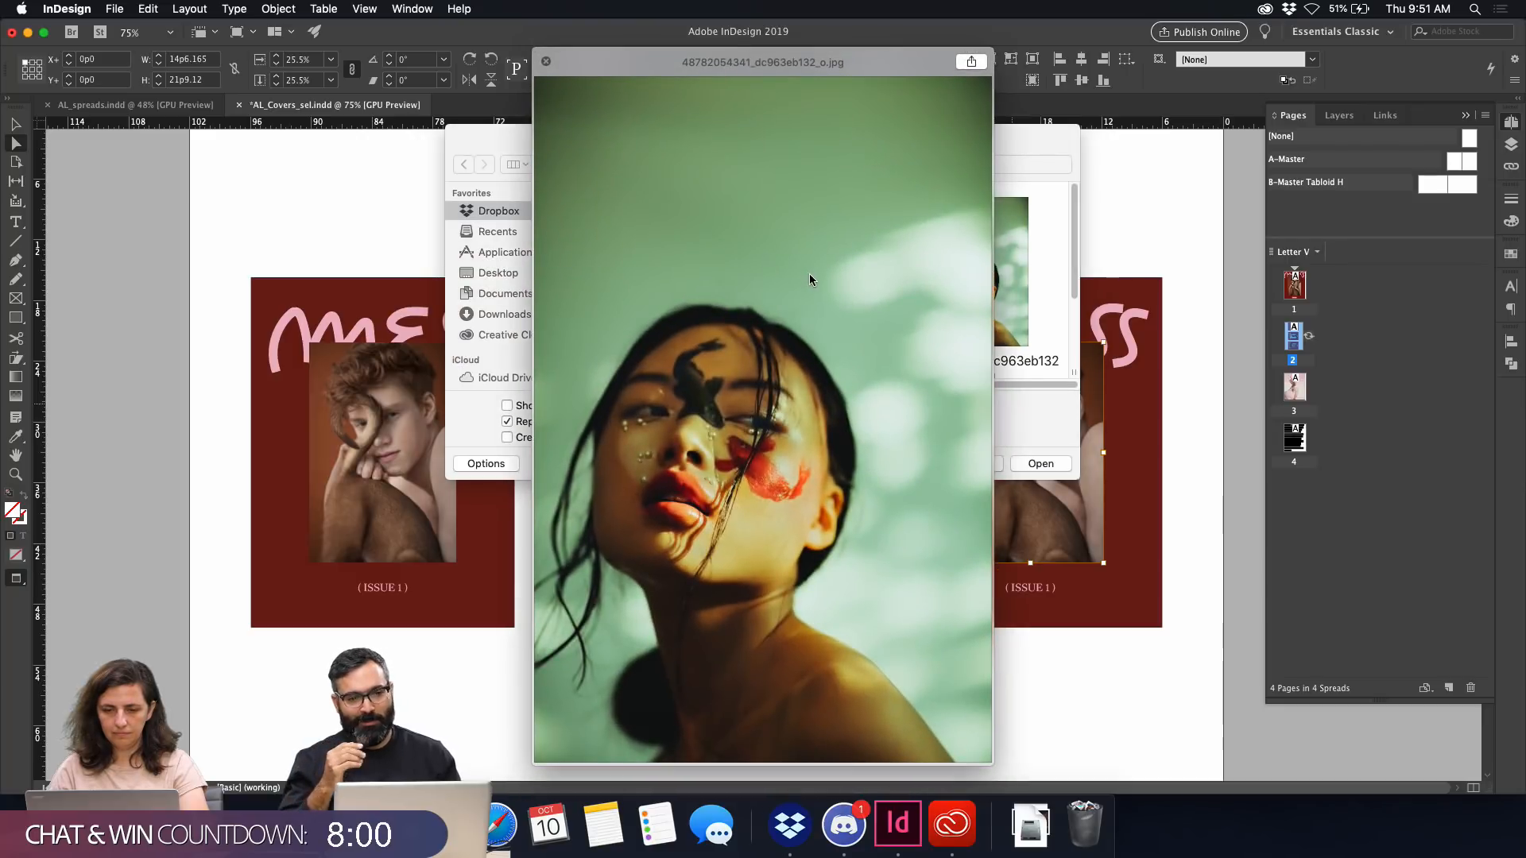
{"action": "key", "text": "space"}
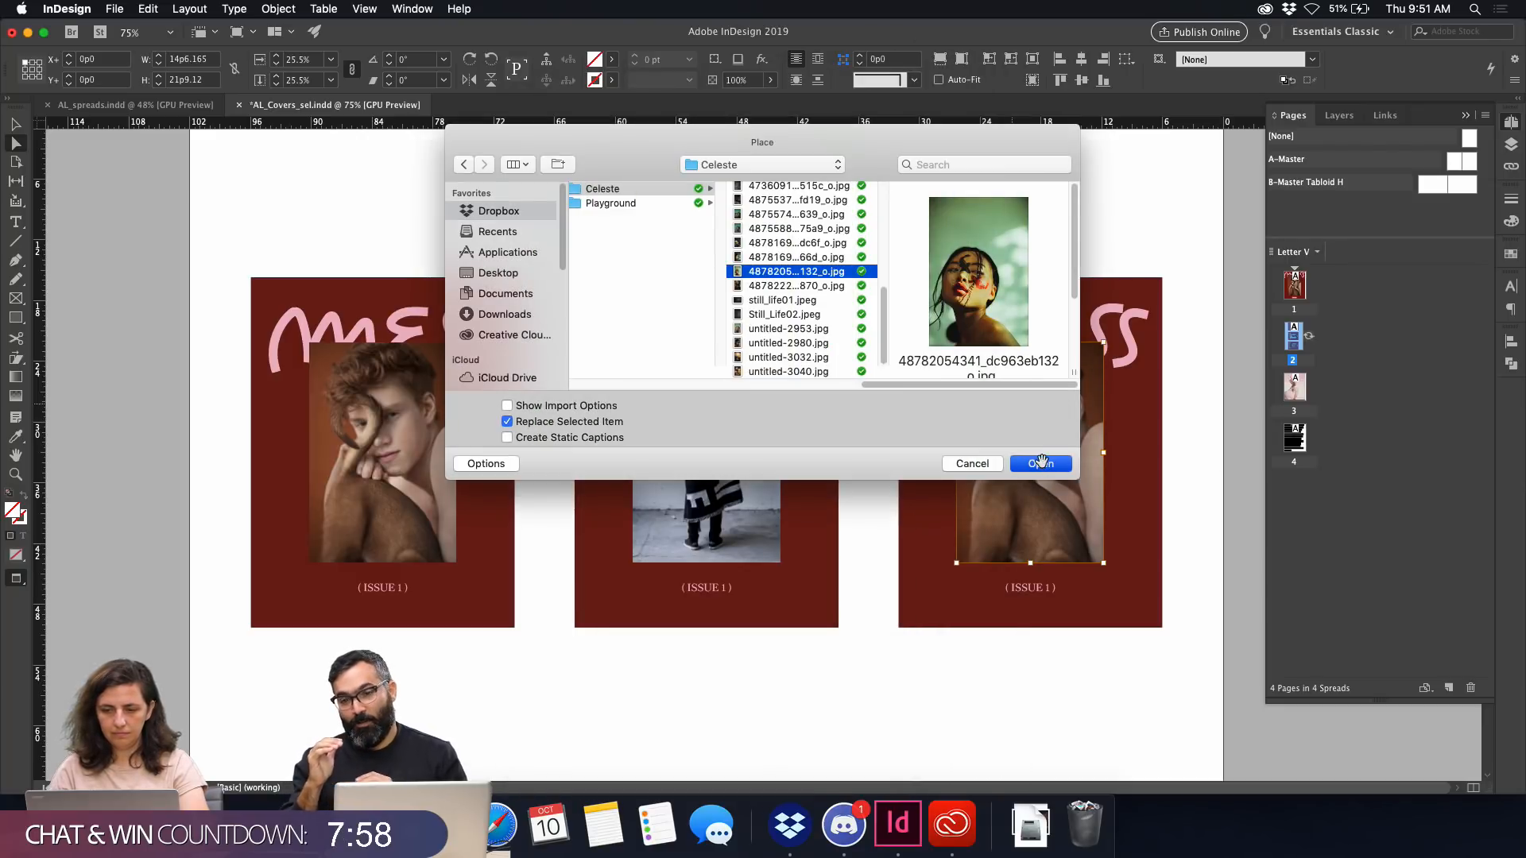
{"action": "left_click", "coordinate": [1040, 464]}
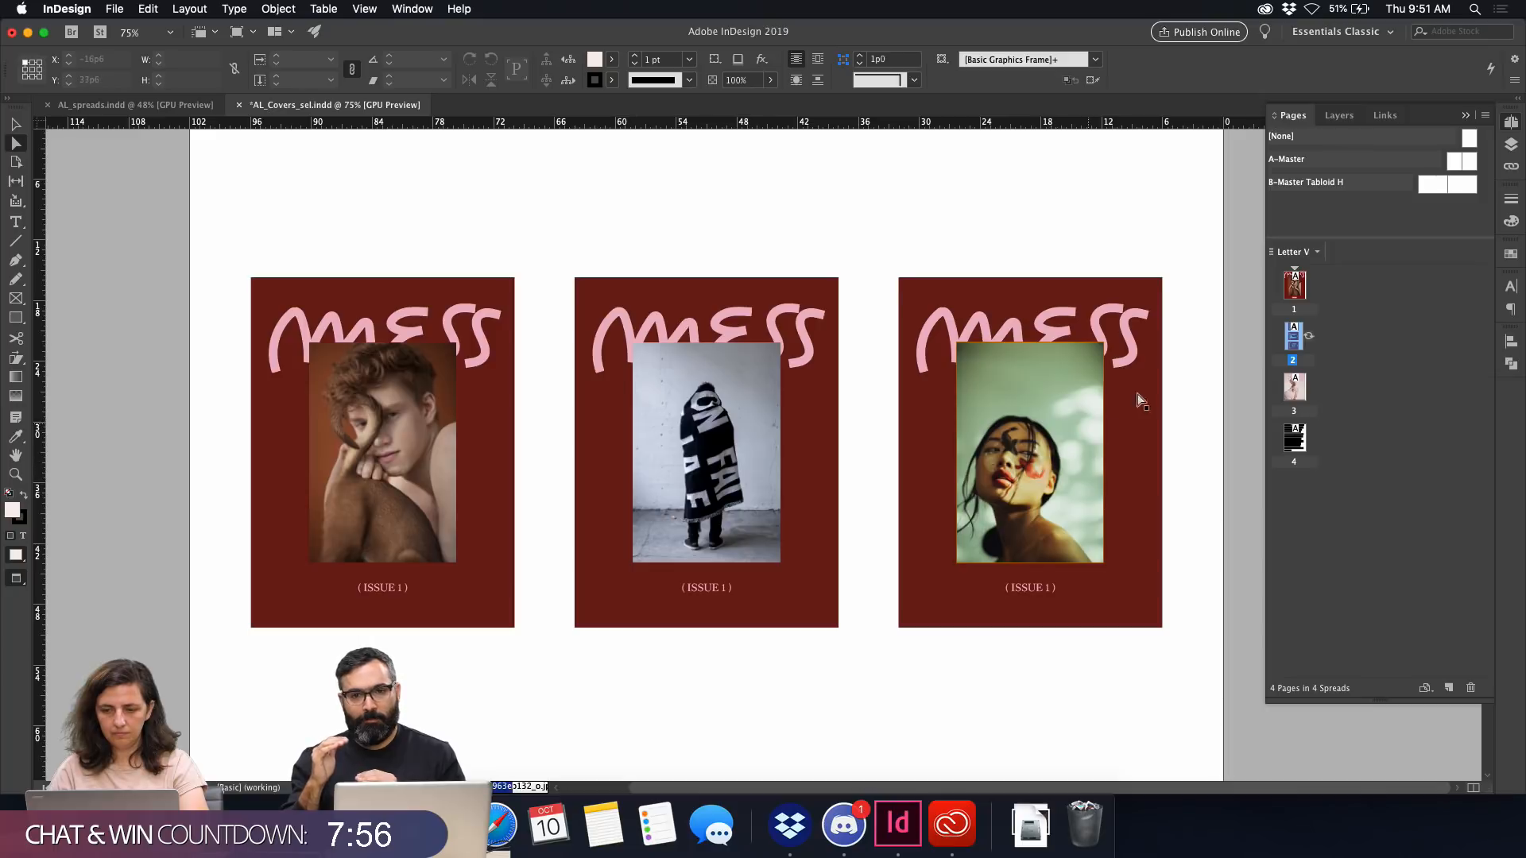
Fill the middle cover's background with a grey sampled from the wall in its photo.
{"action": "left_click", "coordinate": [728, 281]}
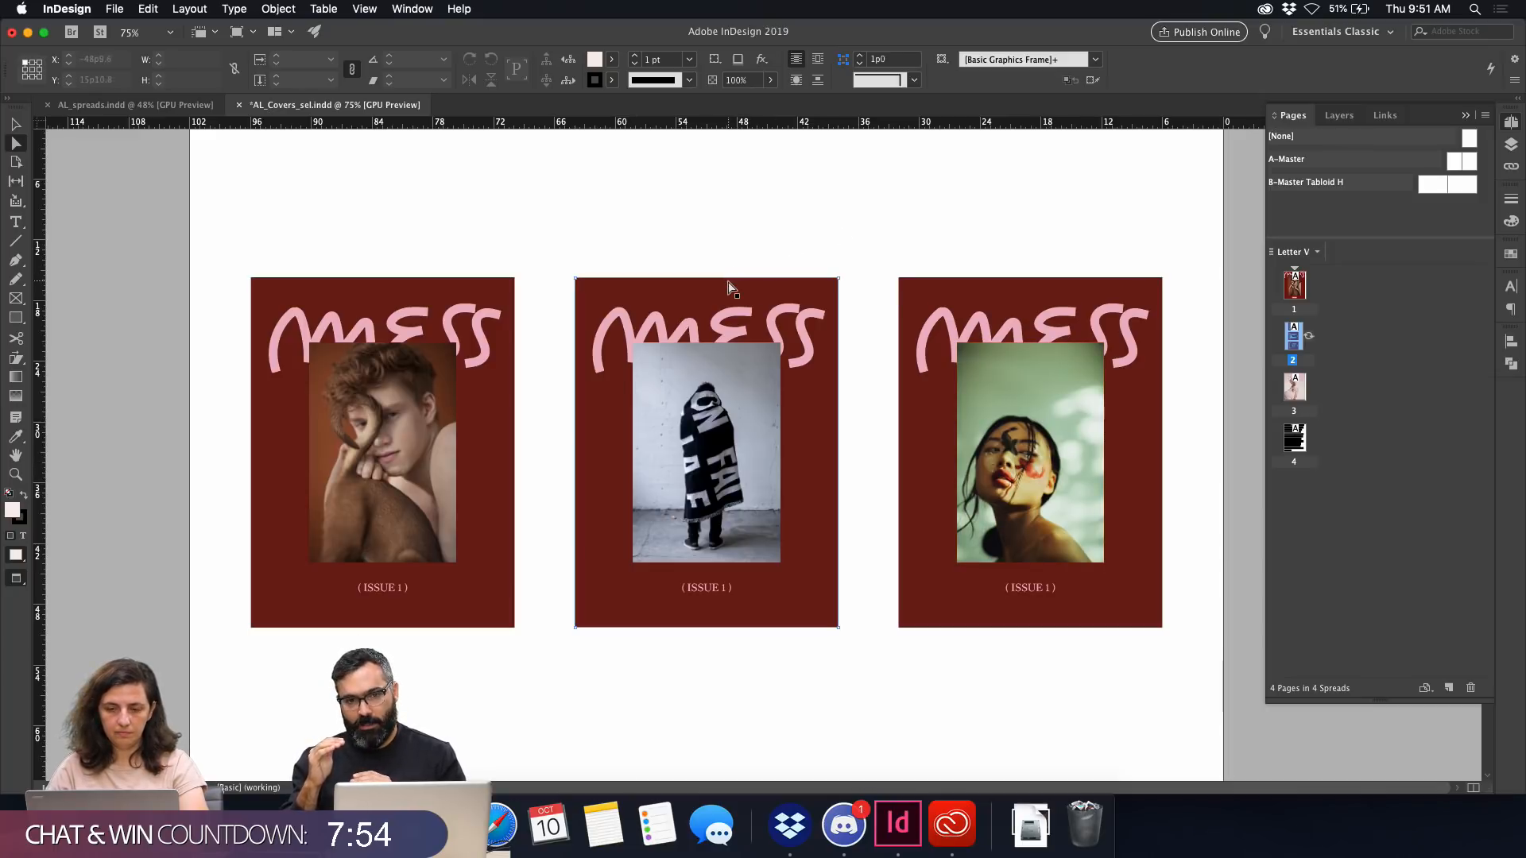
{"action": "key", "text": "i"}
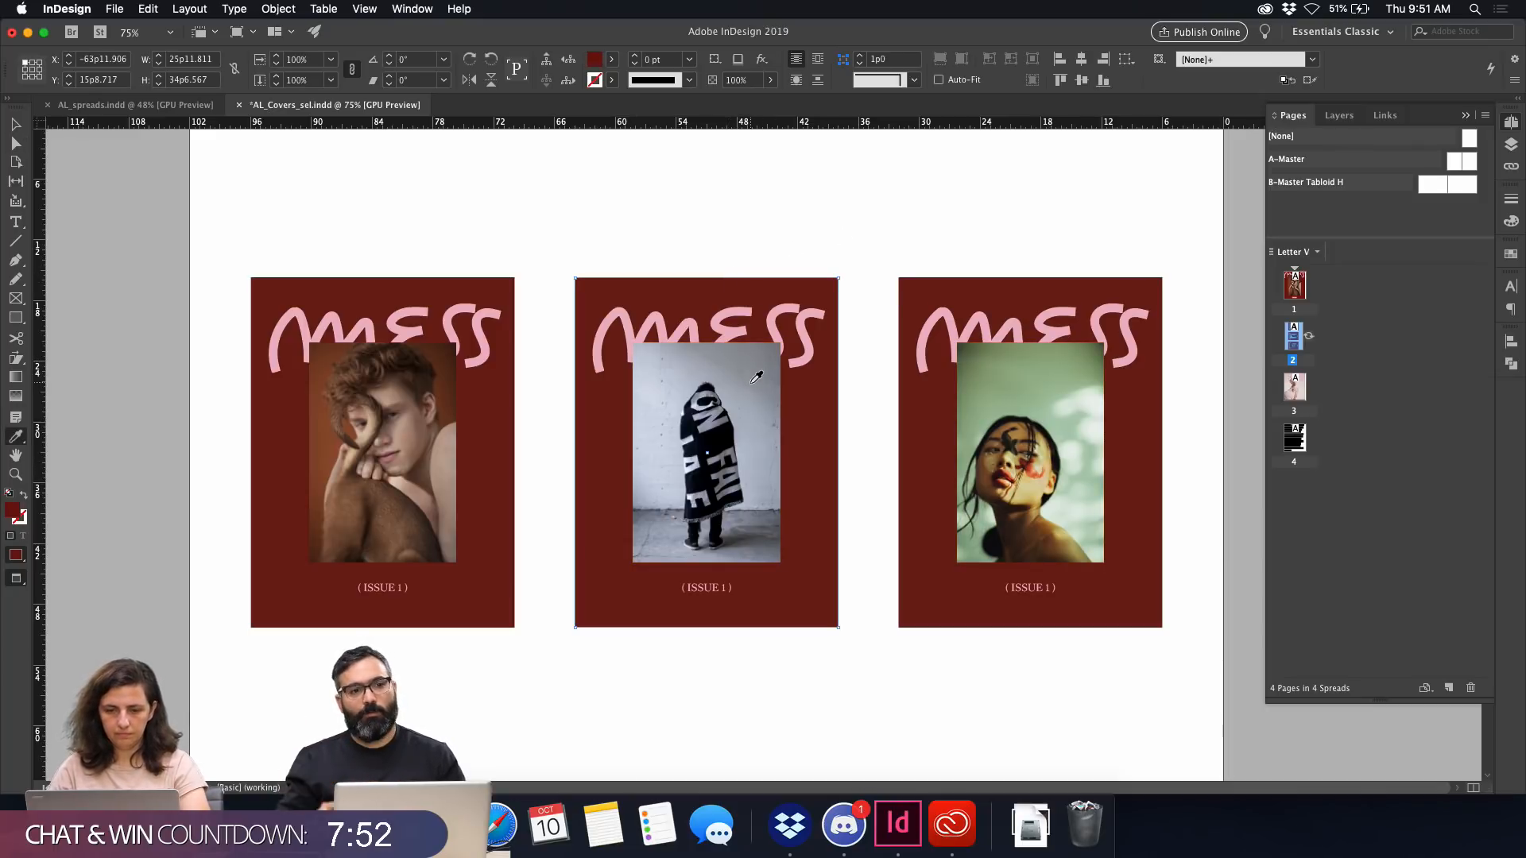
{"action": "left_click", "coordinate": [741, 375]}
{"action": "key", "text": "v"}
{"action": "left_click", "coordinate": [766, 236]}
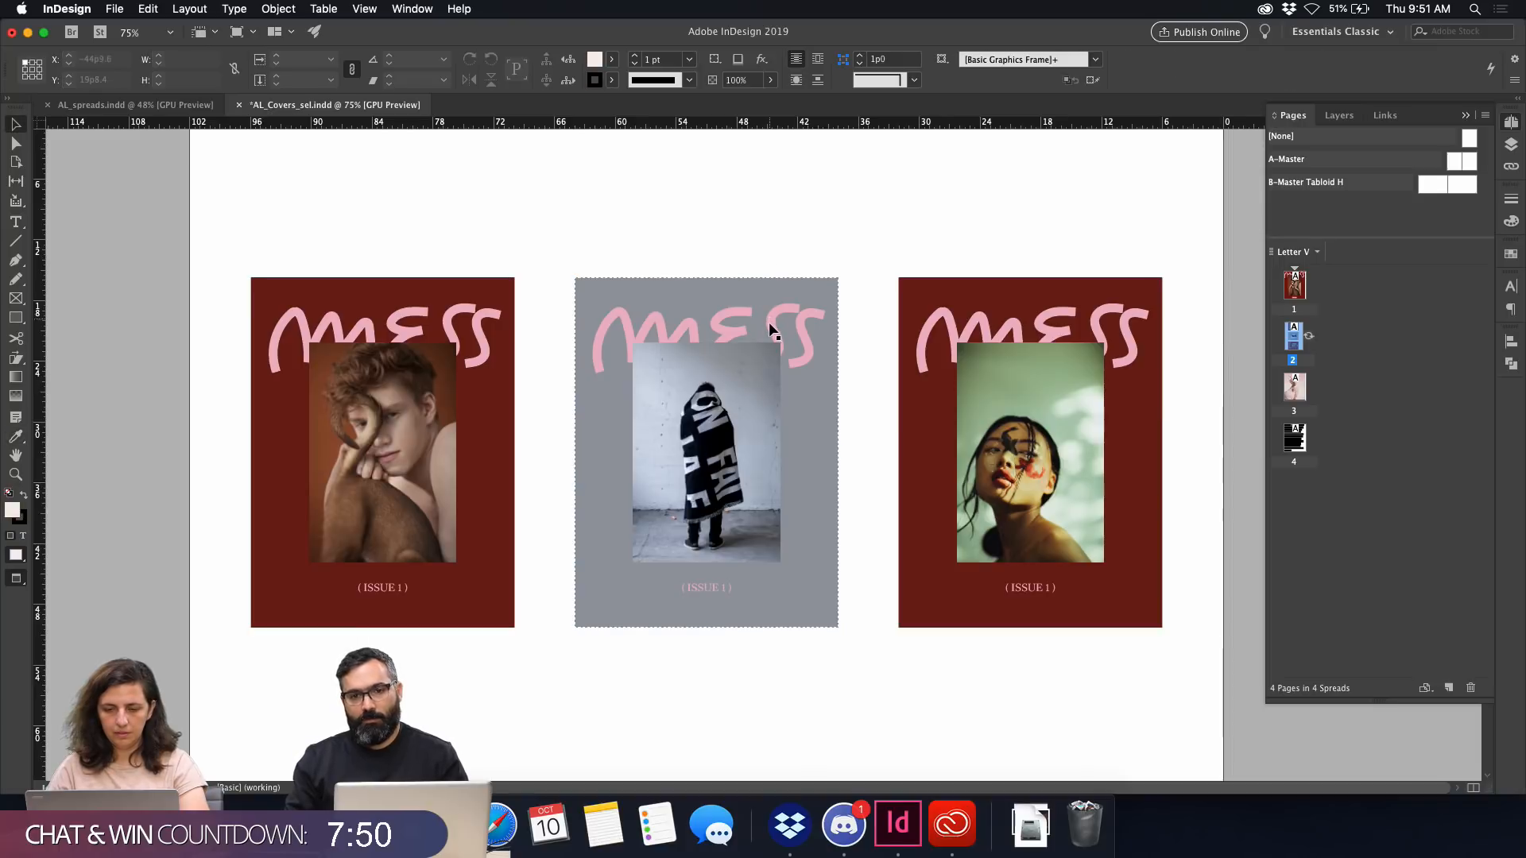
Set the stroke of the middle cover's MESS lettering to the Paper swatch.
{"action": "left_click", "coordinate": [770, 322]}
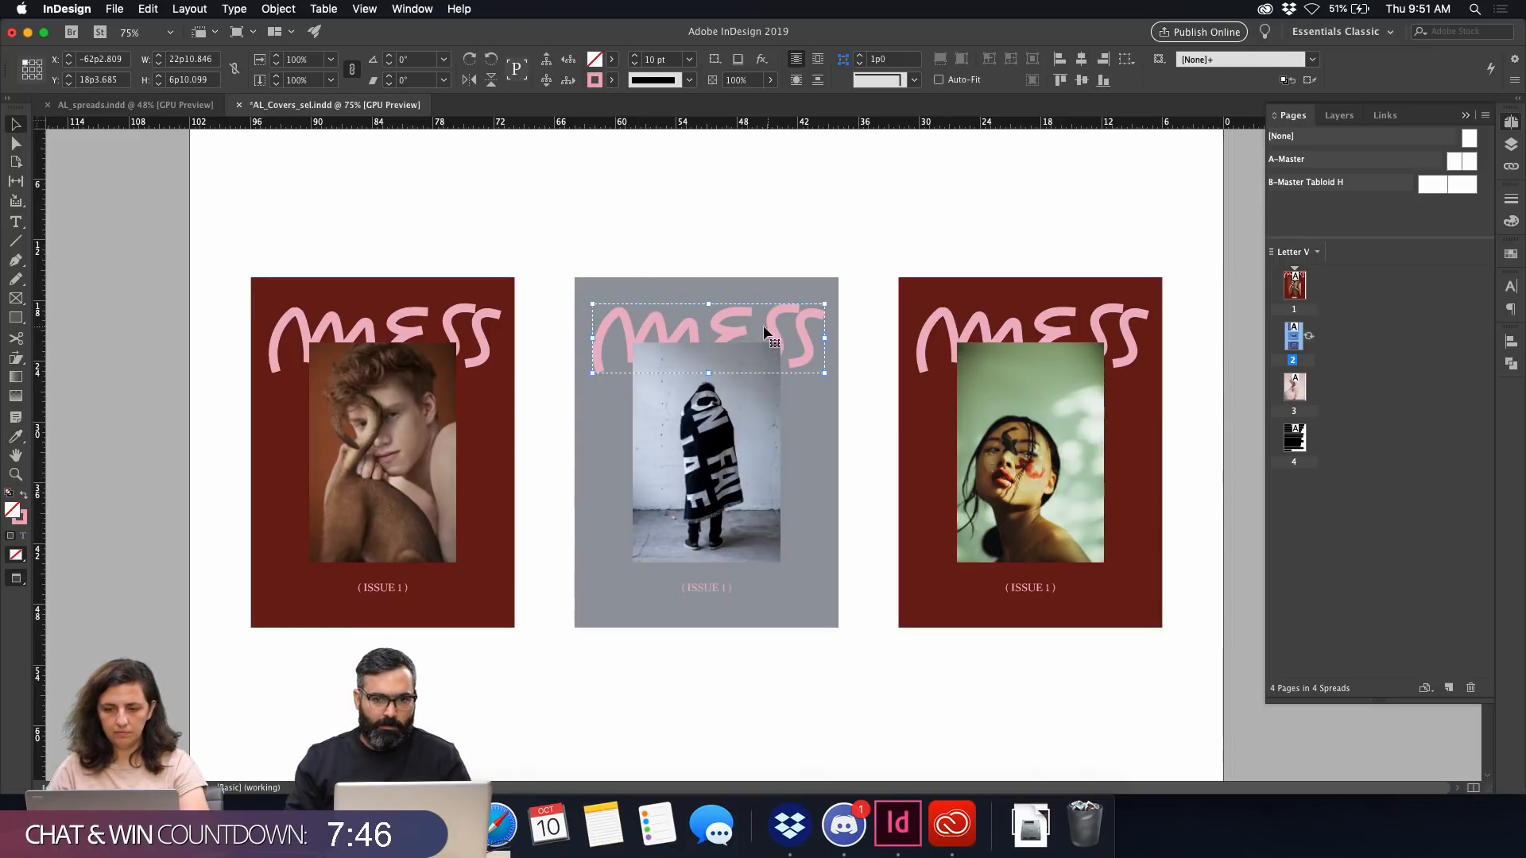
{"action": "left_click", "coordinate": [1511, 254]}
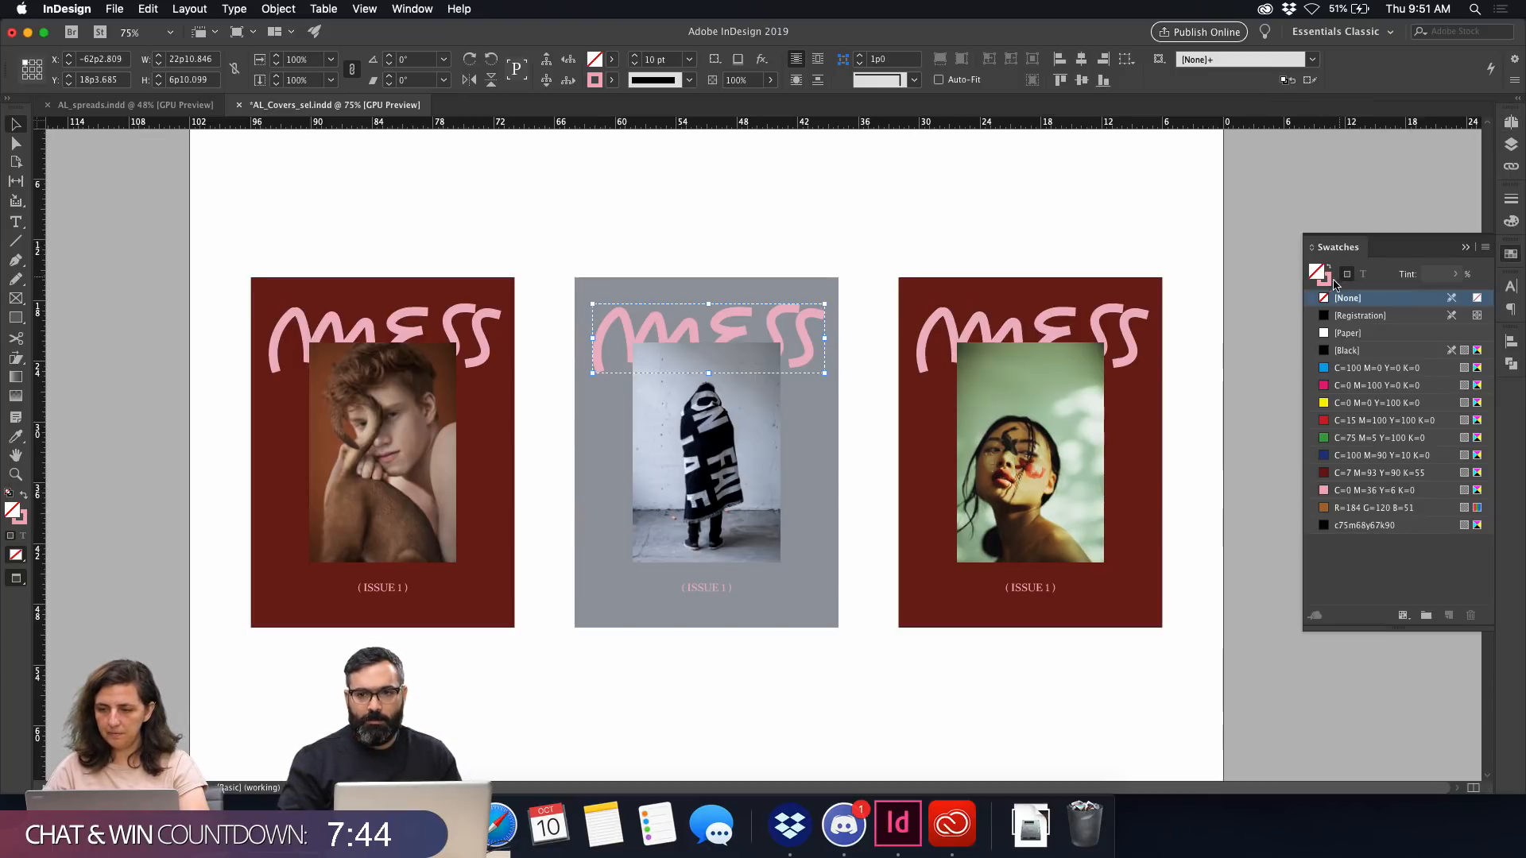
{"action": "left_click", "coordinate": [1323, 279]}
{"action": "left_click", "coordinate": [1342, 330]}
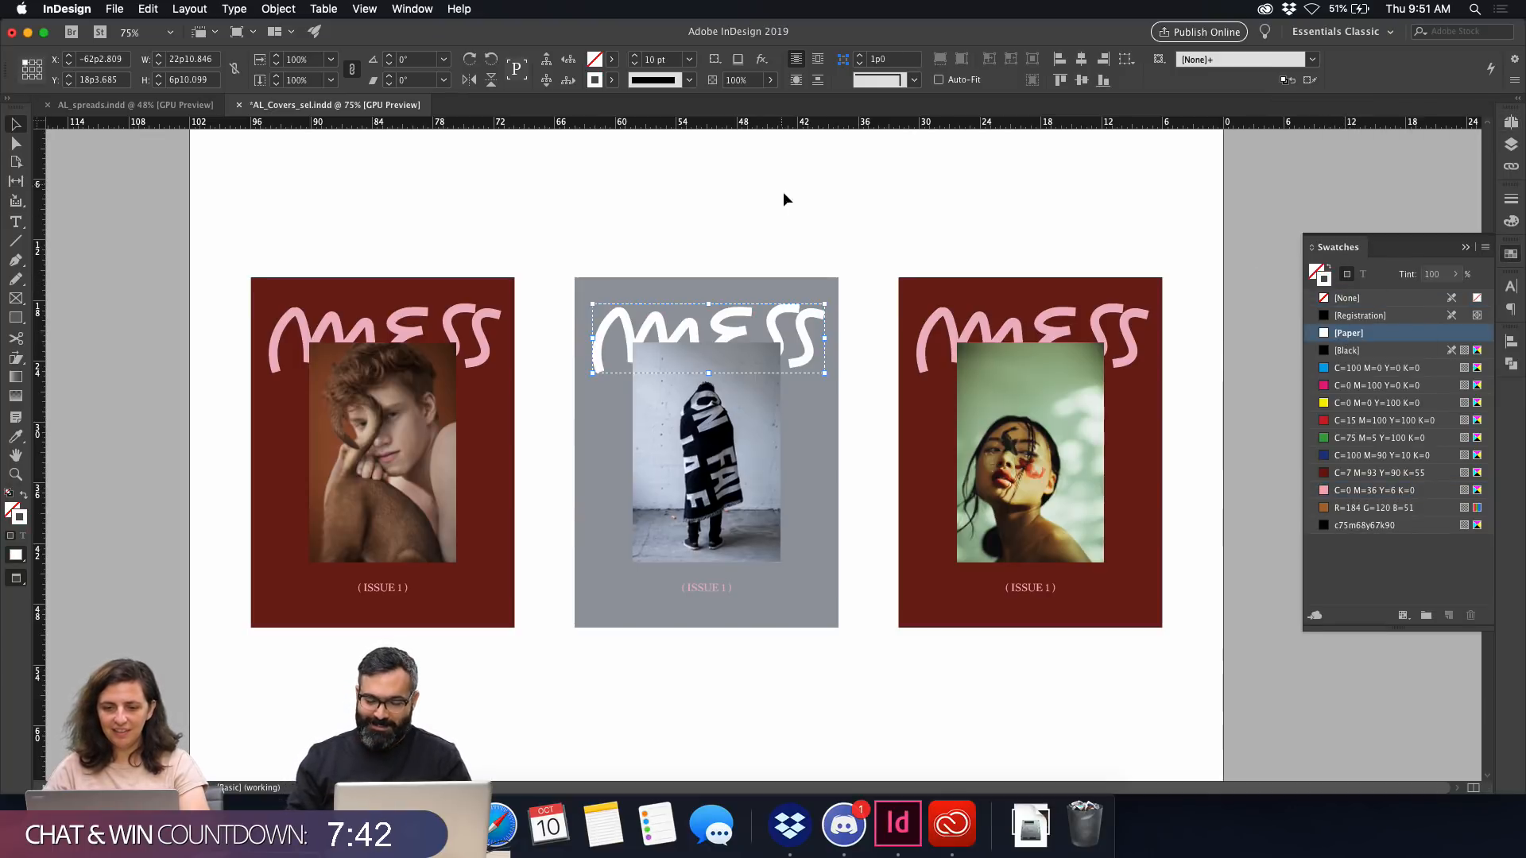
{"action": "left_click", "coordinate": [763, 229]}
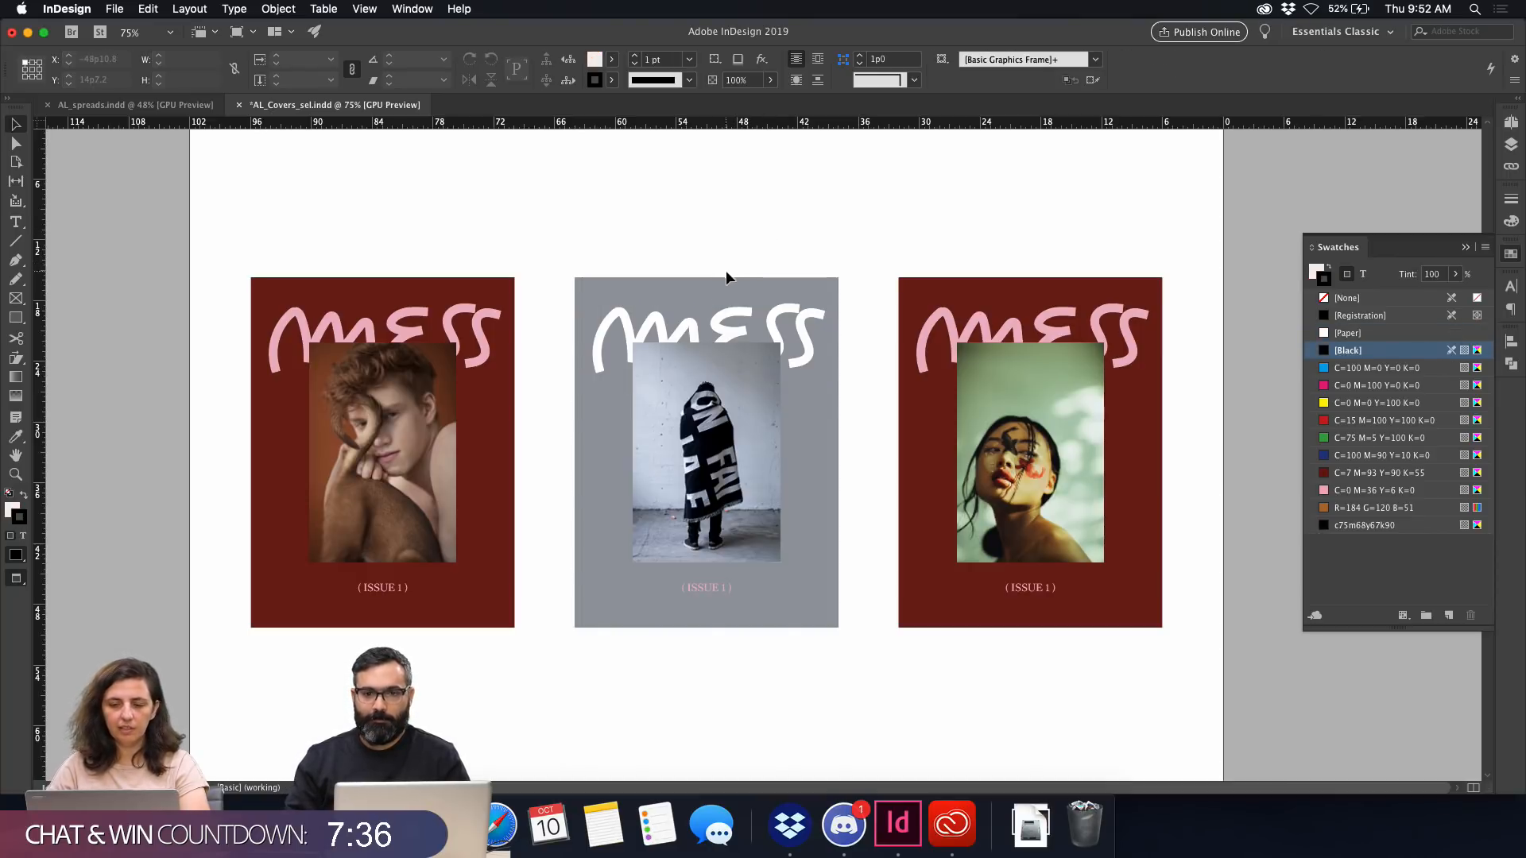
Fill the third cover's background with a green sampled from the upper-left area of its photo.
{"action": "key", "text": "a"}
{"action": "left_click", "coordinate": [952, 295]}
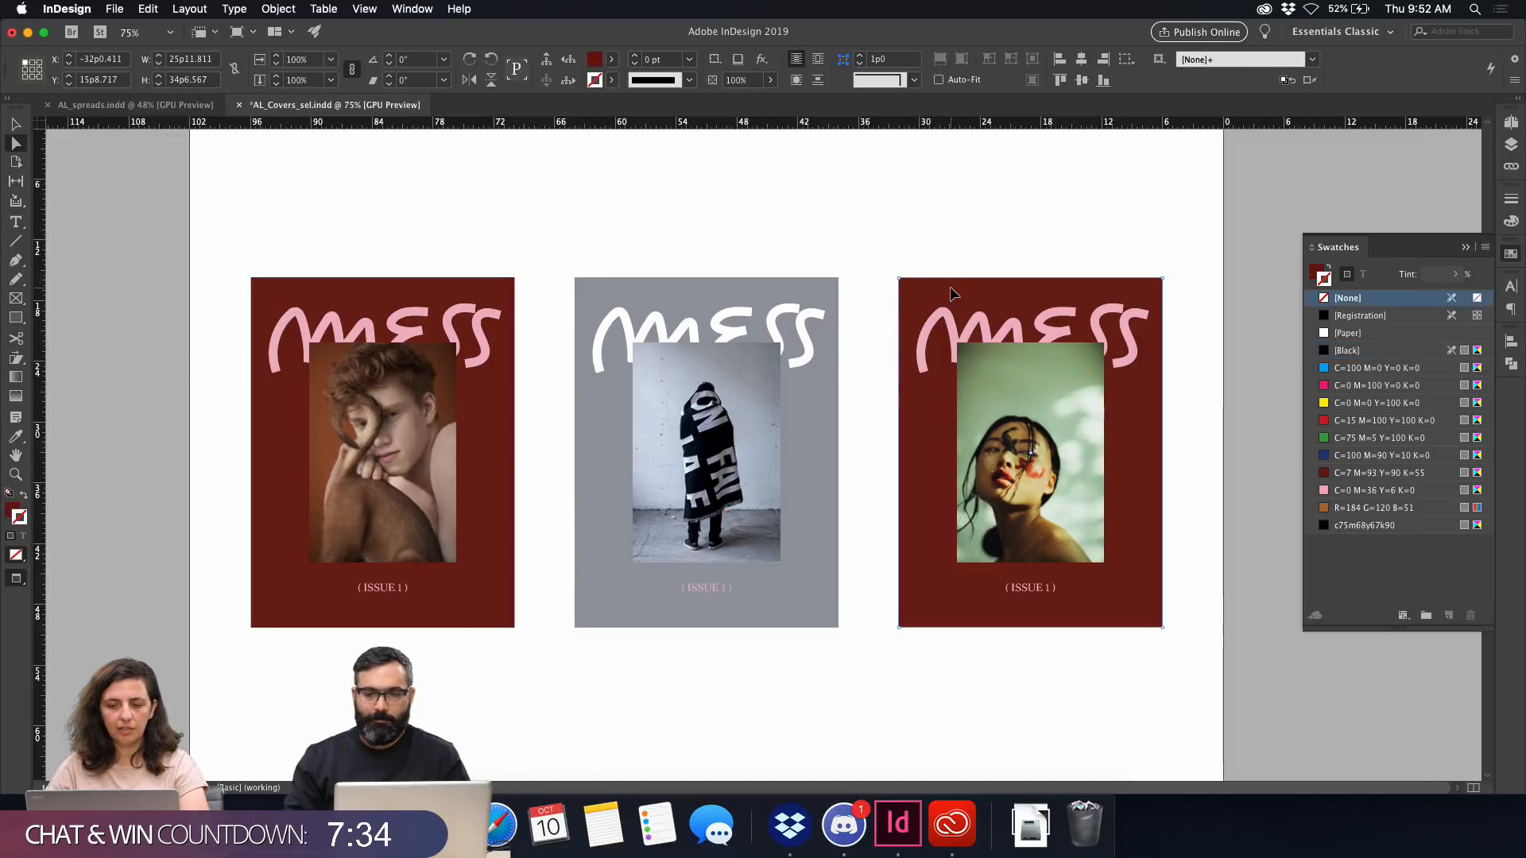
{"action": "key", "text": "i"}
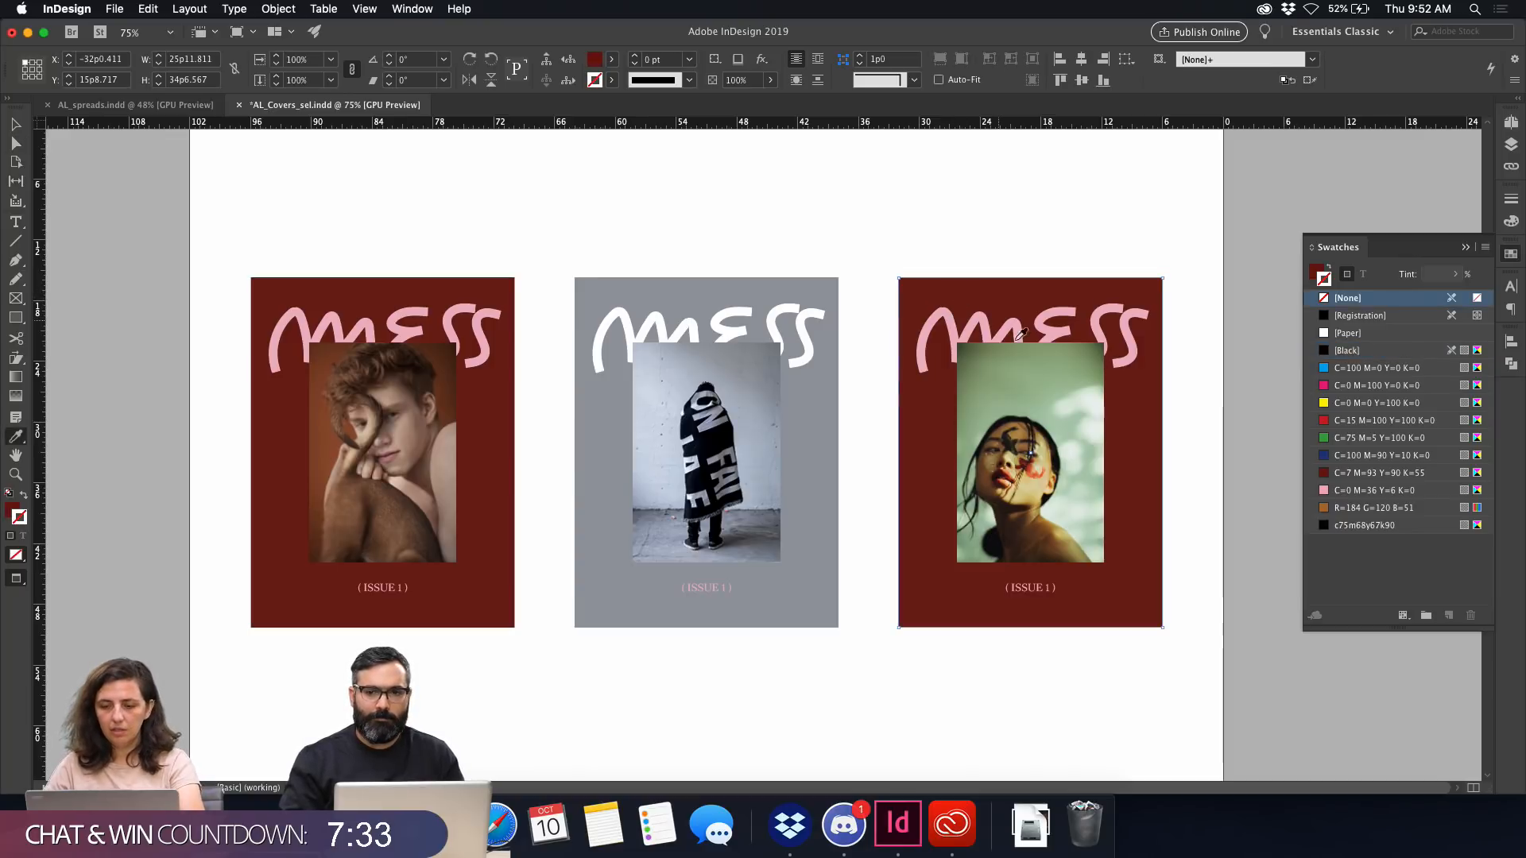
{"action": "left_click", "coordinate": [977, 361]}
{"action": "left_click", "coordinate": [978, 362]}
{"action": "key", "text": "super+z"}
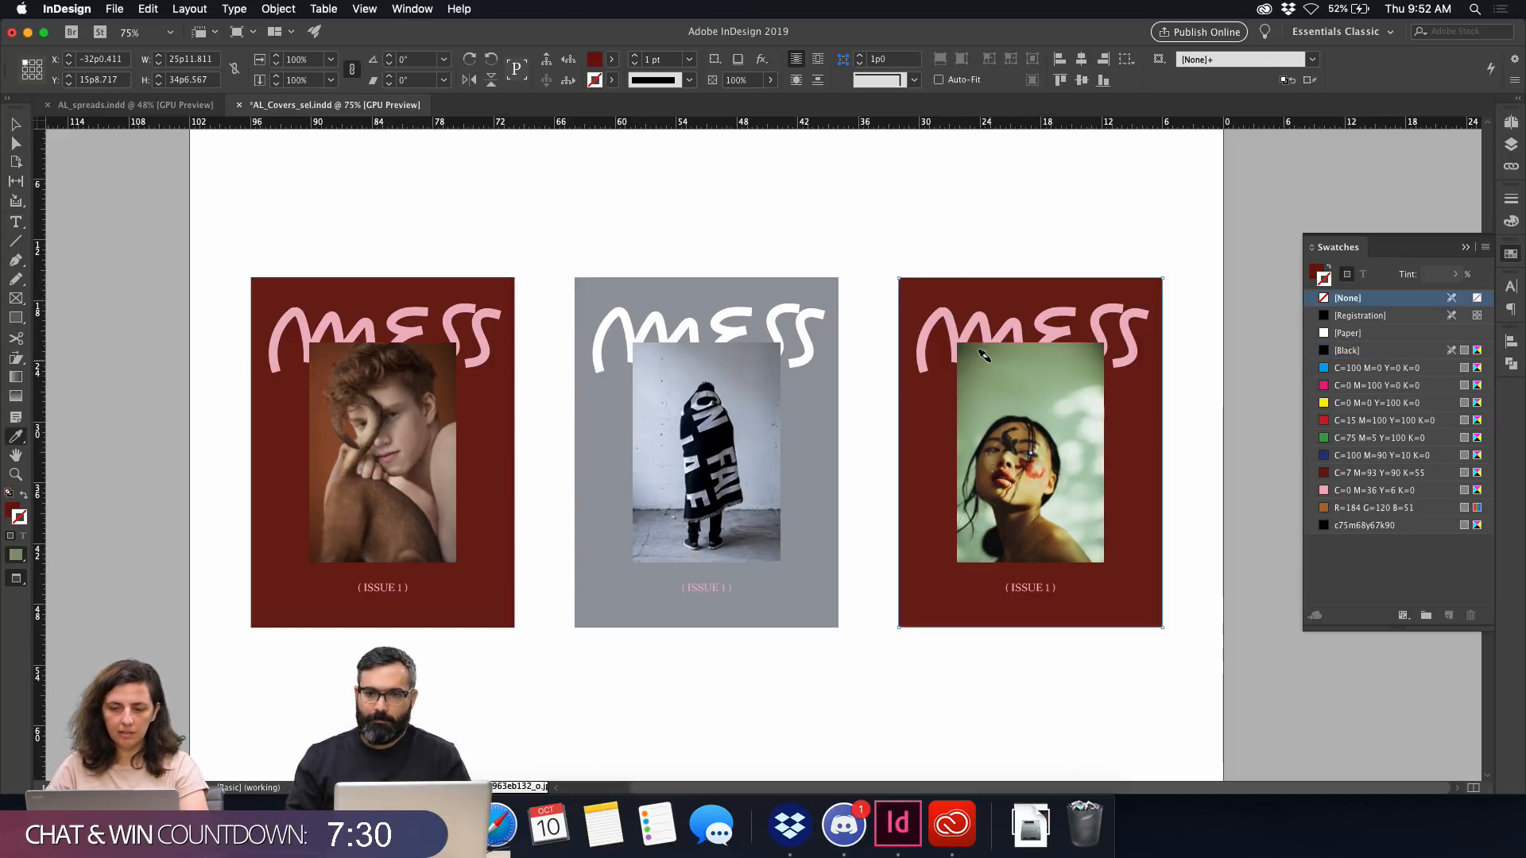
{"action": "key", "text": "x"}
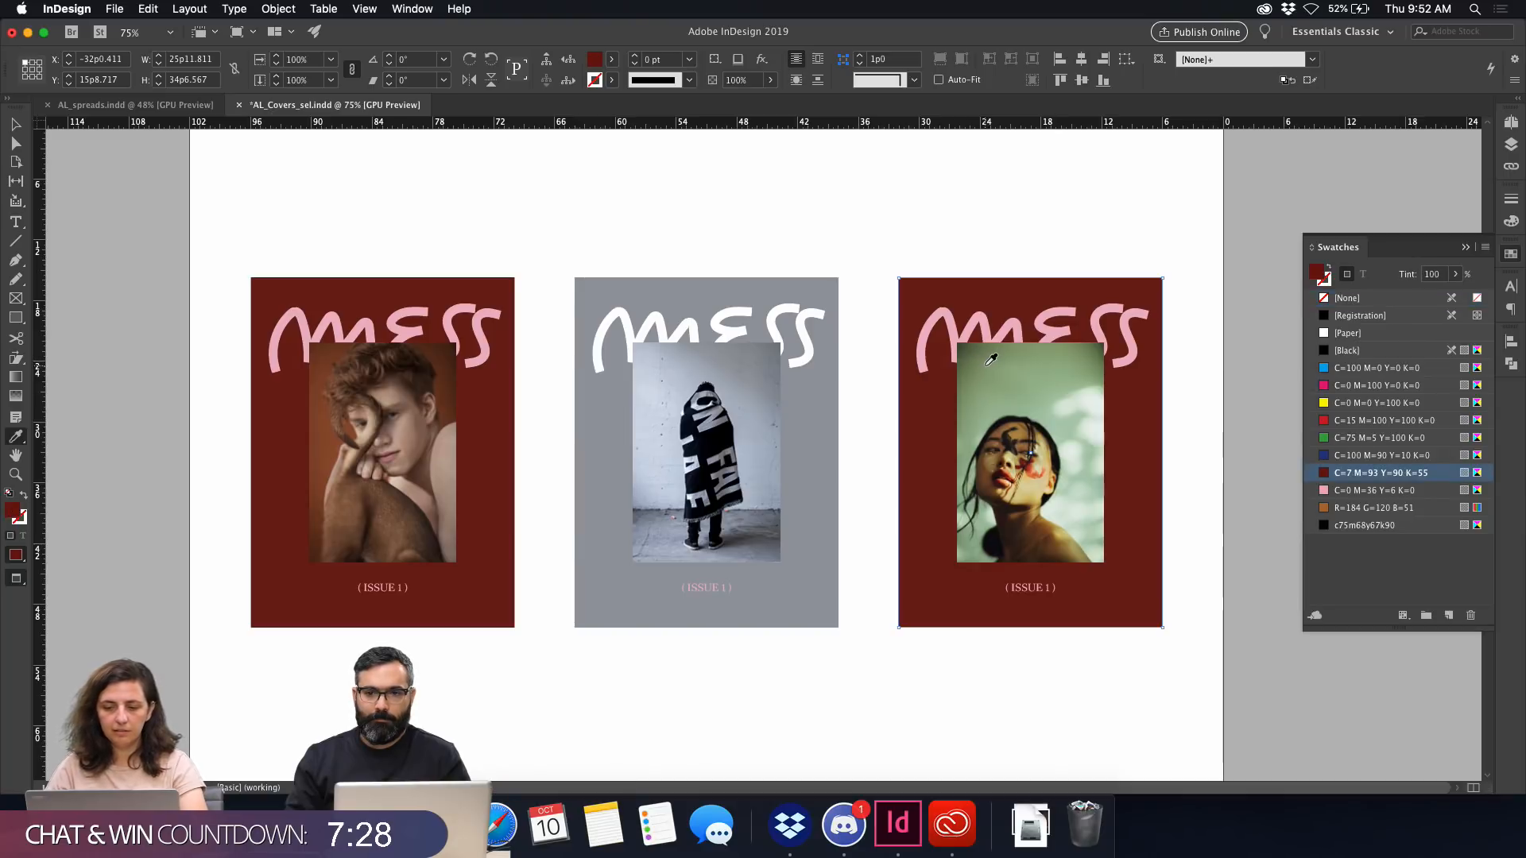
{"action": "left_click", "coordinate": [991, 359]}
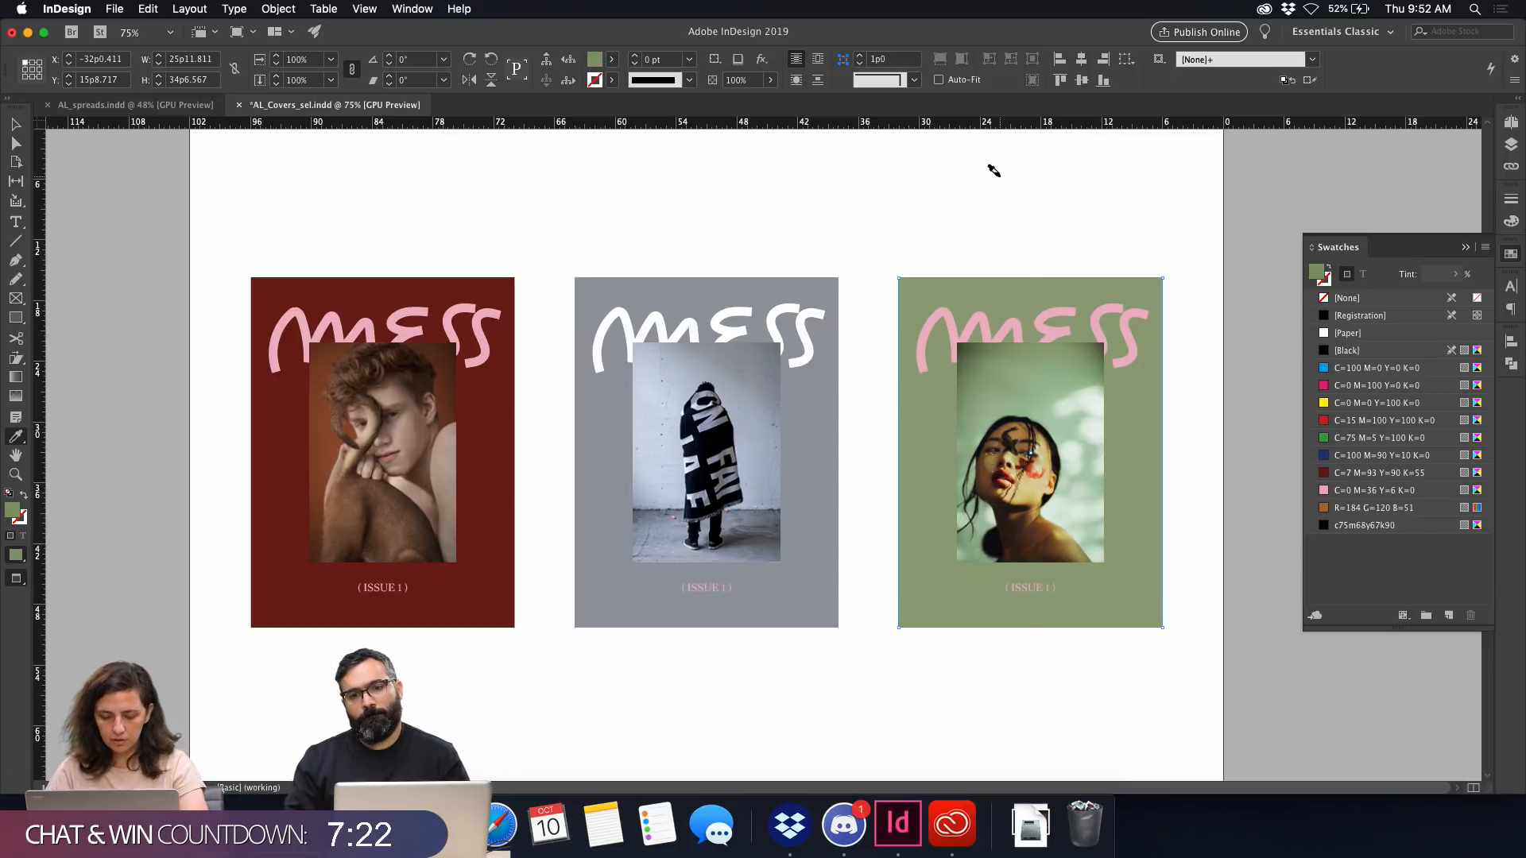
{"action": "key", "text": "v"}
{"action": "left_click", "coordinate": [861, 224]}
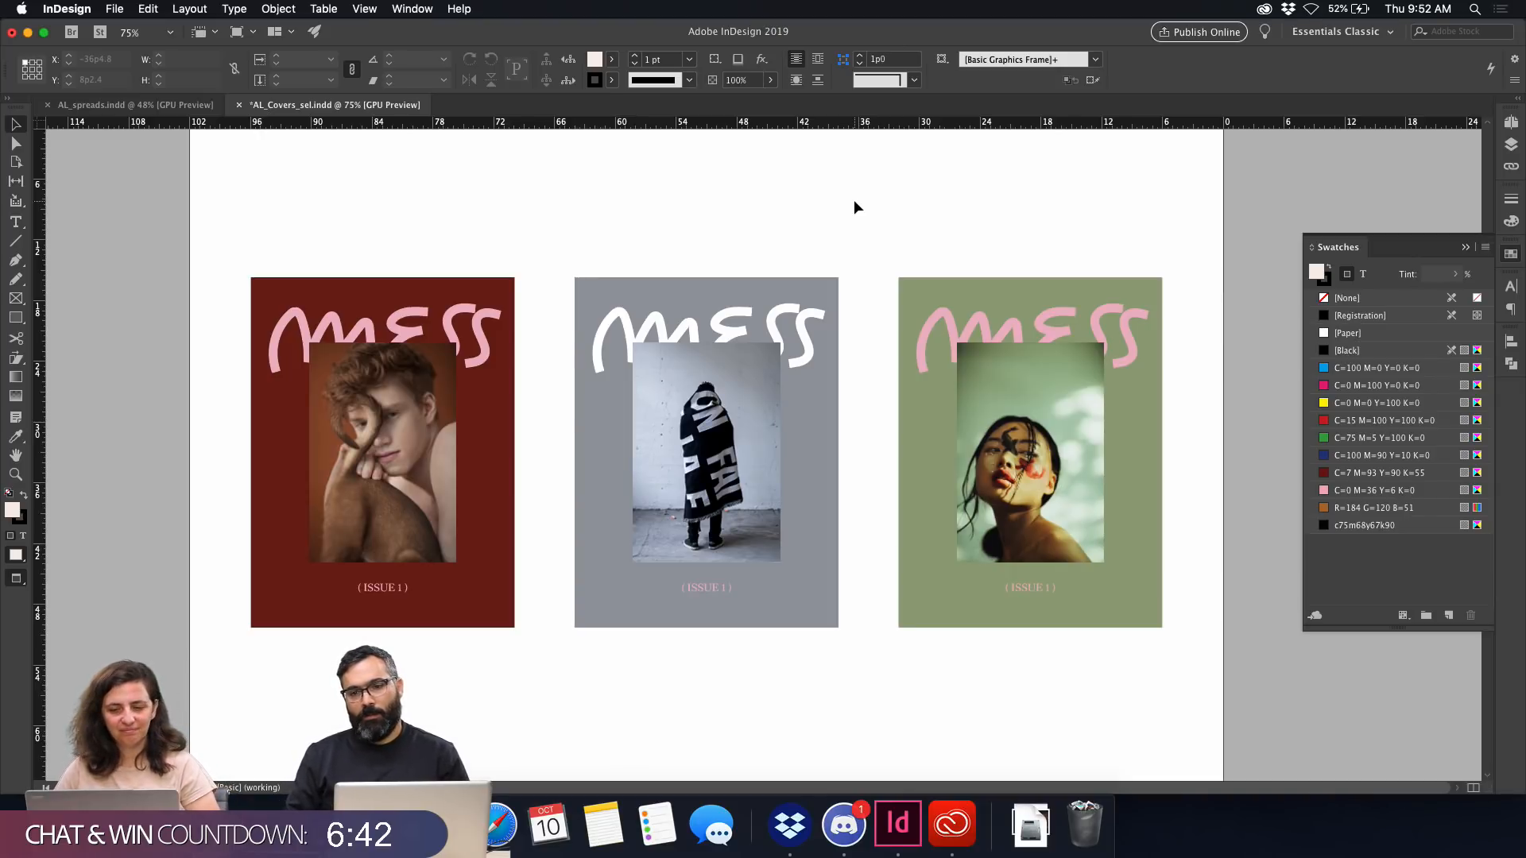
Colour the stroke of the third cover's MESS lettering with a dark red sampled from the face in its photo.
{"action": "left_click", "coordinate": [984, 320]}
{"action": "key", "text": "i"}
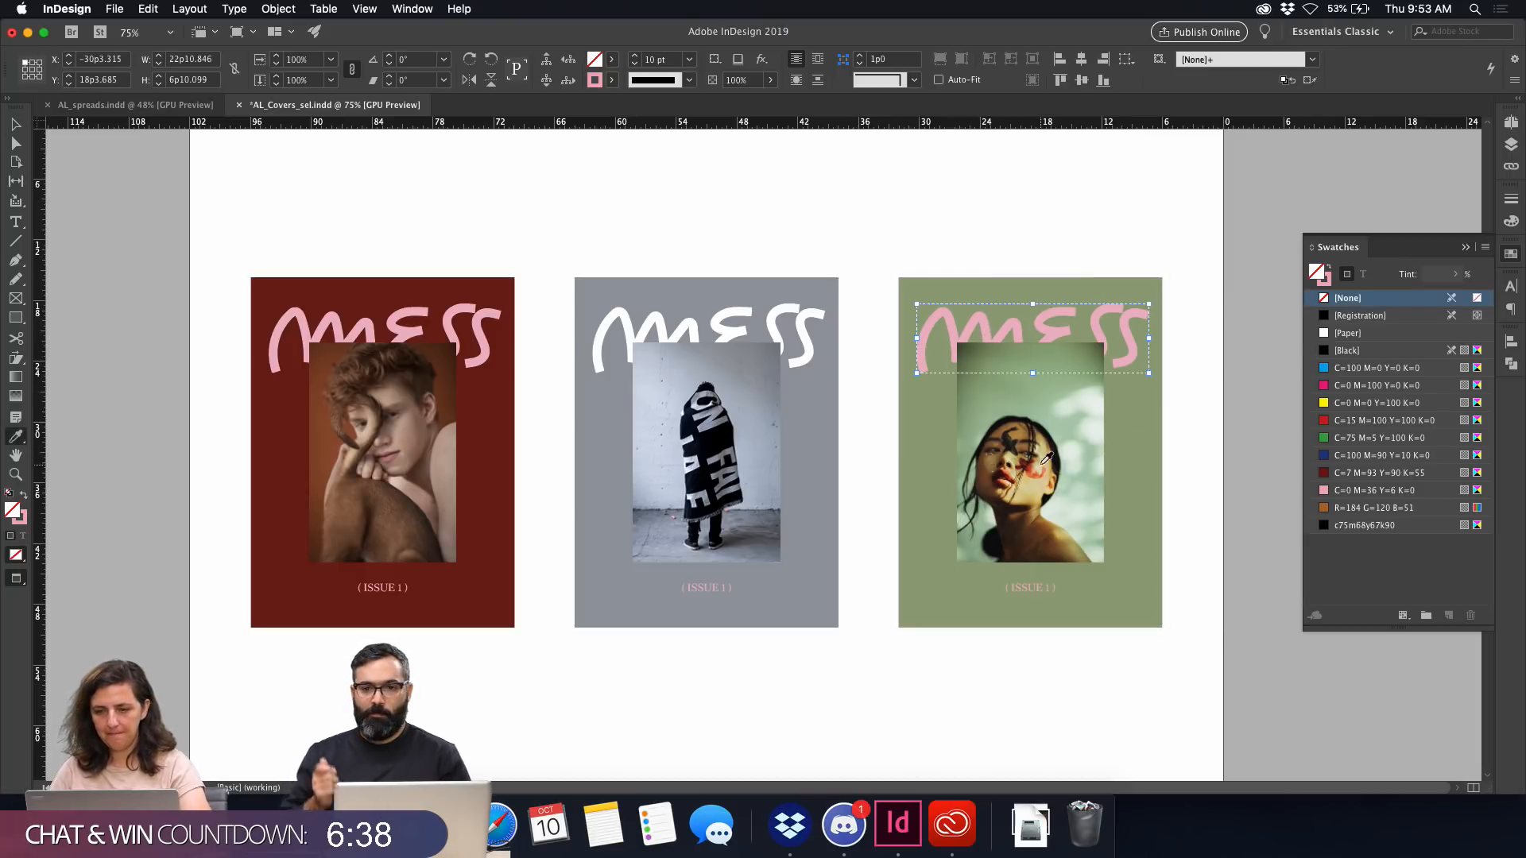
{"action": "left_click", "coordinate": [1076, 448]}
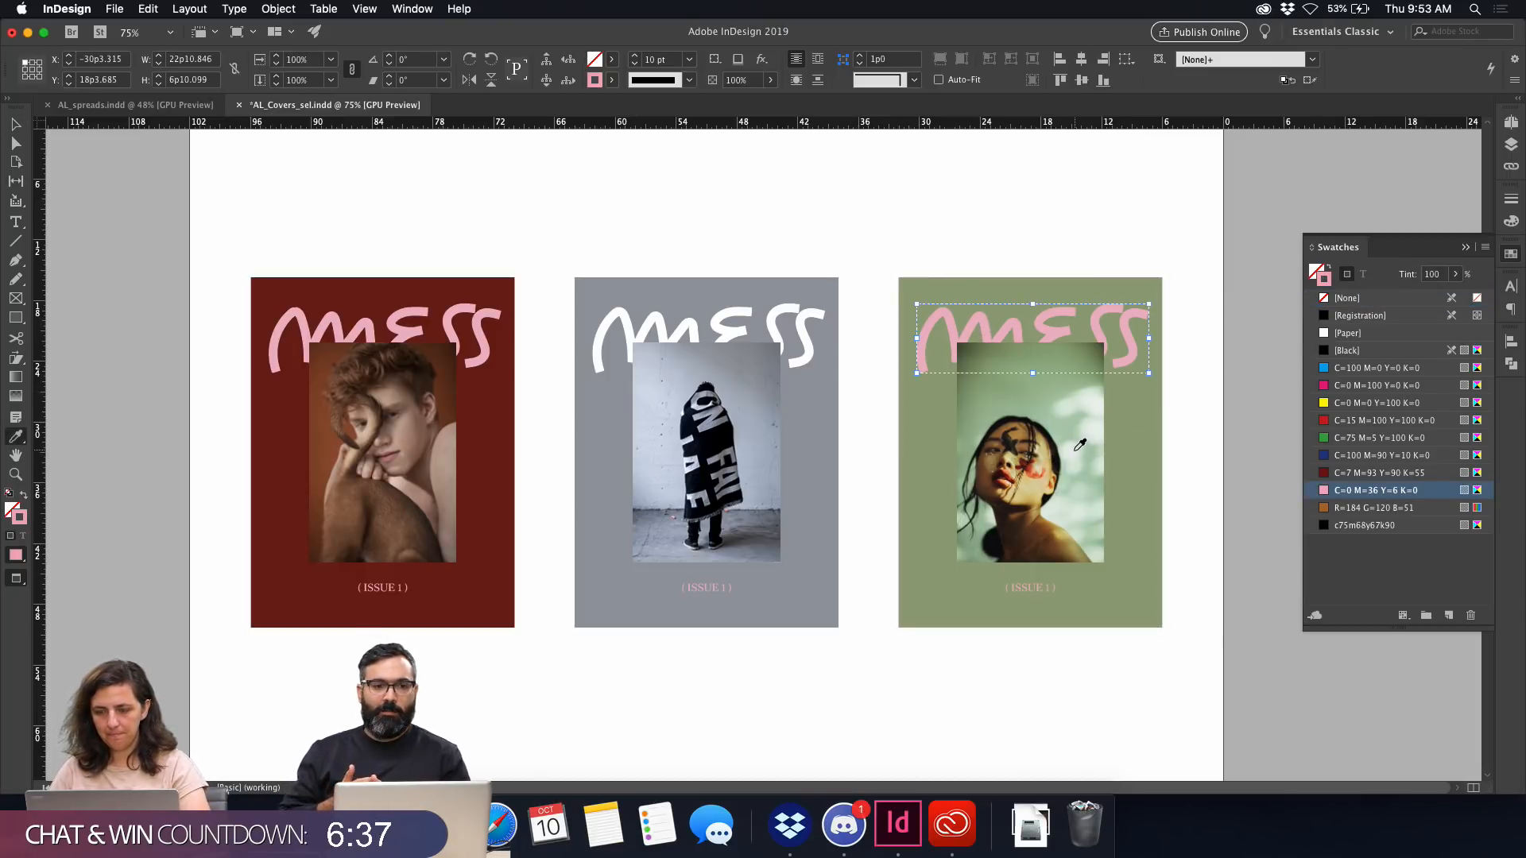
{"action": "left_click", "coordinate": [1024, 456]}
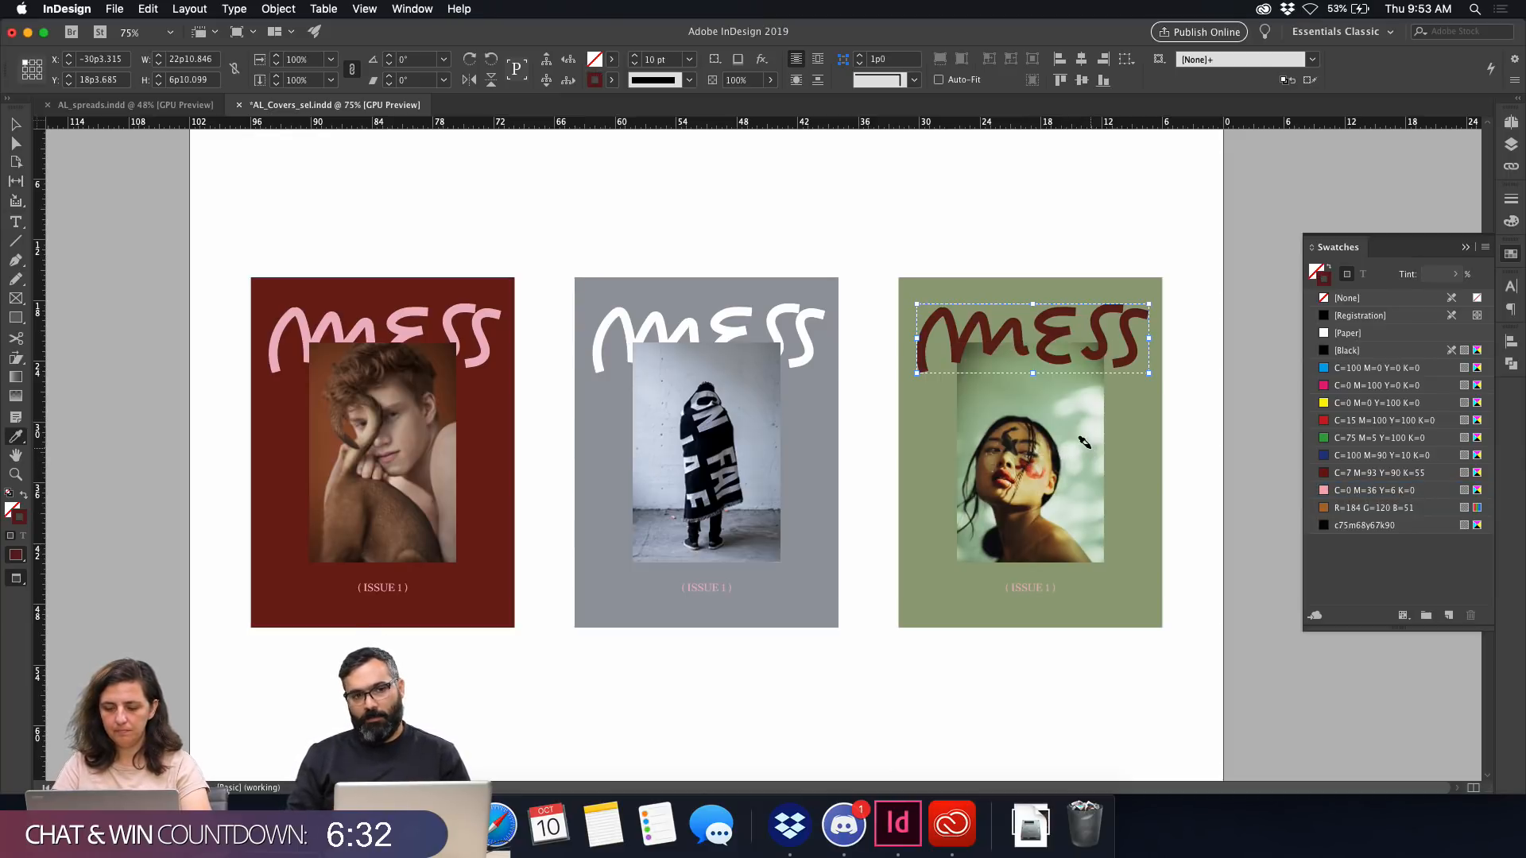
{"action": "key", "text": "super+1"}
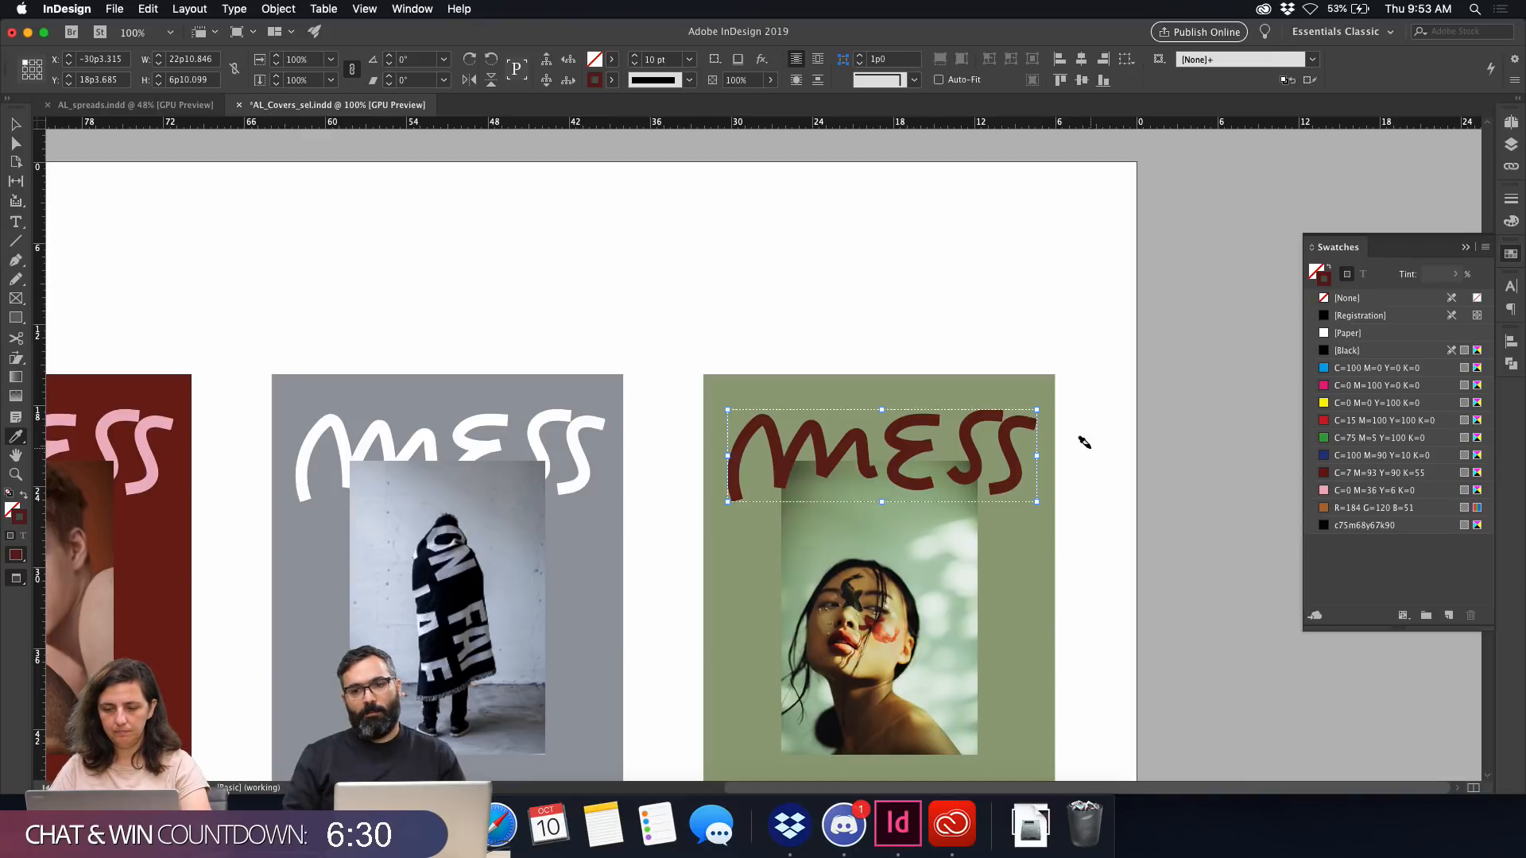
{"action": "key", "text": "v"}
{"action": "left_click", "coordinate": [1005, 255]}
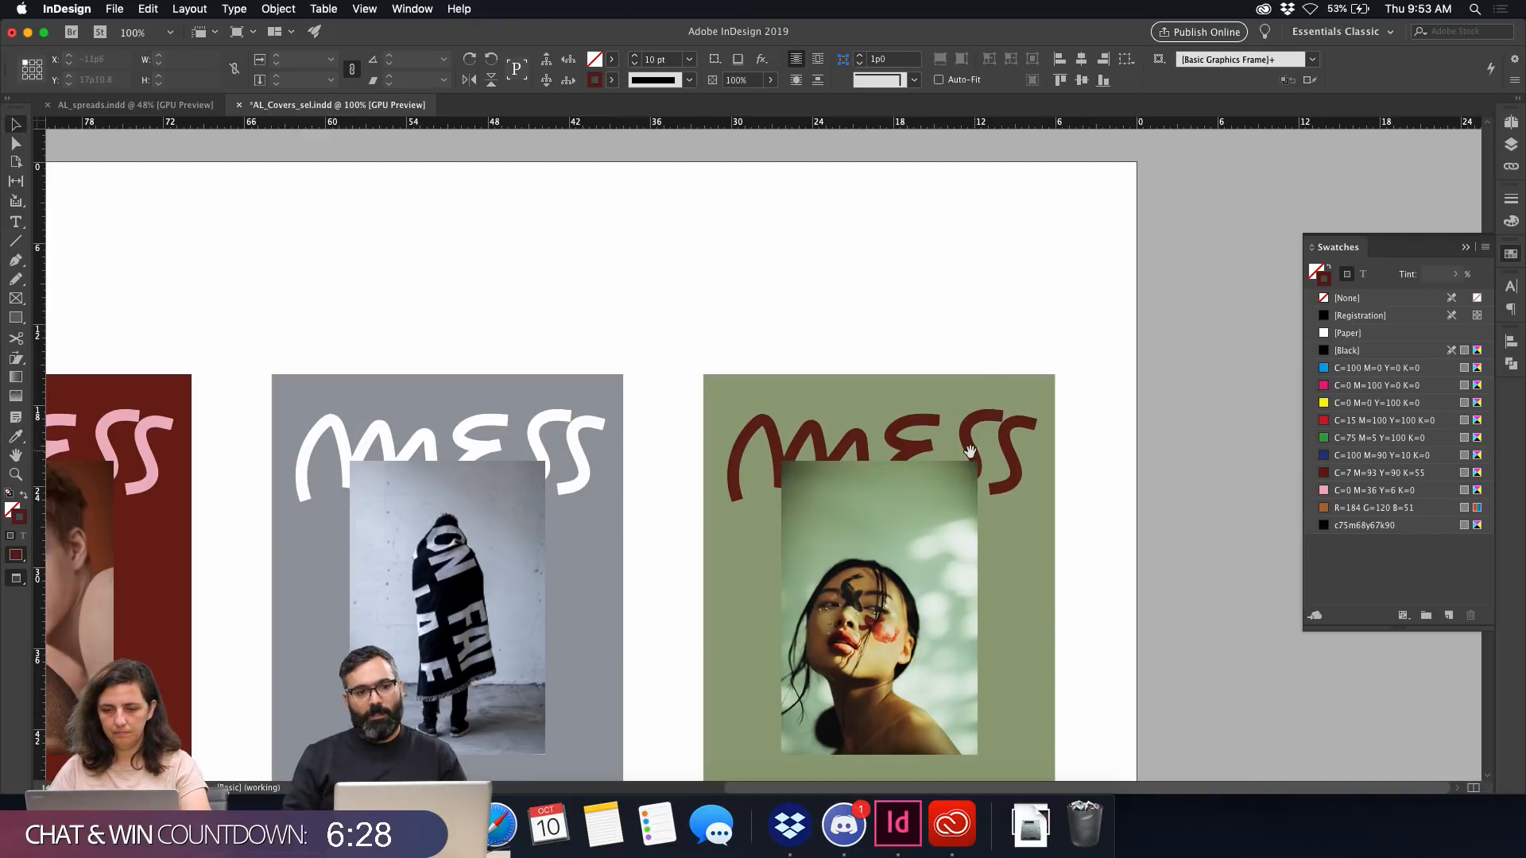
Recolour the stroke of the third cover's MESS lettering with an orange-red sampled from the red mark on the woman's cheek.
{"action": "scroll", "coordinate": [1005, 254], "scroll_direction": "down", "scroll_amount": 5}
{"action": "key", "text": "z"}
{"action": "left_click", "coordinate": [902, 409]}
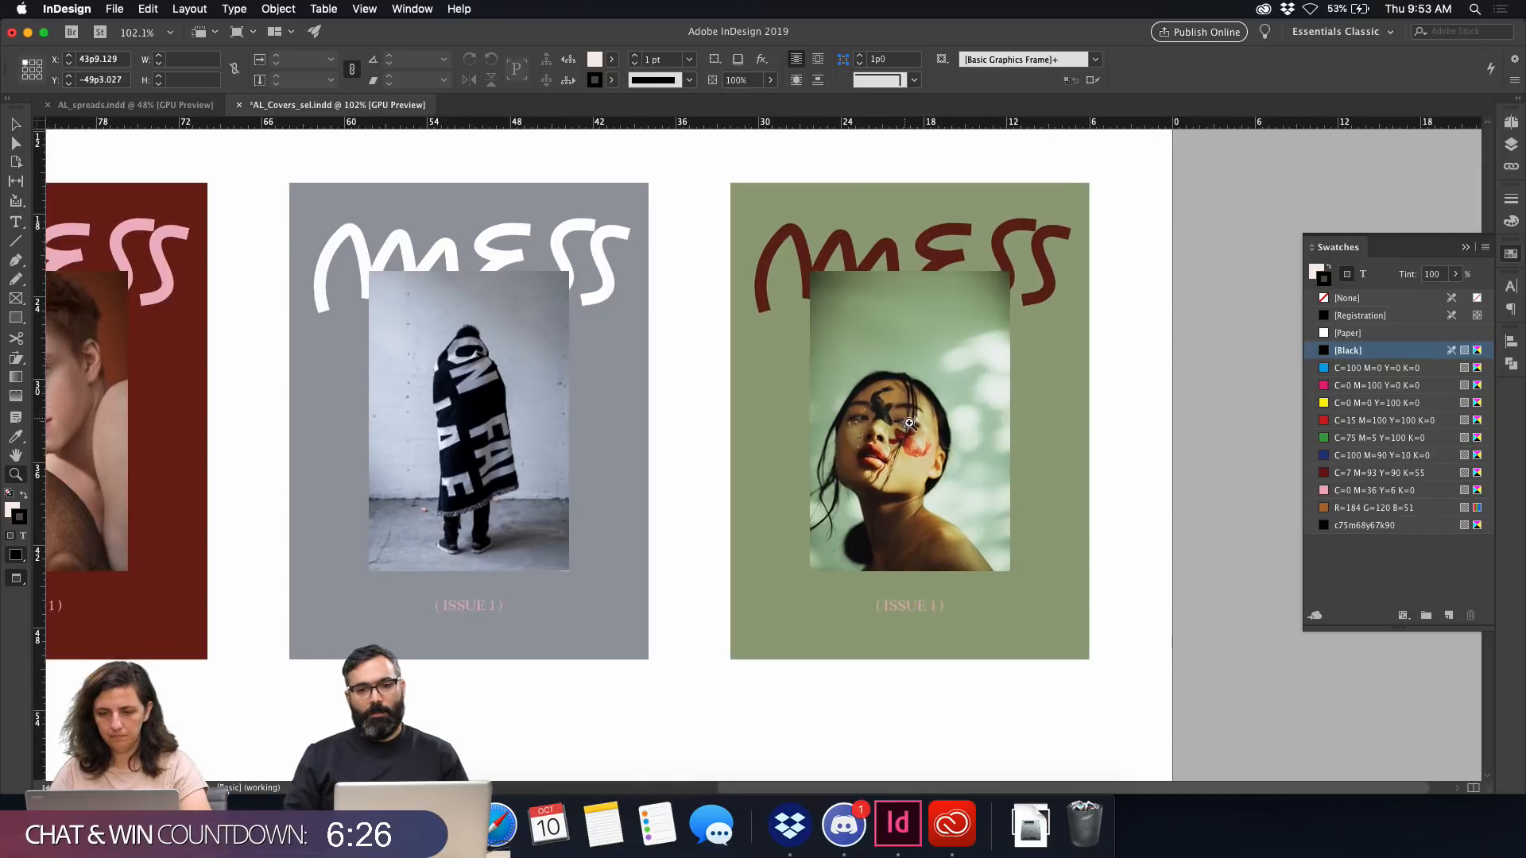
{"action": "left_click", "coordinate": [956, 513]}
{"action": "key", "text": "v"}
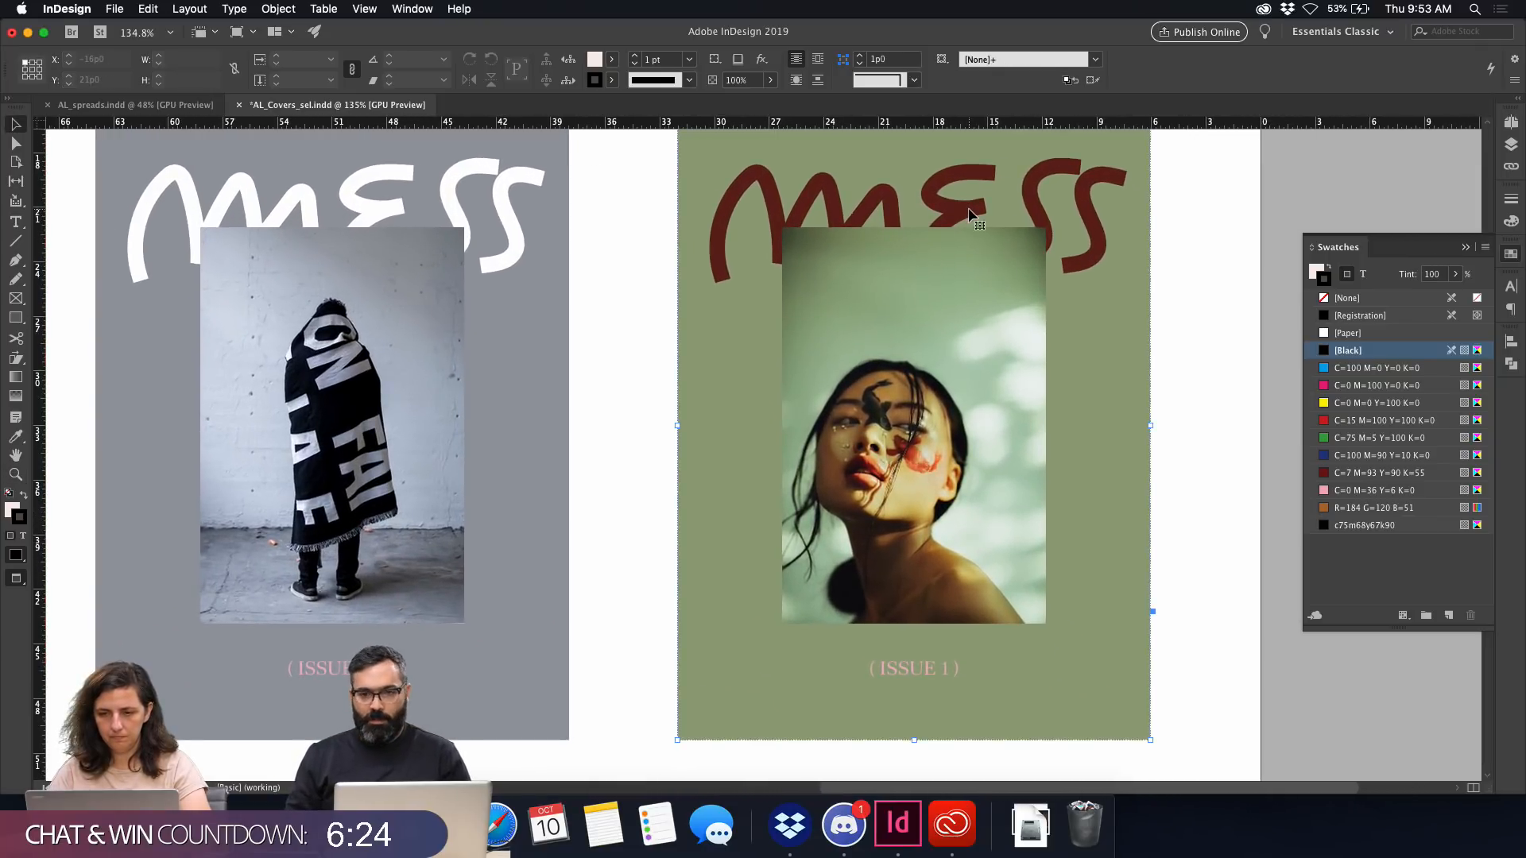
{"action": "left_click", "coordinate": [980, 216]}
{"action": "left_click", "coordinate": [969, 216]}
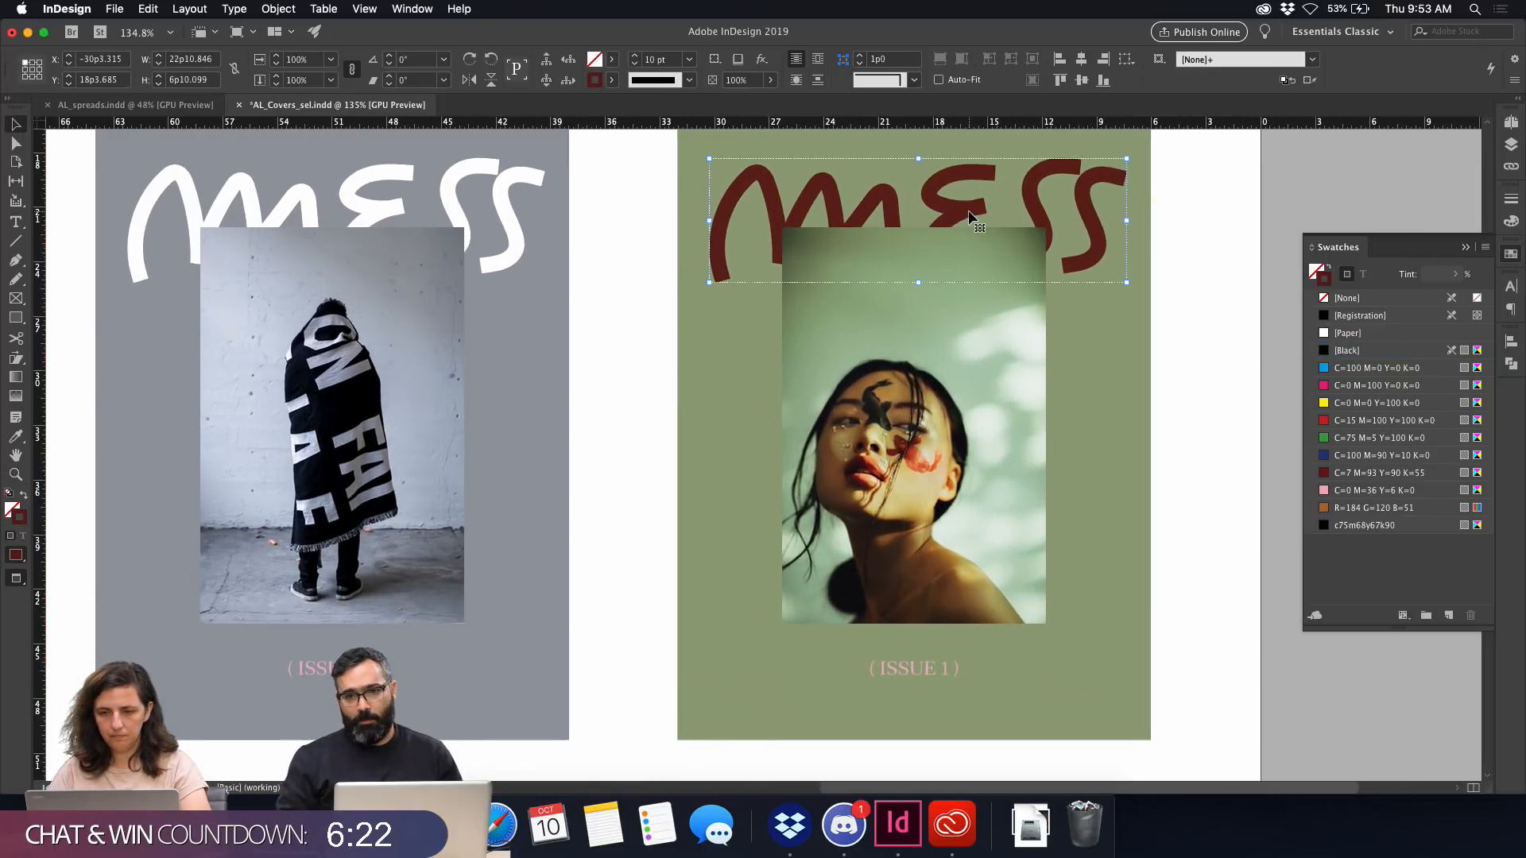
{"action": "key", "text": "i"}
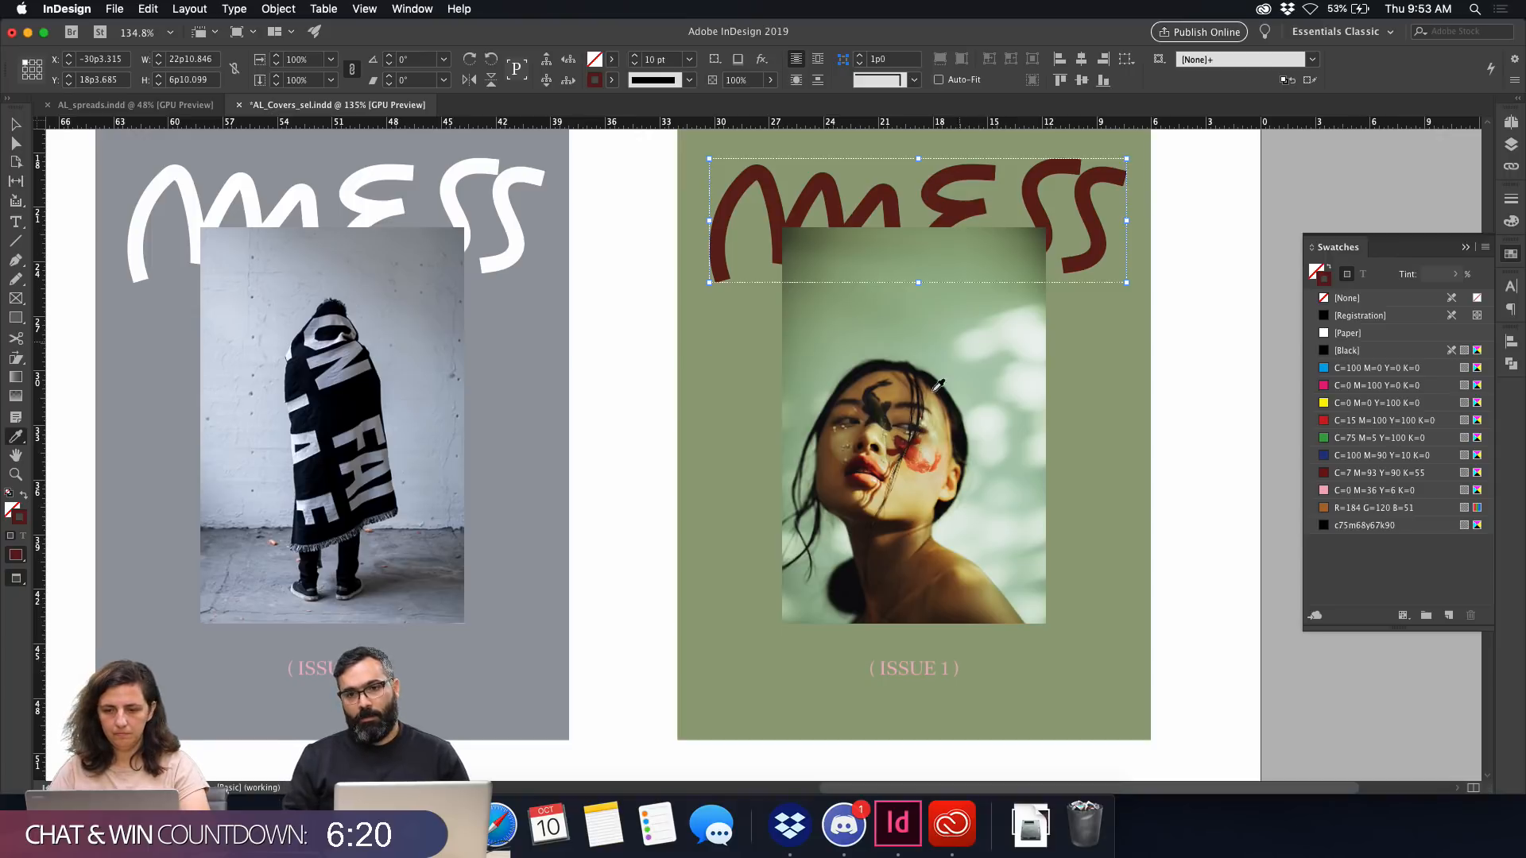
{"action": "left_click", "coordinate": [906, 453]}
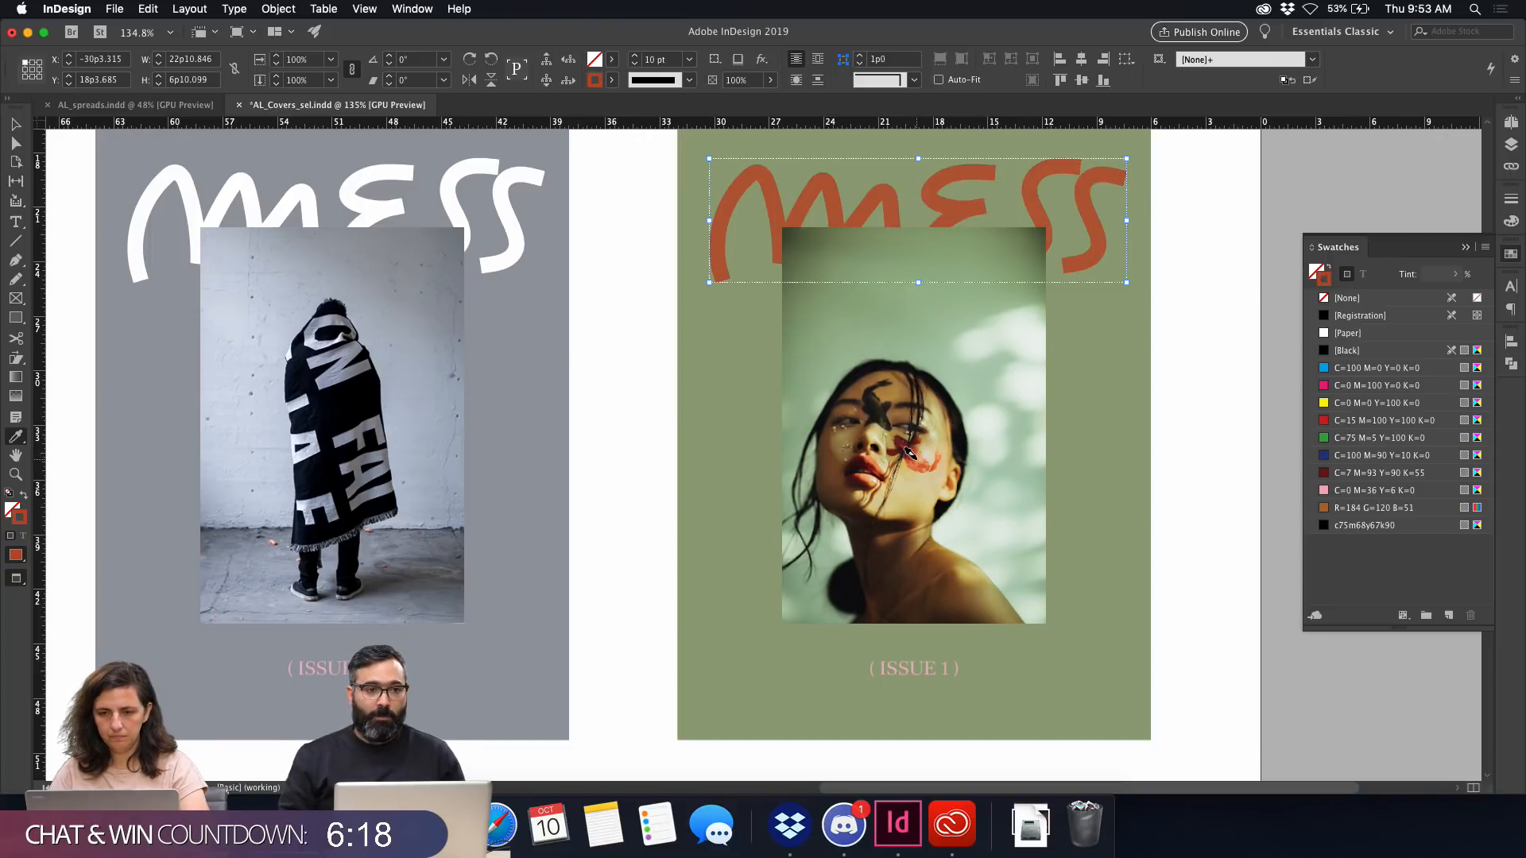
{"action": "key", "text": "v"}
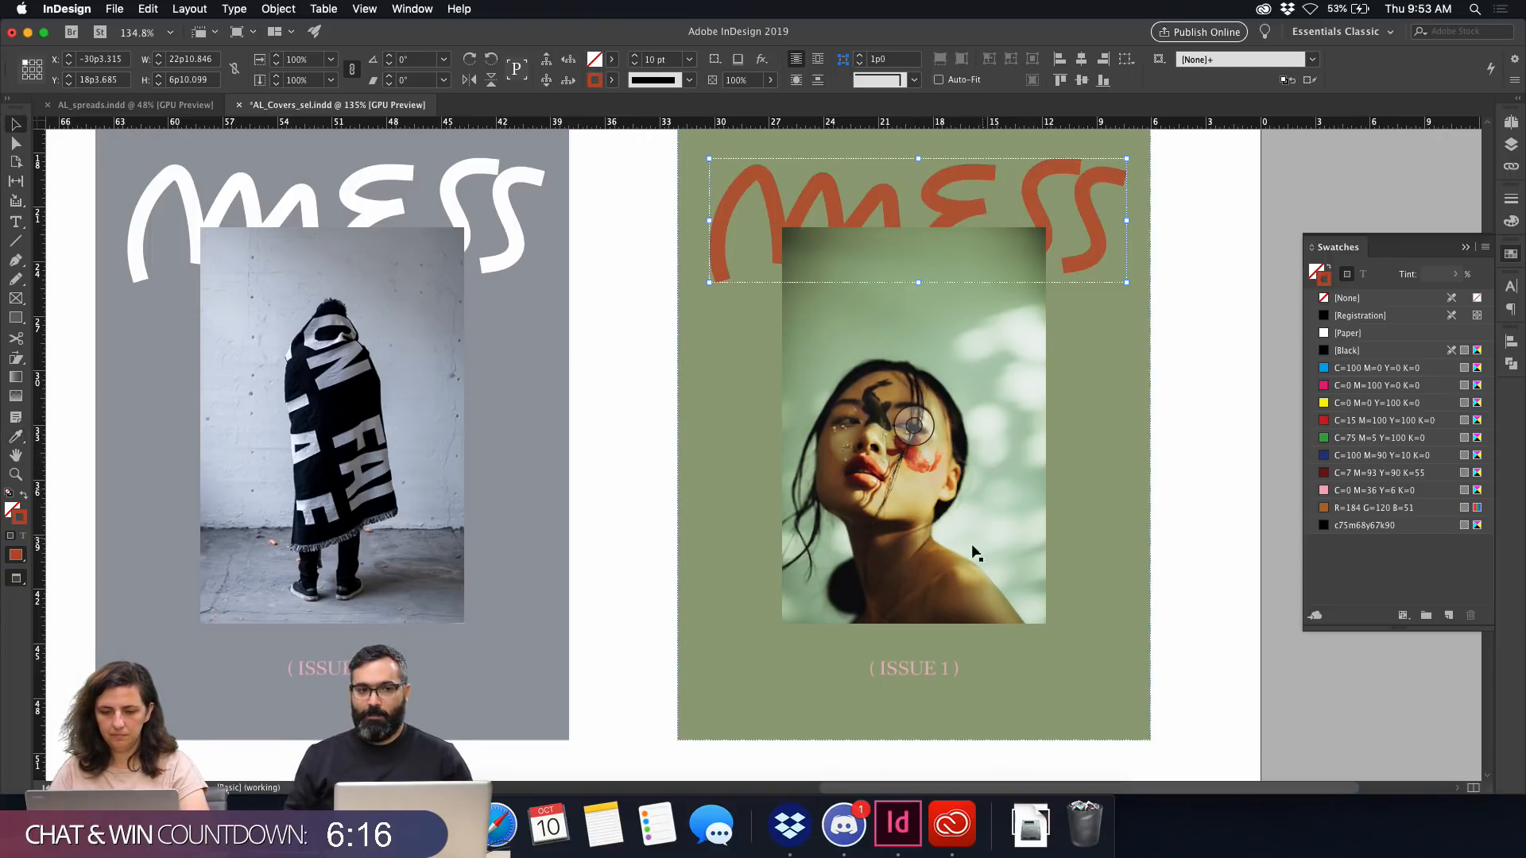
{"action": "left_click", "coordinate": [912, 674]}
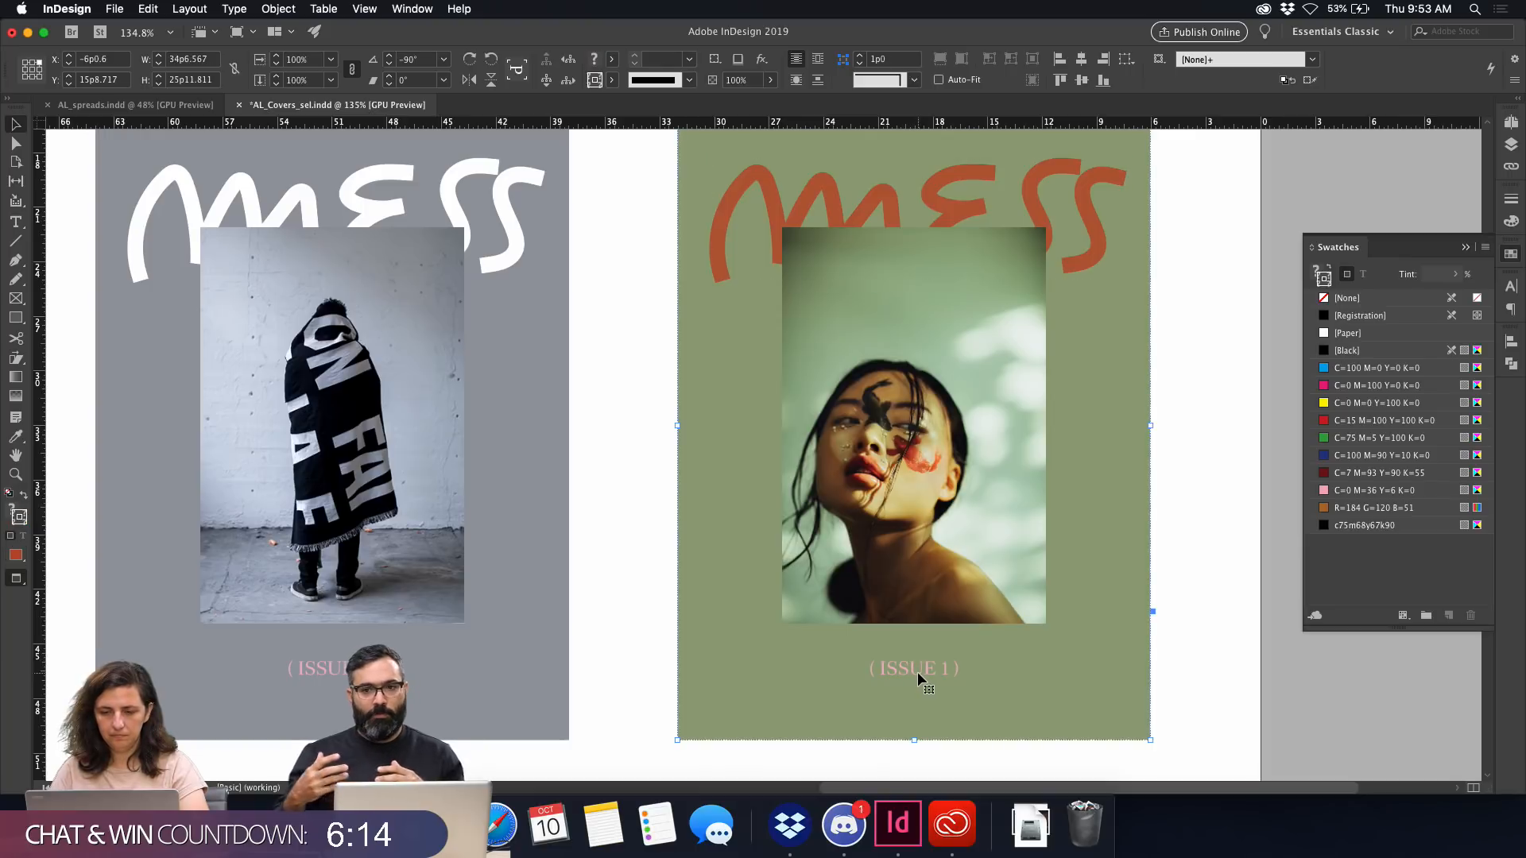
{"action": "left_click", "coordinate": [1206, 219]}
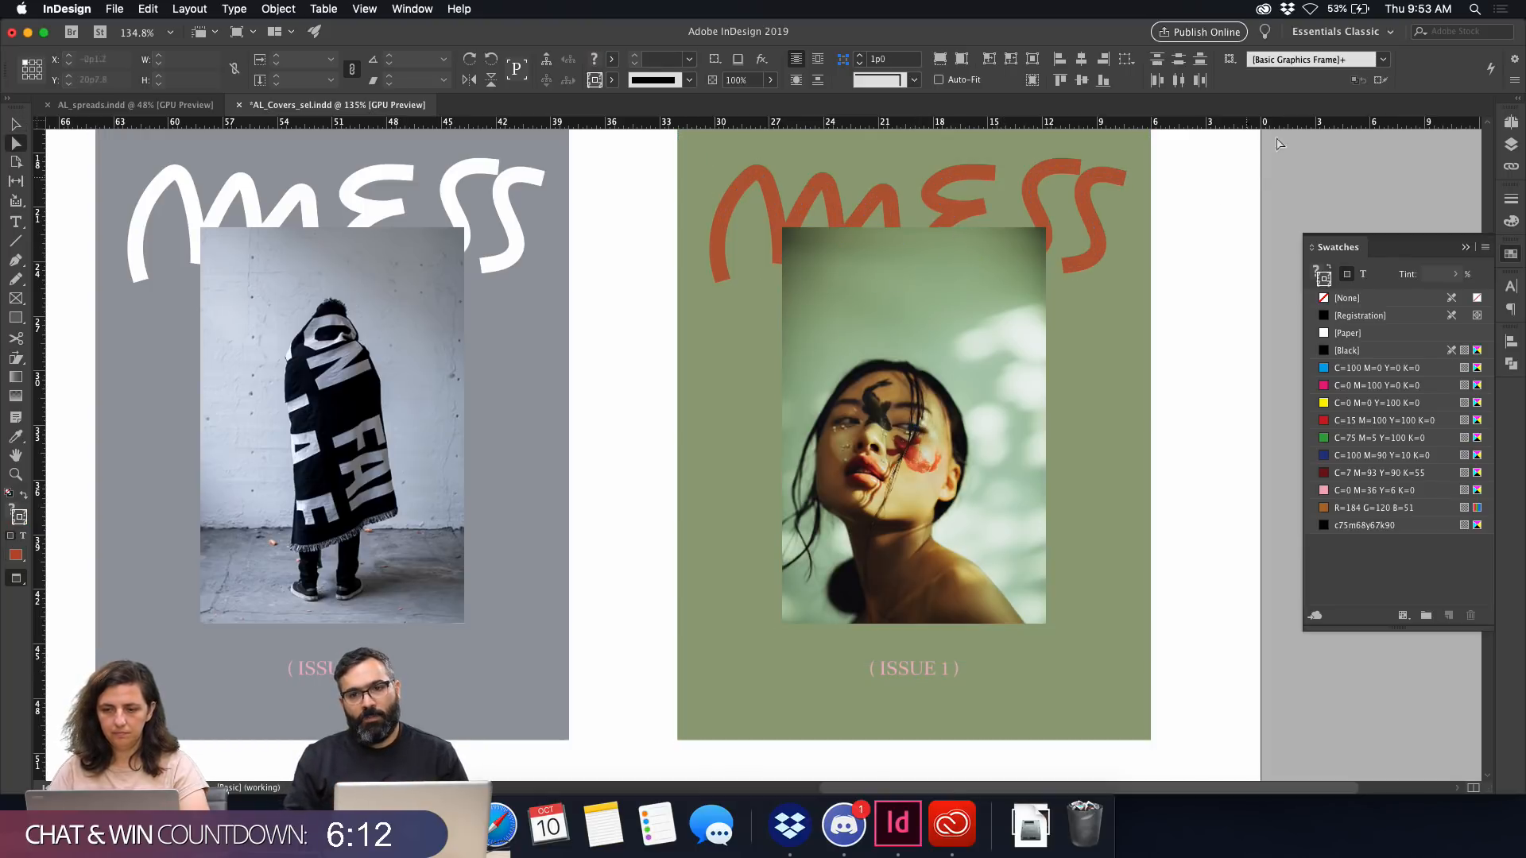
Recolour the third cover's MESS stroke with a darker red sampled from its photo's face and save it as swatch R=176 G=61 B=32.
{"action": "left_click_drag", "start_coordinate": [1093, 199], "coordinate": [1062, 225]}
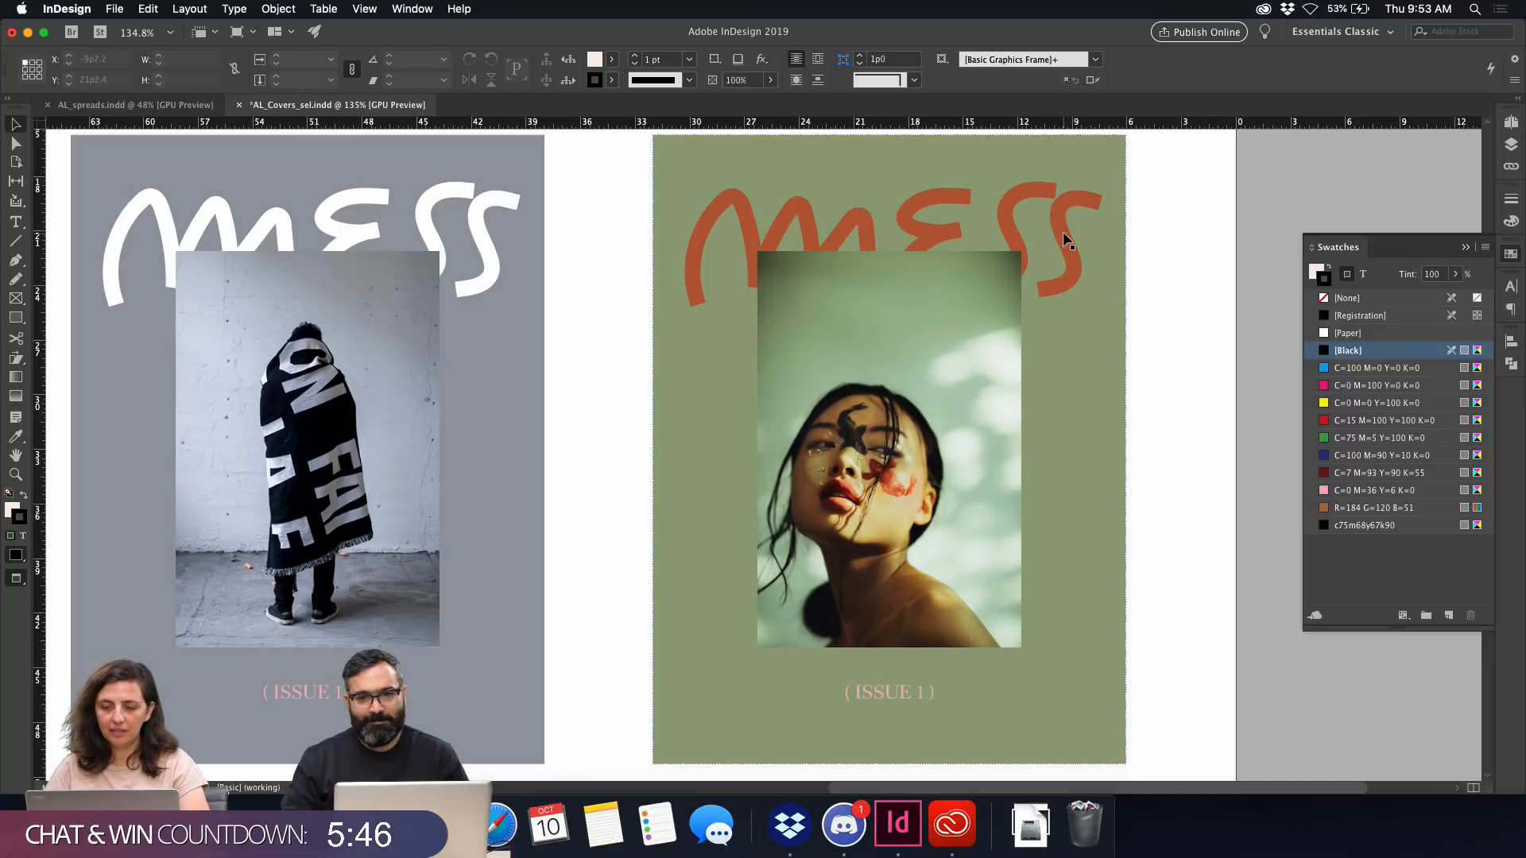
{"action": "left_click", "coordinate": [1063, 232]}
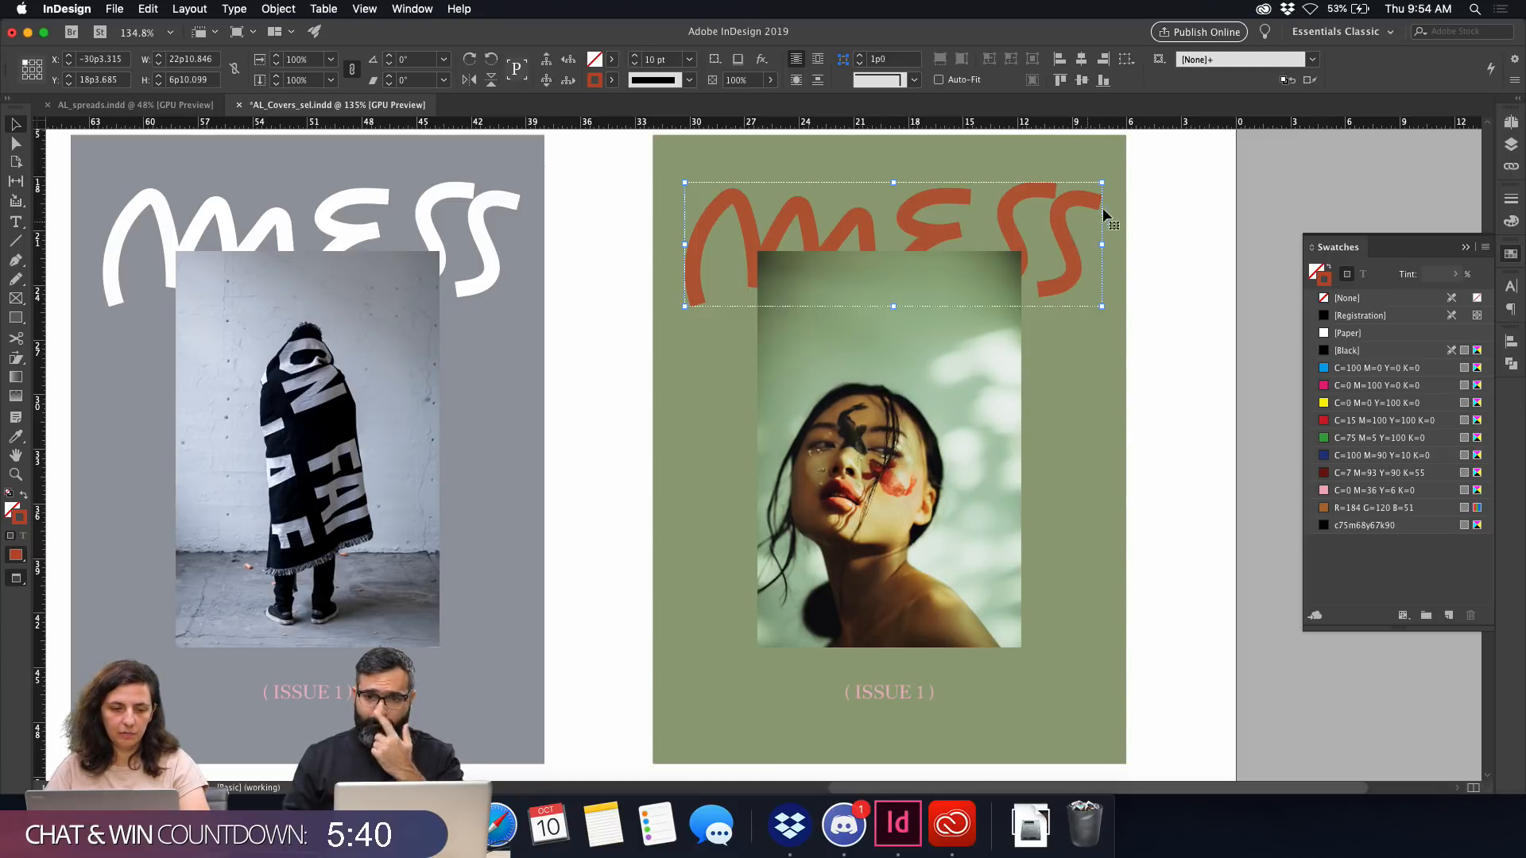
{"action": "left_click", "coordinate": [17, 438]}
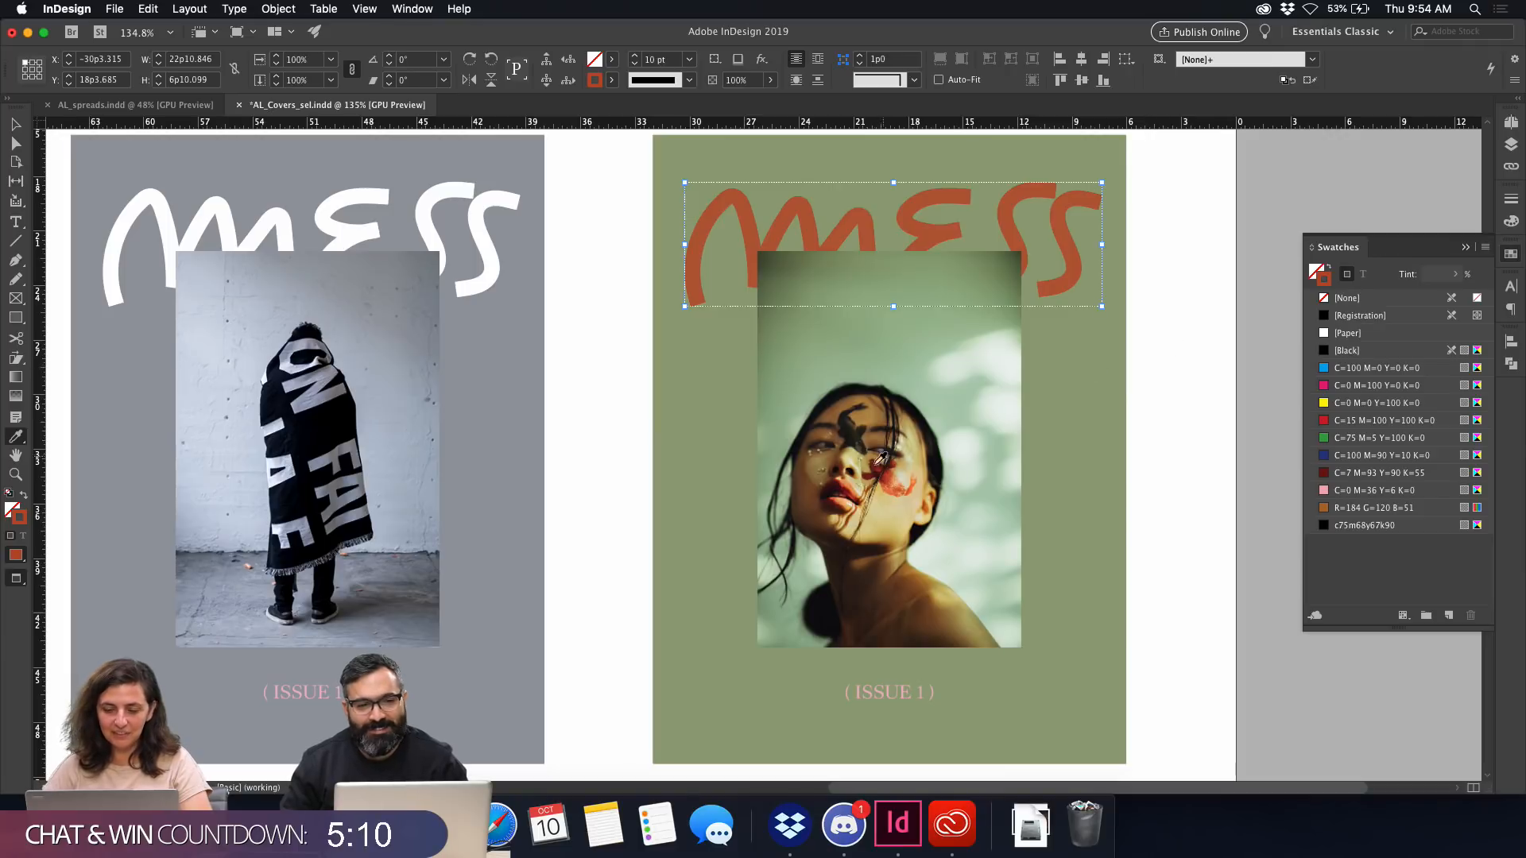
{"action": "left_click", "coordinate": [892, 477]}
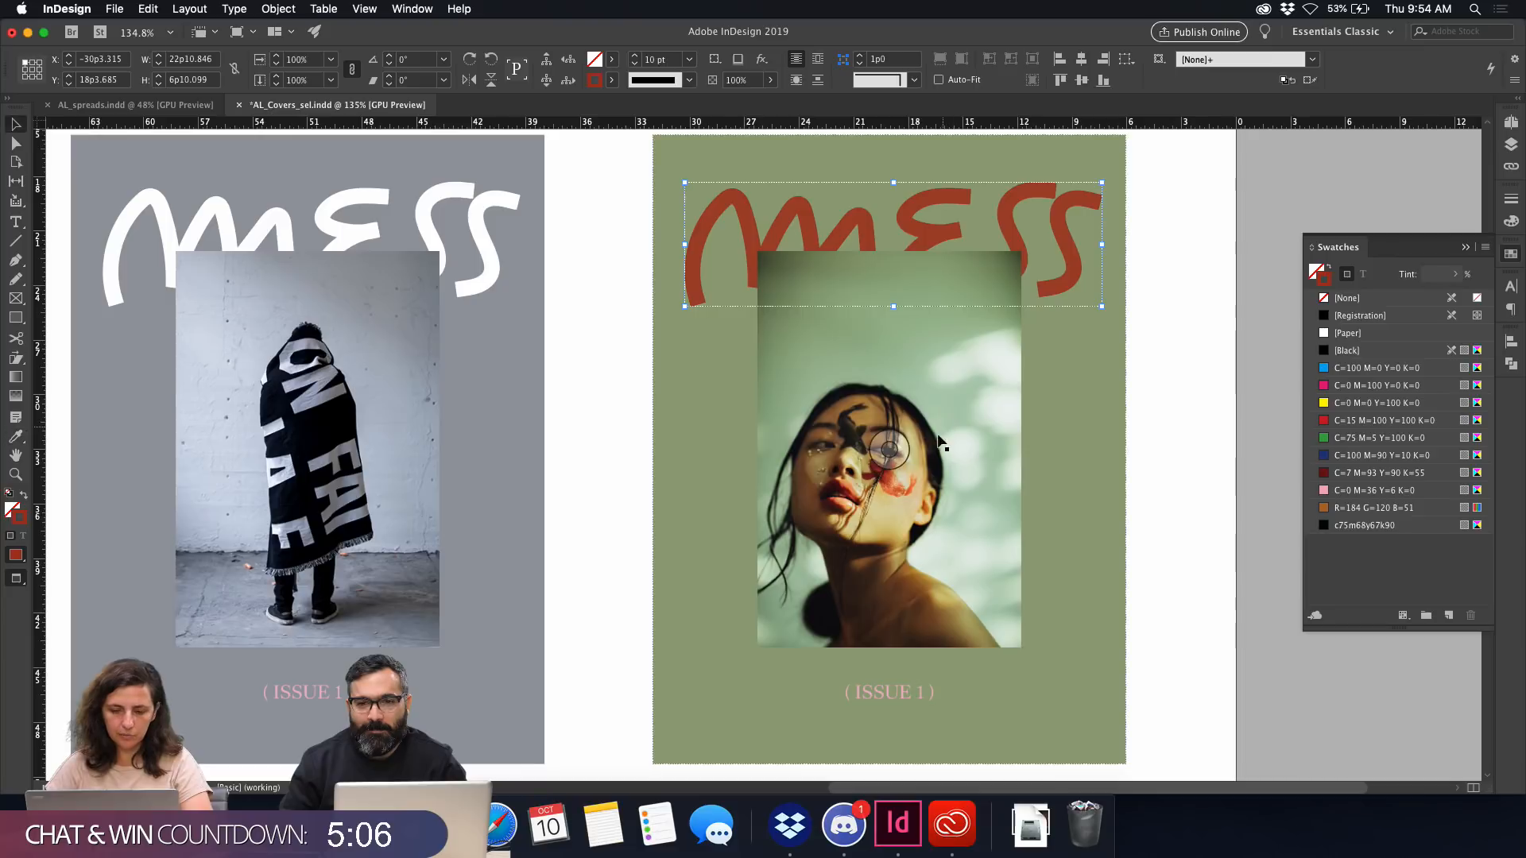
{"action": "key", "text": "v"}
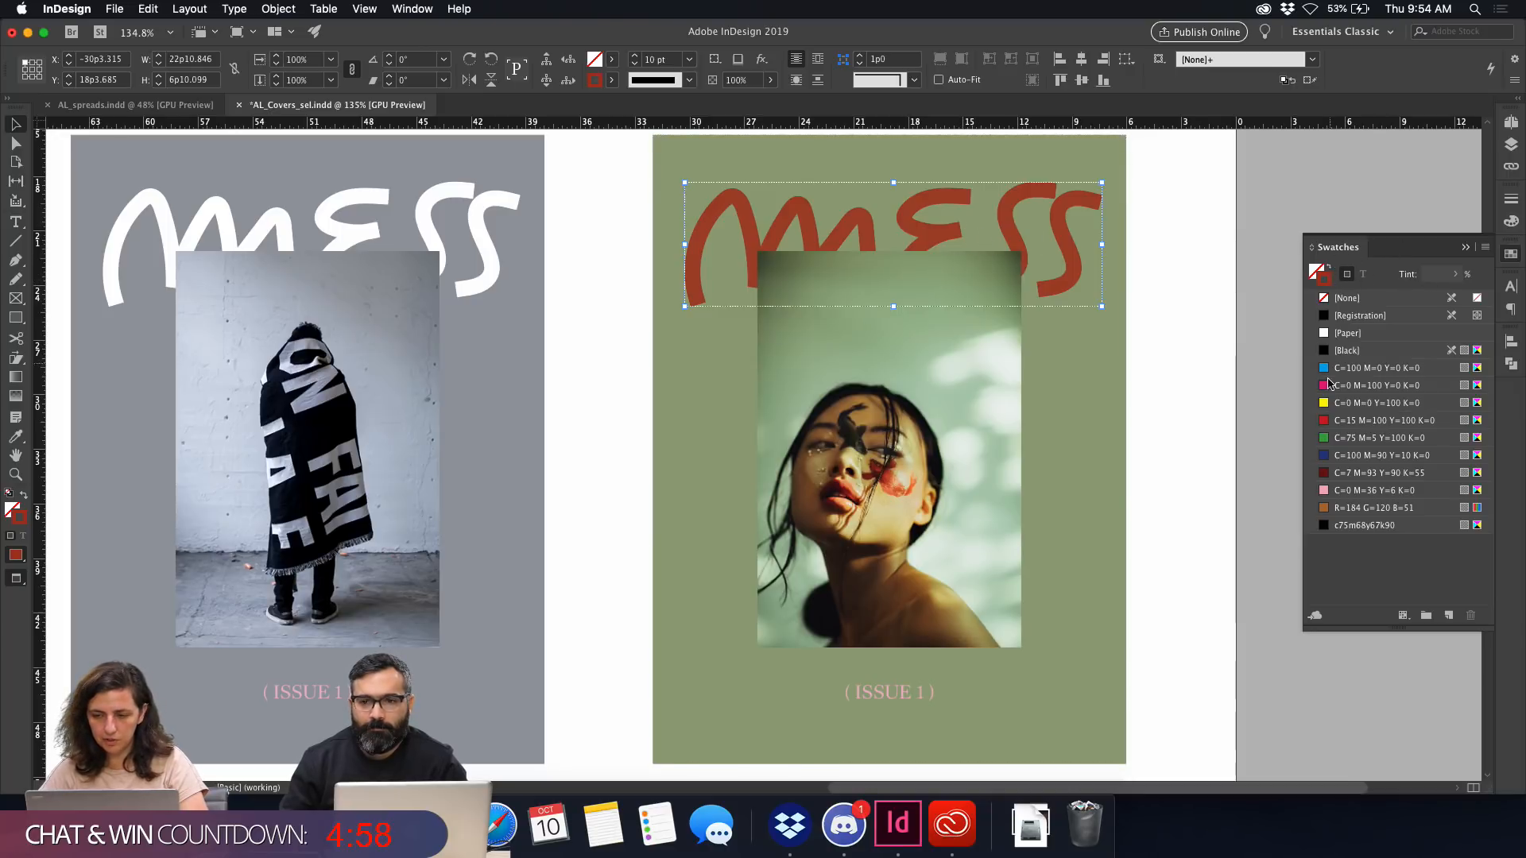
{"action": "left_click", "coordinate": [1448, 616]}
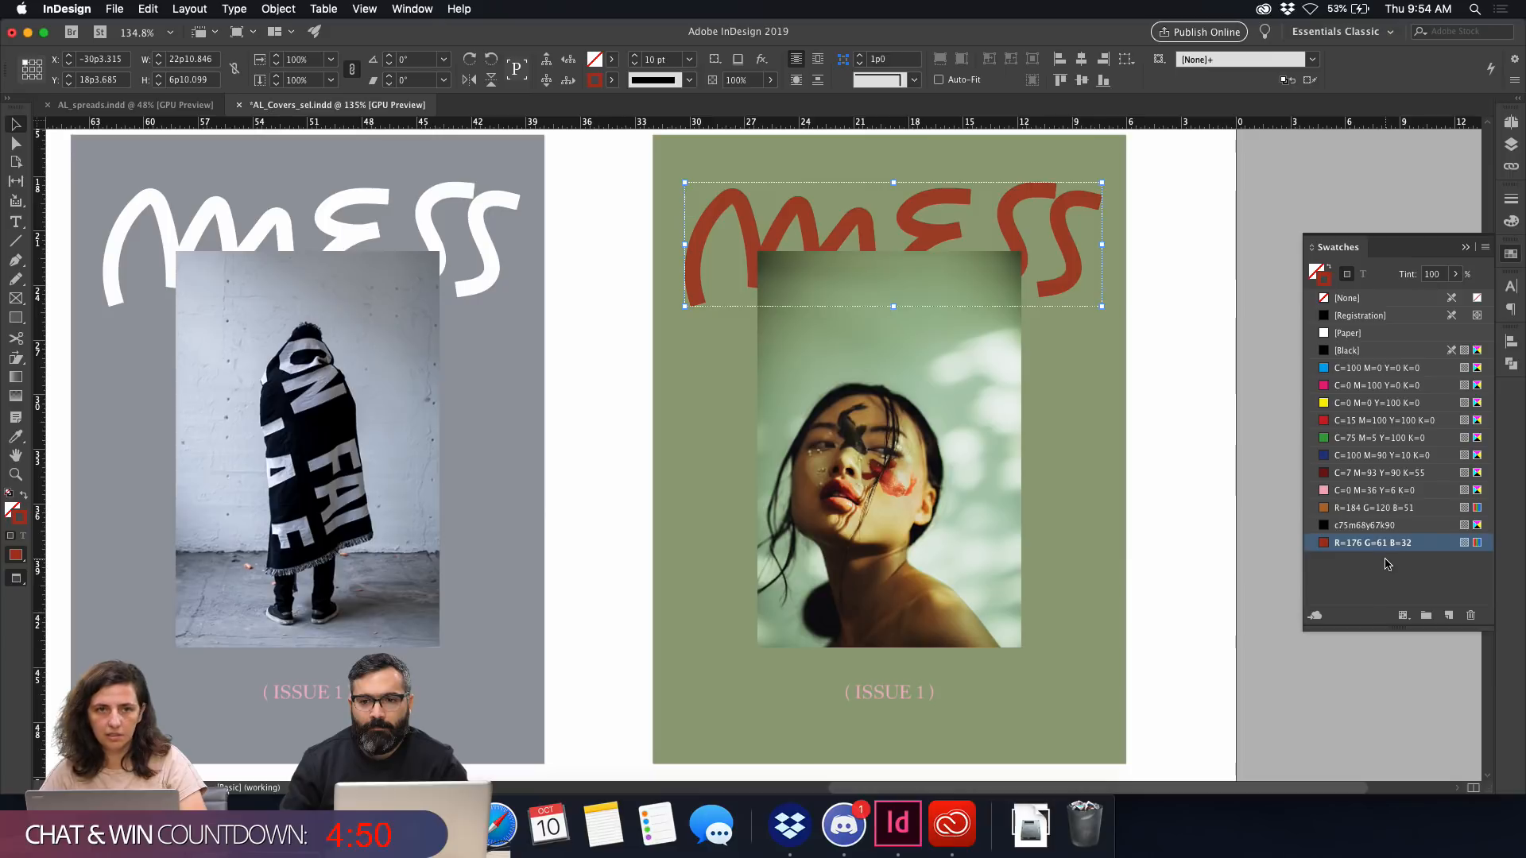
{"action": "left_click", "coordinate": [1161, 569]}
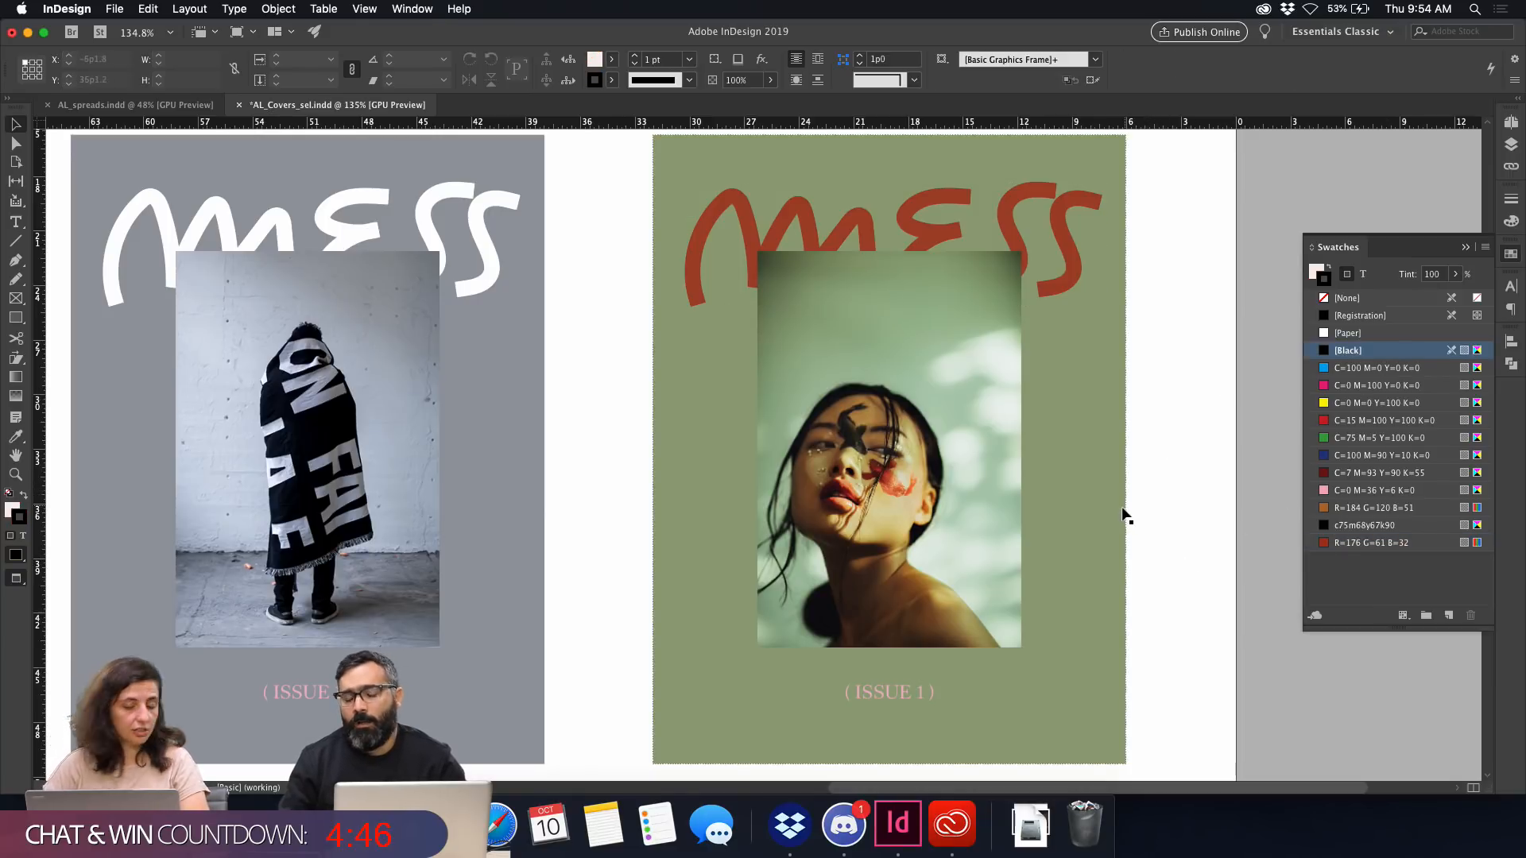
Recolour the ( ISSUE 1 ) text on the third cover with the R=176 G=61 B=32 swatch.
{"action": "key", "text": "a"}
{"action": "left_click", "coordinate": [903, 694]}
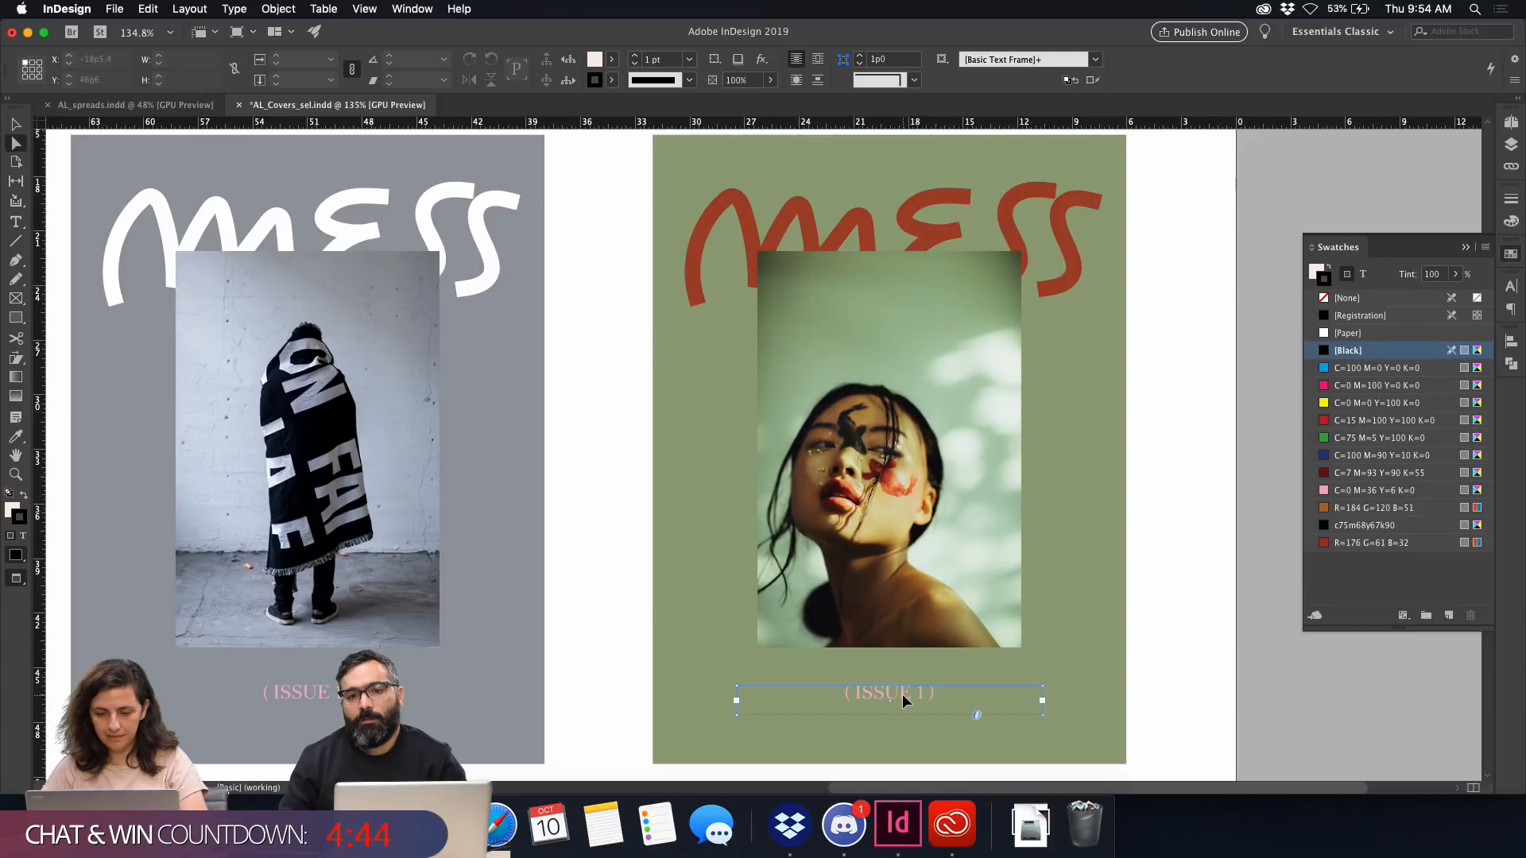
{"action": "left_click", "coordinate": [1363, 274]}
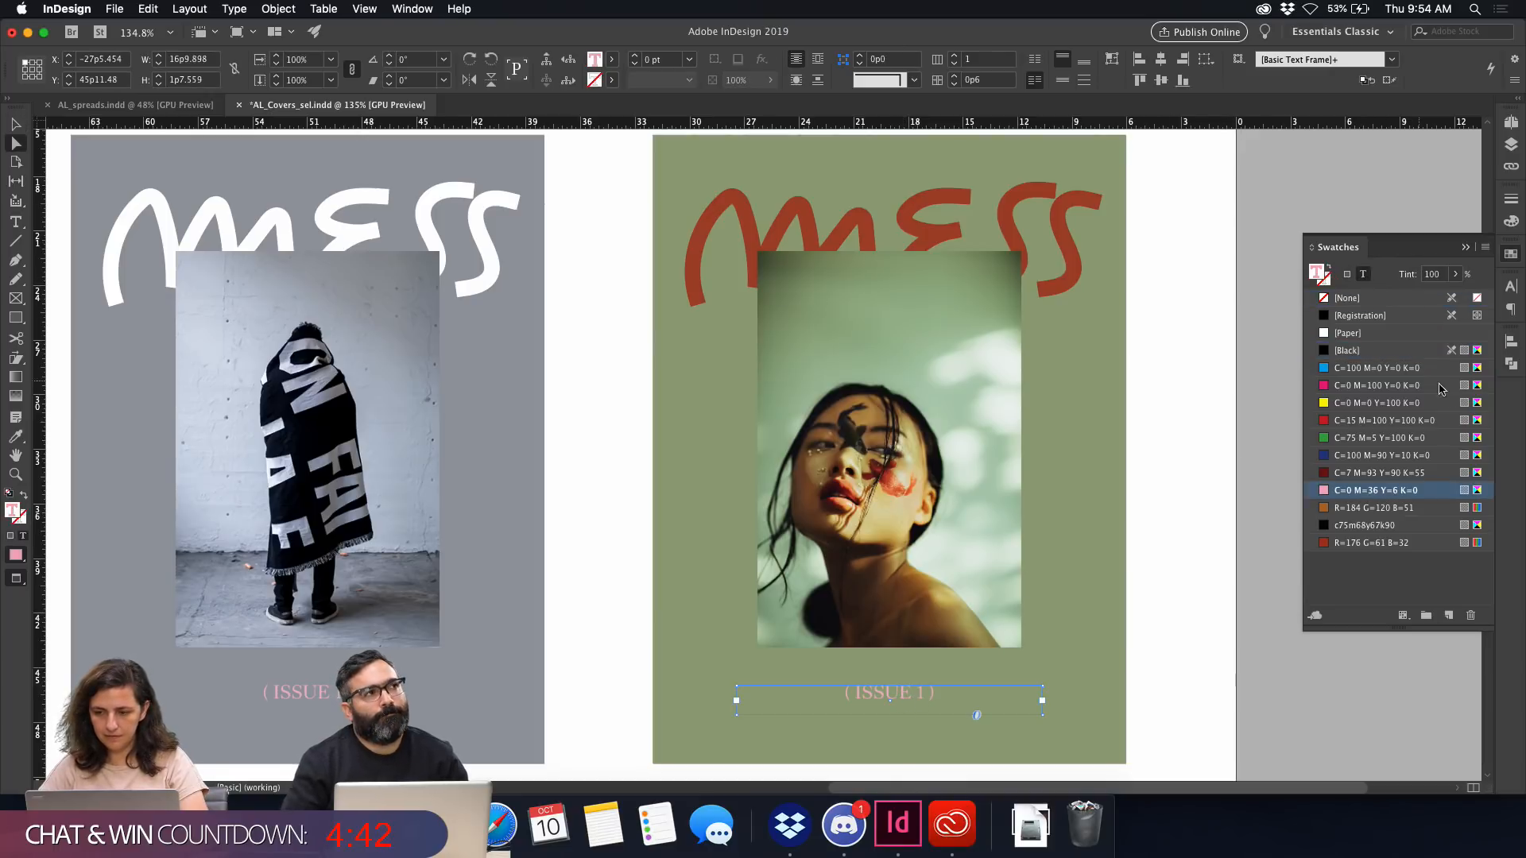
{"action": "left_click", "coordinate": [1358, 544]}
{"action": "key", "text": "v"}
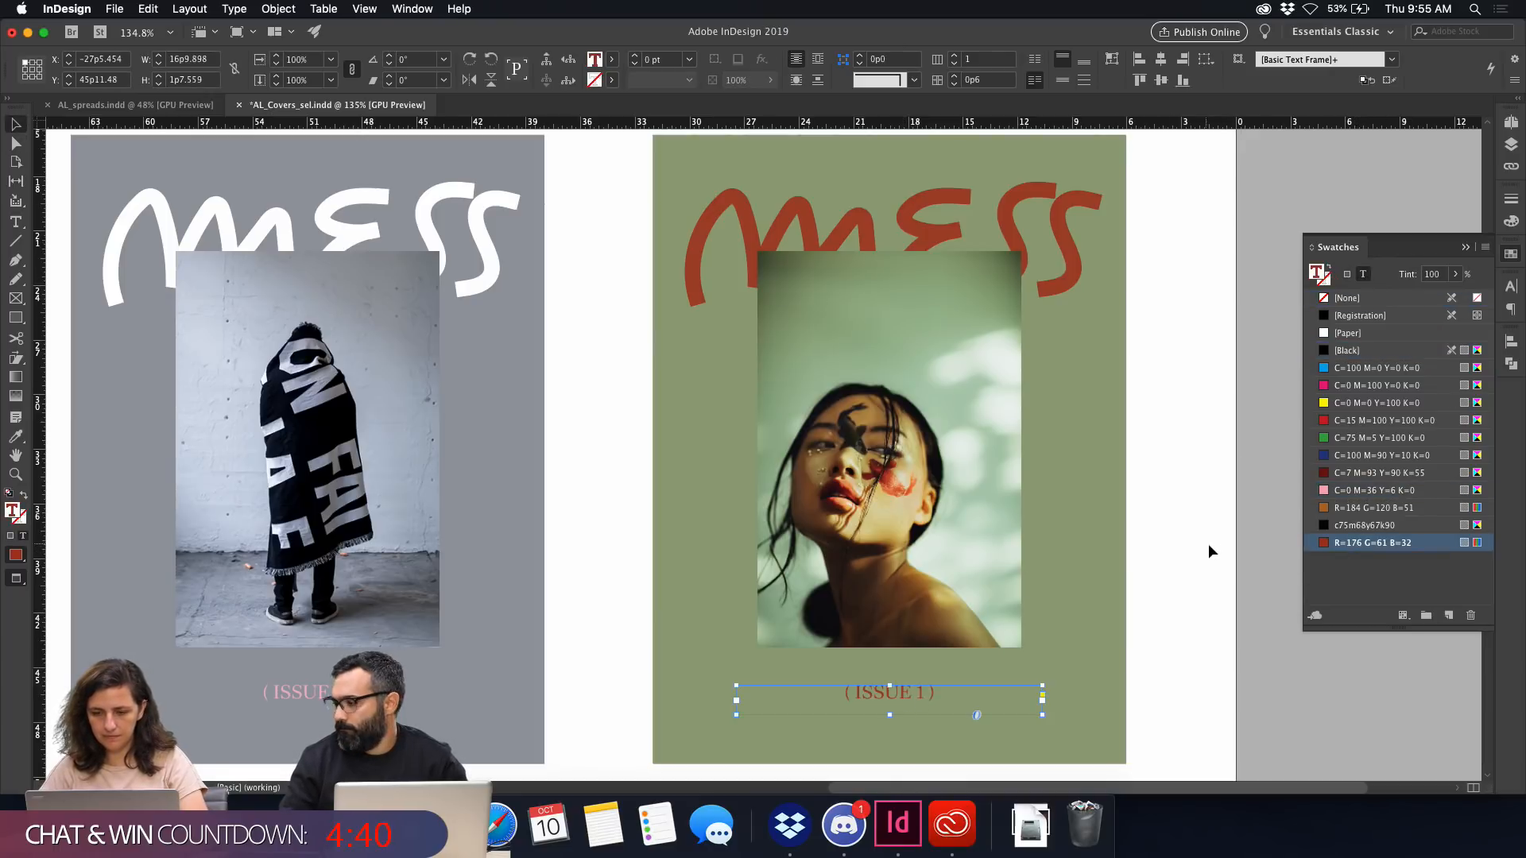
{"action": "left_click", "coordinate": [1208, 545]}
Recolour the ( ISSUE 1 ) text on the middle grey cover with the Paper swatch.
{"action": "scroll", "coordinate": [871, 490], "scroll_direction": "left", "scroll_amount": 2}
{"action": "scroll", "coordinate": [871, 490], "scroll_direction": "left", "scroll_amount": 3}
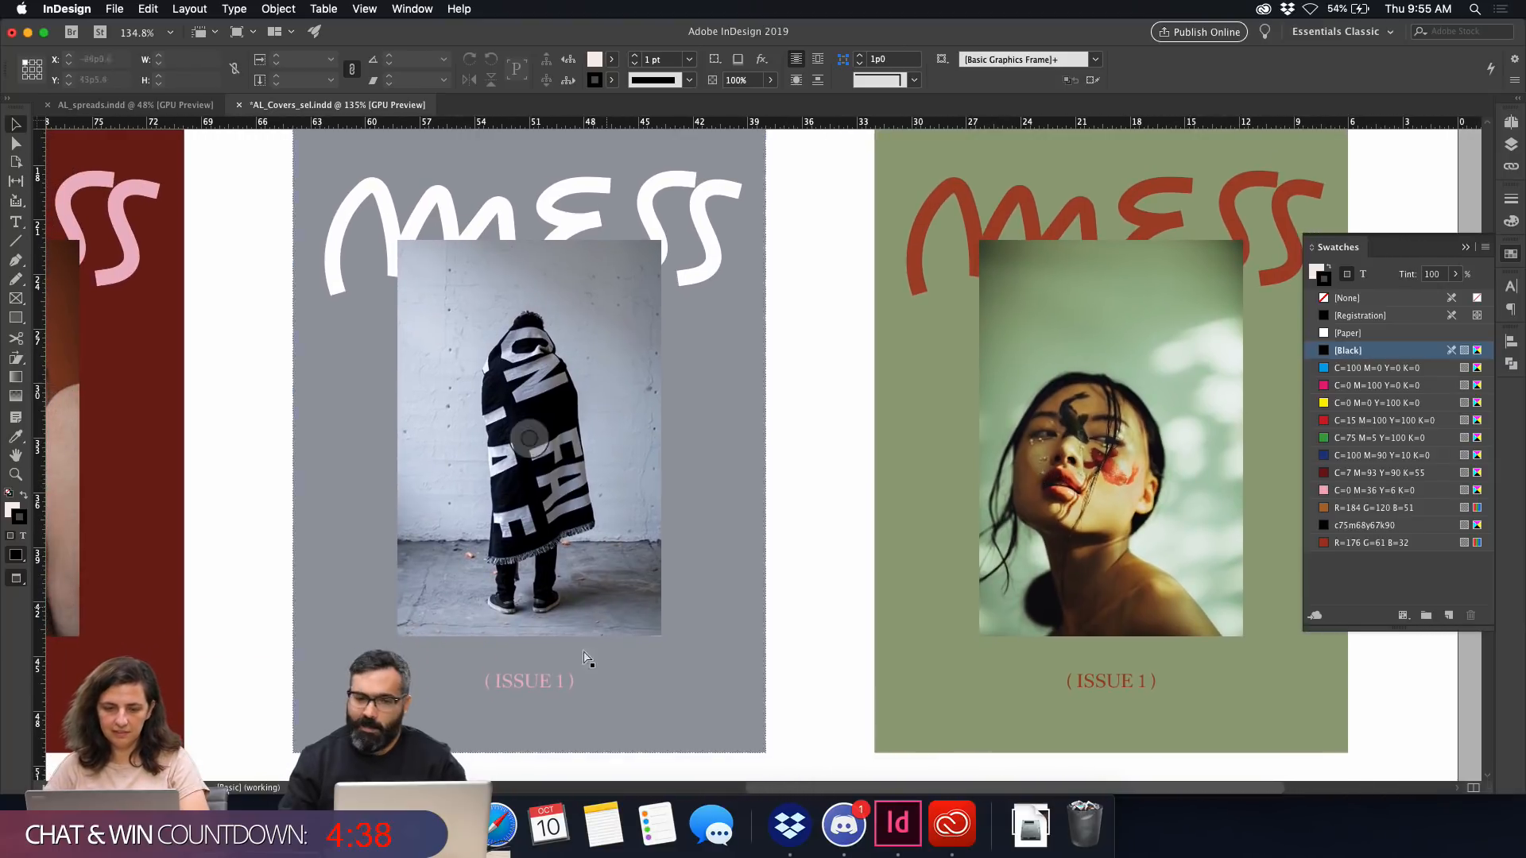
{"action": "key", "text": "a"}
{"action": "left_click", "coordinate": [565, 678]}
{"action": "left_click", "coordinate": [1363, 274]}
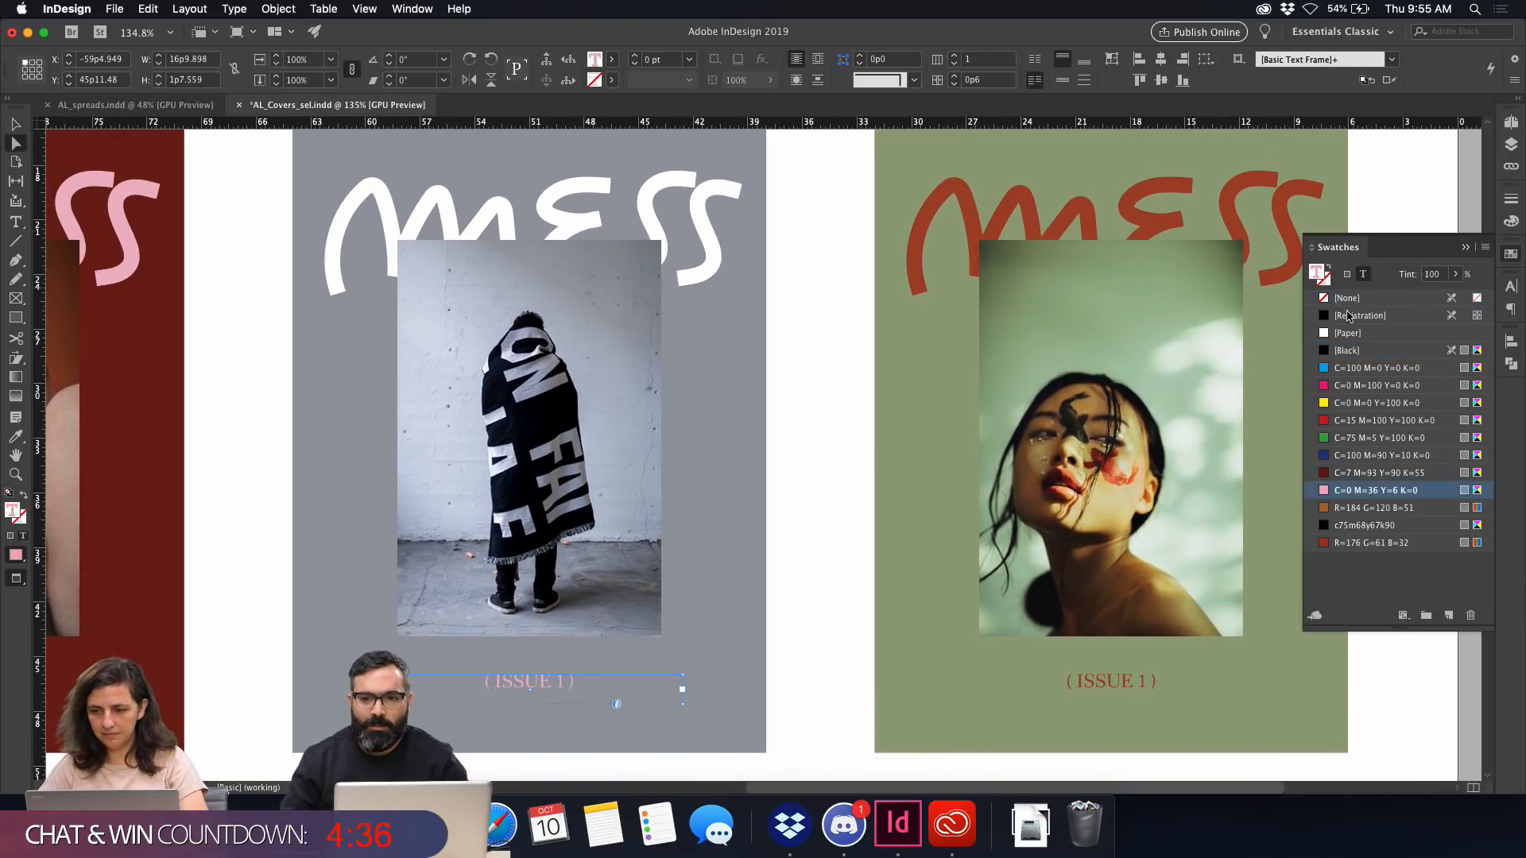
{"action": "left_click", "coordinate": [1348, 333]}
{"action": "key", "text": "v"}
{"action": "left_click", "coordinate": [802, 386]}
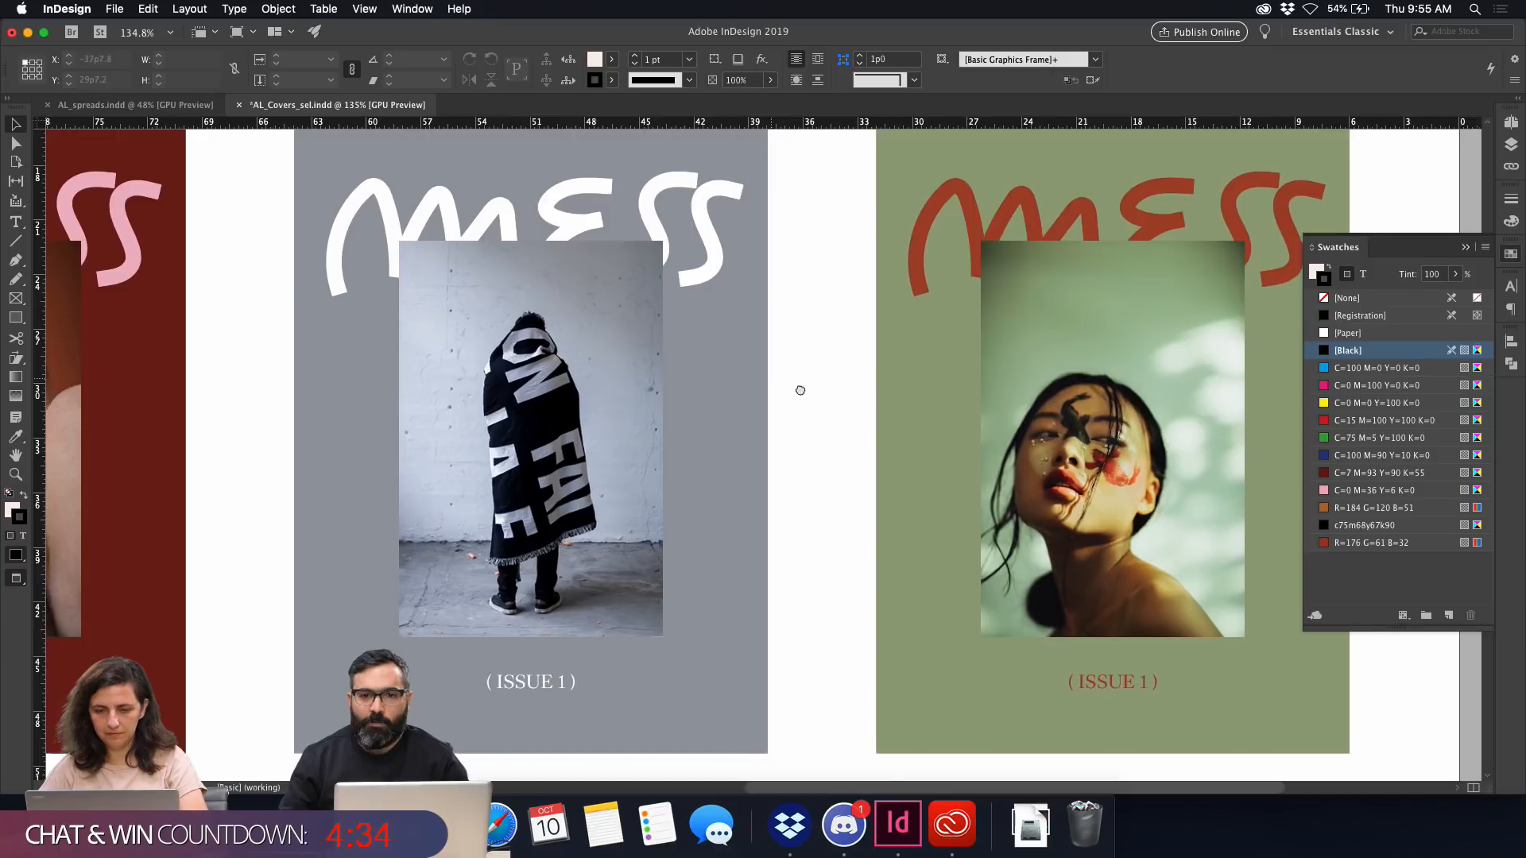
Compare the title, background and issue text colours of the three covers side by side at 100% zoom.
{"action": "scroll", "coordinate": [840, 408], "scroll_direction": "left", "scroll_amount": 4}
{"action": "scroll", "coordinate": [899, 398], "scroll_direction": "left", "scroll_amount": 3}
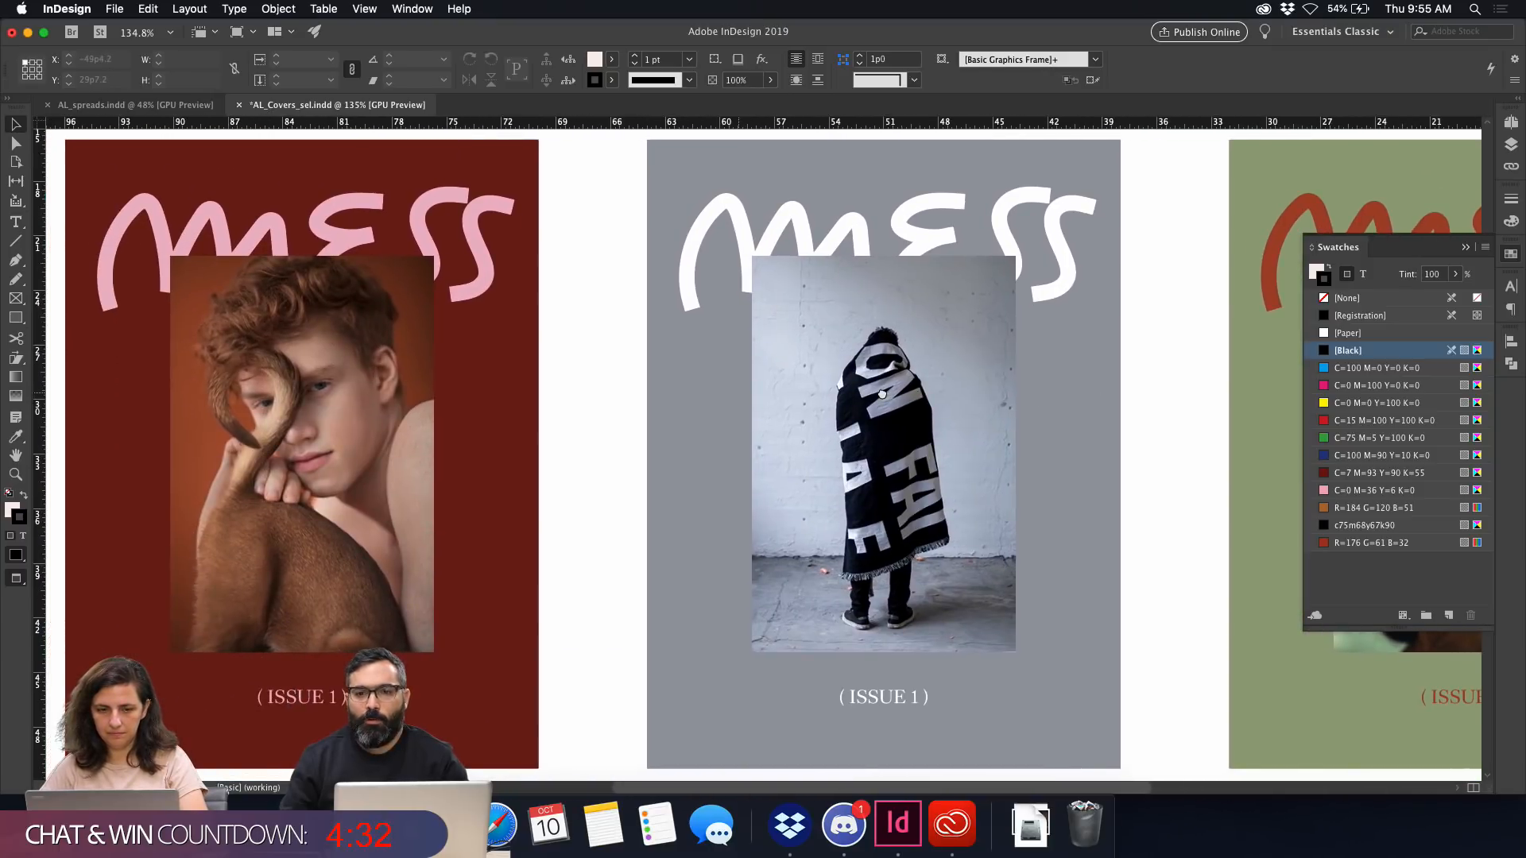
{"action": "scroll", "coordinate": [874, 386], "scroll_direction": "right", "scroll_amount": 3}
{"action": "scroll", "coordinate": [874, 386], "scroll_direction": "down", "scroll_amount": 1}
{"action": "scroll", "coordinate": [874, 386], "scroll_direction": "right", "scroll_amount": 2}
{"action": "scroll", "coordinate": [874, 386], "scroll_direction": "up", "scroll_amount": 1}
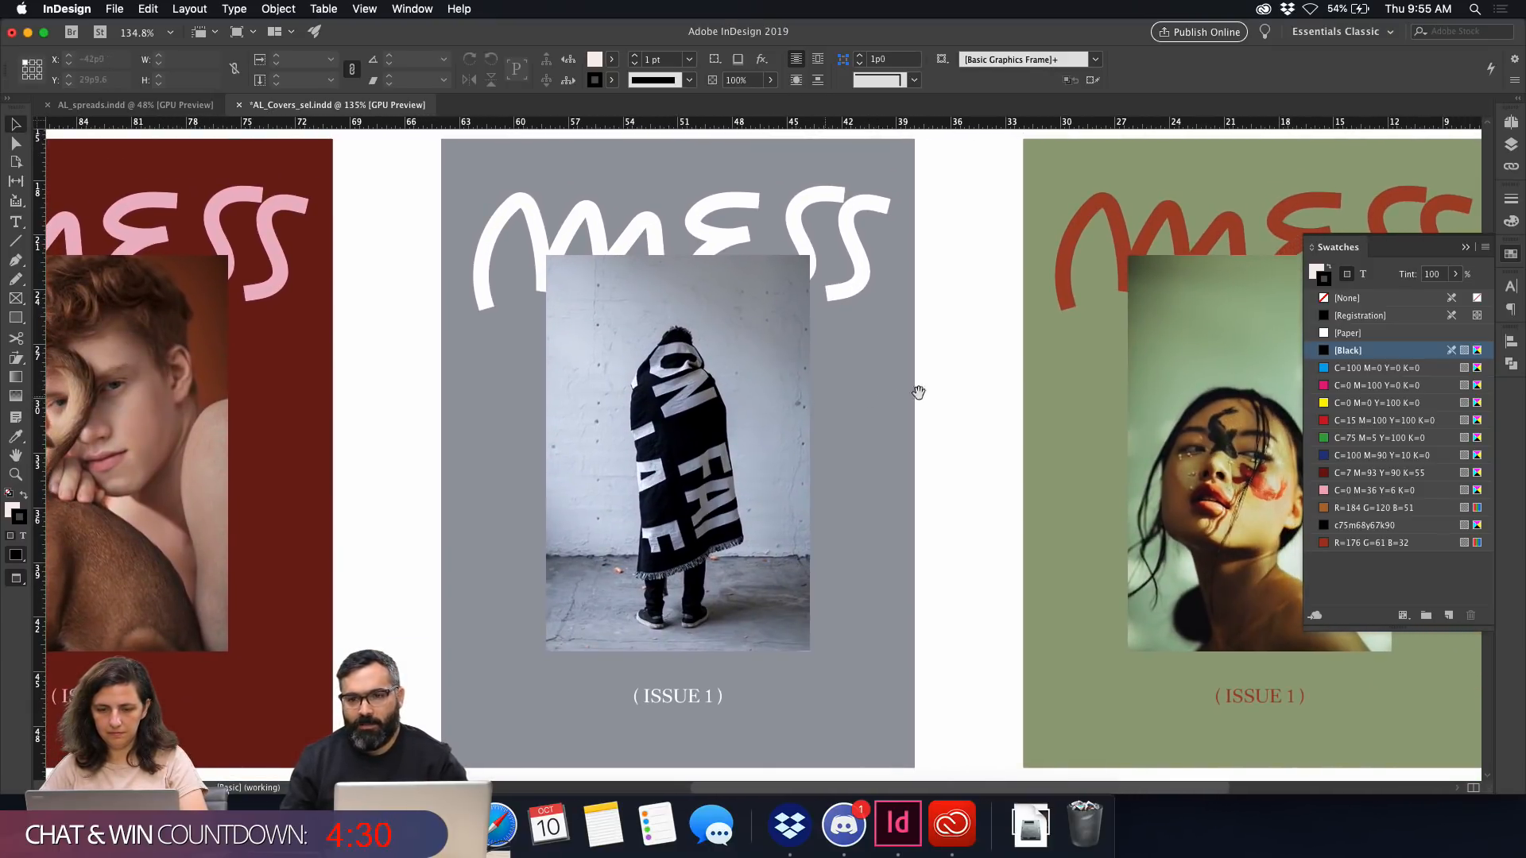
{"action": "key", "text": "super+minus"}
{"action": "key", "text": "super+minus"}
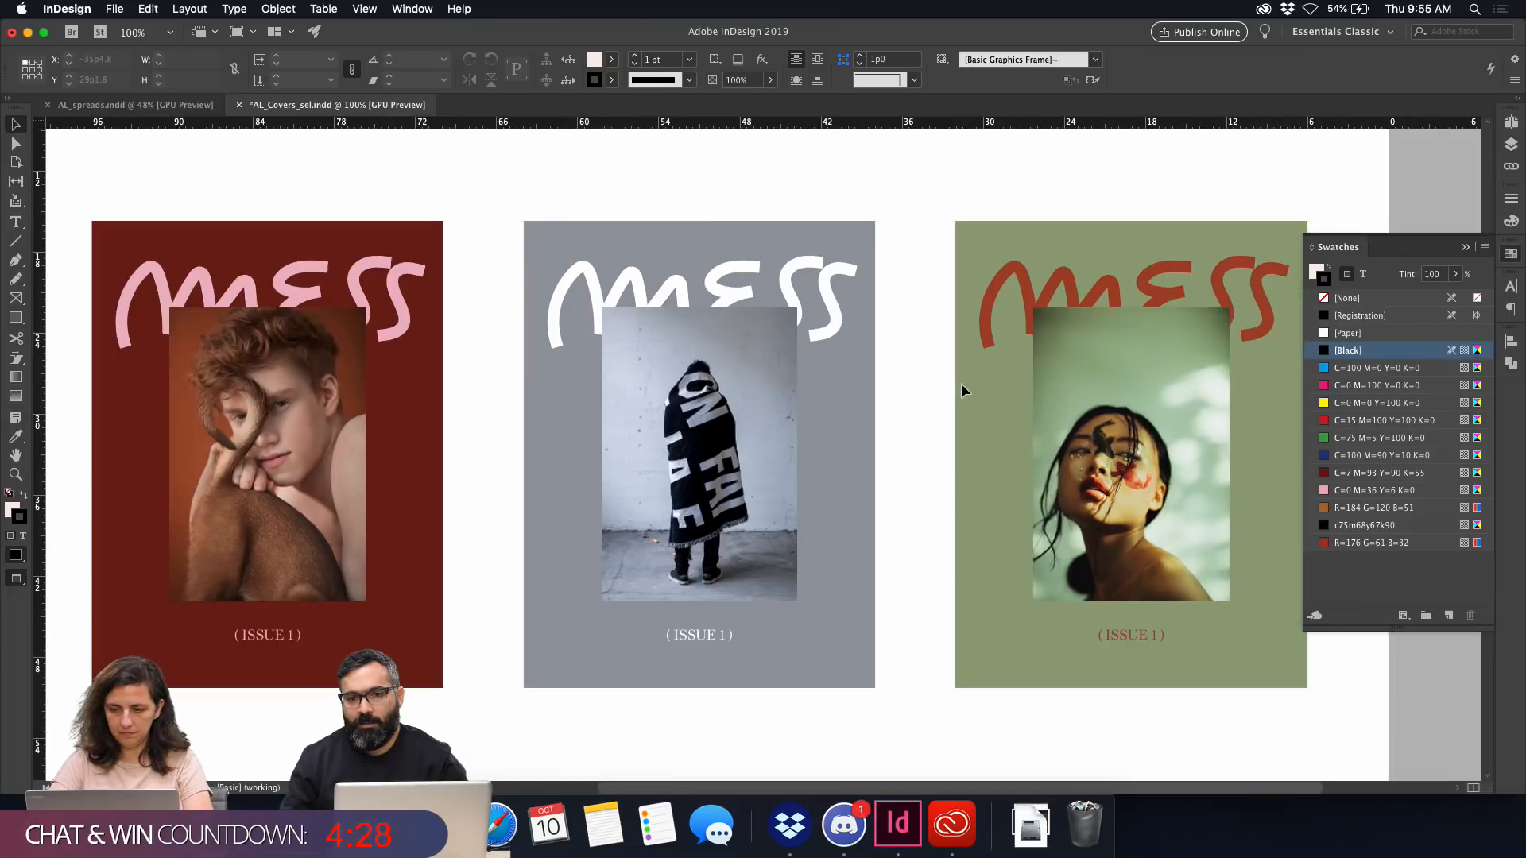
{"action": "scroll", "coordinate": [1003, 231], "scroll_direction": "right", "scroll_amount": 1}
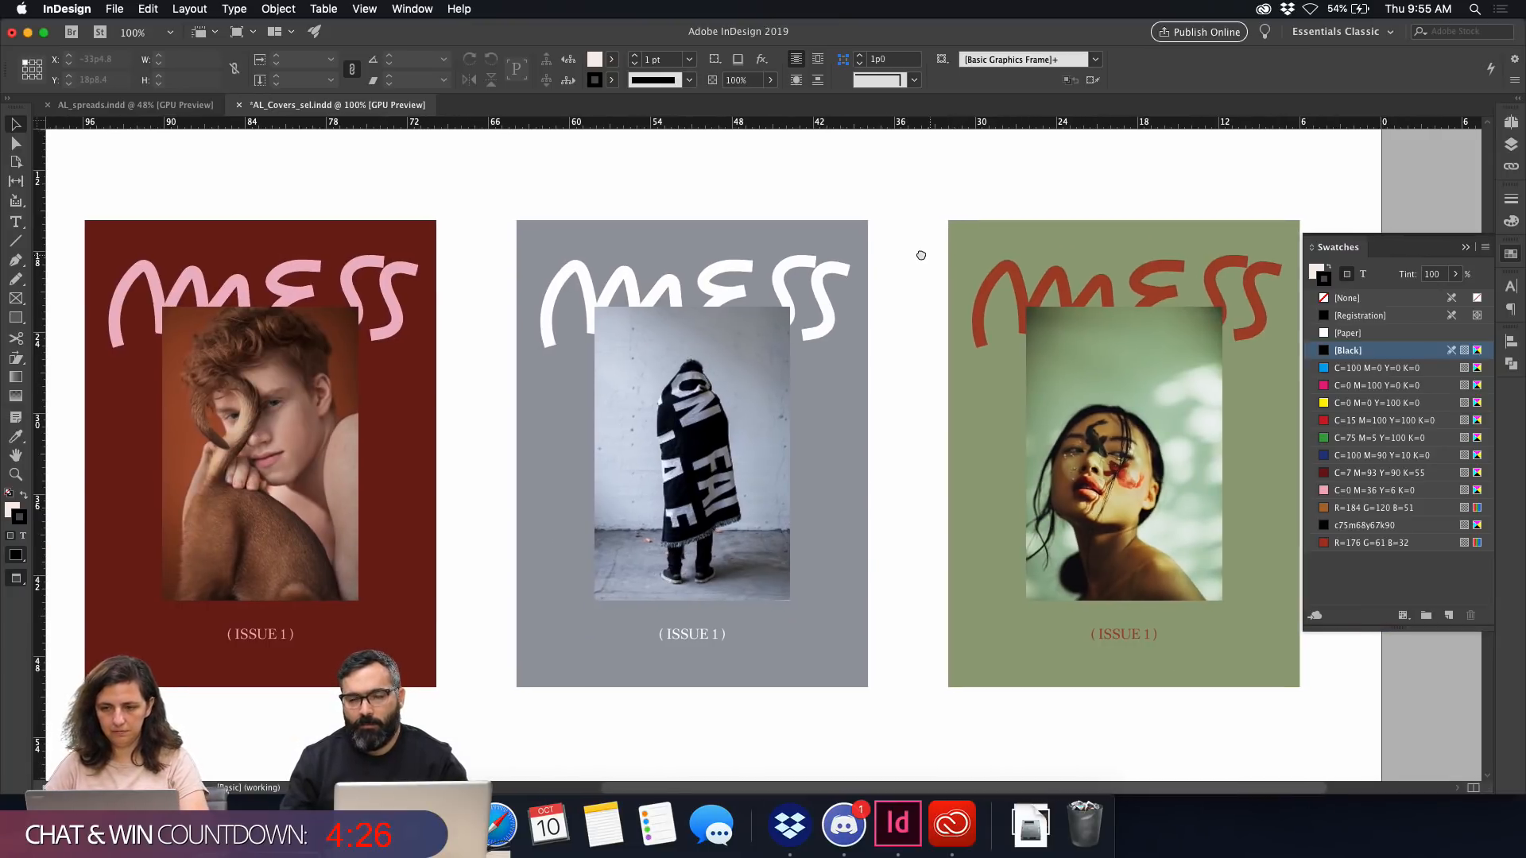
Place horizontal ruler guides along the upper and lower edges of the row of covers.
{"action": "left_click_drag", "start_coordinate": [906, 121], "coordinate": [898, 220]}
{"action": "left_click_drag", "start_coordinate": [932, 124], "coordinate": [895, 688]}
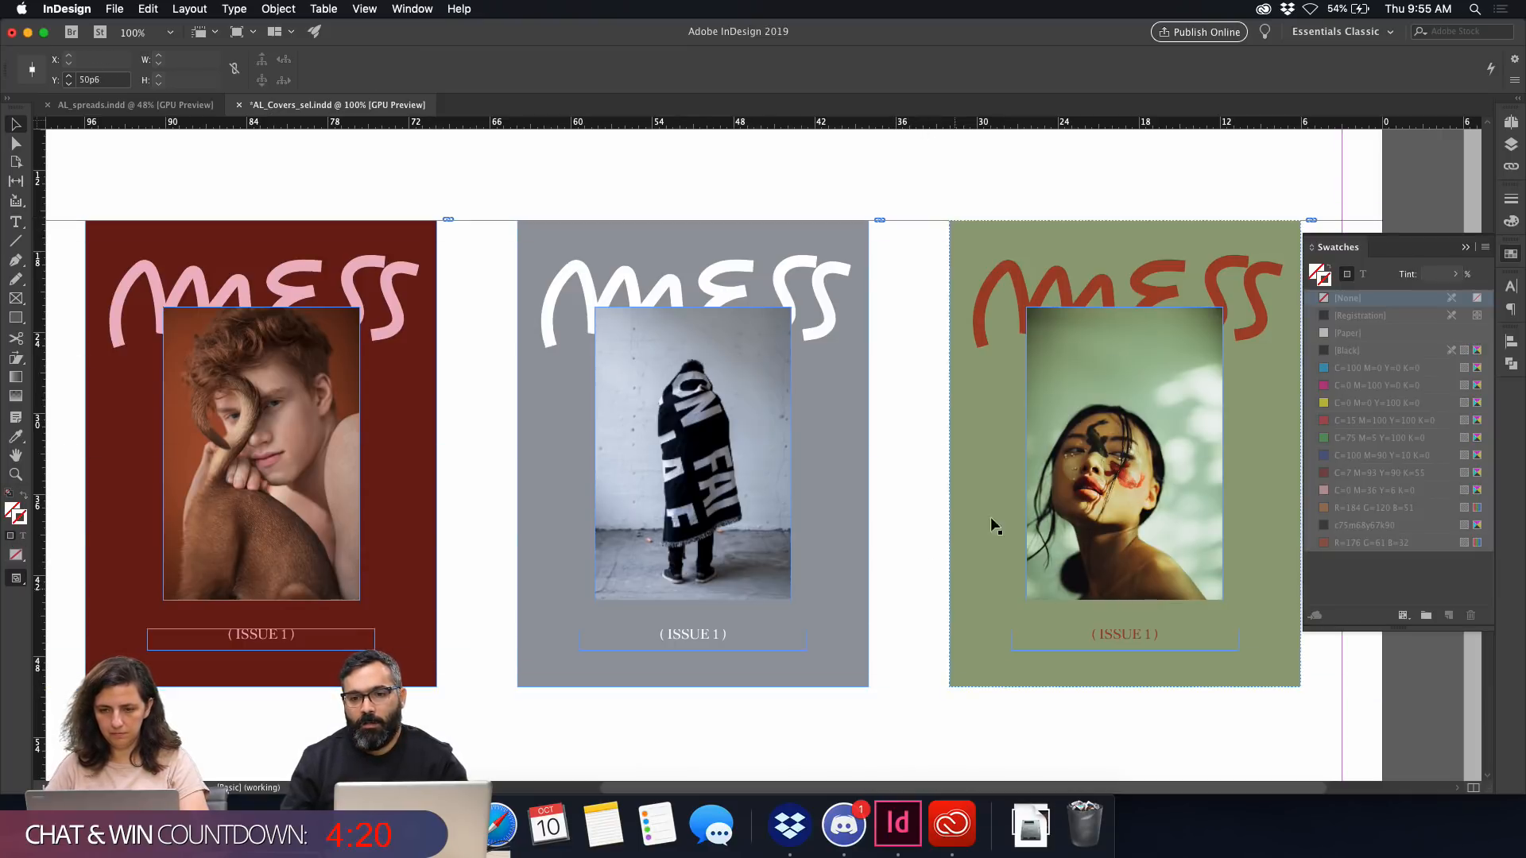
{"action": "left_click_drag", "start_coordinate": [944, 125], "coordinate": [904, 690]}
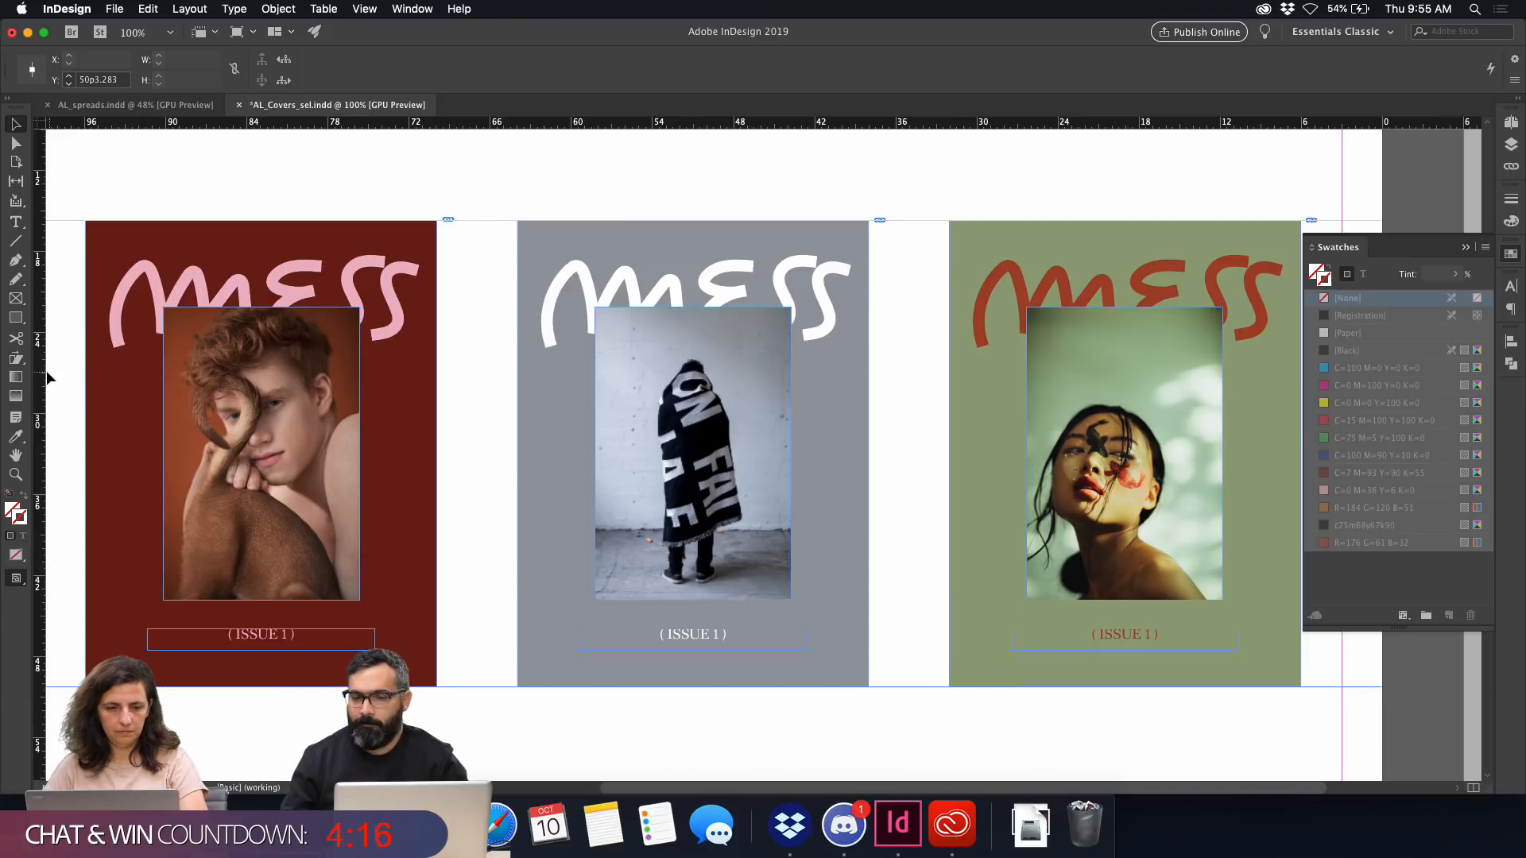
Place vertical ruler guides along the side edges of the three covers.
{"action": "left_click_drag", "start_coordinate": [43, 370], "coordinate": [437, 385]}
{"action": "left_click_drag", "start_coordinate": [41, 350], "coordinate": [517, 373]}
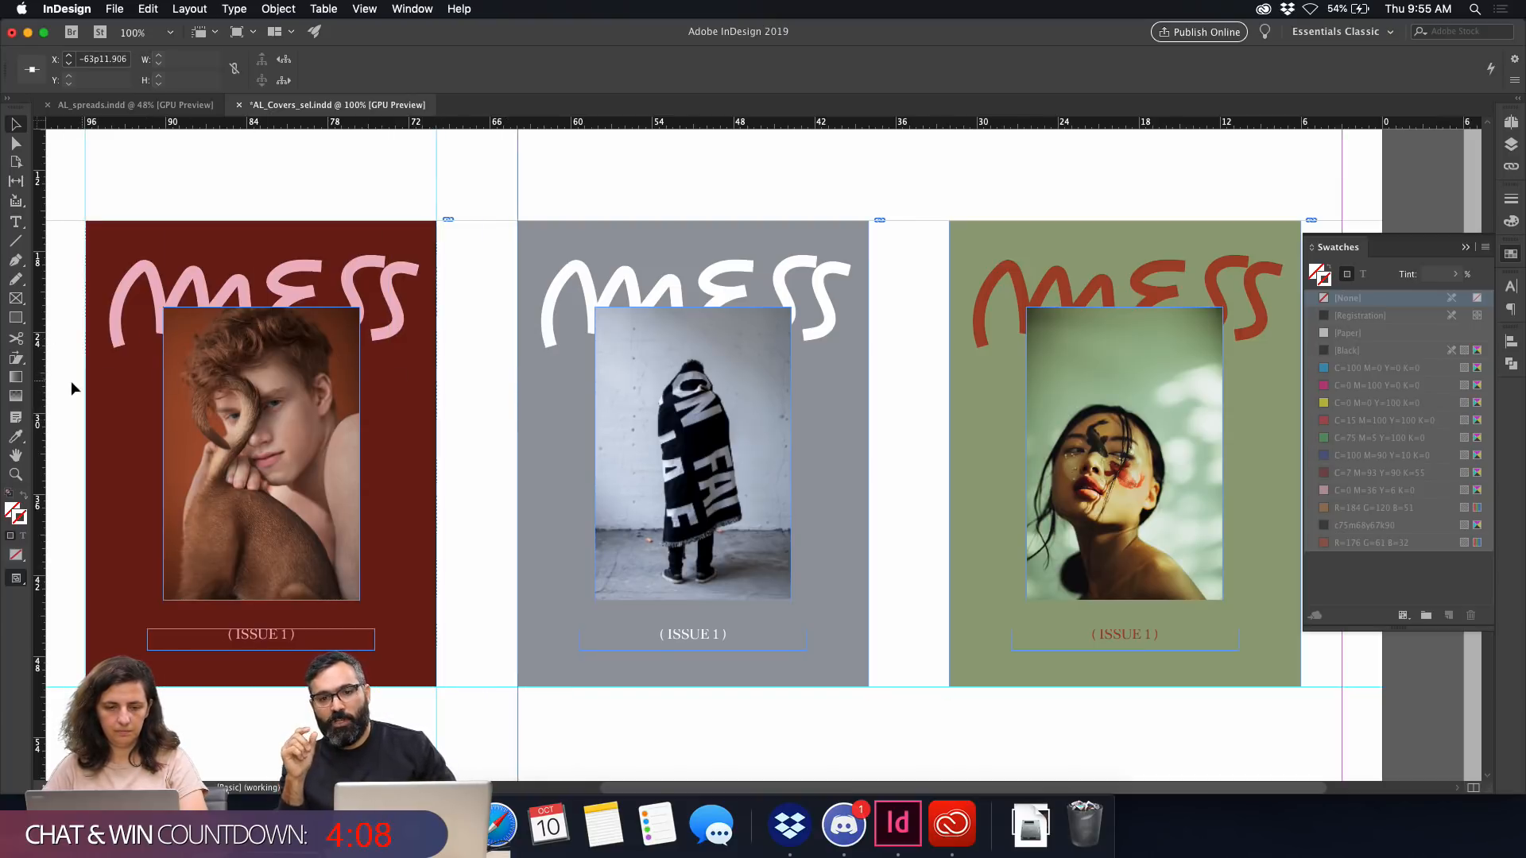
{"action": "left_click_drag", "start_coordinate": [38, 395], "coordinate": [869, 445]}
{"action": "left_click_drag", "start_coordinate": [44, 358], "coordinate": [949, 436]}
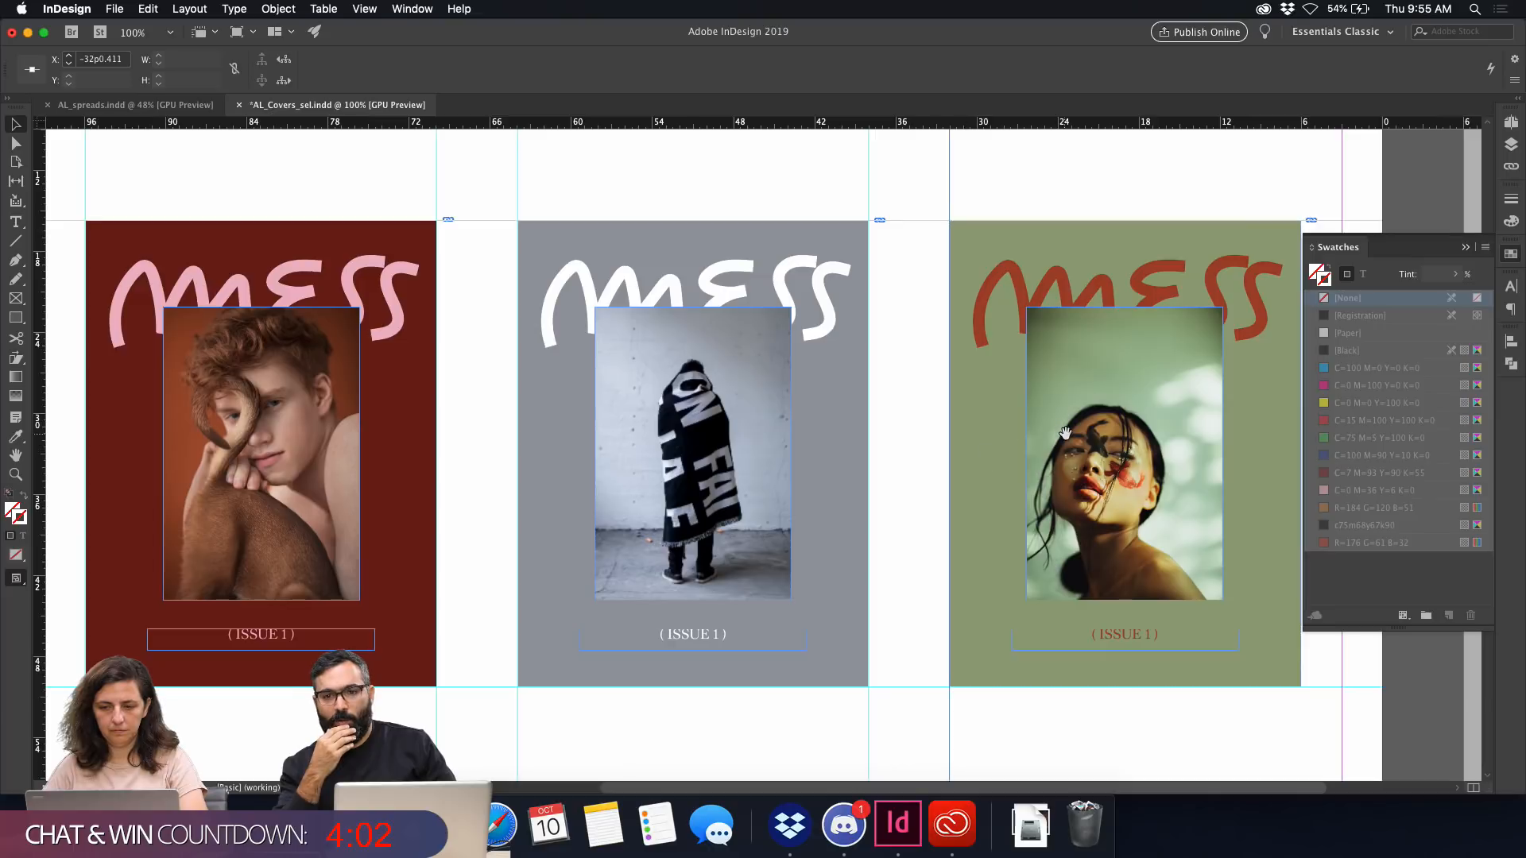
{"action": "left_click_drag", "start_coordinate": [1063, 431], "coordinate": [858, 410]}
{"action": "left_click_drag", "start_coordinate": [43, 392], "coordinate": [1099, 437]}
{"action": "left_click", "coordinate": [611, 198]}
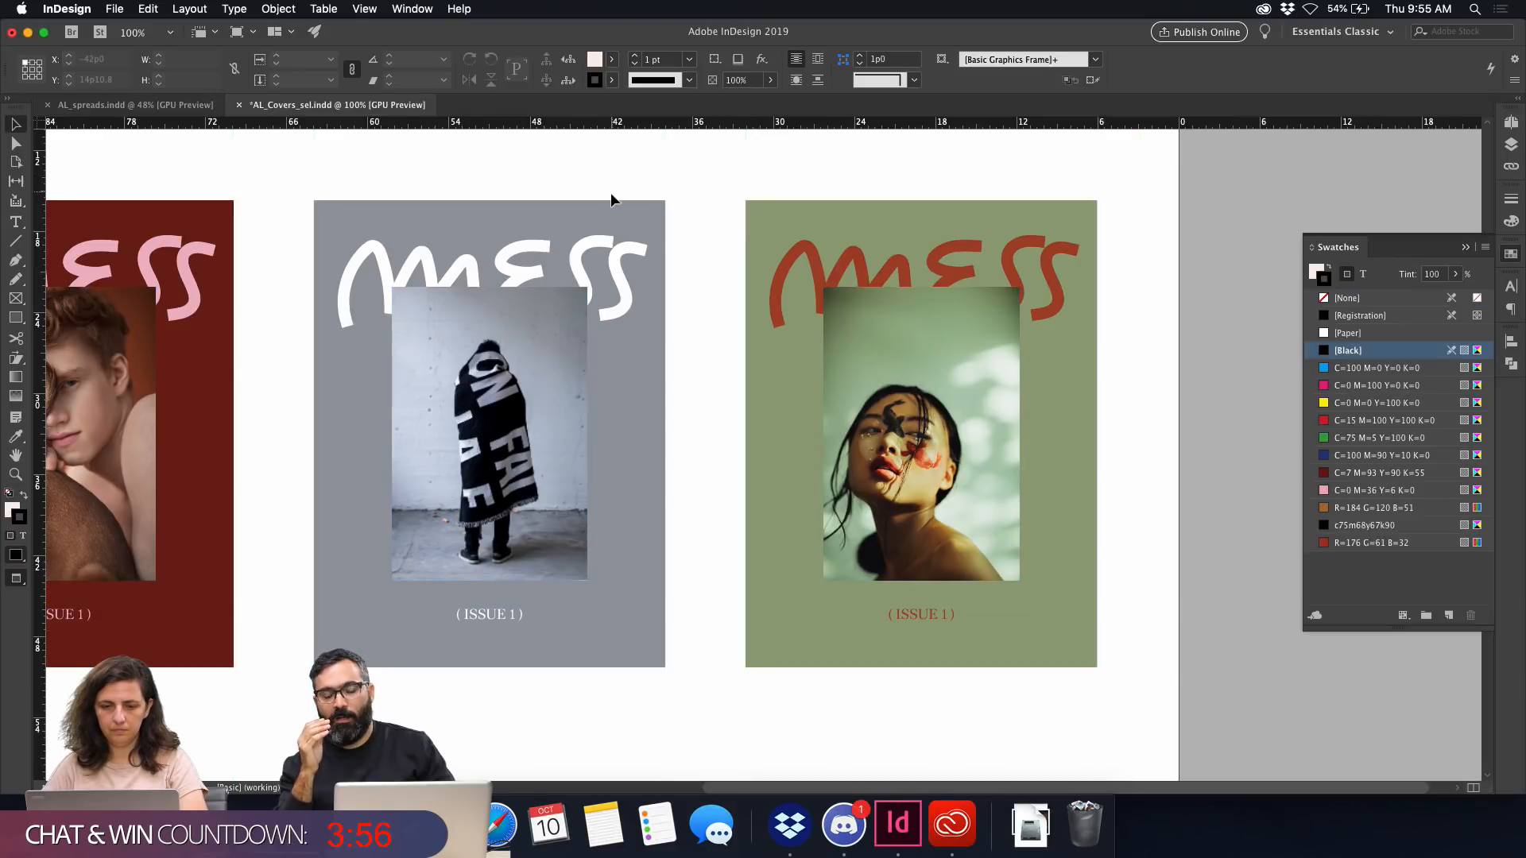
Duplicate the page holding the three covers so that copies follow page 3 and page 5.
{"action": "scroll", "coordinate": [596, 238], "scroll_direction": "left", "scroll_amount": 5}
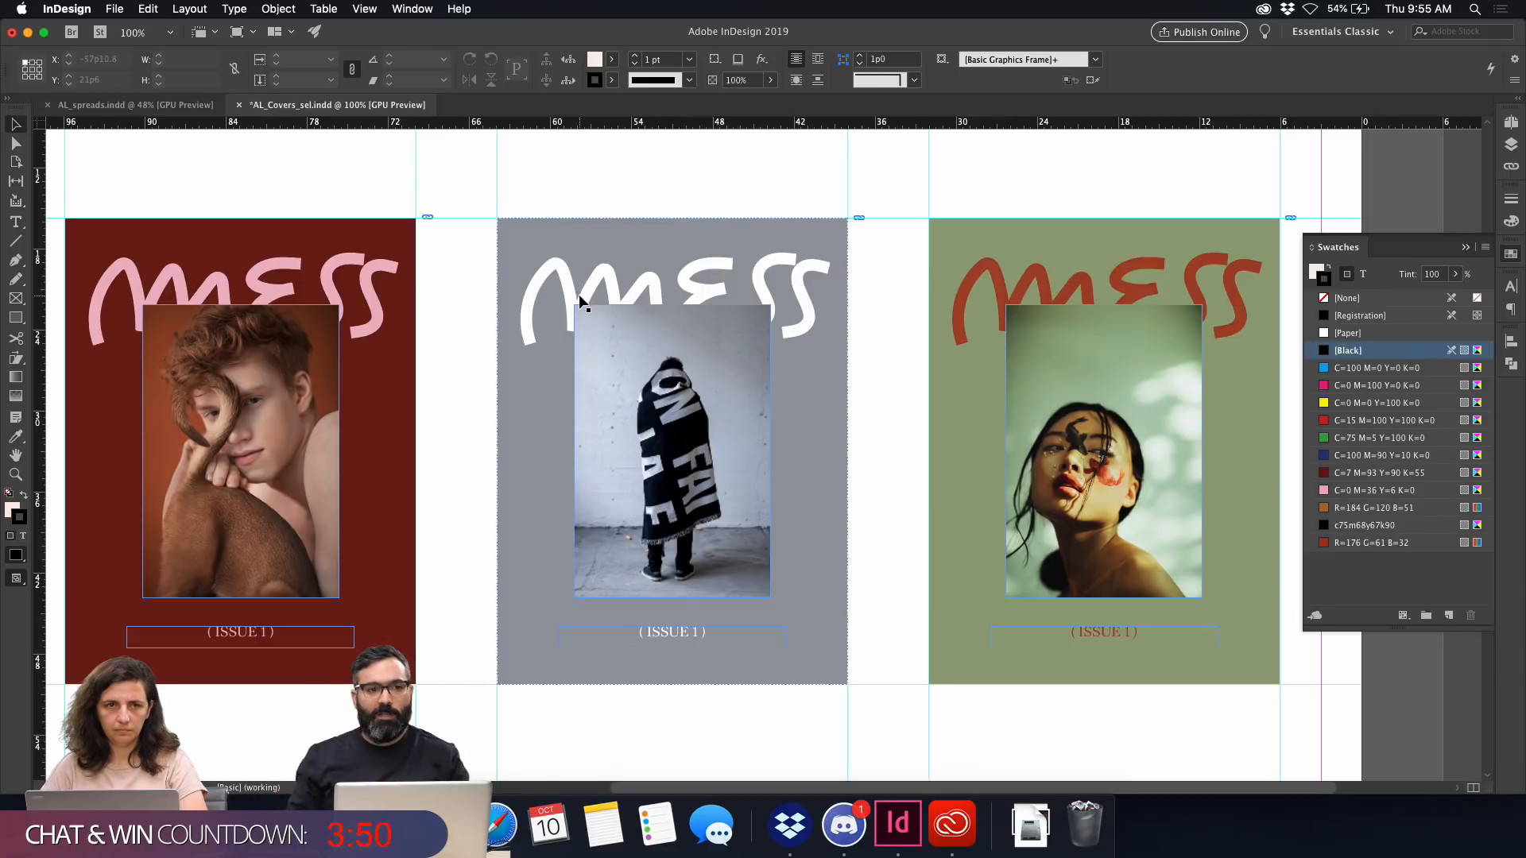
{"action": "left_click", "coordinate": [1464, 247]}
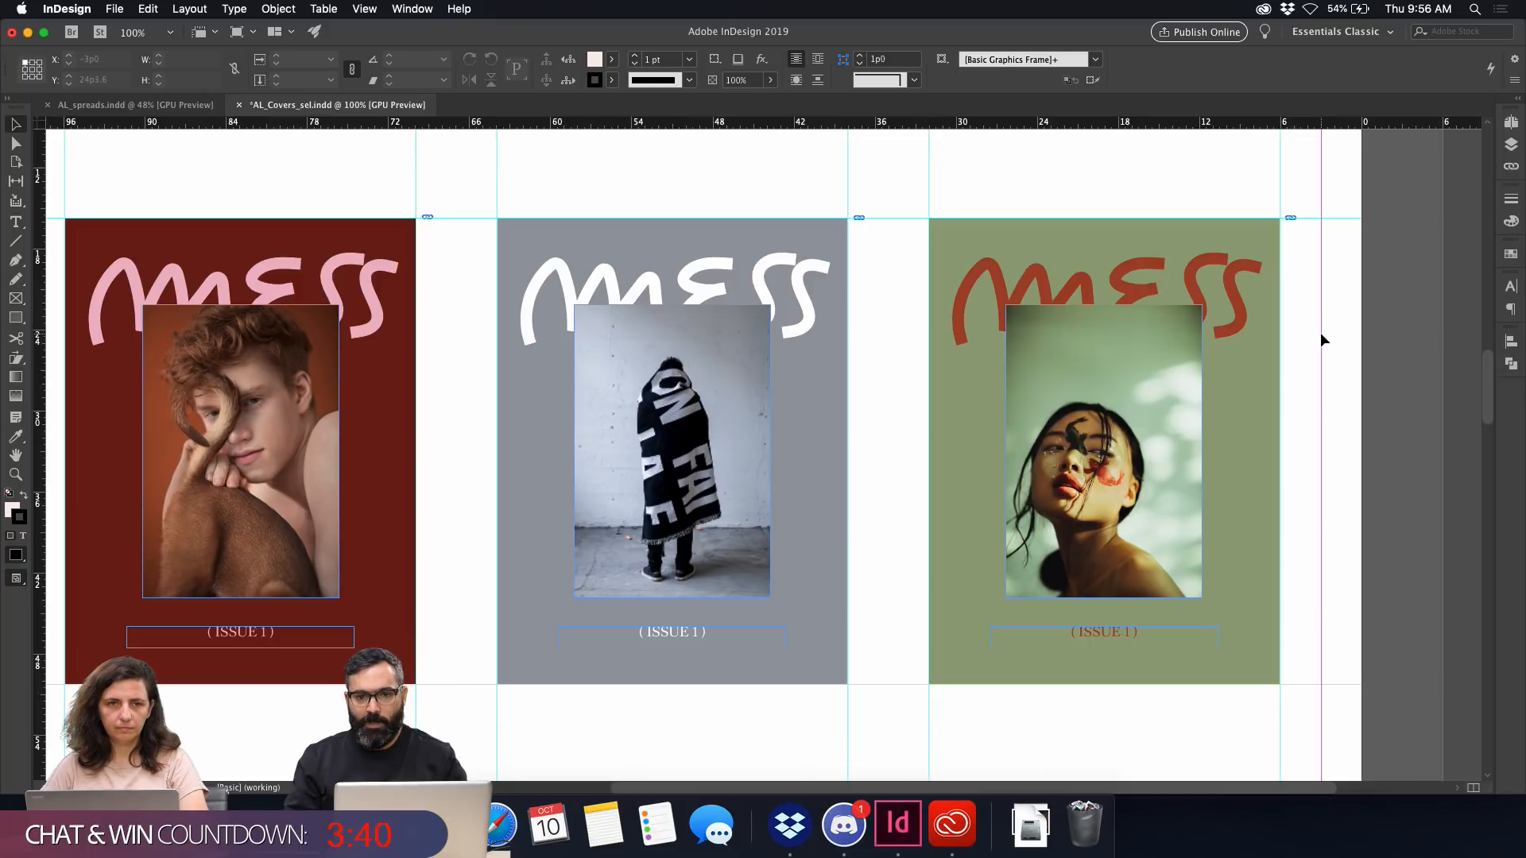
{"action": "scroll", "coordinate": [1350, 334], "scroll_direction": "left", "scroll_amount": 2}
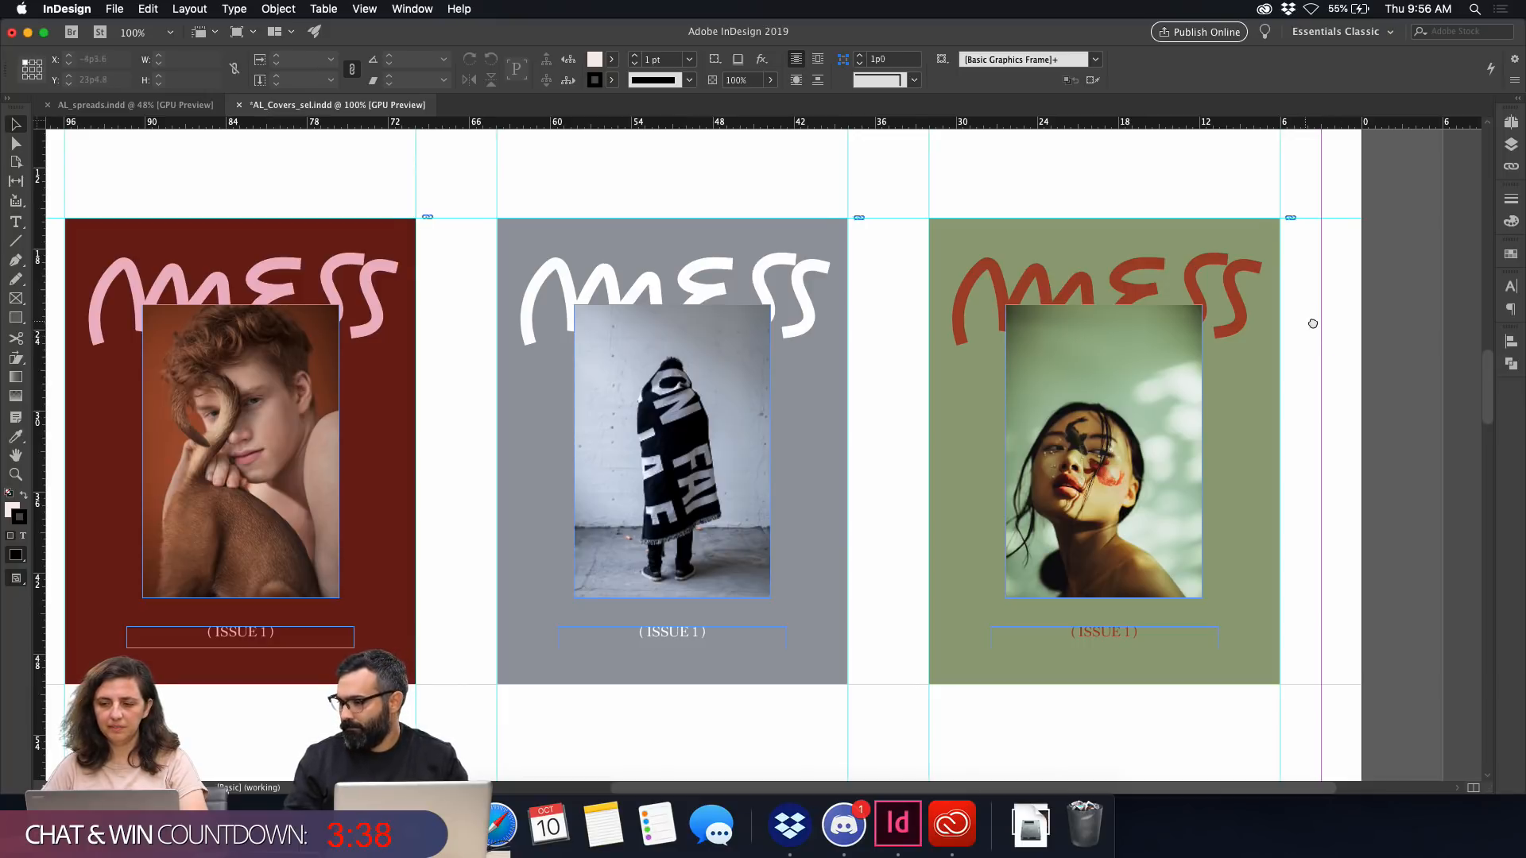
{"action": "key", "text": "super+minus"}
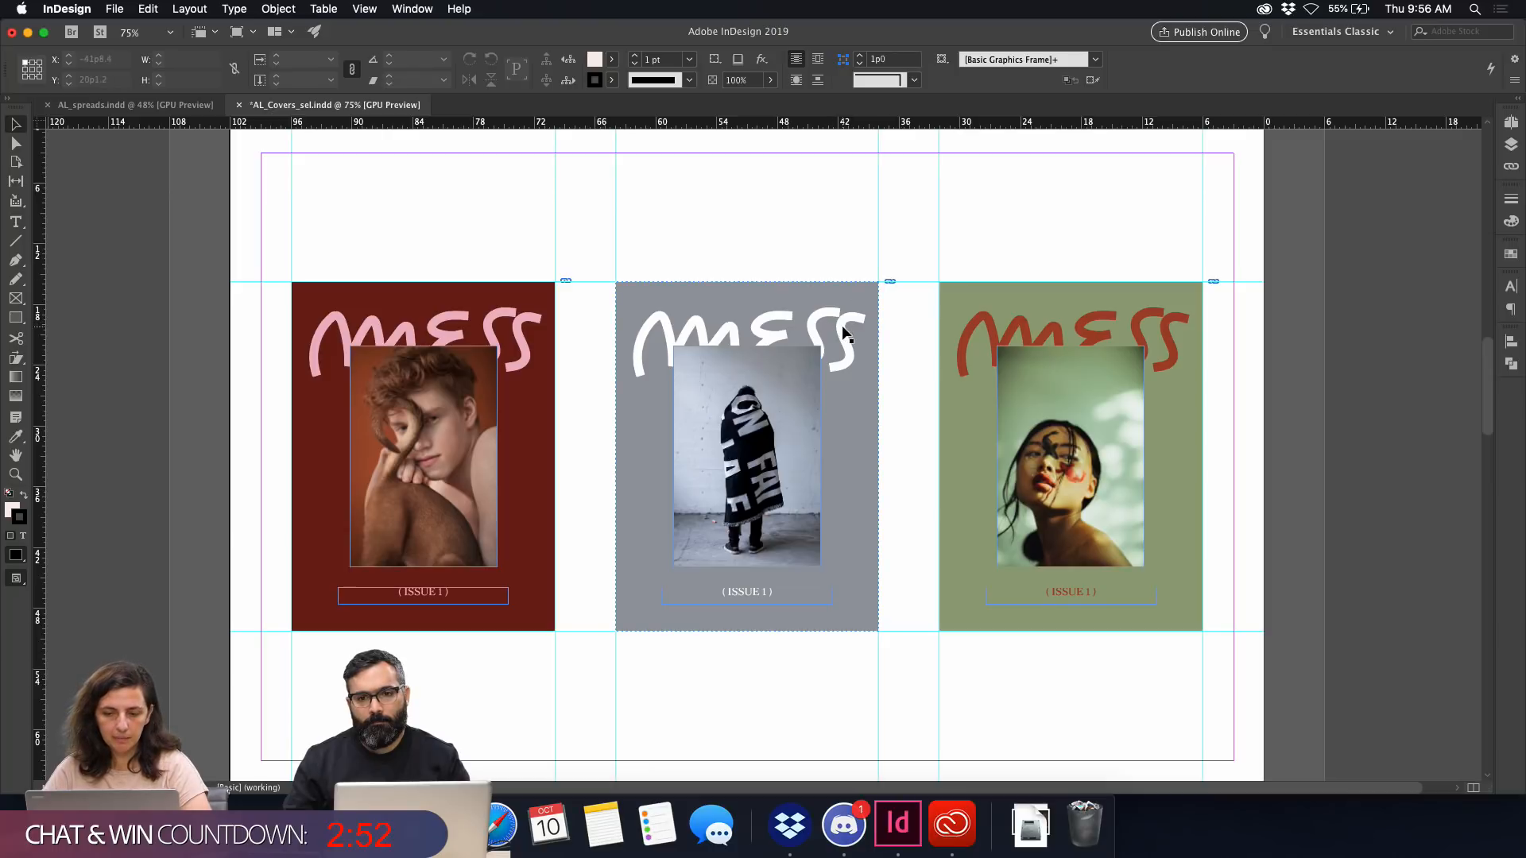
{"action": "left_click", "coordinate": [865, 321]}
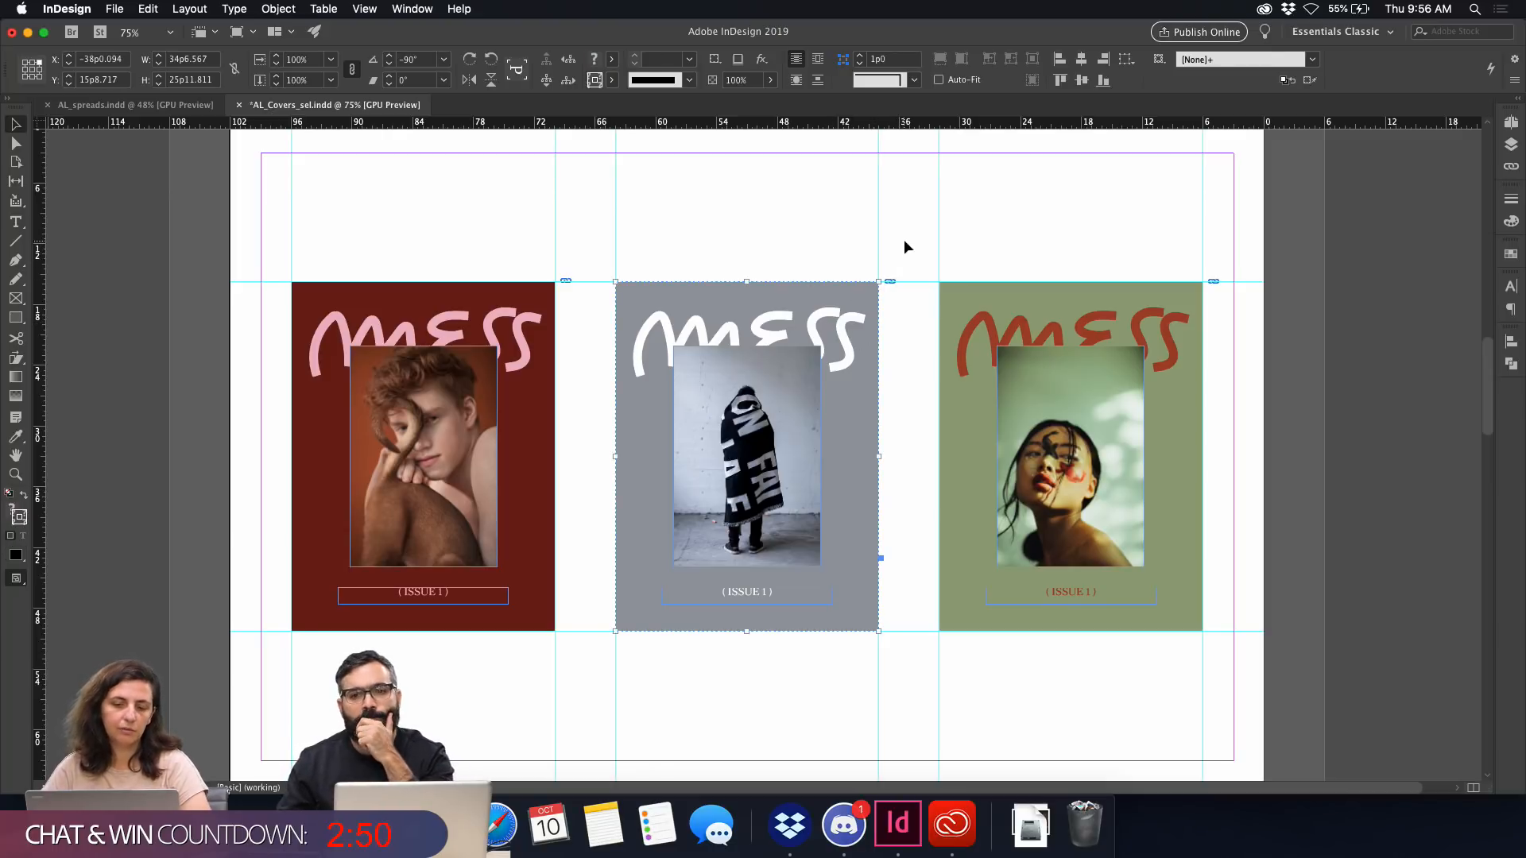
{"action": "left_click", "coordinate": [894, 254]}
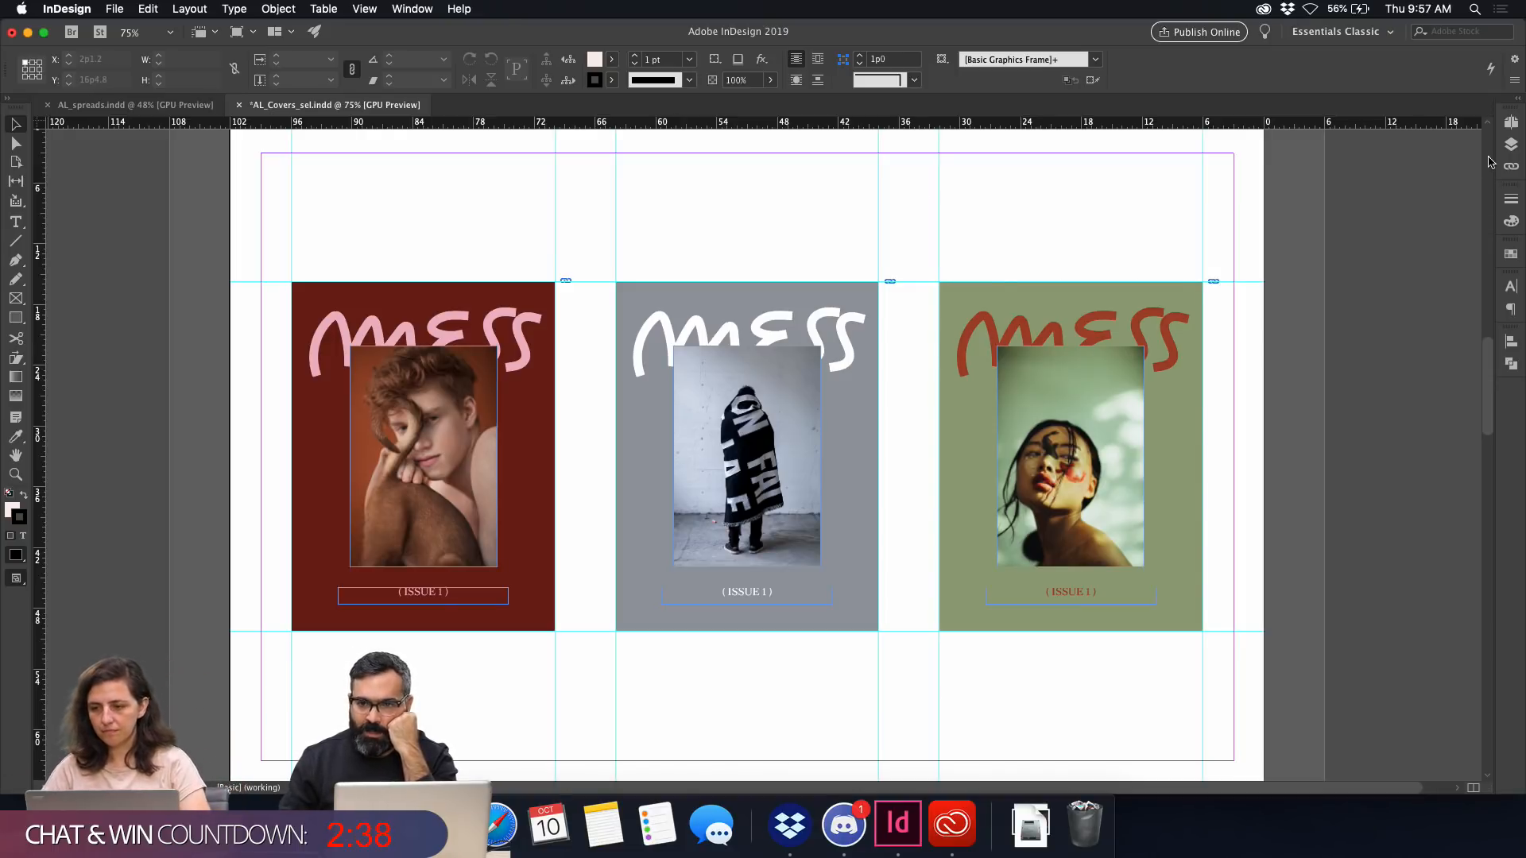
{"action": "left_click", "coordinate": [1510, 121]}
{"action": "left_click_drag", "start_coordinate": [1295, 341], "coordinate": [1310, 499]}
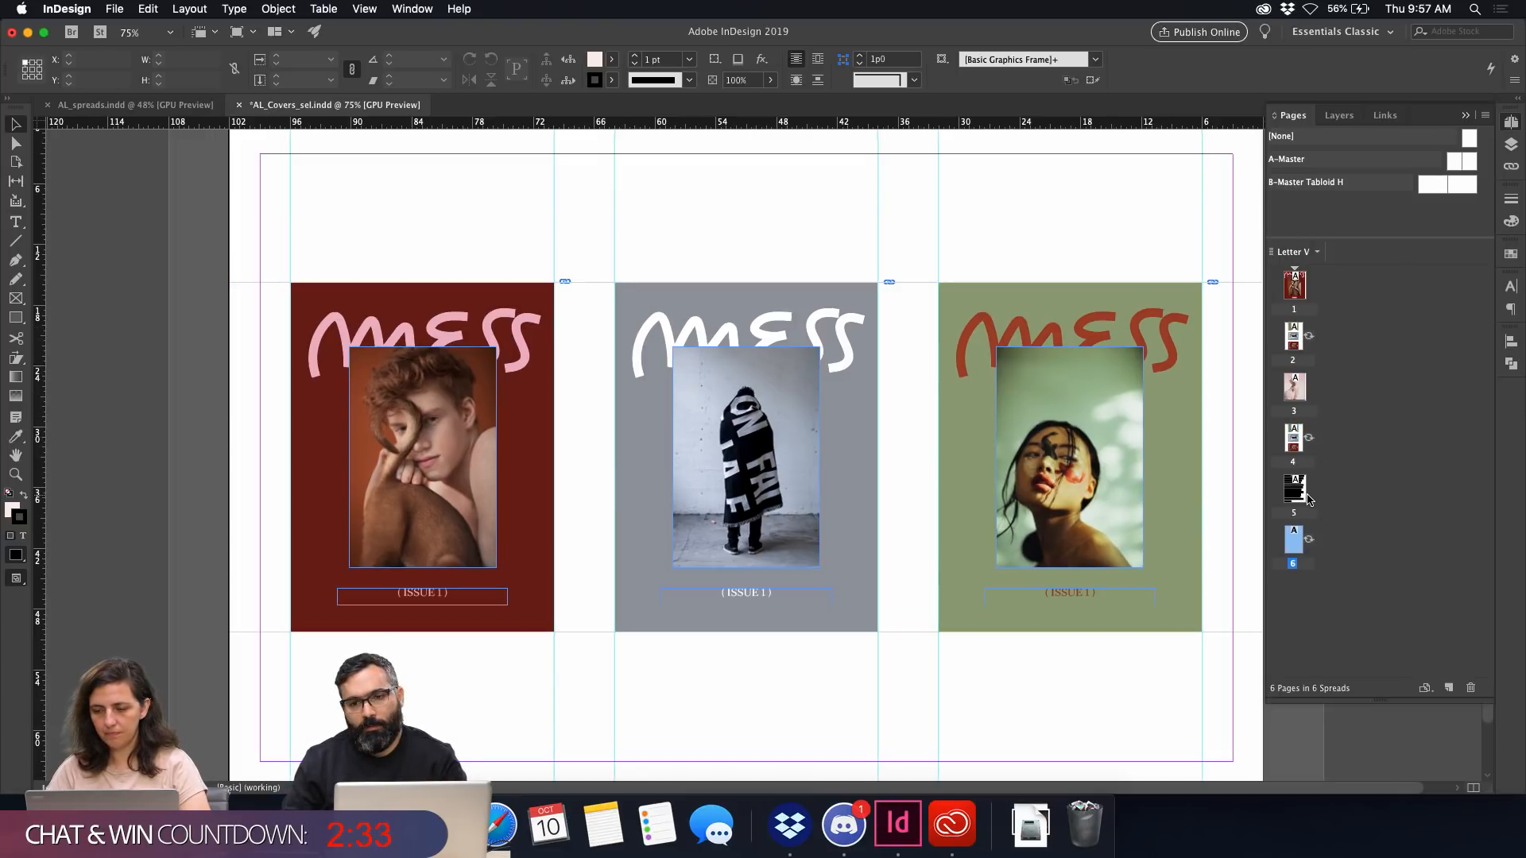
Replace the three covers on page 4 with a copy of the complete pink MESS cover from page 3.
{"action": "double_click", "coordinate": [1312, 389]}
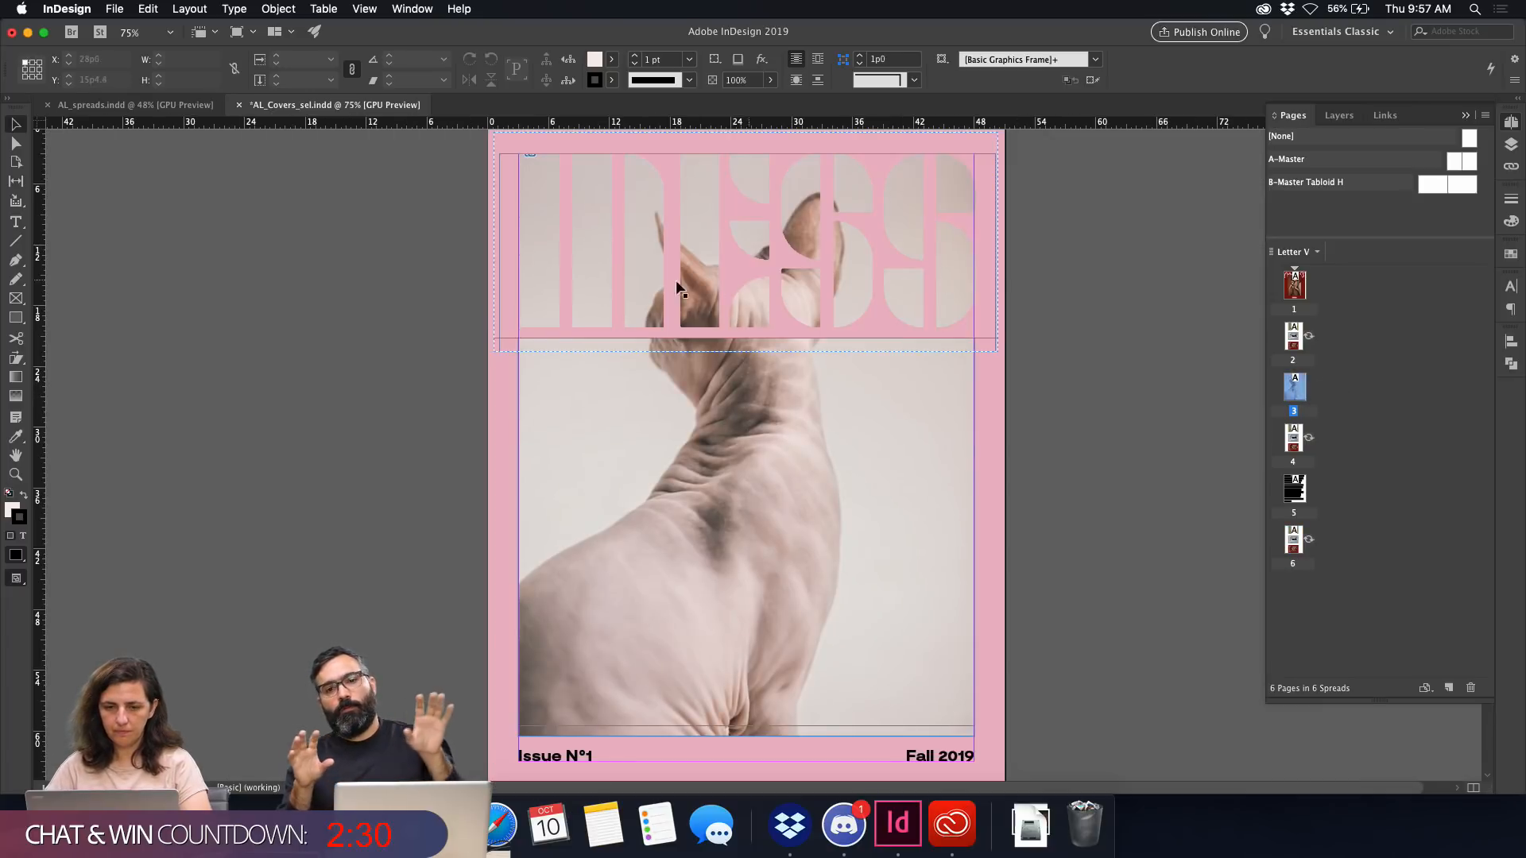
{"action": "left_click_drag", "start_coordinate": [426, 173], "coordinate": [1027, 760]}
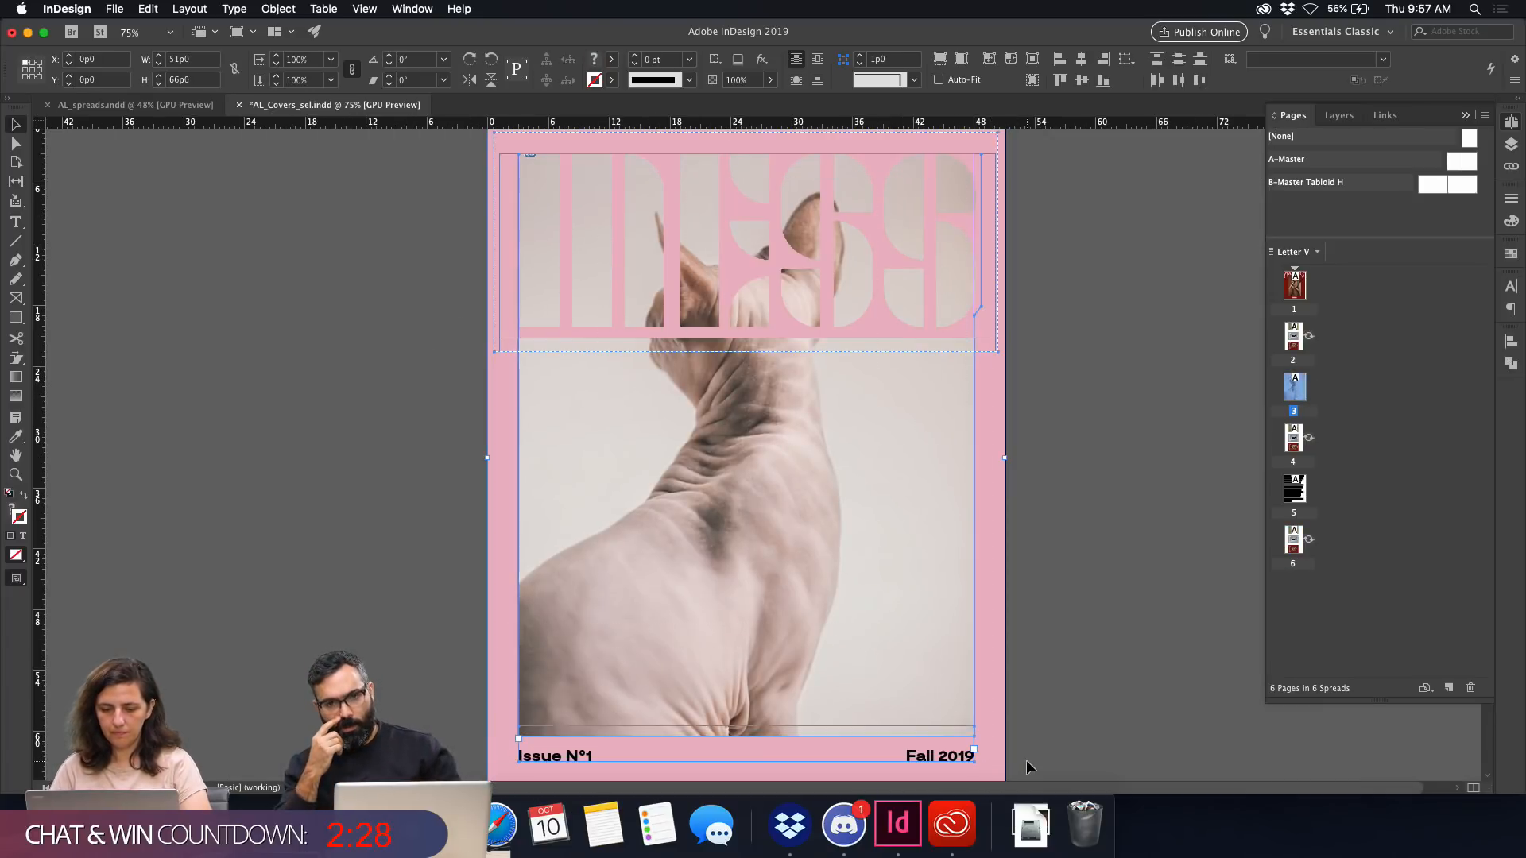
{"action": "double_click", "coordinate": [1294, 437]}
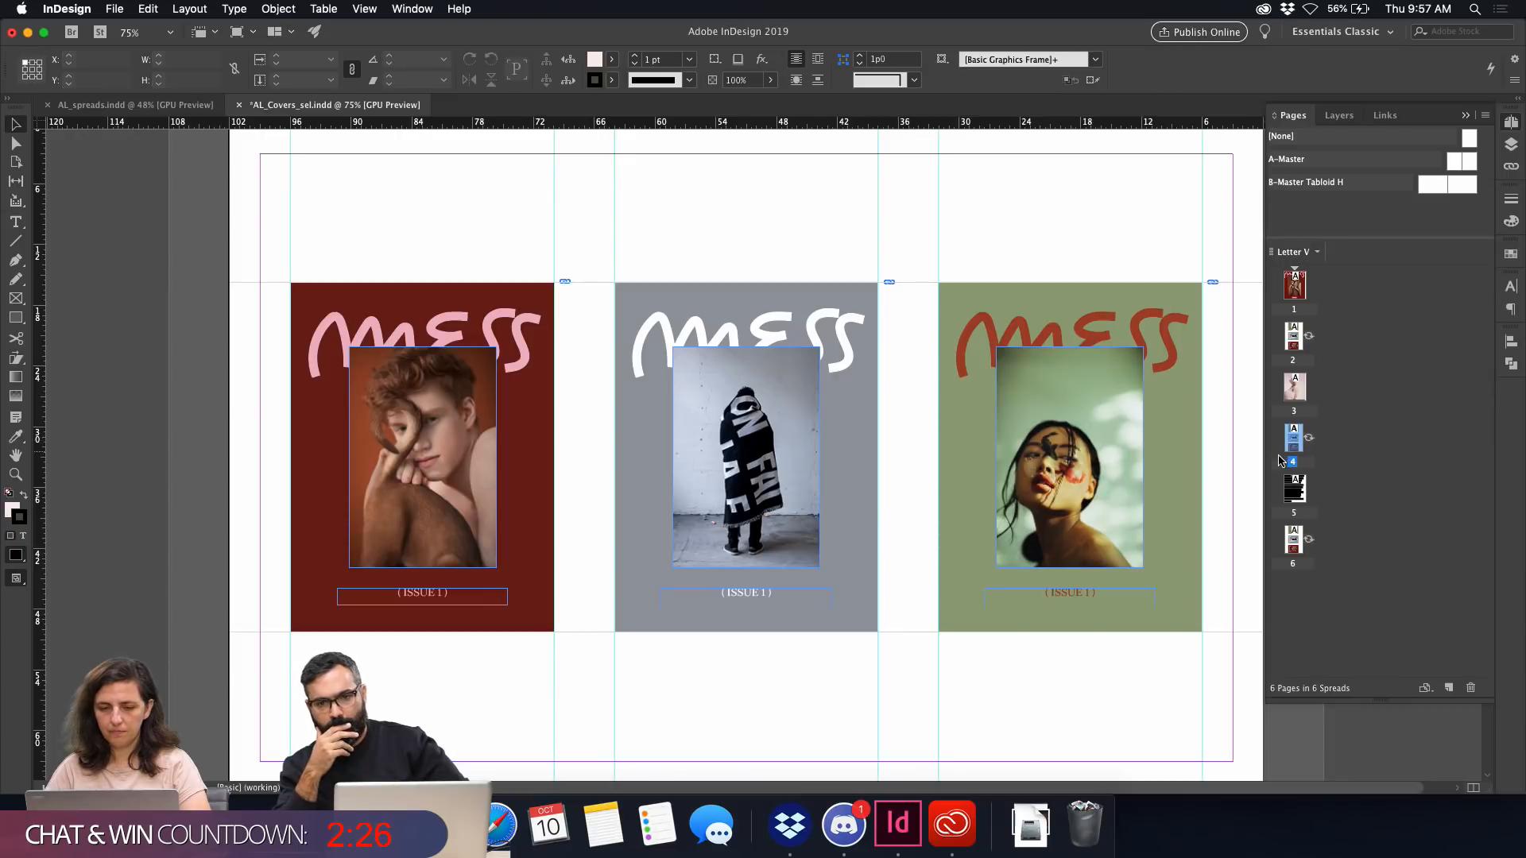
{"action": "left_click_drag", "start_coordinate": [329, 229], "coordinate": [1176, 669]}
{"action": "key", "text": "Delete"}
{"action": "key", "text": "ctrl+v"}
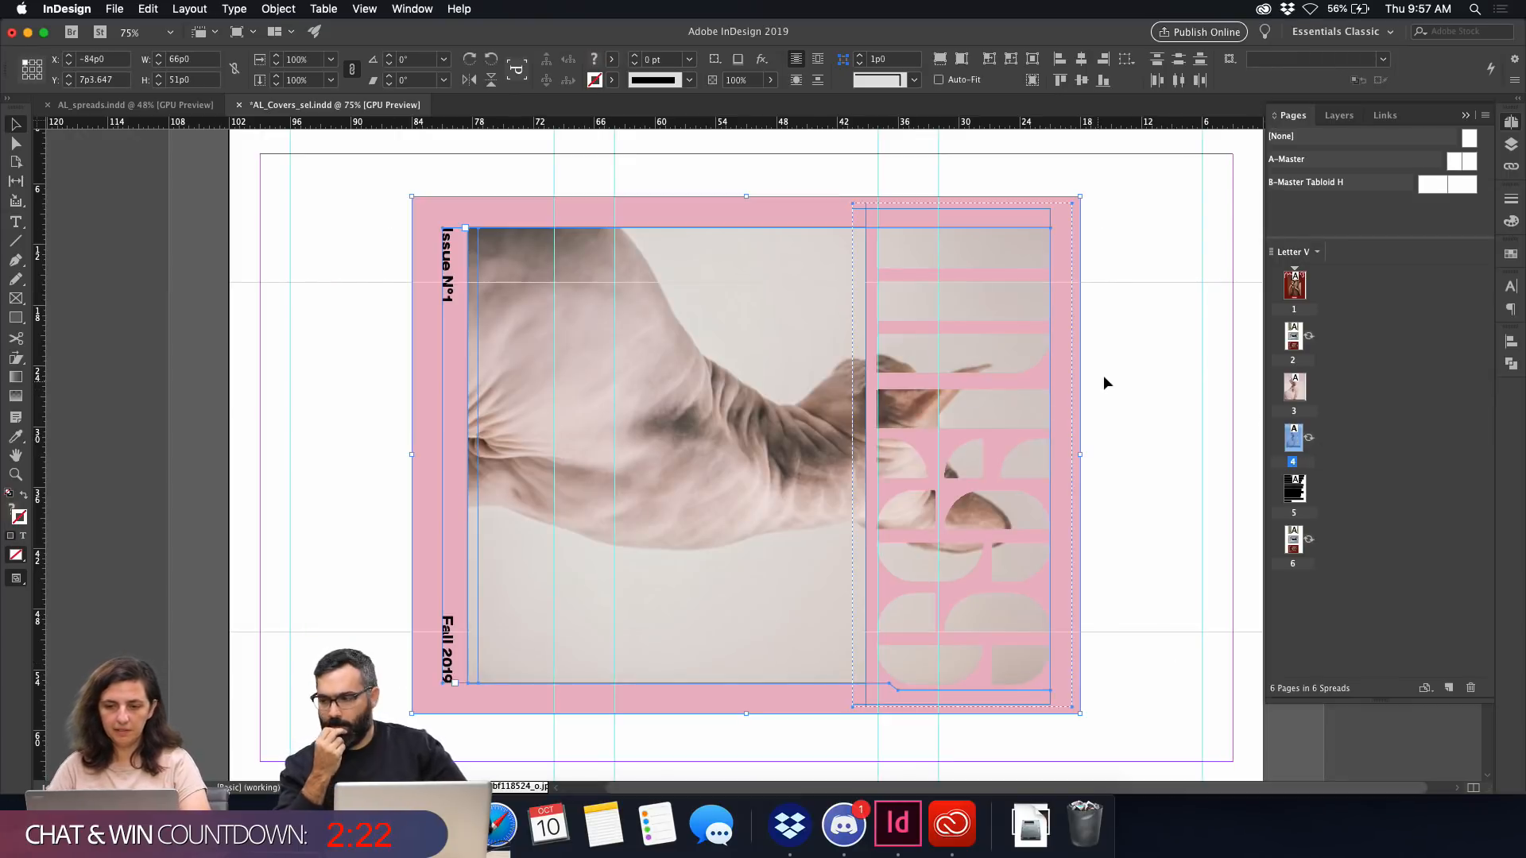
Scale the pasted pink cover on page 4 to 50%.
{"action": "left_click", "coordinate": [302, 59]}
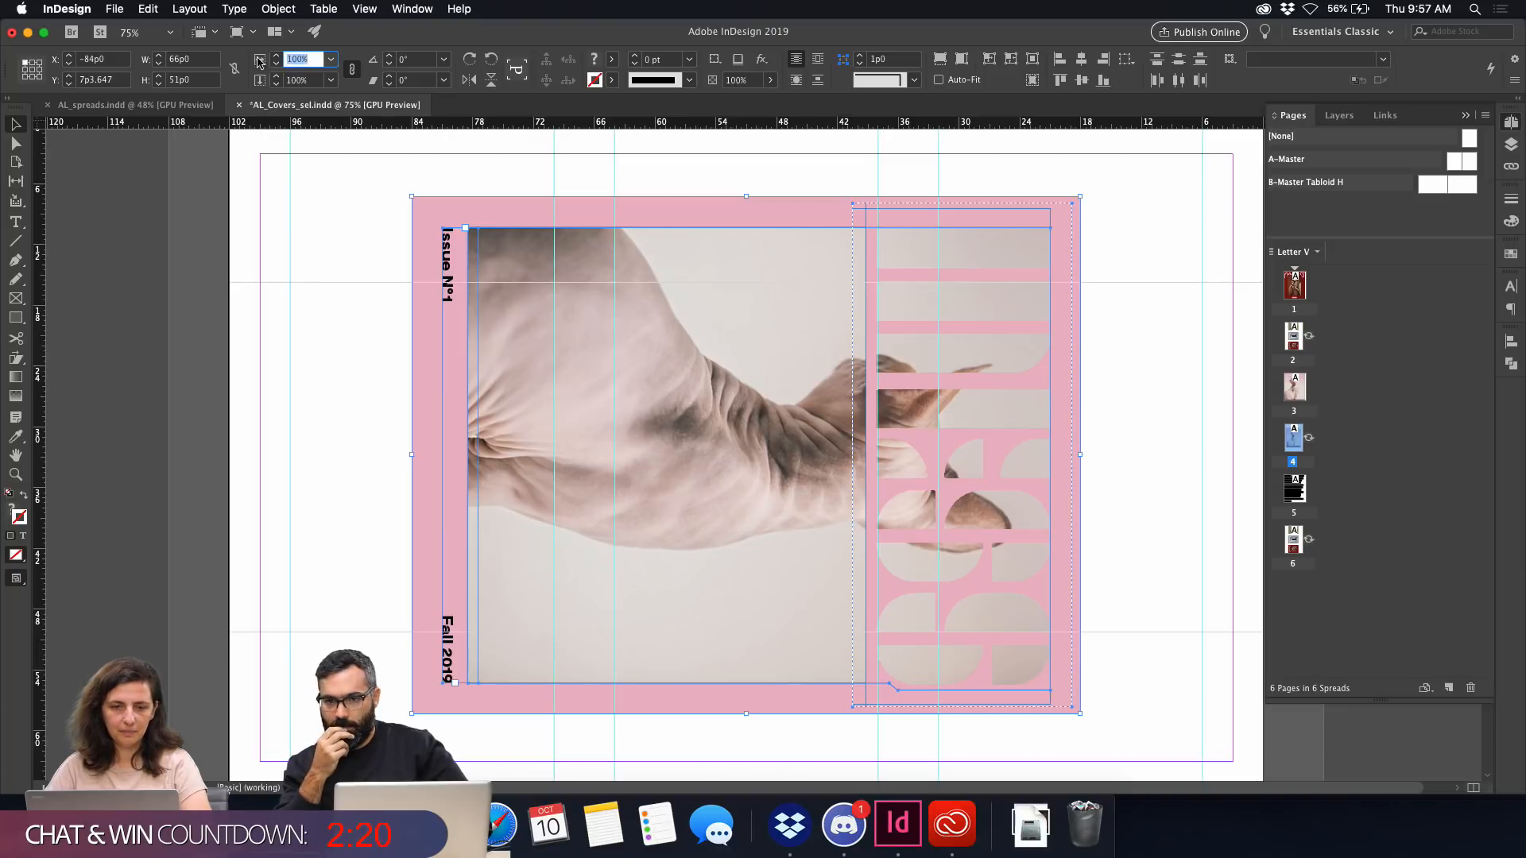
{"action": "type", "text": "50"}
{"action": "key", "text": "Return"}
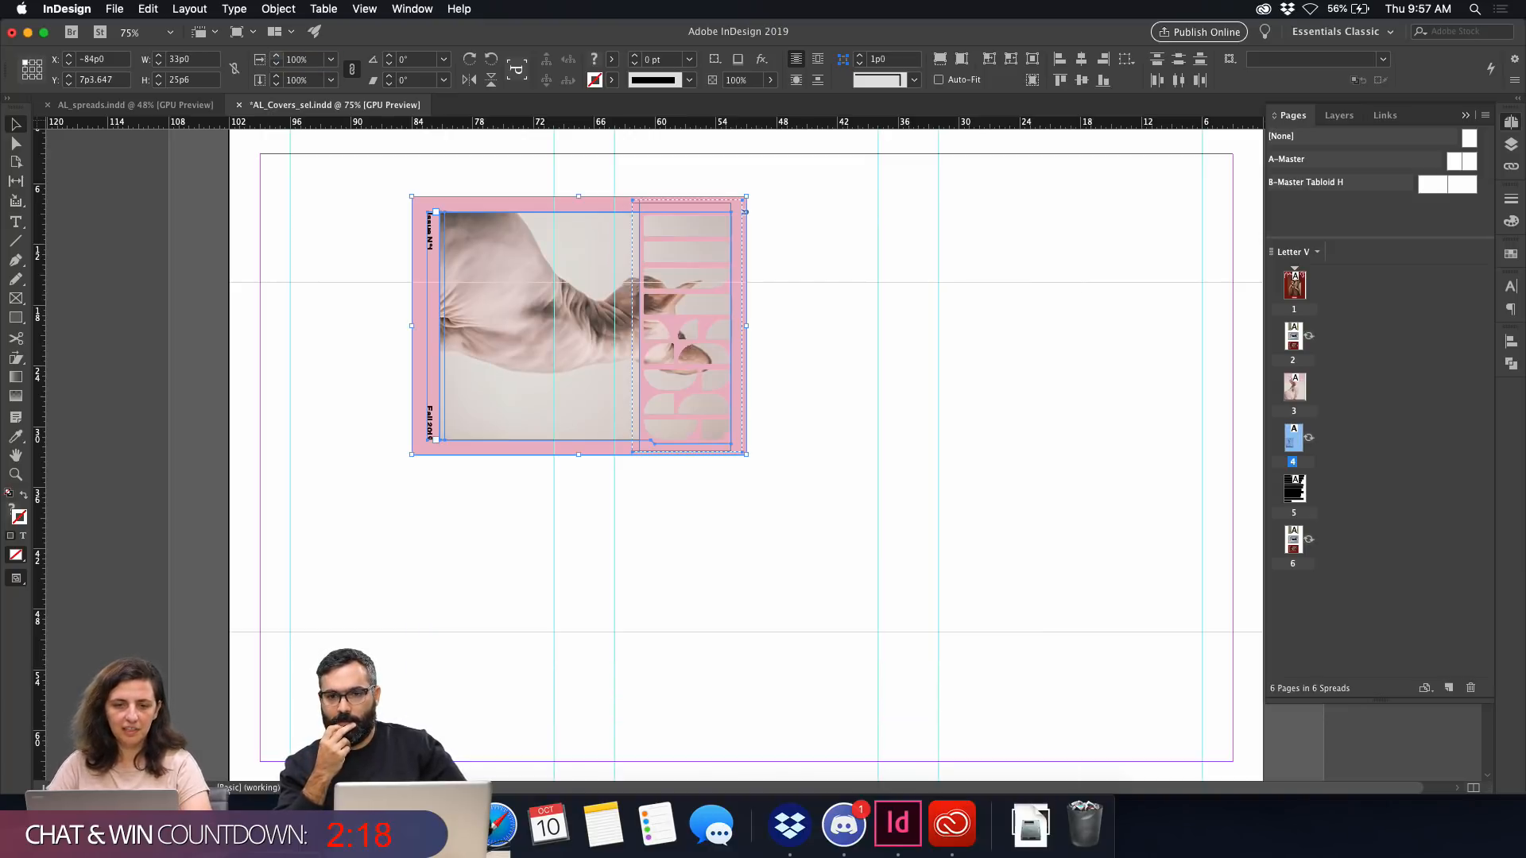
Try rotating the pink cover 90° and placing it in the first guide column, then undo back to its full size.
{"action": "left_click", "coordinate": [421, 60]}
{"action": "type", "text": "9"}
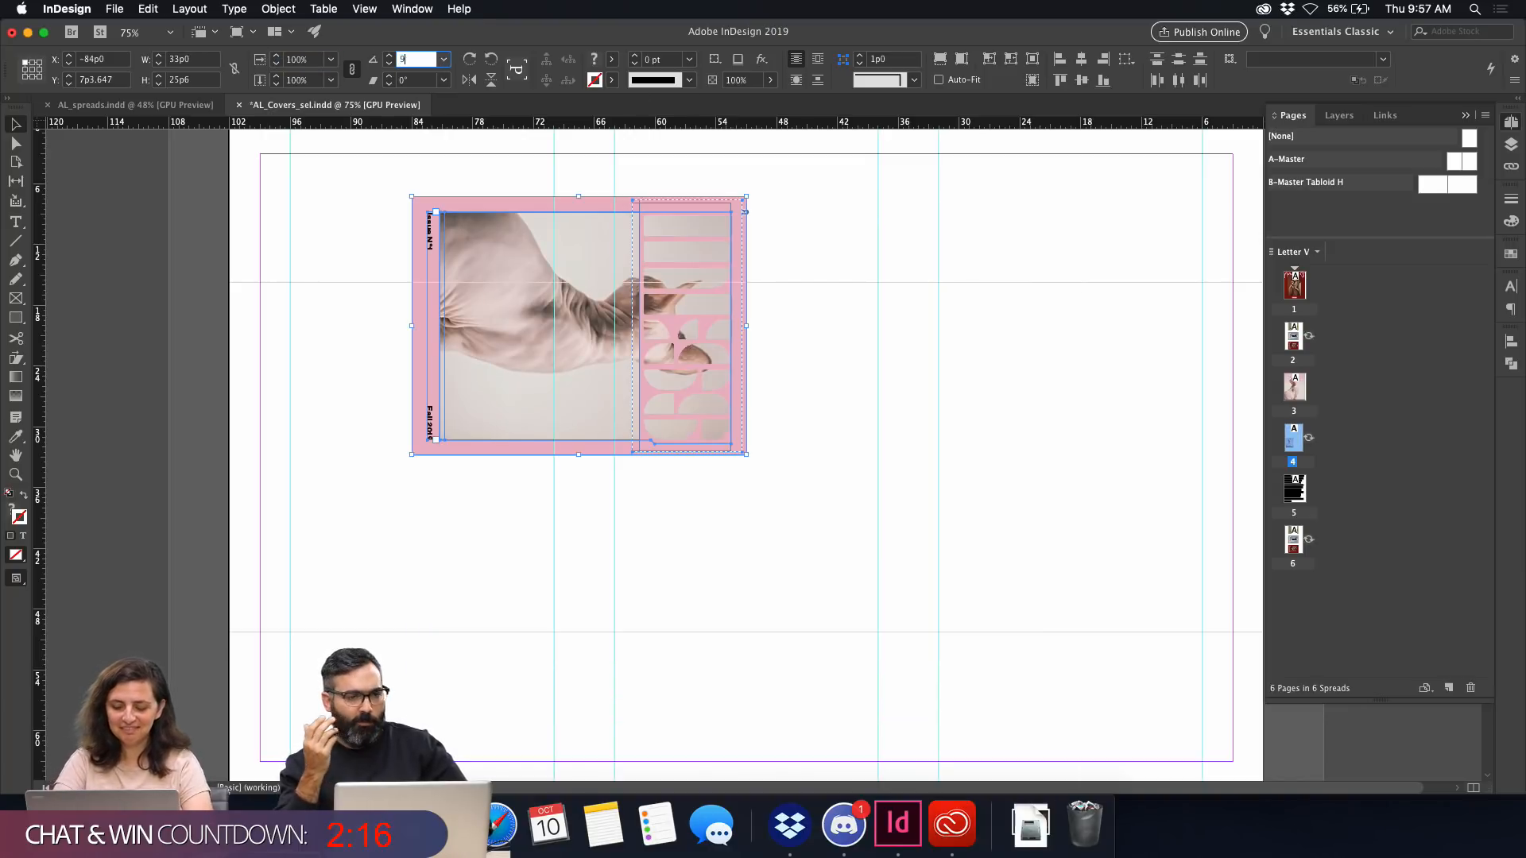
{"action": "type", "text": "0"}
{"action": "key", "text": "Return"}
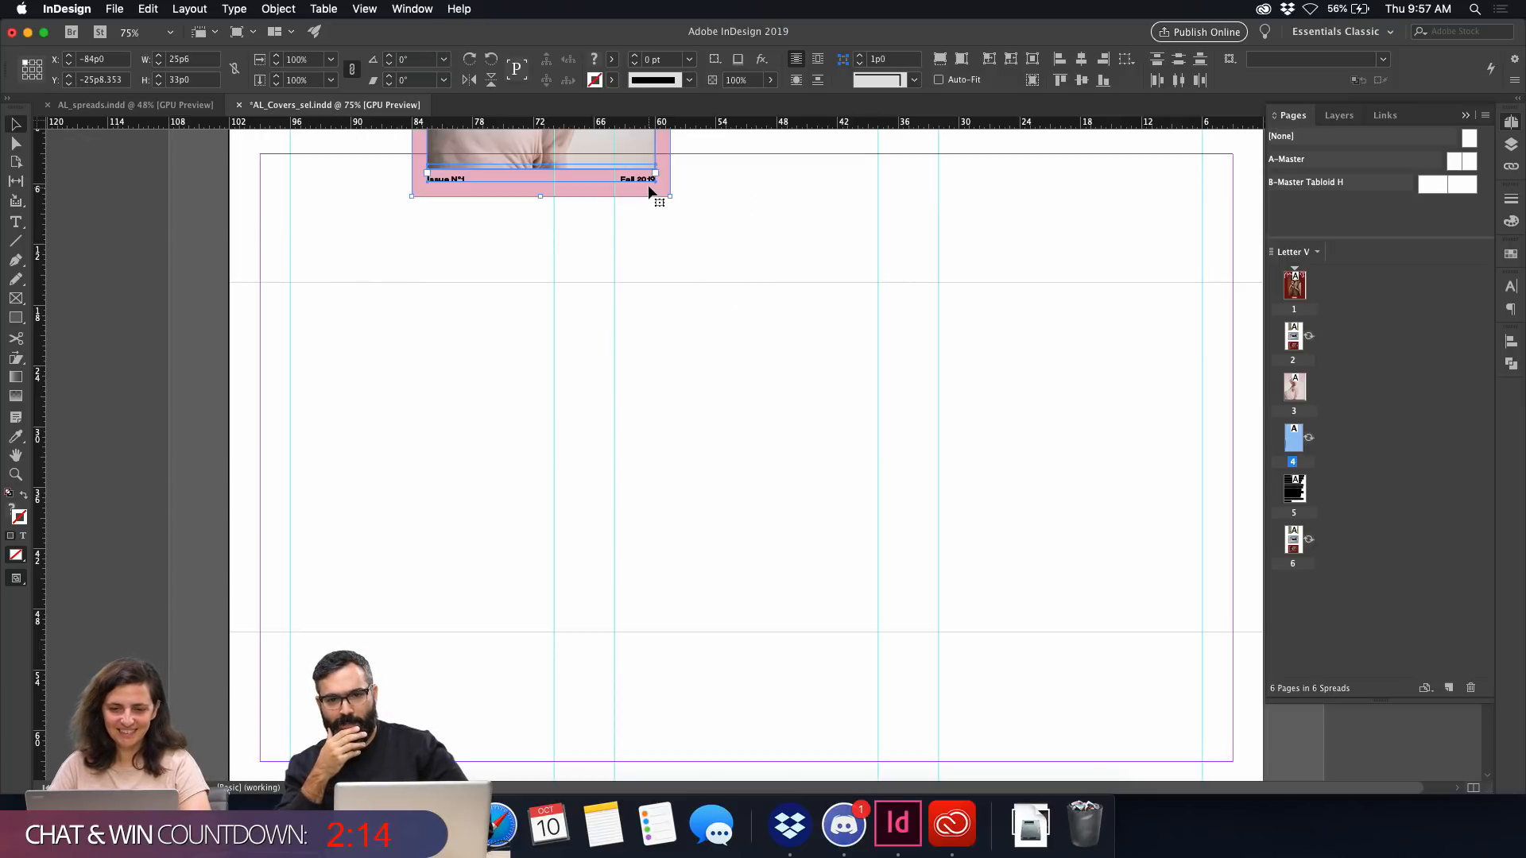
{"action": "left_click_drag", "start_coordinate": [648, 187], "coordinate": [526, 613]}
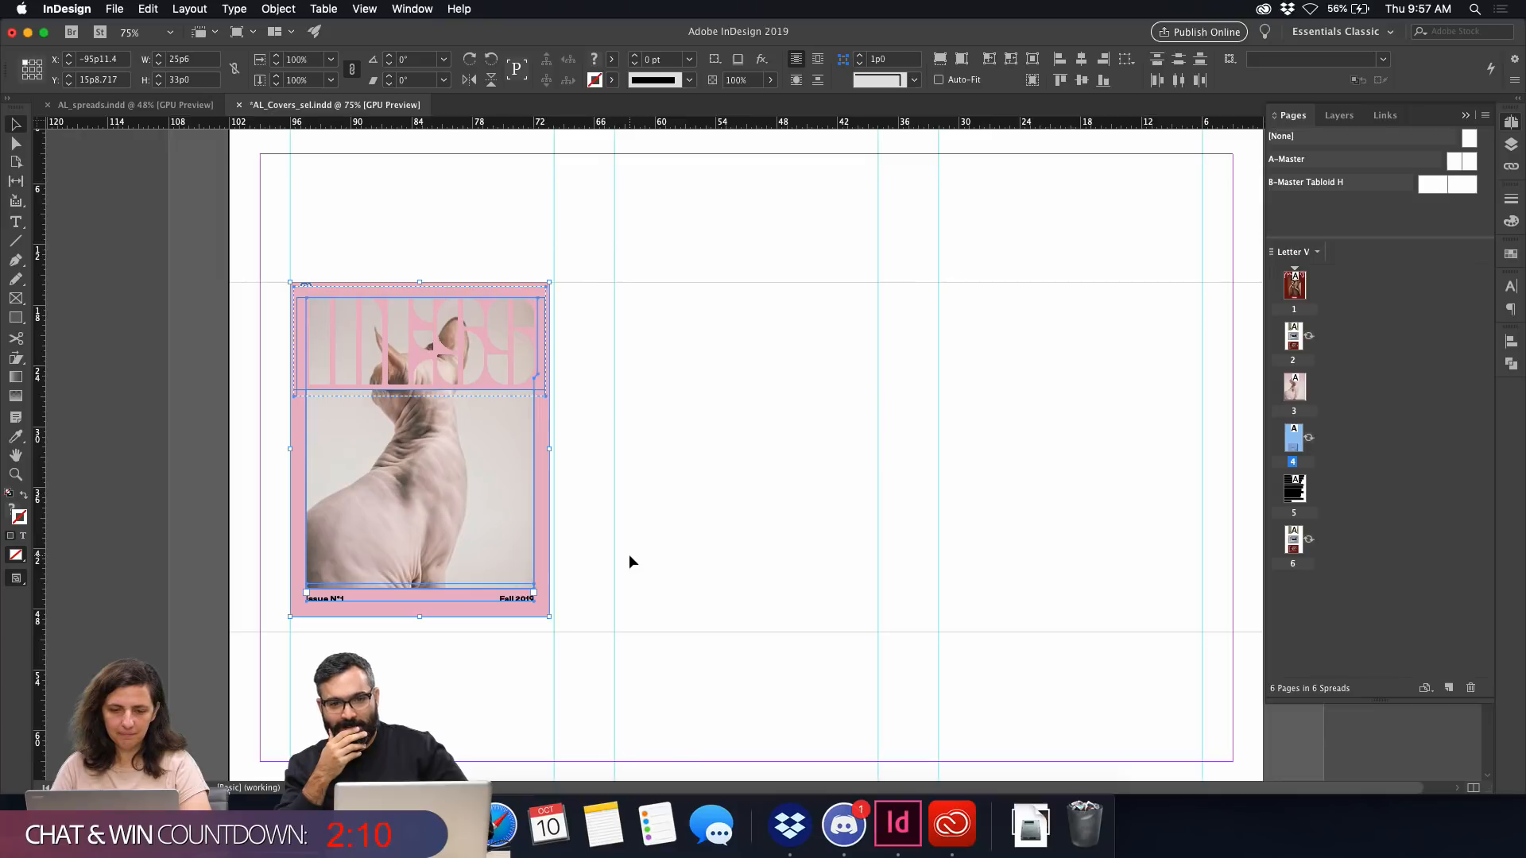
{"action": "left_click_drag", "start_coordinate": [538, 552], "coordinate": [534, 552]}
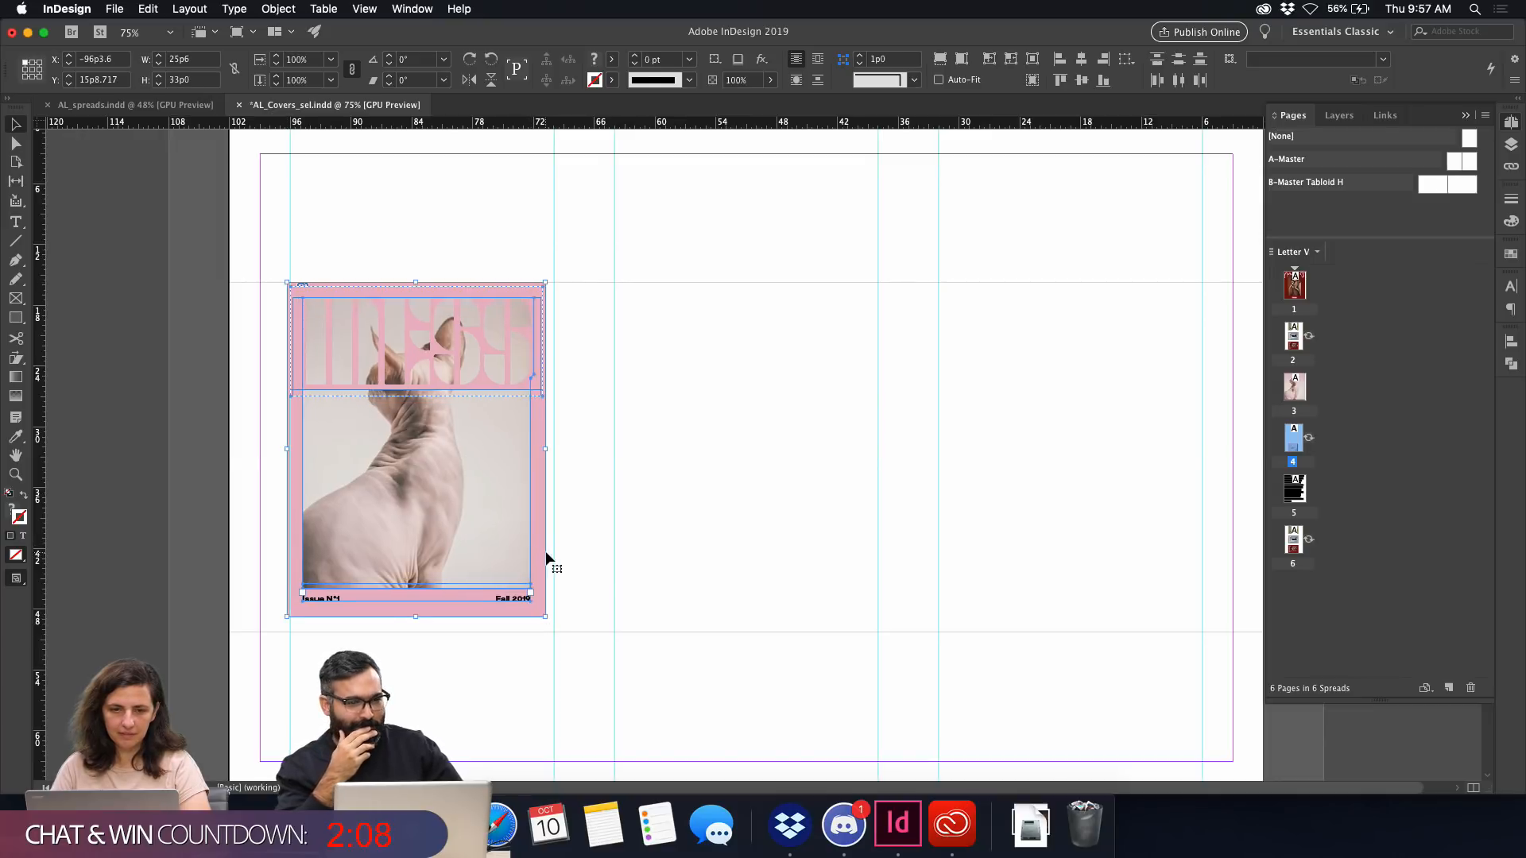
{"action": "key", "text": "super+z"}
{"action": "key", "text": "super+z"}
{"action": "key", "text": "super+z"}
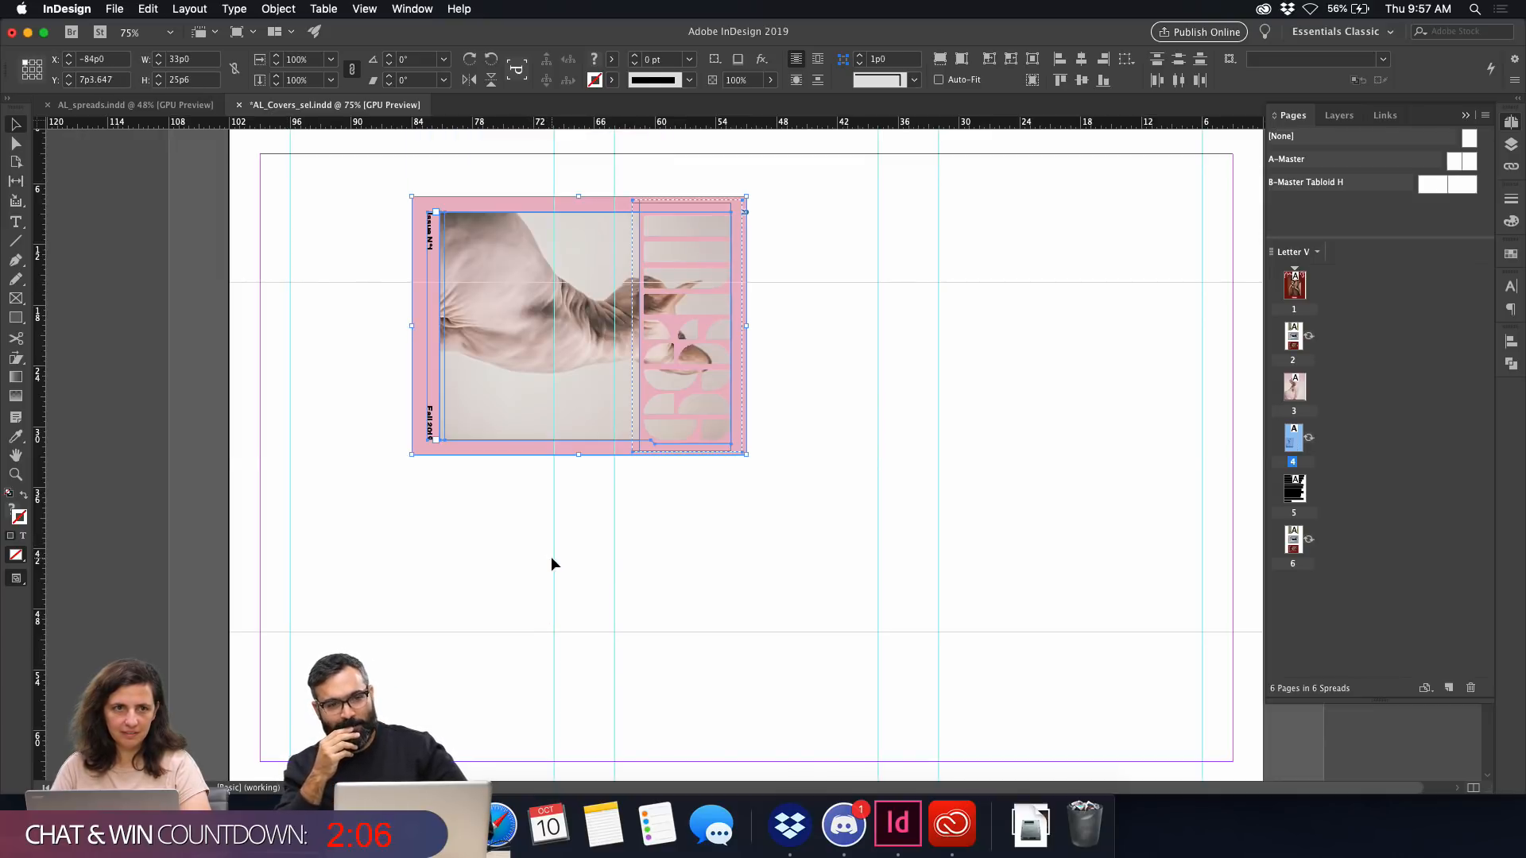
{"action": "key", "text": "super+z"}
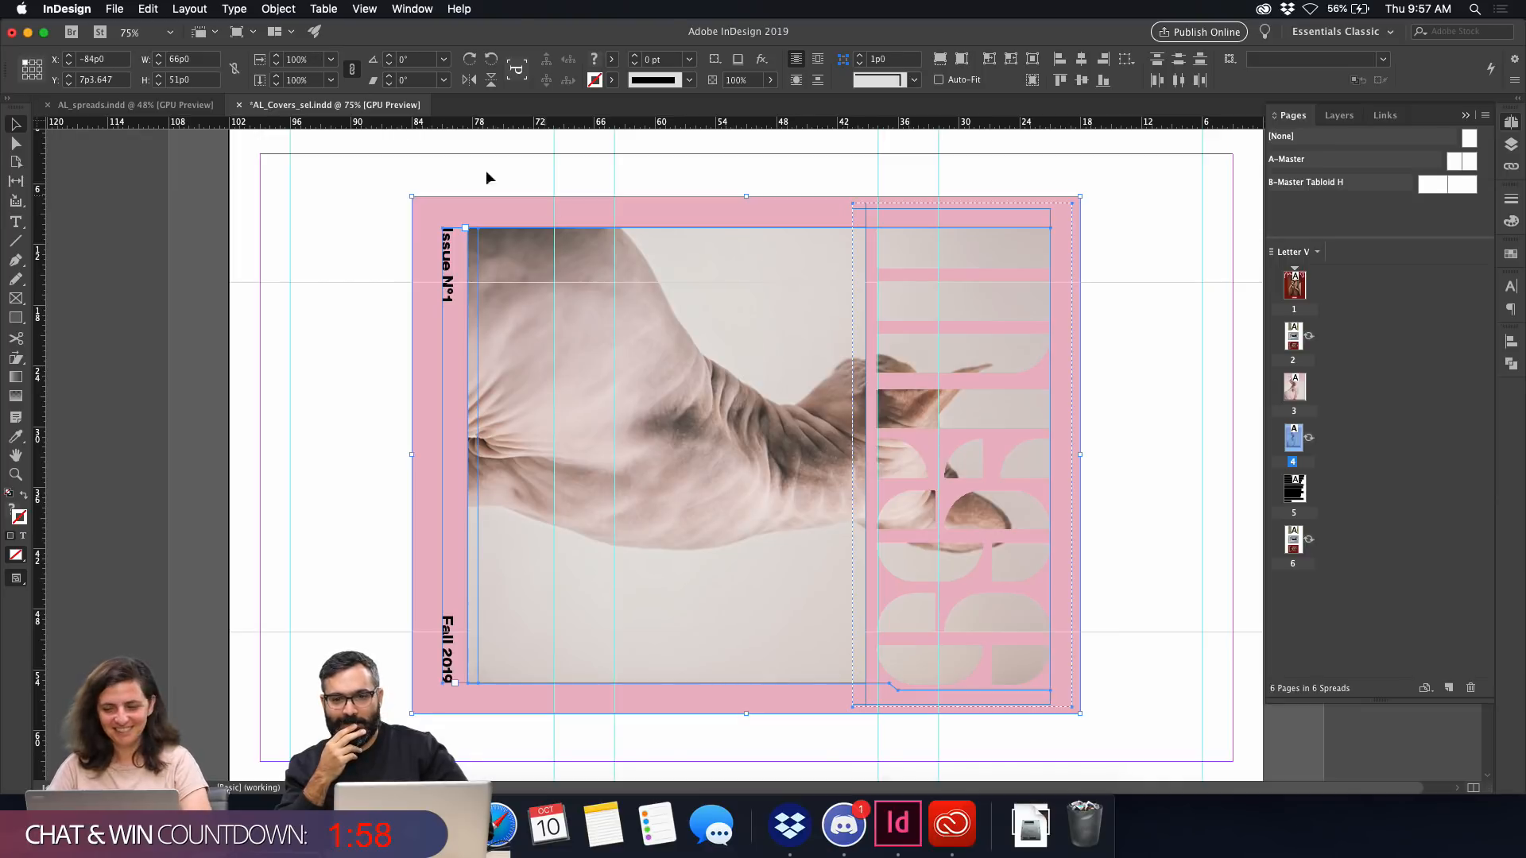
Scale the pink cover to 50% and stand it upright at the upper corner of the first guide column.
{"action": "left_click", "coordinate": [310, 60]}
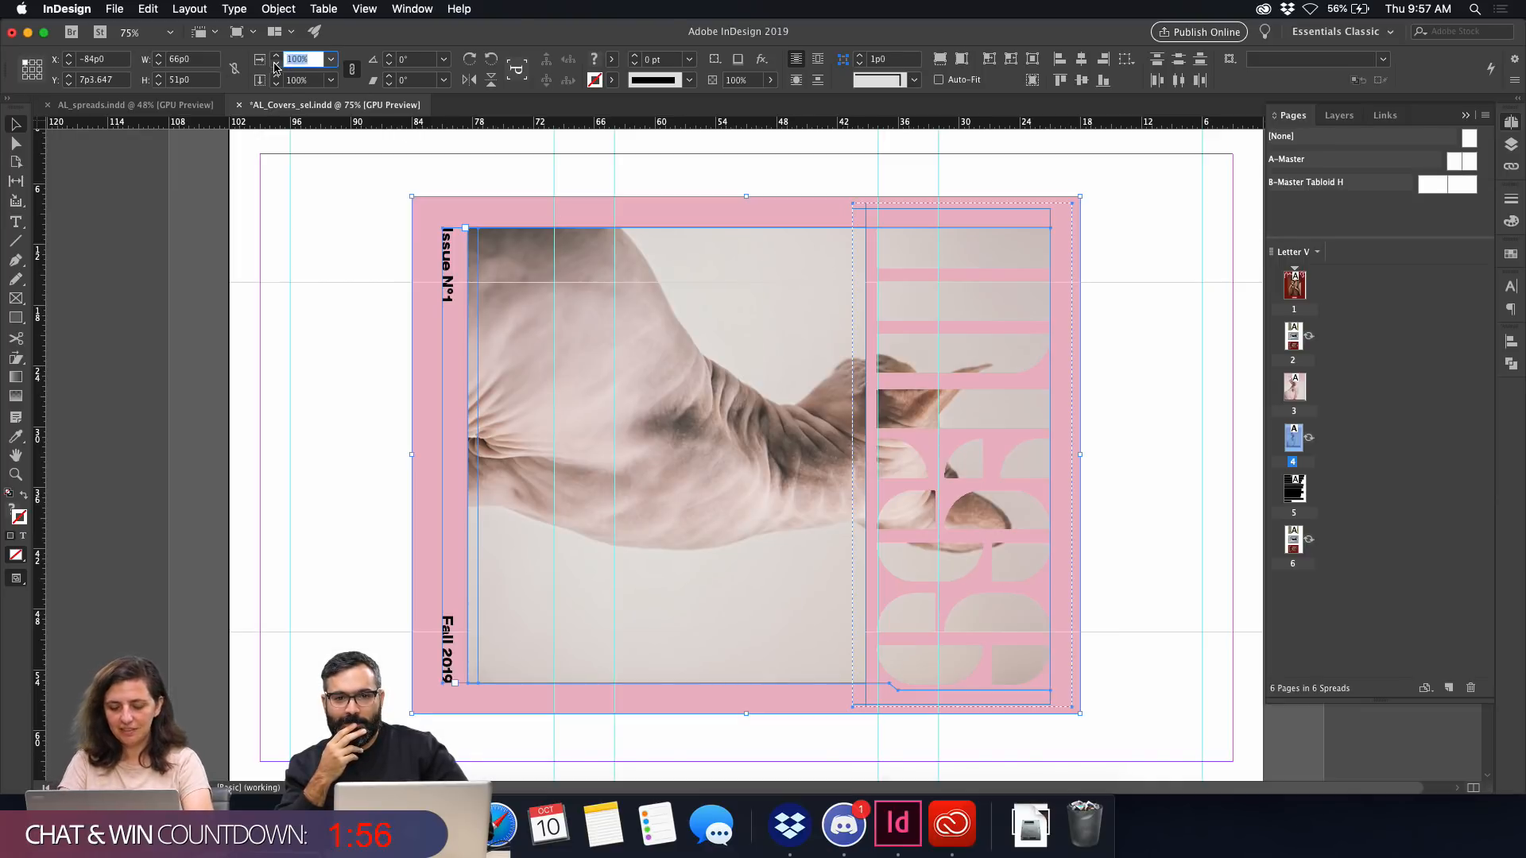
{"action": "type", "text": "50"}
{"action": "key", "text": "Return"}
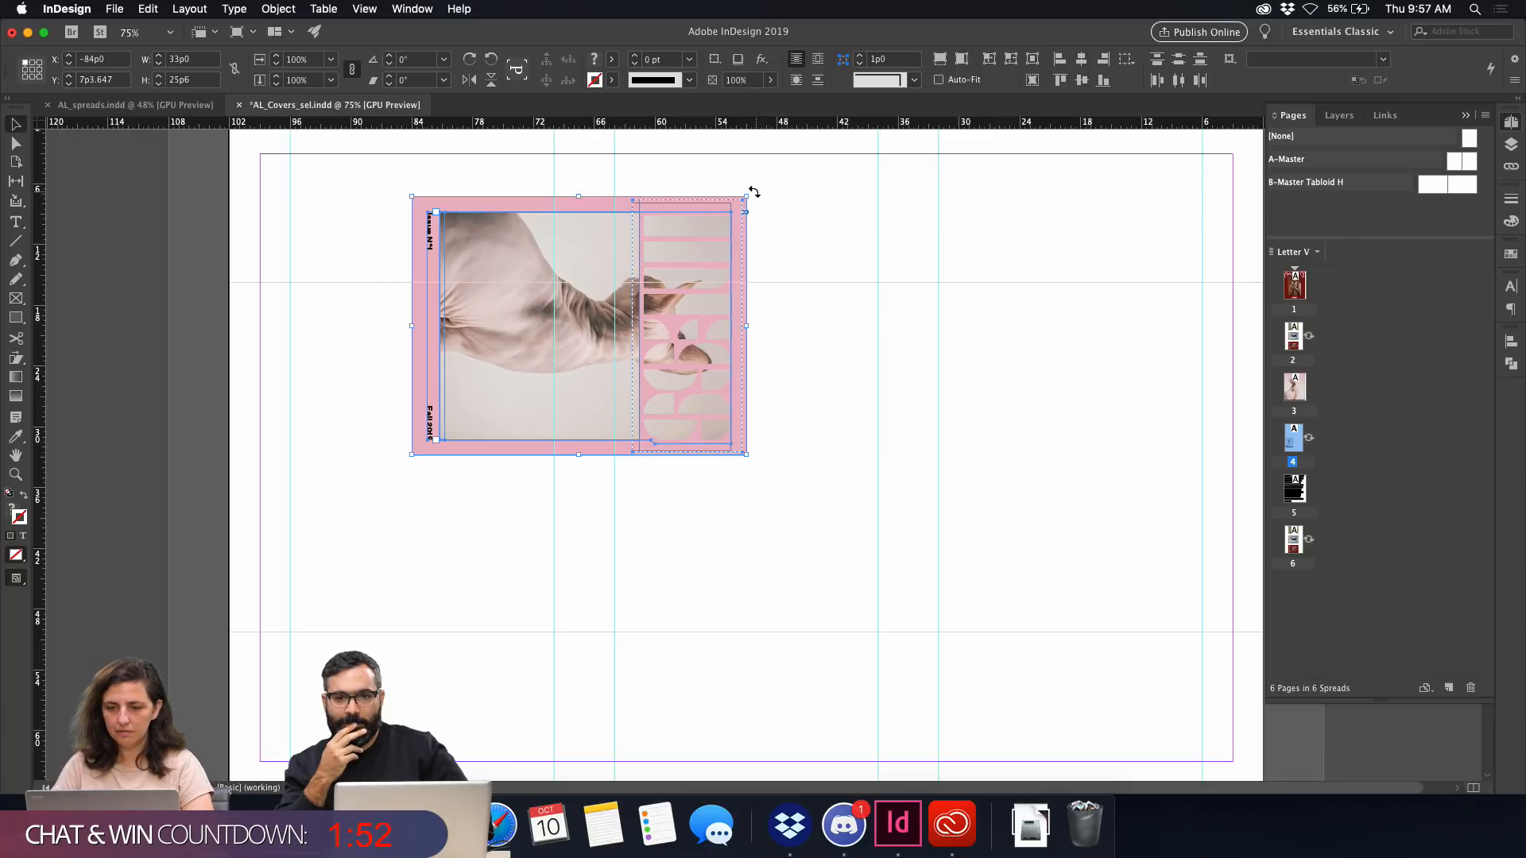
{"action": "left_click_drag", "start_coordinate": [750, 194], "coordinate": [337, 333]}
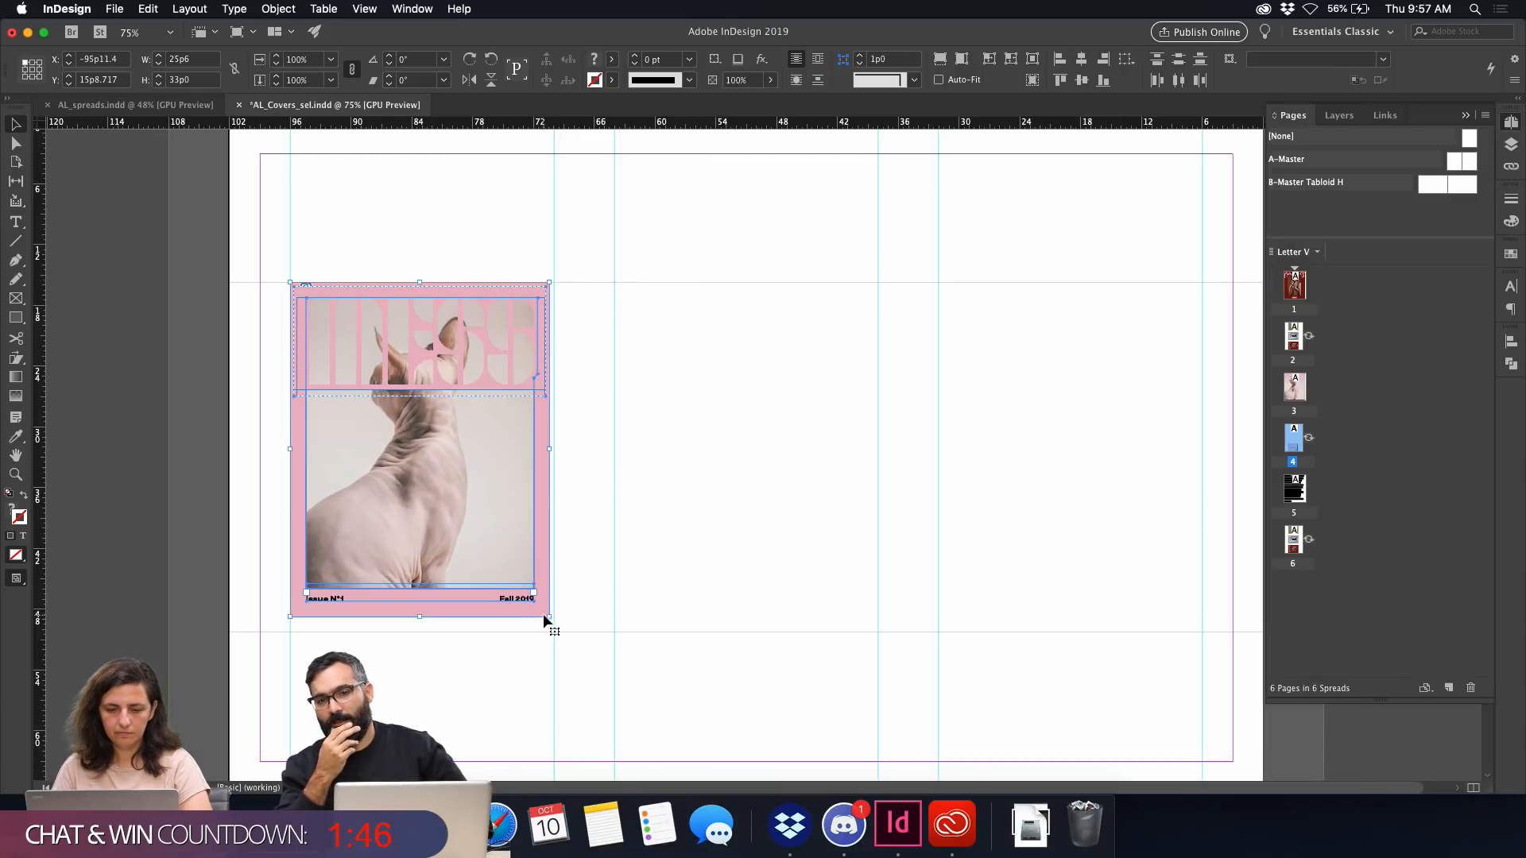
{"action": "left_click_drag", "start_coordinate": [549, 616], "coordinate": [559, 636]}
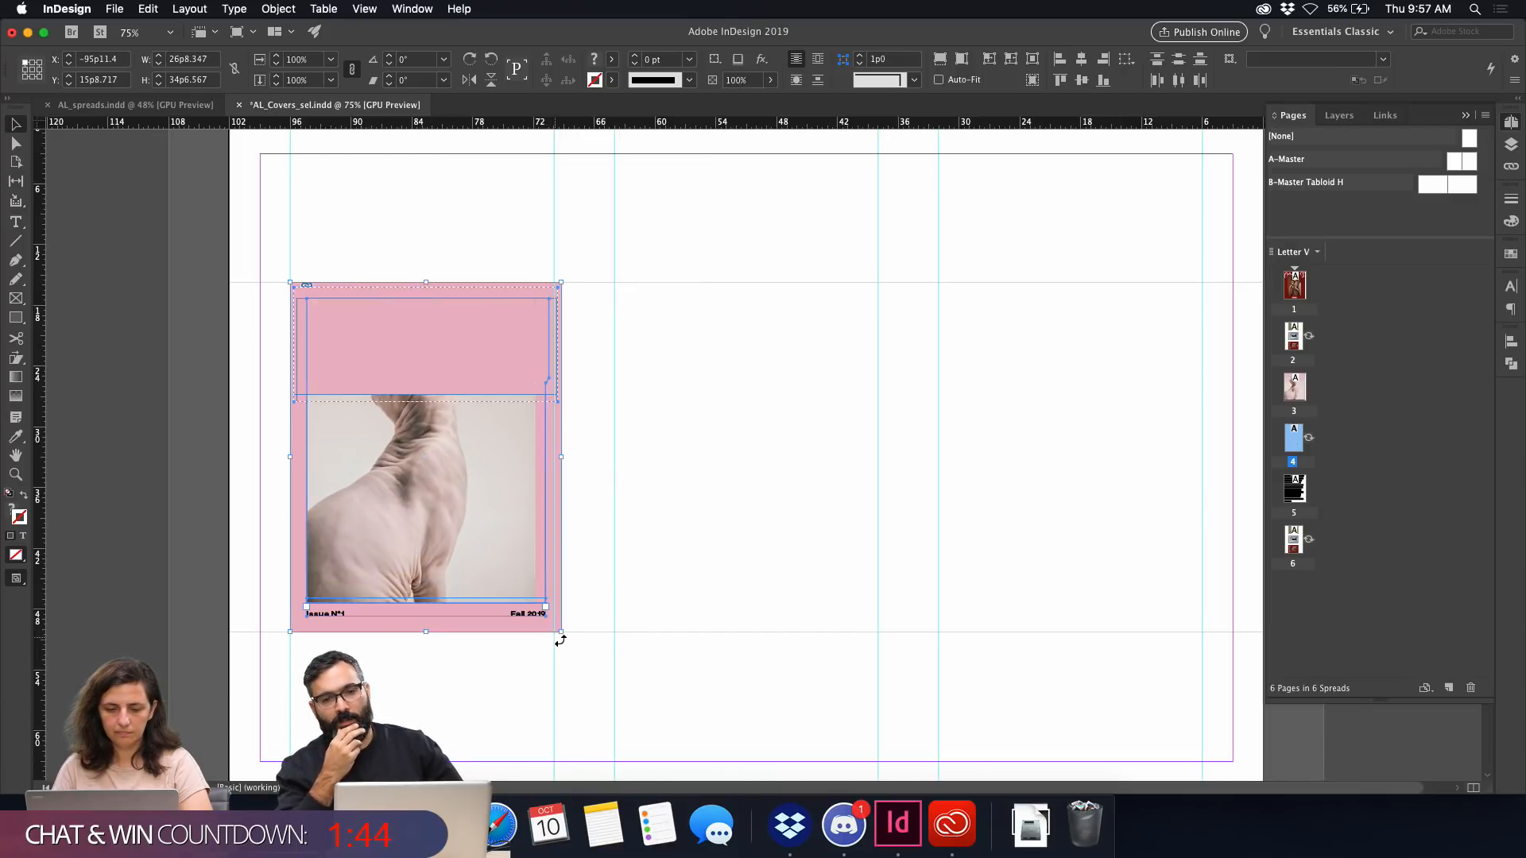
{"action": "key", "text": "super+z"}
Check the full-size covers on pages 1 and 3 and return to page 4 in preview mode.
{"action": "double_click", "coordinate": [1292, 328]}
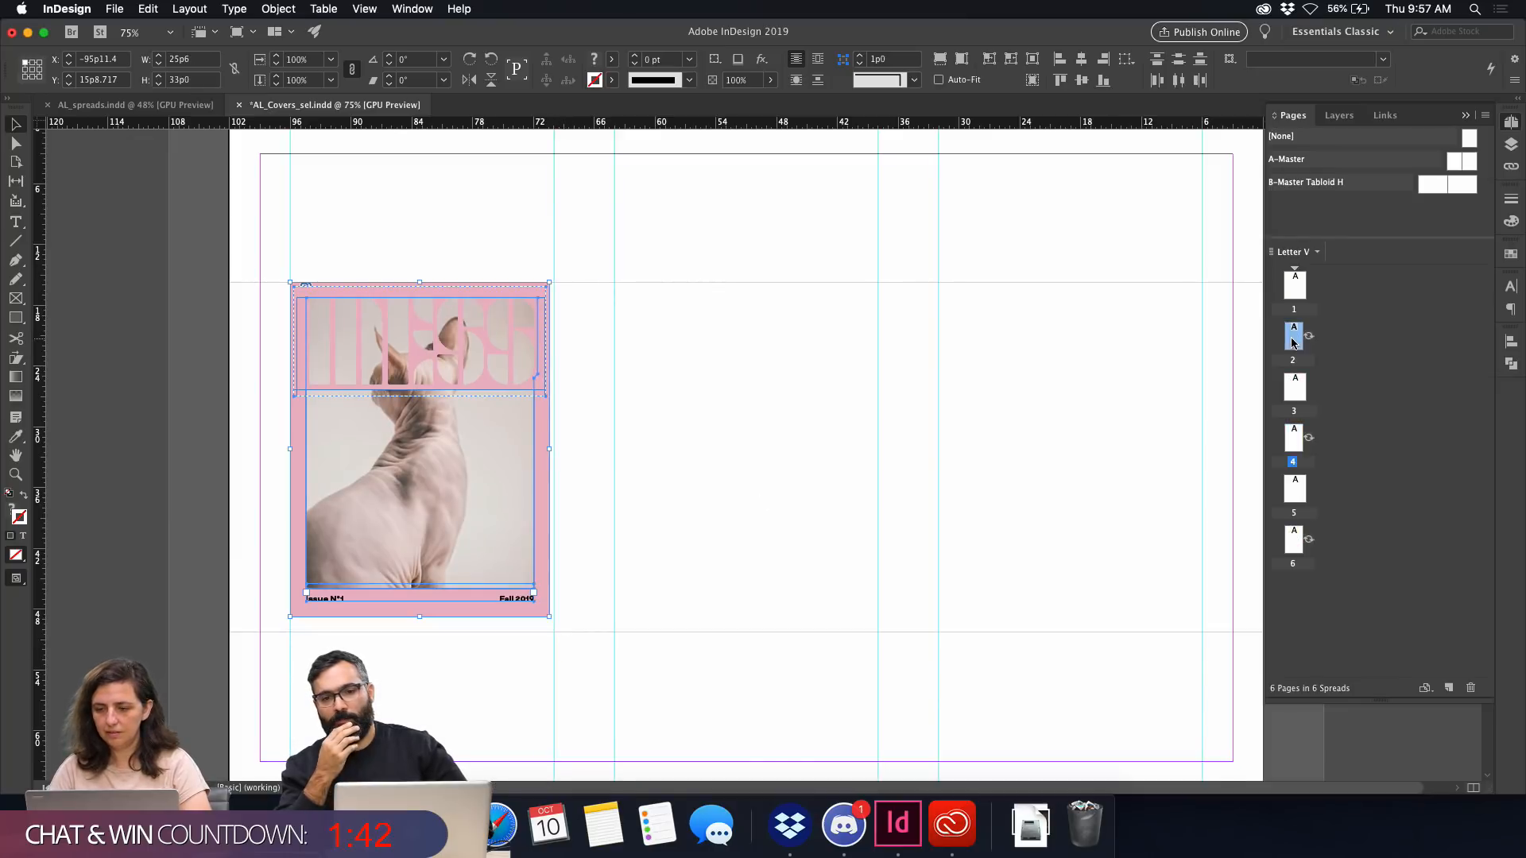
{"action": "double_click", "coordinate": [1293, 287]}
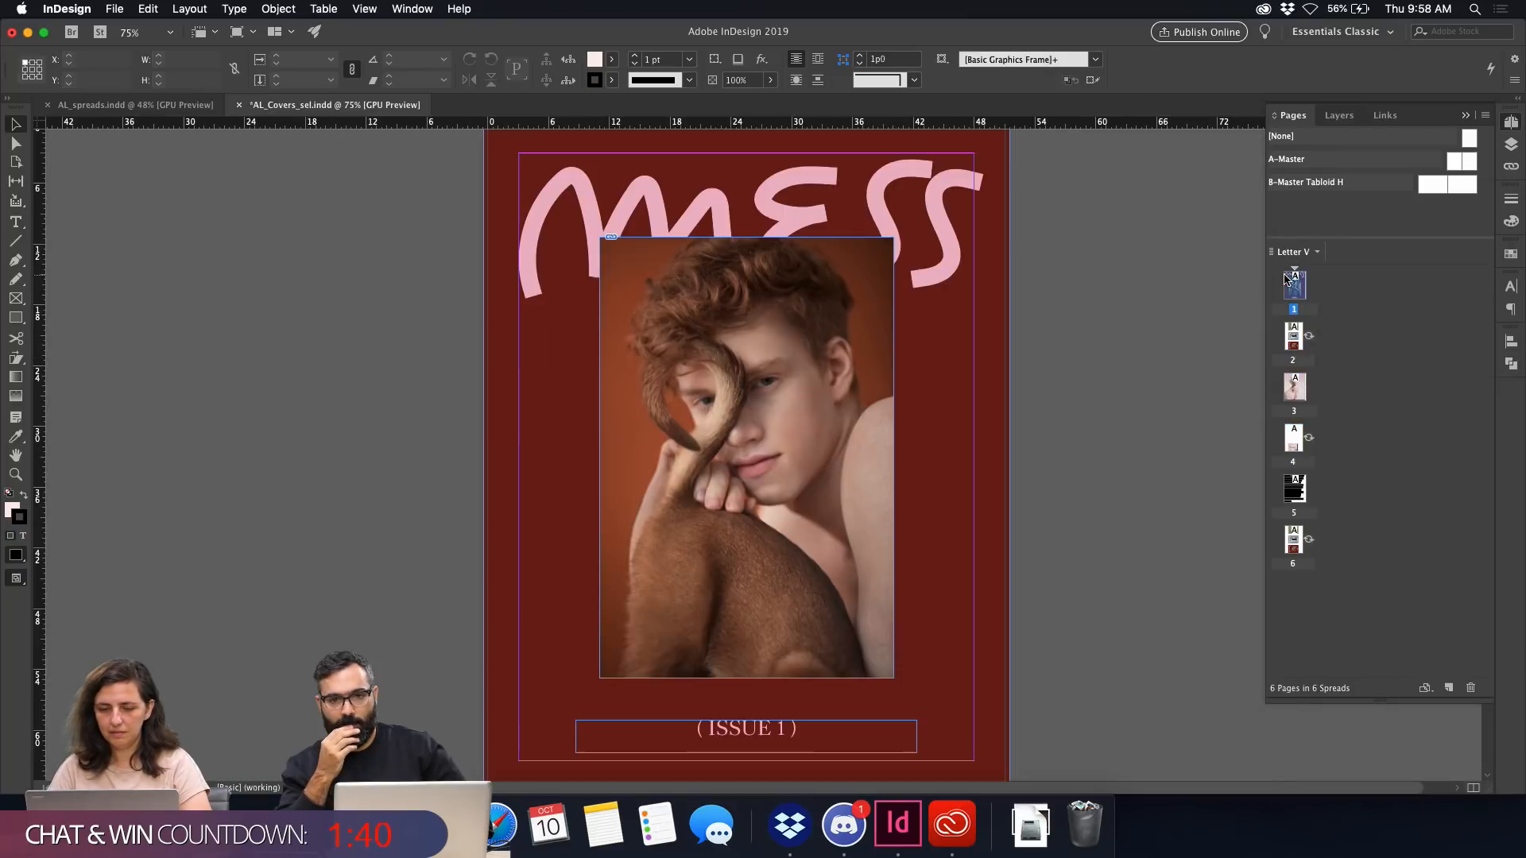
{"action": "left_click", "coordinate": [967, 354]}
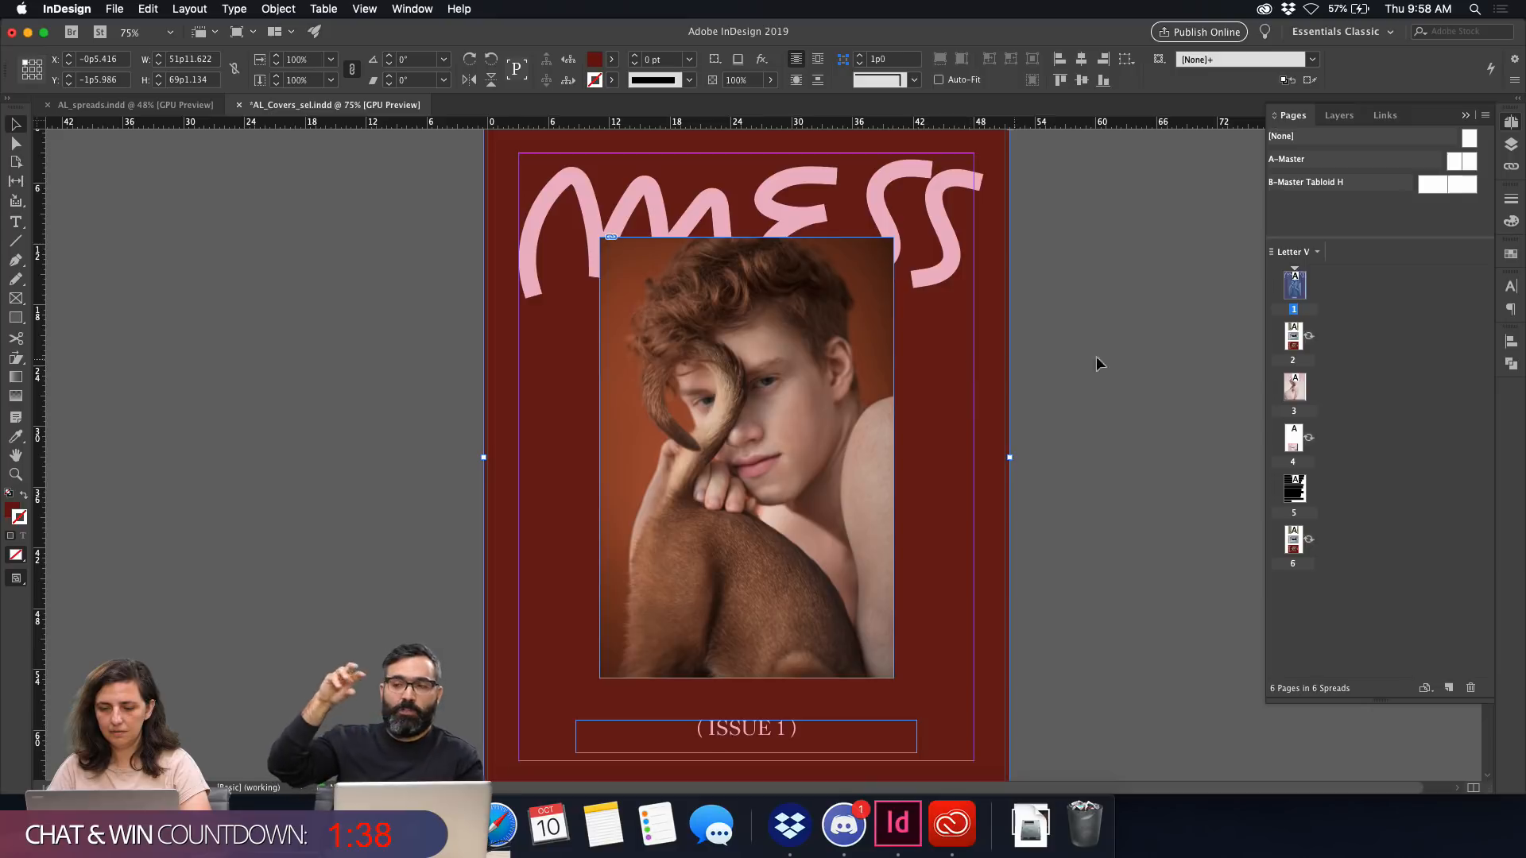
{"action": "double_click", "coordinate": [1295, 390]}
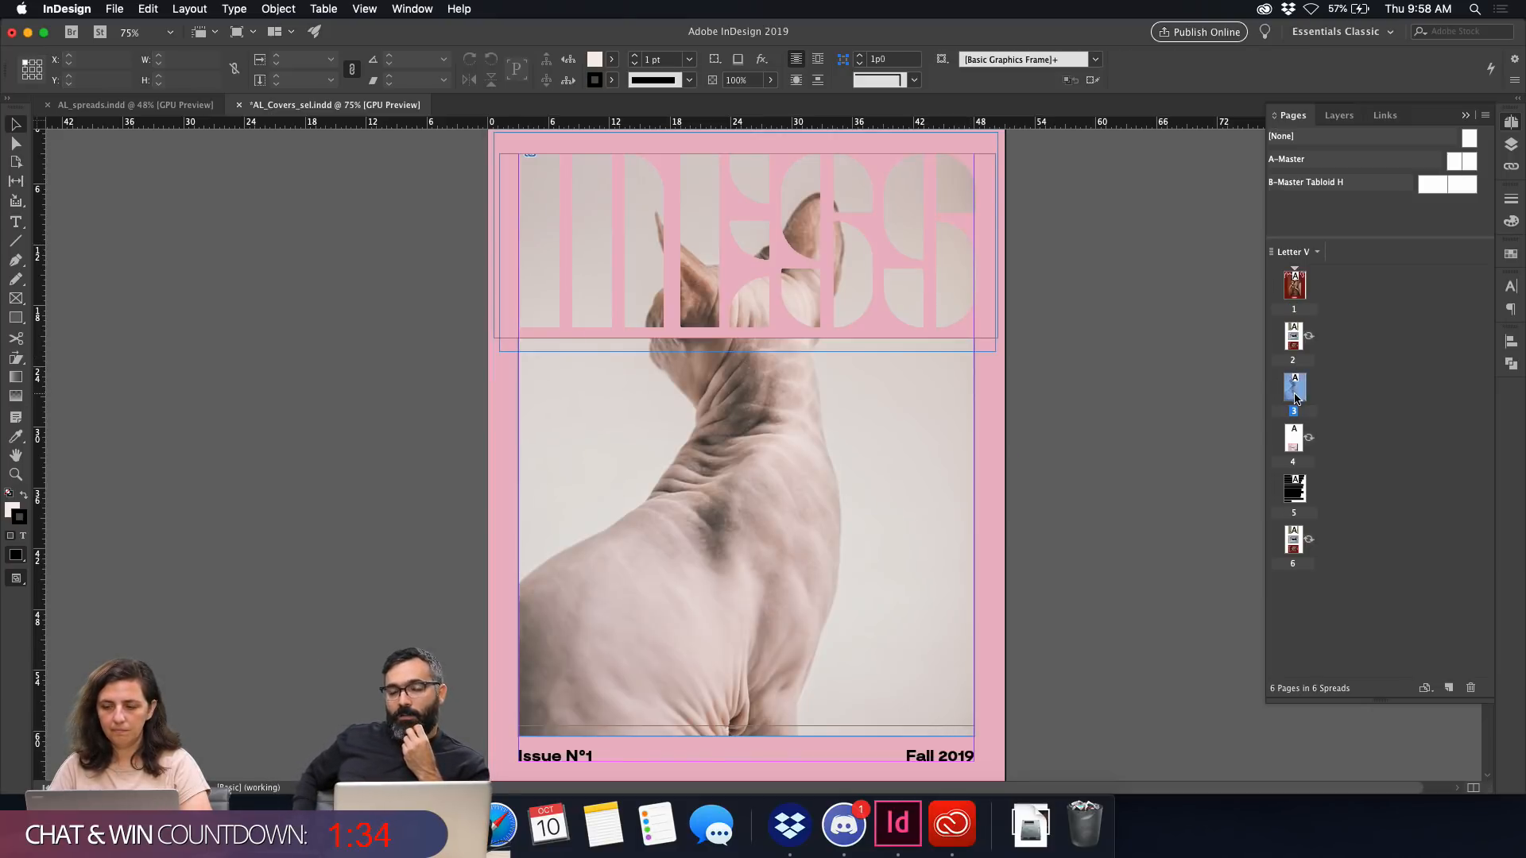
{"action": "double_click", "coordinate": [1293, 437]}
{"action": "key", "text": "w"}
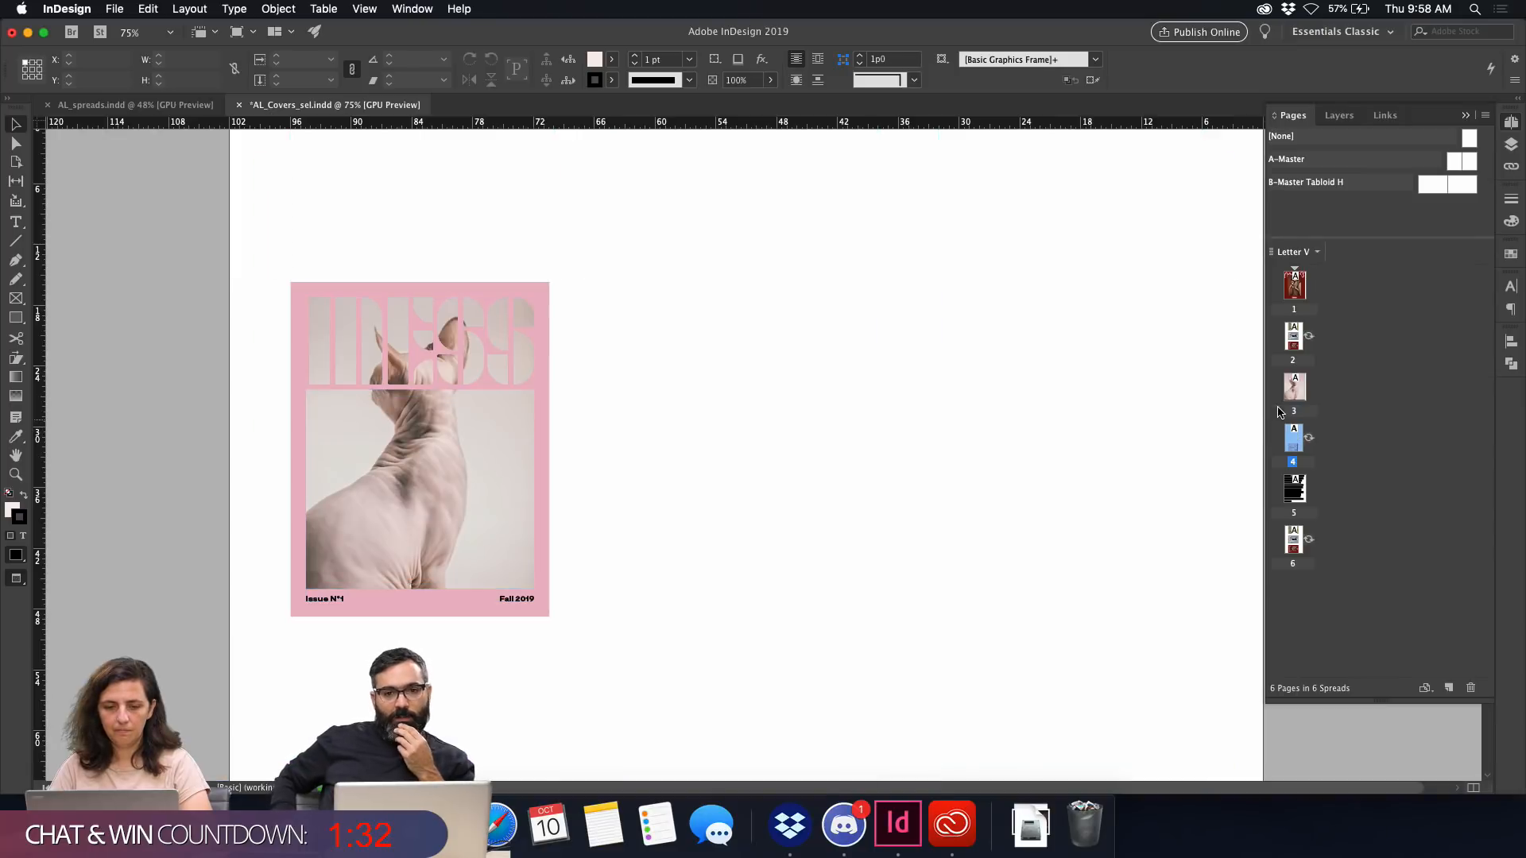
Enlarge the whole pink cover with Free Transform to about 26p7 by 34p5 so it reaches the lower guide.
{"action": "left_click_drag", "start_coordinate": [302, 235], "coordinate": [561, 632]}
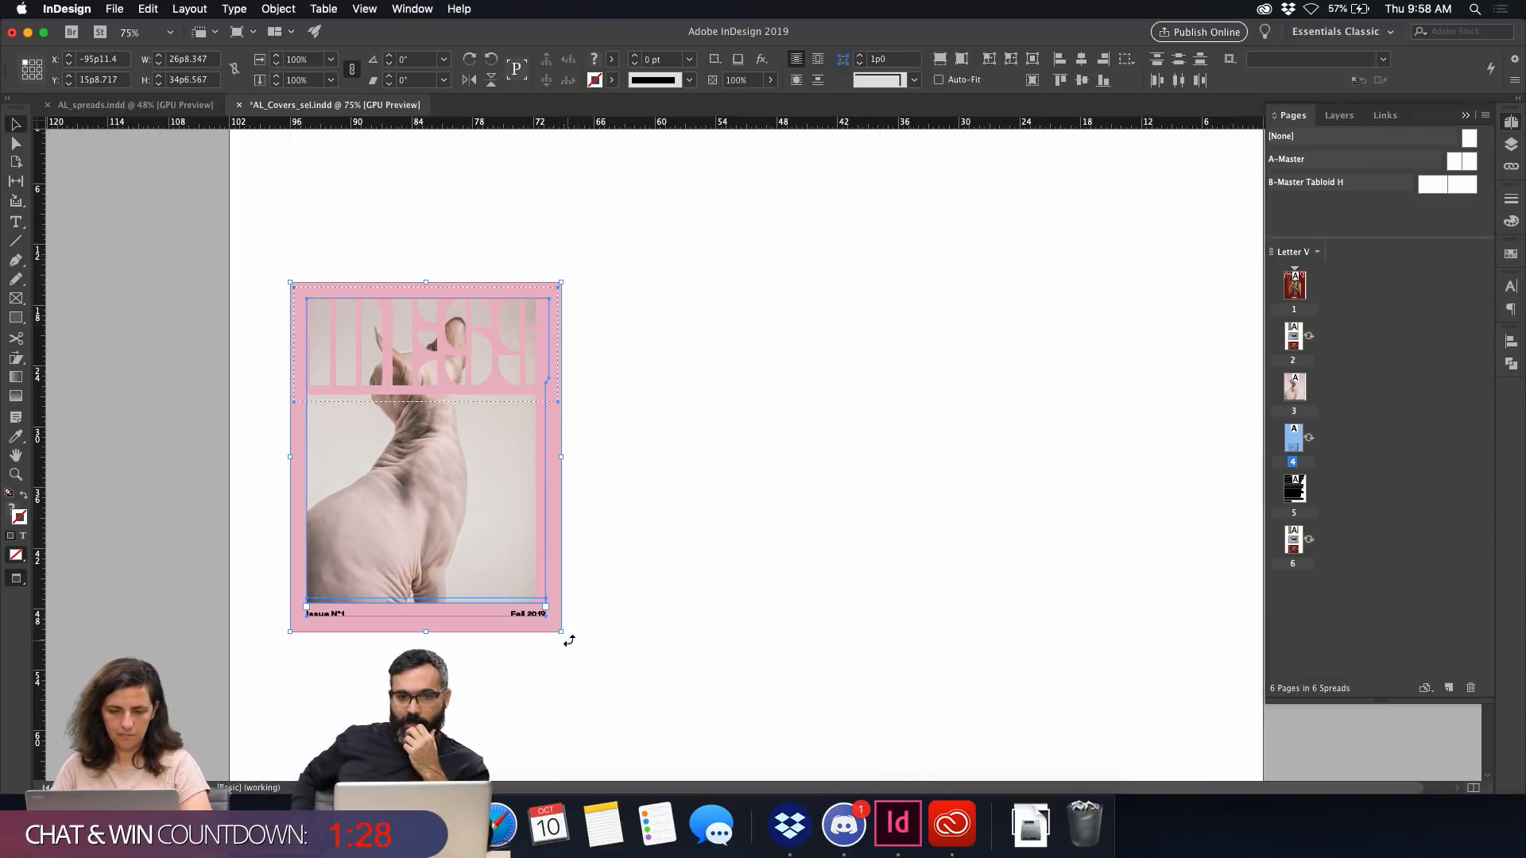
{"action": "key", "text": "super+z"}
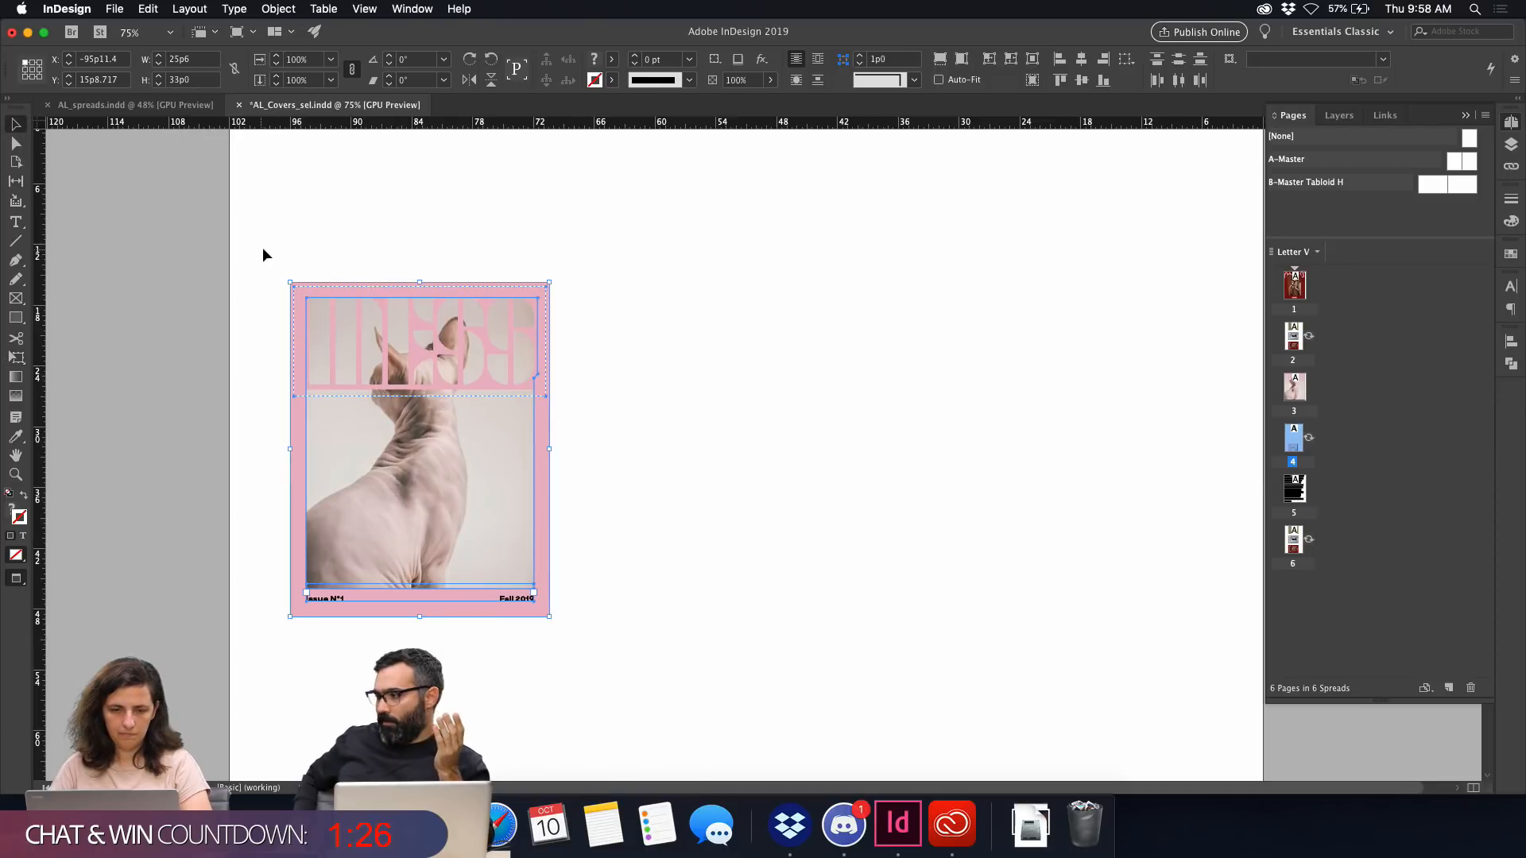
{"action": "key", "text": "e"}
{"action": "left_click_drag", "start_coordinate": [549, 617], "coordinate": [556, 632]}
{"action": "key", "text": "v"}
{"action": "key", "text": "w"}
{"action": "left_click", "coordinate": [643, 608]}
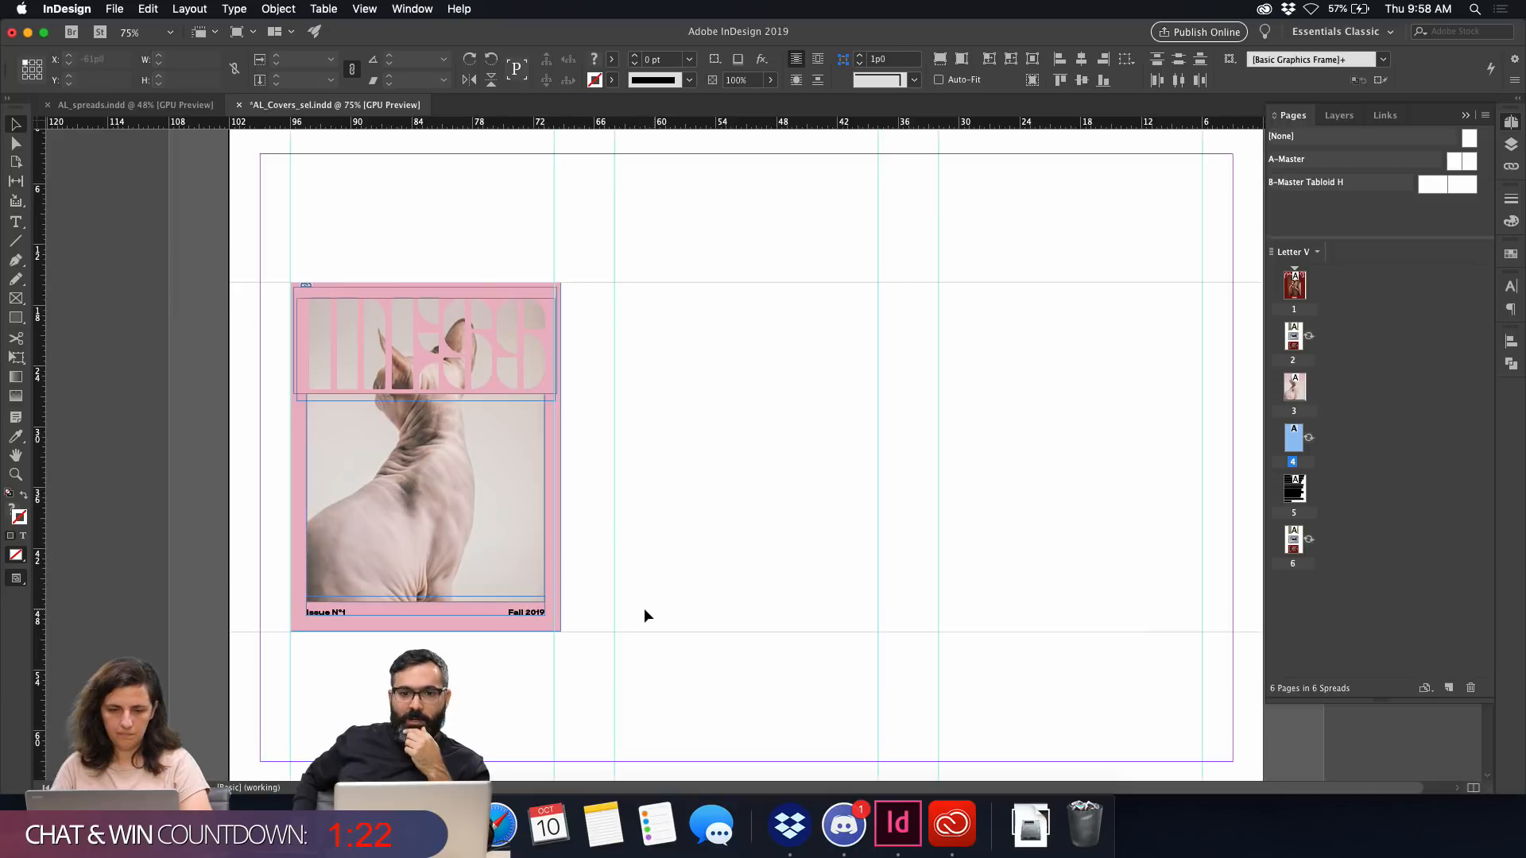
Group all elements of the pink cover and place copies in the second and third guide columns, shown in preview mode.
{"action": "left_click_drag", "start_coordinate": [522, 517], "coordinate": [753, 538]}
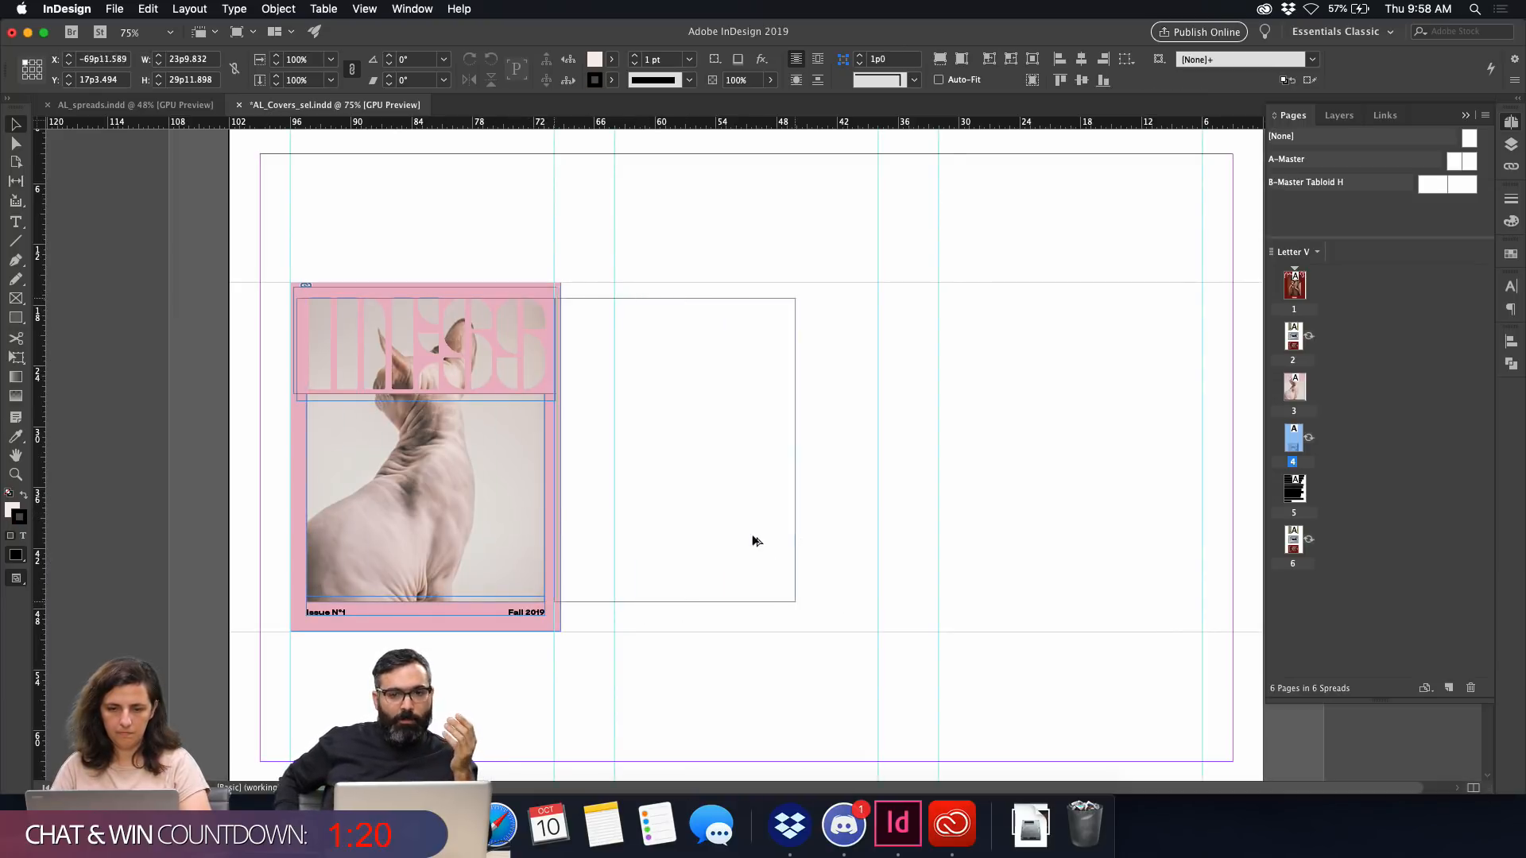
{"action": "key", "text": "super+z"}
{"action": "left_click_drag", "start_coordinate": [227, 205], "coordinate": [644, 674]}
{"action": "key", "text": "super+e"}
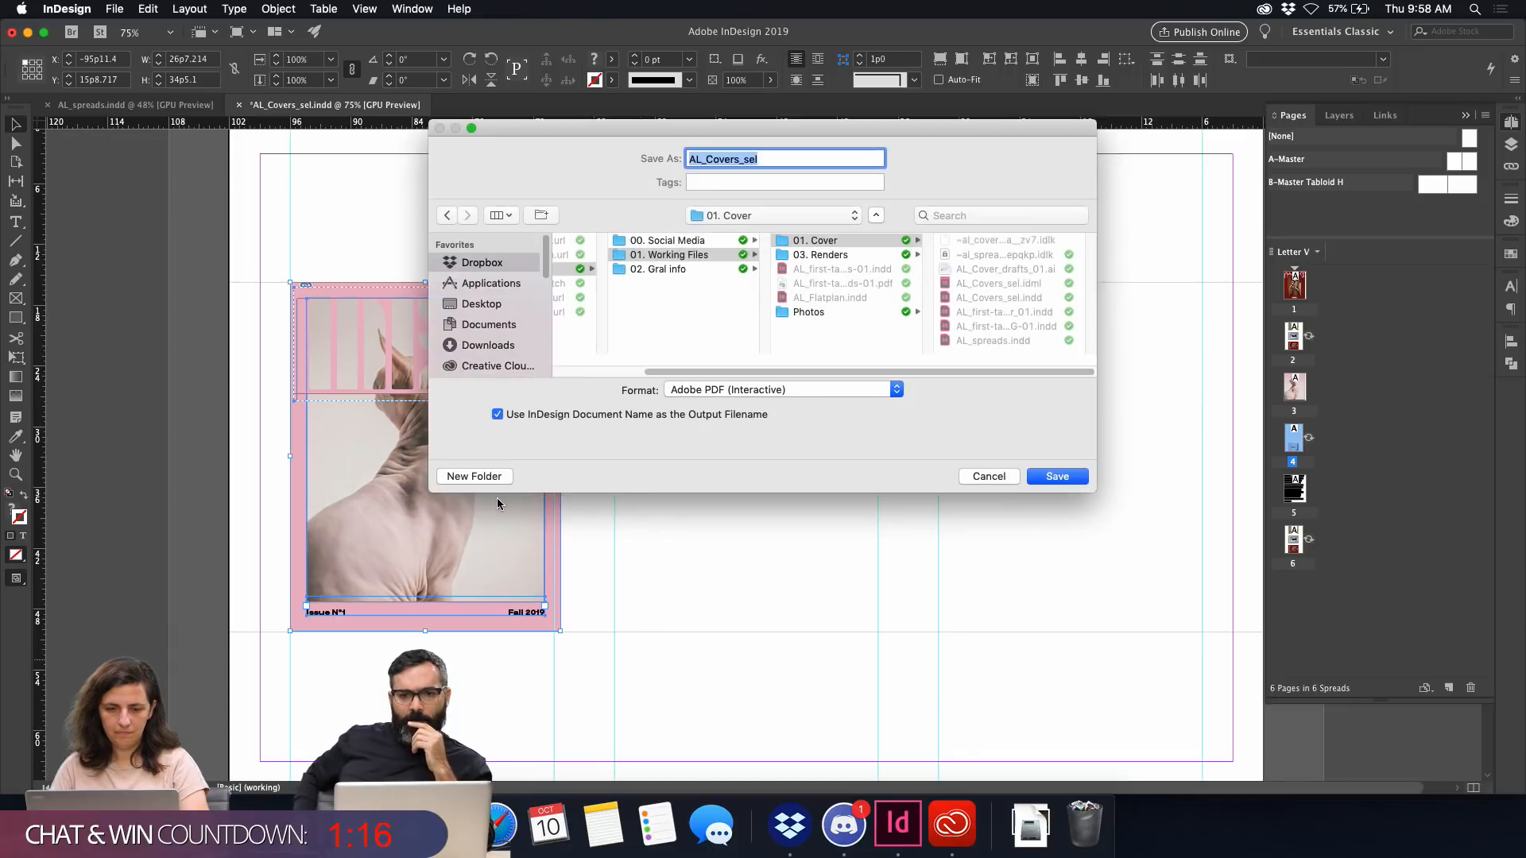
{"action": "left_click", "coordinate": [985, 478]}
{"action": "key", "text": "super+g"}
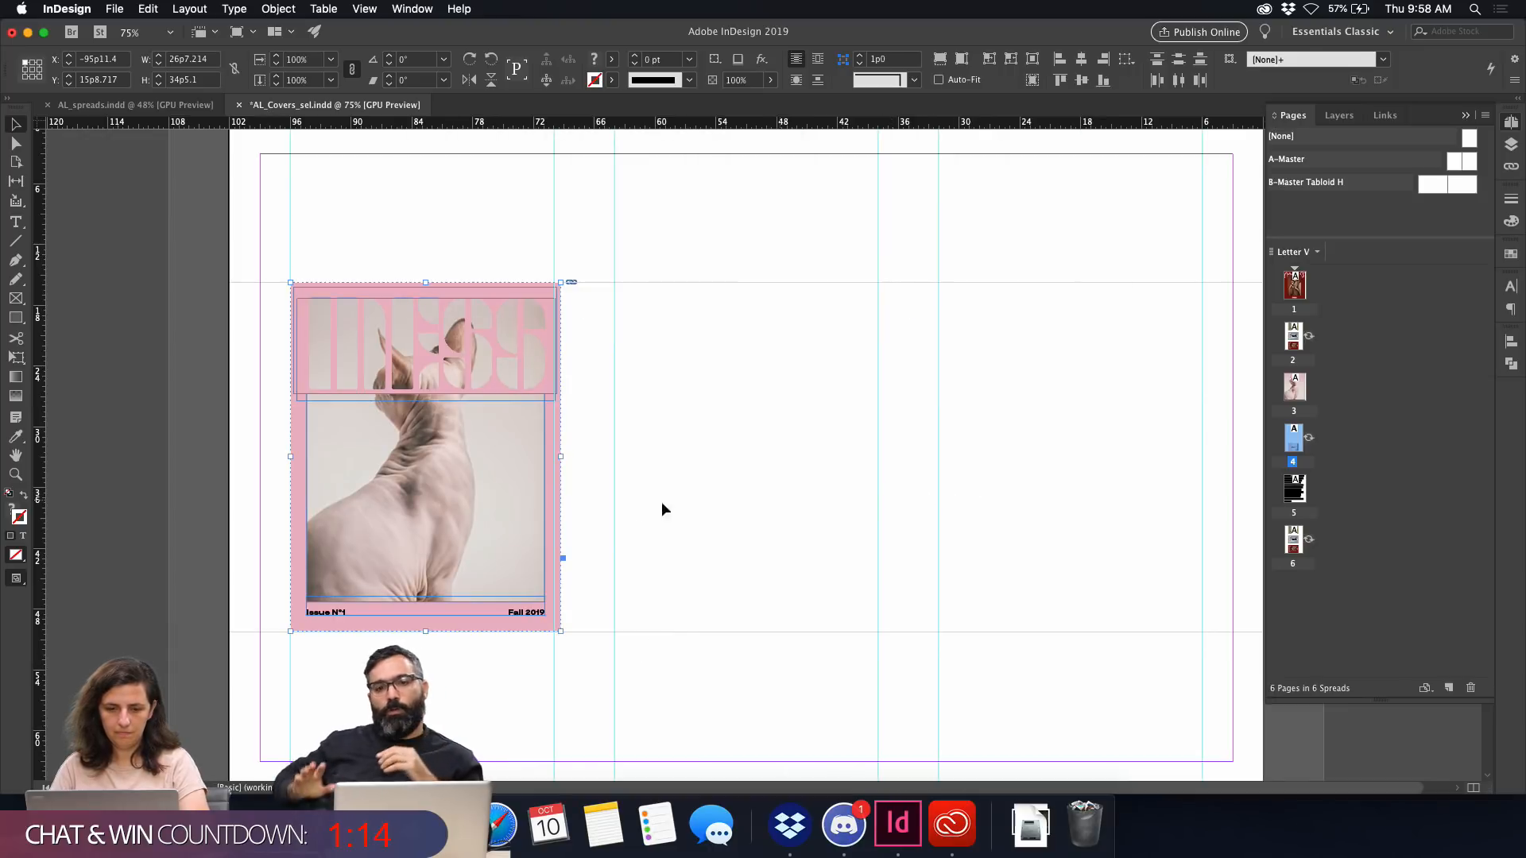
{"action": "left_click_drag", "start_coordinate": [426, 450], "coordinate": [1113, 574]}
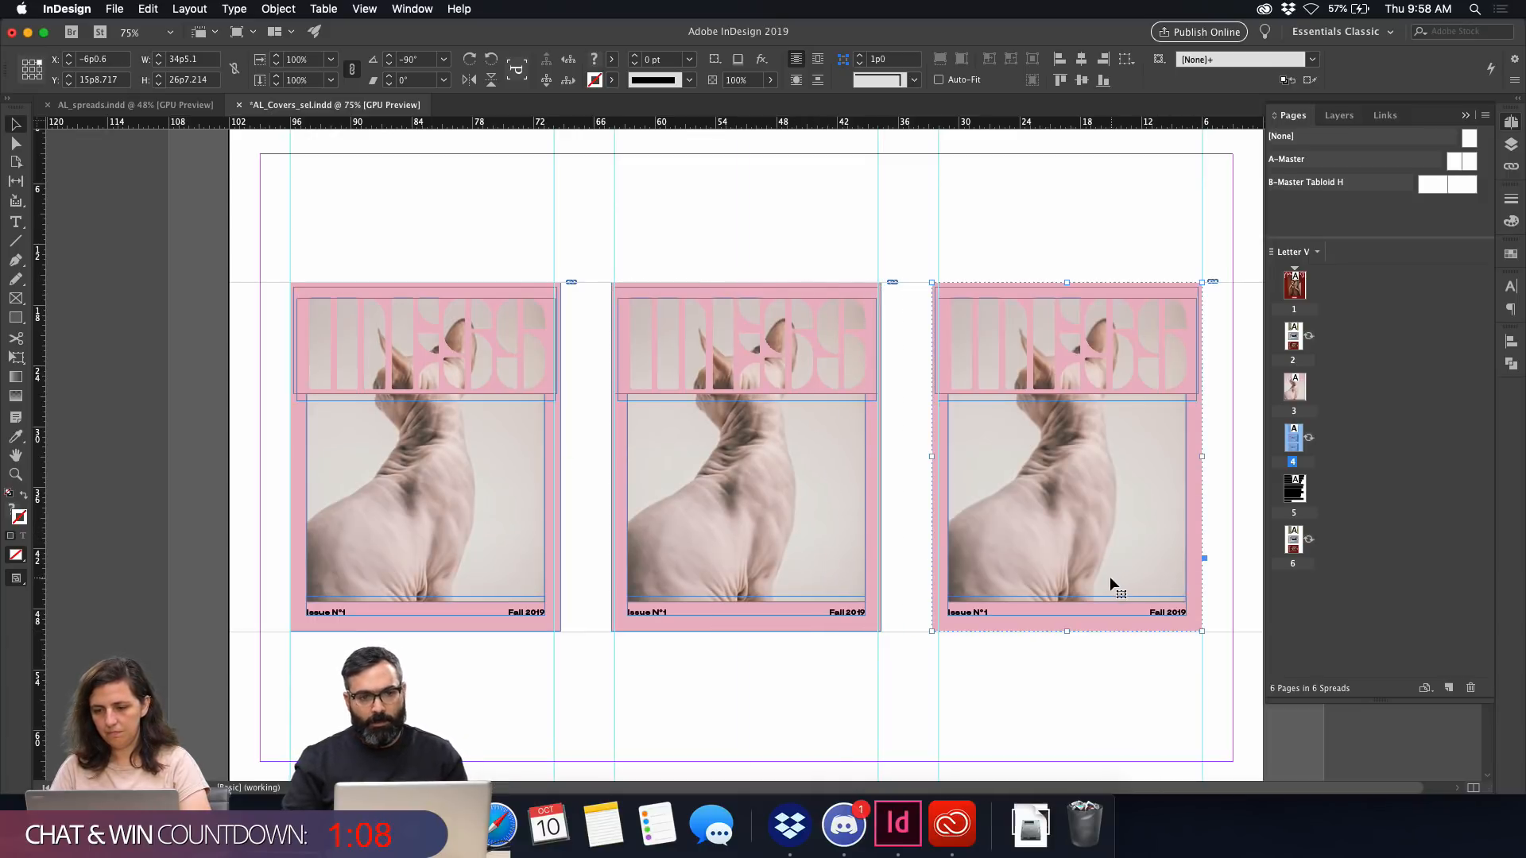
{"action": "key", "text": "w"}
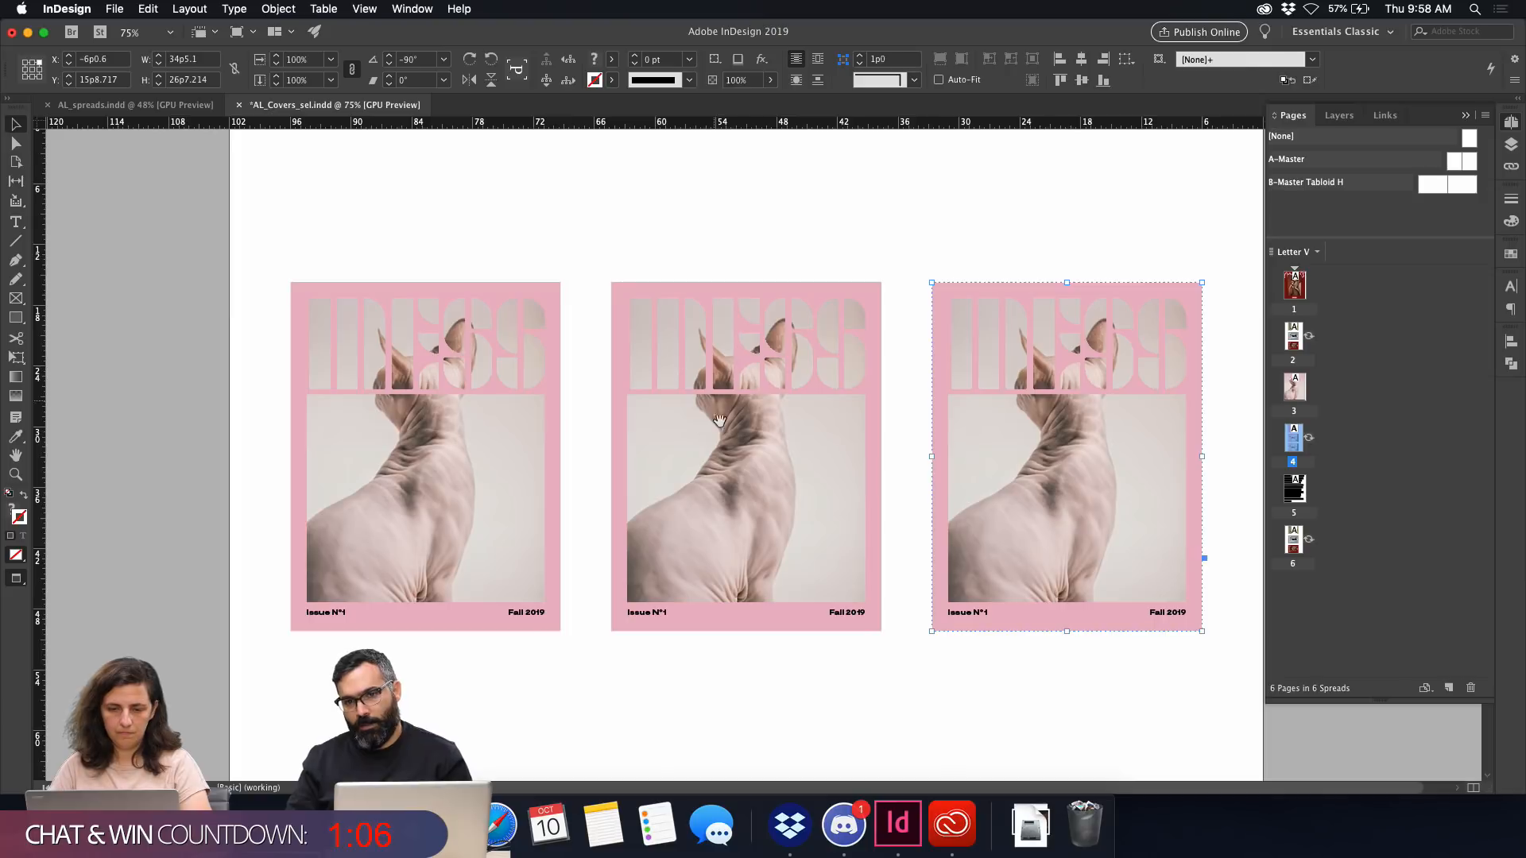
Preview the photos available as a replacement for the middle cover's cat image.
{"action": "left_click", "coordinate": [703, 447]}
{"action": "key", "text": "super+d"}
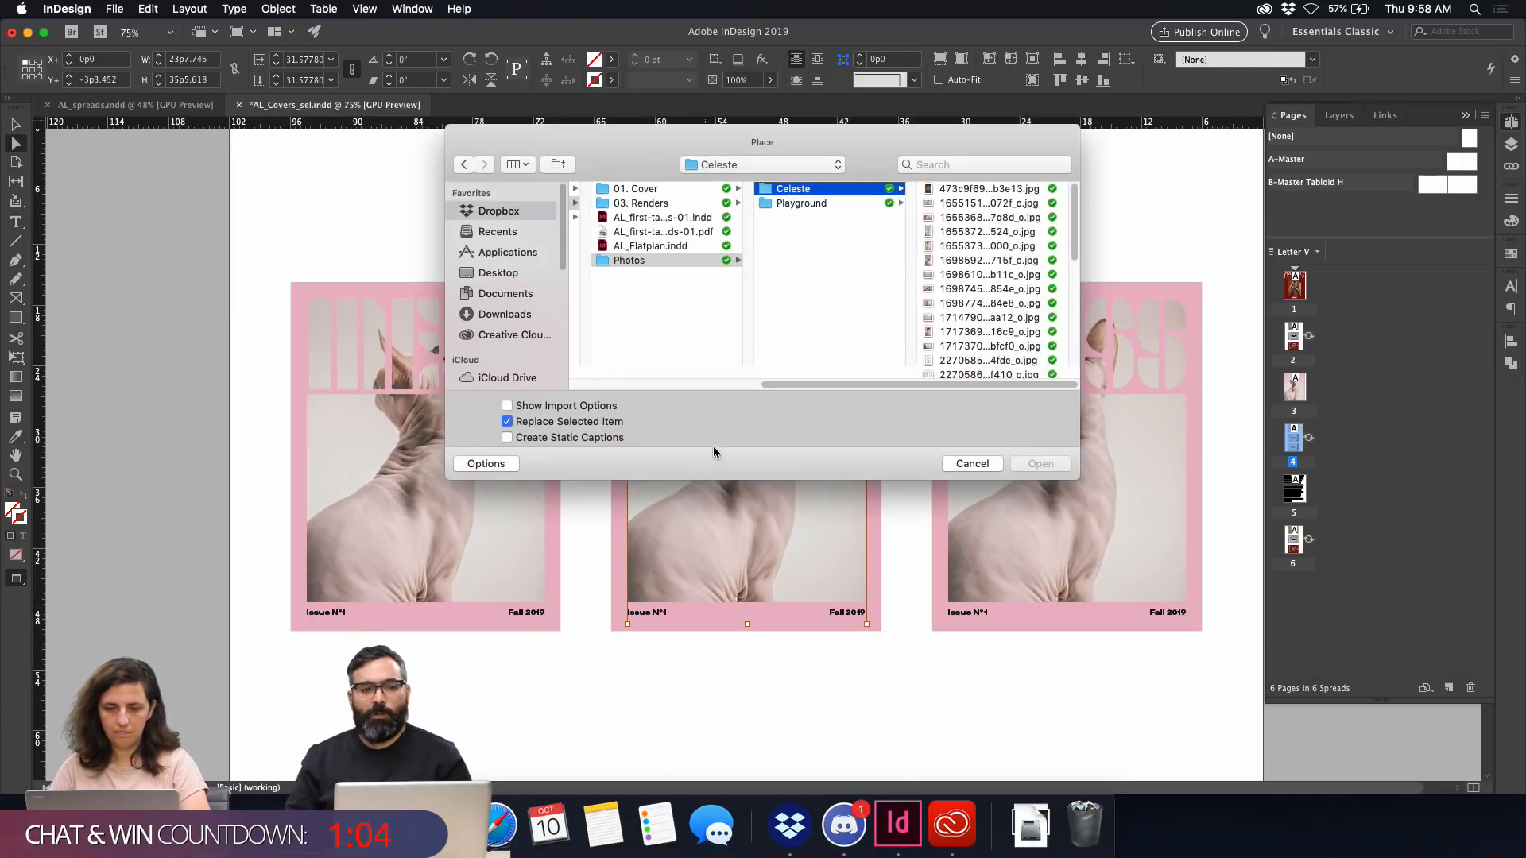
{"action": "left_click", "coordinate": [1045, 274]}
{"action": "key", "text": "space"}
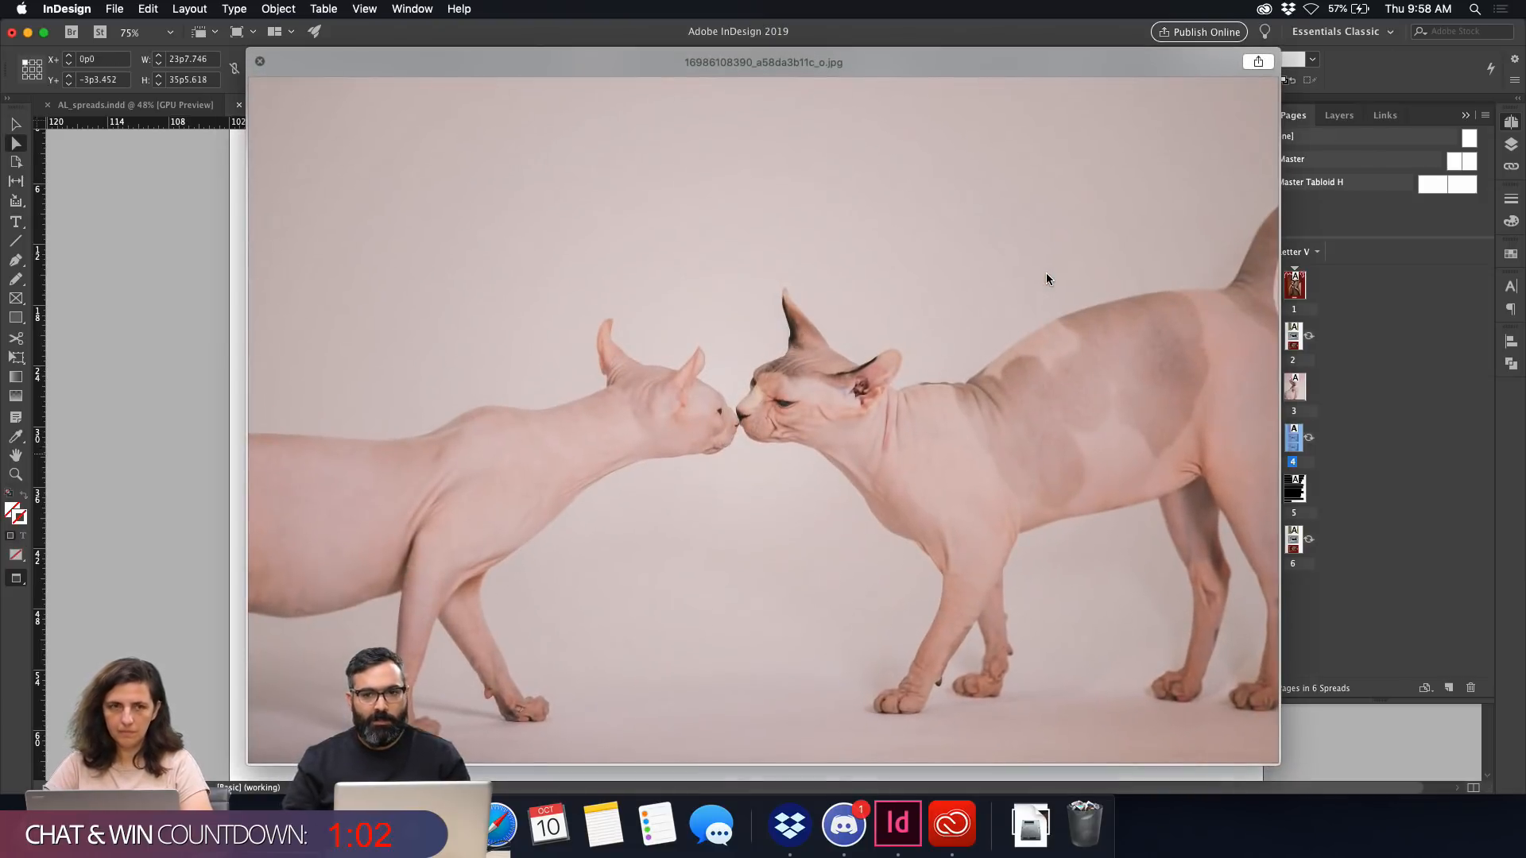
{"action": "key", "text": "Down"}
{"action": "key", "text": "Down"}
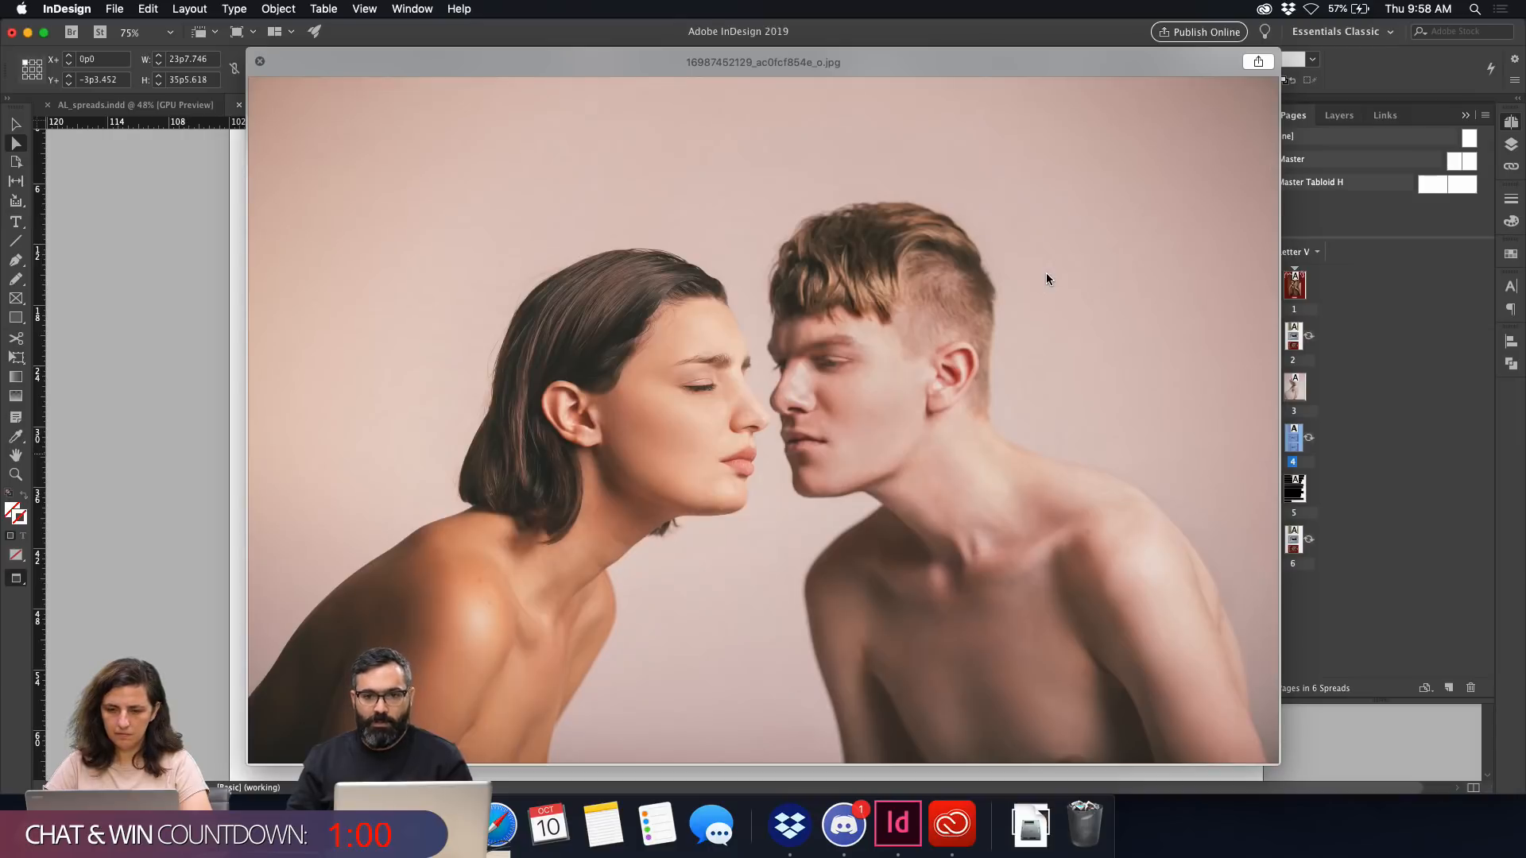
{"action": "key", "text": "Down"}
{"action": "key", "text": "Down"}
{"action": "key", "text": "Down"}
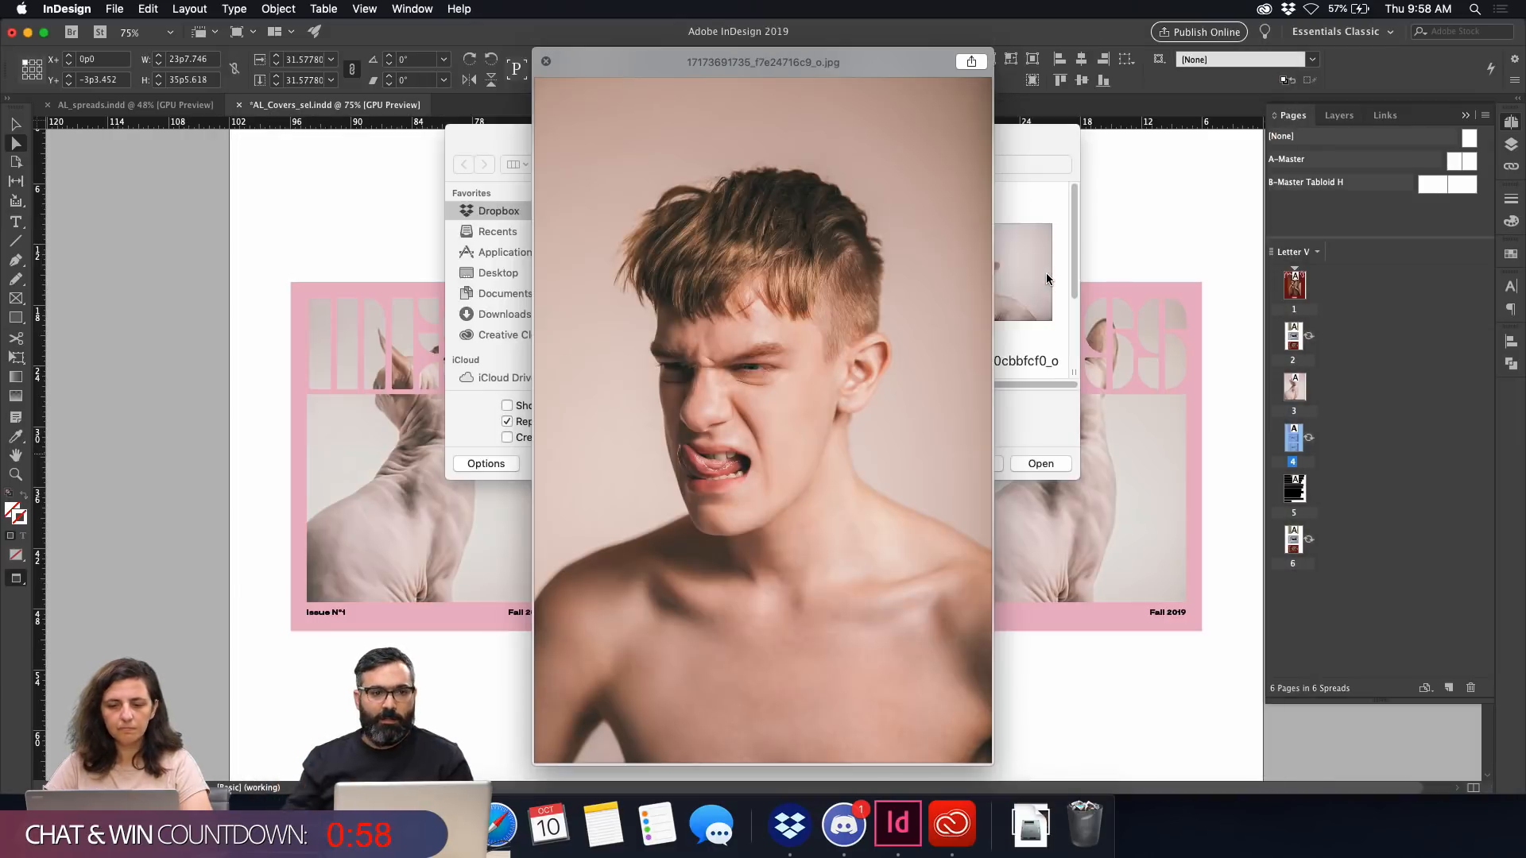
{"action": "key", "text": "Down"}
{"action": "key", "text": "Down"}
{"action": "key", "text": "Down"}
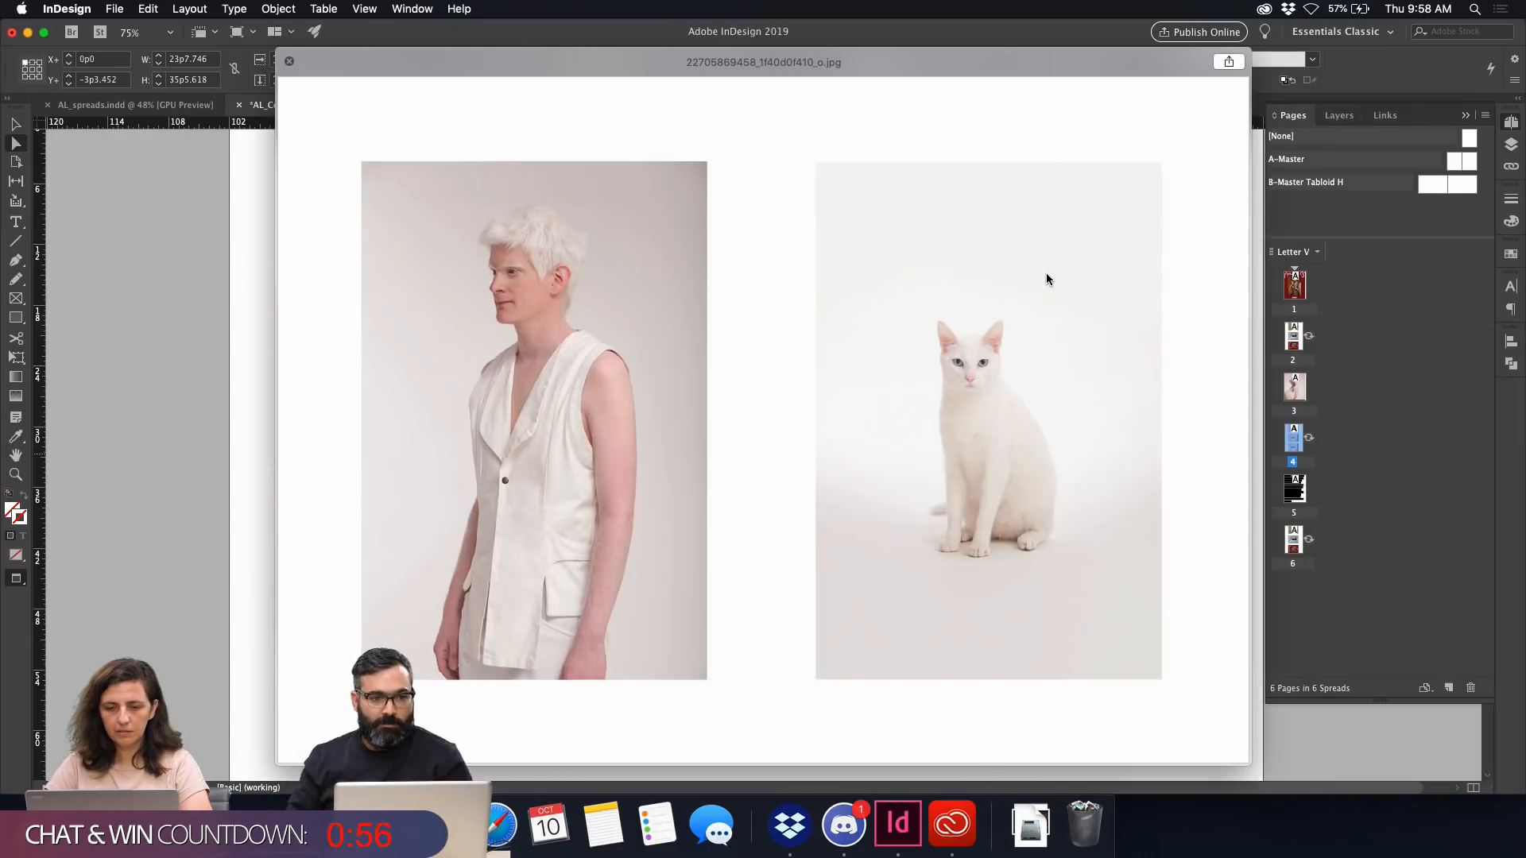
{"action": "key", "text": "Down"}
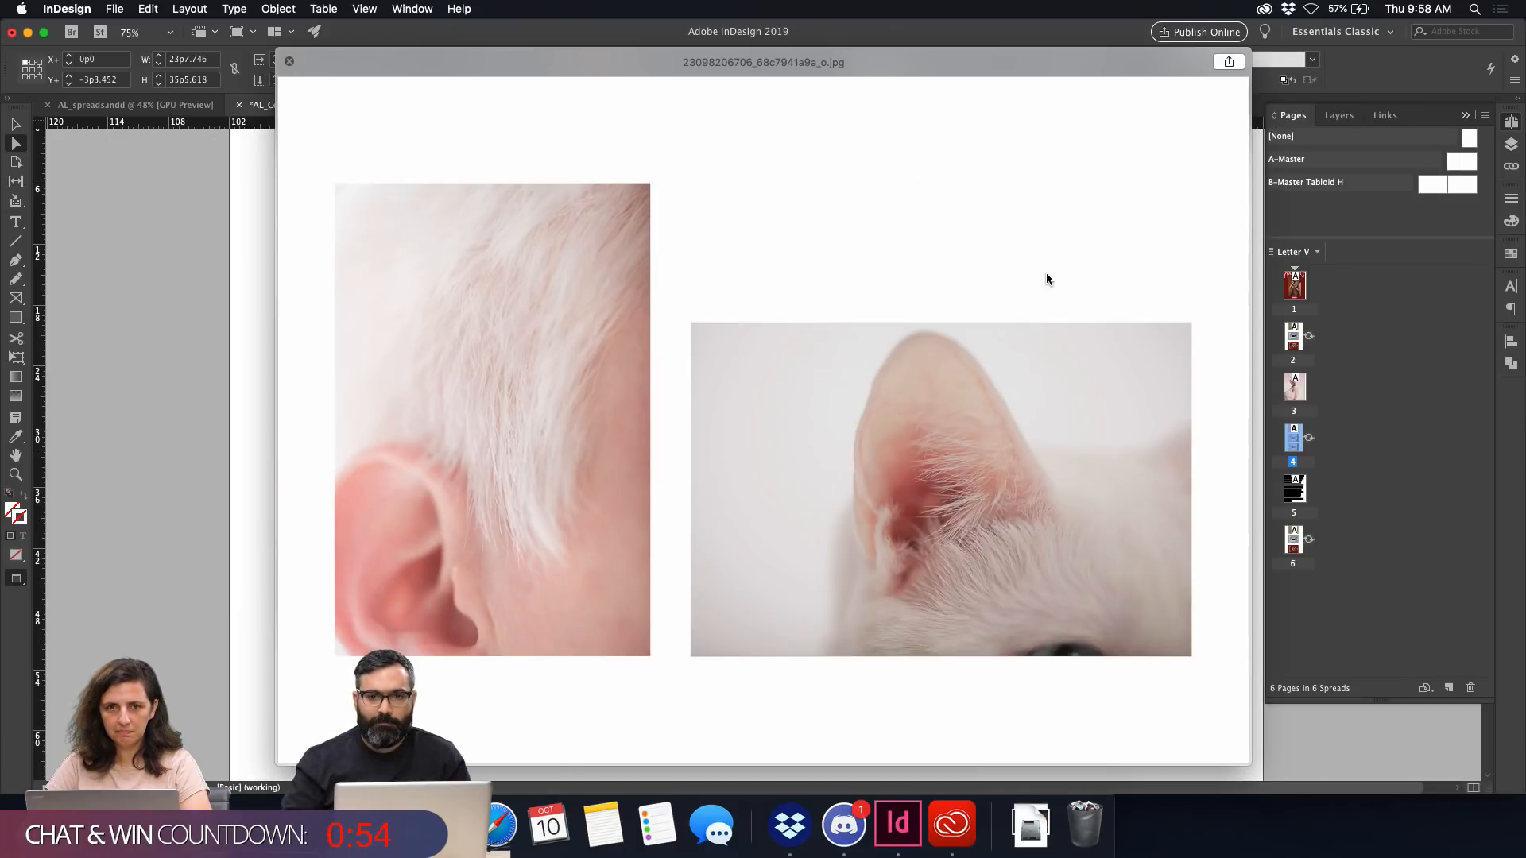
{"action": "key", "text": "Down"}
{"action": "key", "text": "Down"}
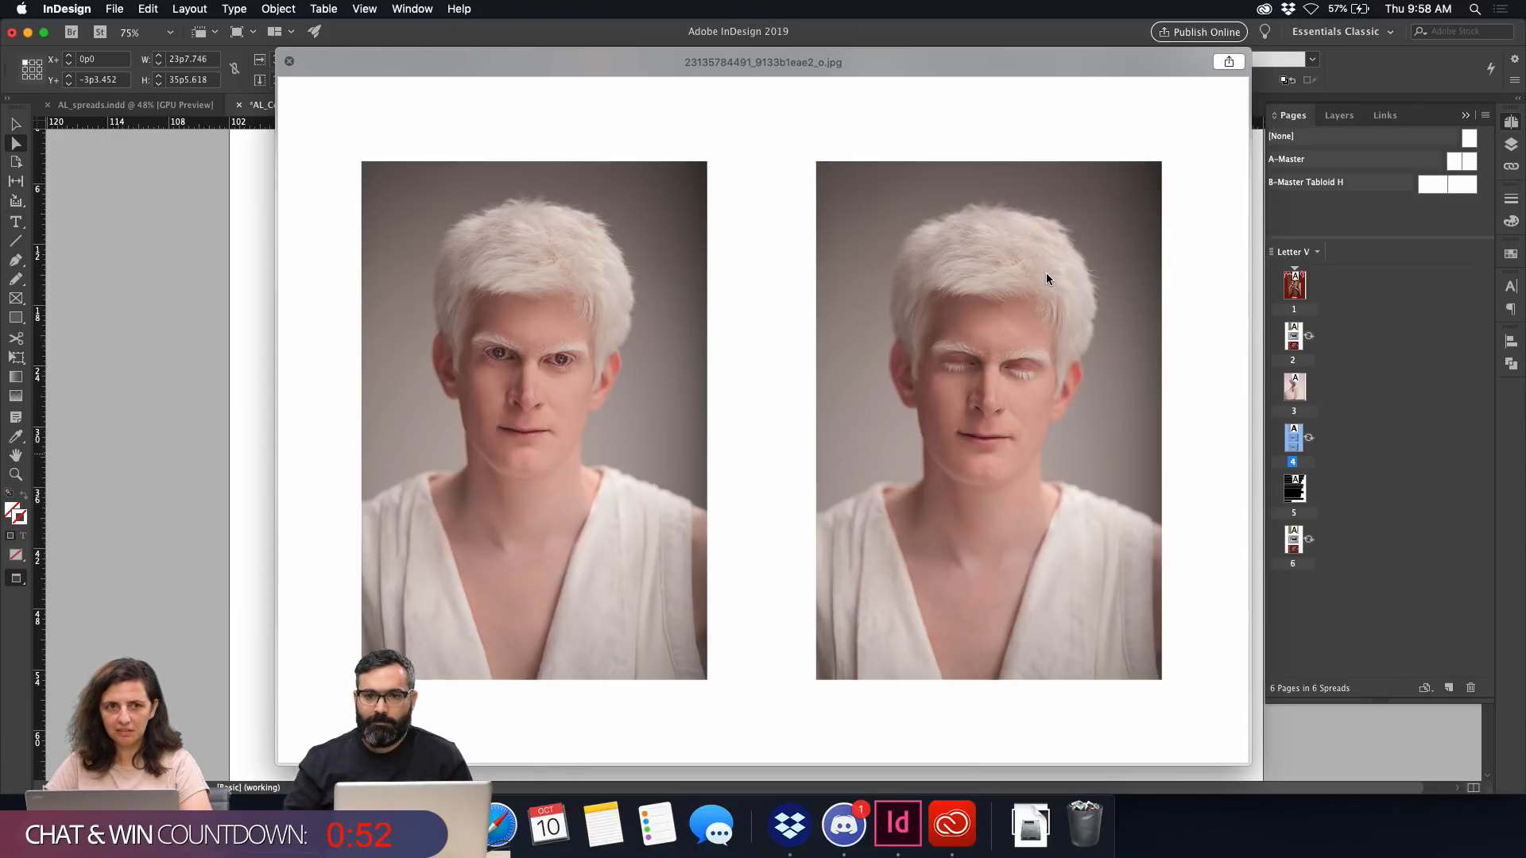
{"action": "key", "text": "Down"}
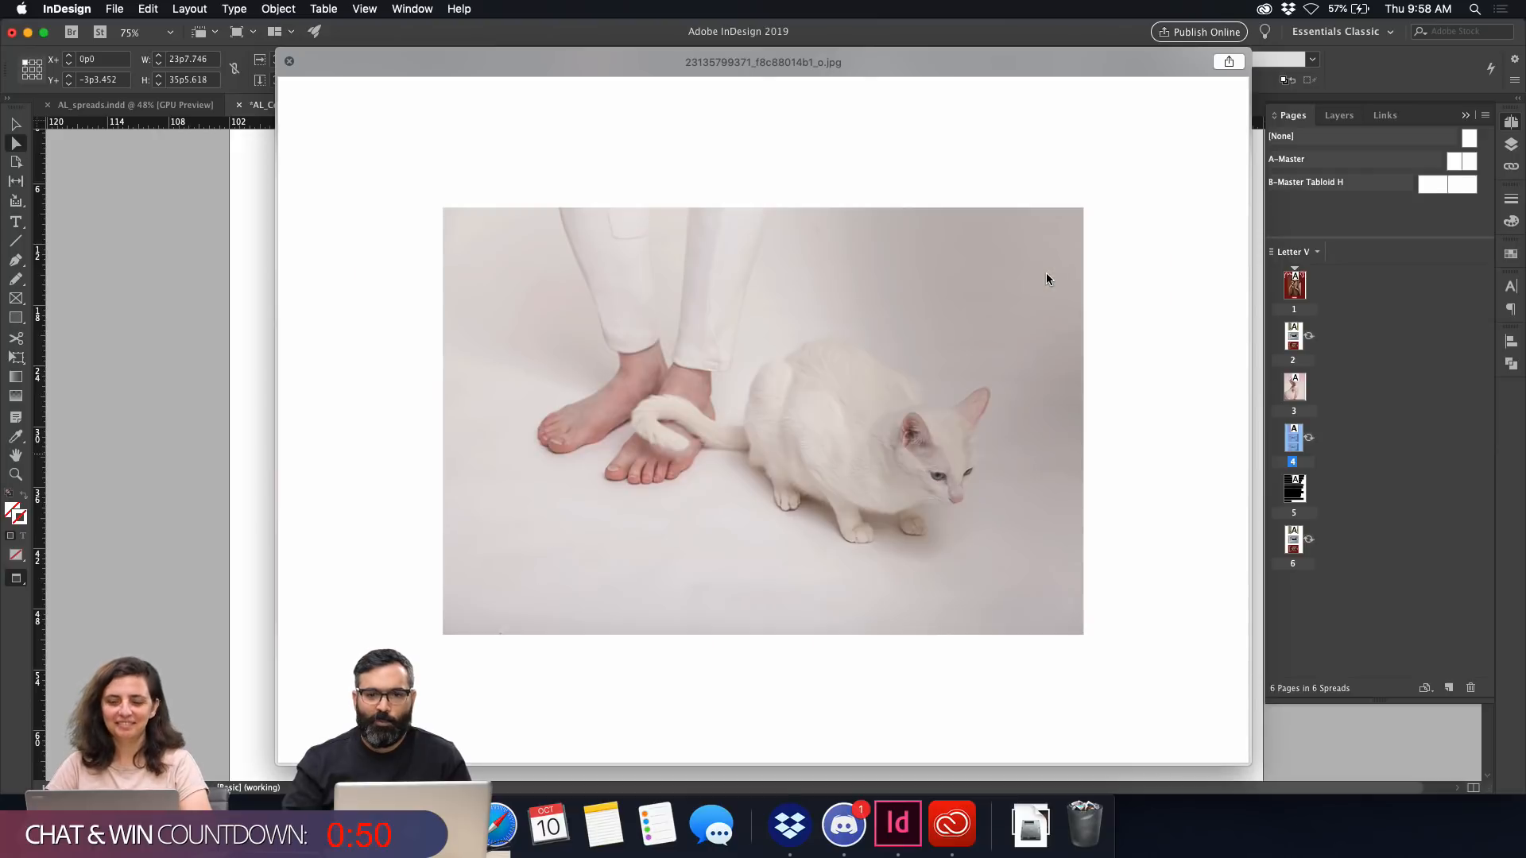
{"action": "key", "text": "Down"}
{"action": "key", "text": "space"}
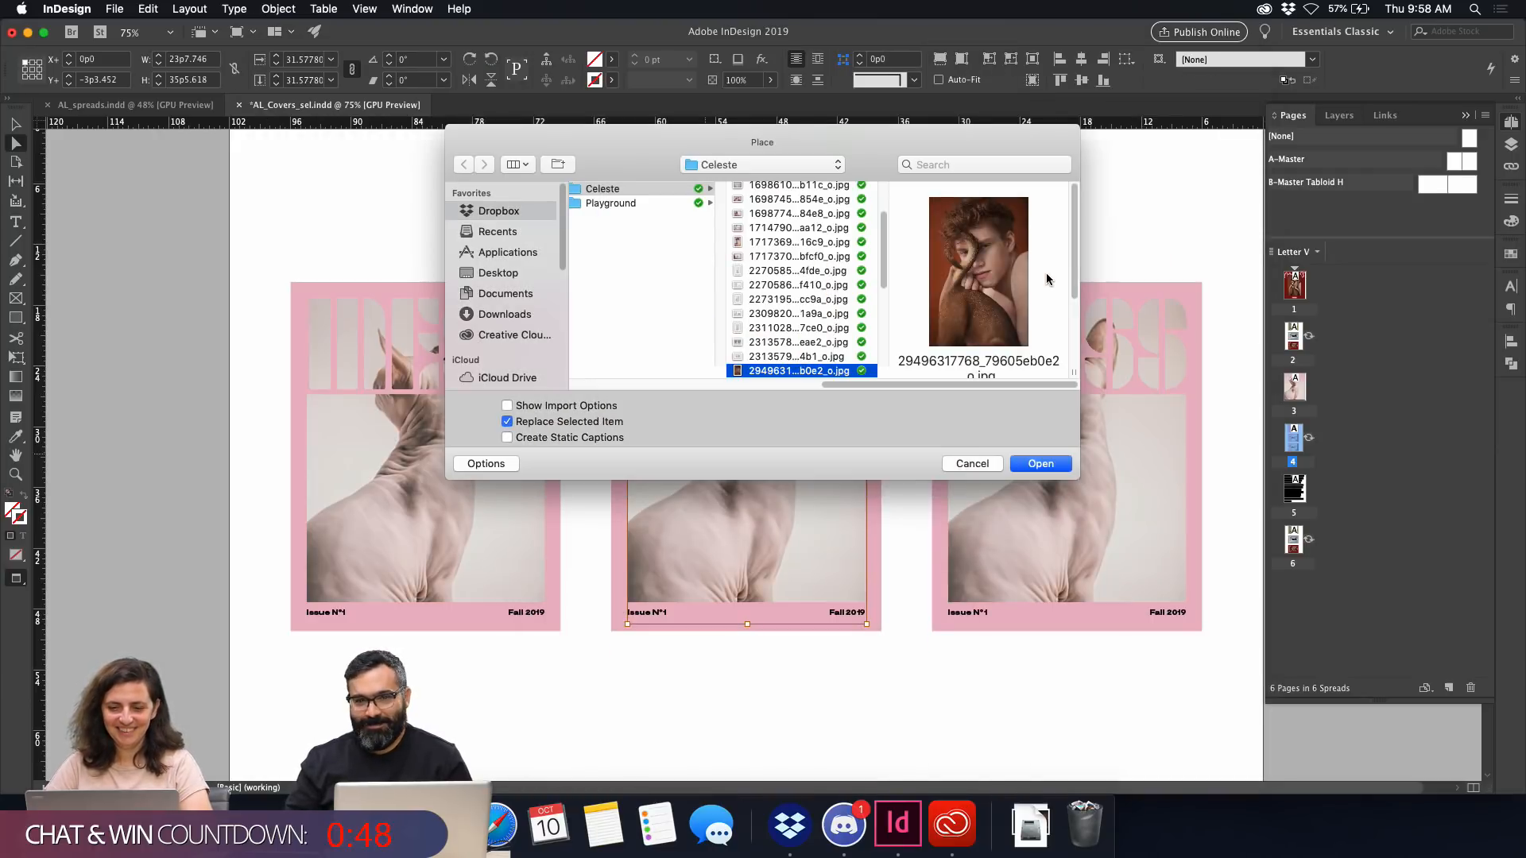
Replace the middle cover's cat photo with untitled-2980.jpg from the Celeste folder.
{"action": "scroll", "coordinate": [828, 350], "scroll_direction": "down", "scroll_amount": 10}
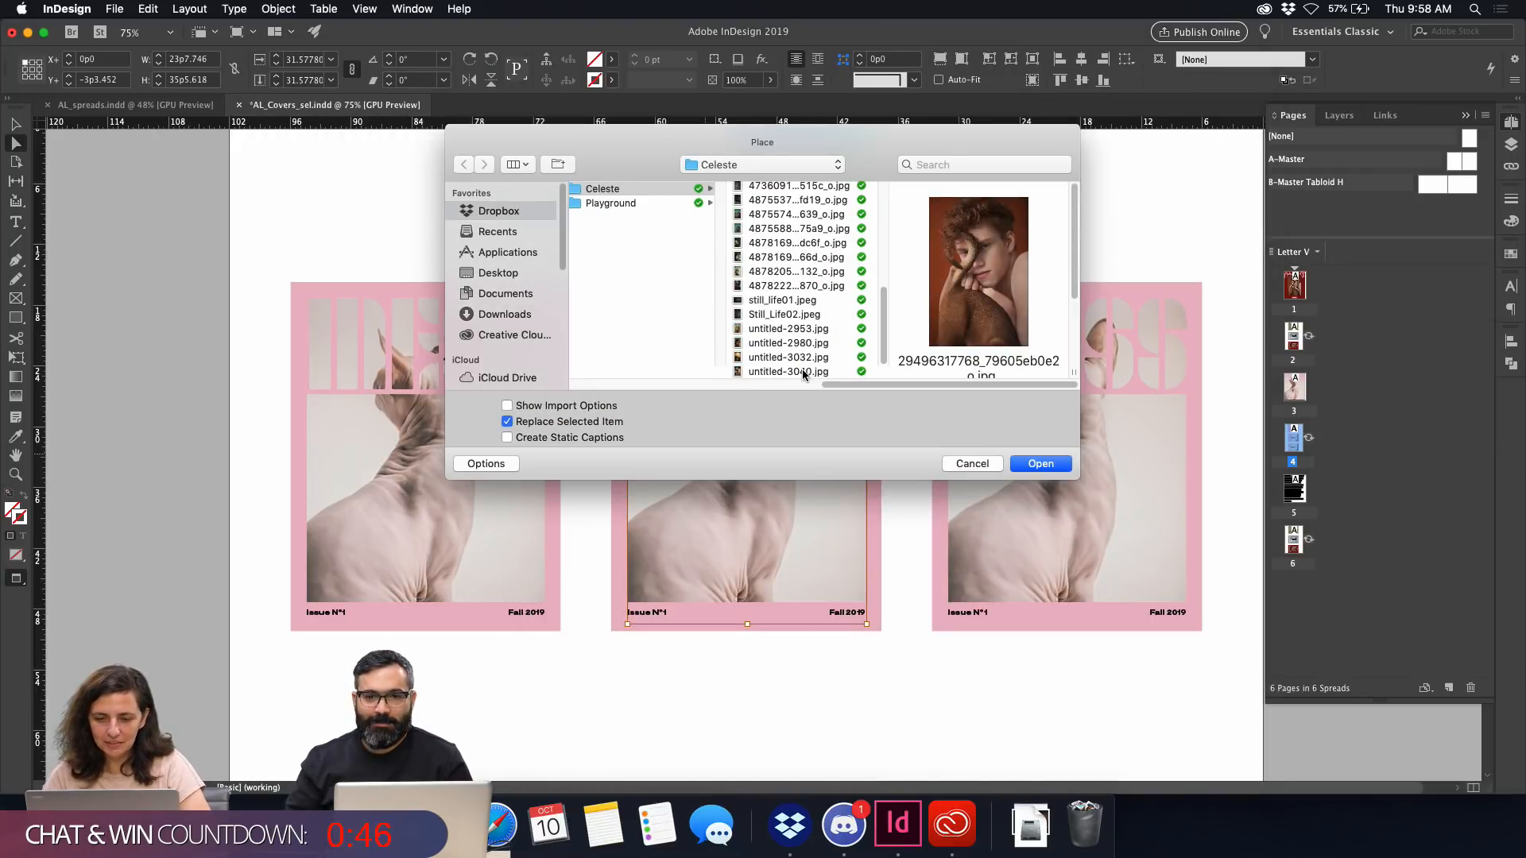
{"action": "left_click", "coordinate": [826, 373]}
{"action": "key", "text": "Up"}
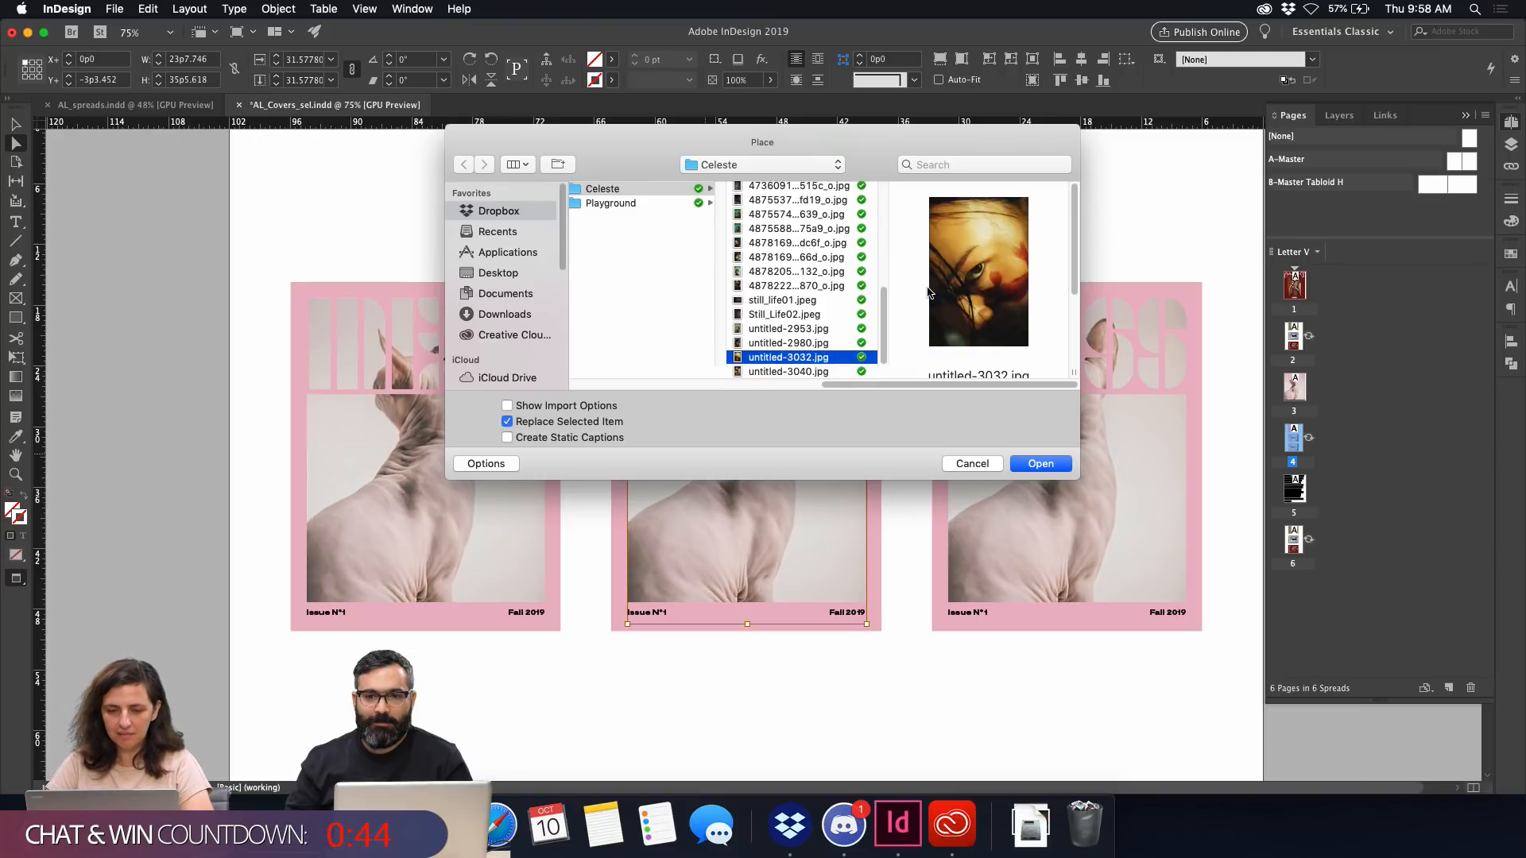
{"action": "key", "text": "Up"}
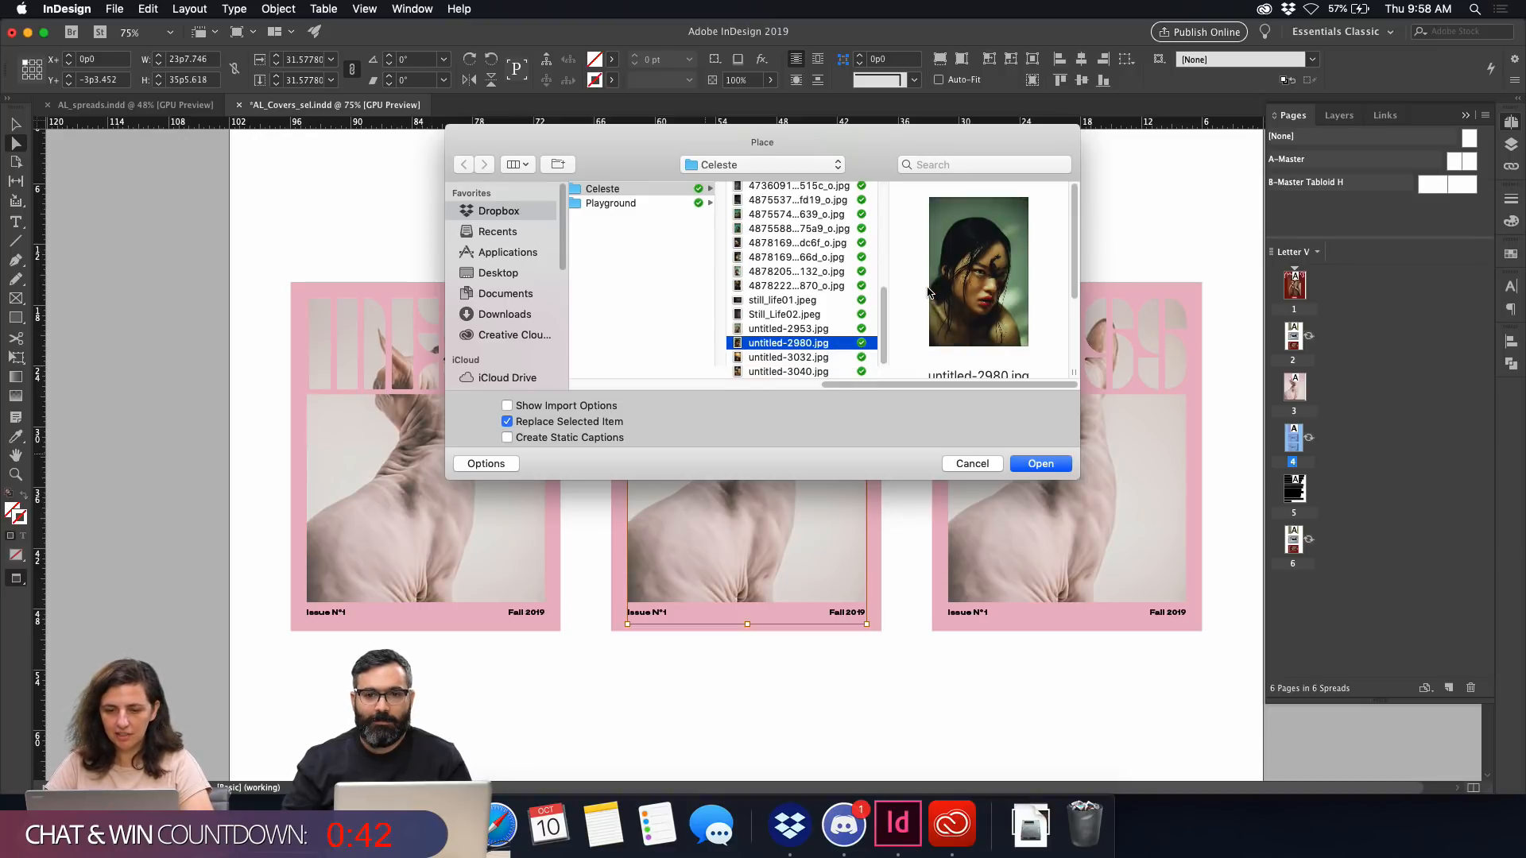
{"action": "key", "text": "space"}
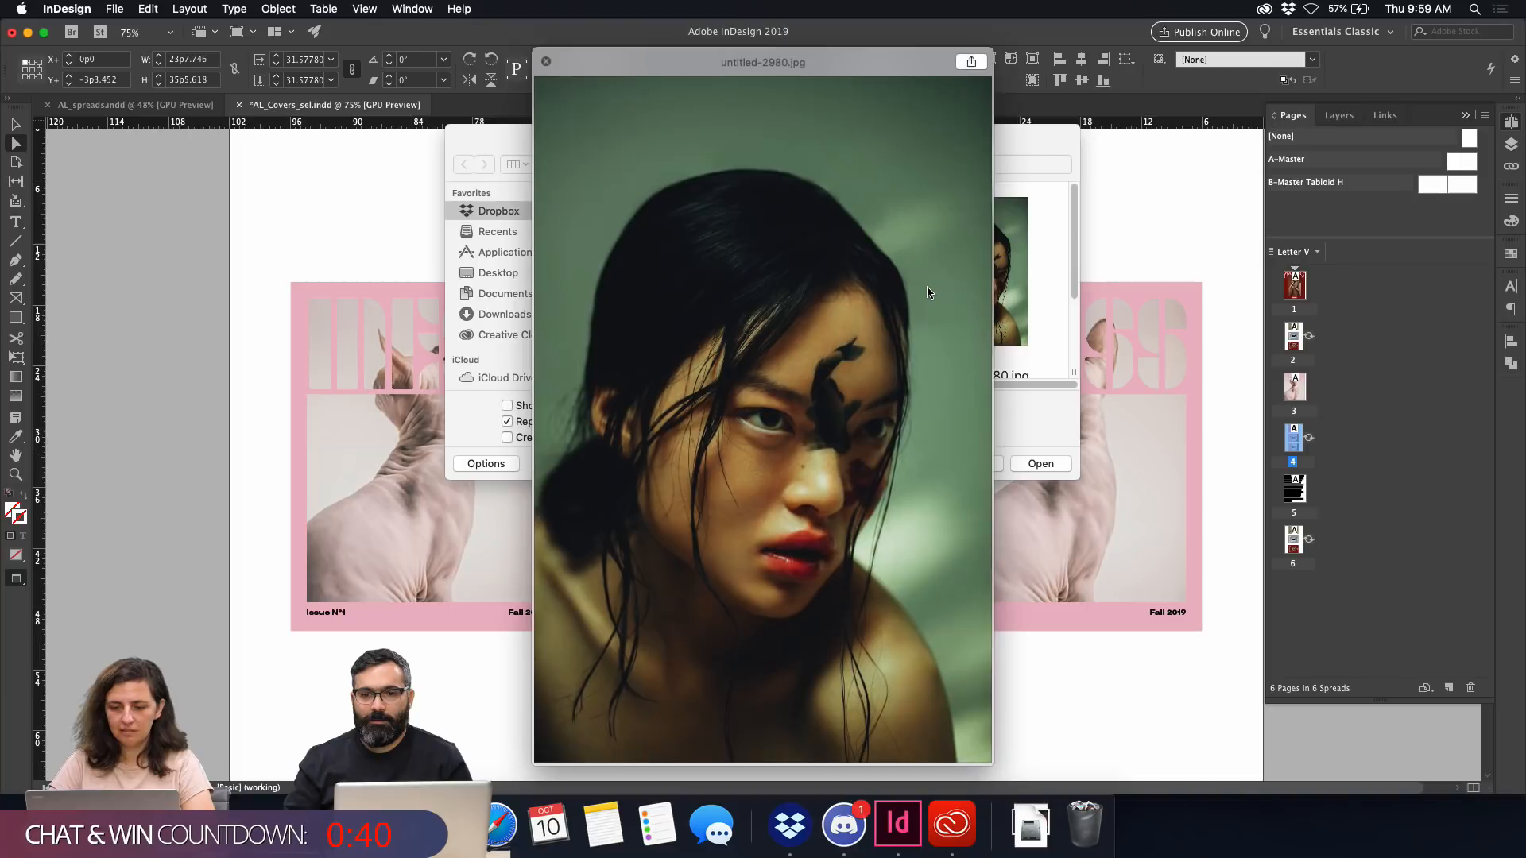
{"action": "key", "text": "space"}
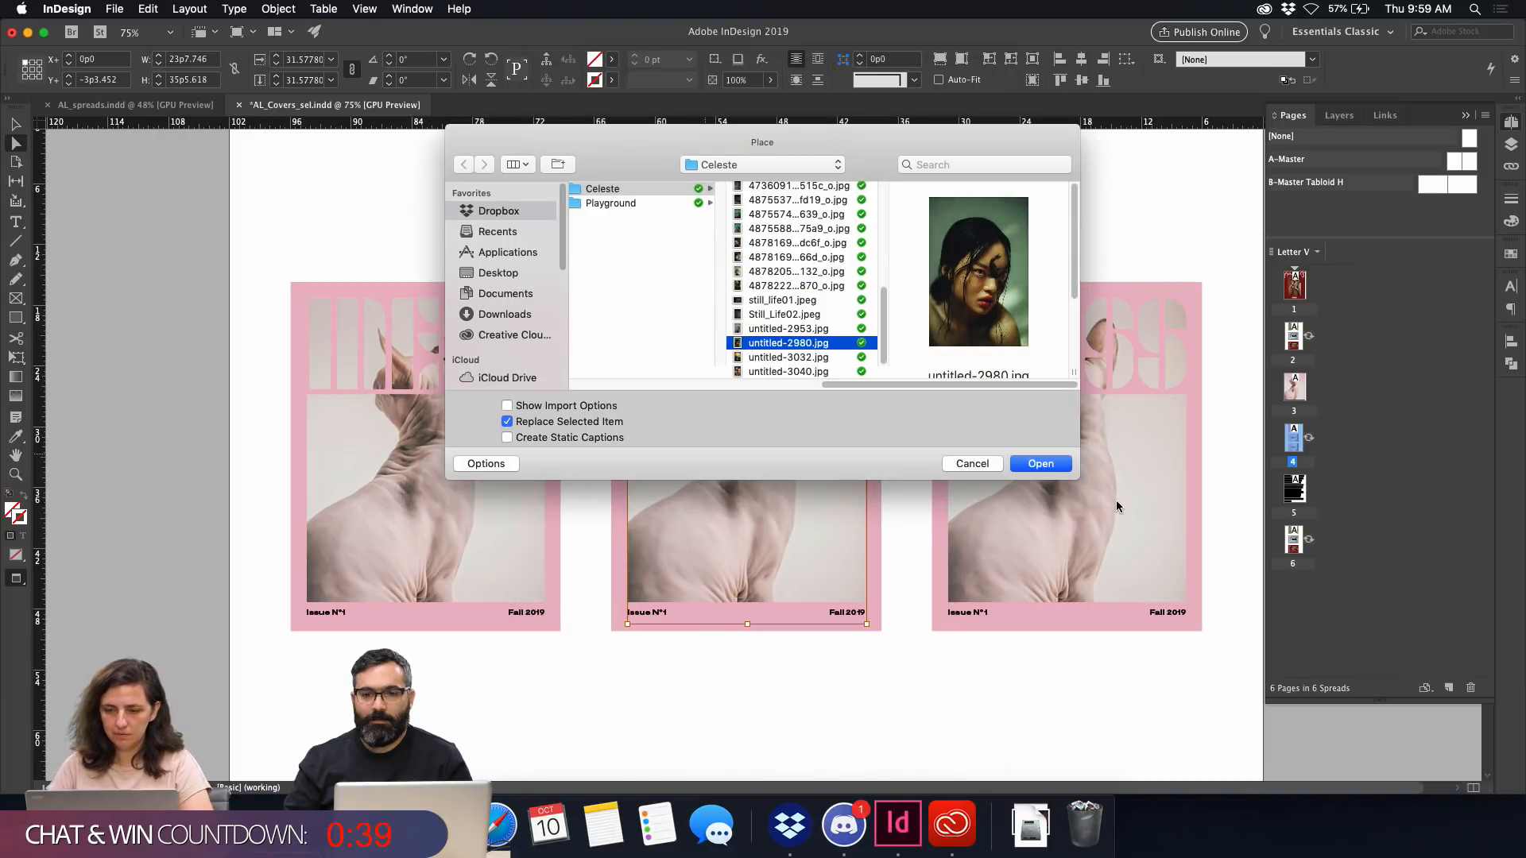
{"action": "left_click", "coordinate": [1040, 463]}
{"action": "left_click", "coordinate": [919, 198]}
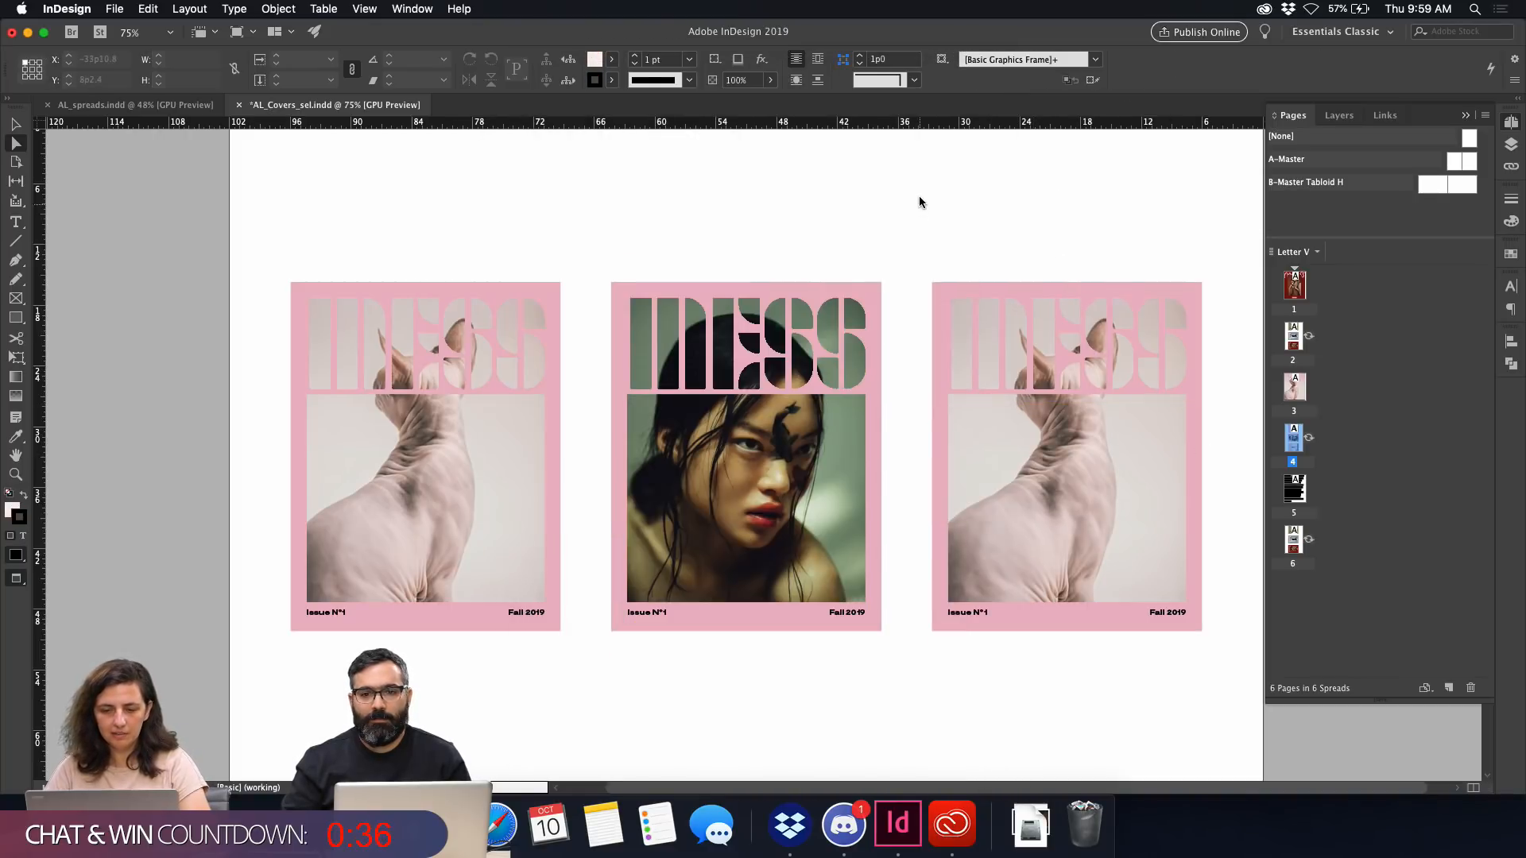
Recolour the middle cover's background and masthead panel with a rust-brown skin tone sampled from its portrait photo.
{"action": "left_click", "coordinate": [848, 443]}
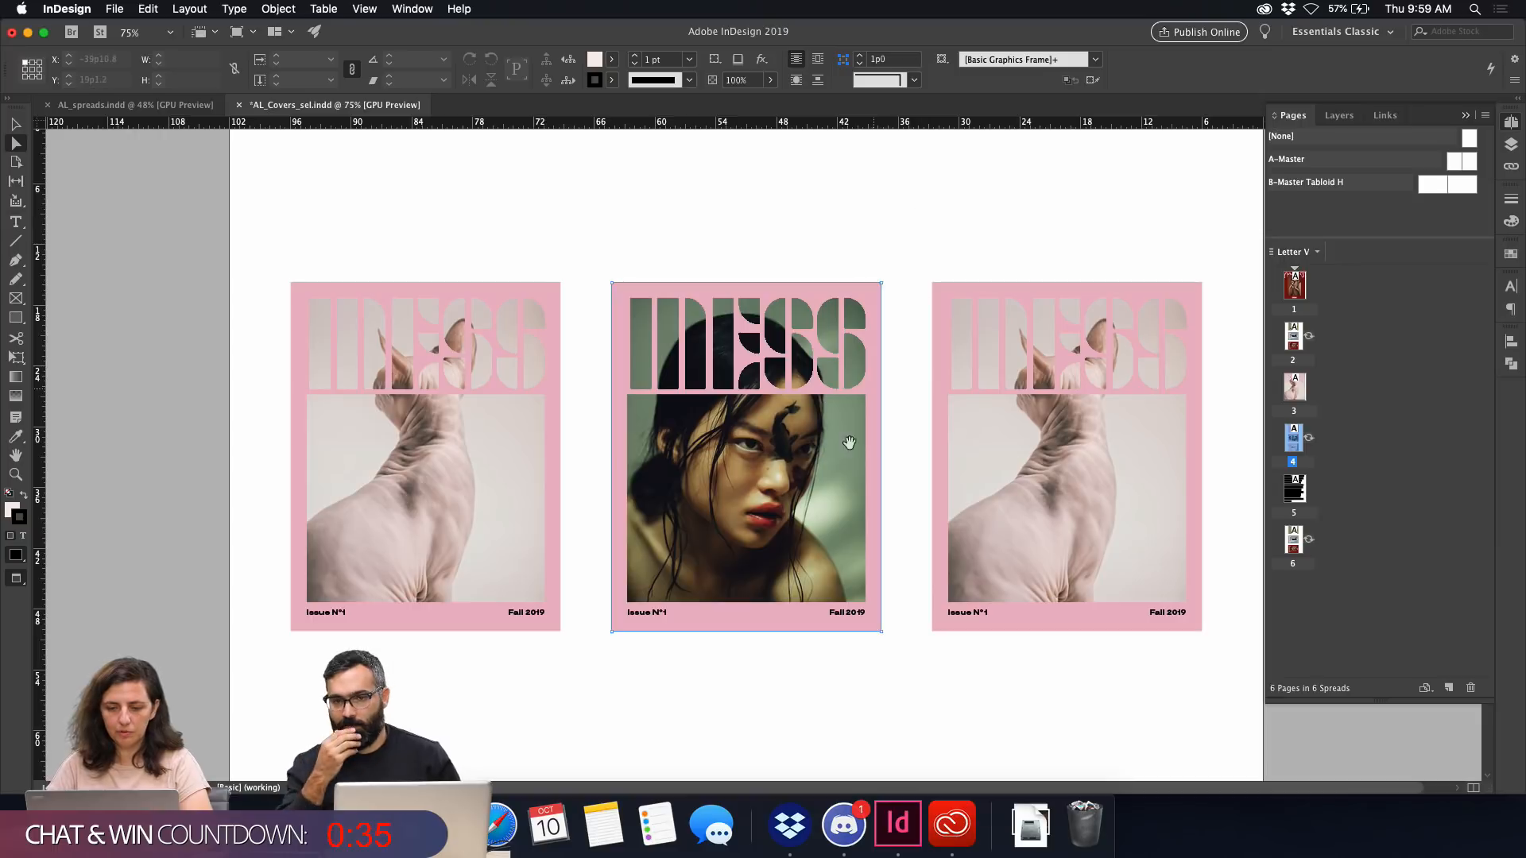
{"action": "left_click", "coordinate": [876, 491]}
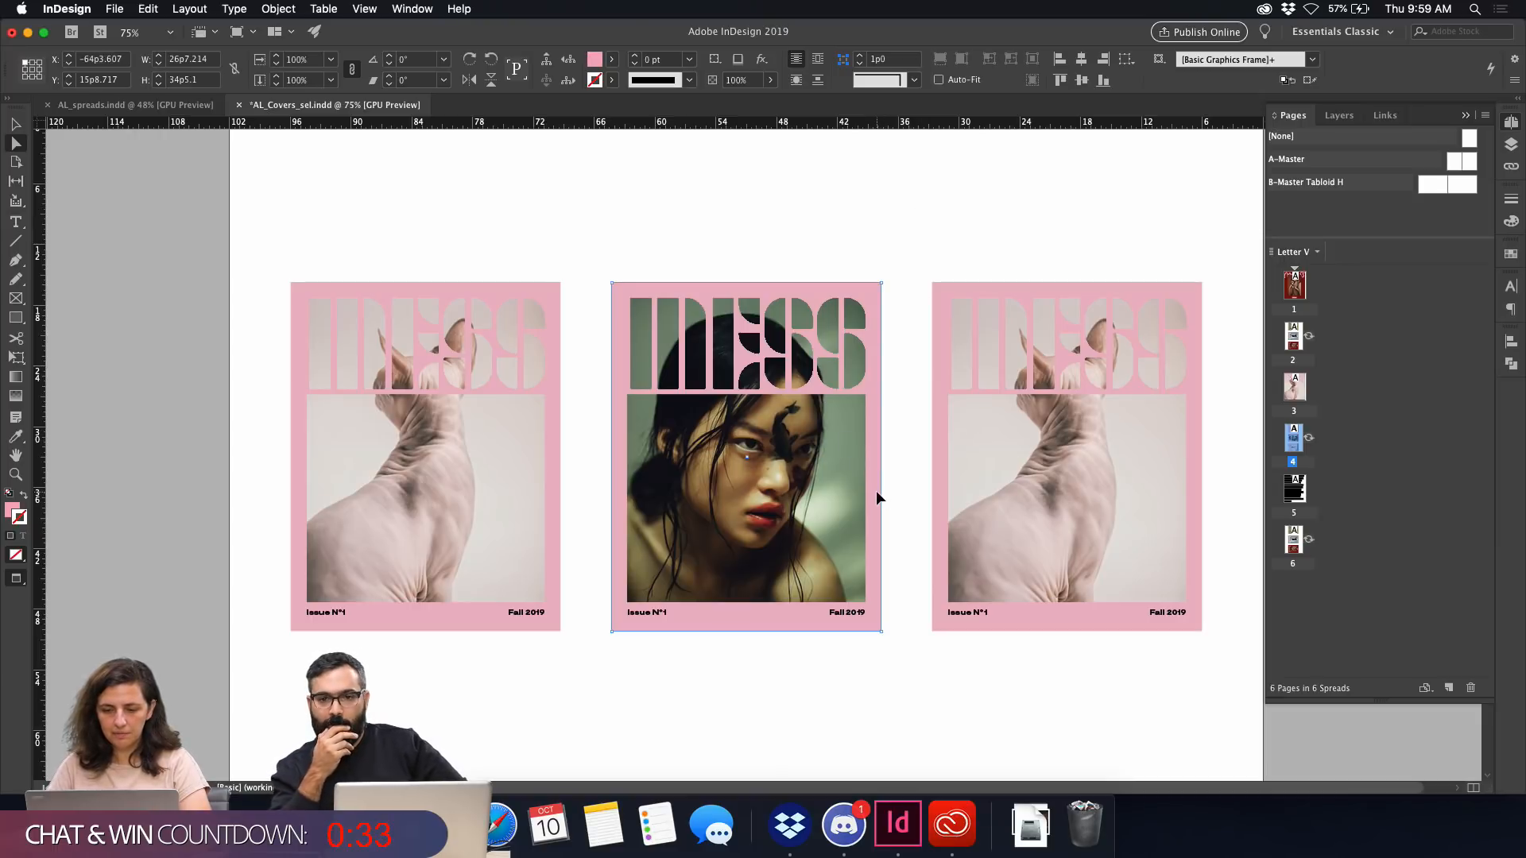
{"action": "key", "text": "i"}
{"action": "left_click", "coordinate": [773, 502]}
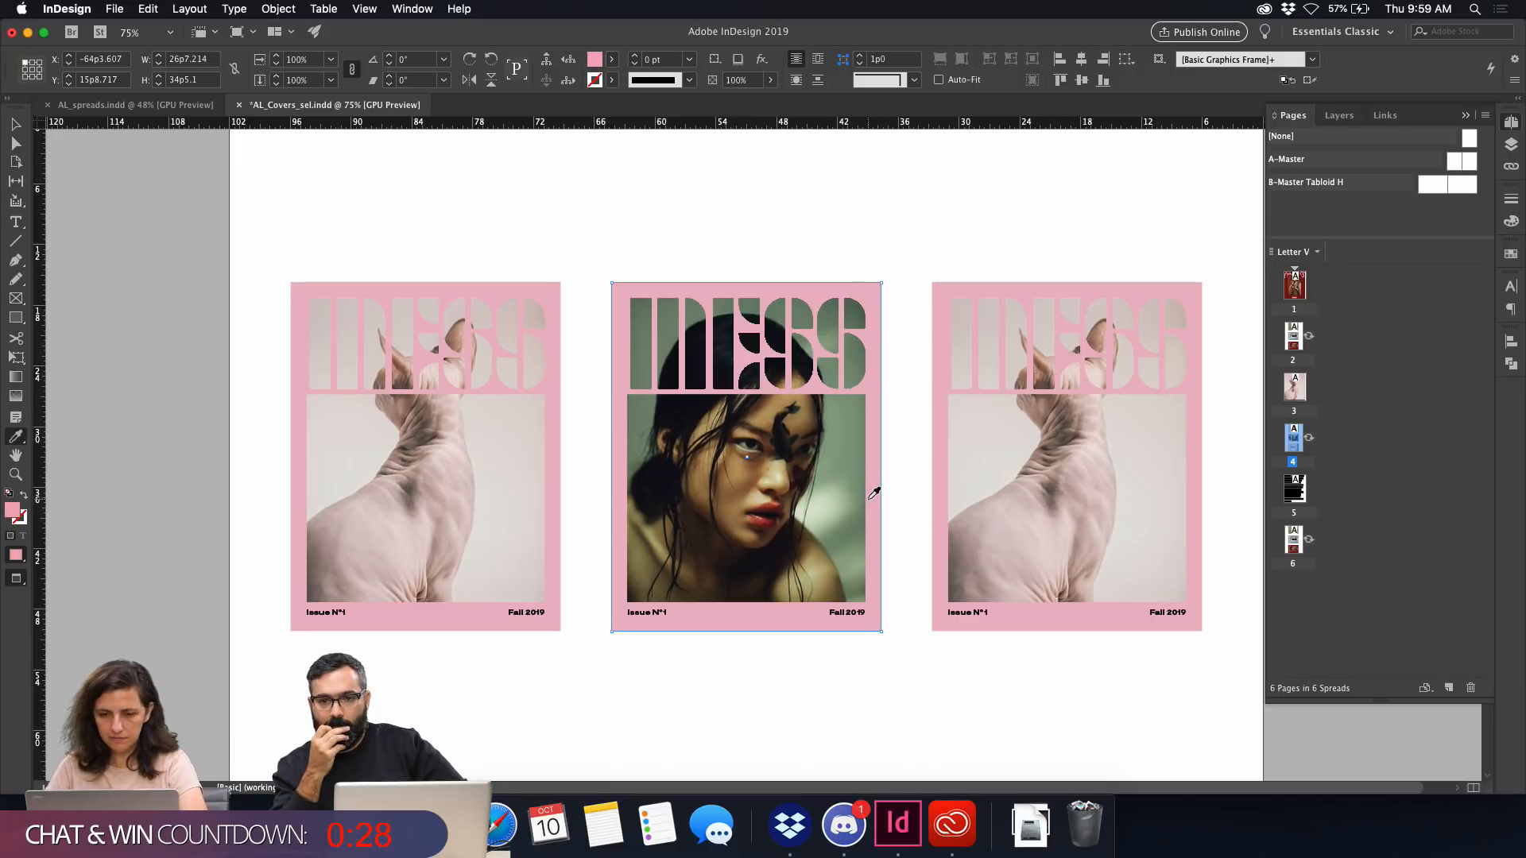
{"action": "left_click", "coordinate": [760, 501]}
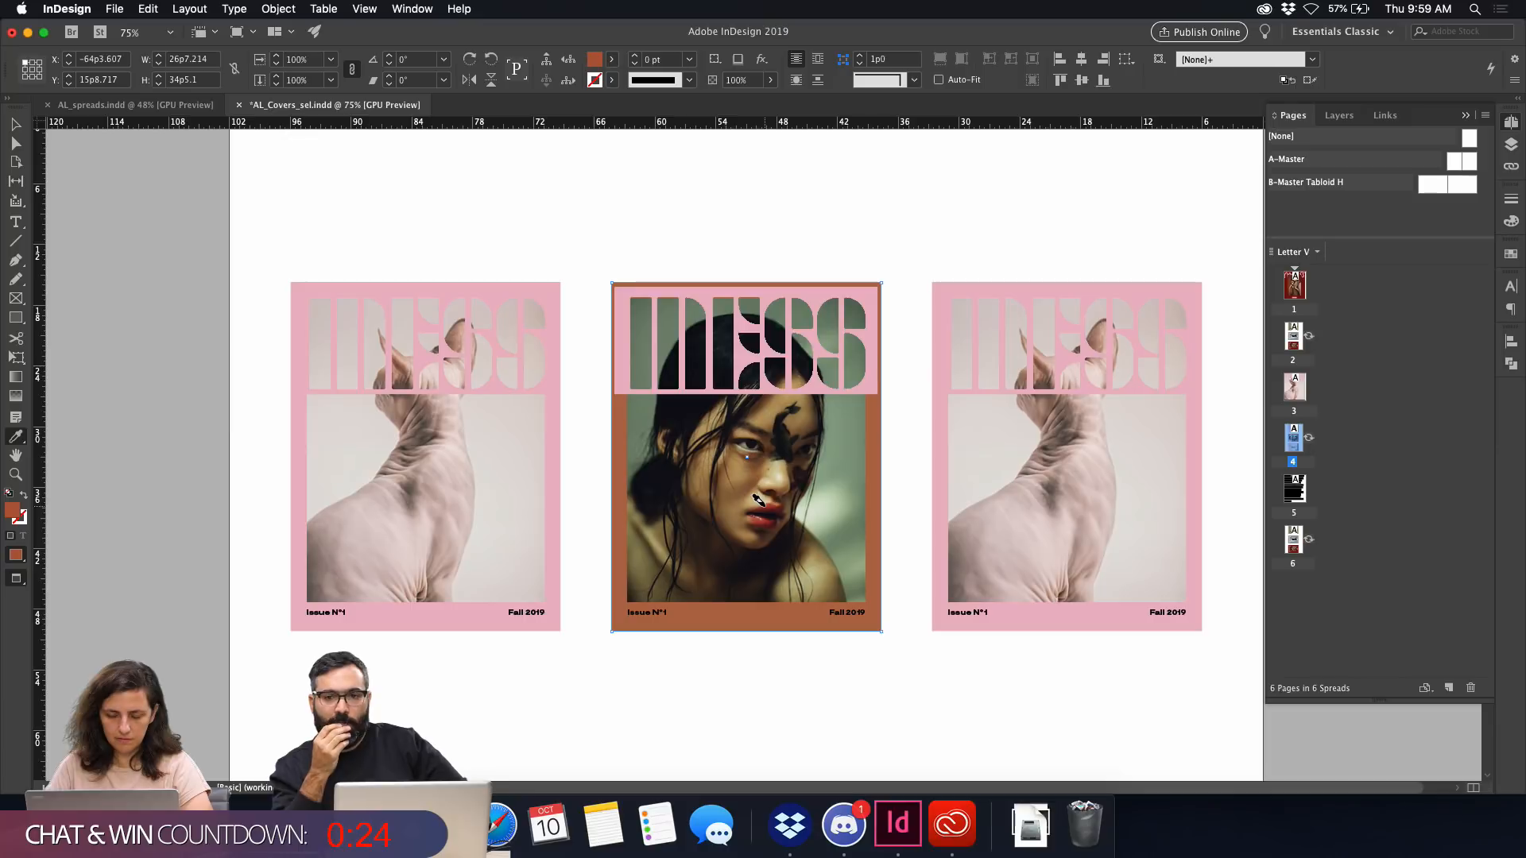
{"action": "key", "text": "a"}
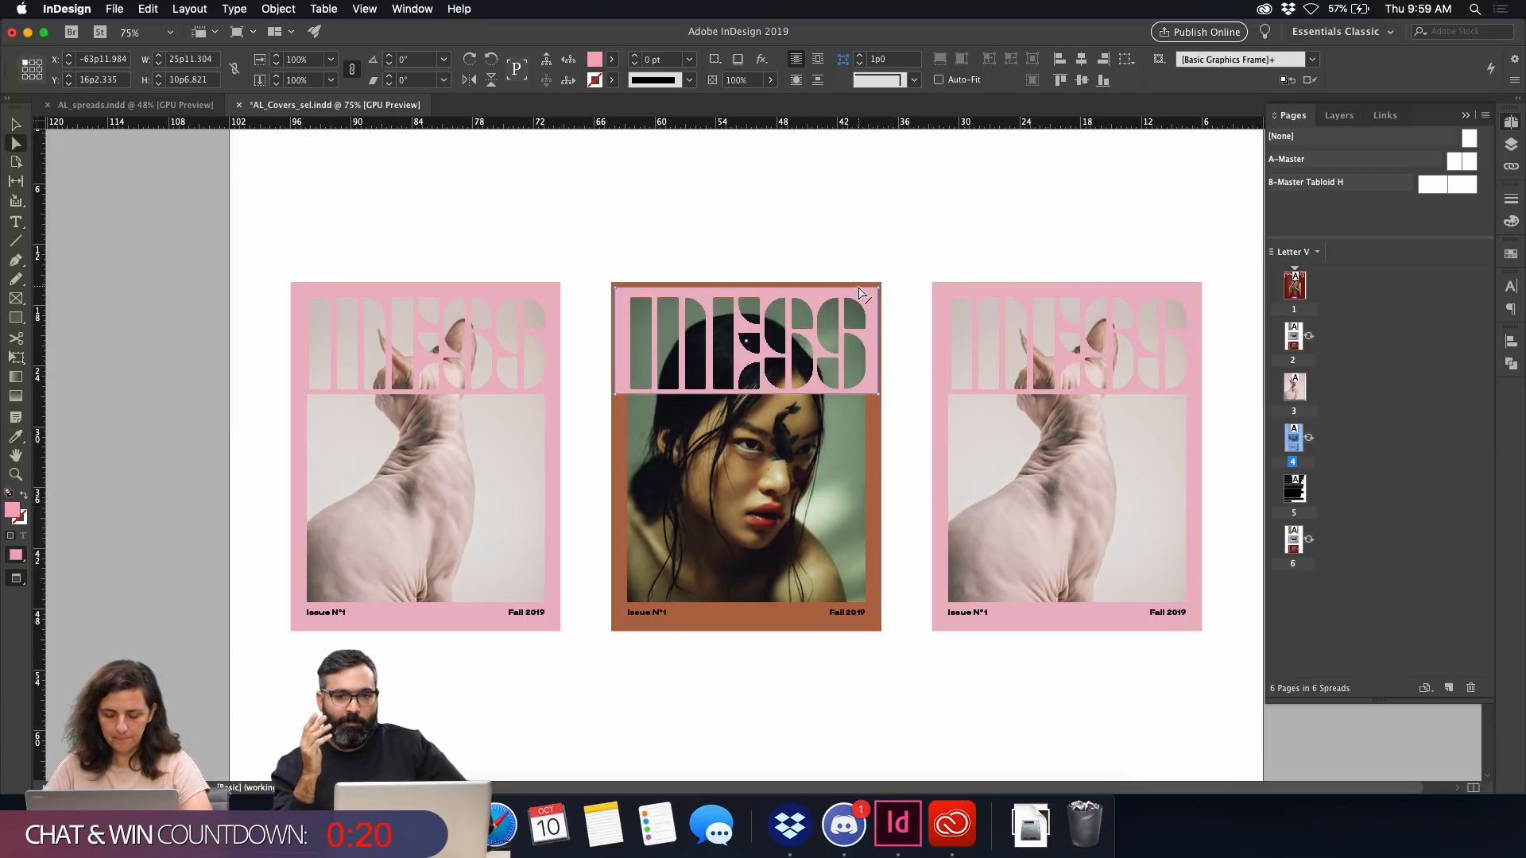
{"action": "left_click", "coordinate": [875, 423]}
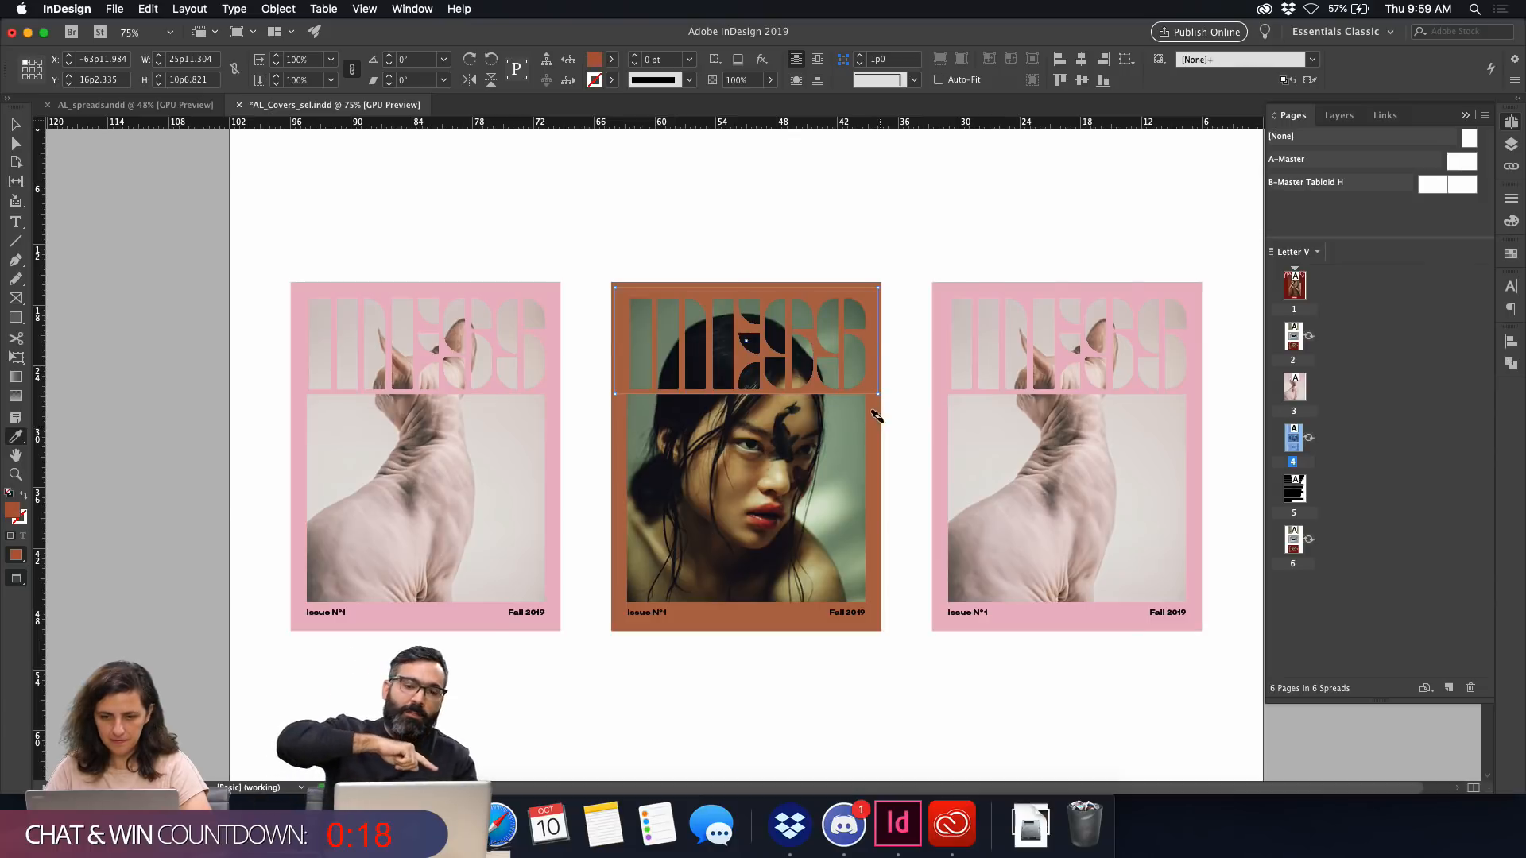
{"action": "left_click", "coordinate": [967, 237]}
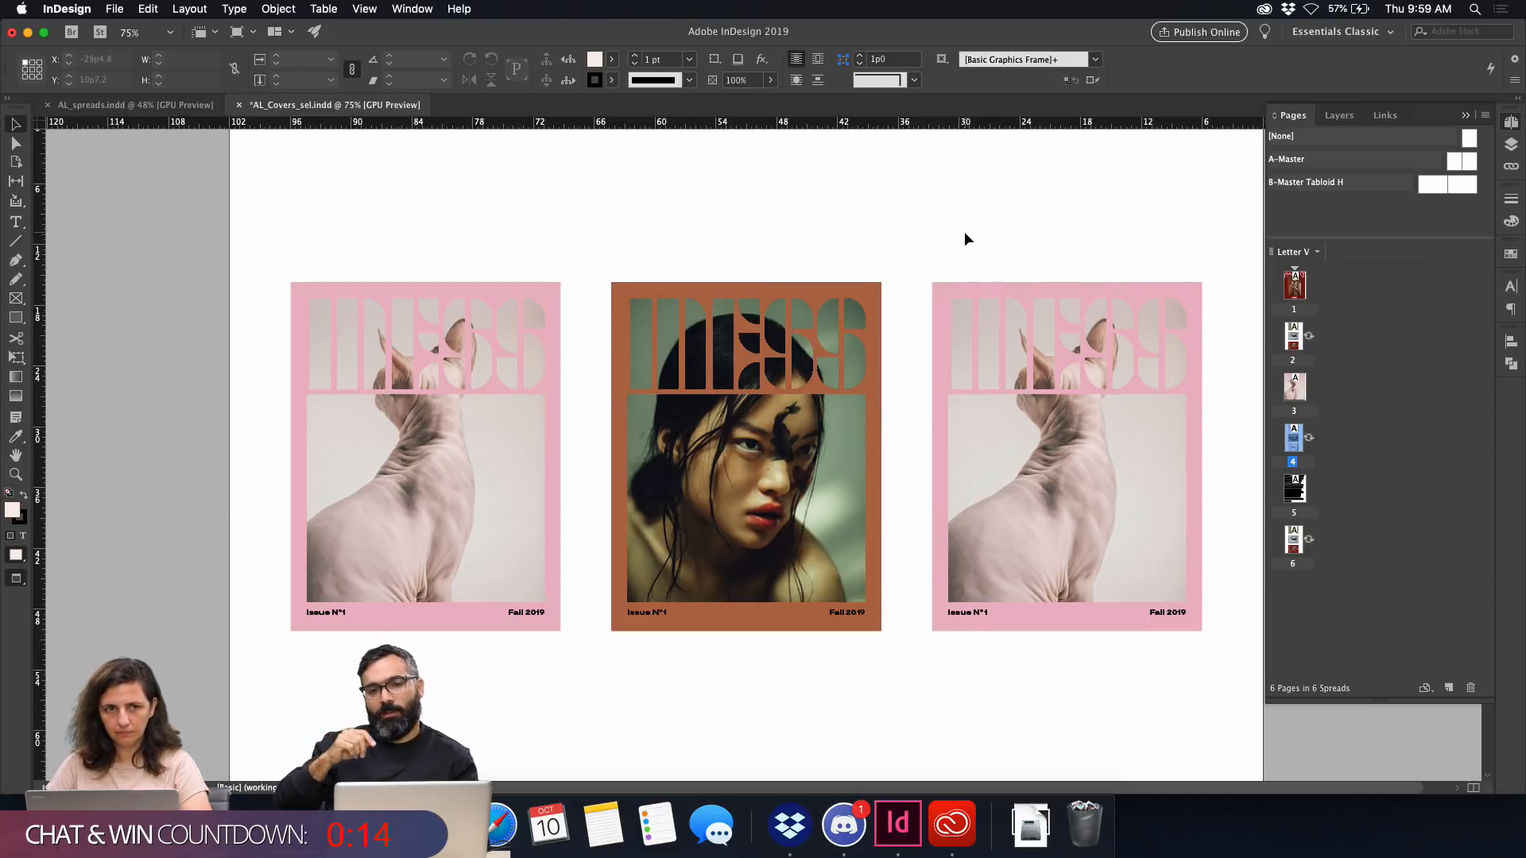
Replace the third cover's cat photo with image-asset from the Playground photos folder.
{"action": "scroll", "coordinate": [977, 279], "scroll_direction": "right", "scroll_amount": 3}
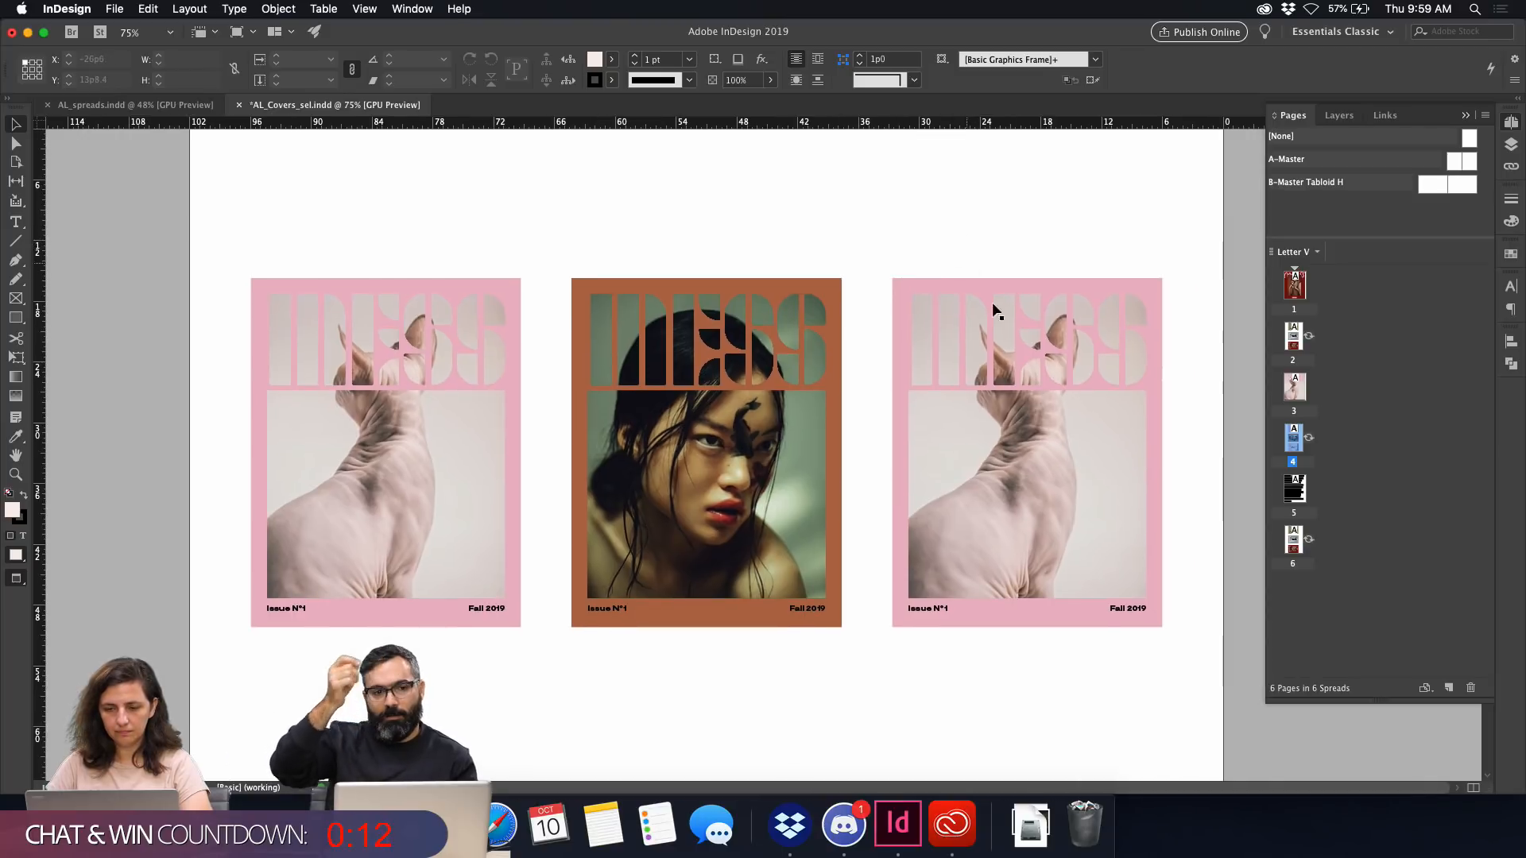
{"action": "key", "text": "a"}
{"action": "left_click", "coordinate": [1029, 442]}
{"action": "key", "text": "super+d"}
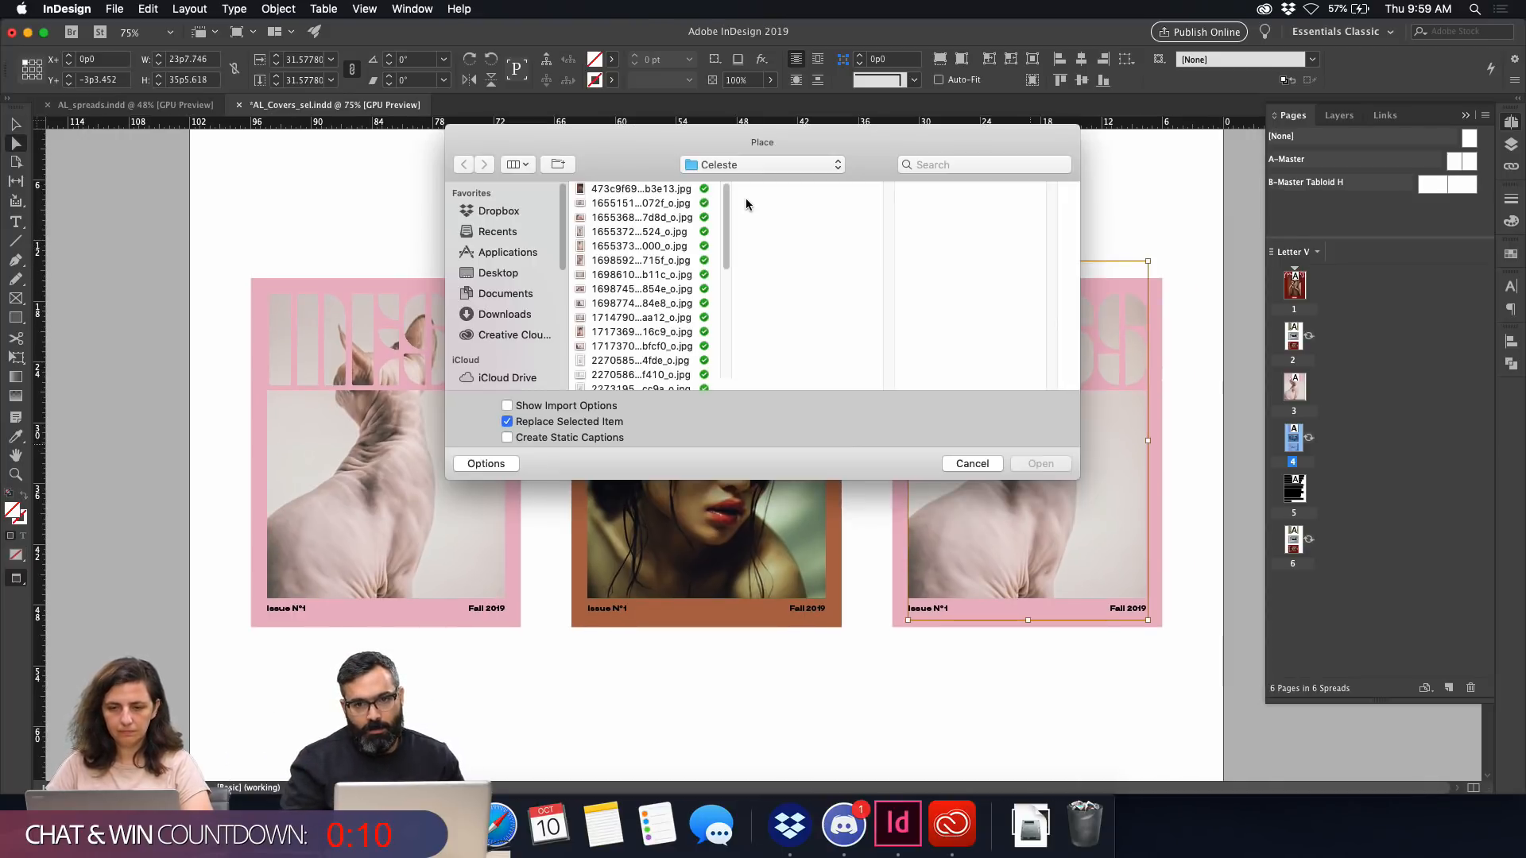
{"action": "left_click", "coordinate": [762, 165]}
{"action": "left_click", "coordinate": [782, 178]}
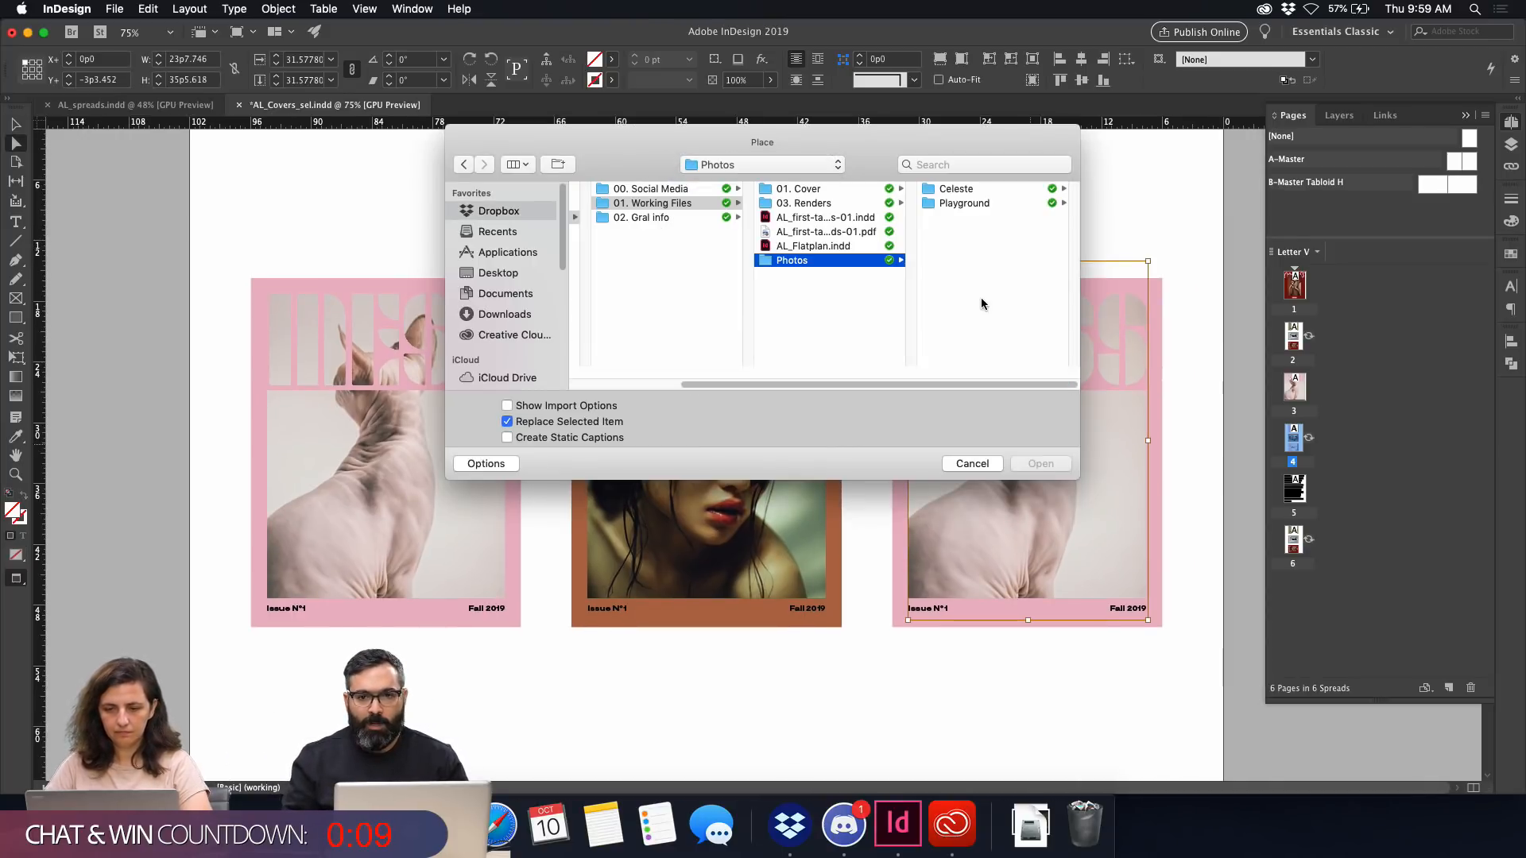
{"action": "left_click", "coordinate": [992, 202]}
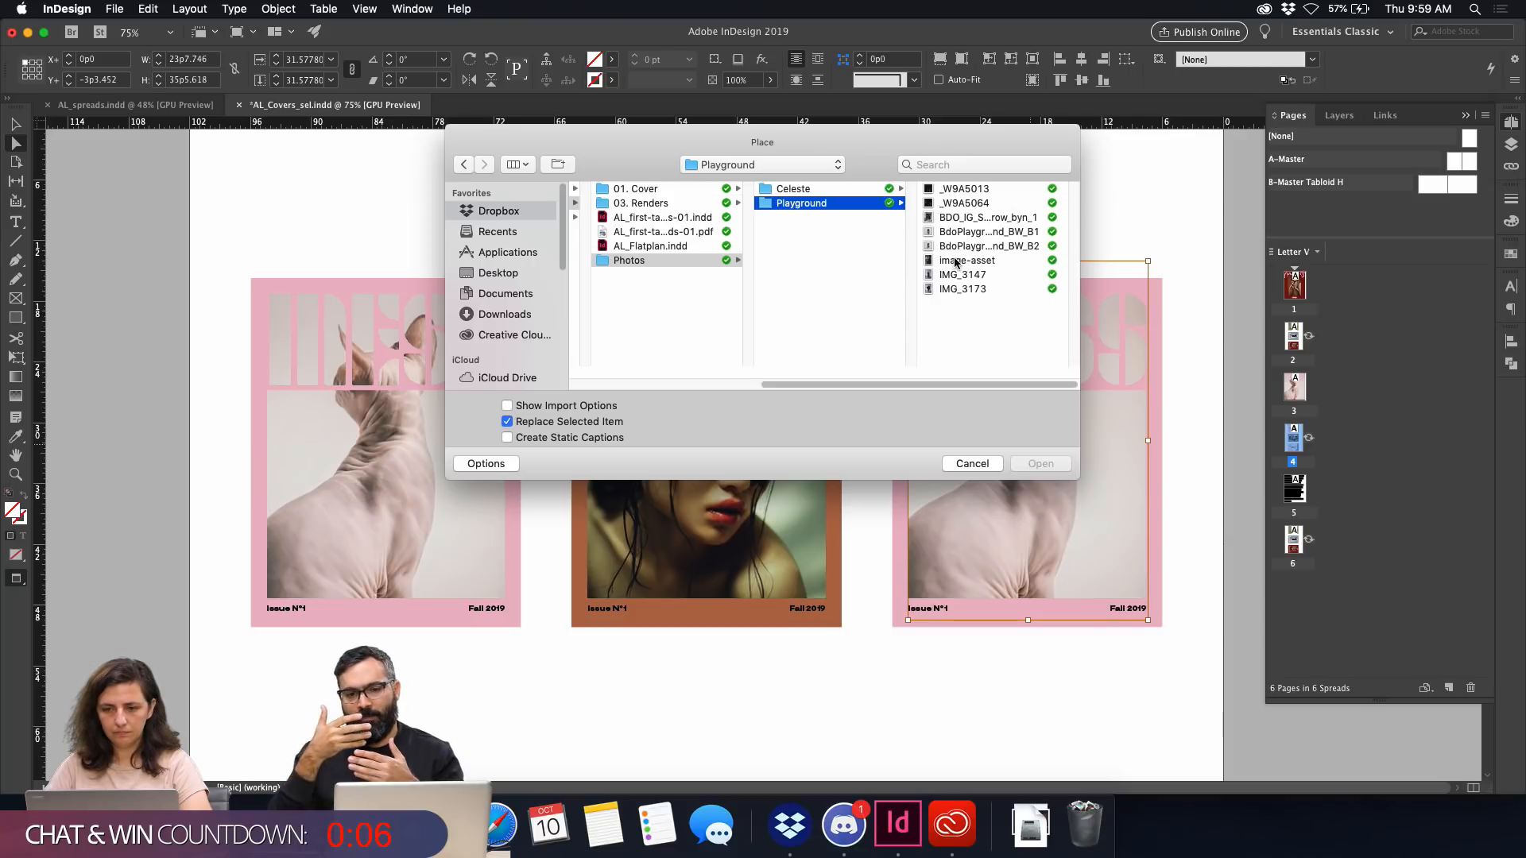
{"action": "left_click", "coordinate": [956, 262]}
{"action": "key", "text": "space"}
{"action": "key", "text": "Return"}
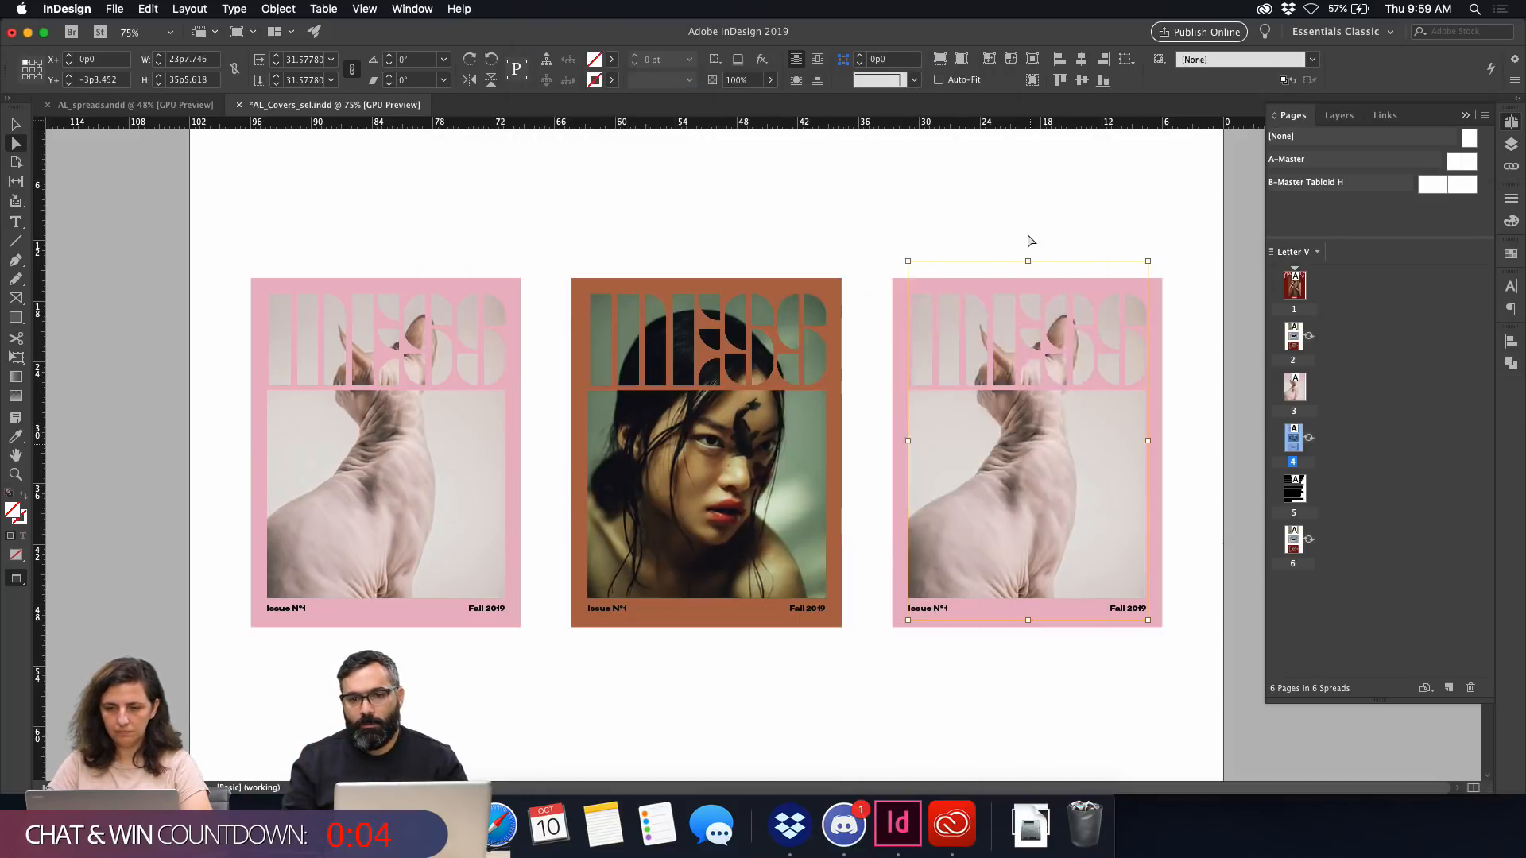
Try to place the BDO_IG_September_throw_byn_1 photo onto the third cover without selecting its image frame first.
{"action": "scroll", "coordinate": [1184, 354], "scroll_direction": "down", "scroll_amount": 1}
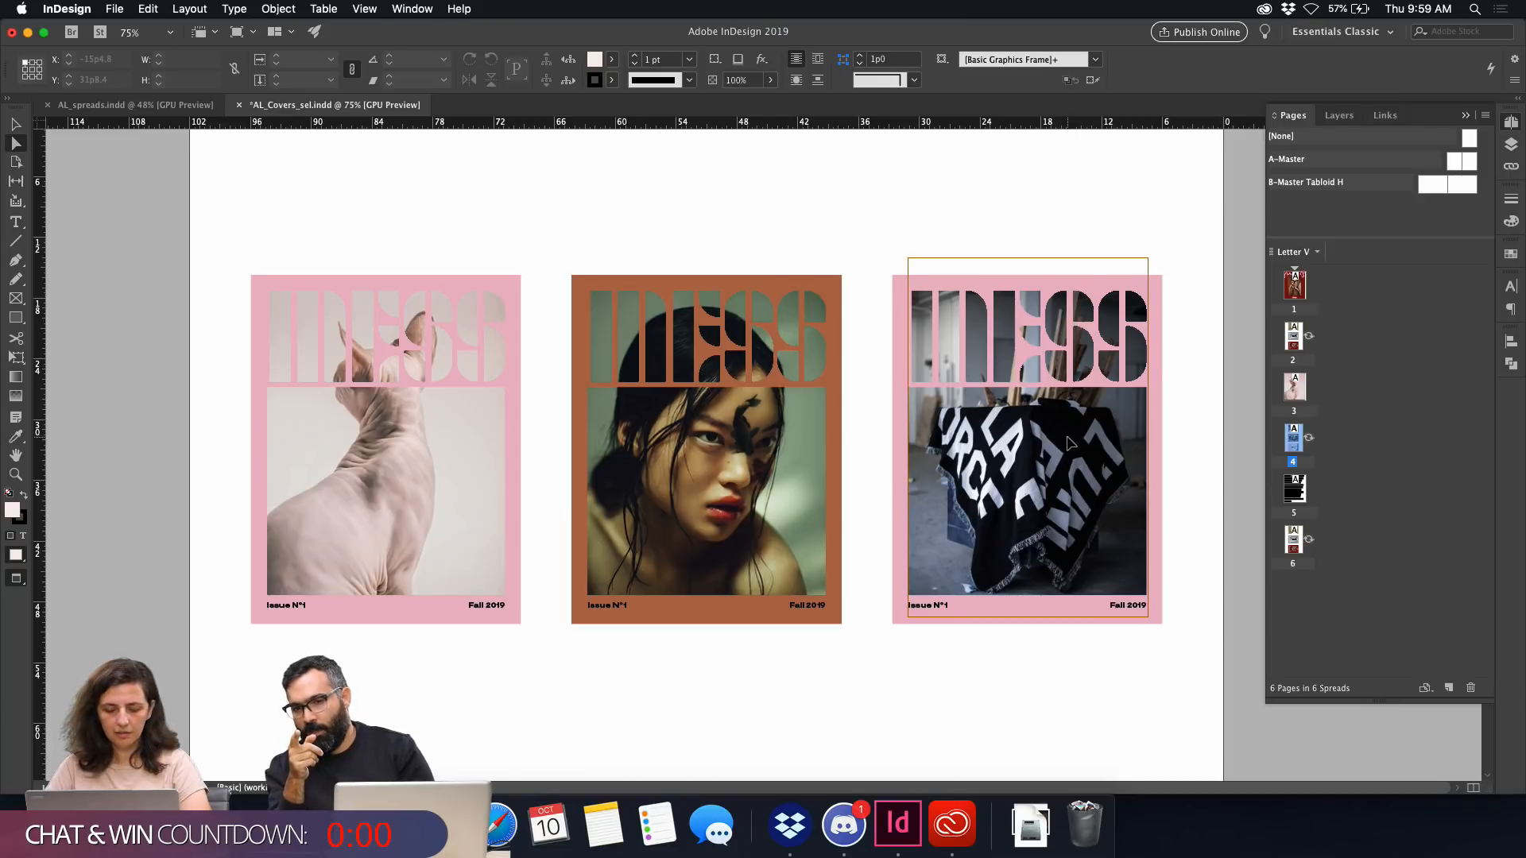
{"action": "key", "text": "super+d"}
{"action": "left_click", "coordinate": [630, 218]}
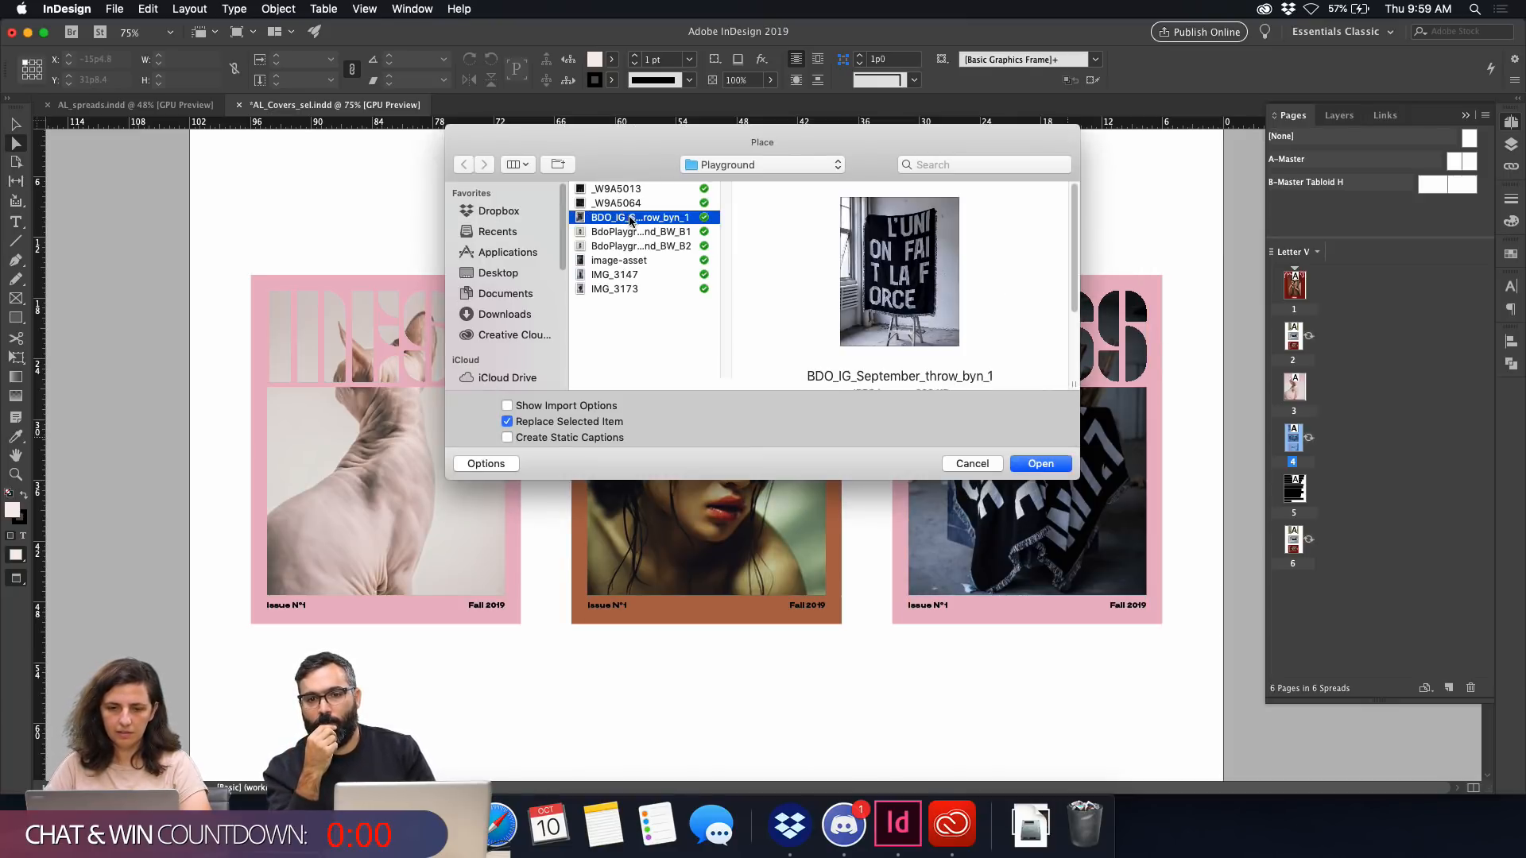
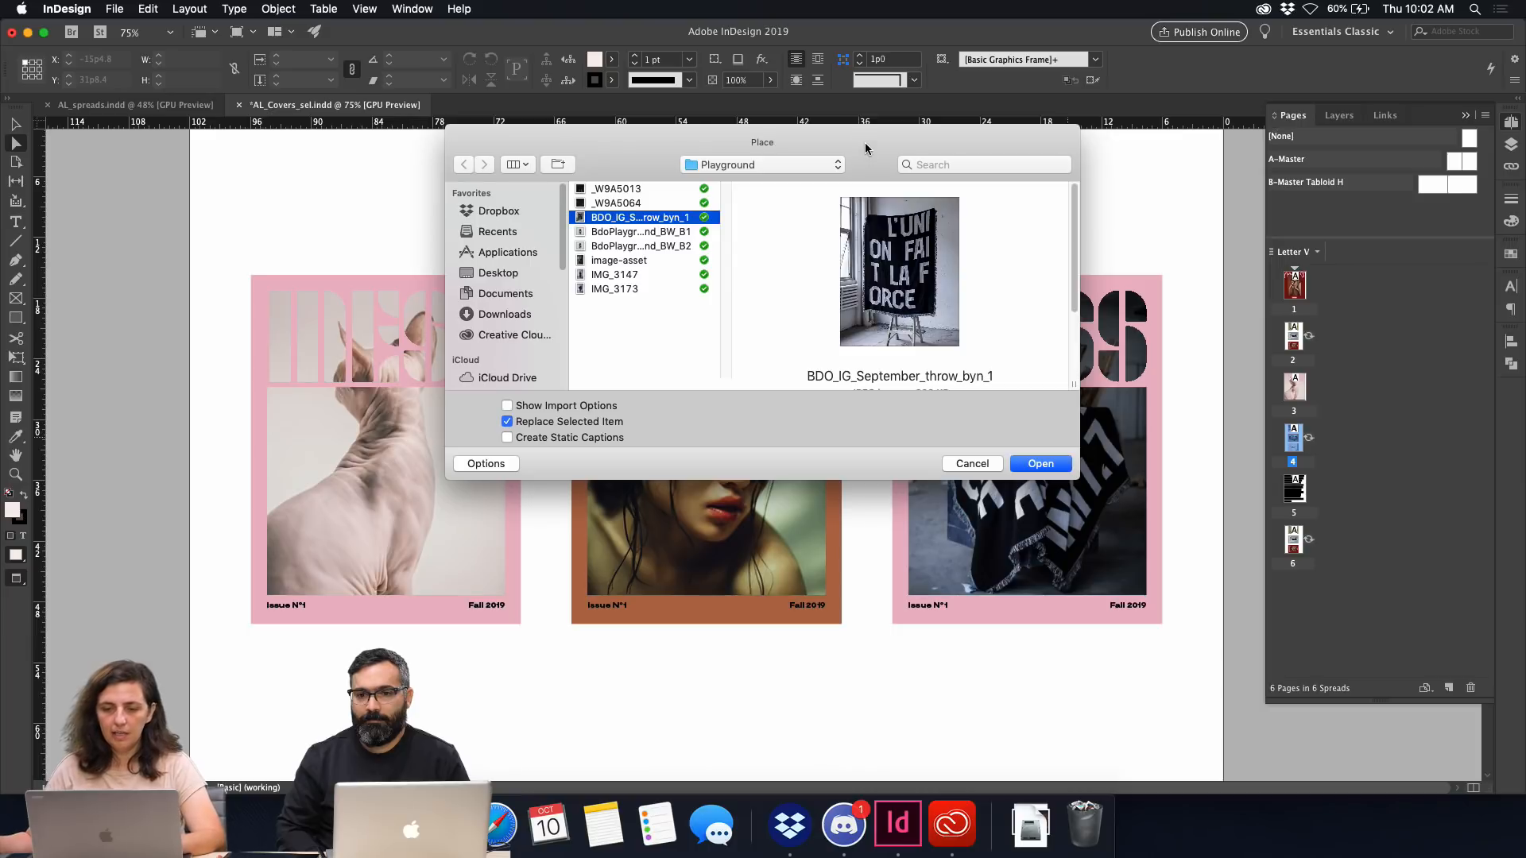
{"action": "left_click_drag", "start_coordinate": [868, 141], "coordinate": [658, 137]}
{"action": "left_click", "coordinate": [829, 458]}
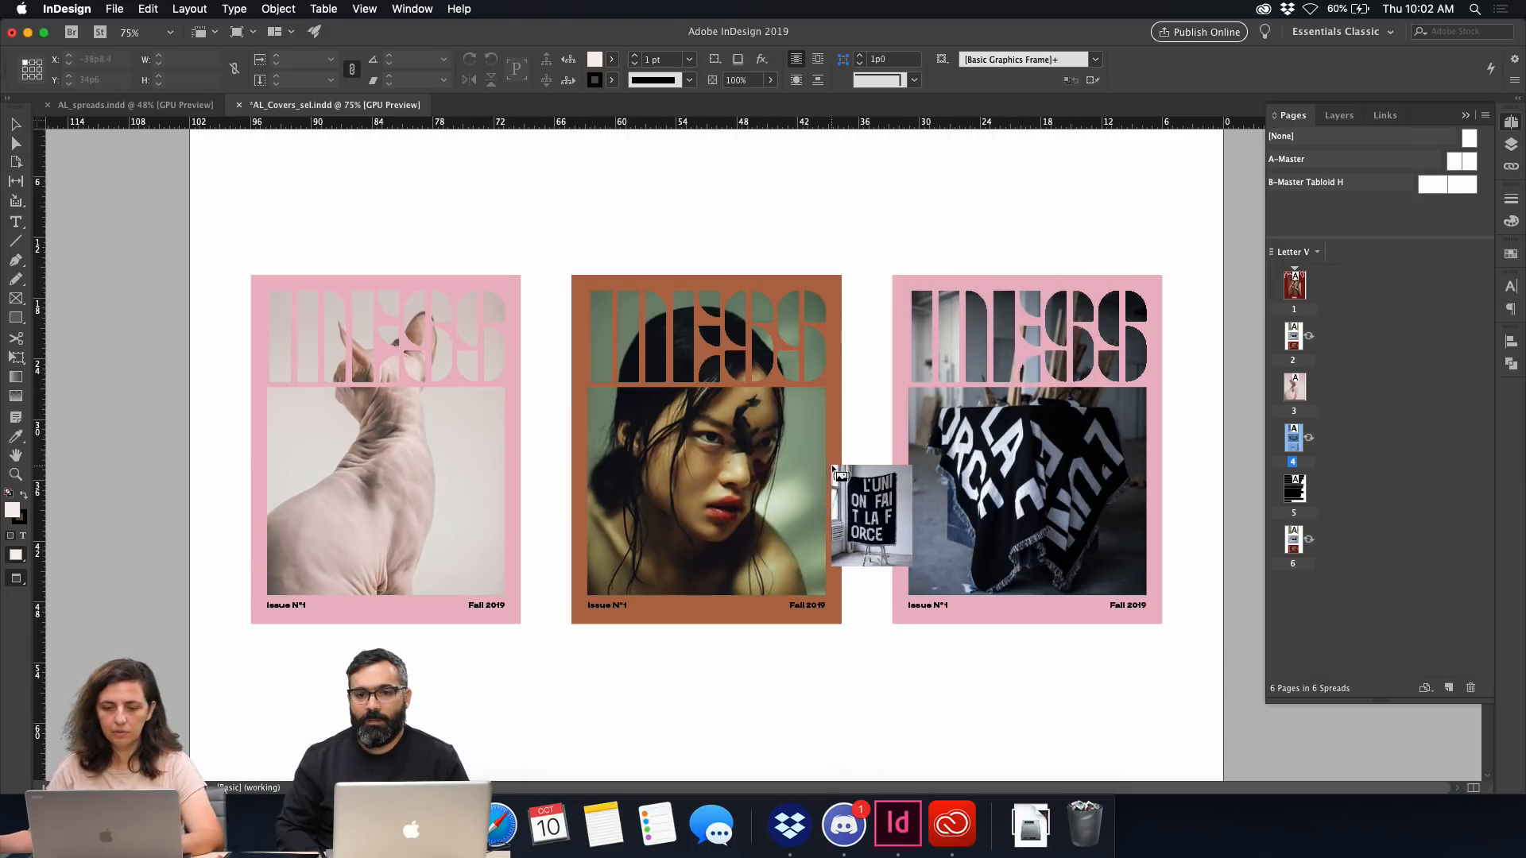
{"action": "left_click", "coordinate": [1025, 433]}
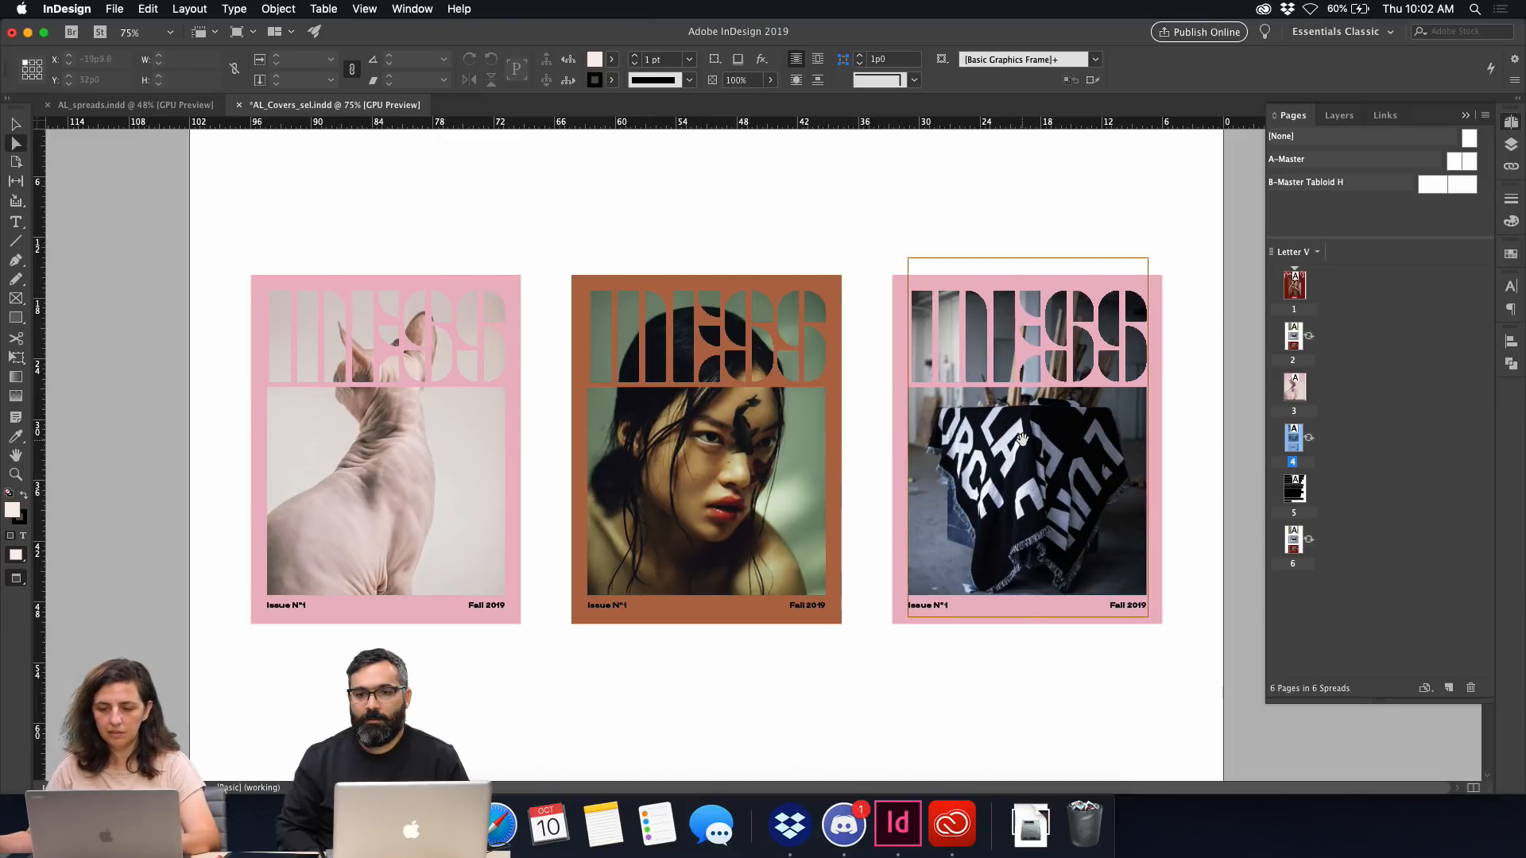
{"action": "key", "text": "b"}
{"action": "key", "text": "v"}
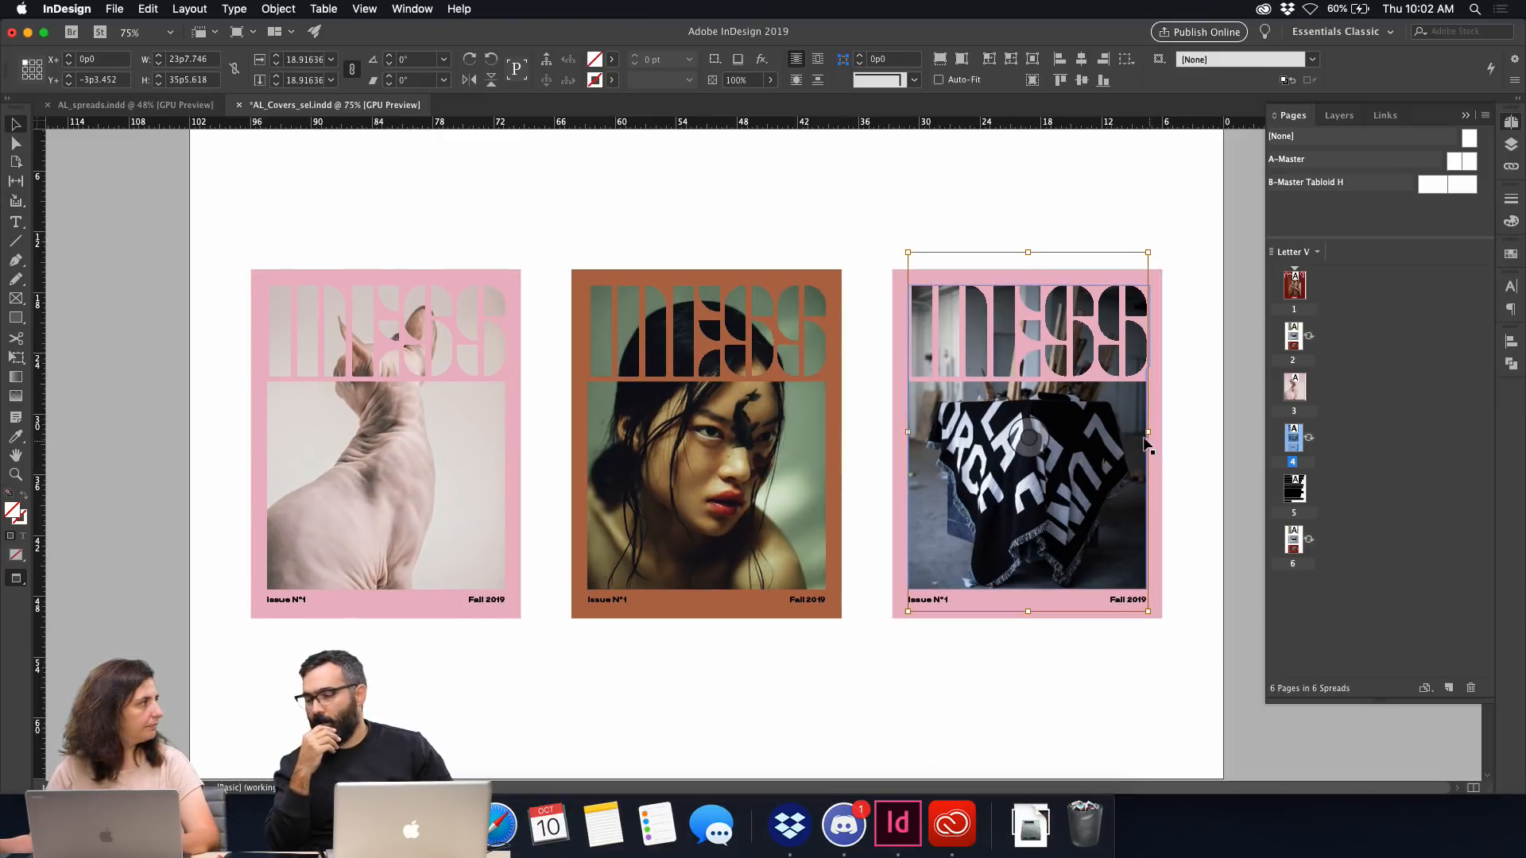
{"action": "left_click", "coordinate": [1189, 431]}
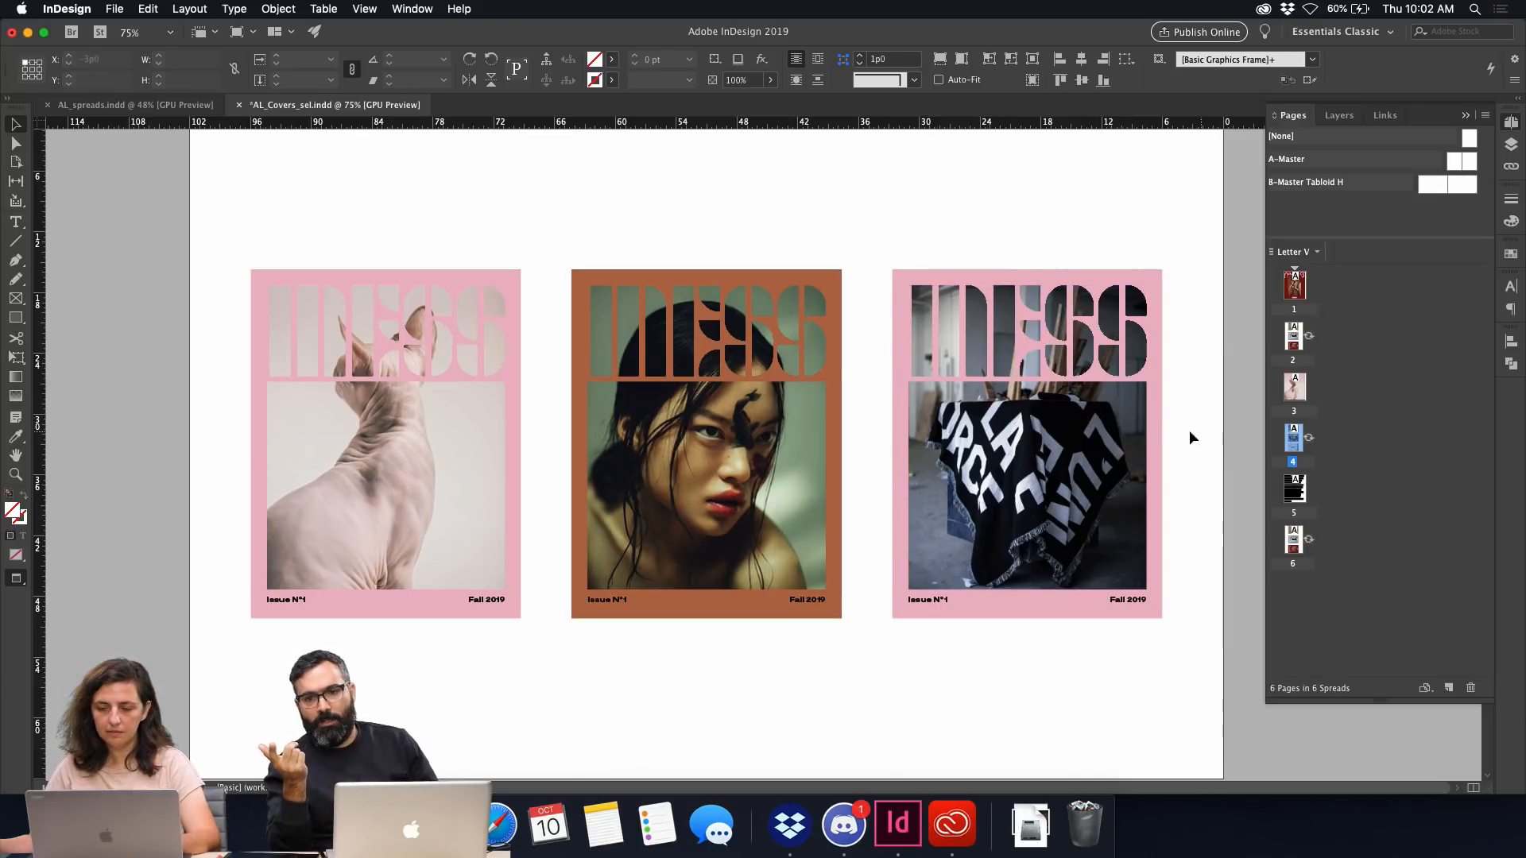
Replace the third cover's photo with BDO_IG_September_throw_byn_1 and undo the accidental shift of the image.
{"action": "left_click", "coordinate": [1105, 437]}
{"action": "left_click", "coordinate": [1105, 437]}
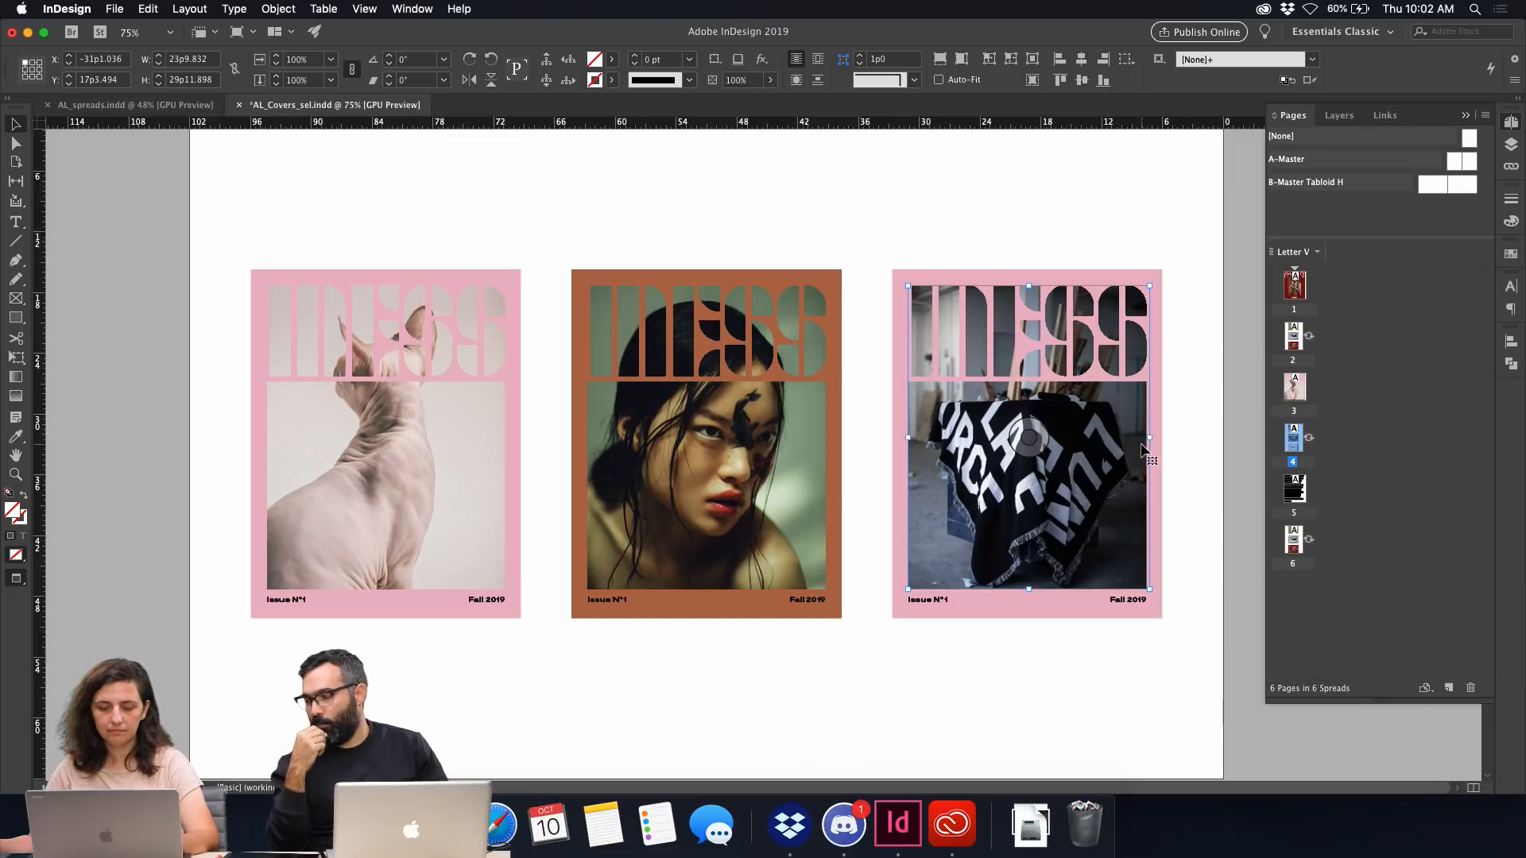
{"action": "key", "text": "super+d"}
{"action": "left_click", "coordinate": [656, 219]}
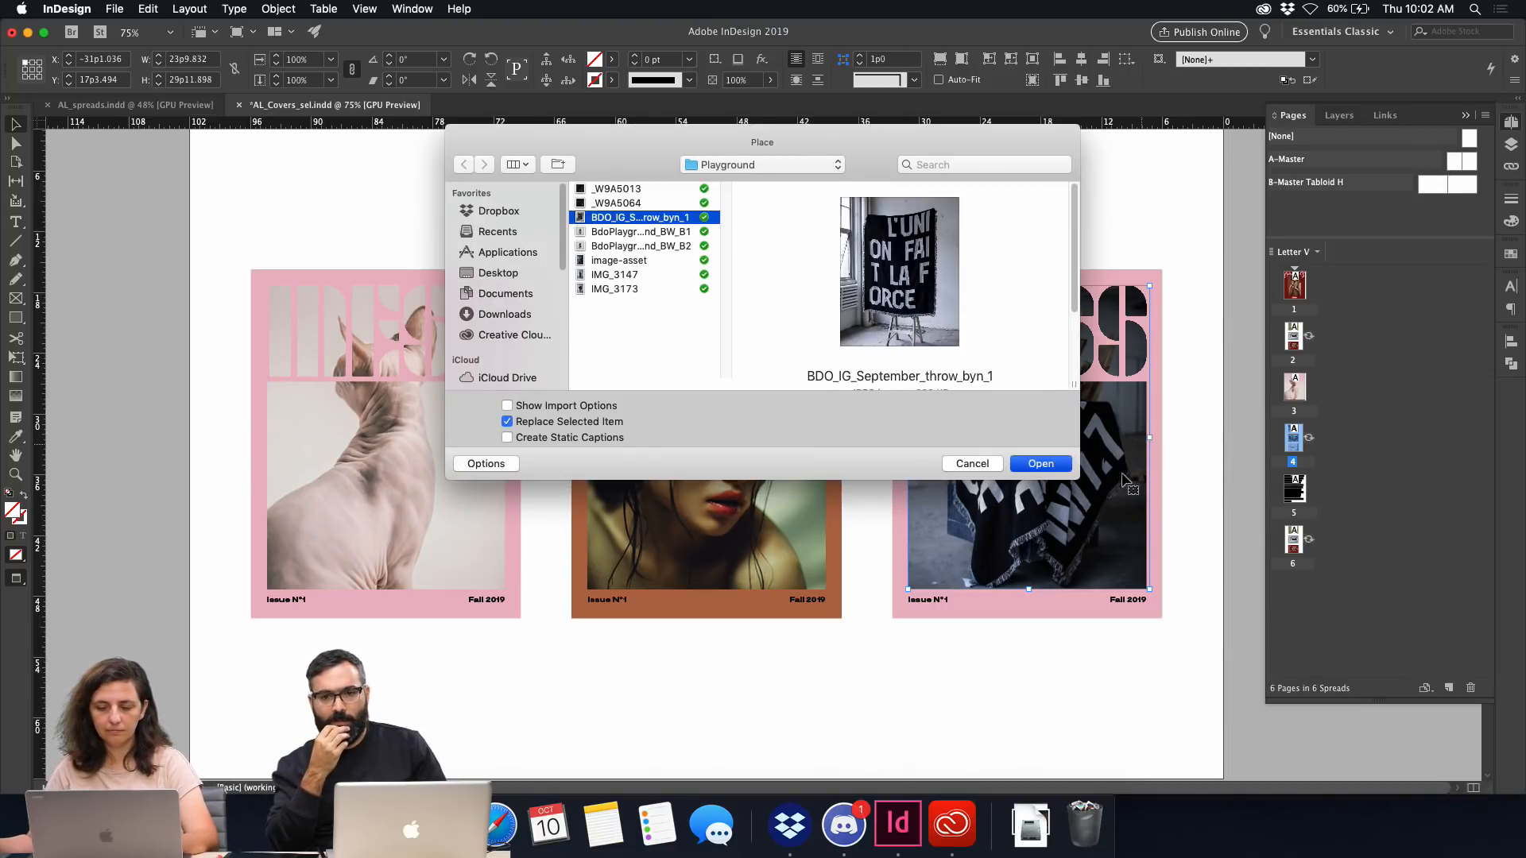
{"action": "left_click", "coordinate": [1060, 472]}
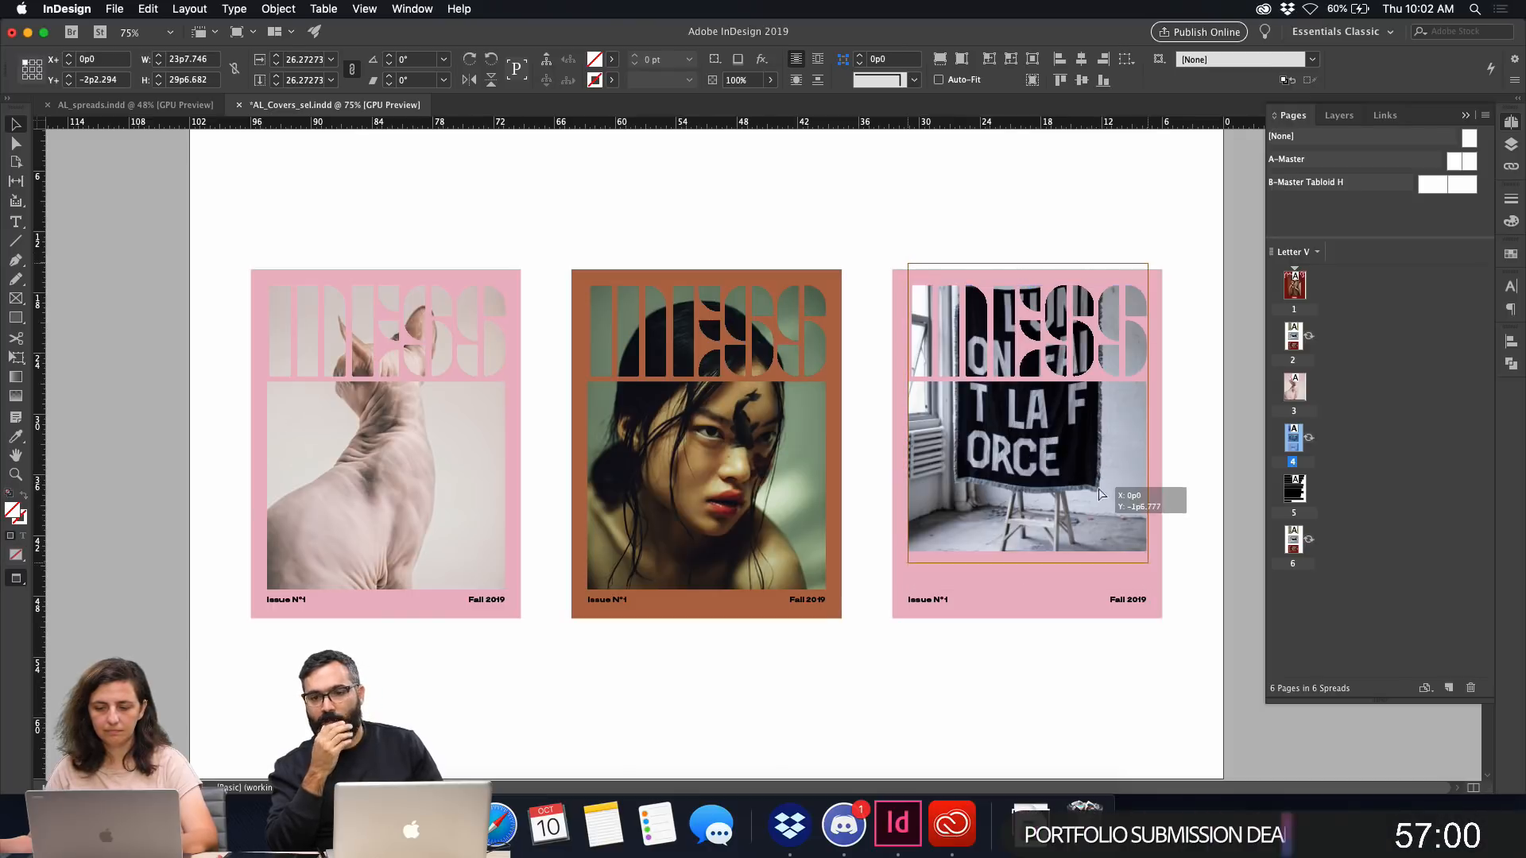
{"action": "key", "text": "super+z"}
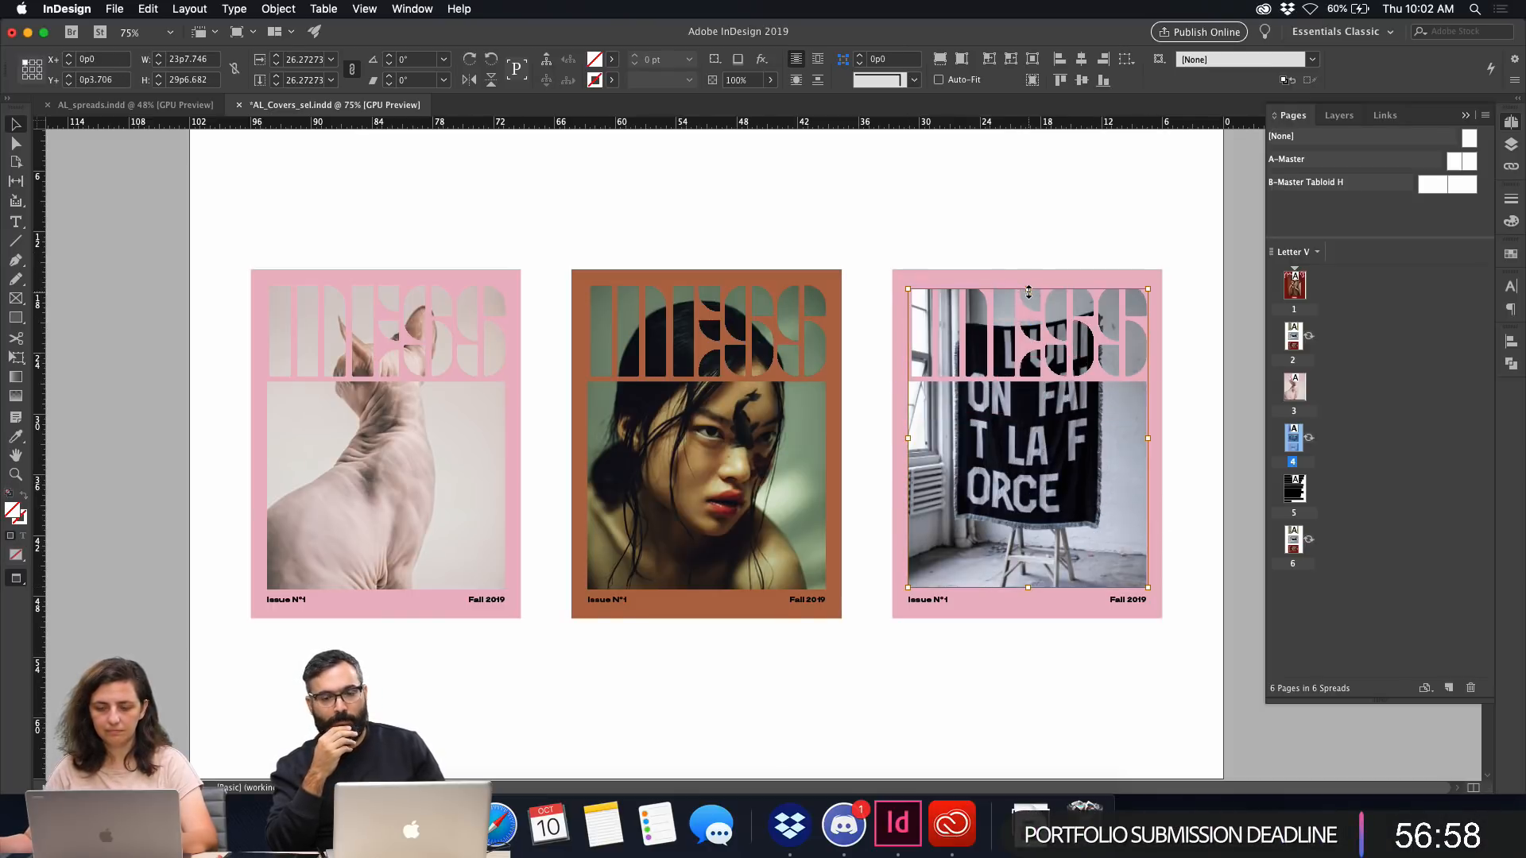
Enlarge the third cover's banner photo to about 25p1 by 31p4 so it fills its frame, and collapse the side panels.
{"action": "left_click_drag", "start_coordinate": [1029, 291], "coordinate": [1055, 283]}
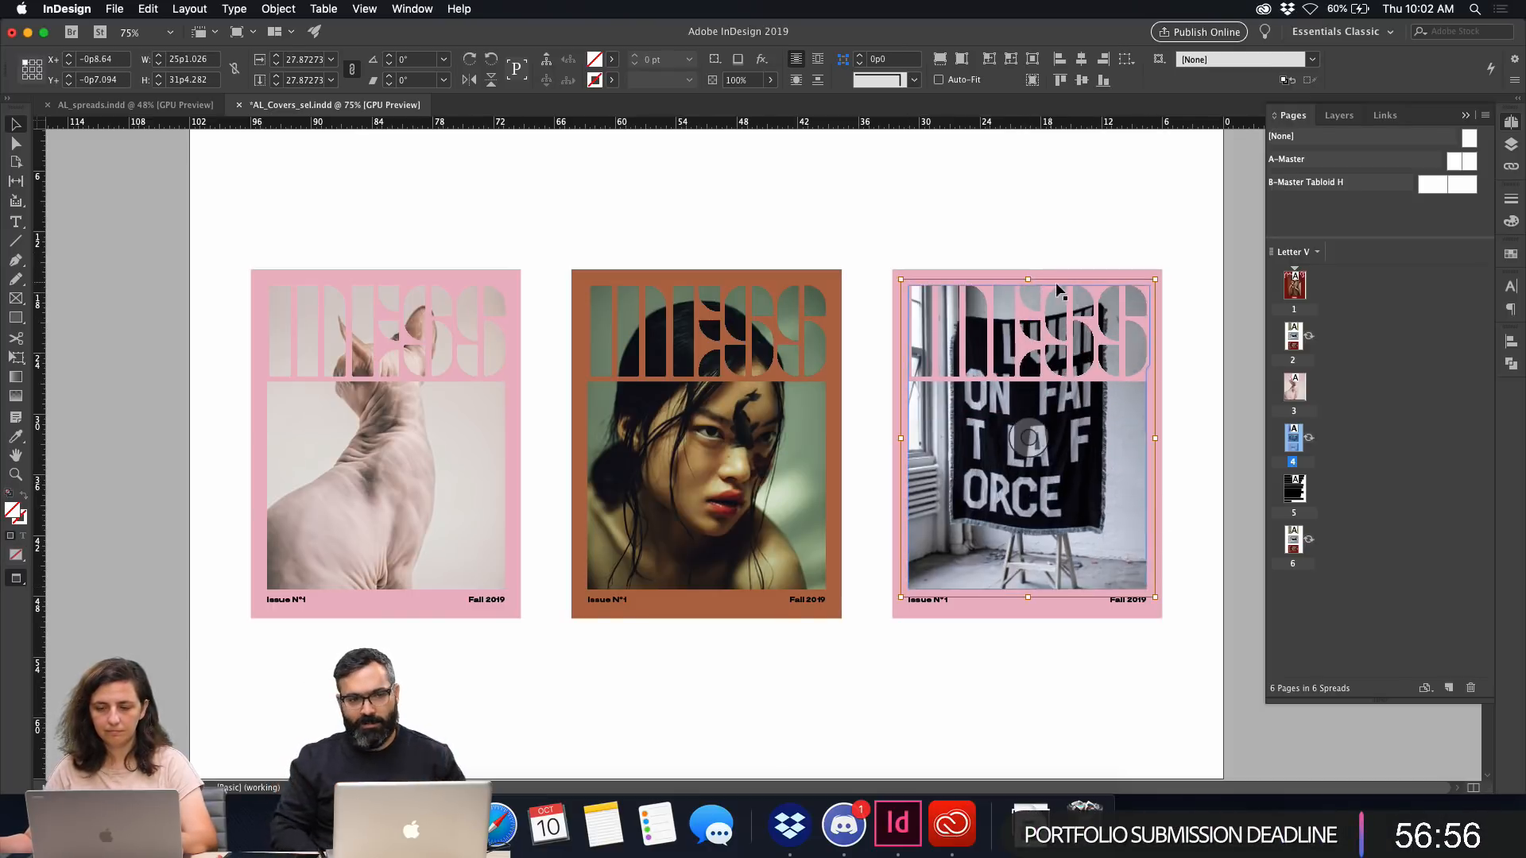
{"action": "left_click", "coordinate": [1219, 294]}
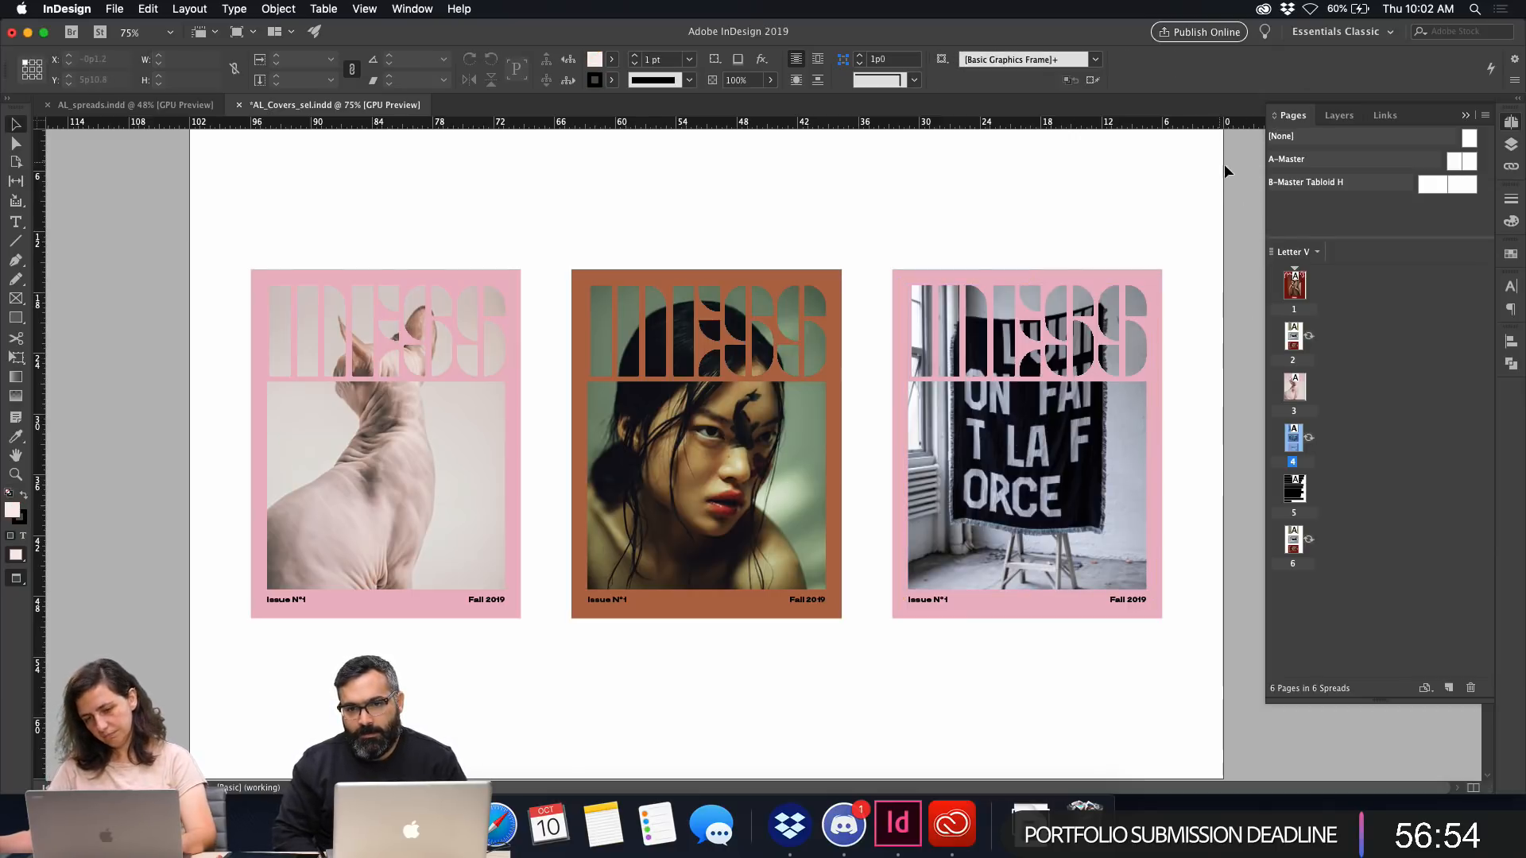
{"action": "left_click", "coordinate": [1465, 116]}
{"action": "key", "text": "super+1"}
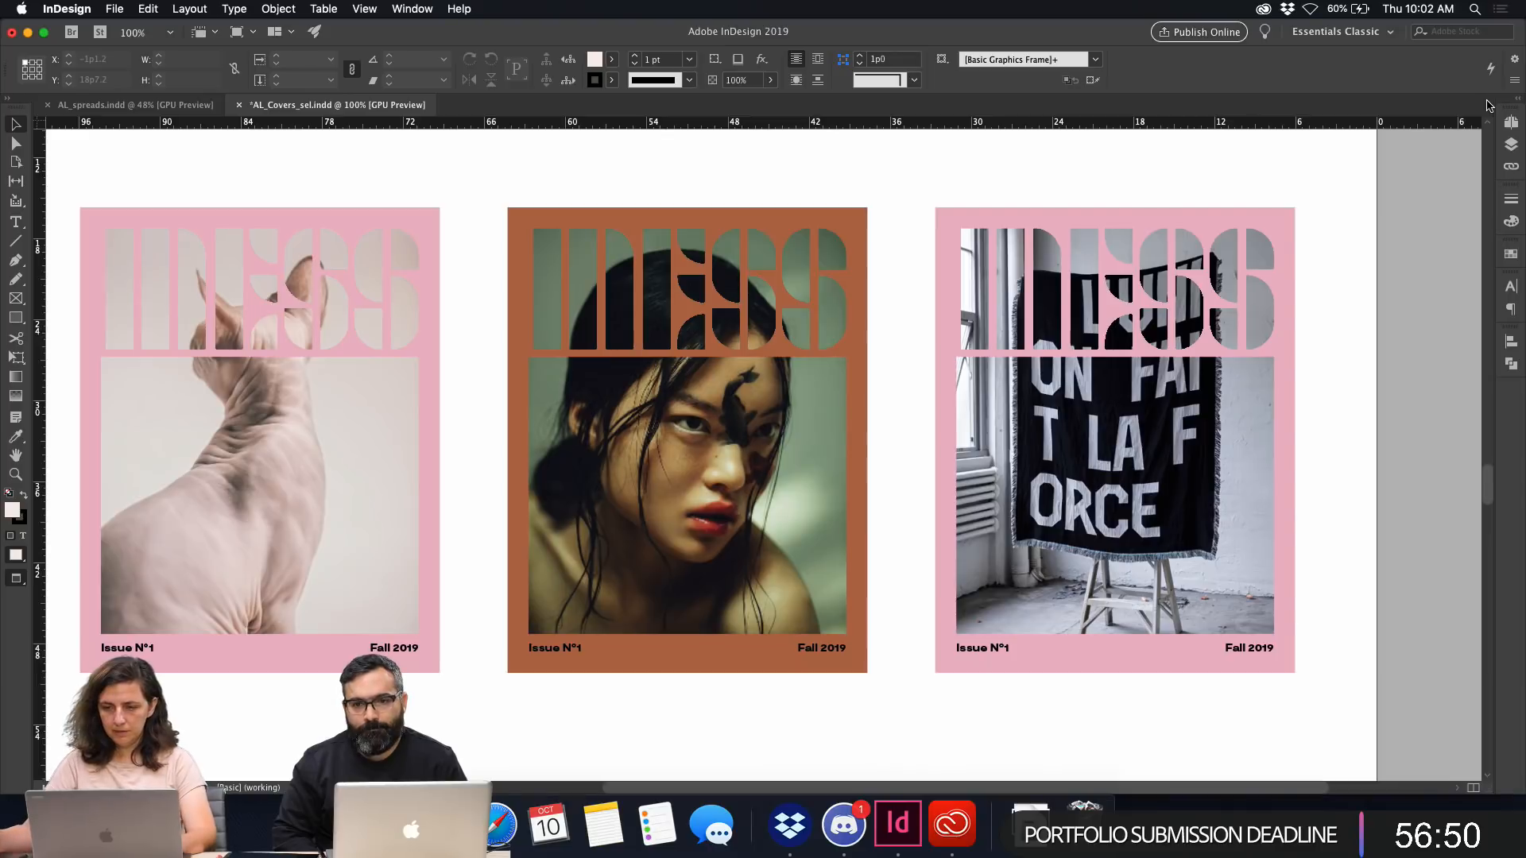
{"action": "left_click_drag", "start_coordinate": [1100, 326], "coordinate": [1159, 321]}
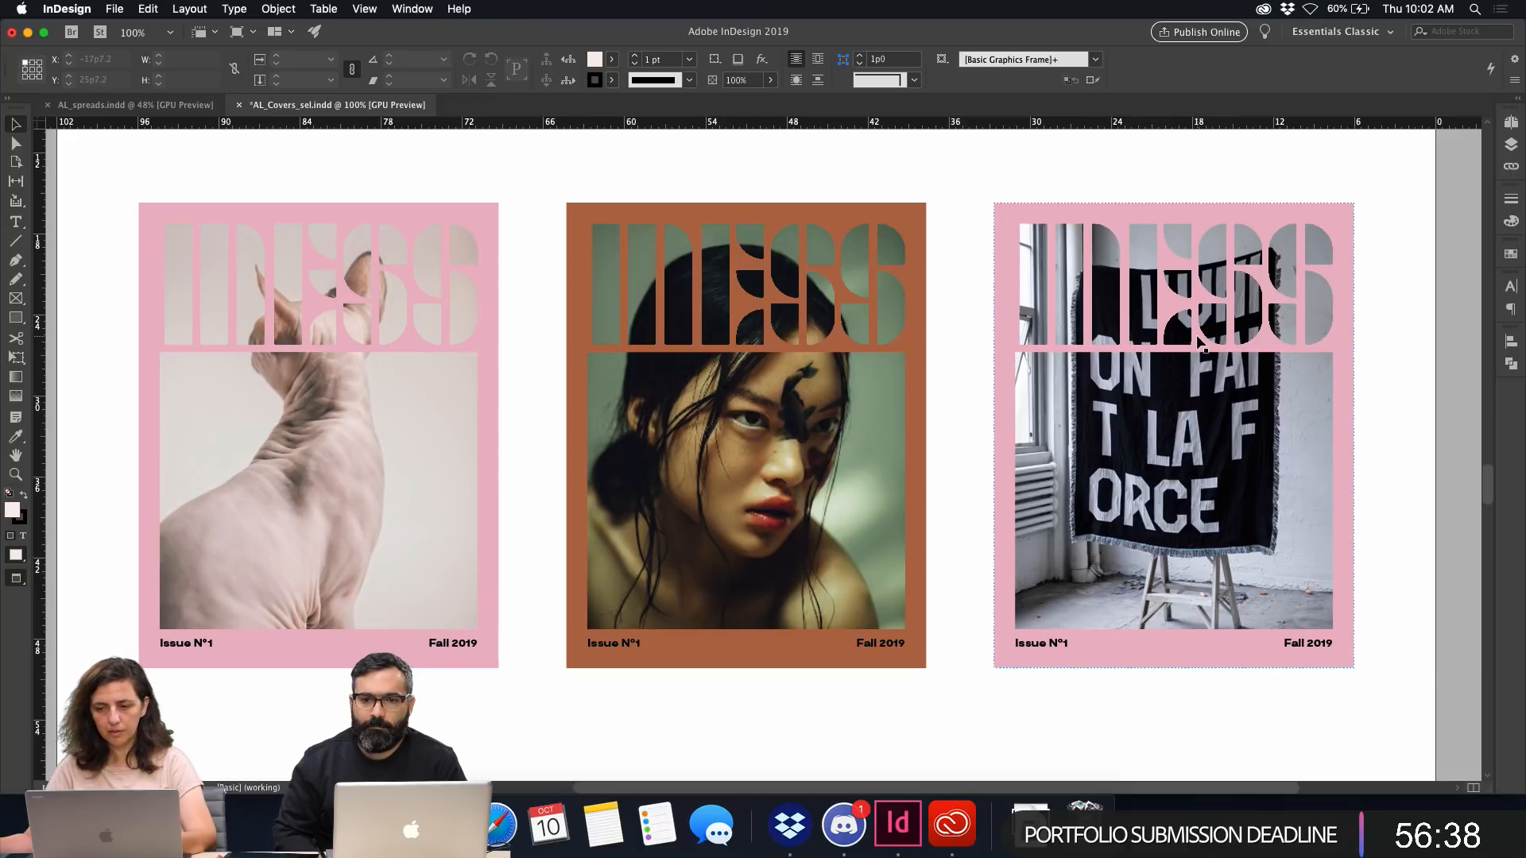
{"action": "double_click", "coordinate": [1246, 415]}
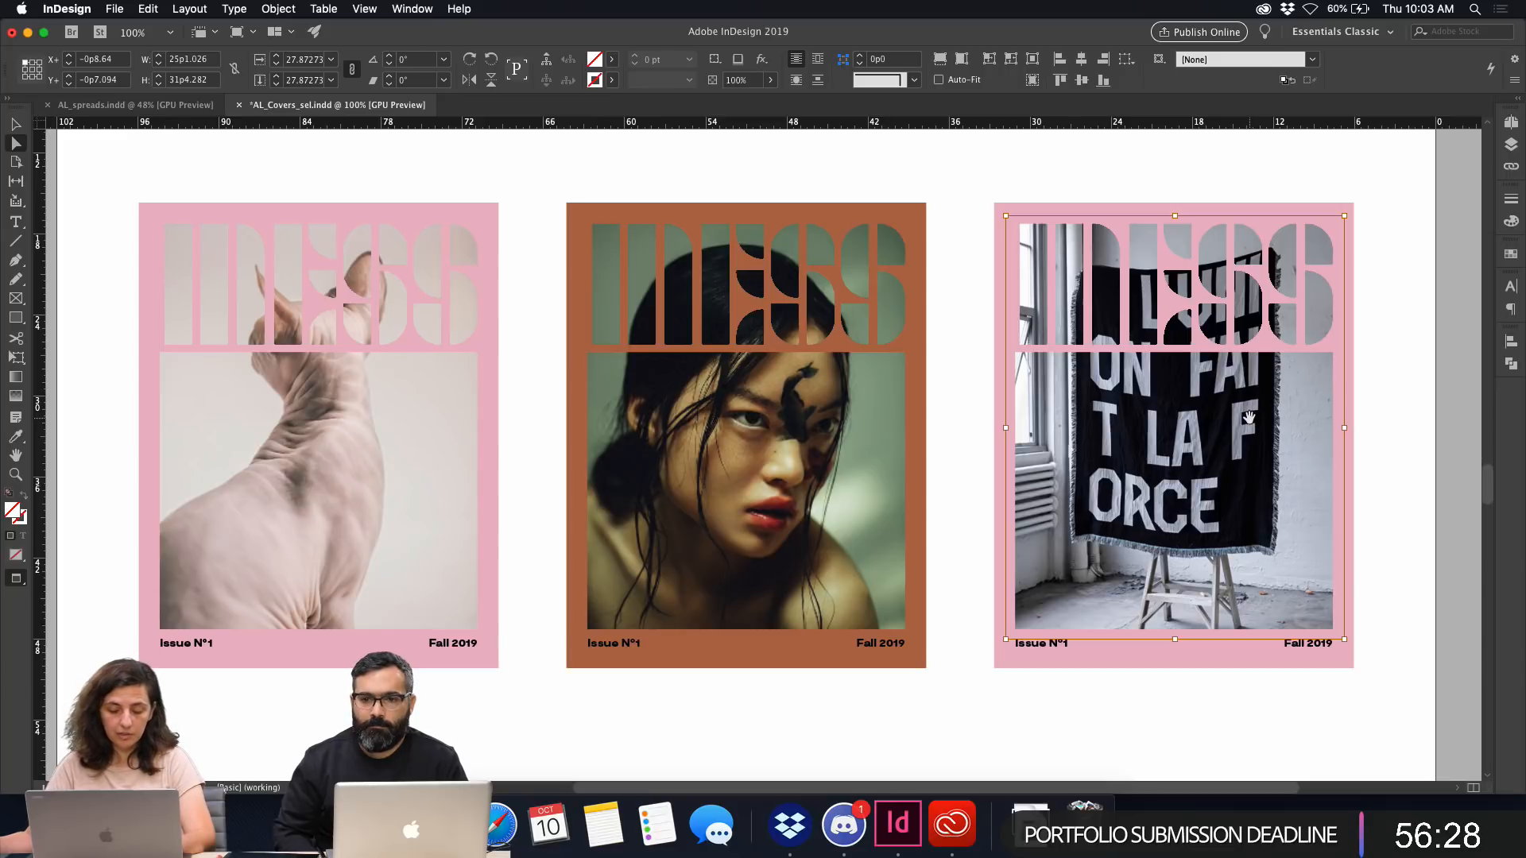
{"action": "key", "text": "super+d"}
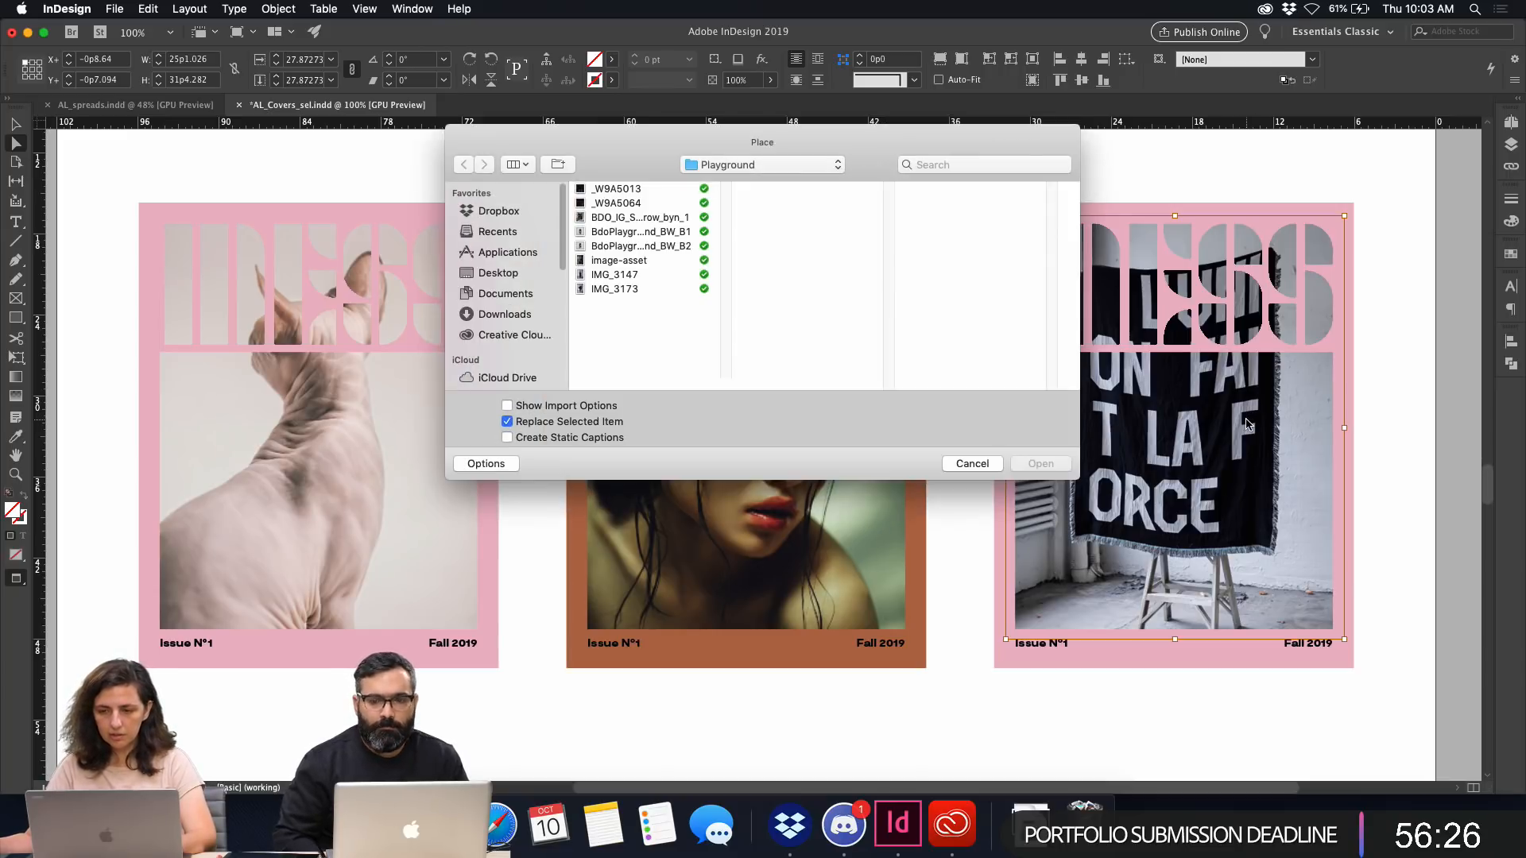
{"action": "left_click", "coordinate": [661, 231]}
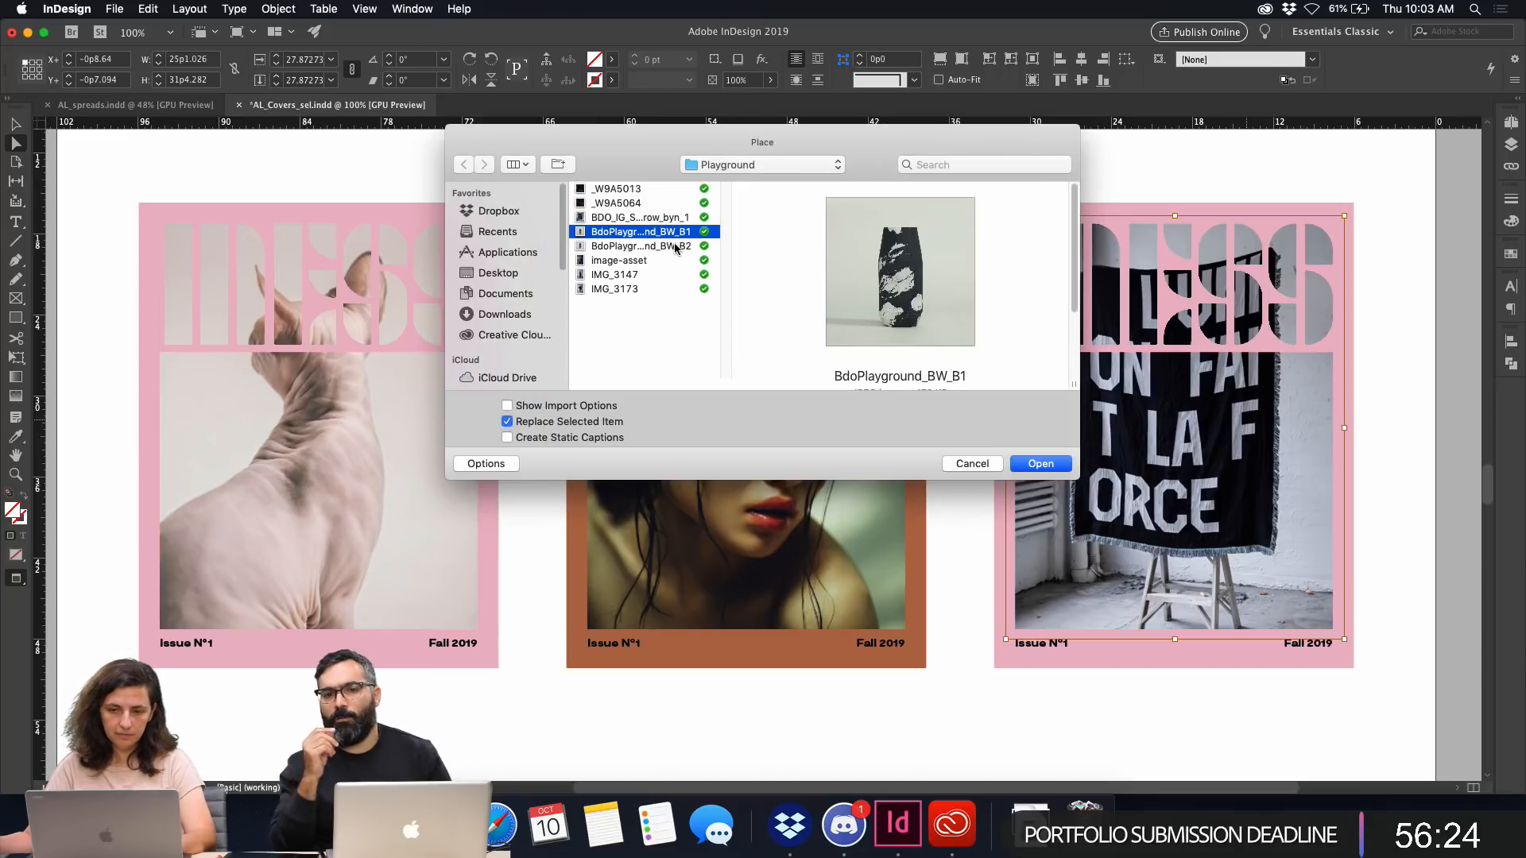
{"action": "left_click", "coordinate": [969, 463]}
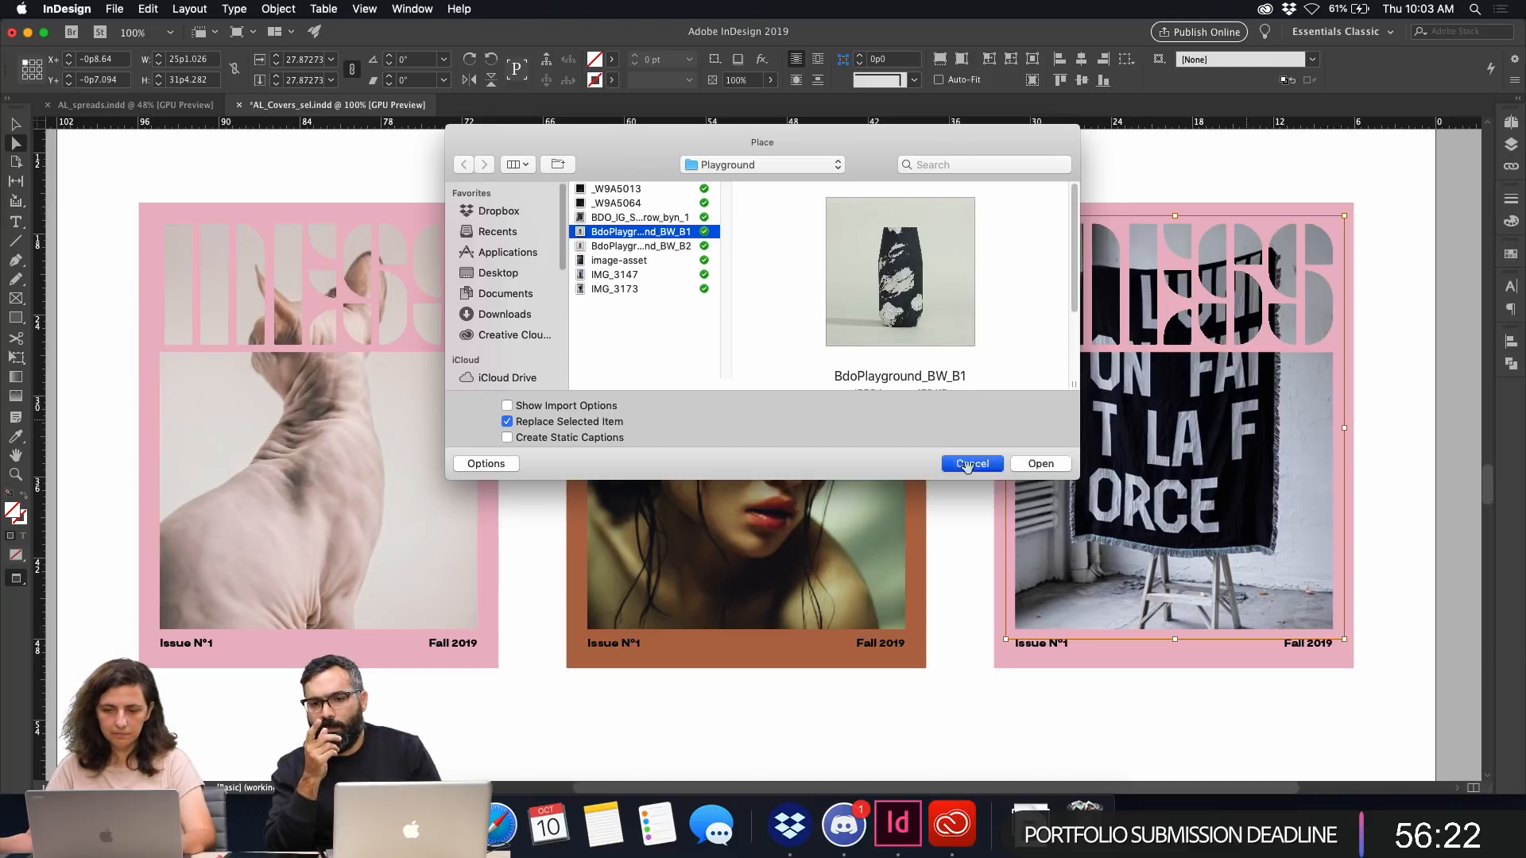
{"action": "left_click", "coordinate": [962, 318]}
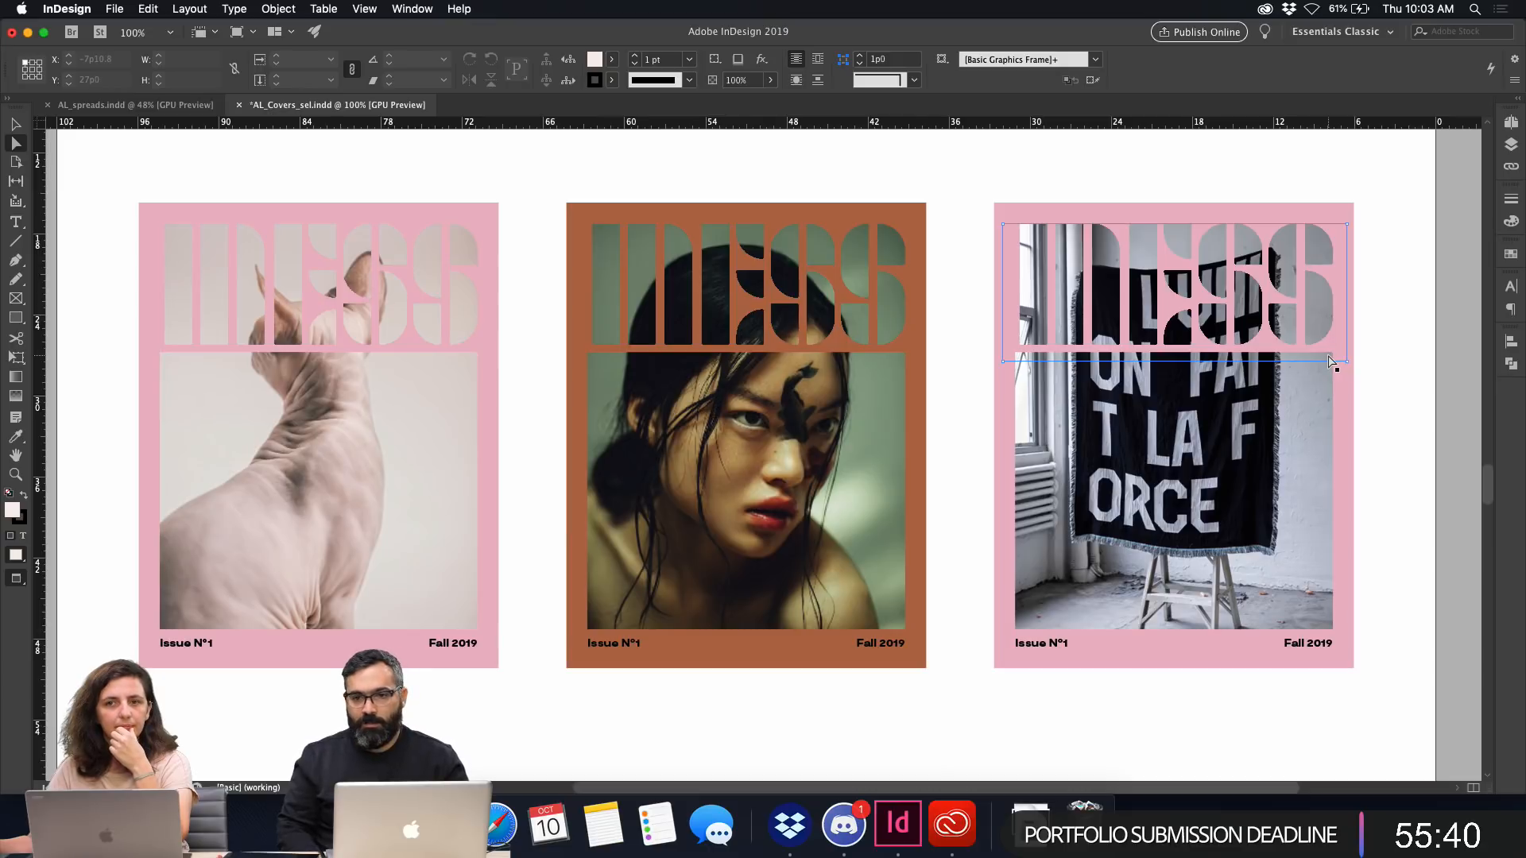
Replace the third cover's photo with BdoPlayground_BW_B2 from the Playground folder after previewing the alternatives there.
{"action": "left_click", "coordinate": [1330, 360]}
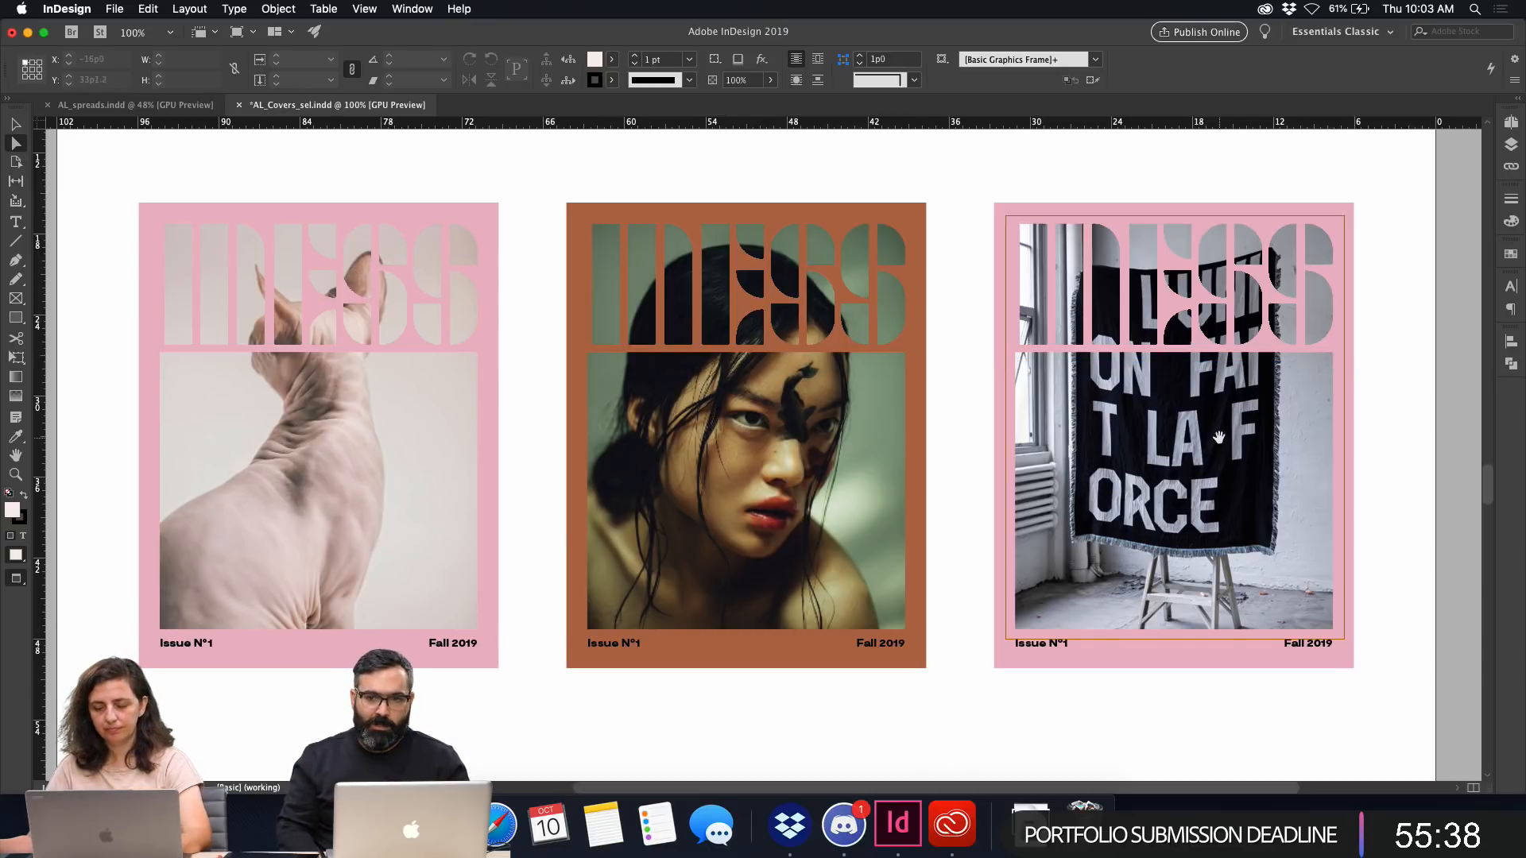
{"action": "left_click", "coordinate": [1214, 439]}
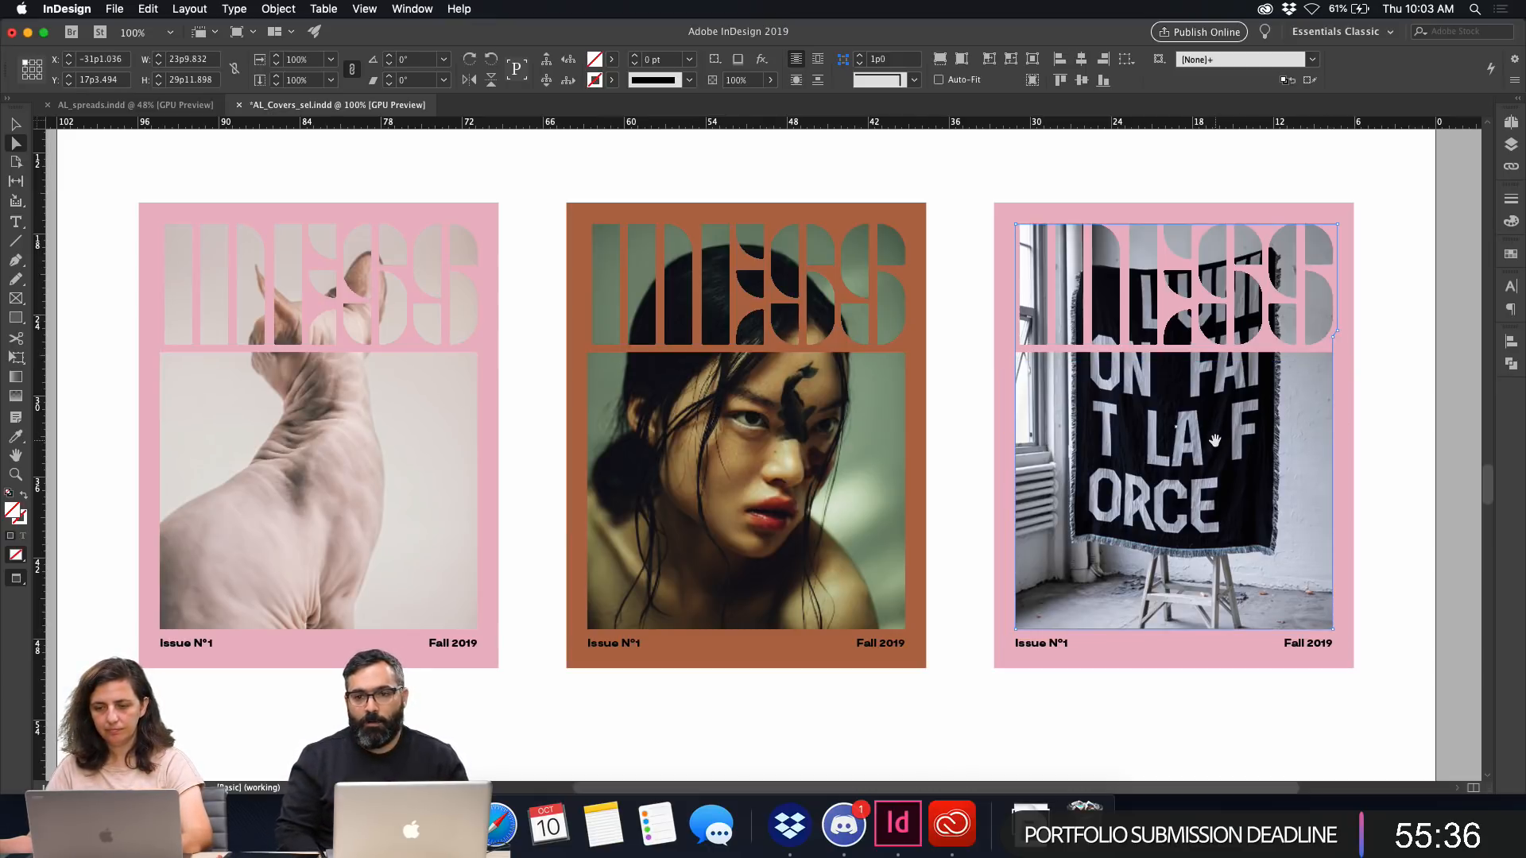
{"action": "key", "text": "super+d"}
{"action": "left_click", "coordinate": [658, 275]}
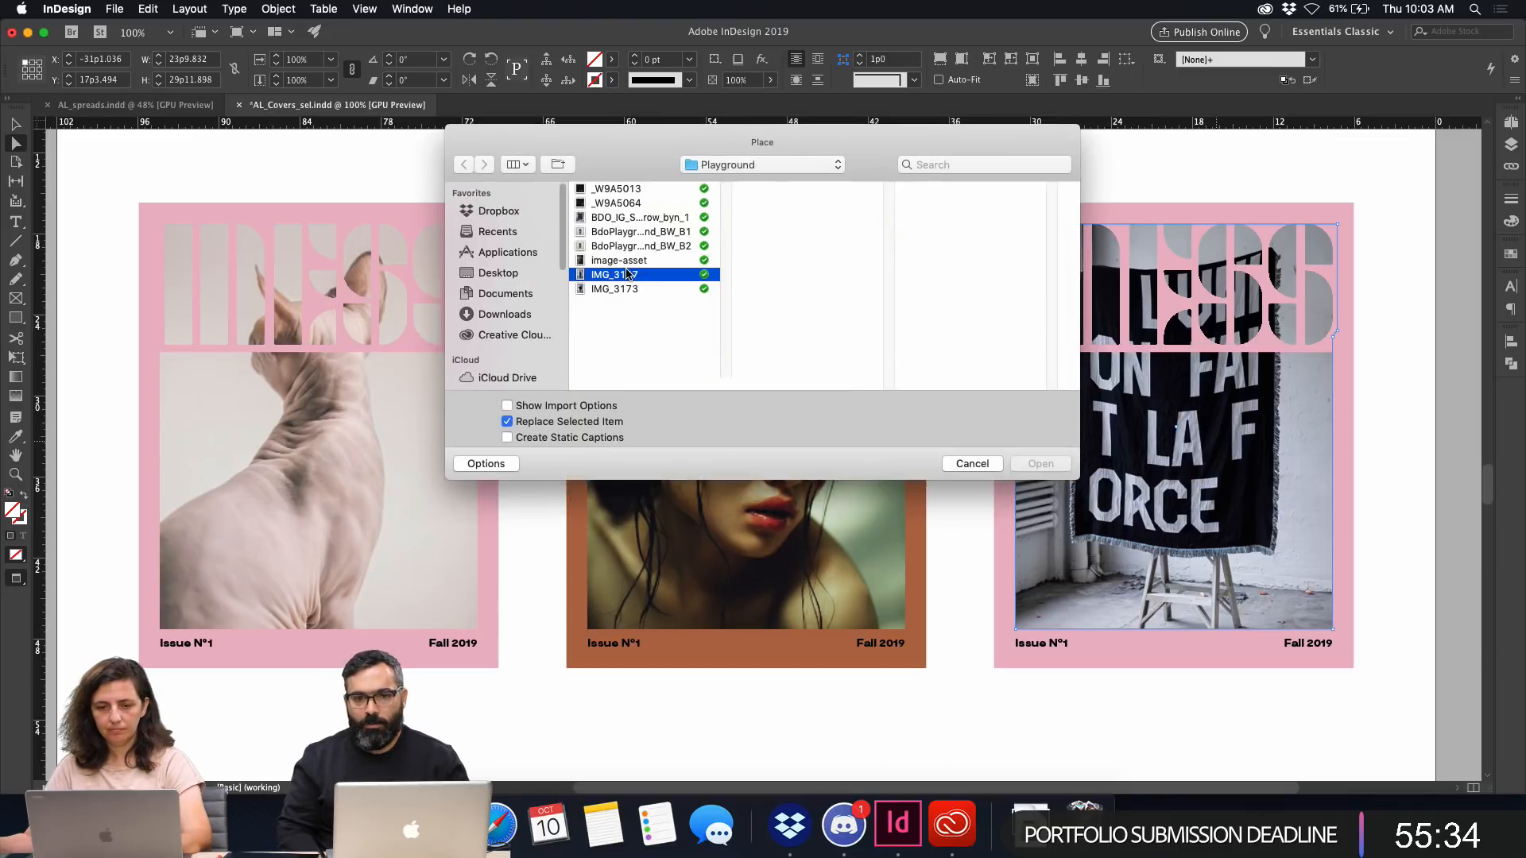
{"action": "key", "text": "Down"}
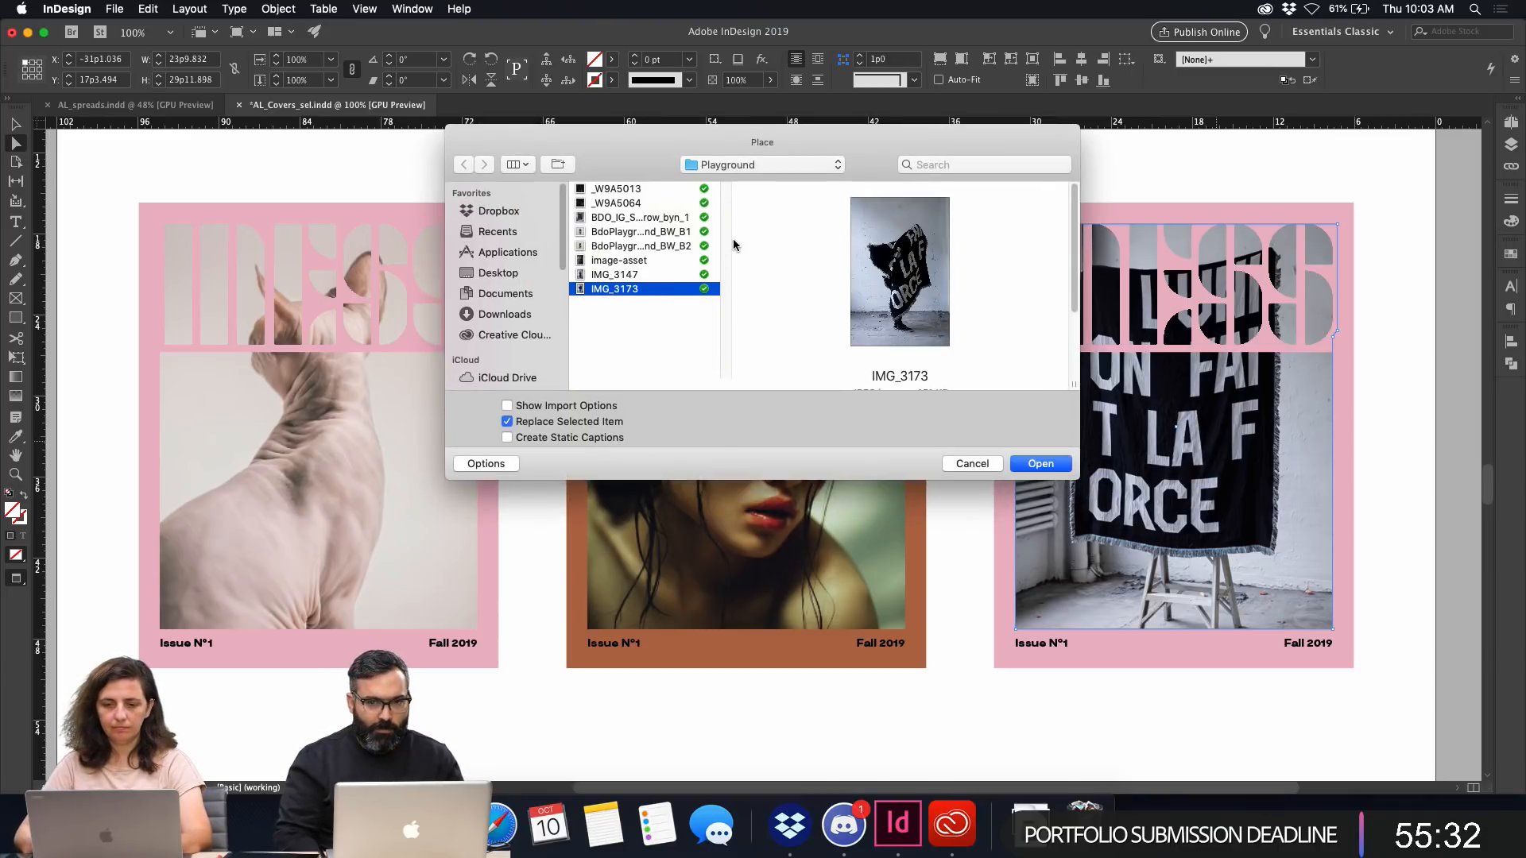
{"action": "key", "text": "Up"}
{"action": "key", "text": "Up"}
{"action": "key", "text": "Up"}
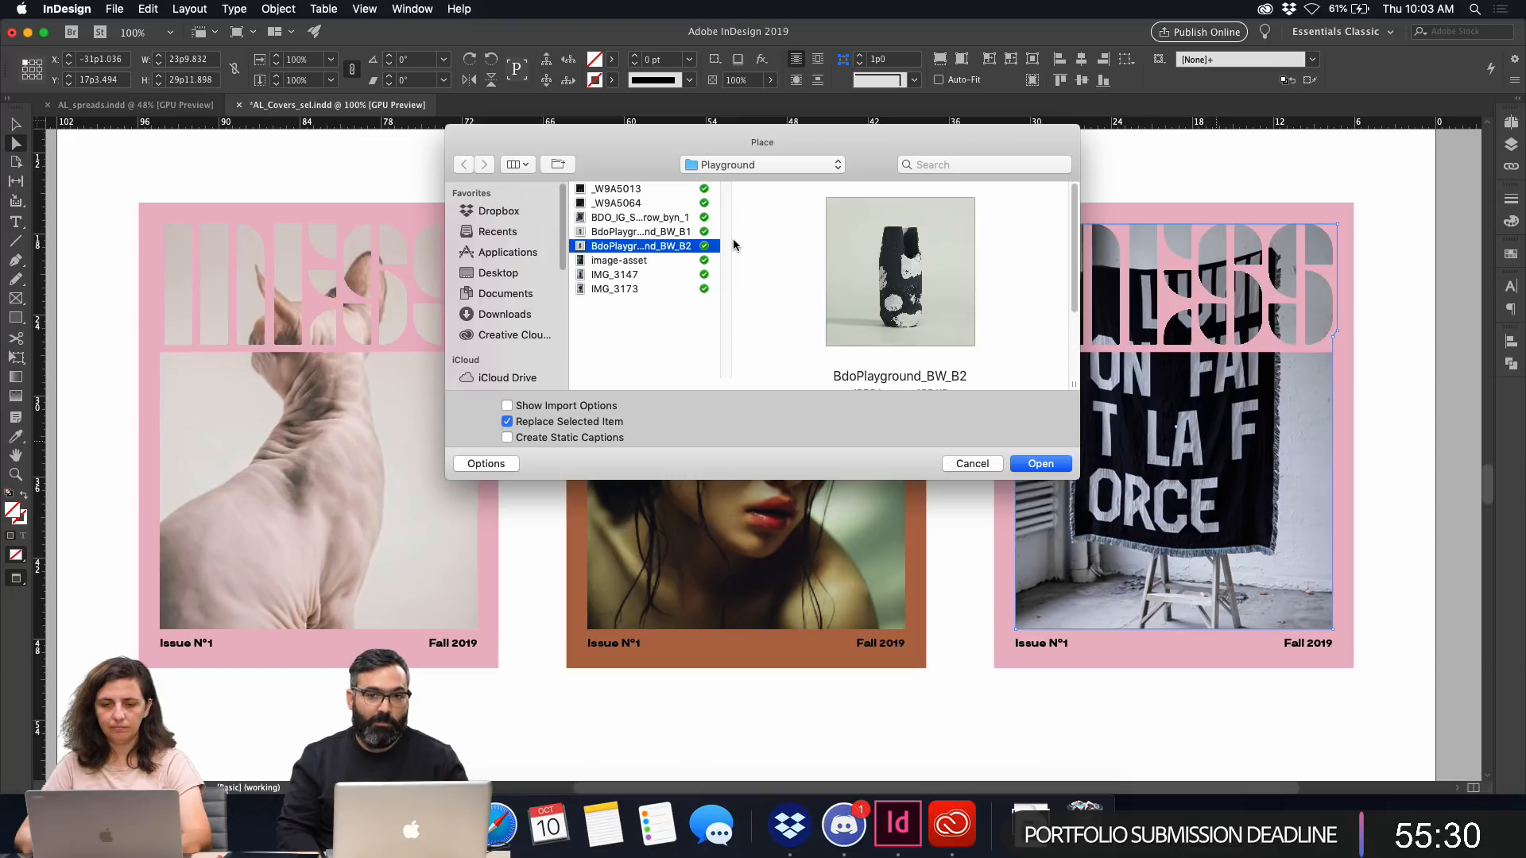
{"action": "key", "text": "Up"}
{"action": "key", "text": "Down"}
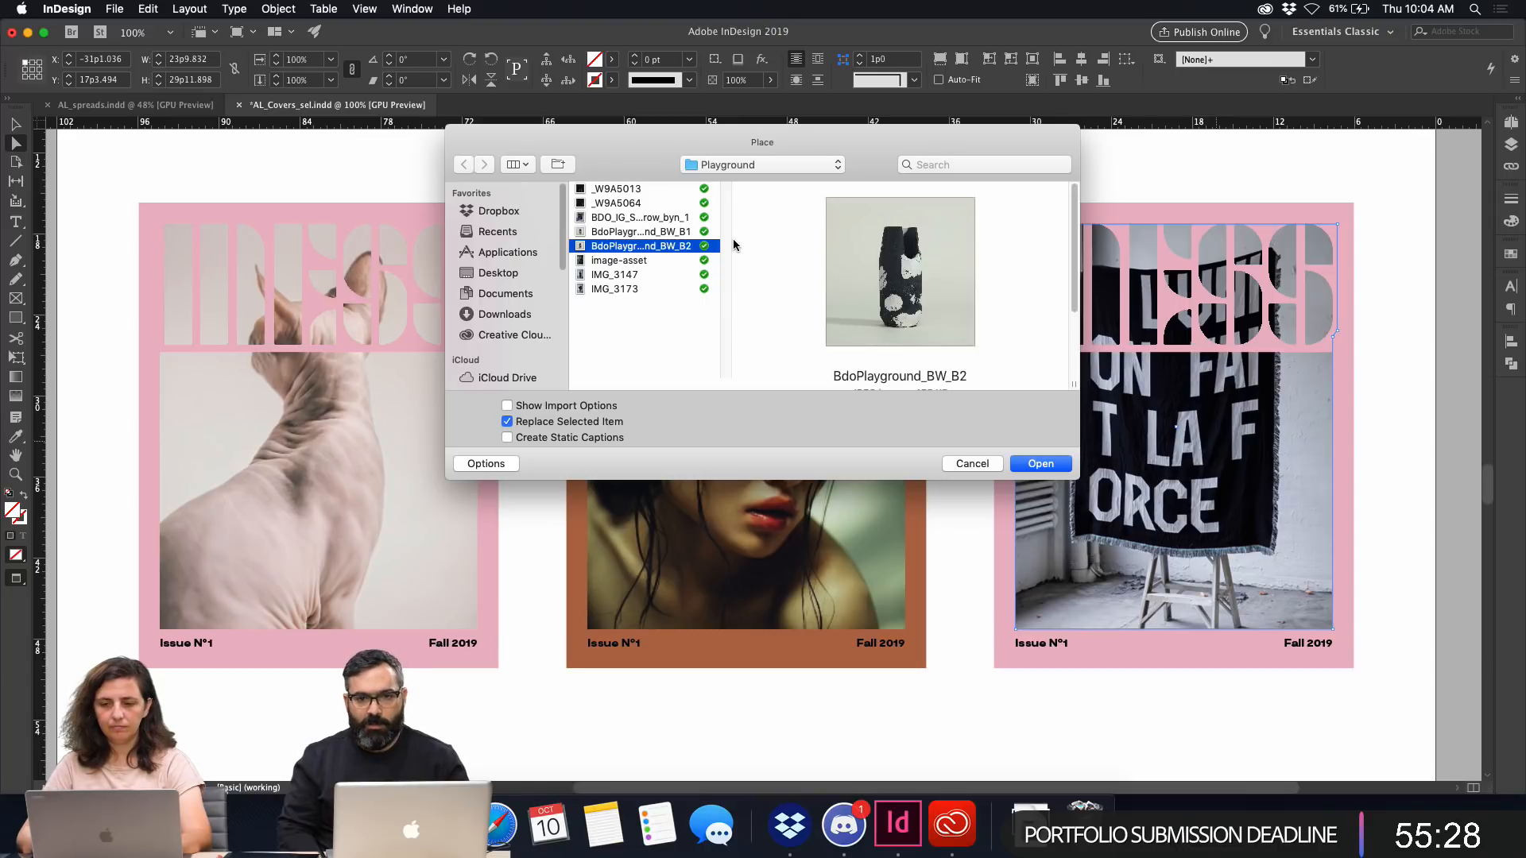
{"action": "key", "text": "space"}
{"action": "key", "text": "Return"}
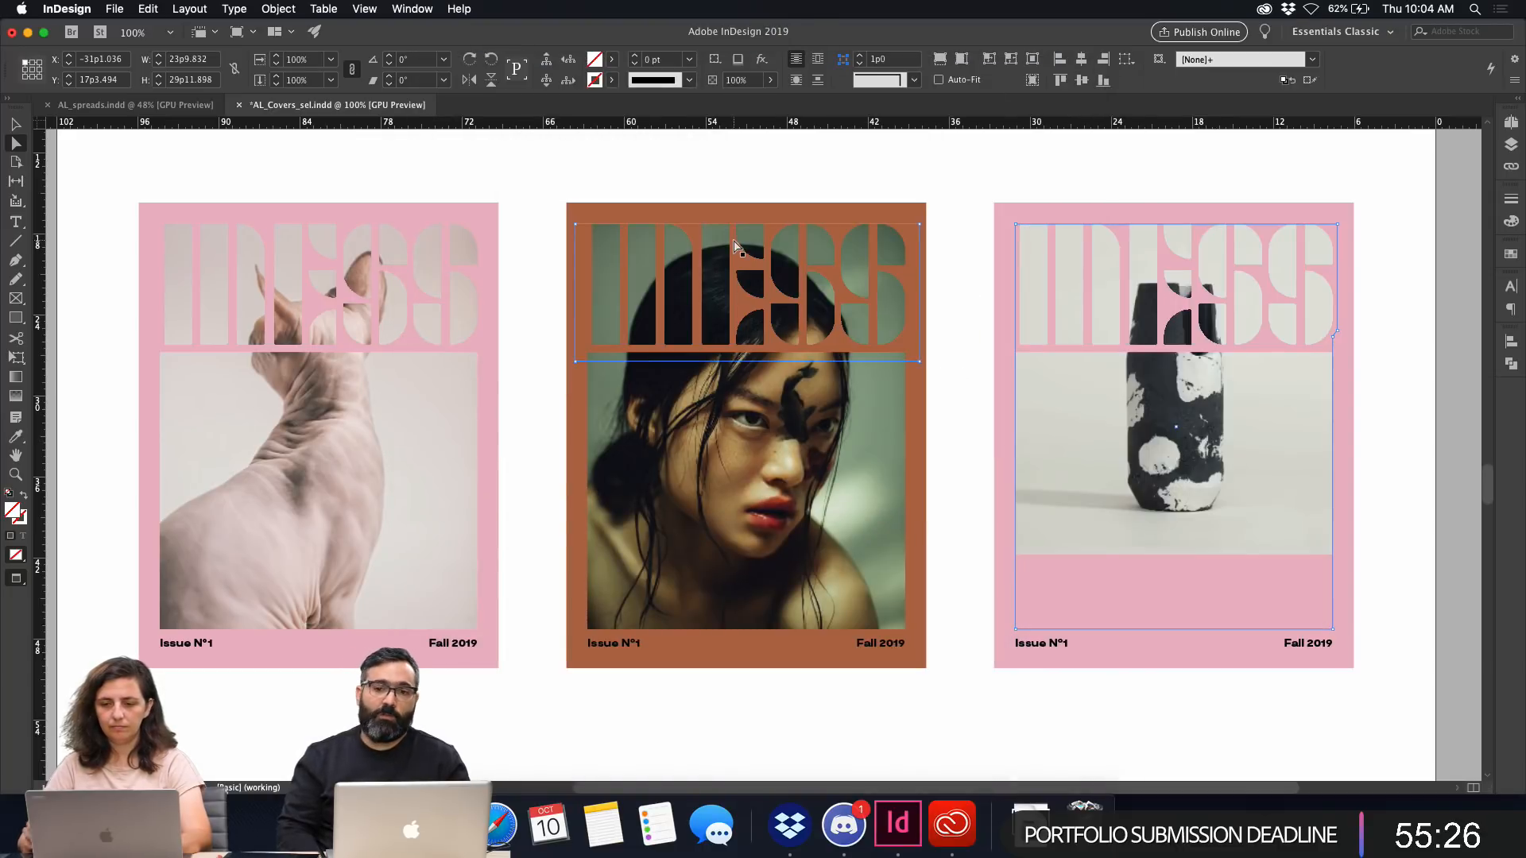
Enlarge the third cover's bottle photo to about 33p7 square so it fills its frame, and adjust its vertical position to about -1p4.
{"action": "left_click", "coordinate": [1208, 539]}
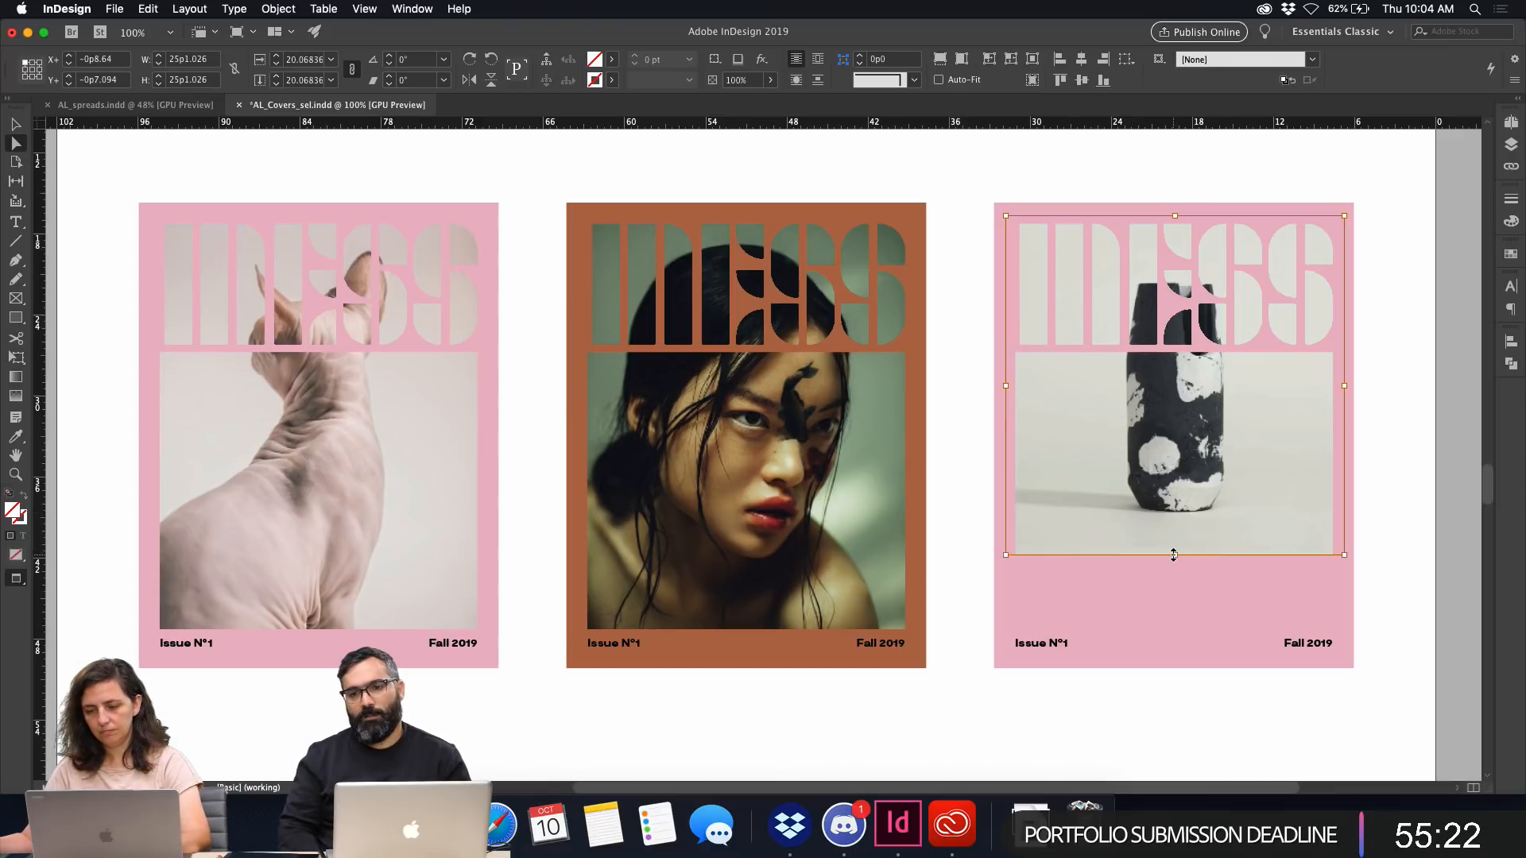
{"action": "left_click_drag", "start_coordinate": [1173, 555], "coordinate": [1175, 669]}
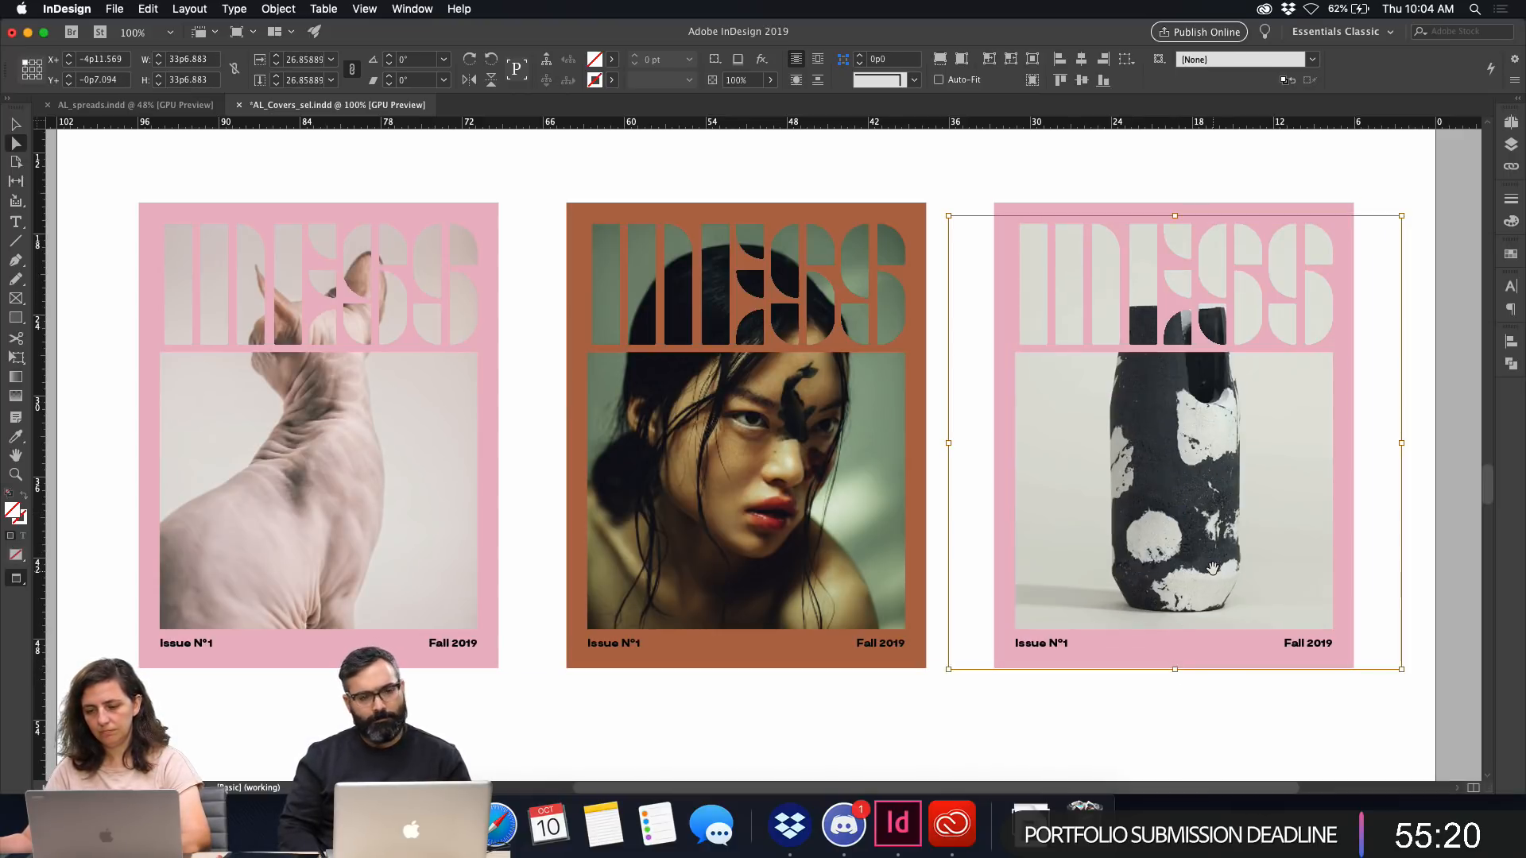
{"action": "left_click_drag", "start_coordinate": [1212, 568], "coordinate": [1209, 564]}
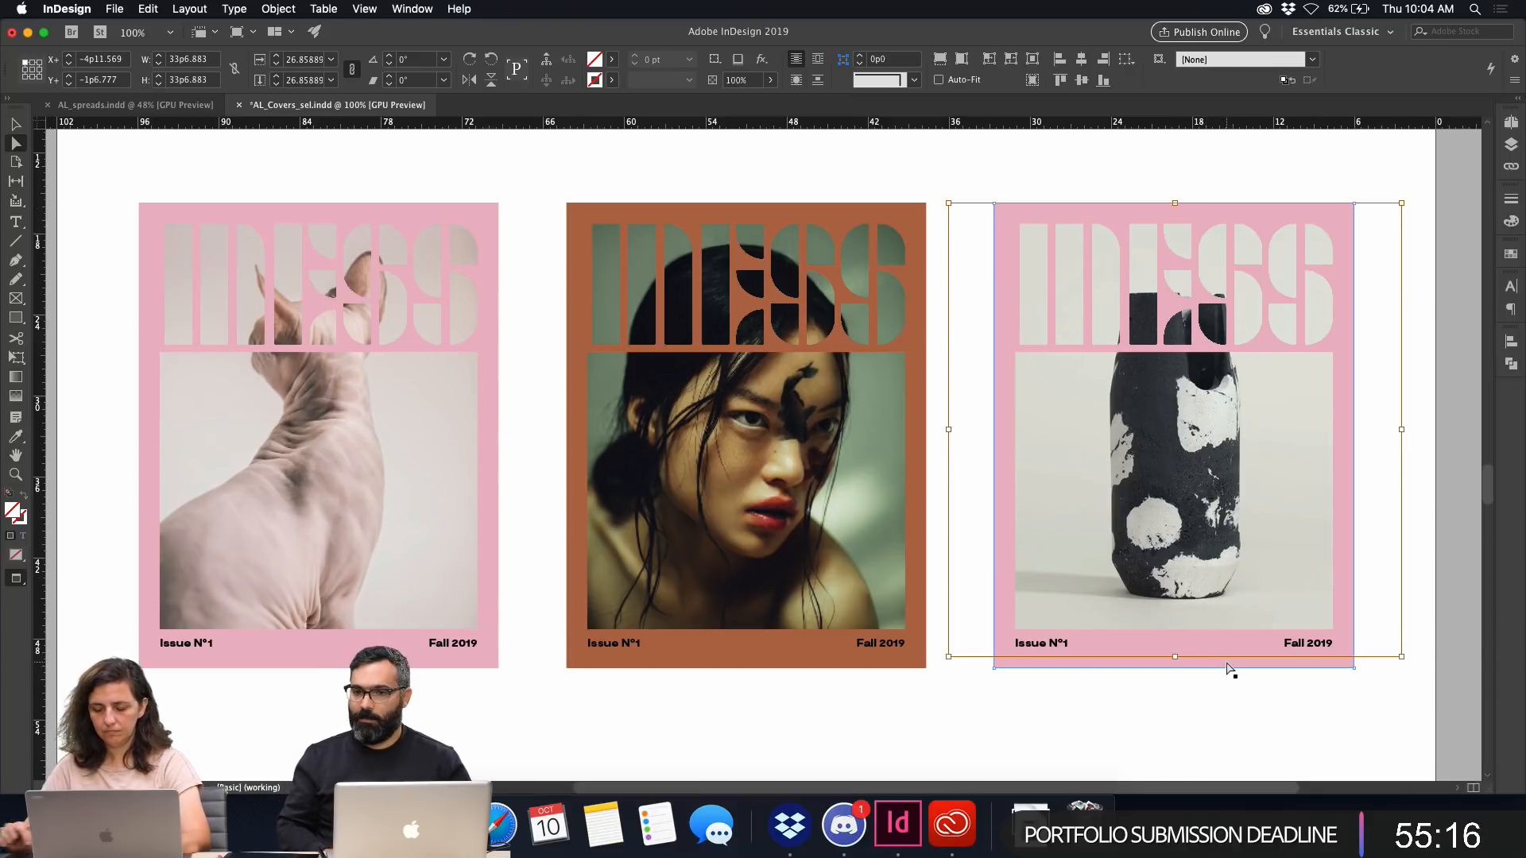
{"action": "key", "text": "shift+Down"}
{"action": "key", "text": "shift+Up"}
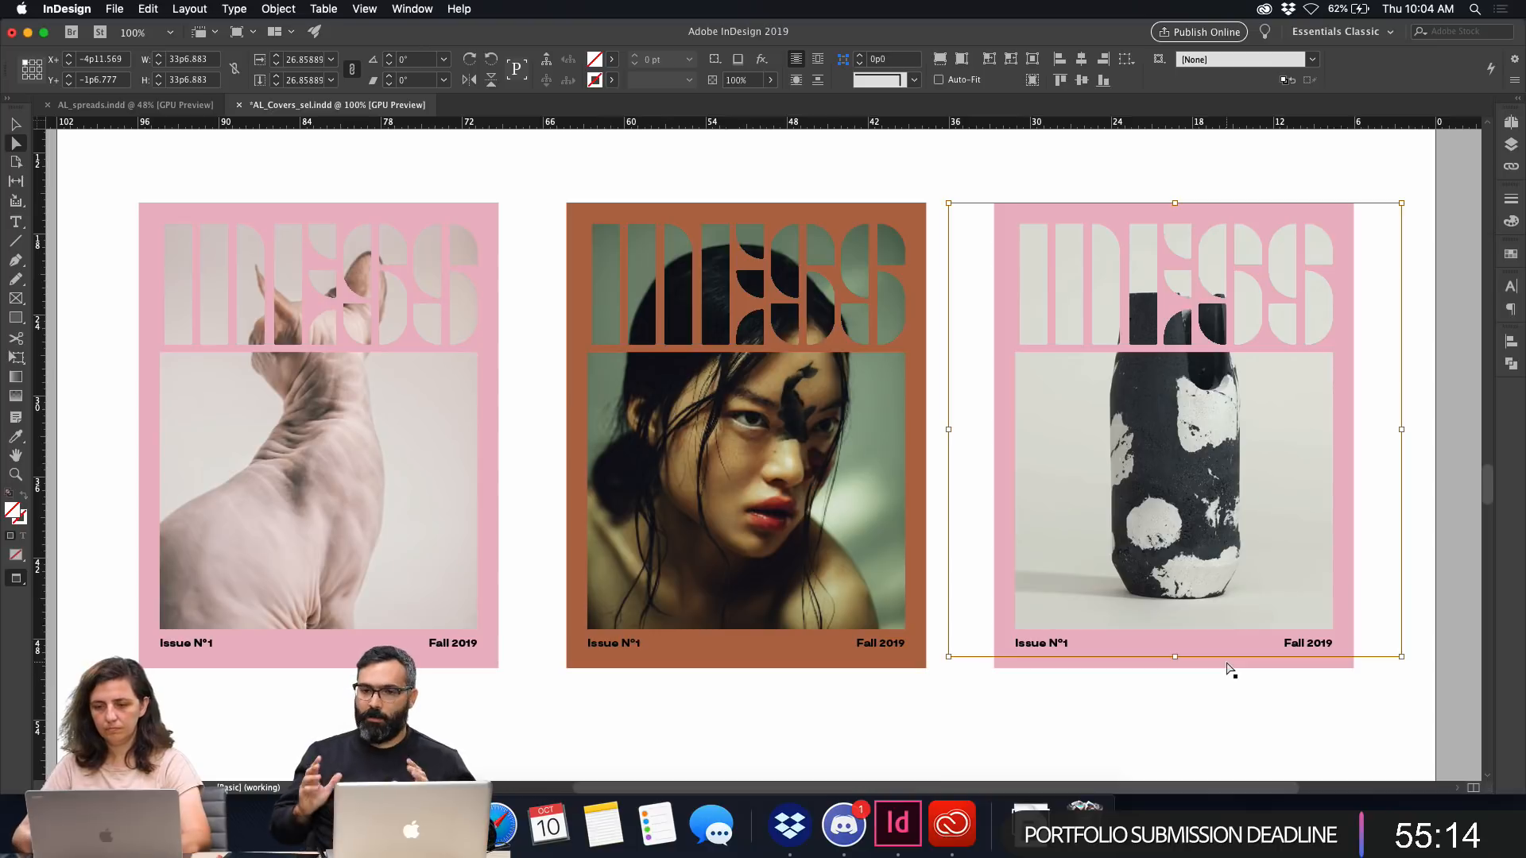
{"action": "key", "text": "Down"}
{"action": "key", "text": "Down"}
{"action": "key", "text": "Down"}
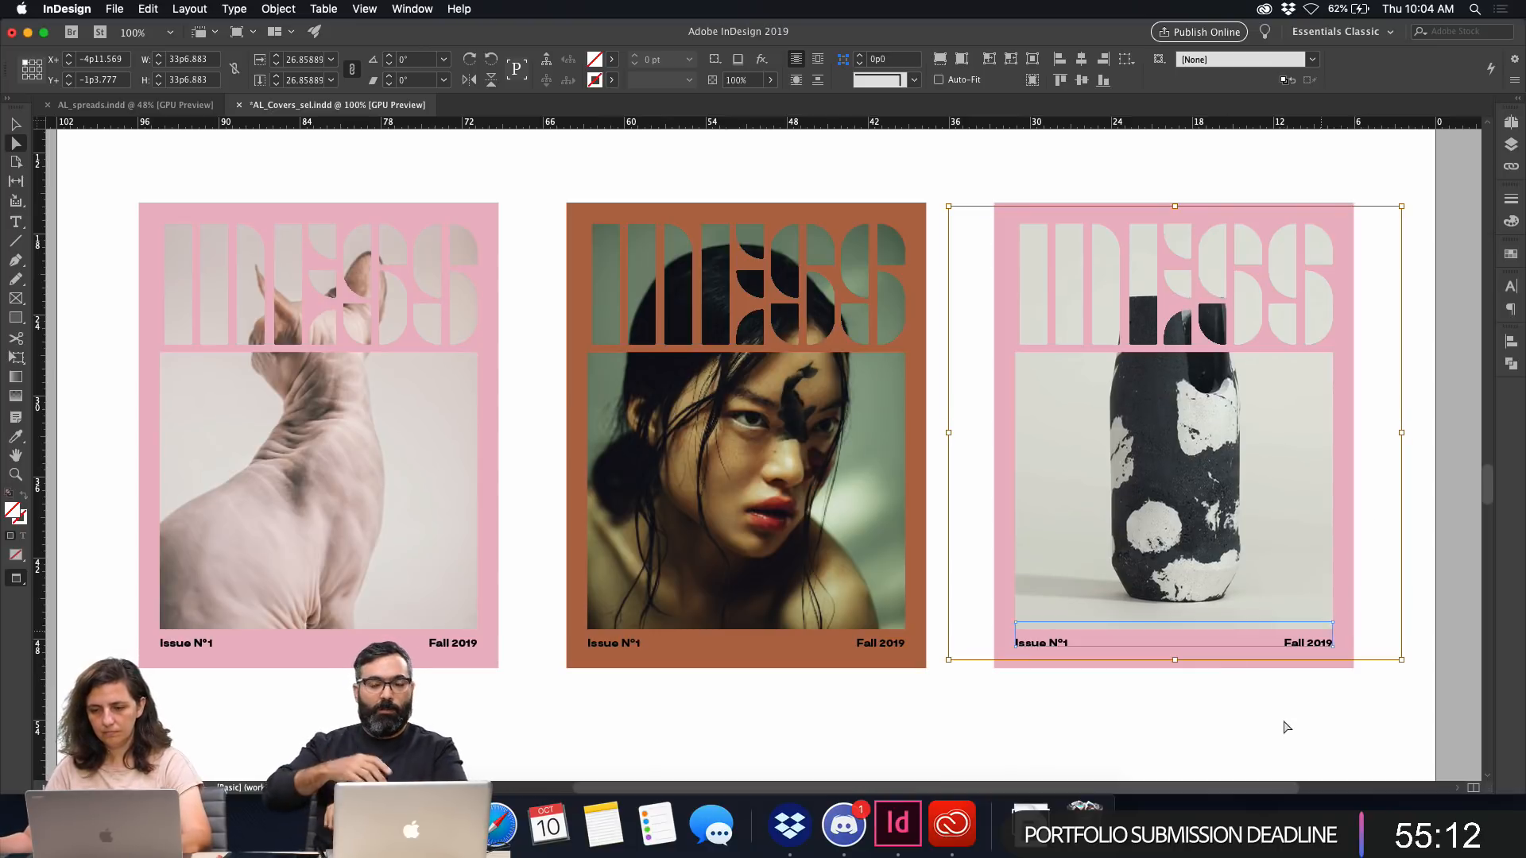
{"action": "key", "text": "v"}
{"action": "left_click", "coordinate": [1251, 737]}
Try to place IMG_3147 onto the third cover without selecting its image frame first.
{"action": "left_click", "coordinate": [1246, 495]}
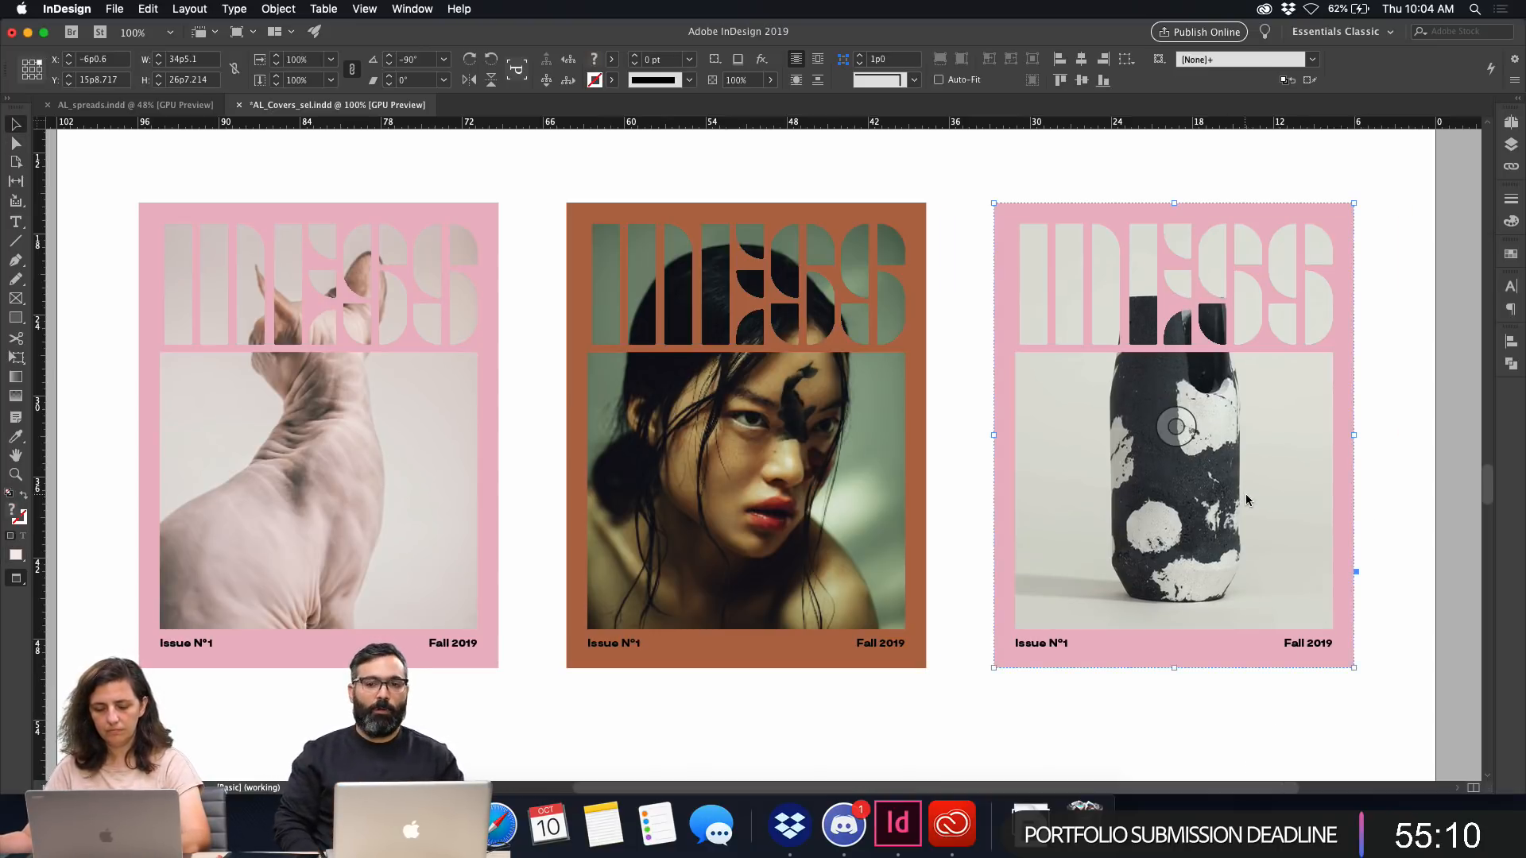
{"action": "key", "text": "super+d"}
{"action": "left_click", "coordinate": [650, 274]}
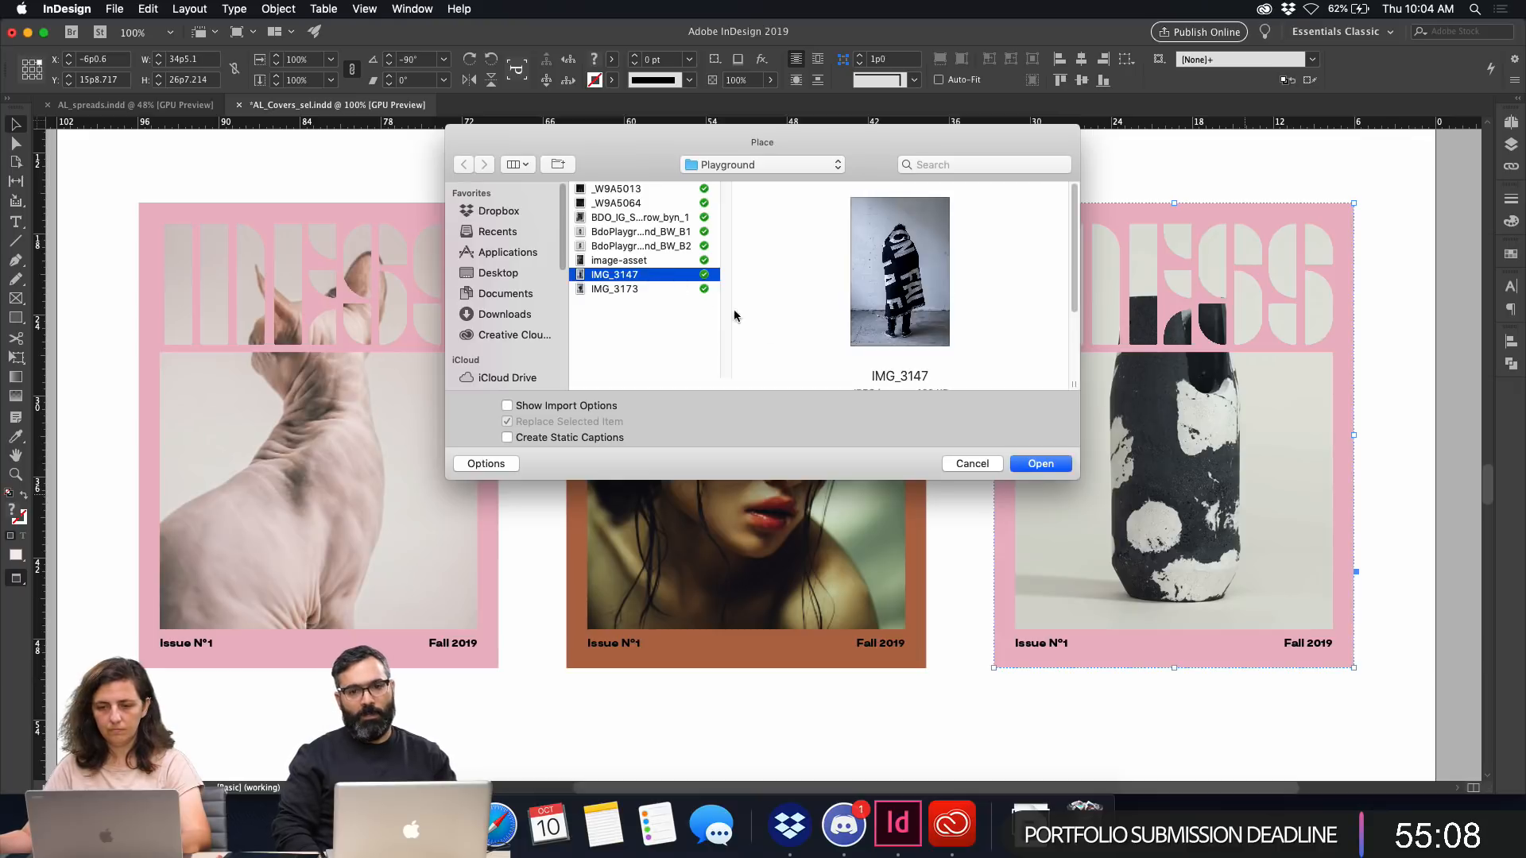
{"action": "left_click", "coordinate": [1053, 474]}
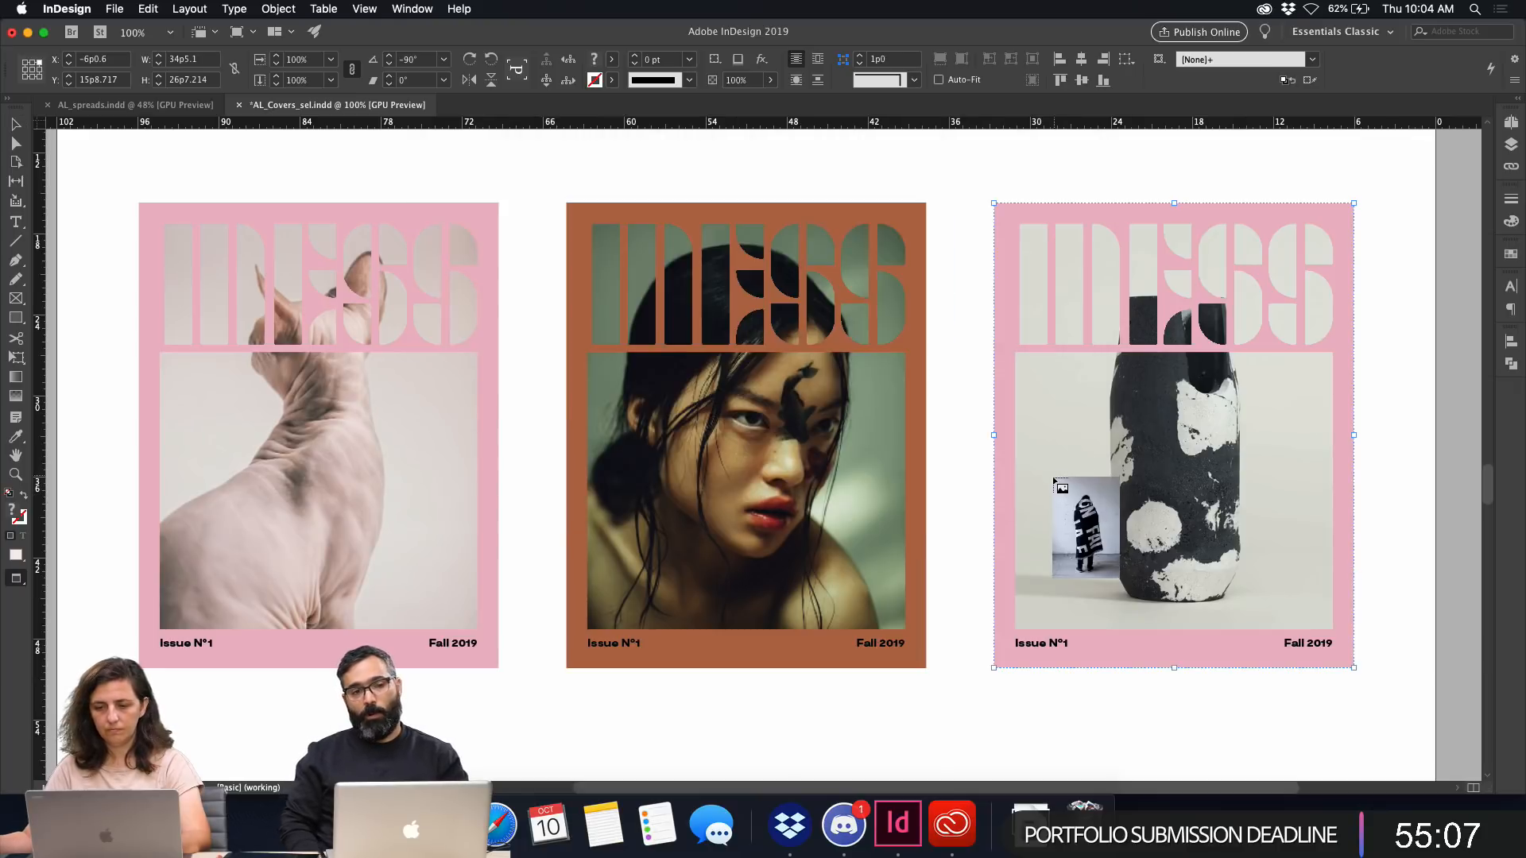
Replace the third cover's photo with IMG_3147 and shift it up inside its frame.
{"action": "left_click", "coordinate": [1128, 473]}
{"action": "key", "text": "super+d"}
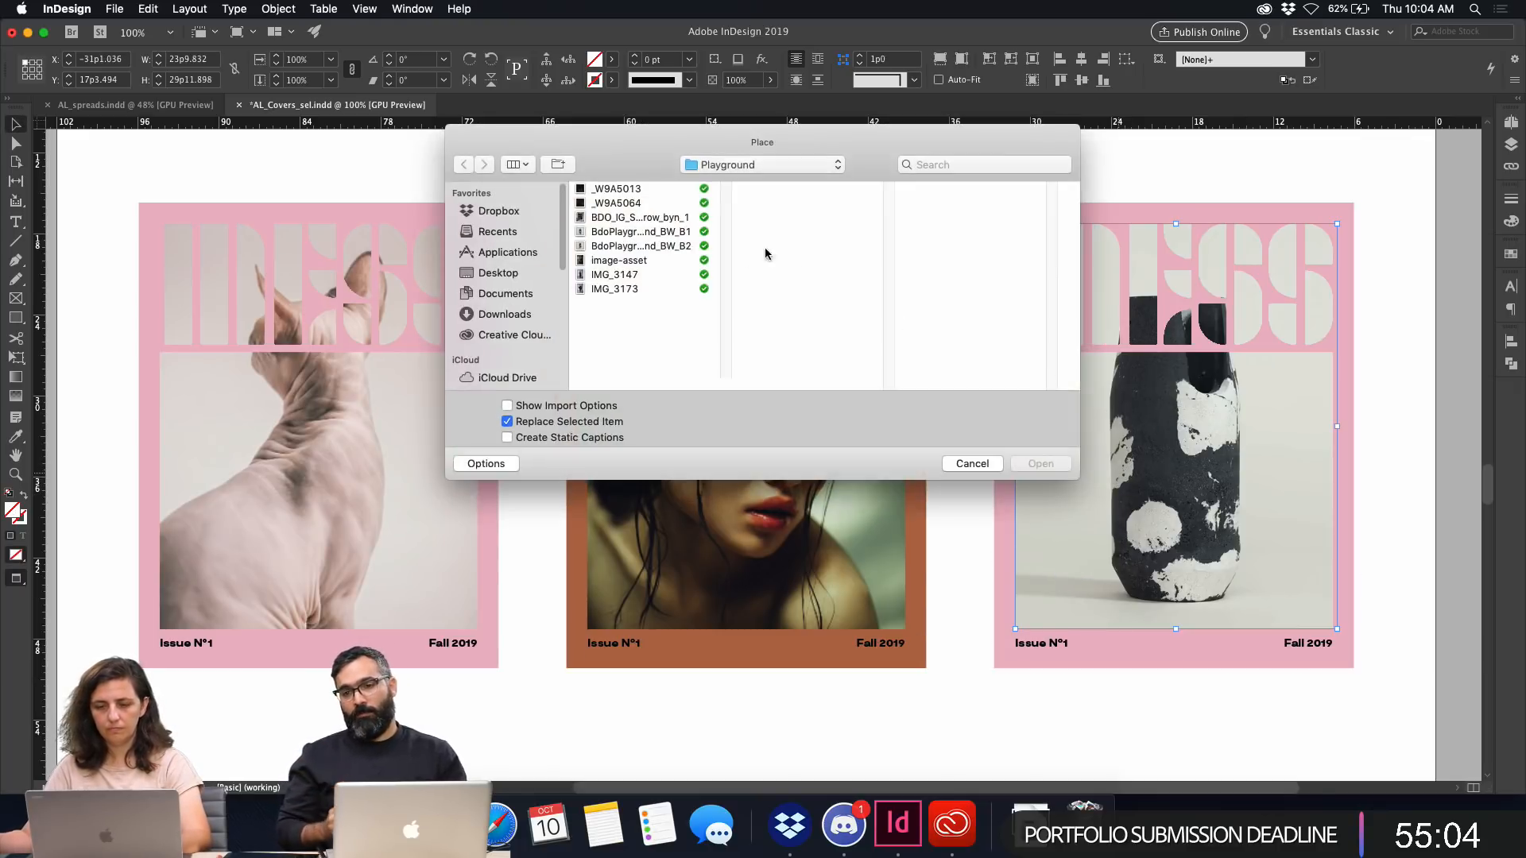
{"action": "left_click", "coordinate": [635, 274]}
{"action": "left_click", "coordinate": [1040, 467]}
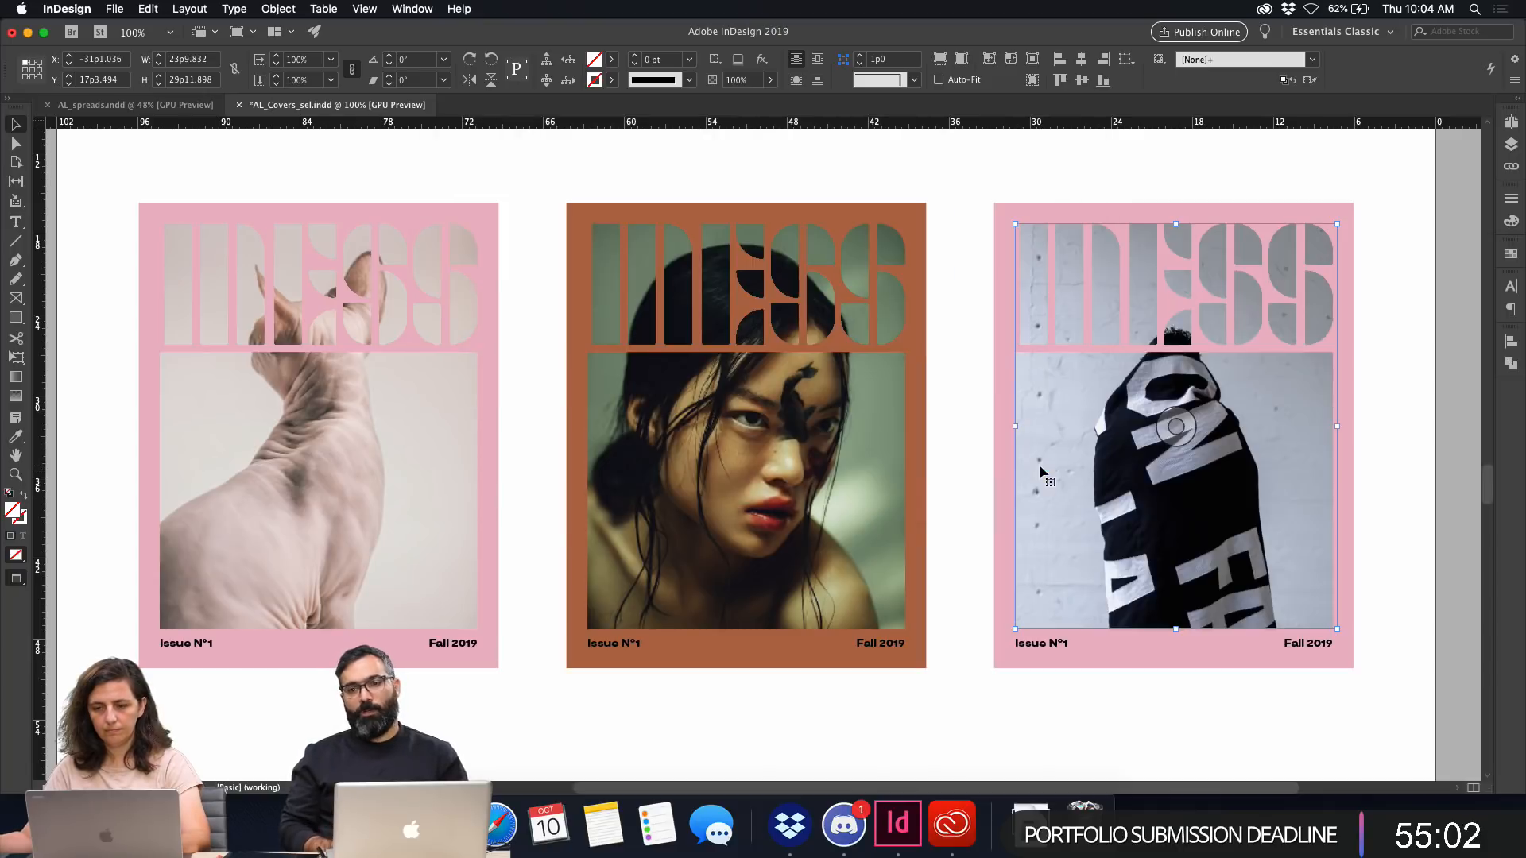
{"action": "double_click", "coordinate": [1237, 517]}
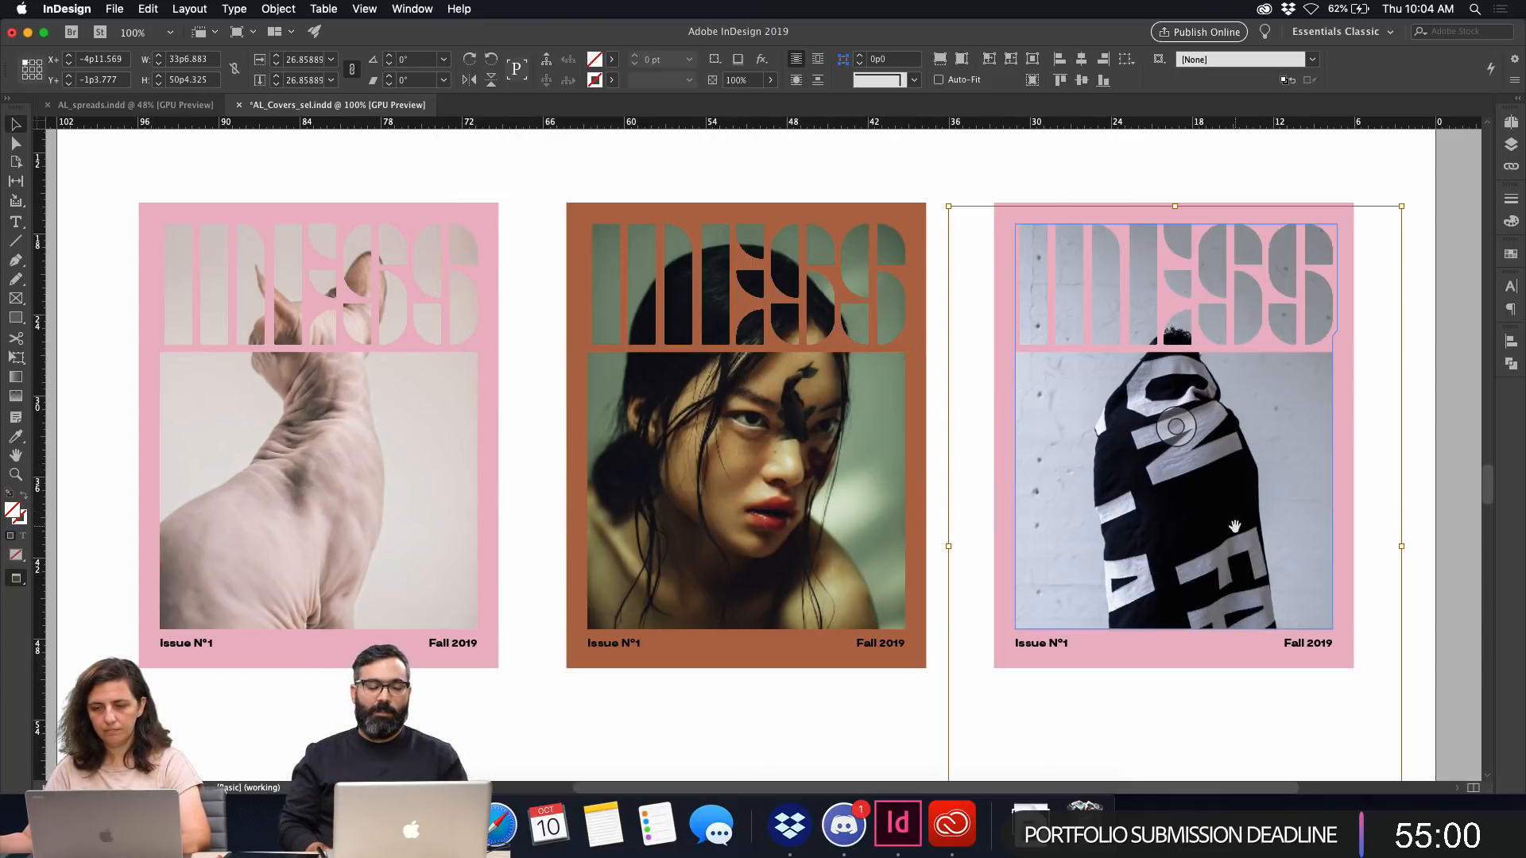
{"action": "left_click_drag", "start_coordinate": [1229, 521], "coordinate": [1232, 506]}
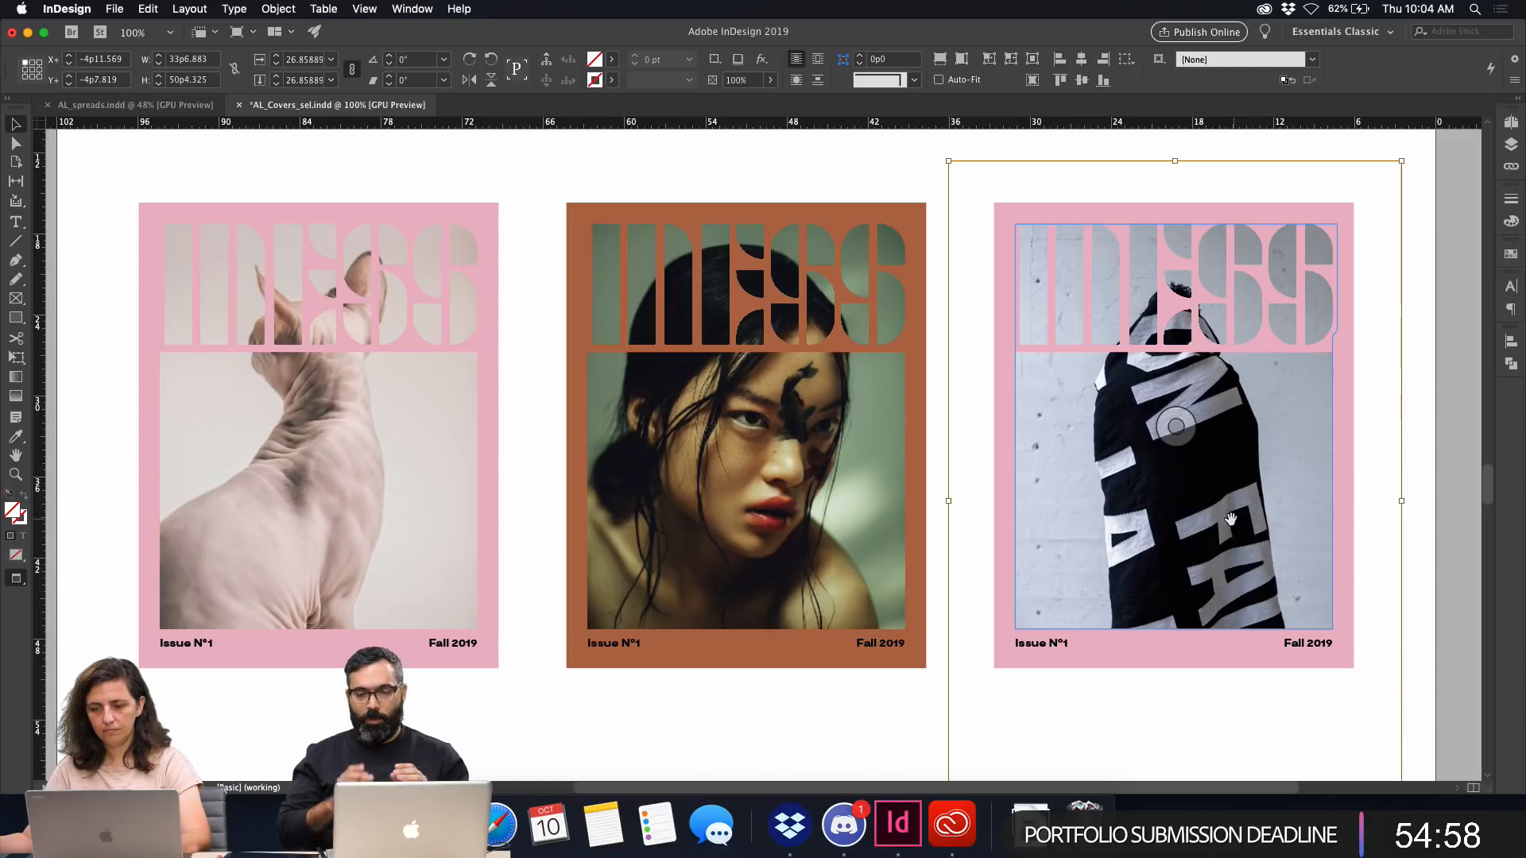
{"action": "left_click", "coordinate": [893, 162]}
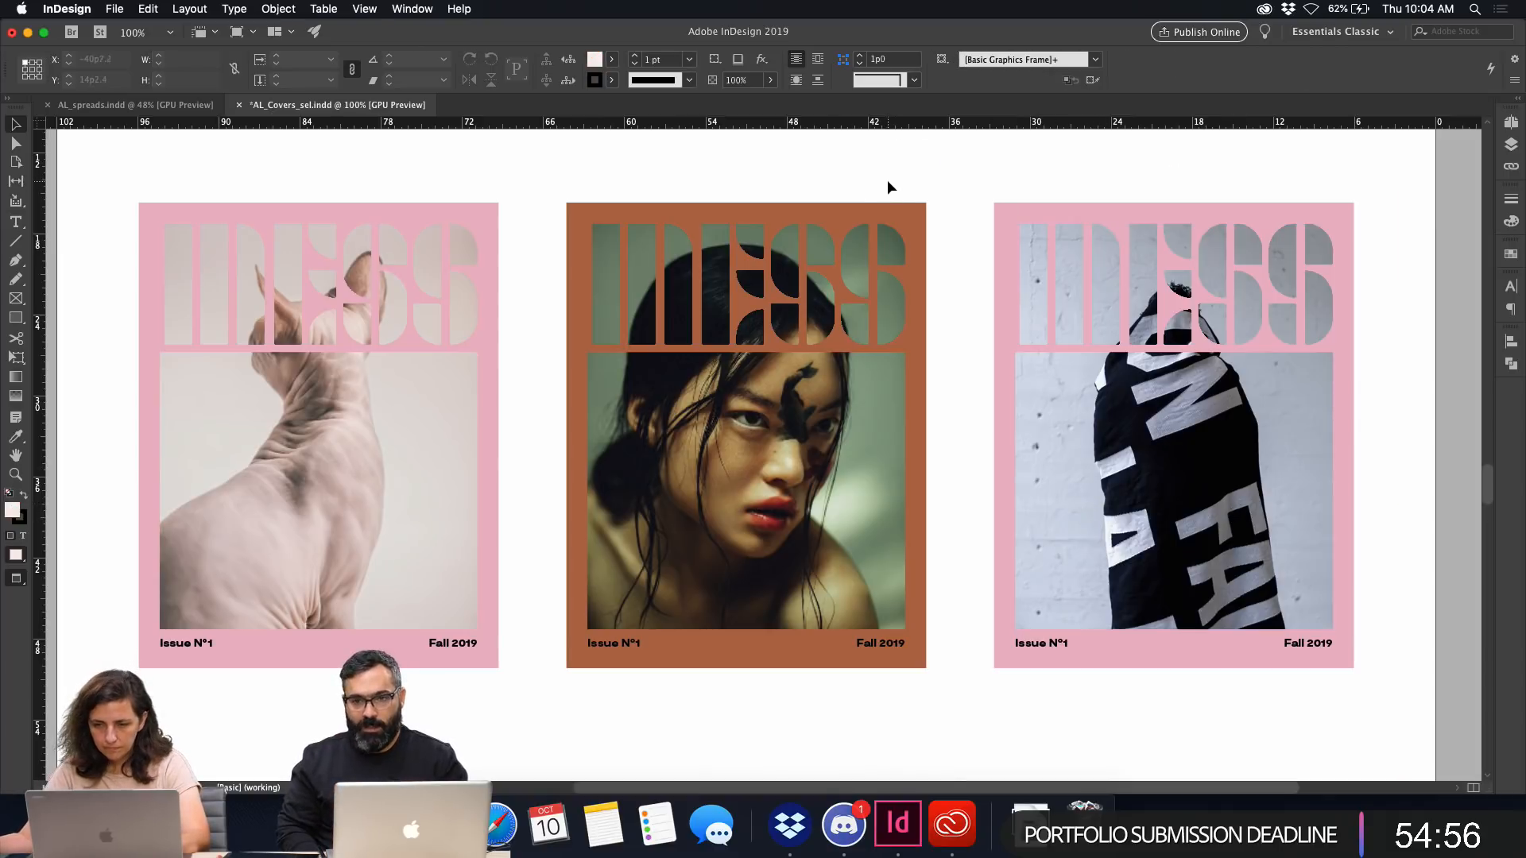
Reduce the third cover's photo of the draped figure to about 23p10 by 35p10, moving it up to show the whole figure.
{"action": "left_click", "coordinate": [1078, 492]}
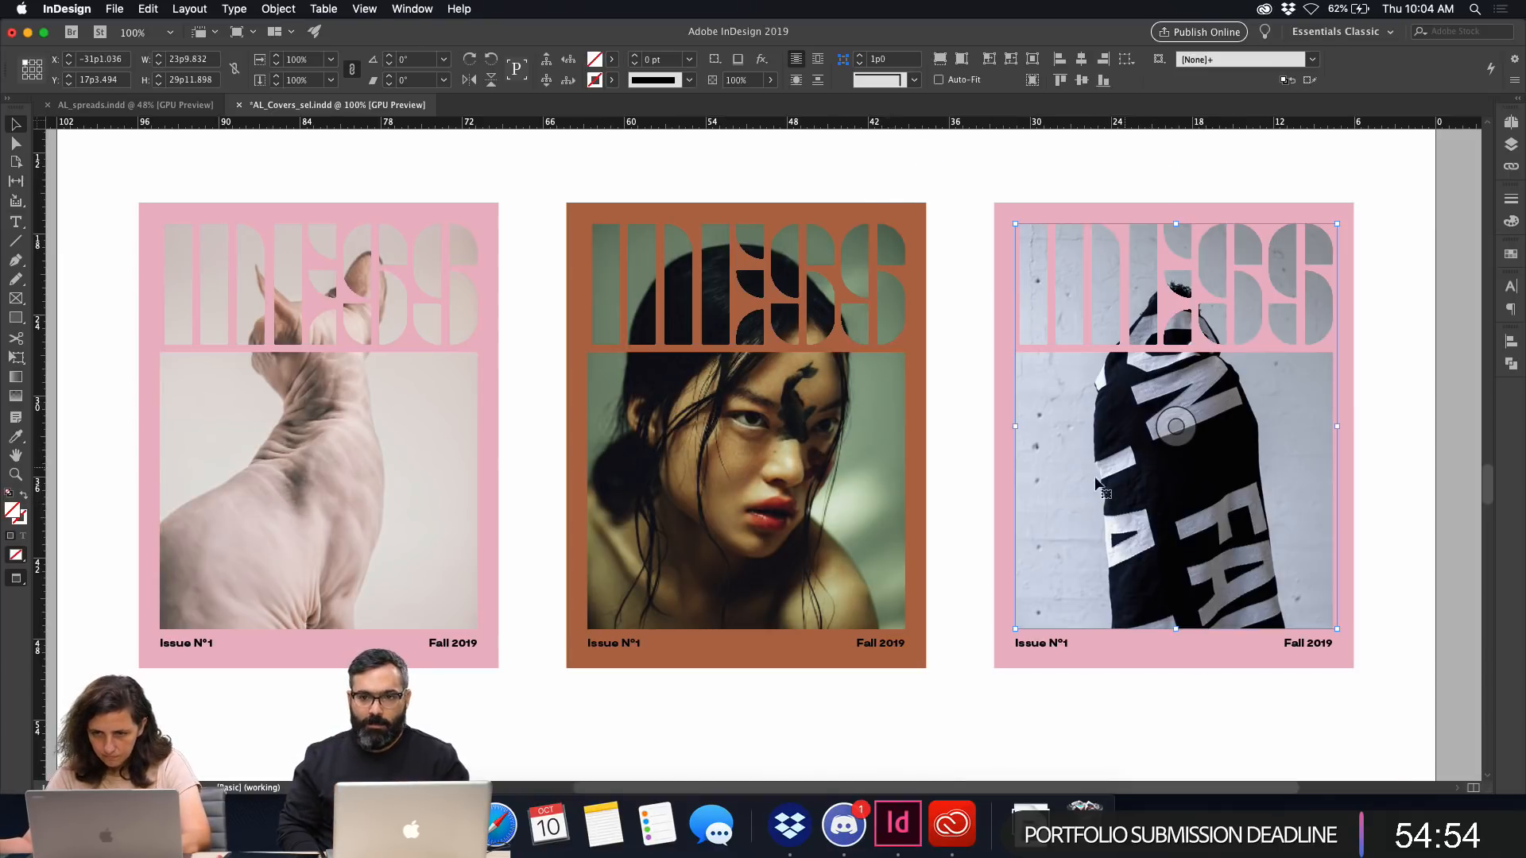
{"action": "double_click", "coordinate": [1265, 461]}
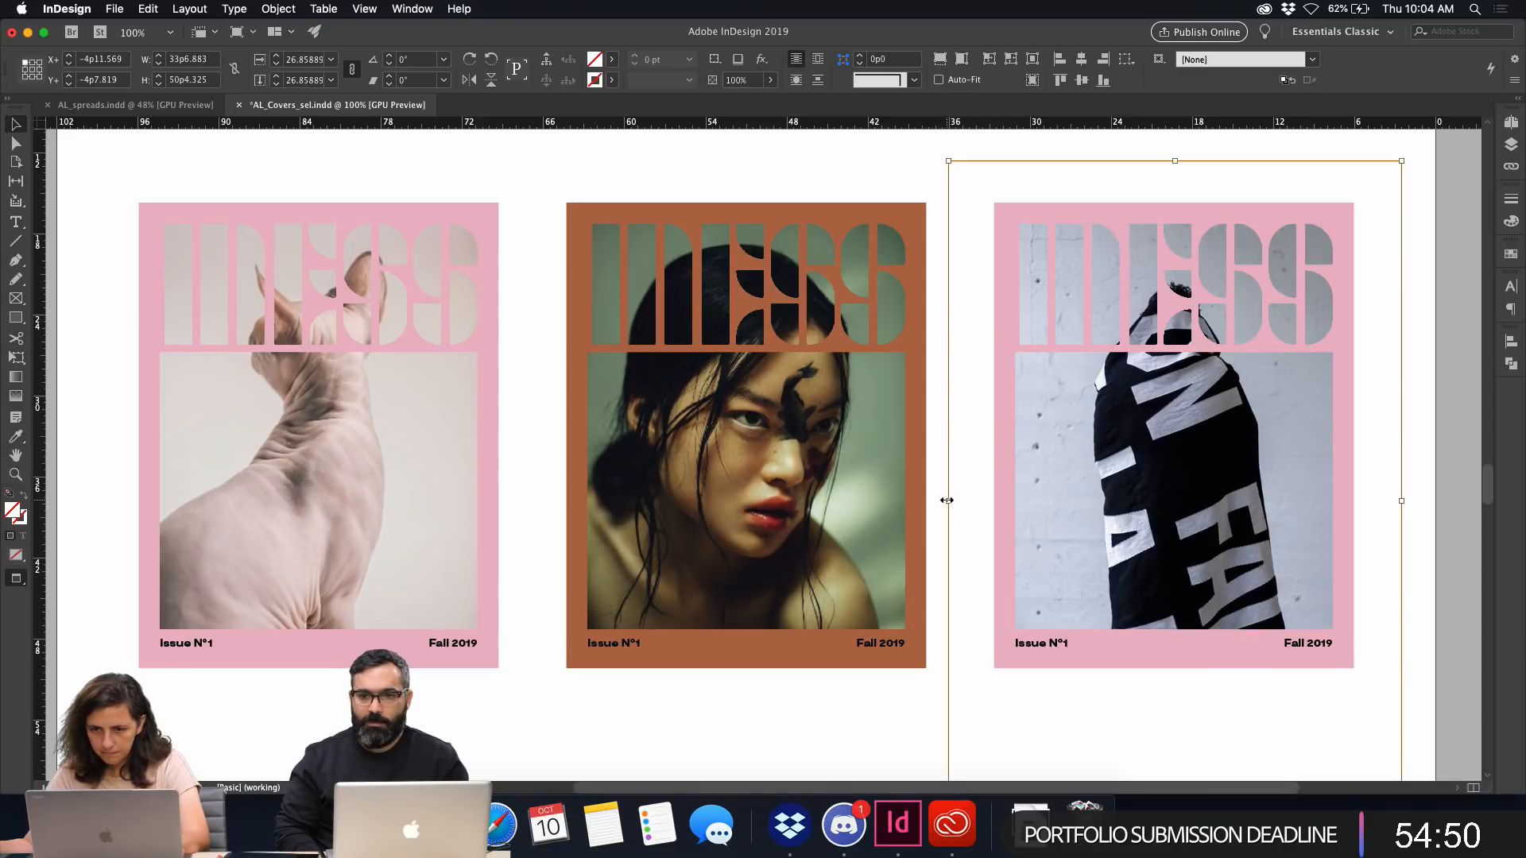
{"action": "left_click_drag", "start_coordinate": [946, 500], "coordinate": [1003, 500]}
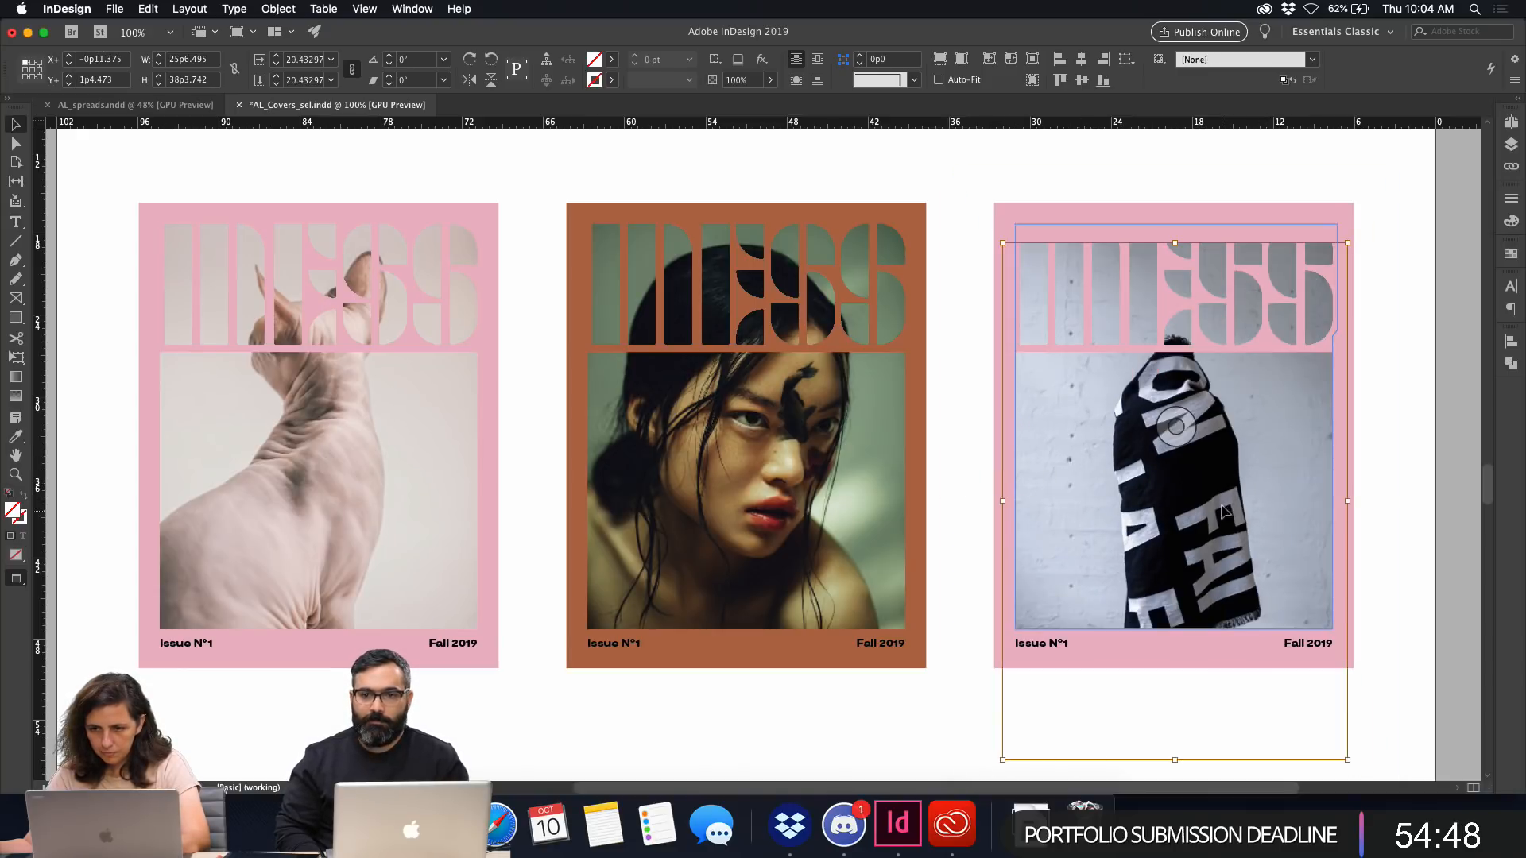
{"action": "left_click_drag", "start_coordinate": [1223, 511], "coordinate": [1224, 455]}
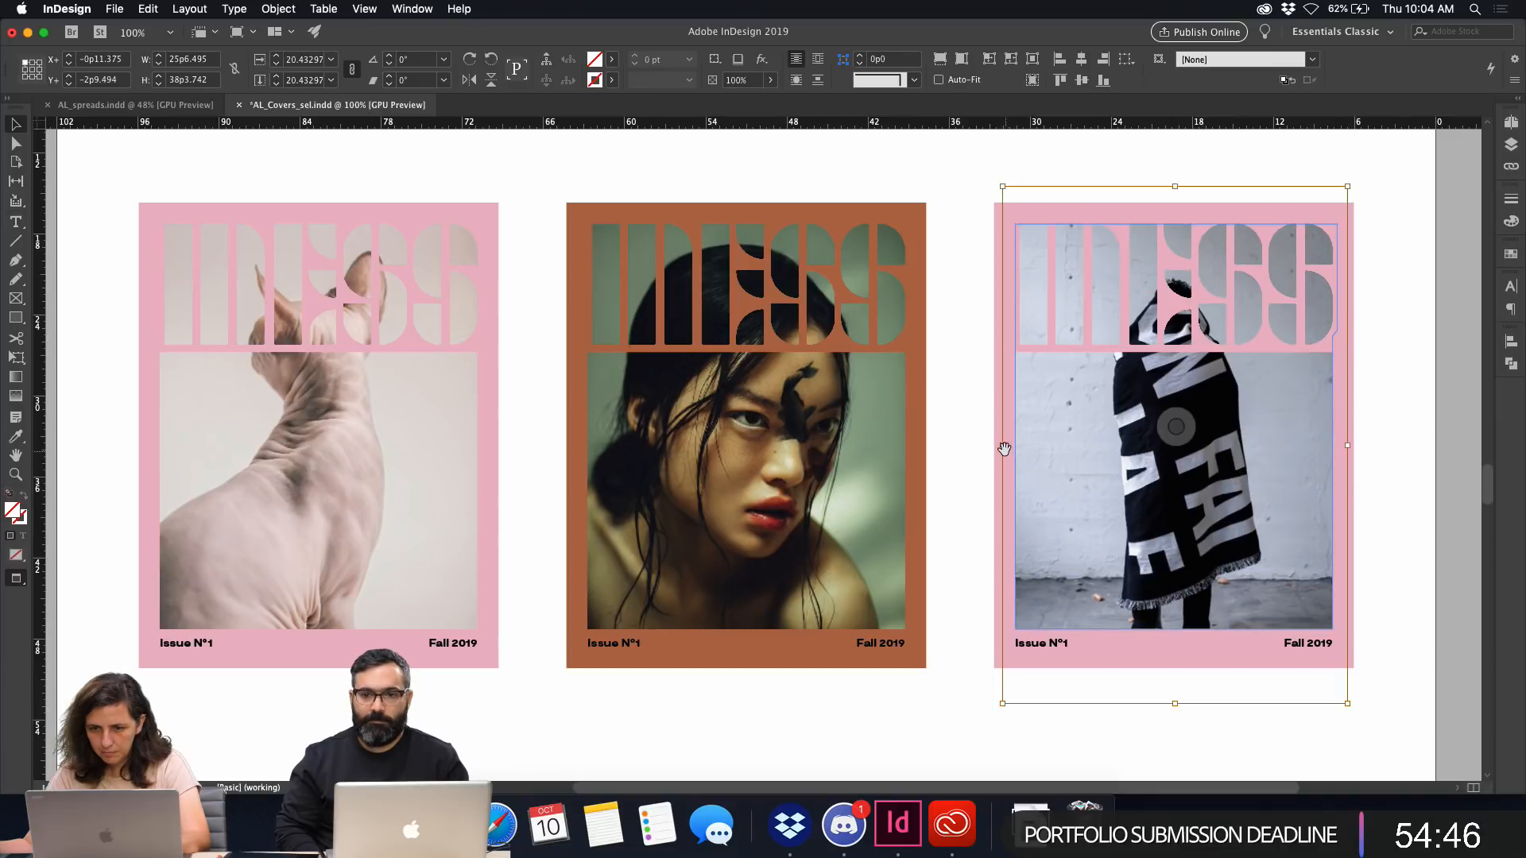
{"action": "left_click_drag", "start_coordinate": [1005, 449], "coordinate": [1094, 472]}
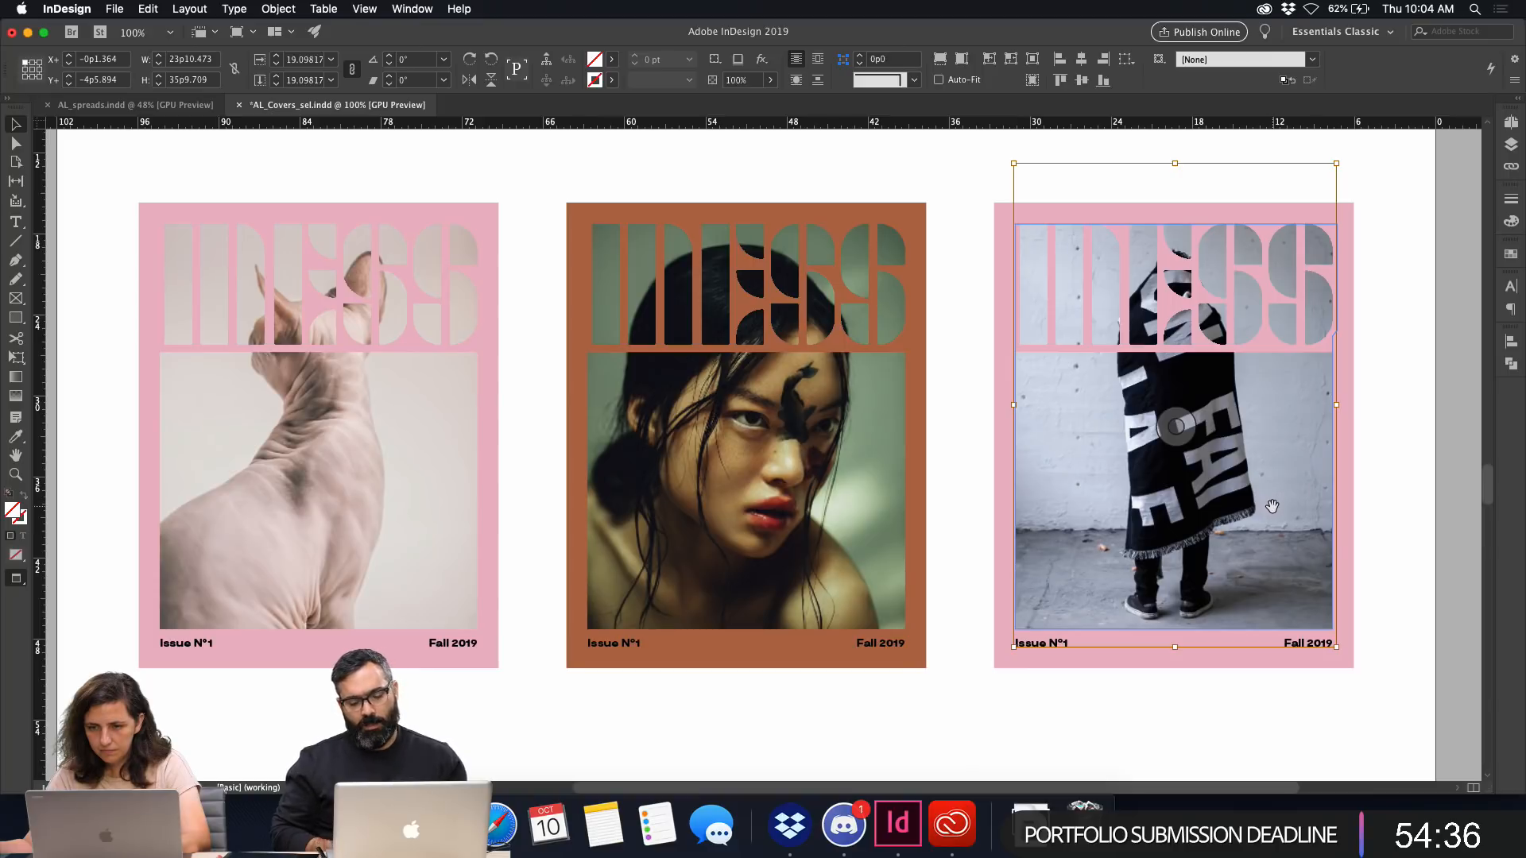
Enlarge the draped figure photo on the third cover to about 41p4 by 61p12 and reposition it slightly lower inside the frame.
{"action": "left_click_drag", "start_coordinate": [1174, 647], "coordinate": [1191, 697]}
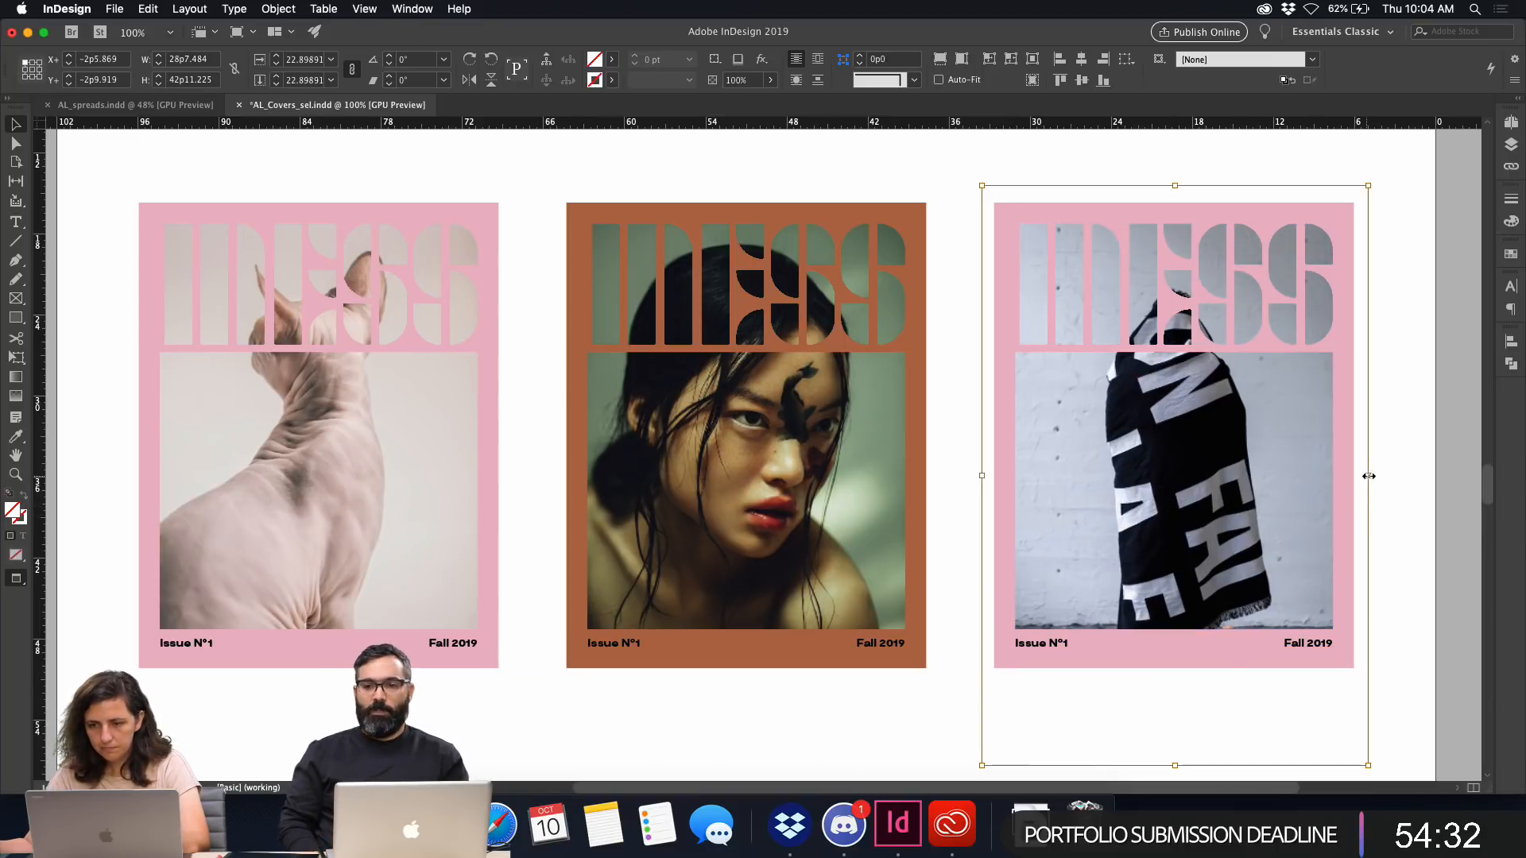
{"action": "left_click_drag", "start_coordinate": [1368, 476], "coordinate": [1453, 513]}
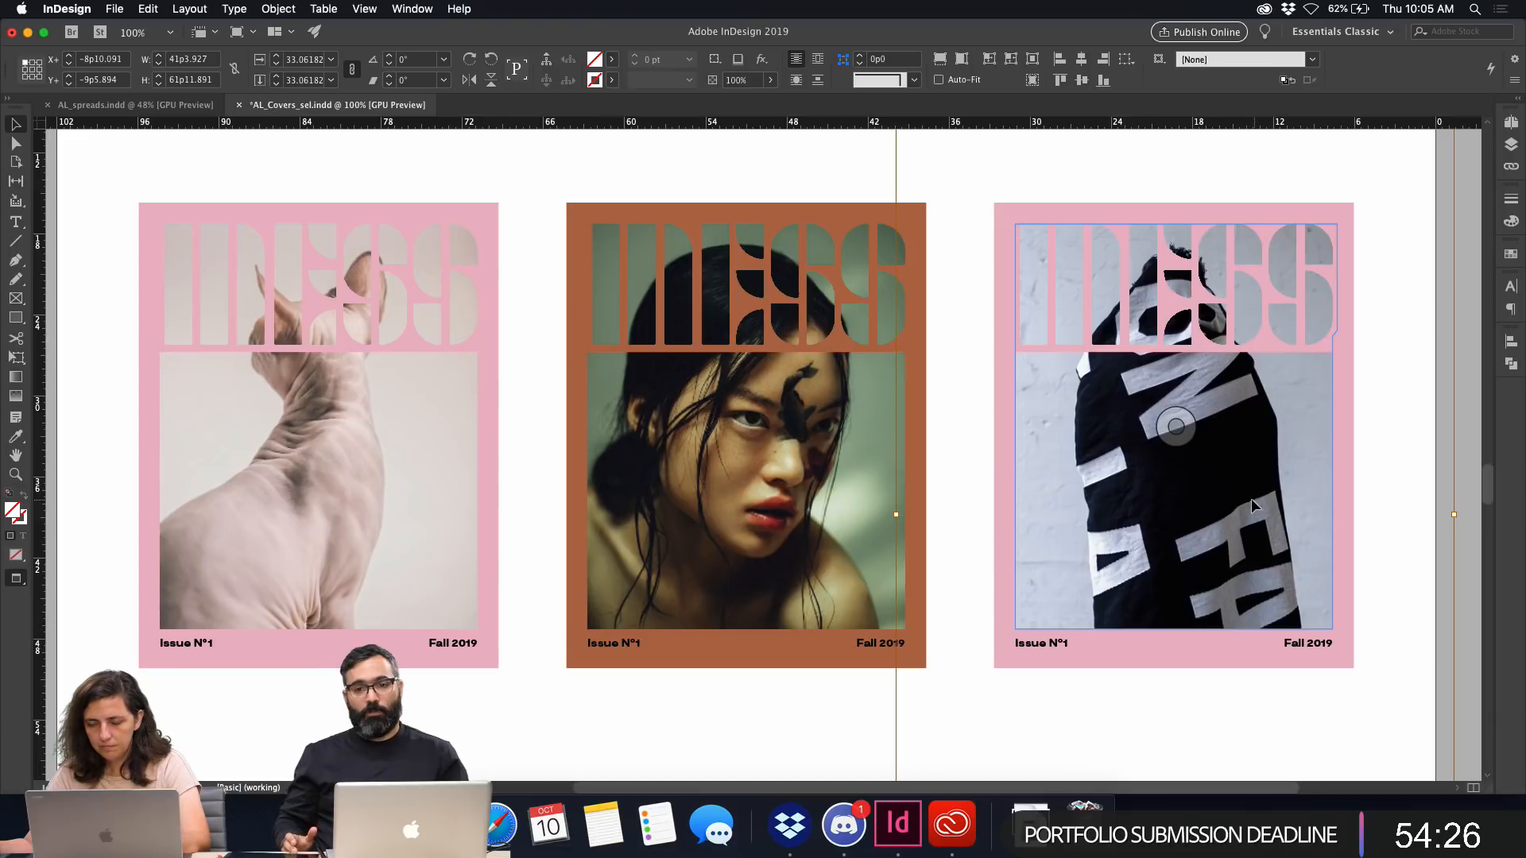
{"action": "left_click_drag", "start_coordinate": [1251, 506], "coordinate": [1232, 530]}
{"action": "left_click", "coordinate": [796, 723]}
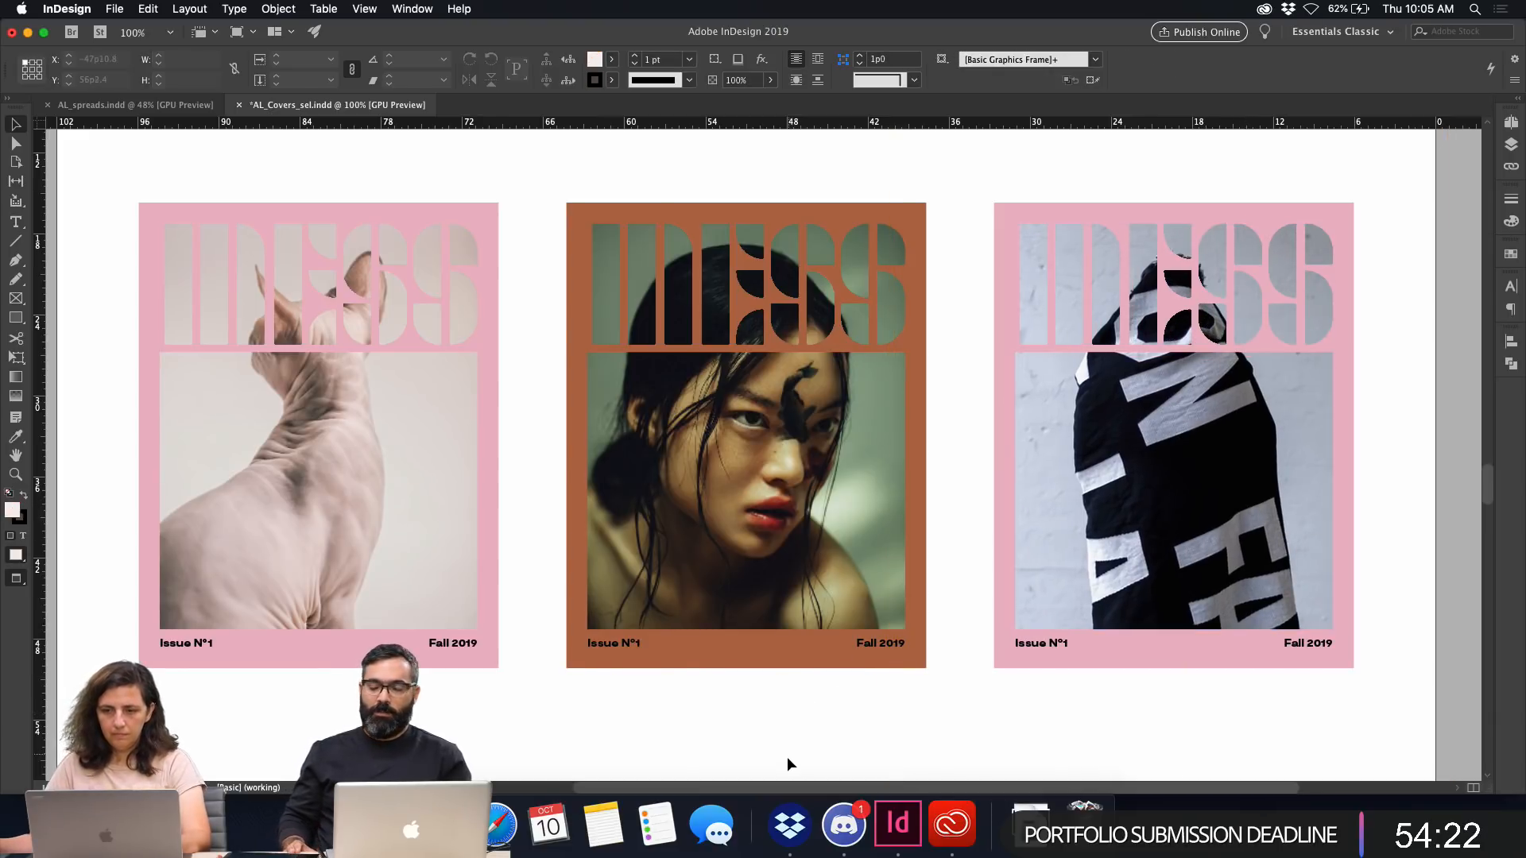
Try to place IMG_3173 onto the third cover with the whole cover group selected instead of its image frame.
{"action": "left_click", "coordinate": [1269, 478]}
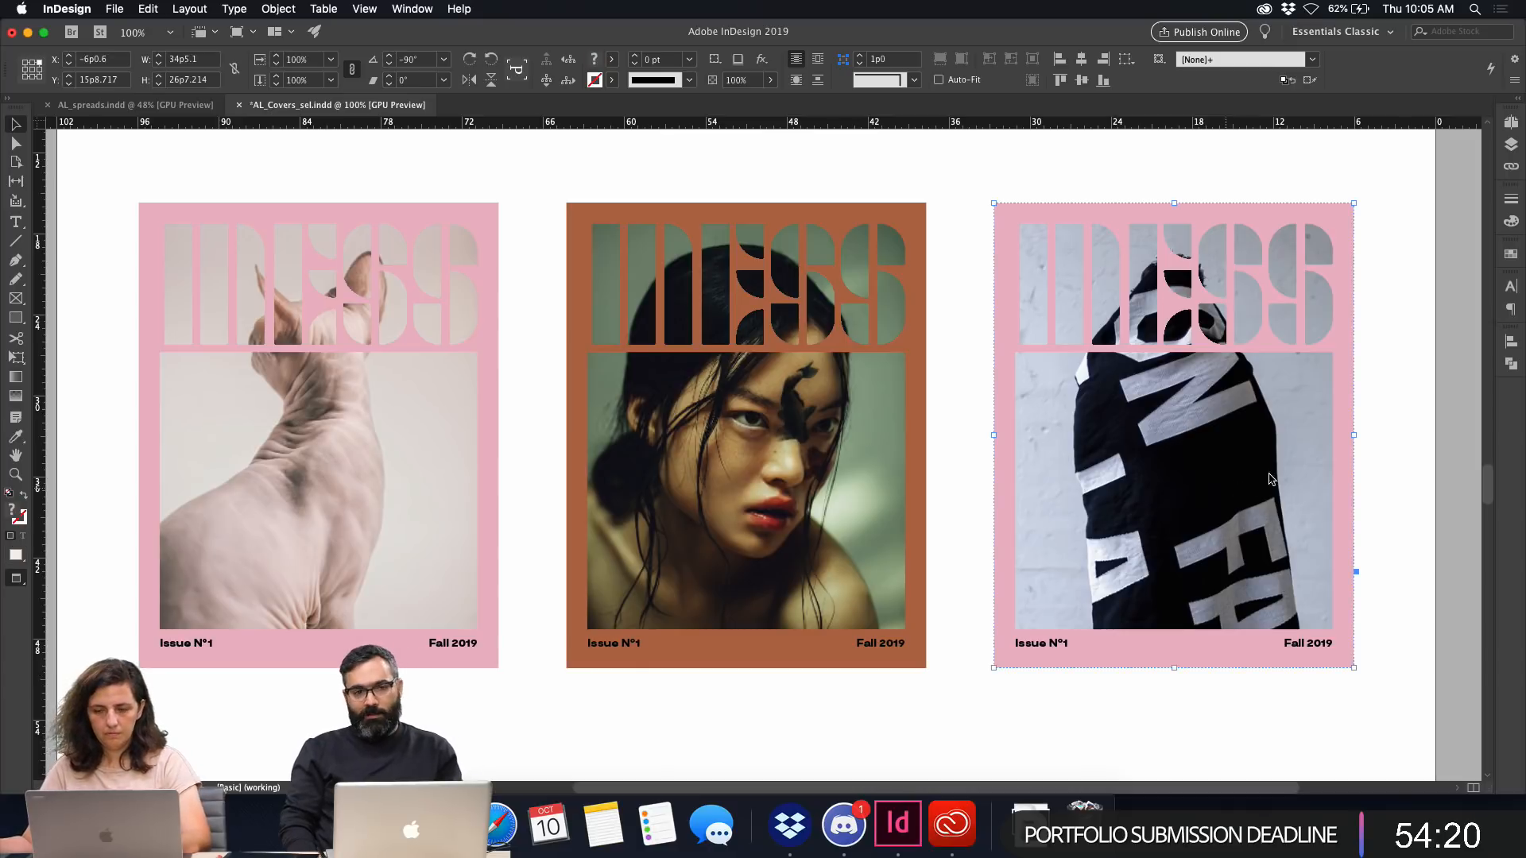
{"action": "key", "text": "super+d"}
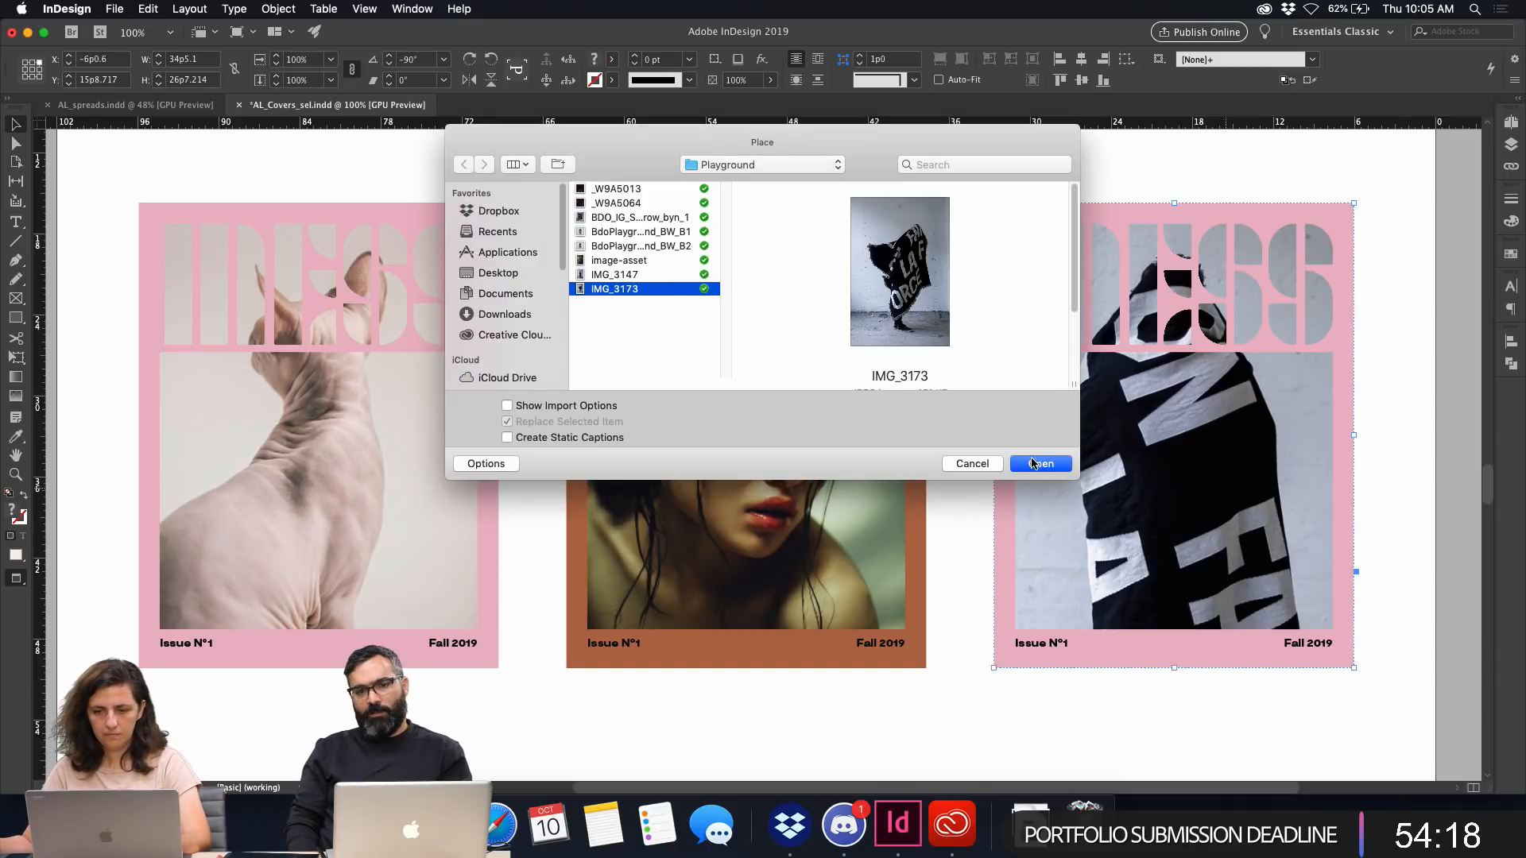
{"action": "left_click", "coordinate": [1033, 463]}
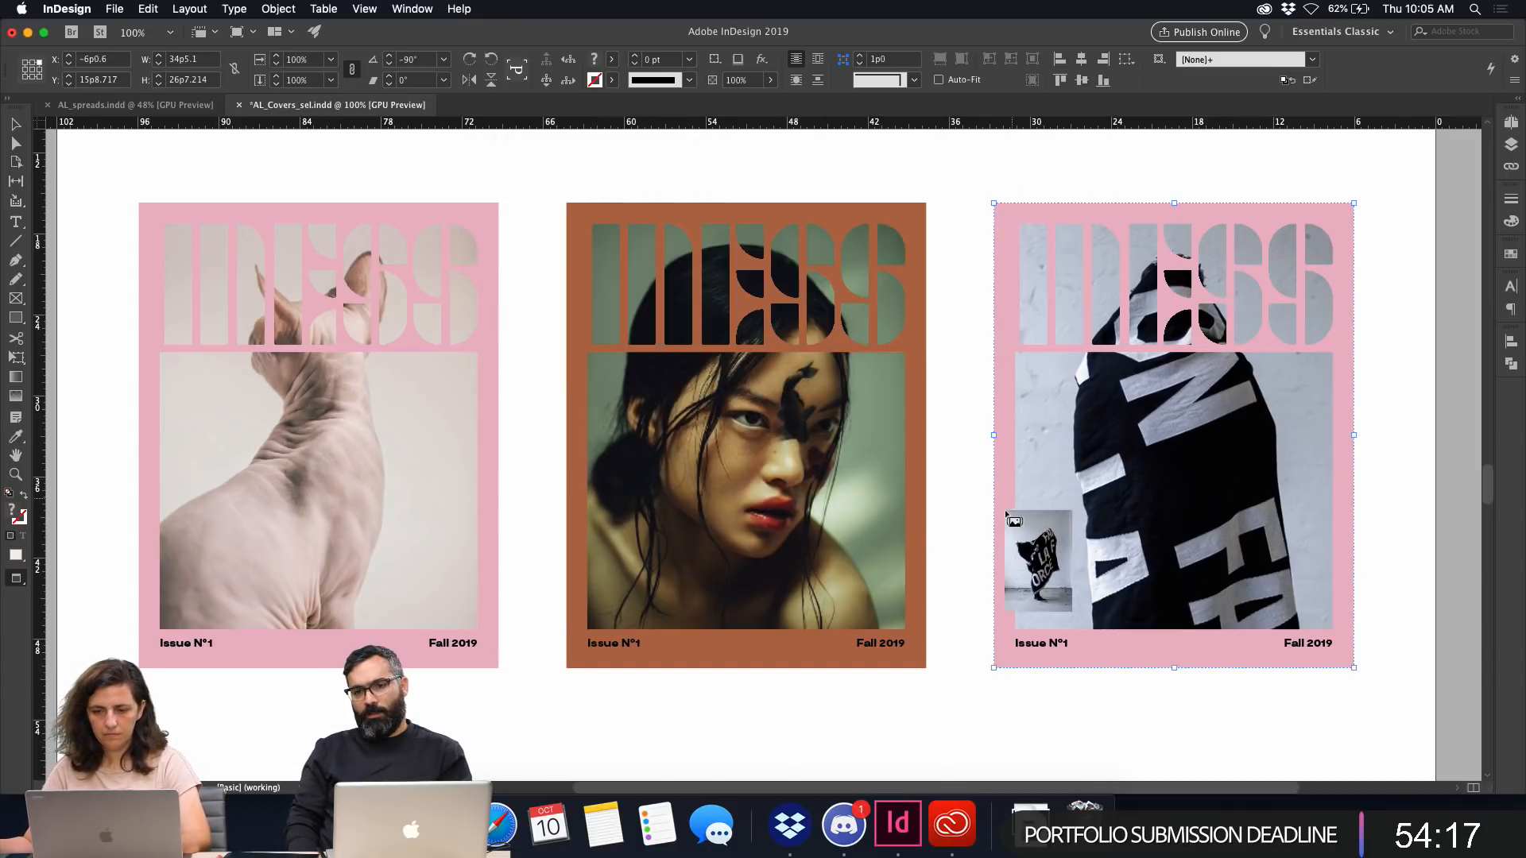
Select the third cover's image frame and replace its photo with IMG_3173 from the Playground folder.
{"action": "left_click", "coordinate": [1117, 474]}
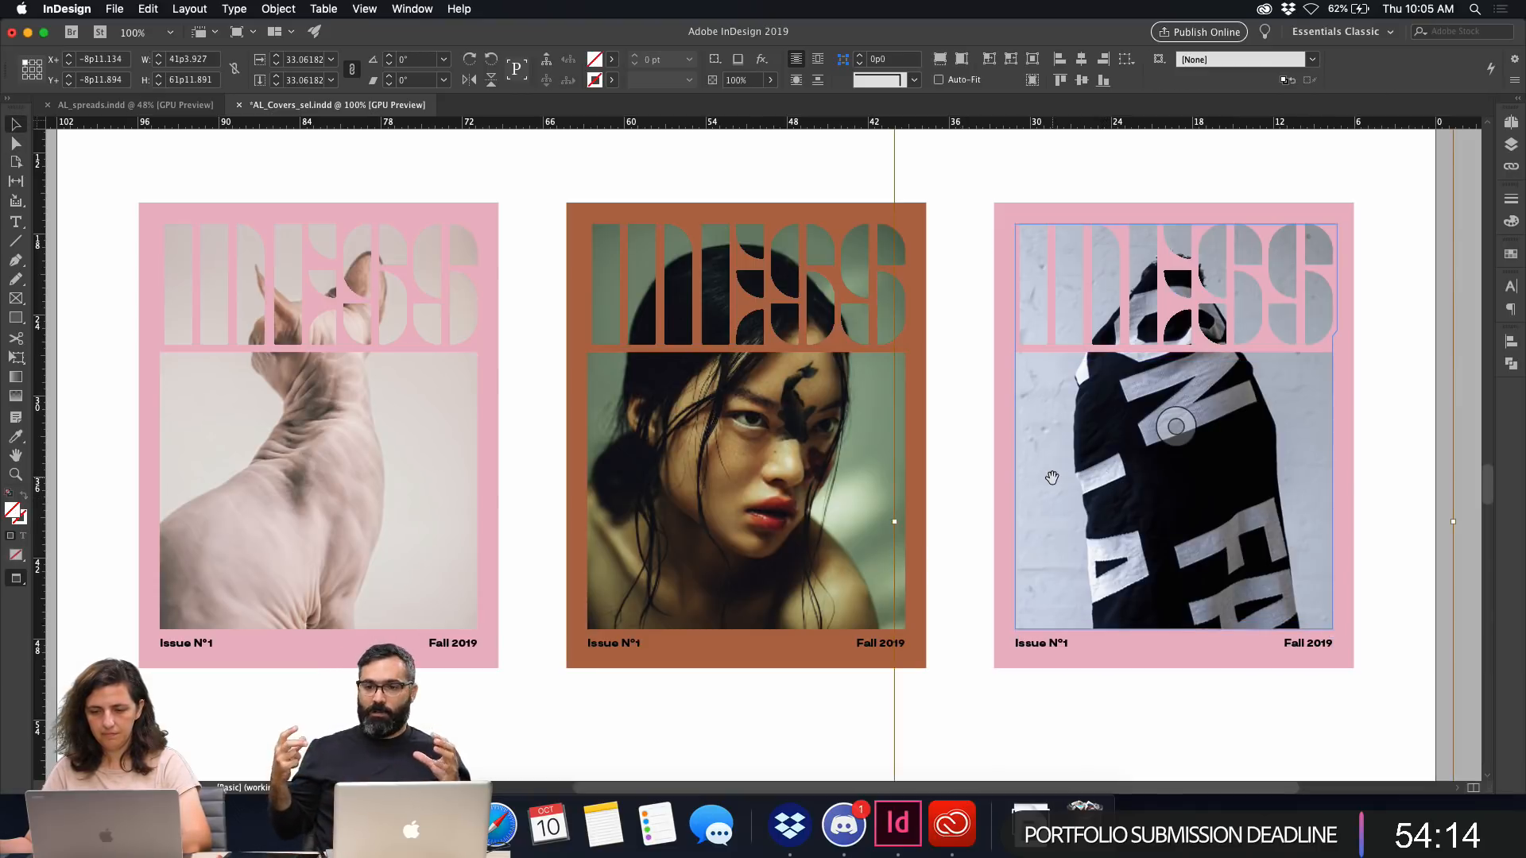
{"action": "key", "text": "Escape"}
{"action": "key", "text": "super+d"}
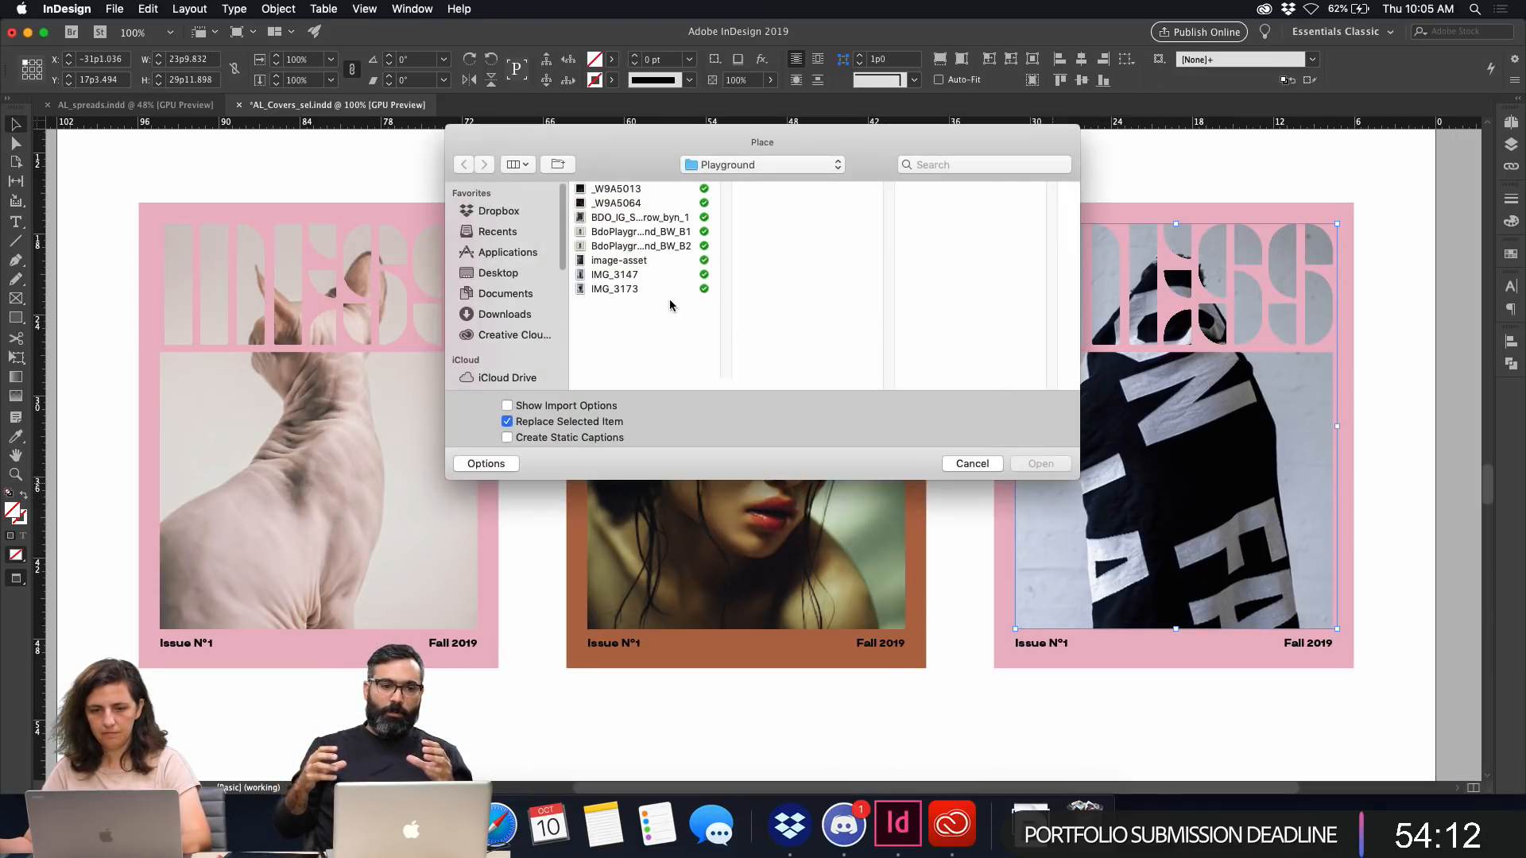
{"action": "left_click", "coordinate": [628, 275]}
{"action": "key", "text": "Down"}
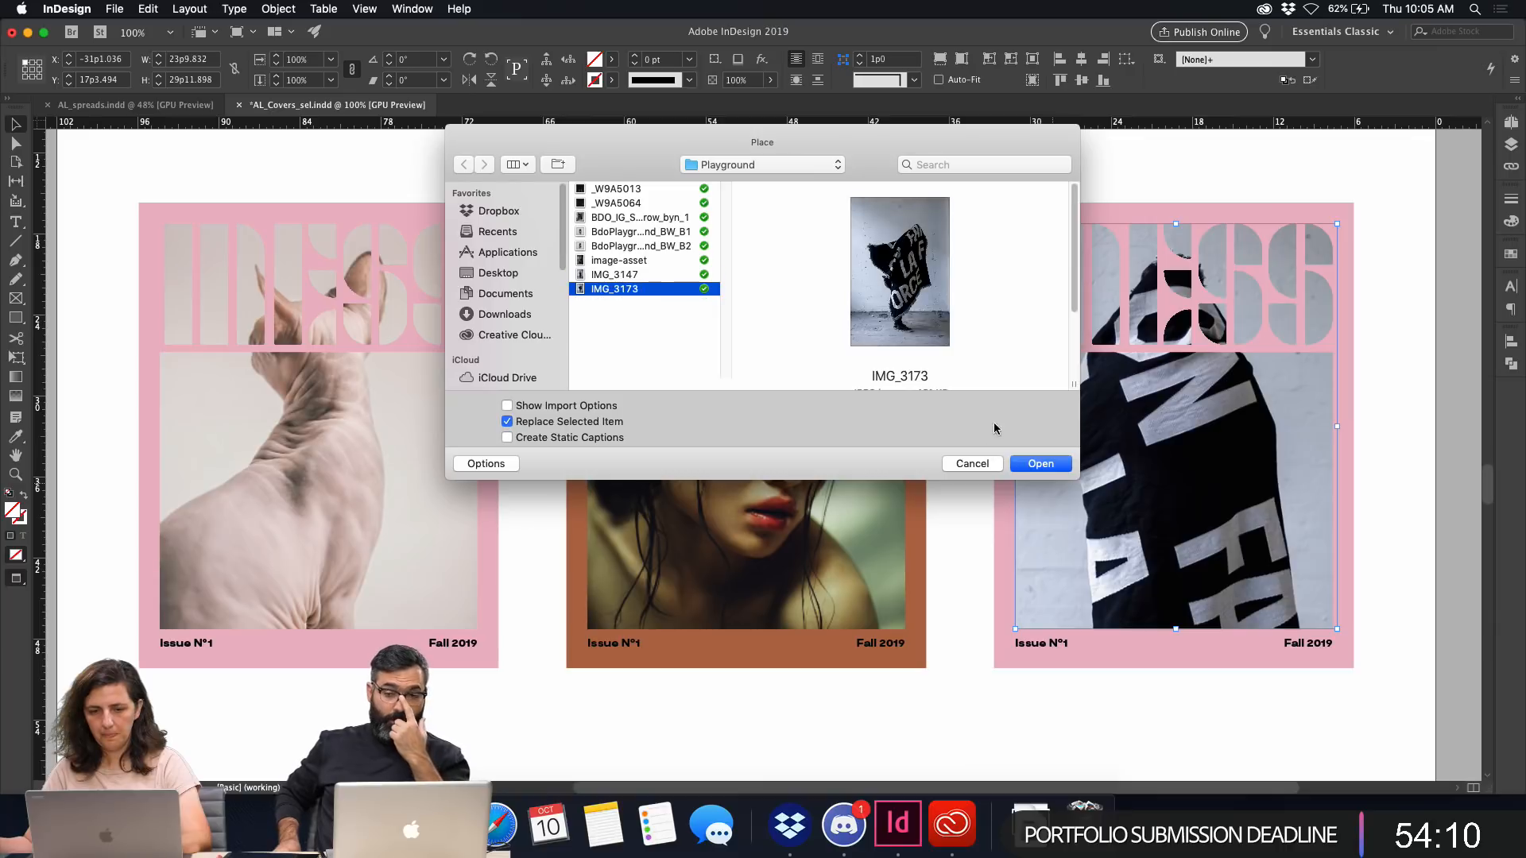
{"action": "key", "text": "Return"}
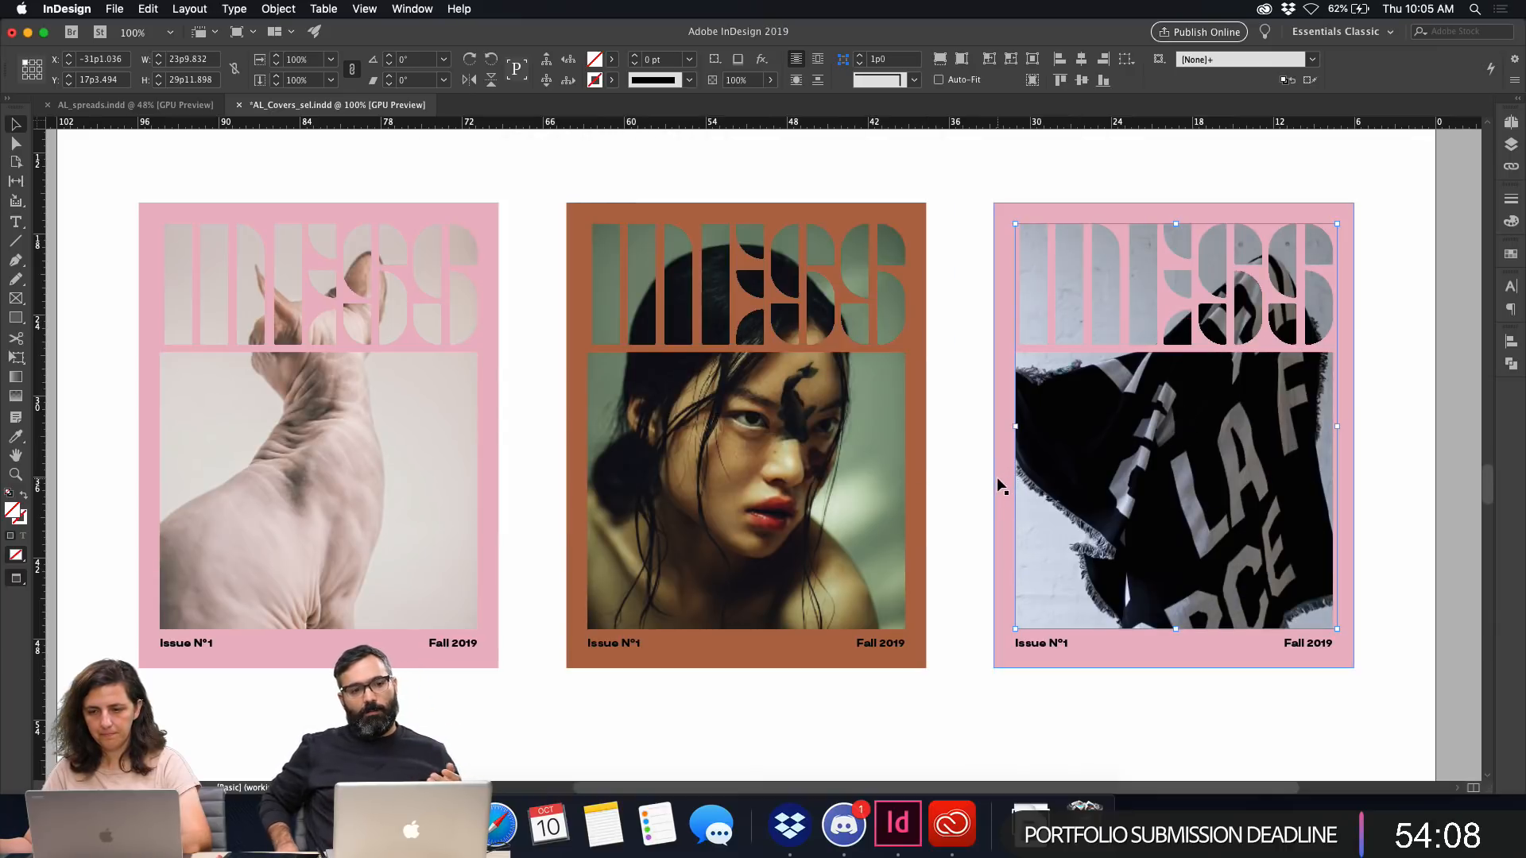
Recolour the third cover's pink background to black sampled from the draped cloth in its photo.
{"action": "left_click", "coordinate": [1001, 208]}
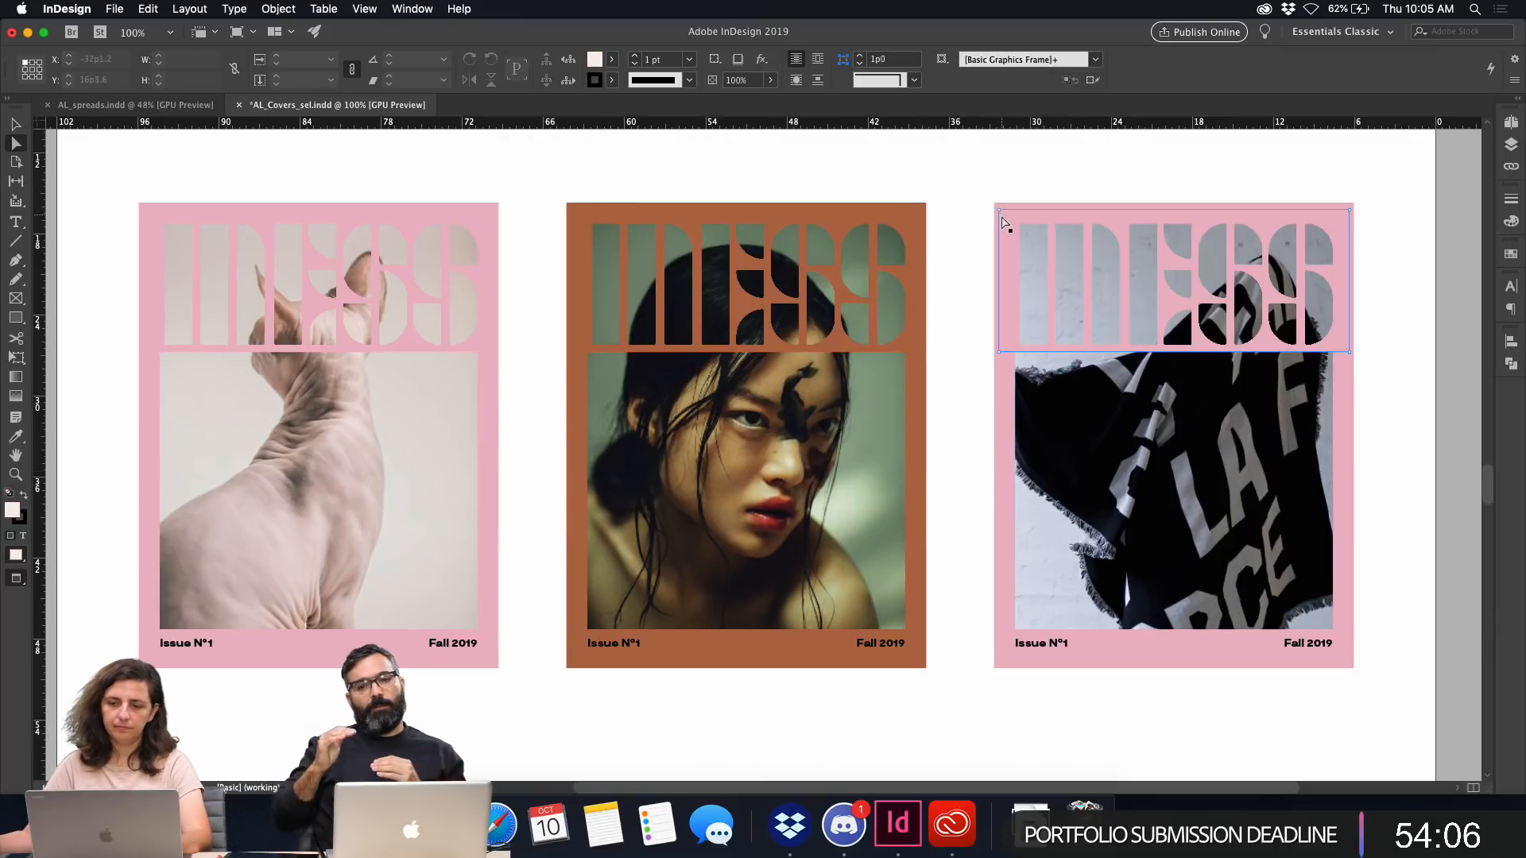
{"action": "key", "text": "a"}
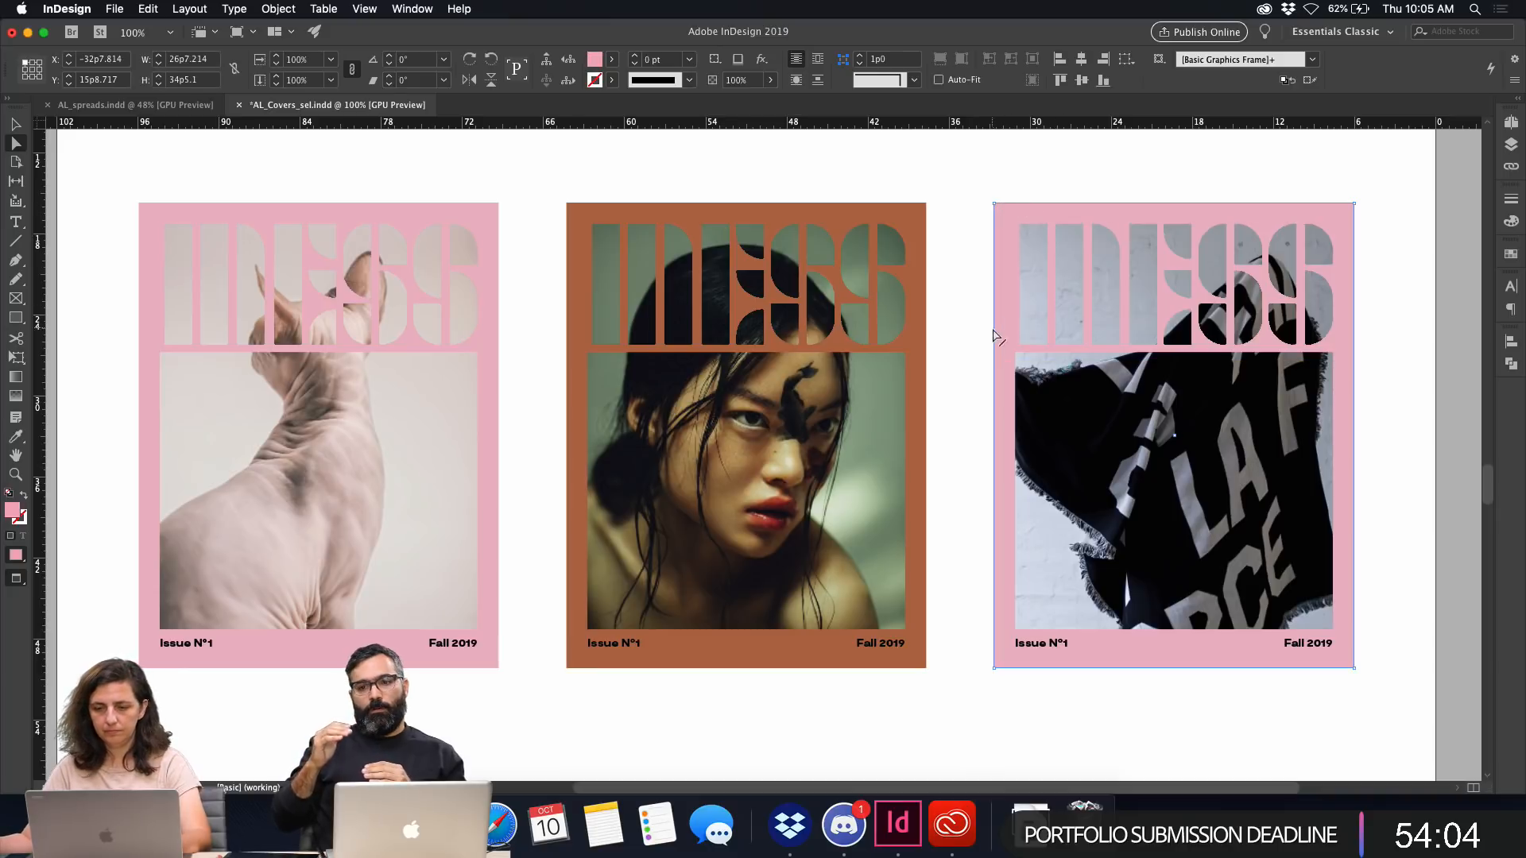
{"action": "left_click", "coordinate": [1008, 329]}
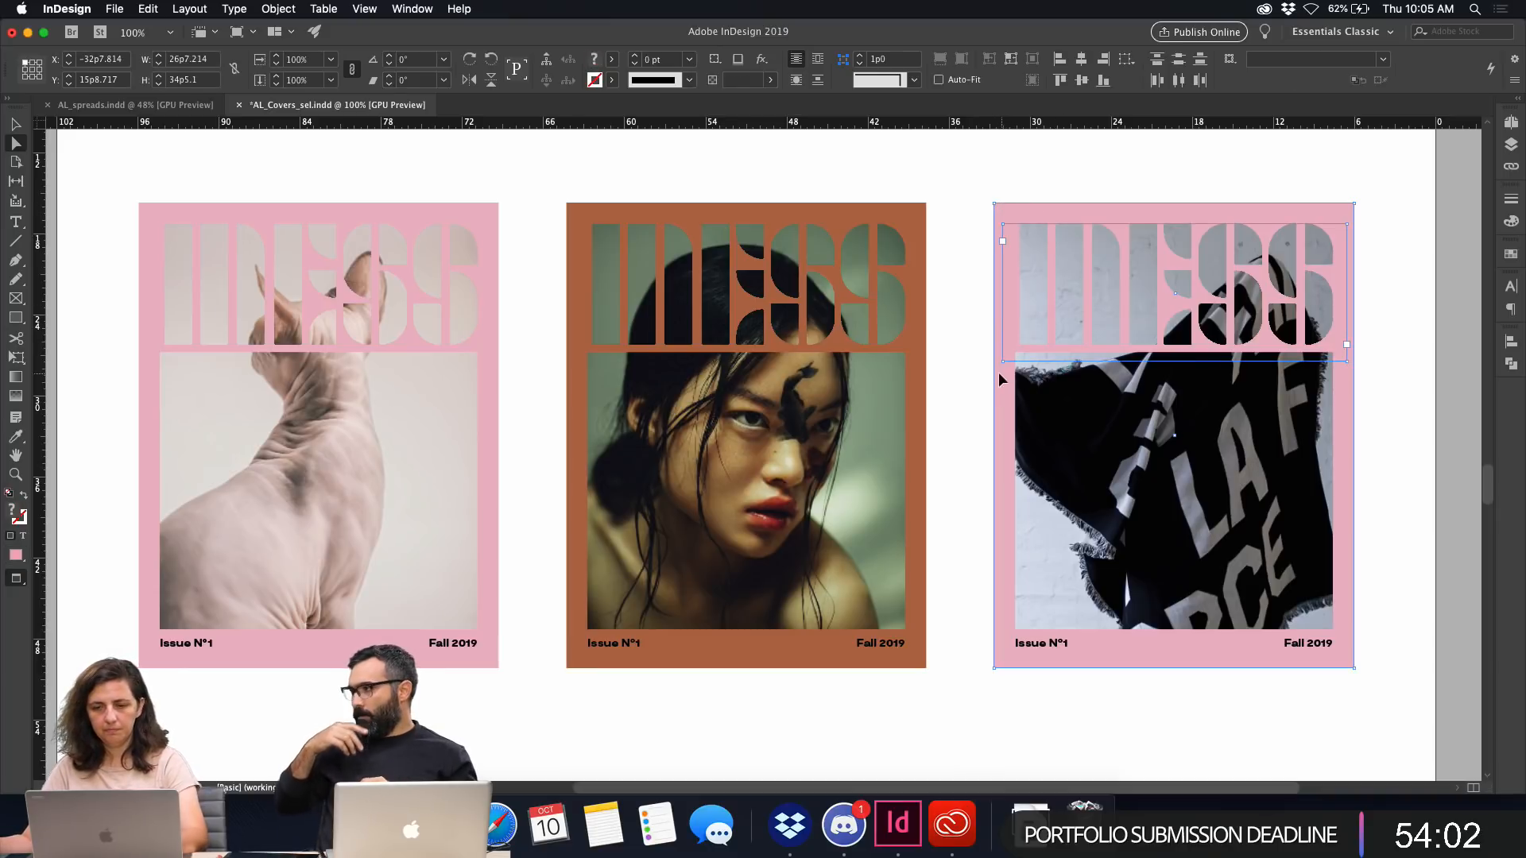
{"action": "key", "text": "i"}
{"action": "left_click", "coordinate": [1011, 240]}
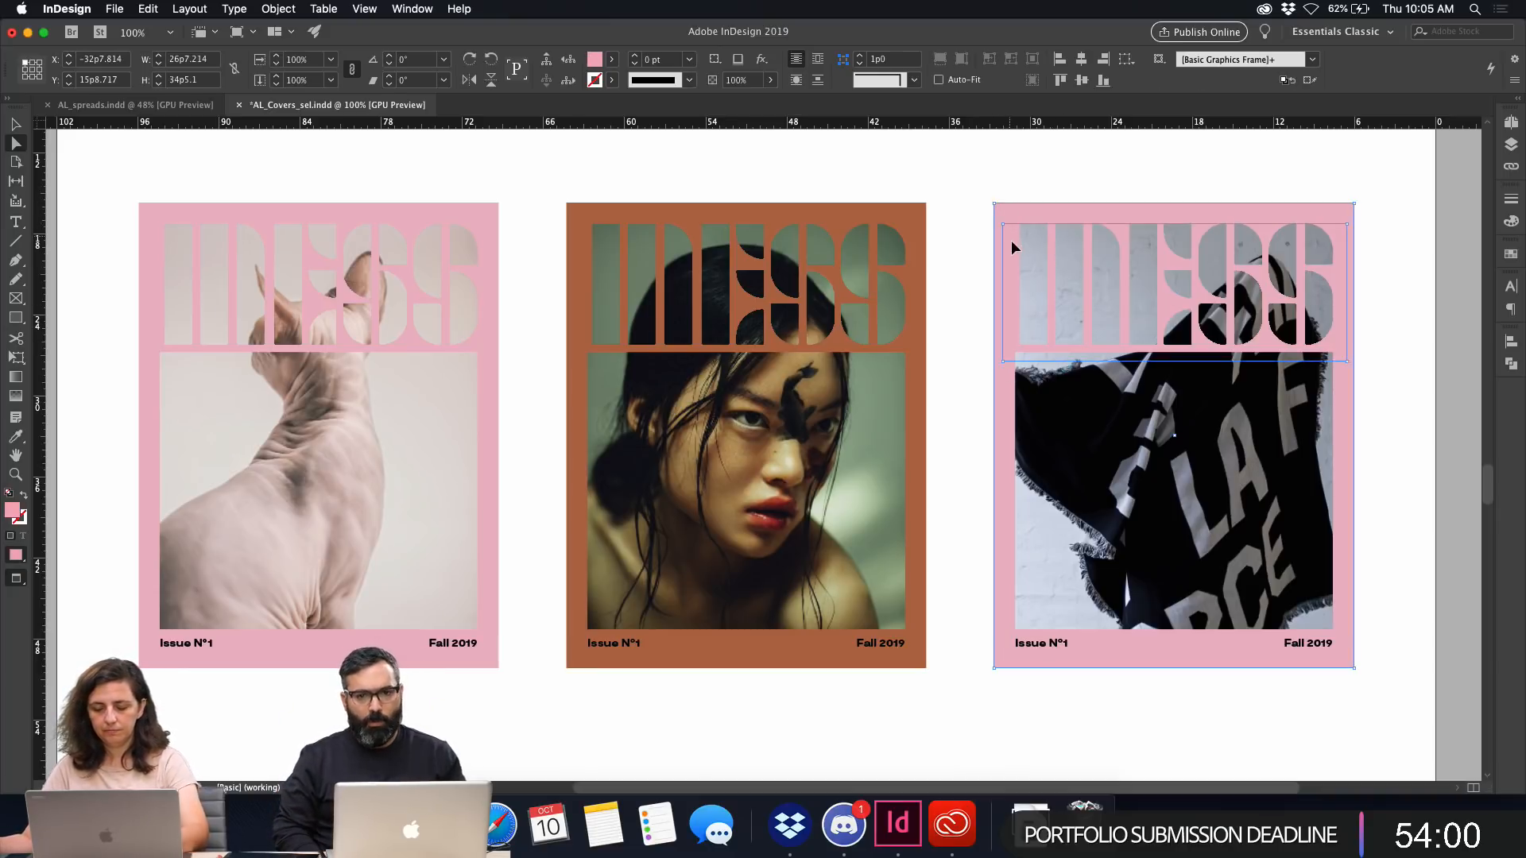
{"action": "left_click", "coordinate": [1055, 408]}
{"action": "key", "text": "a"}
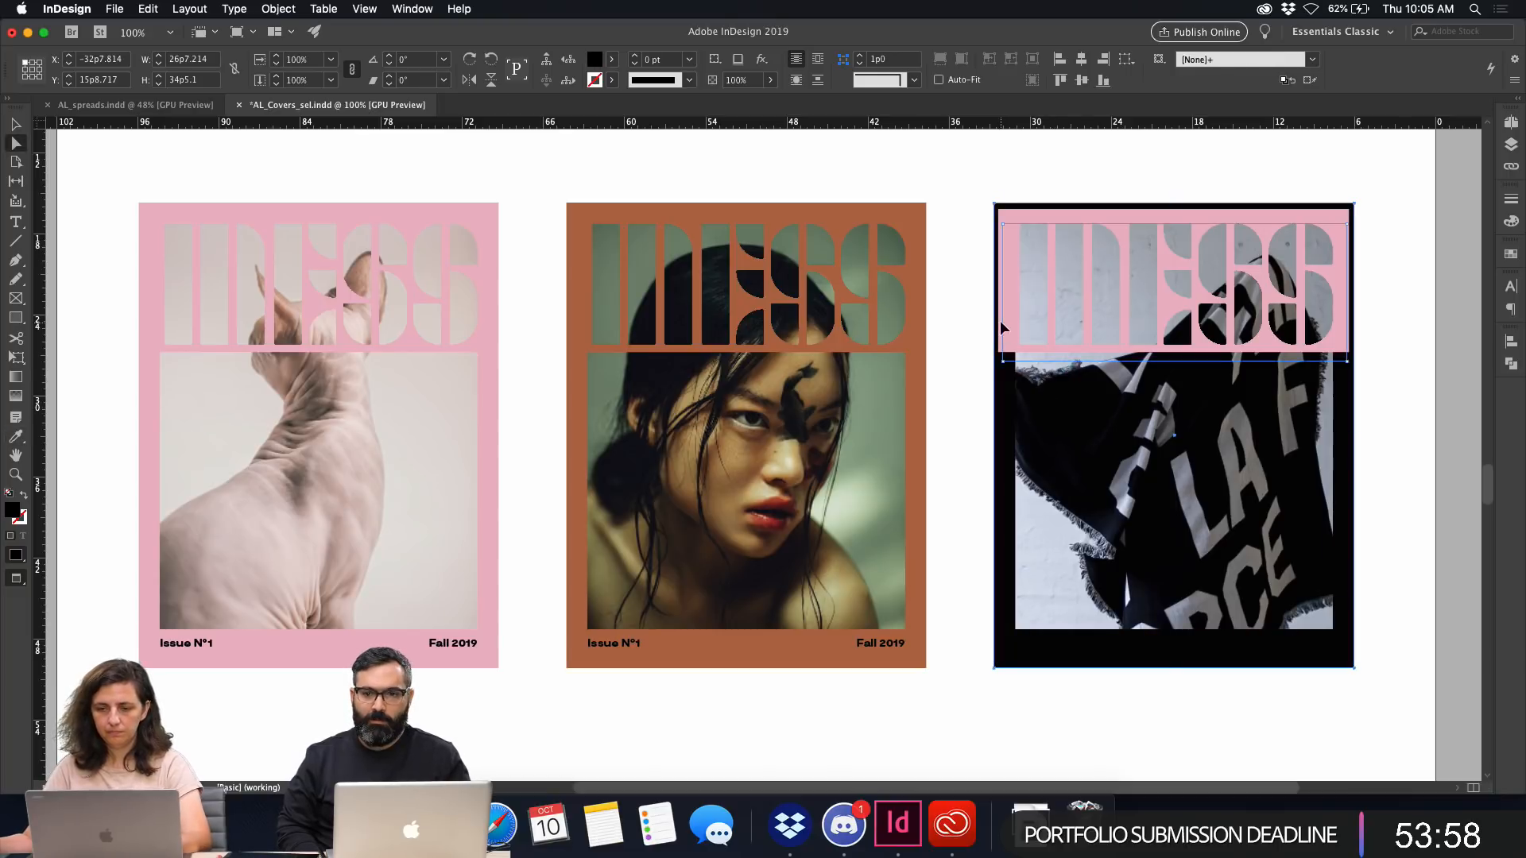
Fill the third cover's cut-out MESS masthead block with the same black sampled from the photo.
{"action": "left_click", "coordinate": [999, 321]}
{"action": "key", "text": "i"}
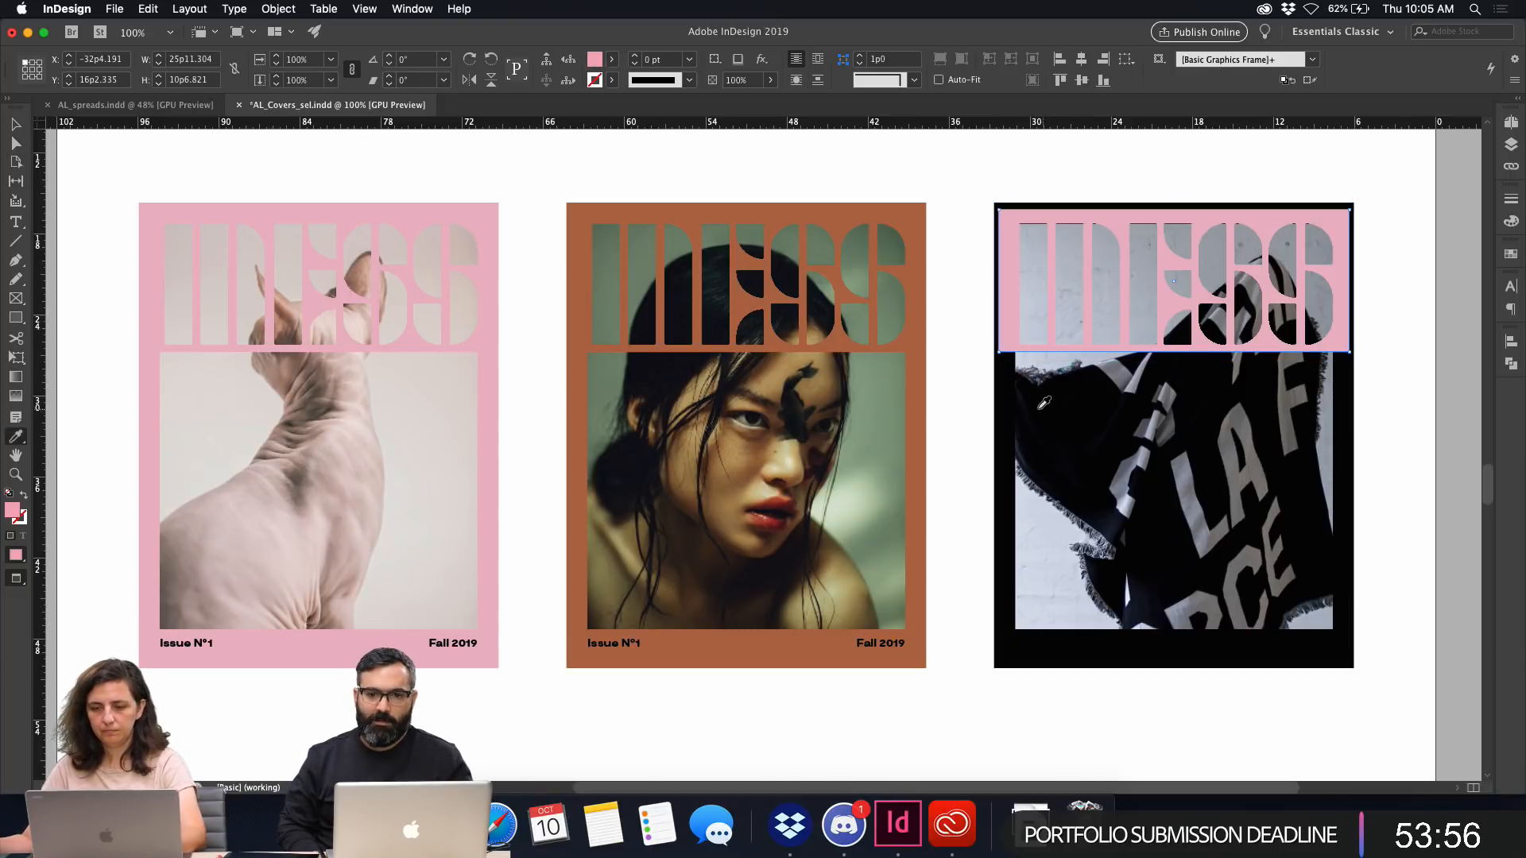
{"action": "left_click", "coordinate": [1031, 406]}
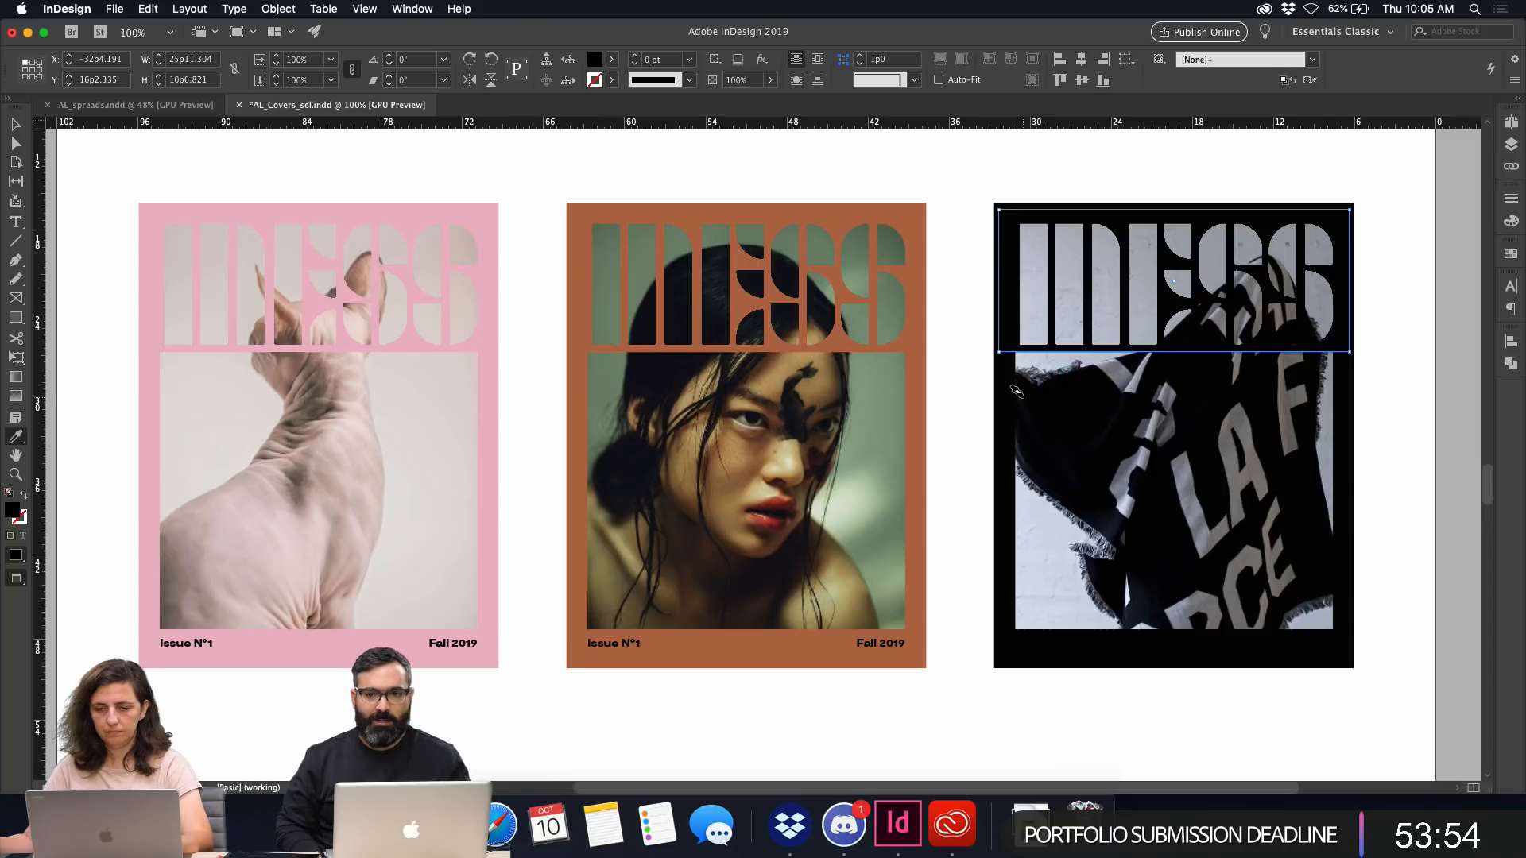
Recolour the issue and season text at the foot of the third cover to the Paper swatch.
{"action": "key", "text": "v"}
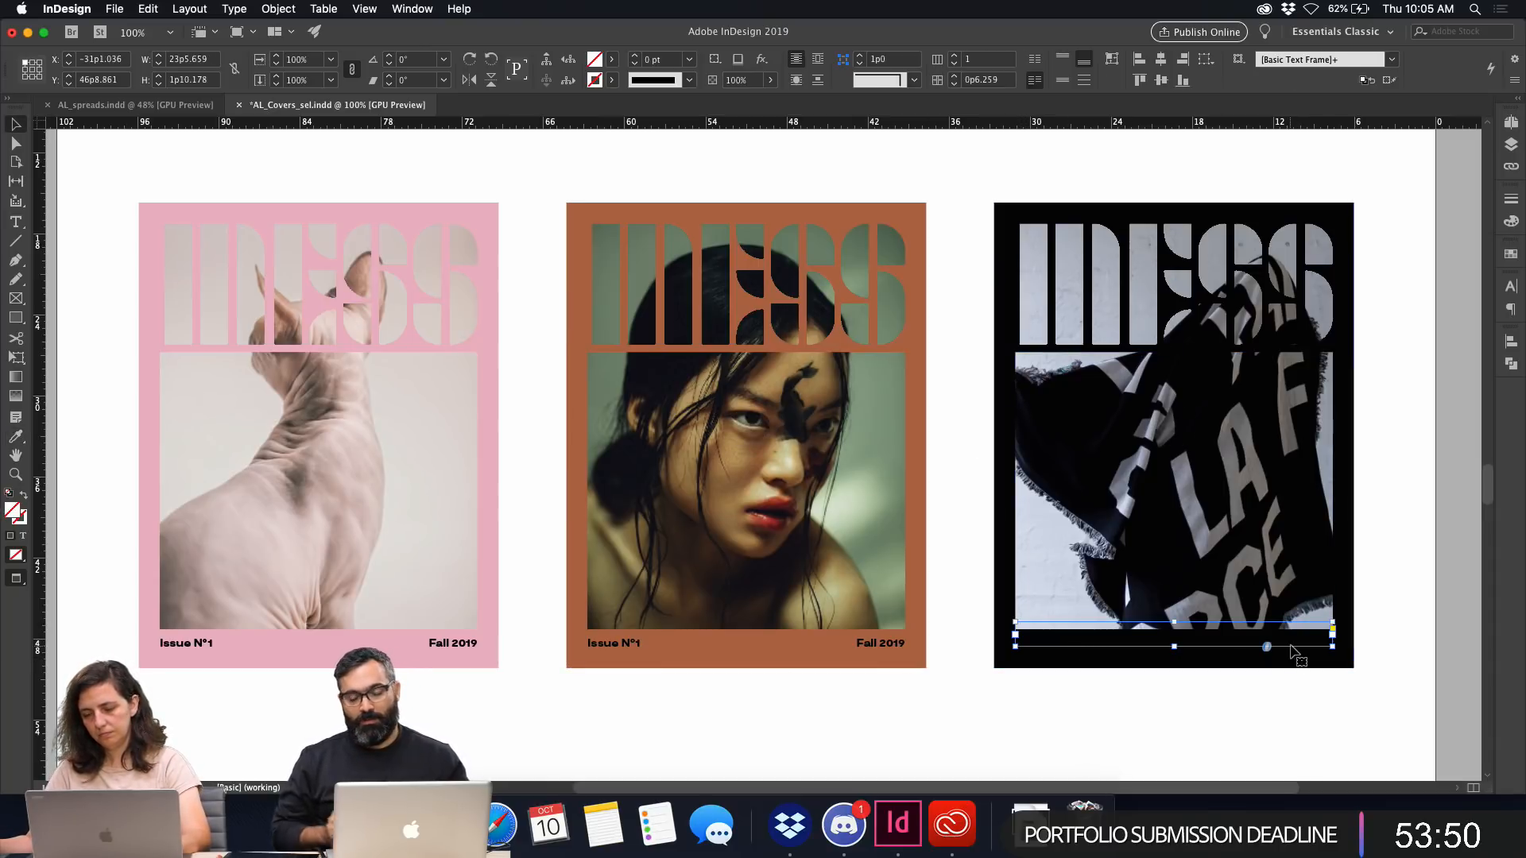
{"action": "triple_click", "coordinate": [1291, 643]}
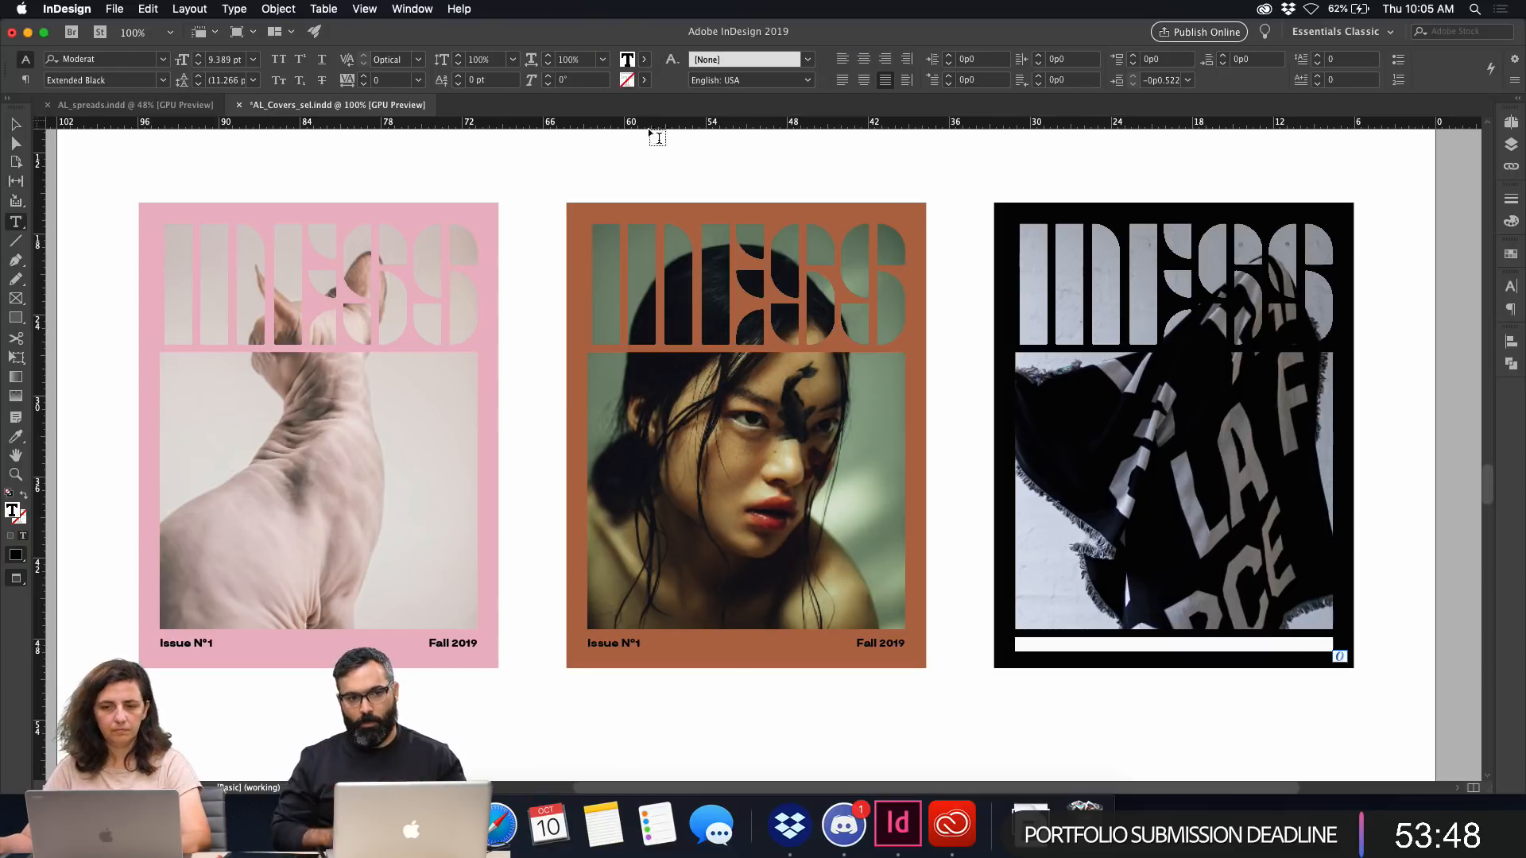
{"action": "left_click", "coordinate": [1502, 261]}
{"action": "left_click", "coordinate": [1348, 333]}
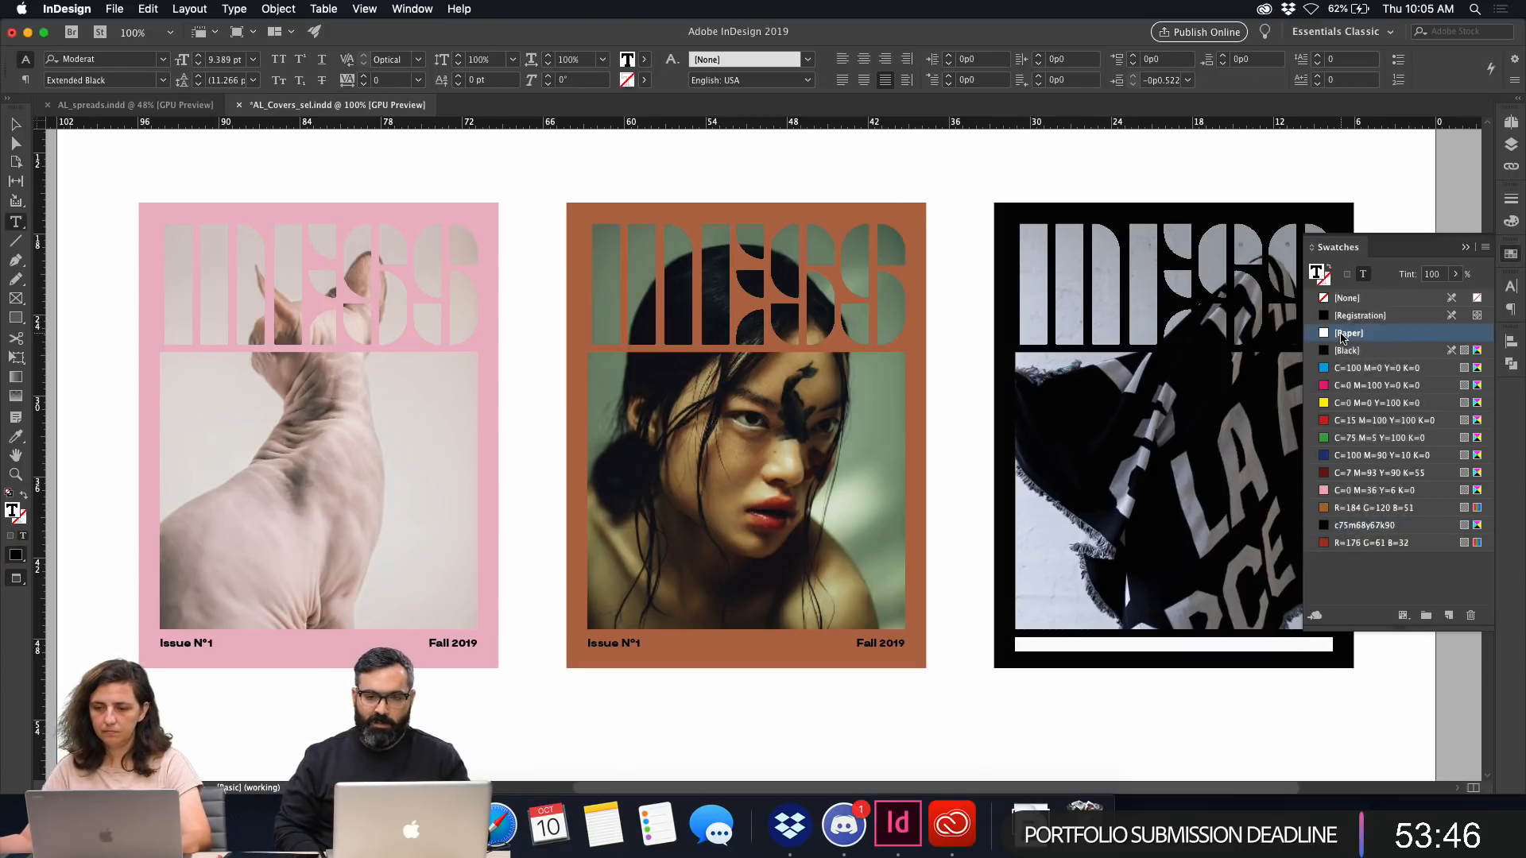
Renumber the third cover's caption as Issue N°3 and the second cover's caption as Issue N°2.
{"action": "left_click", "coordinate": [1068, 641]}
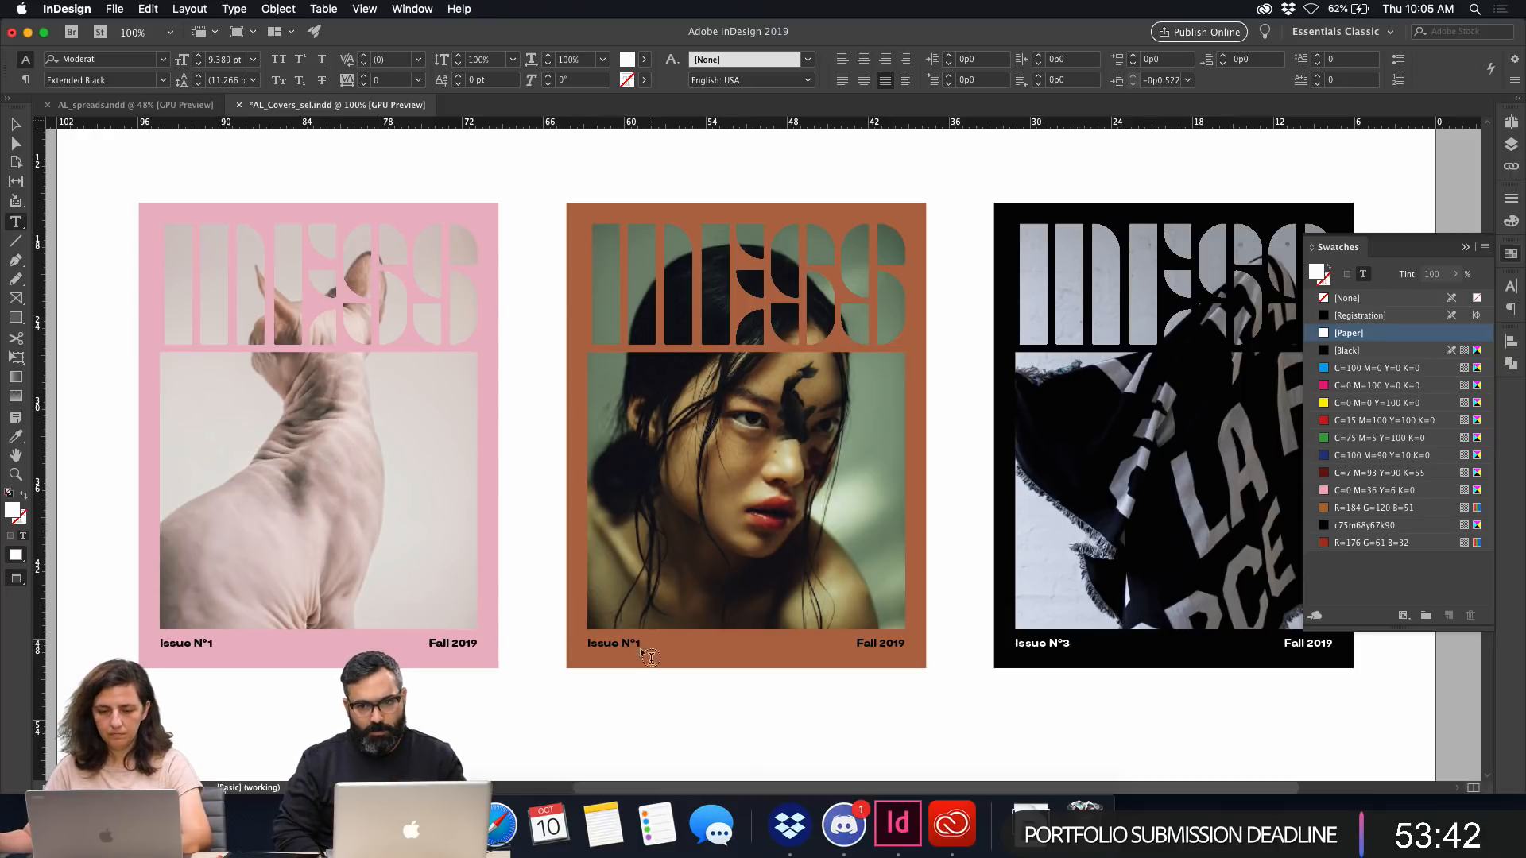
{"action": "left_click", "coordinate": [638, 641]}
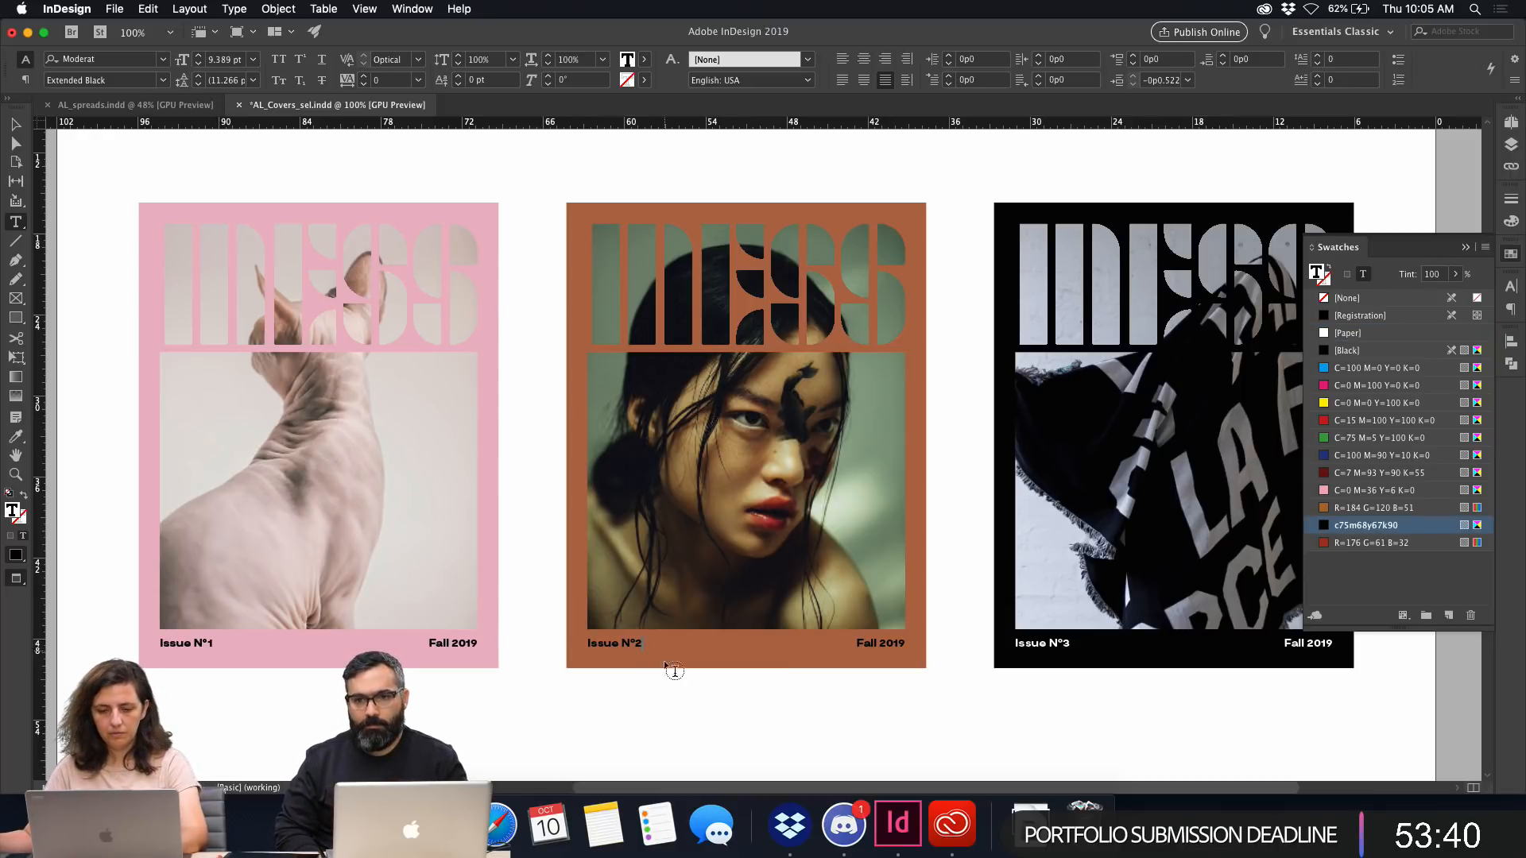
{"action": "key", "text": "Escape"}
{"action": "left_click", "coordinate": [704, 693]}
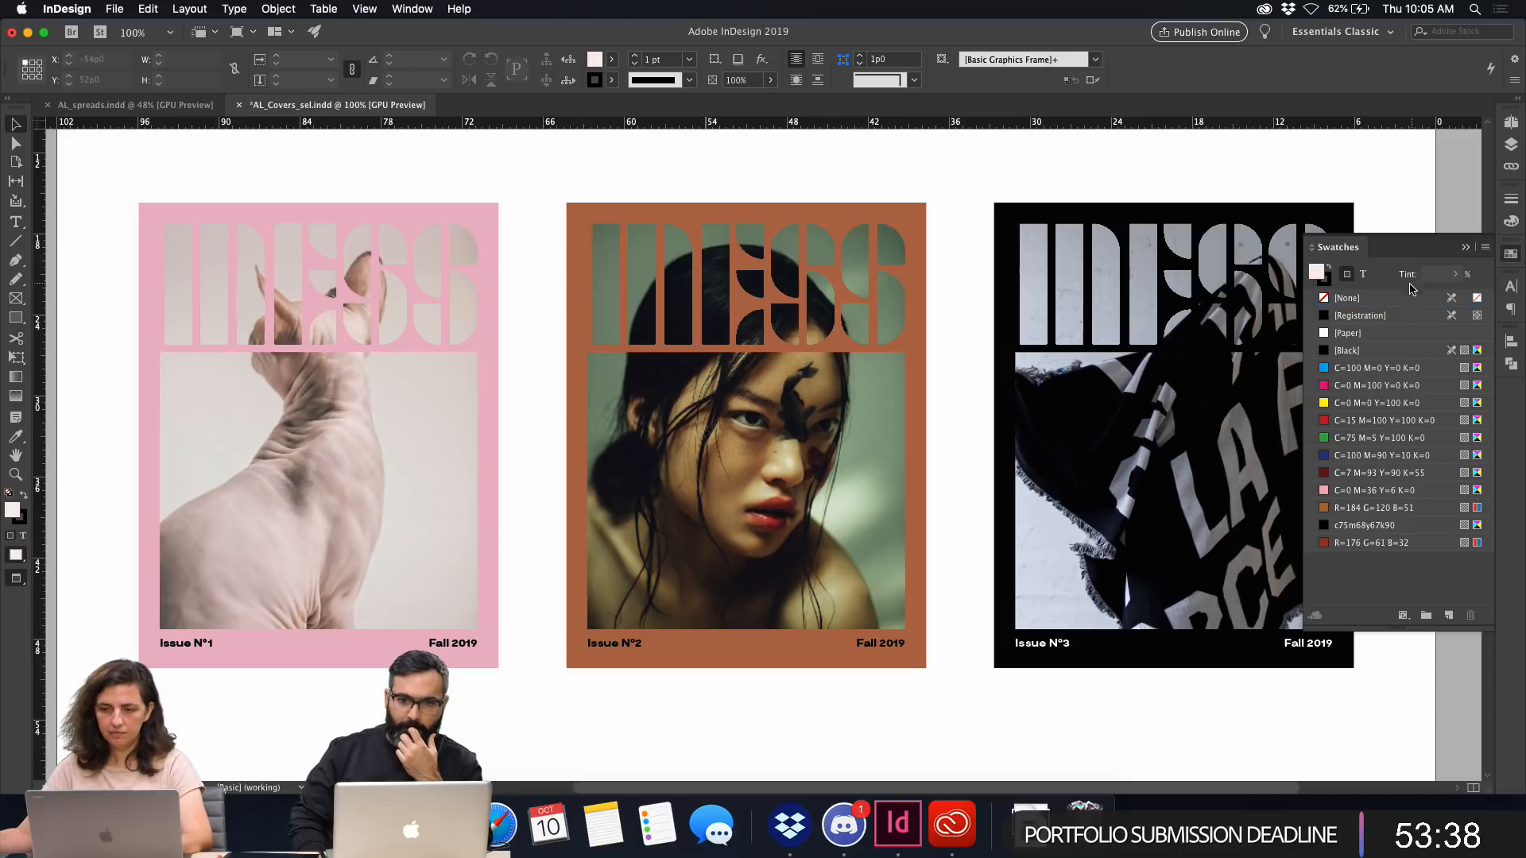
{"action": "left_click", "coordinate": [1465, 248]}
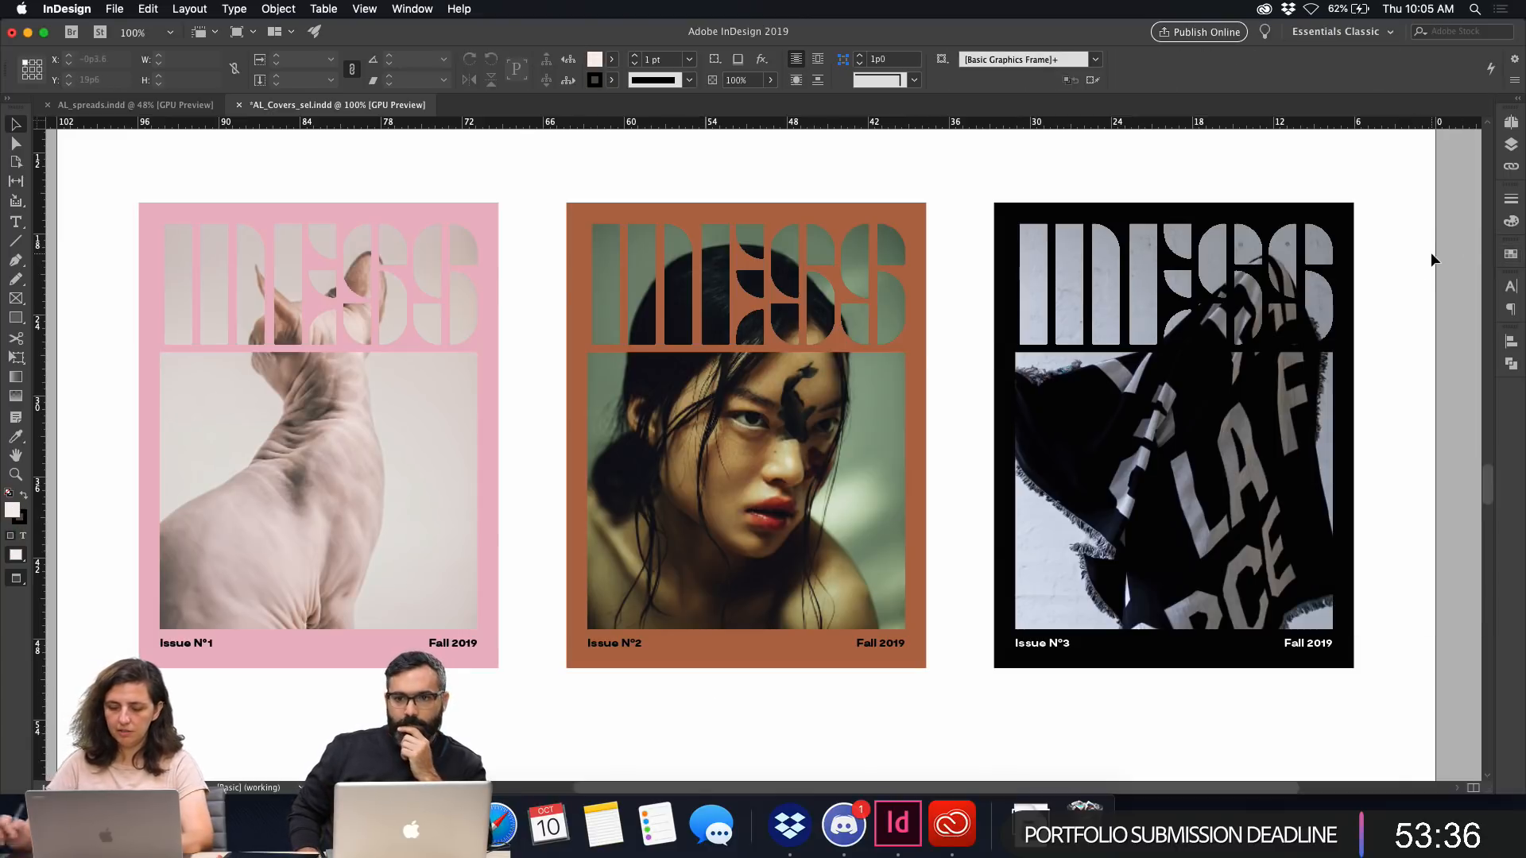
{"action": "key", "text": "super+minus"}
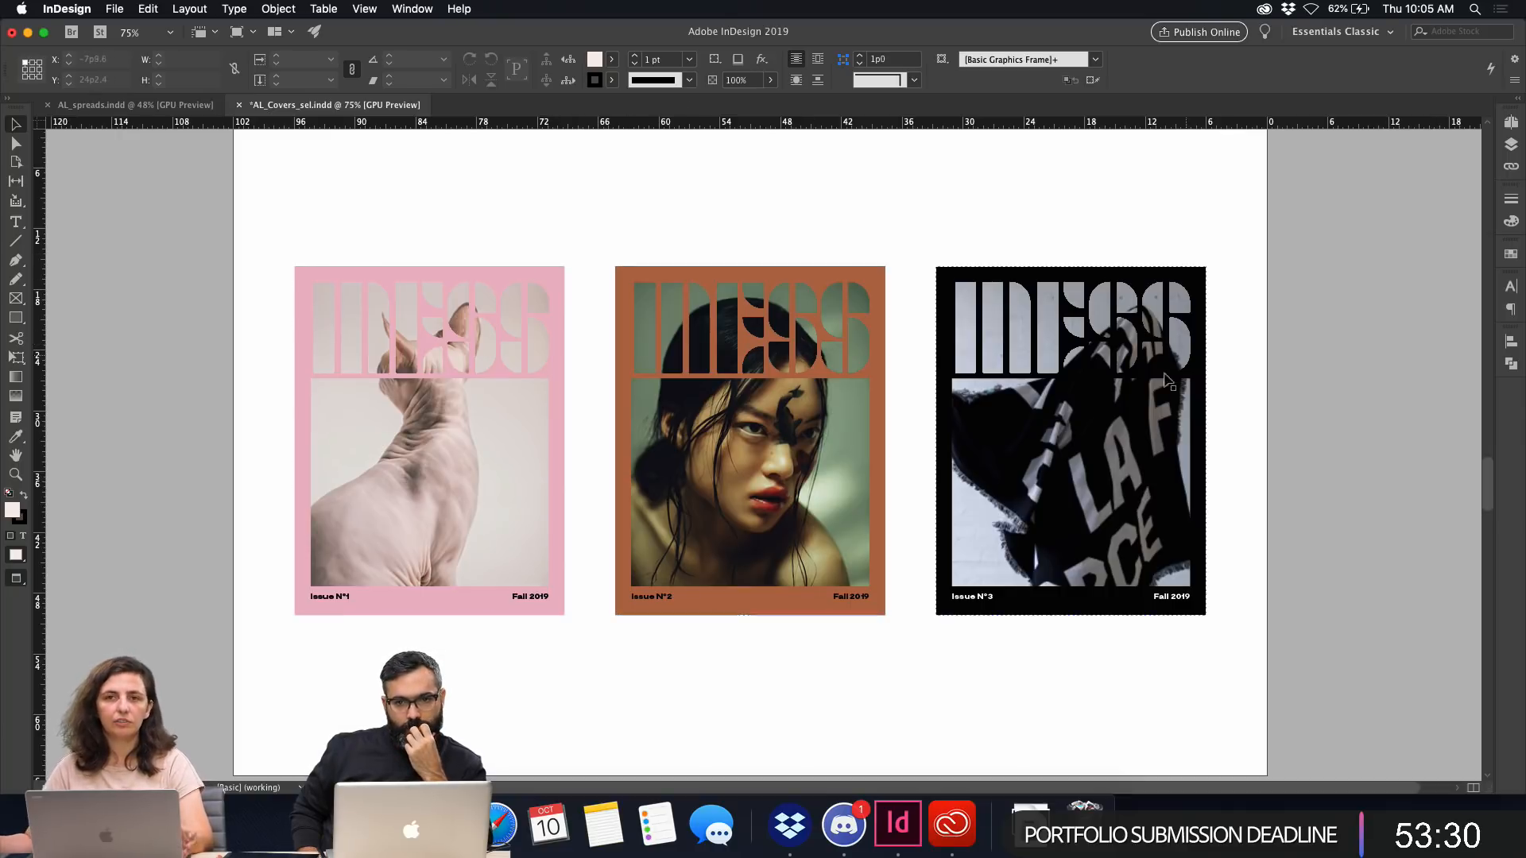
{"action": "left_click", "coordinate": [1178, 435]}
{"action": "left_click", "coordinate": [1236, 419]}
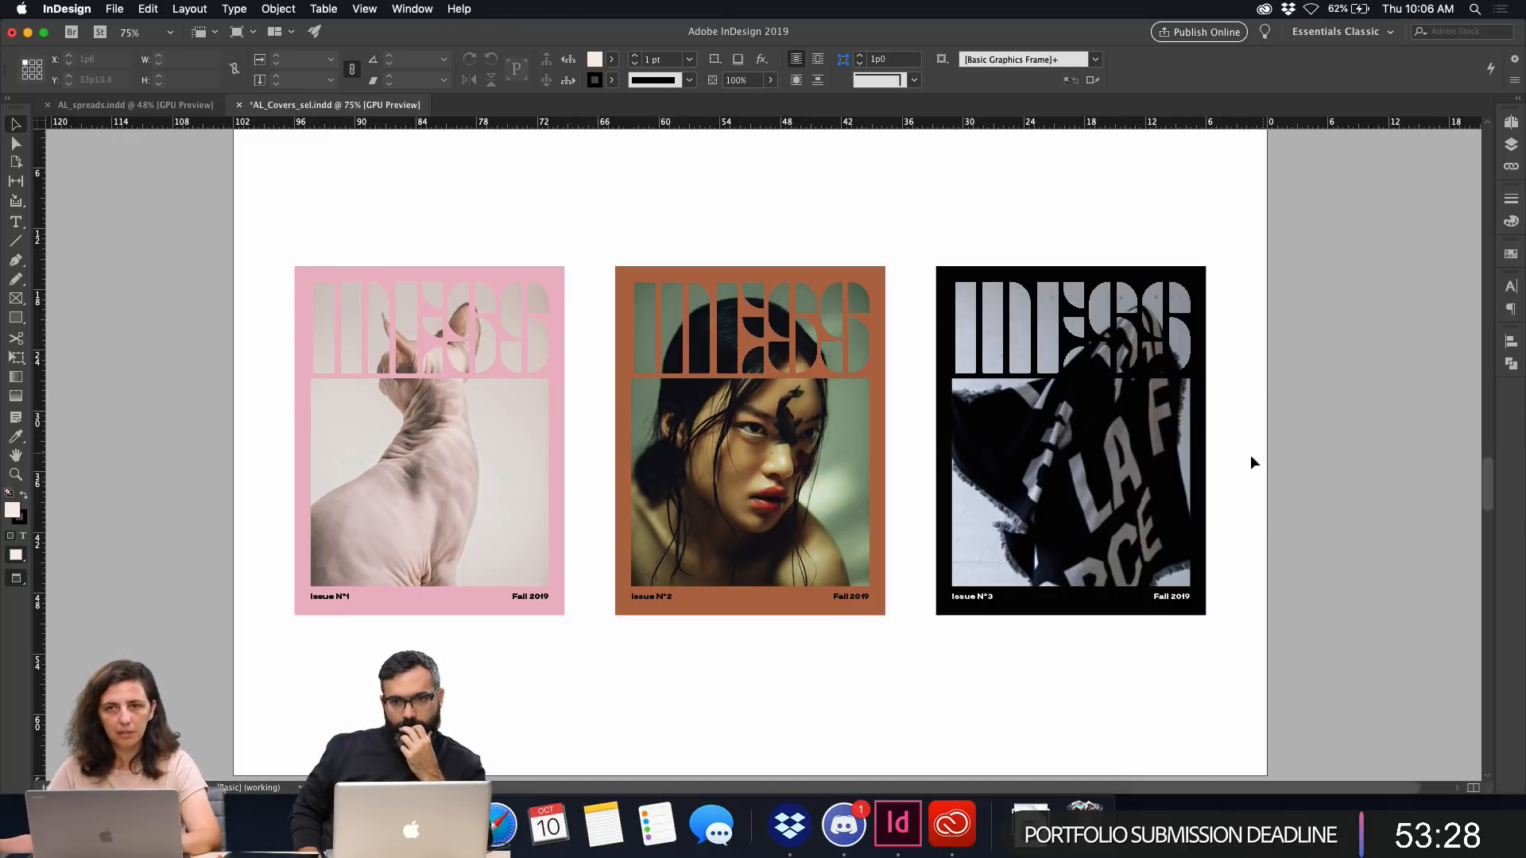
{"action": "left_click", "coordinate": [1200, 413]}
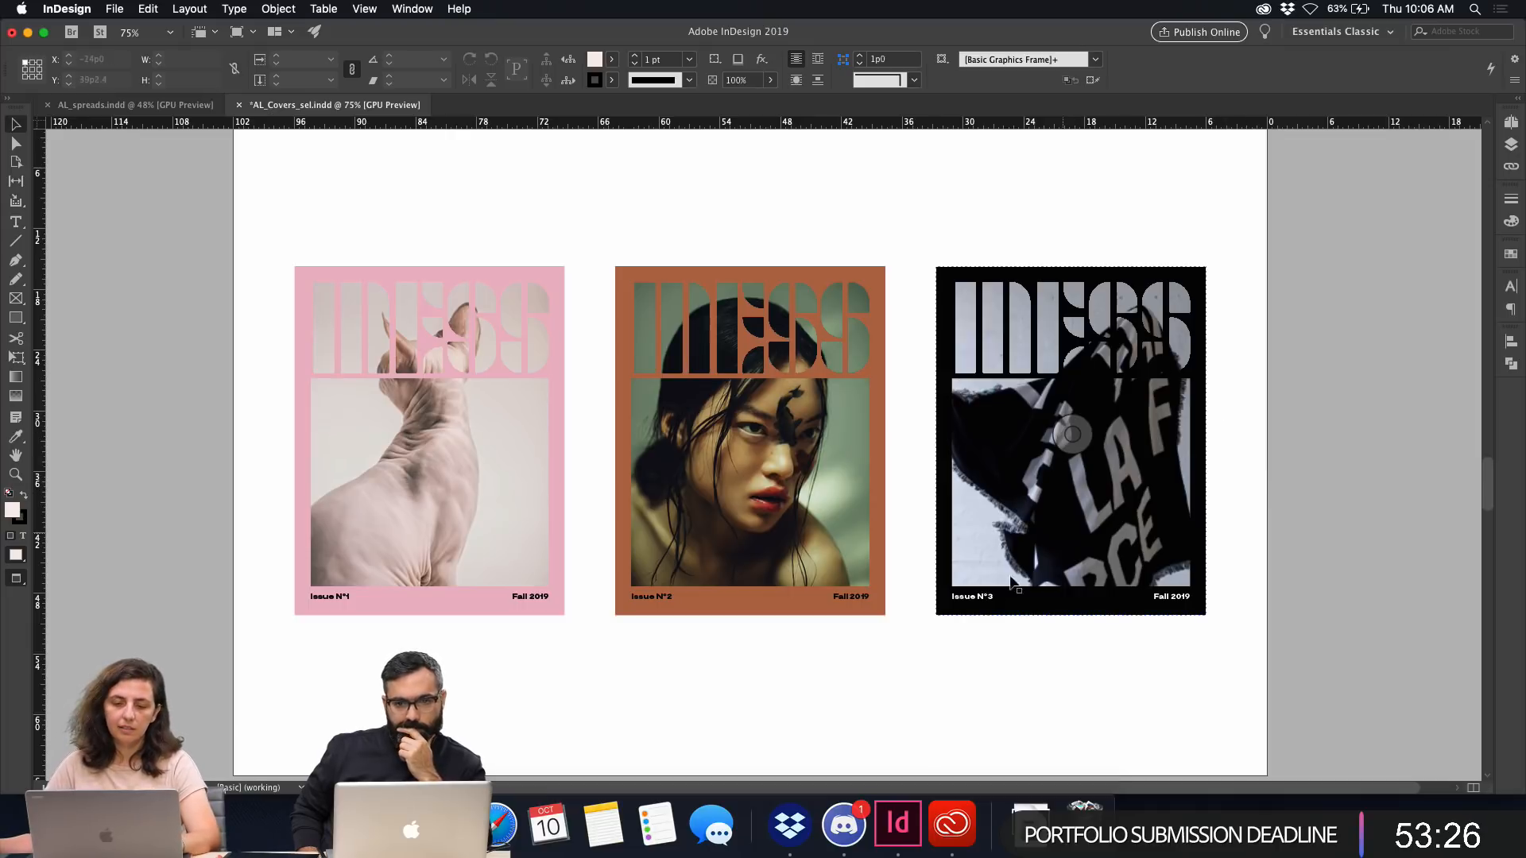
{"action": "left_click", "coordinate": [1273, 513]}
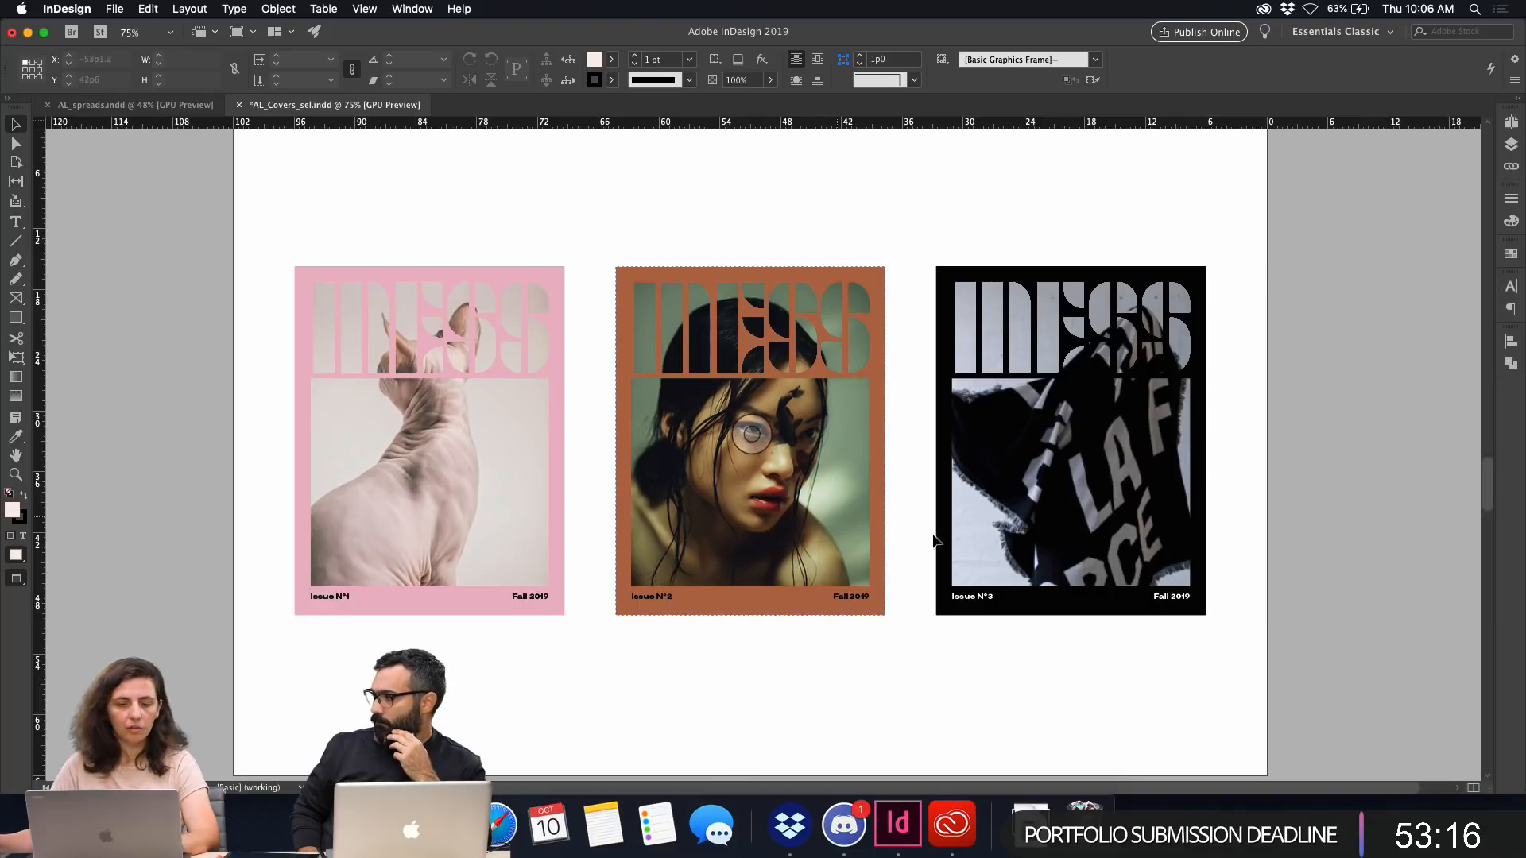
On page 5, draw a 51p0 by 66p0 cream rectangle covering the page and put it behind the text and scribble.
{"action": "left_click", "coordinate": [1510, 123]}
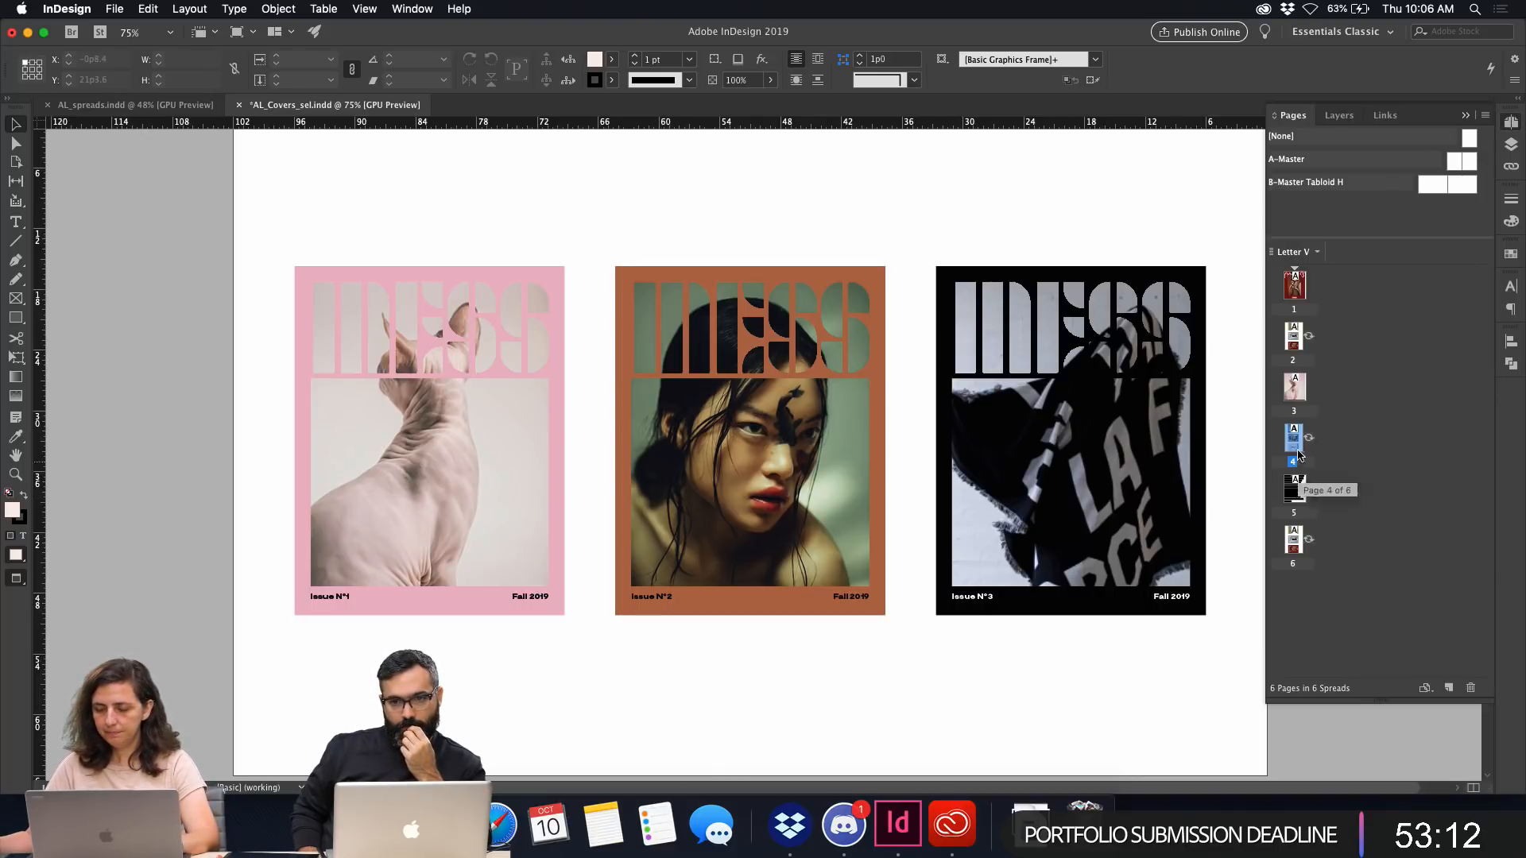
{"action": "double_click", "coordinate": [1293, 491]}
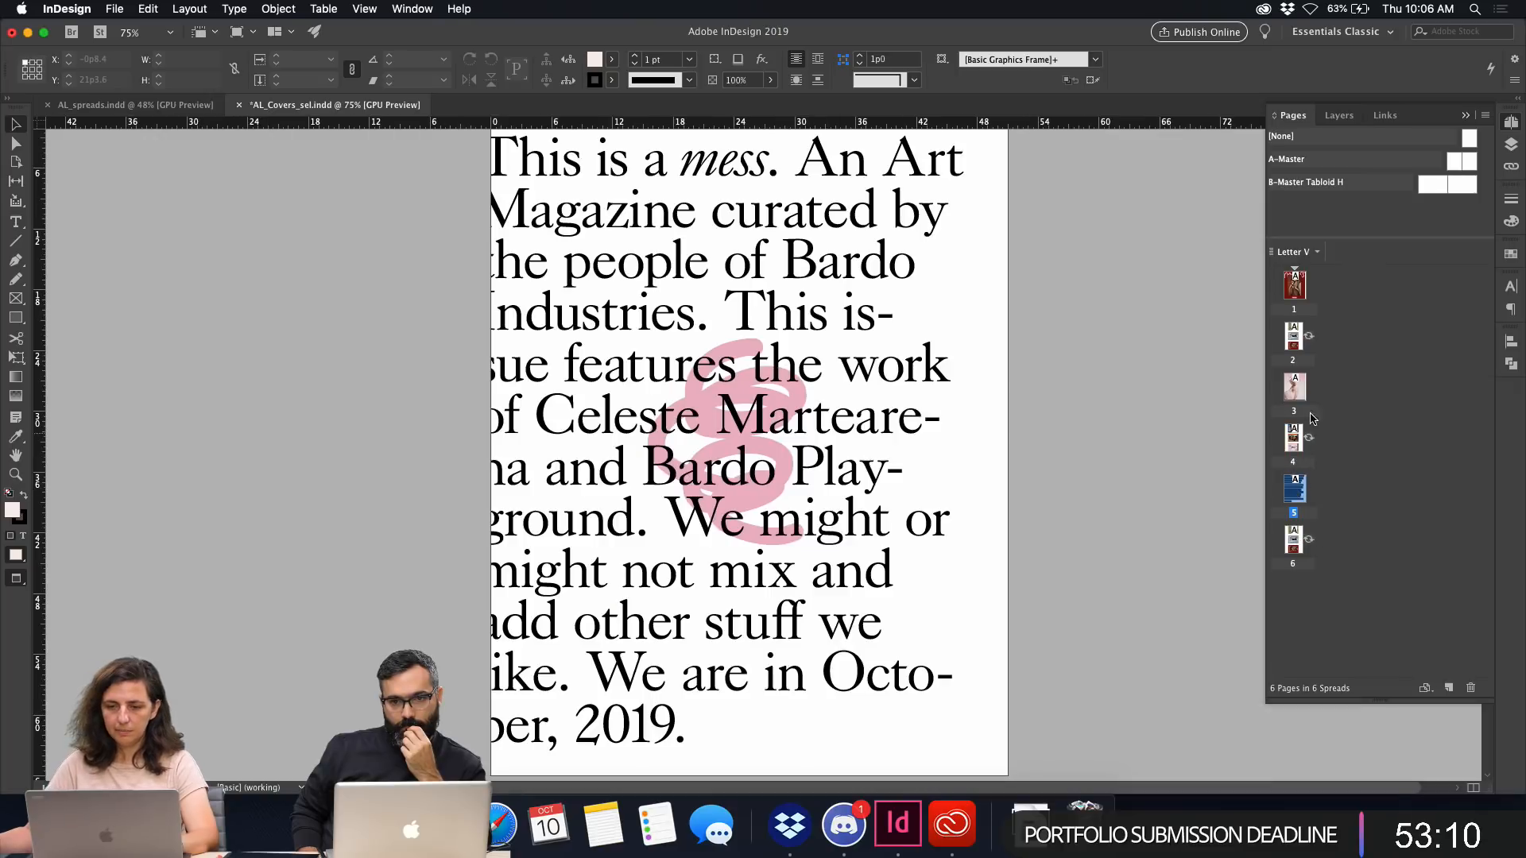
{"action": "key", "text": "super+minus"}
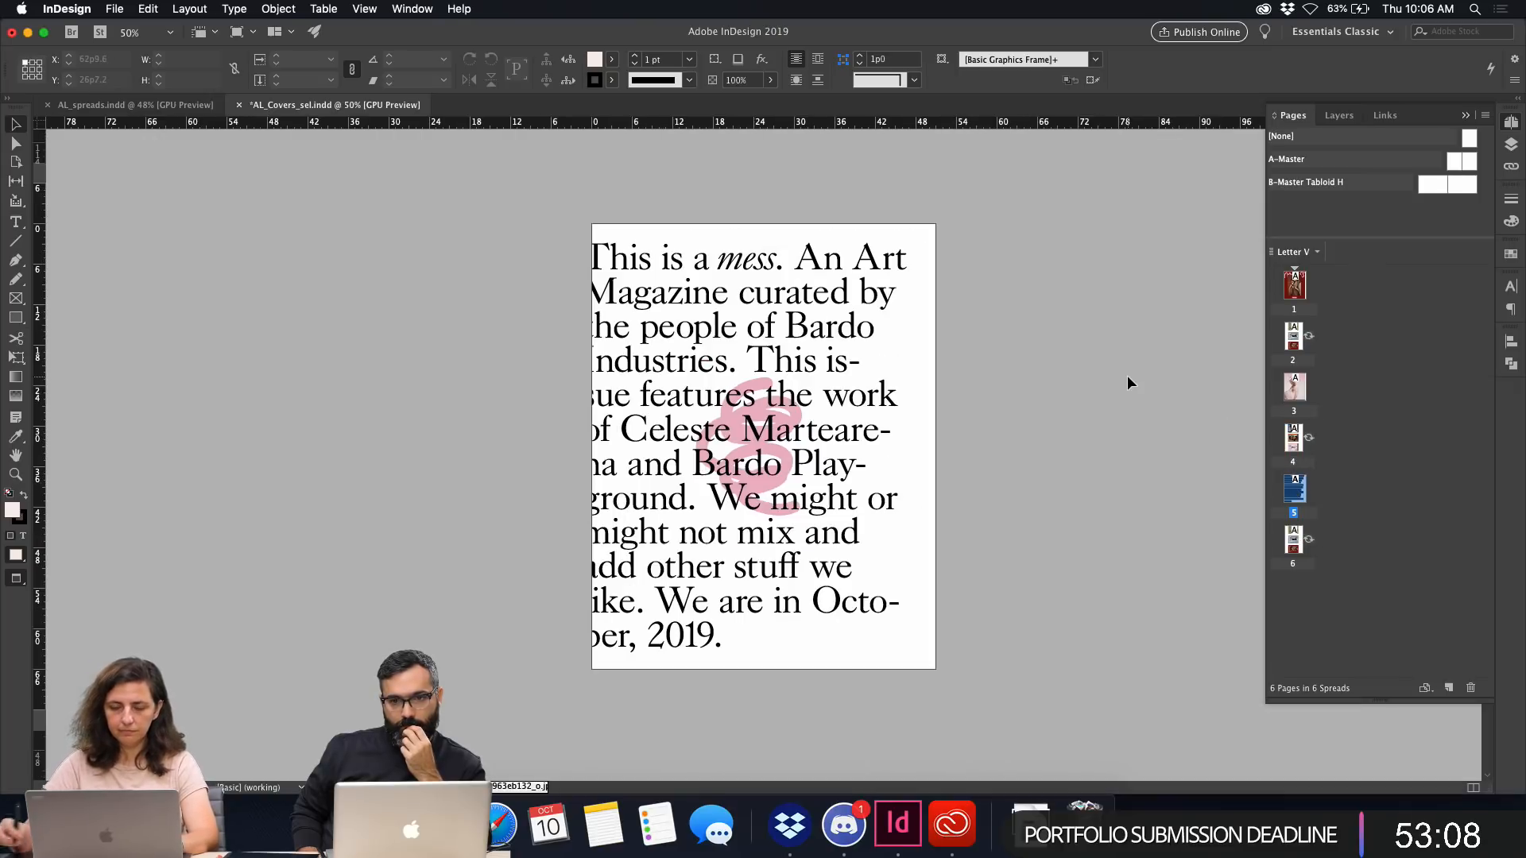
{"action": "key", "text": "m"}
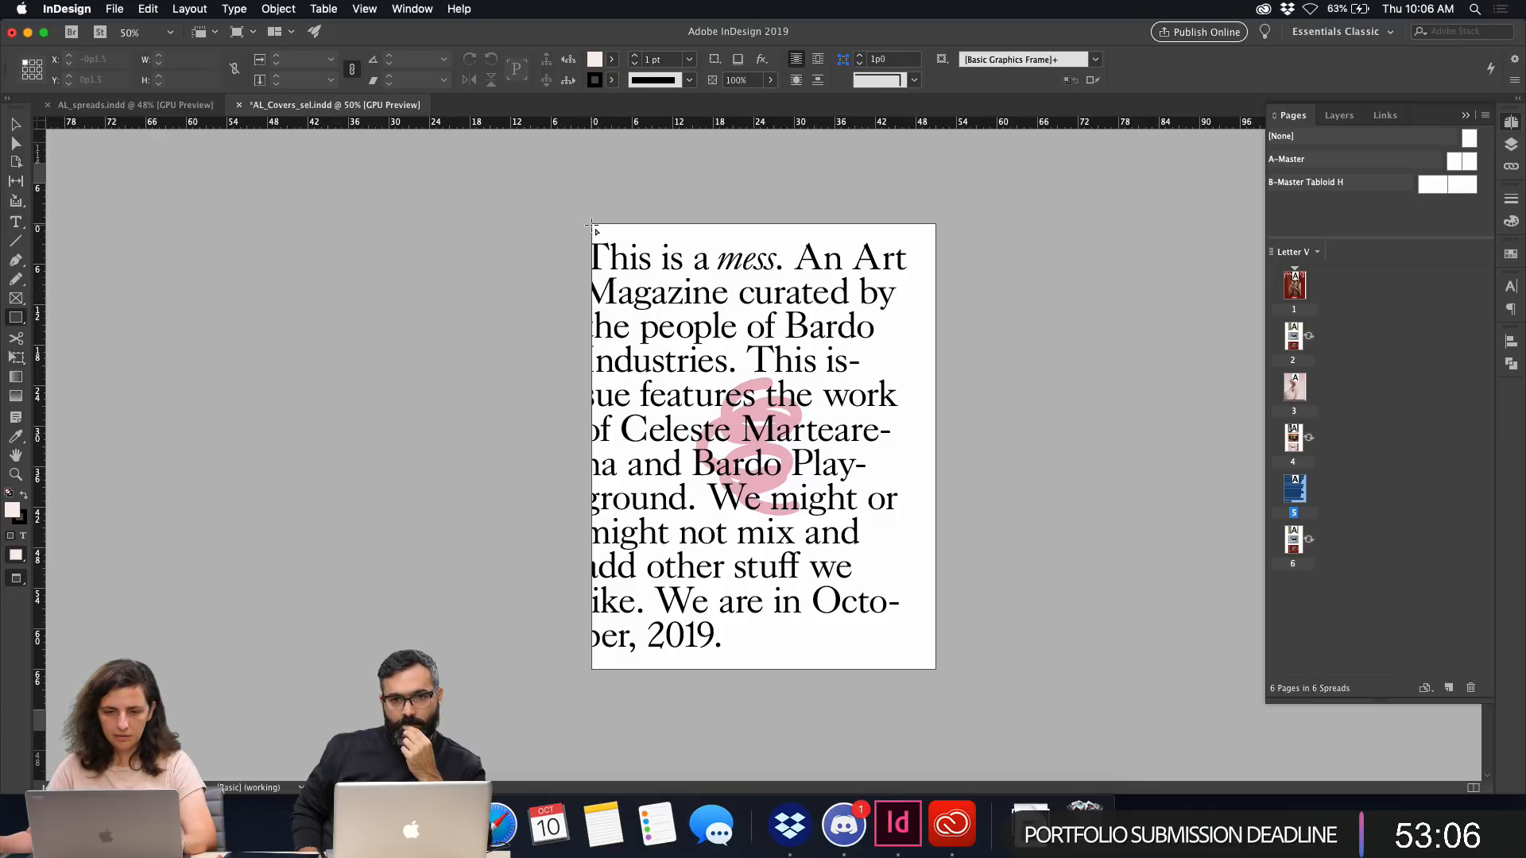
{"action": "left_click_drag", "start_coordinate": [592, 225], "coordinate": [938, 673]}
{"action": "key", "text": "v"}
{"action": "key", "text": "super+z"}
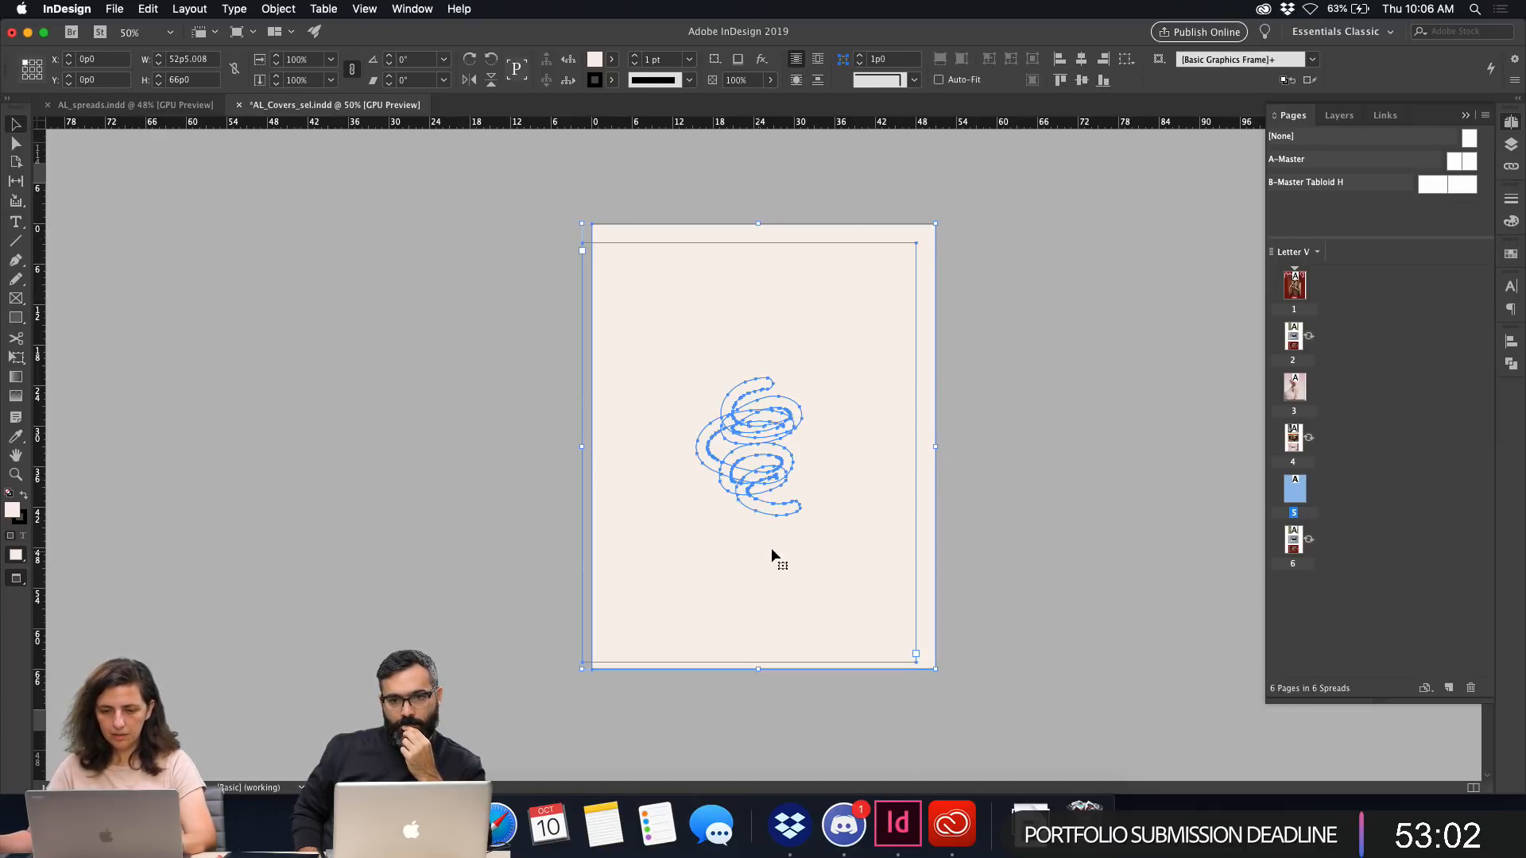
{"action": "key", "text": "super+shift+z"}
{"action": "key", "text": "super+alt+v"}
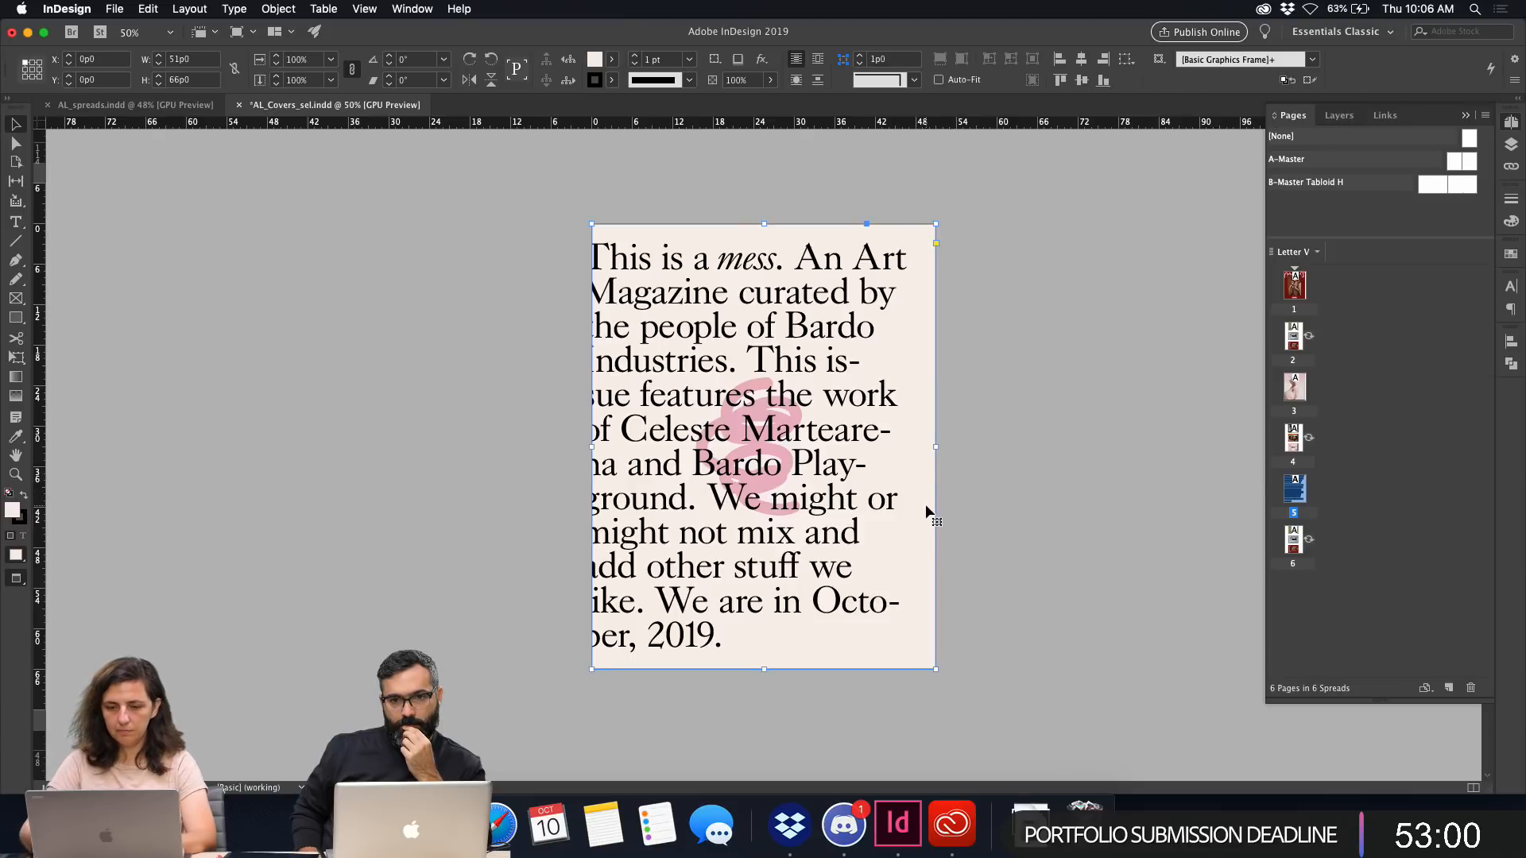
{"action": "left_click_drag", "start_coordinate": [1004, 226], "coordinate": [671, 628]}
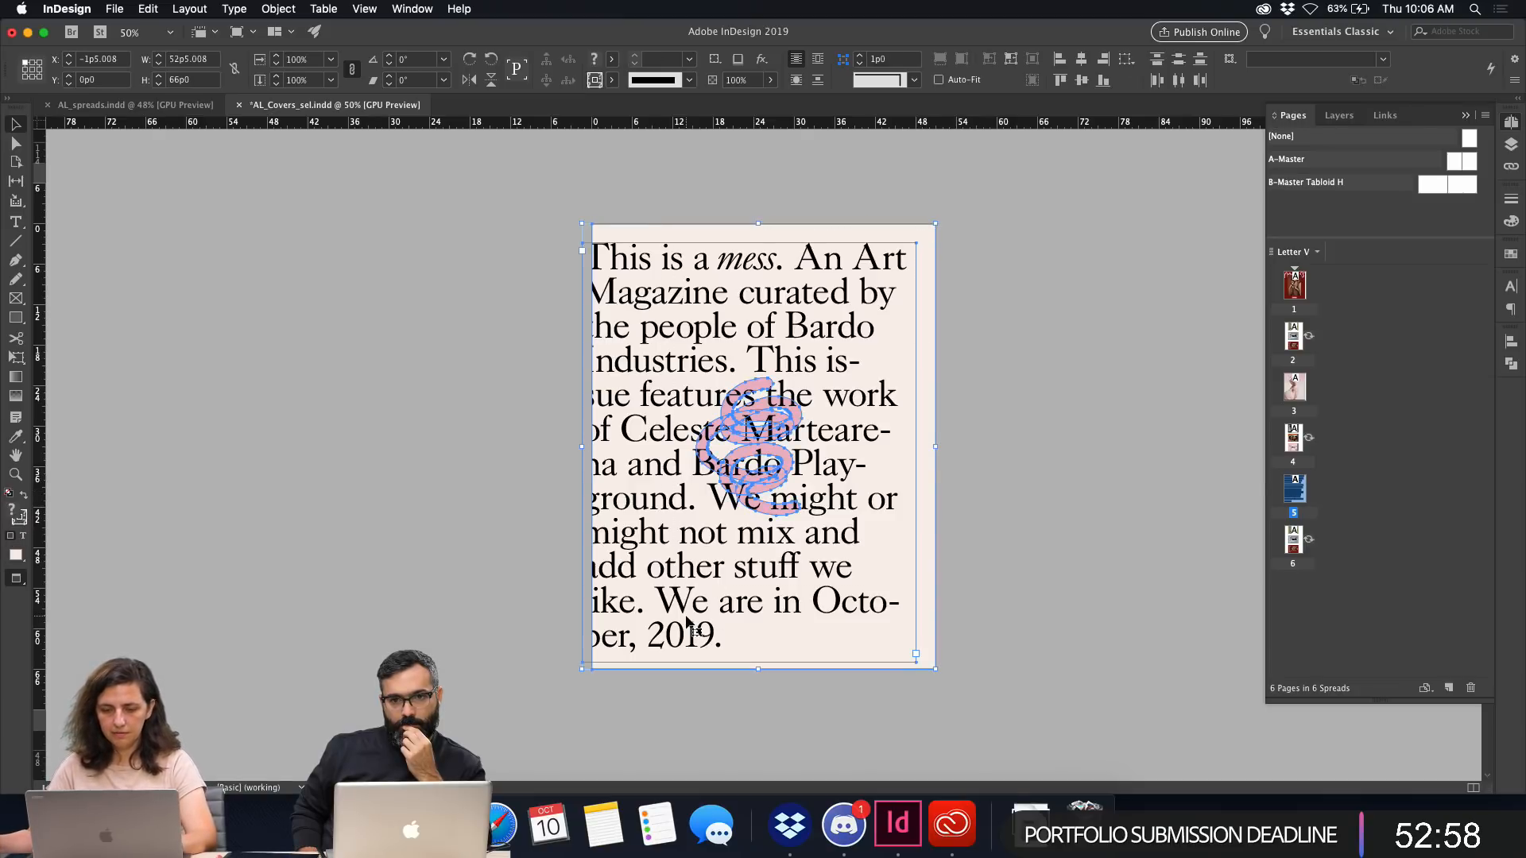
Go to page 6 and check its three cover variations with guides and frame edges briefly shown.
{"action": "double_click", "coordinate": [1308, 542]}
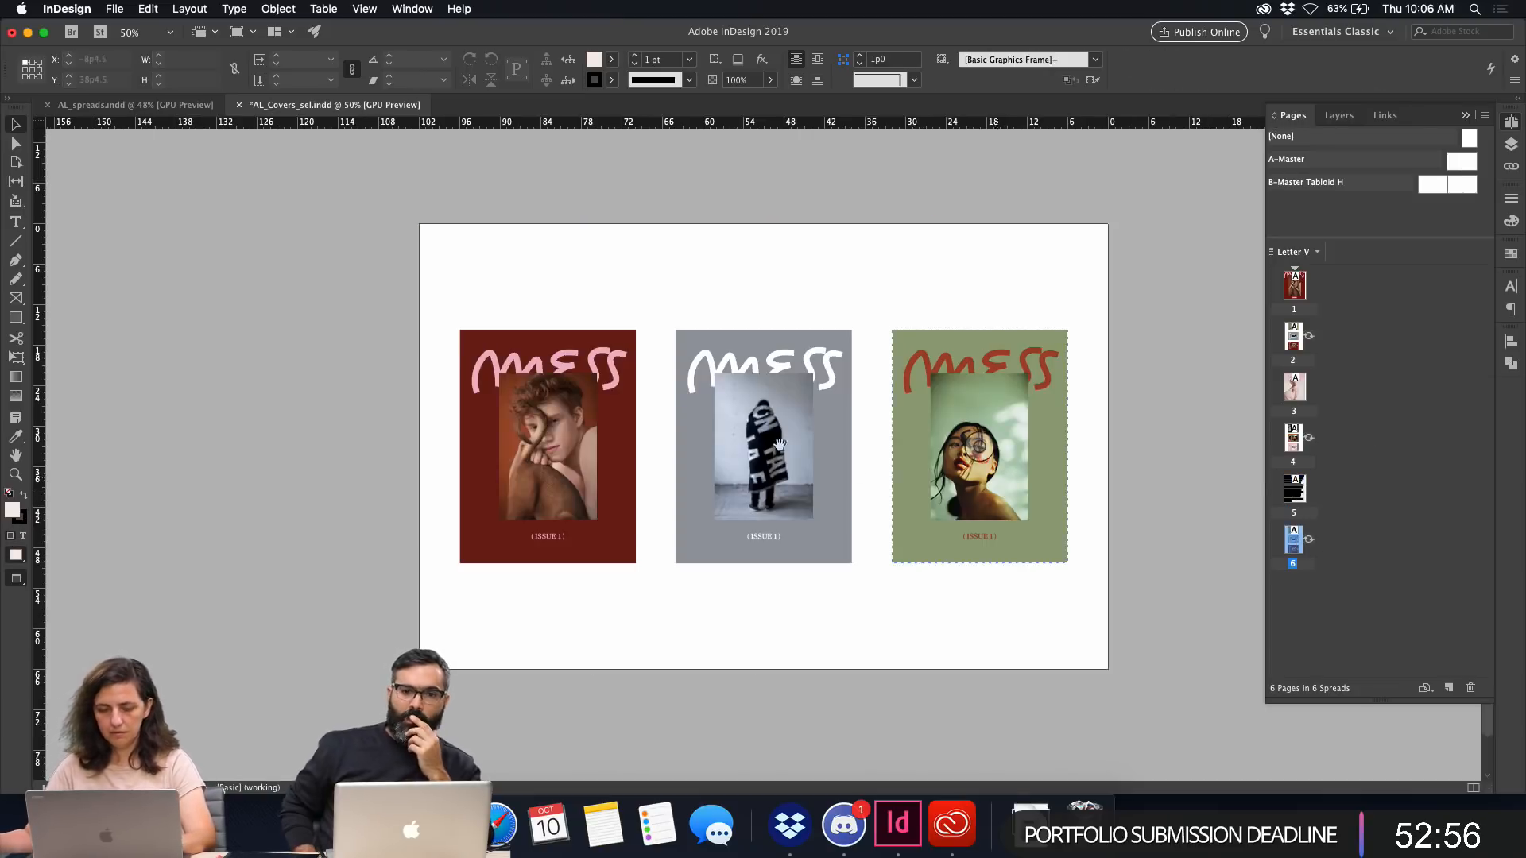
{"action": "key", "text": "w"}
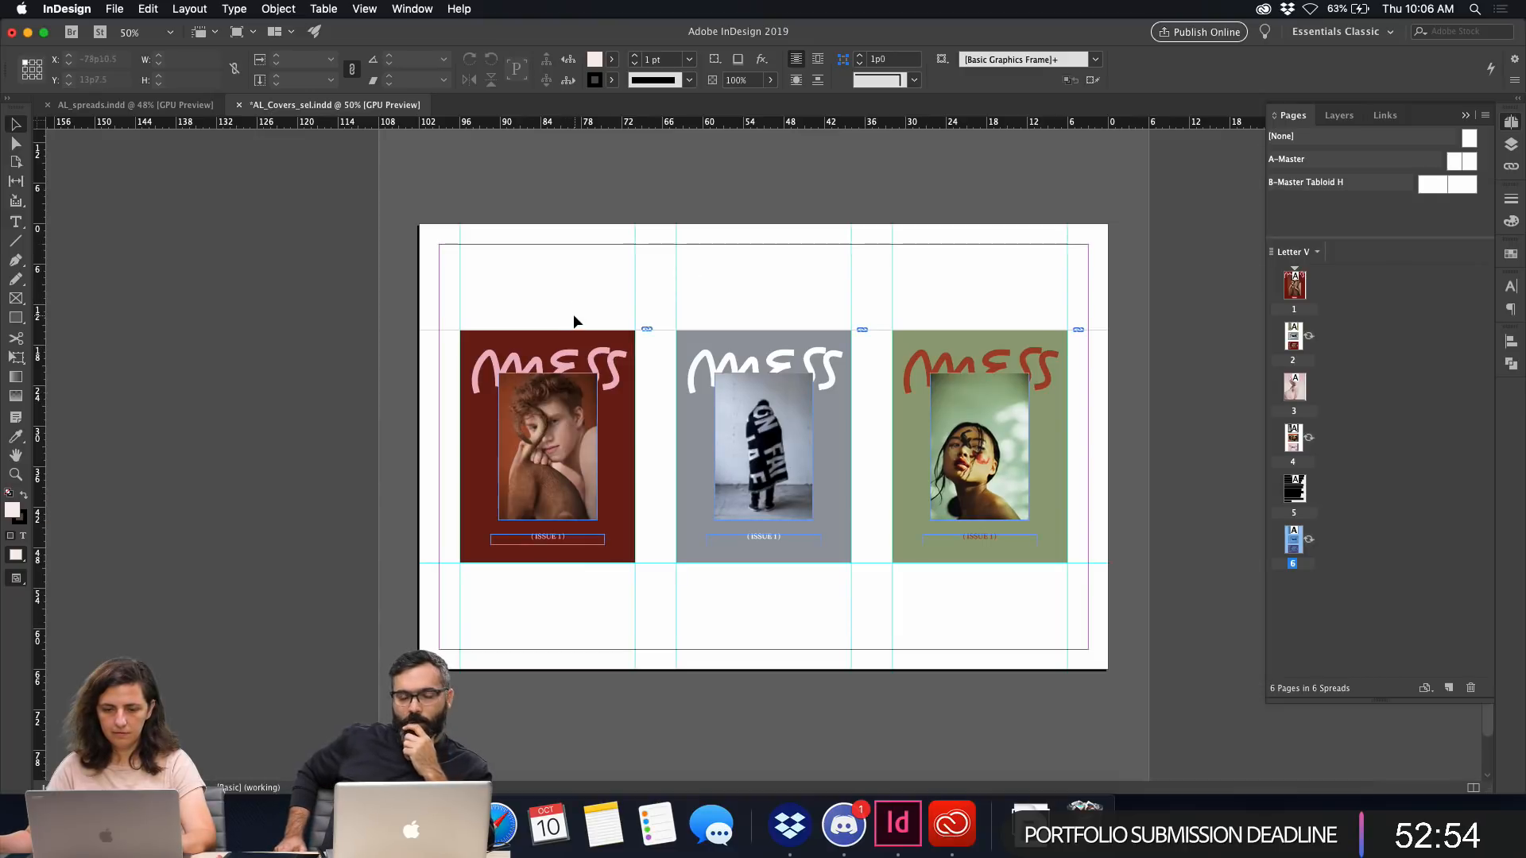
{"action": "key", "text": "w"}
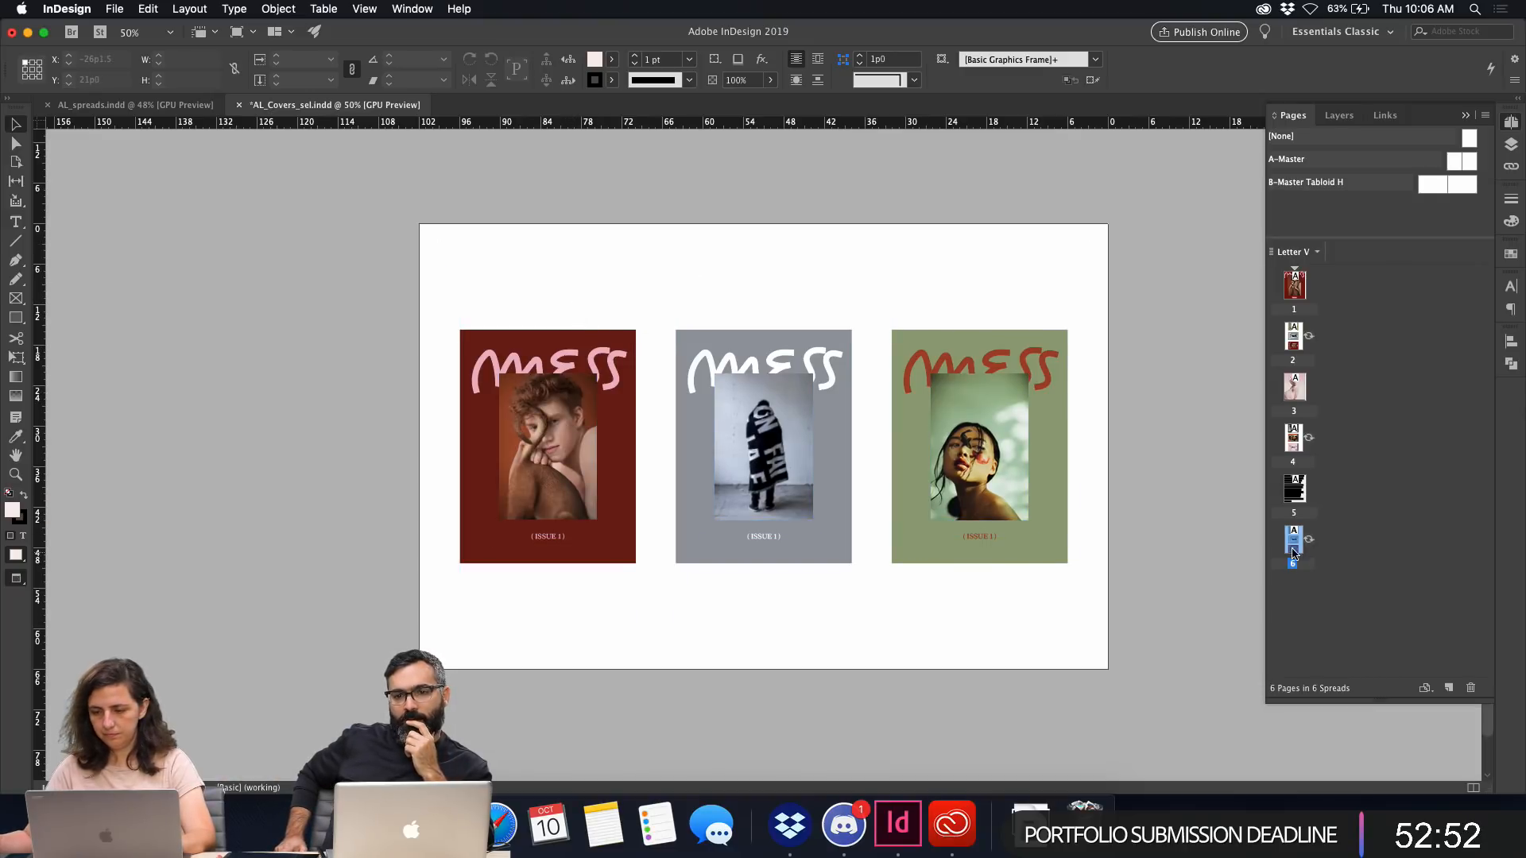
Delete page 6 with its three cover variations and replace it with a duplicate of page 4.
{"action": "left_click", "coordinate": [1470, 687]}
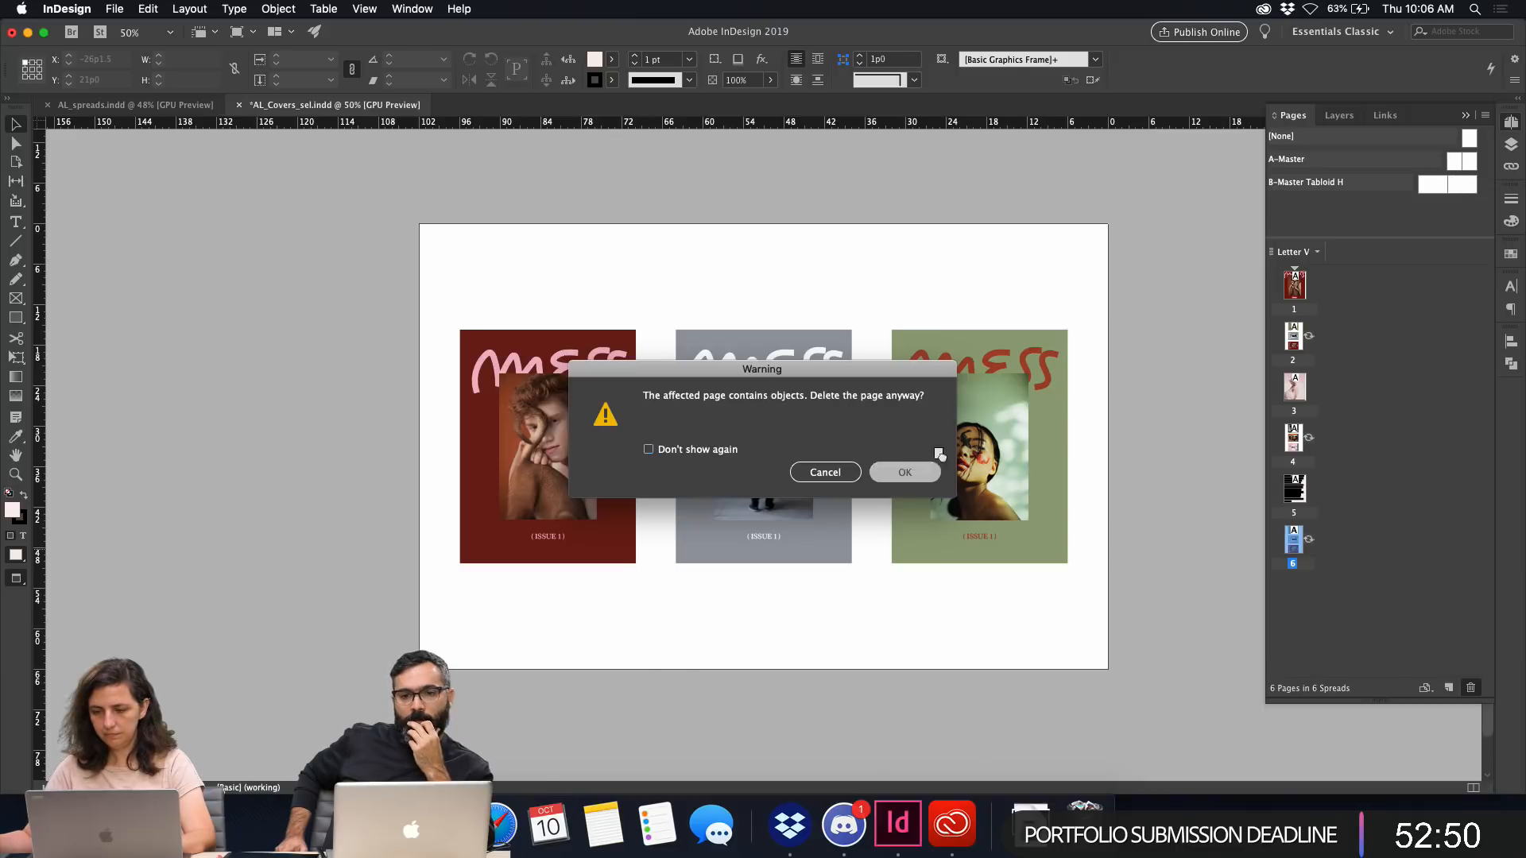
{"action": "left_click", "coordinate": [904, 472]}
{"action": "double_click", "coordinate": [1294, 487]}
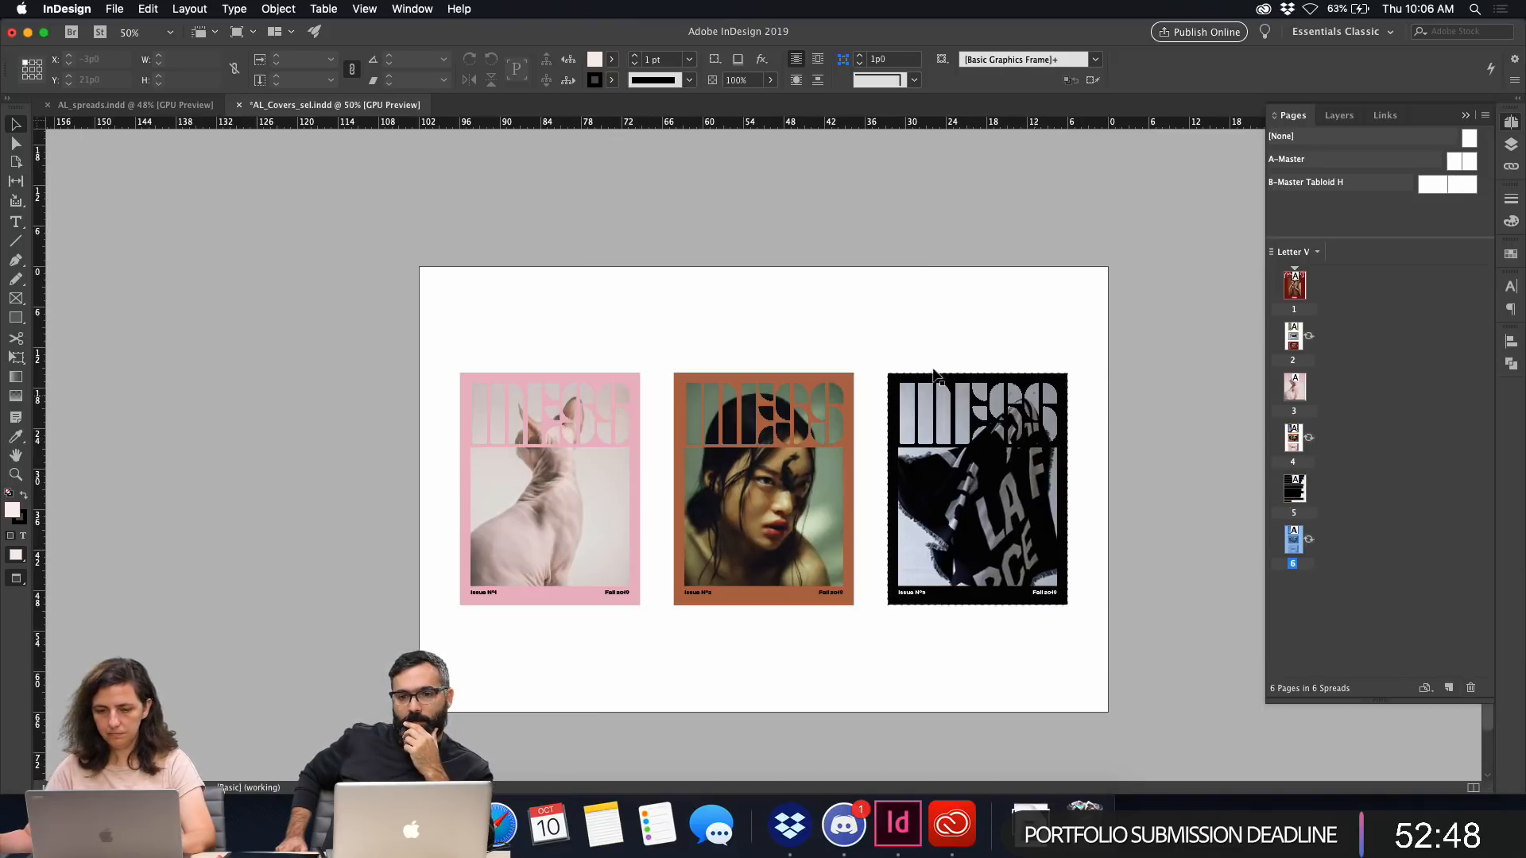
On page 6, move the vertical guides to match the edges of the three covers and delete the covers.
{"action": "key", "text": "z"}
{"action": "key", "text": "w"}
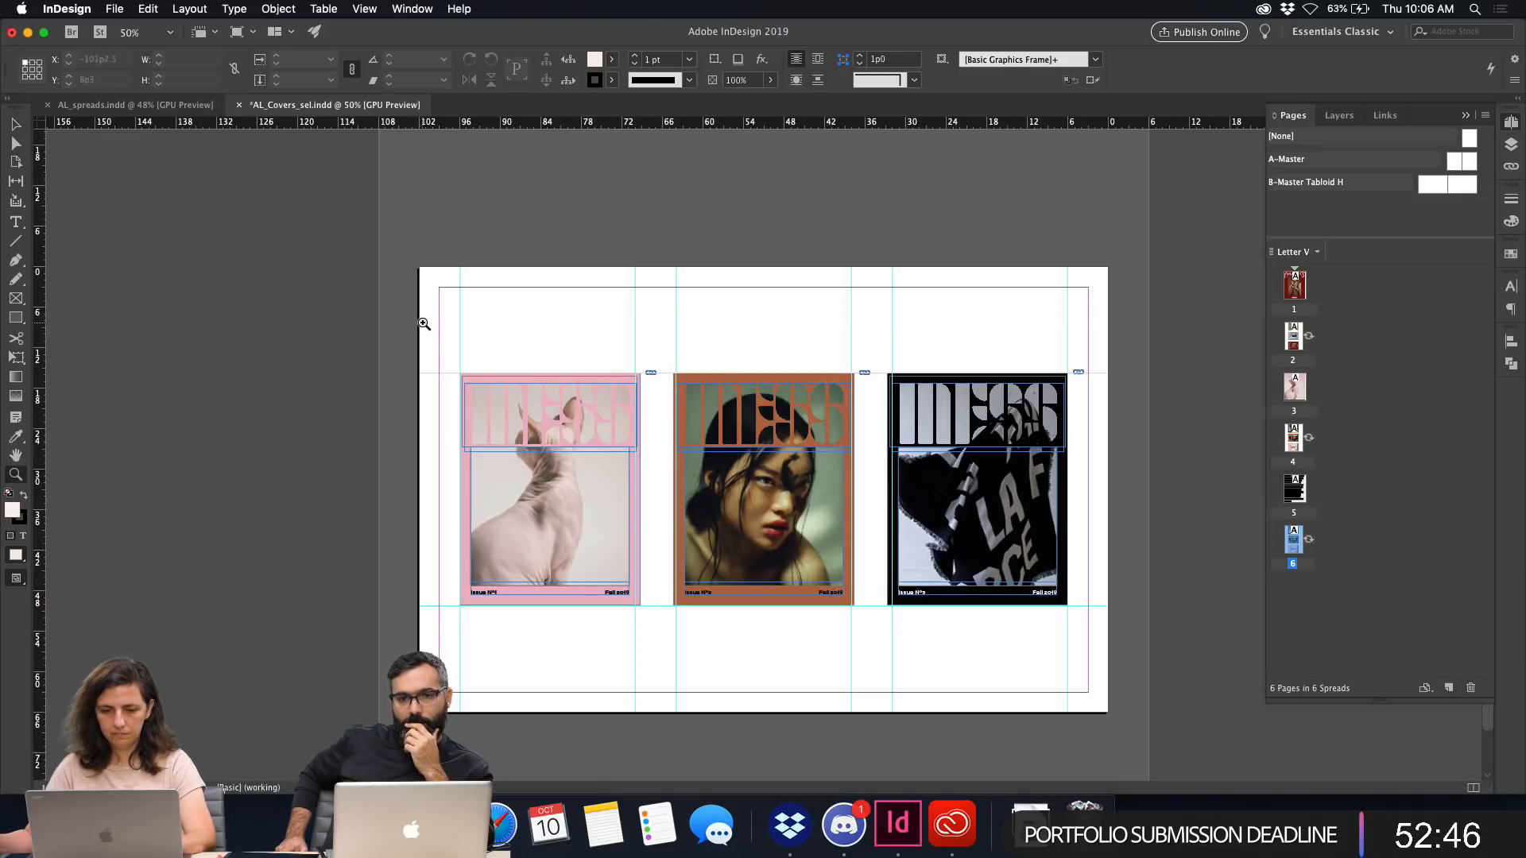
{"action": "left_click_drag", "start_coordinate": [428, 303], "coordinate": [649, 342]}
{"action": "left_click_drag", "start_coordinate": [877, 336], "coordinate": [921, 340]}
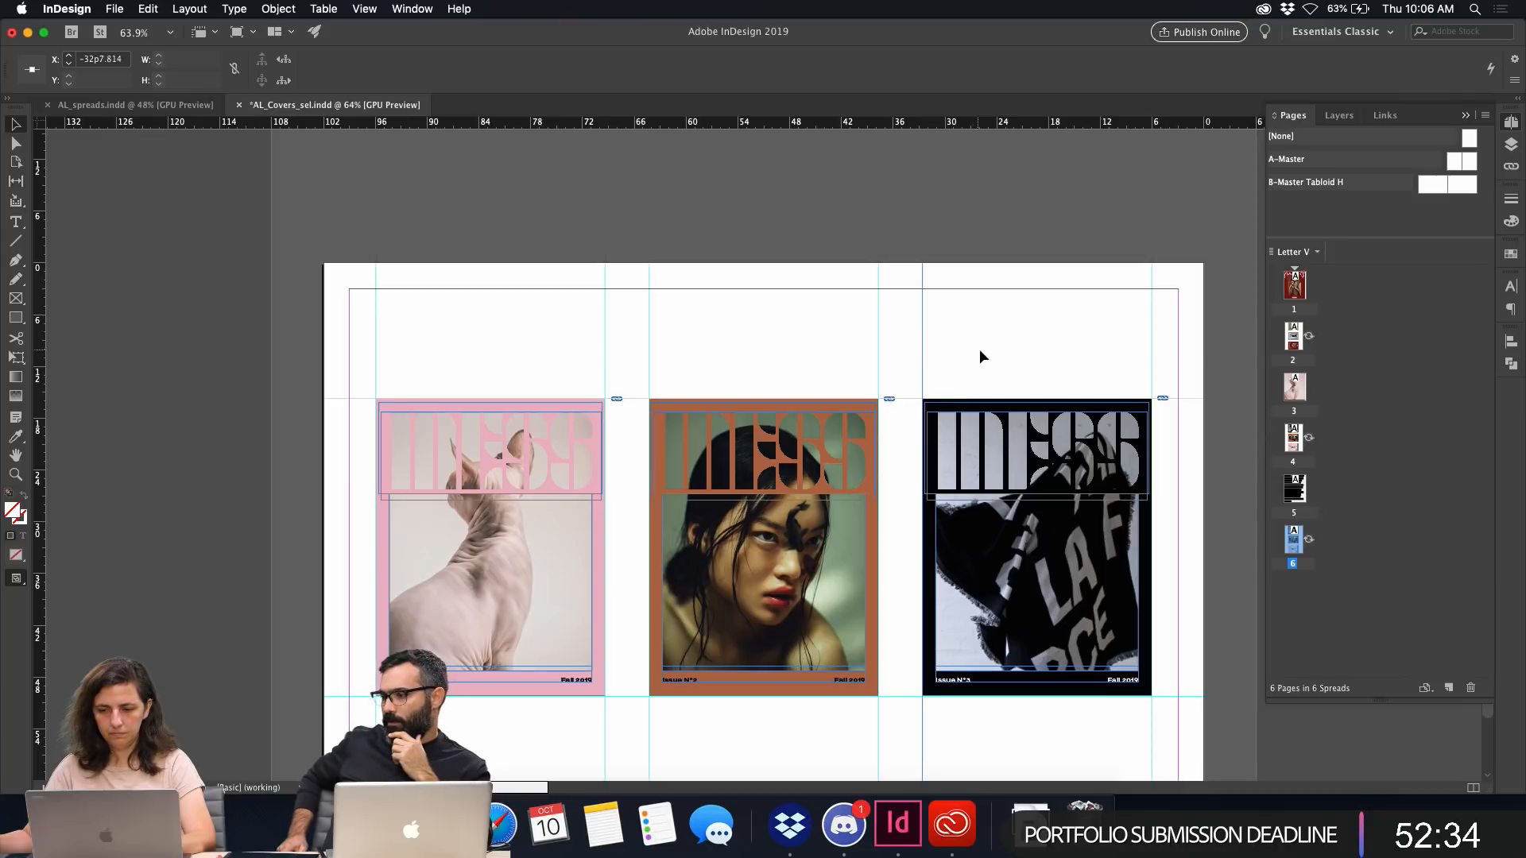
{"action": "left_click_drag", "start_coordinate": [403, 319], "coordinate": [1146, 730]}
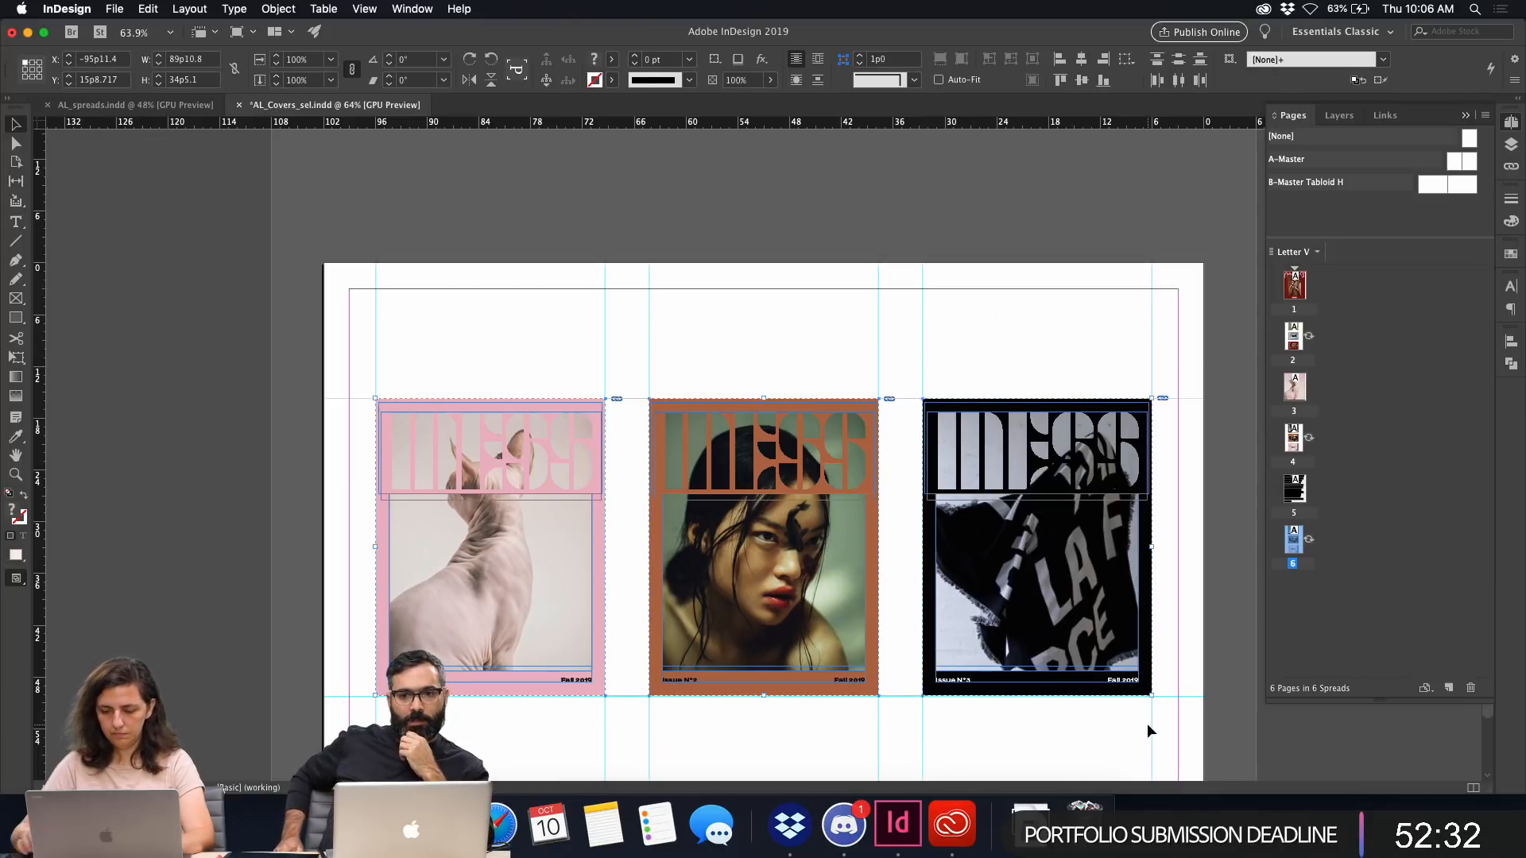
{"action": "key", "text": "Delete"}
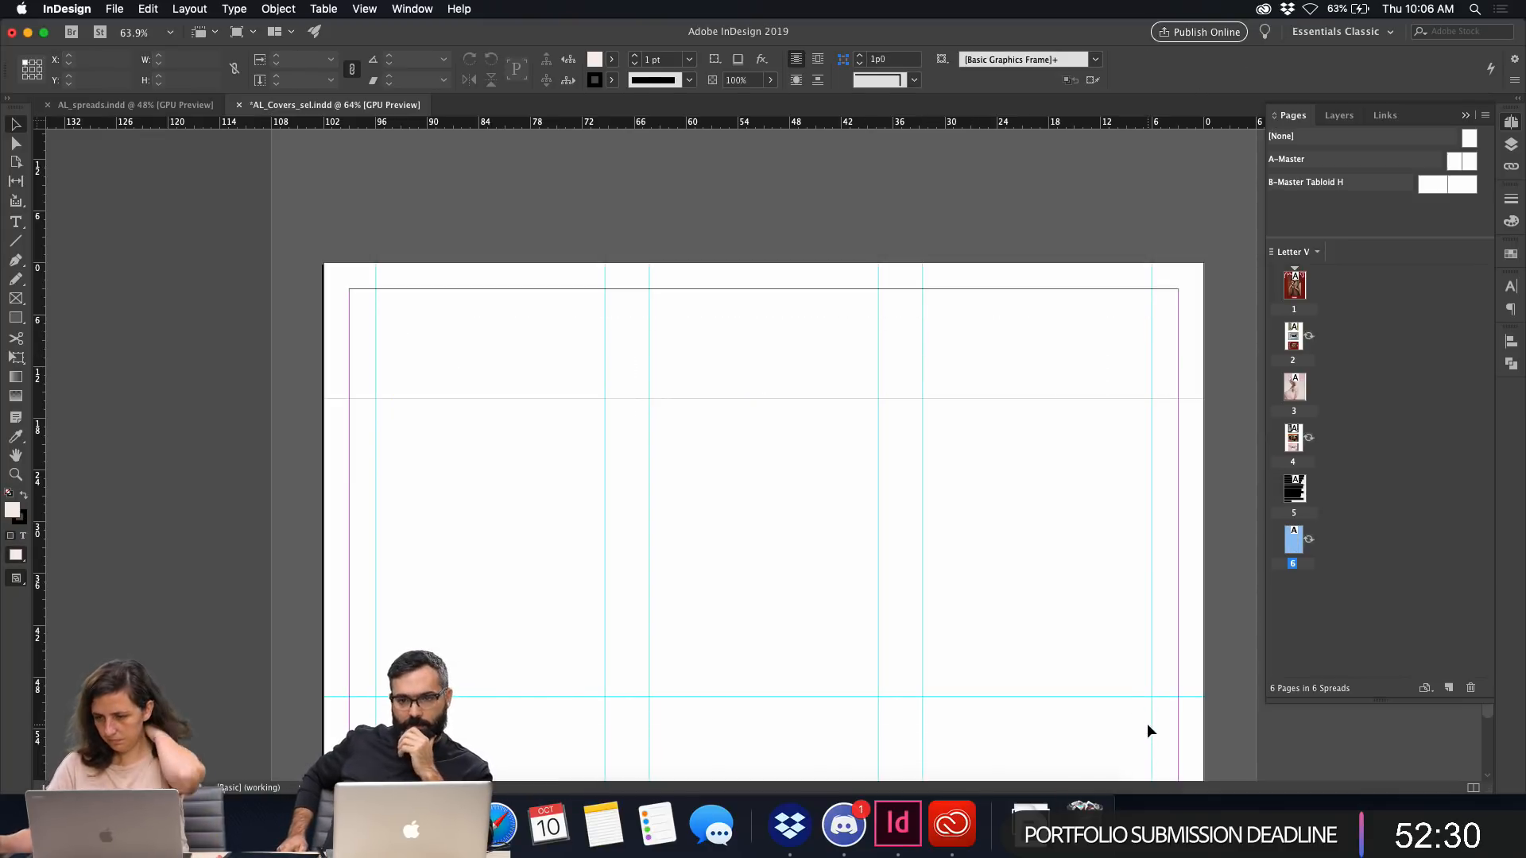
Paste page 5's text, scribble and cream rectangle onto page 6 and scale them to 50%.
{"action": "double_click", "coordinate": [1294, 438]}
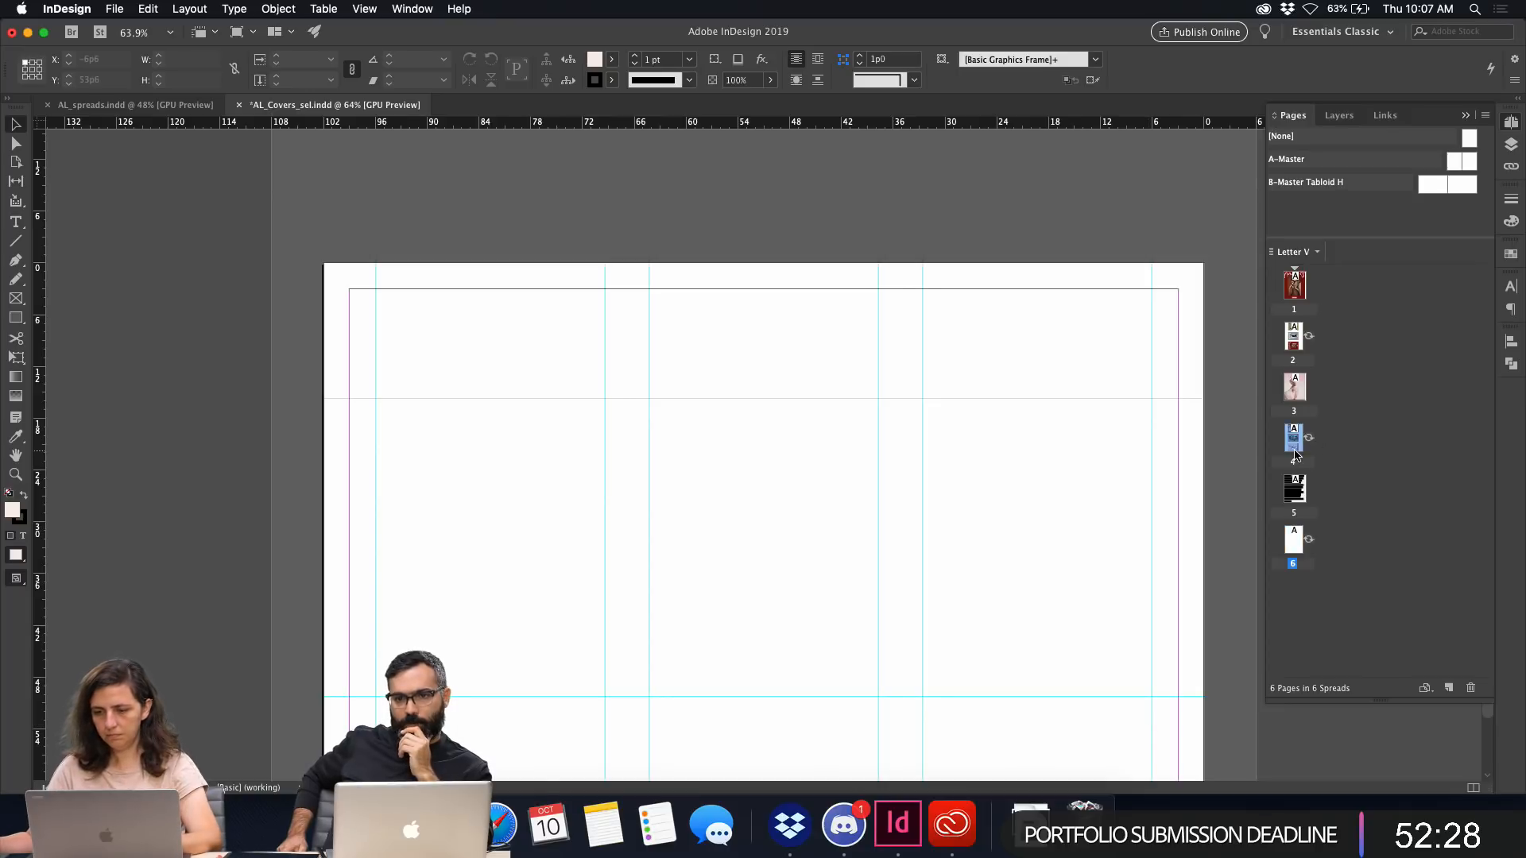
{"action": "double_click", "coordinate": [1294, 548]}
{"action": "scroll", "coordinate": [1065, 561], "scroll_direction": "down", "scroll_amount": 3}
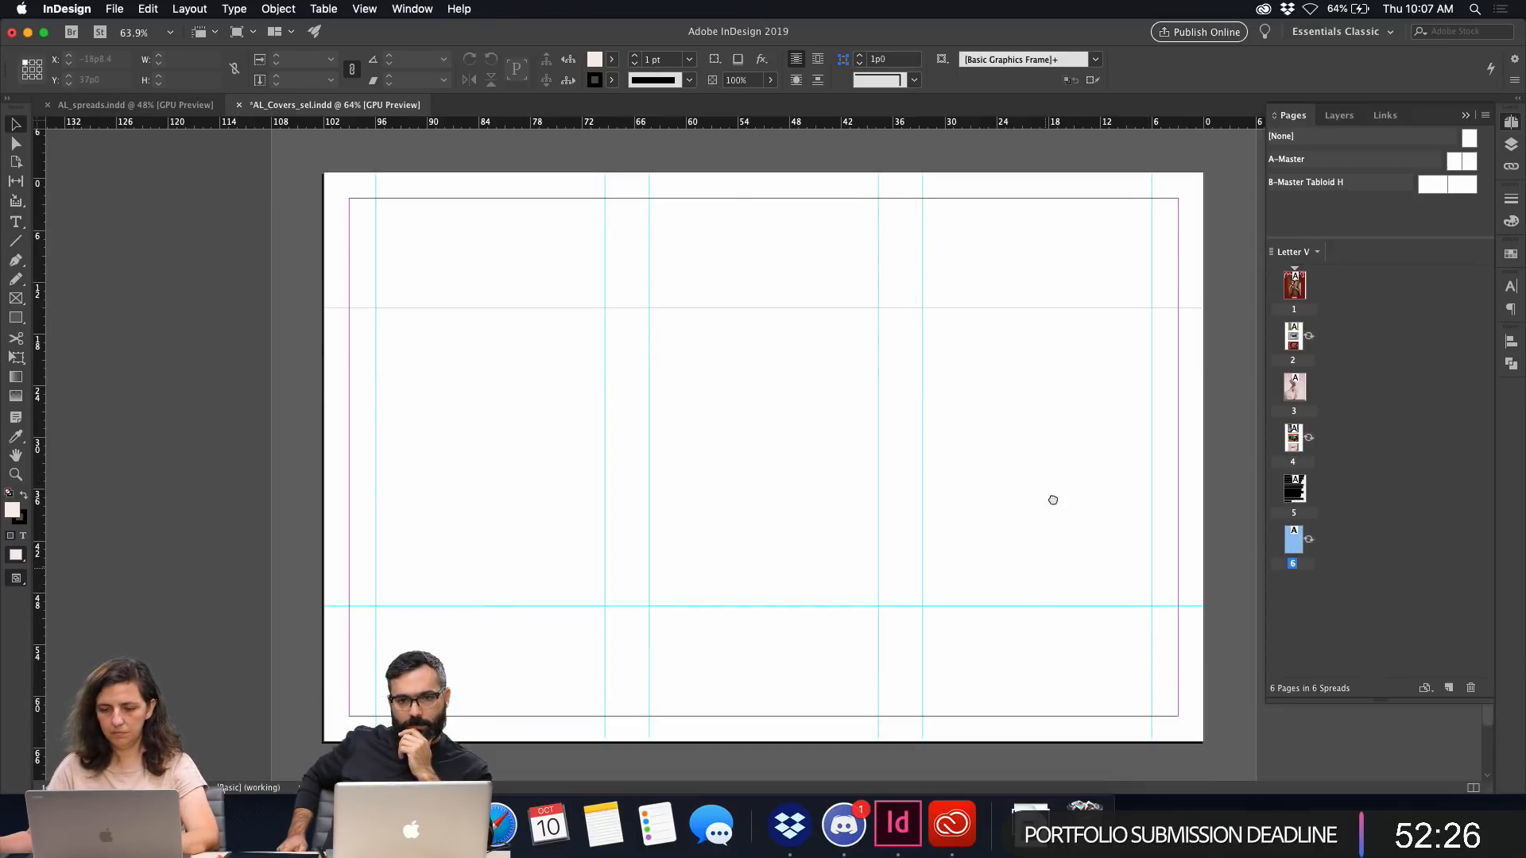
{"action": "key", "text": "super+v"}
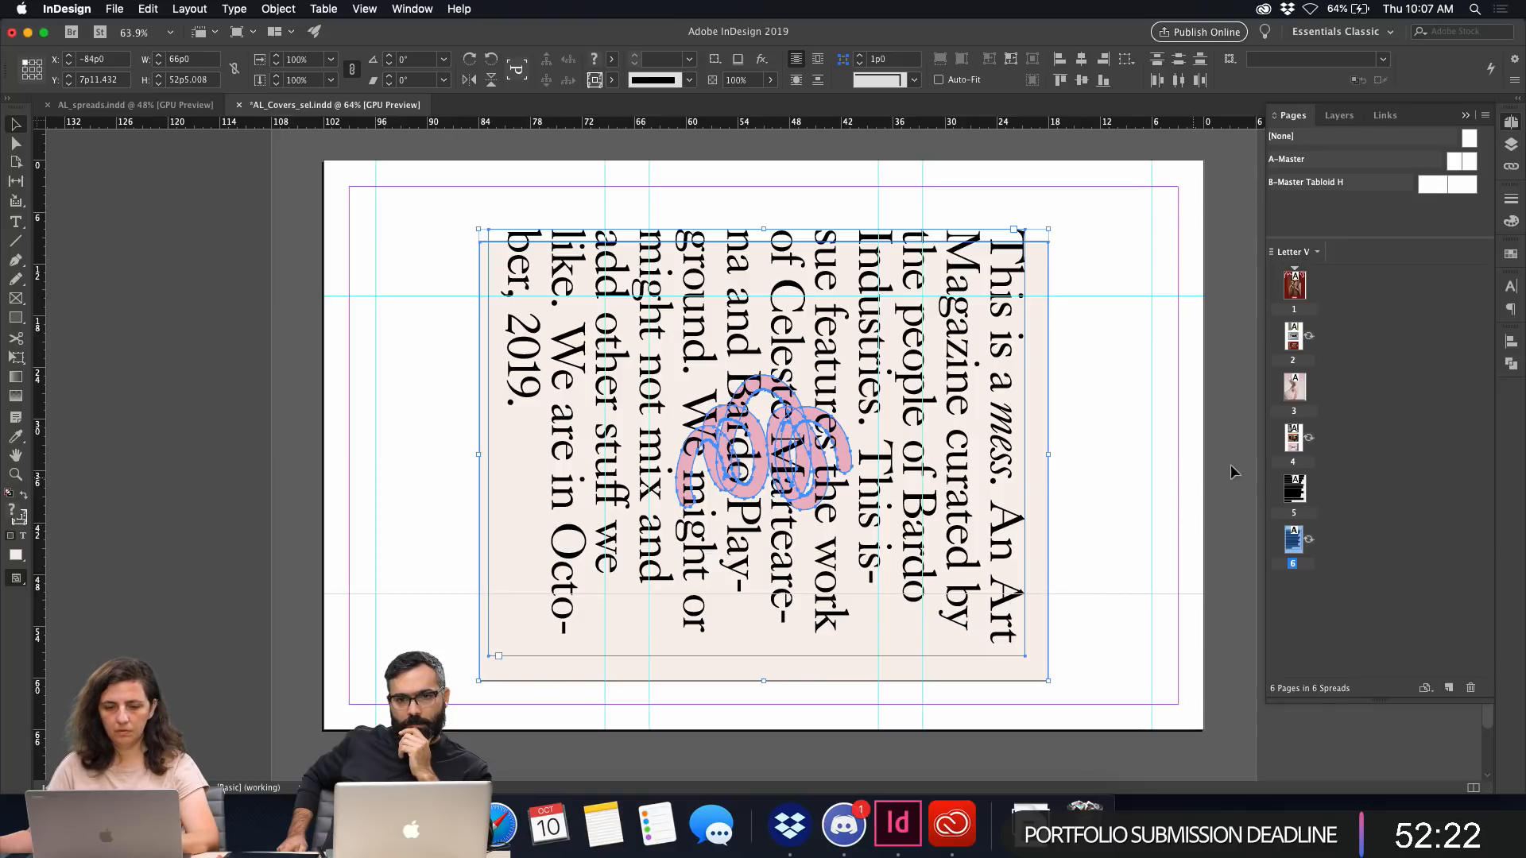
{"action": "left_click", "coordinate": [318, 65]}
{"action": "type", "text": "50"}
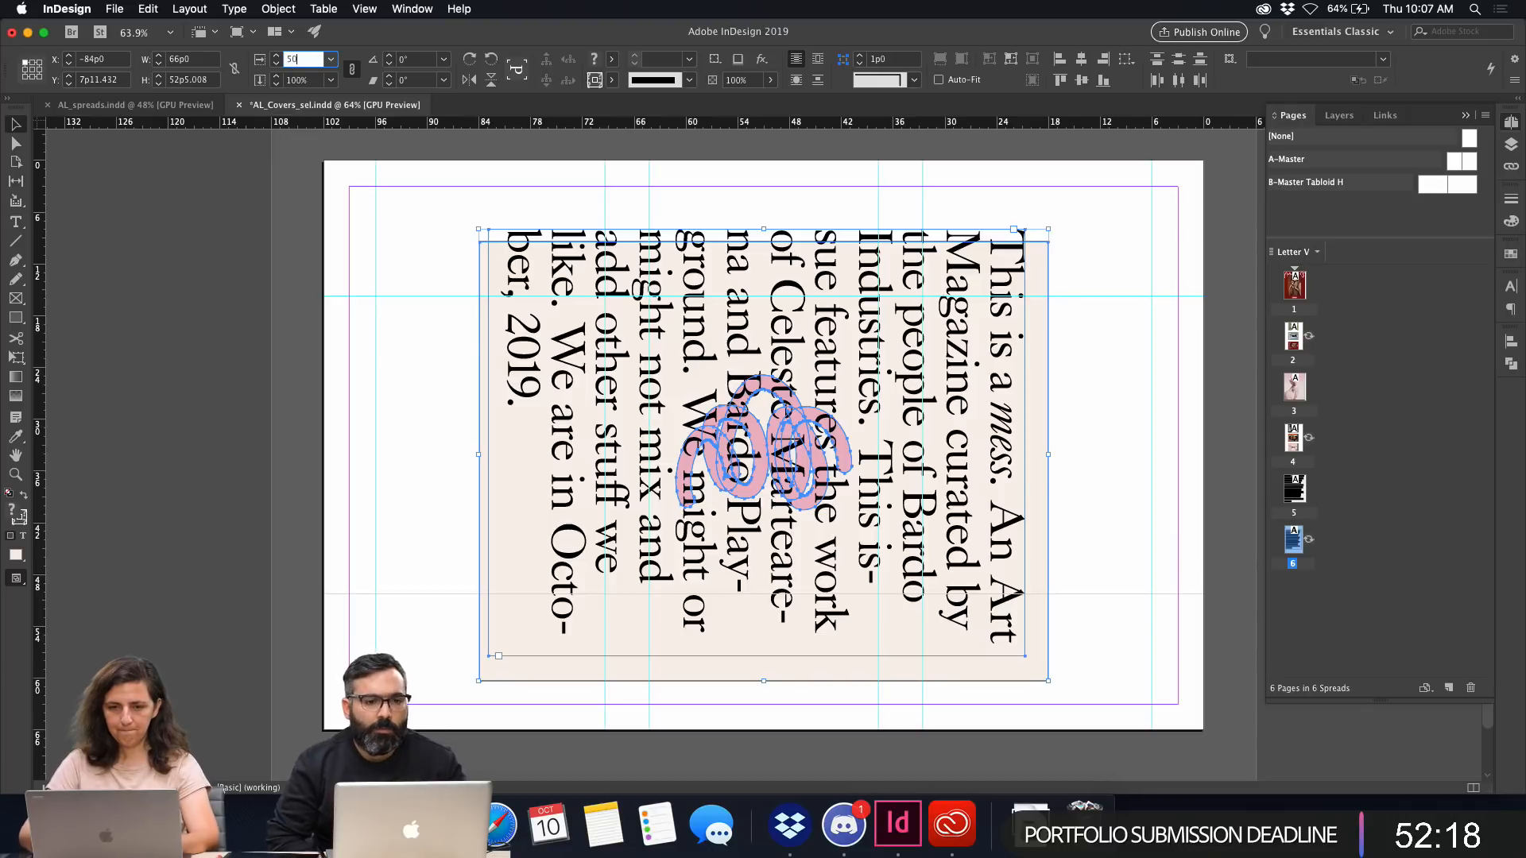
{"action": "key", "text": "Return"}
Rotate the pasted artwork 90° and move it between the guides of the first cover position.
{"action": "left_click", "coordinate": [417, 59]}
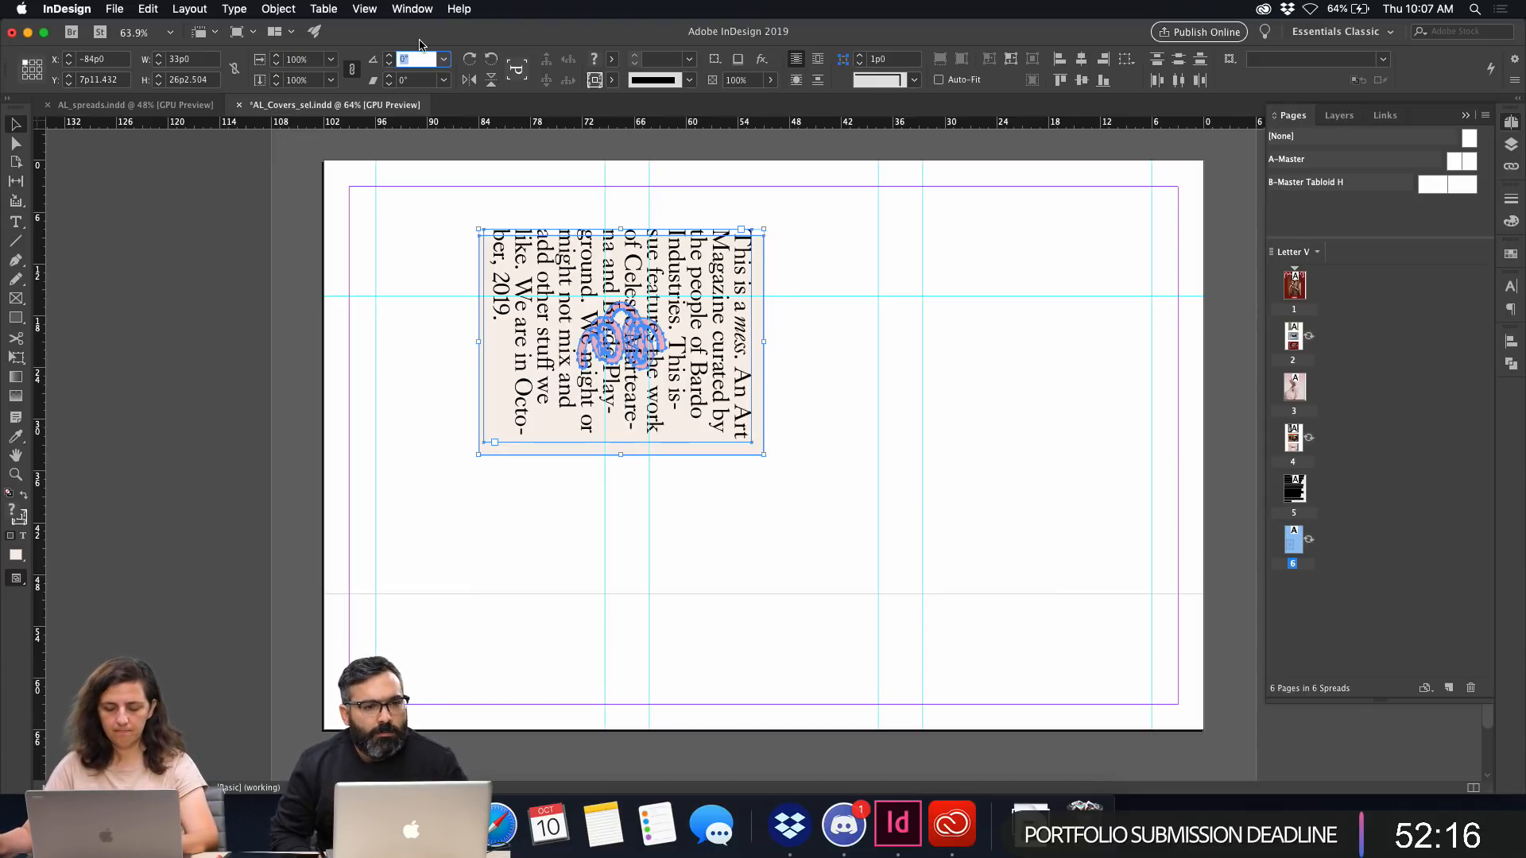
{"action": "type", "text": "90"}
{"action": "key", "text": "Return"}
{"action": "left_click_drag", "start_coordinate": [571, 197], "coordinate": [457, 556]}
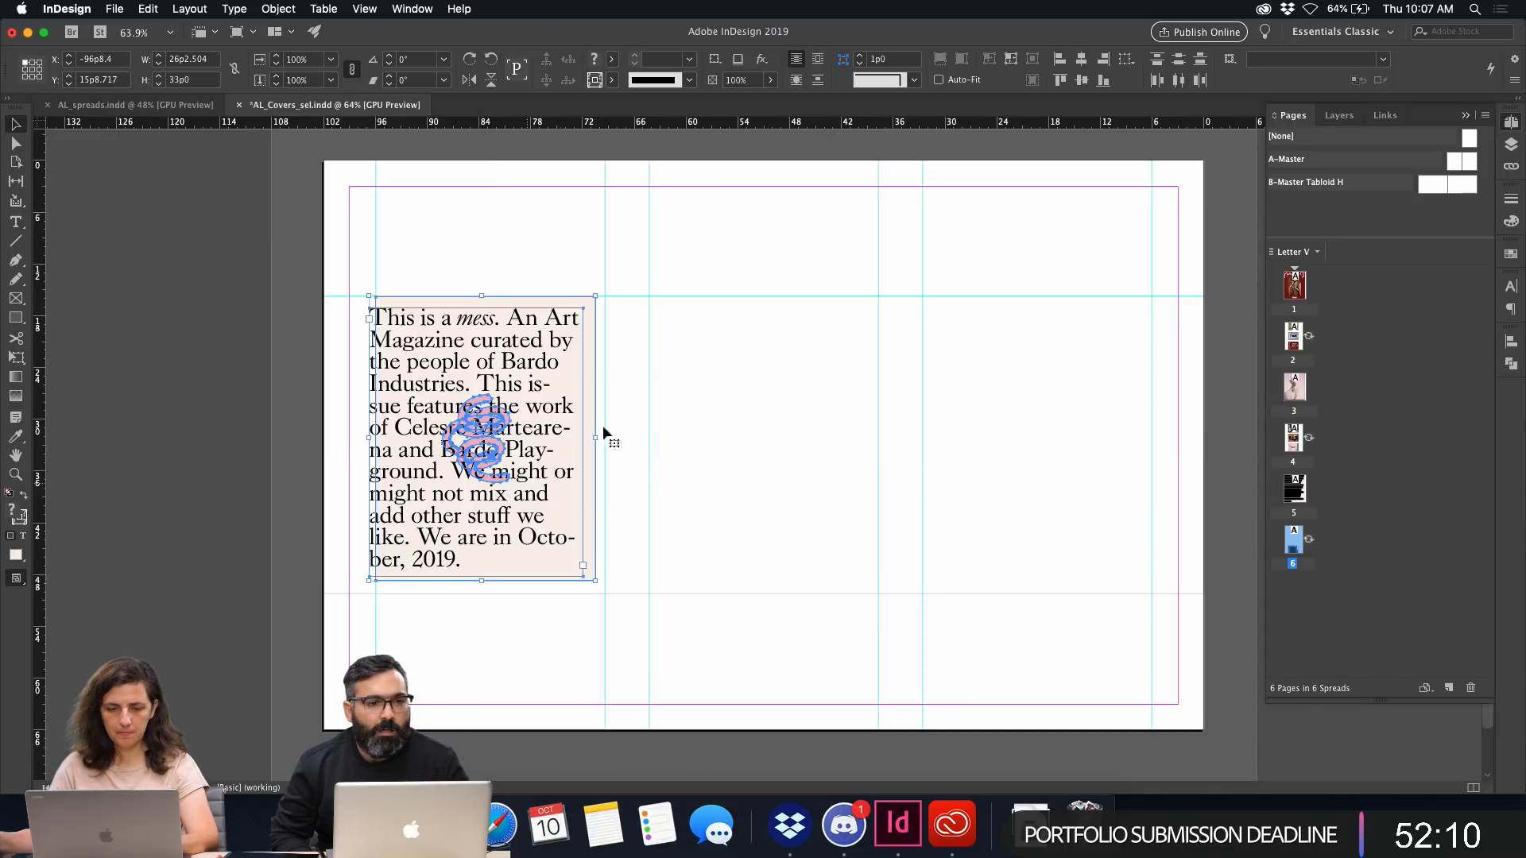
Scale the text, scribble and rectangle together so the rectangle fills the first guide area, about 26p7 by 34p5.
{"action": "left_click", "coordinate": [670, 402]}
{"action": "left_click", "coordinate": [594, 326]}
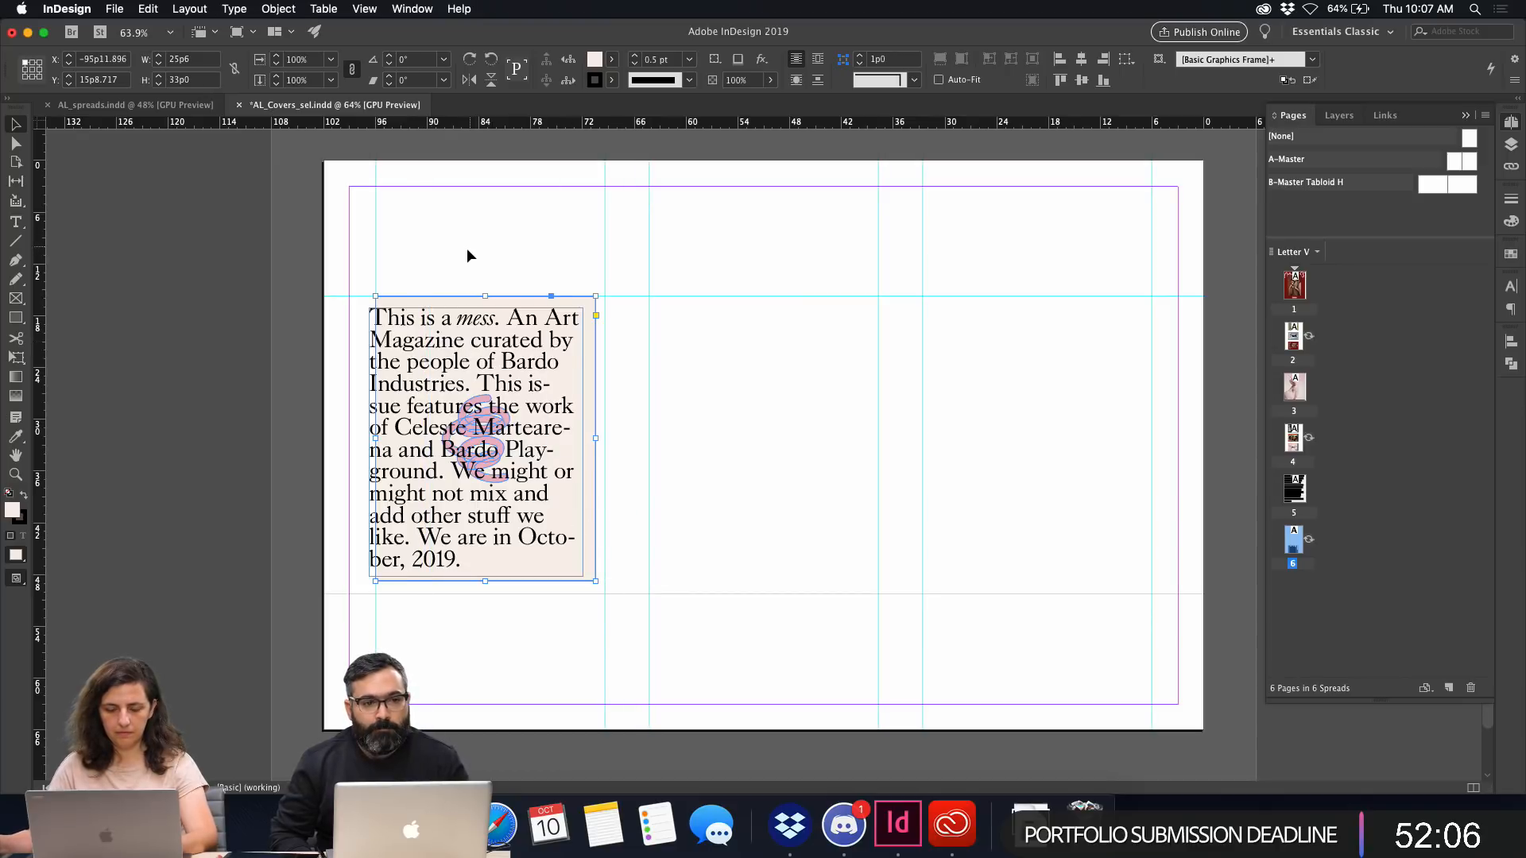
{"action": "mouse_move", "coordinate": [389, 246]}
{"action": "left_mouse_down"}
{"action": "mouse_move", "coordinate": [608, 633]}
{"action": "mouse_move", "coordinate": [607, 589]}
{"action": "left_mouse_up"}
{"action": "key", "text": "e"}
{"action": "key", "text": "v"}
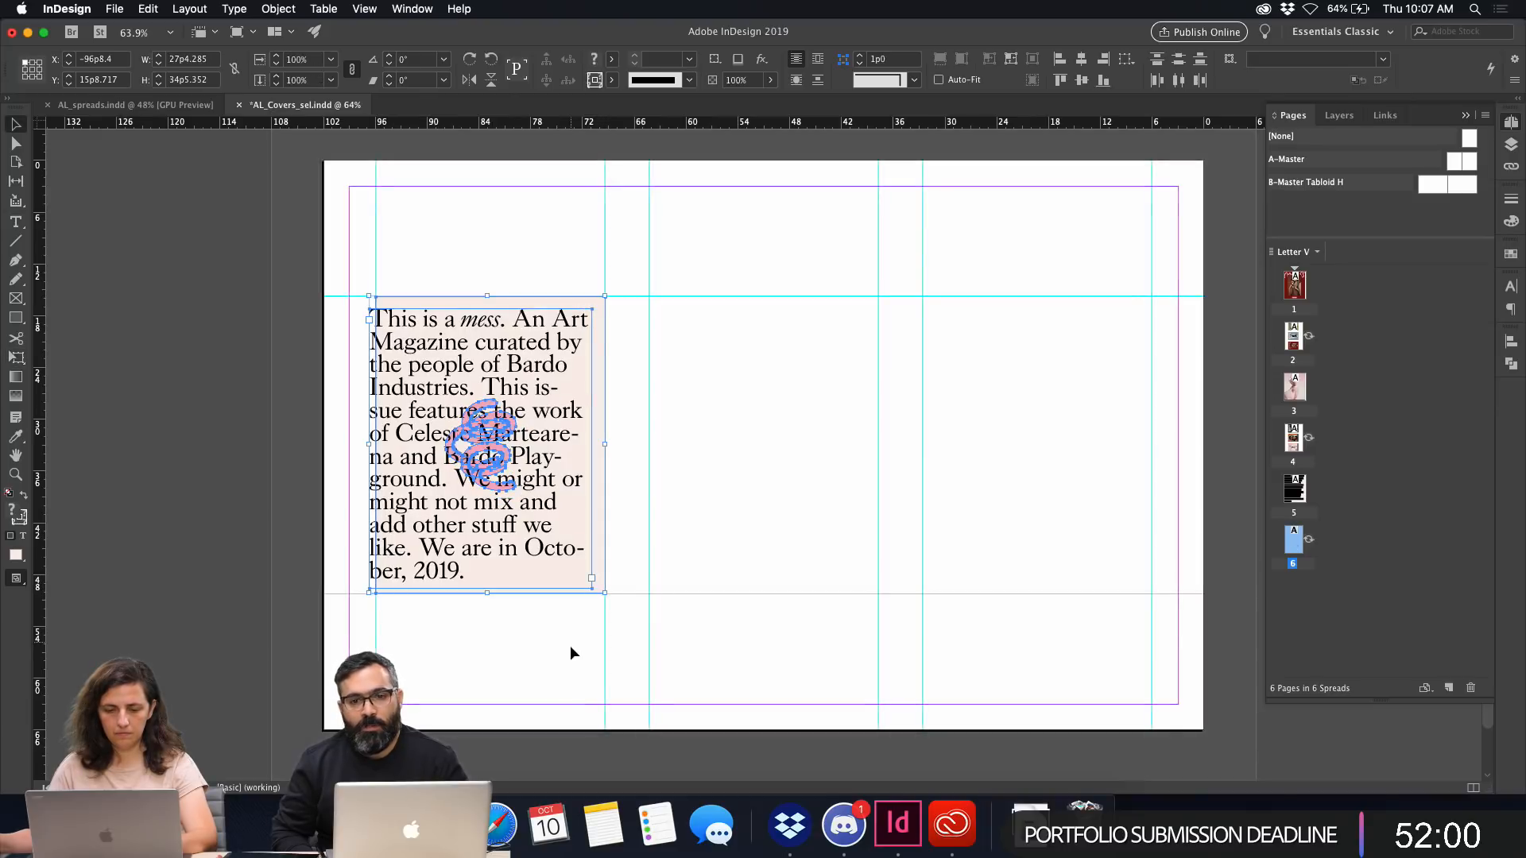
{"action": "left_click", "coordinate": [570, 645]}
Cut the text frame and paste it into the cream rectangle so the rectangle clips the text.
{"action": "key", "text": "s"}
{"action": "key", "text": "z"}
{"action": "left_click_drag", "start_coordinate": [362, 275], "coordinate": [623, 646]}
{"action": "left_click_drag", "start_coordinate": [866, 460], "coordinate": [775, 487]}
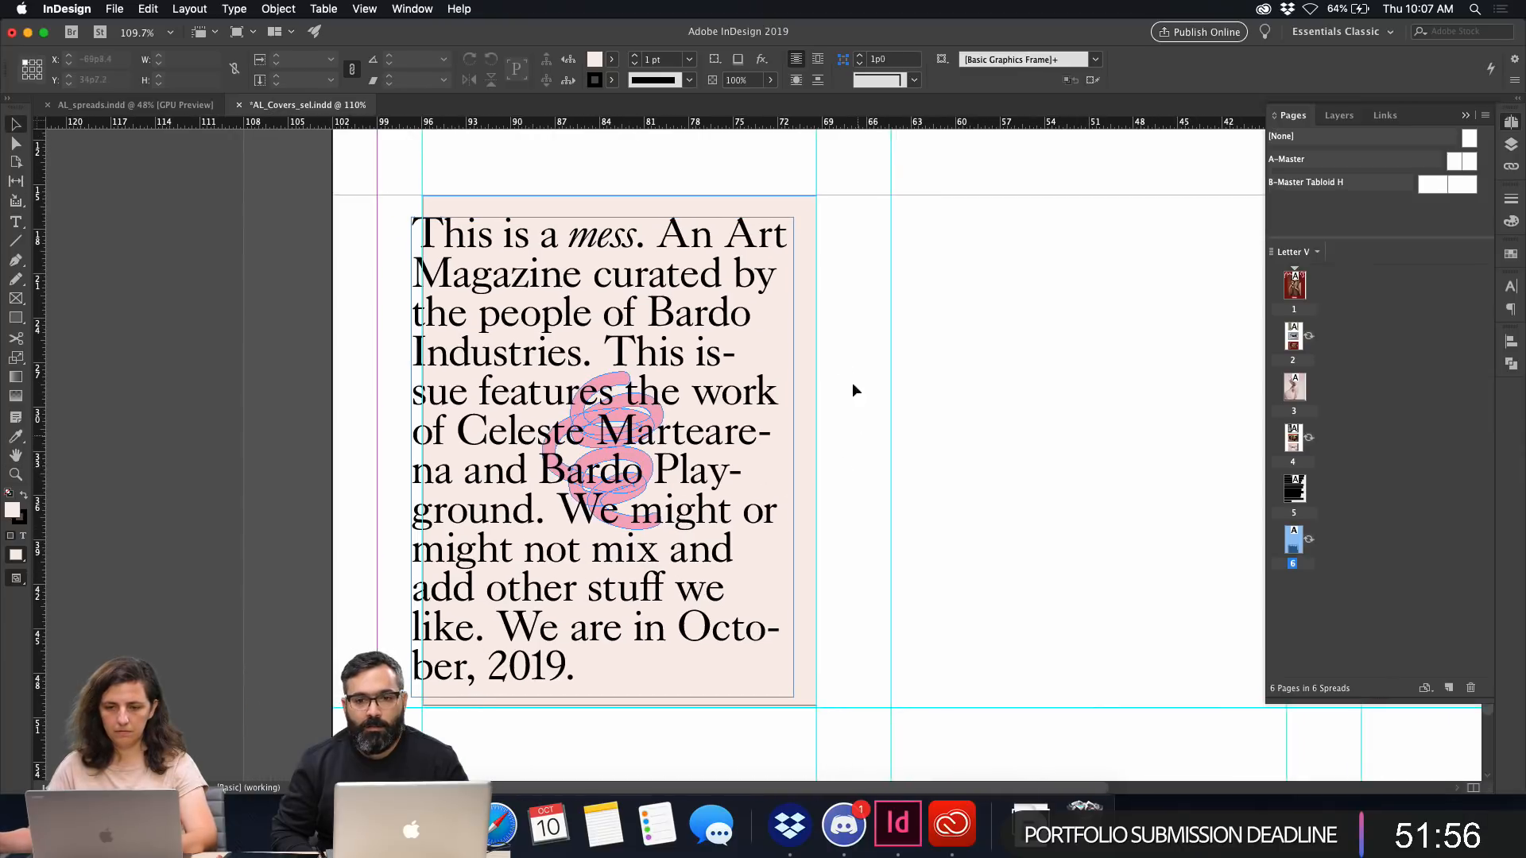
{"action": "left_click", "coordinate": [743, 209]}
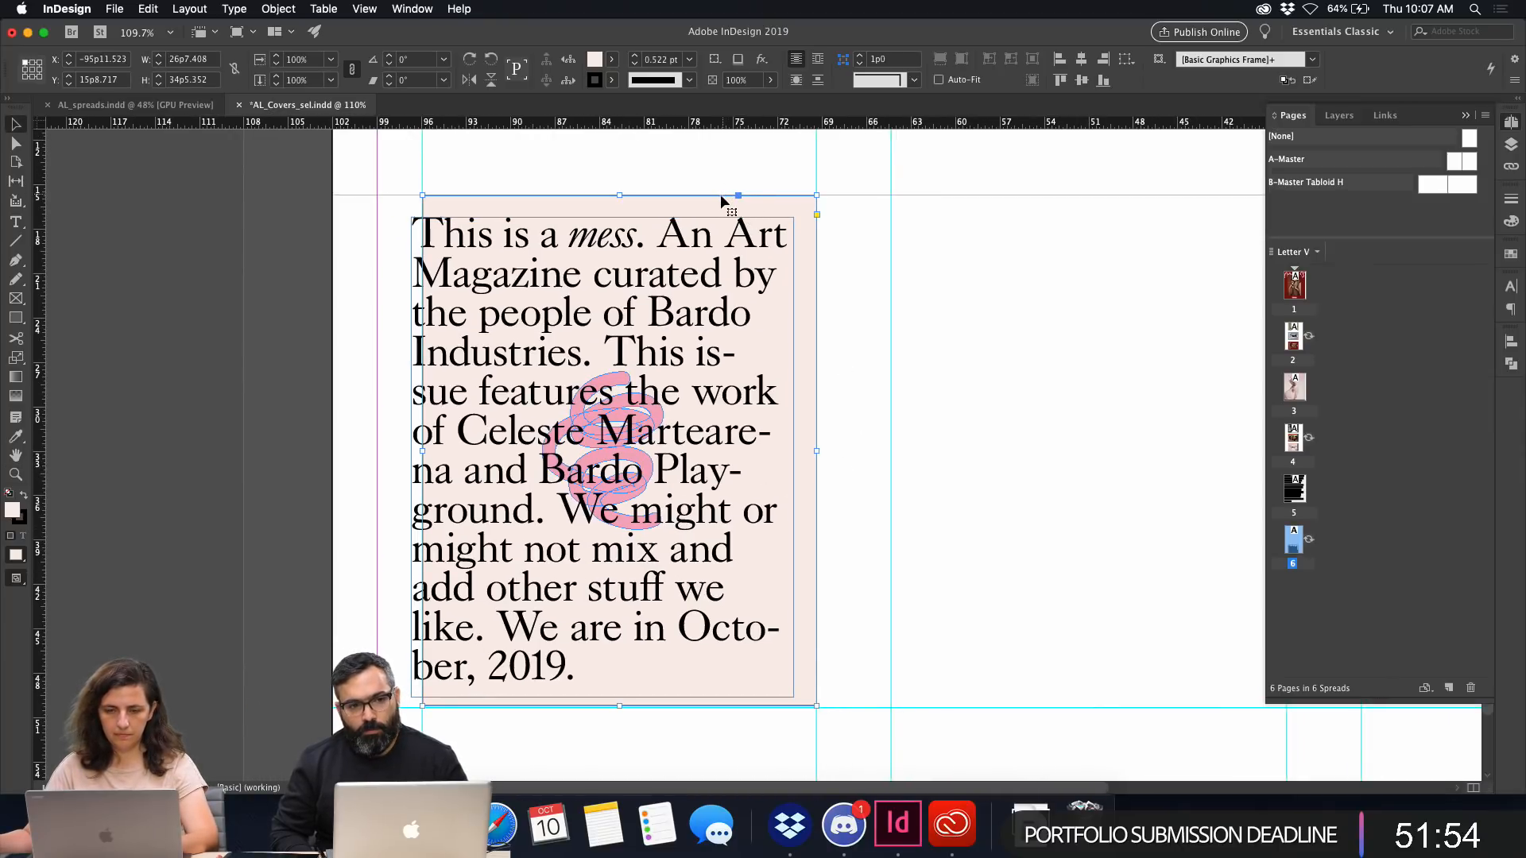
{"action": "right_click", "coordinate": [720, 201]}
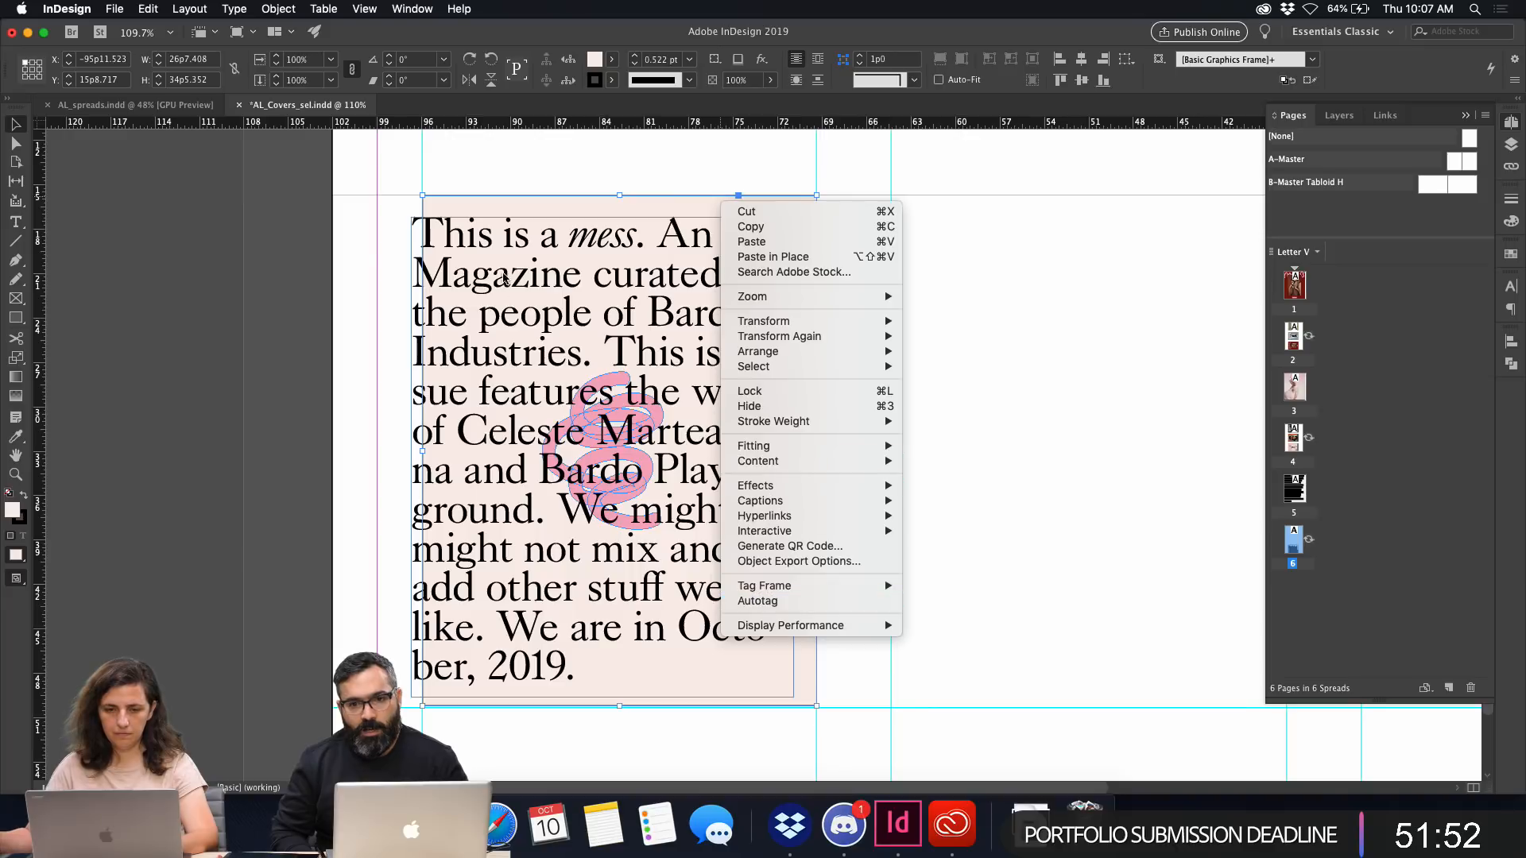
{"action": "left_click", "coordinate": [388, 260]}
{"action": "left_click", "coordinate": [390, 249]}
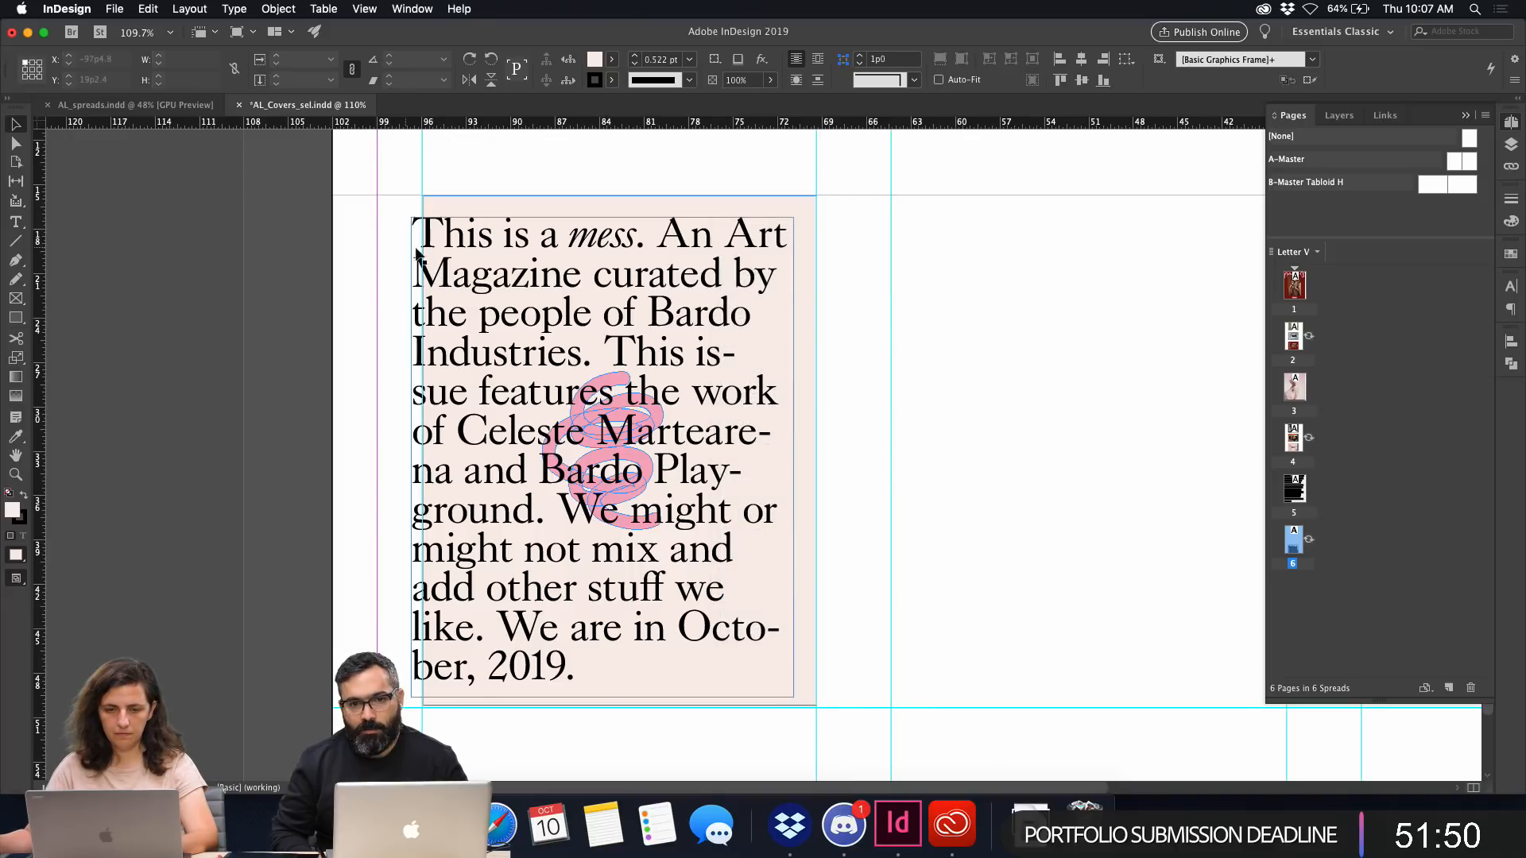
{"action": "left_click", "coordinate": [417, 238]}
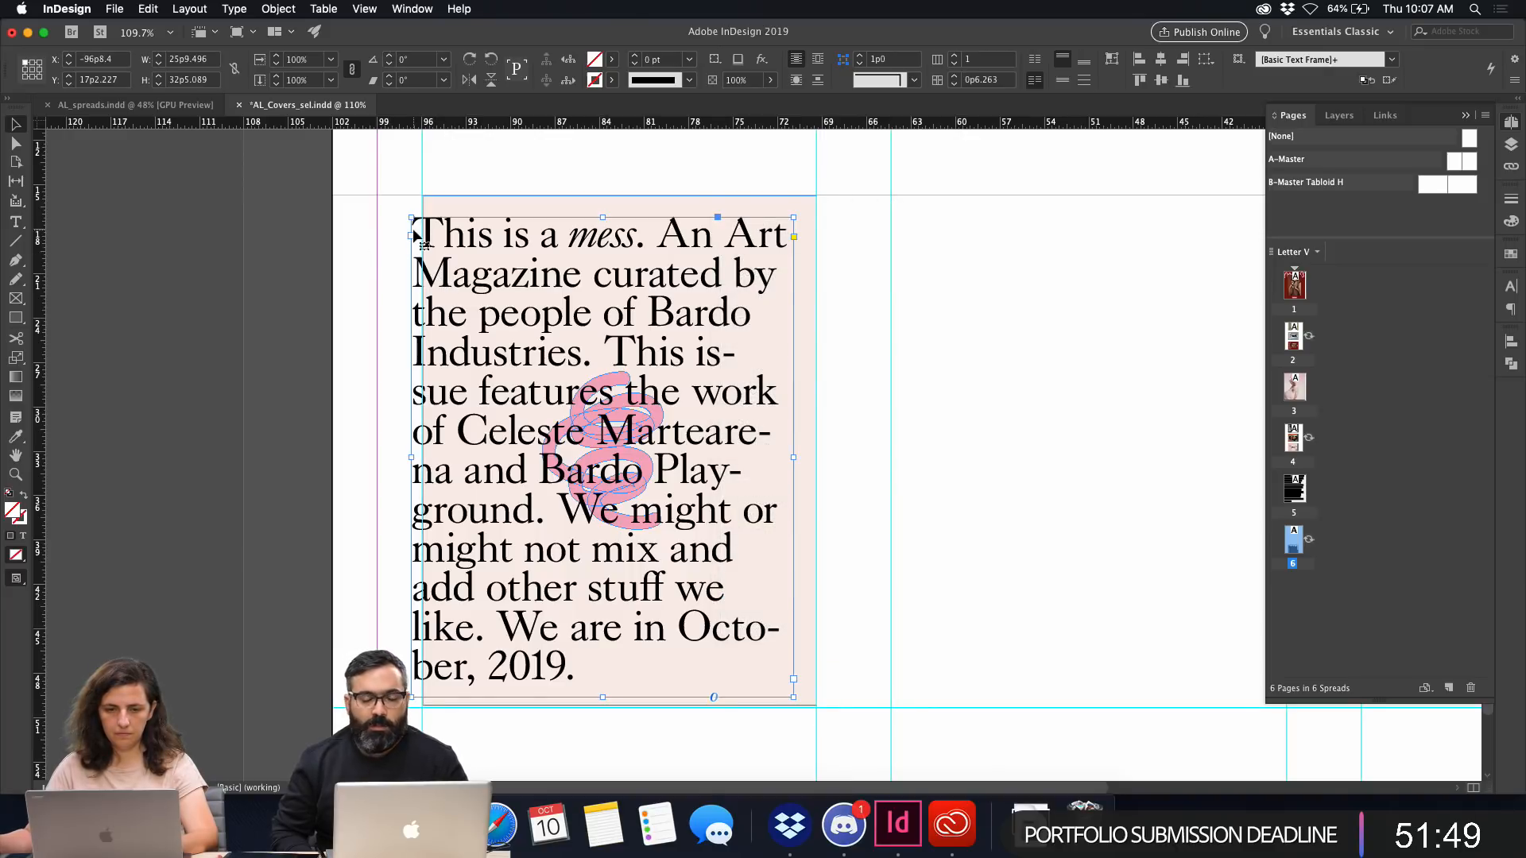
{"action": "key", "text": "BackSpace"}
{"action": "left_click", "coordinate": [517, 246]}
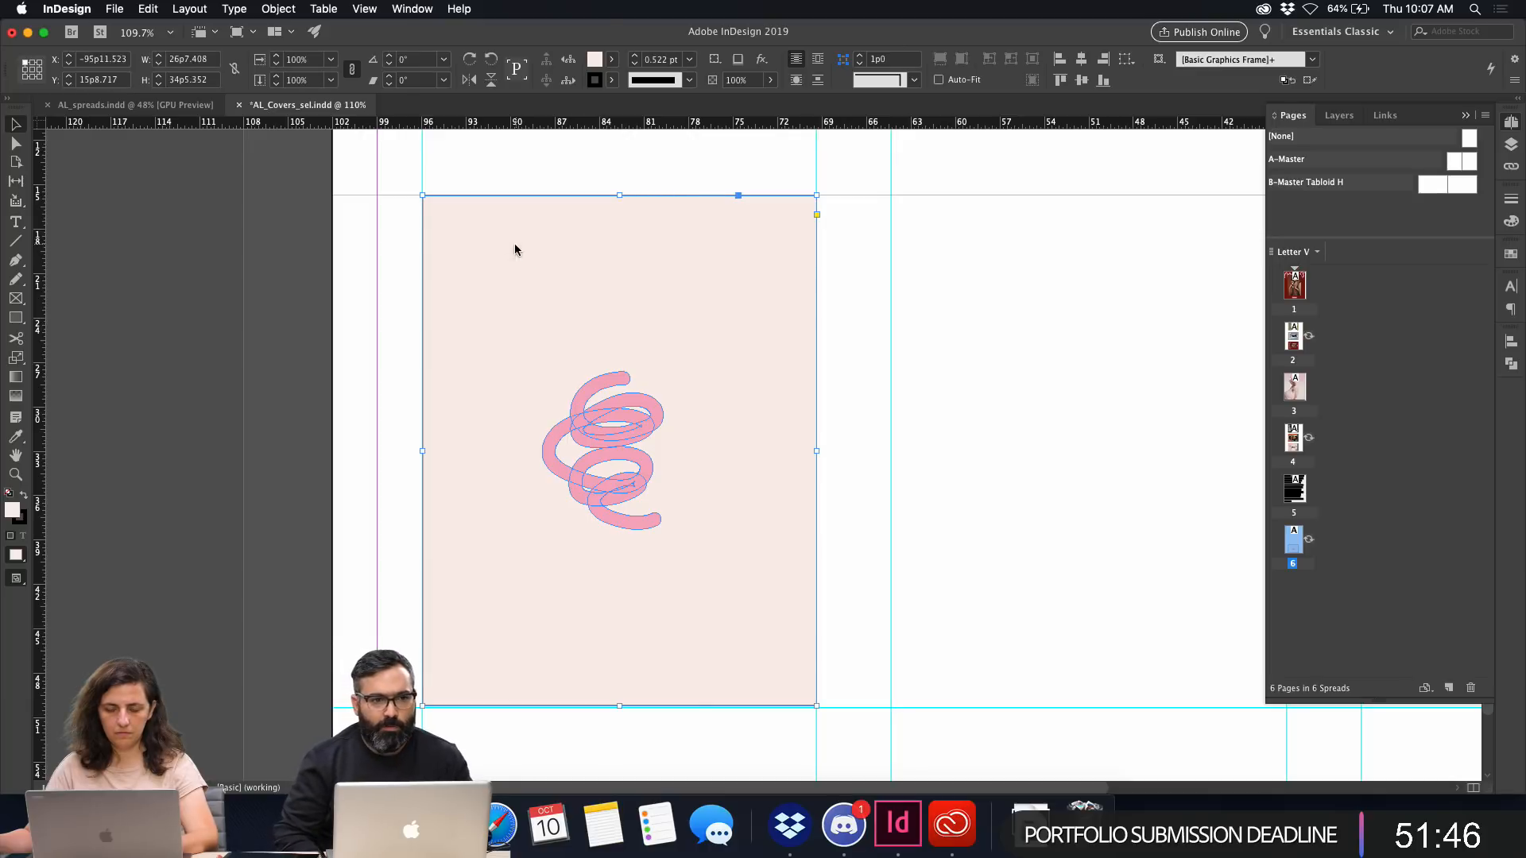
{"action": "right_click", "coordinate": [517, 247]}
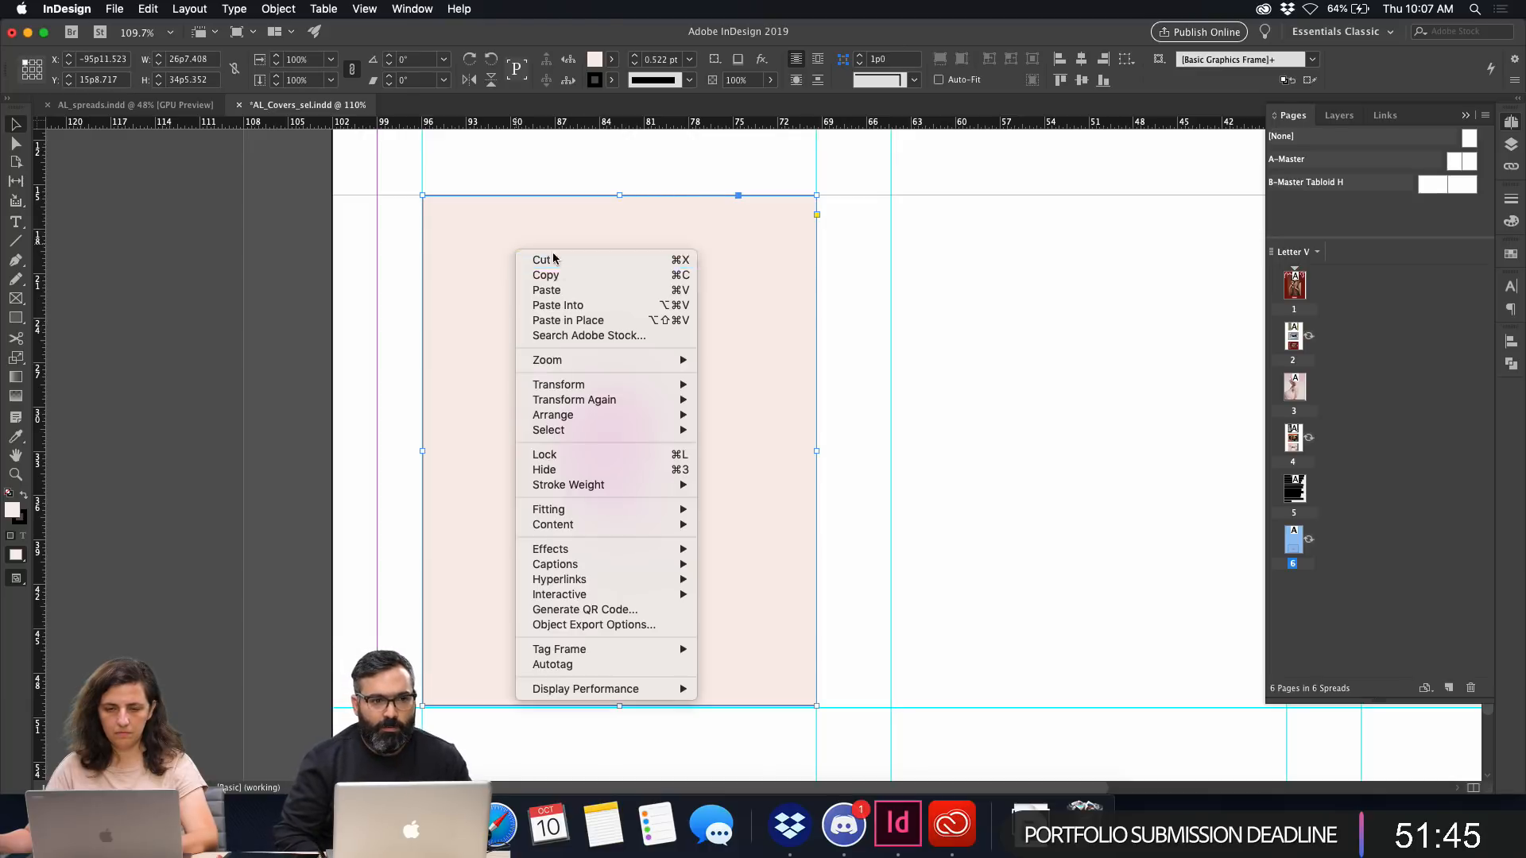
{"action": "left_click", "coordinate": [574, 319]}
Change the cream rectangle's fill to the Paper swatch and preview the page without guides.
{"action": "key", "text": "a"}
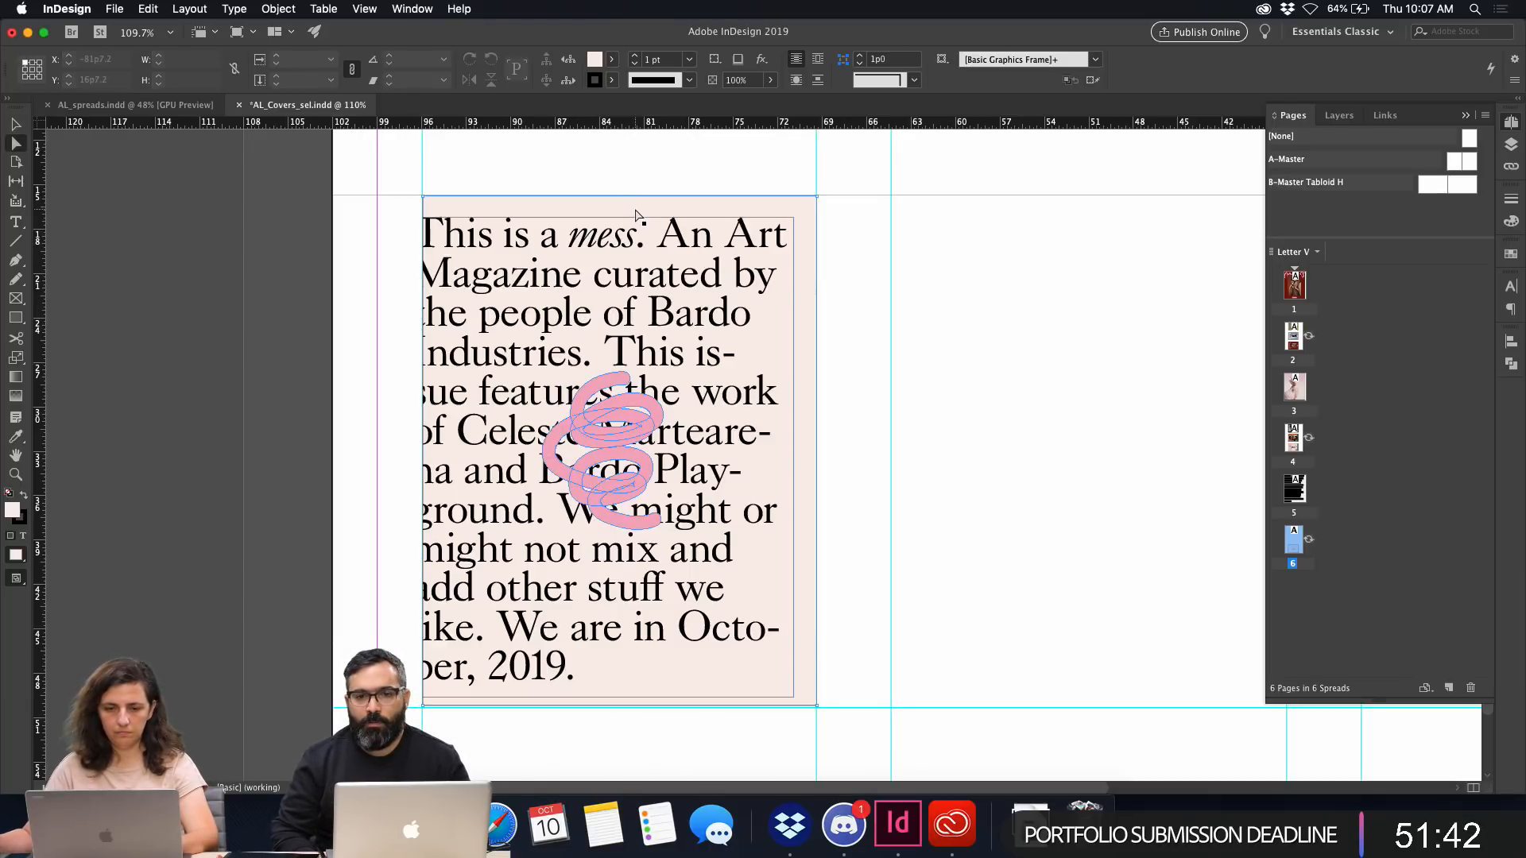
{"action": "left_click", "coordinate": [1509, 253]}
{"action": "left_click", "coordinate": [1345, 333]}
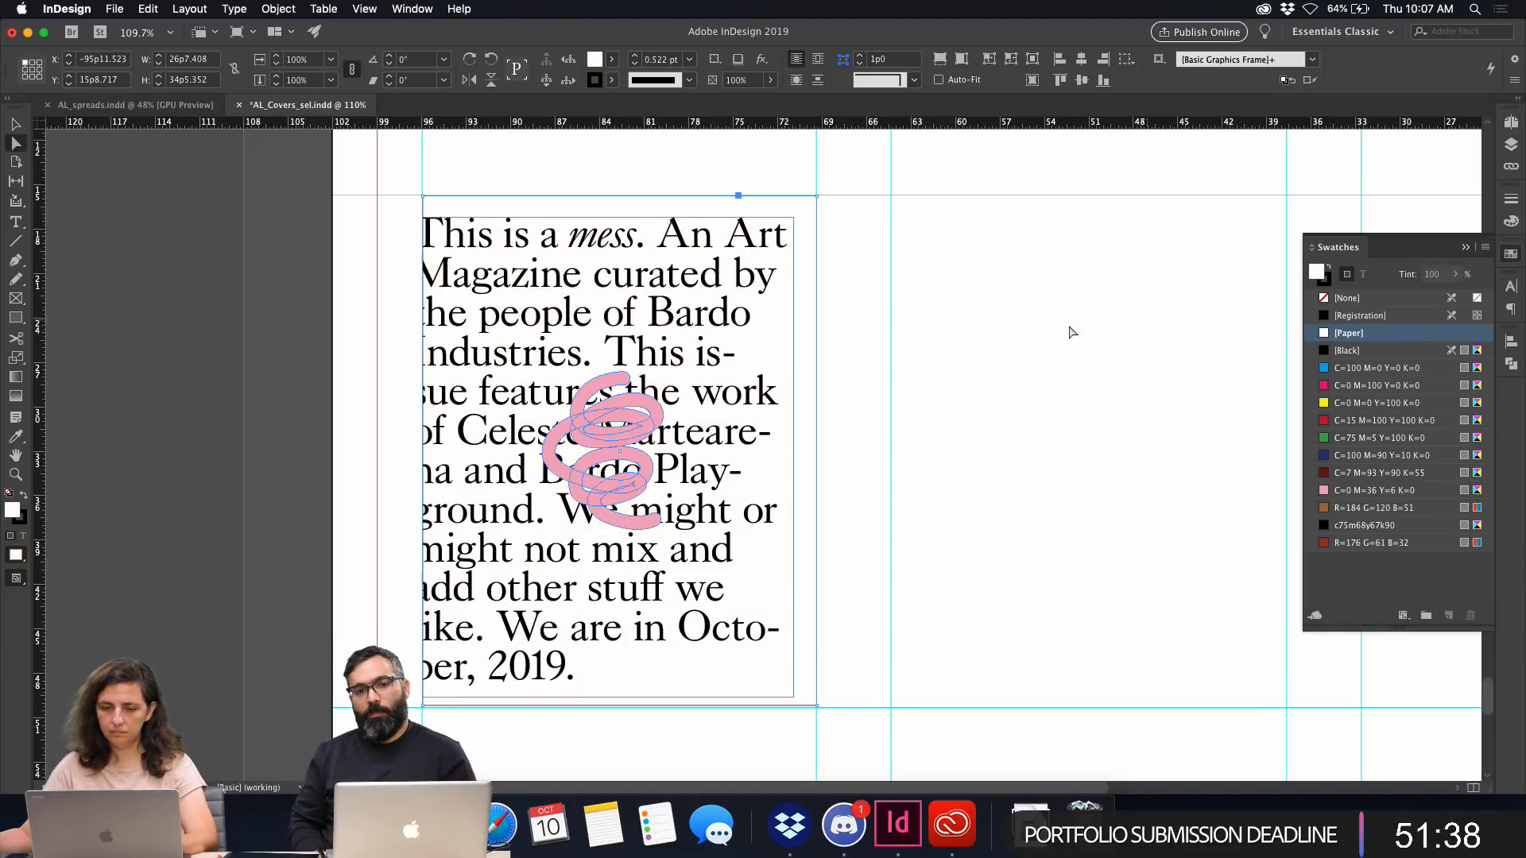
{"action": "left_click", "coordinate": [1037, 348]}
{"action": "key", "text": "v"}
{"action": "key", "text": "w"}
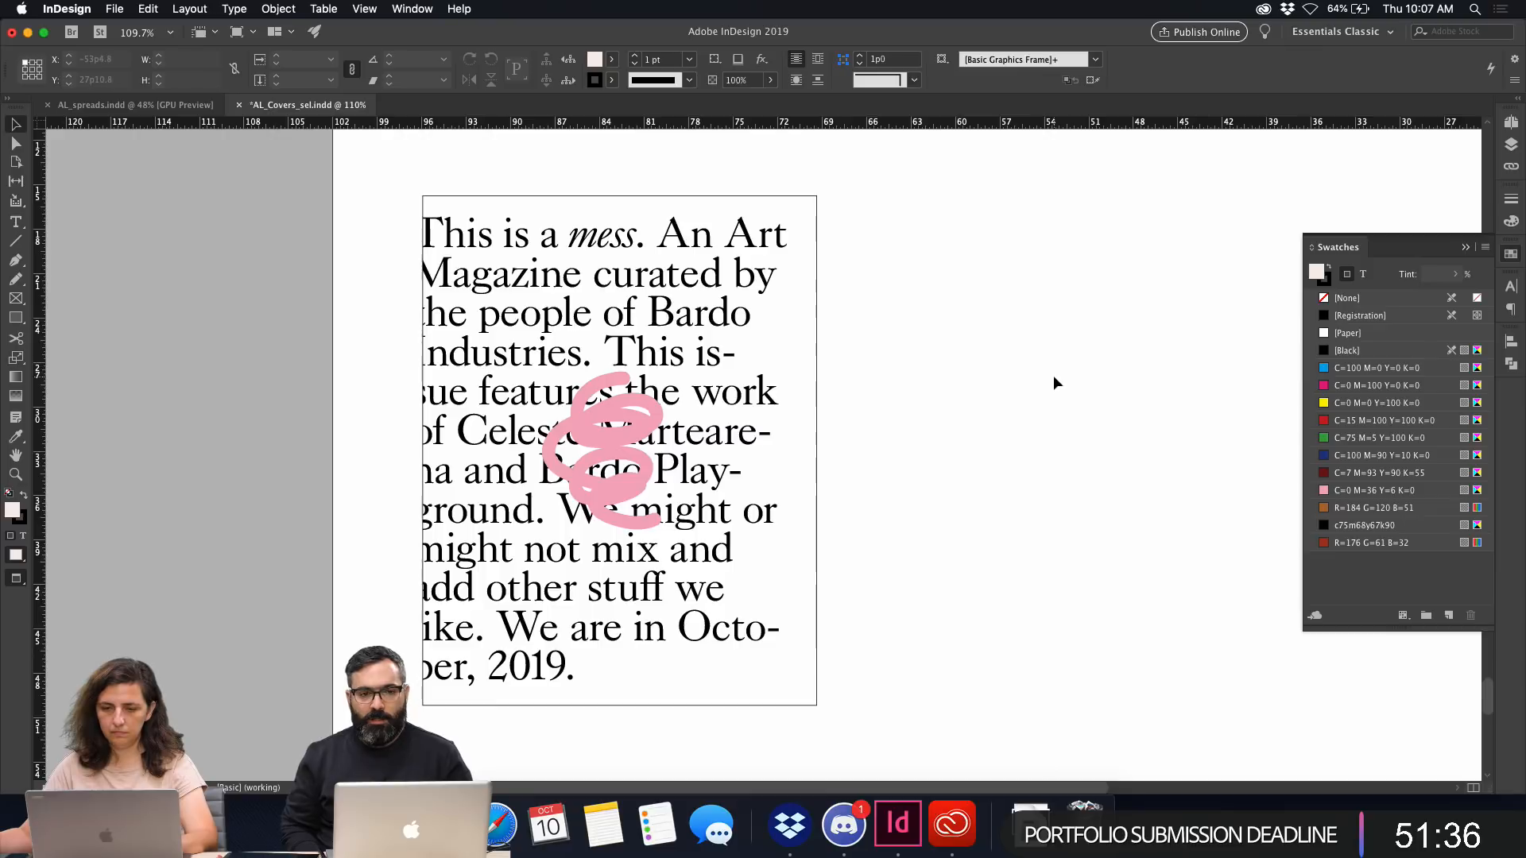
Duplicate the complete text-and-scribble artwork into the middle cover position, aligned to the guides.
{"action": "key", "text": "super+1"}
{"action": "key", "text": "w"}
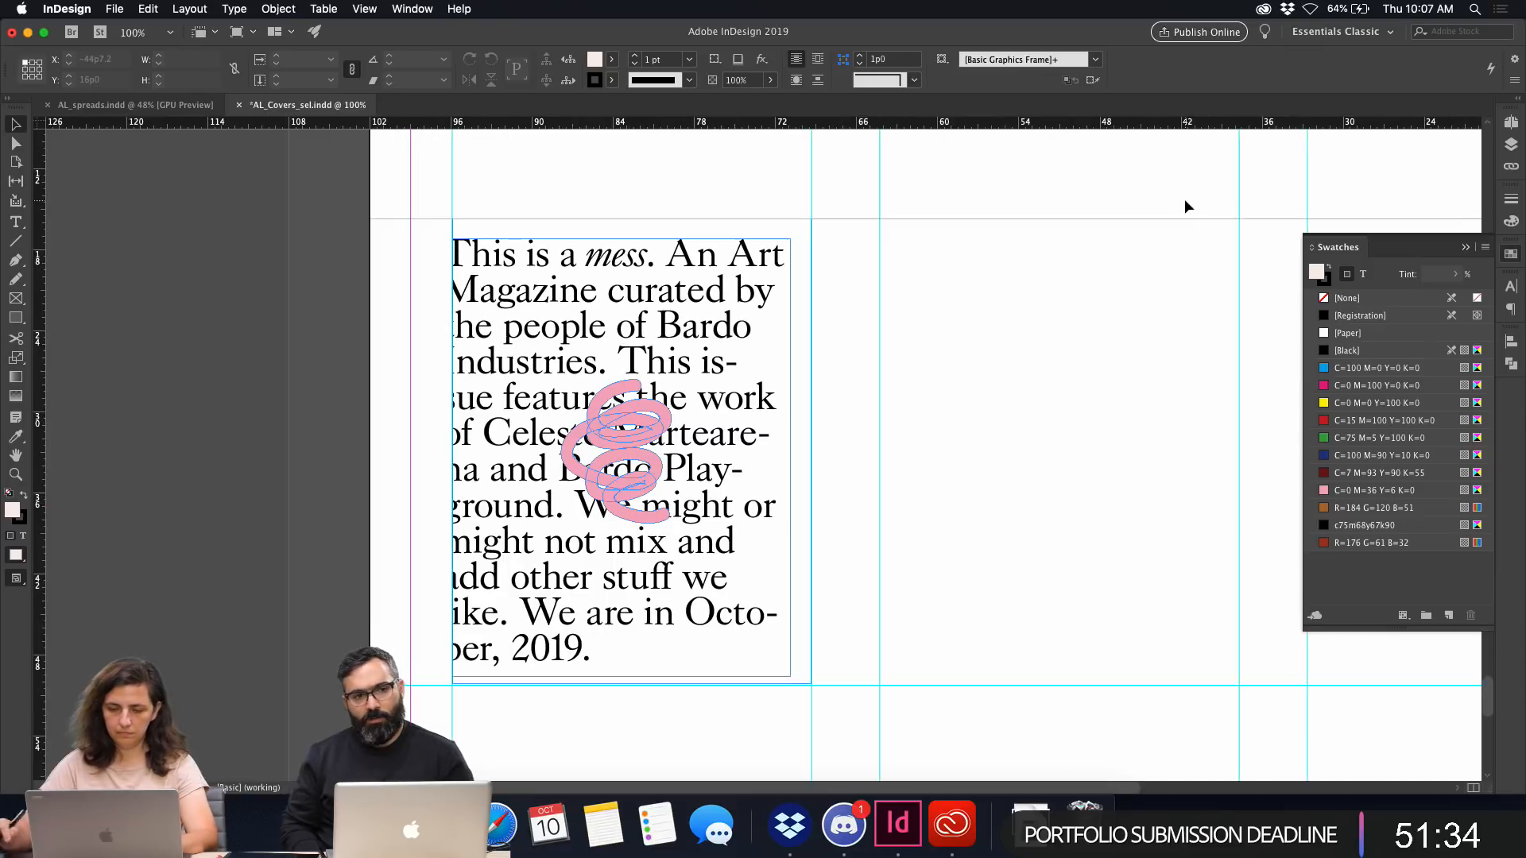
{"action": "scroll", "coordinate": [1035, 410], "scroll_direction": "right", "scroll_amount": 10}
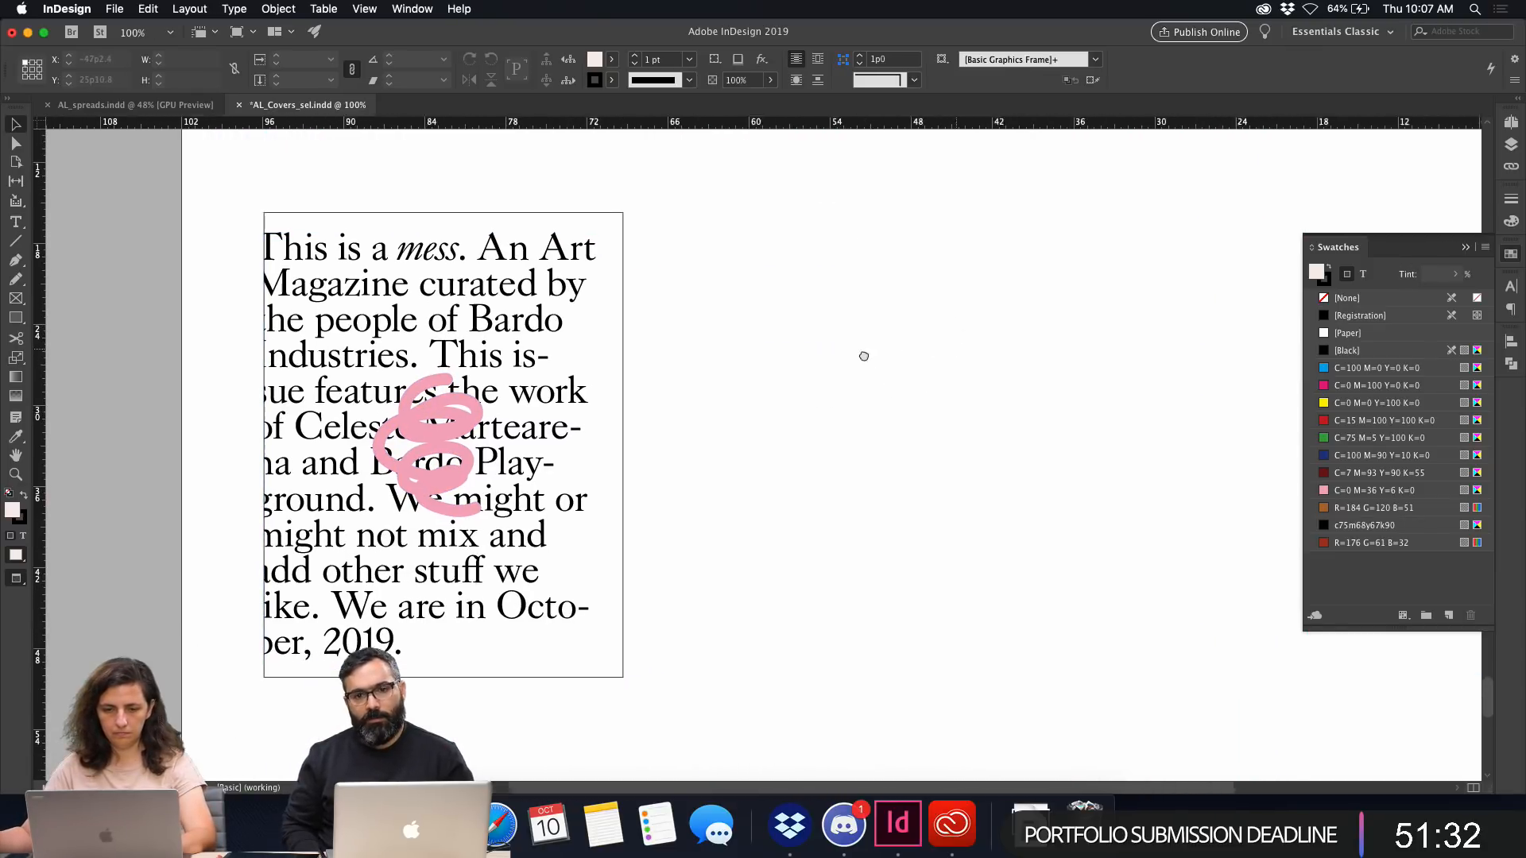
{"action": "key", "text": "w"}
{"action": "key", "text": "super+minus"}
{"action": "key", "text": "w"}
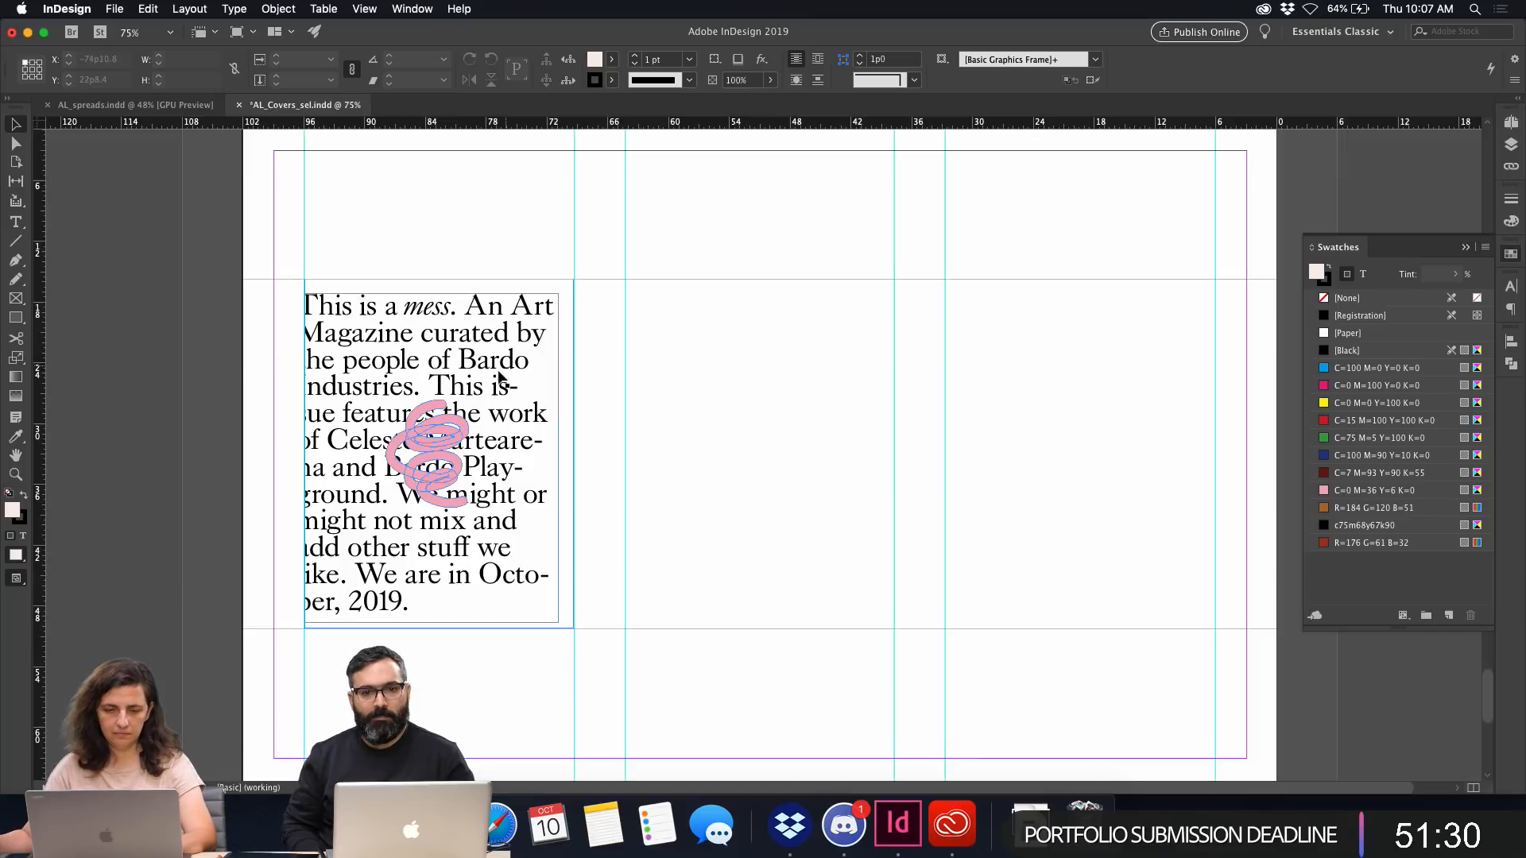
{"action": "left_click_drag", "start_coordinate": [489, 385], "coordinate": [732, 296]}
{"action": "left_click", "coordinate": [442, 445]}
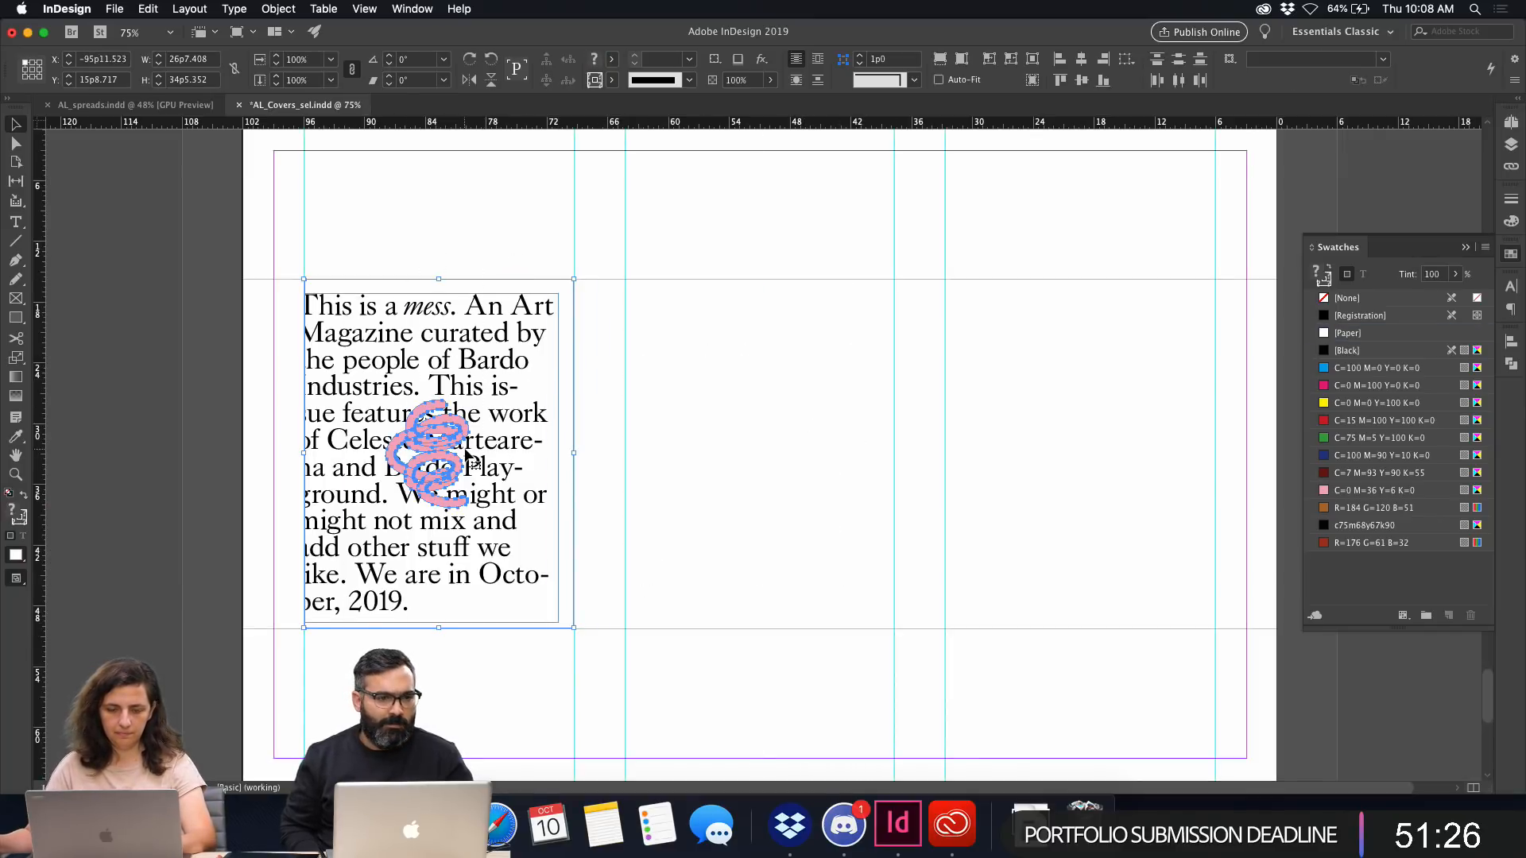
{"action": "mouse_move", "coordinate": [452, 445]}
{"action": "left_mouse_down"}
{"action": "mouse_move", "coordinate": [515, 431]}
{"action": "mouse_move", "coordinate": [794, 452]}
{"action": "left_mouse_up"}
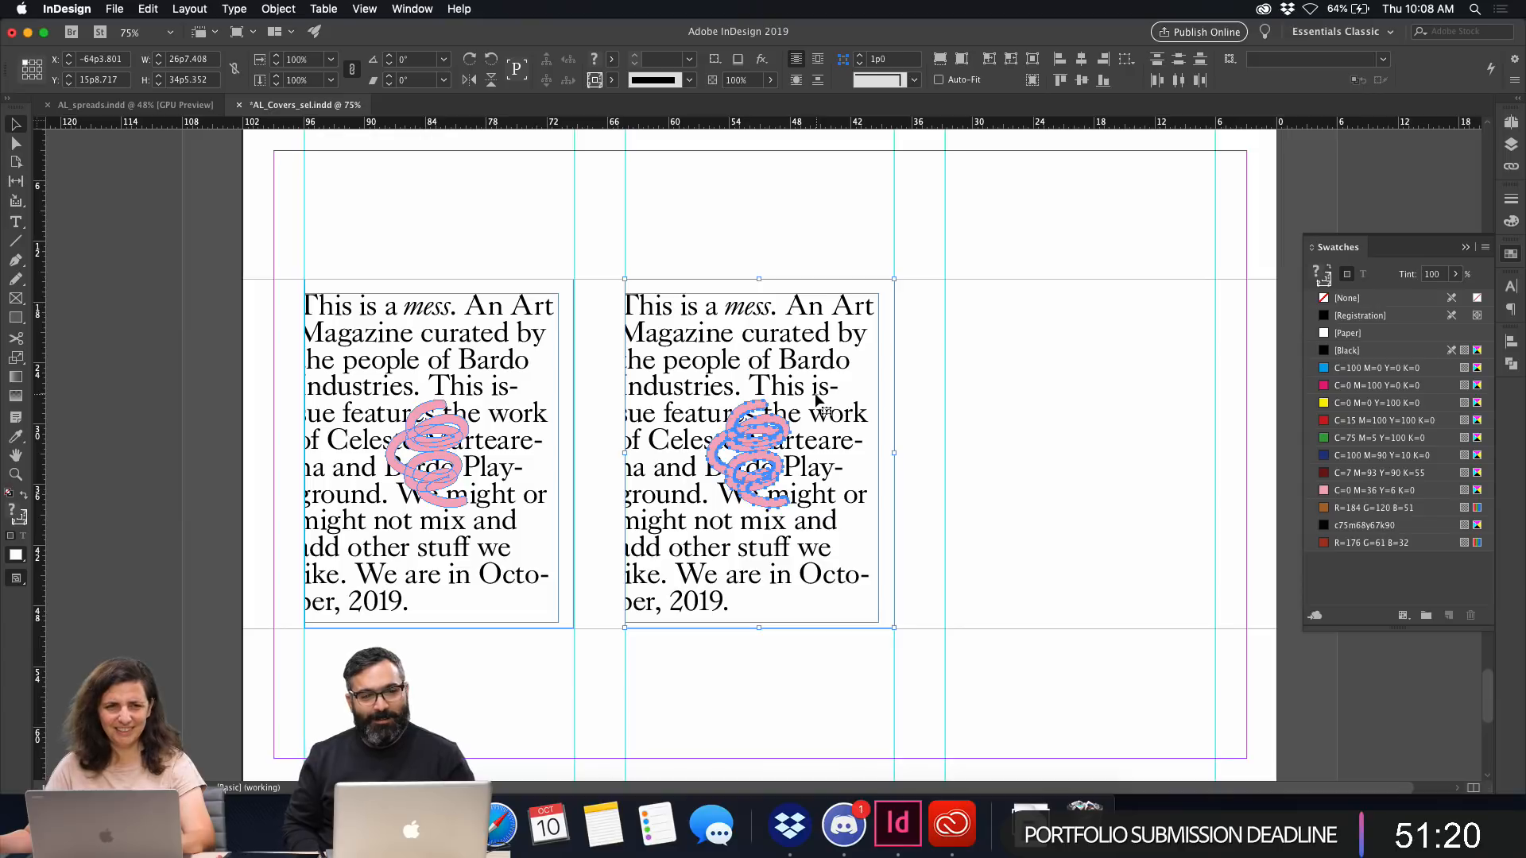
Duplicate the artwork into the third cover position, nudge it onto the guides and preview the page.
{"action": "mouse_move", "coordinate": [818, 397]}
{"action": "left_mouse_down"}
{"action": "mouse_move", "coordinate": [1141, 416]}
{"action": "mouse_move", "coordinate": [1138, 429]}
{"action": "left_mouse_up"}
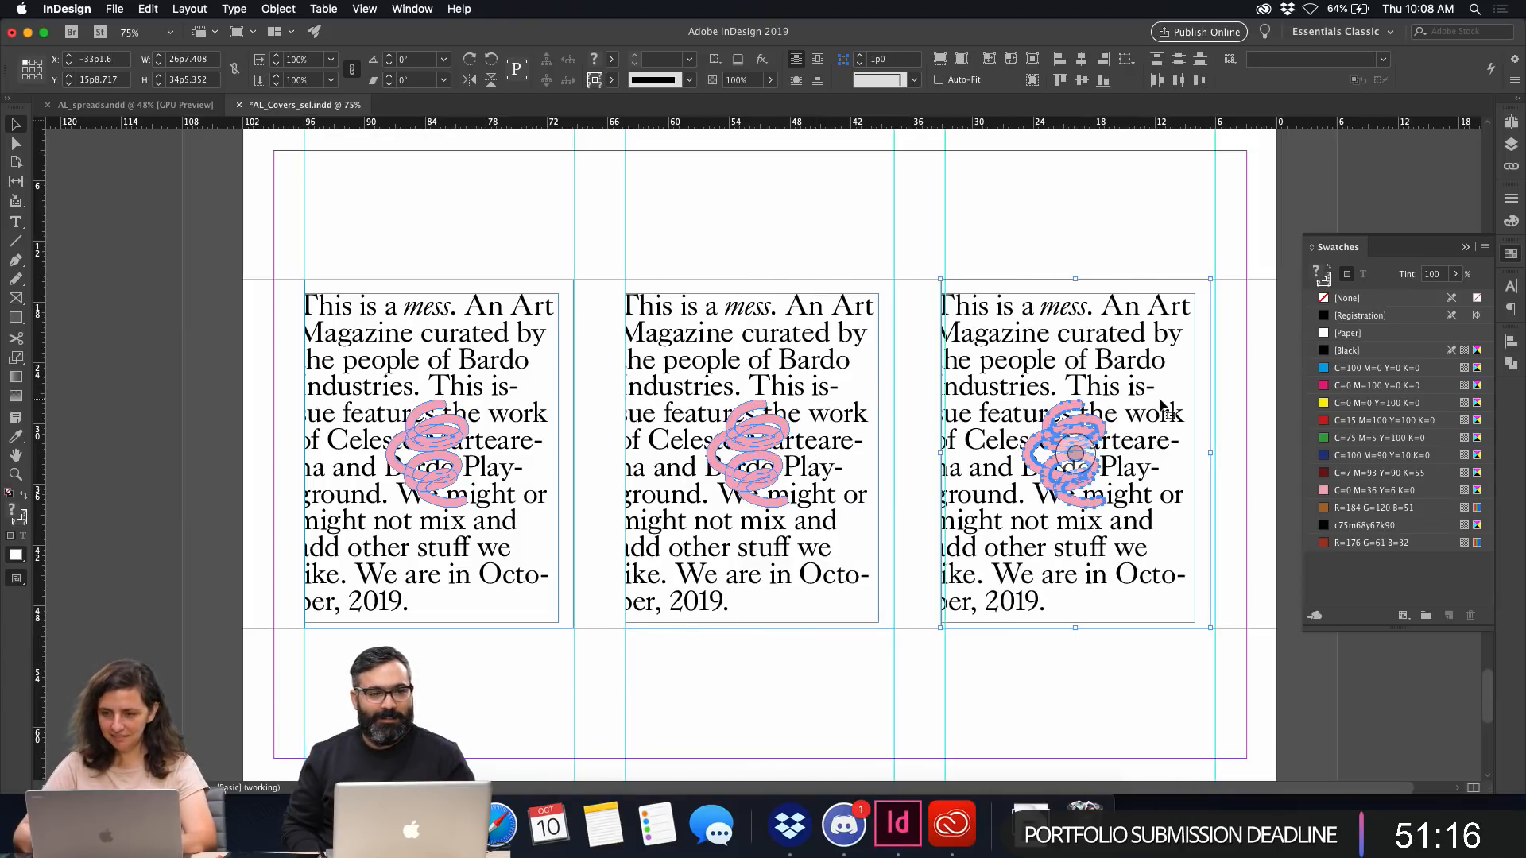
{"action": "key", "text": "Left"}
{"action": "key", "text": "Left"}
{"action": "key", "text": "Left"}
{"action": "key", "text": "Left"}
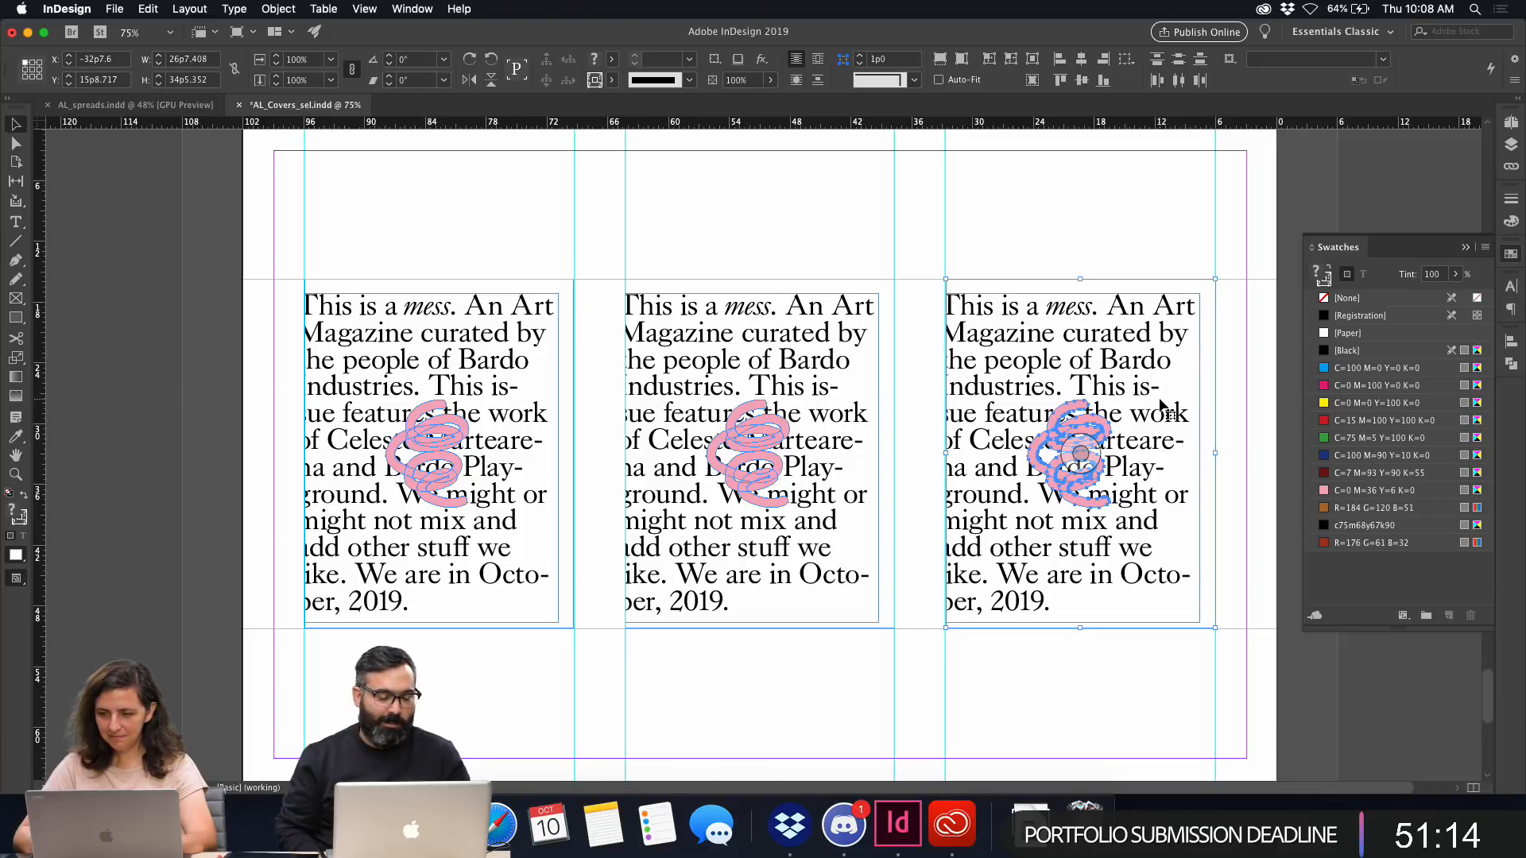
{"action": "left_click", "coordinate": [759, 231]}
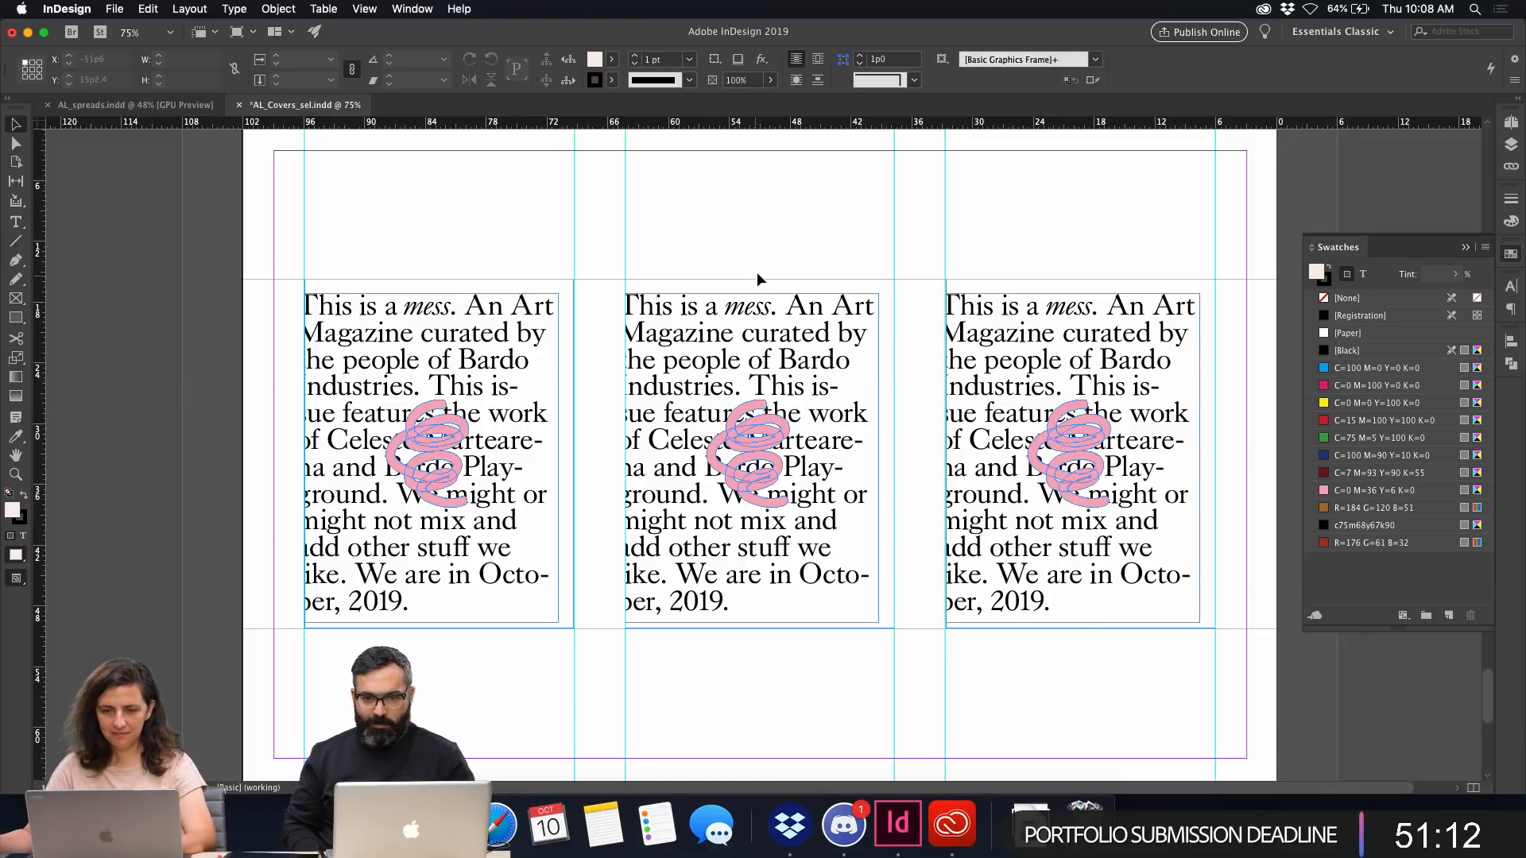
{"action": "key", "text": "w"}
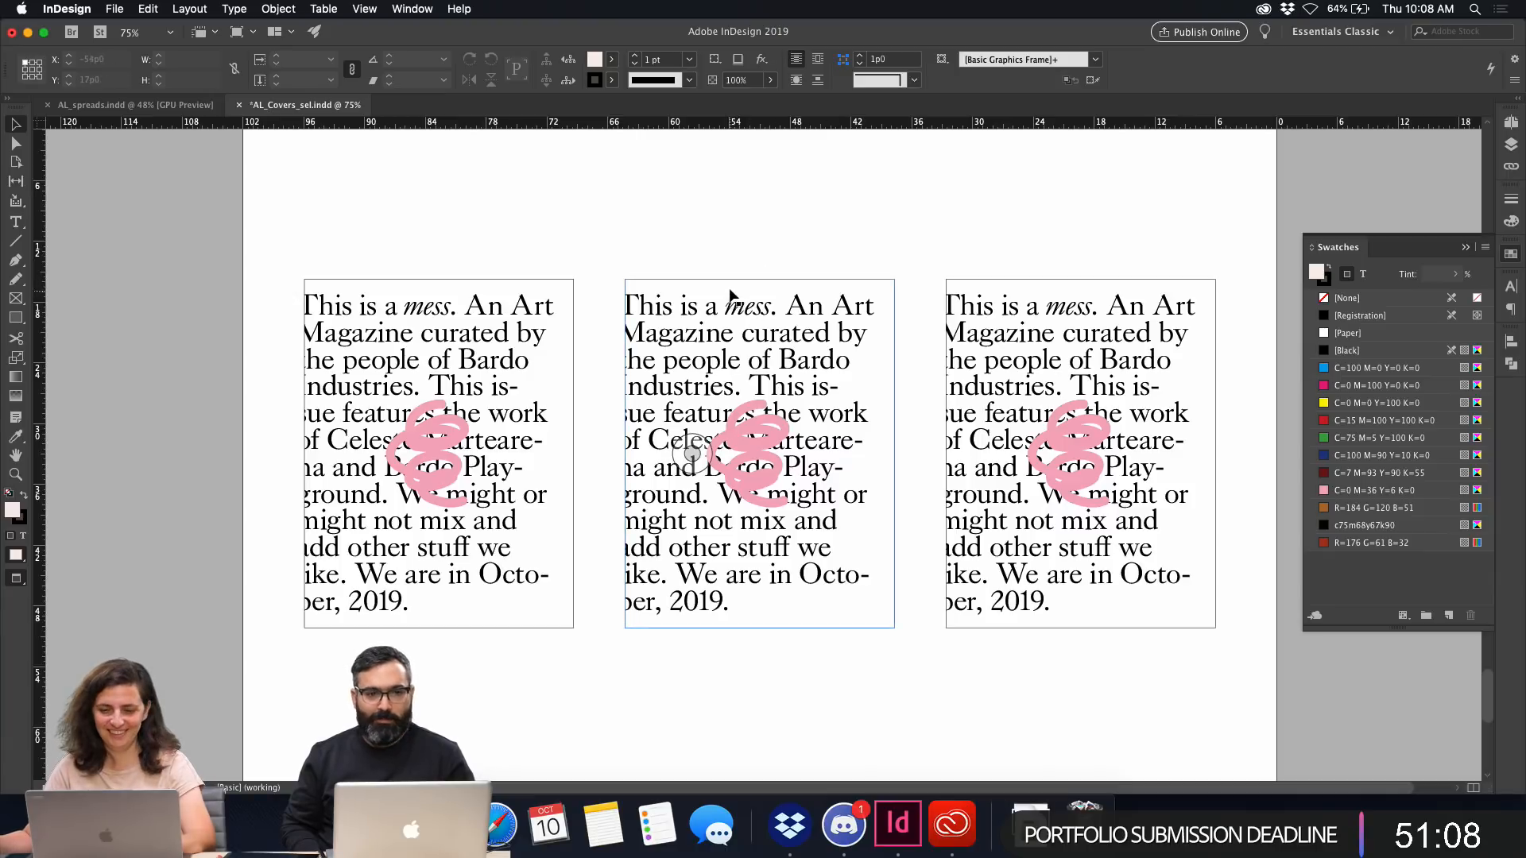
Remove the stroke from the middle cover's background frame and fill it with the pink C=0 M=36 Y=6 K=0 swatch.
{"action": "left_click", "coordinate": [735, 287]}
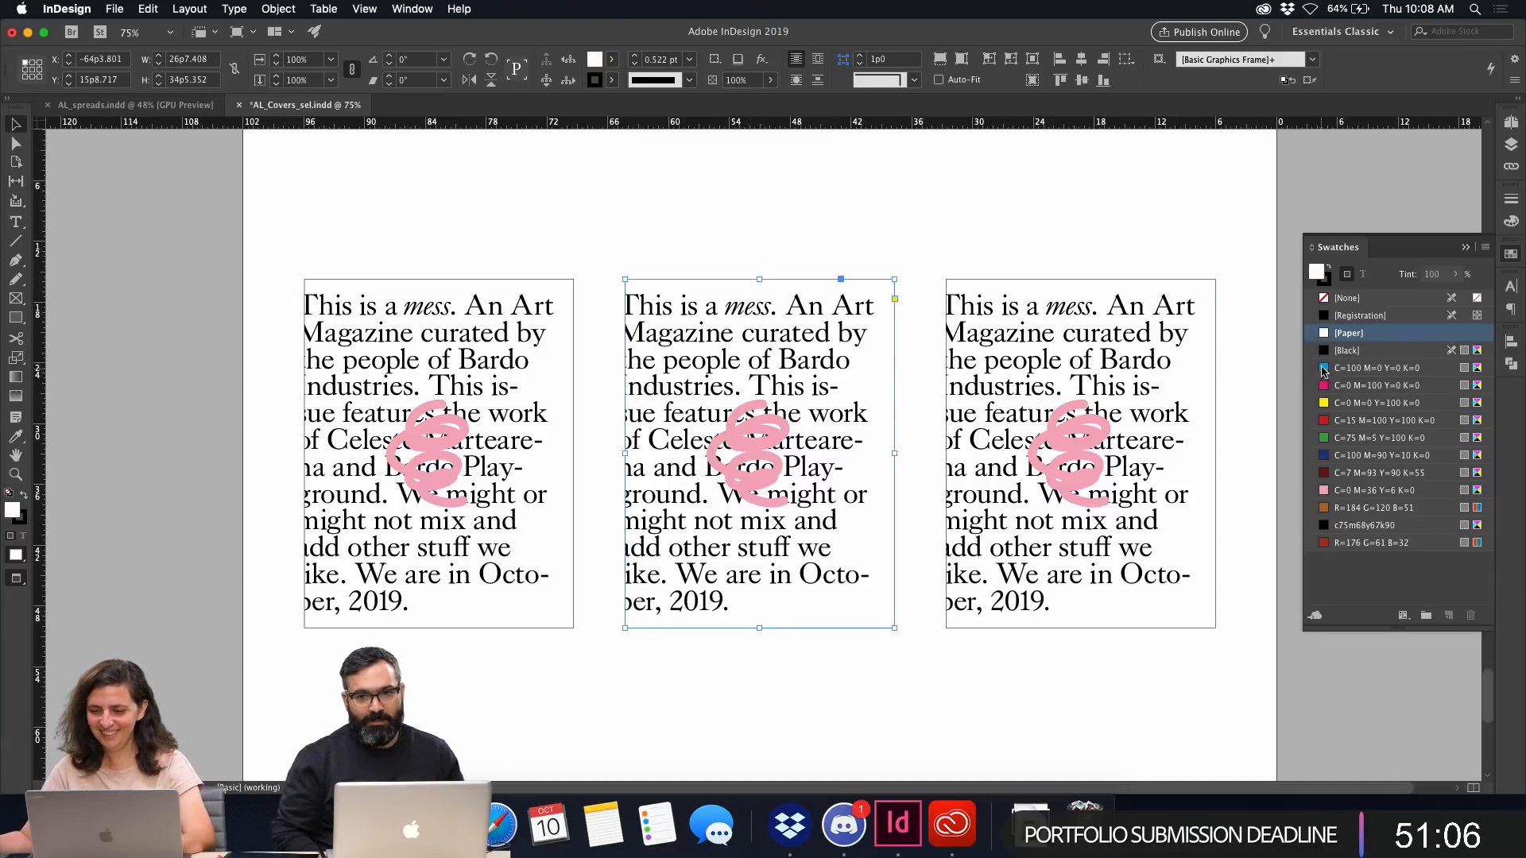
{"action": "left_click", "coordinate": [1325, 280]}
{"action": "left_click", "coordinate": [1325, 298]}
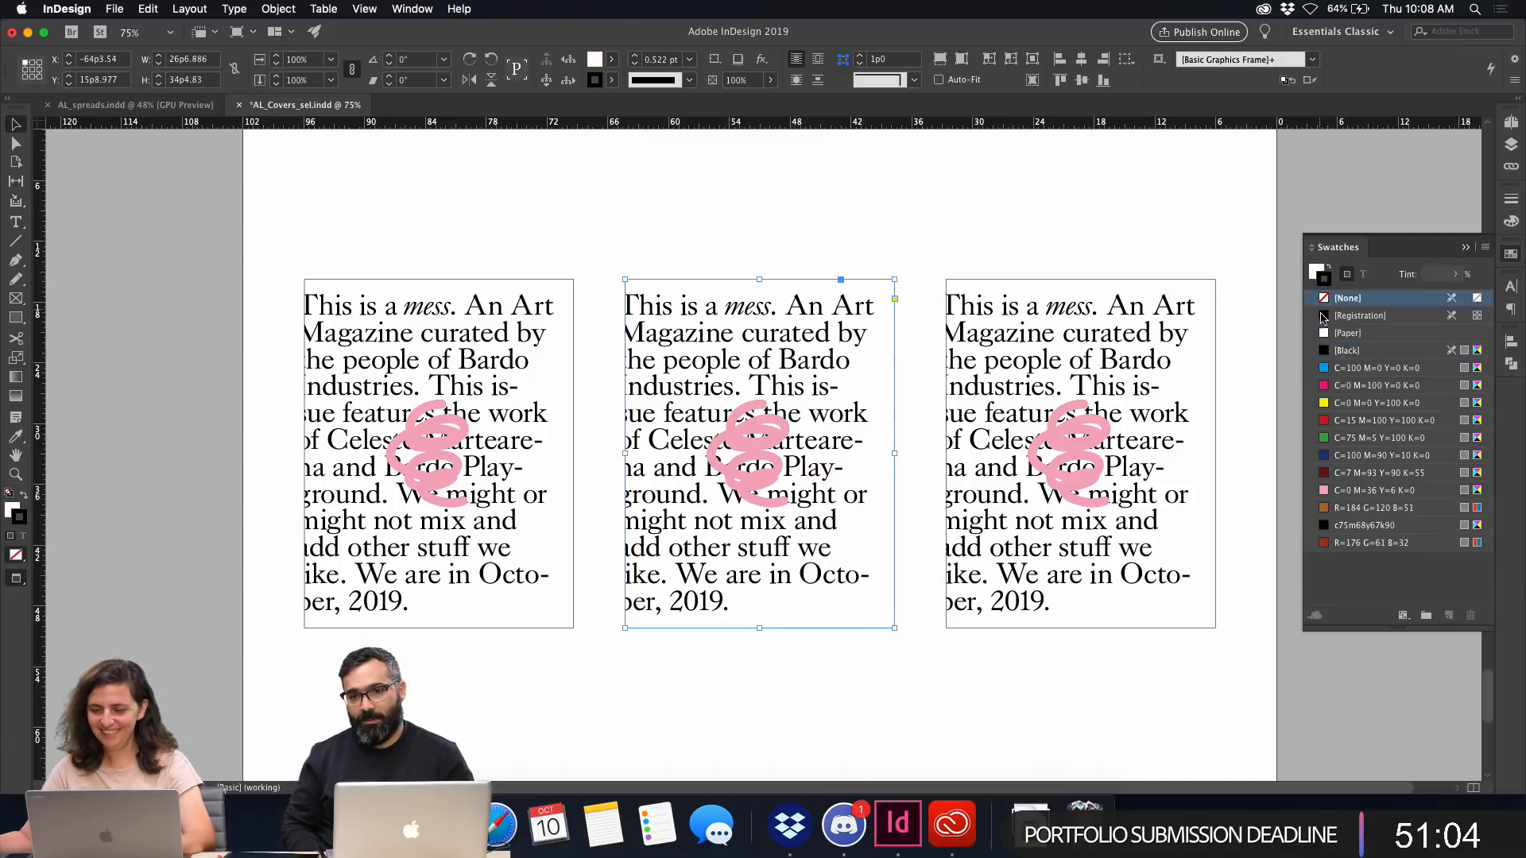
{"action": "left_click", "coordinate": [1315, 270]}
{"action": "left_click", "coordinate": [1349, 491]}
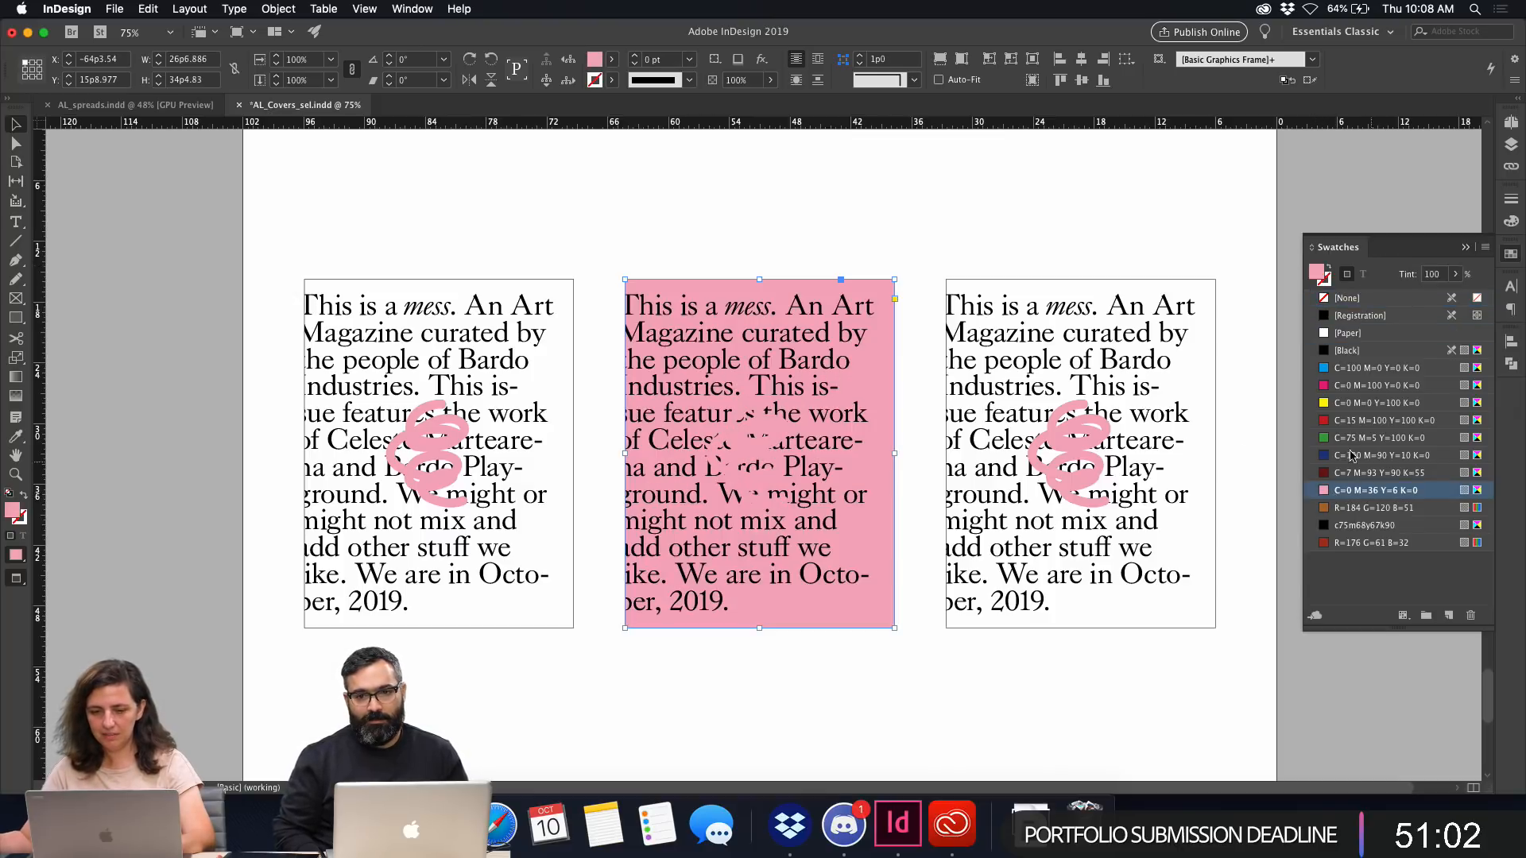
Recolour the scribble on the middle pink cover with the [Paper] swatch.
{"action": "key", "text": "a"}
{"action": "key", "text": "b"}
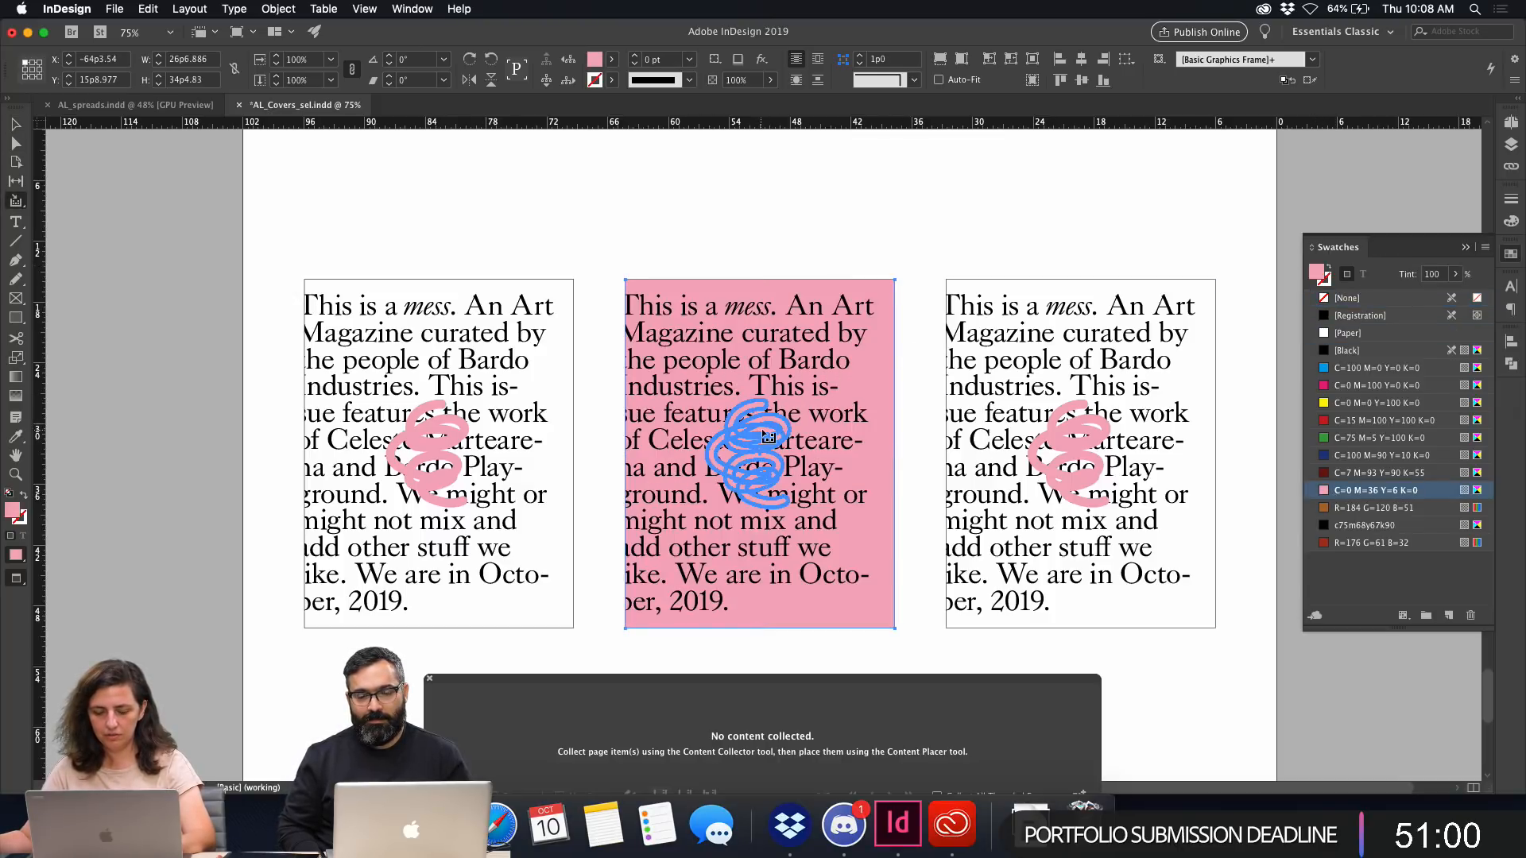
{"action": "key", "text": "v"}
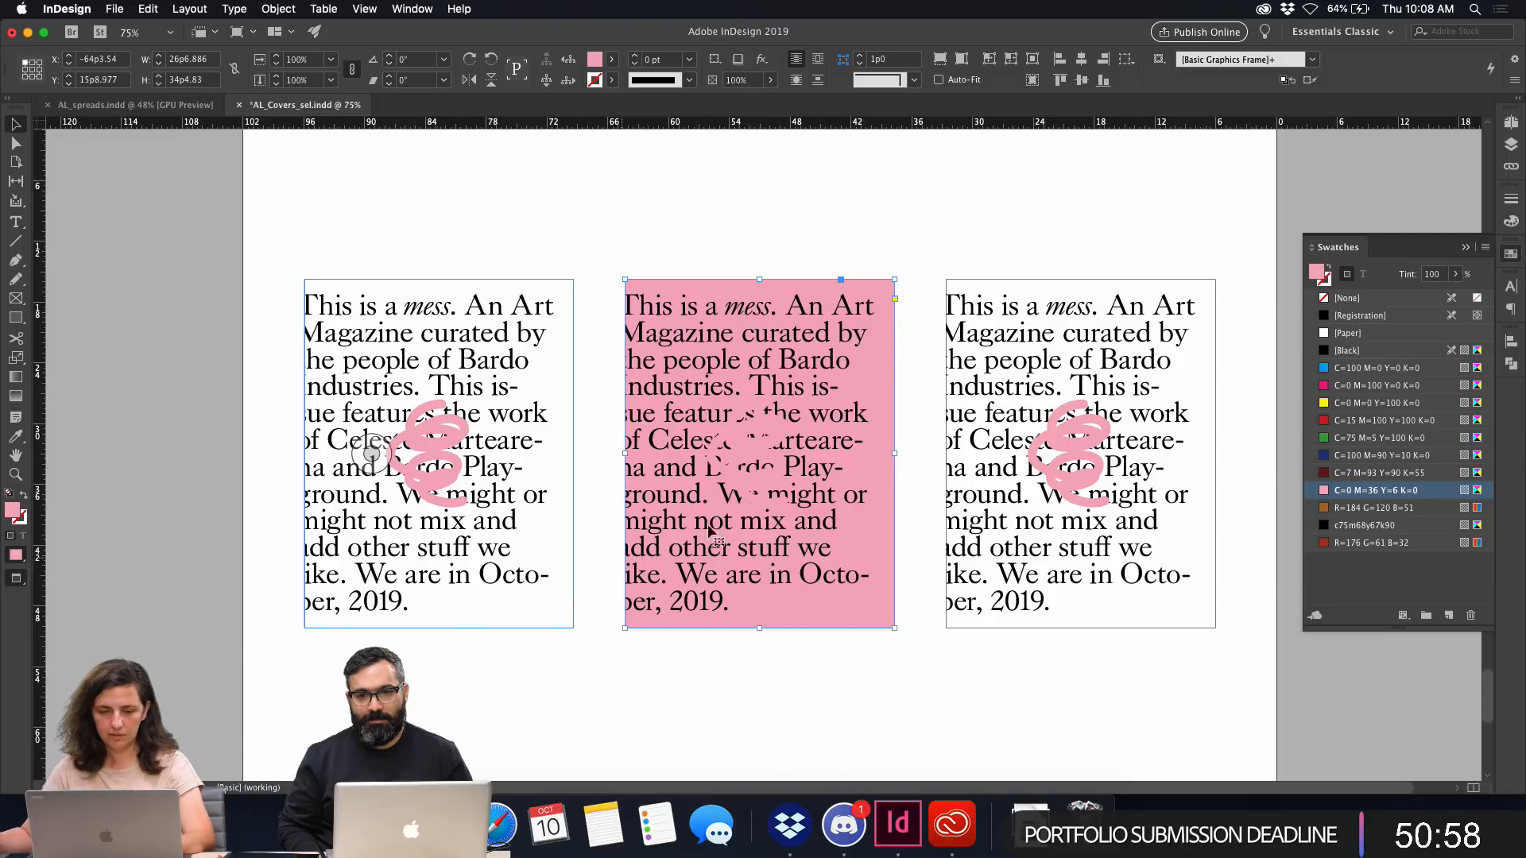
{"action": "left_click", "coordinate": [743, 467]}
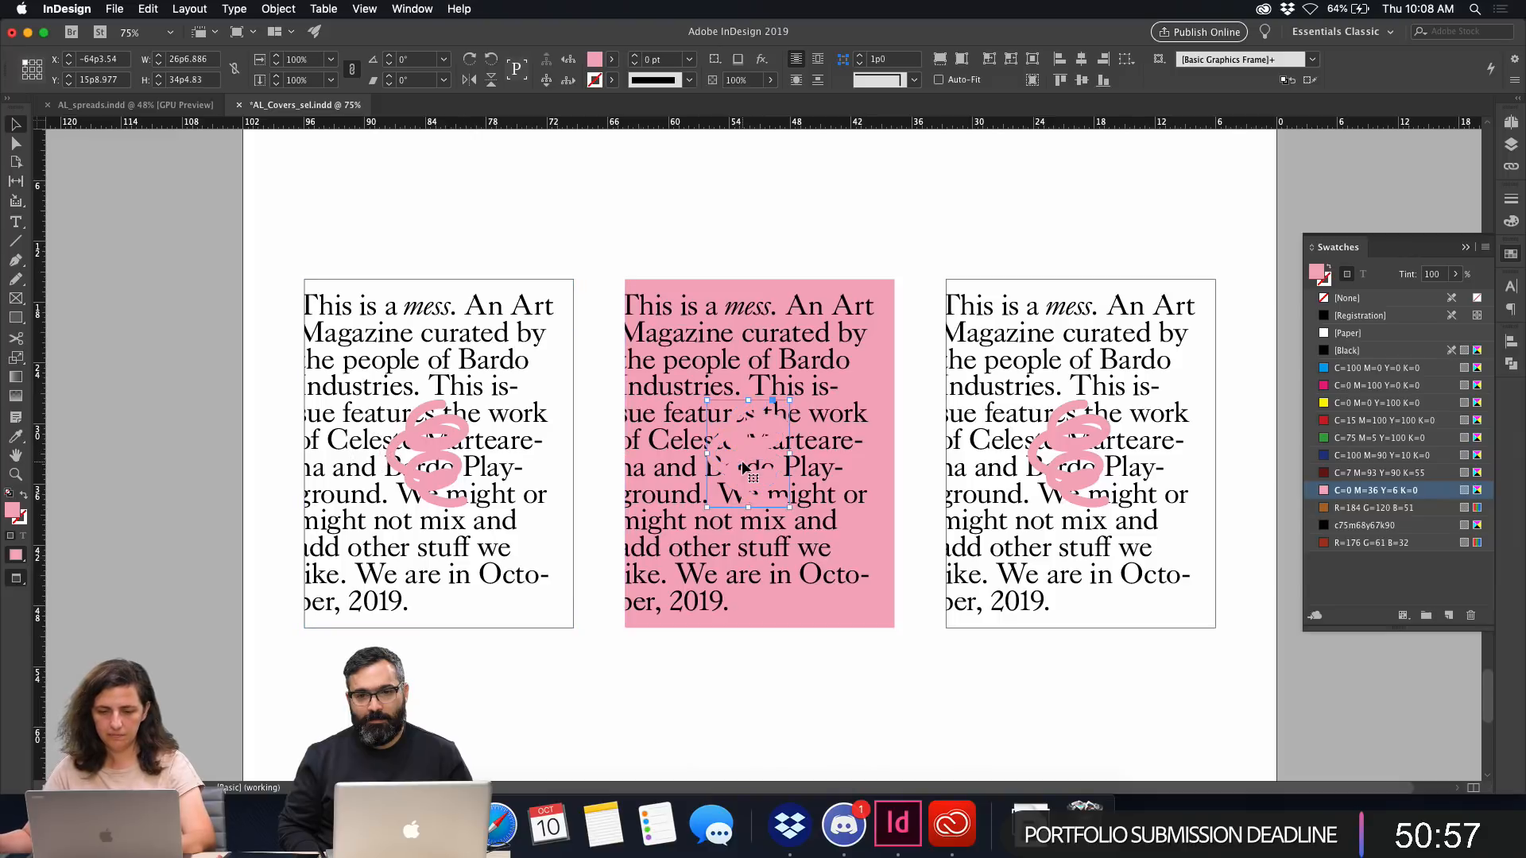
{"action": "left_click", "coordinate": [1325, 336]}
{"action": "left_click", "coordinate": [1056, 211]}
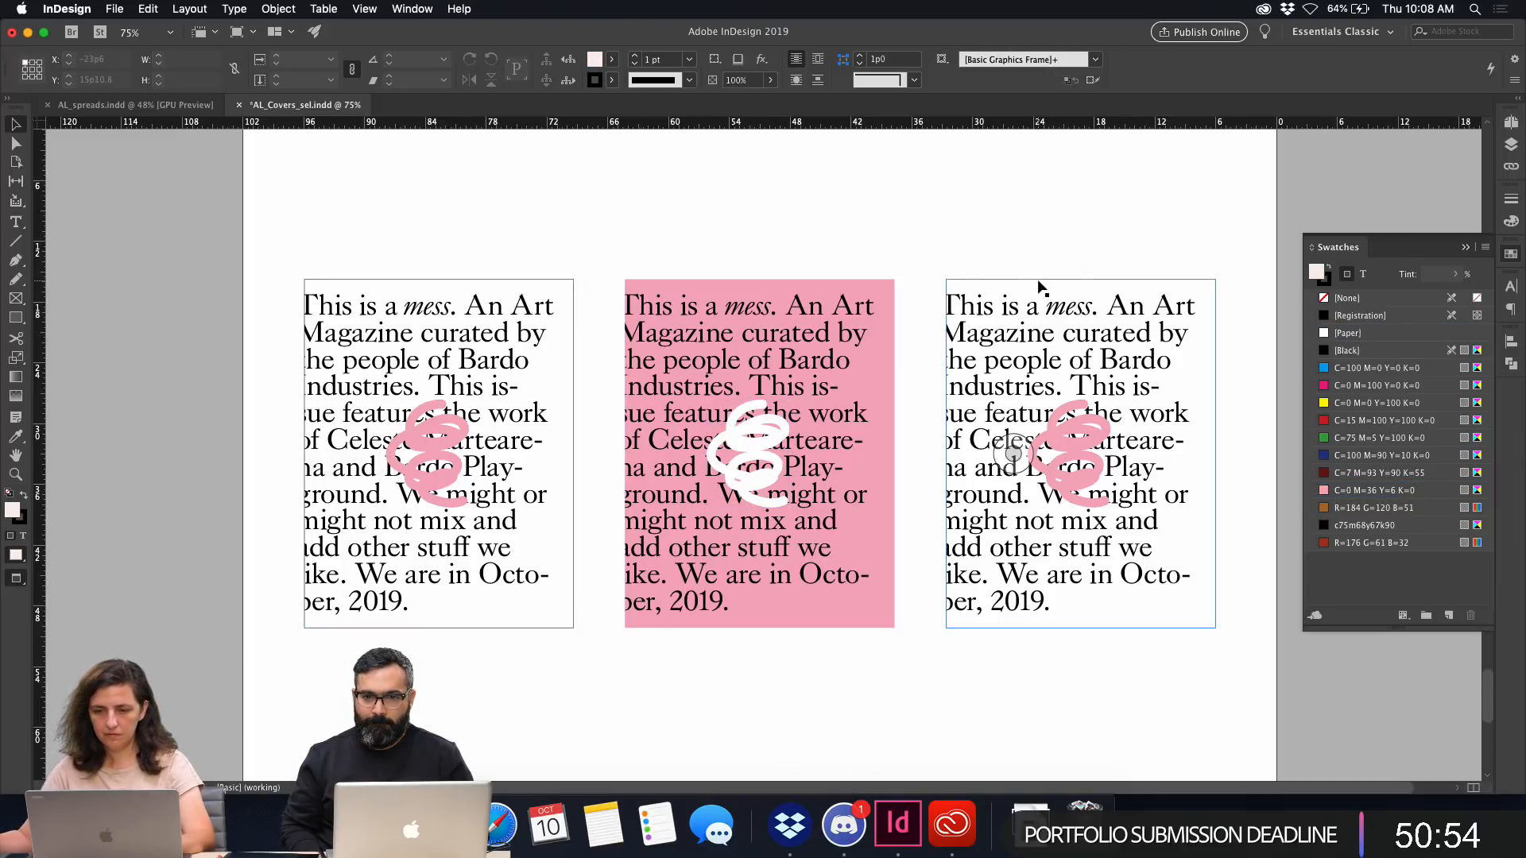
Remove the stroke from the third cover's background frame by setting it to [None].
{"action": "left_click", "coordinate": [1044, 283]}
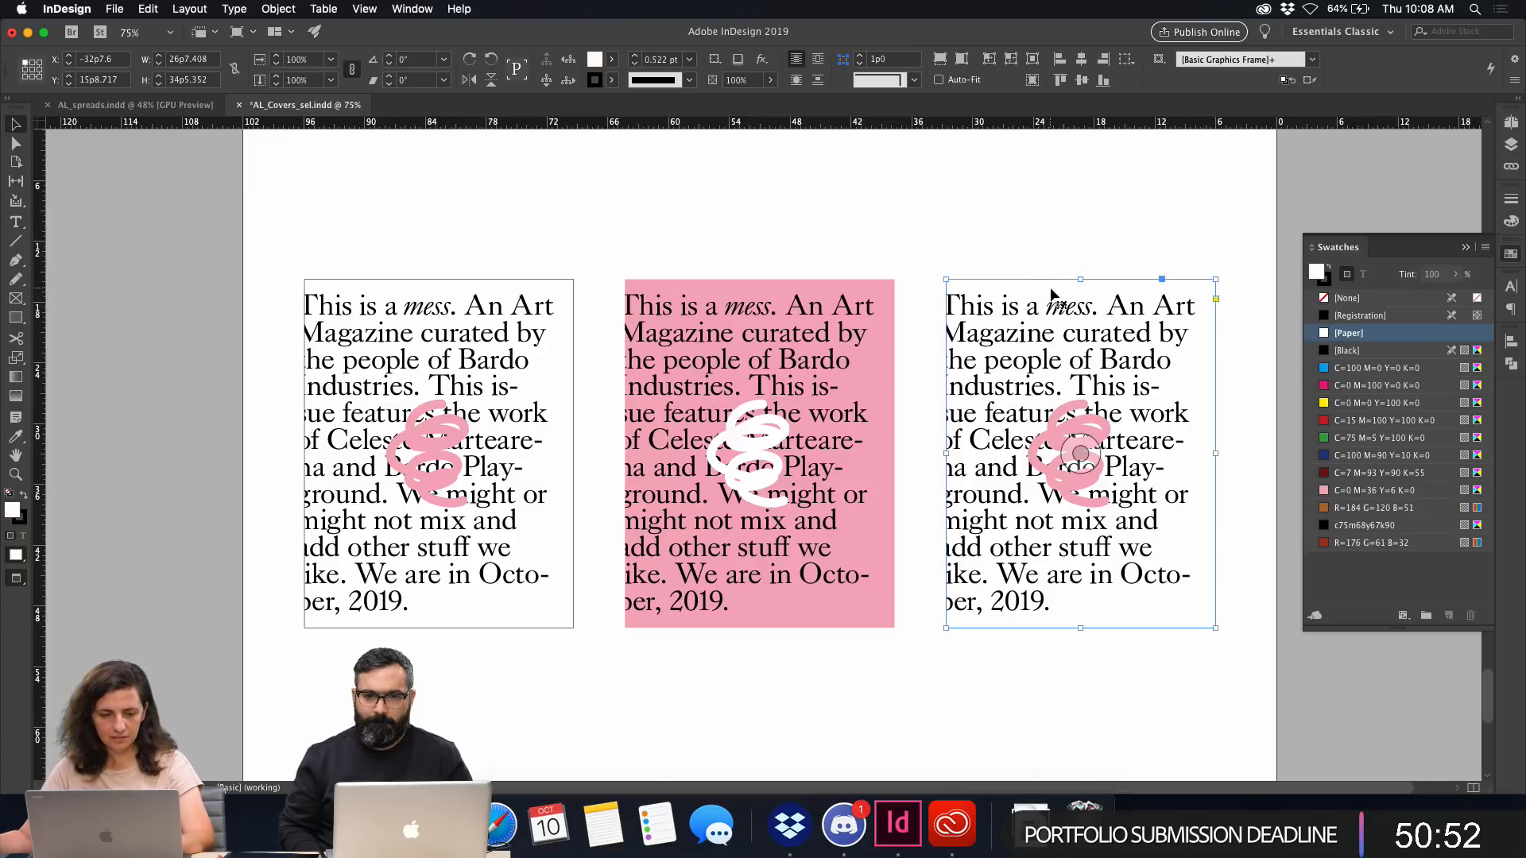
{"action": "left_click", "coordinate": [1327, 280]}
{"action": "left_click", "coordinate": [1349, 298]}
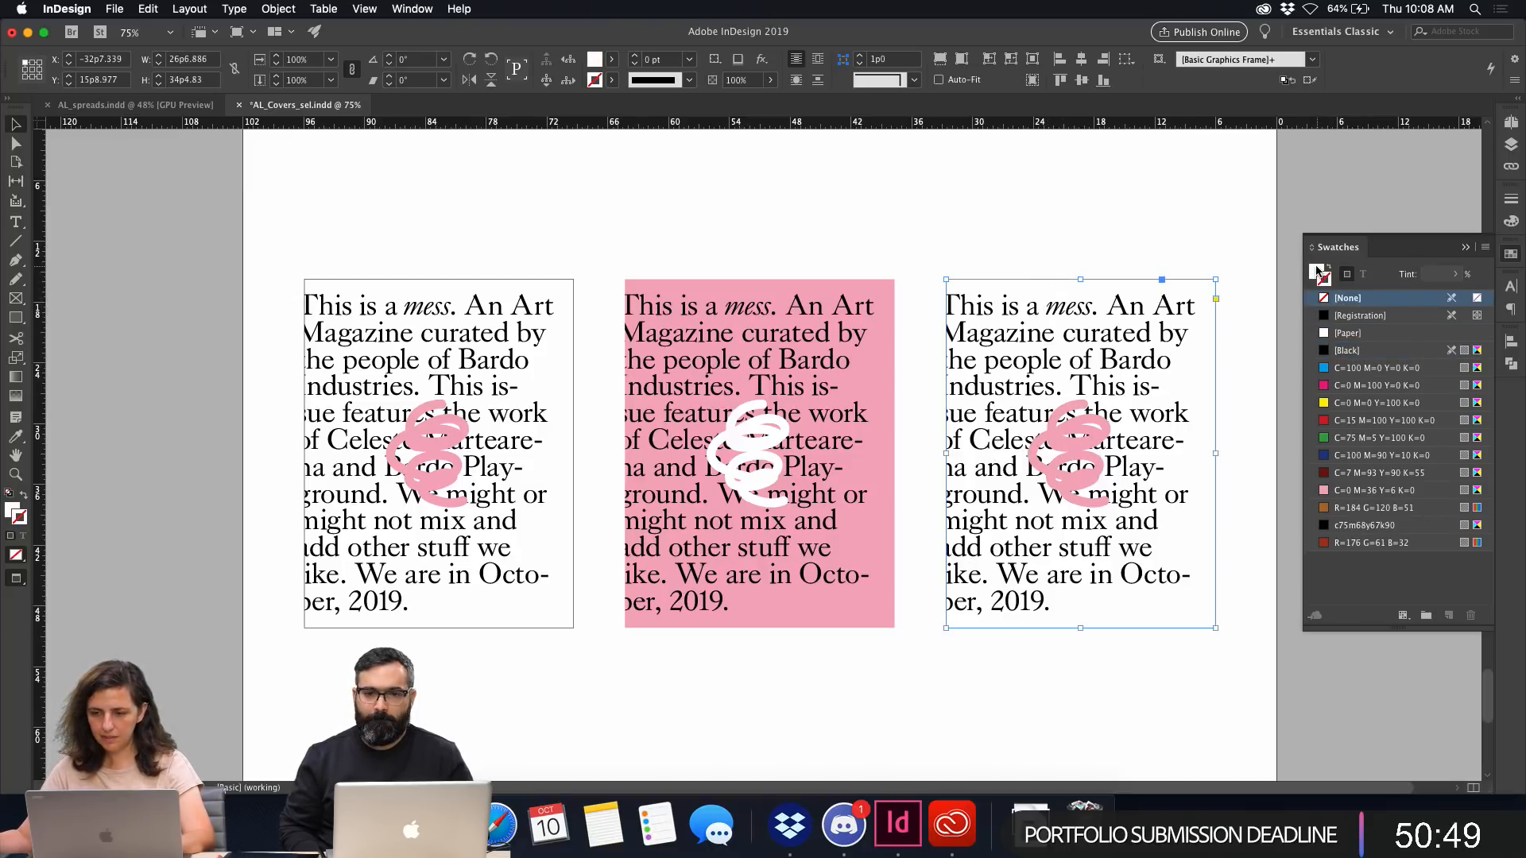
Fill the third cover's background with the C=100 M=90 Y=10 K=0 swatch, adjusted to the blue 24678f.
{"action": "left_click", "coordinate": [1341, 457]}
{"action": "double_click", "coordinate": [12, 509]}
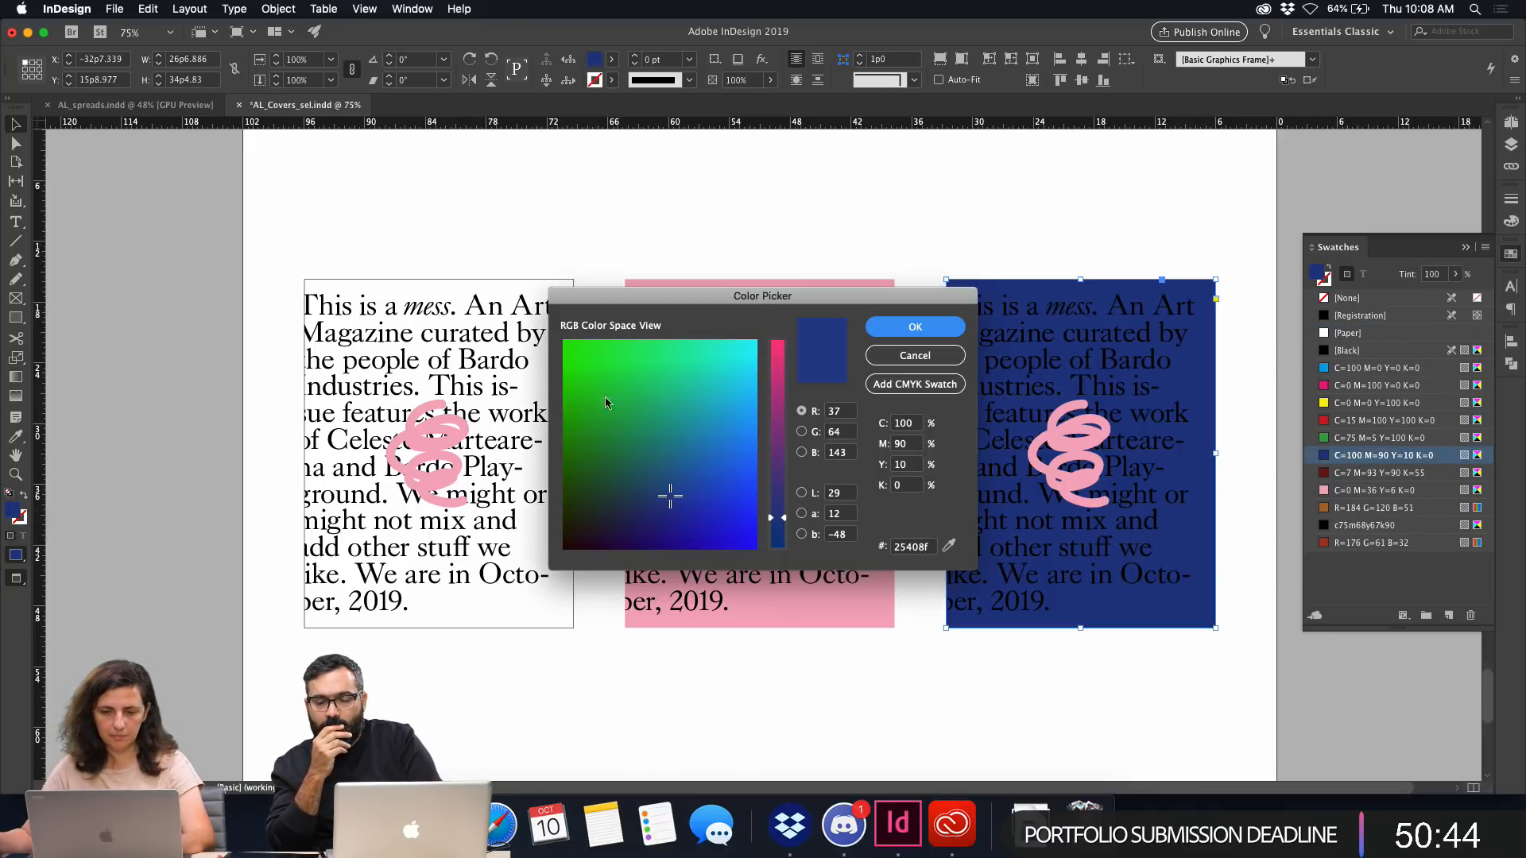
{"action": "left_click", "coordinate": [668, 472]}
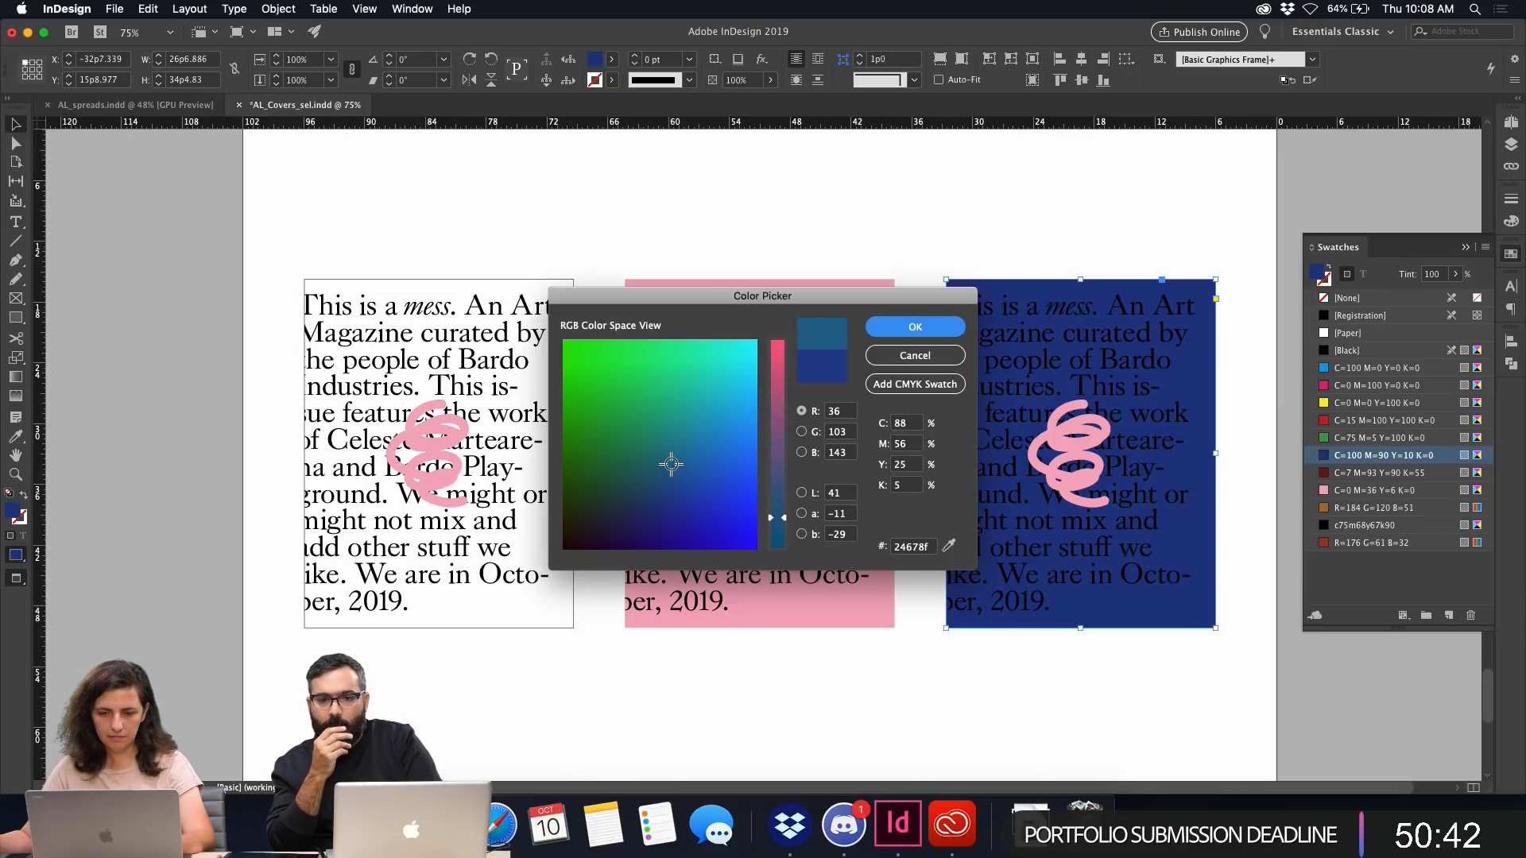
{"action": "left_click", "coordinate": [916, 328]}
{"action": "left_click", "coordinate": [1005, 207]}
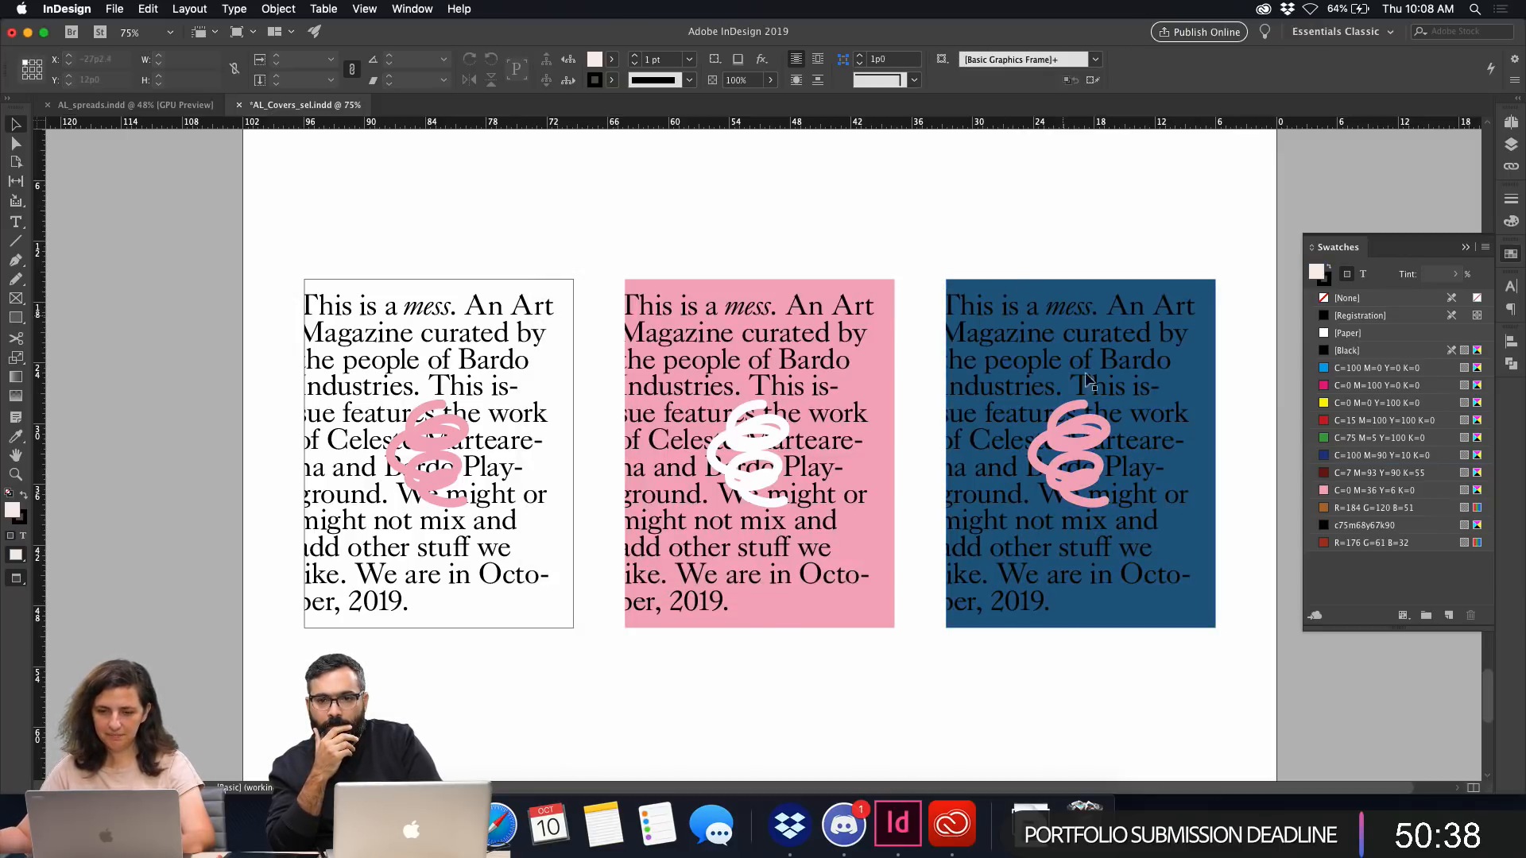
Recolour the scribble on the third cover with the [Paper] swatch.
{"action": "left_click", "coordinate": [1061, 437]}
{"action": "left_click", "coordinate": [1349, 333]}
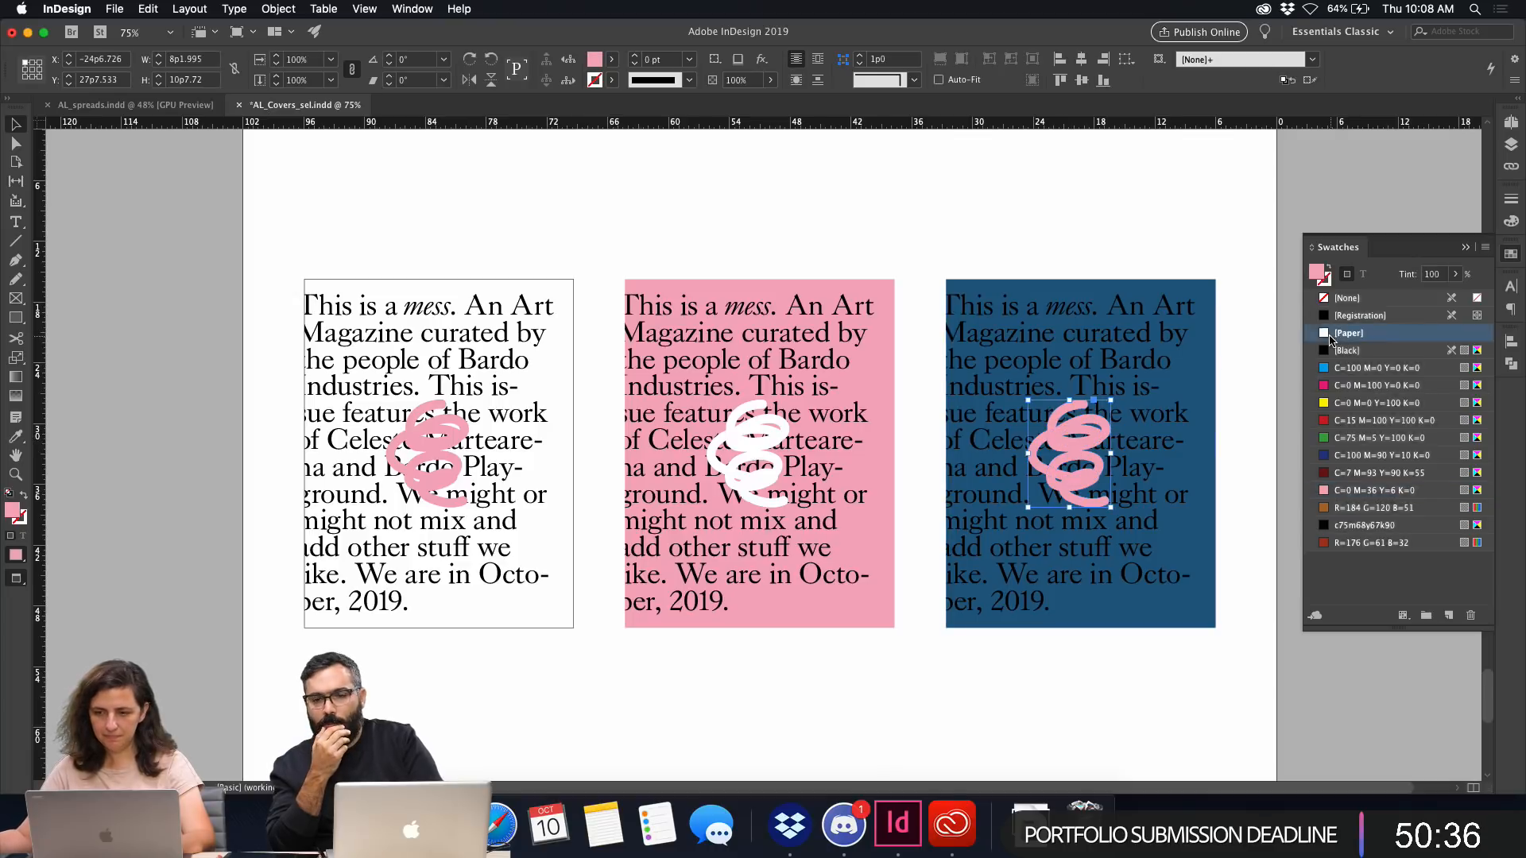
{"action": "left_click", "coordinate": [1213, 250]}
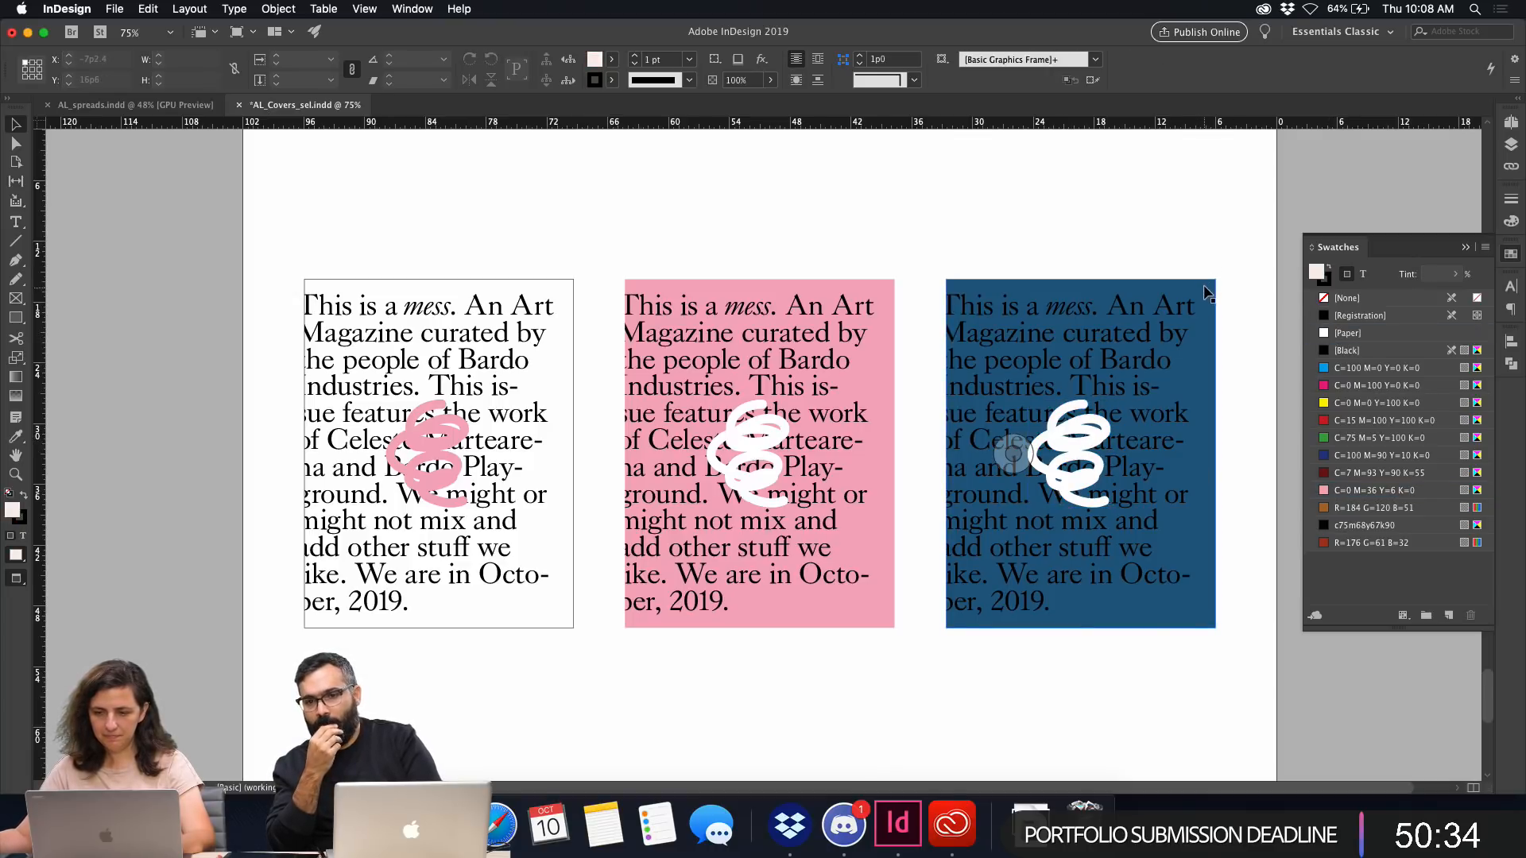
Change the third cover's background fill to the teal green 26bcac.
{"action": "left_click", "coordinate": [1207, 294]}
{"action": "double_click", "coordinate": [13, 510]}
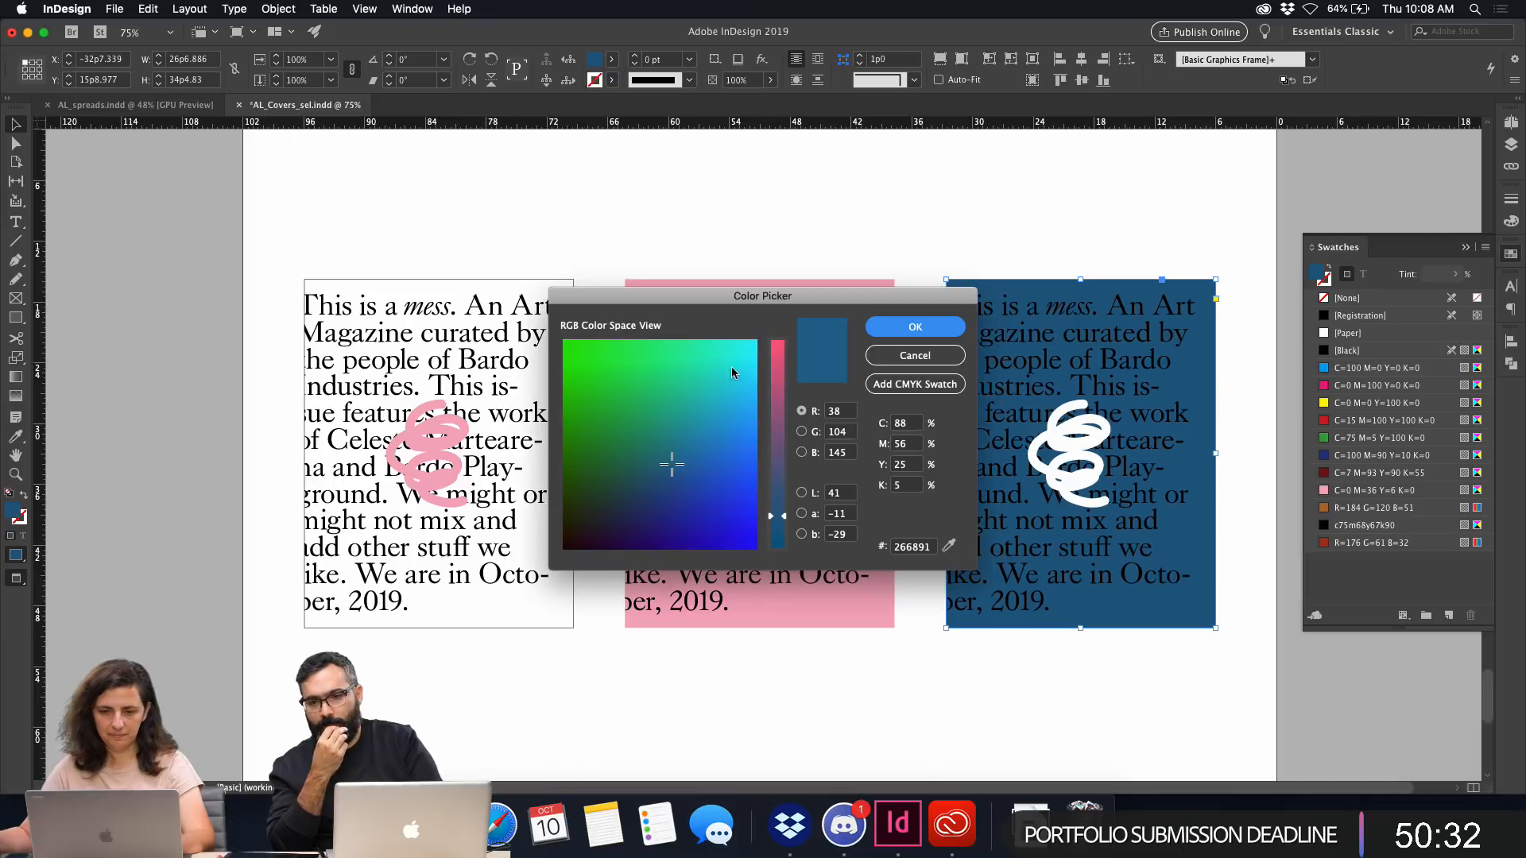
{"action": "left_click_drag", "start_coordinate": [704, 445], "coordinate": [693, 394]}
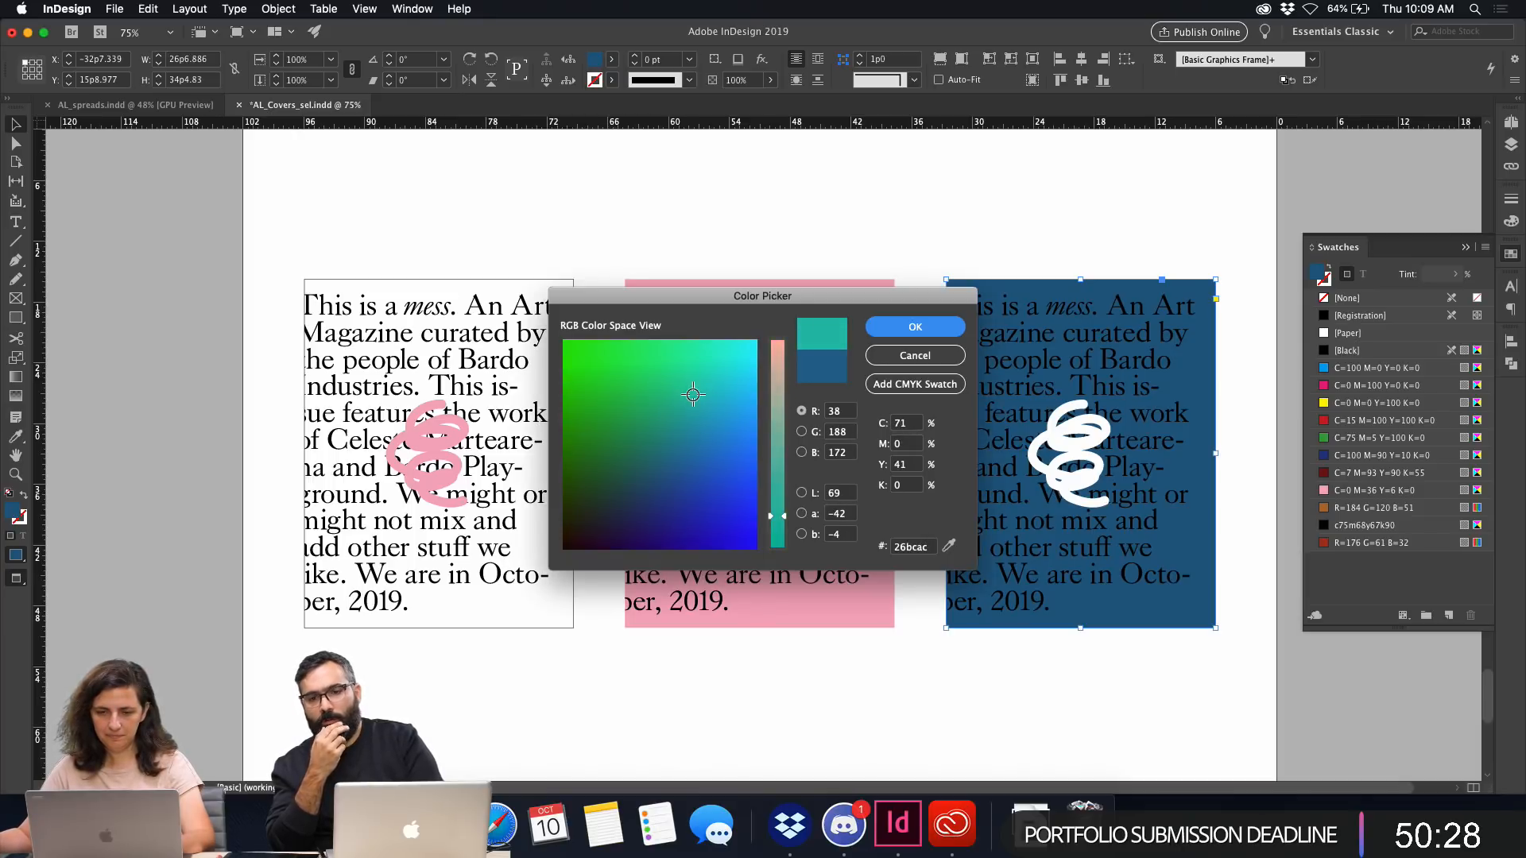
{"action": "left_click", "coordinate": [899, 337]}
{"action": "left_click", "coordinate": [1056, 192]}
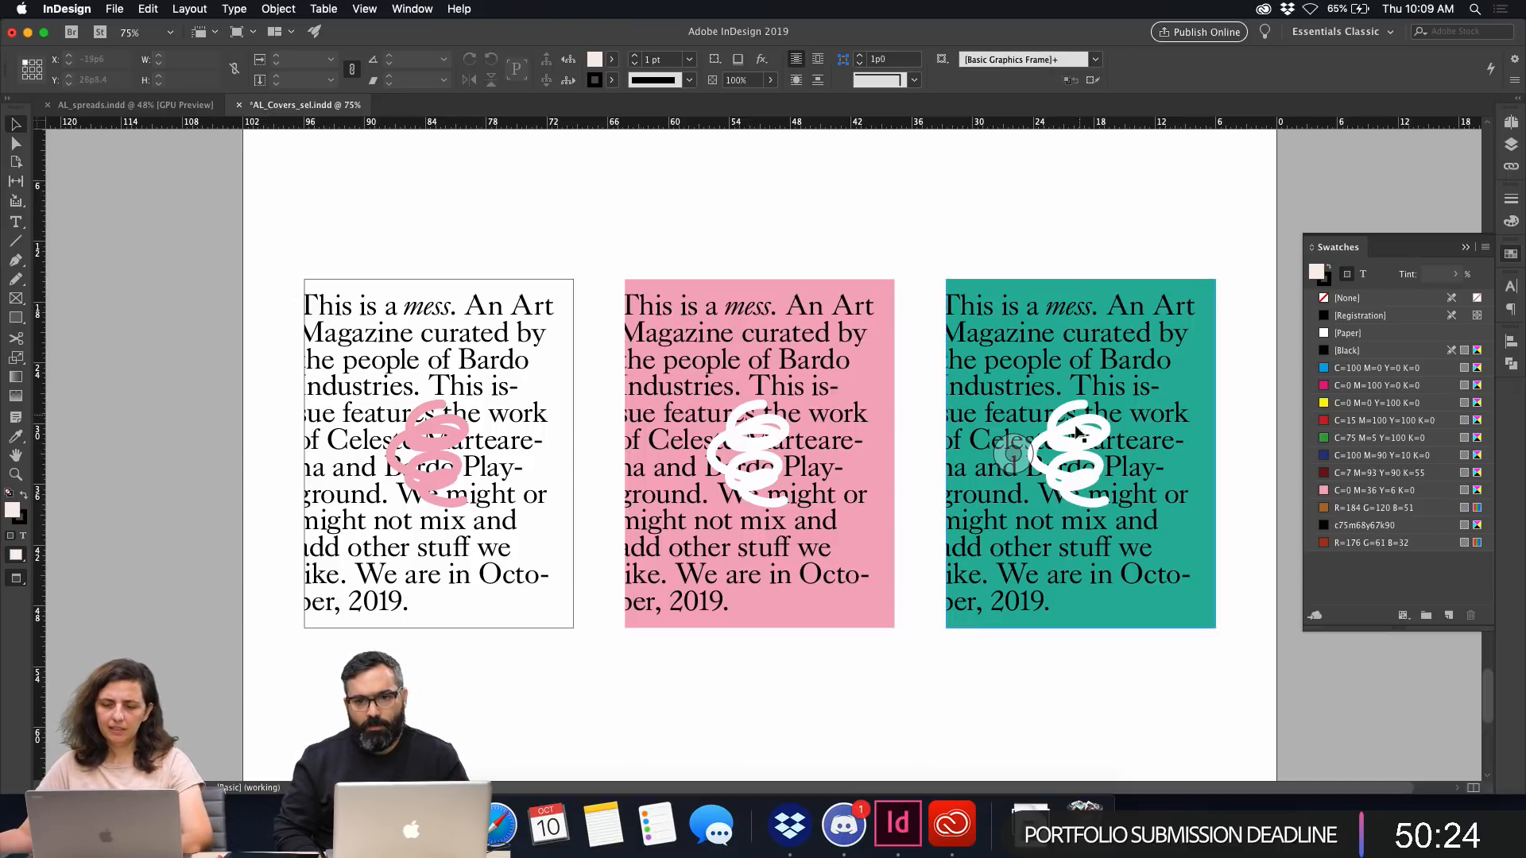
{"action": "key", "text": "super+Tab"}
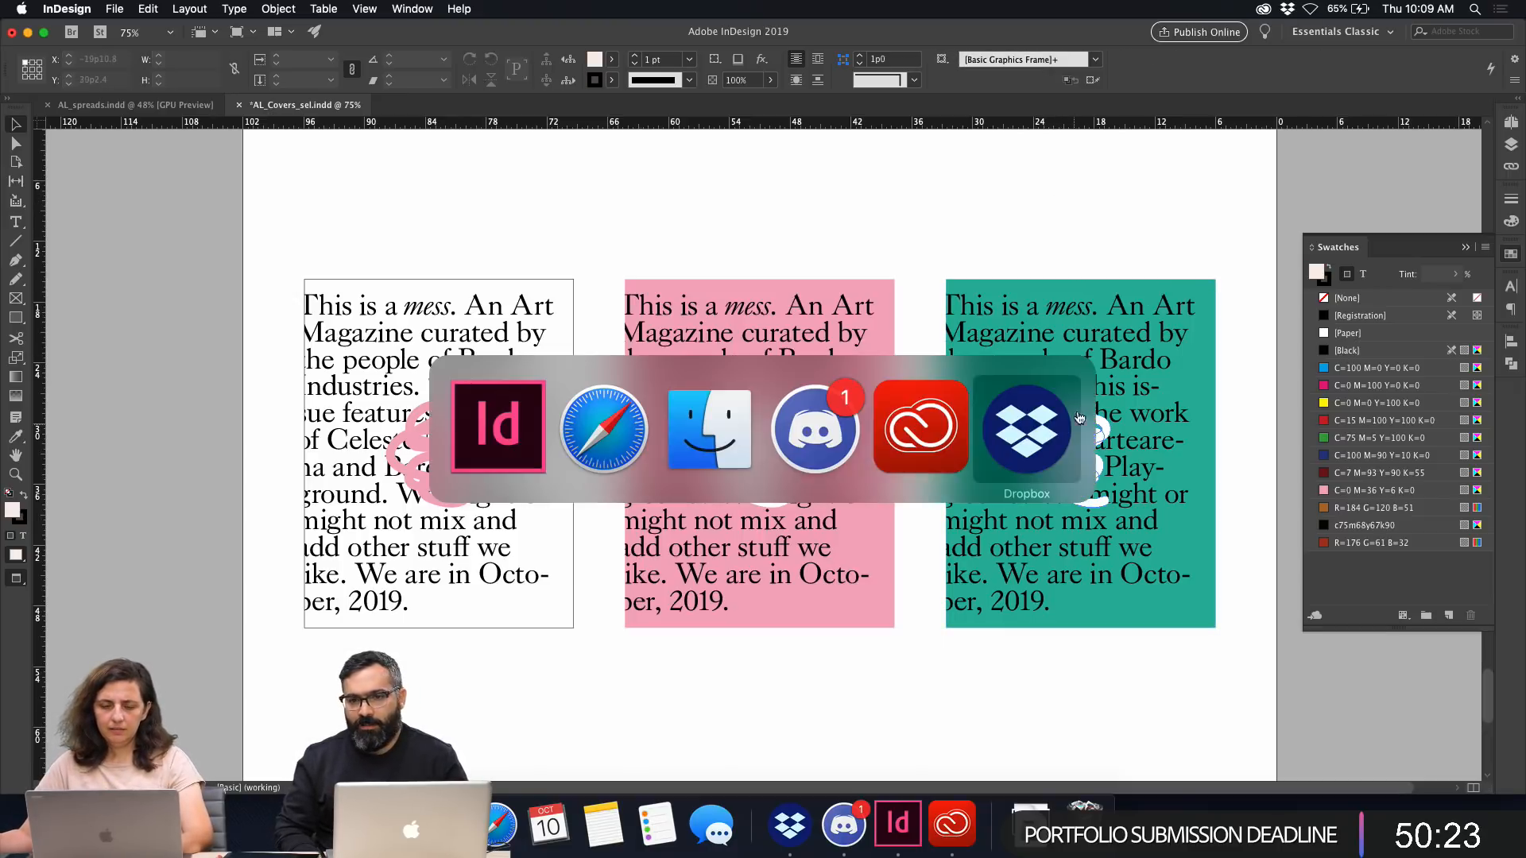
{"action": "left_click", "coordinate": [492, 445]}
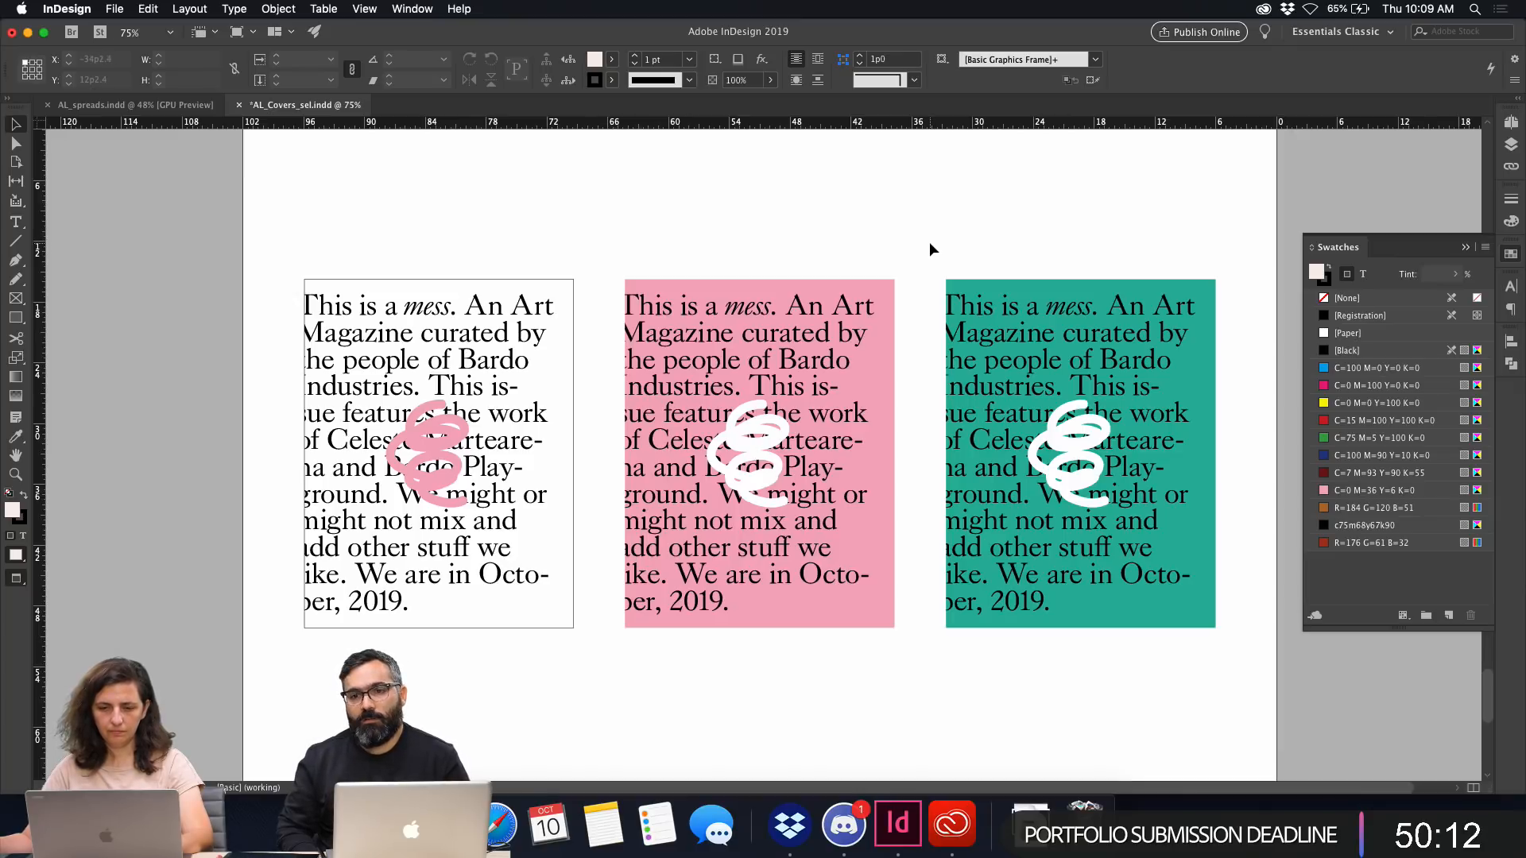
Change the date at the end of the pink cover's text to "January, 2020.".
{"action": "double_click", "coordinate": [803, 576]}
{"action": "left_click_drag", "start_coordinate": [801, 576], "coordinate": [658, 592]}
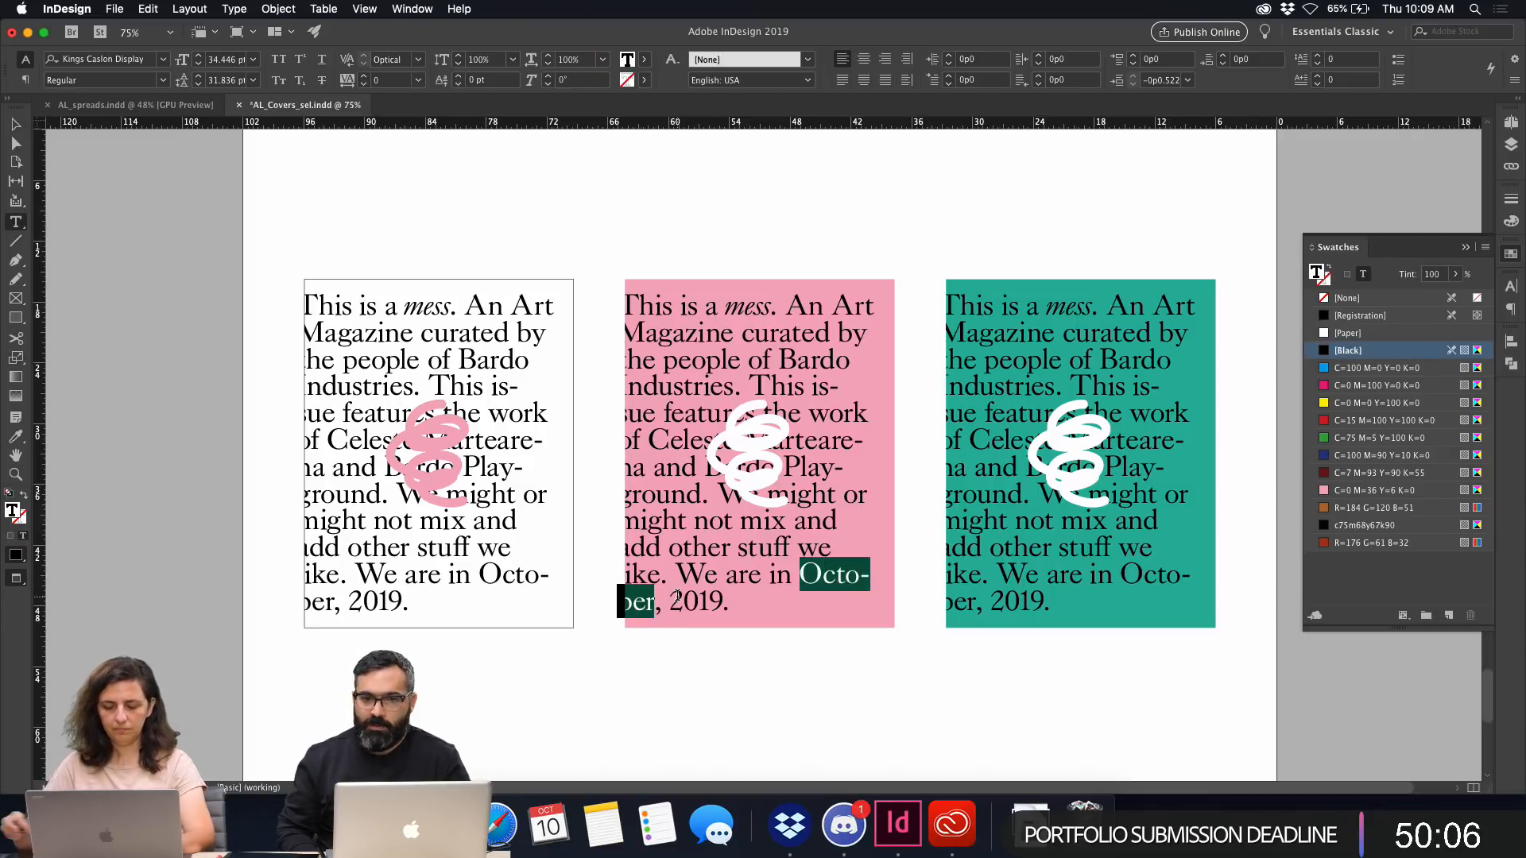
{"action": "type", "text": "Janua"}
{"action": "type", "text": "ry"}
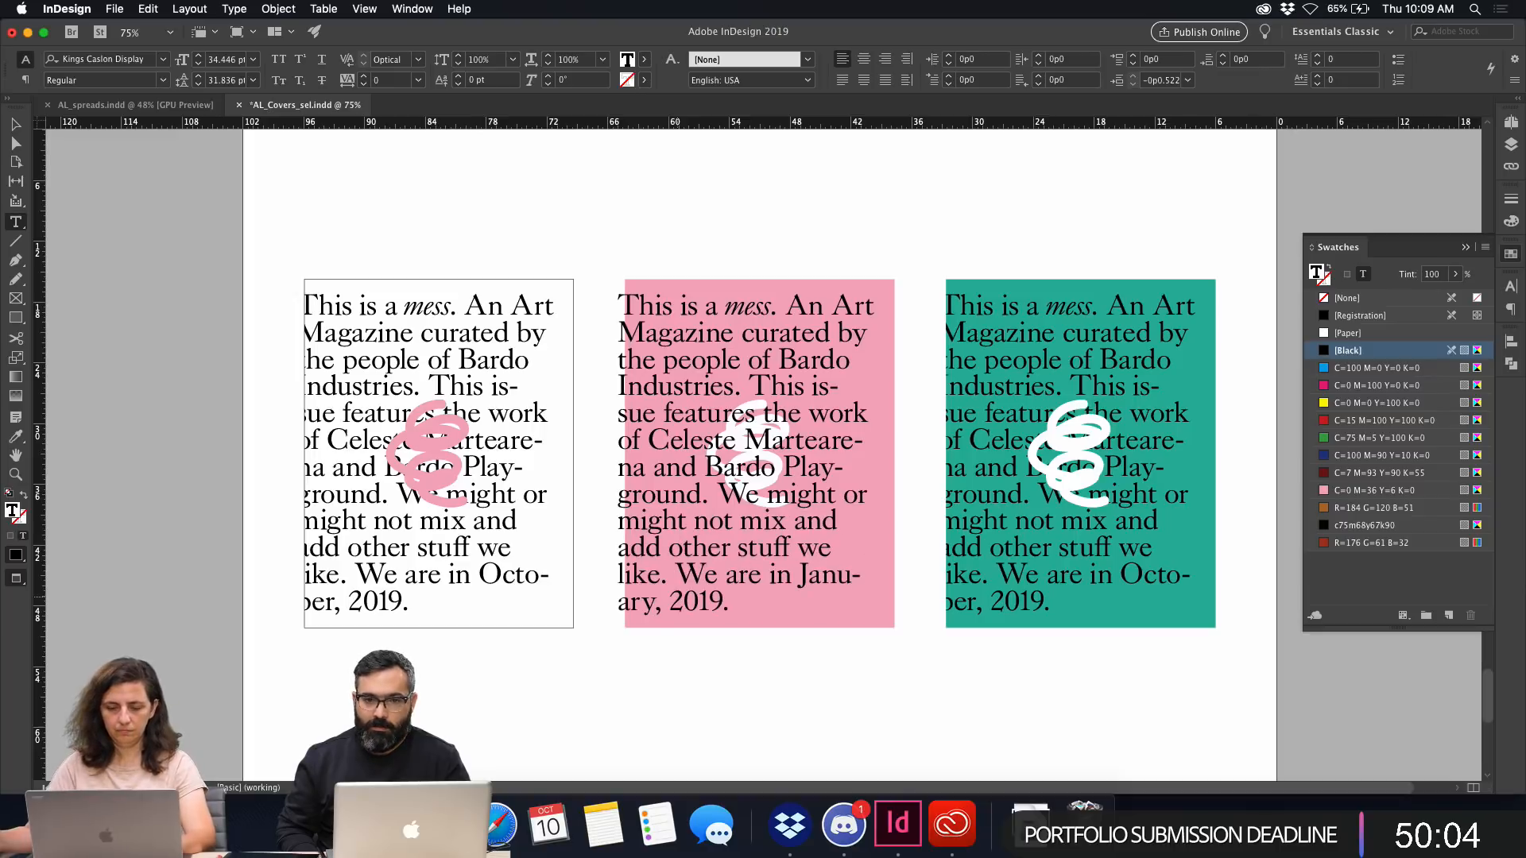
{"action": "left_click_drag", "start_coordinate": [729, 602], "coordinate": [698, 601]}
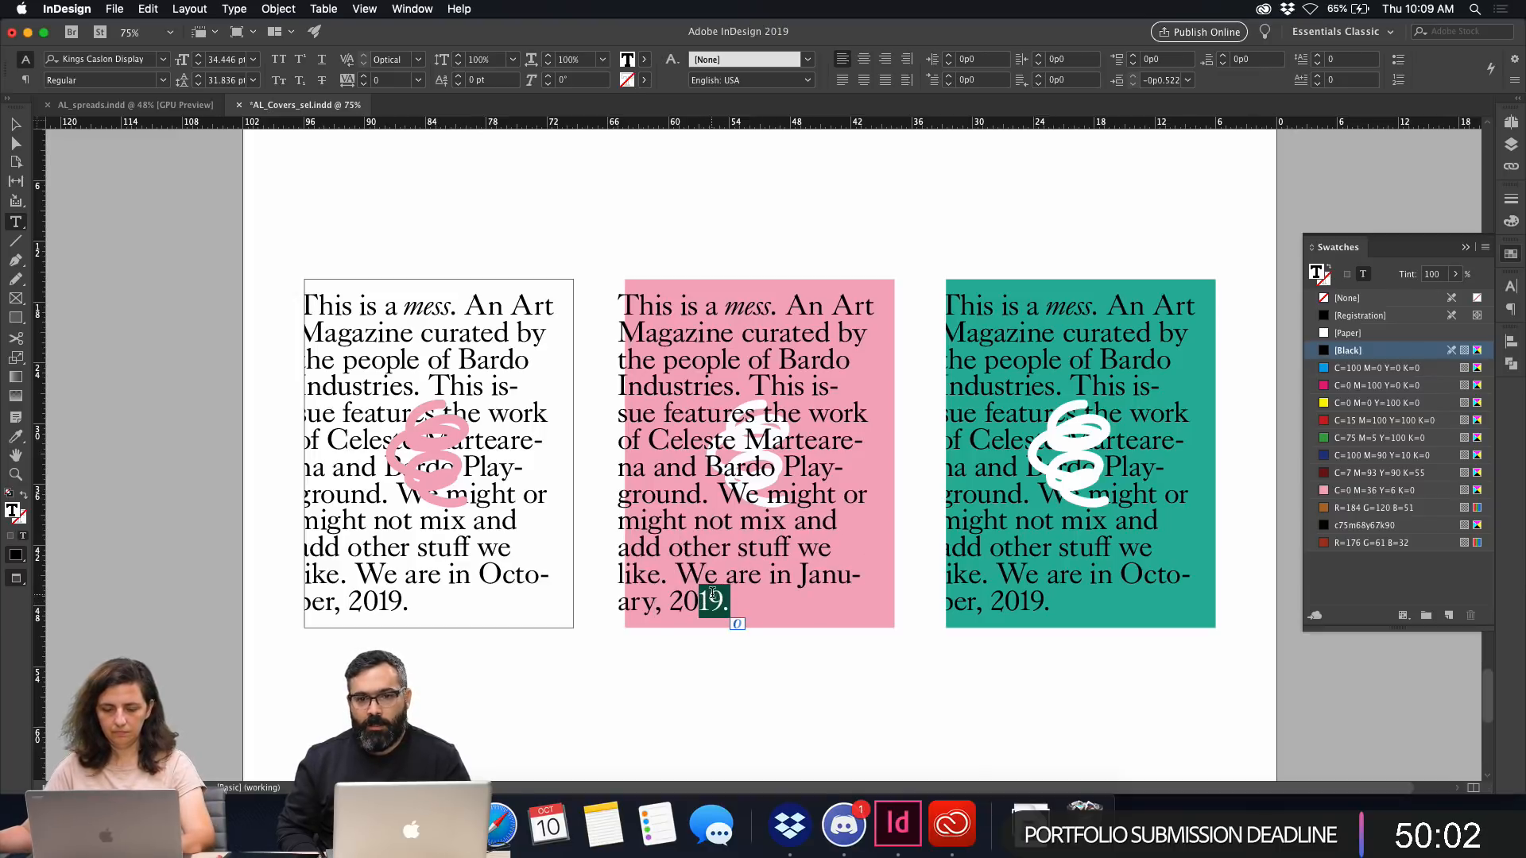
{"action": "type", "text": "20."}
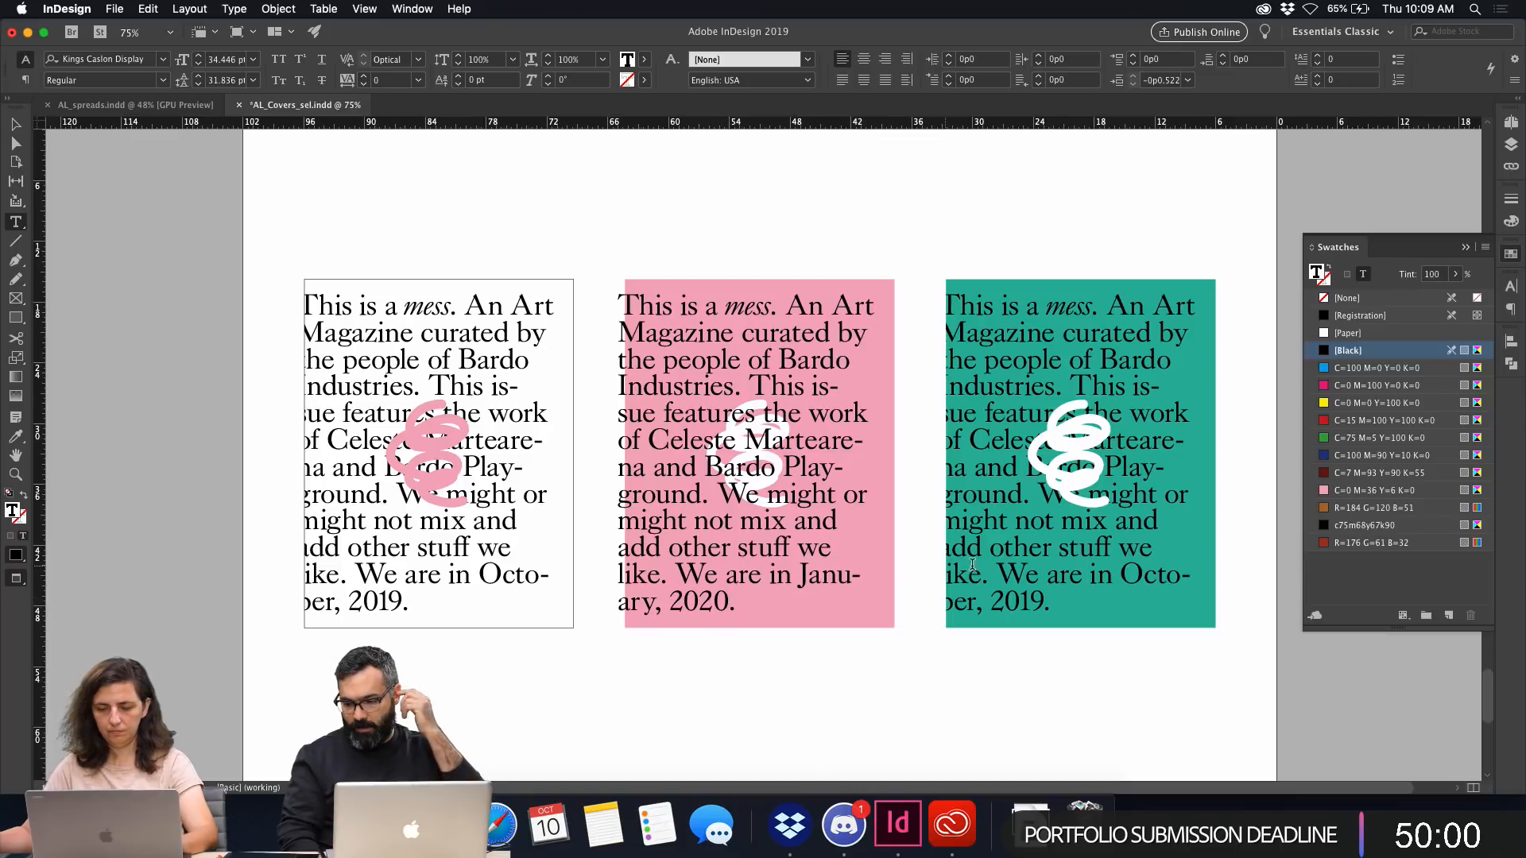
Change the date at the end of the green cover's text to "September, 2020.".
{"action": "left_click_drag", "start_coordinate": [1121, 572], "coordinate": [971, 605]}
{"action": "type", "text": "September"}
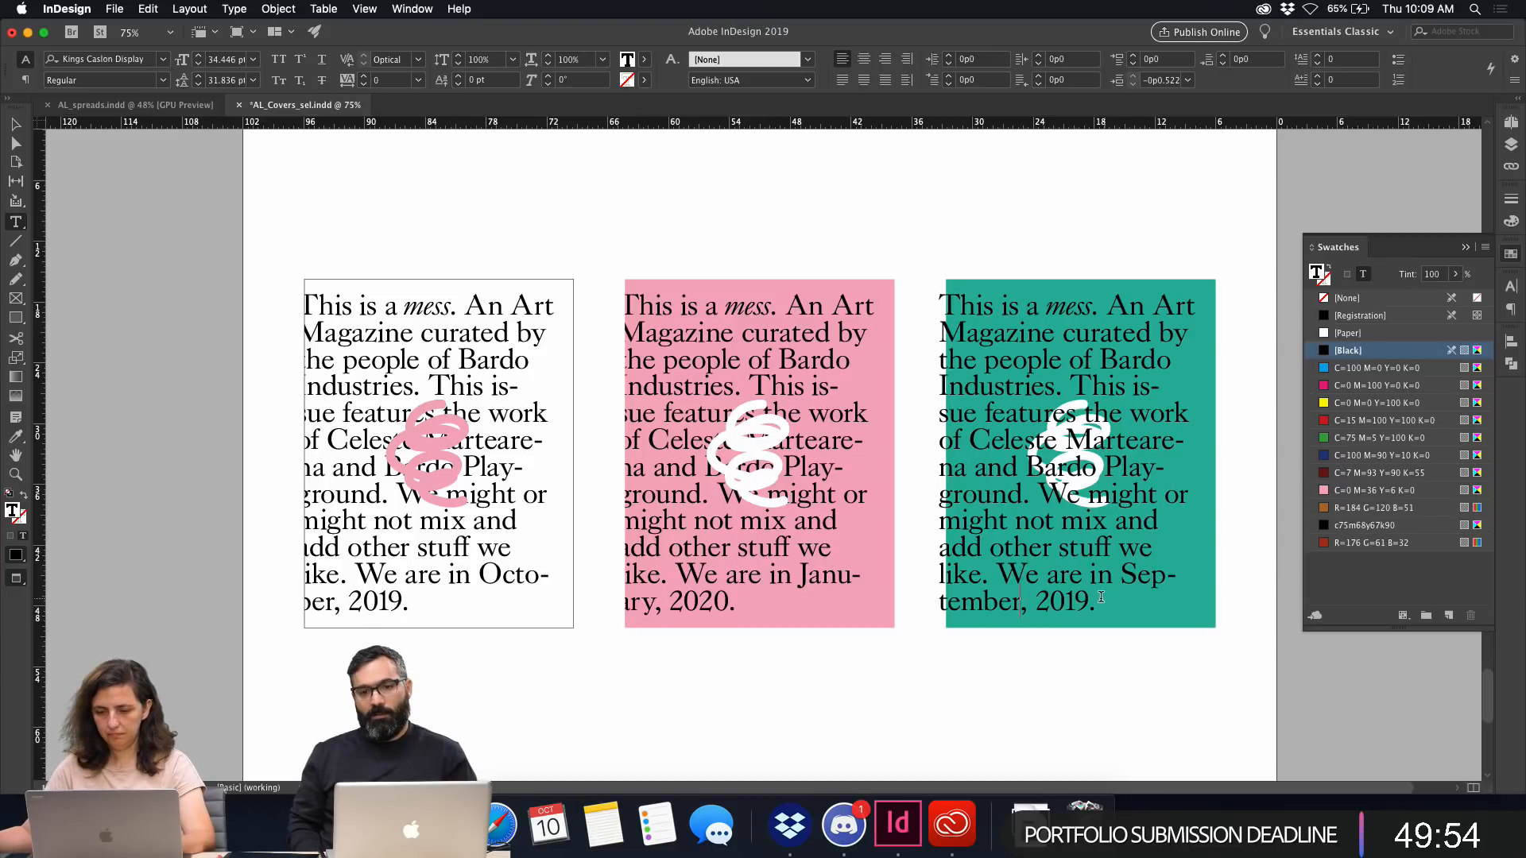
{"action": "double_click", "coordinate": [1069, 601]}
{"action": "left_click", "coordinate": [1066, 601]}
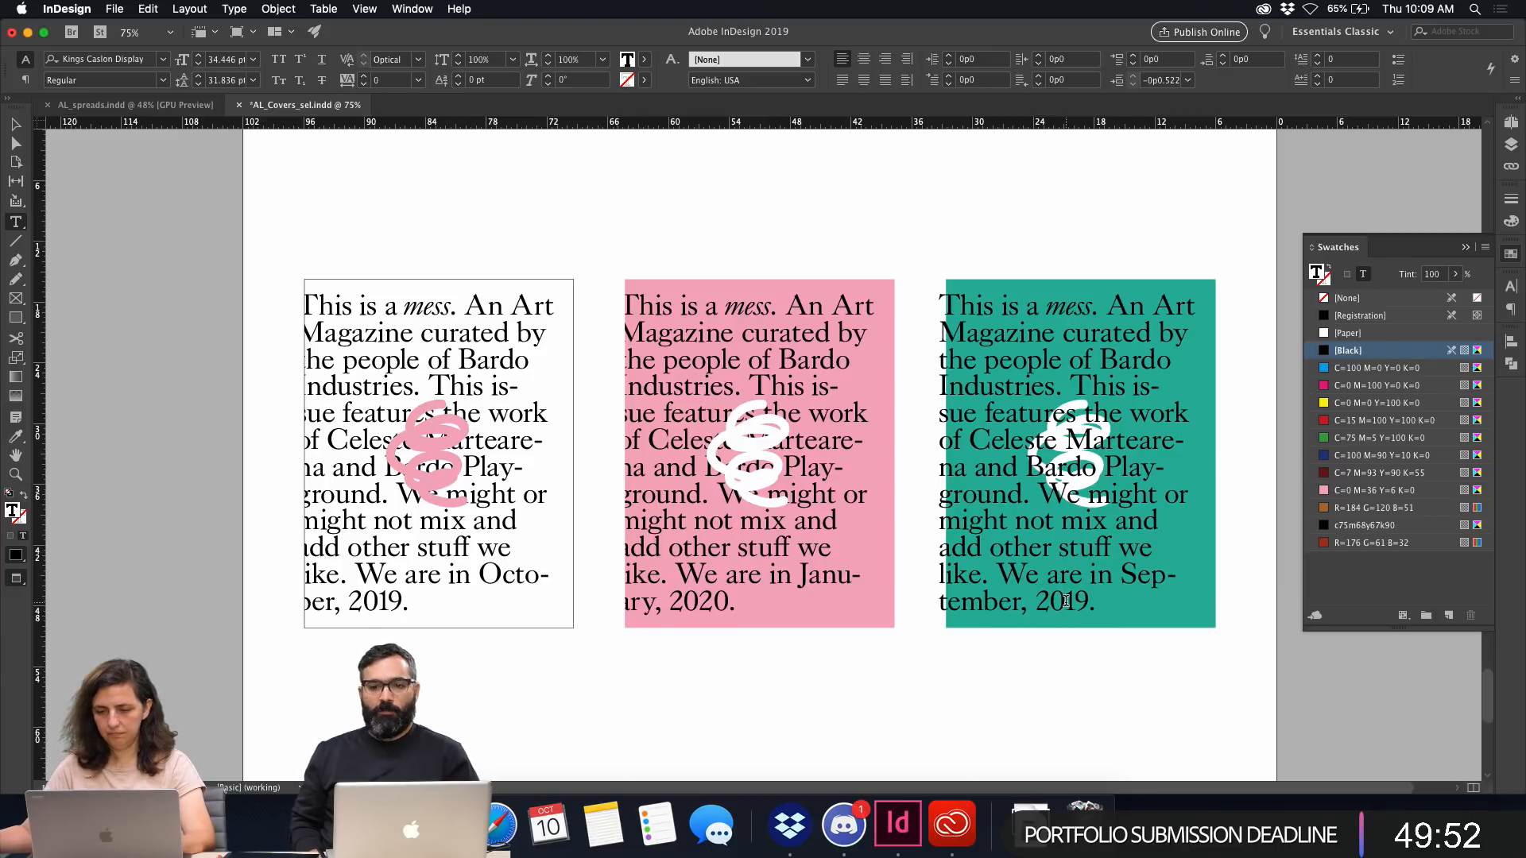
{"action": "left_click_drag", "start_coordinate": [1066, 602], "coordinate": [1074, 601]}
{"action": "type", "text": "2"}
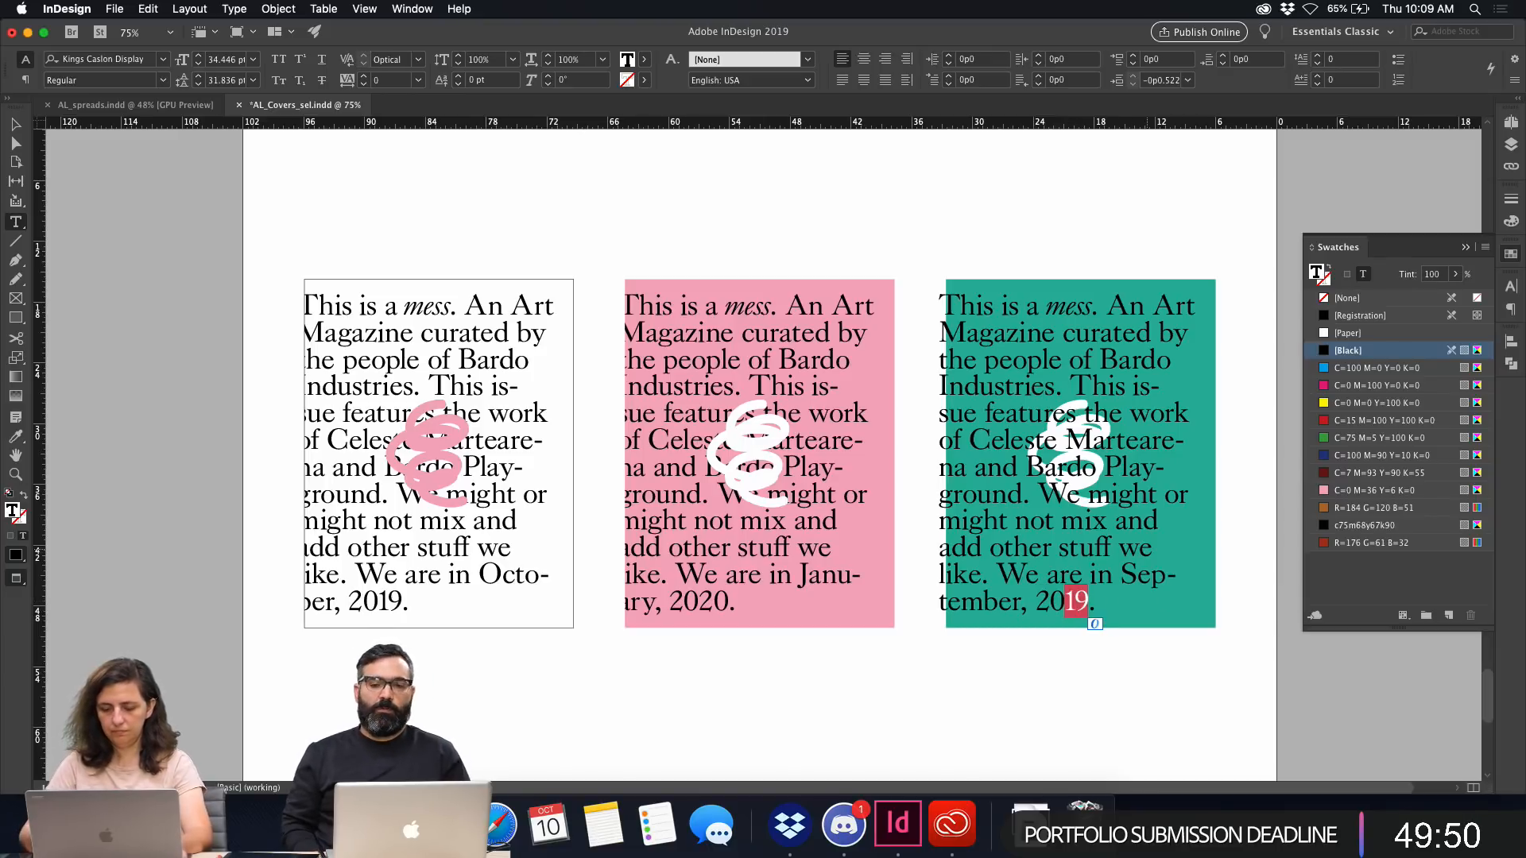
{"action": "key", "text": "Delete"}
{"action": "type", "text": "0"}
{"action": "key", "text": "Escape"}
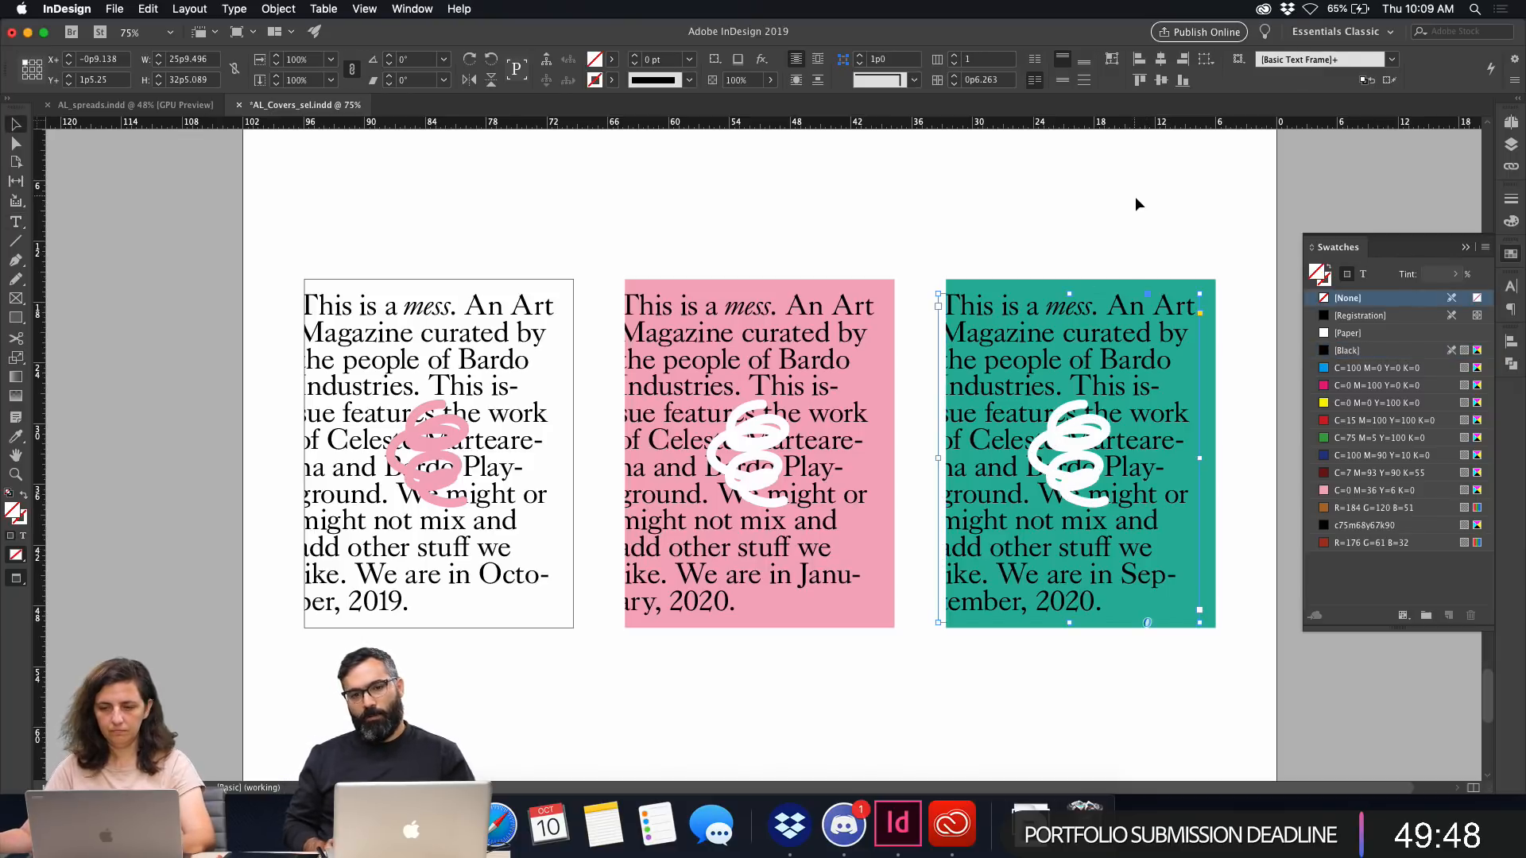
{"action": "left_click", "coordinate": [1134, 197]}
Review the other cover proposals in the document, comparing the single covers with the pages showing three variations.
{"action": "key", "text": "super+minus"}
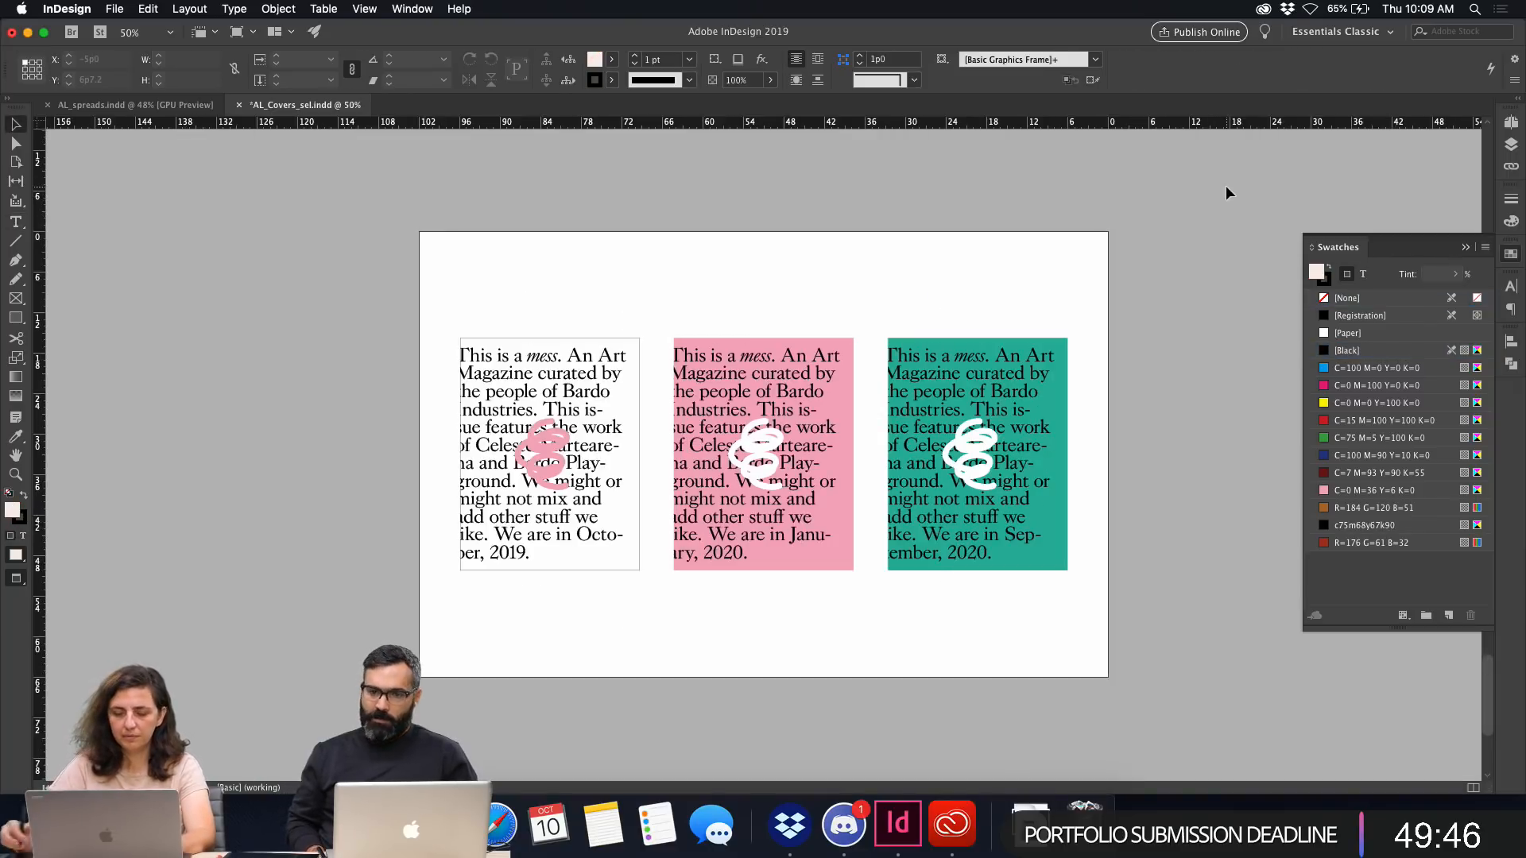
{"action": "left_click_drag", "start_coordinate": [960, 326], "coordinate": [914, 715]}
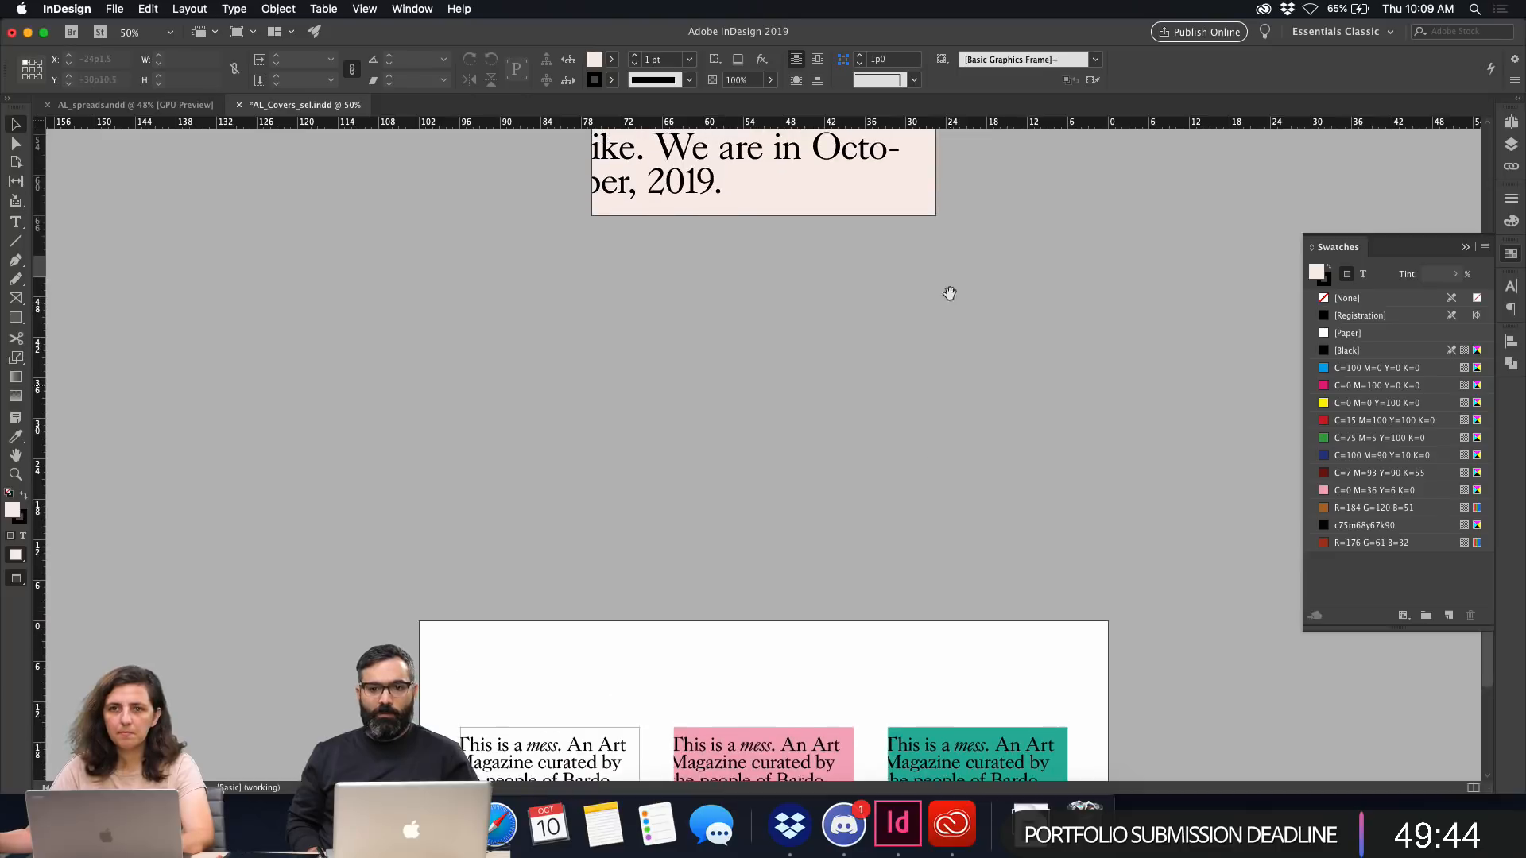
{"action": "left_click_drag", "start_coordinate": [946, 294], "coordinate": [931, 663]}
{"action": "left_click_drag", "start_coordinate": [960, 385], "coordinate": [970, 426]}
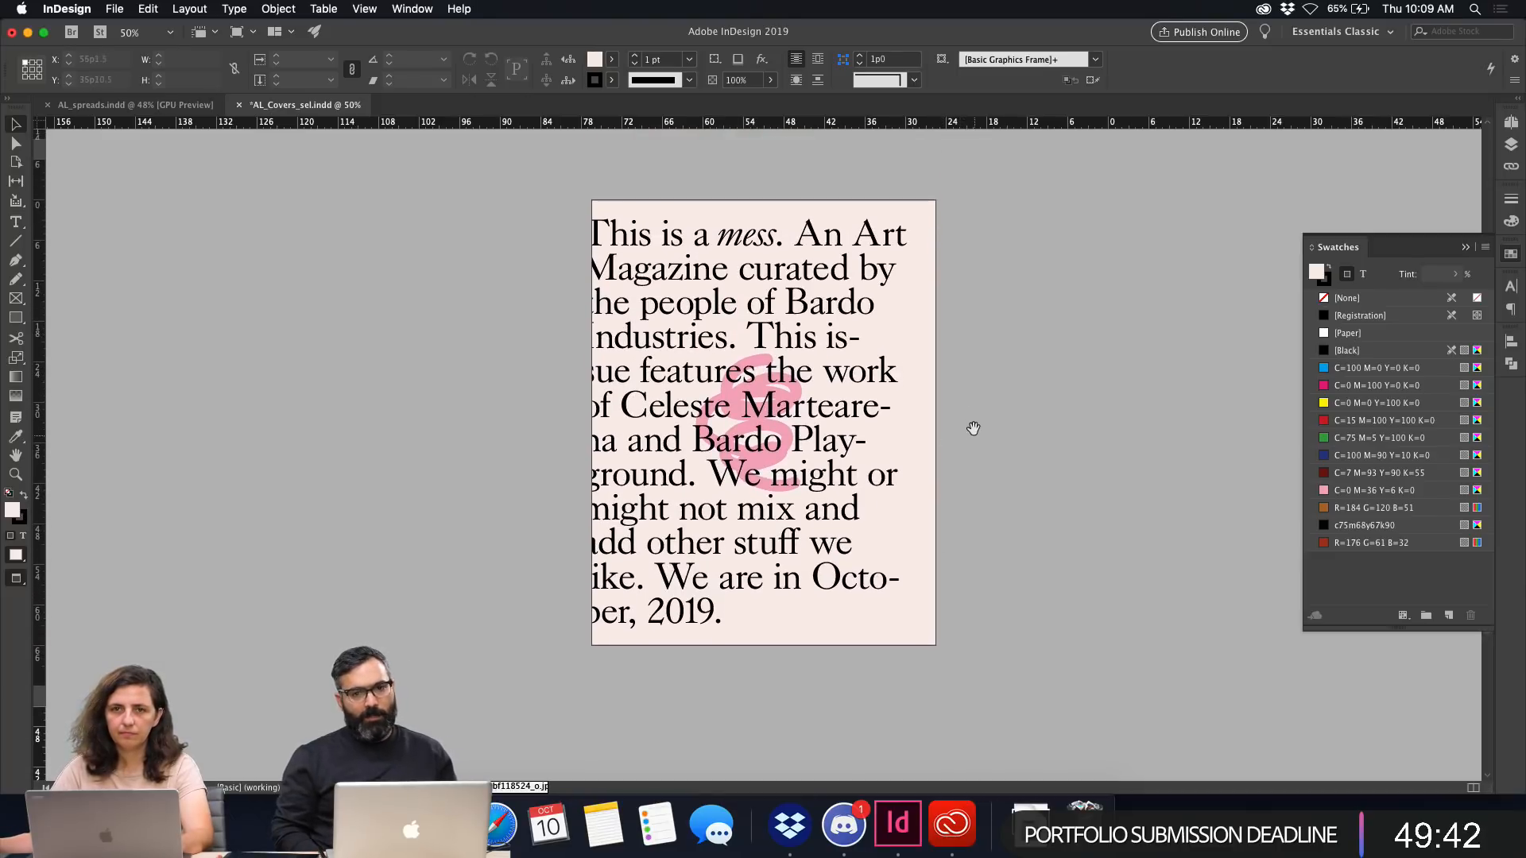
{"action": "scroll", "coordinate": [979, 479], "scroll_direction": "down", "scroll_amount": 10}
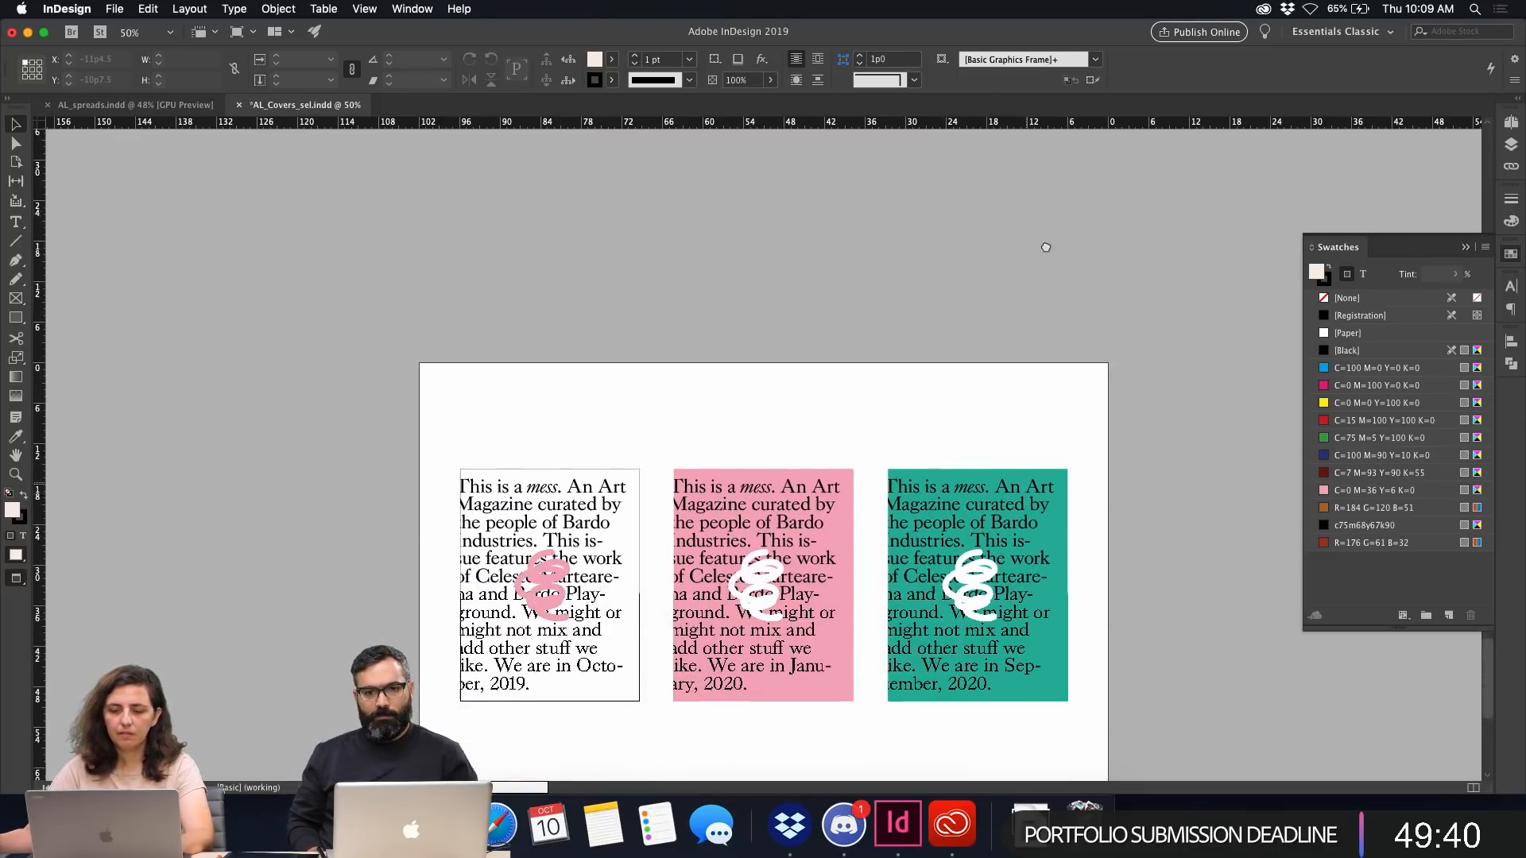
{"action": "scroll", "coordinate": [1022, 246], "scroll_direction": "up", "scroll_amount": 15}
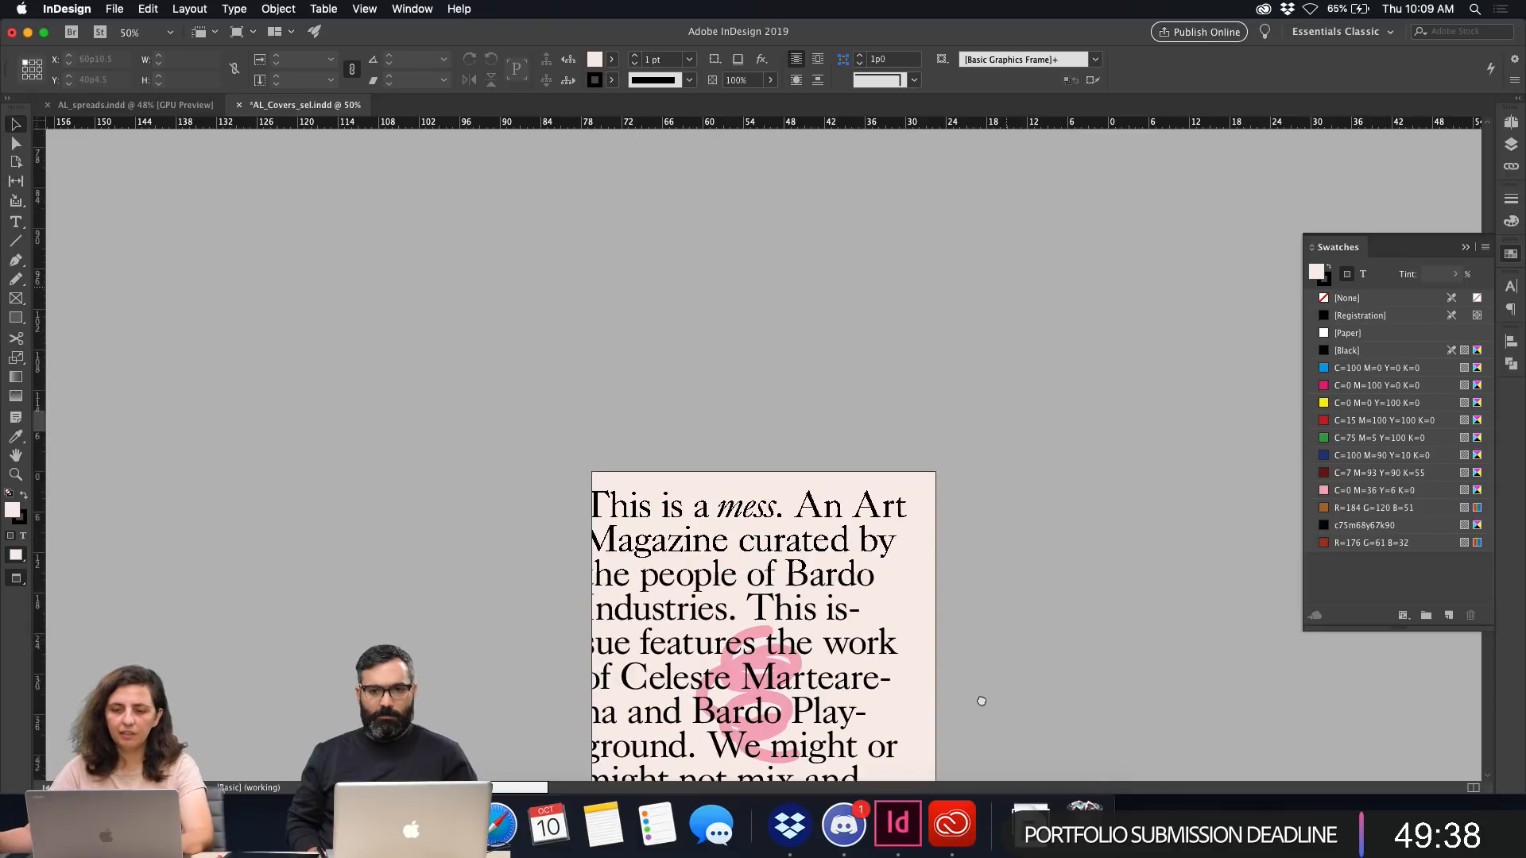
{"action": "scroll", "coordinate": [887, 273], "scroll_direction": "up", "scroll_amount": 18}
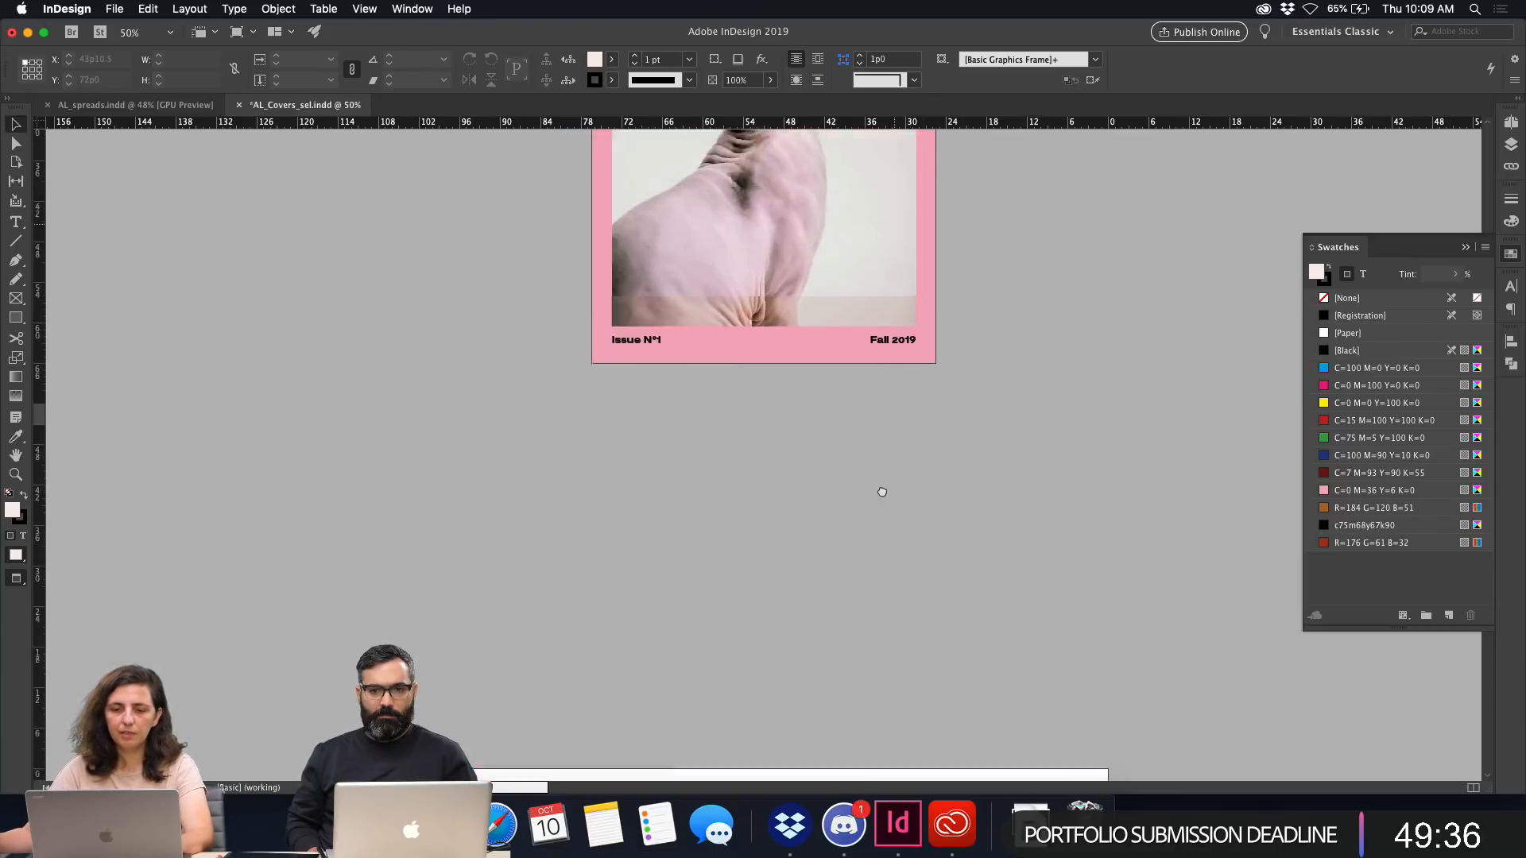
{"action": "scroll", "coordinate": [955, 527], "scroll_direction": "up", "scroll_amount": 11}
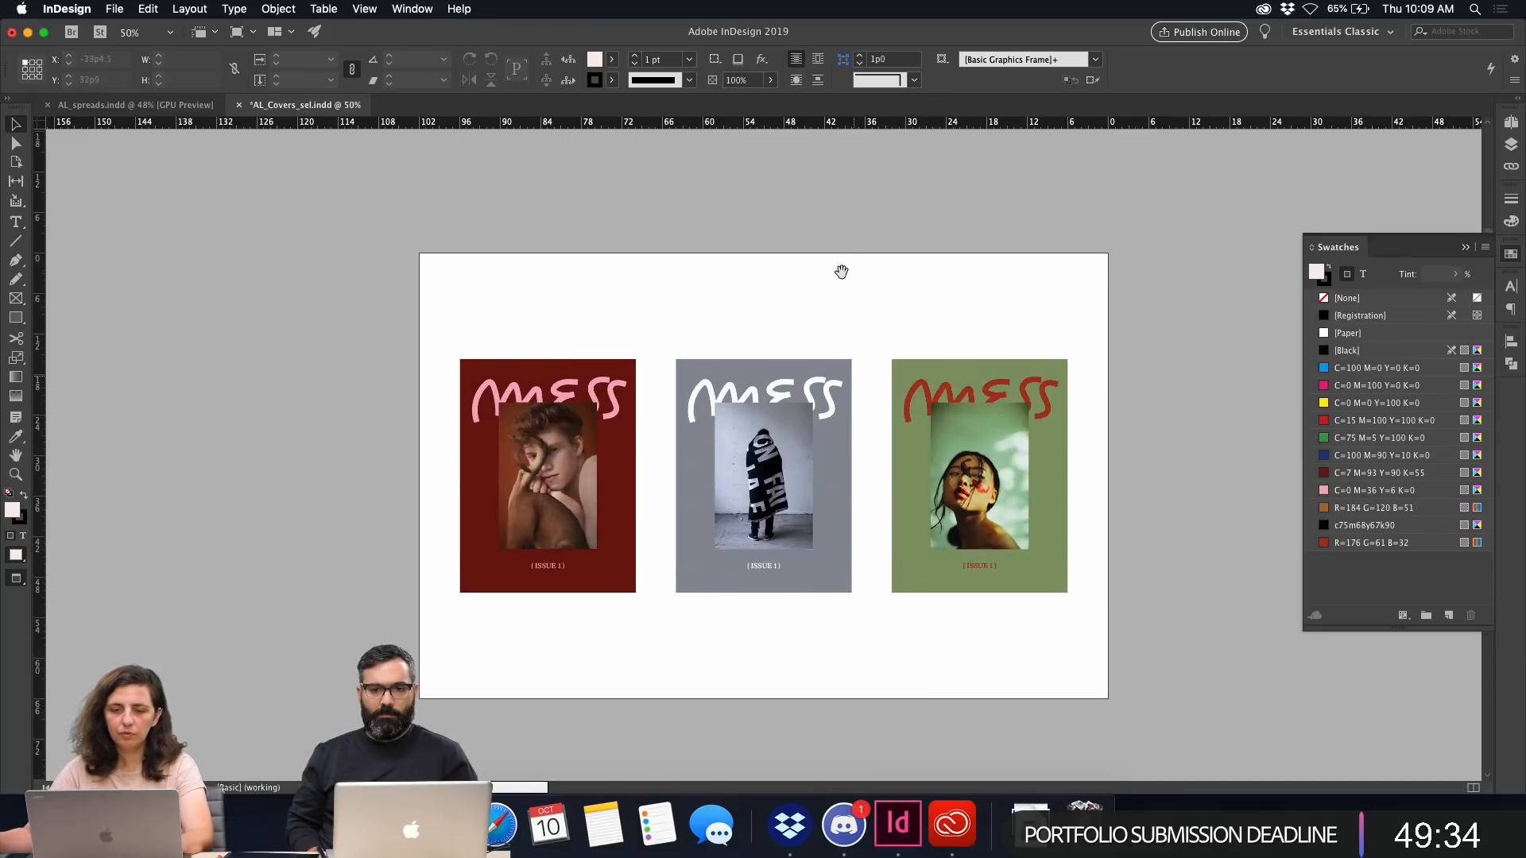
{"action": "scroll", "coordinate": [804, 321], "scroll_direction": "up", "scroll_amount": 5}
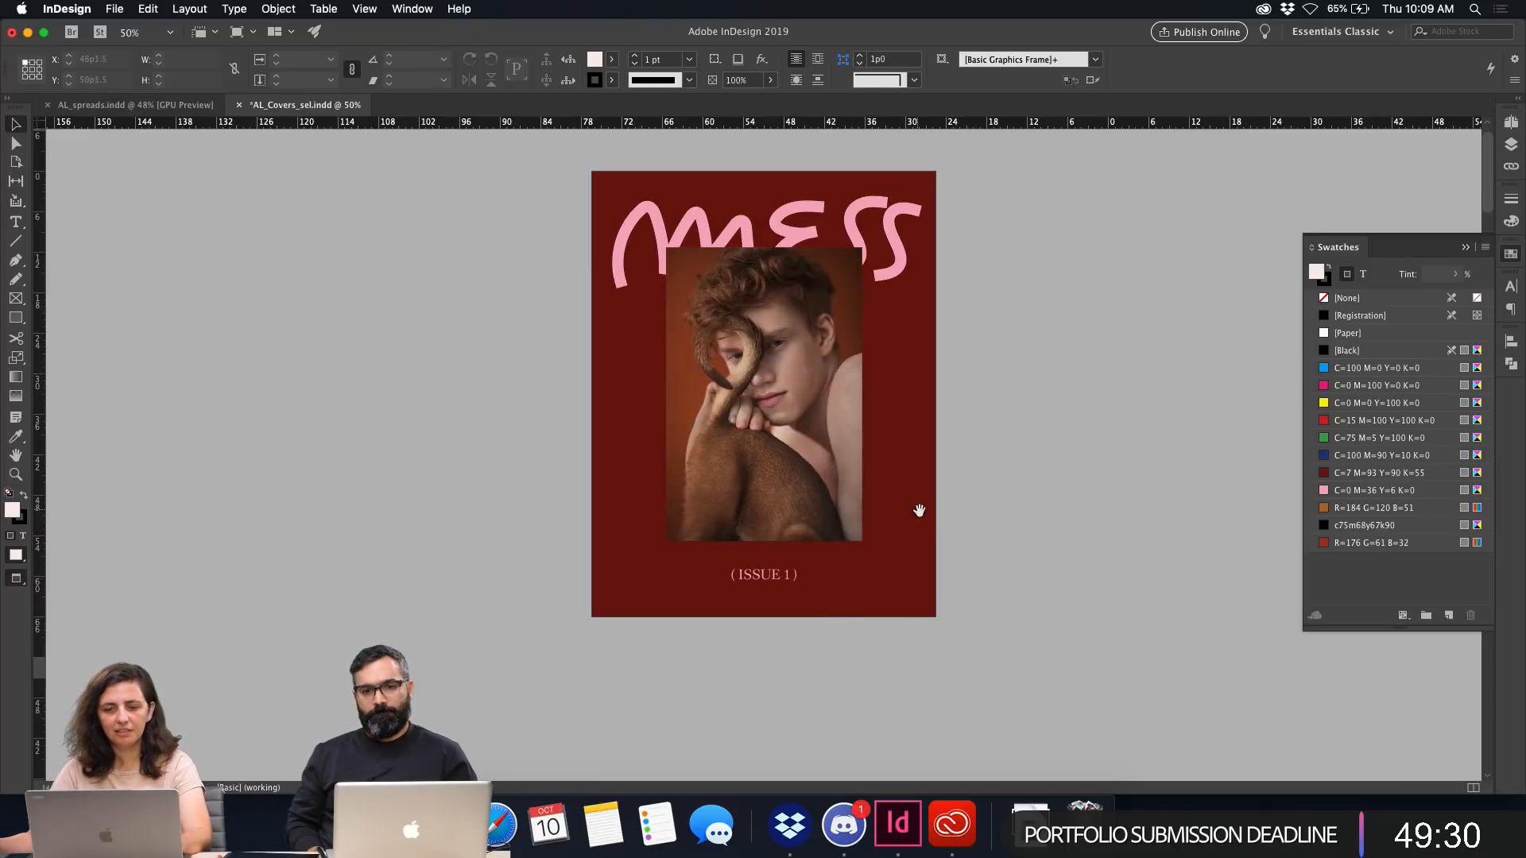
Duplicate page 2, which holds the three covers with the handwritten logo, as a new page at the end of the document.
{"action": "scroll", "coordinate": [793, 528], "scroll_direction": "down", "scroll_amount": 10}
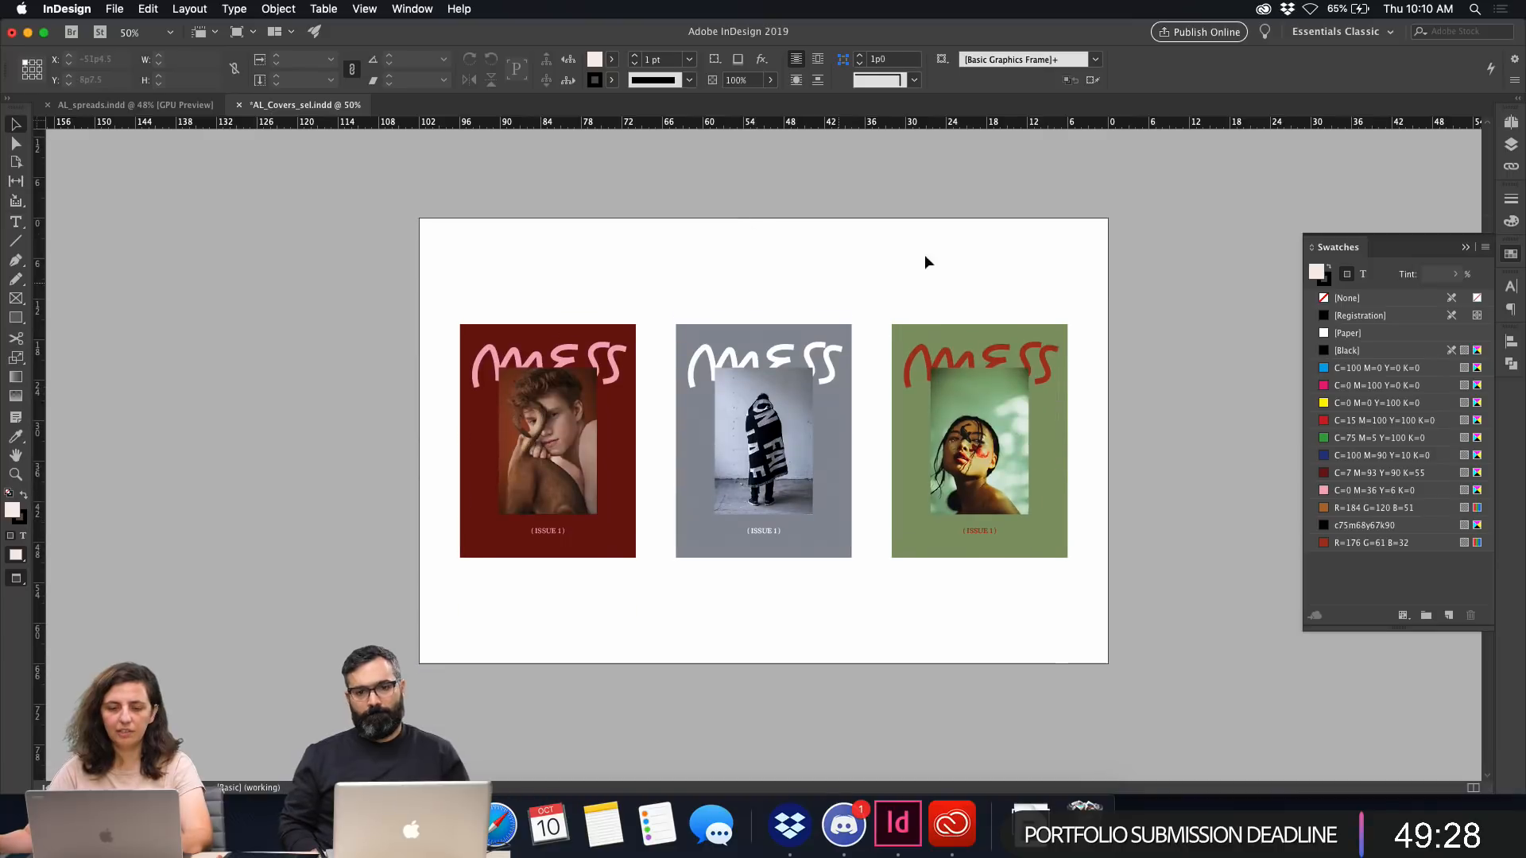
{"action": "left_click", "coordinate": [1510, 122]}
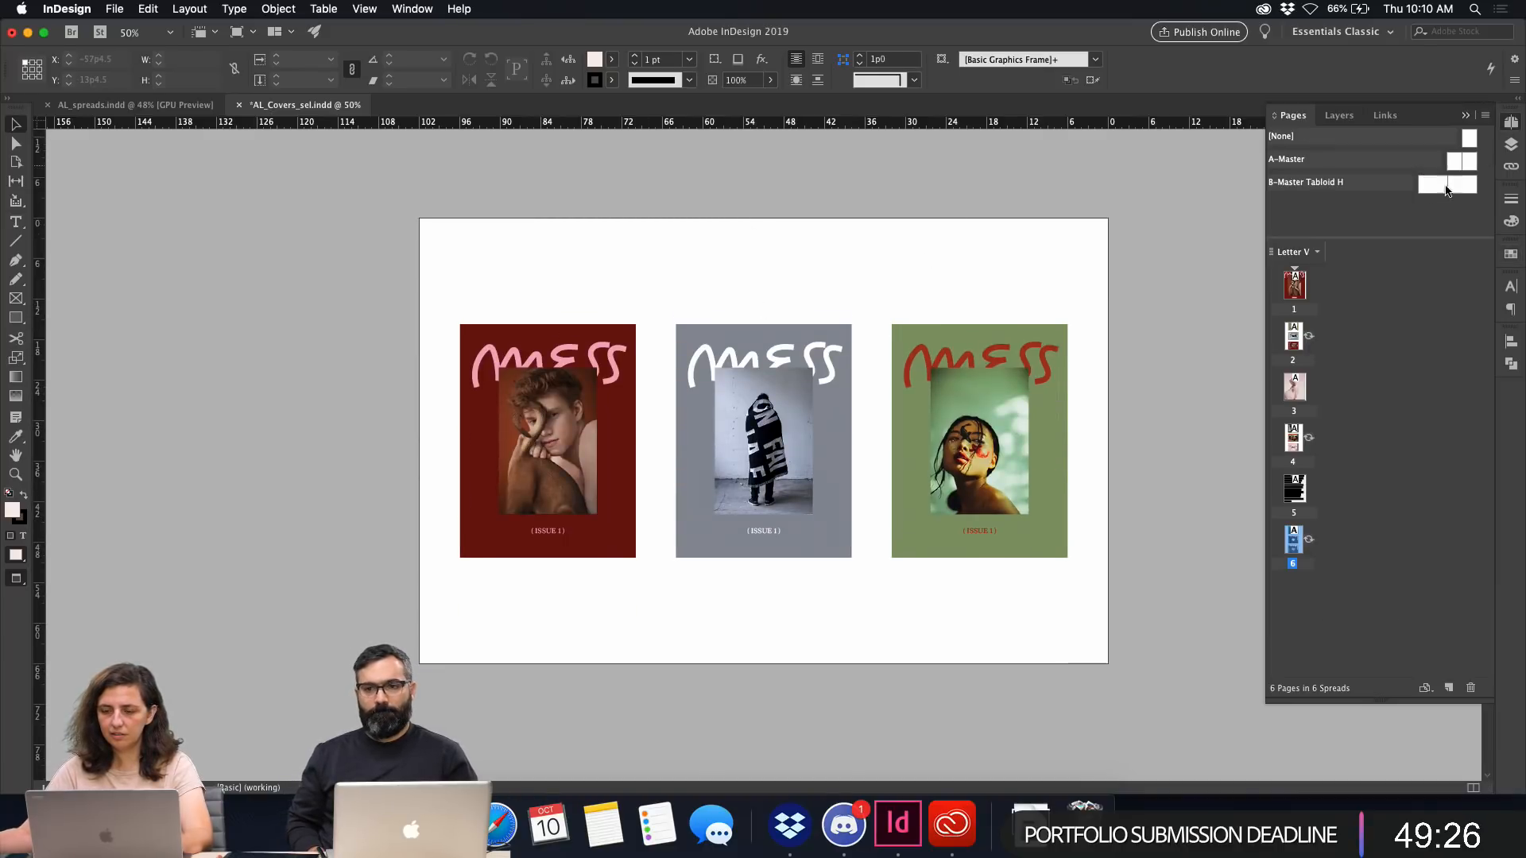
{"action": "double_click", "coordinate": [1295, 336]}
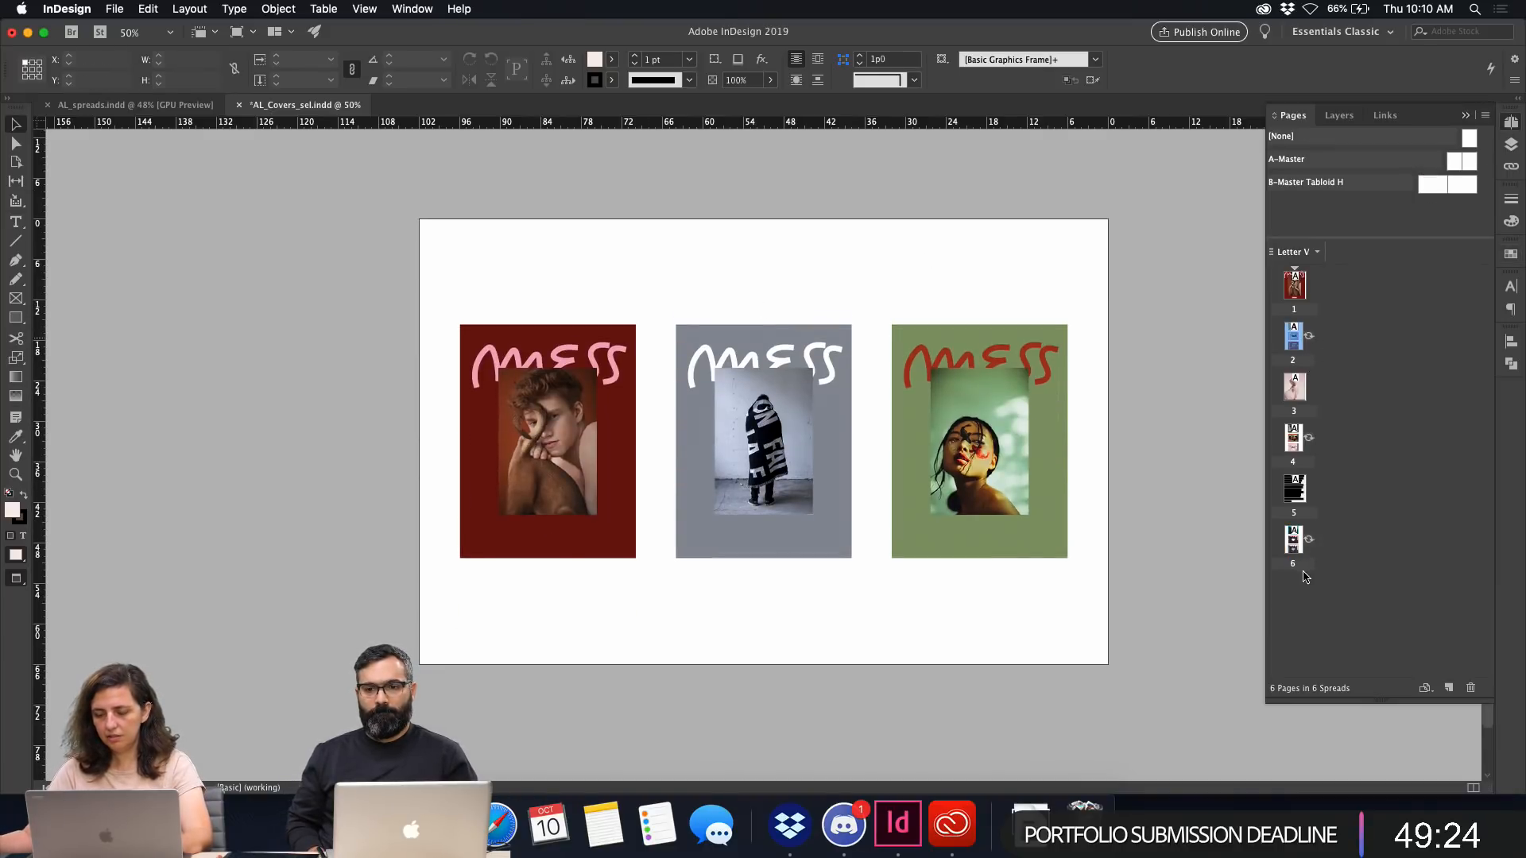
Replace the grey middle cover on page 7 with the white text-based cover copied from page 6, placed in the same position.
{"action": "double_click", "coordinate": [1293, 547]}
{"action": "left_click_drag", "start_coordinate": [470, 301], "coordinate": [644, 644]}
{"action": "double_click", "coordinate": [1293, 590]}
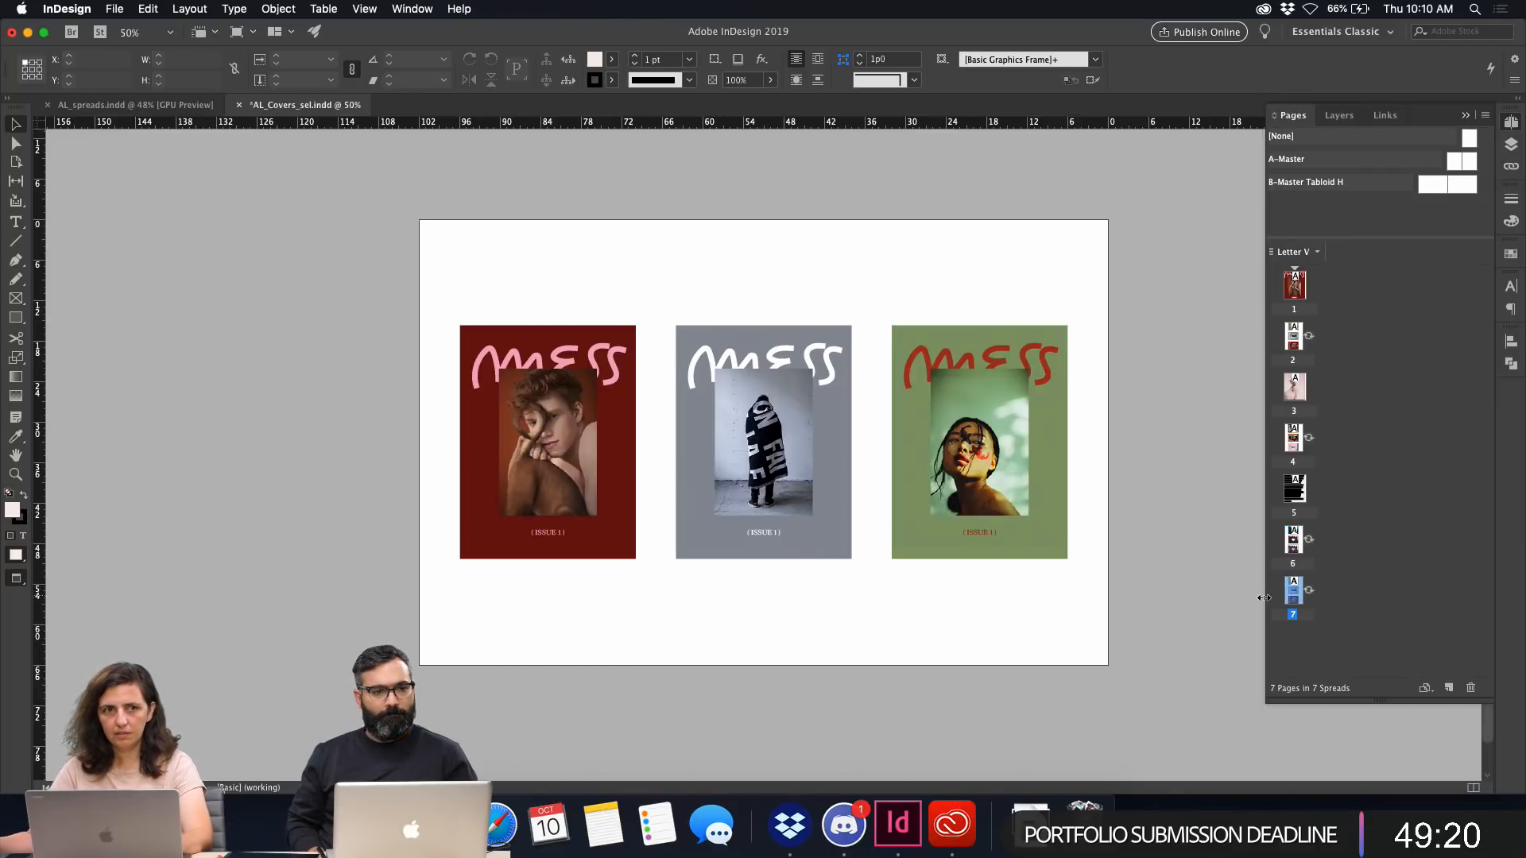
{"action": "left_click", "coordinate": [1292, 541]}
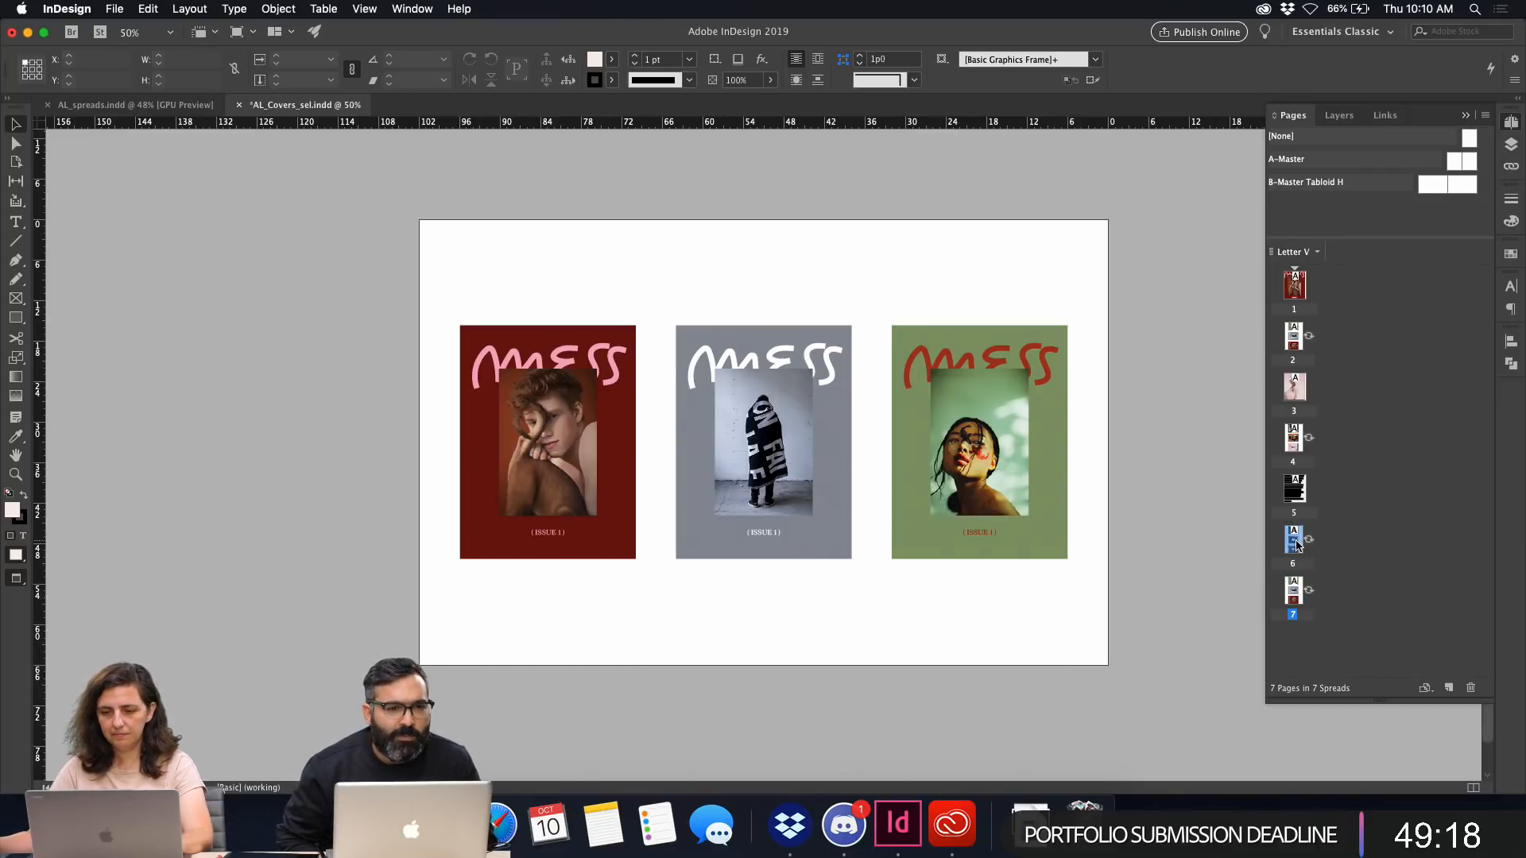
{"action": "mouse_move", "coordinate": [674, 279]}
{"action": "left_mouse_down"}
{"action": "mouse_move", "coordinate": [800, 492]}
{"action": "mouse_move", "coordinate": [805, 559]}
{"action": "left_mouse_up"}
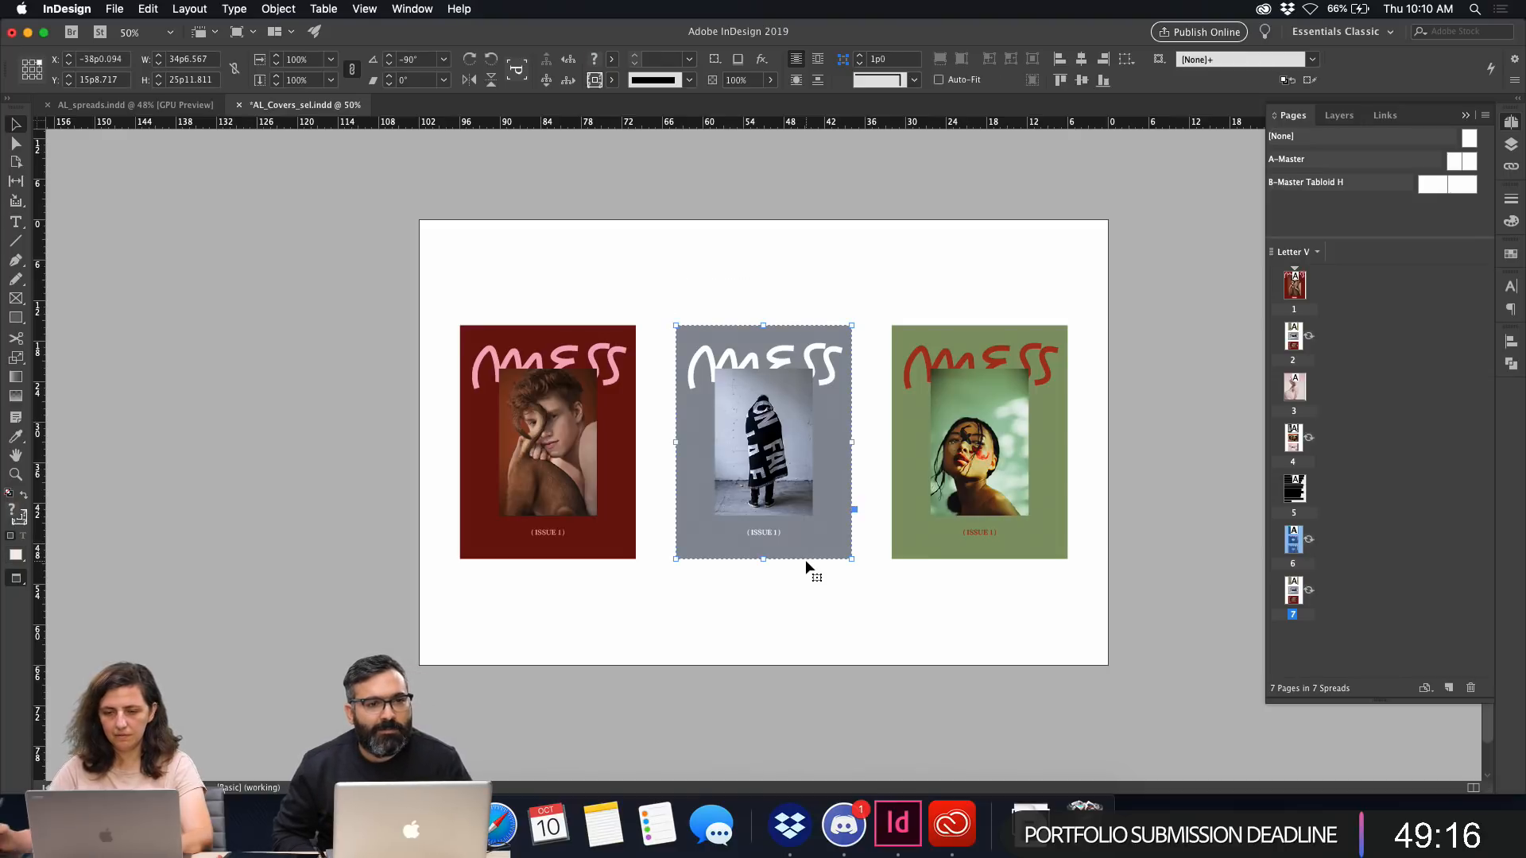
{"action": "key", "text": "BackSpace"}
{"action": "key", "text": "super+v"}
{"action": "key", "text": "w"}
{"action": "left_click_drag", "start_coordinate": [824, 428], "coordinate": [827, 415]}
{"action": "key", "text": "w"}
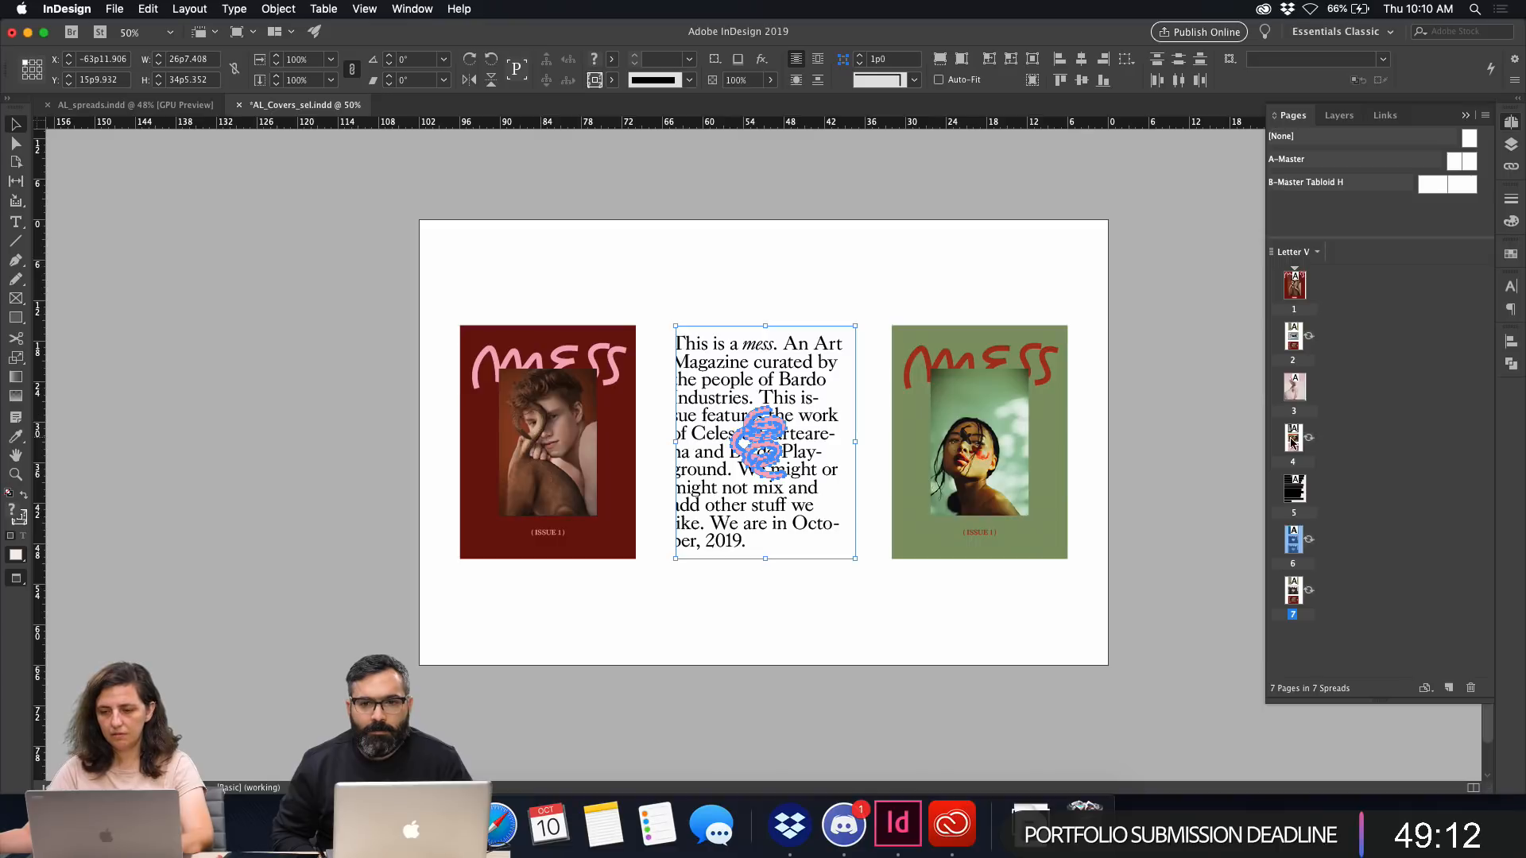
Replace the green third cover on page 7 with the pink cat cover copied from page 4, level with the other covers.
{"action": "double_click", "coordinate": [1293, 437]}
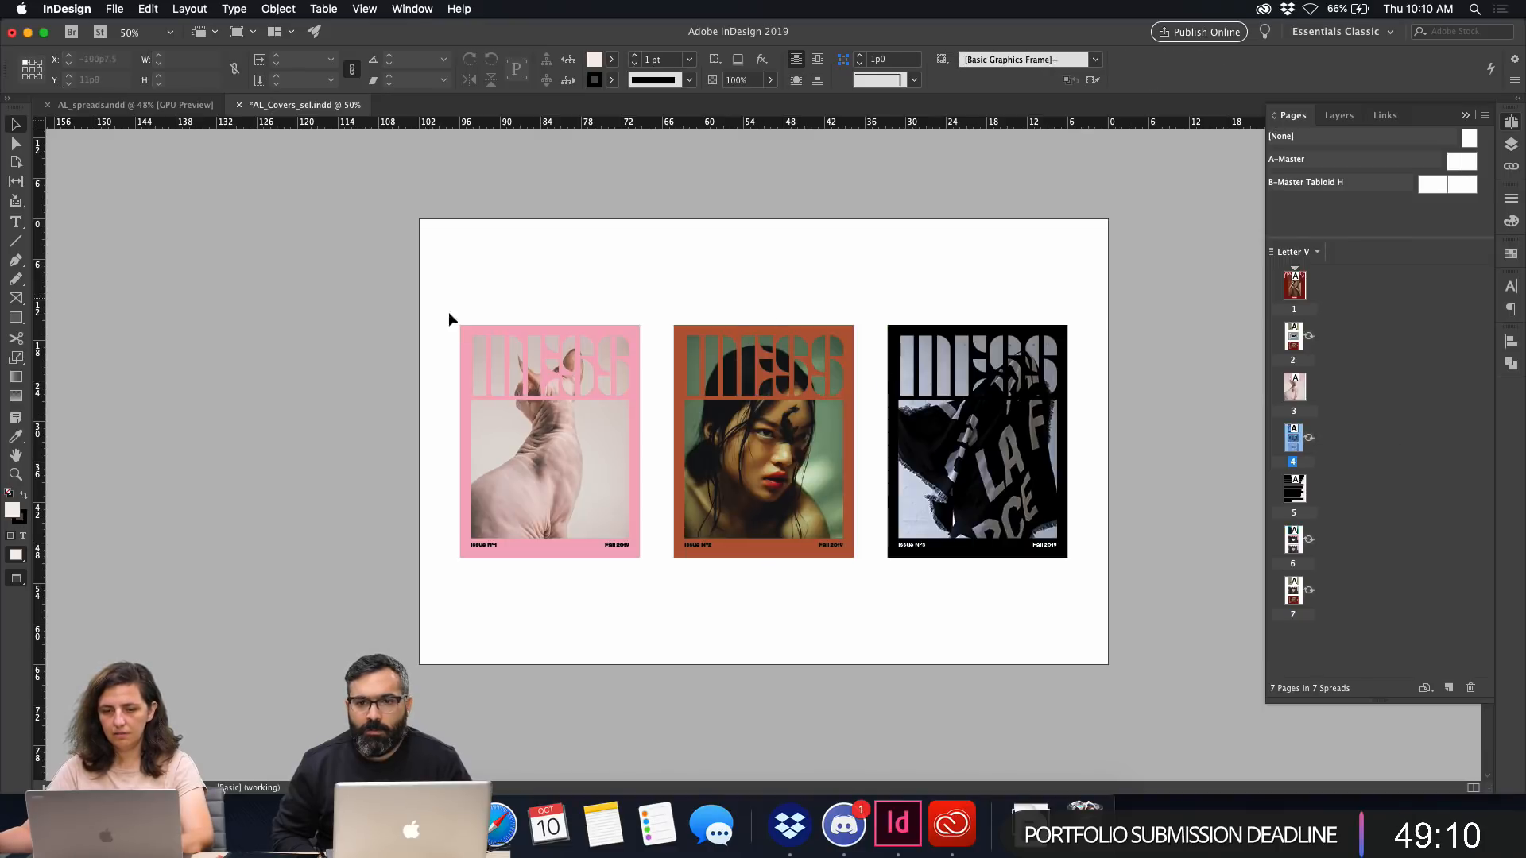
{"action": "left_click_drag", "start_coordinate": [449, 314], "coordinate": [653, 653]}
{"action": "double_click", "coordinate": [1292, 592]}
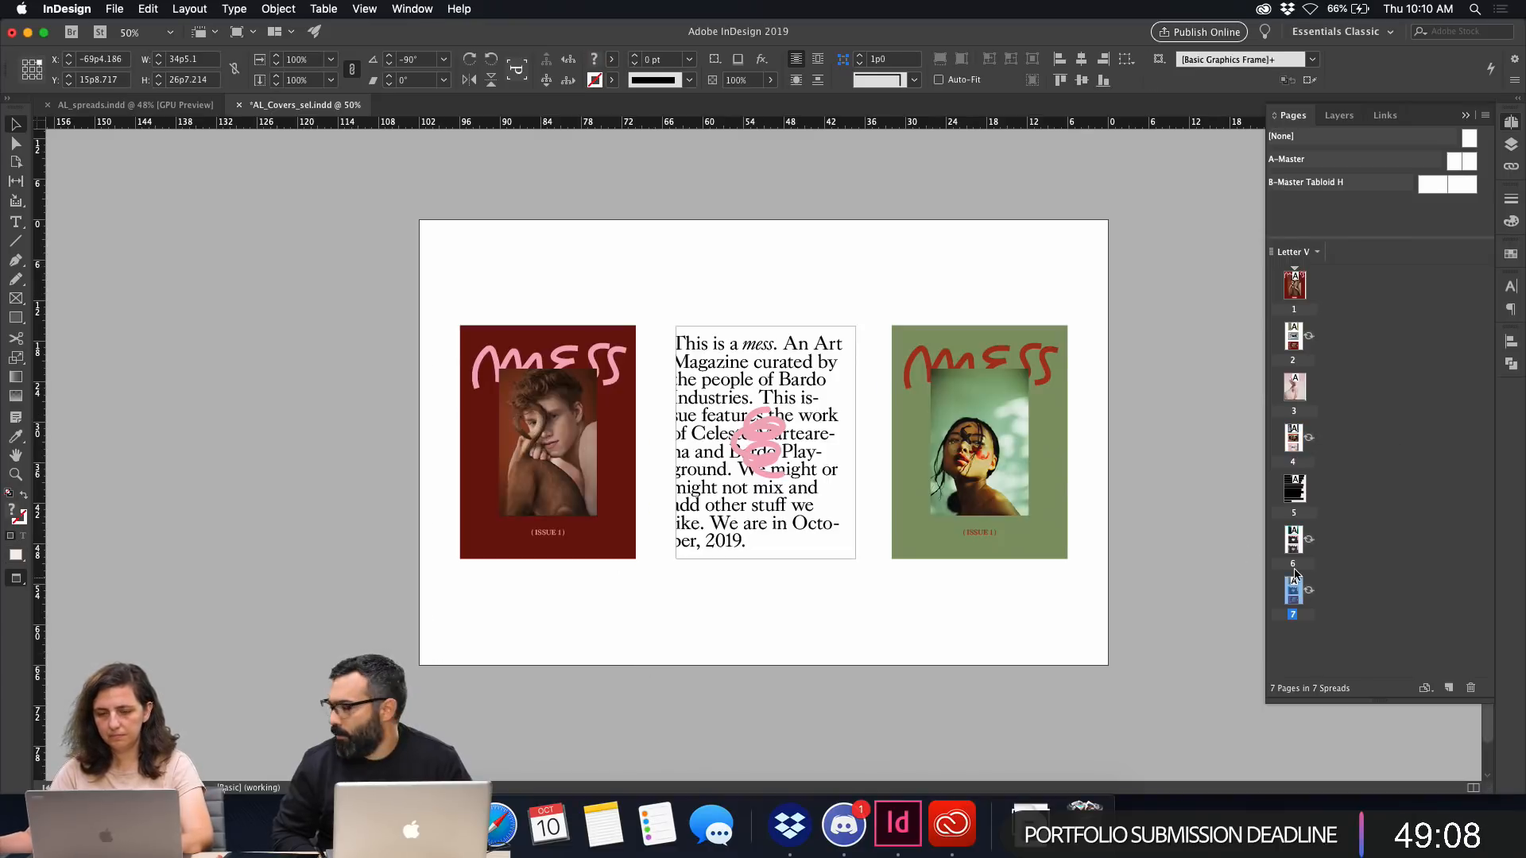
{"action": "left_click_drag", "start_coordinate": [913, 296], "coordinate": [1051, 599]}
{"action": "key", "text": "Delete"}
{"action": "key", "text": "super+v"}
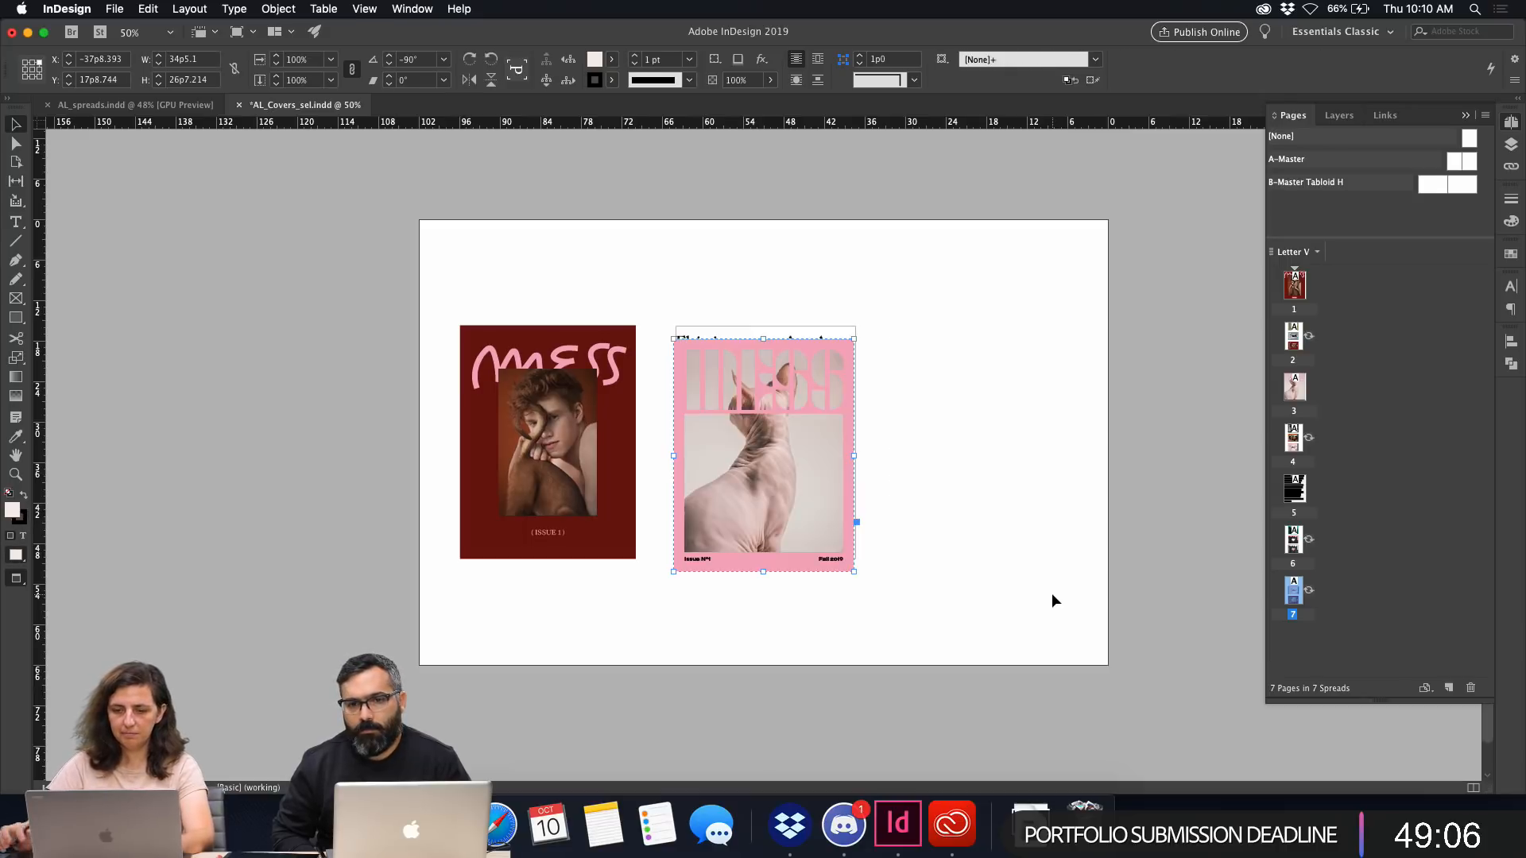
{"action": "key", "text": "w"}
{"action": "left_click_drag", "start_coordinate": [824, 439], "coordinate": [1056, 429]}
{"action": "key", "text": "w"}
Add a text frame containing the letter "A" above the dark red cover on page 7.
{"action": "key", "text": "z"}
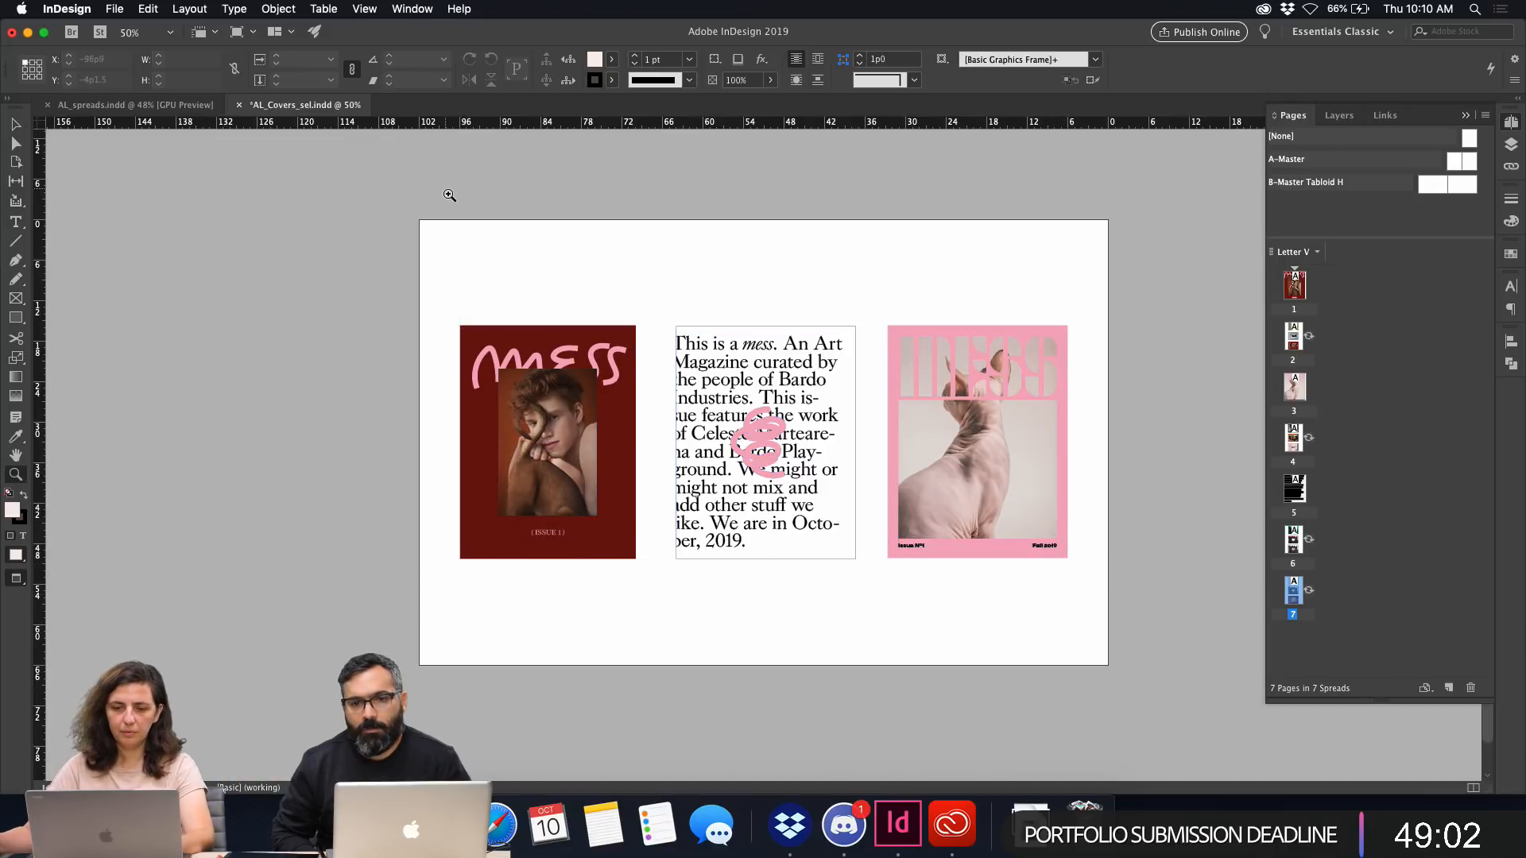
{"action": "left_click_drag", "start_coordinate": [446, 191], "coordinate": [1169, 727]}
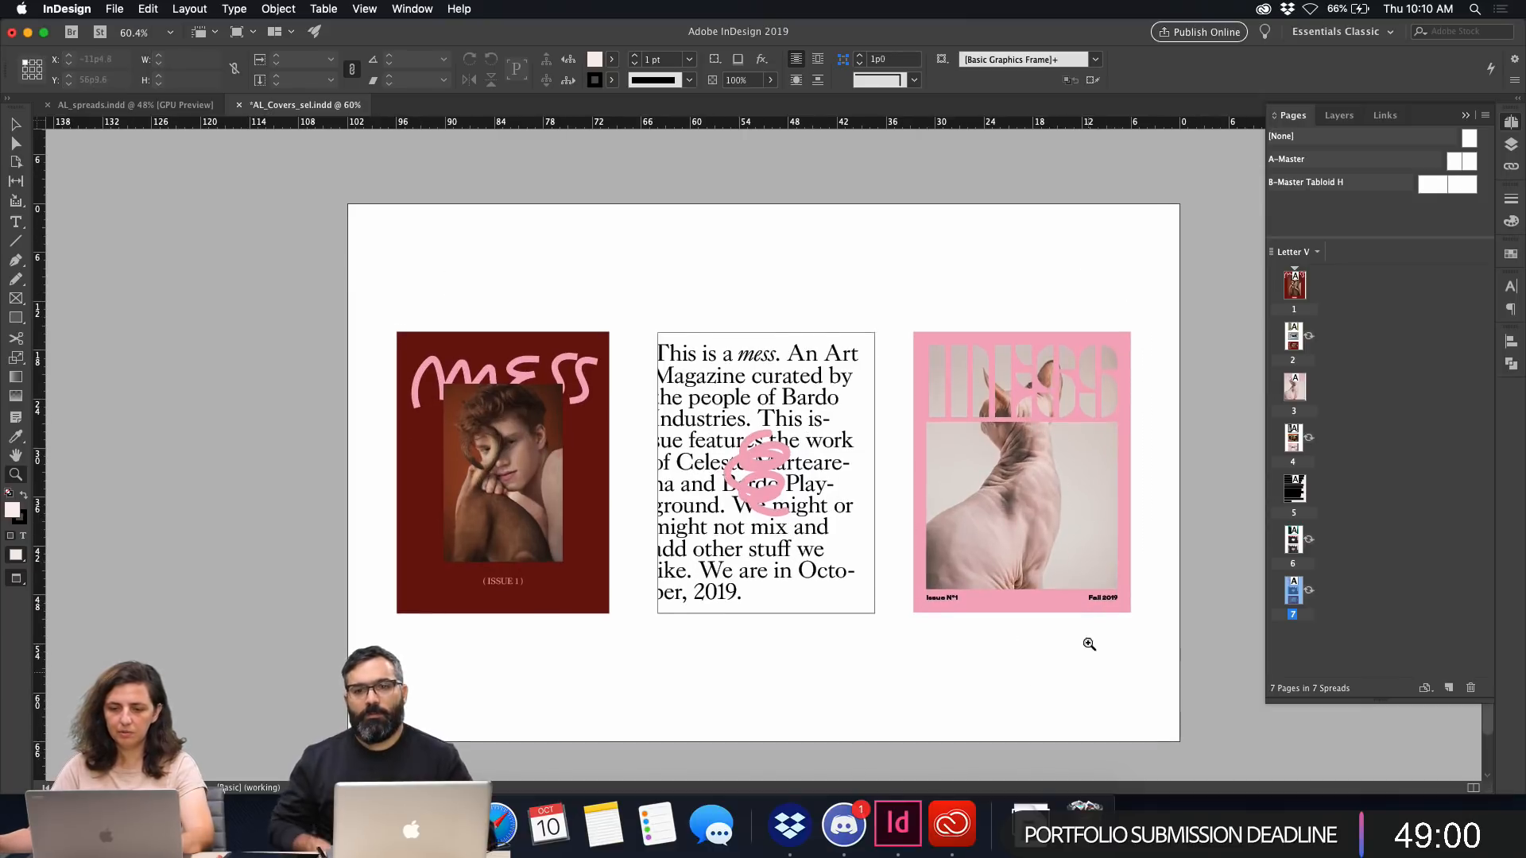
{"action": "key", "text": "super+="}
{"action": "key", "text": "t"}
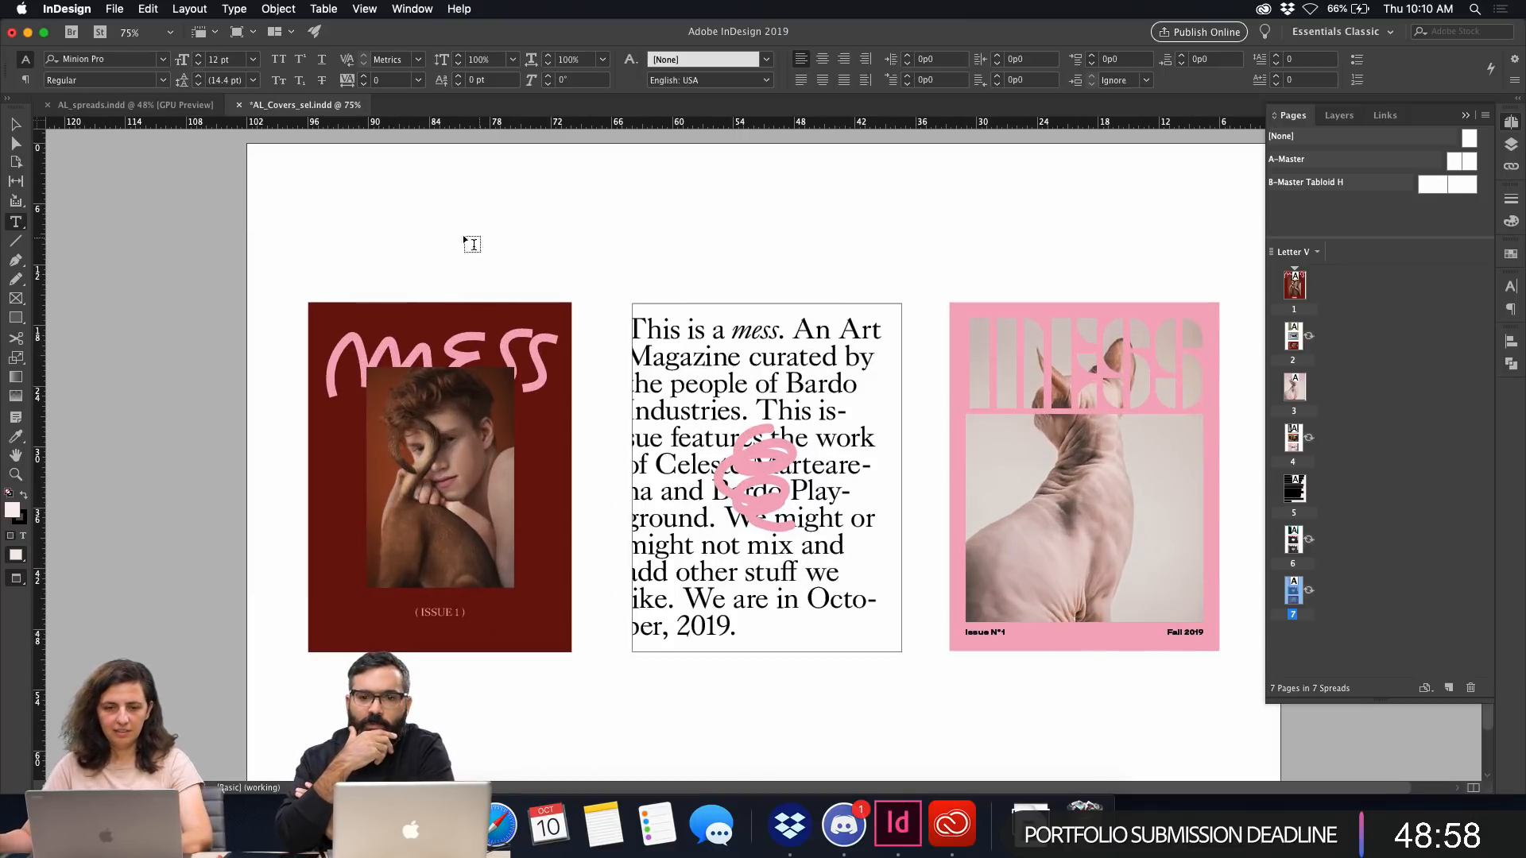
{"action": "left_click_drag", "start_coordinate": [422, 212], "coordinate": [556, 265]}
{"action": "type", "text": "A"}
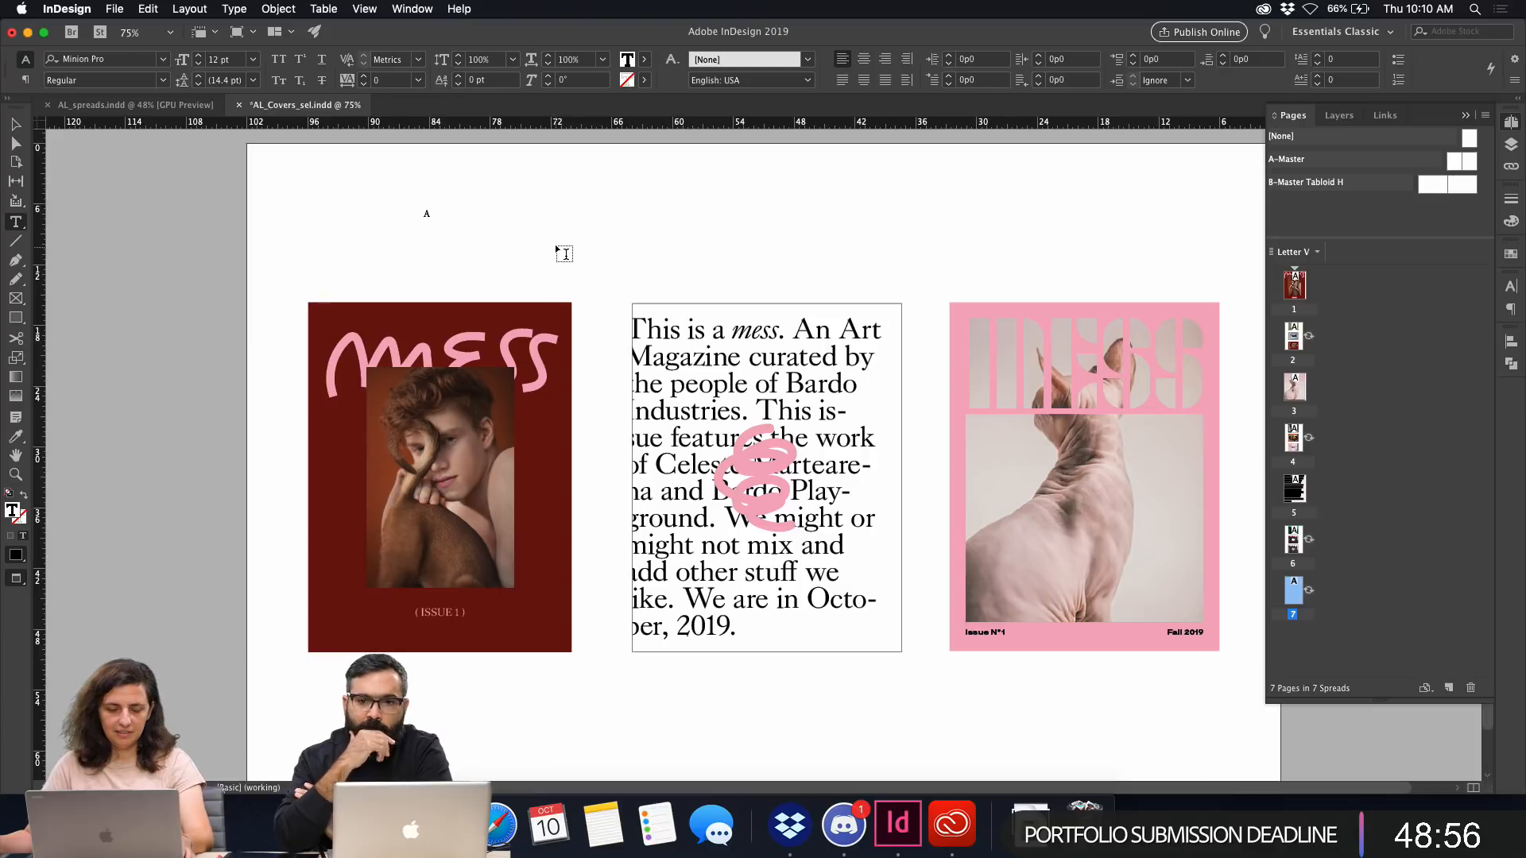
{"action": "key", "text": "Escape"}
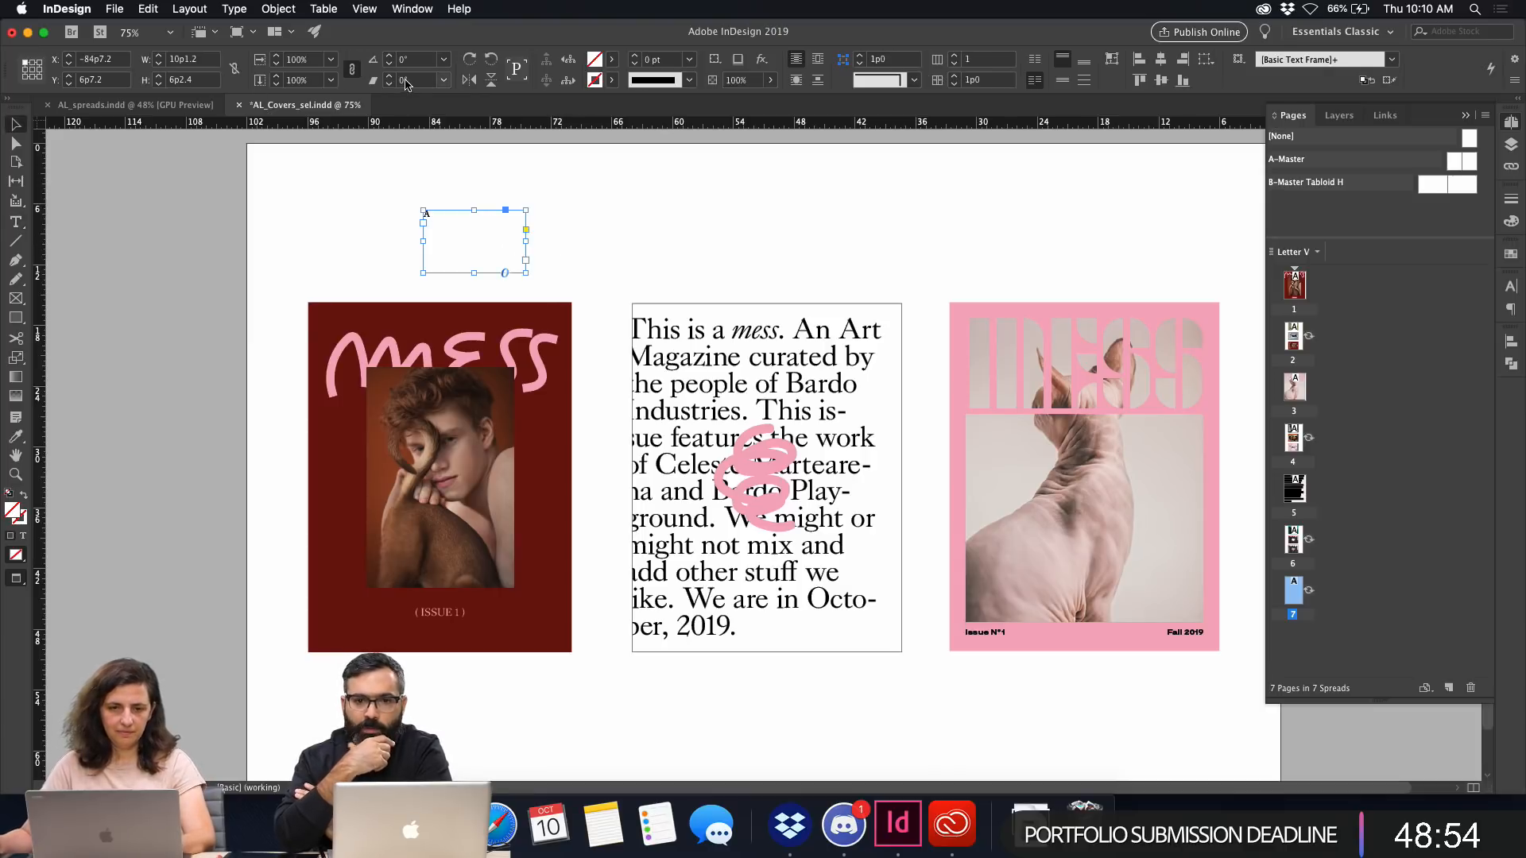
Set the letter A in Stevie Sans Book at 60 pt.
{"action": "key", "text": "super+t"}
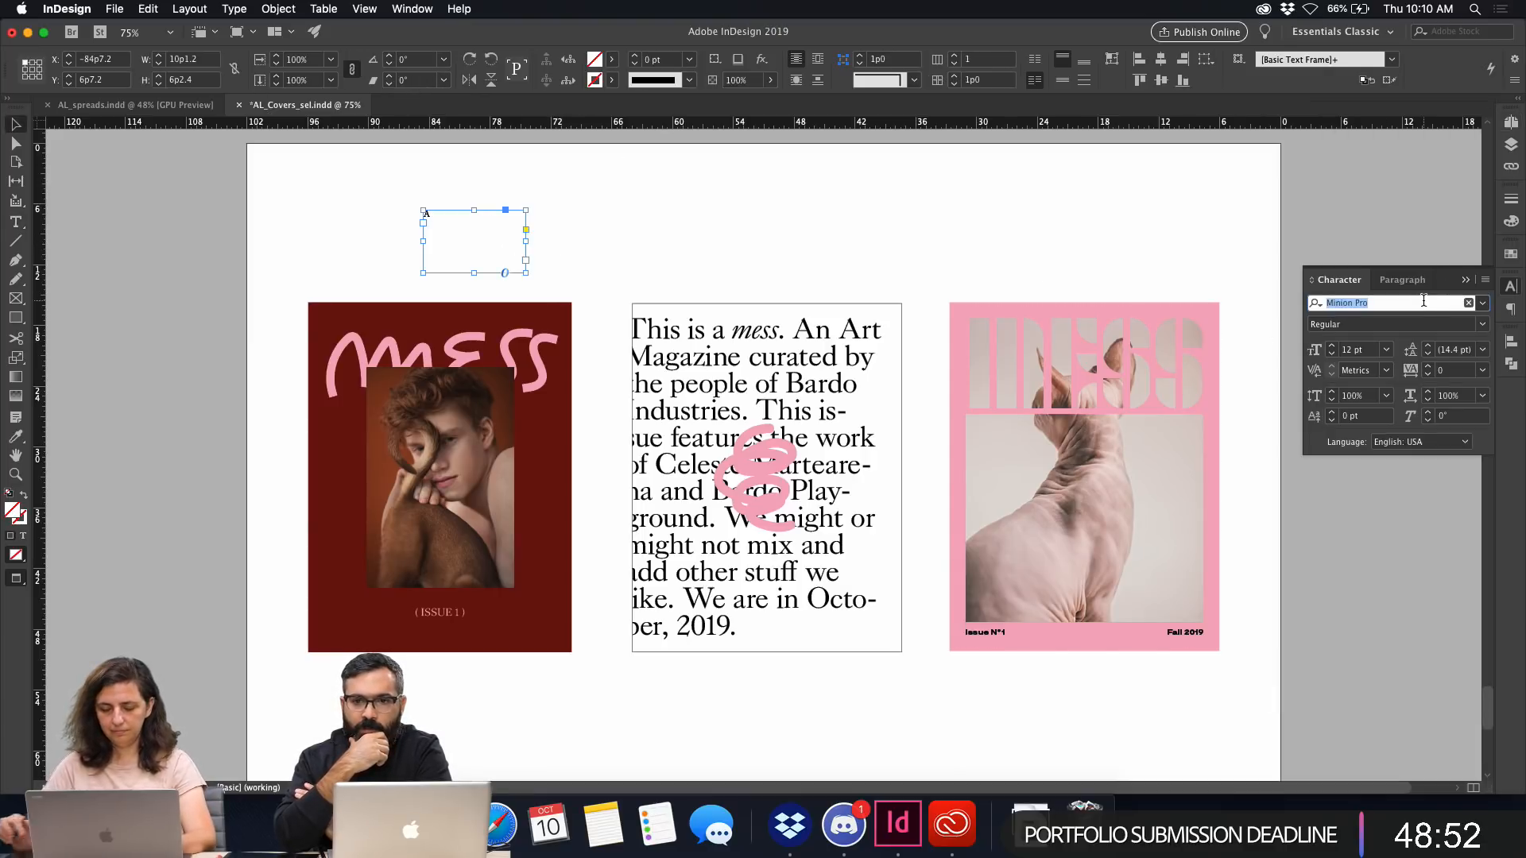
{"action": "type", "text": "ste"}
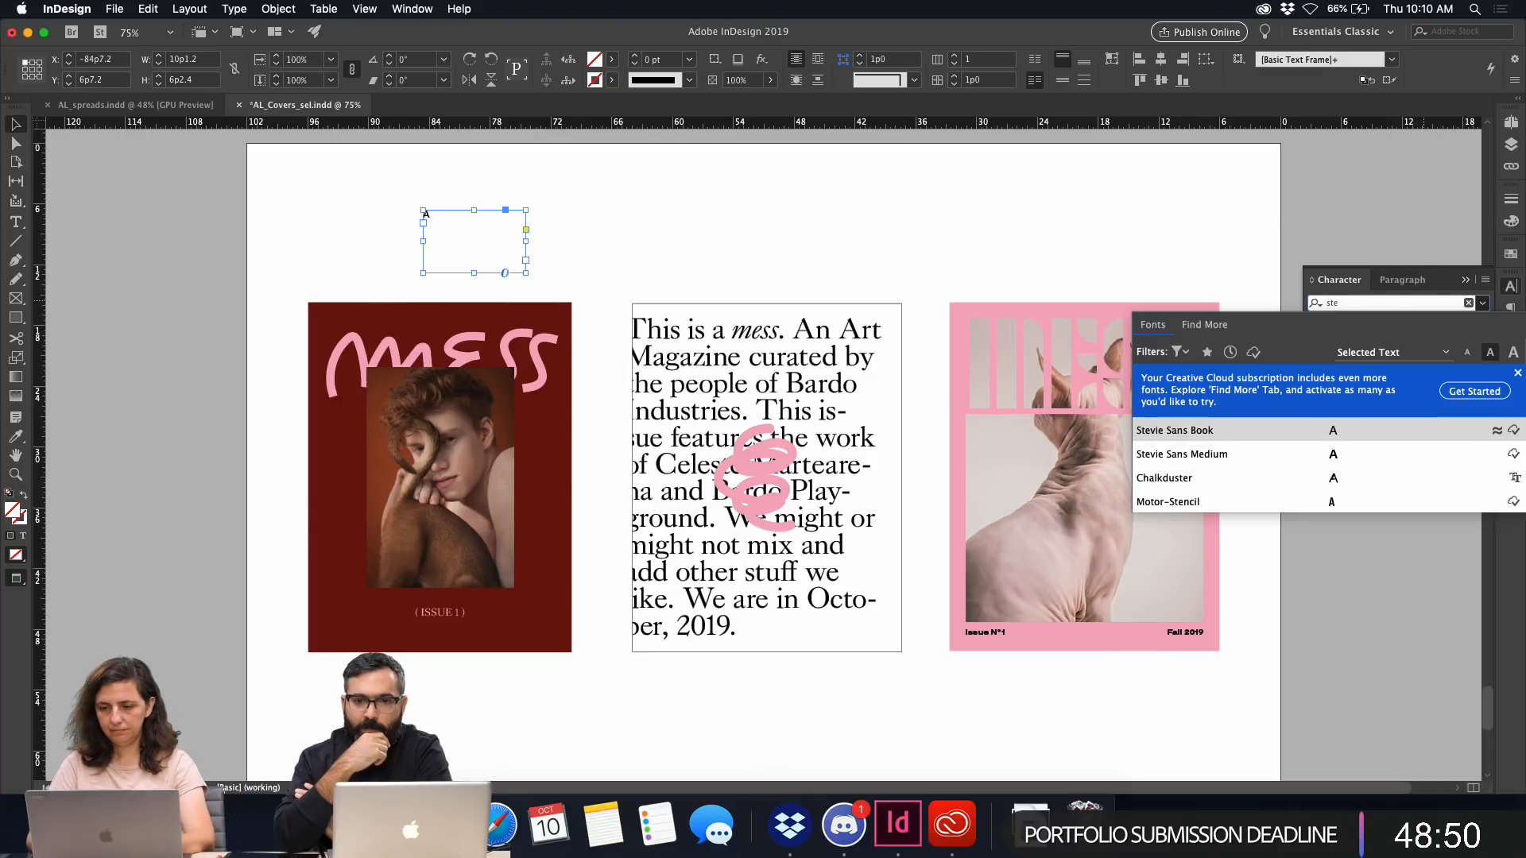
{"action": "key", "text": "Return"}
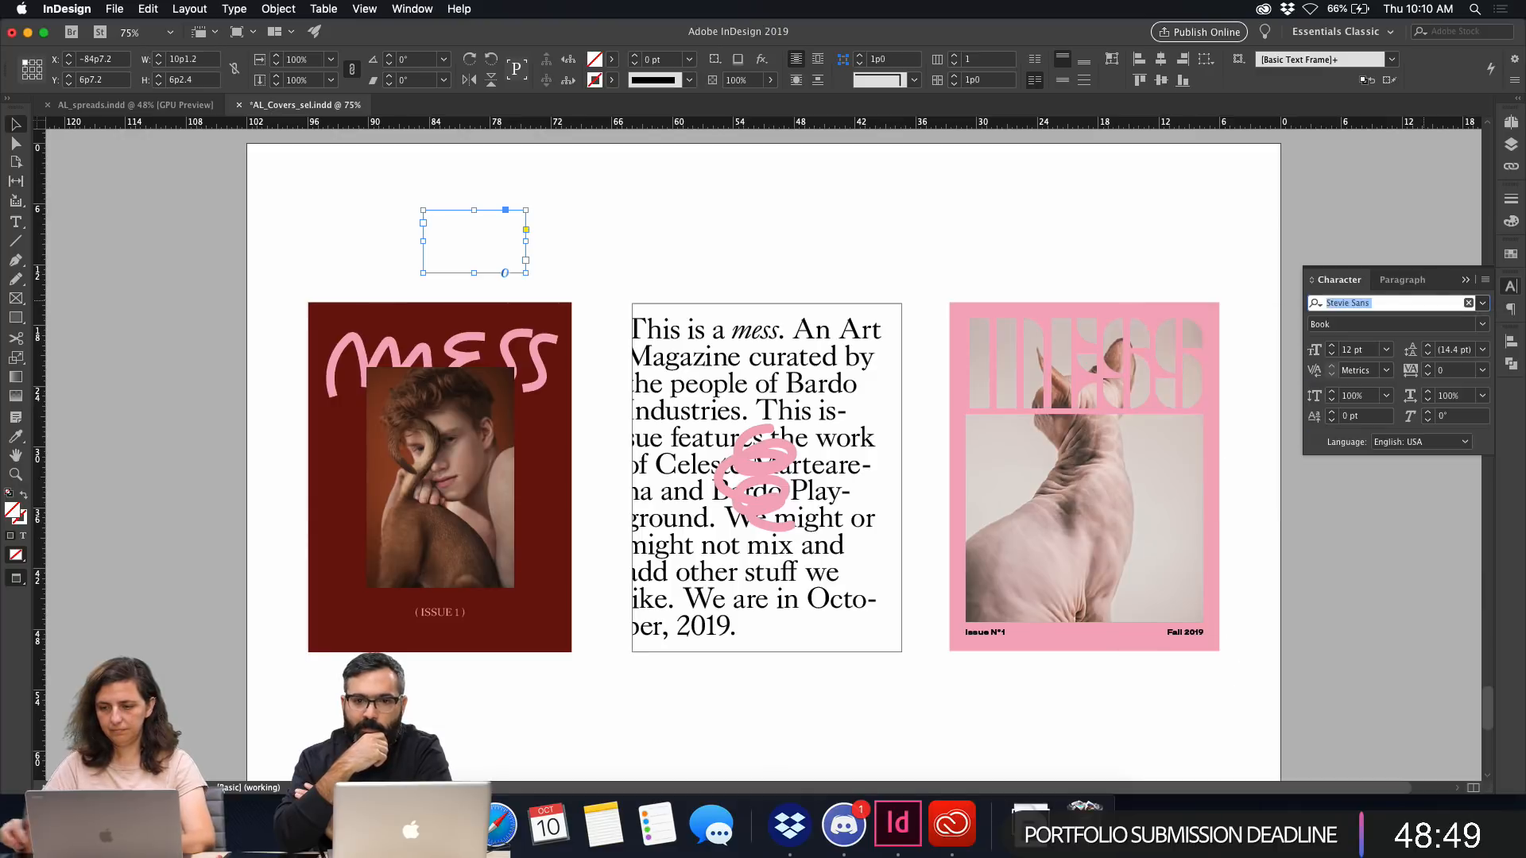
{"action": "left_click", "coordinate": [1387, 355]}
{"action": "left_click", "coordinate": [1381, 587]}
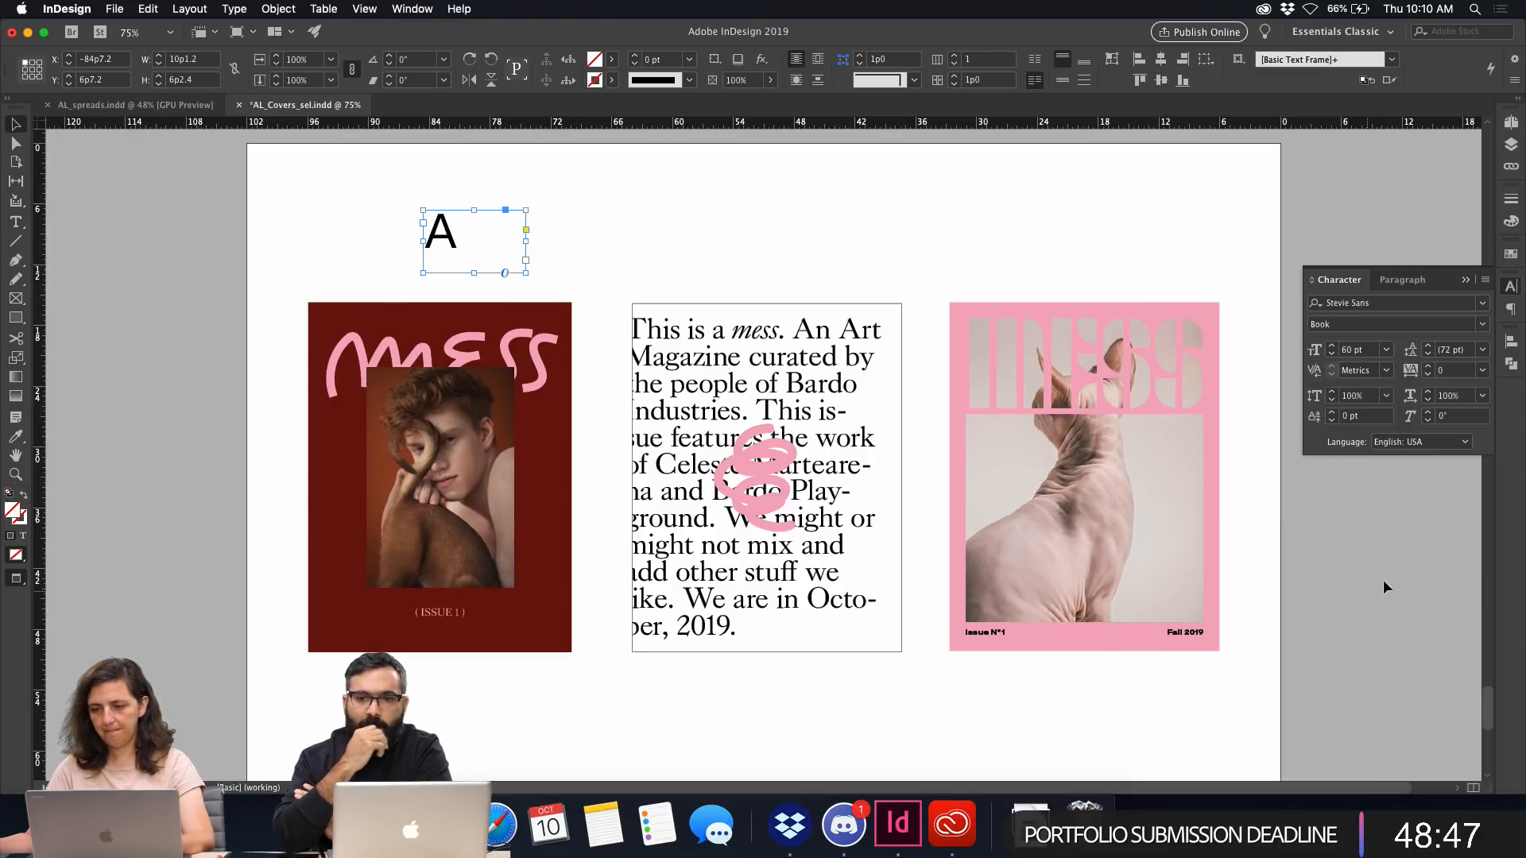
Centre-align the letter A in its frame and position the label centrally above the dark red cover.
{"action": "double_click", "coordinate": [452, 245]}
{"action": "left_click", "coordinate": [864, 58]}
{"action": "key", "text": "super+a"}
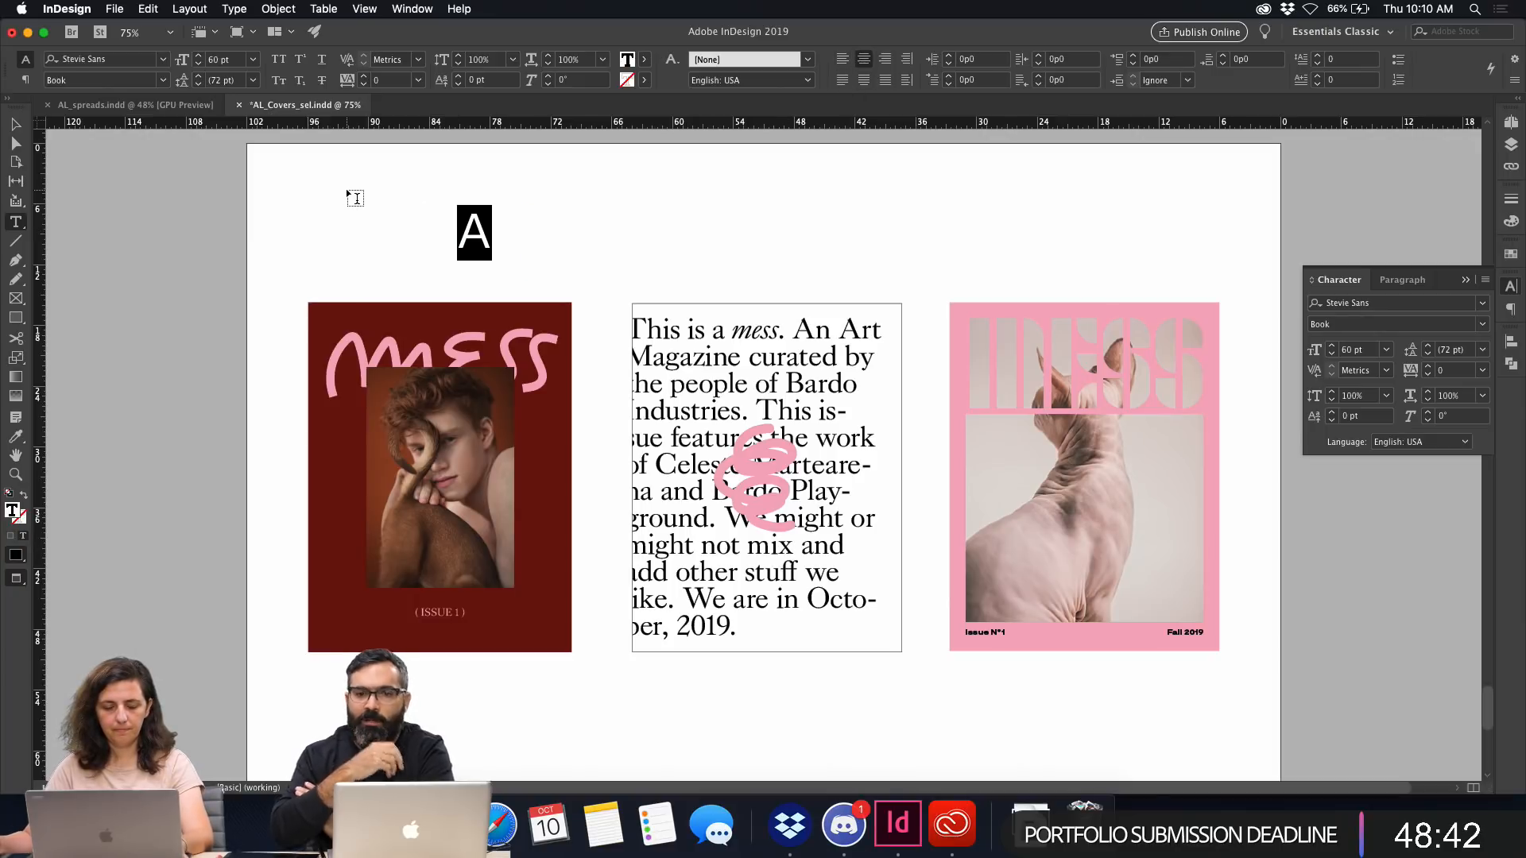
{"action": "key", "text": "Escape"}
{"action": "left_click_drag", "start_coordinate": [467, 236], "coordinate": [1097, 266]}
Place a copy of the label above the white text-based cover and change its letter to "B".
{"action": "left_click", "coordinate": [499, 279]}
{"action": "double_click", "coordinate": [781, 279]}
{"action": "type", "text": "B"}
{"action": "key", "text": "Escape"}
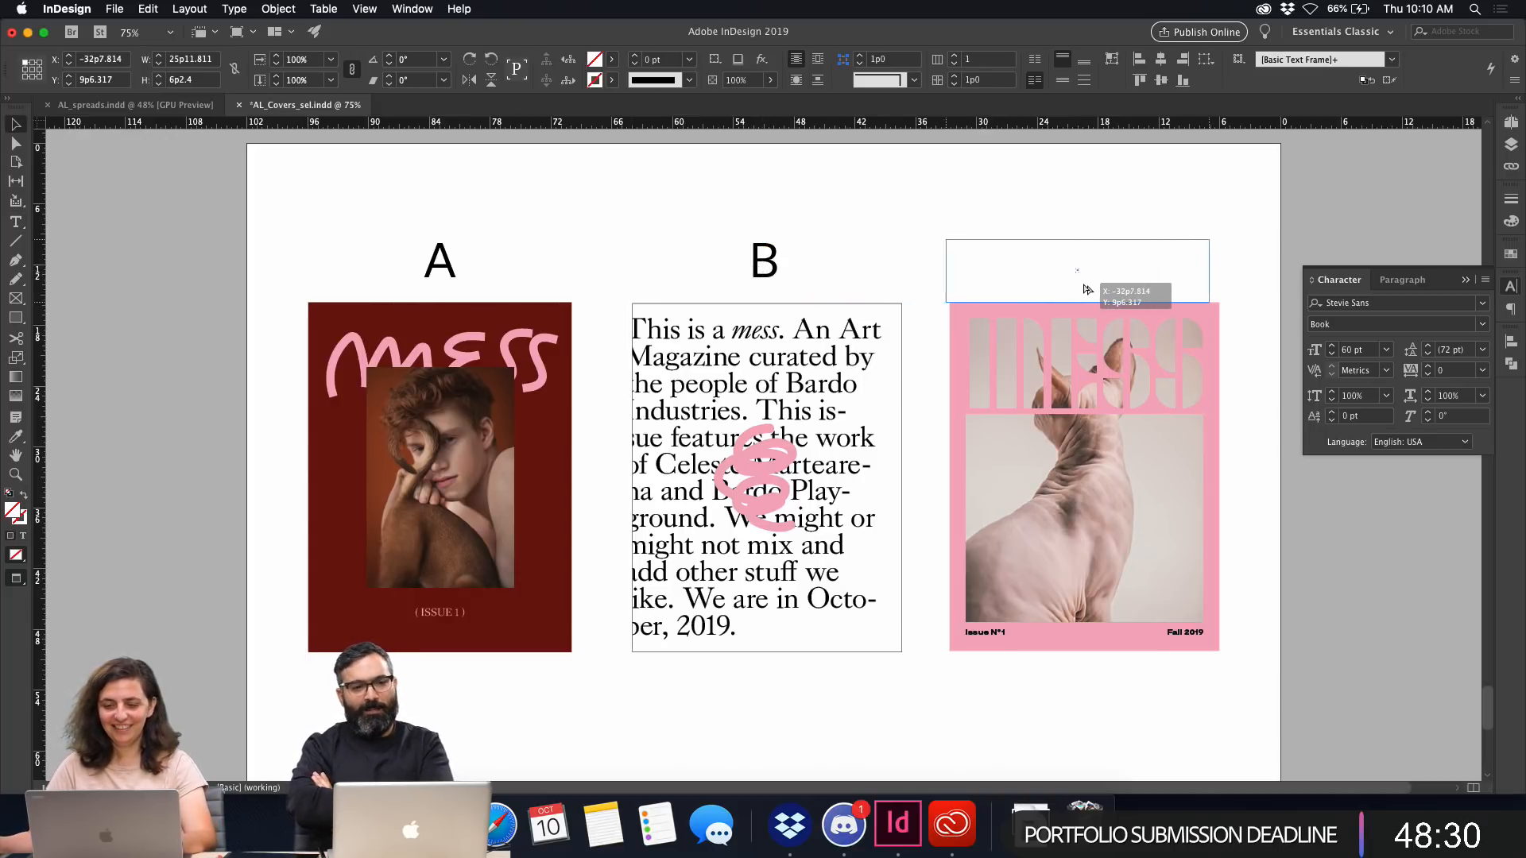
Place a copy of the label above the pink cat cover and change its letter to "C".
{"action": "double_click", "coordinate": [1100, 262]}
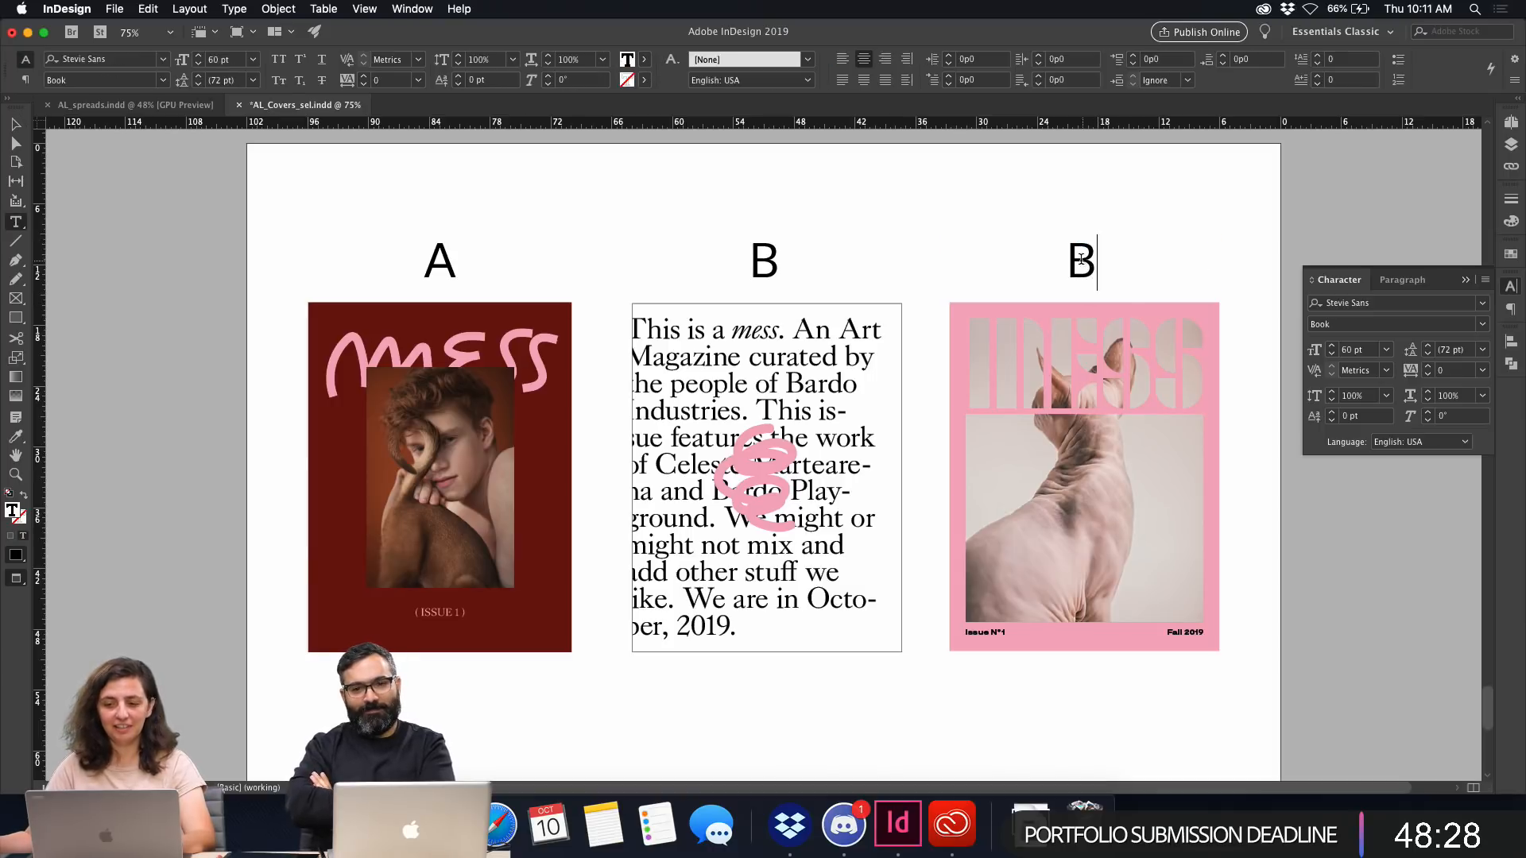
{"action": "double_click", "coordinate": [1082, 259]}
{"action": "type", "text": "F"}
{"action": "double_click", "coordinate": [1095, 261]}
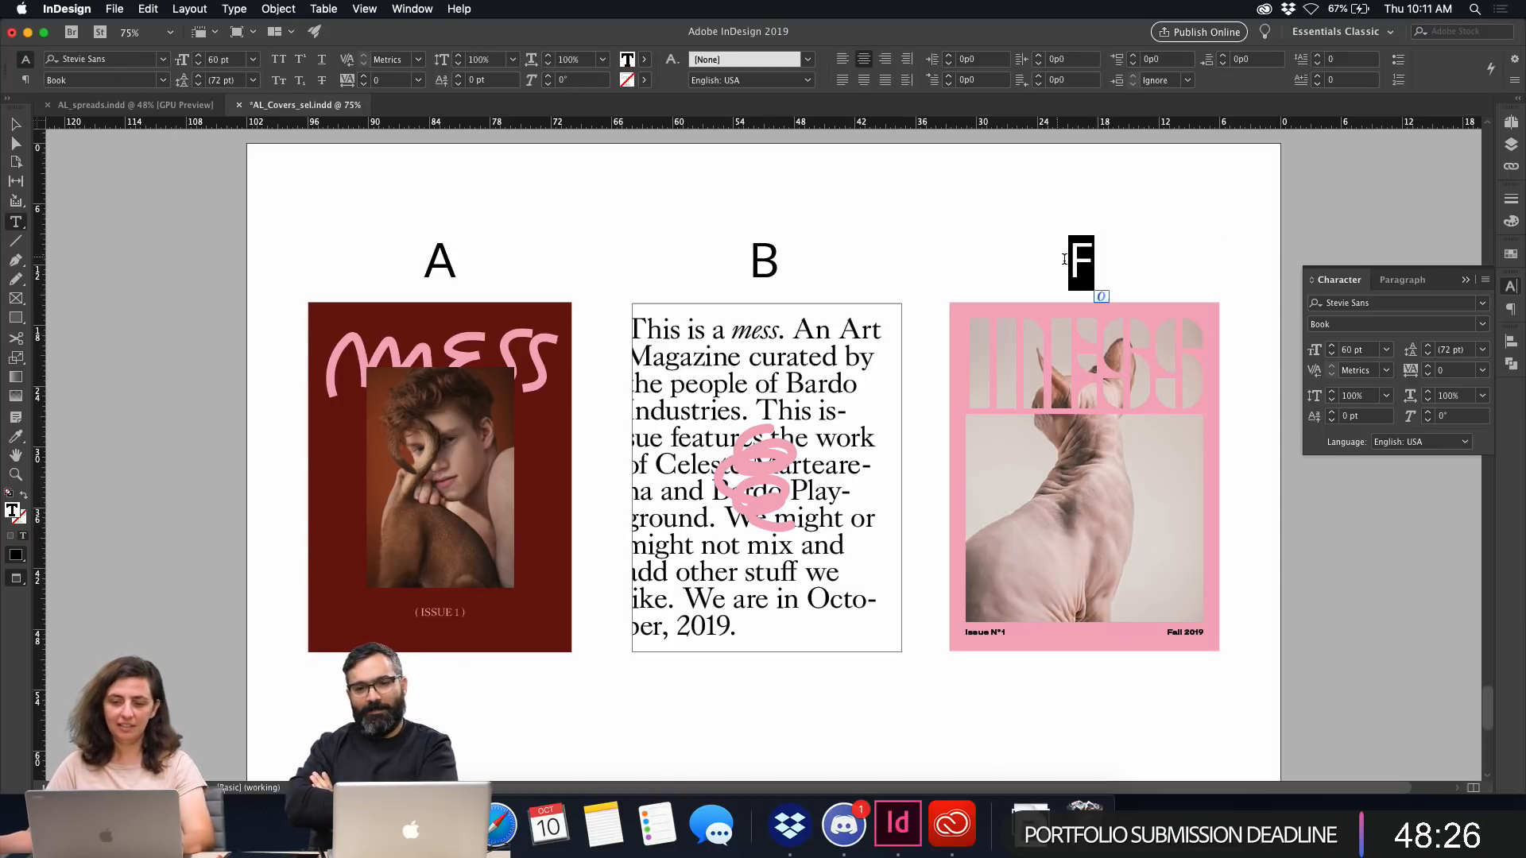
{"action": "type", "text": "C"}
{"action": "key", "text": "Escape"}
{"action": "left_click", "coordinate": [1138, 193]}
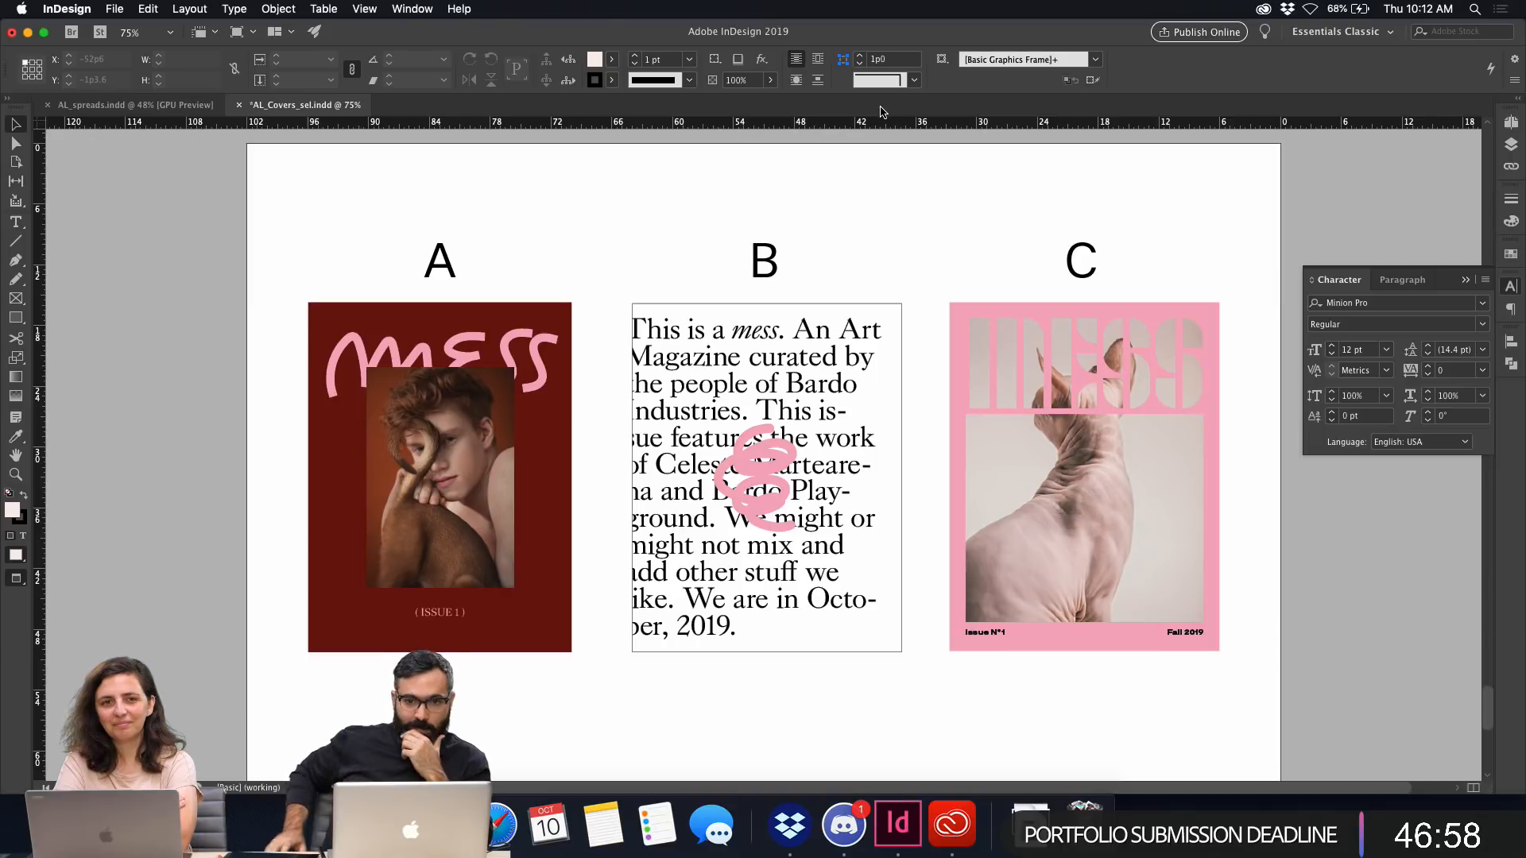
Compare the three framed cover variations on page 4 with the labelled A, B and C proposals on page 7.
{"action": "scroll", "coordinate": [909, 221], "scroll_direction": "up", "scroll_amount": 15}
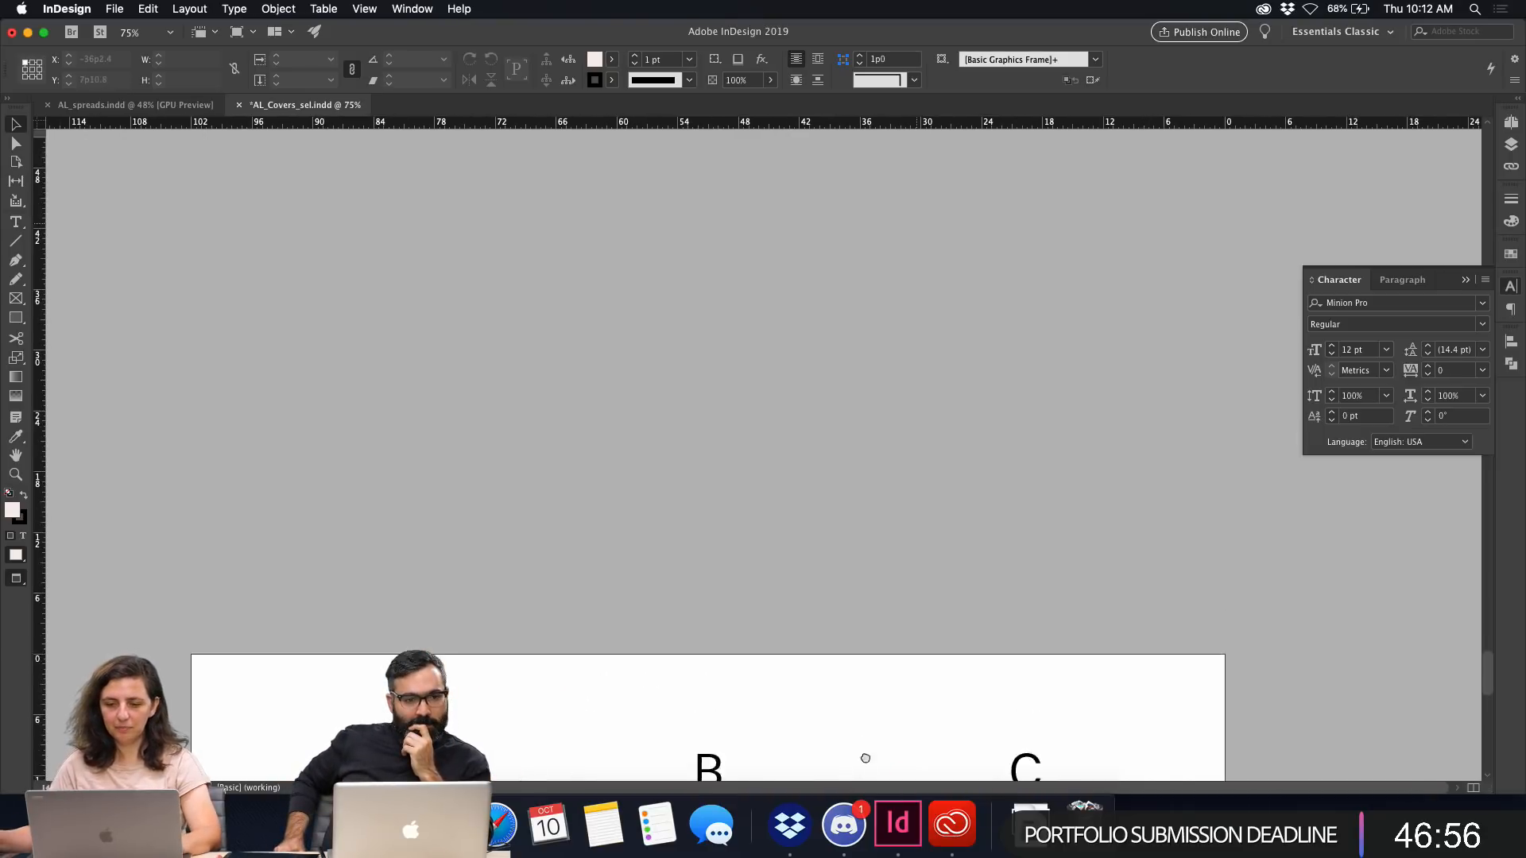
{"action": "scroll", "coordinate": [814, 374], "scroll_direction": "up", "scroll_amount": 15}
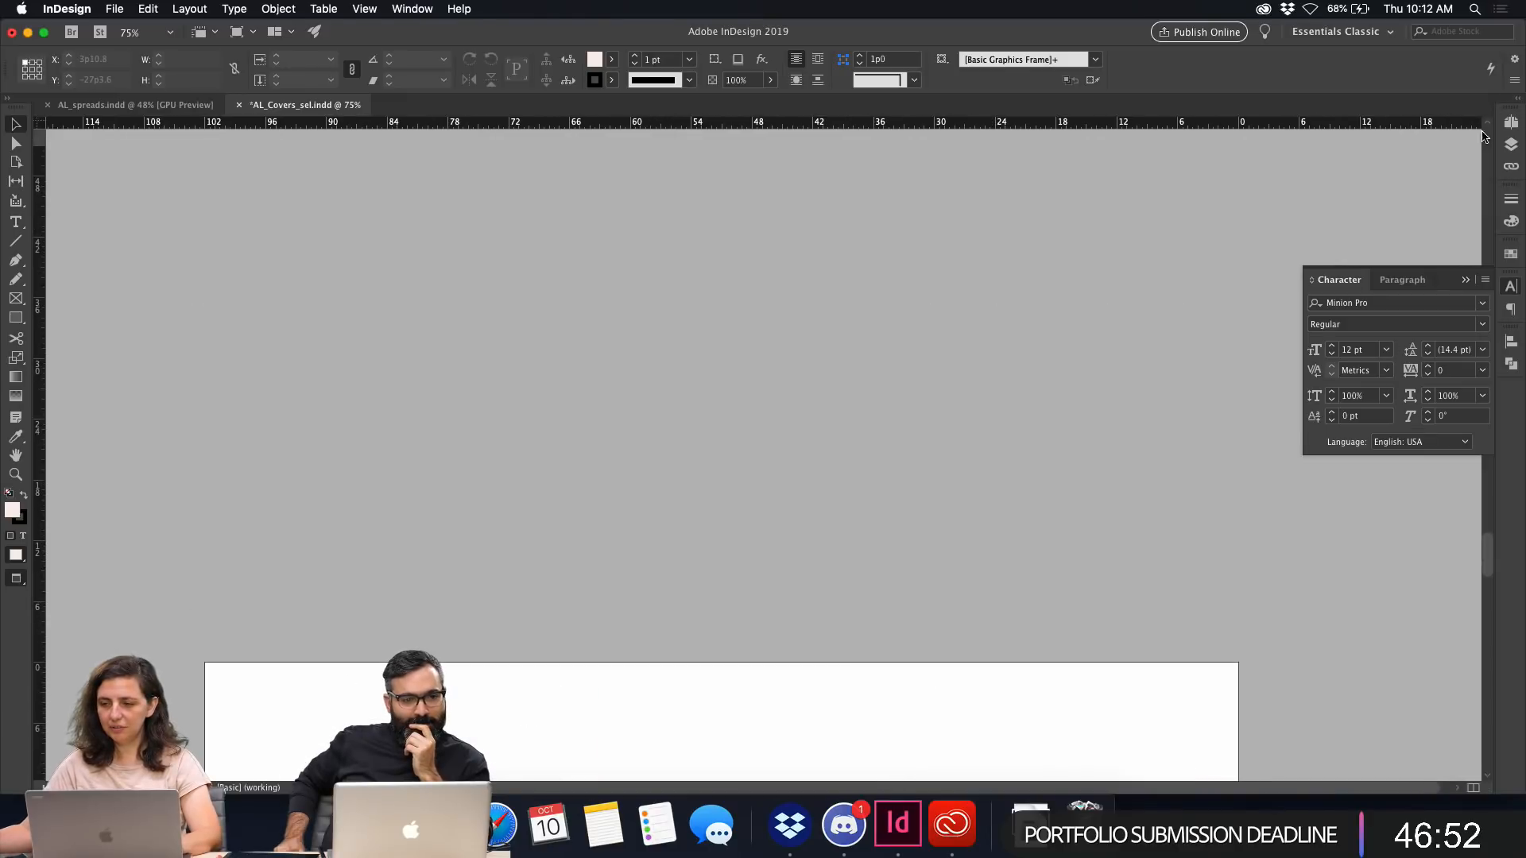
{"action": "left_click", "coordinate": [1511, 122]}
{"action": "left_click", "coordinate": [1295, 442]}
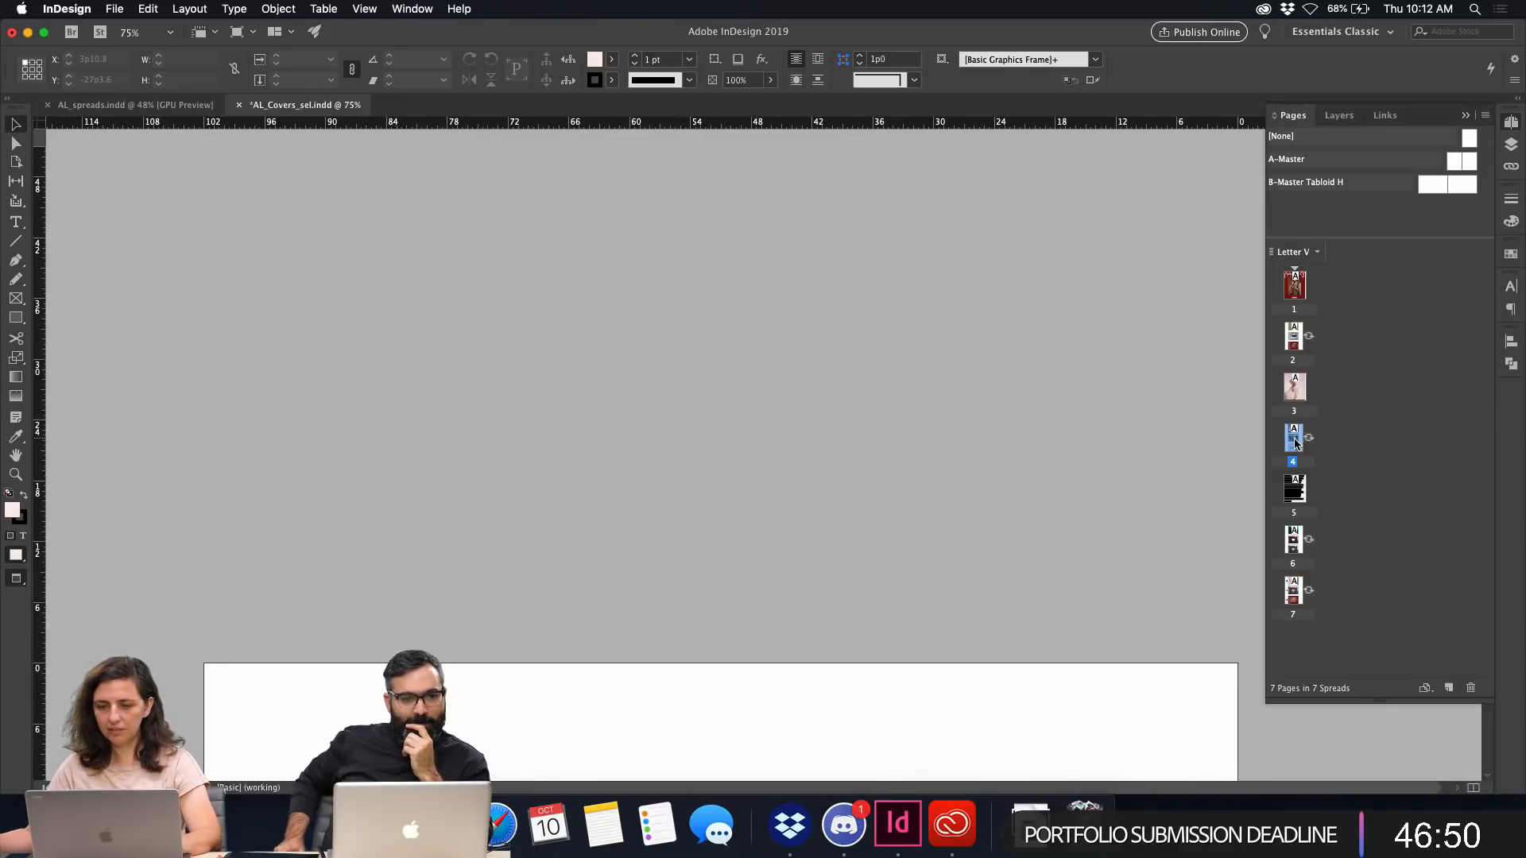
{"action": "double_click", "coordinate": [1295, 442]}
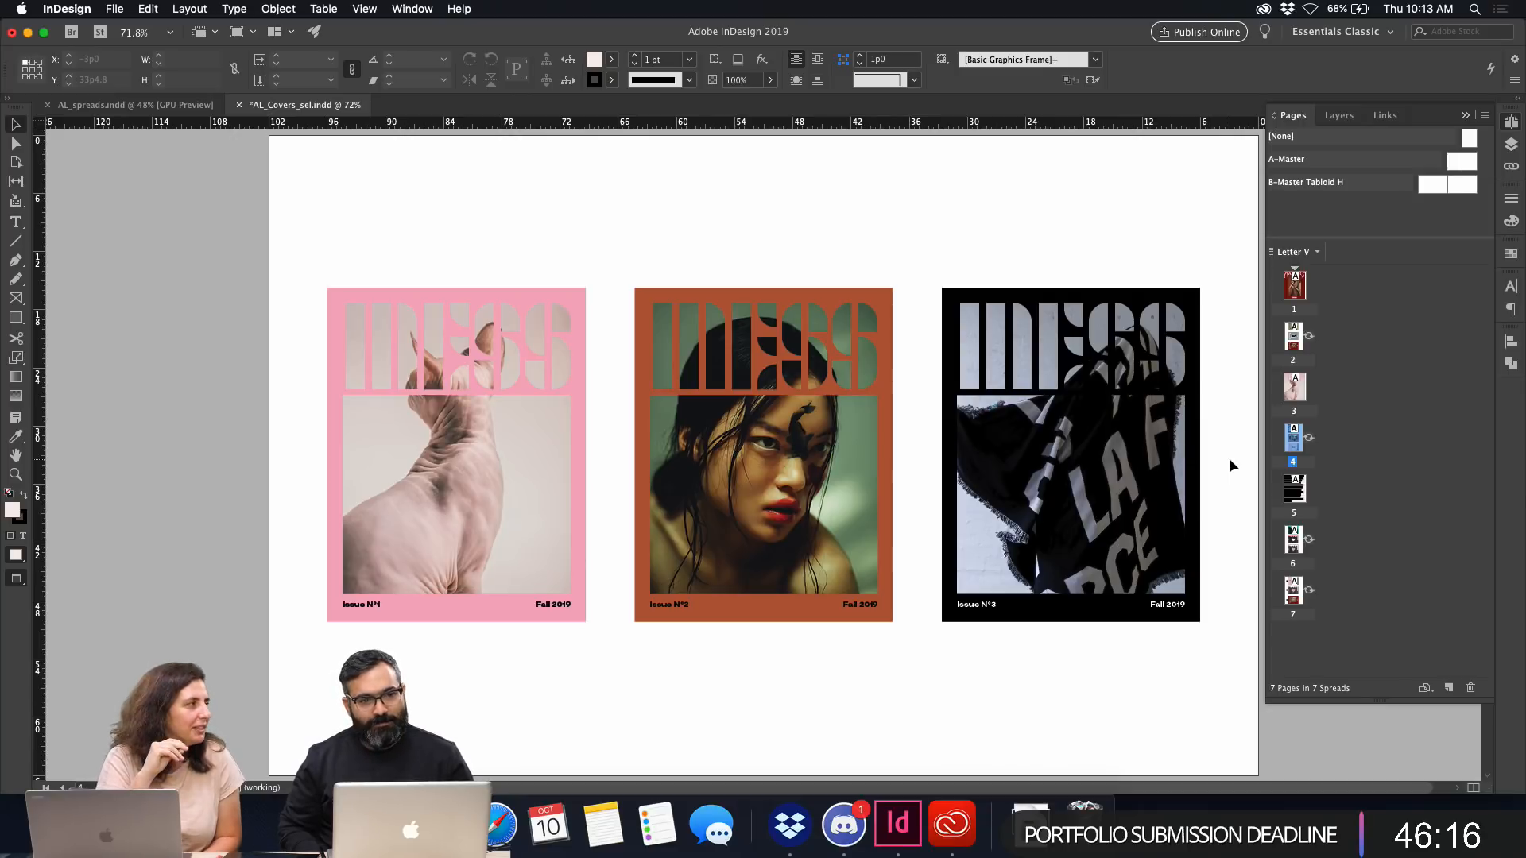
{"action": "double_click", "coordinate": [1292, 589]}
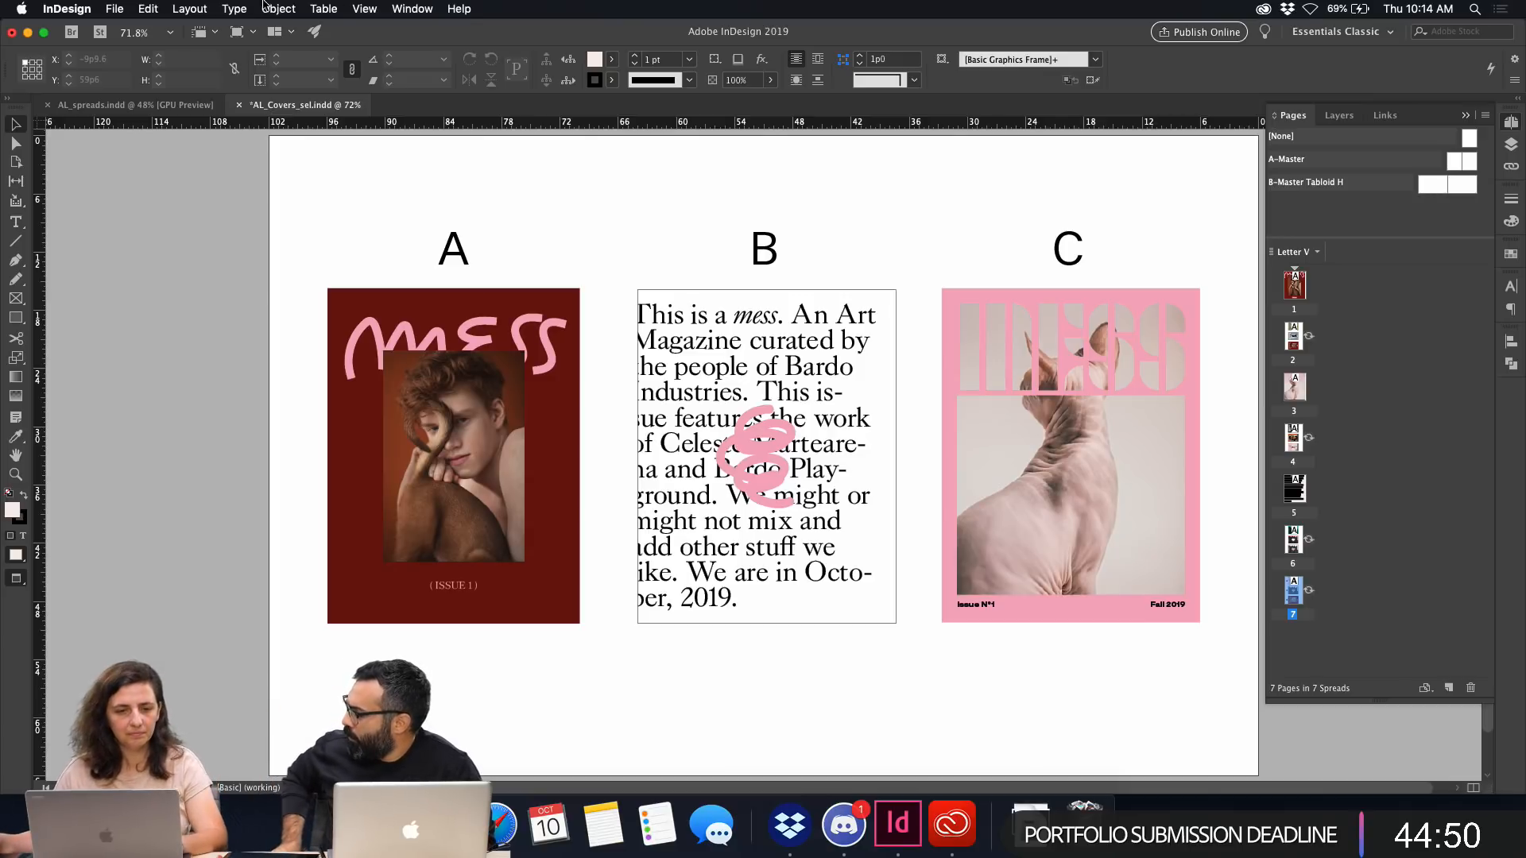
{"action": "left_click", "coordinate": [116, 11]}
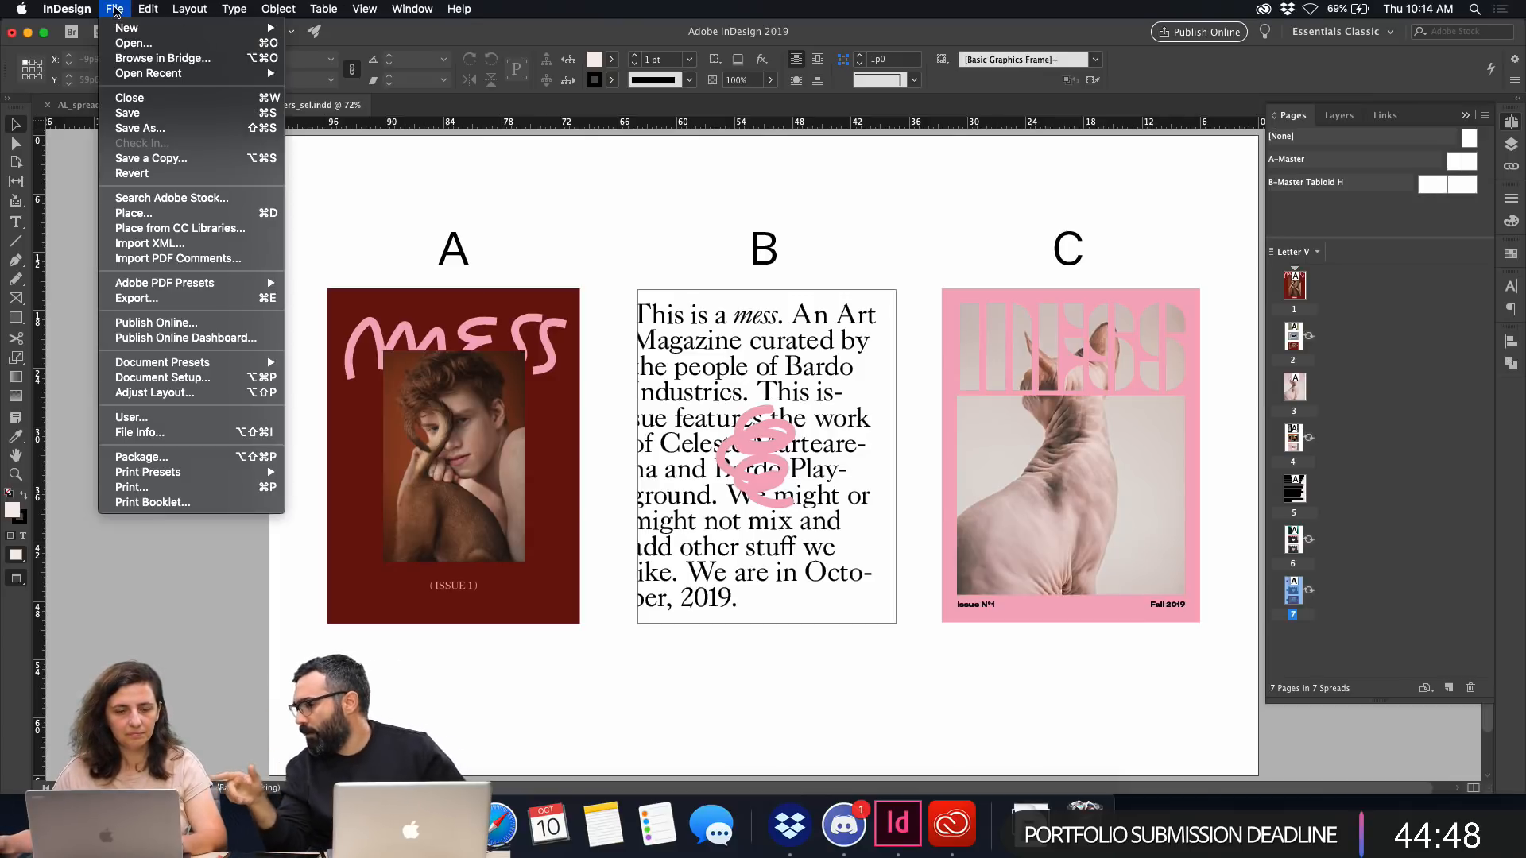
{"action": "left_click", "coordinate": [116, 10]}
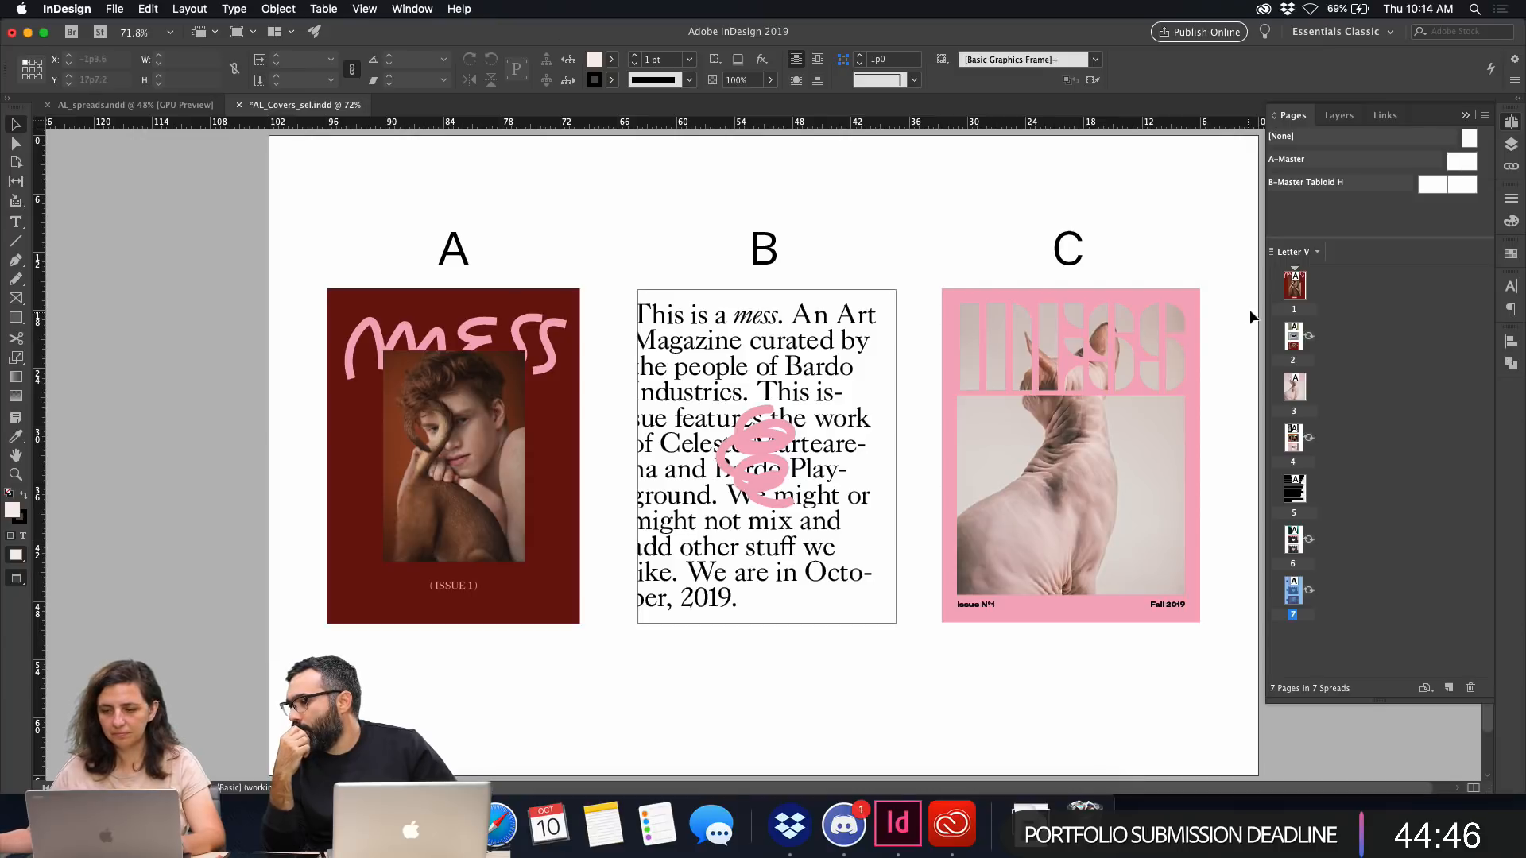
Shift the photo inside the black Issue N°3 cover on page 4 about 4p8 to the right within its frame.
{"action": "double_click", "coordinate": [1296, 439]}
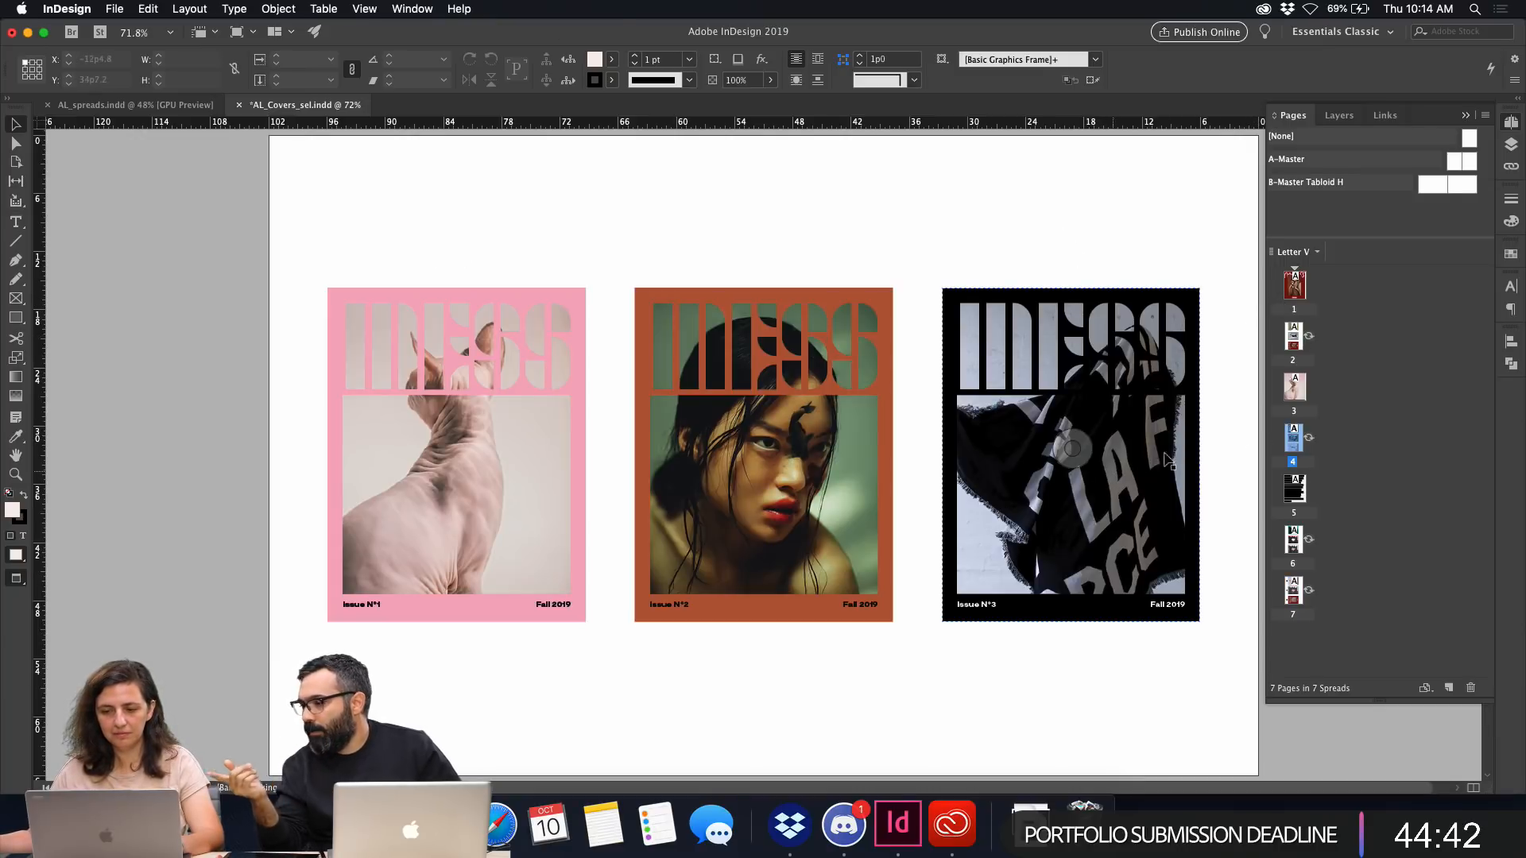
{"action": "key", "text": "a"}
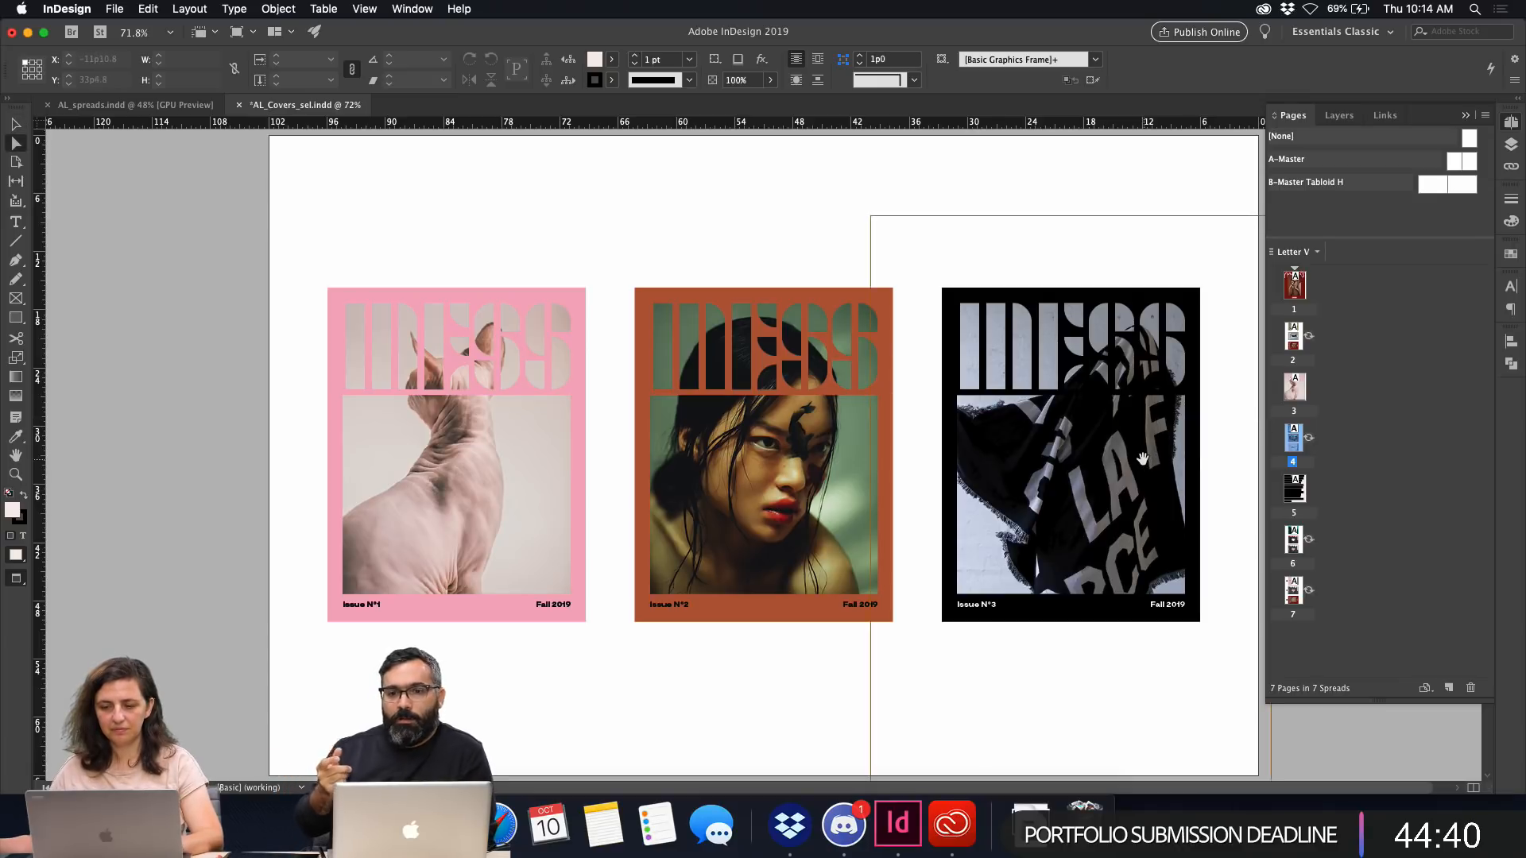
{"action": "left_click", "coordinate": [1142, 458]}
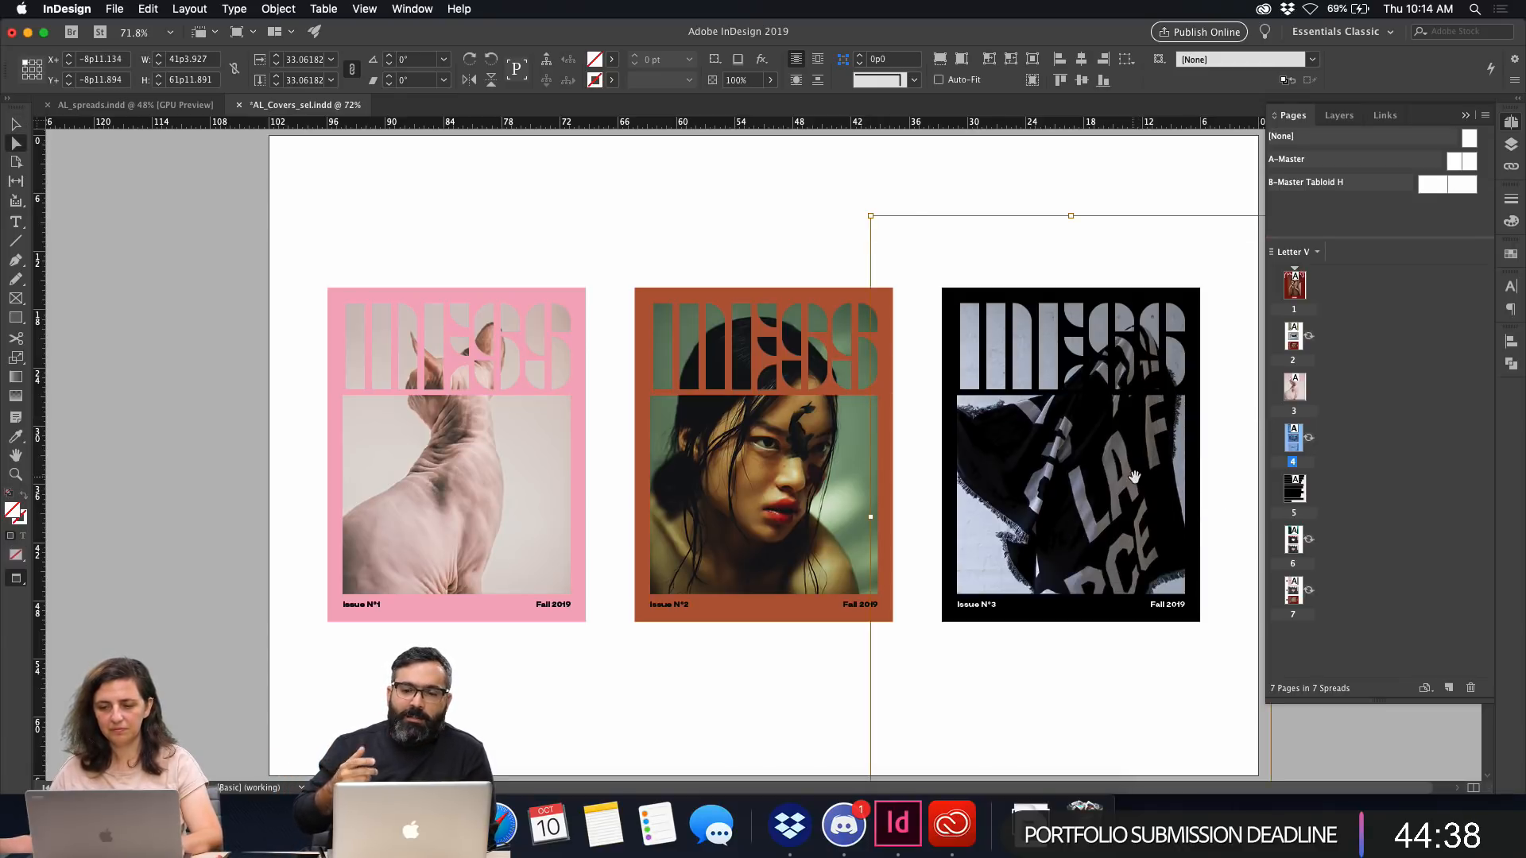
{"action": "left_click_drag", "start_coordinate": [1089, 477], "coordinate": [1134, 477]}
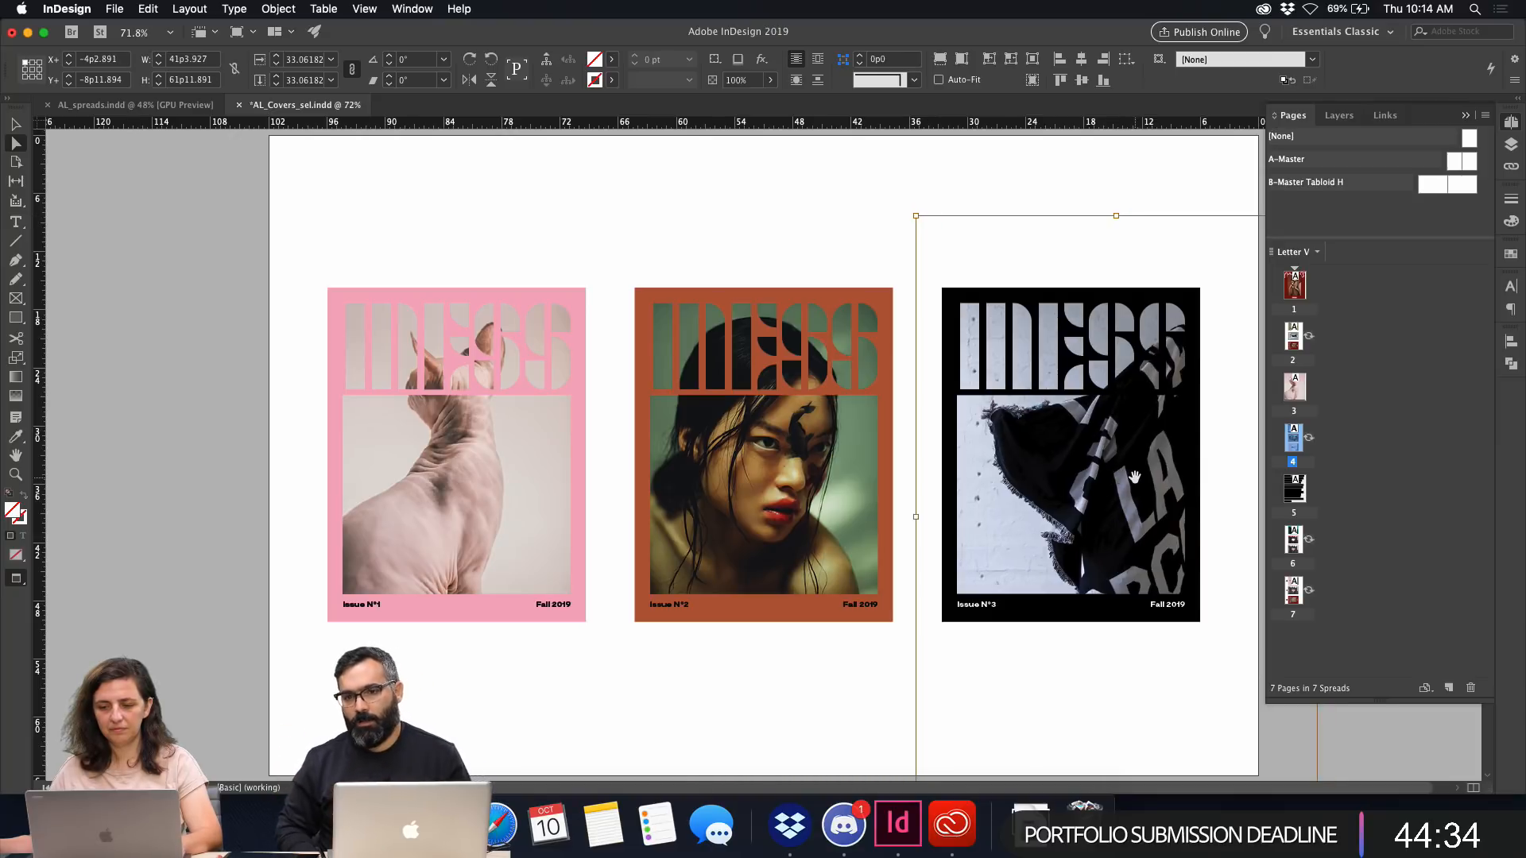
Nudge the photo inside the black Issue N°3 cover on page 4 about 0p10 further right and save the covers document.
{"action": "left_click_drag", "start_coordinate": [1134, 477], "coordinate": [1142, 478]}
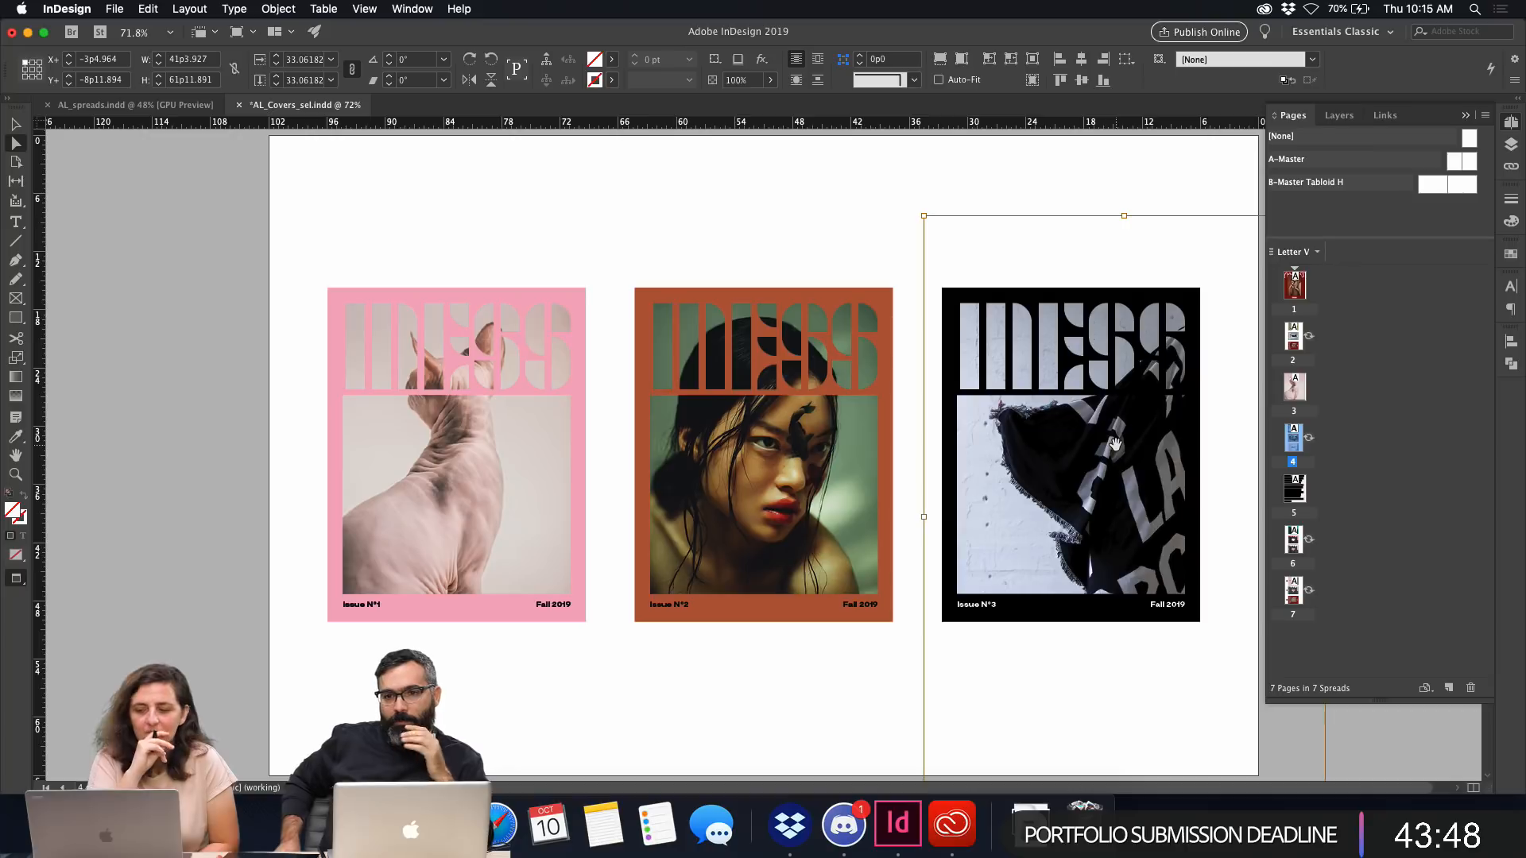
{"action": "double_click", "coordinate": [1293, 590]}
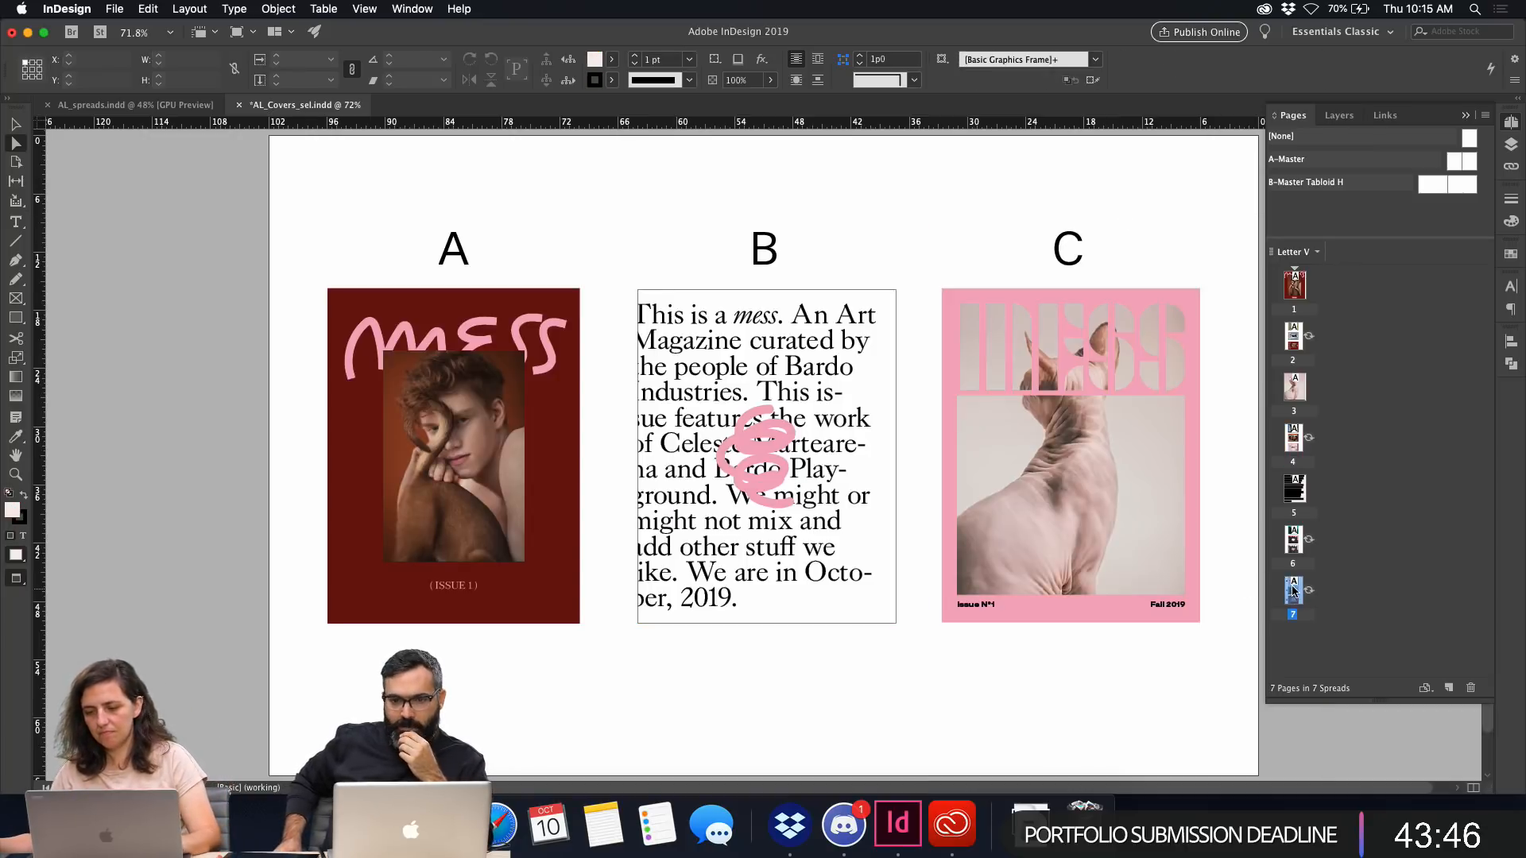
{"action": "key", "text": "v"}
{"action": "left_click_drag", "start_coordinate": [991, 699], "coordinate": [968, 704]}
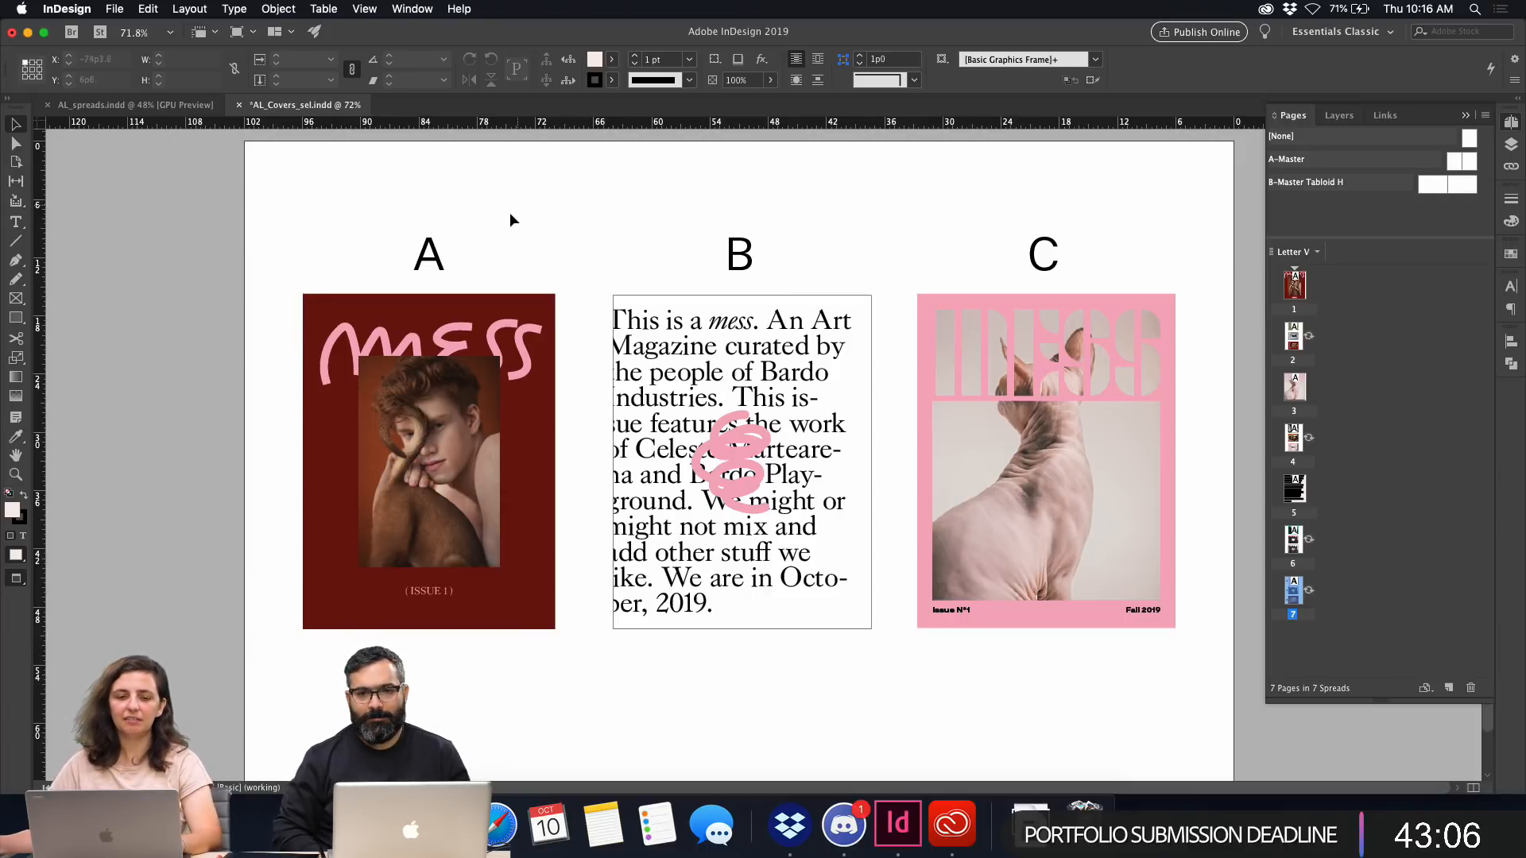
{"action": "scroll", "coordinate": [528, 232], "scroll_direction": "down", "scroll_amount": 1}
{"action": "left_click", "coordinate": [539, 236]}
{"action": "key", "text": "super+s"}
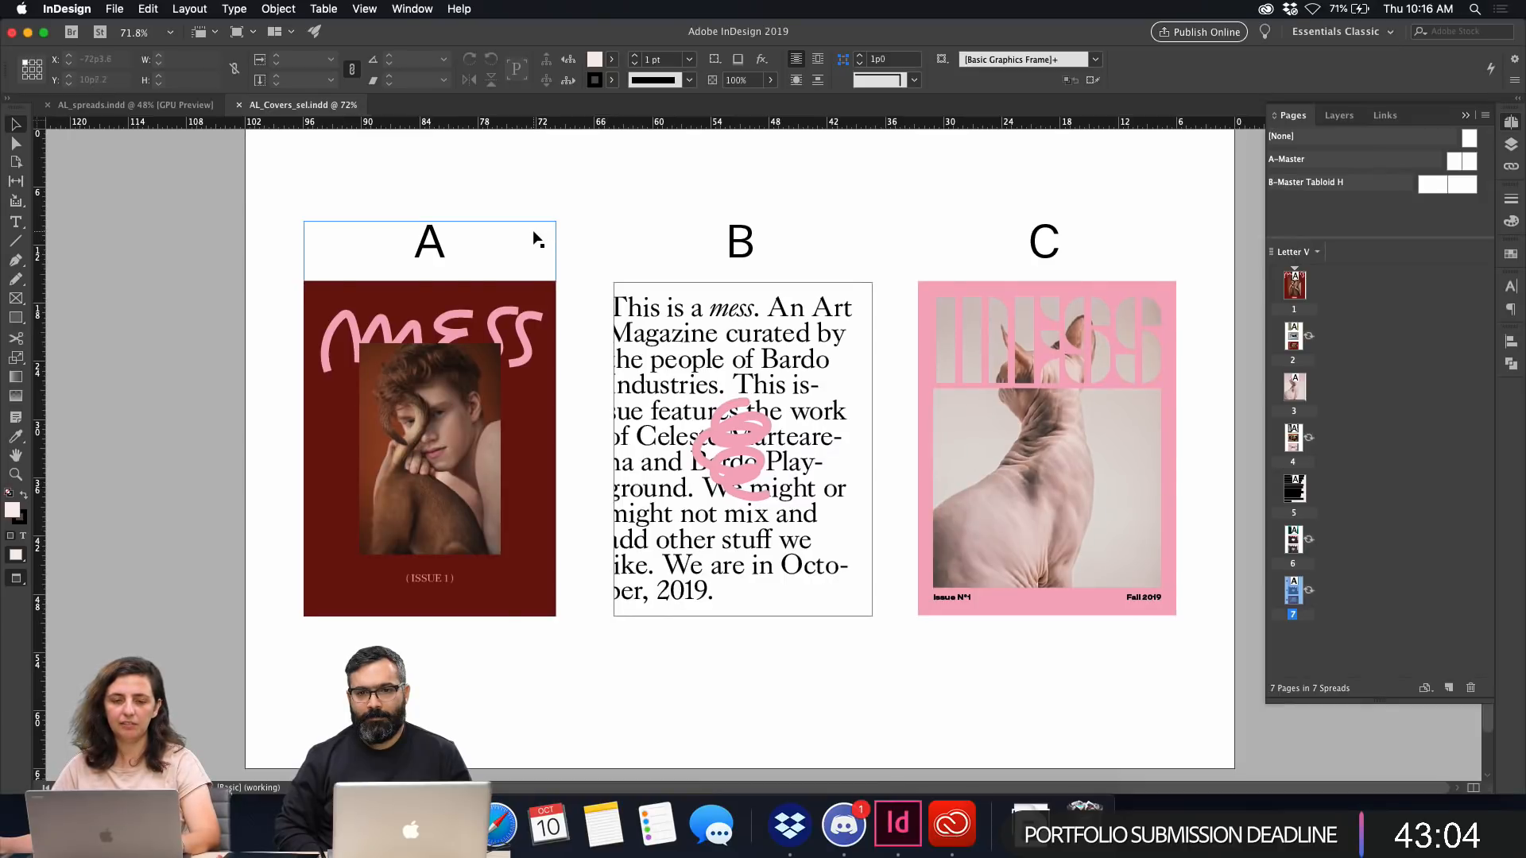
Try to paste a copy of the pink cat cover onto page 1 of AL_spreads.indd.
{"action": "left_click", "coordinate": [613, 187]}
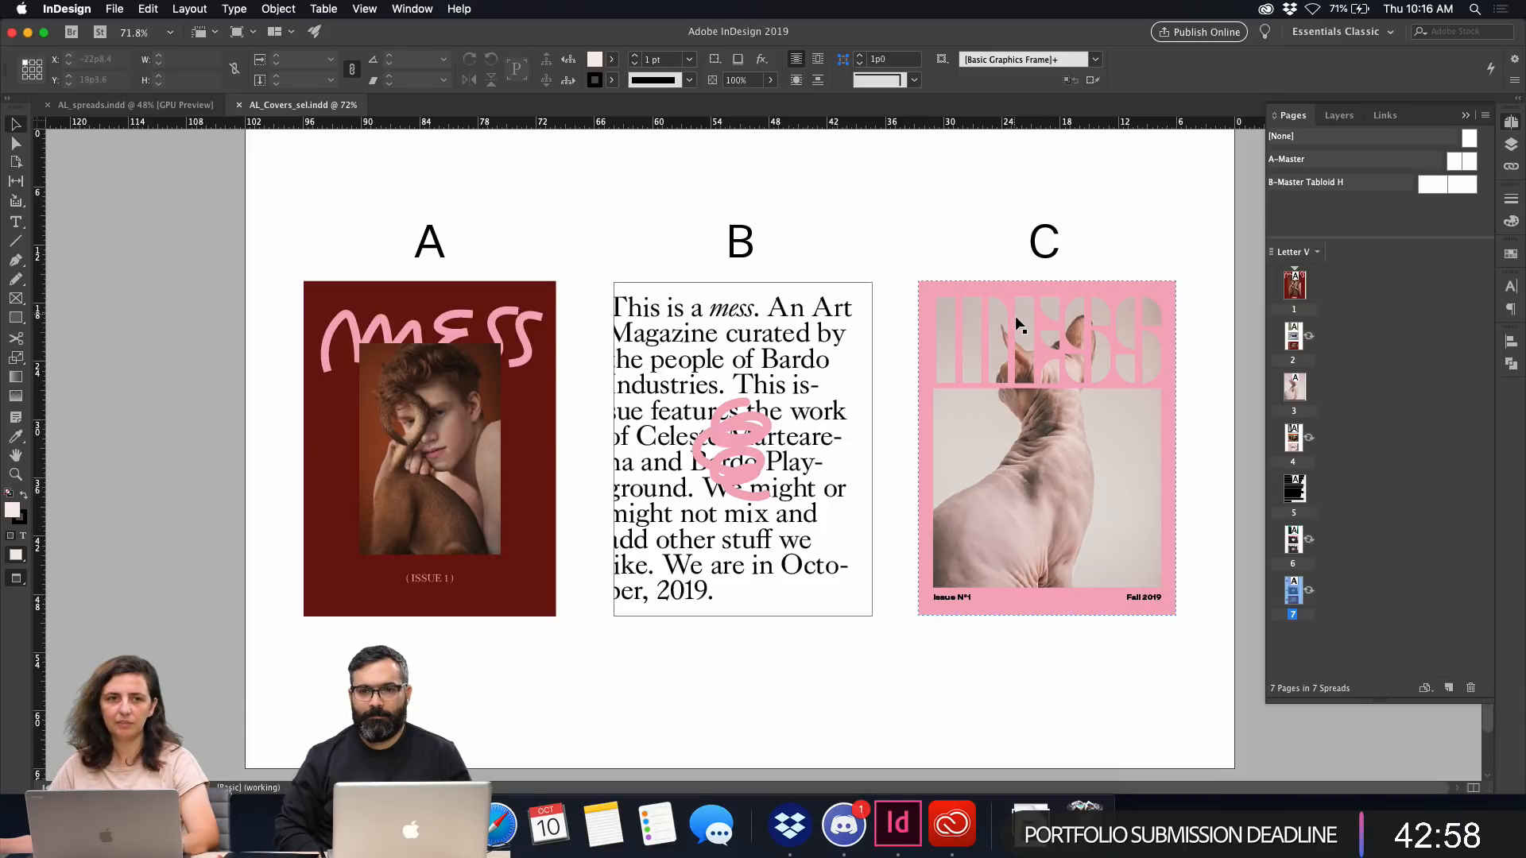
{"action": "left_click_drag", "start_coordinate": [1213, 322], "coordinate": [978, 644]}
{"action": "left_click", "coordinate": [969, 698]}
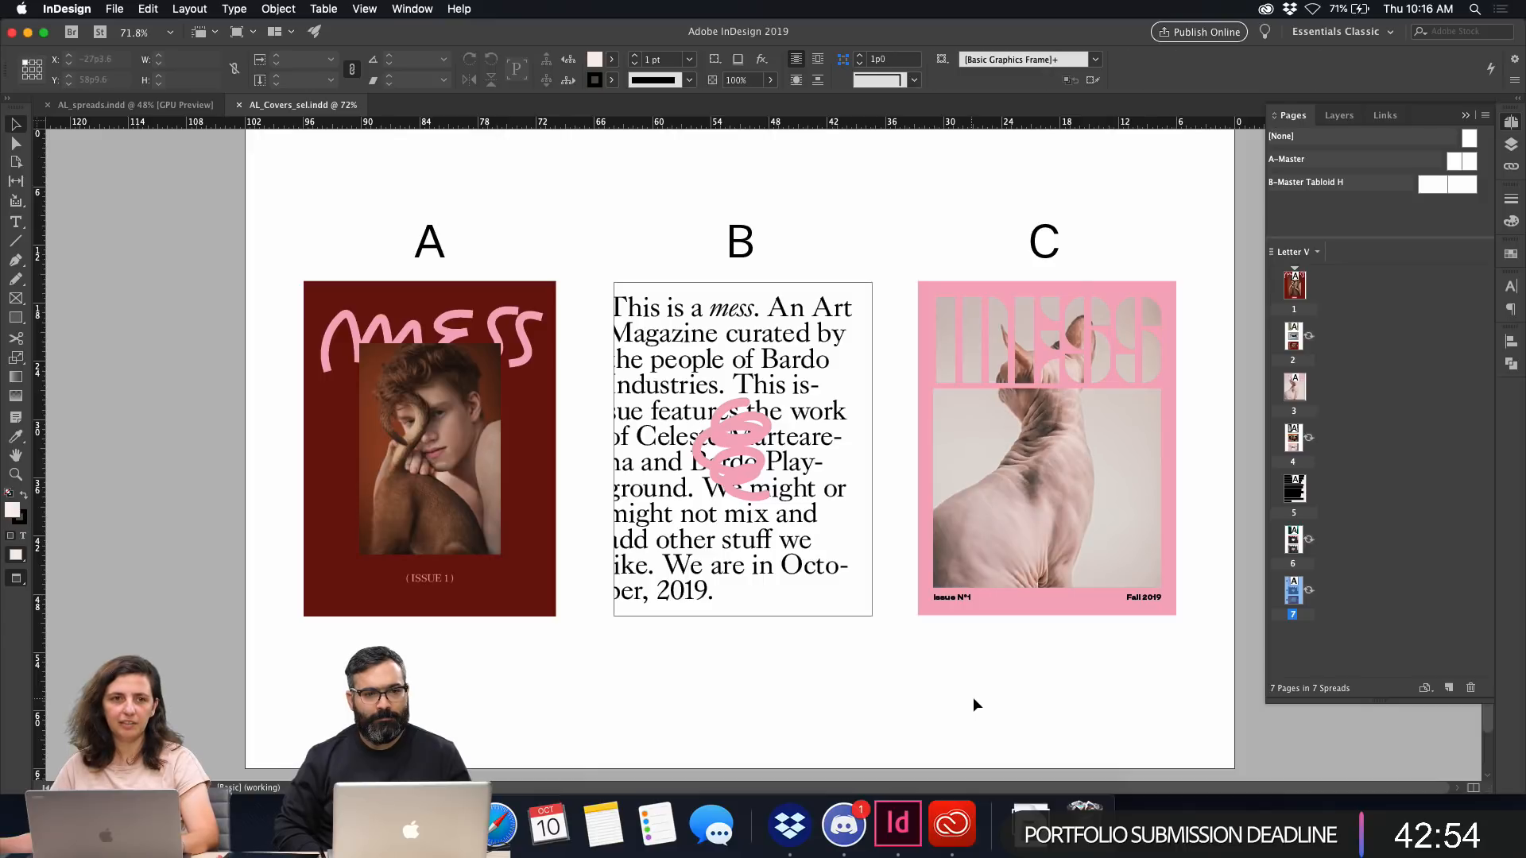
{"action": "left_click", "coordinate": [162, 107]}
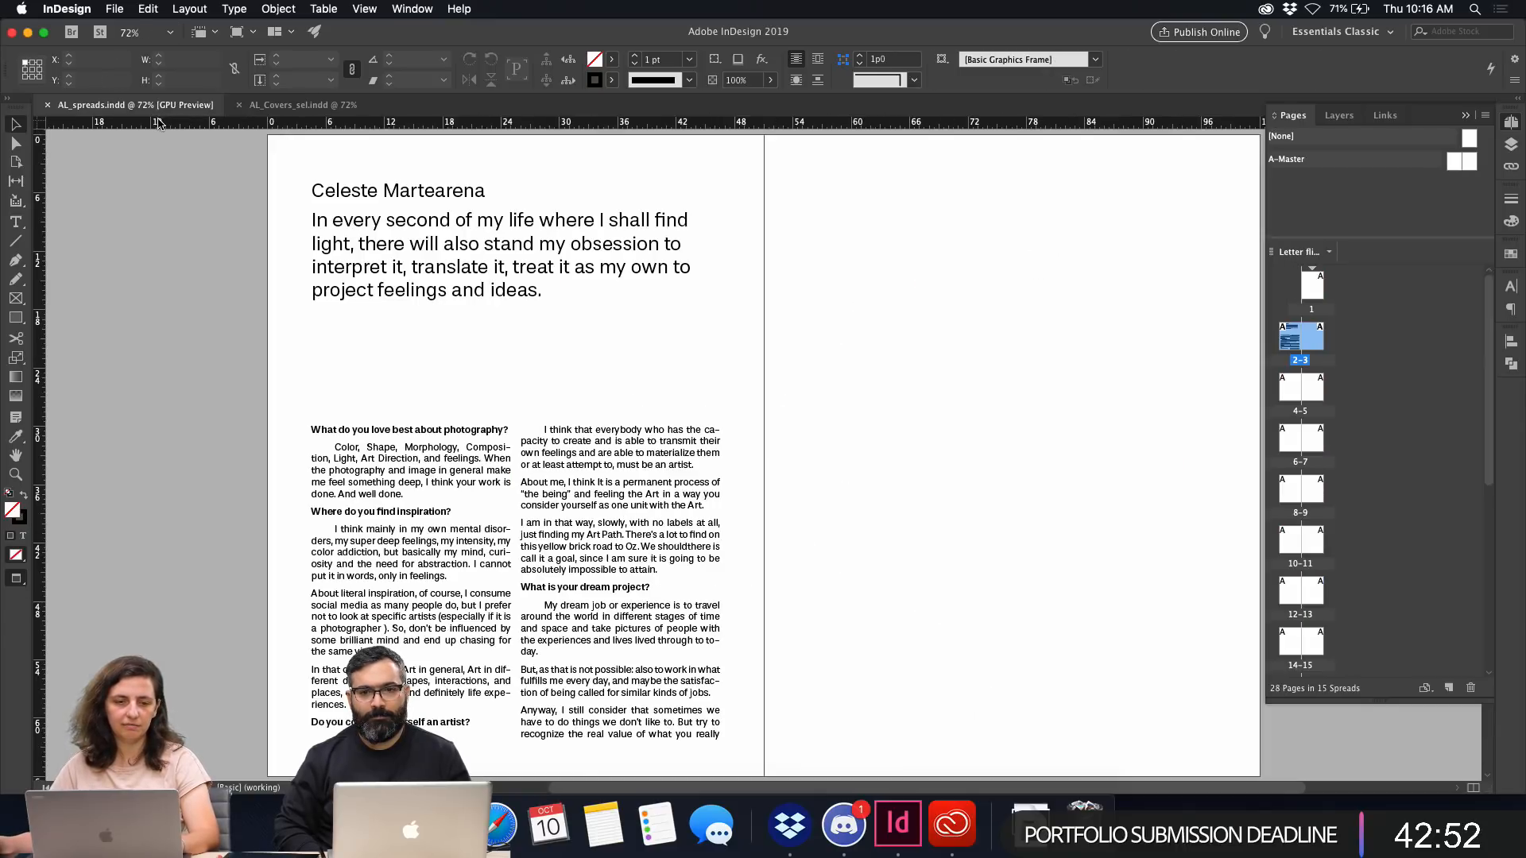
{"action": "double_click", "coordinate": [1311, 286]}
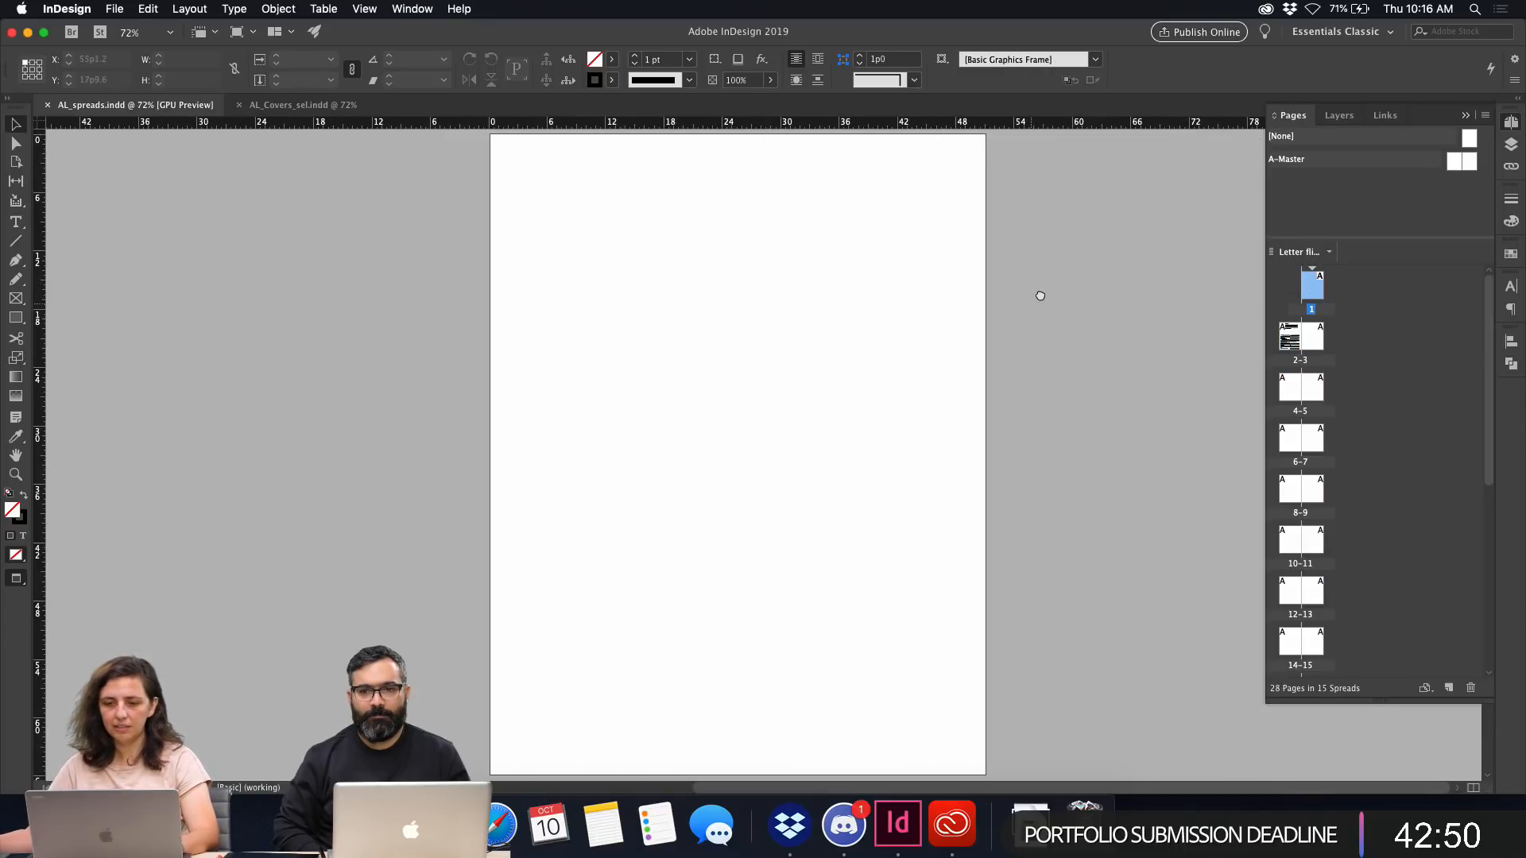
{"action": "key", "text": "super+v"}
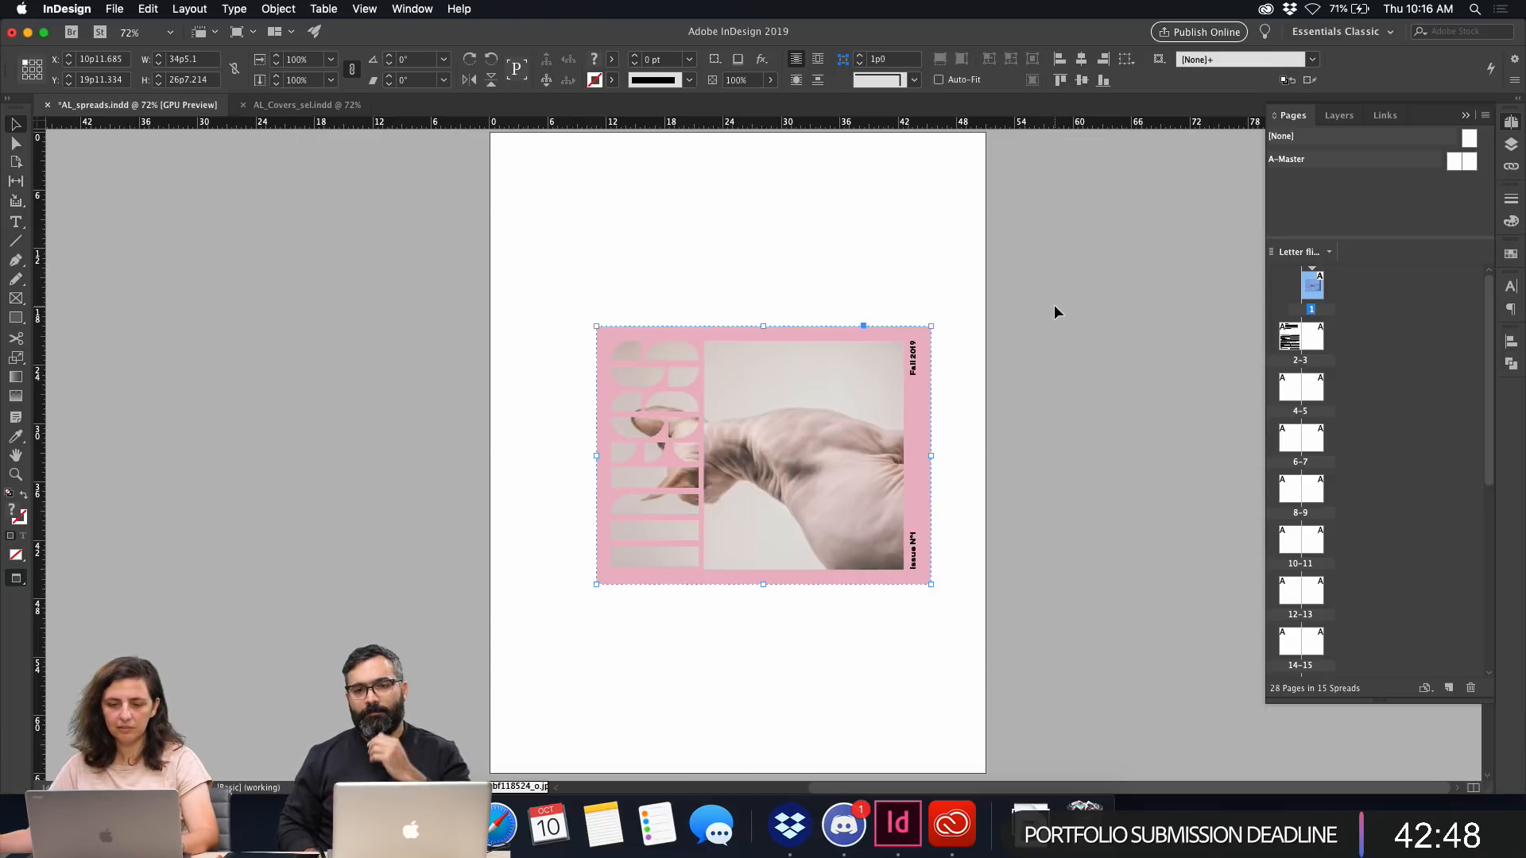
{"action": "left_click_drag", "start_coordinate": [943, 326], "coordinate": [831, 554]}
{"action": "key", "text": "BackSpace"}
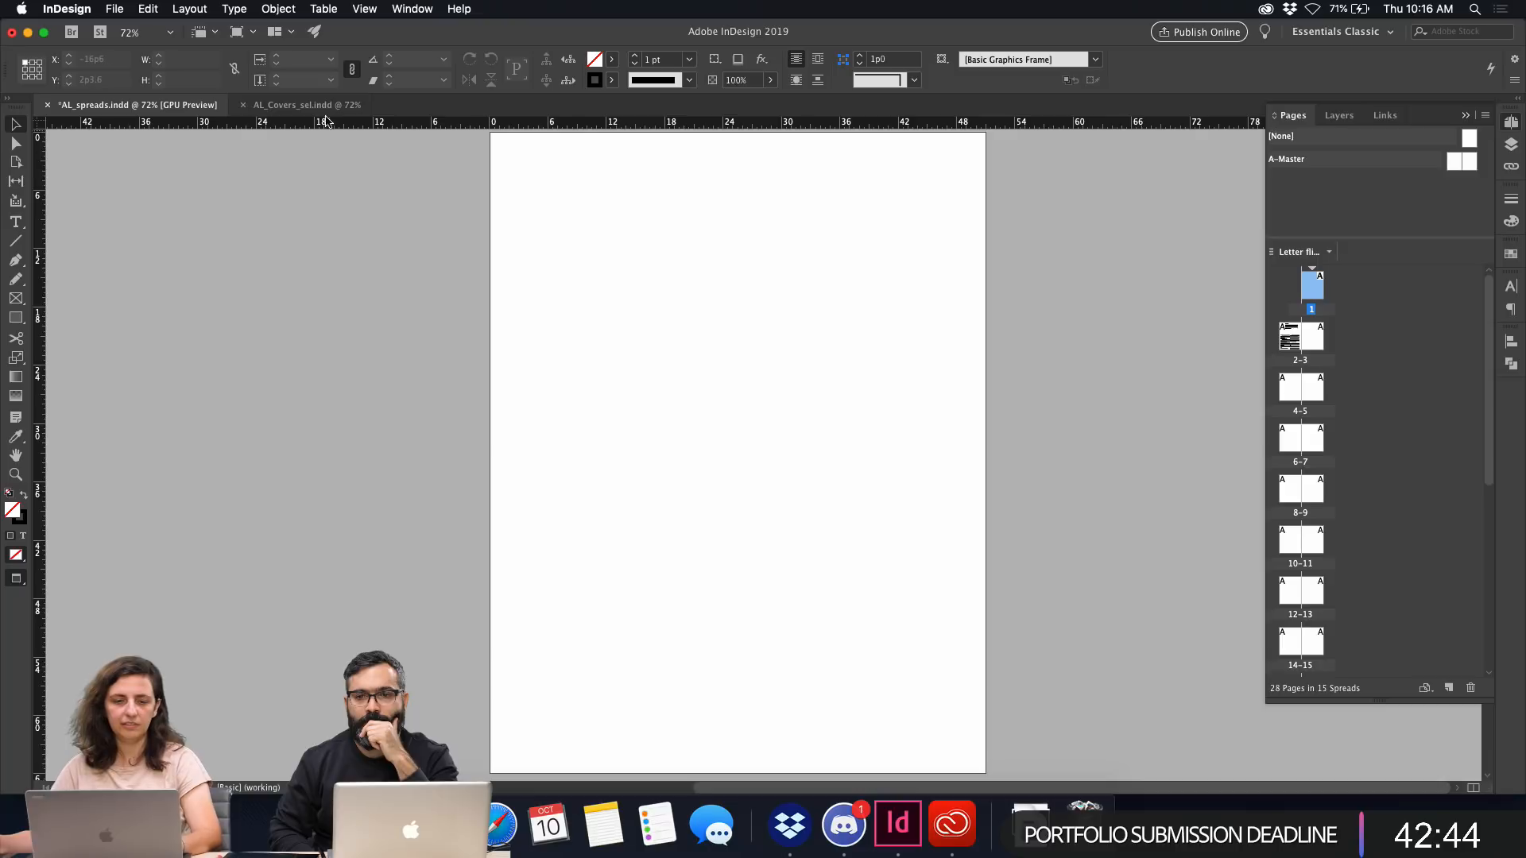
Copy the full-size pink cat cover from page 3 of AL_Covers_sel.indd onto page 1 of AL_spreads.indd, aligned to the page at X 0p0, Y 0p0.
{"action": "left_click", "coordinate": [355, 102]}
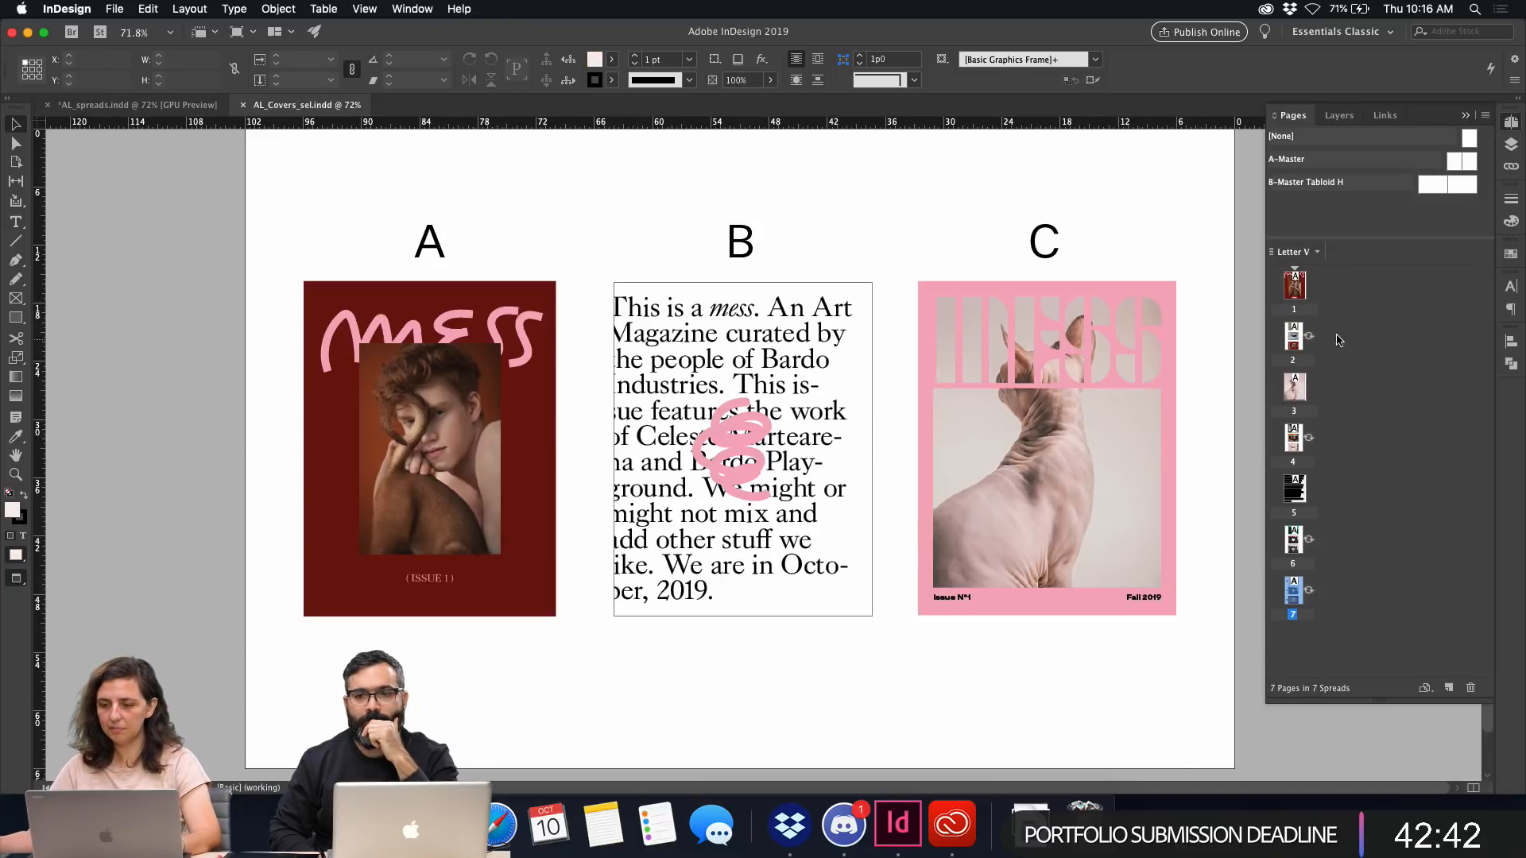
{"action": "double_click", "coordinate": [1293, 387]}
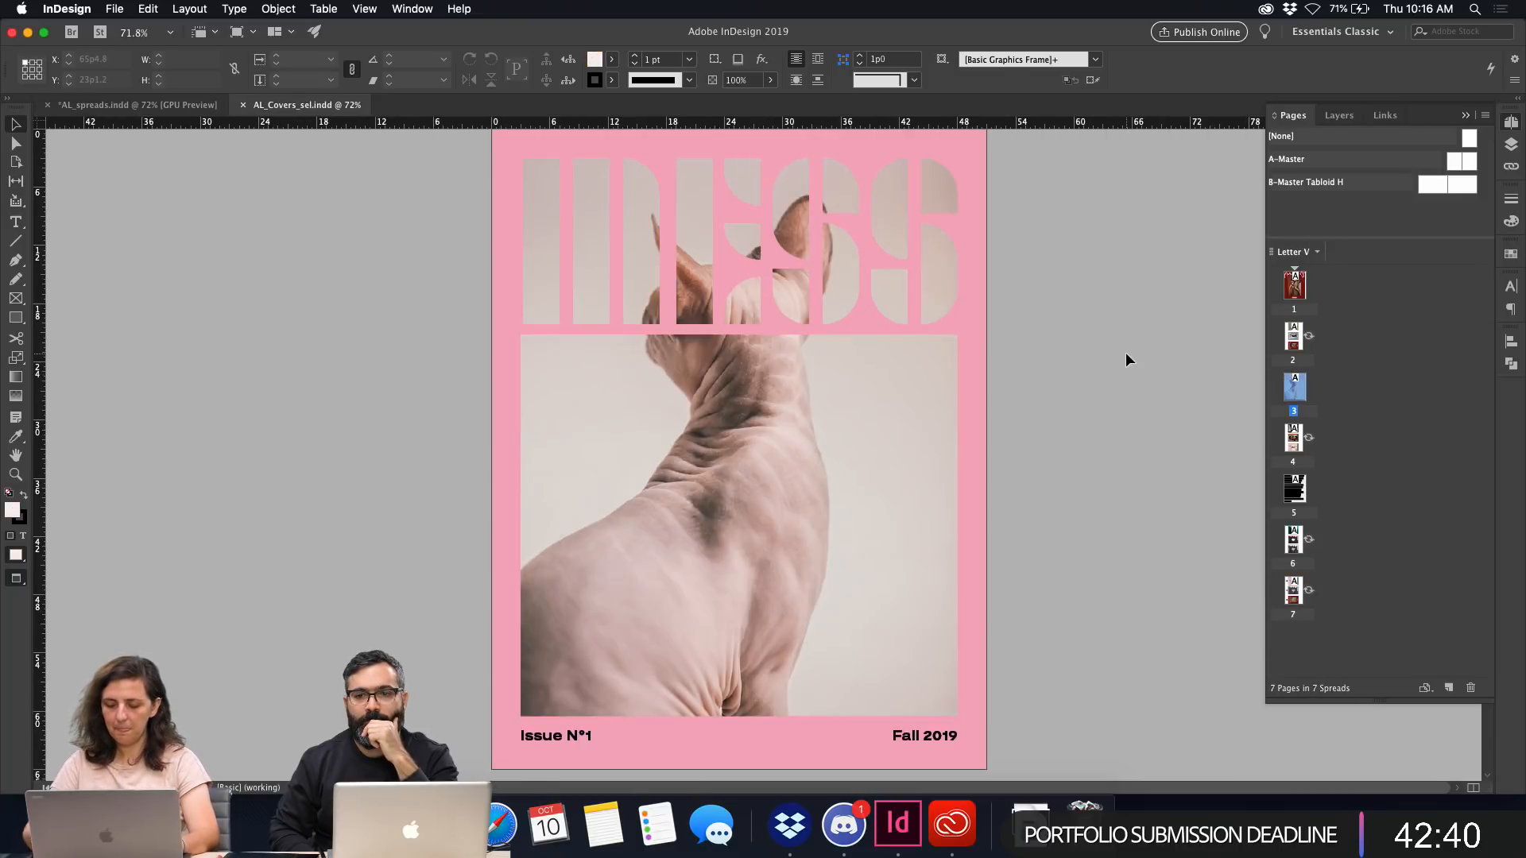
{"action": "key", "text": "super+minus"}
{"action": "left_click_drag", "start_coordinate": [550, 210], "coordinate": [1036, 704]}
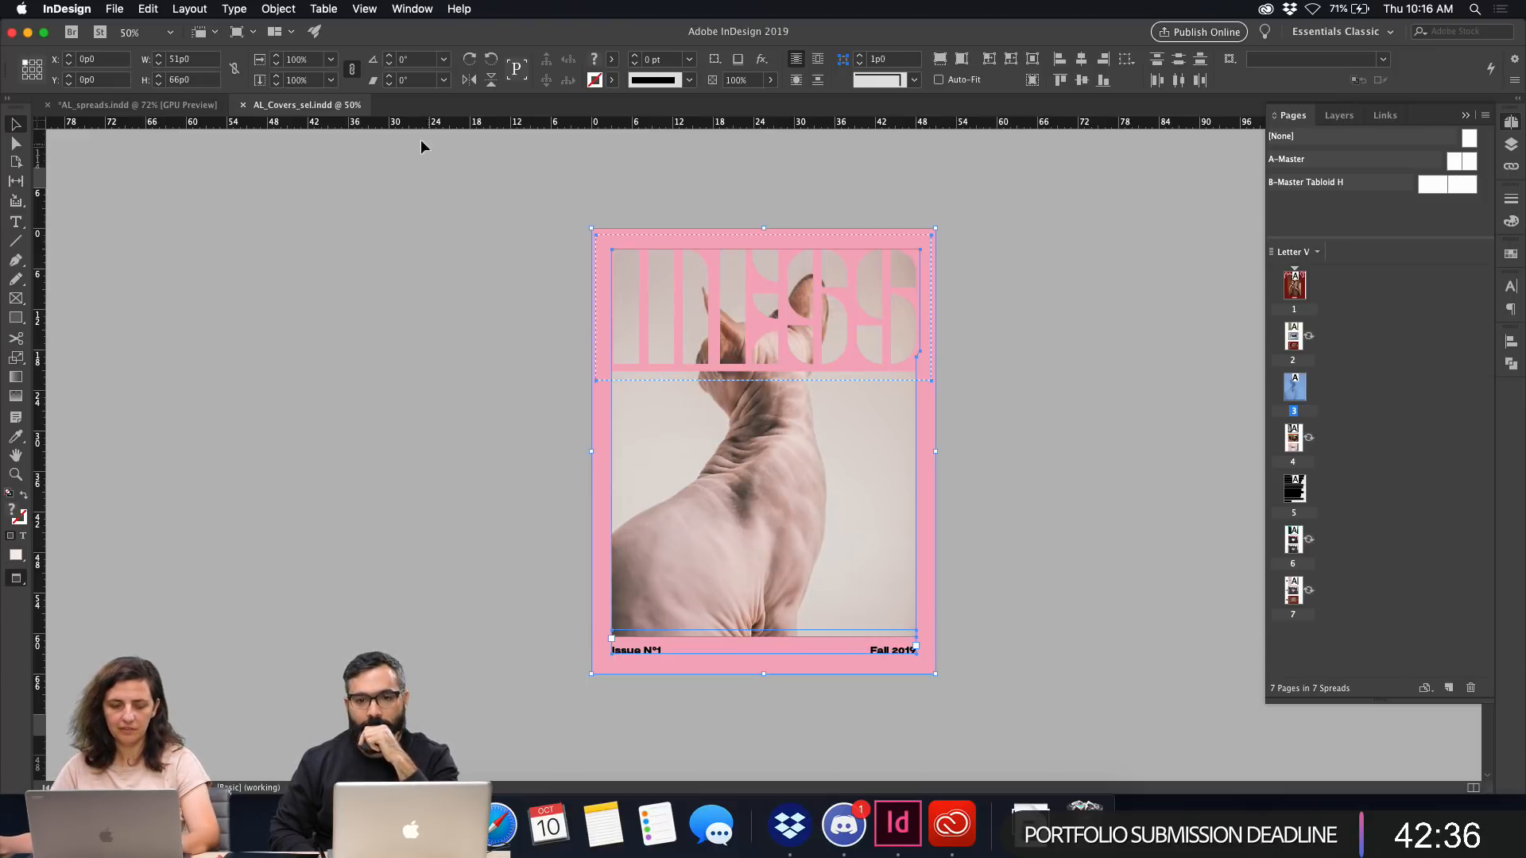
{"action": "left_click", "coordinate": [156, 106]}
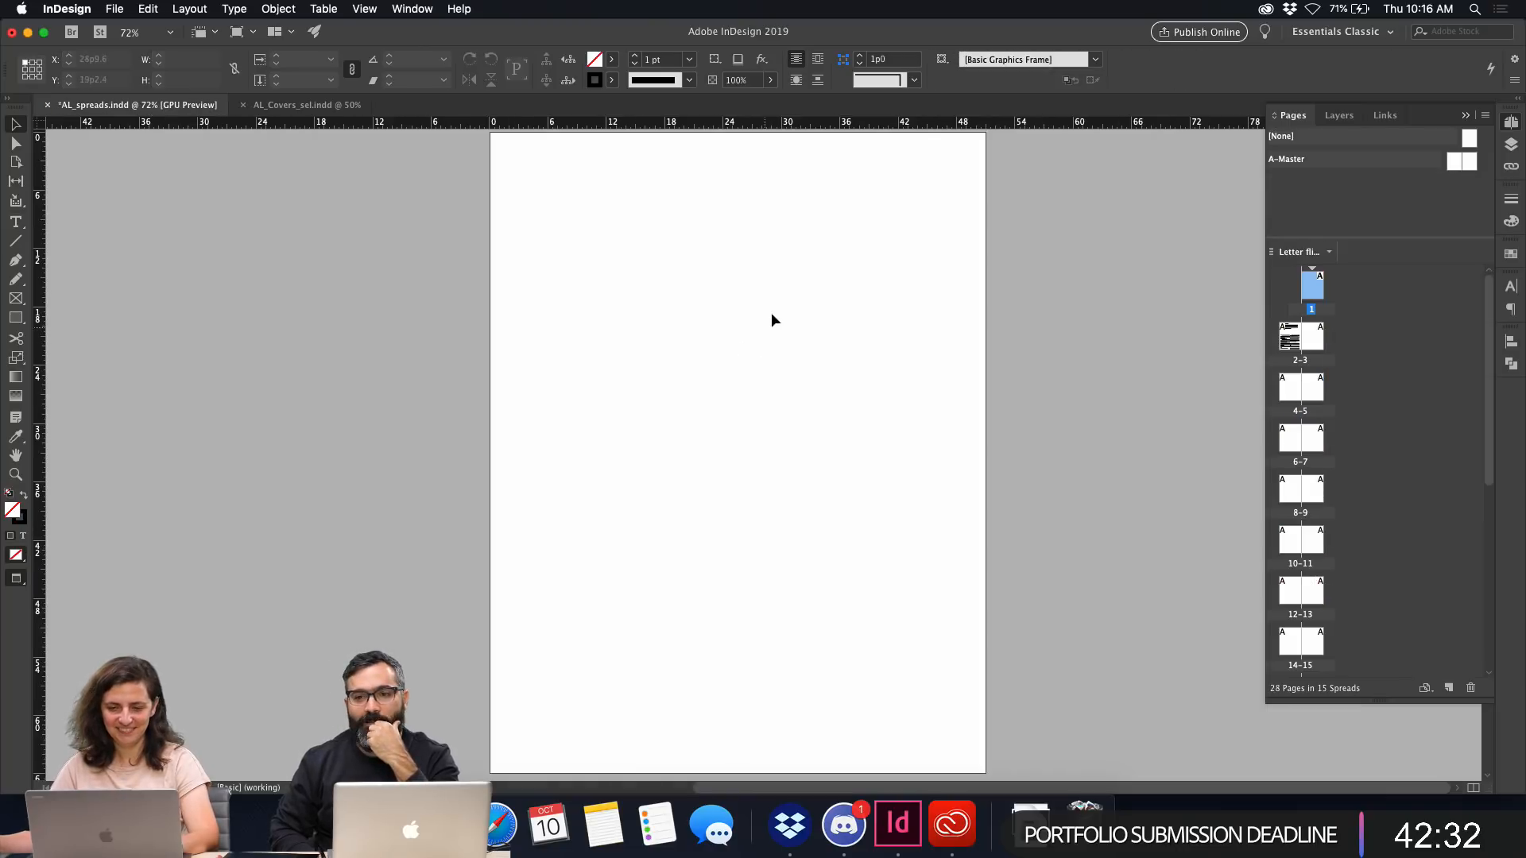
{"action": "right_click", "coordinate": [773, 311]}
{"action": "left_click", "coordinate": [827, 334]}
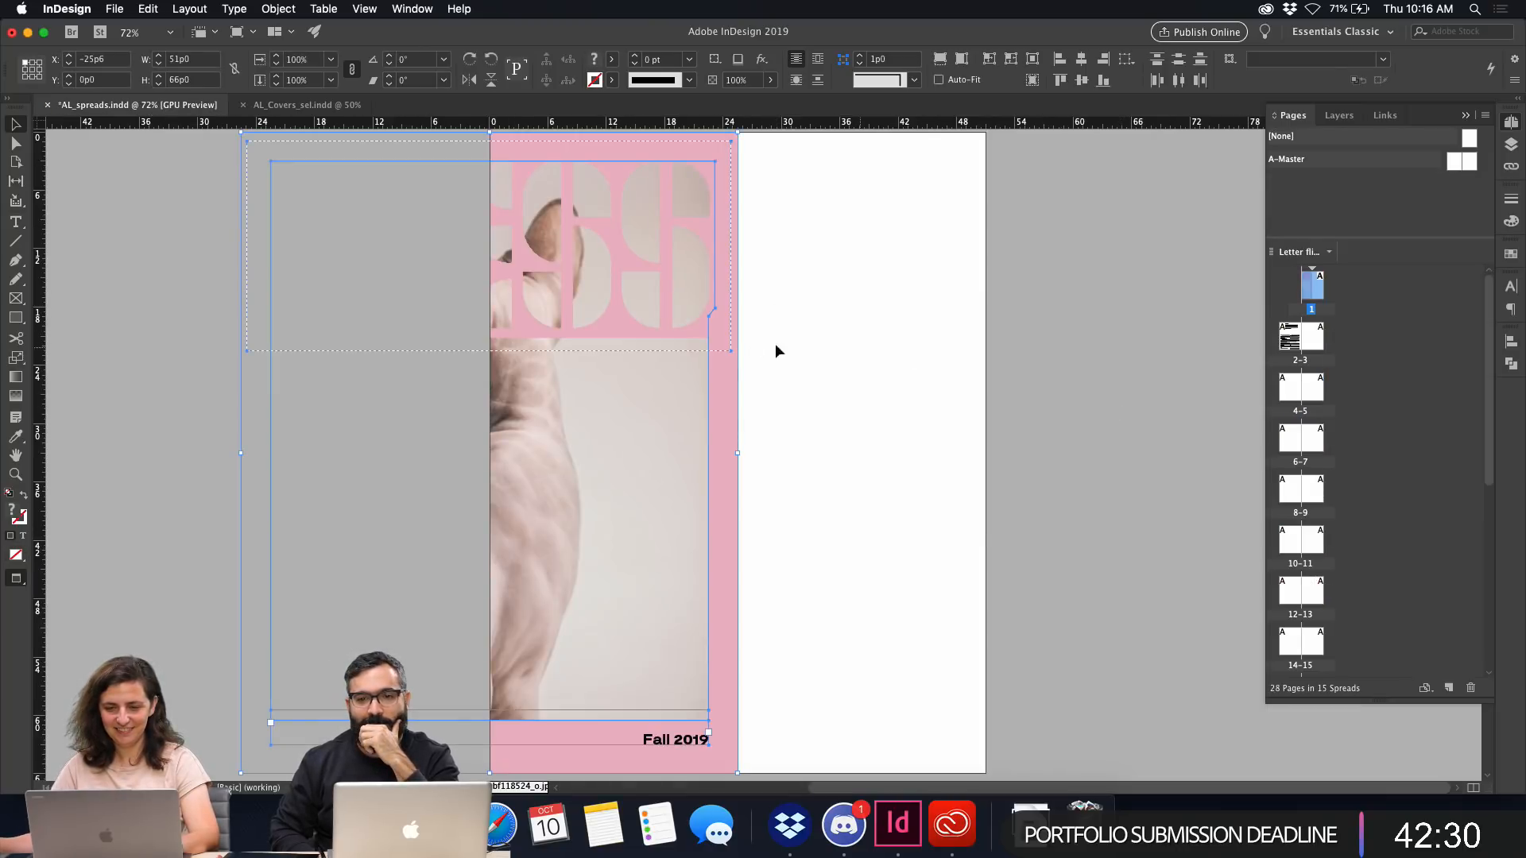
{"action": "left_click_drag", "start_coordinate": [710, 359], "coordinate": [960, 389]}
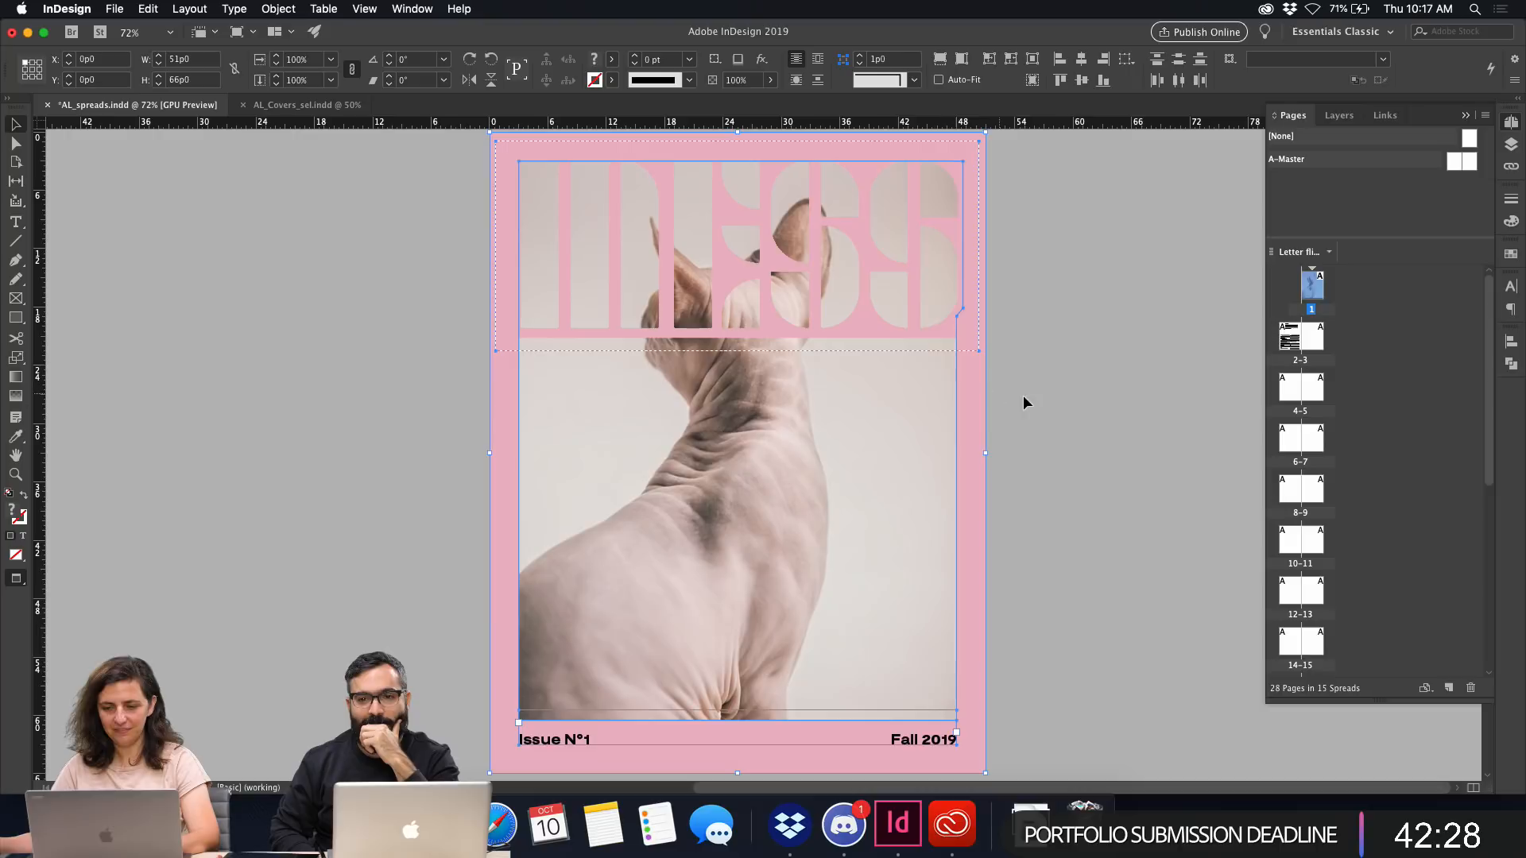
{"action": "left_click", "coordinate": [1027, 401]}
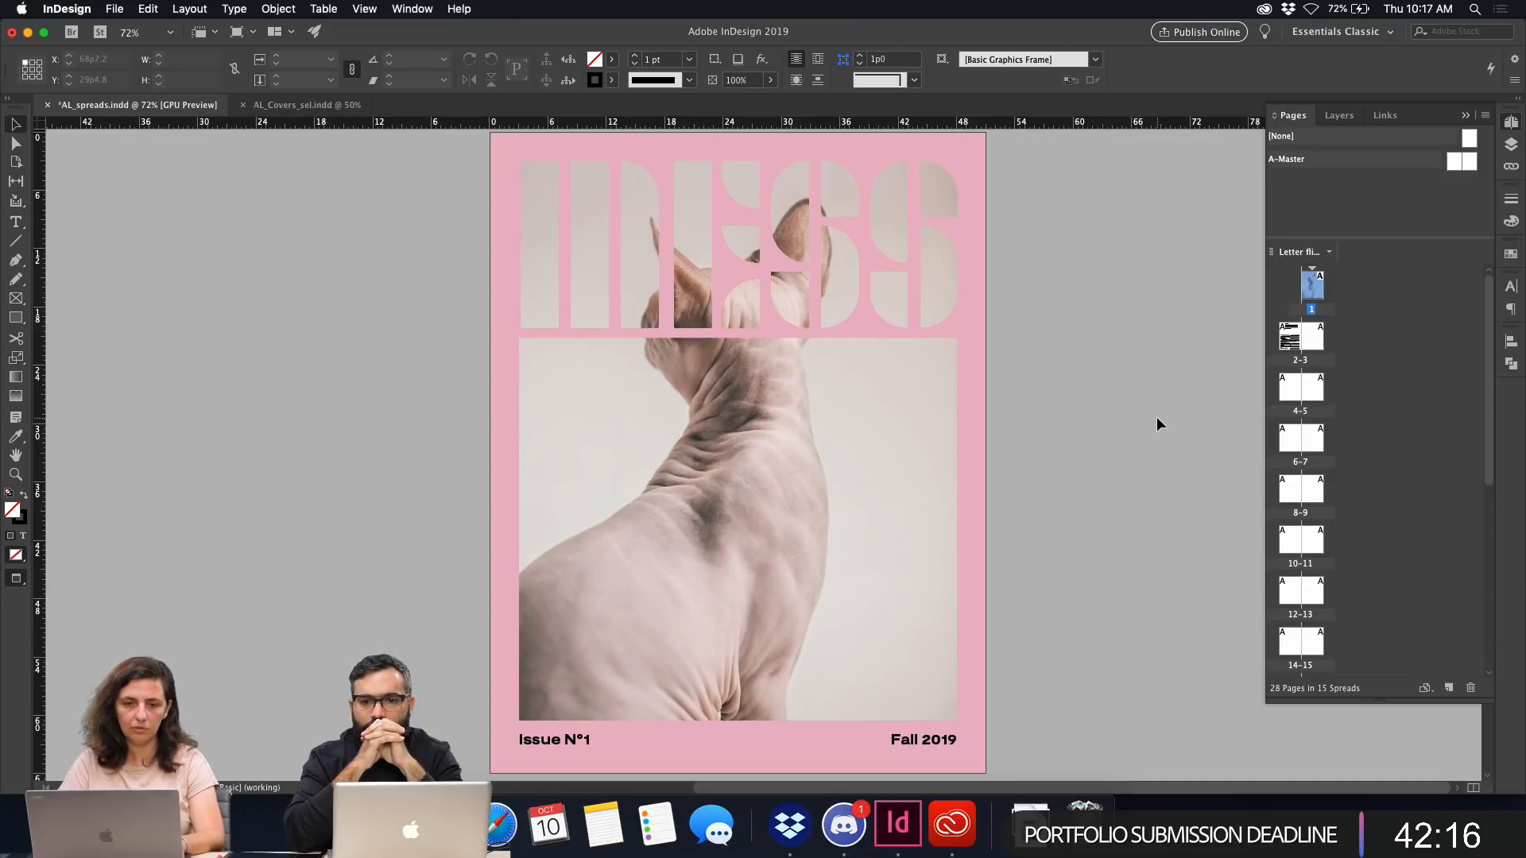
{"action": "left_click", "coordinate": [115, 9]}
{"action": "mouse_move", "coordinate": [121, 30]}
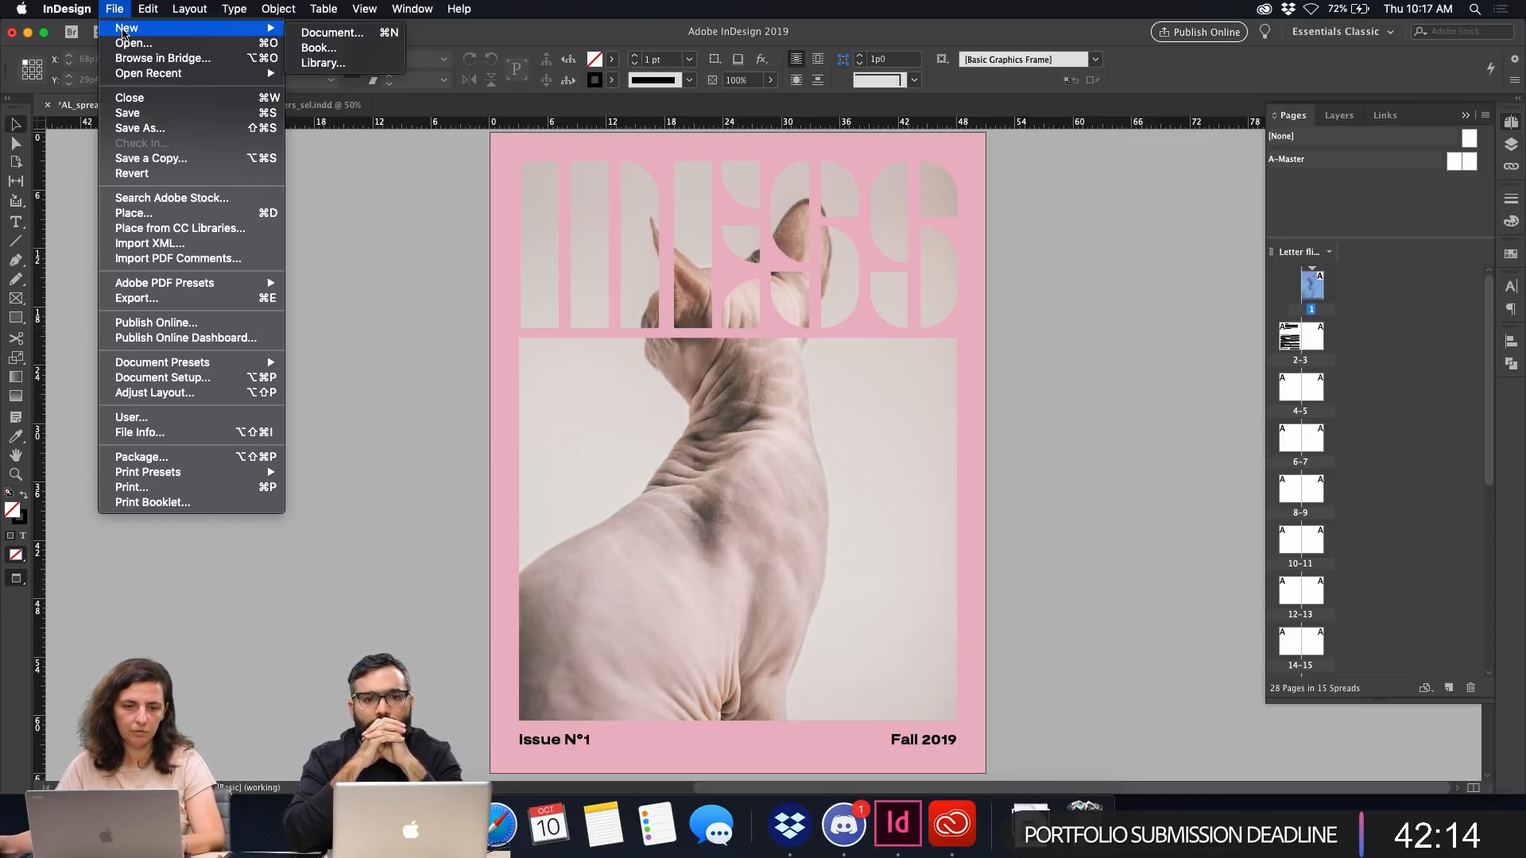
{"action": "left_click", "coordinate": [335, 38]}
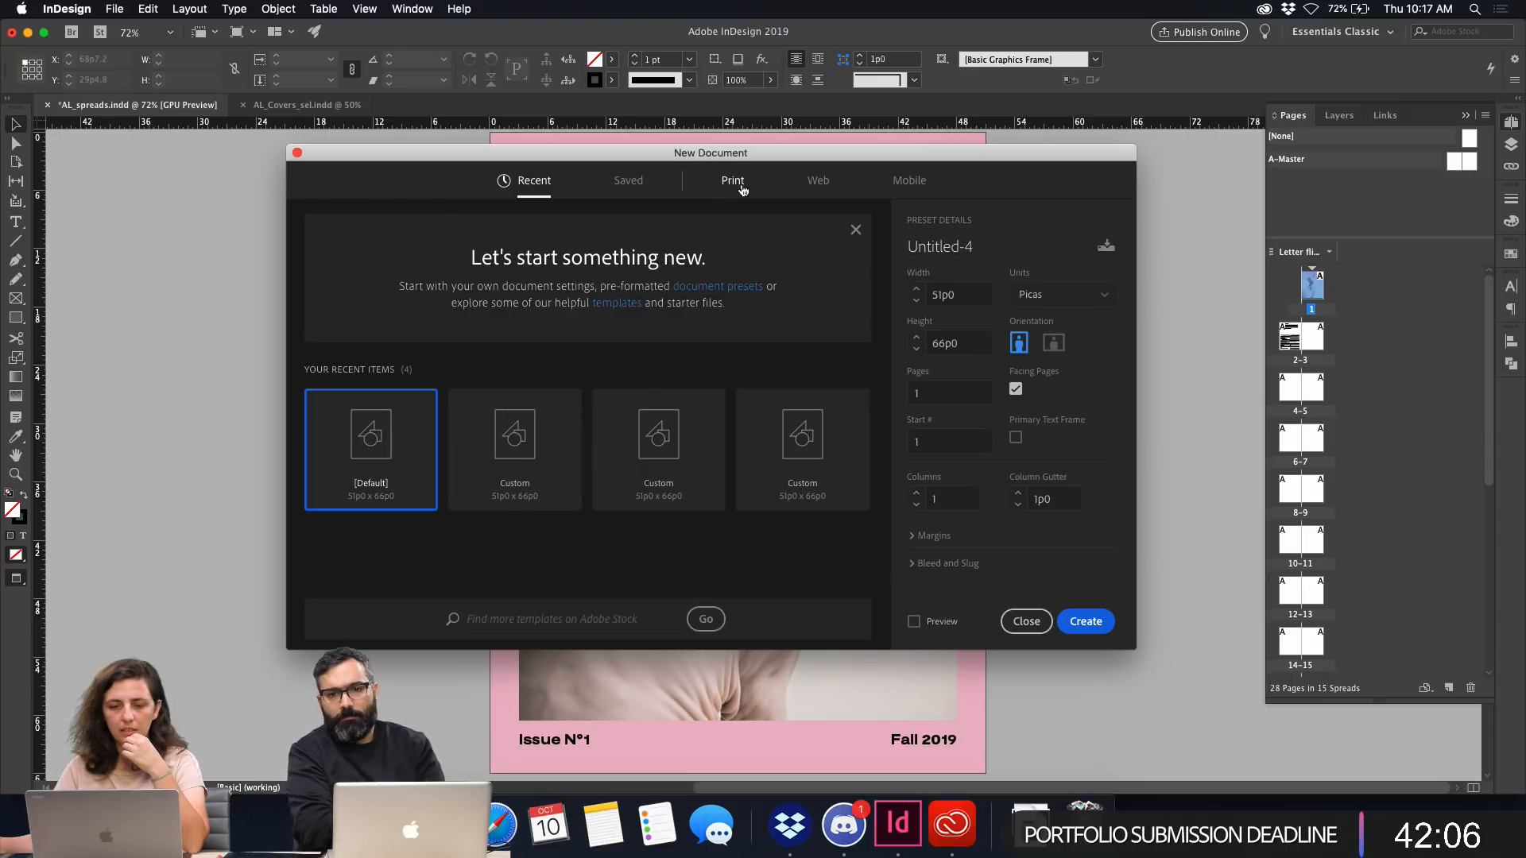
{"action": "left_click", "coordinate": [732, 182]}
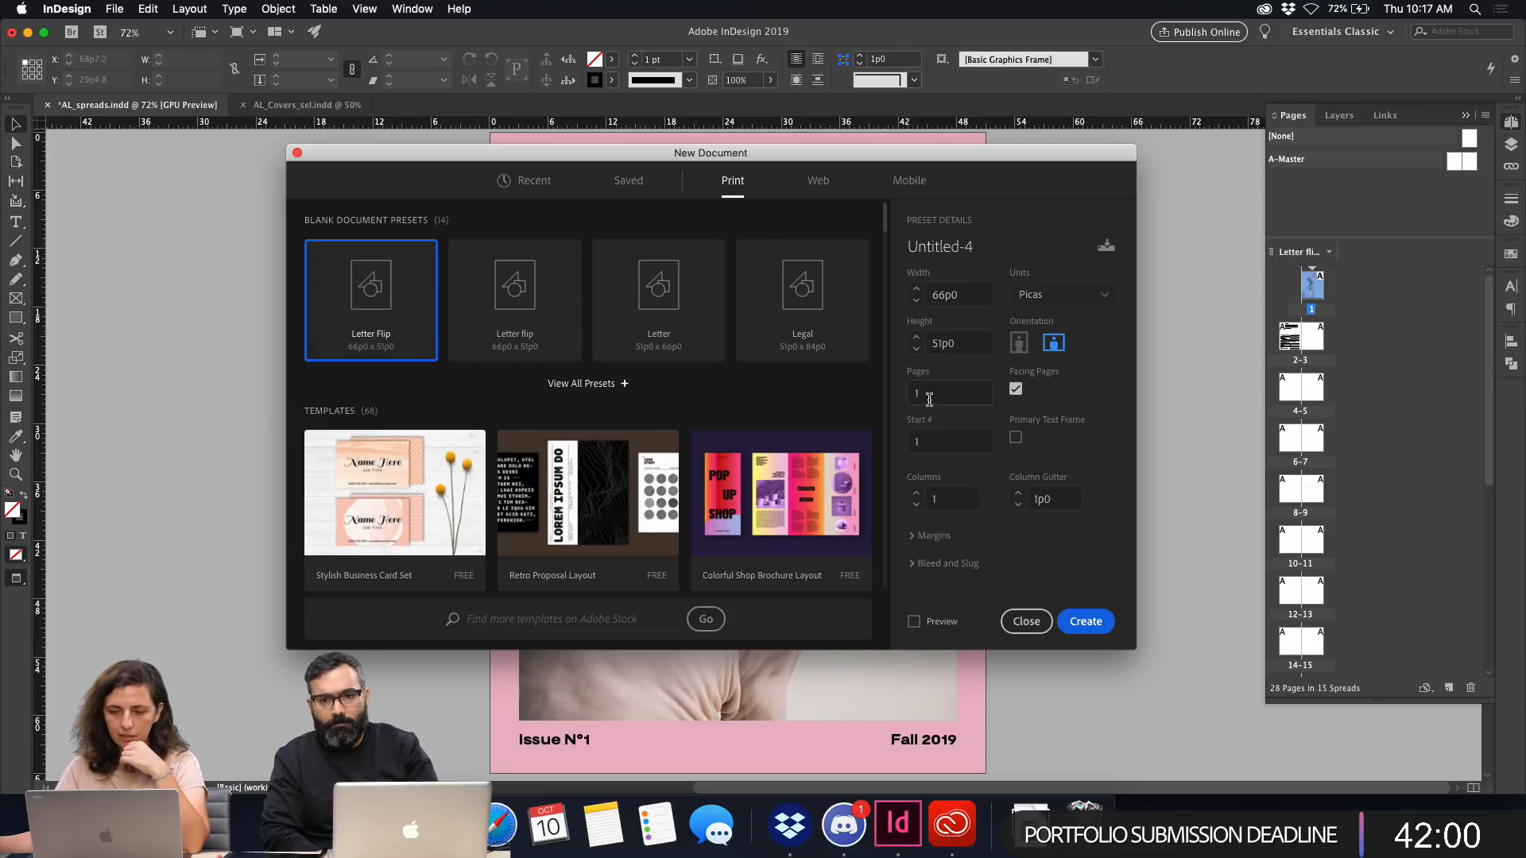
{"action": "left_click_drag", "start_coordinate": [929, 398], "coordinate": [896, 399]}
{"action": "type", "text": "28"}
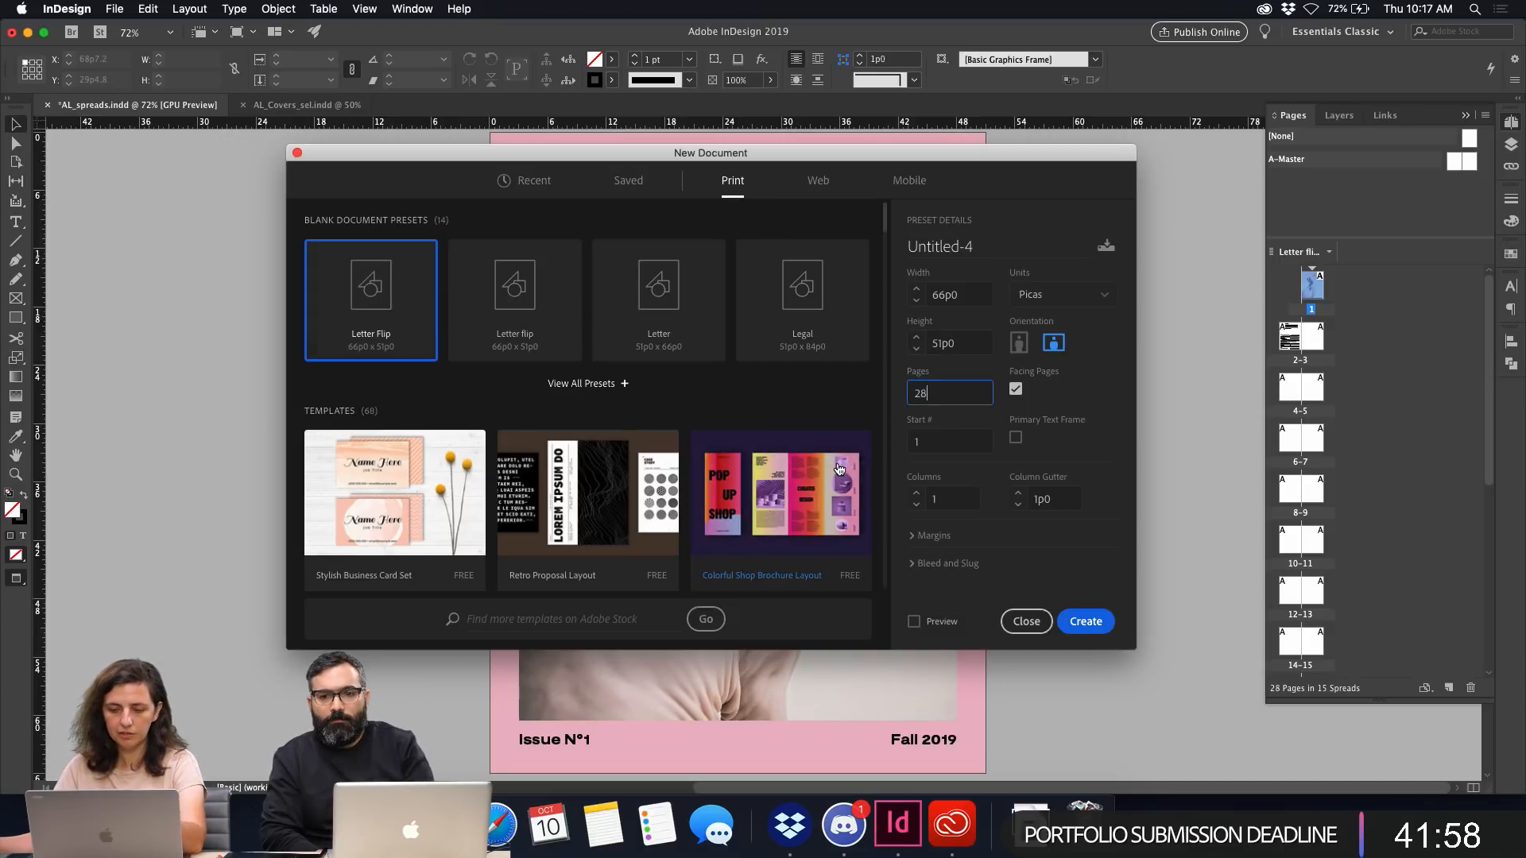
{"action": "left_click", "coordinate": [918, 498]}
{"action": "left_click", "coordinate": [918, 498]}
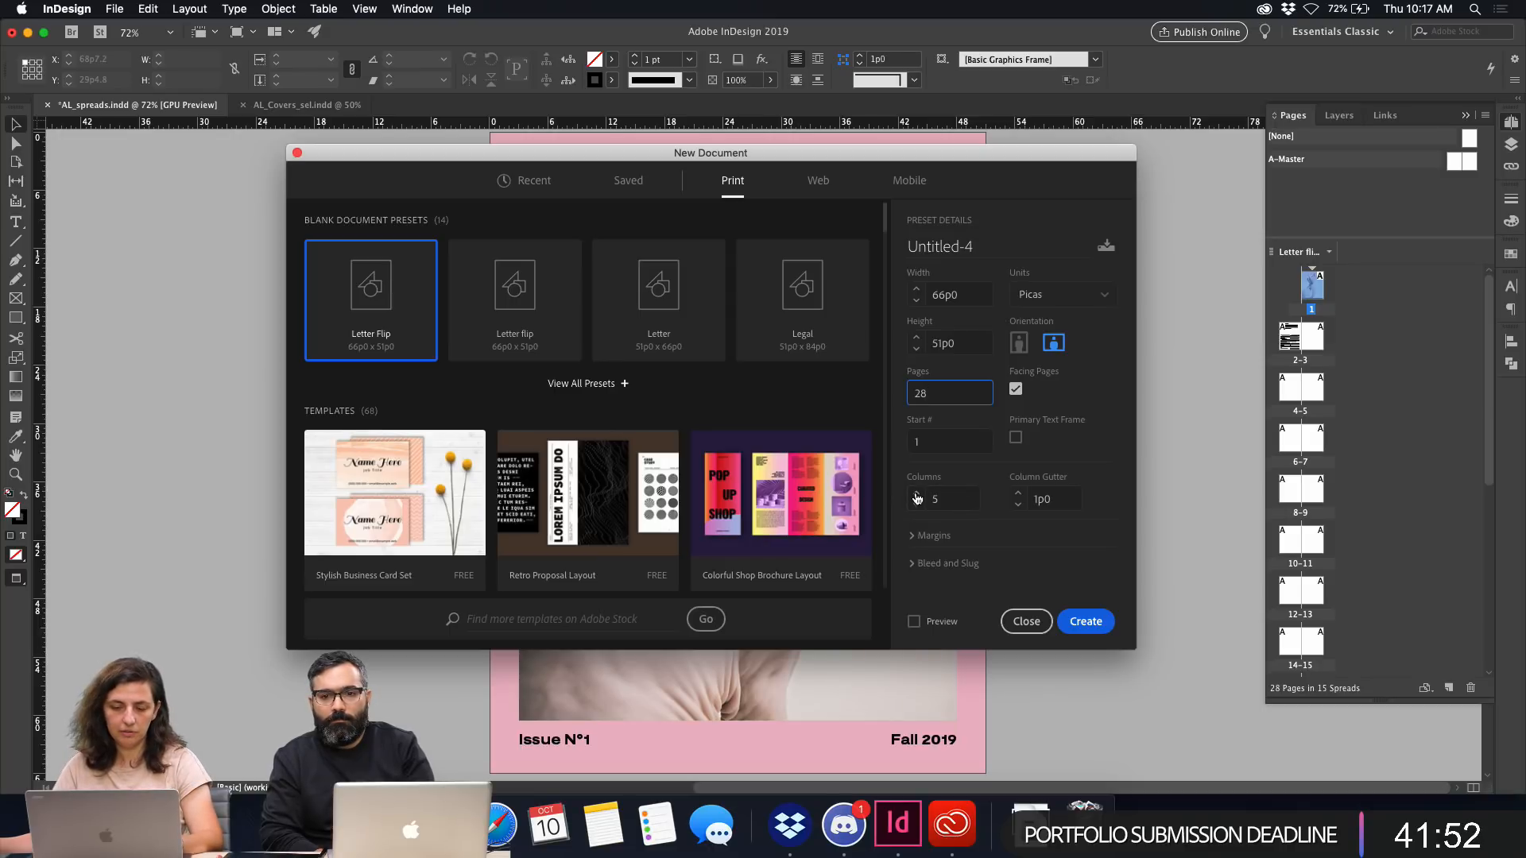
{"action": "left_click", "coordinate": [918, 495]}
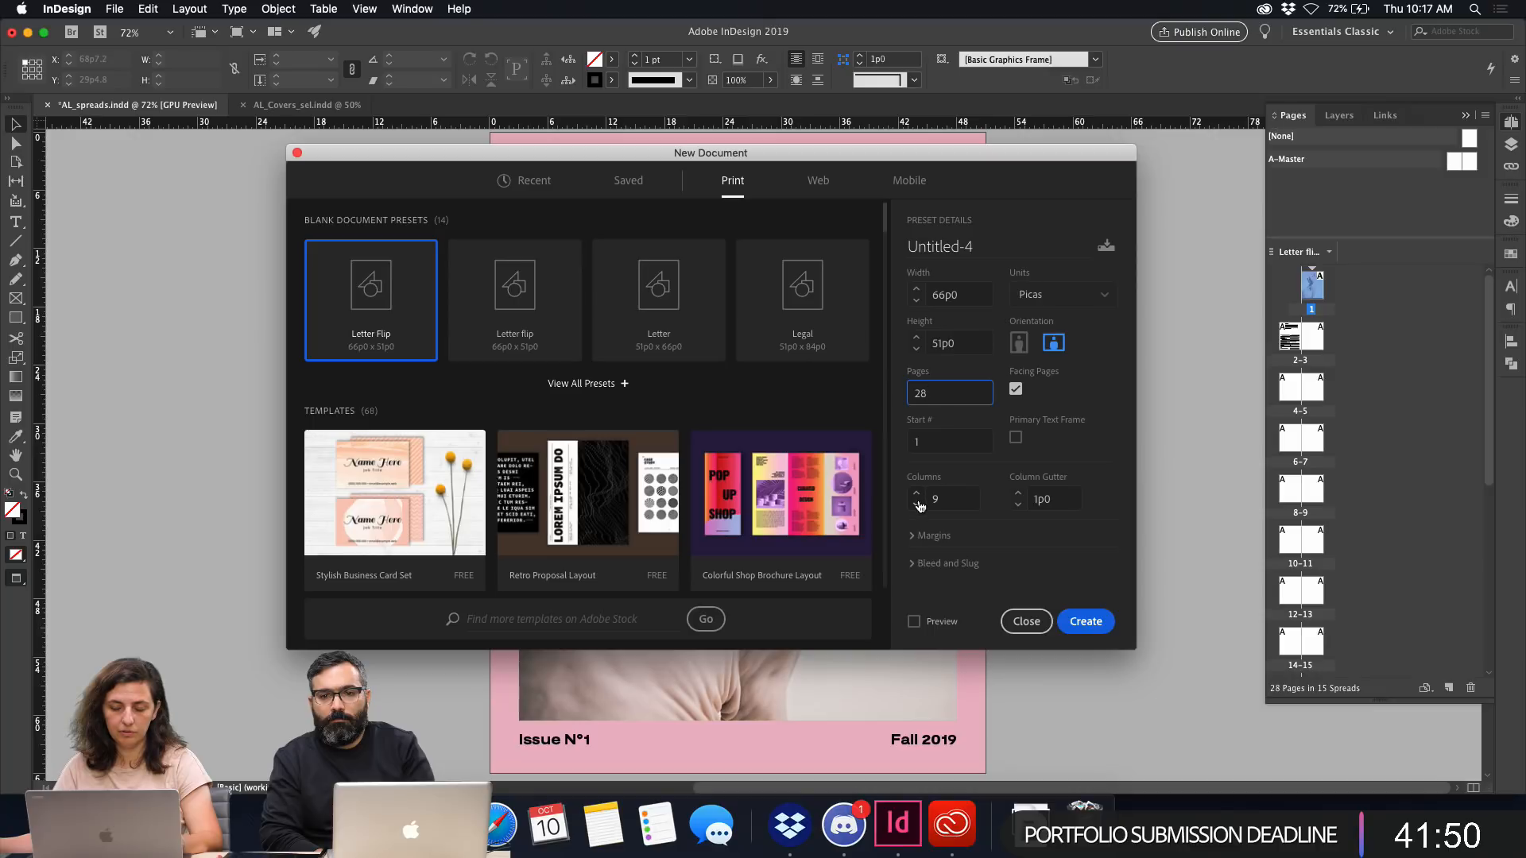
{"action": "left_click", "coordinate": [917, 503]}
{"action": "left_click", "coordinate": [917, 504]}
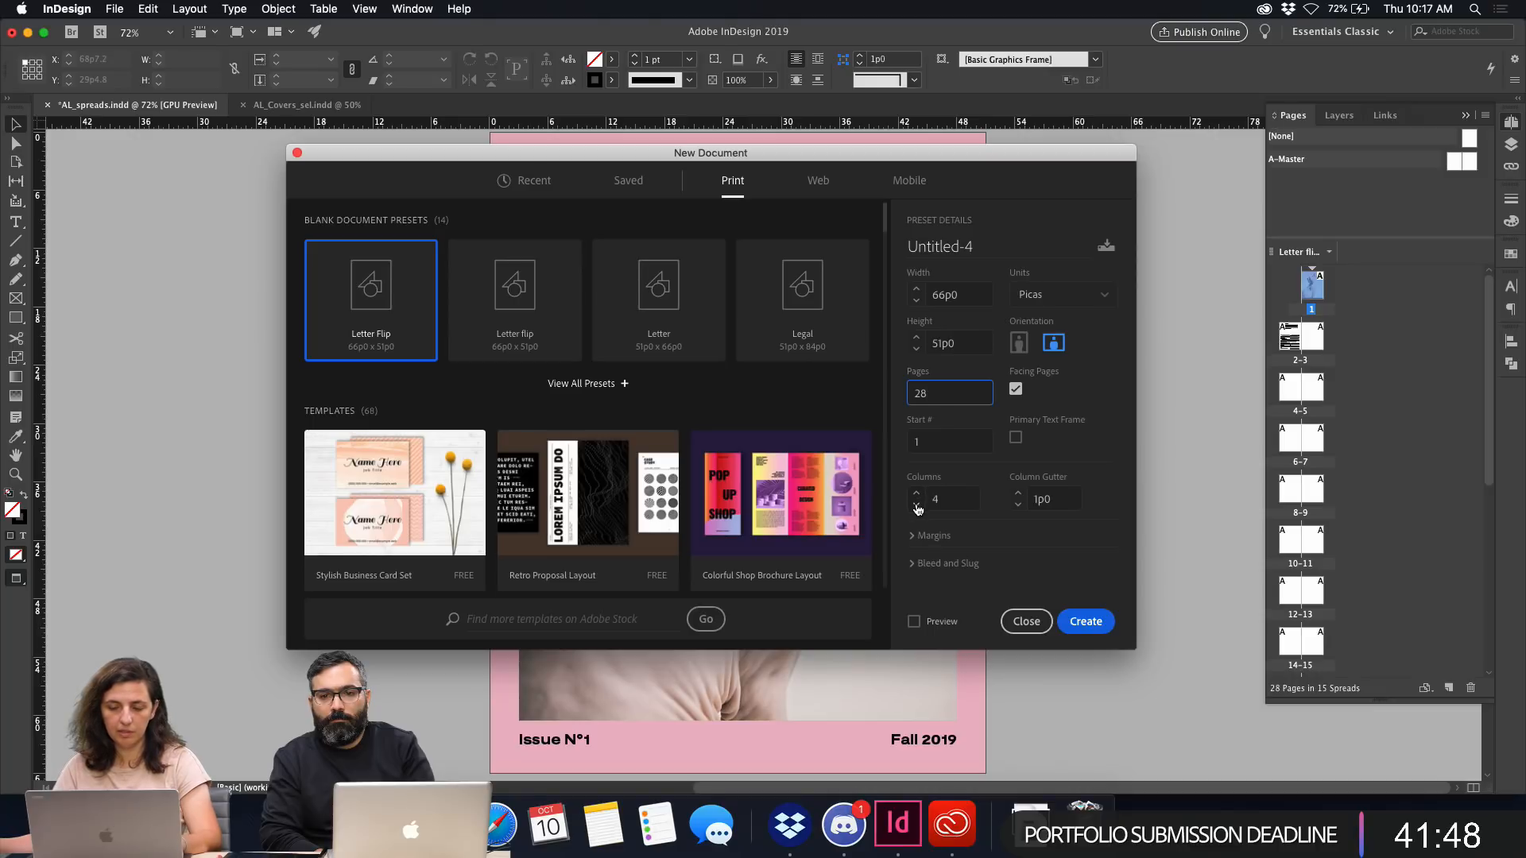
{"action": "left_click", "coordinate": [917, 504]}
{"action": "left_click", "coordinate": [917, 504]}
{"action": "left_click", "coordinate": [926, 535]}
{"action": "scroll", "coordinate": [926, 549], "scroll_direction": "down", "scroll_amount": 2}
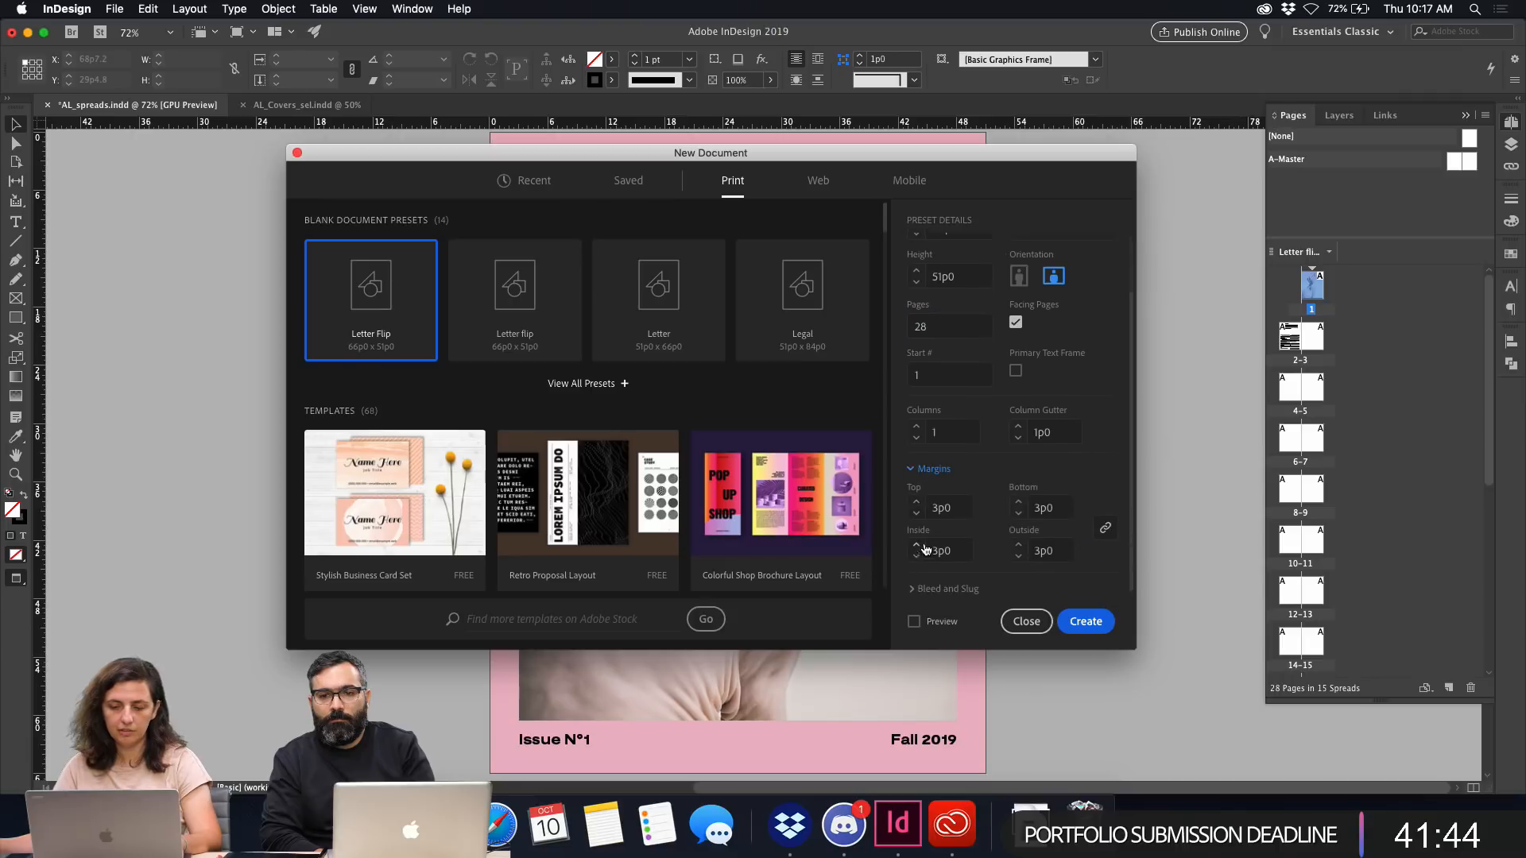
{"action": "left_click", "coordinate": [922, 468]}
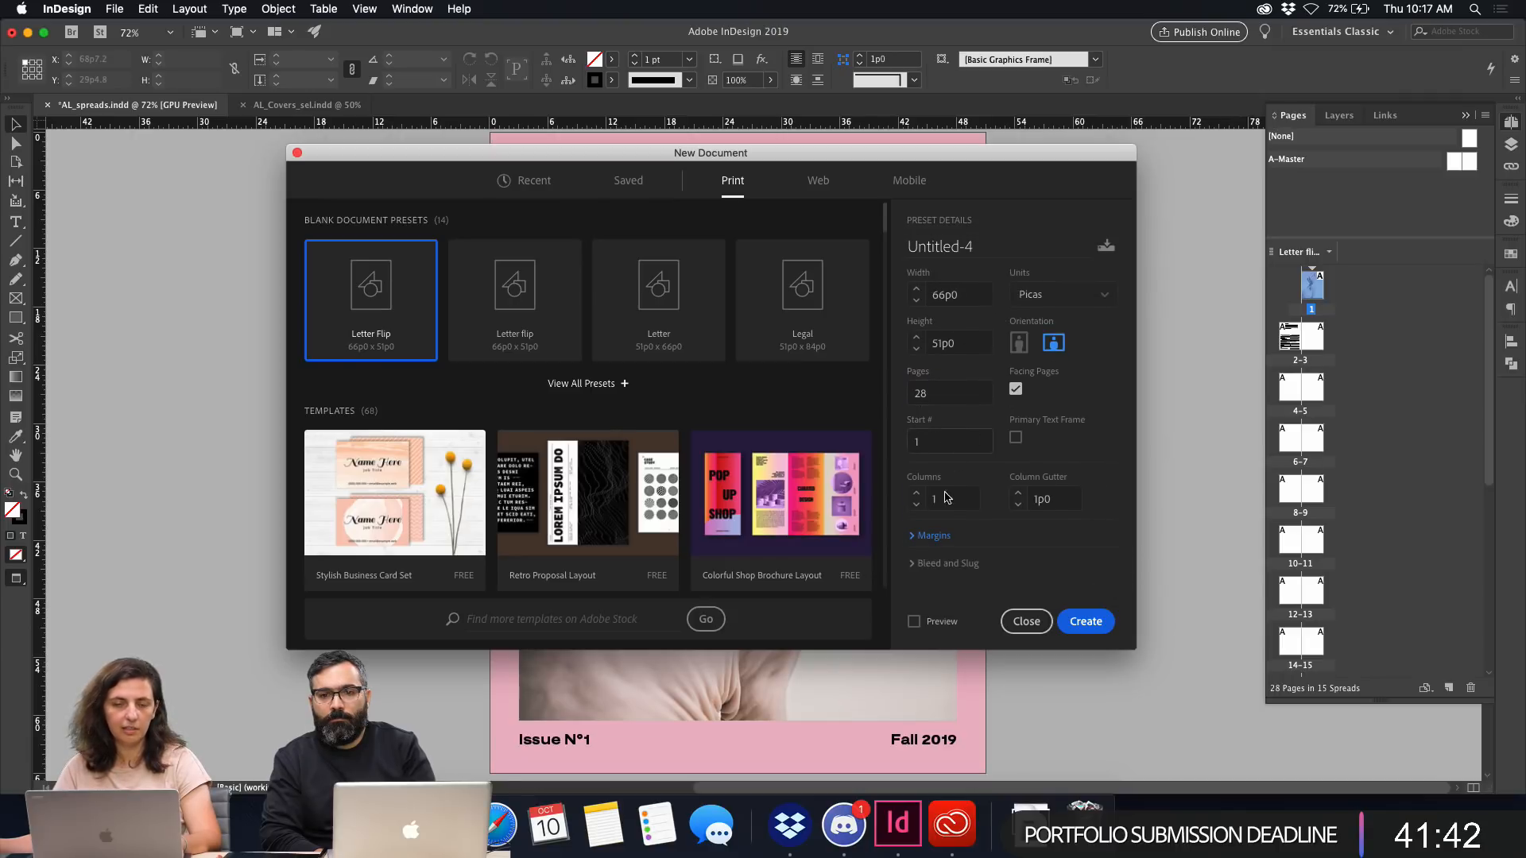
{"action": "left_click", "coordinate": [1026, 621]}
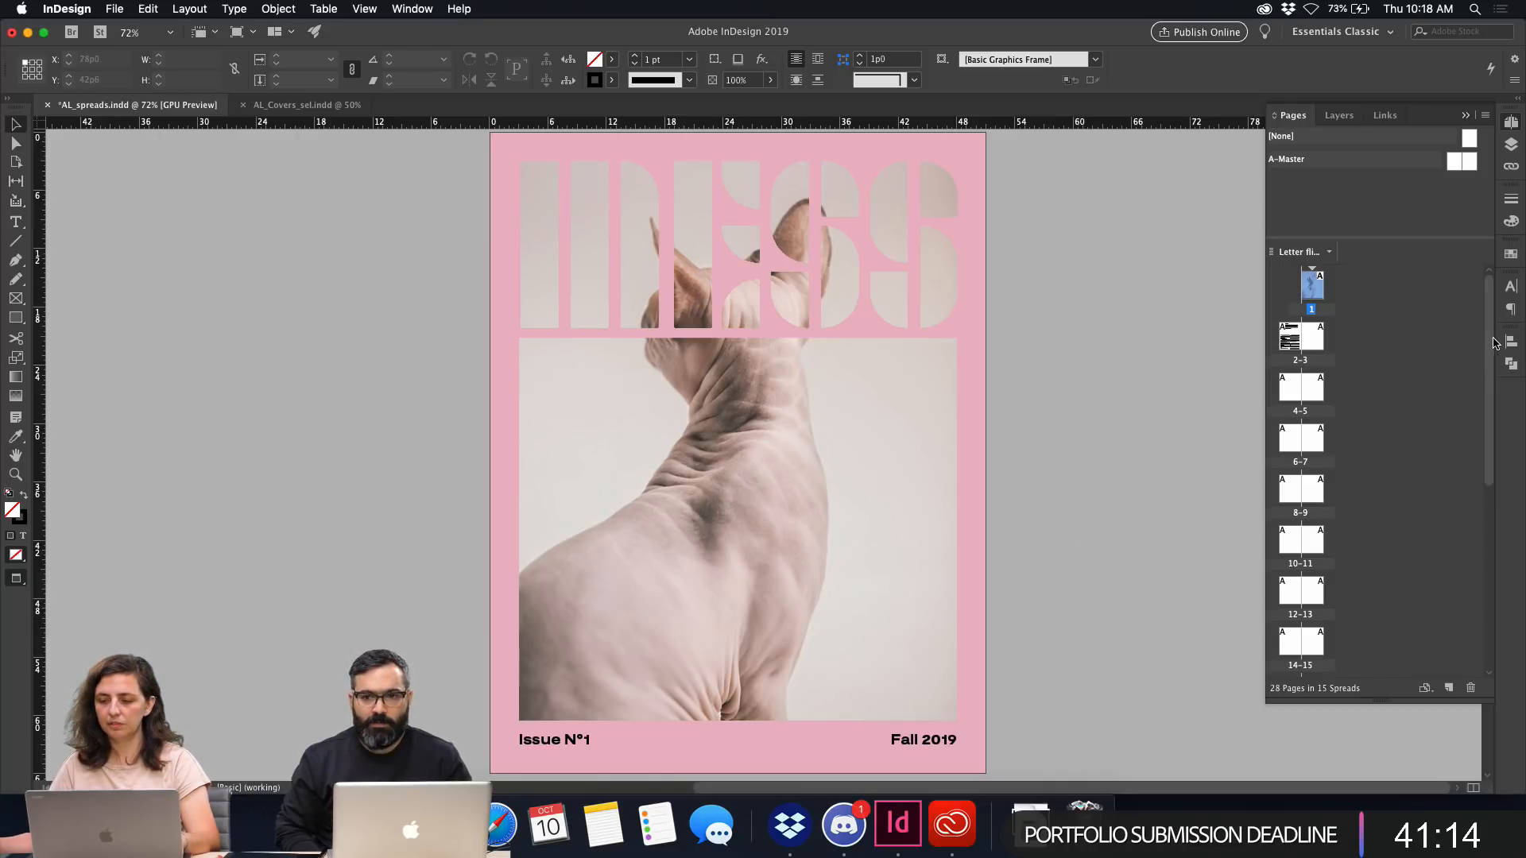
{"action": "left_click_drag", "start_coordinate": [1492, 342], "coordinate": [1492, 414]}
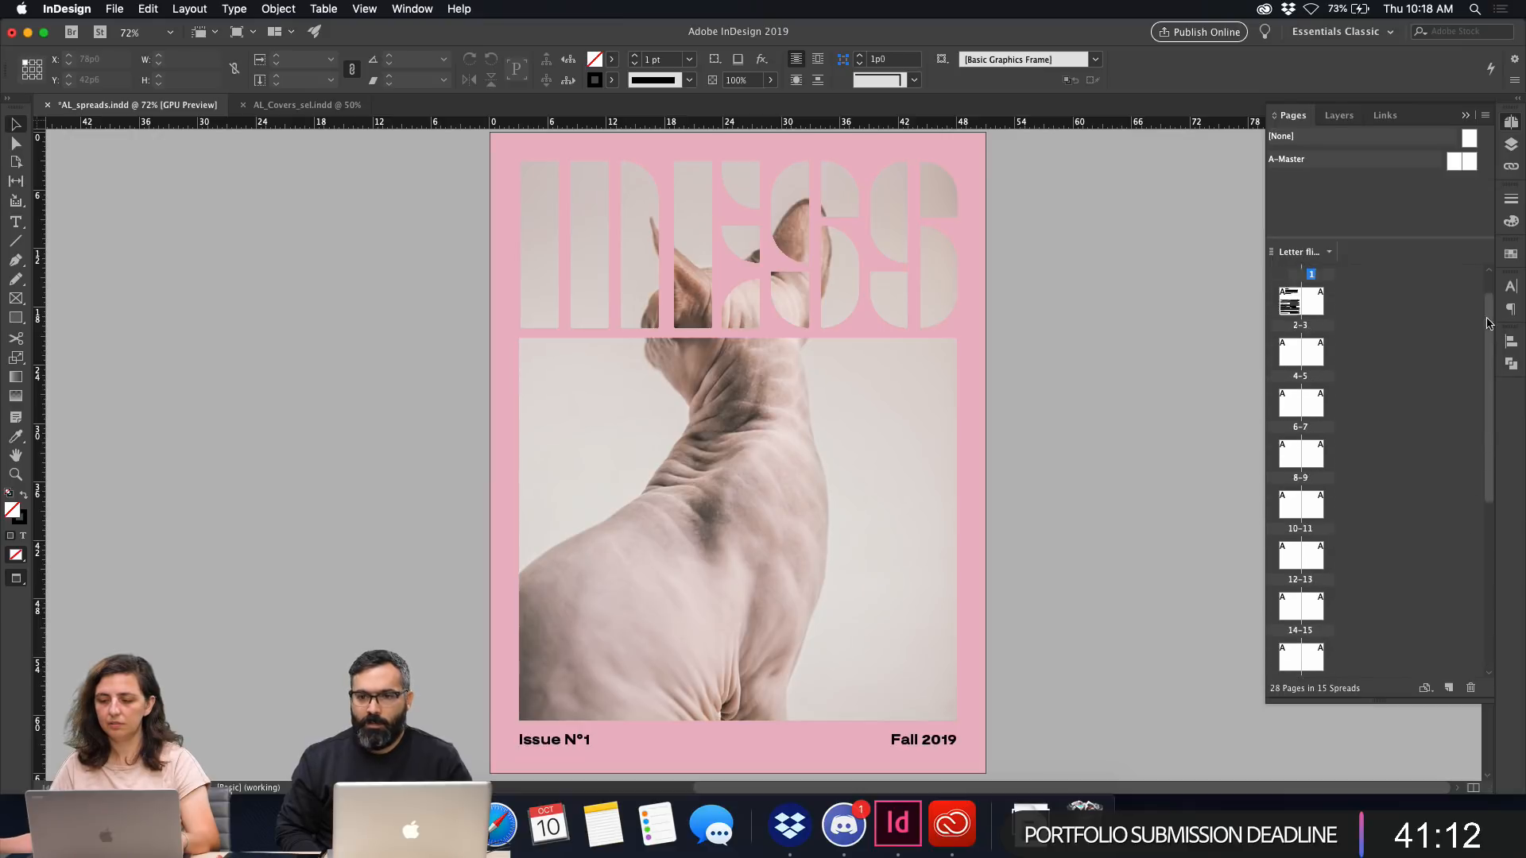
{"action": "left_click", "coordinate": [981, 230]}
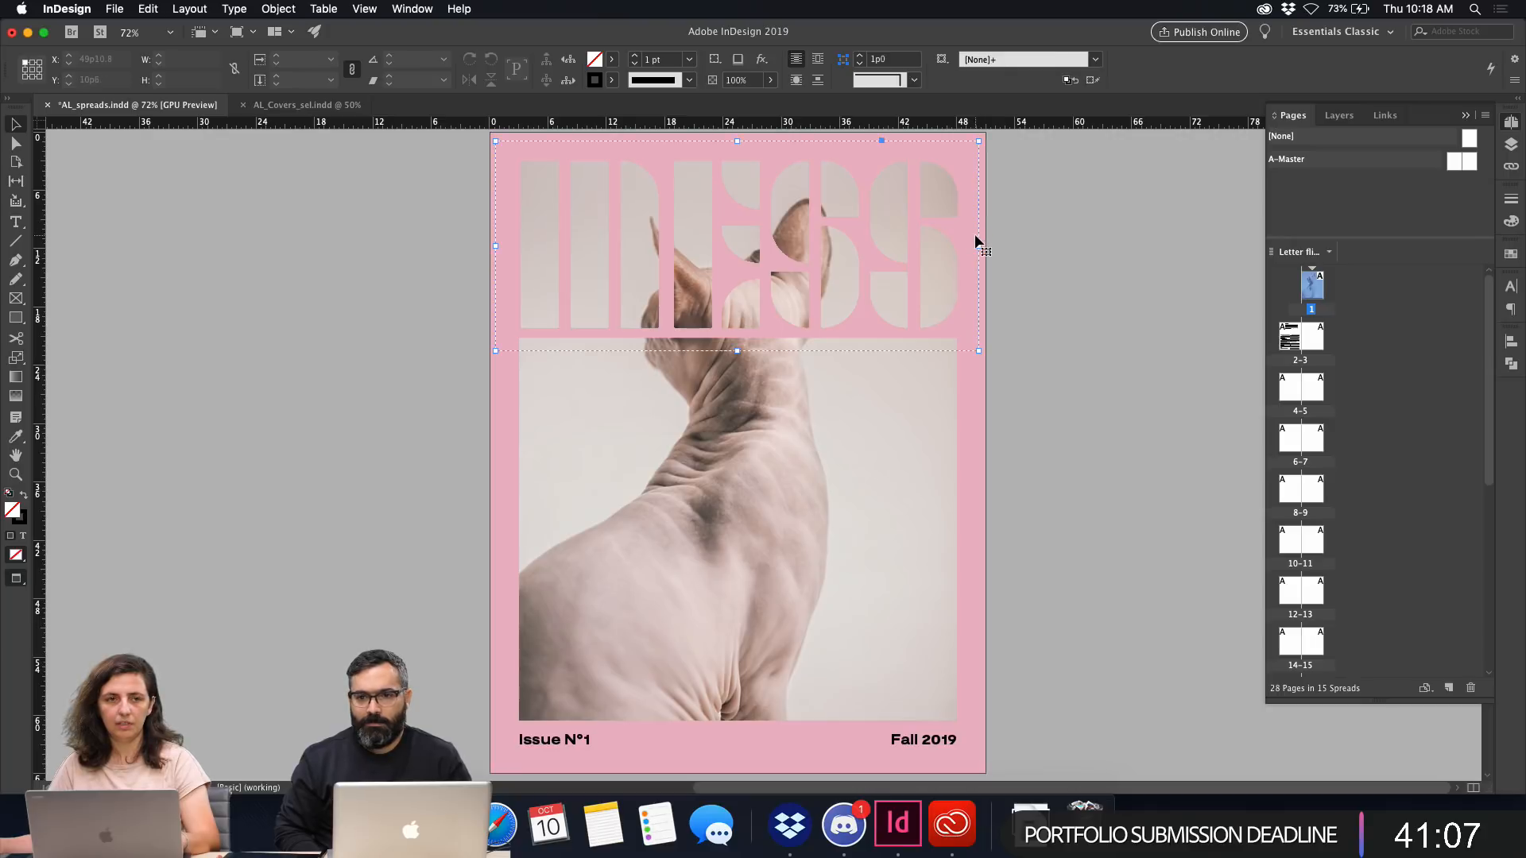
{"action": "left_click", "coordinate": [1030, 235]}
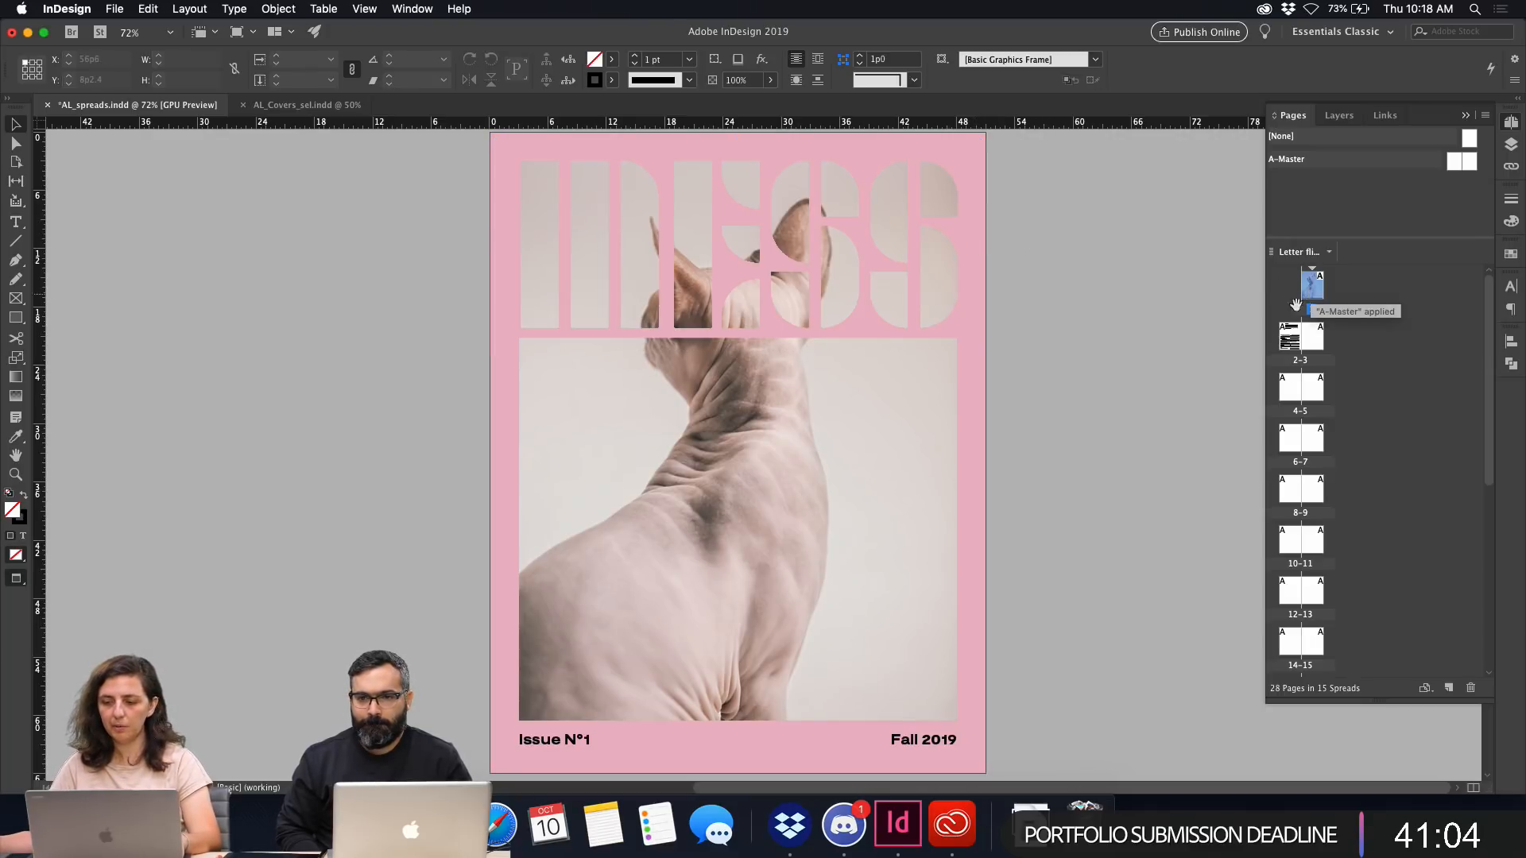
Move the interview's title, quote and text columns from page 2 to page 3 of the spread.
{"action": "double_click", "coordinate": [1298, 337]}
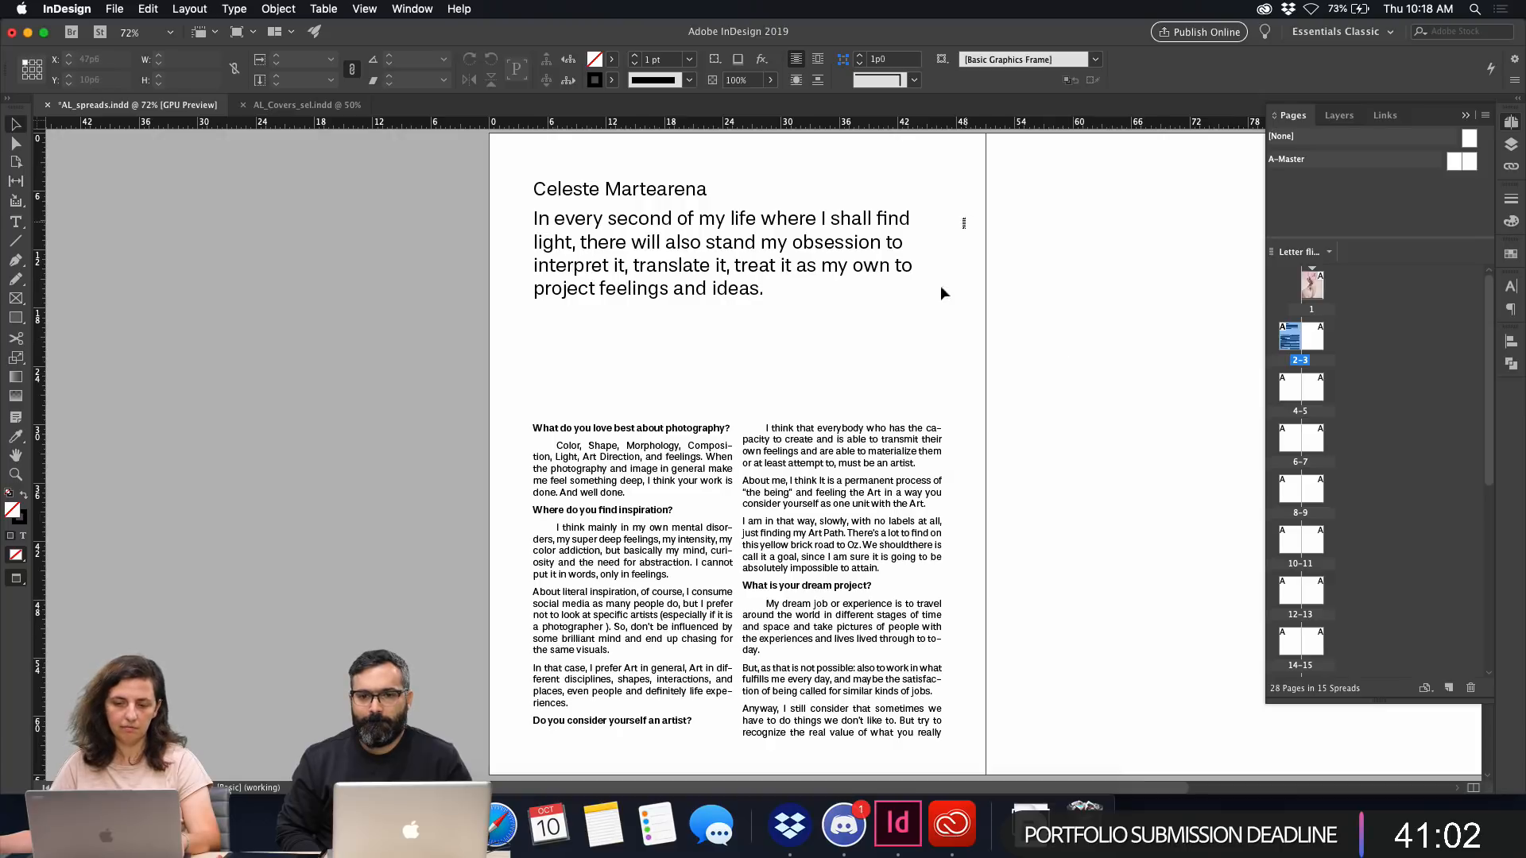
{"action": "left_click", "coordinate": [940, 293]}
{"action": "scroll", "coordinate": [941, 294], "scroll_direction": "right", "scroll_amount": 5}
{"action": "left_click_drag", "start_coordinate": [665, 441], "coordinate": [1149, 442]}
{"action": "left_click", "coordinate": [715, 374]}
Inspect the quote and the body text of the interview on page 3.
{"action": "scroll", "coordinate": [774, 427], "scroll_direction": "up", "scroll_amount": 2}
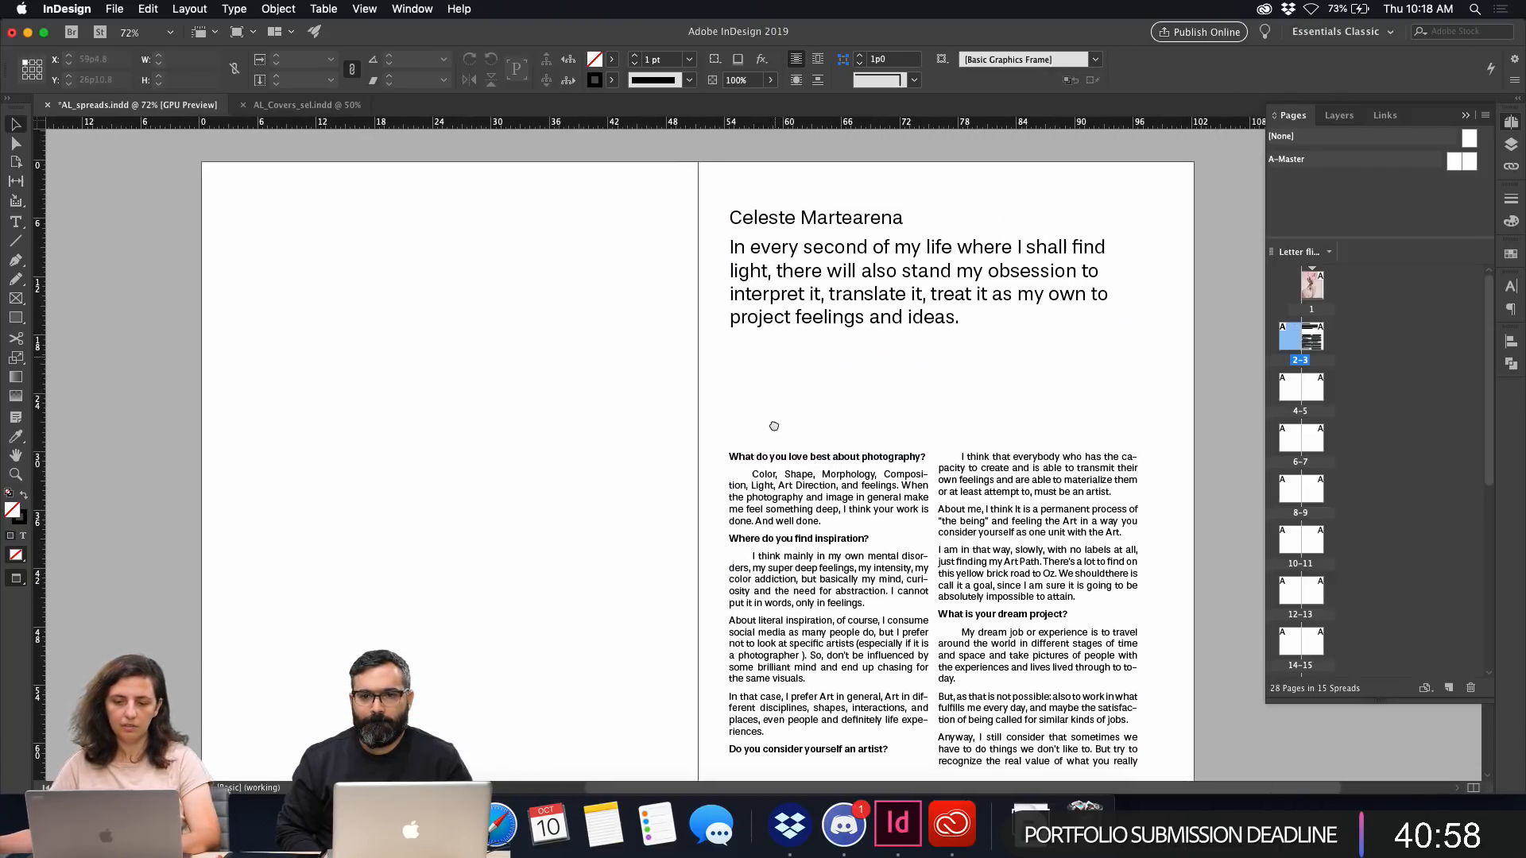
{"action": "scroll", "coordinate": [774, 427], "scroll_direction": "left", "scroll_amount": 2}
{"action": "left_click", "coordinate": [877, 298]}
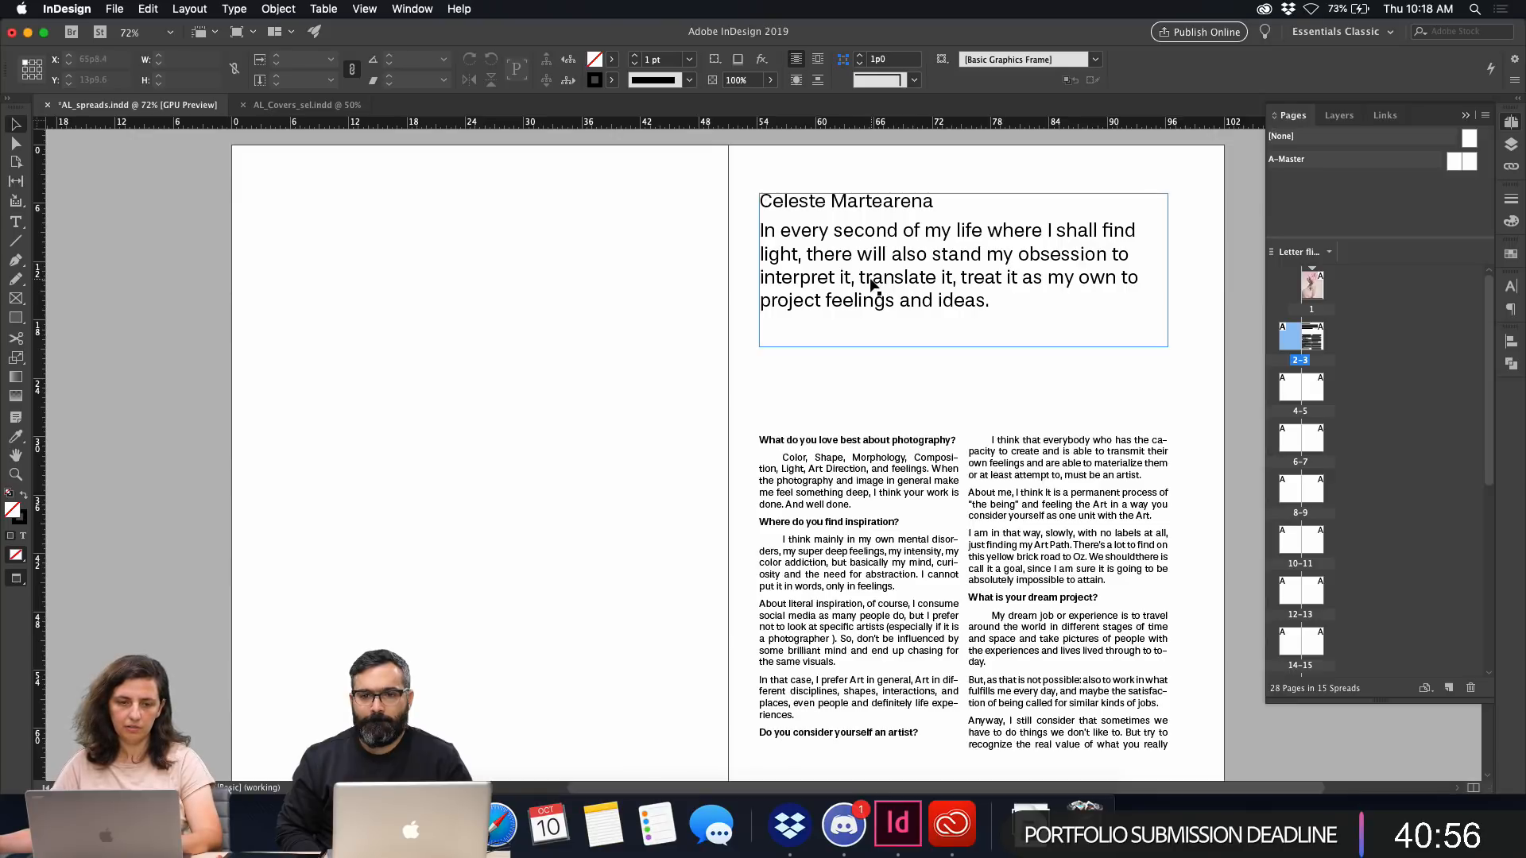
{"action": "double_click", "coordinate": [870, 284]}
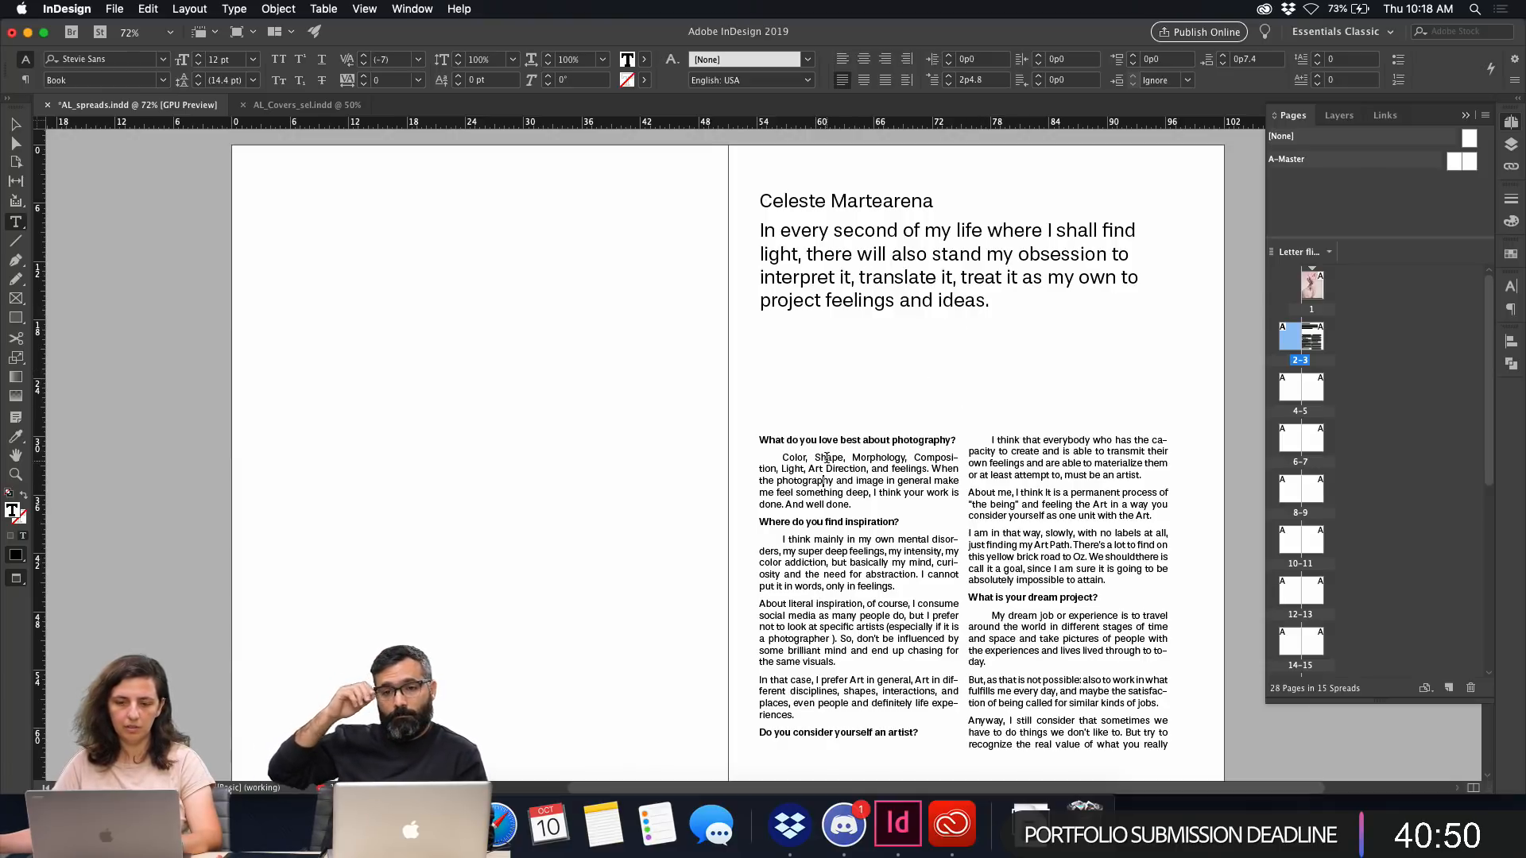
{"action": "left_click_drag", "start_coordinate": [831, 459], "coordinate": [827, 505]}
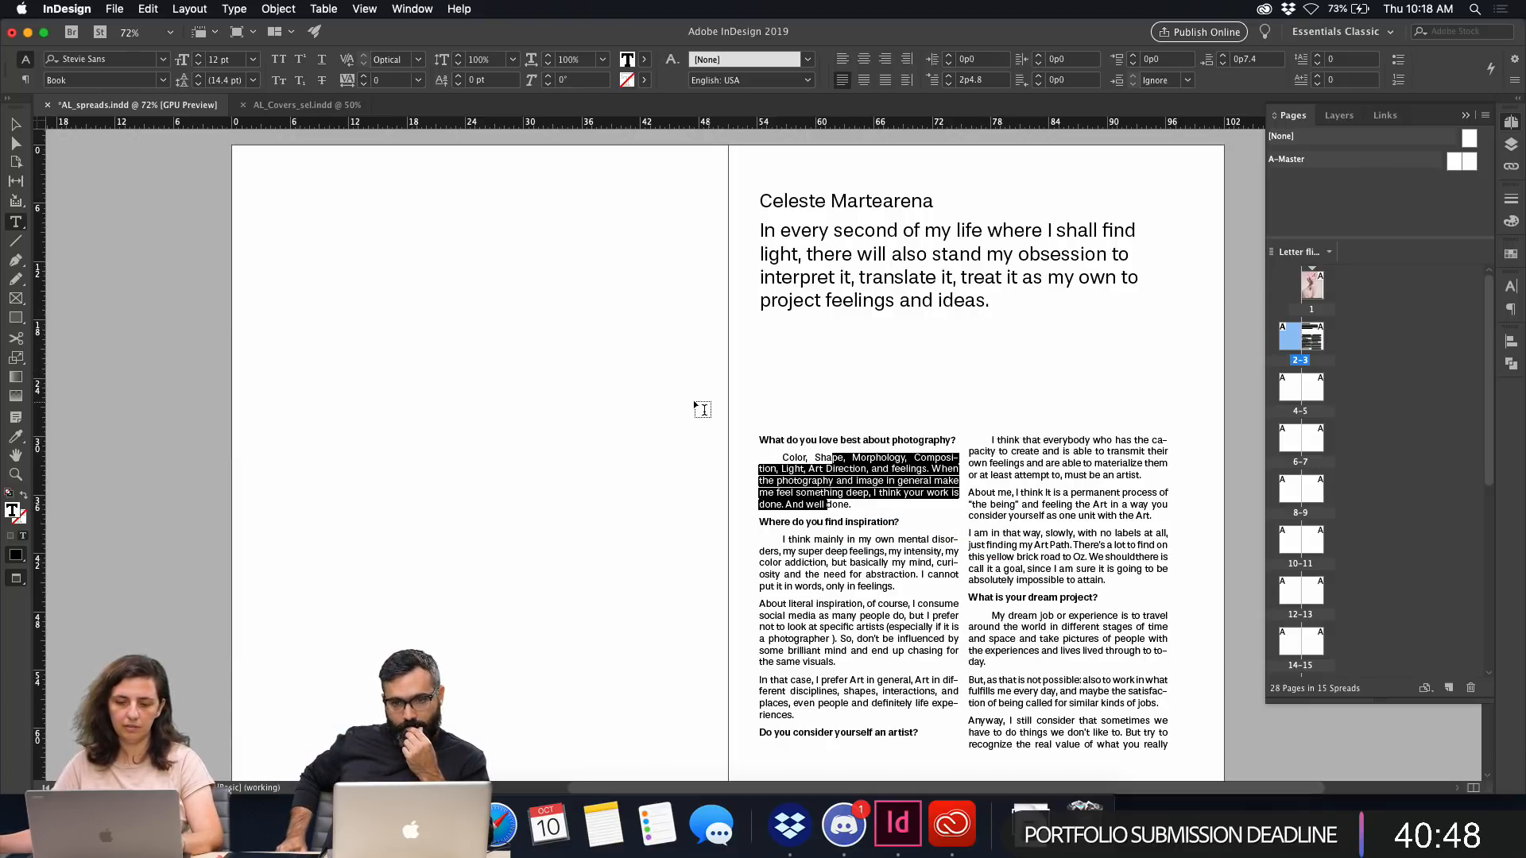
{"action": "key", "text": "Escape"}
{"action": "left_click", "coordinate": [642, 435]}
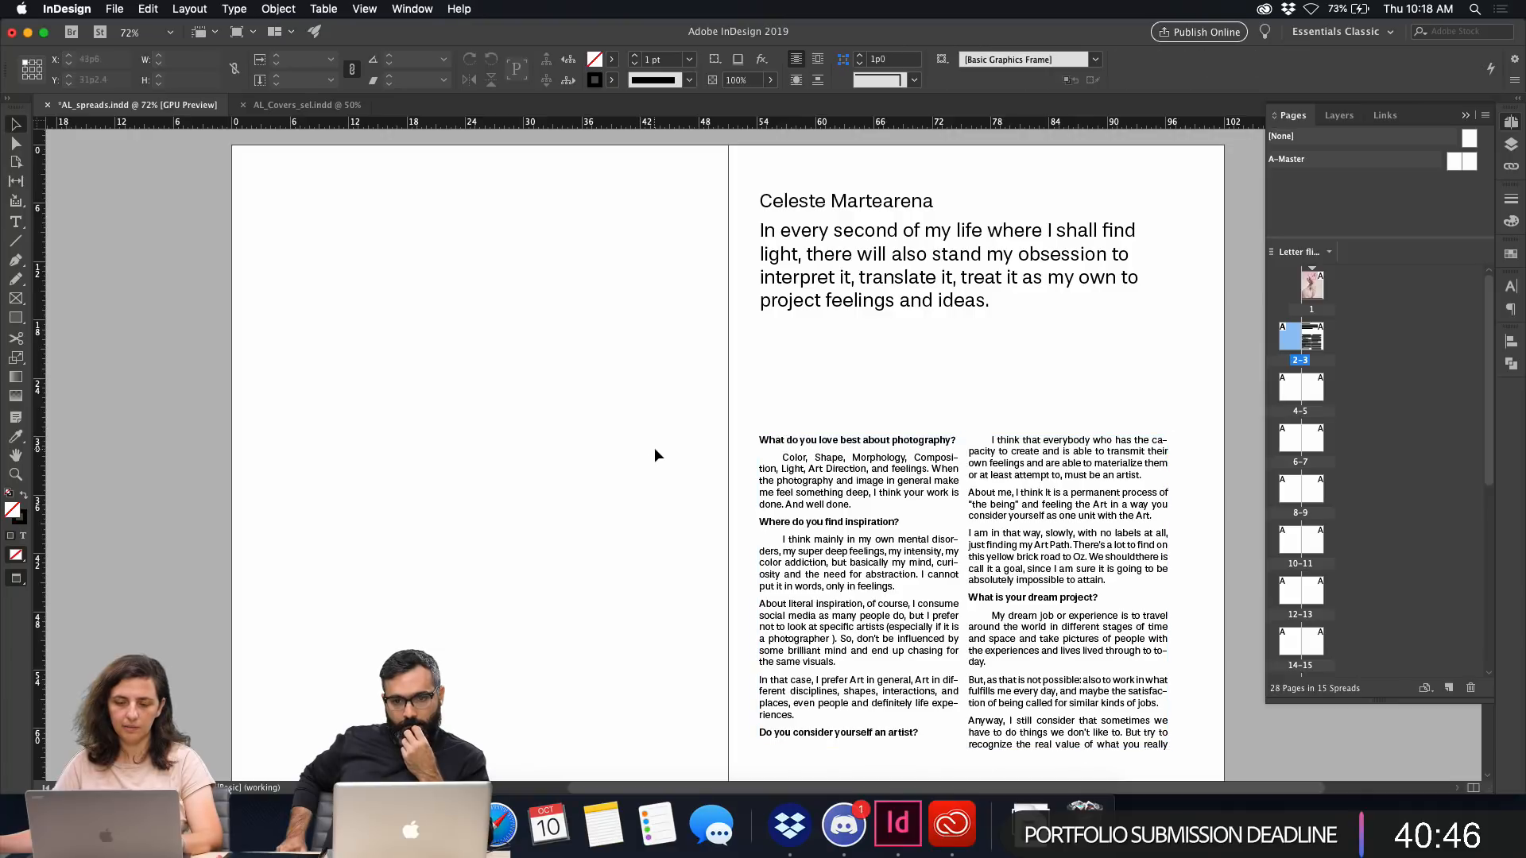
Review the pink cat cover on page 1, then return to the interview spread on pages 2-3.
{"action": "key", "text": "super+Tab"}
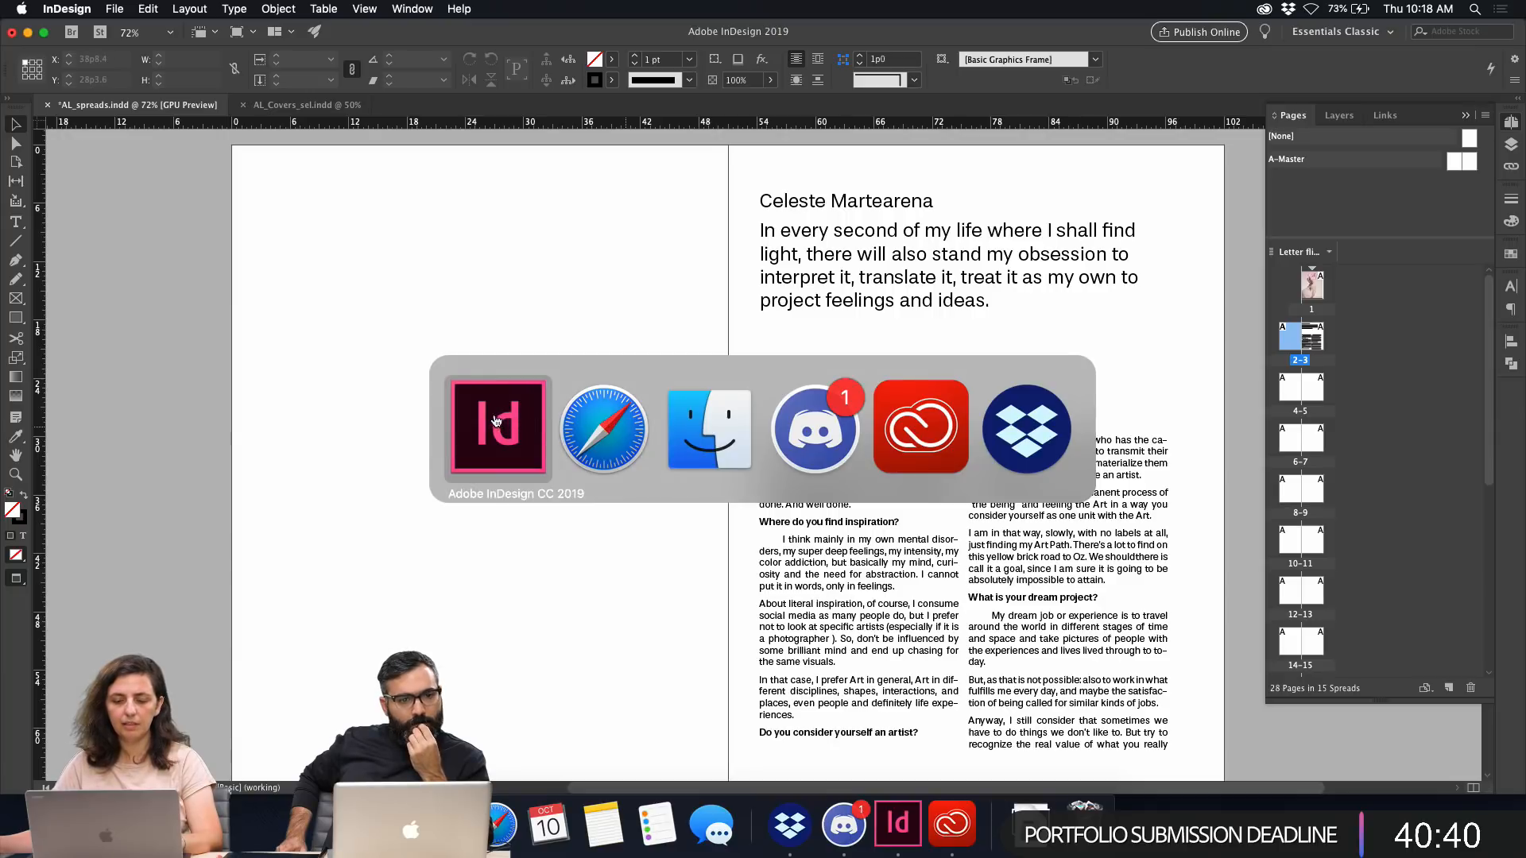
{"action": "left_click_drag", "start_coordinate": [586, 201], "coordinate": [597, 700]}
{"action": "scroll", "coordinate": [598, 699], "scroll_direction": "up", "scroll_amount": 5}
{"action": "scroll", "coordinate": [598, 700], "scroll_direction": "right", "scroll_amount": 5}
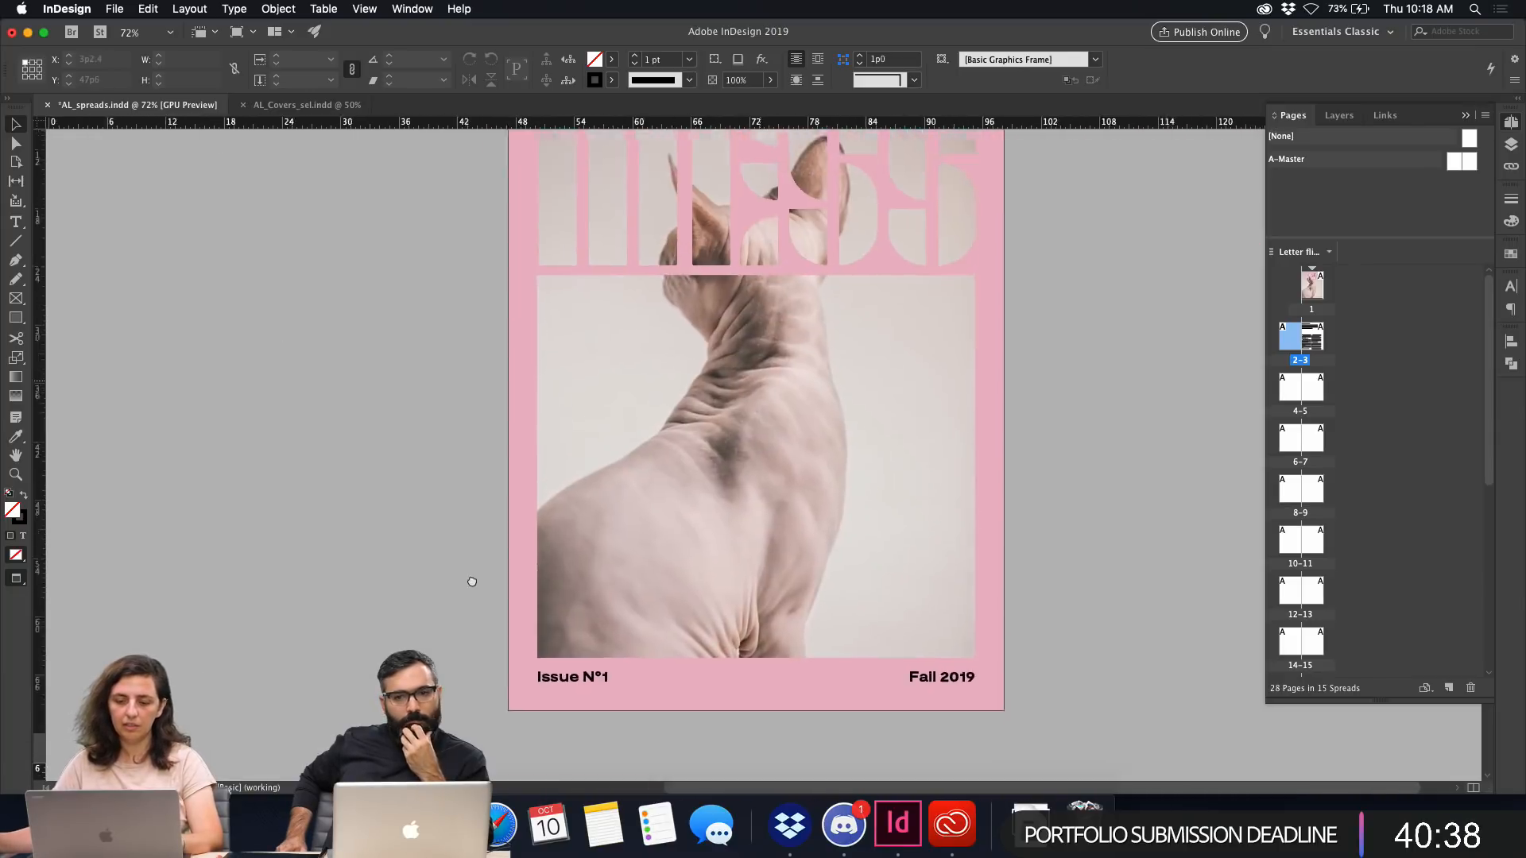
{"action": "scroll", "coordinate": [712, 459], "scroll_direction": "up", "scroll_amount": 1}
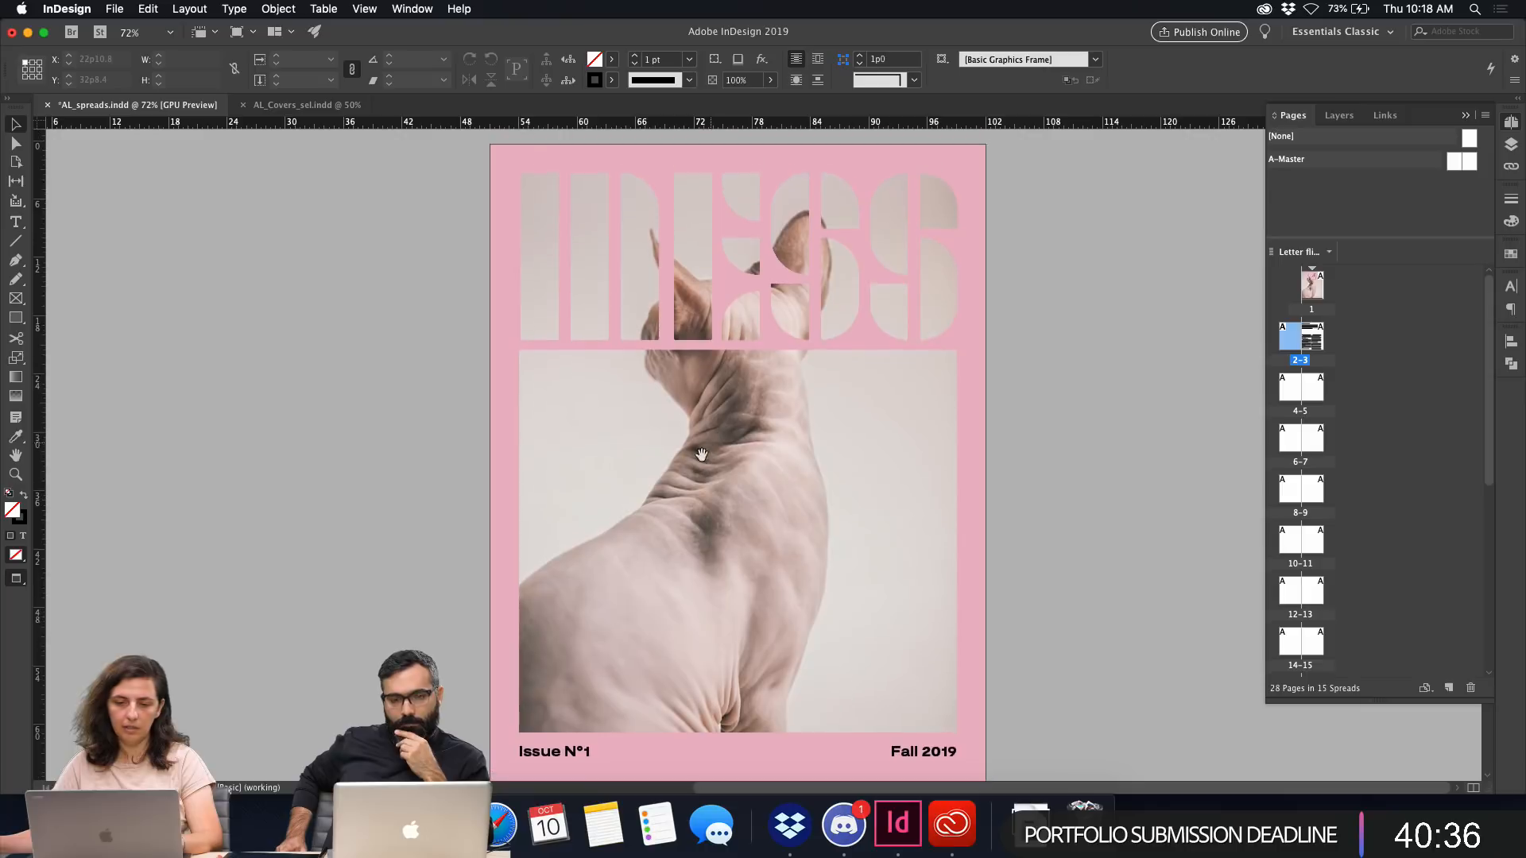
{"action": "left_click", "coordinate": [719, 457]}
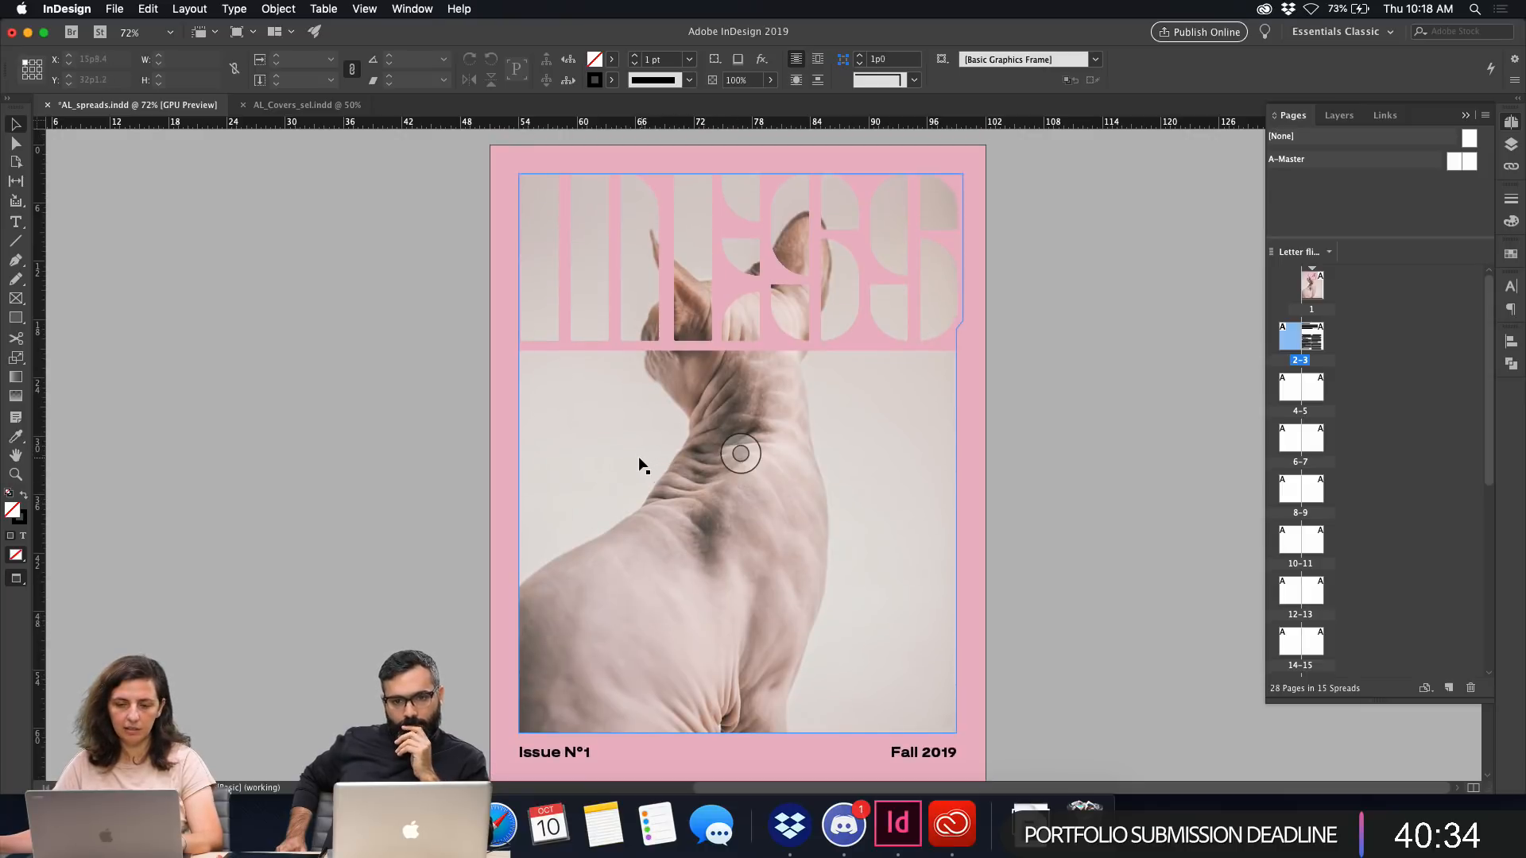
{"action": "left_click", "coordinate": [402, 511]}
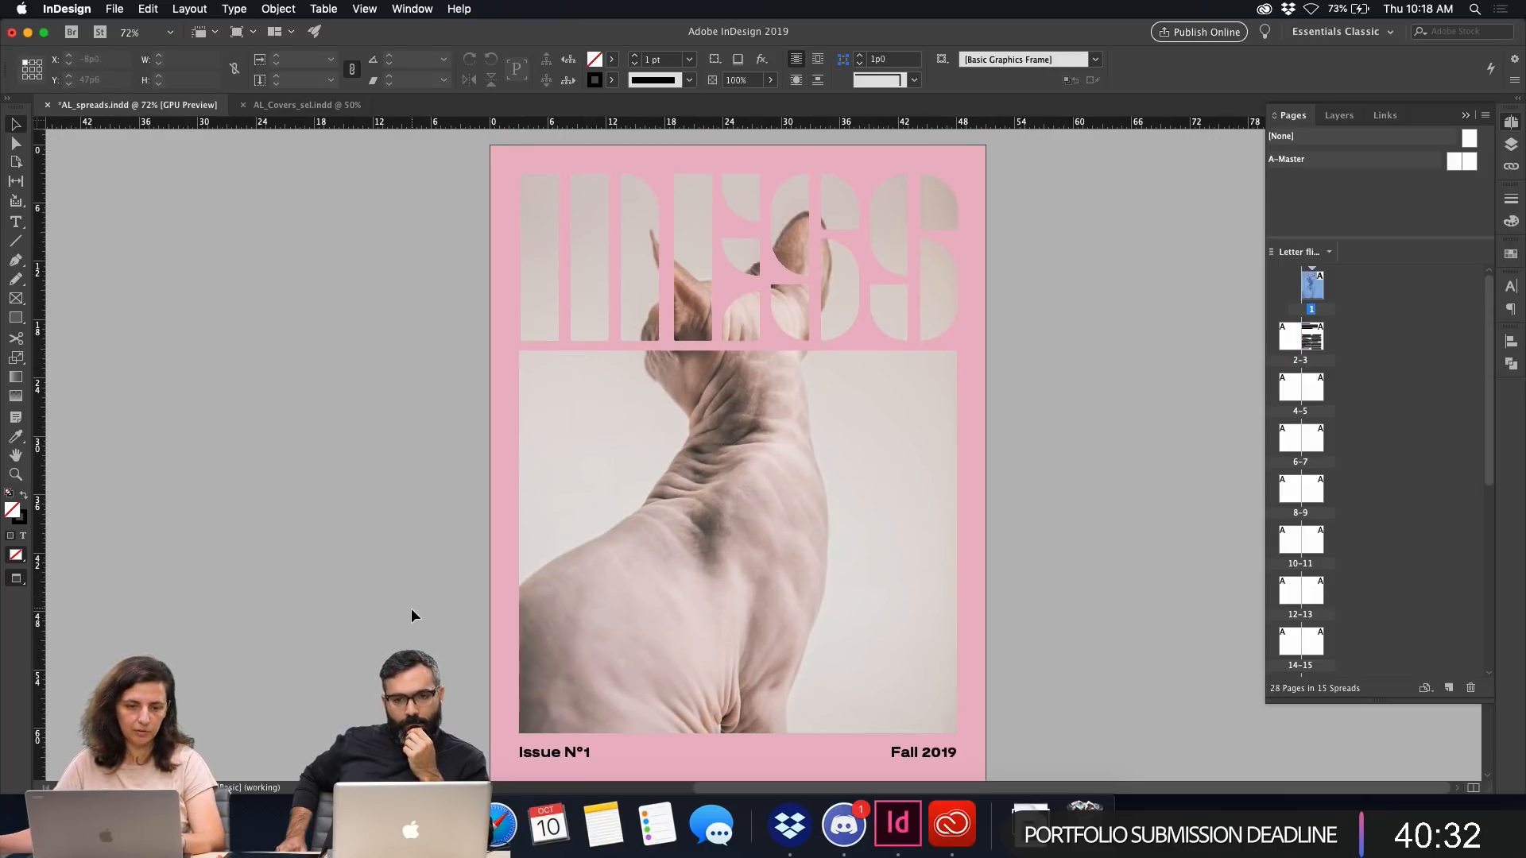
{"action": "scroll", "coordinate": [476, 516], "scroll_direction": "down", "scroll_amount": 10}
{"action": "scroll", "coordinate": [477, 516], "scroll_direction": "left", "scroll_amount": 3}
{"action": "scroll", "coordinate": [511, 428], "scroll_direction": "down", "scroll_amount": 10}
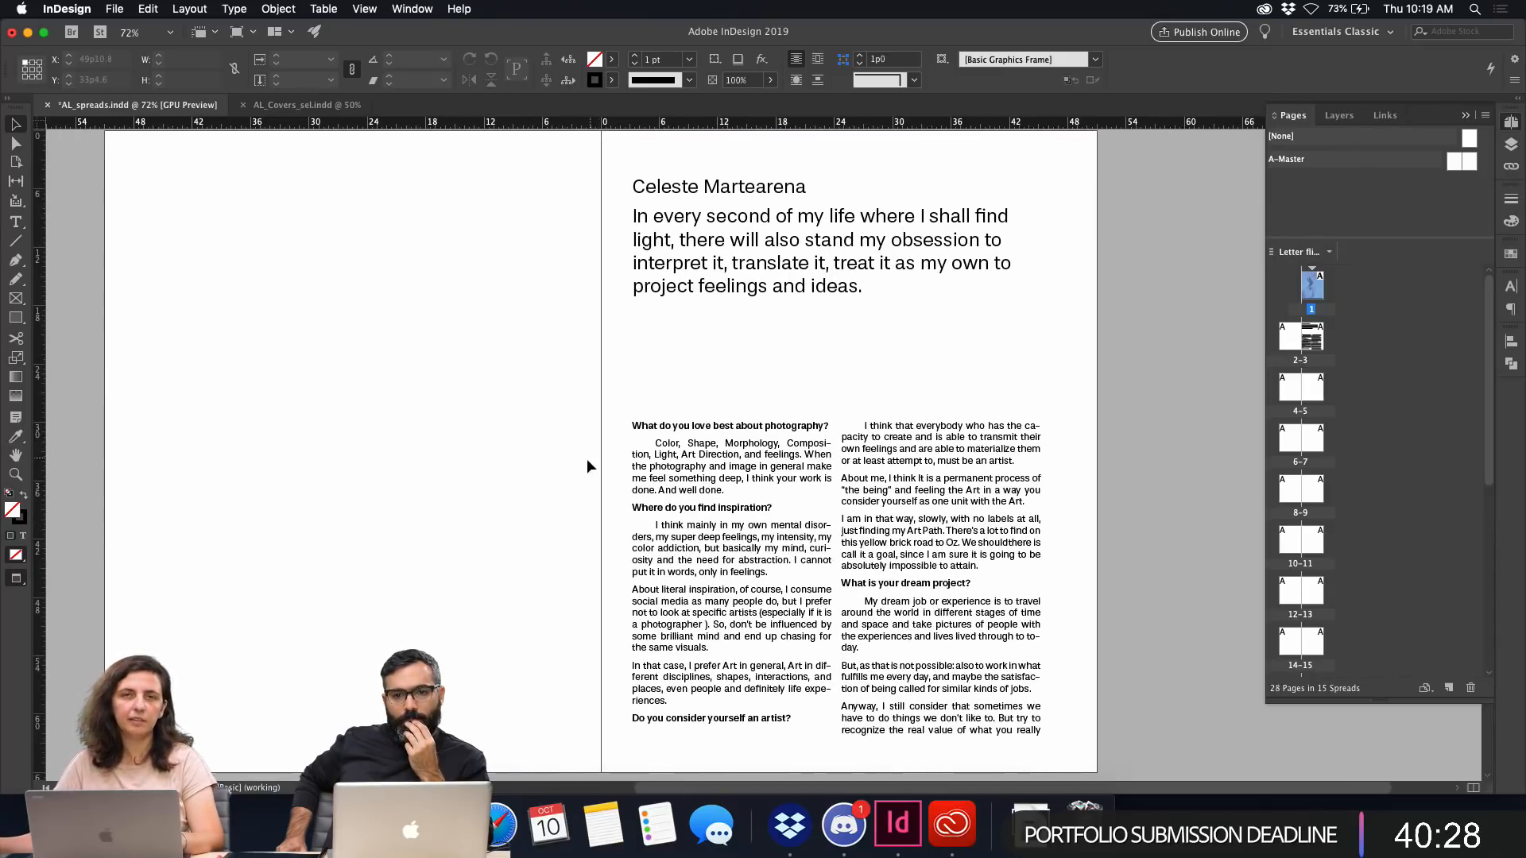
{"action": "left_click", "coordinate": [521, 545]}
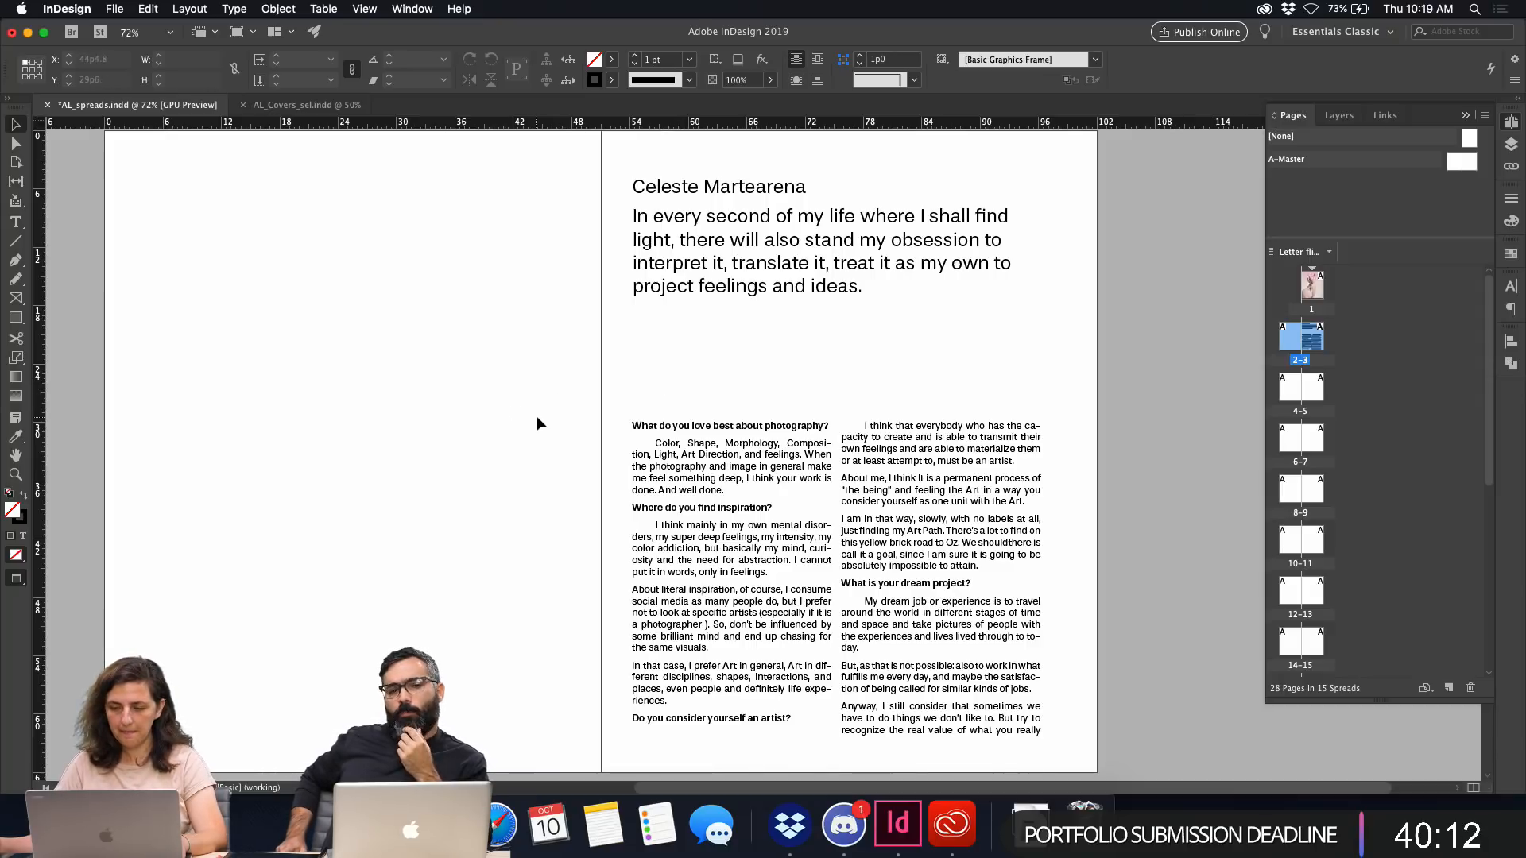
Switch to Finder and open the 01. Working Files folder inside InDesign 20 Anniv in a new window.
{"action": "key", "text": "super+Tab"}
{"action": "key", "text": "super+Tab"}
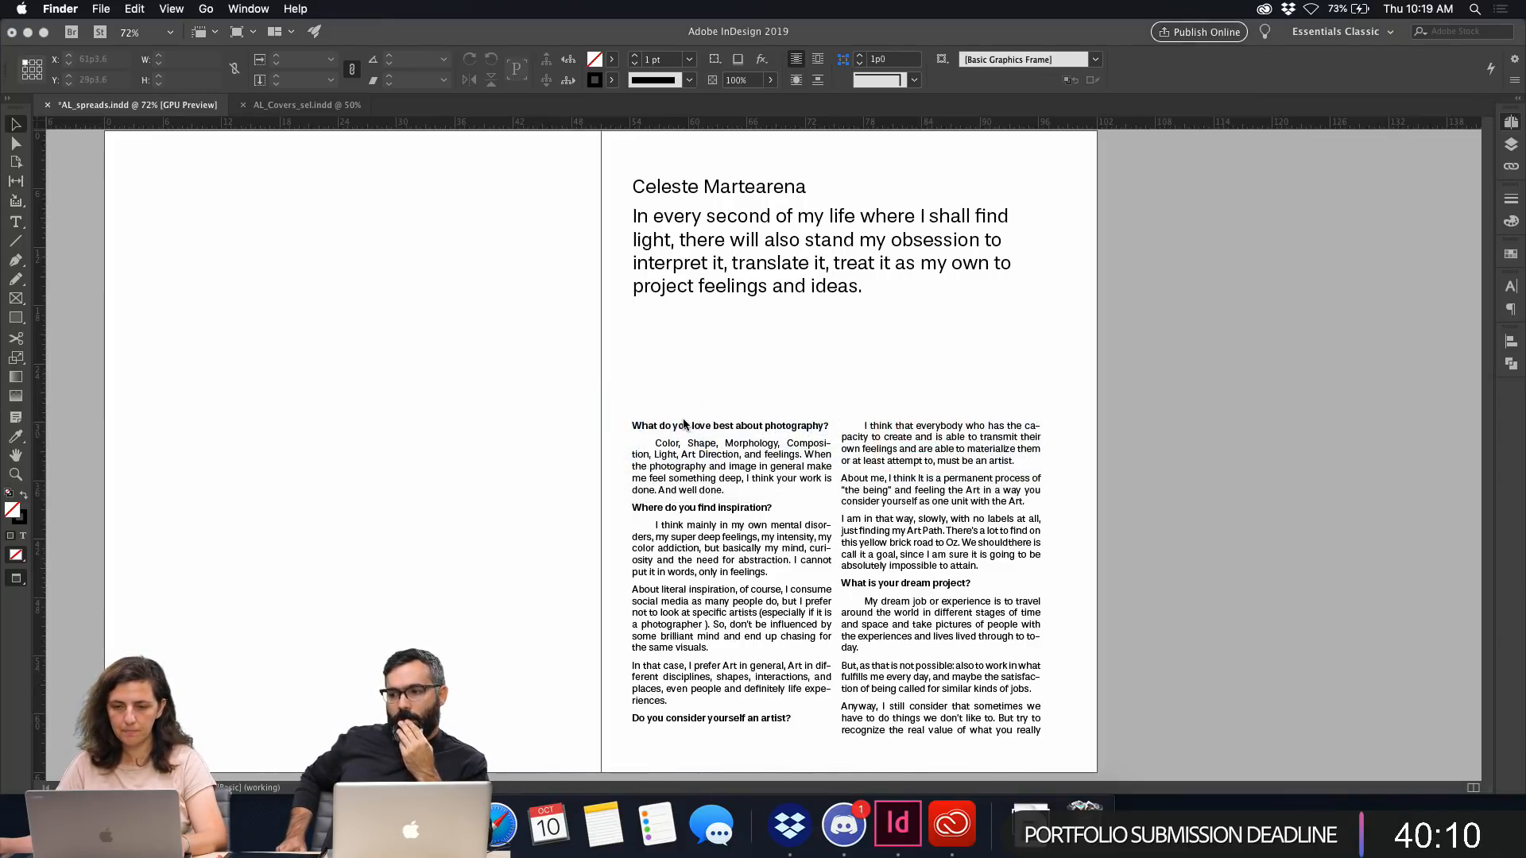
{"action": "key", "text": "super+n"}
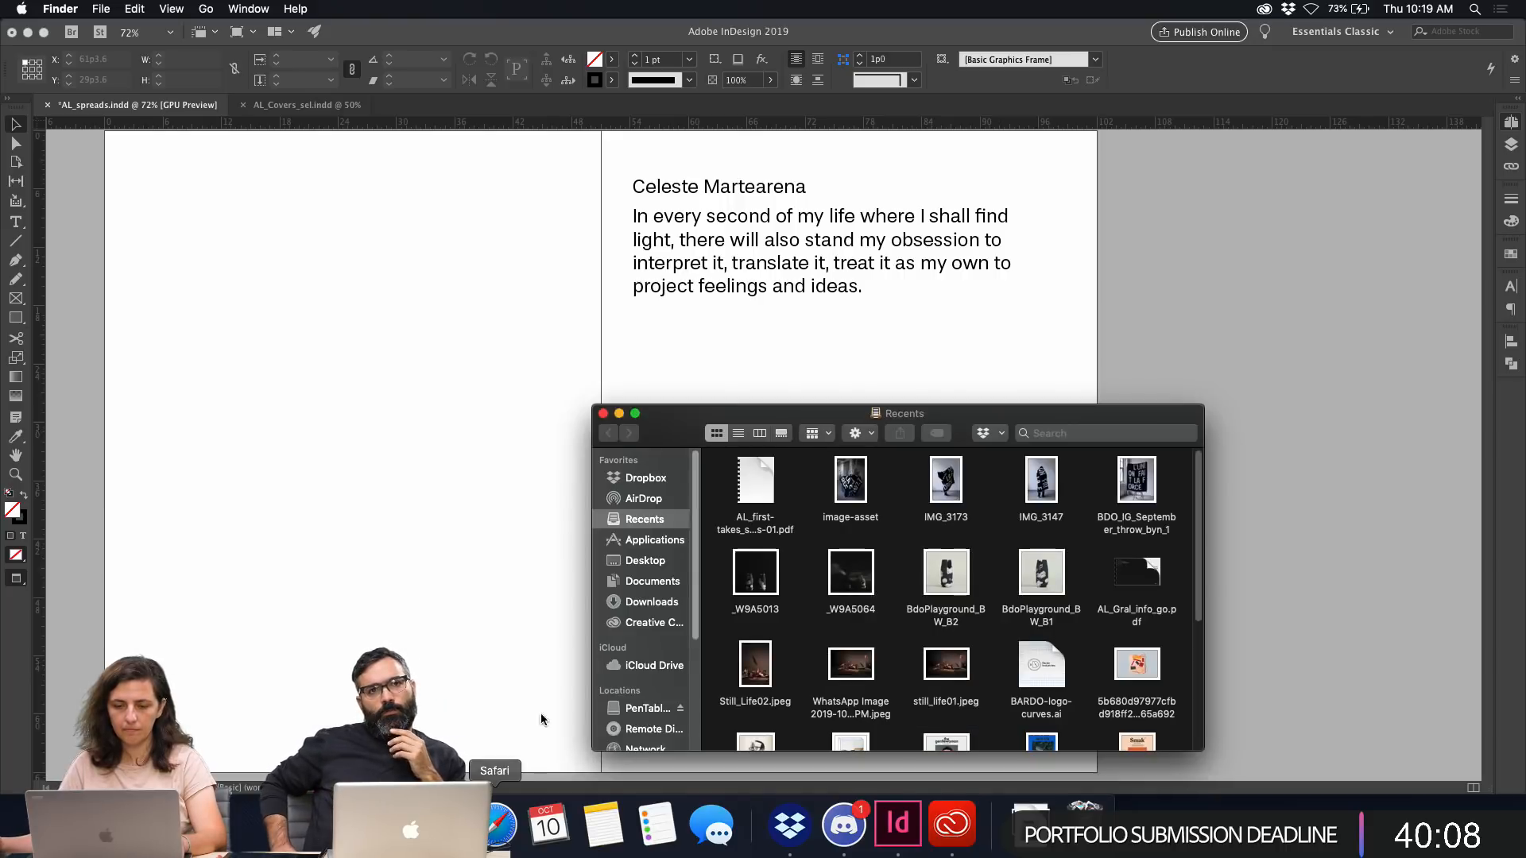
{"action": "left_click_drag", "start_coordinate": [683, 420], "coordinate": [563, 224]}
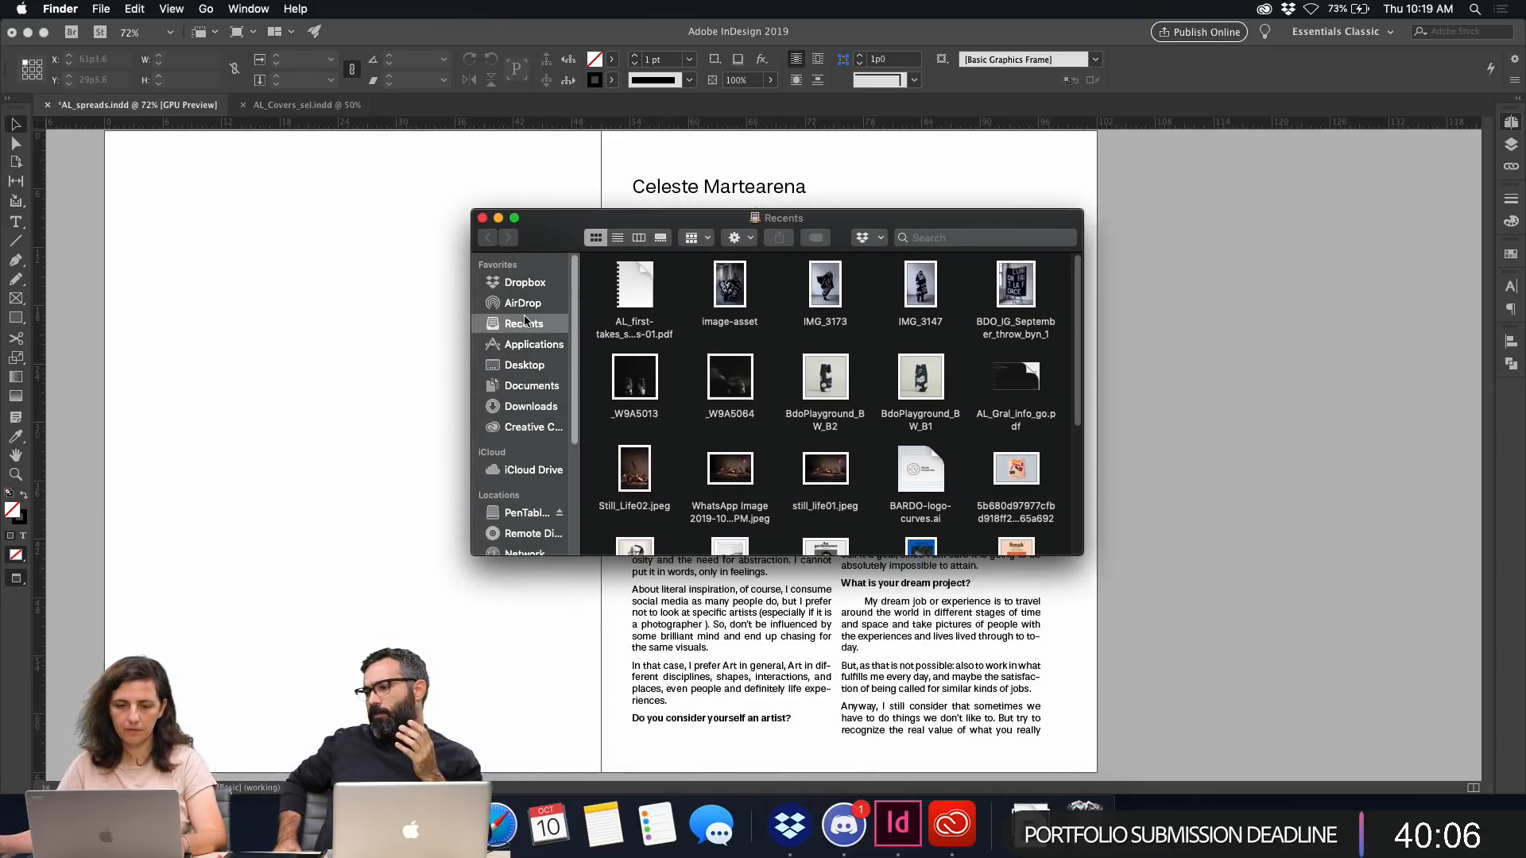
{"action": "left_click", "coordinate": [519, 366]}
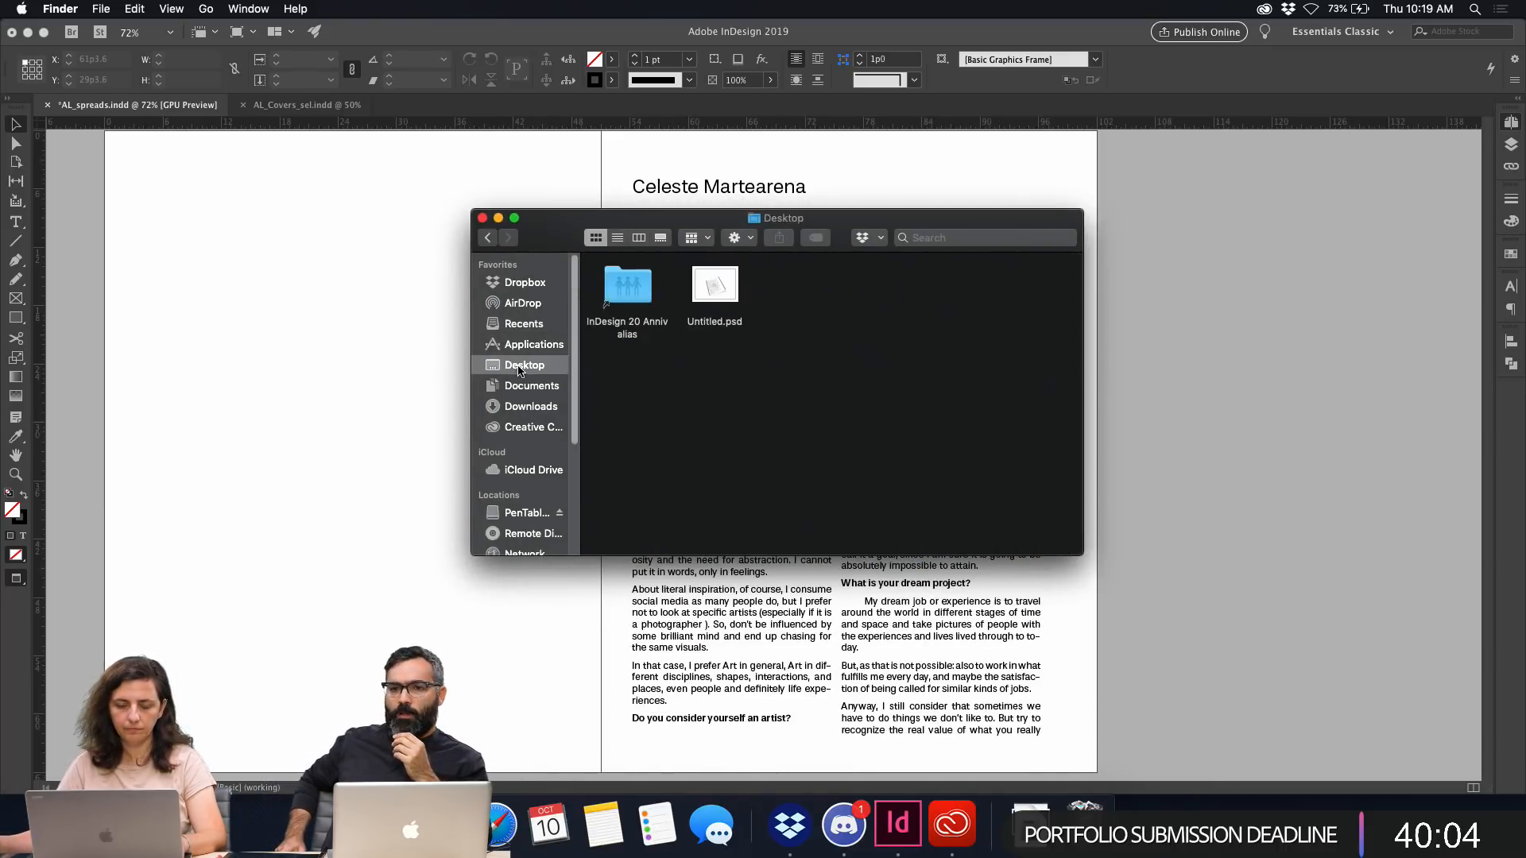
{"action": "double_click", "coordinate": [627, 300]}
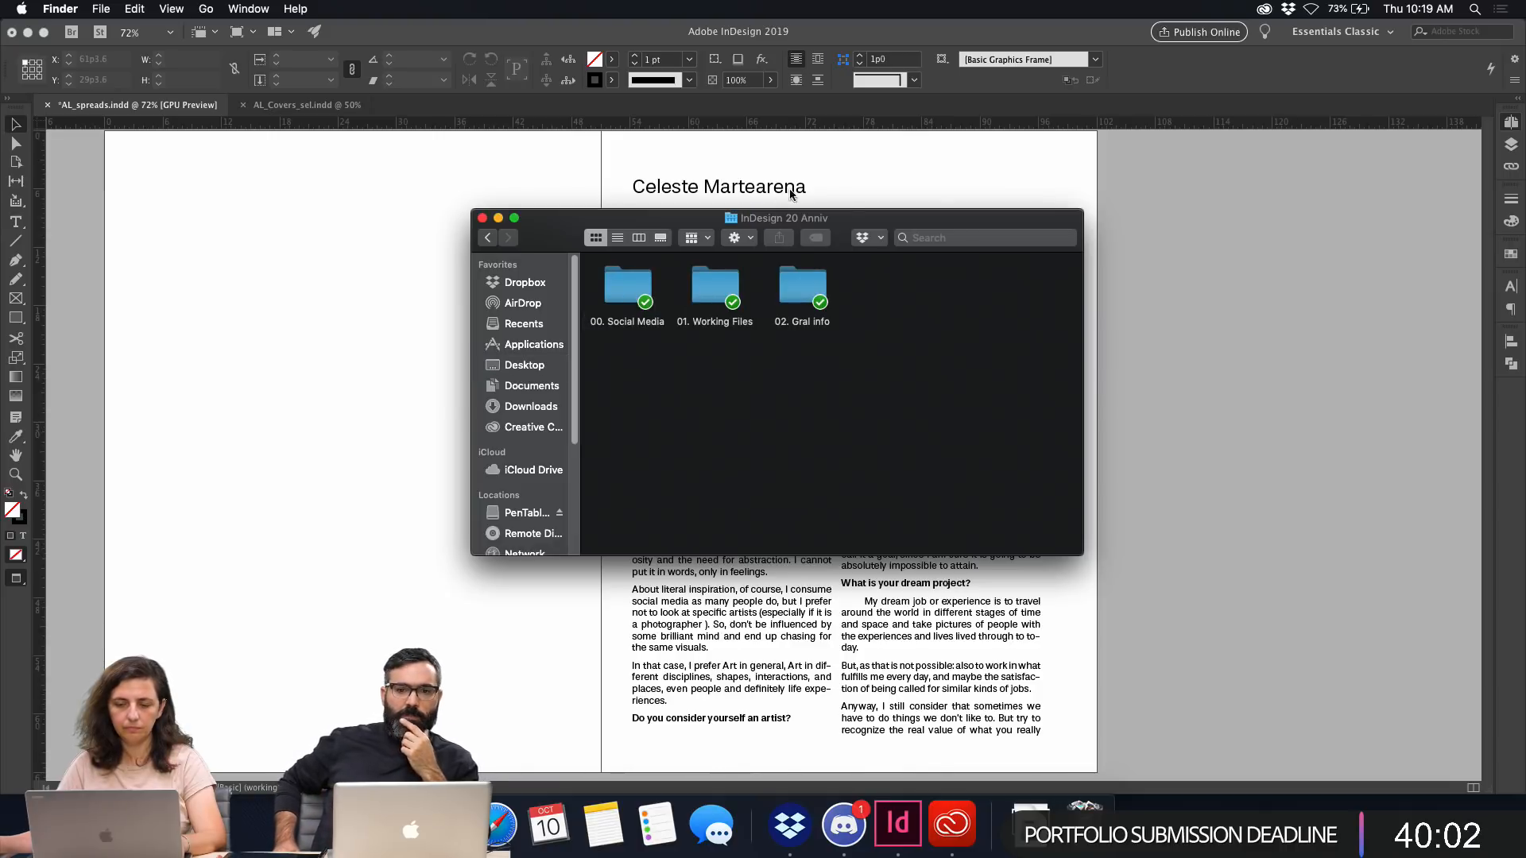
{"action": "double_click", "coordinate": [713, 282]}
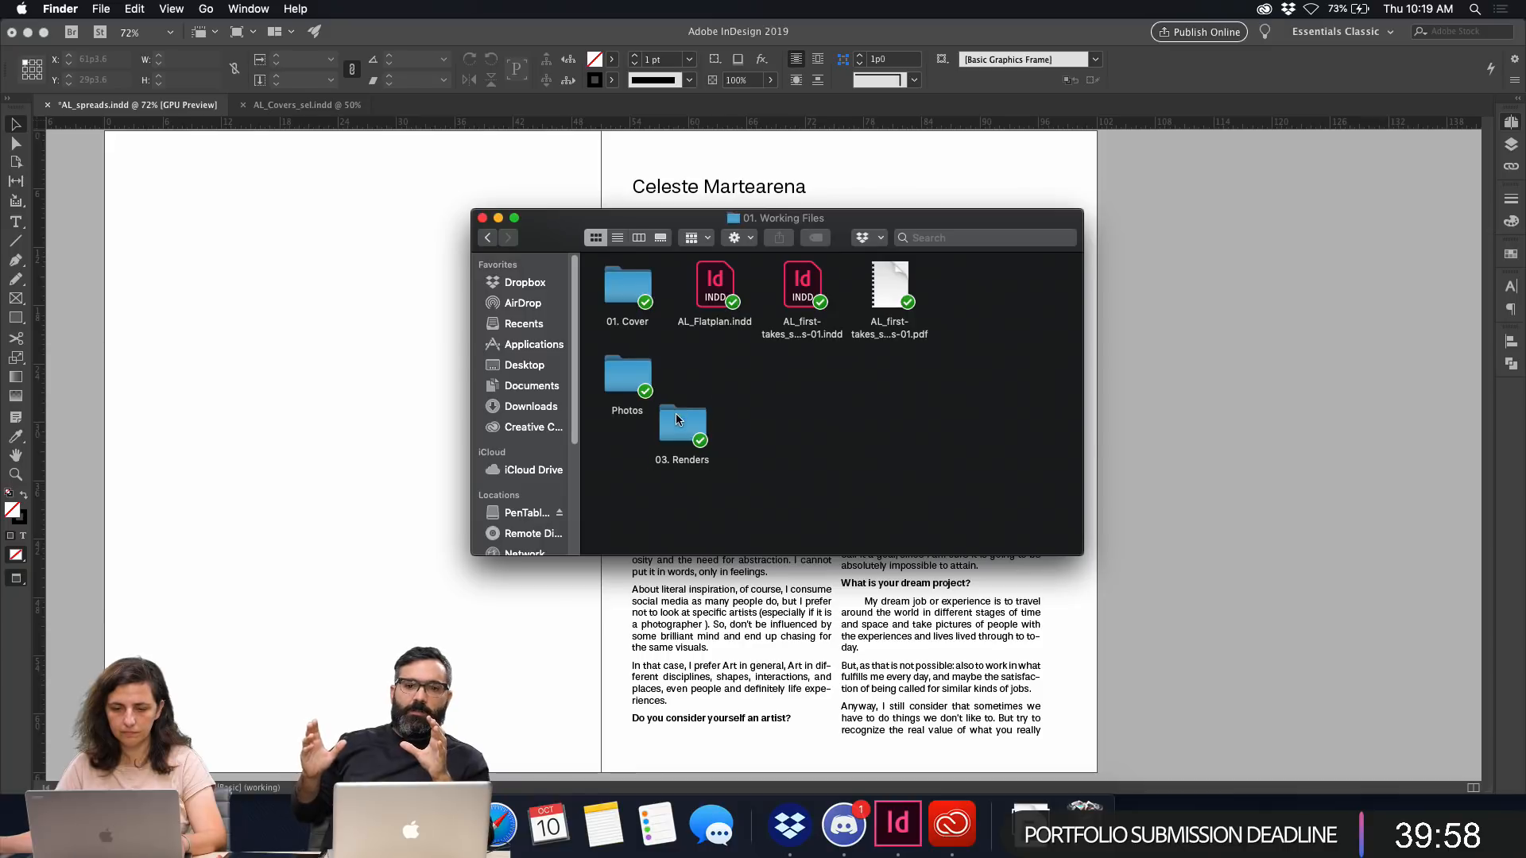
Open the interviewed artist's folder inside Photos and show its files as a list in an enlarged window.
{"action": "left_click_drag", "start_coordinate": [676, 413], "coordinate": [652, 453]}
{"action": "double_click", "coordinate": [631, 374]}
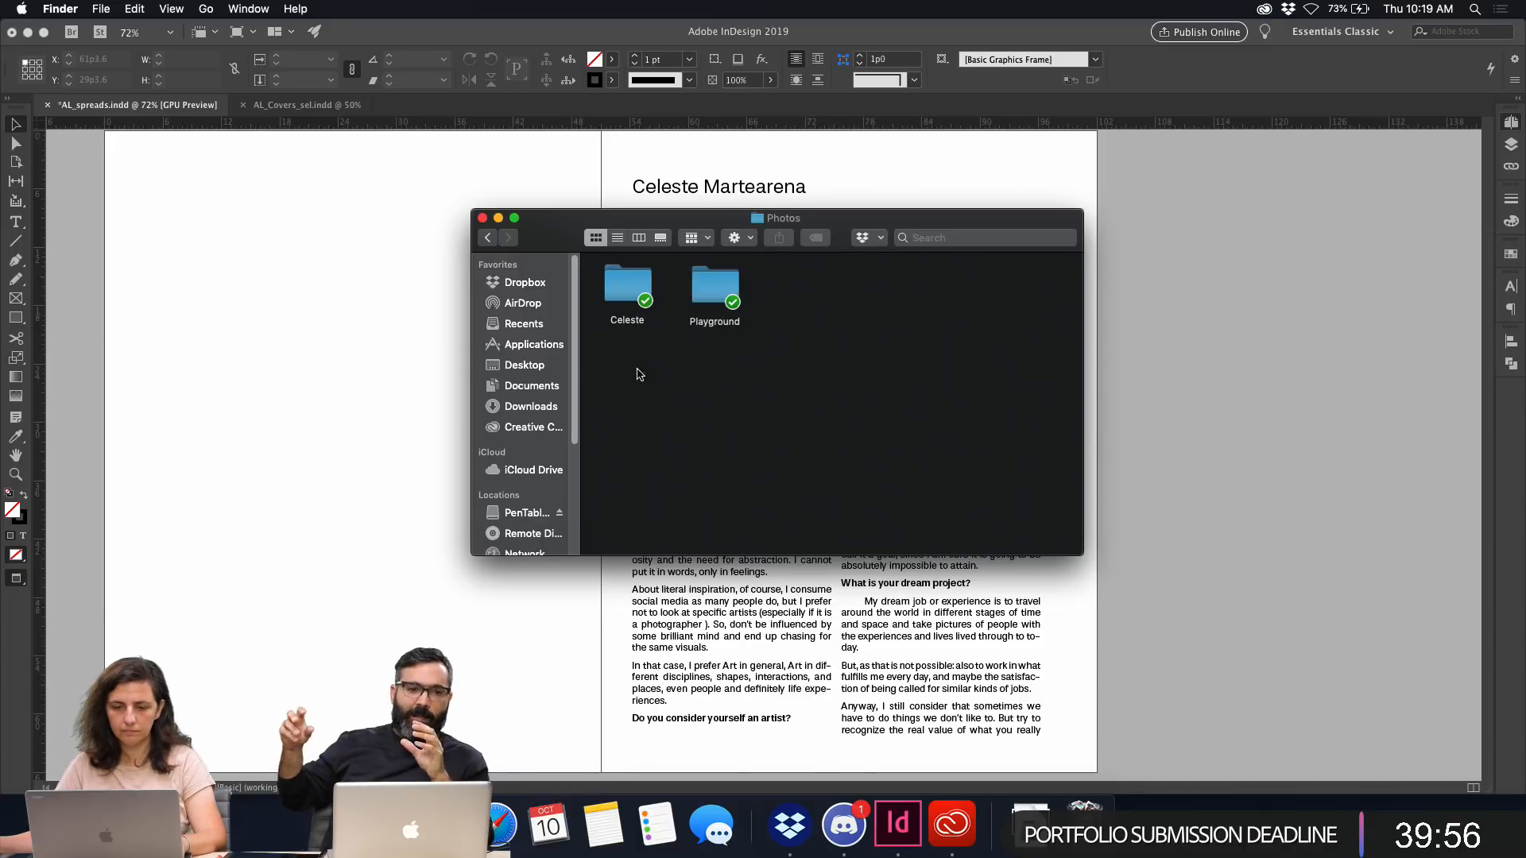
{"action": "double_click", "coordinate": [632, 293]}
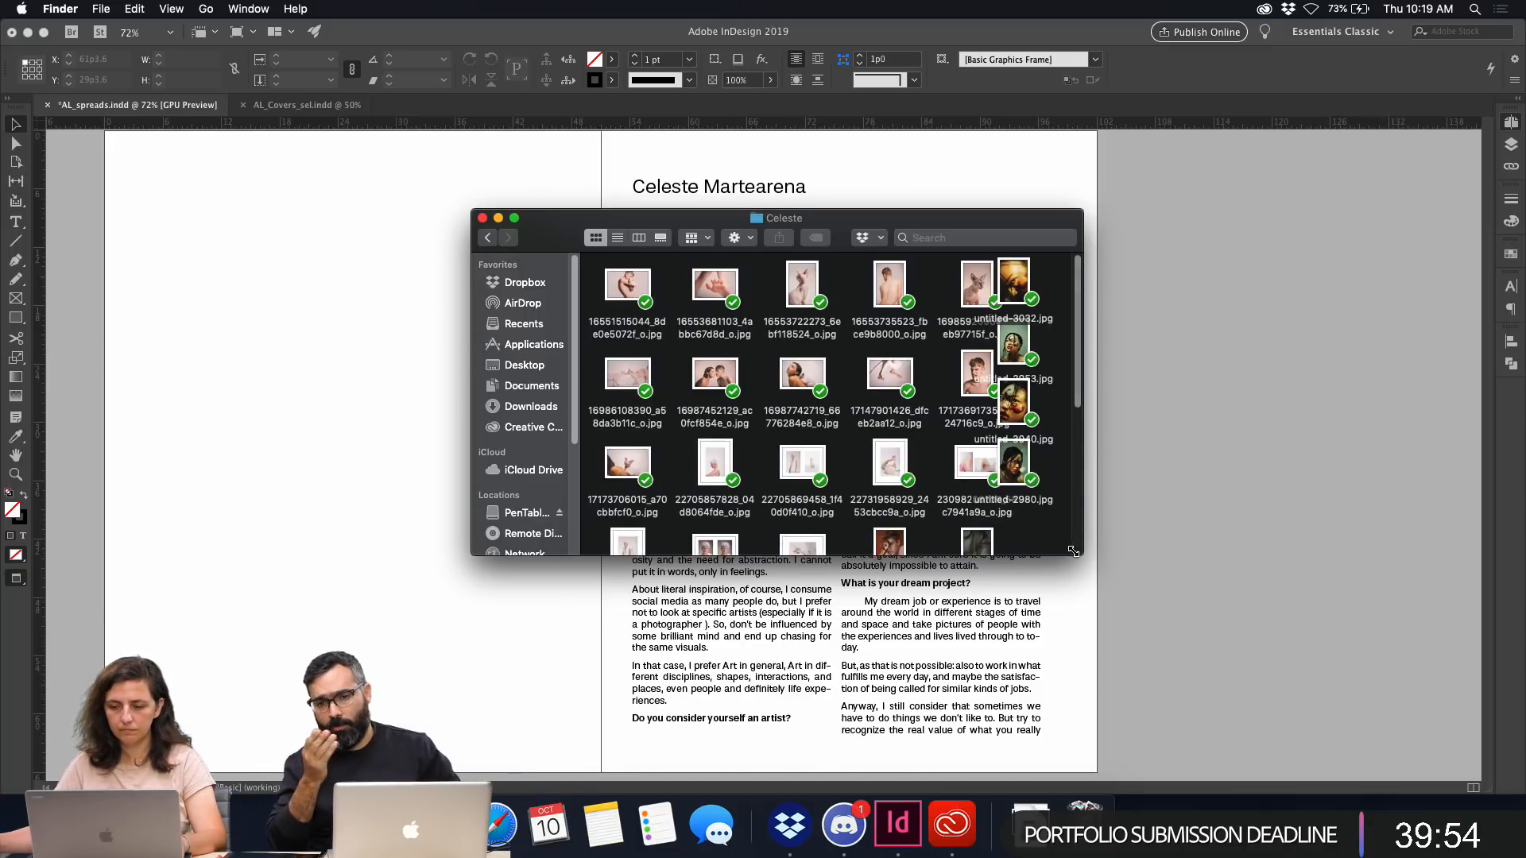
{"action": "left_click_drag", "start_coordinate": [1073, 551], "coordinate": [1259, 741]}
{"action": "left_click", "coordinate": [616, 238]}
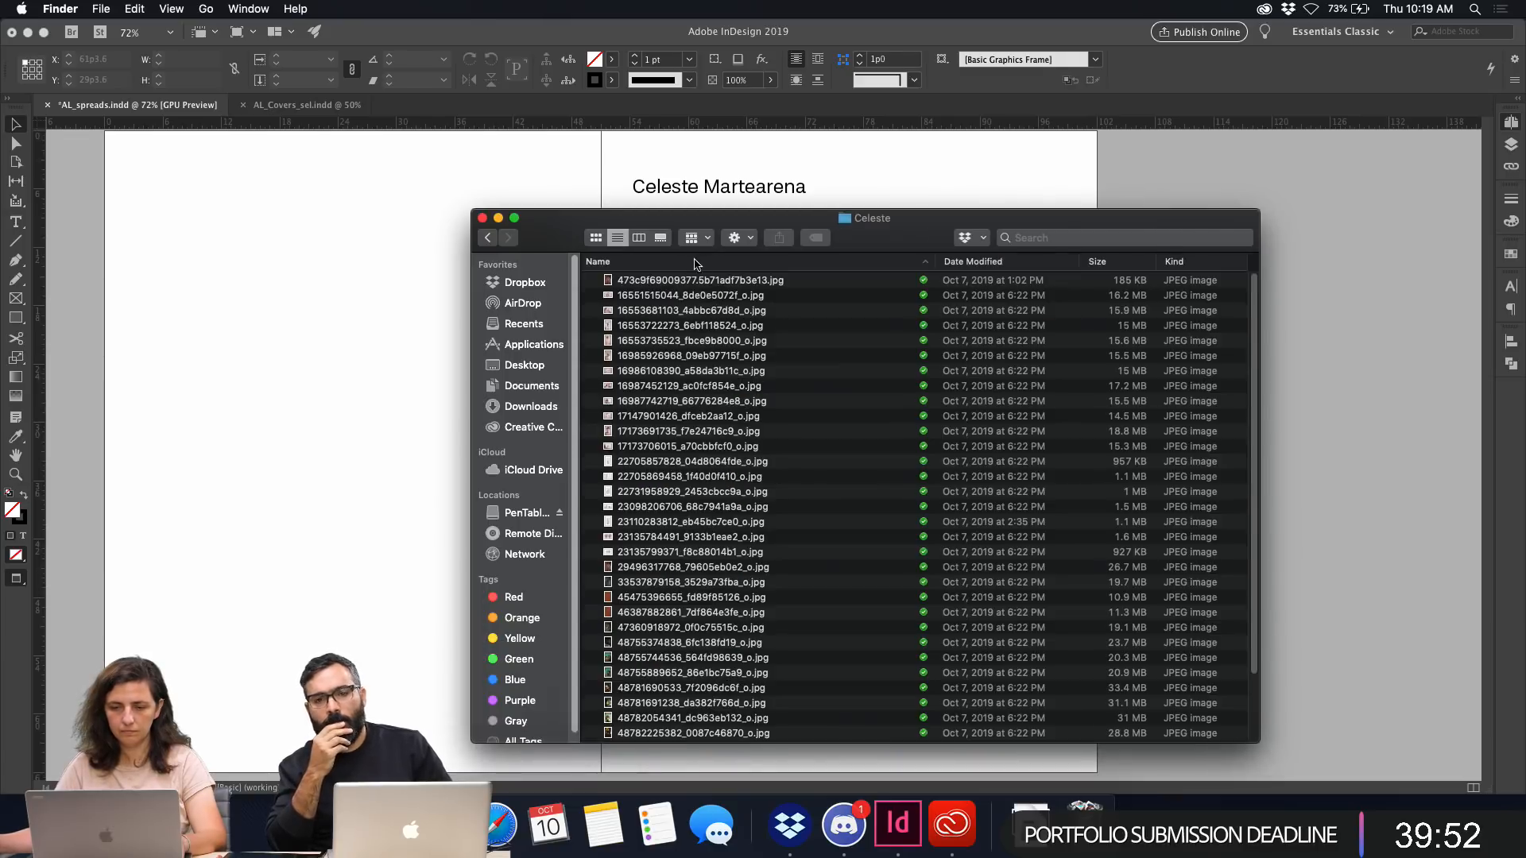
{"action": "left_click_drag", "start_coordinate": [914, 221], "coordinate": [799, 164]}
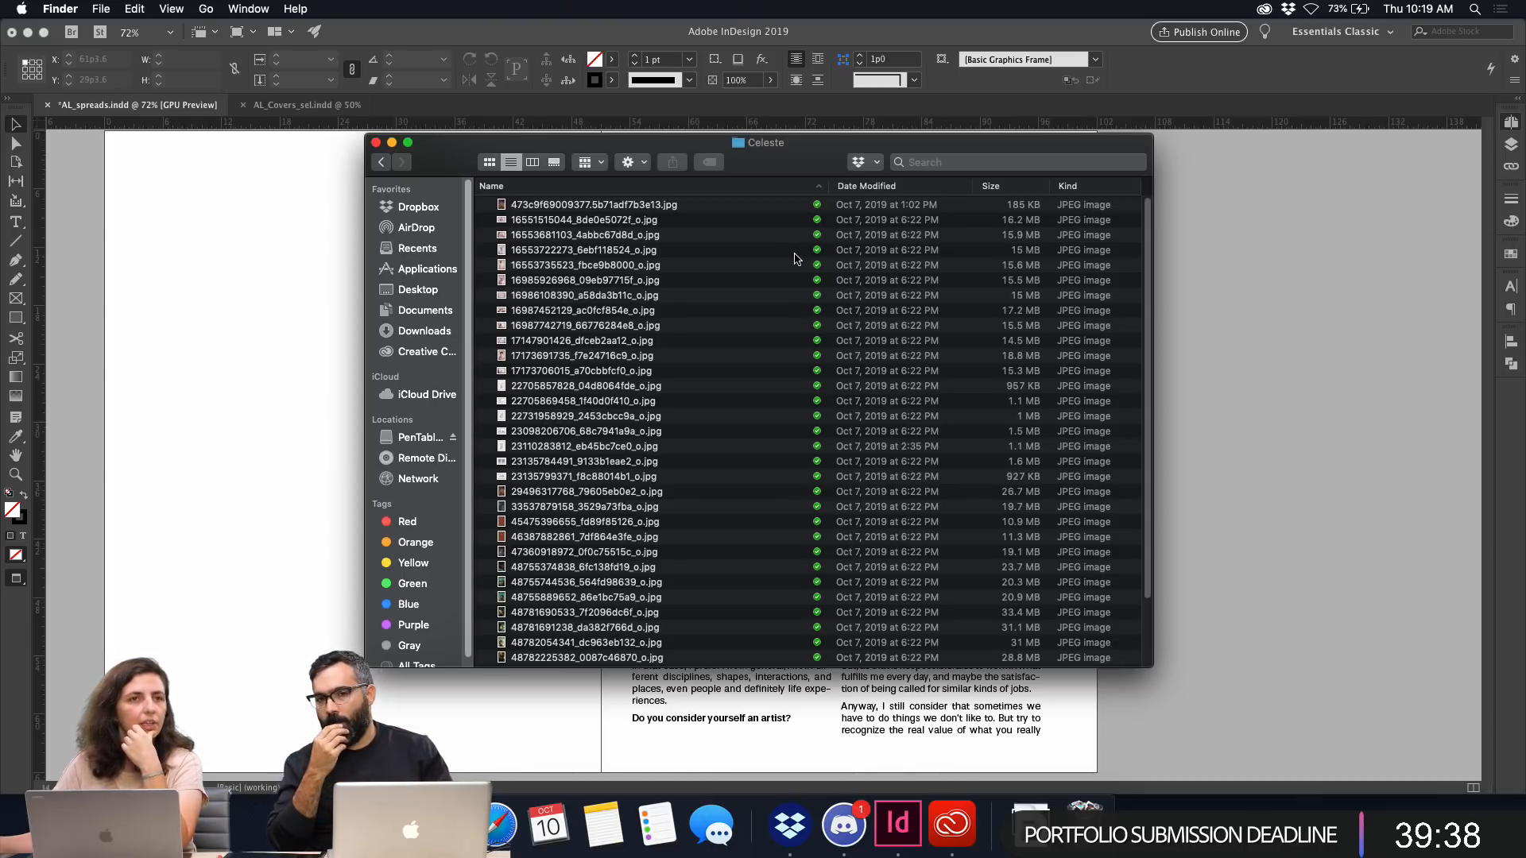
Preview the photo 473c9f69009377.5b71adf7b3e13.jpg.
{"action": "left_click", "coordinate": [610, 206]}
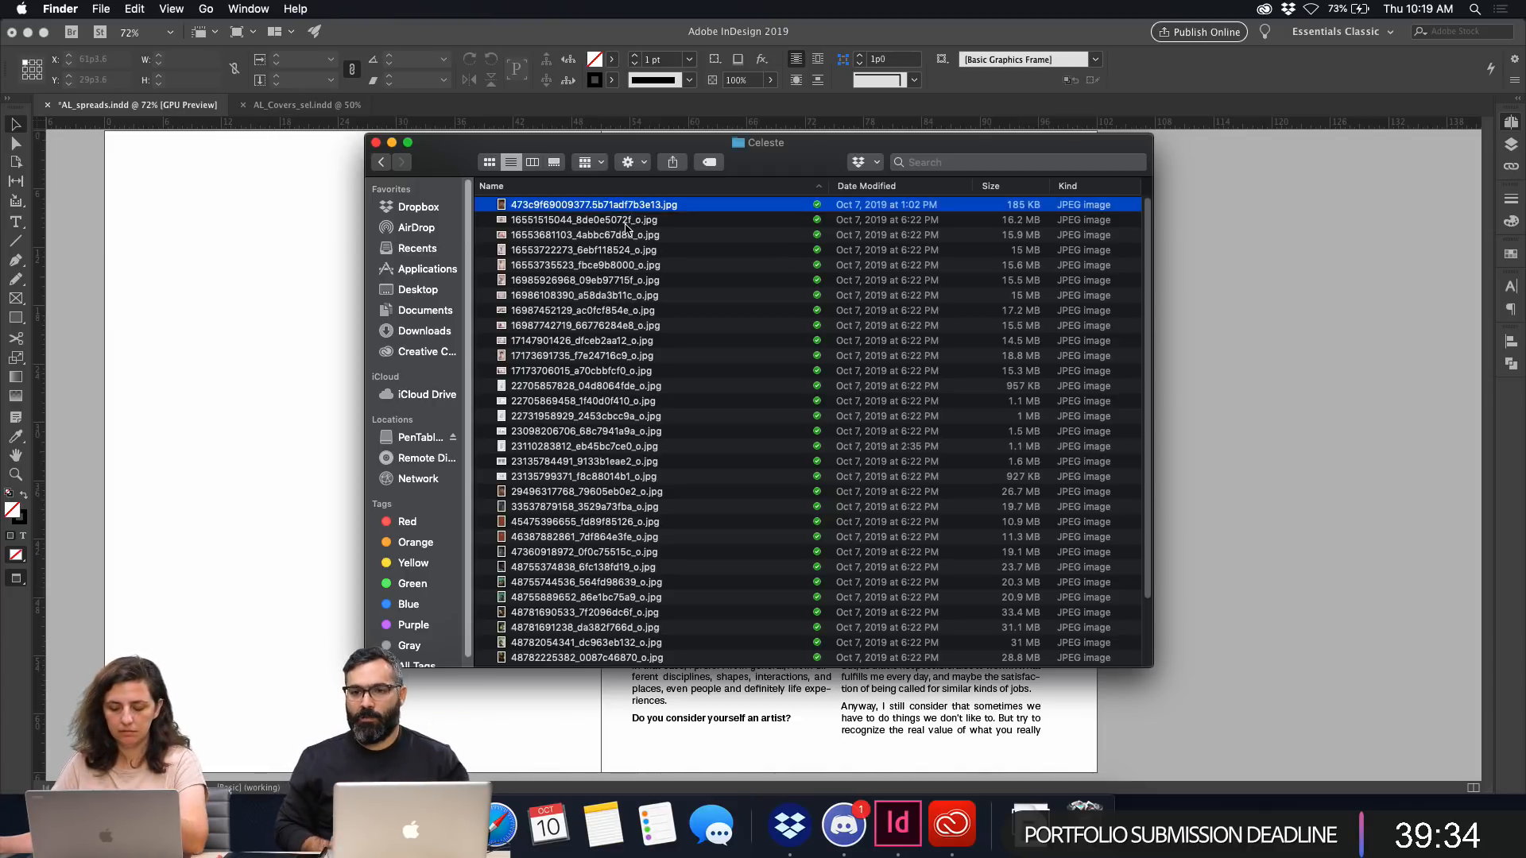
{"action": "key", "text": "space"}
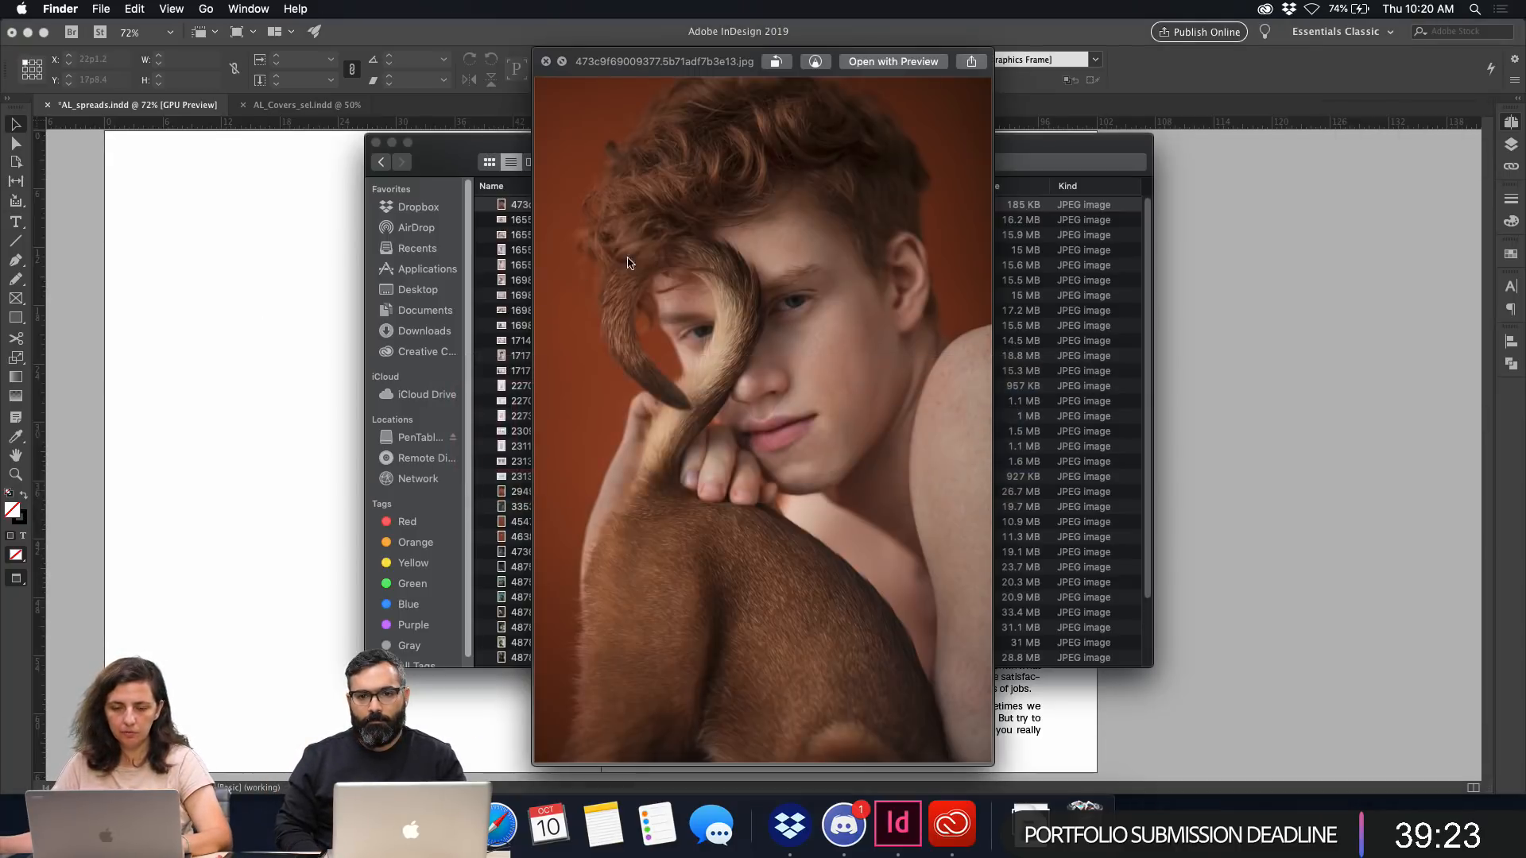
{"action": "key", "text": "space"}
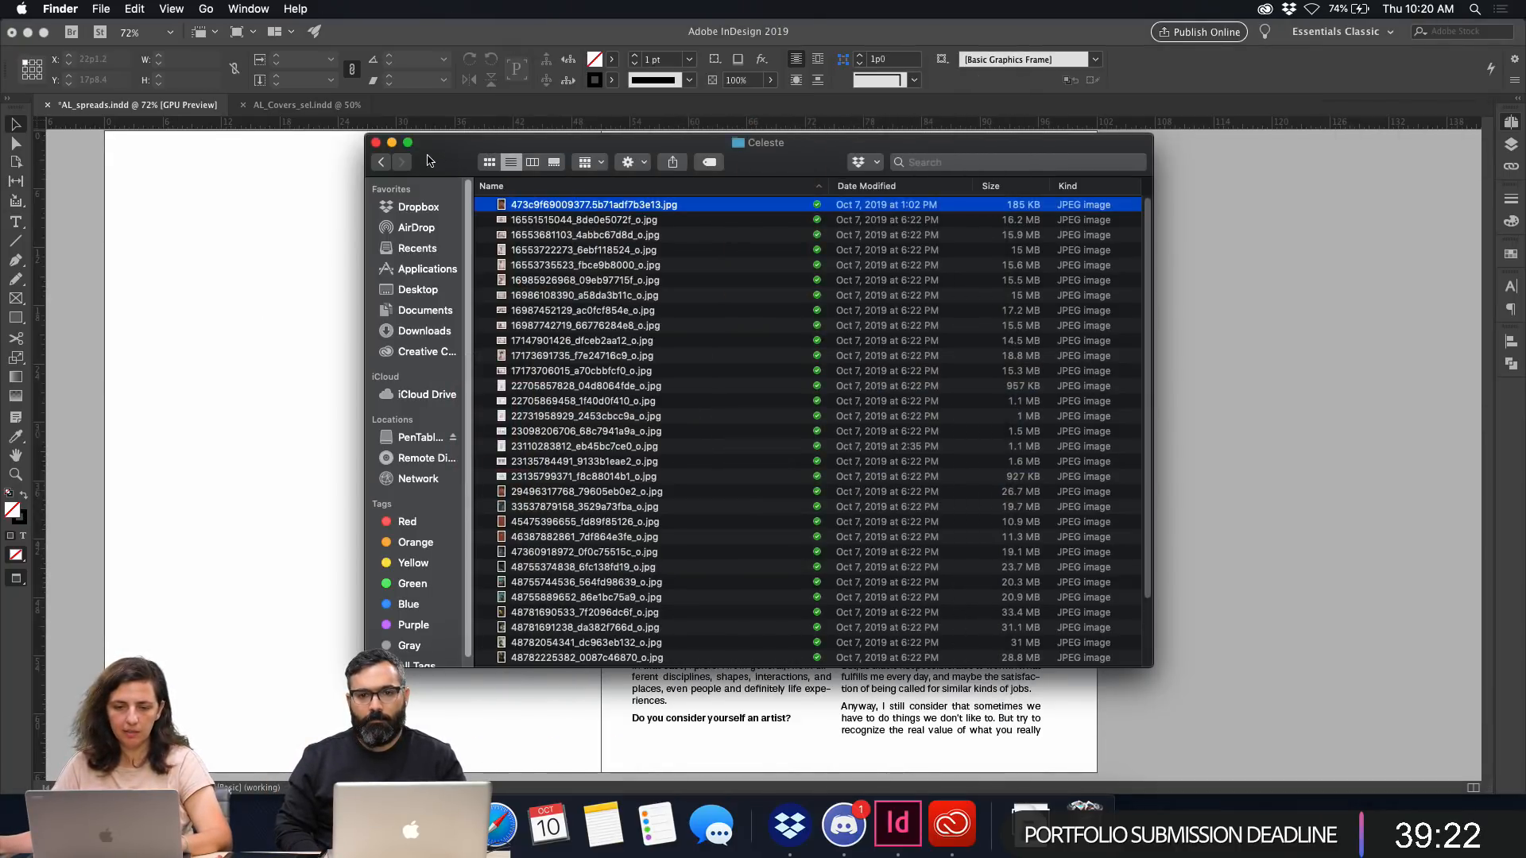
Go back up to InDesign 20 Anniv and open AL_Gral_info_go.pdf from the 02. Gral info folder in Preview.
{"action": "left_click", "coordinate": [380, 162]}
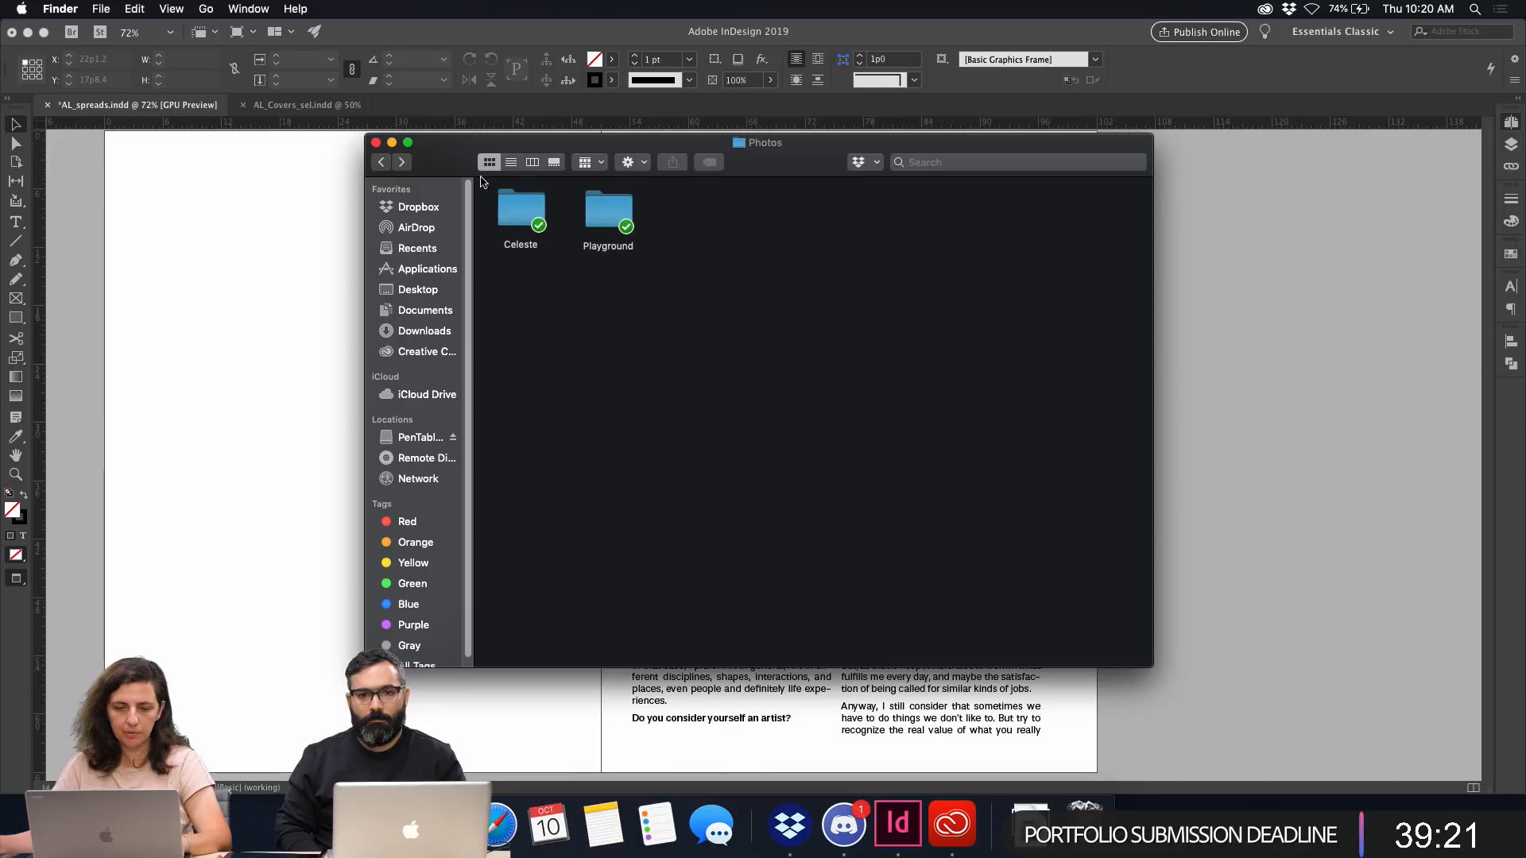
{"action": "left_click", "coordinate": [382, 163]}
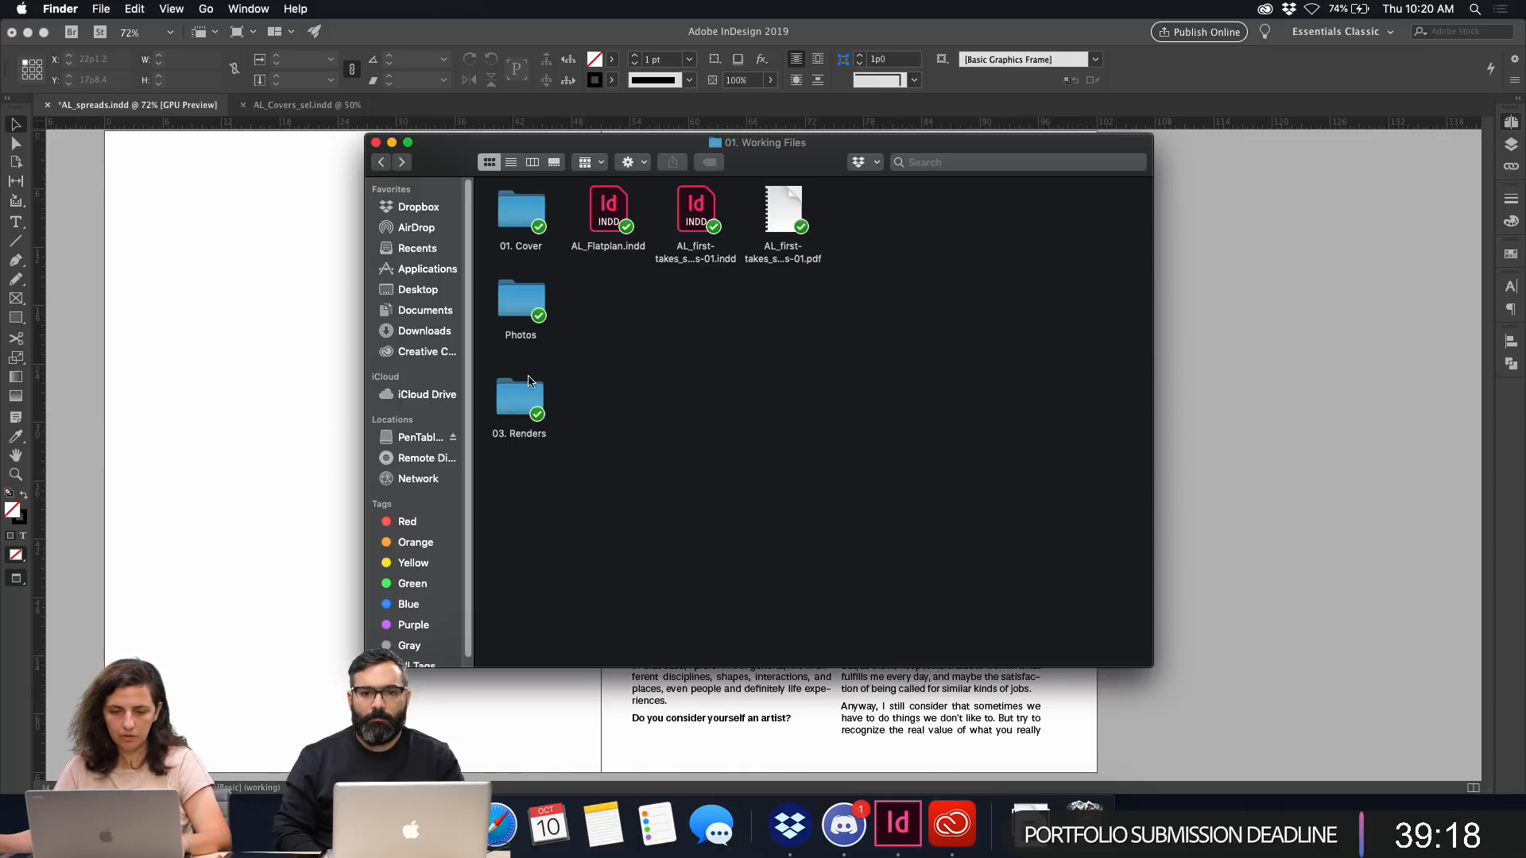
{"action": "left_click", "coordinate": [379, 163]}
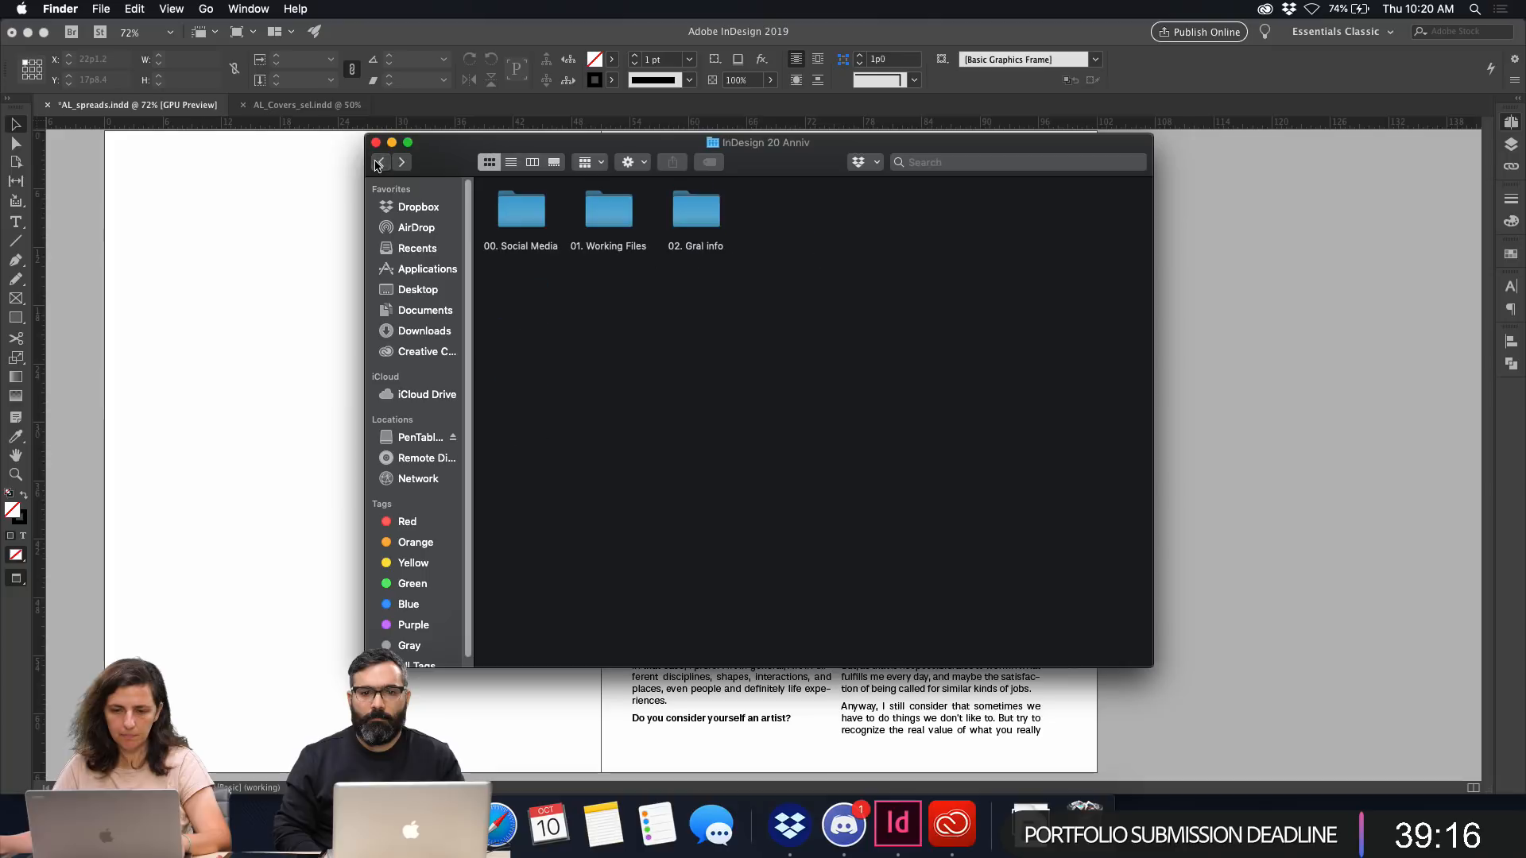
{"action": "double_click", "coordinate": [697, 219]}
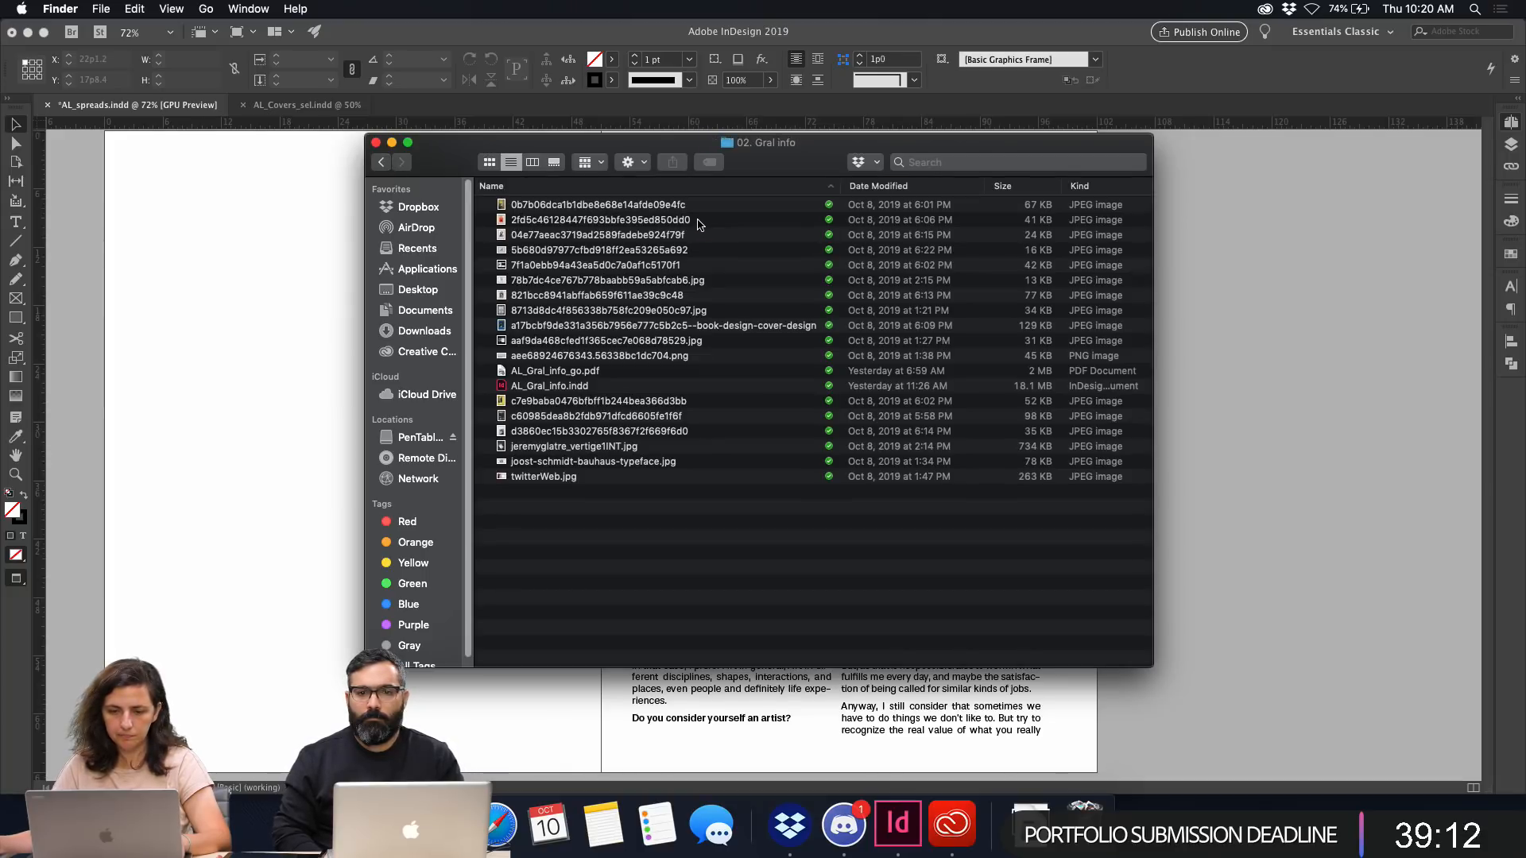
{"action": "left_click", "coordinate": [584, 371]}
{"action": "key", "text": "space"}
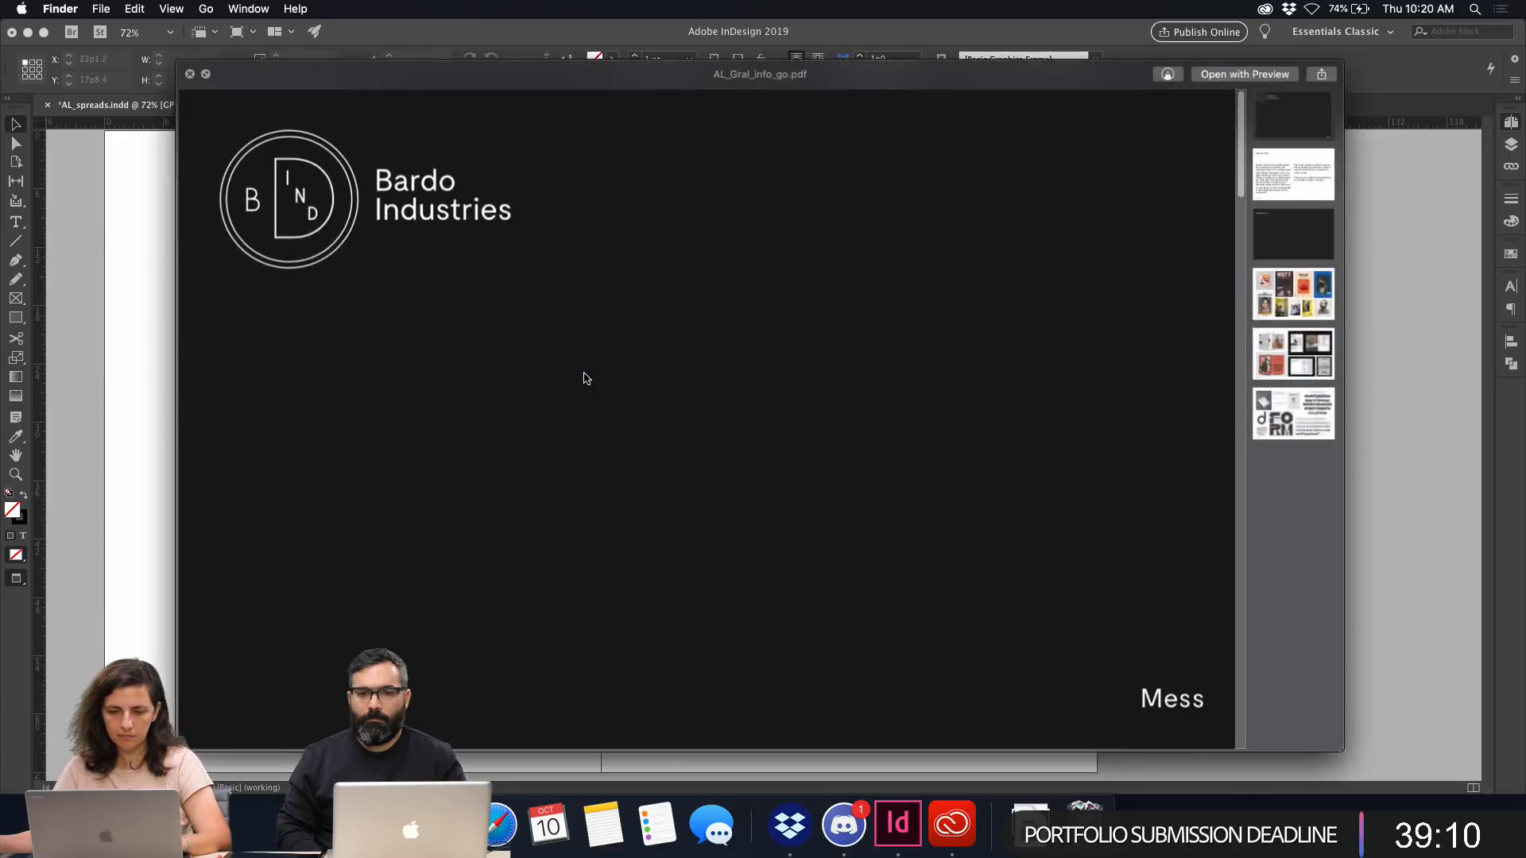
{"action": "key", "text": "space"}
{"action": "double_click", "coordinate": [568, 372]}
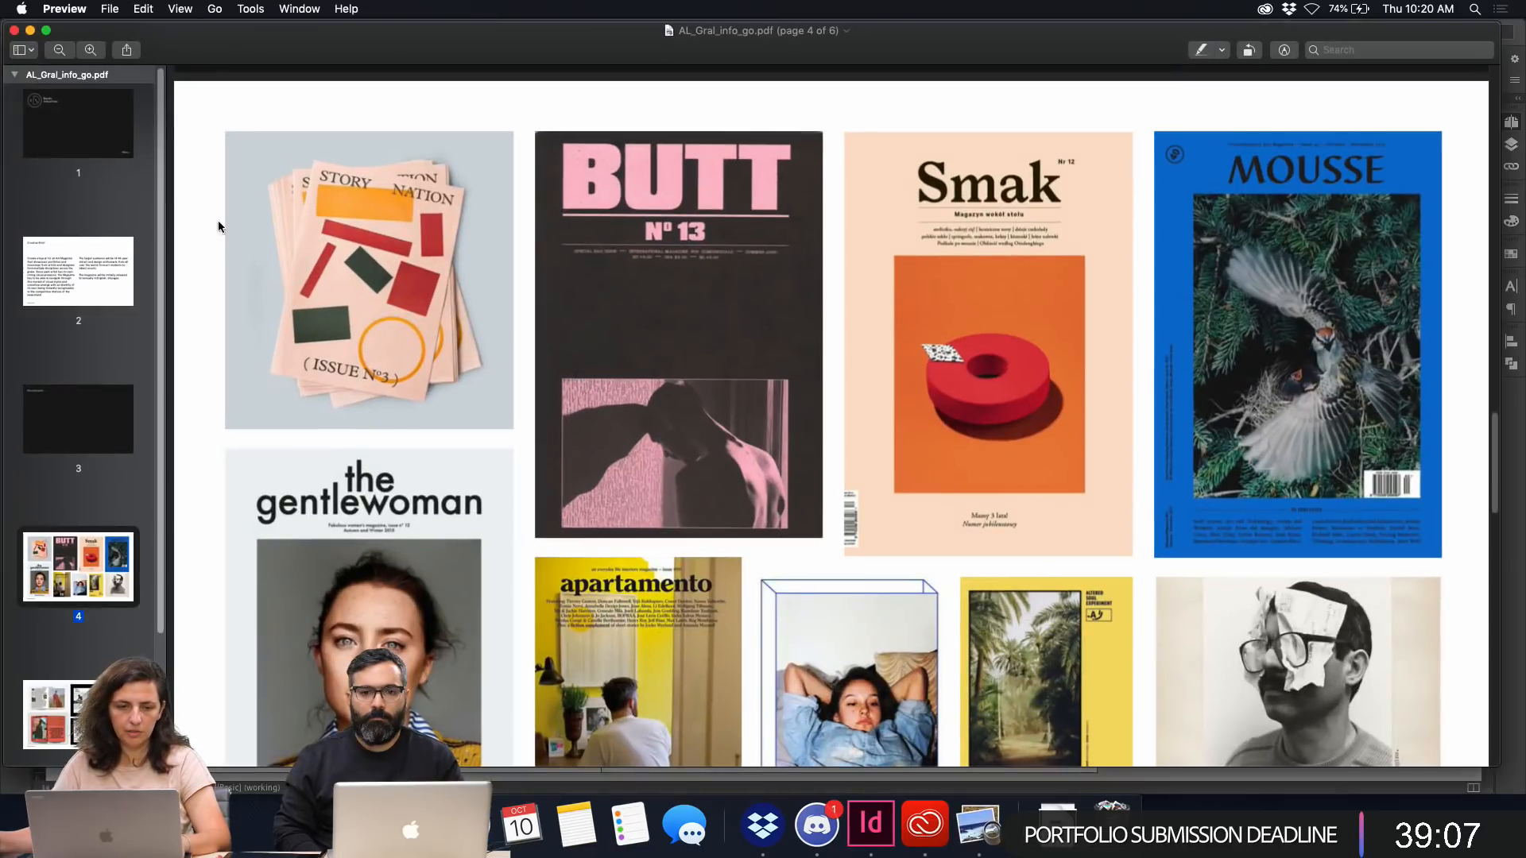
Read the Creative Brief on page 2 of the PDF.
{"action": "left_click", "coordinate": [103, 262]}
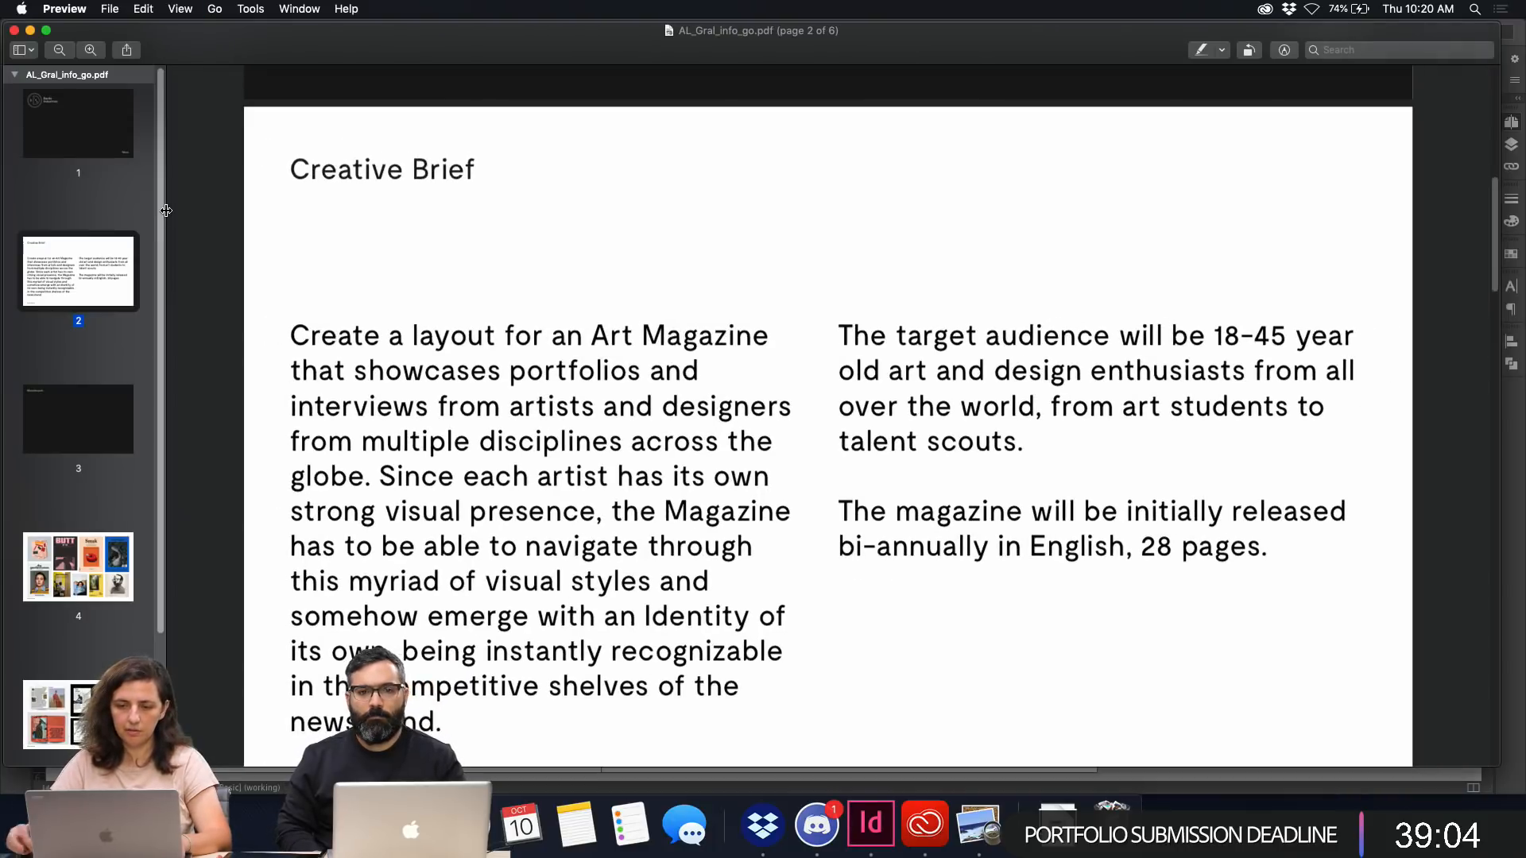
{"action": "scroll", "coordinate": [1029, 477], "scroll_direction": "down", "scroll_amount": 5}
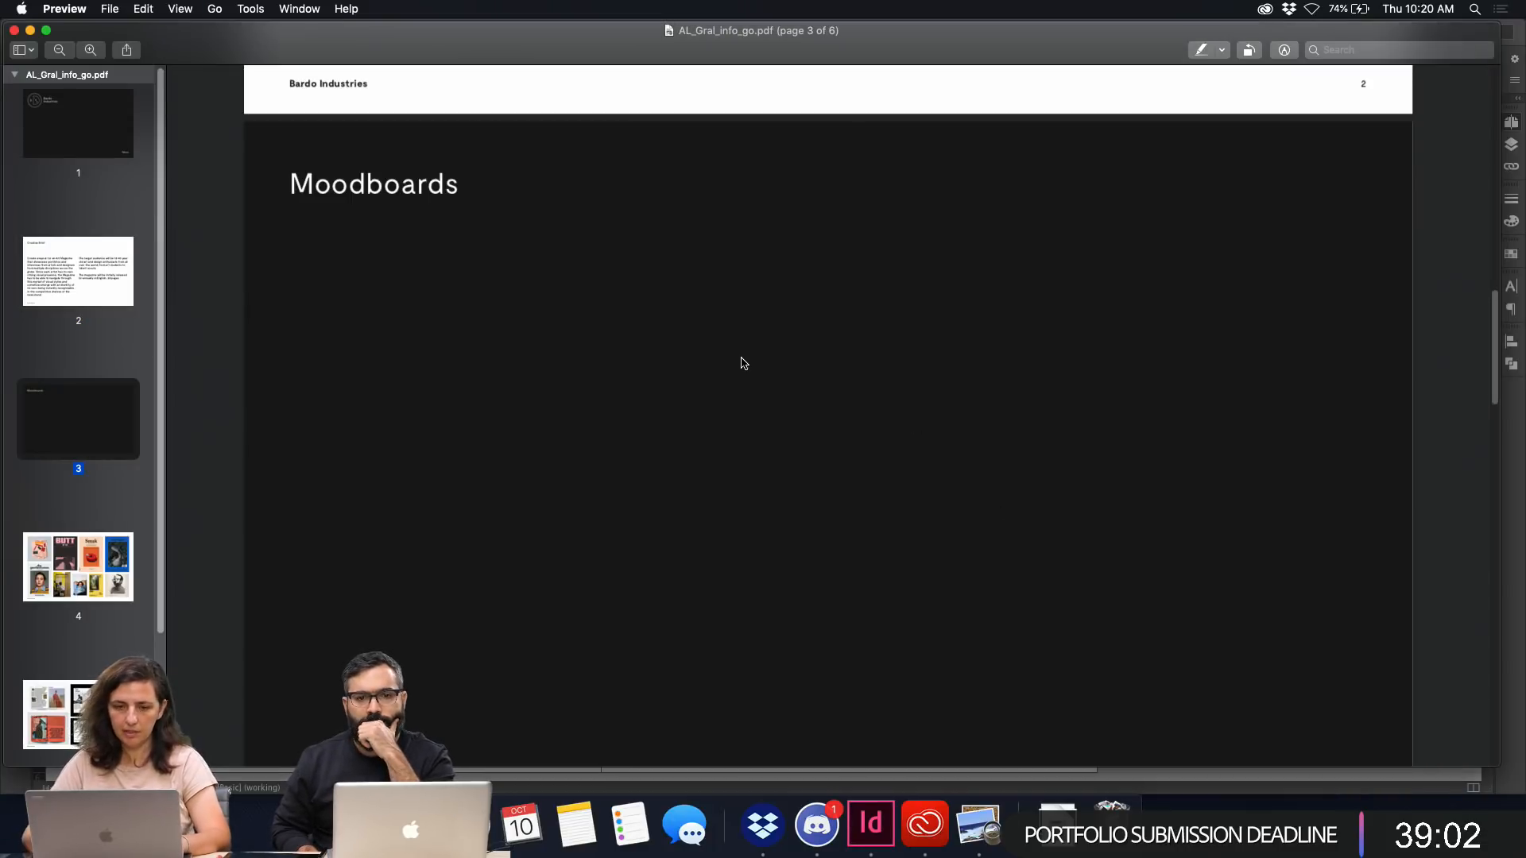
{"action": "key", "text": "Page_Up"}
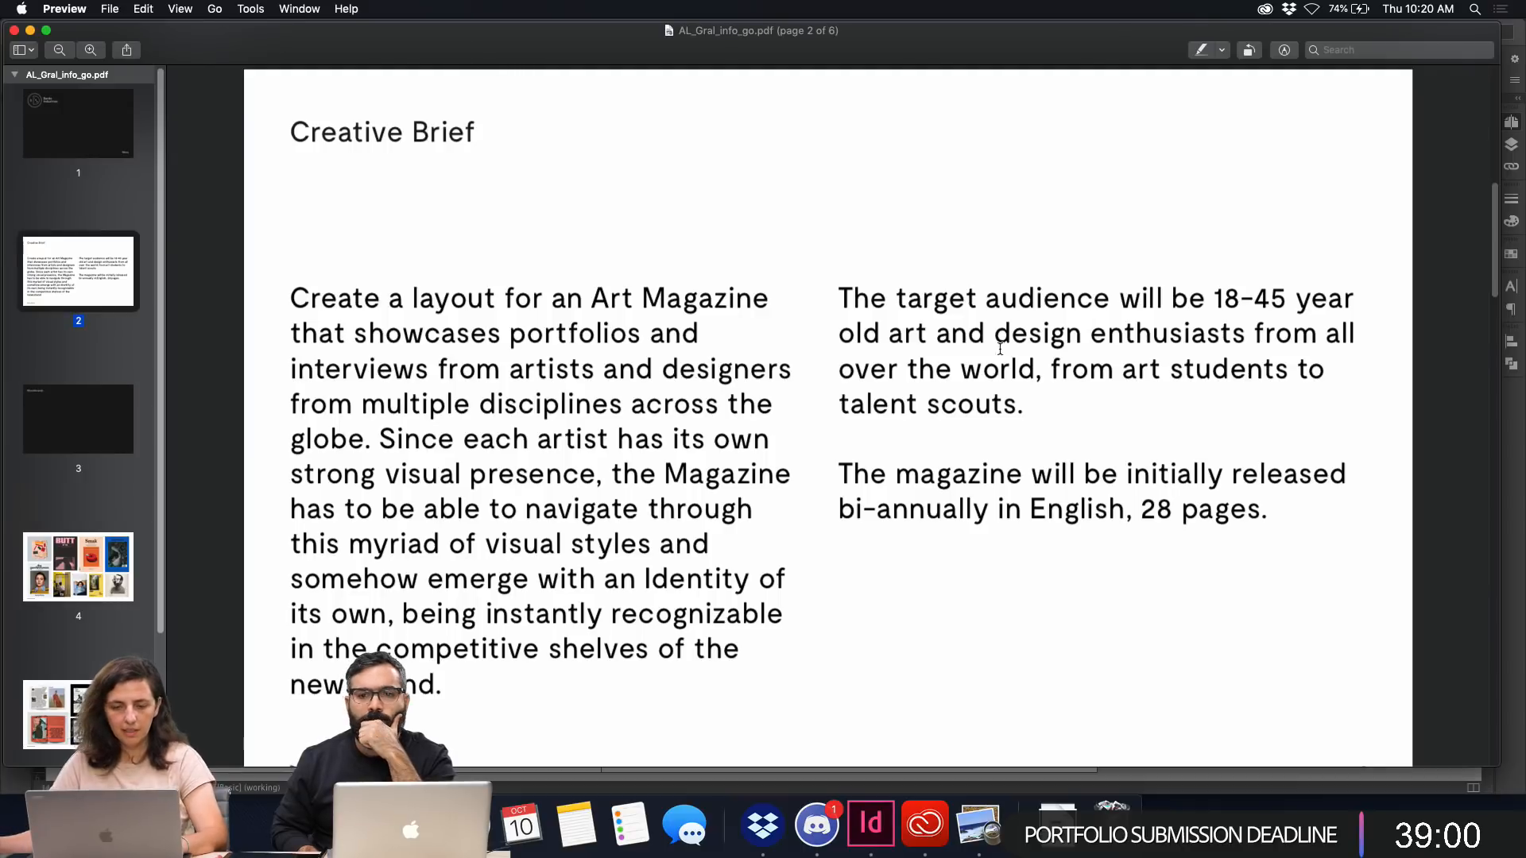
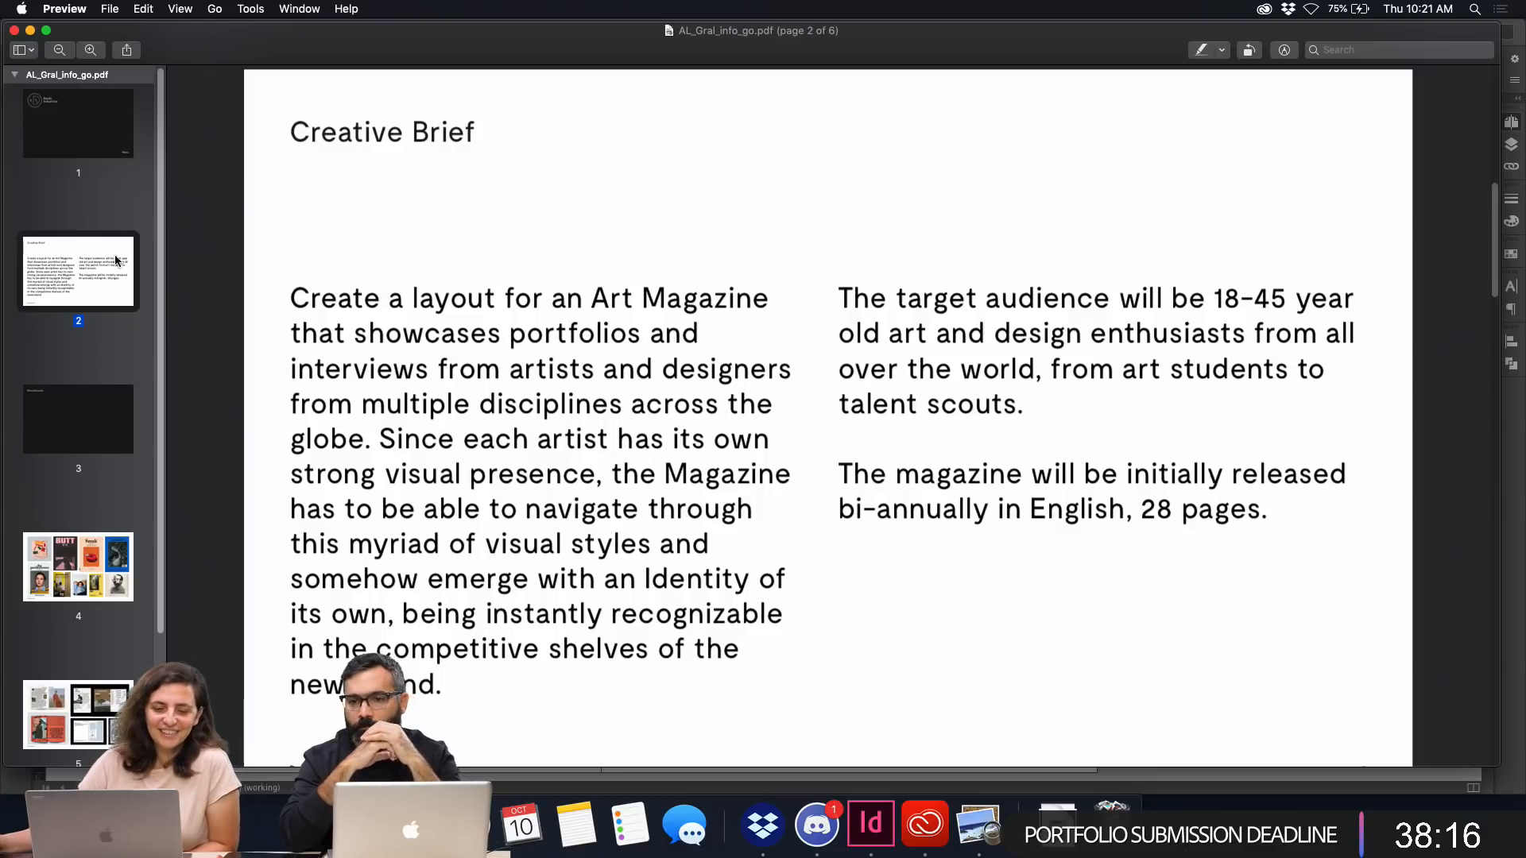
Look through the magazine cover, spread and typeface references on pages 4 to 6 of the PDF and close it.
{"action": "left_click", "coordinate": [84, 413]}
{"action": "left_click", "coordinate": [82, 540]}
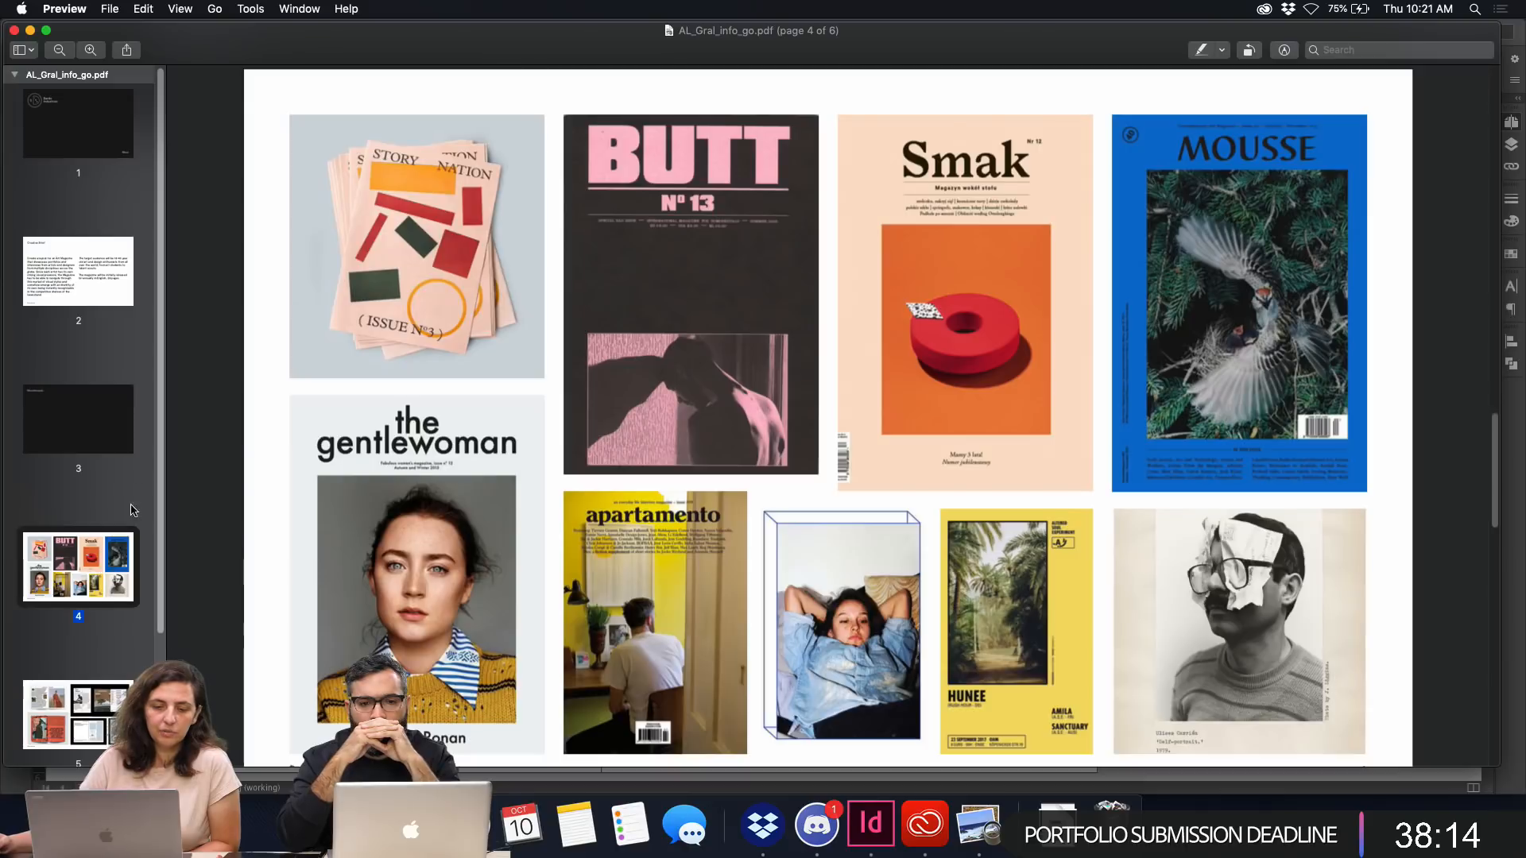
{"action": "scroll", "coordinate": [159, 481], "scroll_direction": "down", "scroll_amount": 3}
{"action": "scroll", "coordinate": [135, 516], "scroll_direction": "down", "scroll_amount": 2}
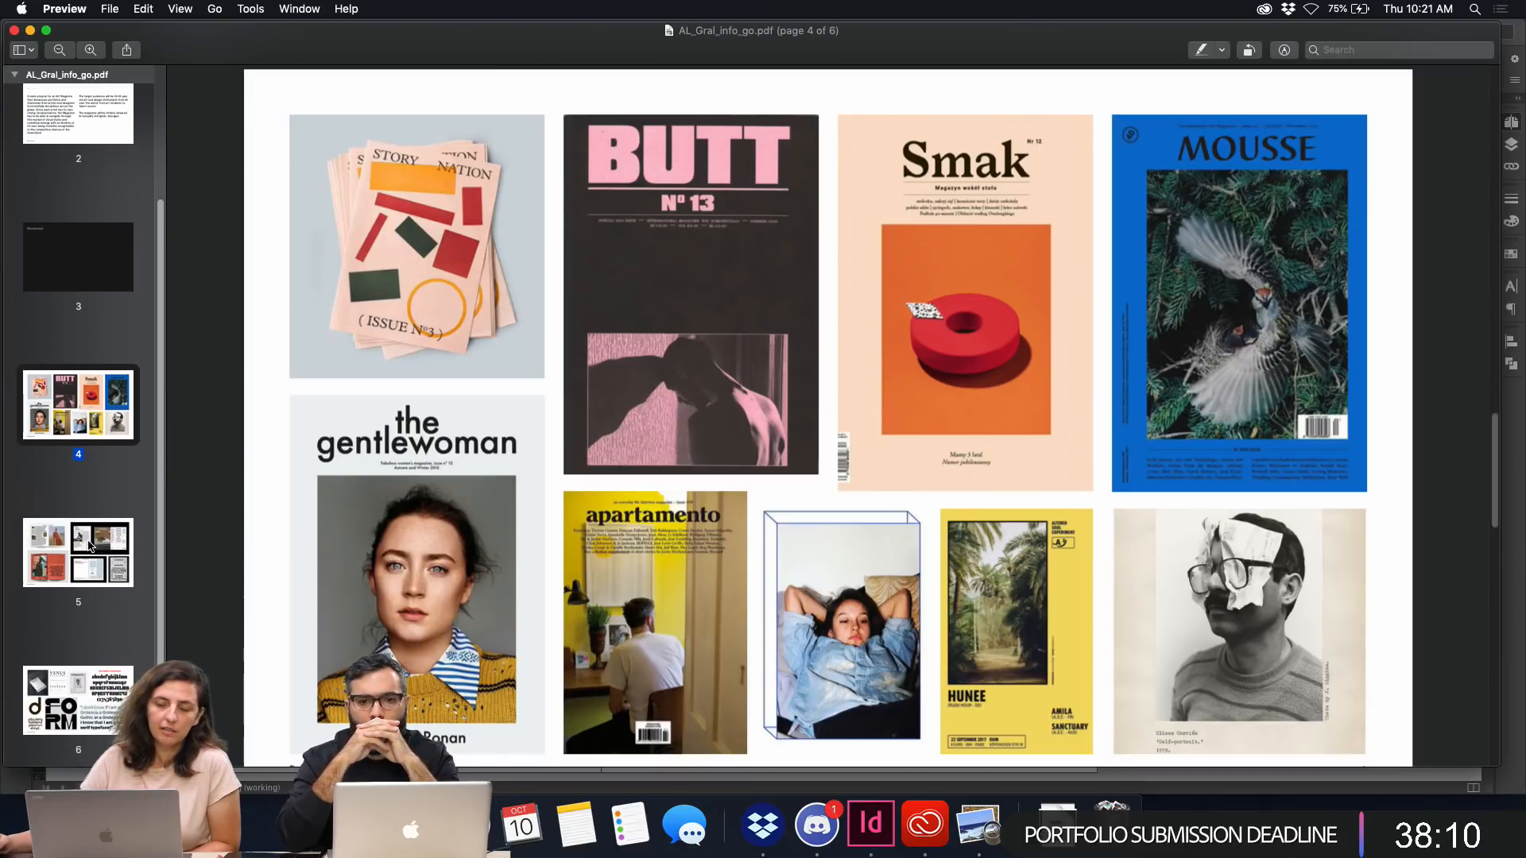
{"action": "left_click", "coordinate": [73, 550]}
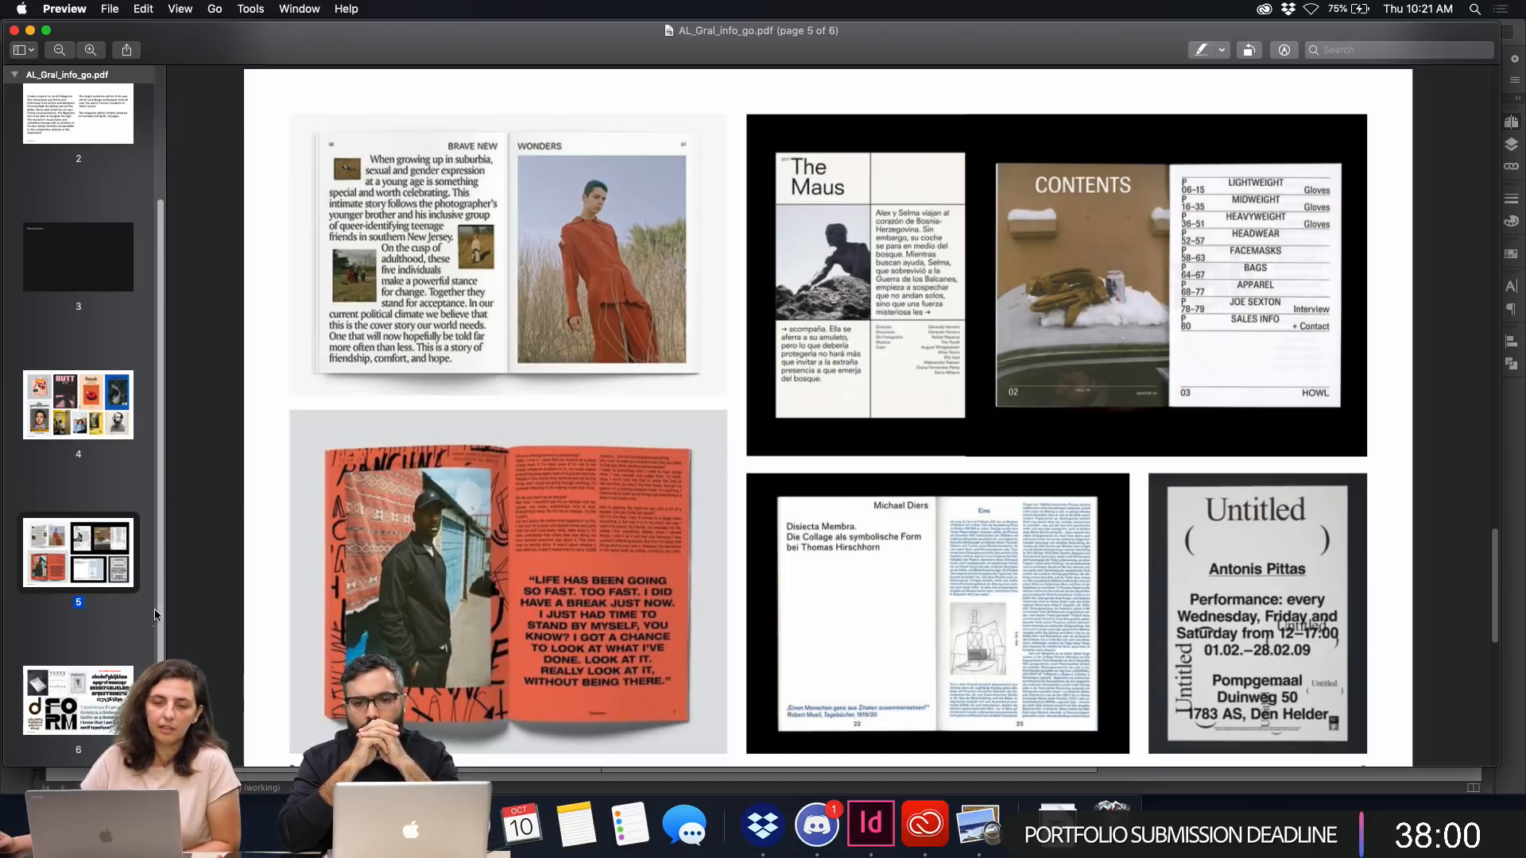
{"action": "left_click", "coordinate": [96, 692]}
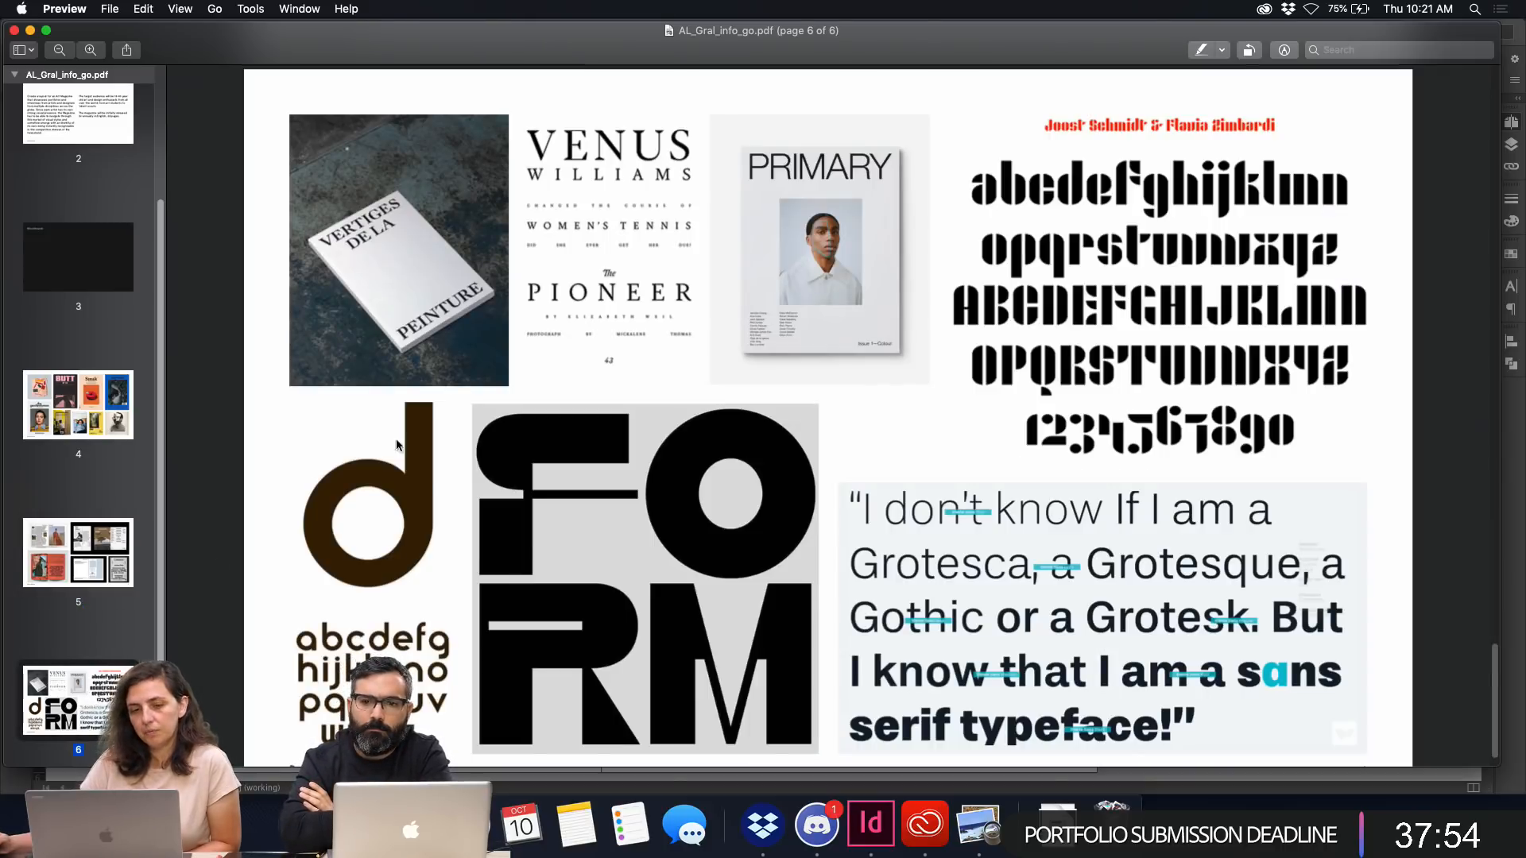
{"action": "double_click", "coordinate": [14, 34]}
{"action": "left_click", "coordinate": [35, 40]}
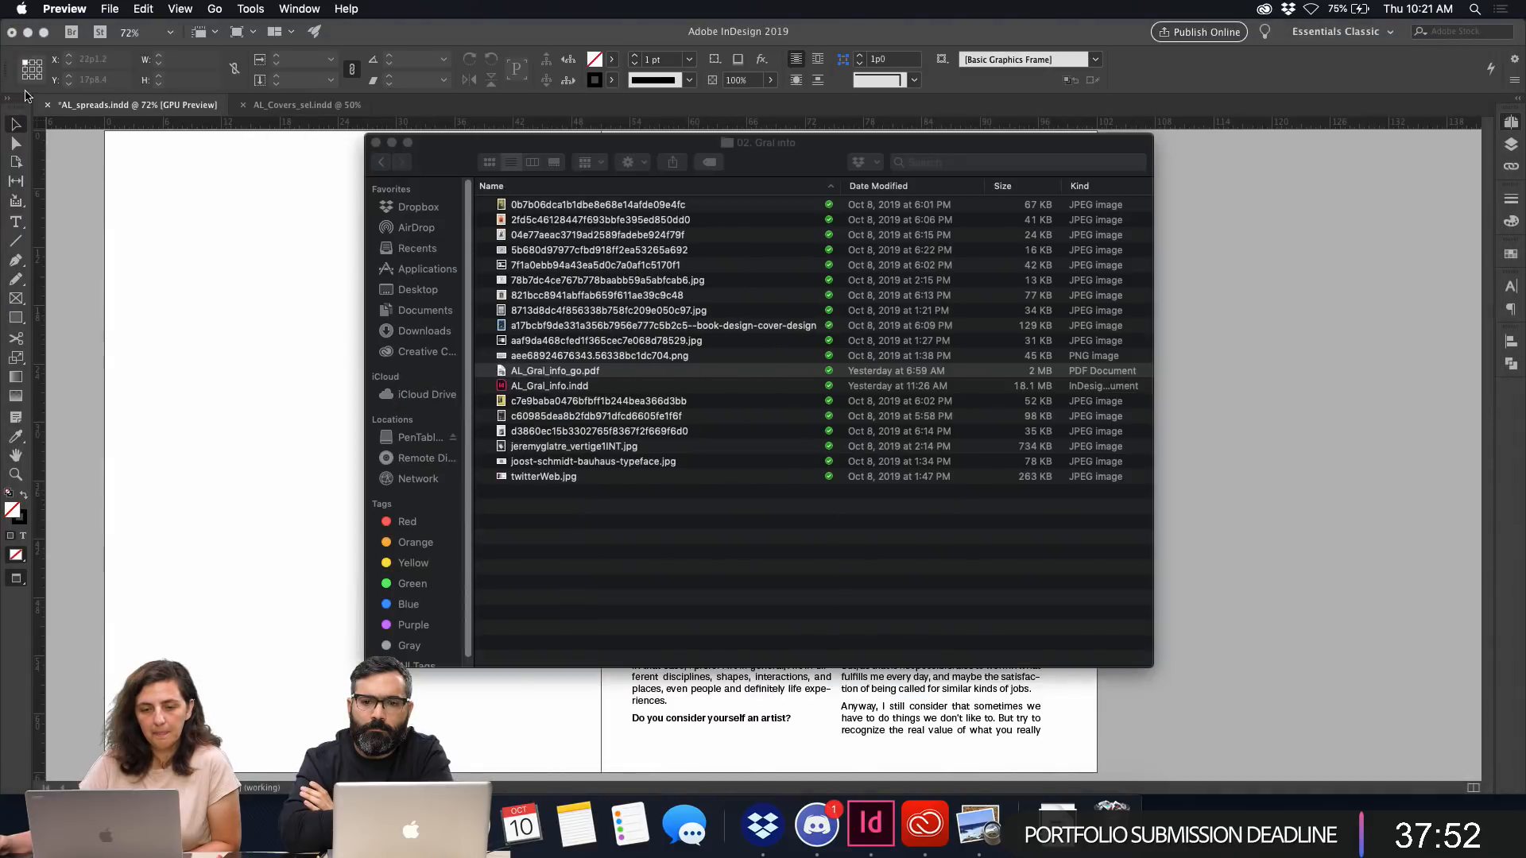
Go back up to InDesign 20 Anniv and open the Photos folder inside 01. Working Files.
{"action": "left_click", "coordinate": [381, 163]}
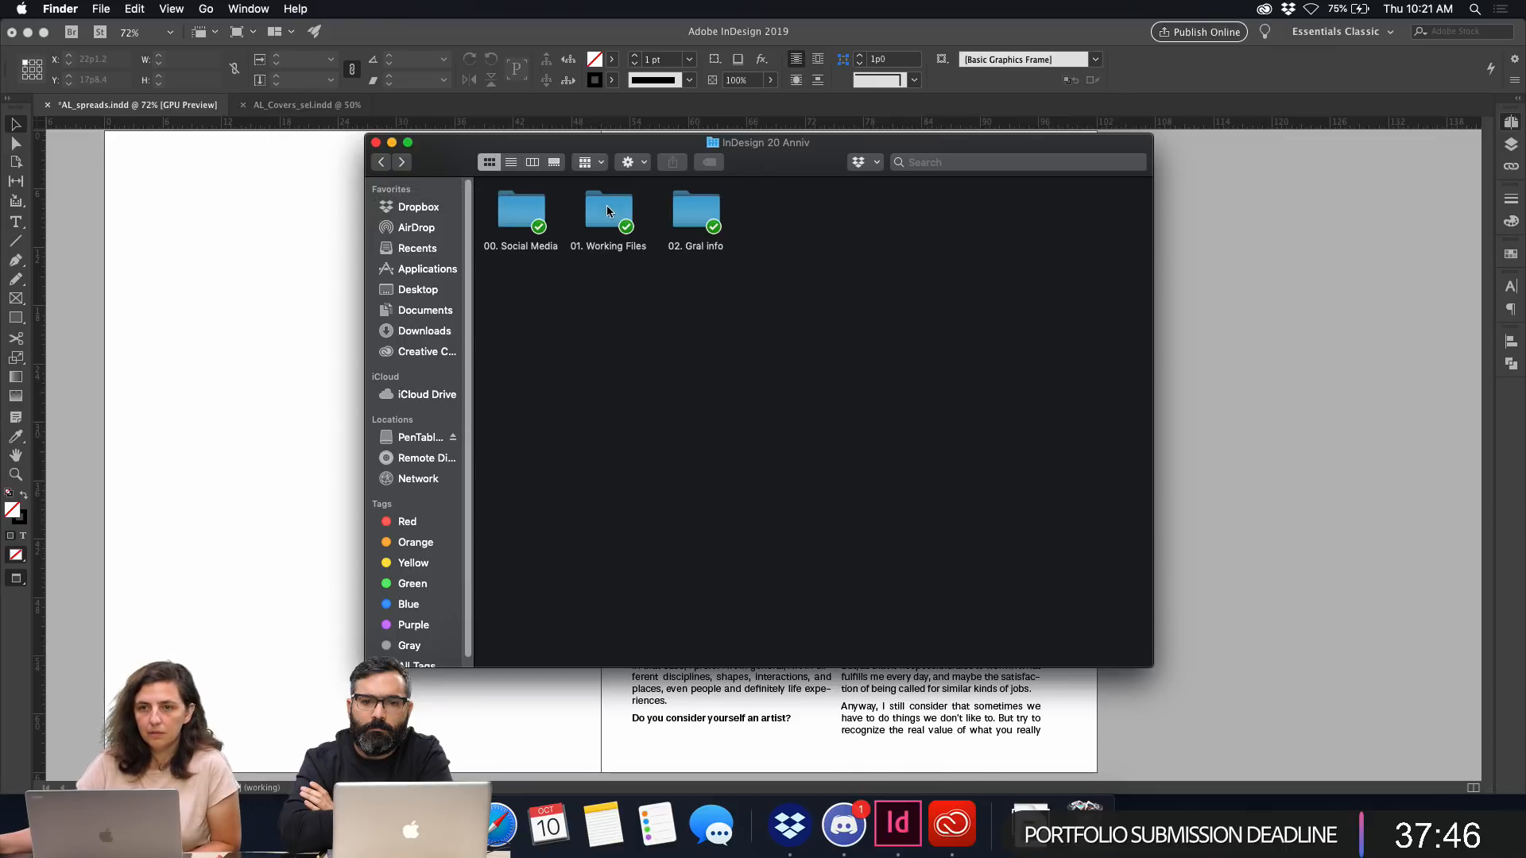
{"action": "double_click", "coordinate": [691, 209]}
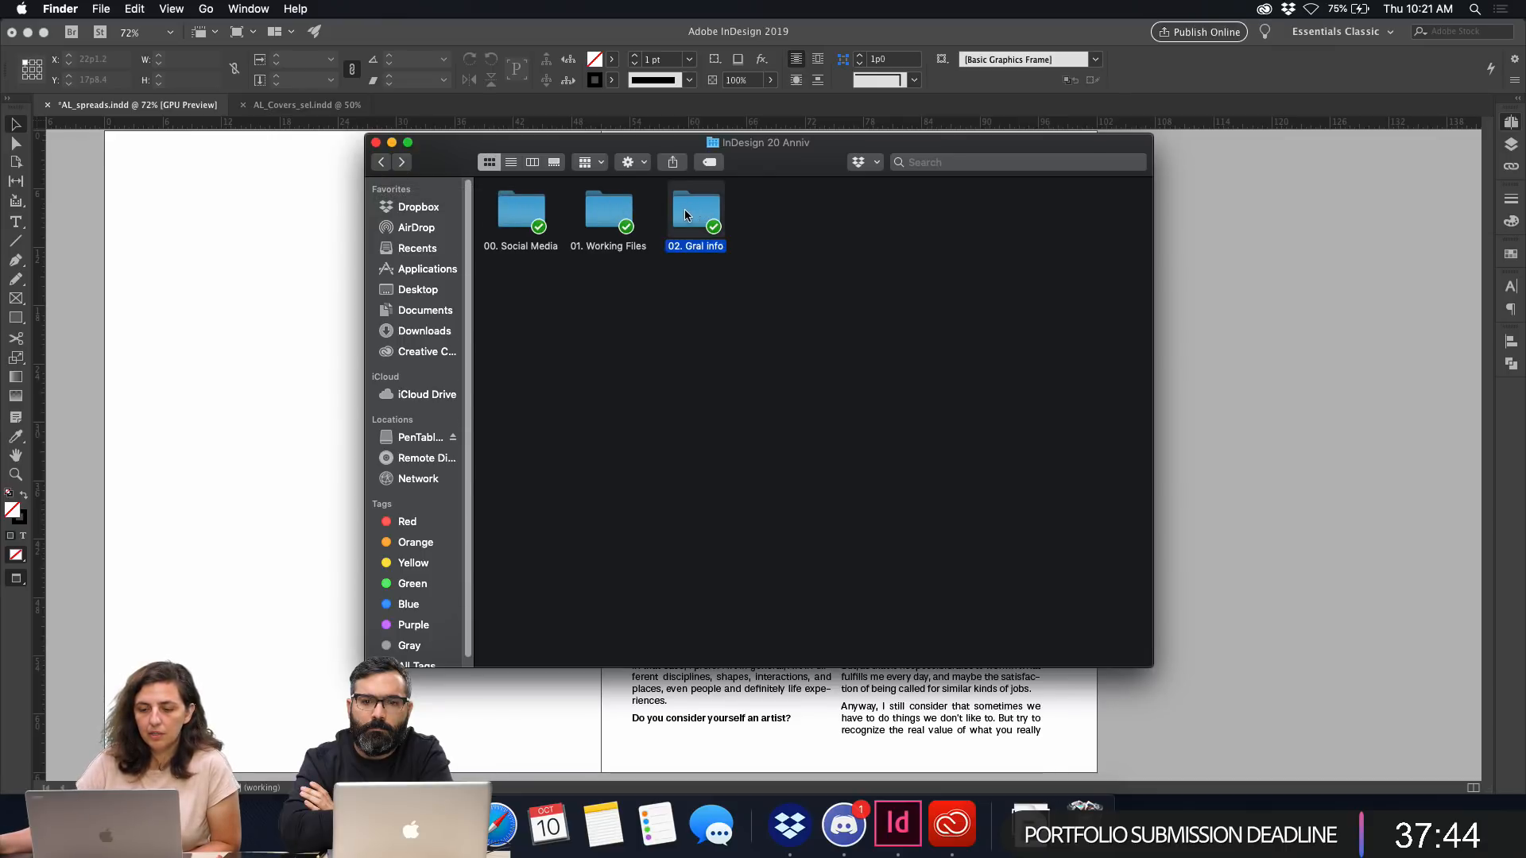
{"action": "left_click", "coordinate": [380, 162]}
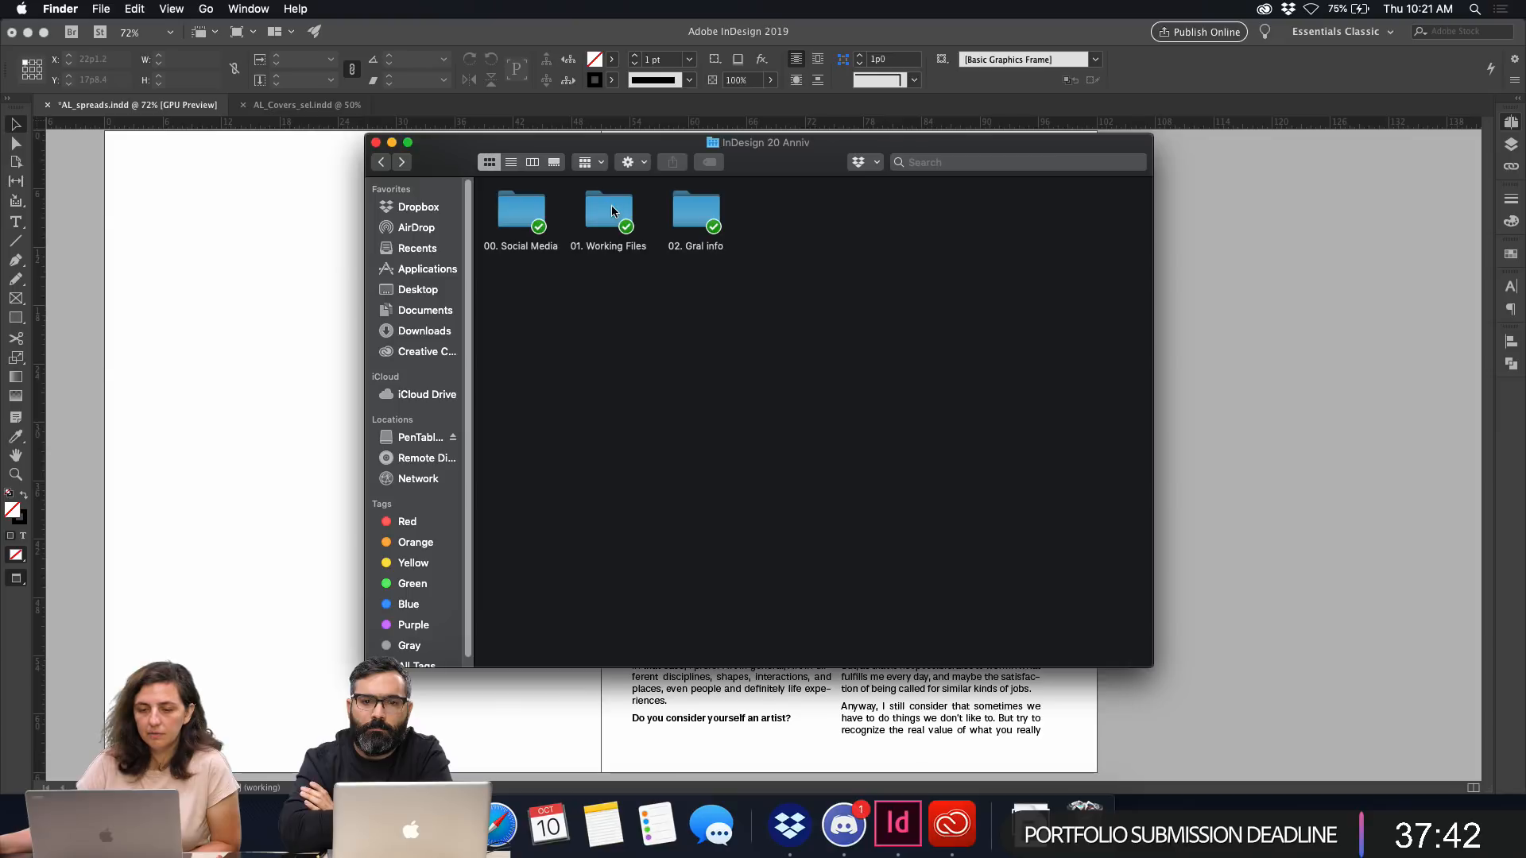
{"action": "double_click", "coordinate": [608, 212]}
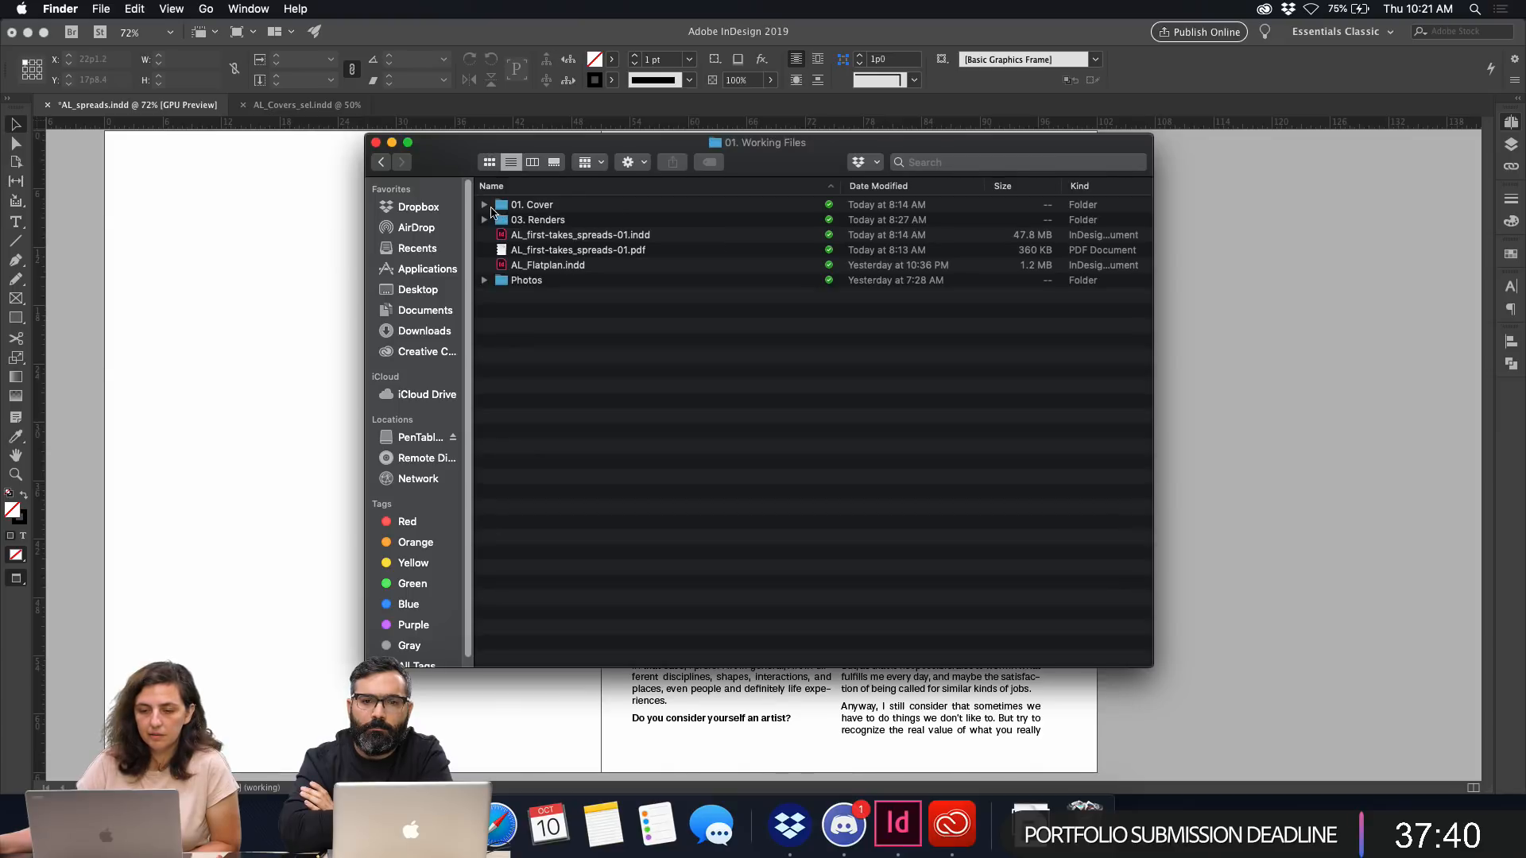
{"action": "double_click", "coordinate": [496, 281]}
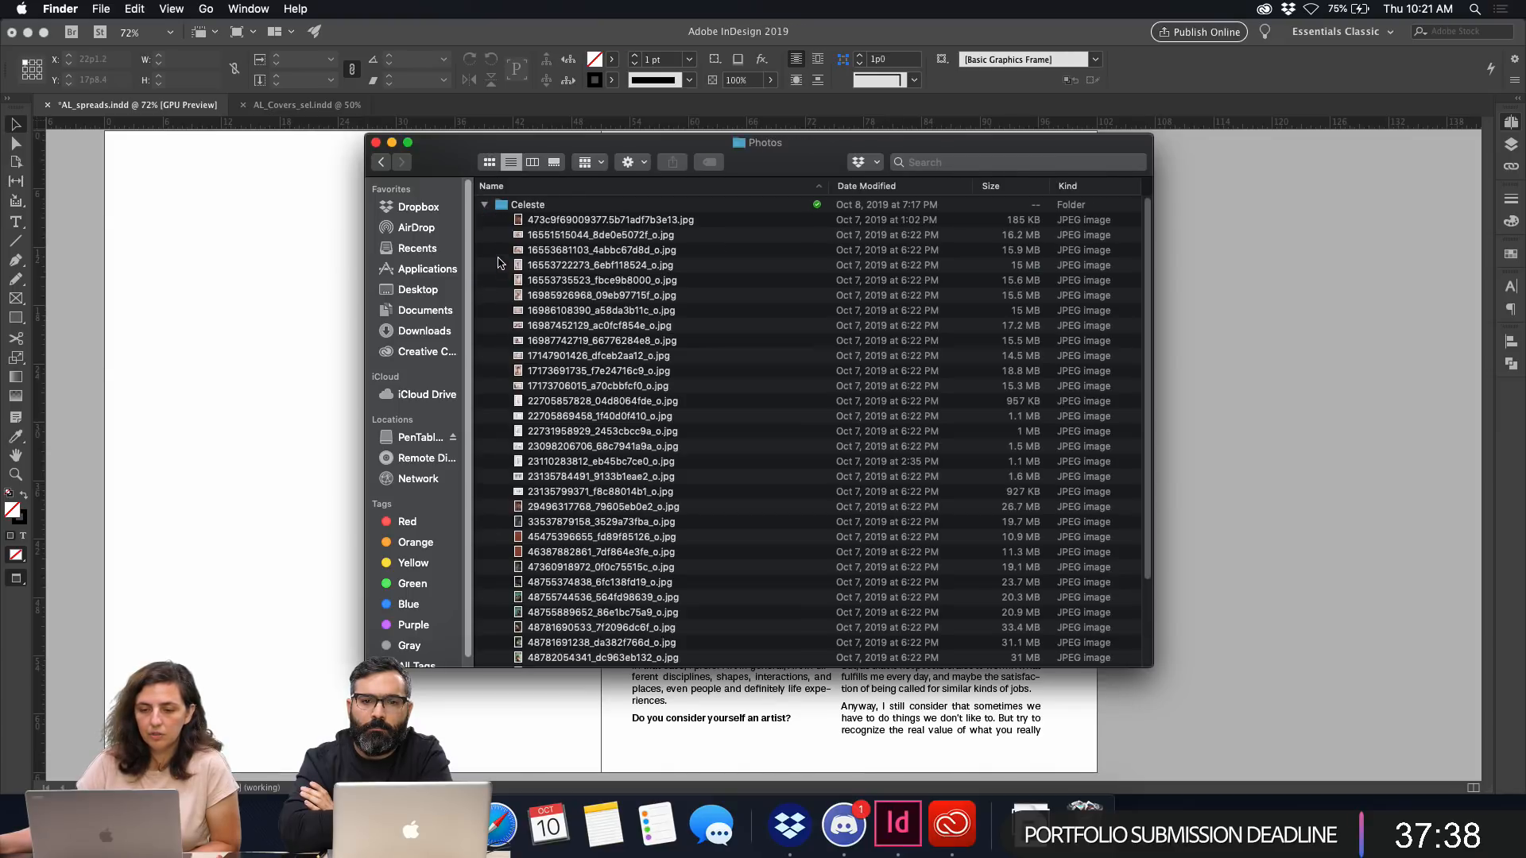
Preview the interviewed artist's photos one after another, from 473c9f69009377.5b71adf7b3e13.jpg through the untitled portraits, ending at the Playground folder.
{"action": "left_click", "coordinate": [540, 221]}
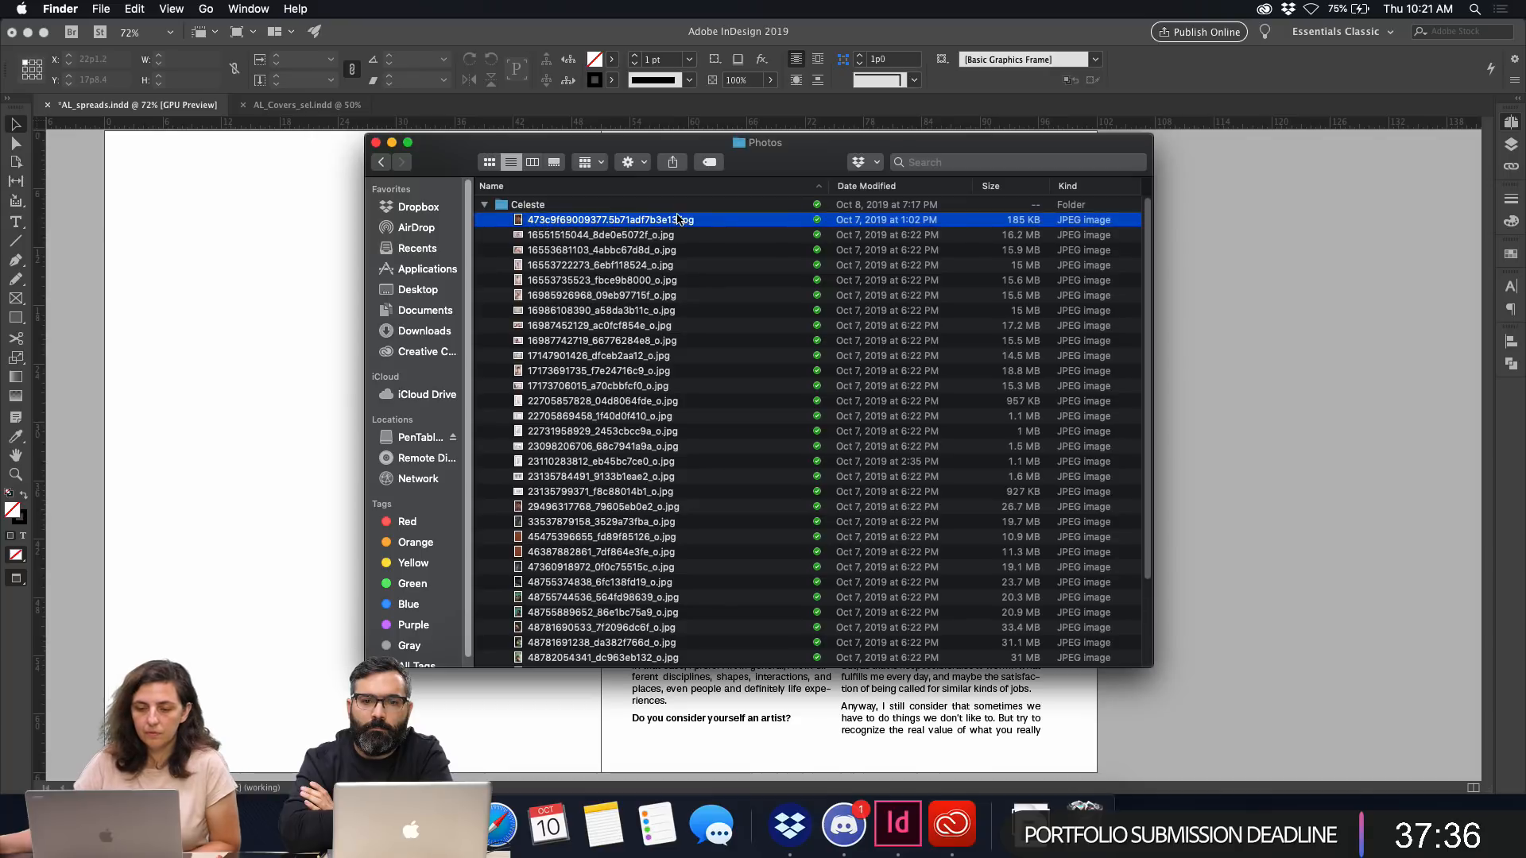
{"action": "key", "text": "space"}
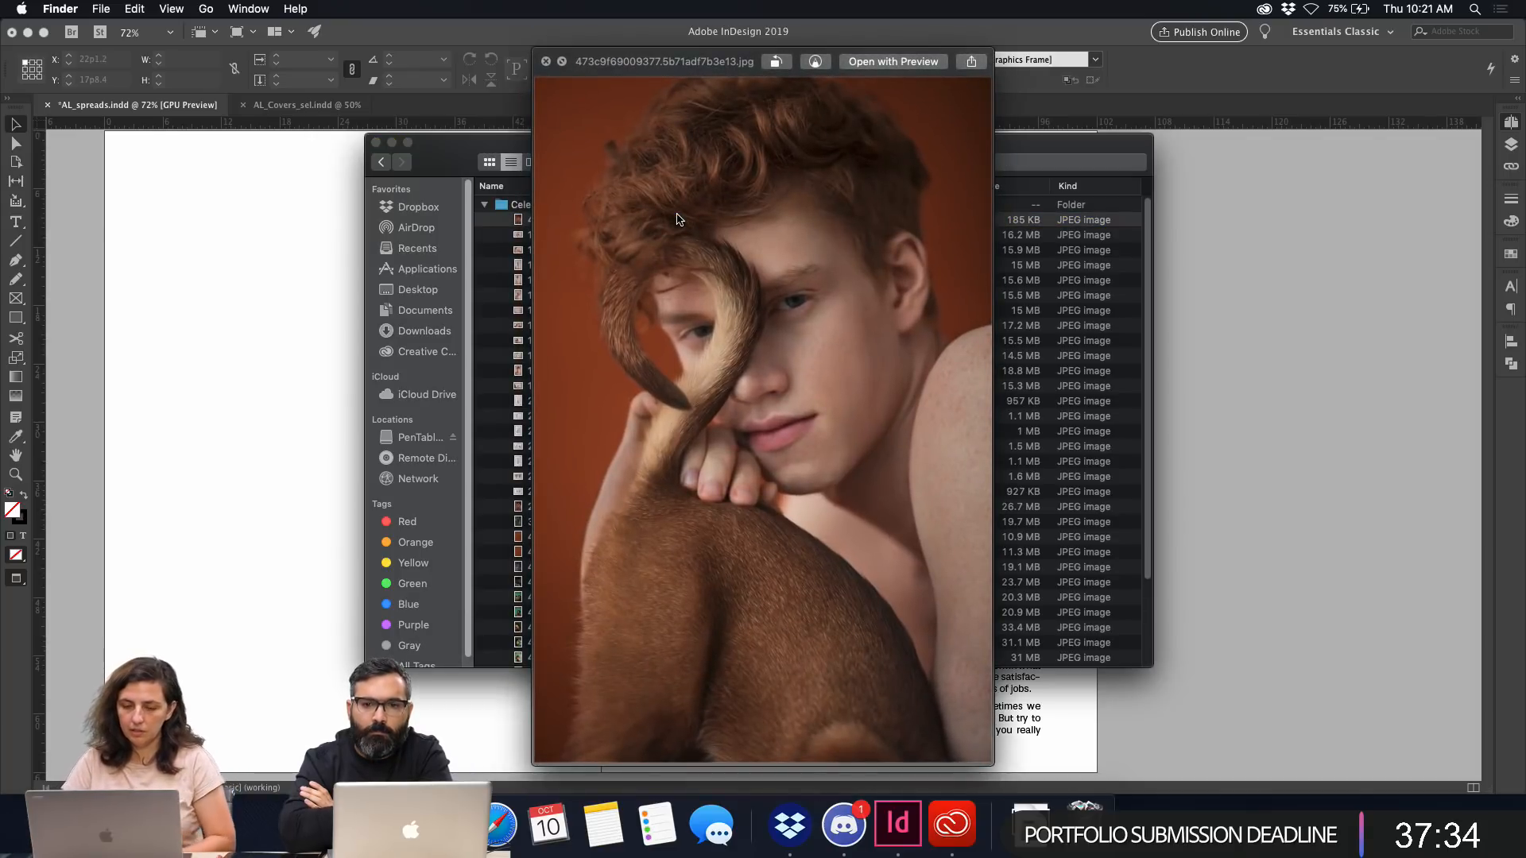
{"action": "key", "text": "Down"}
{"action": "key", "text": "Down"}
{"action": "key", "text": "Down"}
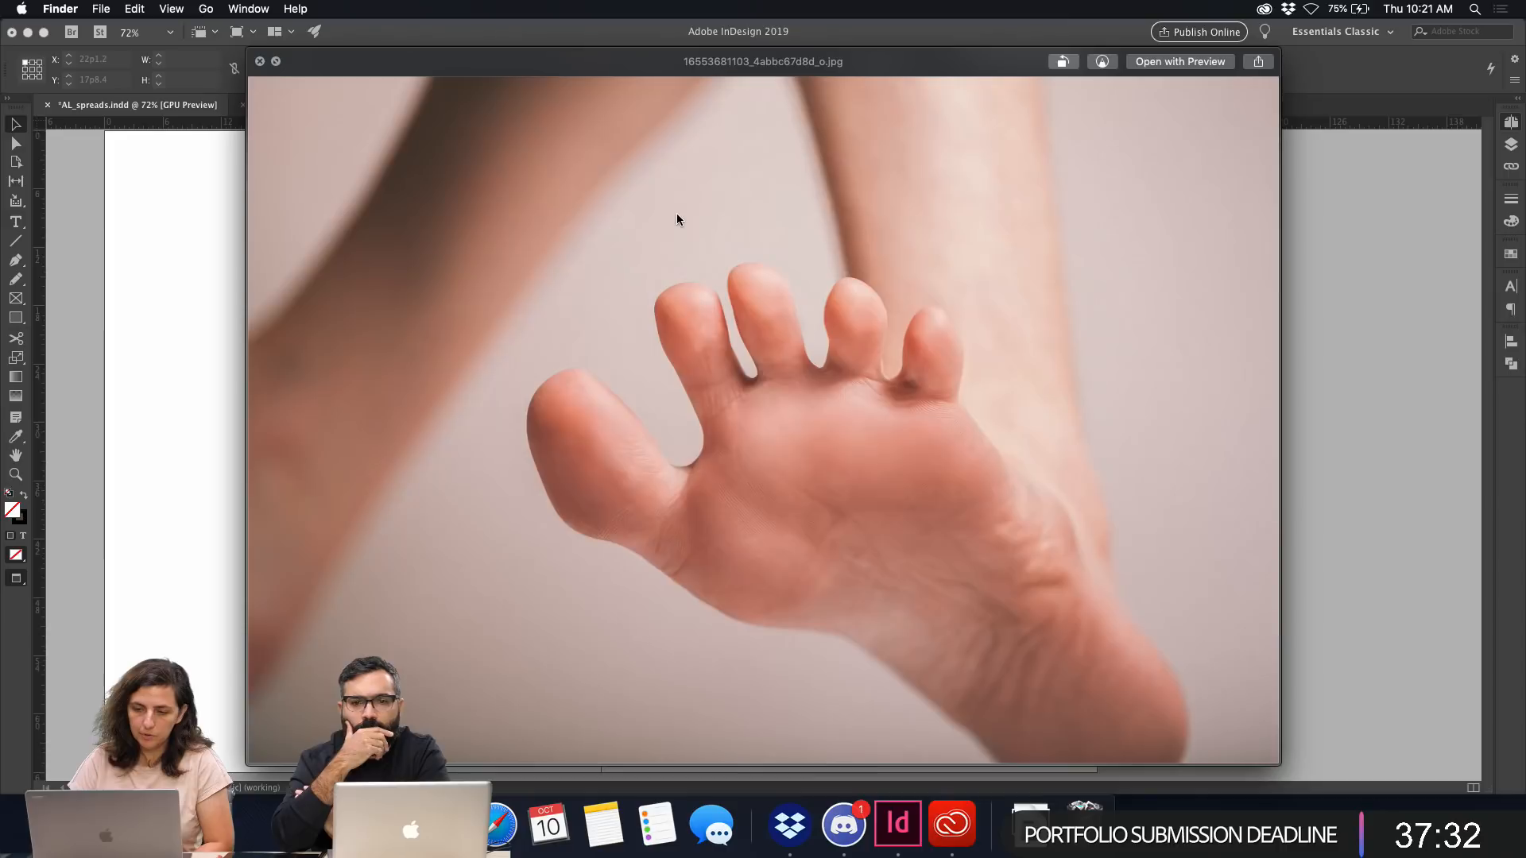
{"action": "key", "text": "Down"}
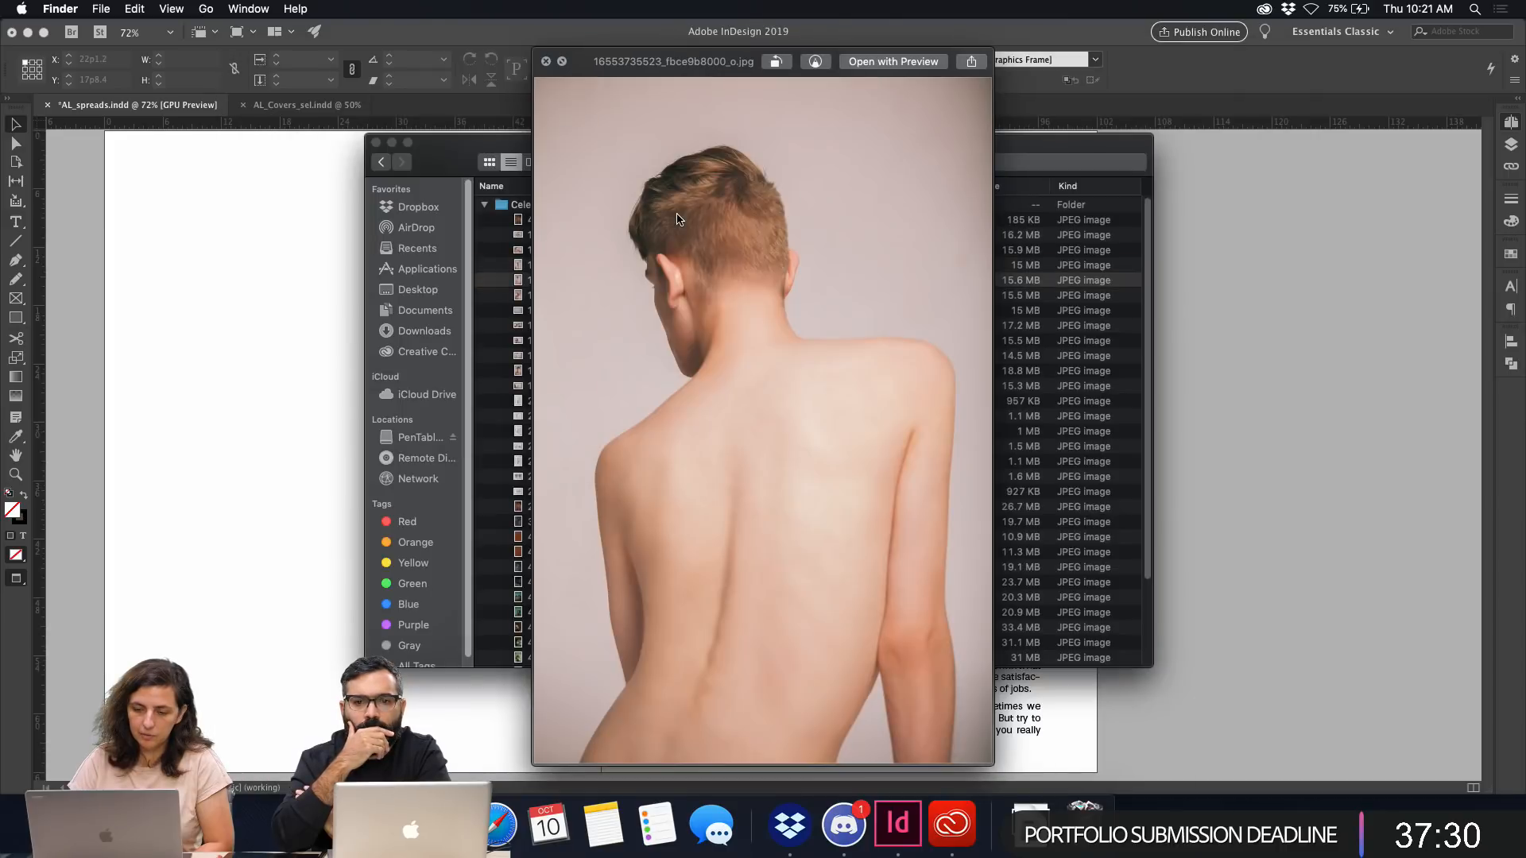
{"action": "key", "text": "Up"}
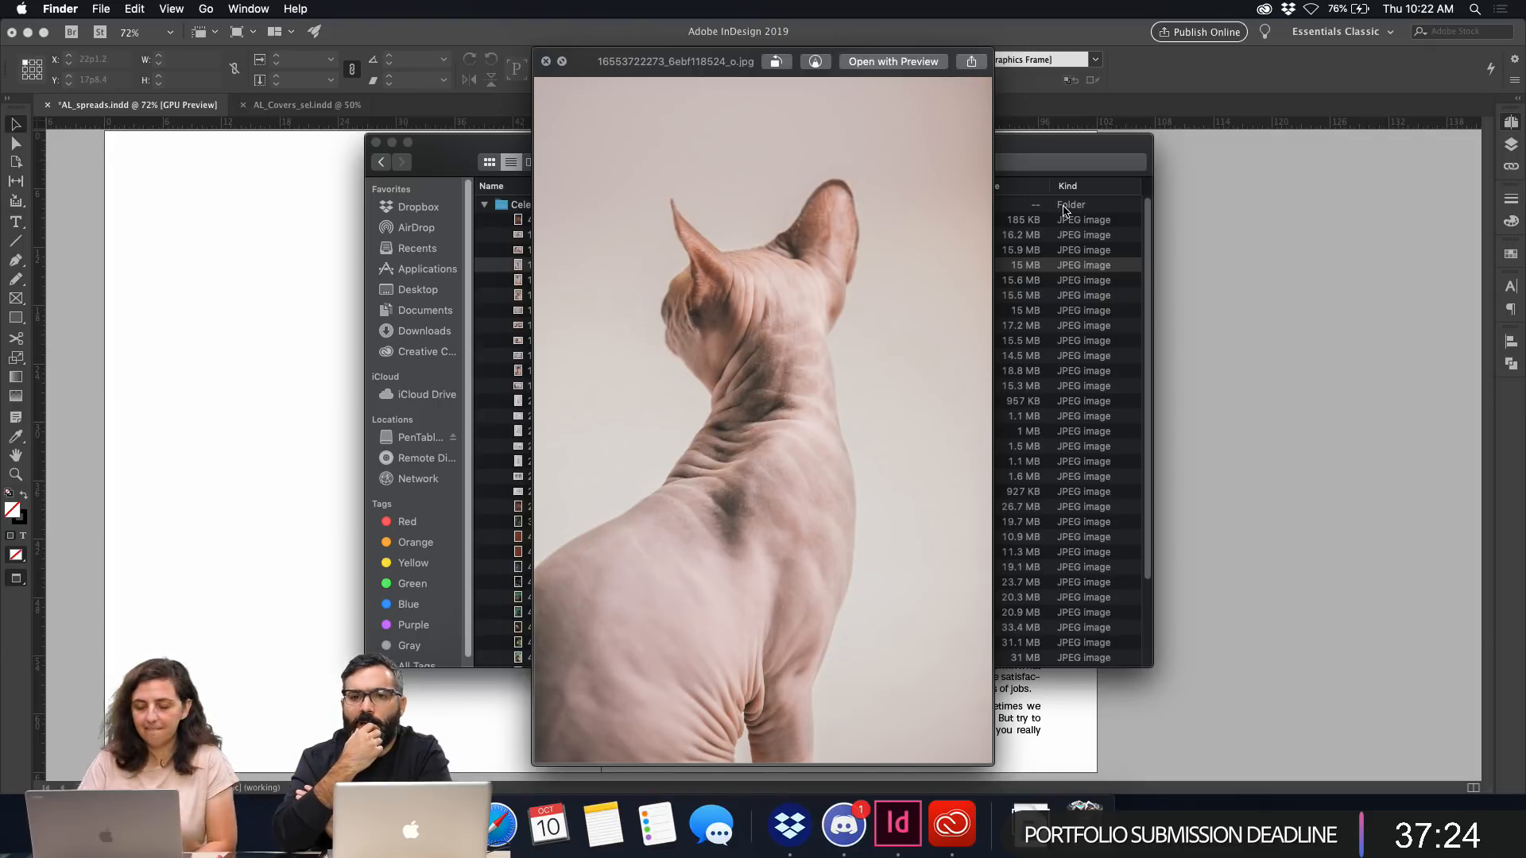
{"action": "key", "text": "Down"}
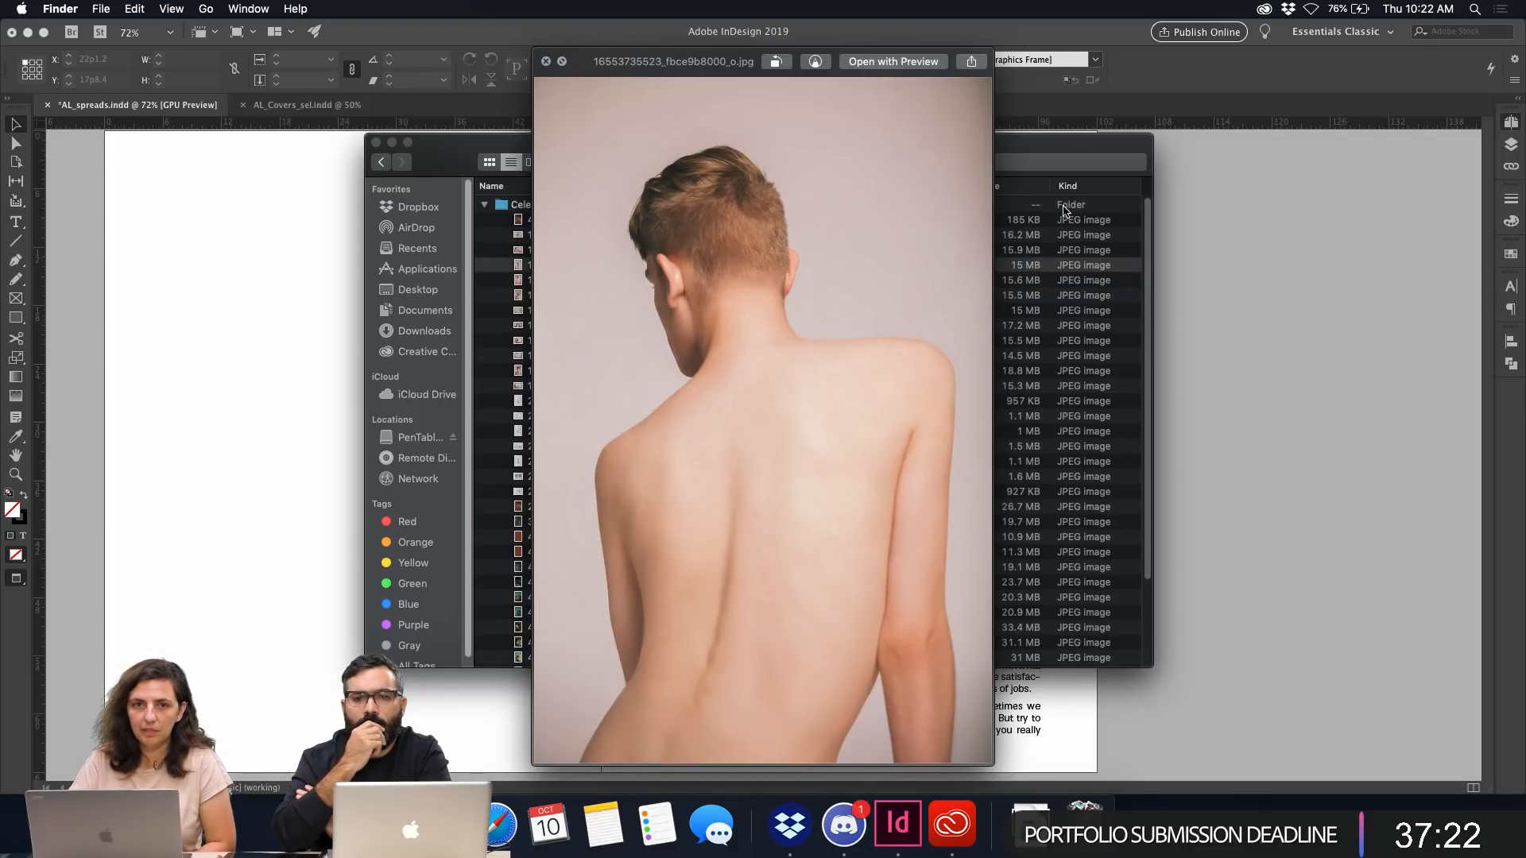
{"action": "key", "text": "Down"}
{"action": "key", "text": "Down"}
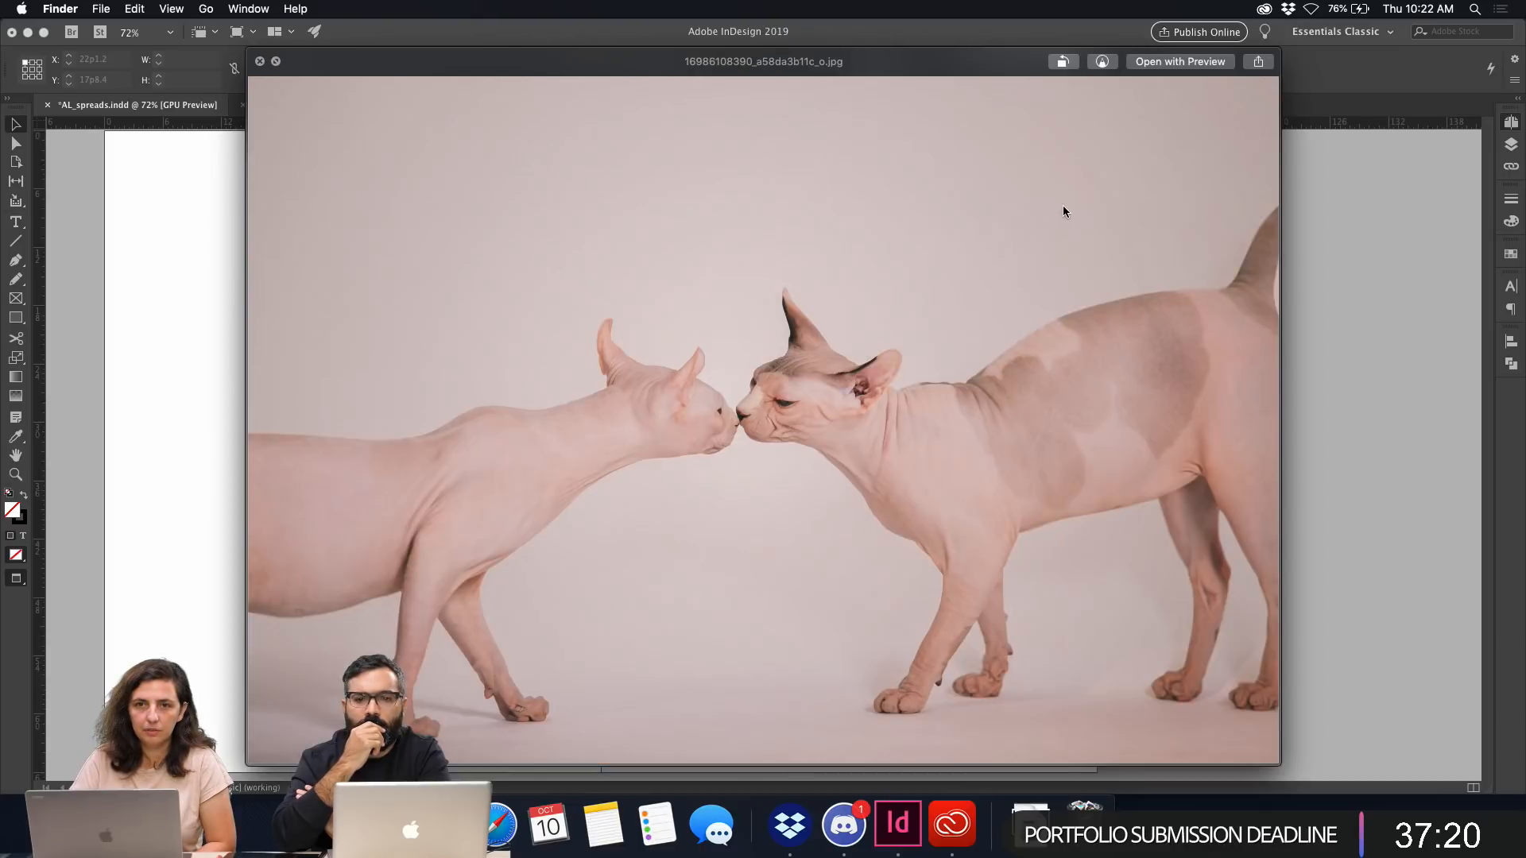
{"action": "key", "text": "Down"}
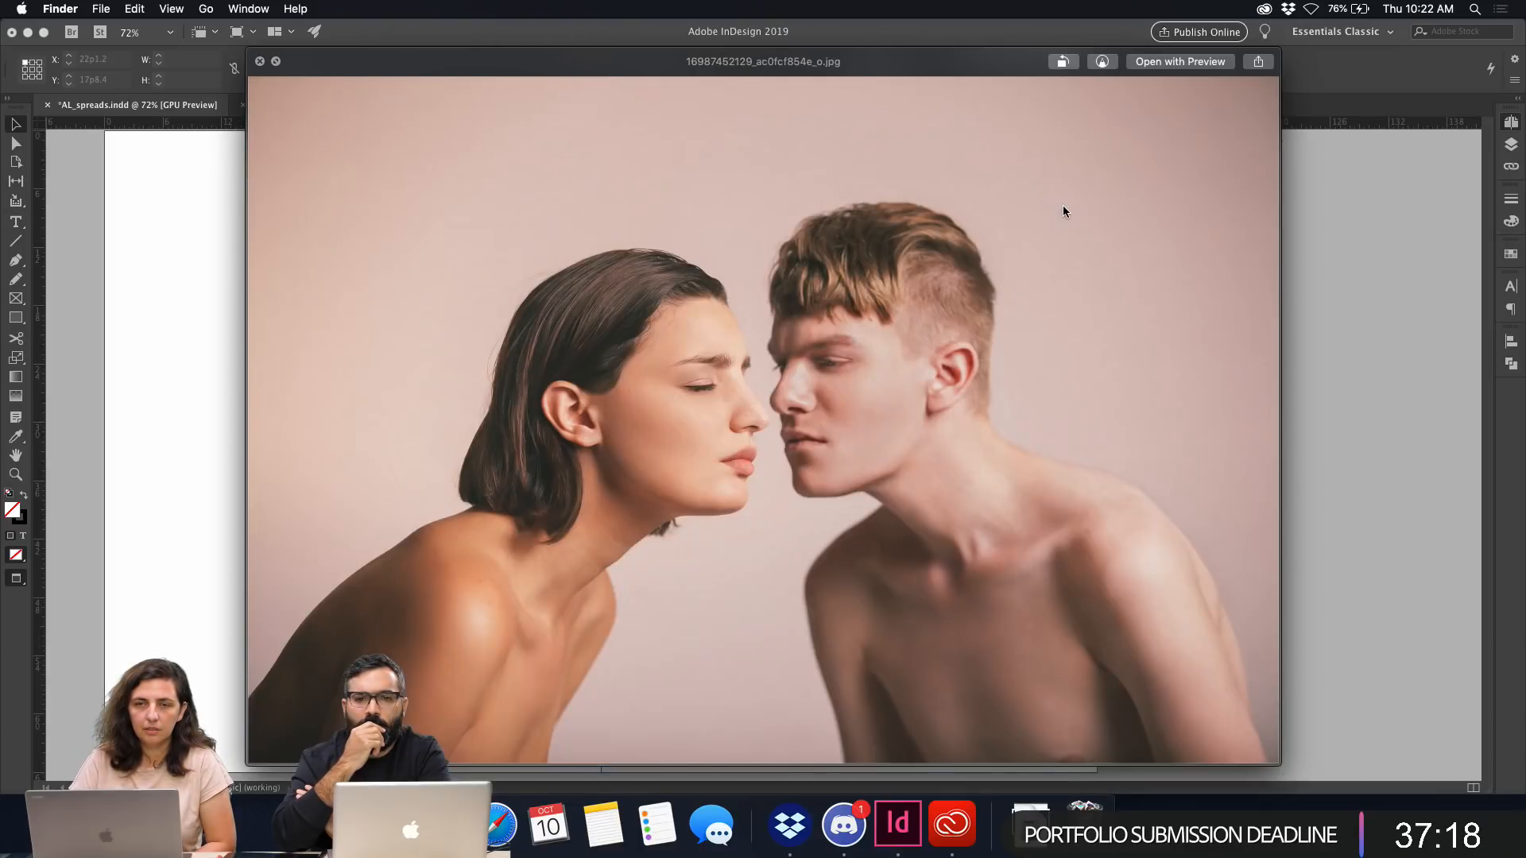
{"action": "key", "text": "Up"}
{"action": "key", "text": "Down"}
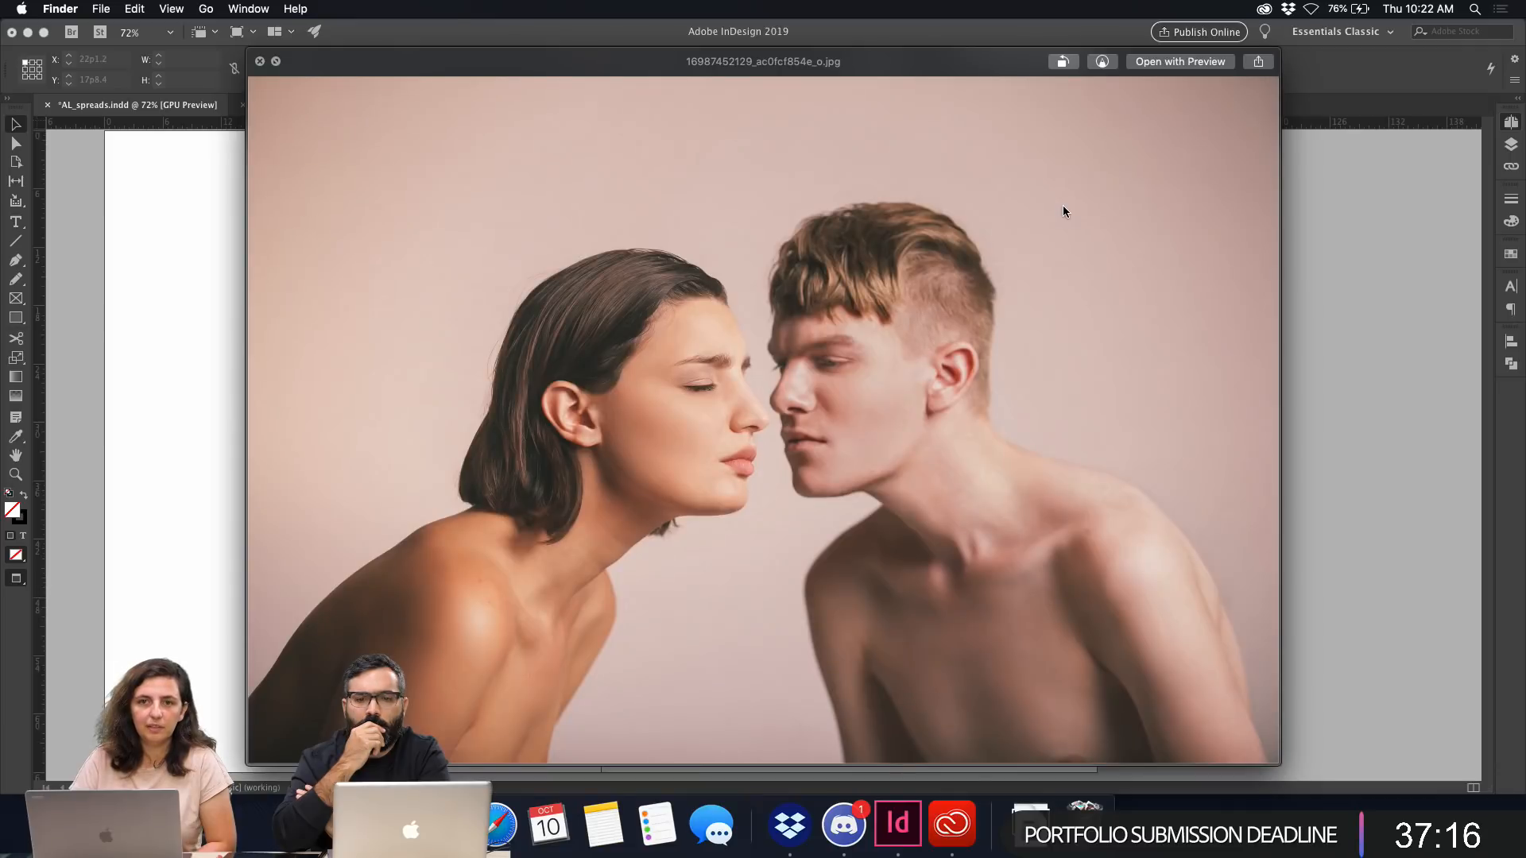
{"action": "key", "text": "Down"}
{"action": "key", "text": "Down"}
{"action": "key", "text": "Down"}
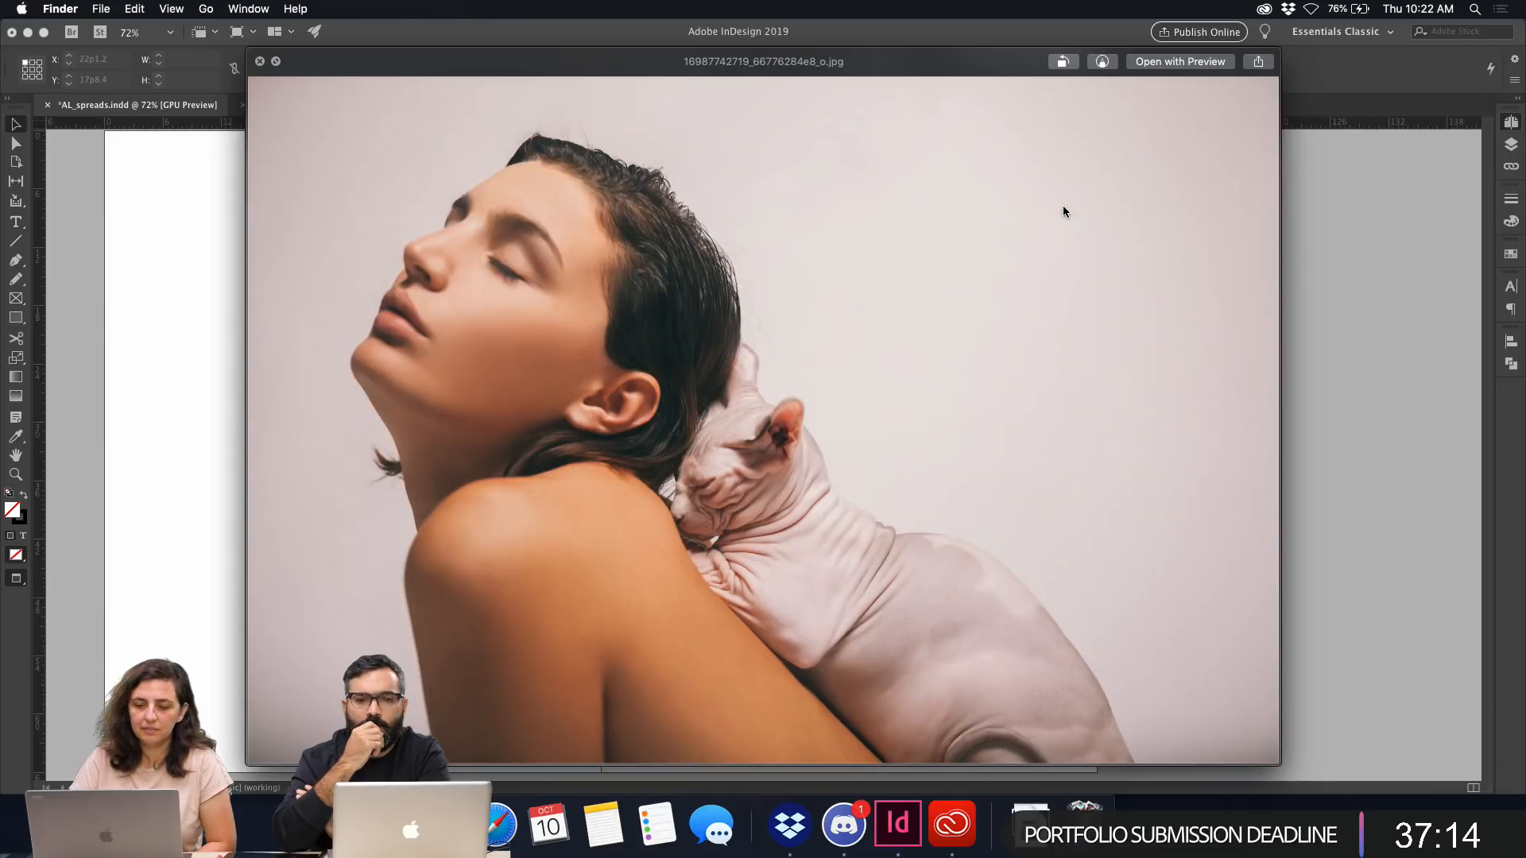
{"action": "key", "text": "Down"}
{"action": "key", "text": "Down"}
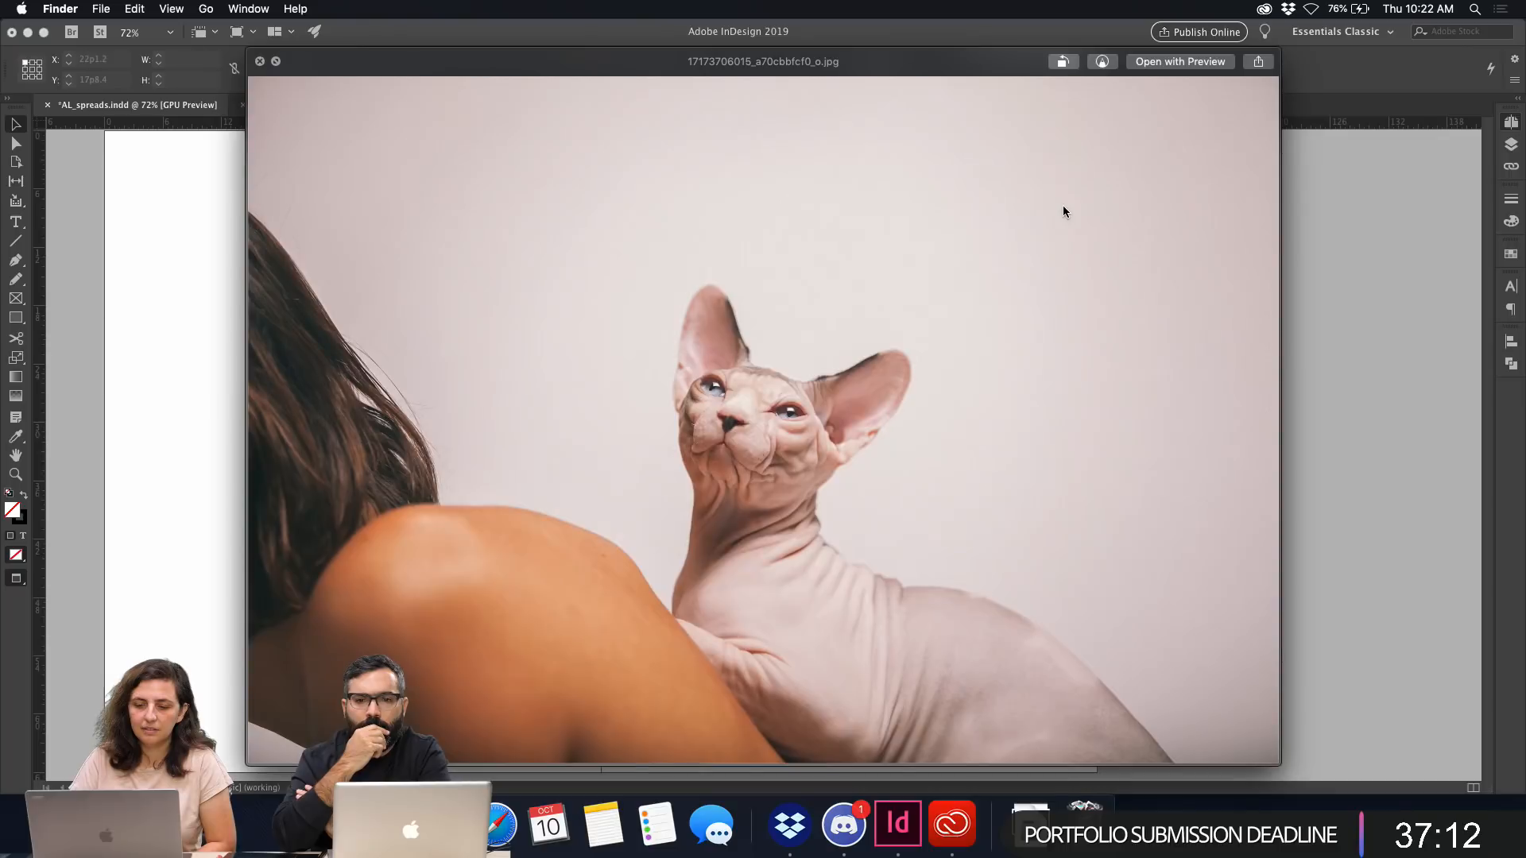
{"action": "key", "text": "Down"}
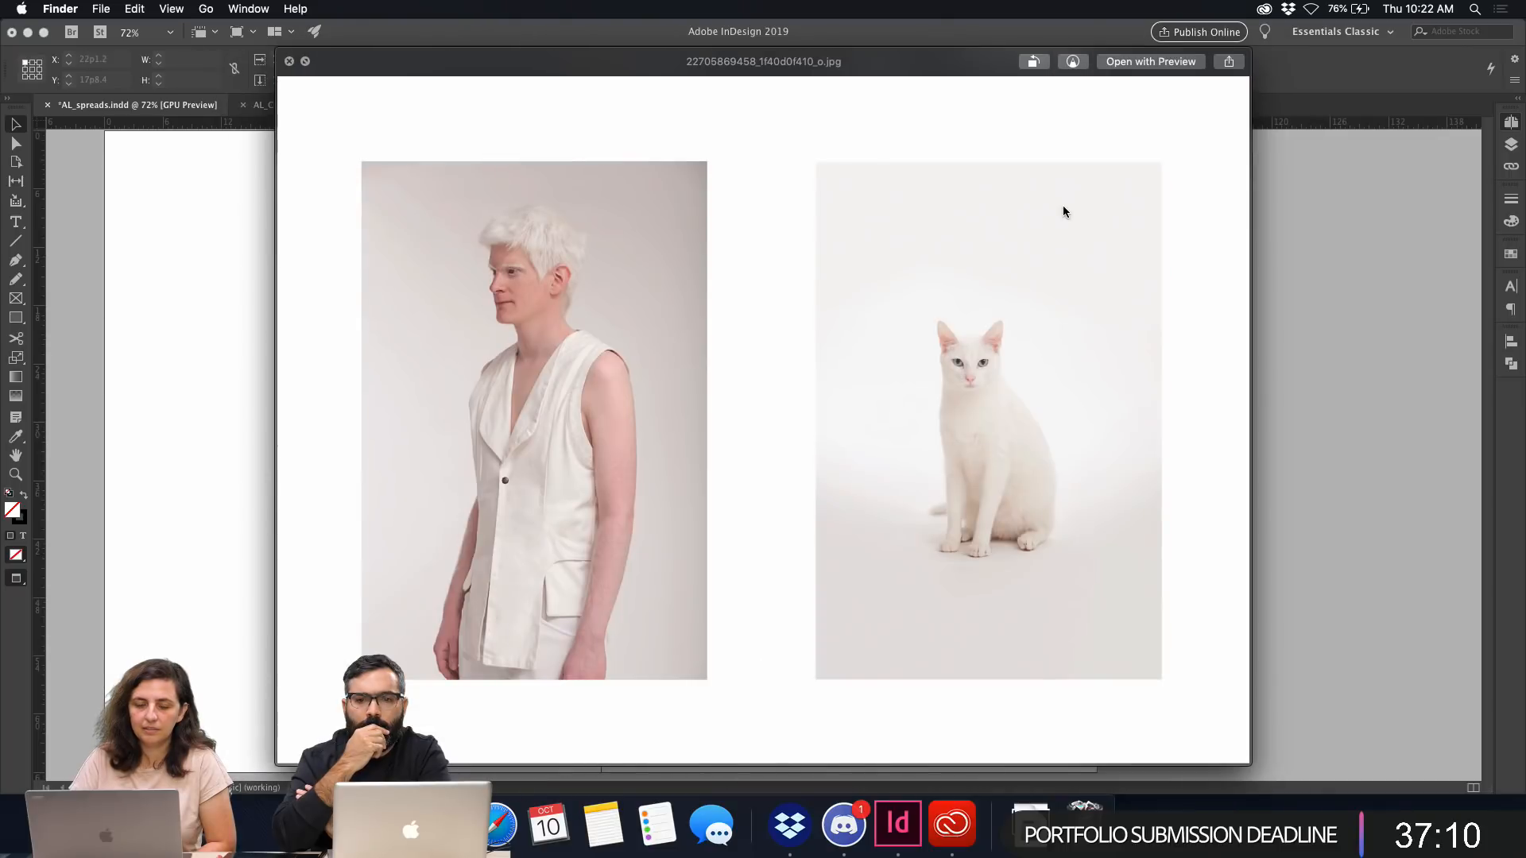
{"action": "key", "text": "Down"}
{"action": "key", "text": "Down"}
{"action": "key", "text": "Down"}
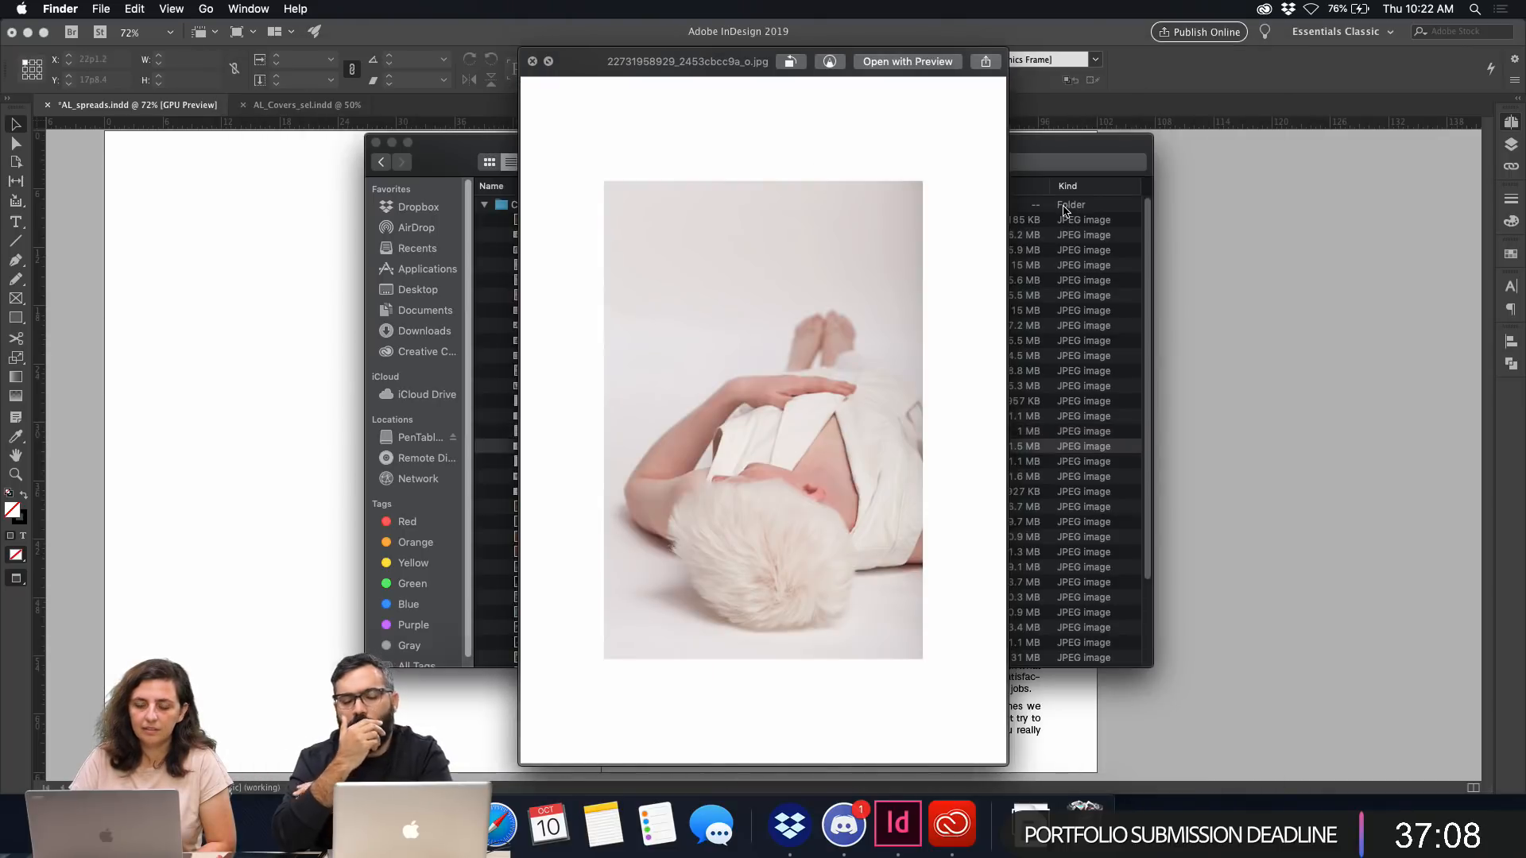
{"action": "key", "text": "Down"}
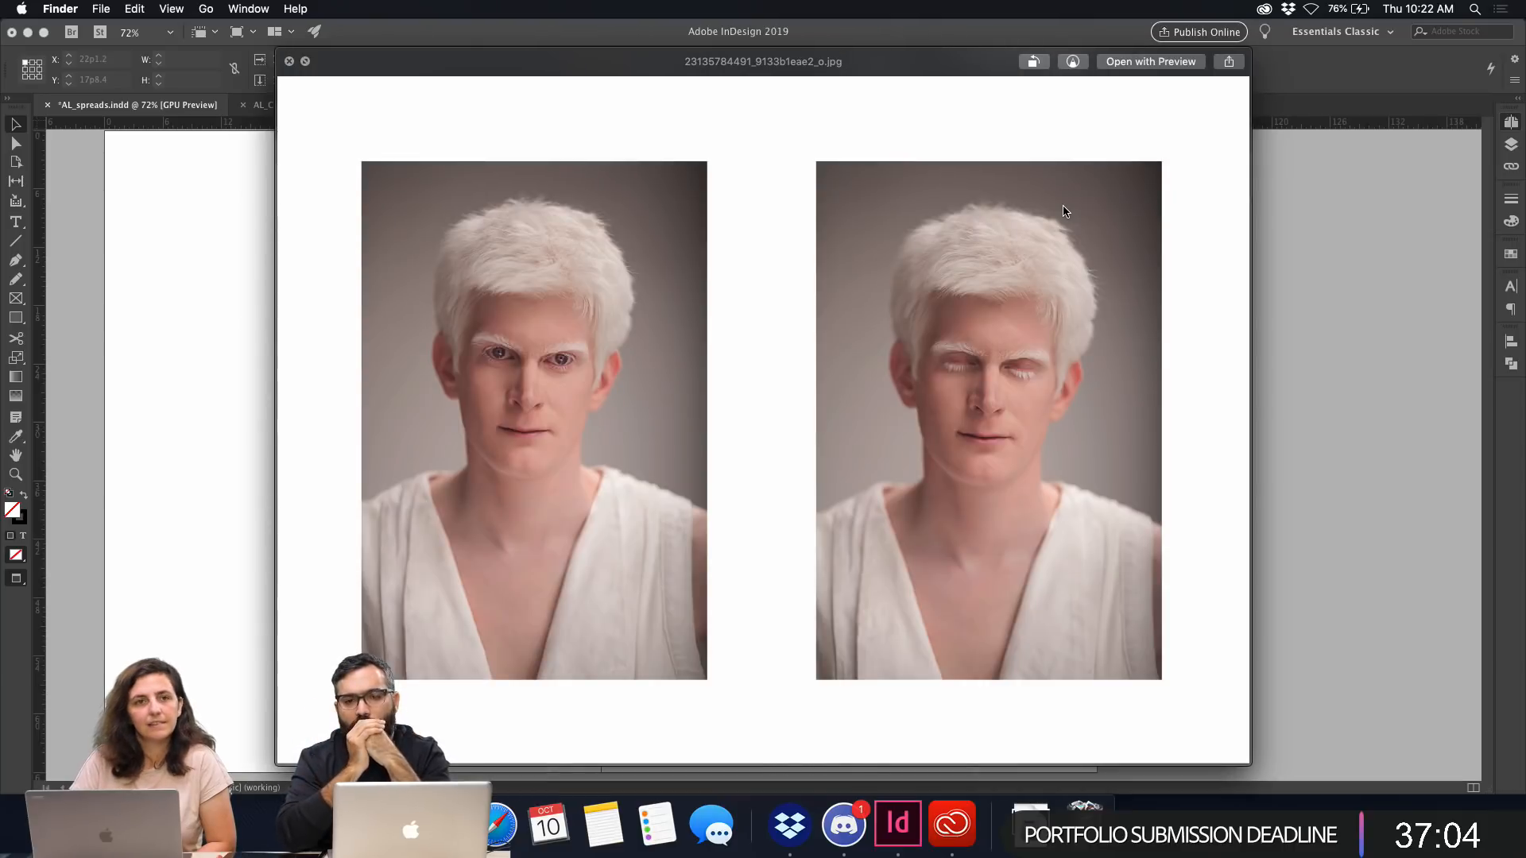
{"action": "key", "text": "Down"}
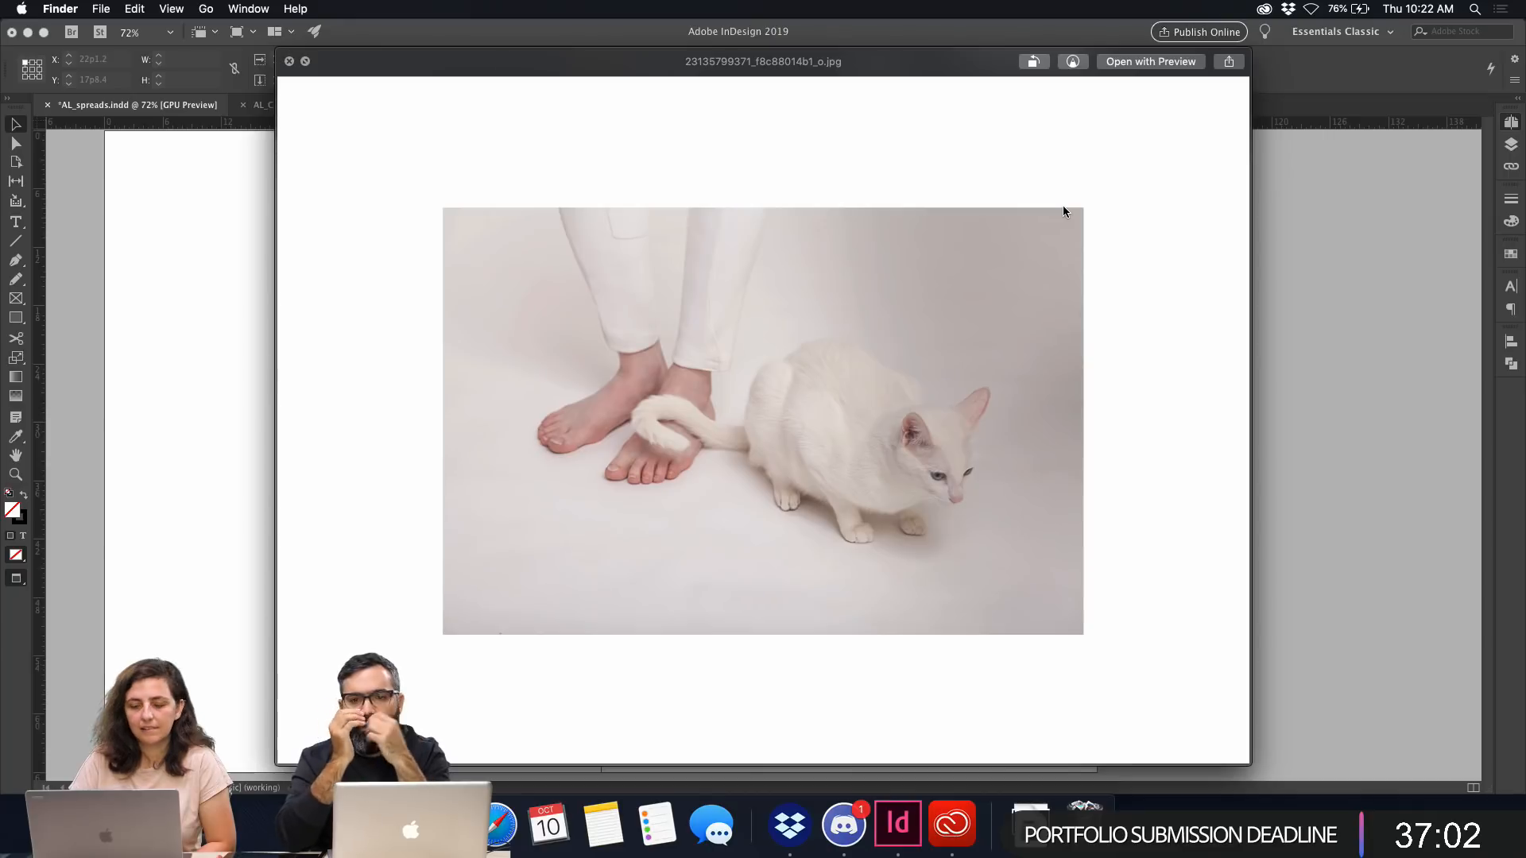
{"action": "key", "text": "Down"}
{"action": "key", "text": "Down"}
{"action": "key", "text": "Down"}
{"action": "key", "text": "Down"}
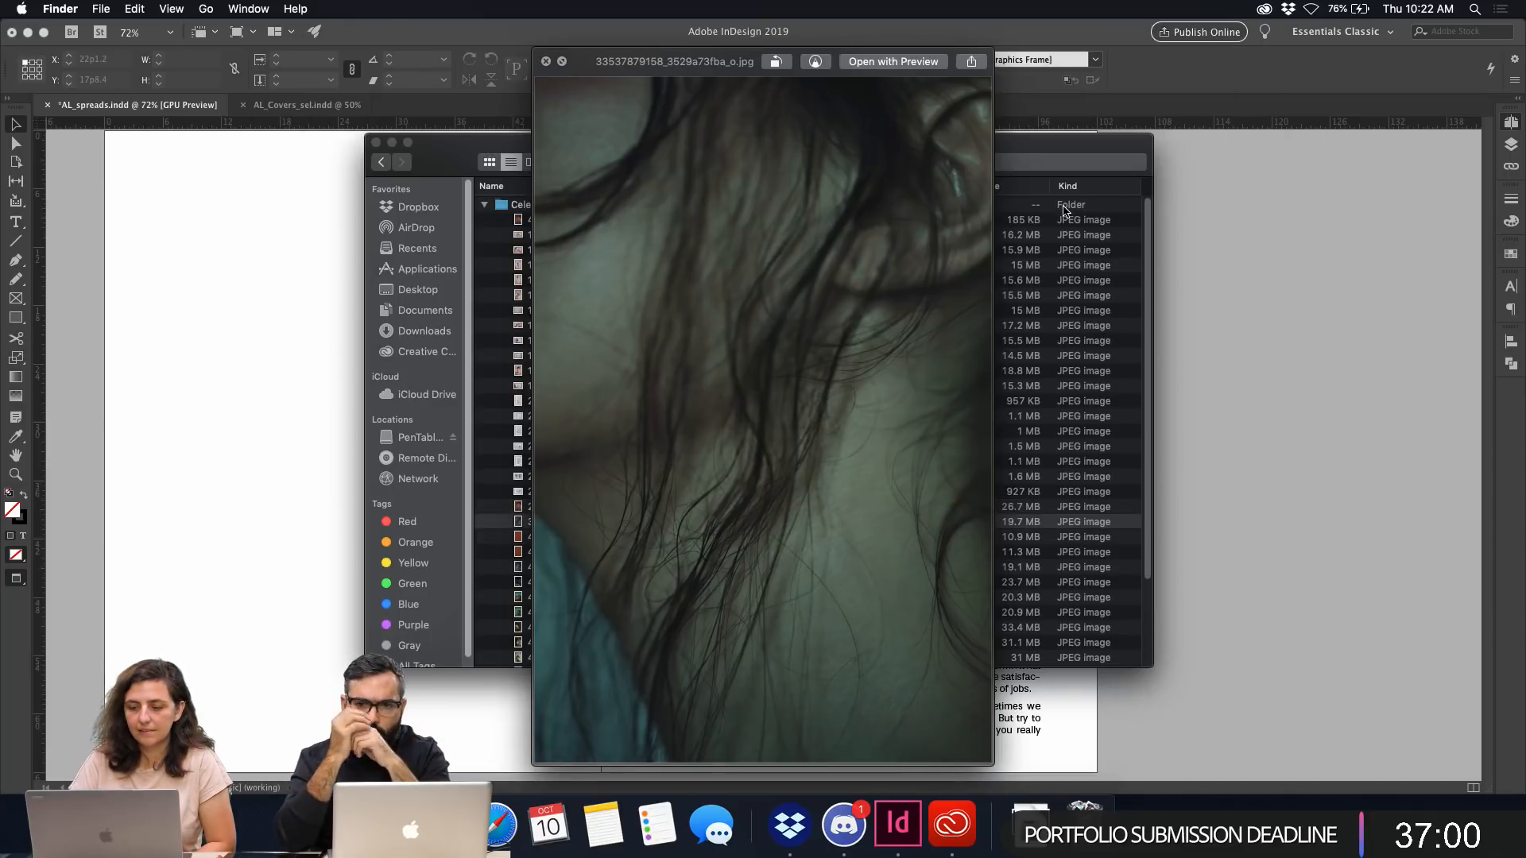
{"action": "key", "text": "Up"}
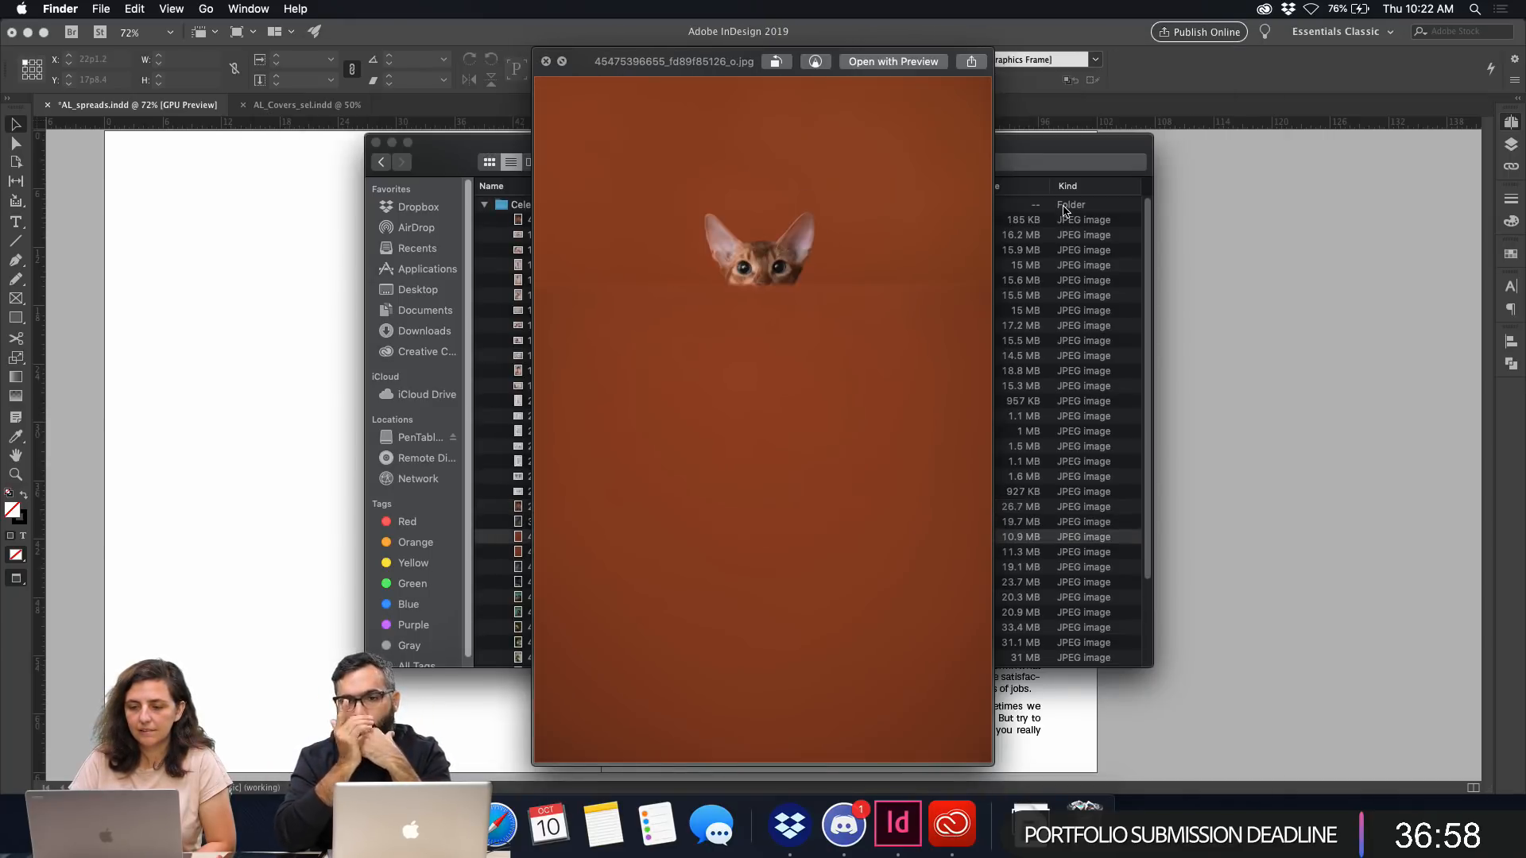
{"action": "key", "text": "Down"}
{"action": "key", "text": "Down"}
{"action": "key", "text": "Down"}
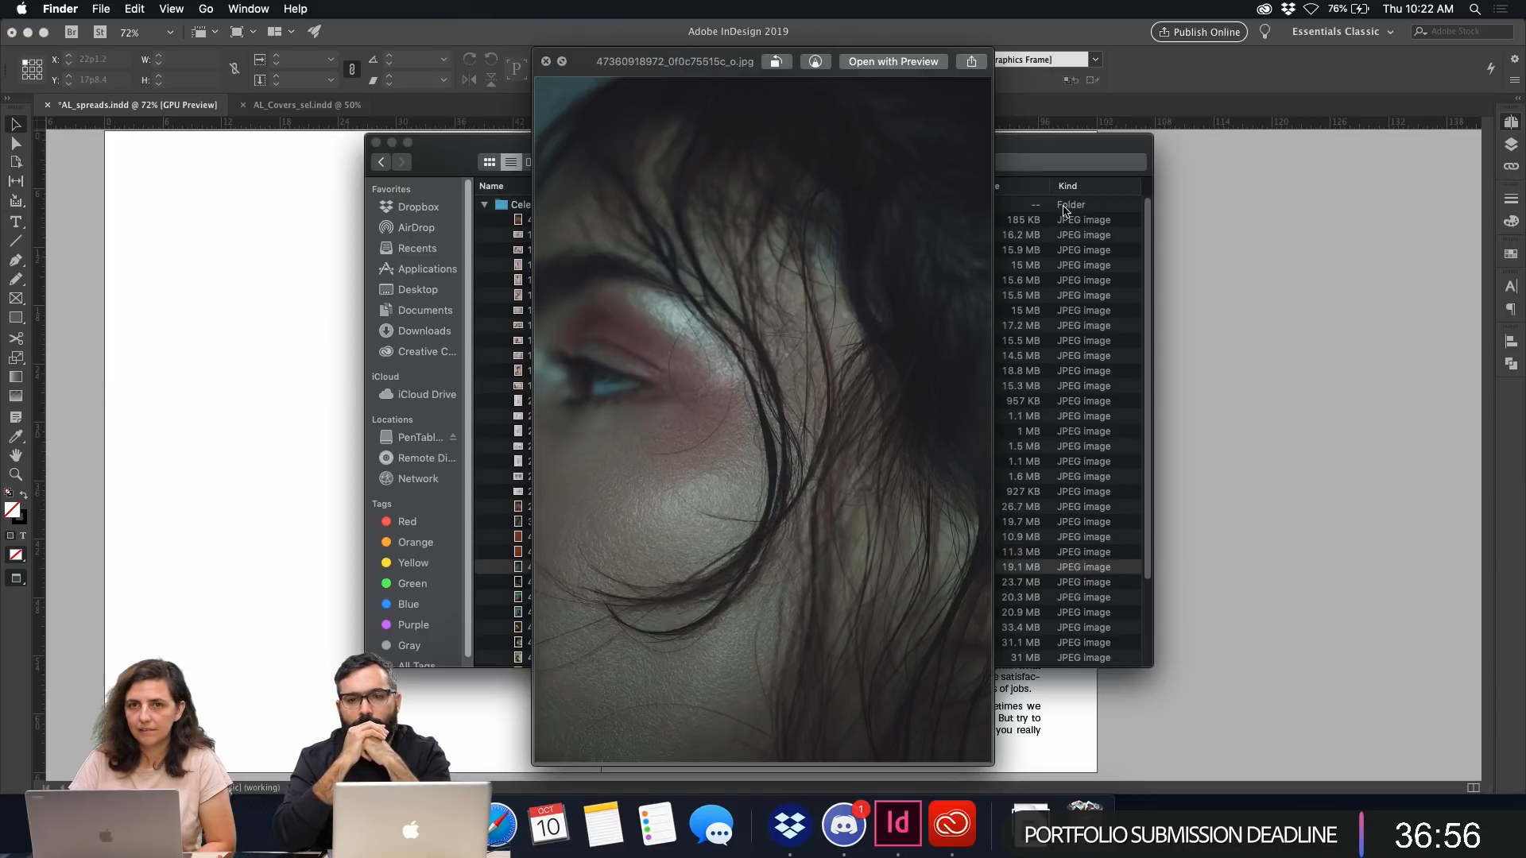
{"action": "key", "text": "Down"}
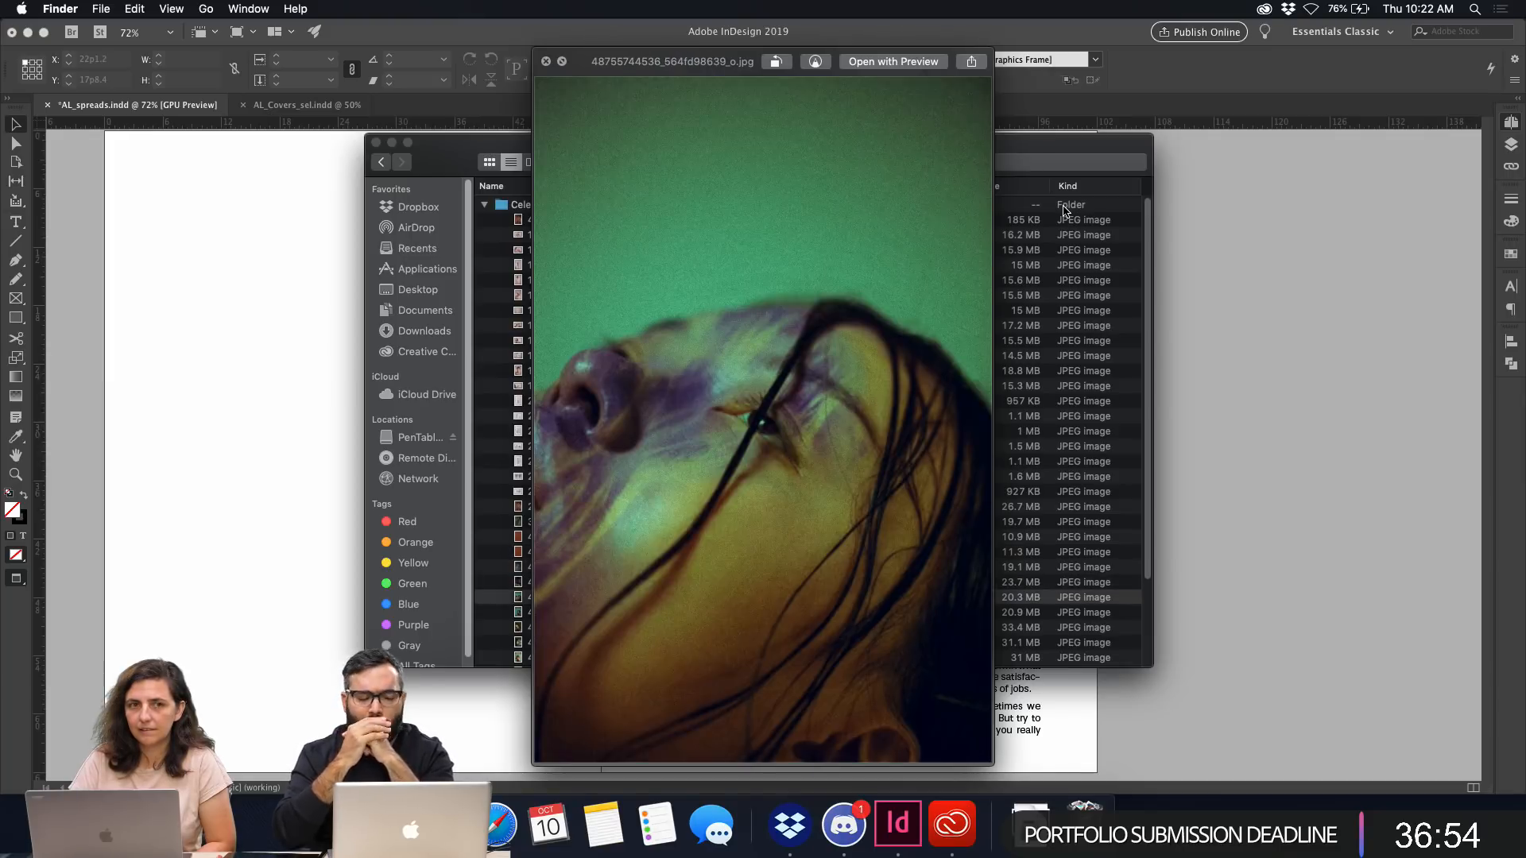
{"action": "key", "text": "Down"}
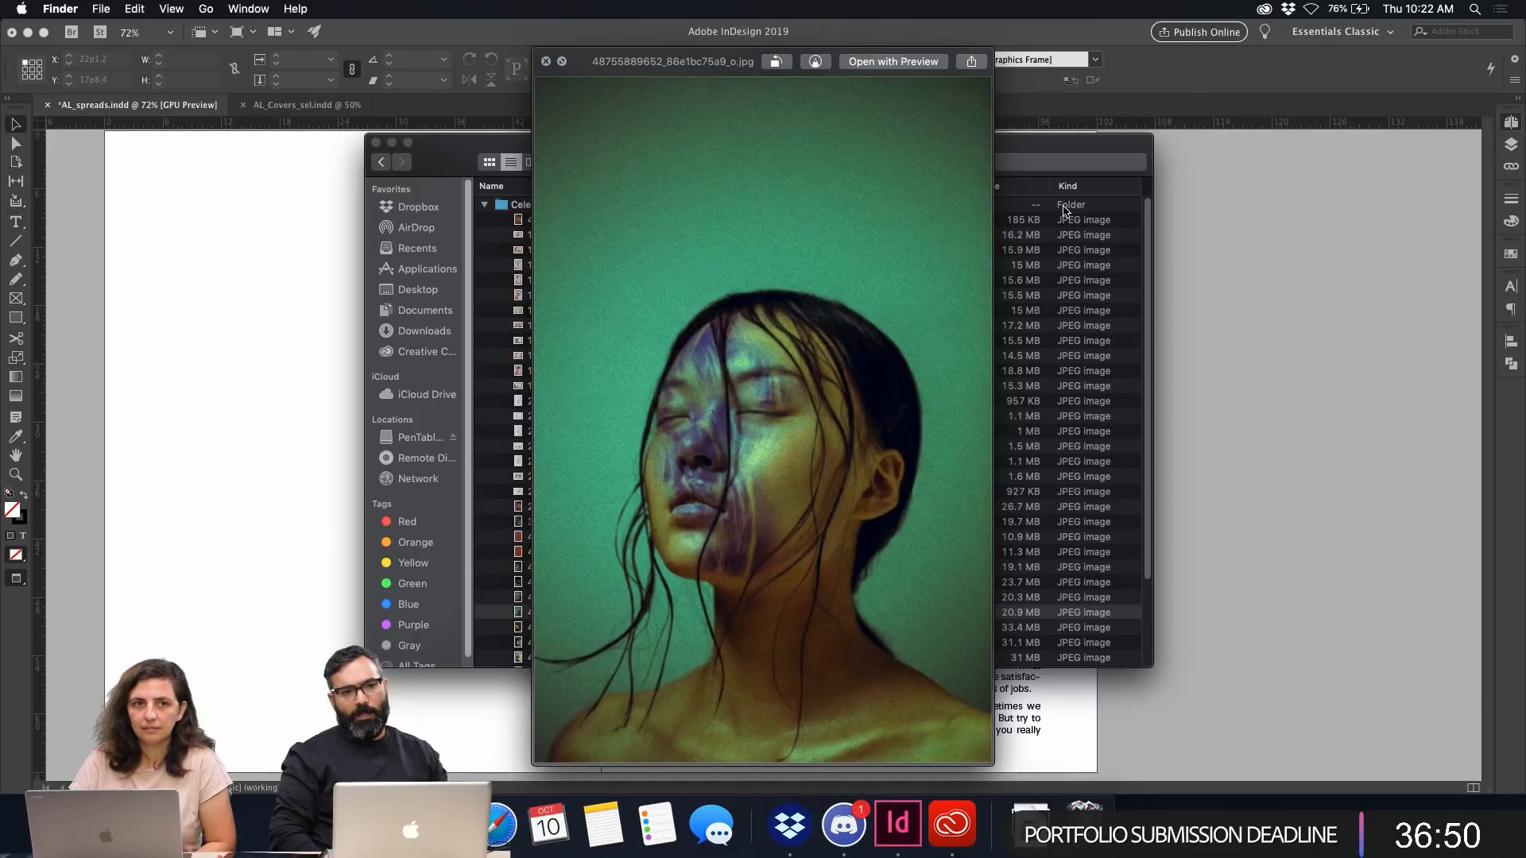
{"action": "key", "text": "Down"}
{"action": "key", "text": "Down"}
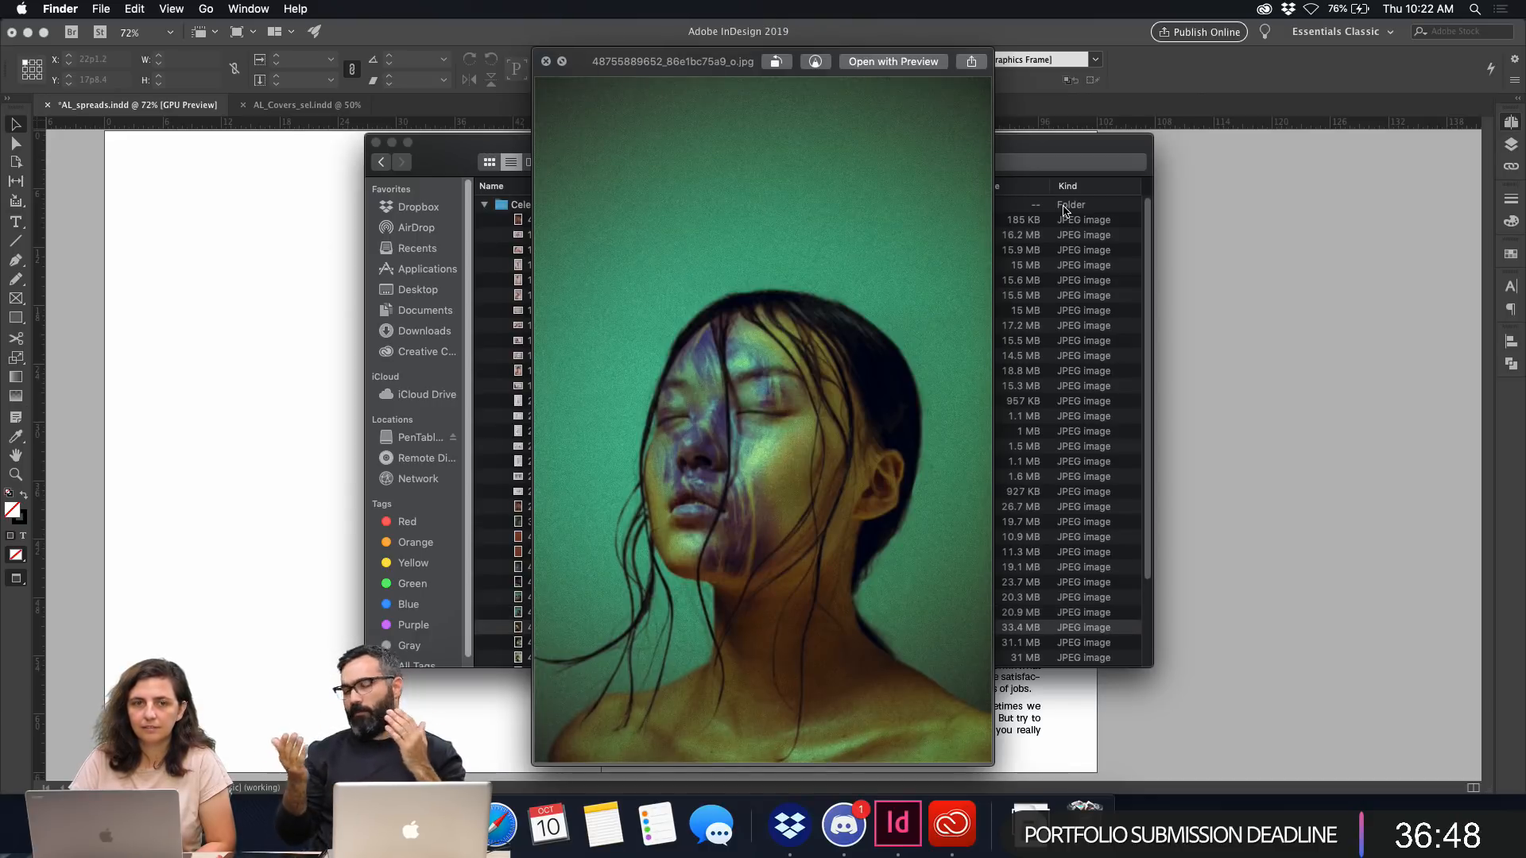
{"action": "key", "text": "Down"}
{"action": "key", "text": "Down"}
{"action": "key", "text": "Down"}
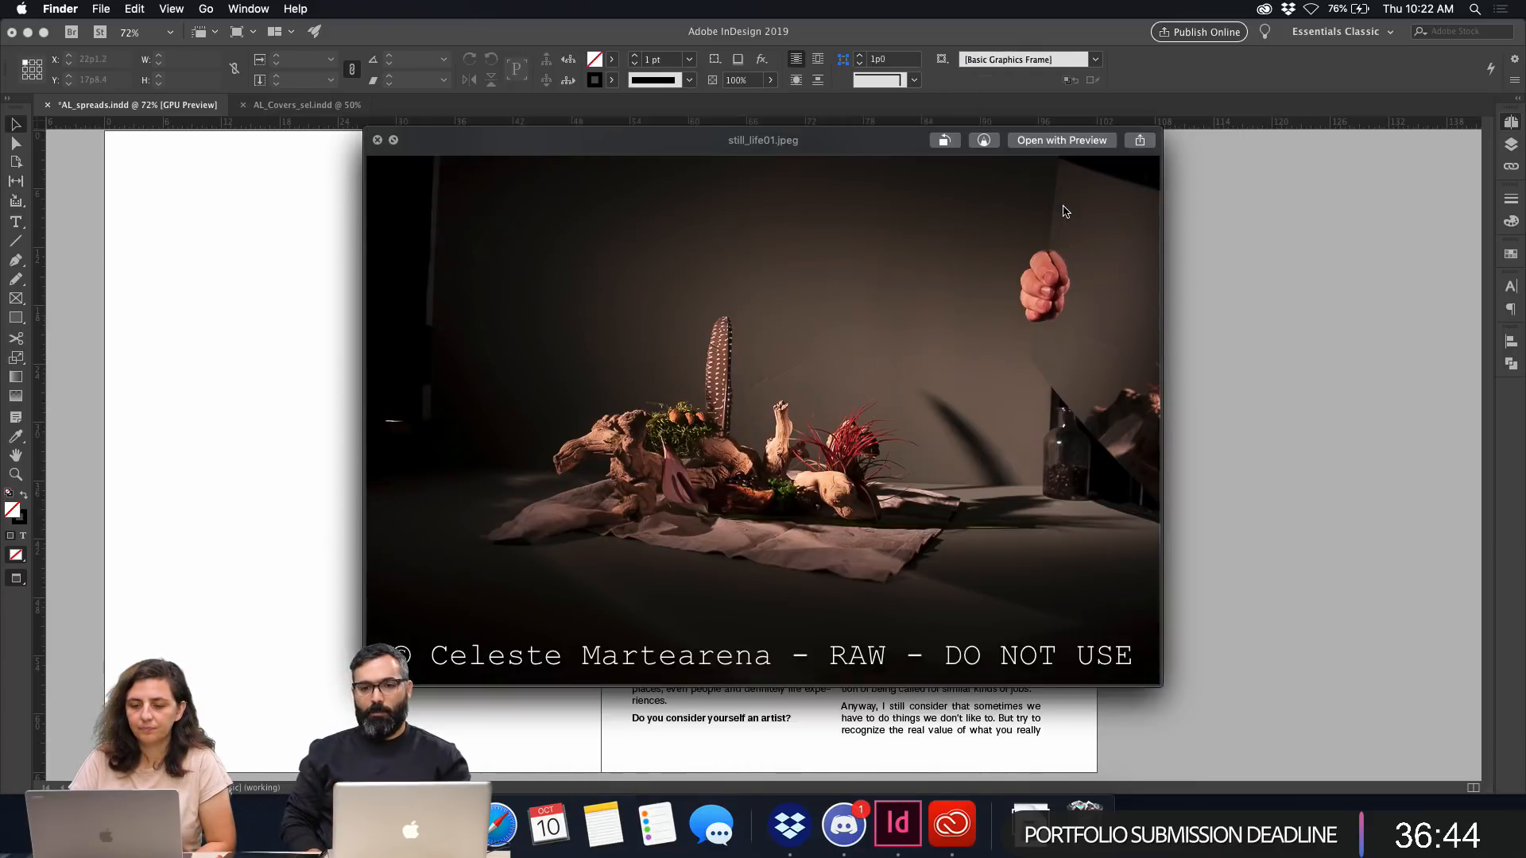
{"action": "key", "text": "Down"}
{"action": "key", "text": "Down"}
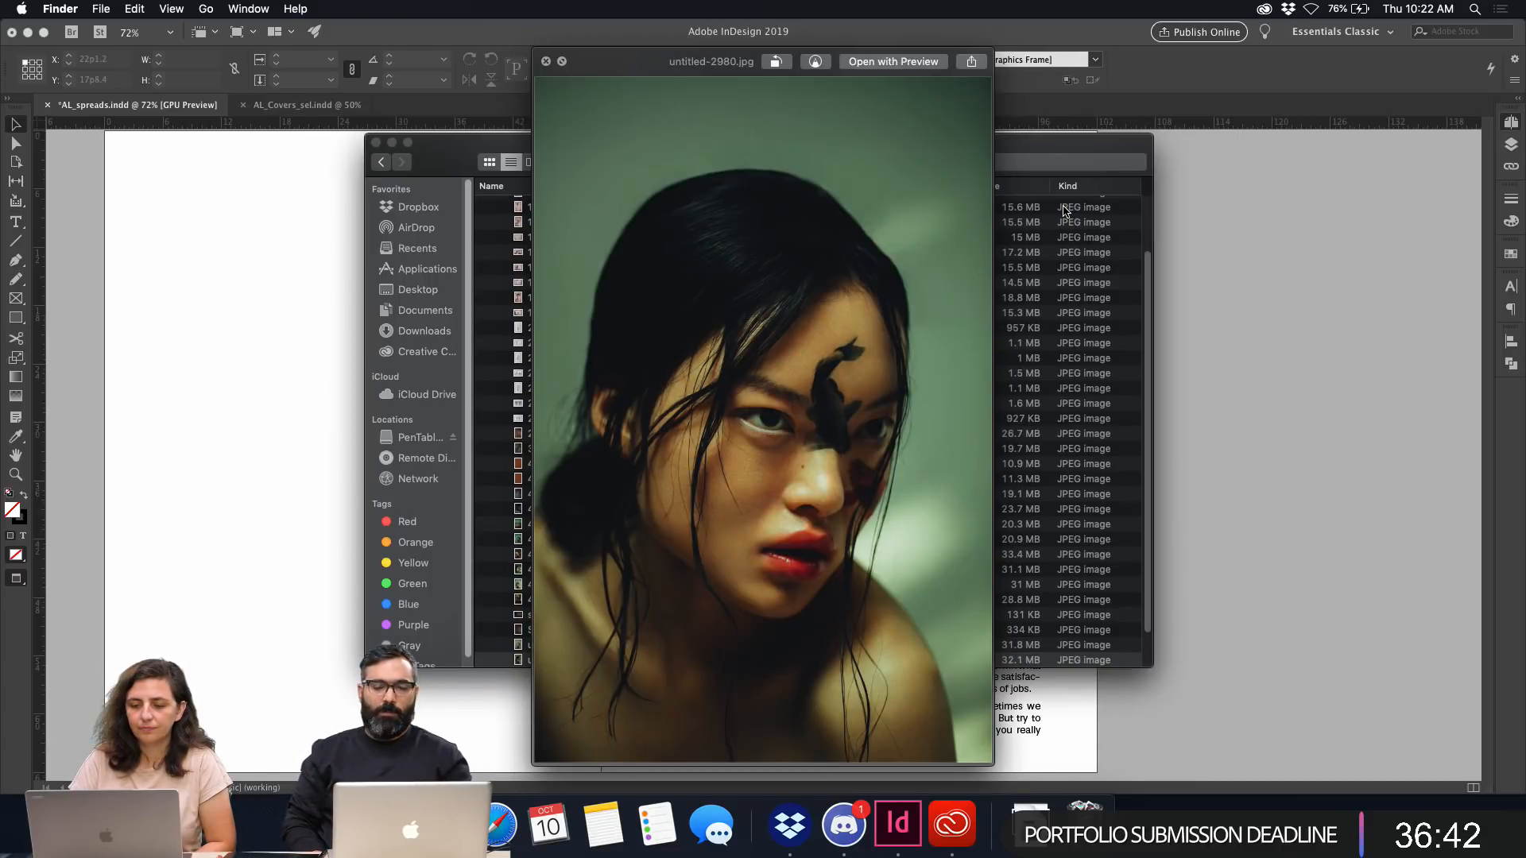
{"action": "key", "text": "Down"}
{"action": "key", "text": "Down"}
{"action": "key", "text": "Down"}
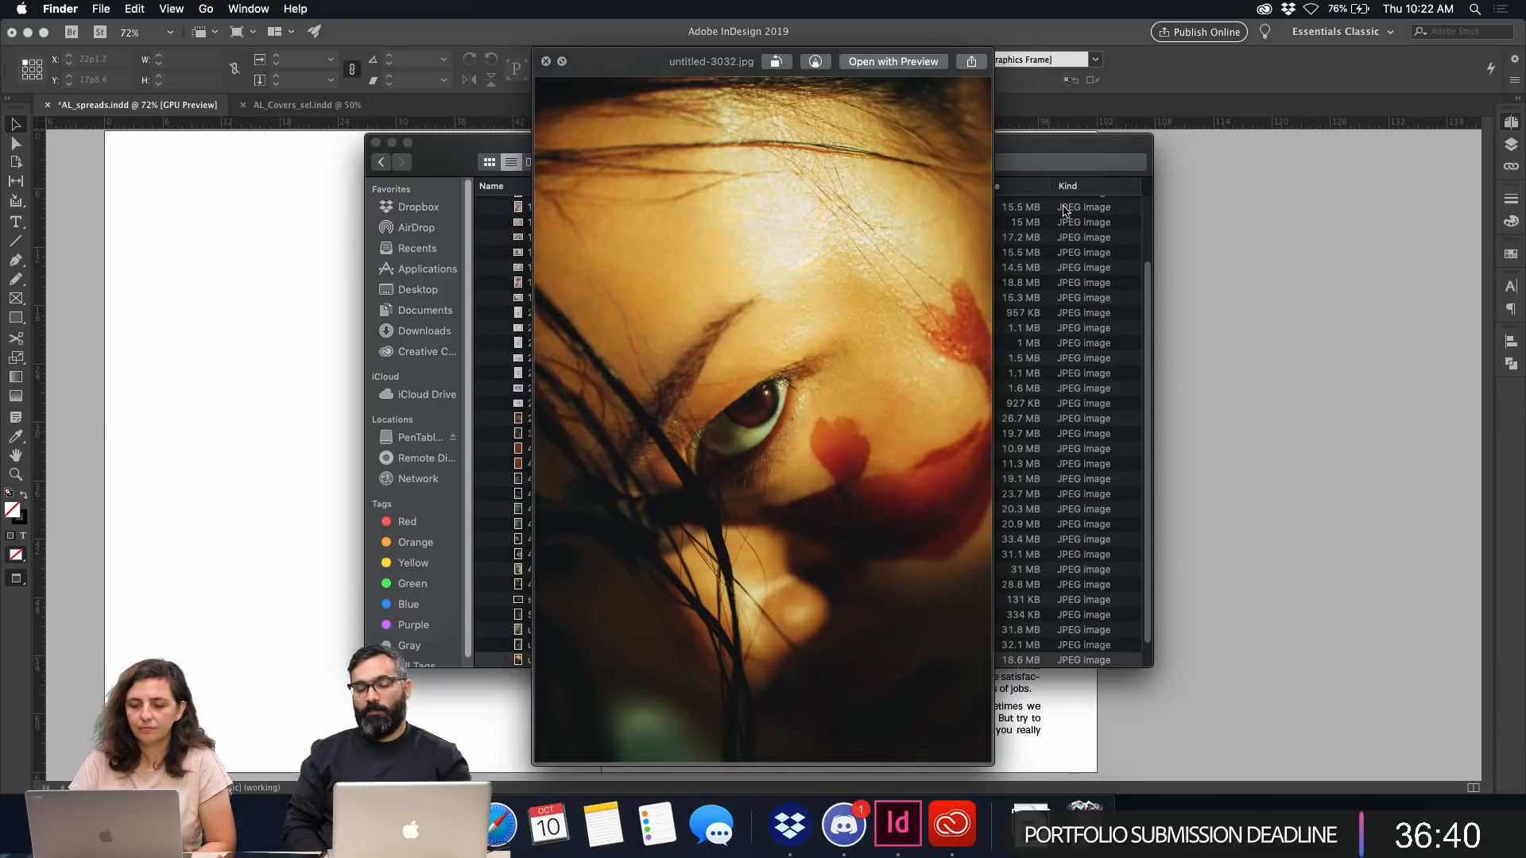
{"action": "key", "text": "Down"}
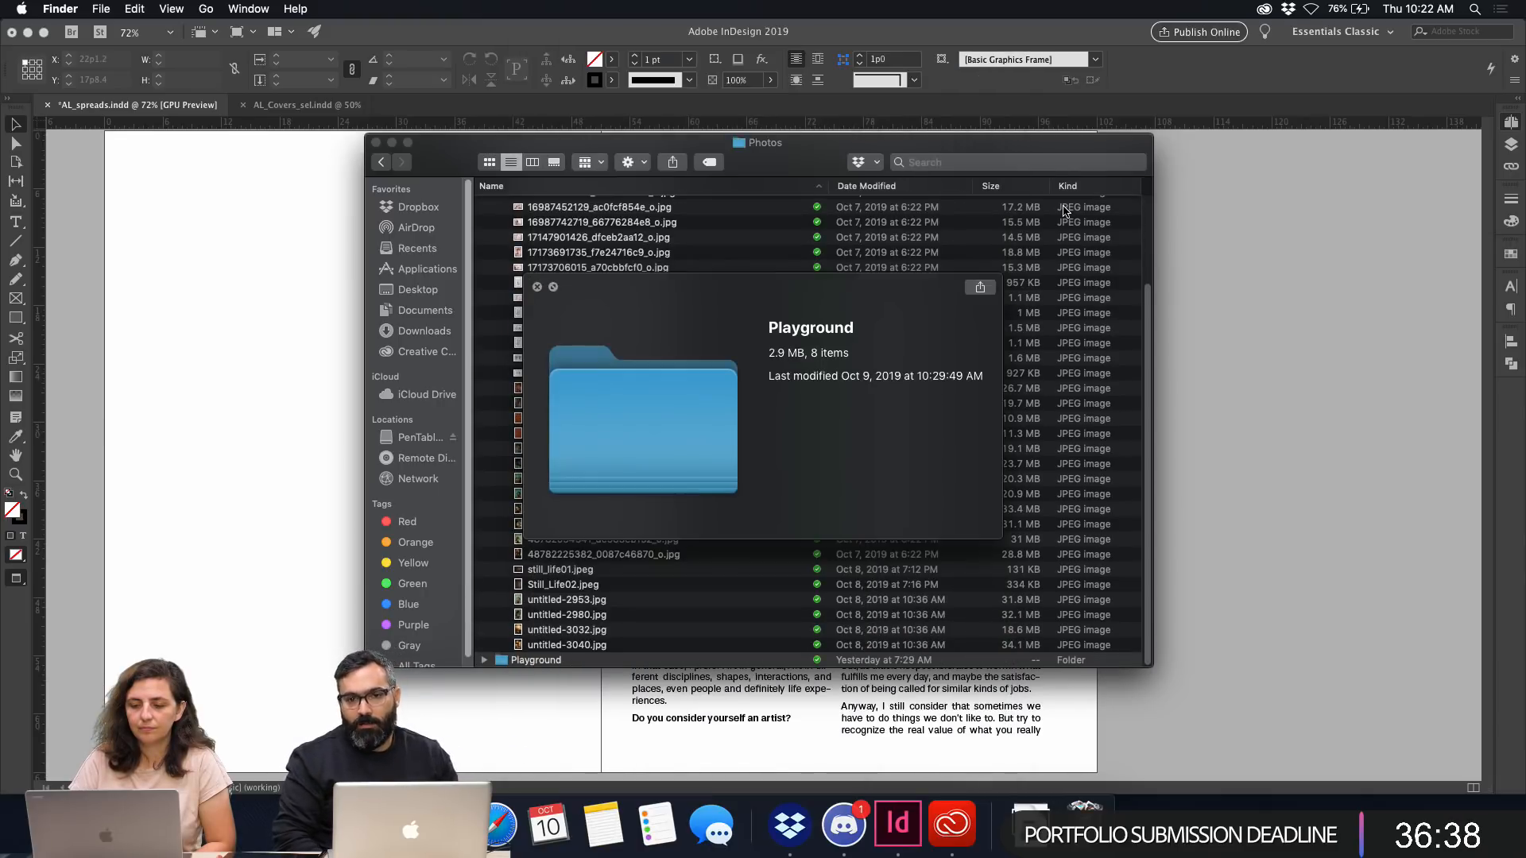
Preview untitled-3040.jpg in the Photos folder, close the preview and return to the InDesign spread.
{"action": "key", "text": "Up"}
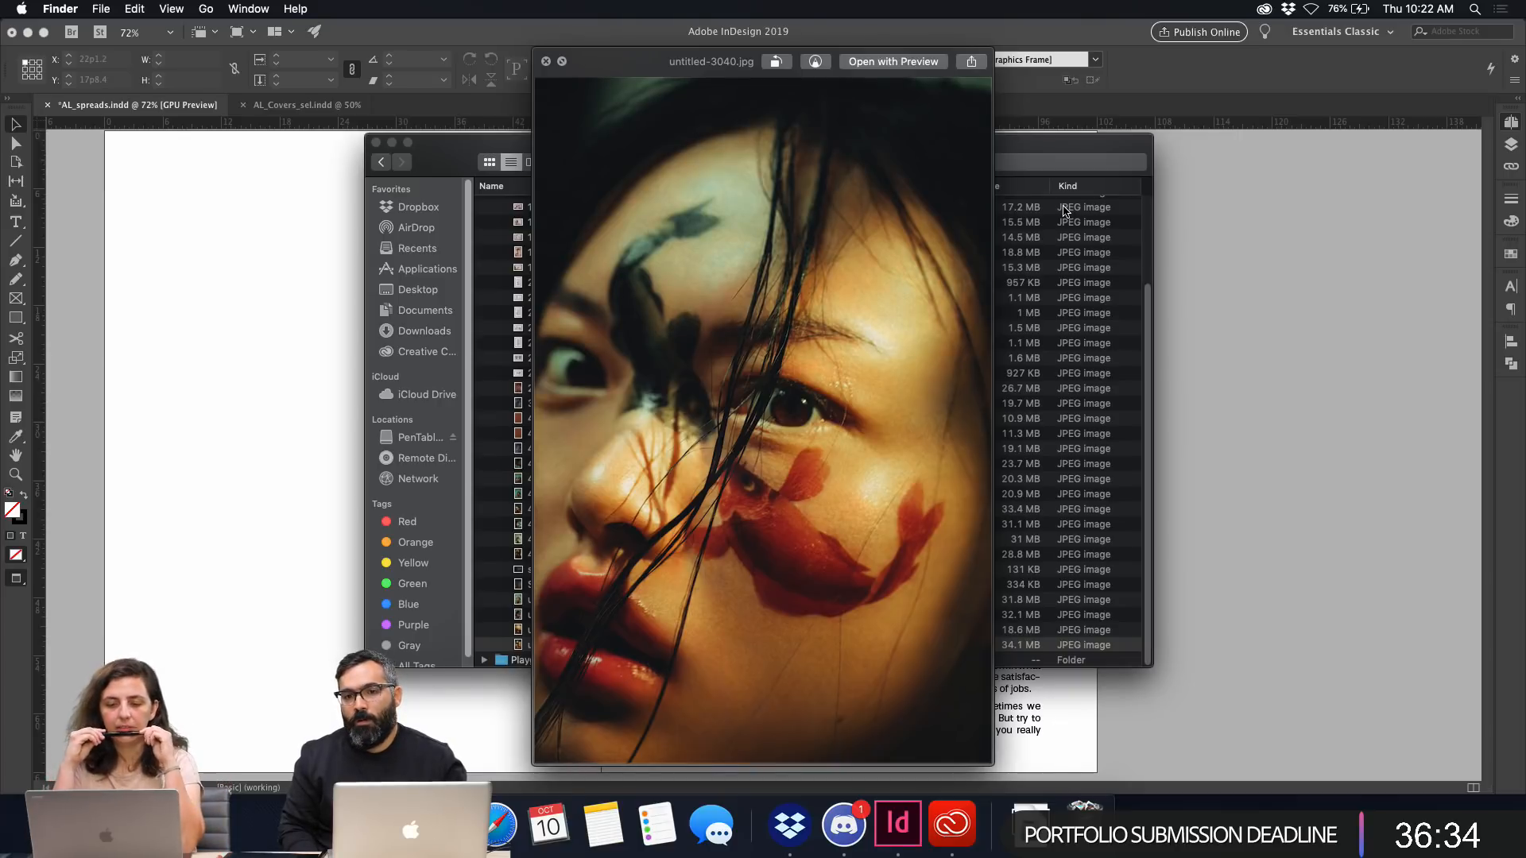
{"action": "key", "text": "space"}
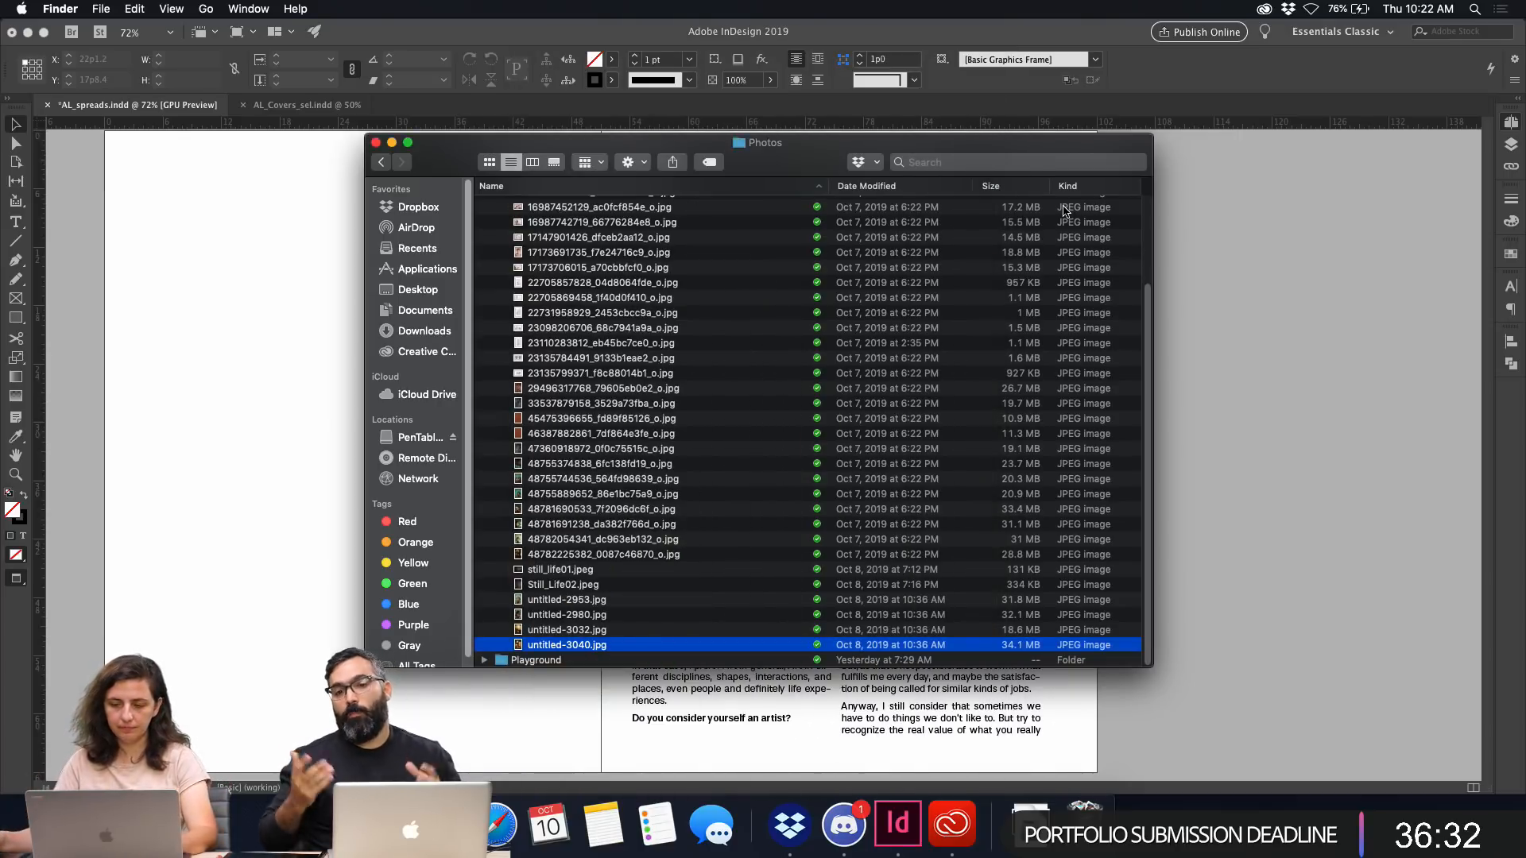
{"action": "left_click", "coordinate": [180, 351]}
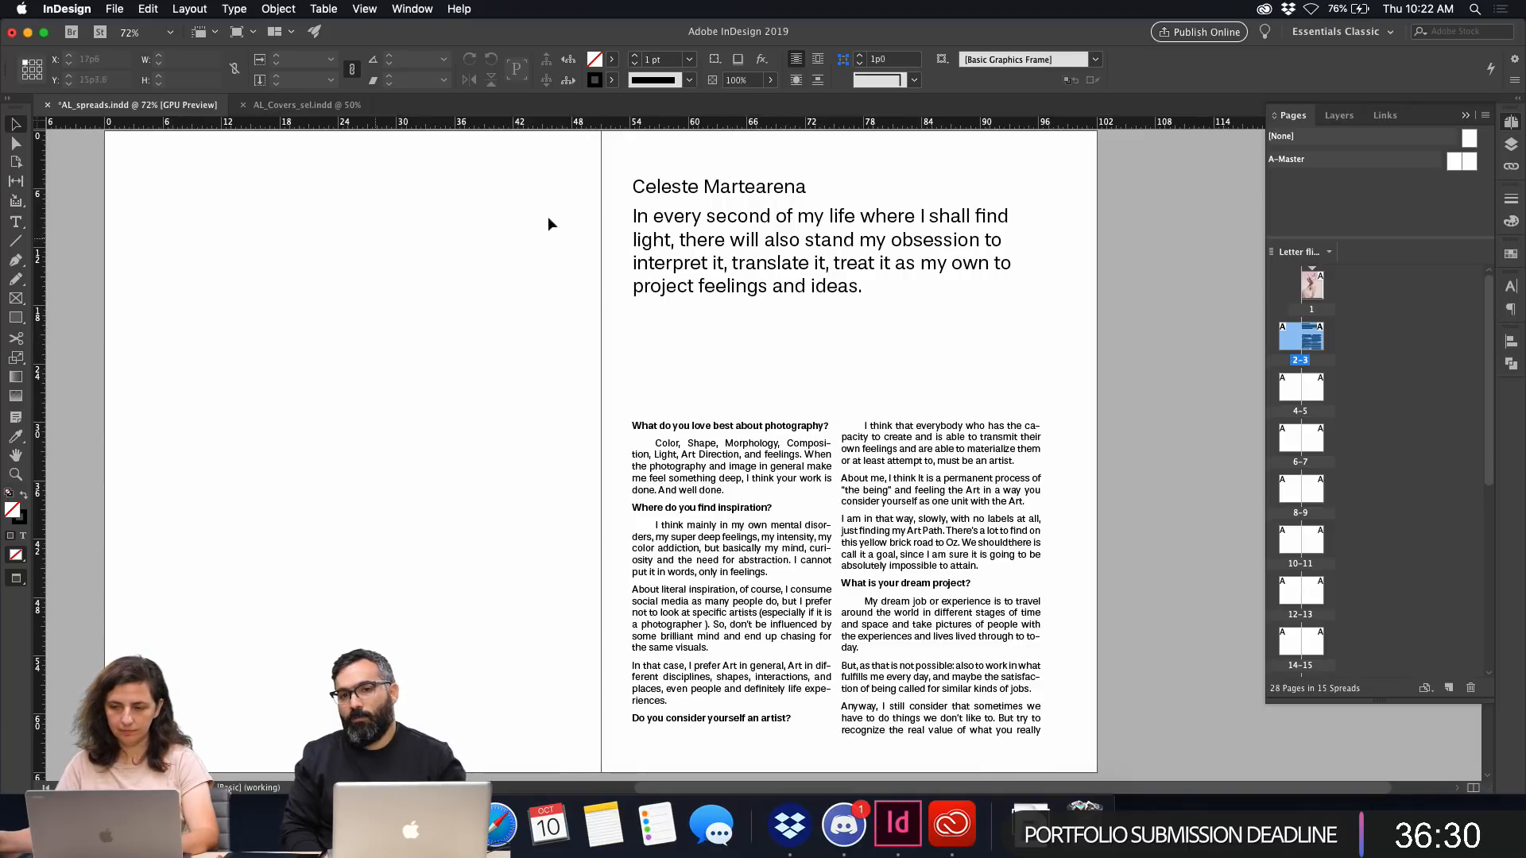
Cut the intro and interview text frames from page 3 and paste them onto page 4.
{"action": "left_click_drag", "start_coordinate": [519, 232], "coordinate": [900, 538]}
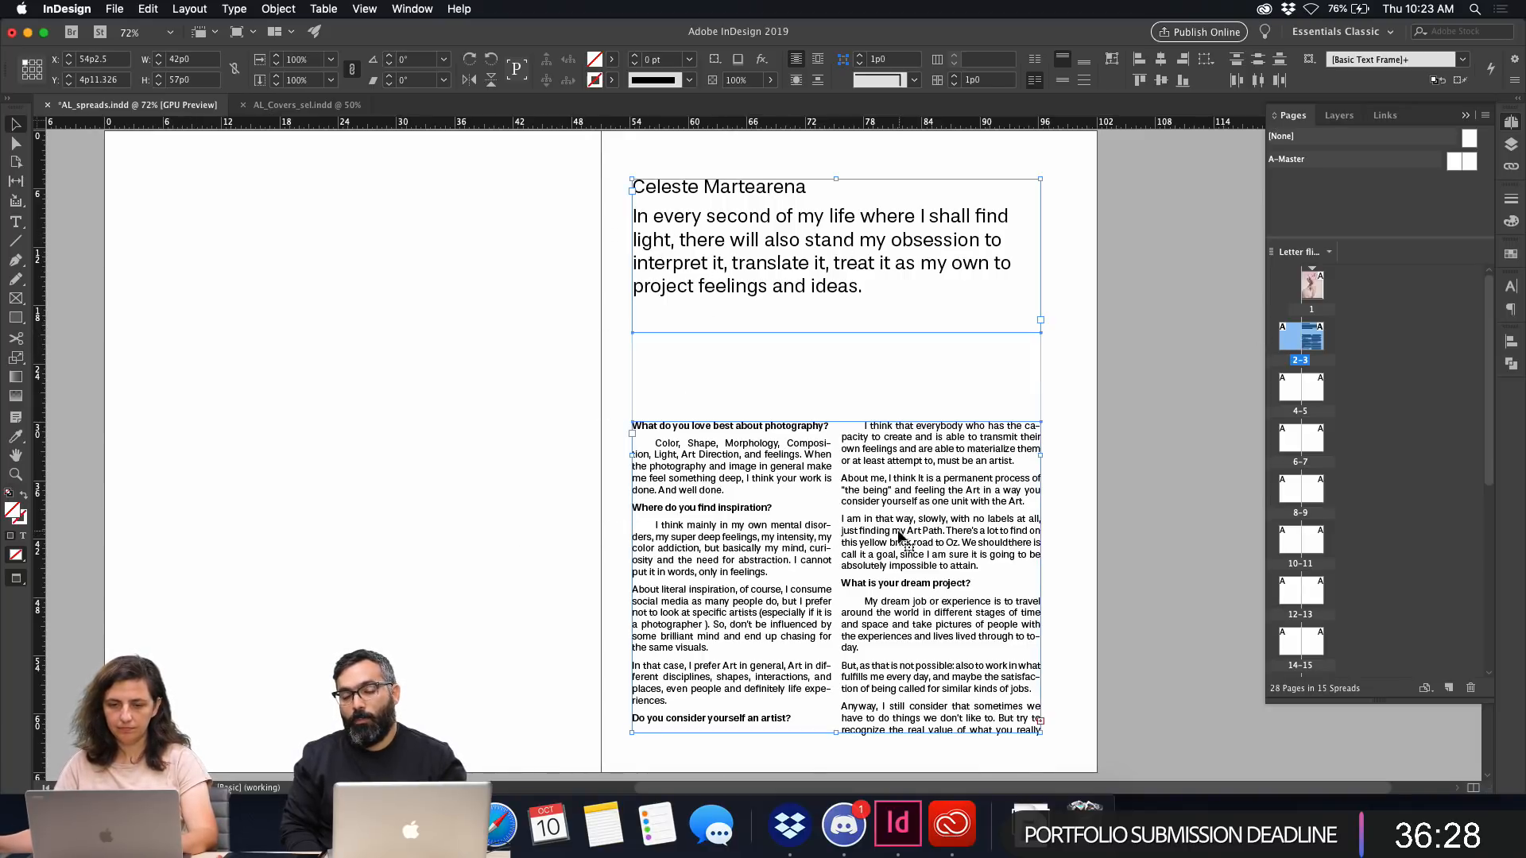
{"action": "key", "text": "BackSpace"}
{"action": "double_click", "coordinate": [1300, 390]}
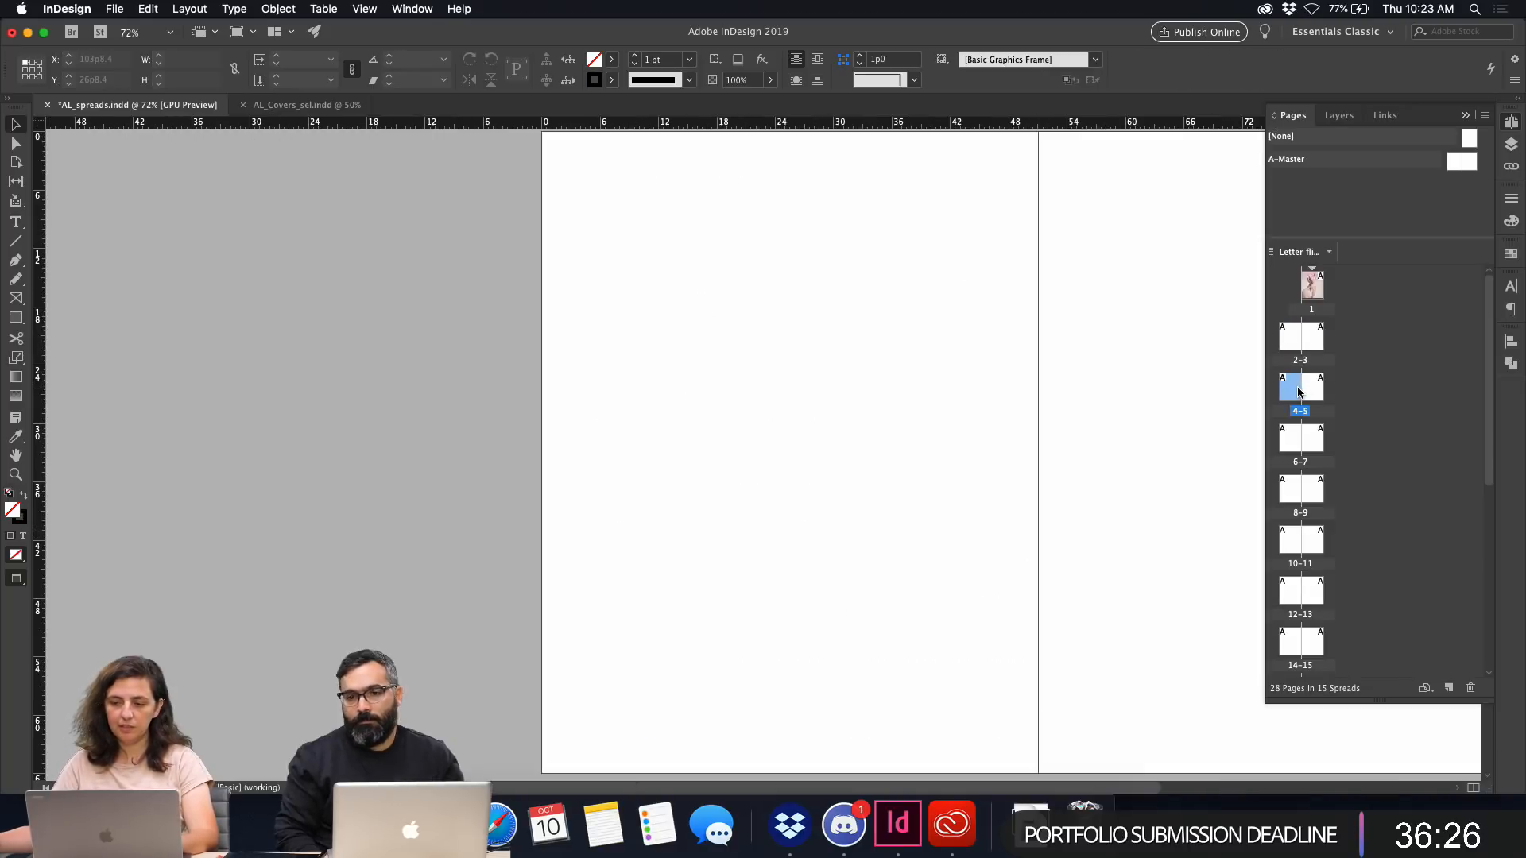
{"action": "key", "text": "super+v"}
Start placing an image for spread 2-3 and browse to untitled-3040.jpg in the interviewed artist's folder inside Photos.
{"action": "scroll", "coordinate": [1097, 280], "scroll_direction": "up", "scroll_amount": 8}
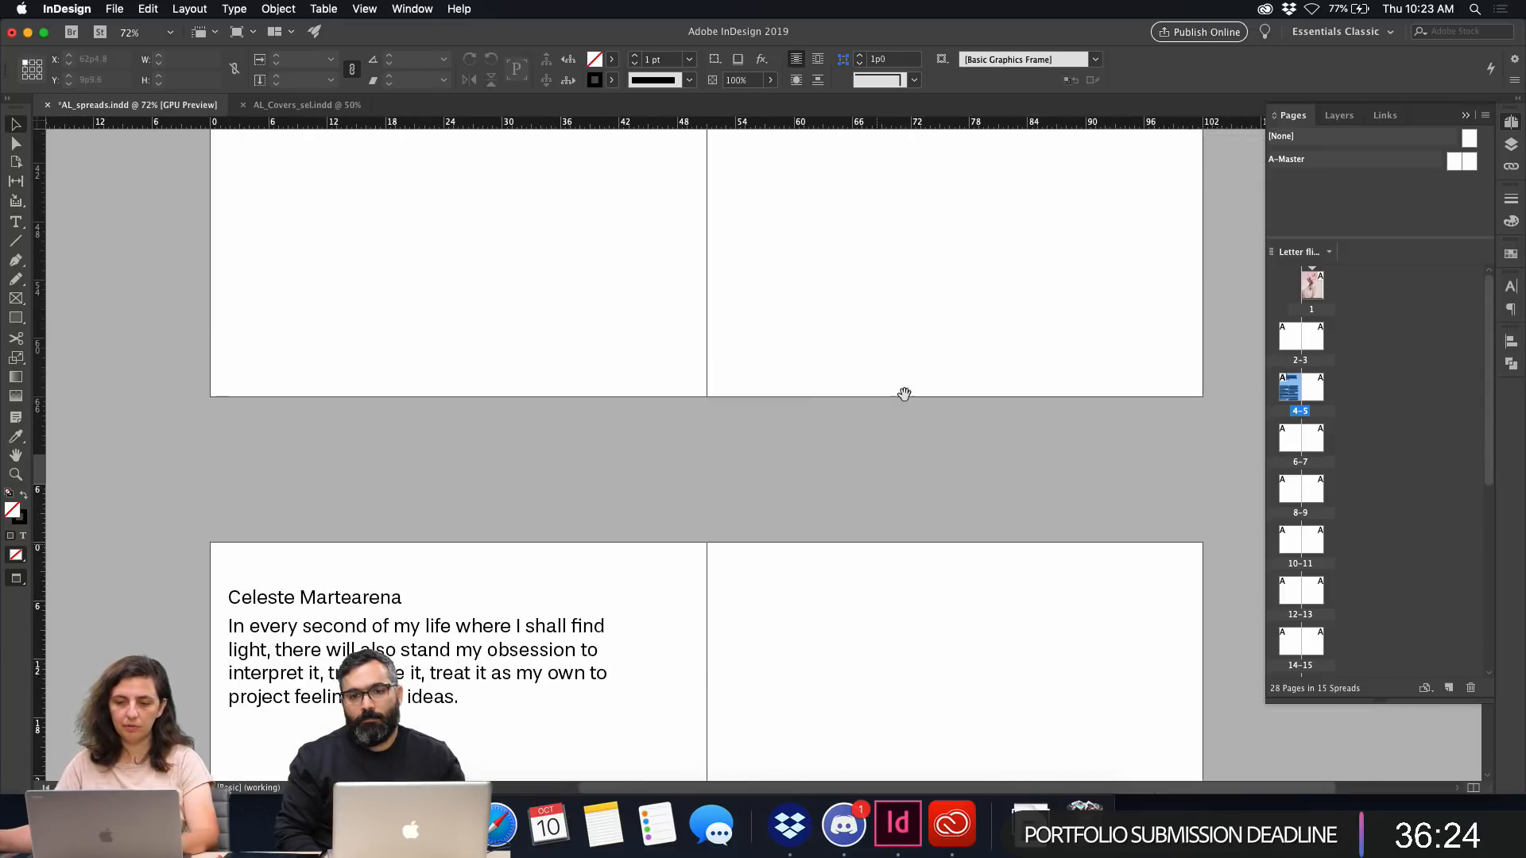
{"action": "key", "text": "super+minus"}
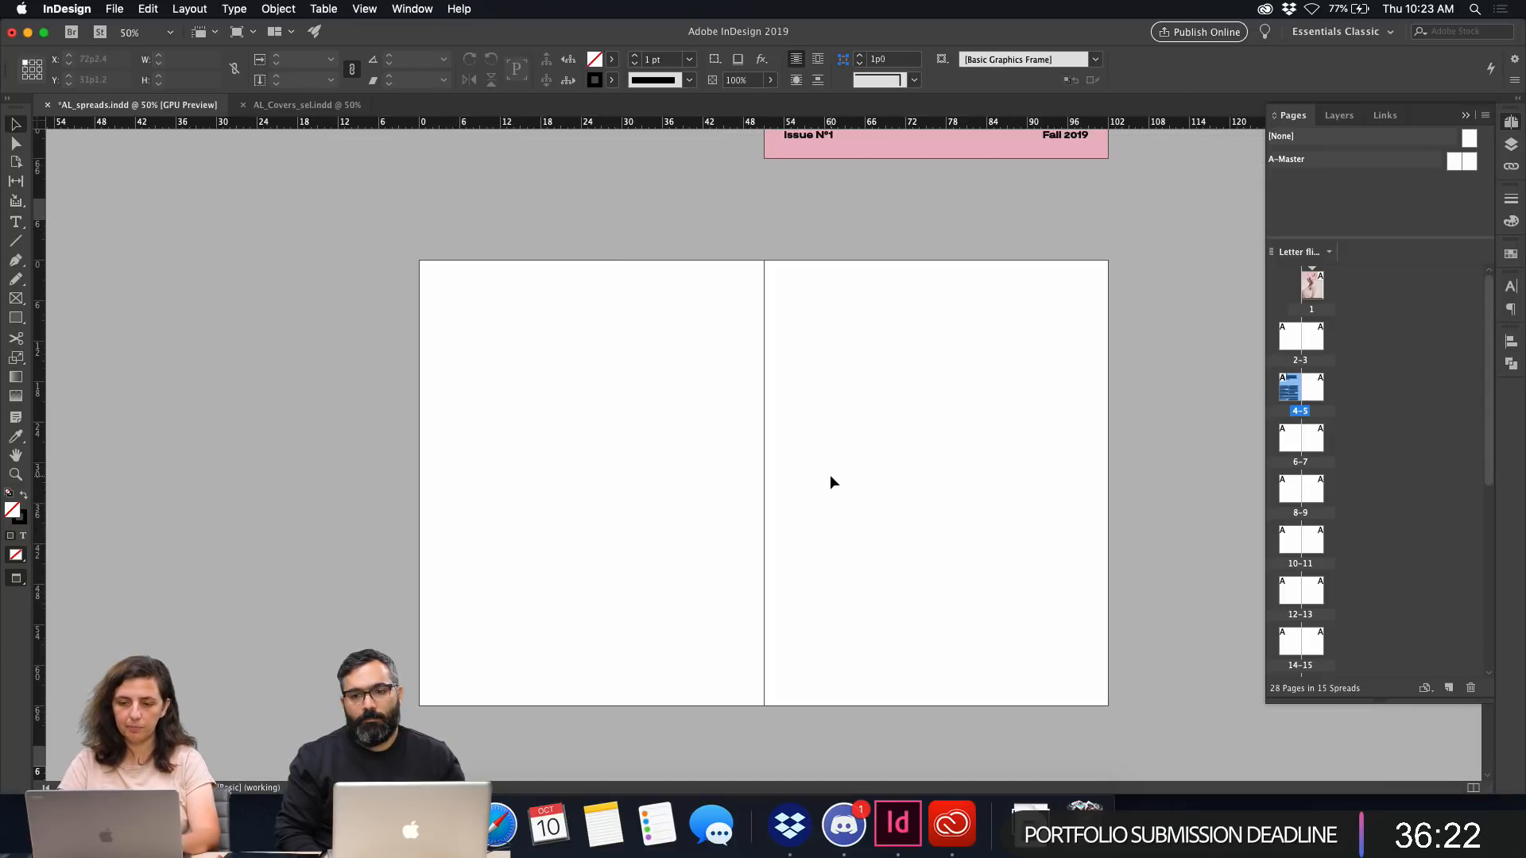
{"action": "scroll", "coordinate": [812, 305], "scroll_direction": "down", "scroll_amount": 1}
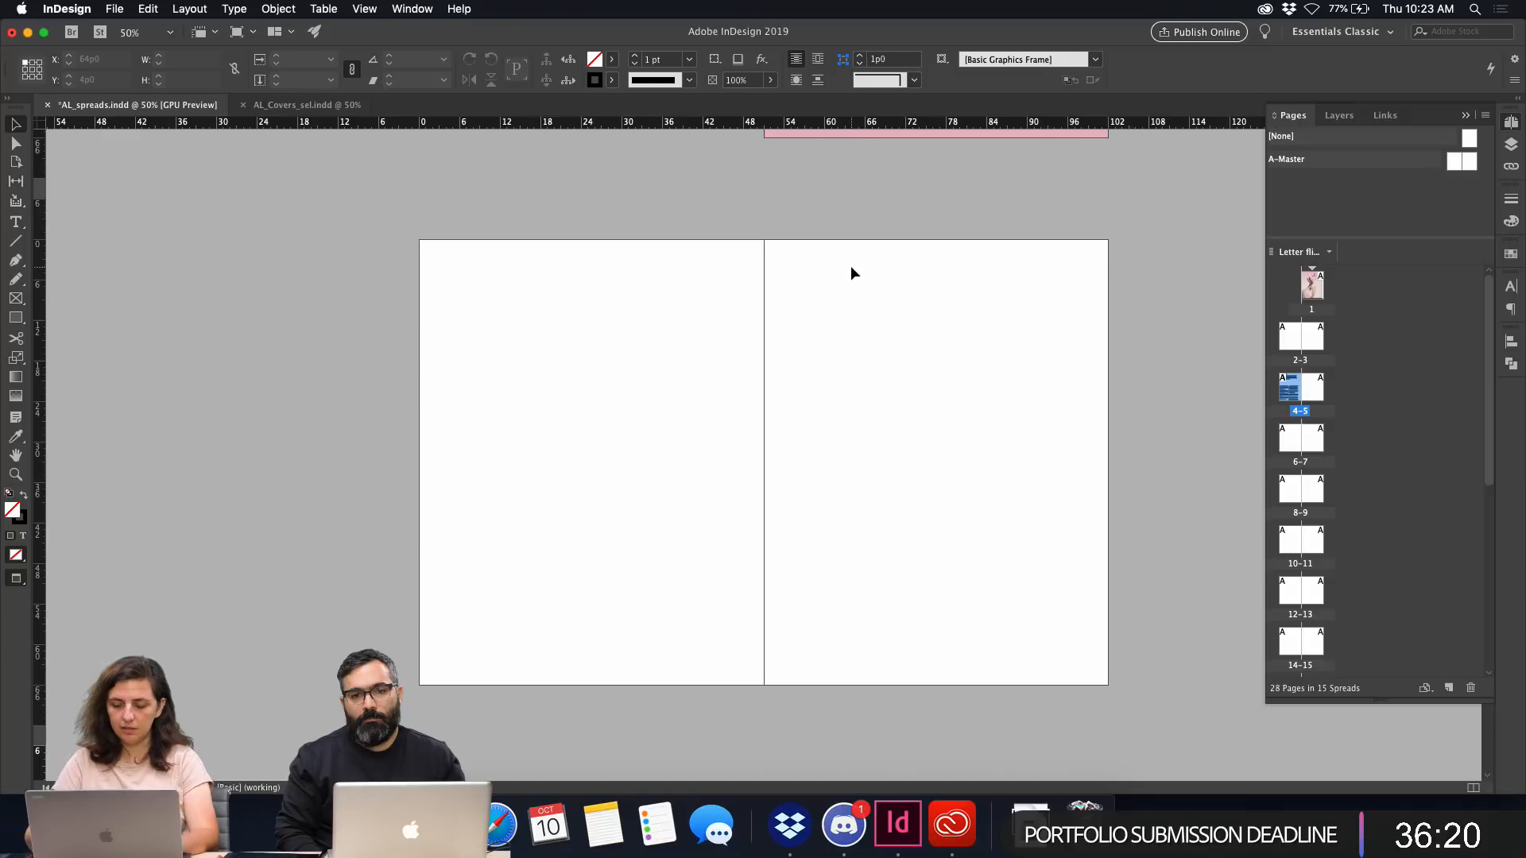
{"action": "key", "text": "super+d"}
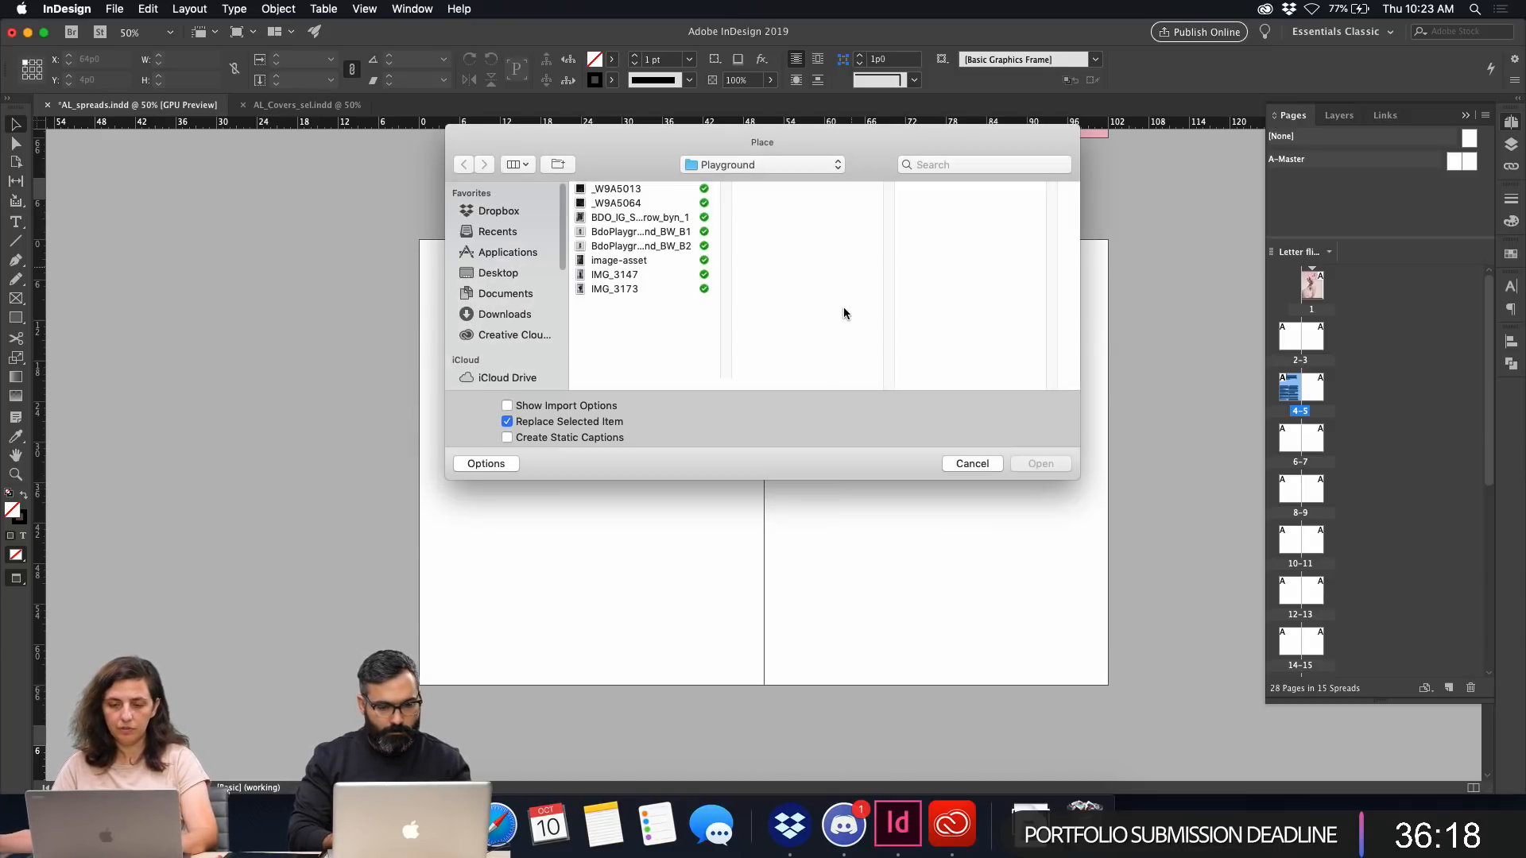
{"action": "left_click", "coordinate": [733, 171]}
{"action": "left_click", "coordinate": [727, 185]}
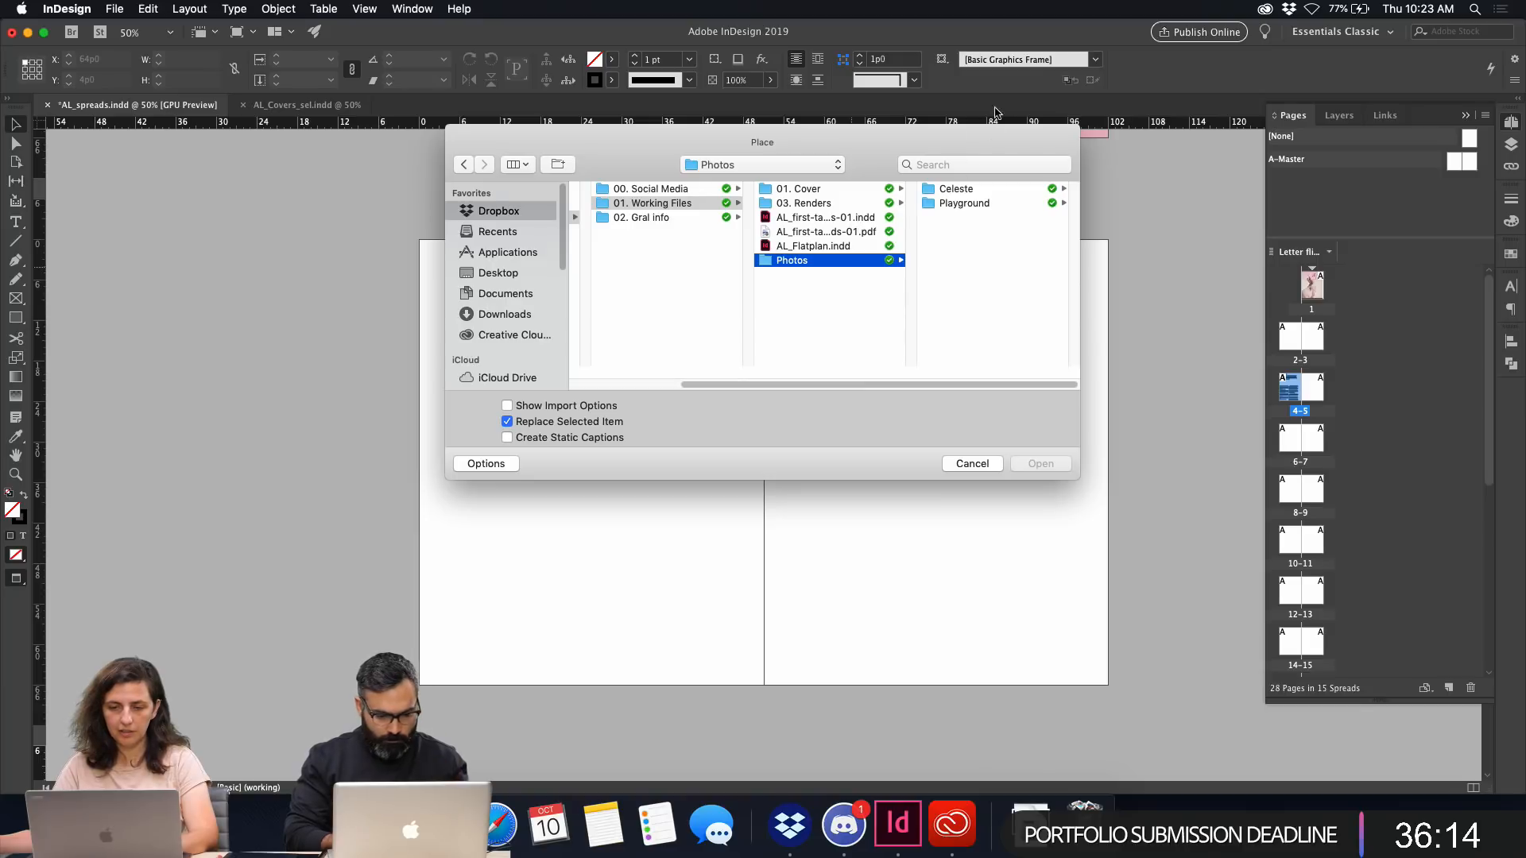
{"action": "left_click", "coordinate": [952, 189]}
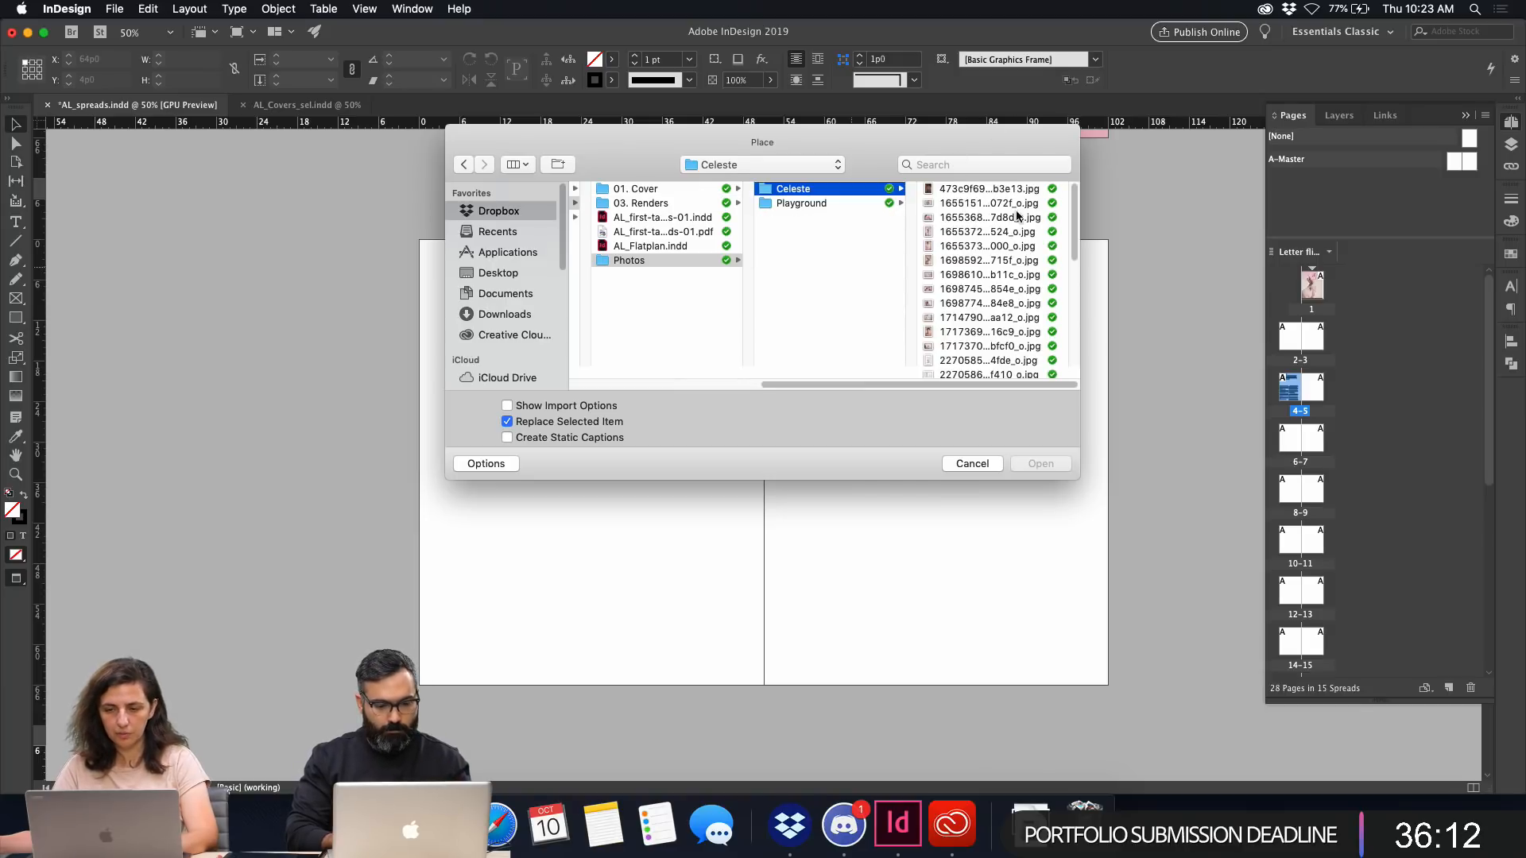
{"action": "scroll", "coordinate": [1033, 278], "scroll_direction": "down", "scroll_amount": 5}
{"action": "left_click", "coordinate": [993, 372]}
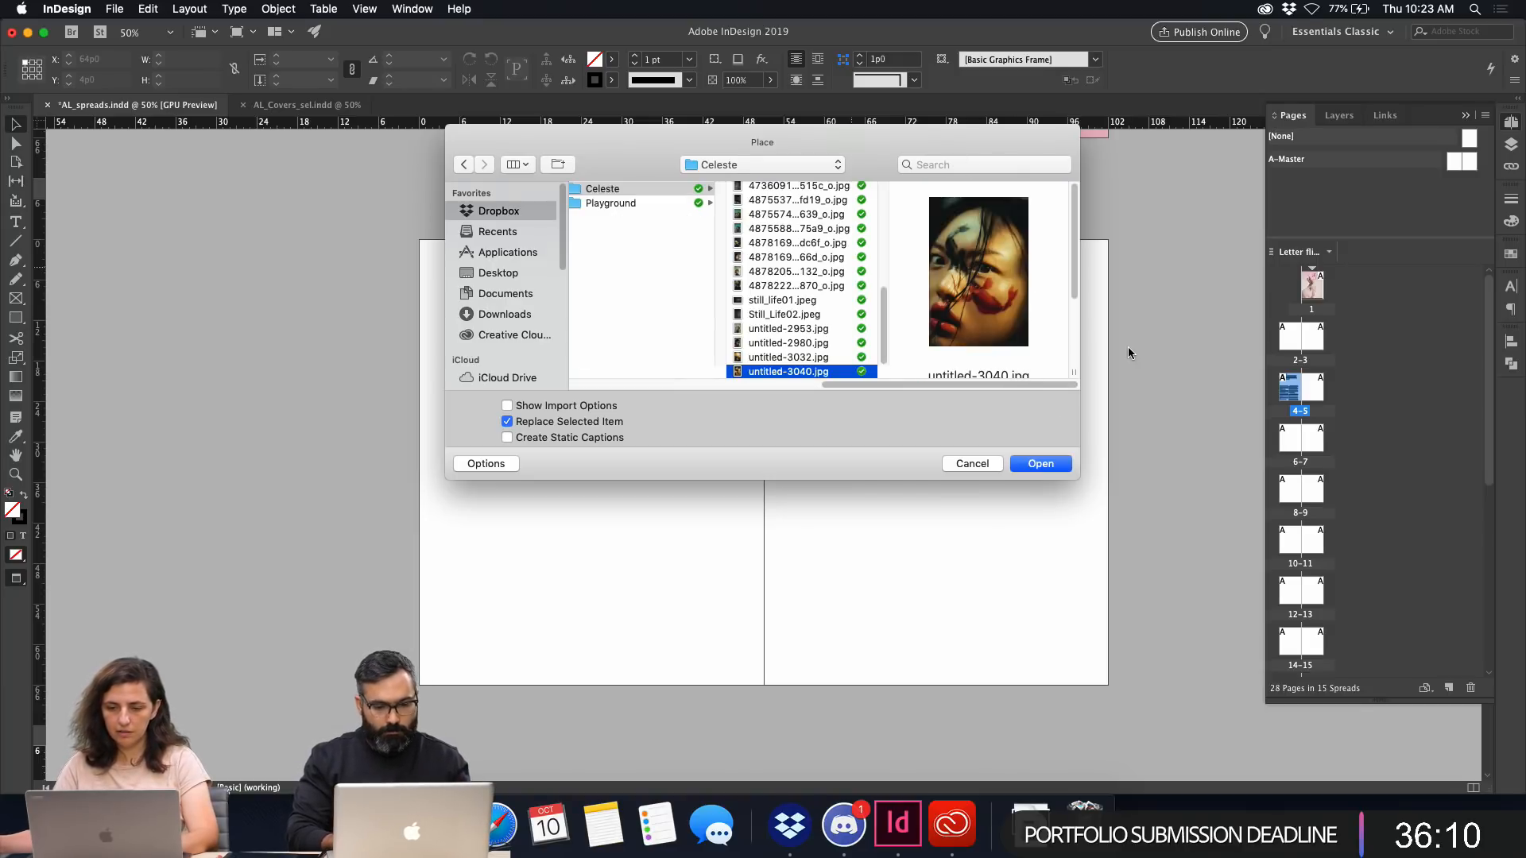
Preview the untitled portraits and place untitled-2953.jpg from page 3's upper inside corner, about 47p6 wide by 71p3 high.
{"action": "key", "text": "space"}
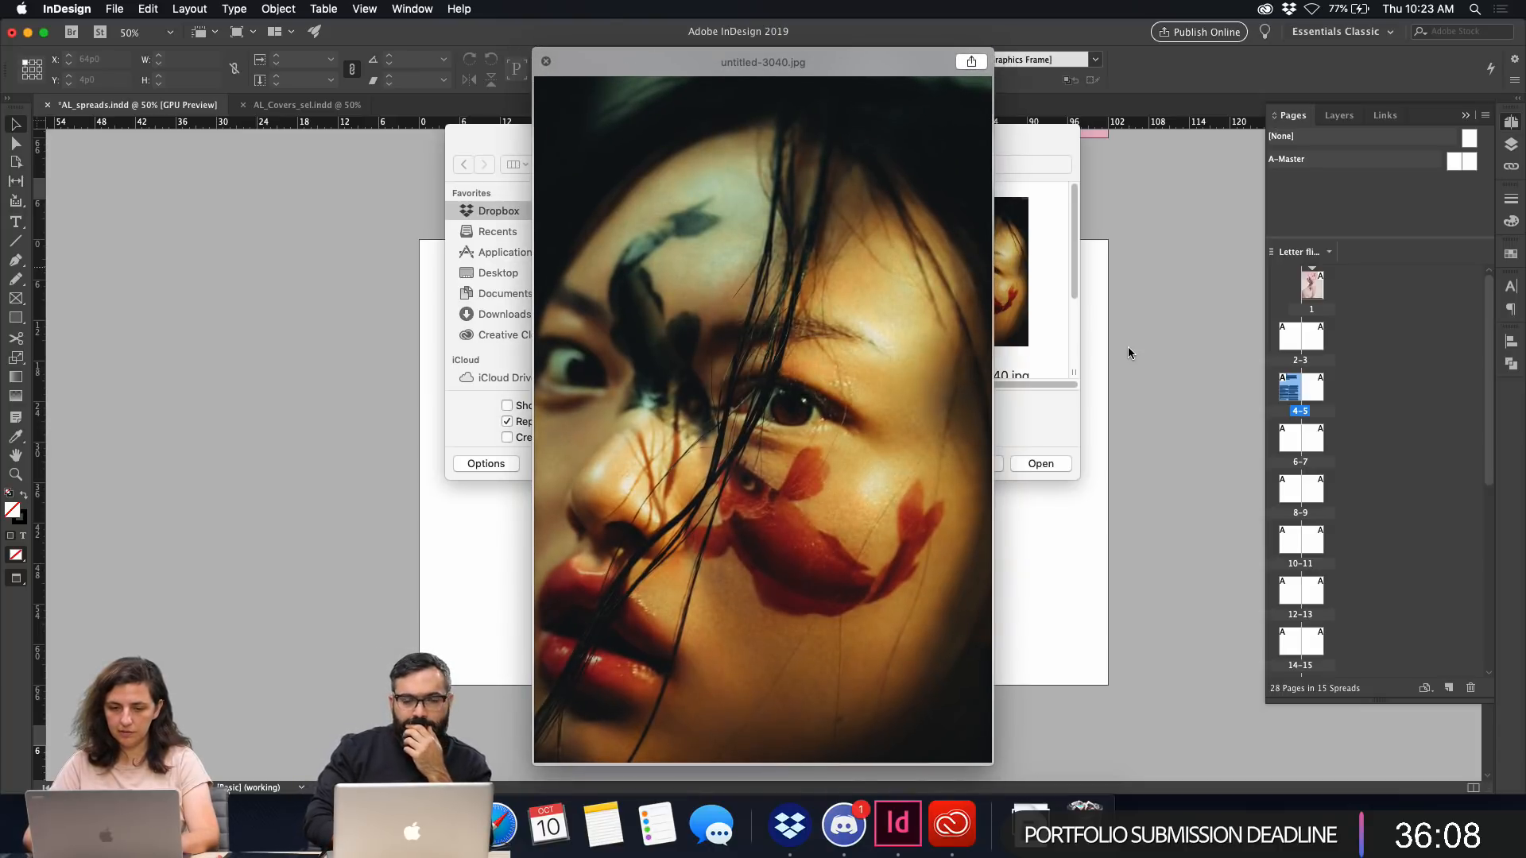
{"action": "key", "text": "Up"}
{"action": "key", "text": "Up"}
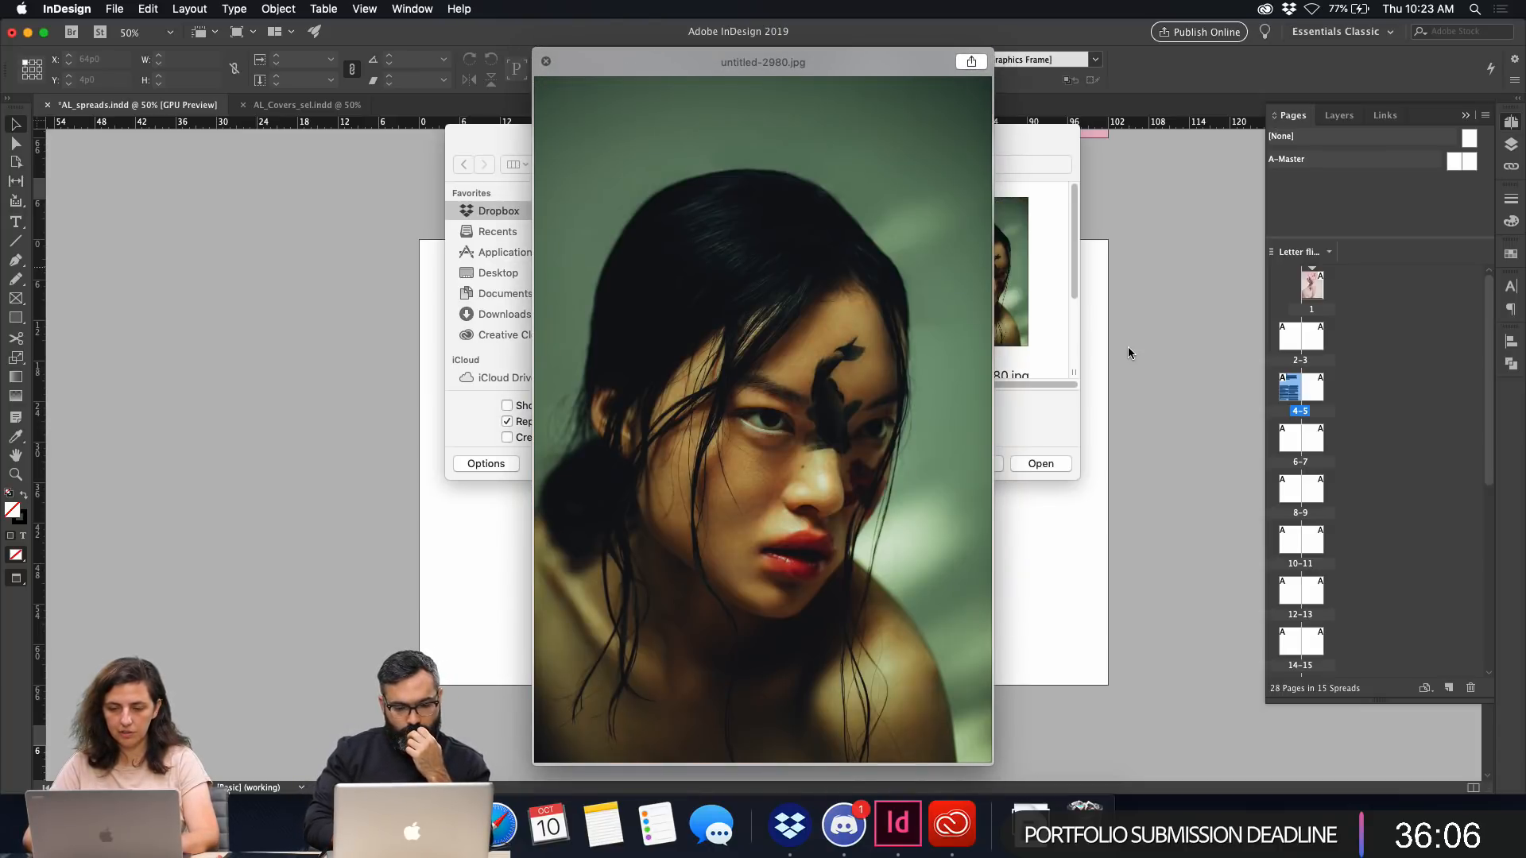
{"action": "key", "text": "Up"}
{"action": "key", "text": "space"}
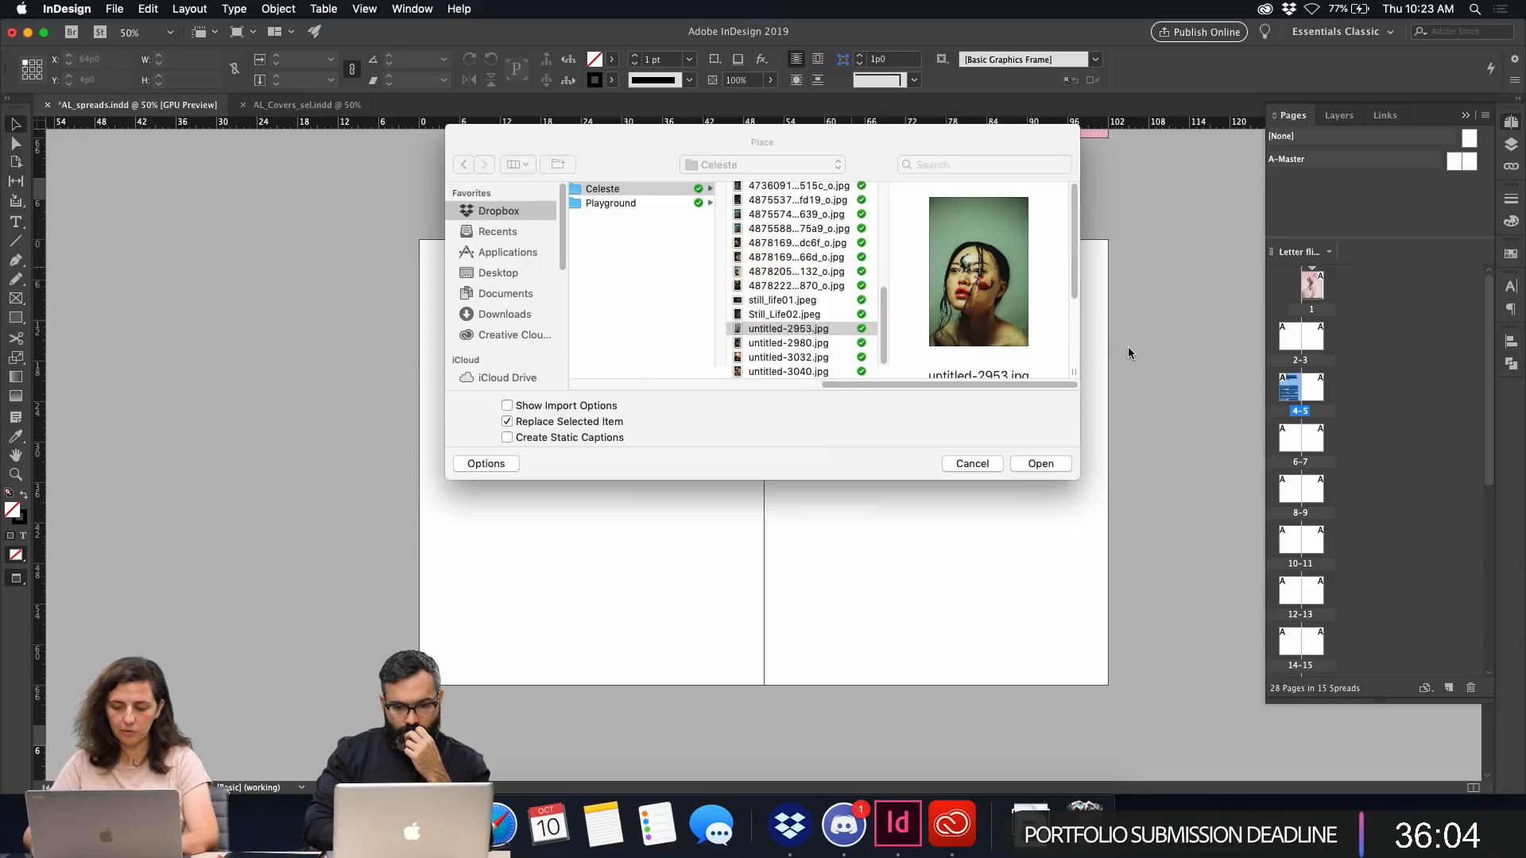
{"action": "key", "text": "Return"}
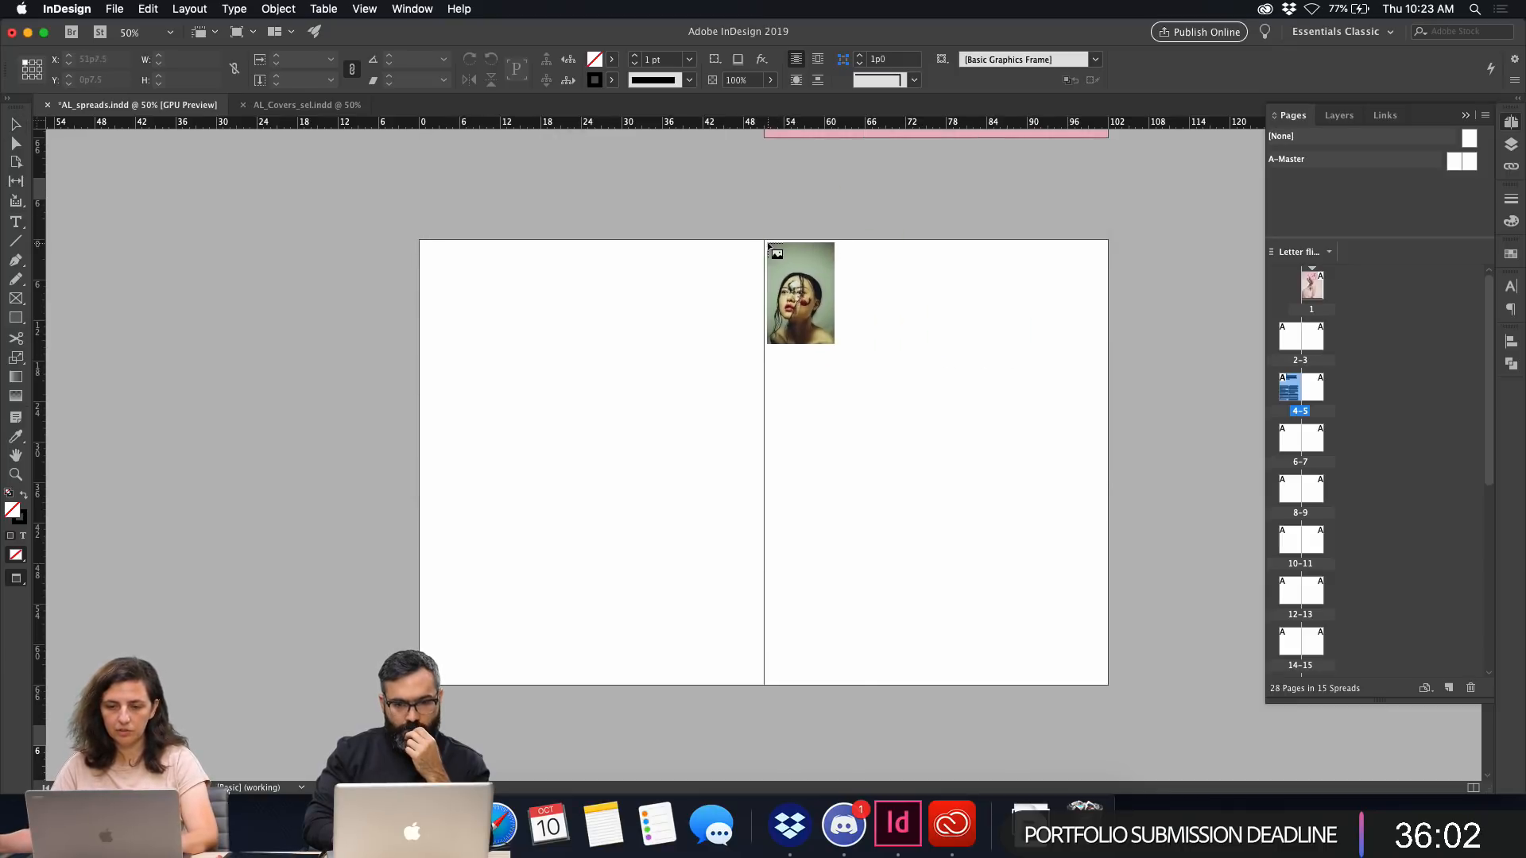
{"action": "left_click_drag", "start_coordinate": [763, 240], "coordinate": [1219, 728]}
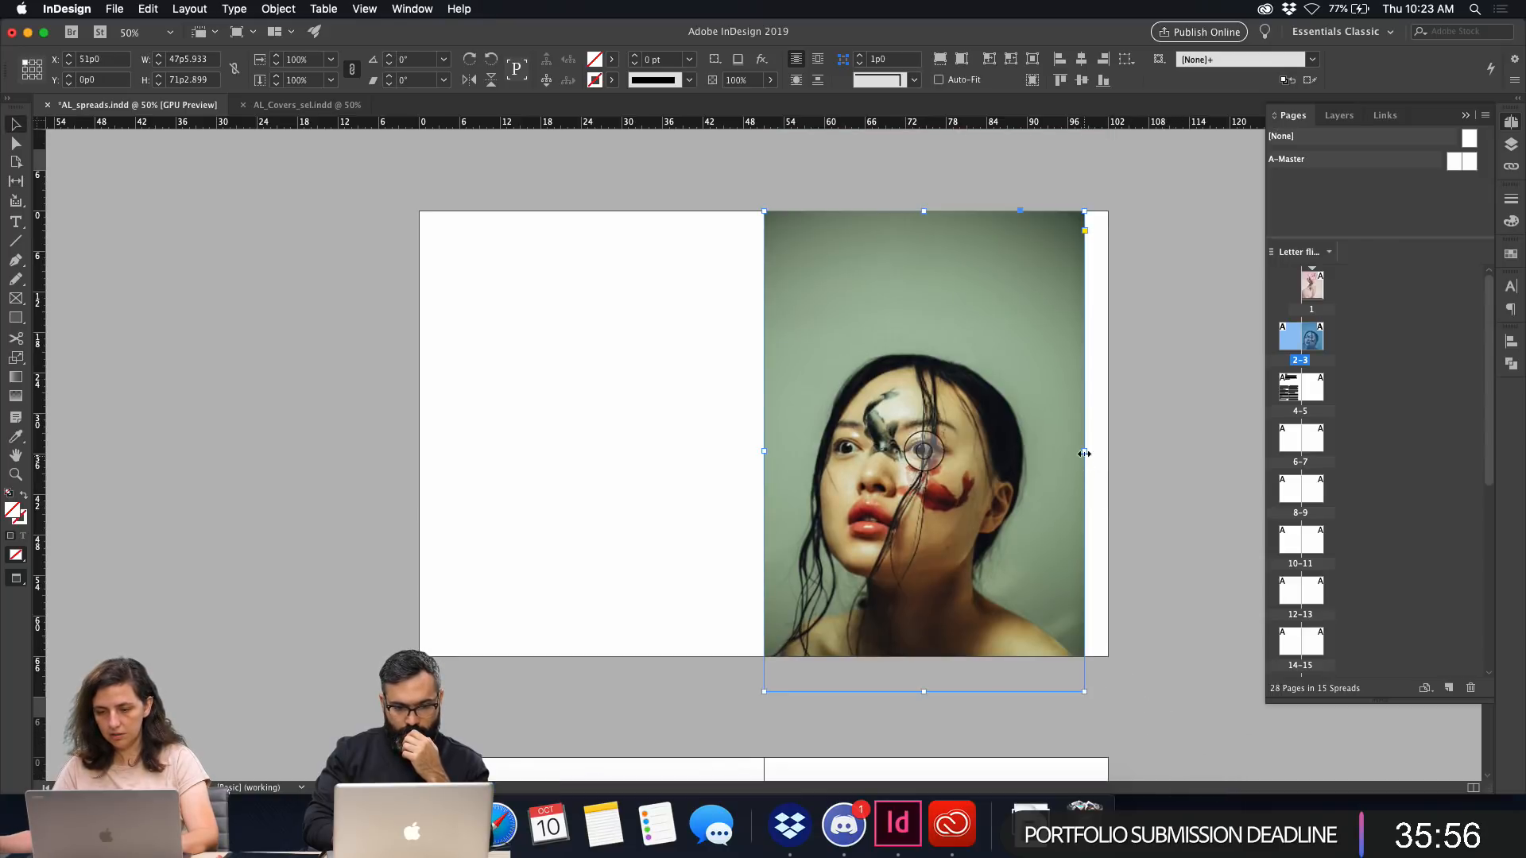
Resize the portrait's frame to cover page 3 at 51p0 by 66p0 and fill the frame proportionally.
{"action": "left_click_drag", "start_coordinate": [1084, 450], "coordinate": [1107, 445]}
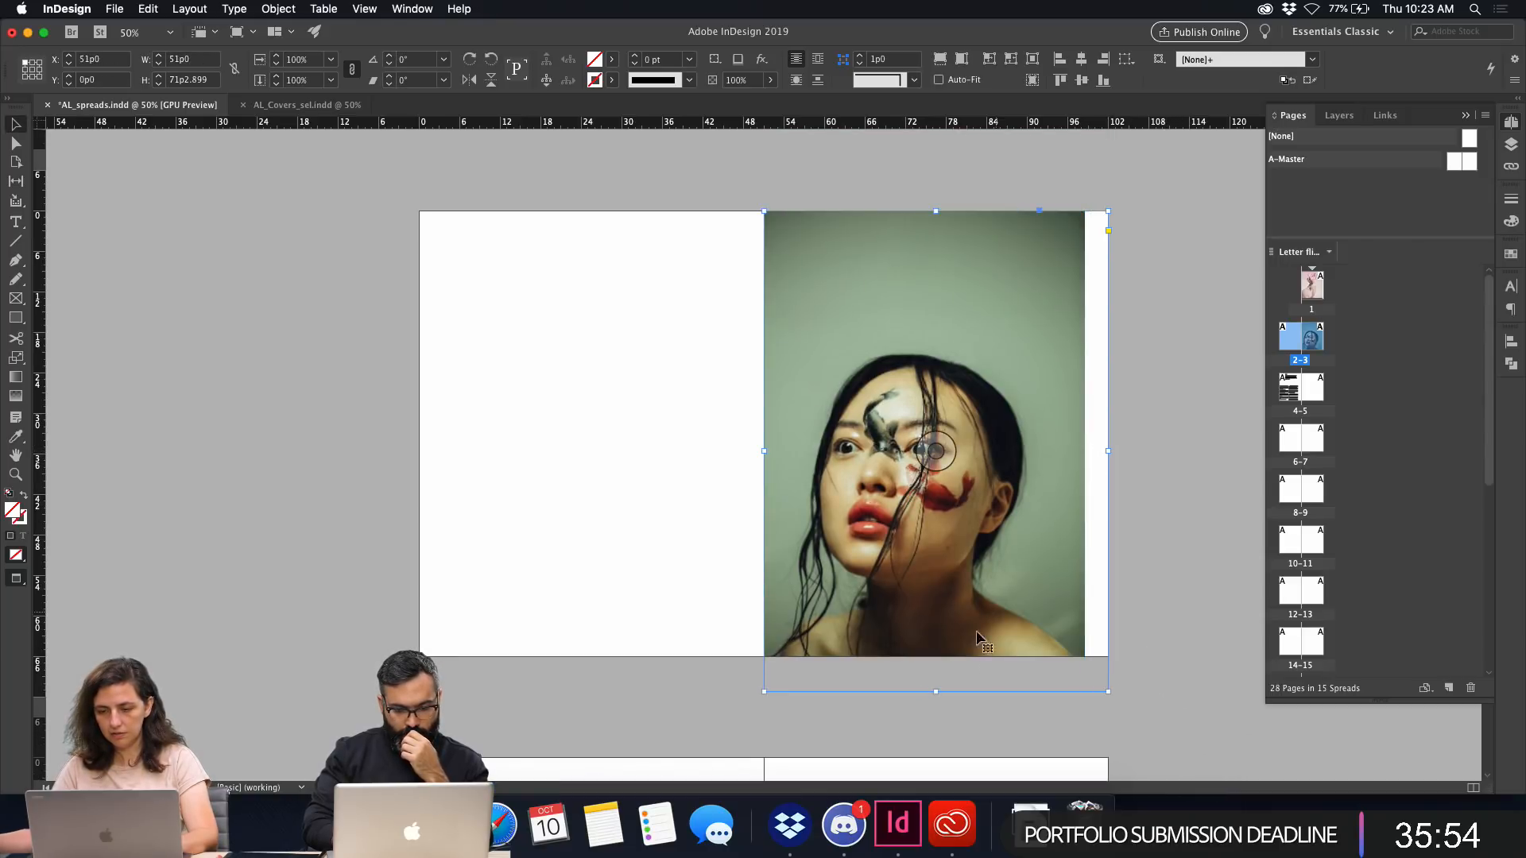
{"action": "left_click_drag", "start_coordinate": [935, 691], "coordinate": [935, 656]}
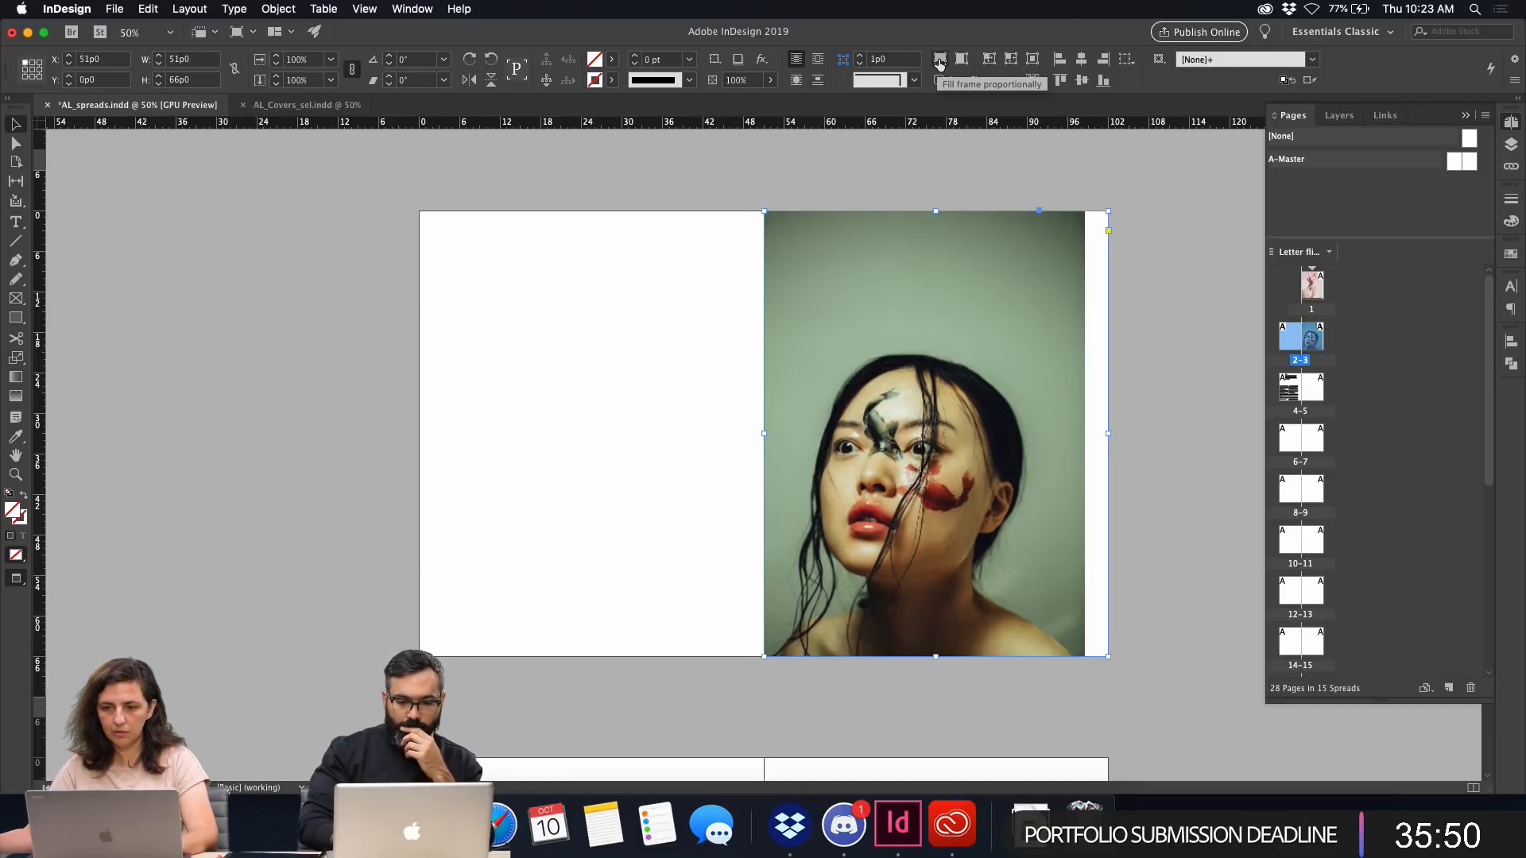
{"action": "left_click", "coordinate": [939, 60]}
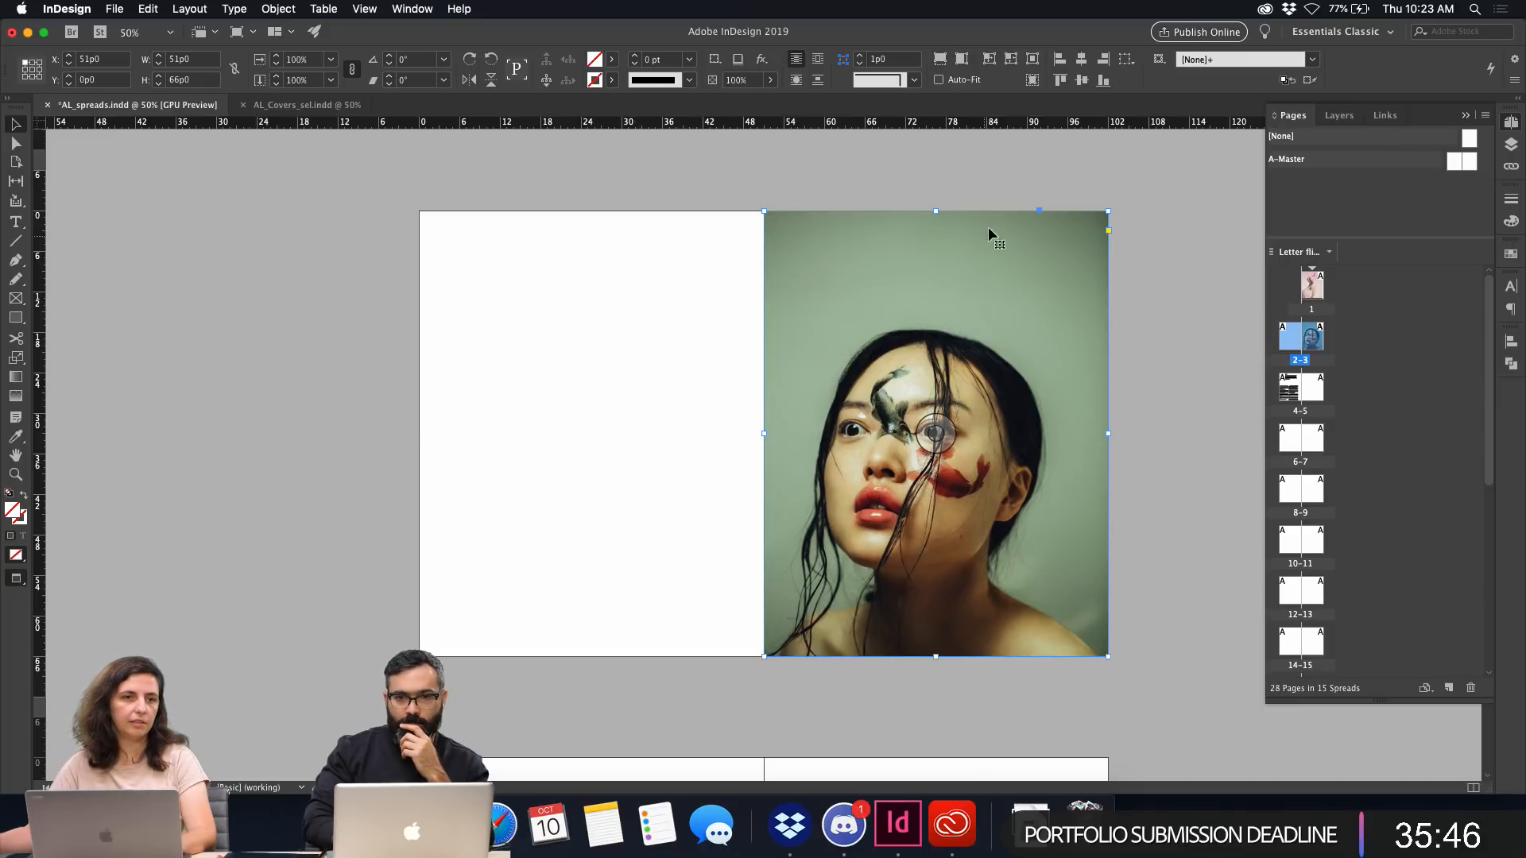
Enlarge the portrait inside its frame to about 53.67%, reposition it around the face and show the layout guides.
{"action": "double_click", "coordinate": [906, 316]}
{"action": "left_click_drag", "start_coordinate": [935, 174], "coordinate": [935, 140]}
{"action": "left_click_drag", "start_coordinate": [1056, 413], "coordinate": [1166, 389]}
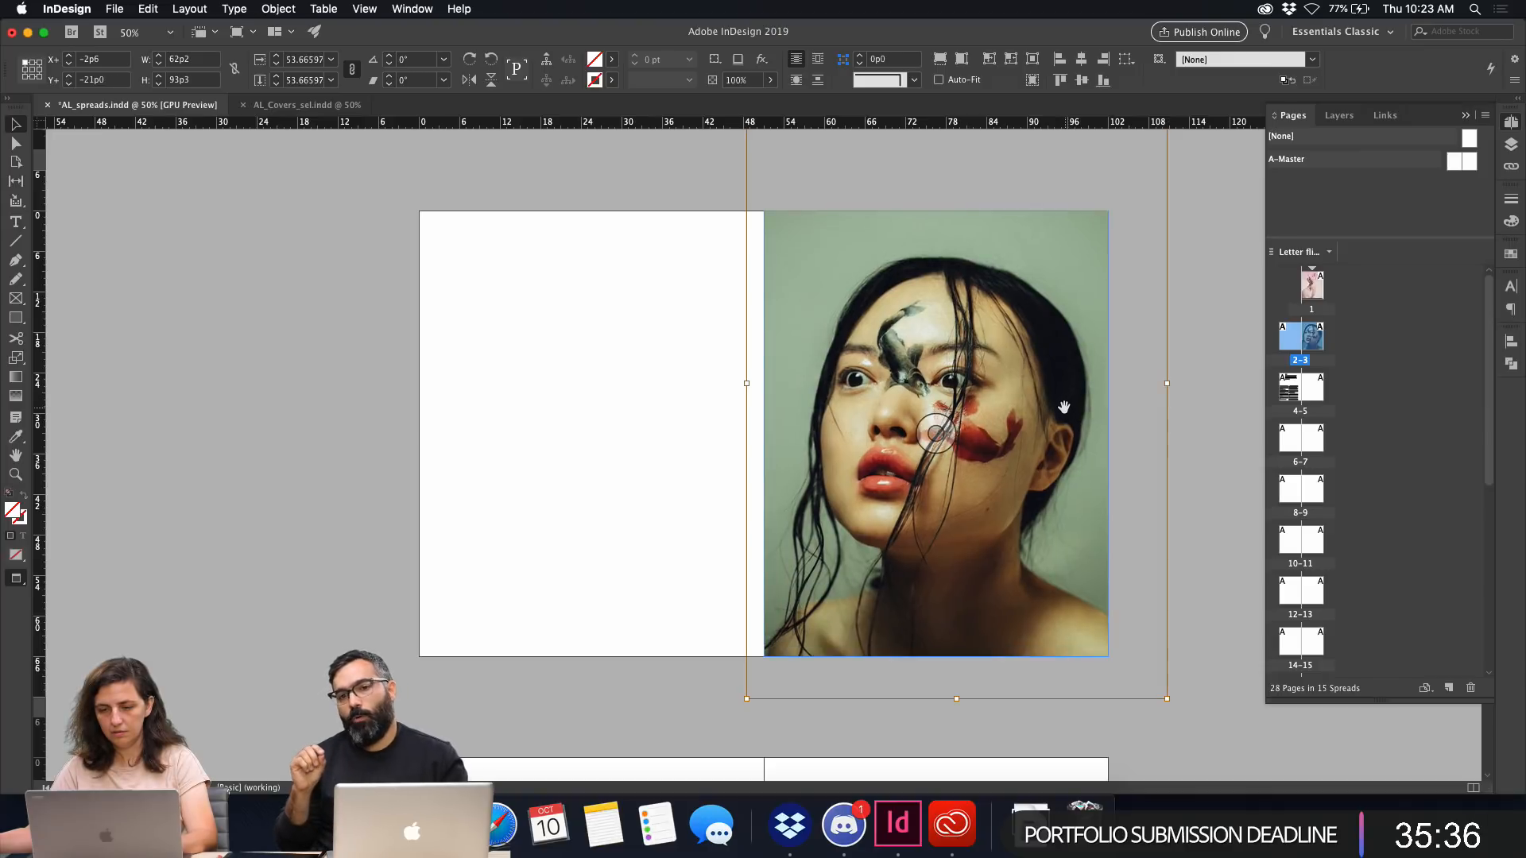
{"action": "left_click_drag", "start_coordinate": [1063, 407], "coordinate": [1059, 407]}
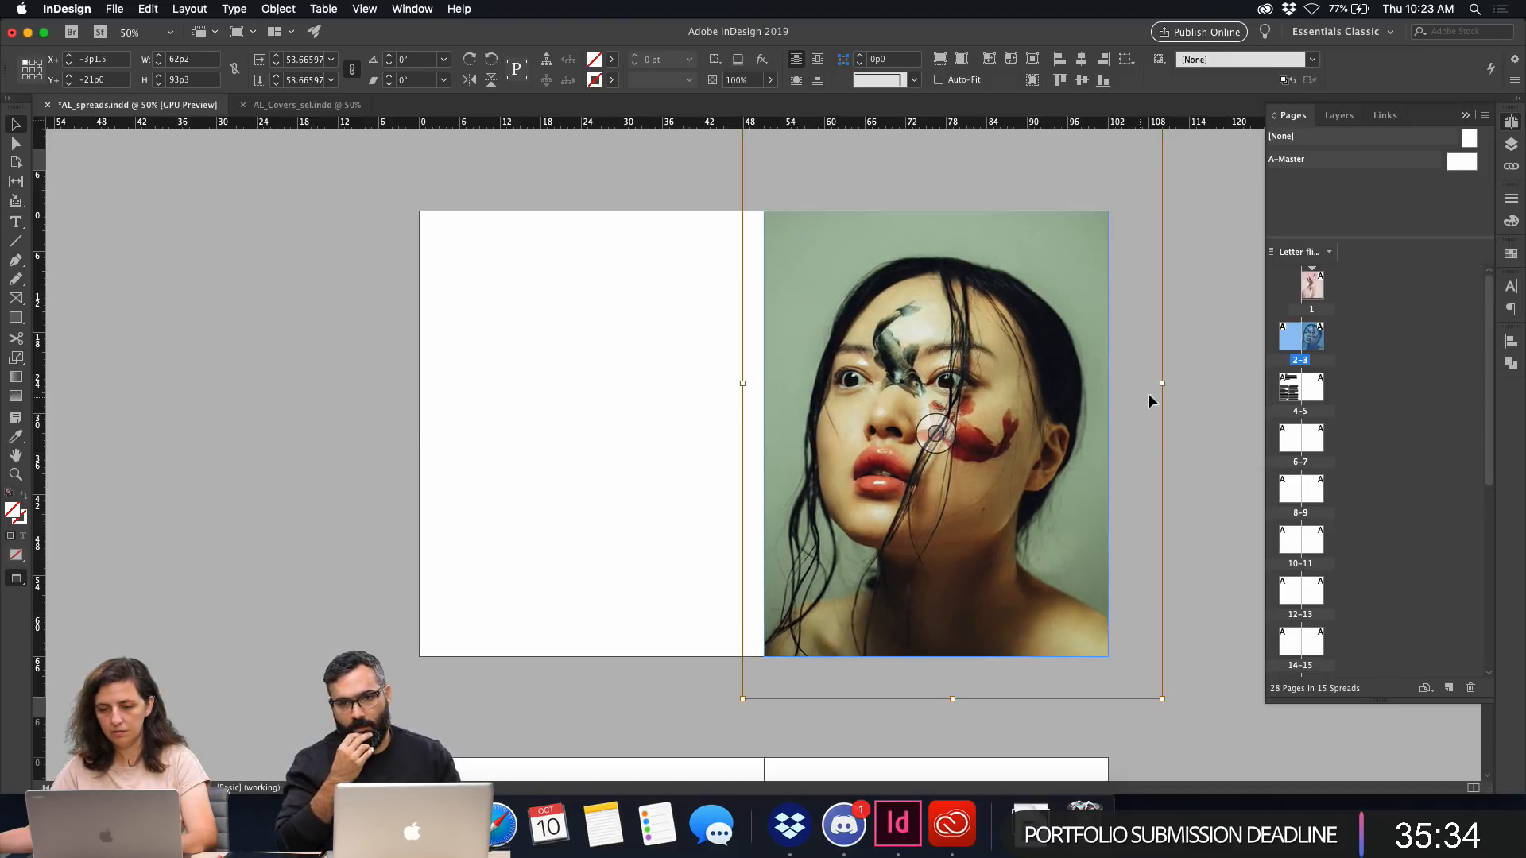
{"action": "key", "text": "Escape"}
{"action": "key", "text": "w"}
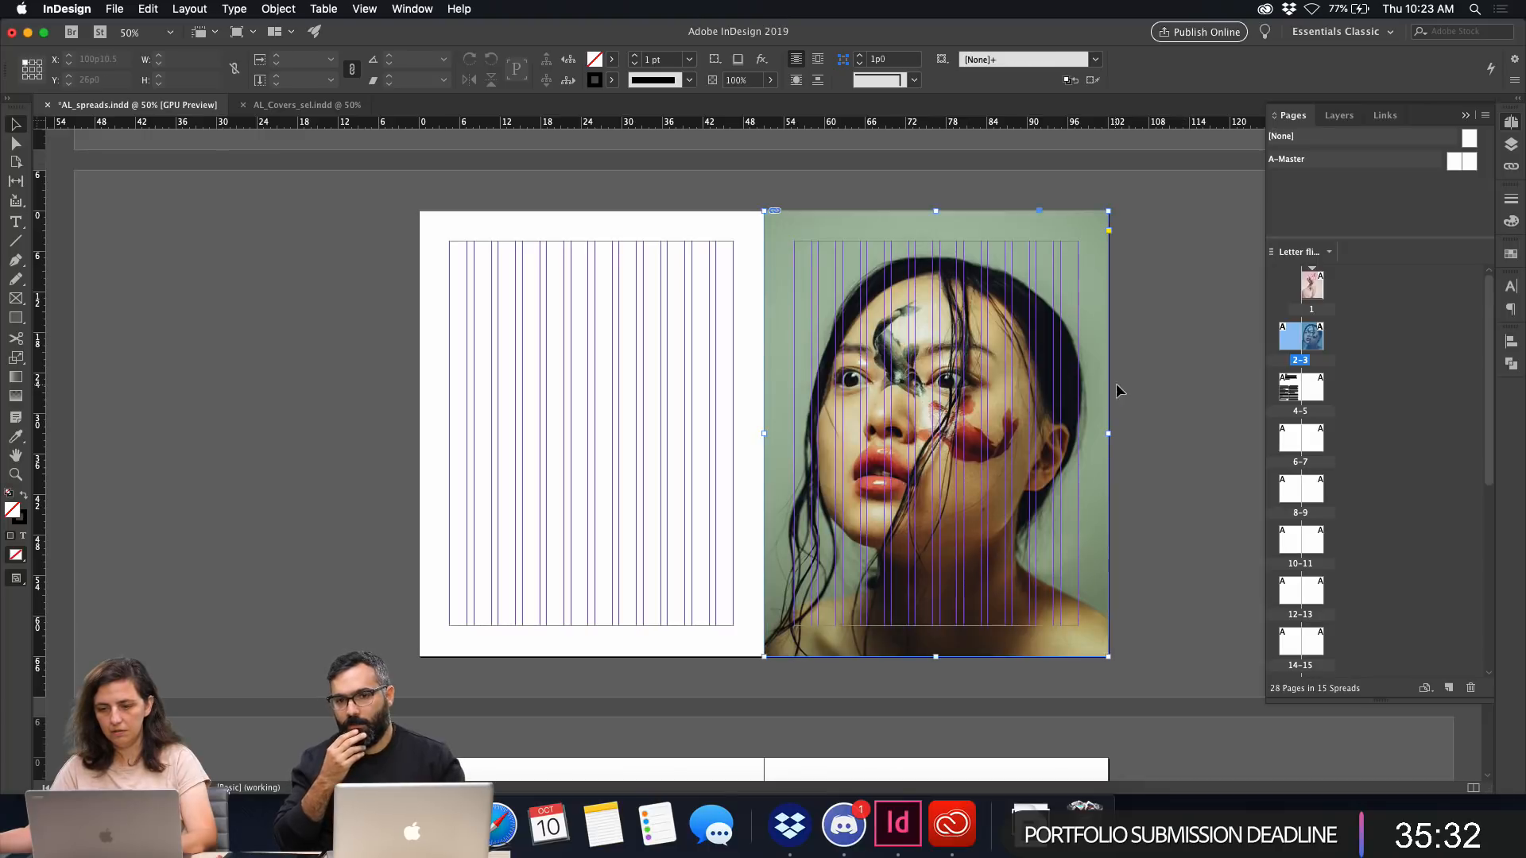
{"action": "left_click_drag", "start_coordinate": [1109, 433], "coordinate": [1118, 433]}
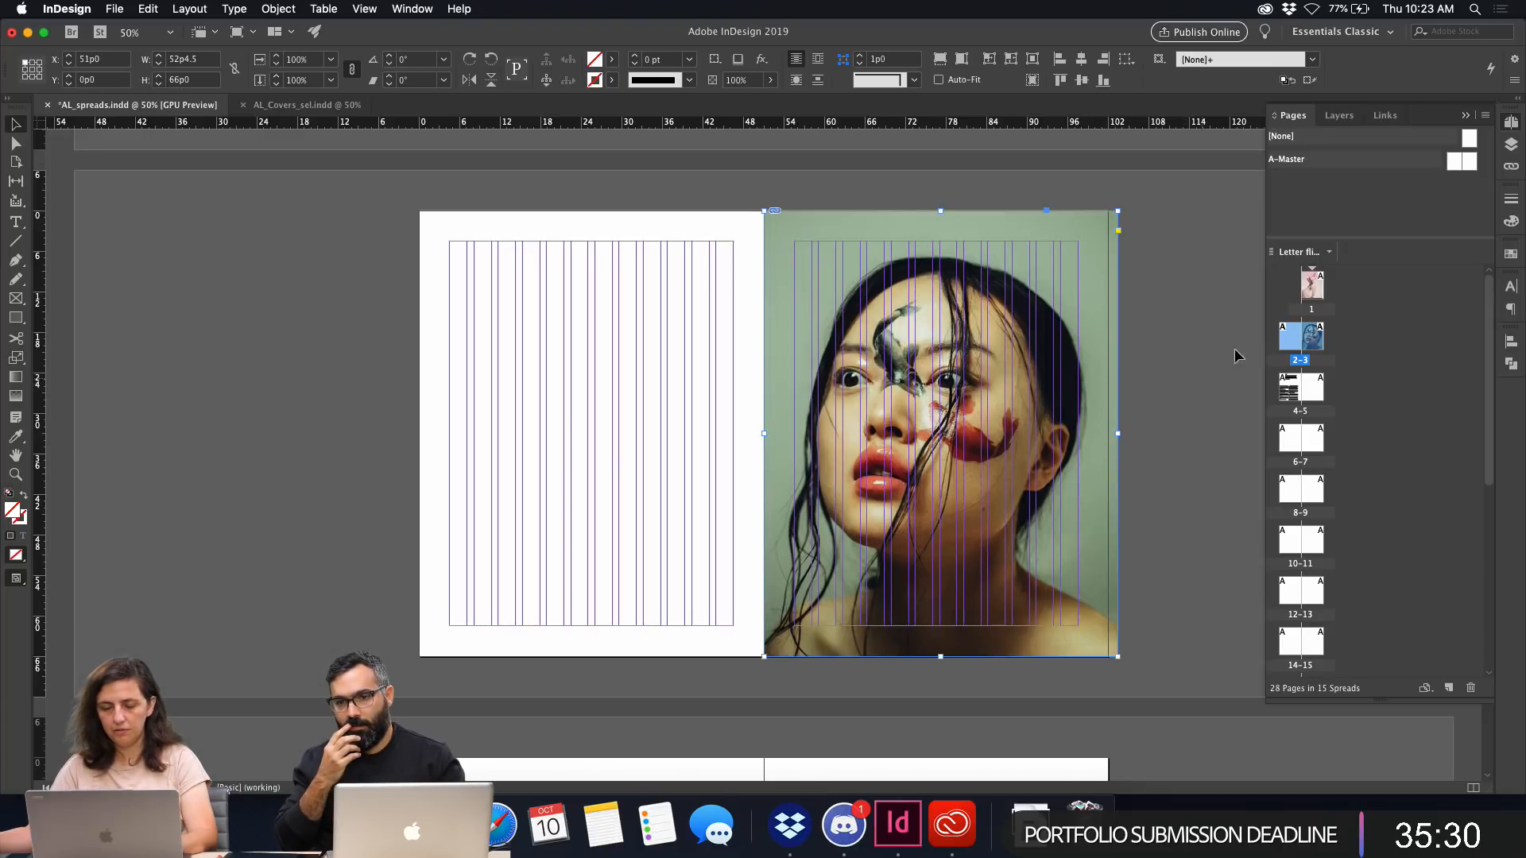
{"action": "key", "text": "super+z"}
{"action": "left_click", "coordinate": [115, 9]}
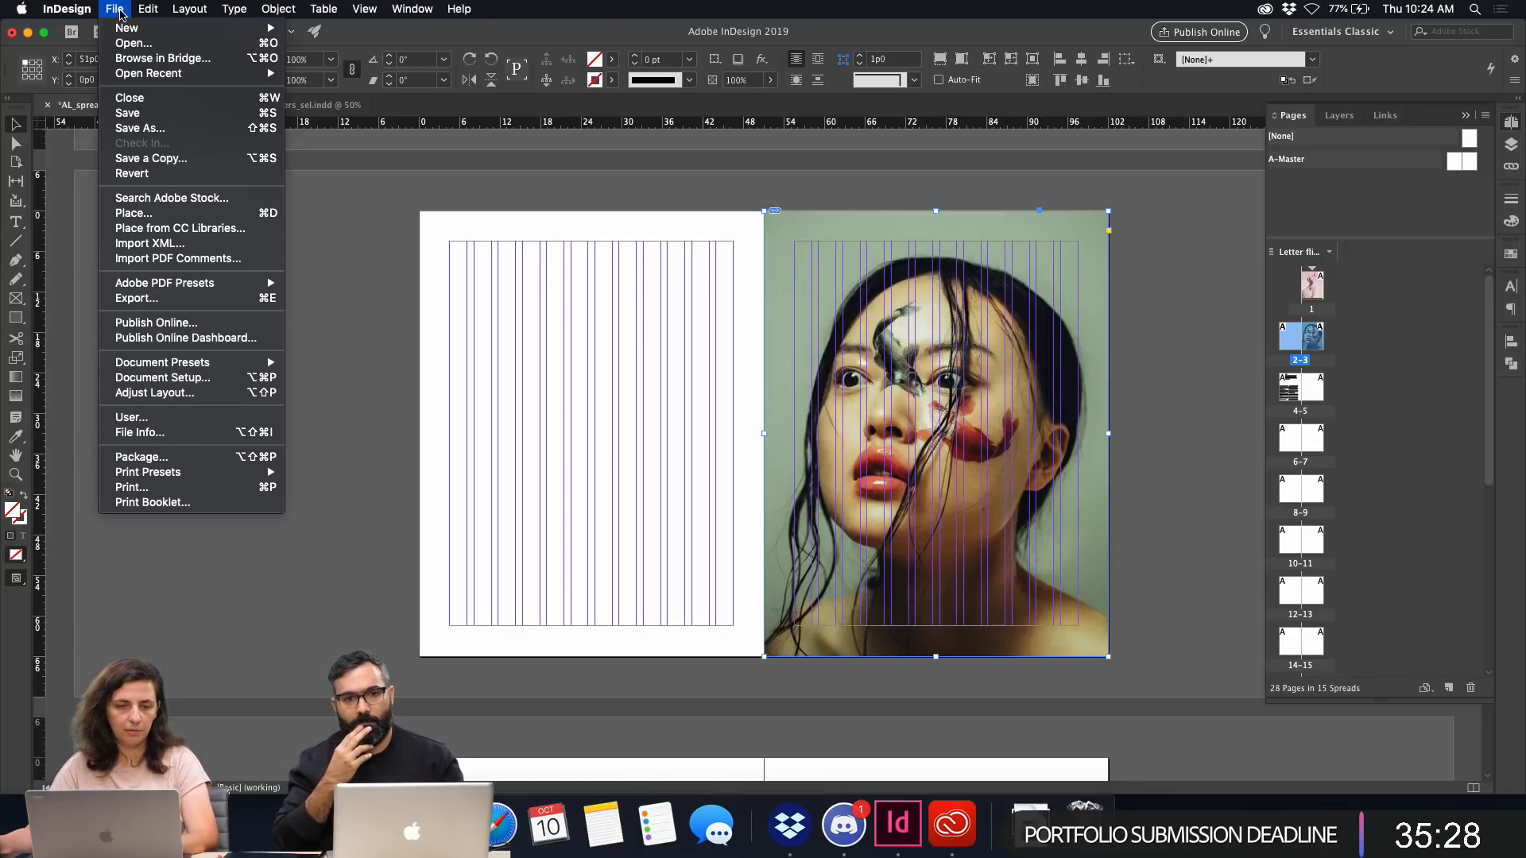
{"action": "left_click", "coordinate": [163, 380]}
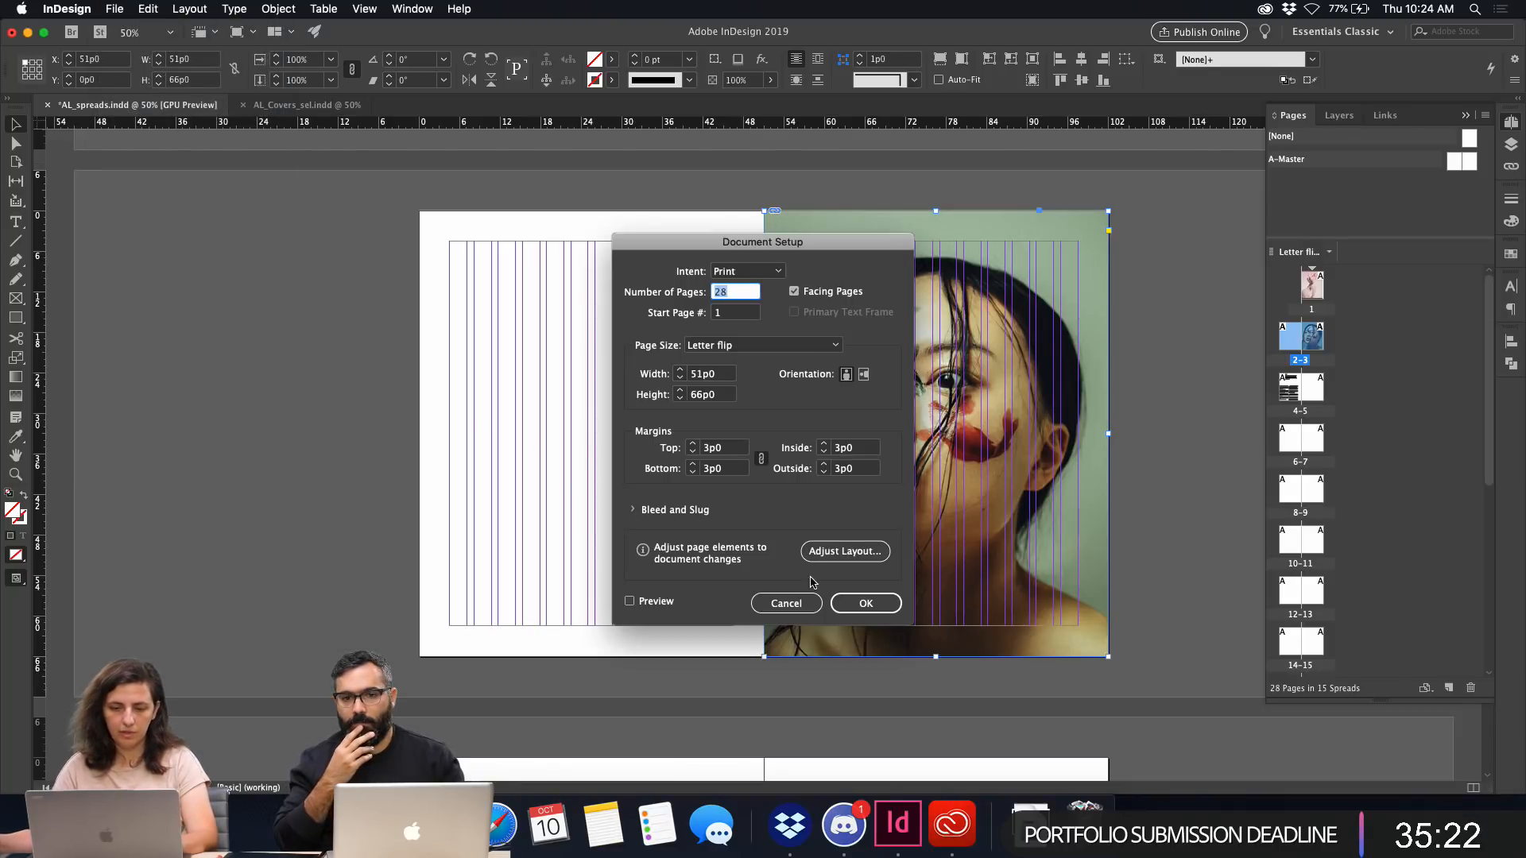
{"action": "left_click", "coordinate": [809, 602]}
Set the document bleed to 1p6 on all four sides and deselect the portrait's frame.
{"action": "left_click", "coordinate": [116, 9]}
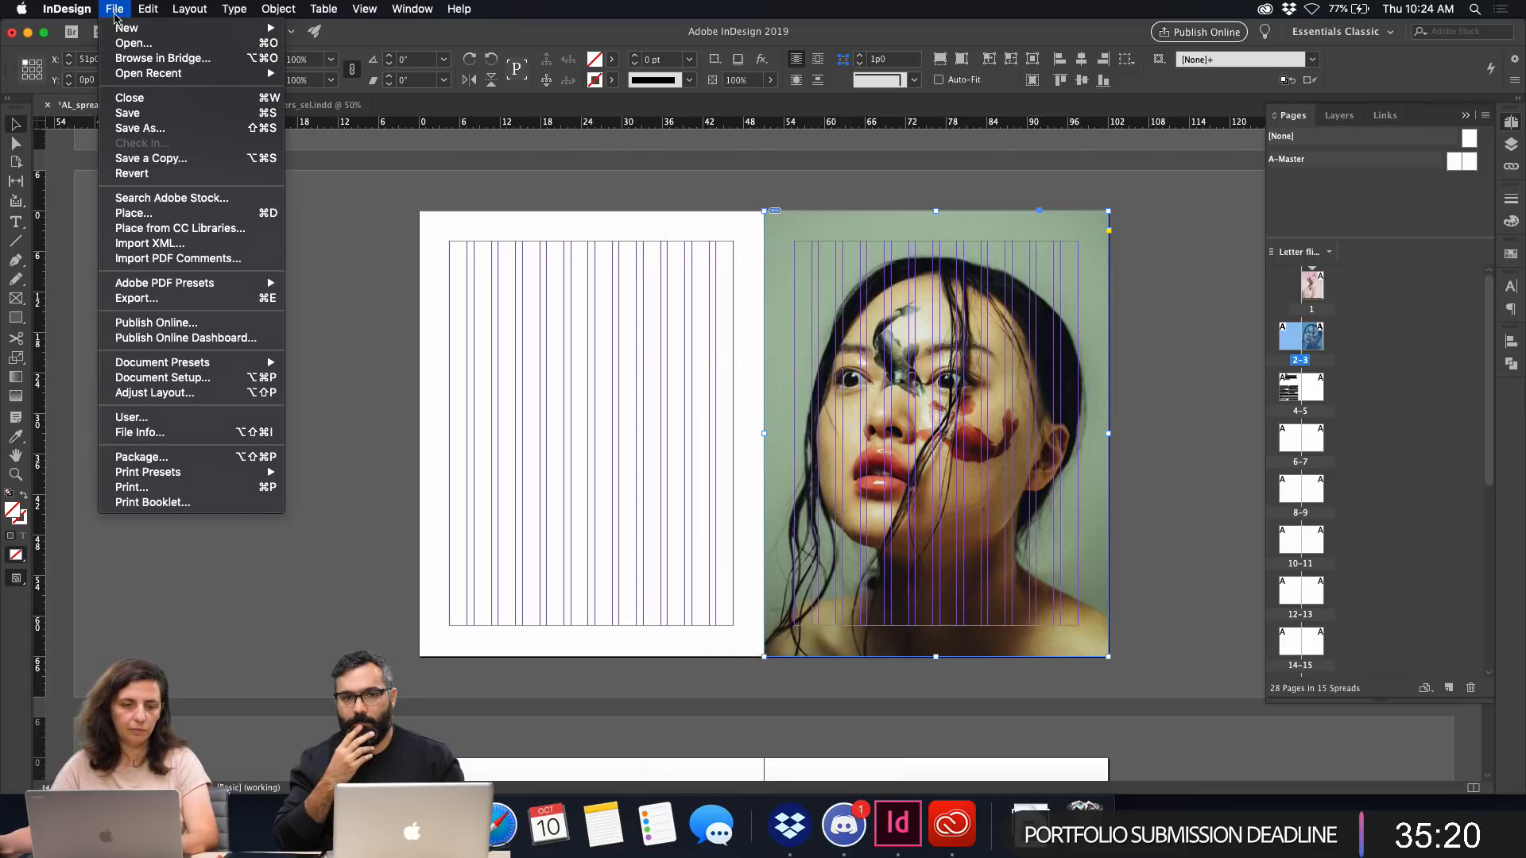
{"action": "left_click", "coordinate": [162, 378]}
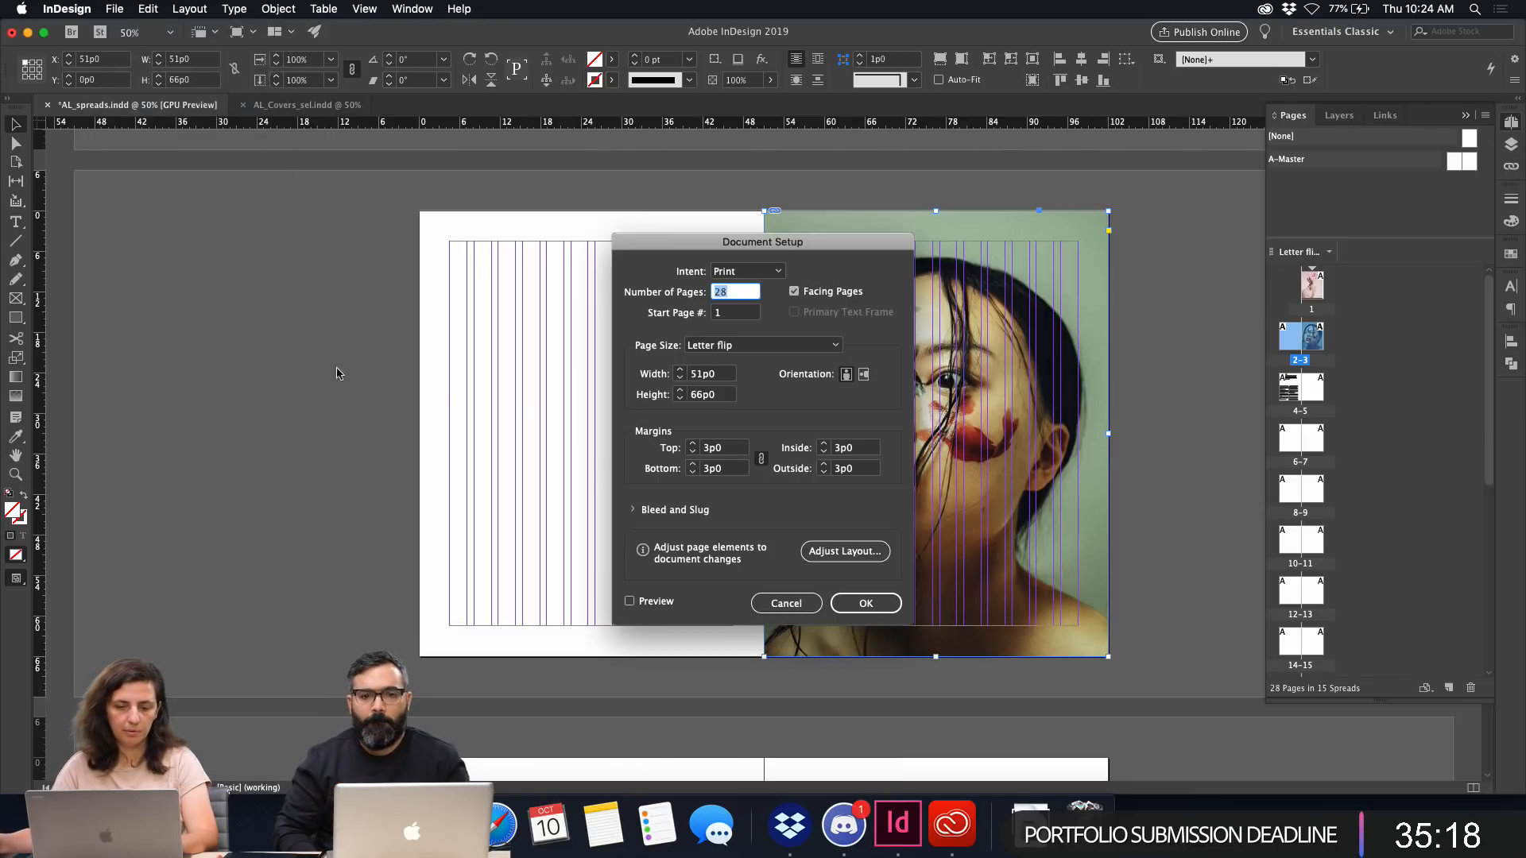
{"action": "left_click", "coordinate": [632, 510]}
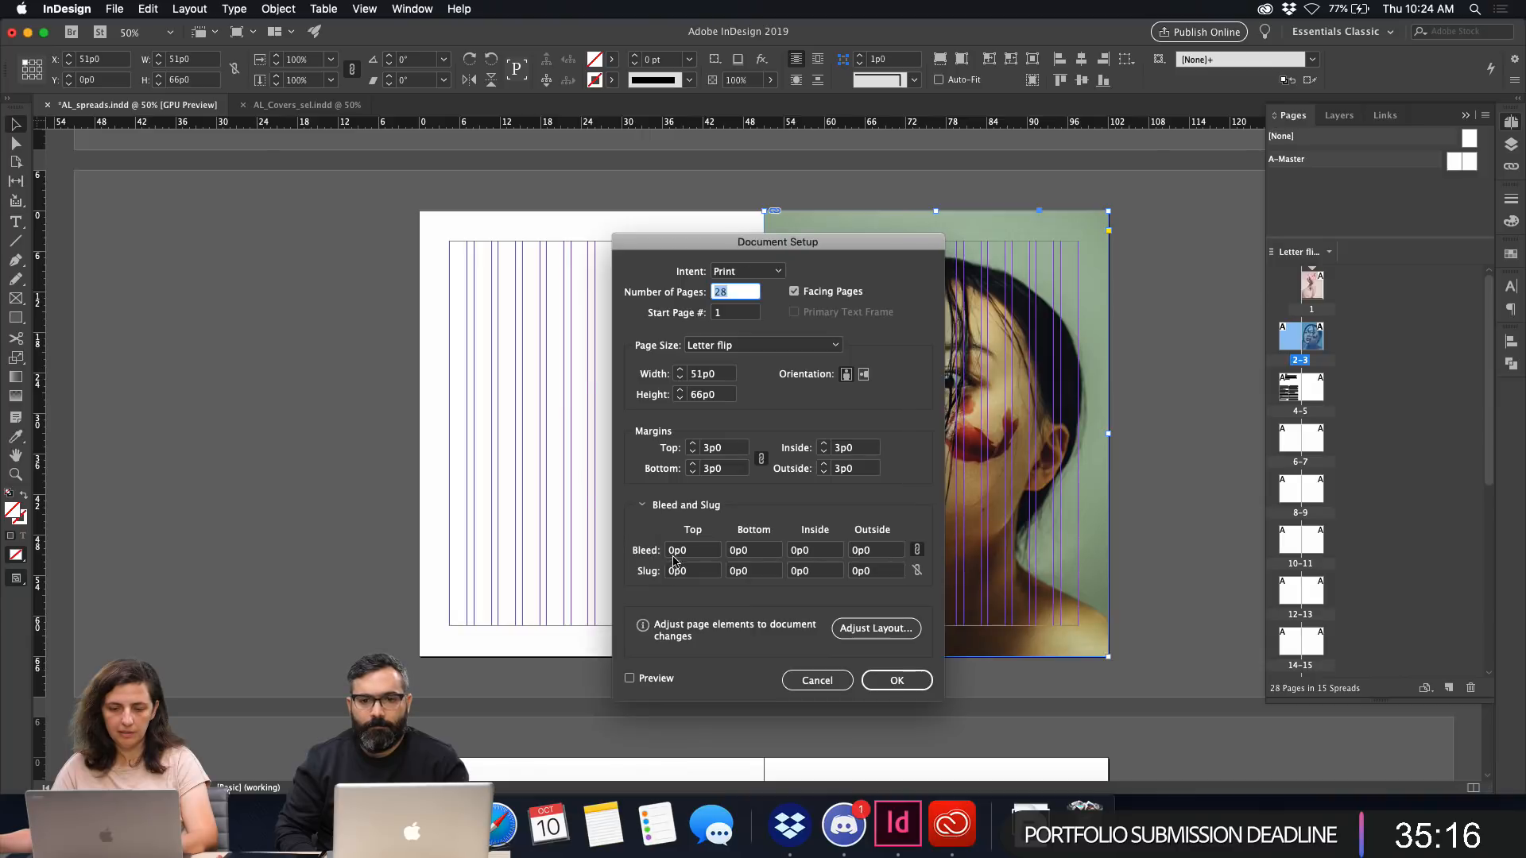
{"action": "left_click", "coordinate": [699, 550]}
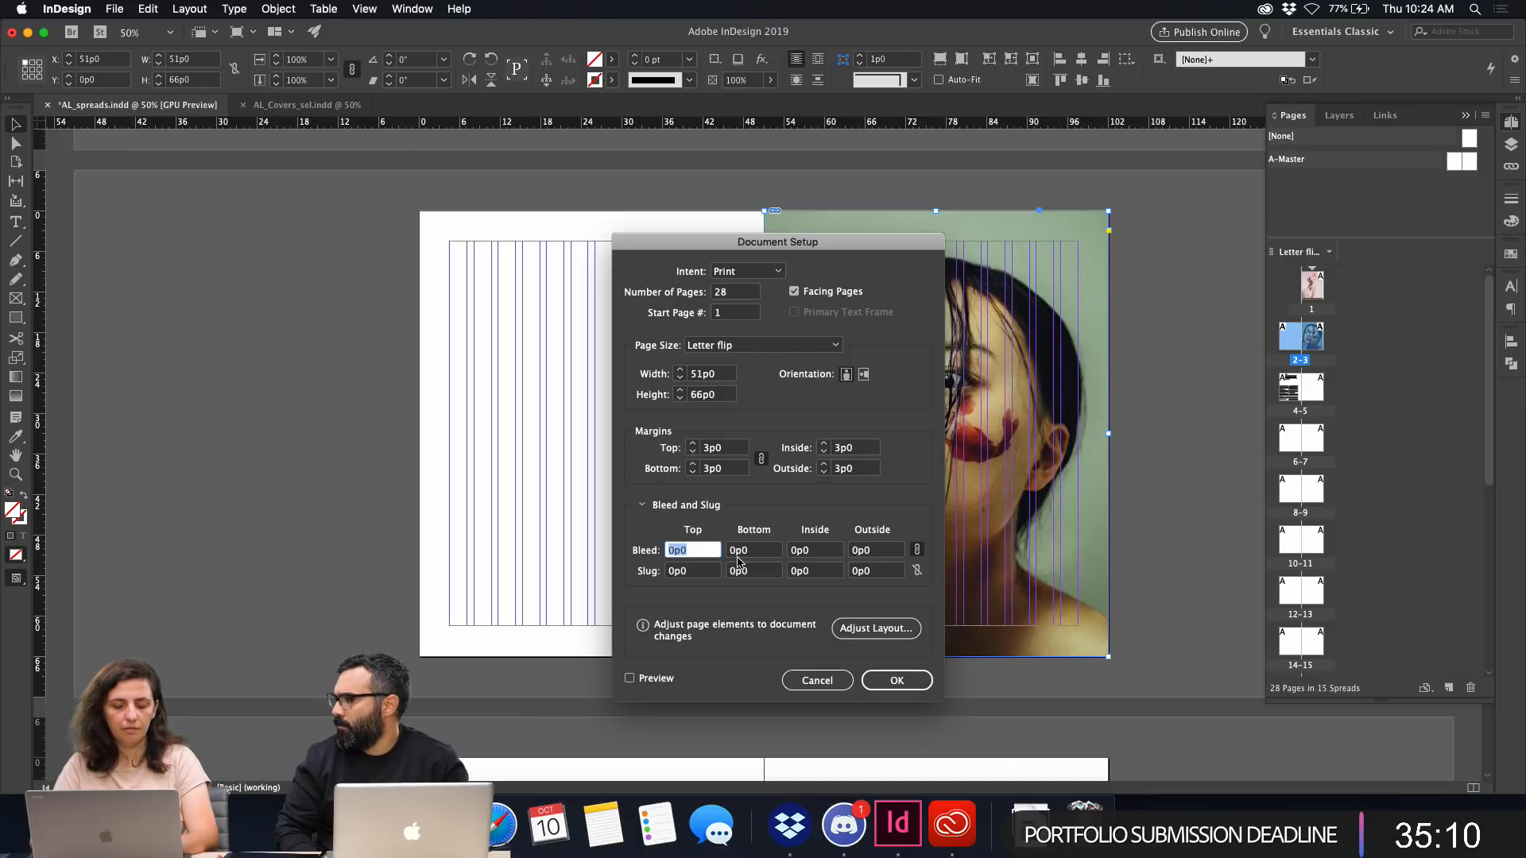
{"action": "key", "text": "BackSpace"}
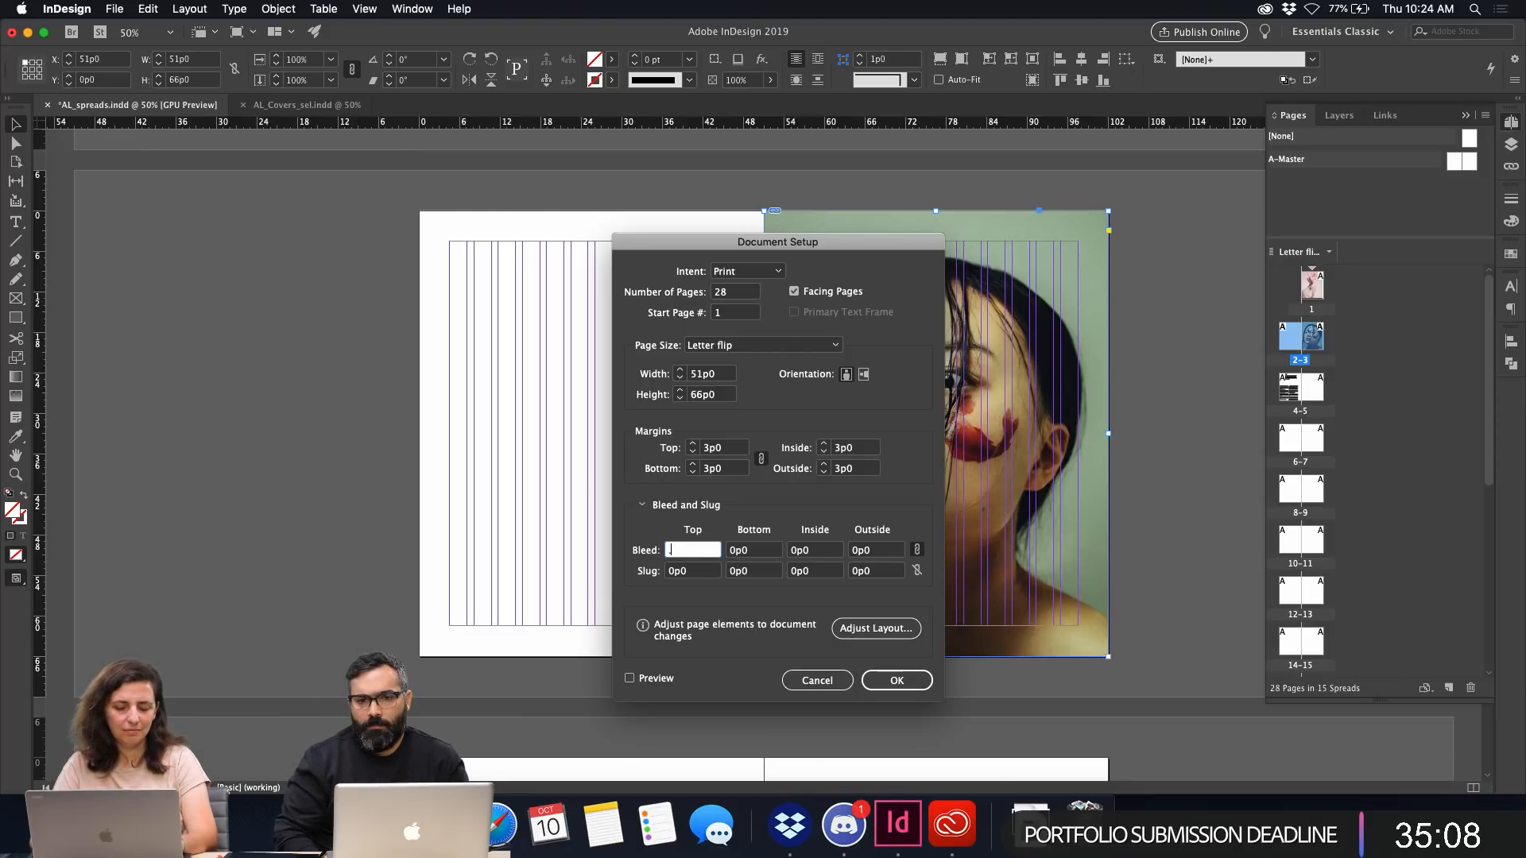
{"action": "type", "text": ".2"}
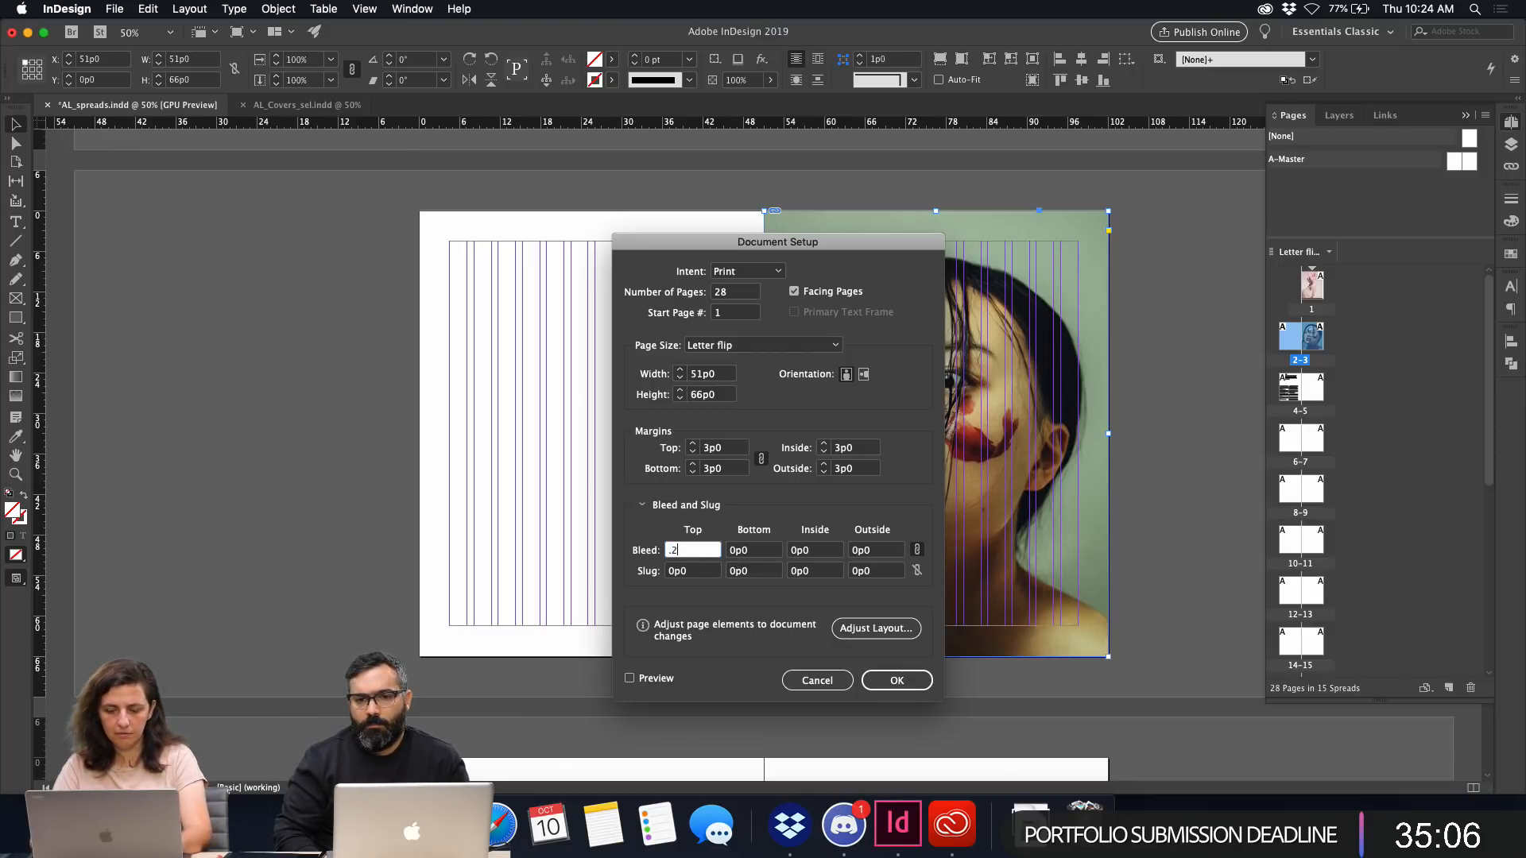
{"action": "type", "text": "5"}
{"action": "key", "text": "Tab"}
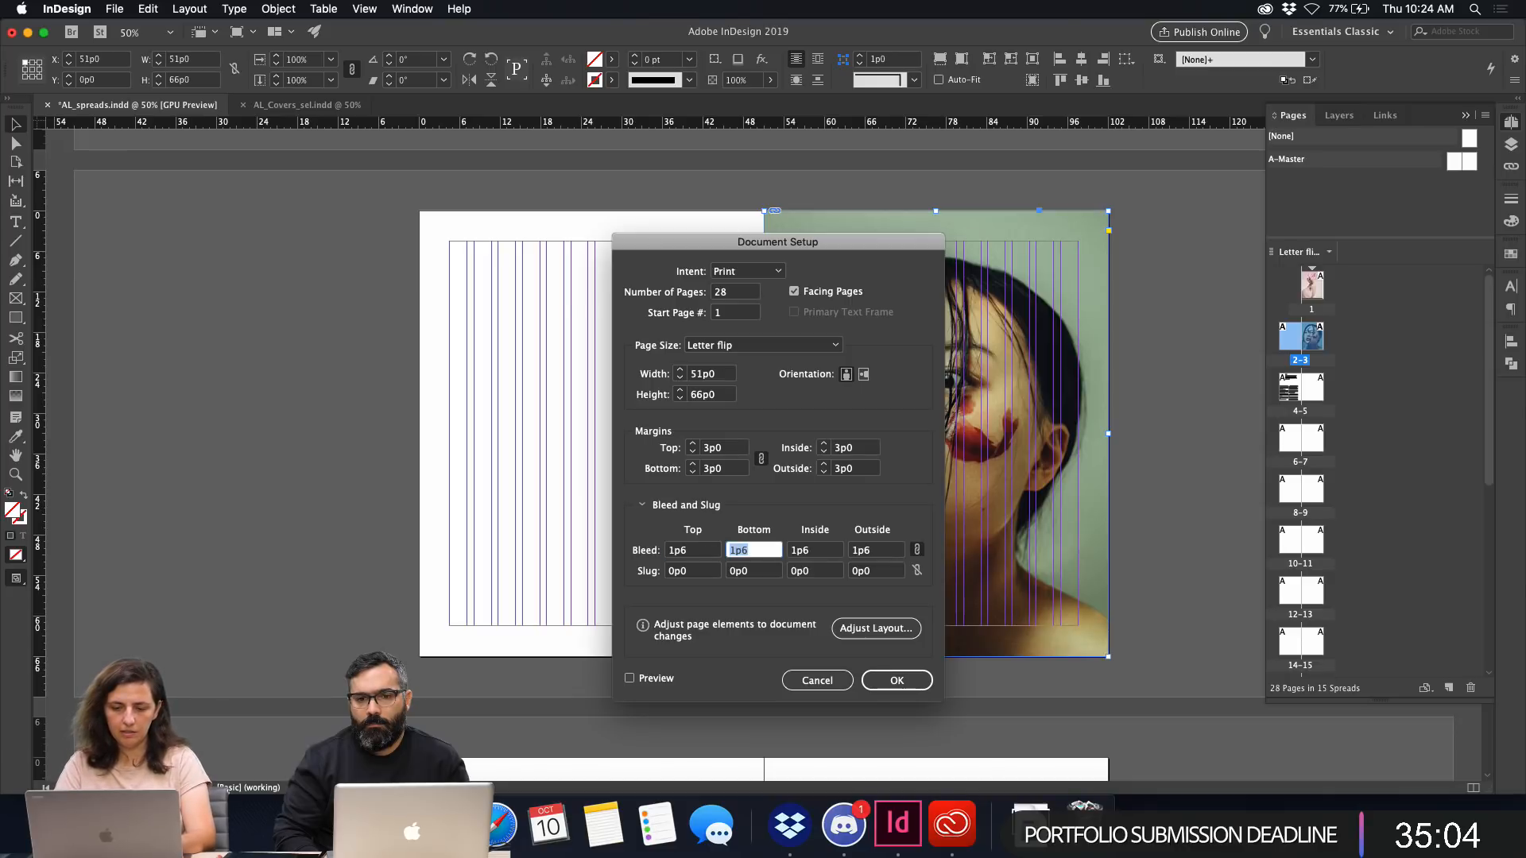
{"action": "left_click", "coordinate": [913, 687]}
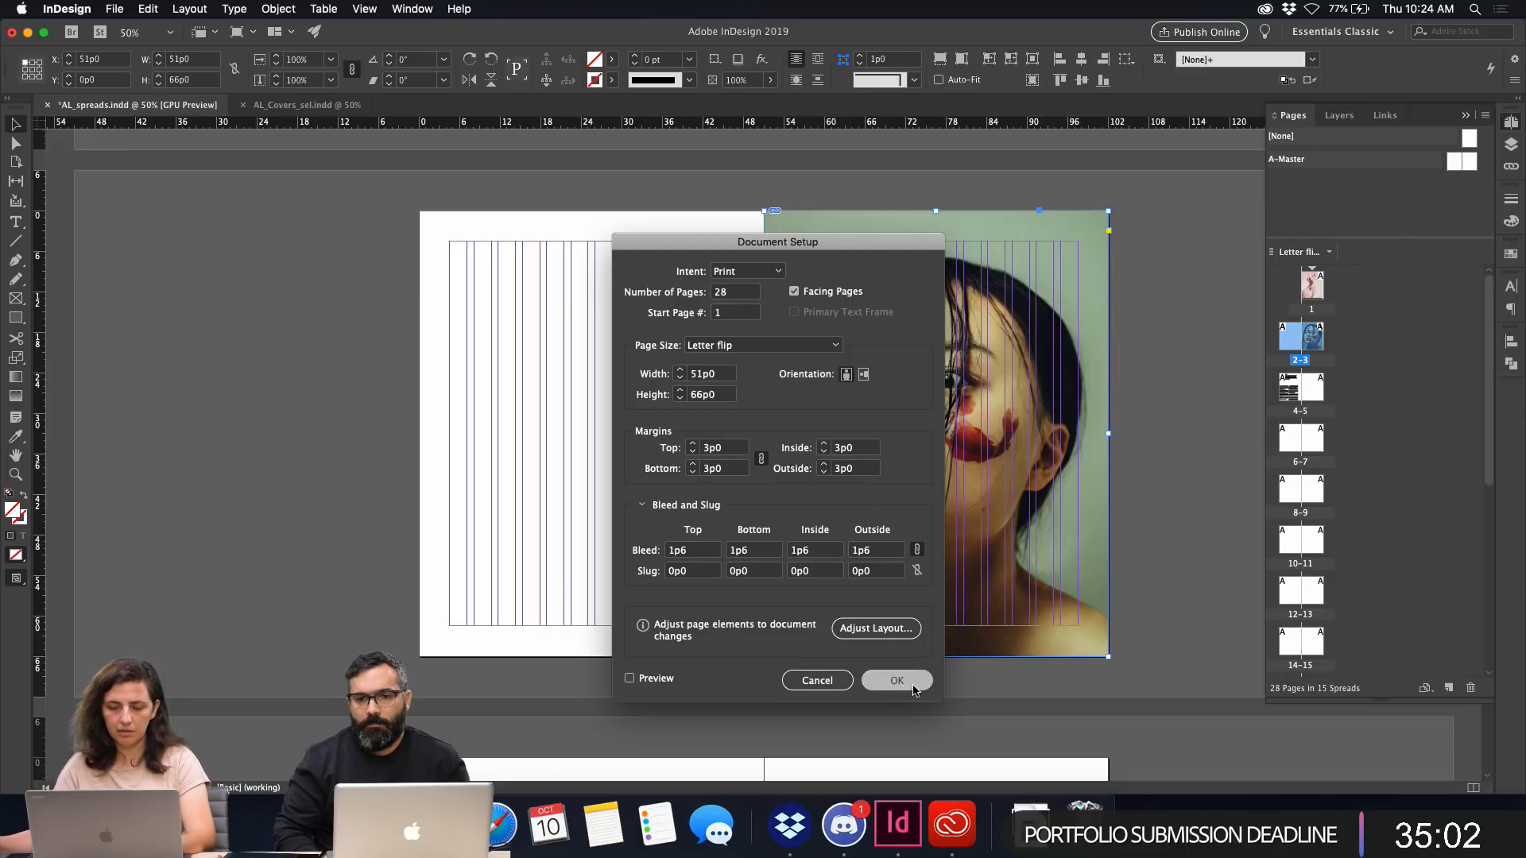
{"action": "left_click", "coordinate": [1161, 274]}
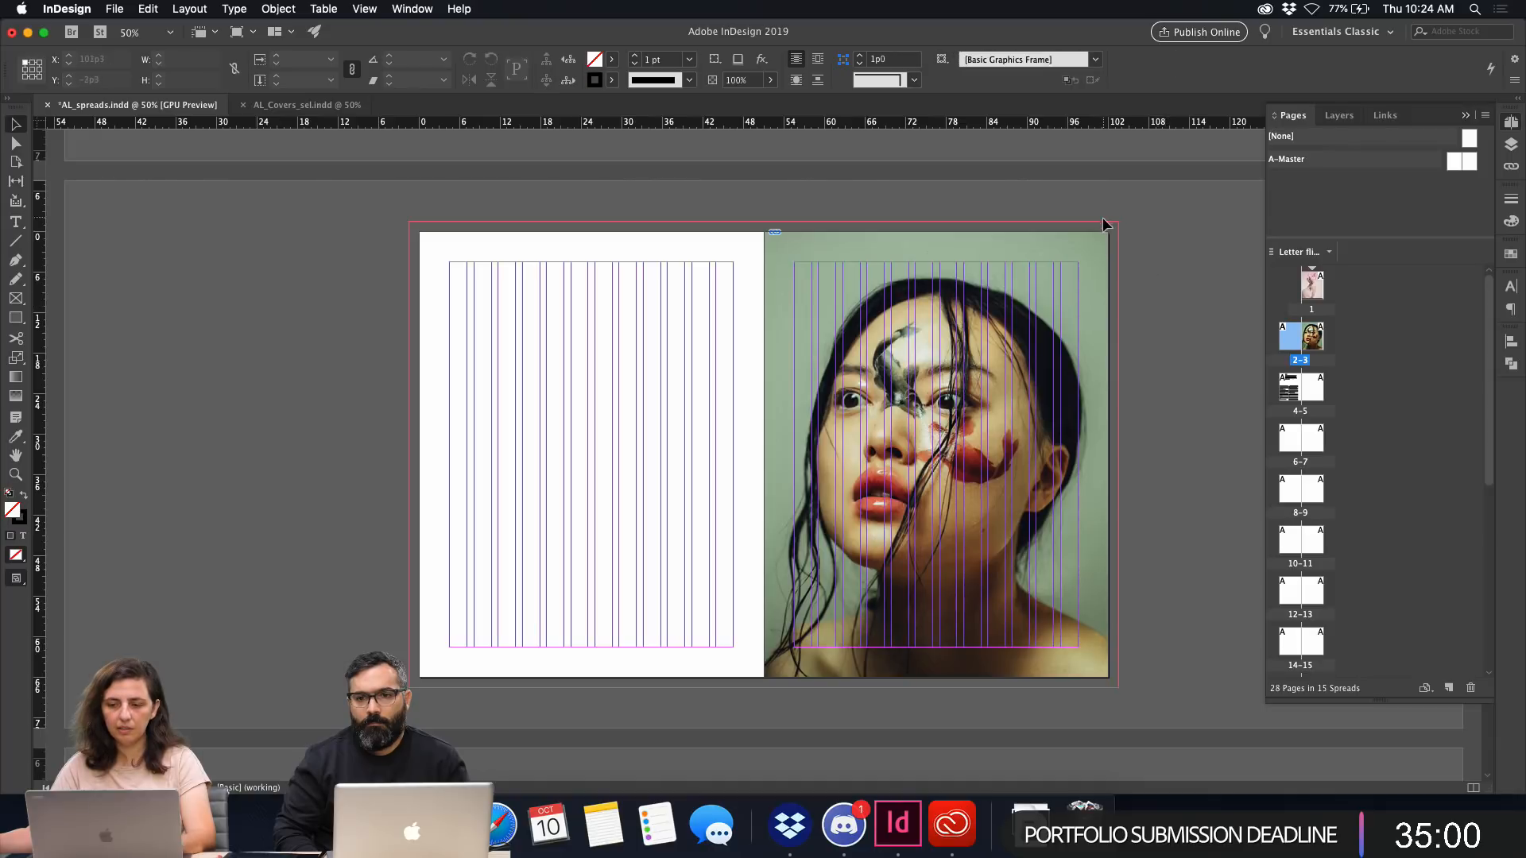
Extend the portrait's frame to the bleed lines at page 3's top and outer edges, making it 52p6 wide by 67p6 high.
{"action": "key", "text": "super+equal"}
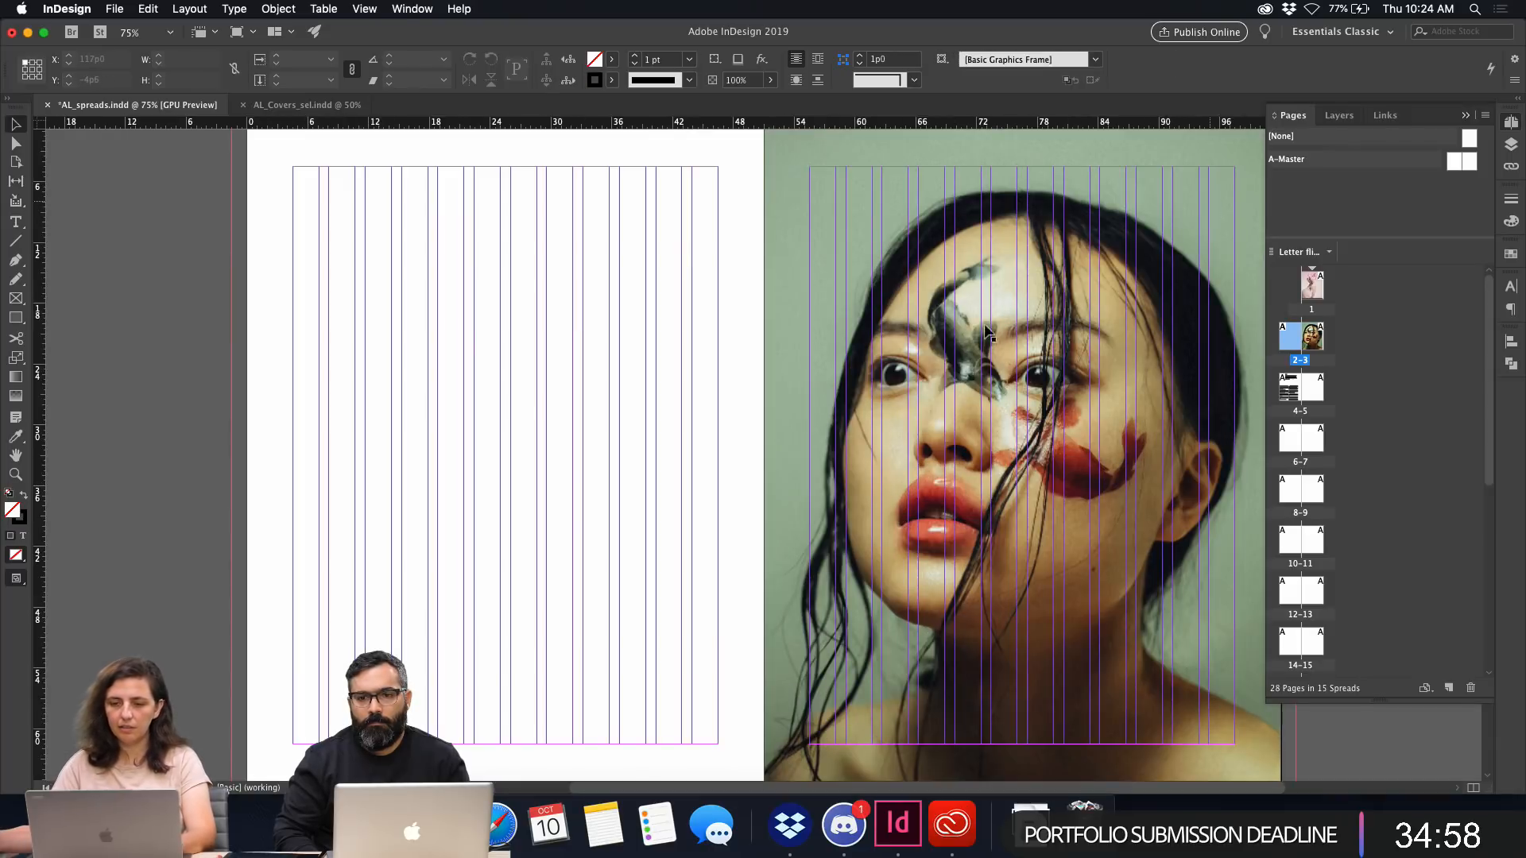
{"action": "scroll", "coordinate": [985, 330], "scroll_direction": "right", "scroll_amount": 5}
{"action": "scroll", "coordinate": [978, 310], "scroll_direction": "up", "scroll_amount": 3}
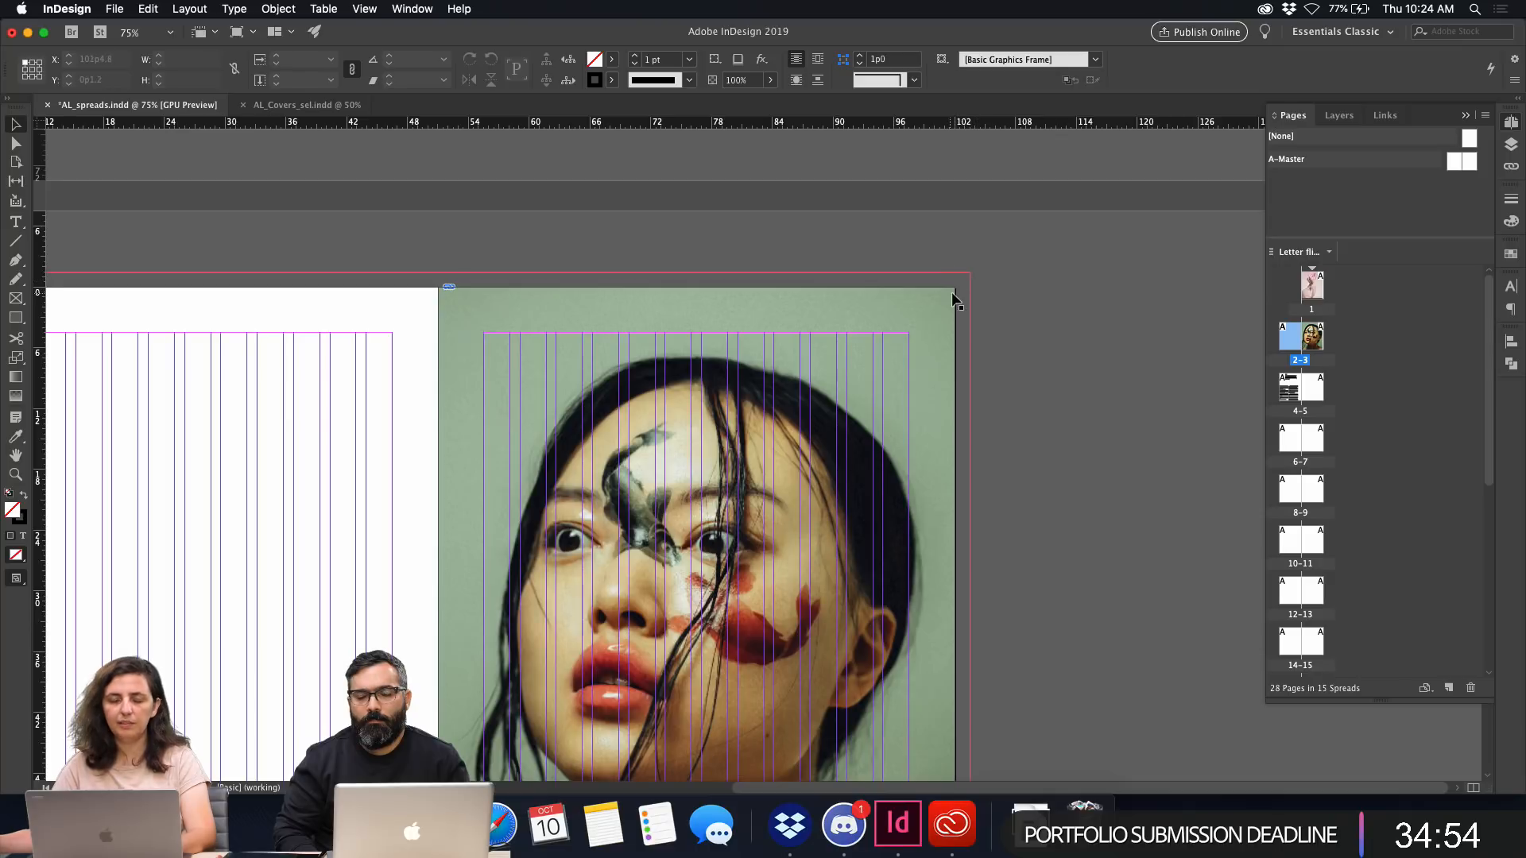
{"action": "left_click", "coordinate": [795, 340]}
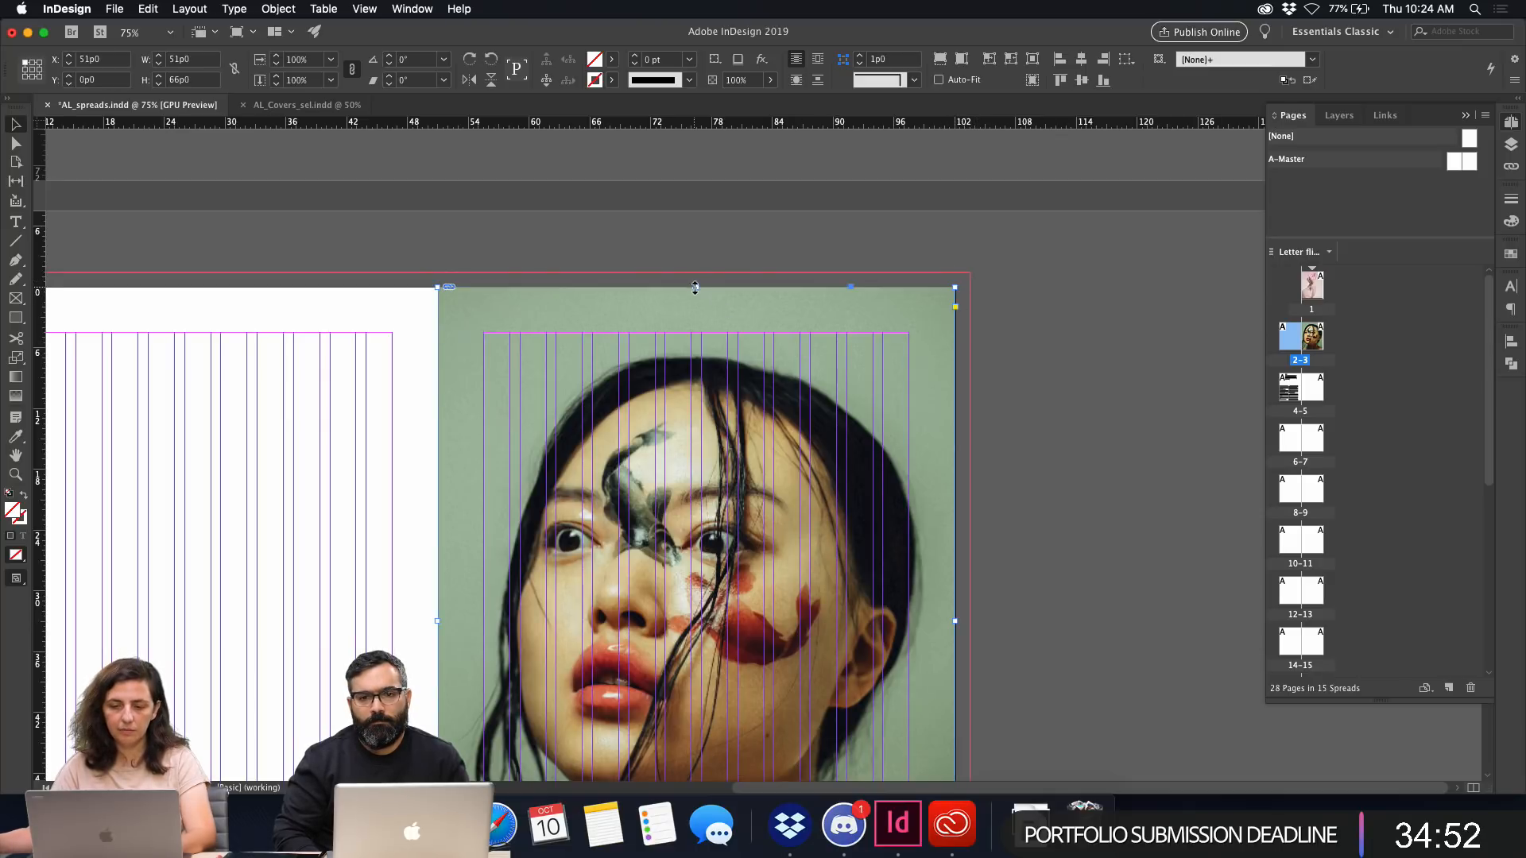
{"action": "left_click_drag", "start_coordinate": [708, 288], "coordinate": [708, 272]}
{"action": "scroll", "coordinate": [983, 422], "scroll_direction": "down", "scroll_amount": 5}
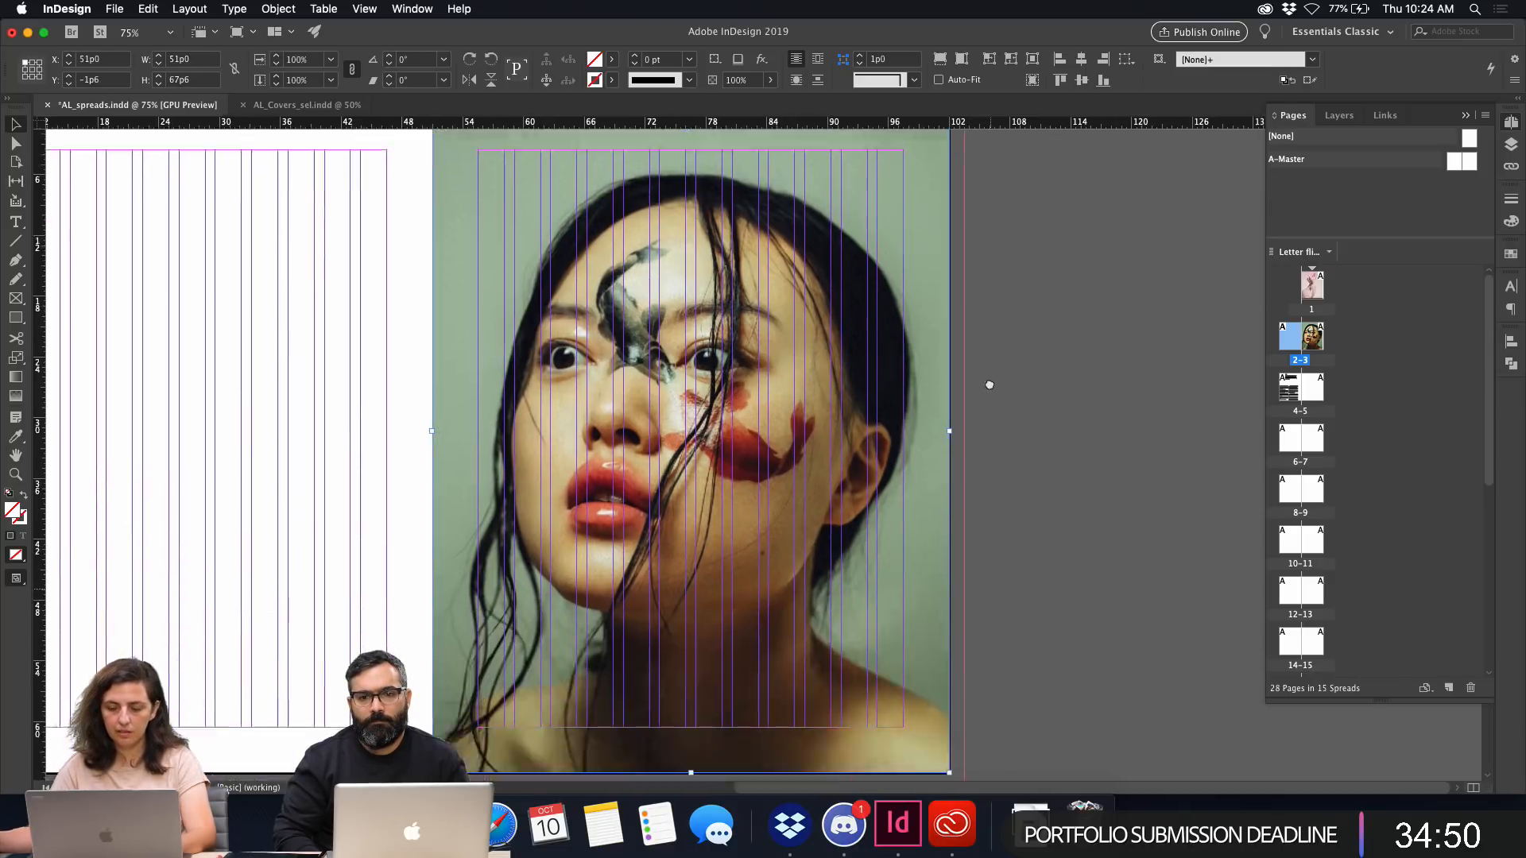
{"action": "left_click_drag", "start_coordinate": [949, 416], "coordinate": [961, 417]}
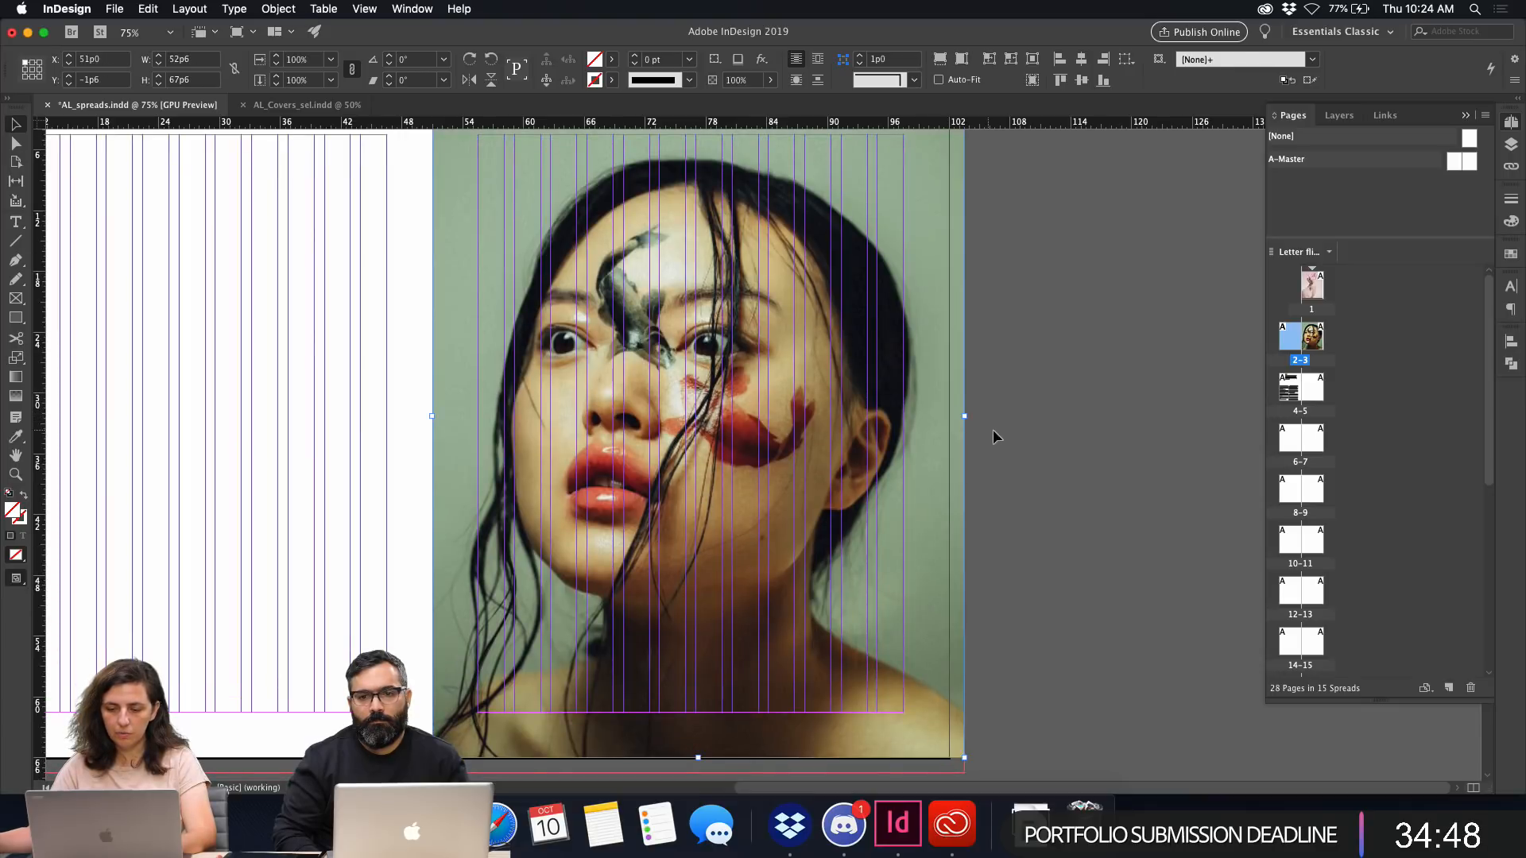
{"action": "left_click", "coordinate": [998, 527]}
Extend the portrait's frame down to the bottom bleed line at 69p0 high and check the trimmed page in preview.
{"action": "scroll", "coordinate": [795, 476], "scroll_direction": "down", "scroll_amount": 4}
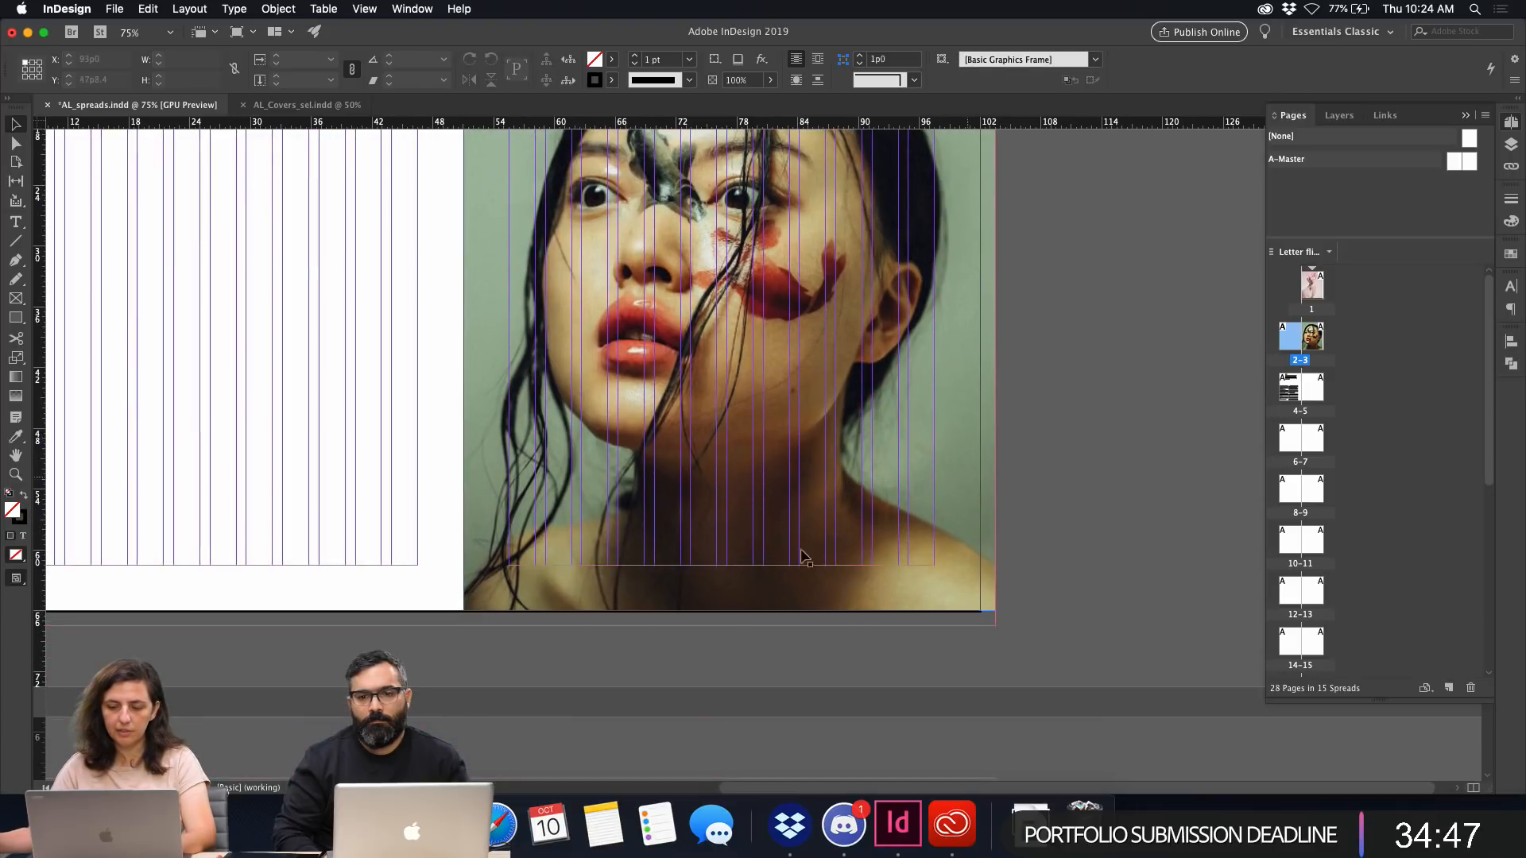
{"action": "left_click", "coordinate": [728, 610]}
{"action": "left_click_drag", "start_coordinate": [729, 610], "coordinate": [729, 626]}
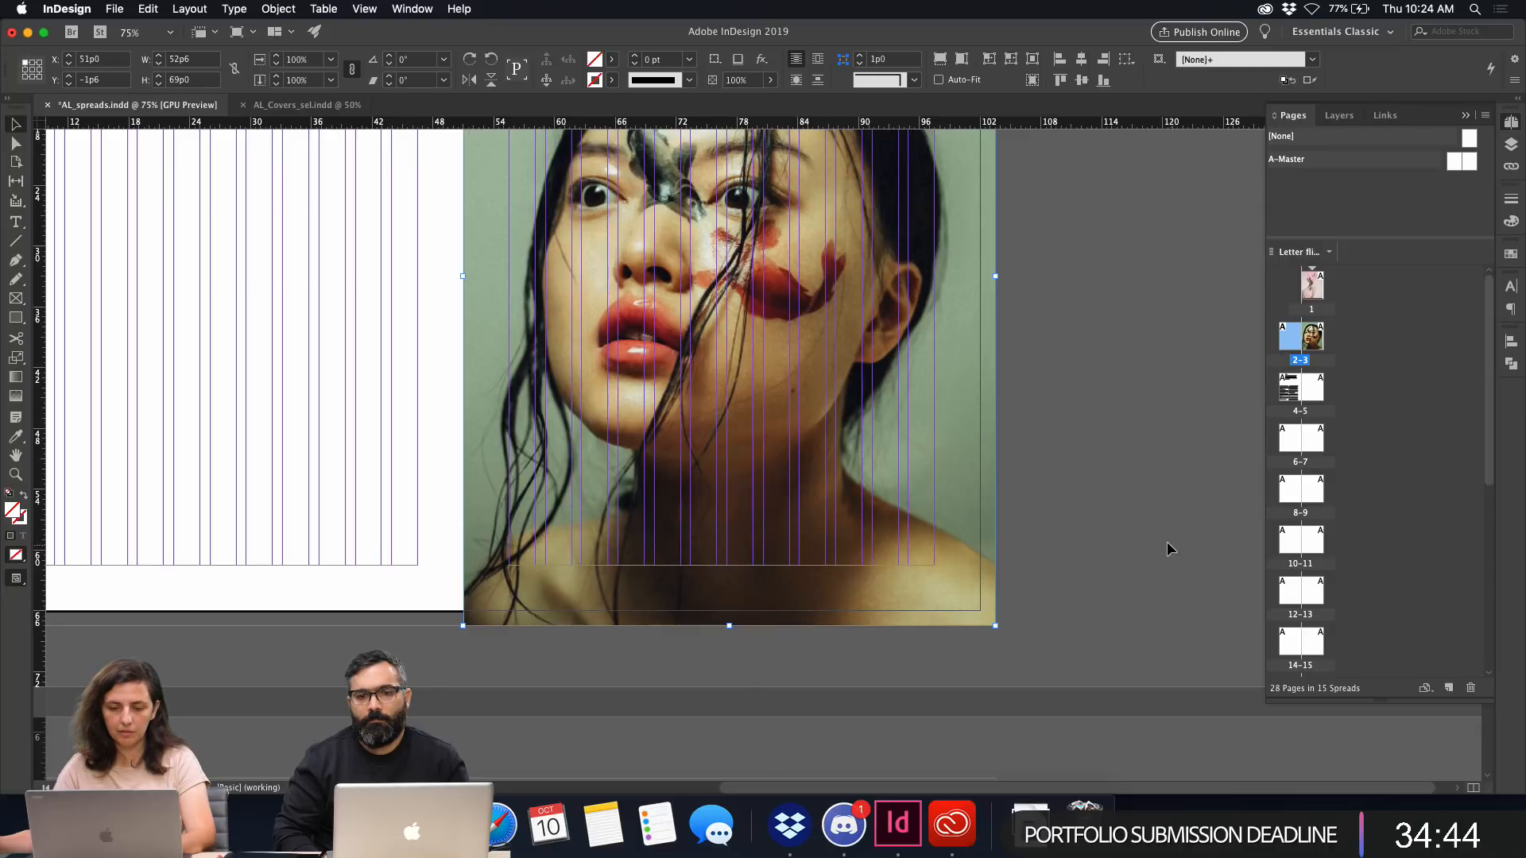
{"action": "left_click", "coordinate": [1169, 532]}
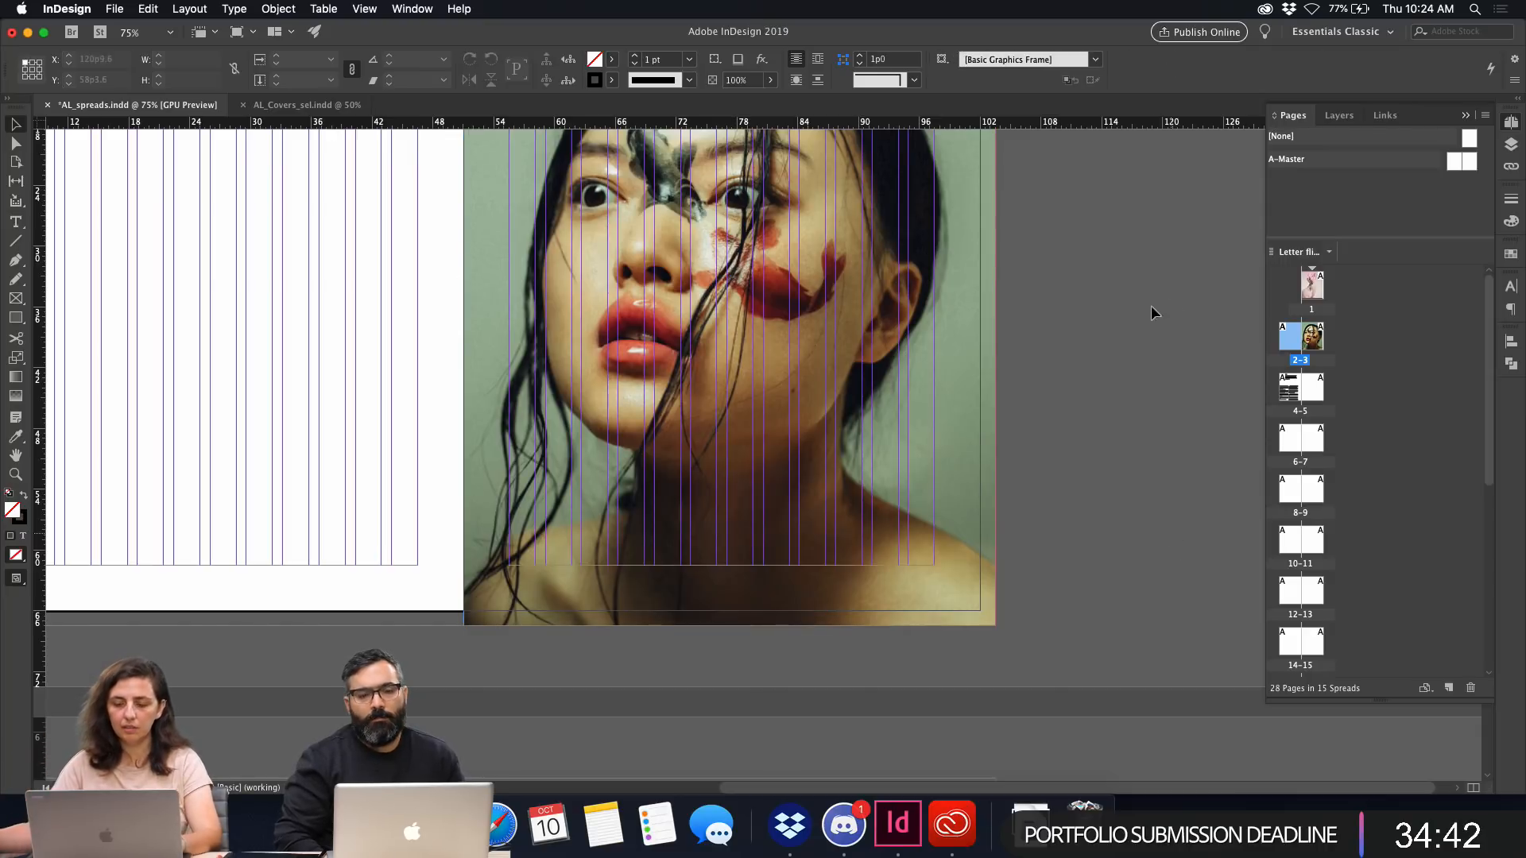
{"action": "key", "text": "w"}
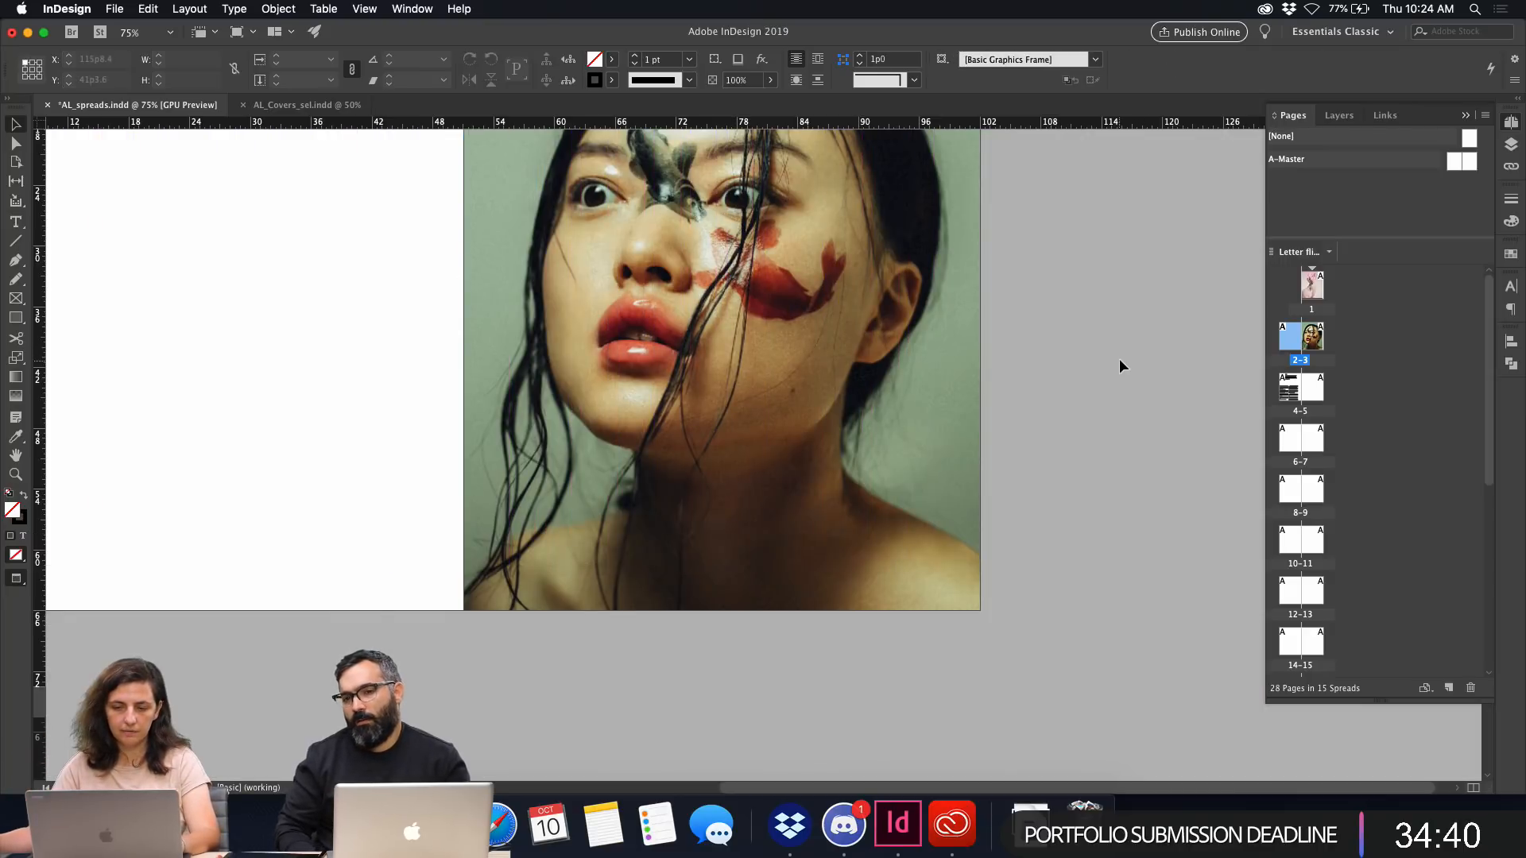
{"action": "key", "text": "w"}
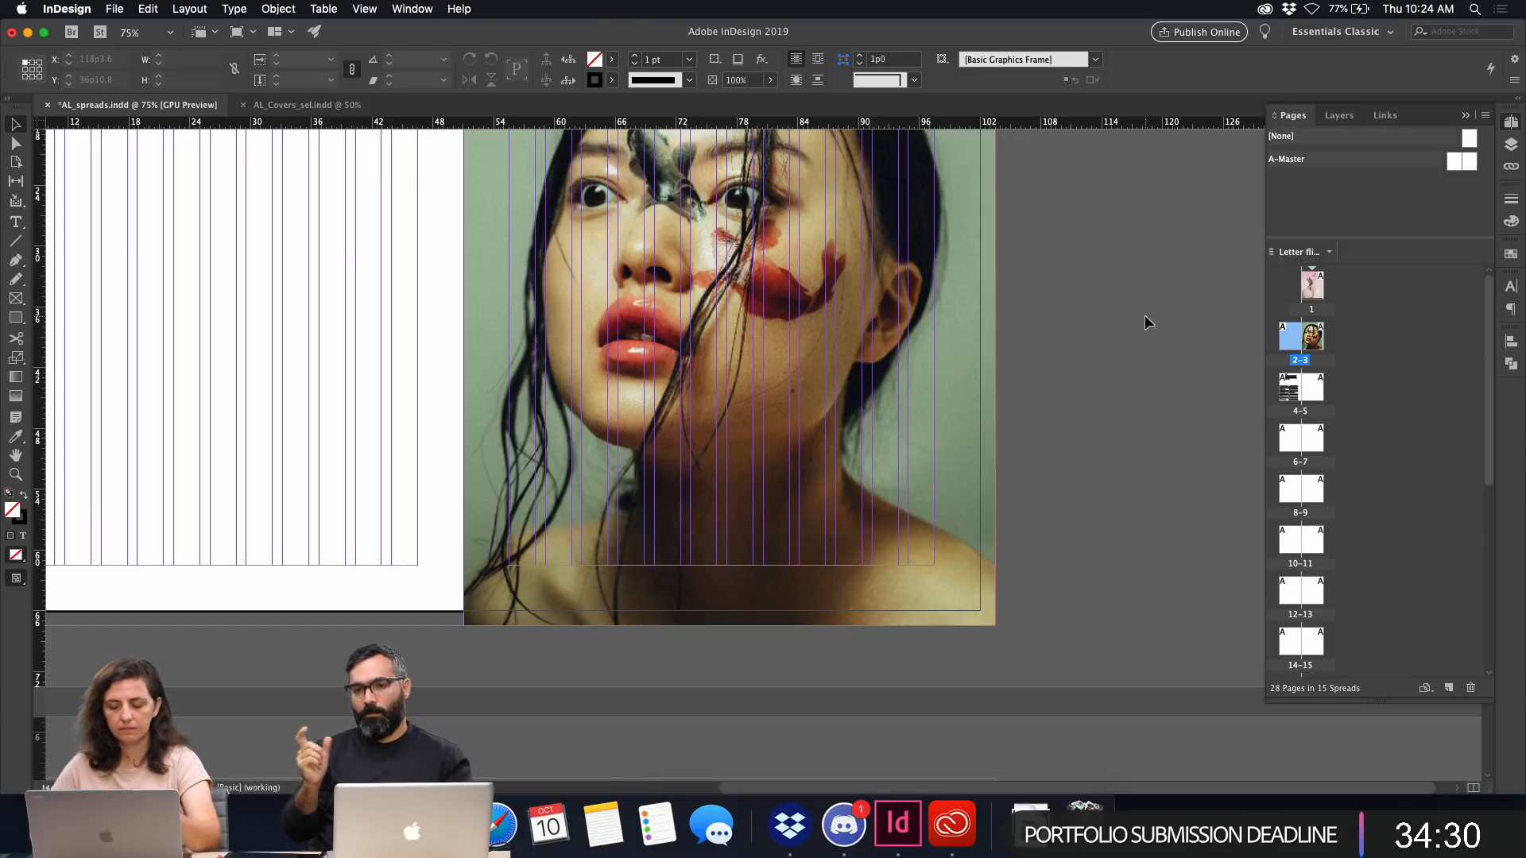
Copy the quote paragraph beginning "In every second of my life" from the text frame on page 4.
{"action": "key", "text": "super+minus"}
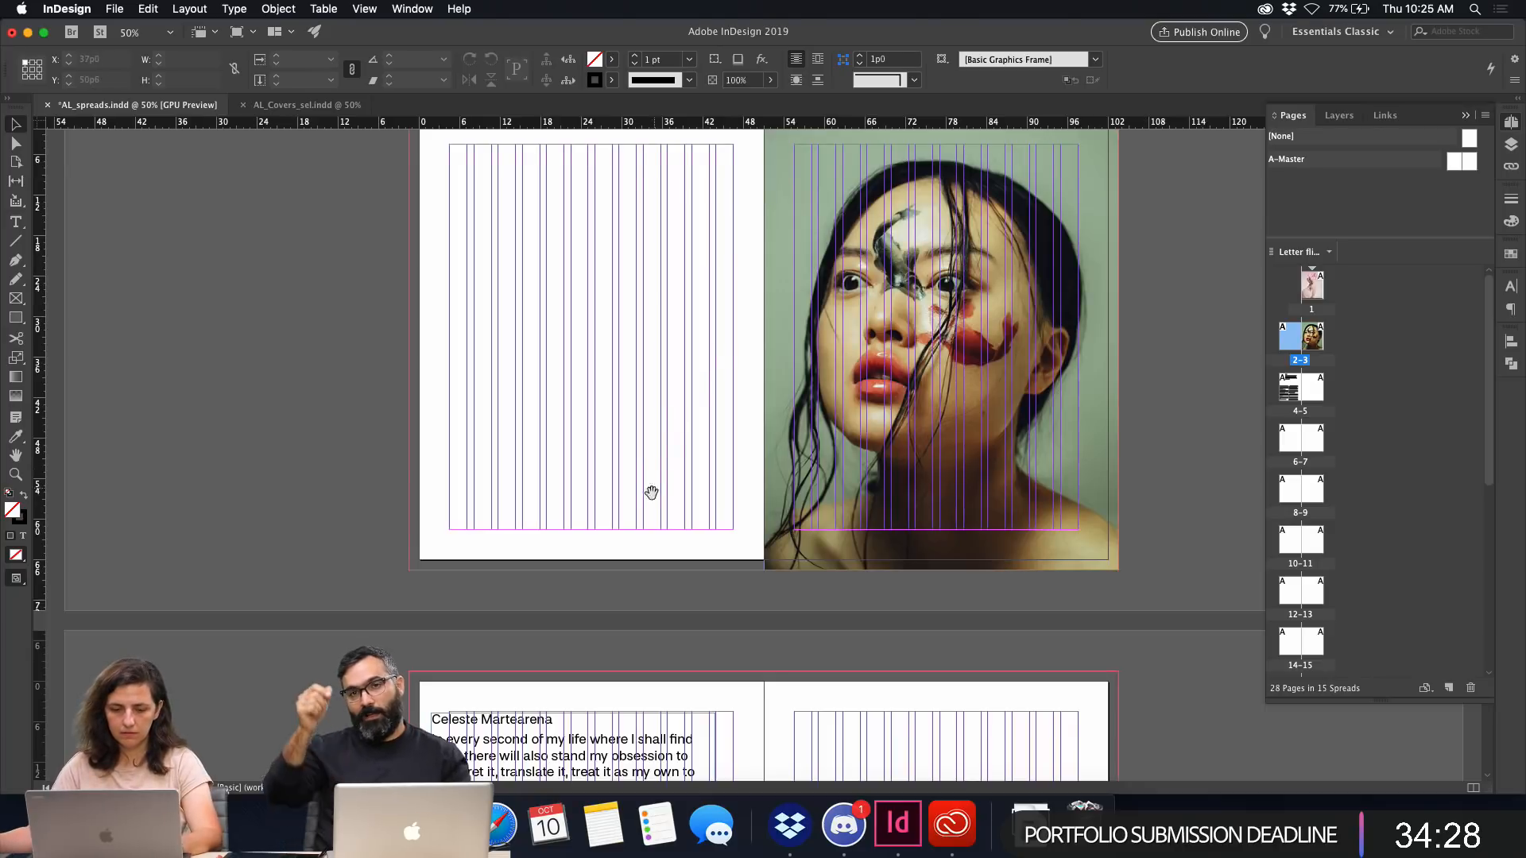
{"action": "left_click_drag", "start_coordinate": [652, 493], "coordinate": [664, 418]}
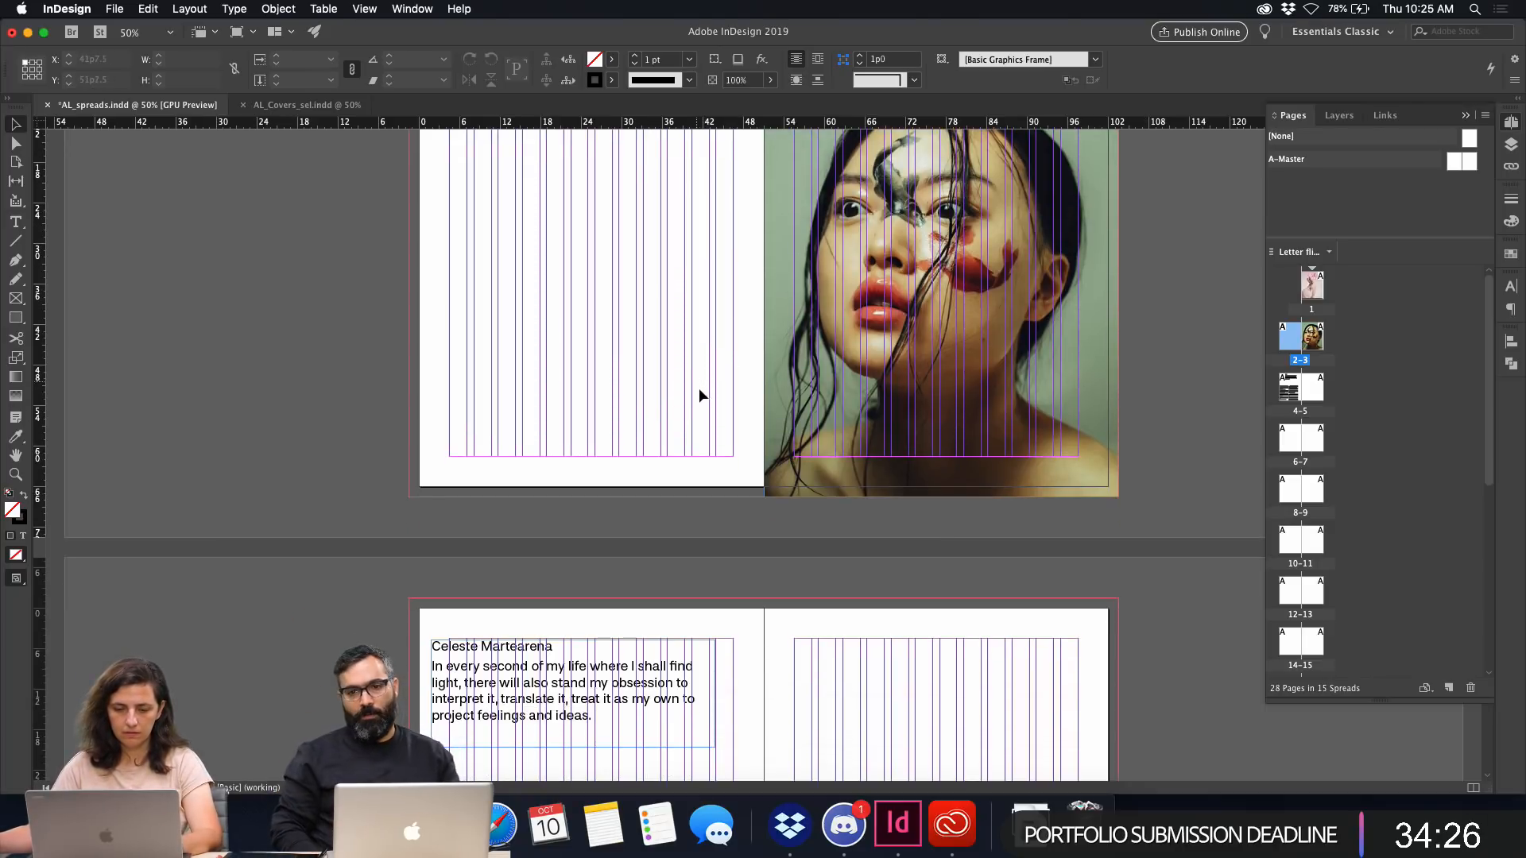
{"action": "double_click", "coordinate": [556, 713]}
{"action": "left_click_drag", "start_coordinate": [596, 715], "coordinate": [415, 665]}
{"action": "key", "text": "super+c"}
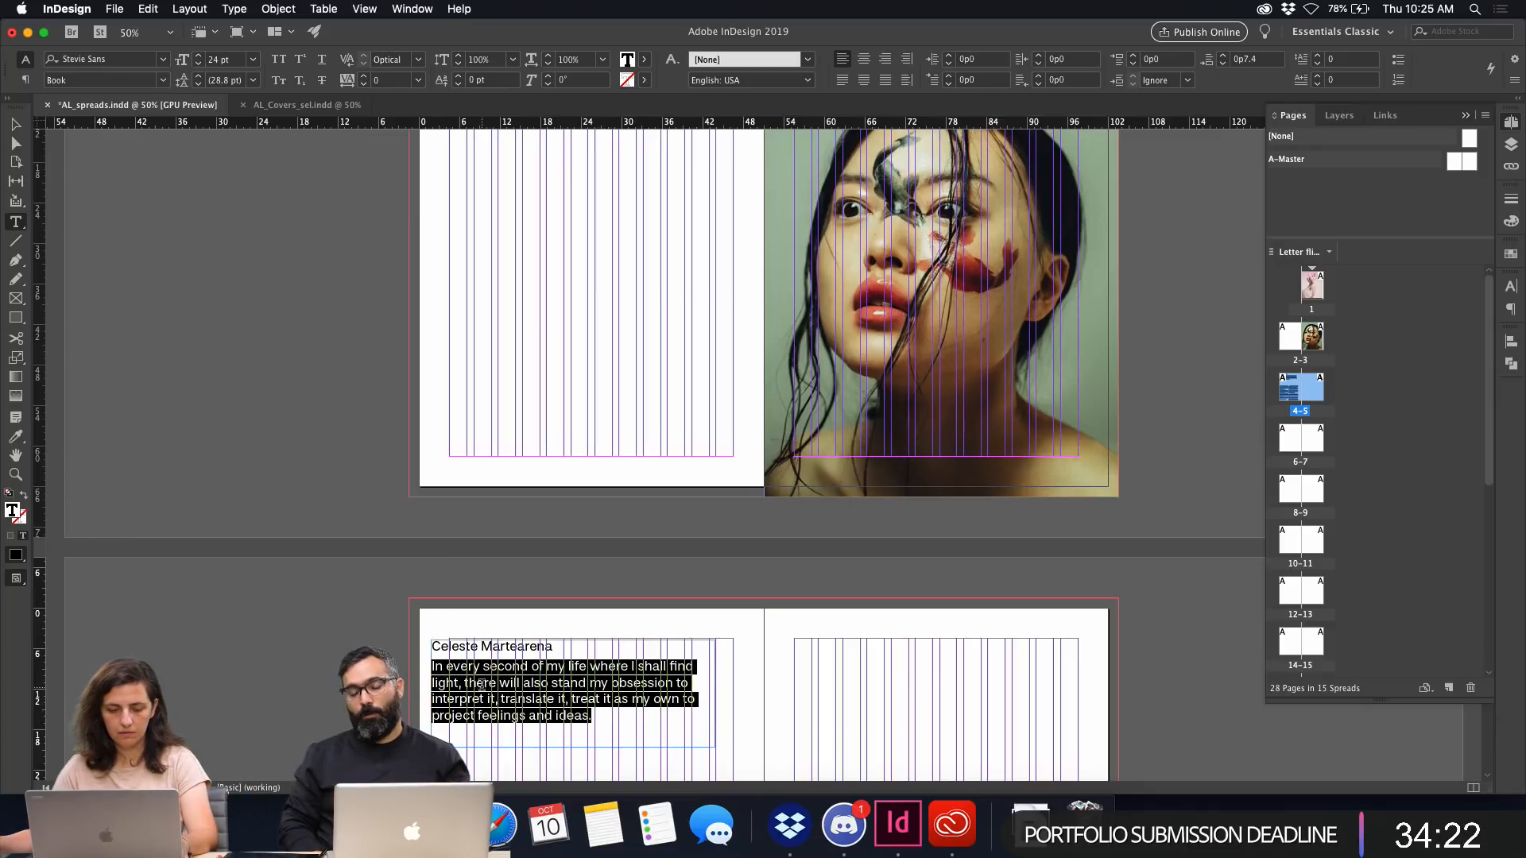
{"action": "key", "text": "Escape"}
Review spread 2-3 both in preview and with its layout guides shown.
{"action": "key", "text": "w"}
{"action": "scroll", "coordinate": [505, 381], "scroll_direction": "up", "scroll_amount": 5}
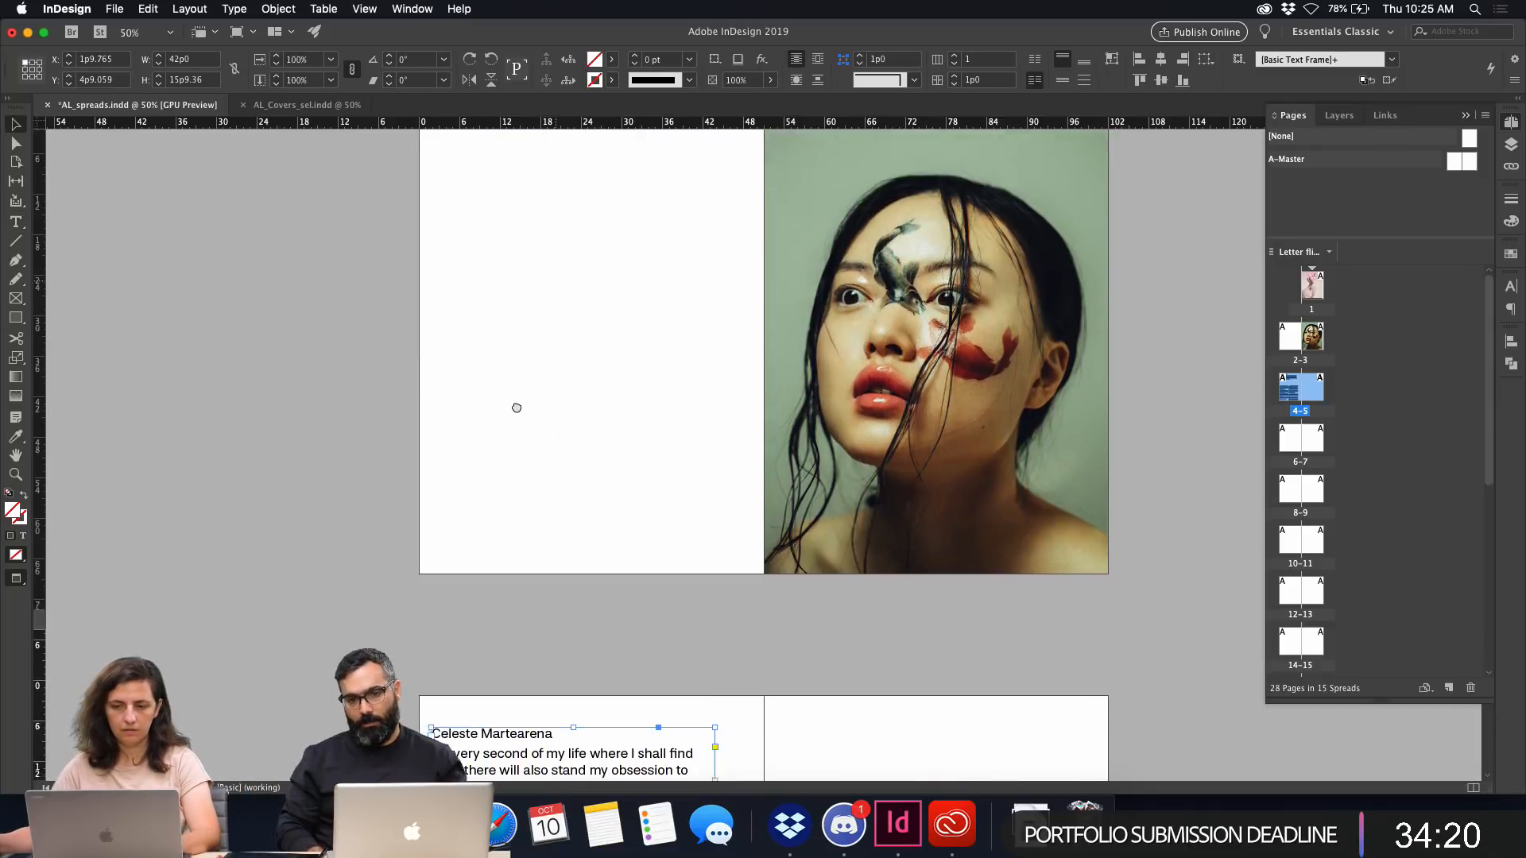
{"action": "key", "text": "w"}
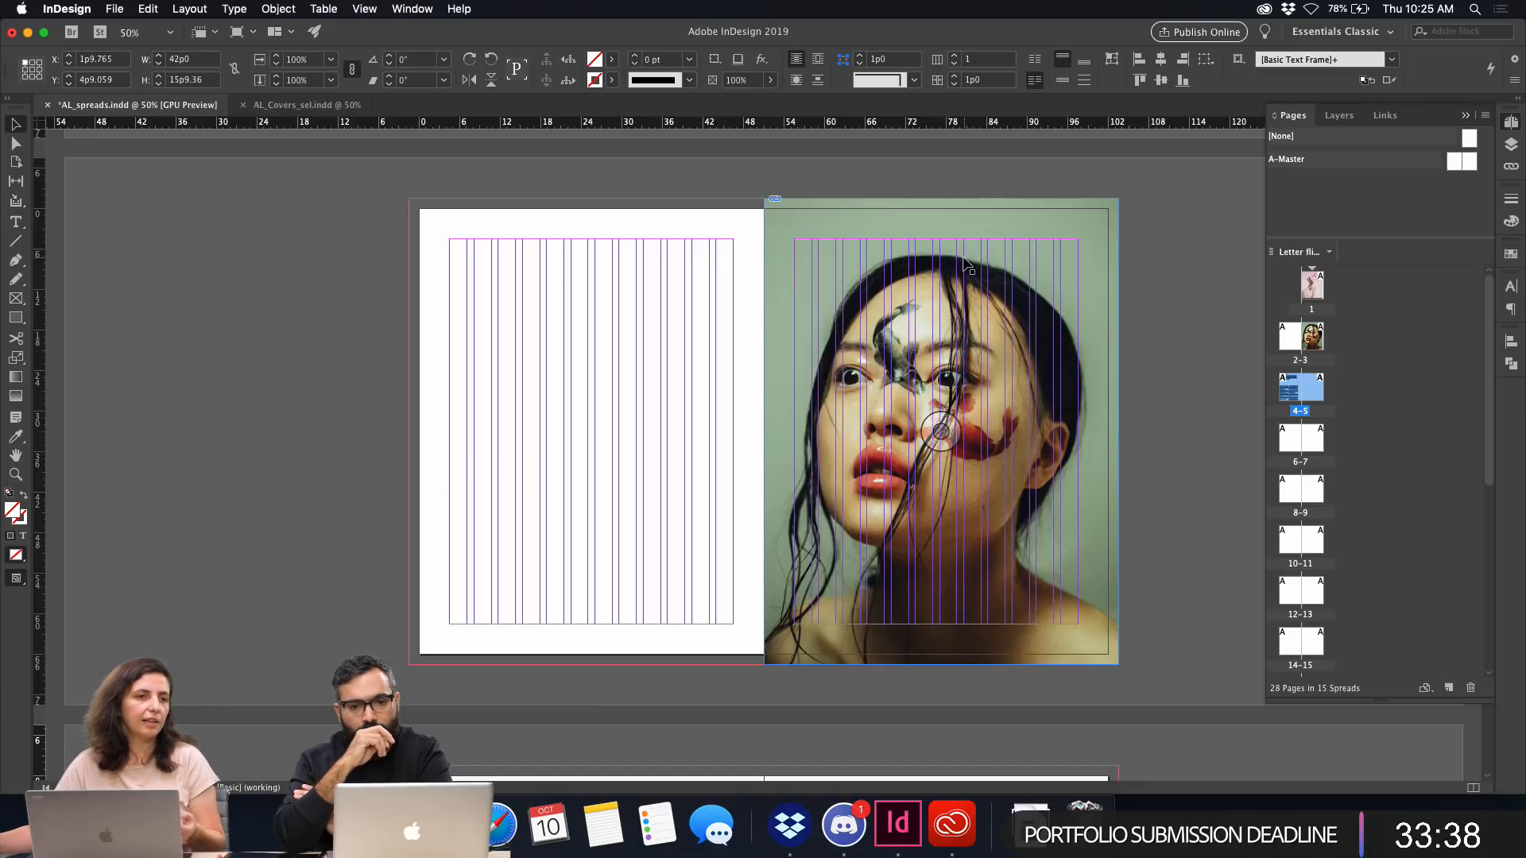
{"action": "left_click", "coordinate": [735, 320]}
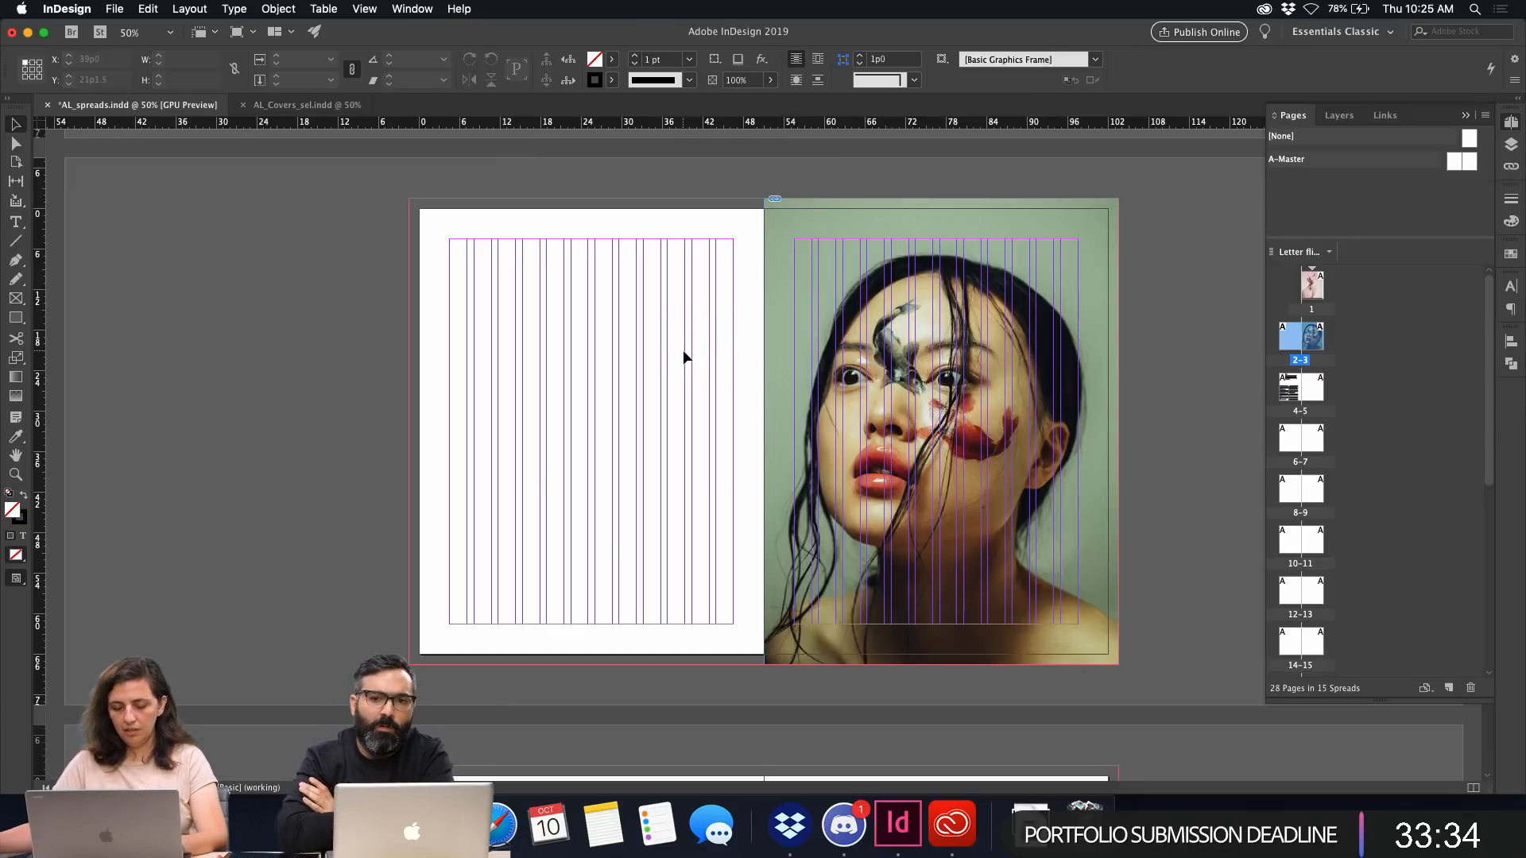
{"action": "key", "text": "t"}
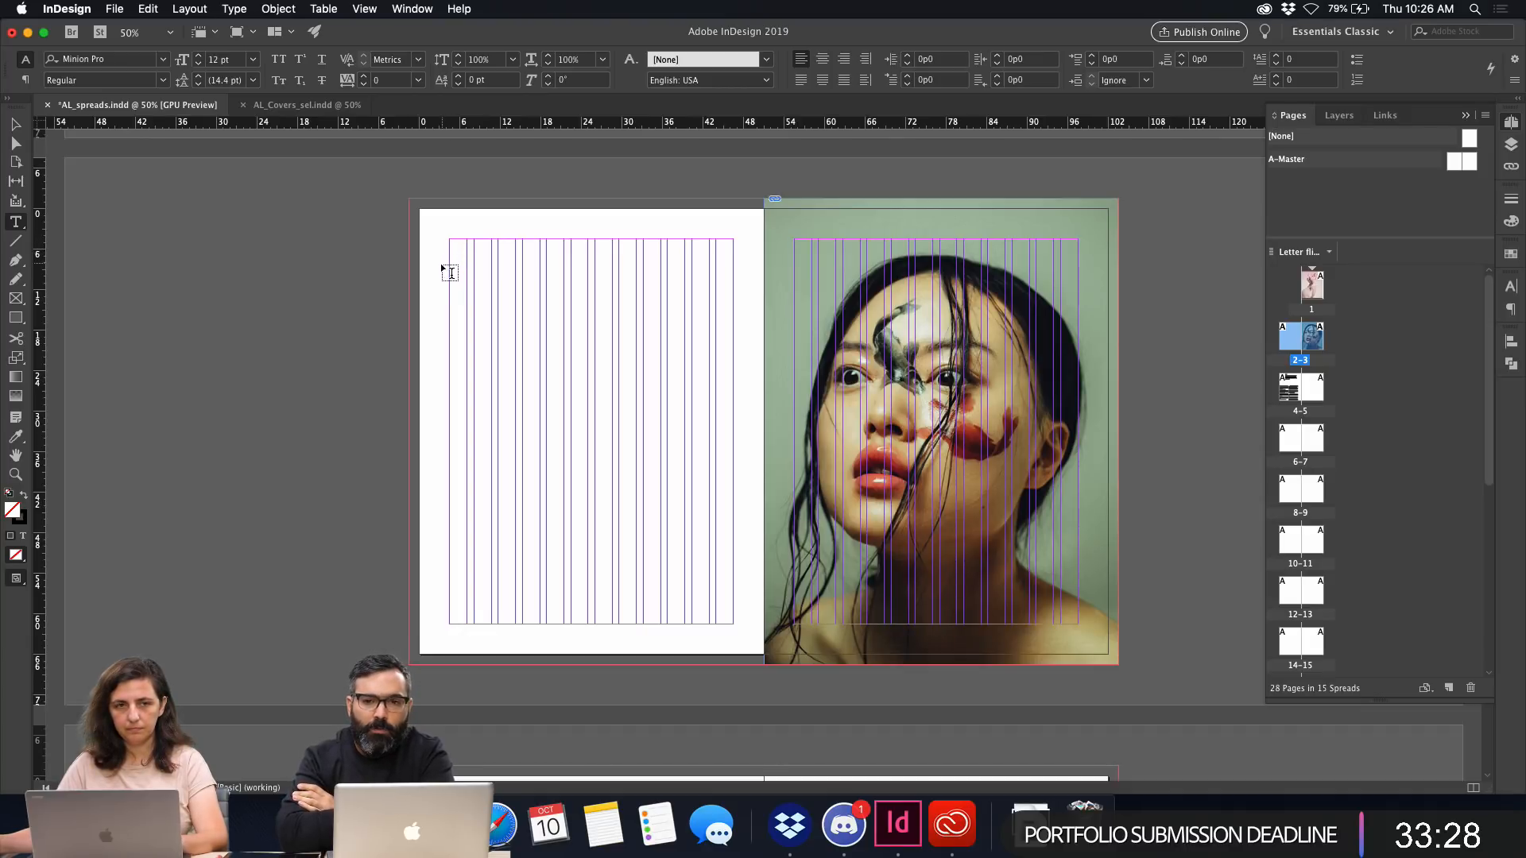
{"action": "key", "text": "Escape"}
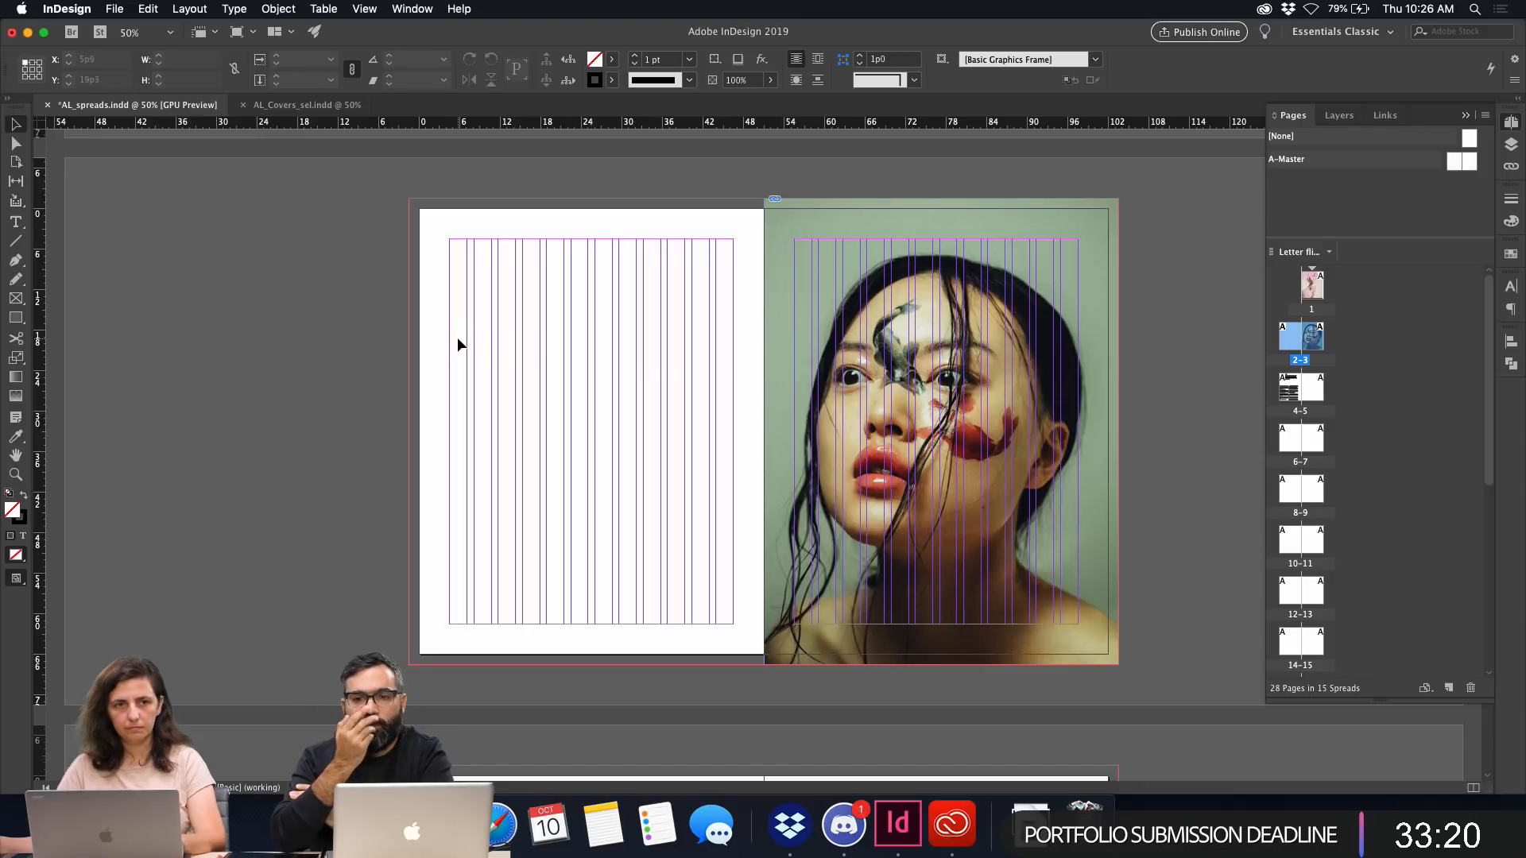
{"action": "key", "text": "e"}
{"action": "key", "text": "w"}
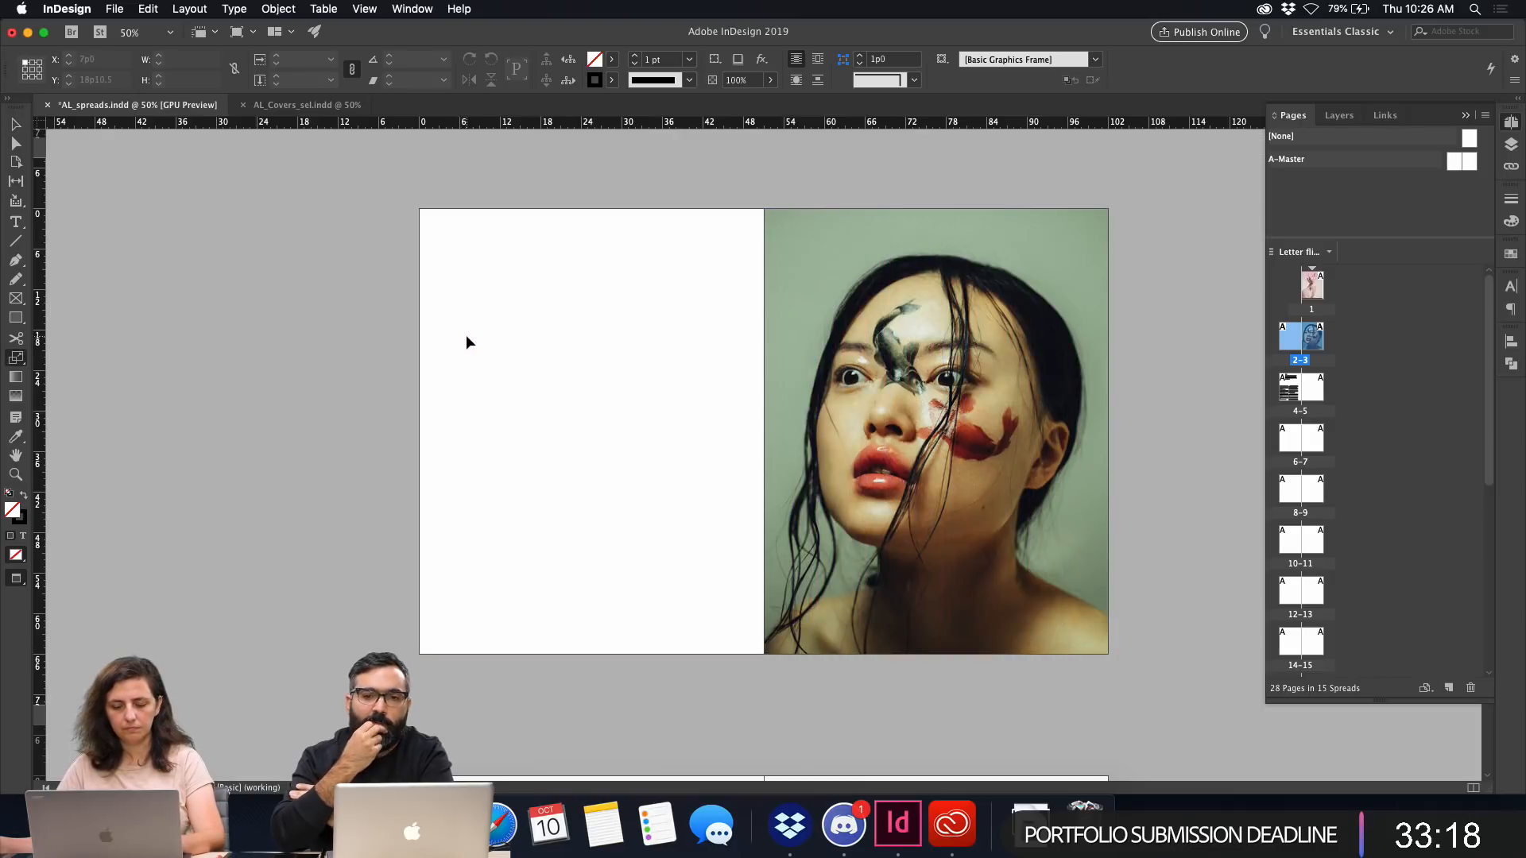
Paste the copied quote into a new text frame on page 2, about 37p7 wide by 36p7 high.
{"action": "key", "text": "t"}
{"action": "left_click_drag", "start_coordinate": [458, 281], "coordinate": [711, 528]}
{"action": "key", "text": "super+v"}
{"action": "key", "text": "Escape"}
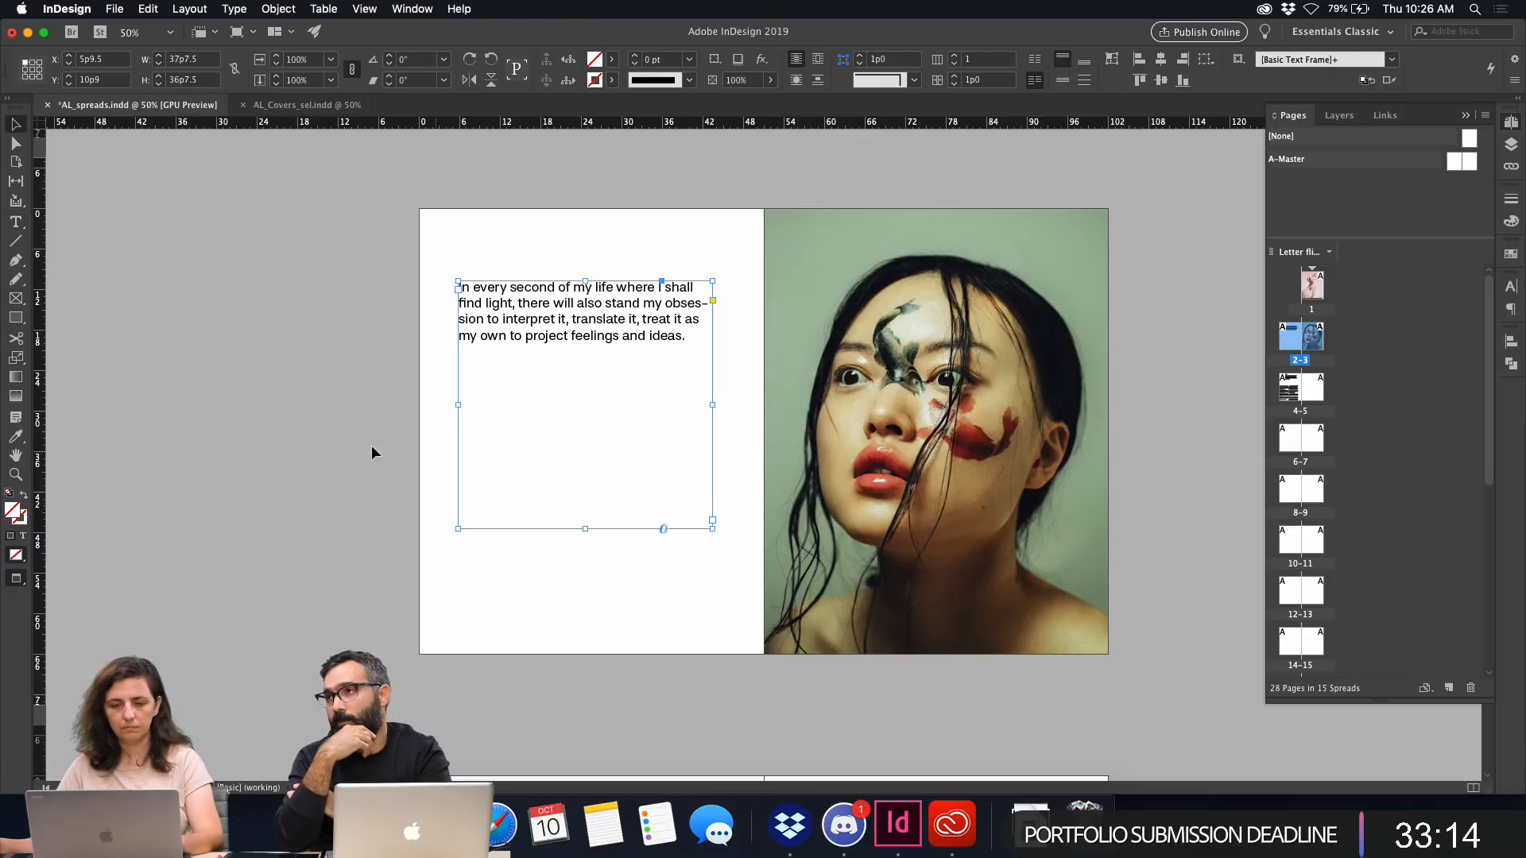
{"action": "left_click", "coordinate": [382, 438]}
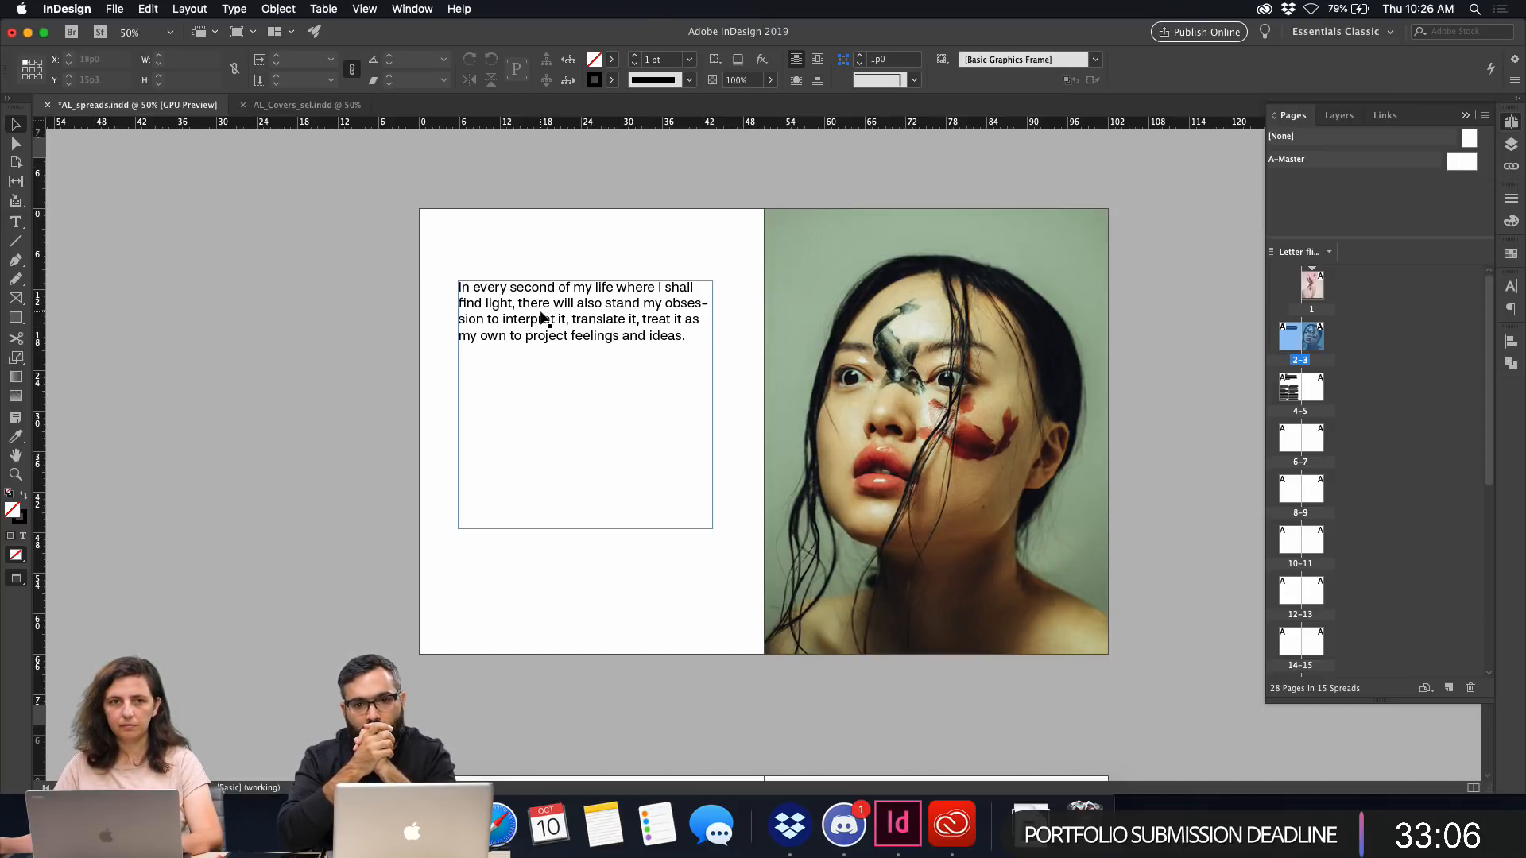
Move the quote's text frame off page 2 onto the pasteboard beside it and deselect it.
{"action": "left_click_drag", "start_coordinate": [540, 318], "coordinate": [184, 353]}
{"action": "left_click", "coordinate": [516, 383]}
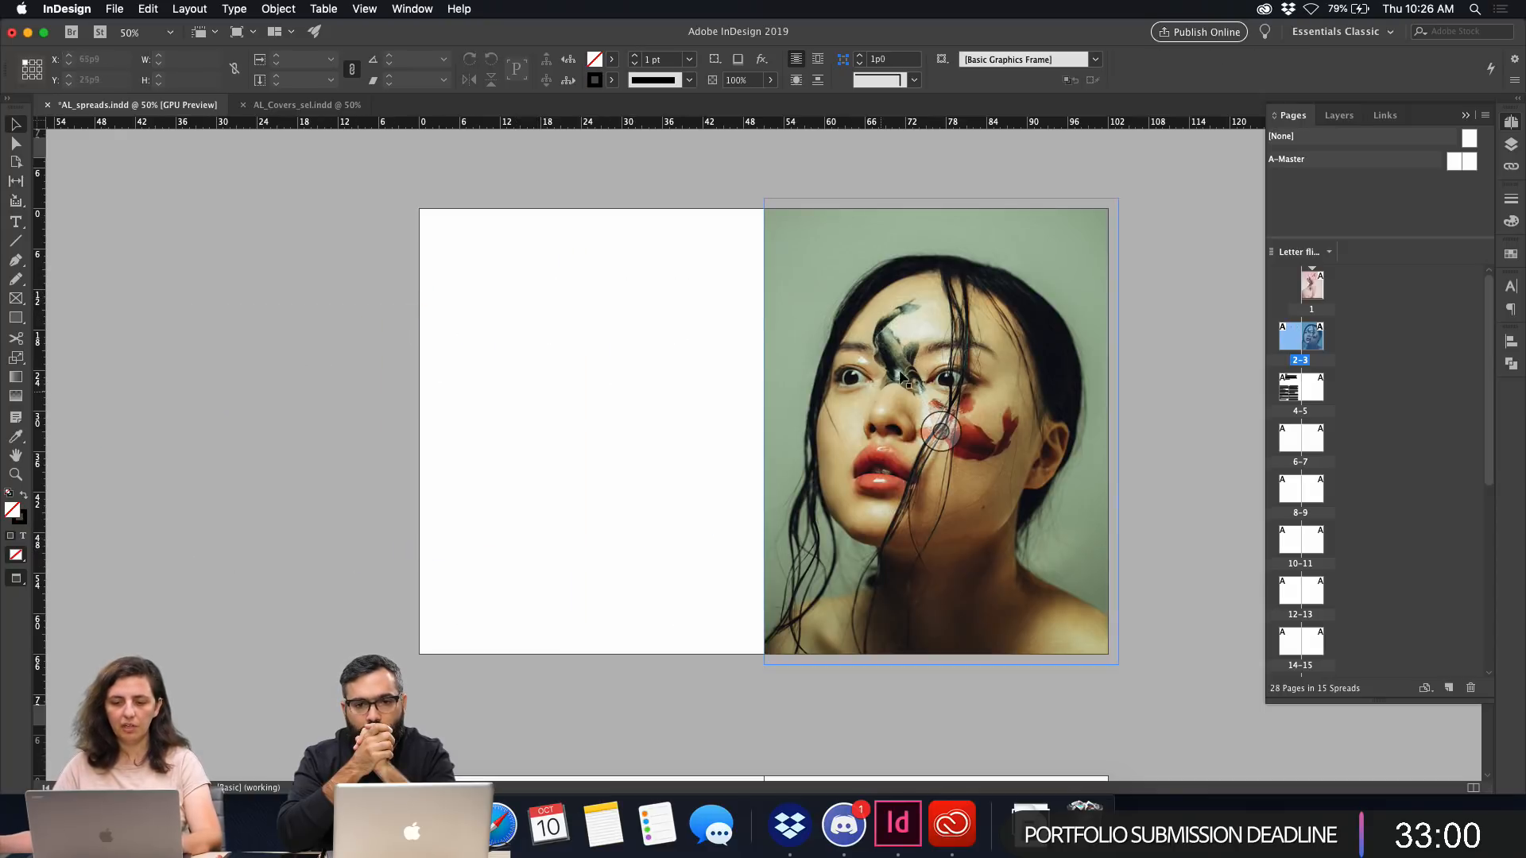
{"action": "key", "text": "super+equal"}
{"action": "key", "text": "super+minus"}
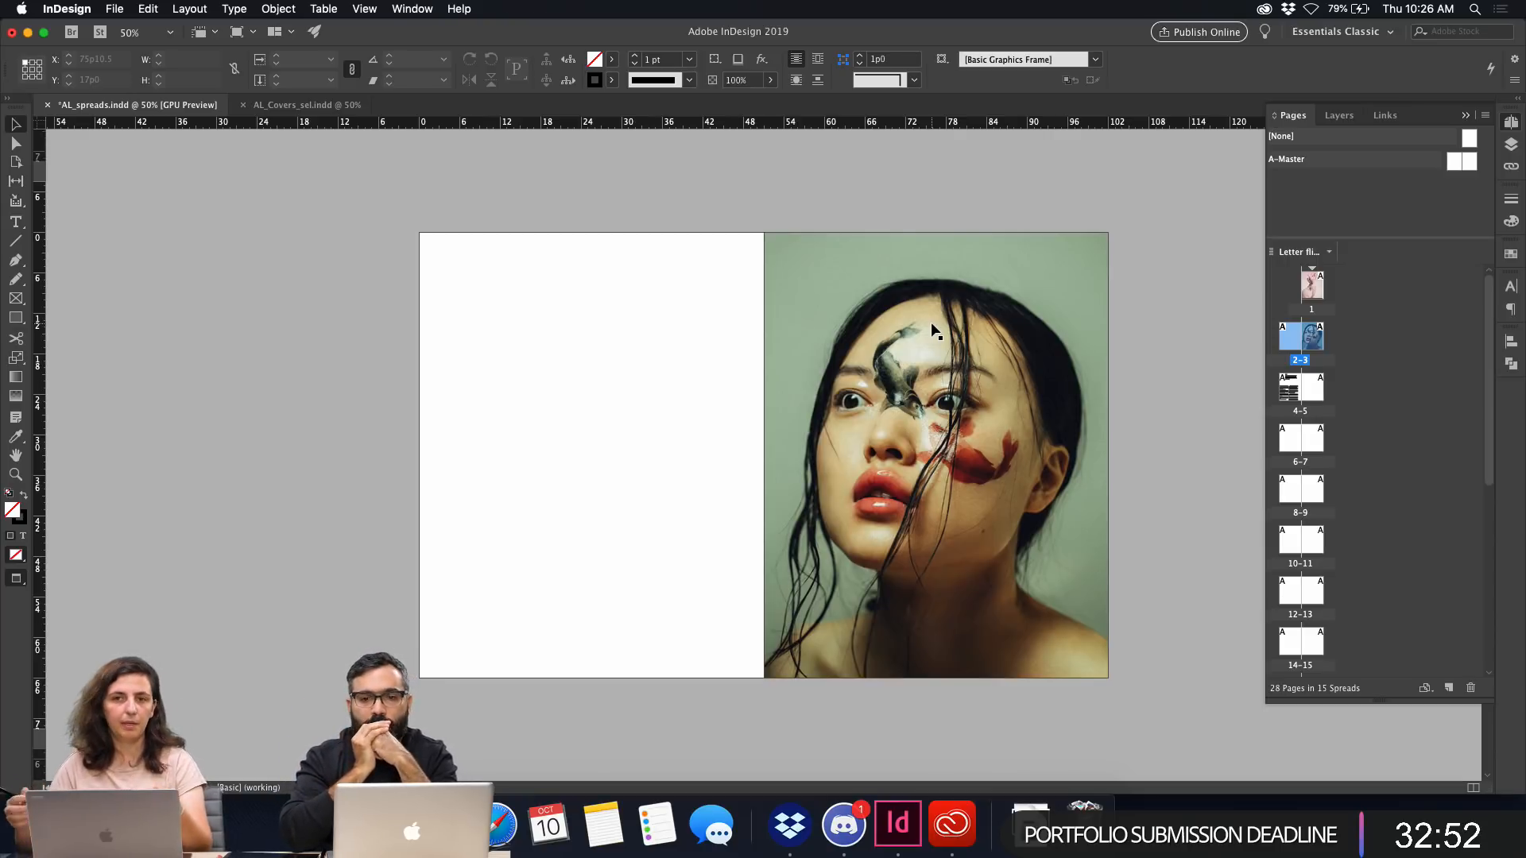
Draw a rectangle covering page 2 out to its bleed lines, 52p6 wide by 69p0 high.
{"action": "key", "text": "m"}
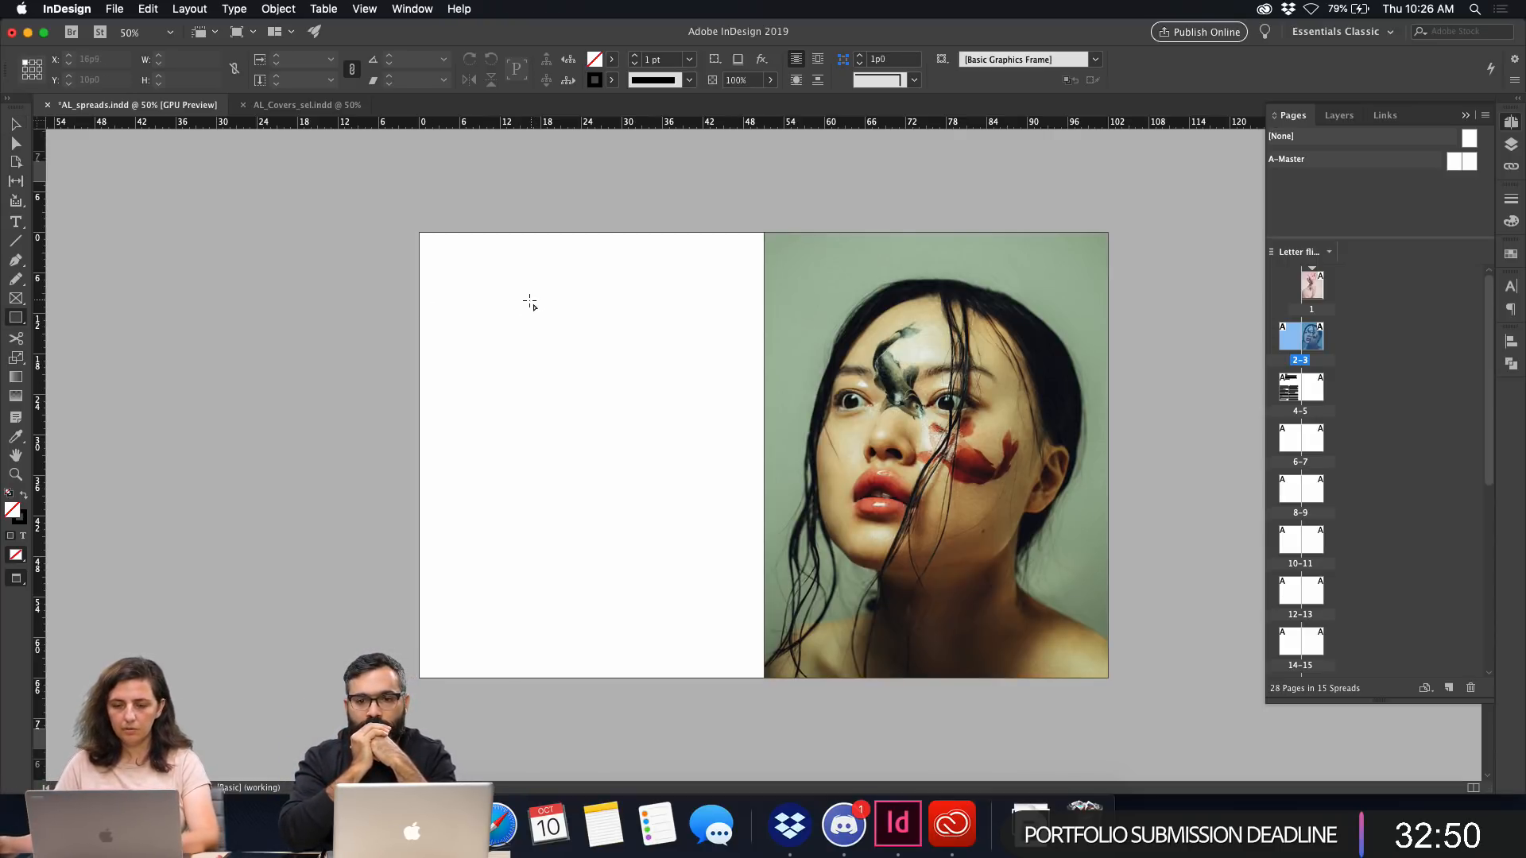
{"action": "key", "text": "v"}
{"action": "key", "text": "w"}
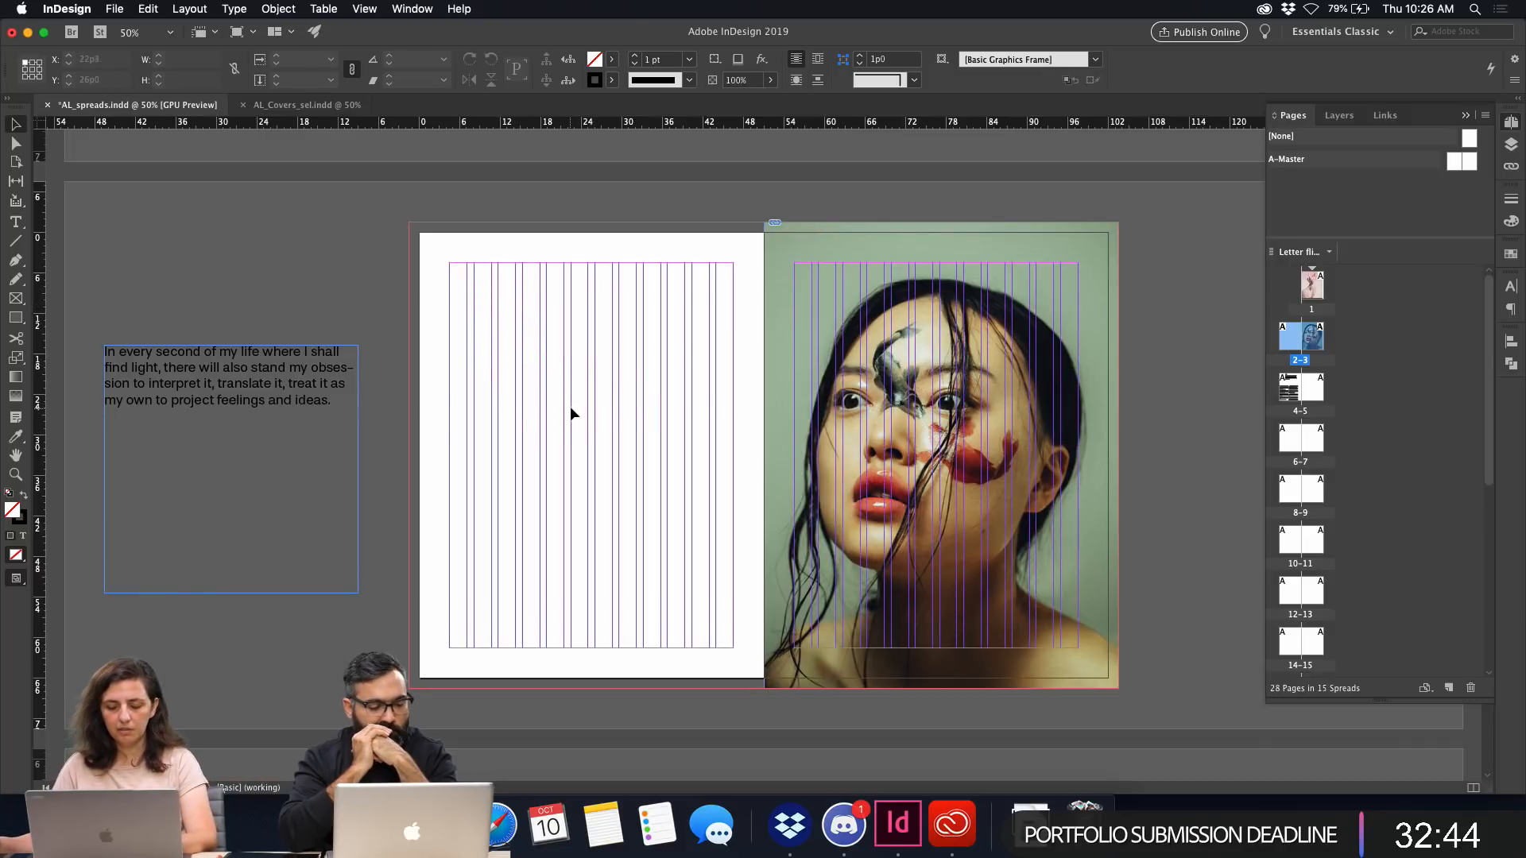
{"action": "key", "text": "m"}
{"action": "left_click_drag", "start_coordinate": [410, 225], "coordinate": [762, 688]}
Fill the page 2 rectangle with an orange-red sampled from the portrait's cheek and preview the spread.
{"action": "key", "text": "i"}
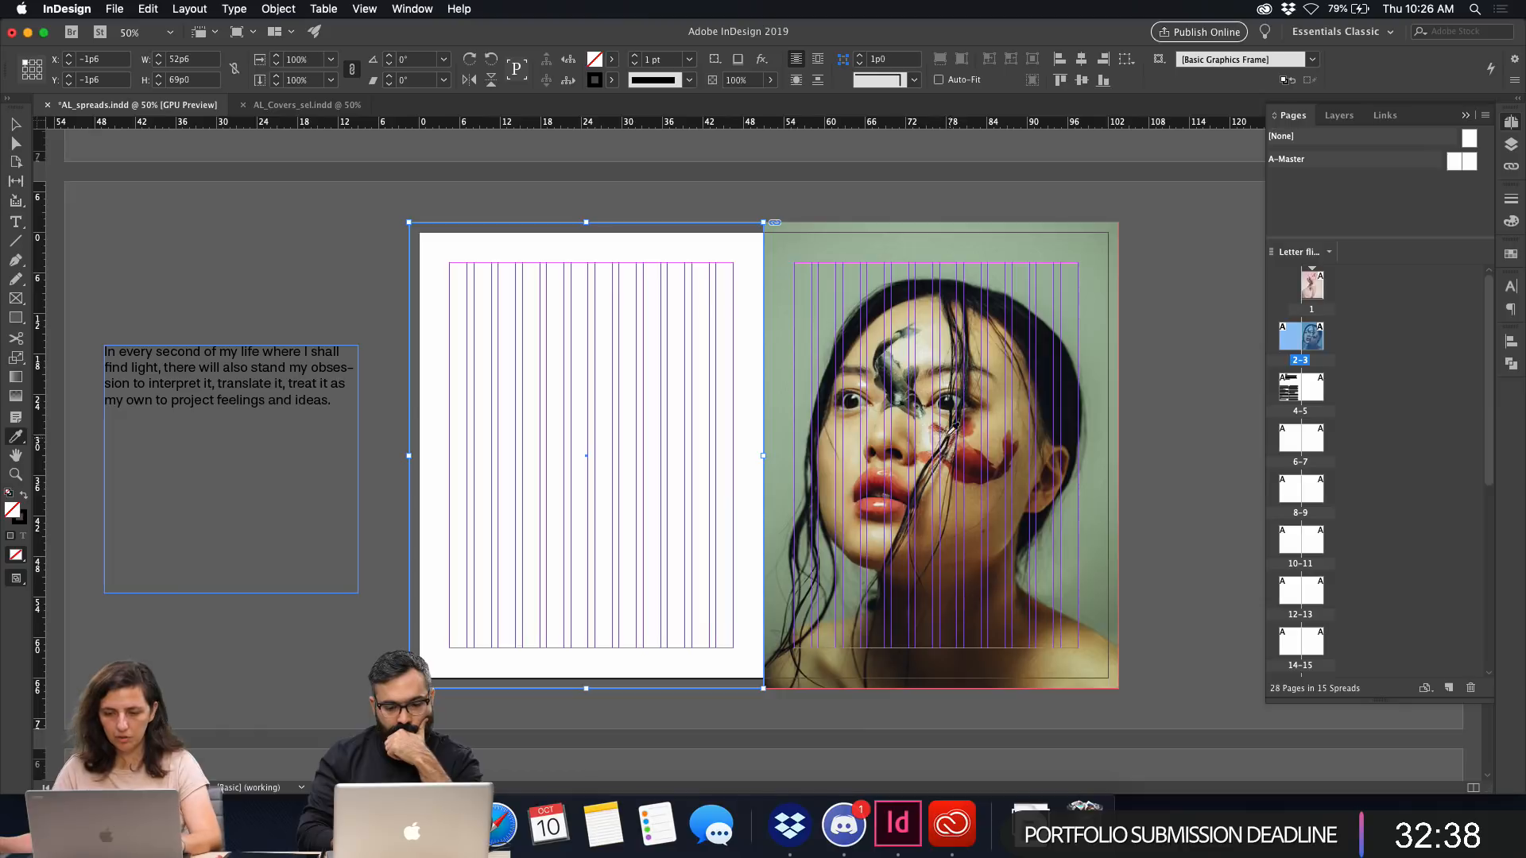
{"action": "left_click", "coordinate": [972, 427]}
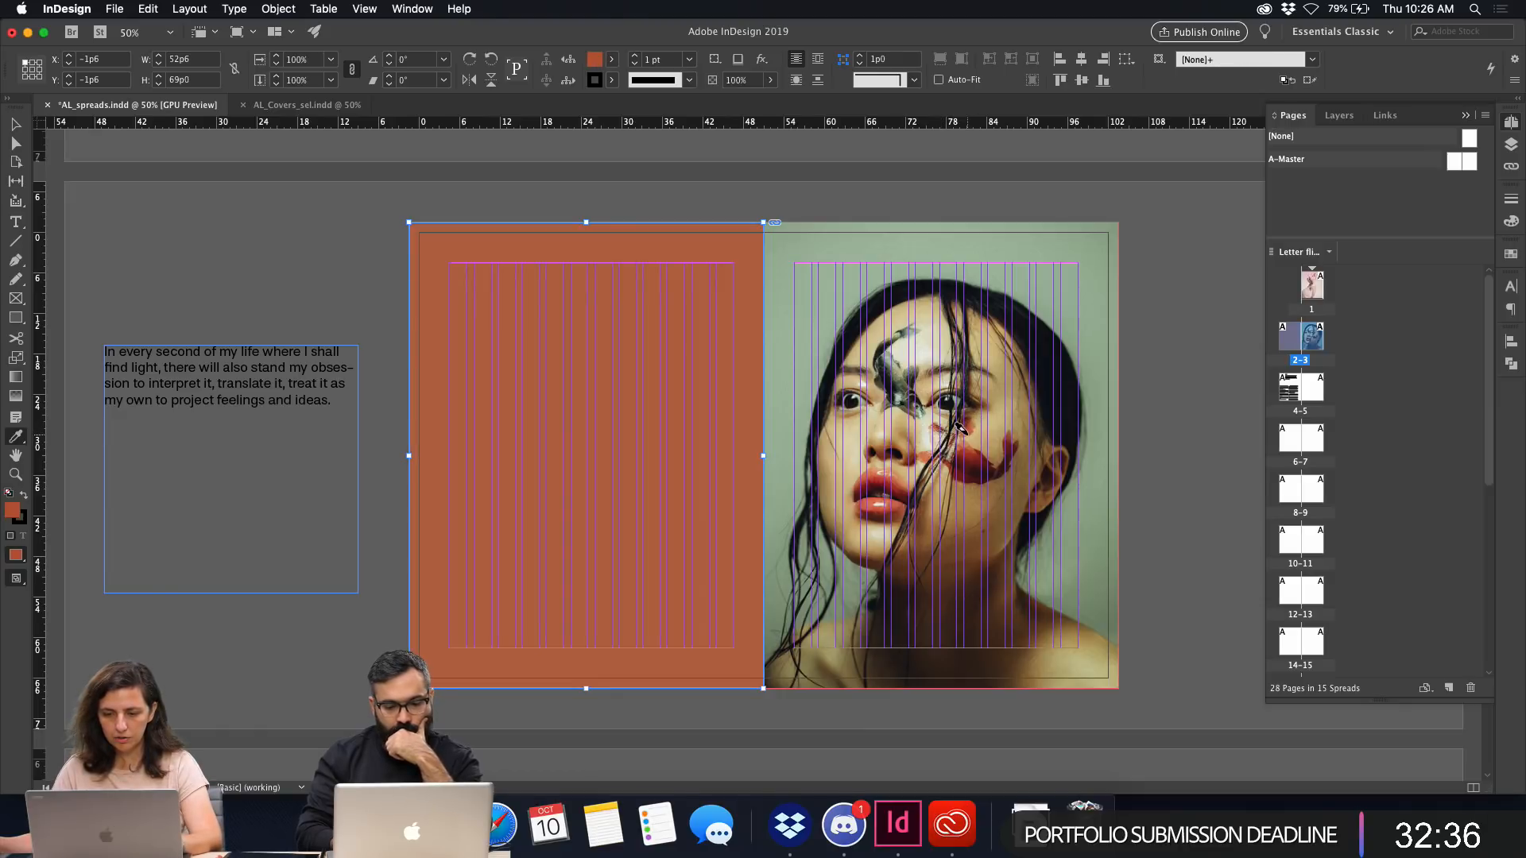
{"action": "key", "text": "w"}
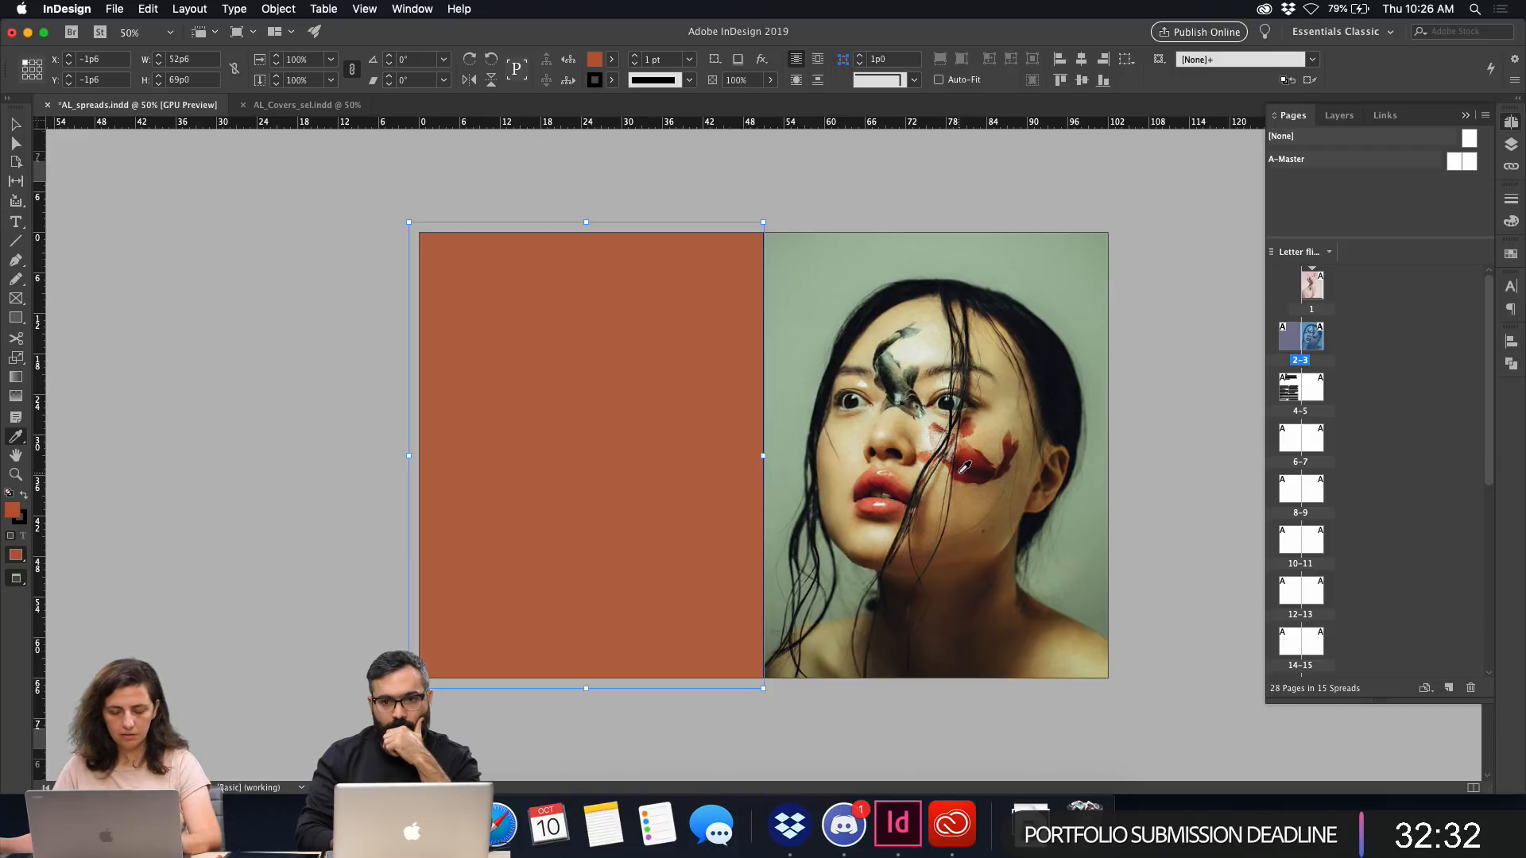
Set the page 2 rectangle's stroke to None and deselect it.
{"action": "key", "text": "x"}
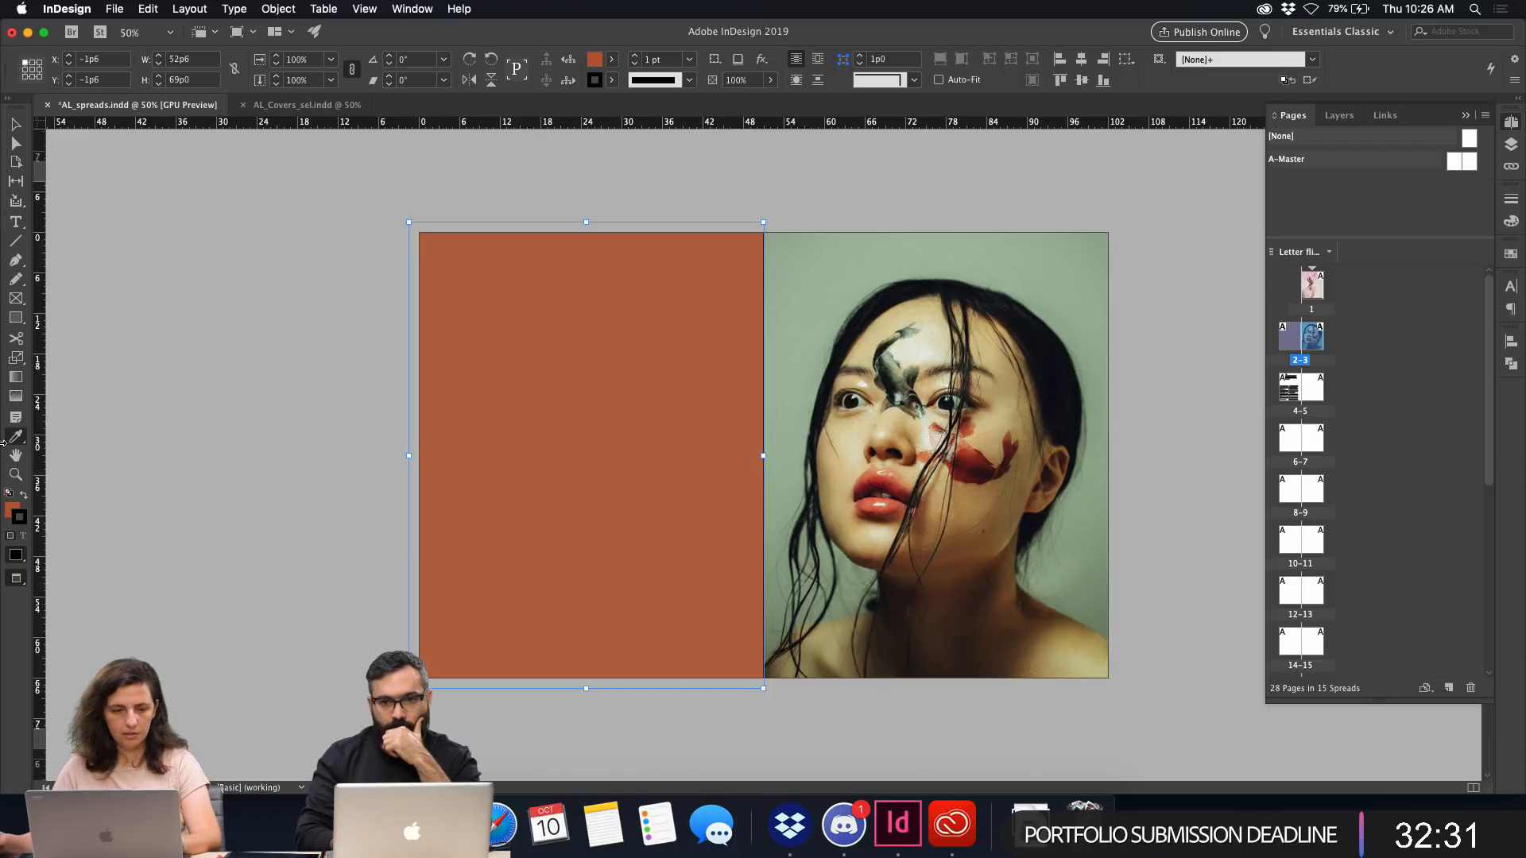
{"action": "left_click", "coordinate": [1510, 253]}
{"action": "left_click", "coordinate": [1357, 300]}
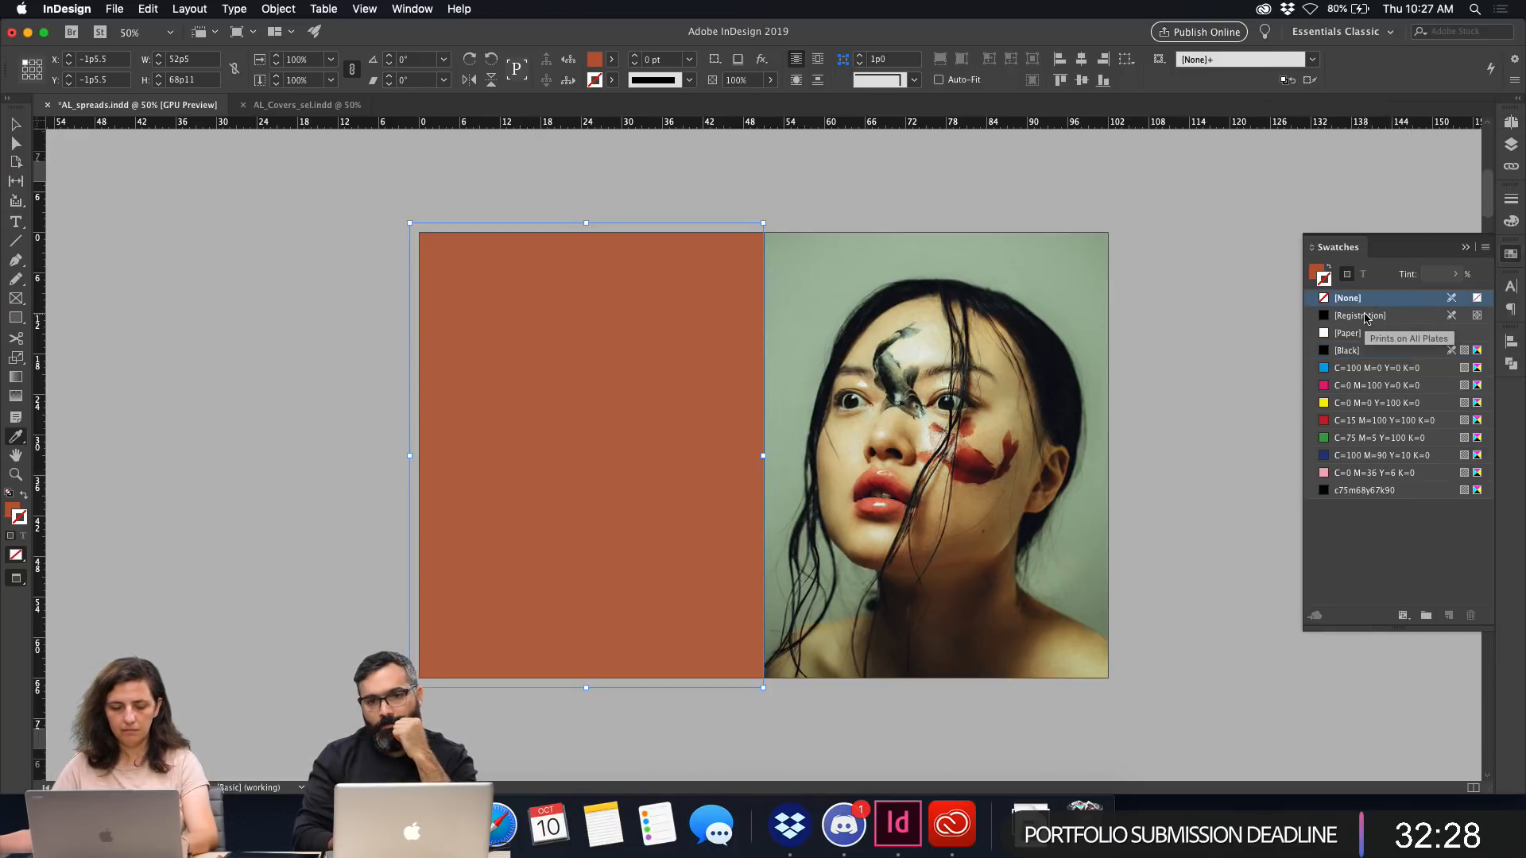
{"action": "key", "text": "v"}
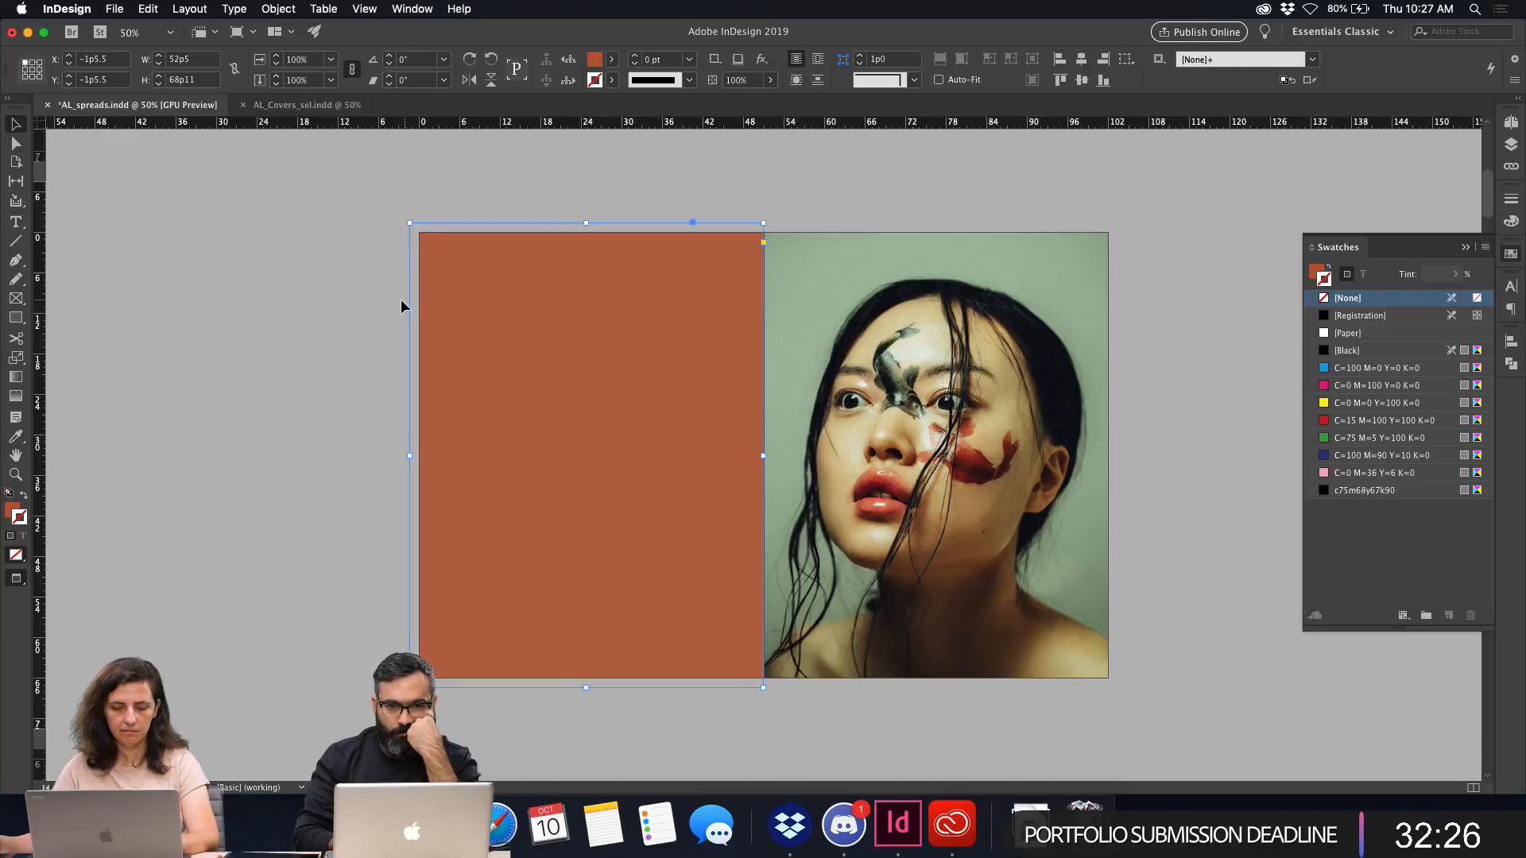
{"action": "left_click", "coordinate": [329, 305]}
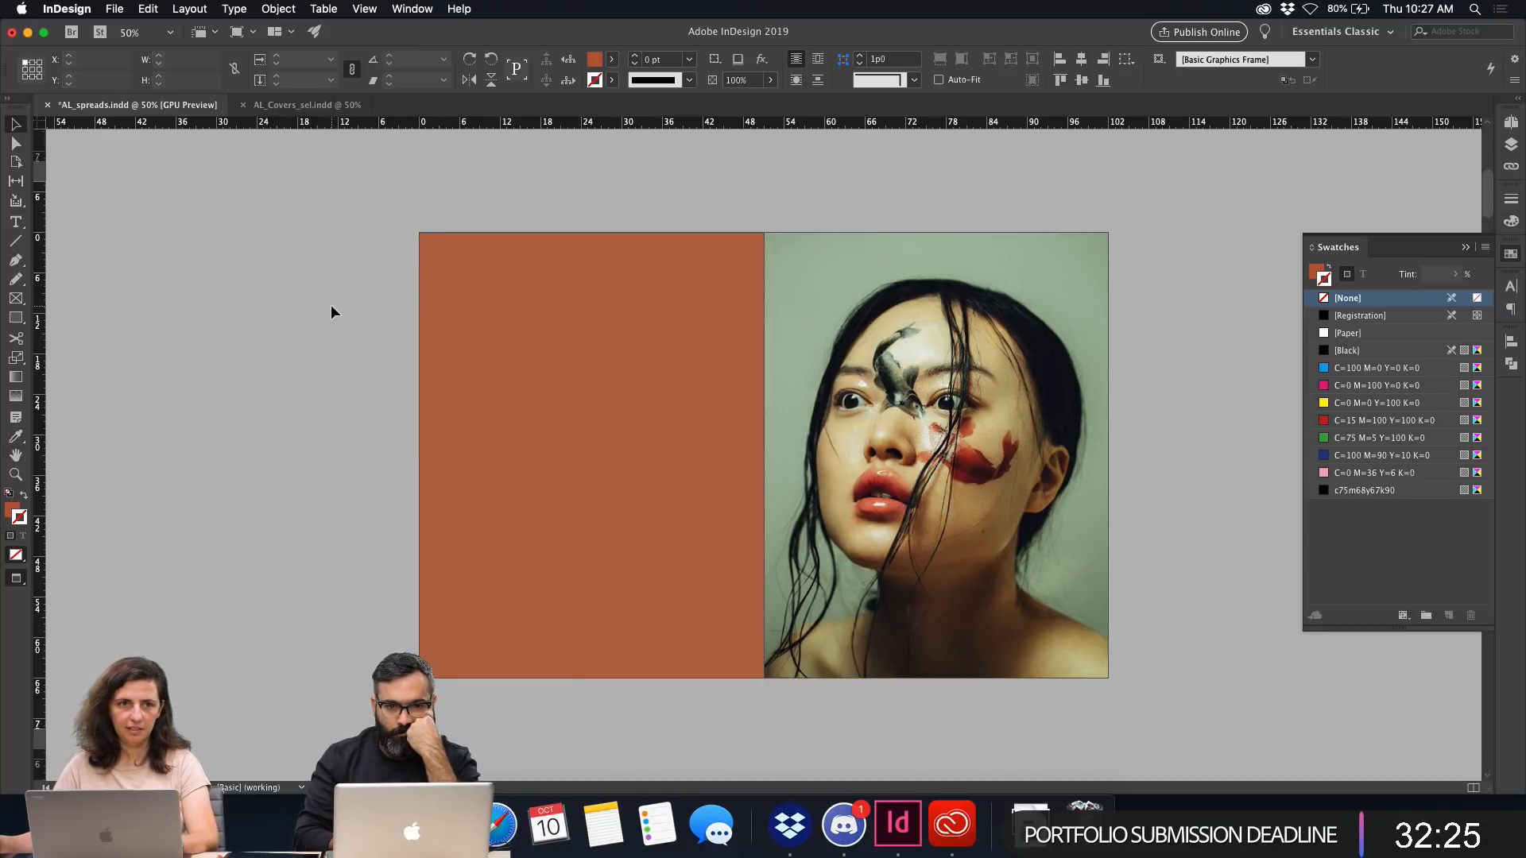
Try to resample the page 2 rectangle's colour from the red fish on the portrait's cheek.
{"action": "left_click", "coordinate": [707, 354]}
{"action": "key", "text": "i"}
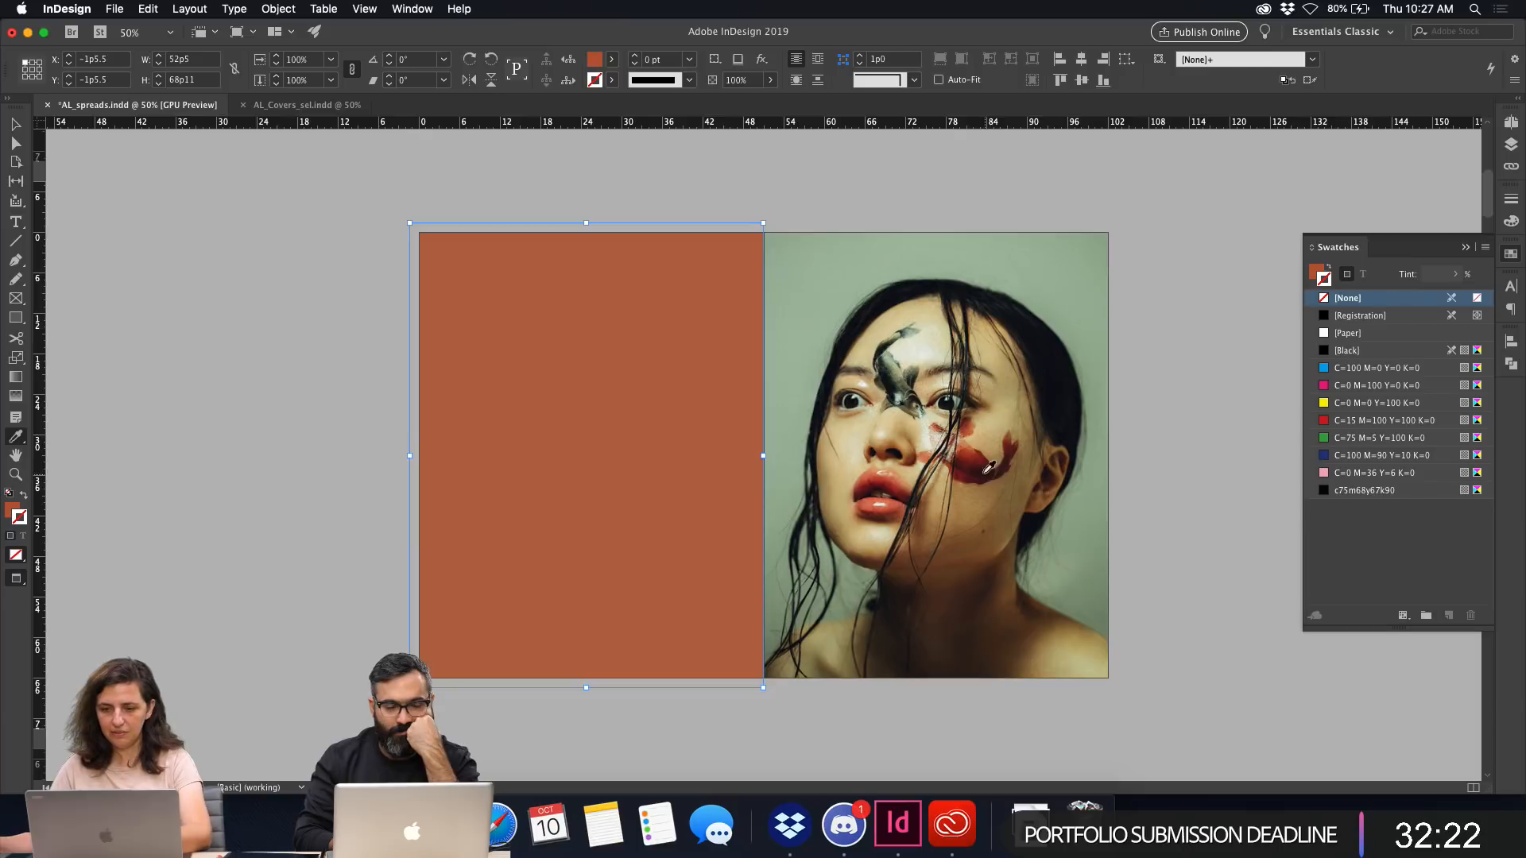
{"action": "left_click", "coordinate": [957, 457]}
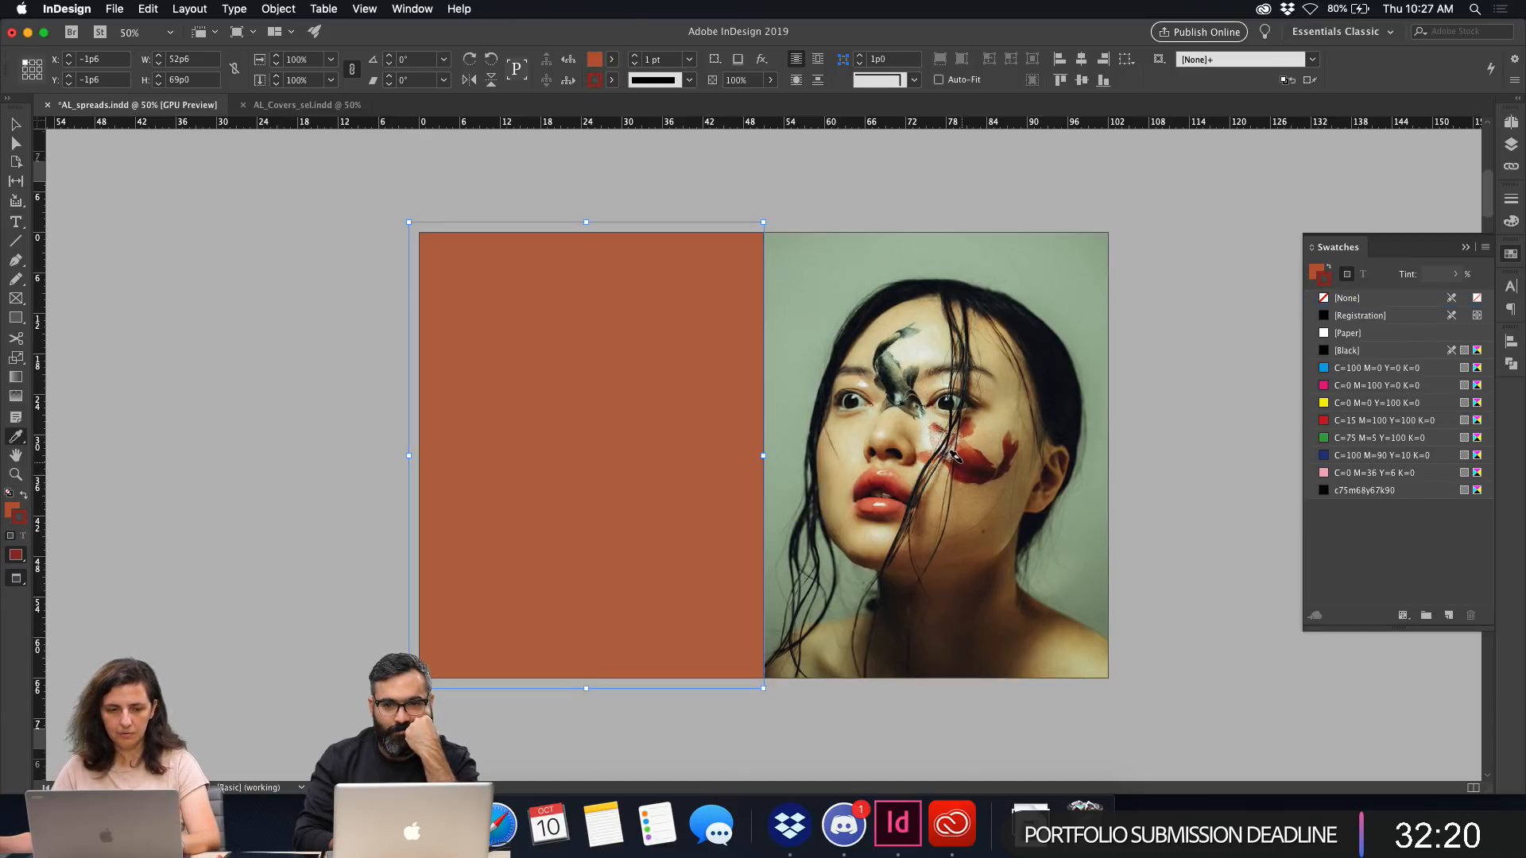
{"action": "key", "text": "super+z"}
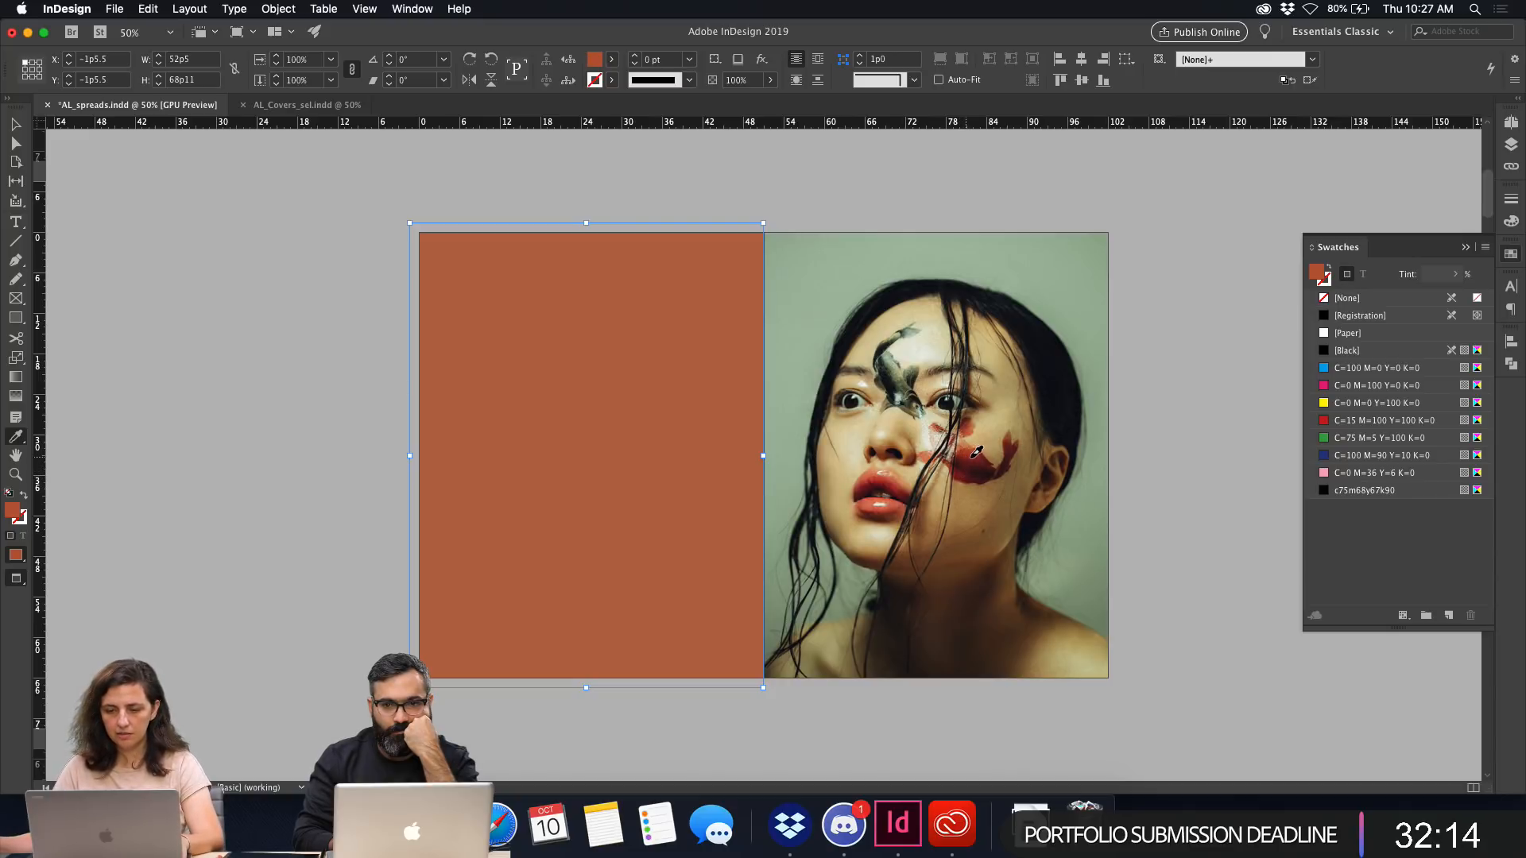
Resample the page 2 rectangle's fill from several reds of the fish painted on the portrait's cheek.
{"action": "left_click", "coordinate": [963, 456]}
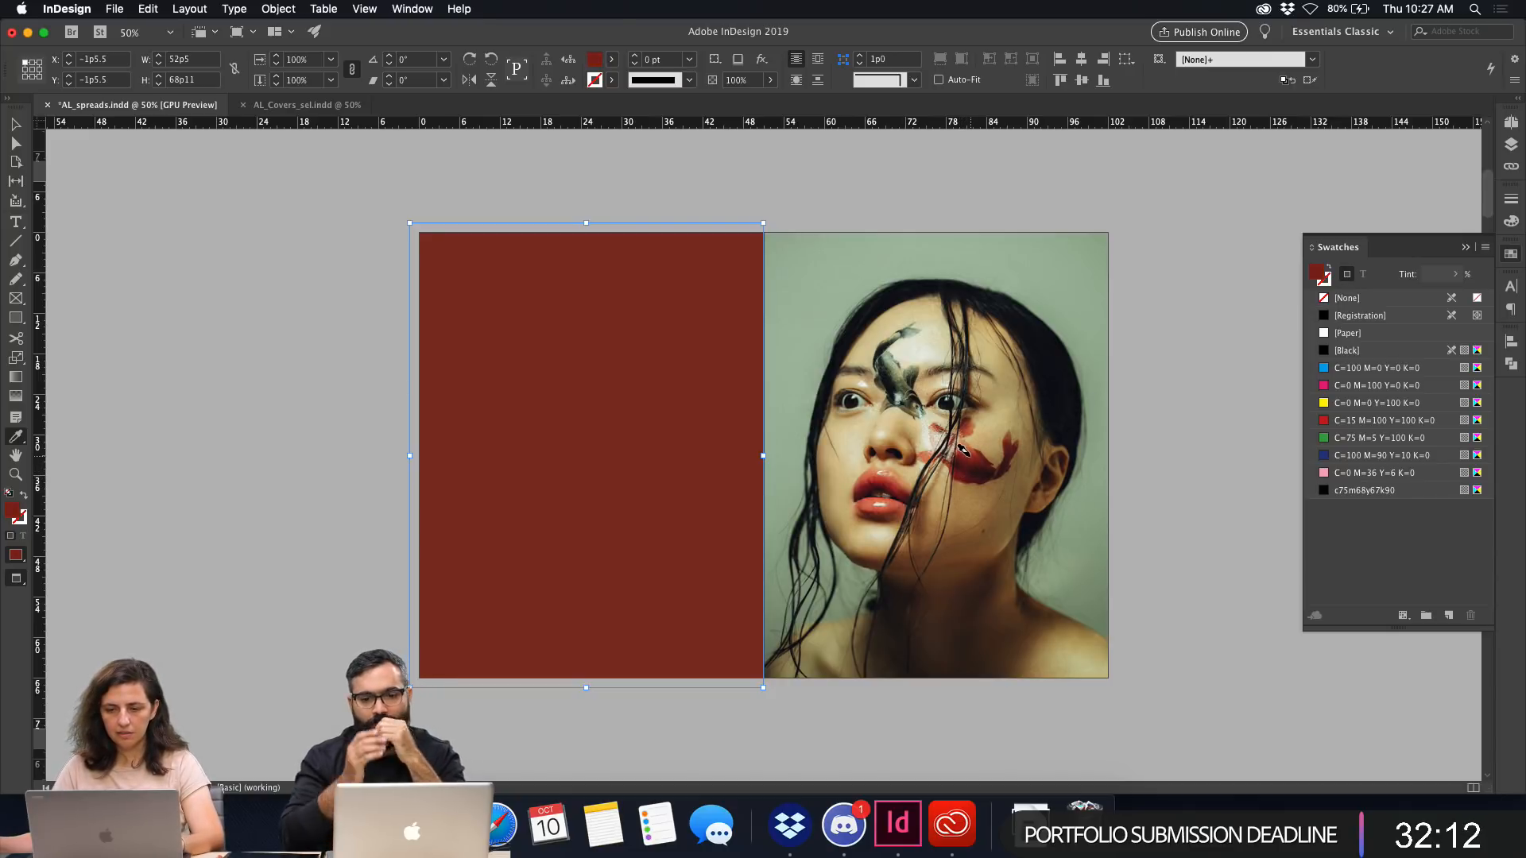
{"action": "left_click", "coordinate": [1013, 442]}
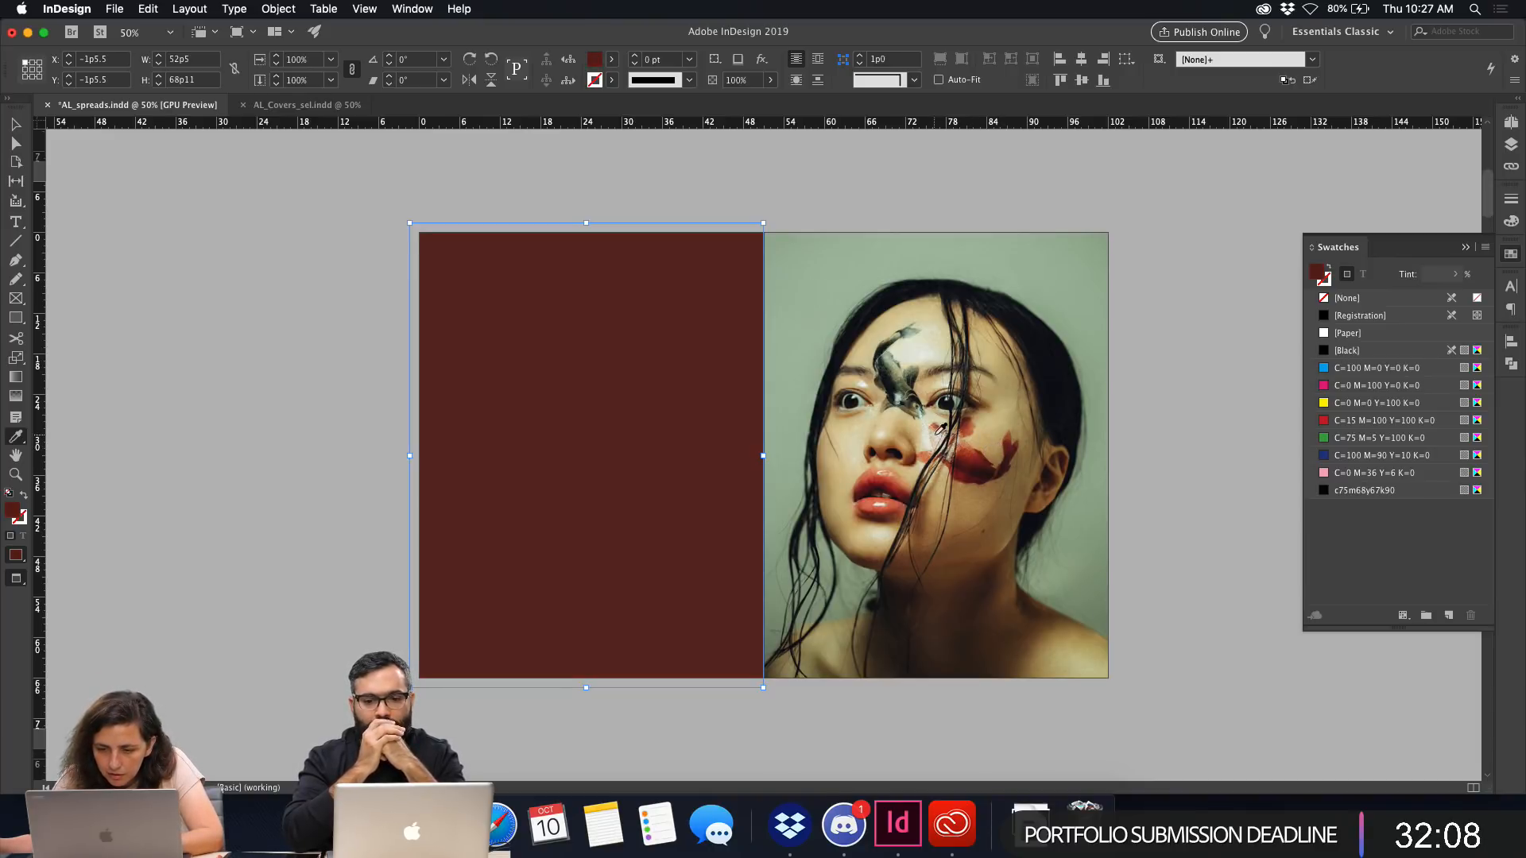
{"action": "left_click", "coordinate": [962, 450]}
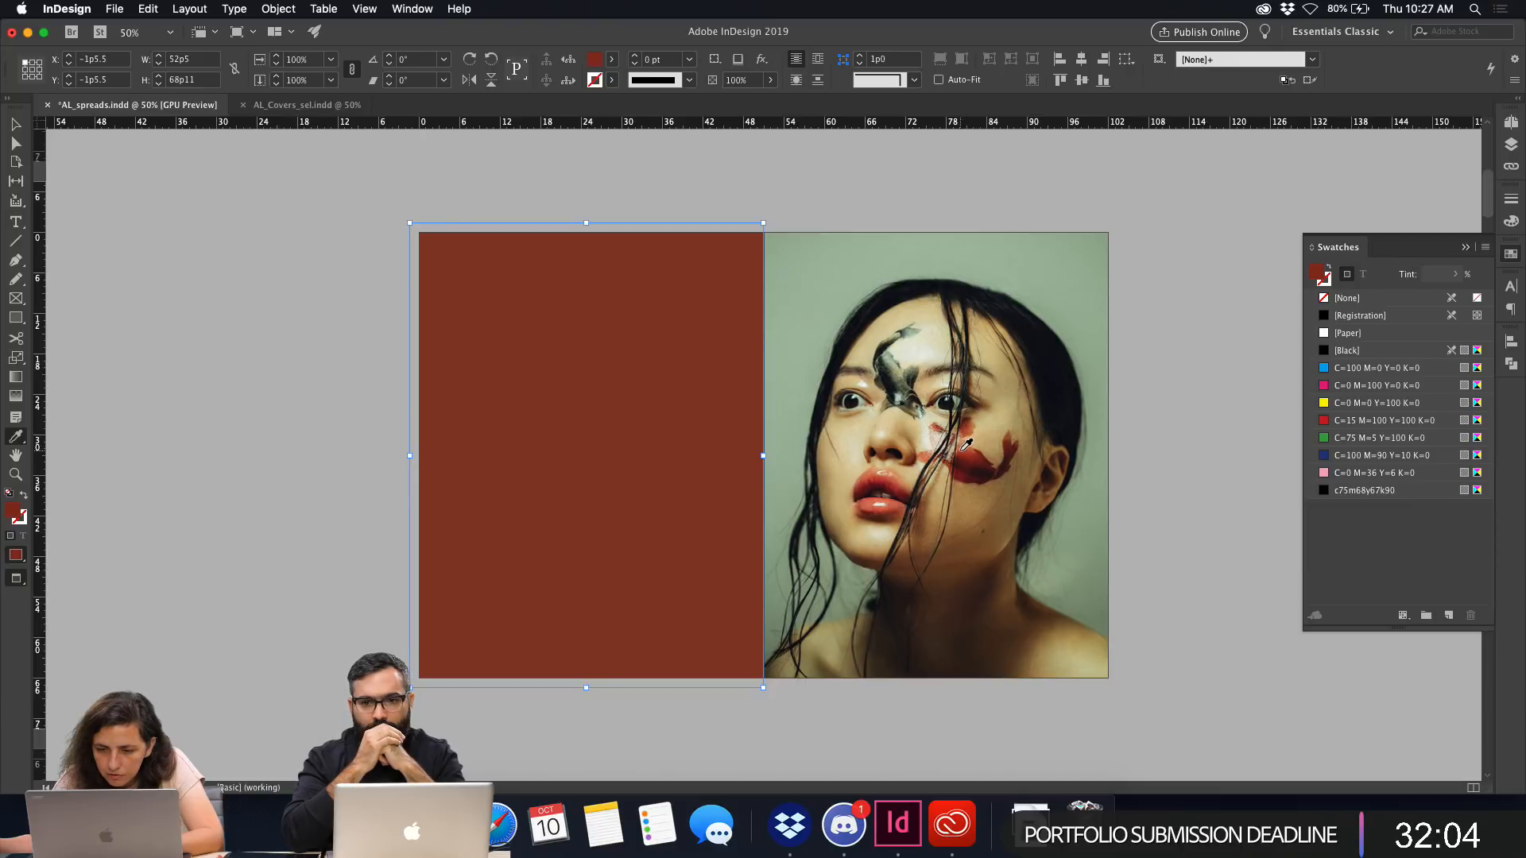
{"action": "left_click", "coordinate": [962, 447]}
{"action": "key", "text": "v"}
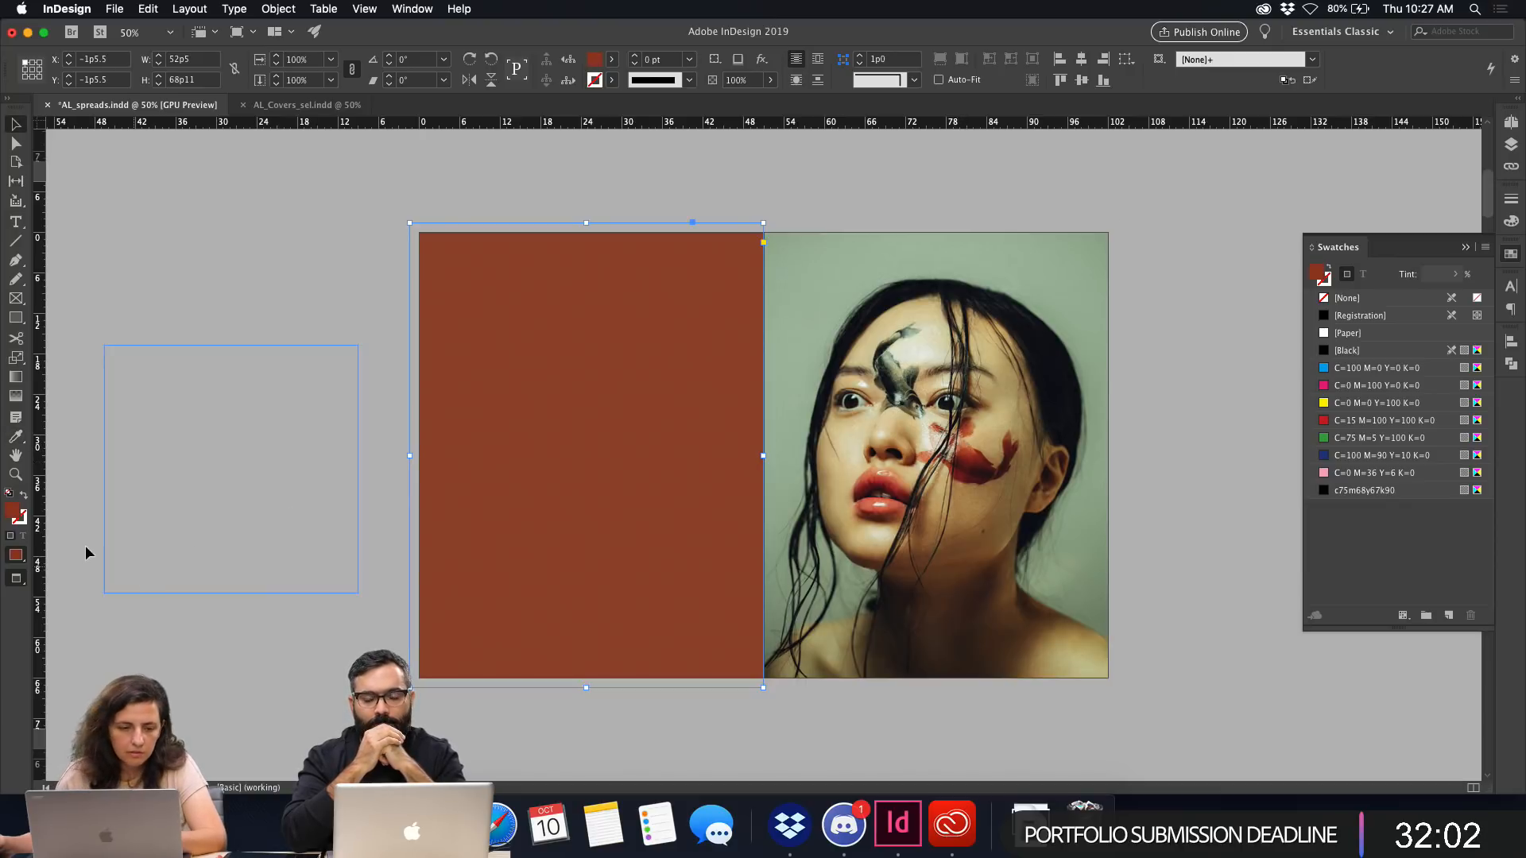
Adjust the page 2 rectangle's fill to a brighter red, RGB 172, 47, 29.
{"action": "double_click", "coordinate": [16, 515]}
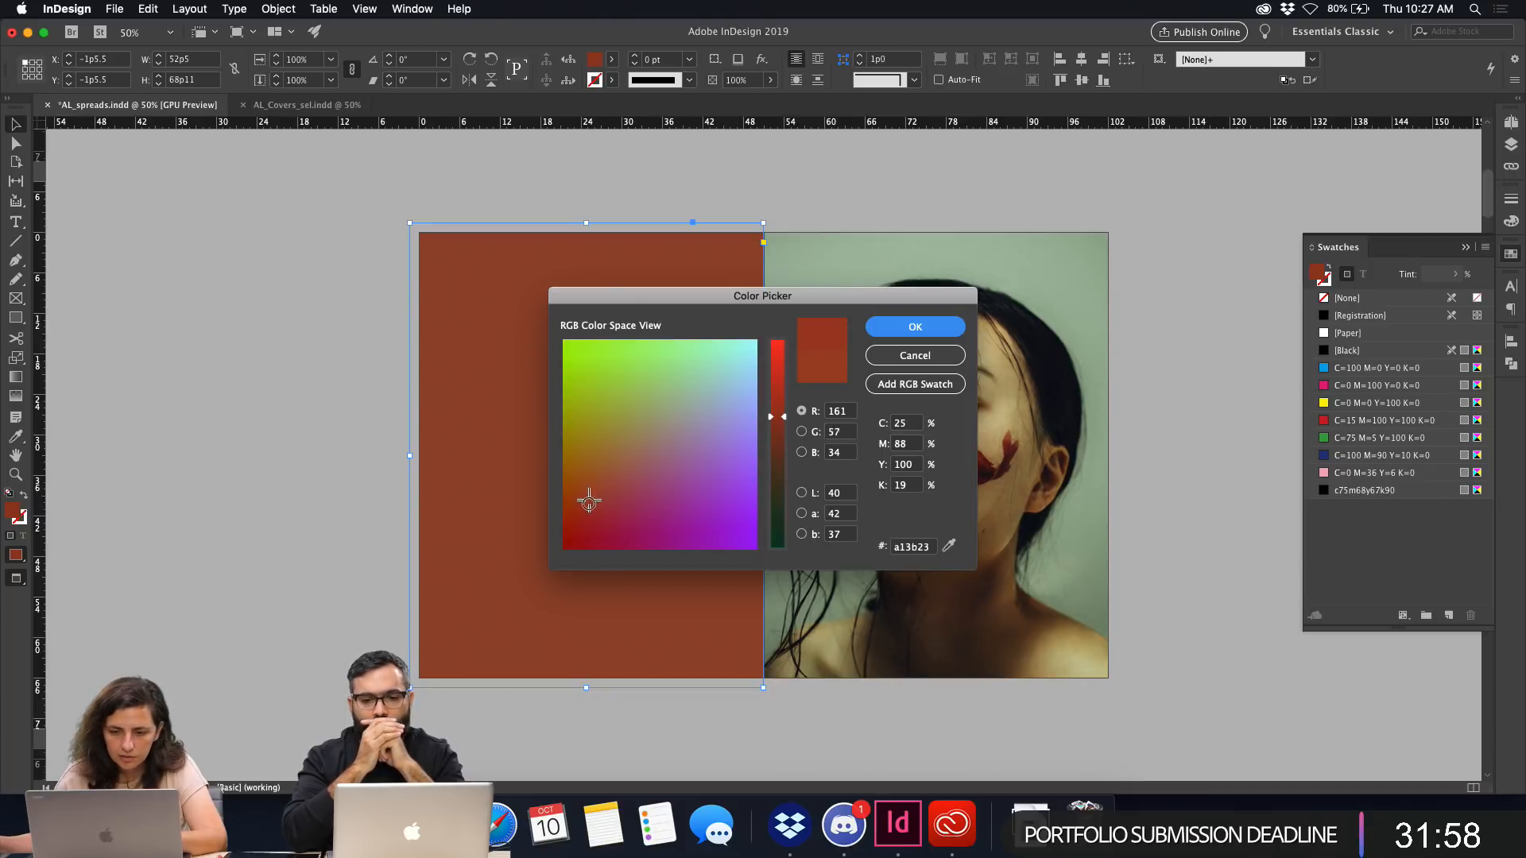
{"action": "left_click", "coordinate": [886, 328]}
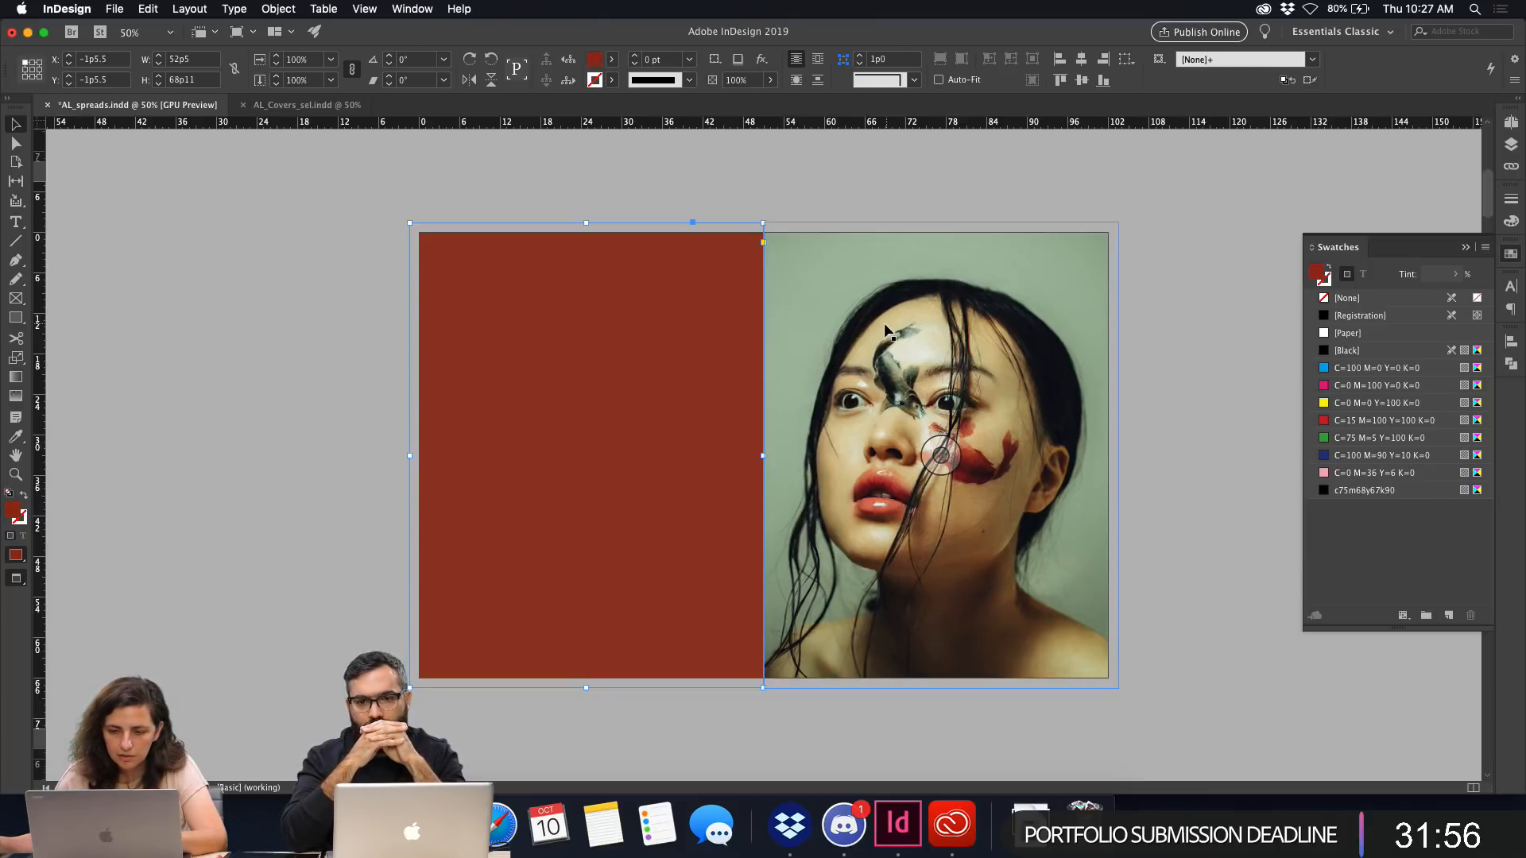
{"action": "double_click", "coordinate": [16, 512]}
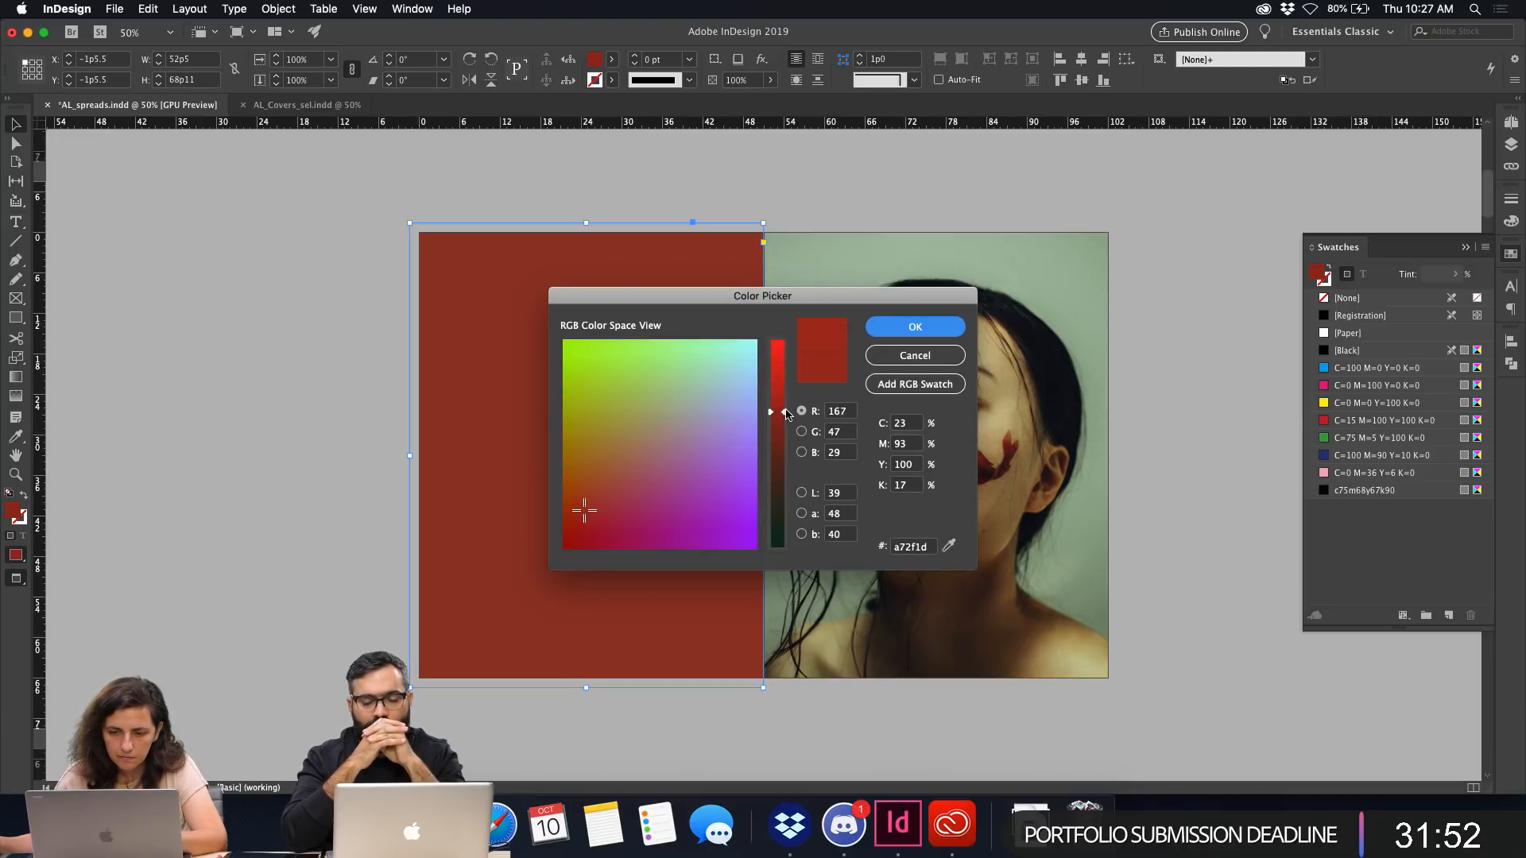
{"action": "left_click_drag", "start_coordinate": [786, 412], "coordinate": [788, 410]}
{"action": "left_click", "coordinate": [906, 327]}
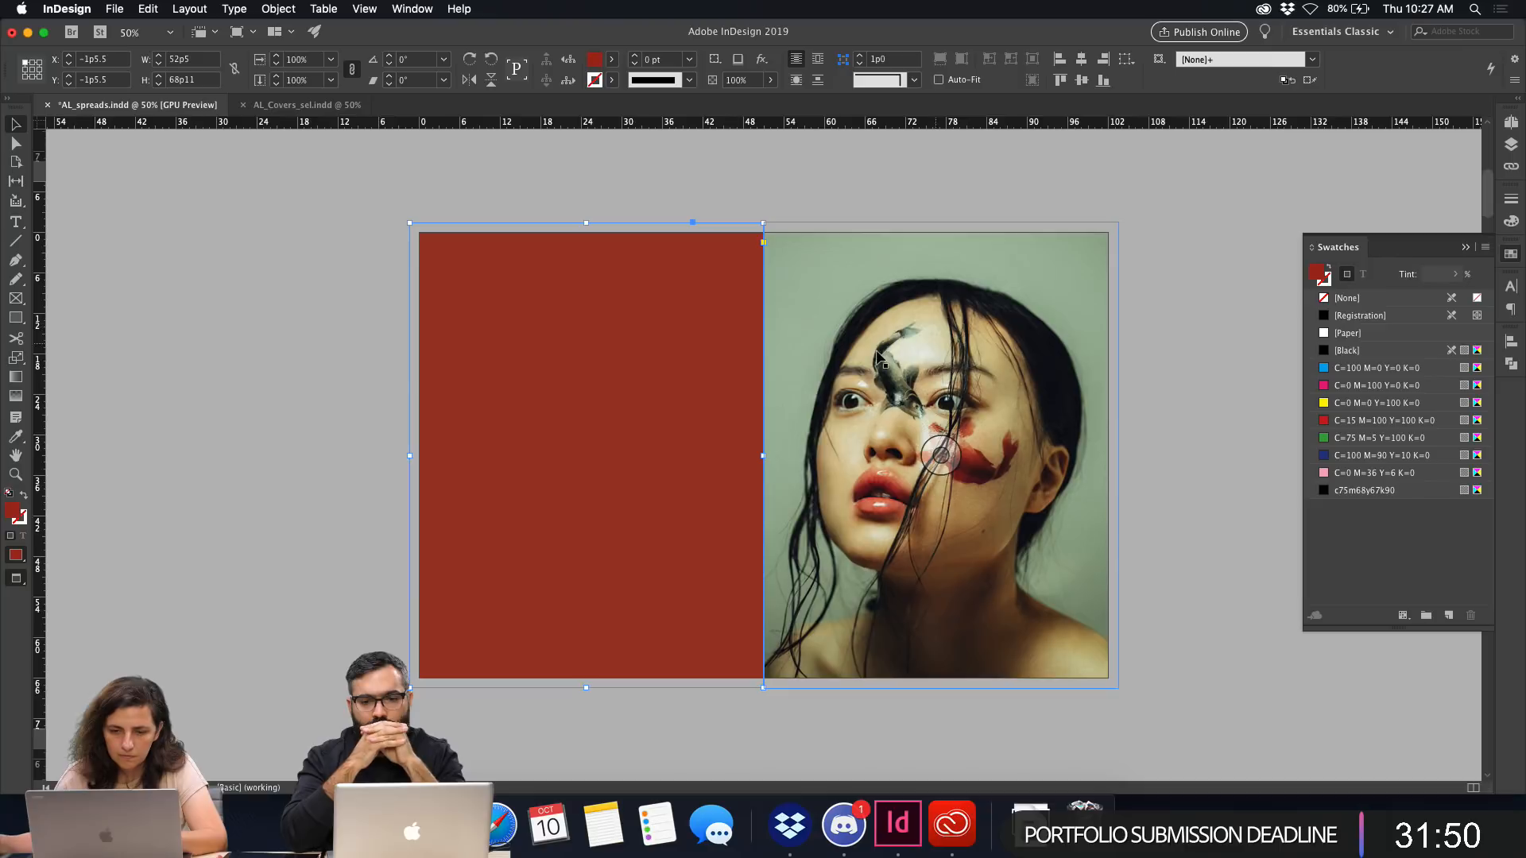
Give the page 2 rectangle a stroke in the same red as its fill and deselect it.
{"action": "double_click", "coordinate": [19, 517]}
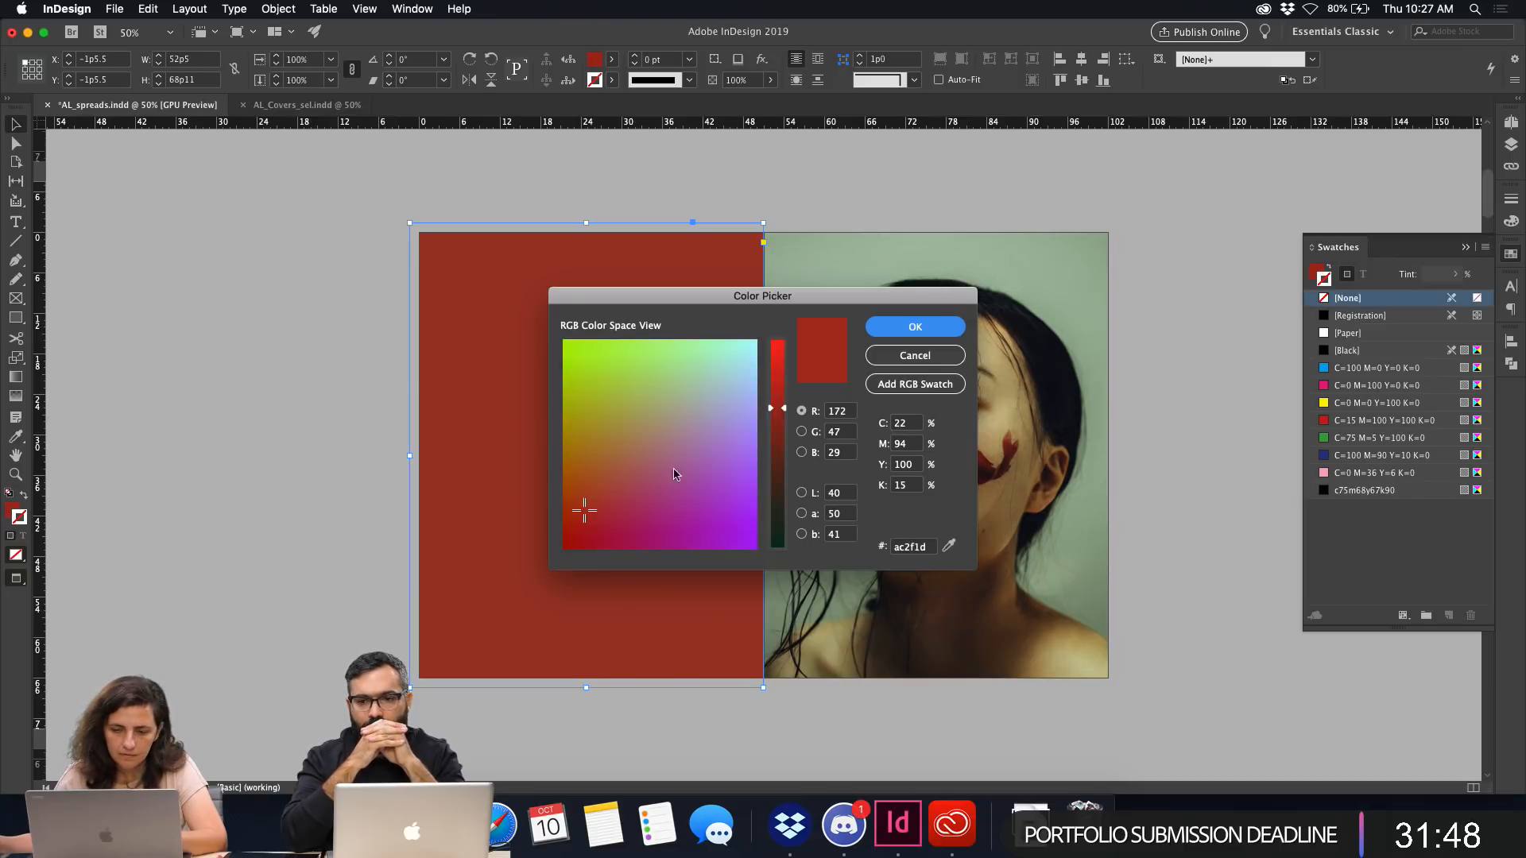
{"action": "left_click", "coordinate": [778, 407]}
{"action": "left_click", "coordinate": [914, 327]}
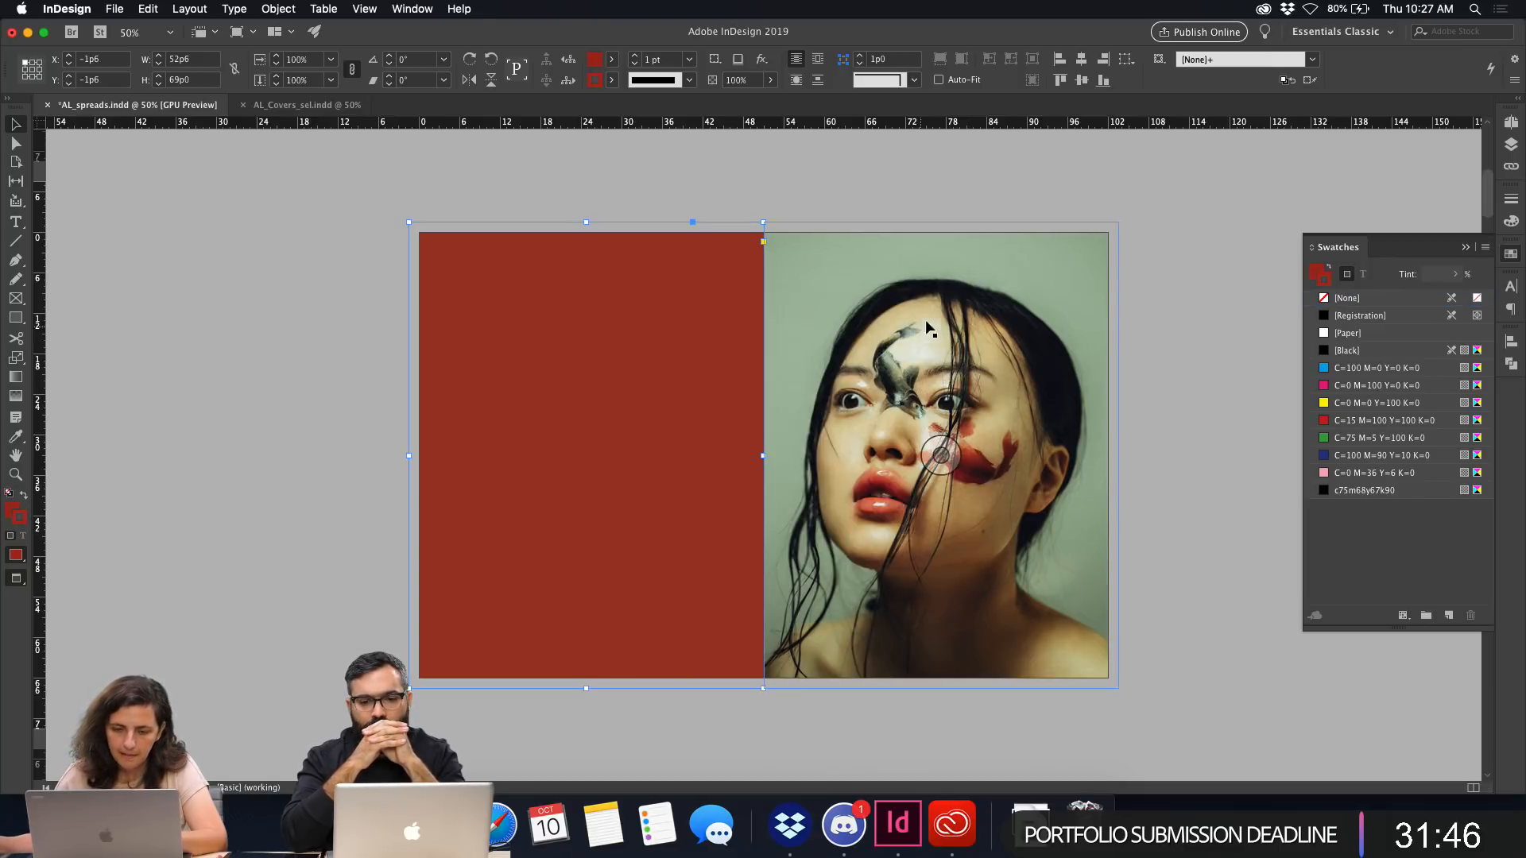
{"action": "left_click", "coordinate": [640, 183]}
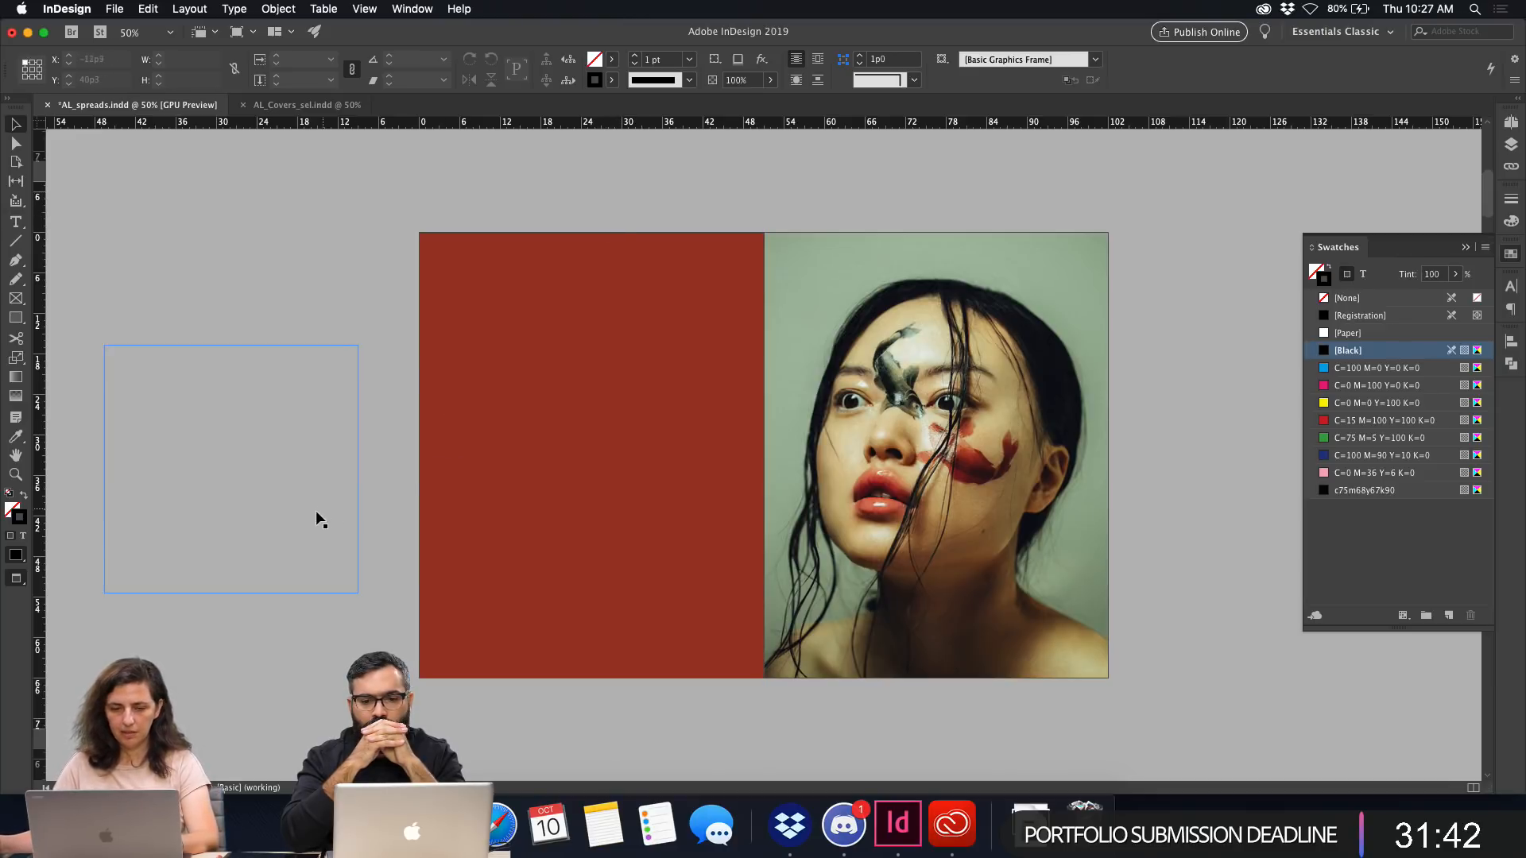
Move the quote text frame from the pasteboard onto the red rectangle on page 2 and deselect it.
{"action": "left_click_drag", "start_coordinate": [273, 509], "coordinate": [633, 504]}
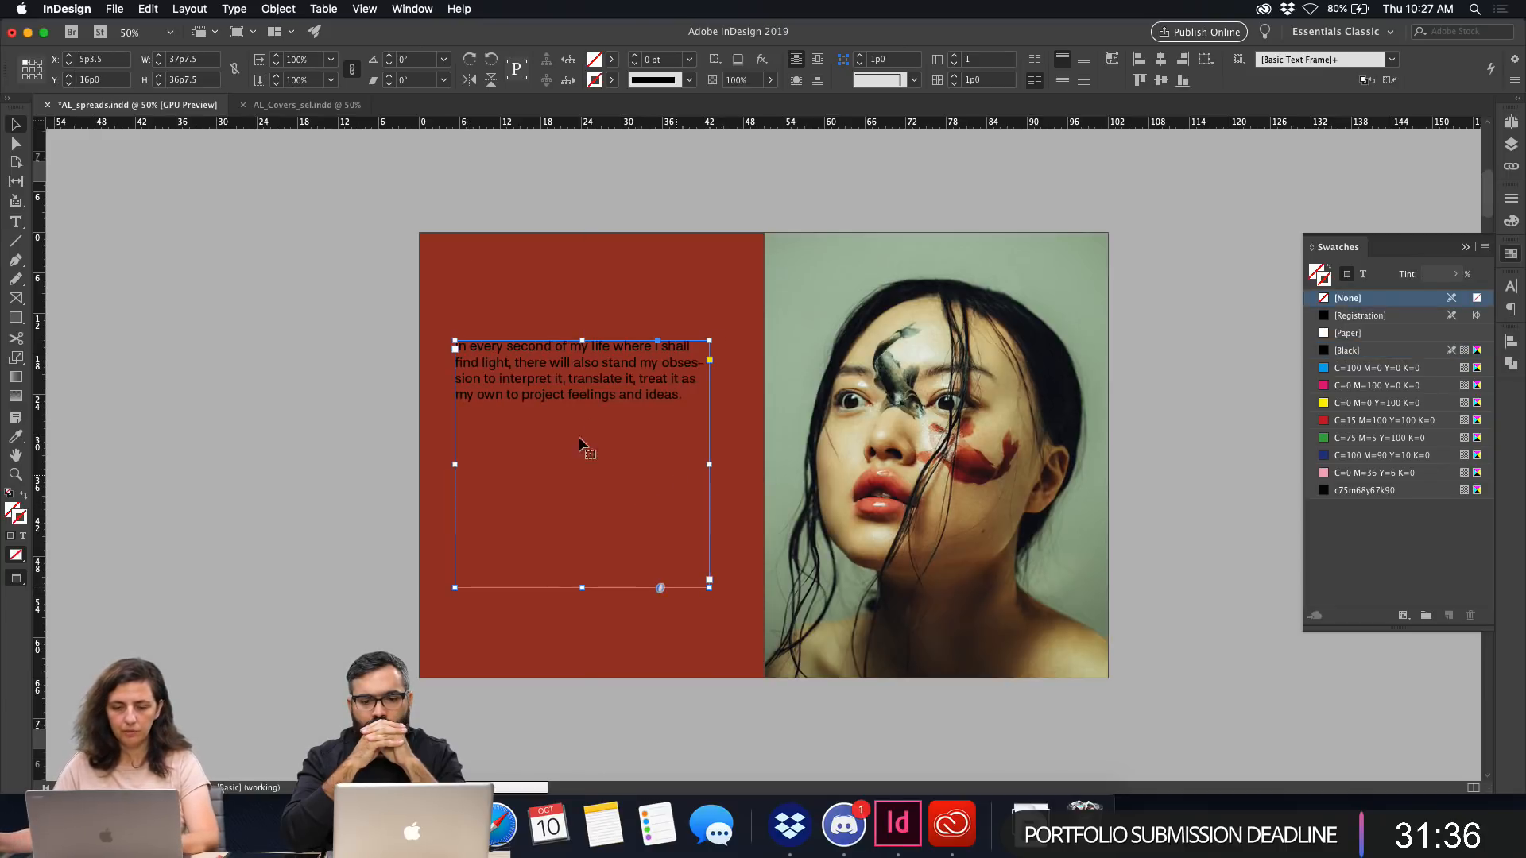
{"action": "left_click", "coordinate": [357, 414]}
{"action": "key", "text": "z"}
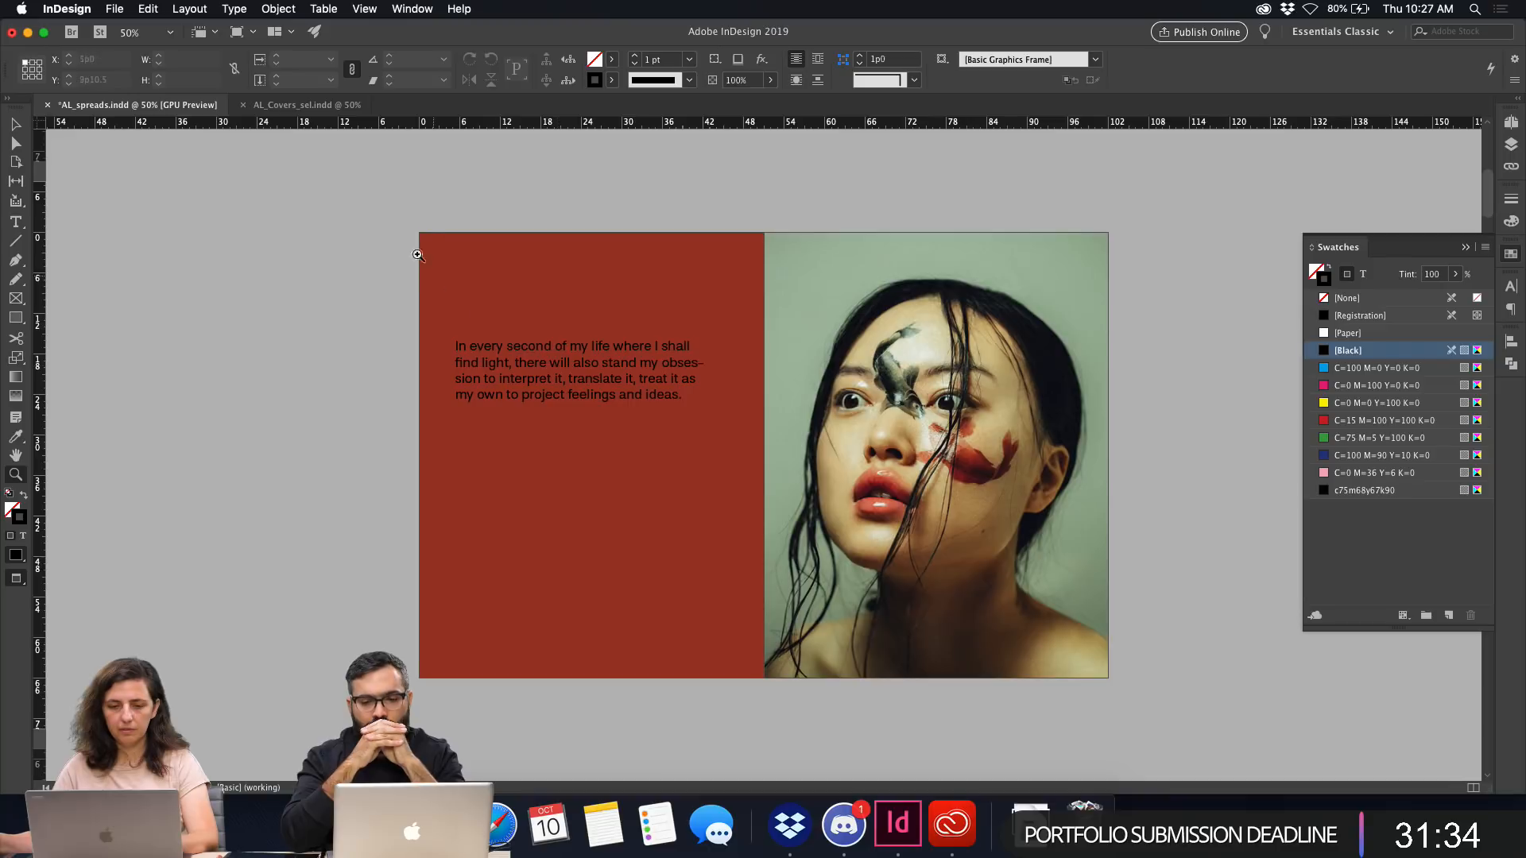
{"action": "left_click", "coordinate": [407, 214]}
{"action": "scroll", "coordinate": [517, 344], "scroll_direction": "right", "scroll_amount": 5}
{"action": "scroll", "coordinate": [517, 344], "scroll_direction": "down", "scroll_amount": 3}
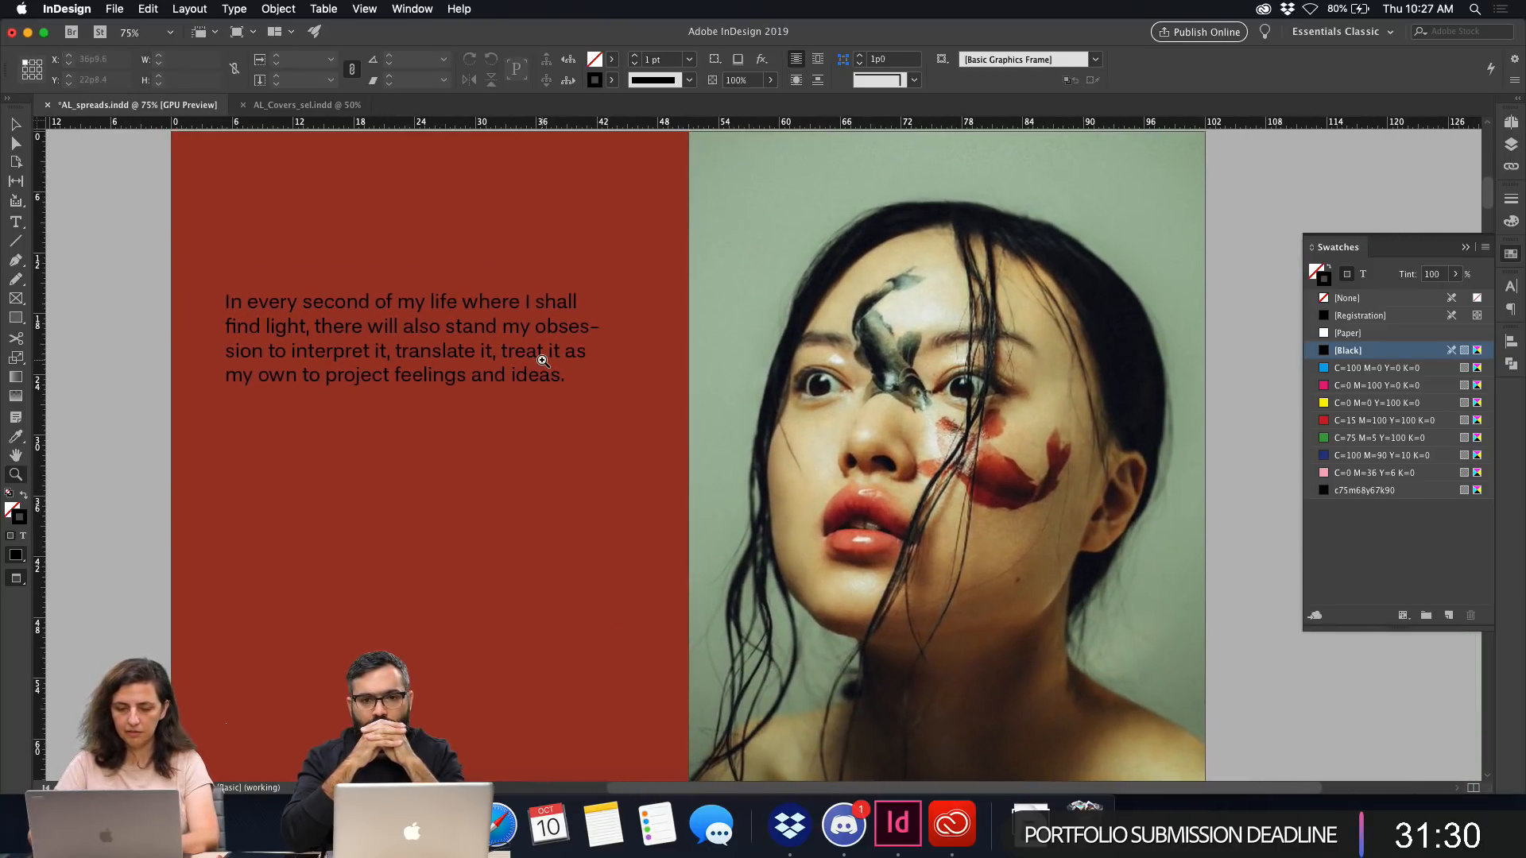
{"action": "key", "text": "v"}
{"action": "left_click", "coordinate": [360, 386]}
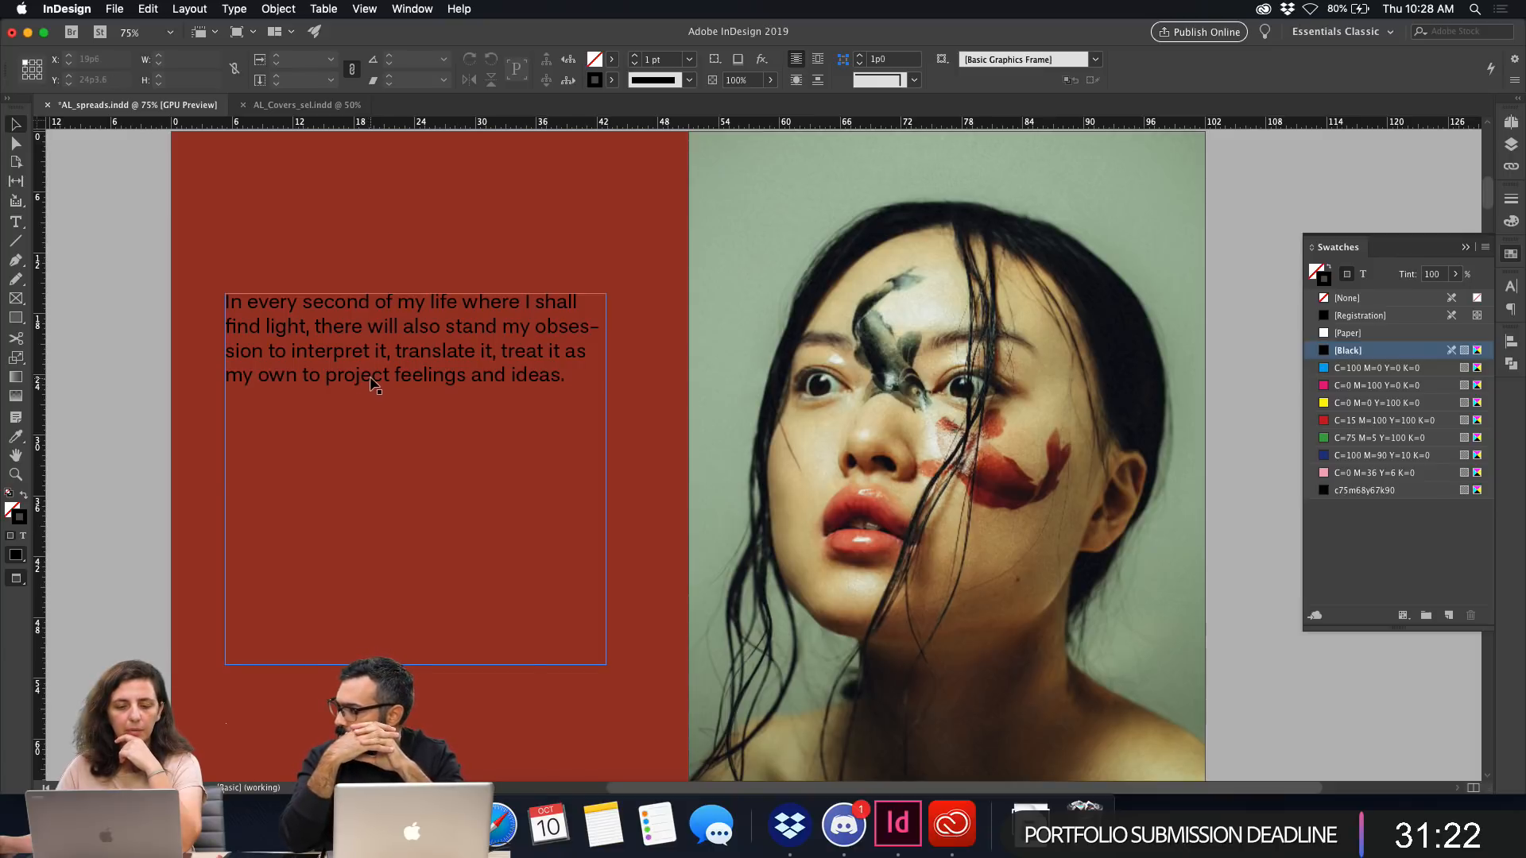
{"action": "left_click", "coordinate": [364, 385]}
{"action": "key", "text": "Delete"}
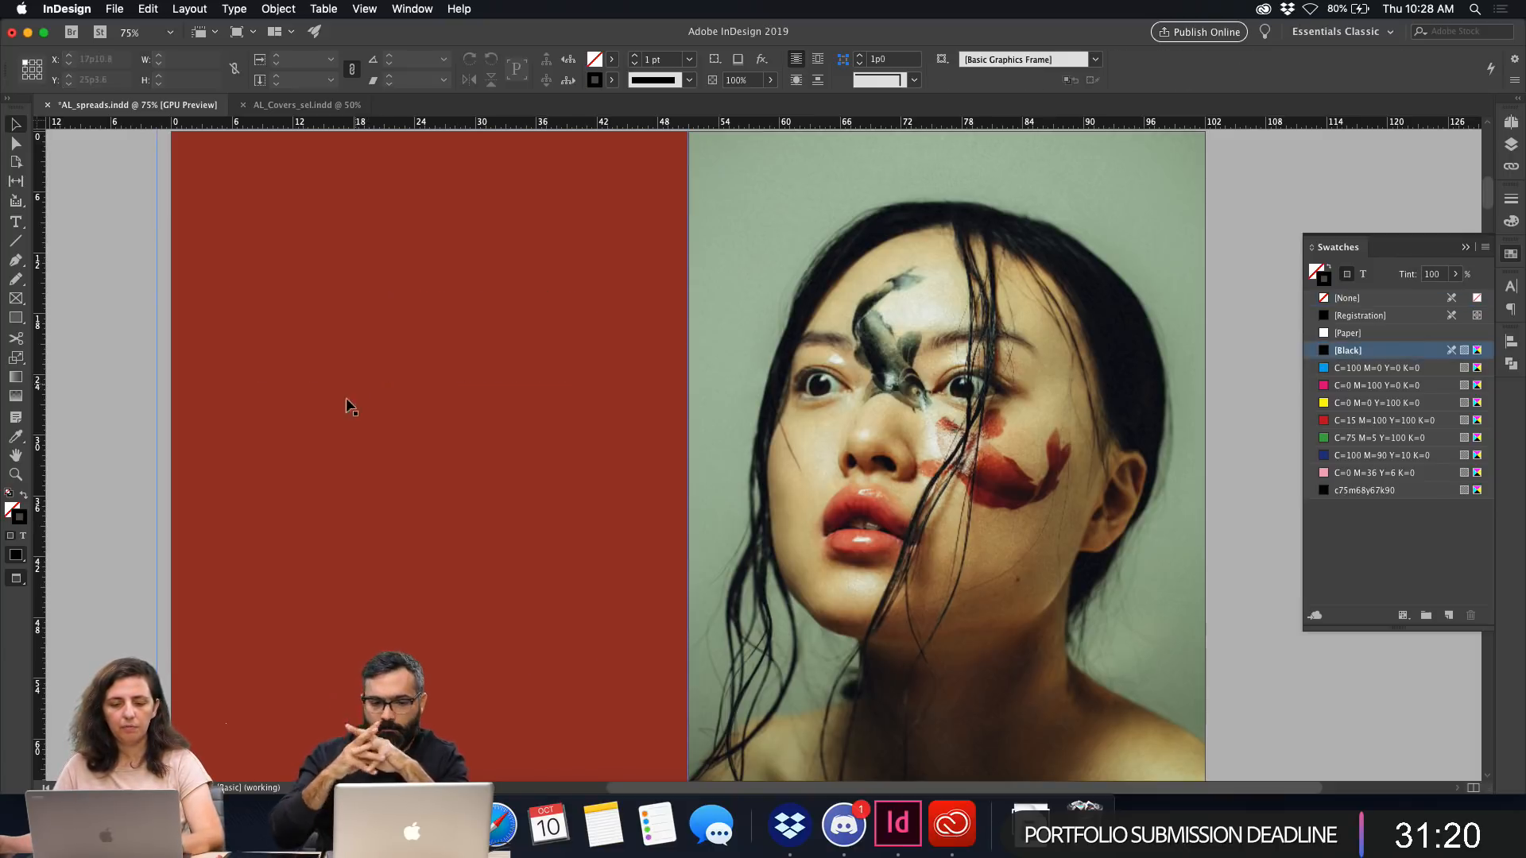
{"action": "left_click_drag", "start_coordinate": [457, 552], "coordinate": [536, 442]}
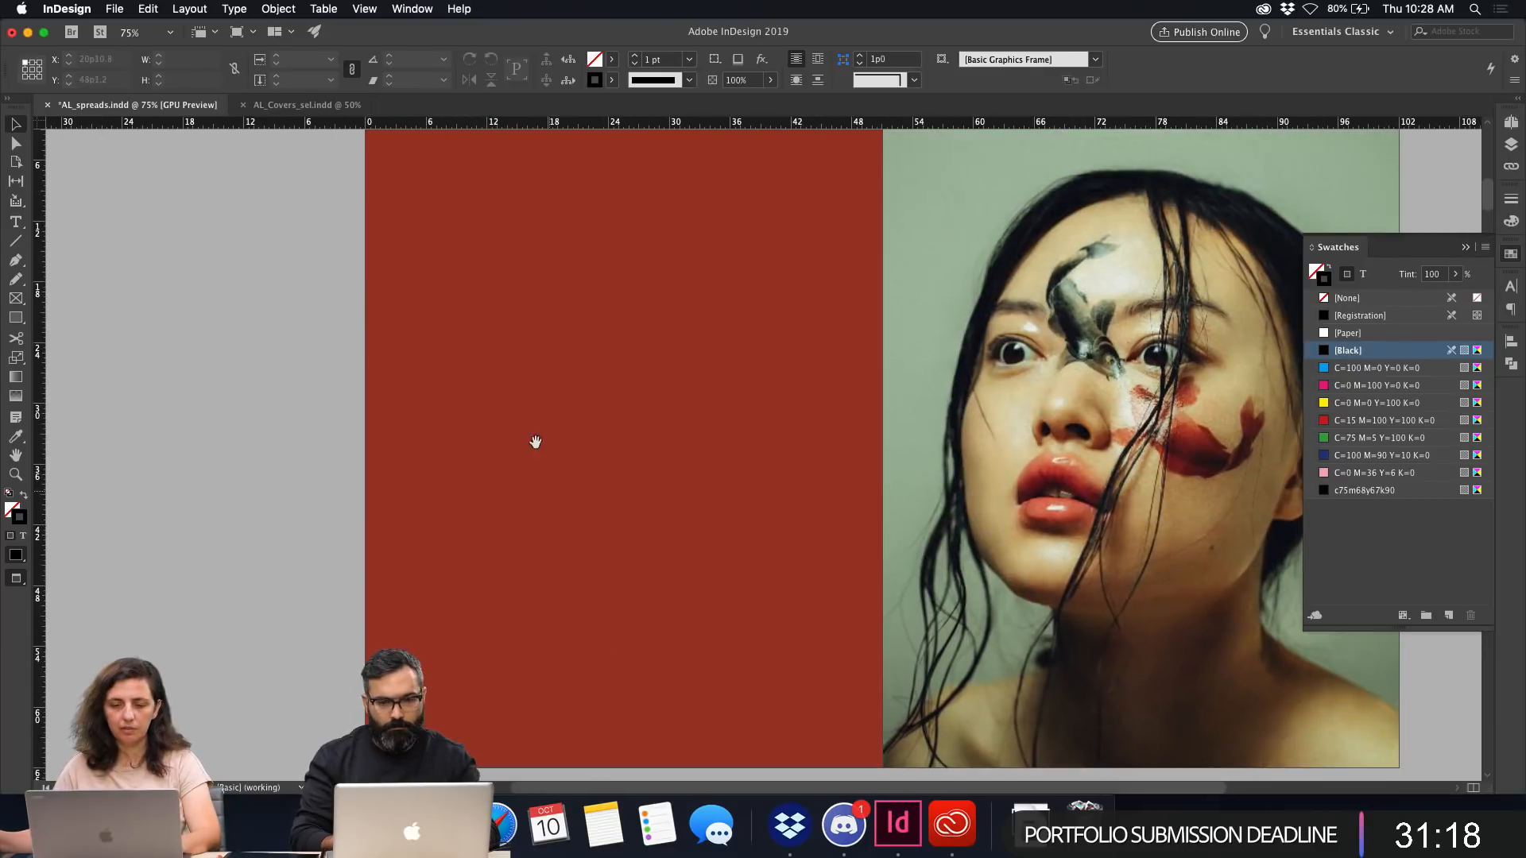
{"action": "key", "text": "ctrl+z"}
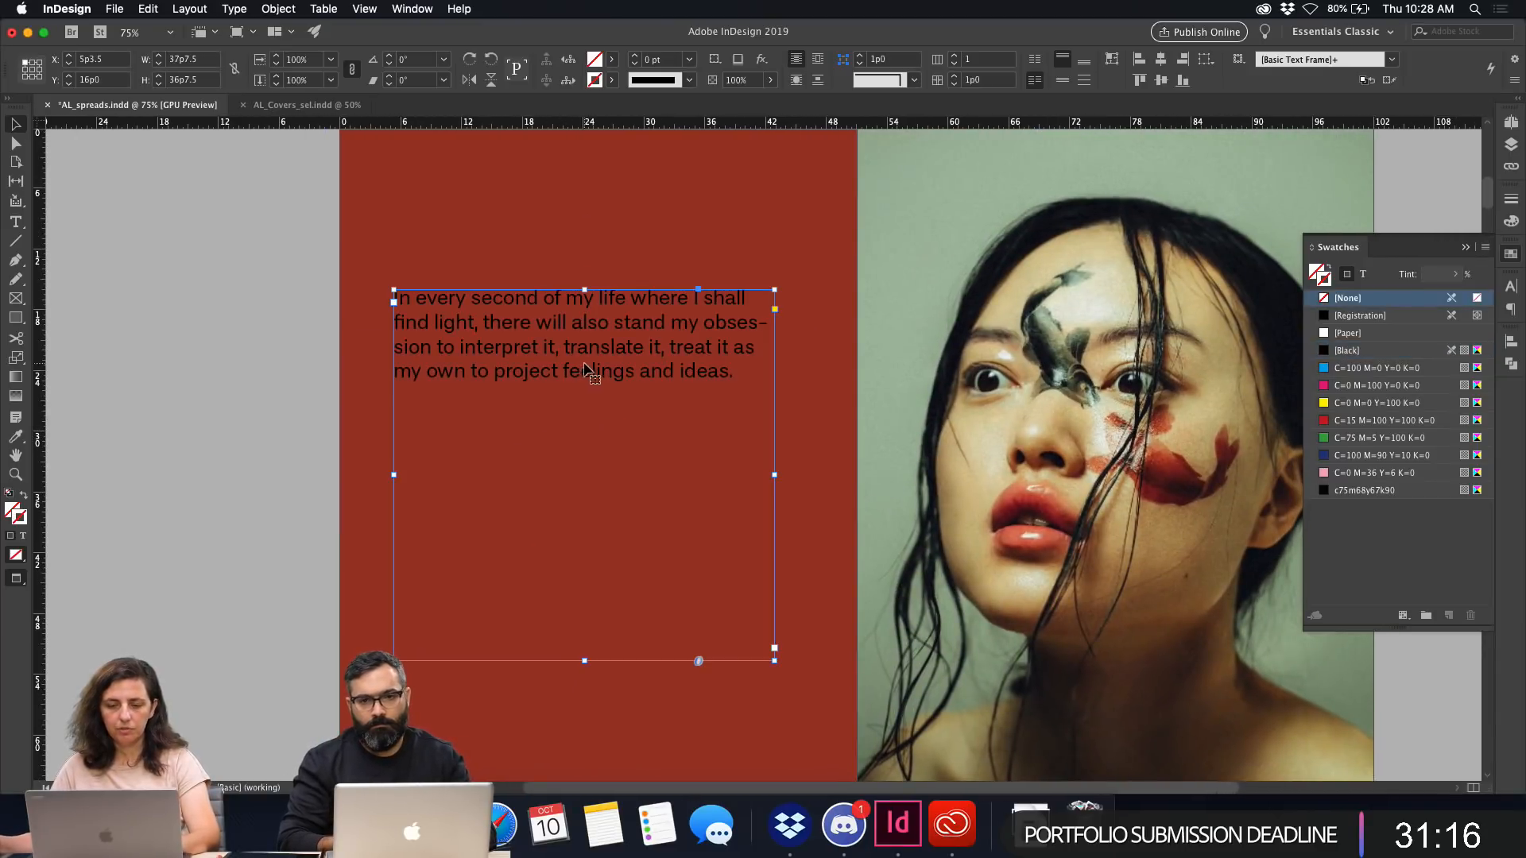
Replace the quote in the page 2 text frame with the featured artist's full name and deselect the frame.
{"action": "double_click", "coordinate": [595, 377]}
{"action": "triple_click", "coordinate": [595, 377]}
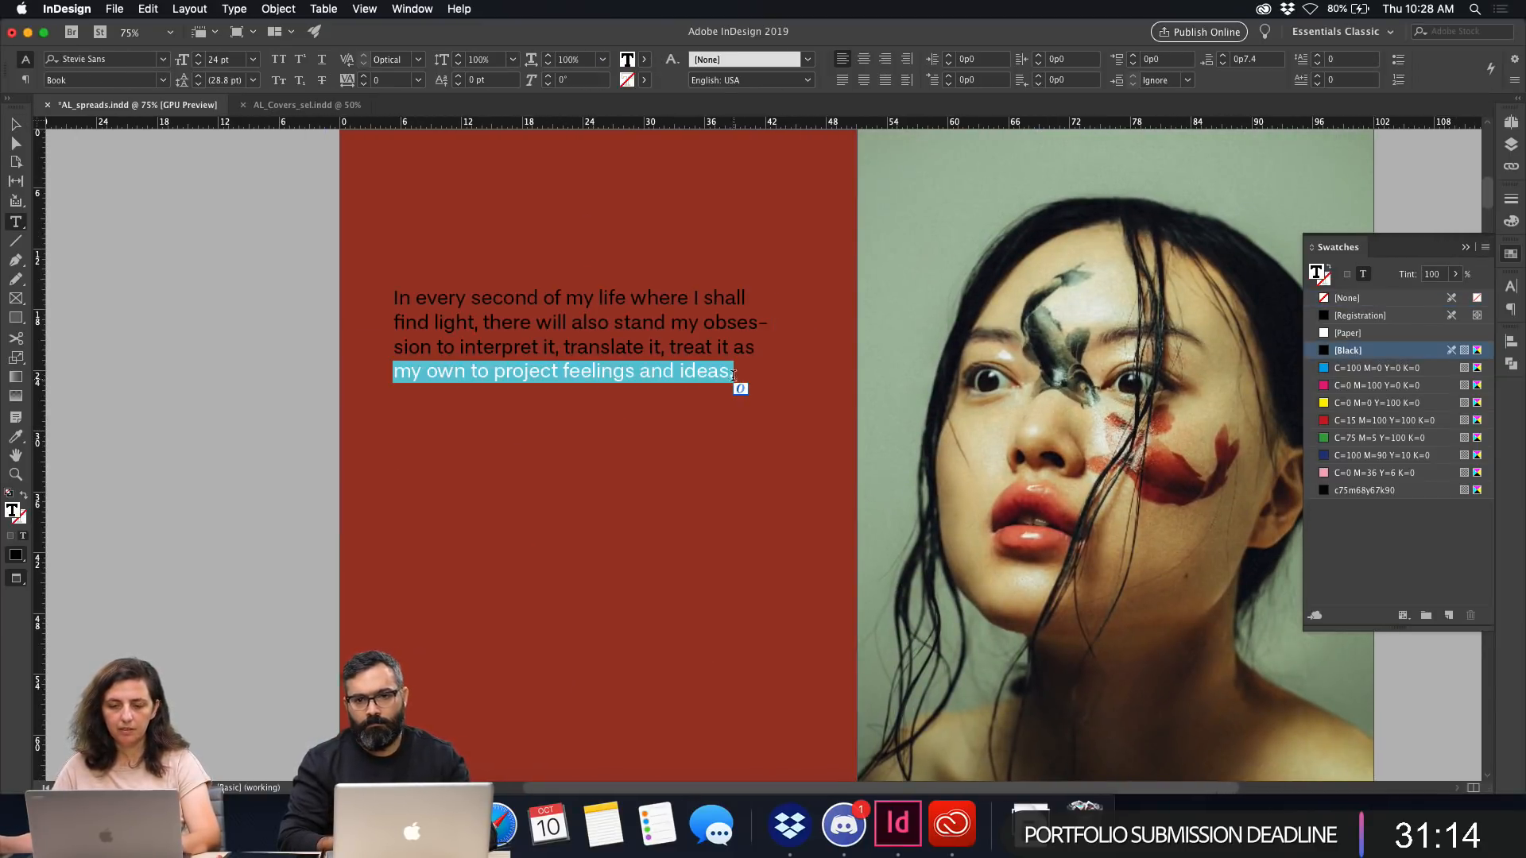
{"action": "left_click_drag", "start_coordinate": [595, 376], "coordinate": [405, 294]}
{"action": "type", "text": "Celest"}
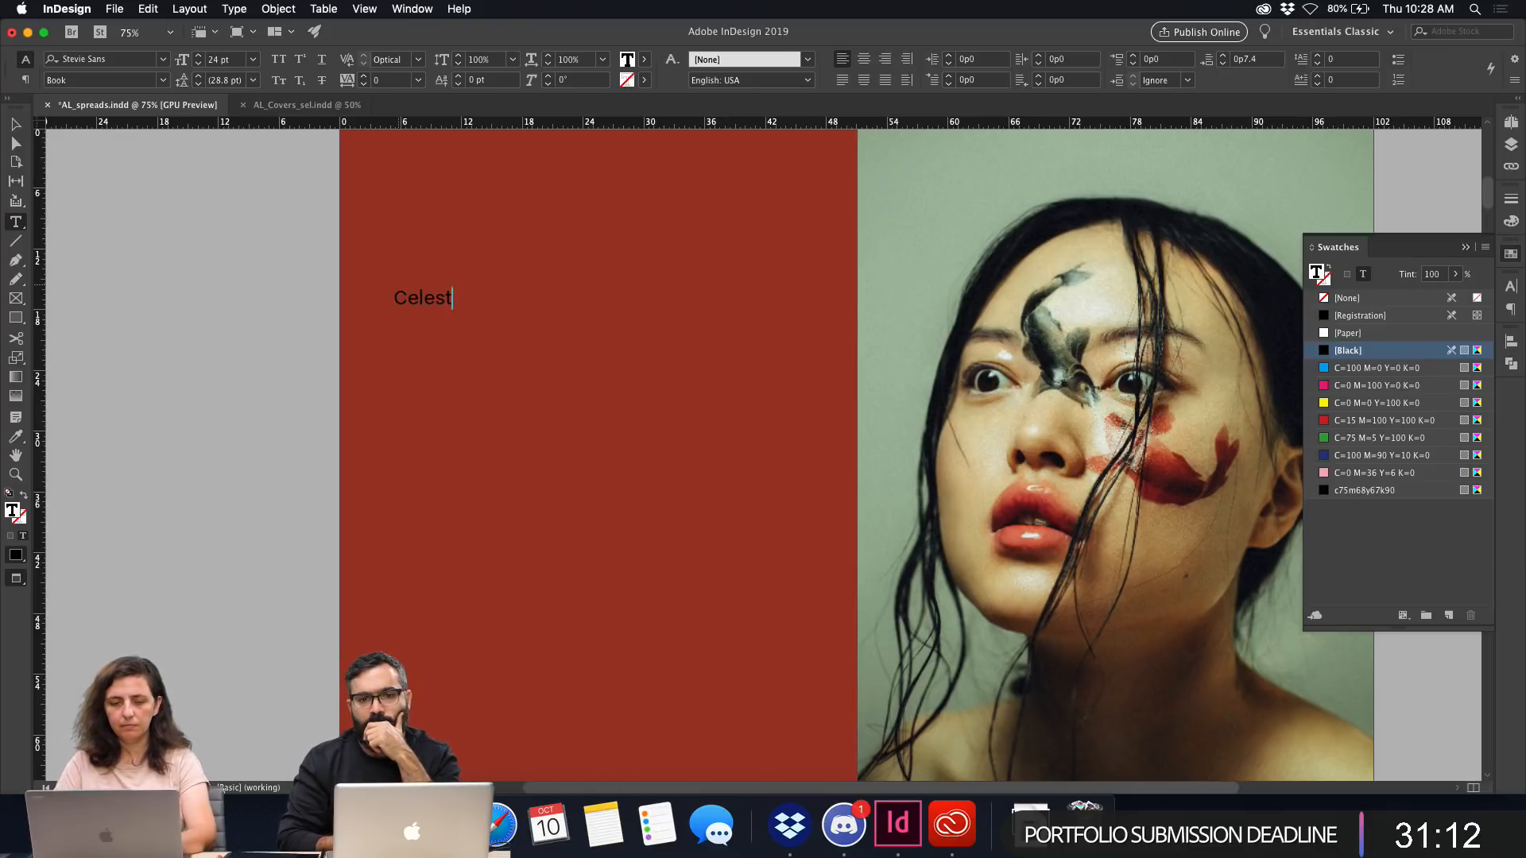
{"action": "type", "text": "e Martea"}
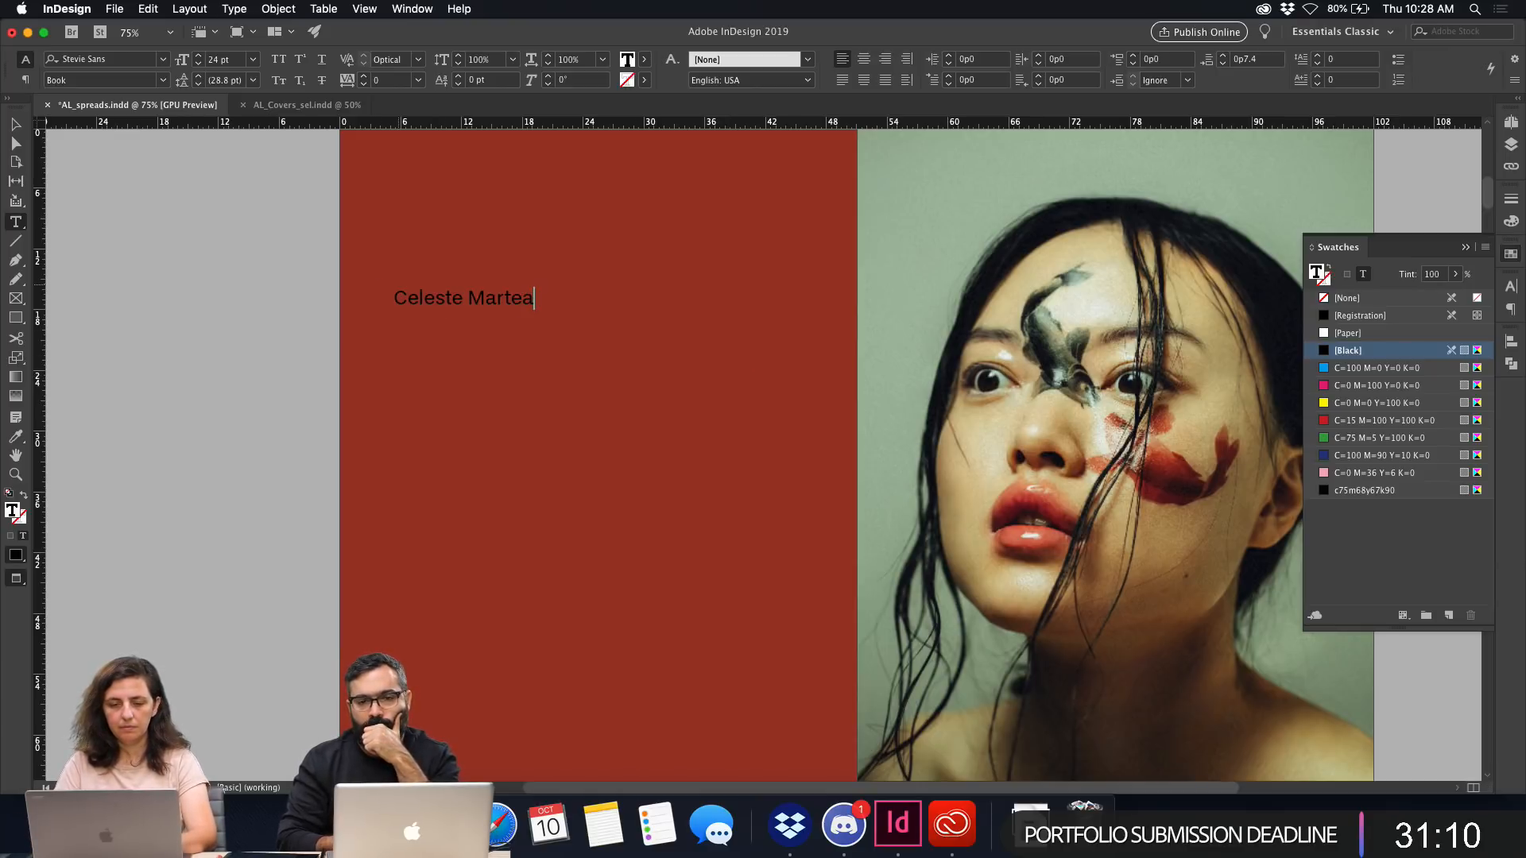
{"action": "type", "text": "rena"}
{"action": "key", "text": "Escape"}
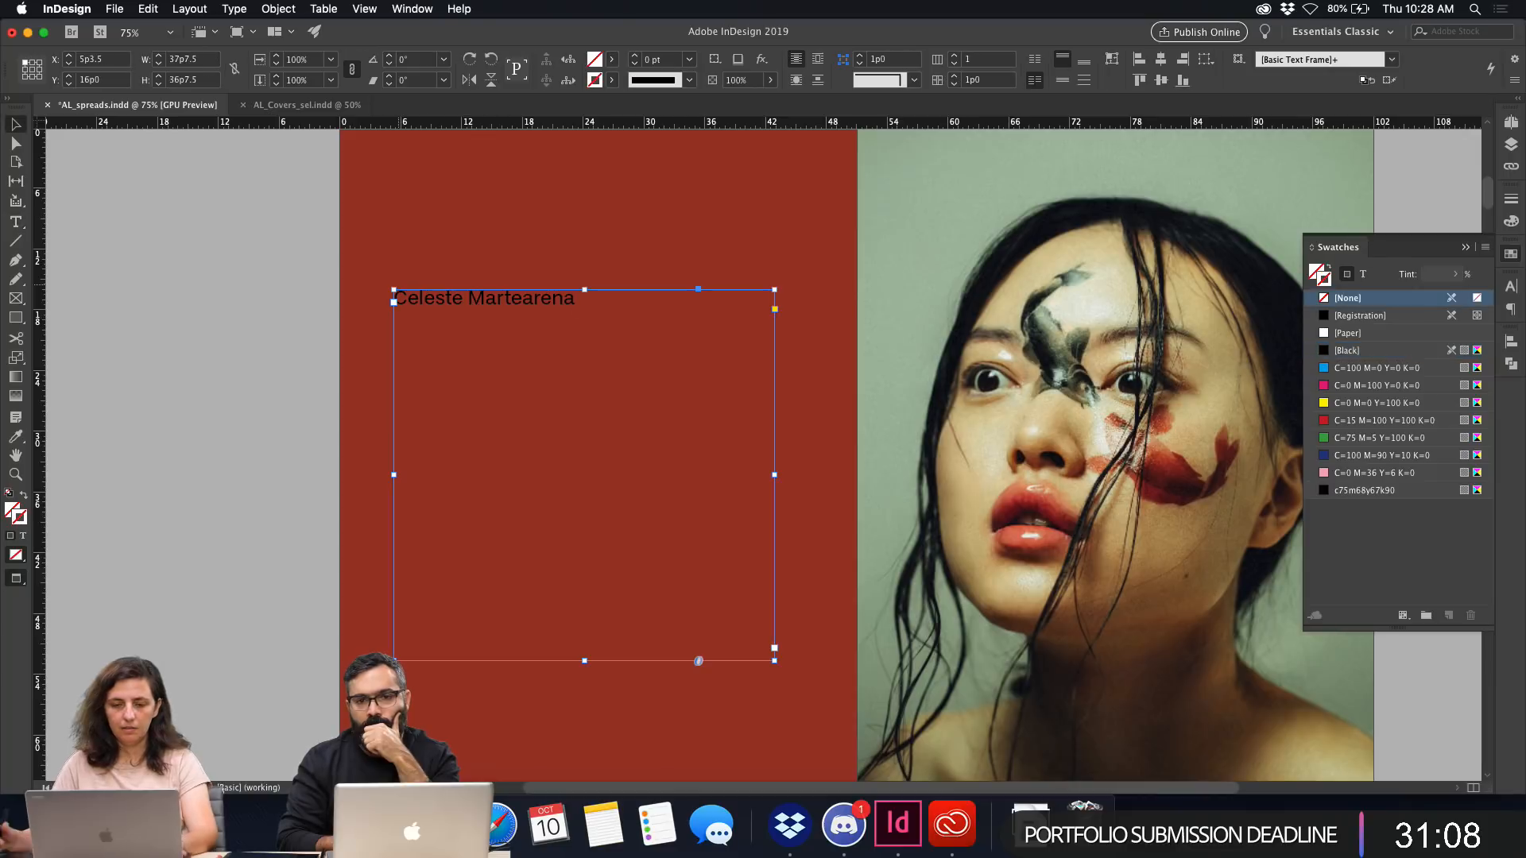
{"action": "left_click", "coordinate": [252, 468]}
Replace the text in the page 2 frame with the lowercase title line "every second".
{"action": "scroll", "coordinate": [305, 230], "scroll_direction": "down", "scroll_amount": 5}
{"action": "scroll", "coordinate": [305, 230], "scroll_direction": "down", "scroll_amount": 10}
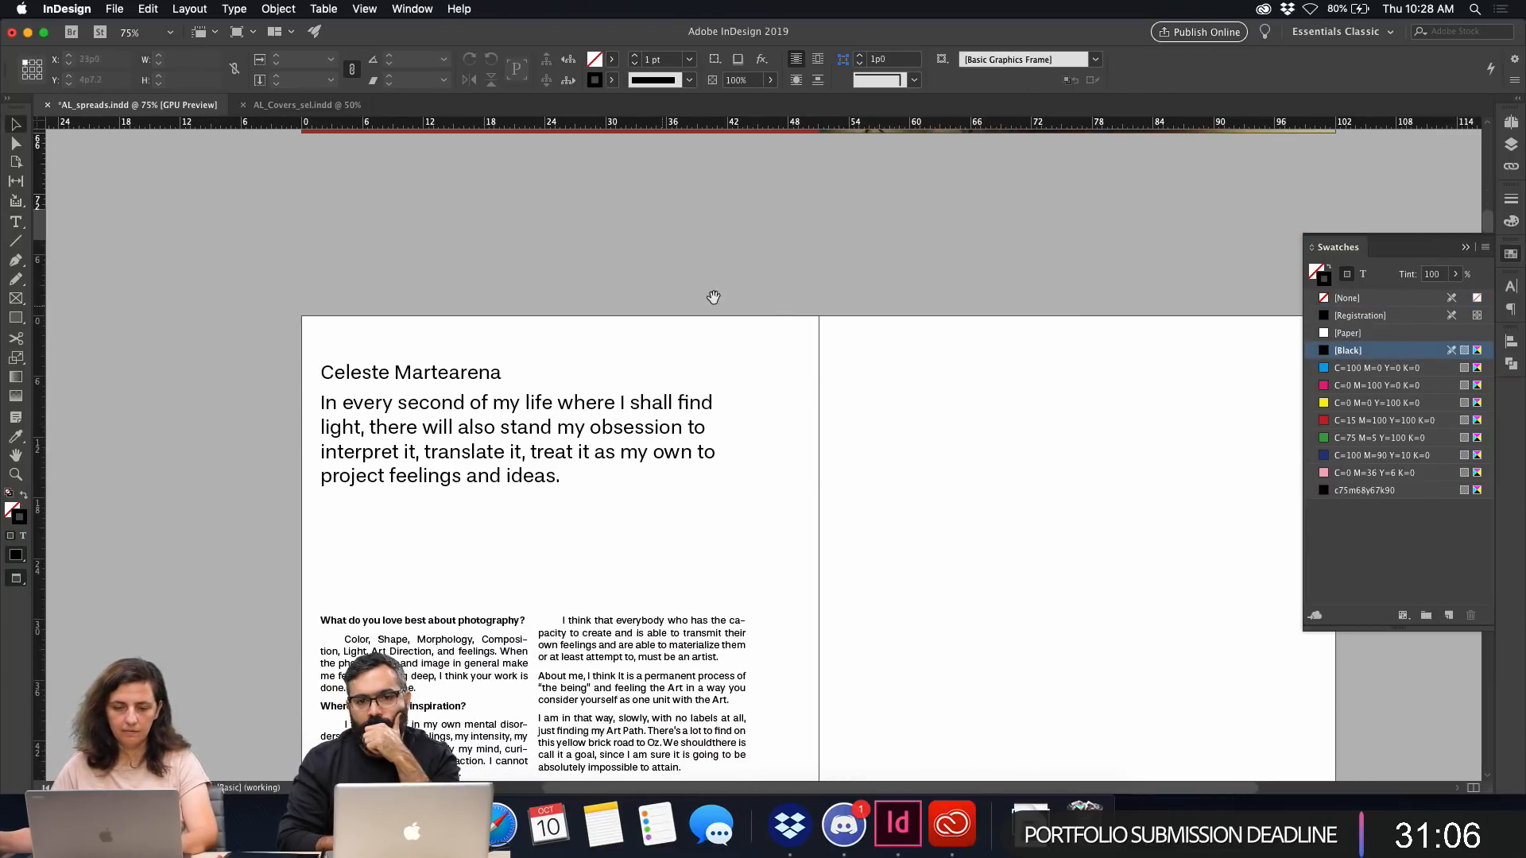
{"action": "scroll", "coordinate": [623, 426], "scroll_direction": "right", "scroll_amount": 2}
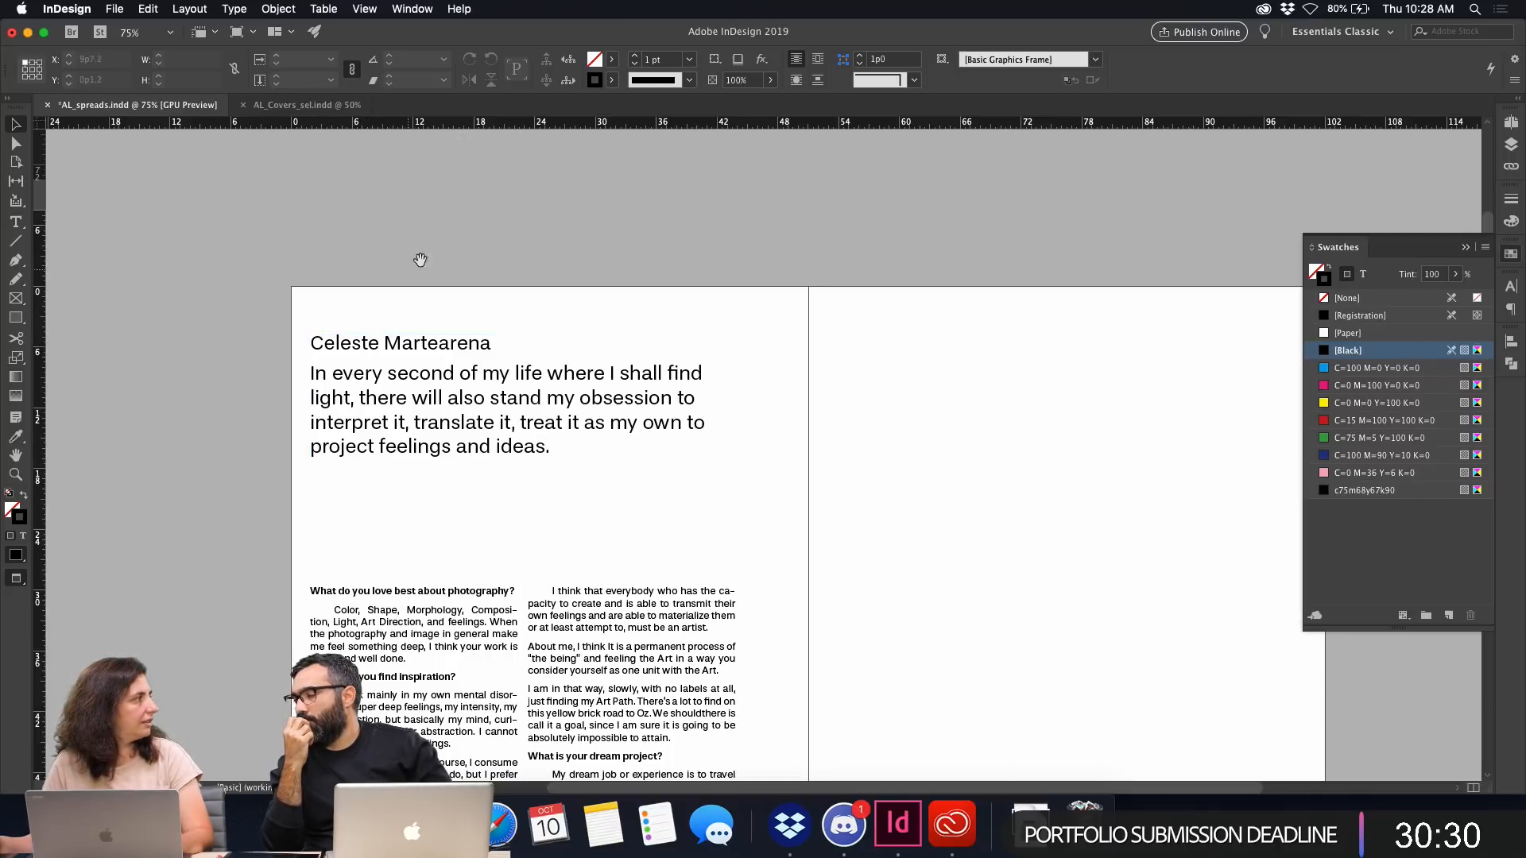
{"action": "scroll", "coordinate": [420, 260], "scroll_direction": "up", "scroll_amount": 10}
{"action": "left_click", "coordinate": [385, 280]}
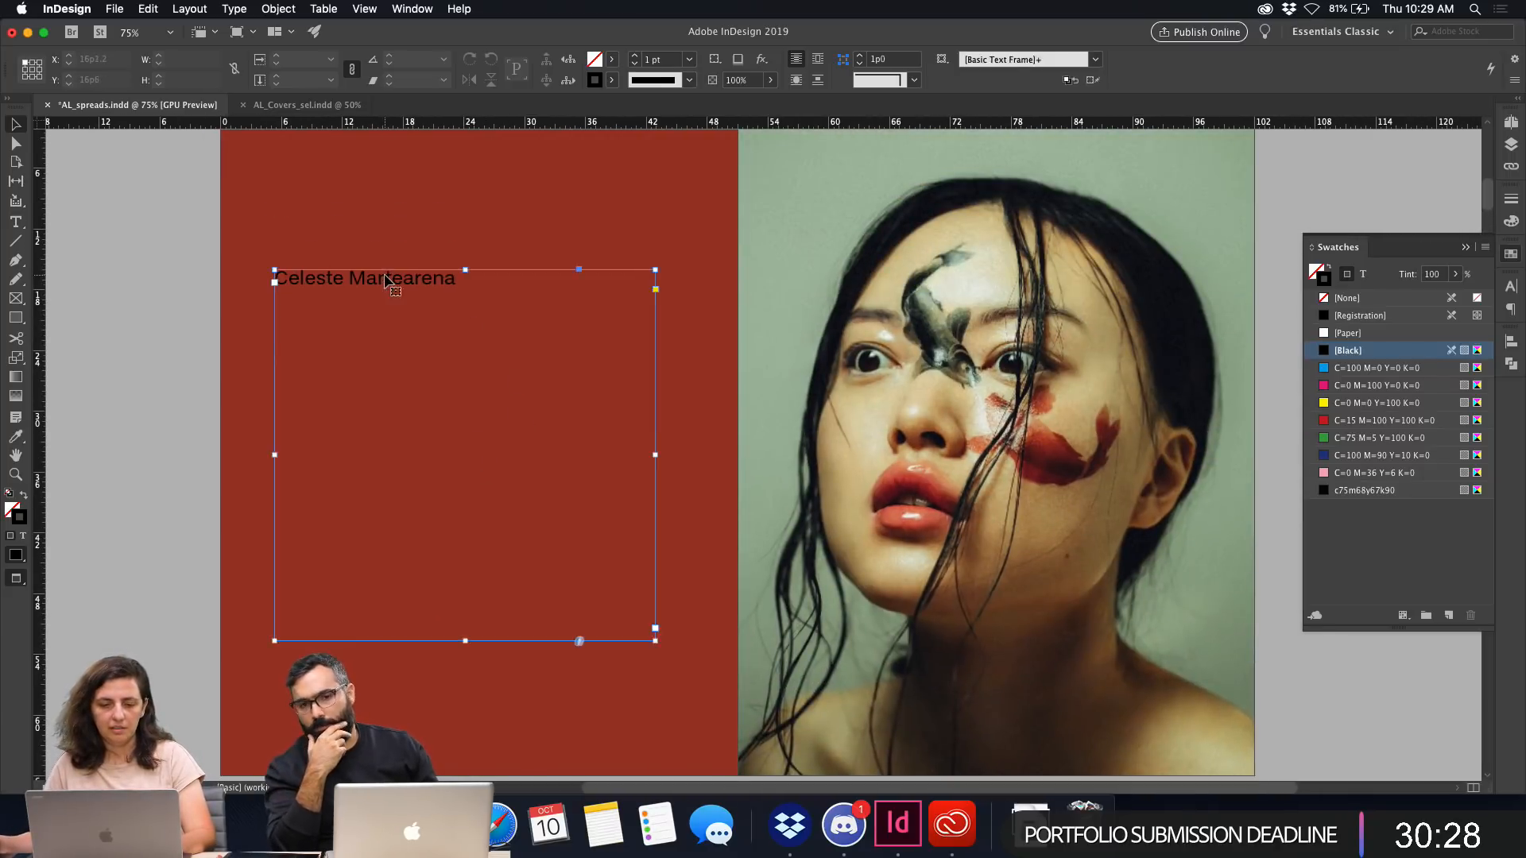
{"action": "double_click", "coordinate": [385, 281]}
{"action": "left_click_drag", "start_coordinate": [458, 278], "coordinate": [255, 259]}
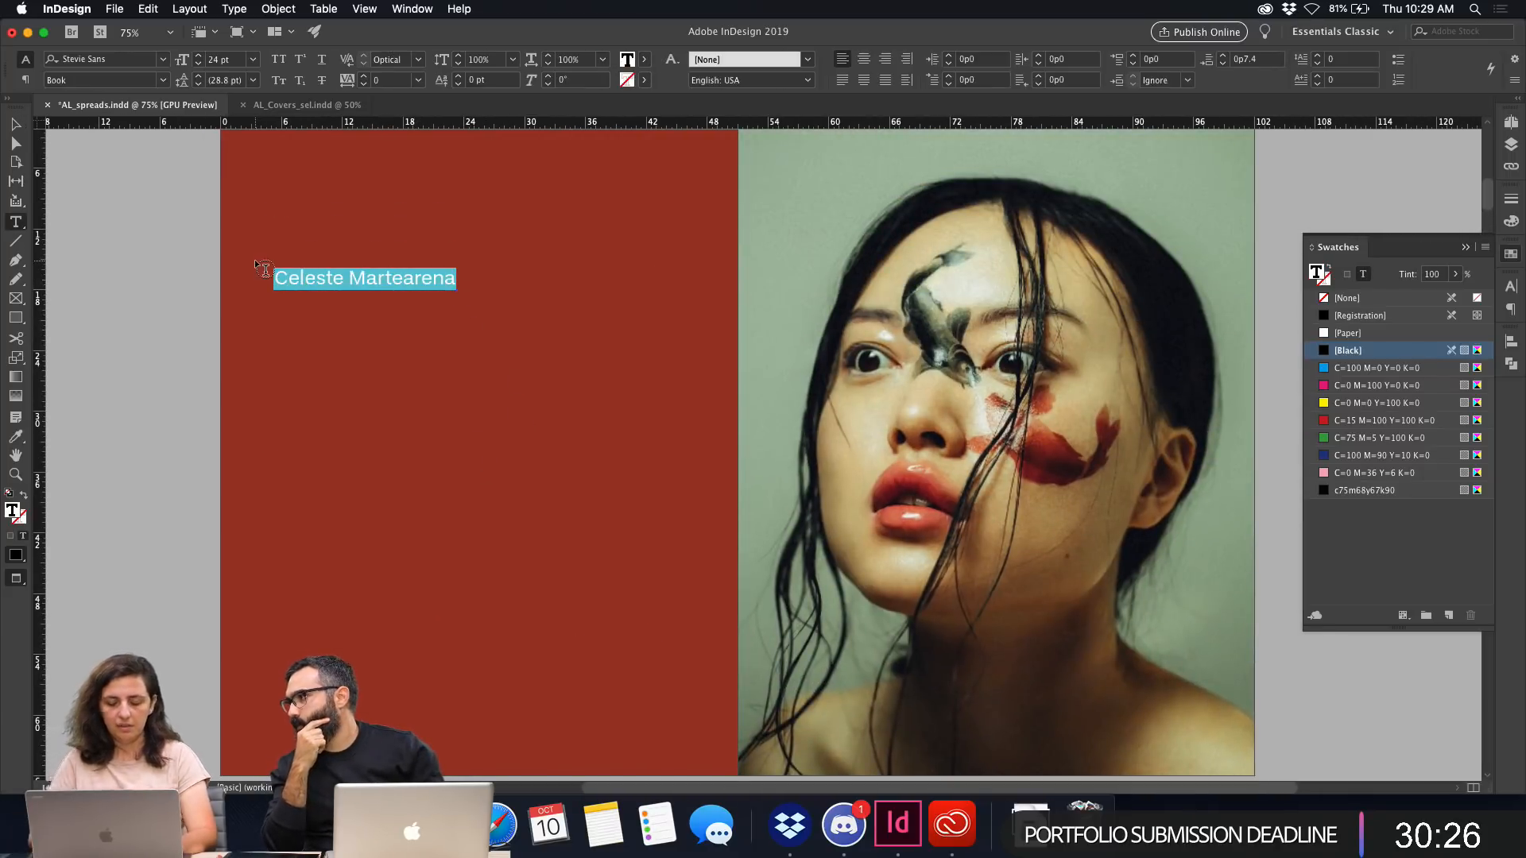
{"action": "type", "text": "Evert"}
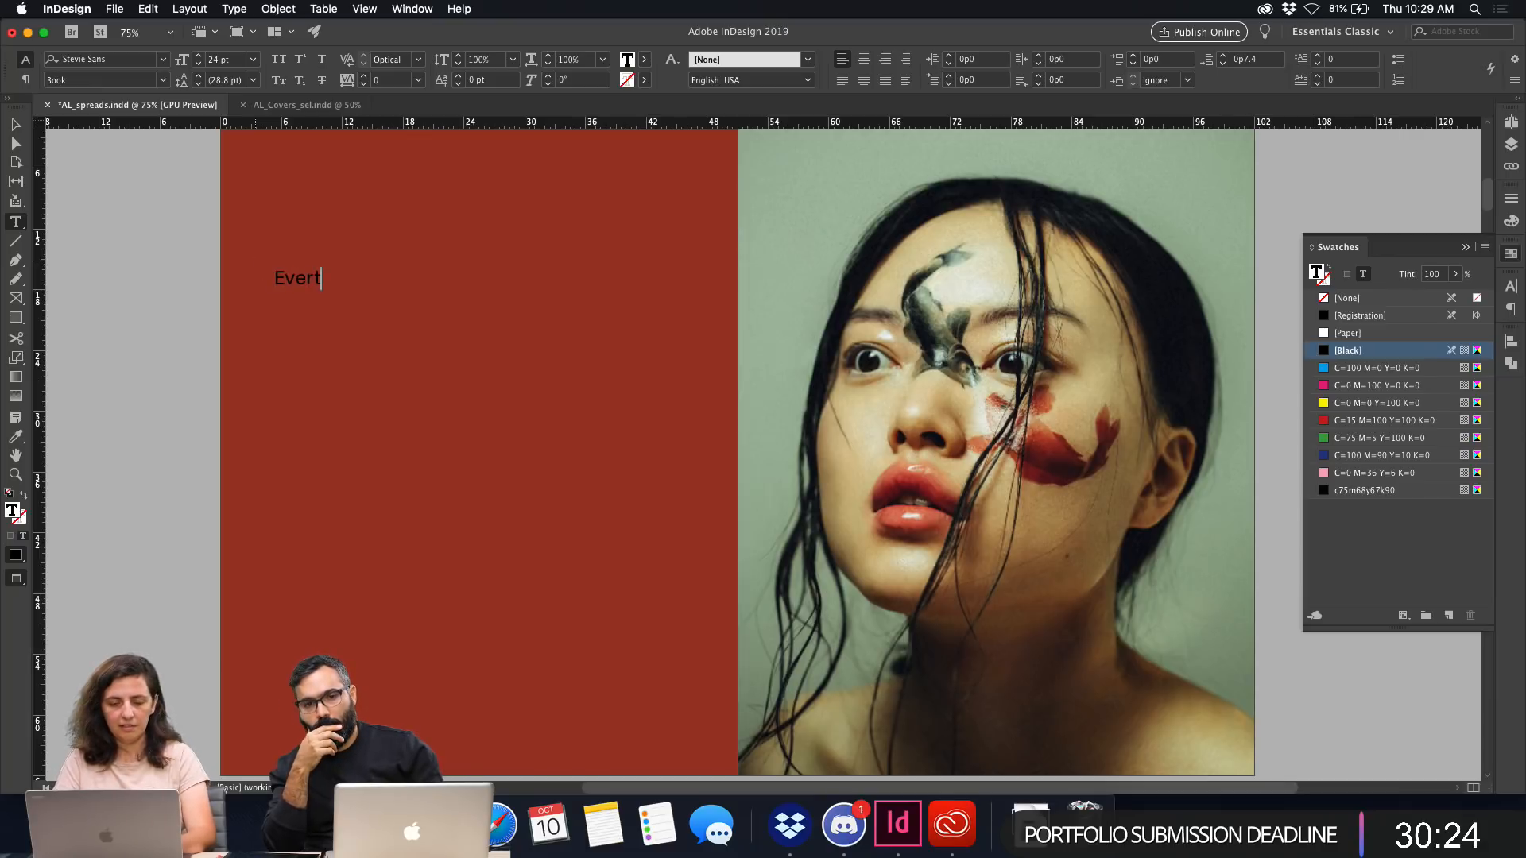
{"action": "key", "text": "BackSpace"}
{"action": "key", "text": "BackSpace"}
{"action": "key", "text": "BackSpace"}
{"action": "type", "text": "ery"}
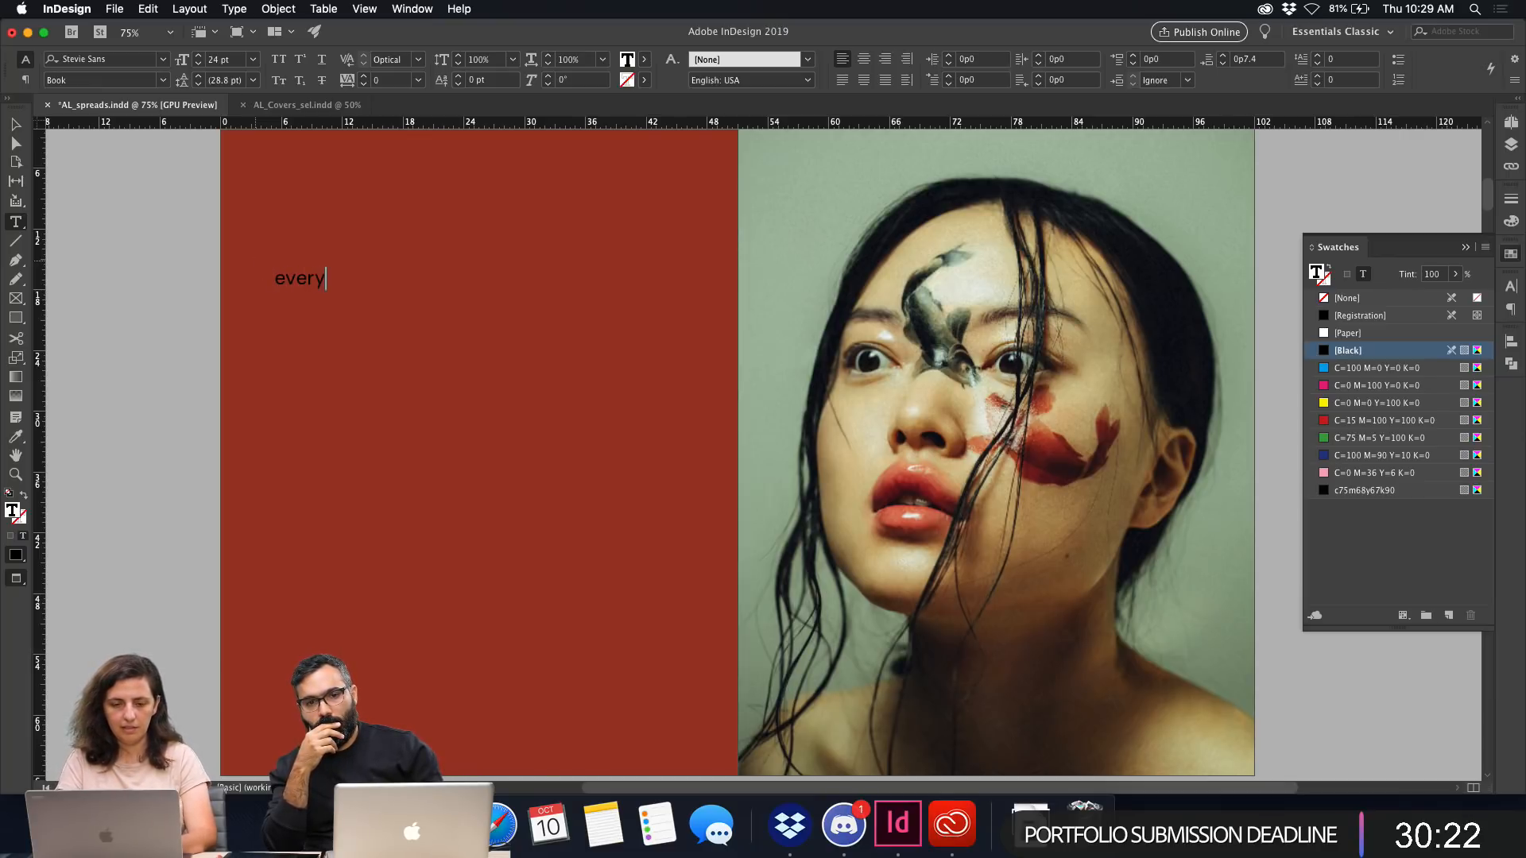
{"action": "type", "text": " p"}
{"action": "key", "text": "BackSpace"}
{"action": "type", "text": "second"}
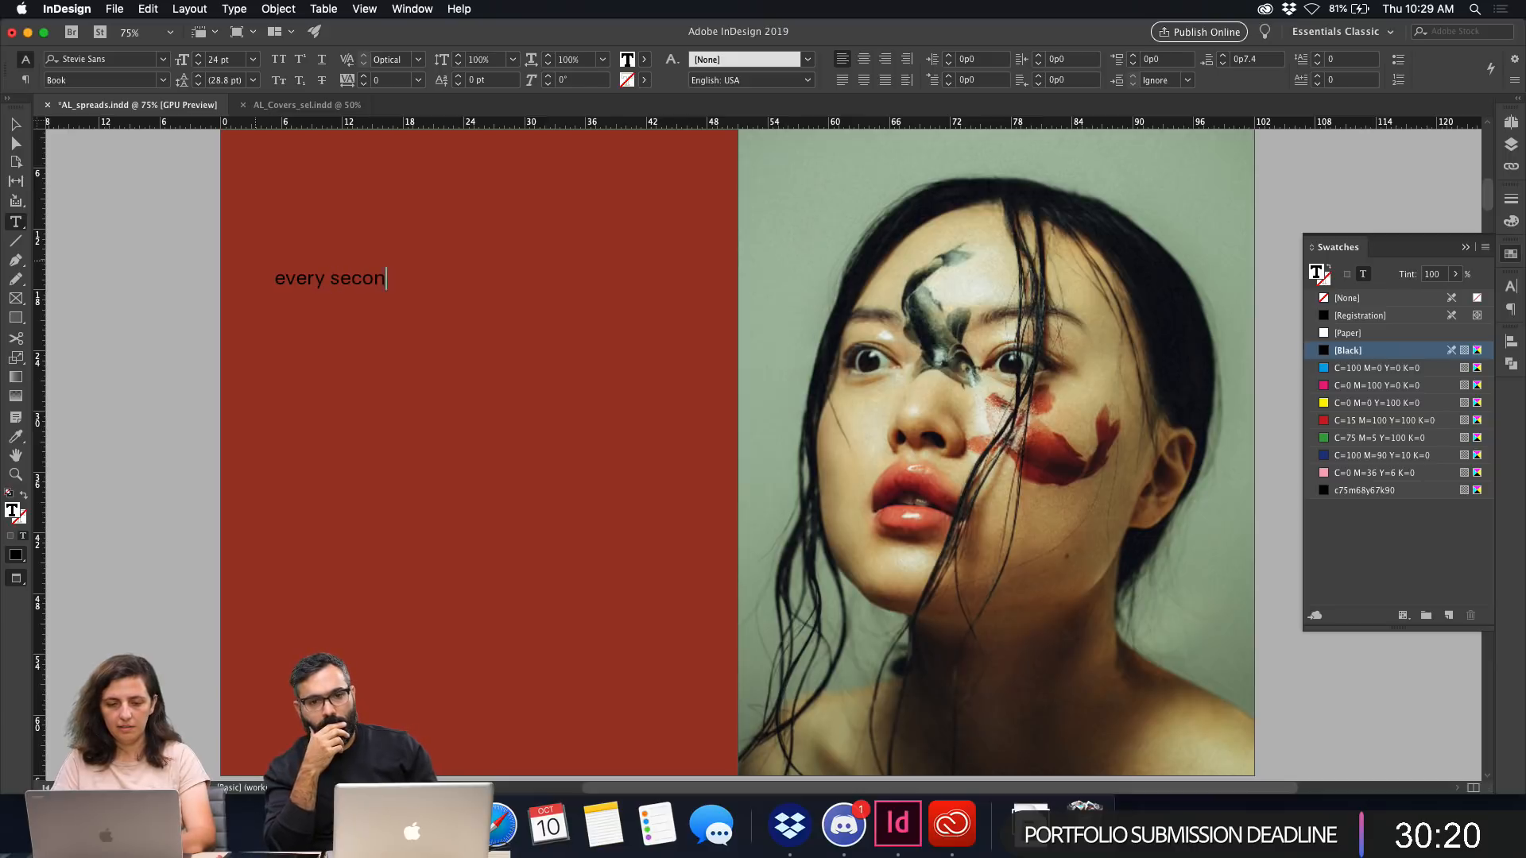
Add a second line under the title reading "the work of" followed by the artist's full name.
{"action": "key", "text": "Return"}
{"action": "type", "text": "the work"}
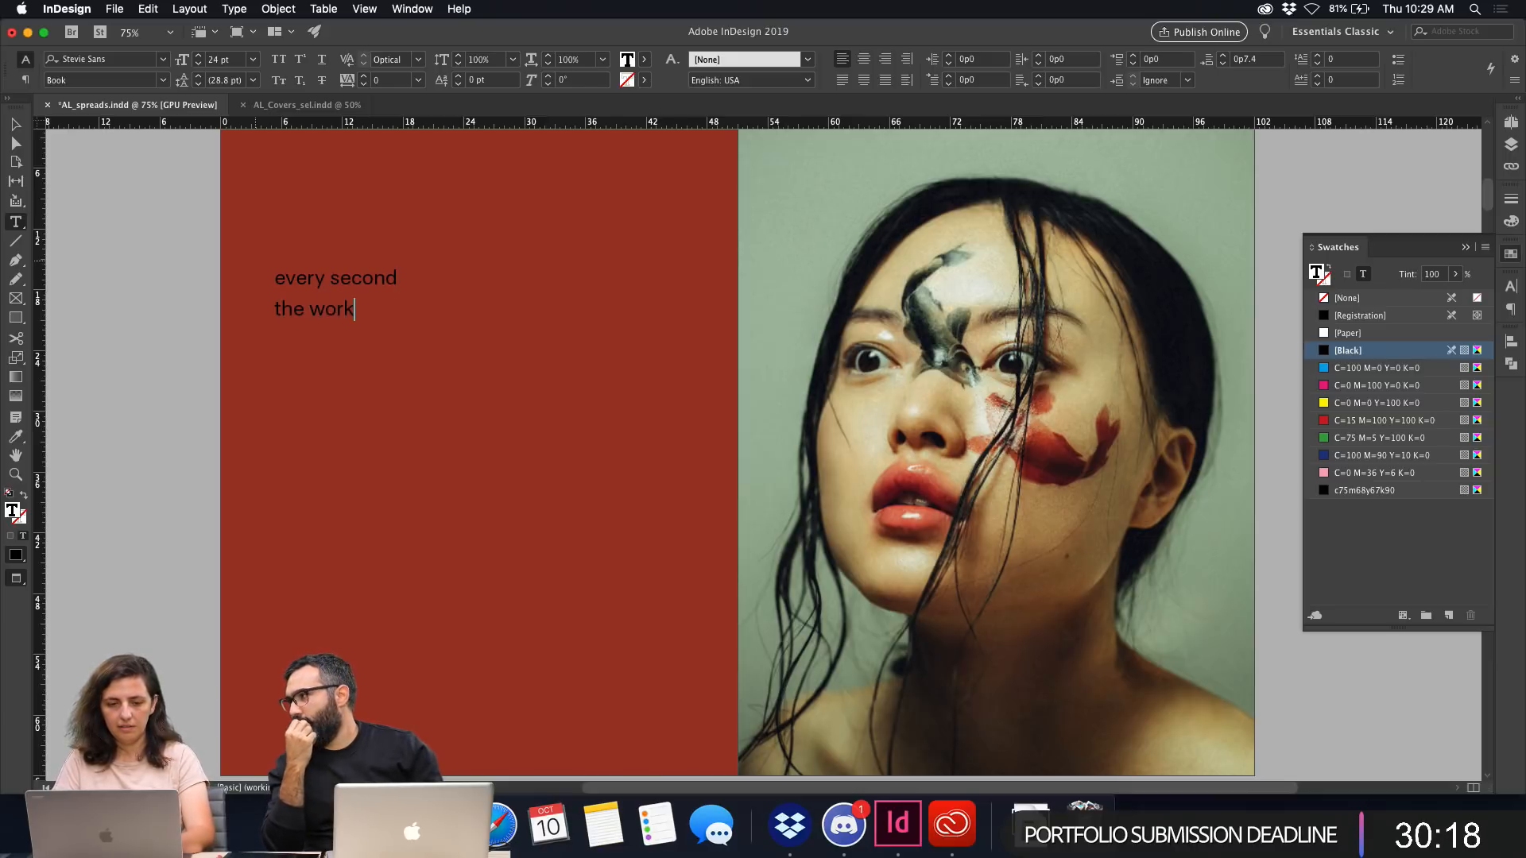
{"action": "type", "text": " of"}
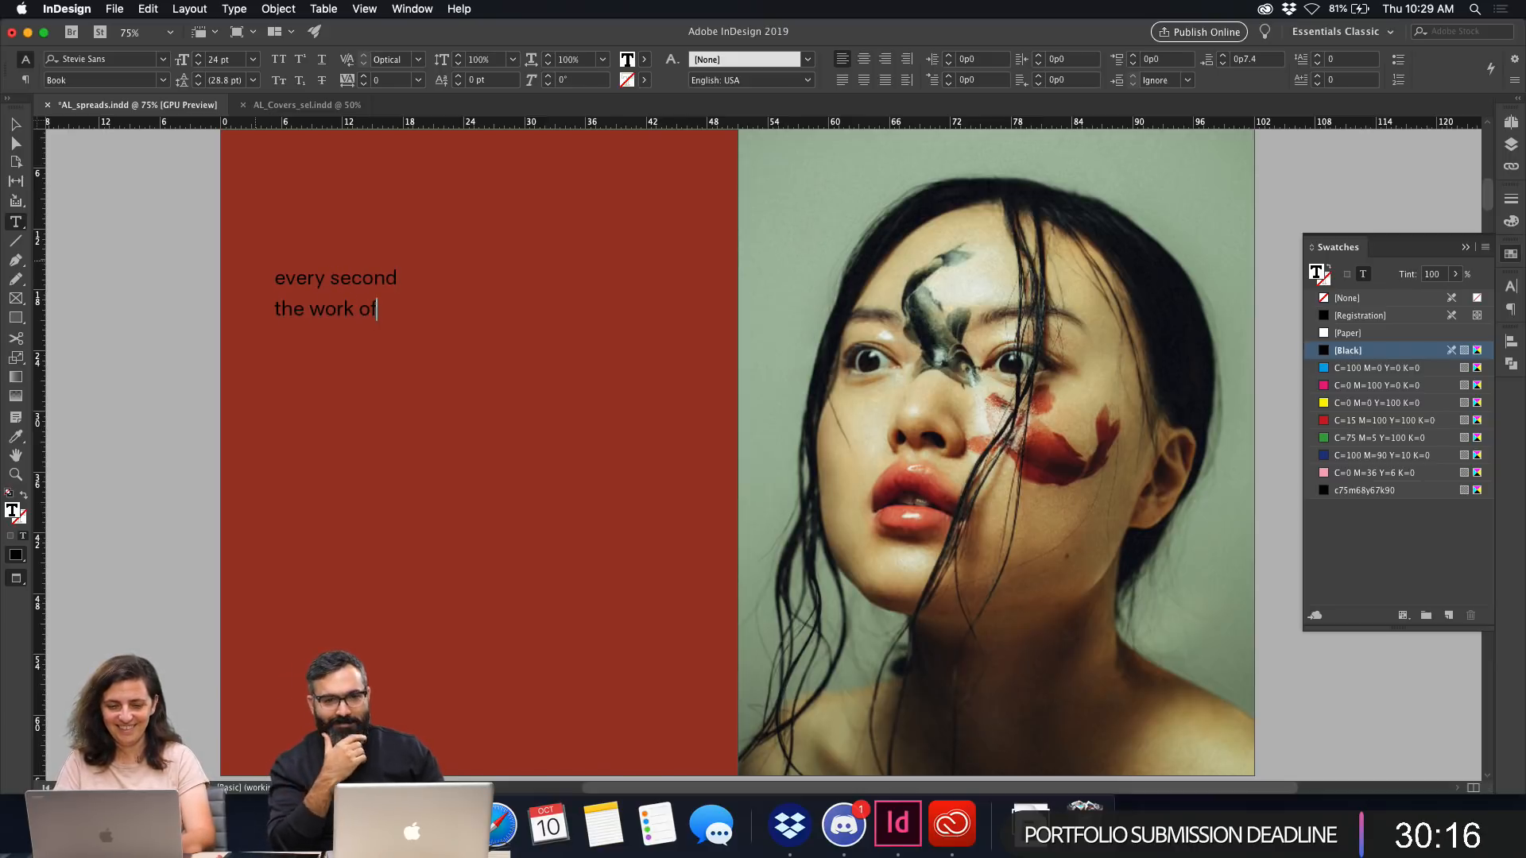
{"action": "type", "text": " Celeste Ma"}
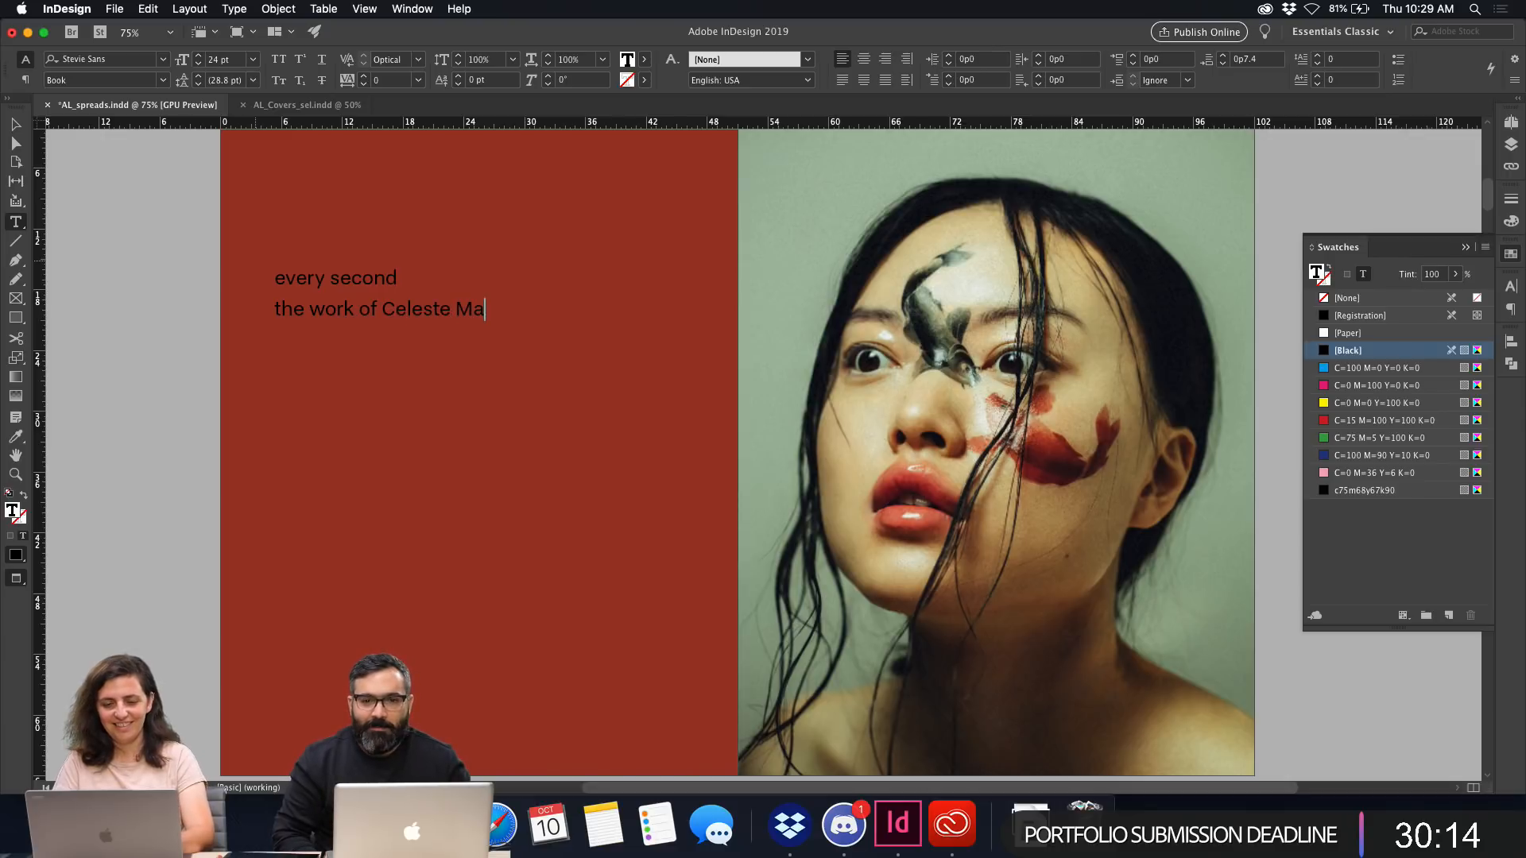
{"action": "type", "text": "rterean"}
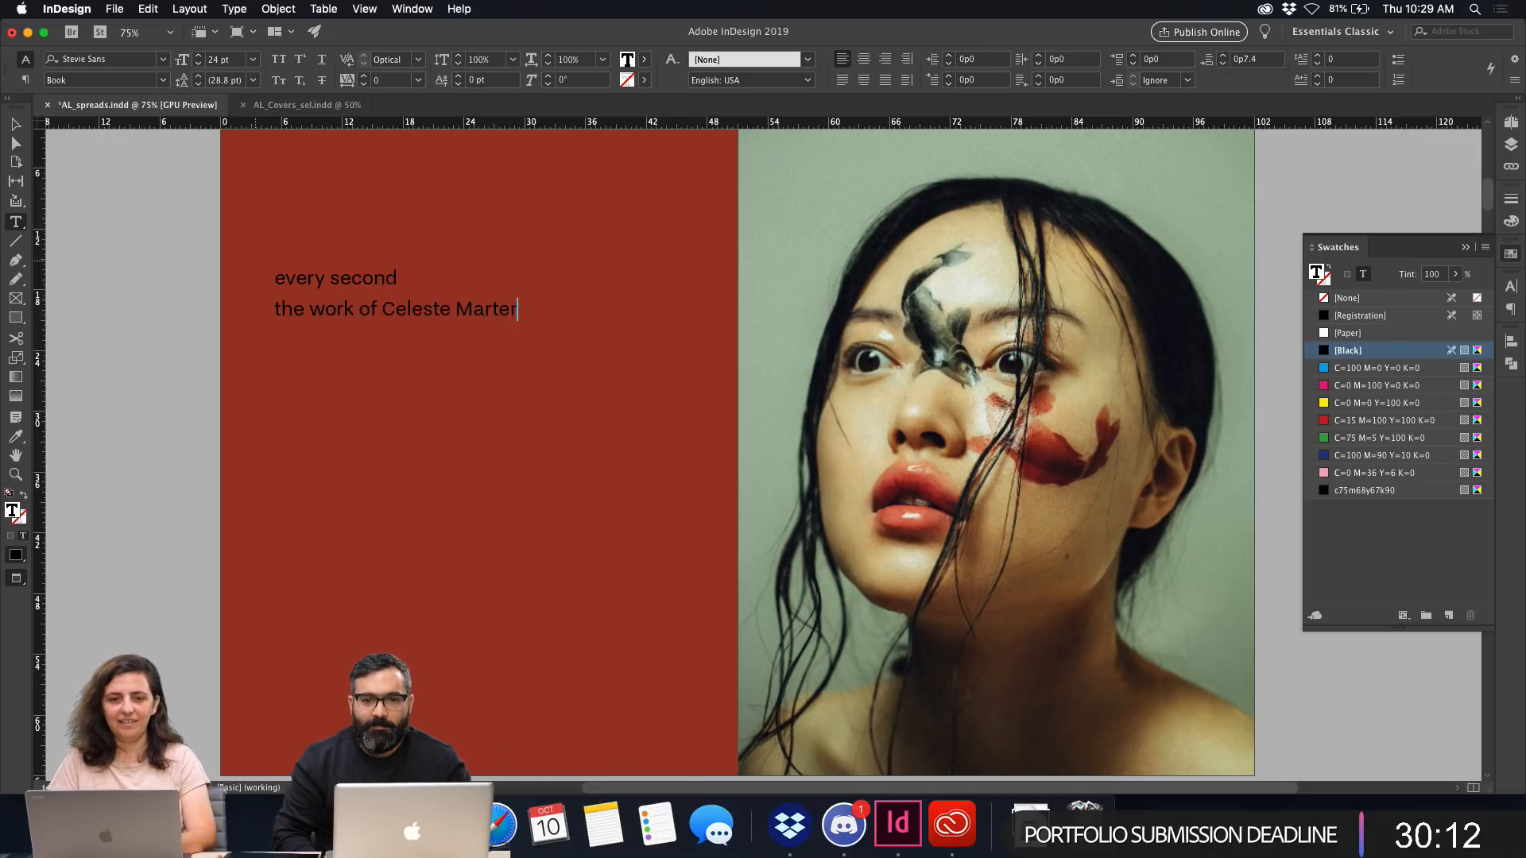
{"action": "key", "text": "BackSpace"}
{"action": "key", "text": "BackSpace"}
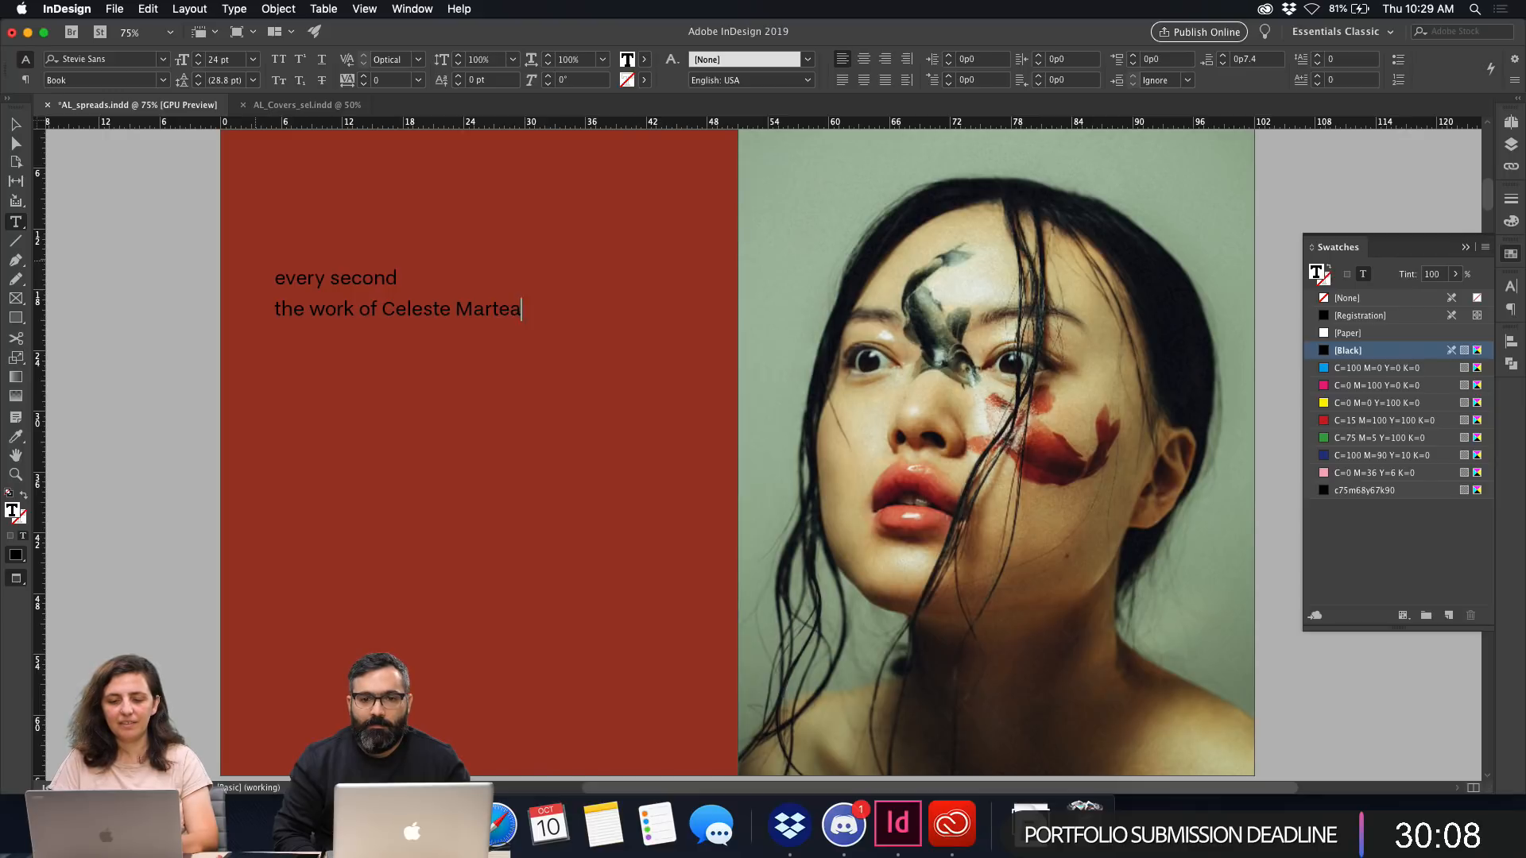
{"action": "type", "text": "rena"}
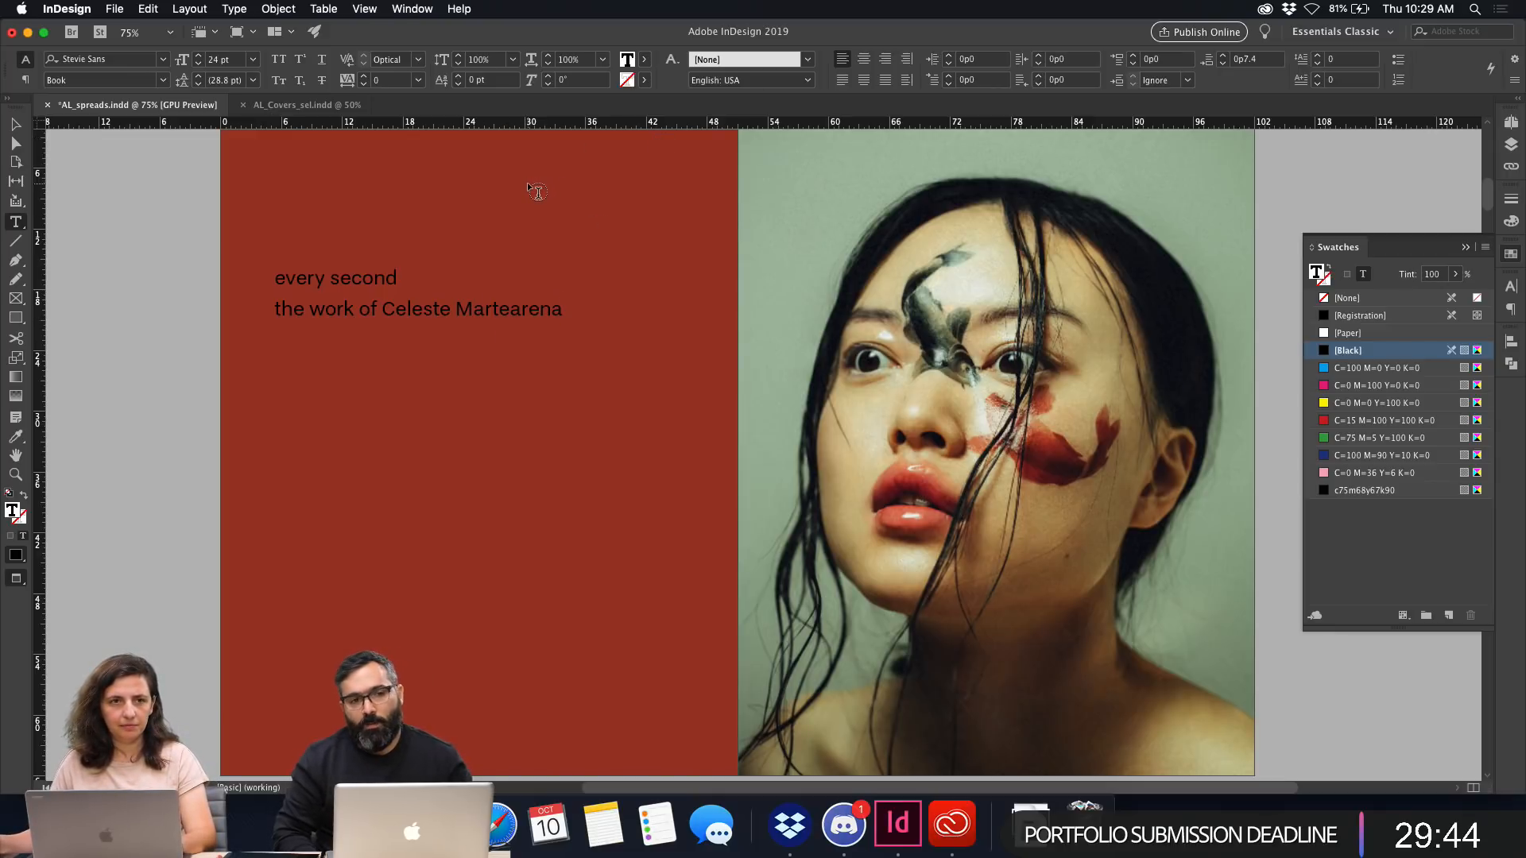
Colour the text in the page 2 title frame with the Paper swatch and move the frame to about X 8p1, Y 21p8.4.
{"action": "key", "text": "Escape"}
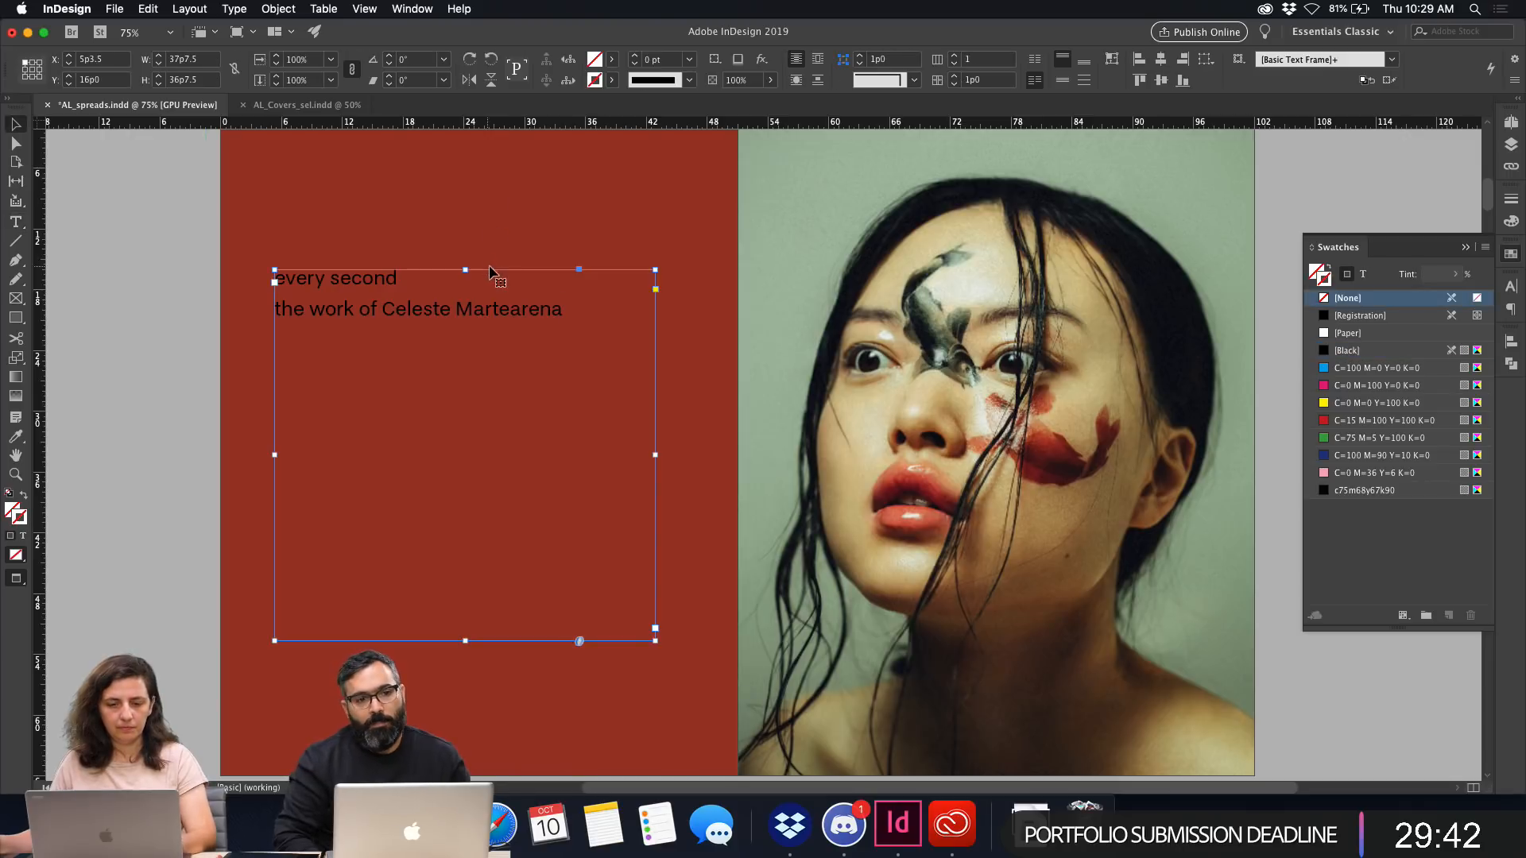
{"action": "left_click", "coordinate": [1363, 274]}
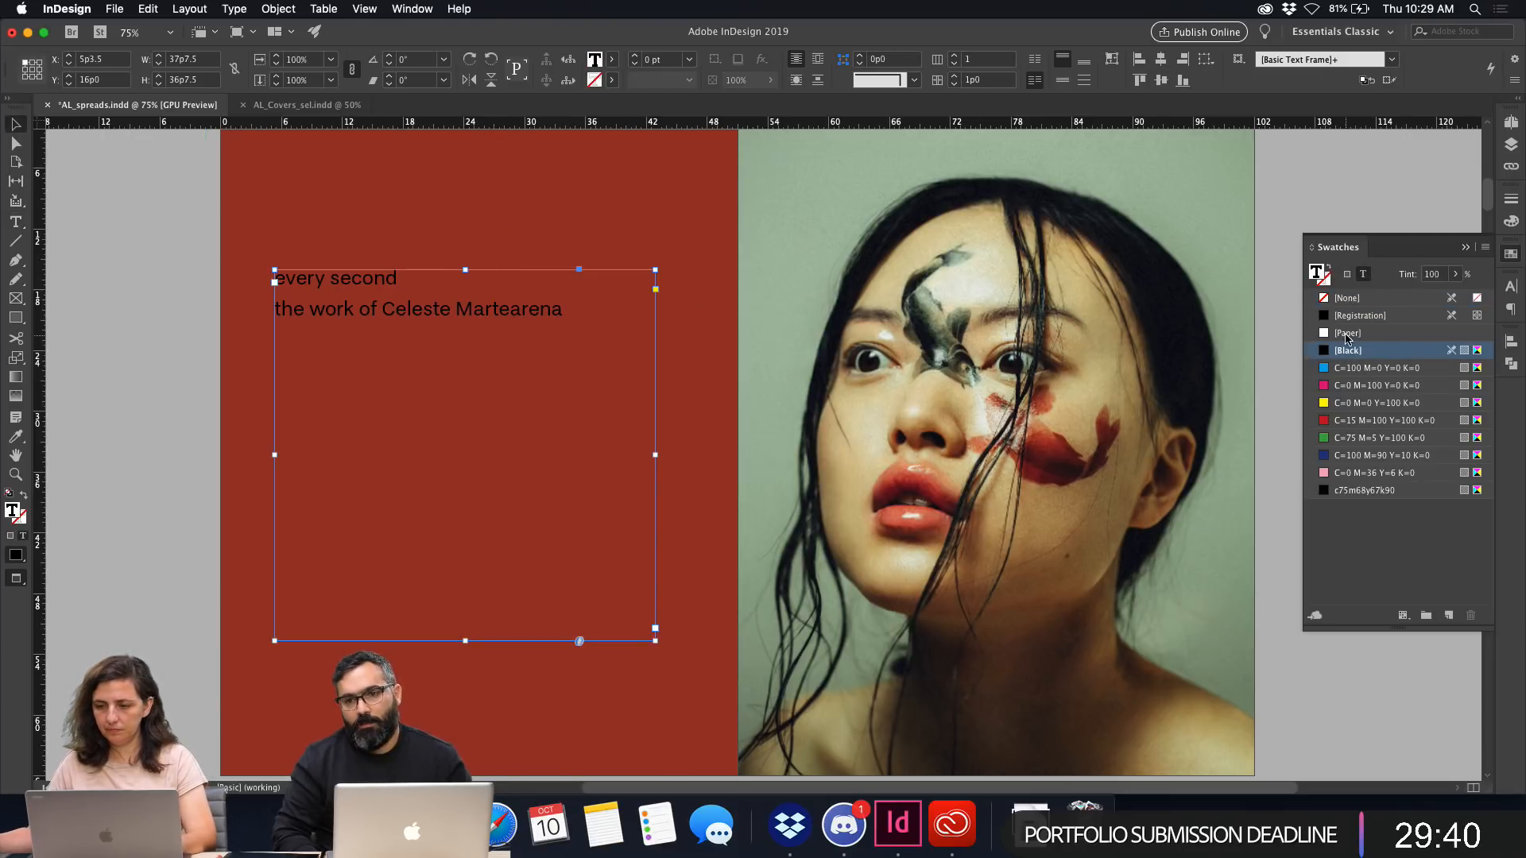
{"action": "left_click", "coordinate": [1347, 334]}
{"action": "key", "text": "w"}
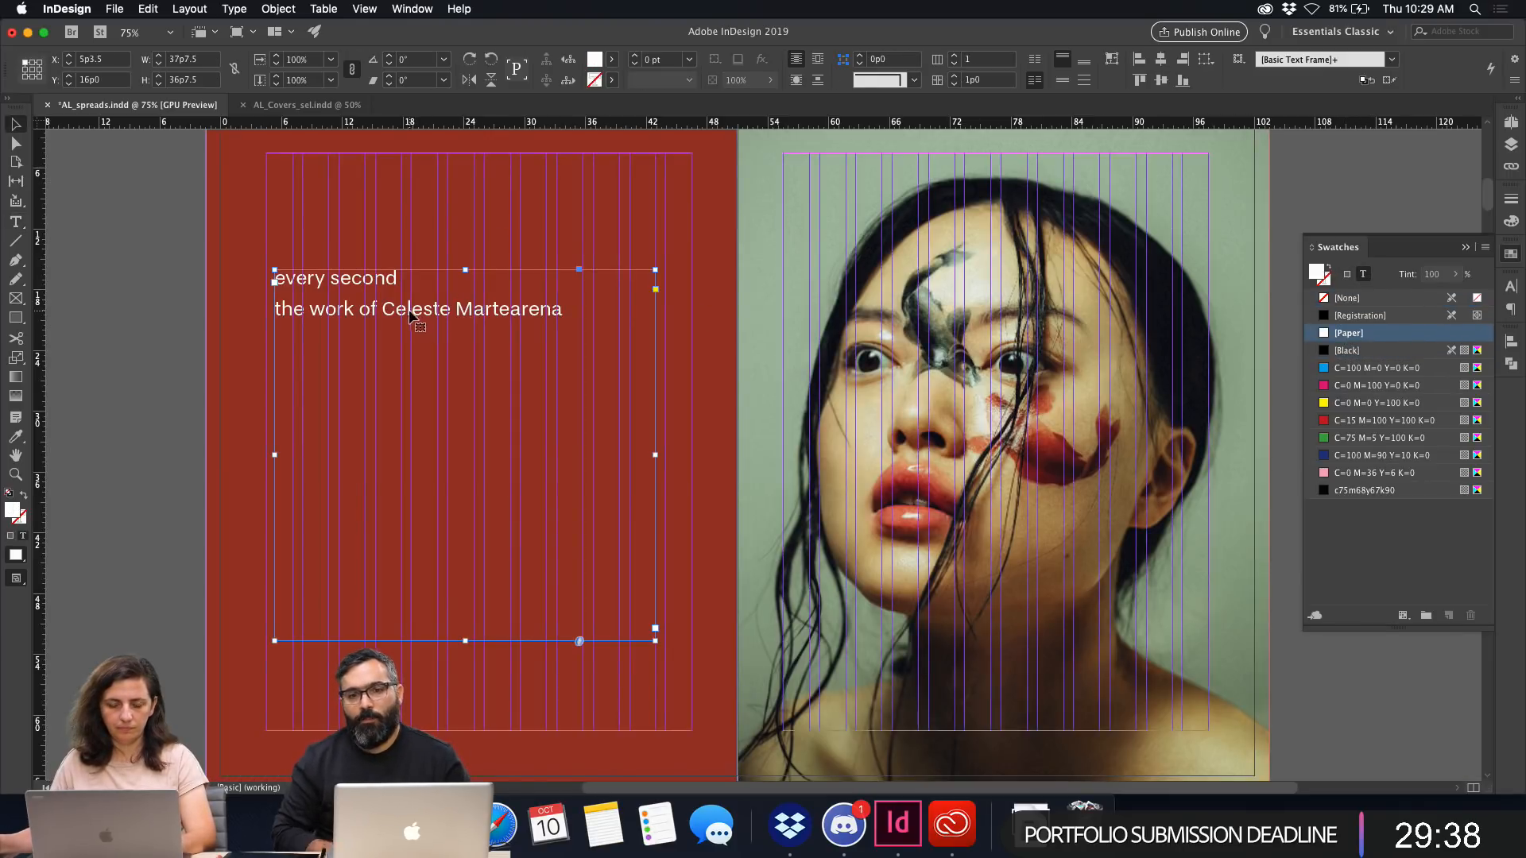
{"action": "left_click_drag", "start_coordinate": [389, 316], "coordinate": [290, 329]}
Set the title "every second" to Medium weight at 48 pt and break it into two lines before "second".
{"action": "double_click", "coordinate": [401, 340]}
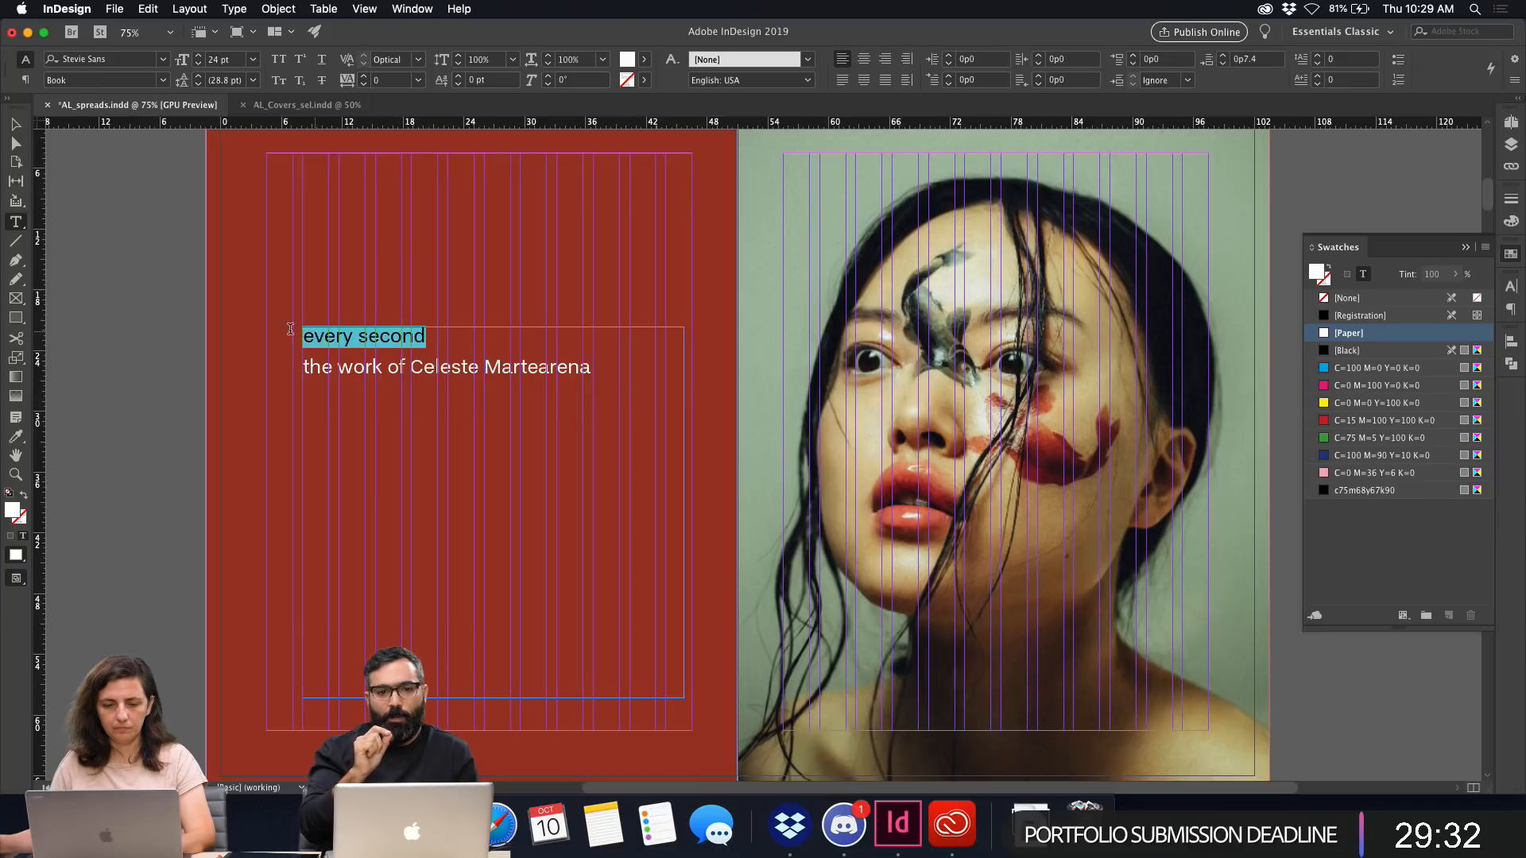
{"action": "left_click", "coordinate": [162, 80]}
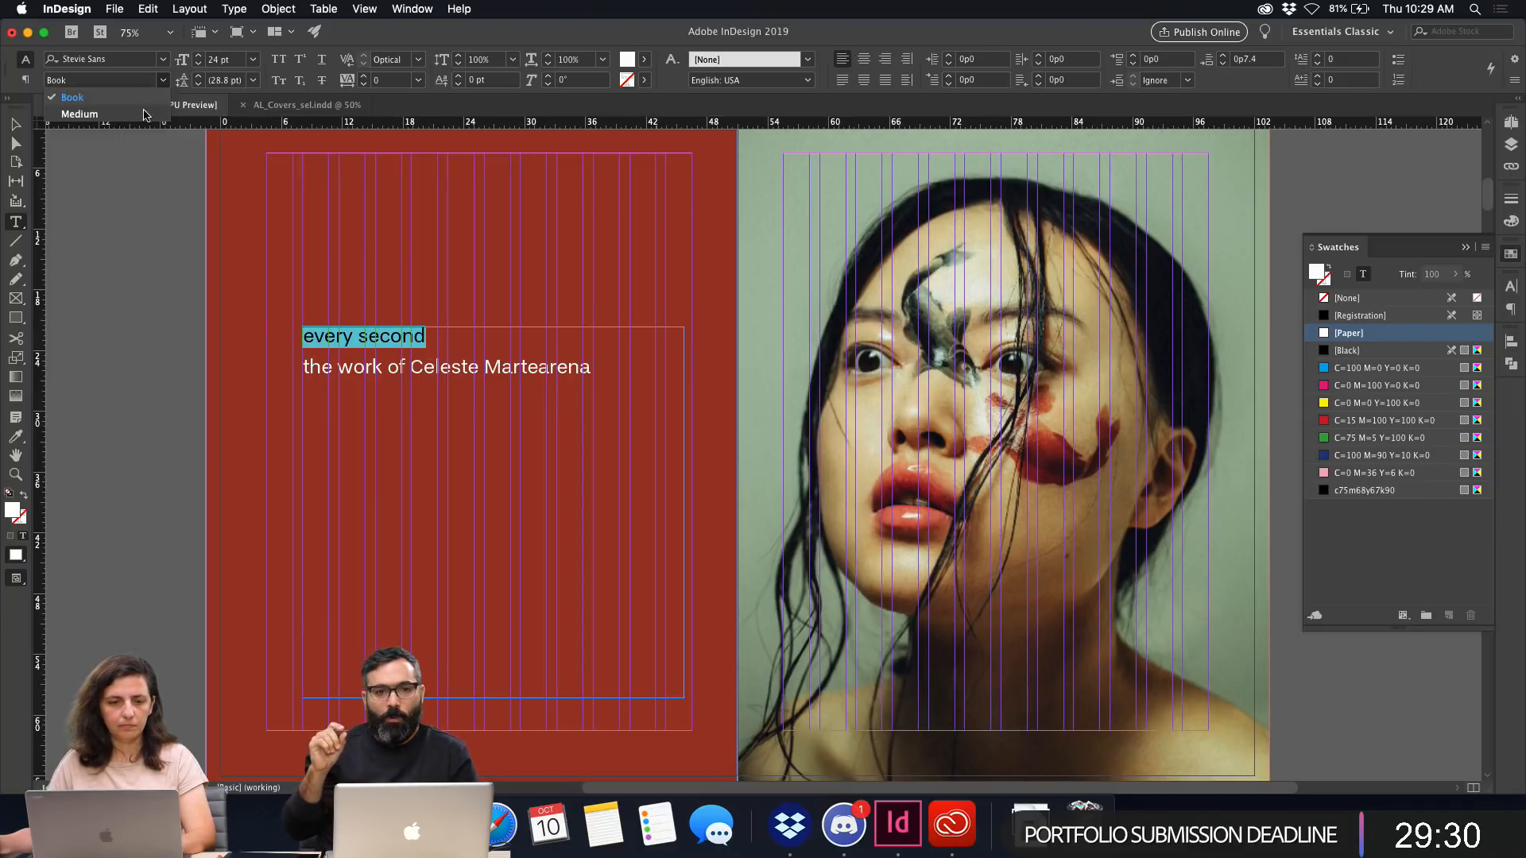
{"action": "left_click", "coordinate": [144, 115]}
{"action": "left_click", "coordinate": [186, 54]}
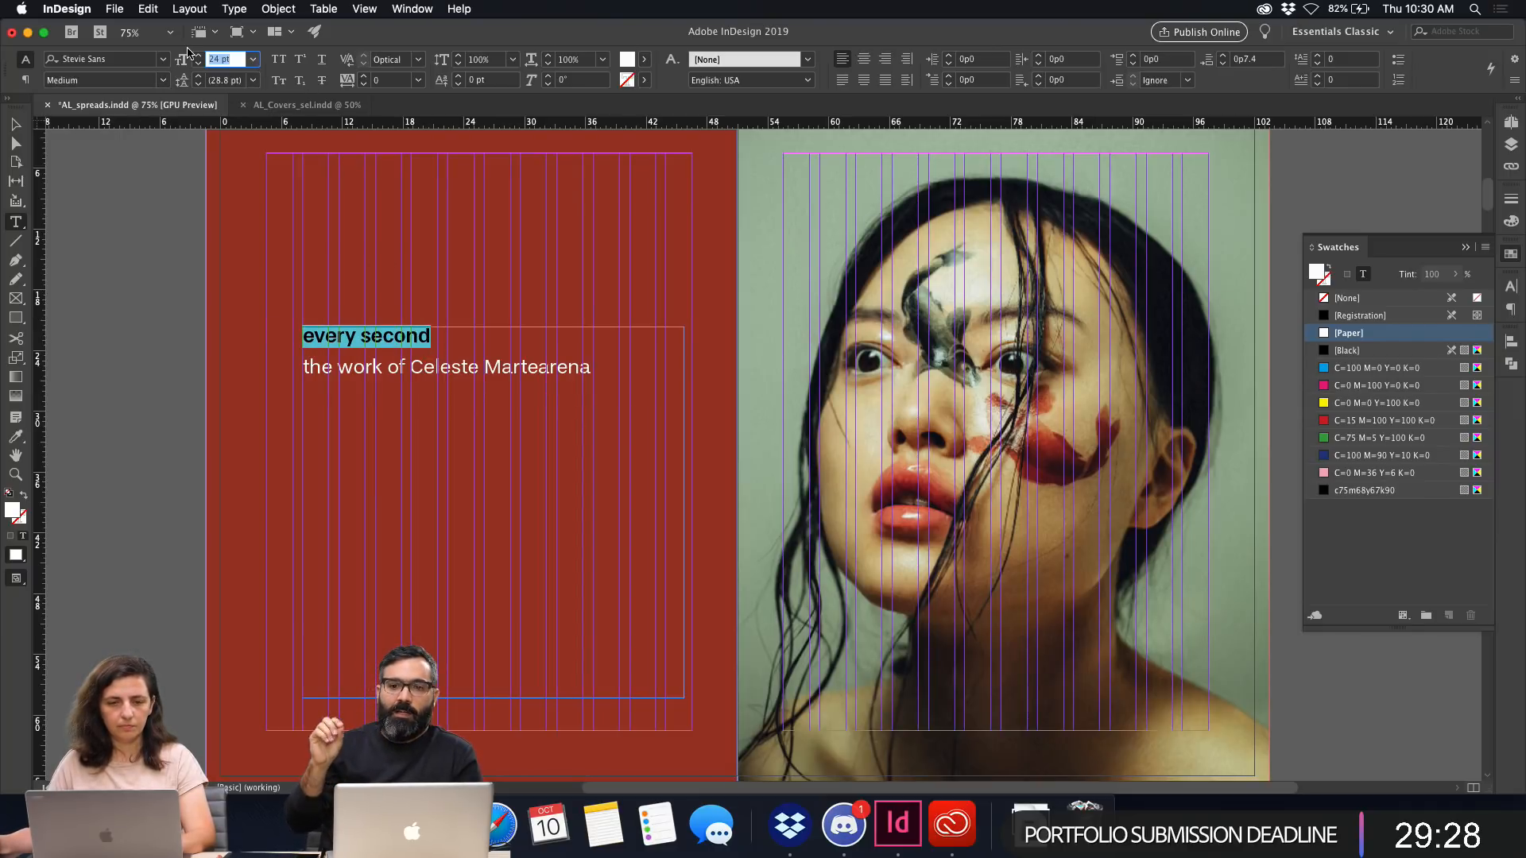
{"action": "type", "text": "48"}
{"action": "key", "text": "Return"}
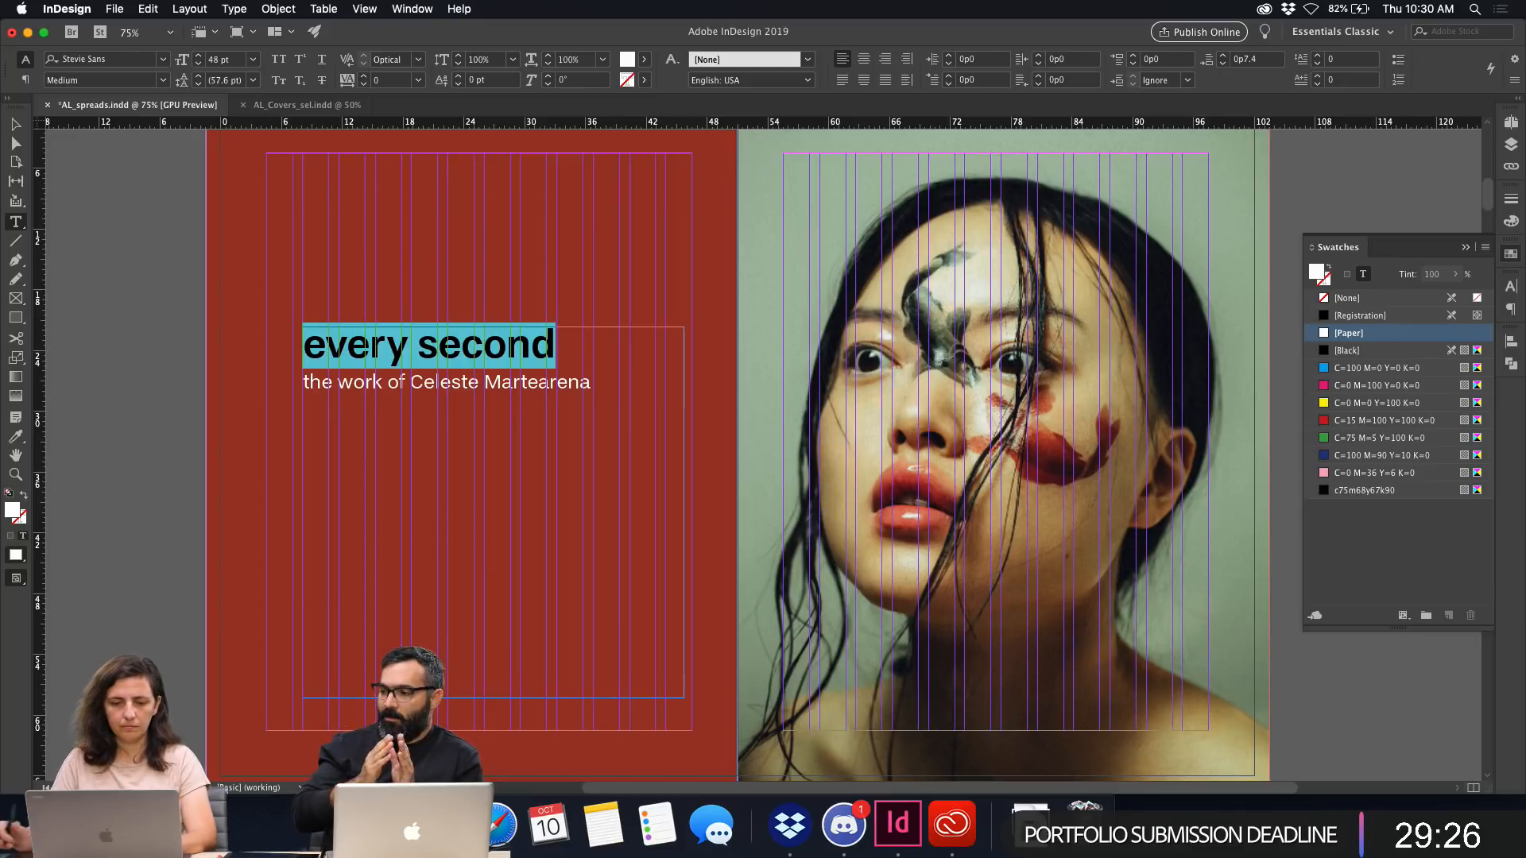
{"action": "left_click", "coordinate": [420, 351]}
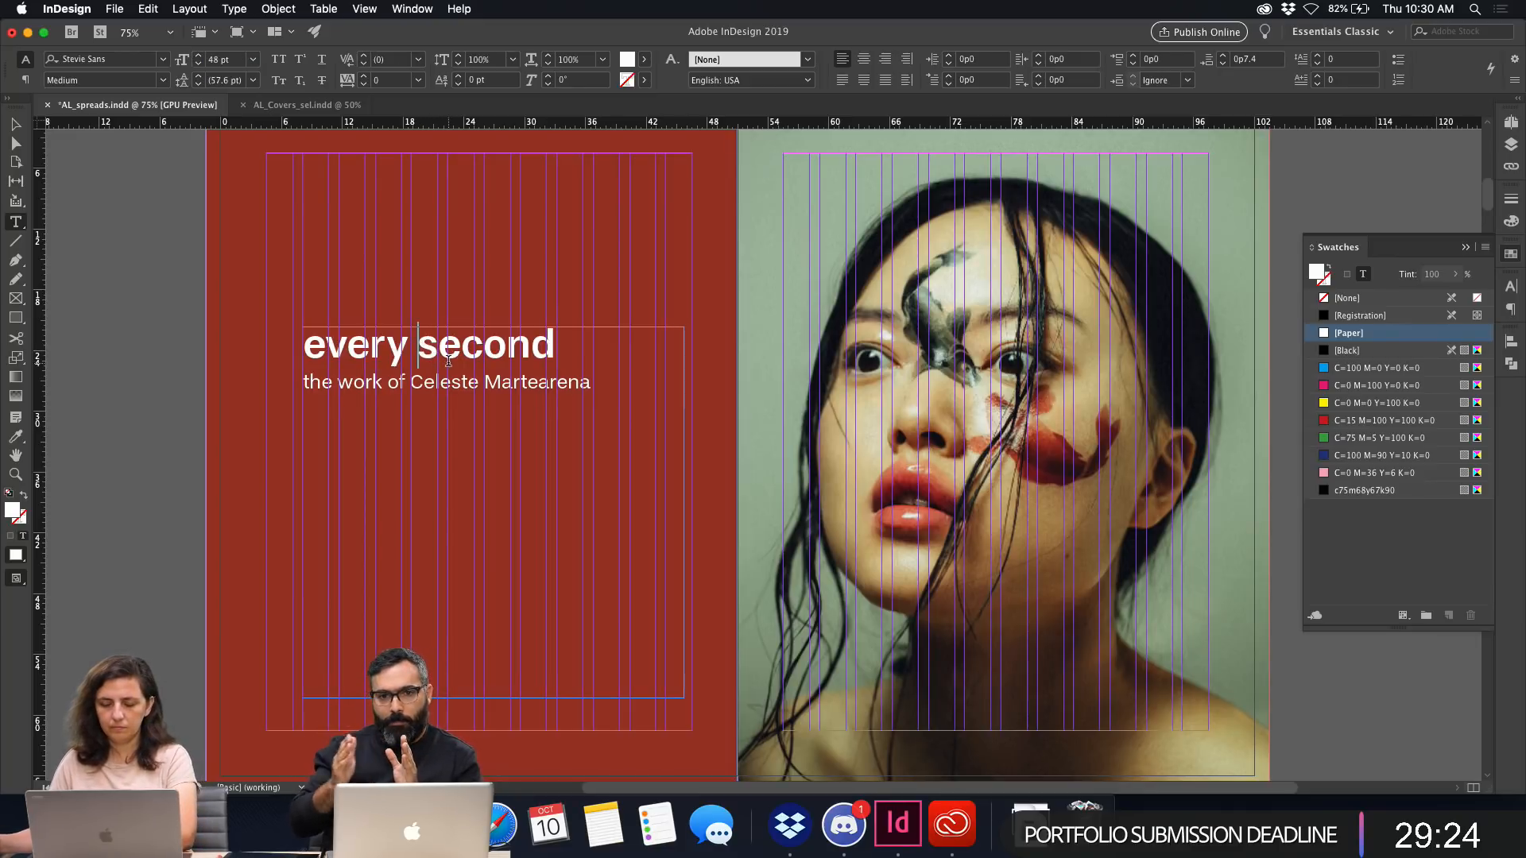
{"action": "key", "text": "Return"}
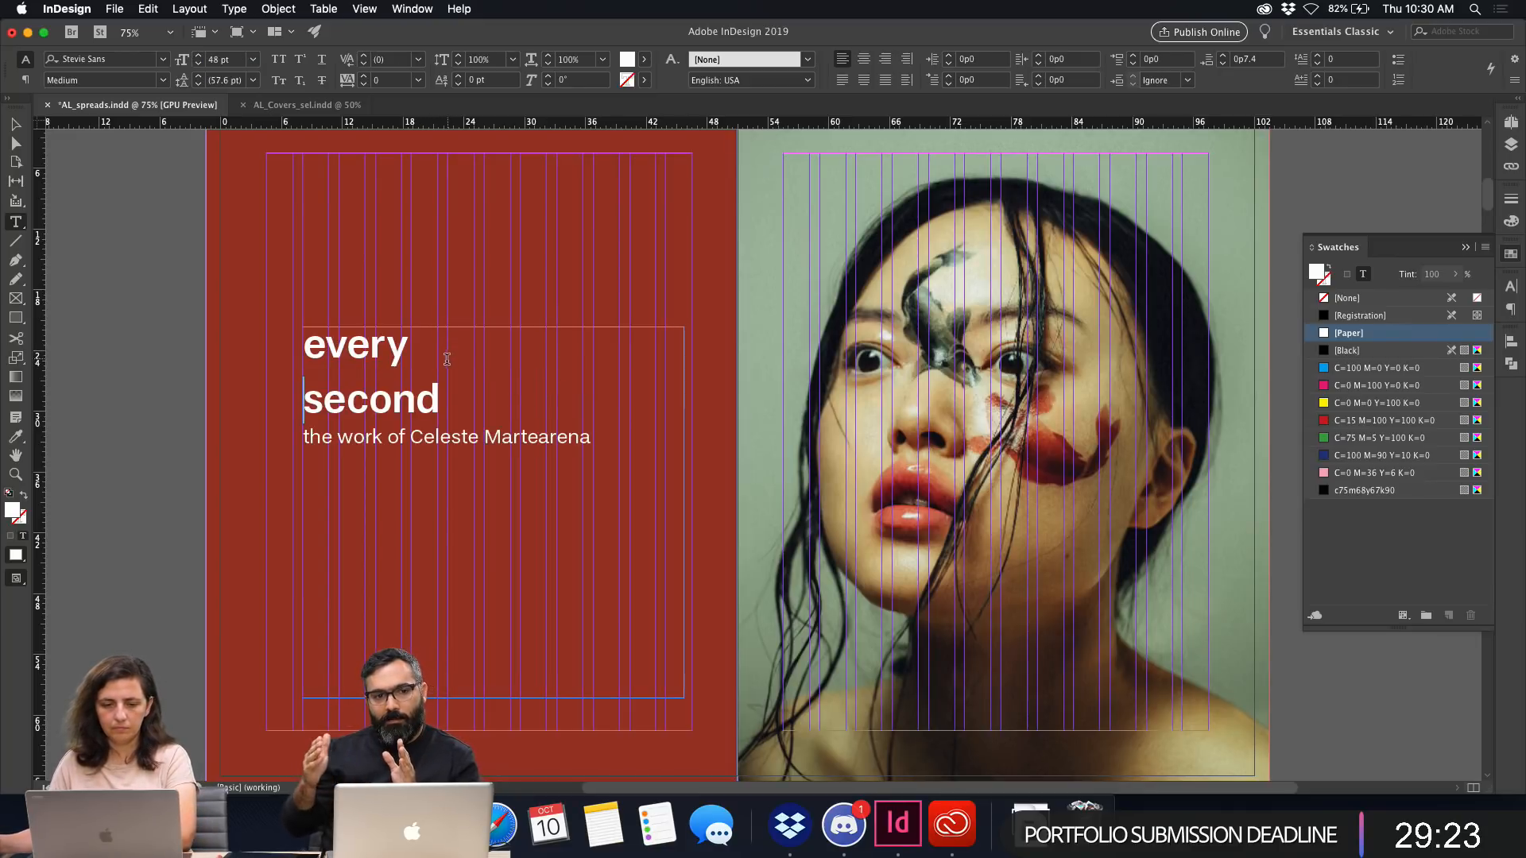
Try to put the artist's name on its own line below "the work of".
{"action": "left_click", "coordinate": [409, 436]}
{"action": "key", "text": "Return"}
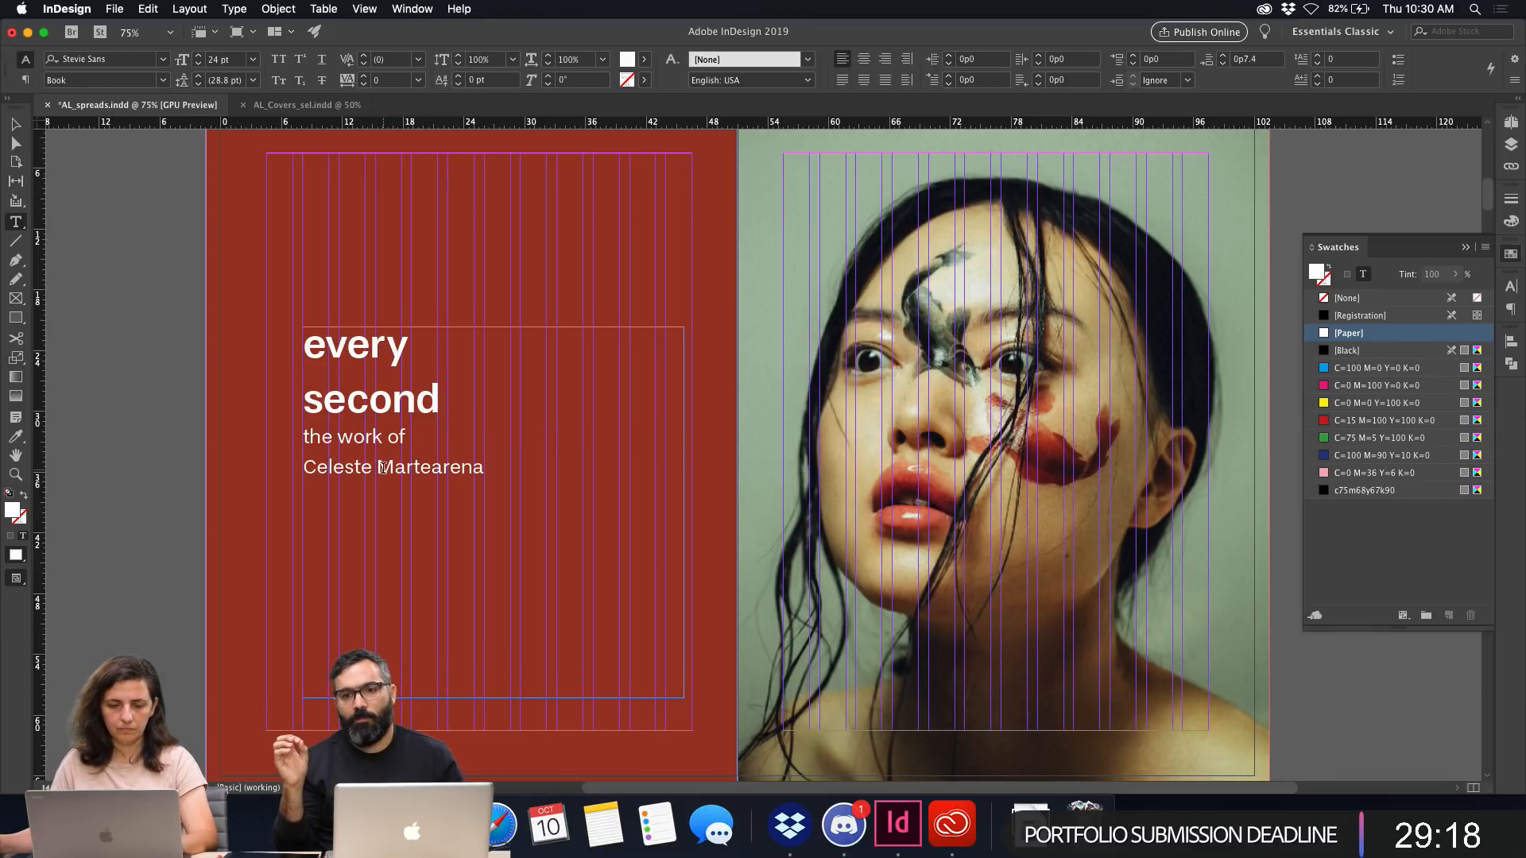
{"action": "key", "text": "BackSpace"}
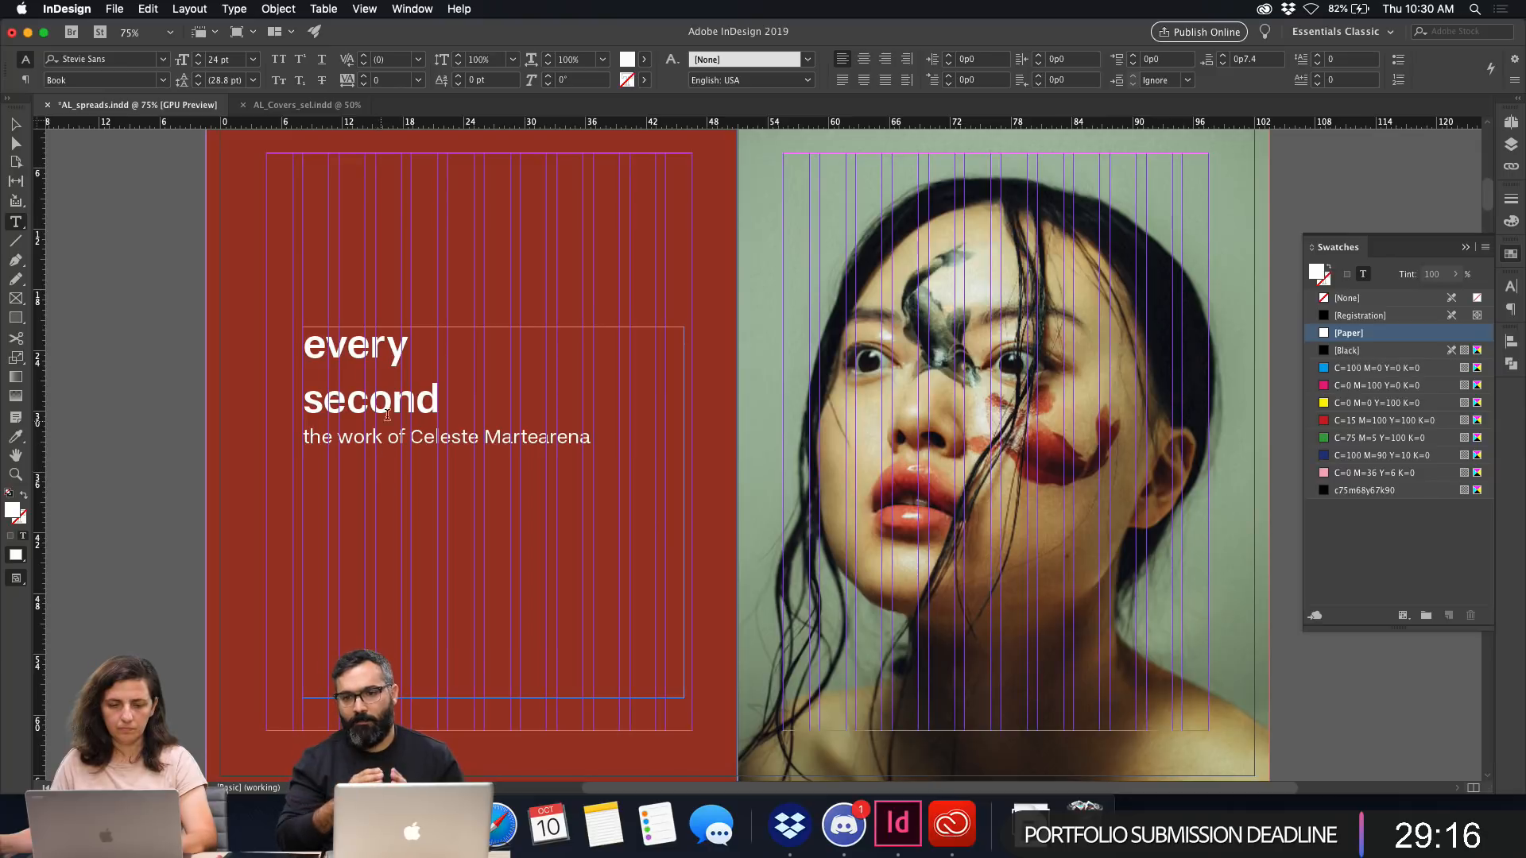
Set the leading of the title's second line, "second", to 48 pt.
{"action": "triple_click", "coordinate": [389, 437]}
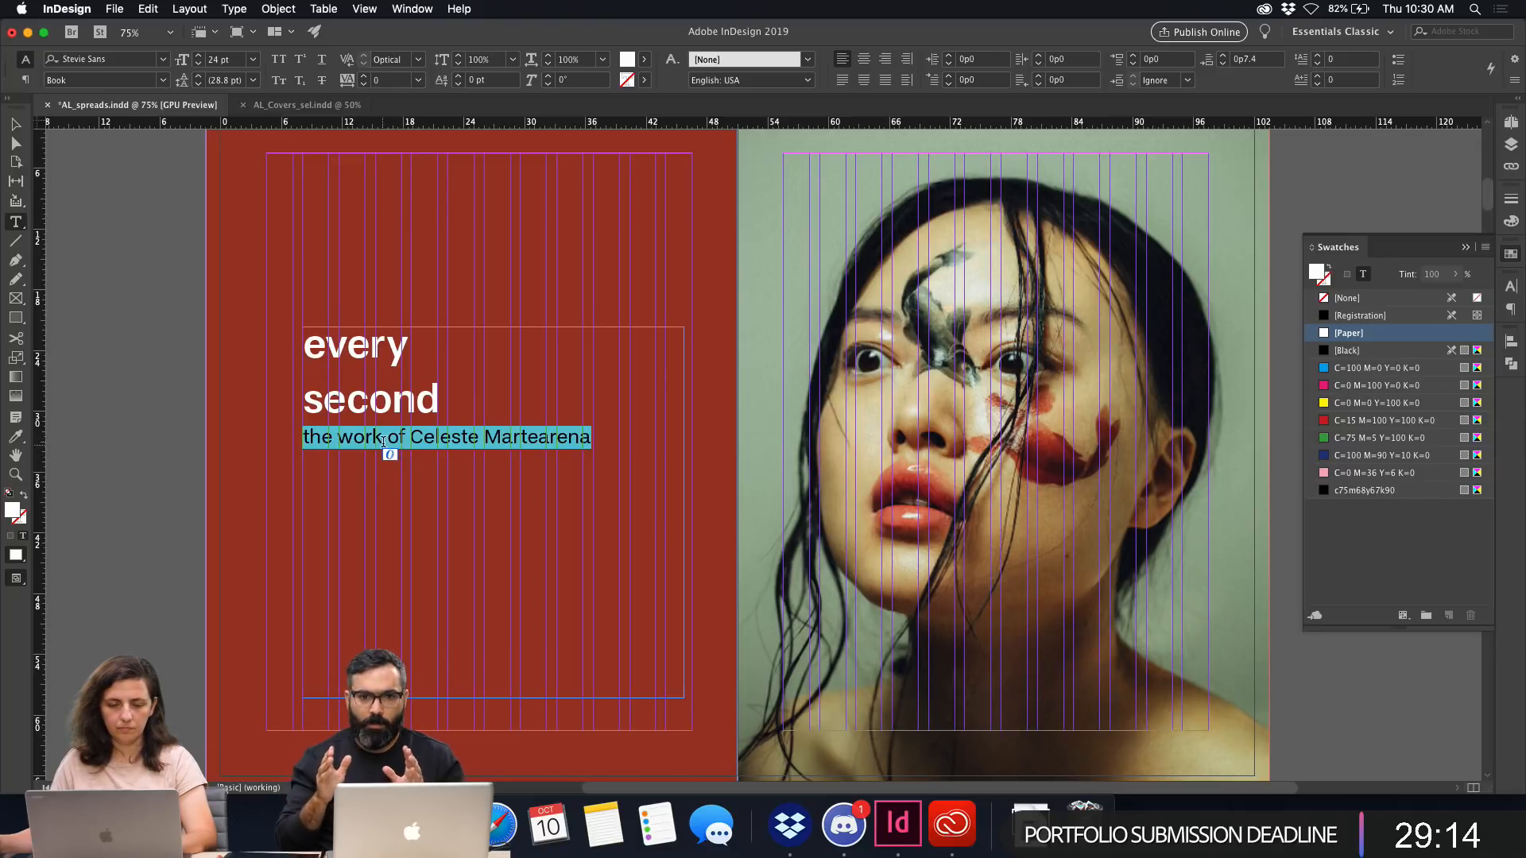
{"action": "double_click", "coordinate": [390, 401]}
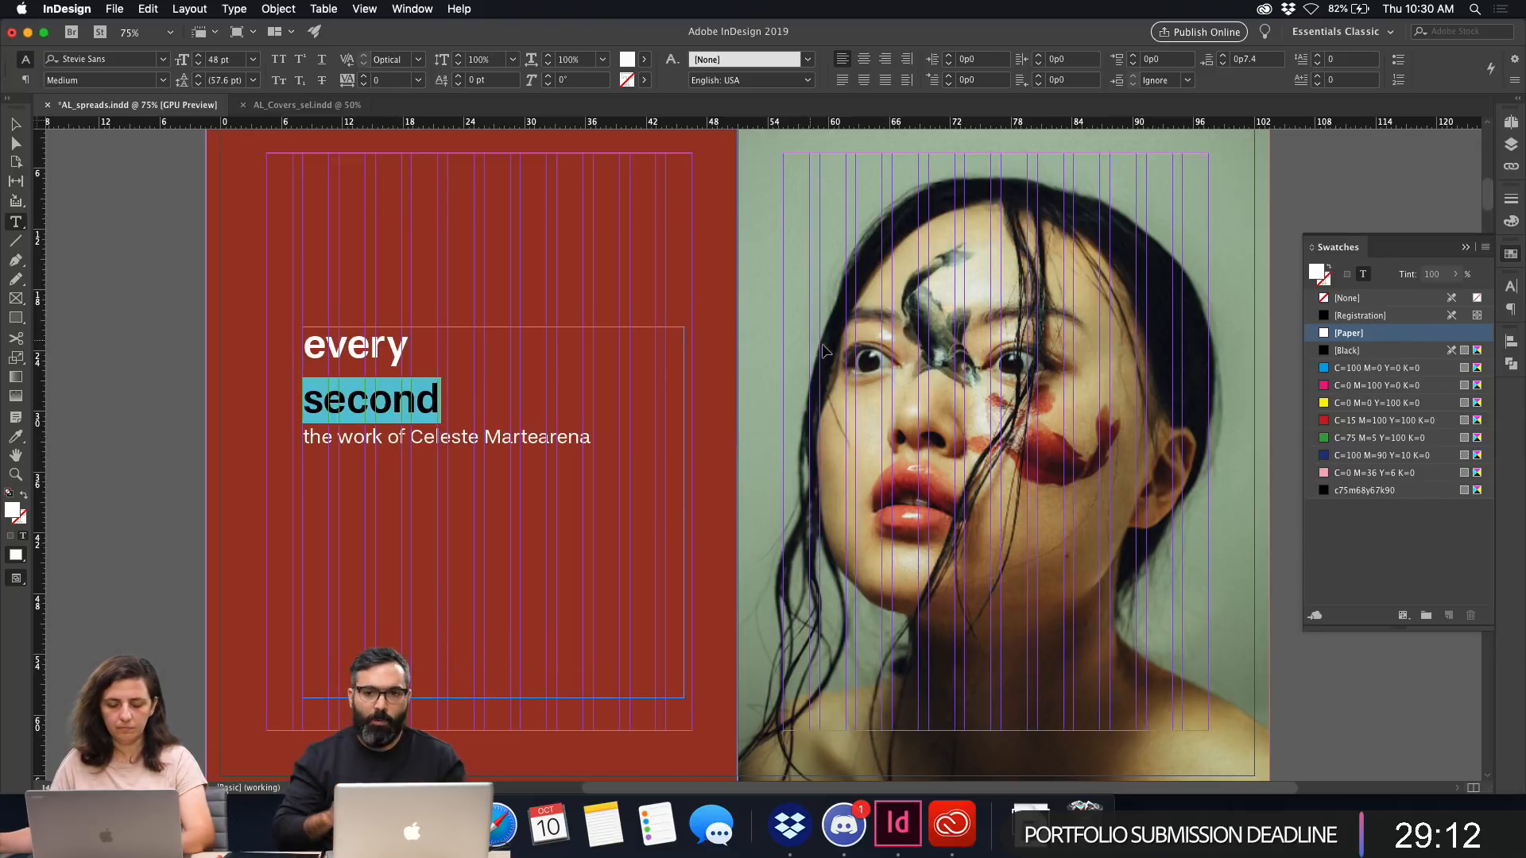
{"action": "key", "text": "super+t"}
{"action": "left_click", "coordinate": [1456, 350]}
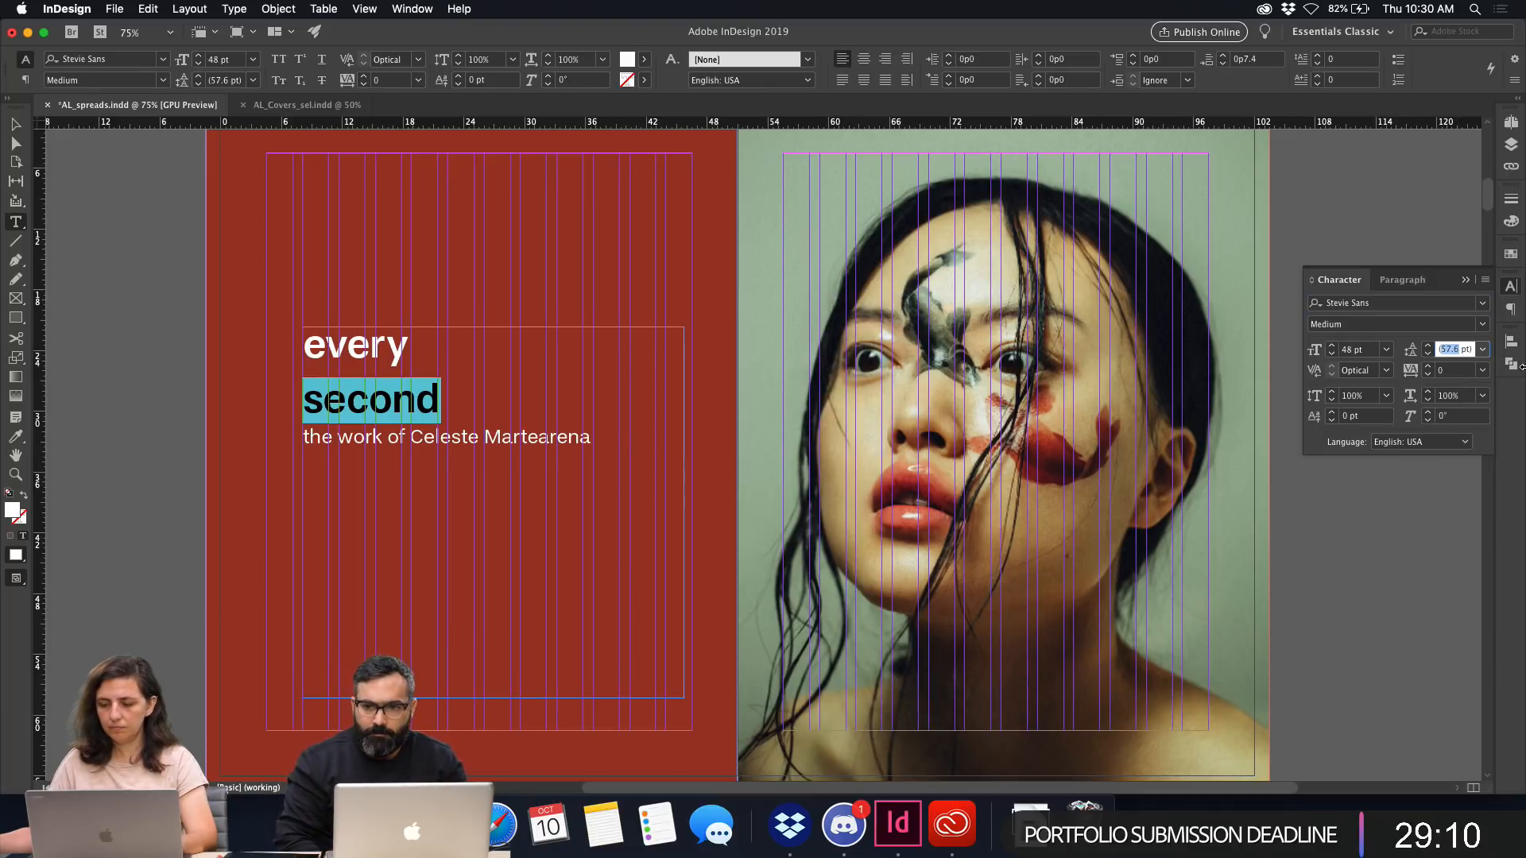
{"action": "type", "text": "48"}
{"action": "key", "text": "Return"}
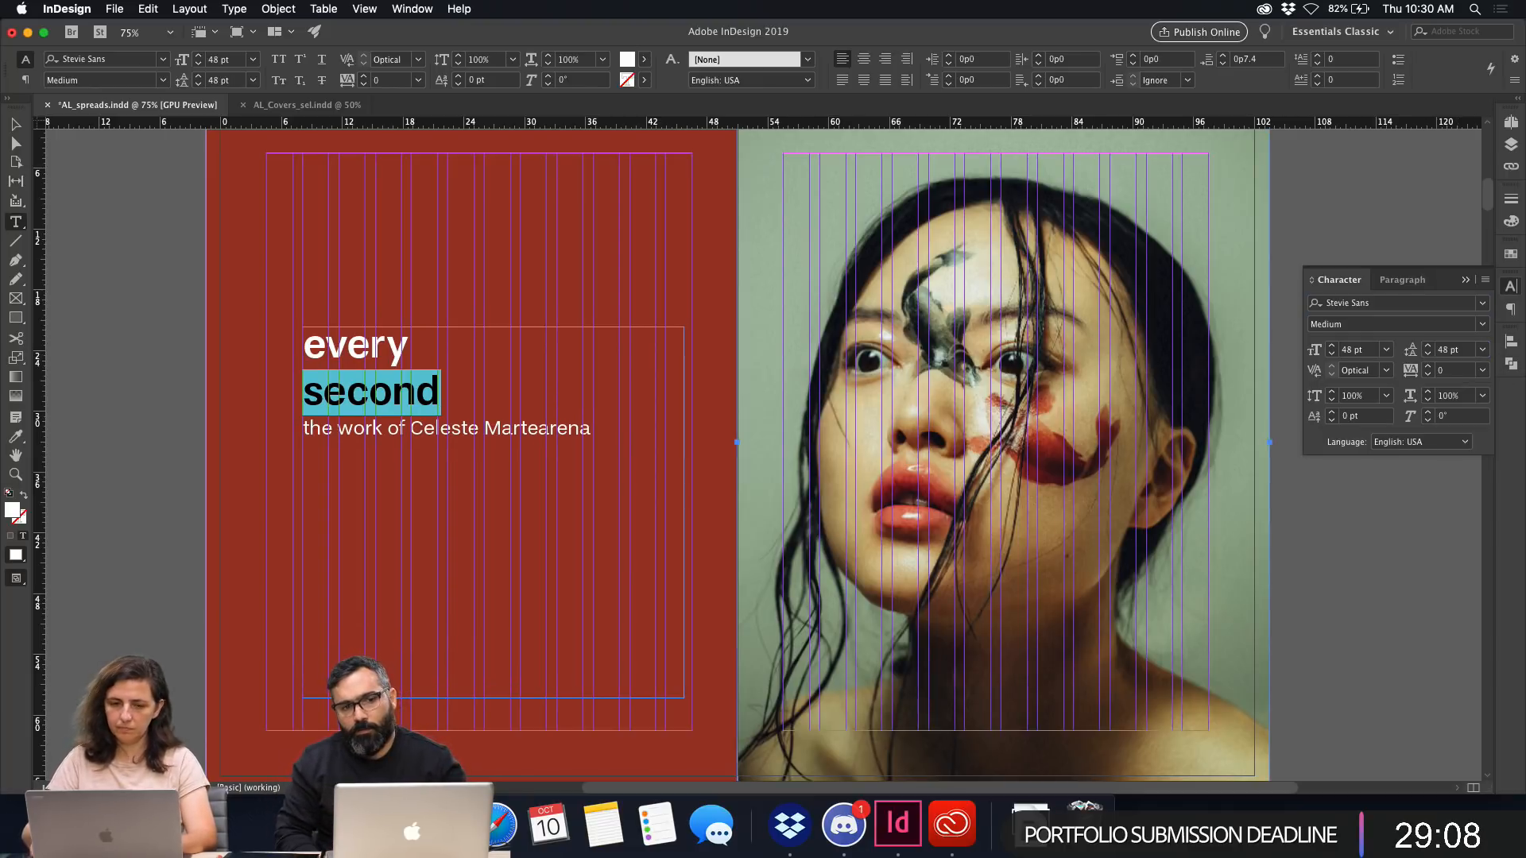
Insert an empty line between the title and the "the work of" line, then deselect the frame and preview the spread.
{"action": "left_click", "coordinate": [358, 408]}
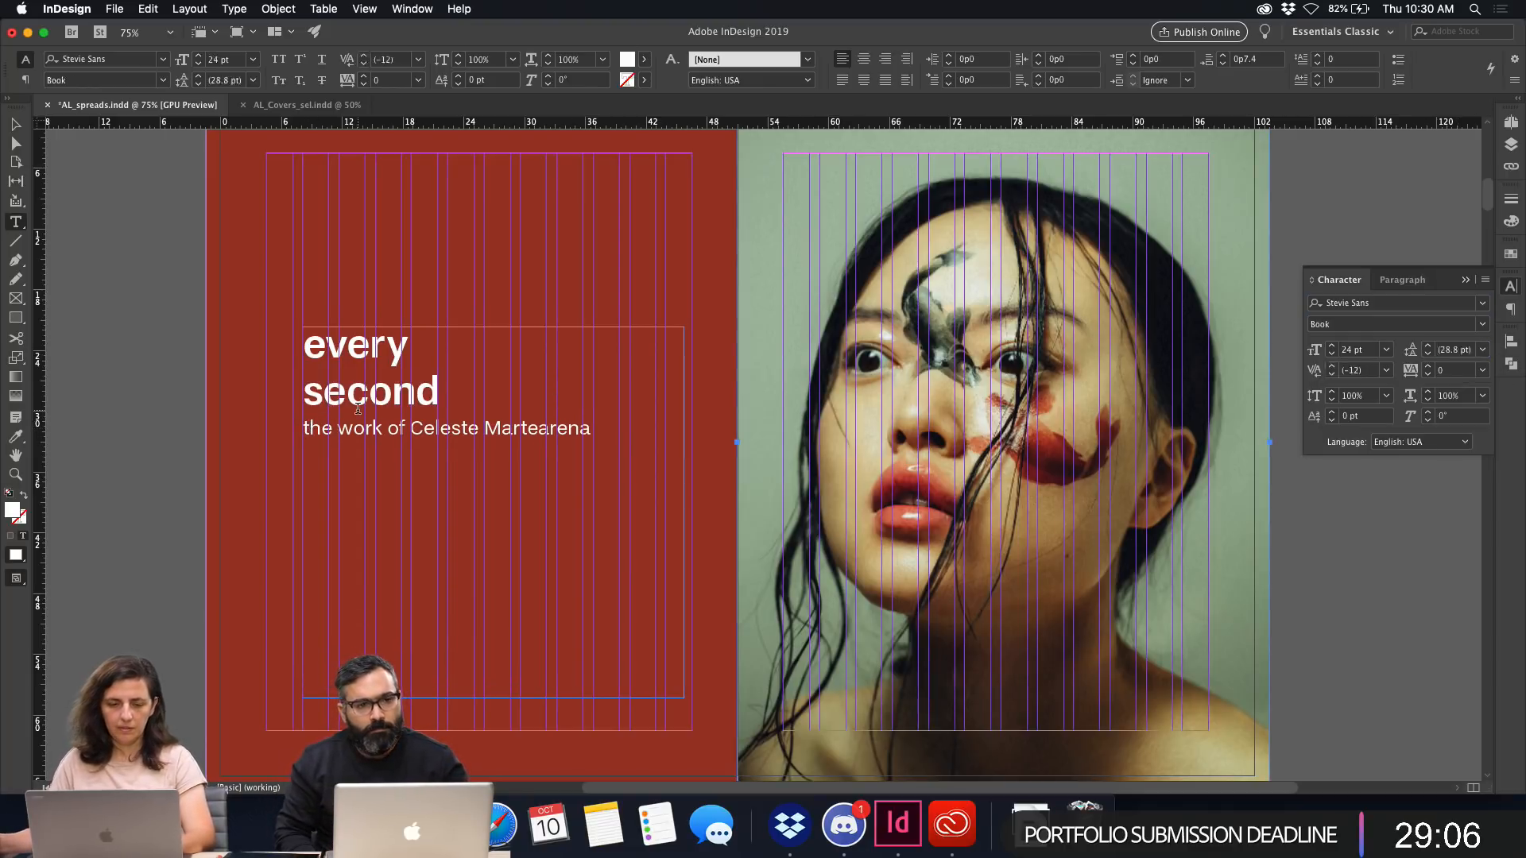
{"action": "key", "text": "Return"}
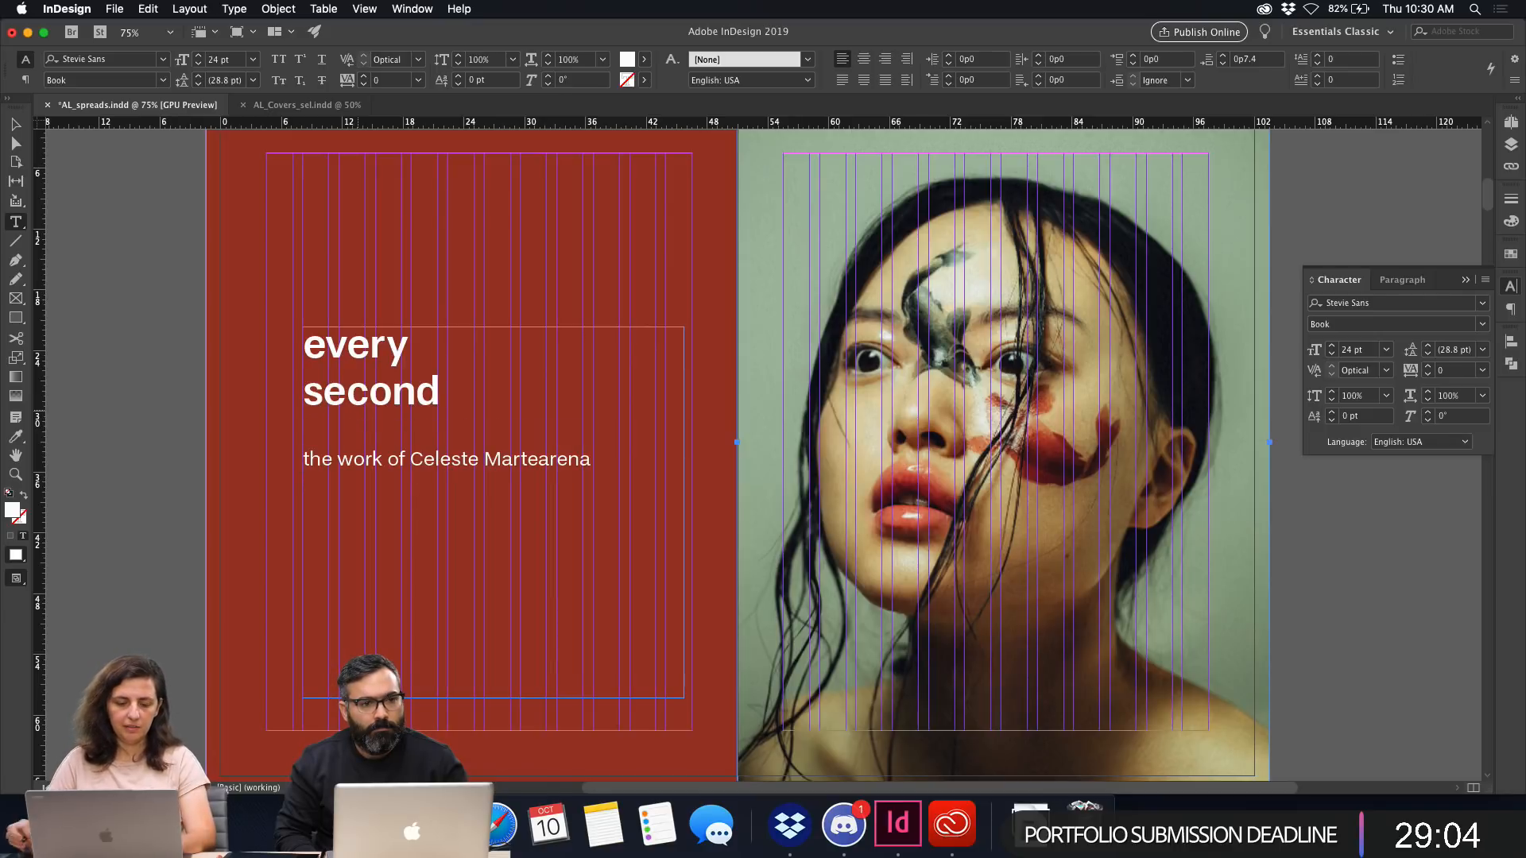
{"action": "key", "text": "Escape"}
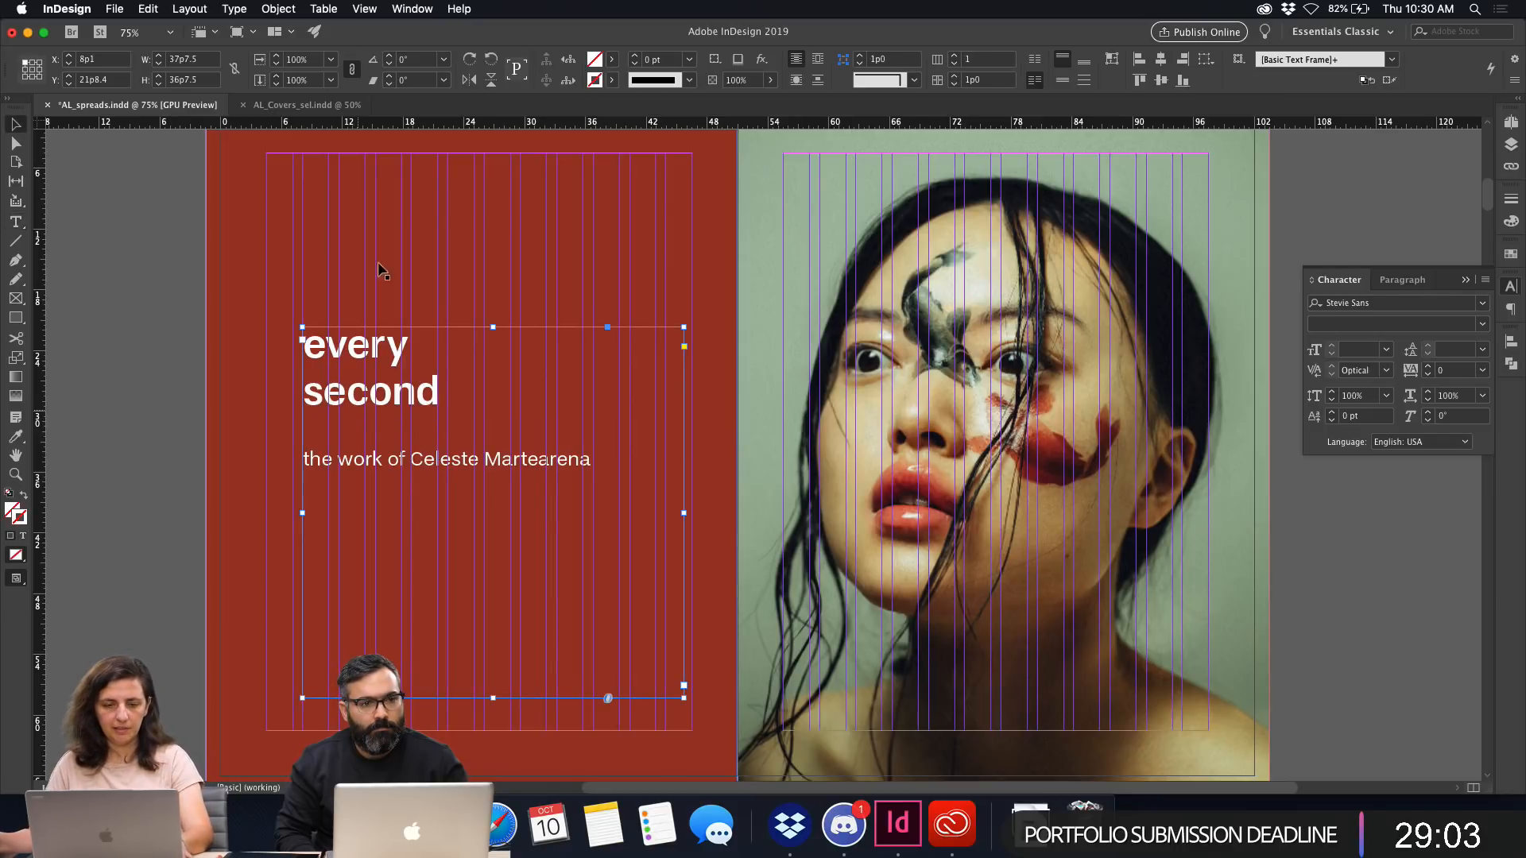
{"action": "left_click", "coordinate": [135, 245]}
{"action": "key", "text": "w"}
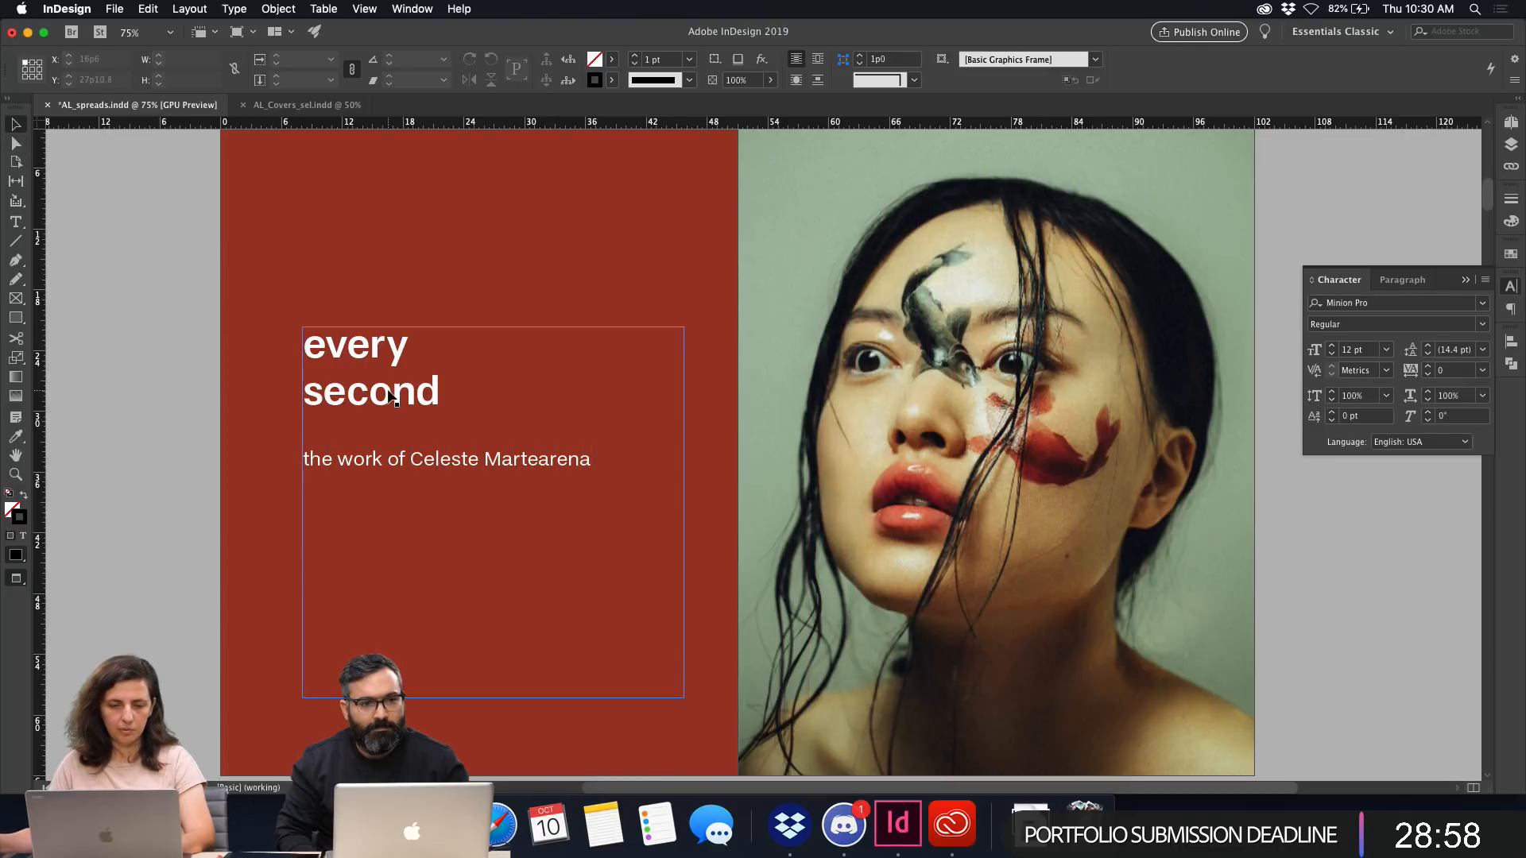
{"action": "double_click", "coordinate": [394, 398]}
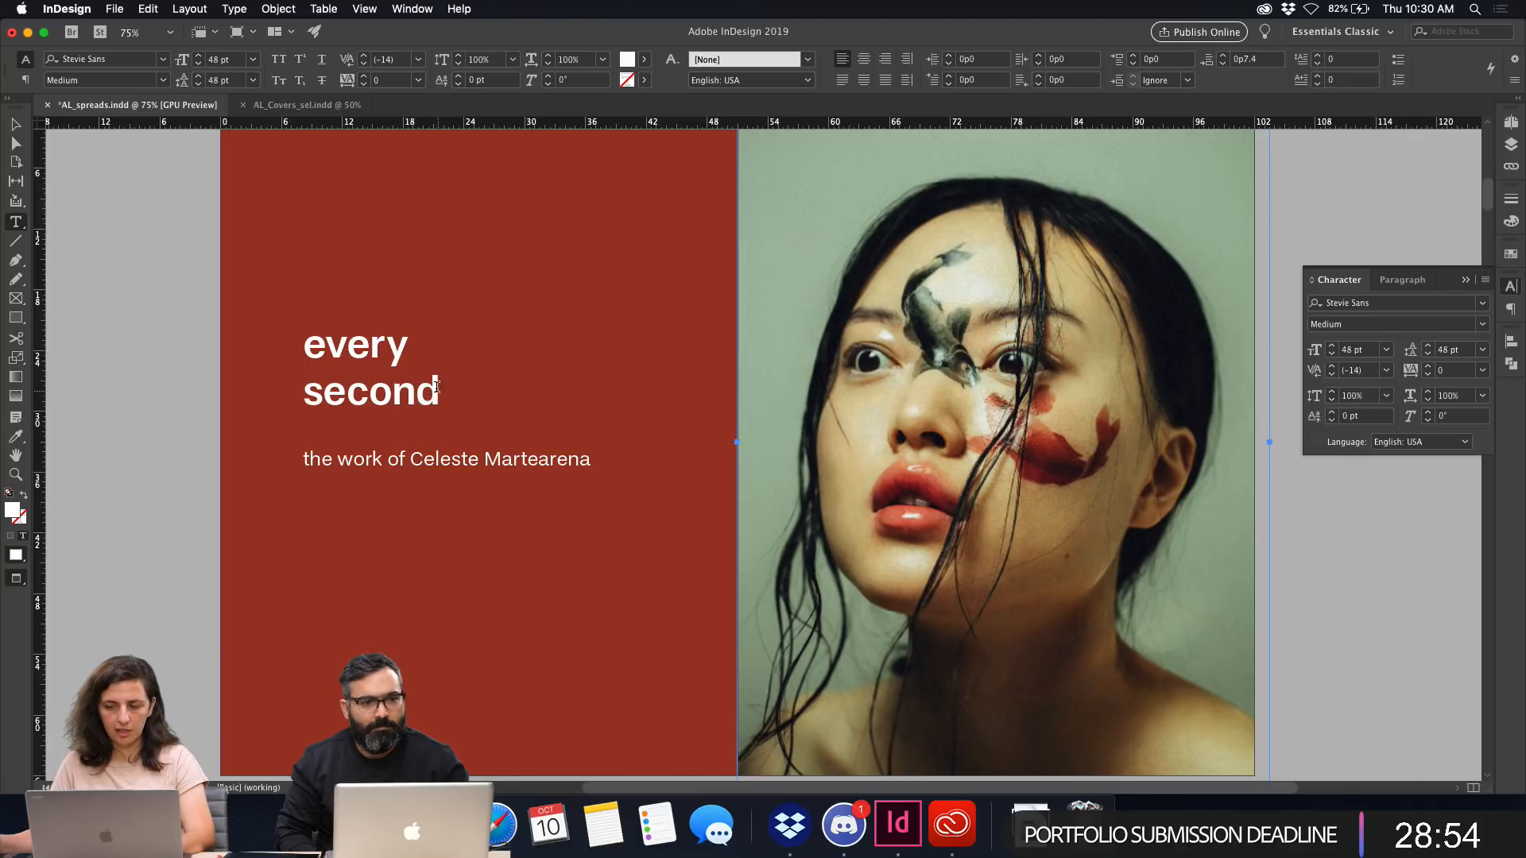
{"action": "left_click_drag", "start_coordinate": [437, 388], "coordinate": [296, 365]}
{"action": "left_click", "coordinate": [372, 399]}
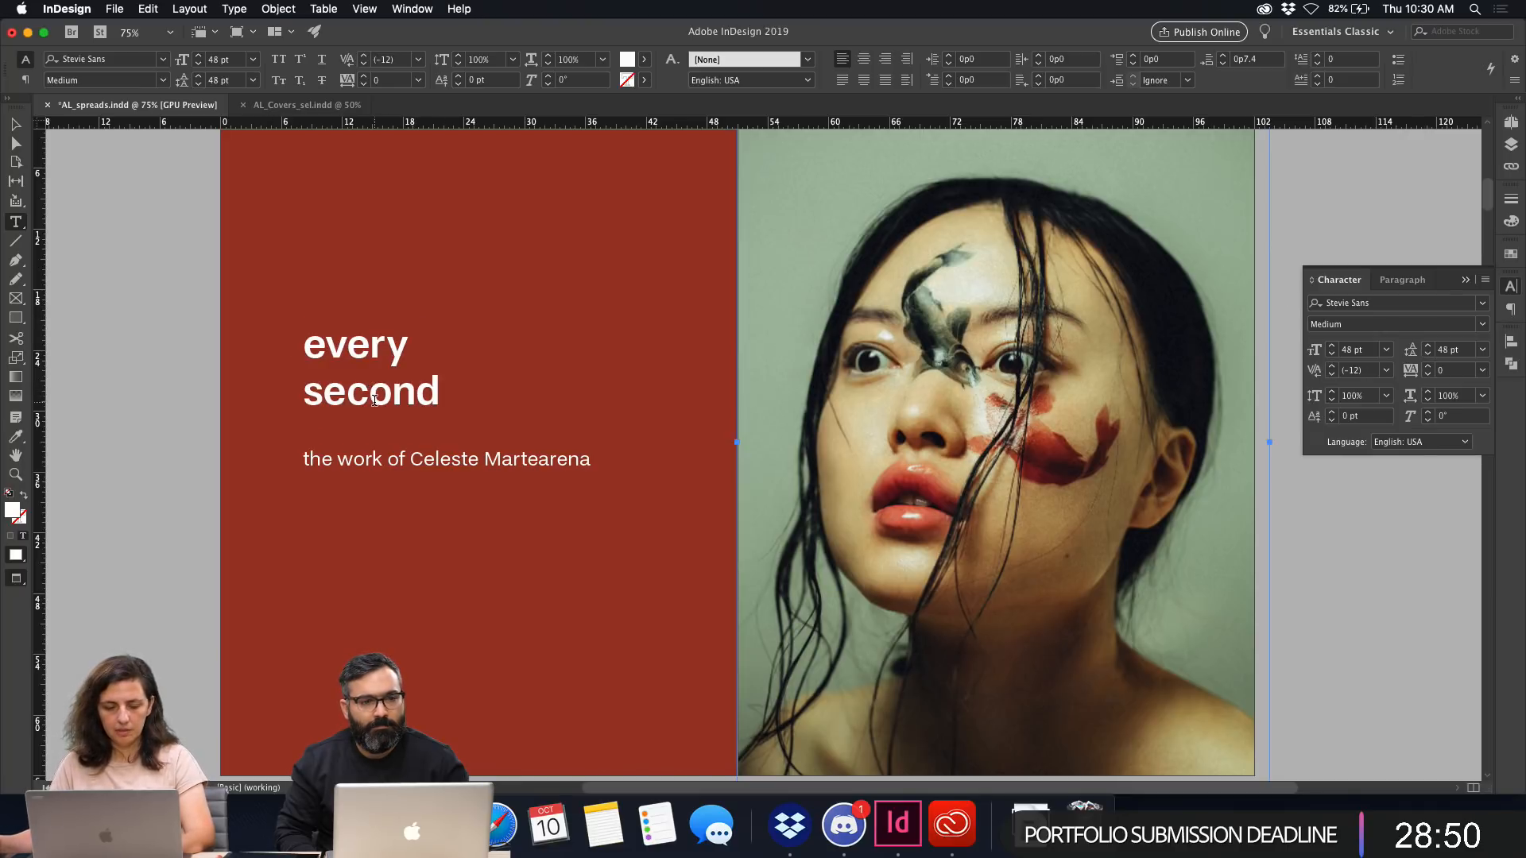
{"action": "key", "text": "Escape"}
{"action": "left_click", "coordinate": [151, 435]}
{"action": "key", "text": "w"}
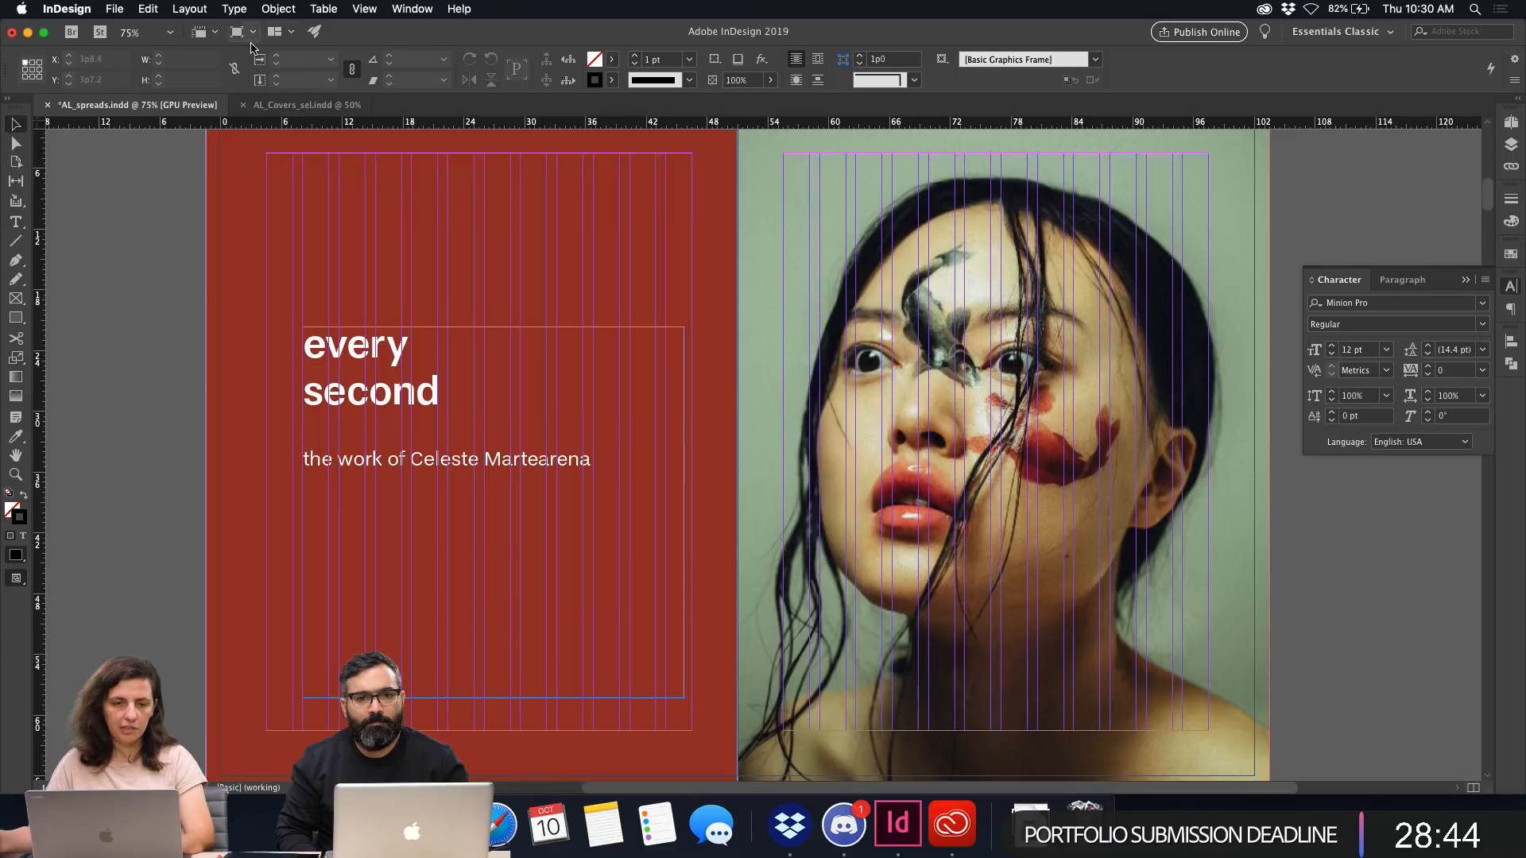
{"action": "left_click", "coordinate": [189, 9]}
{"action": "mouse_move", "coordinate": [197, 29]}
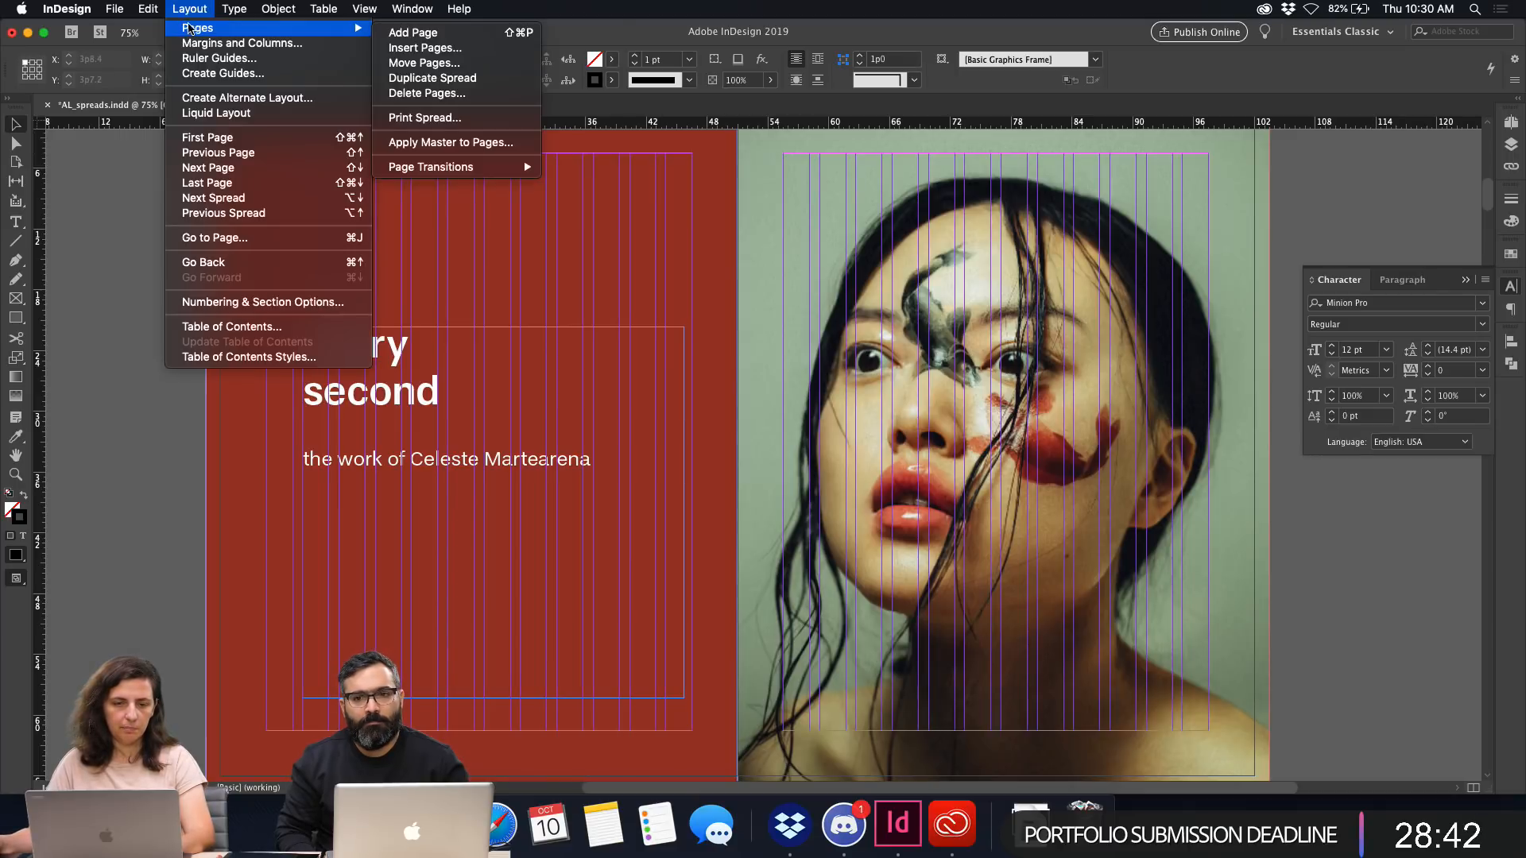
{"action": "left_click", "coordinate": [208, 44]}
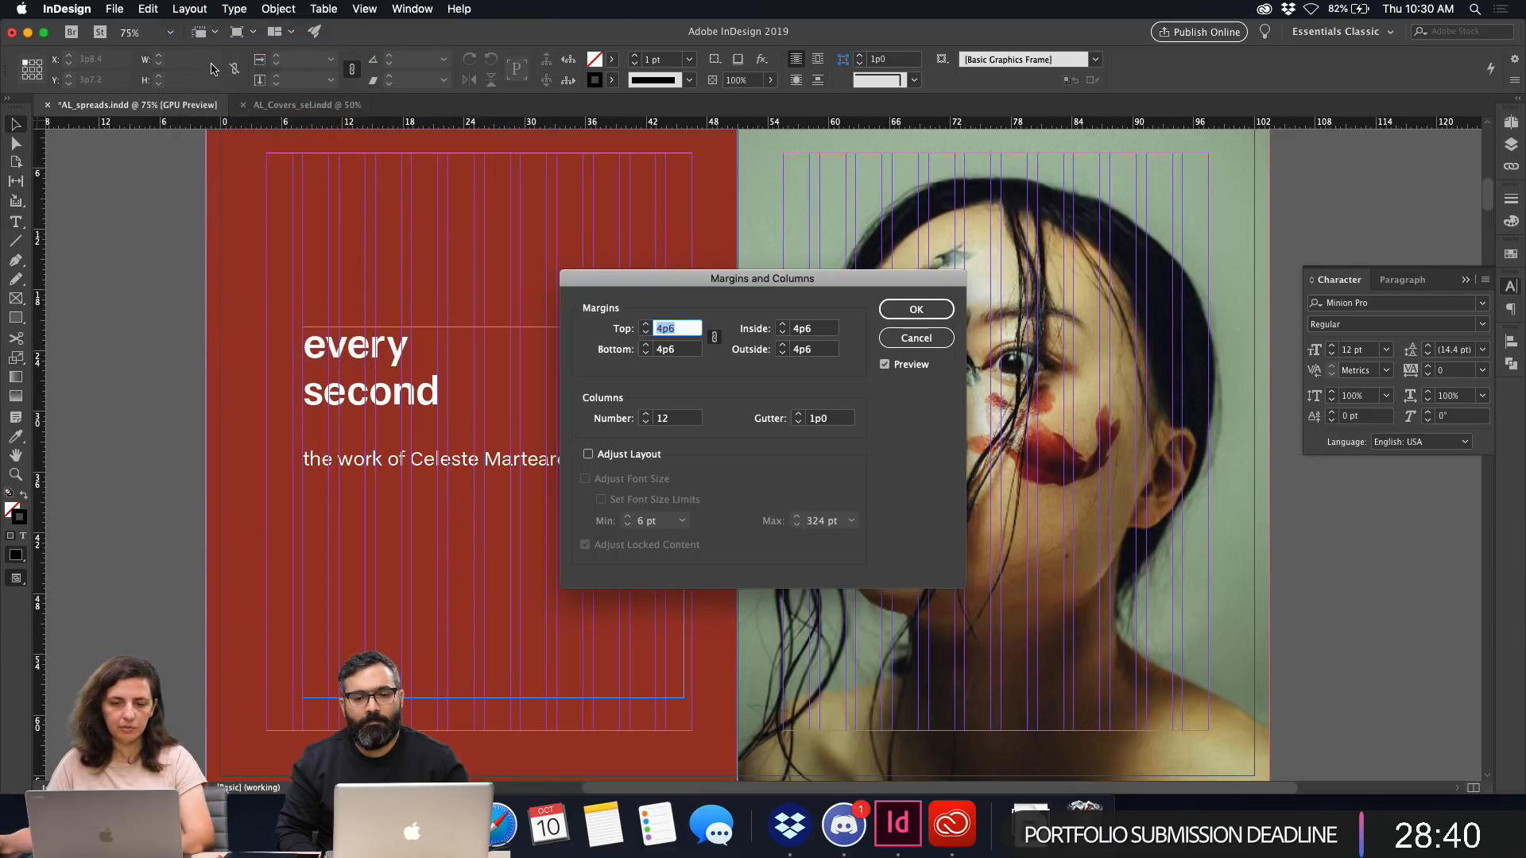
{"action": "left_click", "coordinate": [917, 338]}
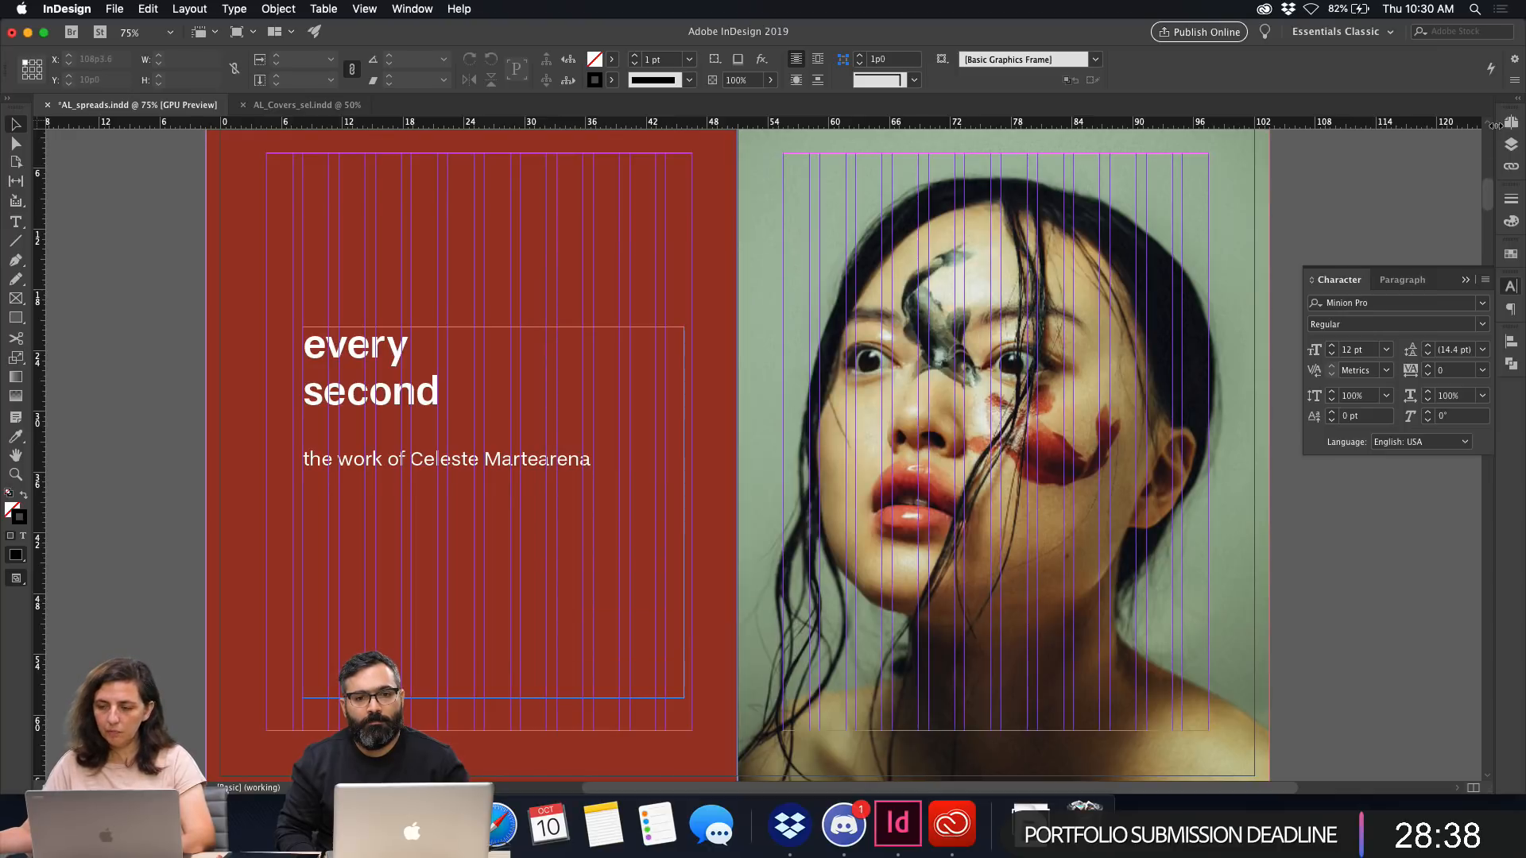
Open the A-Master spread and check the Margins and Columns settings for both of its pages.
{"action": "scroll", "coordinate": [1410, 186], "scroll_direction": "right", "scroll_amount": 1}
{"action": "scroll", "coordinate": [1411, 186], "scroll_direction": "up", "scroll_amount": 1}
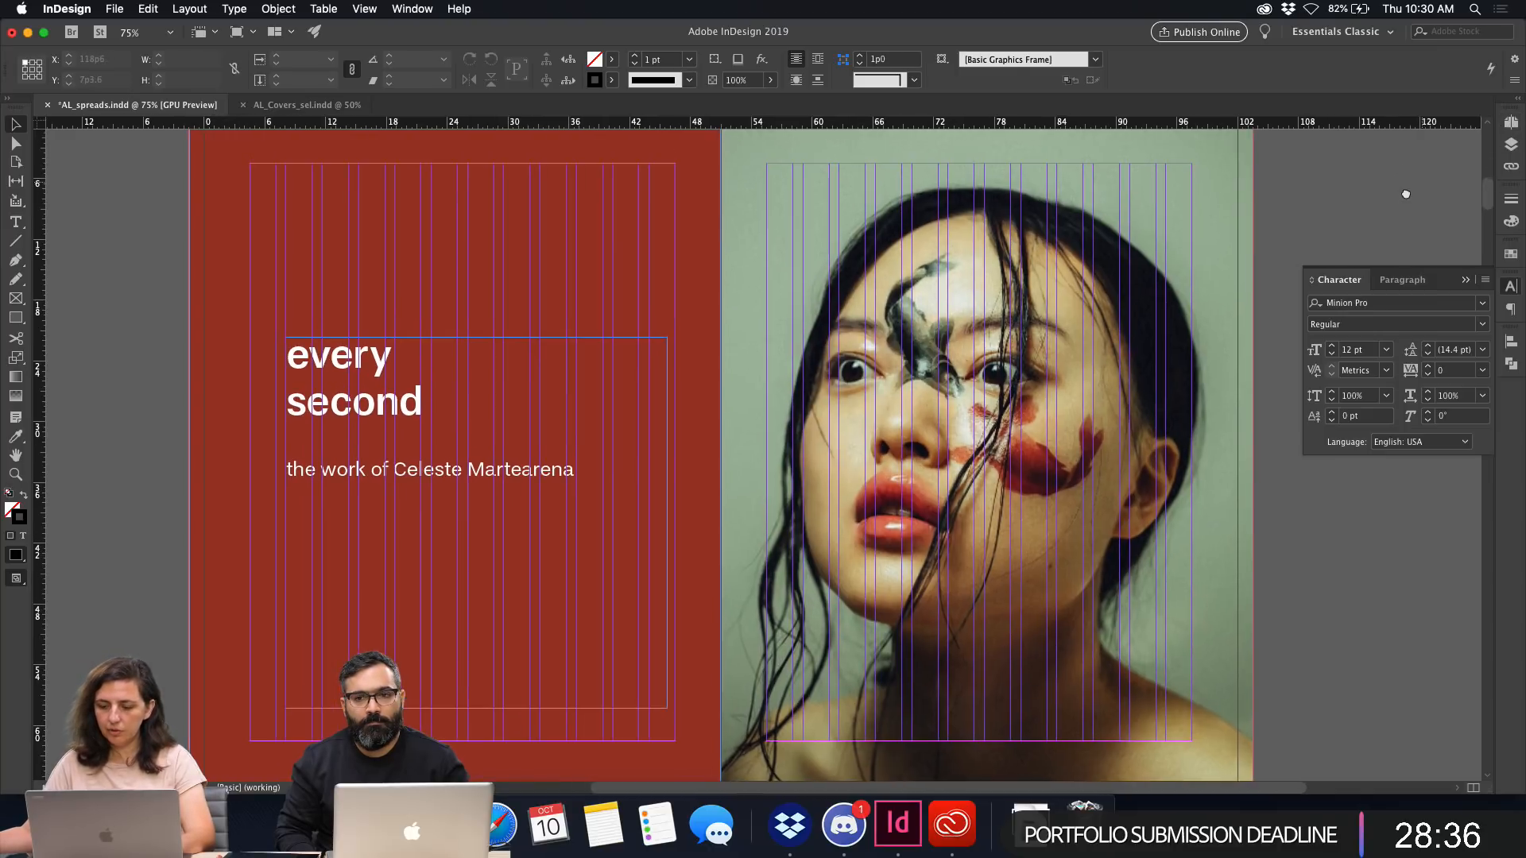
{"action": "left_click", "coordinate": [1510, 123]}
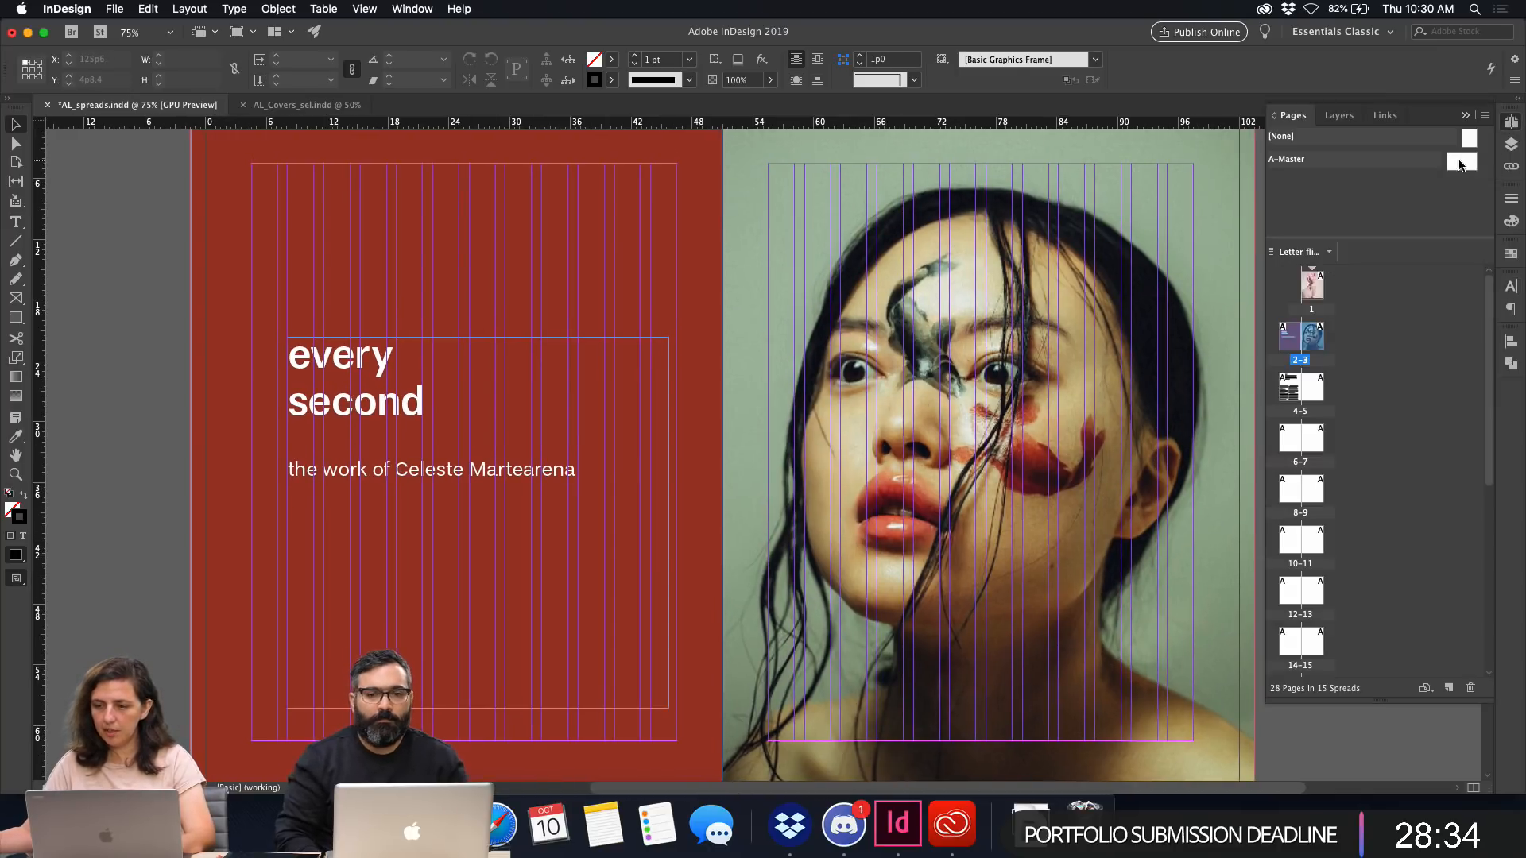
{"action": "double_click", "coordinate": [1459, 162]}
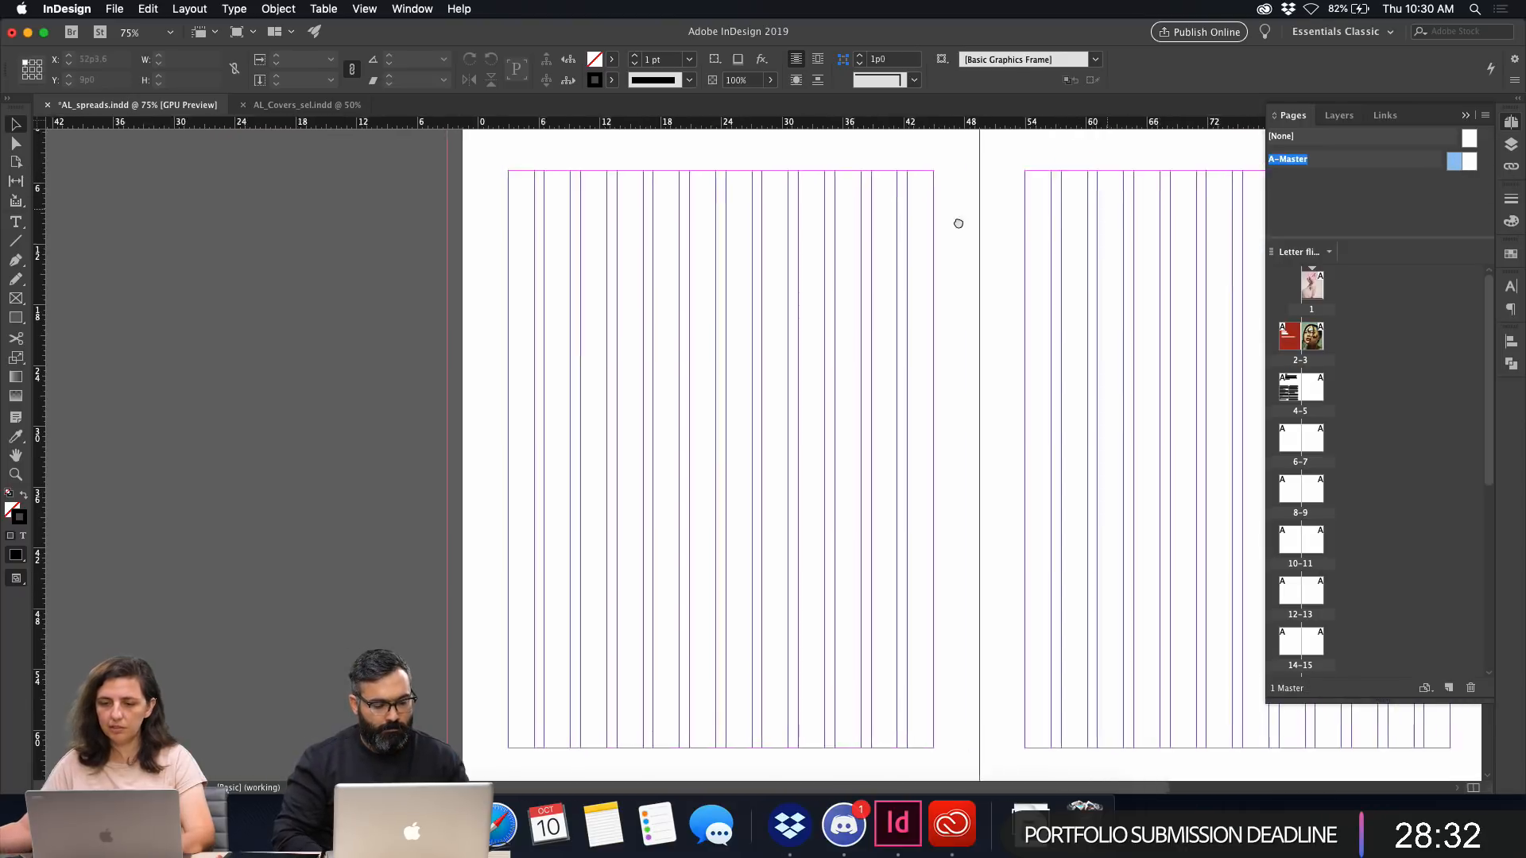
{"action": "key", "text": "super+minus"}
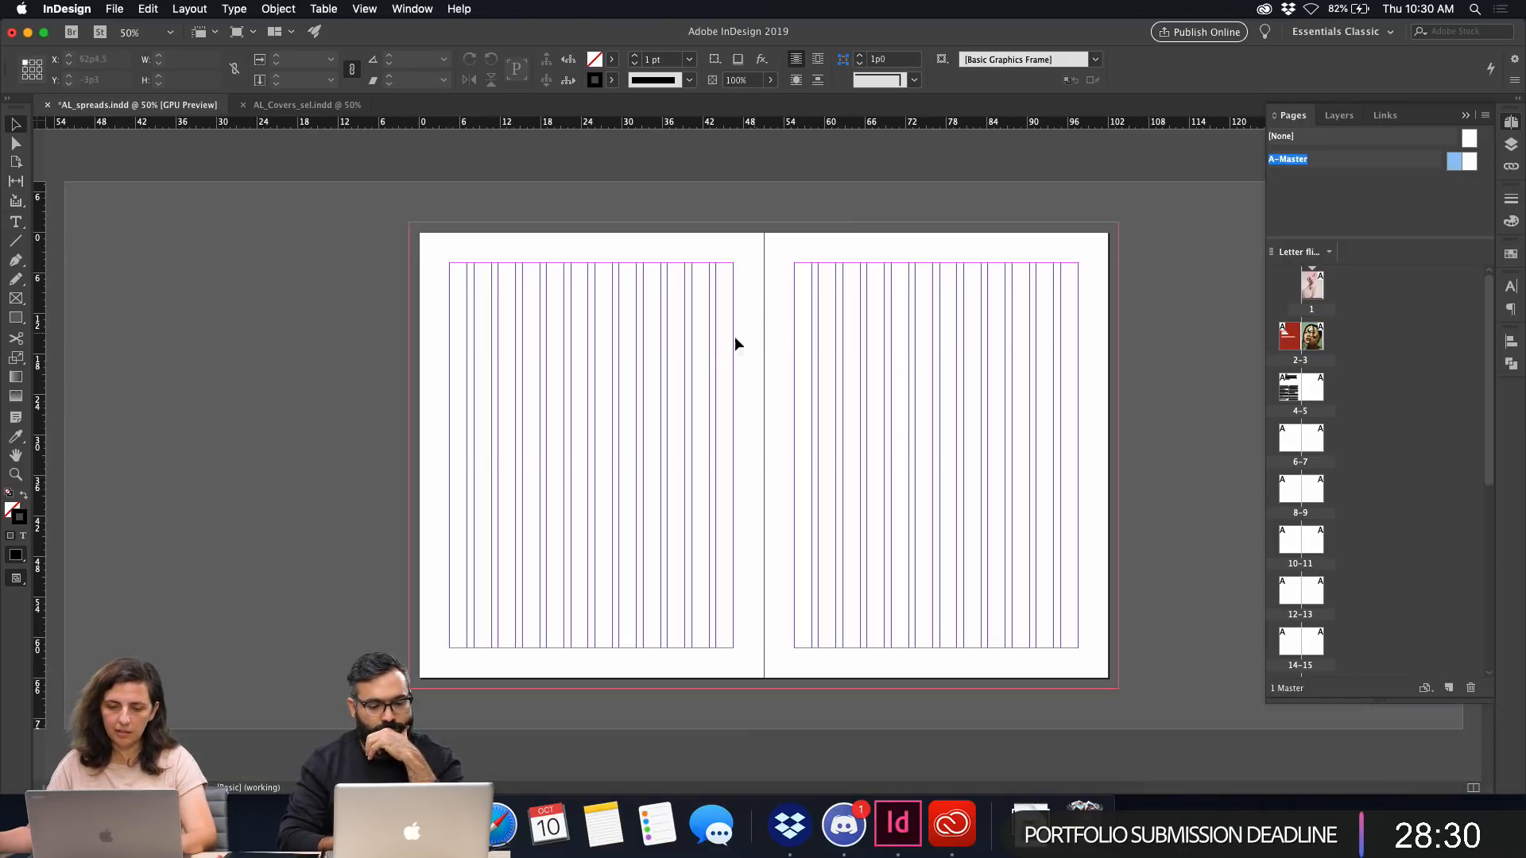
{"action": "left_click", "coordinate": [1469, 164], "text": "shift"}
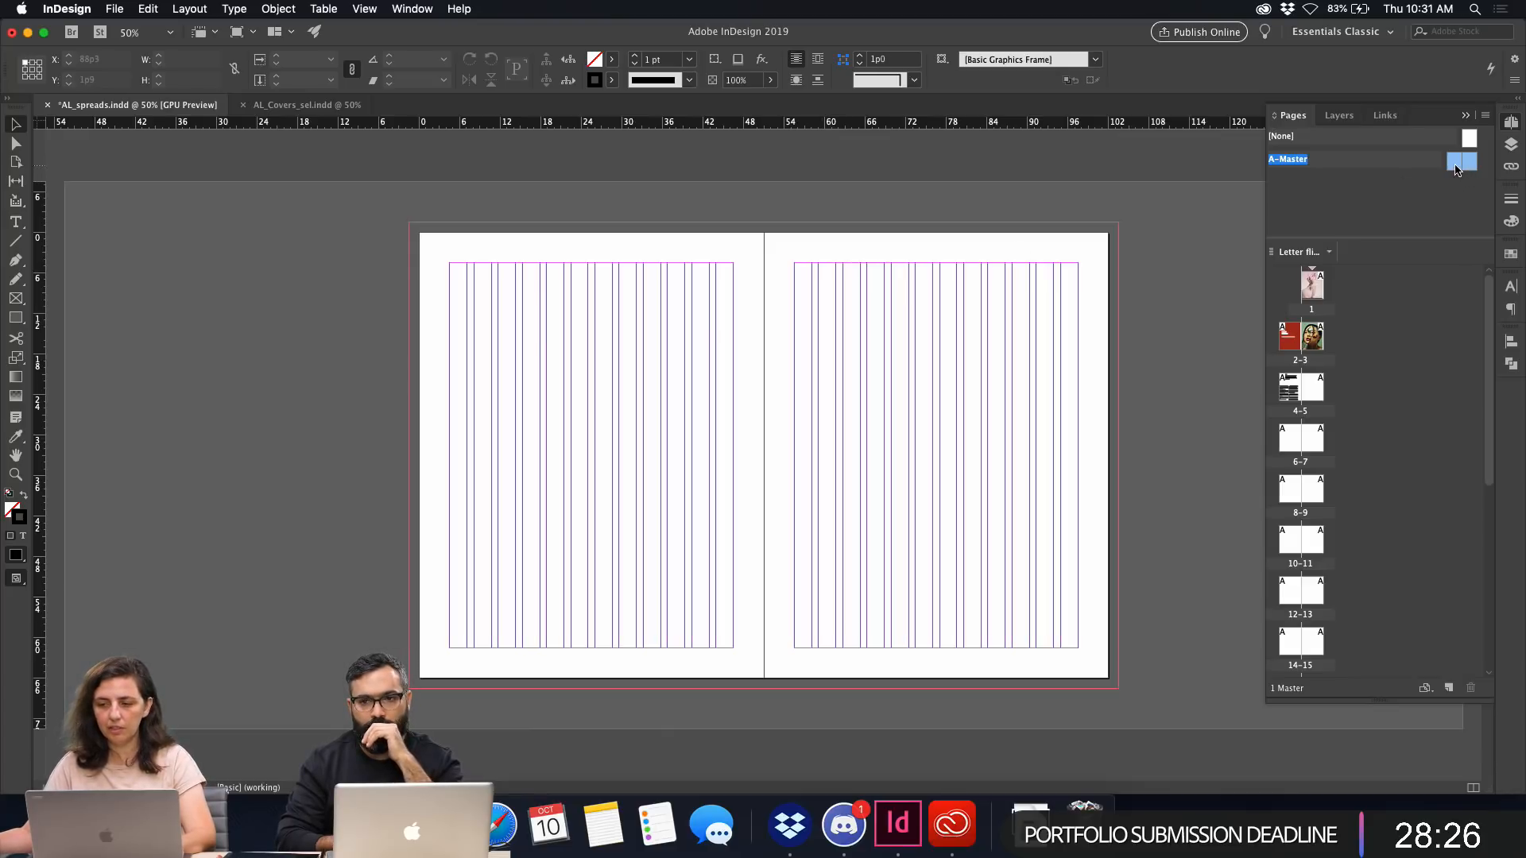
{"action": "left_click", "coordinate": [183, 10]}
{"action": "left_click", "coordinate": [227, 41]}
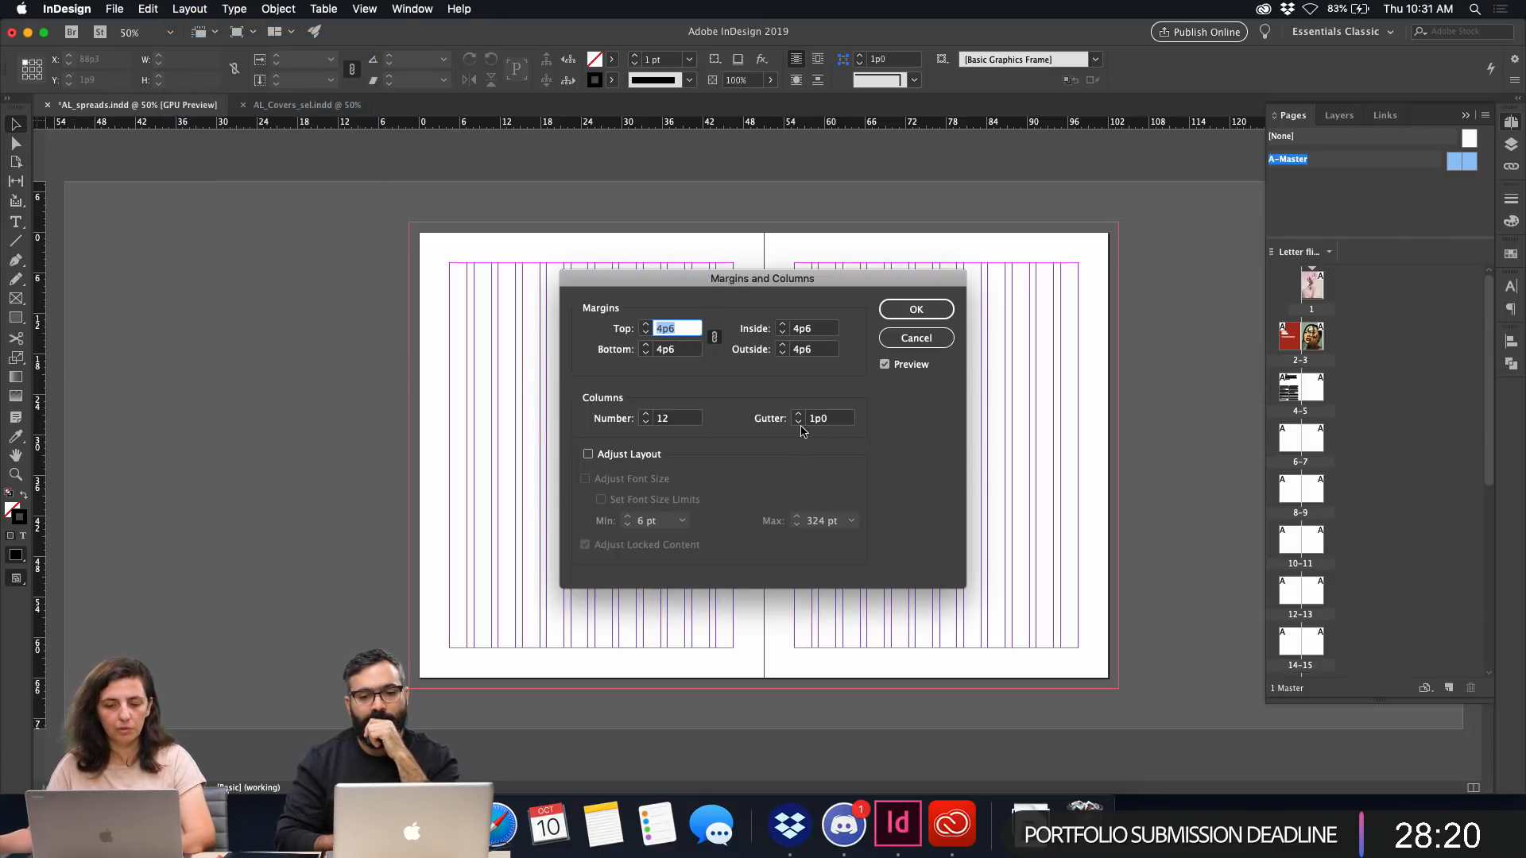
{"action": "left_click", "coordinate": [916, 338]}
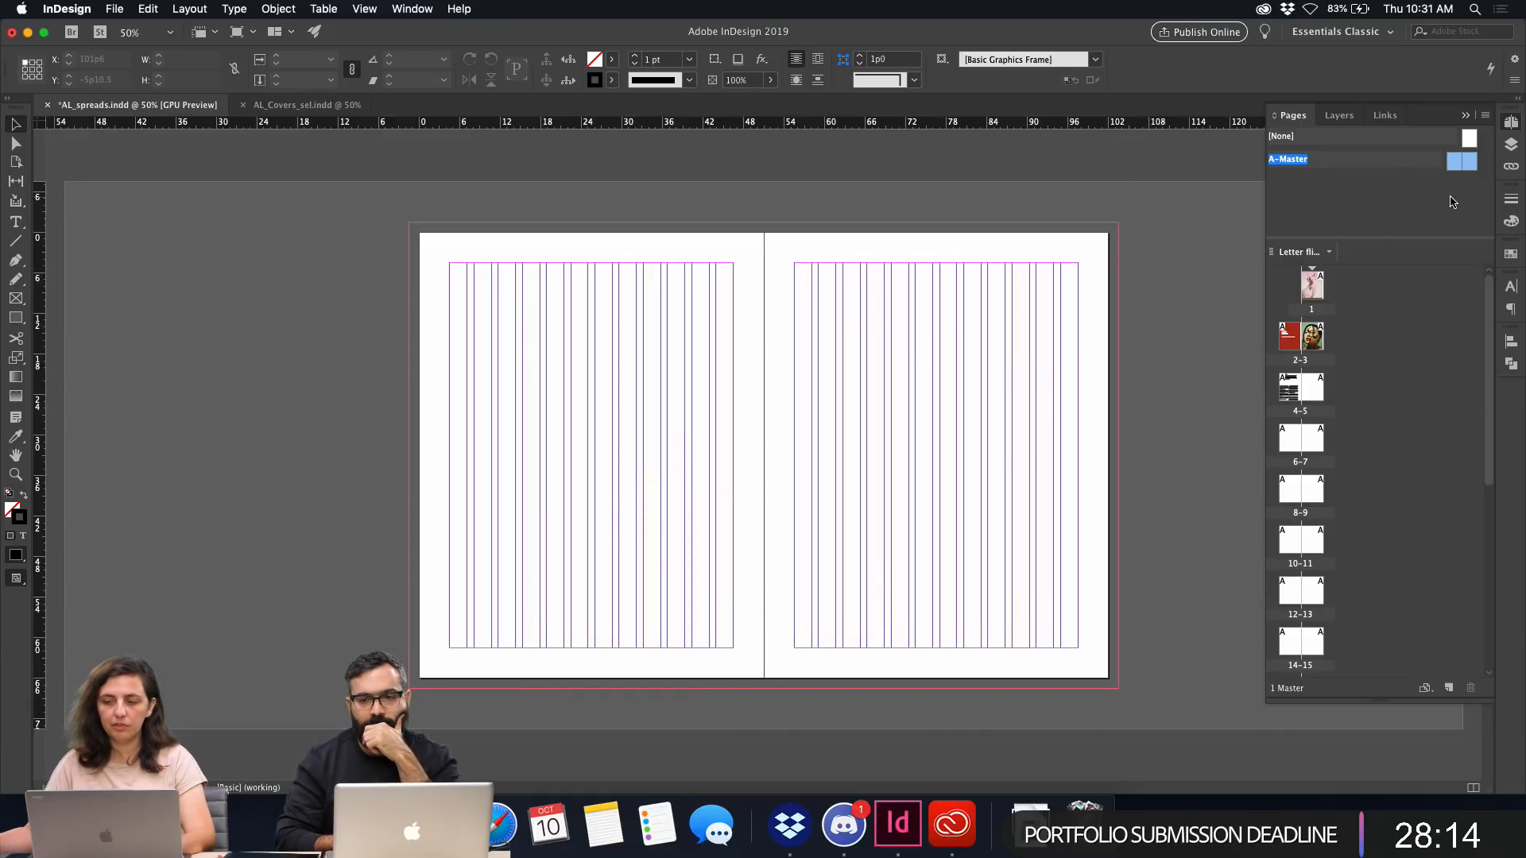
{"action": "left_click", "coordinate": [1452, 202]}
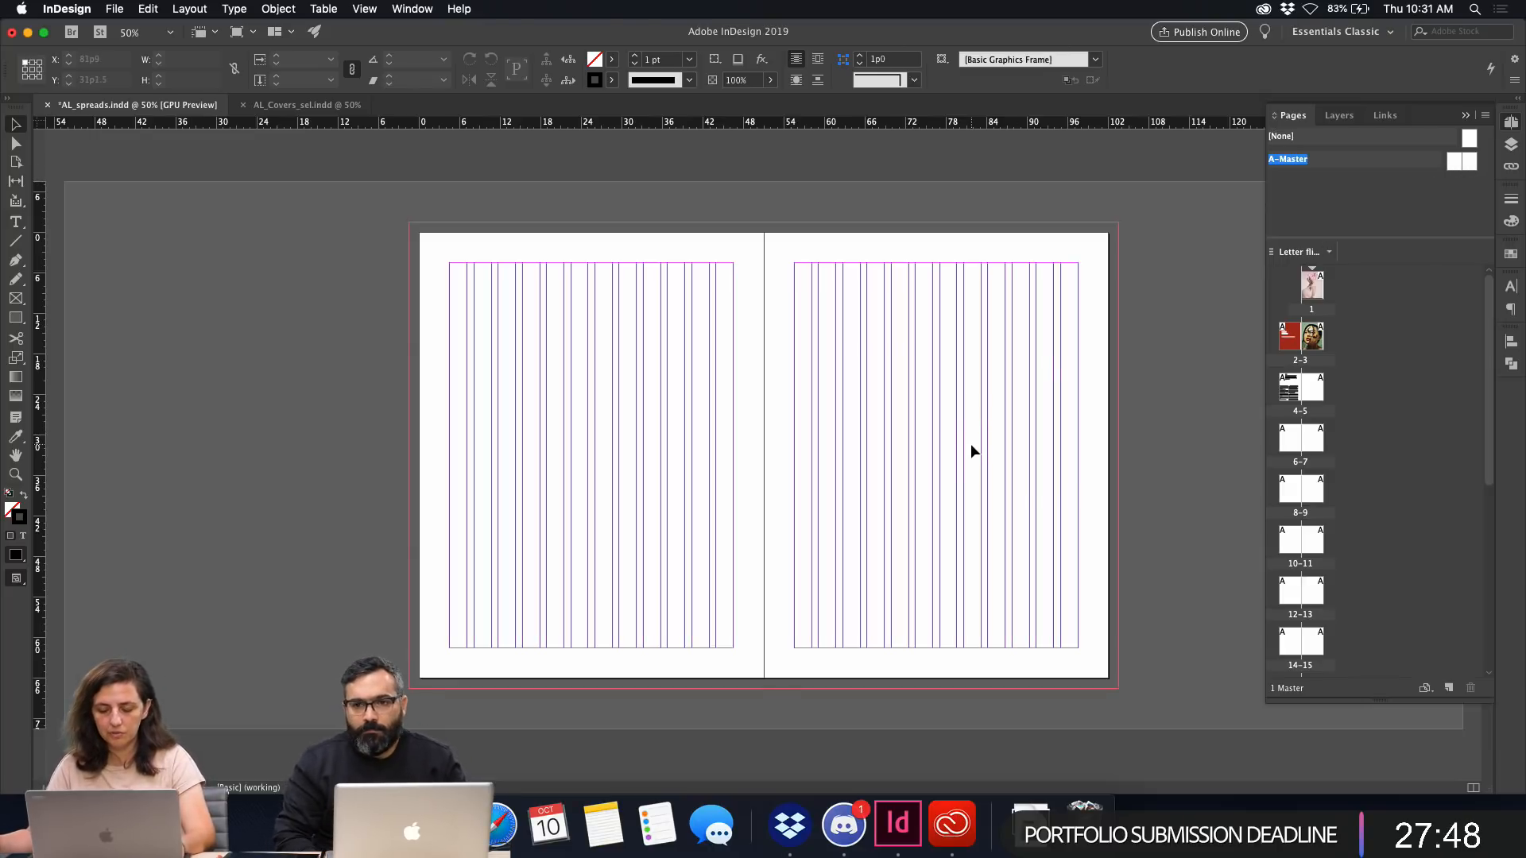
Copy the portrait from page 3 and paste it in place on A-Master's right page.
{"action": "double_click", "coordinate": [1313, 340]}
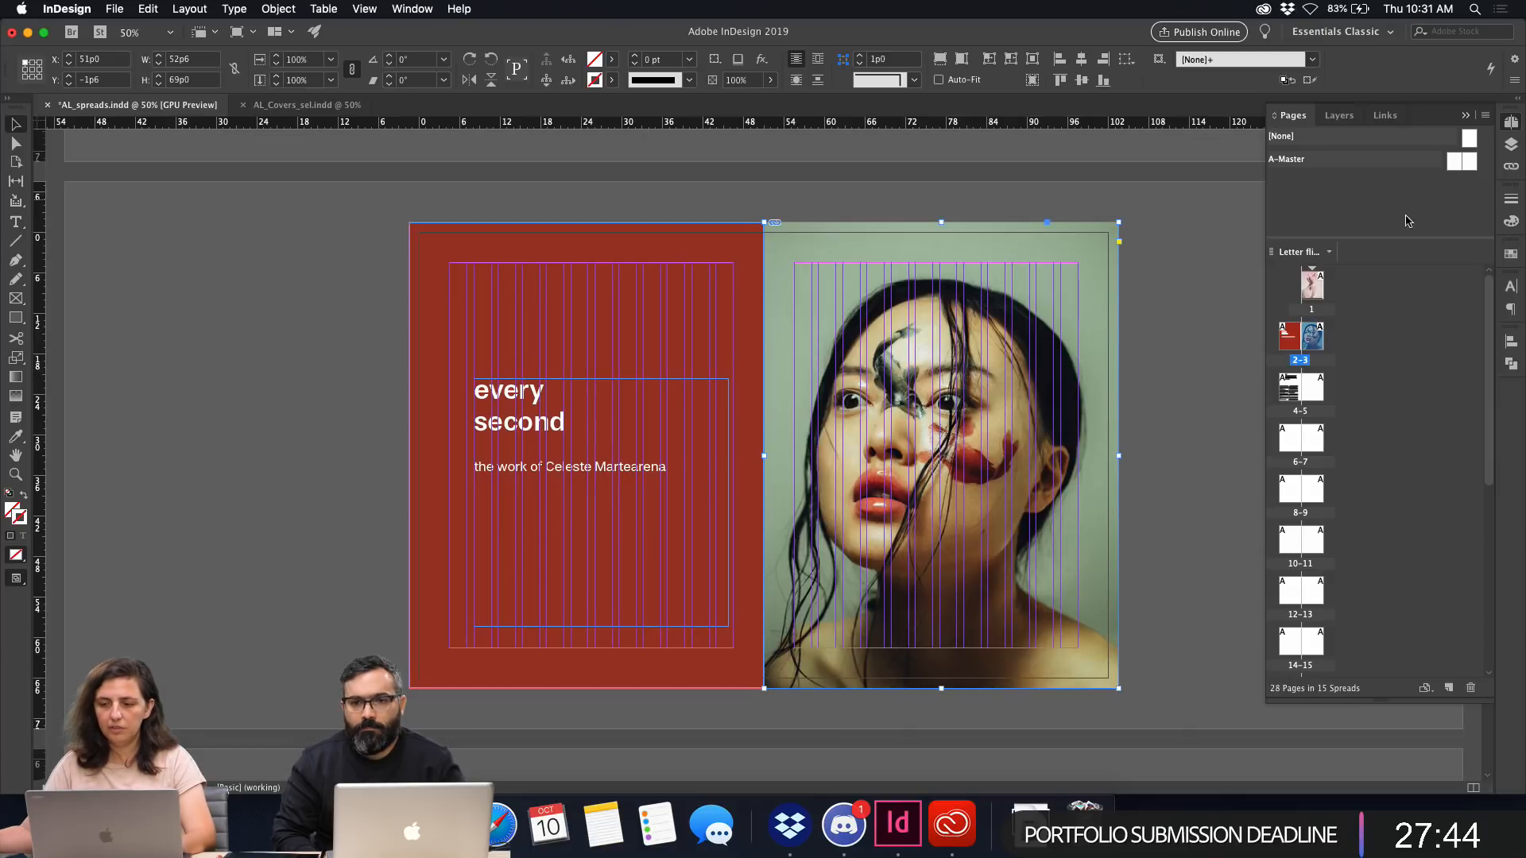
{"action": "double_click", "coordinate": [1466, 163]}
{"action": "right_click", "coordinate": [922, 350]}
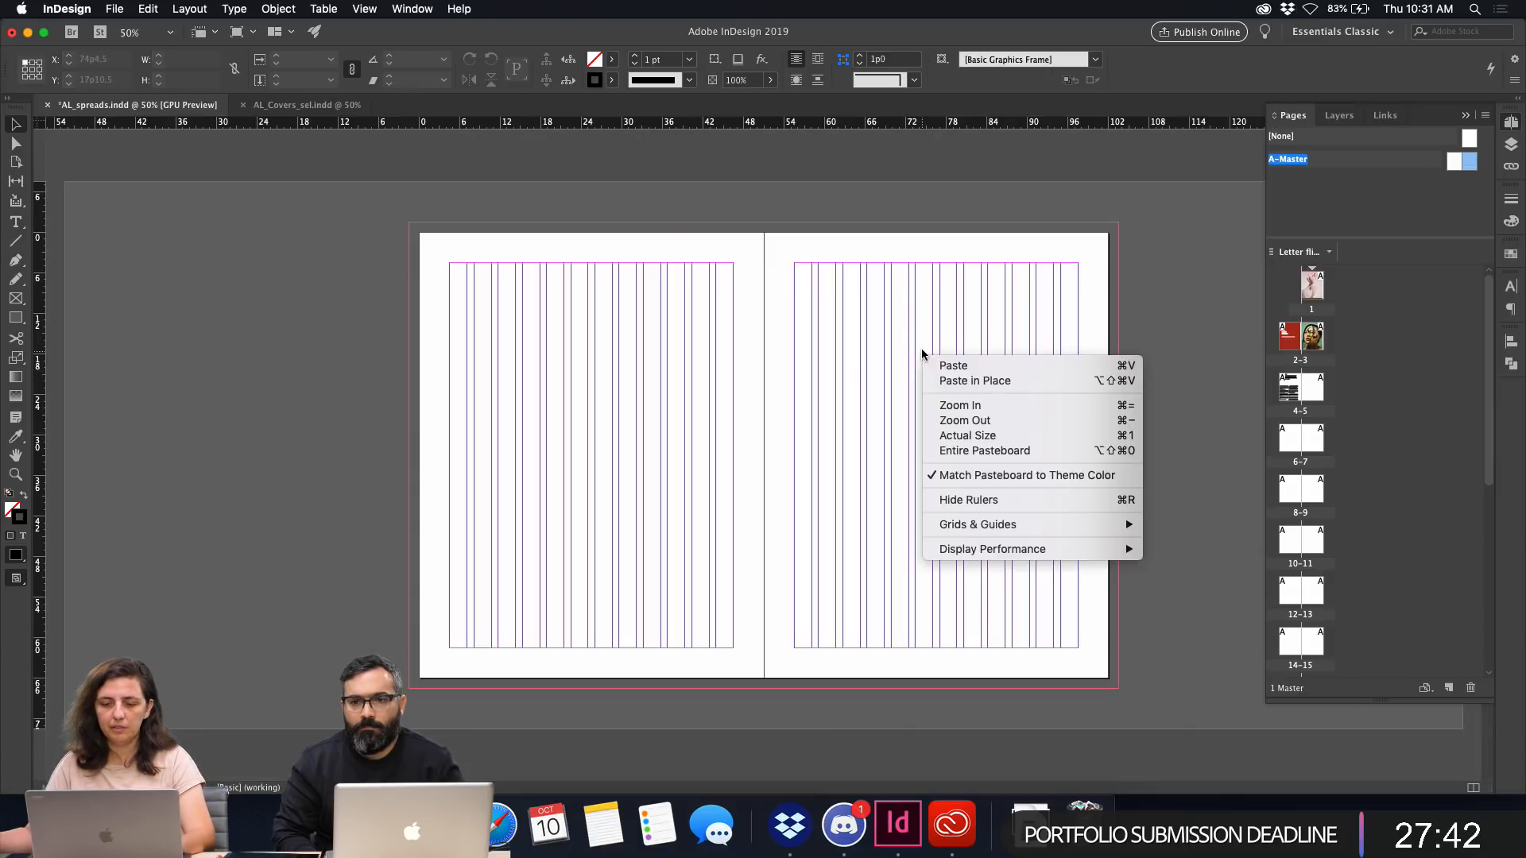
{"action": "left_click", "coordinate": [974, 380]}
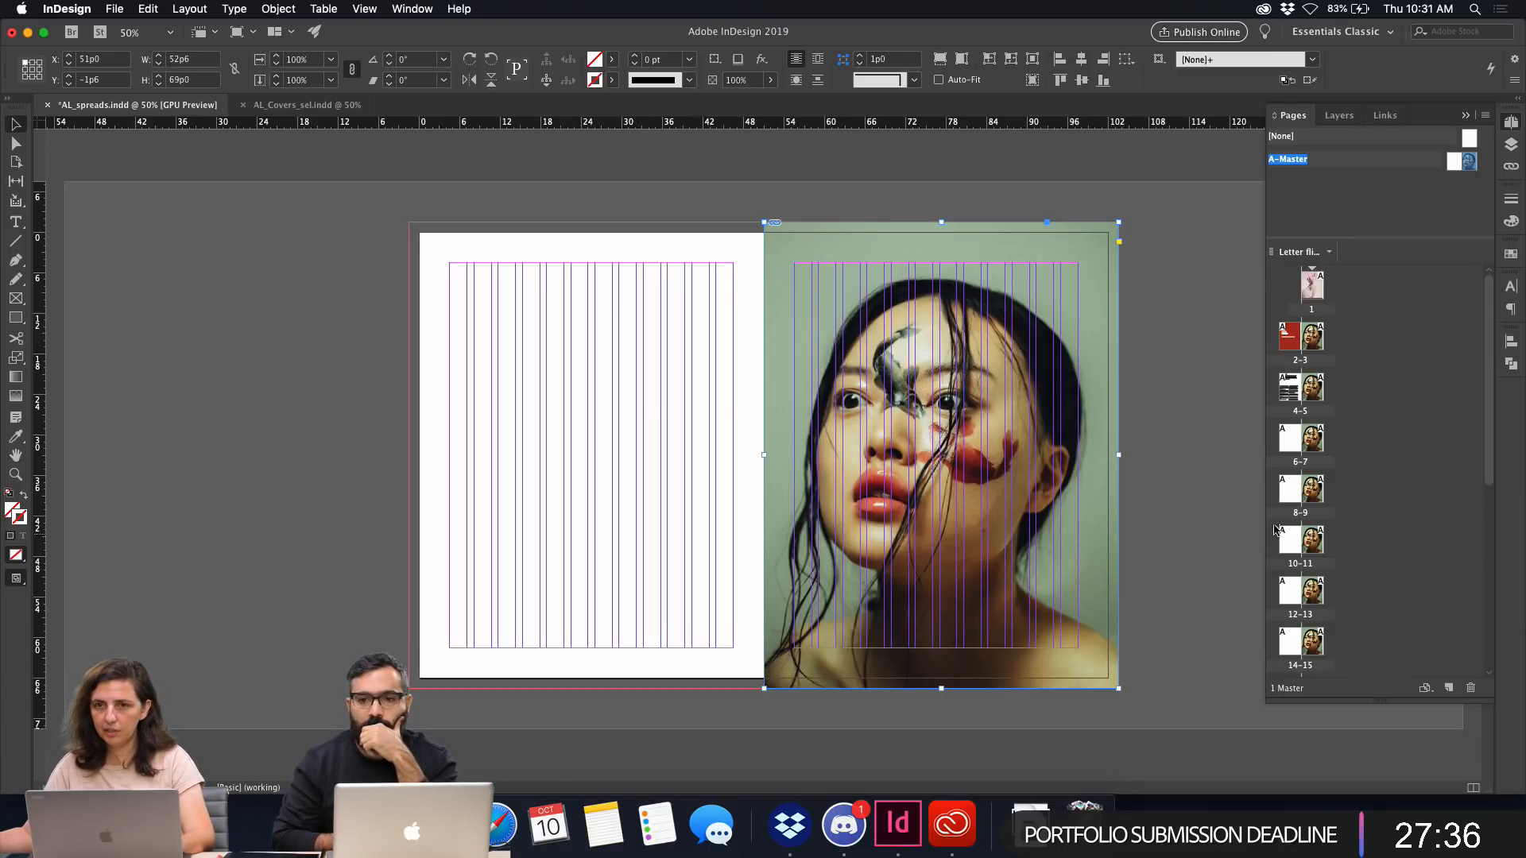
Check the spreads from 4-5 to 14-15 for the master portrait, and delete it from A-Master's right page.
{"action": "double_click", "coordinate": [1323, 402]}
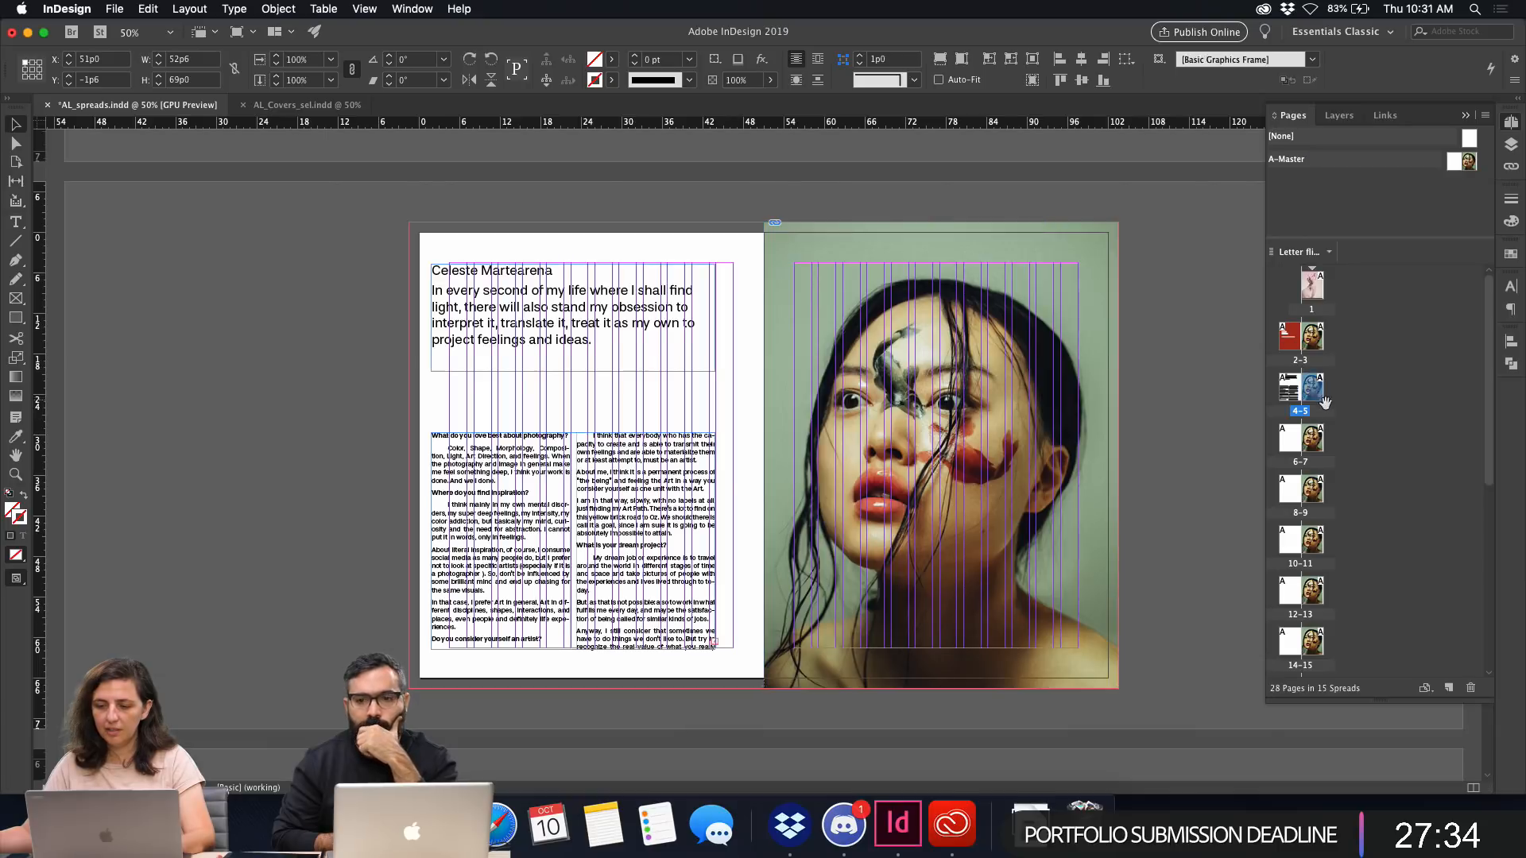
{"action": "double_click", "coordinate": [1310, 463]}
{"action": "double_click", "coordinate": [1311, 491]}
{"action": "double_click", "coordinate": [1312, 540]}
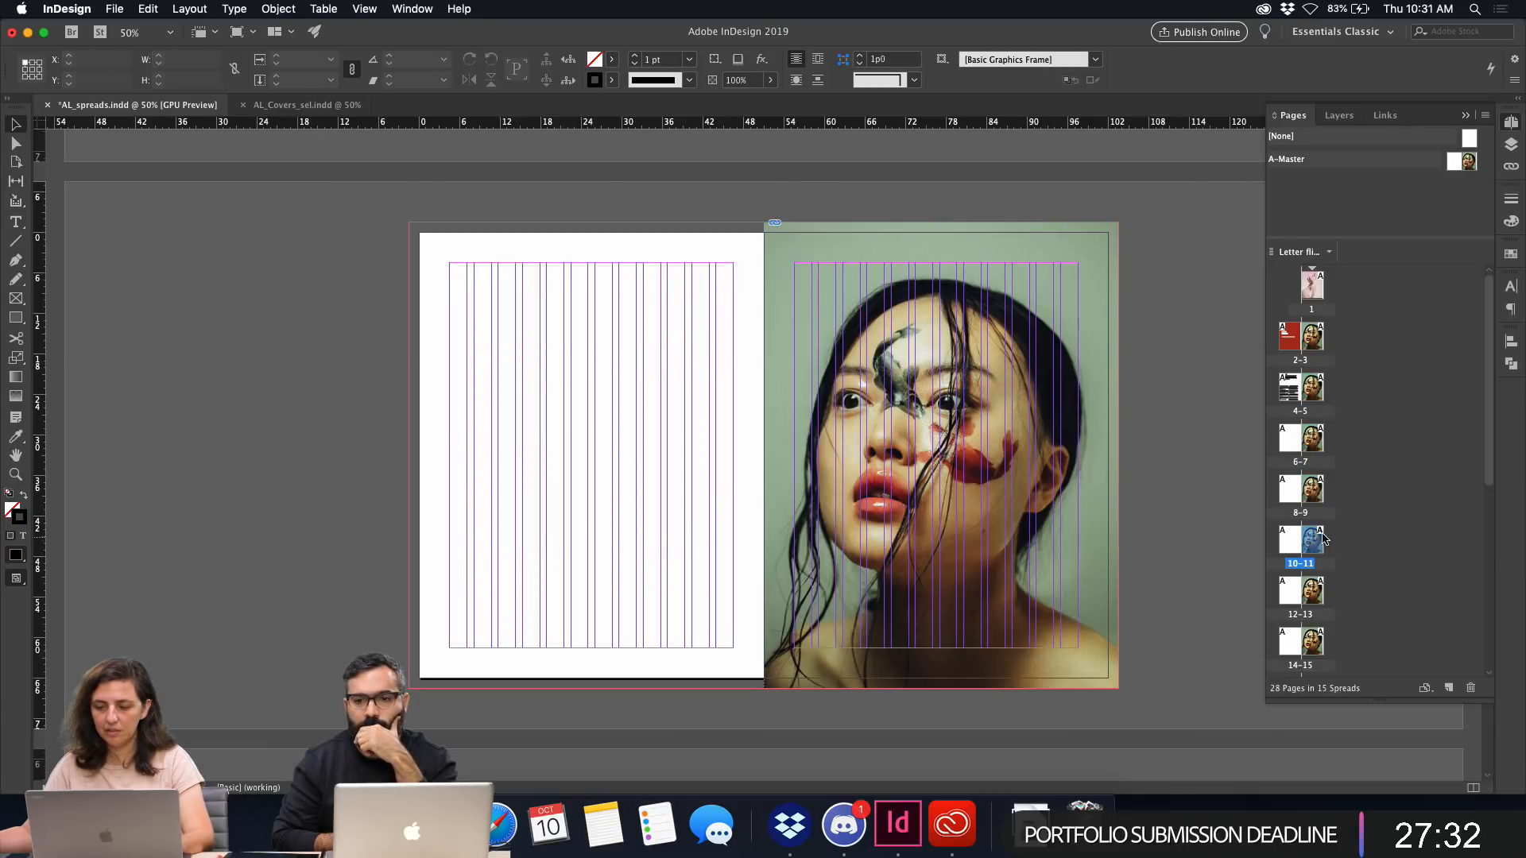
{"action": "double_click", "coordinate": [1313, 596]}
{"action": "double_click", "coordinate": [1314, 642]}
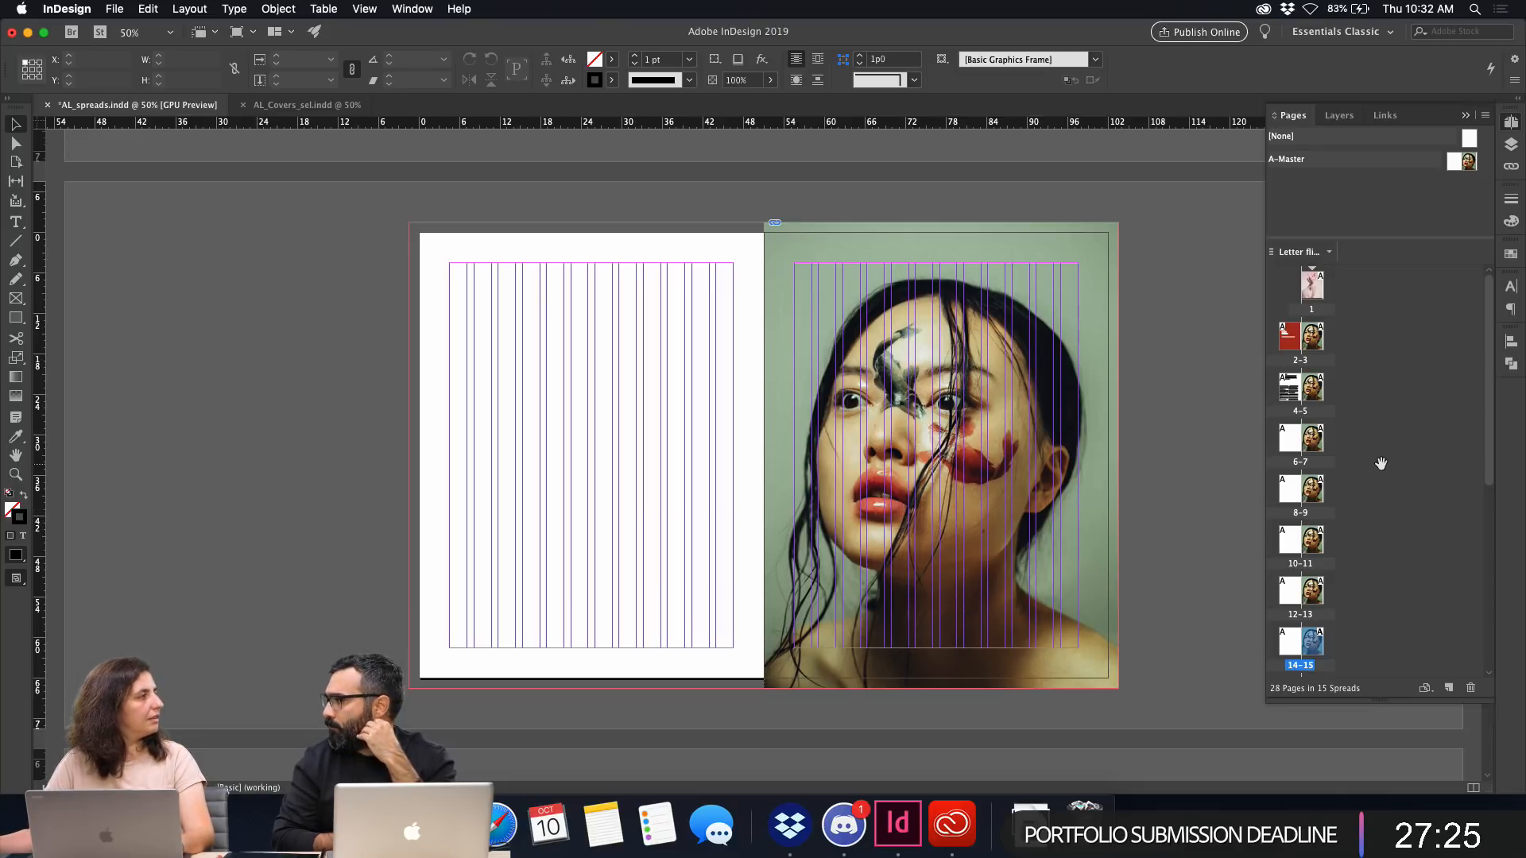
{"action": "double_click", "coordinate": [1468, 162]}
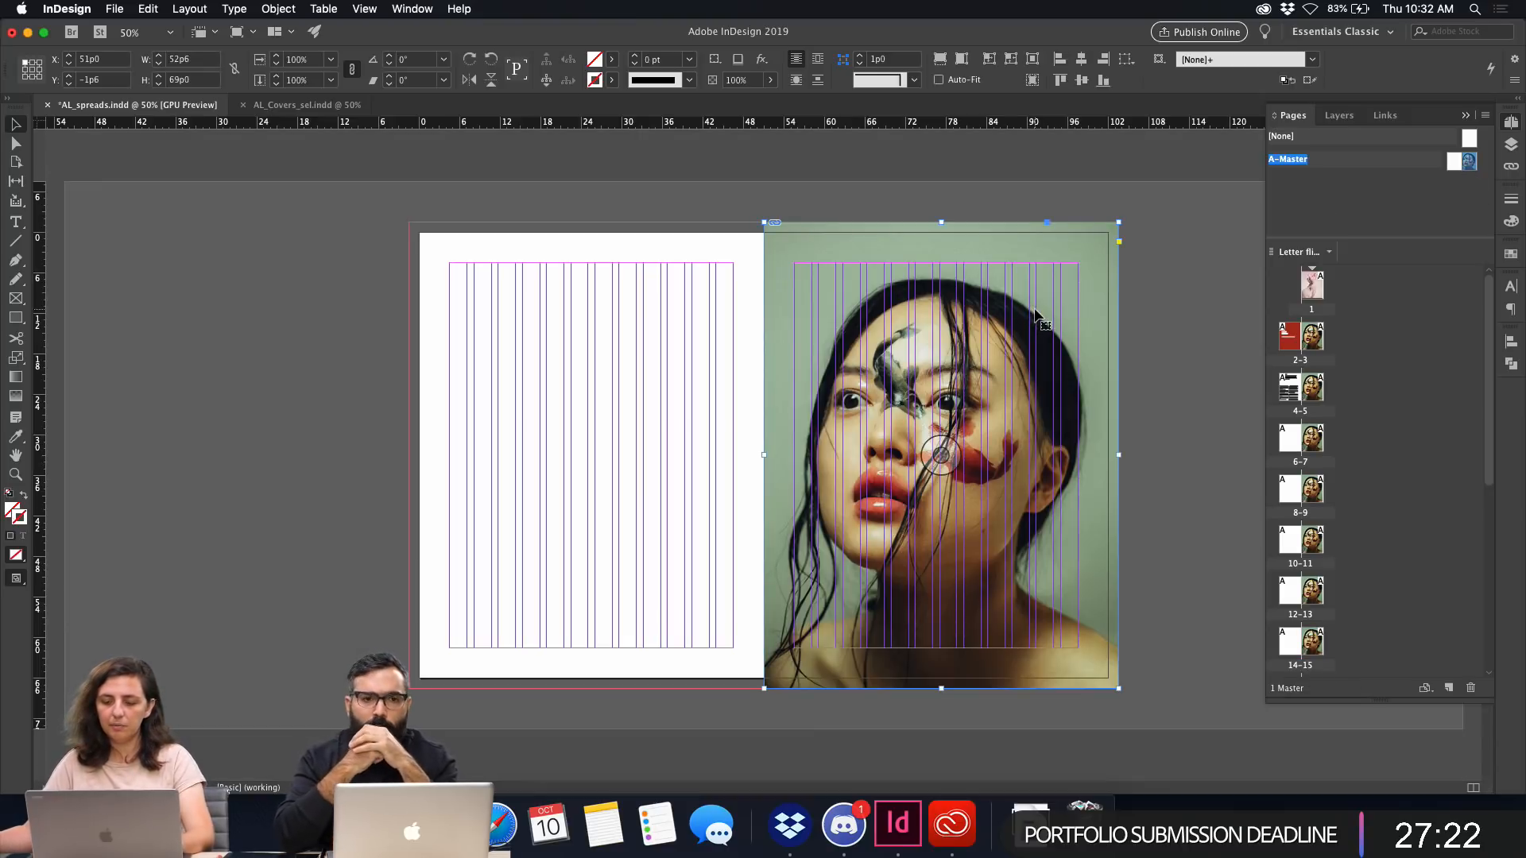
{"action": "key", "text": "Delete"}
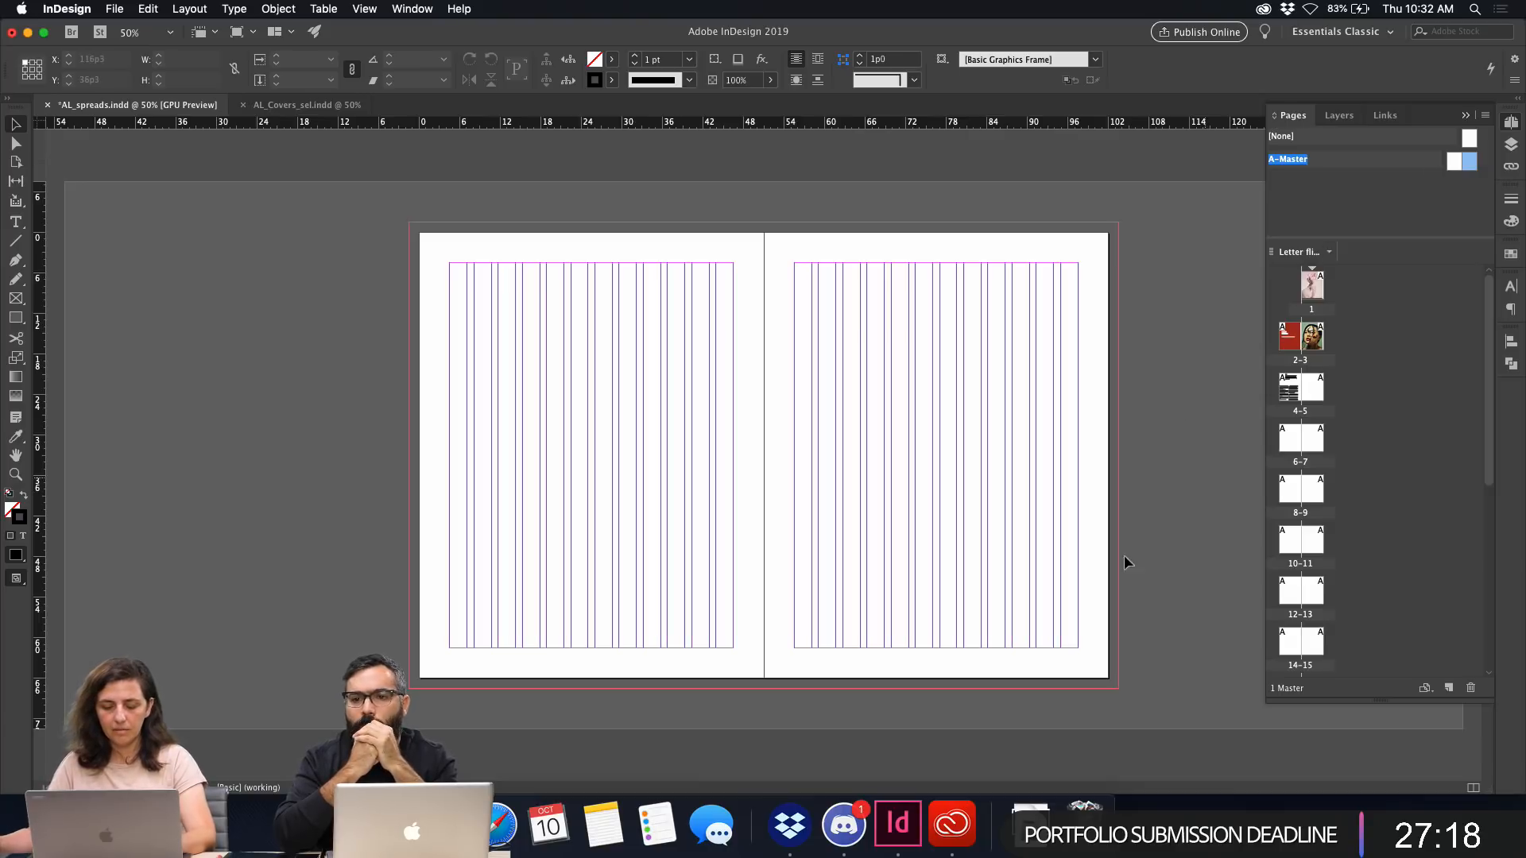
Add a text frame about 5p6 by 4p7.5 in the lower-right margin corner of A-Master's right page, containing a current page number marker.
{"action": "key", "text": "t"}
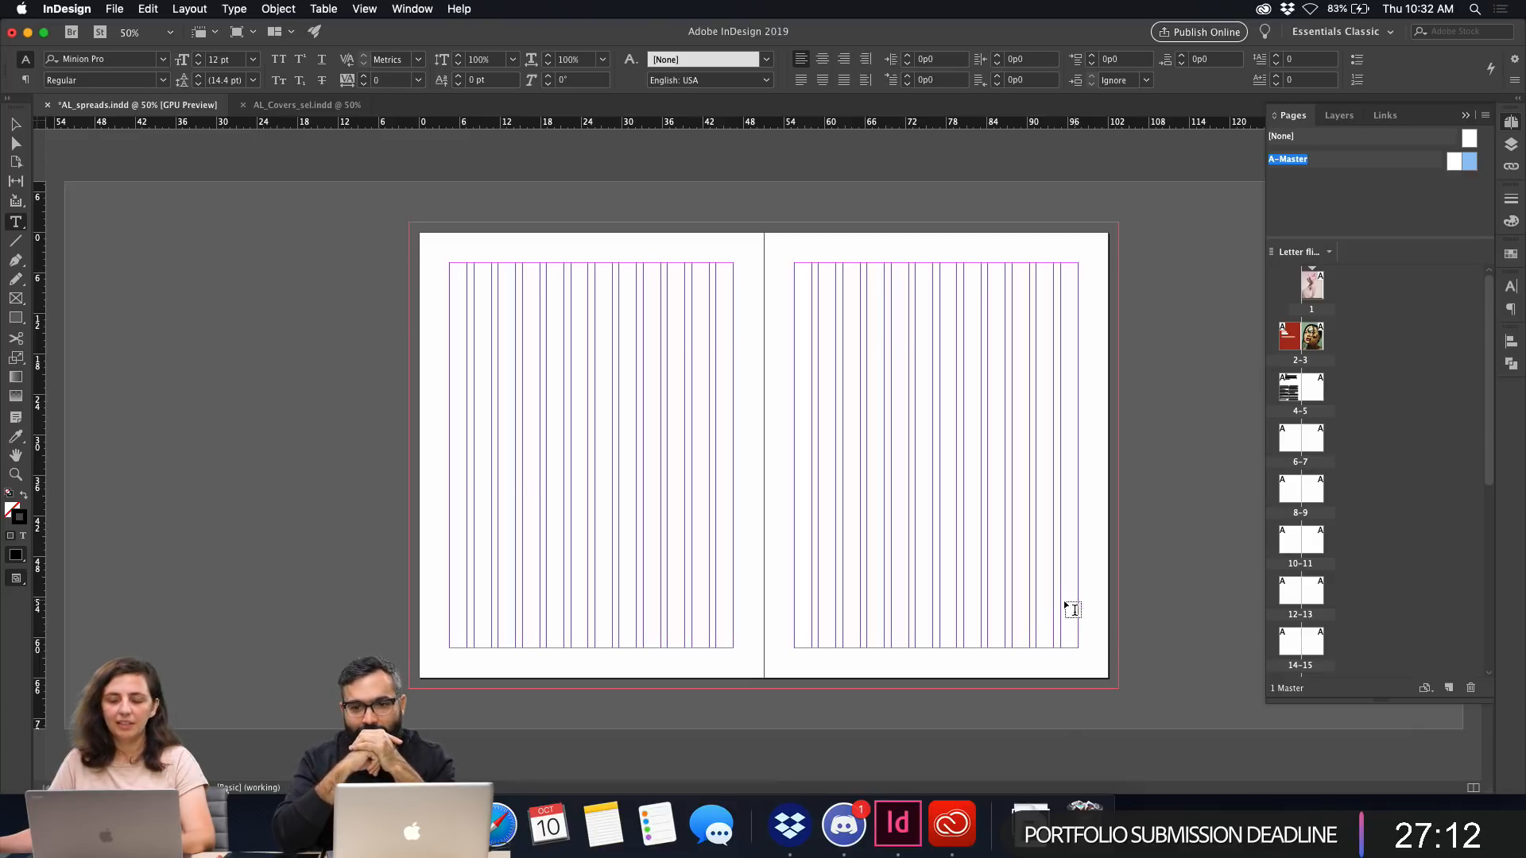
{"action": "left_click_drag", "start_coordinate": [1041, 617], "coordinate": [1078, 648]}
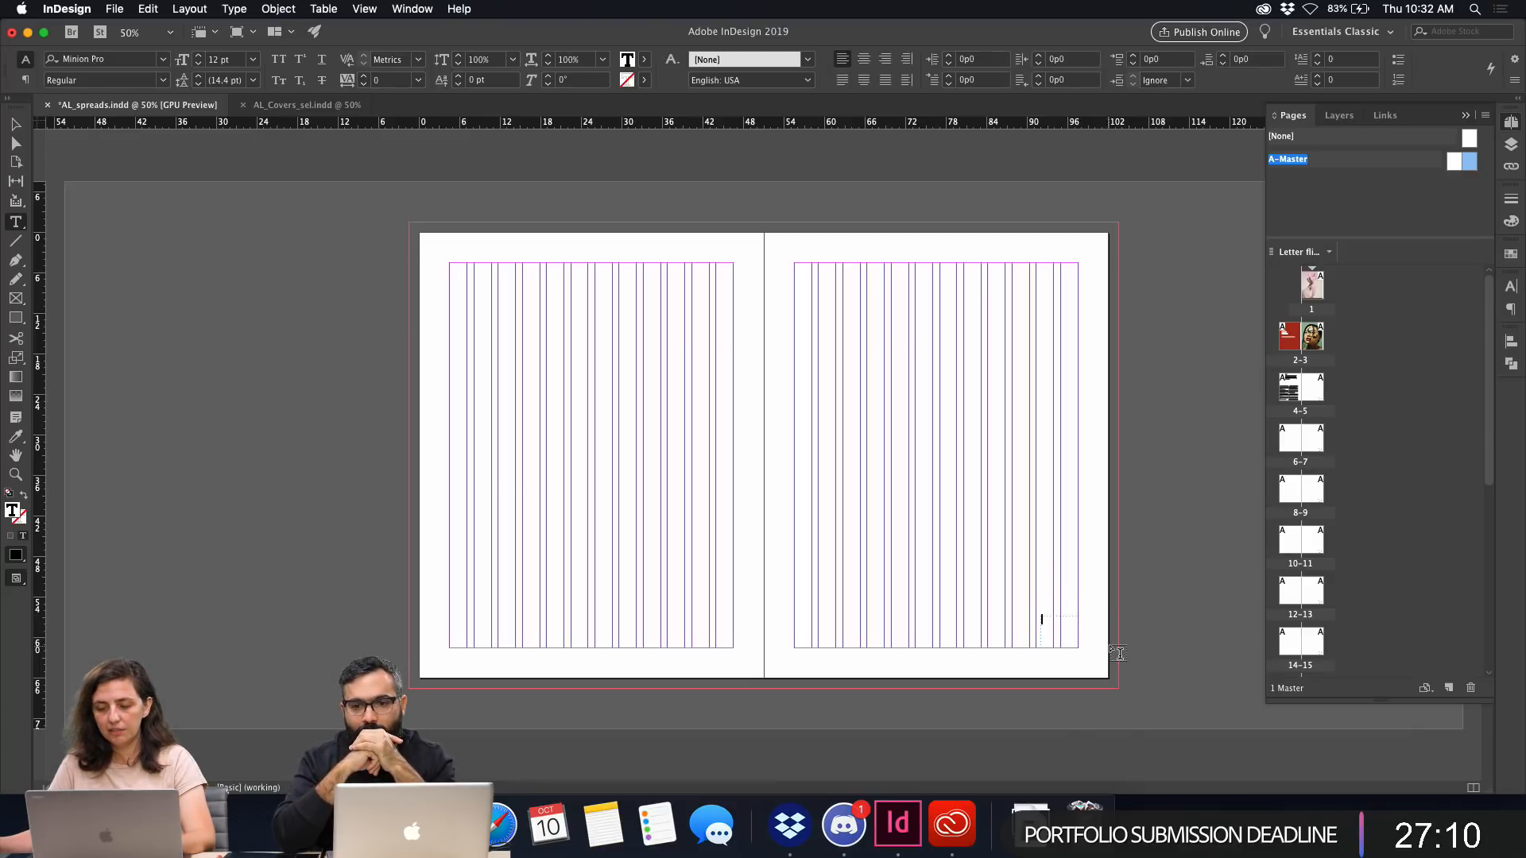
{"action": "key", "text": "Escape"}
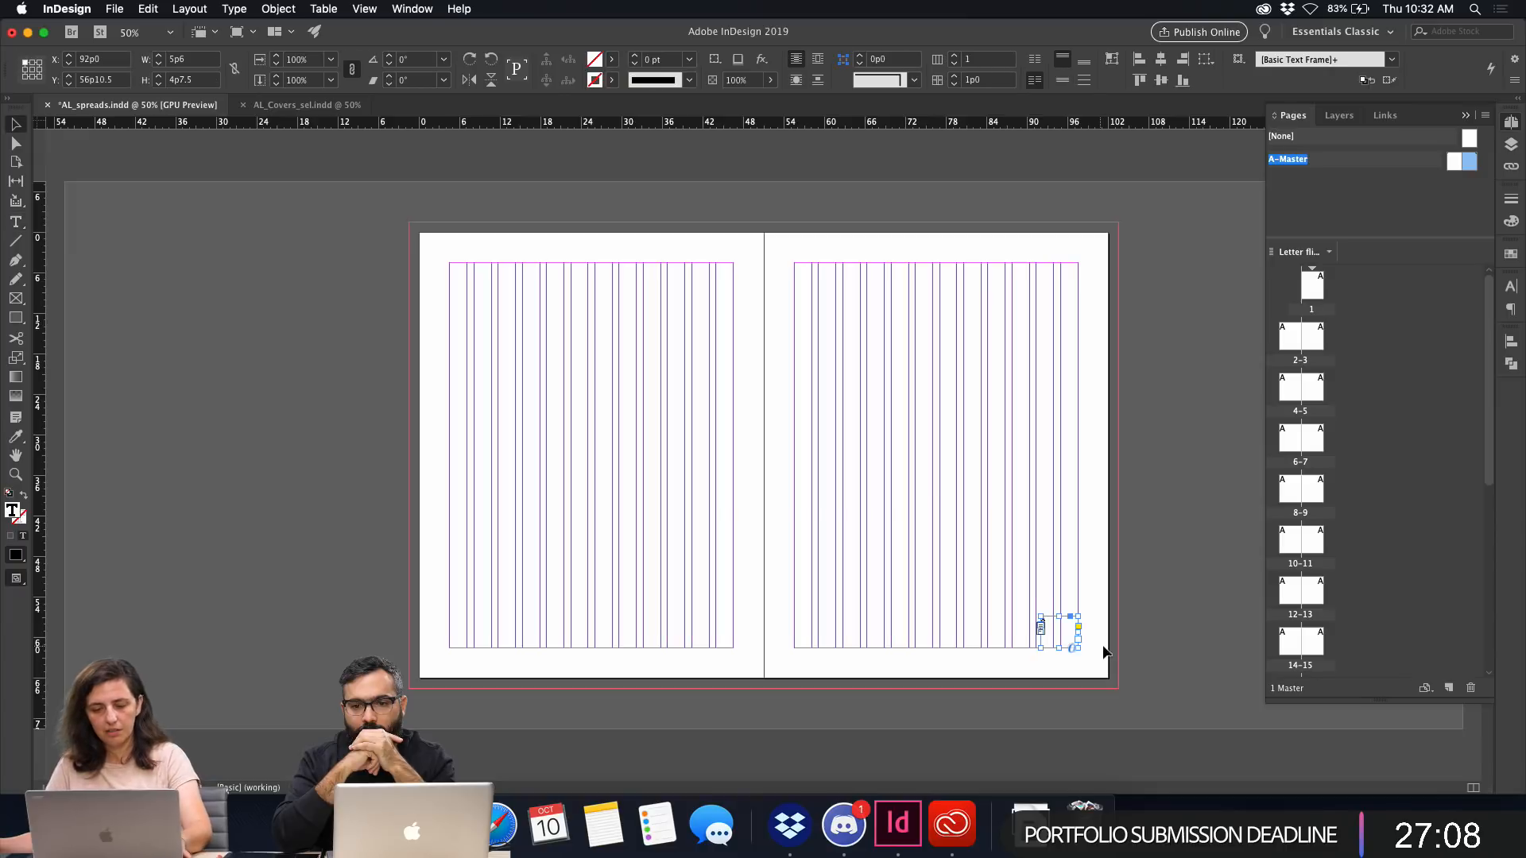
{"action": "left_click", "coordinate": [1142, 633]}
Set the font size of the page number marker on A-Master's right page to 72 pt.
{"action": "key", "text": "z"}
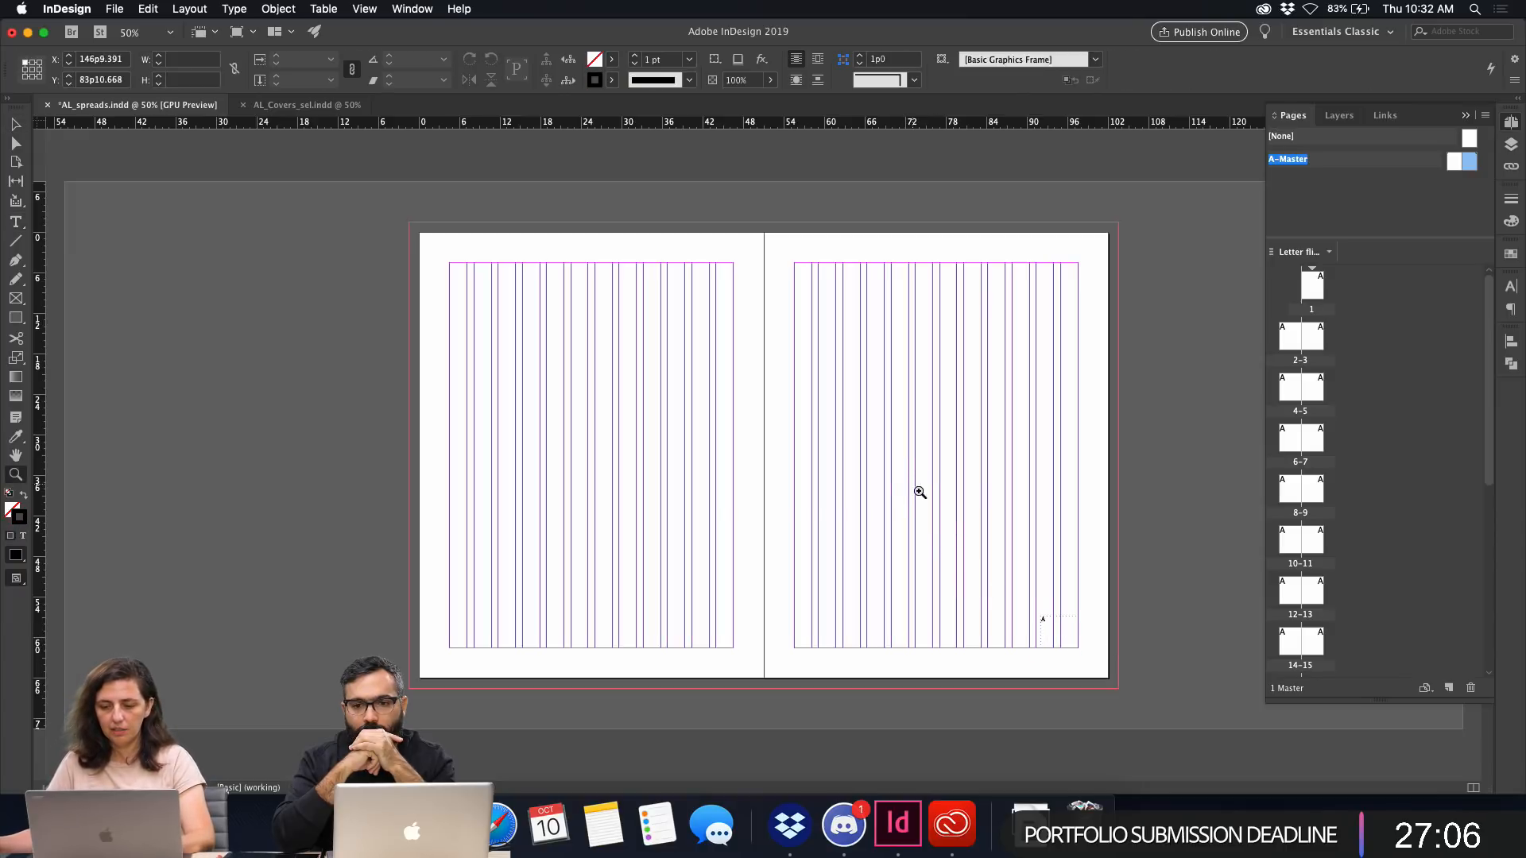
{"action": "left_click_drag", "start_coordinate": [916, 493], "coordinate": [977, 459]}
{"action": "key", "text": "v"}
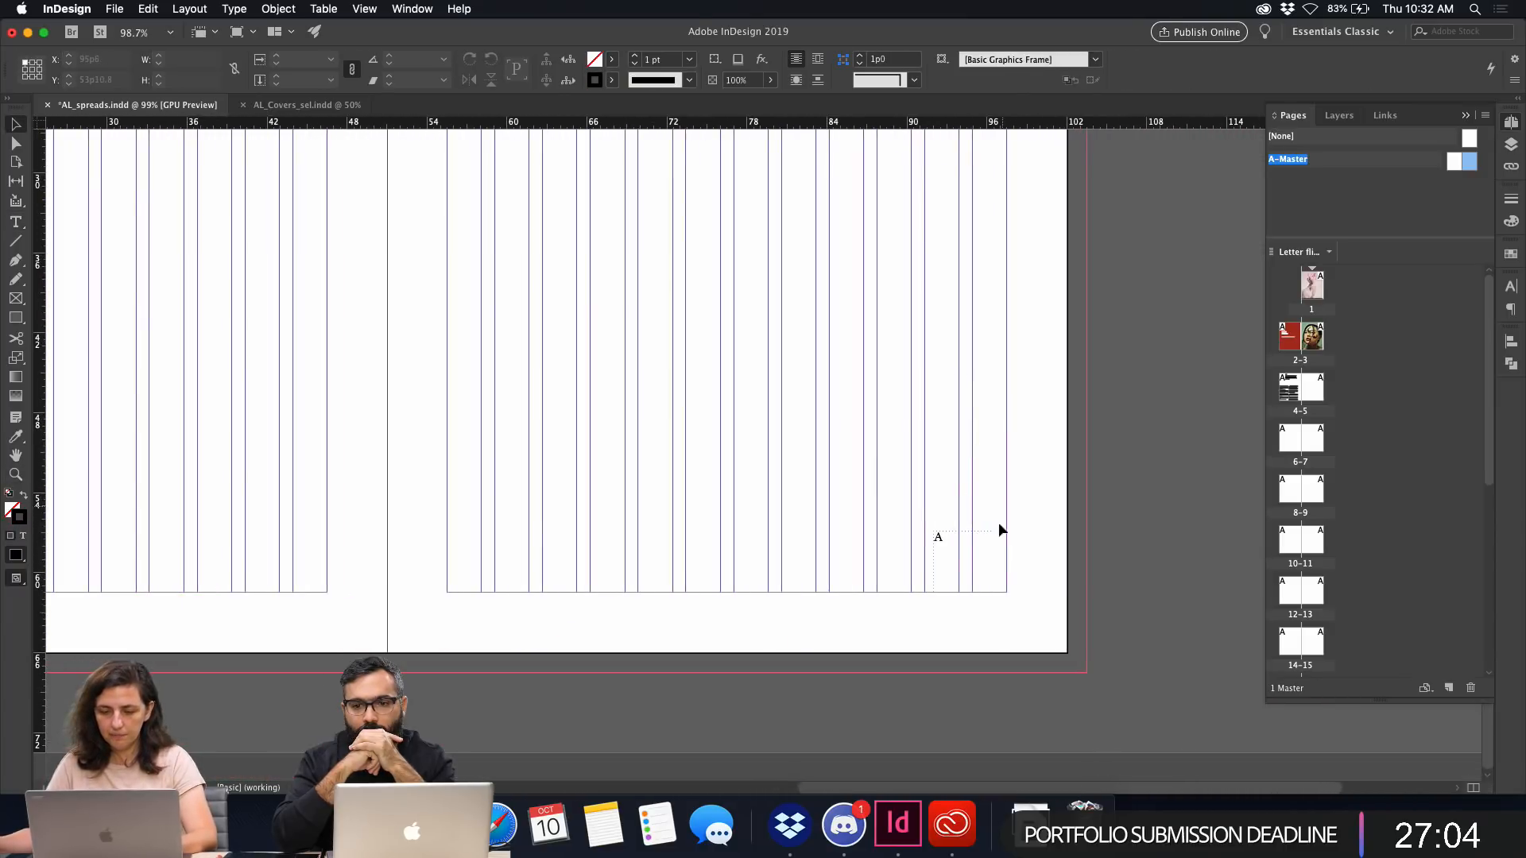
{"action": "double_click", "coordinate": [939, 543]}
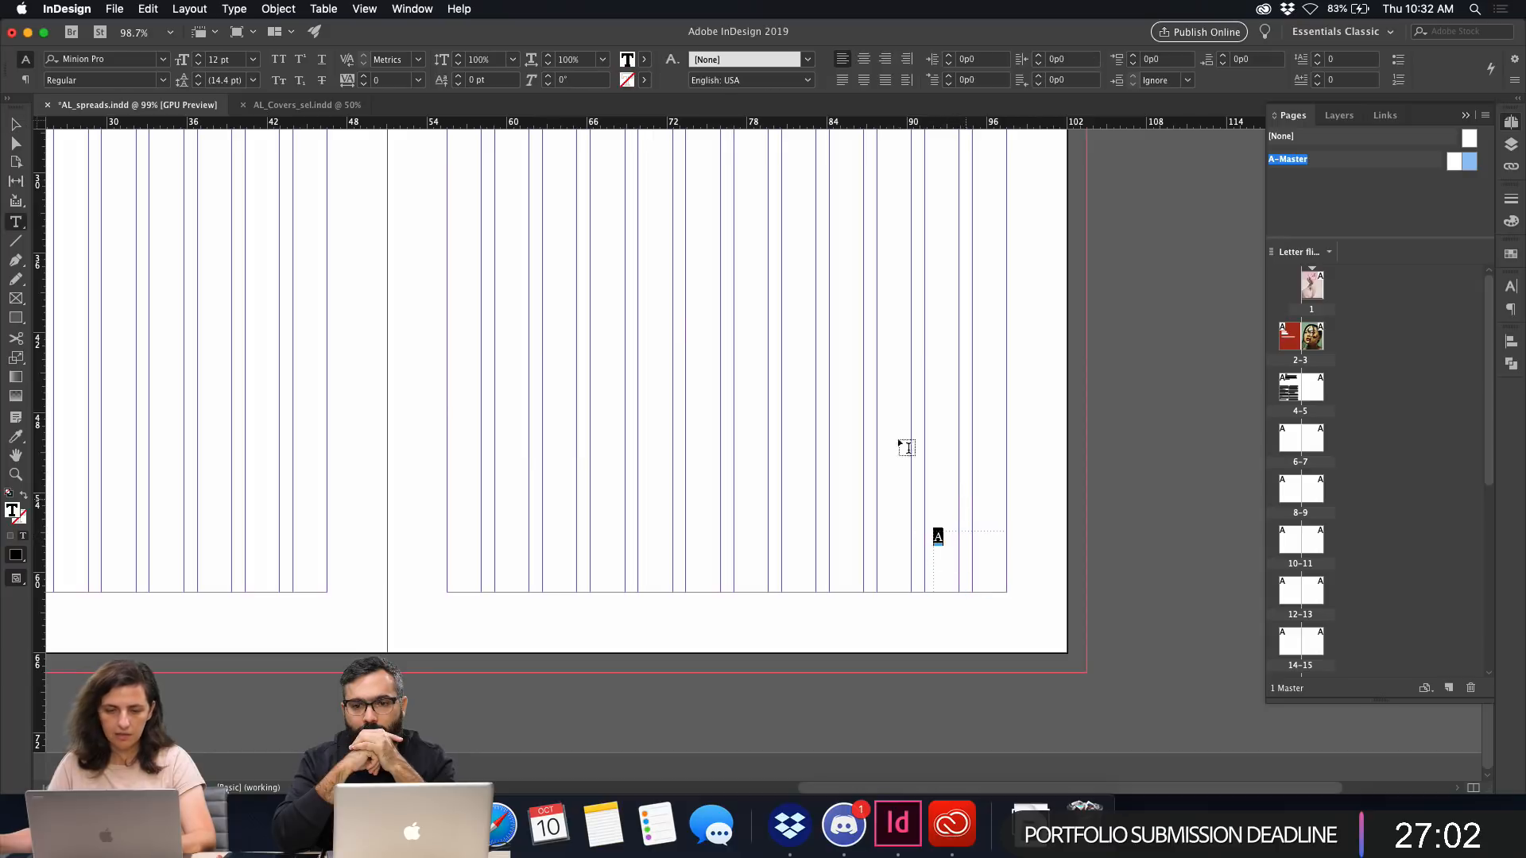
{"action": "left_click", "coordinate": [241, 59]}
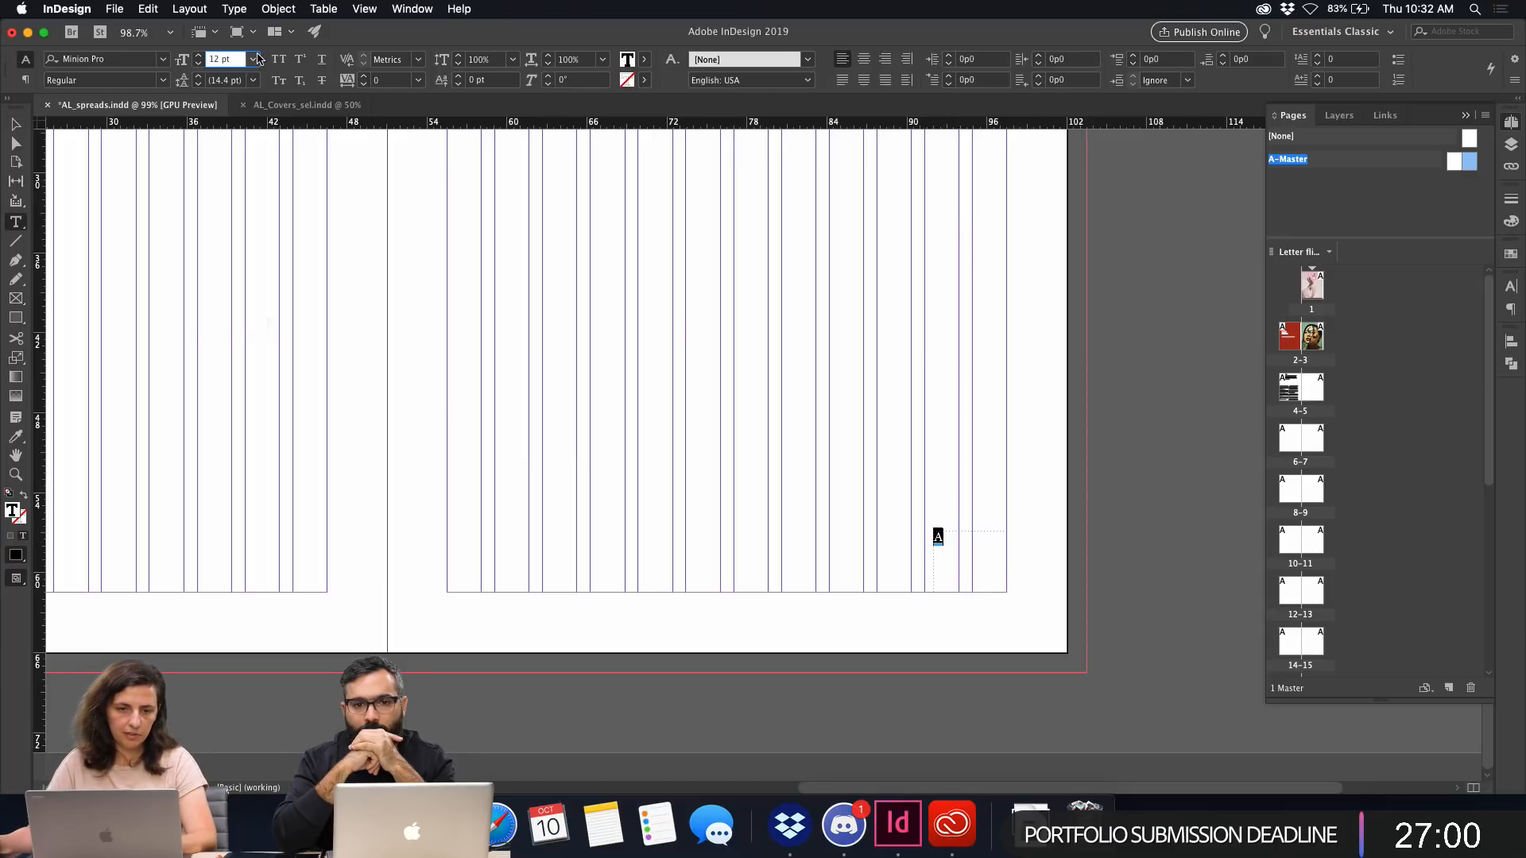
{"action": "left_click", "coordinate": [254, 59]}
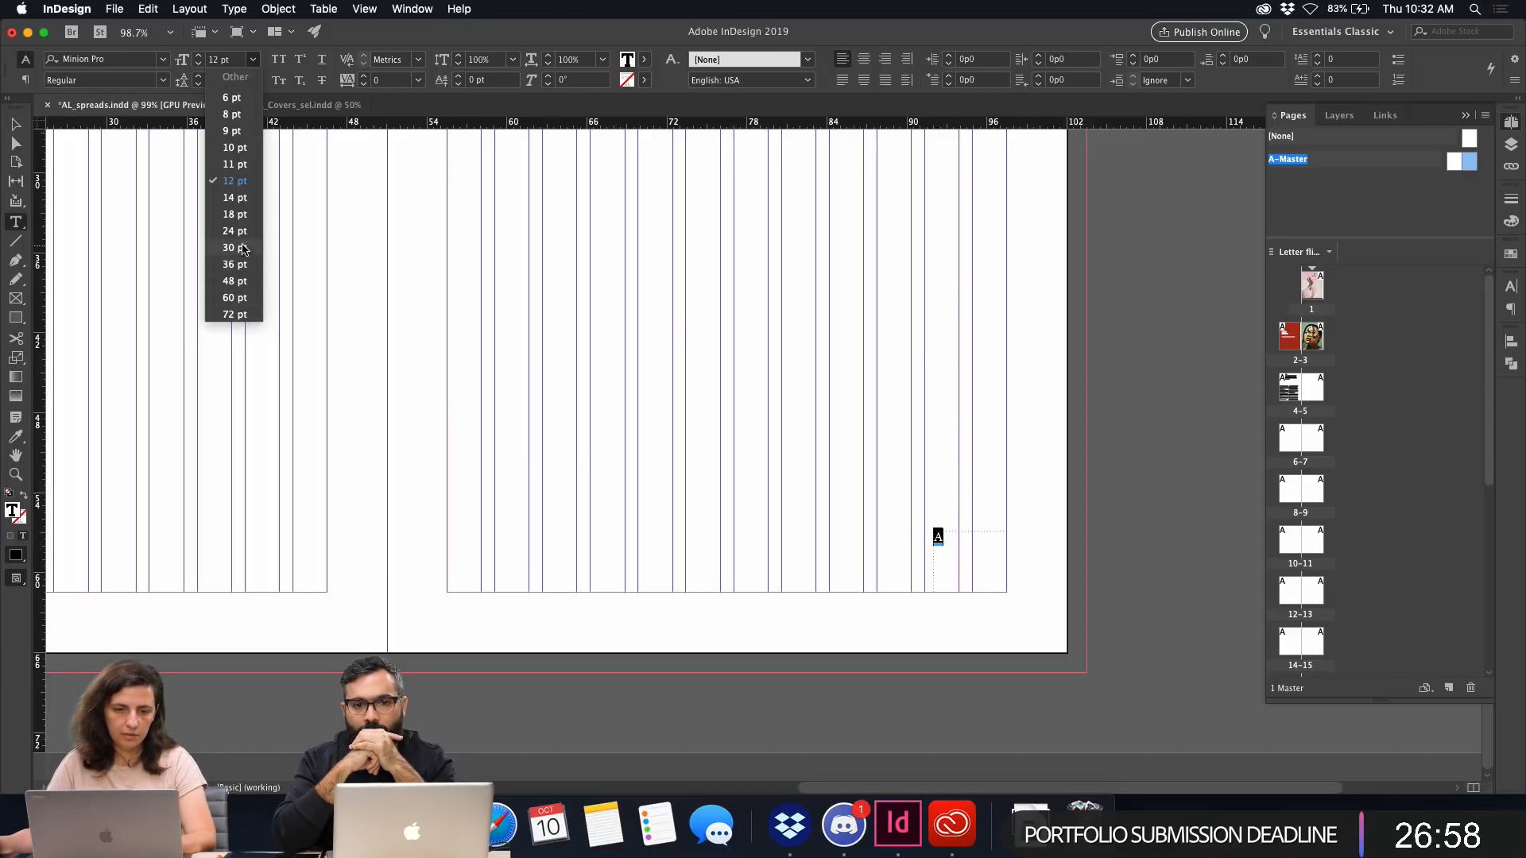
{"action": "left_click", "coordinate": [234, 247]}
{"action": "left_click", "coordinate": [255, 60]}
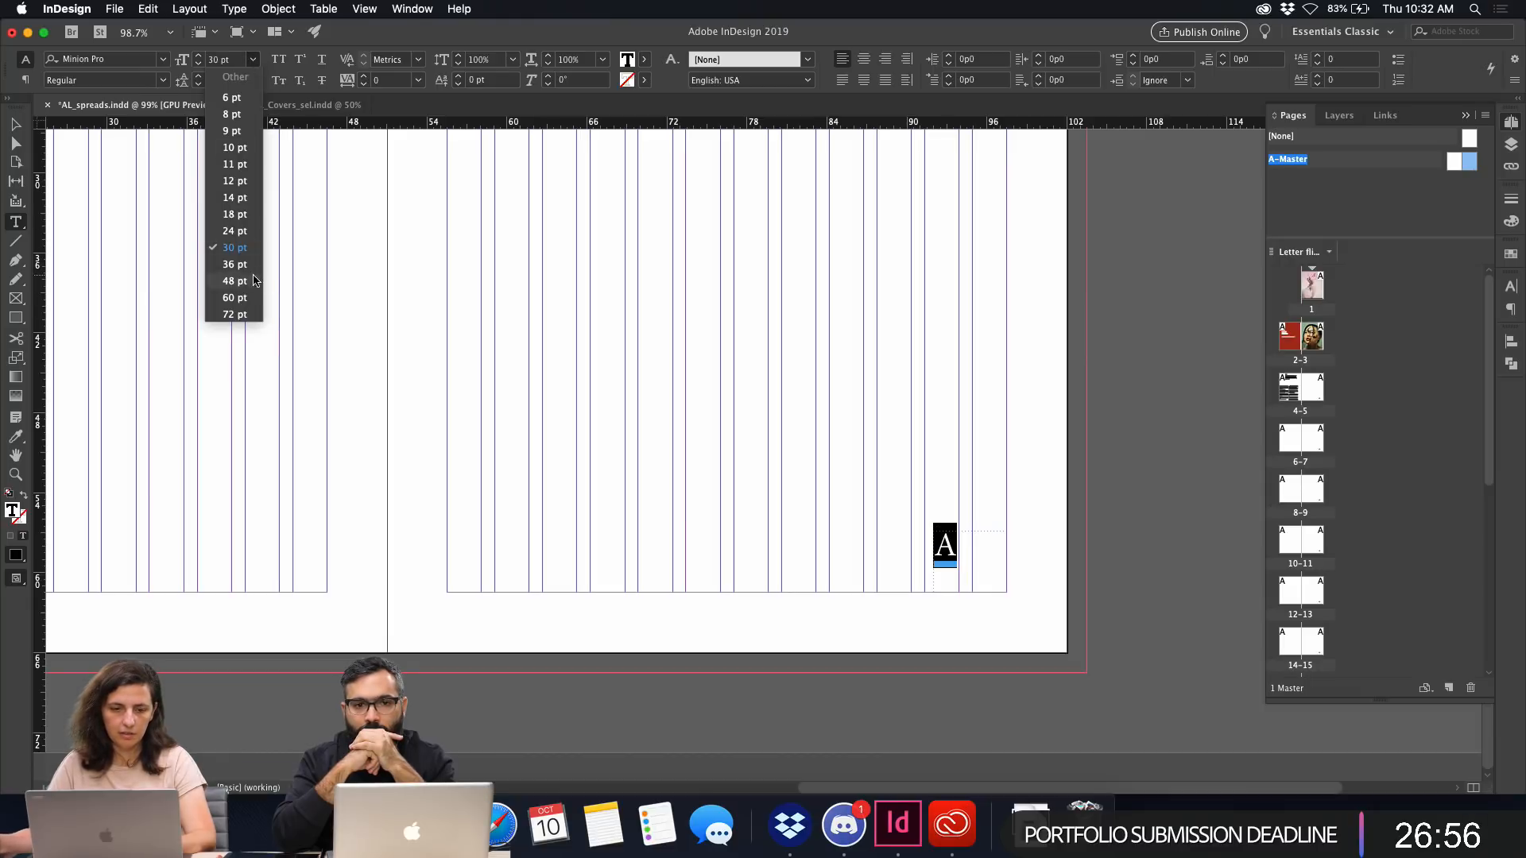
{"action": "left_click", "coordinate": [234, 314]}
Change the page number marker's font to Stevie Sans Medium.
{"action": "left_click", "coordinate": [127, 57]}
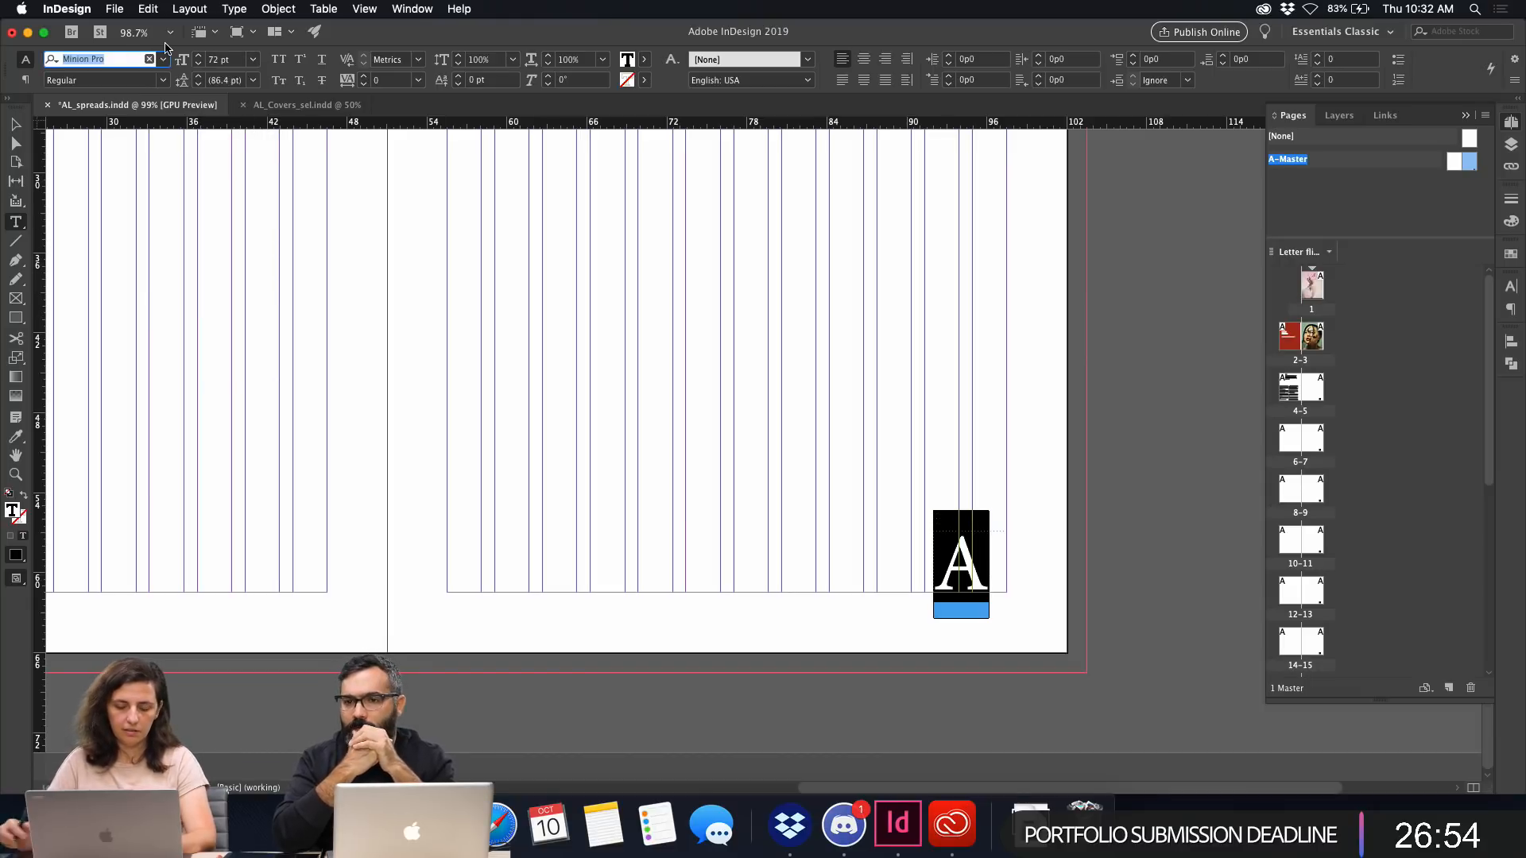
{"action": "type", "text": "stevie"}
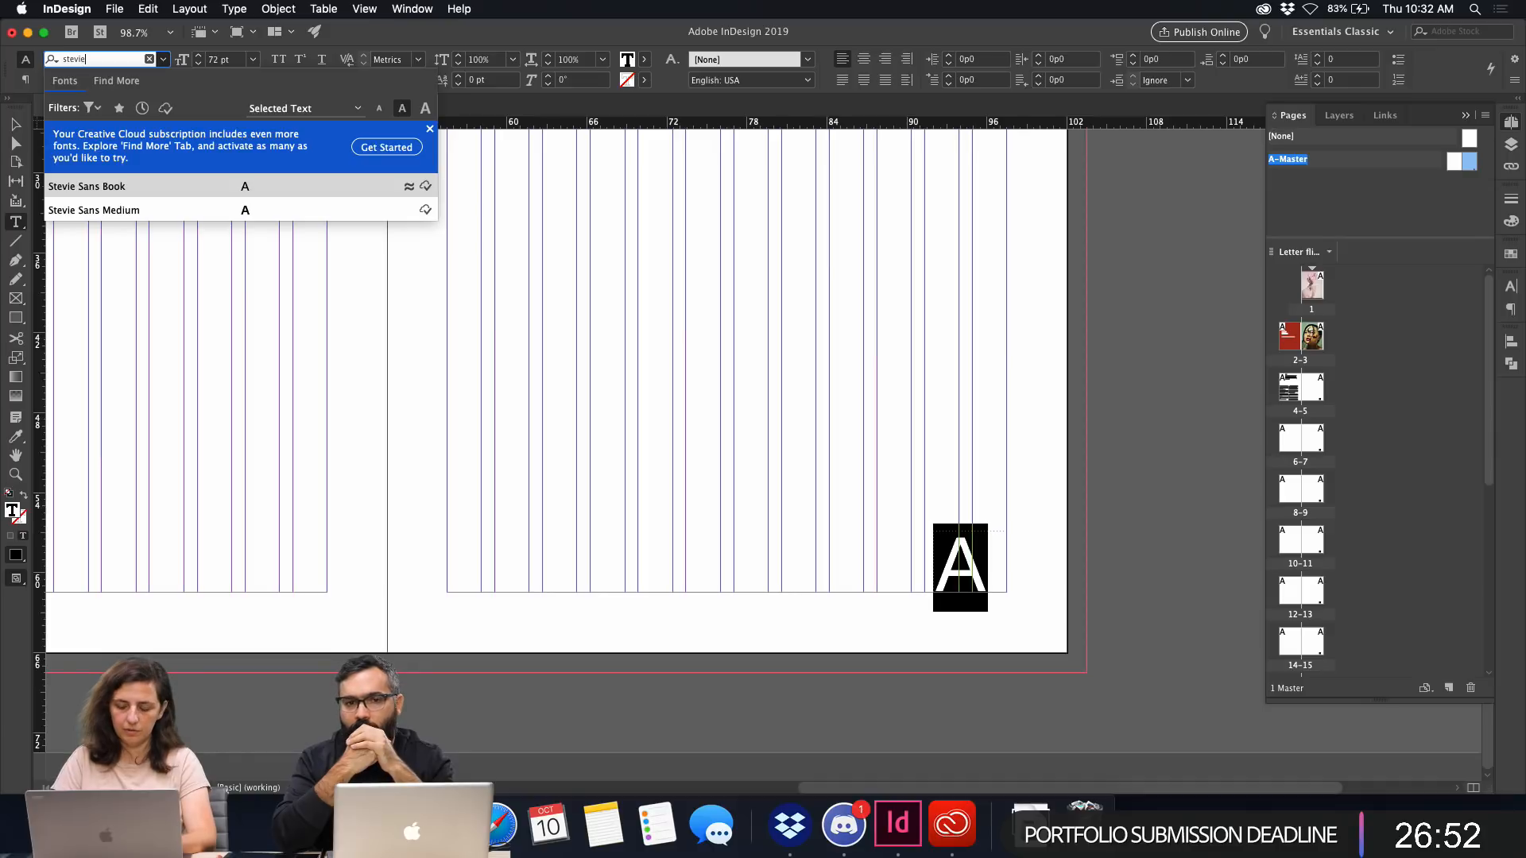
{"action": "key", "text": "Down"}
{"action": "key", "text": "Return"}
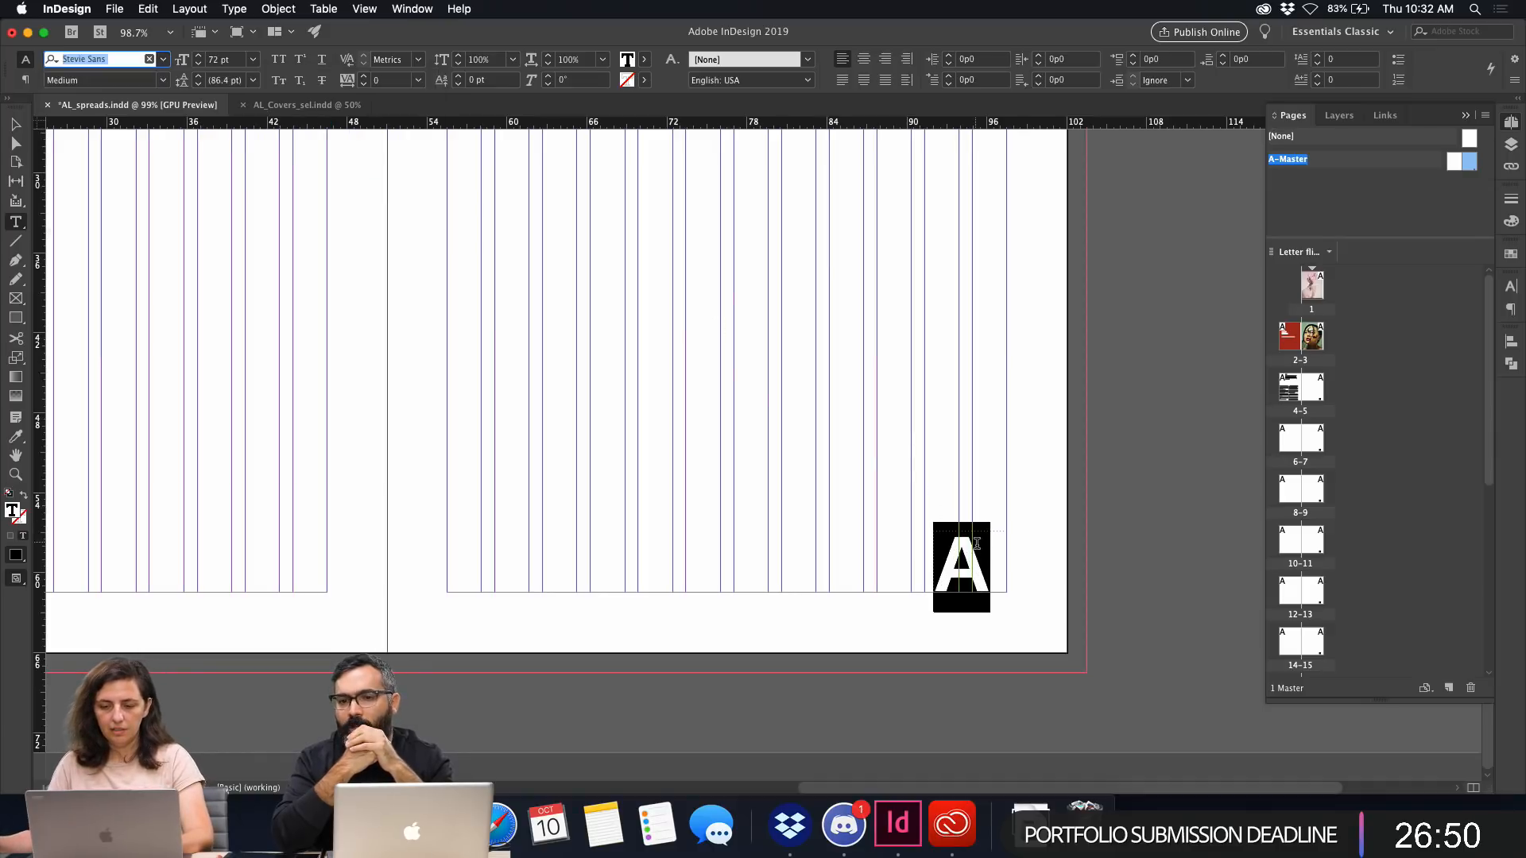
Replace the page number marker with a plain "#" character.
{"action": "left_click", "coordinate": [950, 552]}
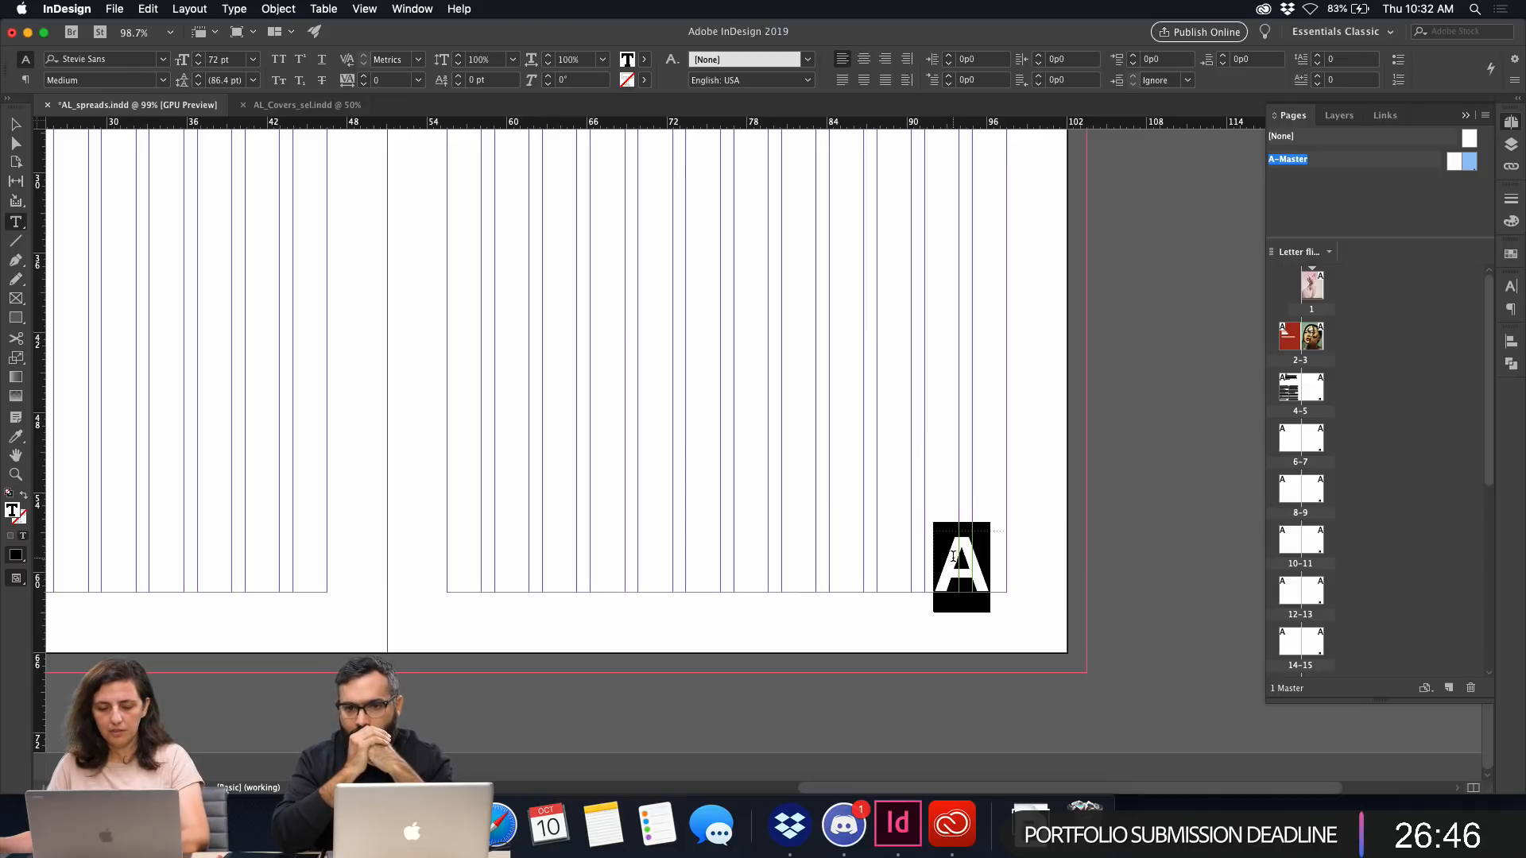
{"action": "type", "text": "#"}
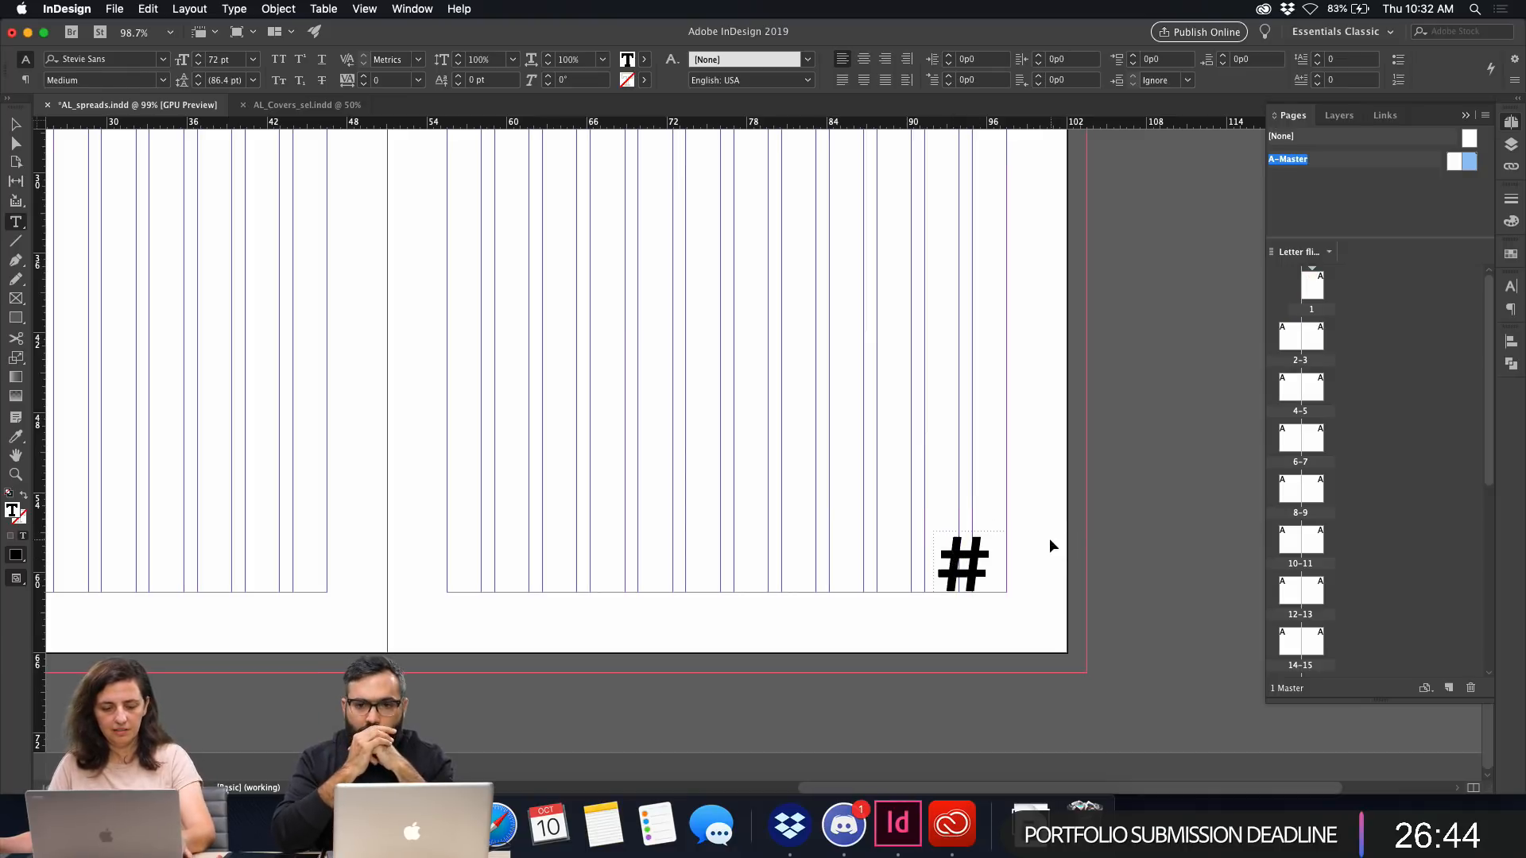
{"action": "key", "text": "Escape"}
Replace the "#" on A-Master's right page with the Current Page Number marker and deselect the frame.
{"action": "double_click", "coordinate": [940, 553]}
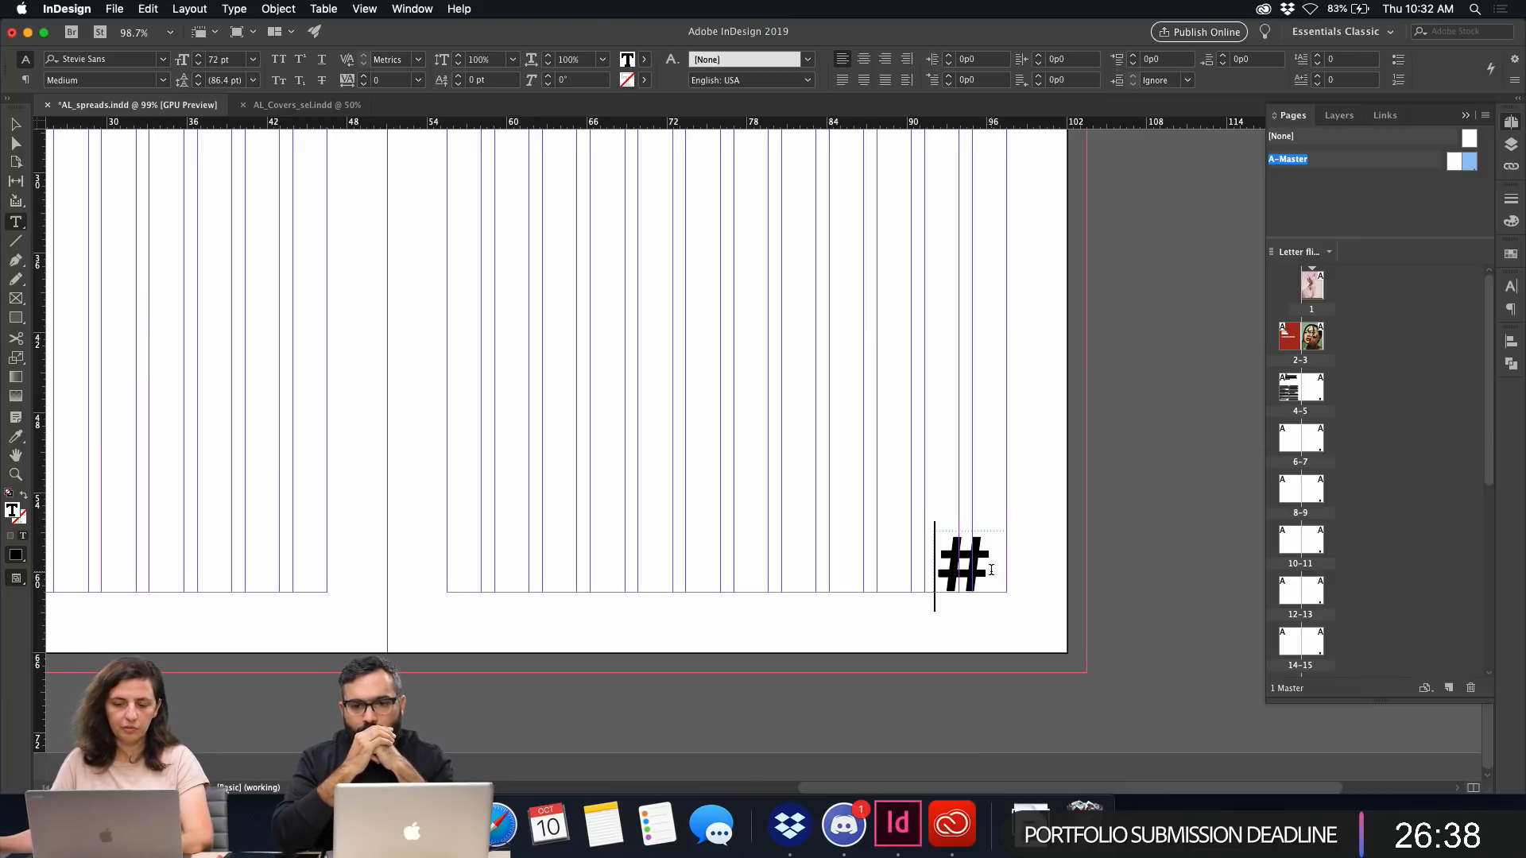
{"action": "left_click_drag", "start_coordinate": [991, 568], "coordinate": [952, 568]}
{"action": "right_click", "coordinate": [964, 561]}
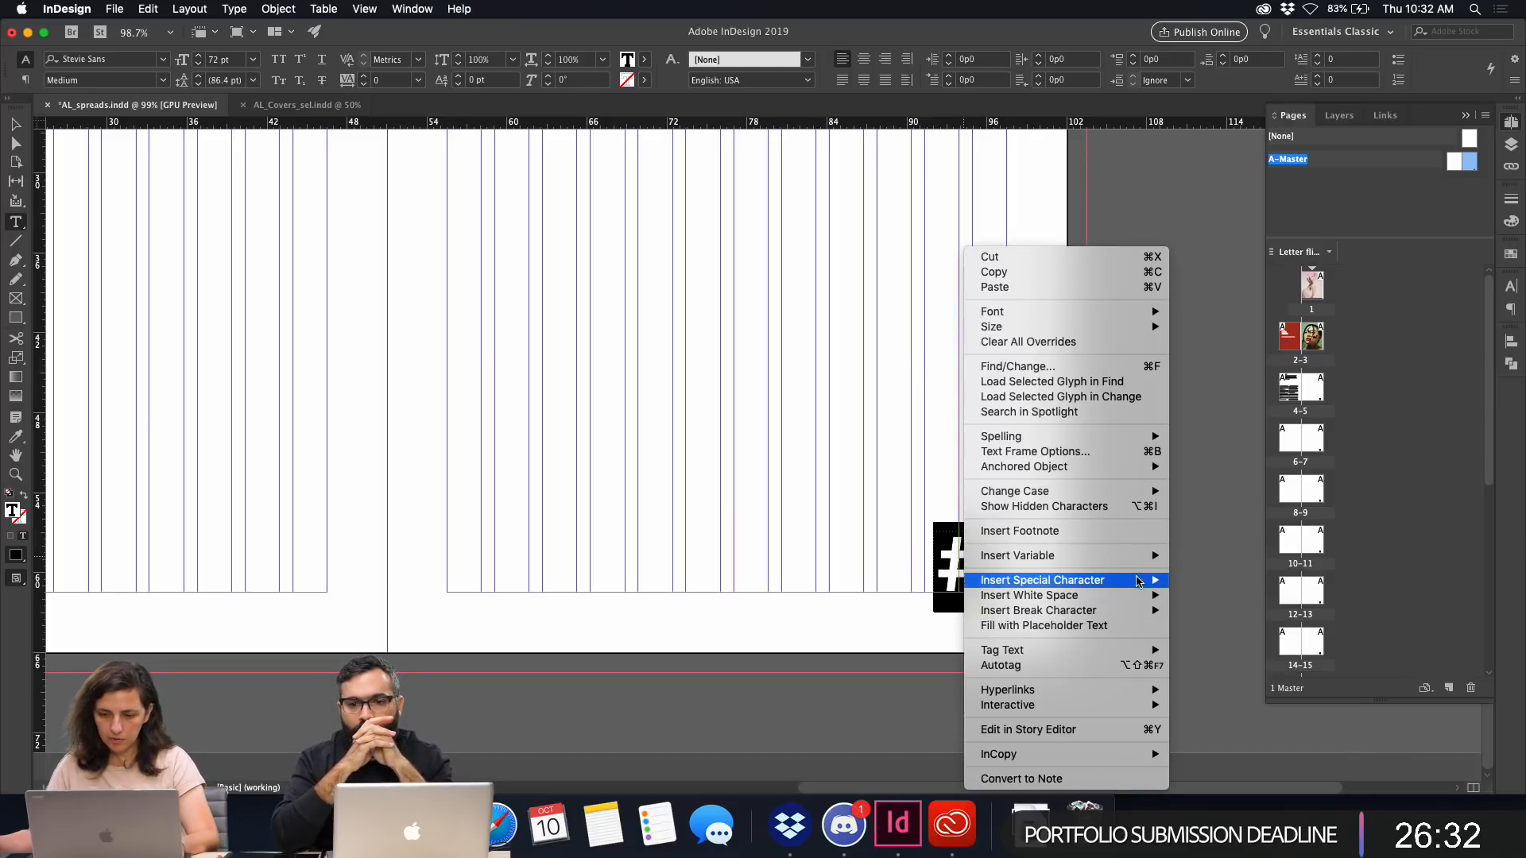
{"action": "mouse_move", "coordinate": [1118, 583]}
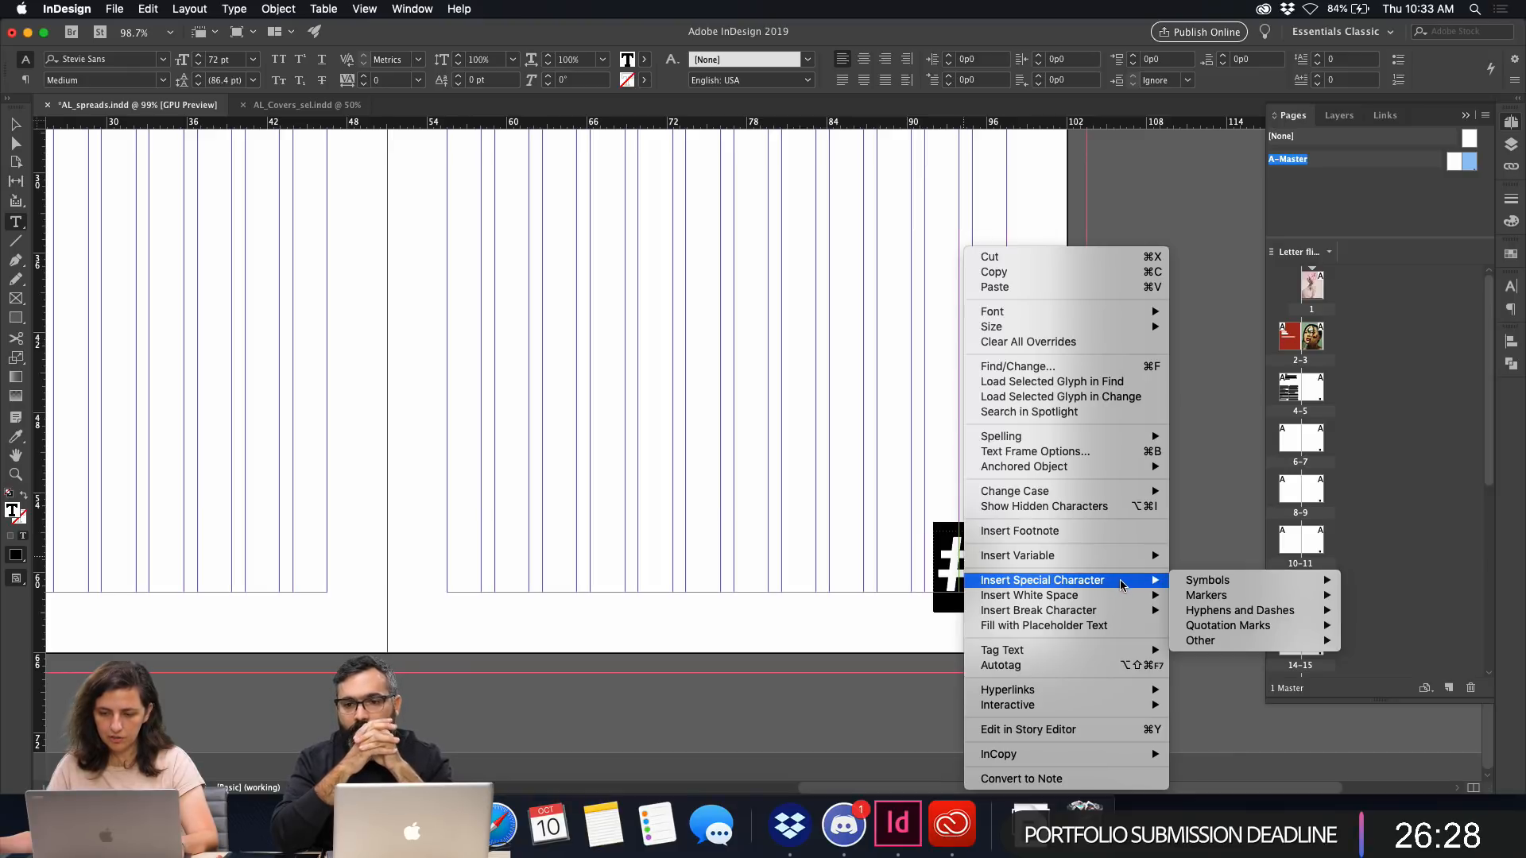
{"action": "mouse_move", "coordinate": [1200, 588]}
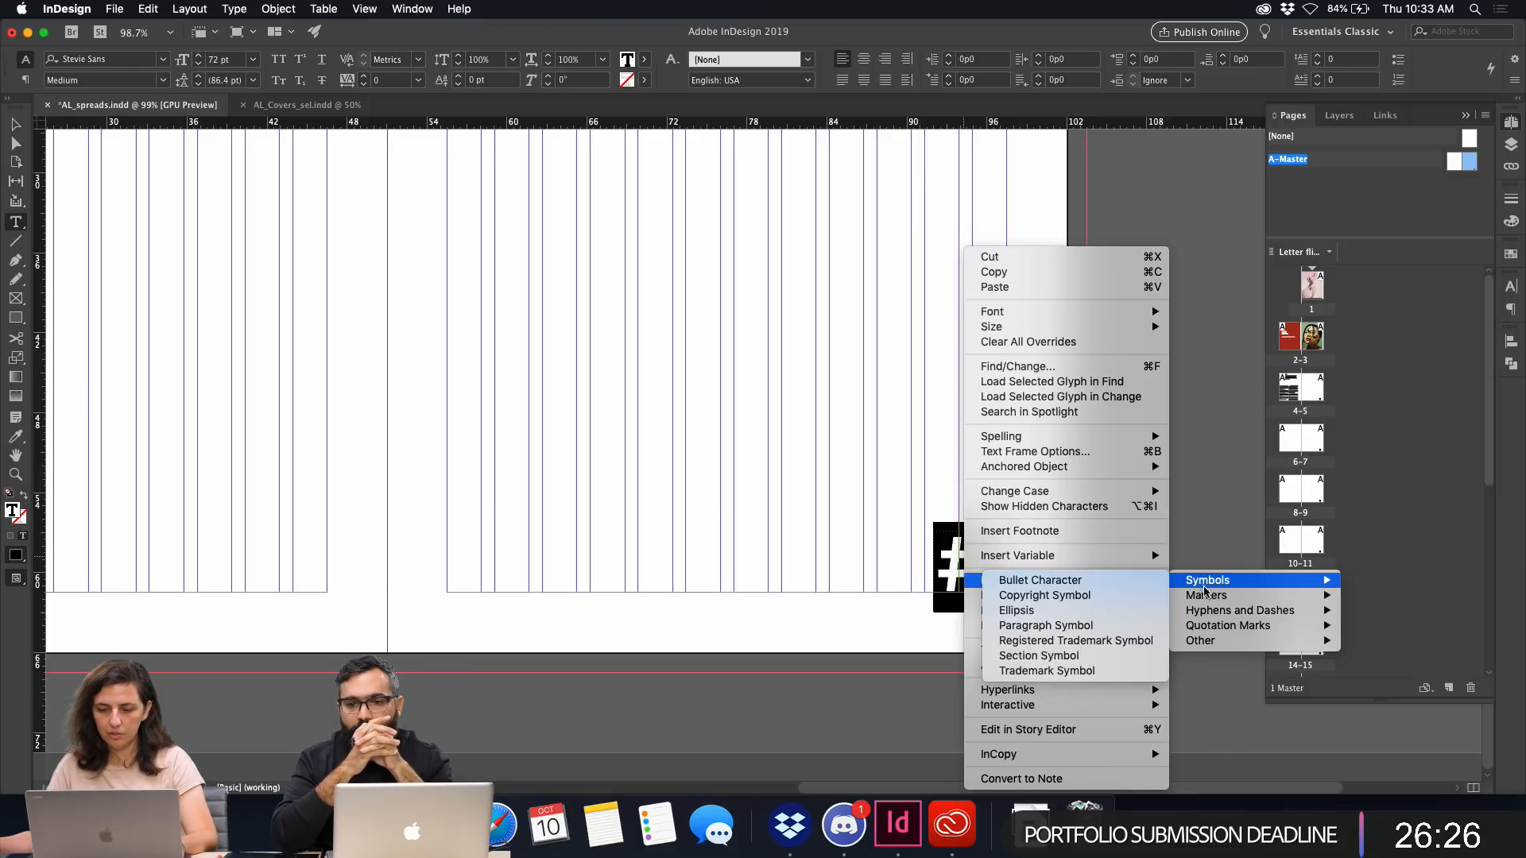
{"action": "mouse_move", "coordinate": [1247, 601]}
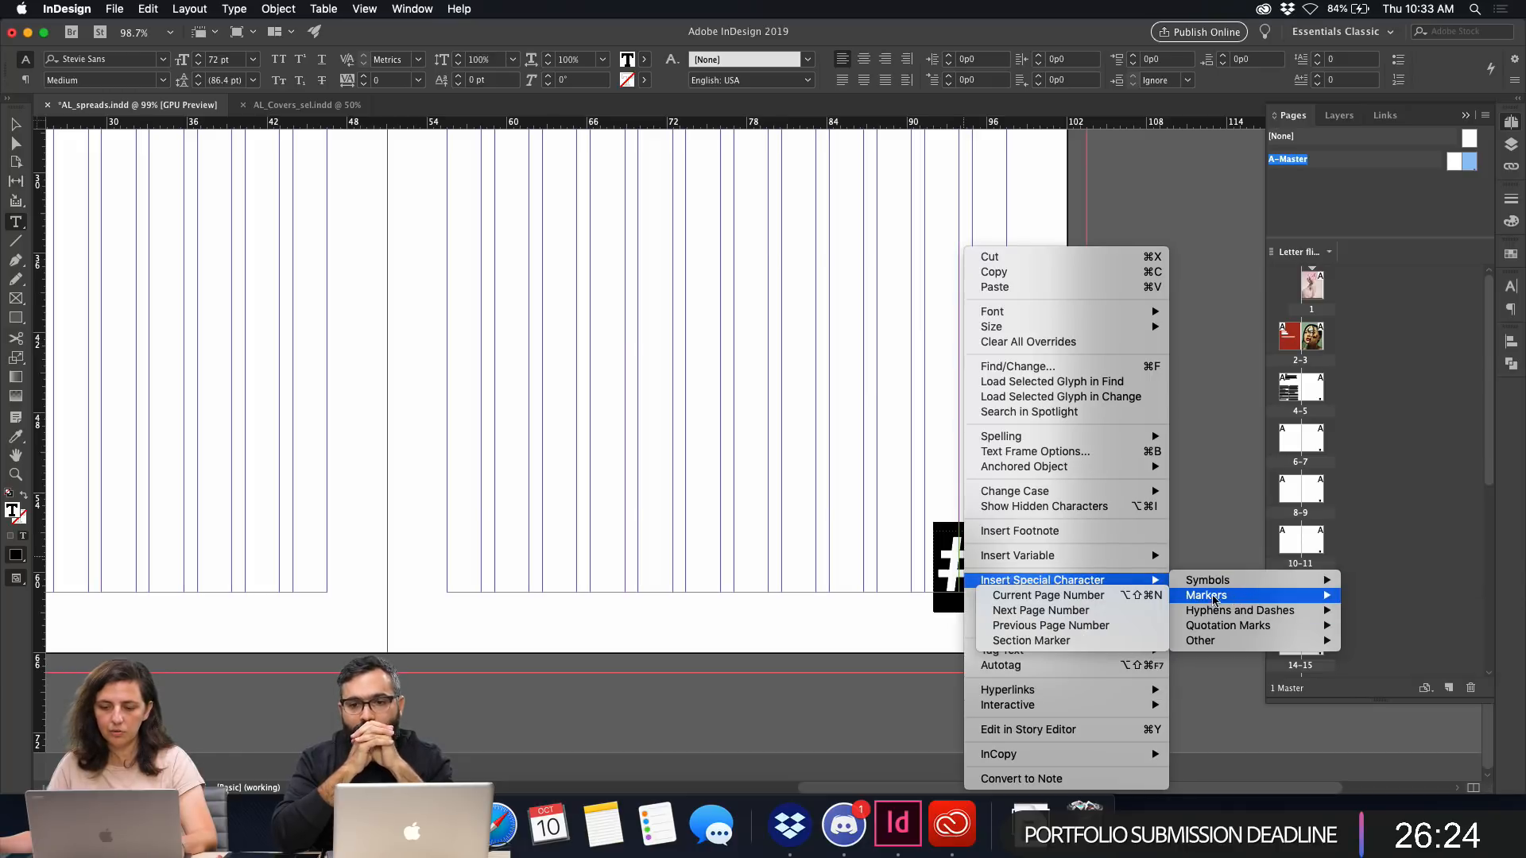
{"action": "left_click", "coordinate": [1099, 602]}
{"action": "key", "text": "Escape"}
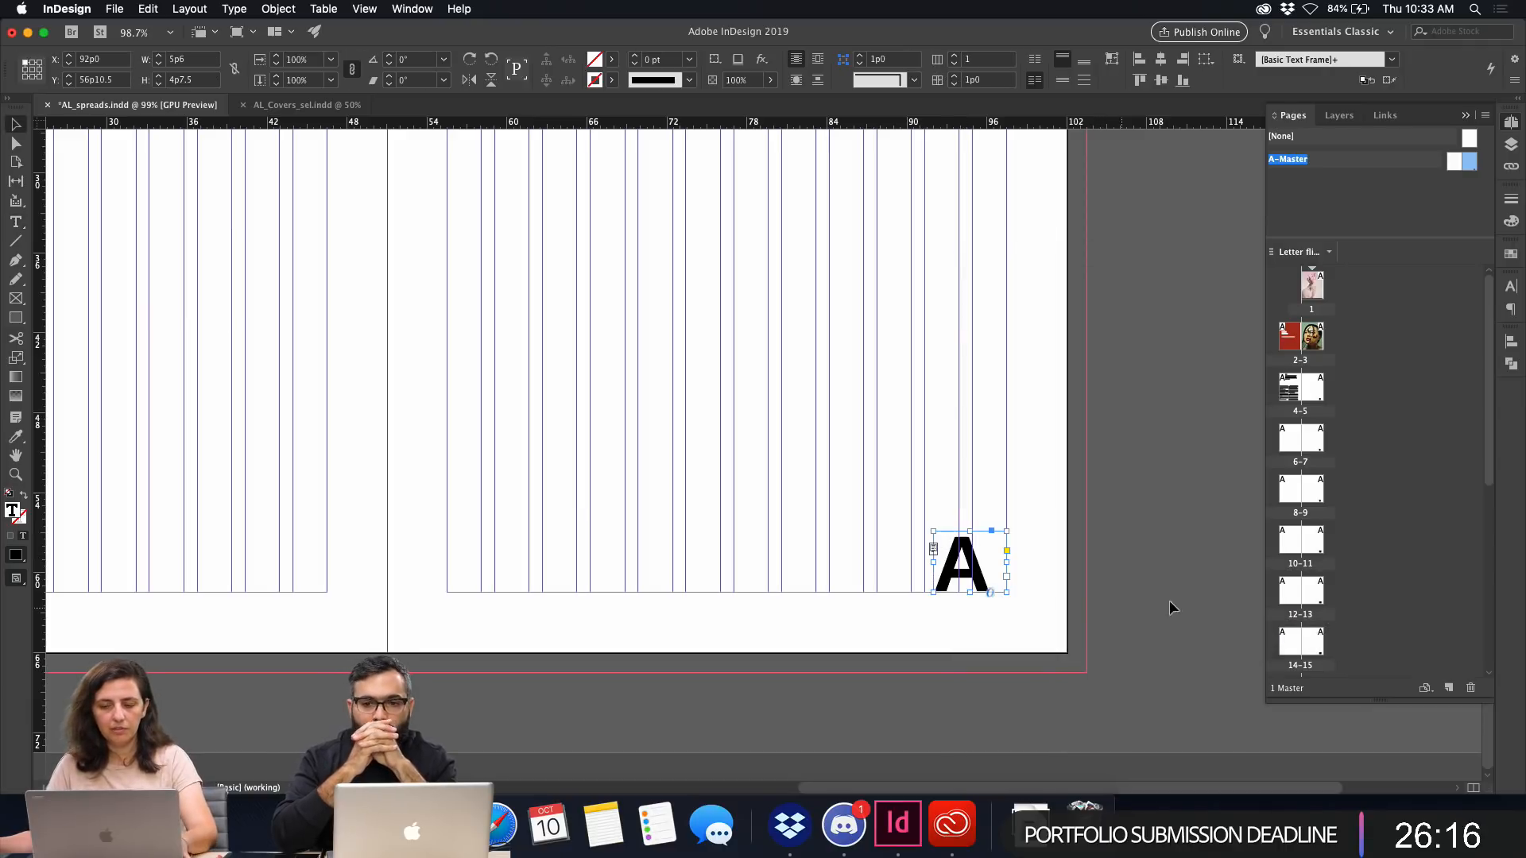
{"action": "left_click", "coordinate": [1062, 403]}
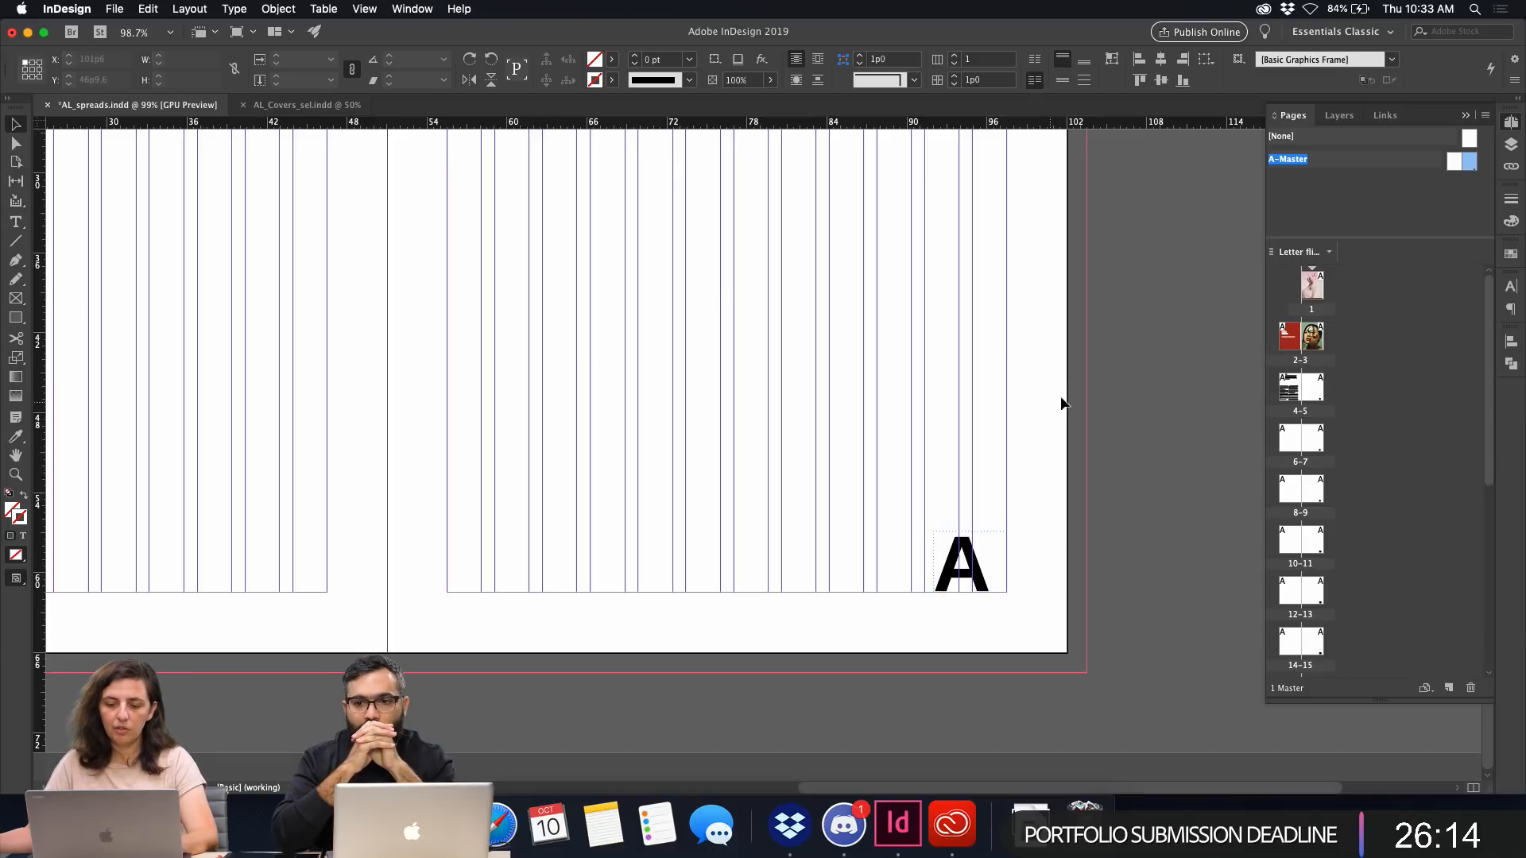
Duplicate the page number frame into the lower-left margin corner of A-Master's left page, at X 4p4, Y 56p10.5.
{"action": "key", "text": "super+minus"}
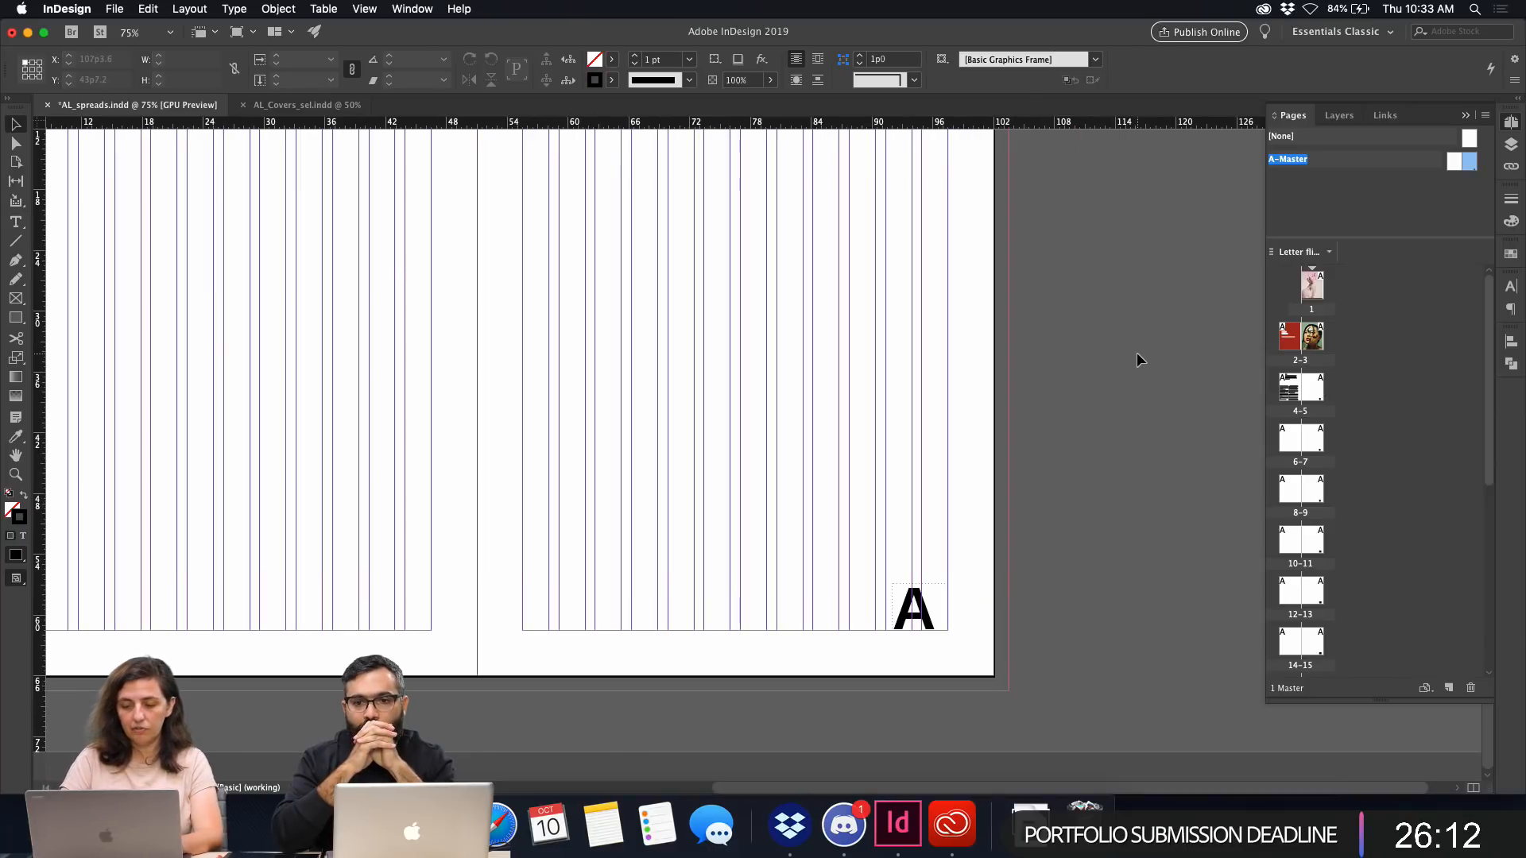
{"action": "key", "text": "super+minus"}
{"action": "left_click_drag", "start_coordinate": [1057, 633], "coordinate": [493, 641]}
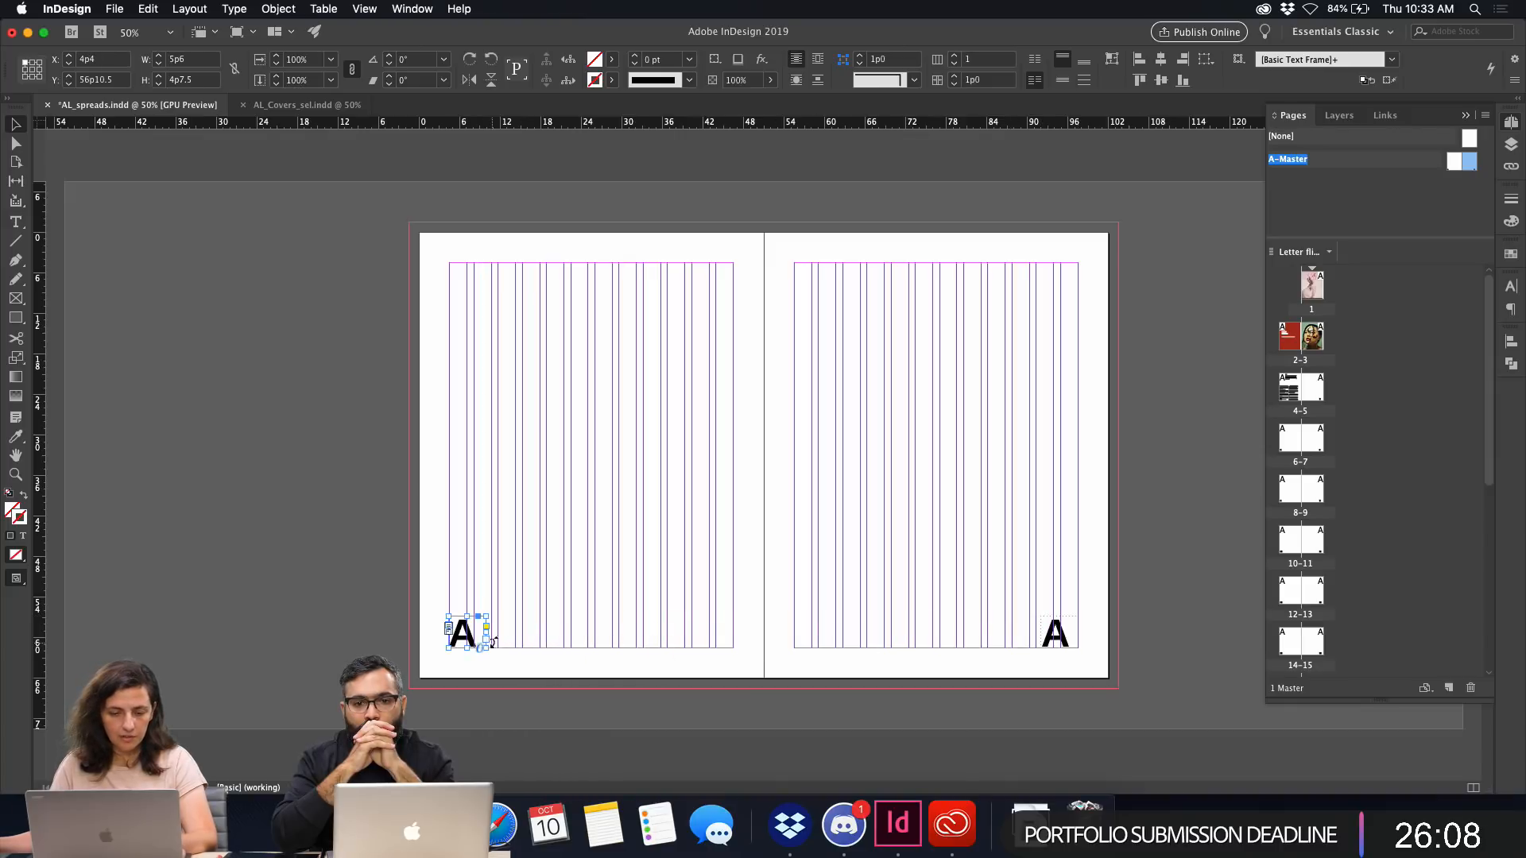
Check the automatic page numbers on spreads 6-7, 8-9, 10-11 and 12-13.
{"action": "double_click", "coordinate": [1293, 445]}
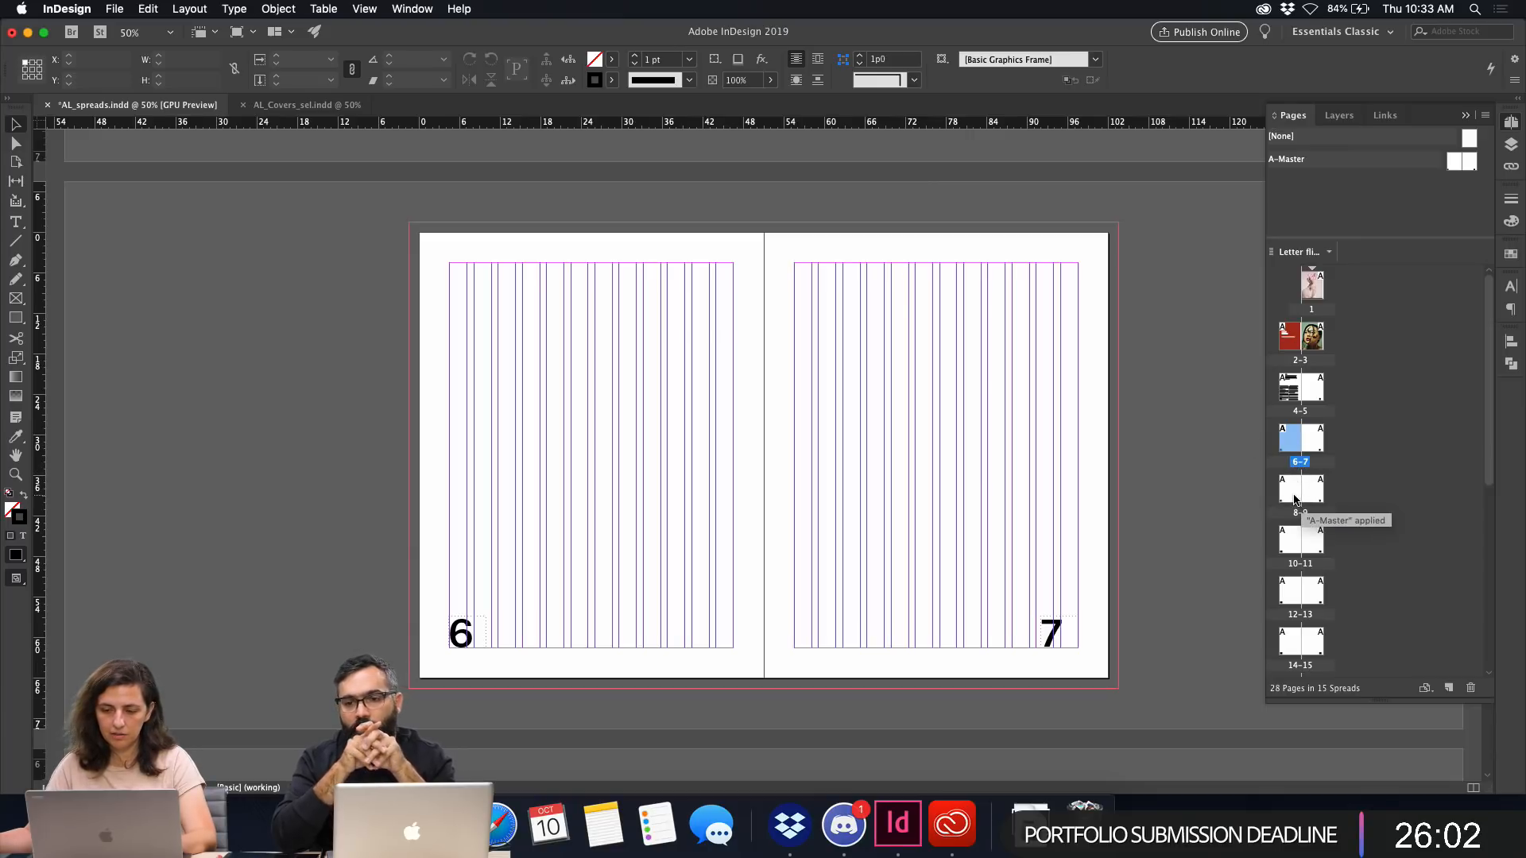
{"action": "double_click", "coordinate": [1295, 499]}
{"action": "double_click", "coordinate": [1289, 562]}
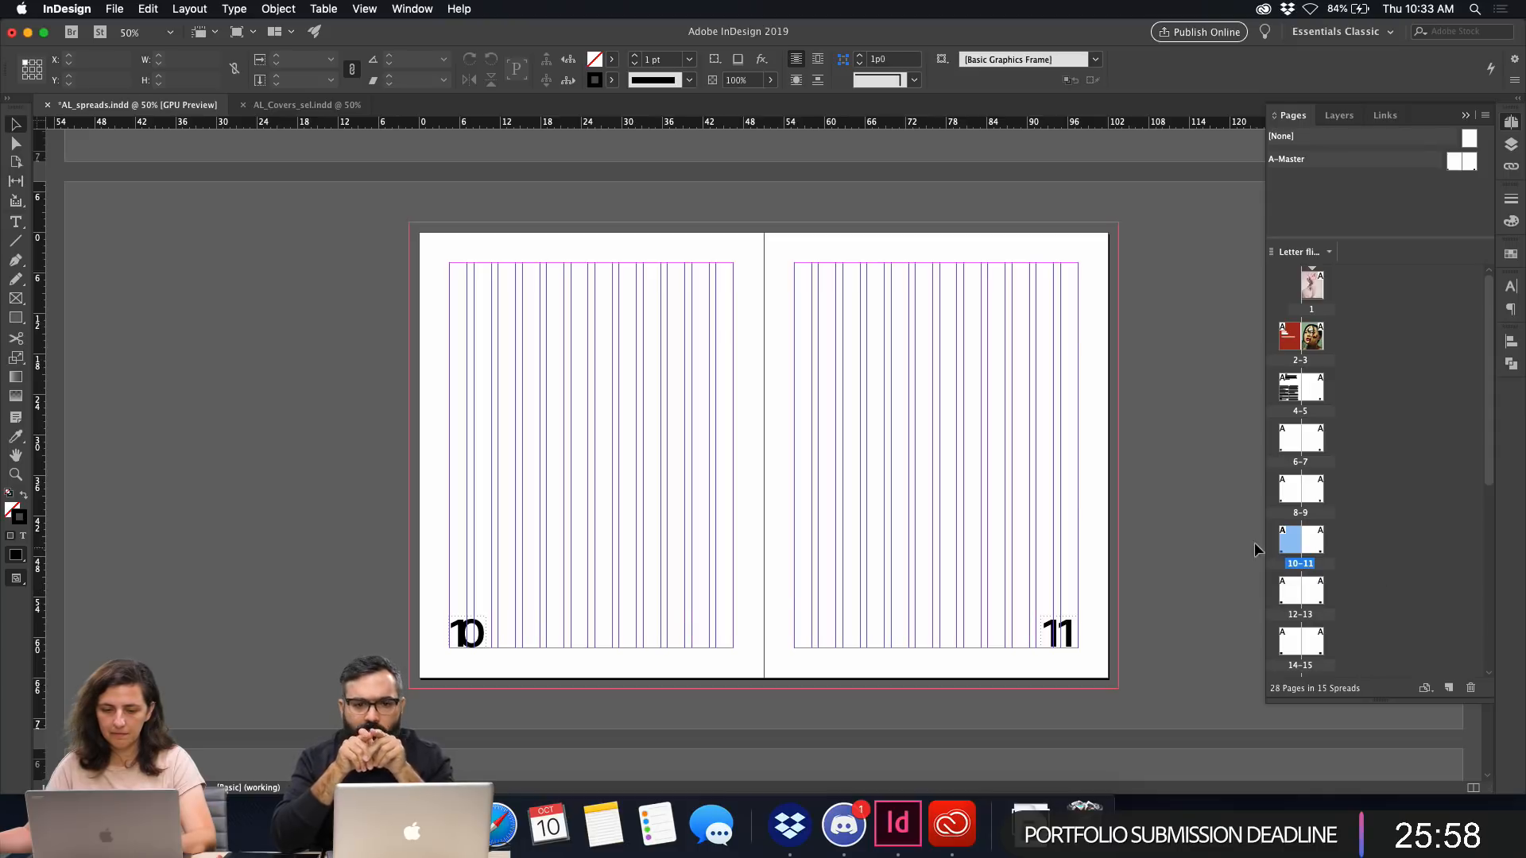
{"action": "double_click", "coordinate": [1296, 592]}
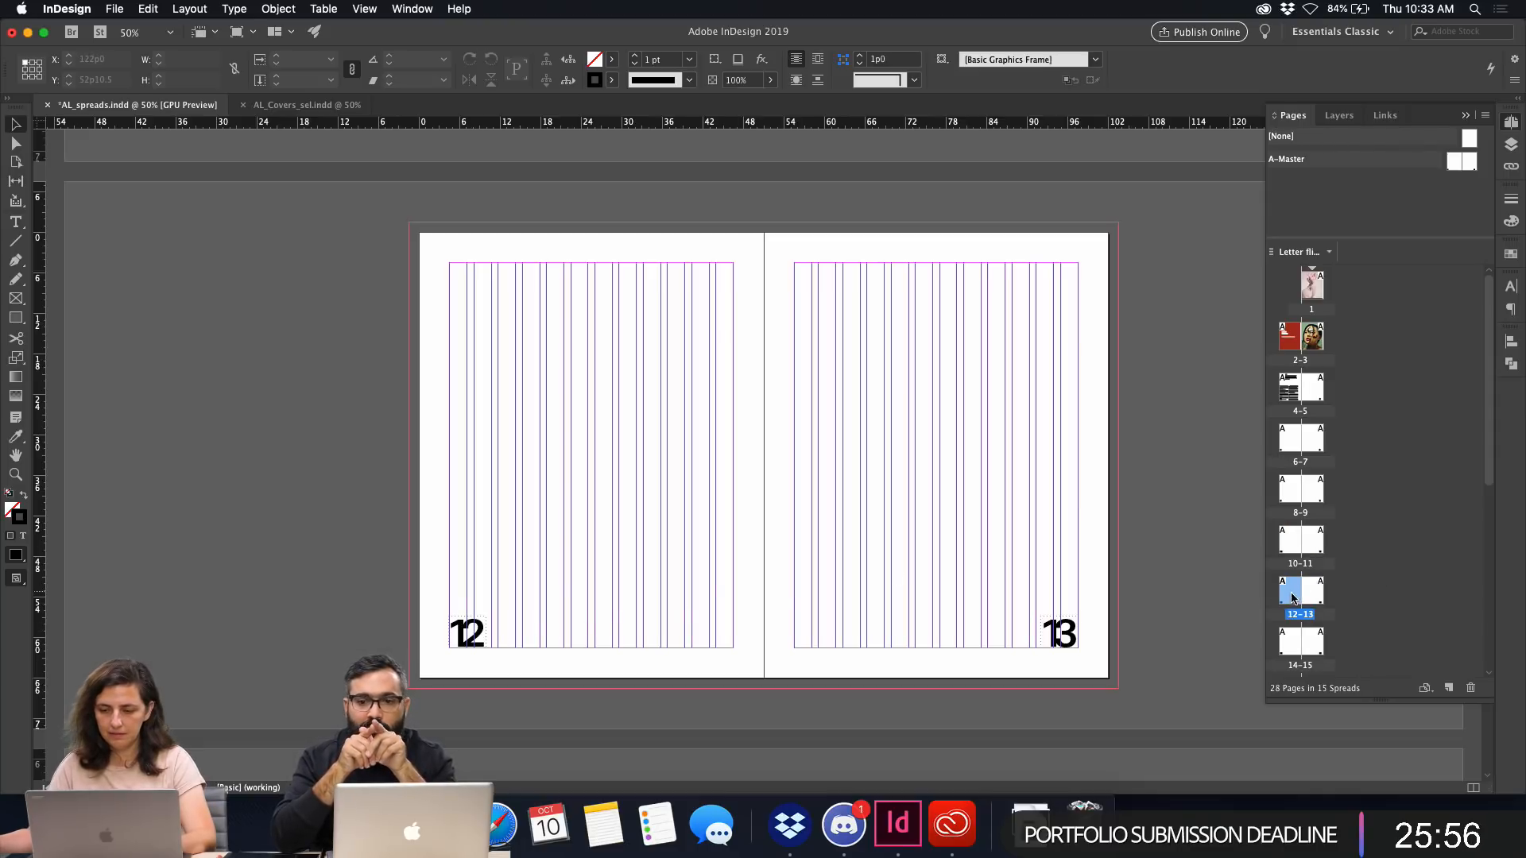
{"action": "double_click", "coordinate": [1307, 491]}
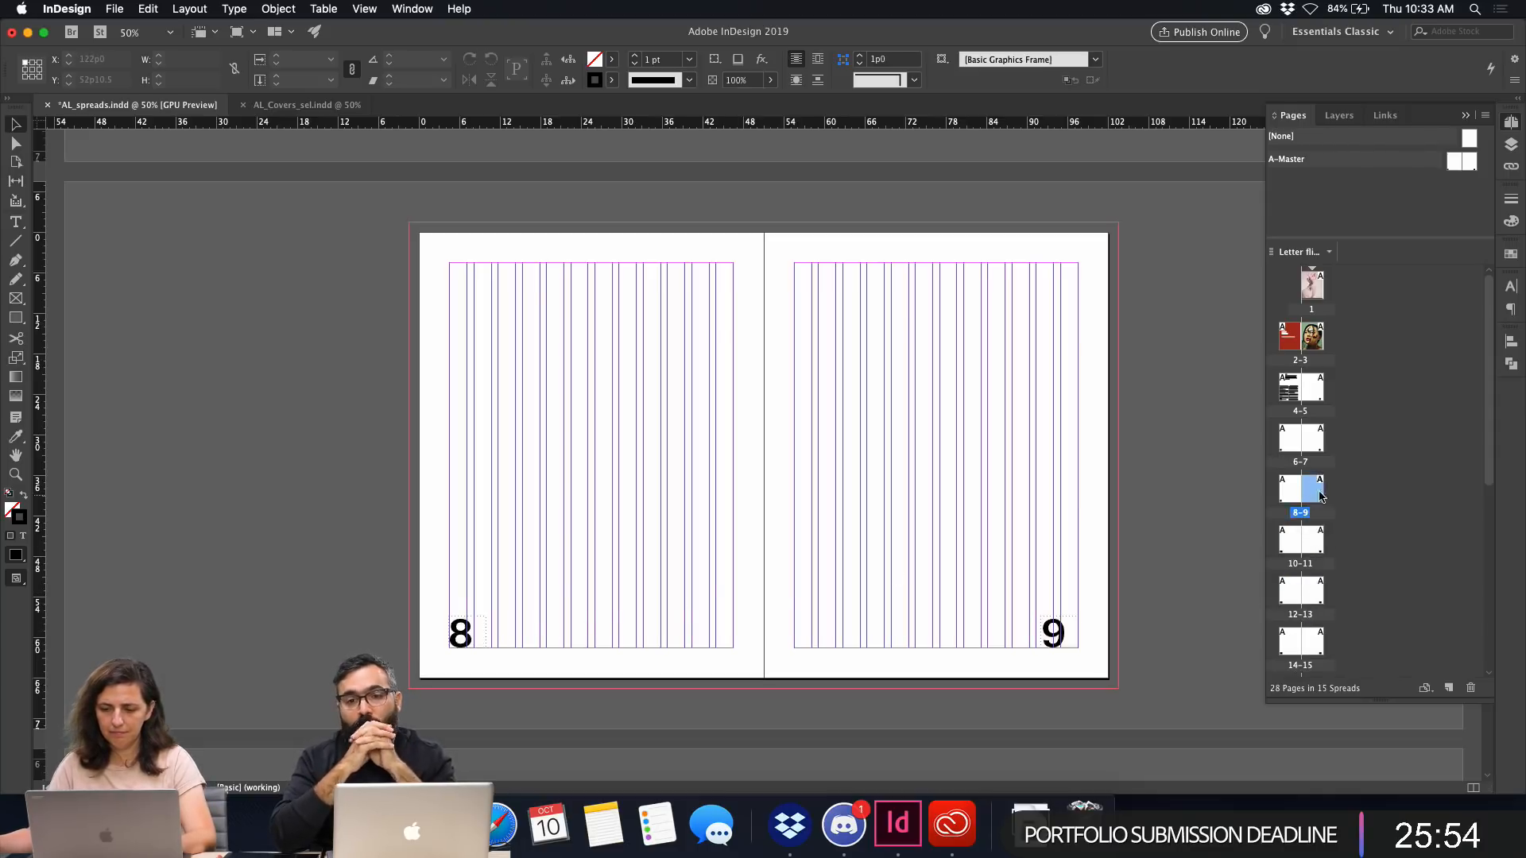
Move the page number frame on A-Master's left page to mid-page at X 26p0, Y 26p1.5, and preview spreads 6-7, 8-9 and 4-5.
{"action": "double_click", "coordinate": [1321, 440]}
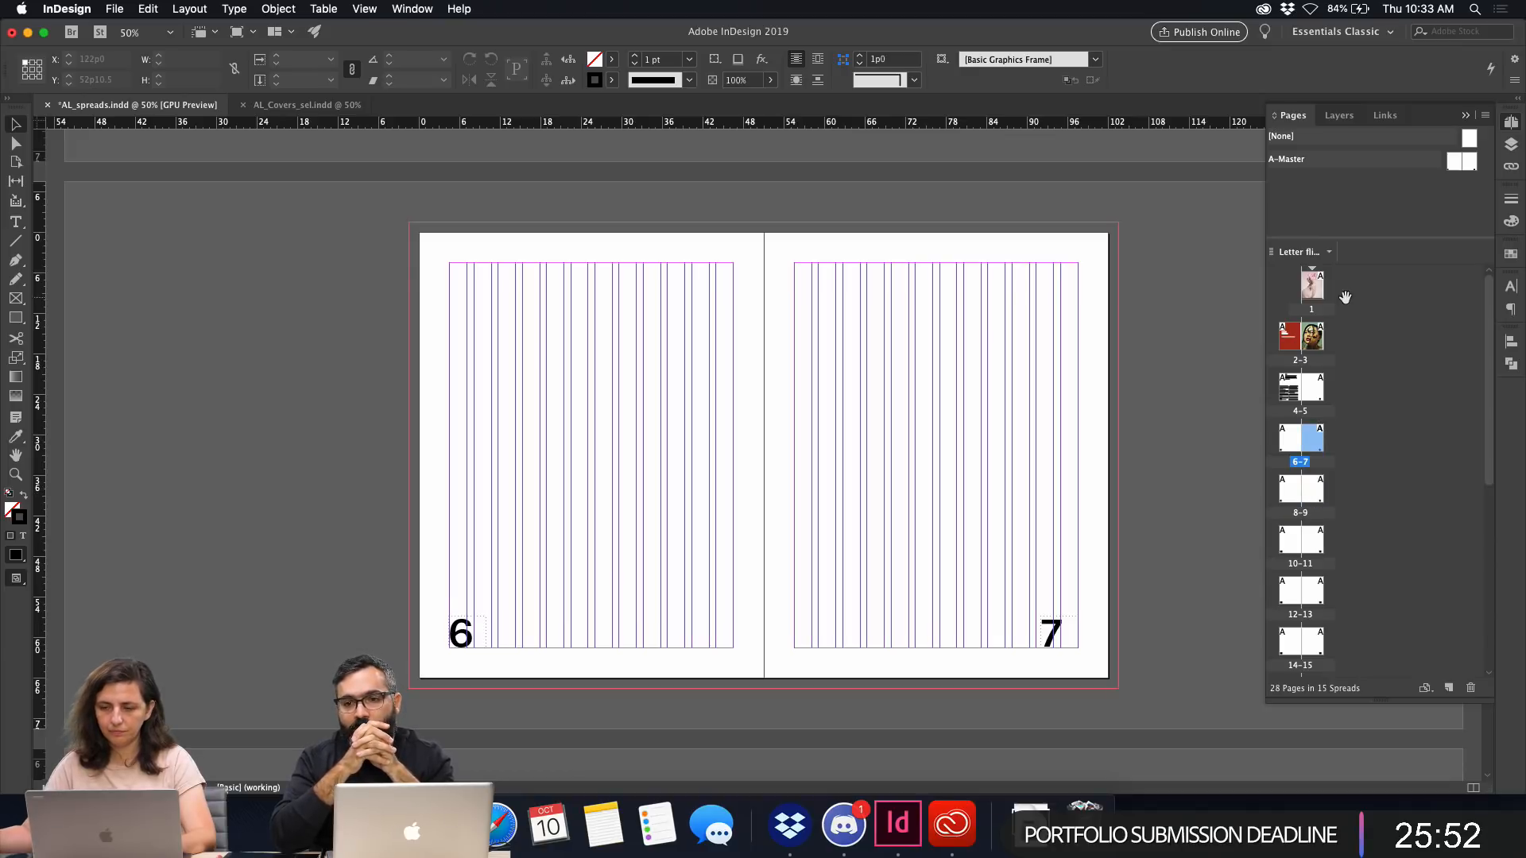
{"action": "left_click", "coordinate": [1469, 164]}
{"action": "double_click", "coordinate": [1468, 164]}
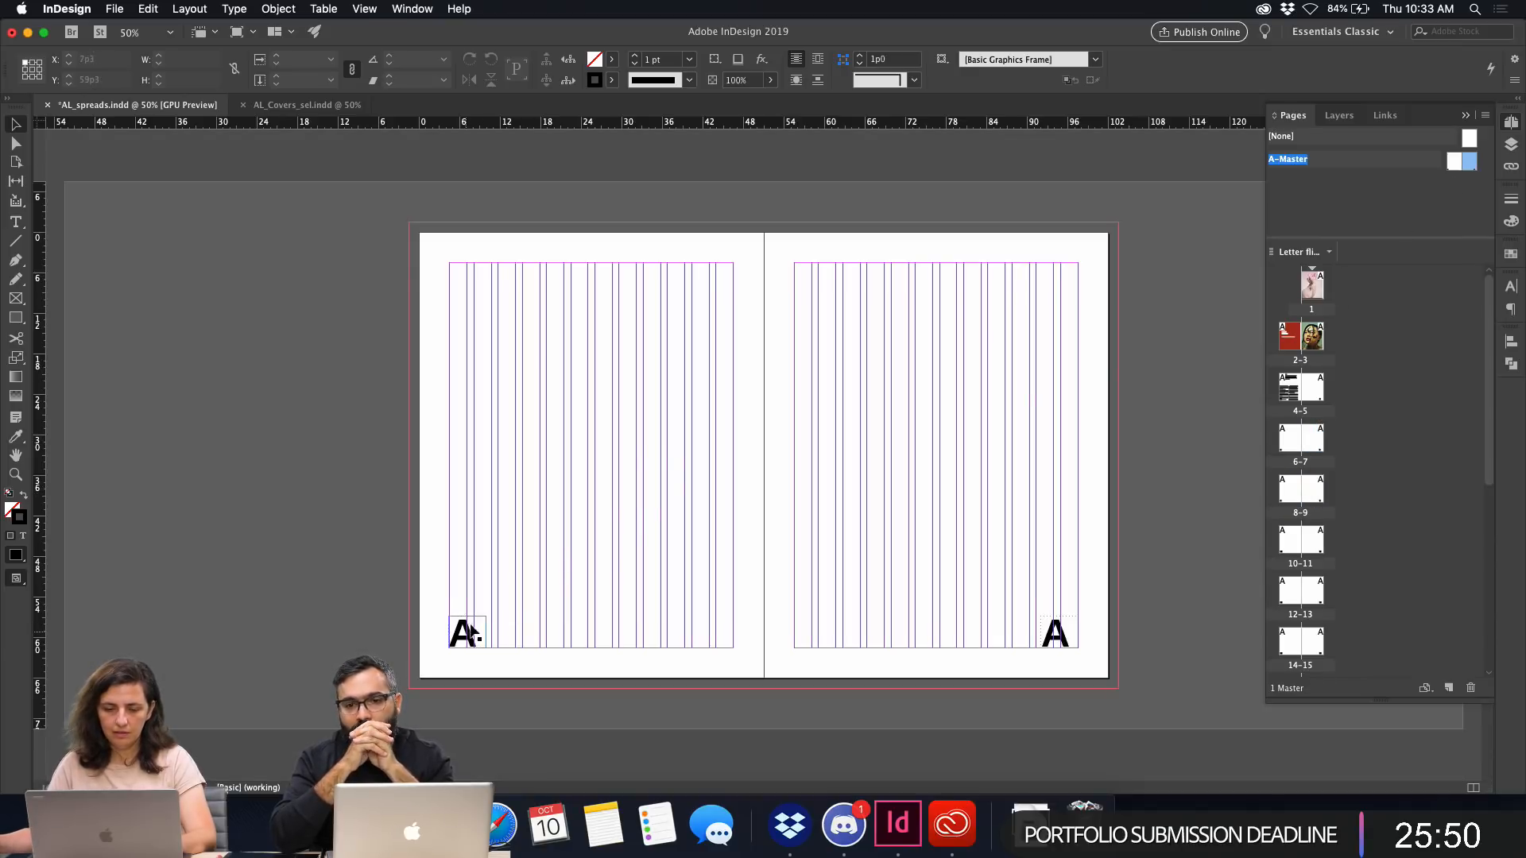
{"action": "left_click_drag", "start_coordinate": [470, 629], "coordinate": [622, 424]}
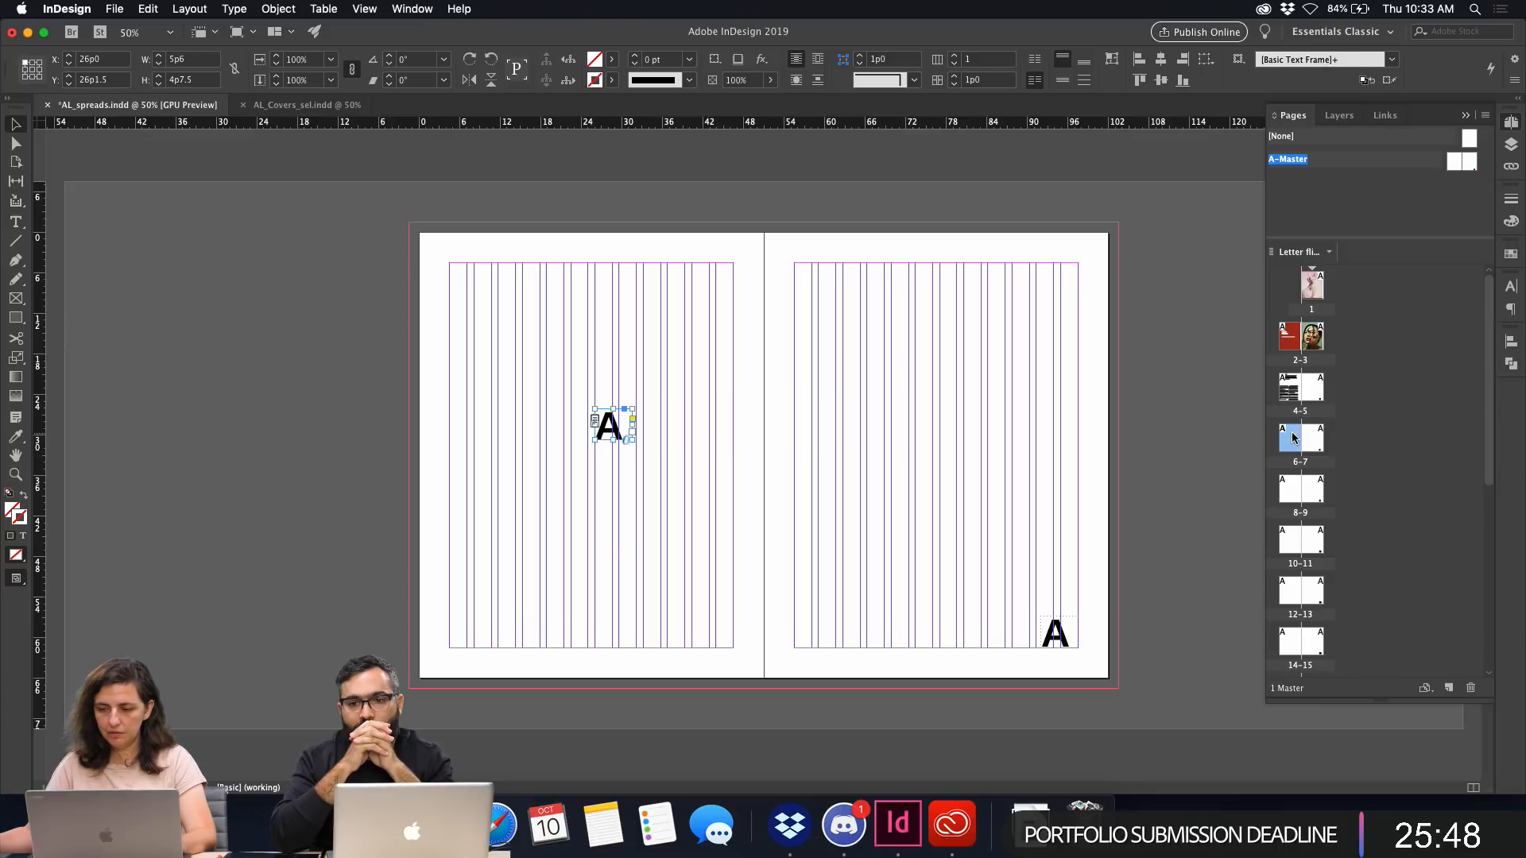
{"action": "double_click", "coordinate": [1293, 438]}
{"action": "key", "text": "w"}
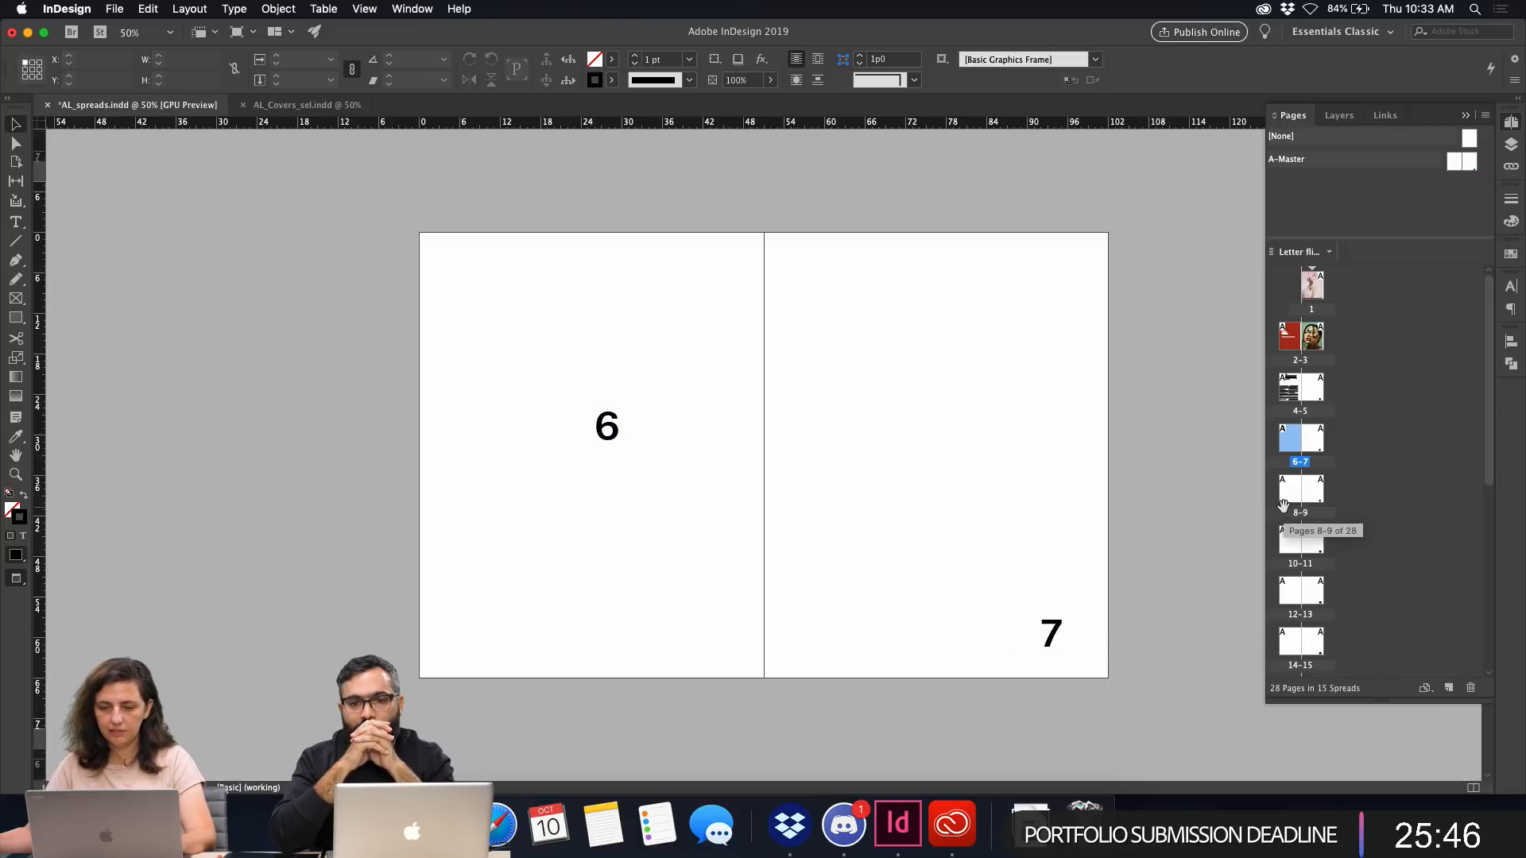
{"action": "double_click", "coordinate": [1293, 500]}
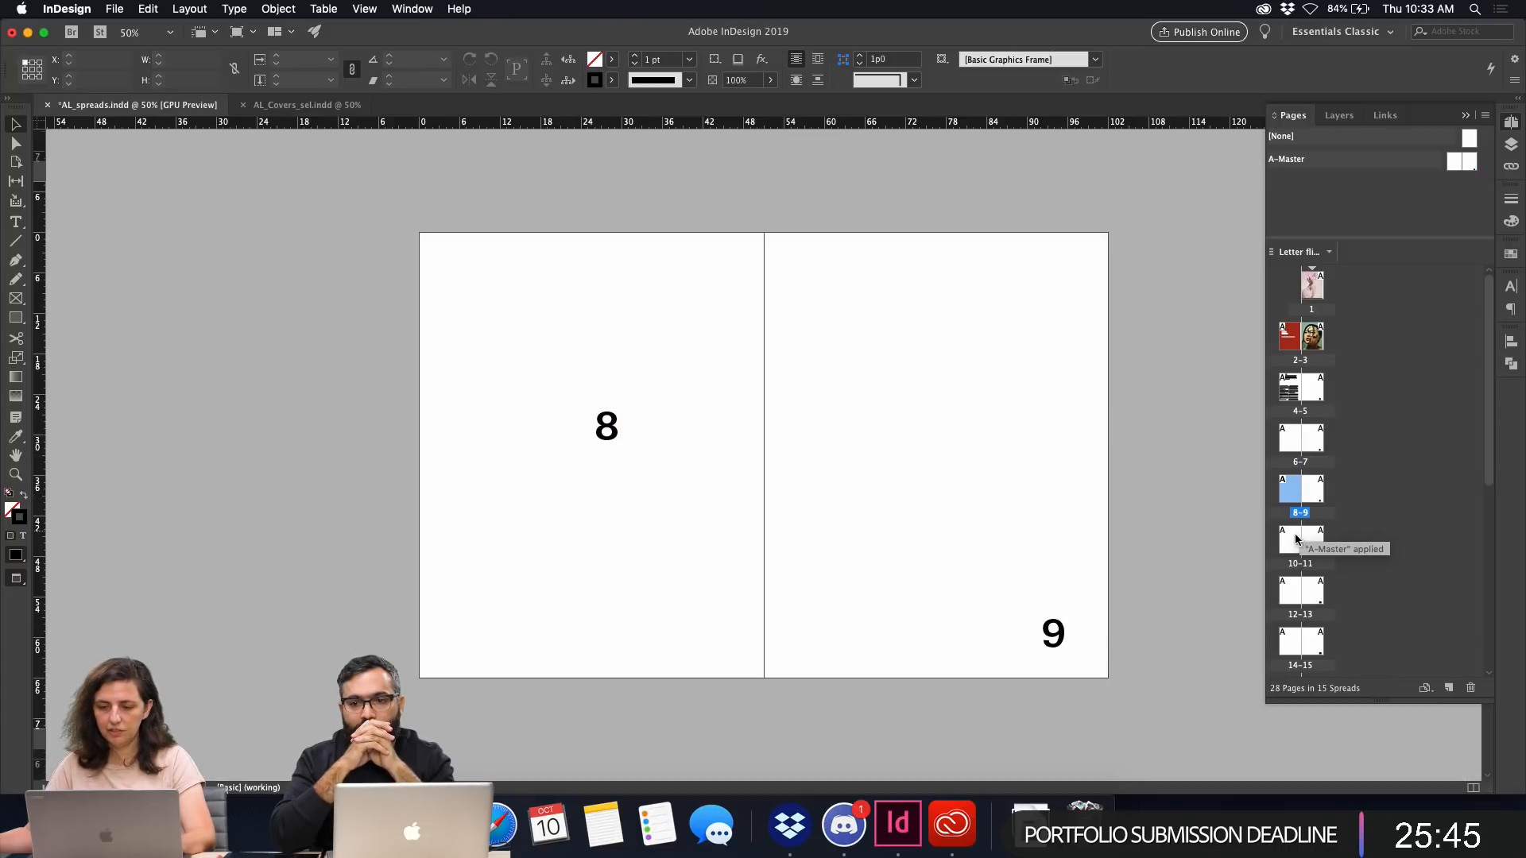
{"action": "double_click", "coordinate": [1296, 401]}
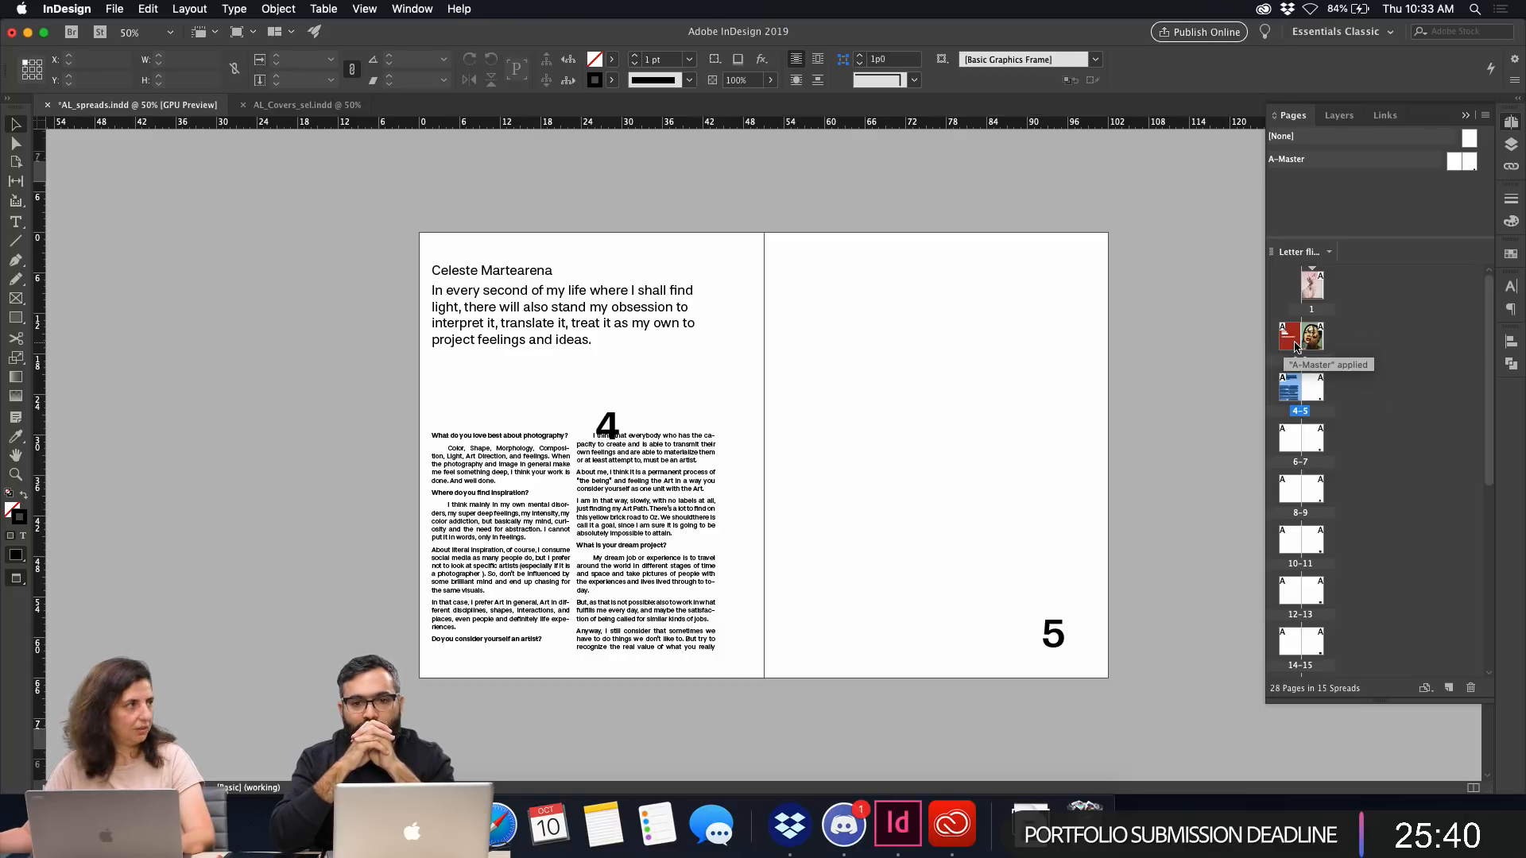
Delete the page number frames from both pages of A-Master and show the guides again.
{"action": "double_click", "coordinate": [1469, 163]}
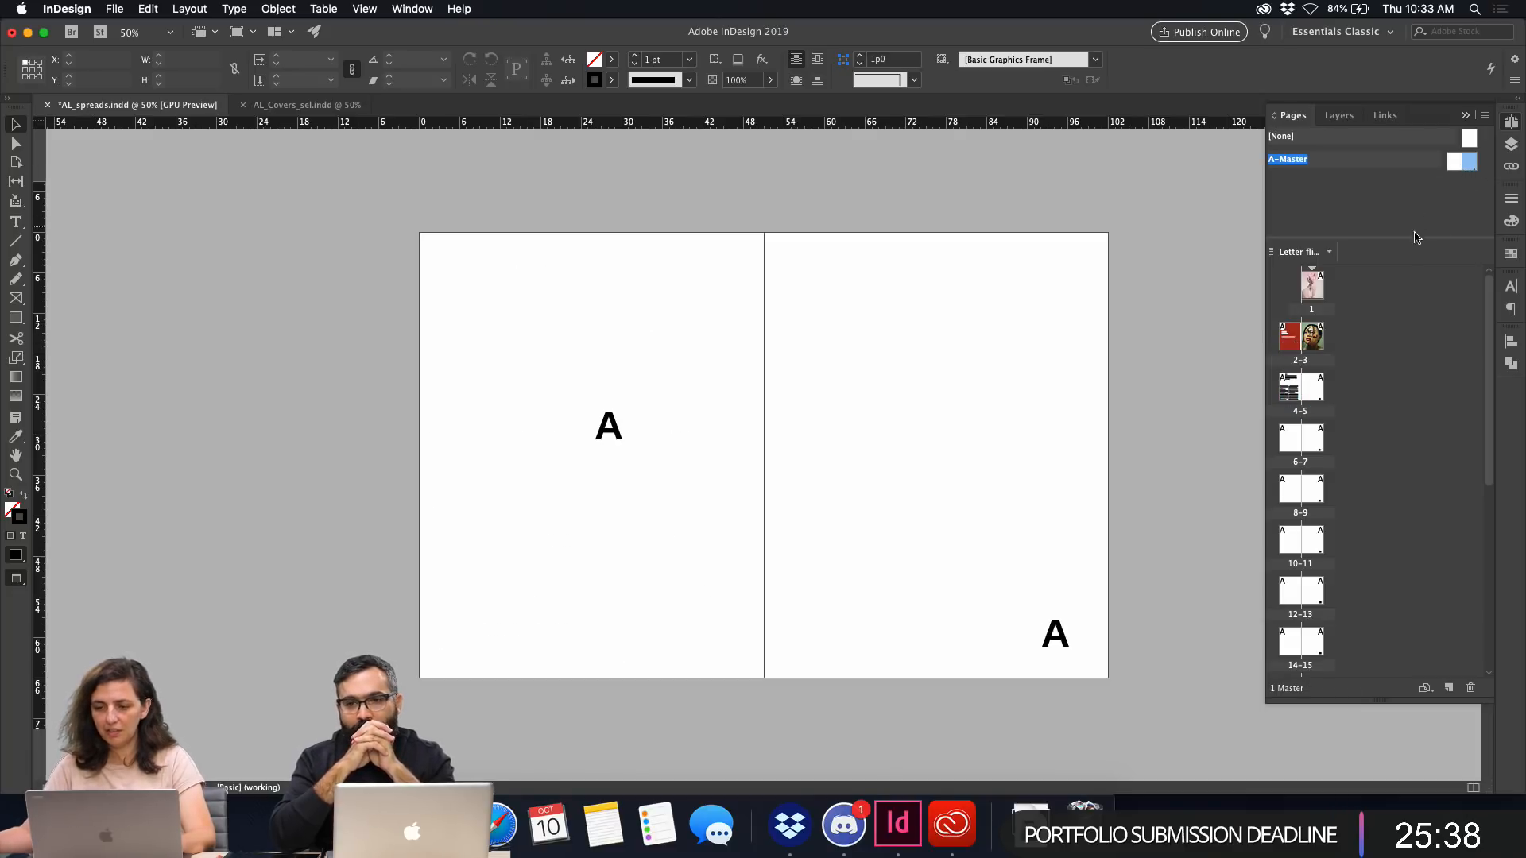
{"action": "left_click_drag", "start_coordinate": [511, 334], "coordinate": [1156, 691]}
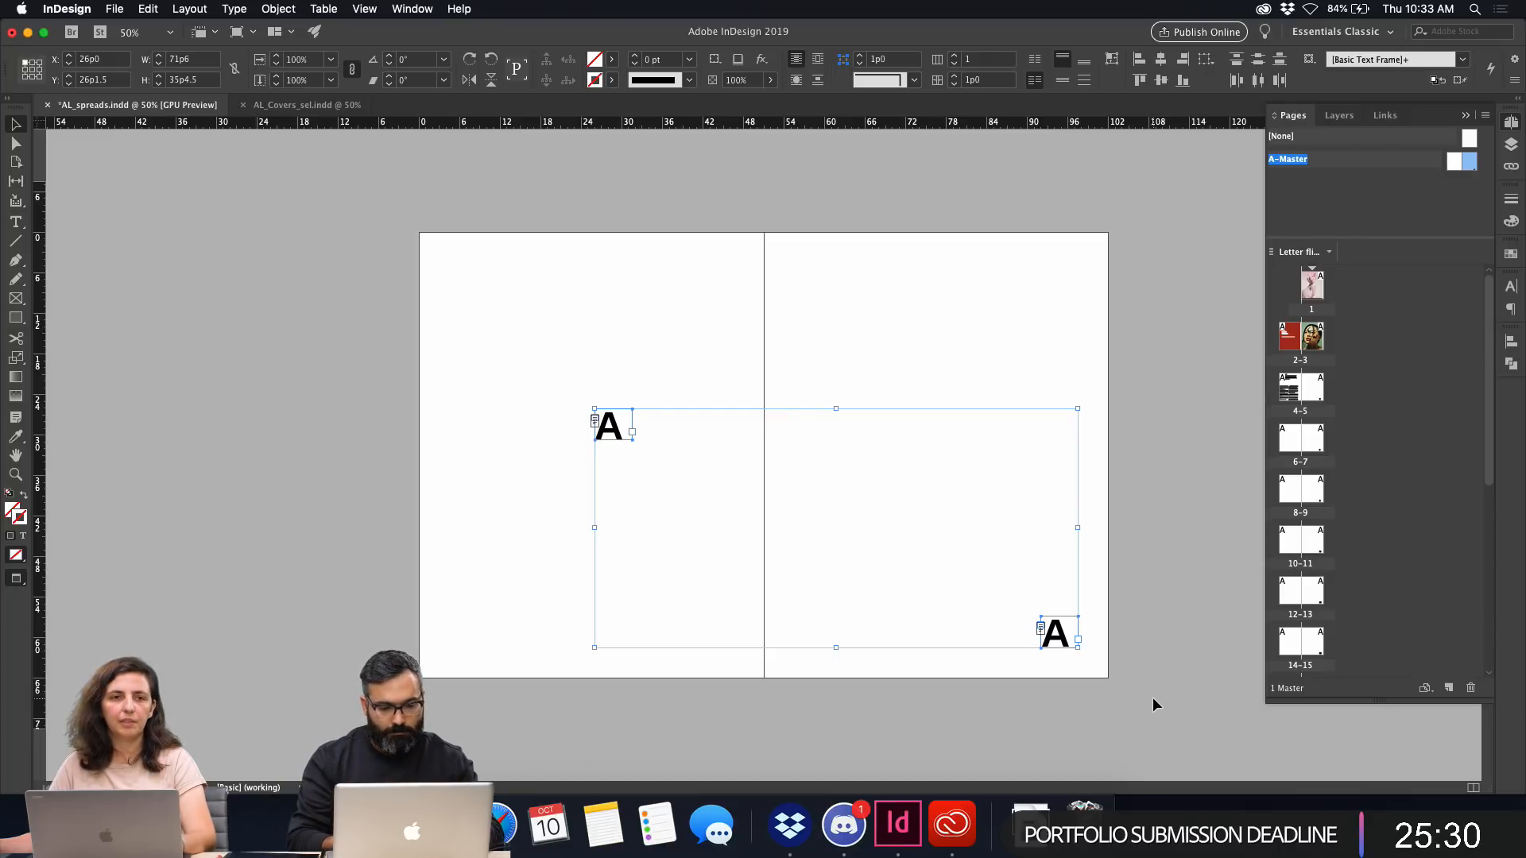
{"action": "key", "text": "Delete"}
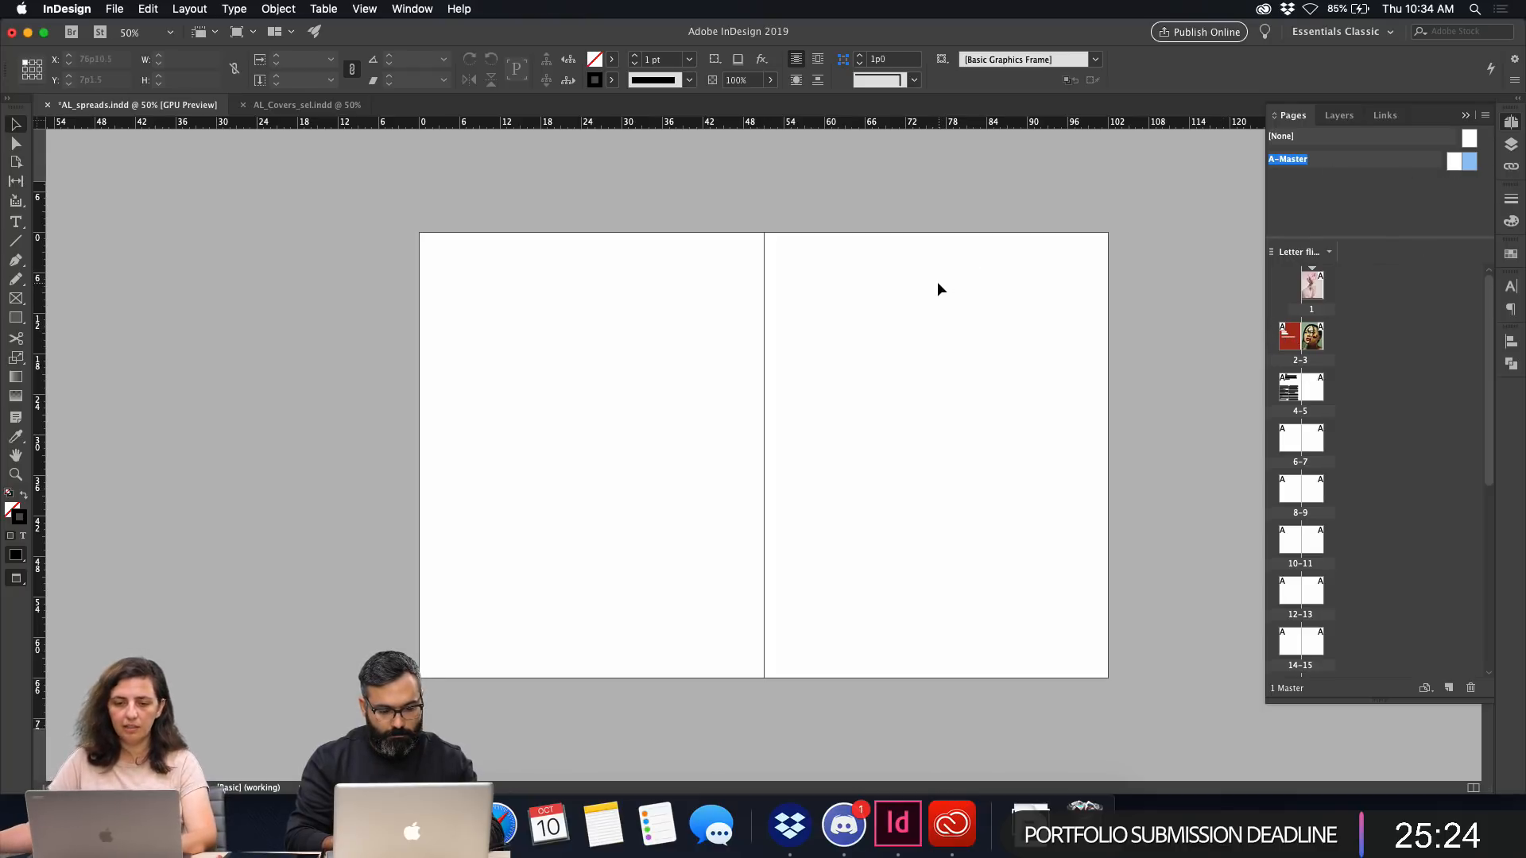
{"action": "key", "text": "w"}
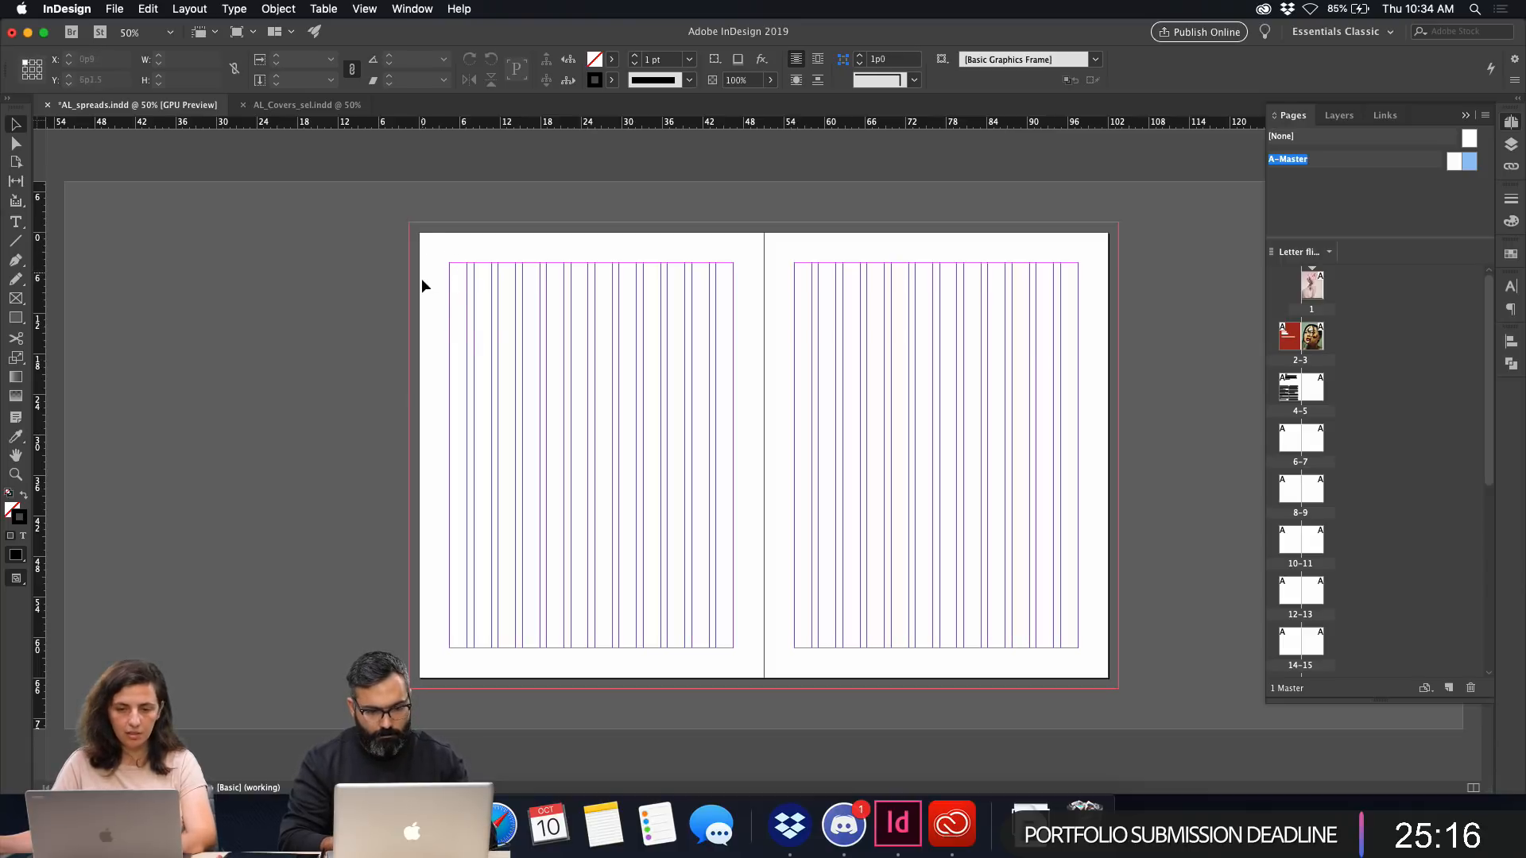
Preview spread 2-3 without guides and set the stroke of the red background rectangle on its left page to None.
{"action": "double_click", "coordinate": [1295, 337]}
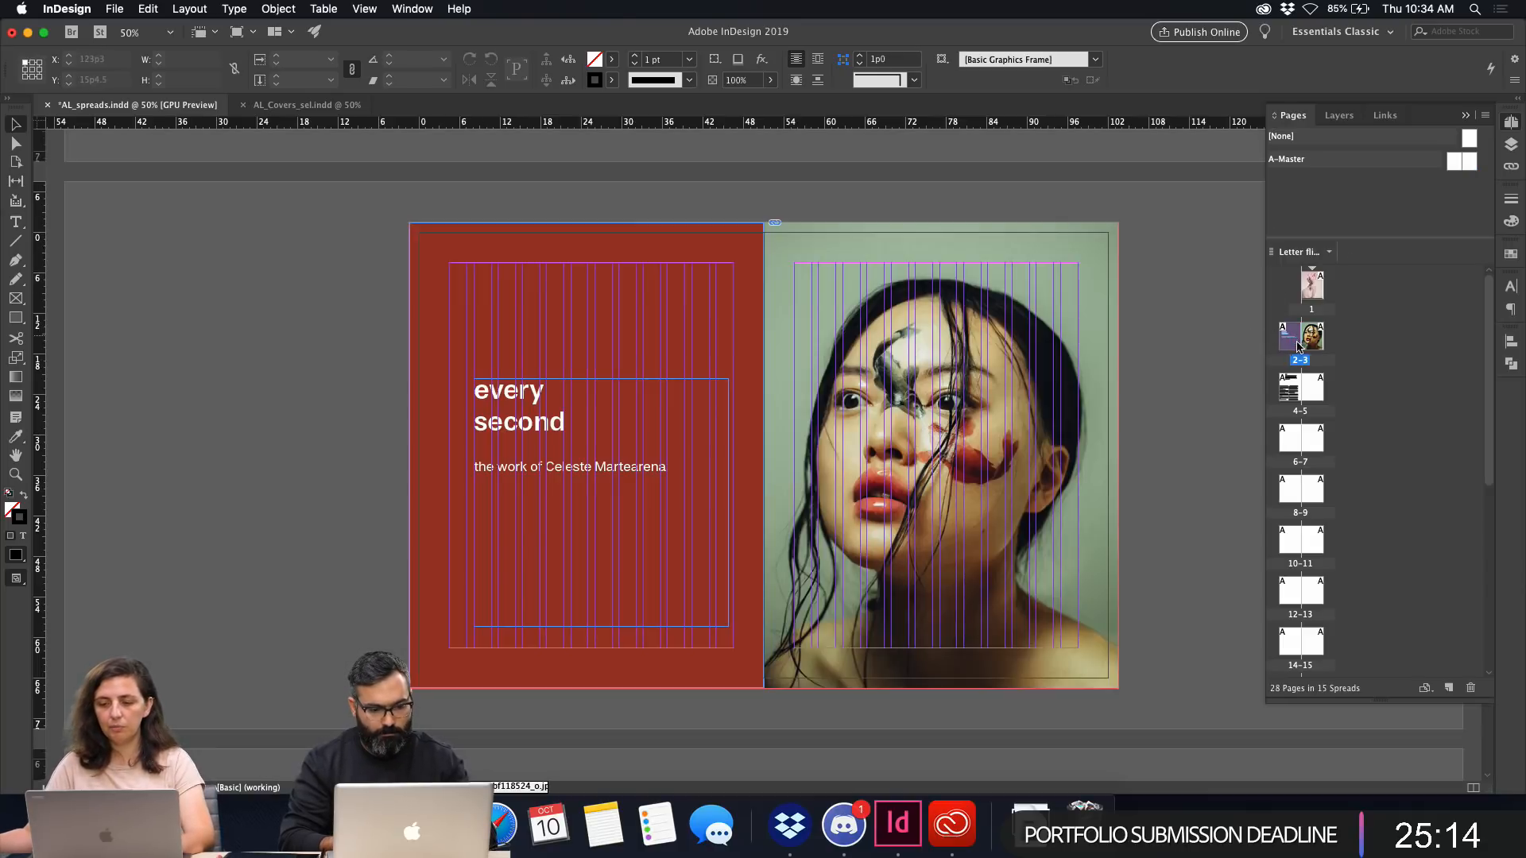
{"action": "key", "text": "super+equal"}
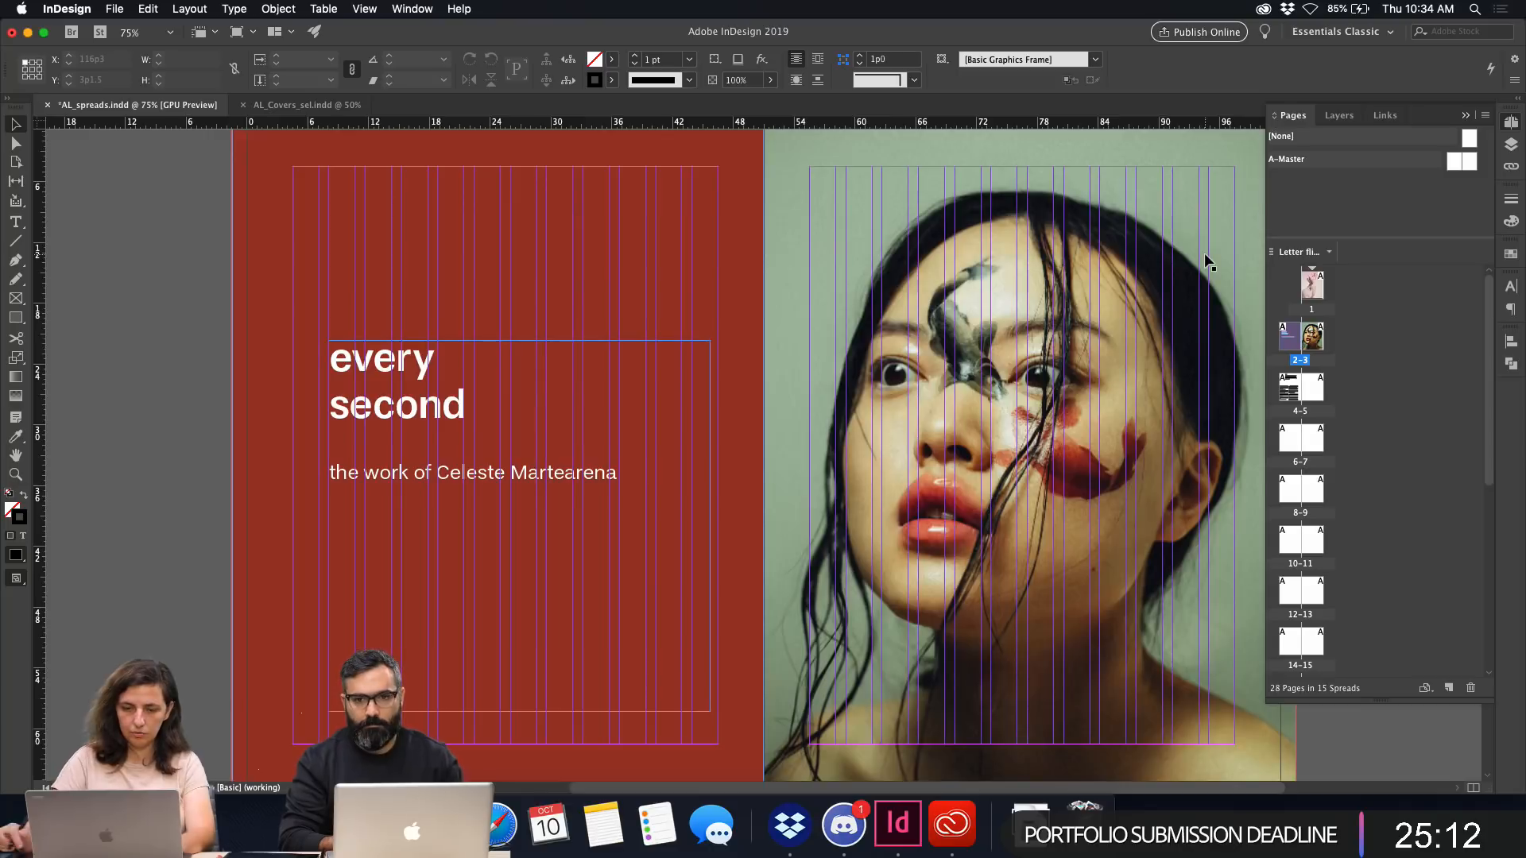
{"action": "left_click_drag", "start_coordinate": [892, 251], "coordinate": [756, 255]}
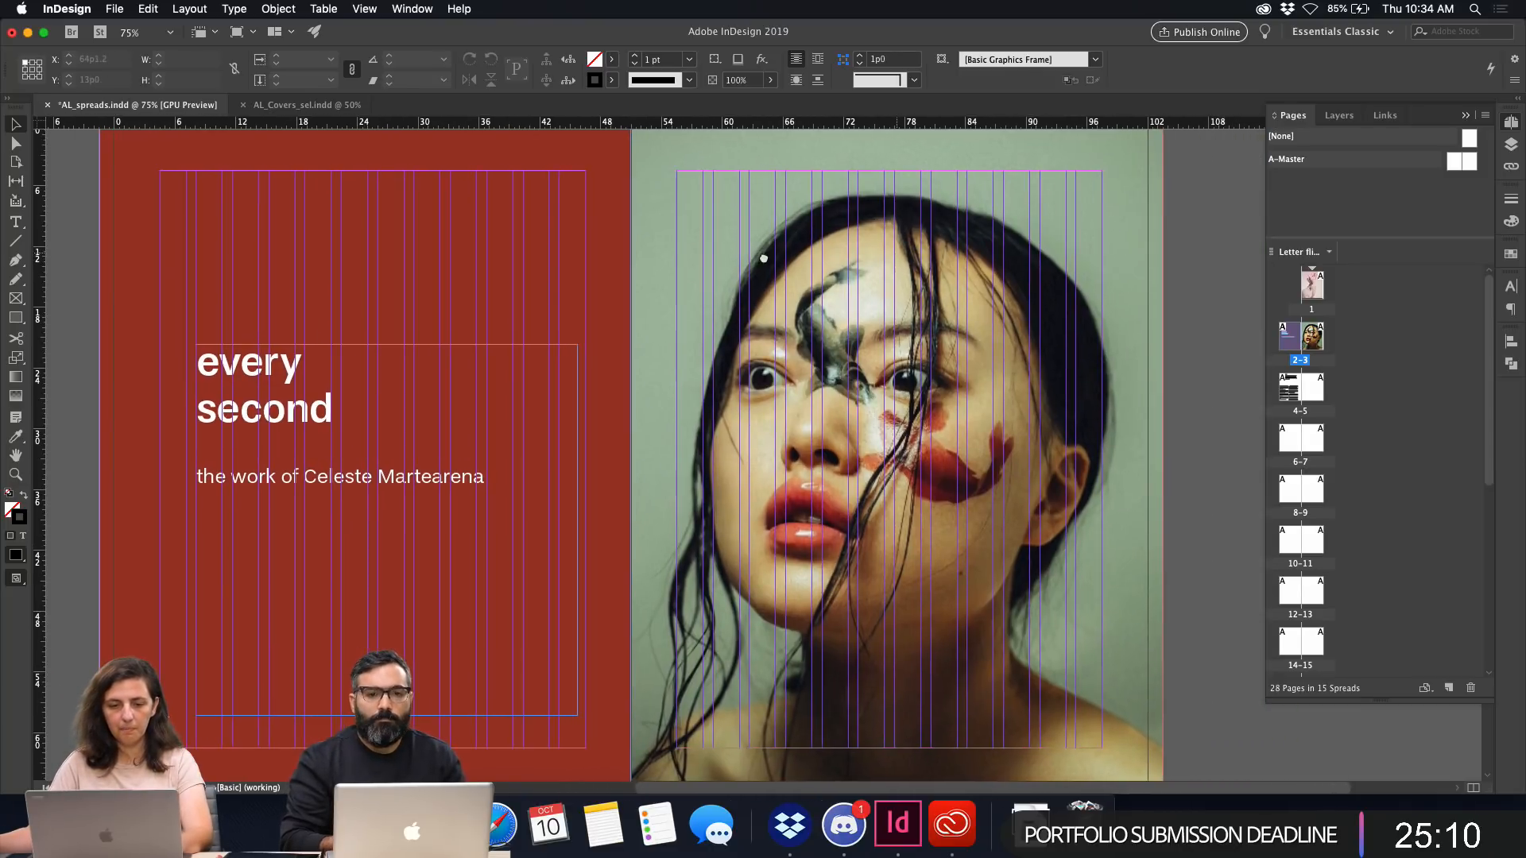
{"action": "key", "text": "w"}
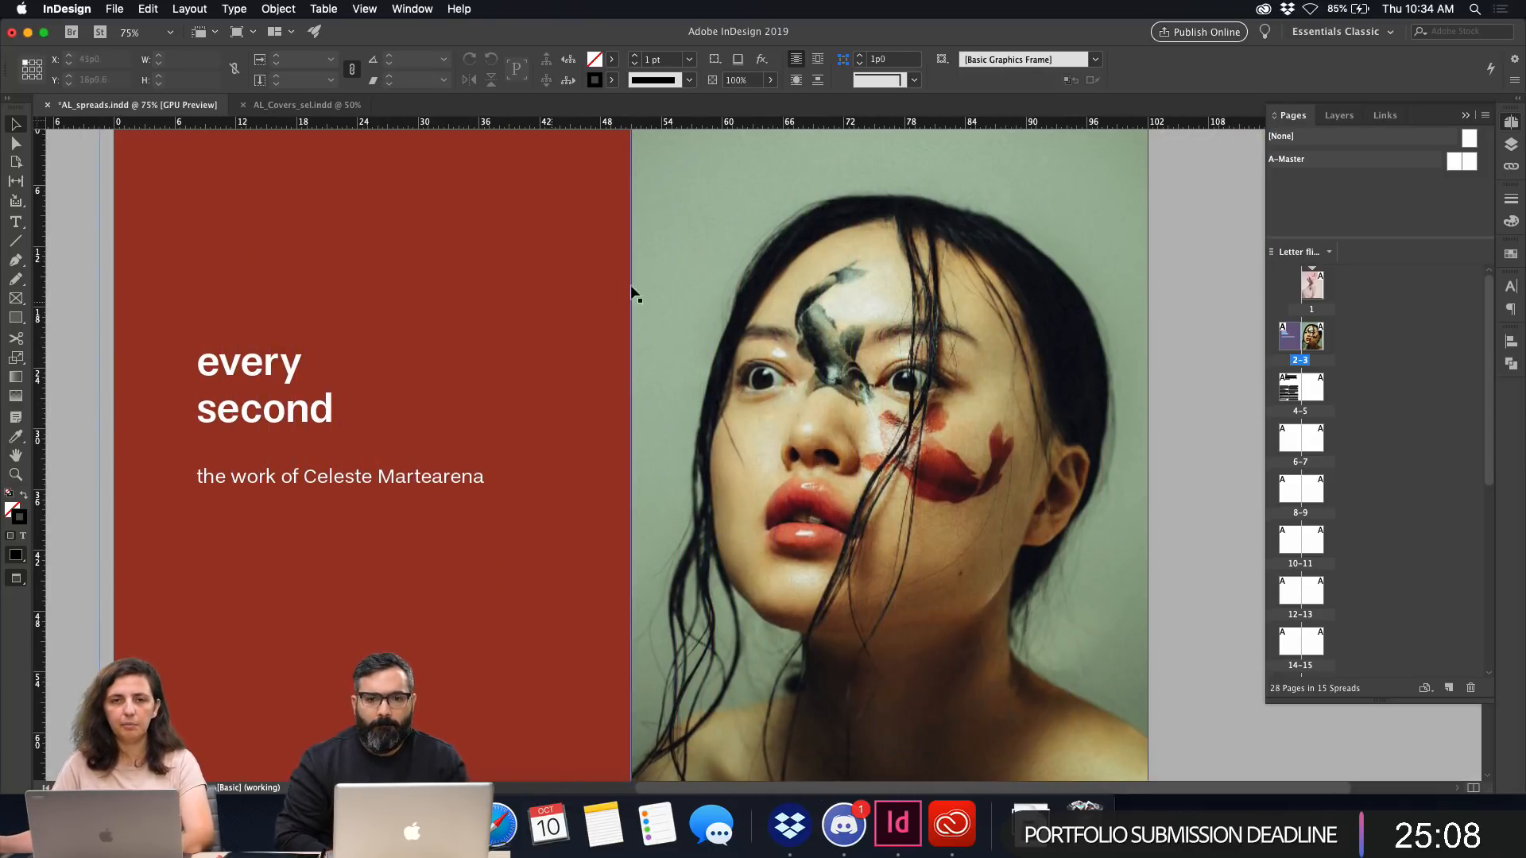
{"action": "key", "text": "w"}
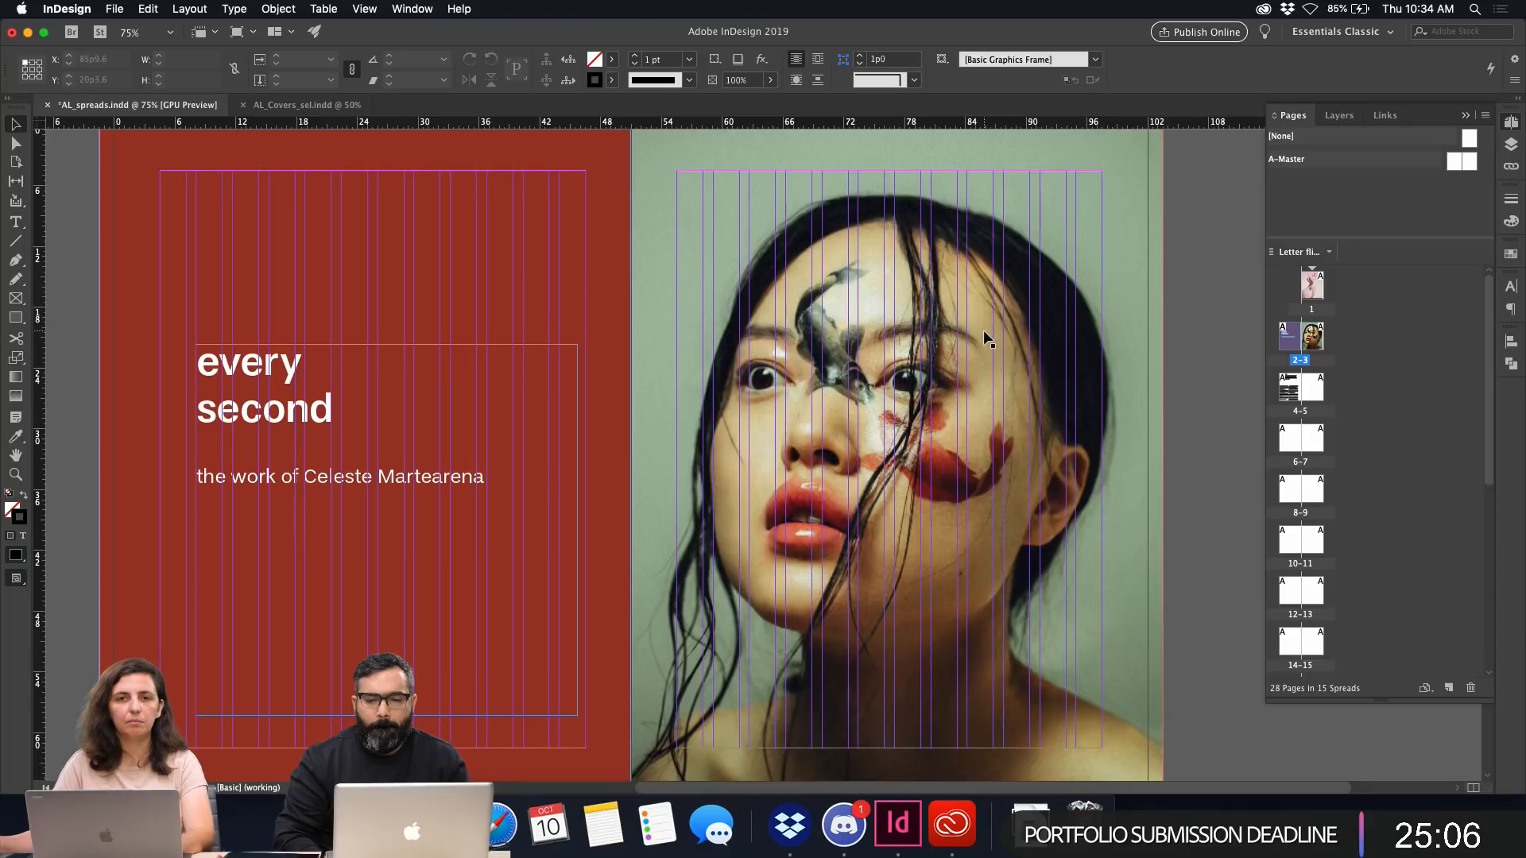
{"action": "key", "text": "w"}
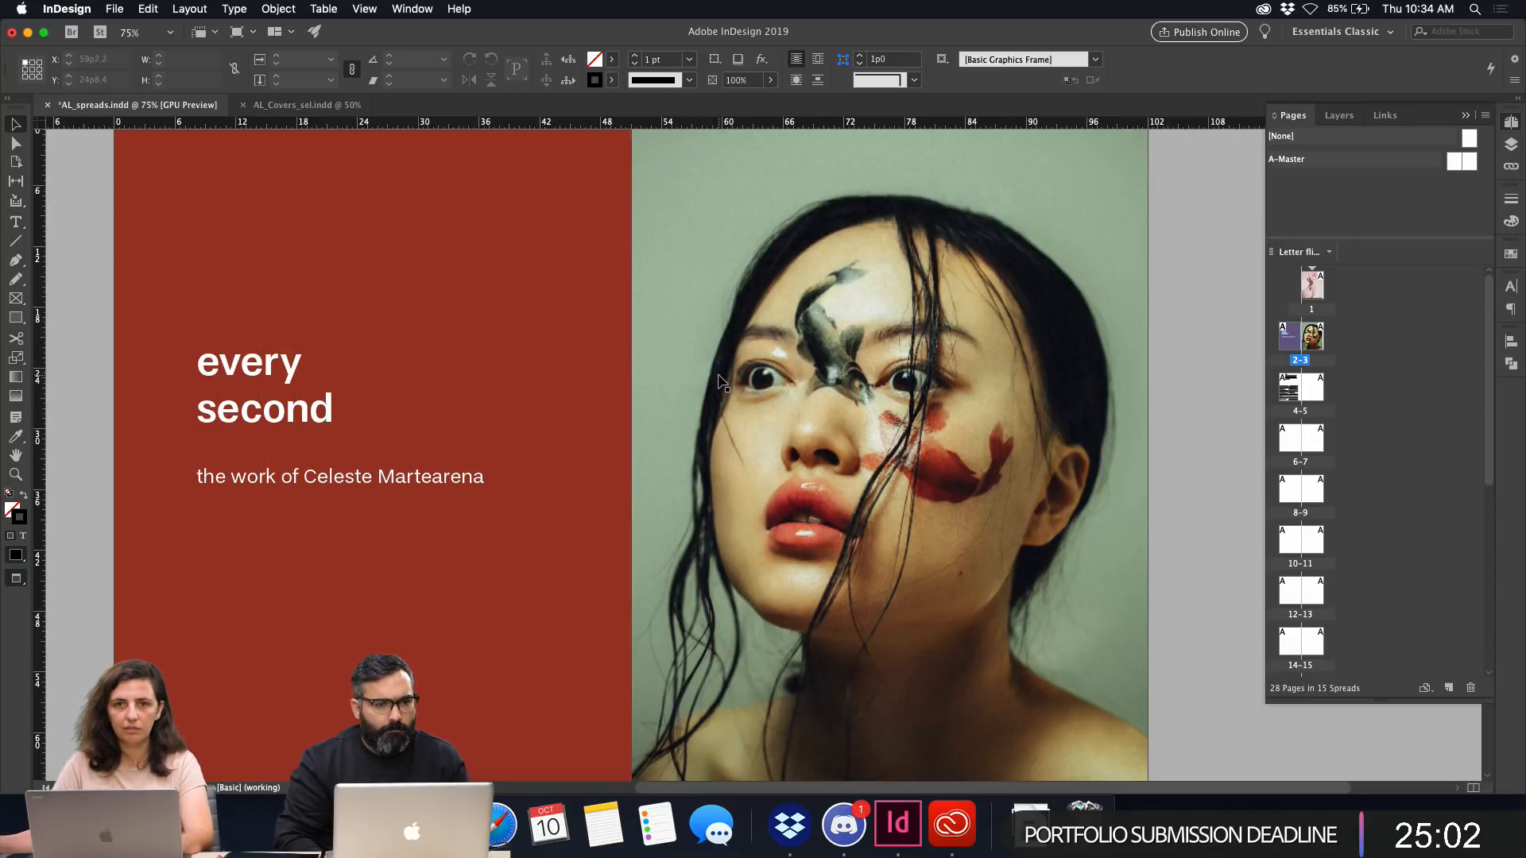
{"action": "left_click", "coordinate": [589, 385]}
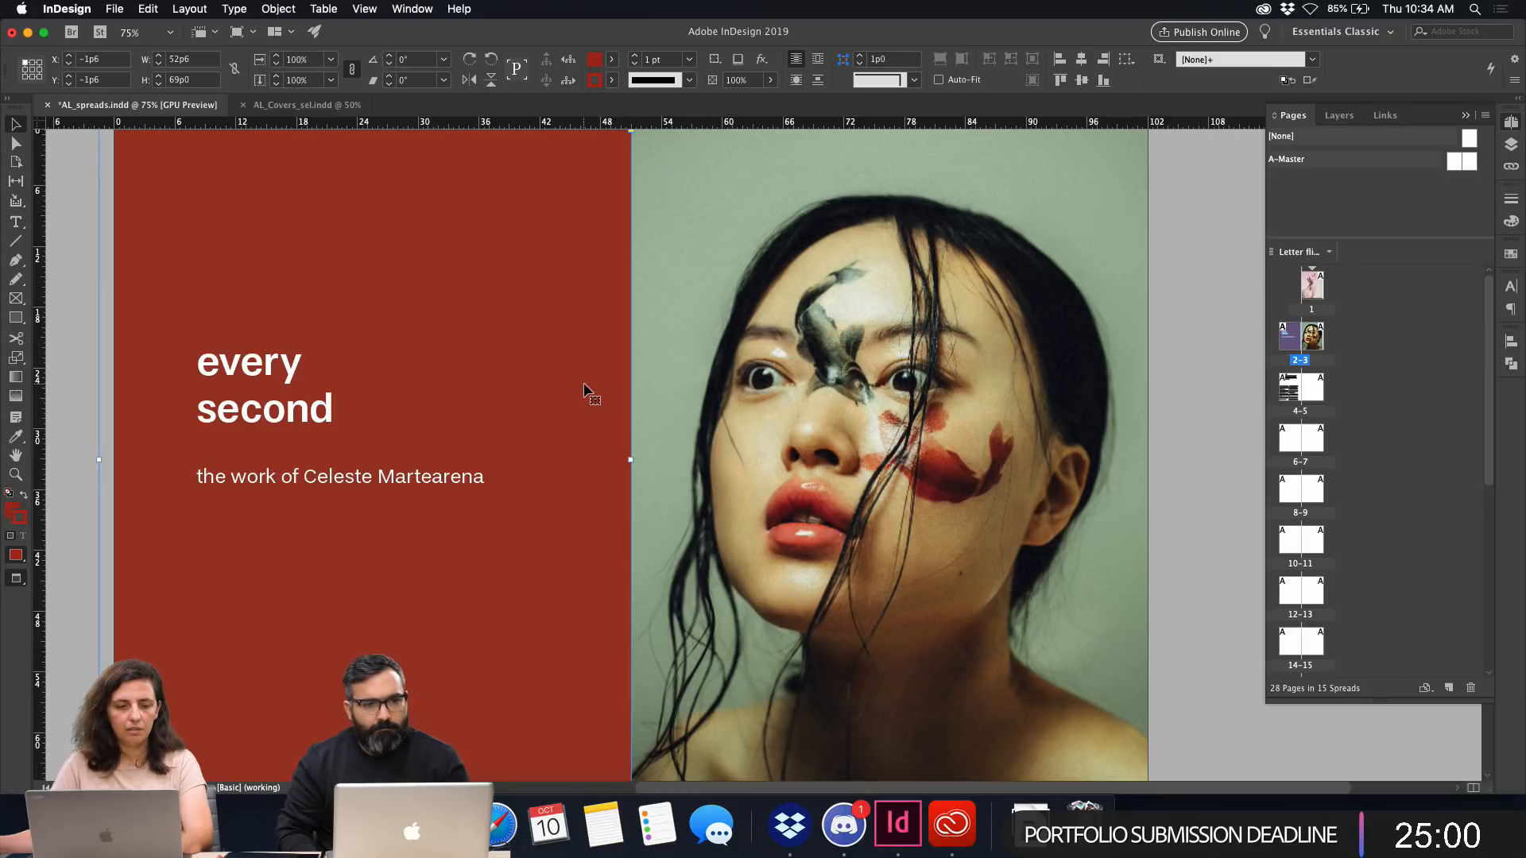
{"action": "left_click", "coordinate": [1510, 253]}
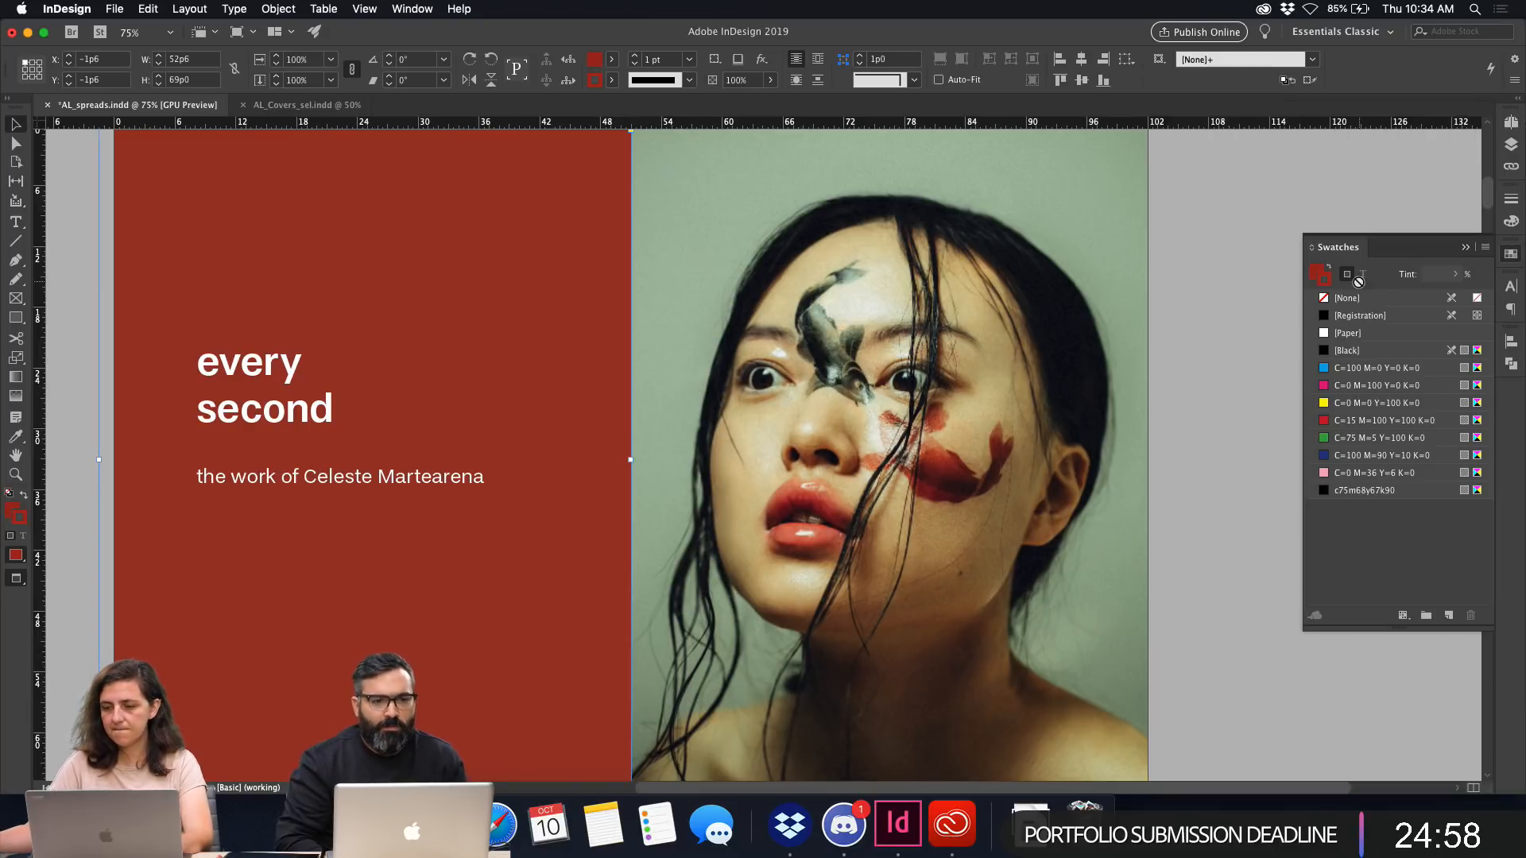
{"action": "left_click", "coordinate": [1345, 301]}
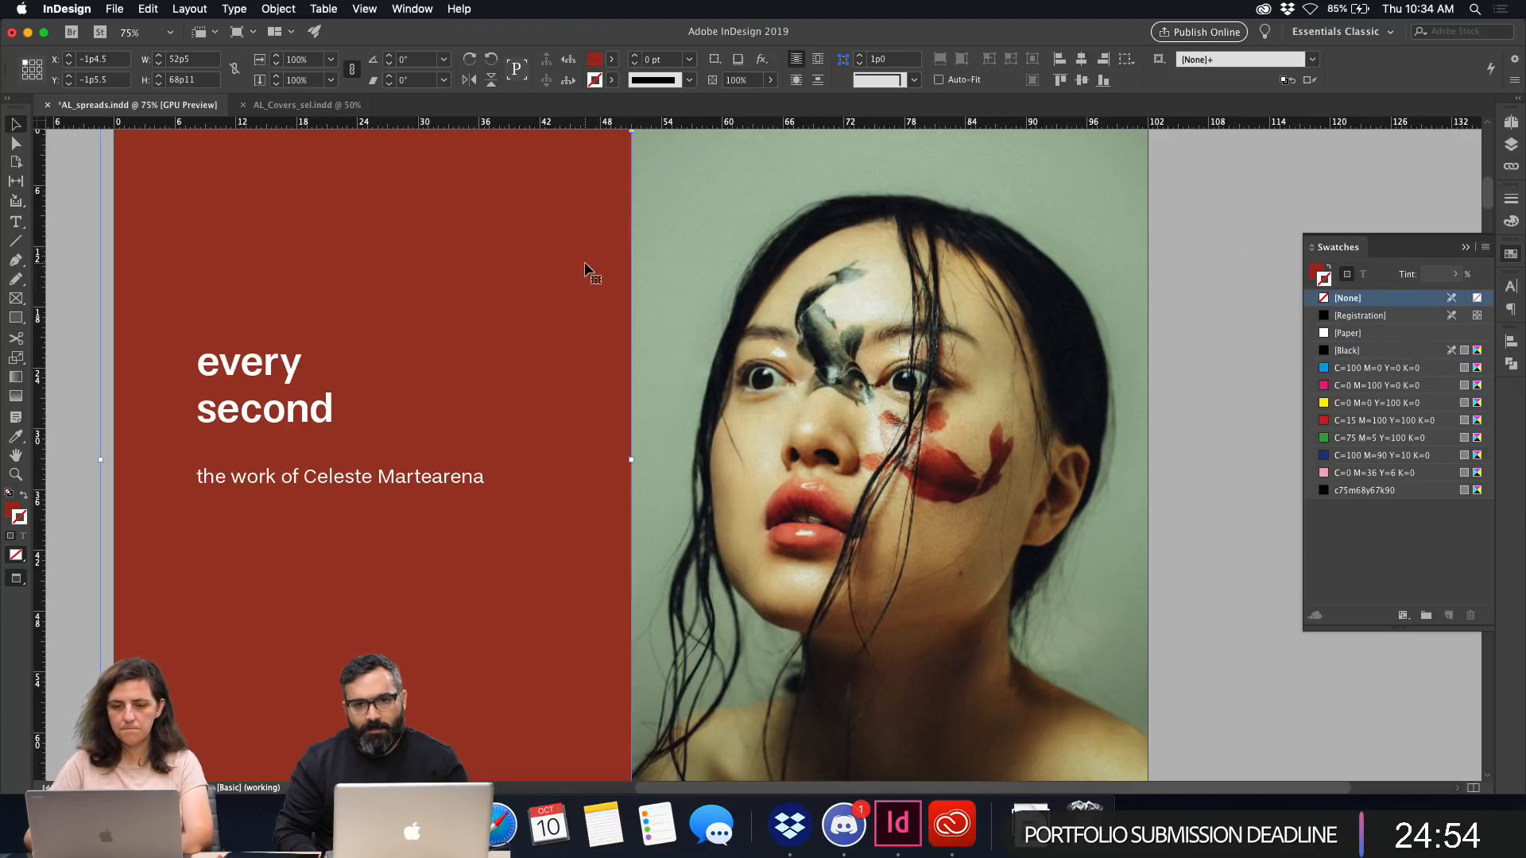
{"action": "left_click", "coordinate": [1254, 273]}
{"action": "key", "text": "d"}
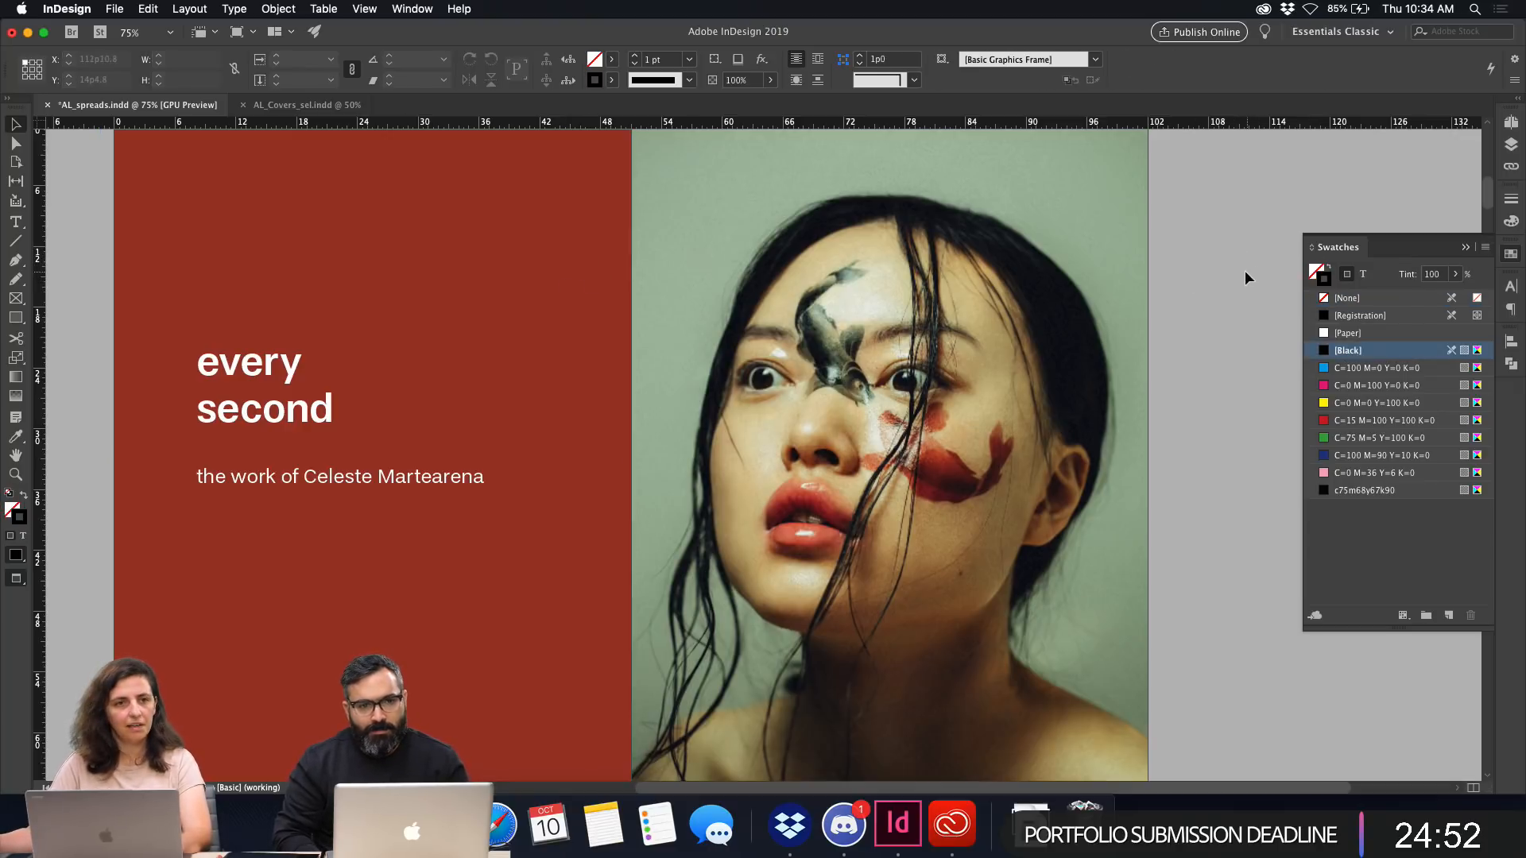
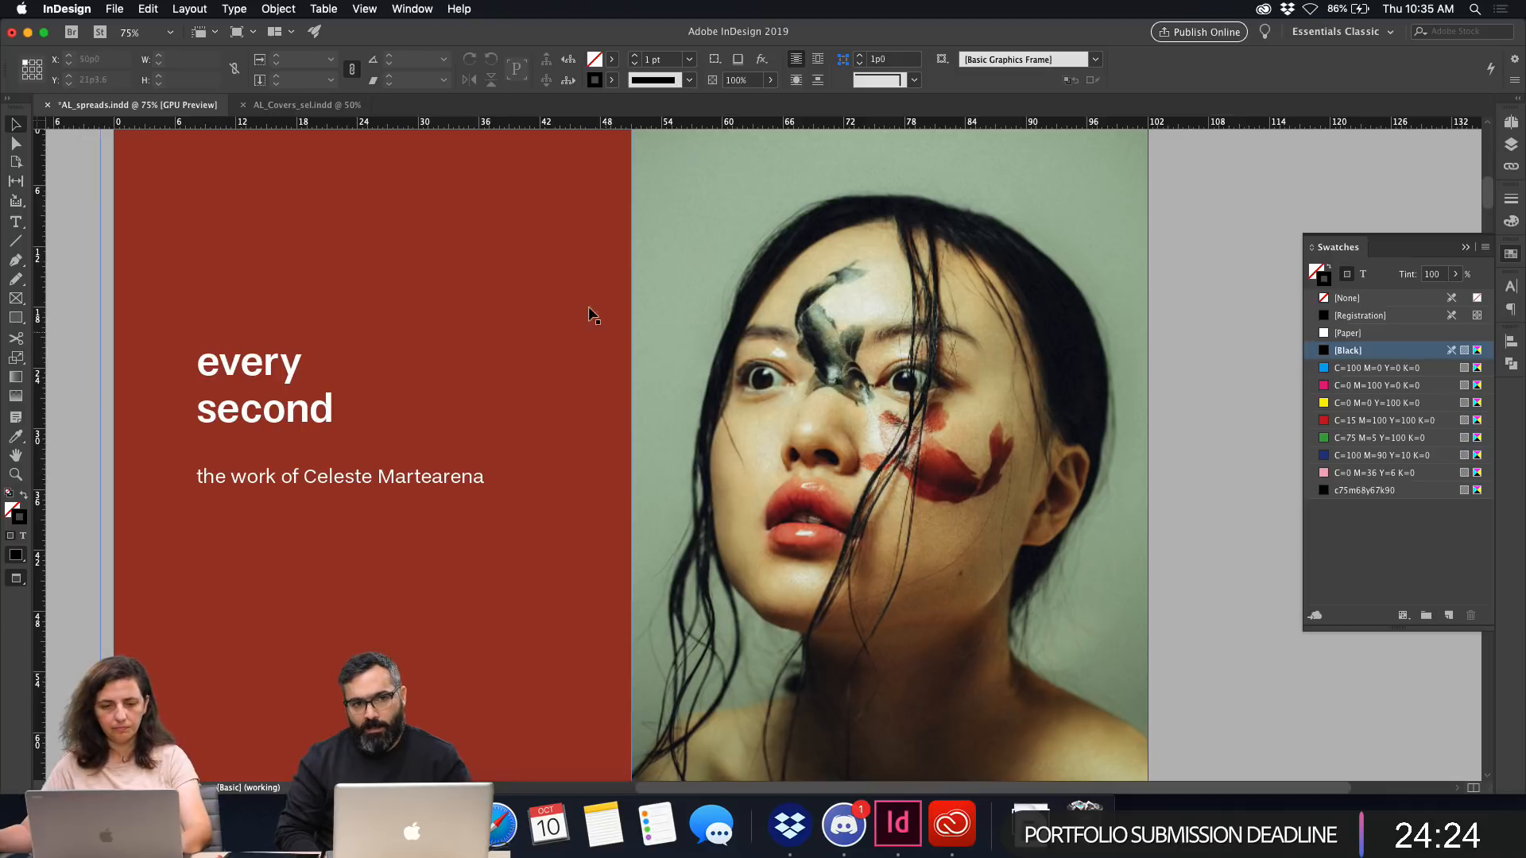
Move the title text frame up to the top margin of the red page and shorten it to about 24p10 high.
{"action": "key", "text": "w"}
{"action": "left_click", "coordinate": [307, 308]}
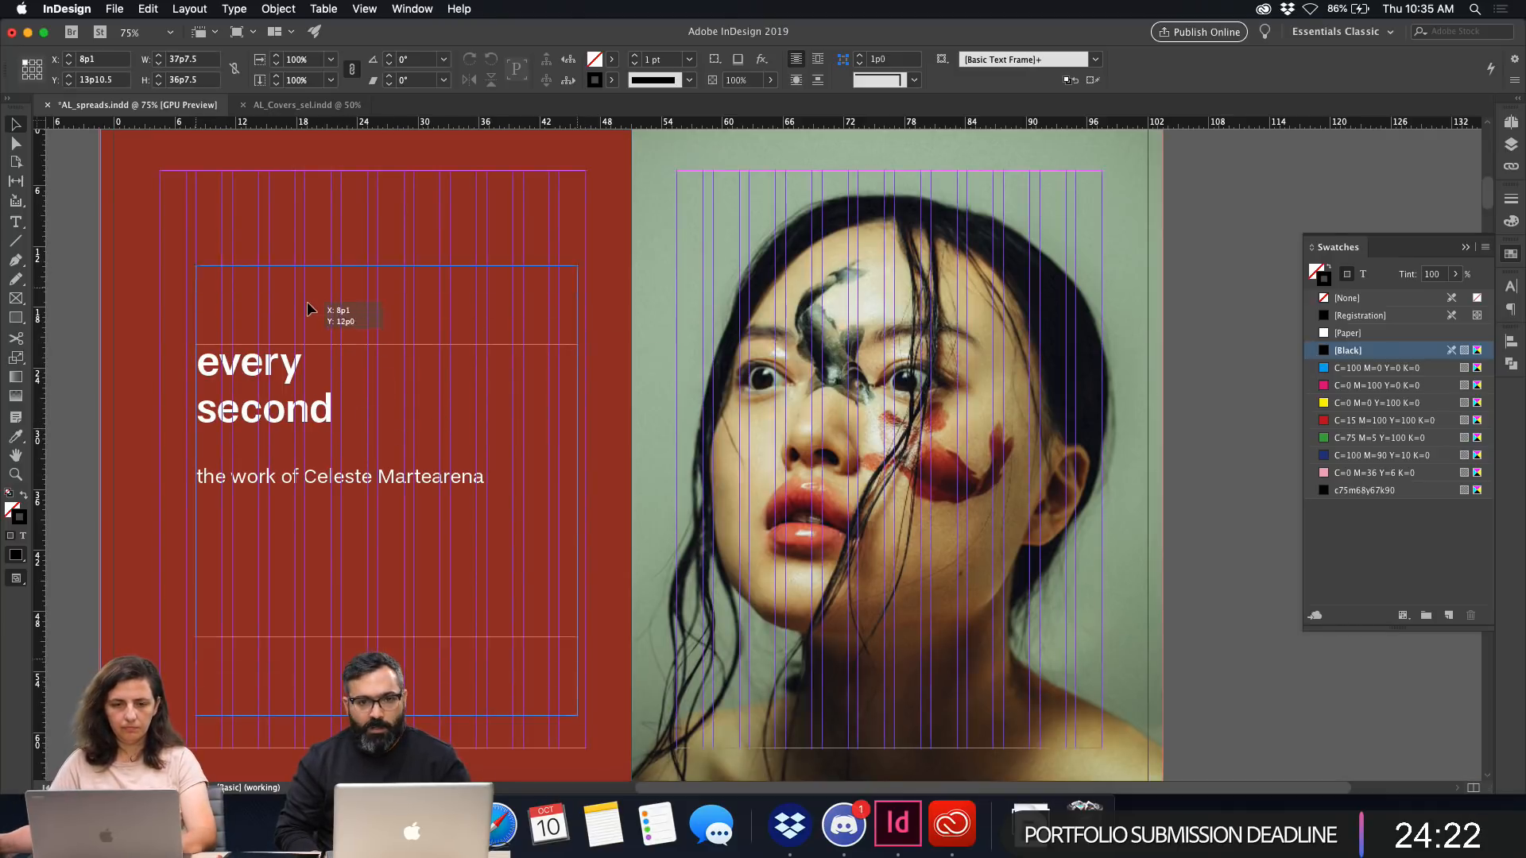
{"action": "left_click_drag", "start_coordinate": [308, 308], "coordinate": [306, 213]}
{"action": "key", "text": "w"}
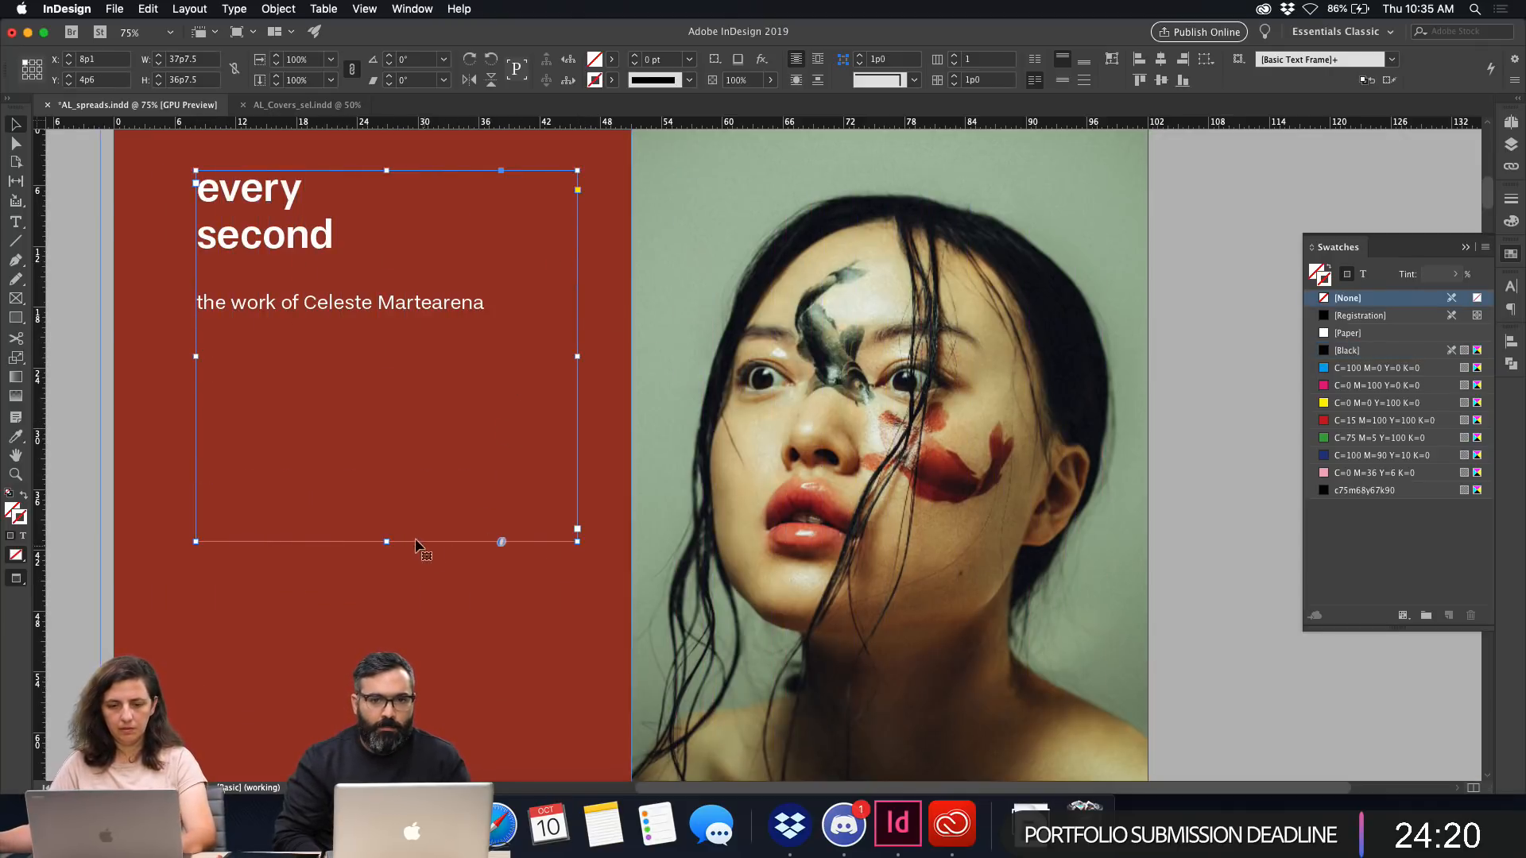
{"action": "left_click_drag", "start_coordinate": [387, 542], "coordinate": [387, 419]}
{"action": "left_click", "coordinate": [65, 380]}
{"action": "key", "text": "w"}
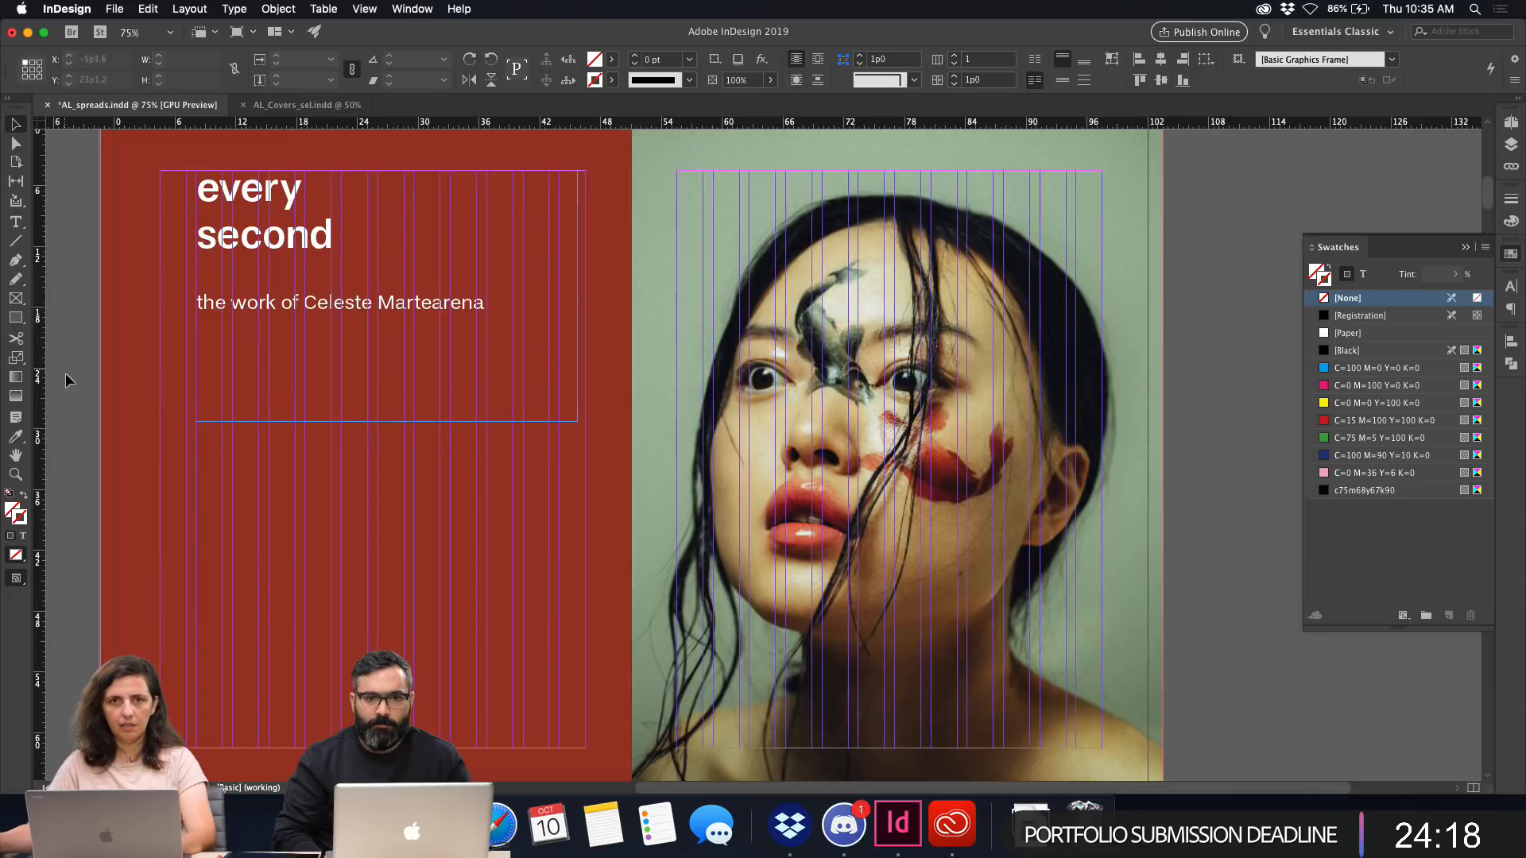
{"action": "key", "text": "w"}
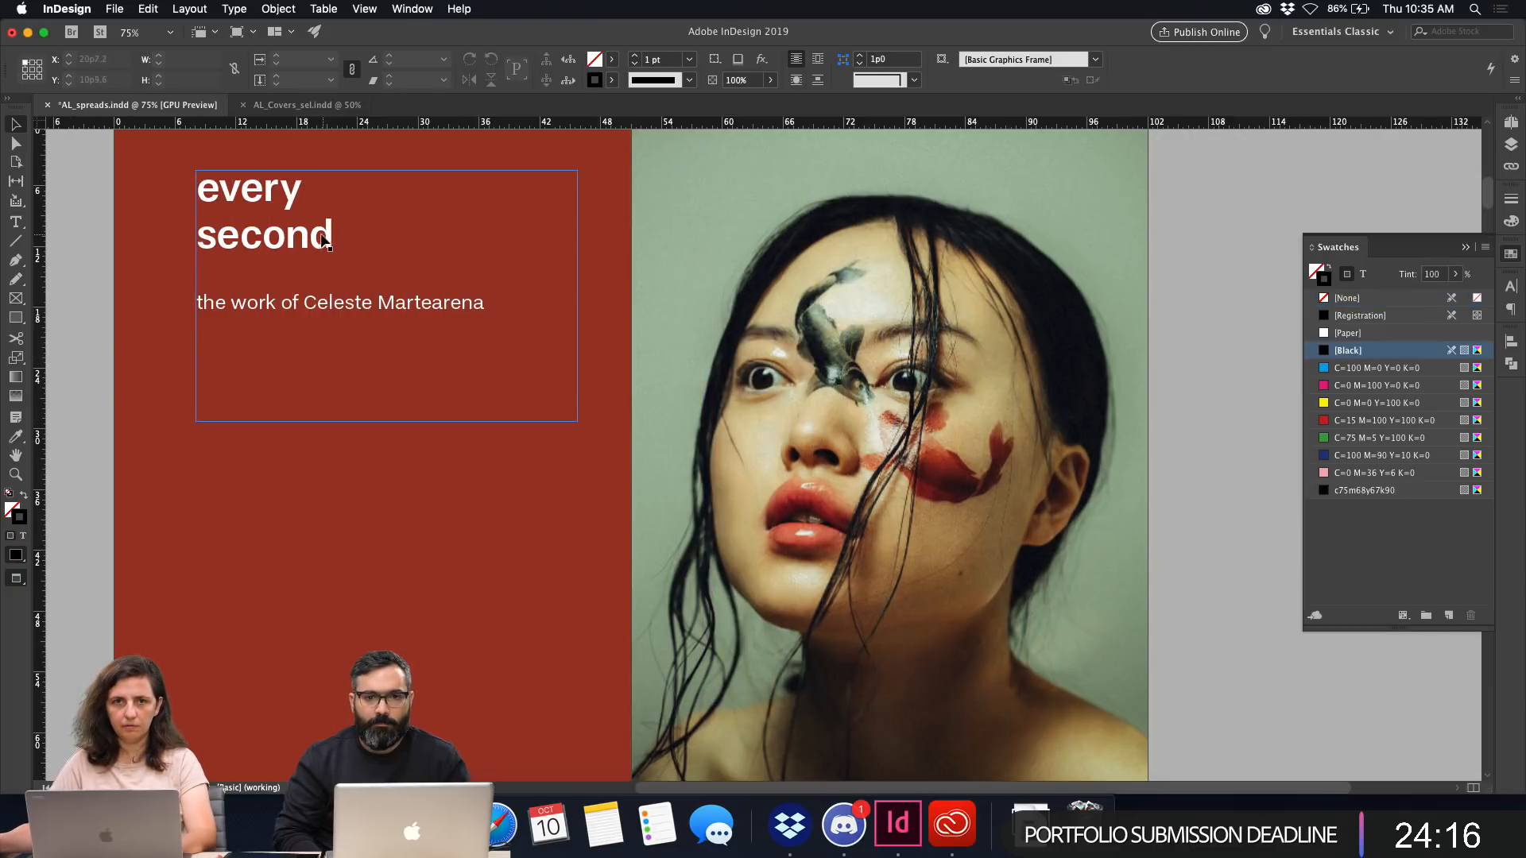
Move the title text frame down the red page to about Y 17p7.
{"action": "left_click_drag", "start_coordinate": [324, 243], "coordinate": [322, 366]}
{"action": "key", "text": "w"}
{"action": "key", "text": "w"}
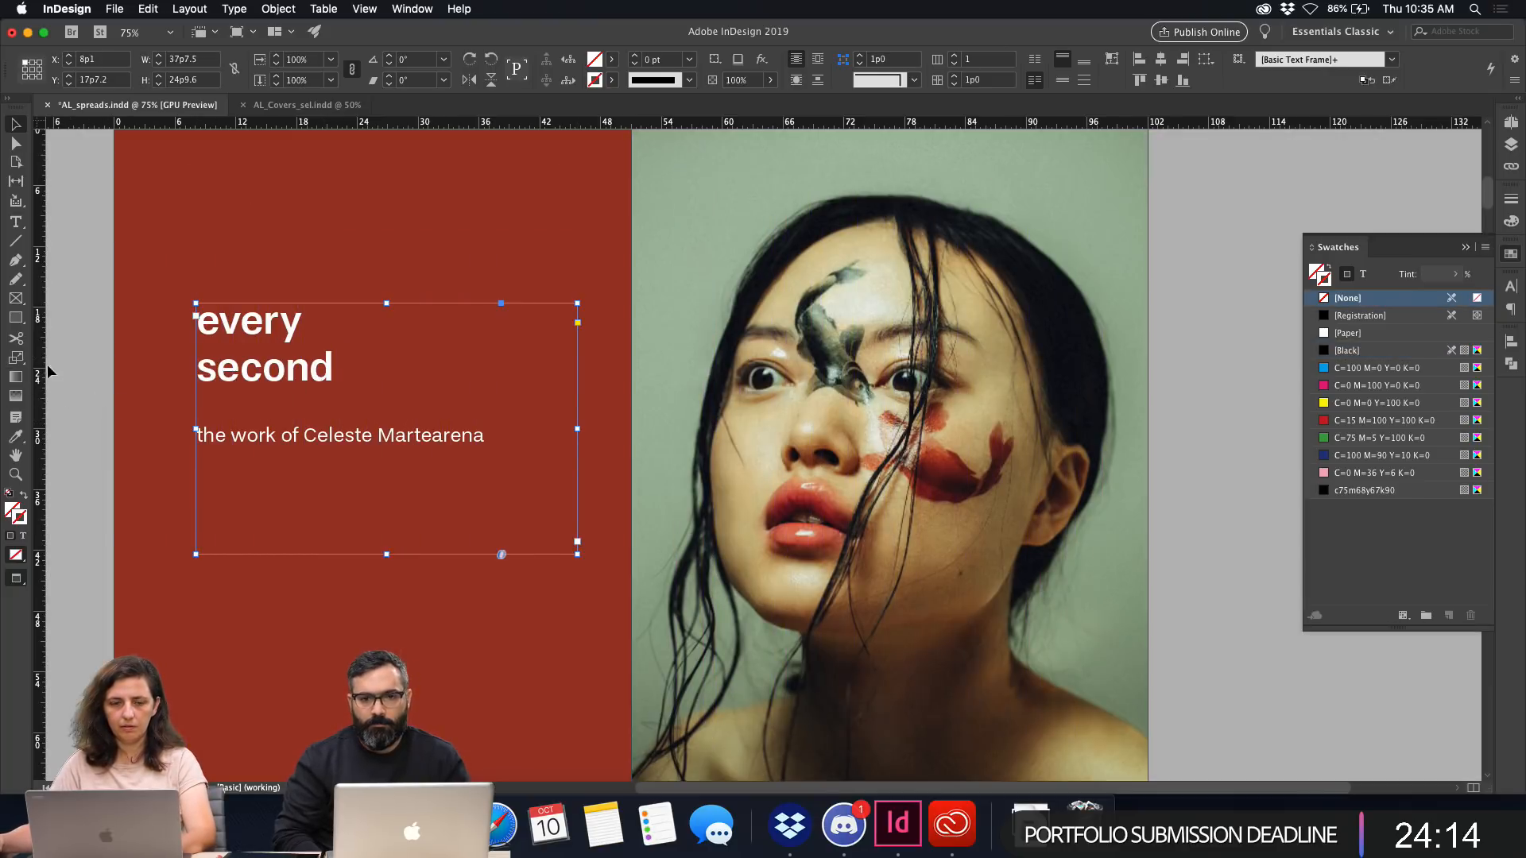
{"action": "left_click", "coordinate": [78, 355]}
{"action": "key", "text": "super+minus"}
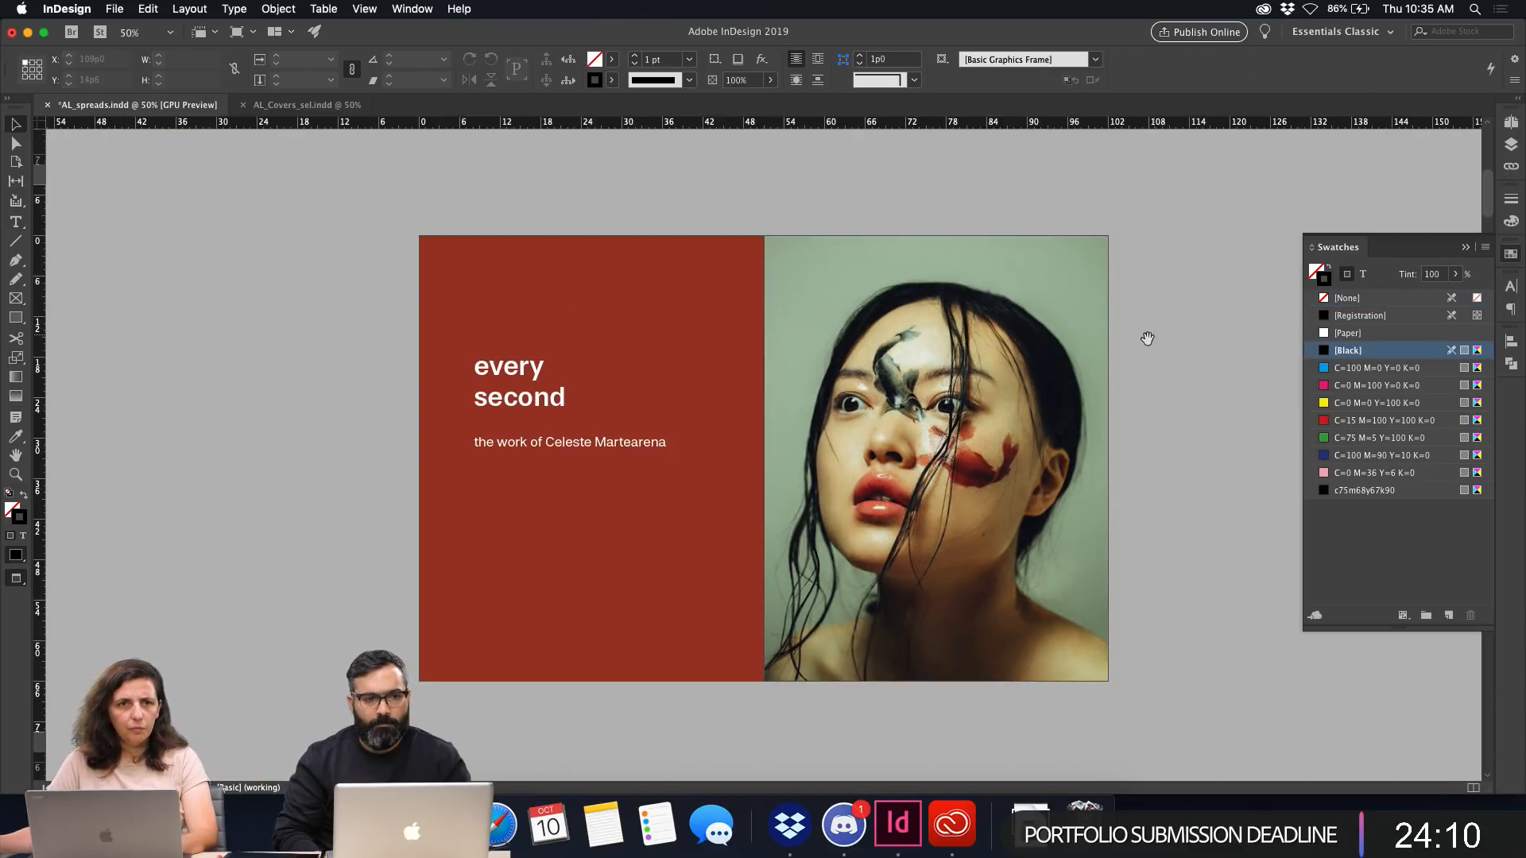
{"action": "left_click", "coordinate": [1111, 416]}
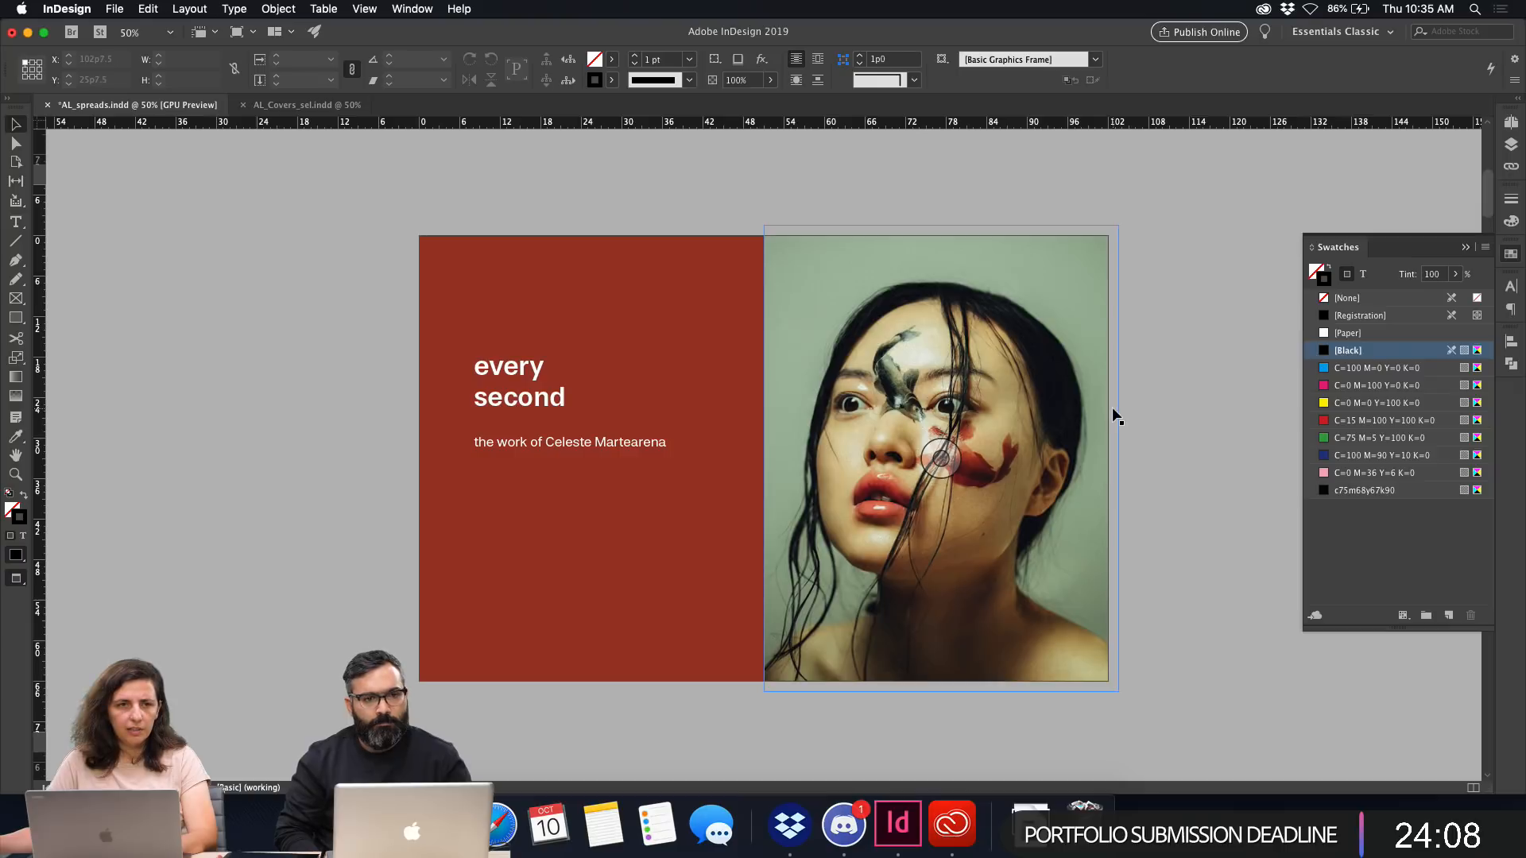
{"action": "left_click_drag", "start_coordinate": [1112, 408], "coordinate": [1101, 420]}
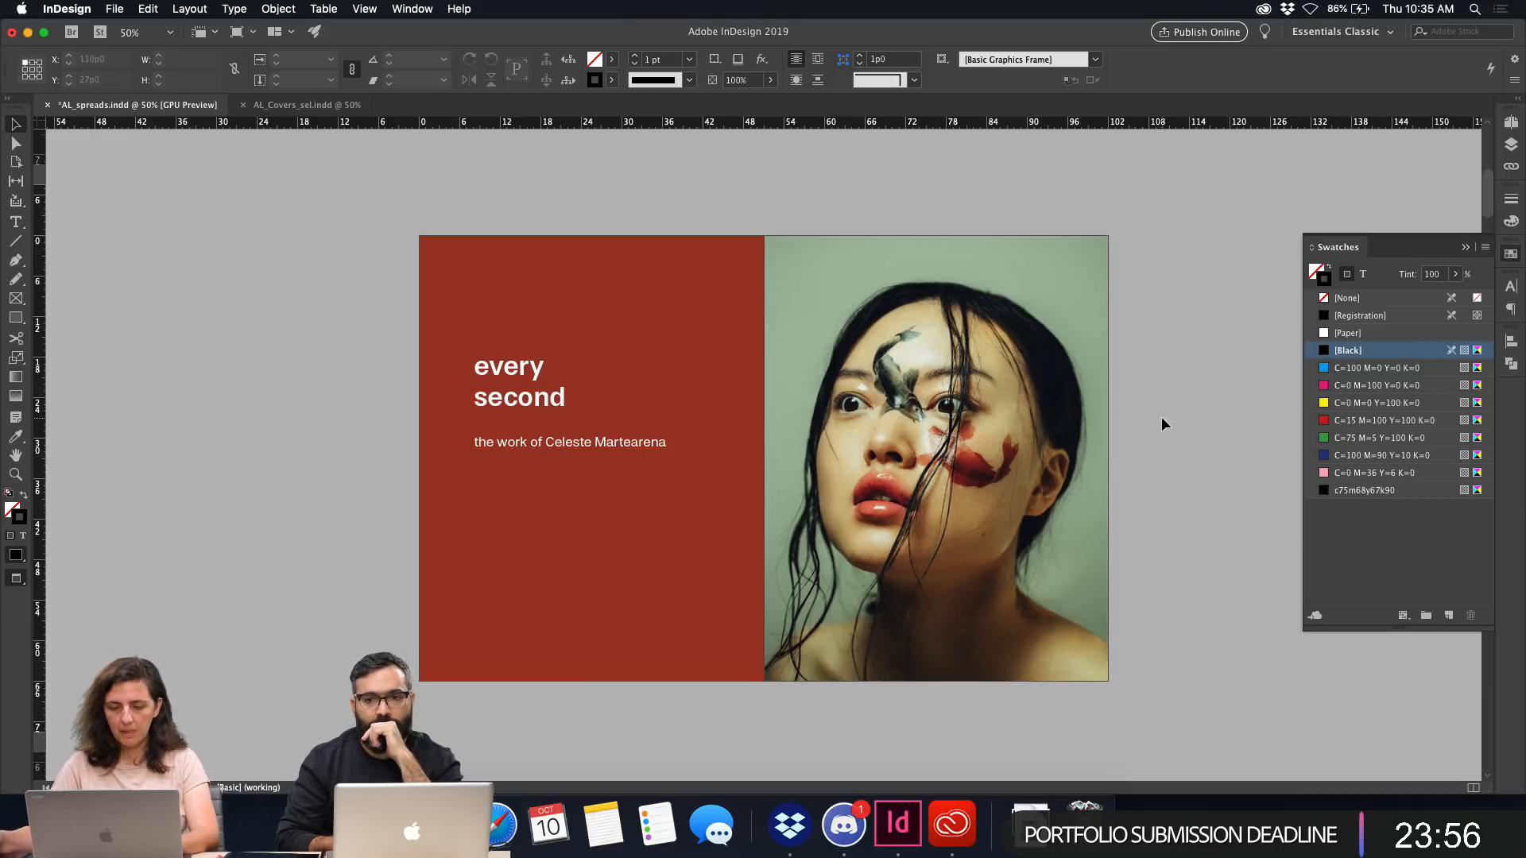
Move the two-column interview text frame off the white spread onto the pasteboard beside it, at about X 112p0.
{"action": "scroll", "coordinate": [955, 215], "scroll_direction": "down", "scroll_amount": 5}
{"action": "scroll", "coordinate": [926, 477], "scroll_direction": "down", "scroll_amount": 2}
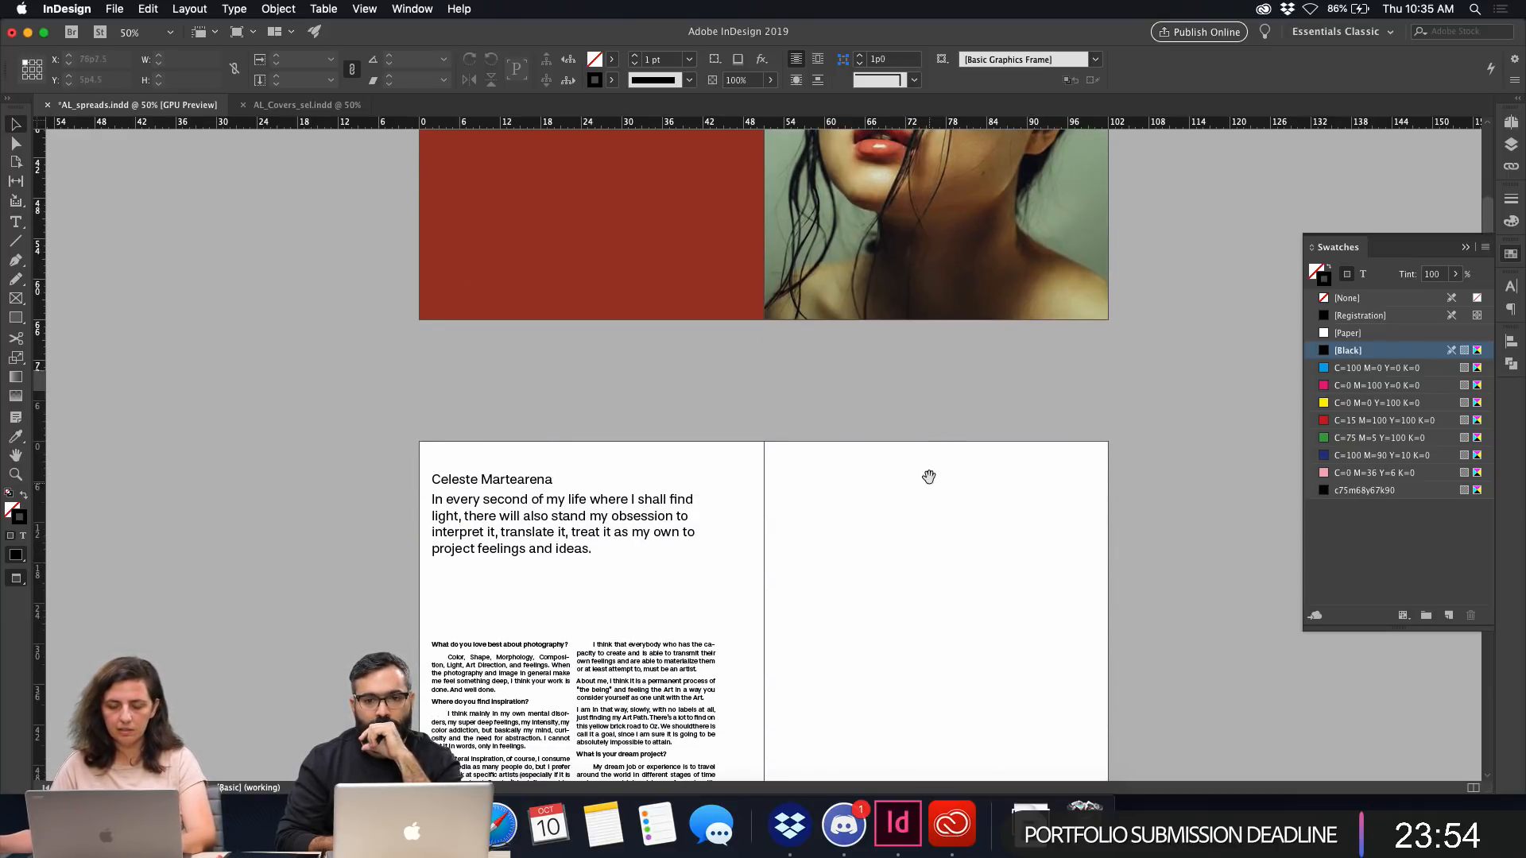
{"action": "scroll", "coordinate": [890, 509], "scroll_direction": "up", "scroll_amount": 5}
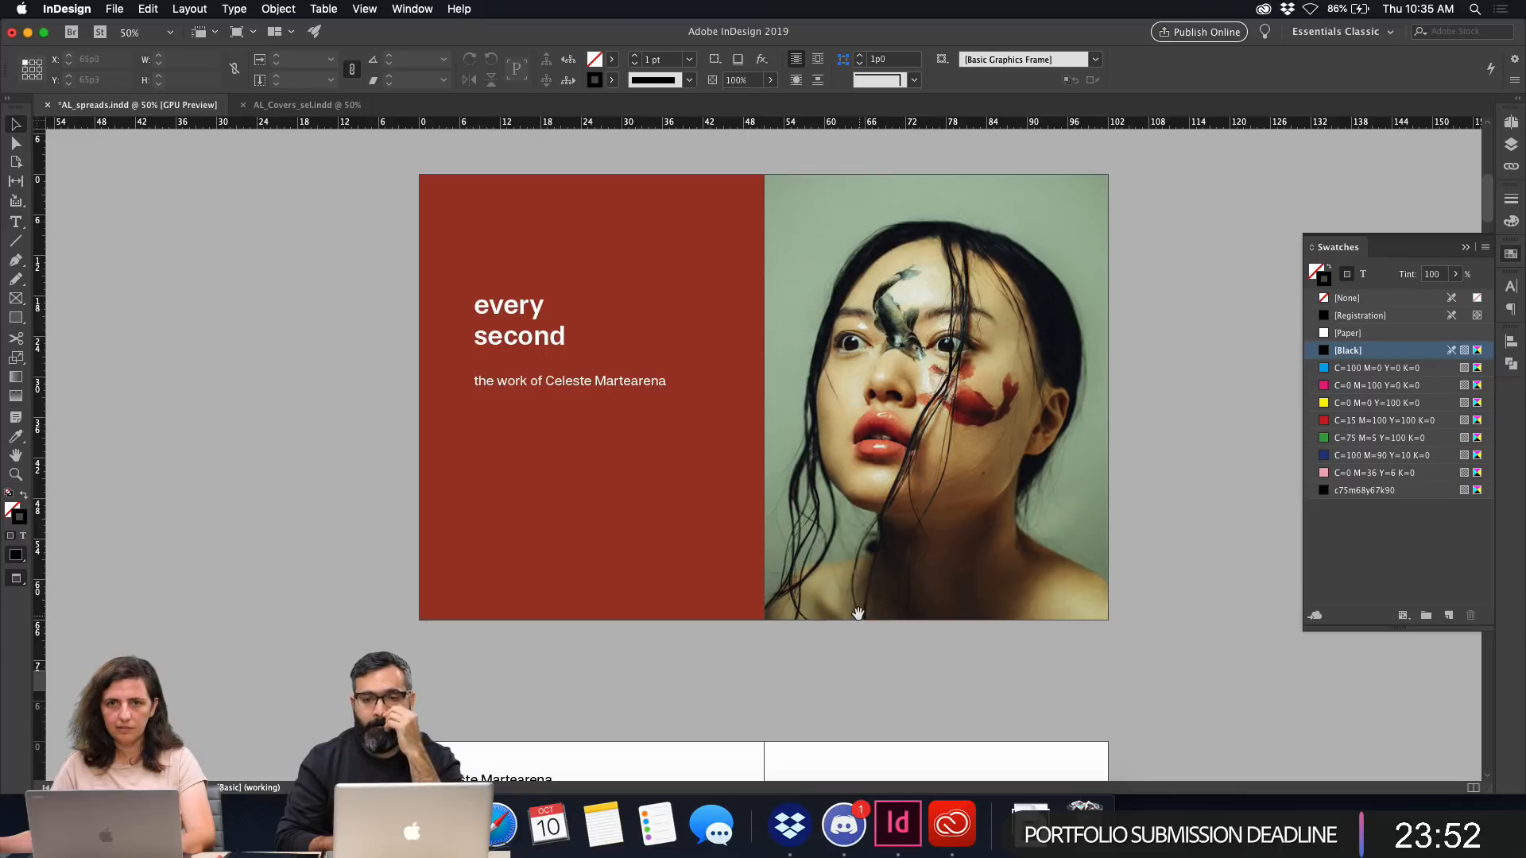
{"action": "left_click", "coordinate": [842, 587]}
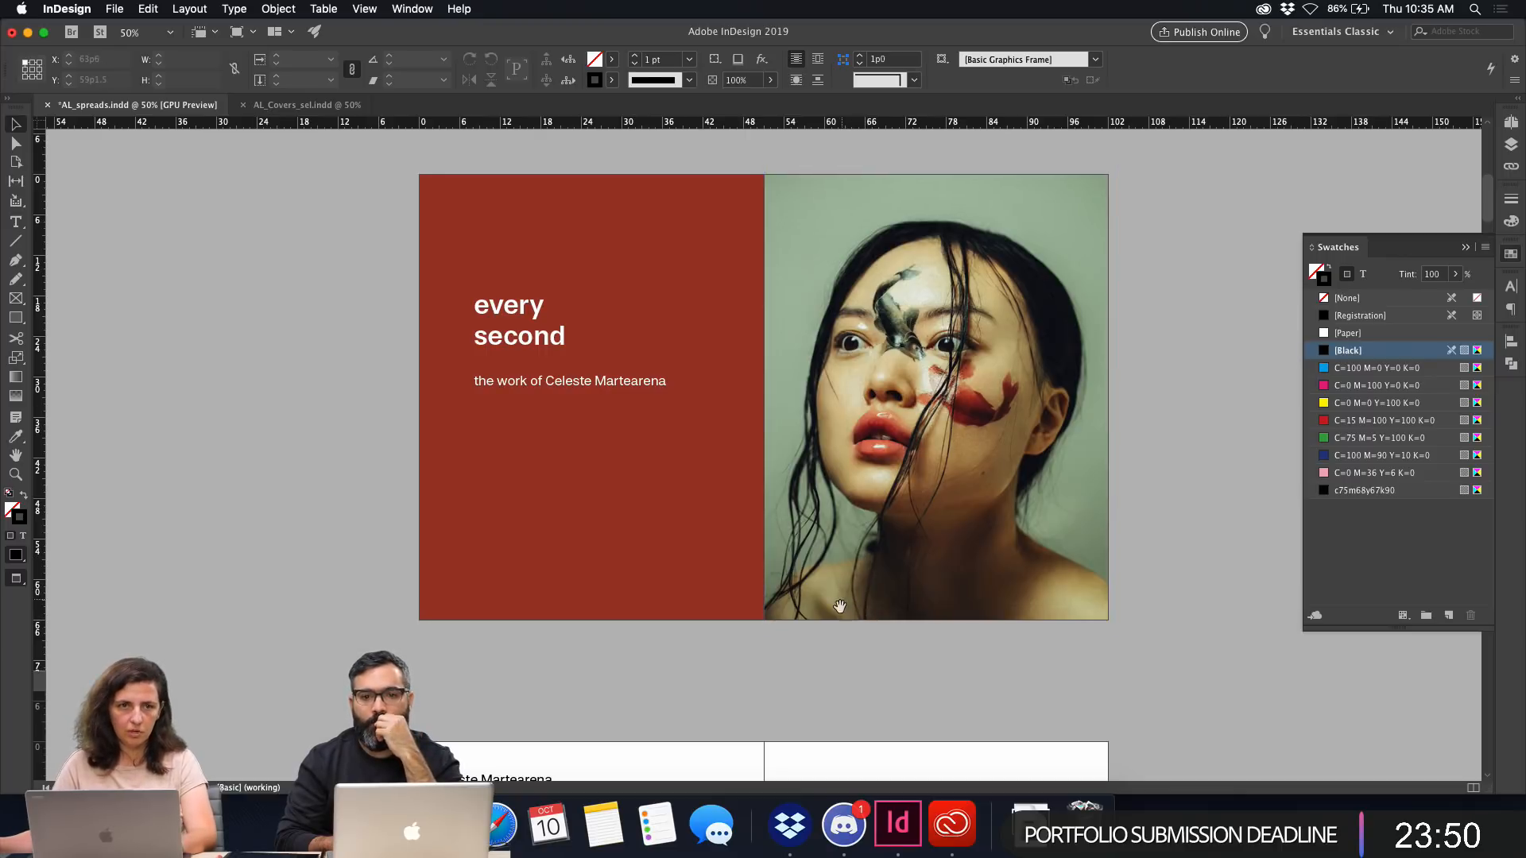
{"action": "scroll", "coordinate": [862, 549], "scroll_direction": "down", "scroll_amount": 10}
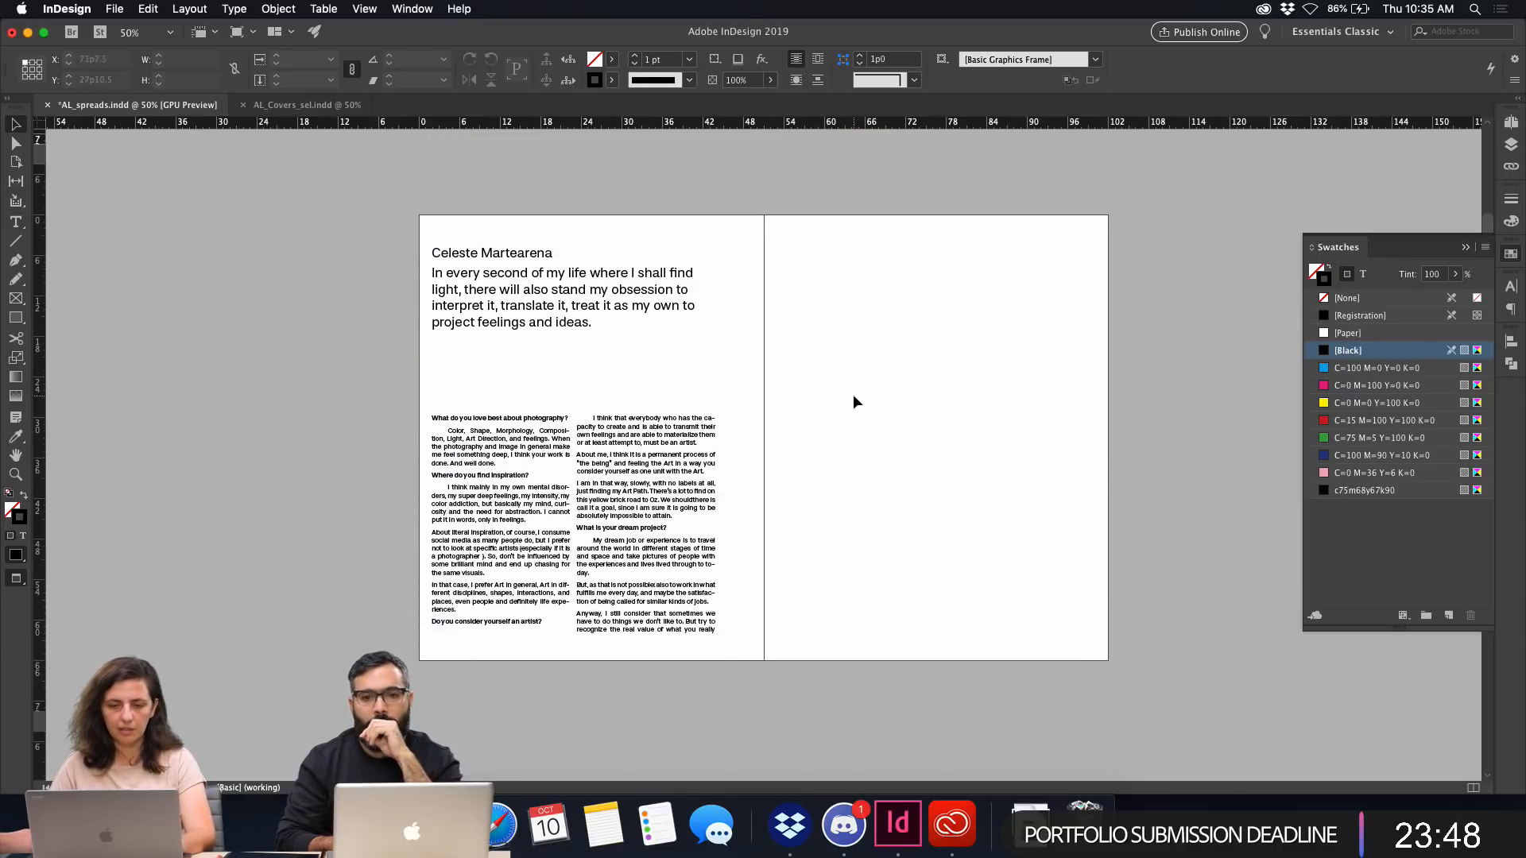
{"action": "left_click_drag", "start_coordinate": [625, 454], "coordinate": [1178, 347]}
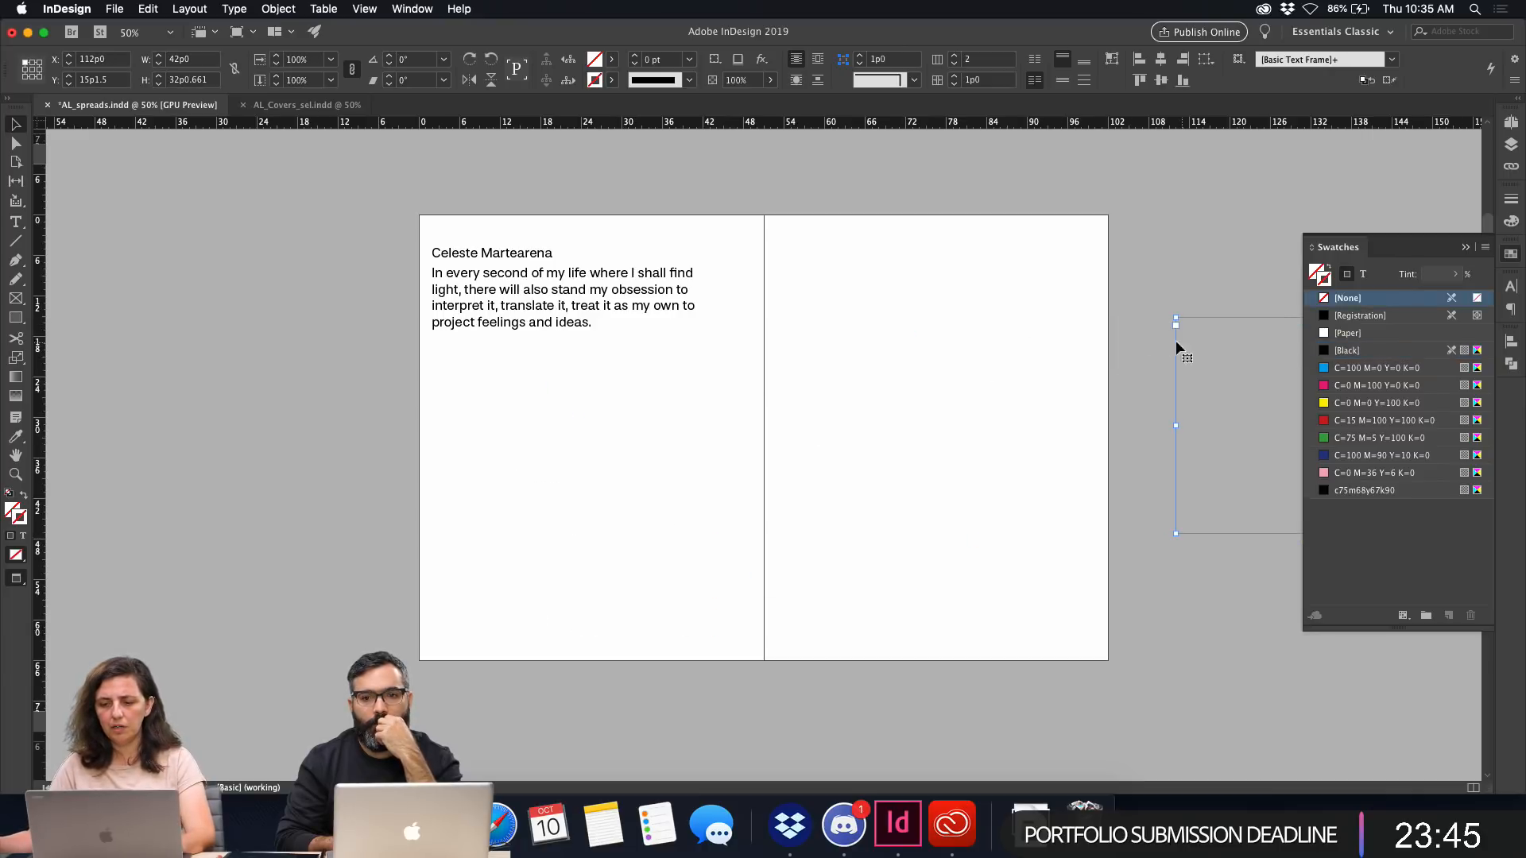
Cover the whole intro spread out to the bleed with a black-filled rectangle without stroke, and send it behind the text.
{"action": "left_click", "coordinate": [532, 315]}
{"action": "scroll", "coordinate": [625, 605], "scroll_direction": "up", "scroll_amount": 10}
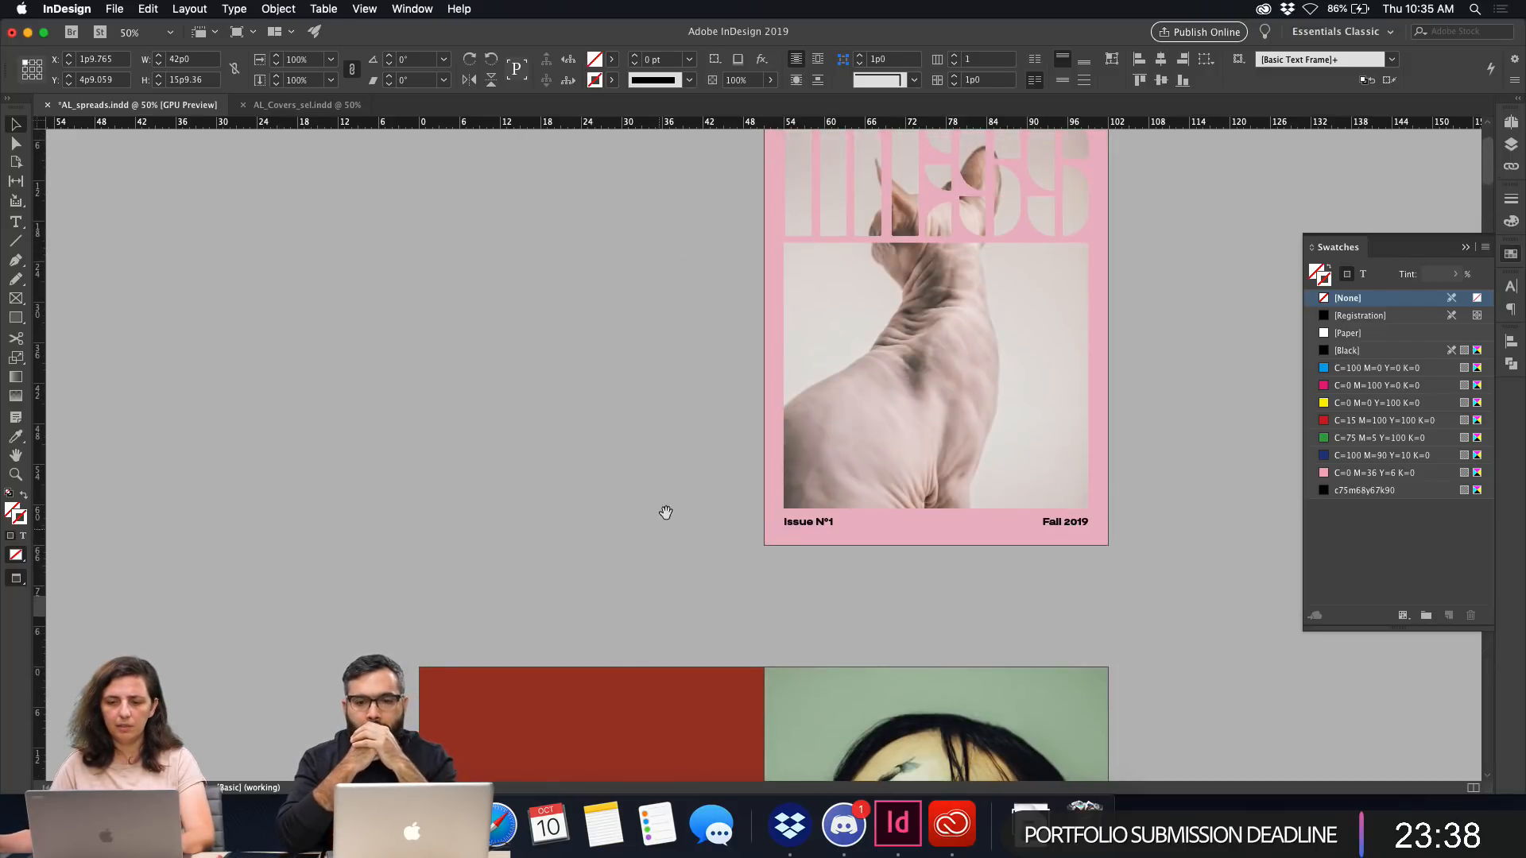
{"action": "scroll", "coordinate": [659, 597], "scroll_direction": "up", "scroll_amount": 2}
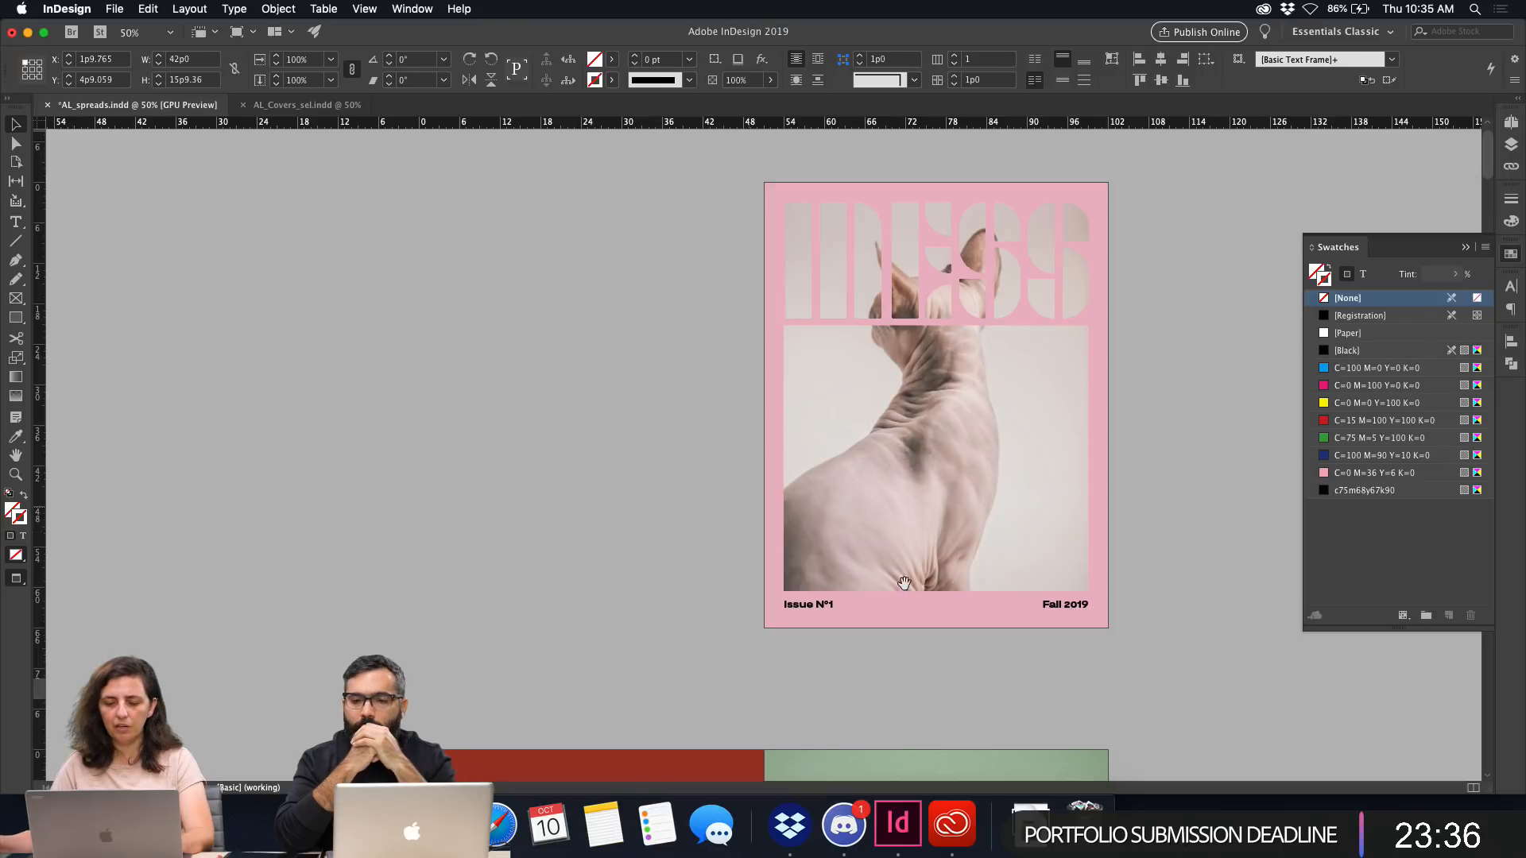
{"action": "scroll", "coordinate": [836, 650], "scroll_direction": "down", "scroll_amount": 20}
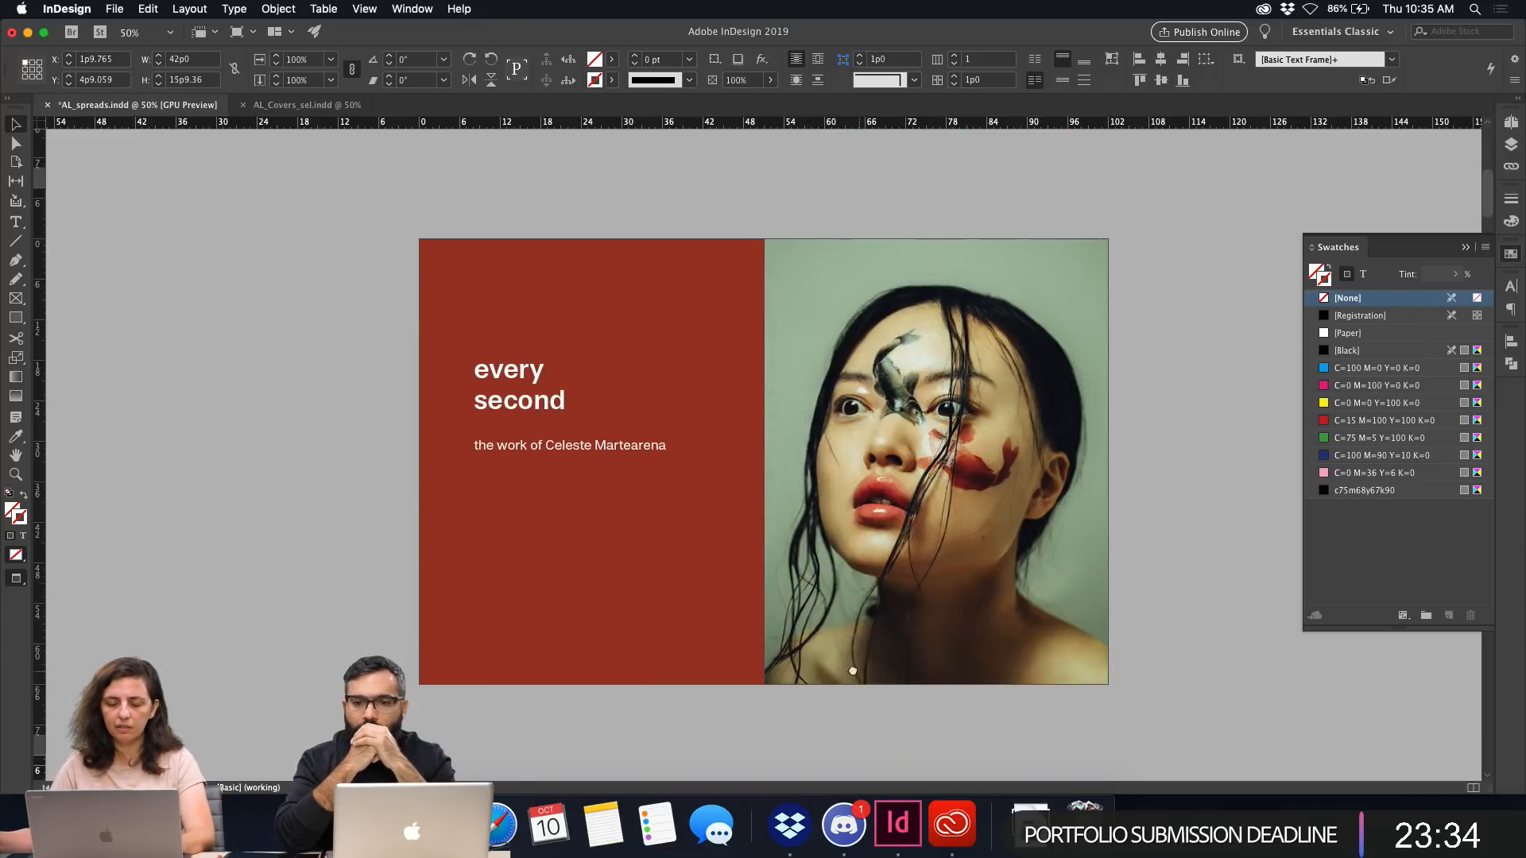
{"action": "scroll", "coordinate": [874, 485], "scroll_direction": "up", "scroll_amount": 1}
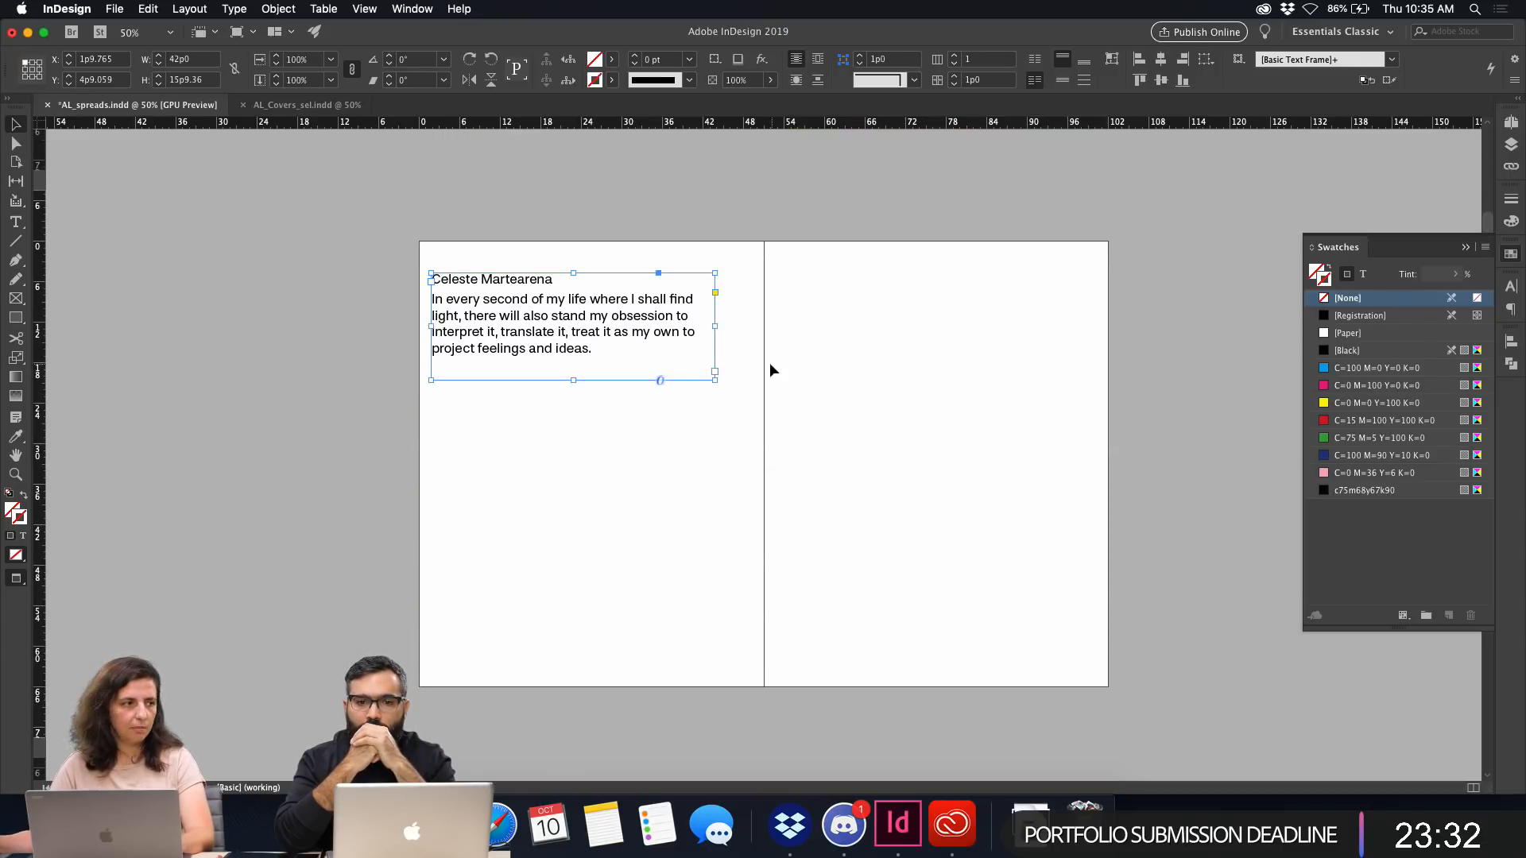
{"action": "key", "text": "m"}
{"action": "left_click_drag", "start_coordinate": [415, 237], "coordinate": [1118, 697]}
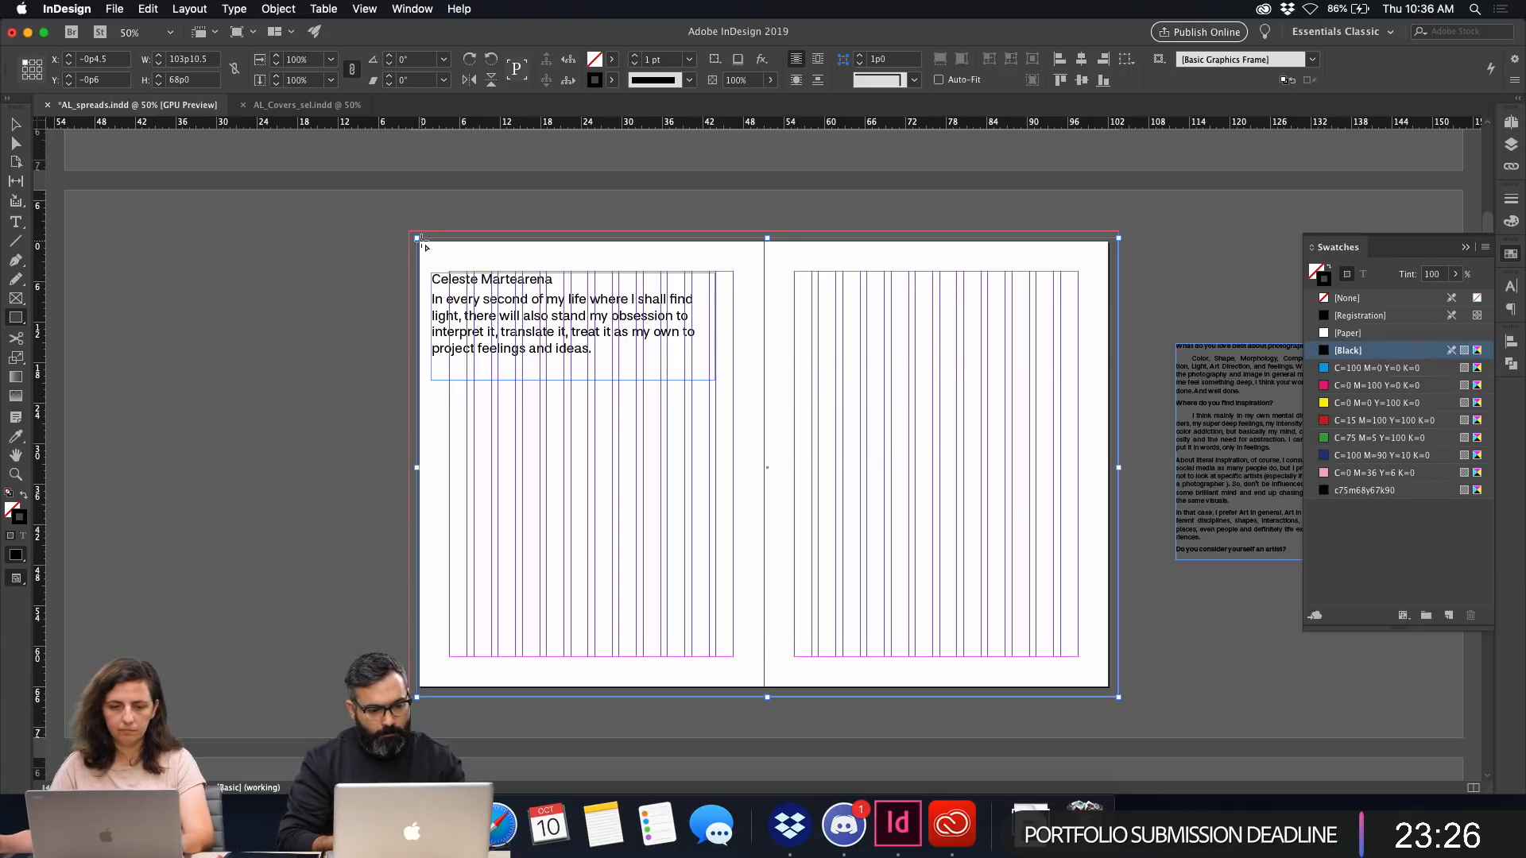
{"action": "key", "text": "v"}
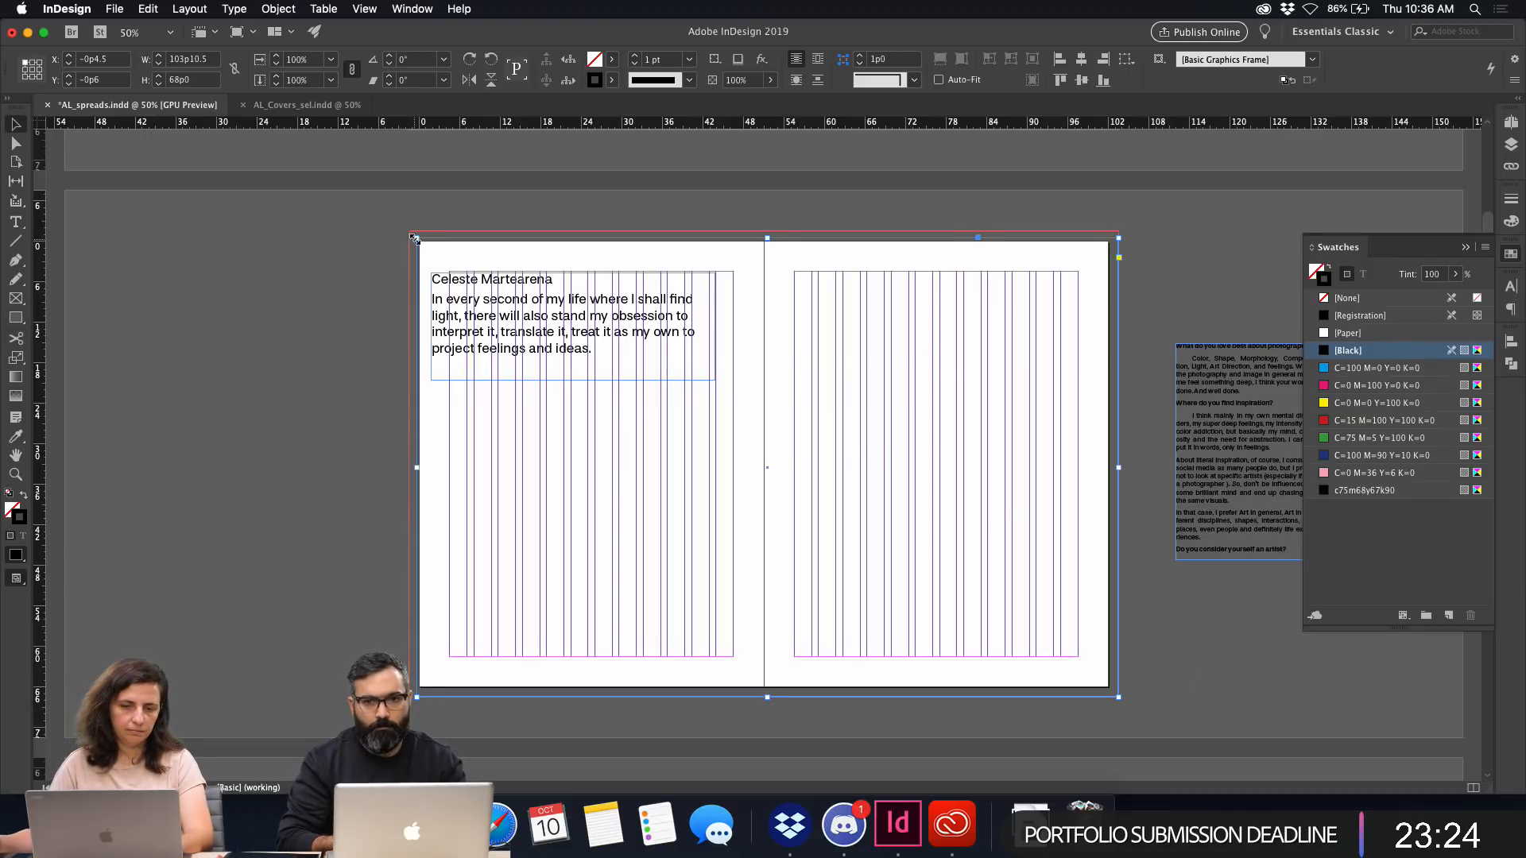
{"action": "left_click_drag", "start_coordinate": [414, 238], "coordinate": [409, 232]}
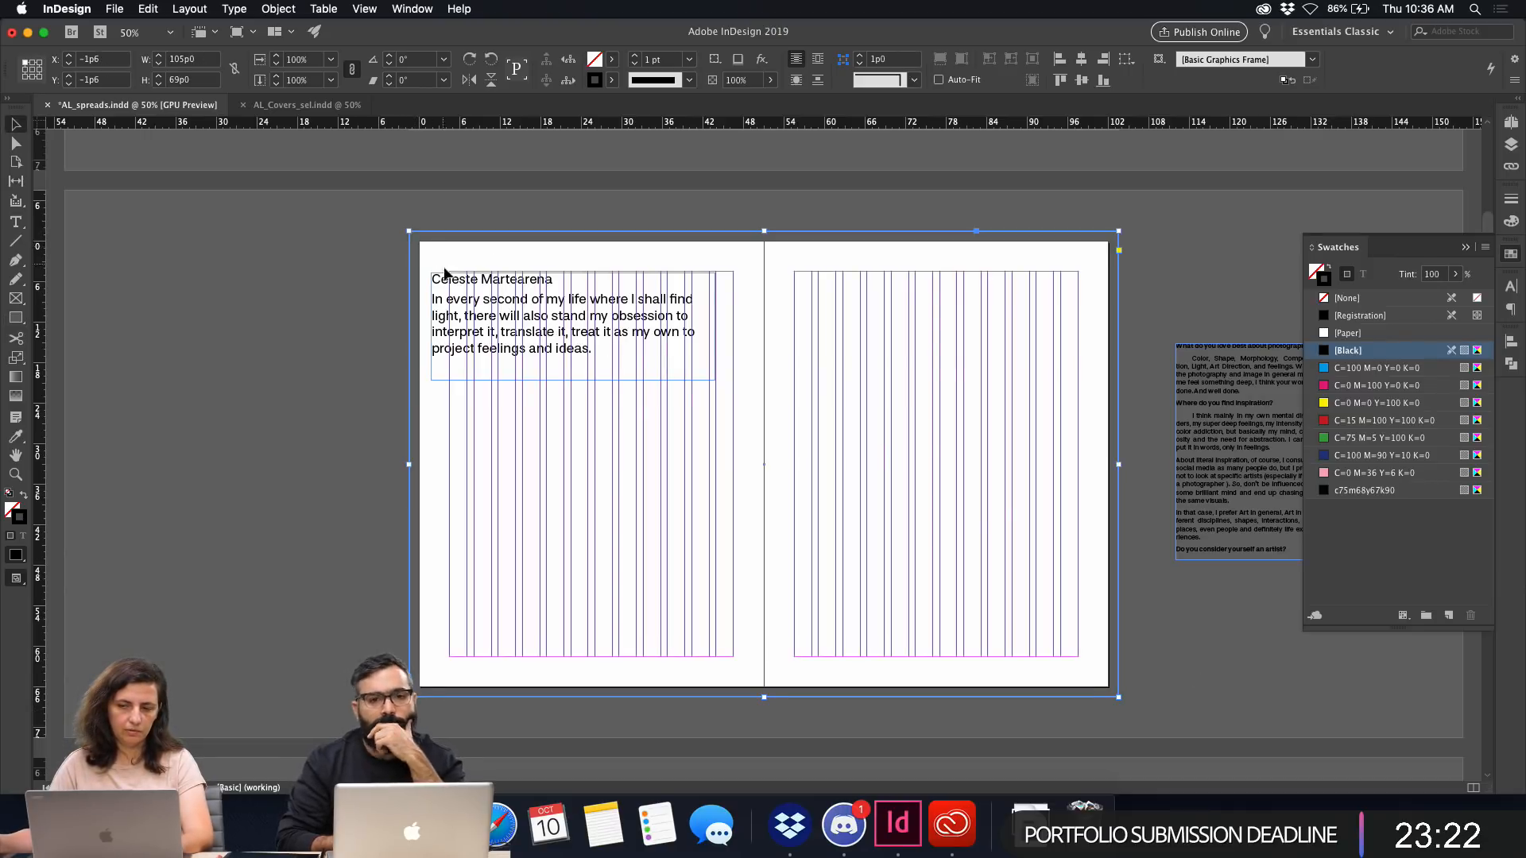
{"action": "left_click", "coordinate": [1329, 267]}
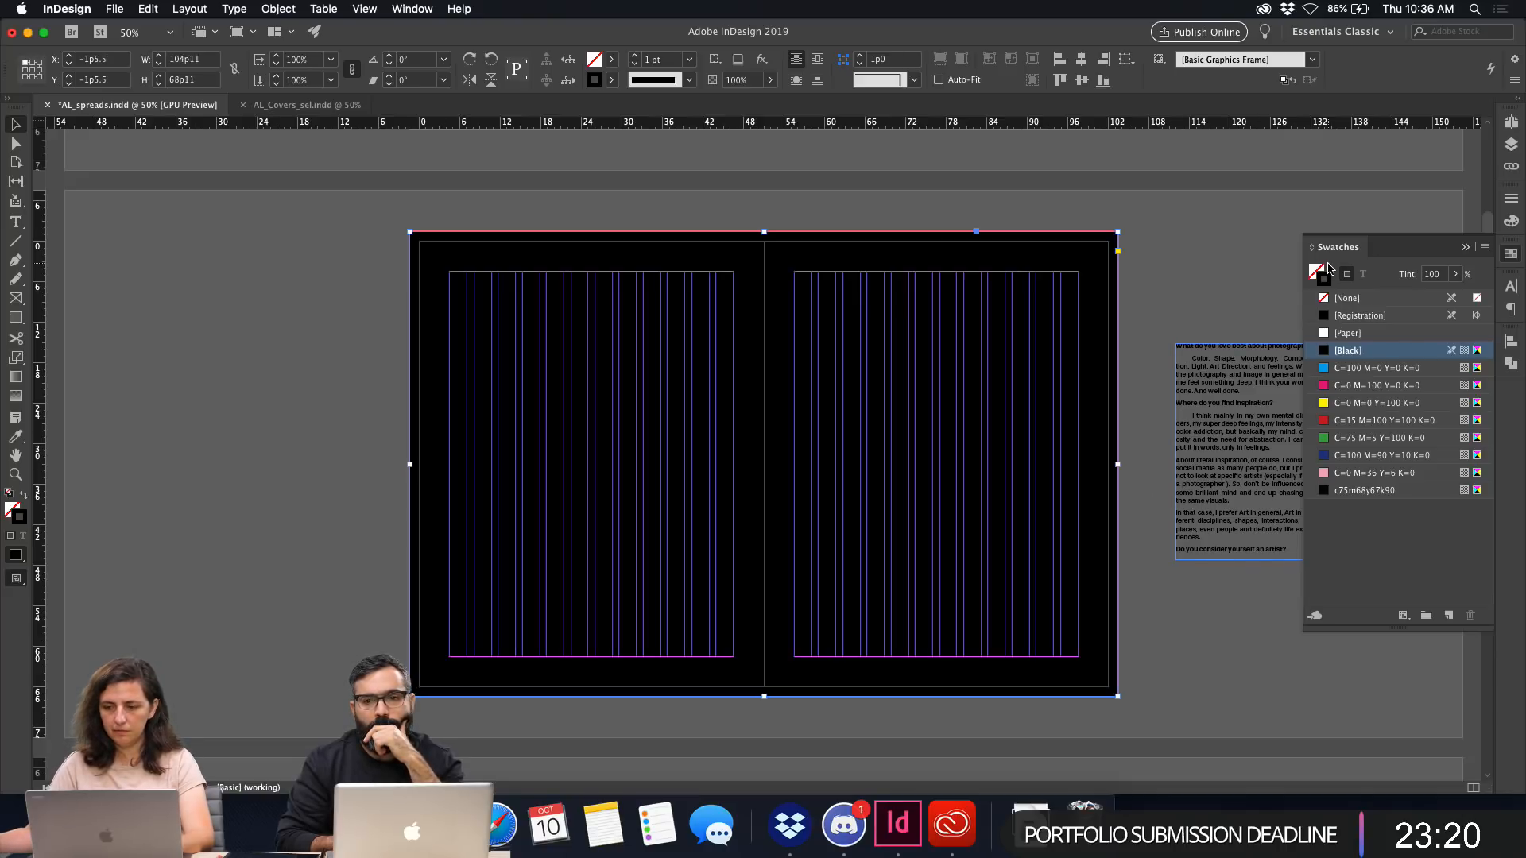
{"action": "key", "text": "super+shift+bracketleft"}
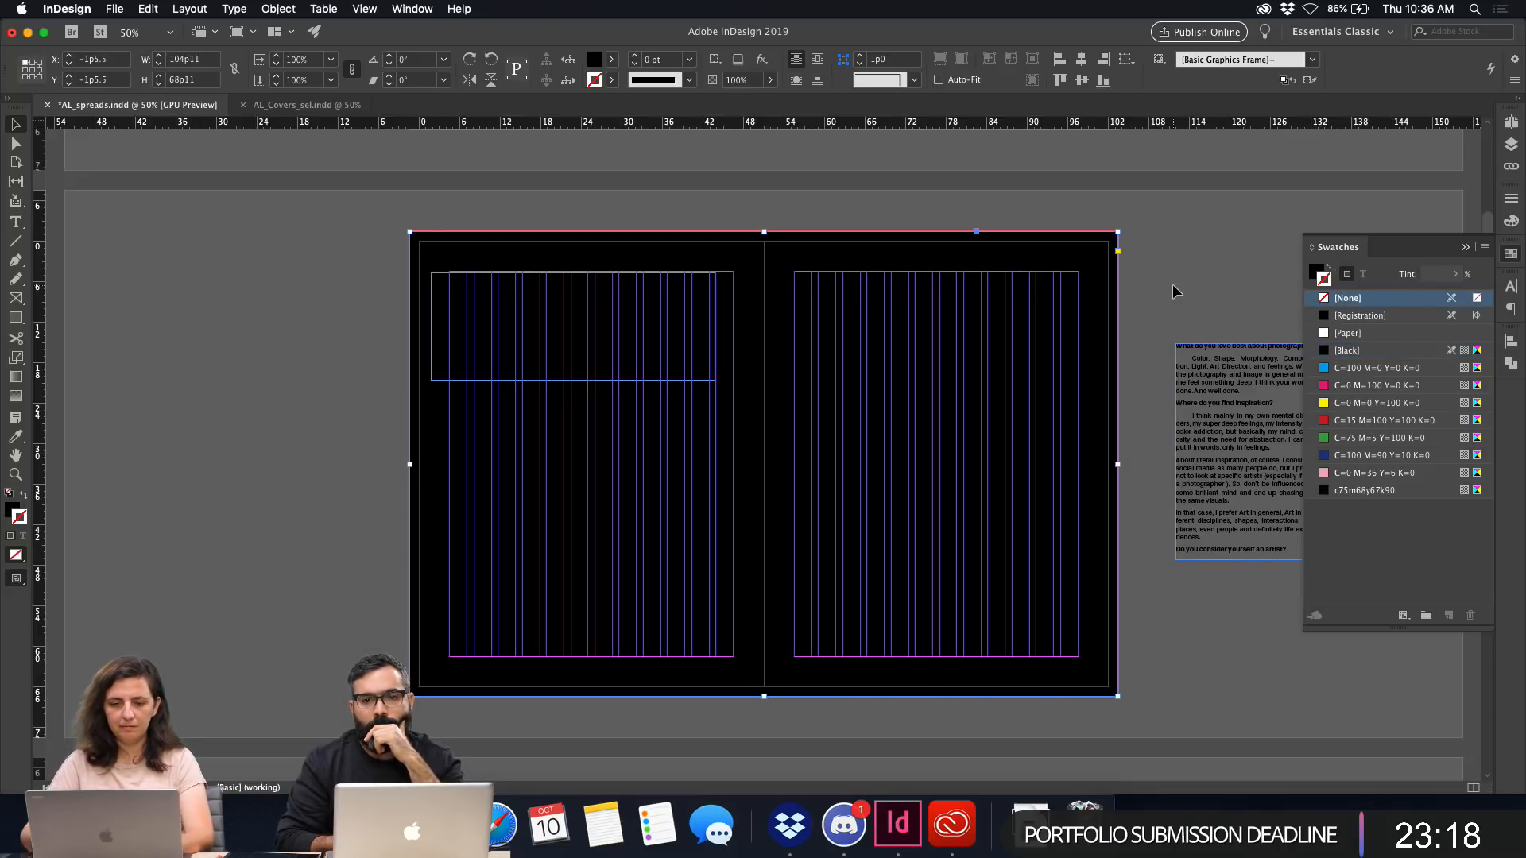
Move the intro text frame onto the right page at about X 60p11, Y 13p8, and color its text [Paper].
{"action": "left_click", "coordinate": [538, 364]}
{"action": "left_click_drag", "start_coordinate": [531, 357], "coordinate": [930, 417]}
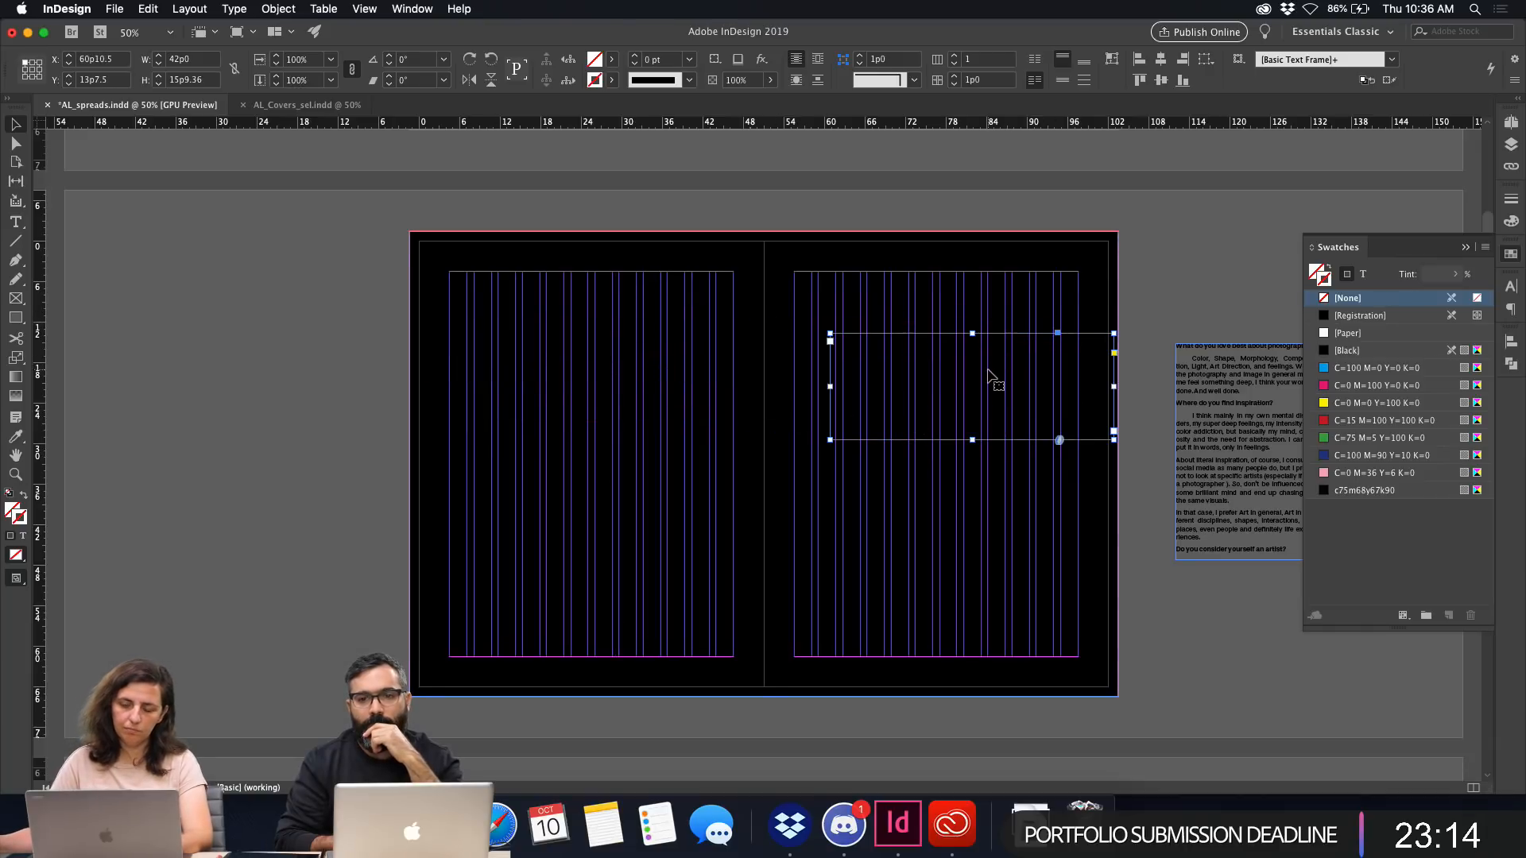
{"action": "left_click", "coordinate": [1362, 274]}
{"action": "left_click", "coordinate": [1348, 333]}
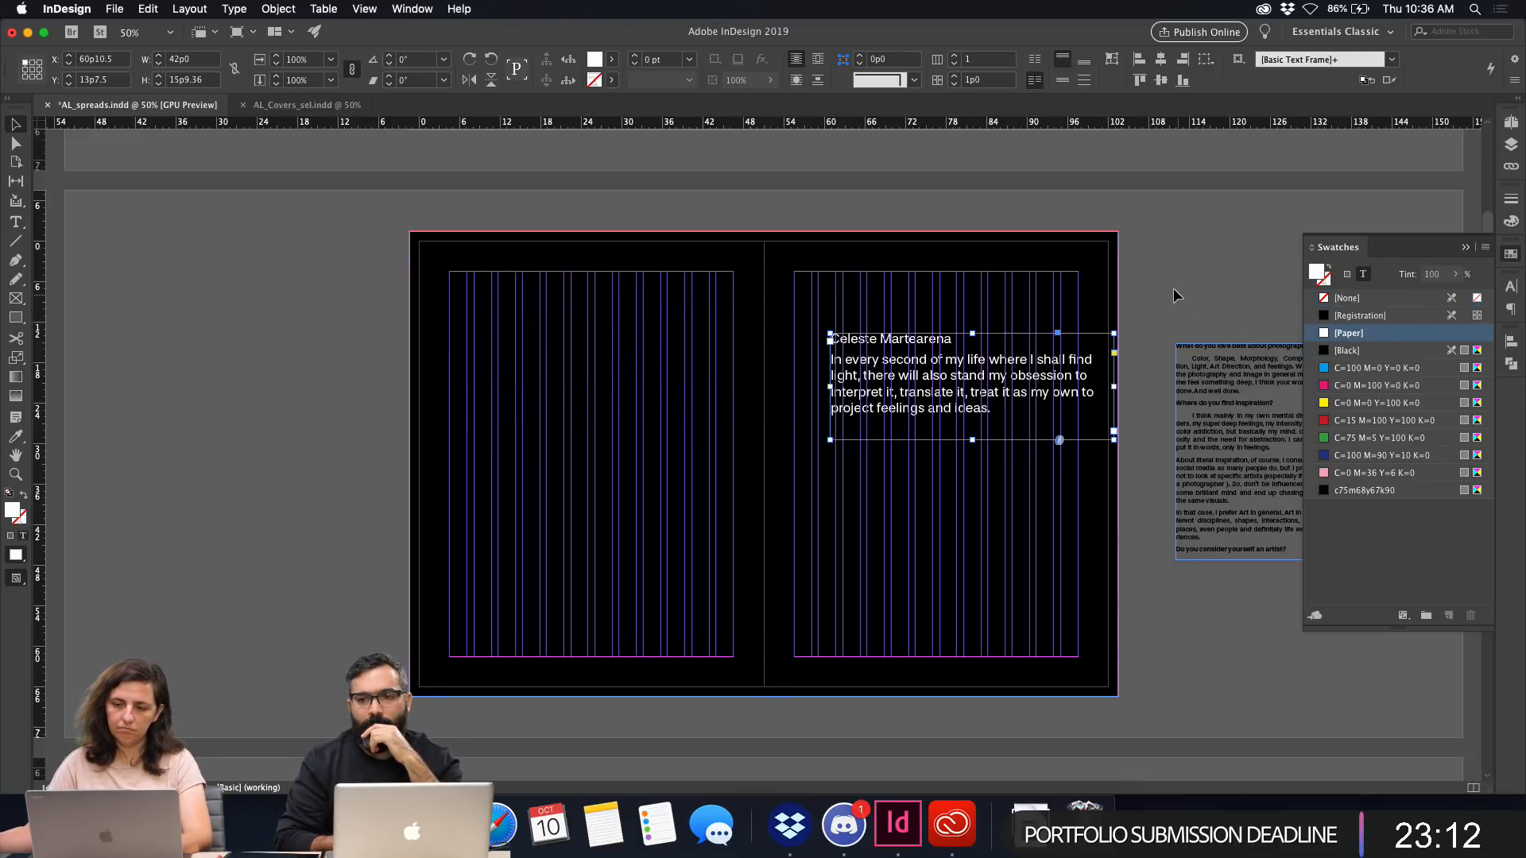
{"action": "left_click", "coordinate": [1175, 297]}
{"action": "key", "text": "w"}
Copy the "every second" title frame from the red page and paste it on the black left page at about X 8p6, Y 27p6.
{"action": "scroll", "coordinate": [847, 230], "scroll_direction": "up", "scroll_amount": 6}
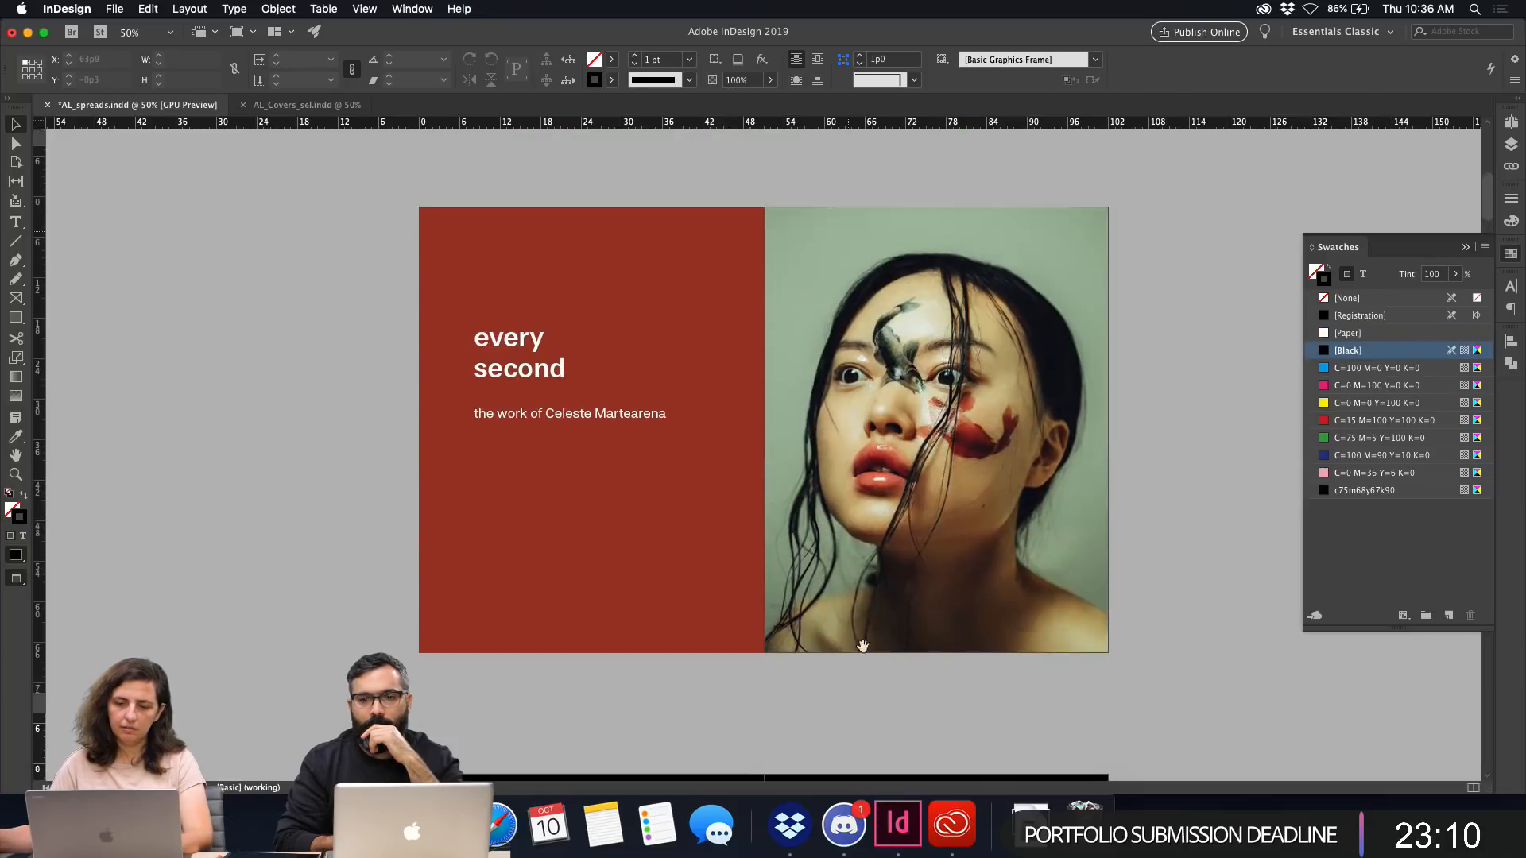
{"action": "left_click", "coordinate": [517, 378]}
{"action": "left_click", "coordinate": [271, 461]}
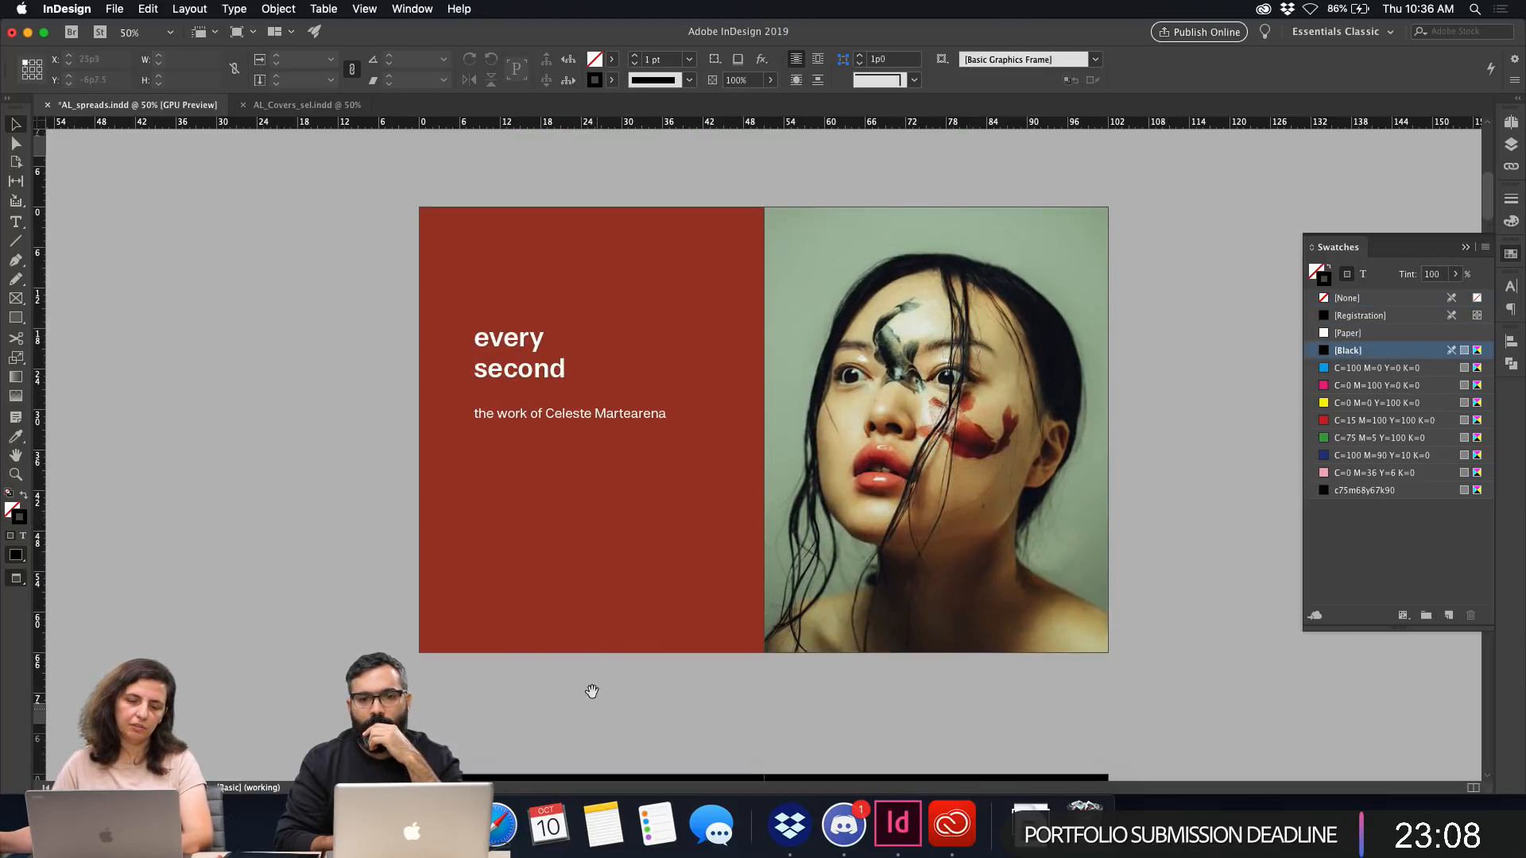
{"action": "scroll", "coordinate": [592, 691], "scroll_direction": "down", "scroll_amount": 6}
{"action": "left_click", "coordinate": [640, 430]}
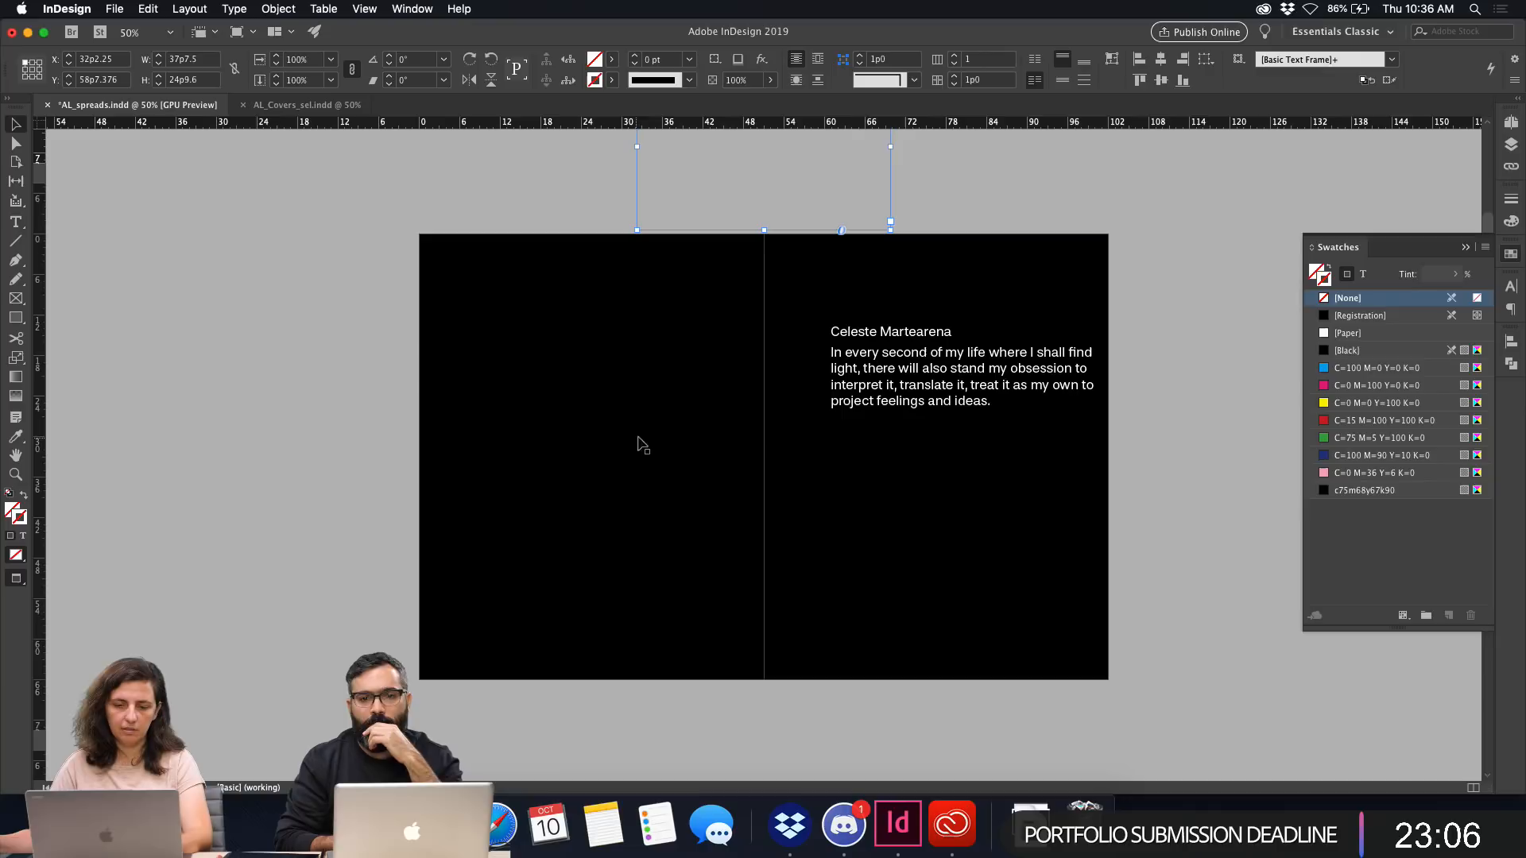
{"action": "left_click", "coordinate": [722, 223]}
{"action": "left_click", "coordinate": [607, 498]}
{"action": "left_click", "coordinate": [804, 173]}
{"action": "left_click", "coordinate": [775, 229]}
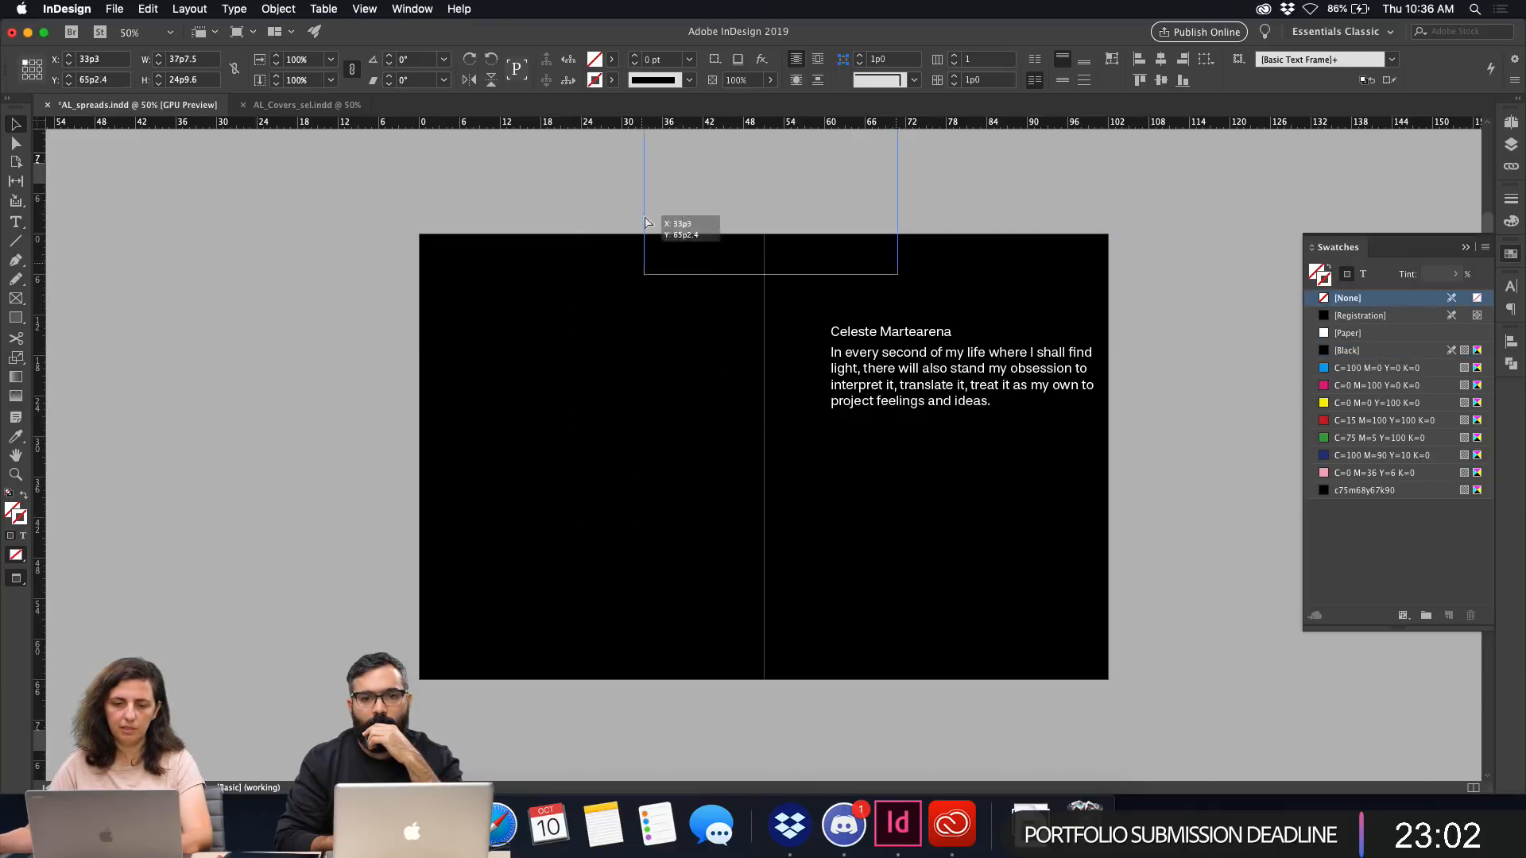
{"action": "left_click_drag", "start_coordinate": [636, 152], "coordinate": [476, 425]}
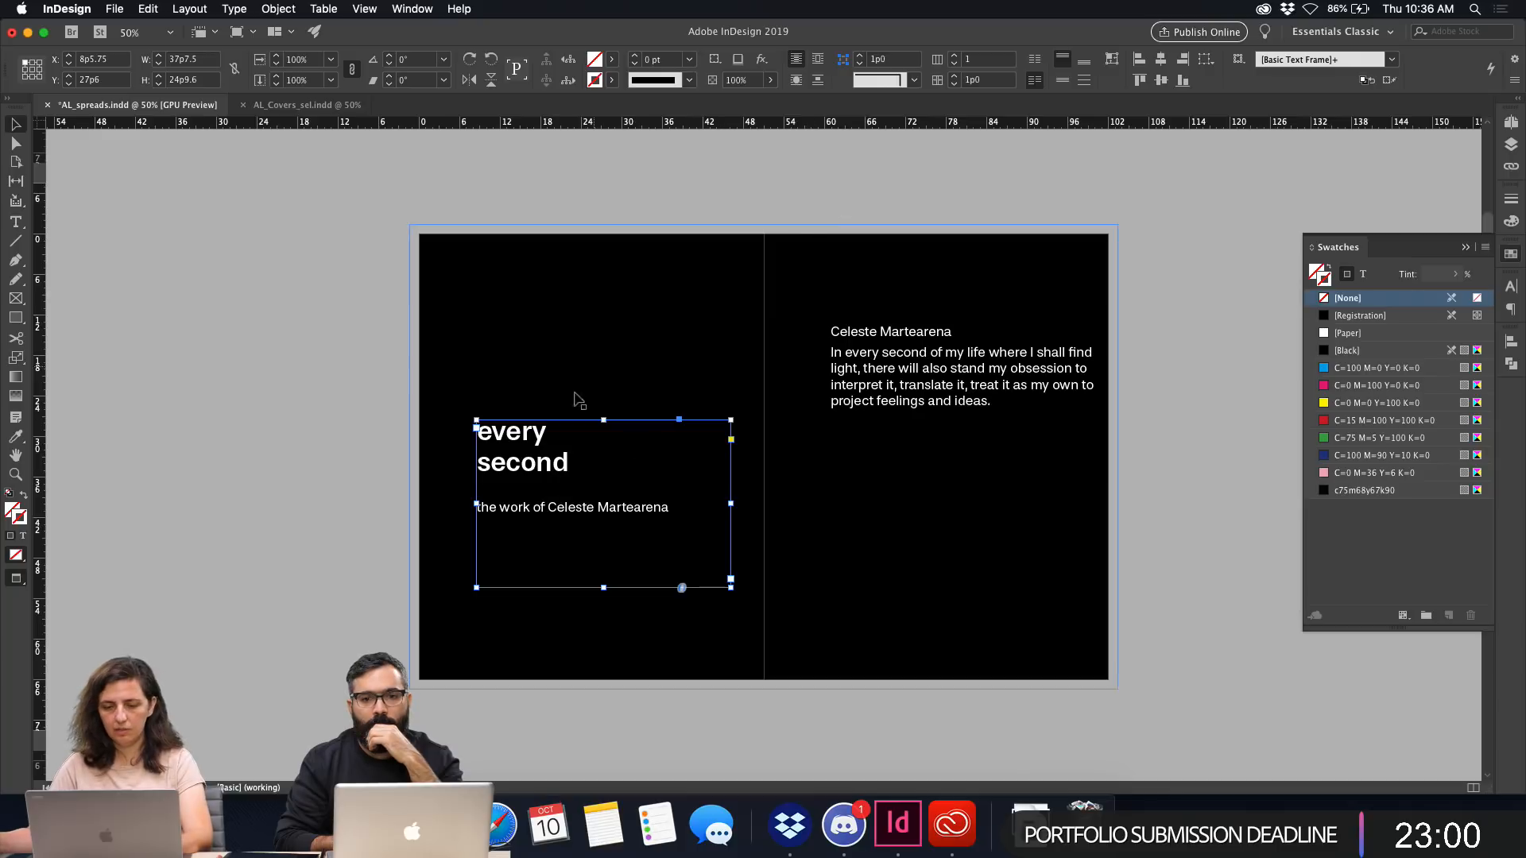
Cut the byline out of the copied title frame and shrink the frame around "every second".
{"action": "double_click", "coordinate": [542, 516]}
{"action": "triple_click", "coordinate": [543, 516]}
{"action": "key", "text": "super+c"}
{"action": "key", "text": "BackSpace"}
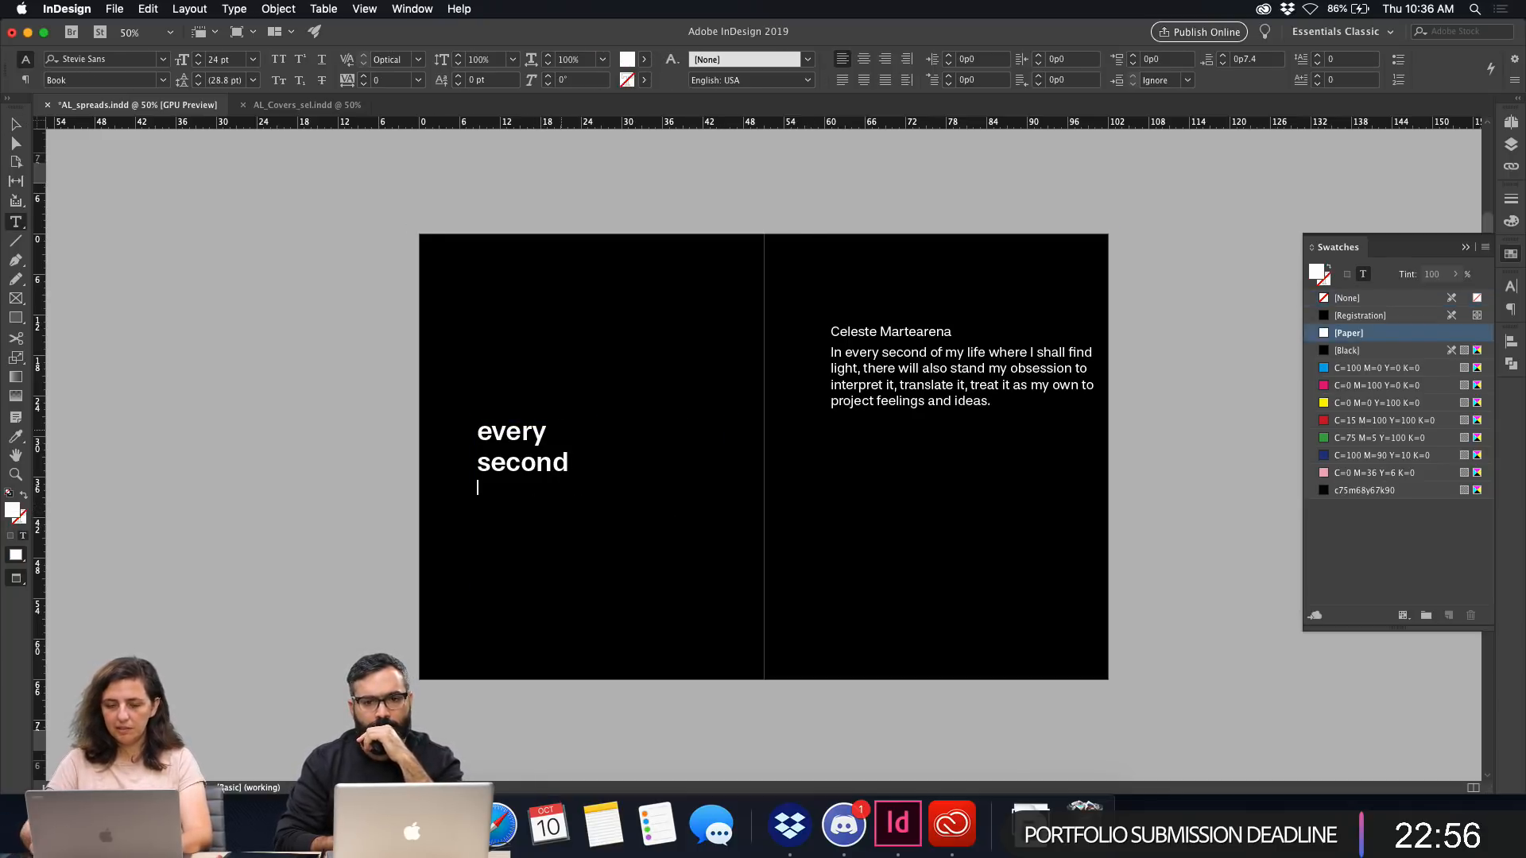
{"action": "key", "text": "Escape"}
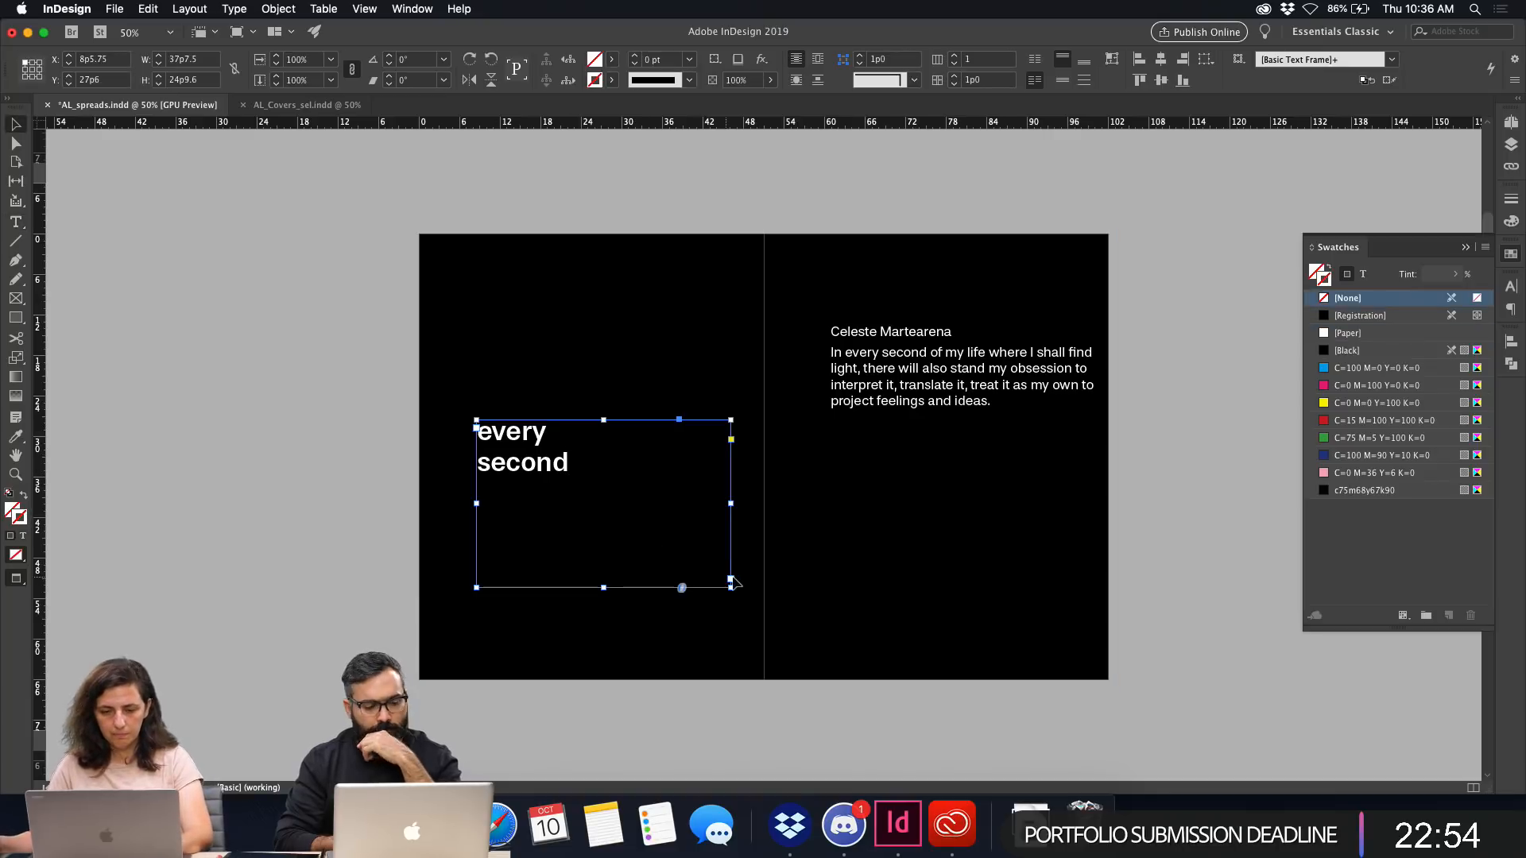
{"action": "left_click_drag", "start_coordinate": [729, 586], "coordinate": [617, 495]}
{"action": "left_click", "coordinate": [500, 538]}
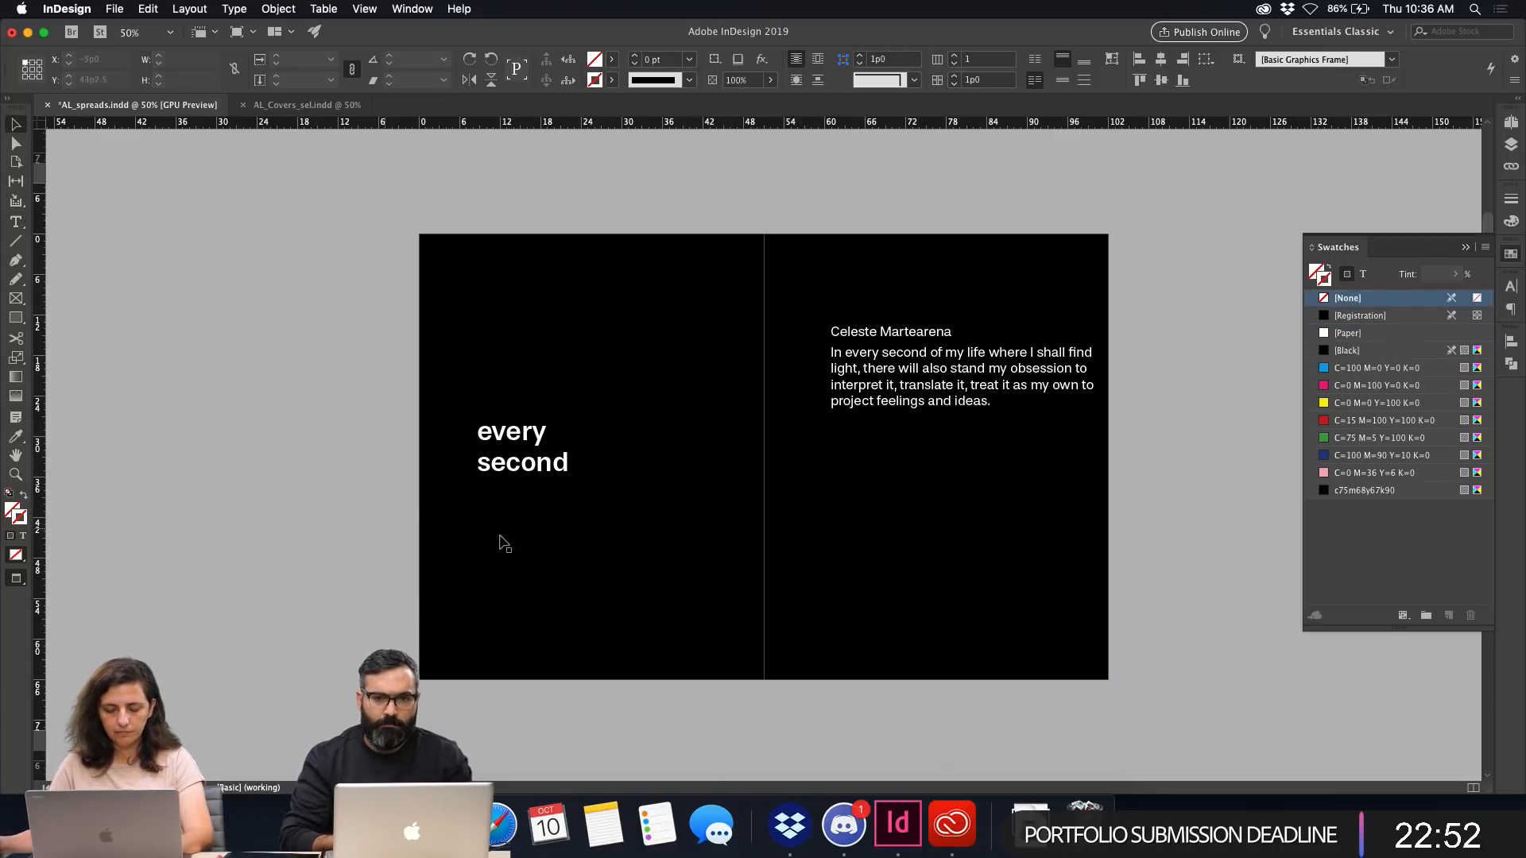
Paste the byline into a new text frame about 32p3 wide and 11p9 high below the title on the black page.
{"action": "key", "text": "t"}
{"action": "left_click_drag", "start_coordinate": [483, 535], "coordinate": [700, 613]}
{"action": "key", "text": "super+v"}
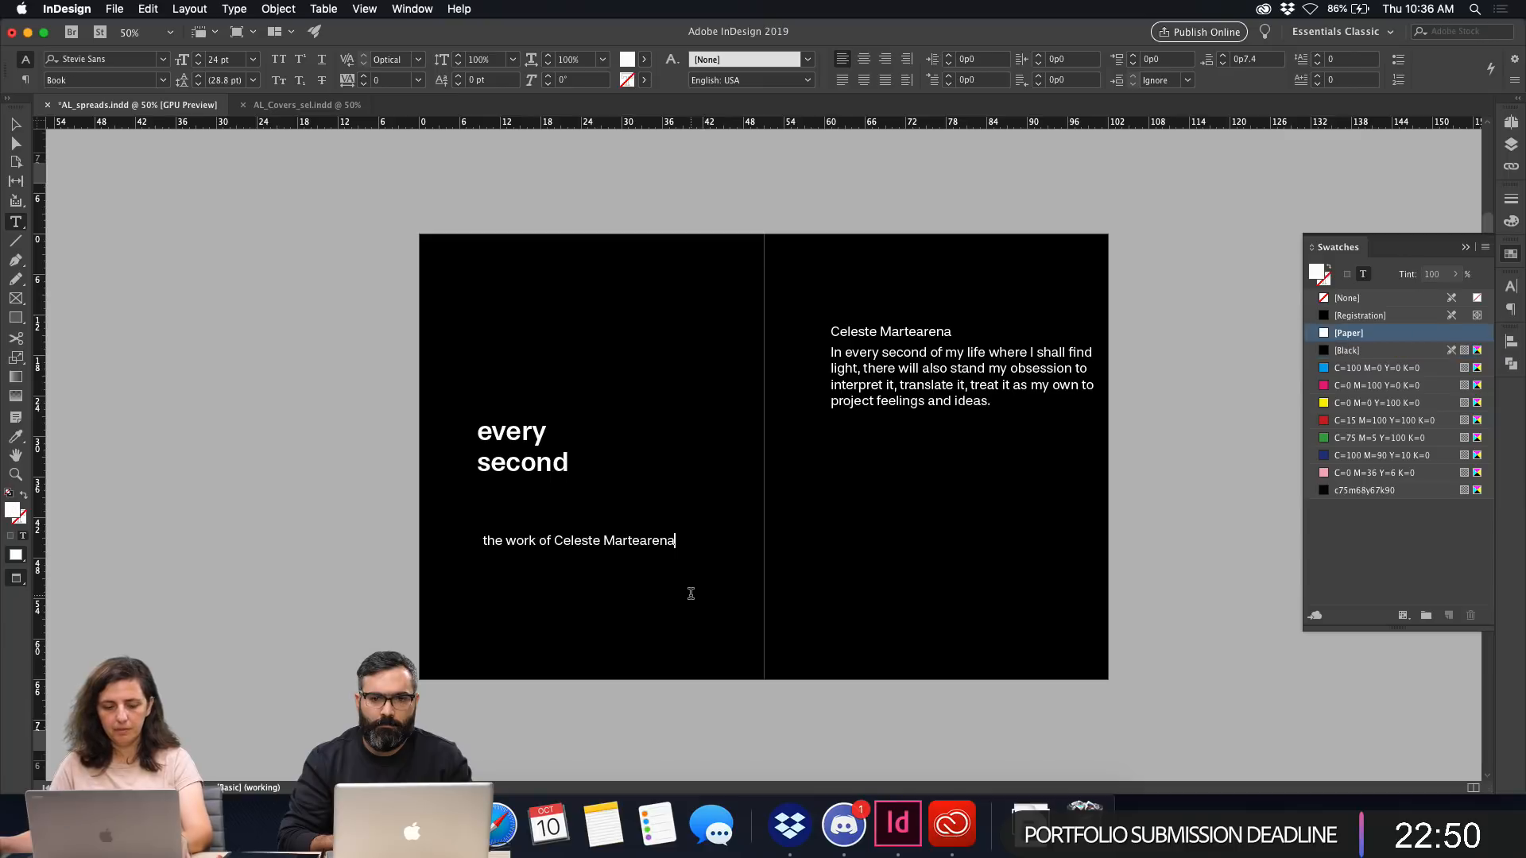
{"action": "key", "text": "Escape"}
Move the byline frame to the lower part of the right page, at about X 63p6, Y 48p6.
{"action": "left_click_drag", "start_coordinate": [628, 580], "coordinate": [1009, 587]}
{"action": "key", "text": "super+z"}
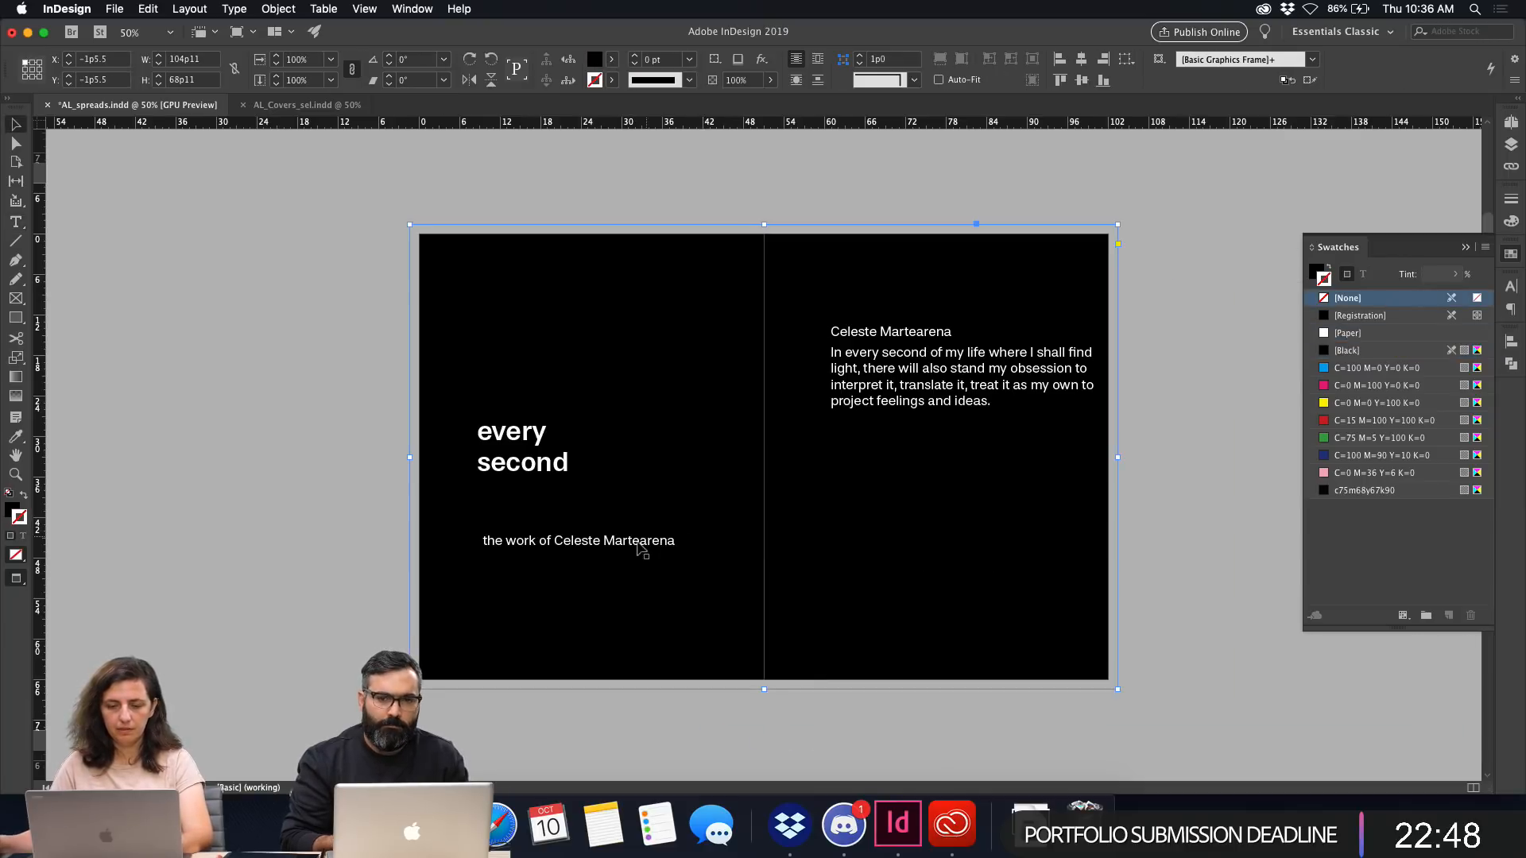
{"action": "left_click_drag", "start_coordinate": [606, 544], "coordinate": [970, 571]}
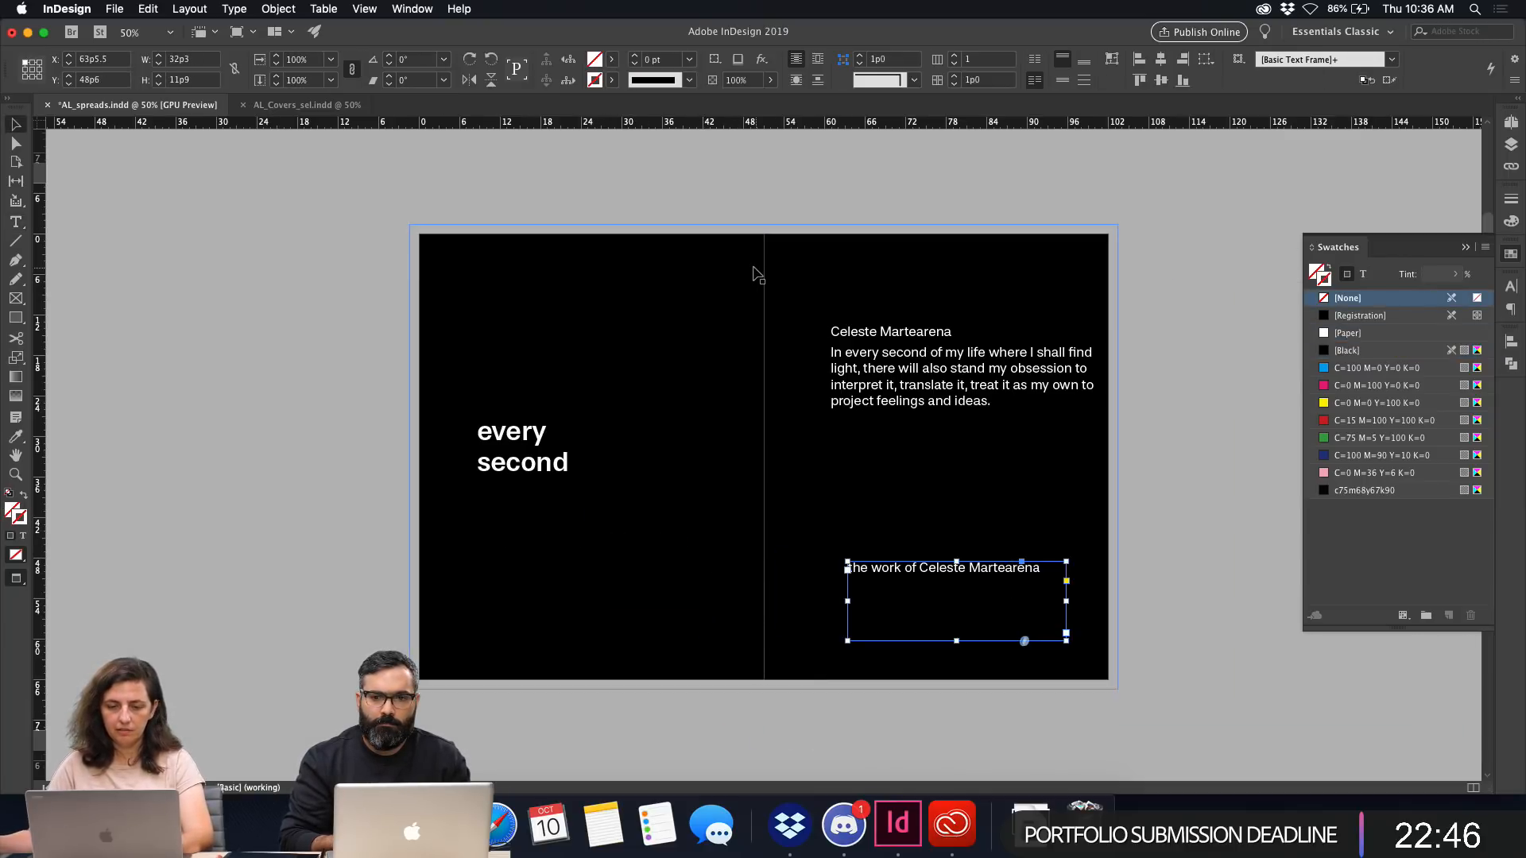
Move the "every second" title frame slightly up and outward on the black page, to about X 8p3, Y 26p0.
{"action": "left_click", "coordinate": [502, 439]}
{"action": "key", "text": "w"}
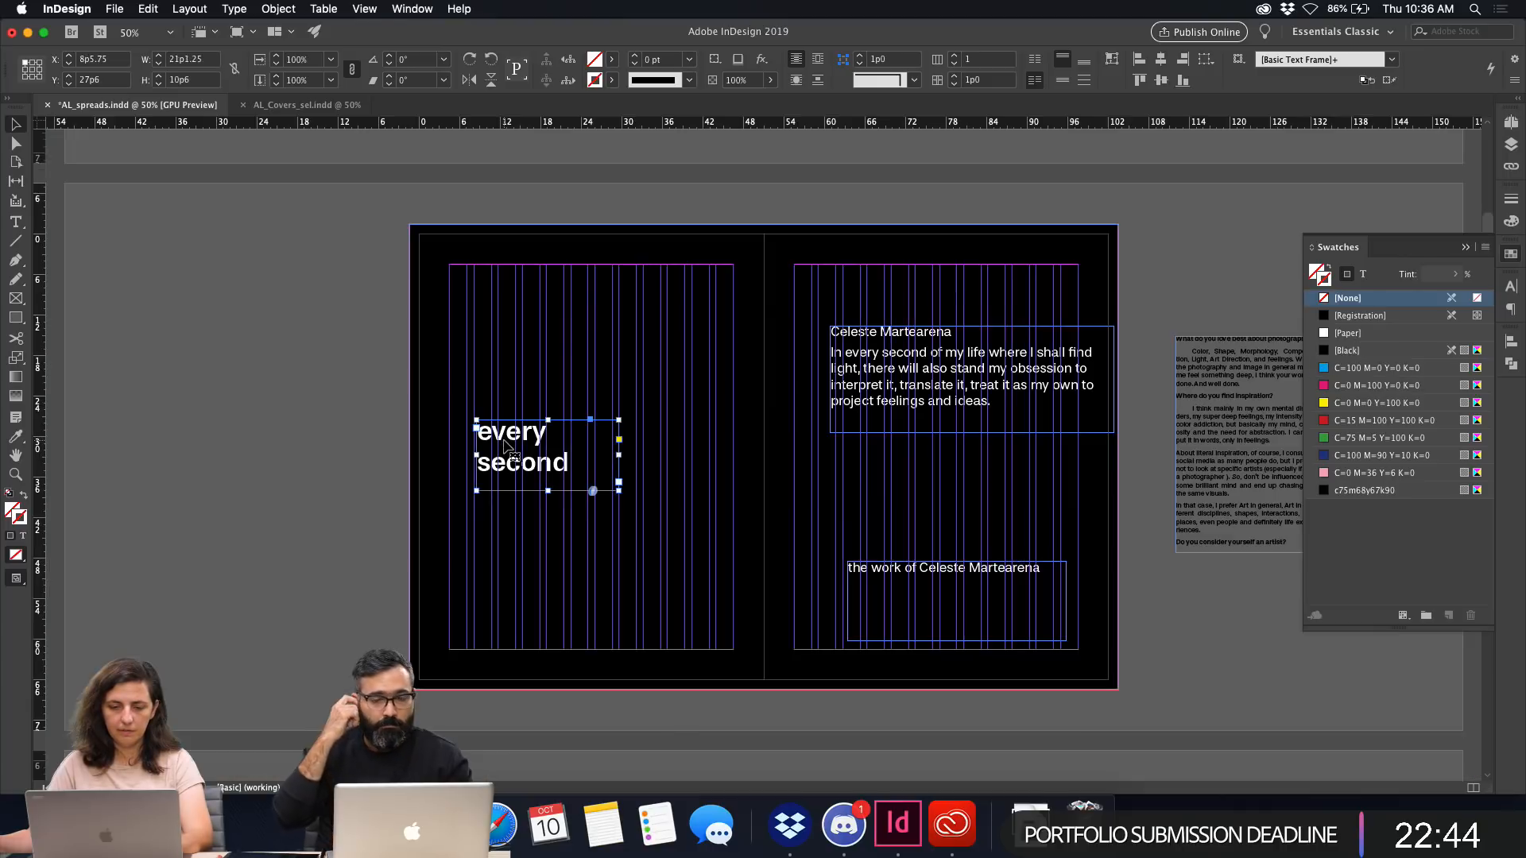
{"action": "left_click_drag", "start_coordinate": [541, 437], "coordinate": [520, 427]}
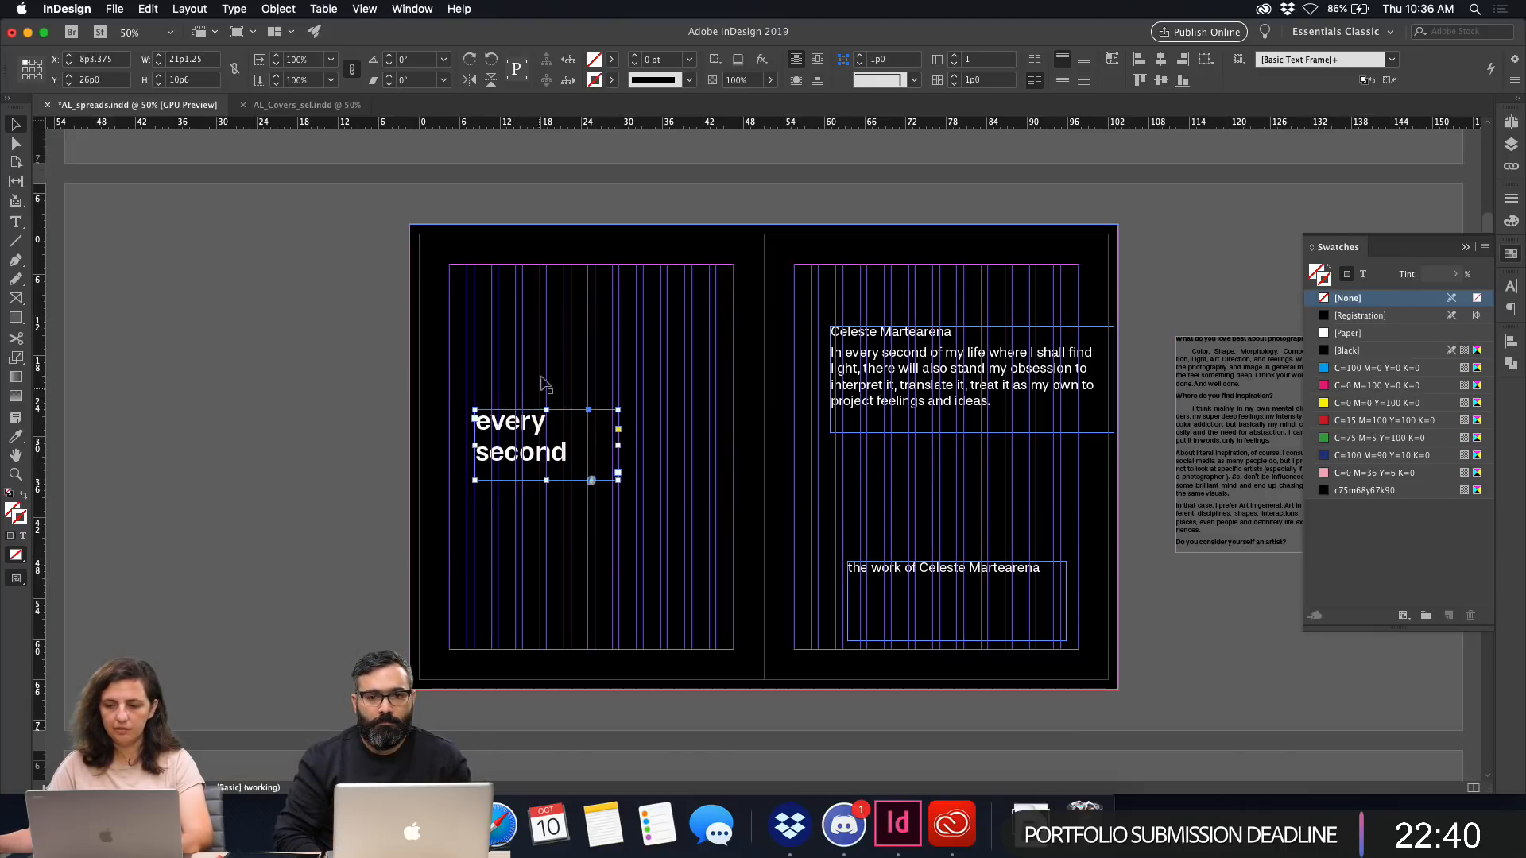
Colour the "every second" title text with the pink swatch C=0 M=36 Y=6 K=0 and preview the spread.
{"action": "left_click", "coordinate": [1363, 273]}
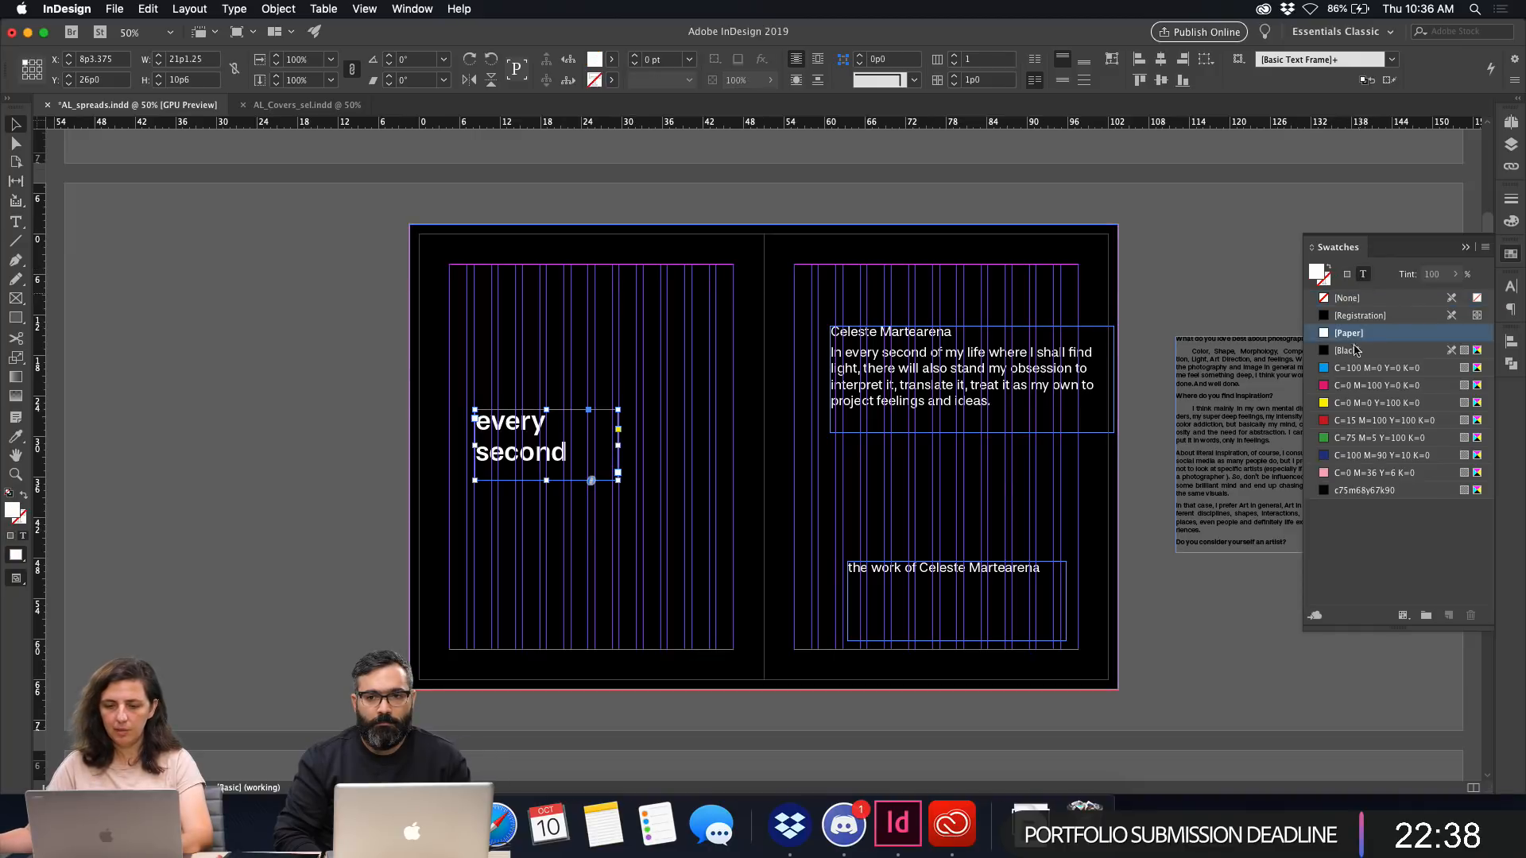
{"action": "left_click", "coordinate": [1352, 485]}
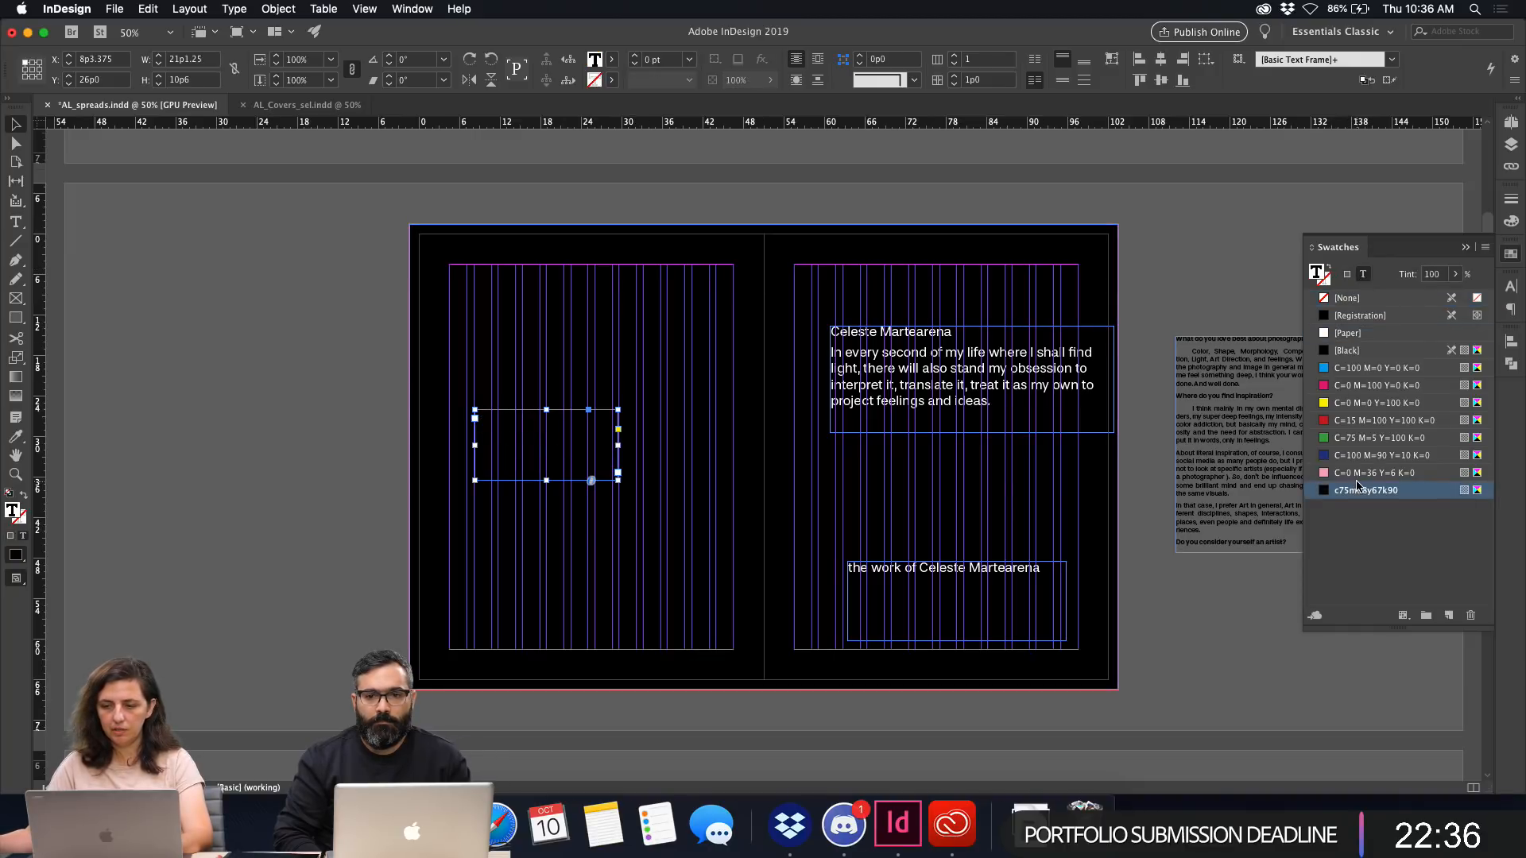
{"action": "key", "text": "super+z"}
{"action": "left_click", "coordinate": [1356, 474]}
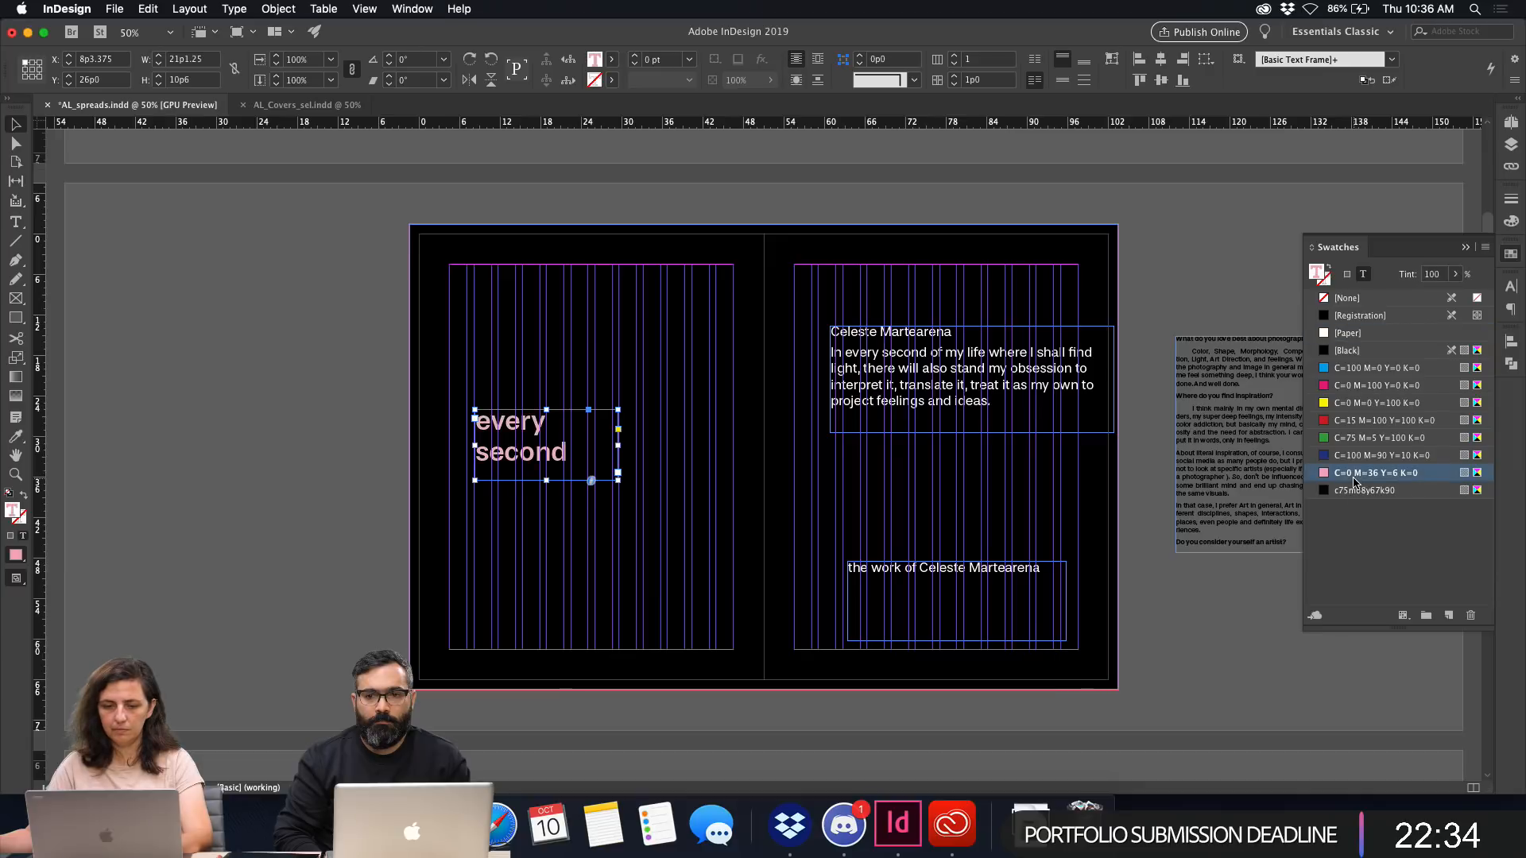
{"action": "left_click", "coordinate": [337, 416]}
{"action": "key", "text": "w"}
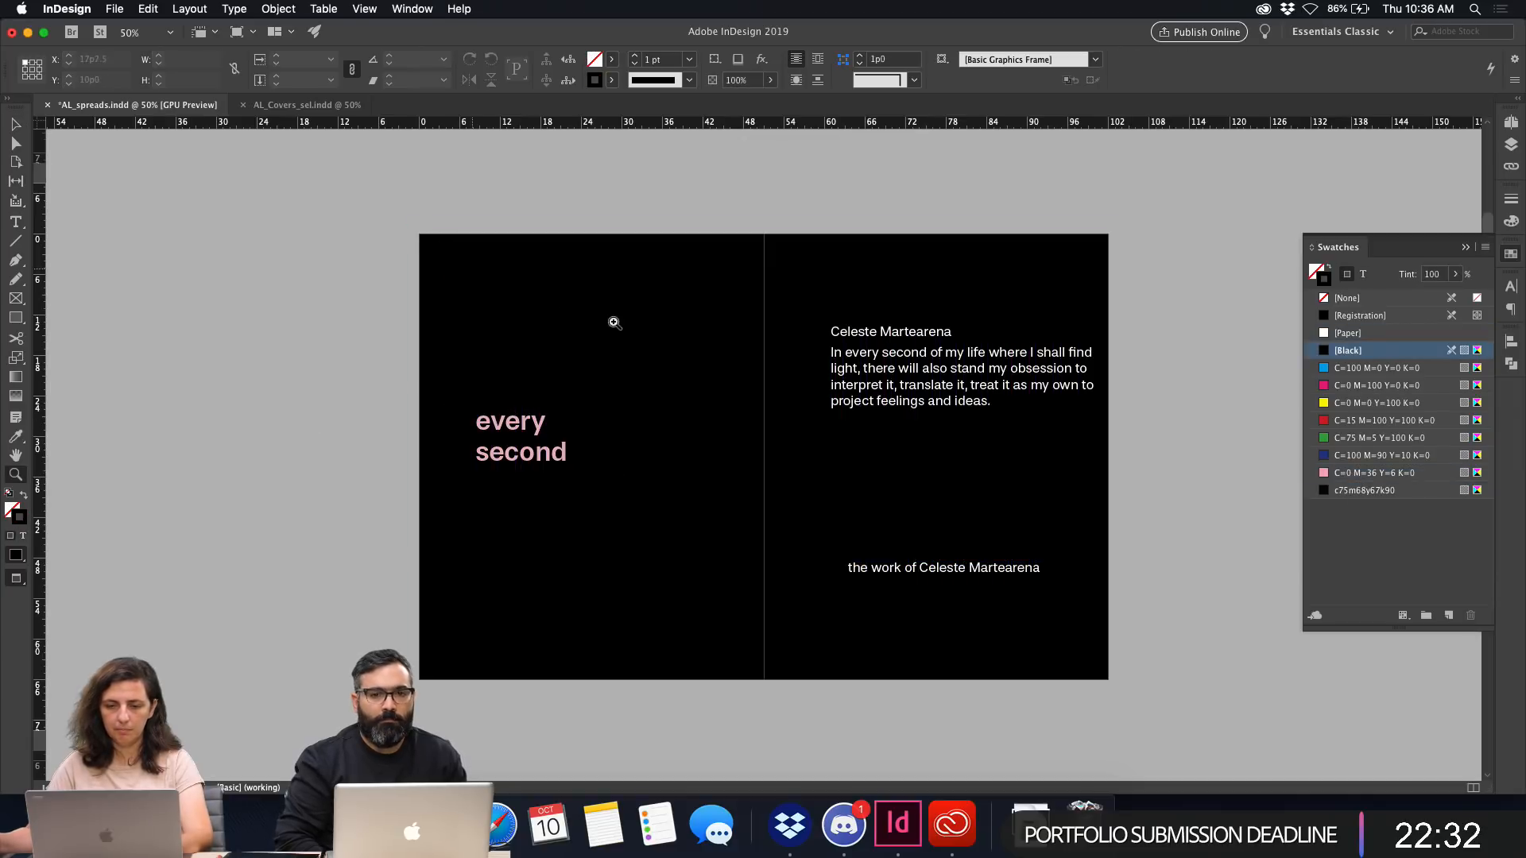
Enlarge the "every second" title frame to about 34p8 wide and 17p10 high.
{"action": "left_click", "coordinate": [567, 469]}
{"action": "key", "text": "w"}
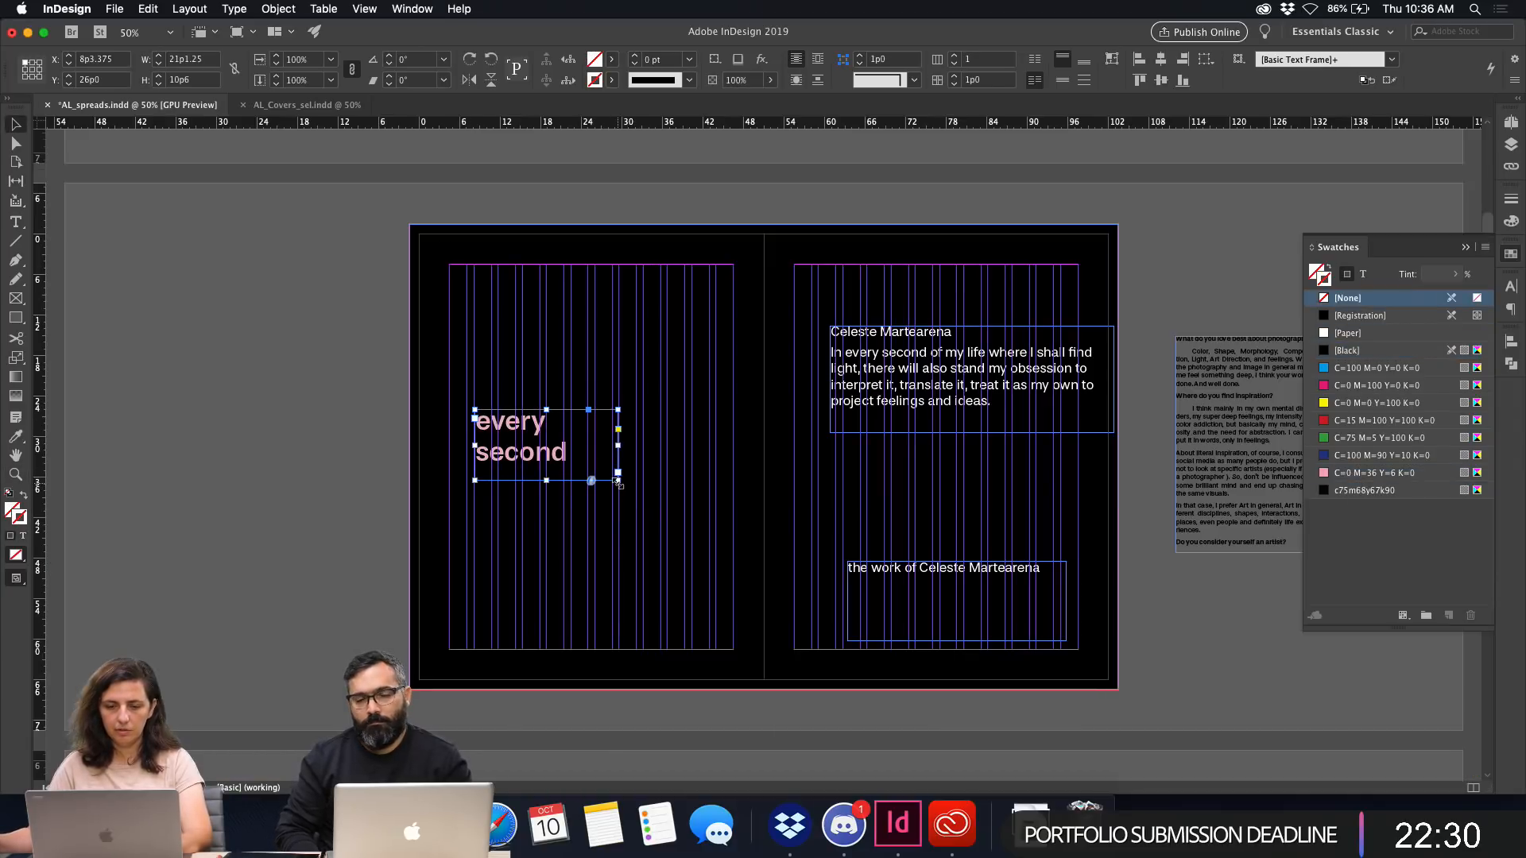
{"action": "left_click_drag", "start_coordinate": [618, 480], "coordinate": [707, 530]}
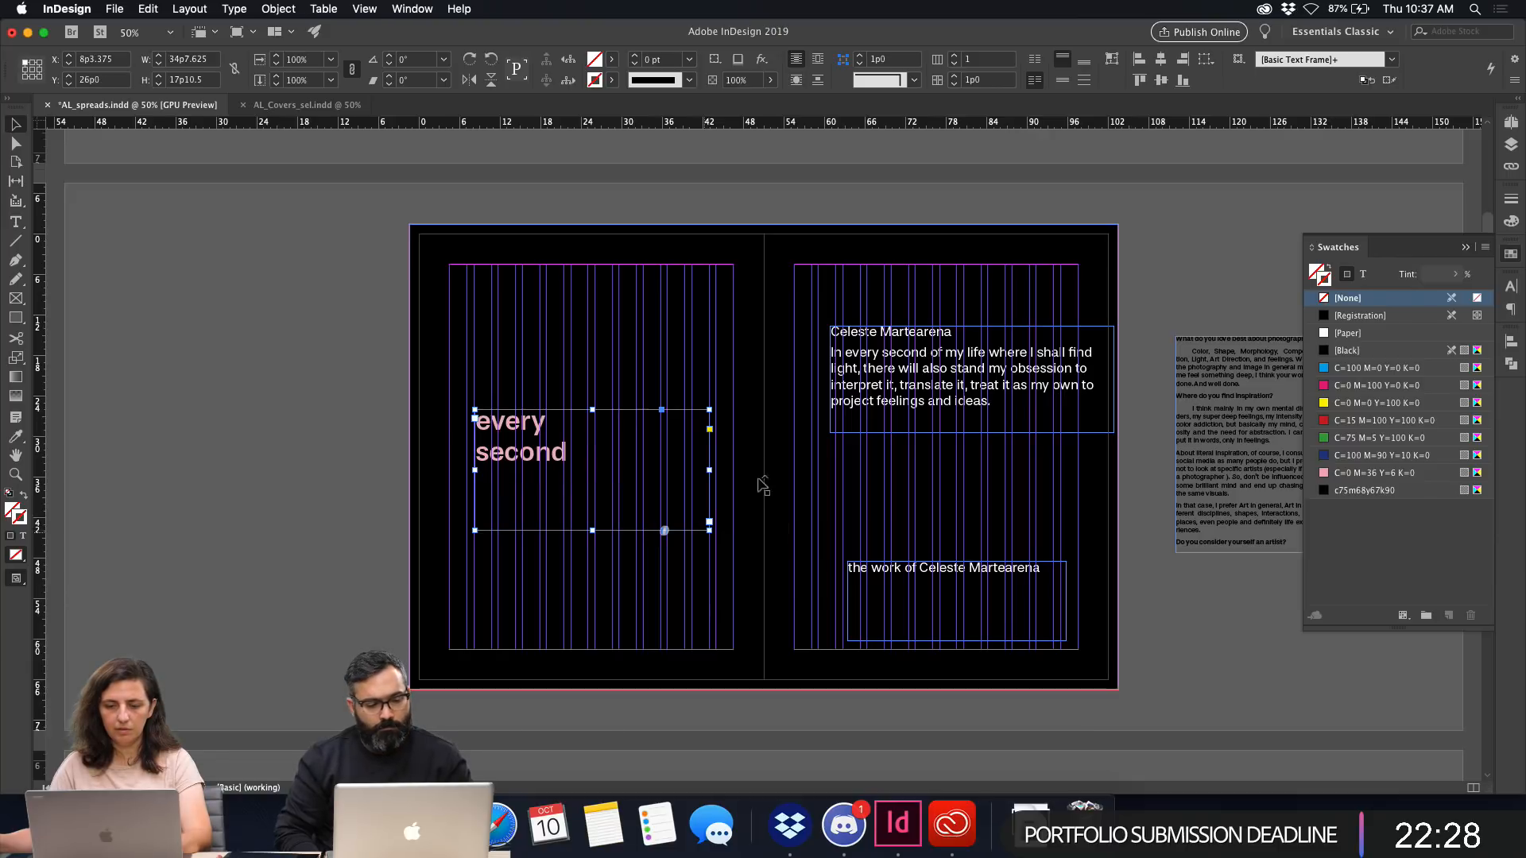
Increase the "every second" title text size, trying 90 pt and settling on 120 pt.
{"action": "key", "text": "super+t"}
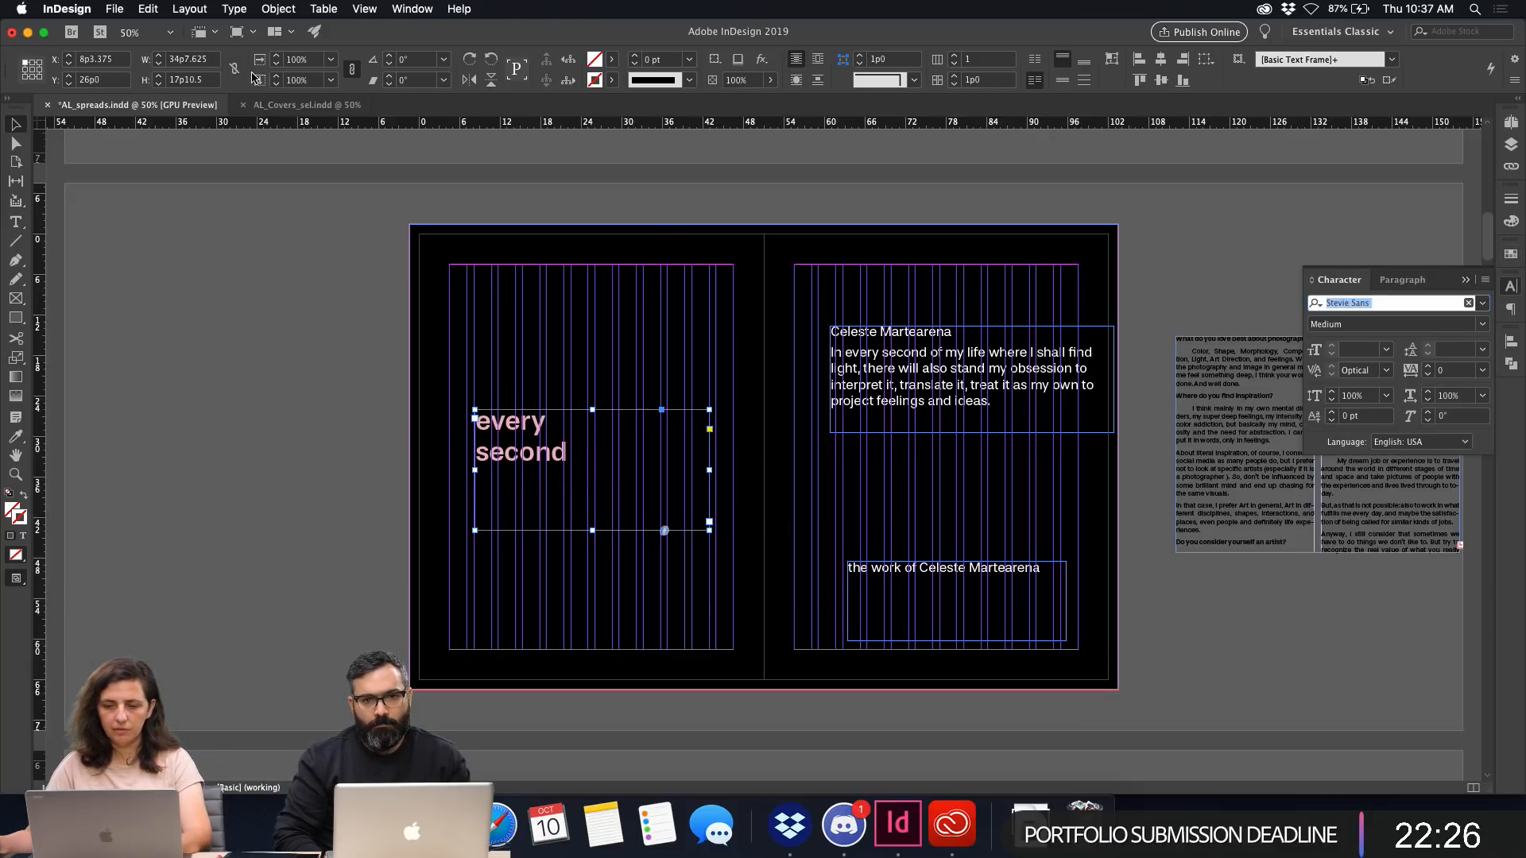
{"action": "double_click", "coordinate": [520, 454]}
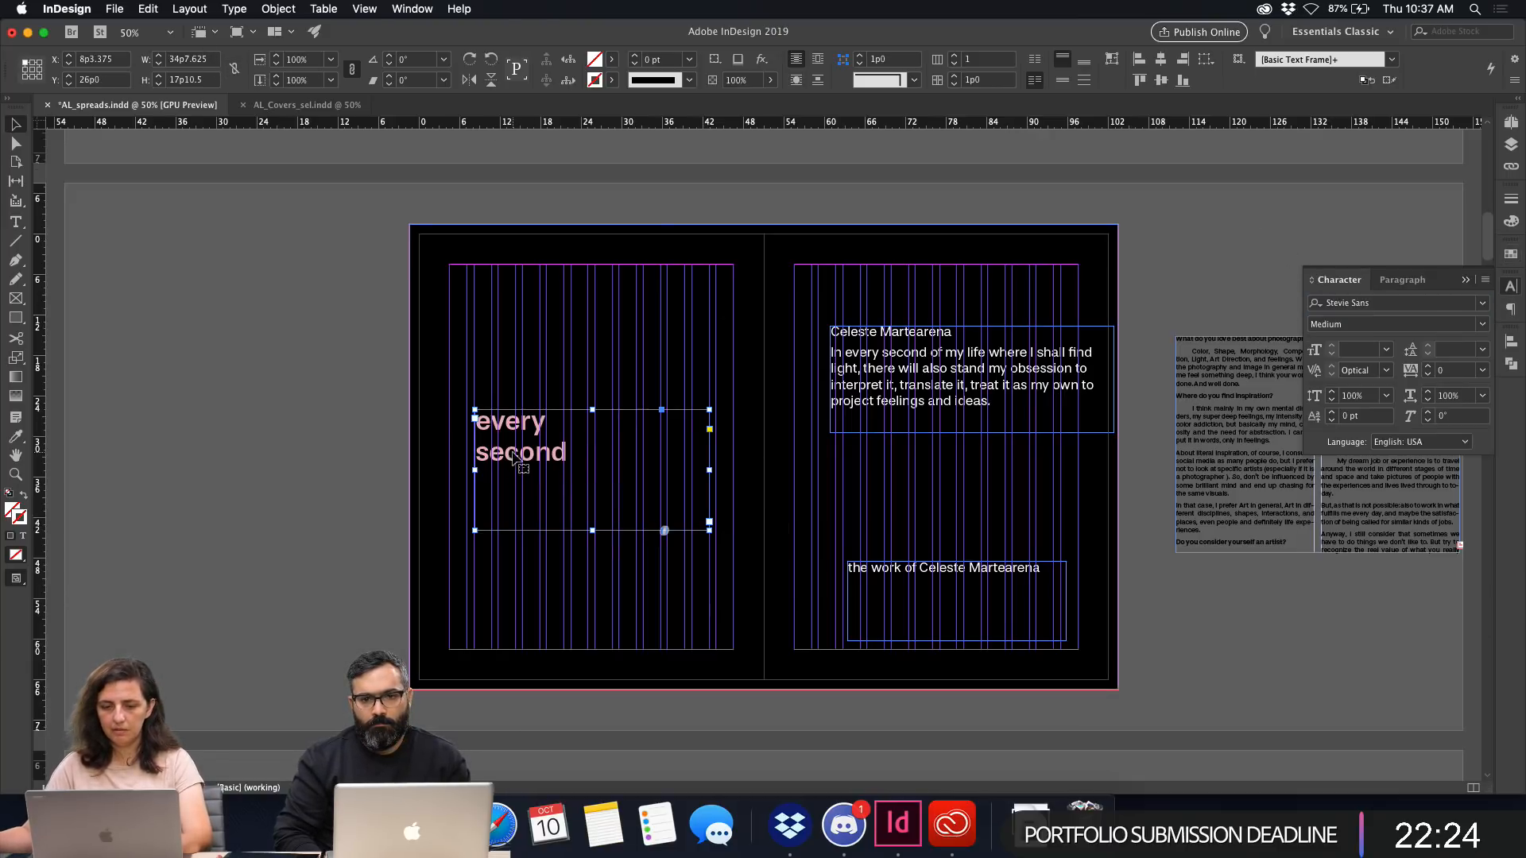
{"action": "left_click_drag", "start_coordinate": [582, 455], "coordinate": [432, 409]}
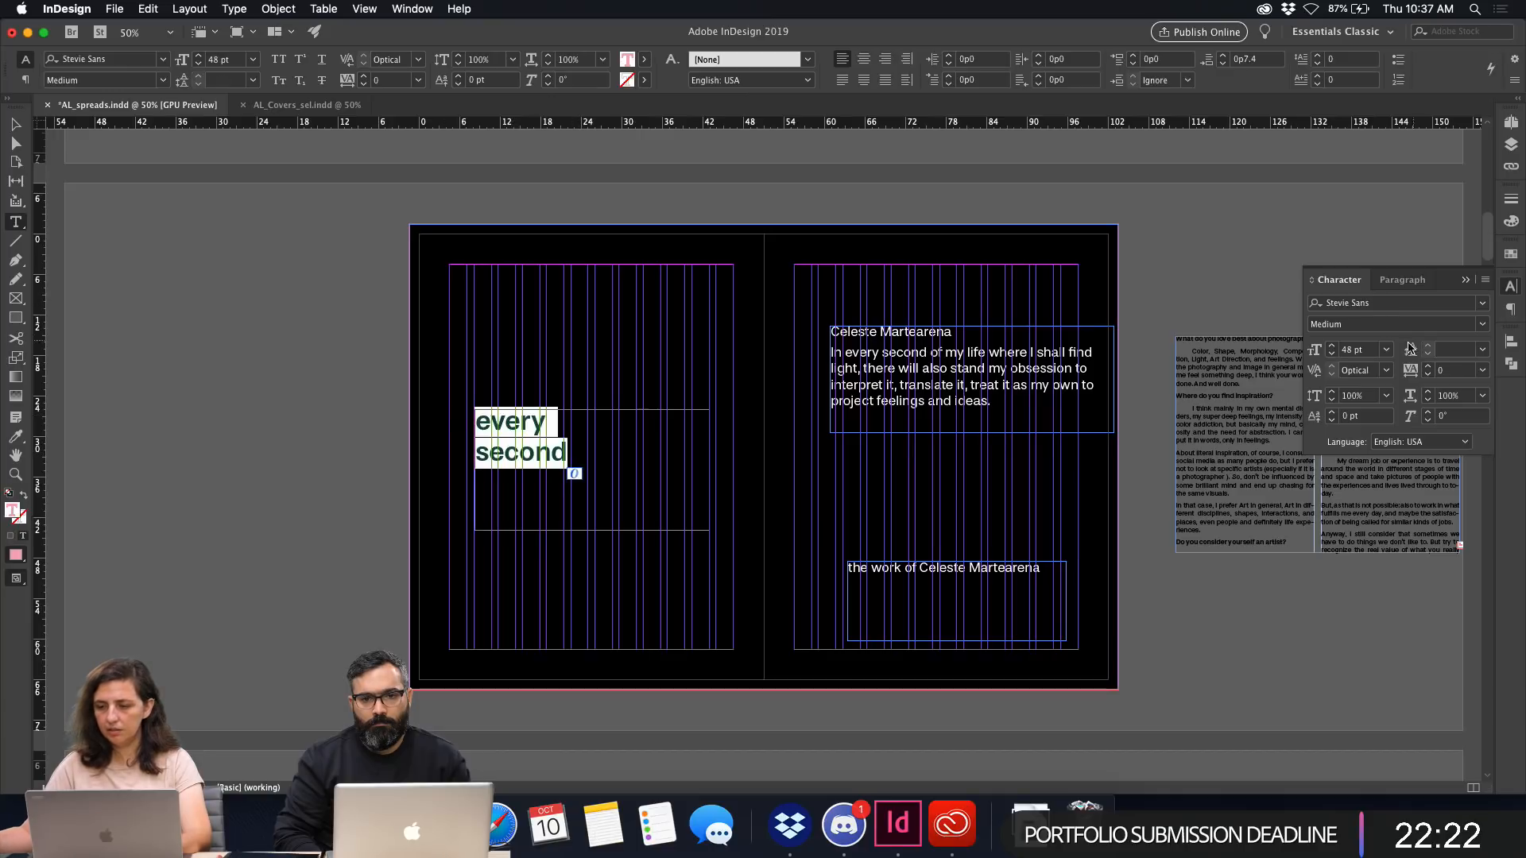
{"action": "left_click", "coordinate": [1353, 350]}
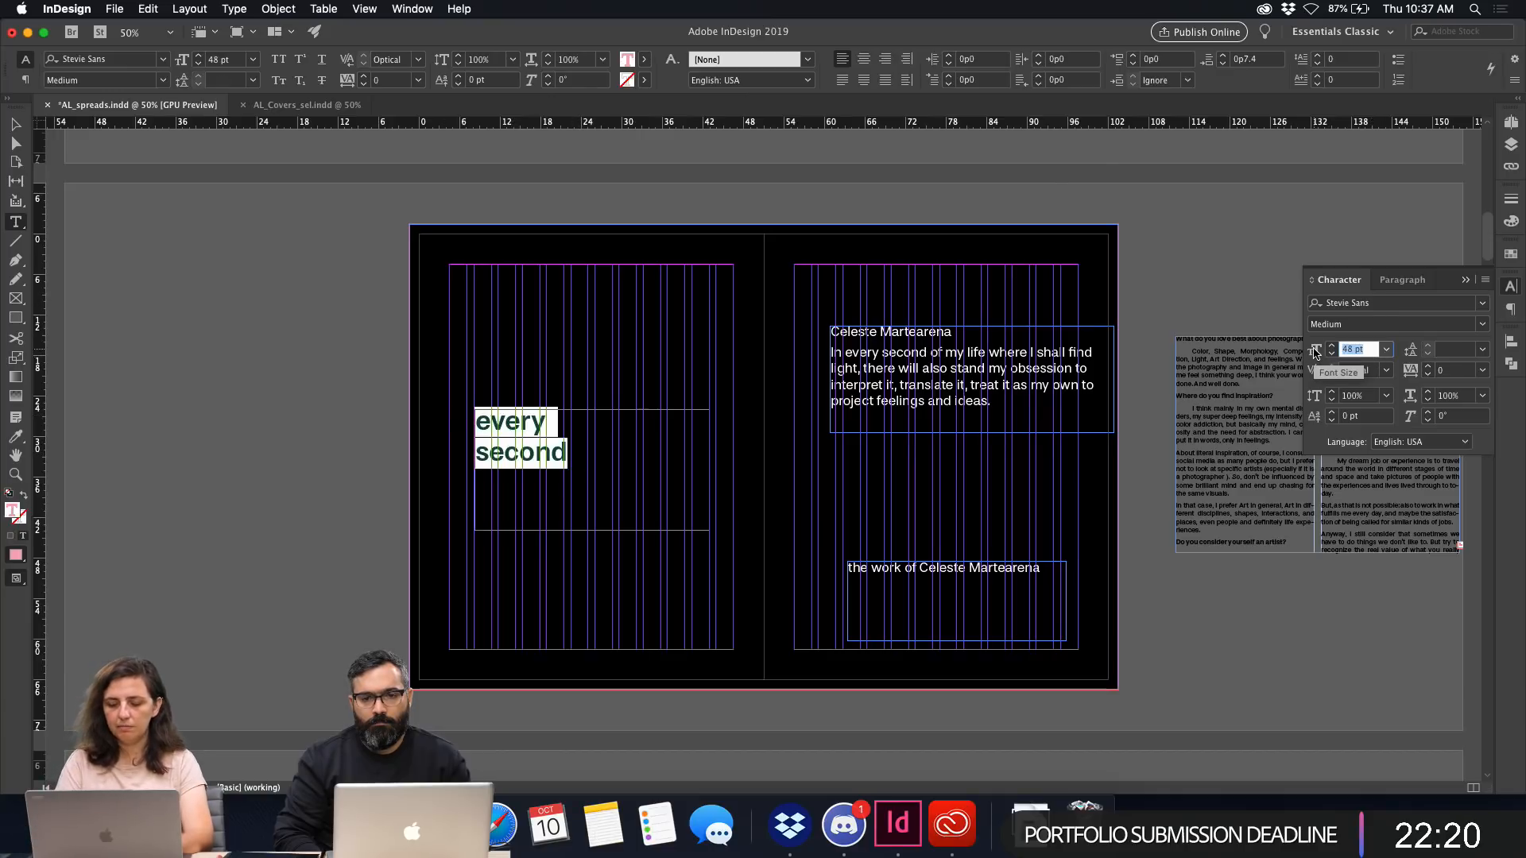
{"action": "type", "text": "90"}
{"action": "key", "text": "Return"}
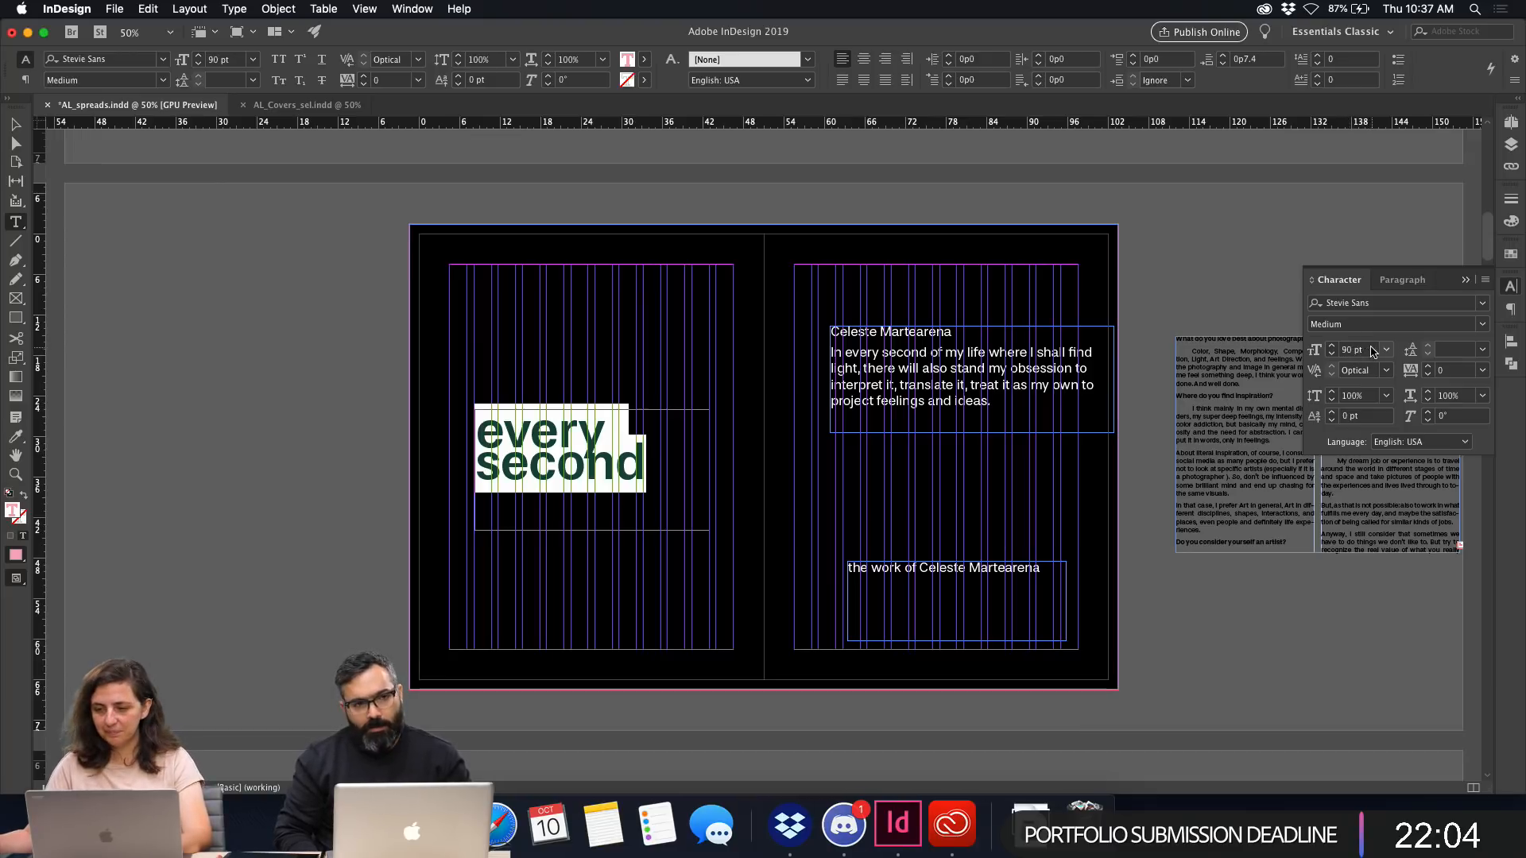
{"action": "left_click", "coordinate": [1319, 352]}
{"action": "type", "text": "120"}
{"action": "key", "text": "Return"}
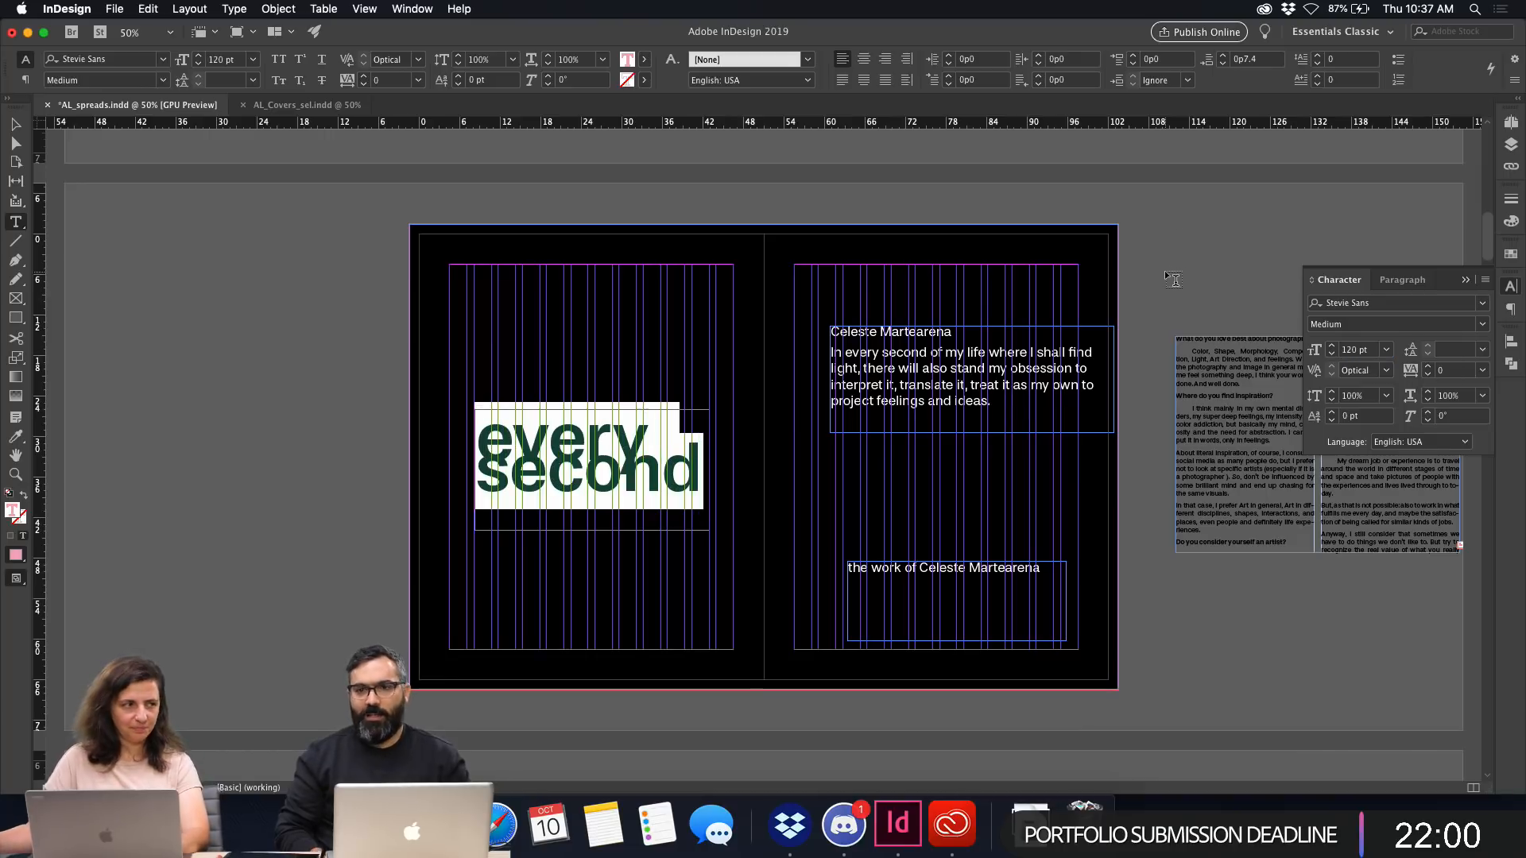
Set the title's leading to 120 pt and extend its frame to about 24p9 high.
{"action": "left_click", "coordinate": [1467, 349]}
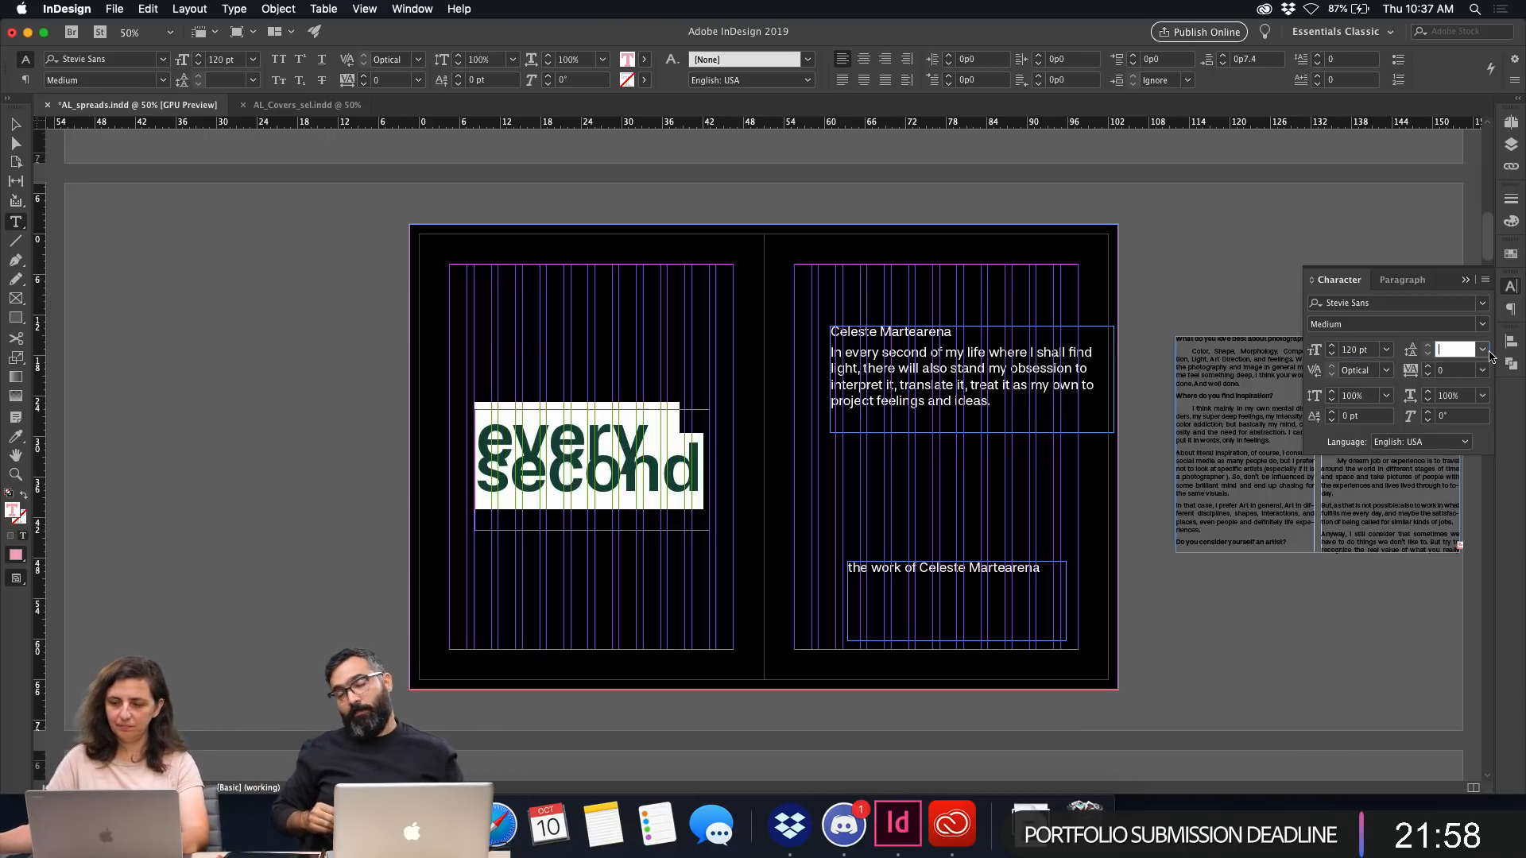
{"action": "type", "text": "120"}
{"action": "key", "text": "Return"}
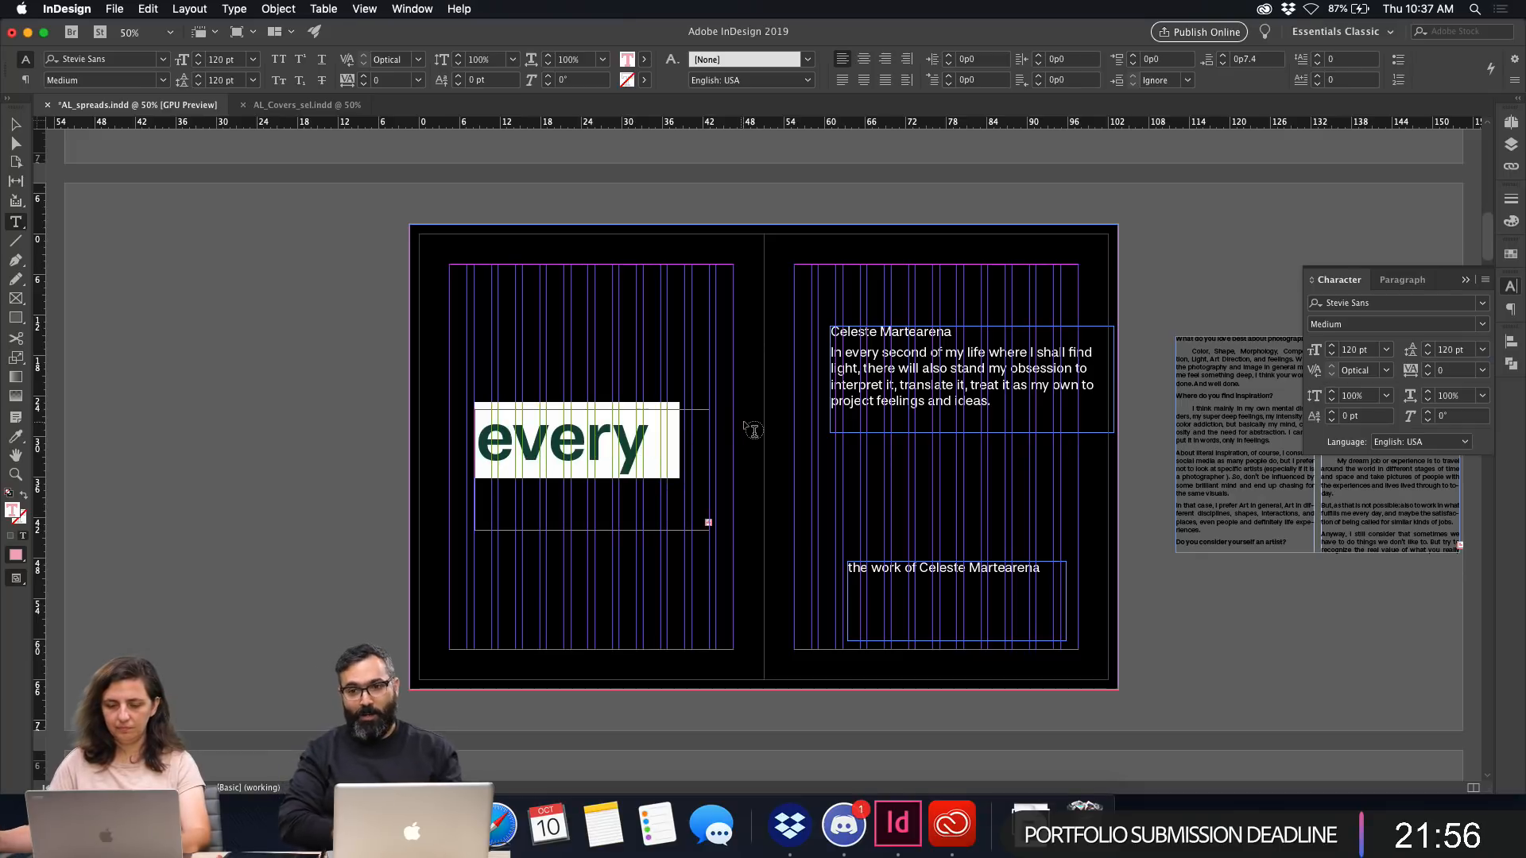
{"action": "key", "text": "Escape"}
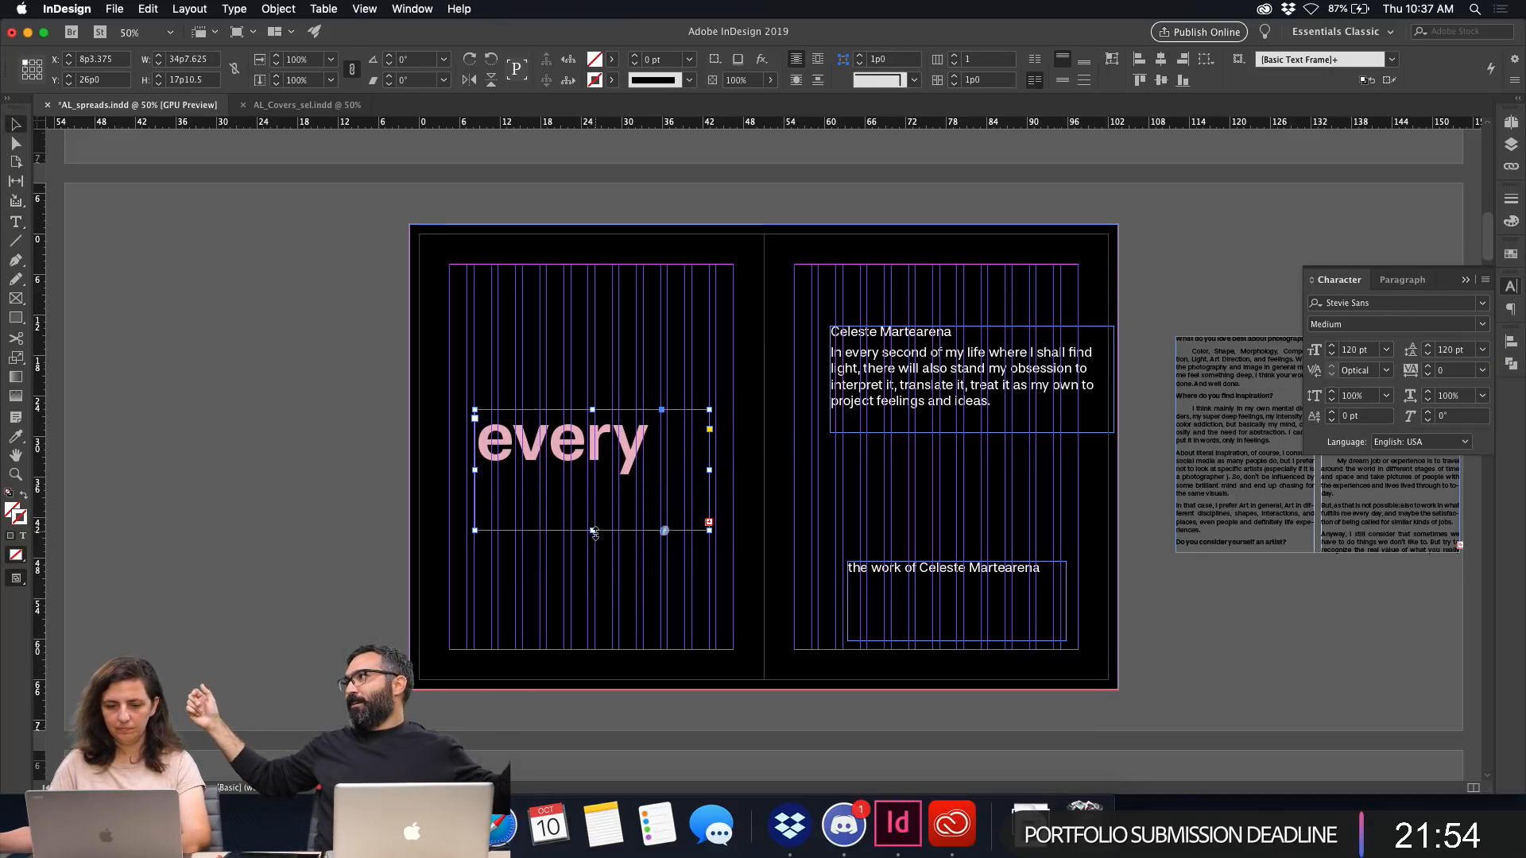
{"action": "left_click_drag", "start_coordinate": [595, 531], "coordinate": [617, 571]}
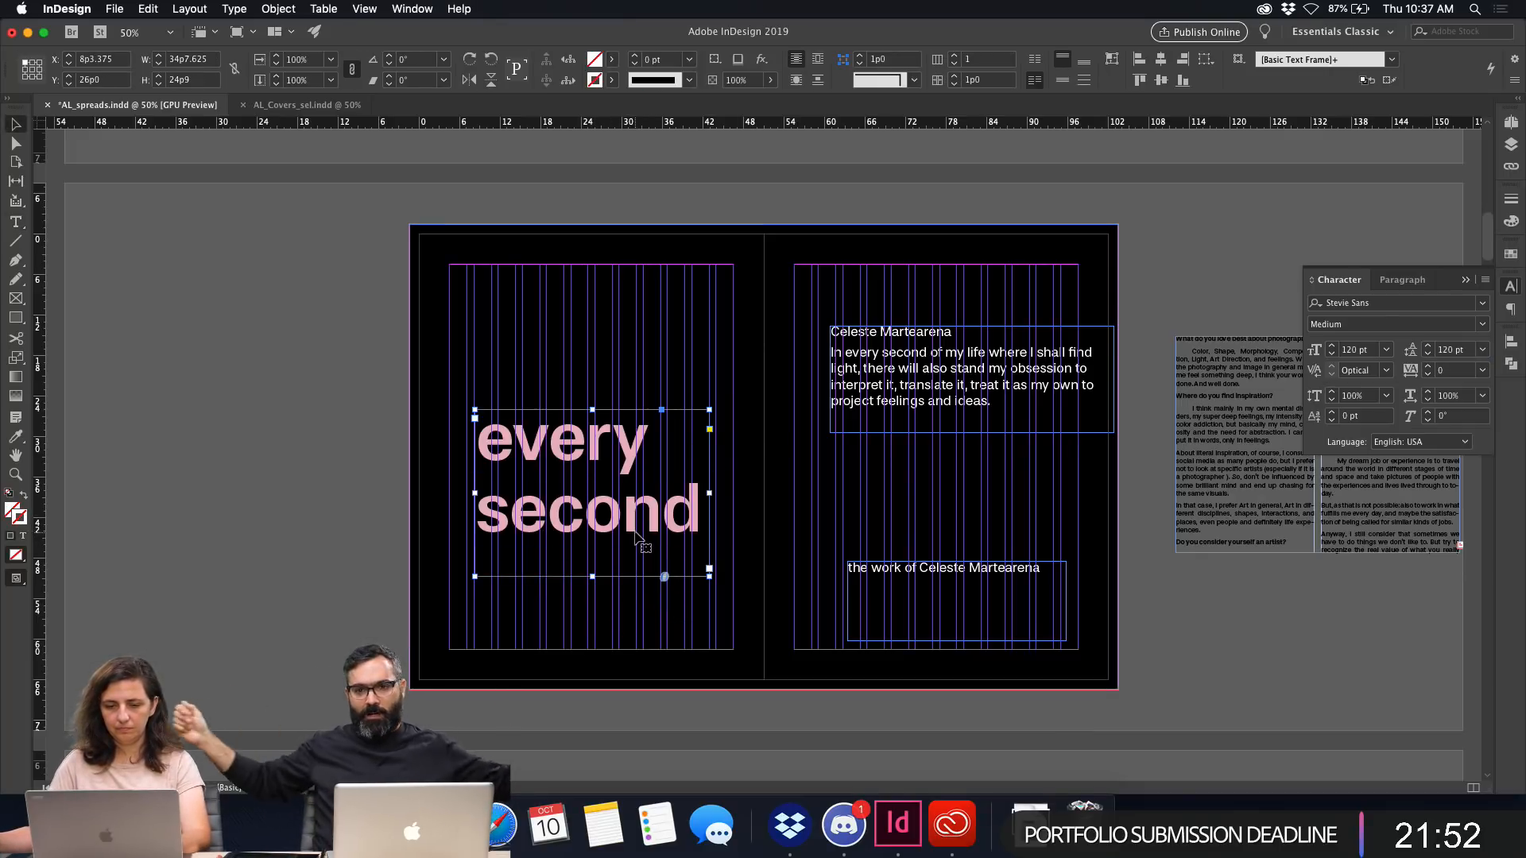
Move the title frame up to about Y 24p9 and place the byline frame below it on the left page.
{"action": "key", "text": "w"}
{"action": "key", "text": "w"}
{"action": "left_click_drag", "start_coordinate": [640, 505], "coordinate": [640, 496]}
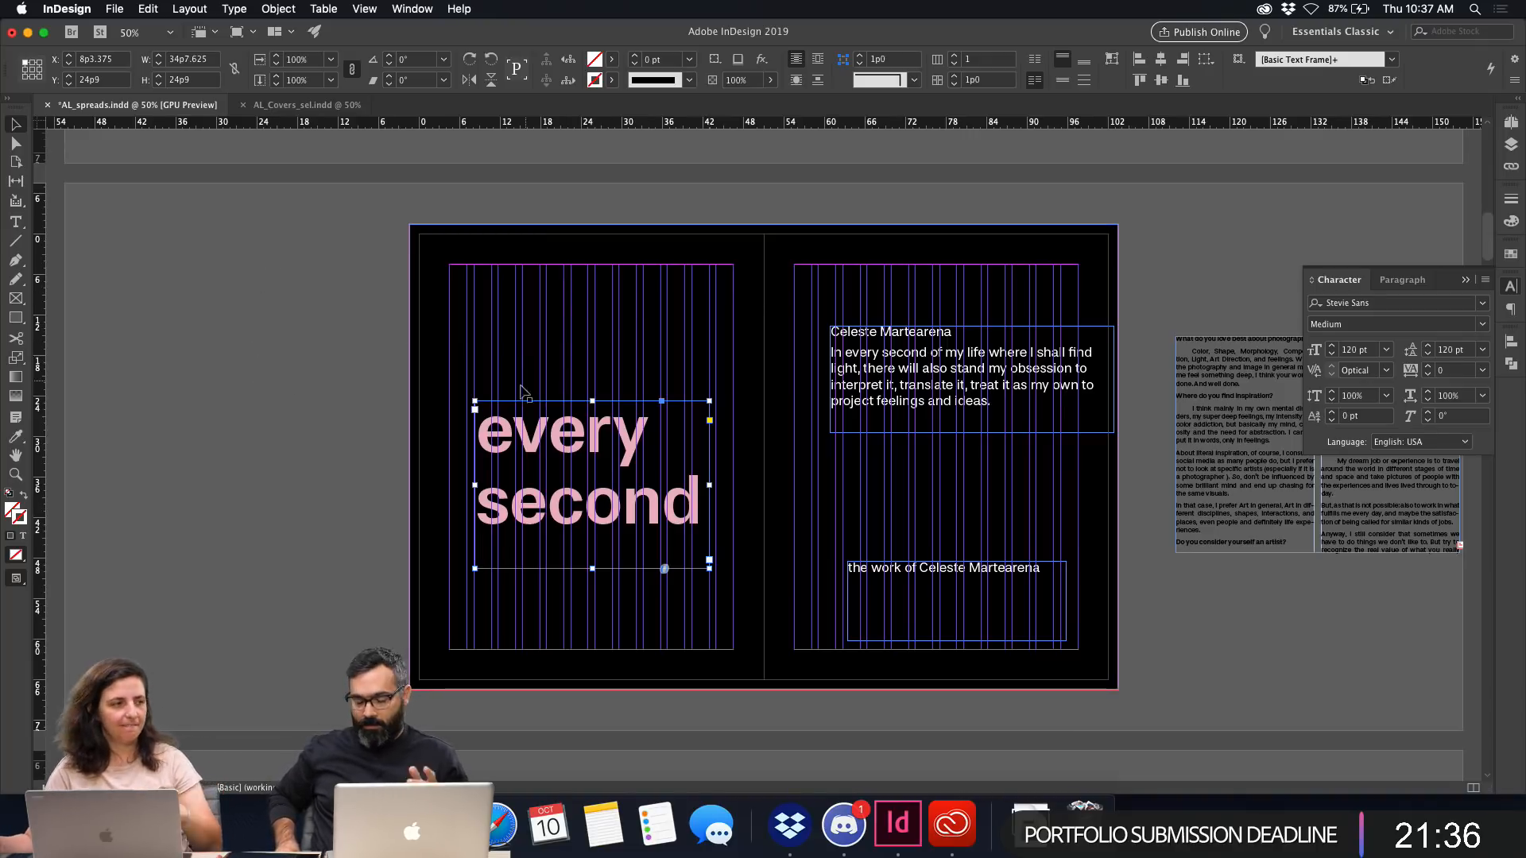
{"action": "left_click_drag", "start_coordinate": [940, 582], "coordinate": [562, 610]}
Delete the photographer's name line above the intro text on the right page.
{"action": "left_click", "coordinate": [884, 373]}
{"action": "double_click", "coordinate": [883, 358]}
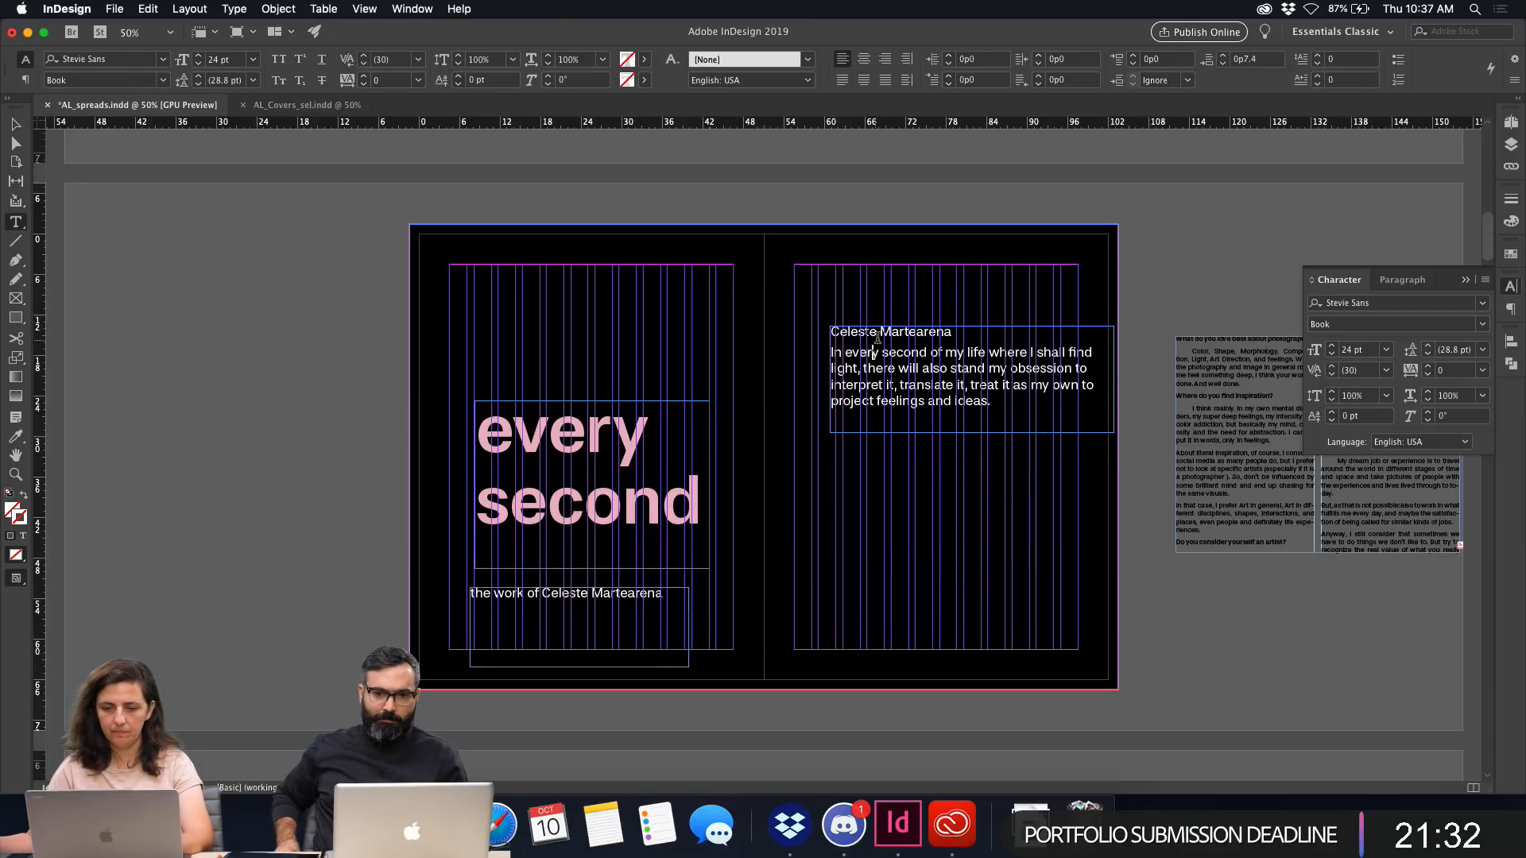
{"action": "left_click_drag", "start_coordinate": [957, 332], "coordinate": [800, 331]}
{"action": "key", "text": "BackSpace"}
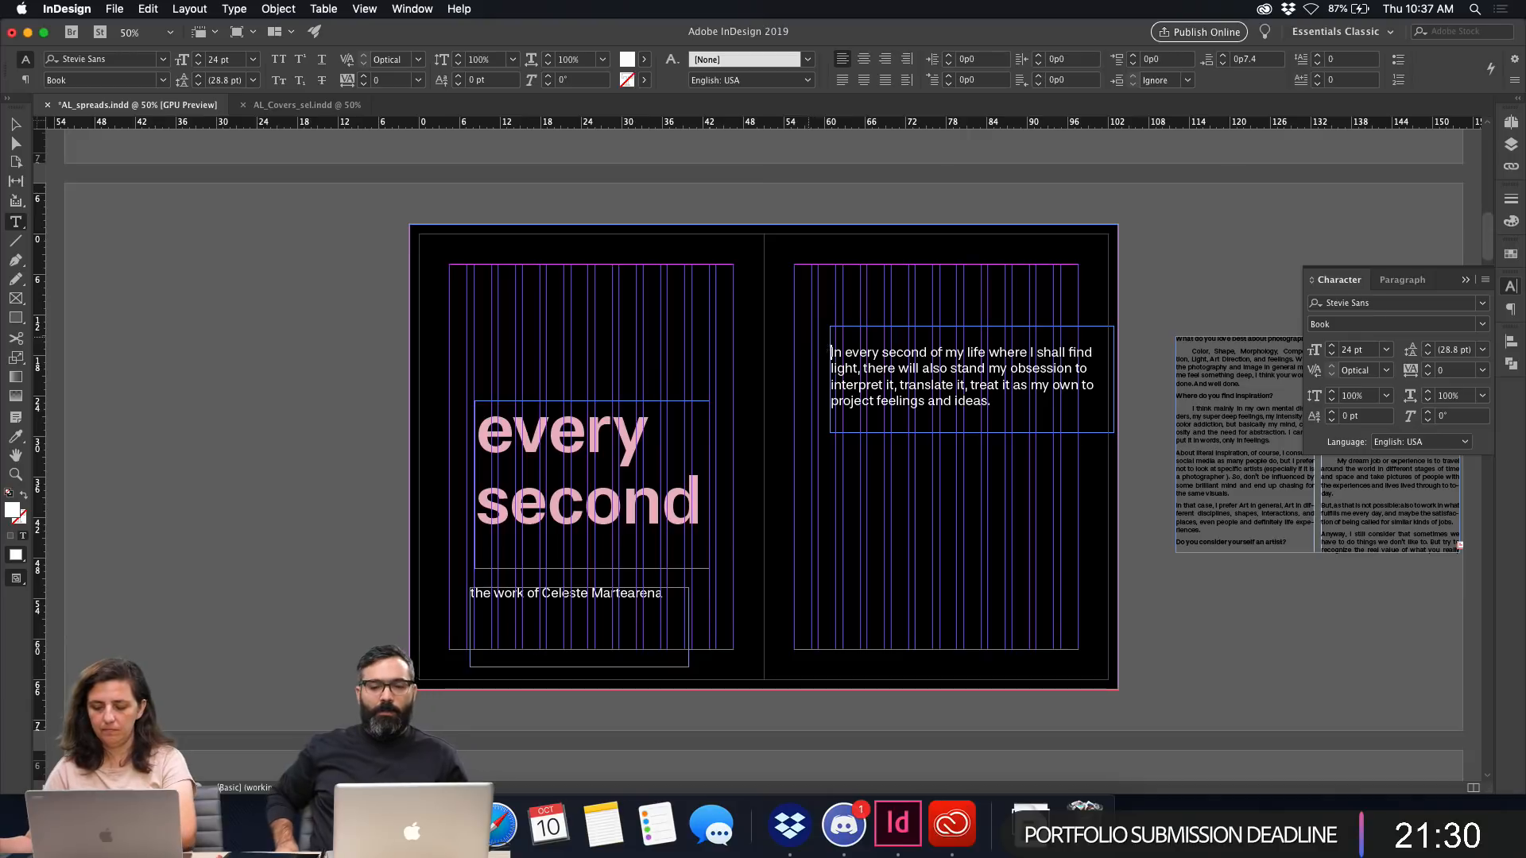
{"action": "key", "text": "BackSpace"}
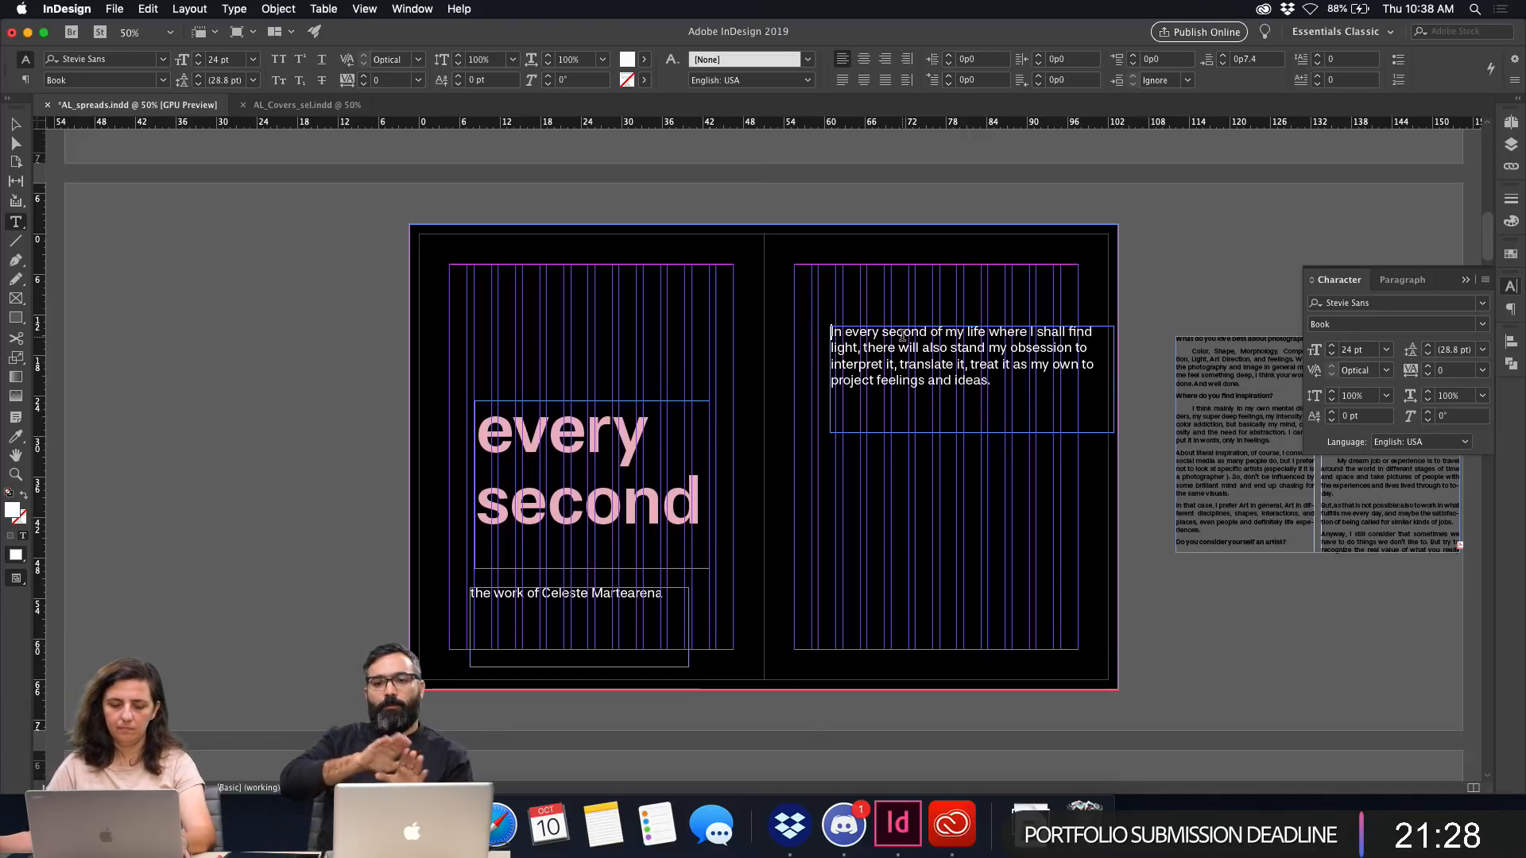
{"action": "key", "text": "Escape"}
Fit the intro frame to the right page's side margins at X 55p6, 42p0 wide, and colour its text pink C=0 M=36 Y=6 K=0.
{"action": "left_click_drag", "start_coordinate": [829, 379], "coordinate": [795, 379]}
{"action": "left_click_drag", "start_coordinate": [1113, 379], "coordinate": [1078, 379]}
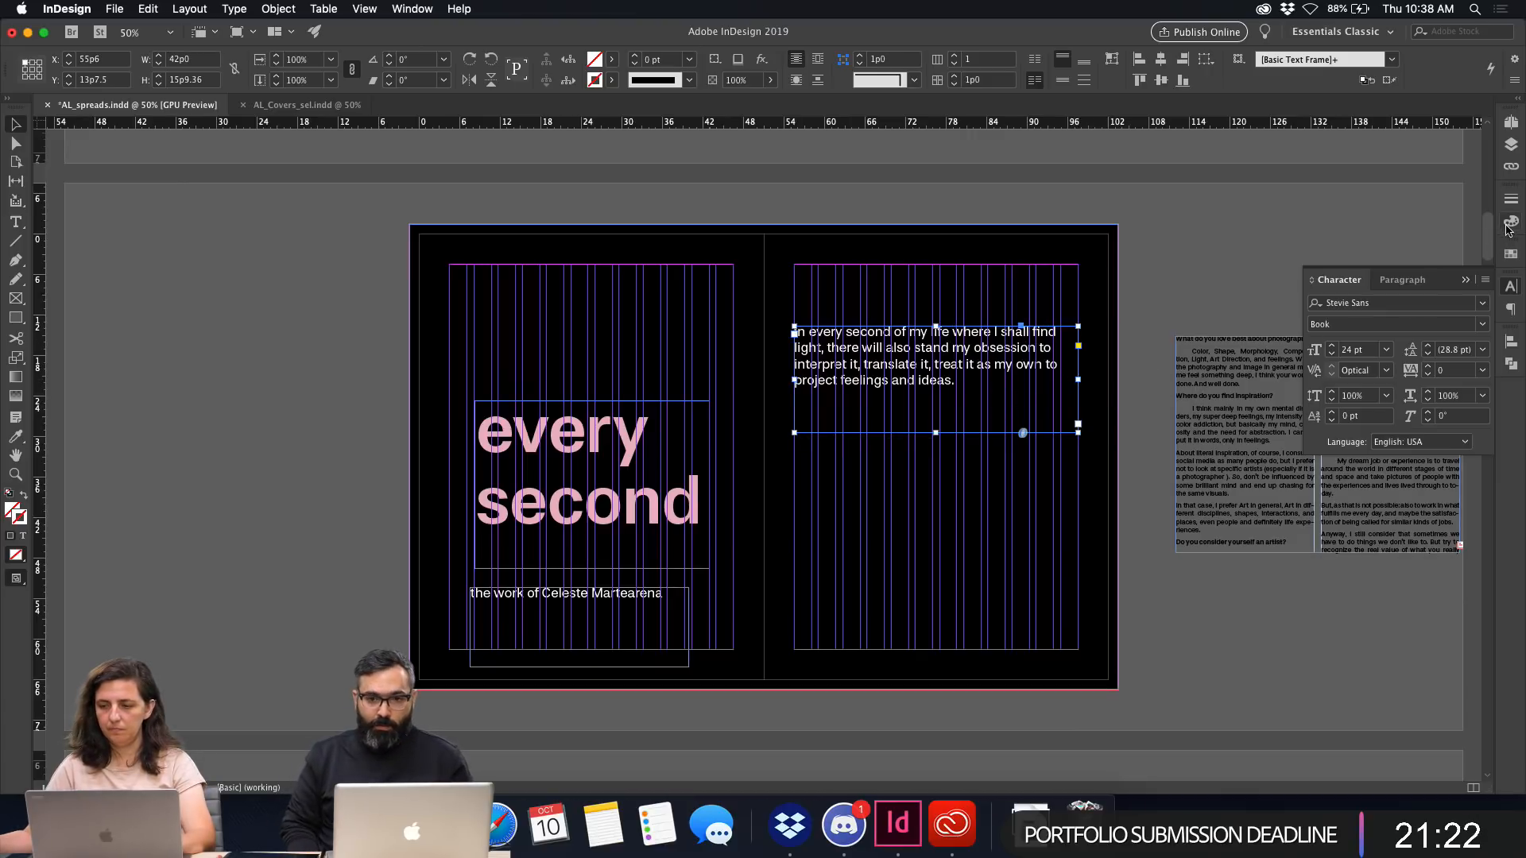
{"action": "left_click", "coordinate": [1511, 253]}
{"action": "left_click", "coordinate": [1363, 275]}
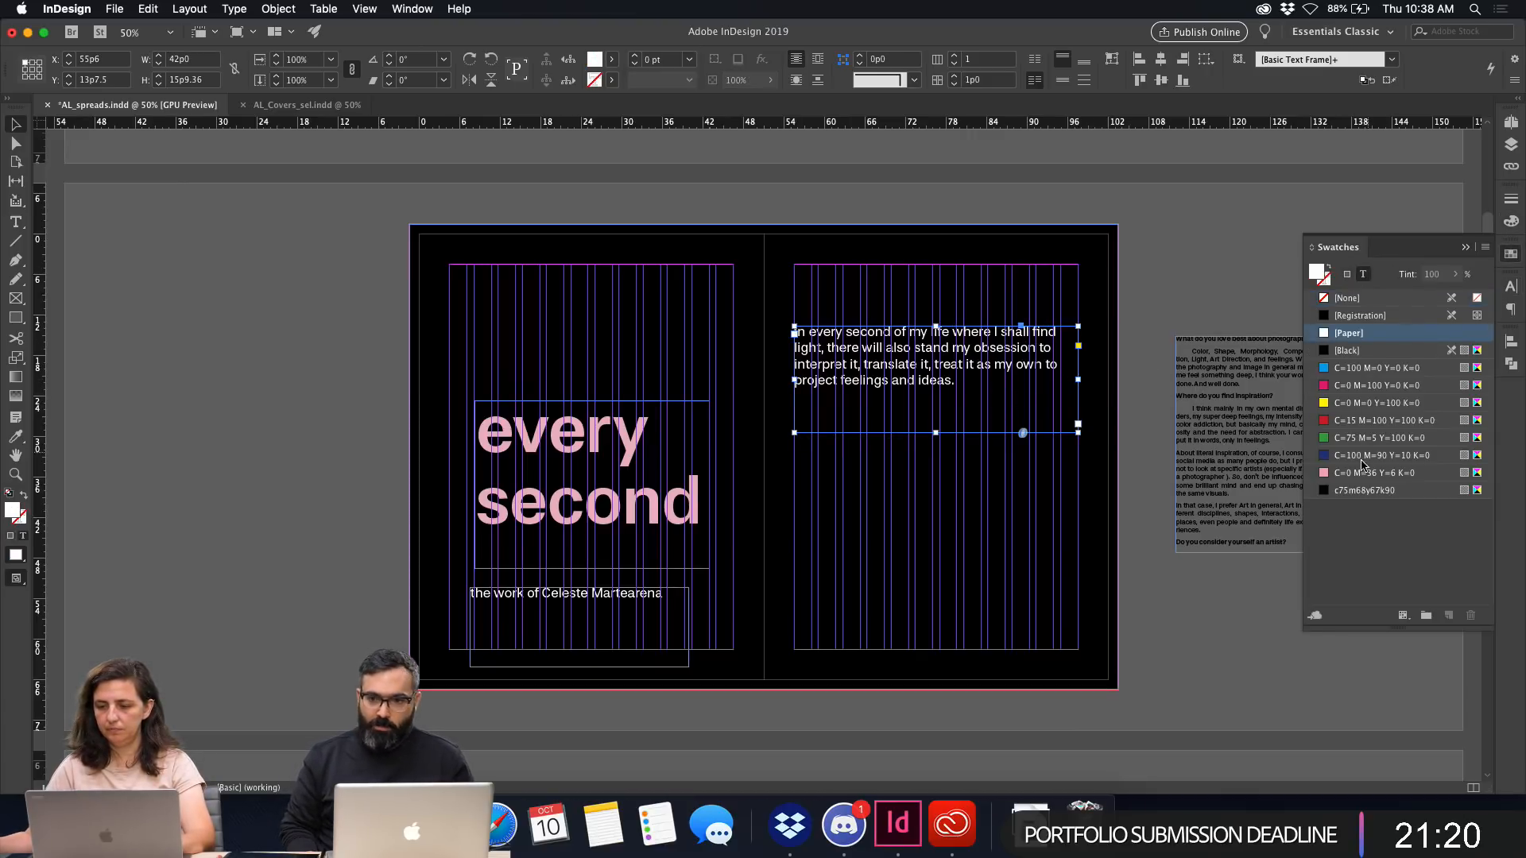
{"action": "left_click", "coordinate": [1356, 473]}
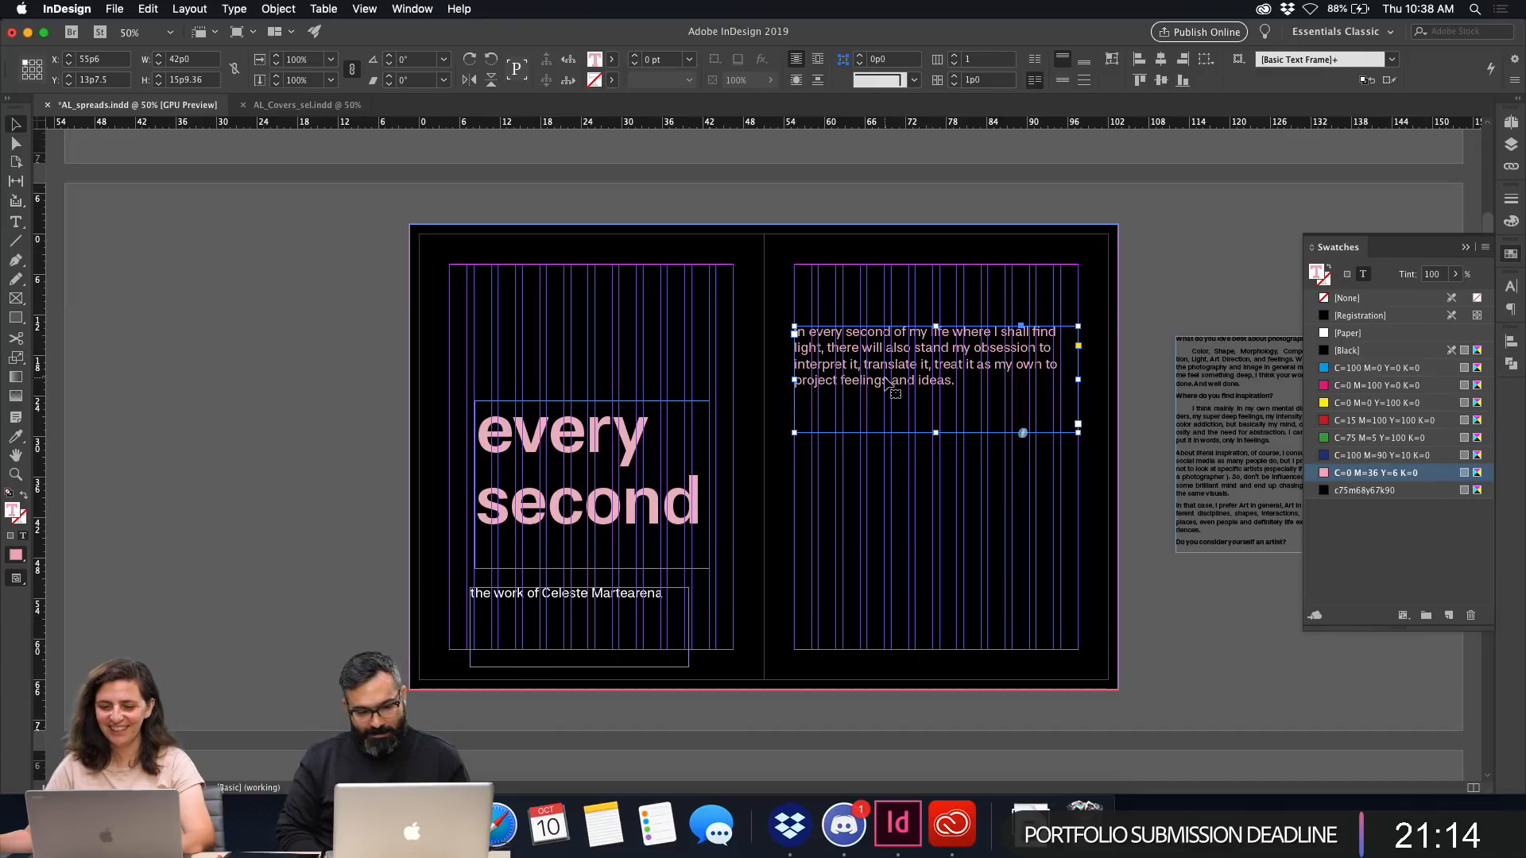
Set the intro text to 30 pt and stretch its frame from Y 4p6 to a height of about 57p6.
{"action": "key", "text": "super+t"}
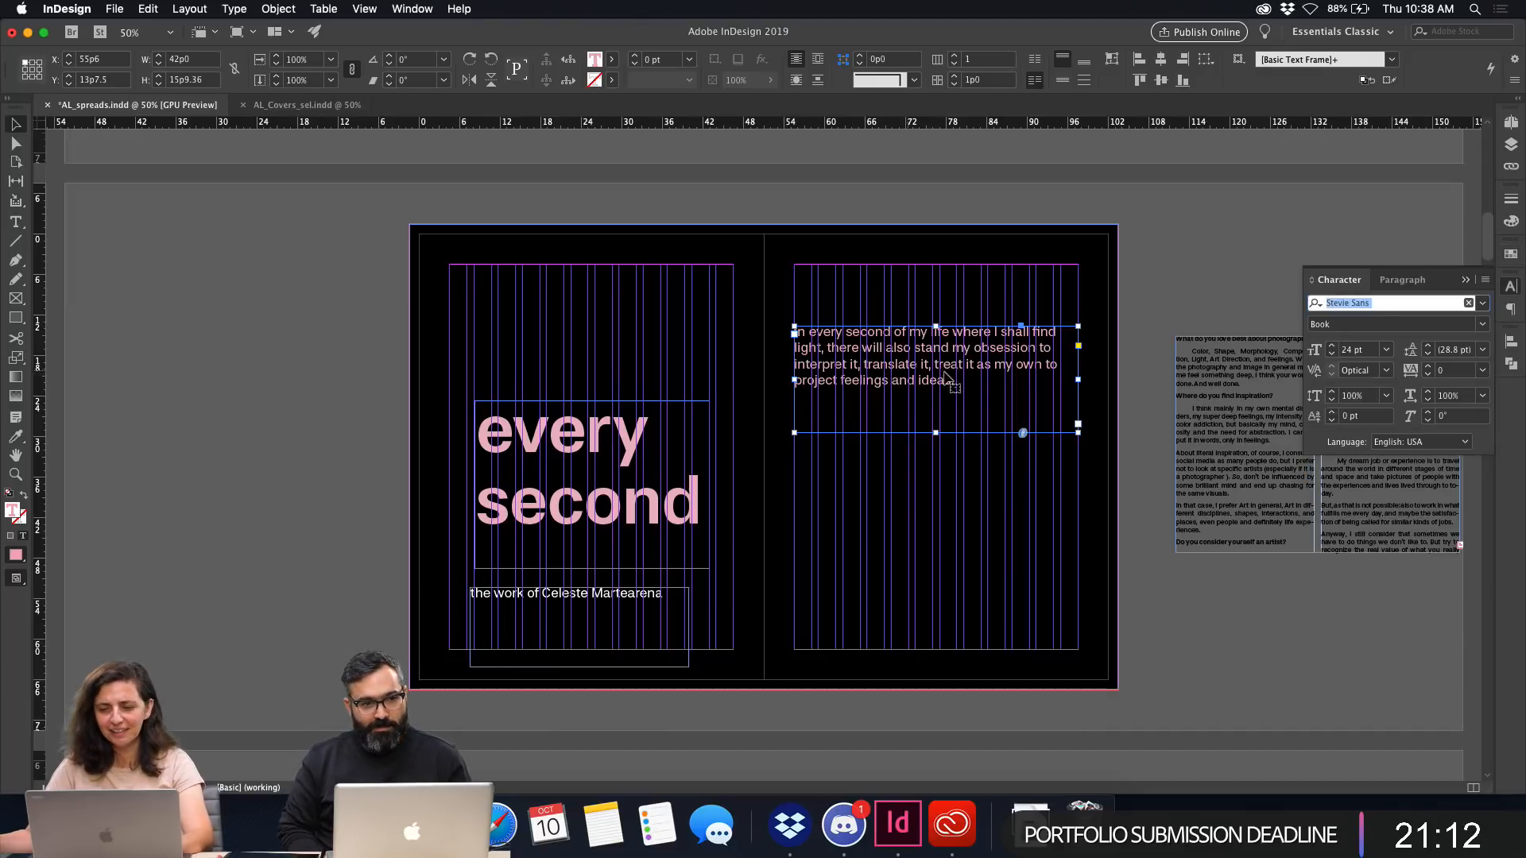
{"action": "left_click", "coordinate": [1332, 346]}
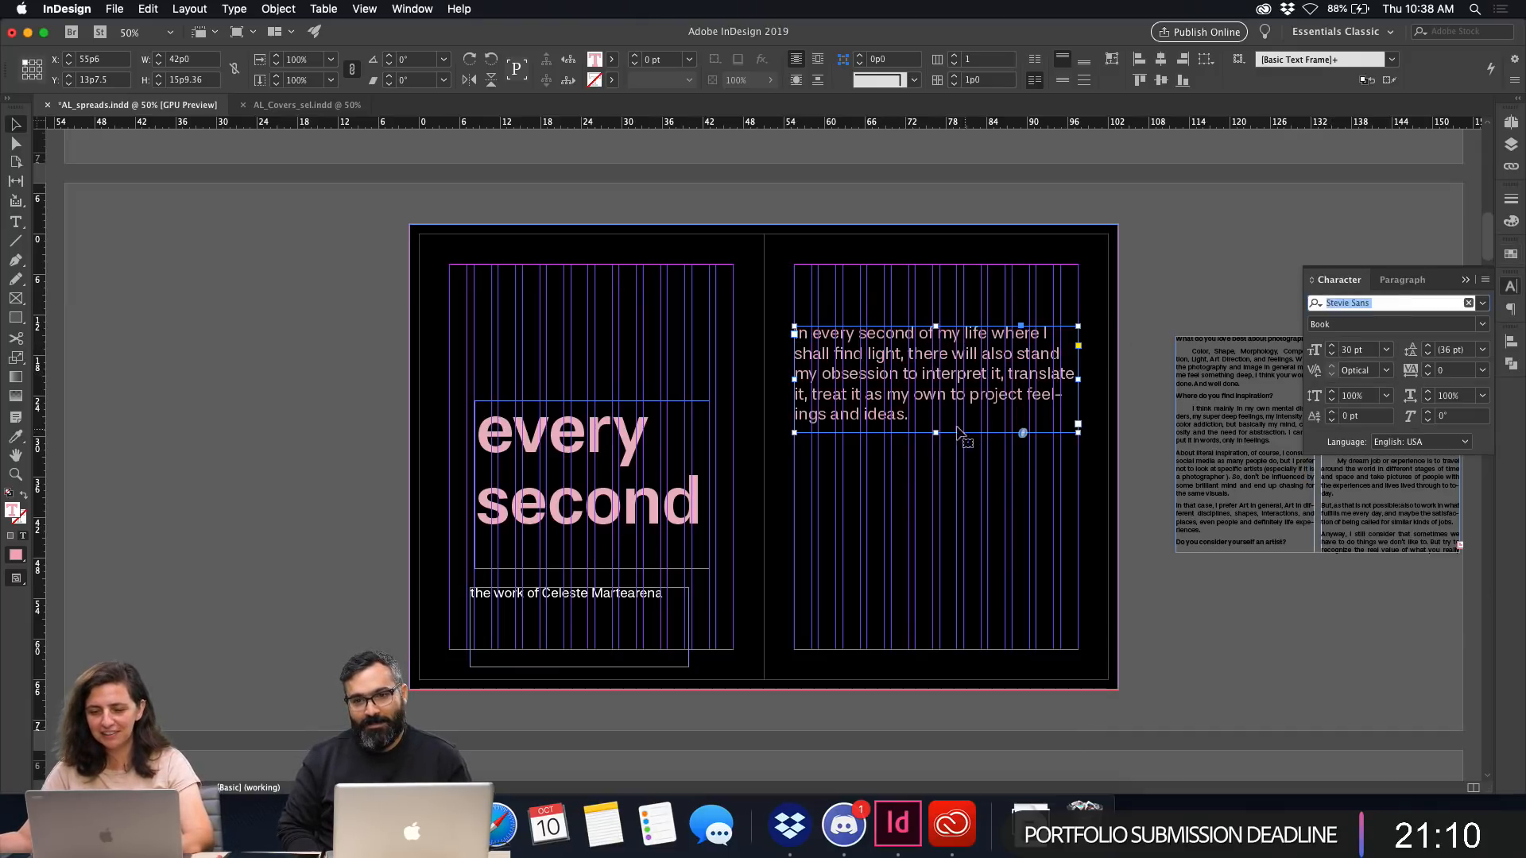
{"action": "left_click_drag", "start_coordinate": [958, 433], "coordinate": [949, 652]}
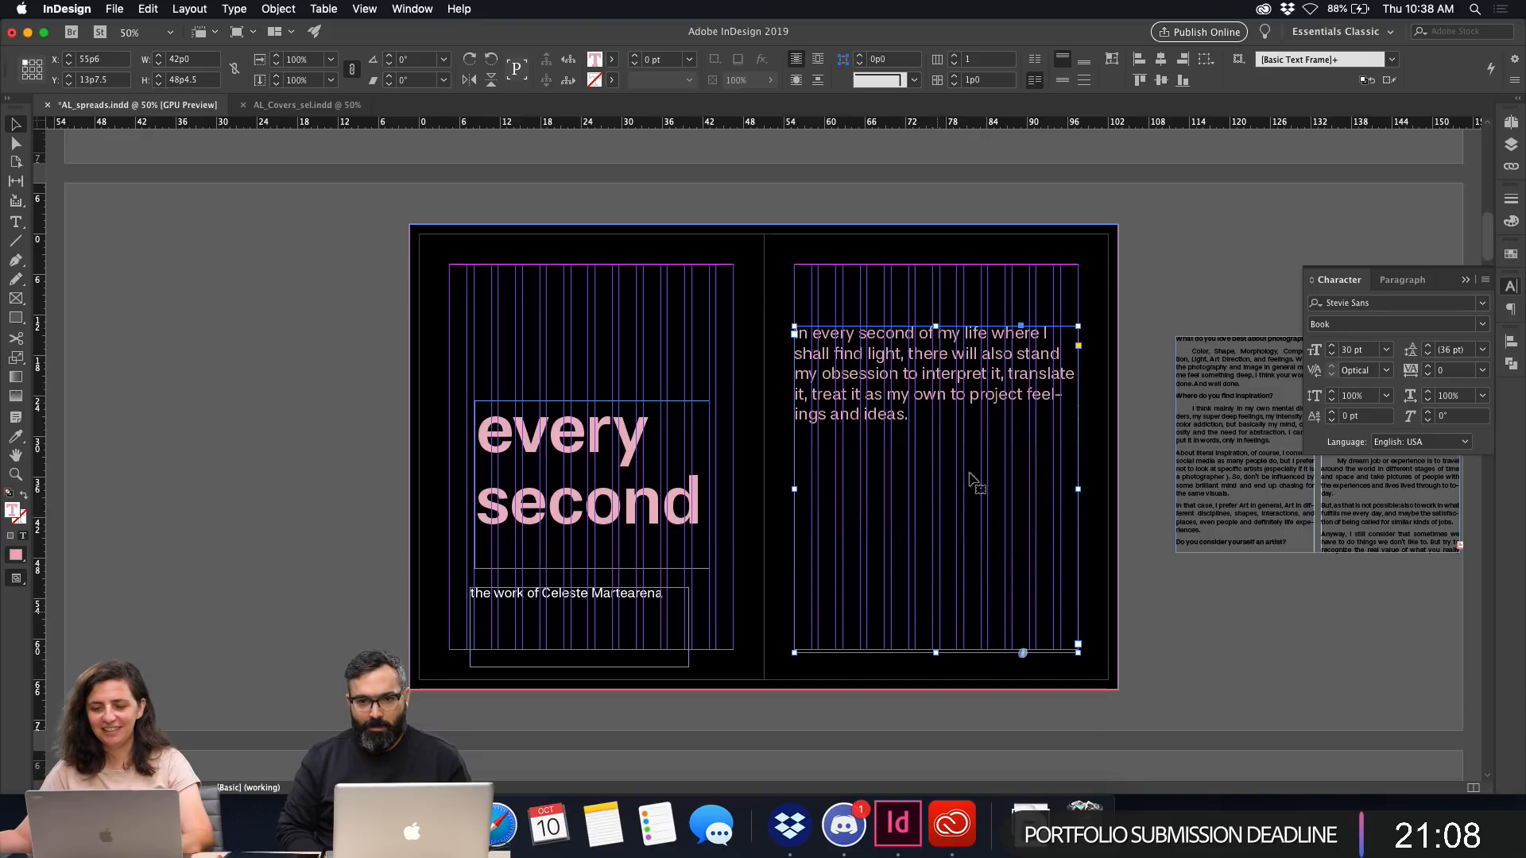
{"action": "left_click_drag", "start_coordinate": [967, 327], "coordinate": [974, 265]}
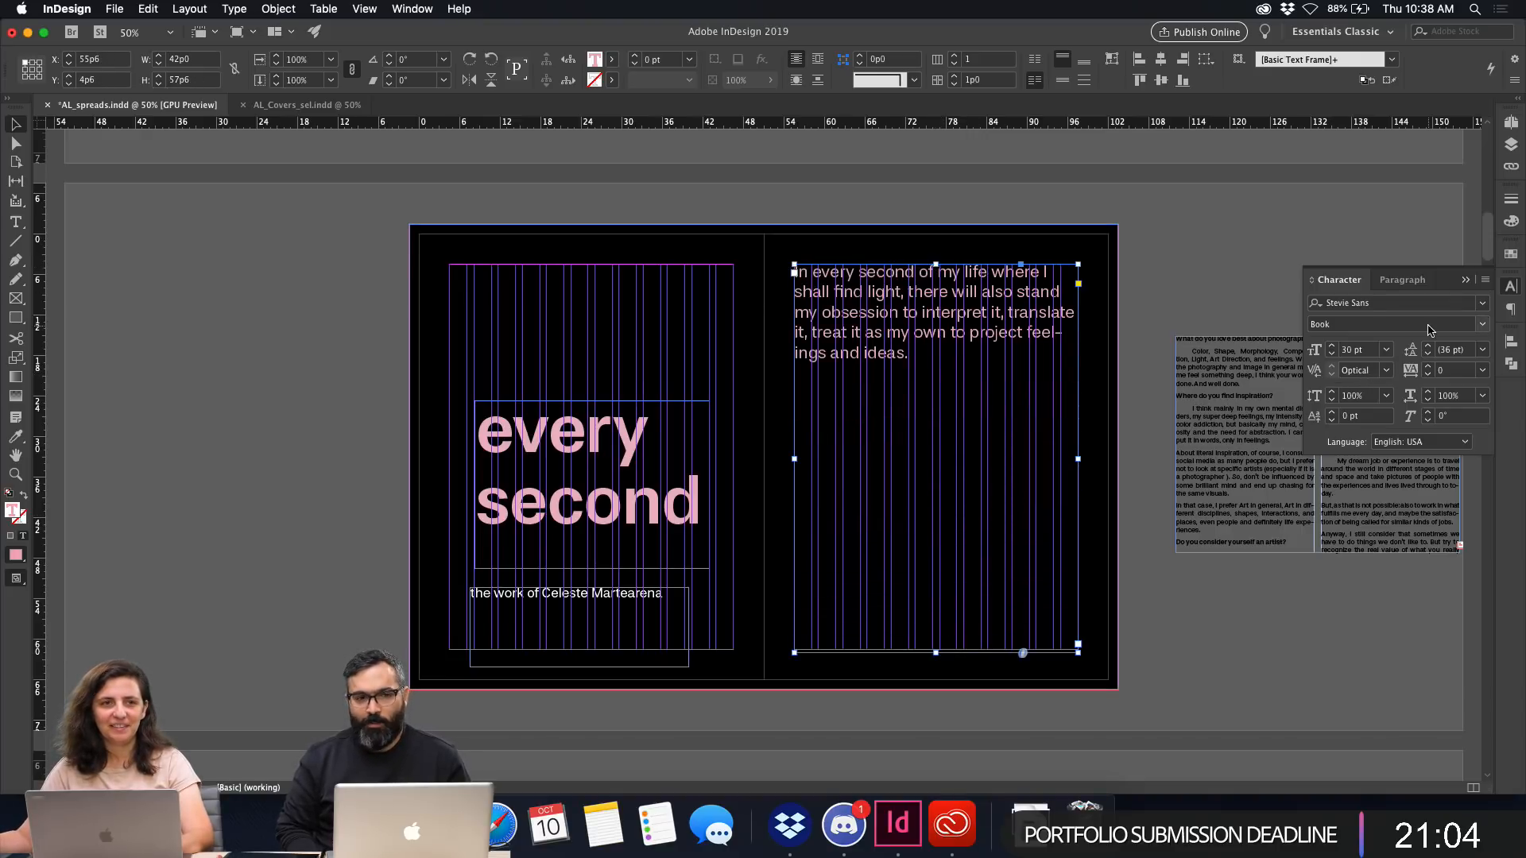
Enlarge the intro text on the right page to 60 pt, then reduce its size to 55 pt.
{"action": "left_click", "coordinate": [1331, 347]}
{"action": "left_click", "coordinate": [1330, 347]}
{"action": "left_click", "coordinate": [1331, 346]}
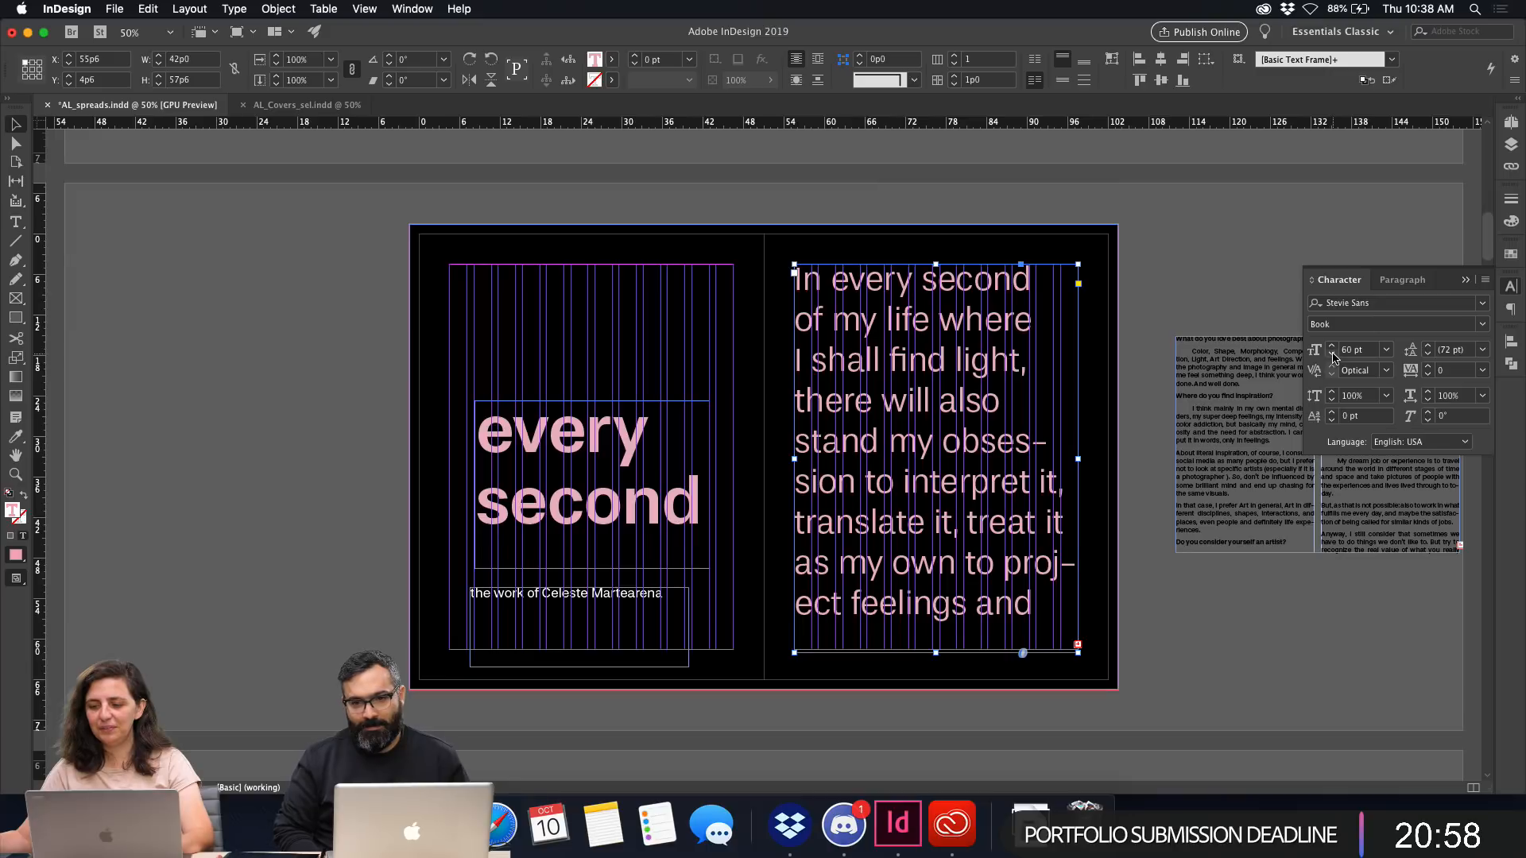
{"action": "left_click", "coordinate": [1331, 357]}
{"action": "left_click", "coordinate": [1331, 347]}
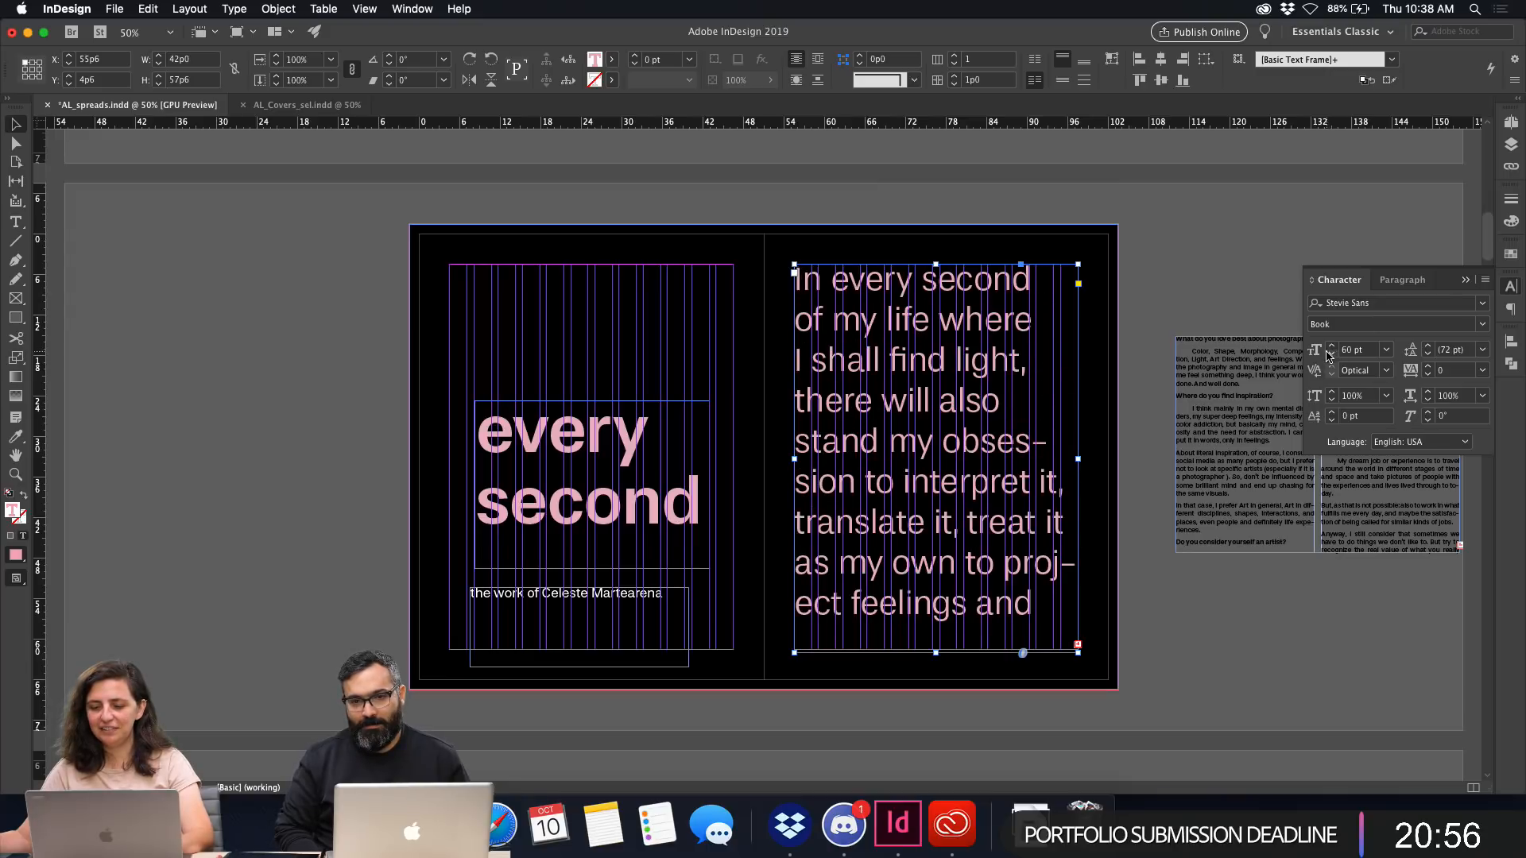
{"action": "left_click", "coordinate": [1351, 349]}
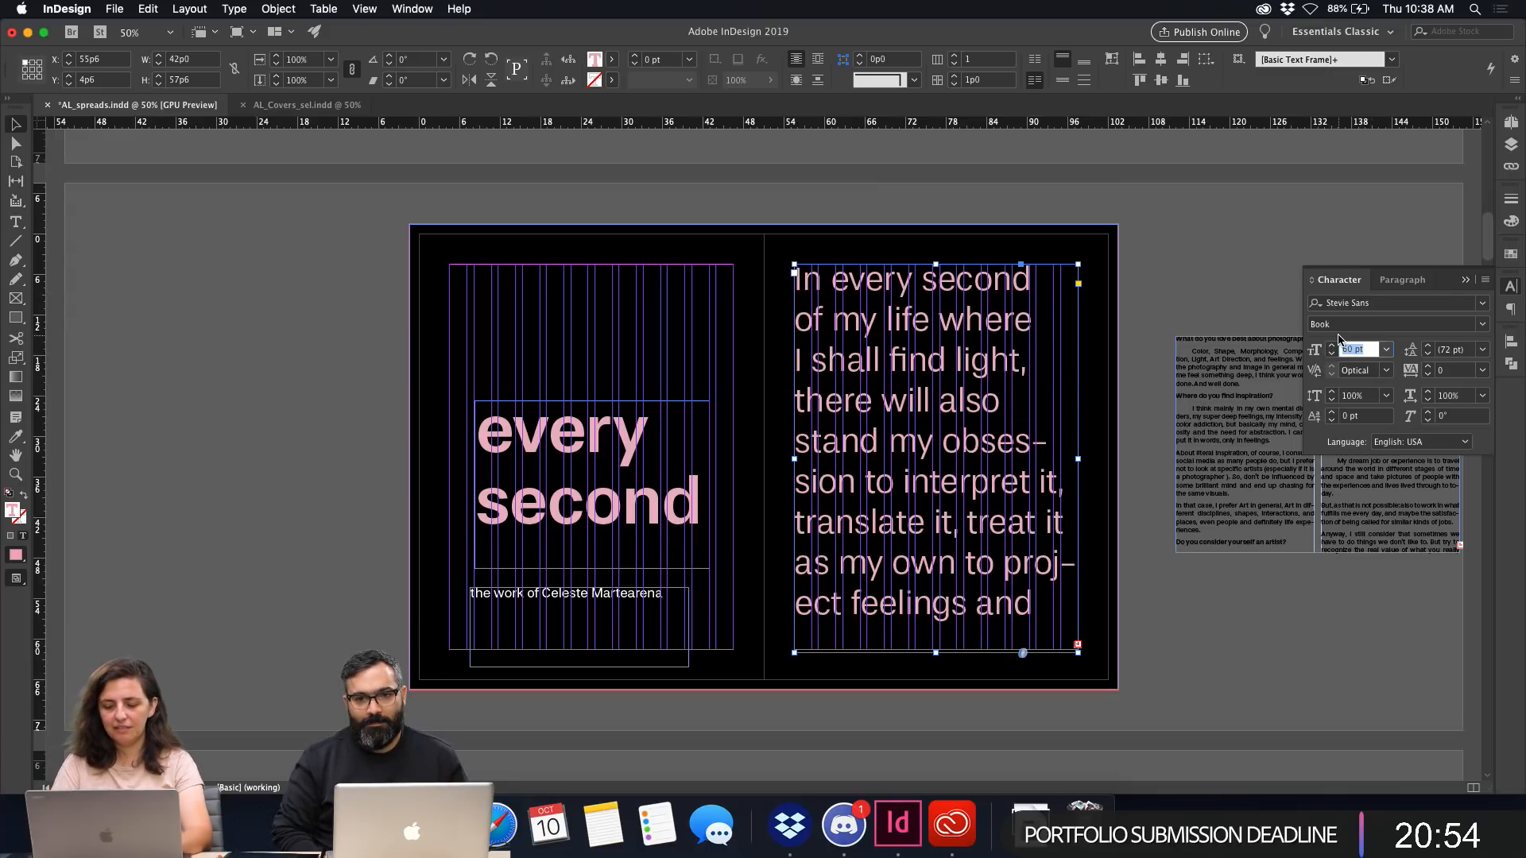
{"action": "type", "text": "55"}
{"action": "key", "text": "Return"}
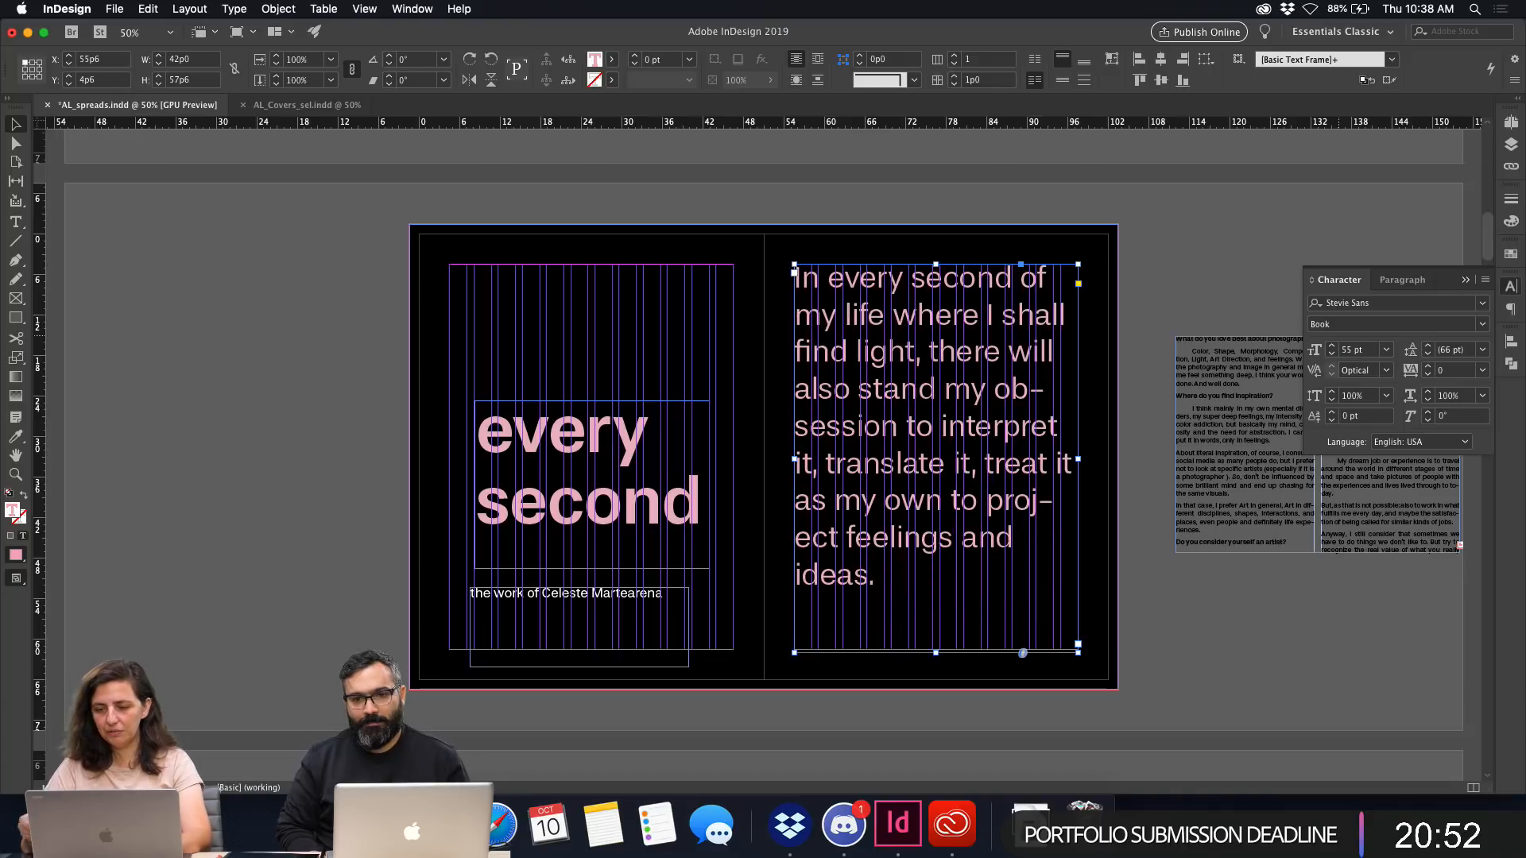
Set the intro text on the right page to 60 pt with 60 pt leading and preview the spread.
{"action": "left_click", "coordinate": [1443, 350]}
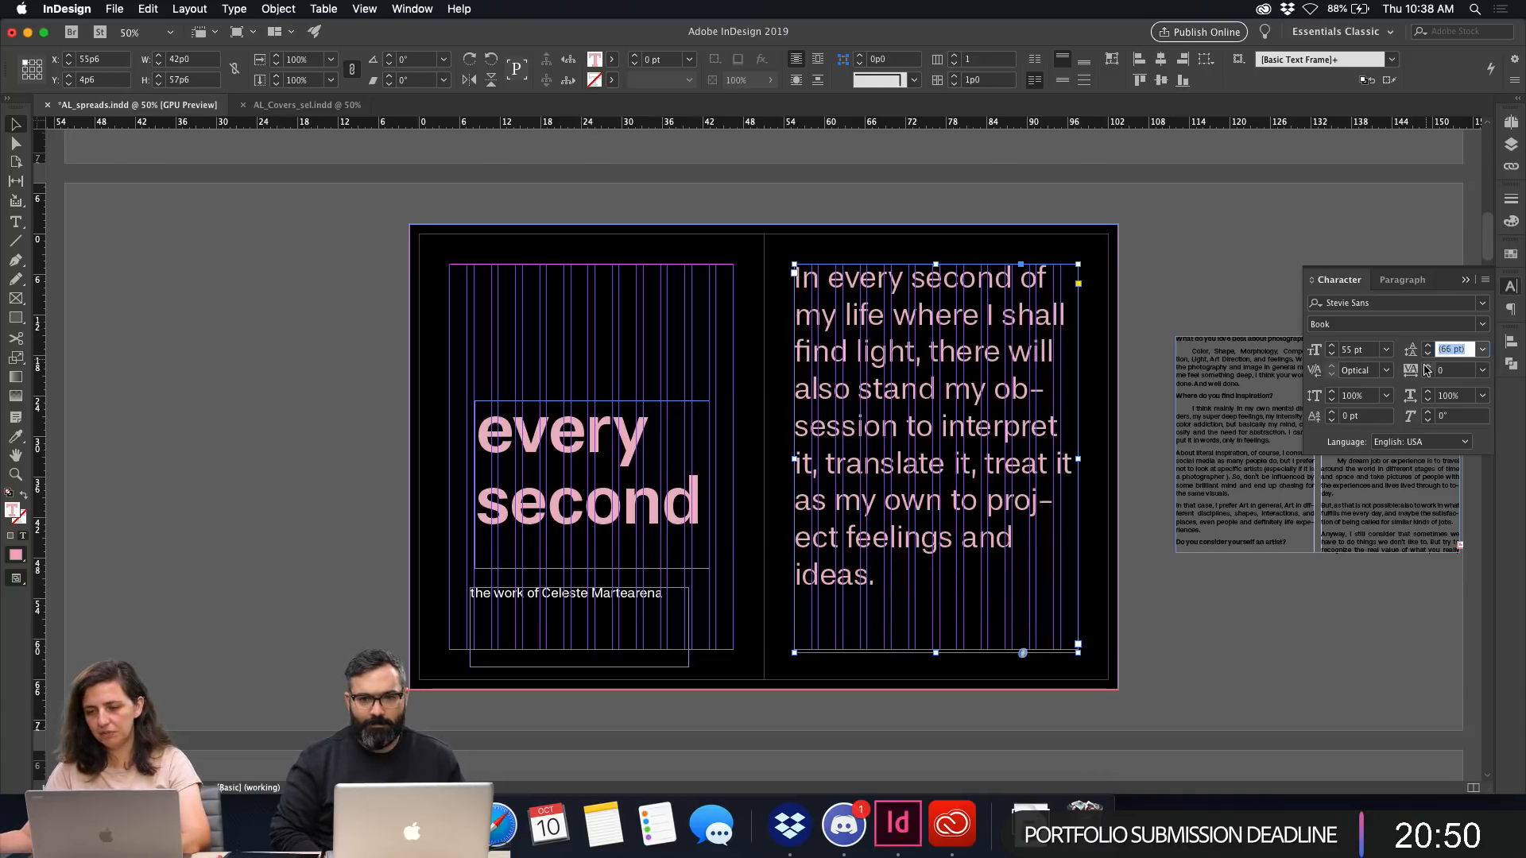
{"action": "left_click", "coordinate": [1351, 349]}
{"action": "type", "text": "60"}
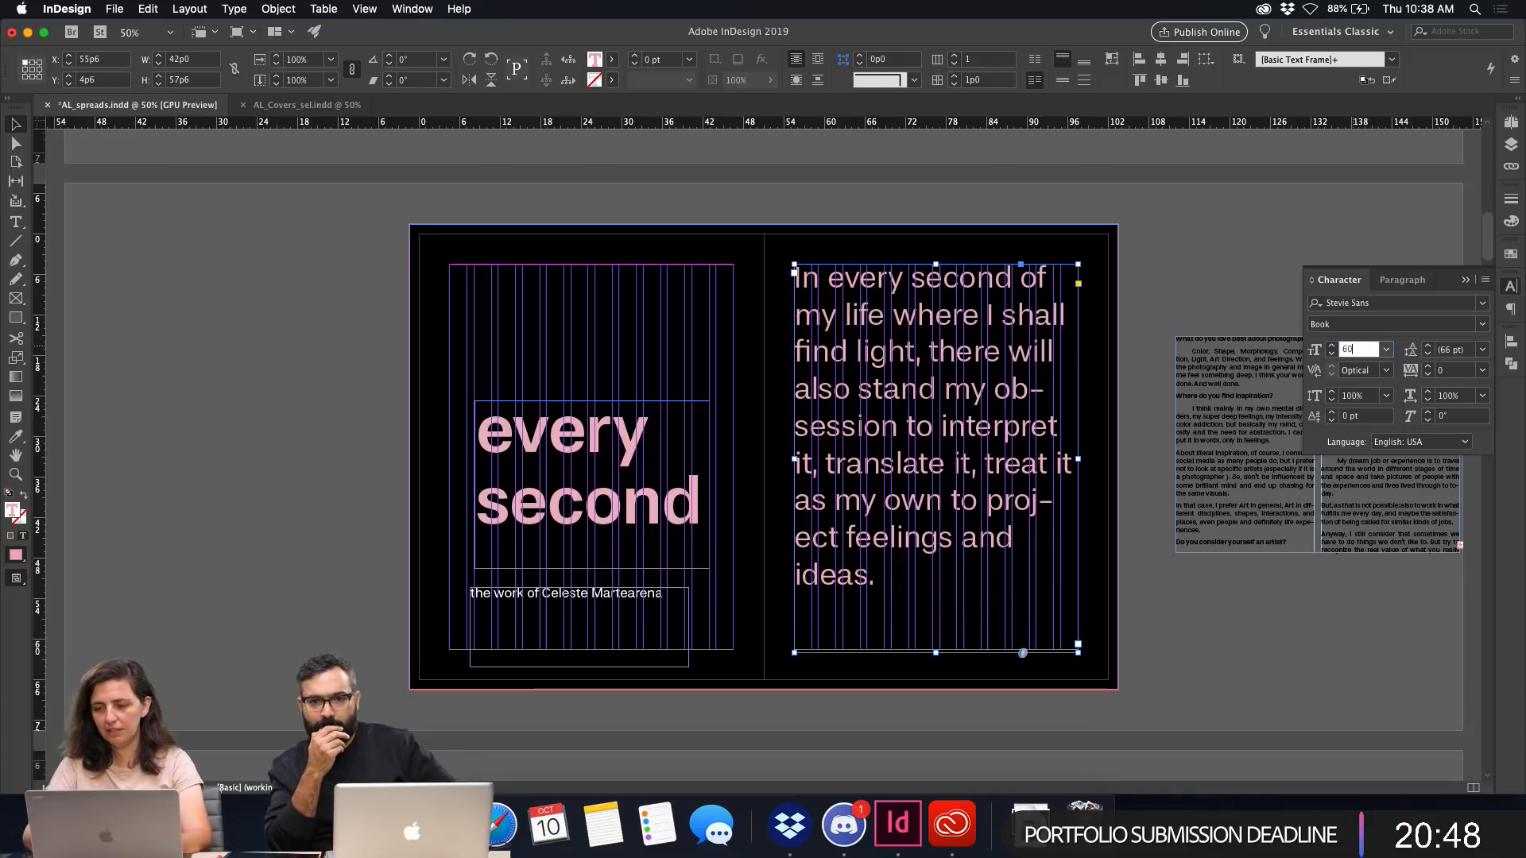
{"action": "key", "text": "Tab"}
{"action": "type", "text": "6"}
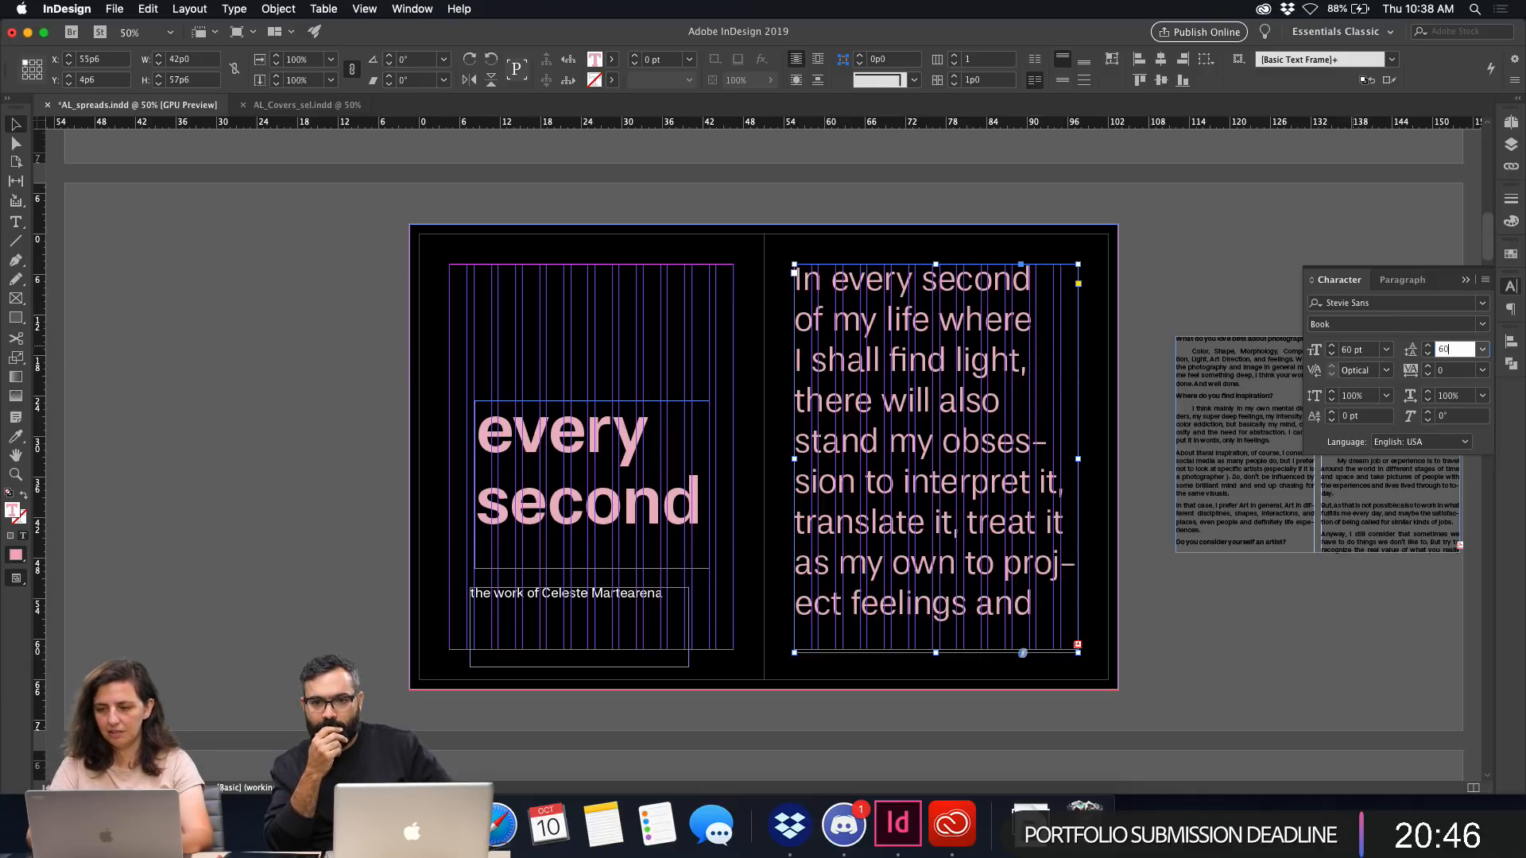
{"action": "key", "text": "Return"}
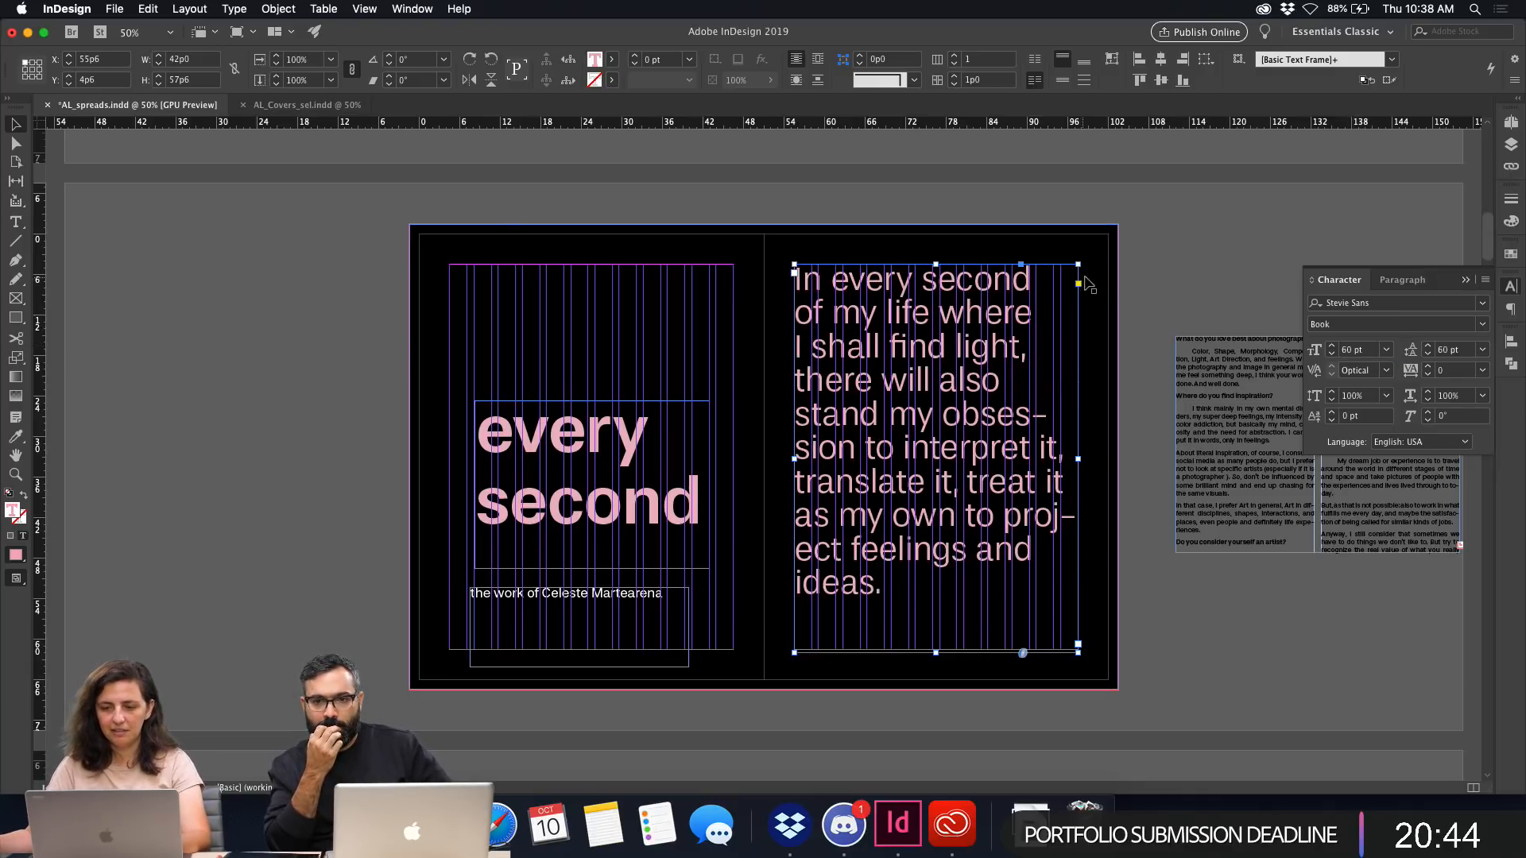
{"action": "left_click", "coordinate": [1161, 275]}
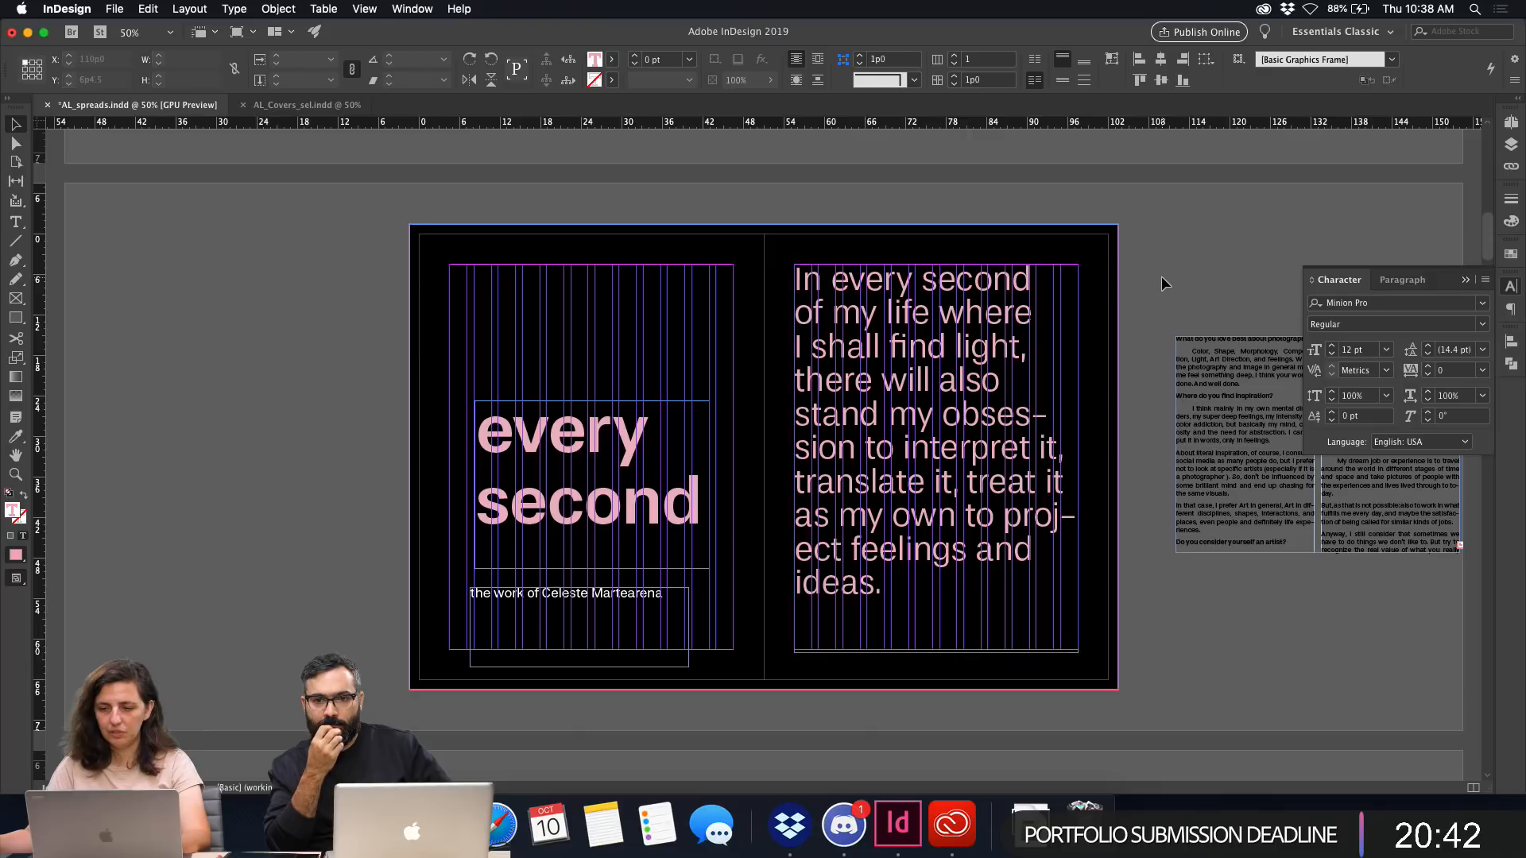
{"action": "key", "text": "w"}
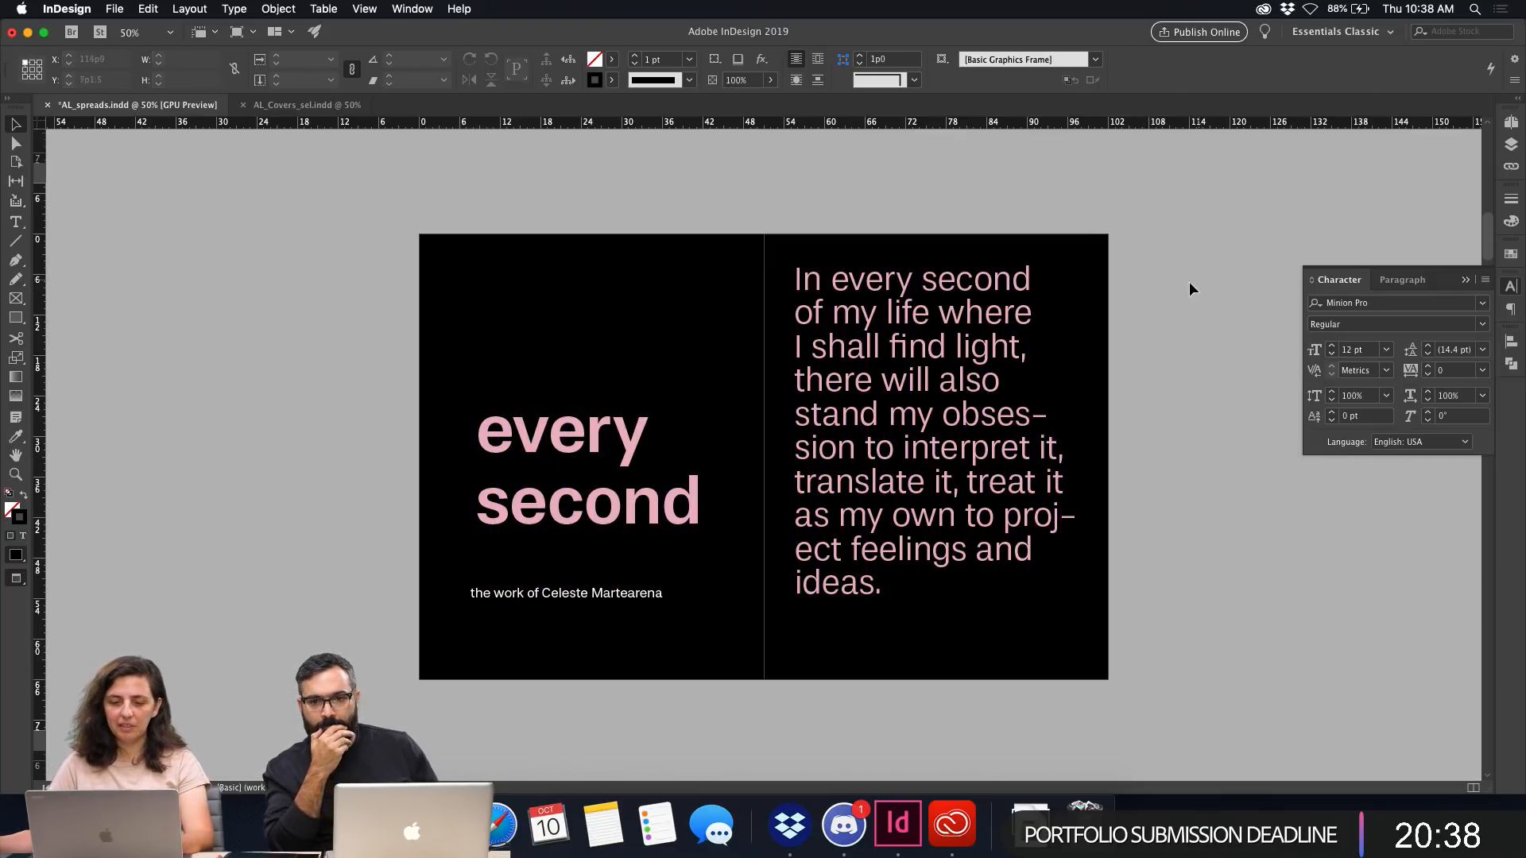
Colour the byline below the title pink with the C=0 M=36 Y=6 K=0 swatch.
{"action": "left_click", "coordinate": [640, 603]}
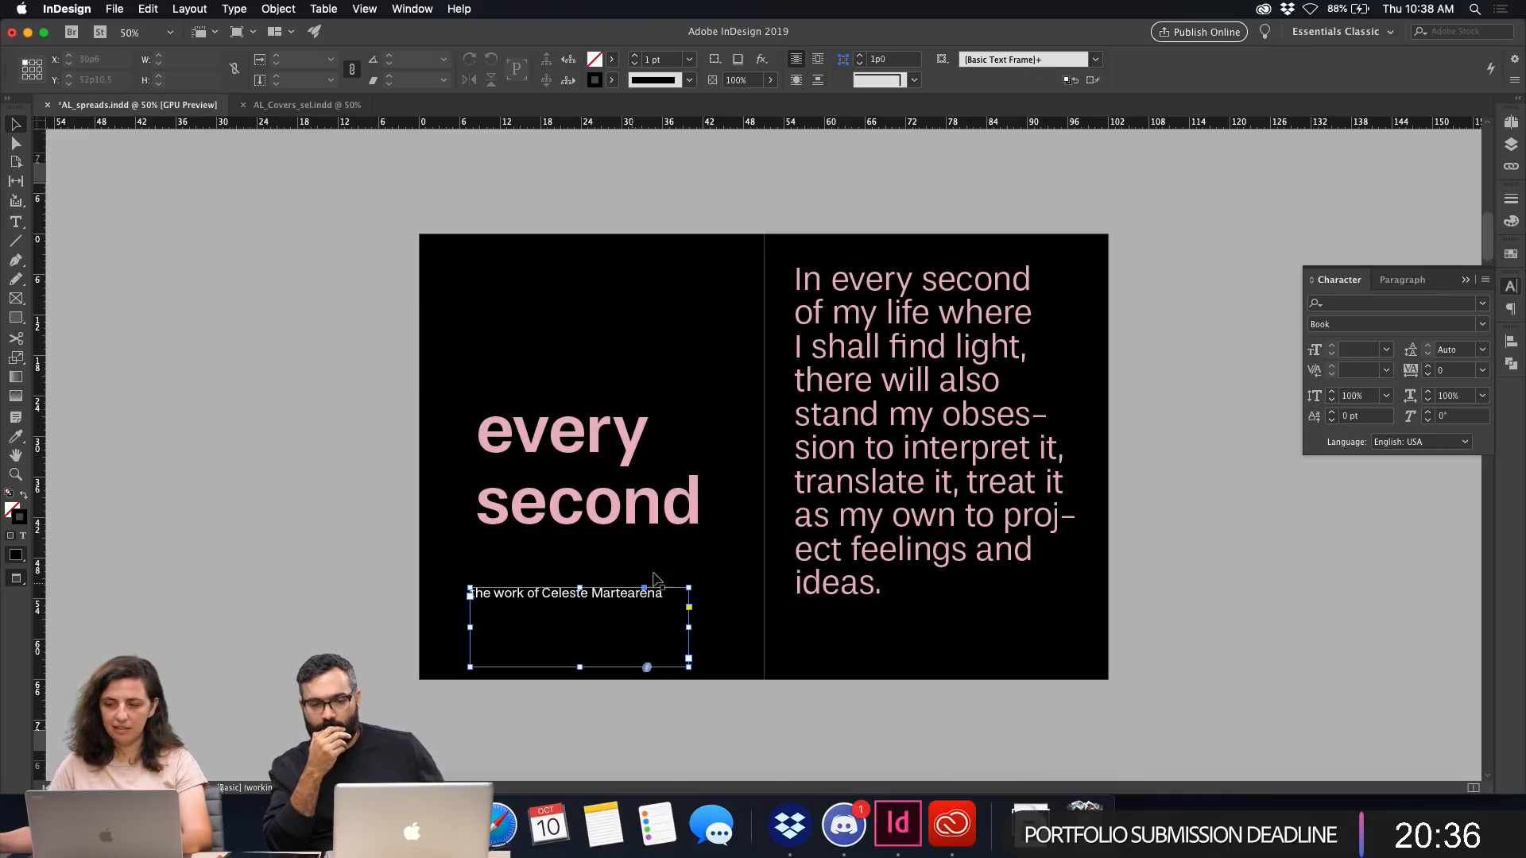
{"action": "left_click", "coordinate": [1511, 255]}
{"action": "left_click", "coordinate": [1363, 273]}
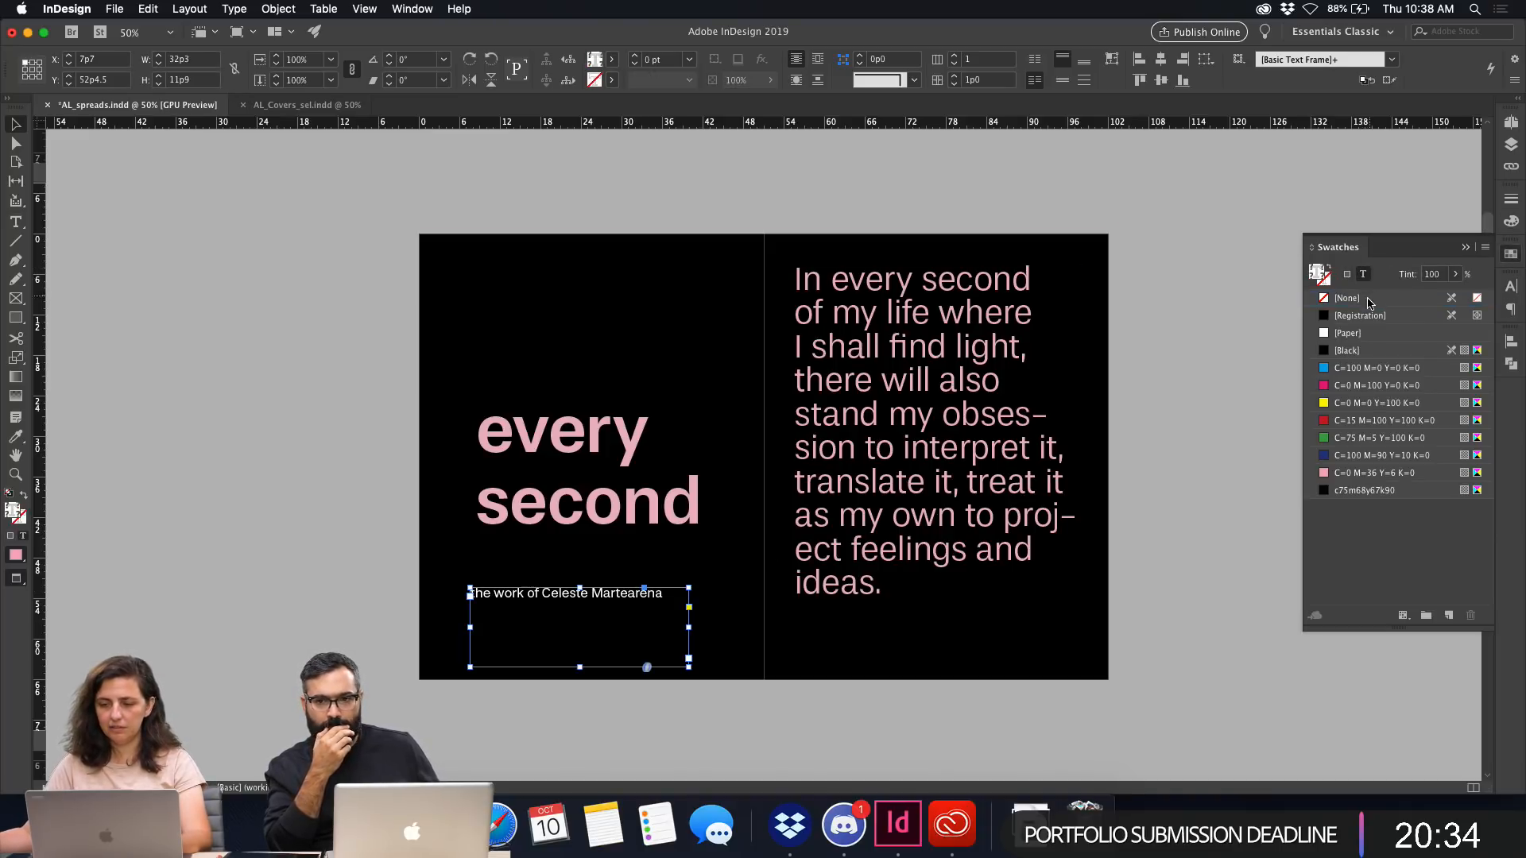
{"action": "left_click", "coordinate": [1349, 475]}
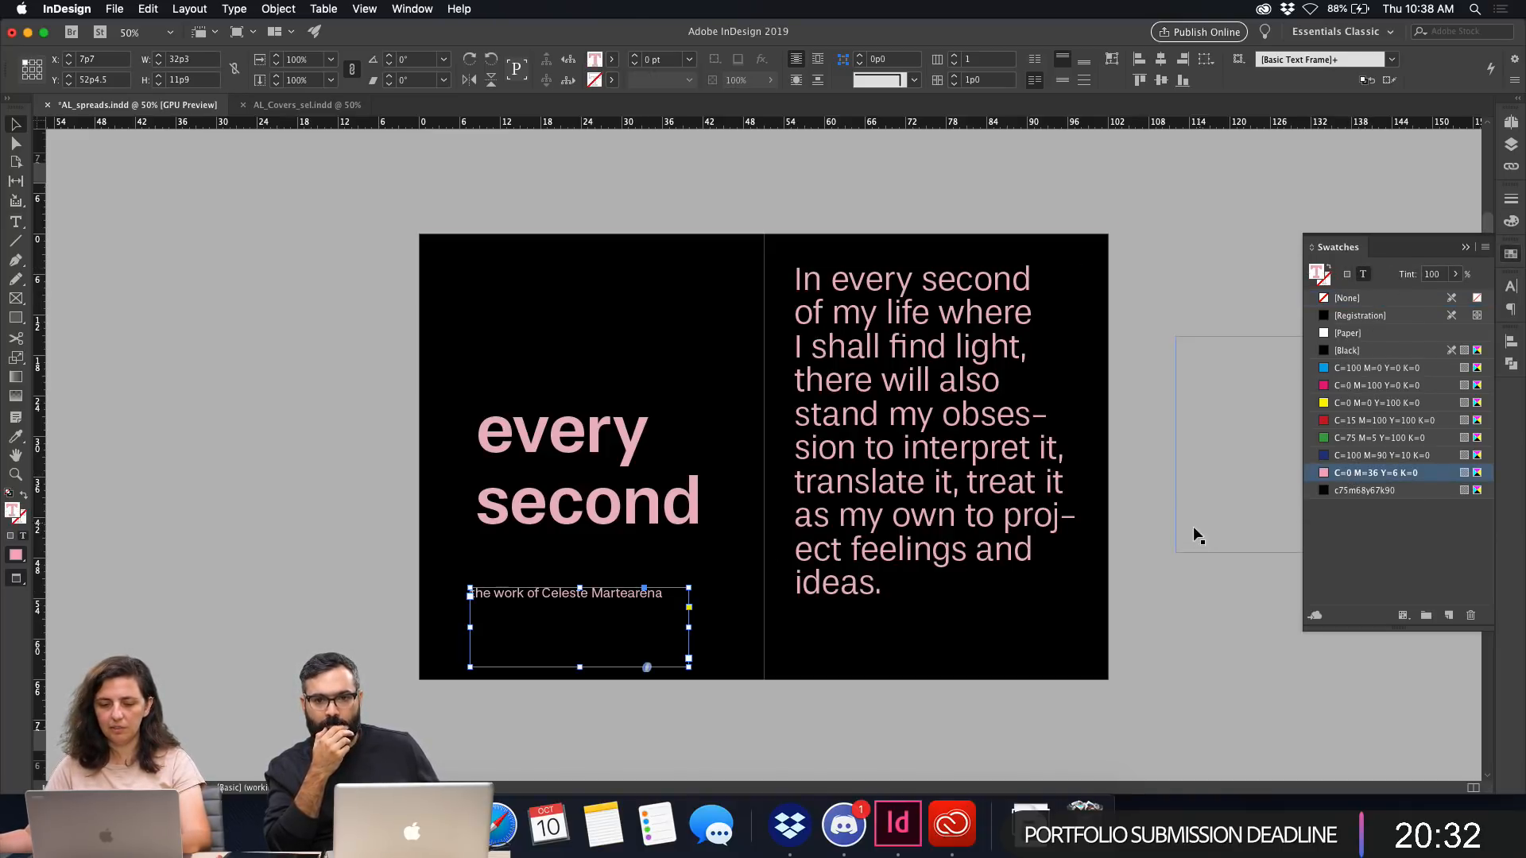
{"action": "left_click", "coordinate": [1185, 604]}
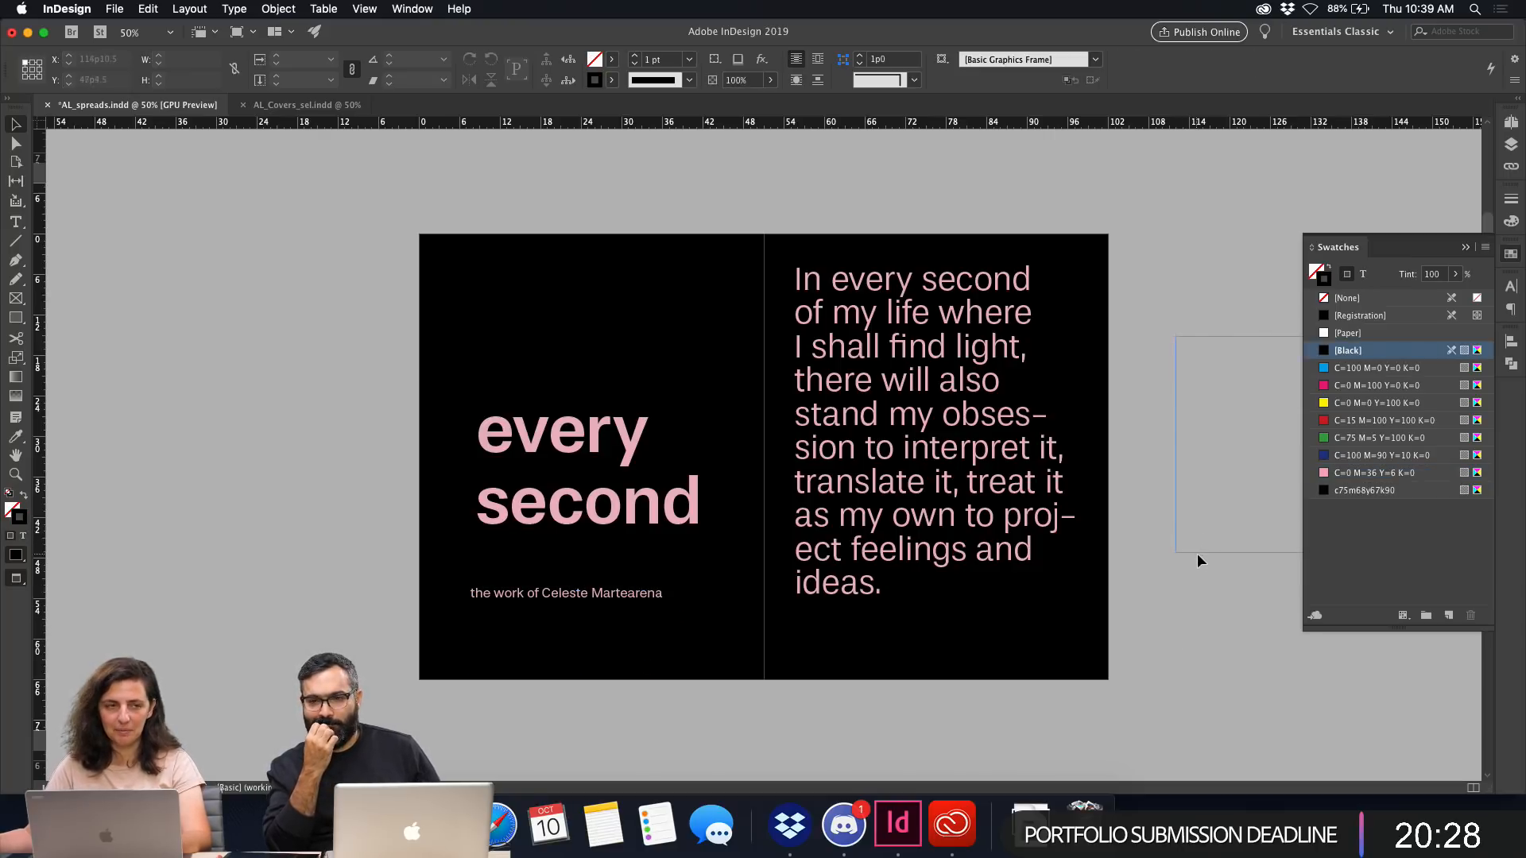
Align the title frame to the left margin at X 4p6, Y 23p6, shorten it to 21p9, and place the byline directly beneath it.
{"action": "key", "text": "w"}
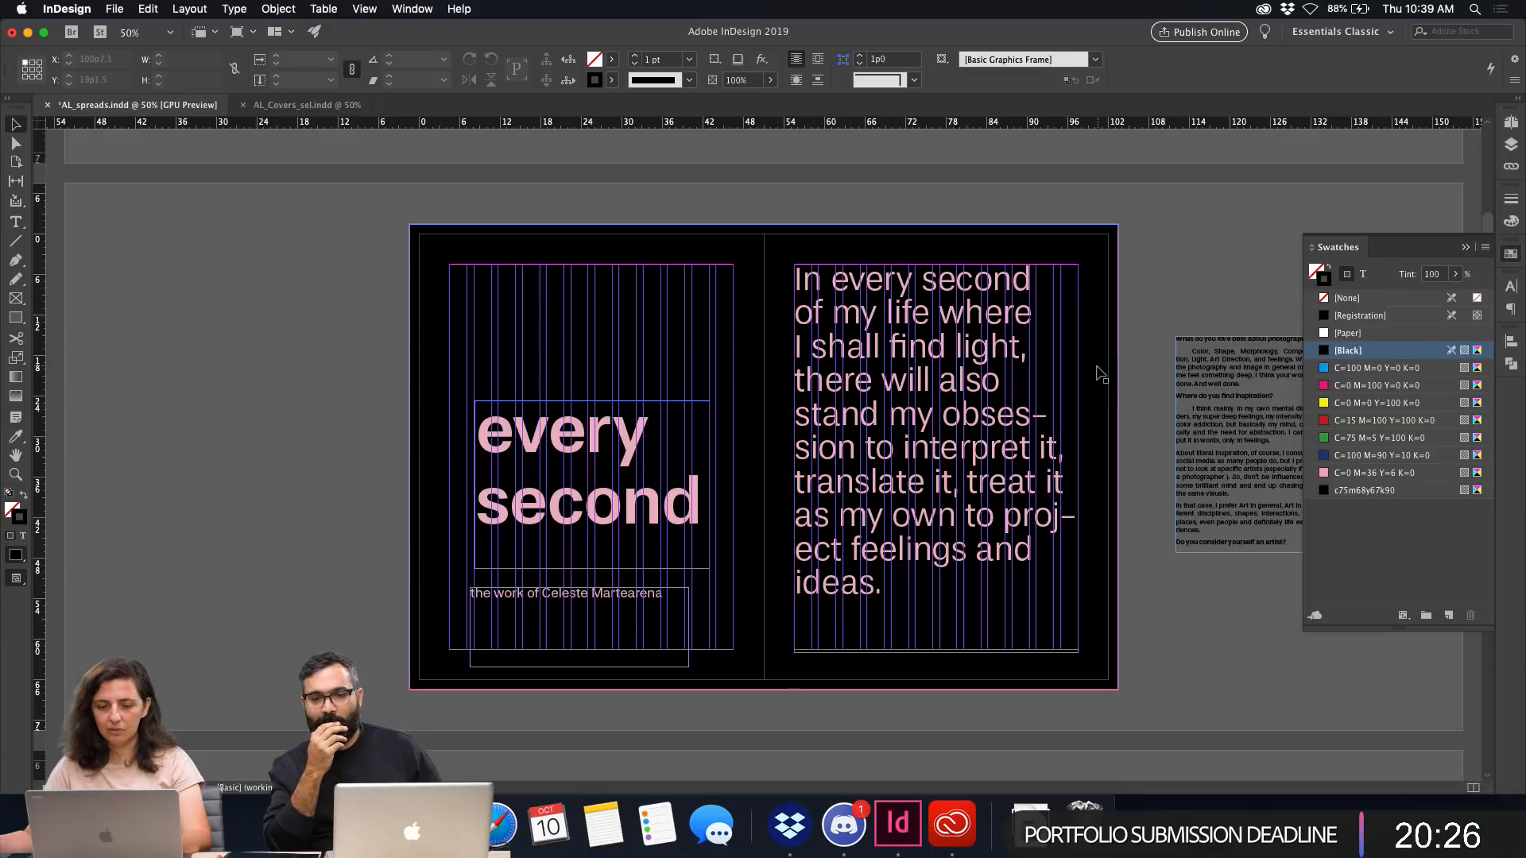
{"action": "left_click_drag", "start_coordinate": [568, 508], "coordinate": [543, 500]}
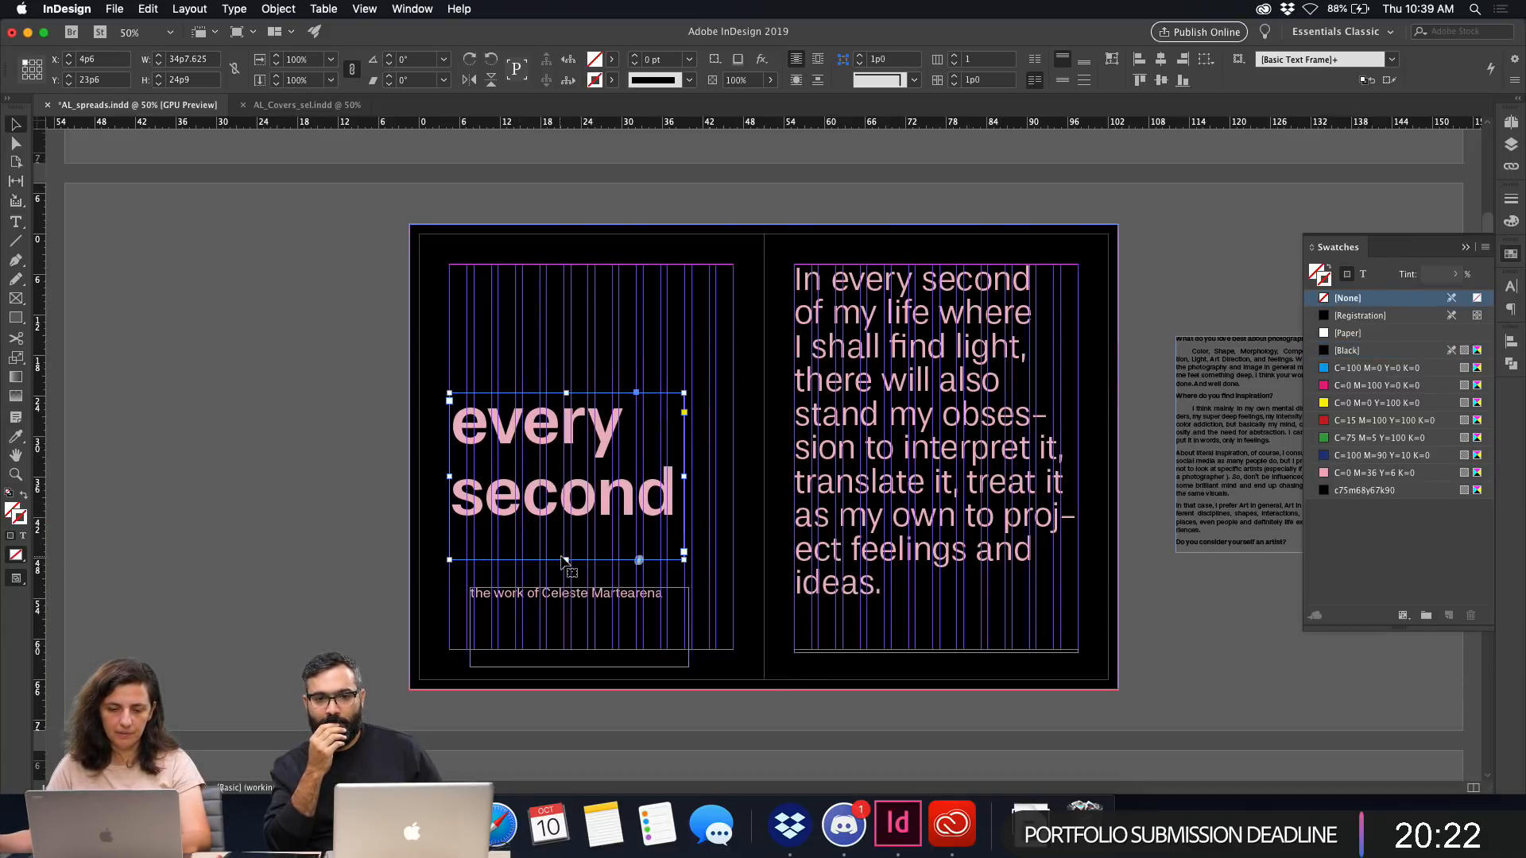
{"action": "left_click_drag", "start_coordinate": [566, 560], "coordinate": [566, 540]}
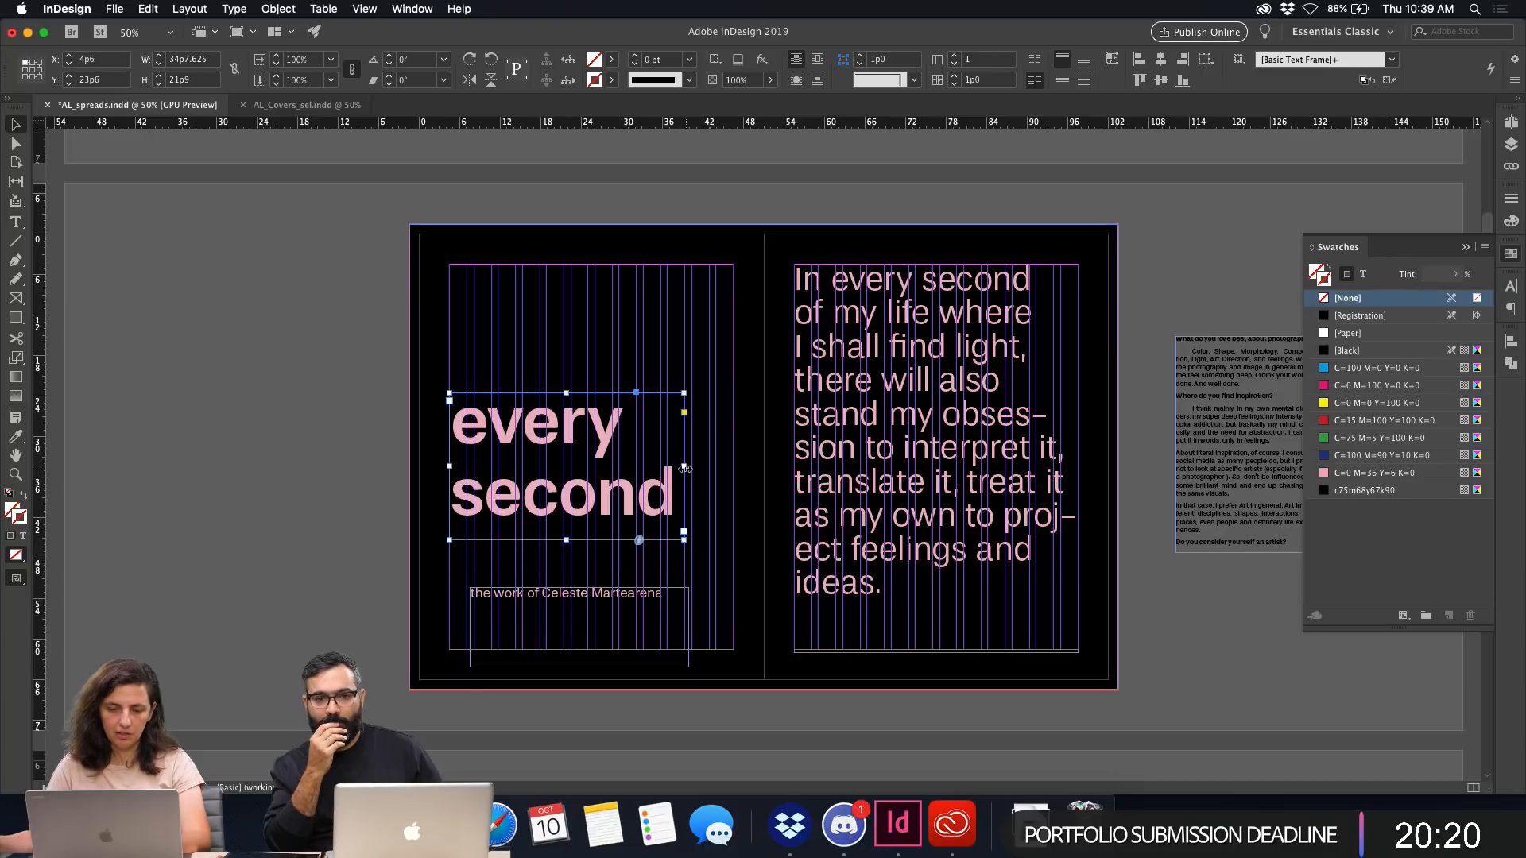
{"action": "left_click_drag", "start_coordinate": [564, 599], "coordinate": [544, 556]}
{"action": "left_click", "coordinate": [322, 565]}
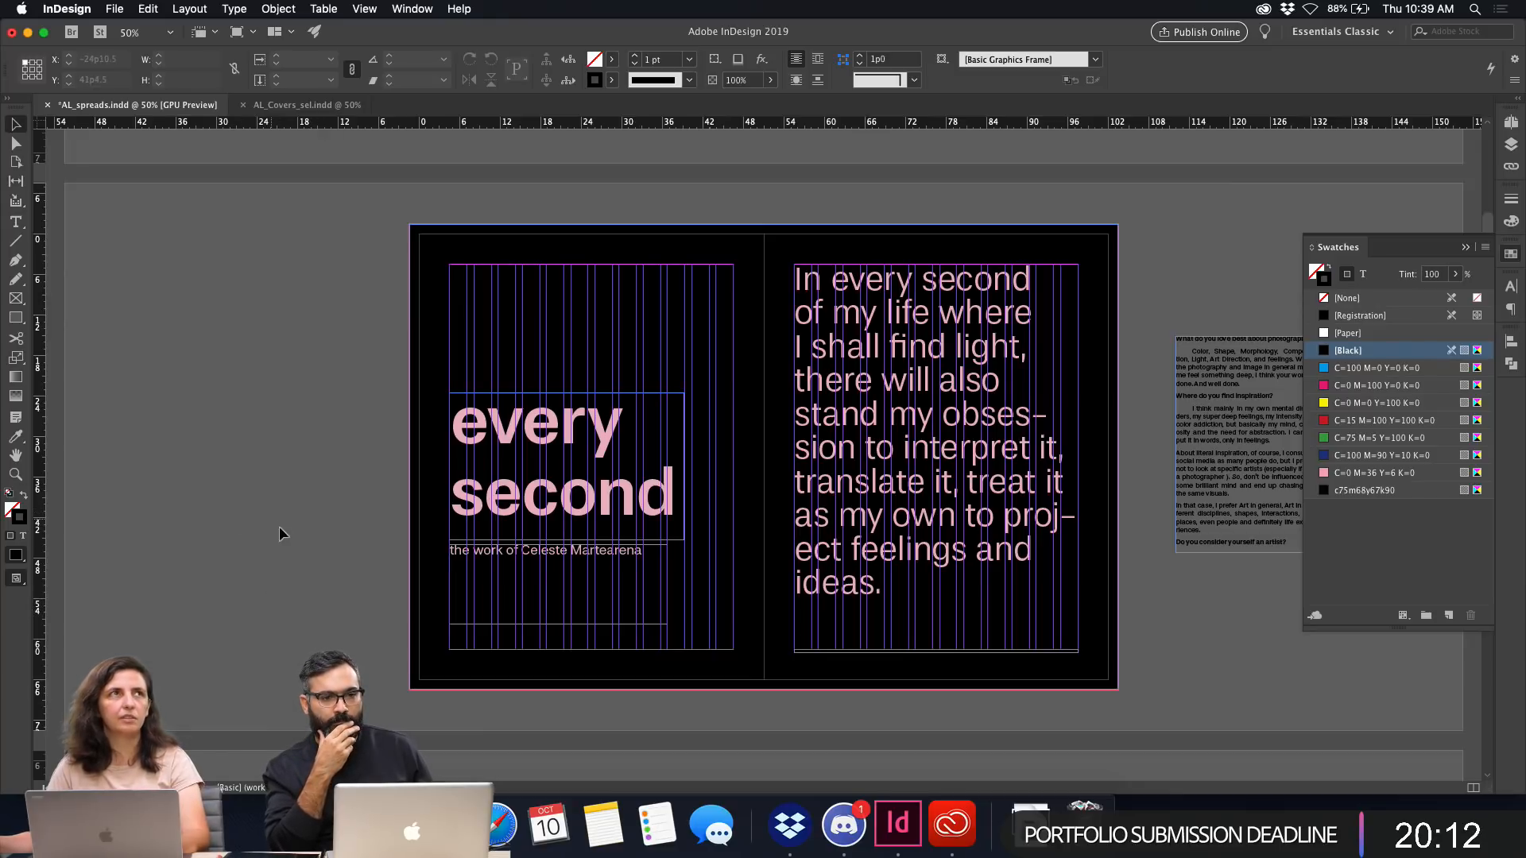
Set the intro text's leading to Auto and extend its frame to a height of about 59p4.5 so all the text fits.
{"action": "left_click", "coordinate": [945, 366]}
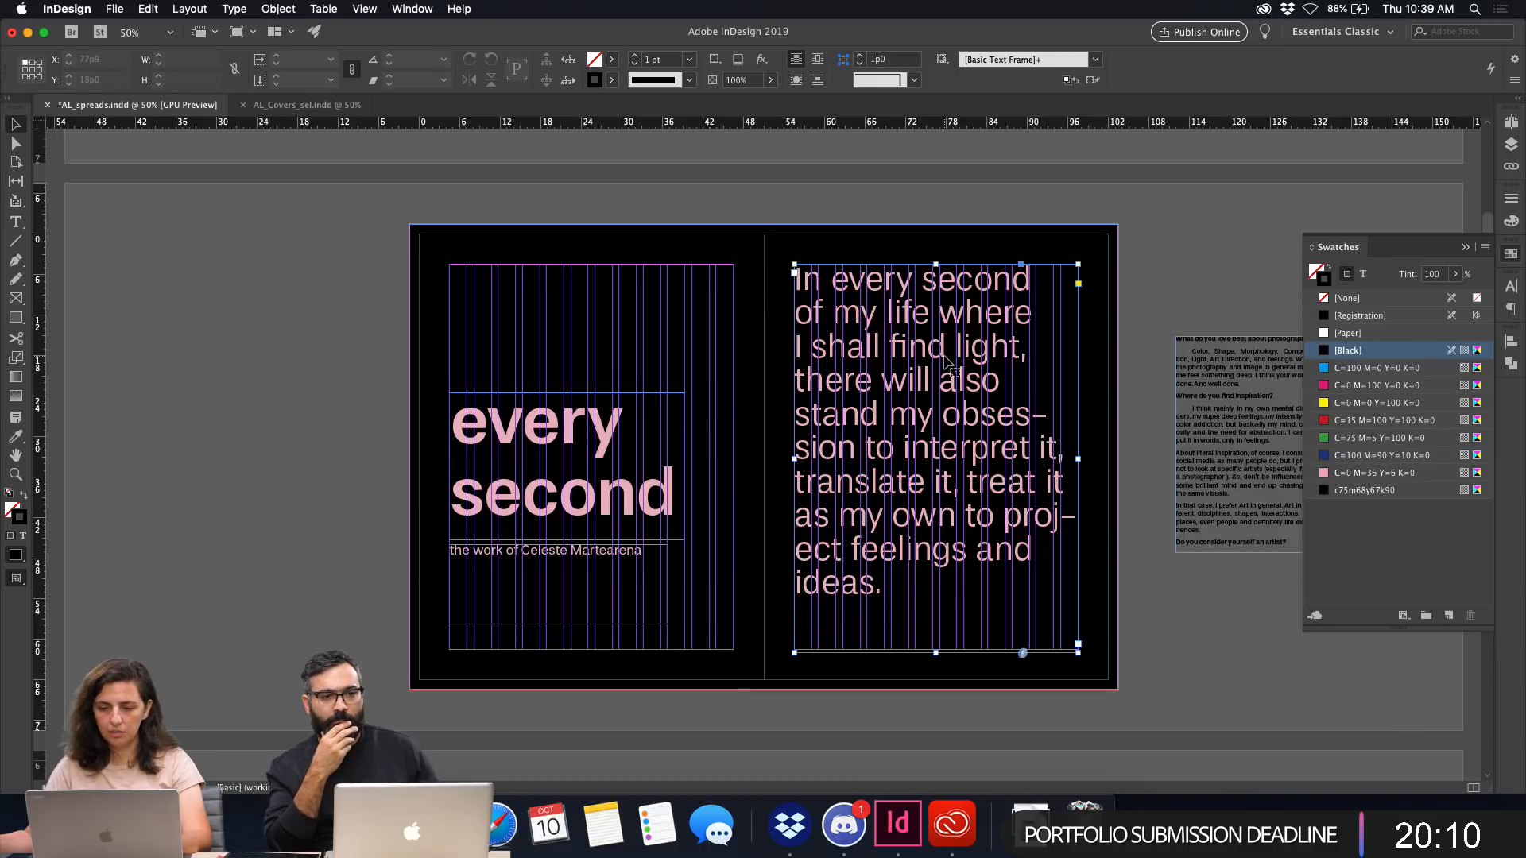
{"action": "key", "text": "w"}
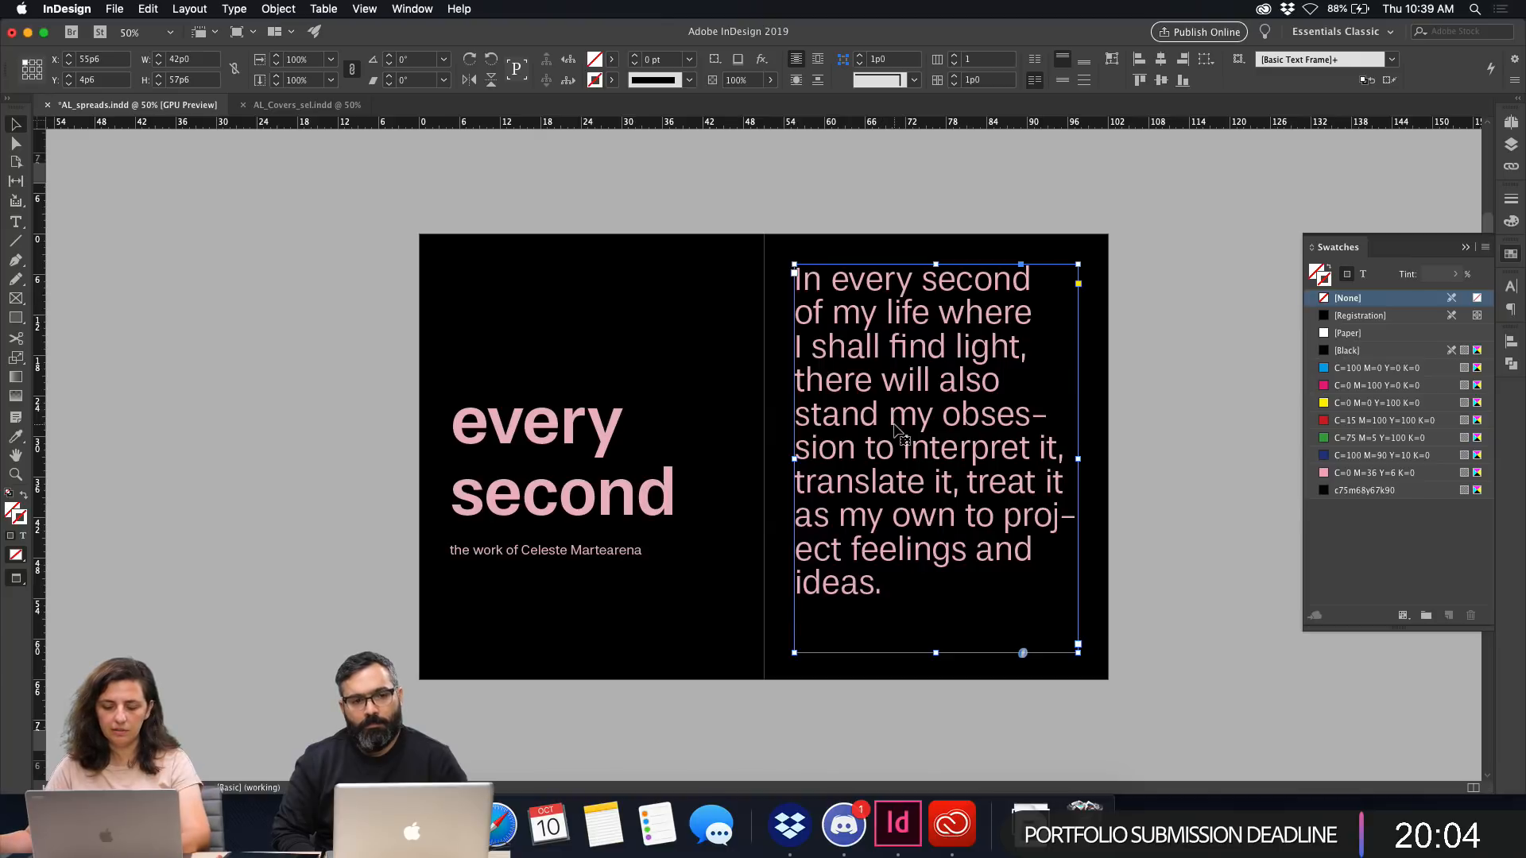
{"action": "key", "text": "super+t"}
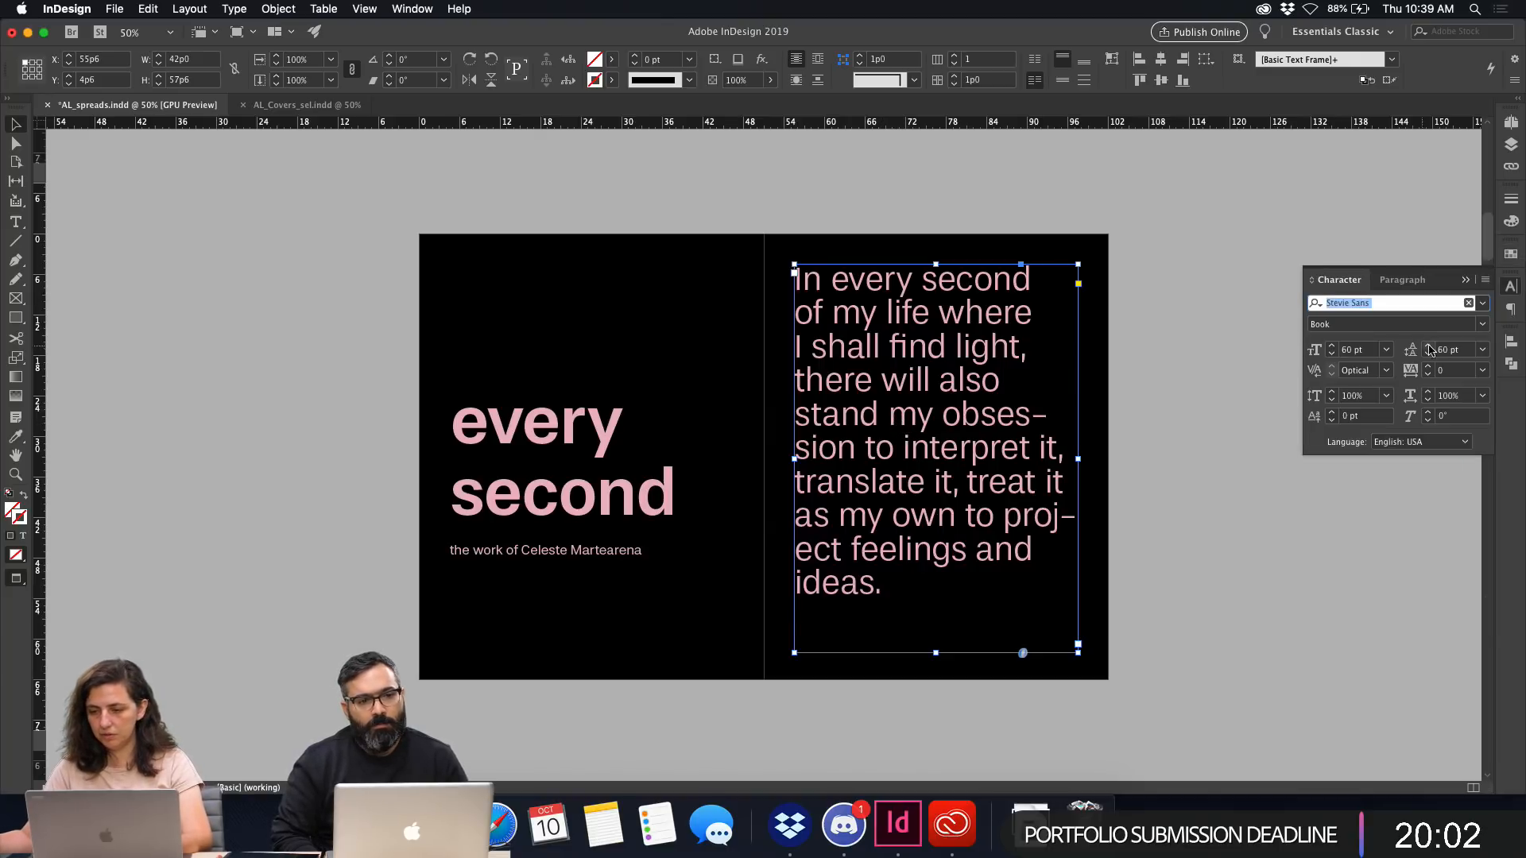
{"action": "left_click", "coordinate": [1482, 350]}
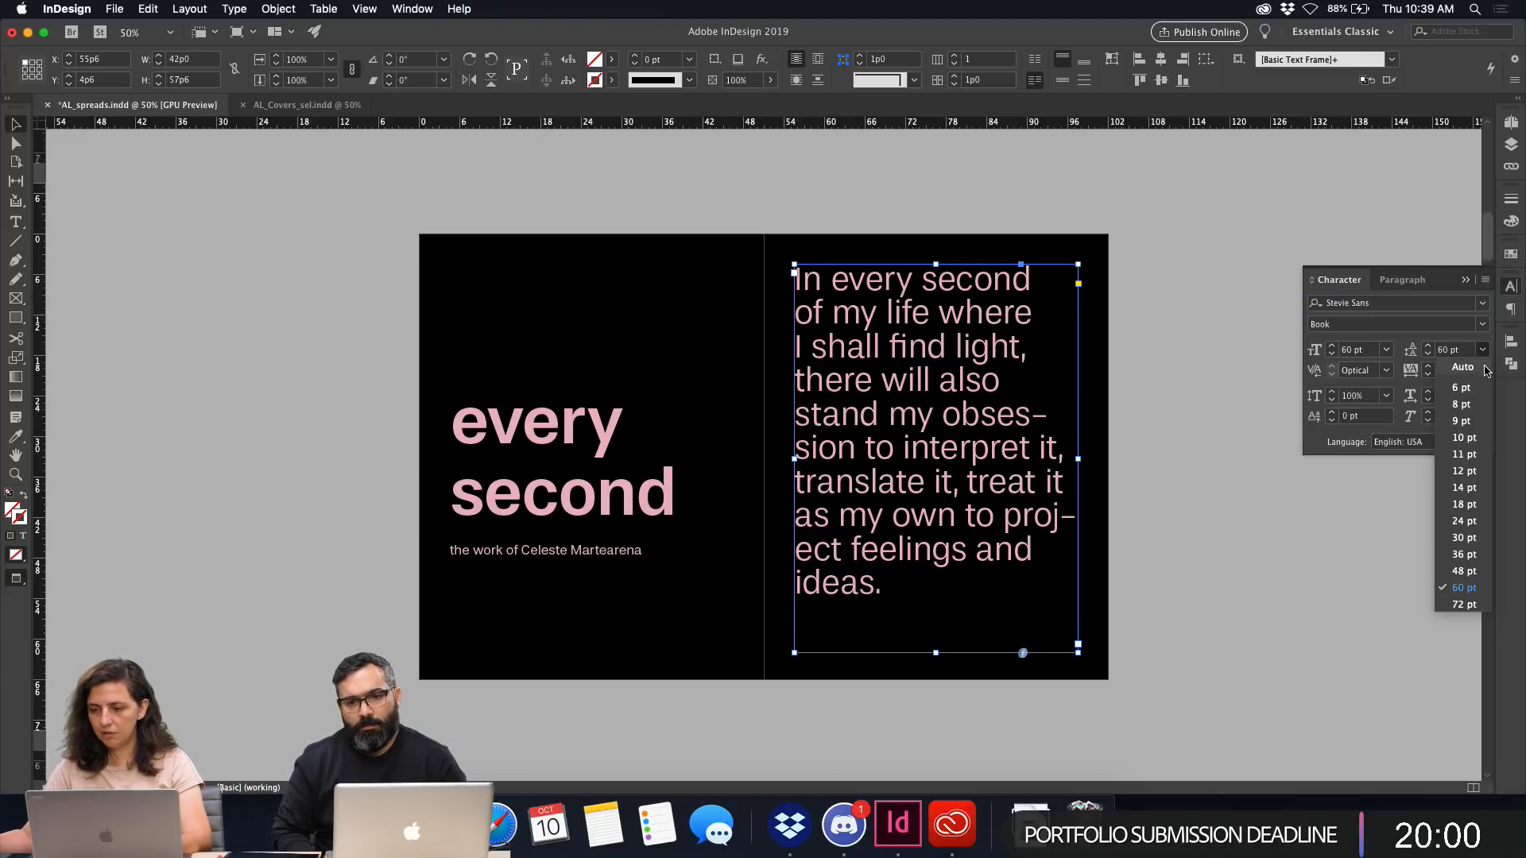
{"action": "left_click", "coordinate": [1450, 368]}
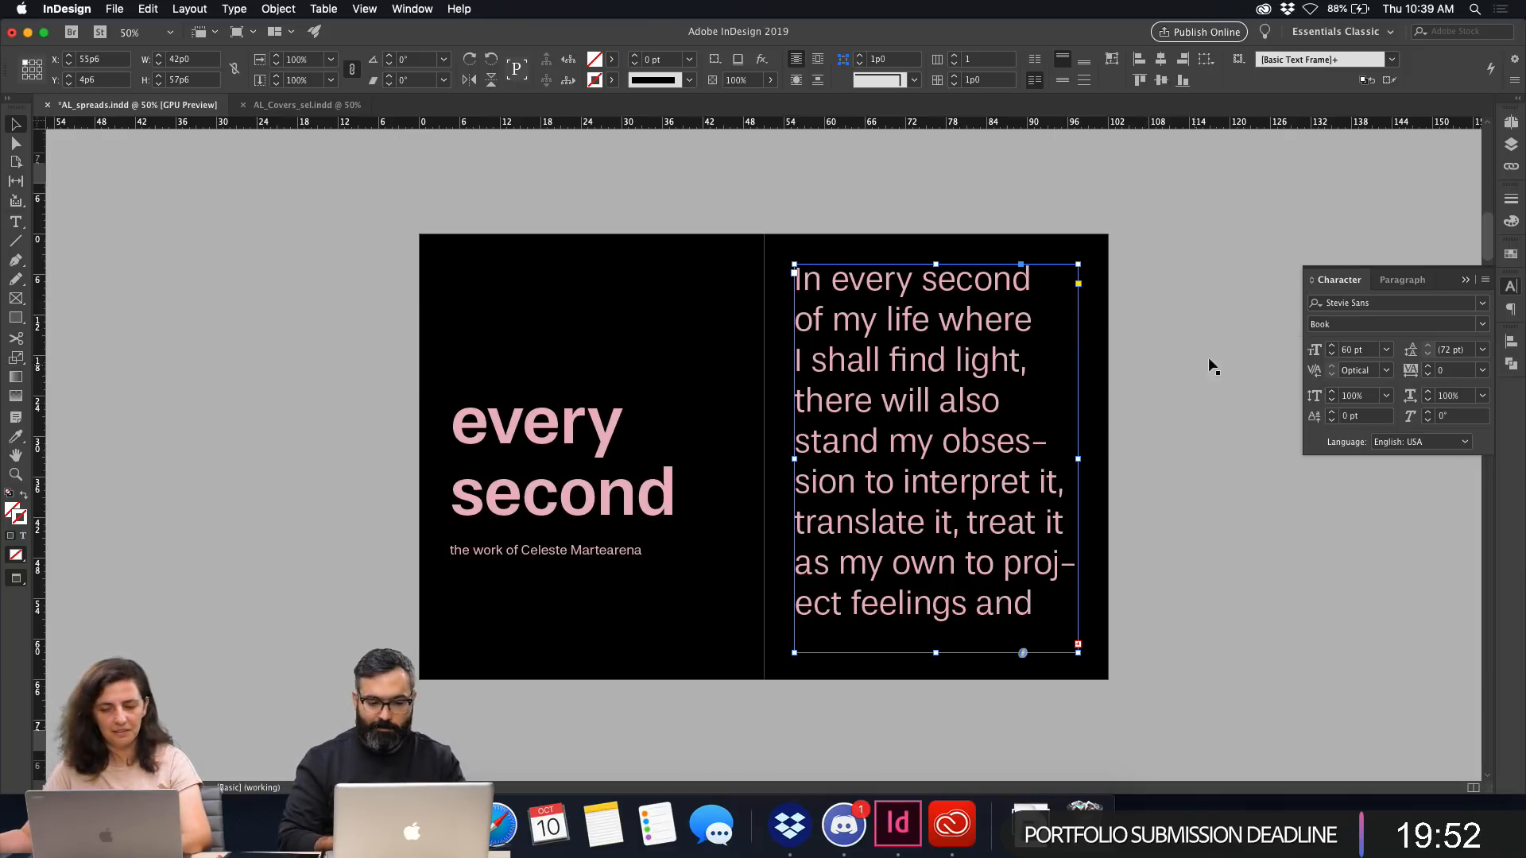
{"action": "left_click_drag", "start_coordinate": [935, 653], "coordinate": [936, 666]}
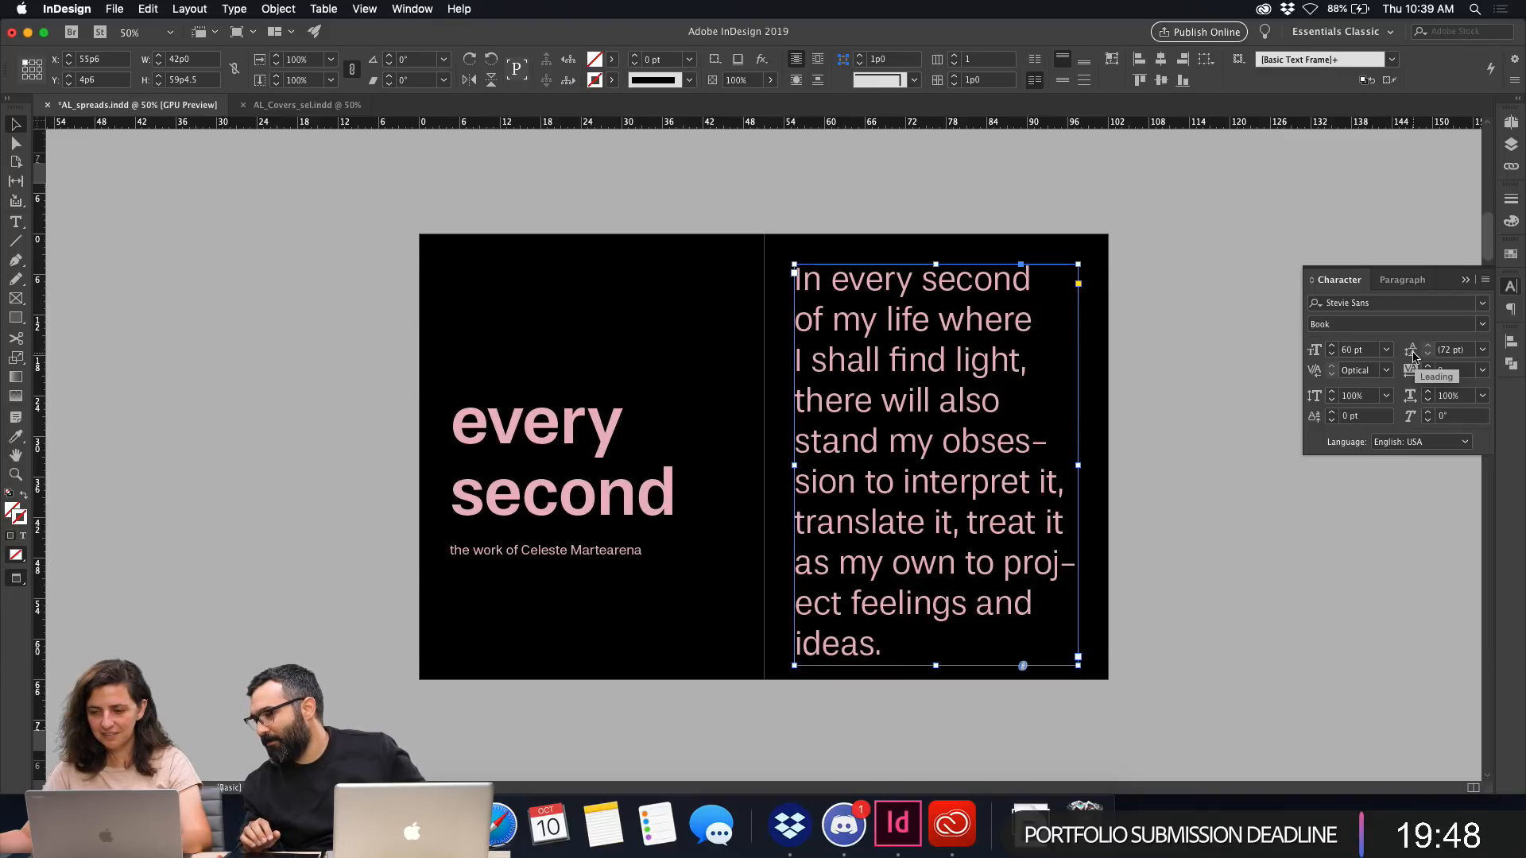
{"action": "left_click", "coordinate": [1222, 450]}
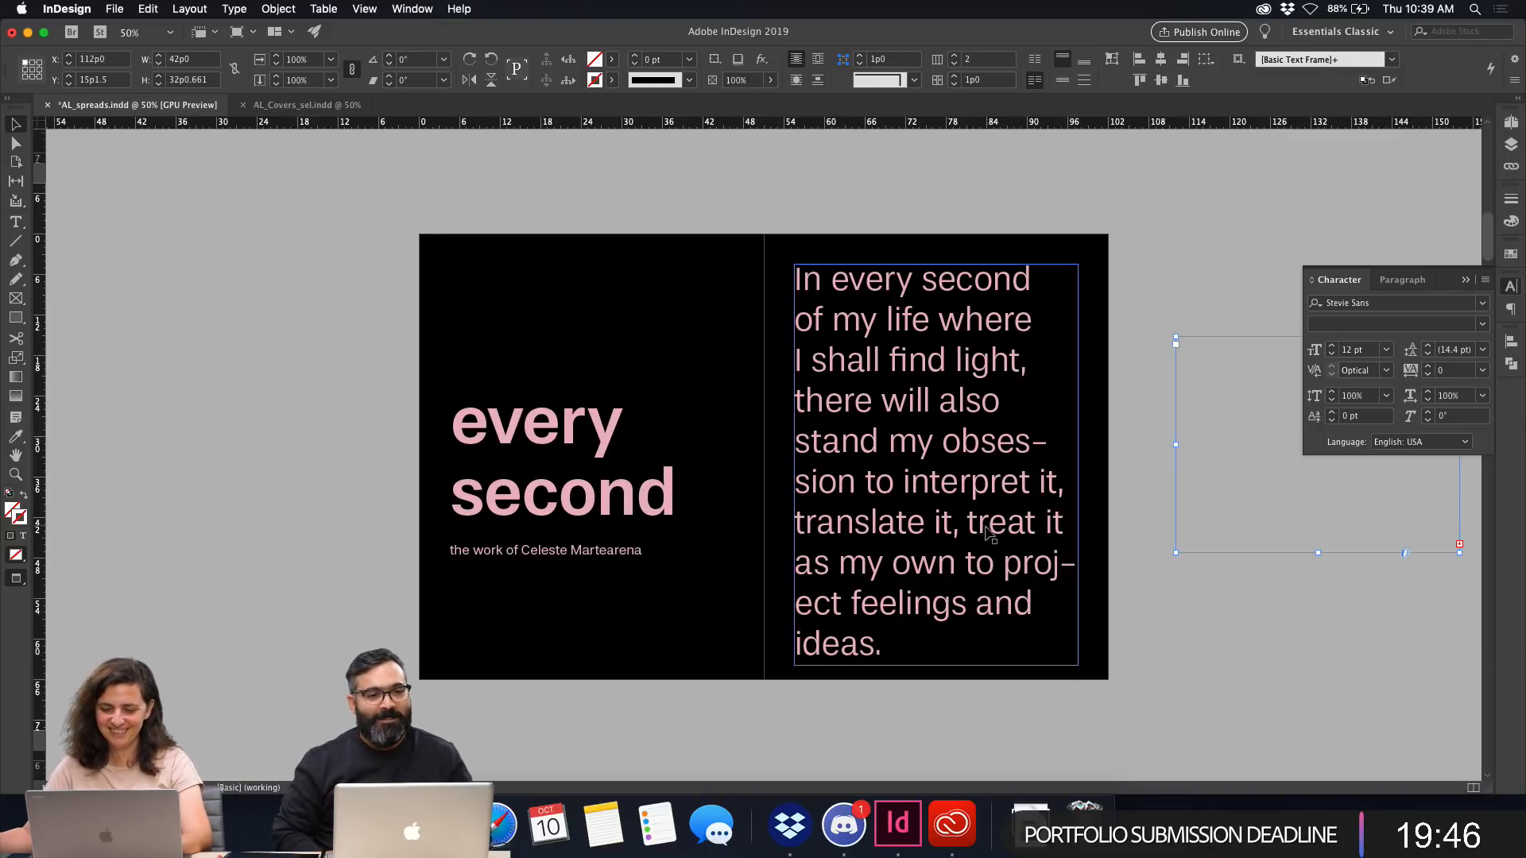
{"action": "key", "text": "w"}
{"action": "key", "text": "w"}
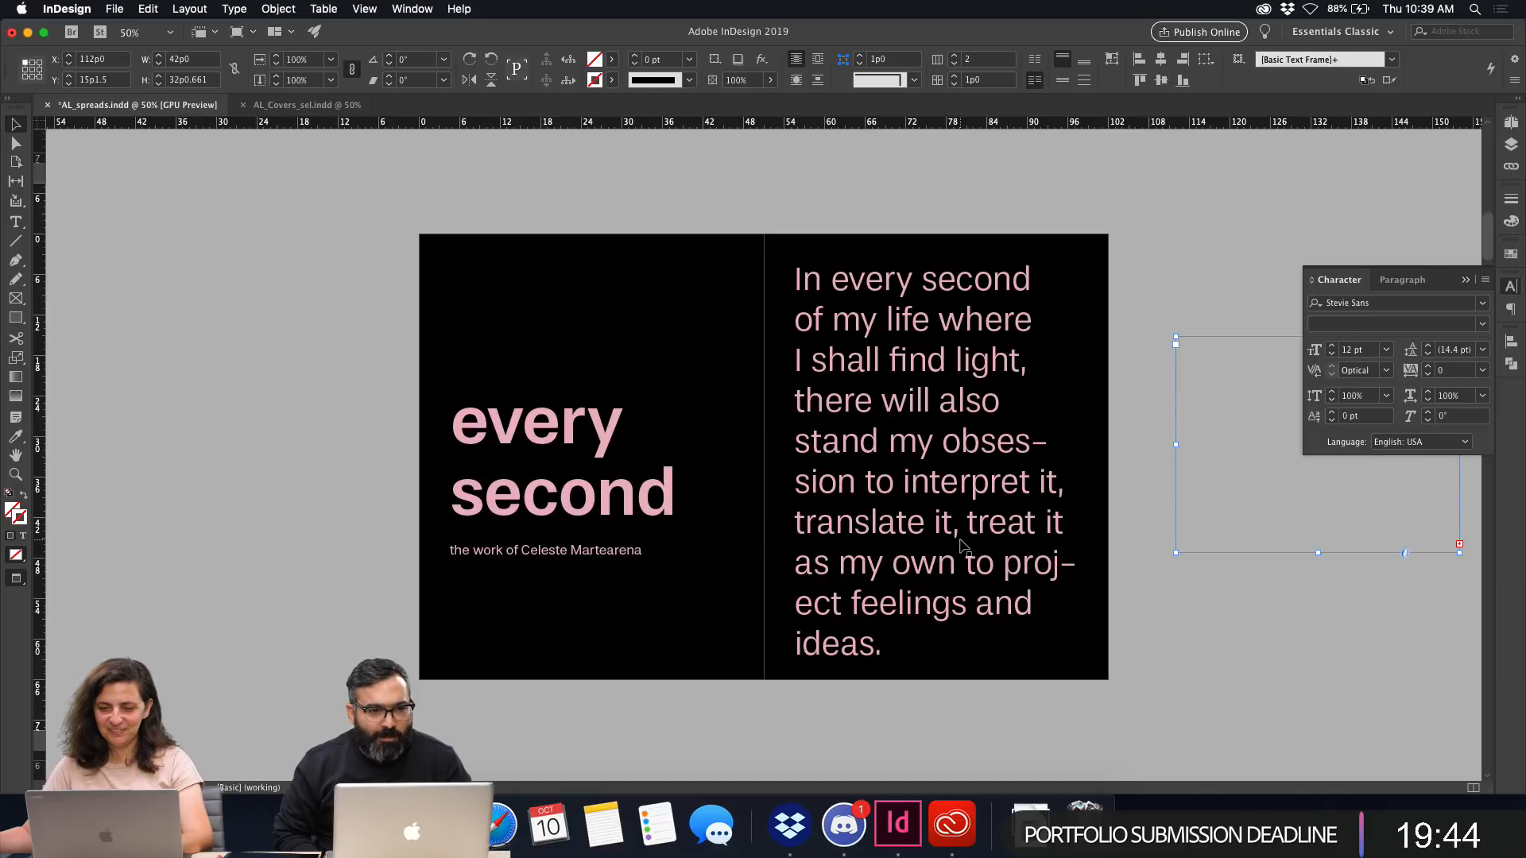
Try the intro text without hyphenation, undo the change, and preview the spread.
{"action": "left_click", "coordinate": [963, 545]}
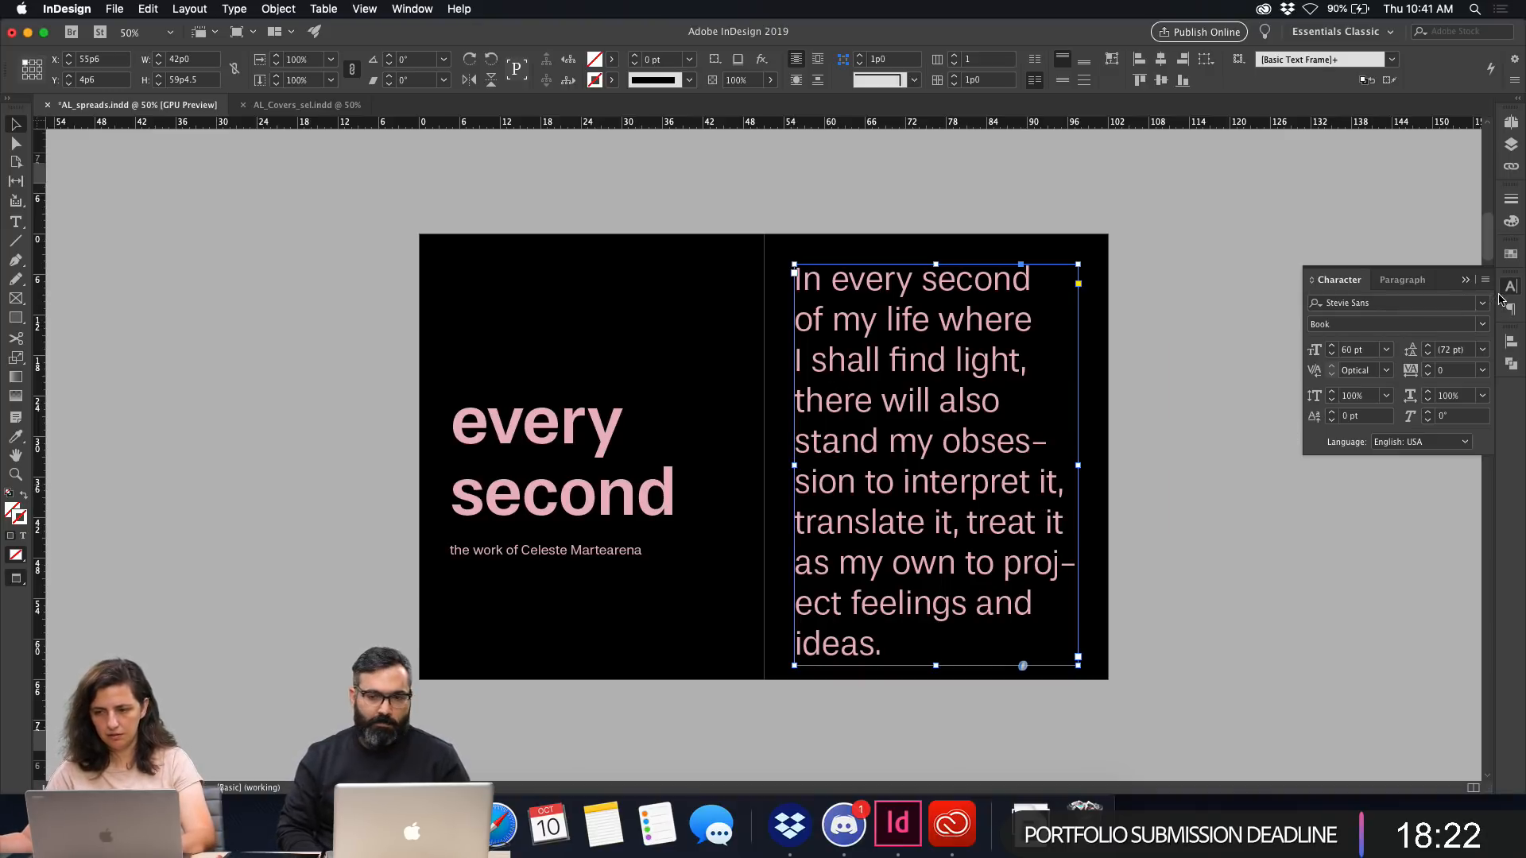
{"action": "left_click", "coordinate": [1403, 280]}
{"action": "left_click", "coordinate": [1336, 511]}
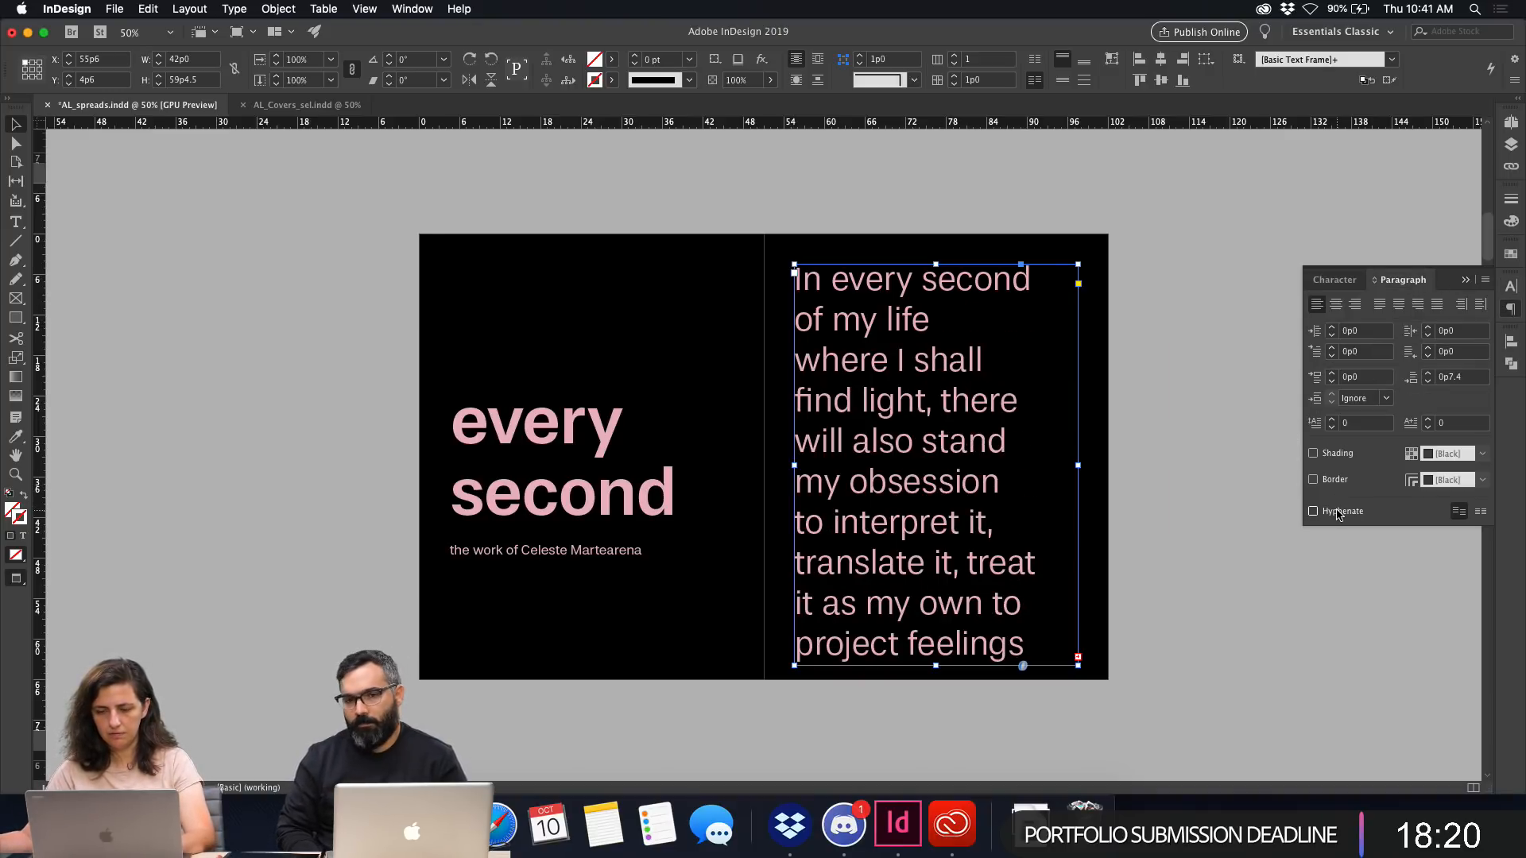
{"action": "key", "text": "super+z"}
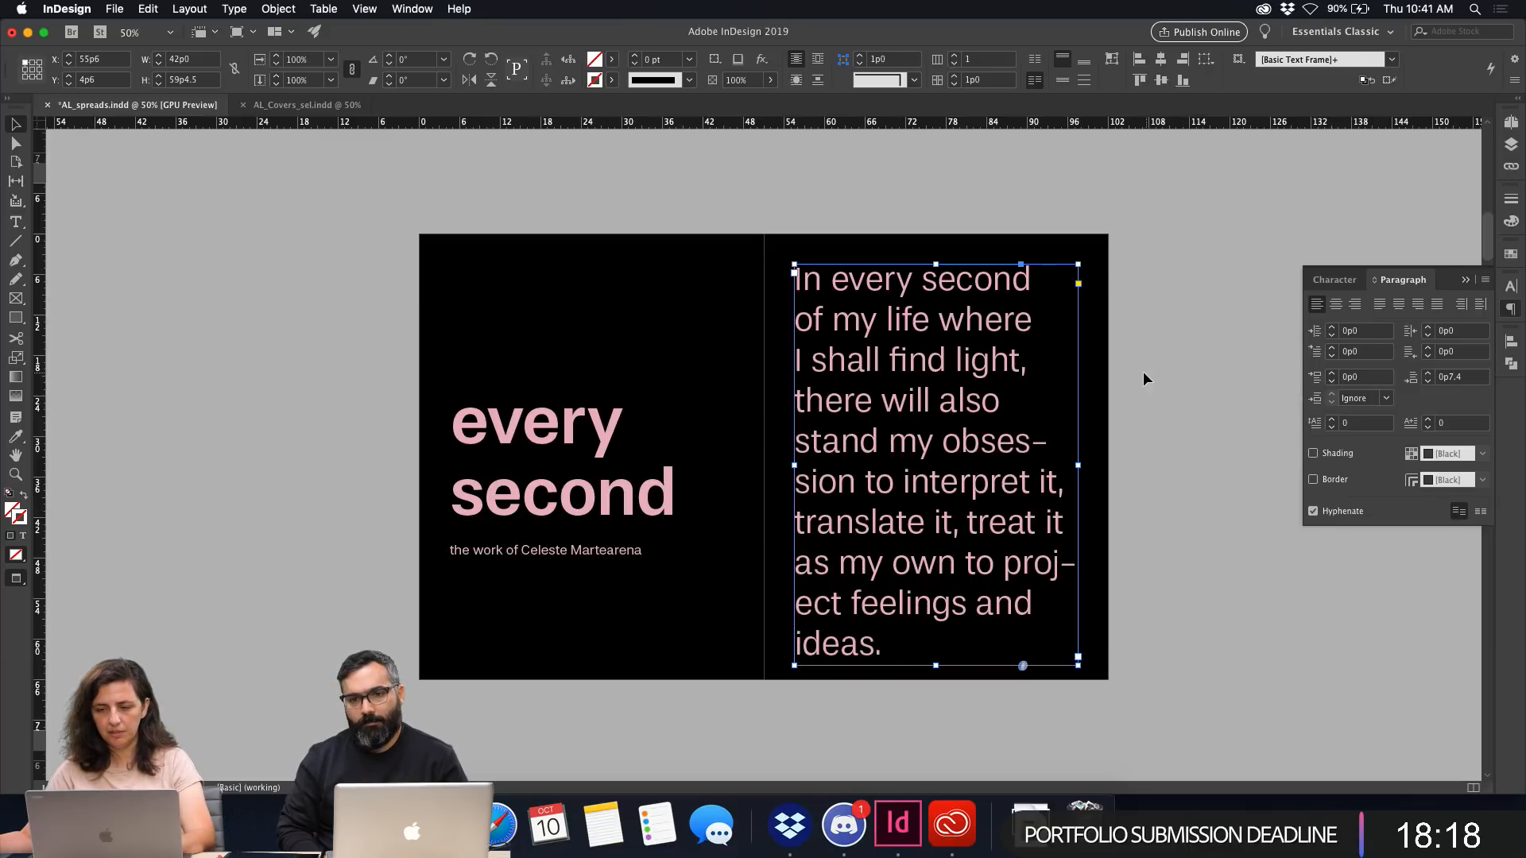
{"action": "left_click", "coordinate": [1138, 372]}
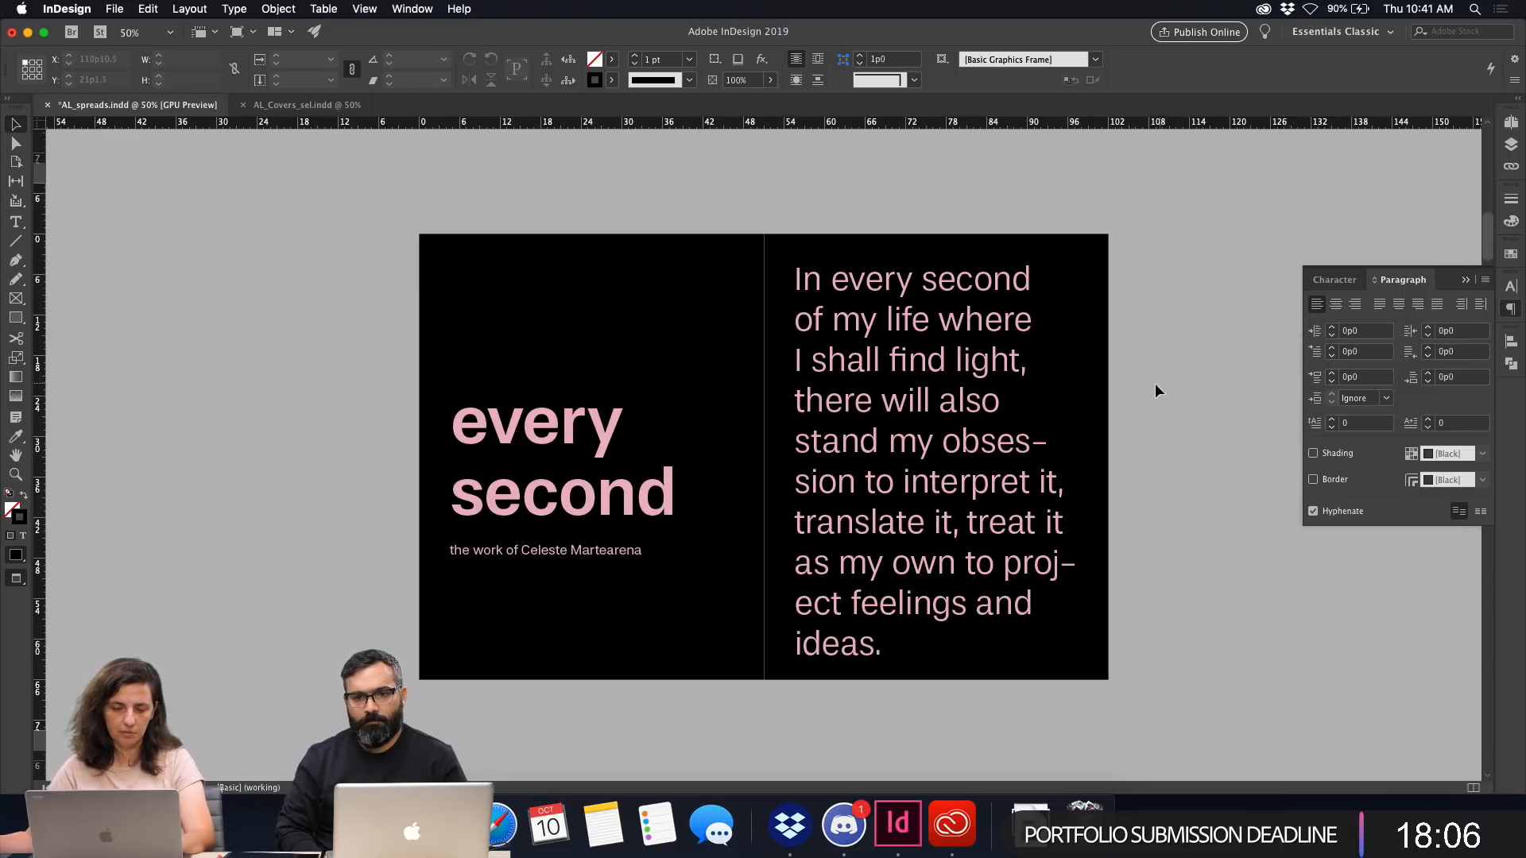
{"action": "key", "text": "w"}
{"action": "key", "text": "w"}
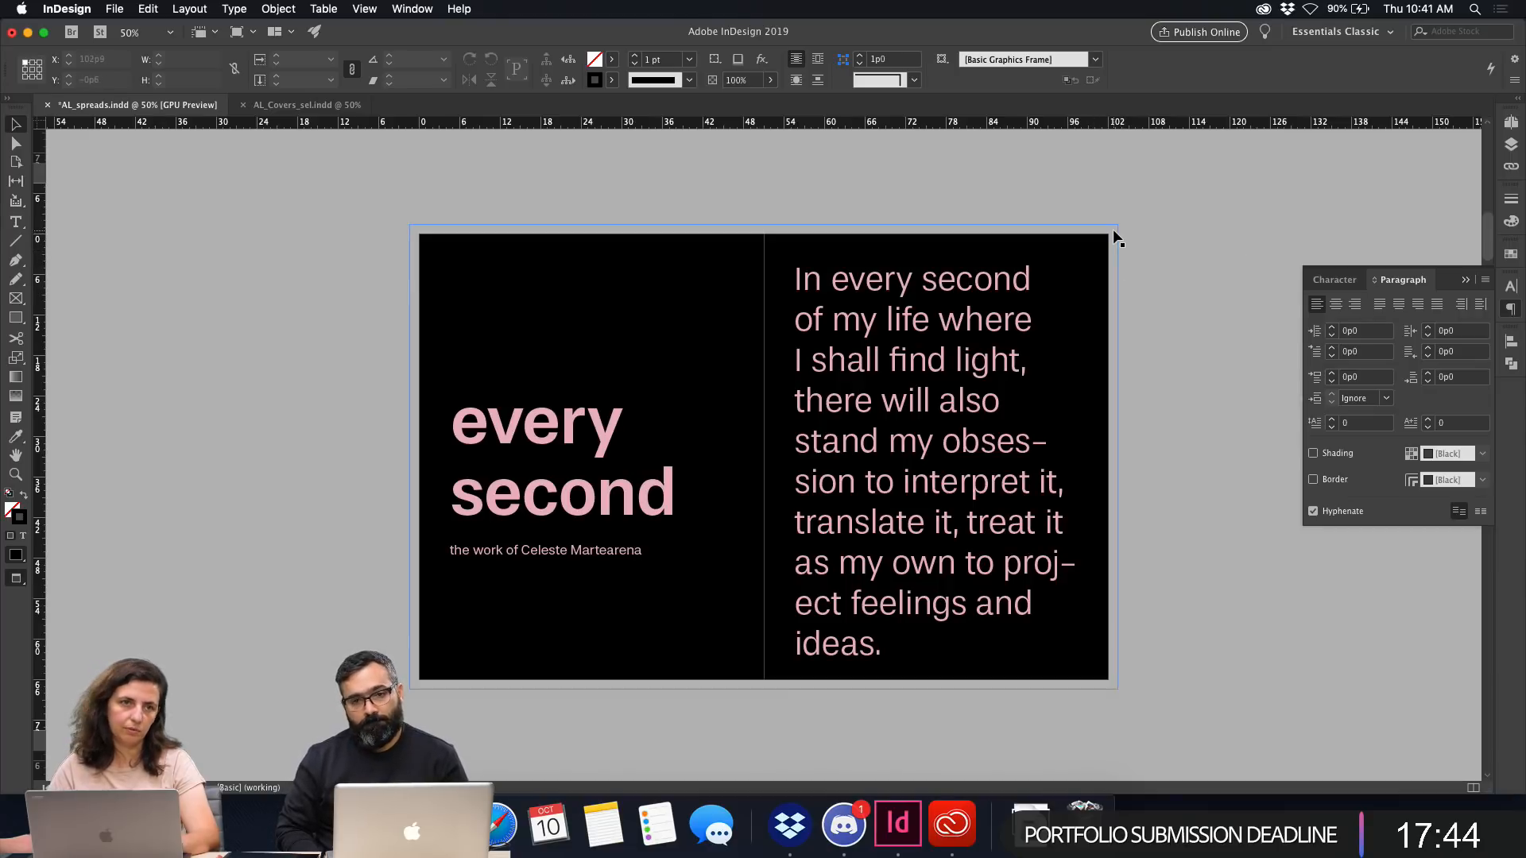
{"action": "left_click", "coordinate": [442, 255]}
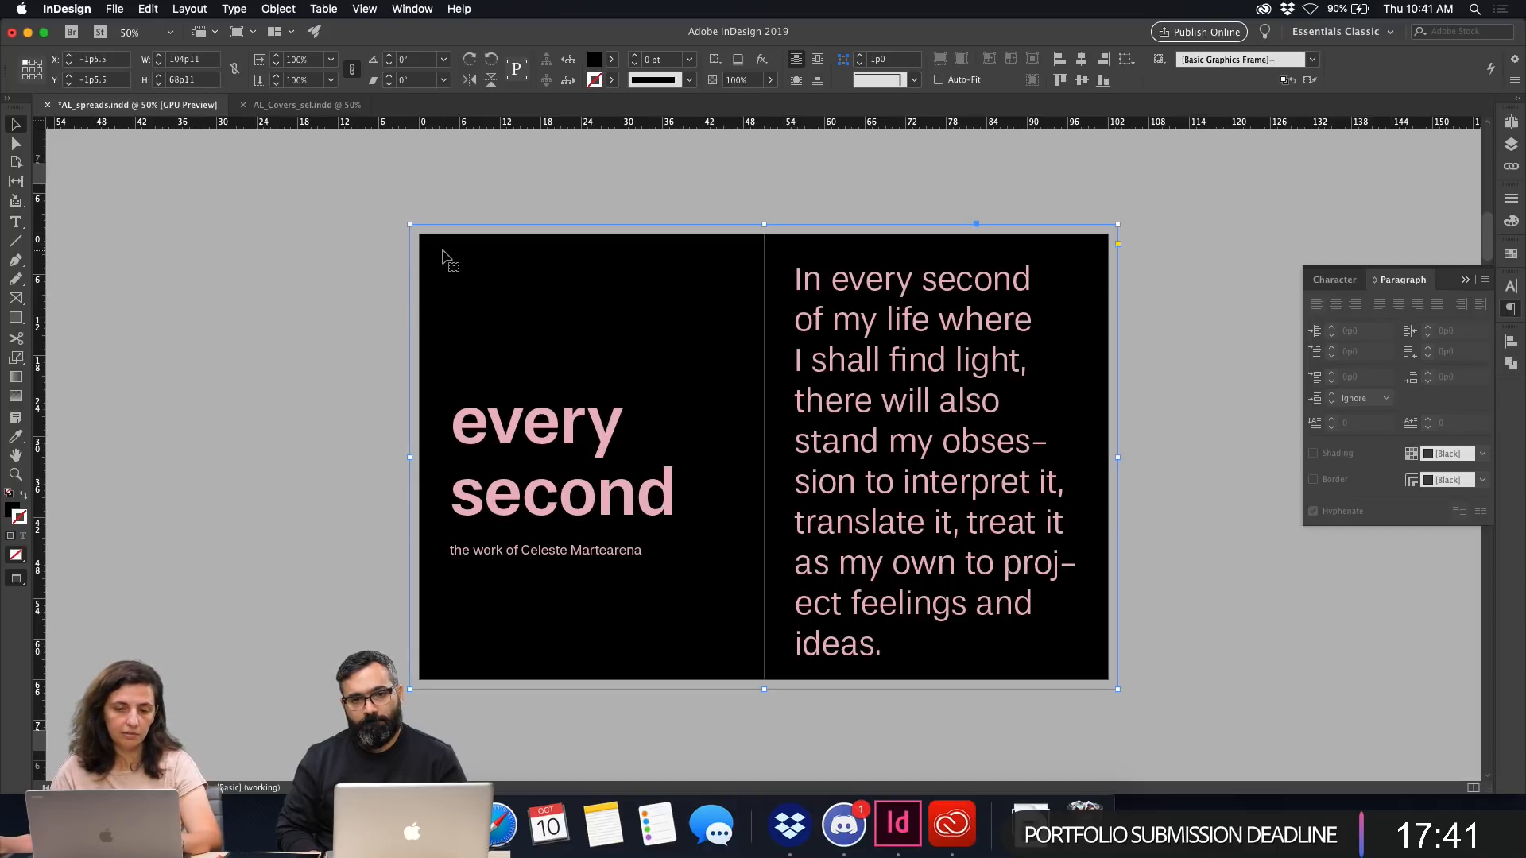
{"action": "double_click", "coordinate": [13, 510]}
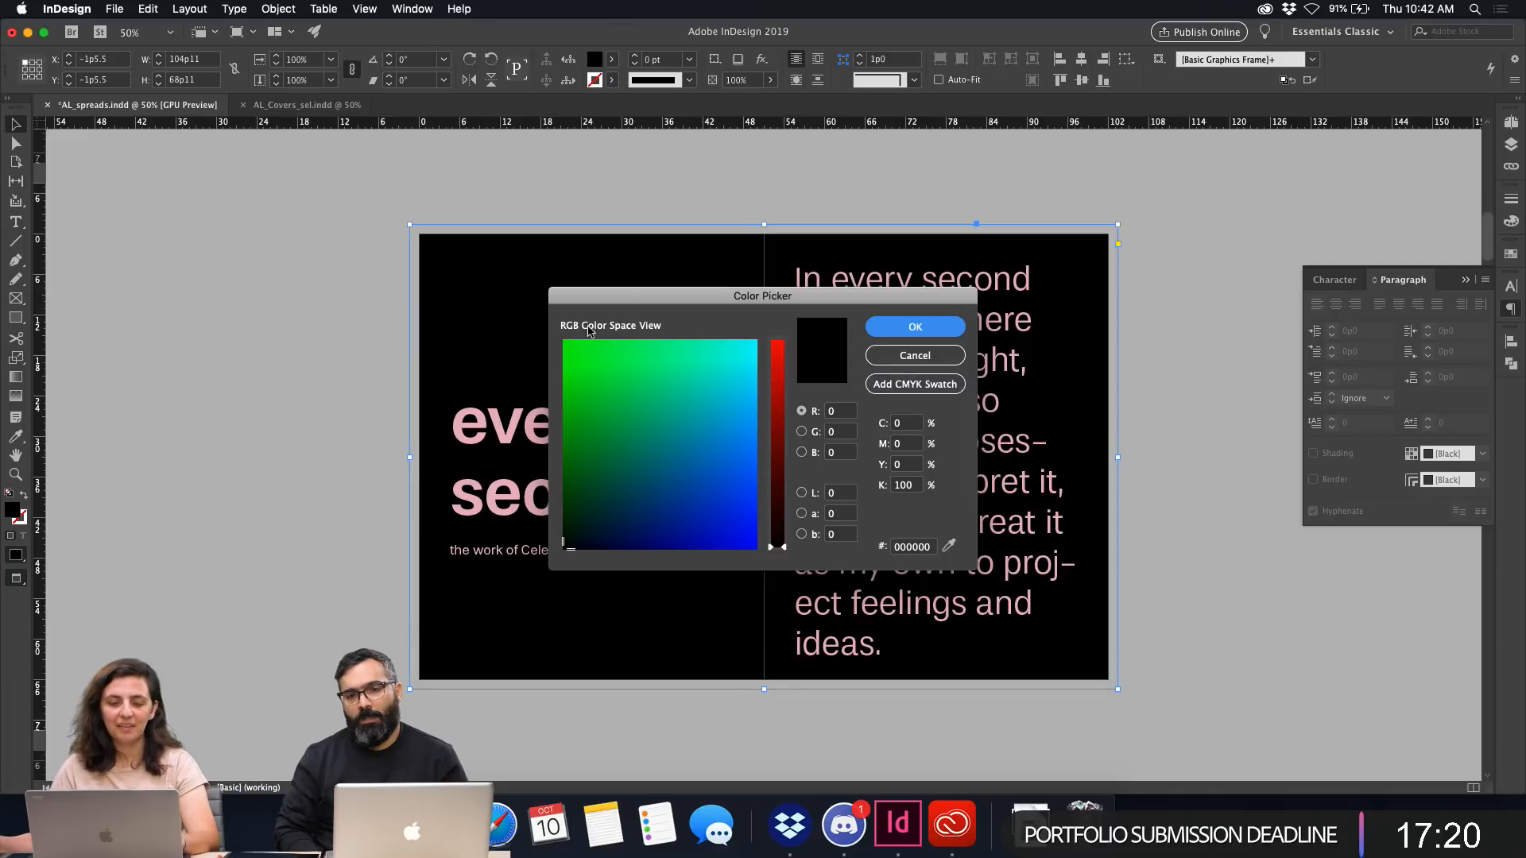
{"action": "key", "text": "Escape"}
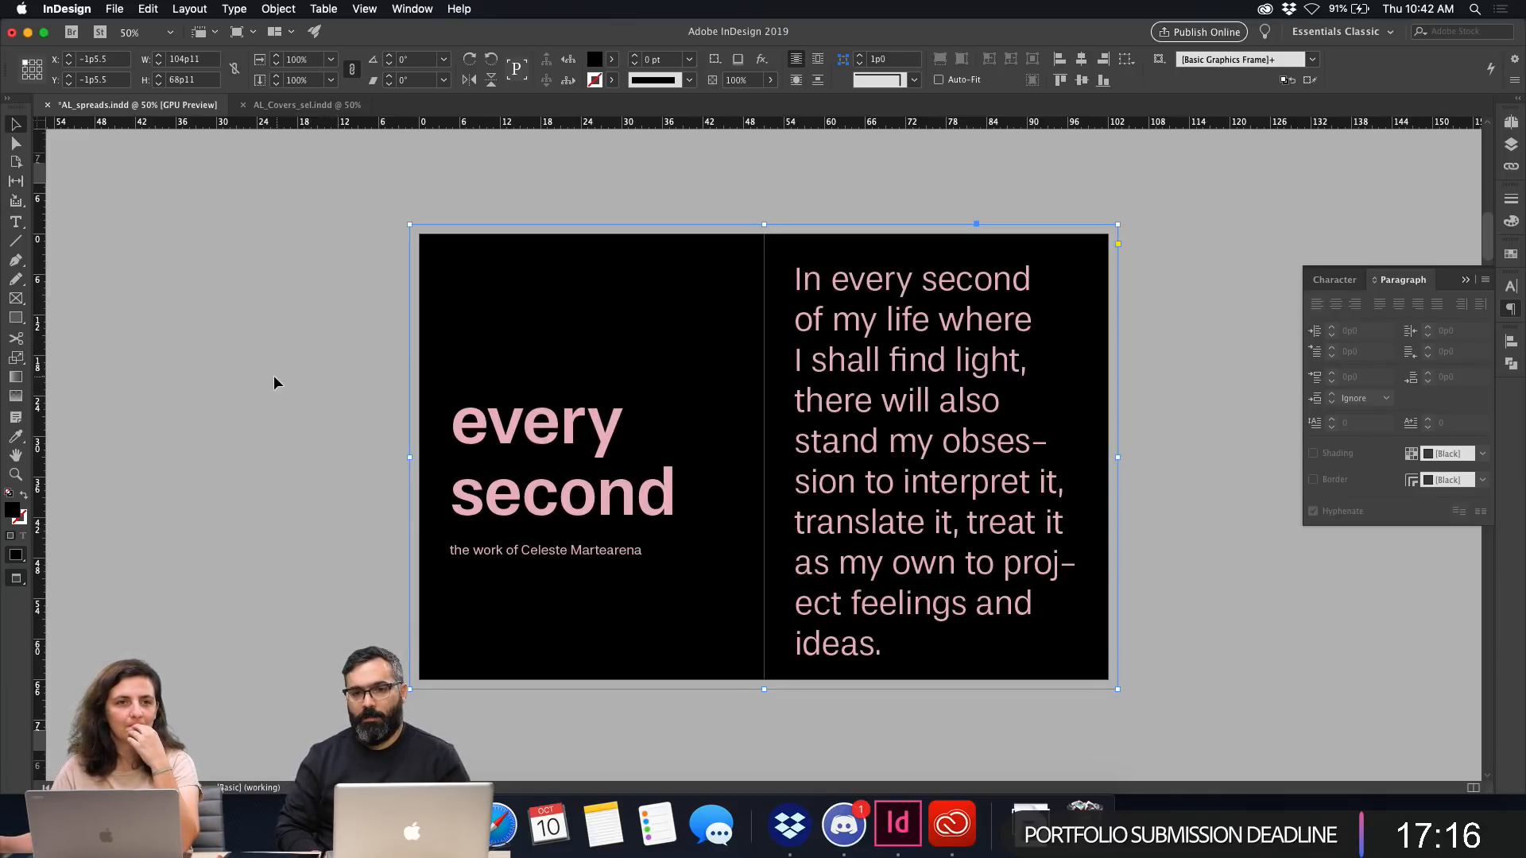
{"action": "left_click", "coordinate": [327, 407]}
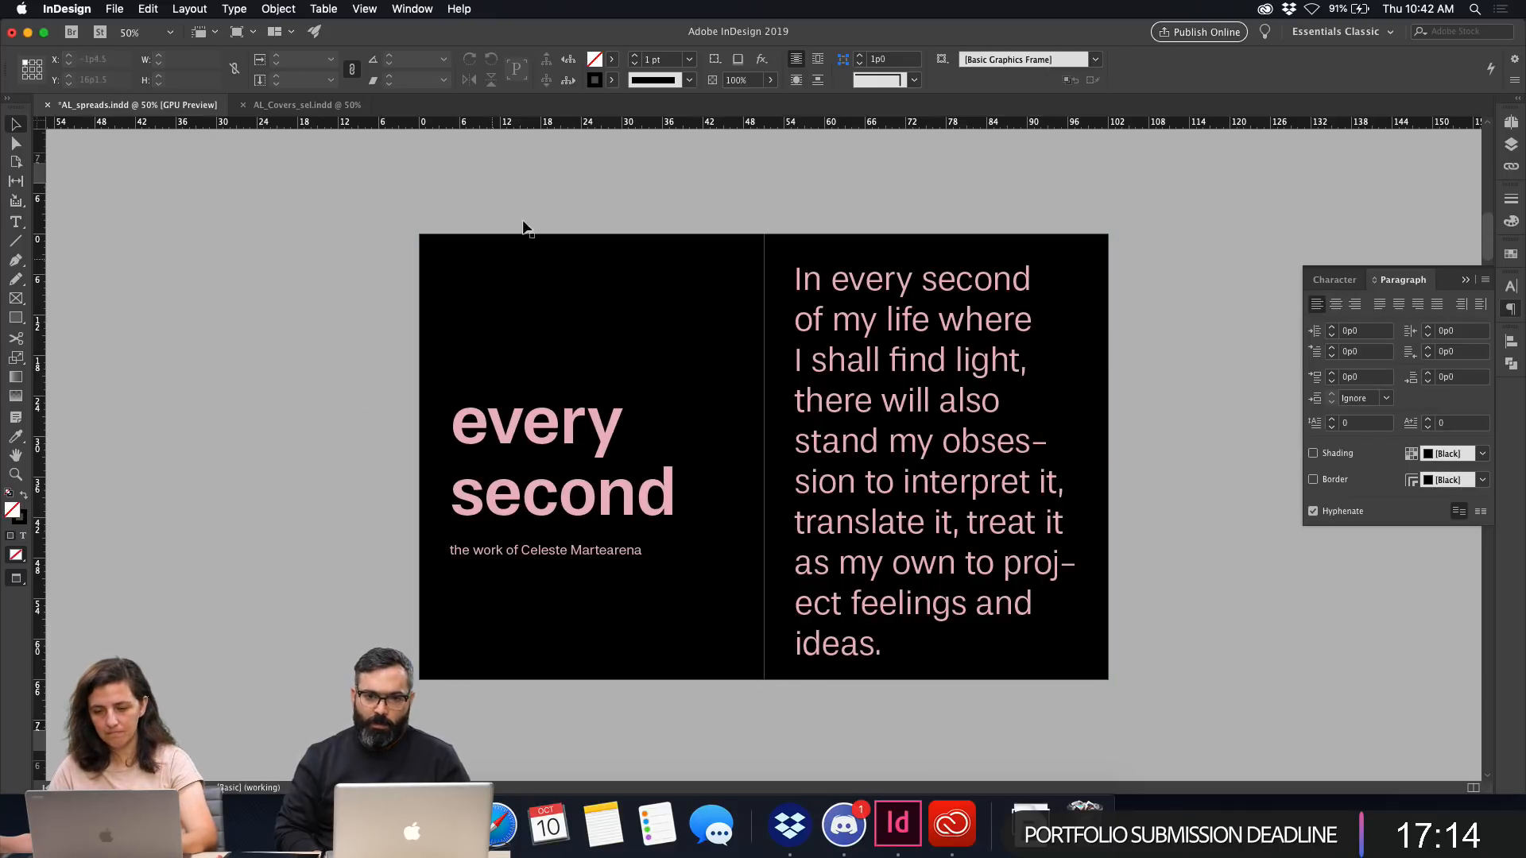
Increase the intro text's size to 61 pt.
{"action": "left_click", "coordinate": [937, 524]}
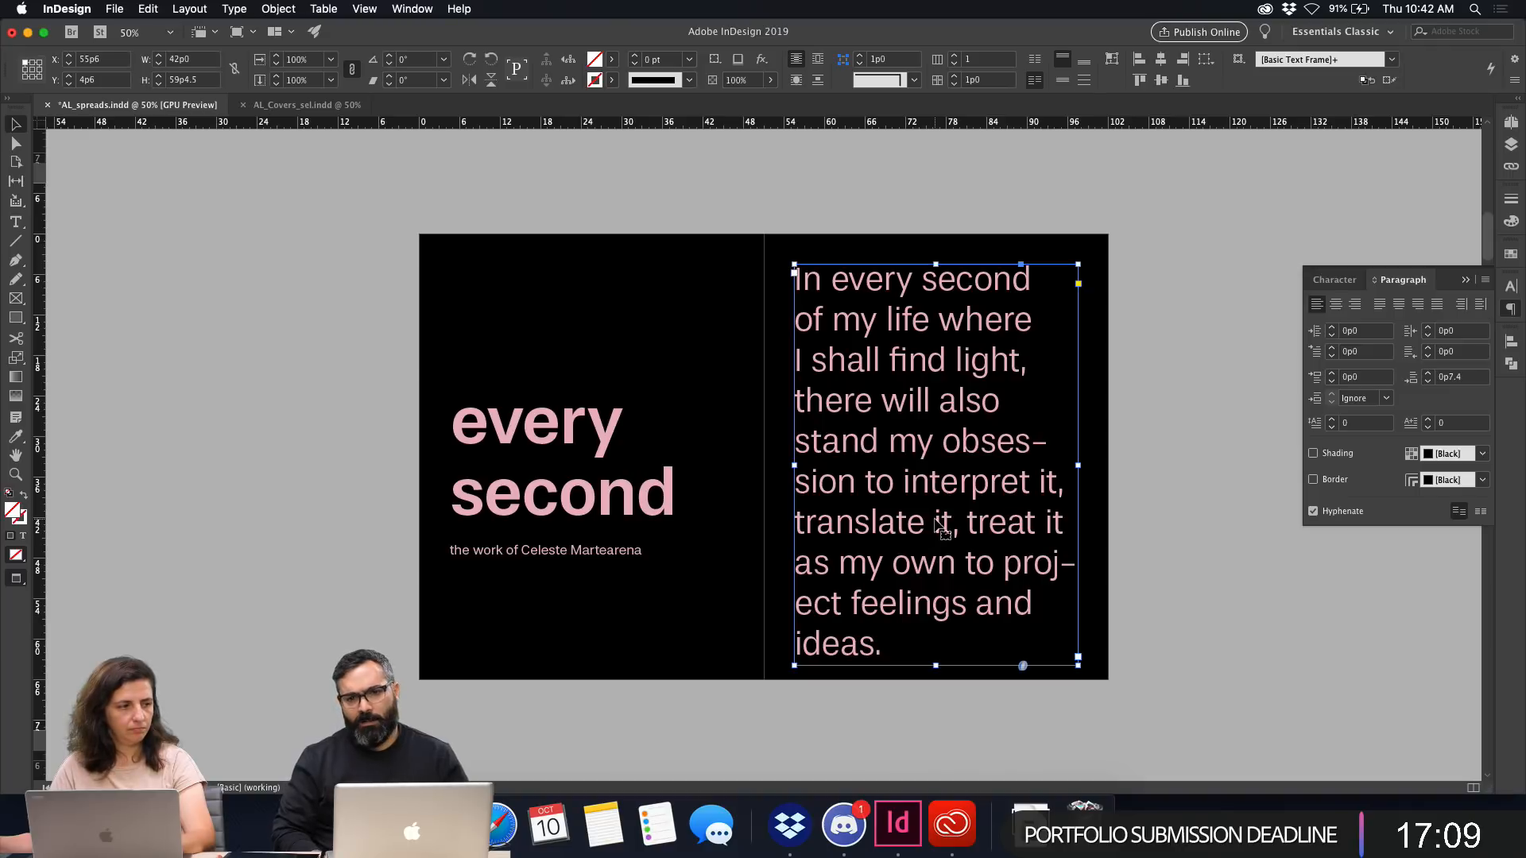
{"action": "left_click", "coordinate": [1337, 280]}
{"action": "left_click", "coordinate": [1333, 346]}
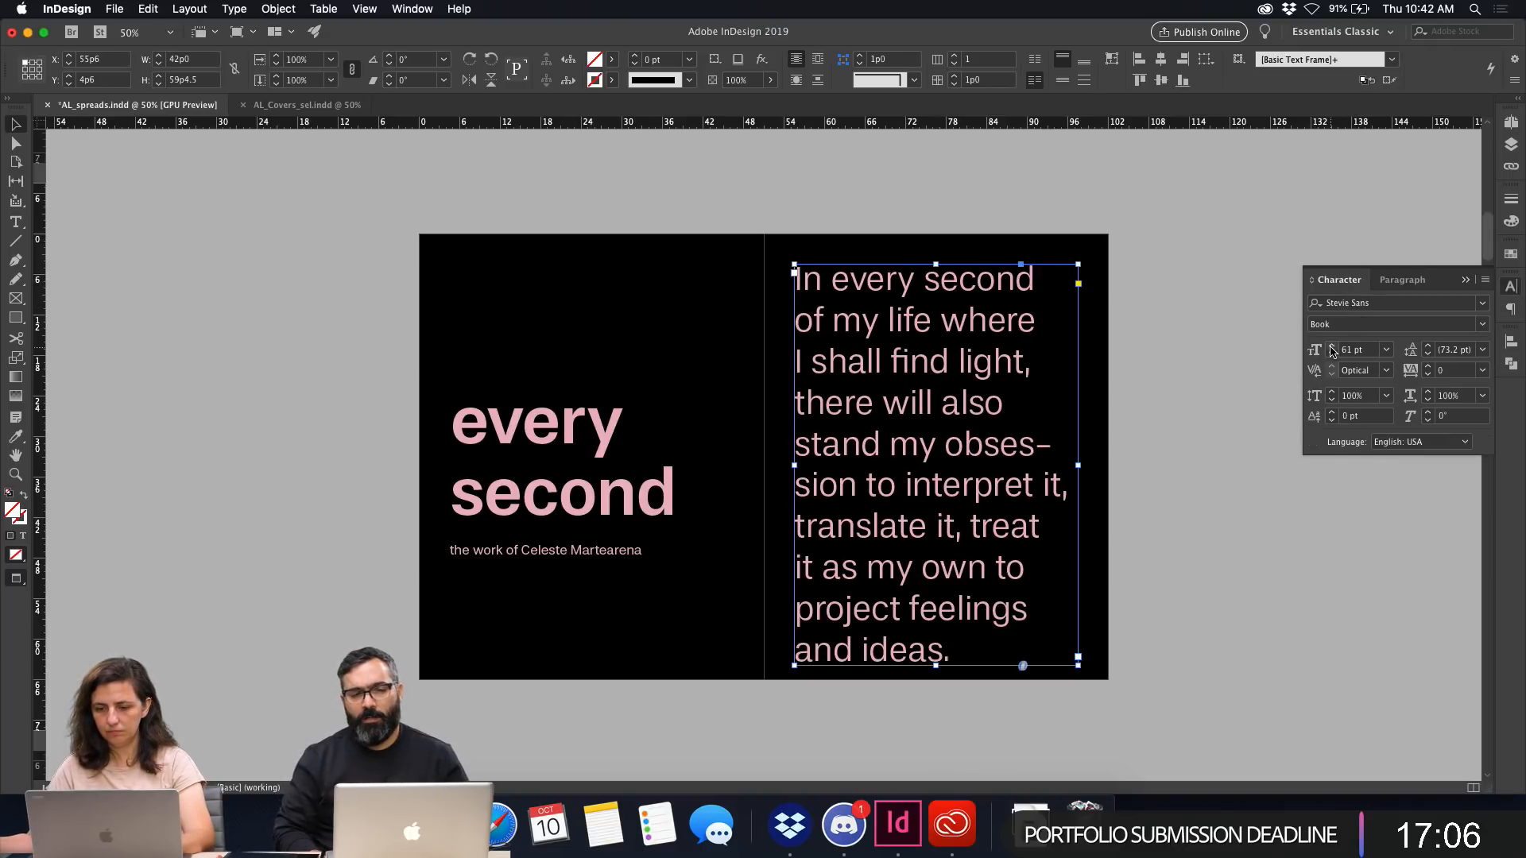
{"action": "left_click", "coordinate": [1218, 401]}
Move the intro text frame up to about Y 3p3.75, keeping X at 55p6, and preview the spread.
{"action": "key", "text": "w"}
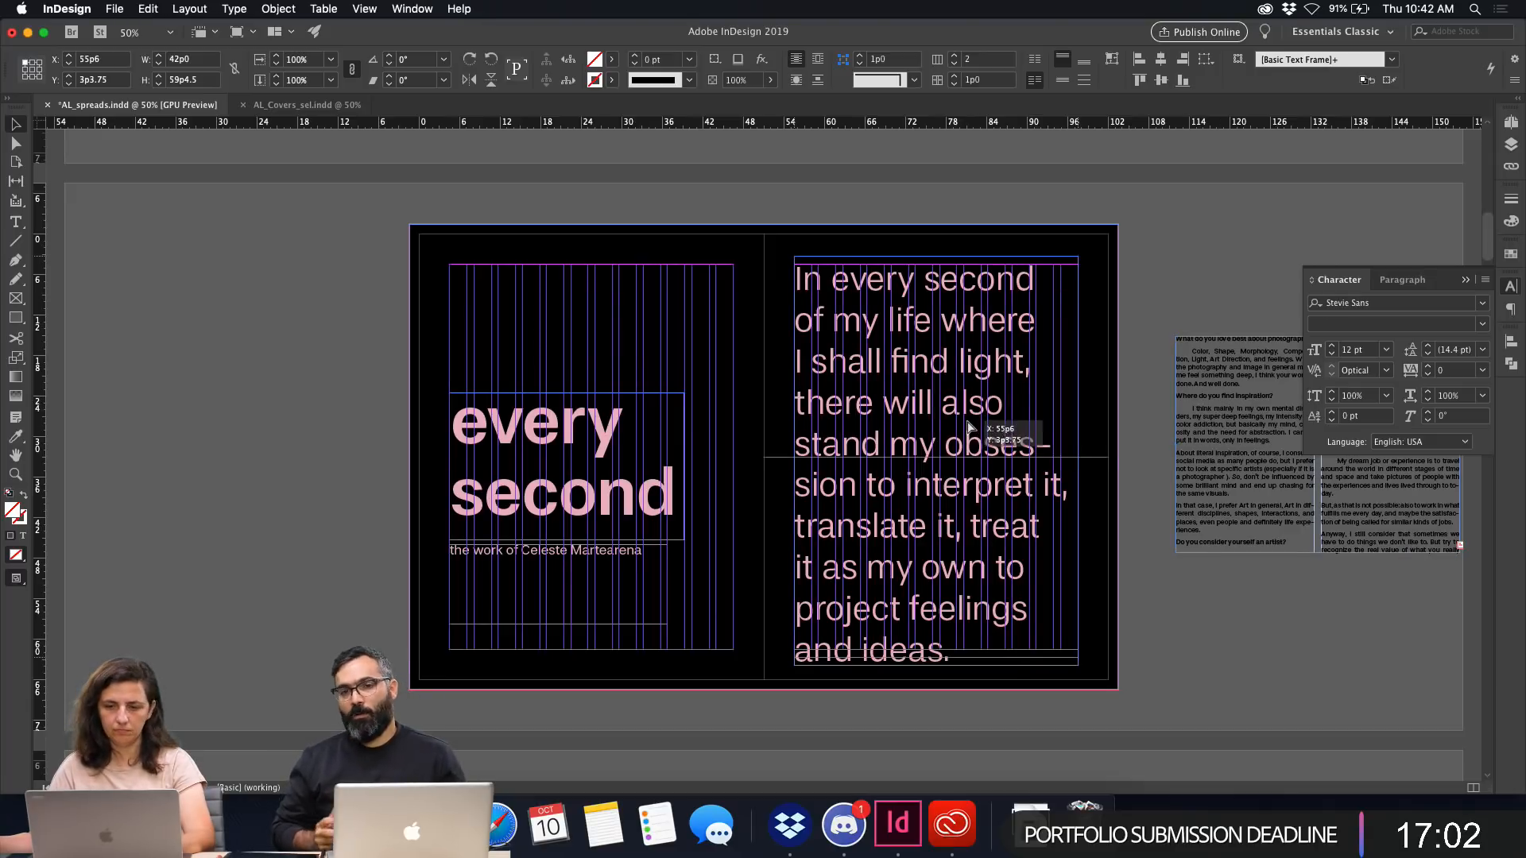
{"action": "left_click_drag", "start_coordinate": [985, 439], "coordinate": [985, 431]}
{"action": "left_click", "coordinate": [1182, 308]}
{"action": "key", "text": "w"}
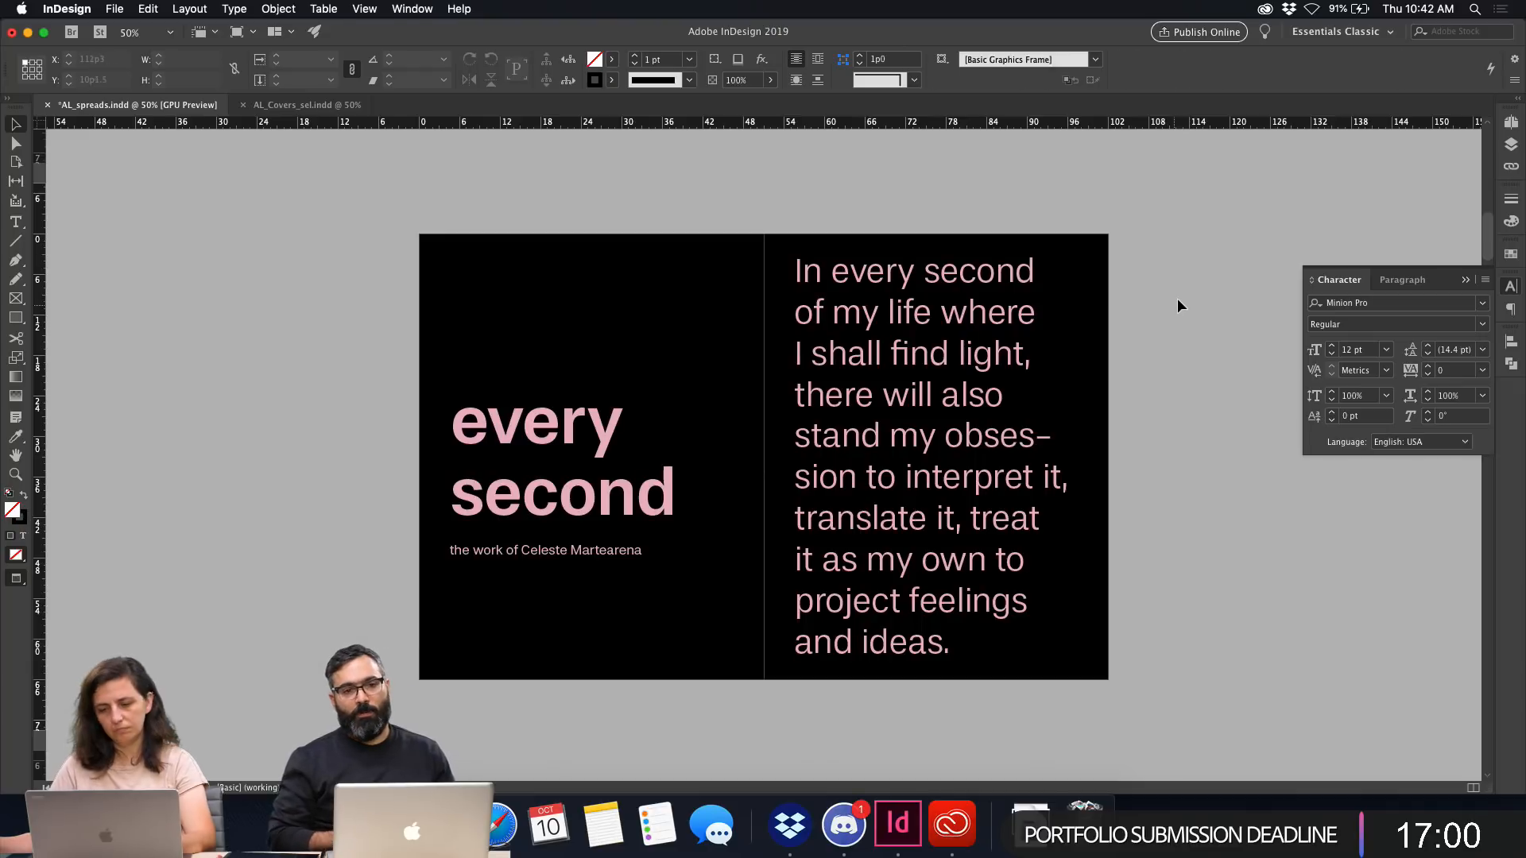
Try a leading of 65 pt on the large intro text and undo the change.
{"action": "left_click", "coordinate": [989, 386]}
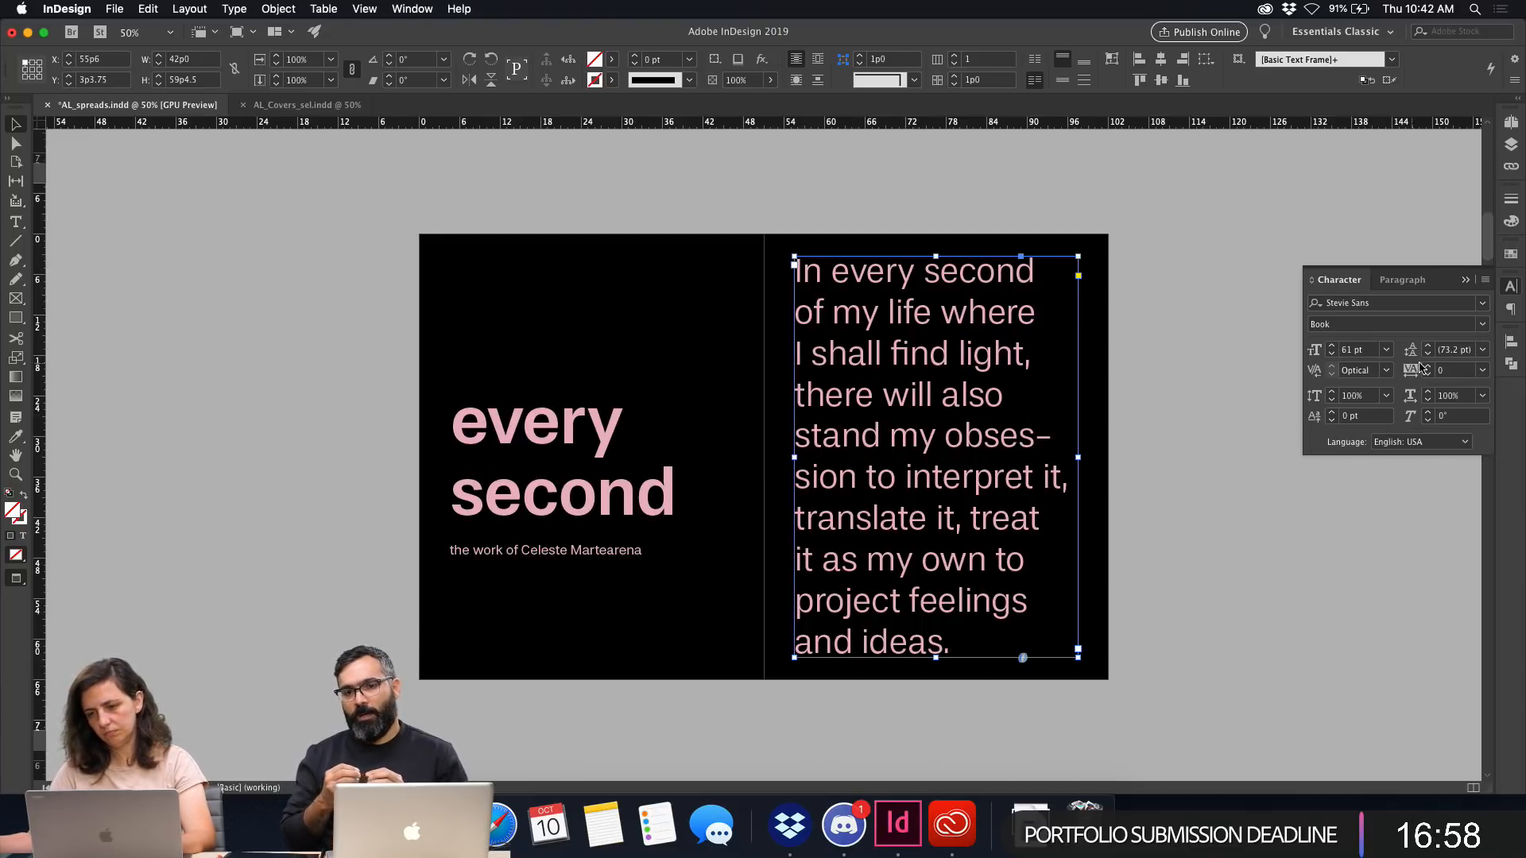
{"action": "left_click", "coordinate": [1449, 352]}
{"action": "type", "text": "65"}
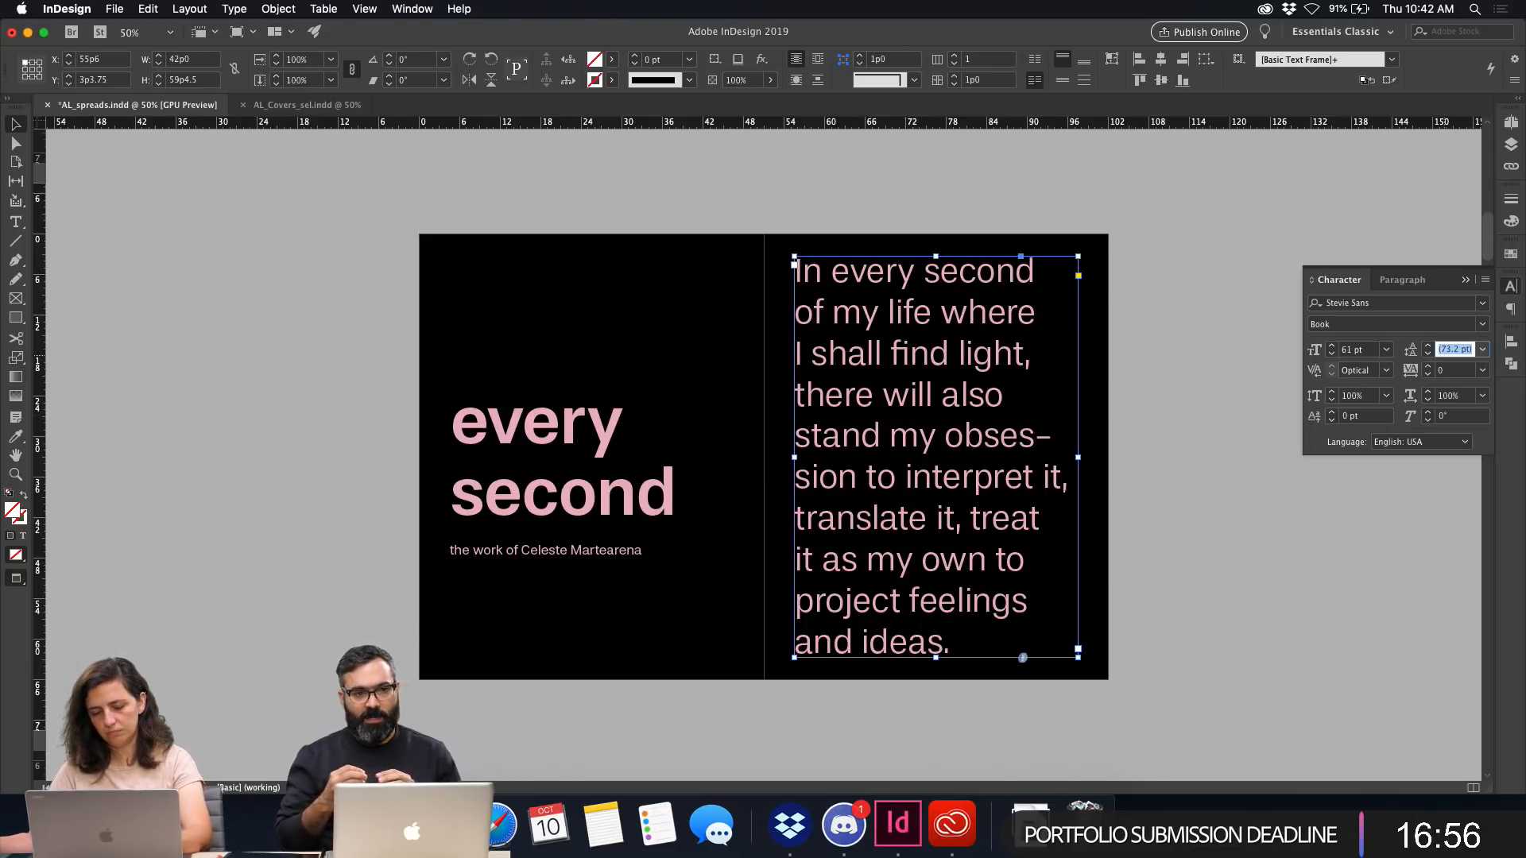
{"action": "key", "text": "Return"}
{"action": "key", "text": "super+z"}
{"action": "key", "text": "super+z"}
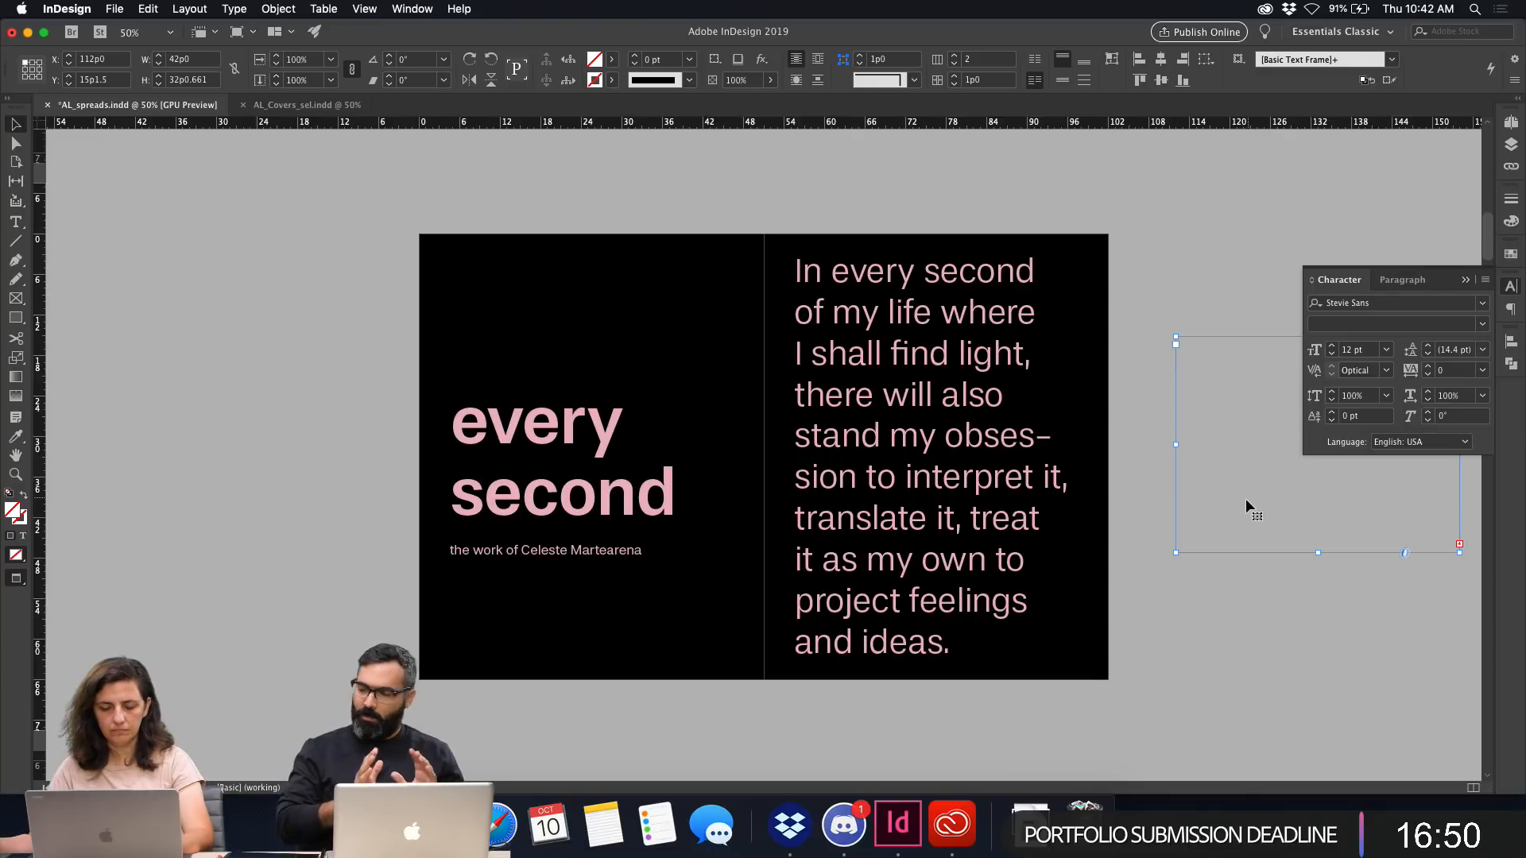
{"action": "key", "text": "super+e"}
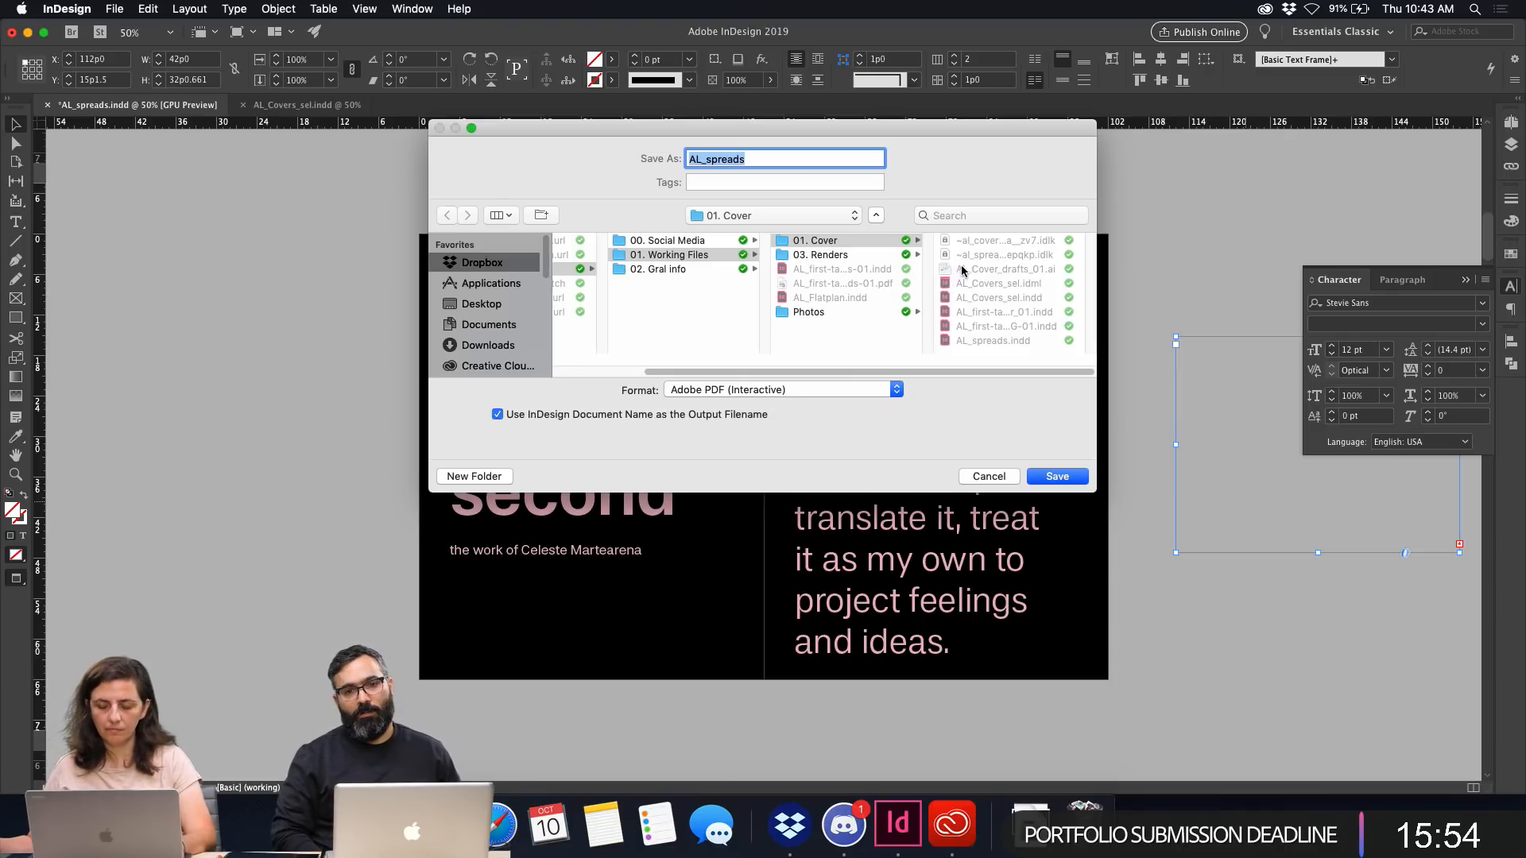
{"action": "left_click", "coordinate": [811, 312]}
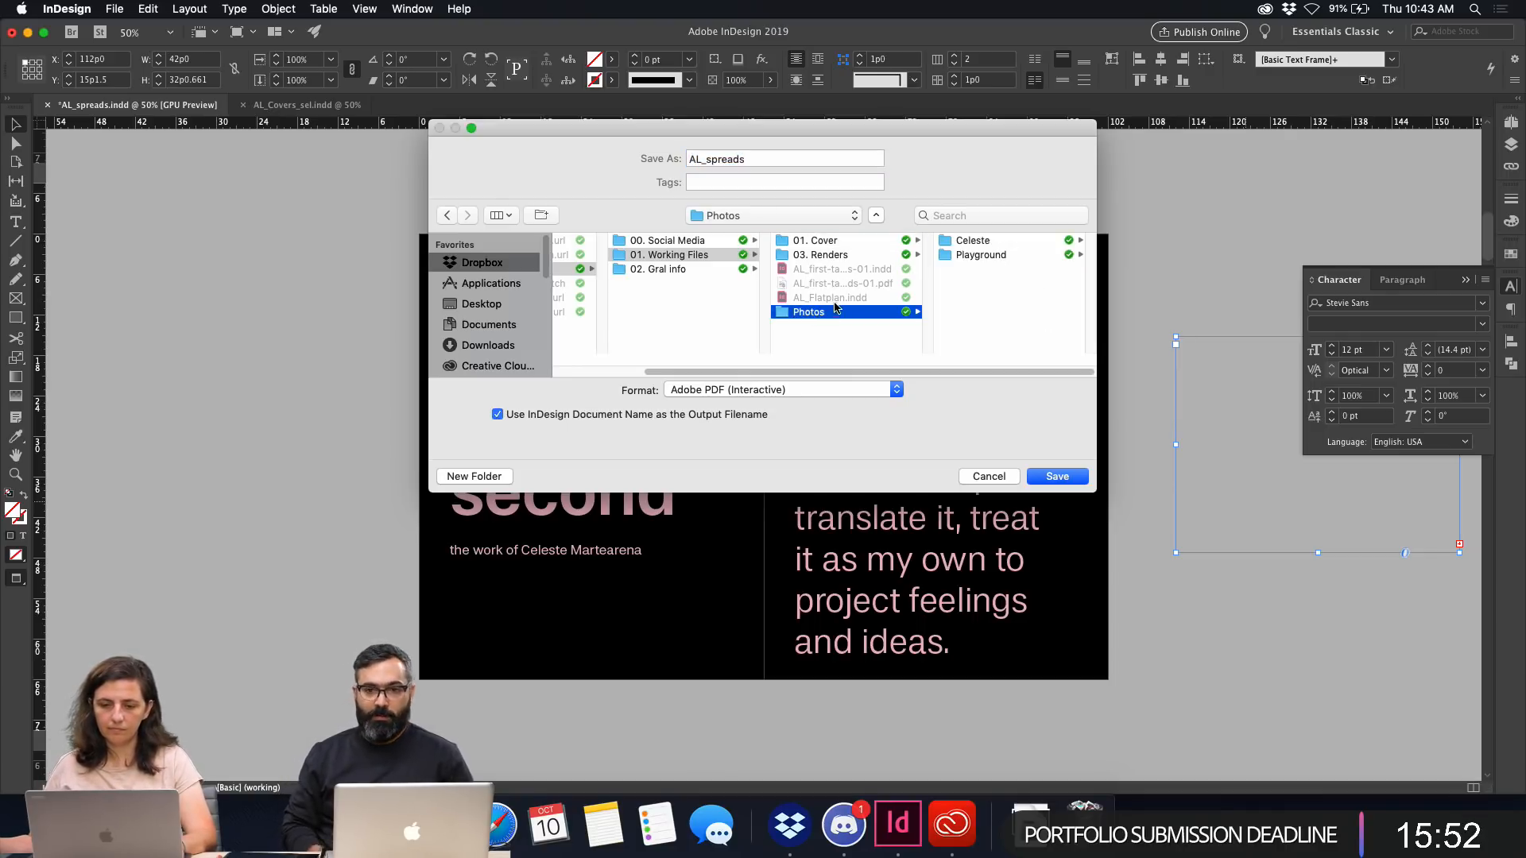
{"action": "left_click", "coordinate": [972, 243]}
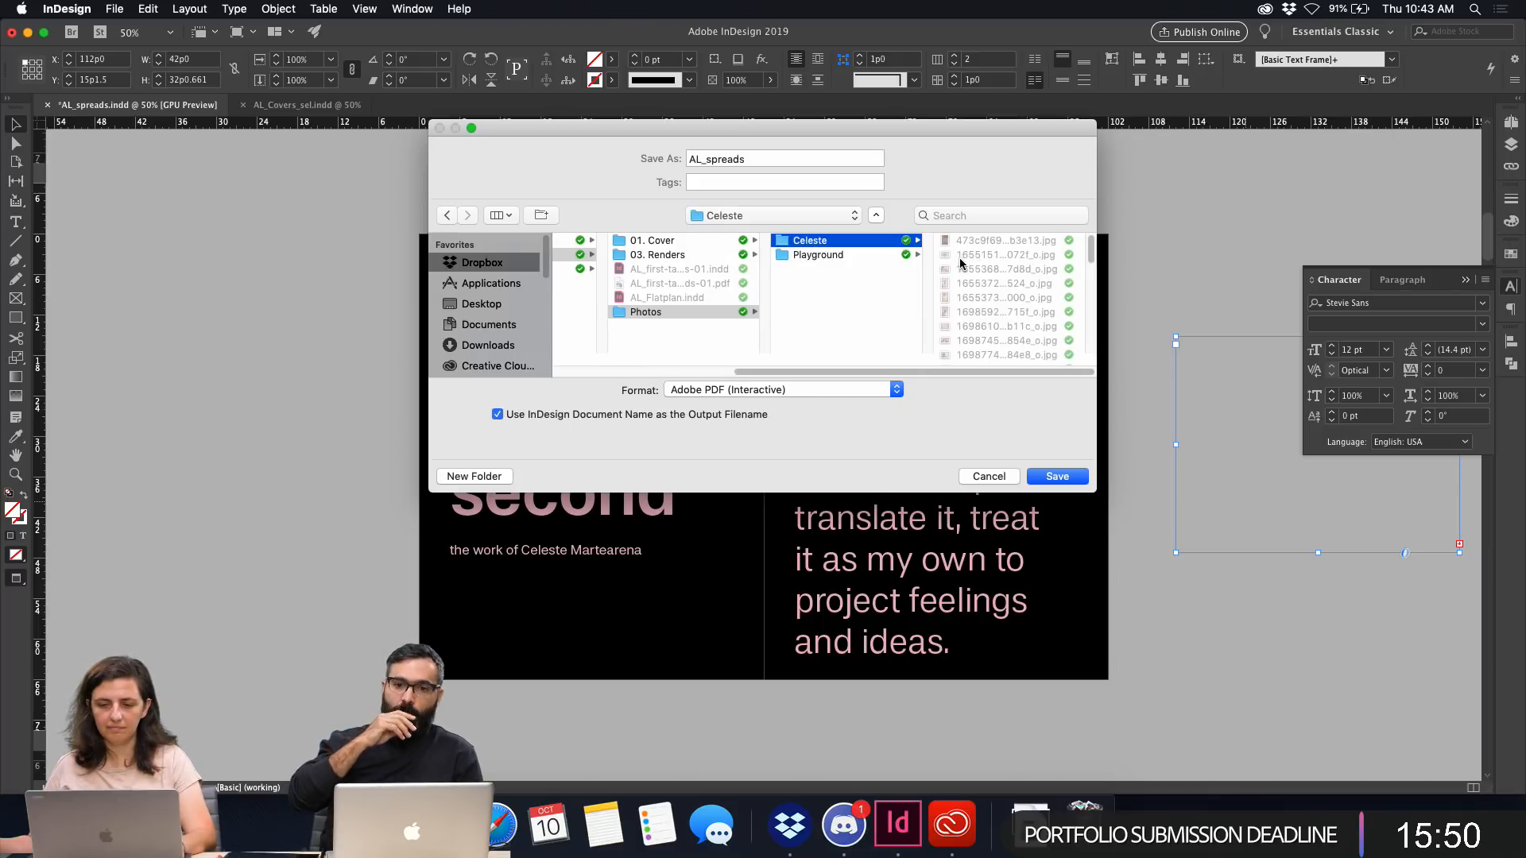
{"action": "left_click", "coordinate": [989, 476]}
Browse full-size previews of the photographer's images in the photo folder to find a candidate for the spread.
{"action": "key", "text": "super+d"}
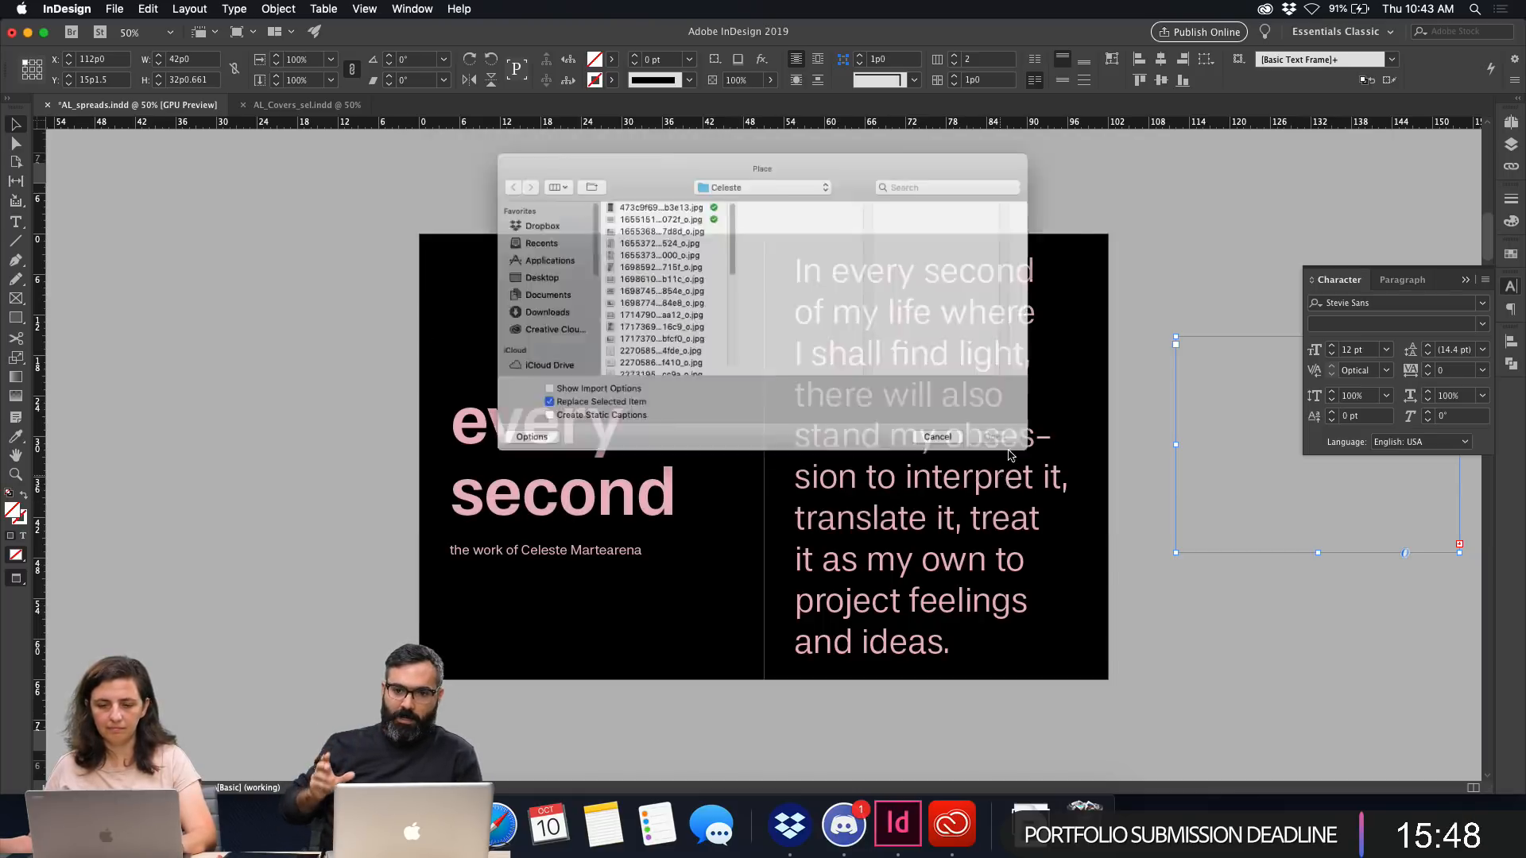
{"action": "left_click", "coordinate": [662, 219]}
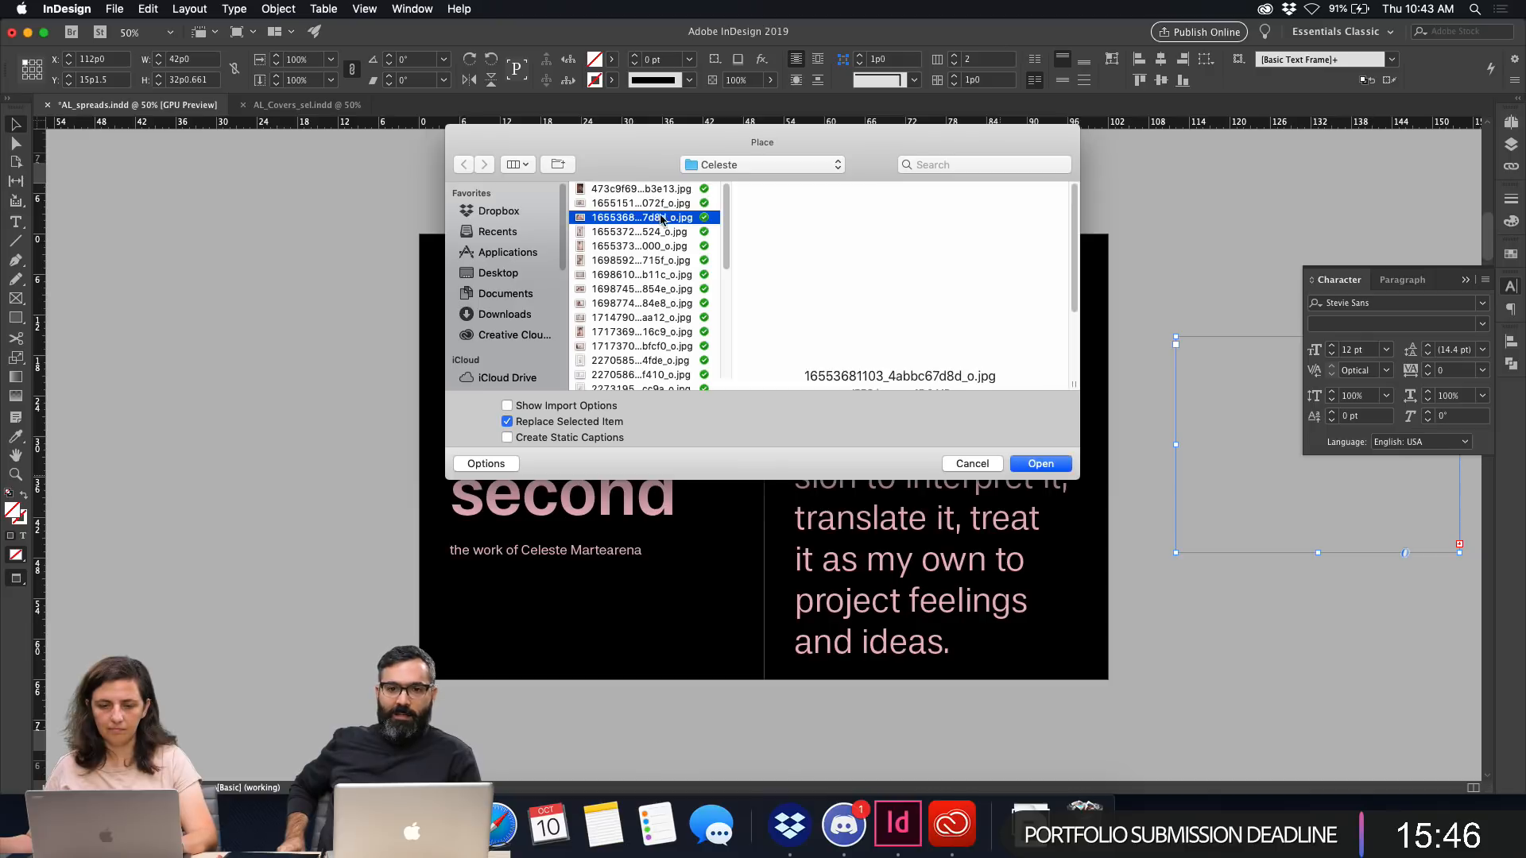
{"action": "key", "text": "space"}
{"action": "key", "text": "space"}
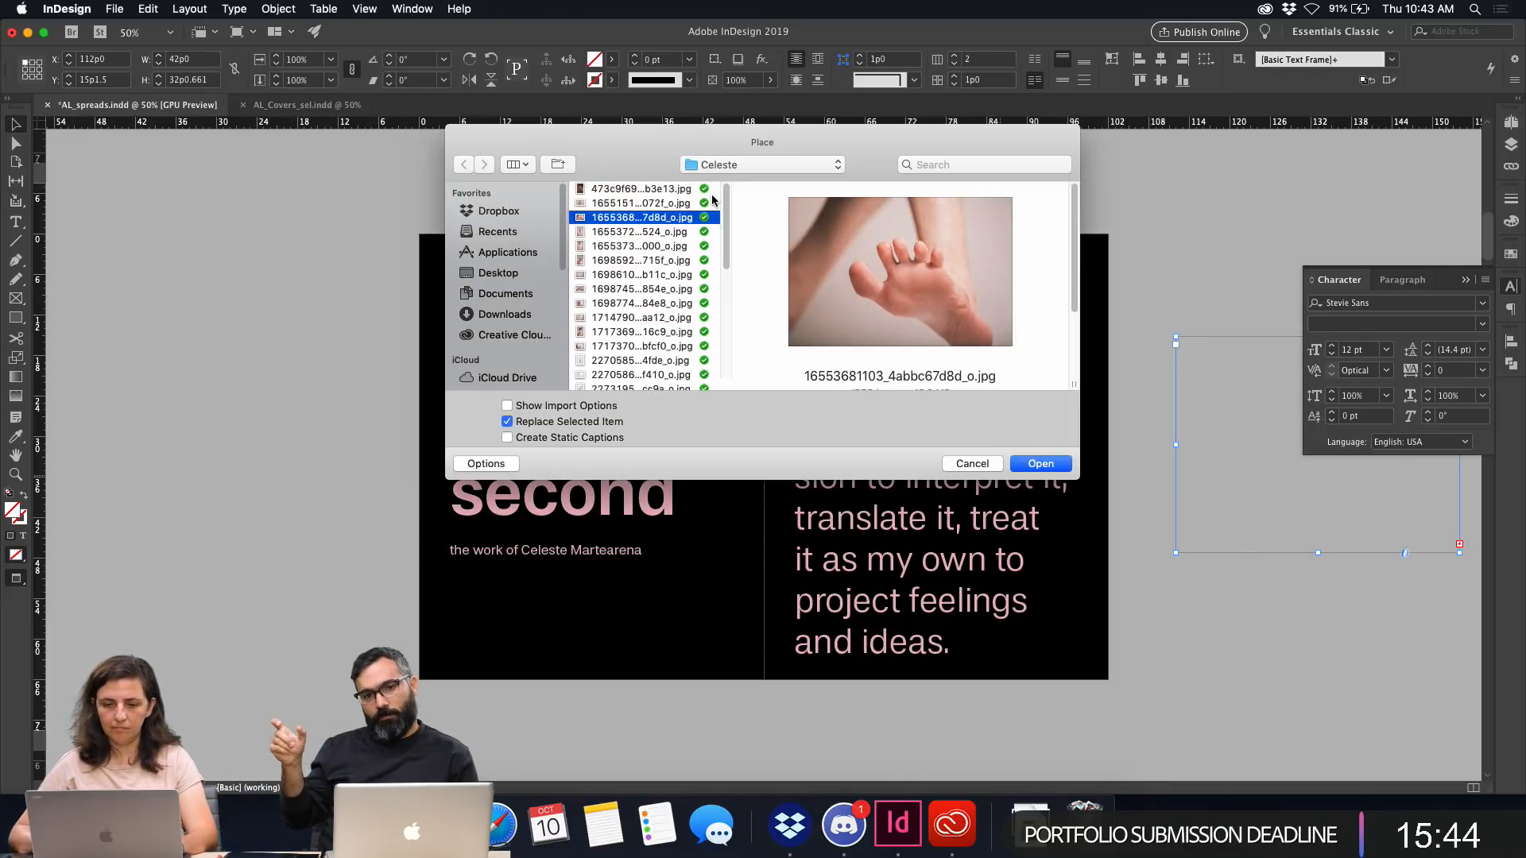
{"action": "key", "text": "Down"}
{"action": "key", "text": "space"}
{"action": "key", "text": "Down"}
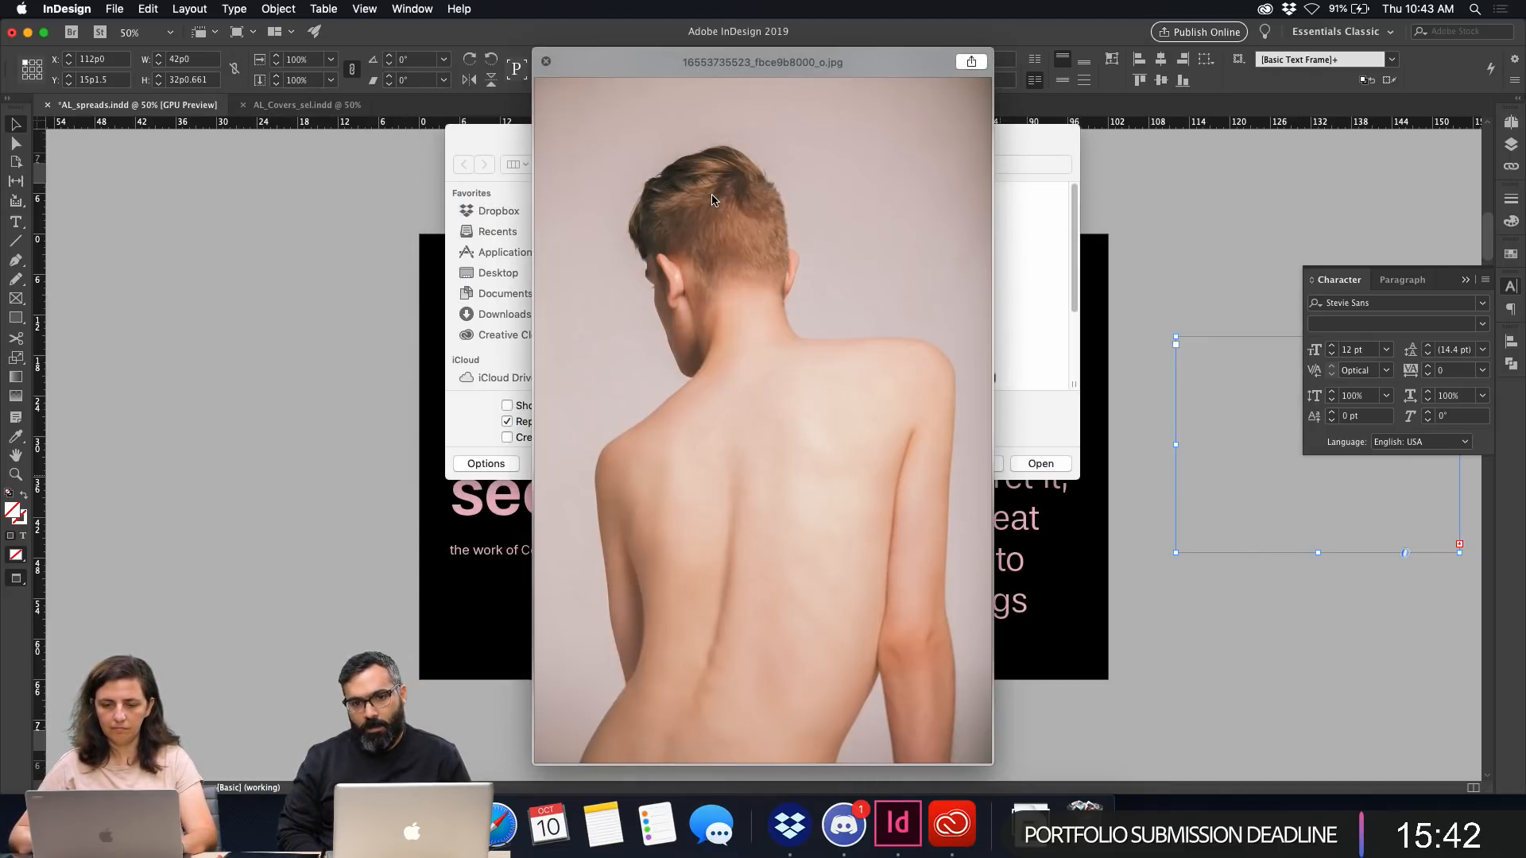
{"action": "key", "text": "Down"}
{"action": "key", "text": "Down"}
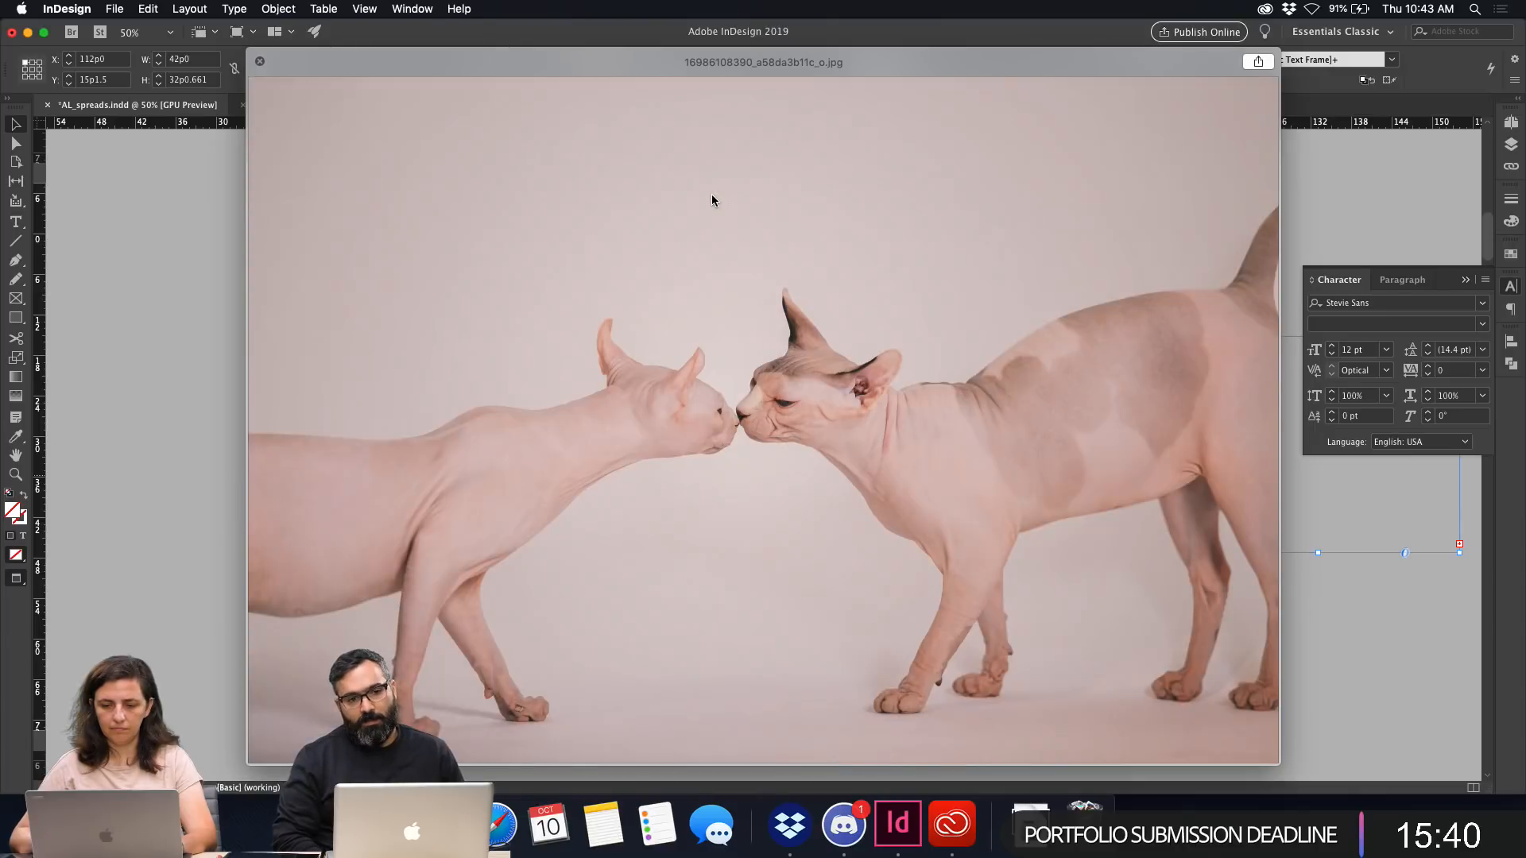
{"action": "key", "text": "Down"}
{"action": "key", "text": "Down"}
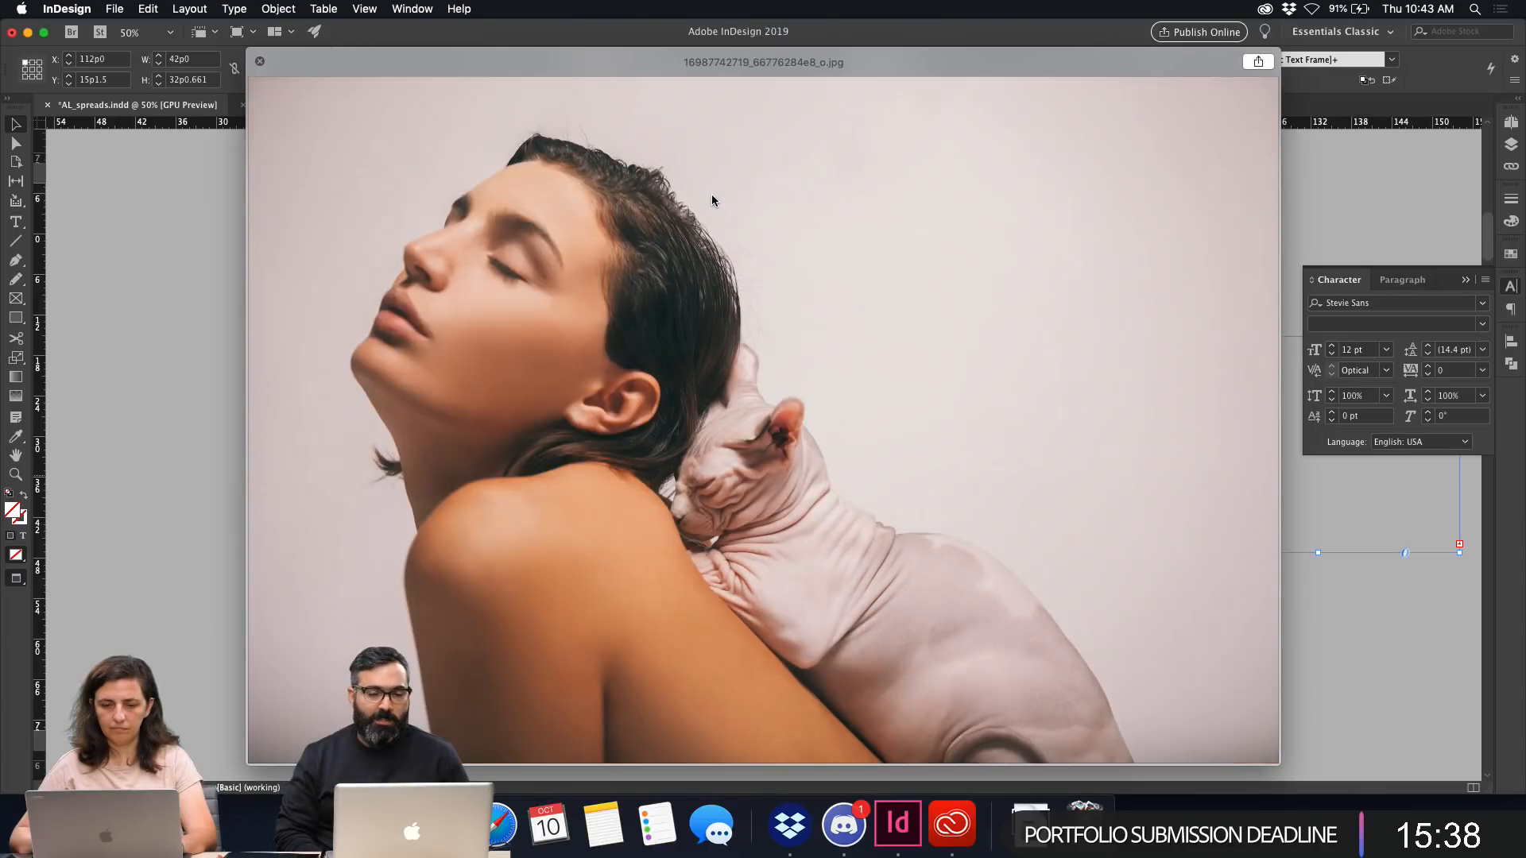
{"action": "key", "text": "Down"}
{"action": "key", "text": "Down"}
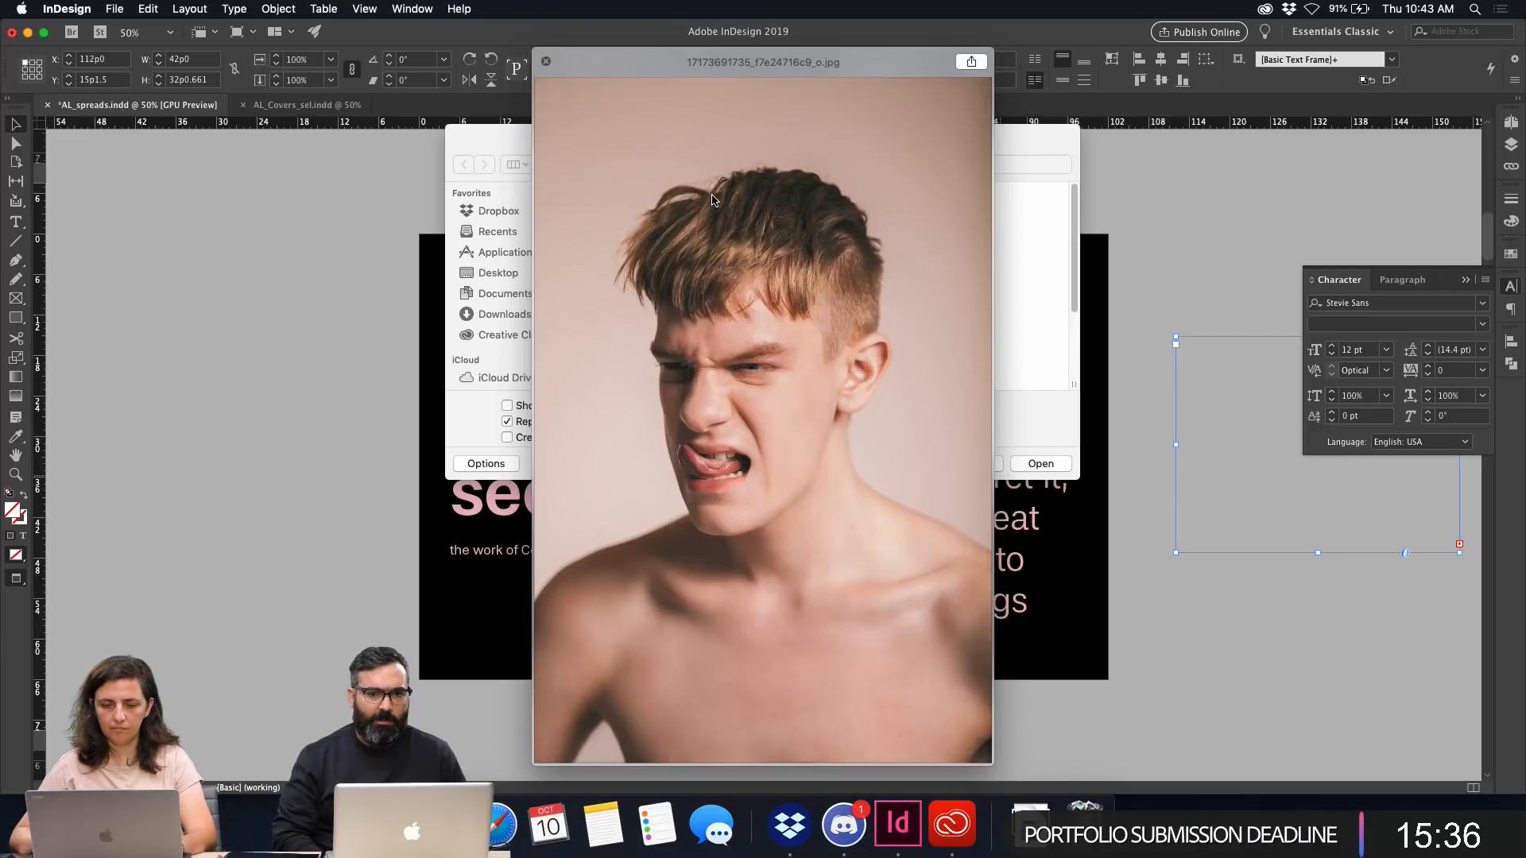
{"action": "key", "text": "Down"}
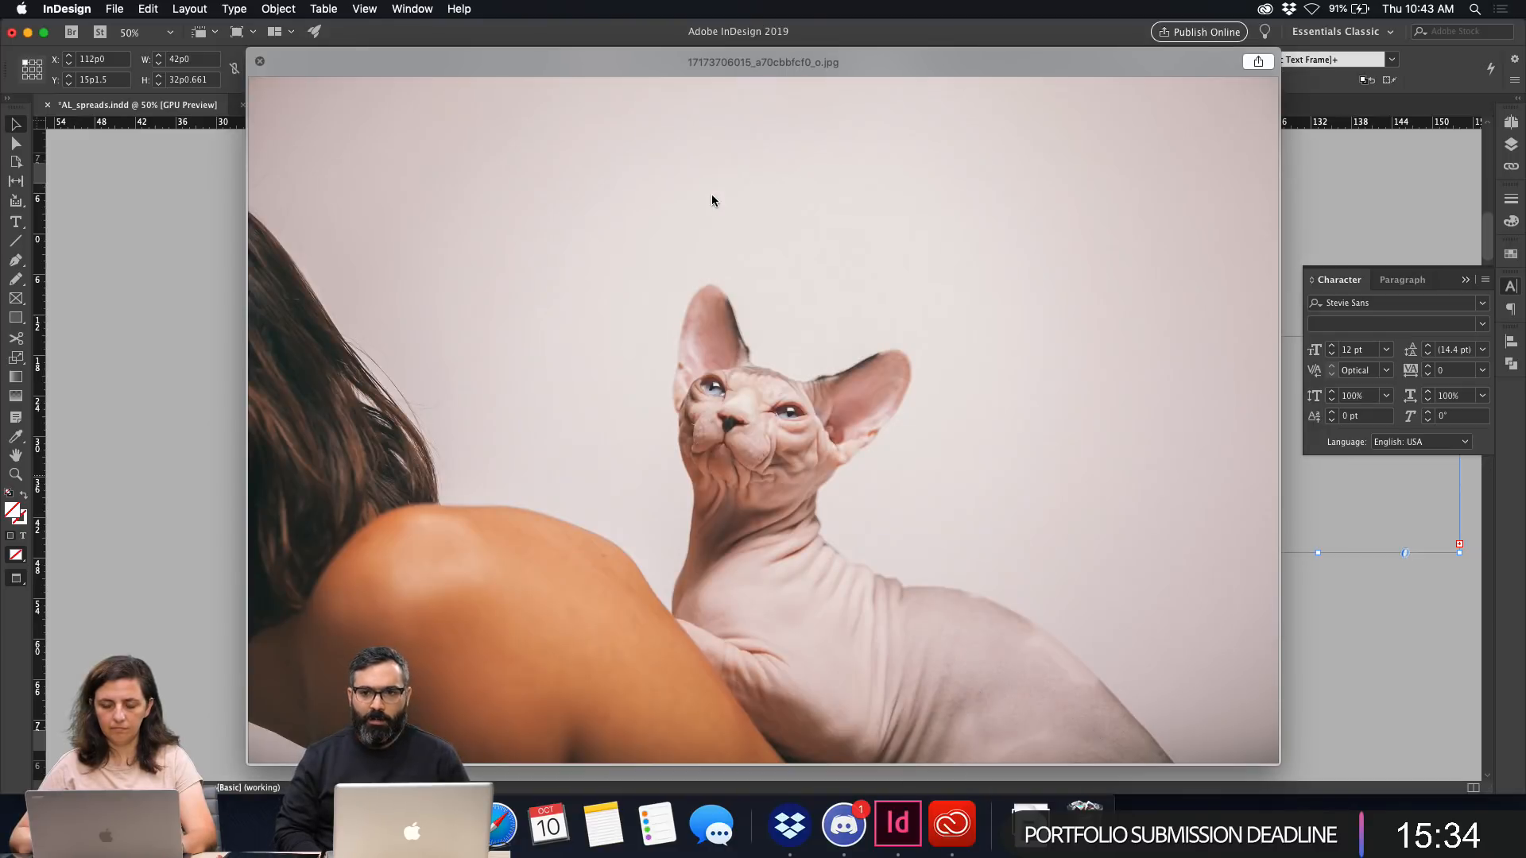
{"action": "key", "text": "Down"}
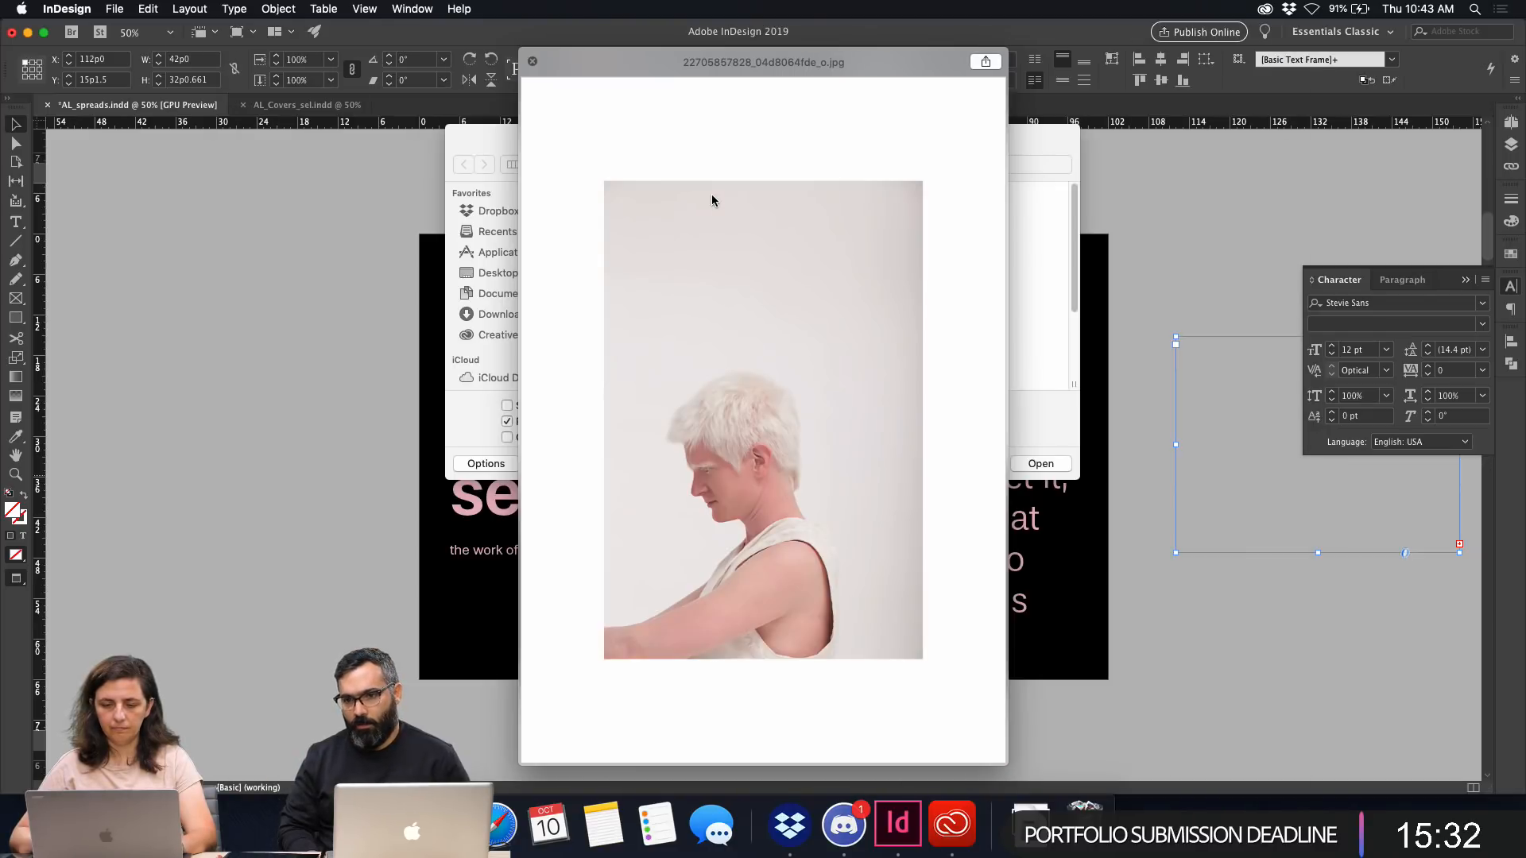
{"action": "key", "text": "Down"}
{"action": "key", "text": "Down"}
{"action": "key", "text": "Down"}
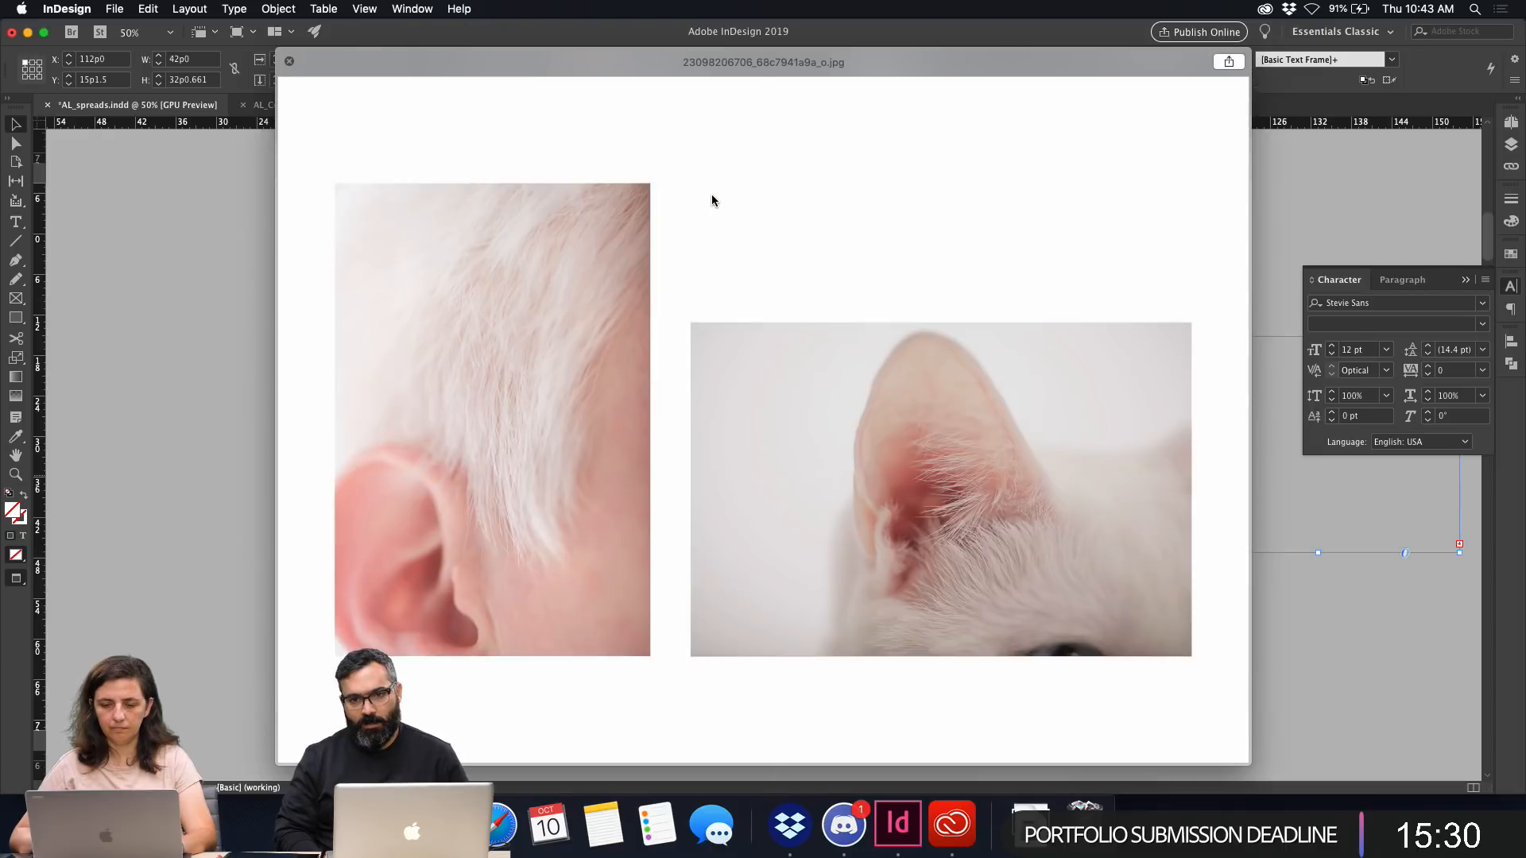
{"action": "key", "text": "Down"}
{"action": "key", "text": "Down"}
{"action": "key", "text": "Down"}
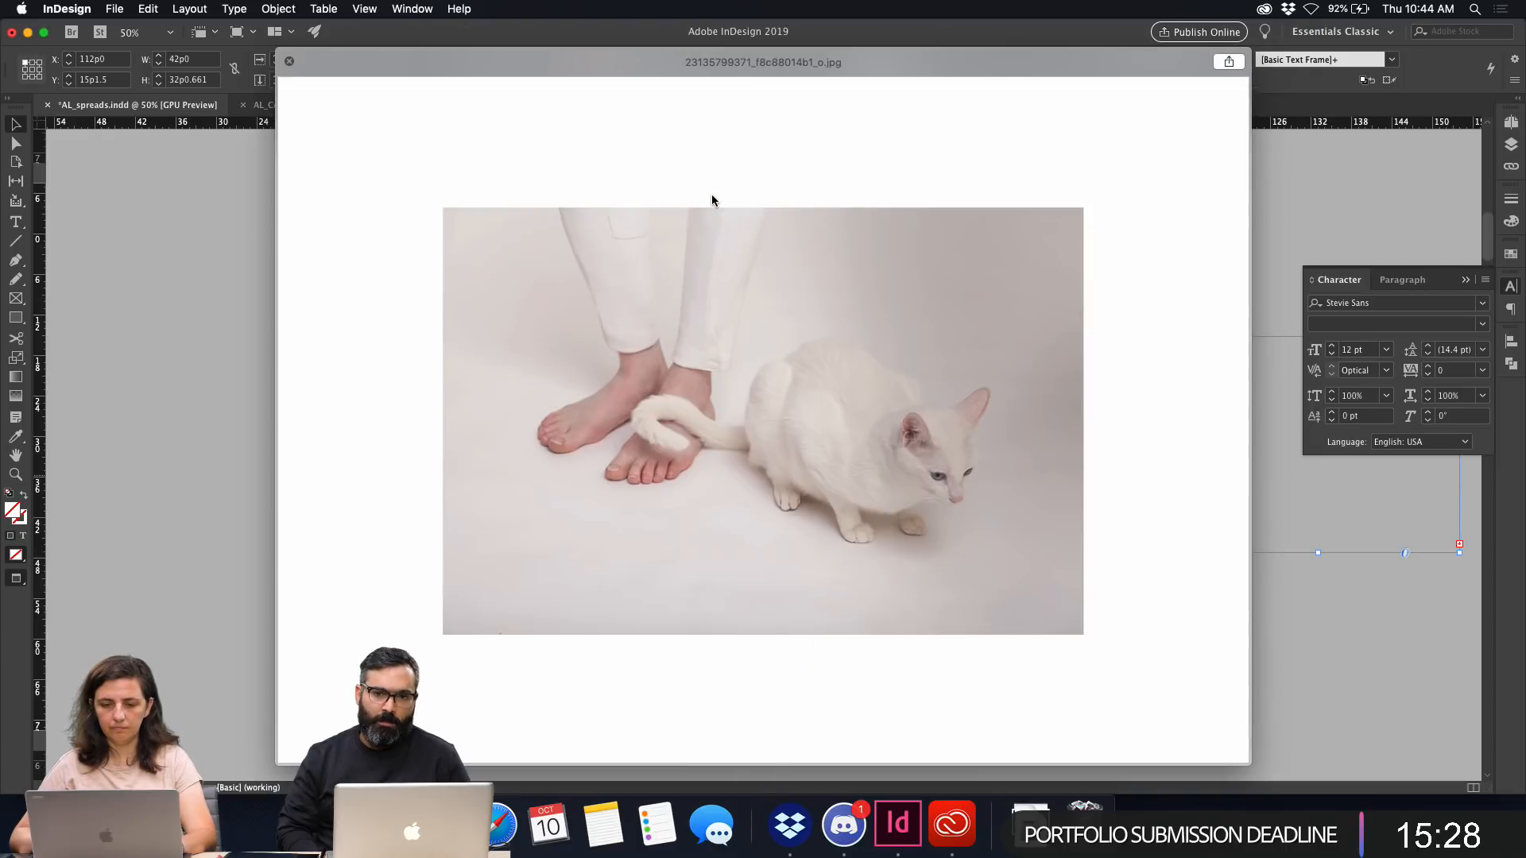
{"action": "key", "text": "Down"}
{"action": "key", "text": "Down"}
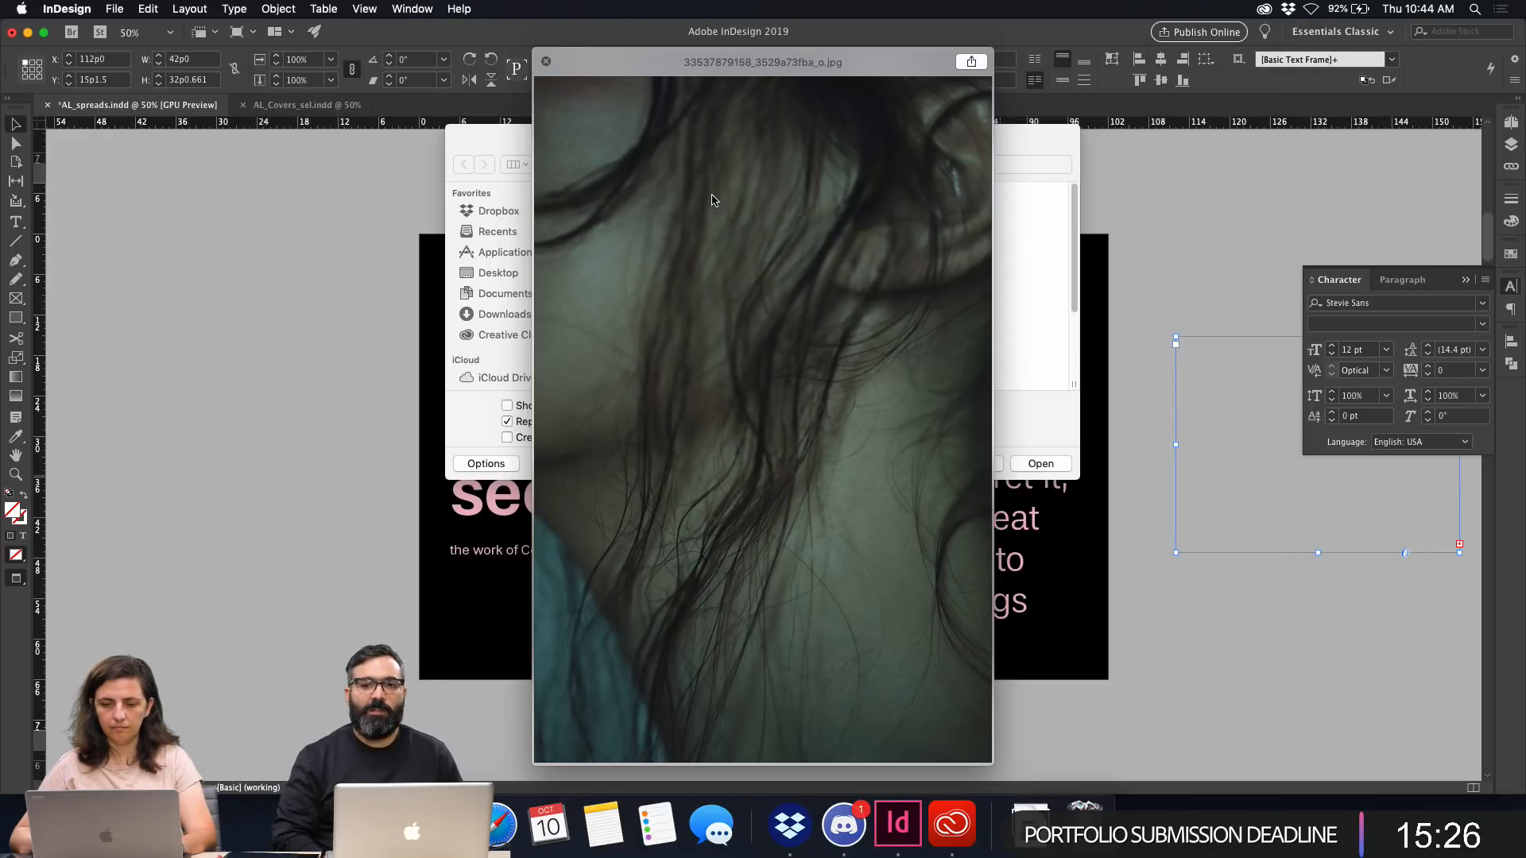
{"action": "key", "text": "Down"}
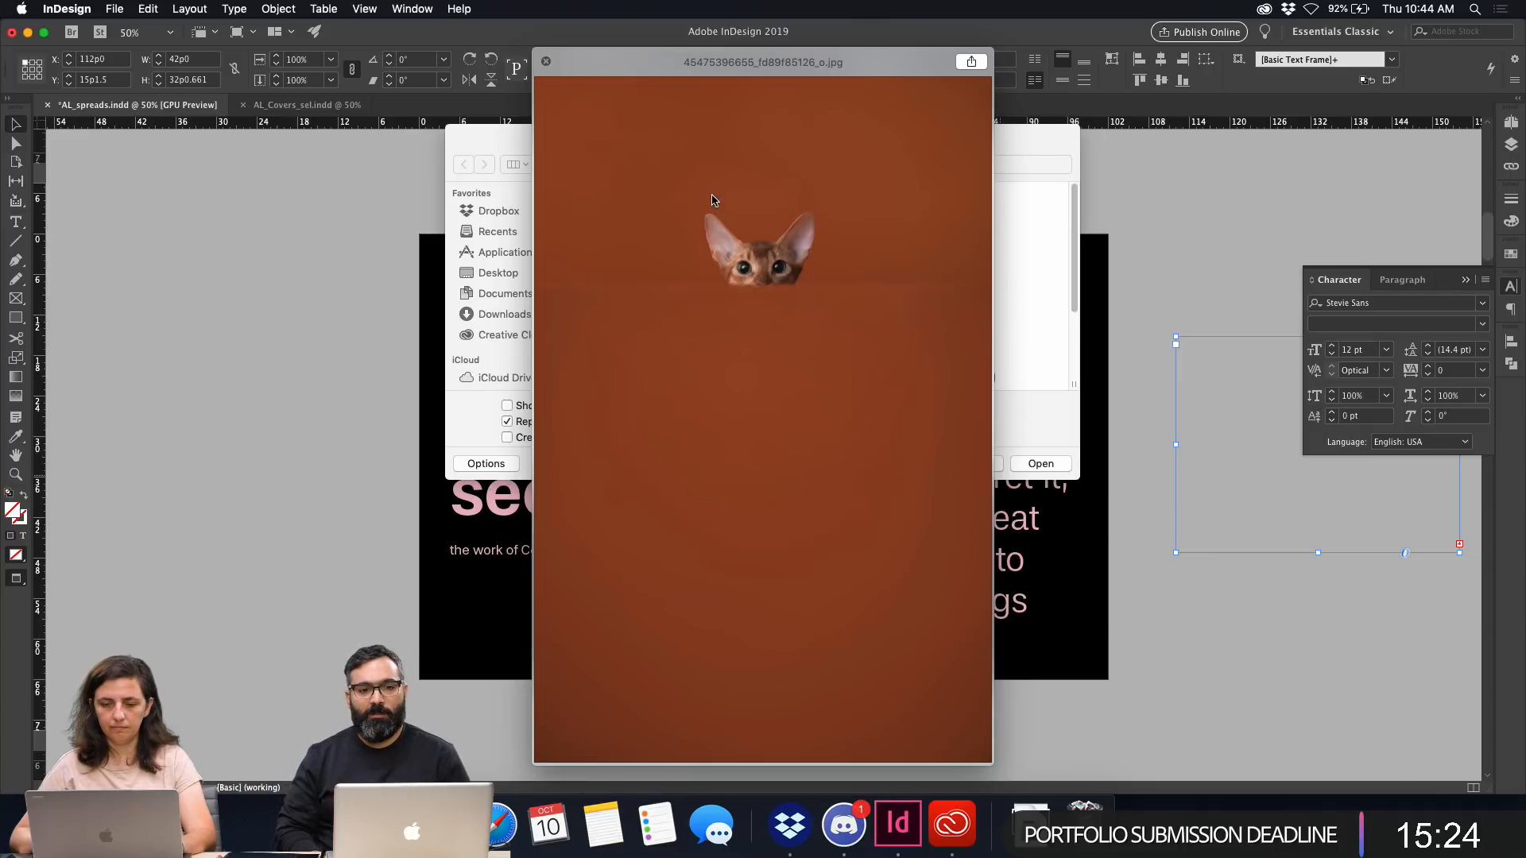
{"action": "key", "text": "Down"}
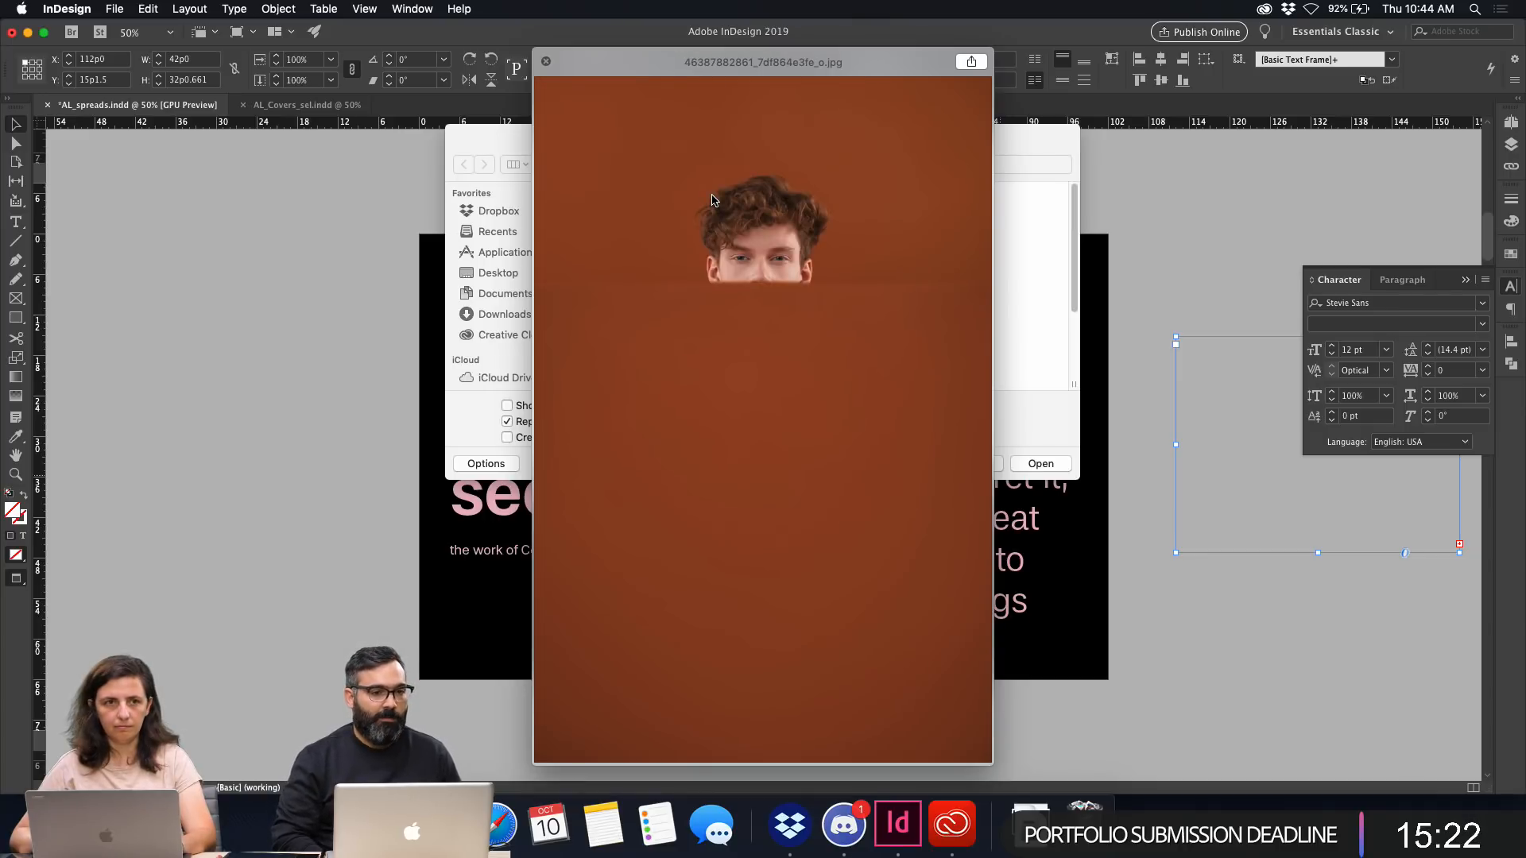
{"action": "key", "text": "space"}
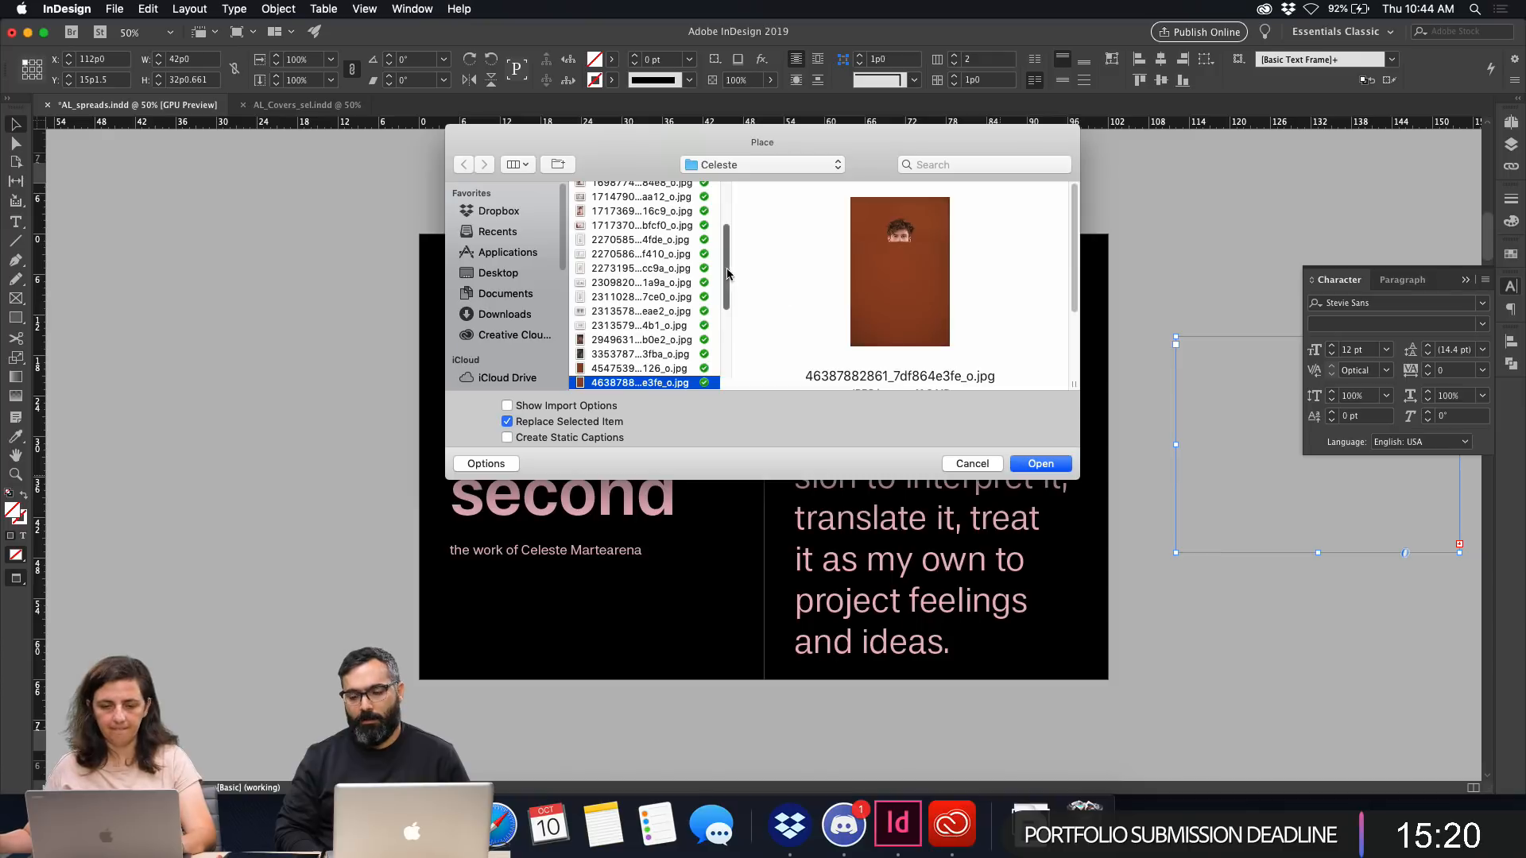
{"action": "left_click", "coordinate": [636, 211]}
{"action": "key", "text": "space"}
{"action": "key", "text": "space"}
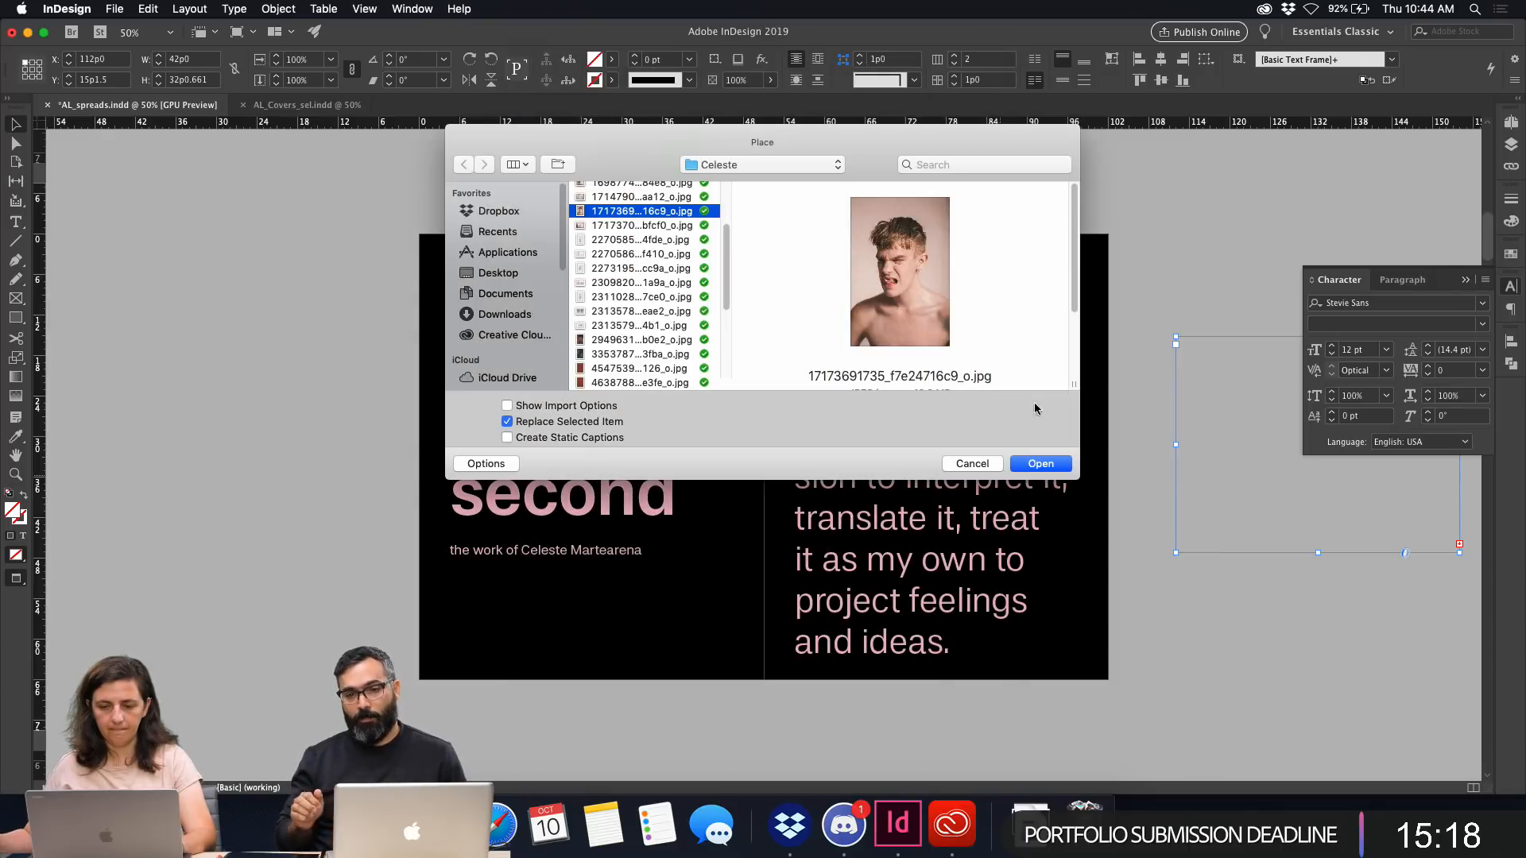
{"action": "left_click", "coordinate": [971, 464]}
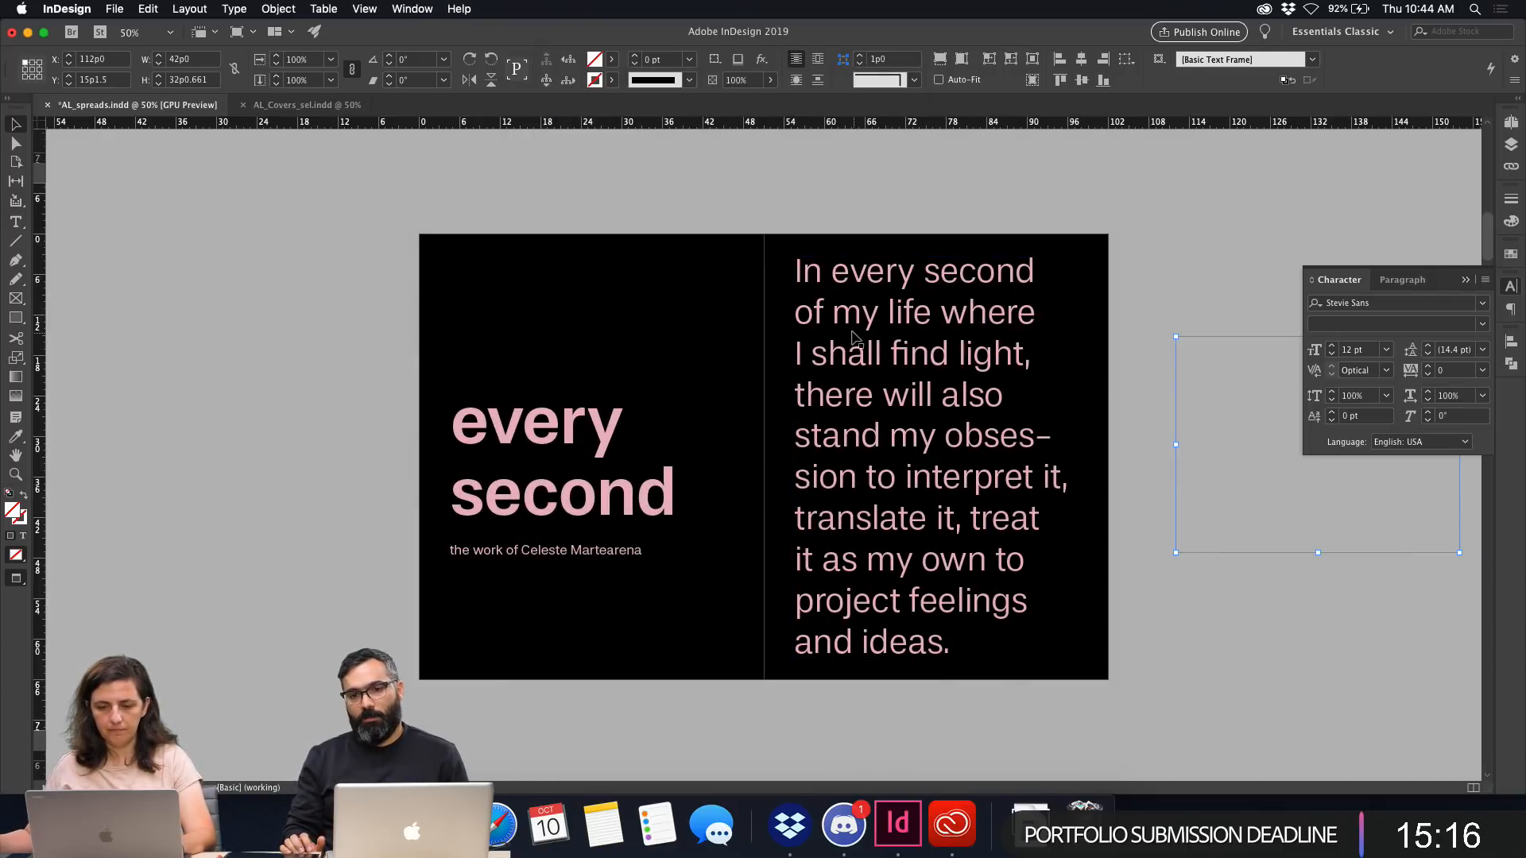
{"action": "key", "text": "w"}
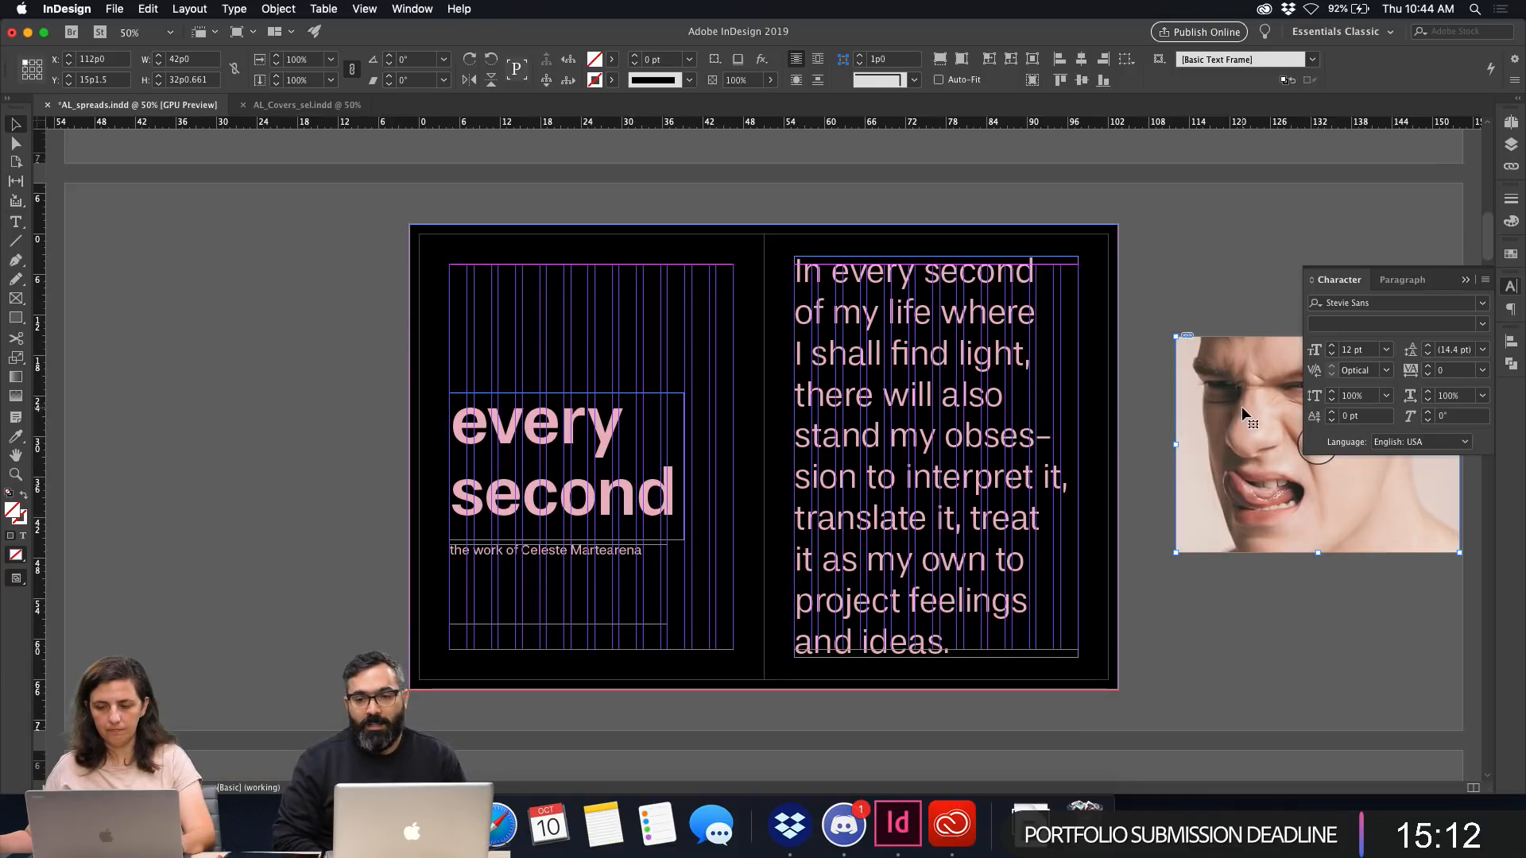
{"action": "key", "text": "Delete"}
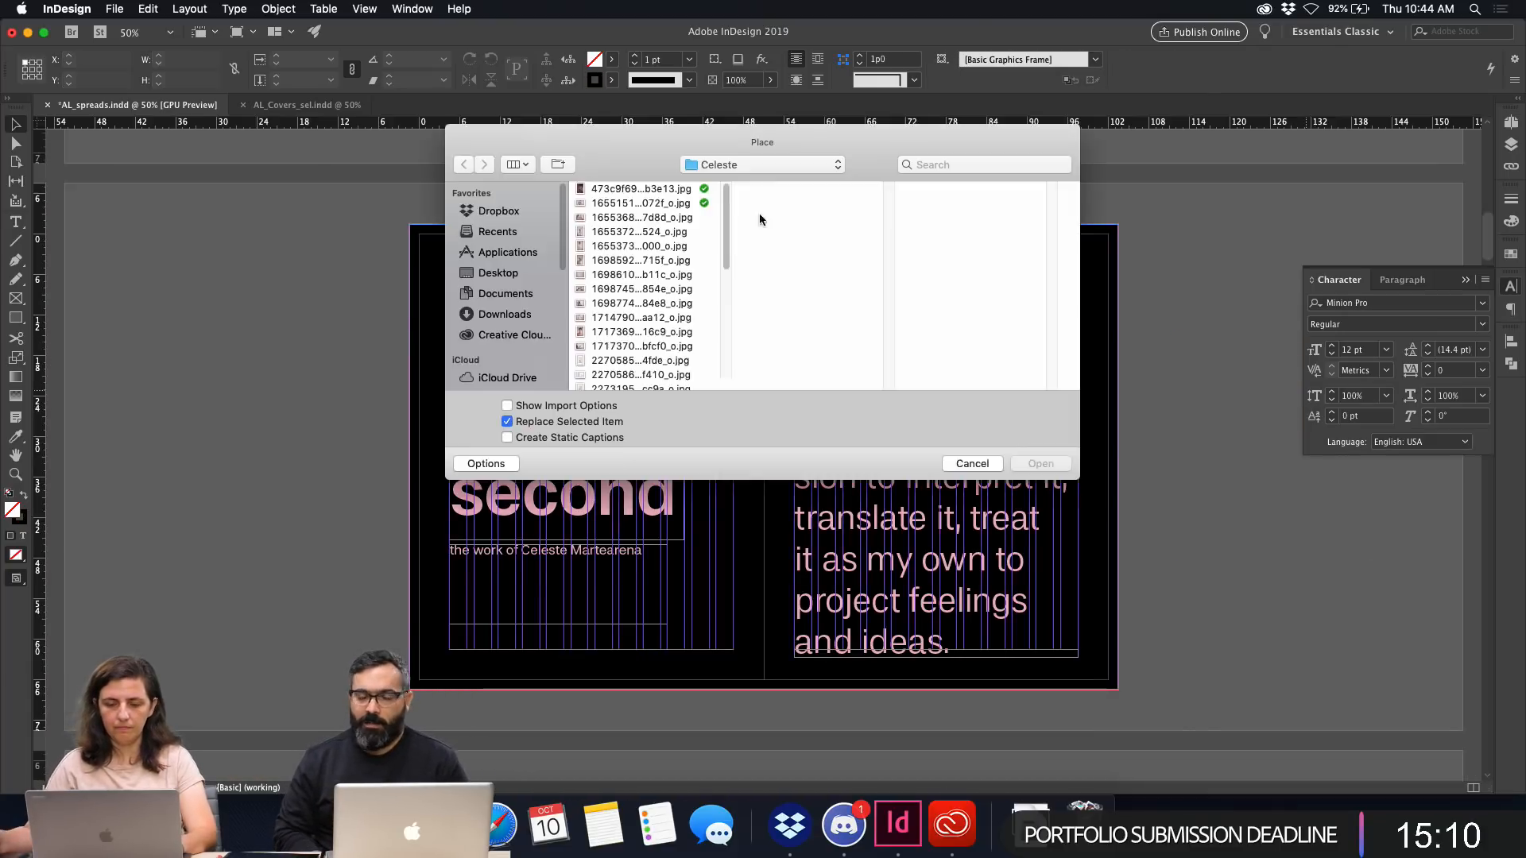
{"action": "key", "text": "super+d"}
{"action": "left_click", "coordinate": [635, 320]}
{"action": "key", "text": "space"}
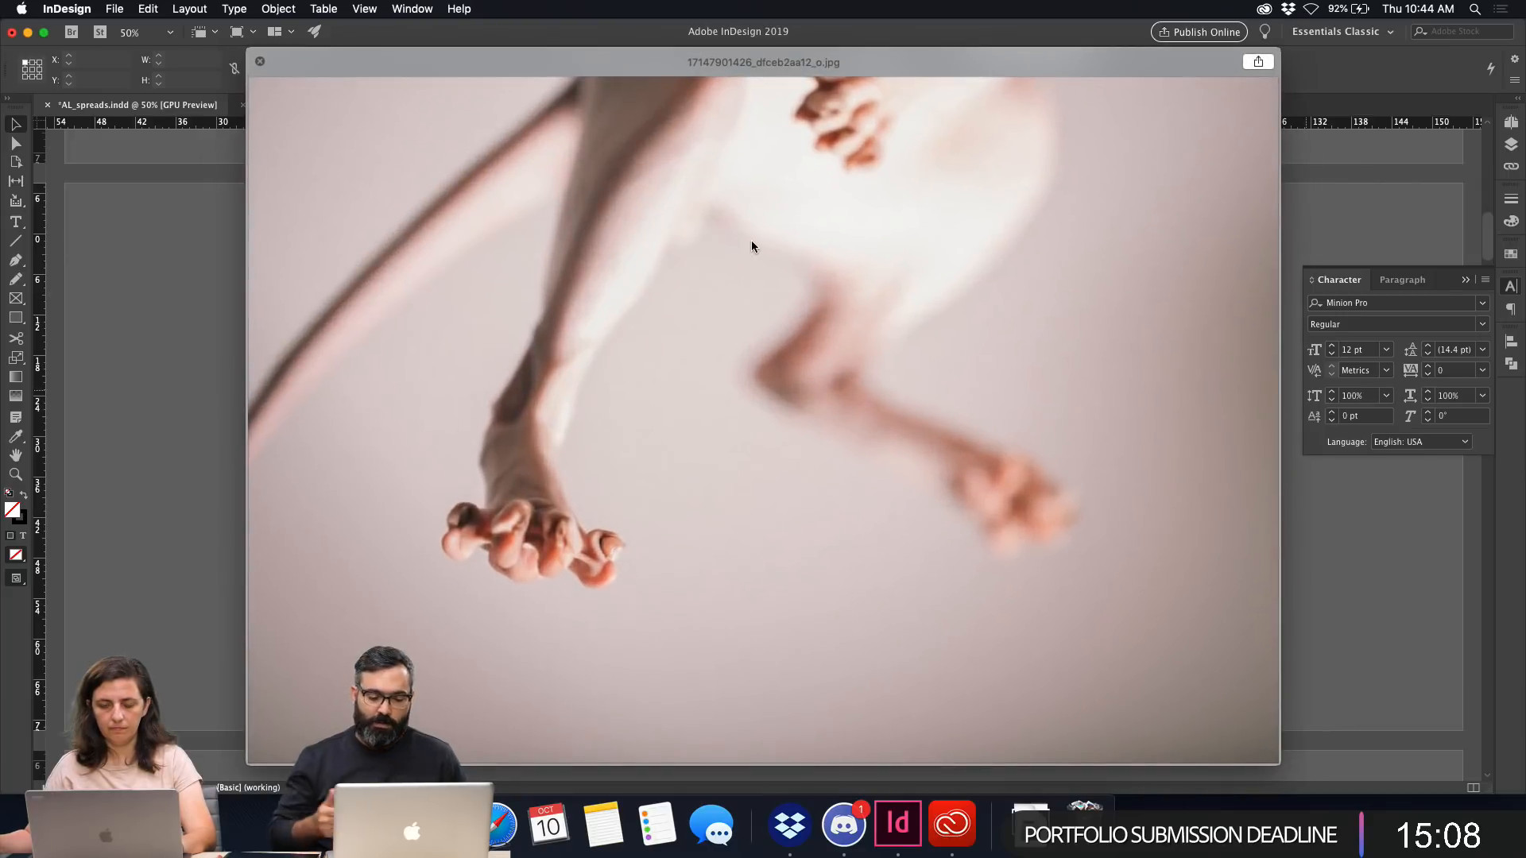
{"action": "key", "text": "Down"}
{"action": "key", "text": "Down"}
{"action": "key", "text": "Up"}
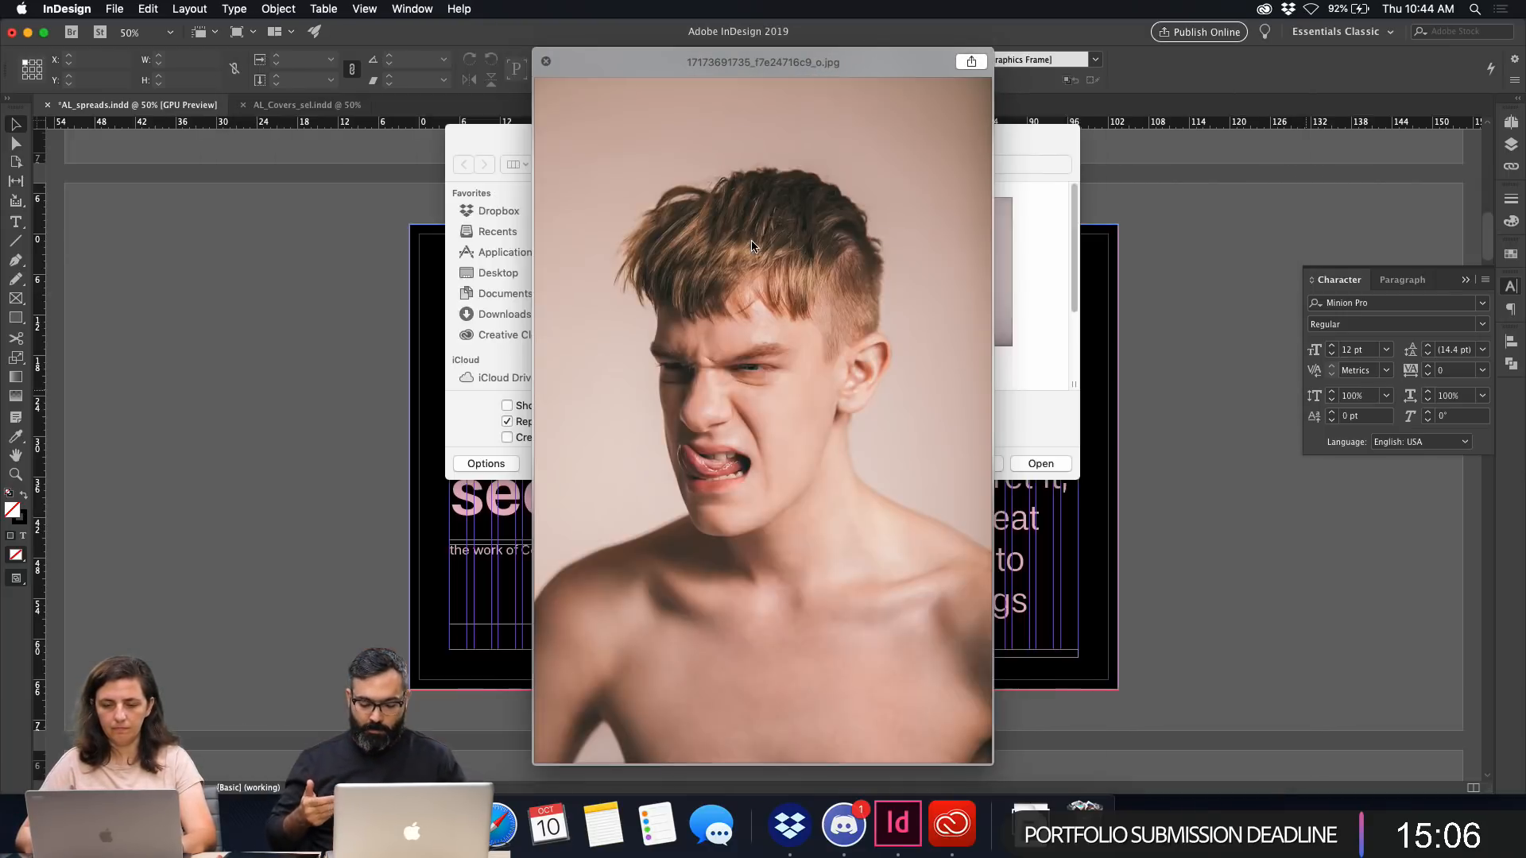
{"action": "key", "text": "space"}
{"action": "key", "text": "Return"}
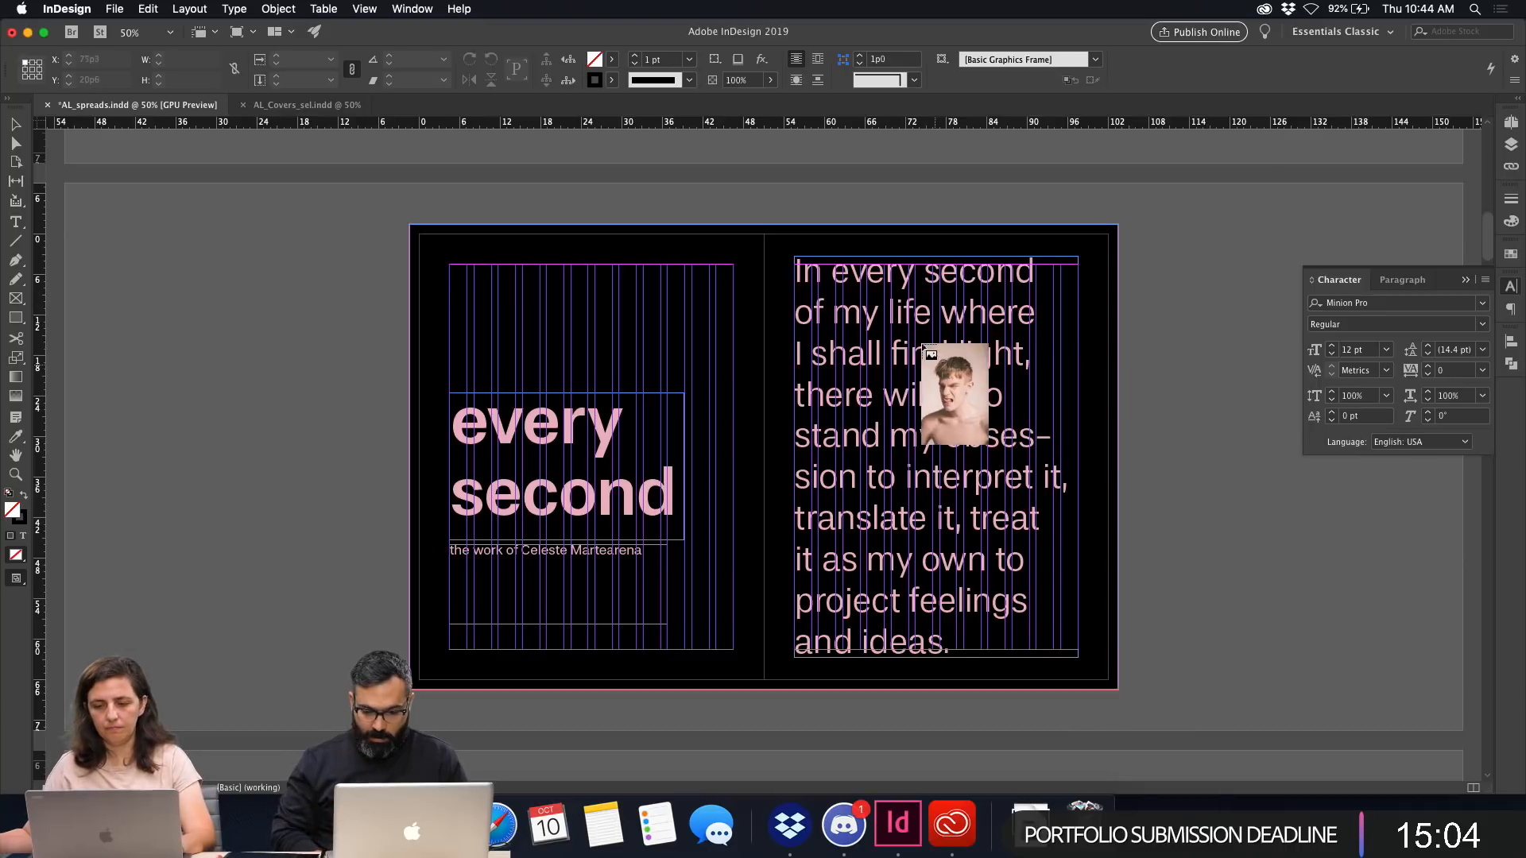
{"action": "left_click", "coordinate": [1134, 641]}
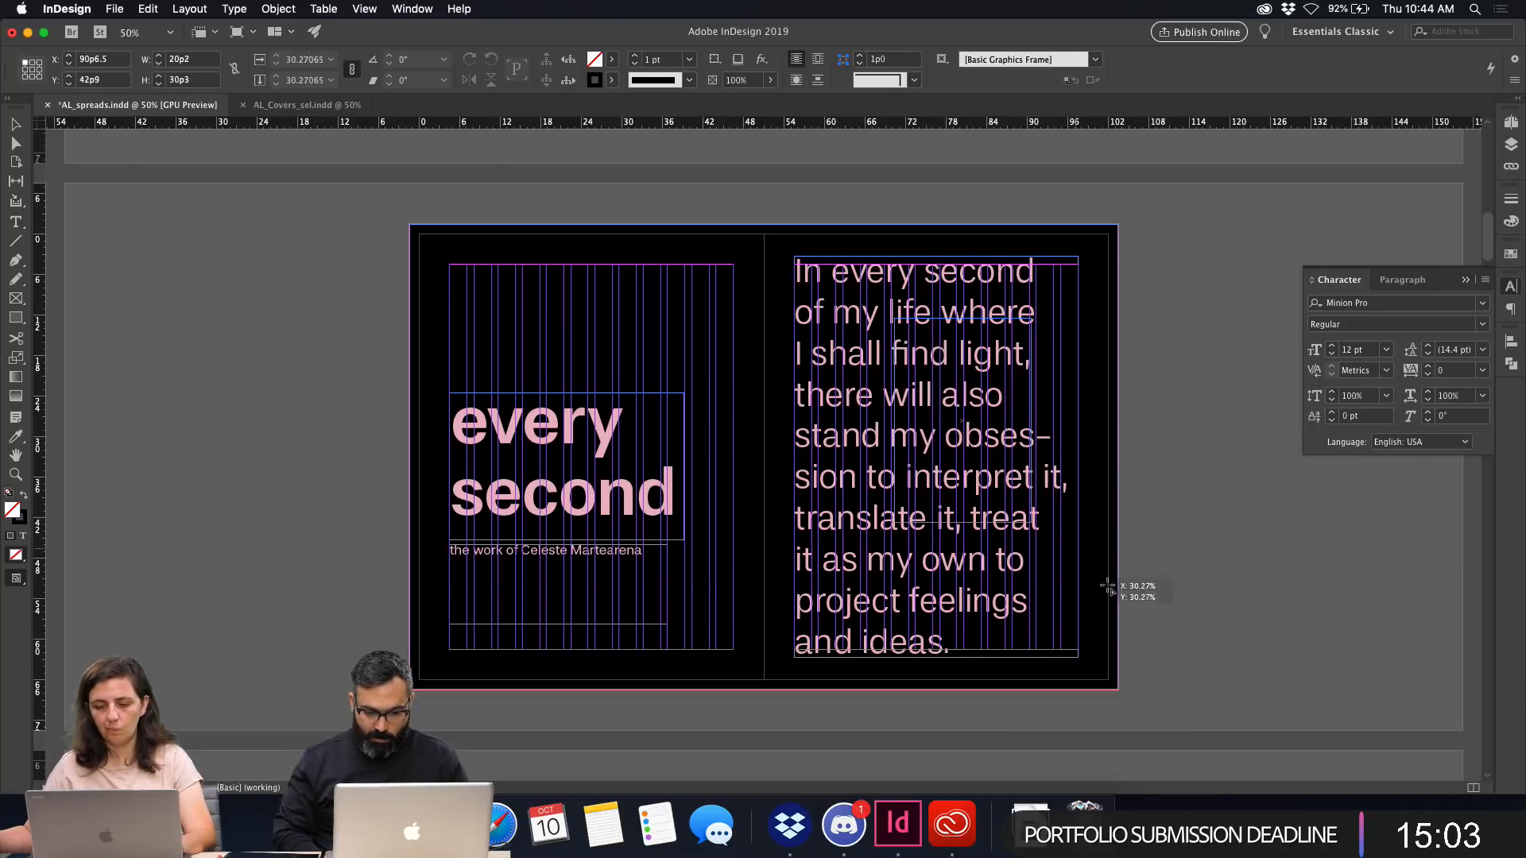
{"action": "left_click", "coordinate": [1181, 458]}
{"action": "key", "text": "w"}
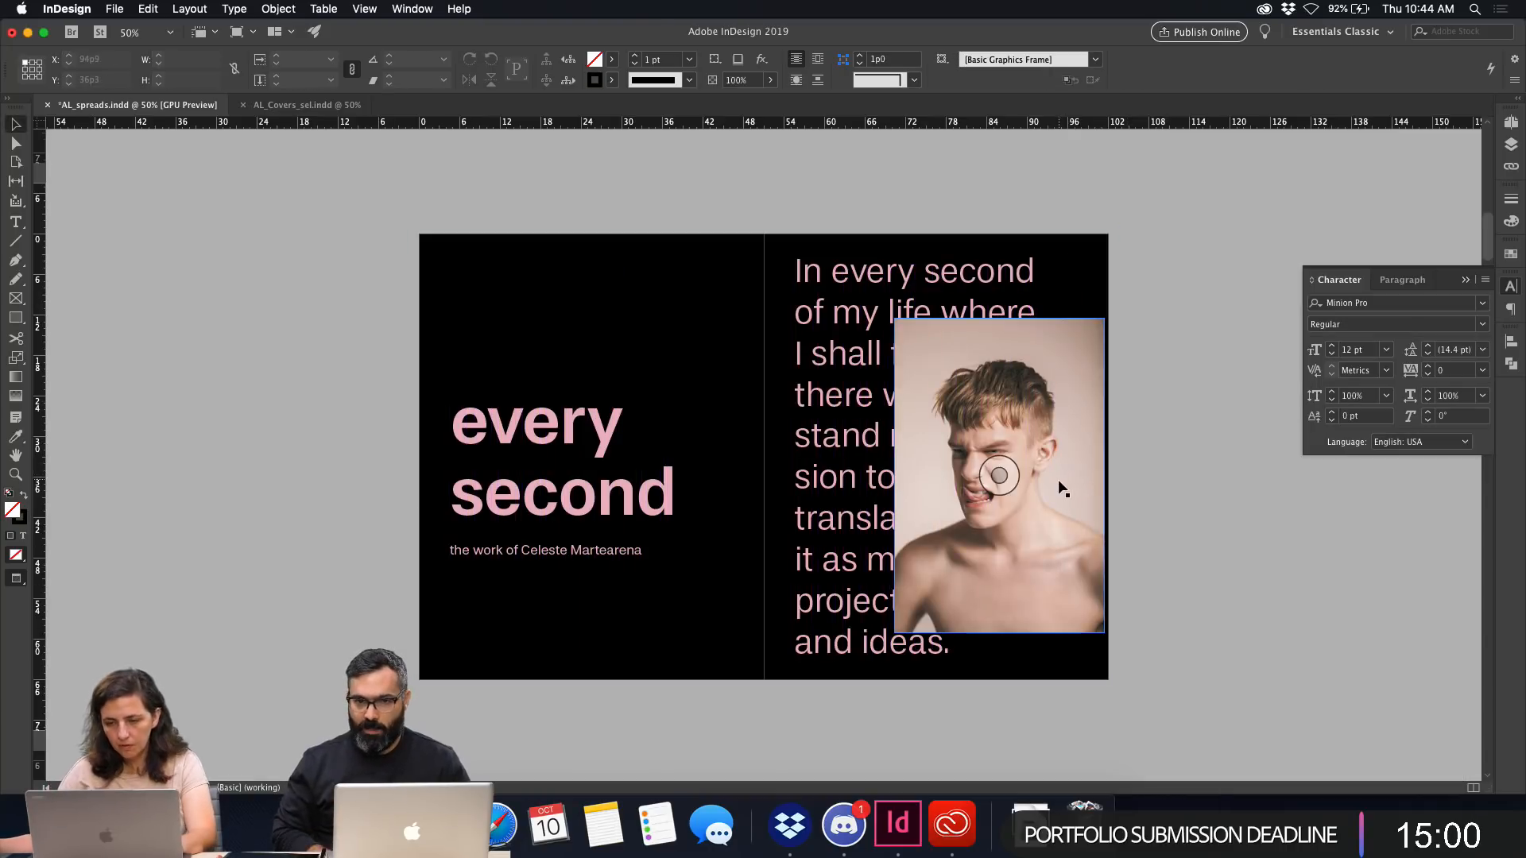
Move the portrait flush with the spread's outer right edge at about X 71p1.5, Y 10p7.5, and put it behind the intro text.
{"action": "left_click_drag", "start_coordinate": [1060, 479], "coordinate": [1070, 477]}
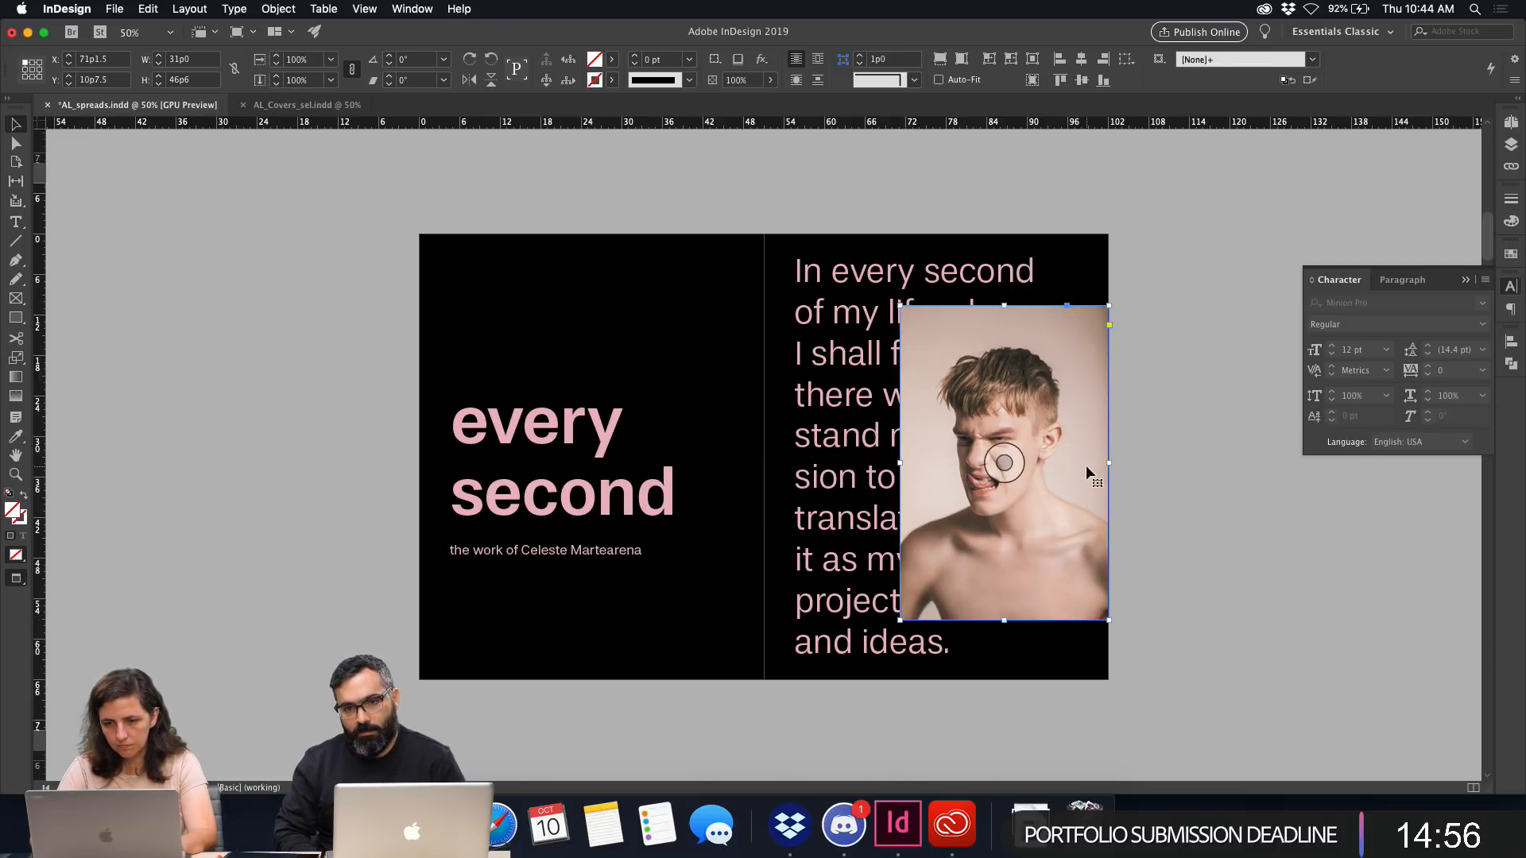
{"action": "key", "text": "super+shift+bracketleft"}
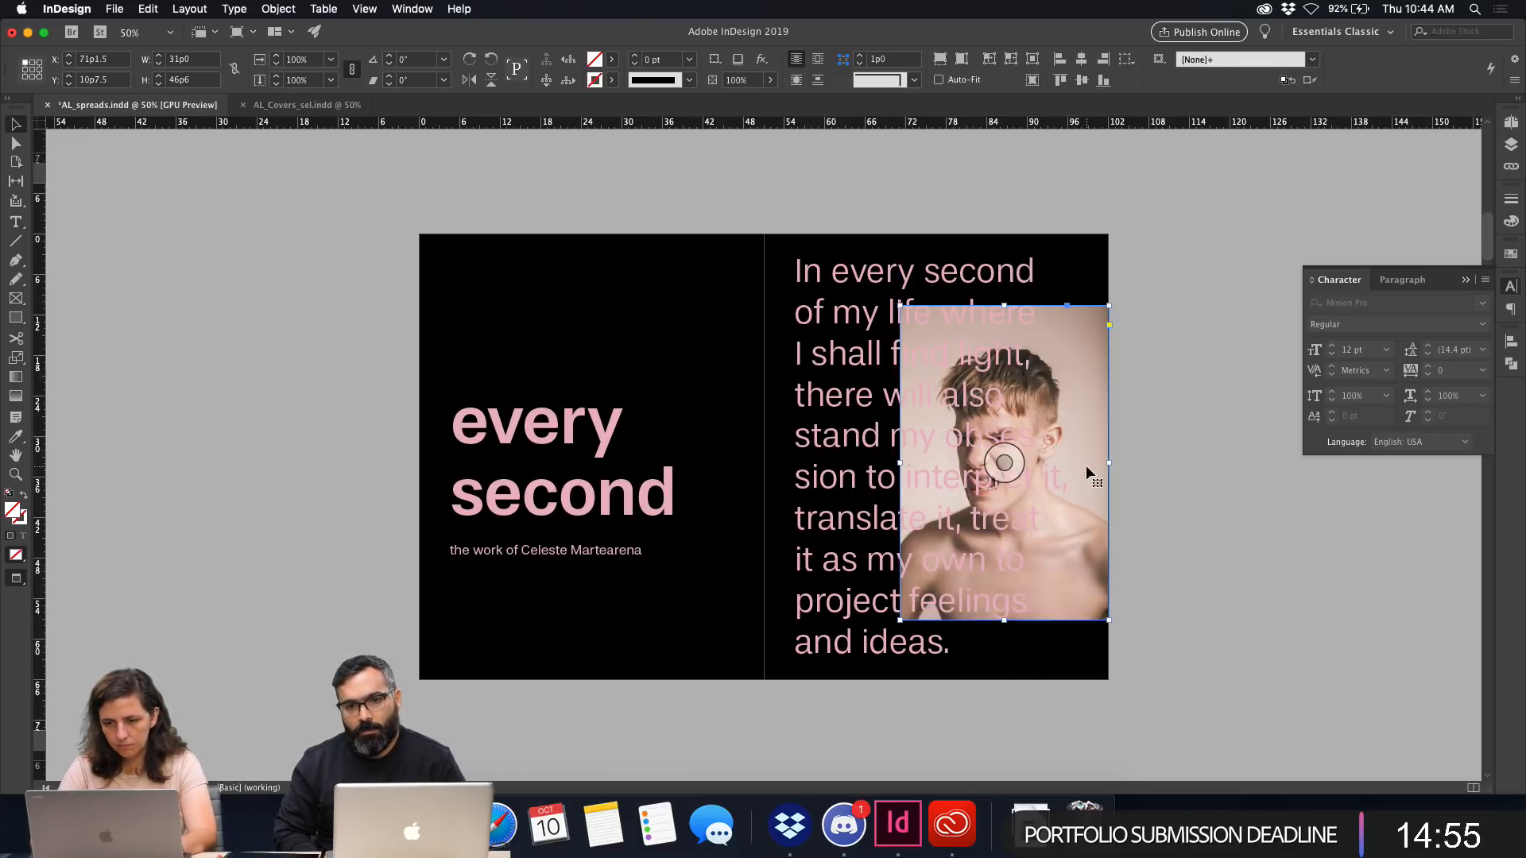
{"action": "left_click", "coordinate": [1212, 526]}
Scale the portrait and its frame down proportionally from the centre to about 76.55%, roughly 23p8.8 by 35p7.2.
{"action": "left_click", "coordinate": [1094, 340]}
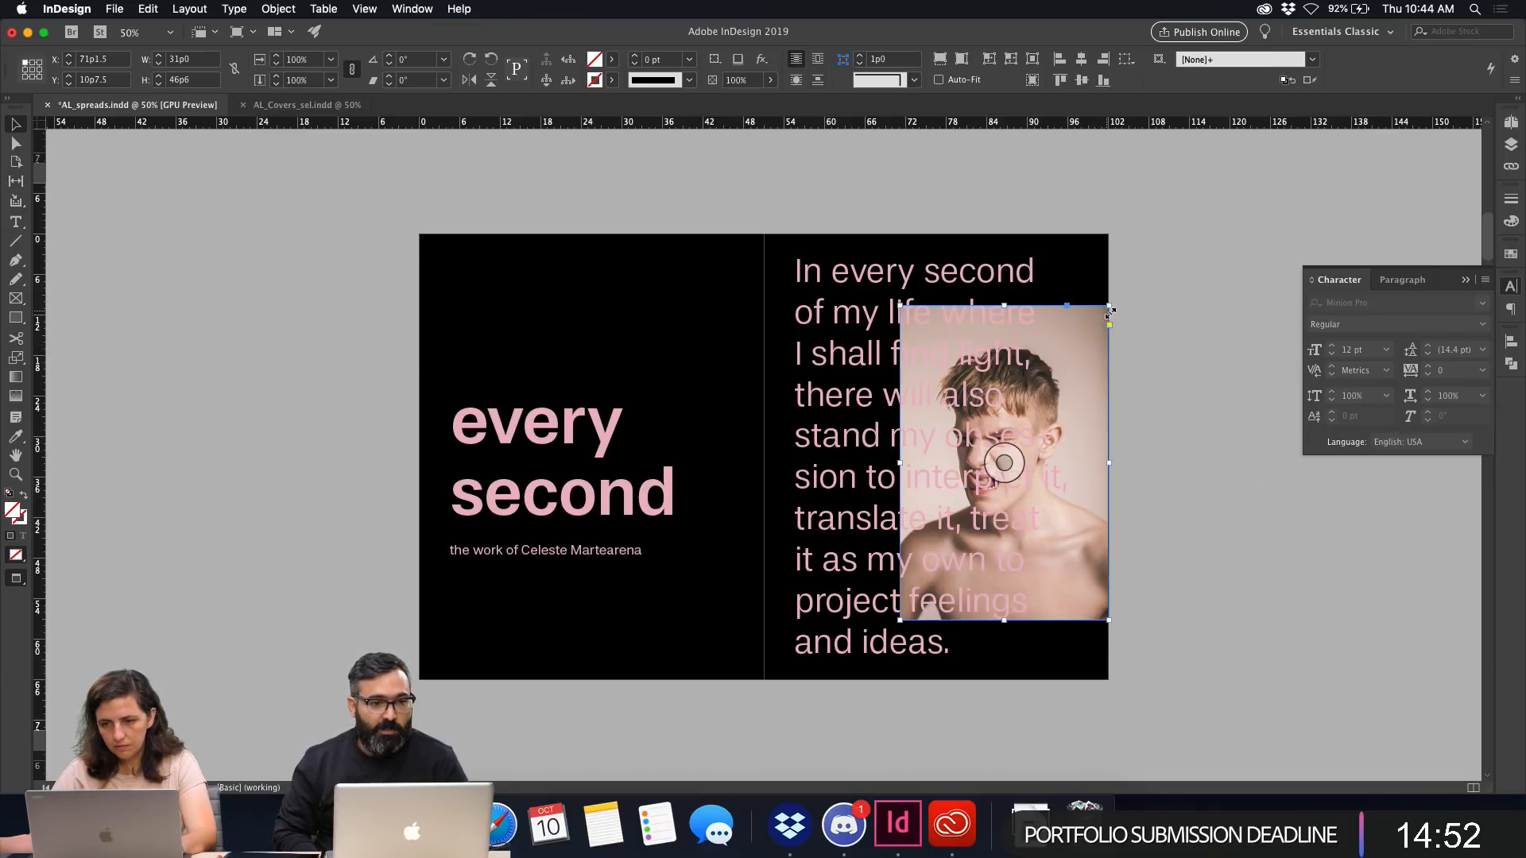
{"action": "key", "text": "e"}
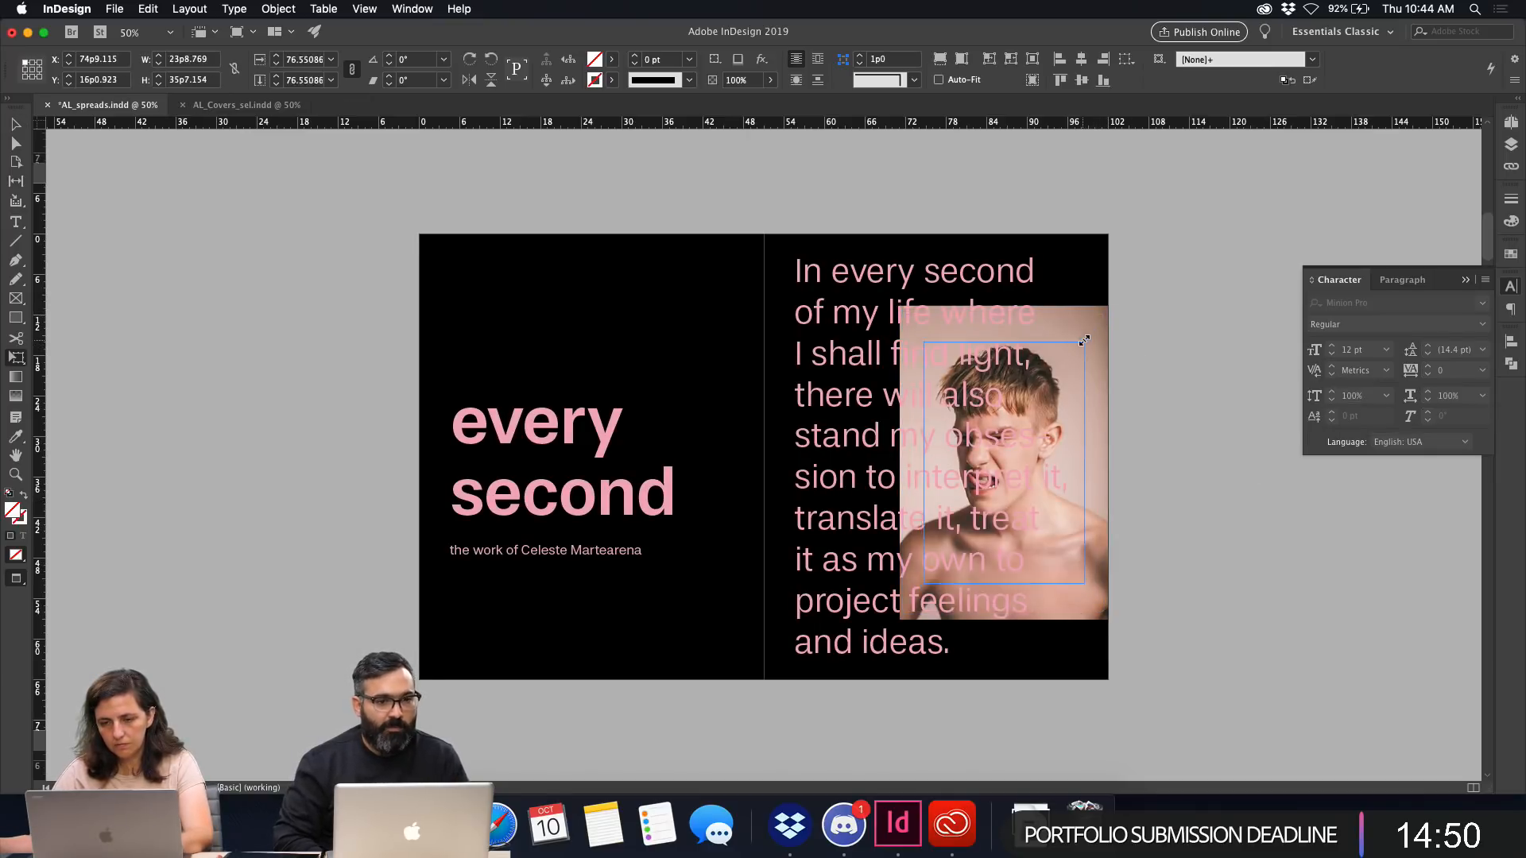
{"action": "left_click_drag", "start_coordinate": [1106, 309], "coordinate": [1085, 342]}
{"action": "key", "text": "v"}
Shift the intro text frame right to about X 56p5.9, aligning its right edge with the portrait's.
{"action": "left_click", "coordinate": [1176, 357]}
{"action": "left_click", "coordinate": [1075, 327]}
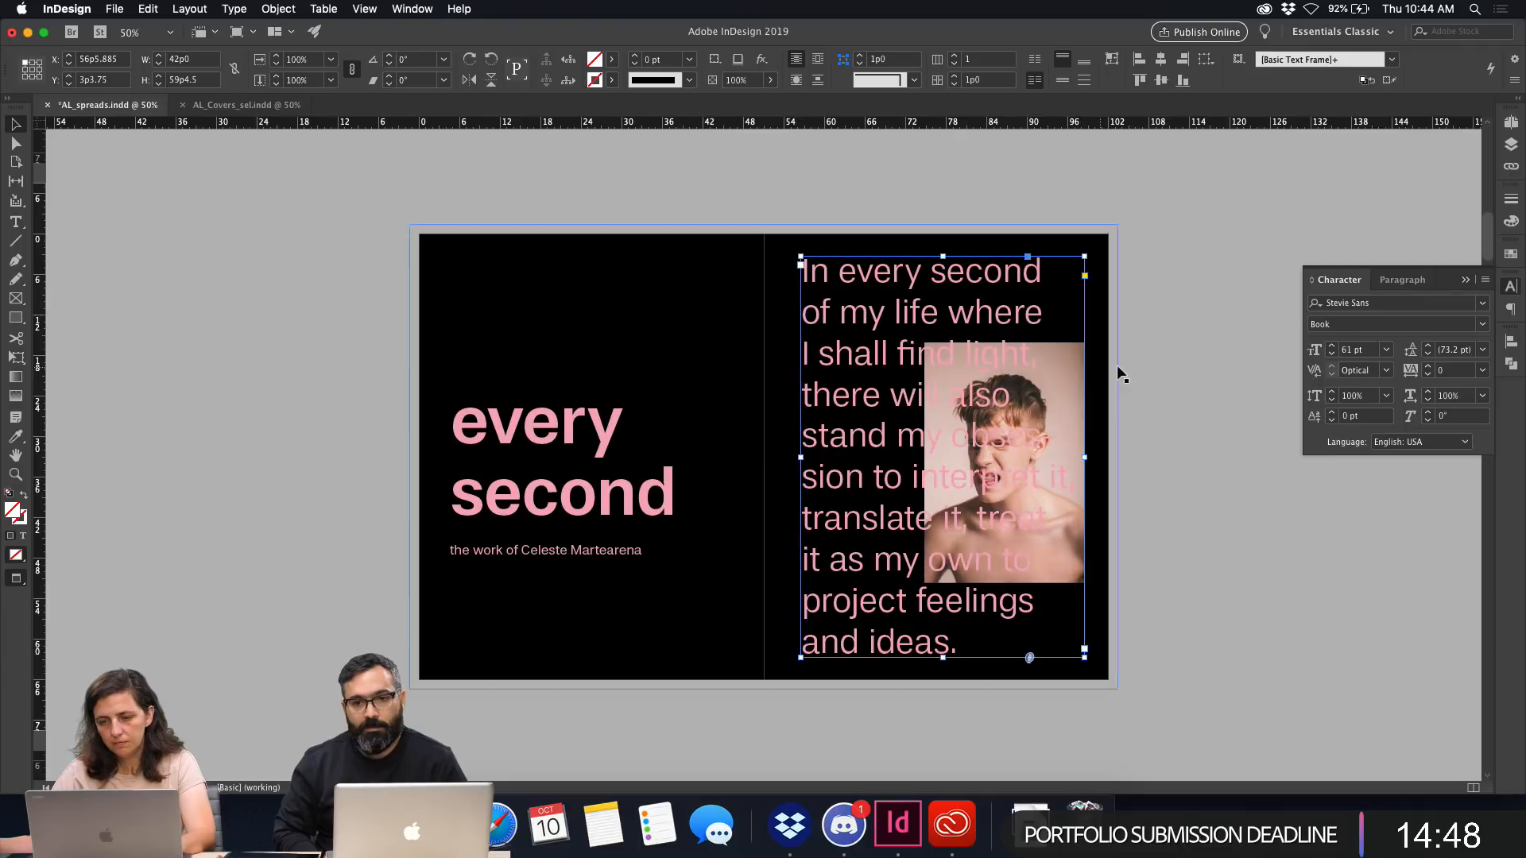
Return the intro text frame to the right page's left margin and nudge the portrait slightly right.
{"action": "left_click", "coordinate": [1117, 366]}
{"action": "mouse_move", "coordinate": [1087, 363]}
{"action": "left_mouse_down"}
{"action": "mouse_move", "coordinate": [1116, 358]}
{"action": "mouse_move", "coordinate": [1095, 366]}
{"action": "left_mouse_up"}
{"action": "left_click", "coordinate": [1162, 380]}
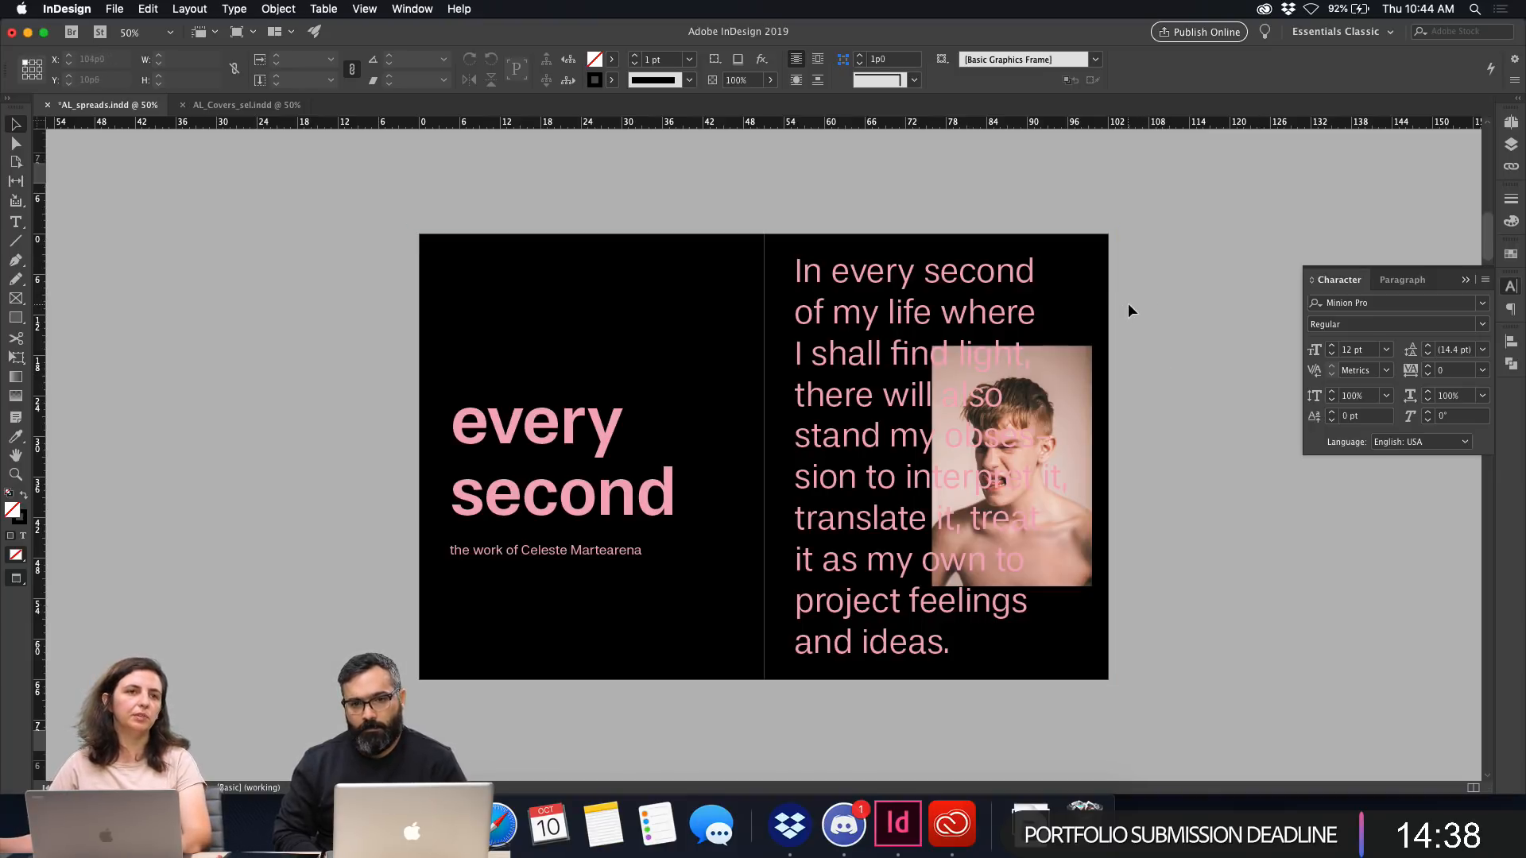
{"action": "left_click", "coordinate": [1109, 389]}
{"action": "left_click", "coordinate": [1078, 395]}
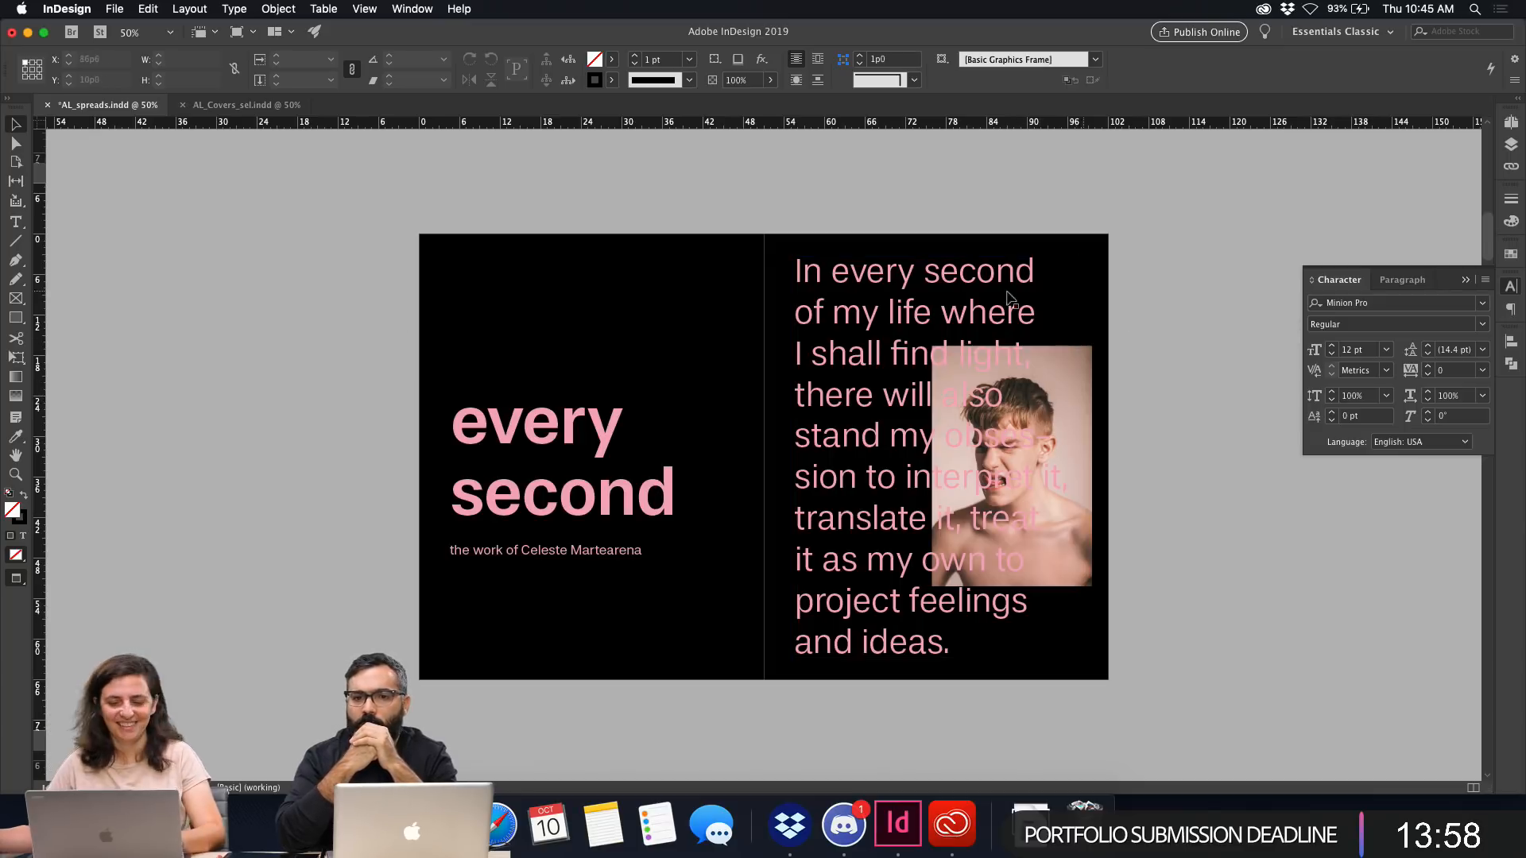
Reposition the portrait behind the intro text at about X 73p9.2, Y 18p2.4, its right edge flush with the text frame's.
{"action": "left_click_drag", "start_coordinate": [1083, 396], "coordinate": [829, 338]}
{"action": "key", "text": "super+equal"}
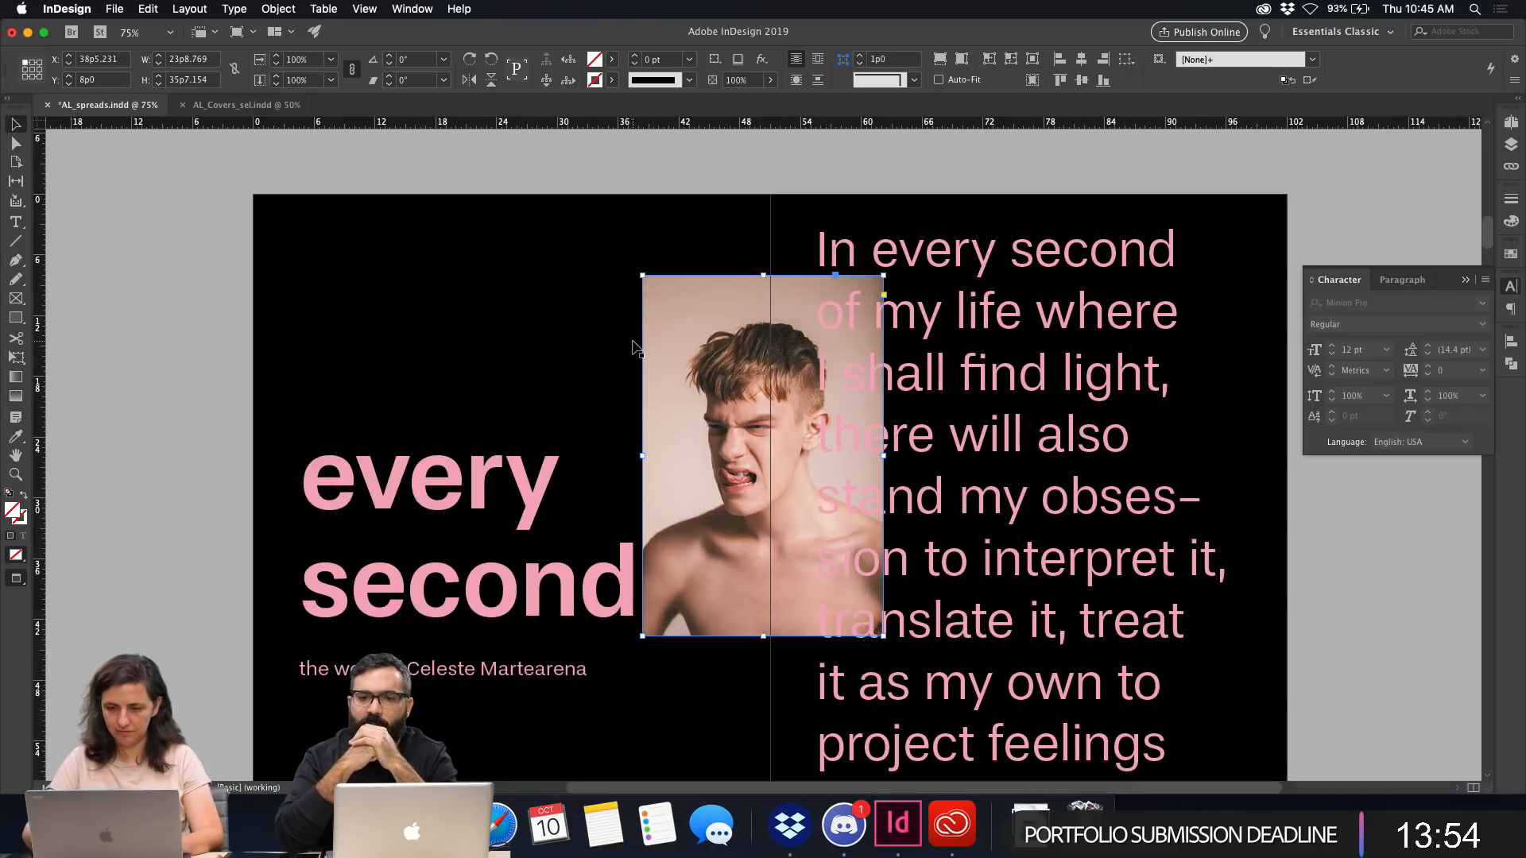
{"action": "scroll", "coordinate": [634, 347], "scroll_direction": "down", "scroll_amount": 3}
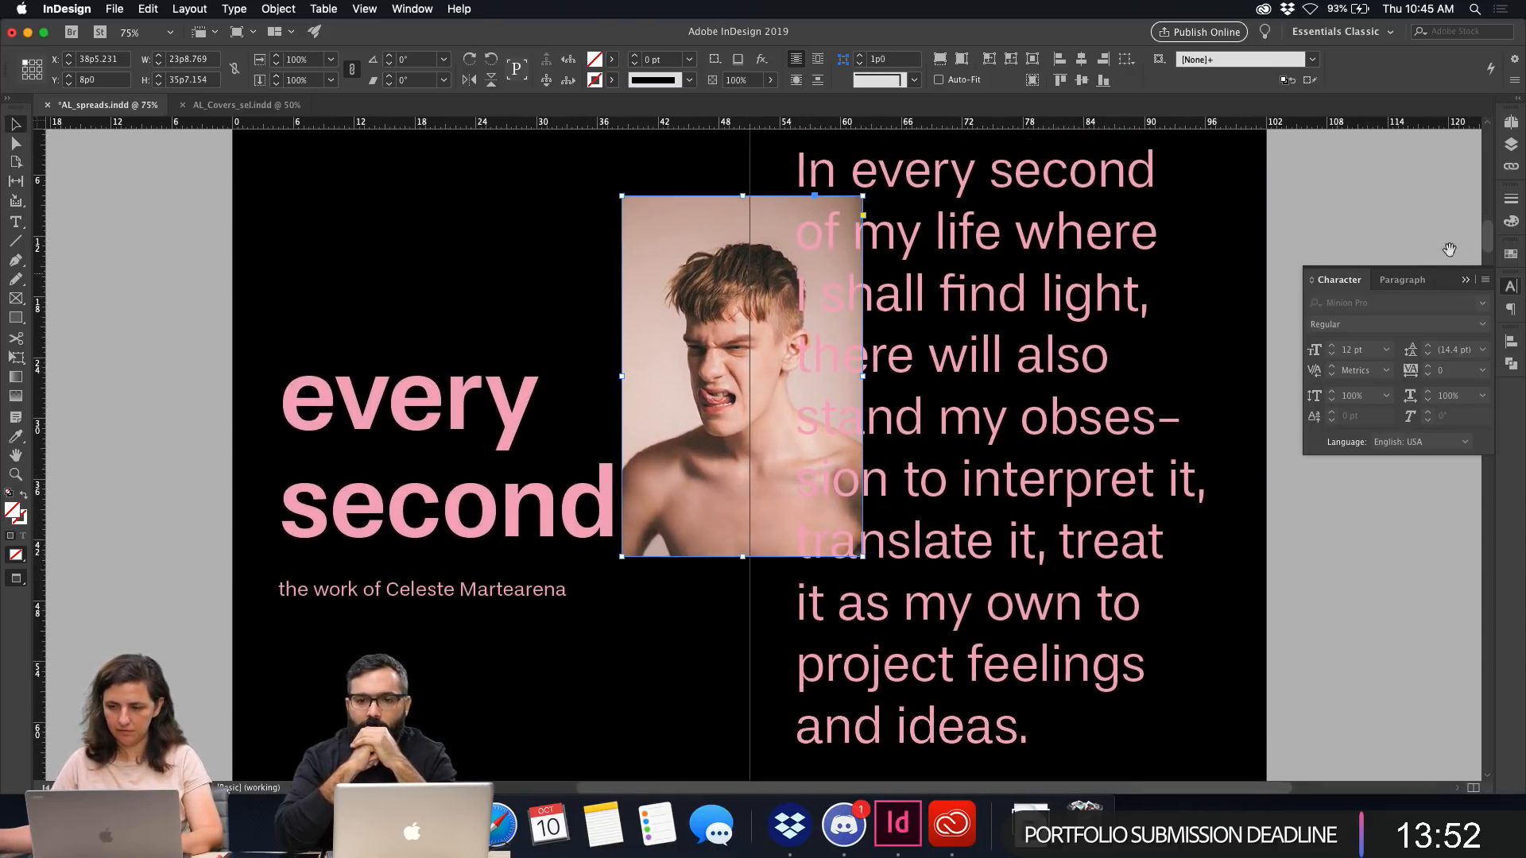
{"action": "left_click", "coordinate": [1468, 284]}
{"action": "left_click_drag", "start_coordinate": [695, 239], "coordinate": [1069, 407]}
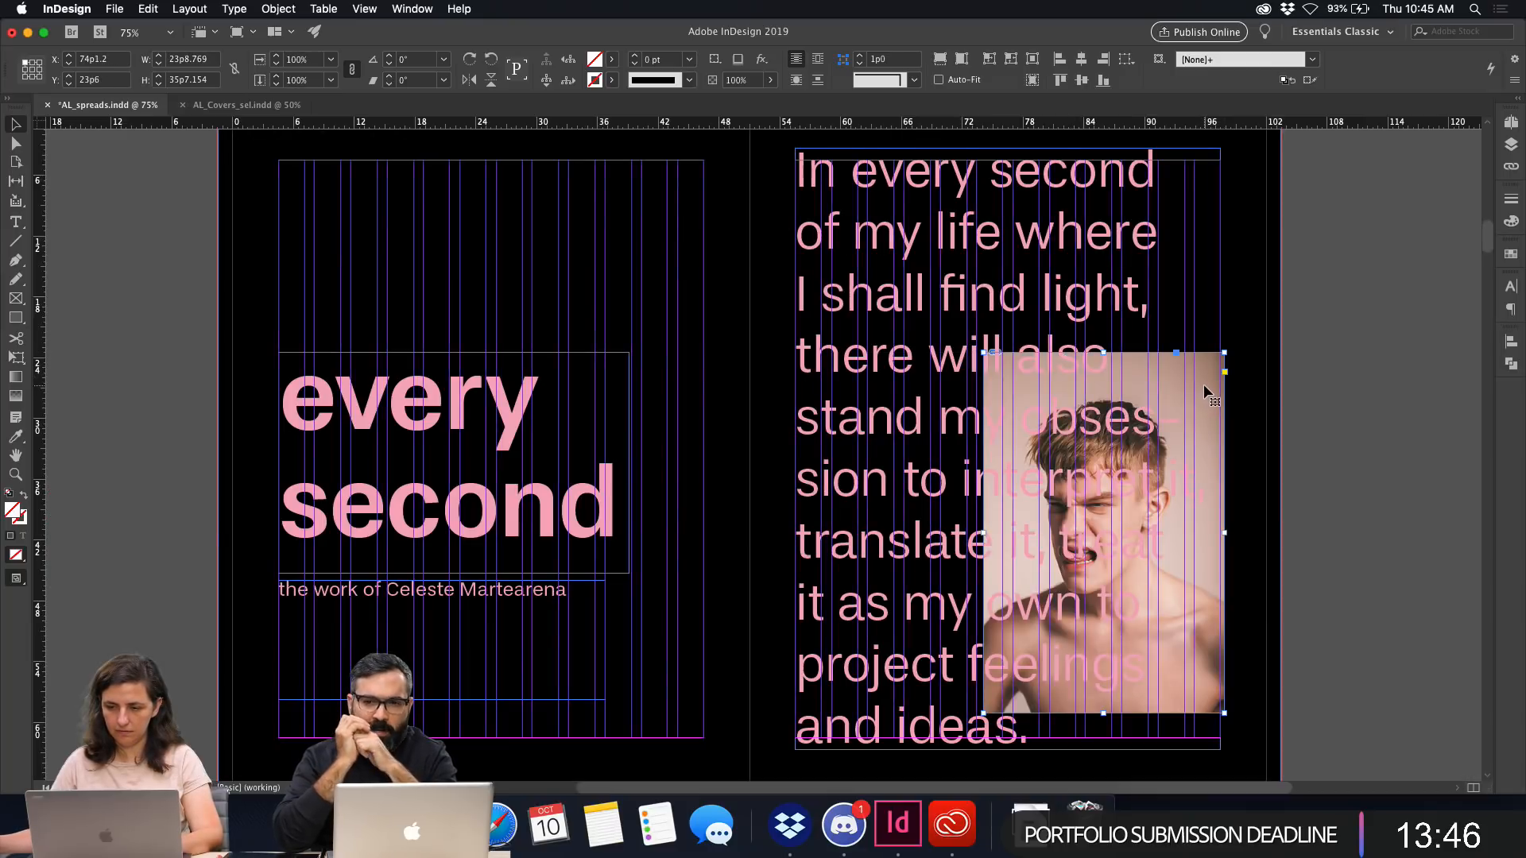
{"action": "left_click_drag", "start_coordinate": [1211, 384], "coordinate": [1211, 332]}
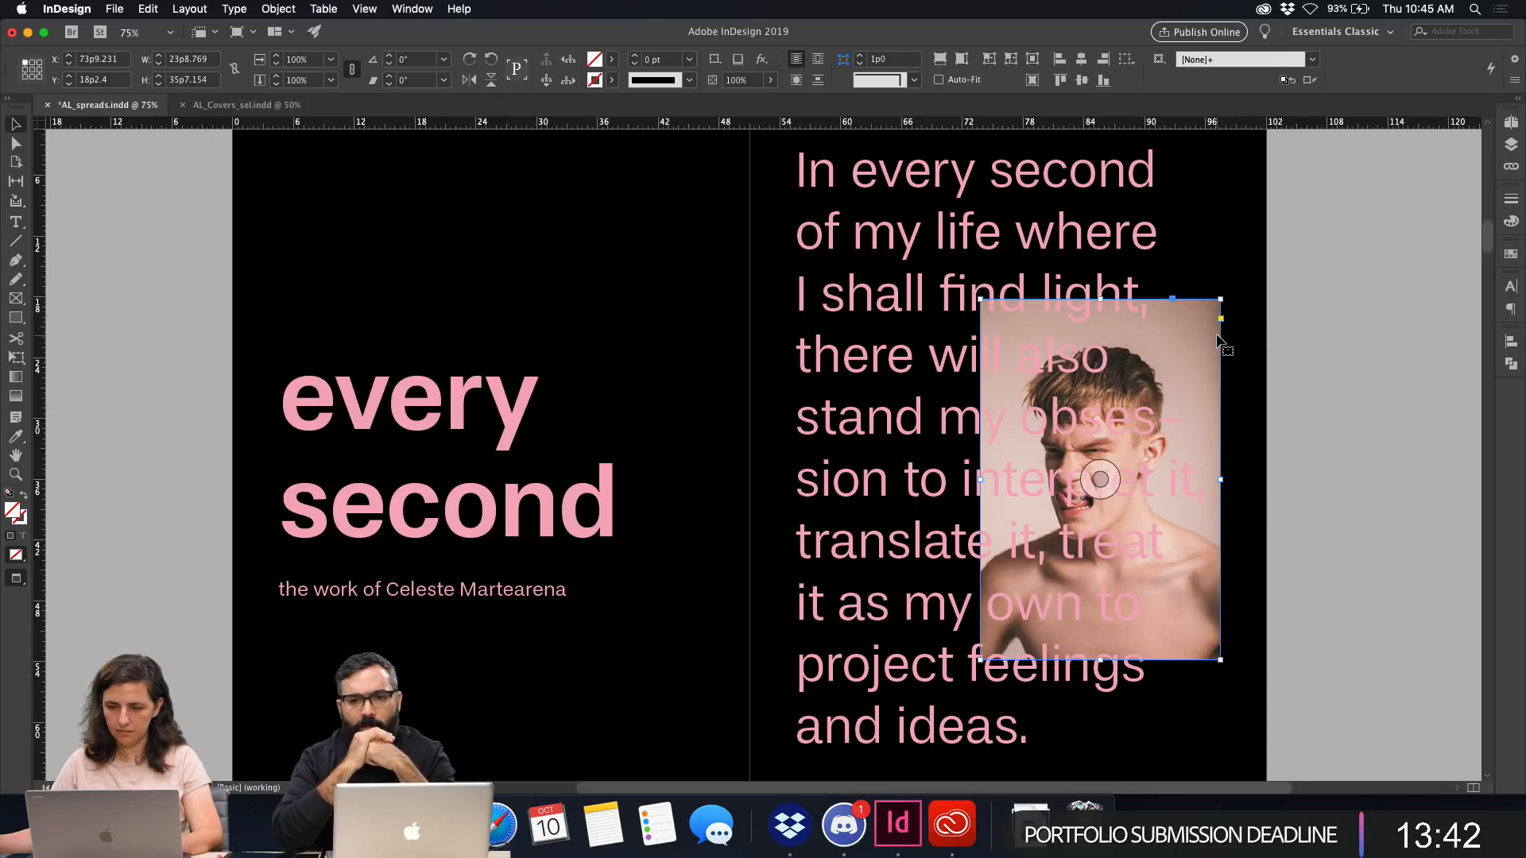
{"action": "left_click", "coordinate": [1393, 389]}
Move the "every second" title up to Y 18p2.4, level with the portrait's upper edge, and preview the spread.
{"action": "left_click_drag", "start_coordinate": [508, 407], "coordinate": [510, 350]}
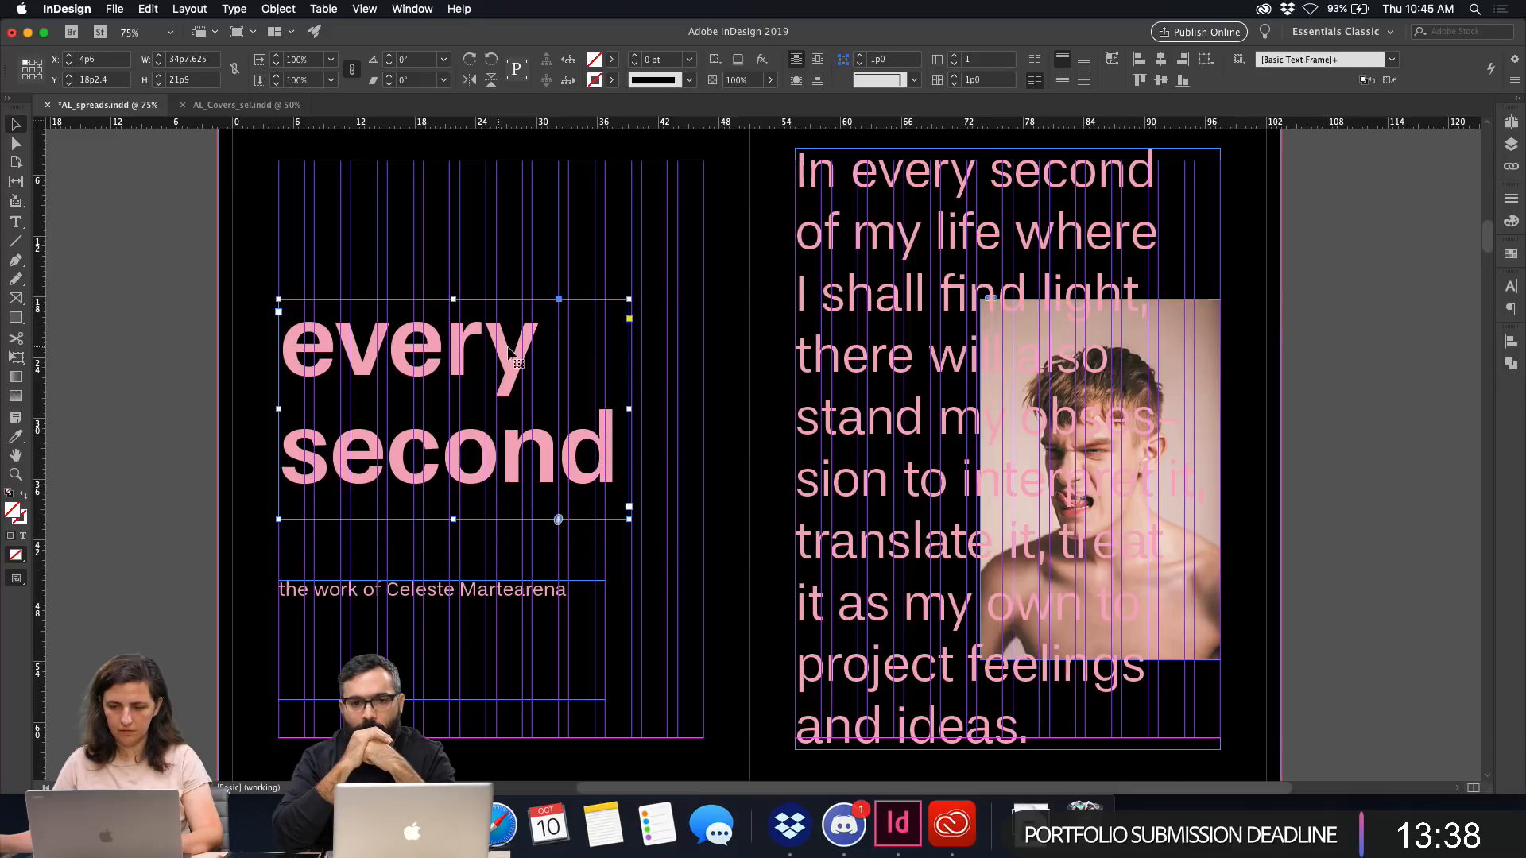
{"action": "left_click", "coordinate": [1397, 387]}
{"action": "key", "text": "w"}
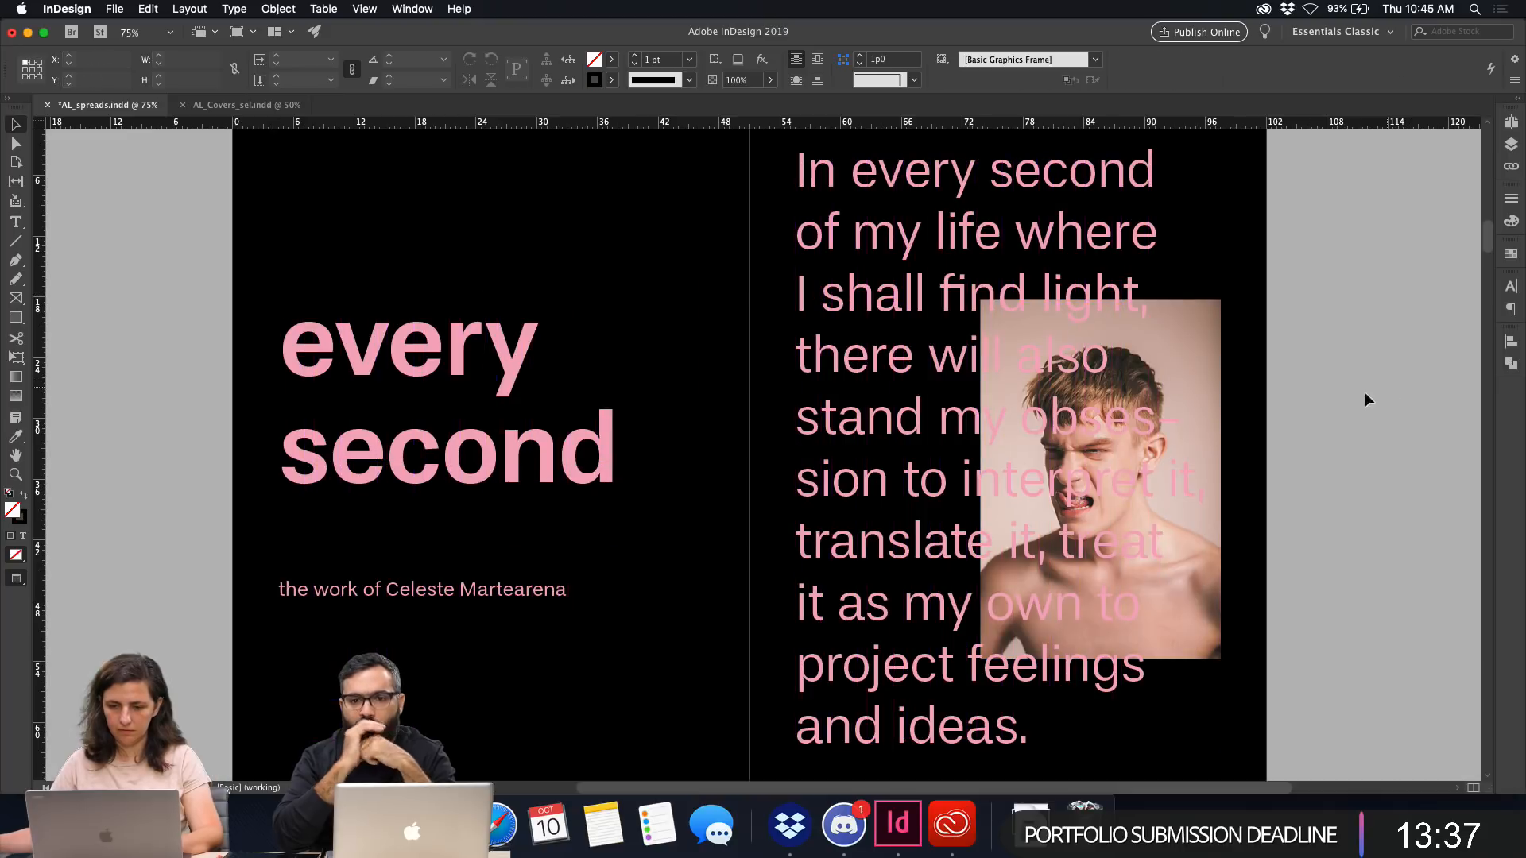
Break the byline after "the work of" and set the photographer's name on the second line in a bolder Stevie Sans weight.
{"action": "left_click", "coordinate": [491, 601]}
{"action": "double_click", "coordinate": [383, 596]}
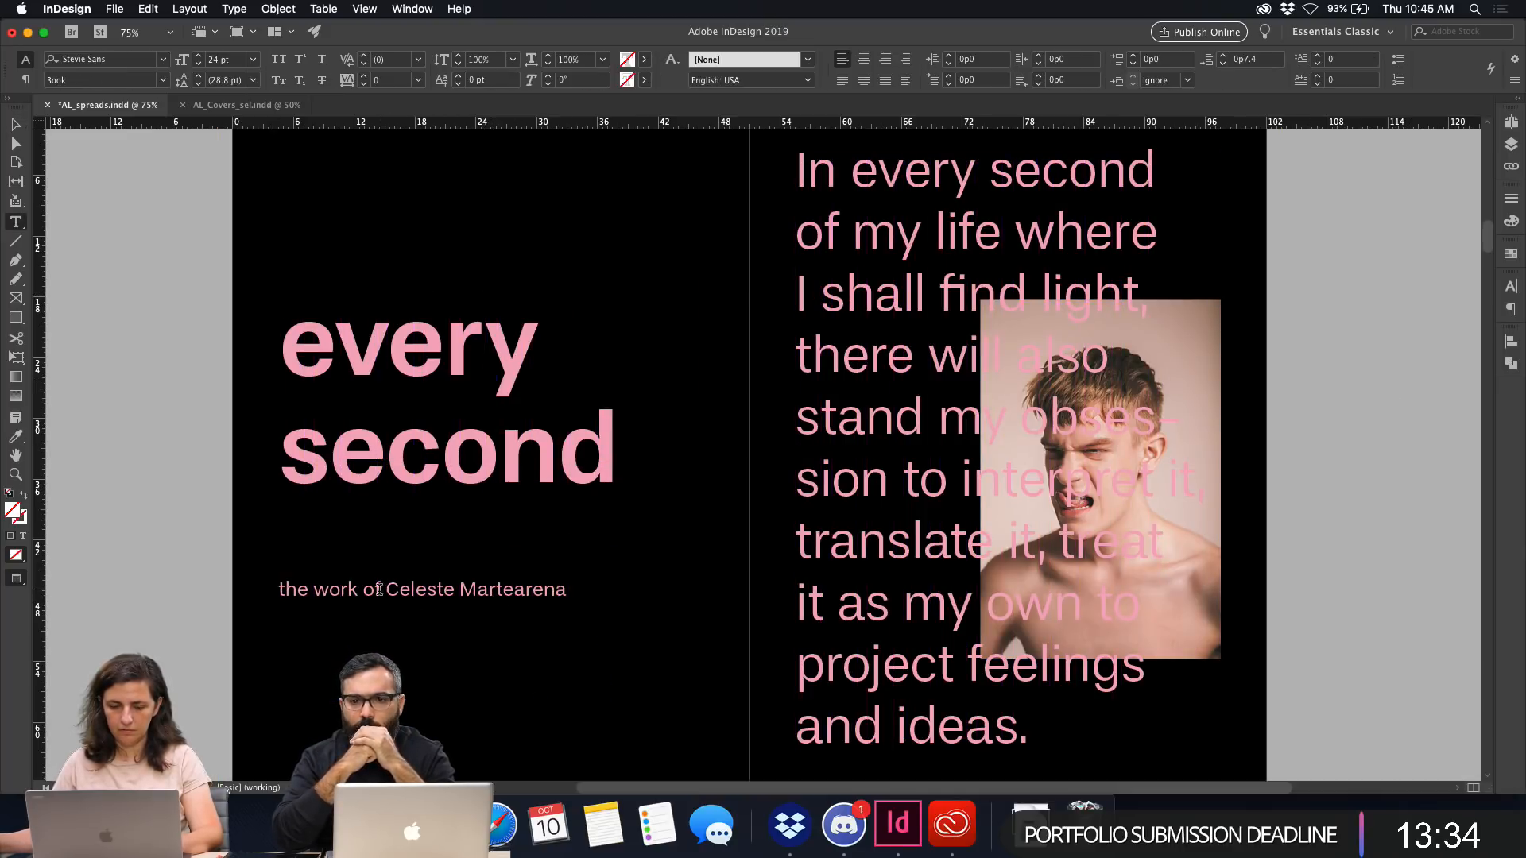
{"action": "key", "text": "Return"}
{"action": "left_click_drag", "start_coordinate": [464, 622], "coordinate": [279, 620]}
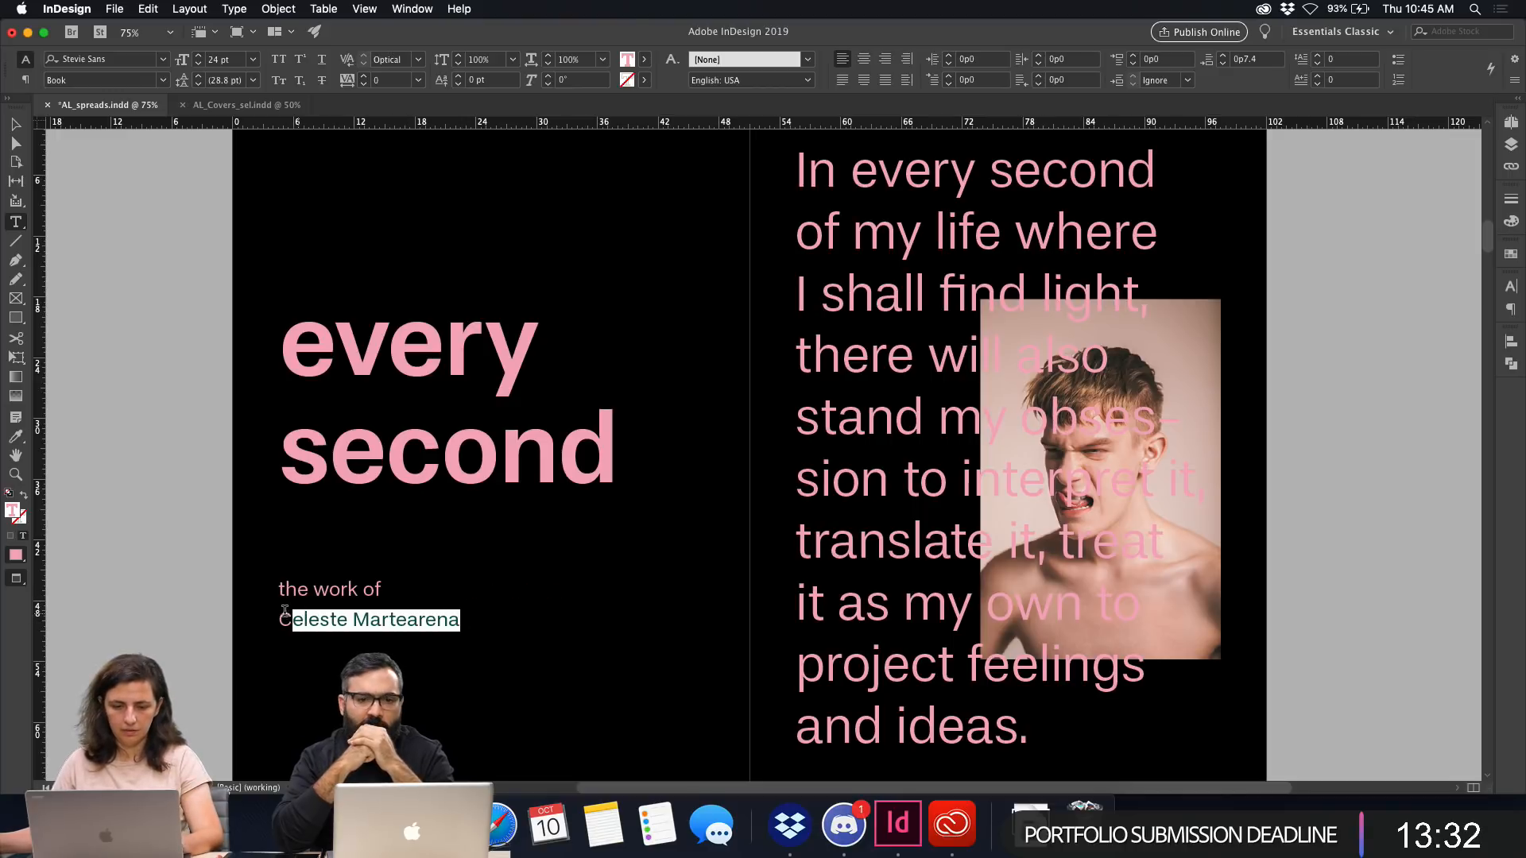
{"action": "key", "text": "super+t"}
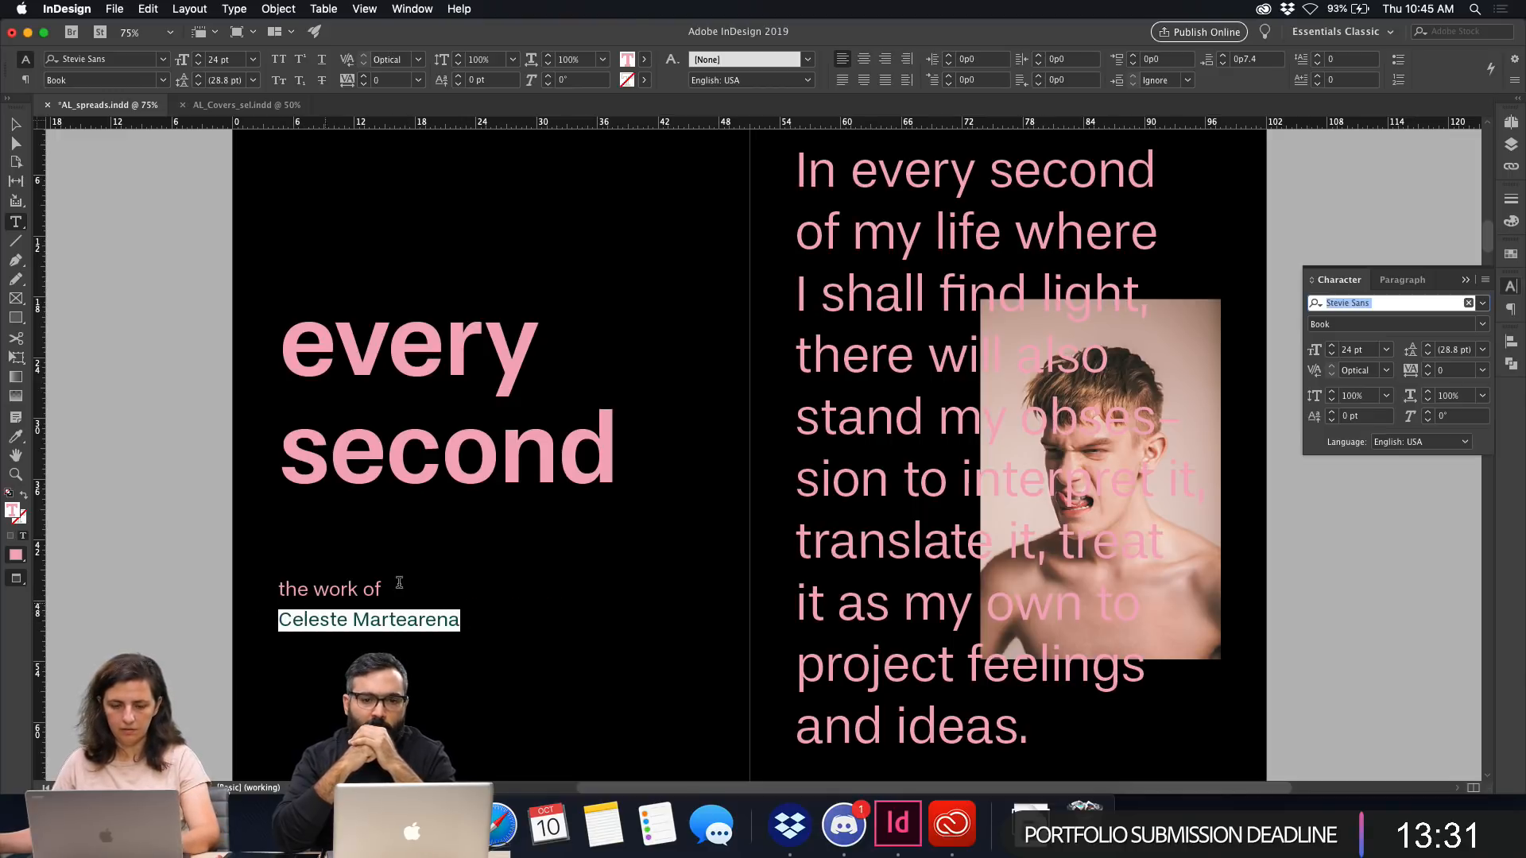
{"action": "left_click", "coordinate": [1484, 324]}
{"action": "left_click", "coordinate": [1399, 358]}
{"action": "key", "text": "Escape"}
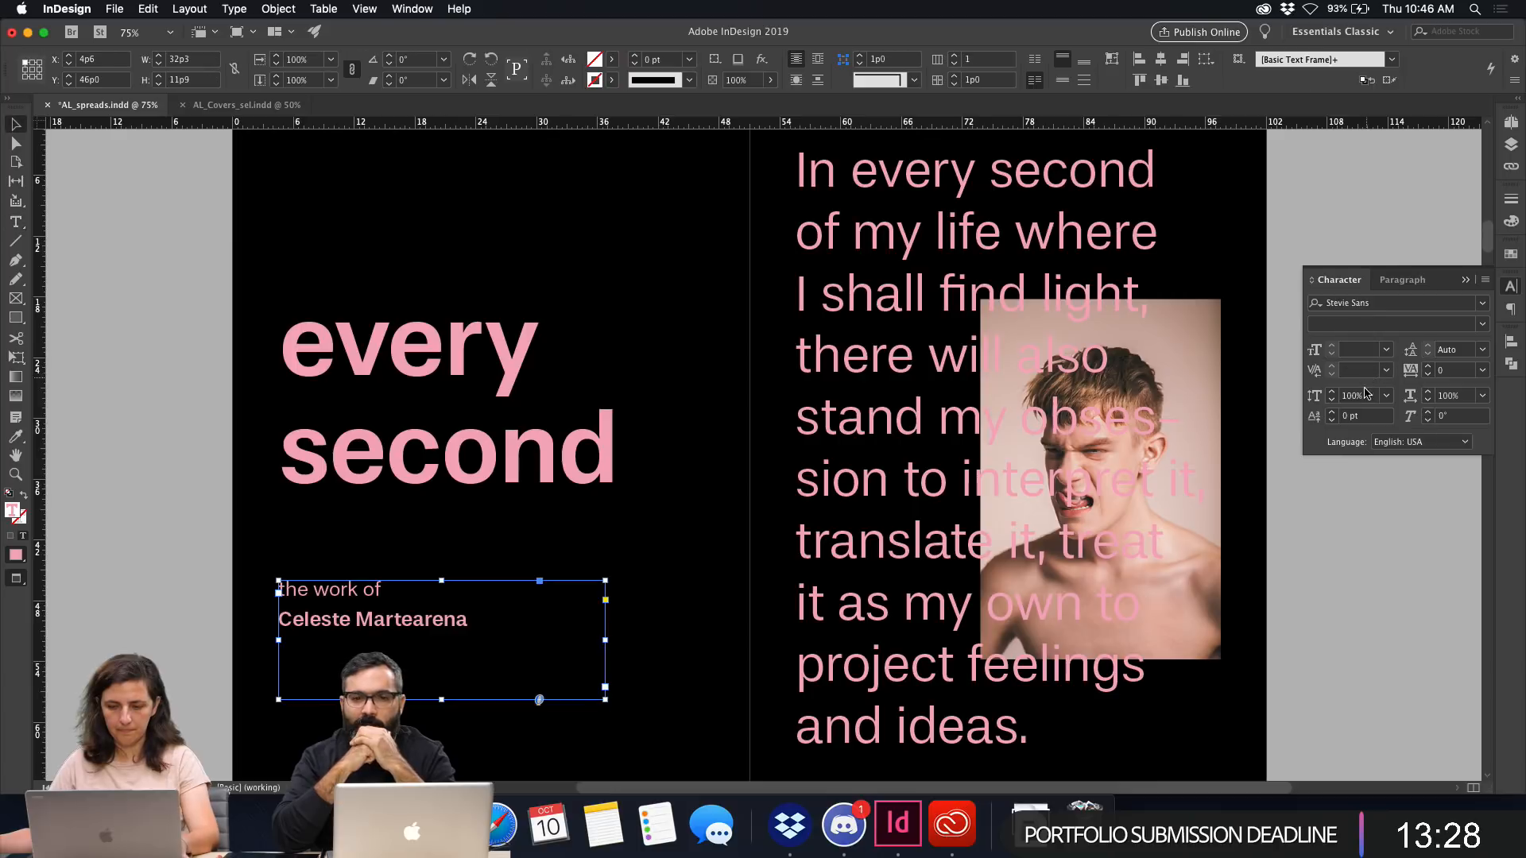
{"action": "left_click", "coordinate": [1335, 493]}
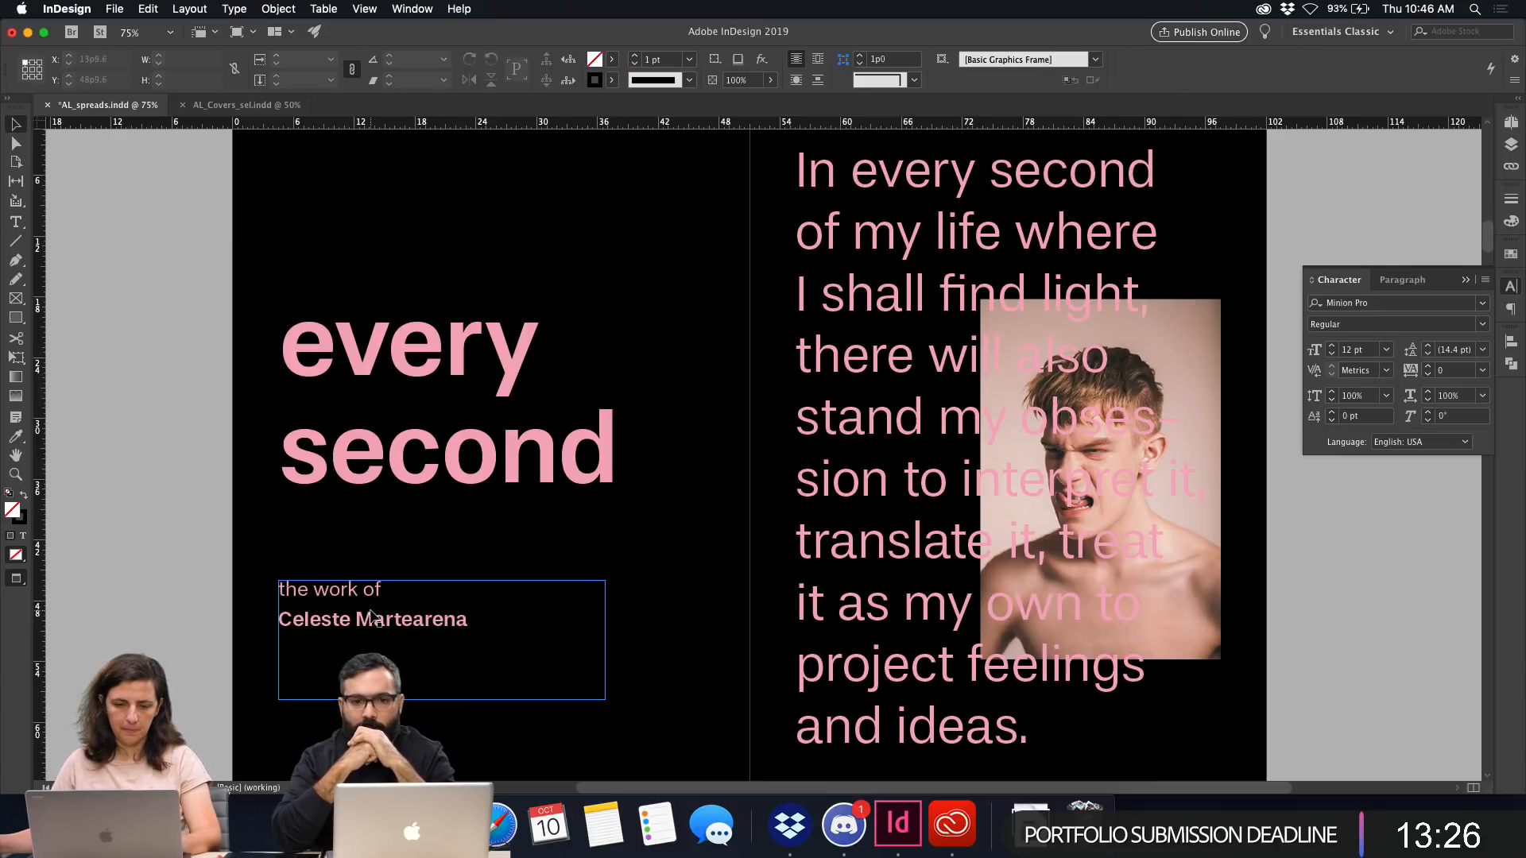
Move the two-line byline frame up directly beneath the "every second" title frame and preview the spread.
{"action": "left_click_drag", "start_coordinate": [361, 612], "coordinate": [361, 550]}
{"action": "key", "text": "w"}
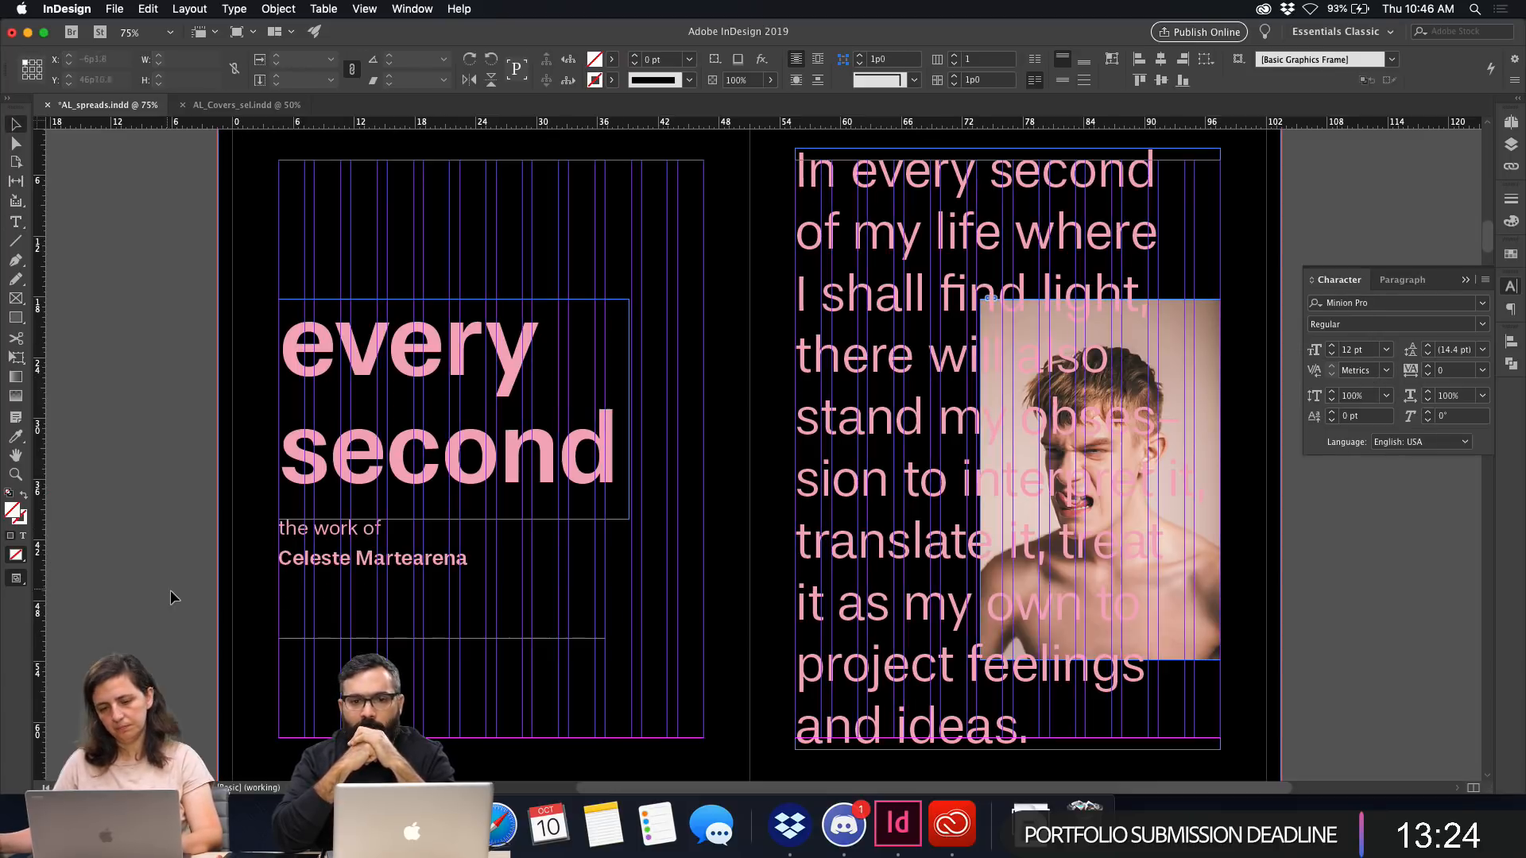
{"action": "left_click", "coordinate": [176, 593]}
{"action": "key", "text": "w"}
{"action": "scroll", "coordinate": [385, 548], "scroll_direction": "right", "scroll_amount": 3}
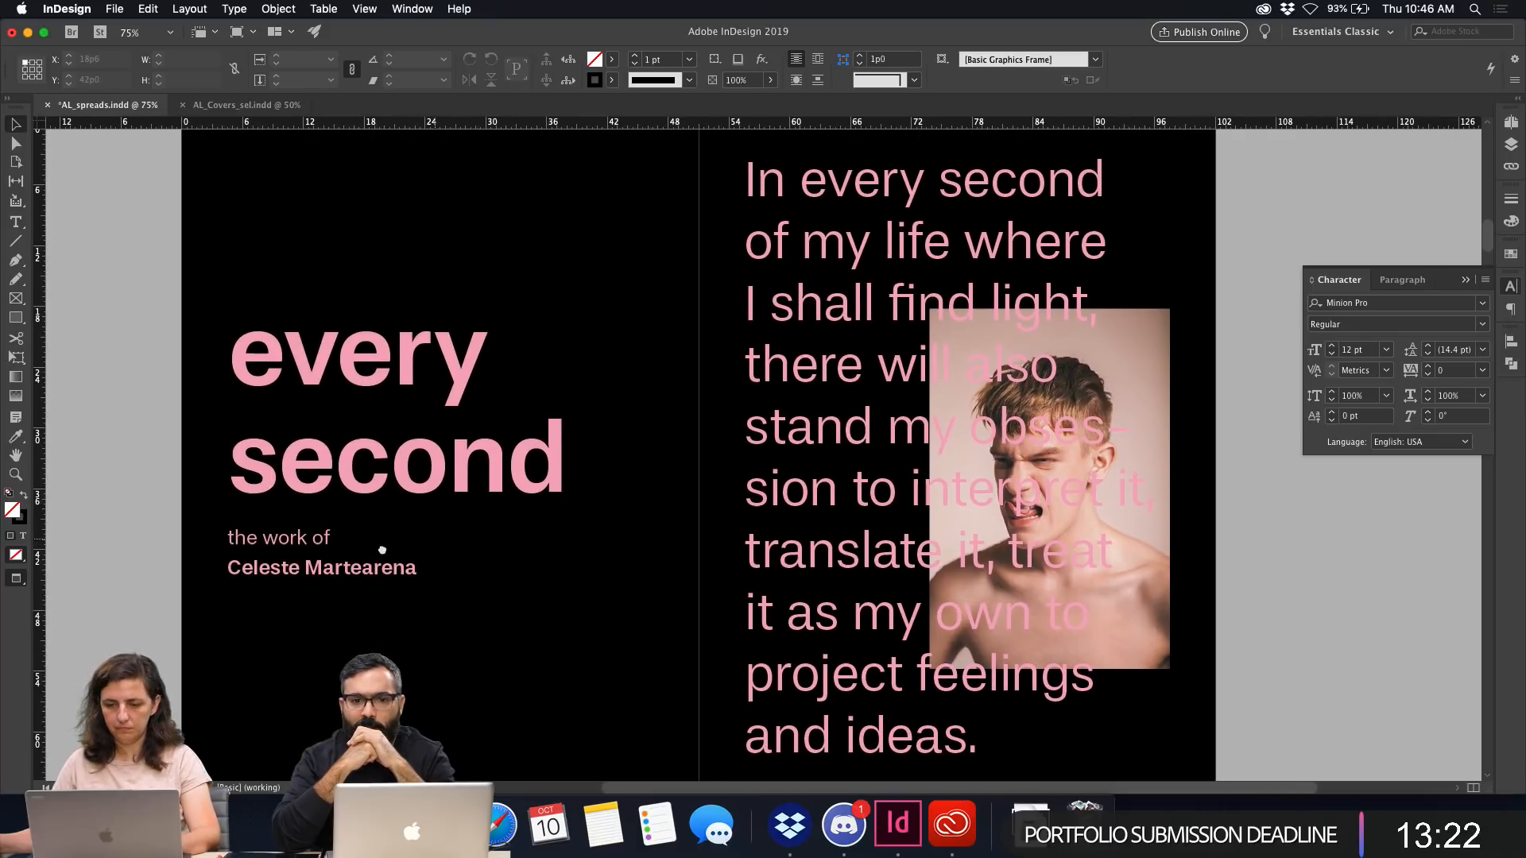
{"action": "scroll", "coordinate": [390, 556], "scroll_direction": "right", "scroll_amount": 1}
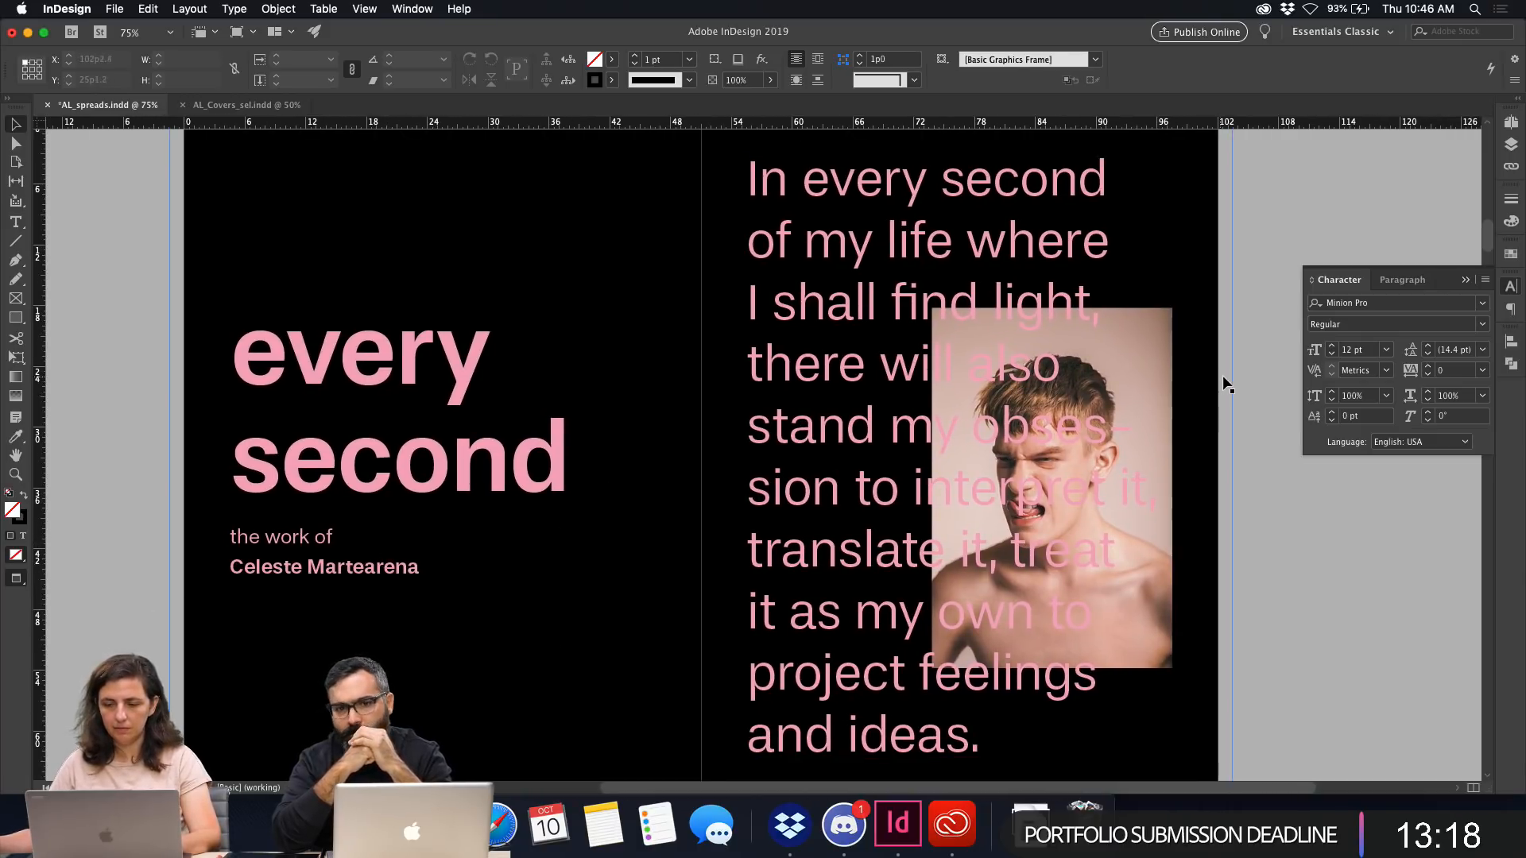
Try a 90% tint of the [Black] swatch on the spread's background frame.
{"action": "left_click", "coordinate": [294, 230]}
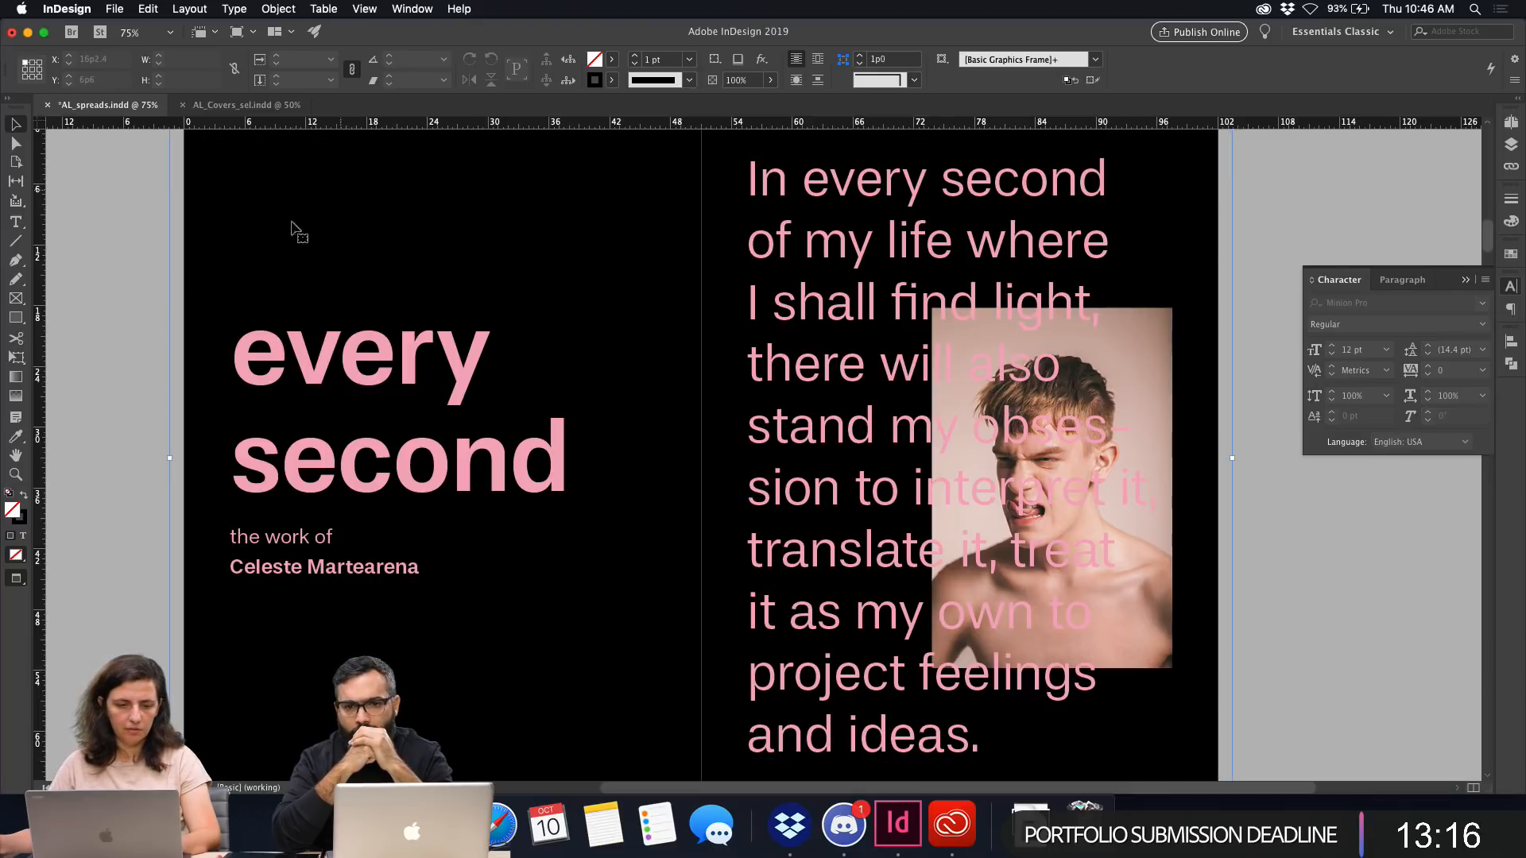
{"action": "double_click", "coordinate": [12, 513]}
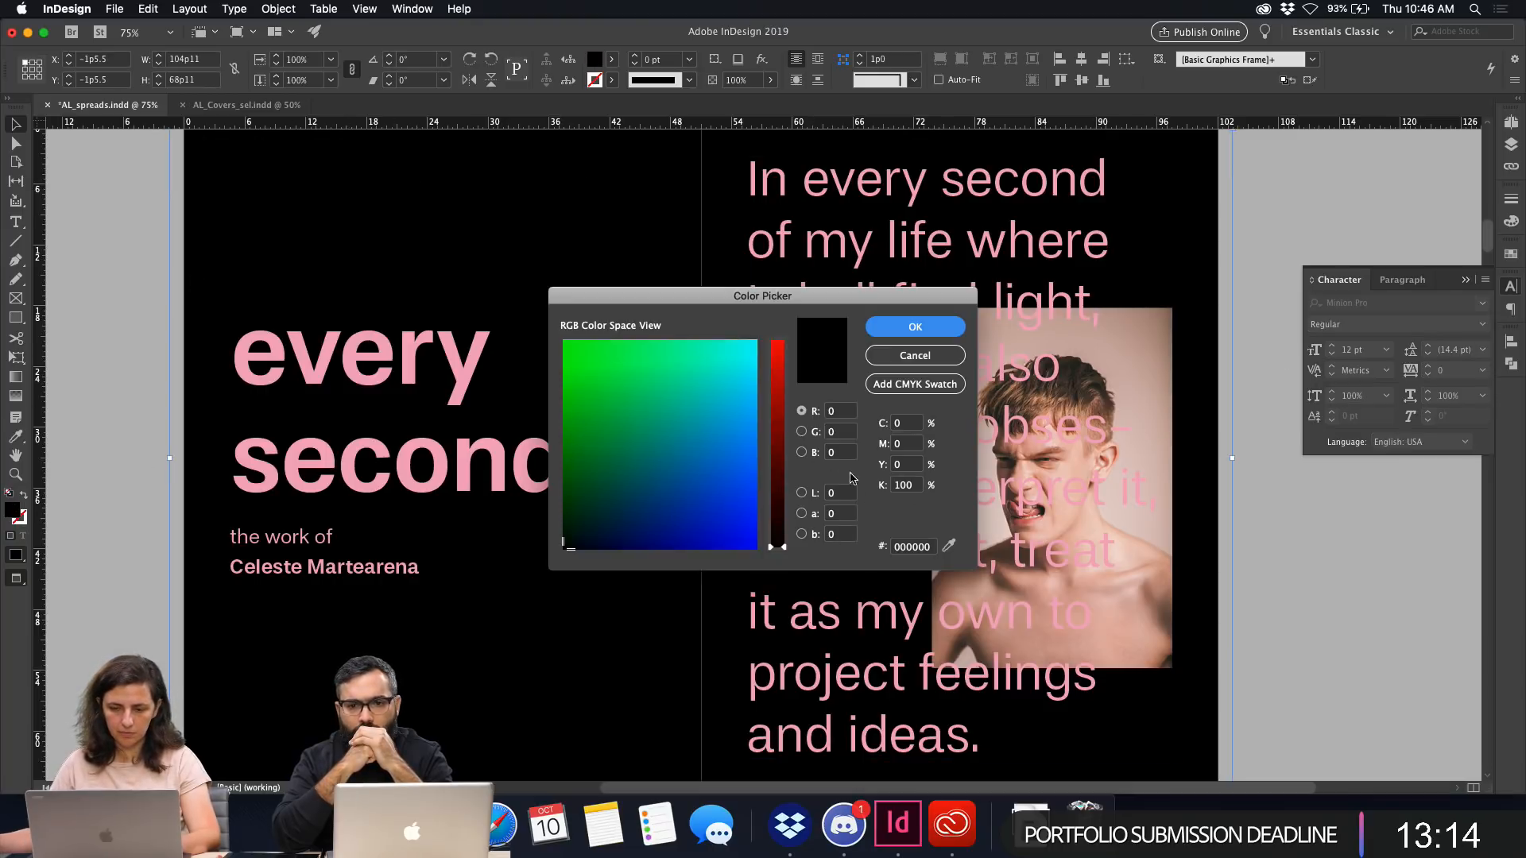
{"action": "left_click", "coordinate": [924, 362]}
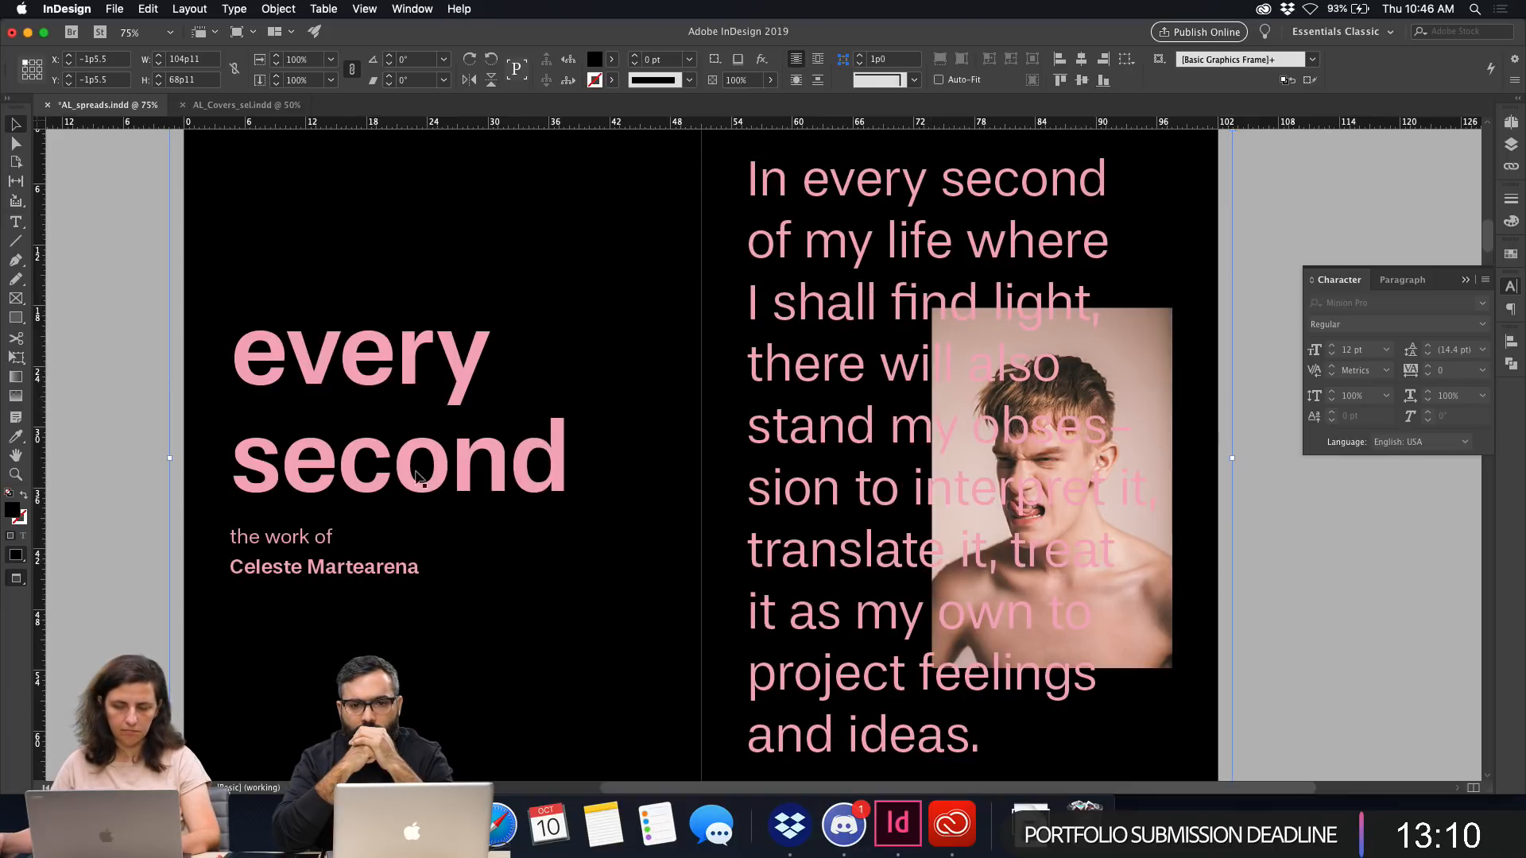
{"action": "left_click", "coordinate": [1509, 257]}
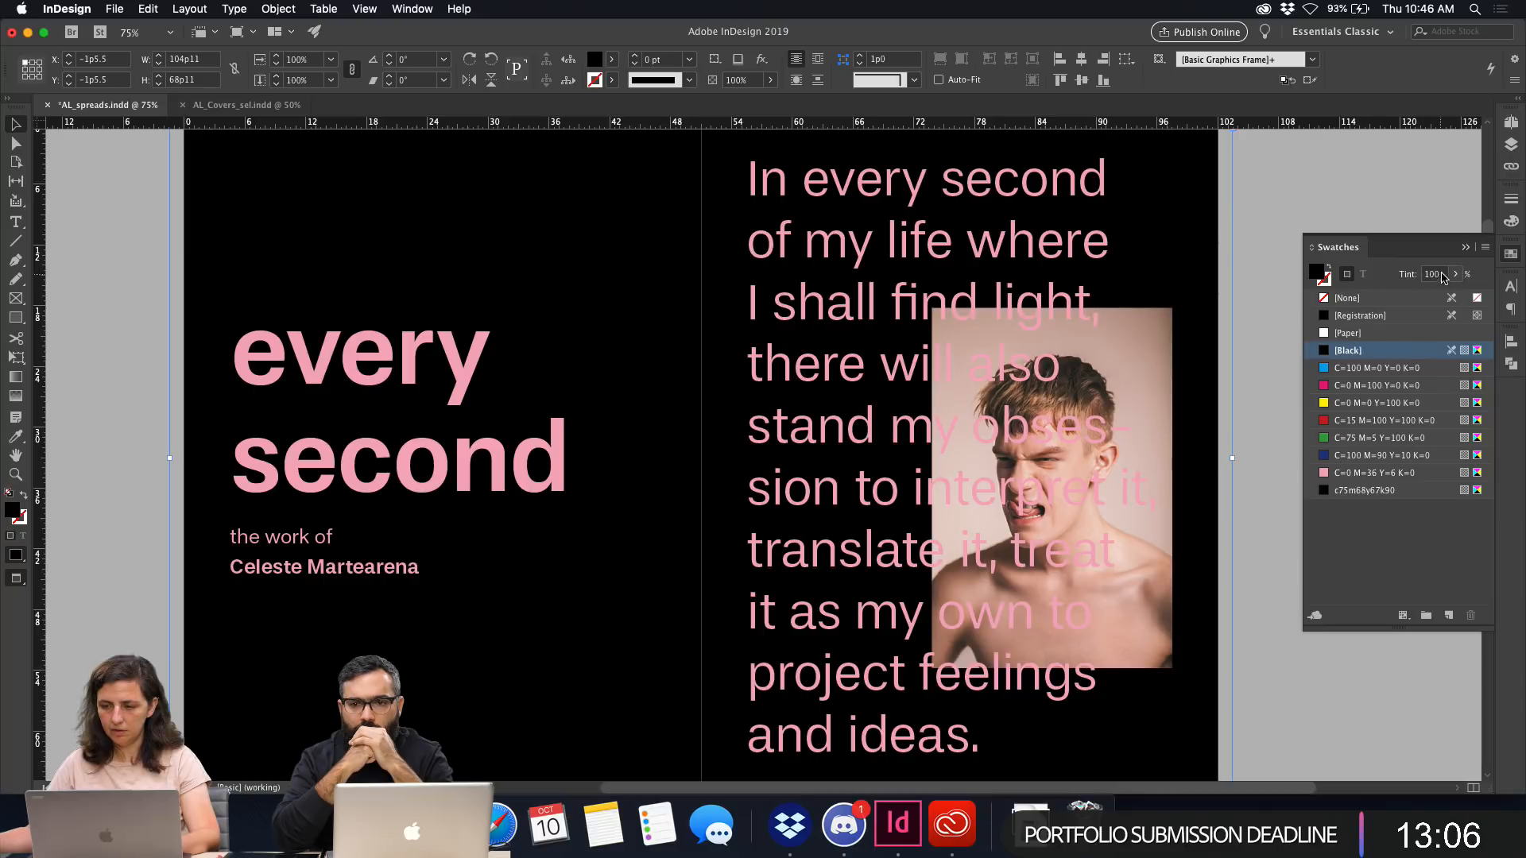
{"action": "type", "text": "90"}
{"action": "key", "text": "Return"}
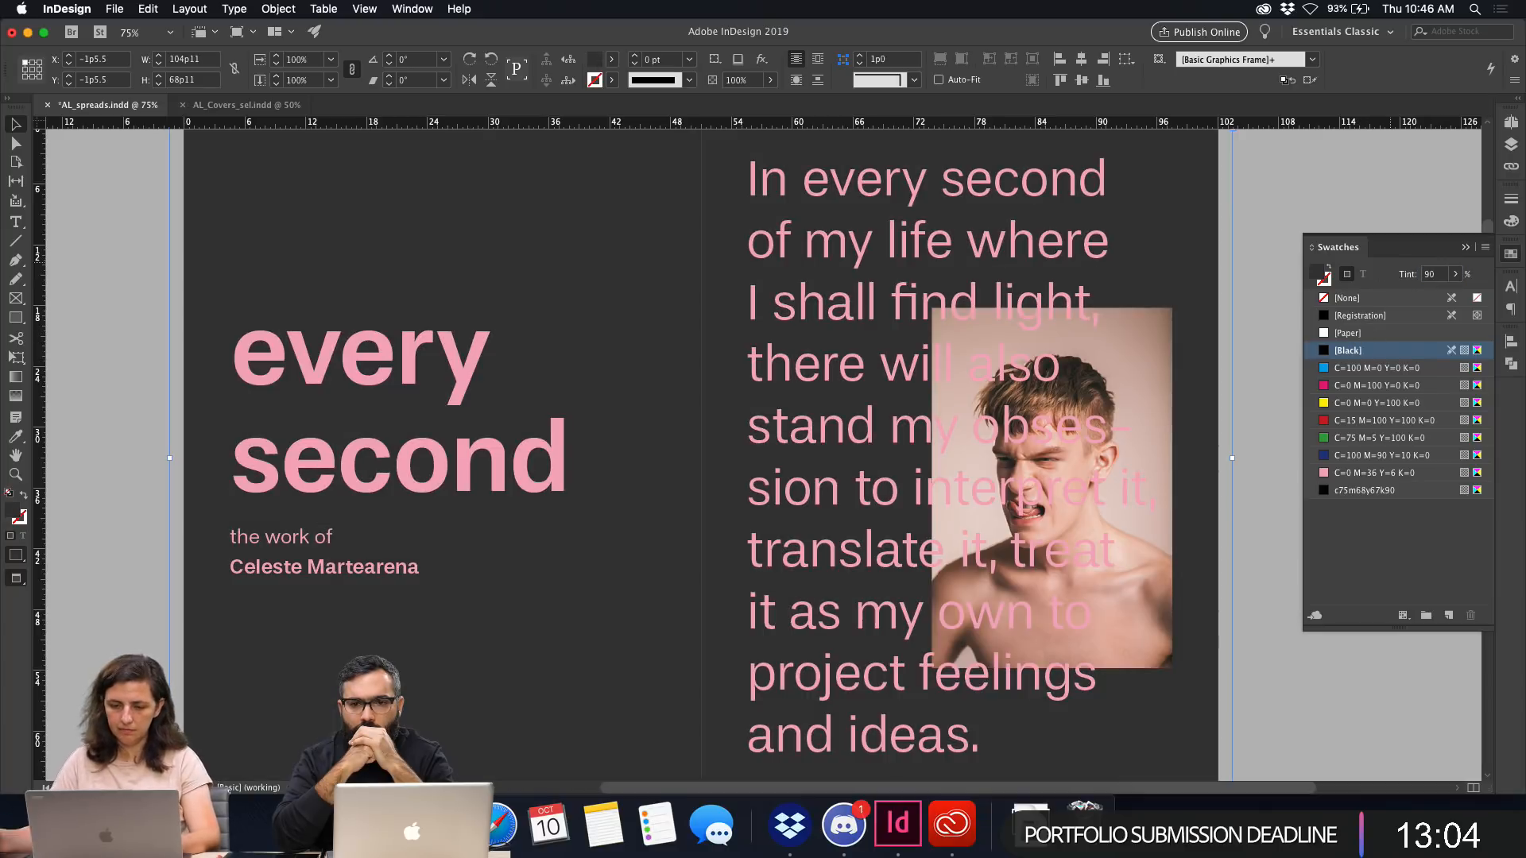
{"action": "left_click", "coordinate": [1255, 211]}
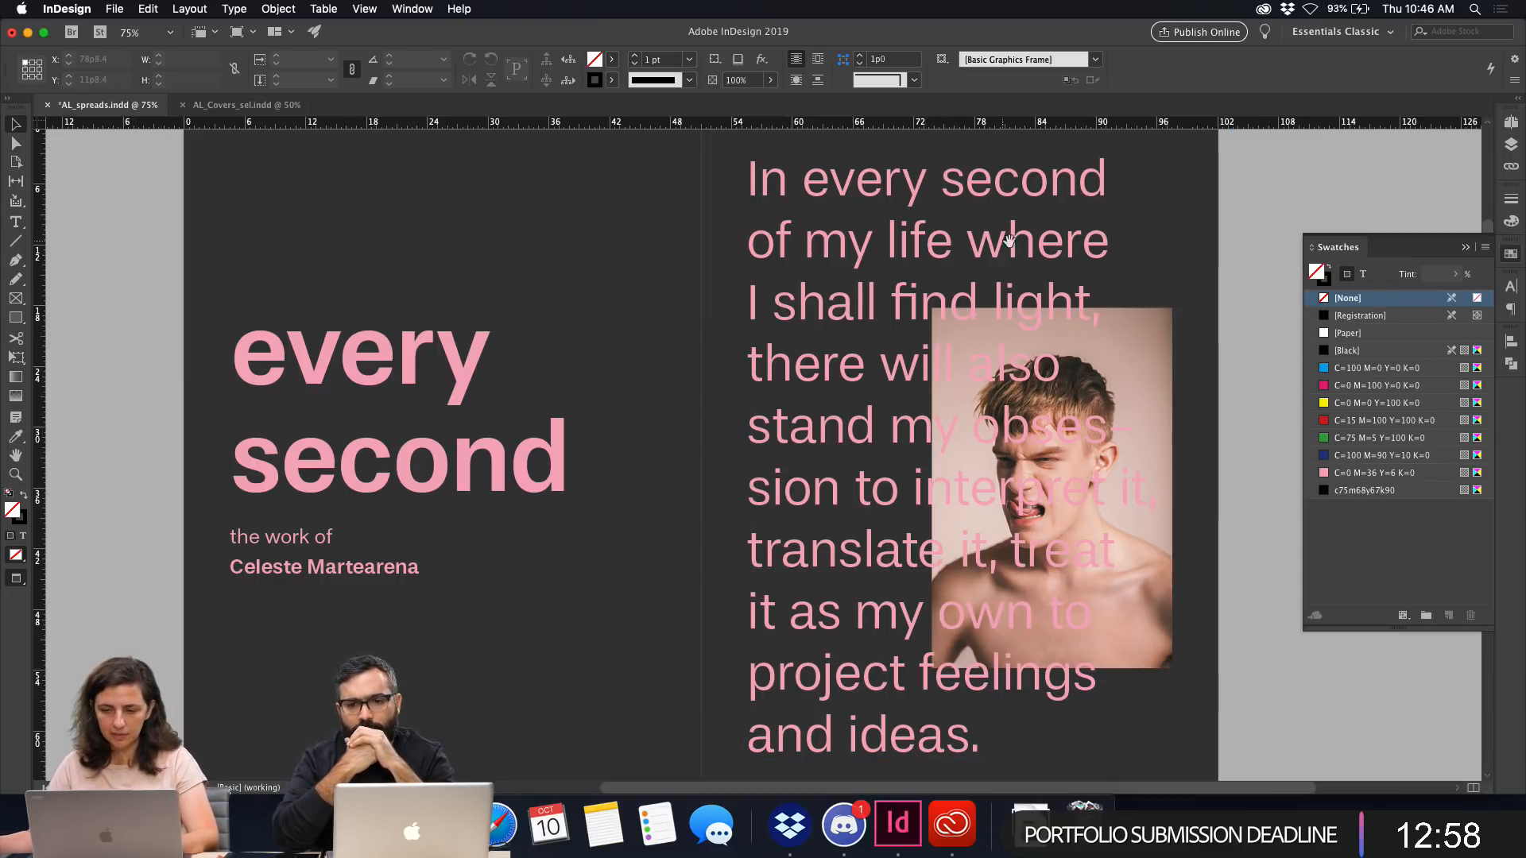
Examine the pink cover on page 1 and return to spread 4–5 to compare its look.
{"action": "left_click", "coordinate": [1511, 123]}
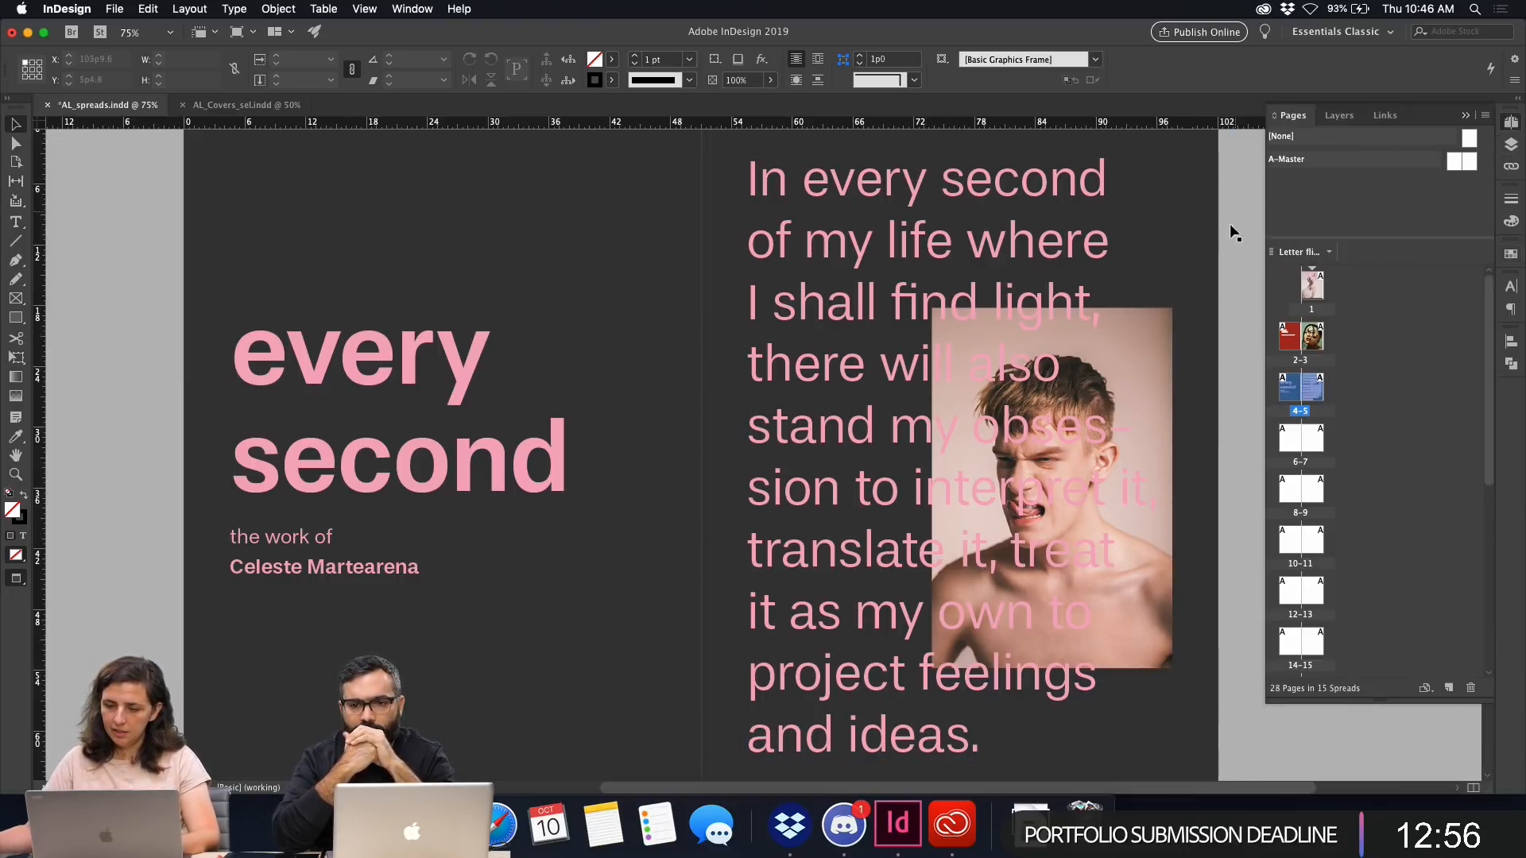
{"action": "double_click", "coordinate": [1311, 283]}
{"action": "scroll", "coordinate": [1192, 289], "scroll_direction": "right", "scroll_amount": 2}
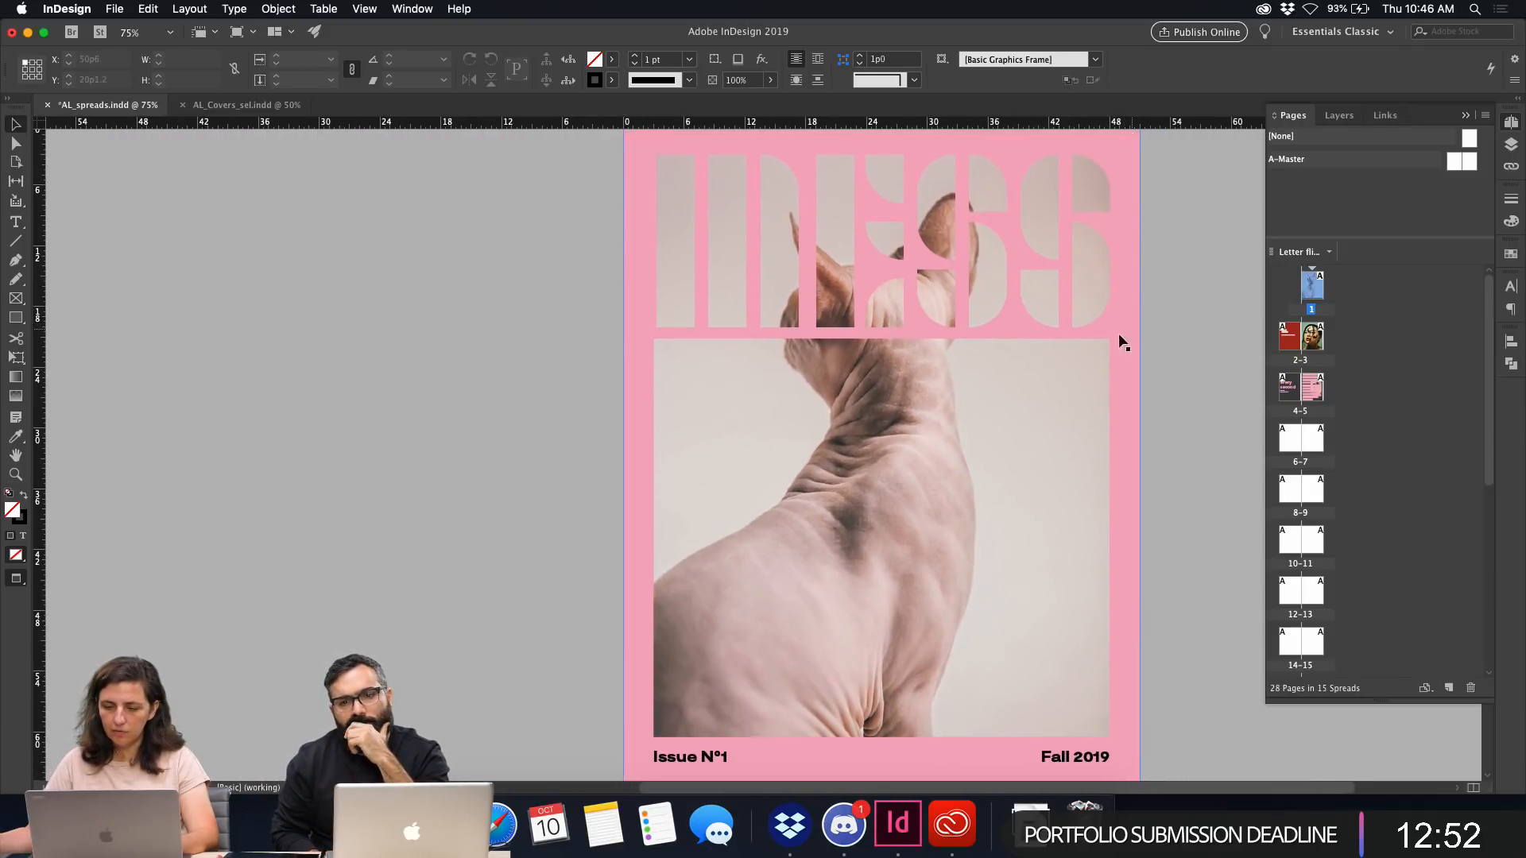
{"action": "scroll", "coordinate": [1053, 724], "scroll_direction": "right", "scroll_amount": 1}
{"action": "scroll", "coordinate": [1054, 725], "scroll_direction": "down", "scroll_amount": 1}
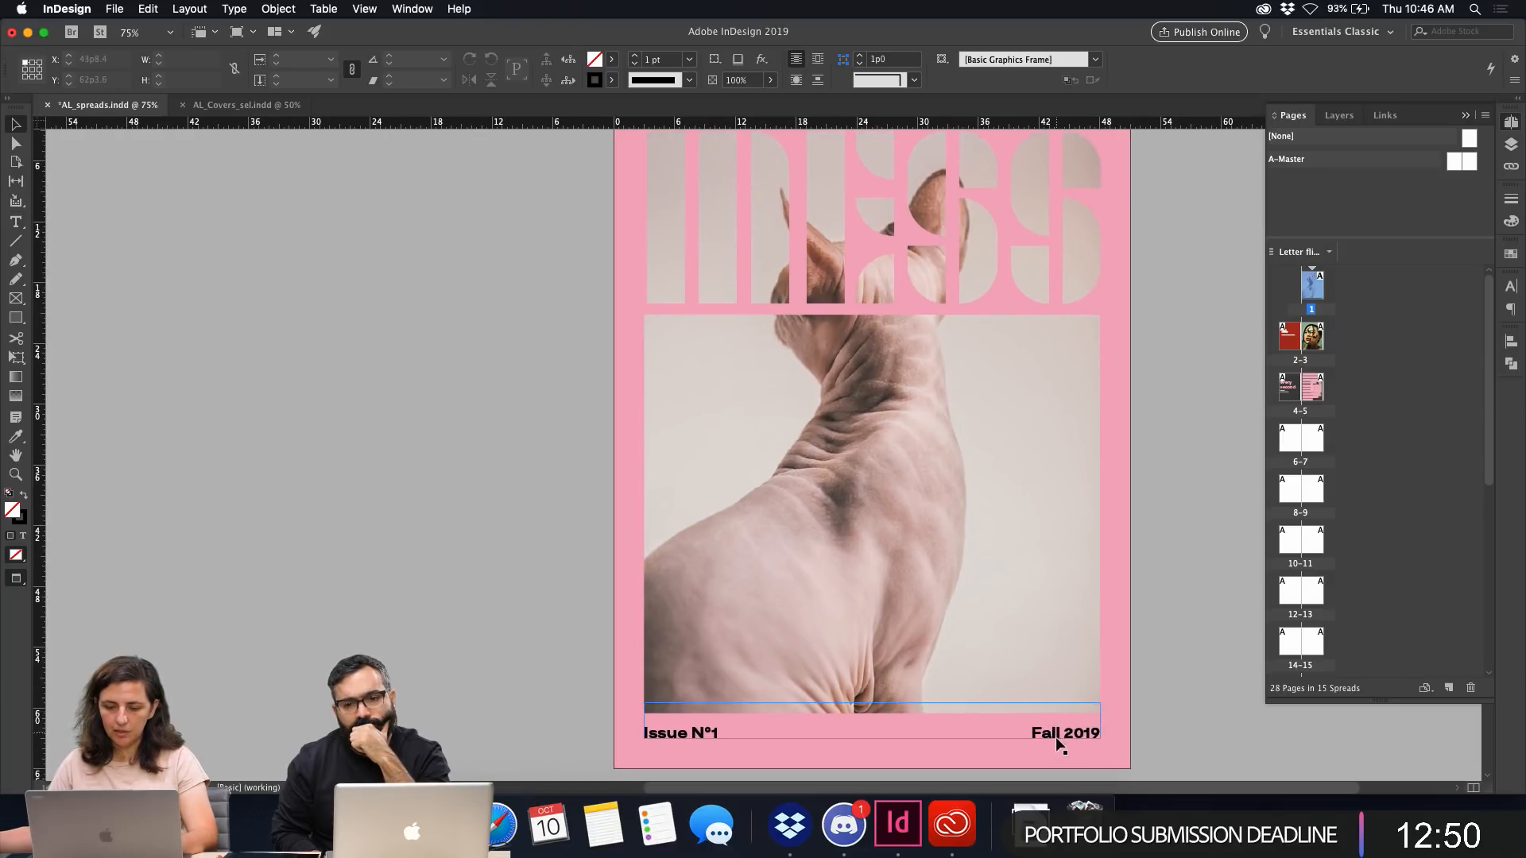
{"action": "double_click", "coordinate": [1312, 389]}
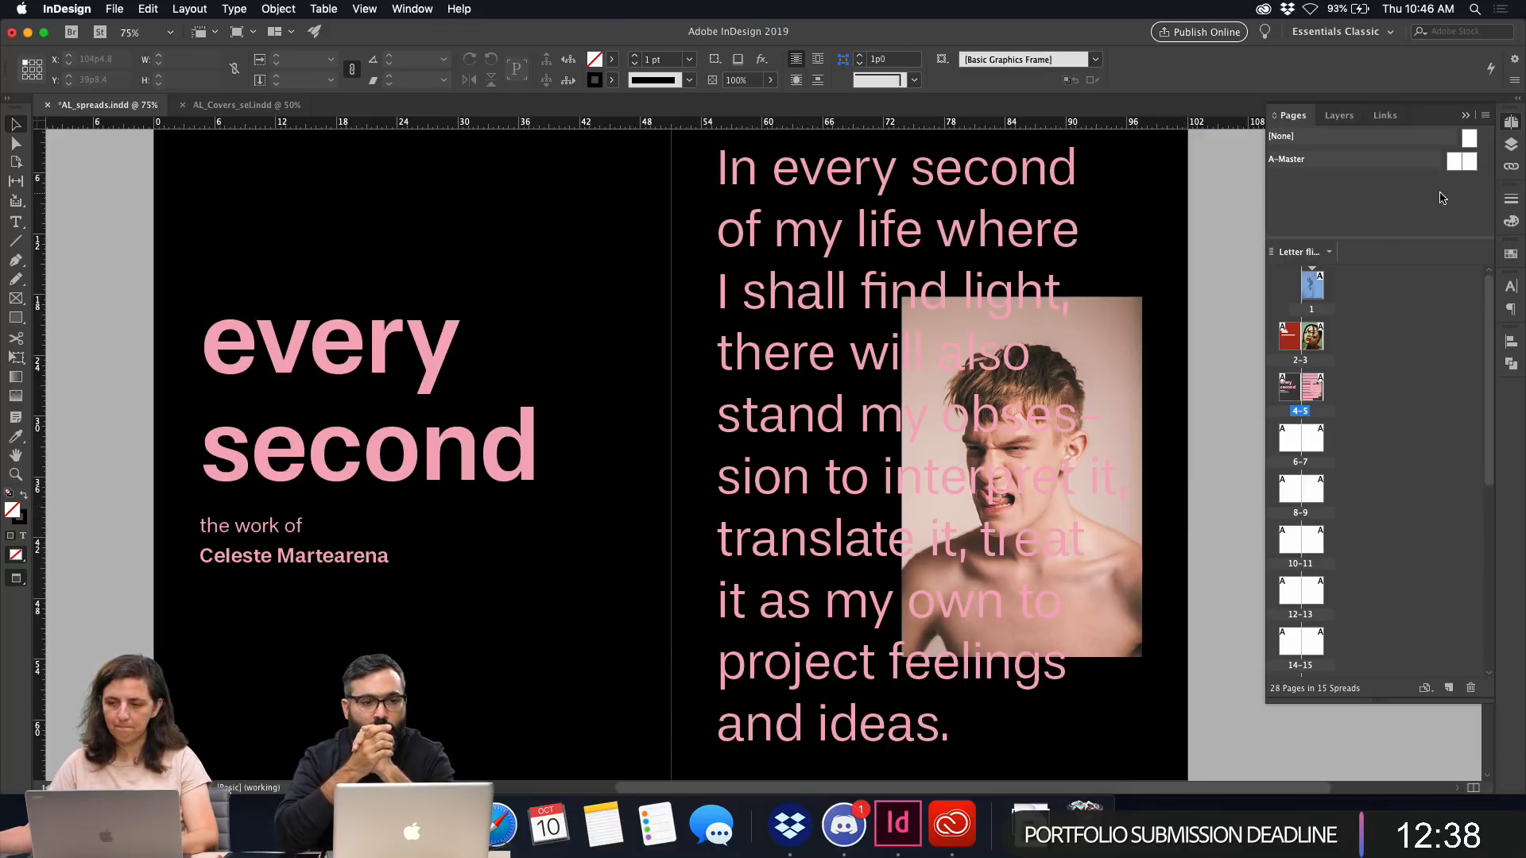
Page through spreads 2–3, 4–5, 6–7 and 8–9 to review the sequence of the feature.
{"action": "left_click", "coordinate": [1510, 123]}
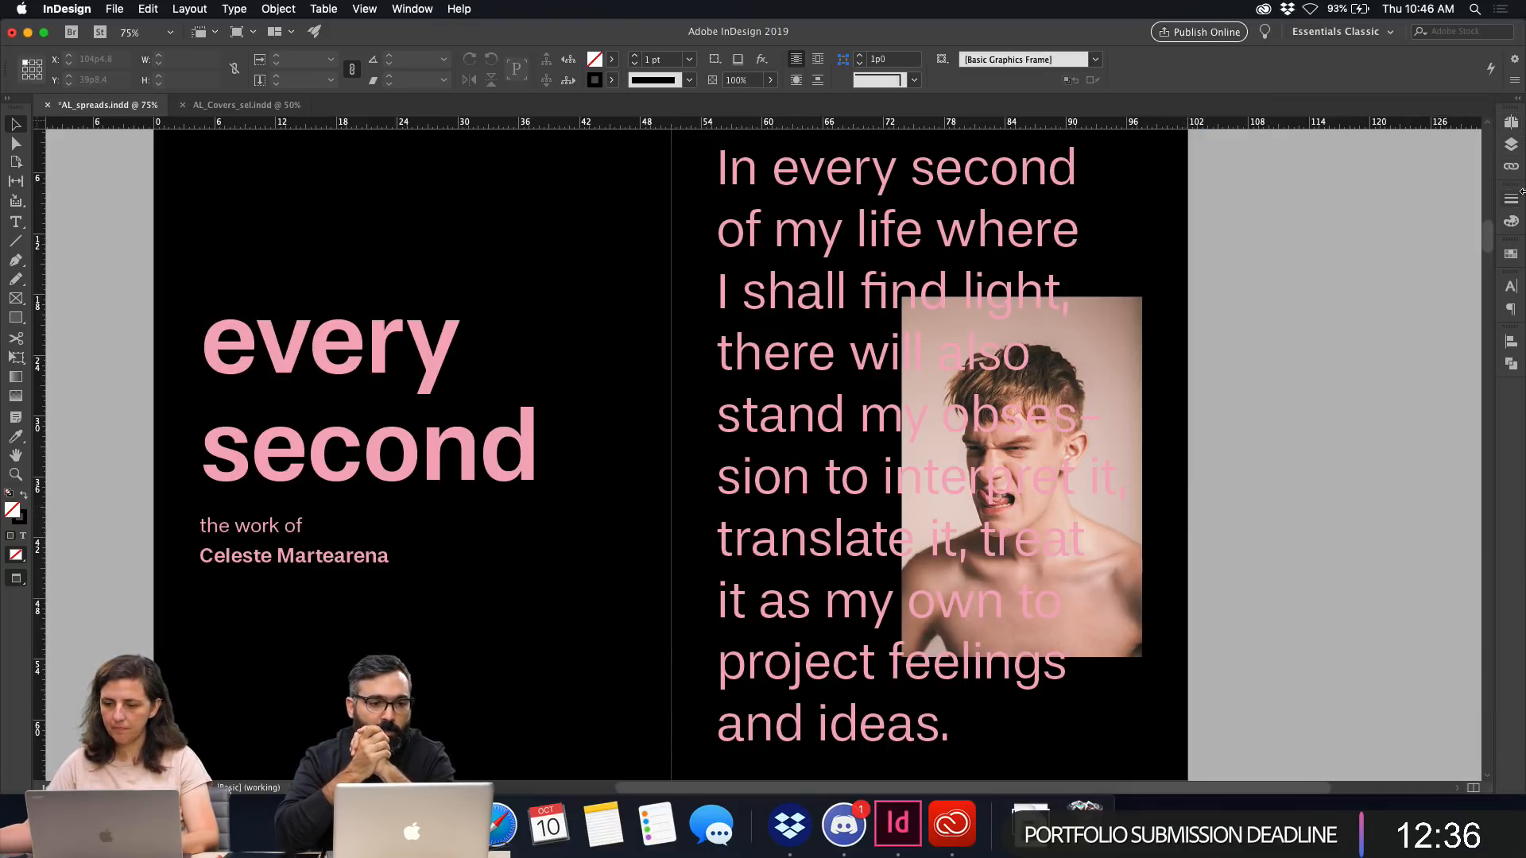
{"action": "left_click", "coordinate": [1509, 122]}
{"action": "double_click", "coordinate": [1303, 362]}
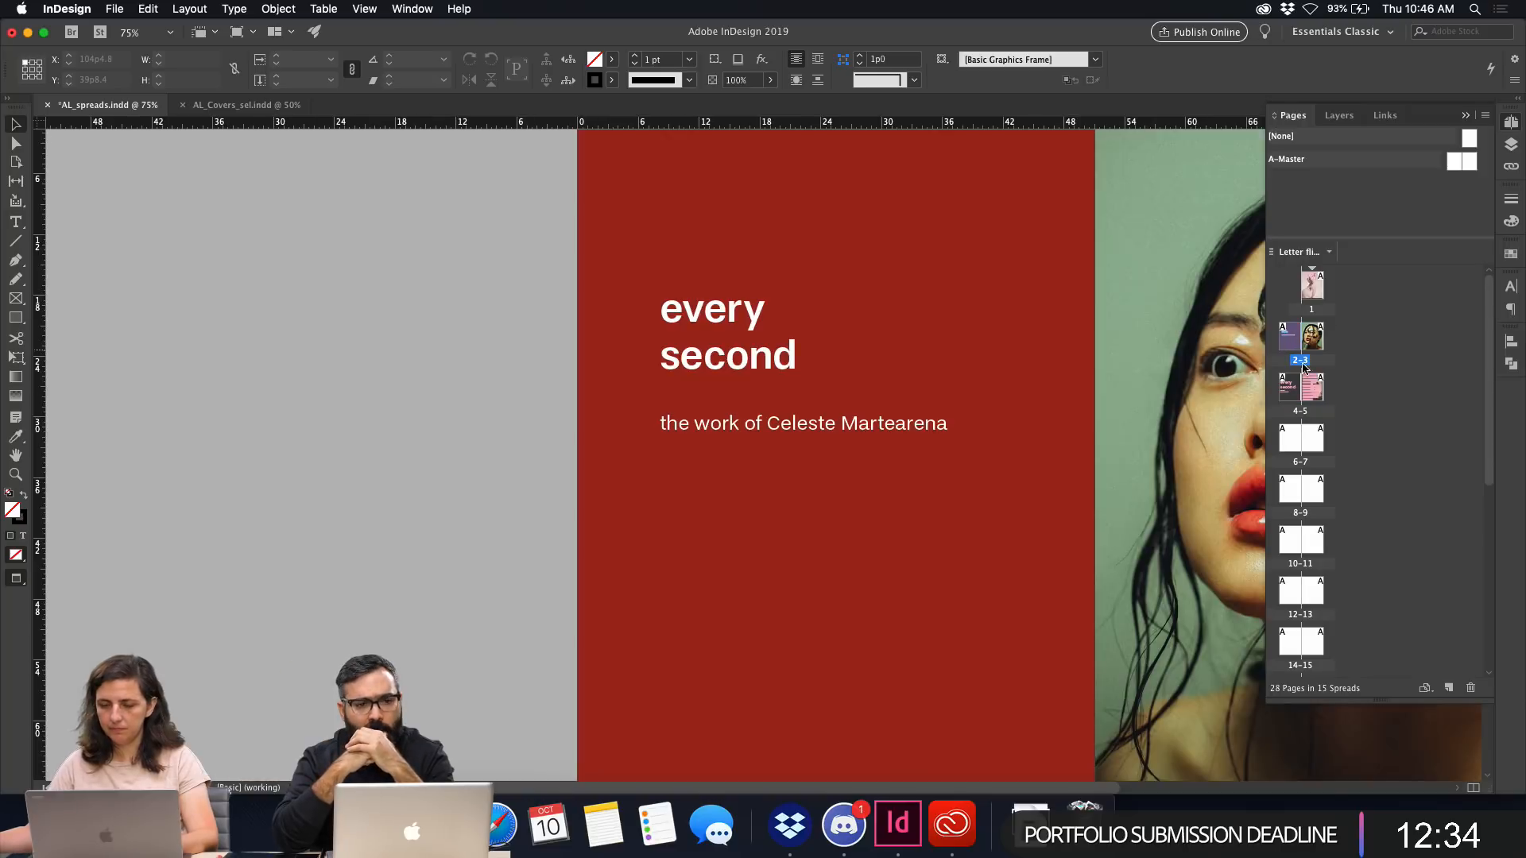
{"action": "double_click", "coordinate": [1317, 389]}
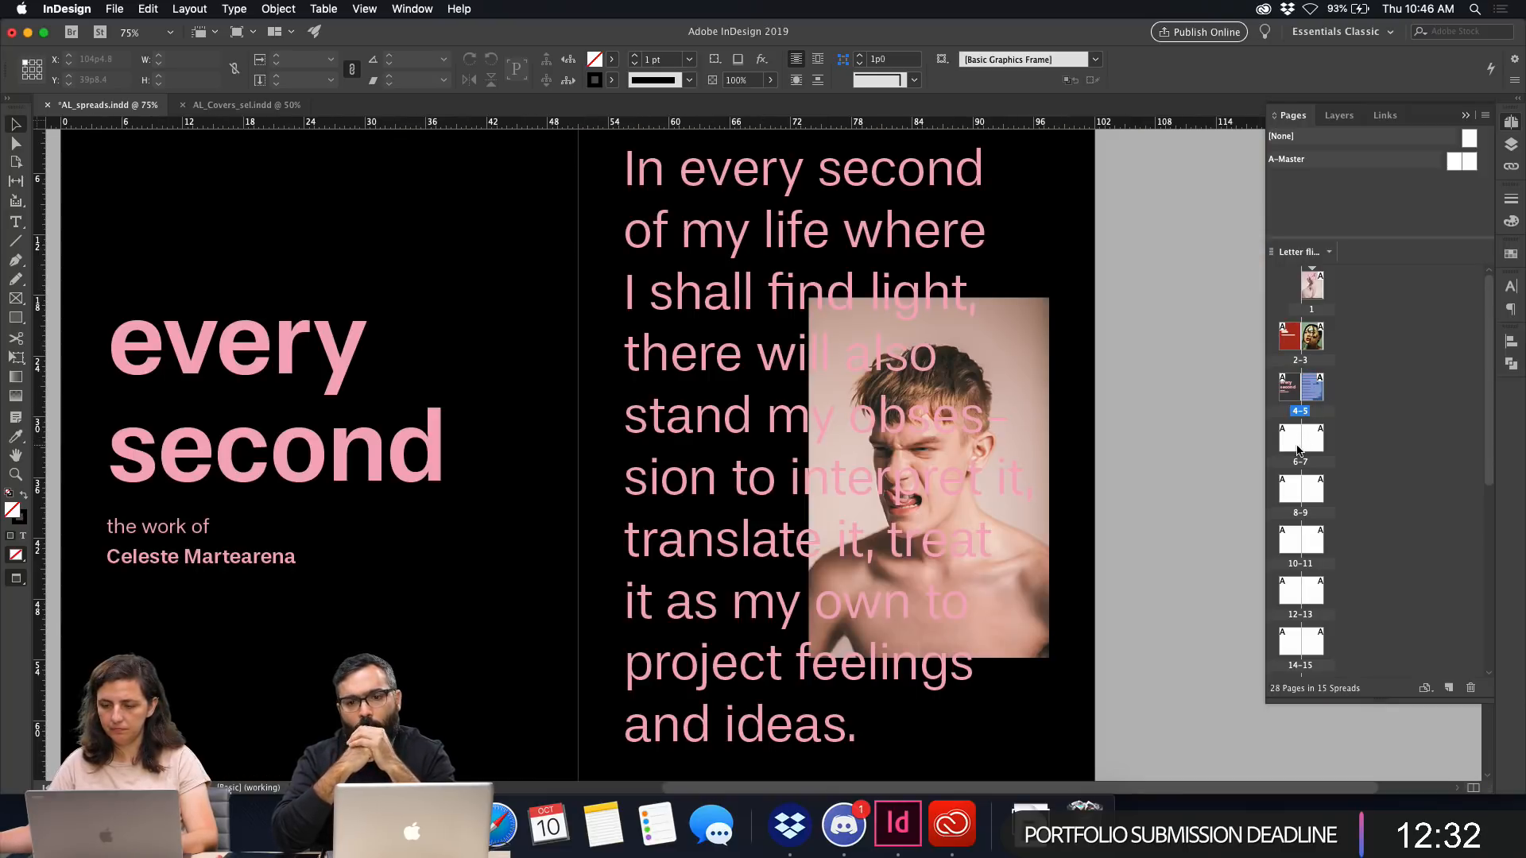
{"action": "double_click", "coordinate": [1295, 446]}
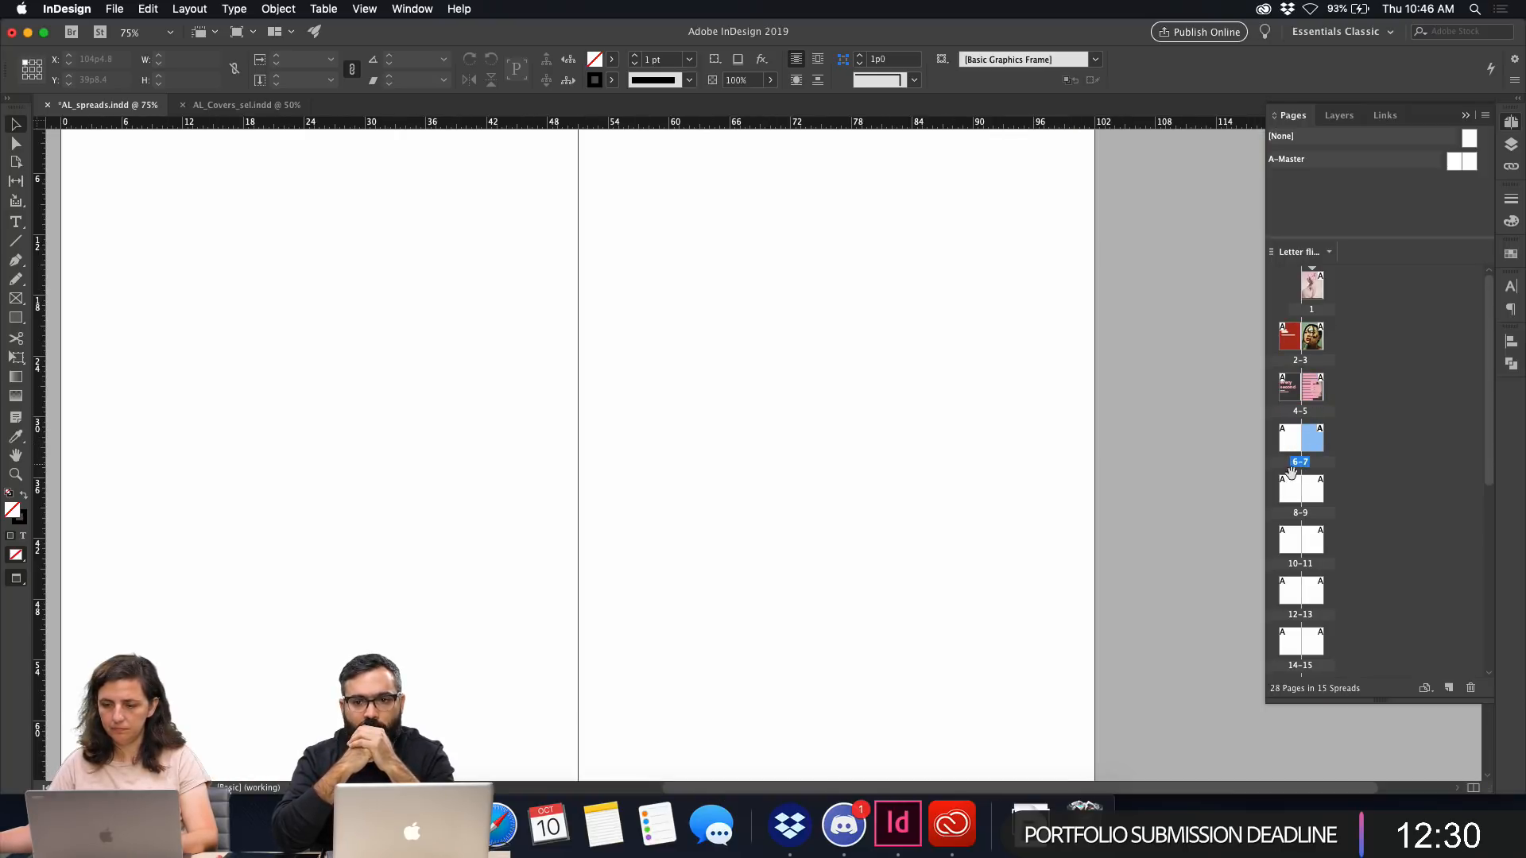
{"action": "double_click", "coordinate": [1295, 488]}
{"action": "double_click", "coordinate": [1304, 486]}
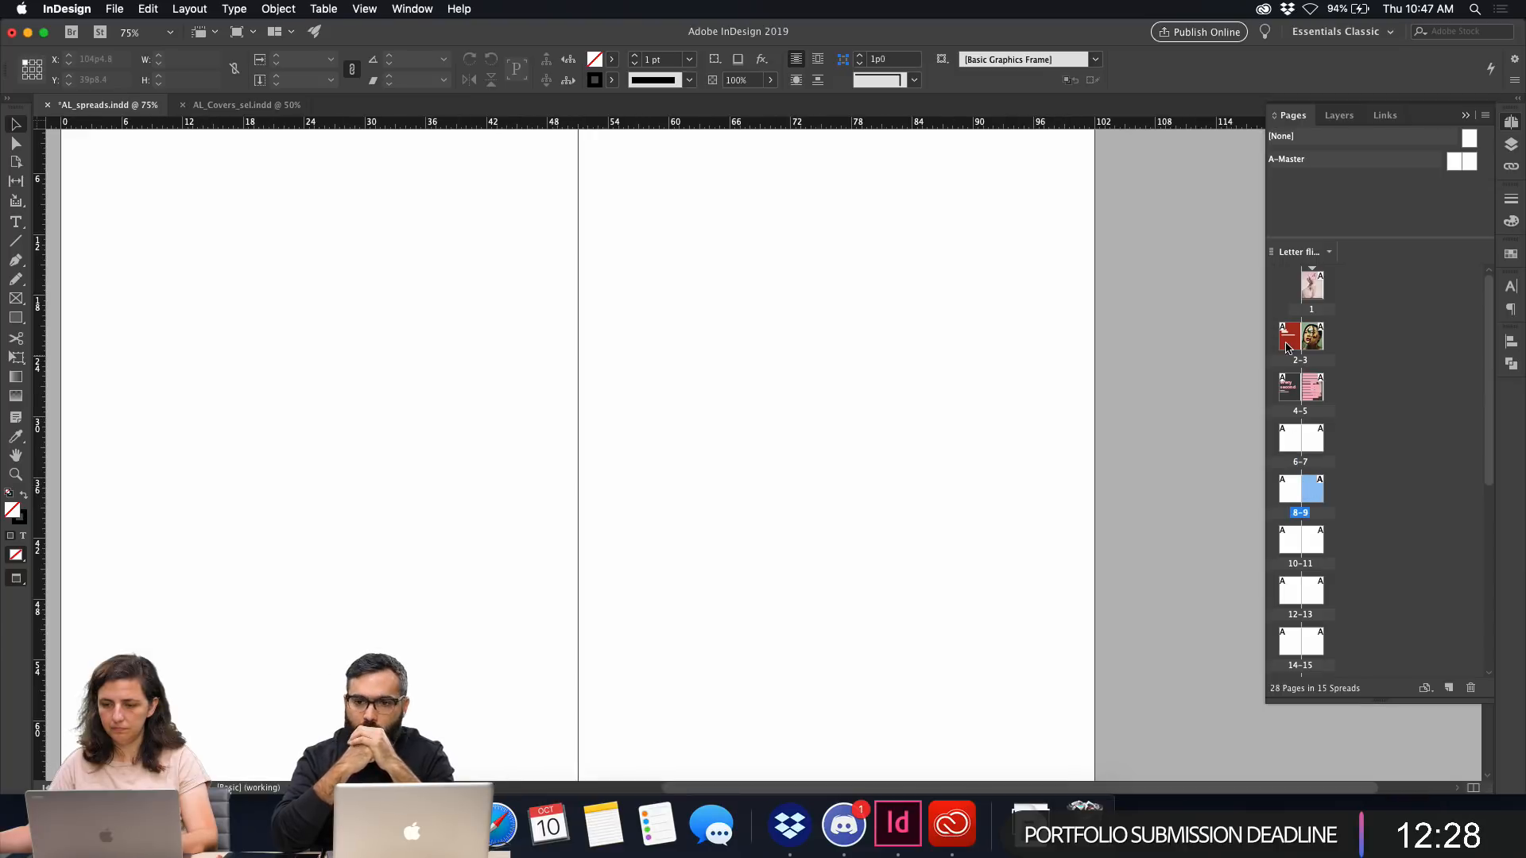
Fit spread 4–5 in the window and review its composition with guides shown and in preview.
{"action": "double_click", "coordinate": [1290, 387]}
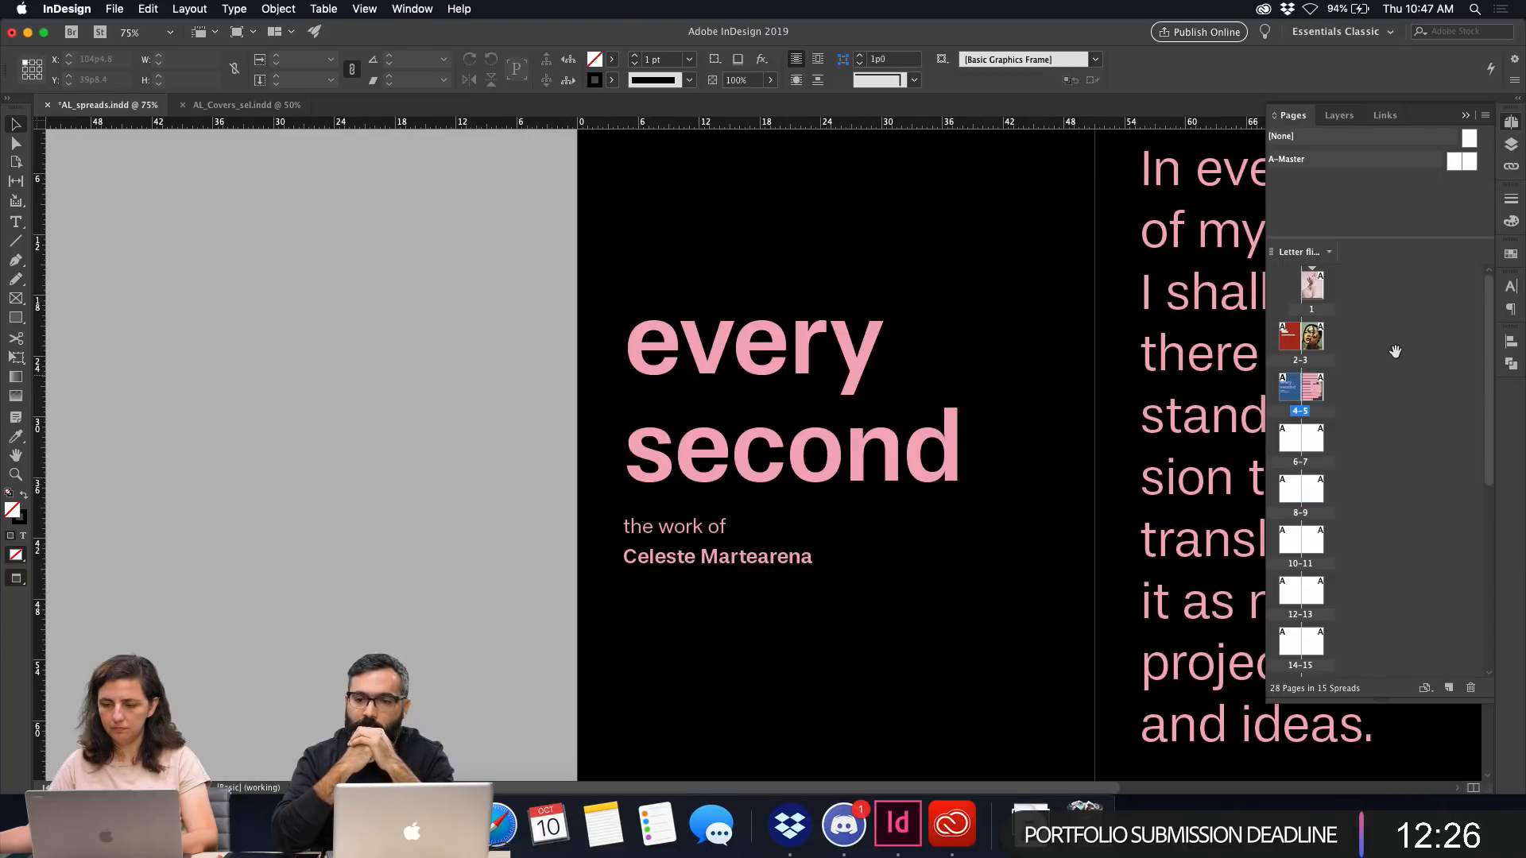
{"action": "key", "text": "super+alt+0"}
{"action": "key", "text": "w"}
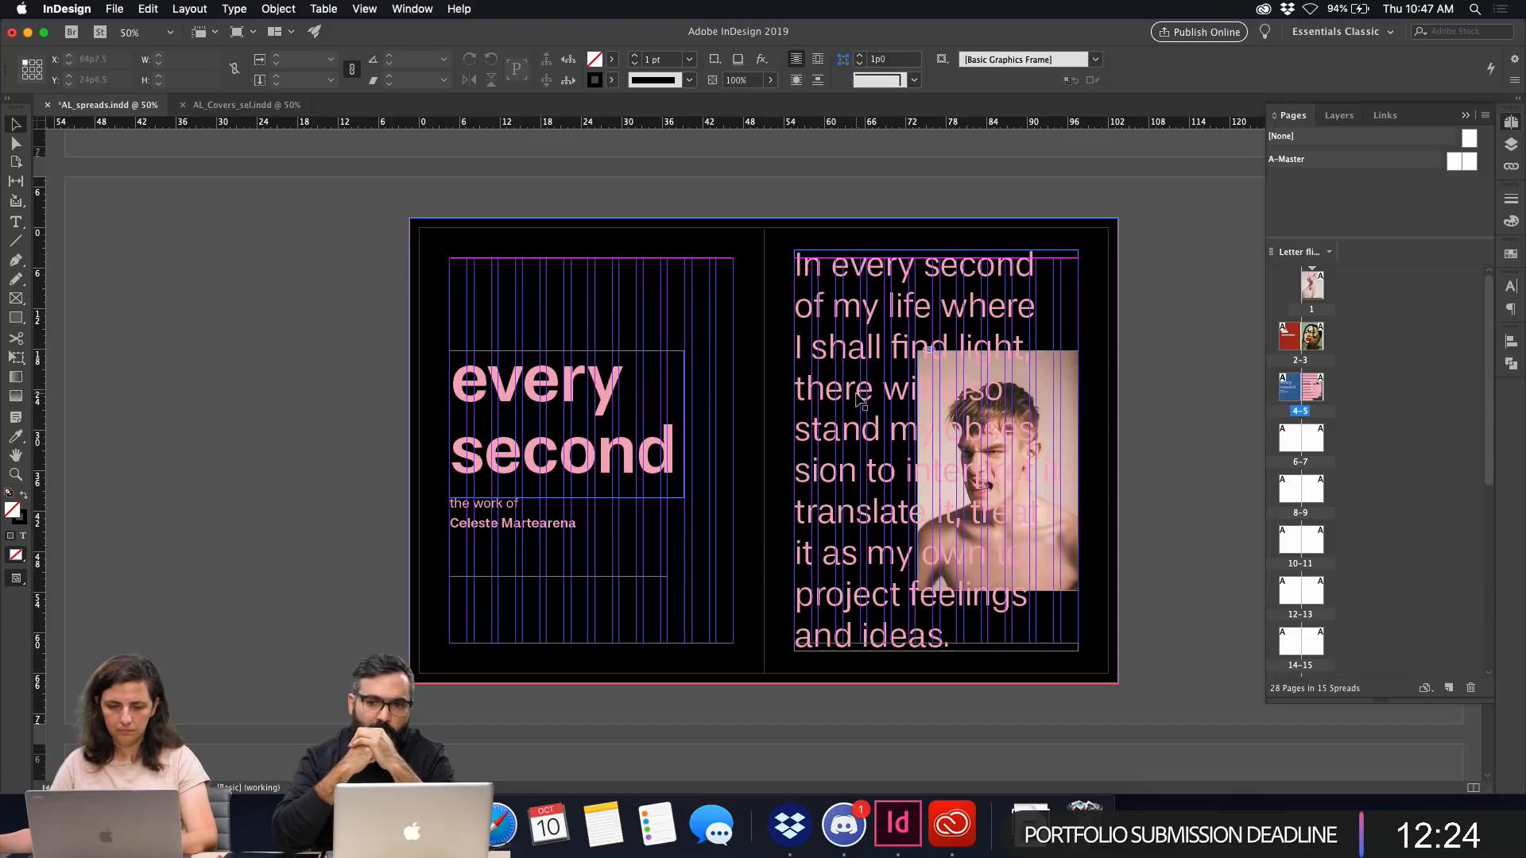
{"action": "left_click_drag", "start_coordinate": [337, 225], "coordinate": [608, 531]}
{"action": "left_click", "coordinate": [489, 701]}
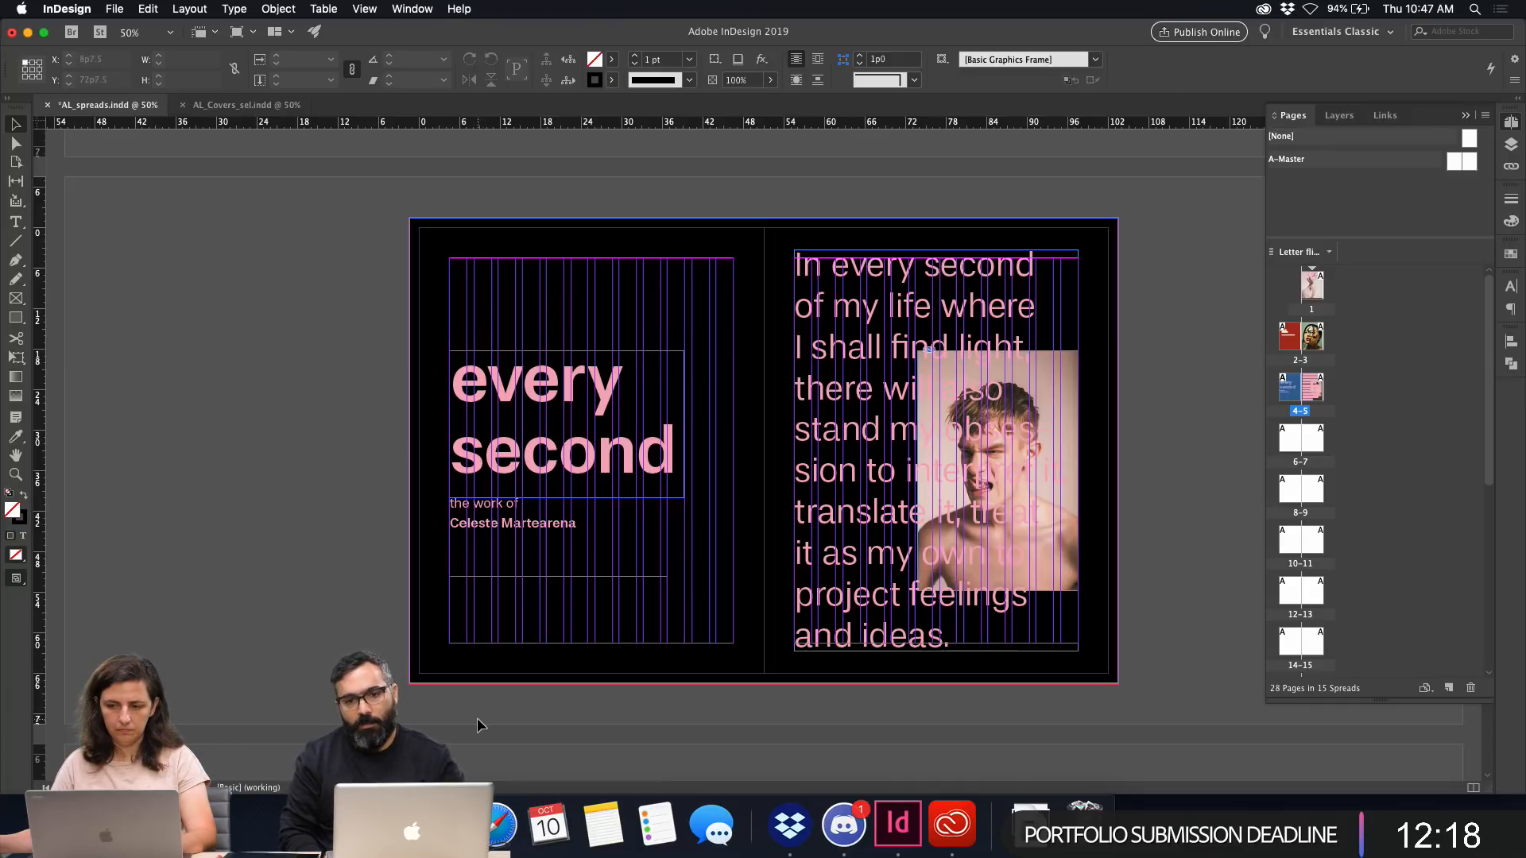
{"action": "key", "text": "w"}
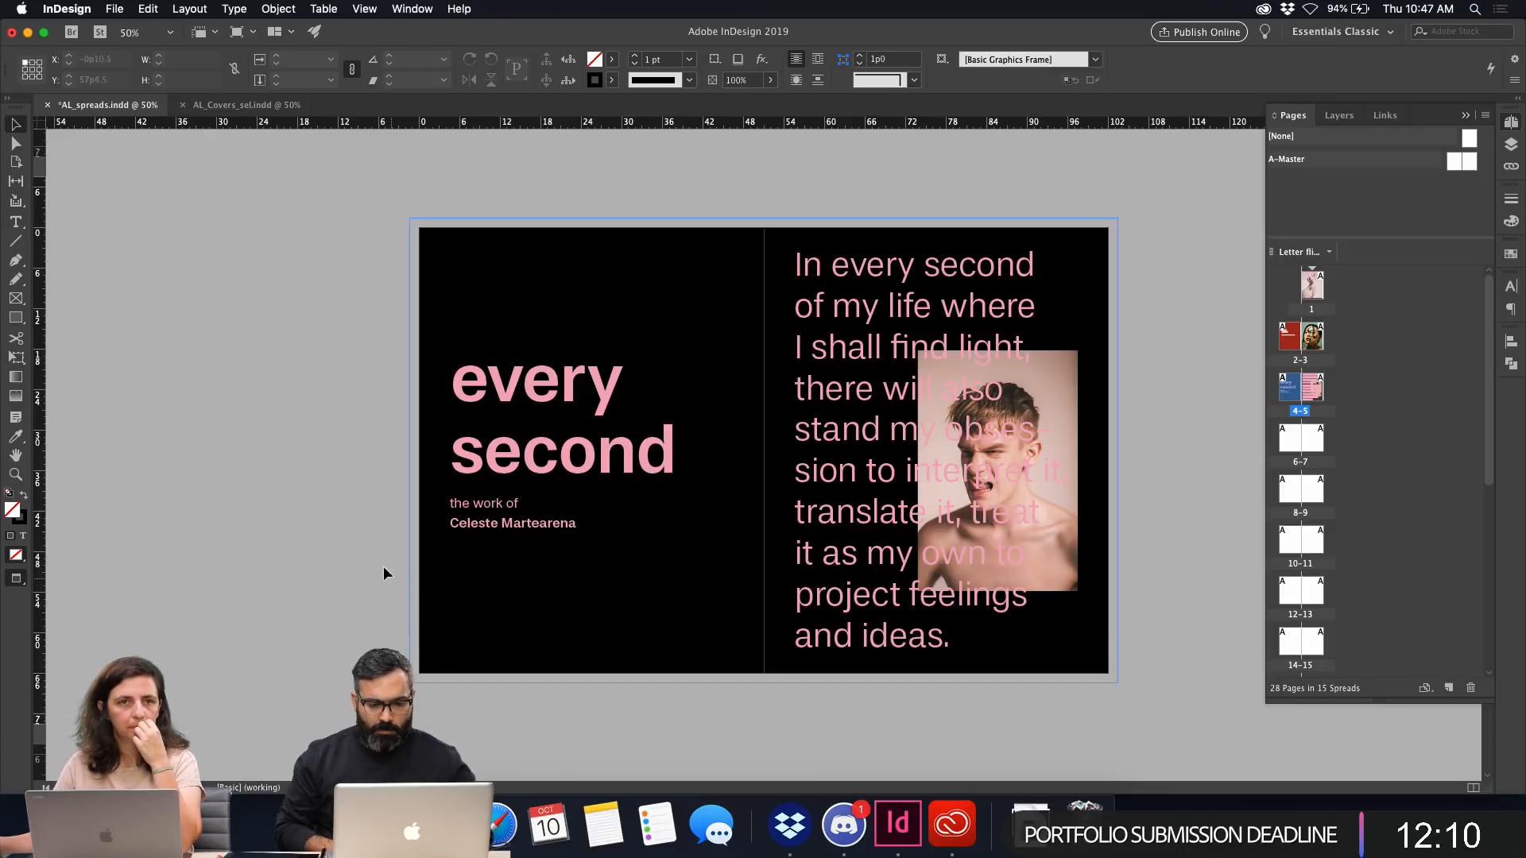
Page through the blank spreads to the end of the document and compare spreads 2–3 and 4–5 with guides shown.
{"action": "scroll", "coordinate": [667, 317], "scroll_direction": "down", "scroll_amount": 1}
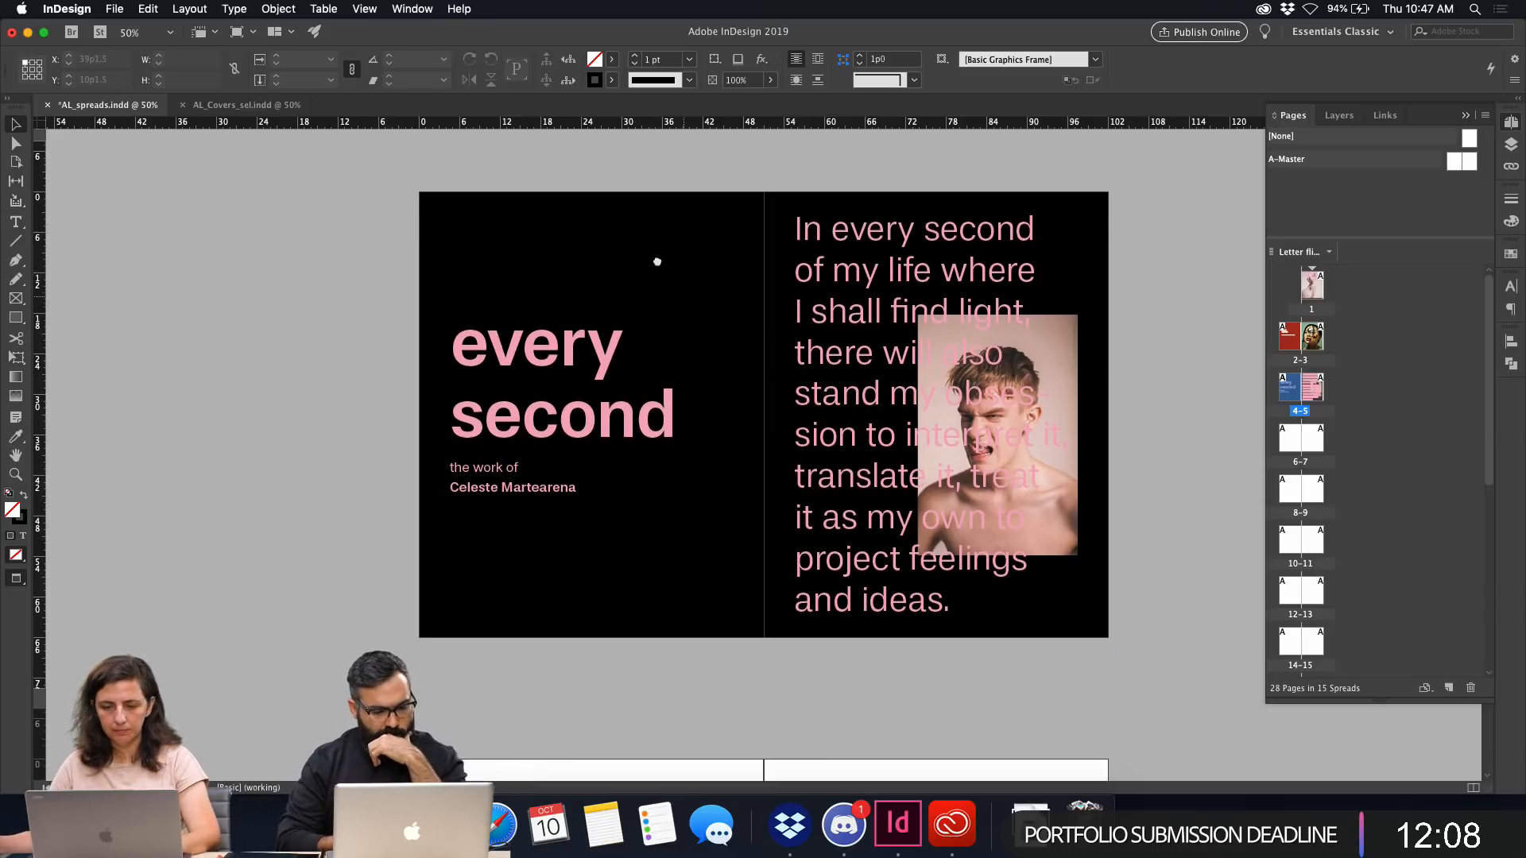
{"action": "scroll", "coordinate": [624, 361], "scroll_direction": "down", "scroll_amount": 10}
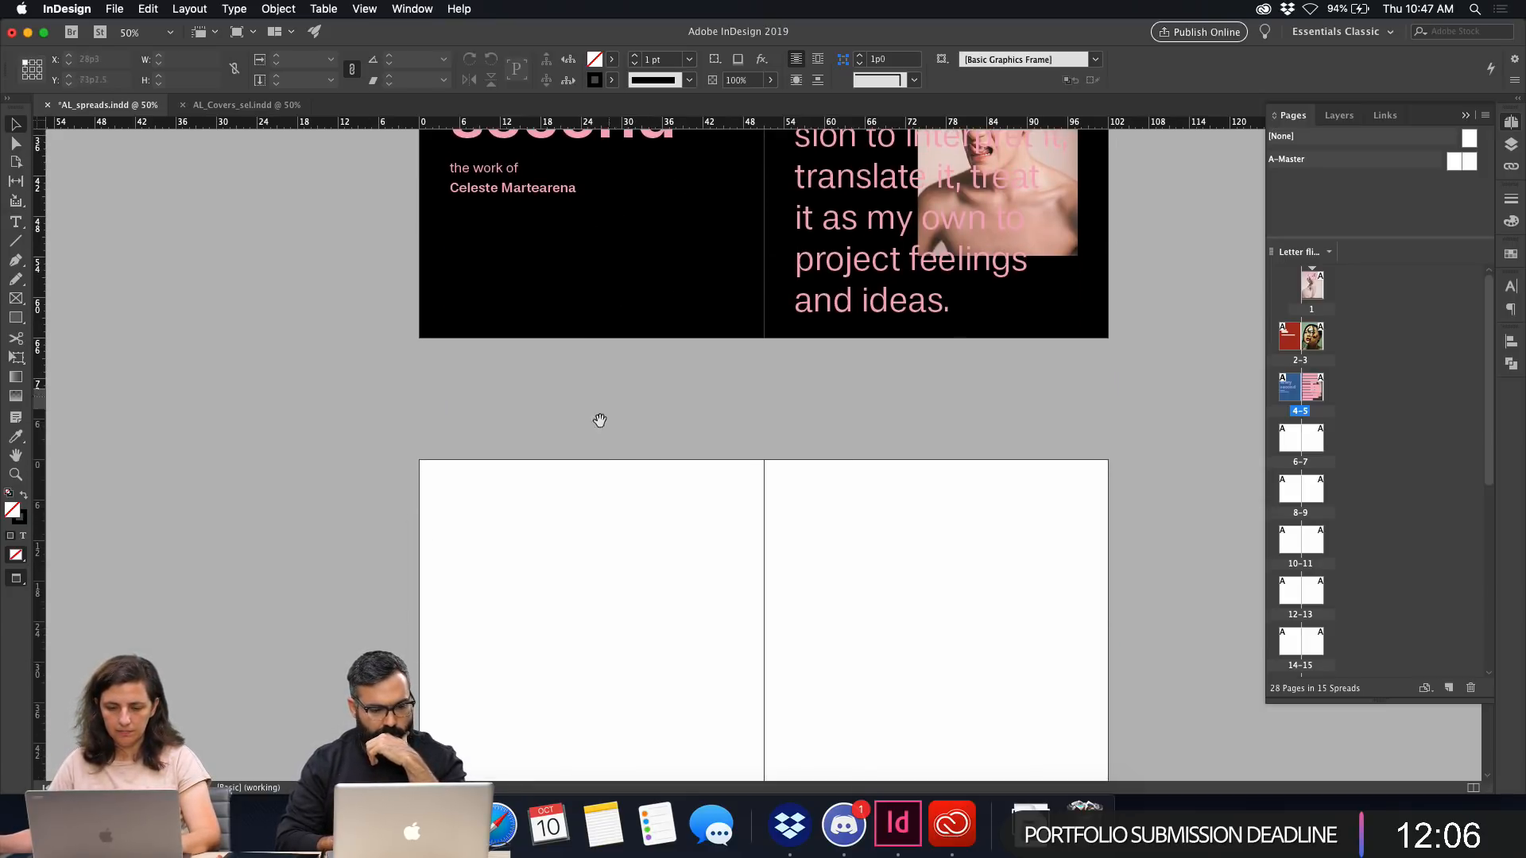
{"action": "scroll", "coordinate": [1479, 321], "scroll_direction": "down", "scroll_amount": 5}
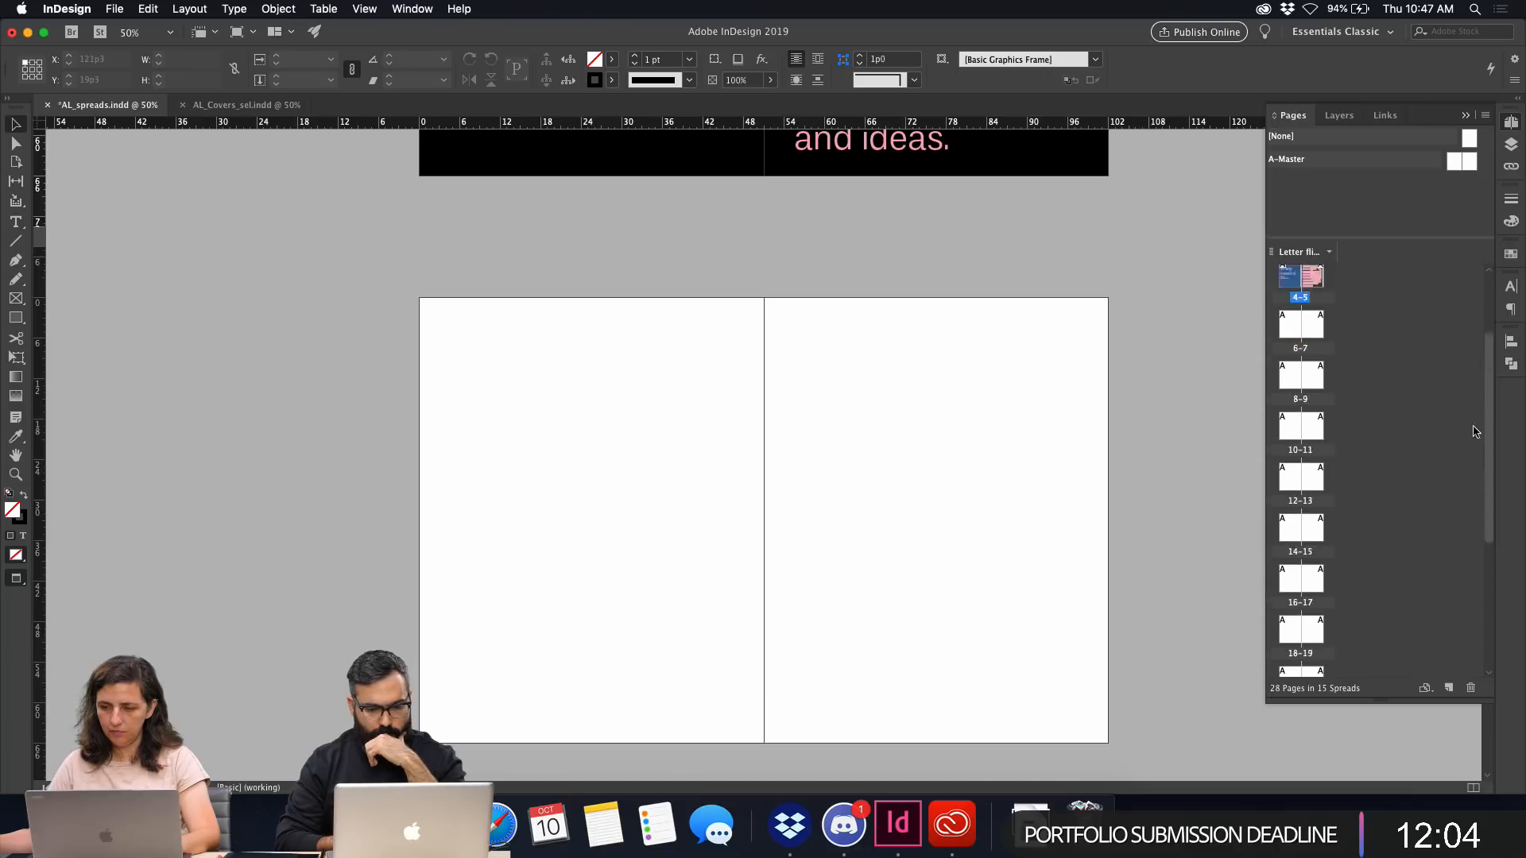
{"action": "double_click", "coordinate": [1290, 639]}
{"action": "scroll", "coordinate": [1319, 445], "scroll_direction": "up", "scroll_amount": 5}
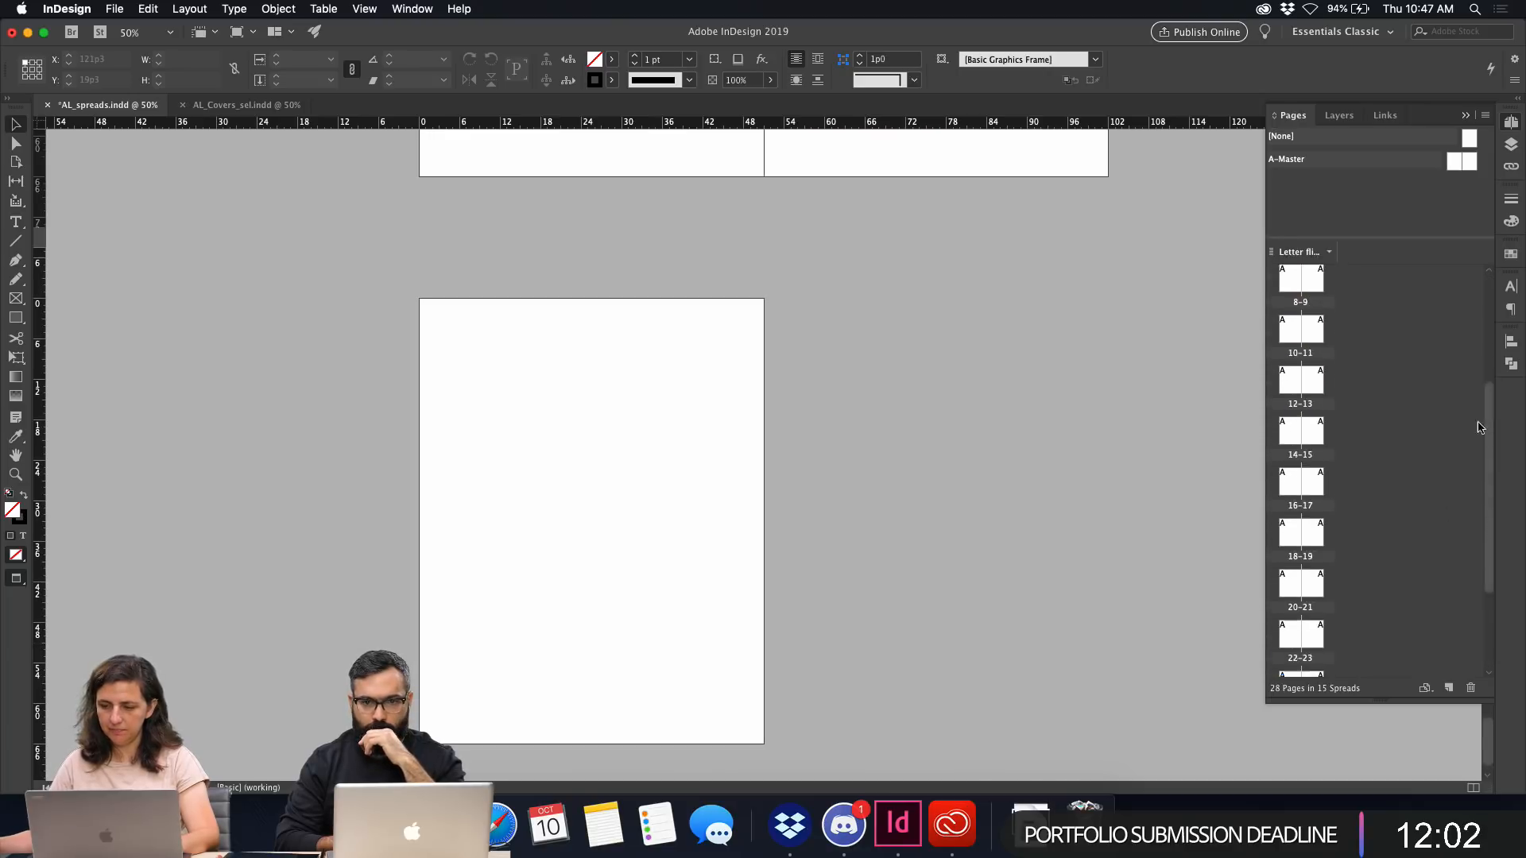
{"action": "double_click", "coordinate": [1294, 389]}
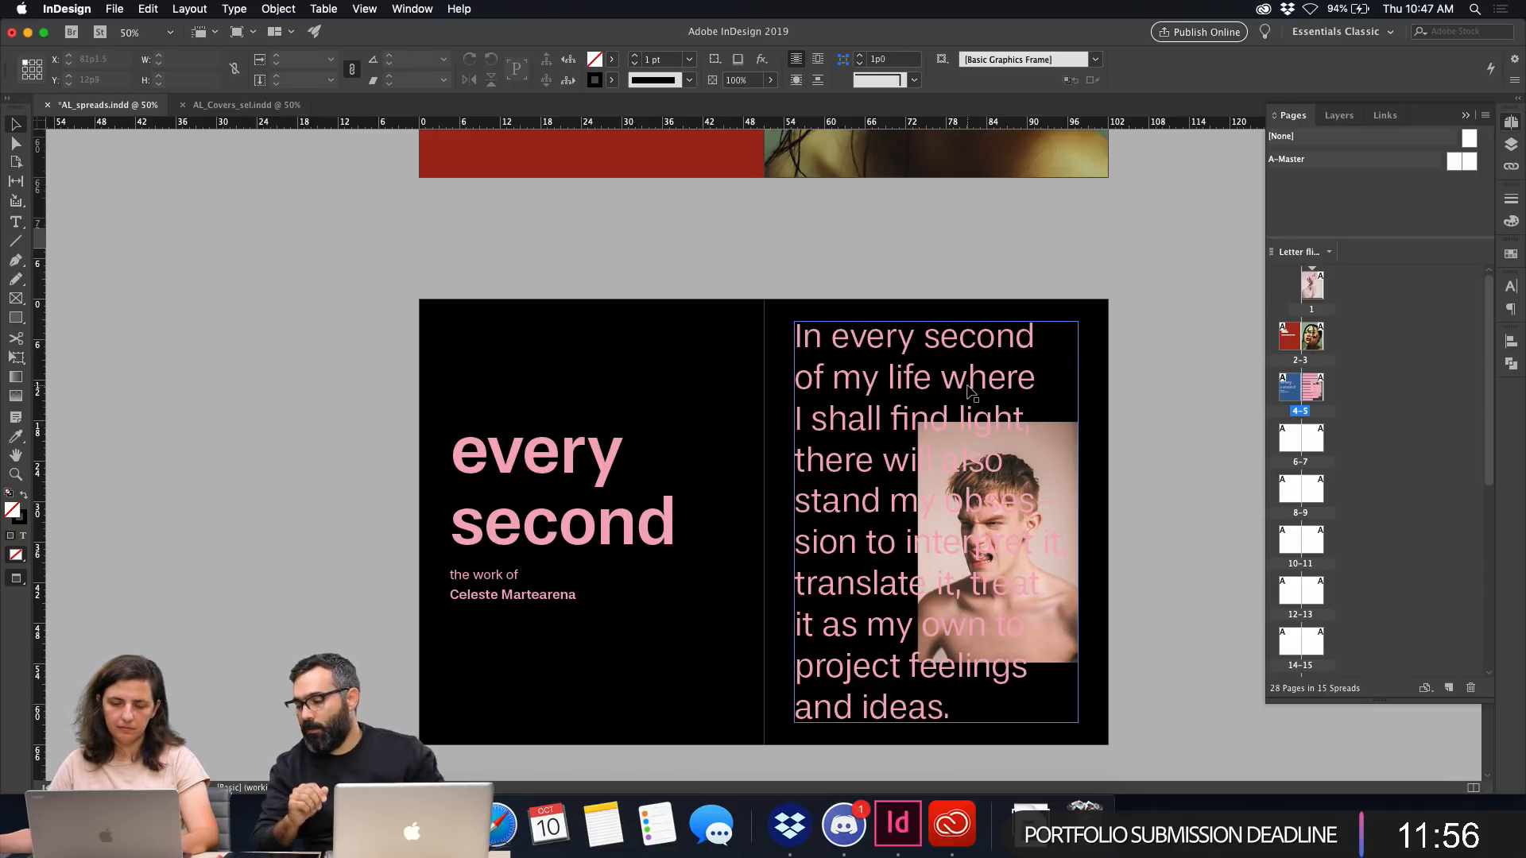
{"action": "key", "text": "w"}
{"action": "key", "text": "super+equal"}
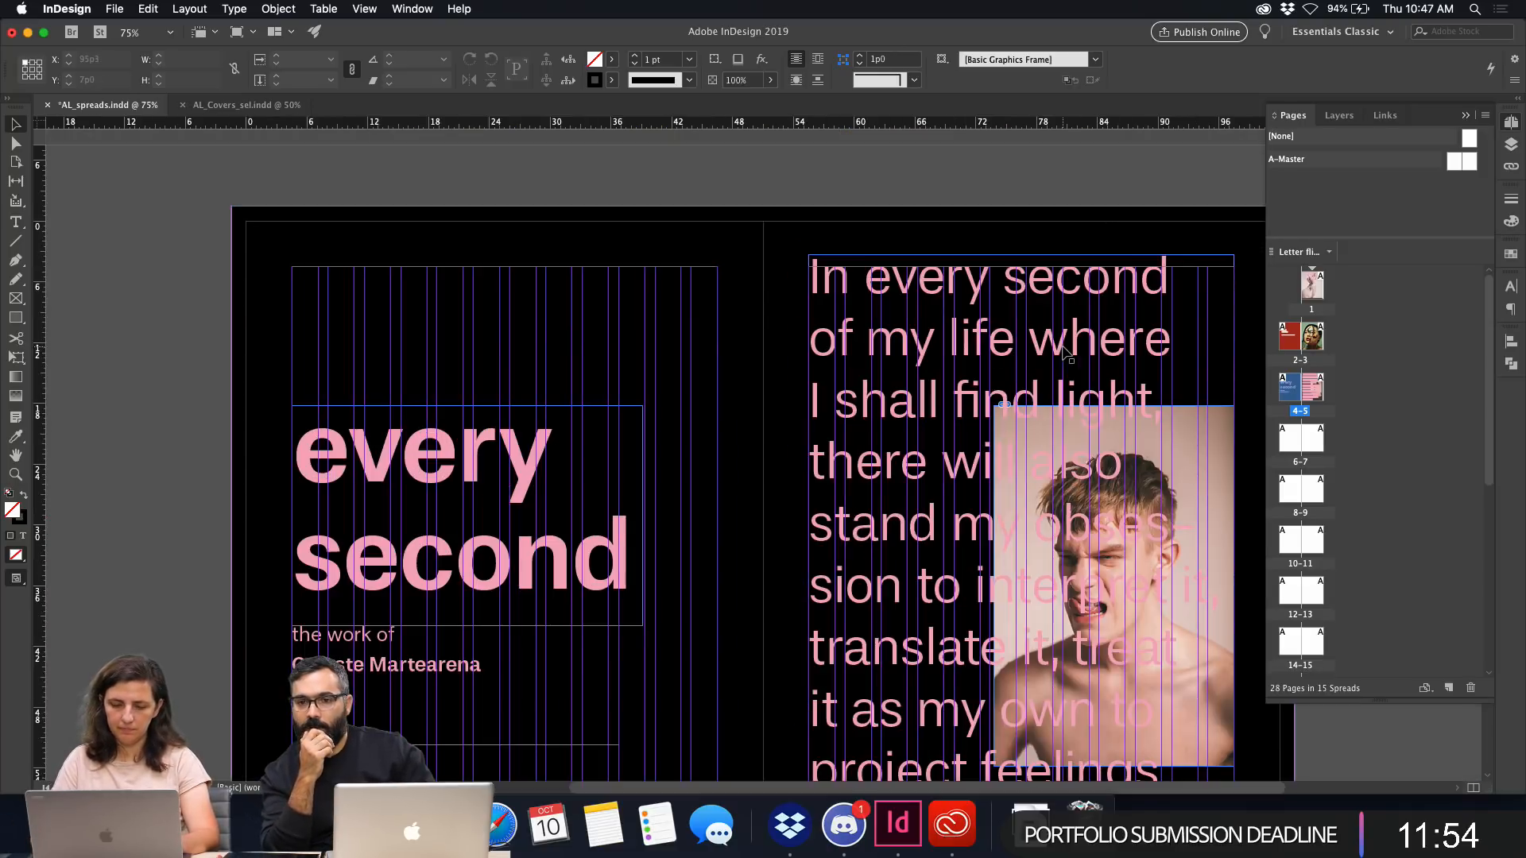
{"action": "key", "text": "super+minus"}
{"action": "key", "text": "super+minus"}
{"action": "scroll", "coordinate": [533, 400], "scroll_direction": "down", "scroll_amount": 5}
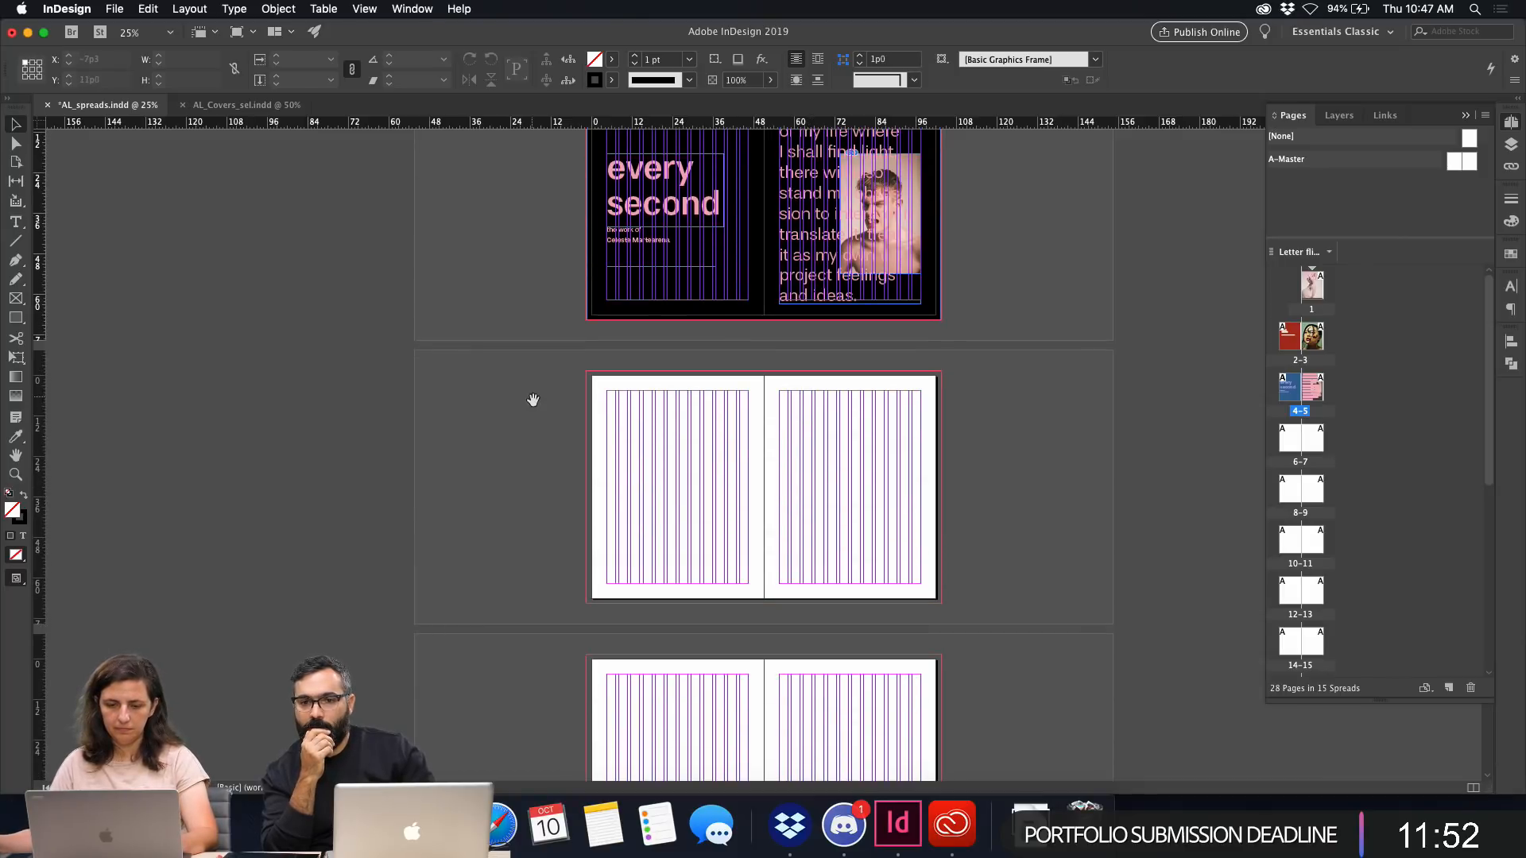
{"action": "scroll", "coordinate": [664, 520], "scroll_direction": "up", "scroll_amount": 4}
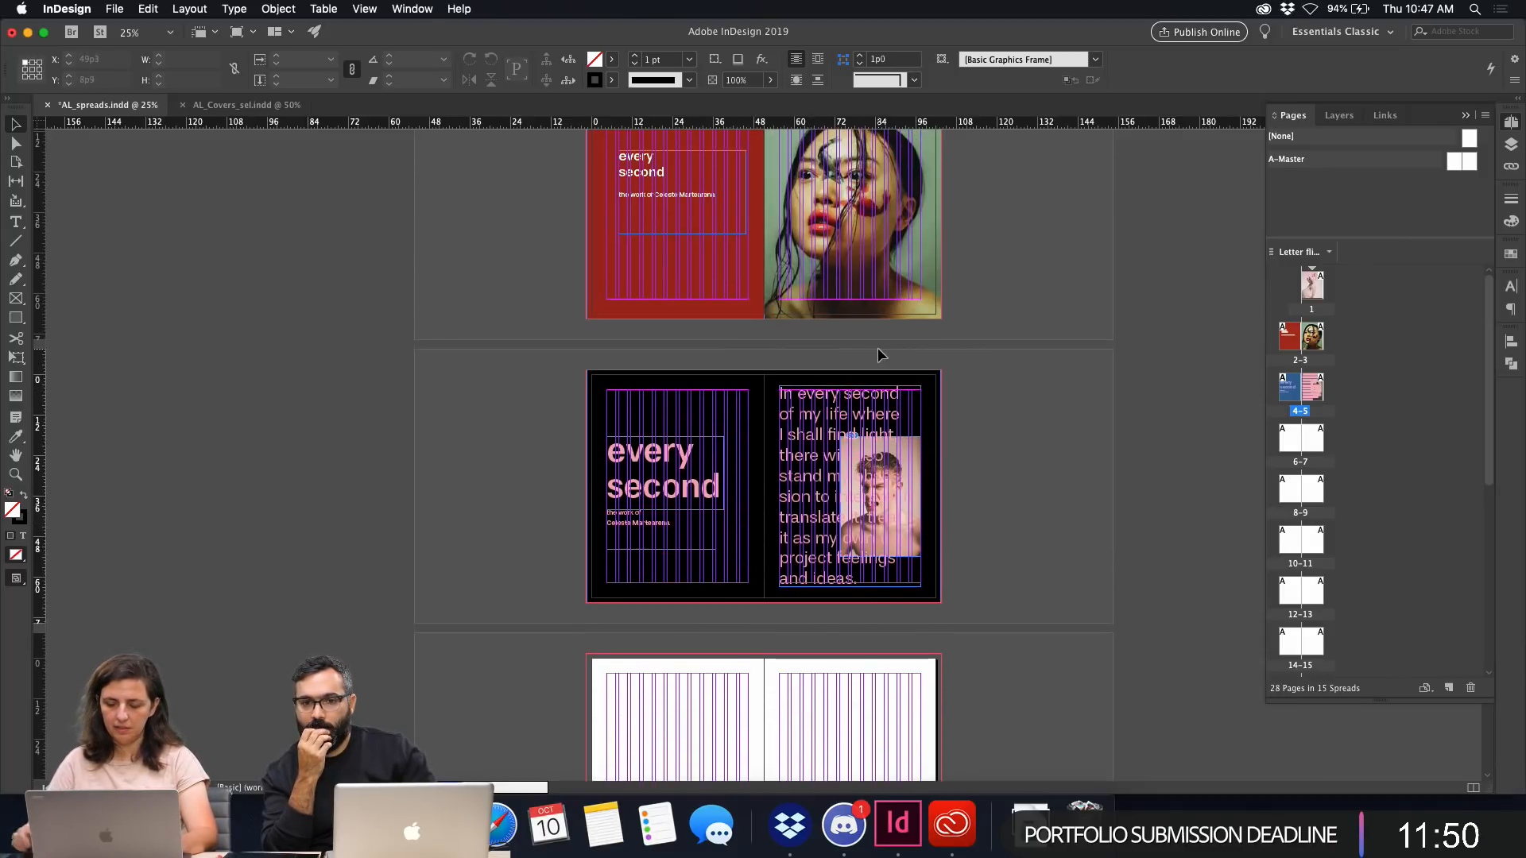
{"action": "key", "text": "super+equal"}
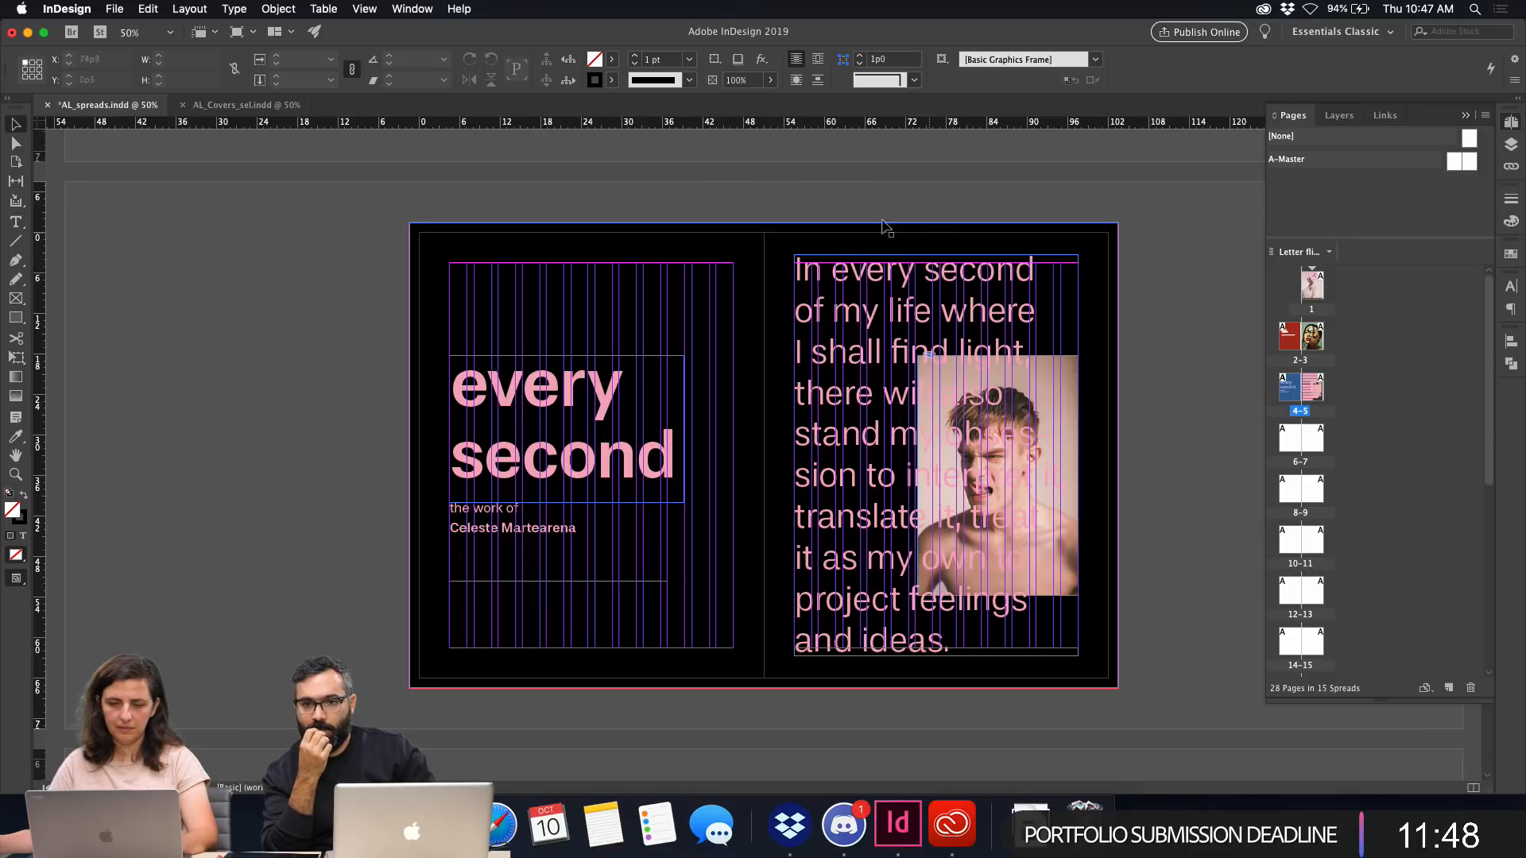
Copy the intro and two-column interview text frames from spread C2–C3 of AL_first-takes_spreads-01.indd onto spread 6–7.
{"action": "left_click", "coordinate": [115, 9]}
{"action": "mouse_move", "coordinate": [139, 78]}
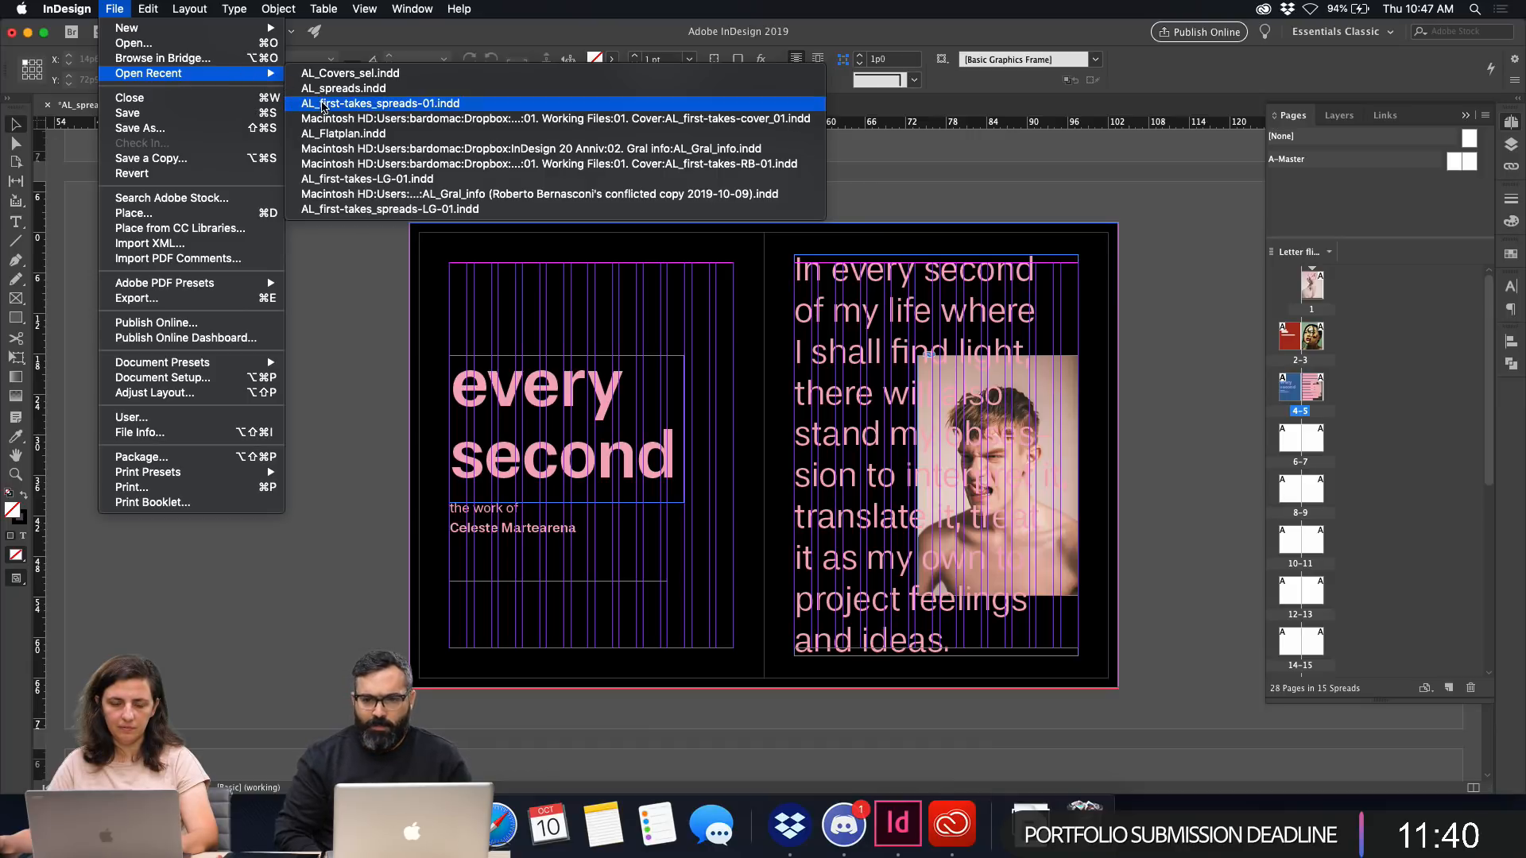
{"action": "left_click", "coordinate": [373, 103]}
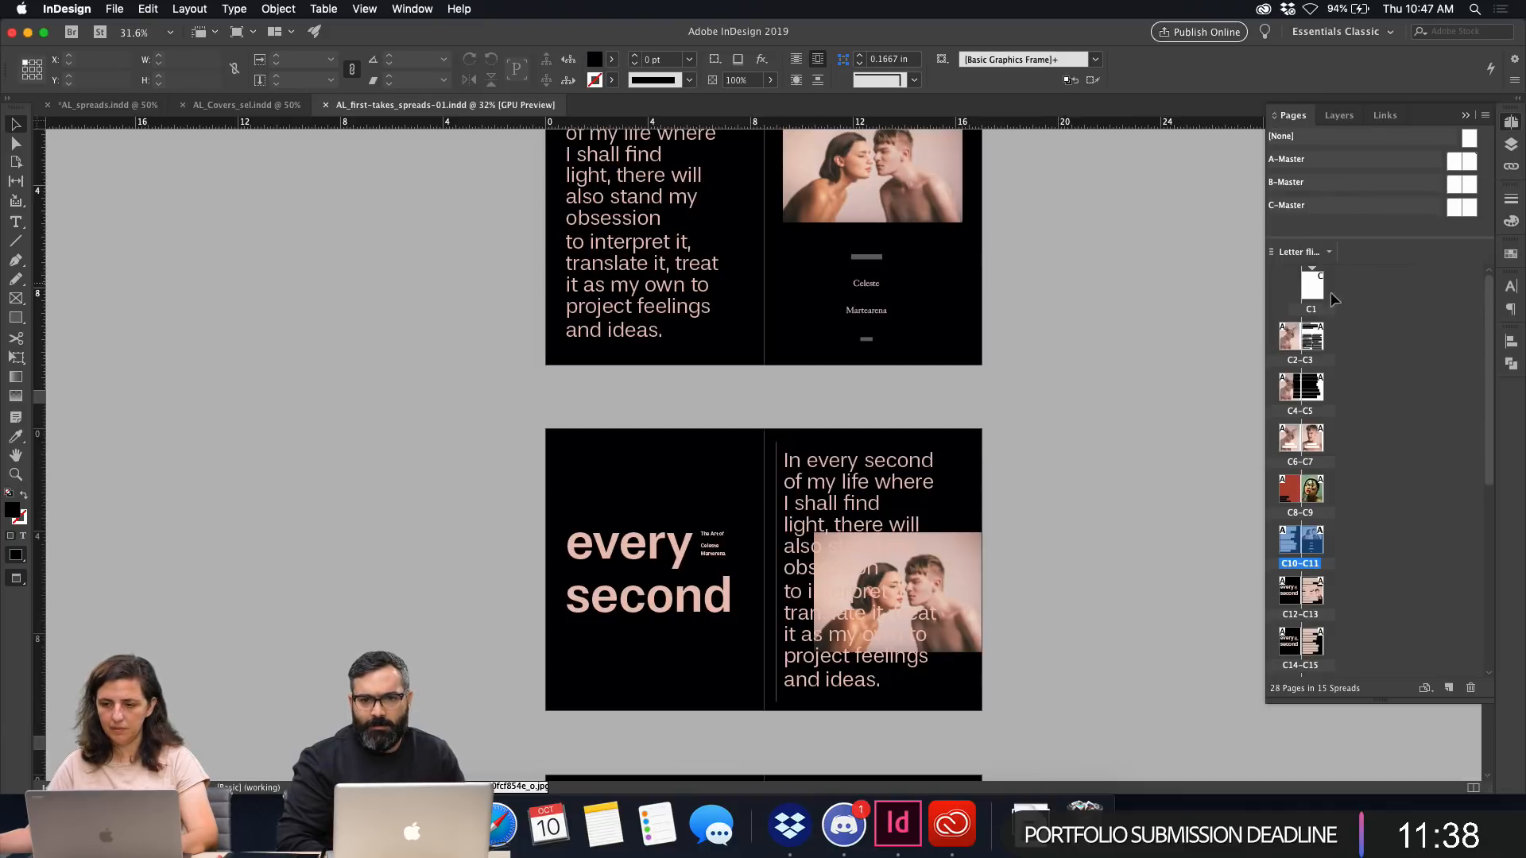
{"action": "double_click", "coordinate": [1311, 336]}
{"action": "left_click", "coordinate": [922, 489]}
{"action": "left_click", "coordinate": [892, 382]}
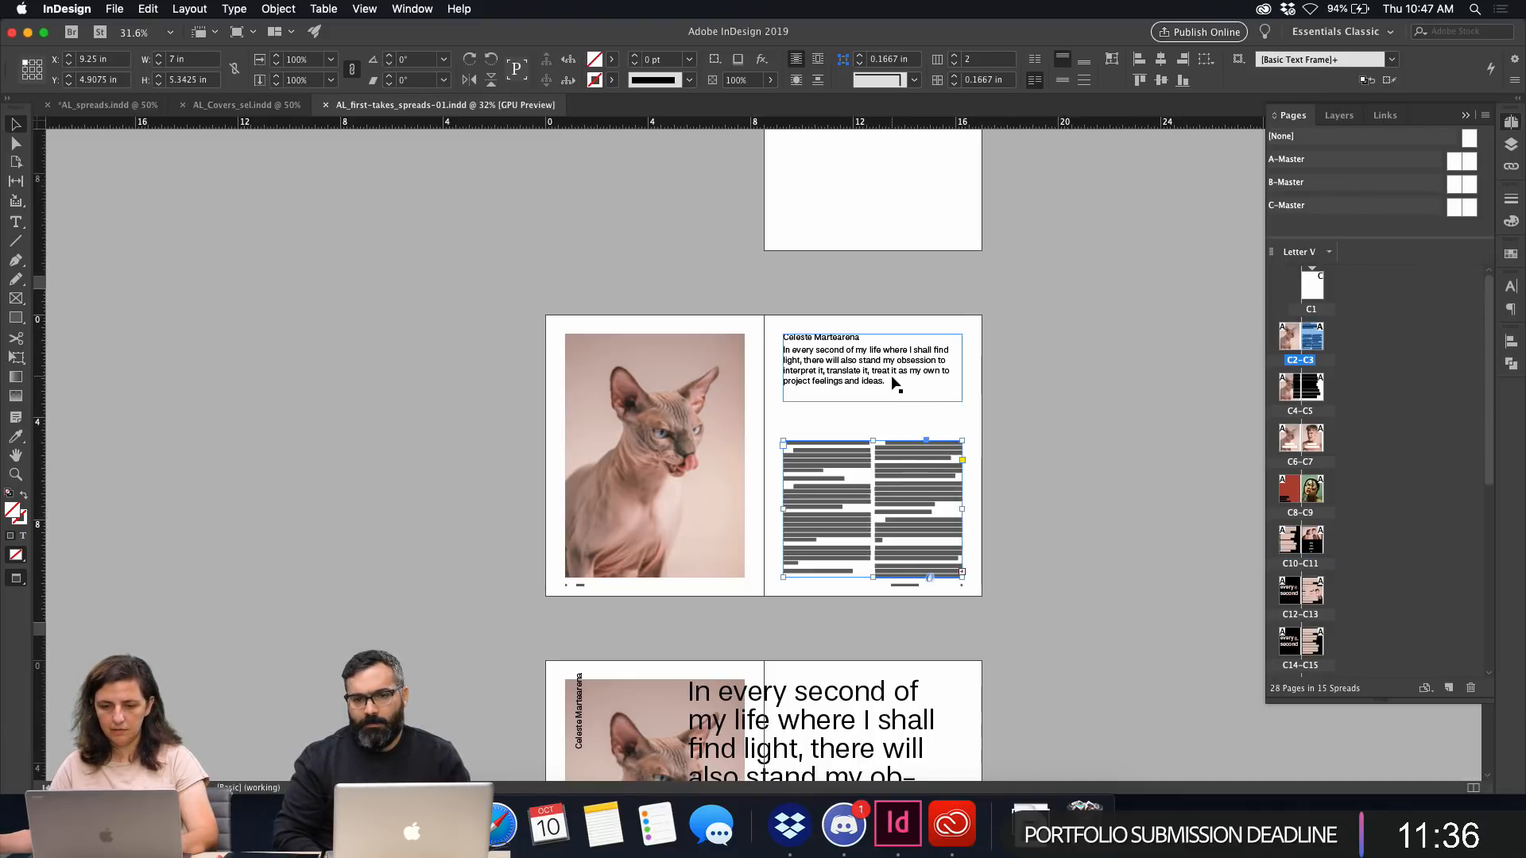
{"action": "key", "text": "super+w"}
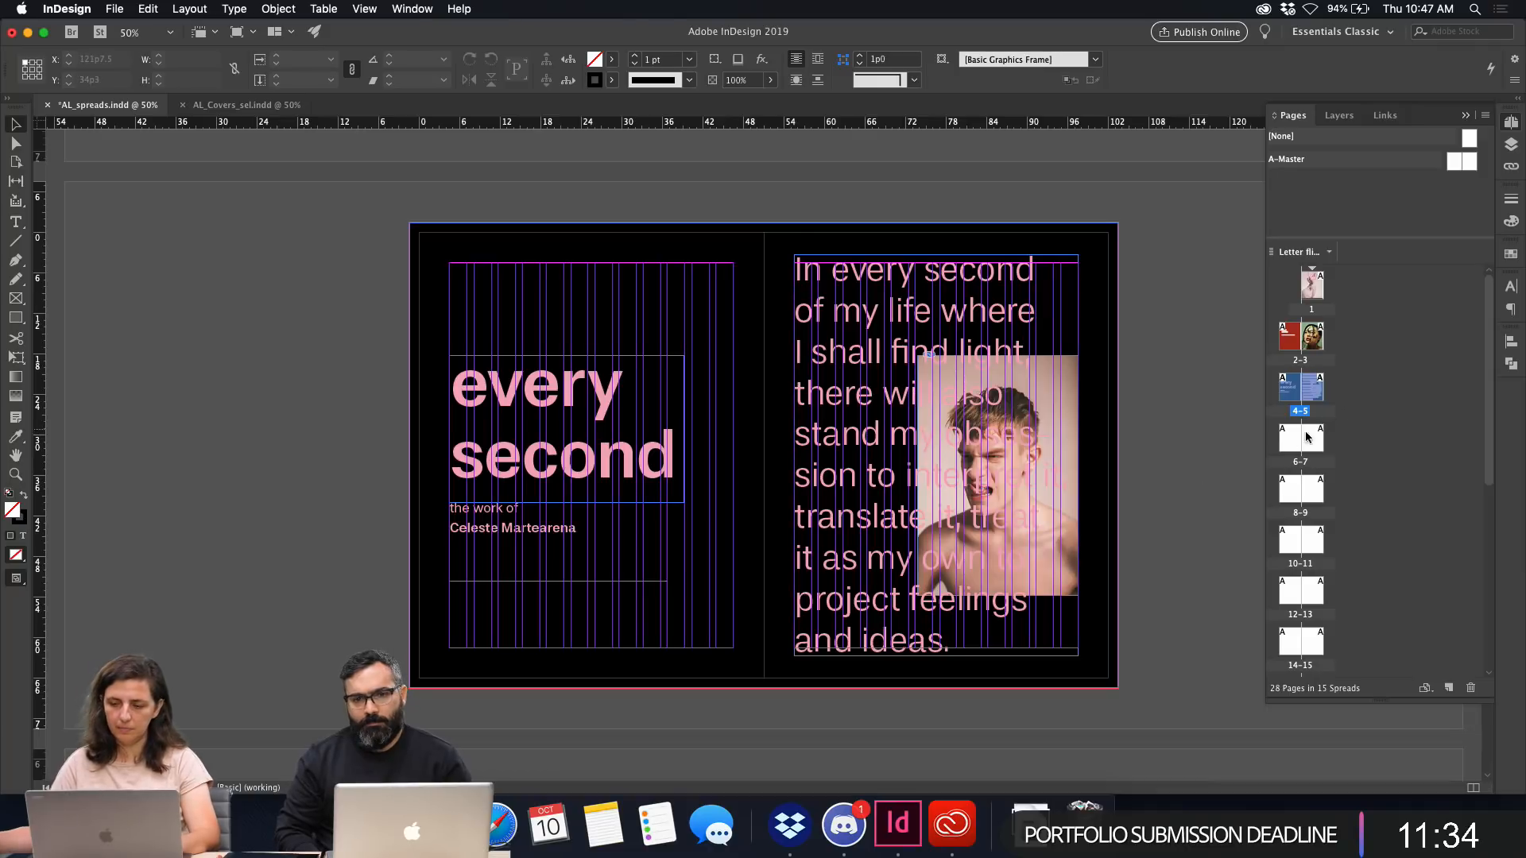
{"action": "double_click", "coordinate": [1290, 434]}
{"action": "key", "text": "super+v"}
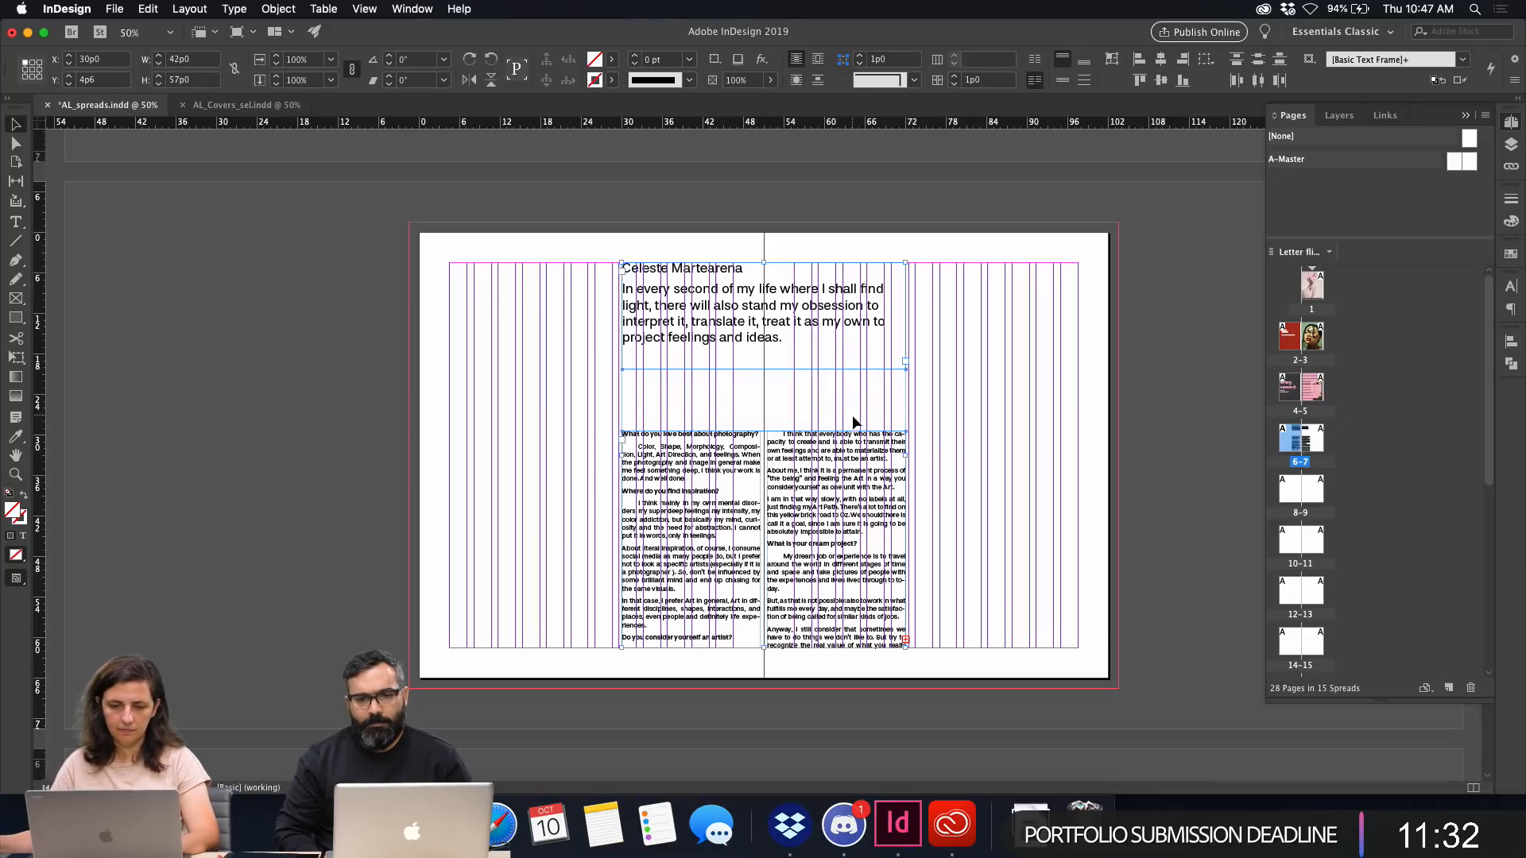
{"action": "key", "text": "w"}
{"action": "left_click", "coordinate": [864, 395]}
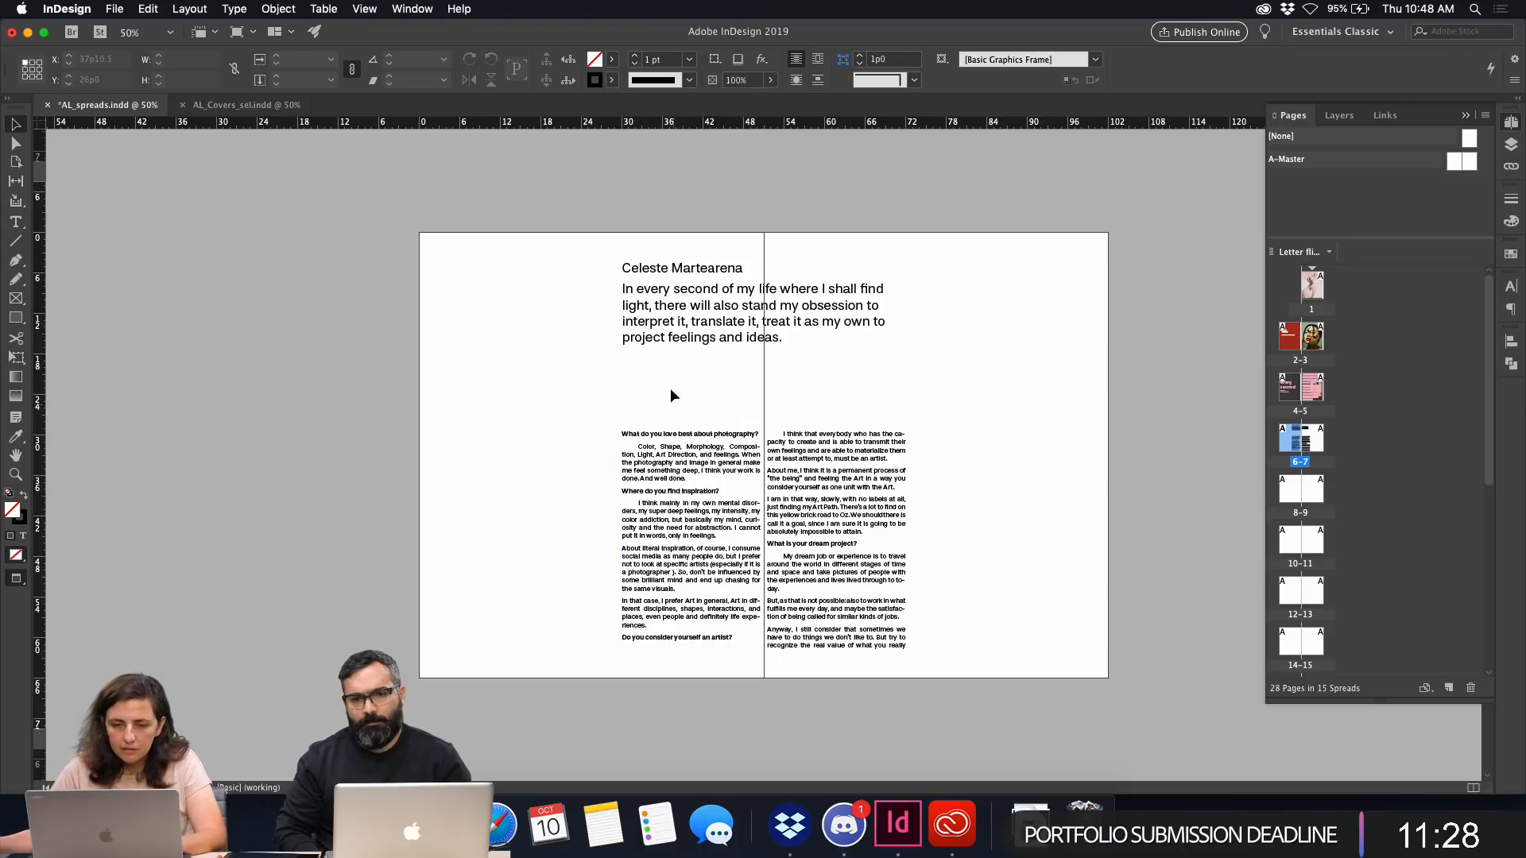
Move the intro and interview text frames together onto page 6, aligned with the page's left margin.
{"action": "left_click", "coordinate": [680, 469]}
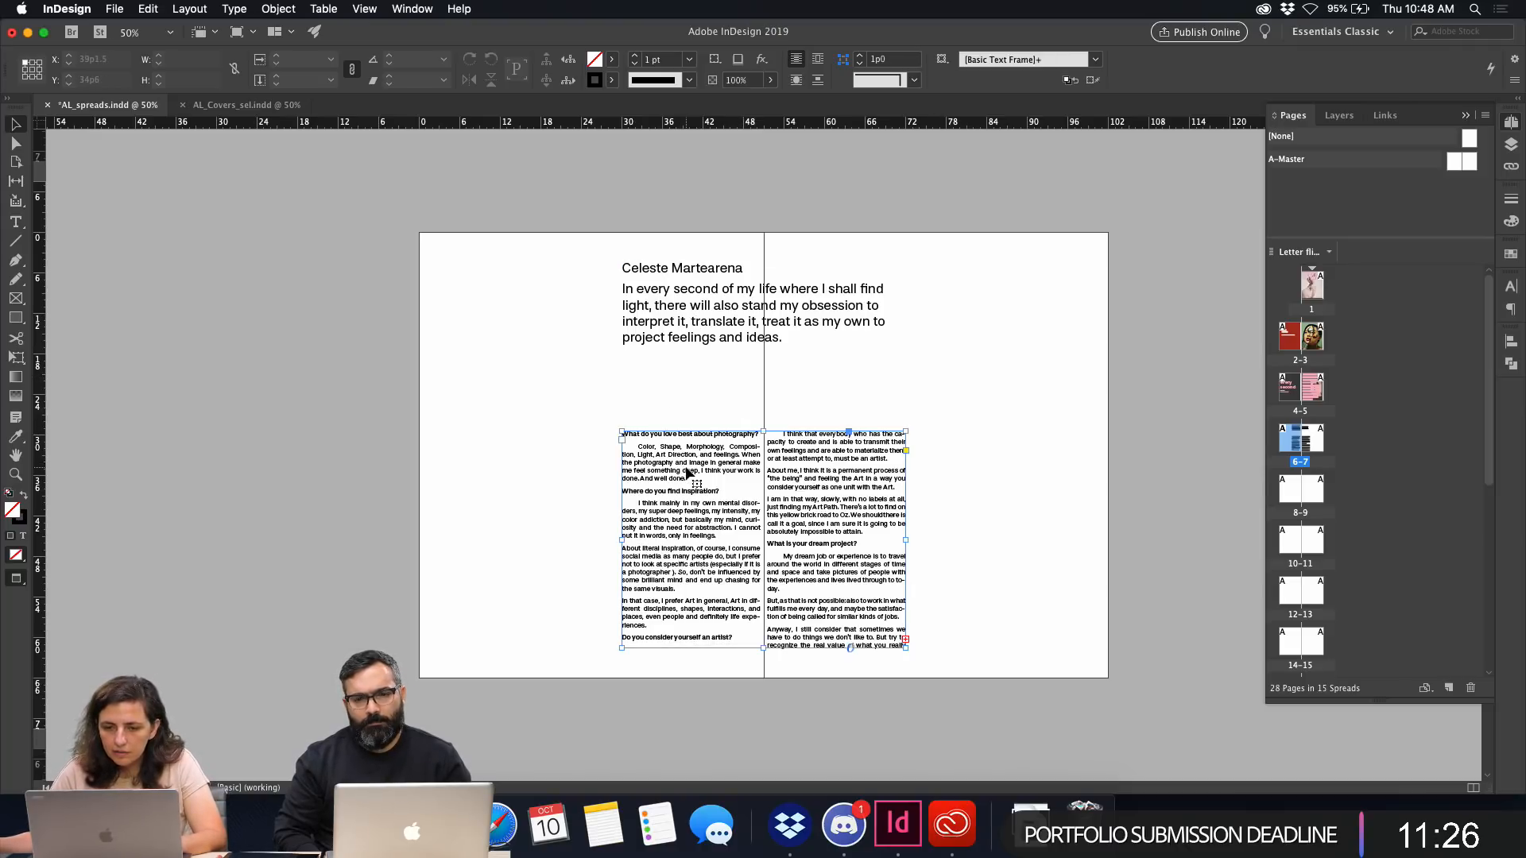
{"action": "key", "text": "z"}
{"action": "left_click_drag", "start_coordinate": [393, 249], "coordinate": [601, 460]}
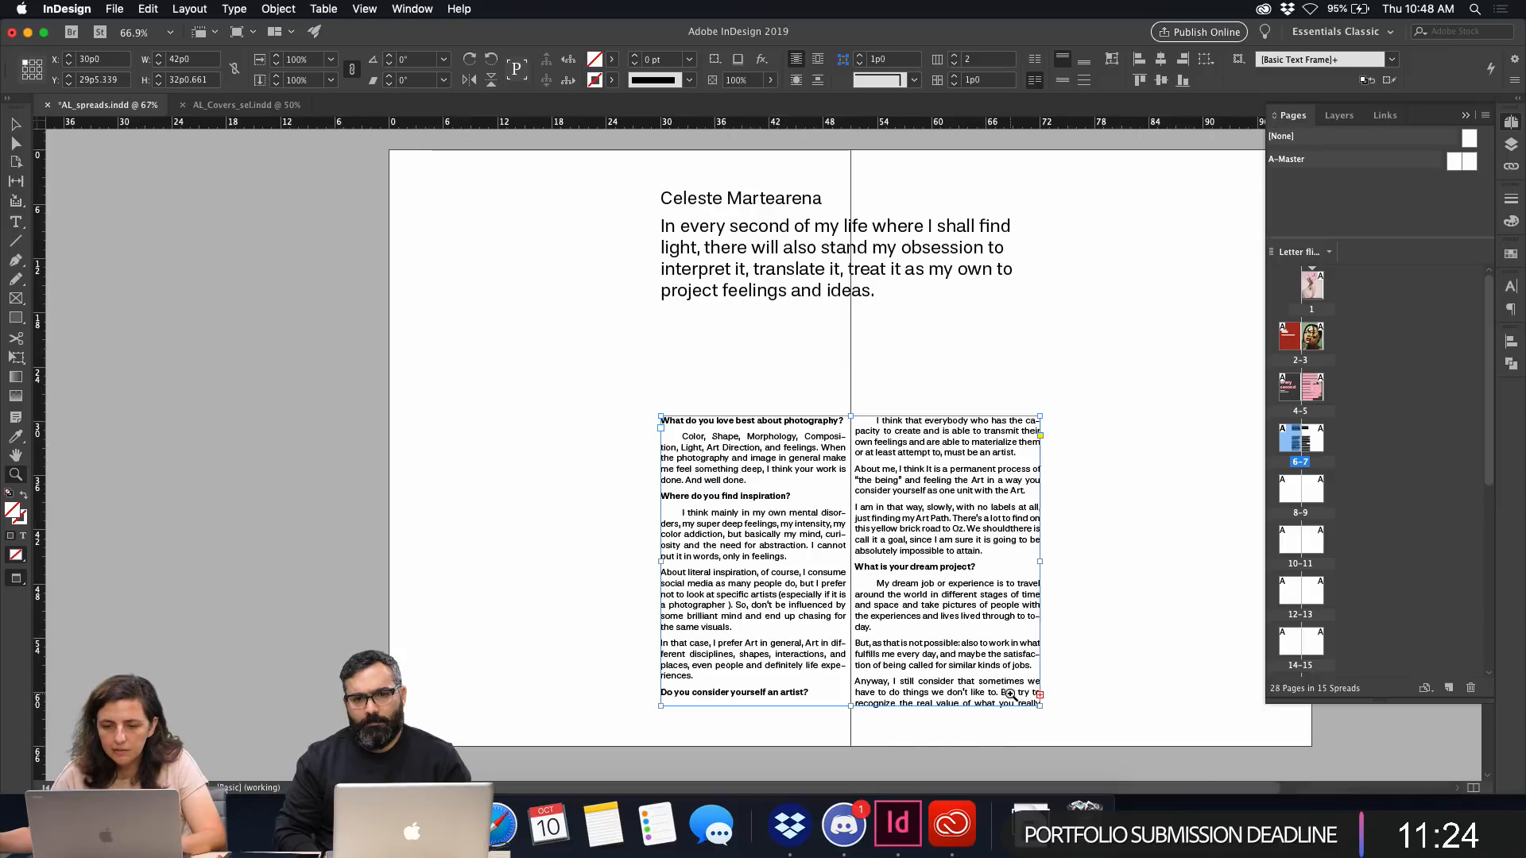
{"action": "key", "text": "v"}
{"action": "left_click", "coordinate": [755, 296], "text": "shift"}
{"action": "left_click_drag", "start_coordinate": [756, 297], "coordinate": [495, 282]}
{"action": "key", "text": "w"}
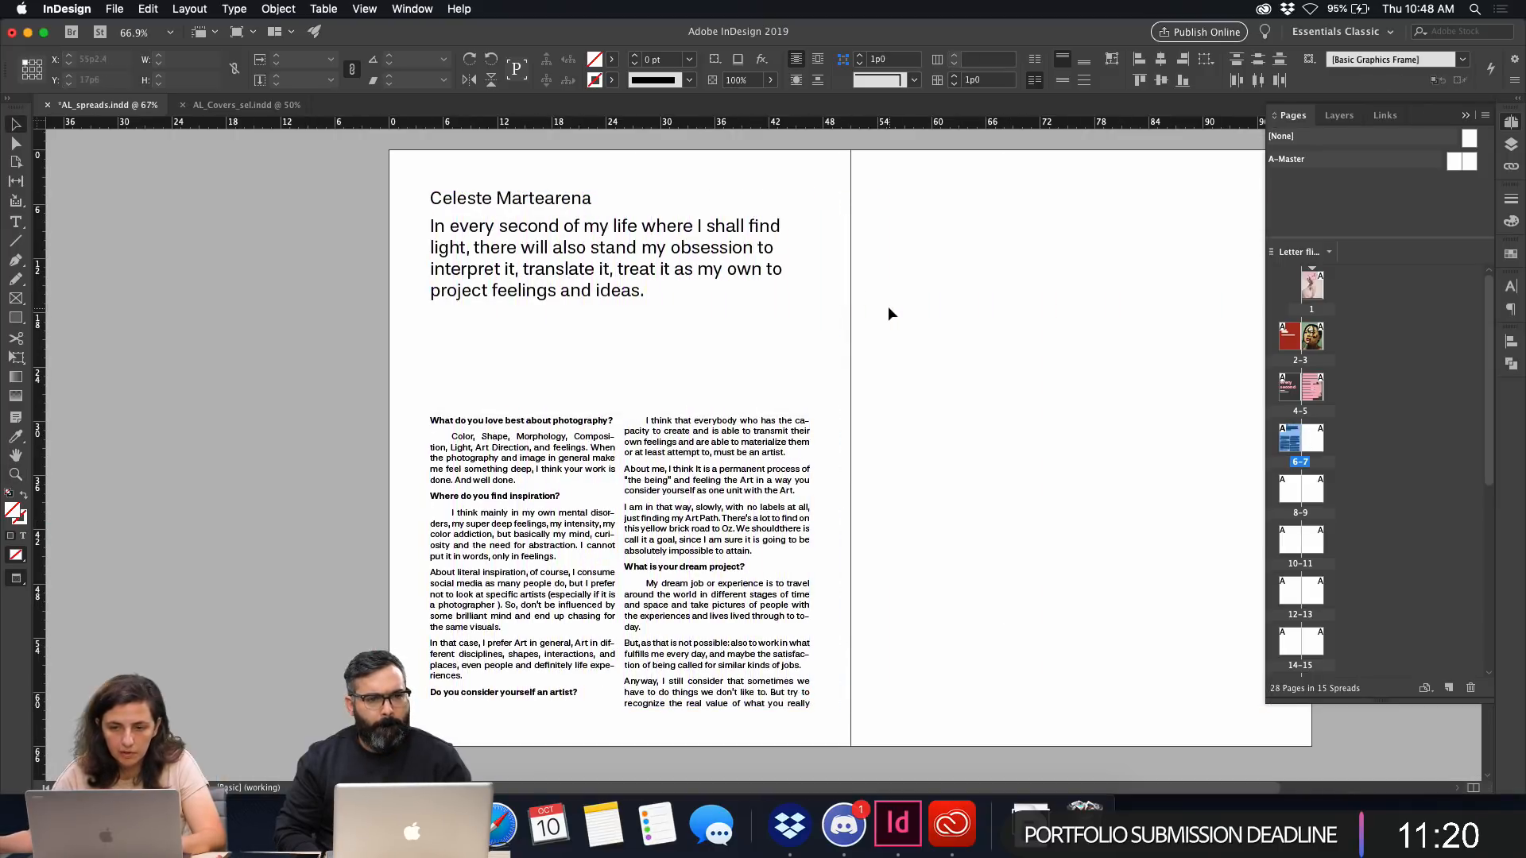
Examine the placement and readability of the intro and interview text on page 6 up close in preview.
{"action": "left_click", "coordinate": [888, 310]}
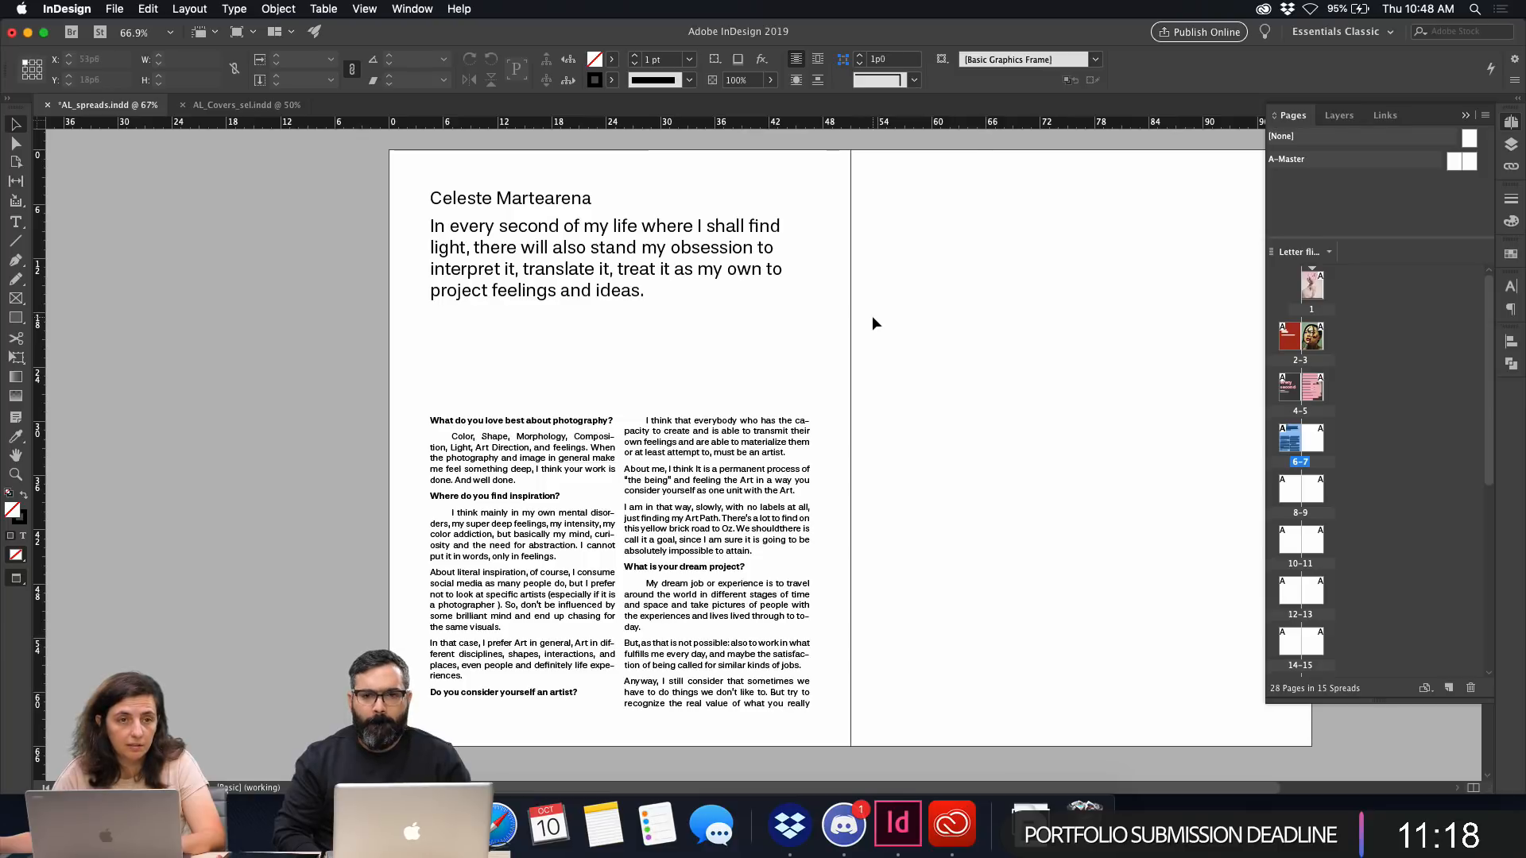
{"action": "left_click_drag", "start_coordinate": [864, 330], "coordinate": [706, 343]}
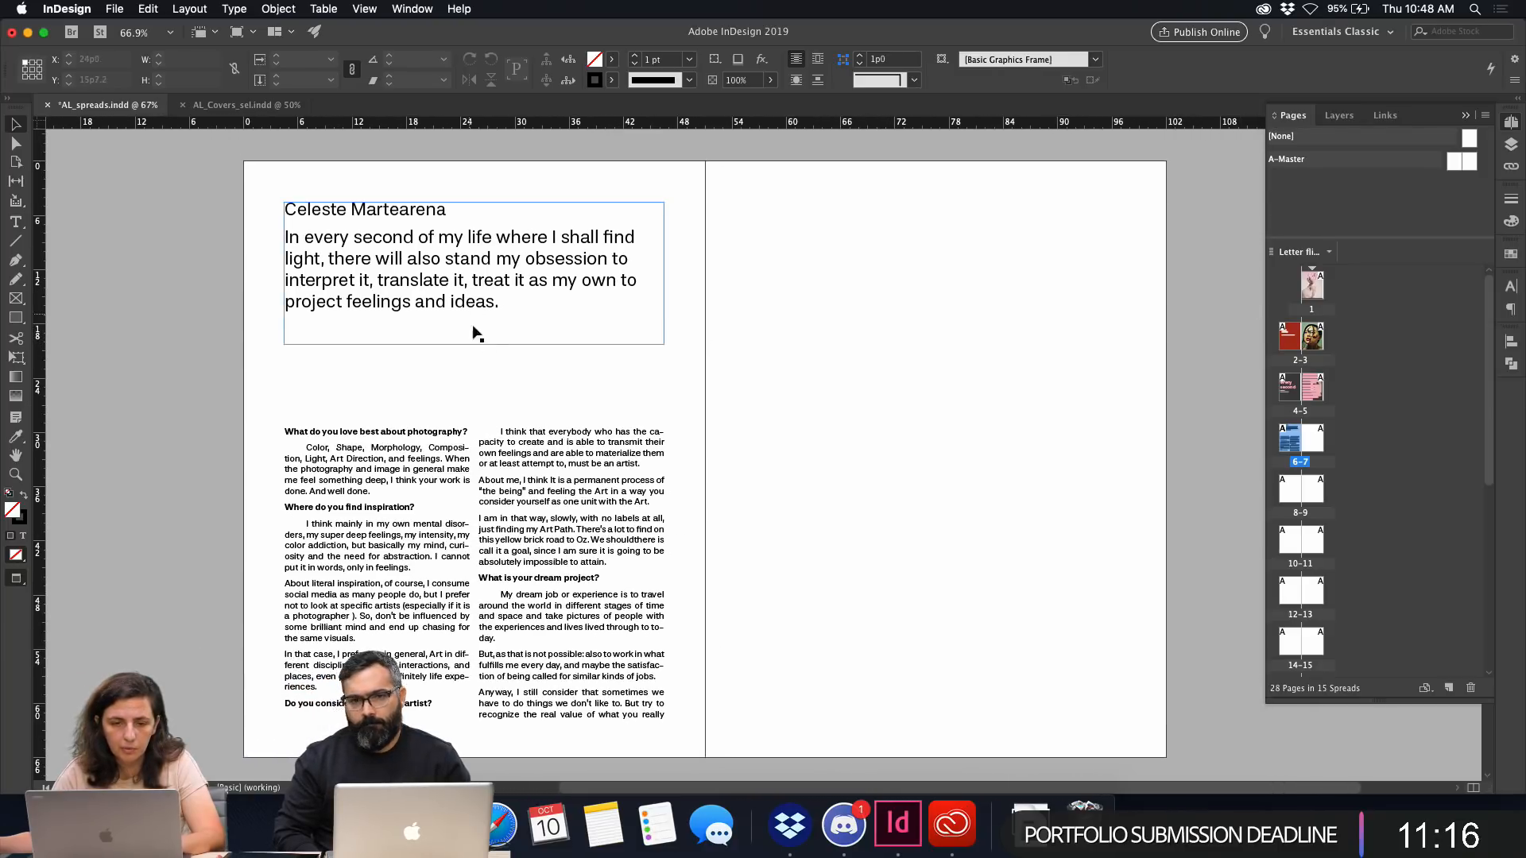
{"action": "key", "text": "z"}
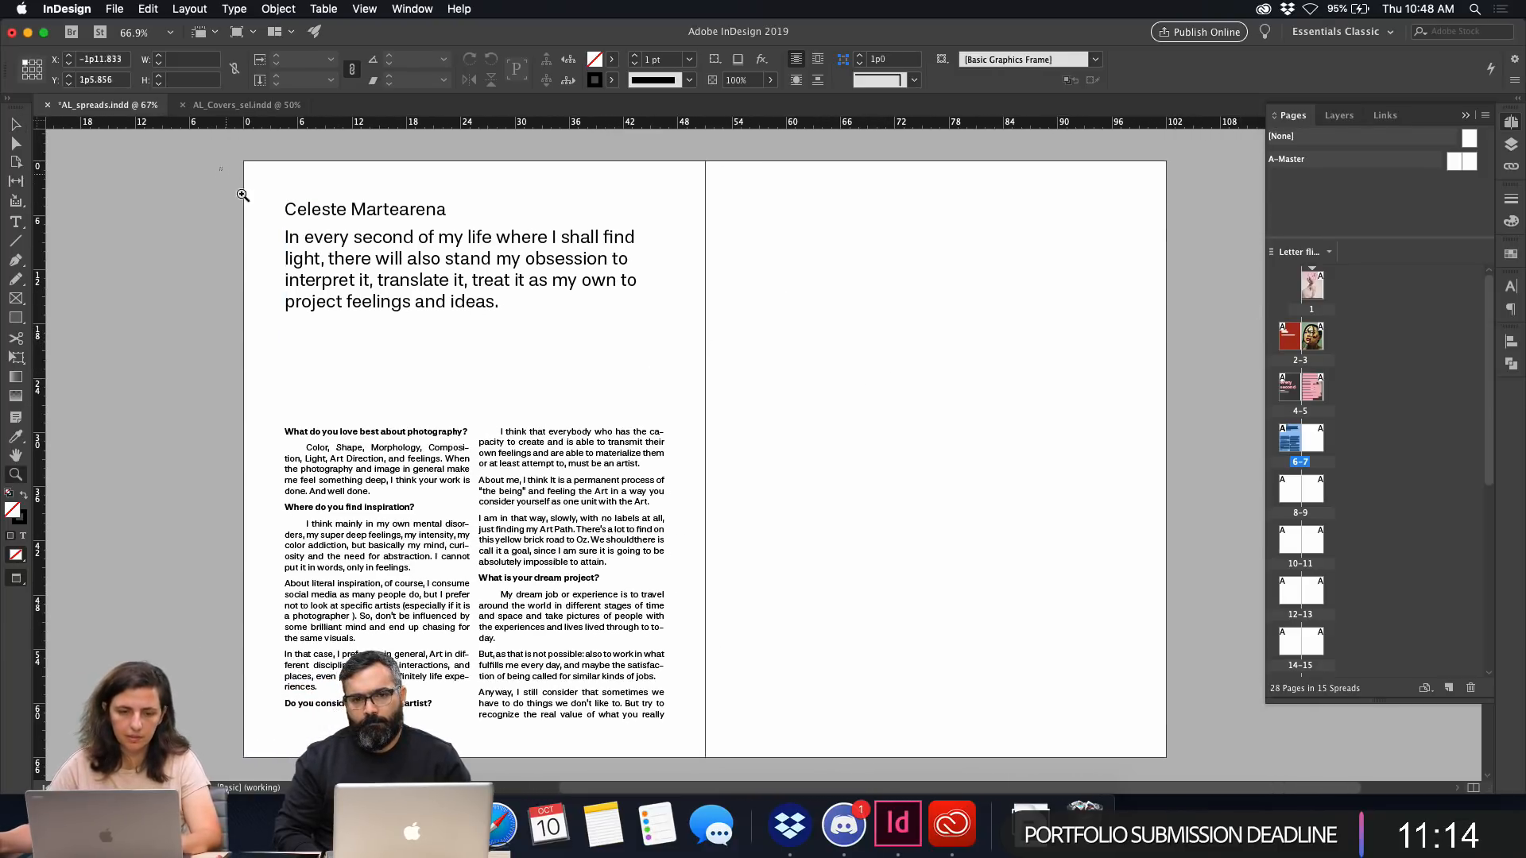
{"action": "left_click_drag", "start_coordinate": [220, 167], "coordinate": [755, 759]}
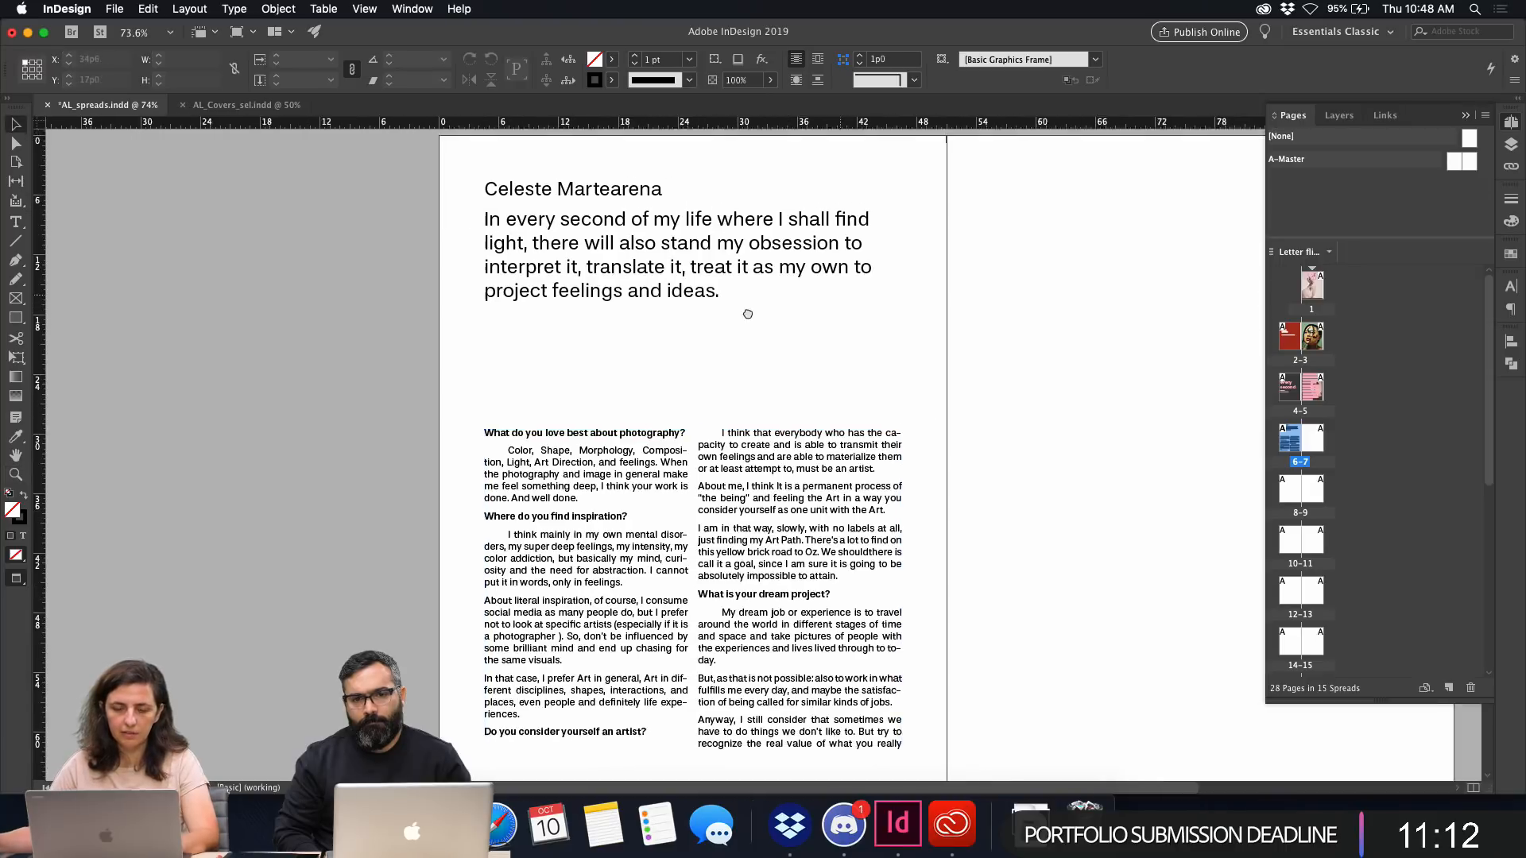
{"action": "left_click", "coordinate": [556, 294]}
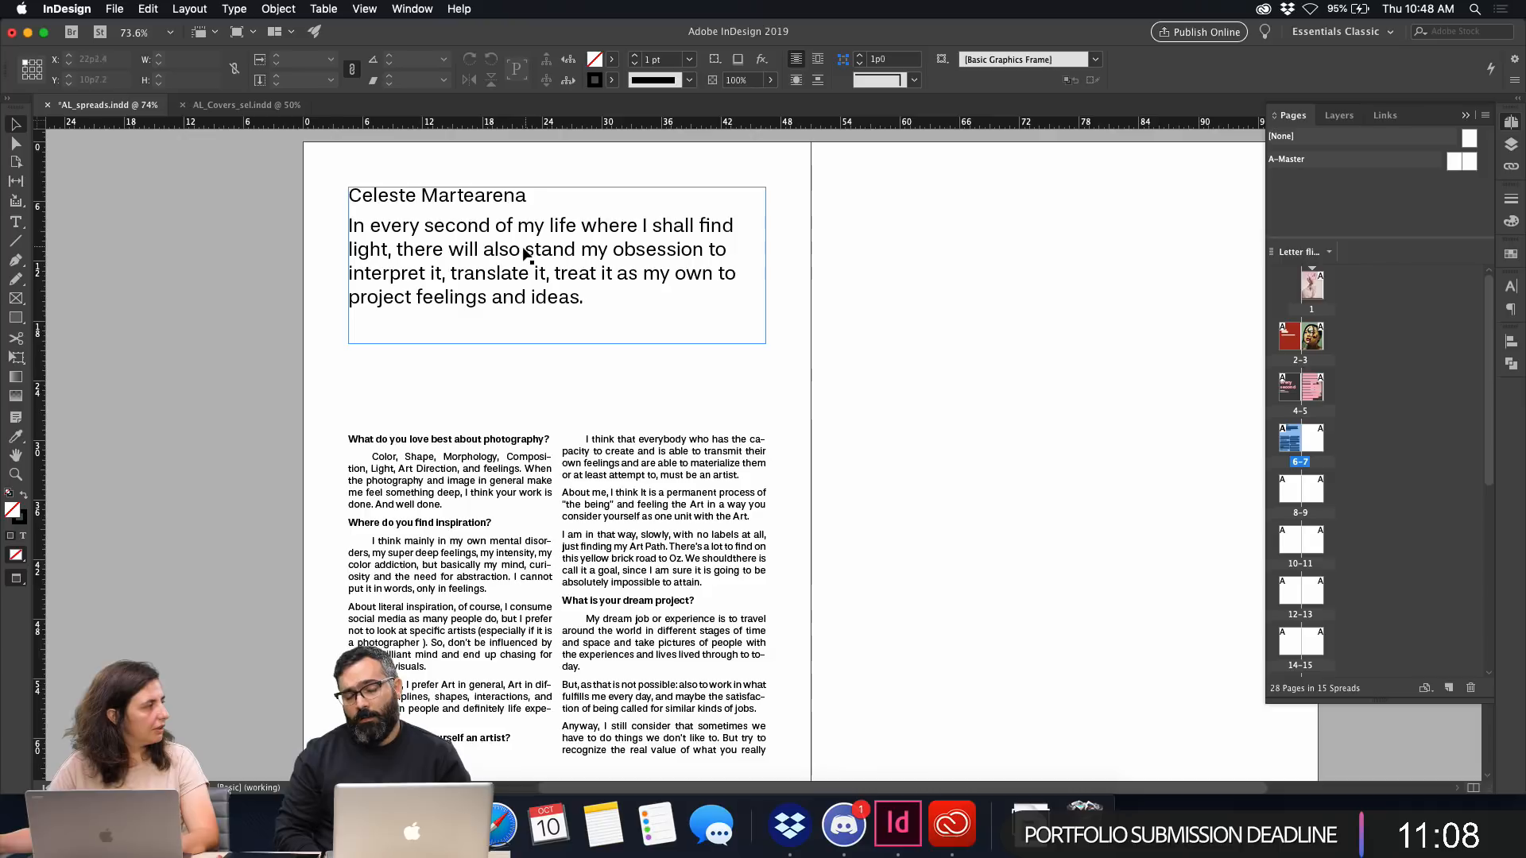
{"action": "left_click", "coordinate": [804, 534]}
{"action": "scroll", "coordinate": [874, 635], "scroll_direction": "right", "scroll_amount": 3}
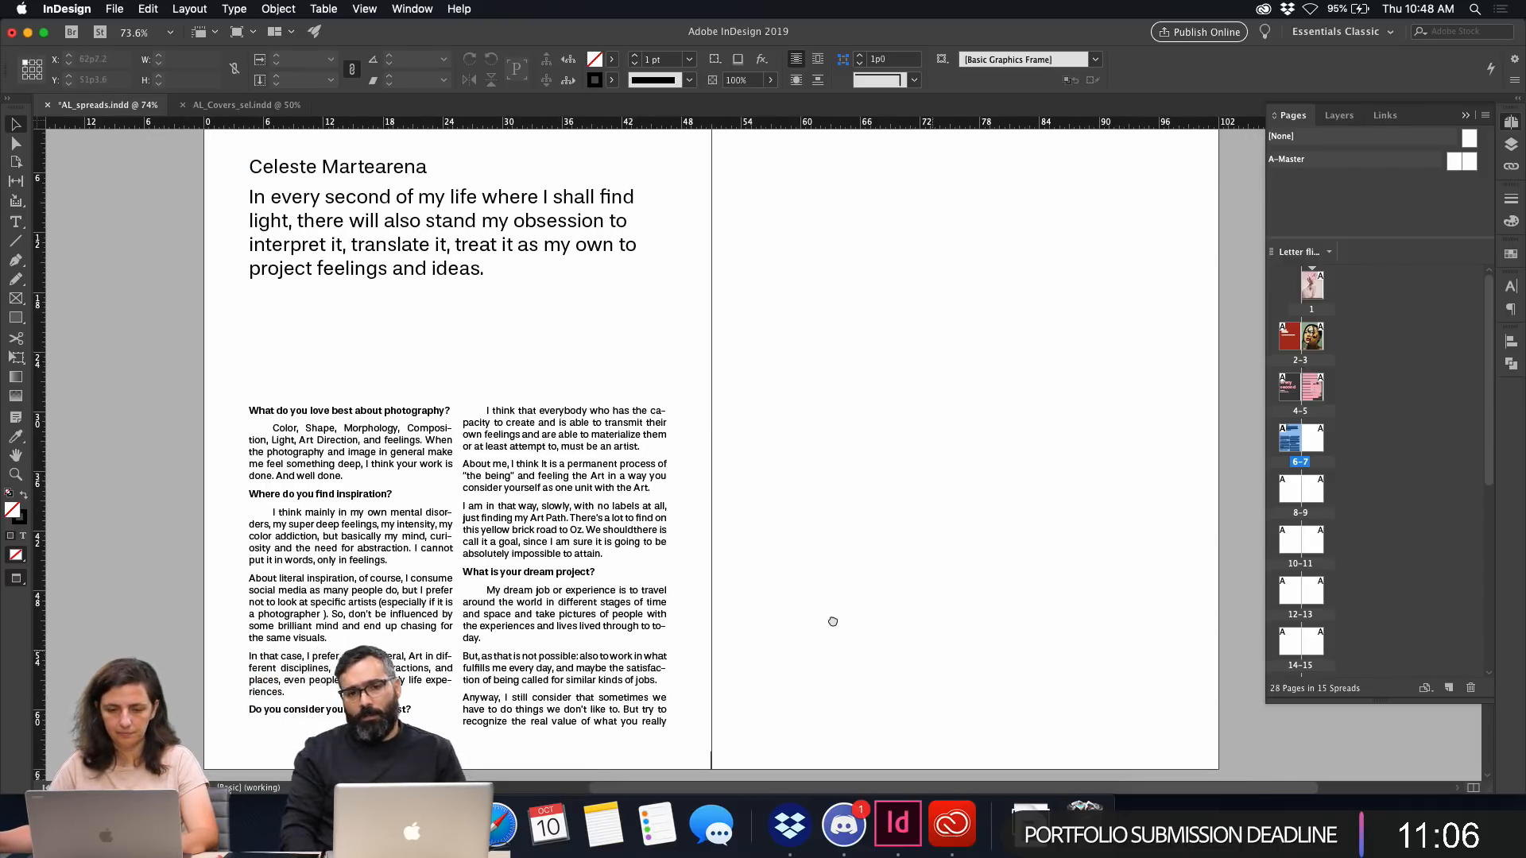
Try lowering the interview frame's top edge to a height of about 16p2, and undo the change.
{"action": "key", "text": "w"}
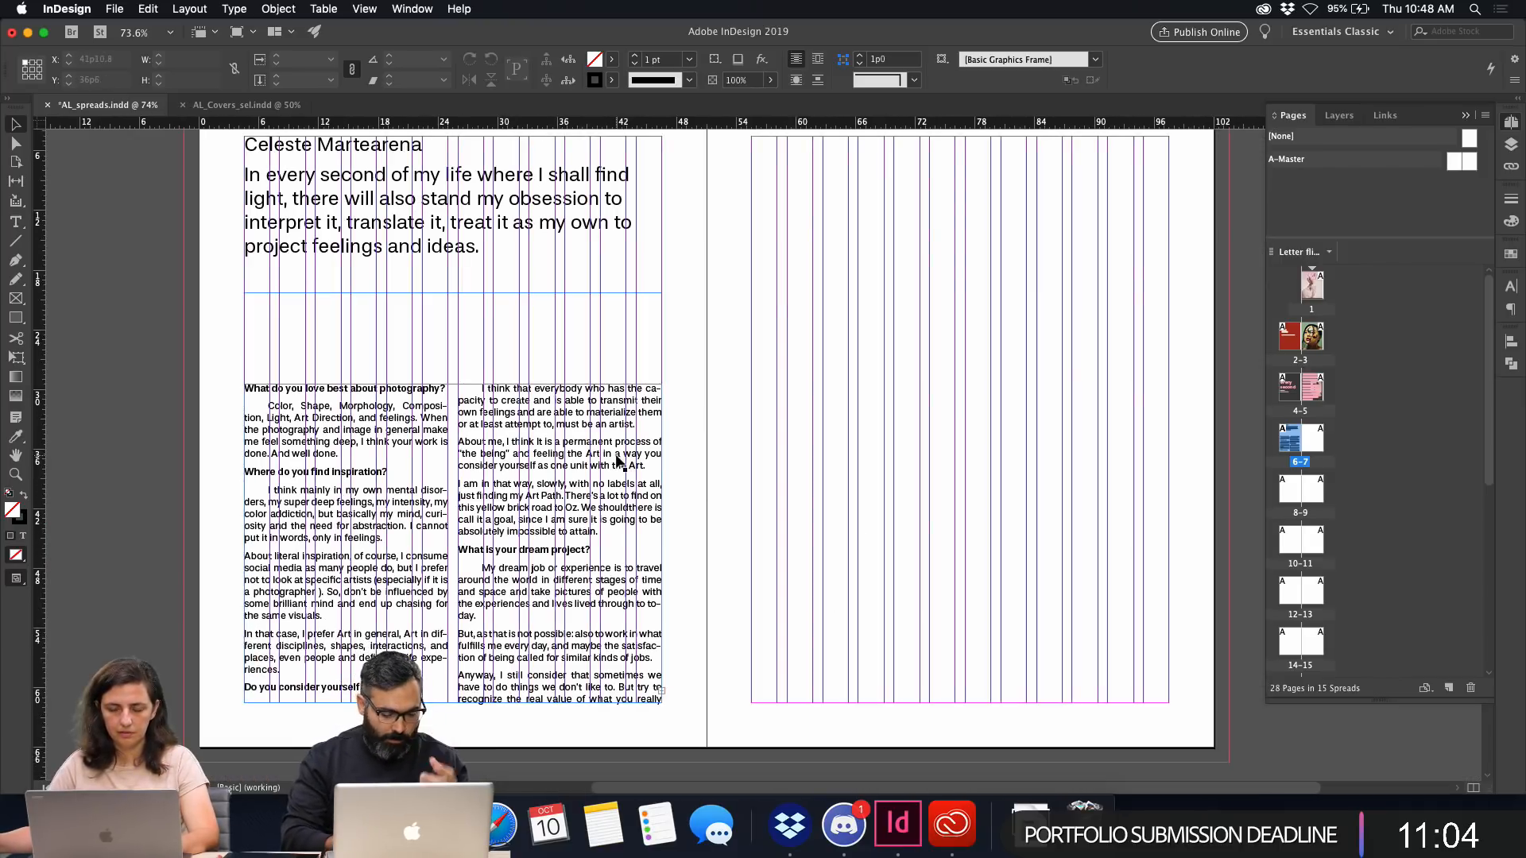
{"action": "left_click", "coordinate": [614, 474]}
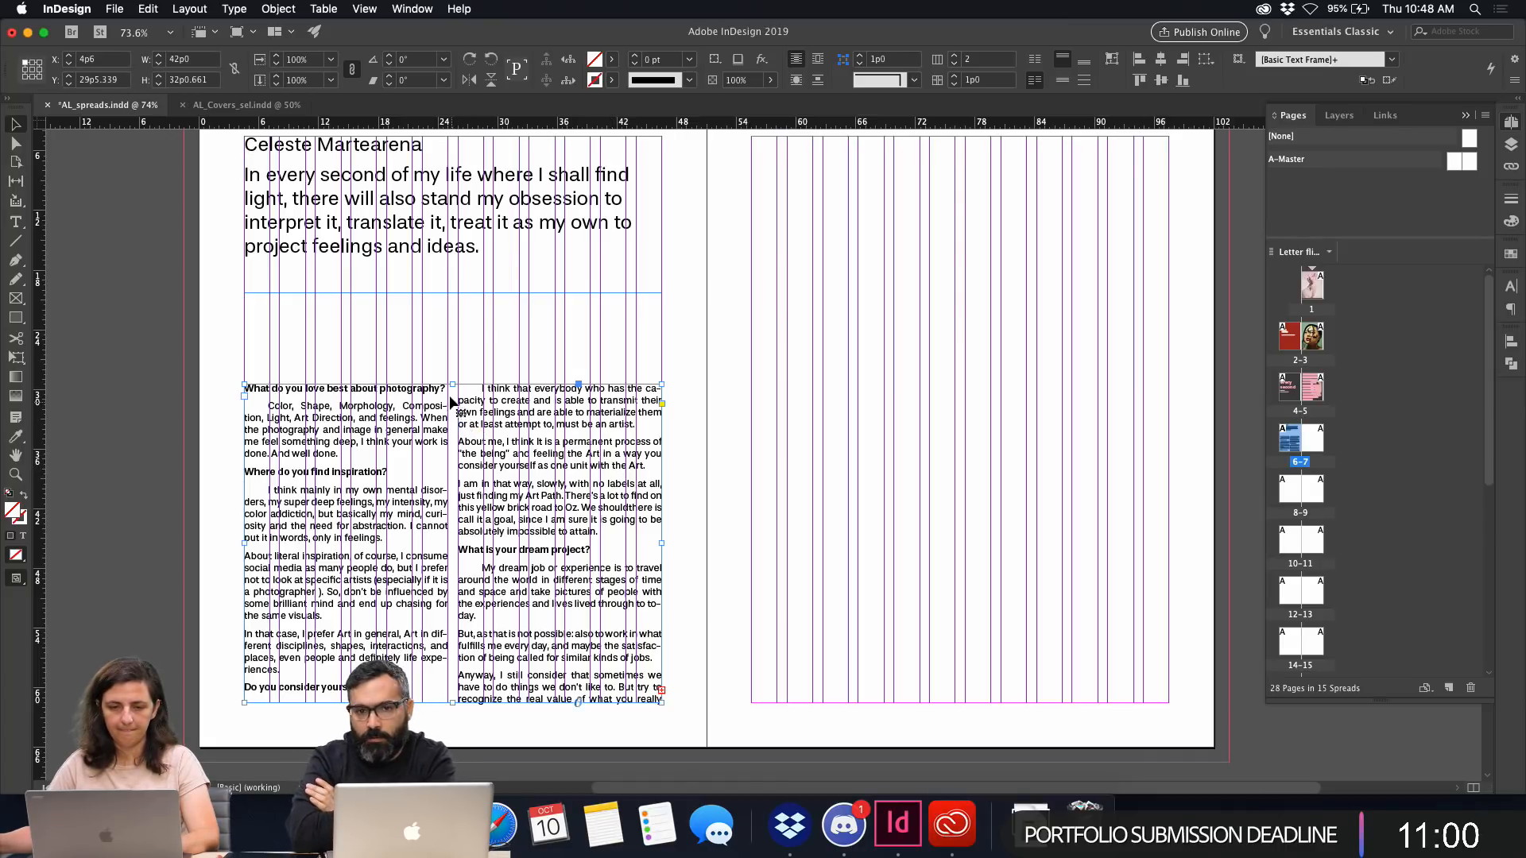
{"action": "left_click_drag", "start_coordinate": [452, 385], "coordinate": [438, 545]}
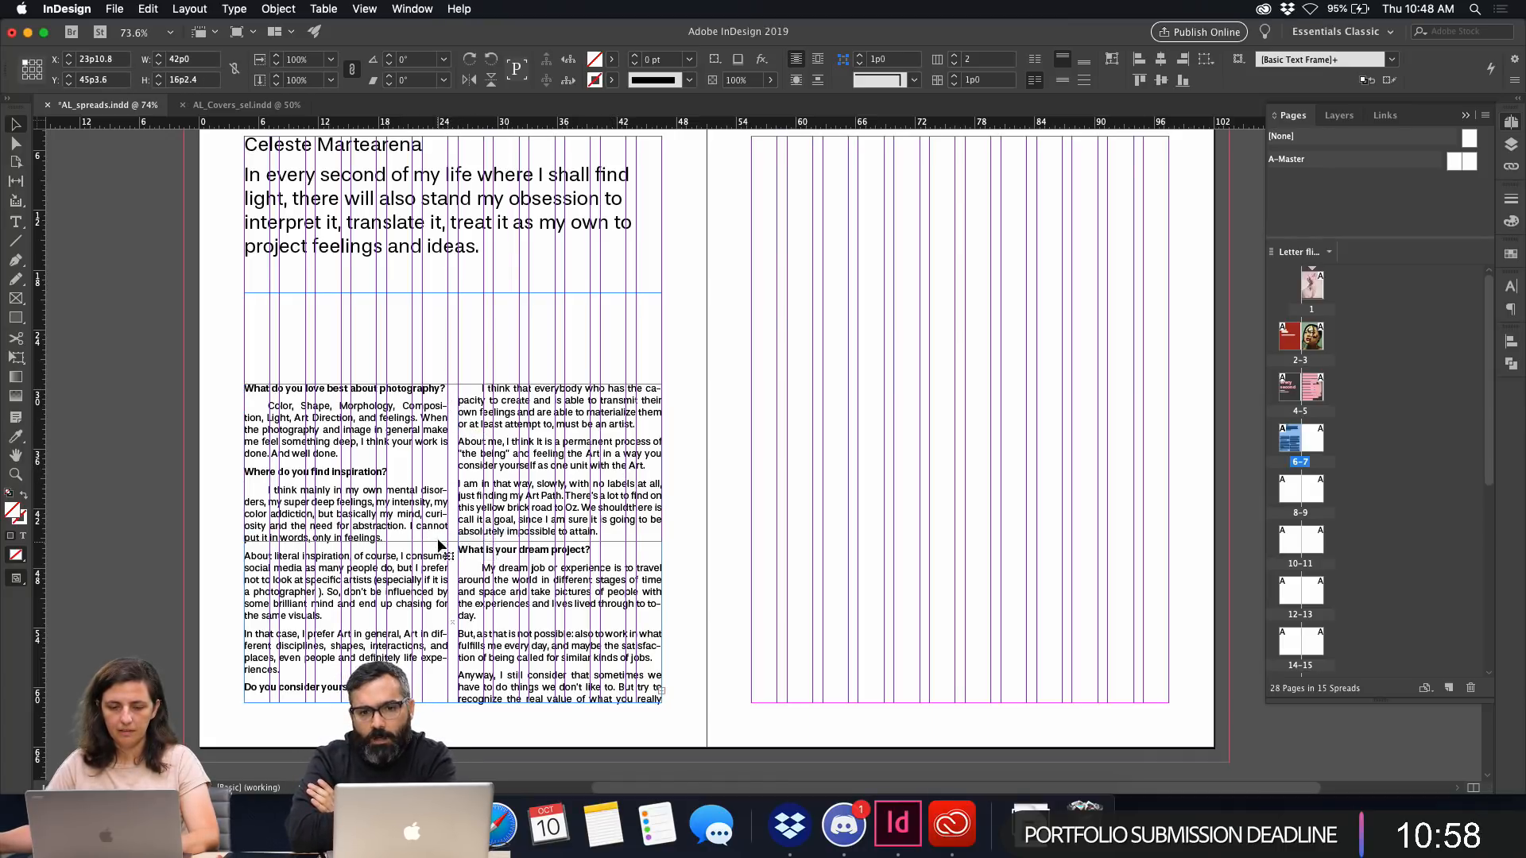
{"action": "key", "text": "super+z"}
{"action": "key", "text": "w"}
{"action": "key", "text": "w"}
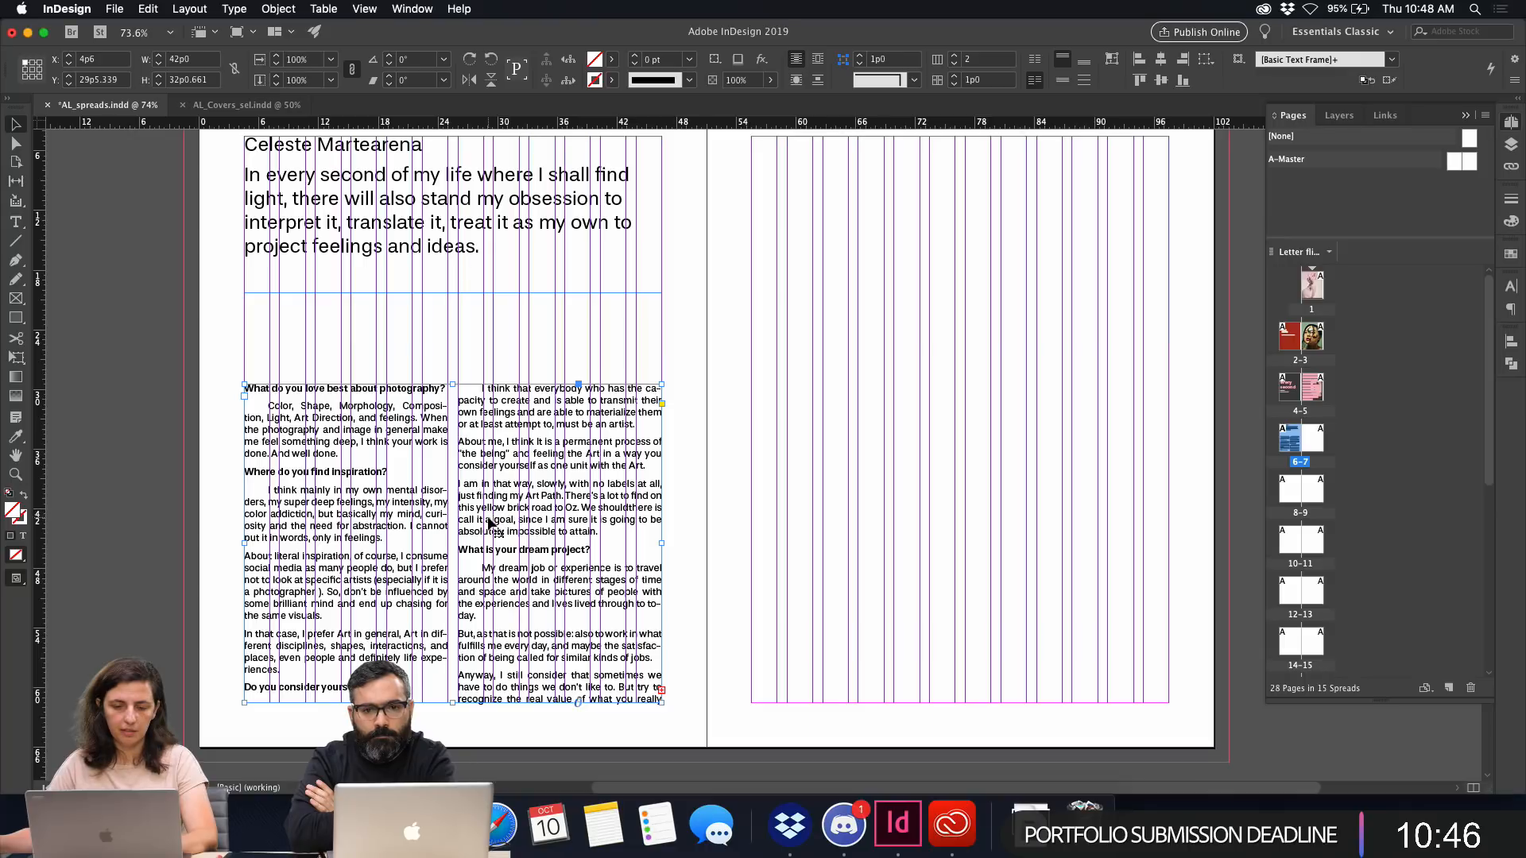
Set the interview text frame on page 6 to three columns and lower its top edge for a 17p6 height.
{"action": "left_click", "coordinate": [955, 60]}
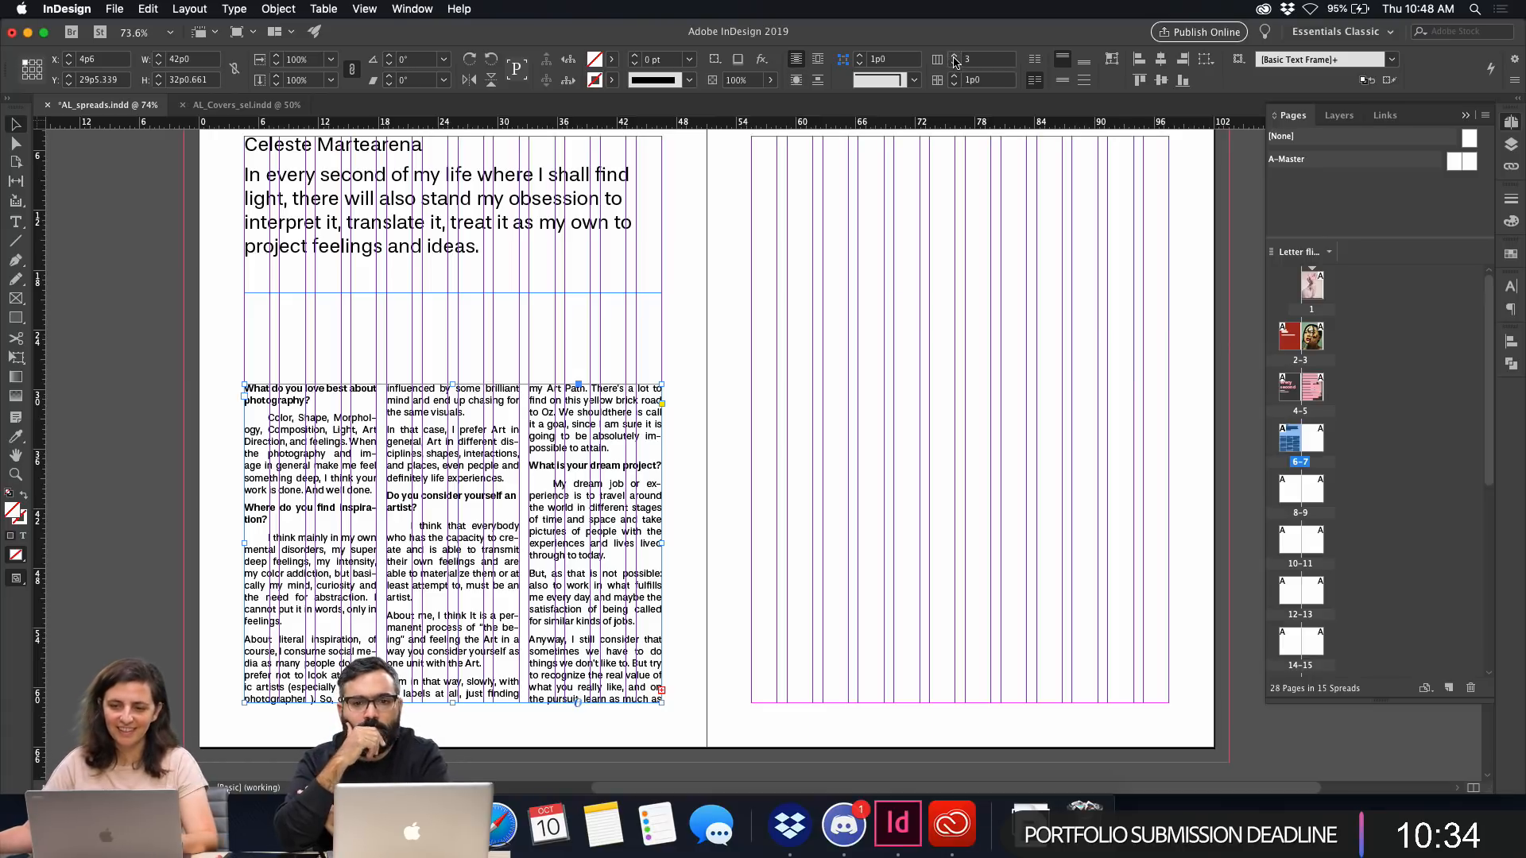
{"action": "left_click", "coordinate": [954, 56]}
{"action": "left_click", "coordinate": [955, 57]}
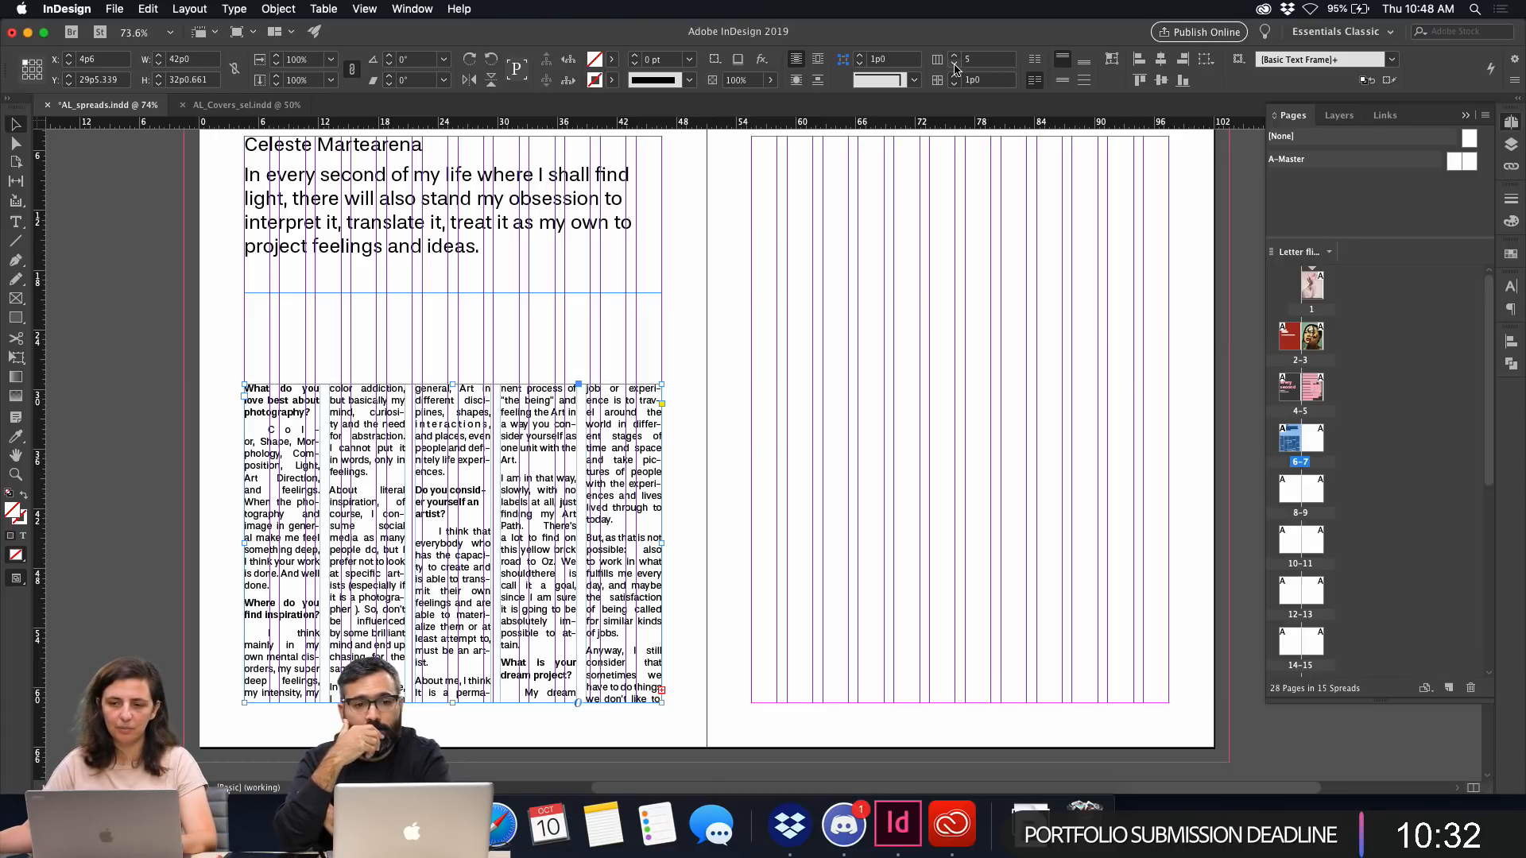
{"action": "left_click", "coordinate": [954, 65]}
{"action": "left_click", "coordinate": [954, 66]}
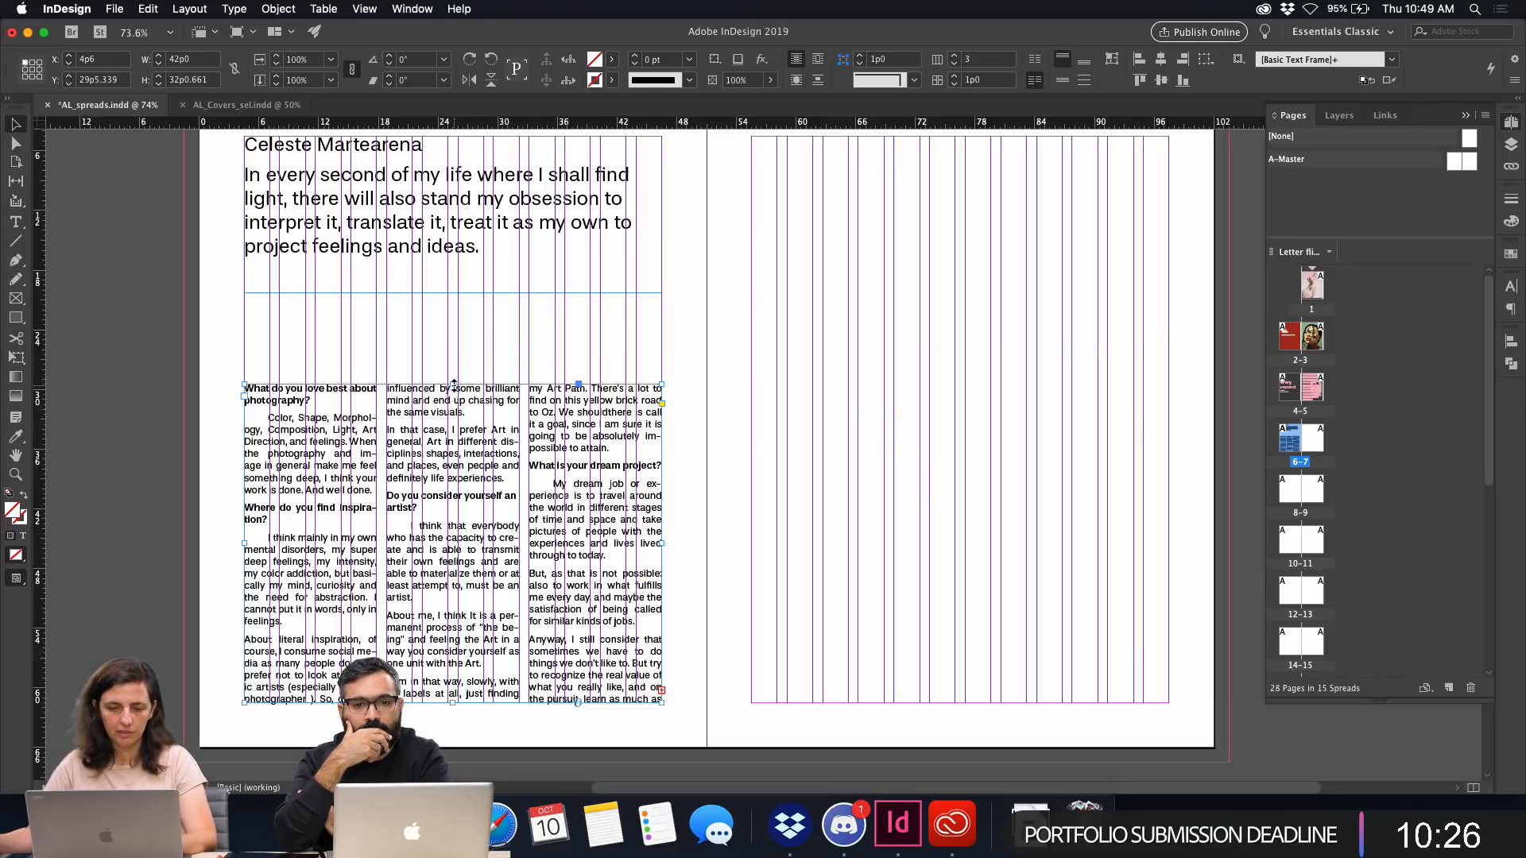
{"action": "left_click_drag", "start_coordinate": [454, 385], "coordinate": [457, 530]}
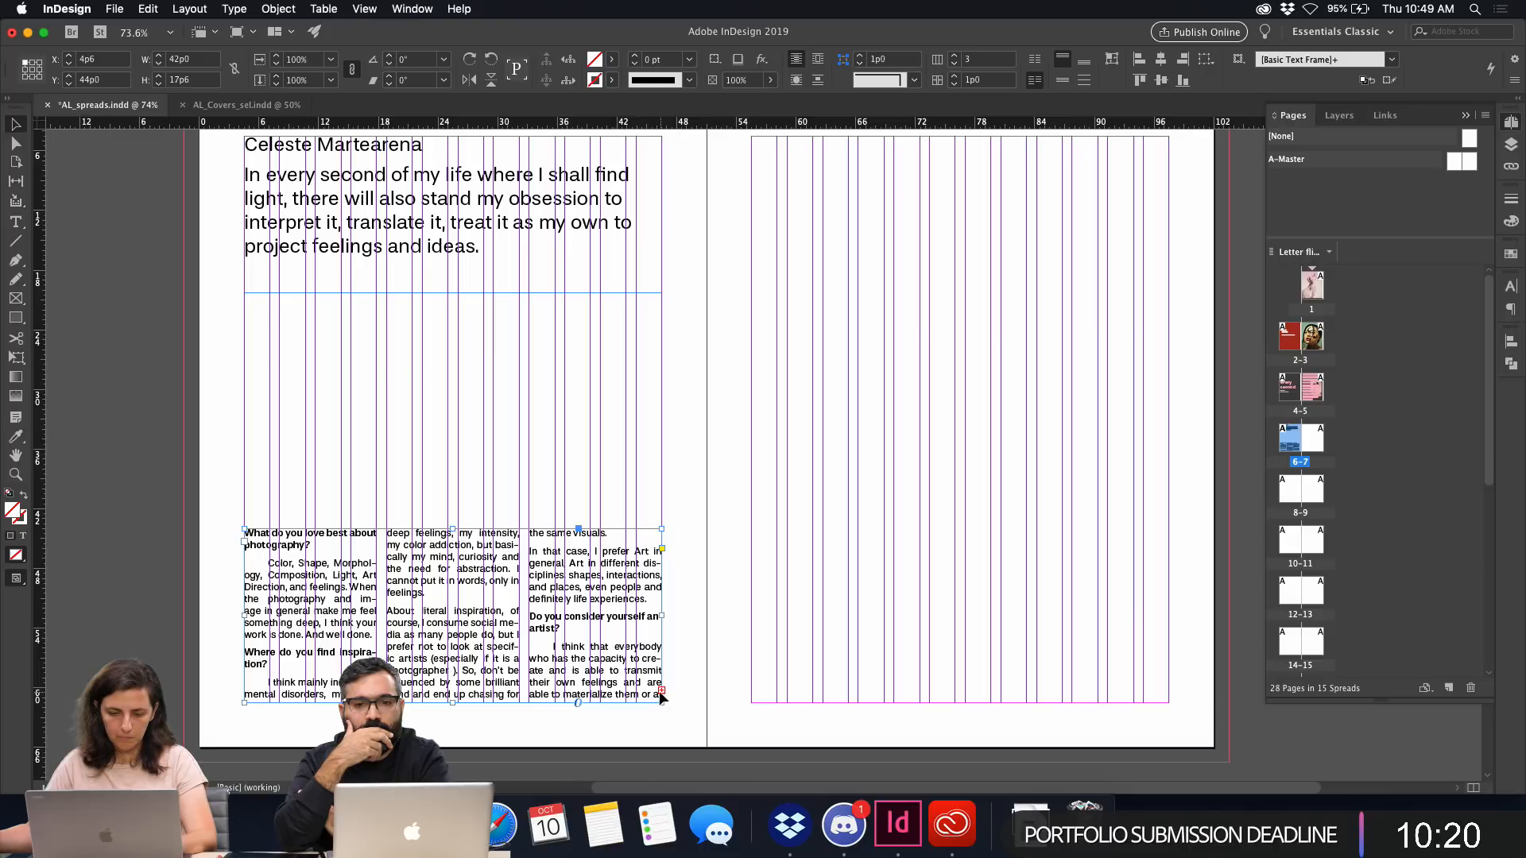
Thread the interview's overset text into a new 42p0 by 17p6 frame at the bottom of page 7, level with page 6's frame.
{"action": "scroll", "coordinate": [699, 682], "scroll_direction": "right", "scroll_amount": 2}
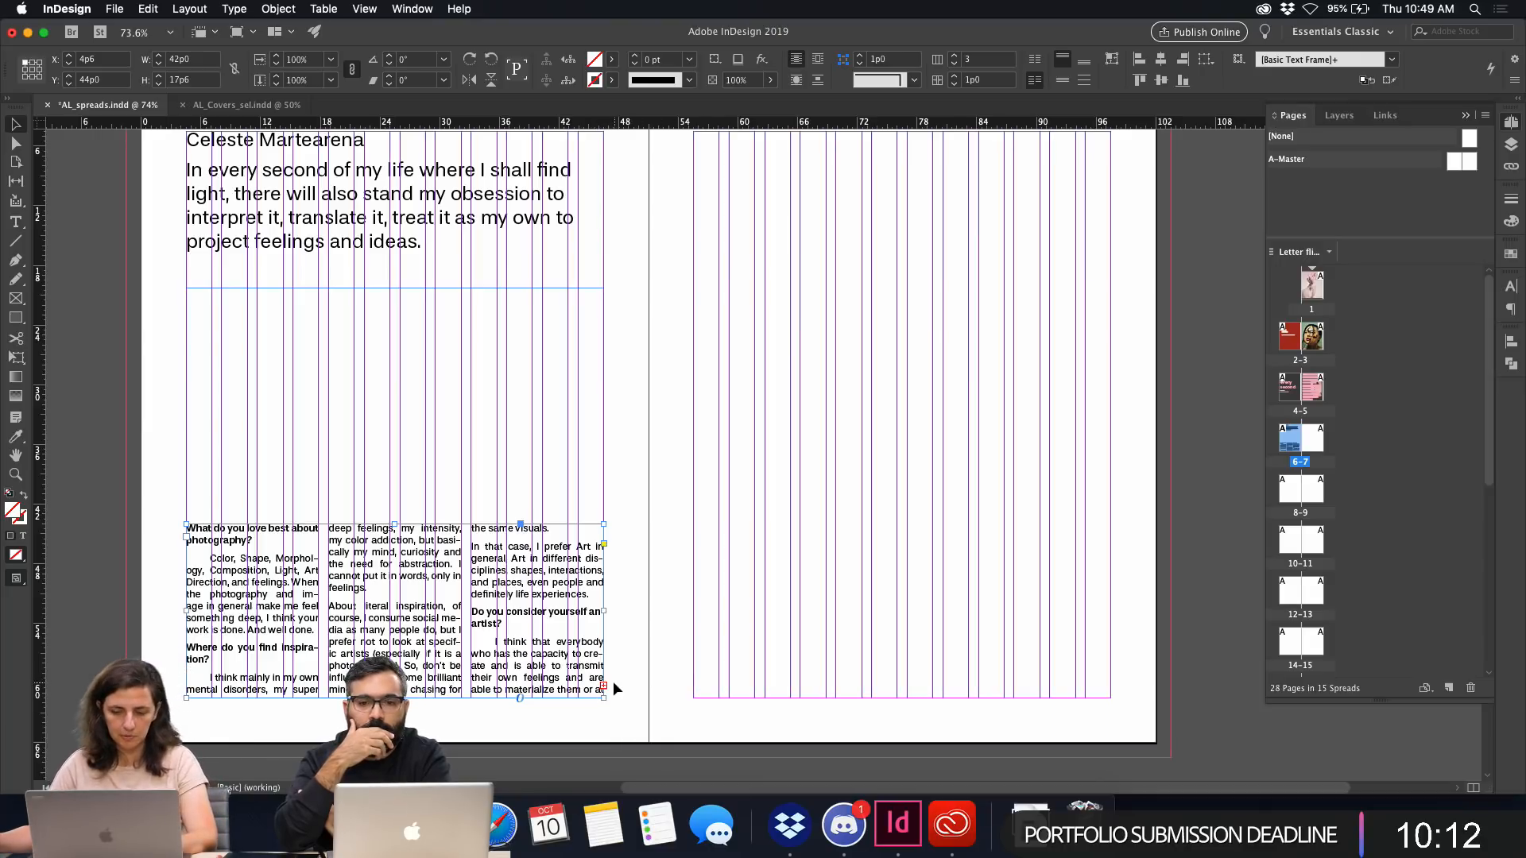
{"action": "left_click", "coordinate": [604, 686]}
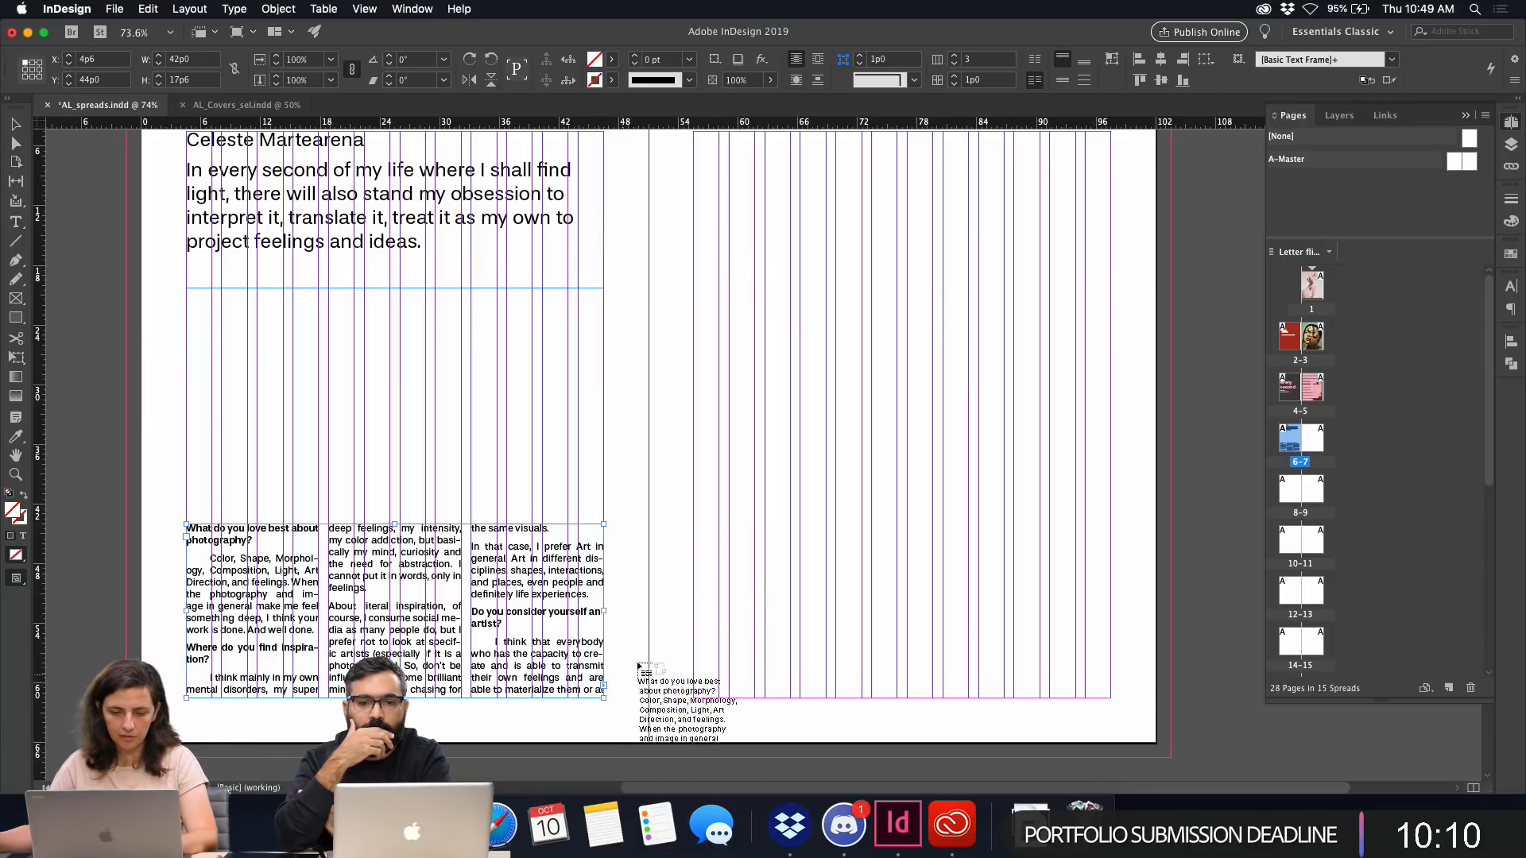
{"action": "left_click", "coordinate": [693, 522]}
{"action": "left_click_drag", "start_coordinate": [693, 522], "coordinate": [1113, 700]}
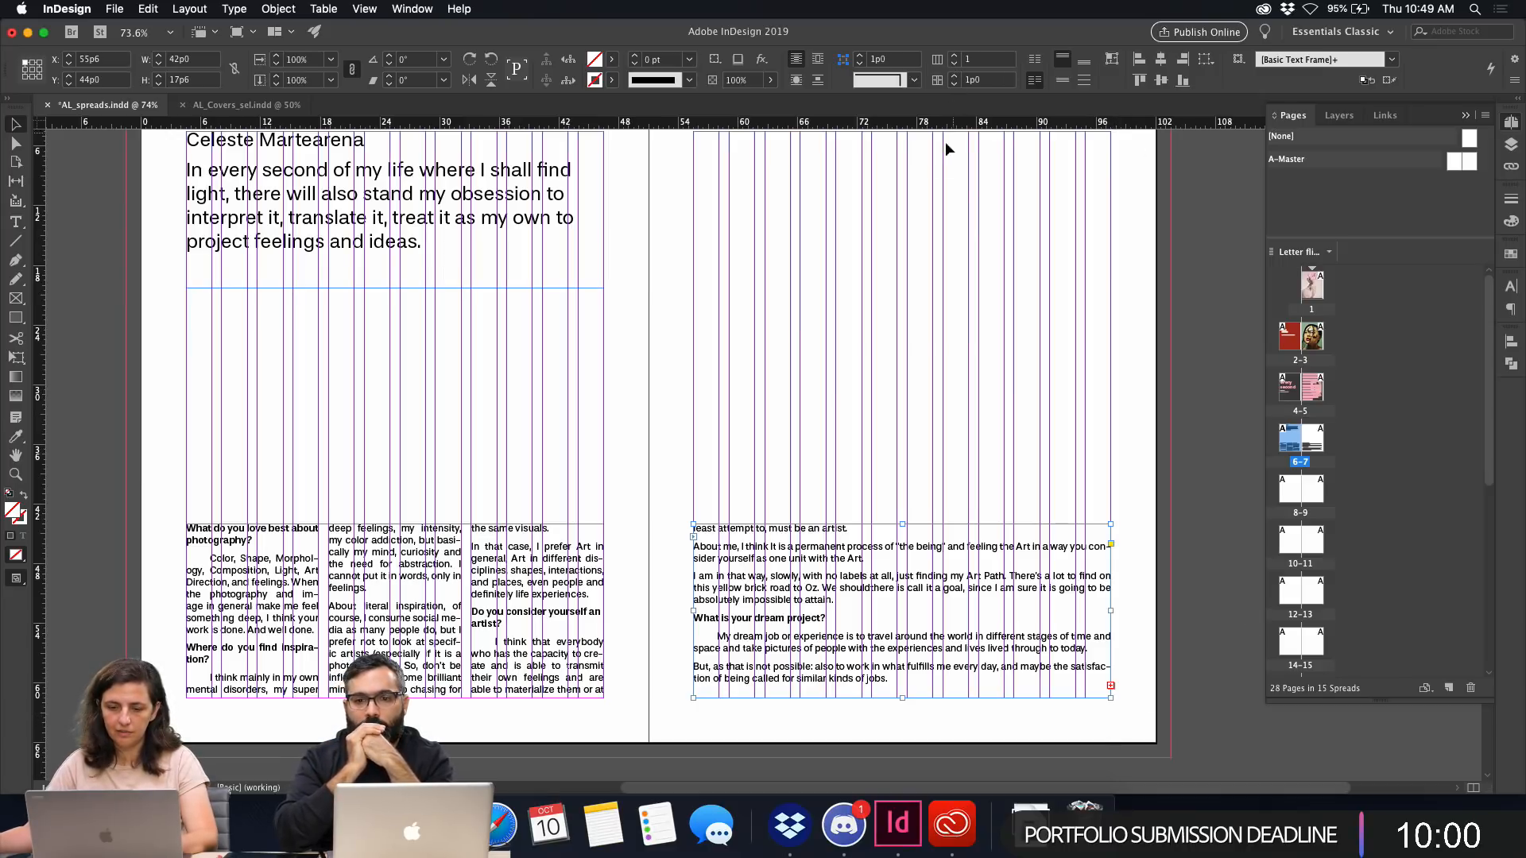
Set the interview text frame on page 7 to three columns, deselect it, and save the document.
{"action": "key", "text": "w"}
{"action": "left_click", "coordinate": [751, 424]}
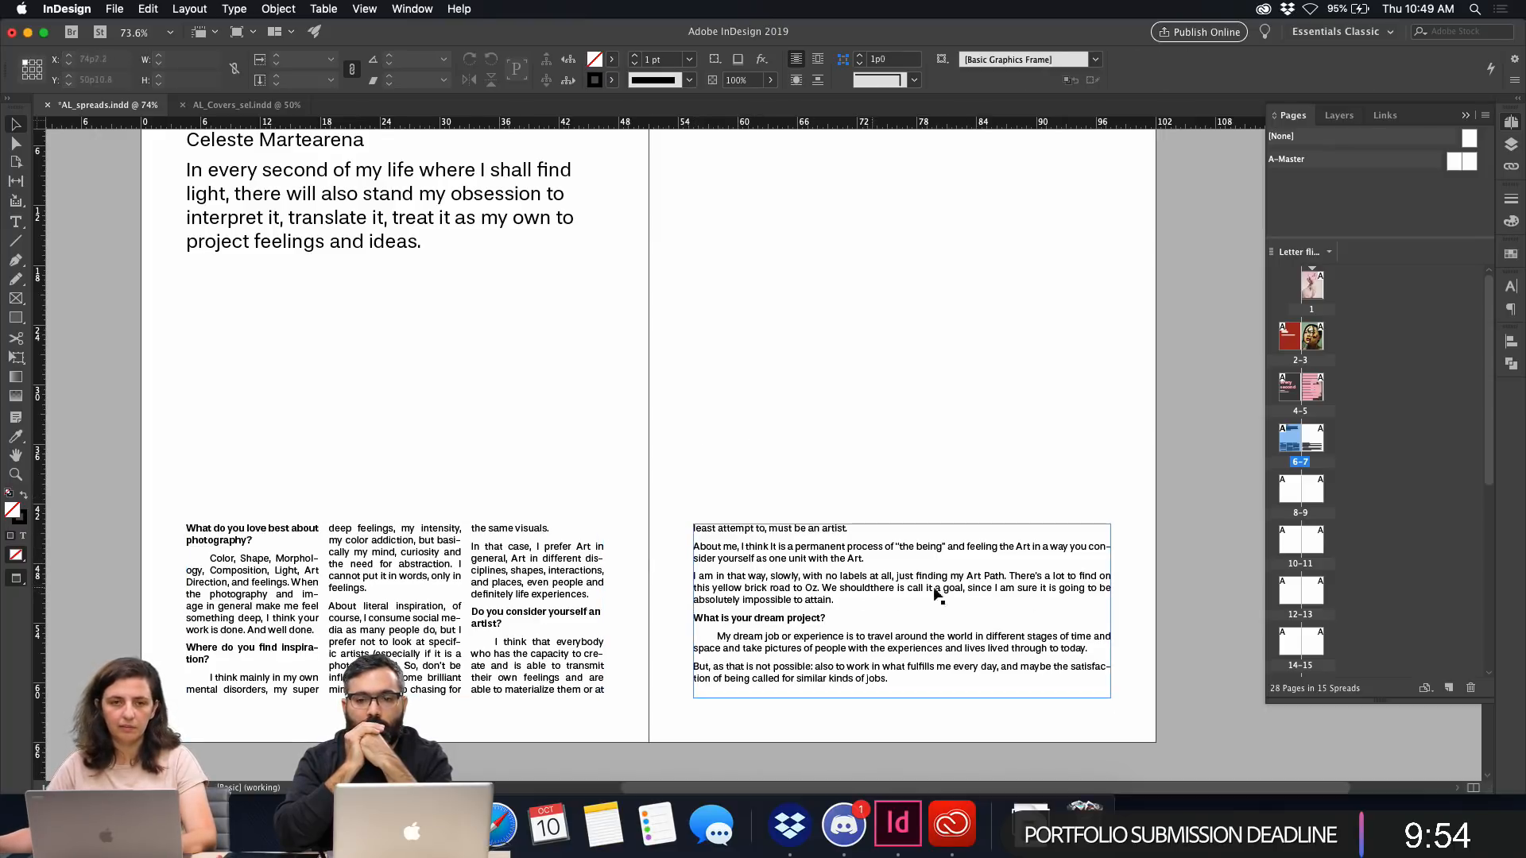
{"action": "left_click", "coordinate": [824, 594]}
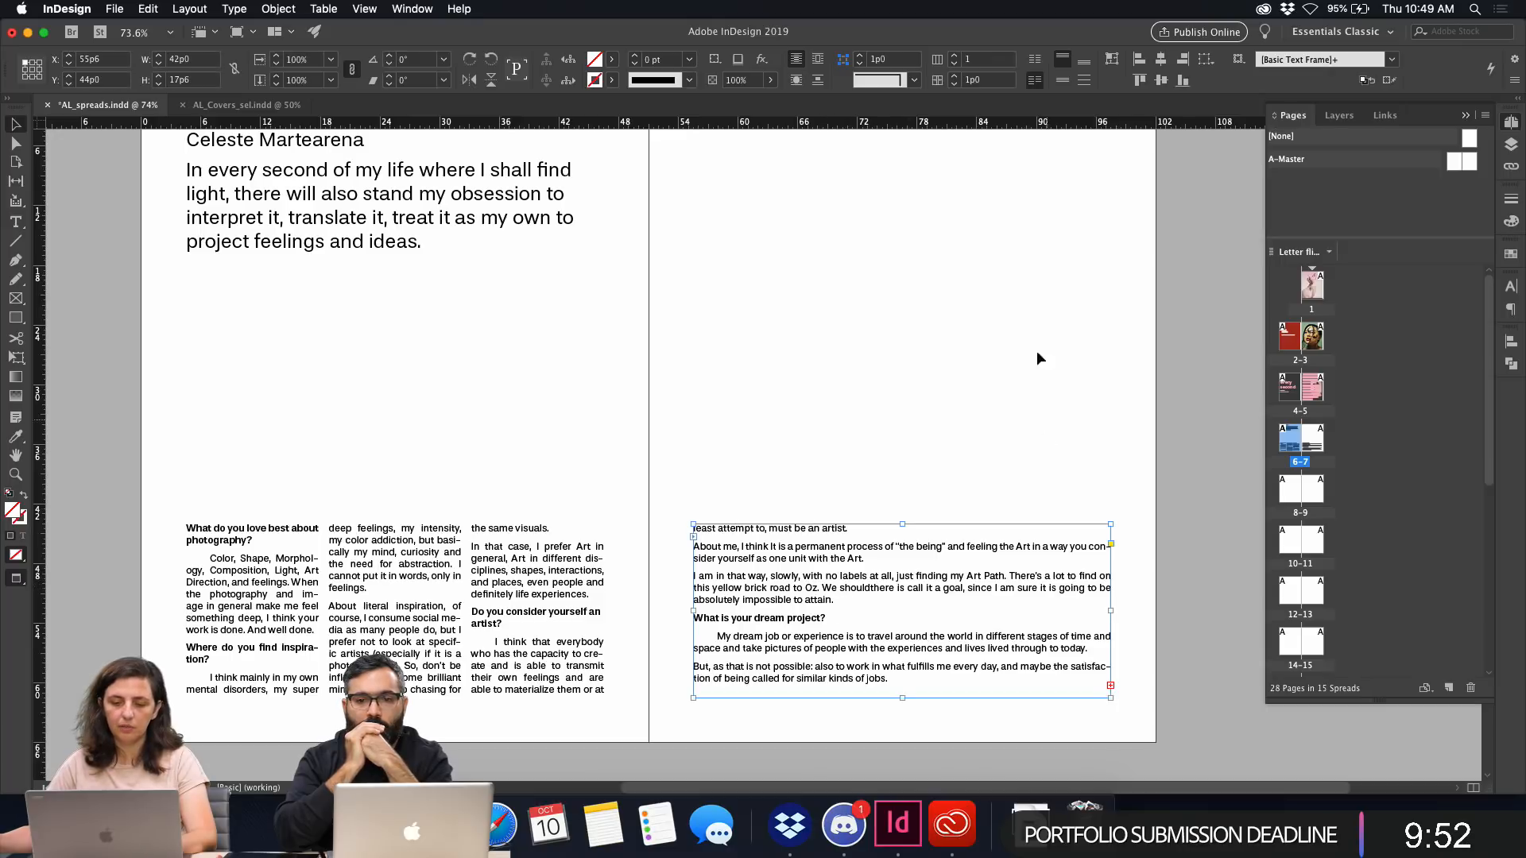
{"action": "left_click", "coordinate": [956, 56]}
{"action": "left_click", "coordinate": [956, 56]}
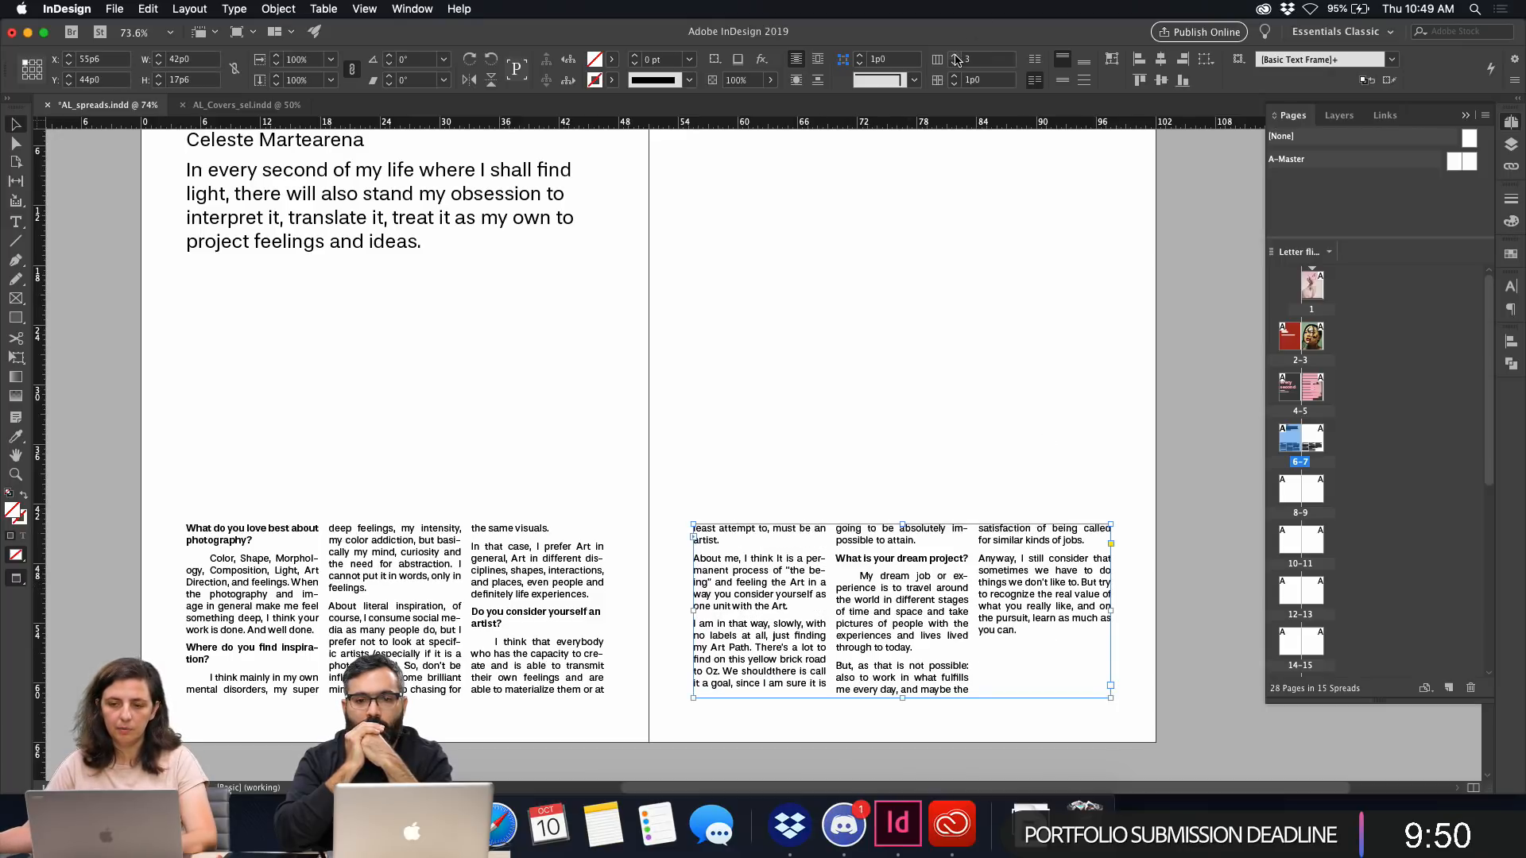
{"action": "left_click", "coordinate": [901, 206]}
{"action": "left_click_drag", "start_coordinate": [899, 212], "coordinate": [917, 276]}
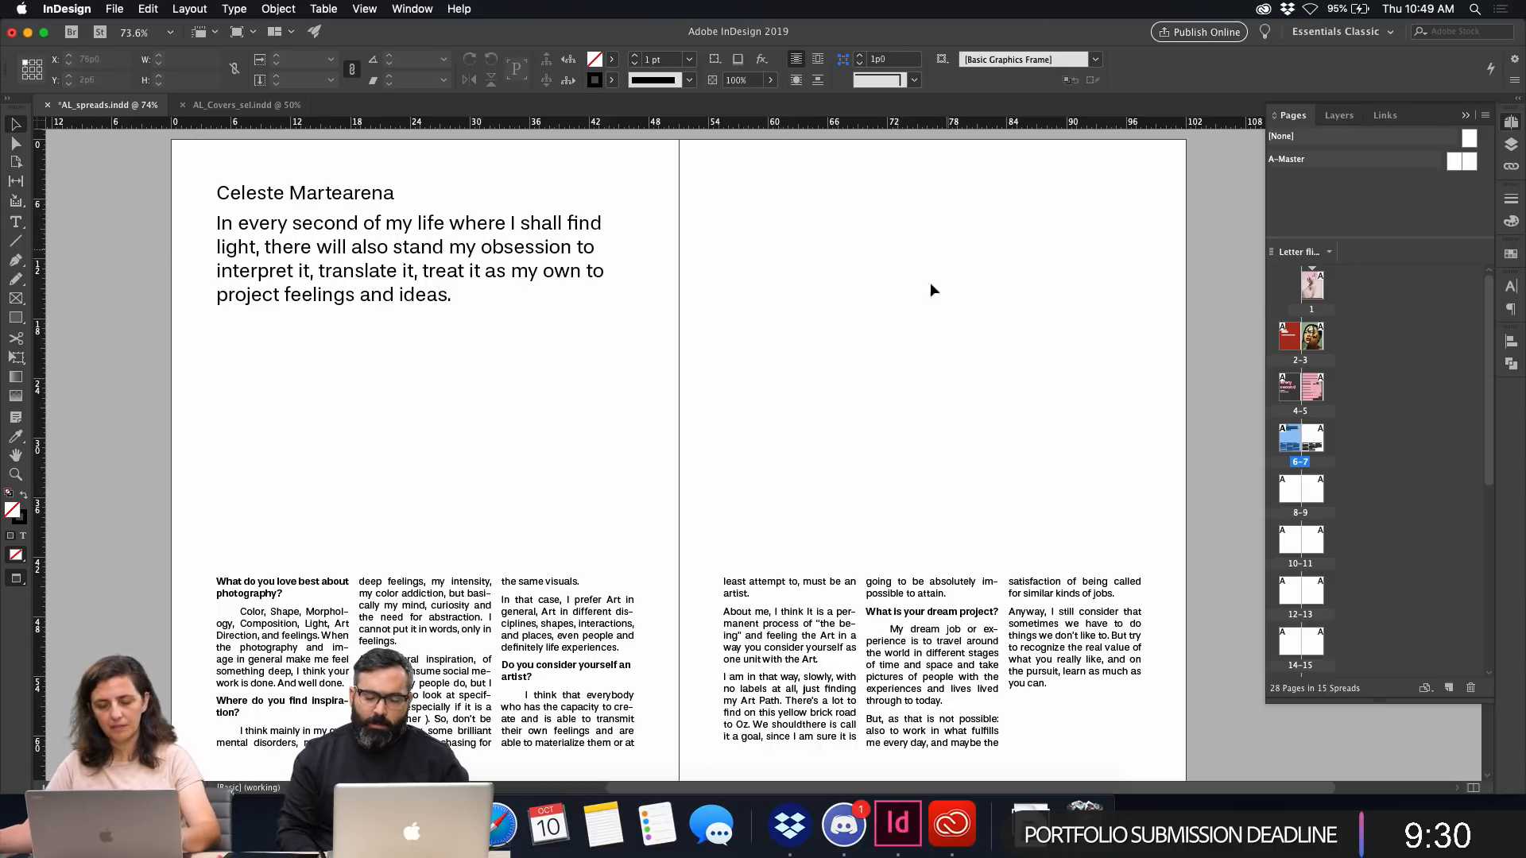
{"action": "key", "text": "m"}
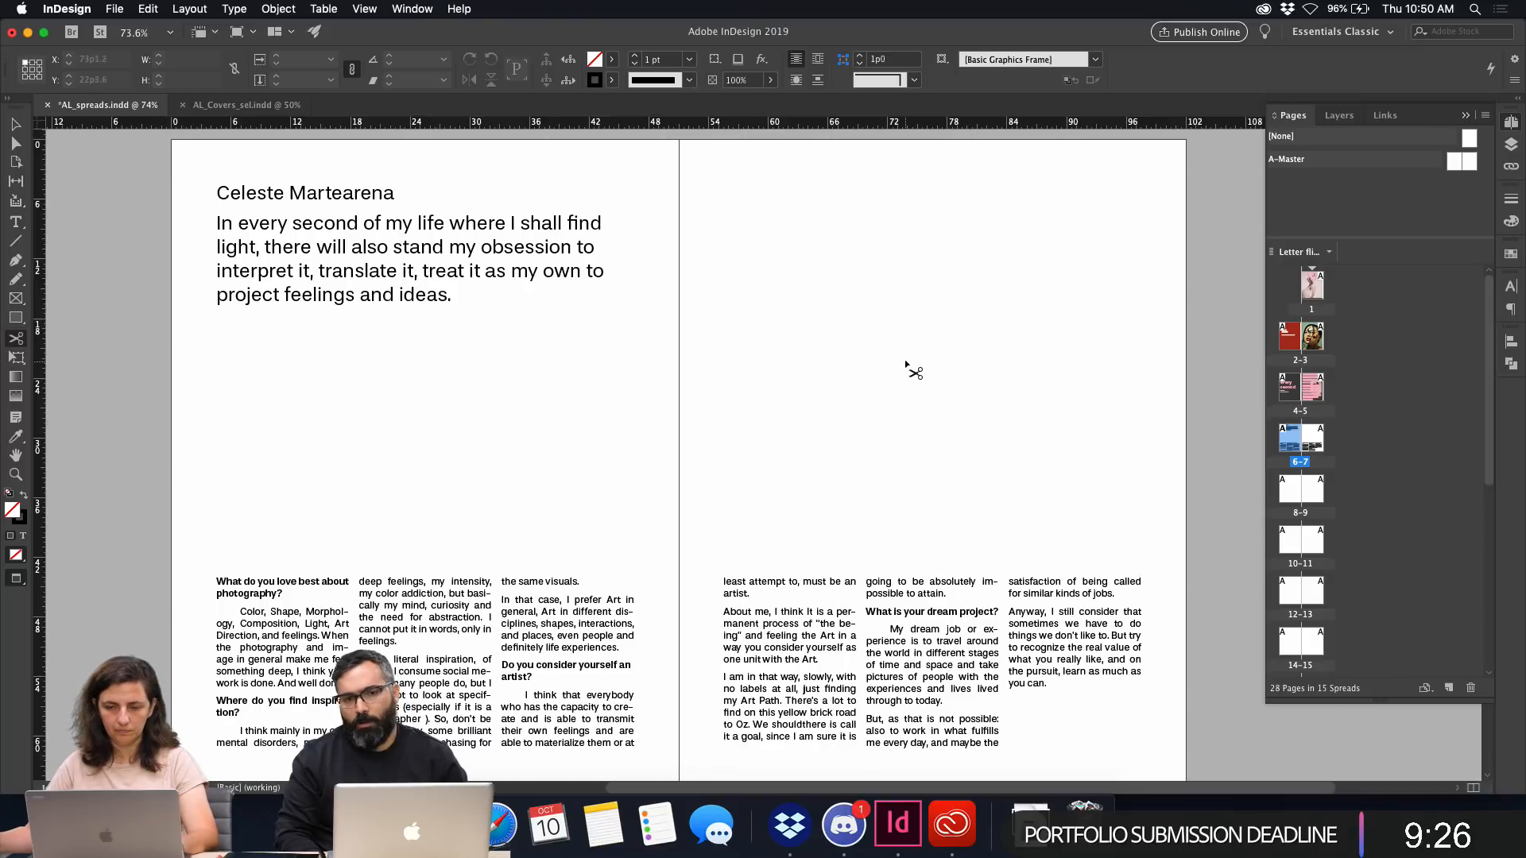
{"action": "key", "text": "v"}
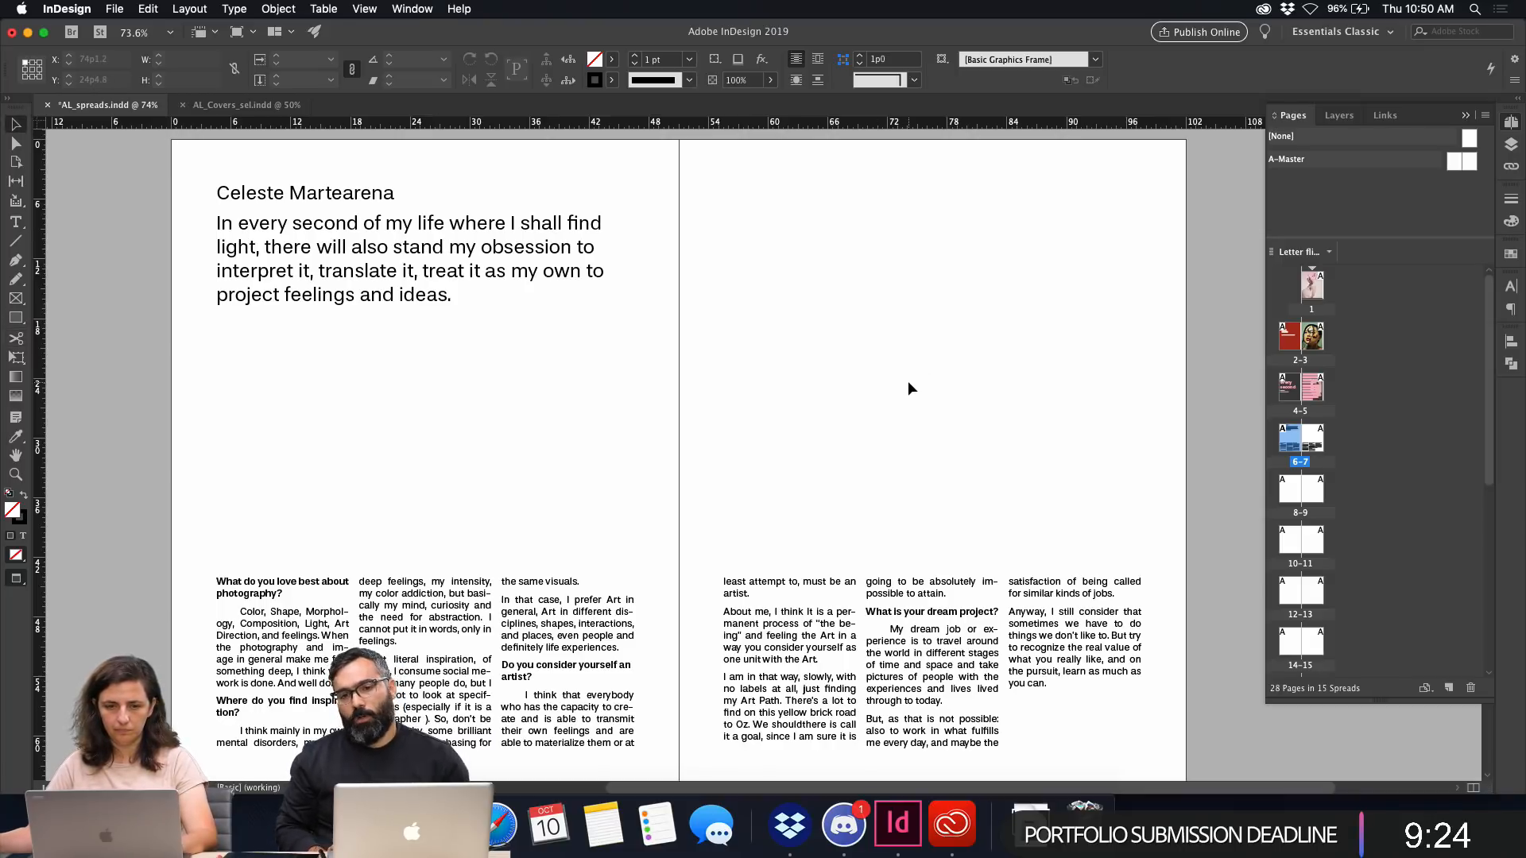
{"action": "key", "text": "super+s"}
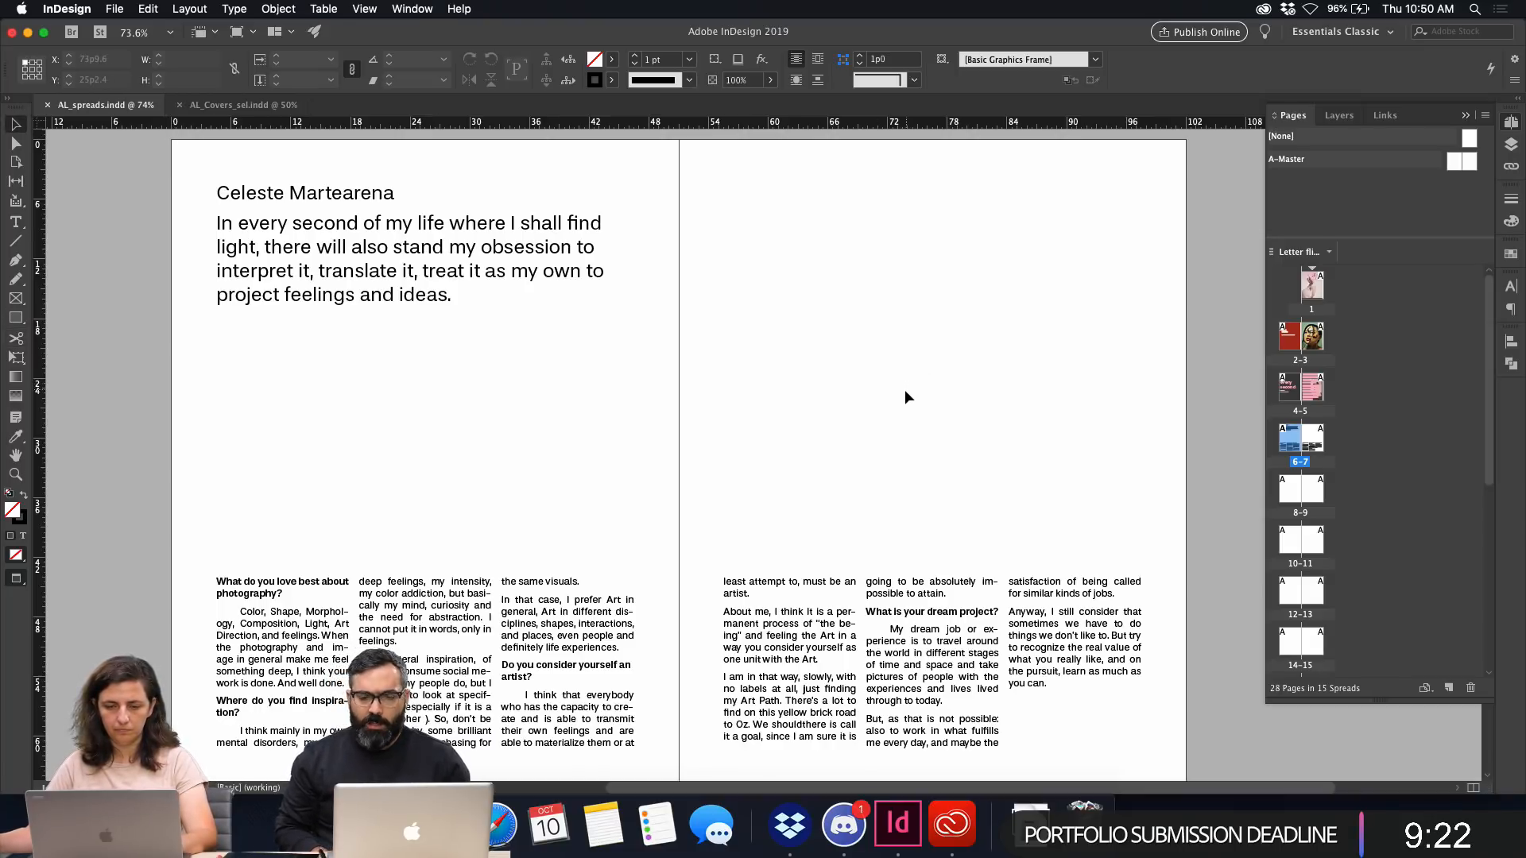
{"action": "key", "text": "super+d"}
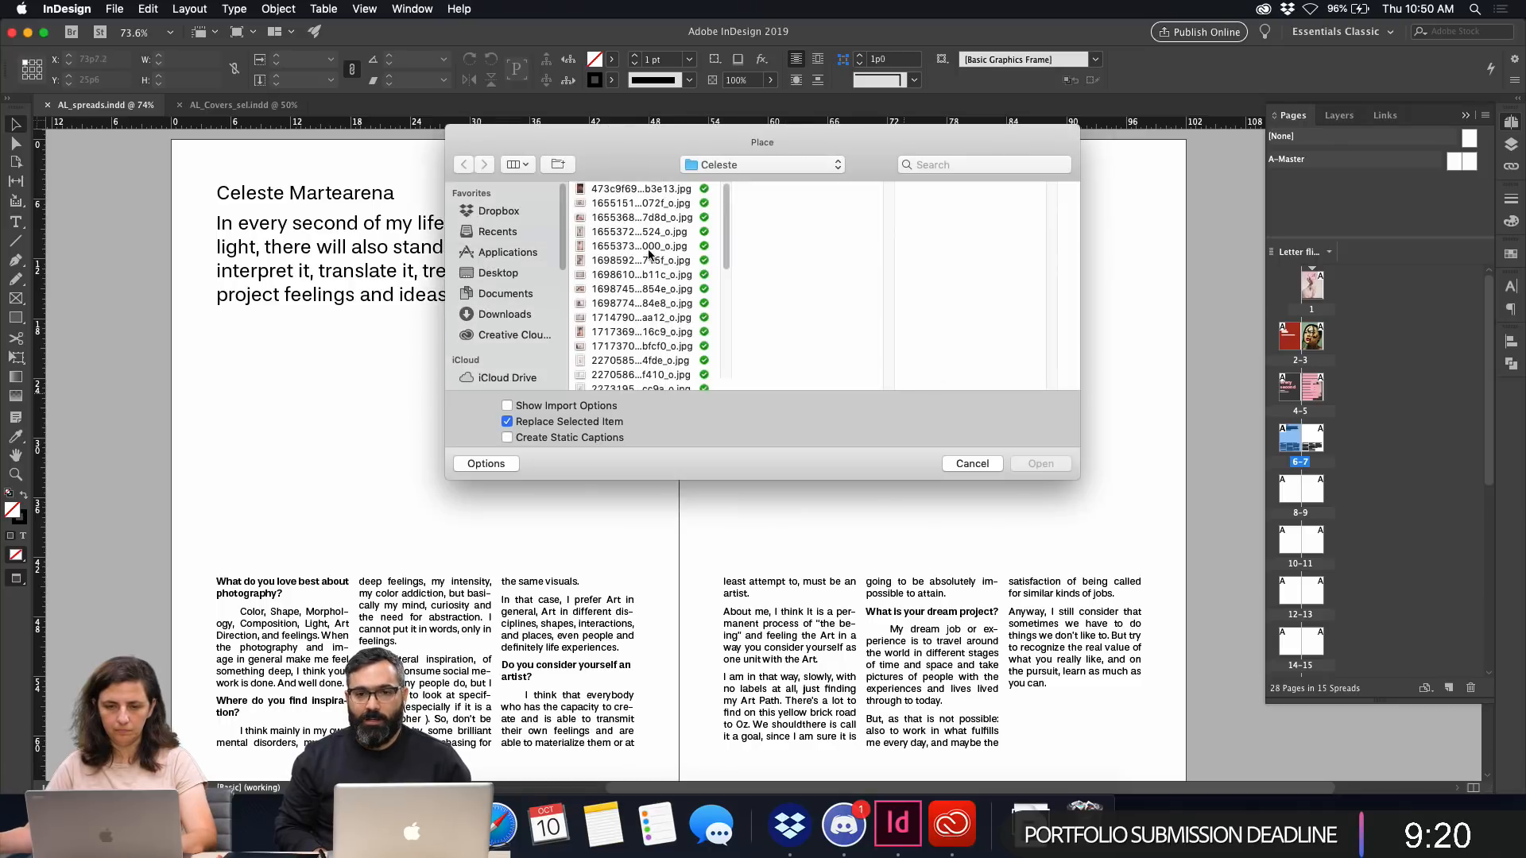
{"action": "left_click", "coordinate": [609, 318]}
{"action": "scroll", "coordinate": [668, 278], "scroll_direction": "down", "scroll_amount": 5}
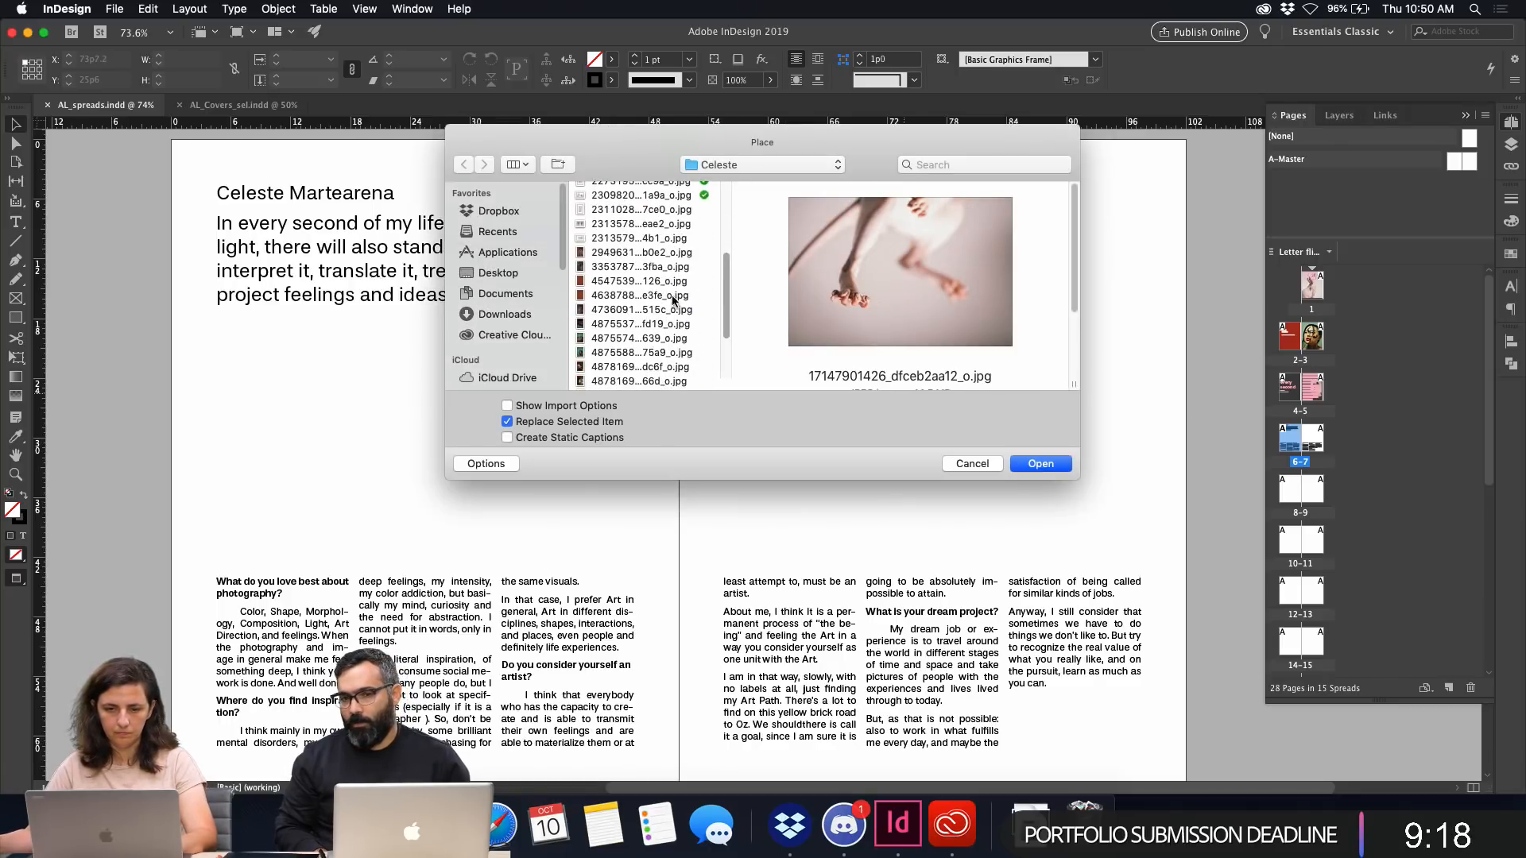
{"action": "left_click", "coordinate": [665, 238]}
{"action": "key", "text": "space"}
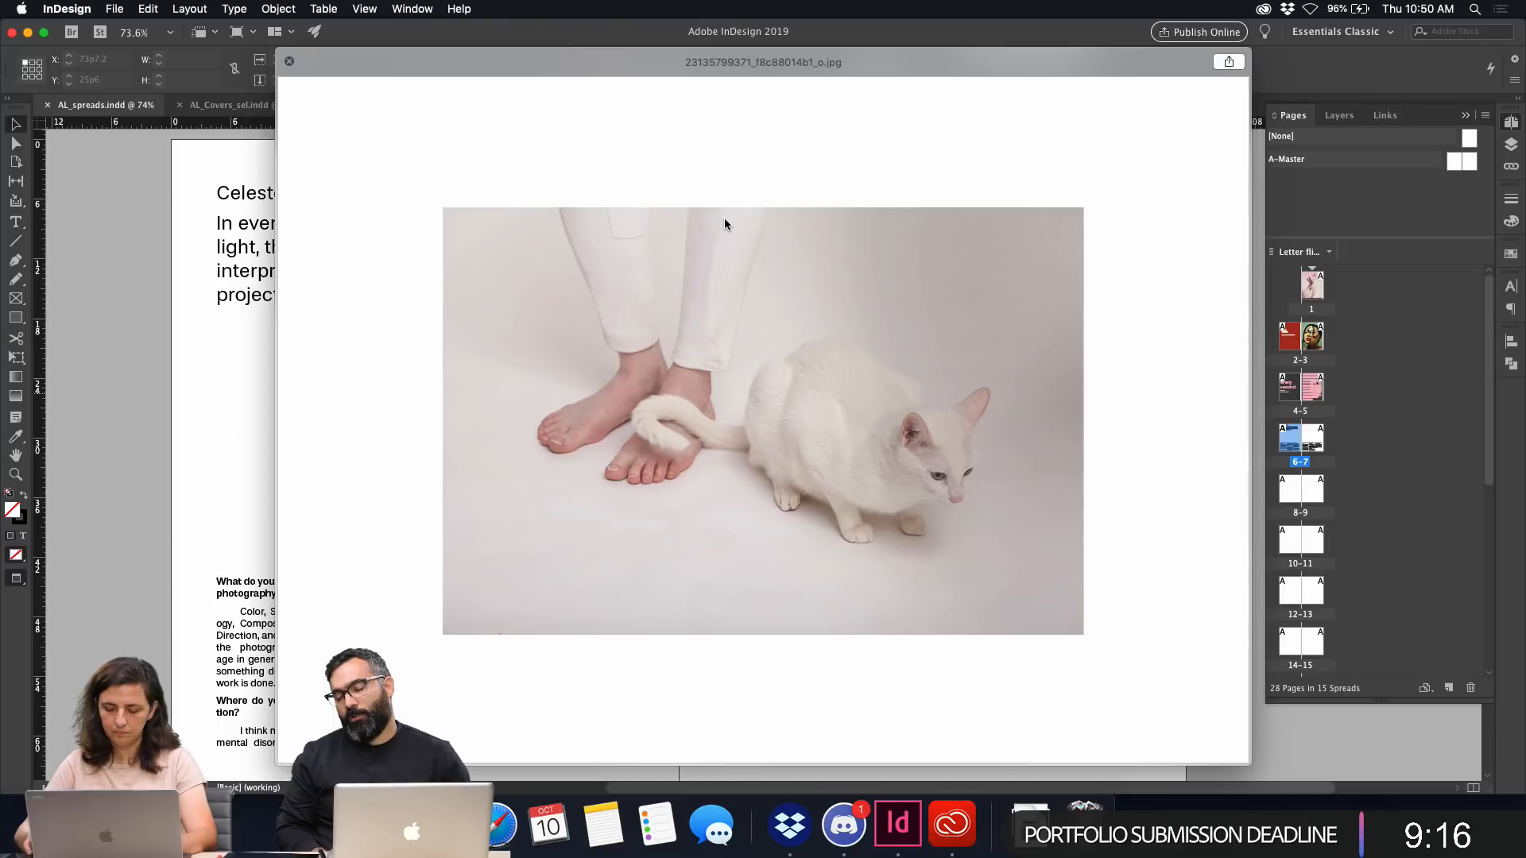
{"action": "key", "text": "Up"}
{"action": "key", "text": "space"}
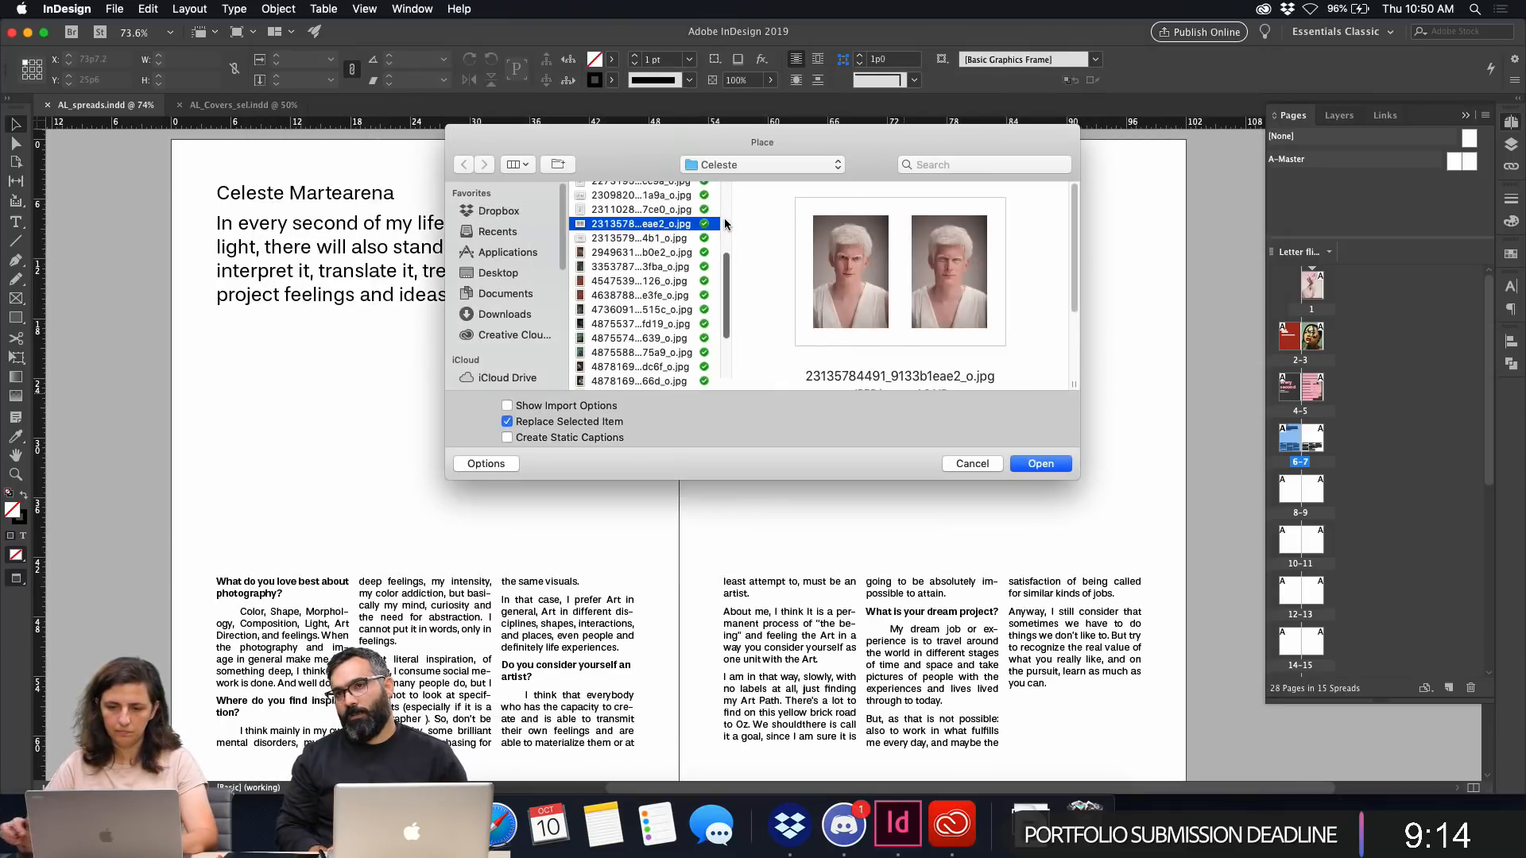
{"action": "left_click", "coordinate": [1050, 465]}
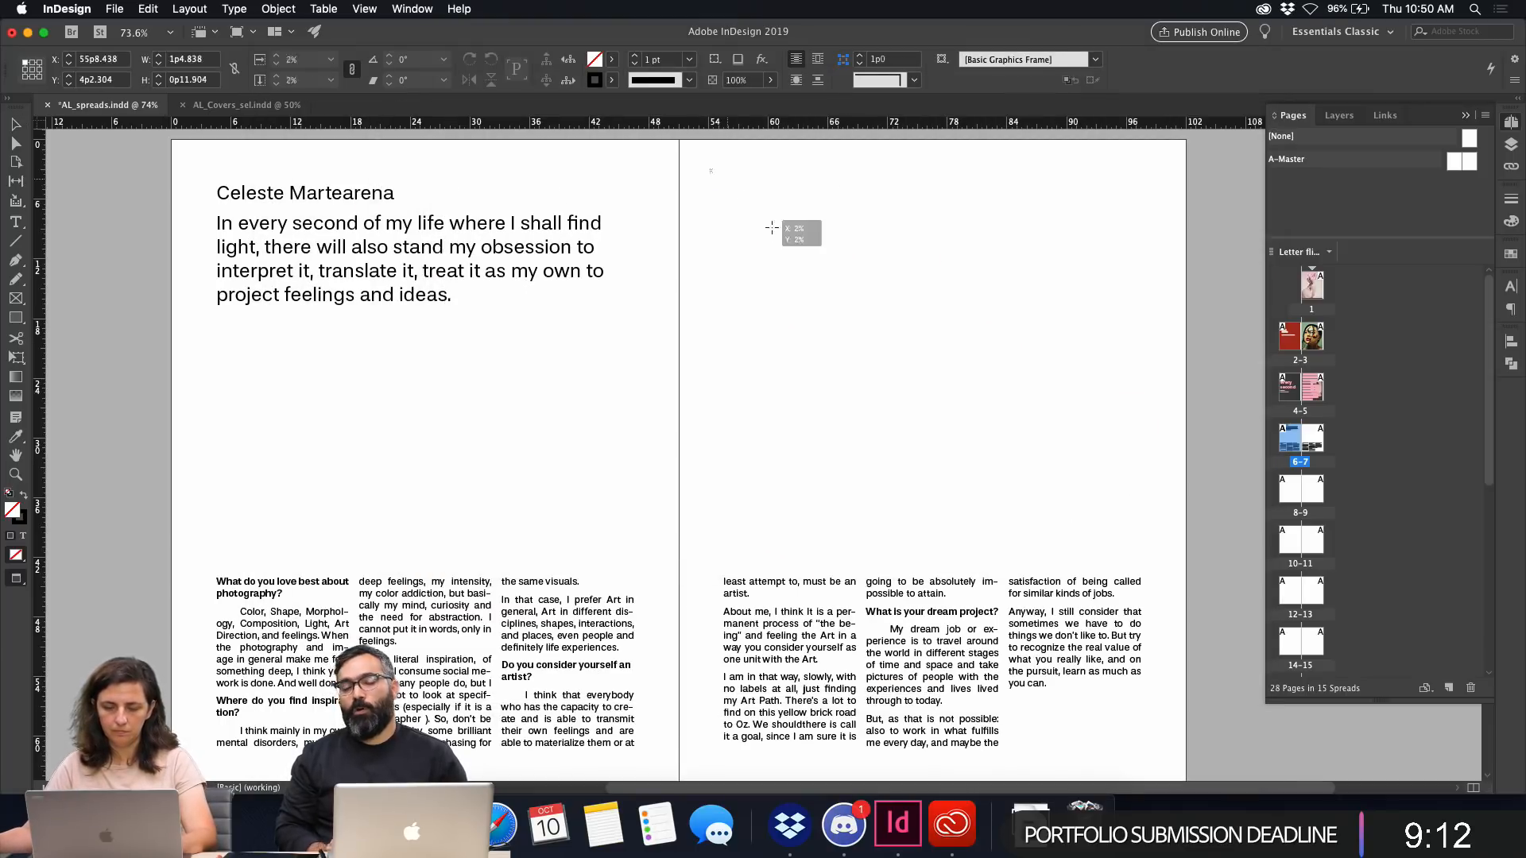
{"action": "left_click_drag", "start_coordinate": [711, 171], "coordinate": [1141, 565]}
Crop the placed image's frame to only the left portrait, about 14p10 by 22p4, with guides shown.
{"action": "key", "text": "w"}
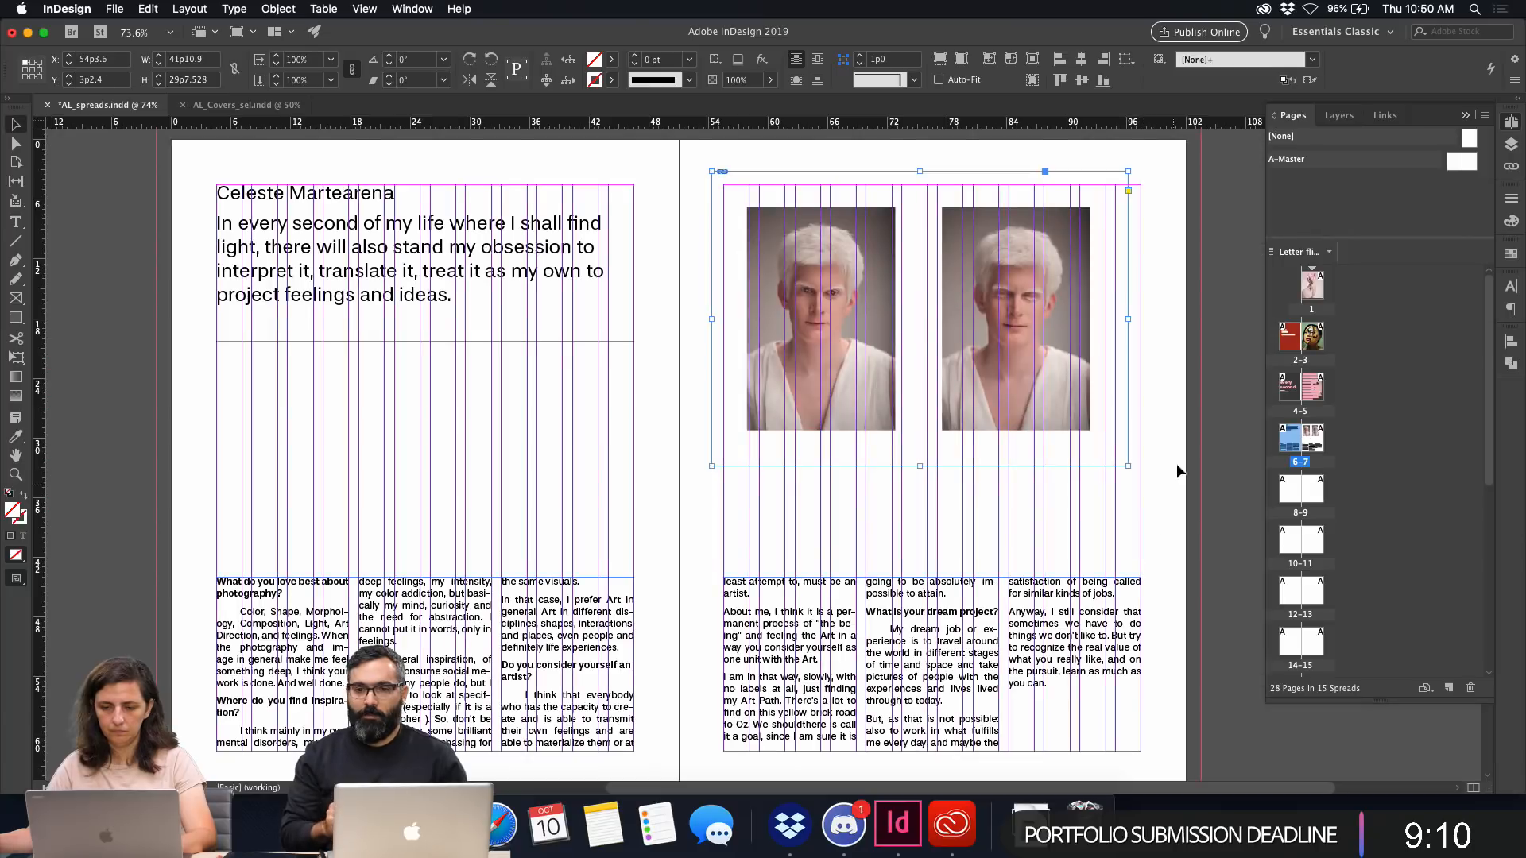
{"action": "left_click_drag", "start_coordinate": [1129, 318], "coordinate": [896, 302]}
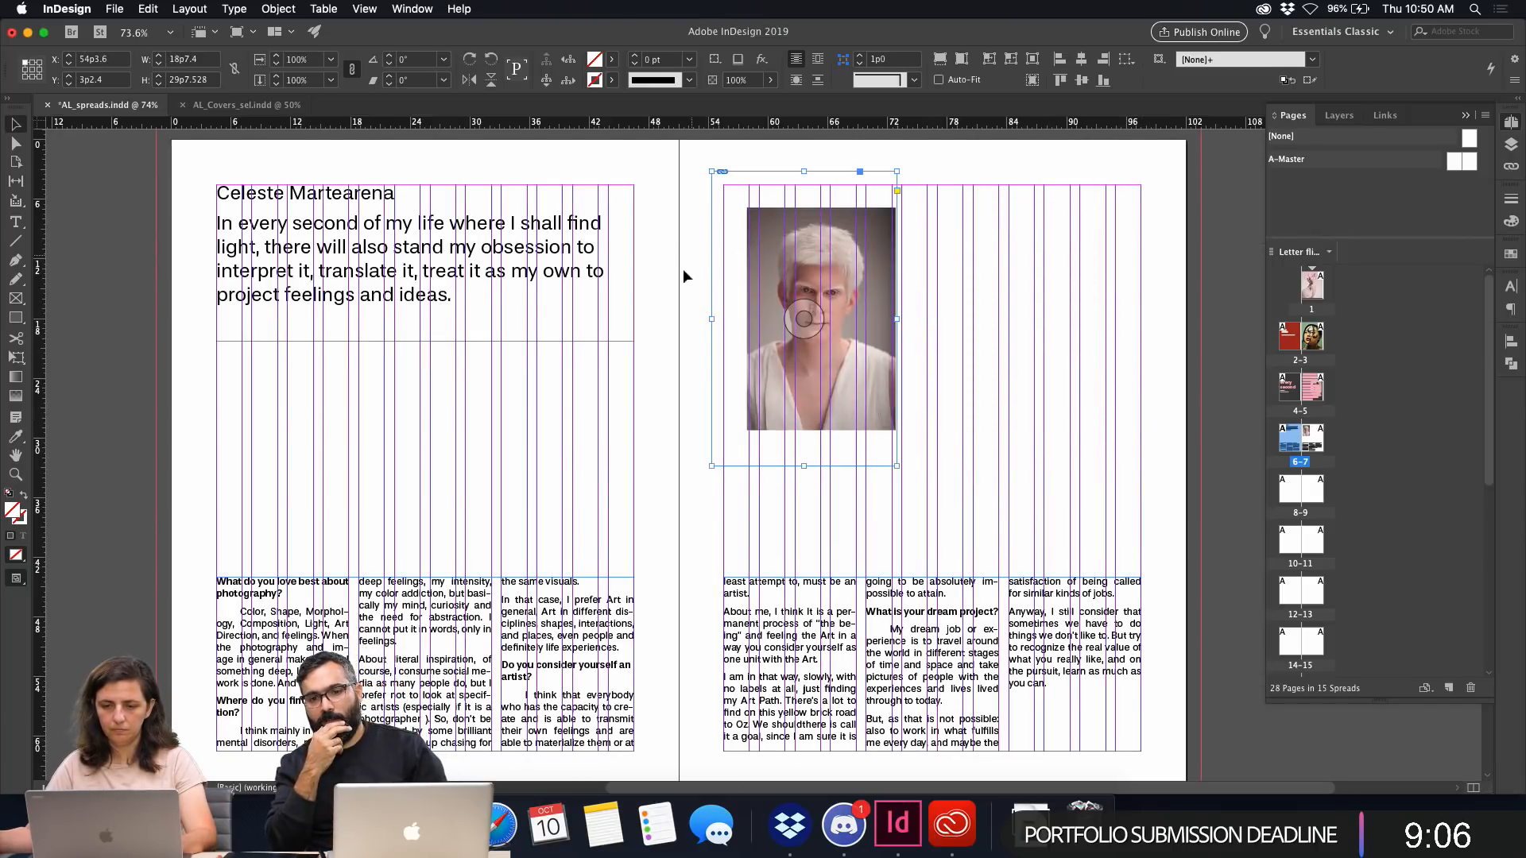
{"action": "left_click_drag", "start_coordinate": [710, 321], "coordinate": [749, 322]}
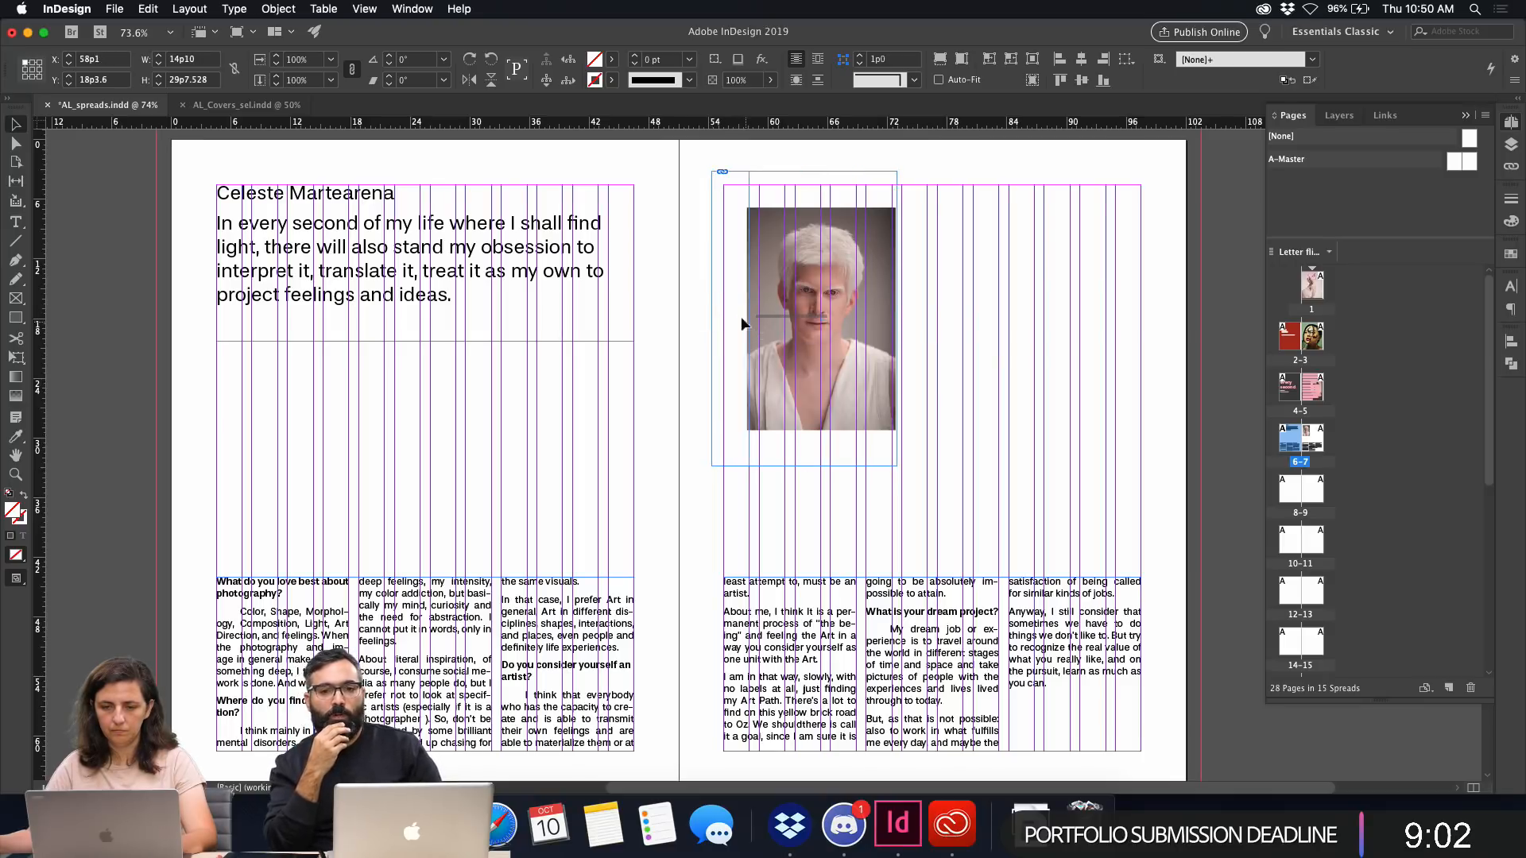
{"action": "left_click_drag", "start_coordinate": [821, 172], "coordinate": [822, 208]}
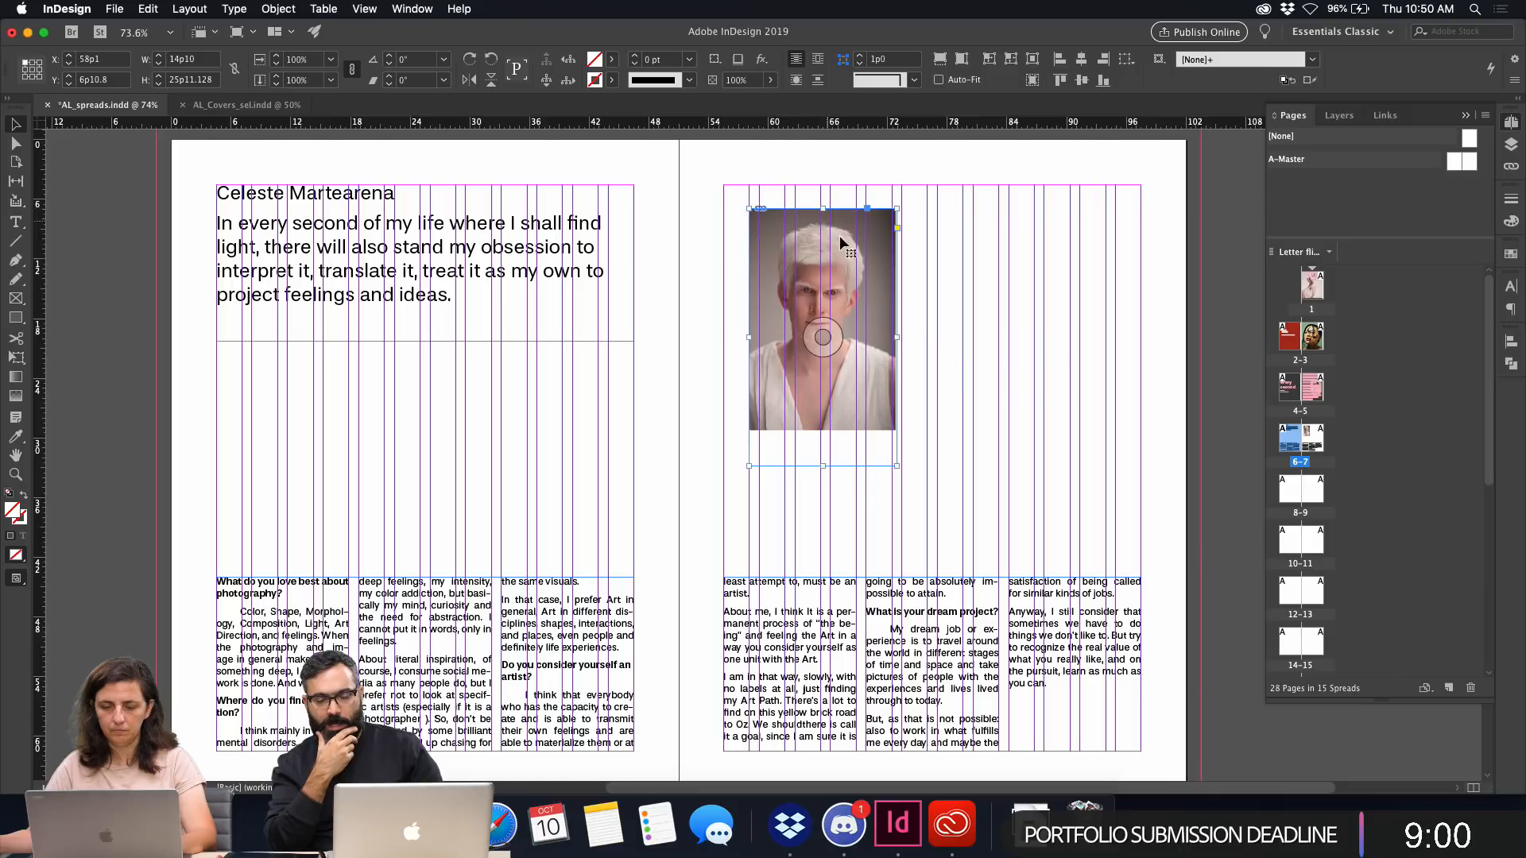
{"action": "left_click_drag", "start_coordinate": [825, 470], "coordinate": [813, 430]}
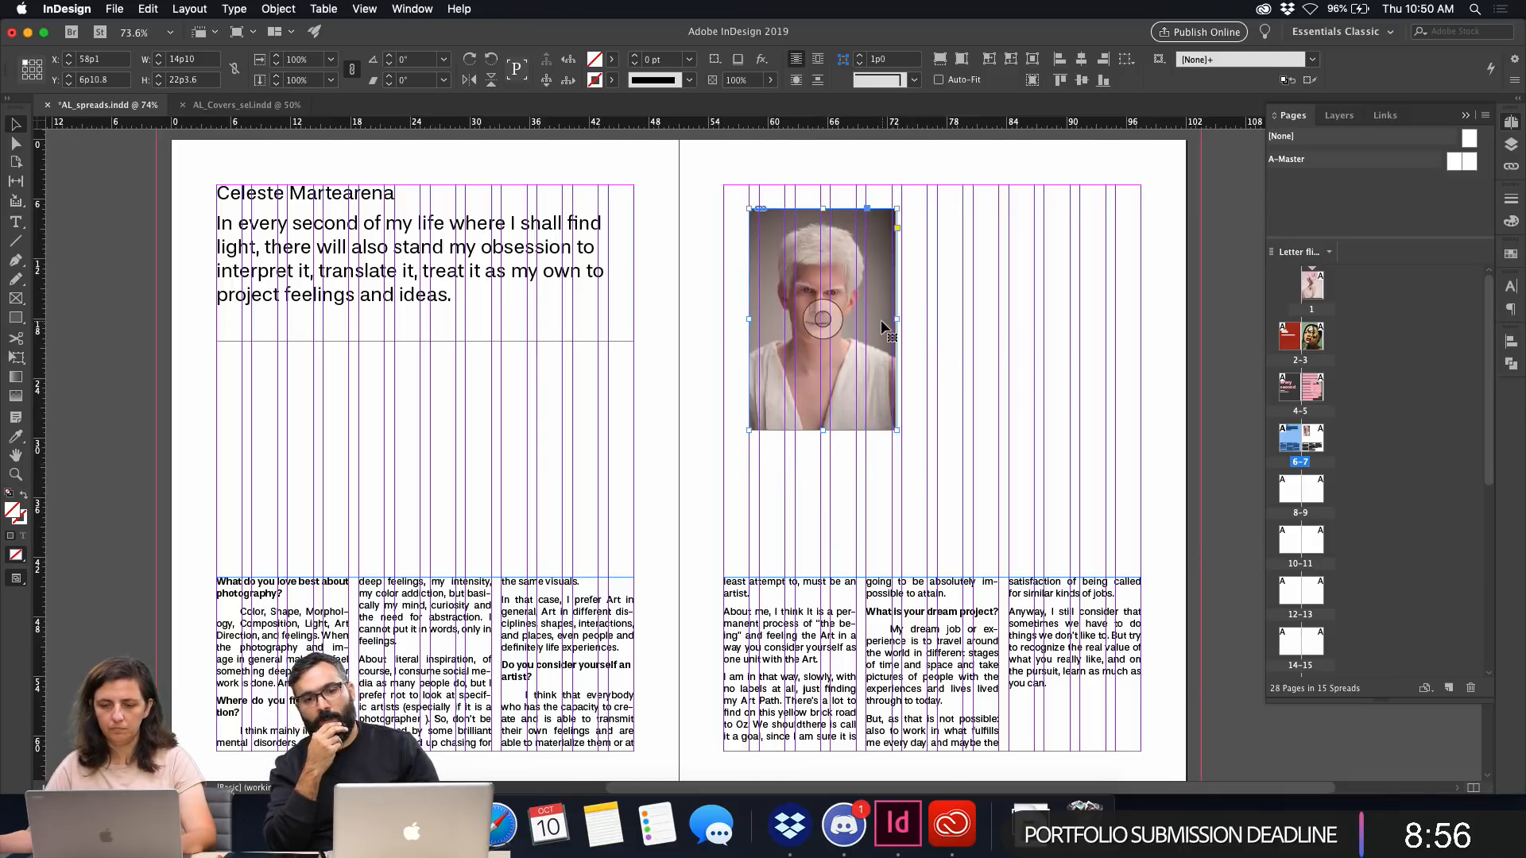
Align the cropped portrait with page 7's left margin and enlarge it proportionally to about 20p6 by 32p0.
{"action": "left_click_drag", "start_coordinate": [896, 319], "coordinate": [856, 429]}
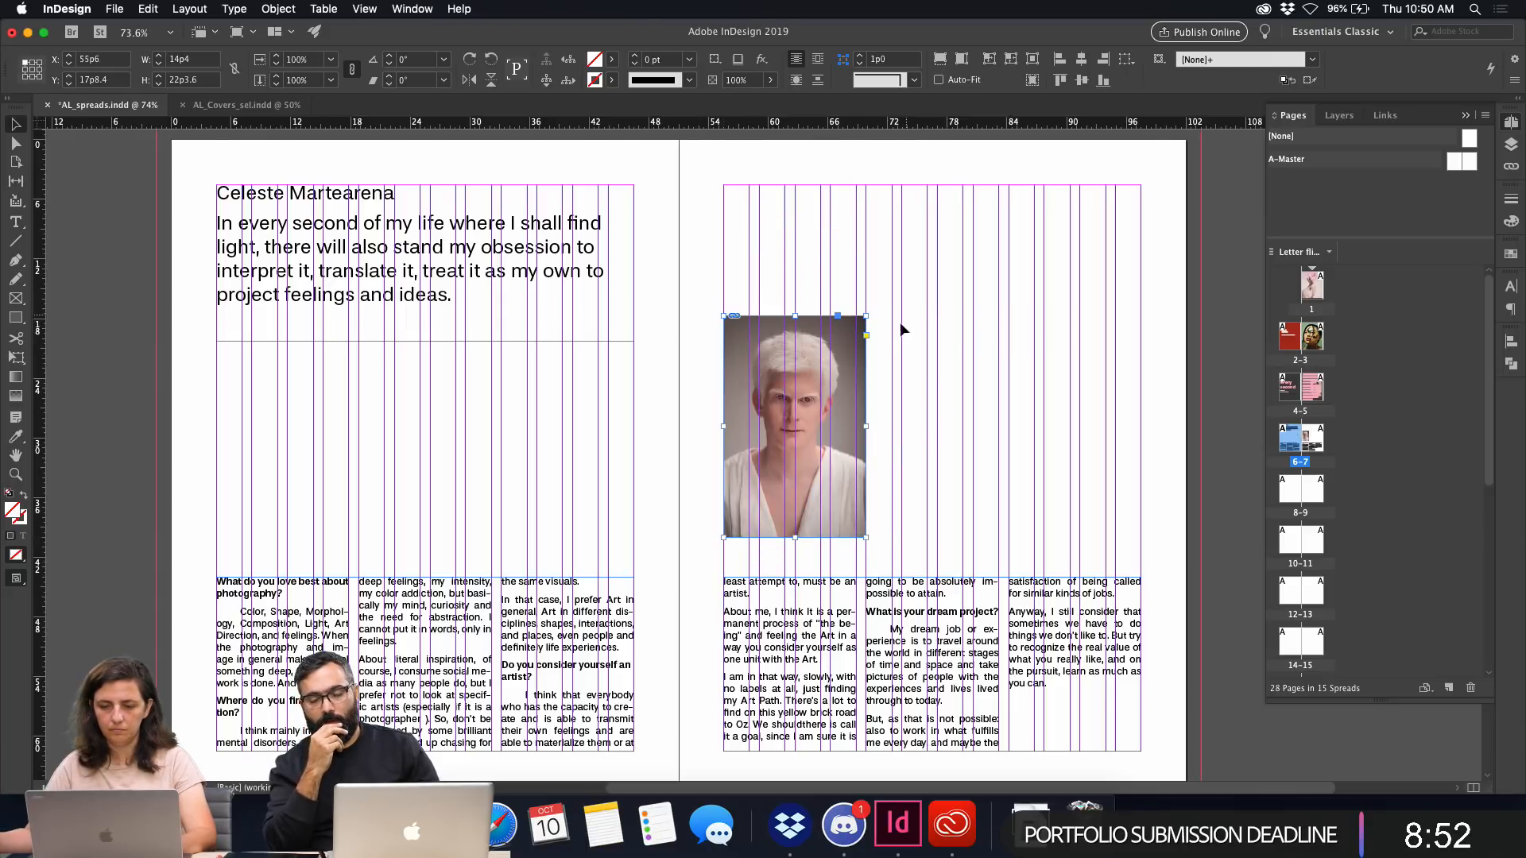
{"action": "left_click_drag", "start_coordinate": [867, 315], "coordinate": [922, 218]}
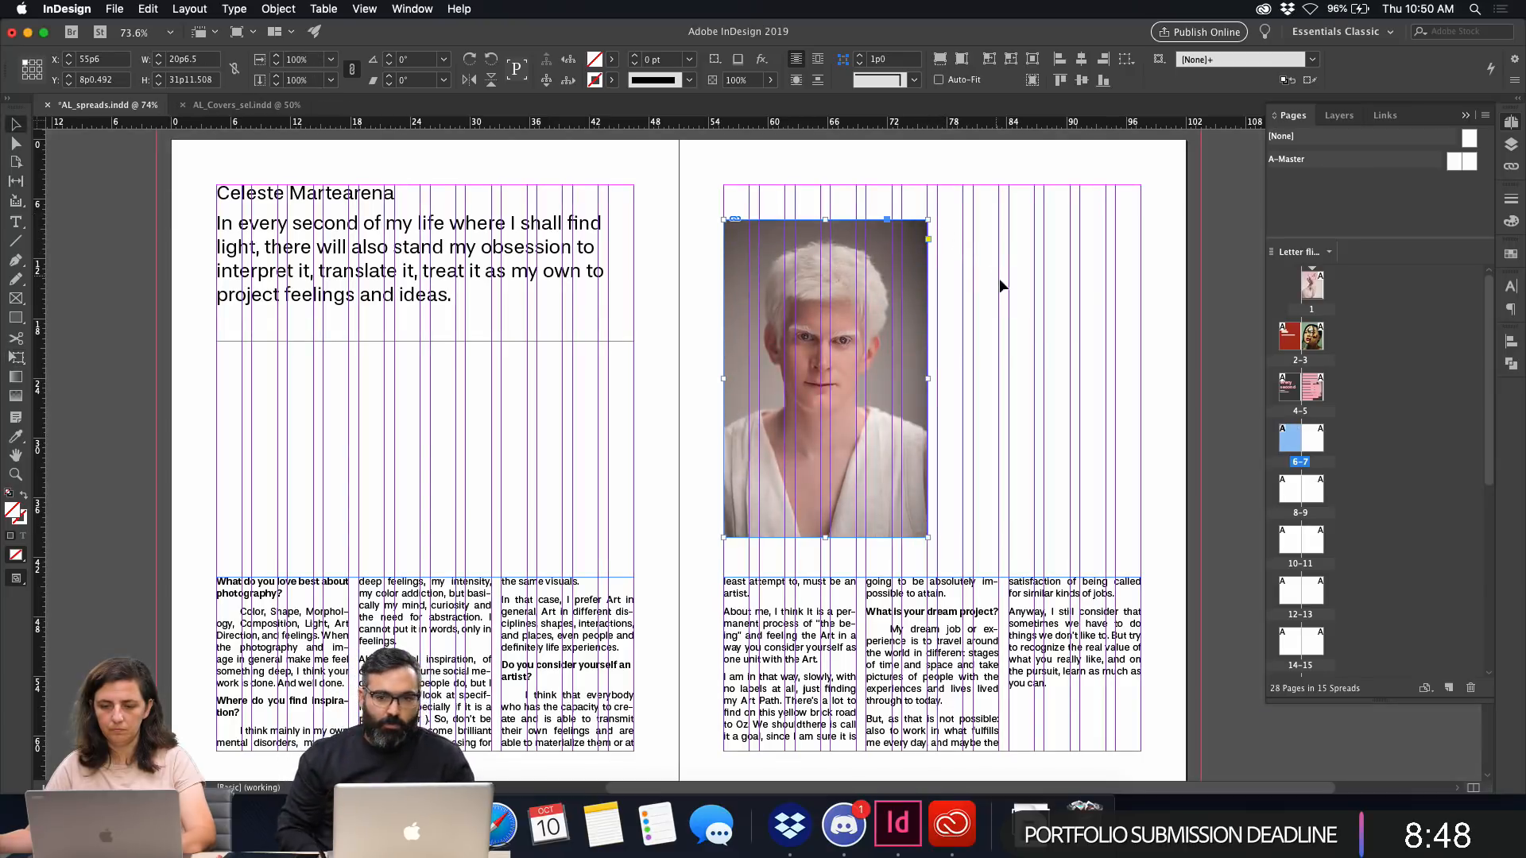
Duplicate the portrait frame alongside, ending at the right margin, shift its content to show the other portrait, and check it in preview.
{"action": "mouse_move", "coordinate": [905, 298]}
{"action": "left_mouse_down"}
{"action": "mouse_move", "coordinate": [1138, 309]}
{"action": "mouse_move", "coordinate": [928, 315]}
{"action": "left_mouse_up"}
{"action": "double_click", "coordinate": [1101, 315]}
{"action": "left_click_drag", "start_coordinate": [1076, 313], "coordinate": [1022, 316]}
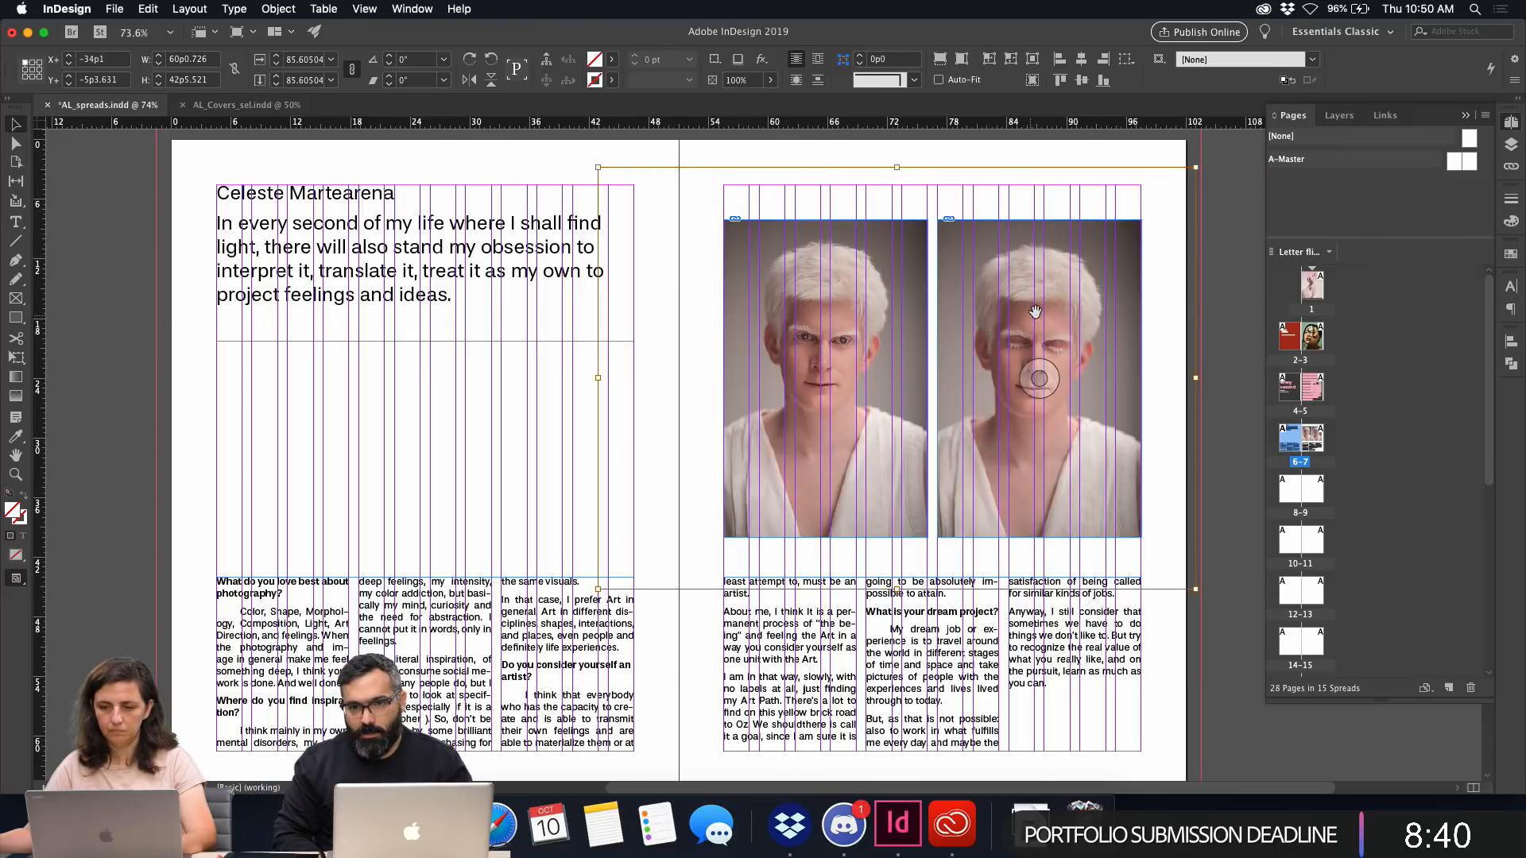
{"action": "key", "text": "w"}
{"action": "left_click", "coordinate": [1233, 300]}
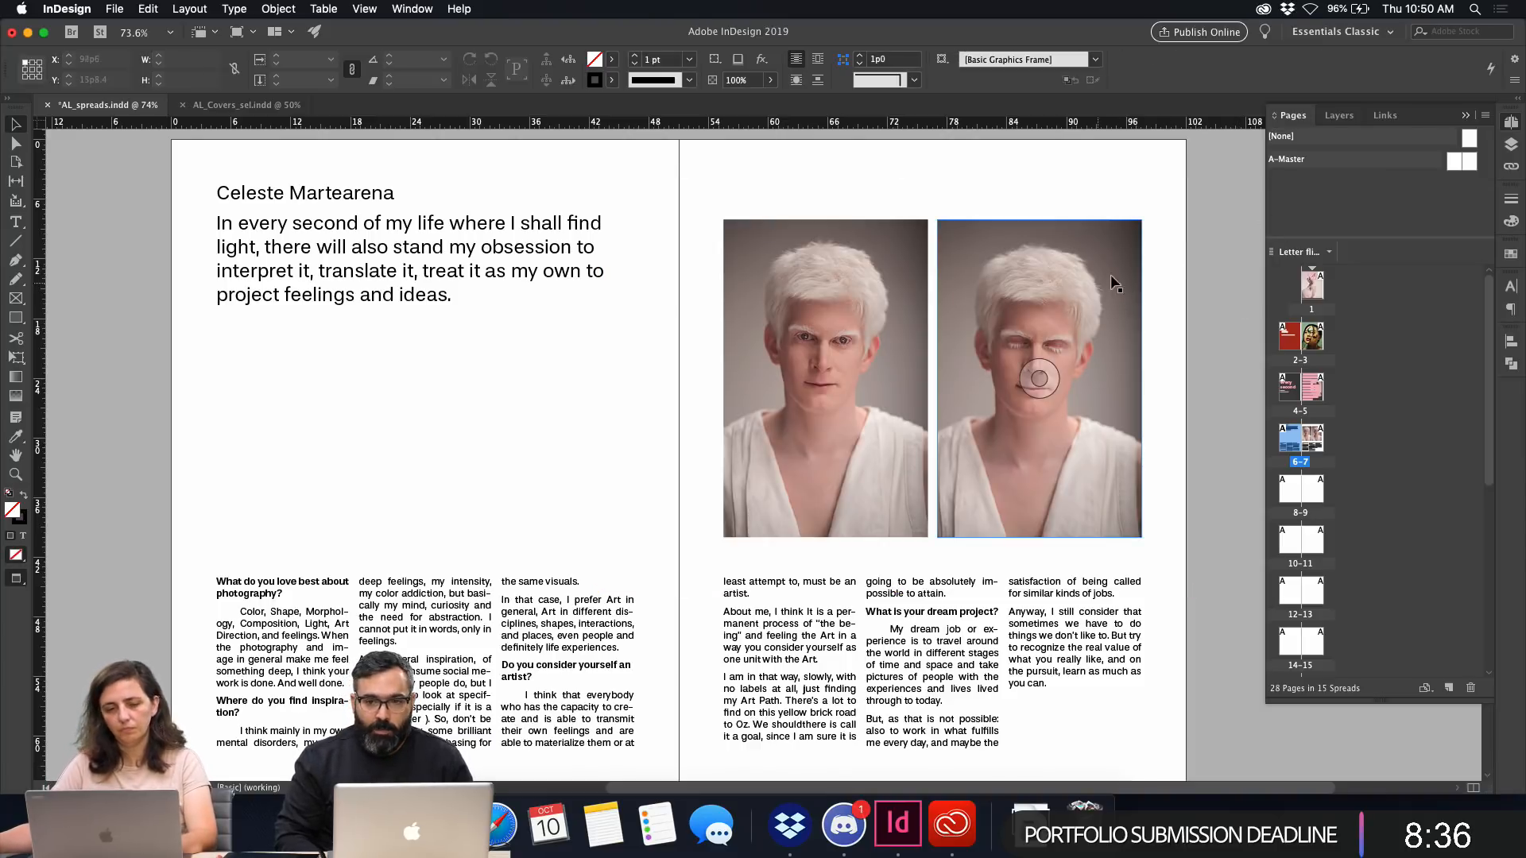
Move both portraits on page 7 up to the top margin and check the layout in preview.
{"action": "key", "text": "w"}
{"action": "left_click", "coordinate": [1029, 293]}
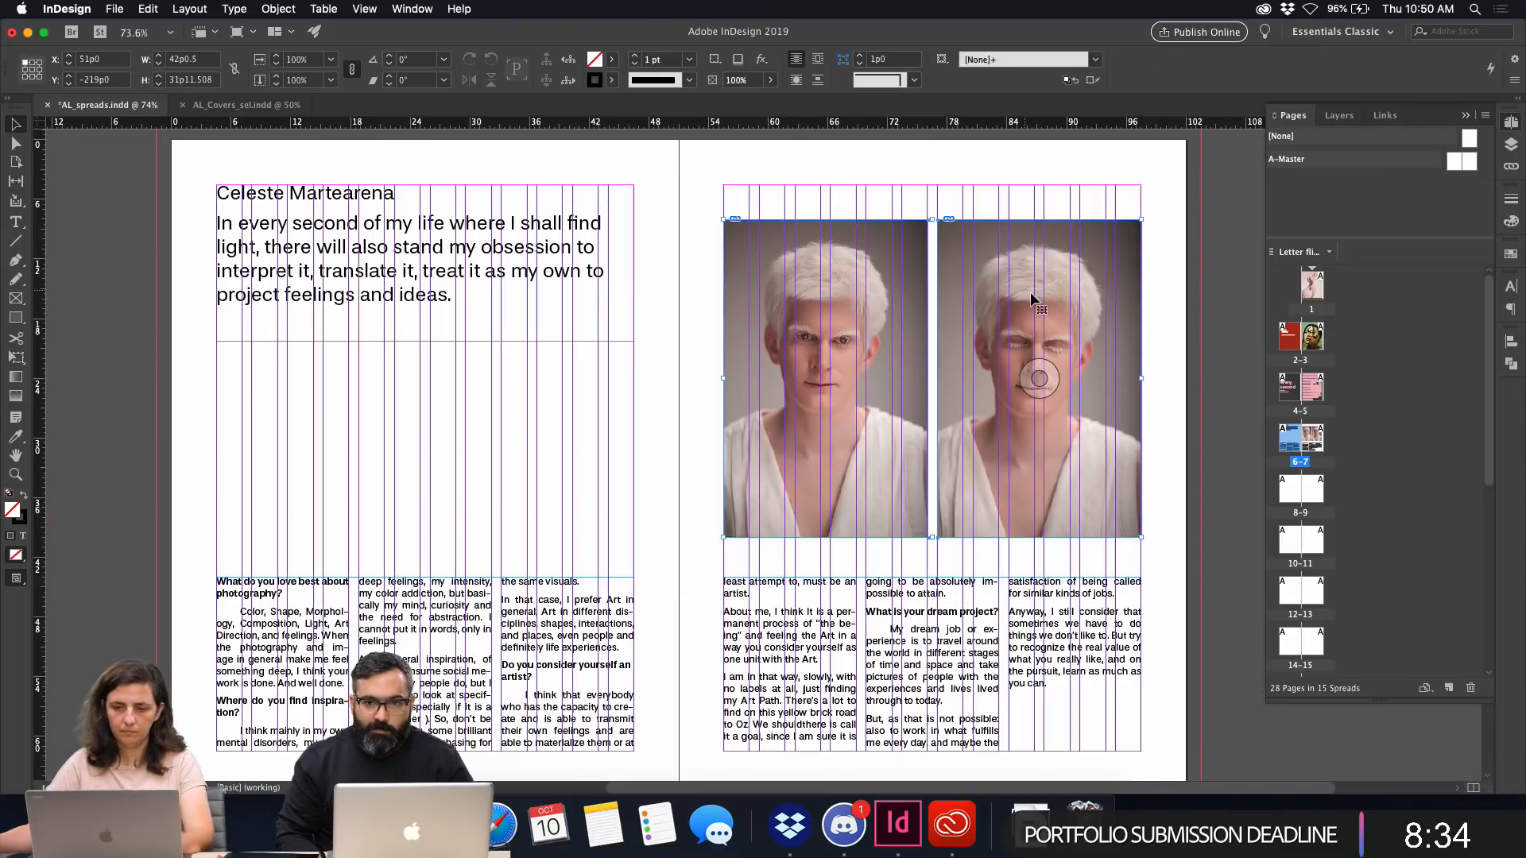
{"action": "left_click_drag", "start_coordinate": [1030, 293], "coordinate": [1007, 258]}
{"action": "left_click", "coordinate": [1180, 259]}
{"action": "key", "text": "w"}
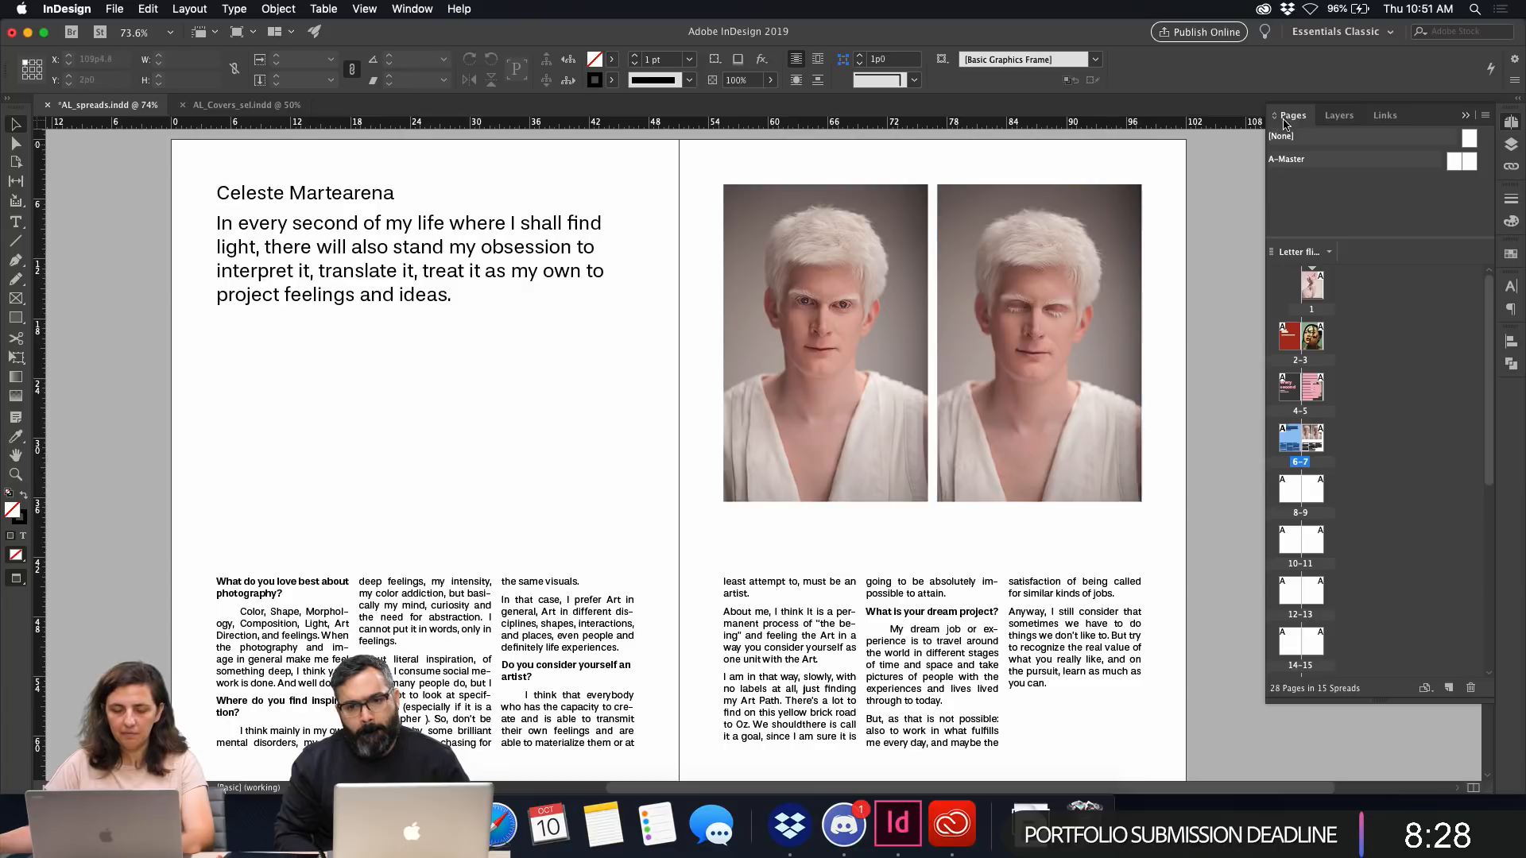
Duplicate the spread of pages 6–7 as a new spread on pages 8–9.
{"action": "scroll", "coordinate": [539, 480], "scroll_direction": "down", "scroll_amount": 1}
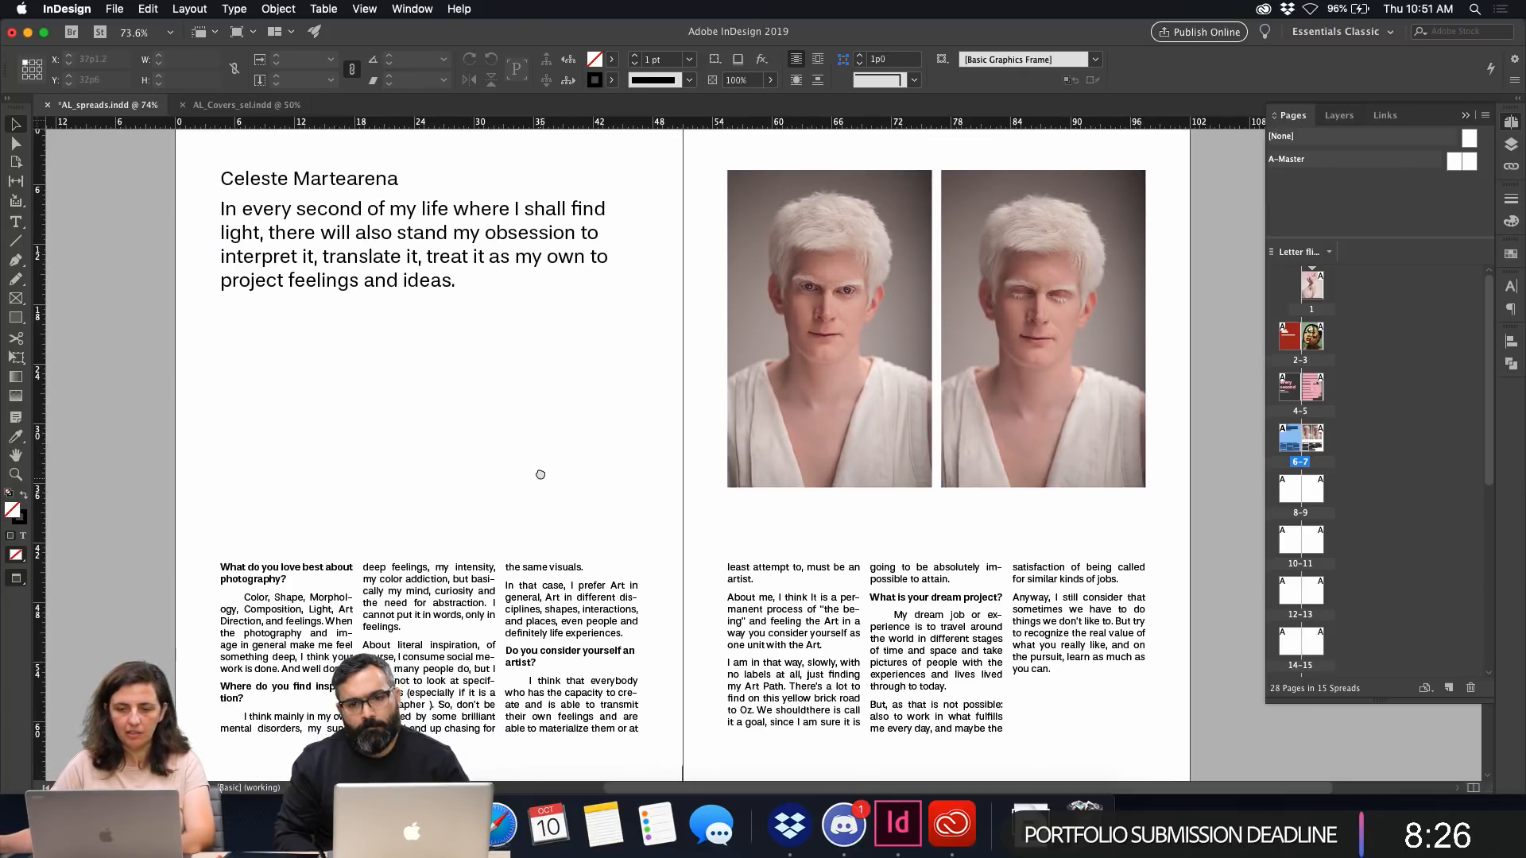
{"action": "scroll", "coordinate": [541, 474], "scroll_direction": "up", "scroll_amount": 1}
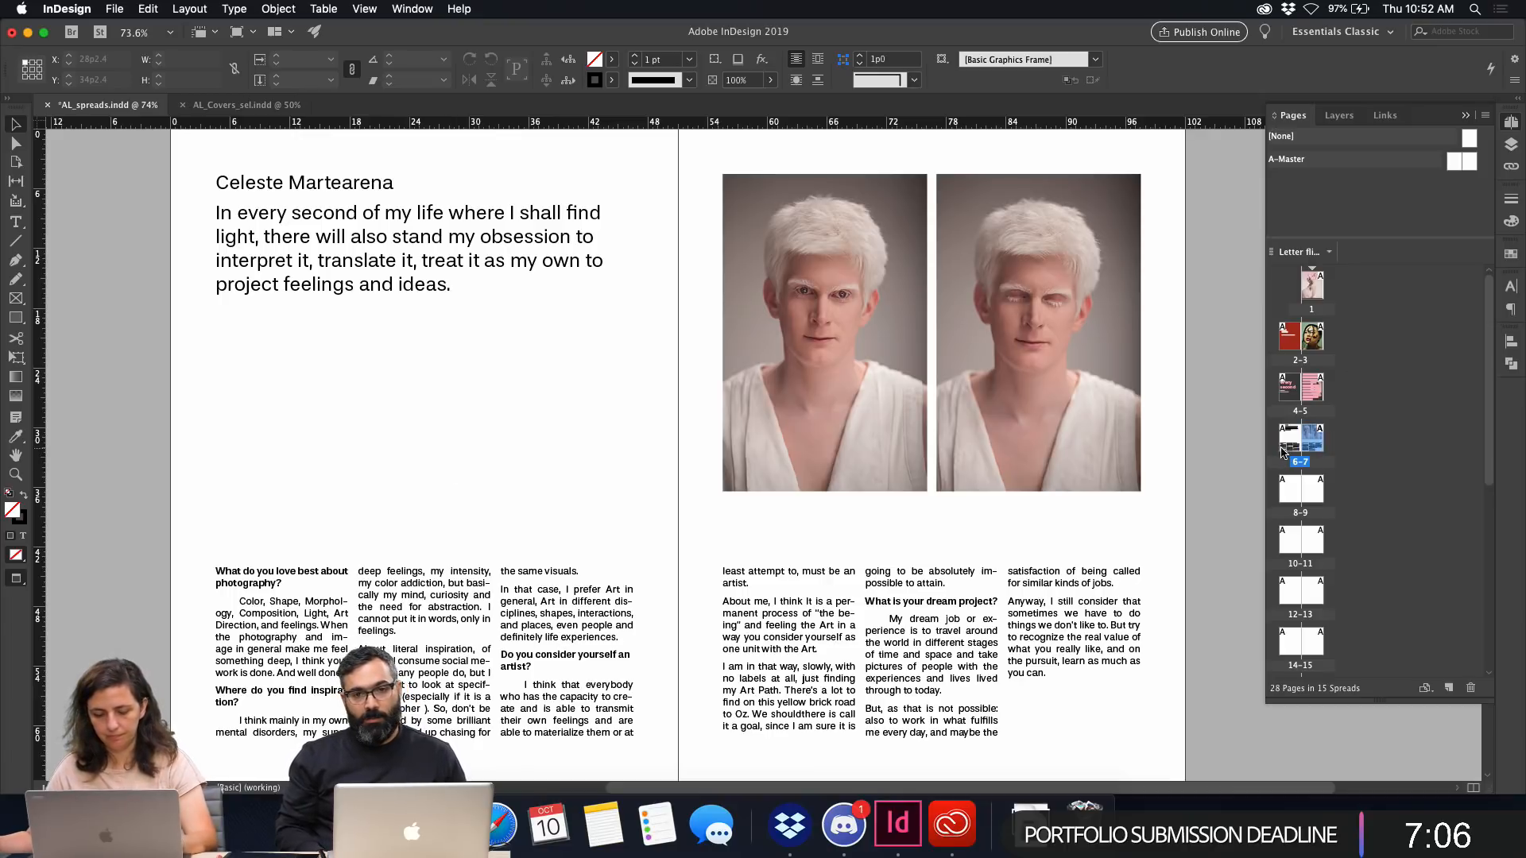
{"action": "left_click_drag", "start_coordinate": [1287, 443], "coordinate": [1327, 439]}
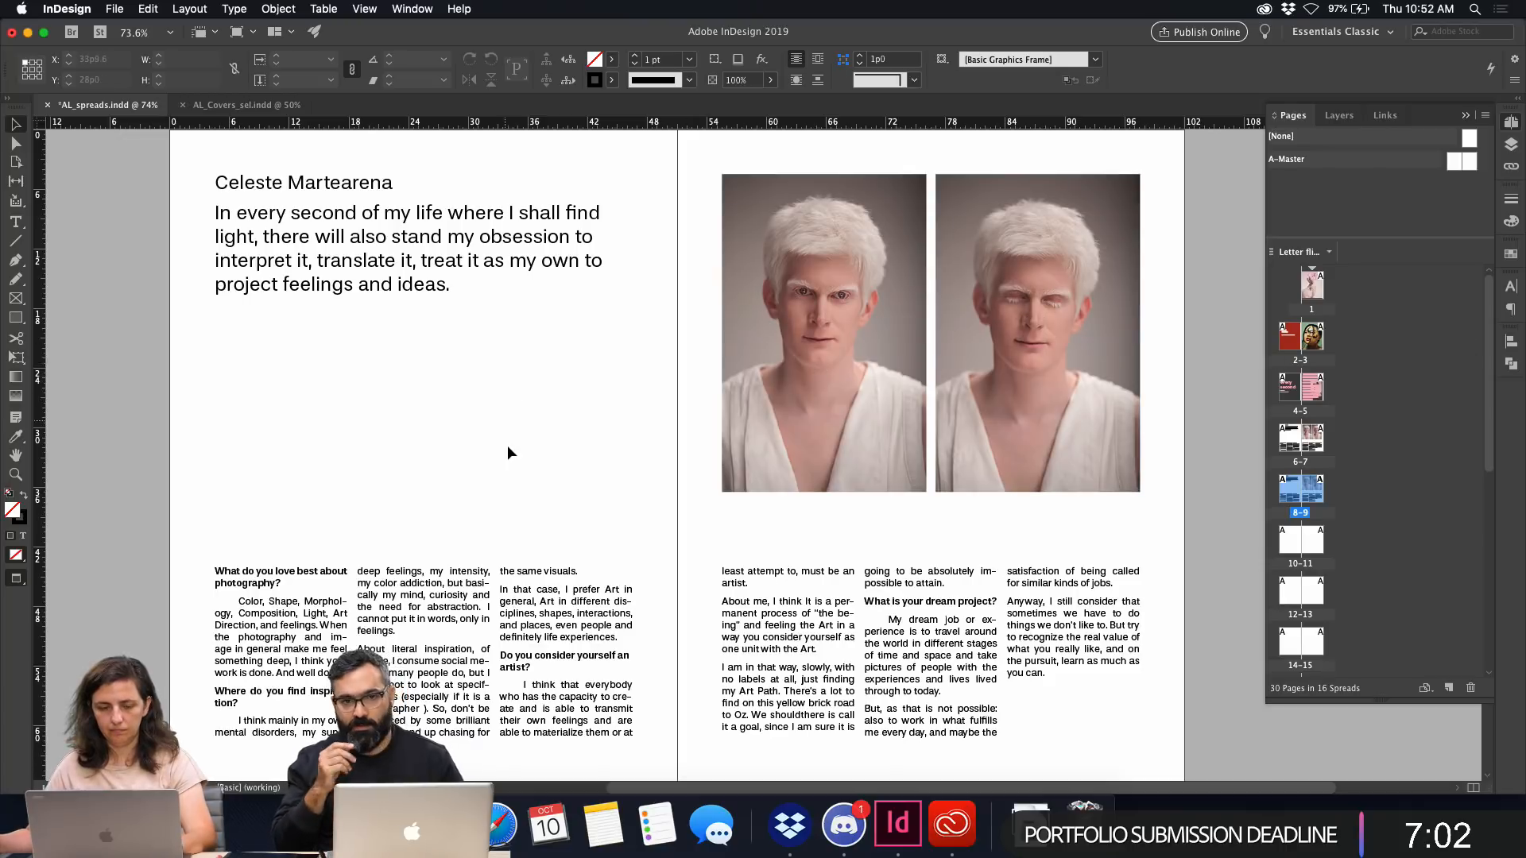
Draw a rectangle covering spread 8–9 behind its content, with no stroke and a pink C=0 M=36 Y=6 K=0 fill.
{"action": "key", "text": "m"}
{"action": "key", "text": "super+minus"}
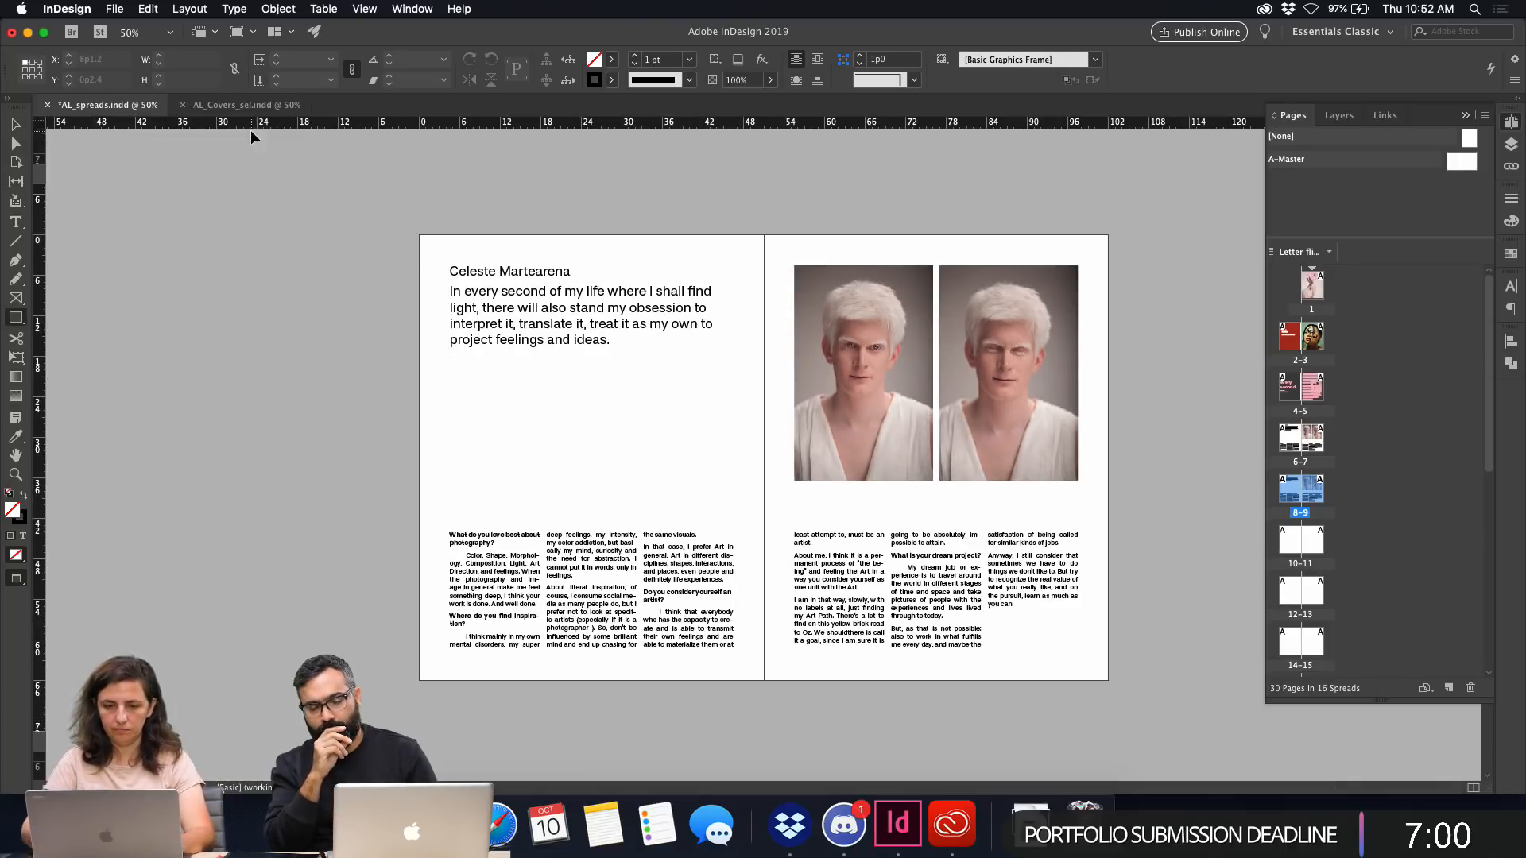
{"action": "left_click_drag", "start_coordinate": [417, 235], "coordinate": [1111, 682]}
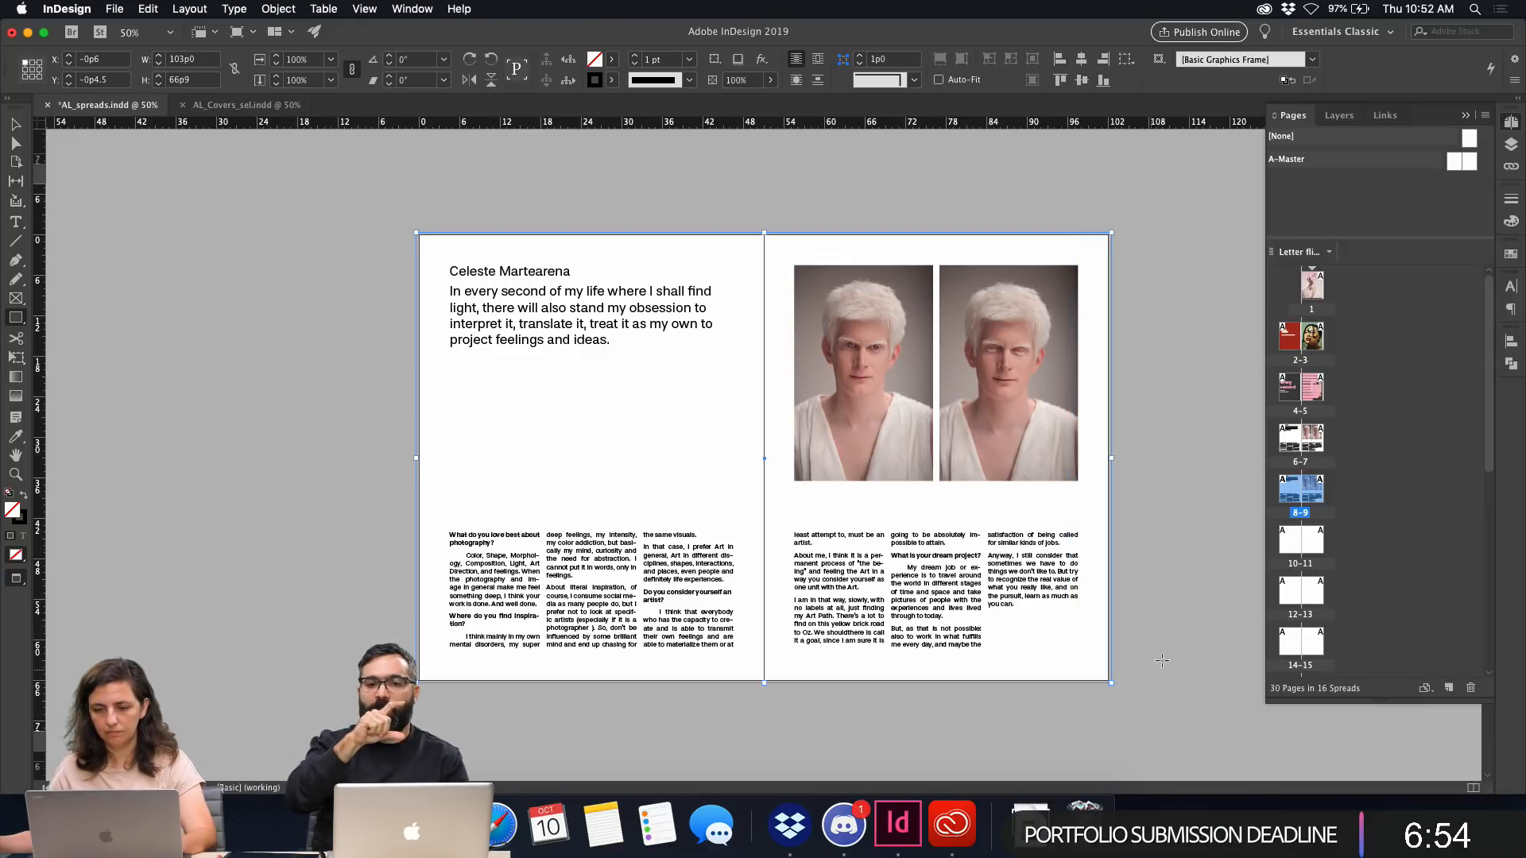
{"action": "key", "text": "v"}
{"action": "left_click", "coordinate": [1510, 254]}
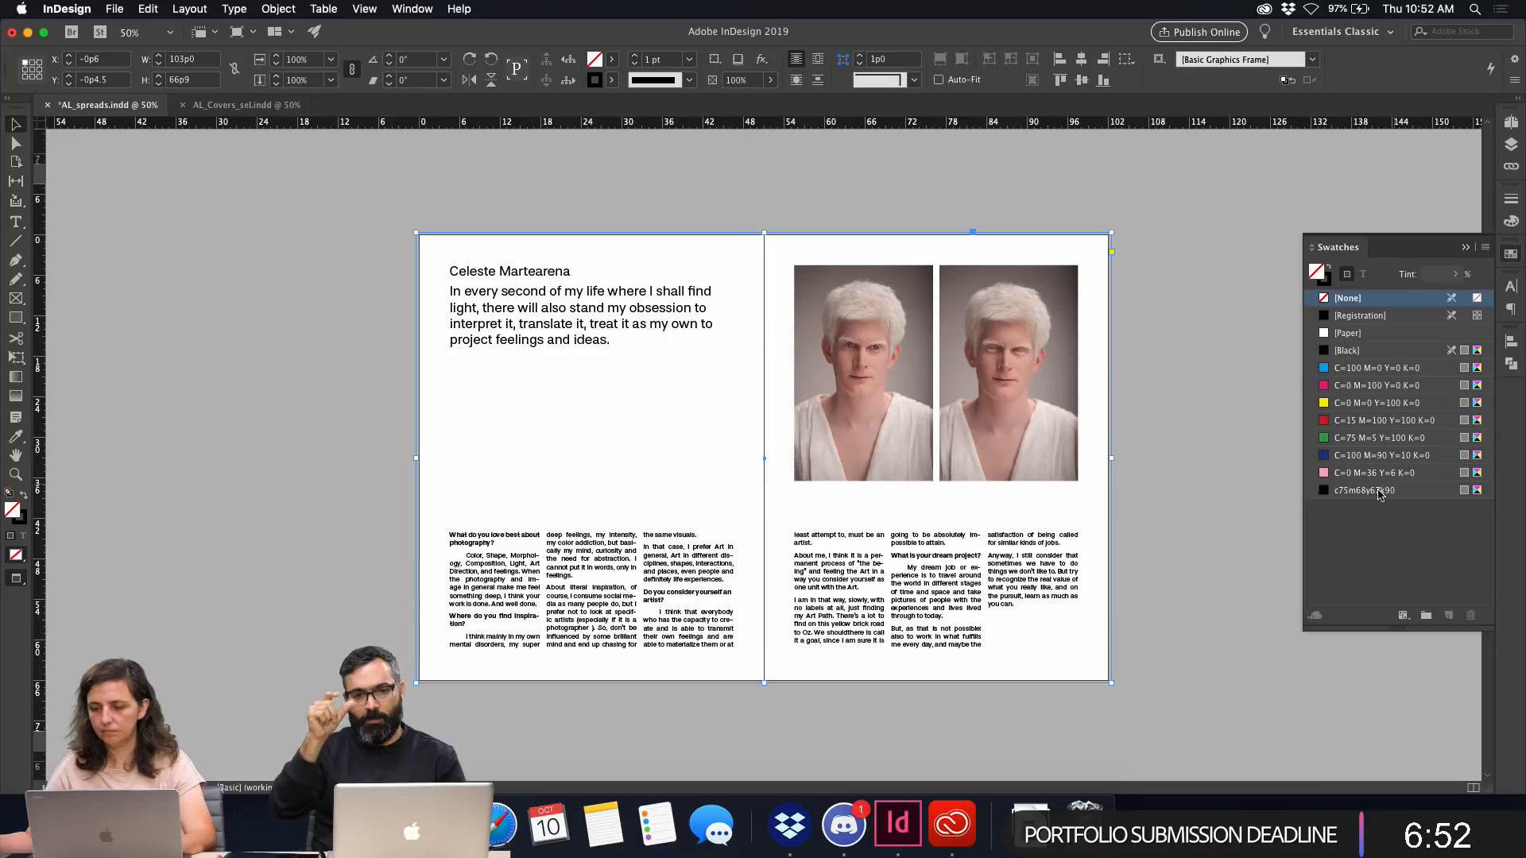
{"action": "left_click", "coordinate": [1377, 350]}
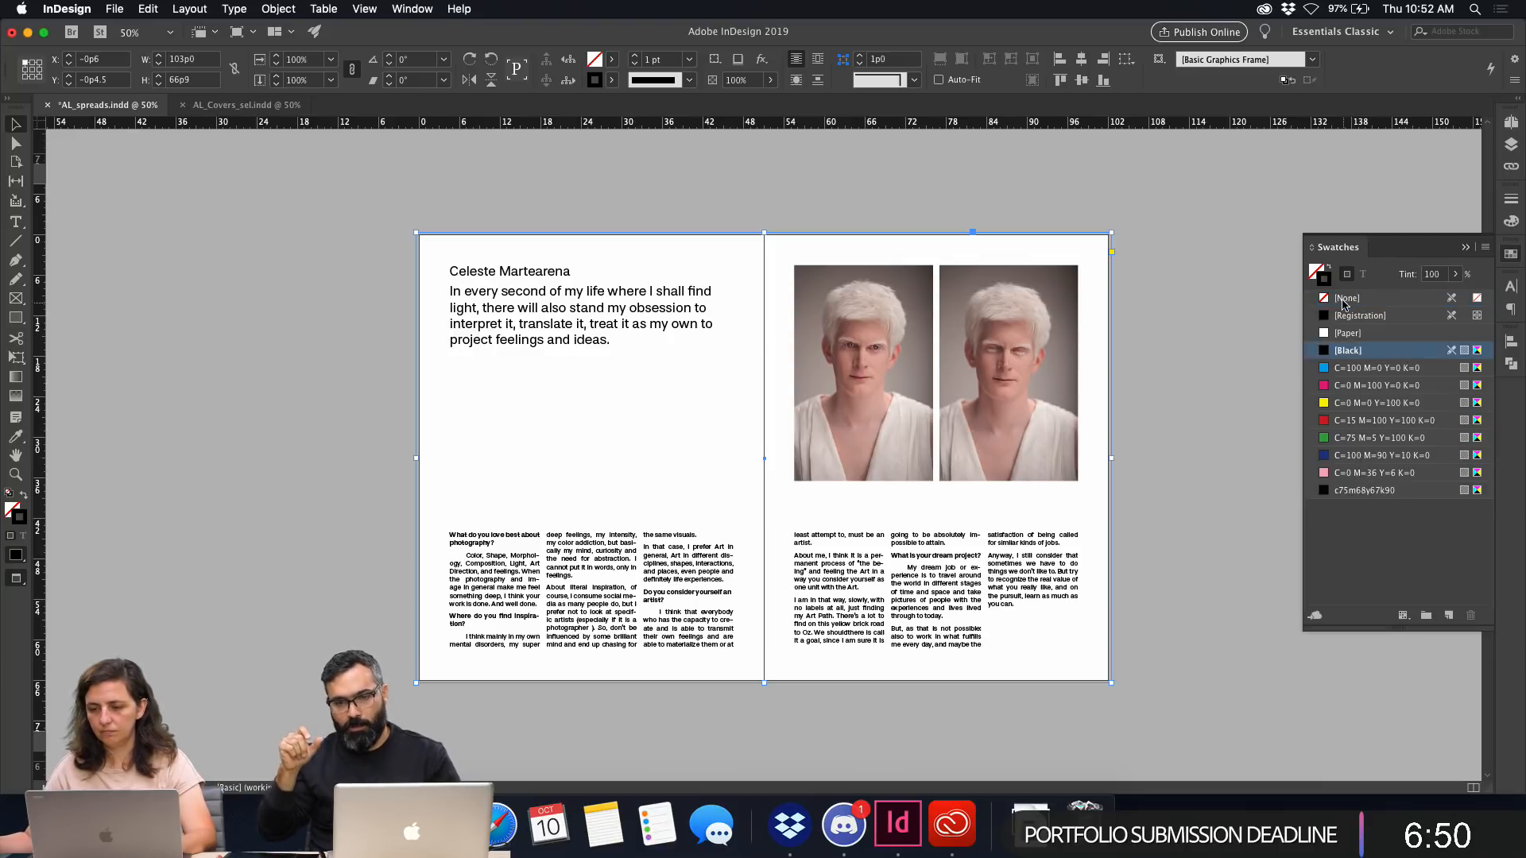
{"action": "left_click", "coordinate": [1344, 299]}
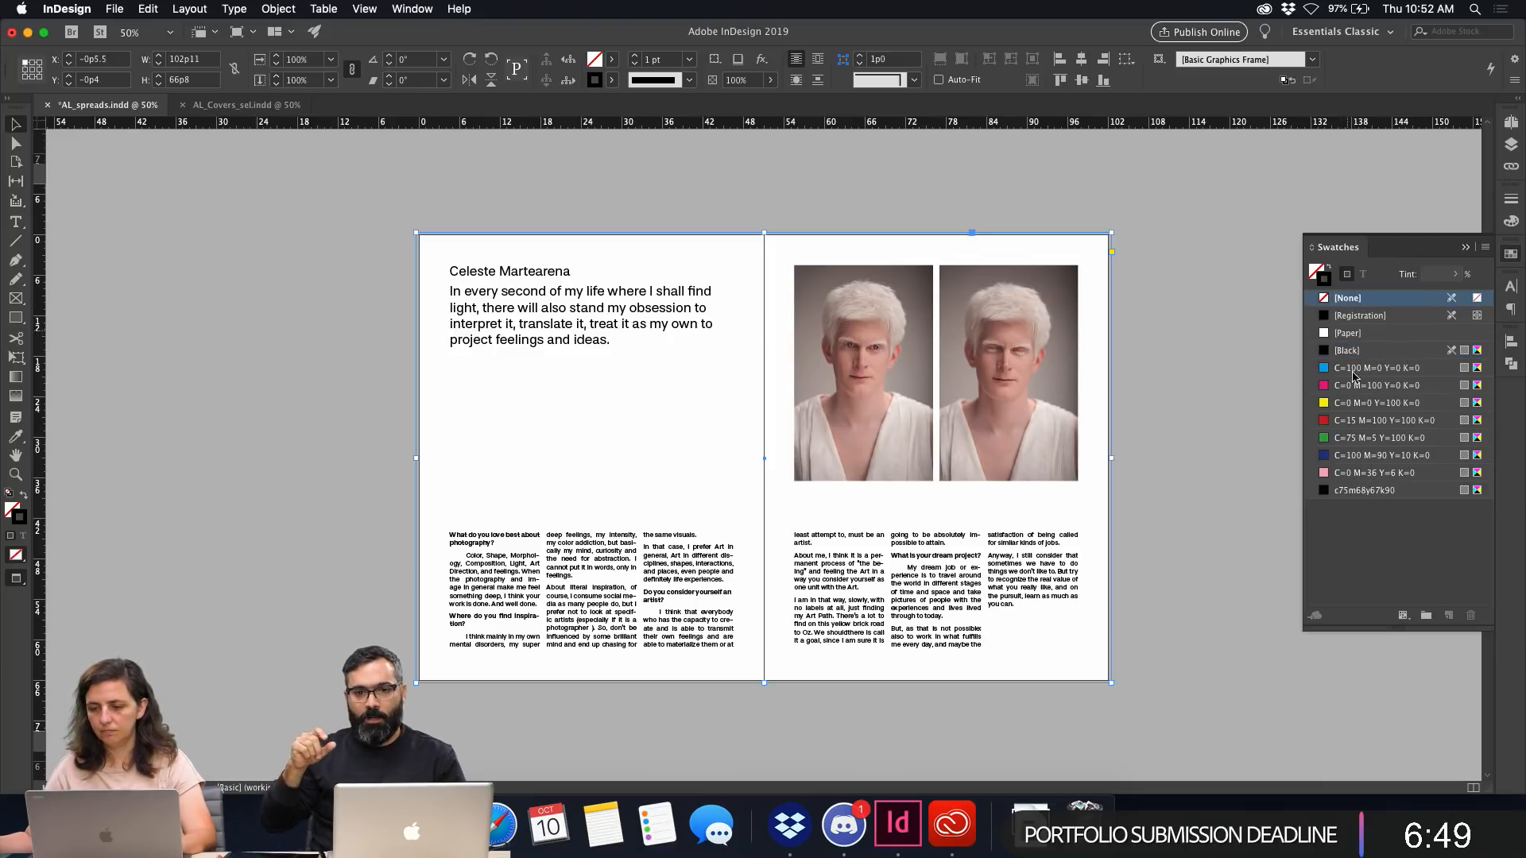
{"action": "left_click", "coordinate": [1366, 472]}
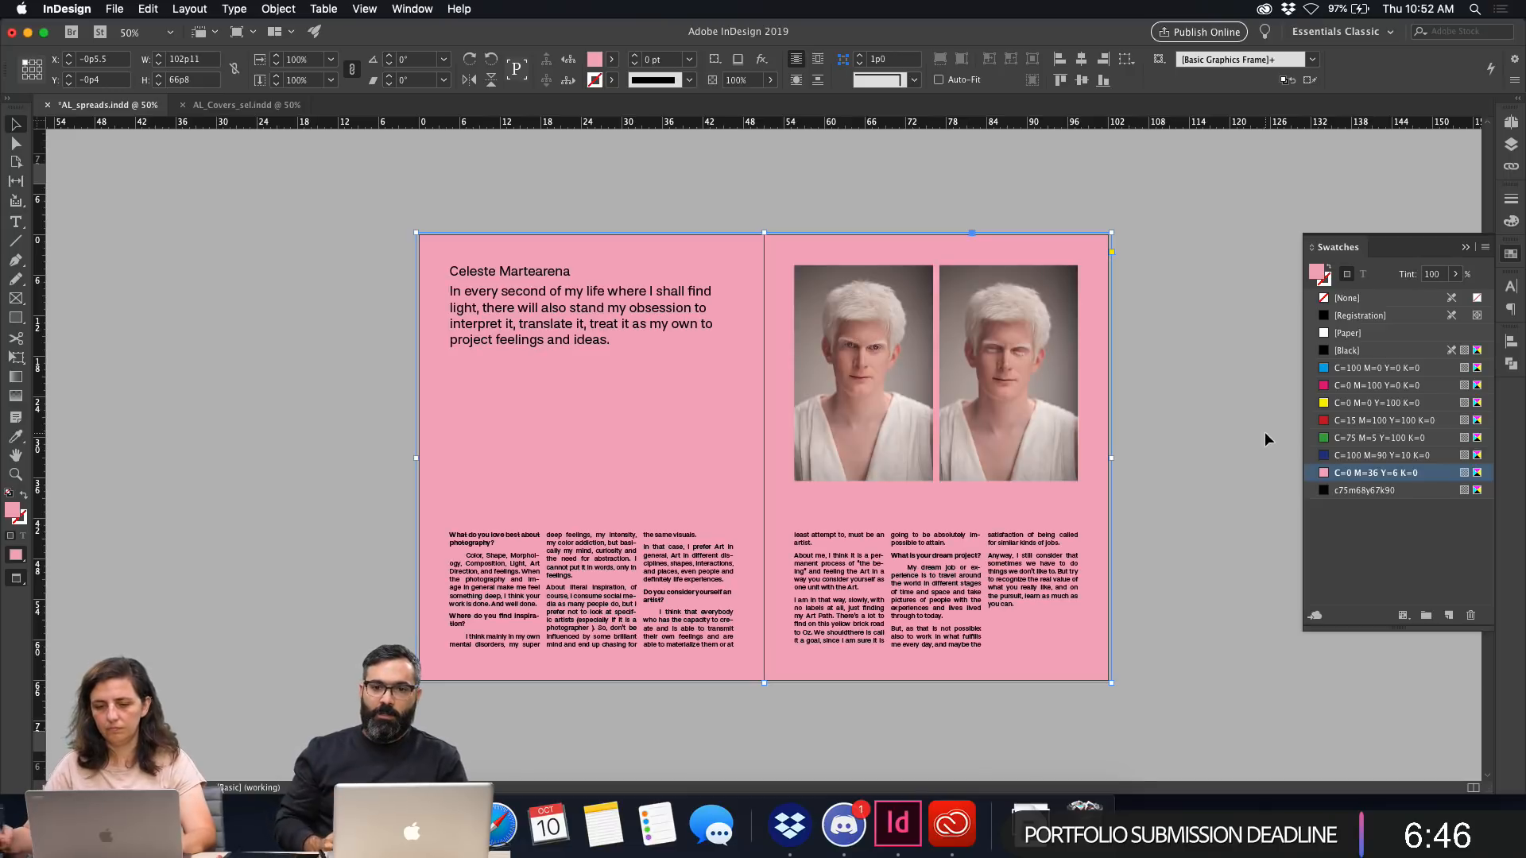
Compare the pink version of the spread with the white version and the spreads before it.
{"action": "left_click", "coordinate": [1207, 387]}
{"action": "scroll", "coordinate": [1294, 355], "scroll_direction": "up", "scroll_amount": 5}
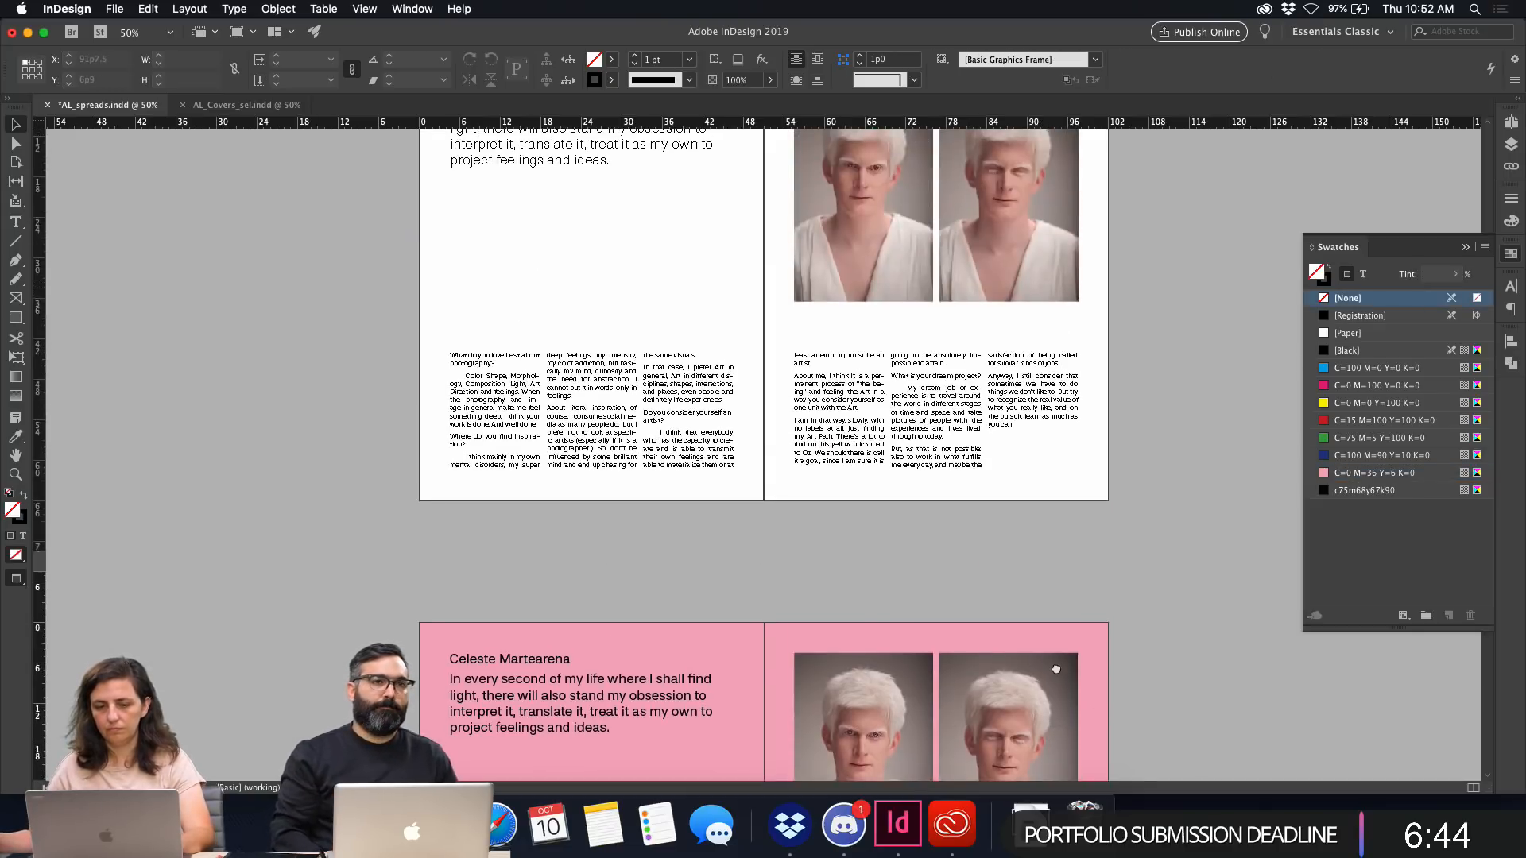
{"action": "scroll", "coordinate": [1055, 669], "scroll_direction": "up", "scroll_amount": 8}
{"action": "scroll", "coordinate": [1043, 340], "scroll_direction": "down", "scroll_amount": 10}
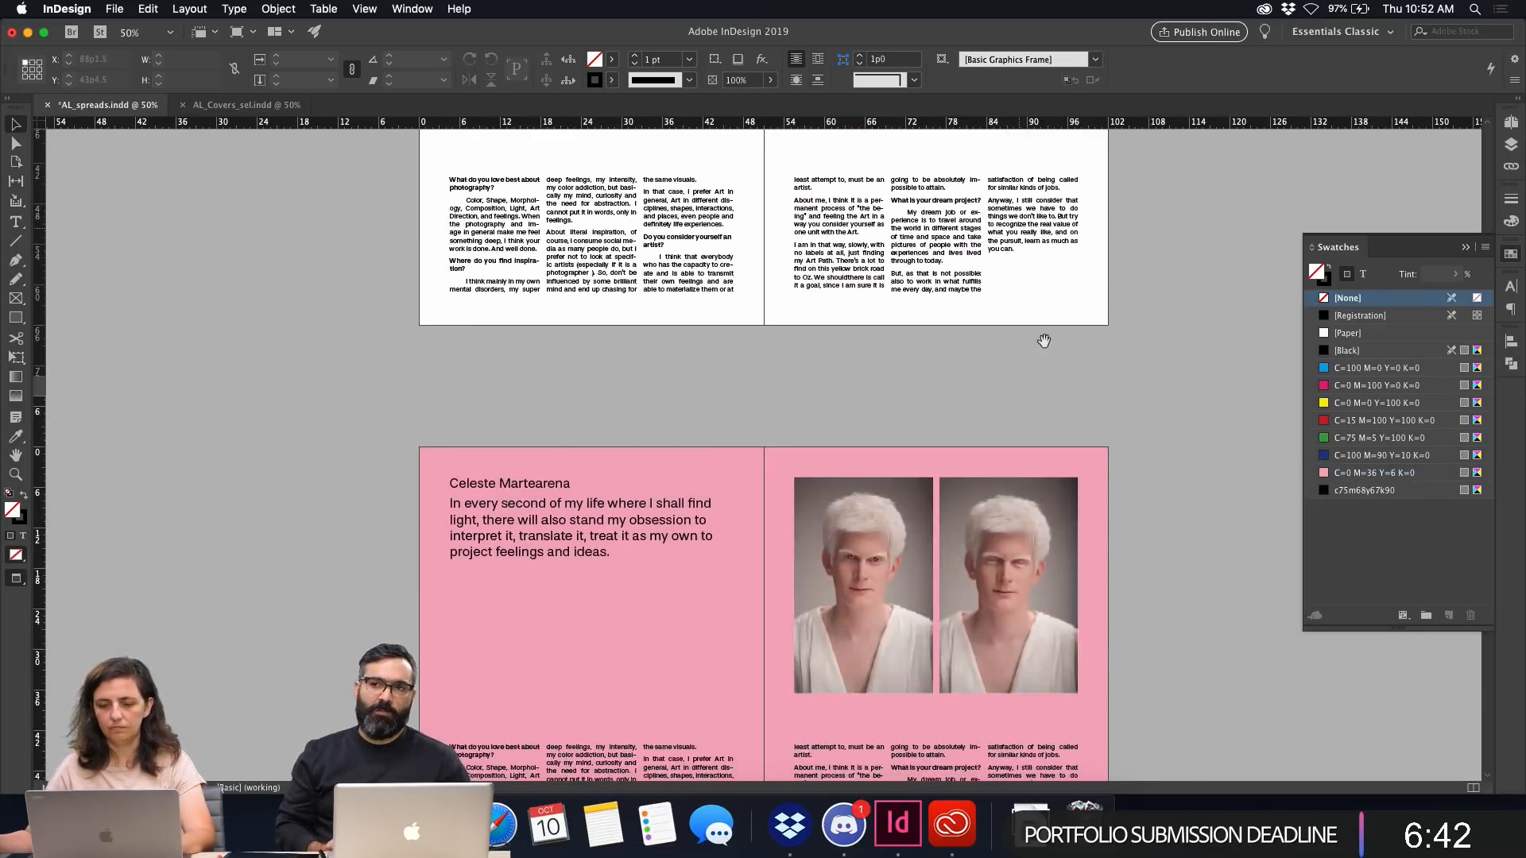
{"action": "scroll", "coordinate": [1043, 340], "scroll_direction": "down", "scroll_amount": 4}
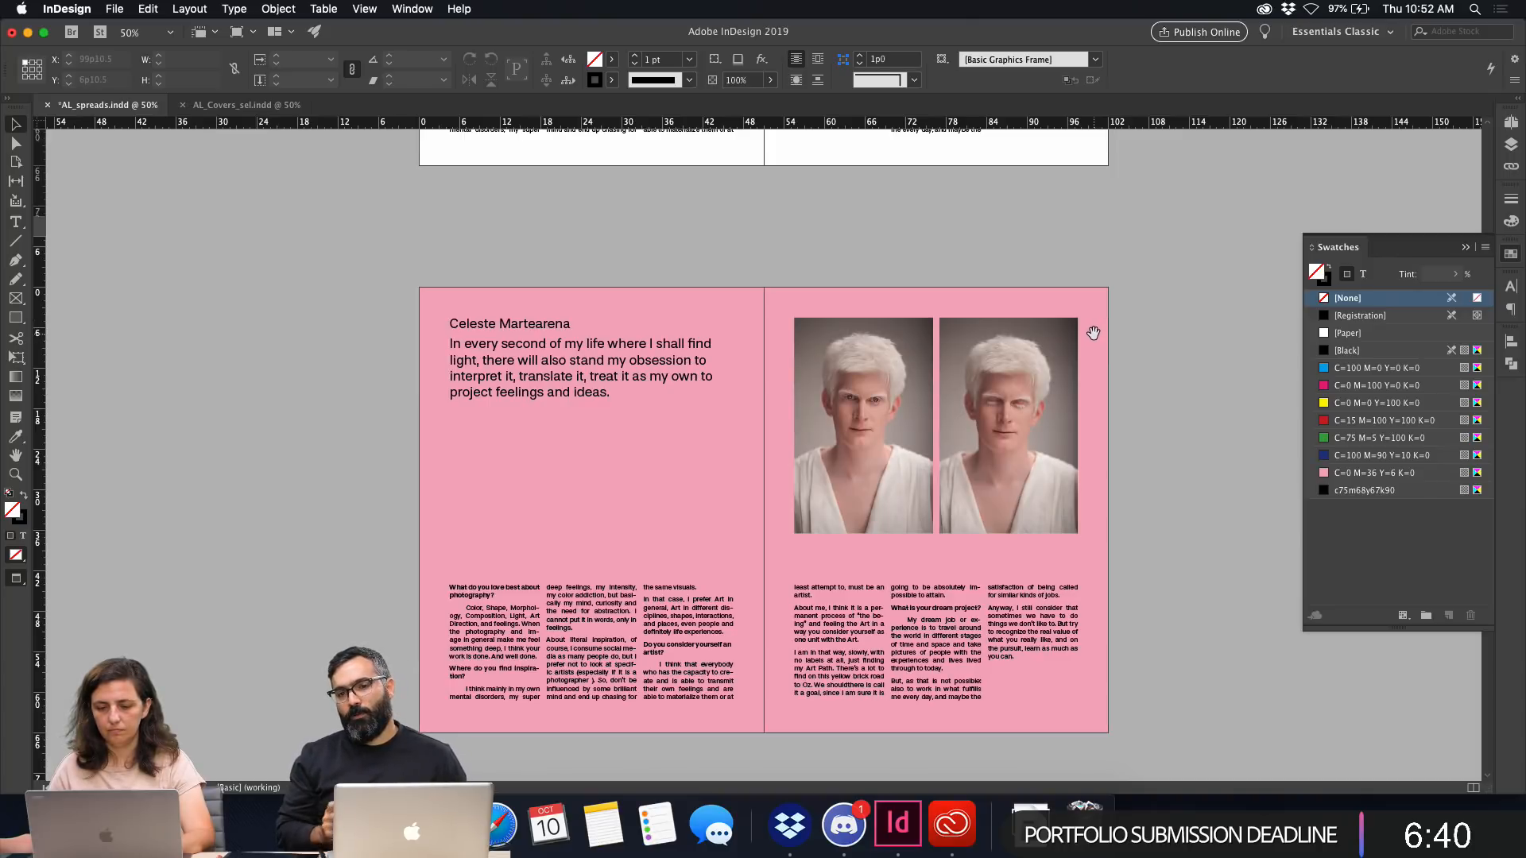
Examine the white spread of pages 6–7 up close, checking the intro text, interview columns and paired portraits.
{"action": "scroll", "coordinate": [1089, 333], "scroll_direction": "up", "scroll_amount": 12}
{"action": "key", "text": "z"}
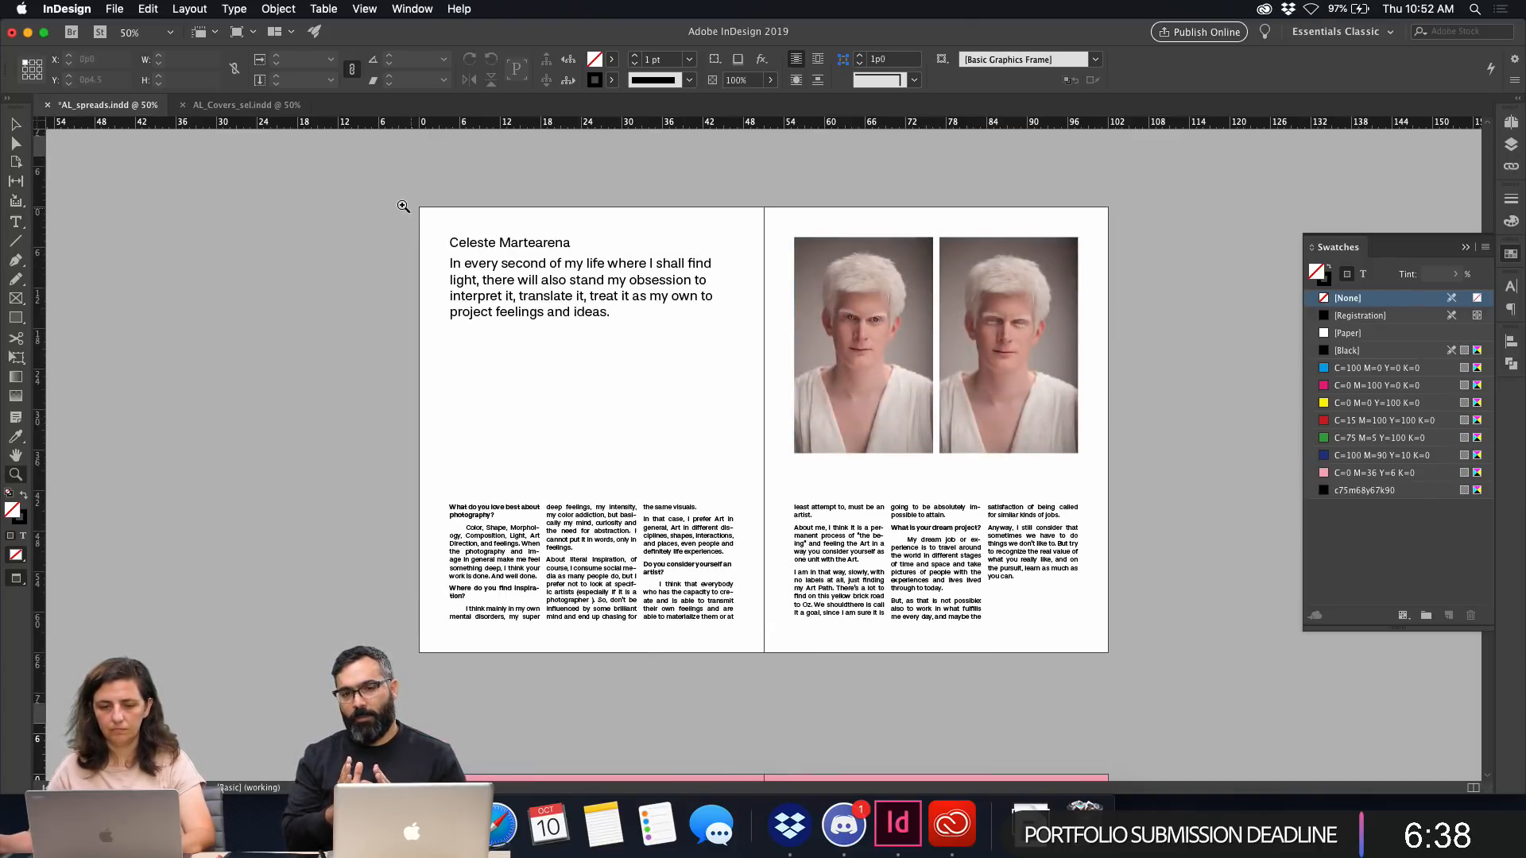
{"action": "left_click_drag", "start_coordinate": [404, 207], "coordinate": [1150, 694]}
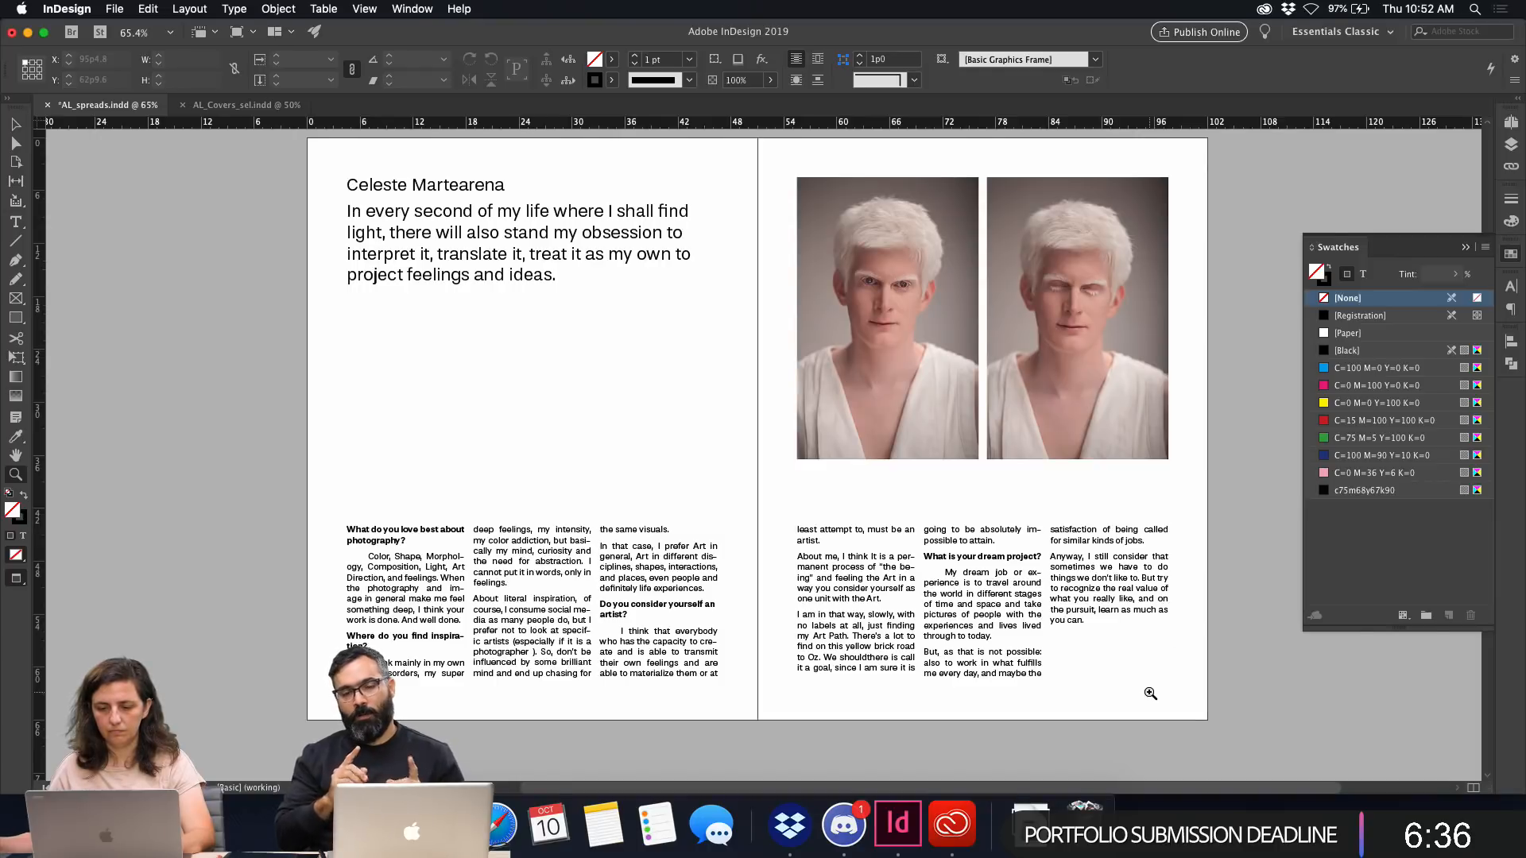
{"action": "key", "text": "v"}
{"action": "key", "text": "super+equal"}
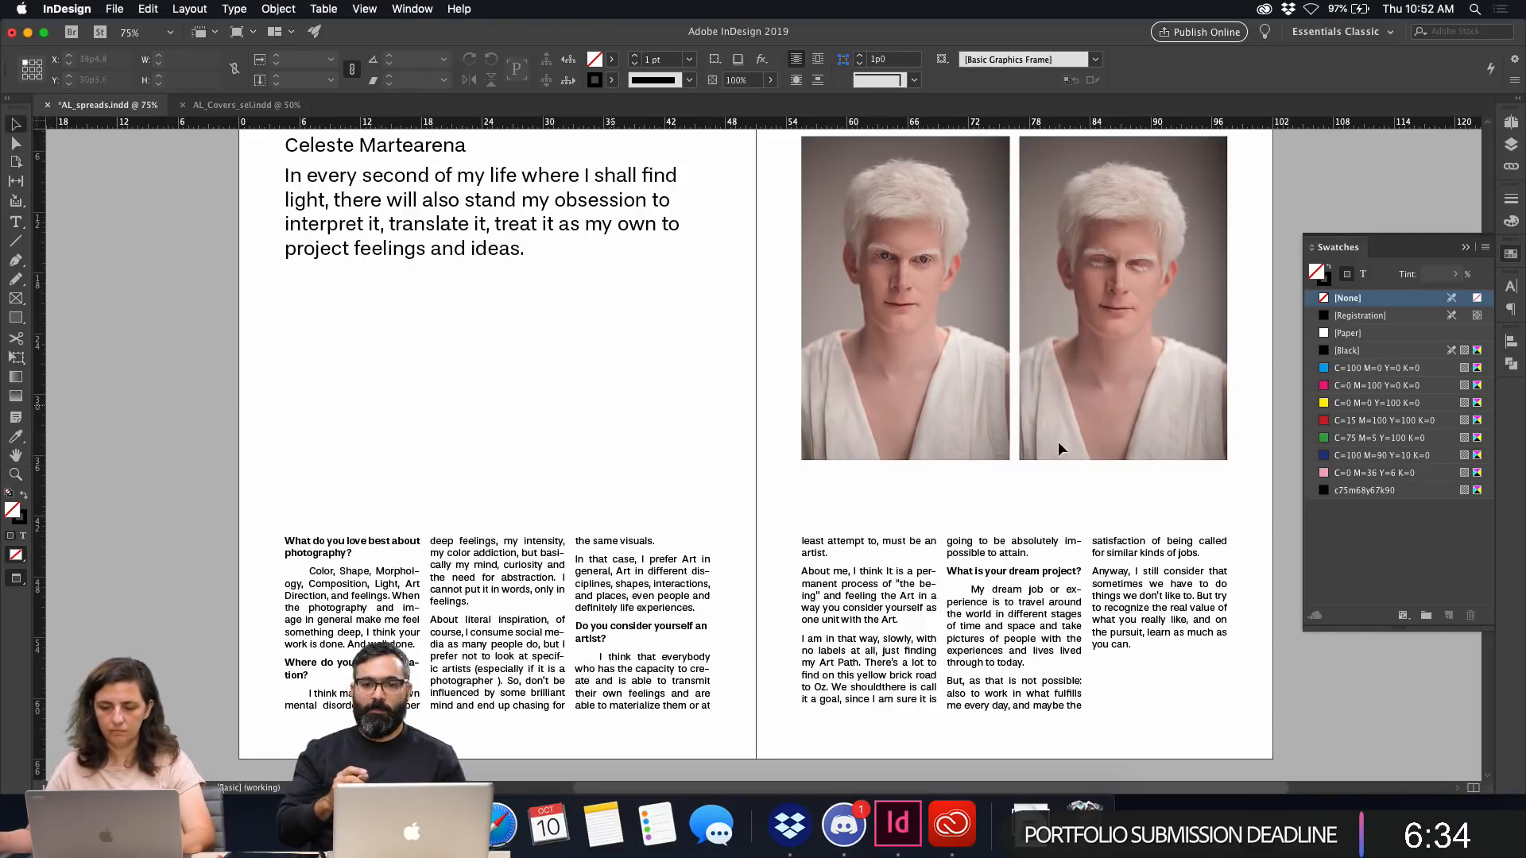
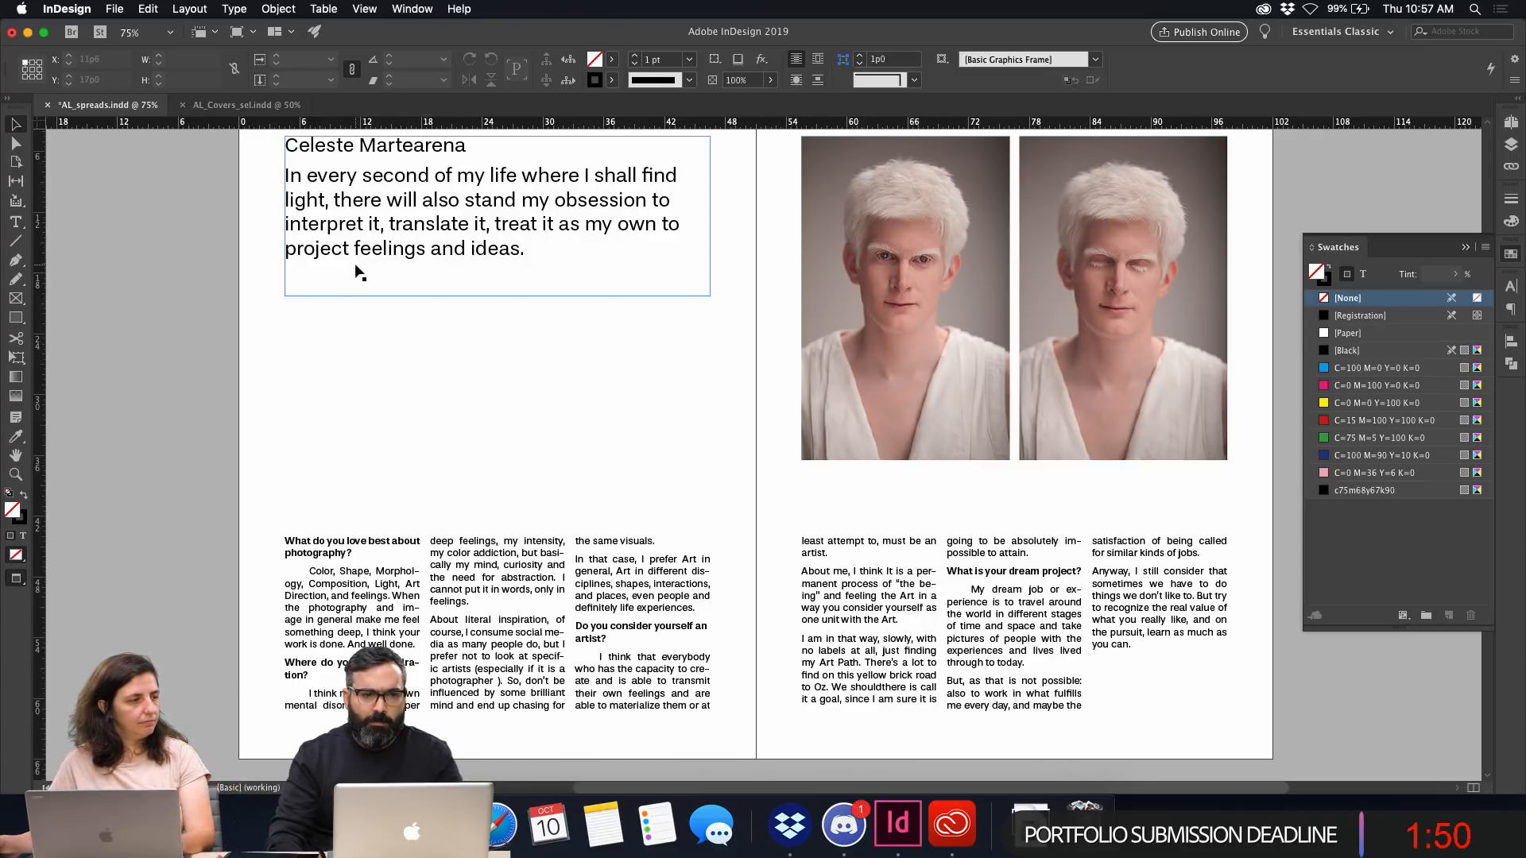
{"action": "left_click_drag", "start_coordinate": [371, 345], "coordinate": [368, 360]}
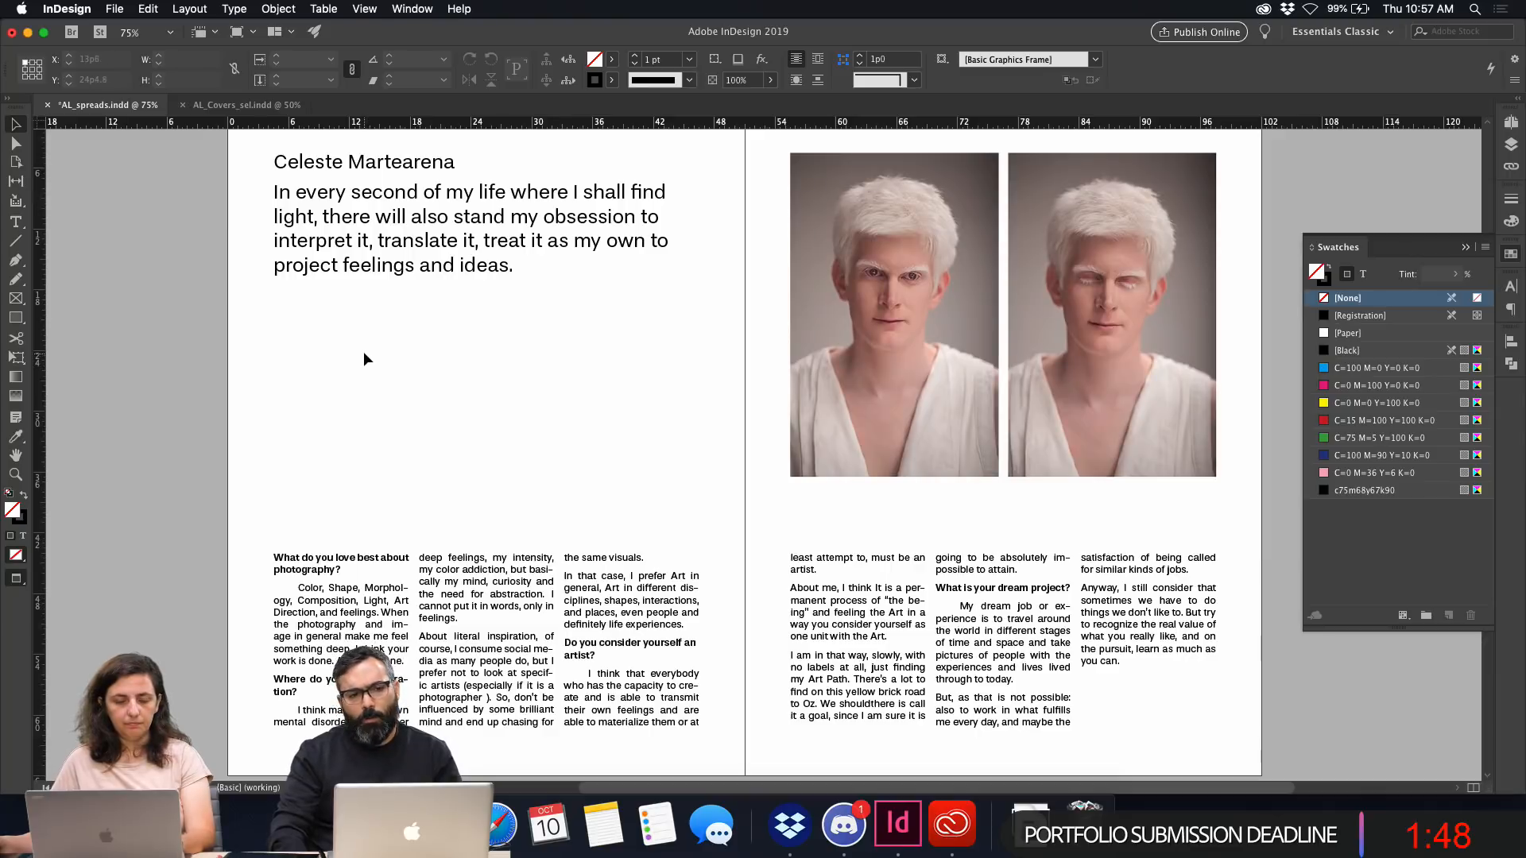
{"action": "key", "text": "super+Tab"}
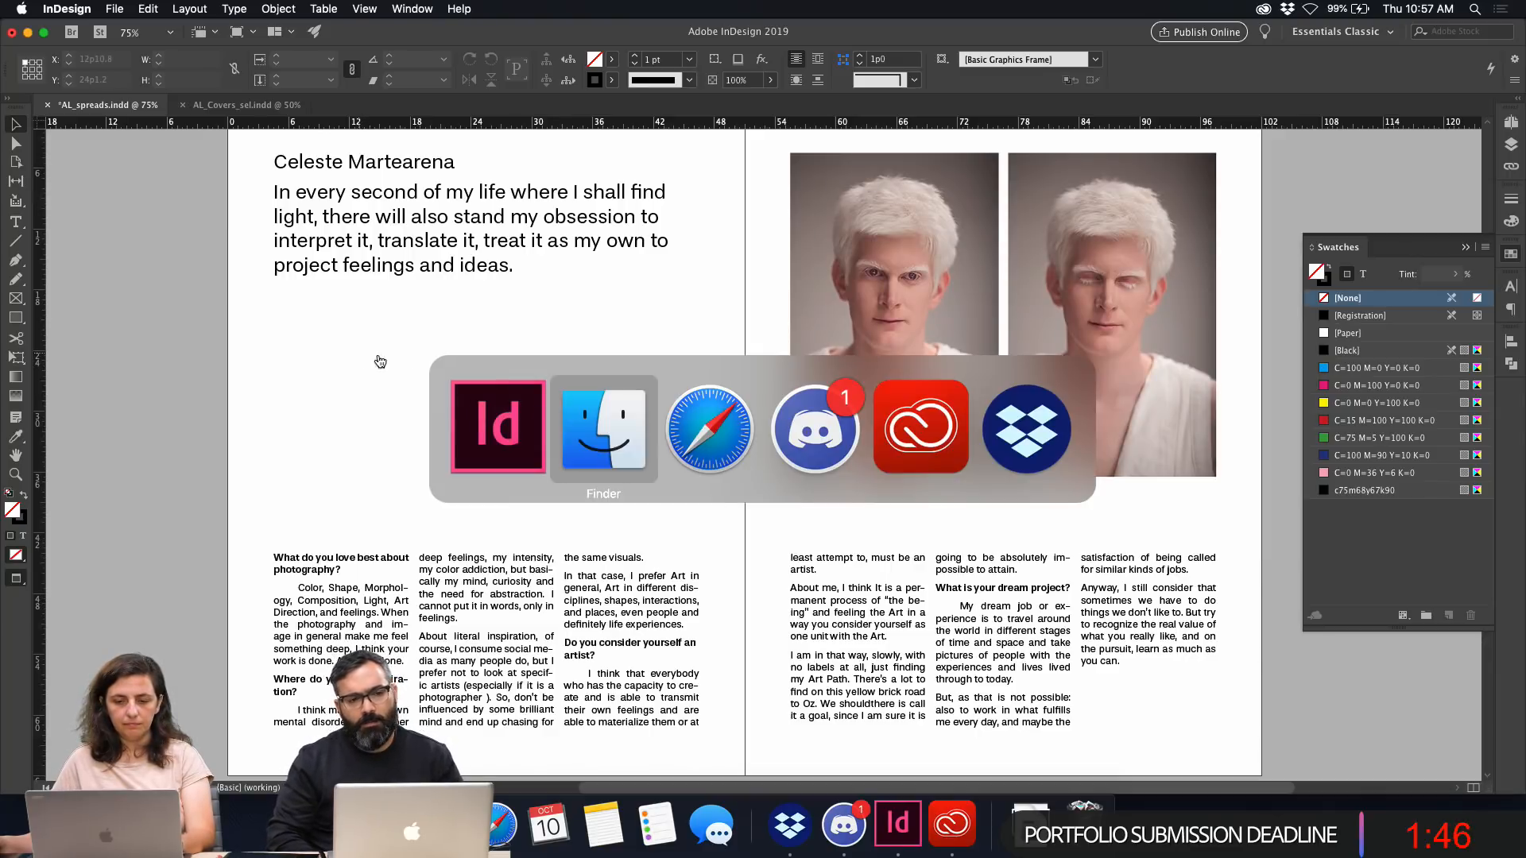
{"action": "left_click", "coordinate": [487, 439]}
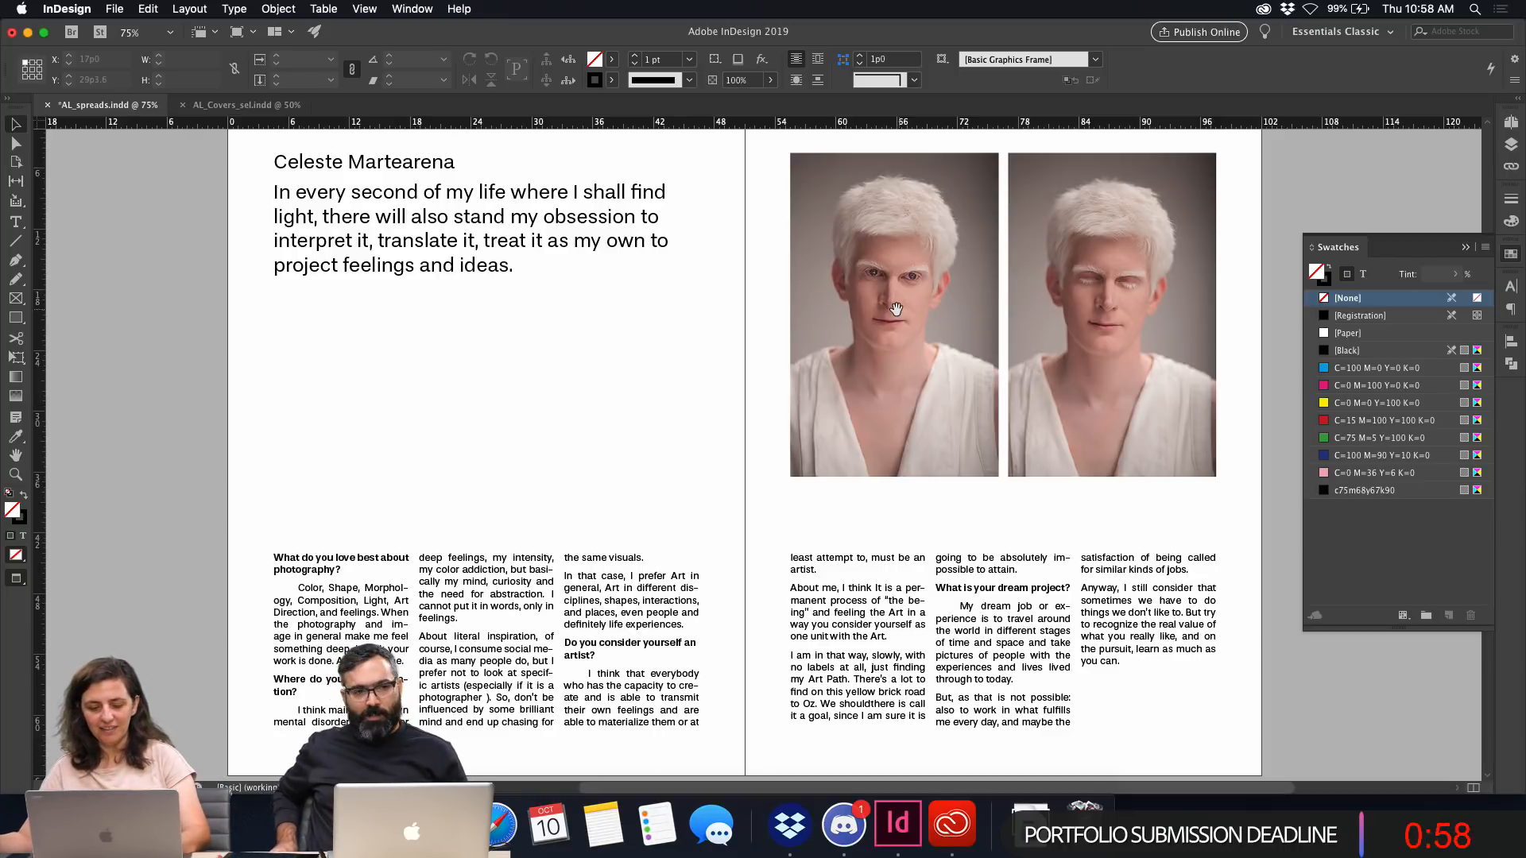
Inspect the two portraits on page 7 at high magnification and against the whole white spread.
{"action": "key", "text": "z"}
{"action": "left_click_drag", "start_coordinate": [787, 153], "coordinate": [1227, 489]}
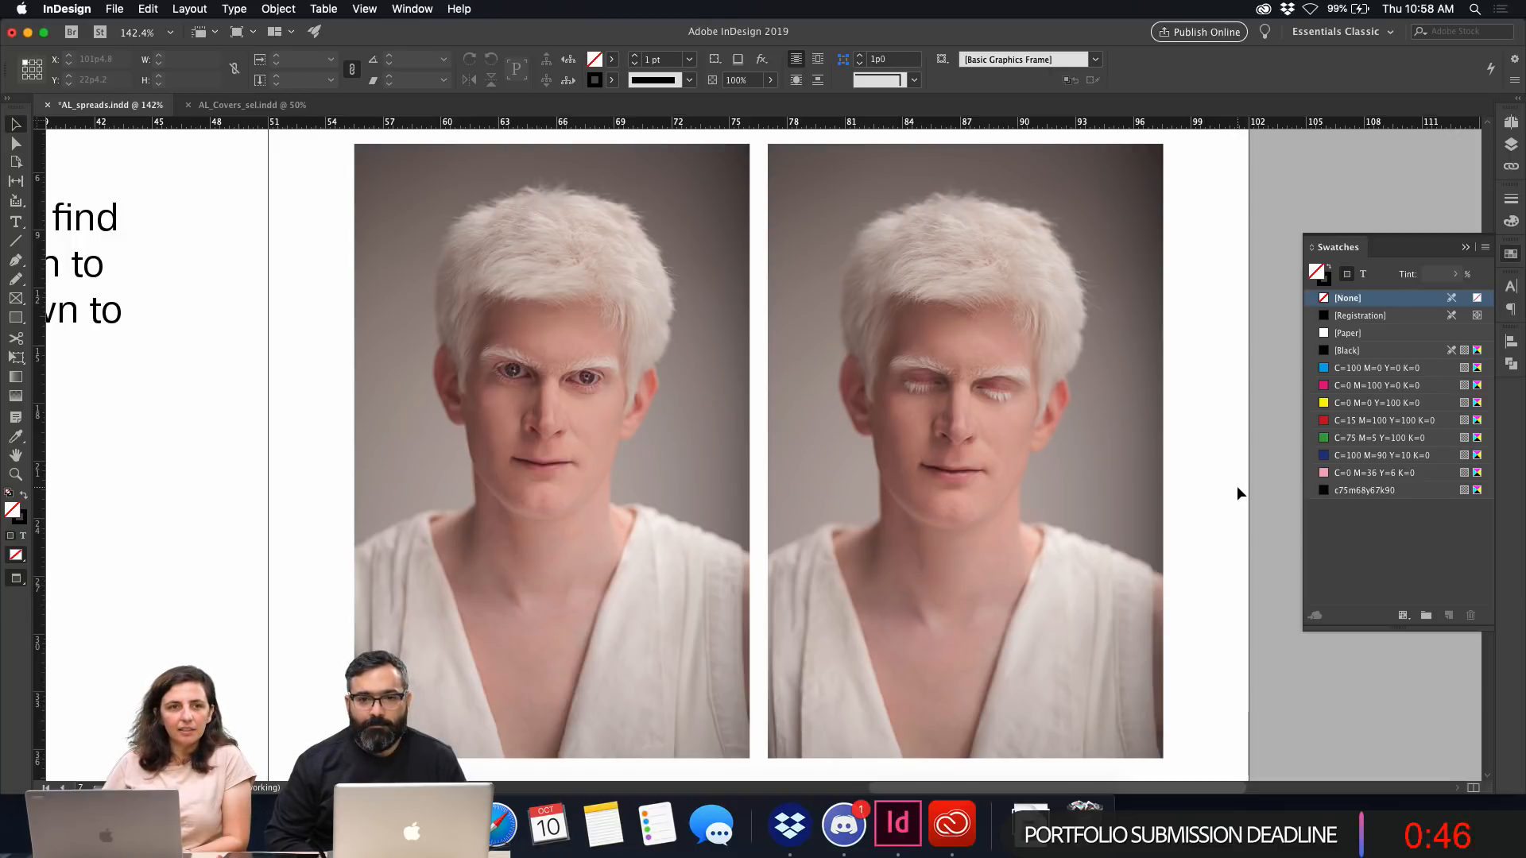
{"action": "key", "text": "super+minus"}
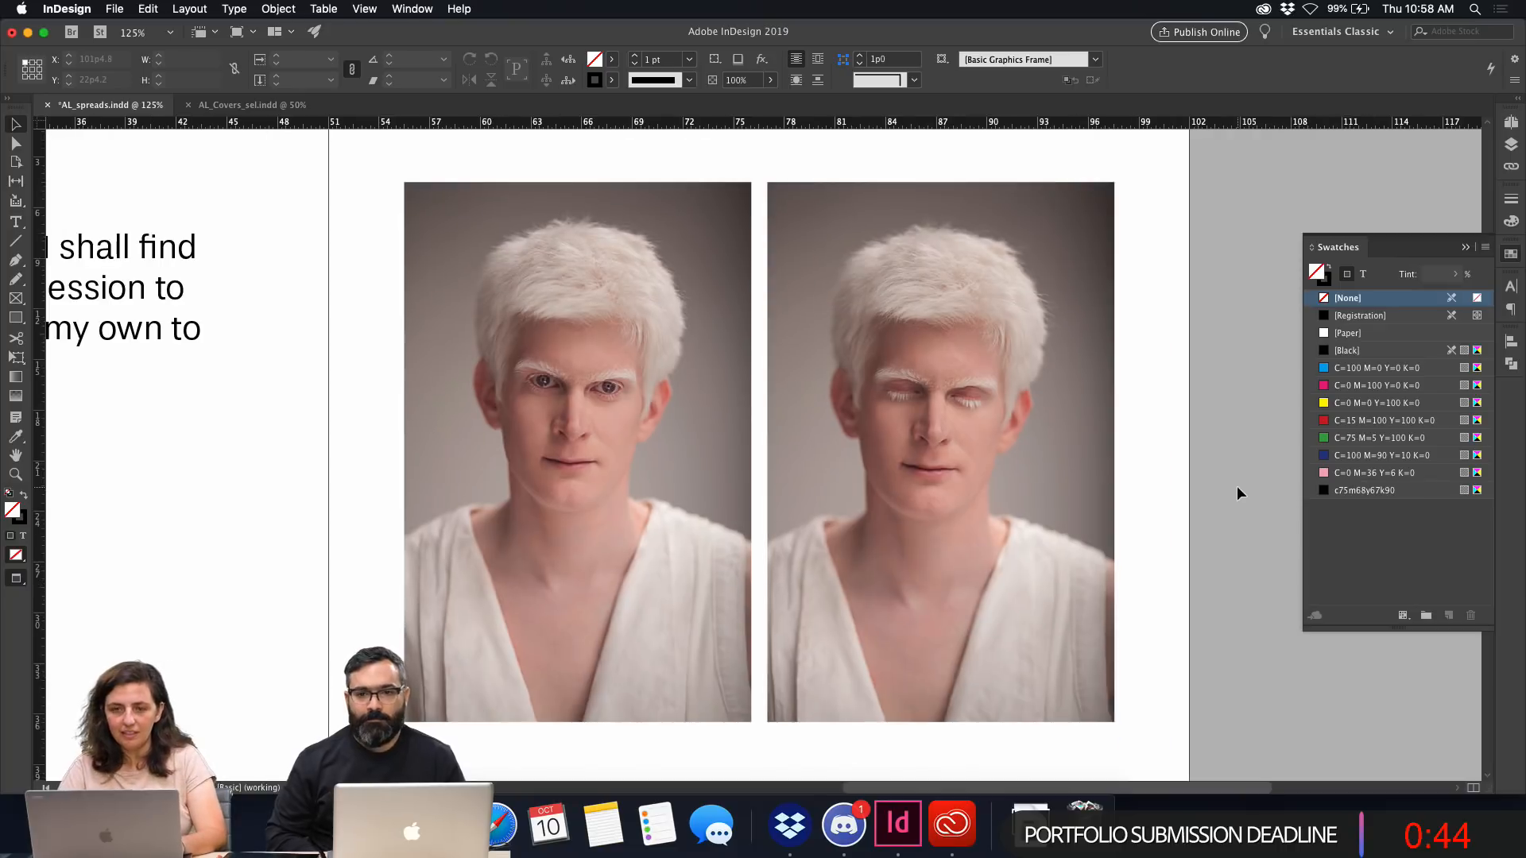
{"action": "key", "text": "super+minus"}
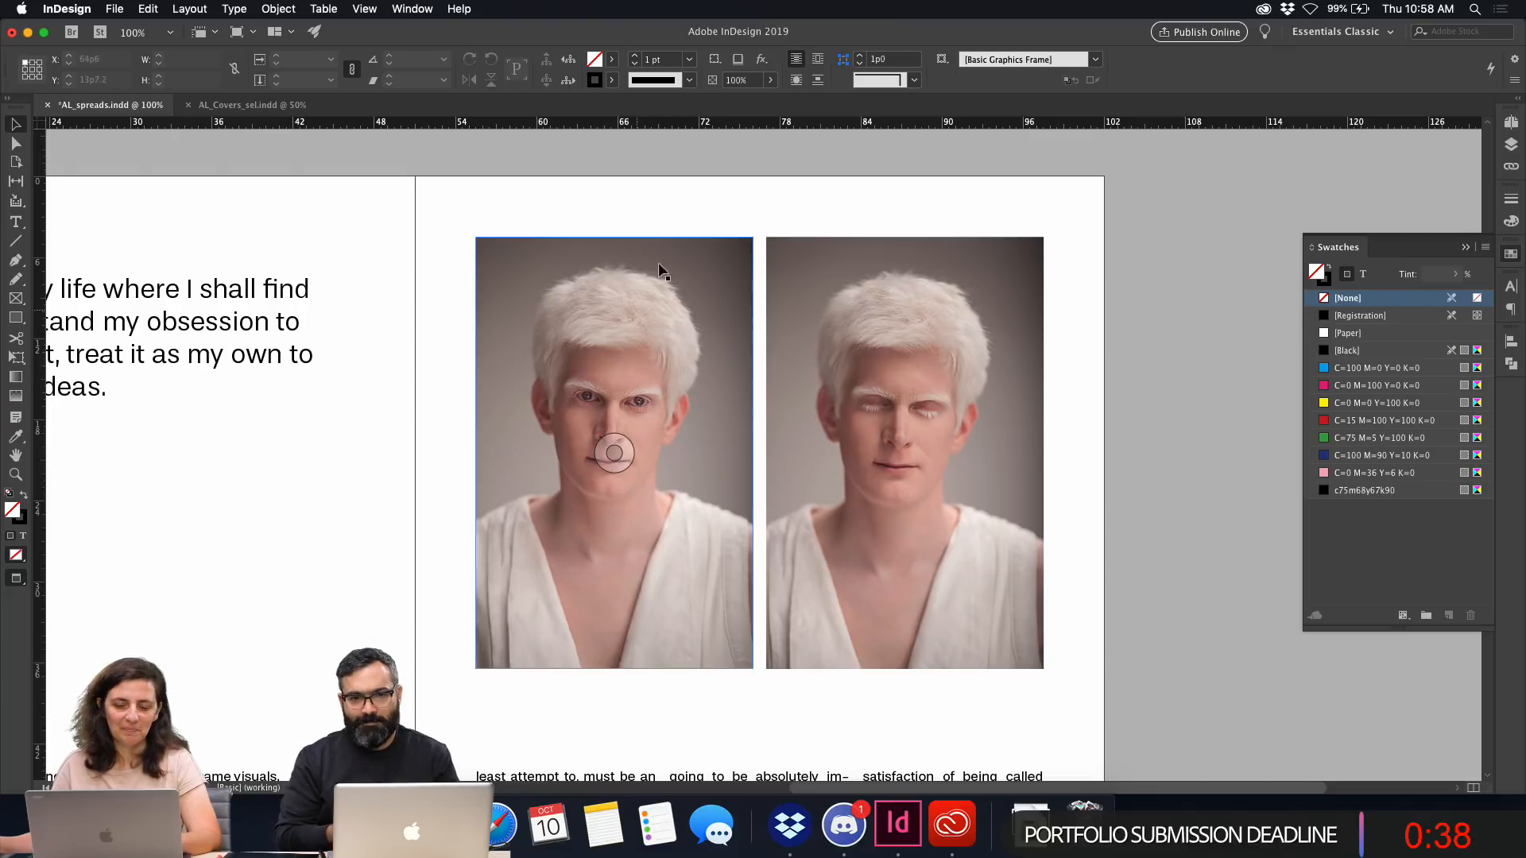
{"action": "key", "text": "super+minus"}
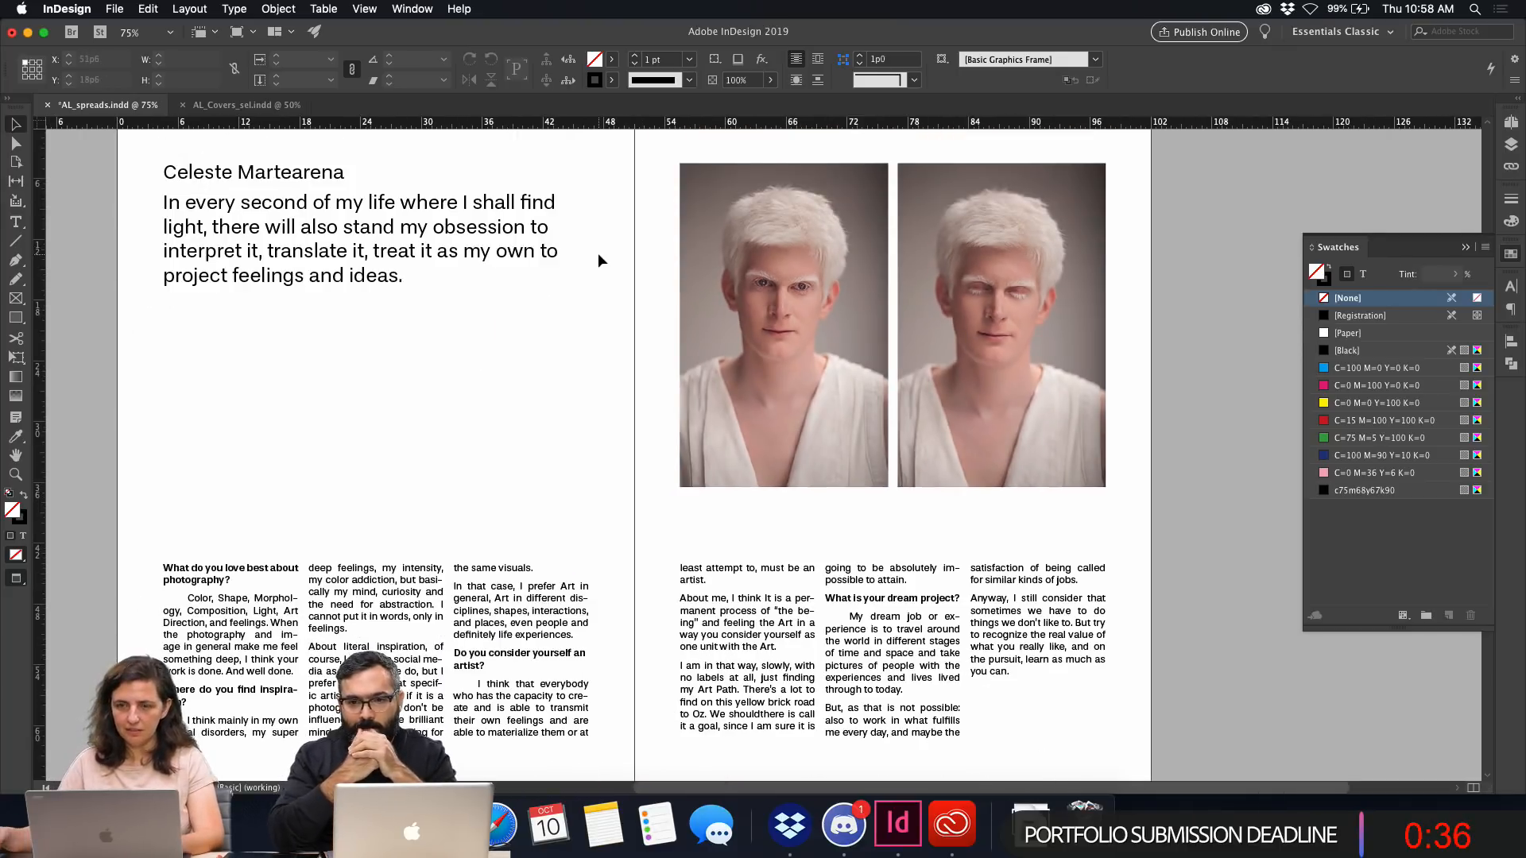
{"action": "left_click_drag", "start_coordinate": [609, 440], "coordinate": [647, 450]}
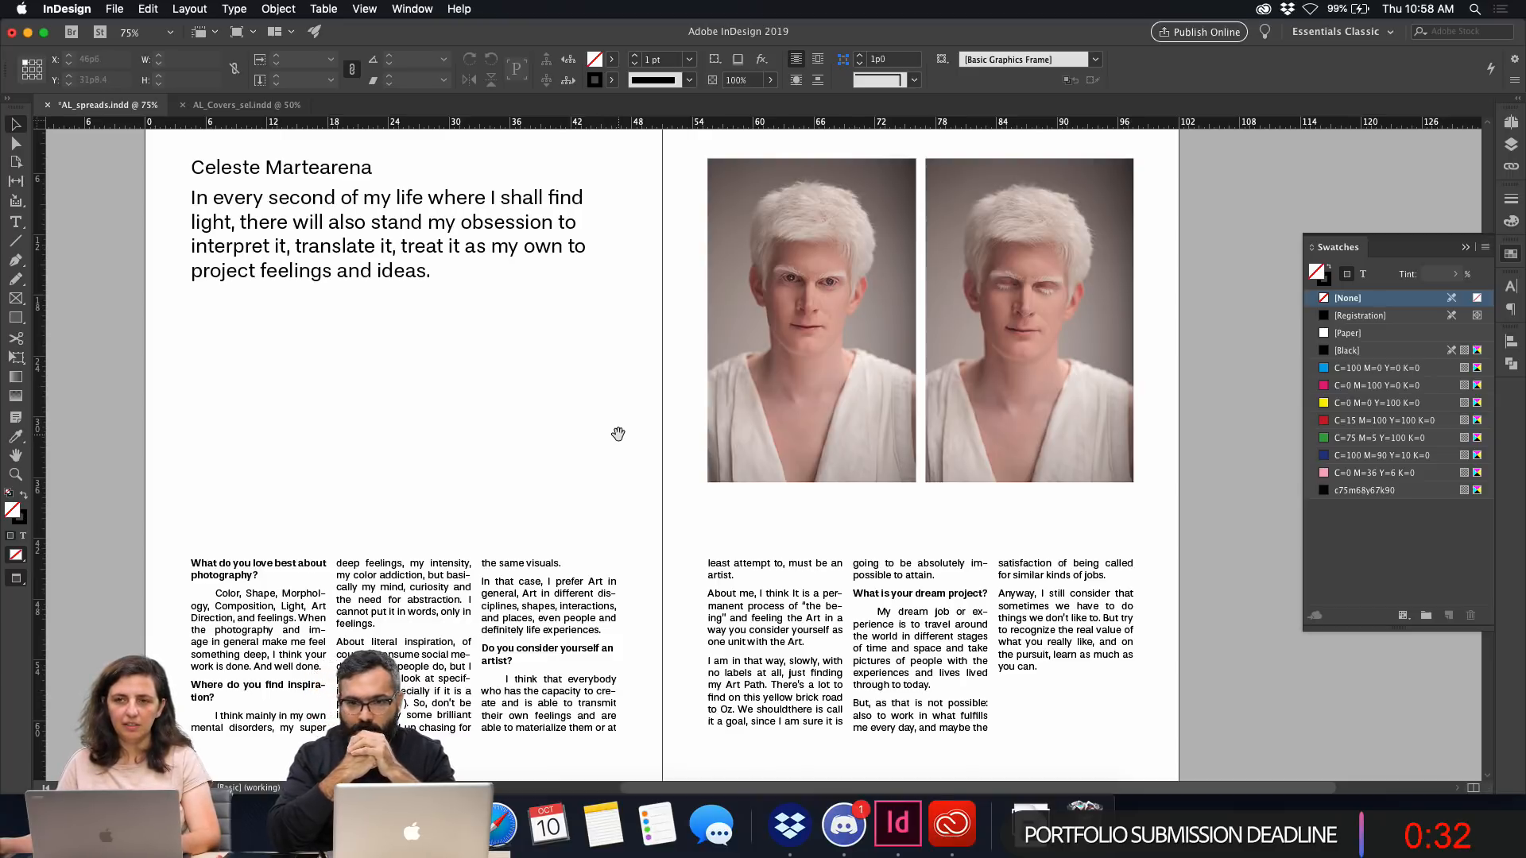
{"action": "mouse_move", "coordinate": [610, 440]}
{"action": "left_mouse_down"}
{"action": "mouse_move", "coordinate": [623, 432]}
{"action": "mouse_move", "coordinate": [610, 413]}
{"action": "left_mouse_up"}
Compare the black "every second" opening spread with the white interview spread that follows it.
{"action": "scroll", "coordinate": [611, 414], "scroll_direction": "up", "scroll_amount": 10}
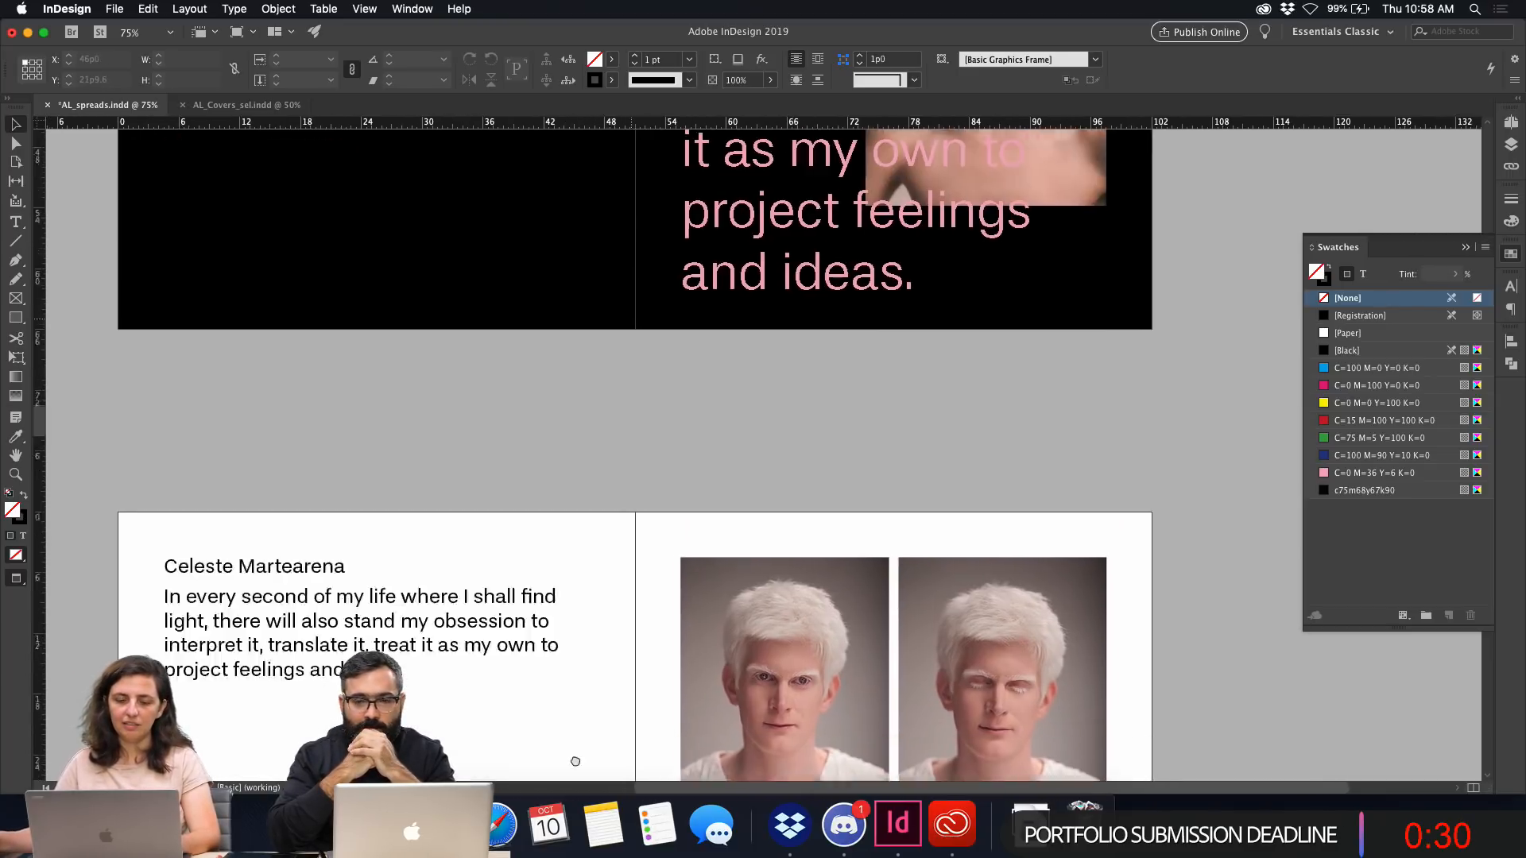
{"action": "scroll", "coordinate": [648, 574], "scroll_direction": "up", "scroll_amount": 2}
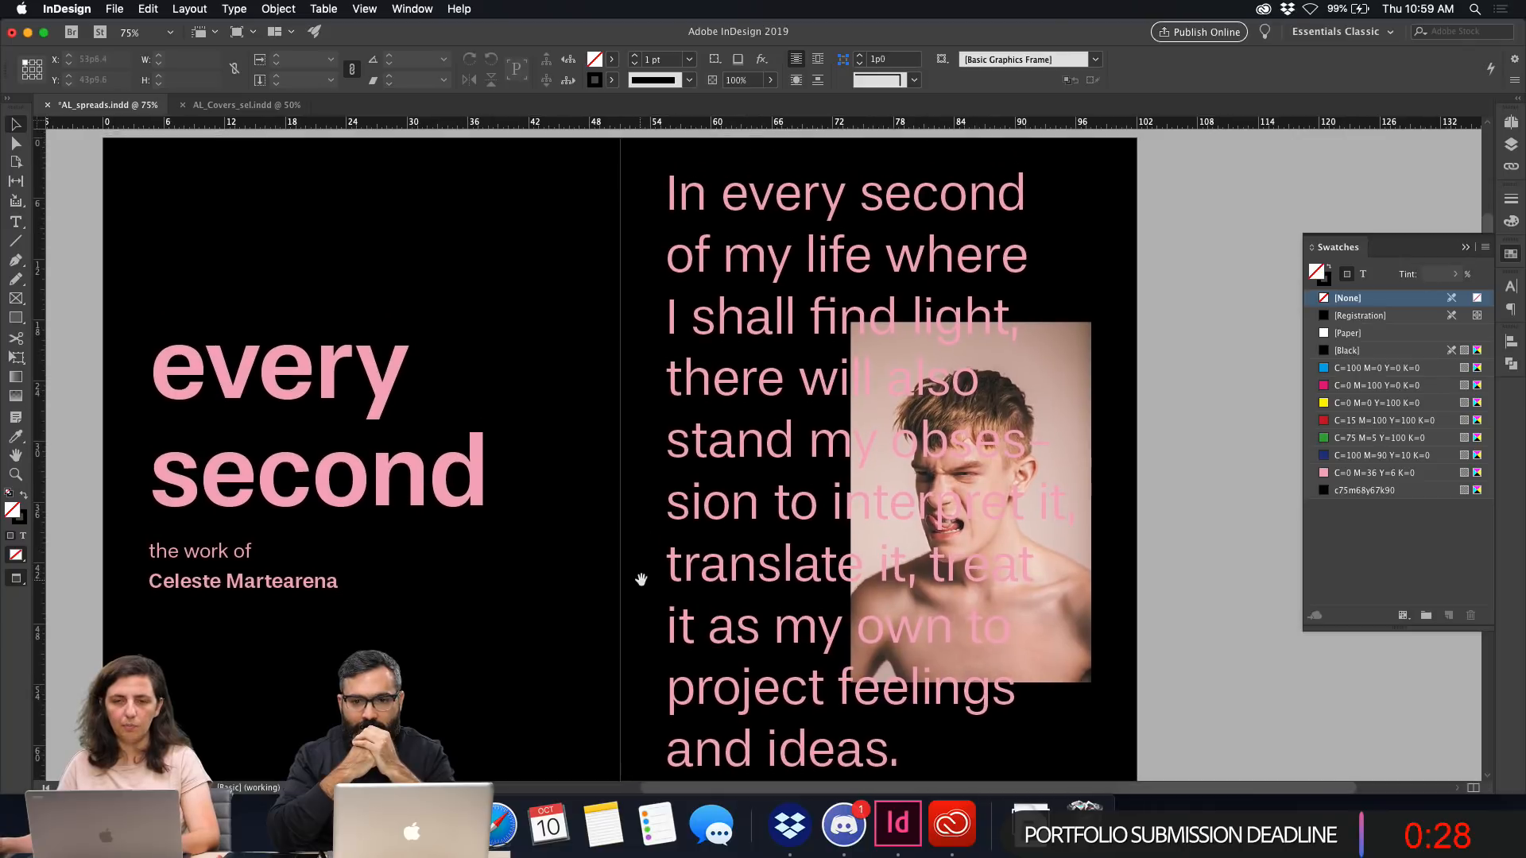
{"action": "scroll", "coordinate": [637, 582], "scroll_direction": "down", "scroll_amount": 1}
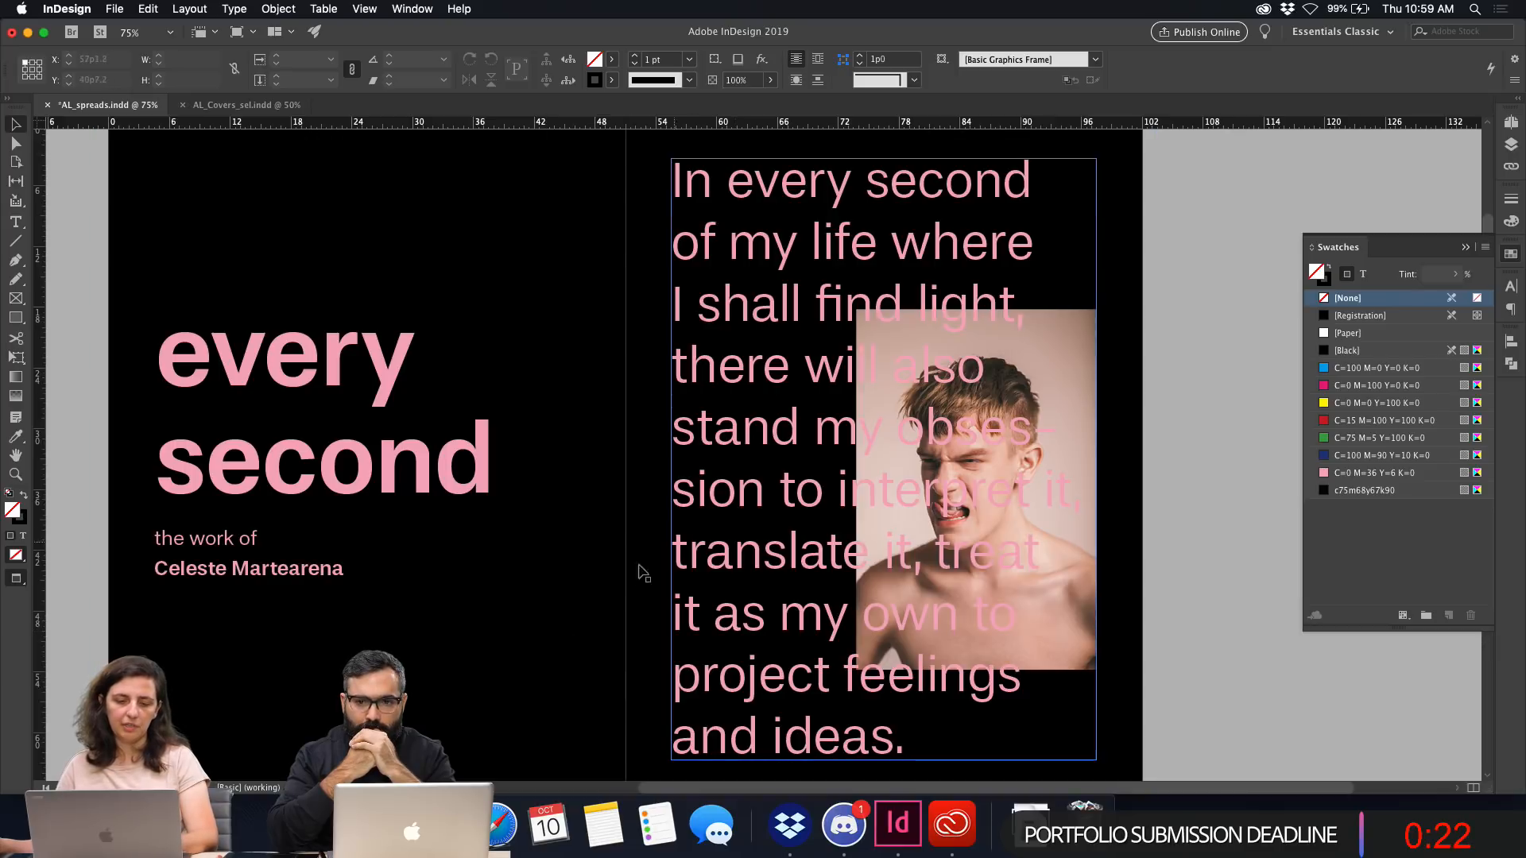
{"action": "left_click_drag", "start_coordinate": [715, 671], "coordinate": [722, 715]}
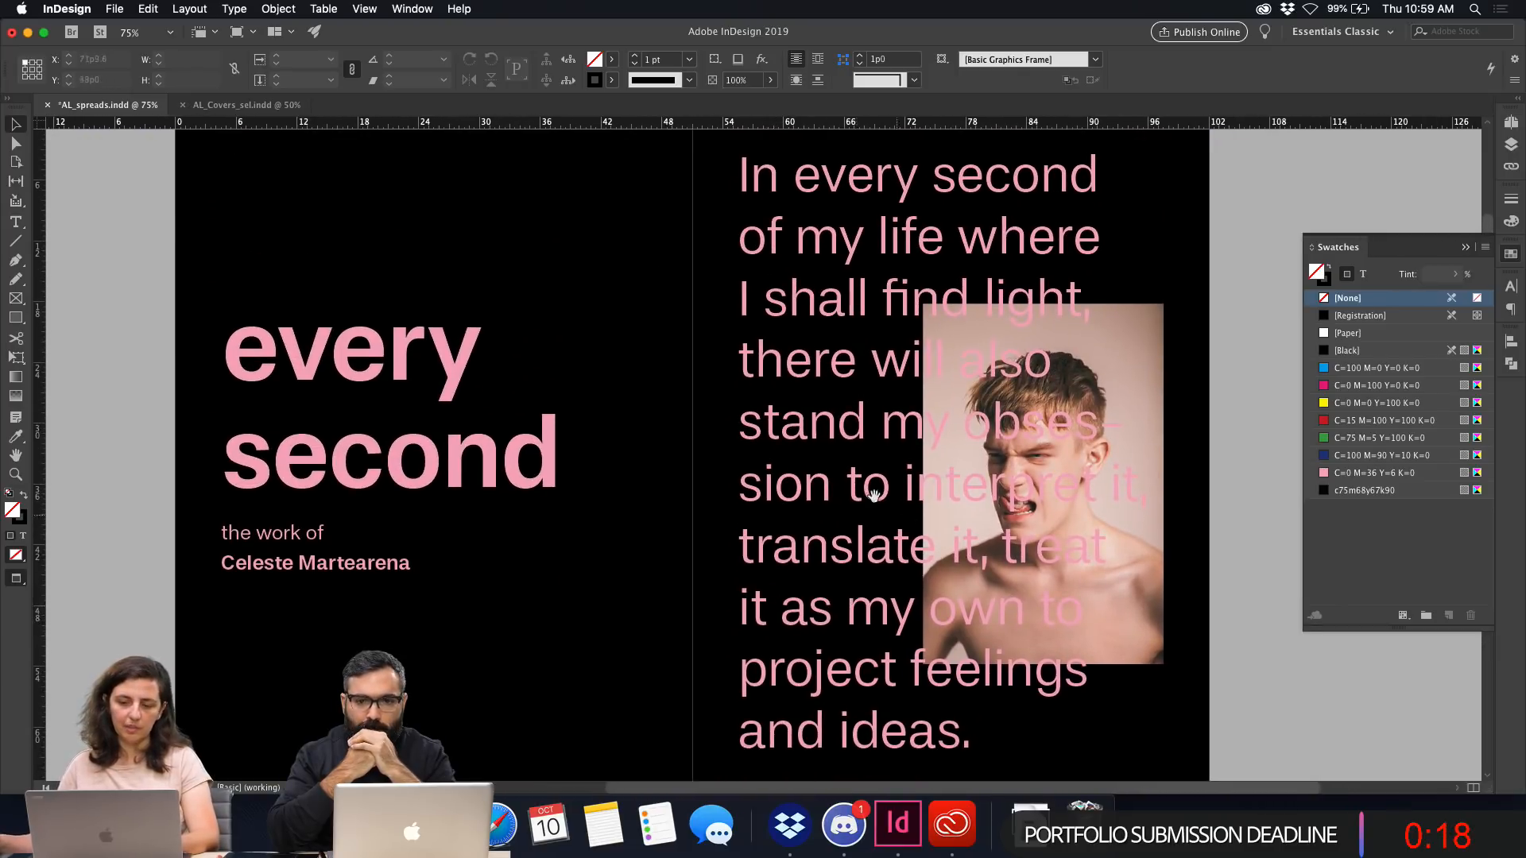
{"action": "scroll", "coordinate": [847, 496], "scroll_direction": "down", "scroll_amount": 10}
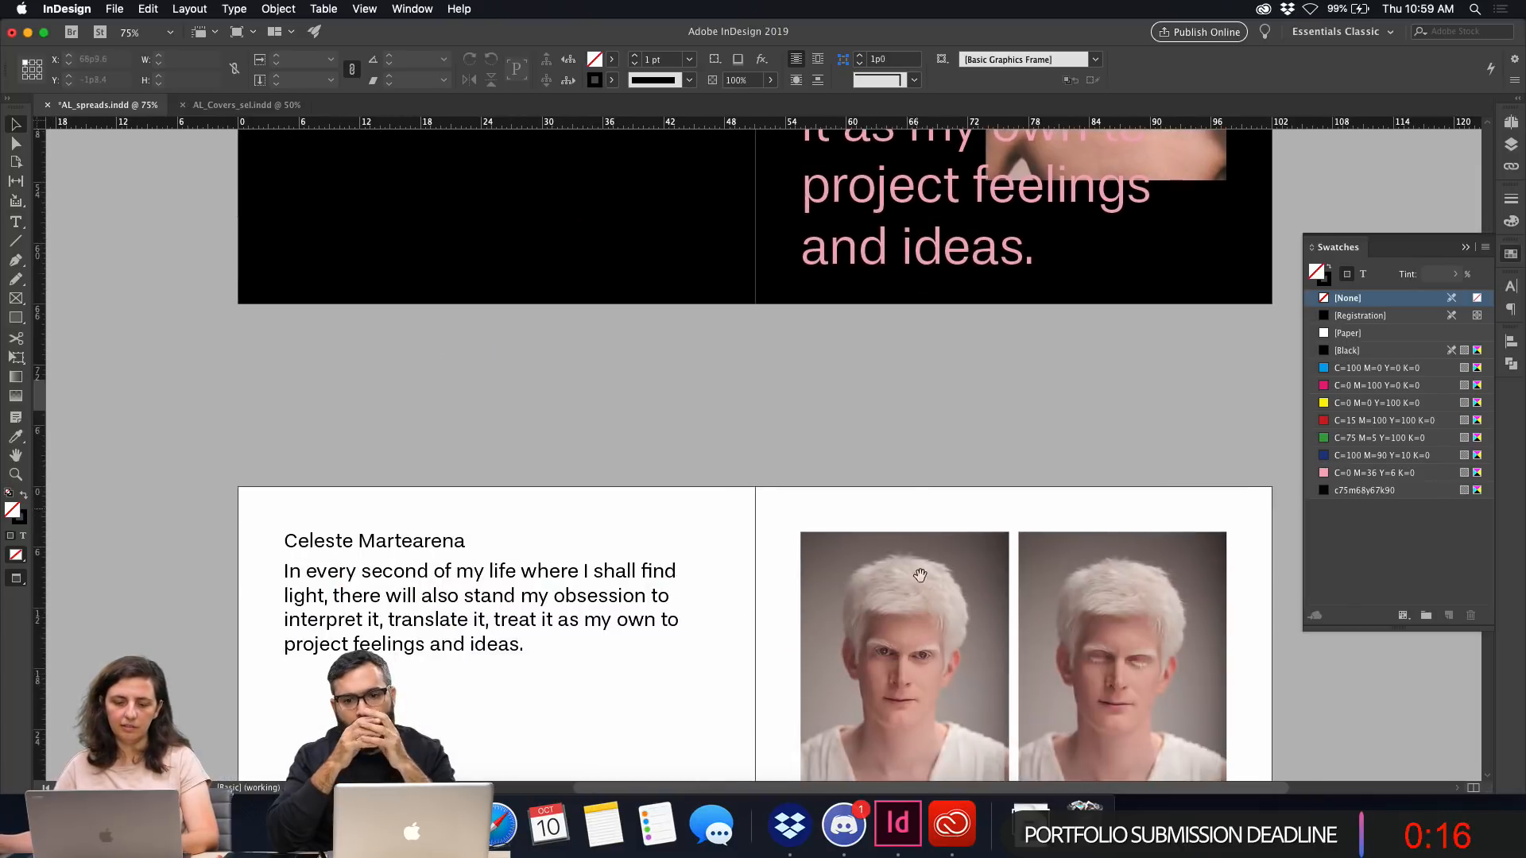
{"action": "scroll", "coordinate": [855, 451], "scroll_direction": "down", "scroll_amount": 3}
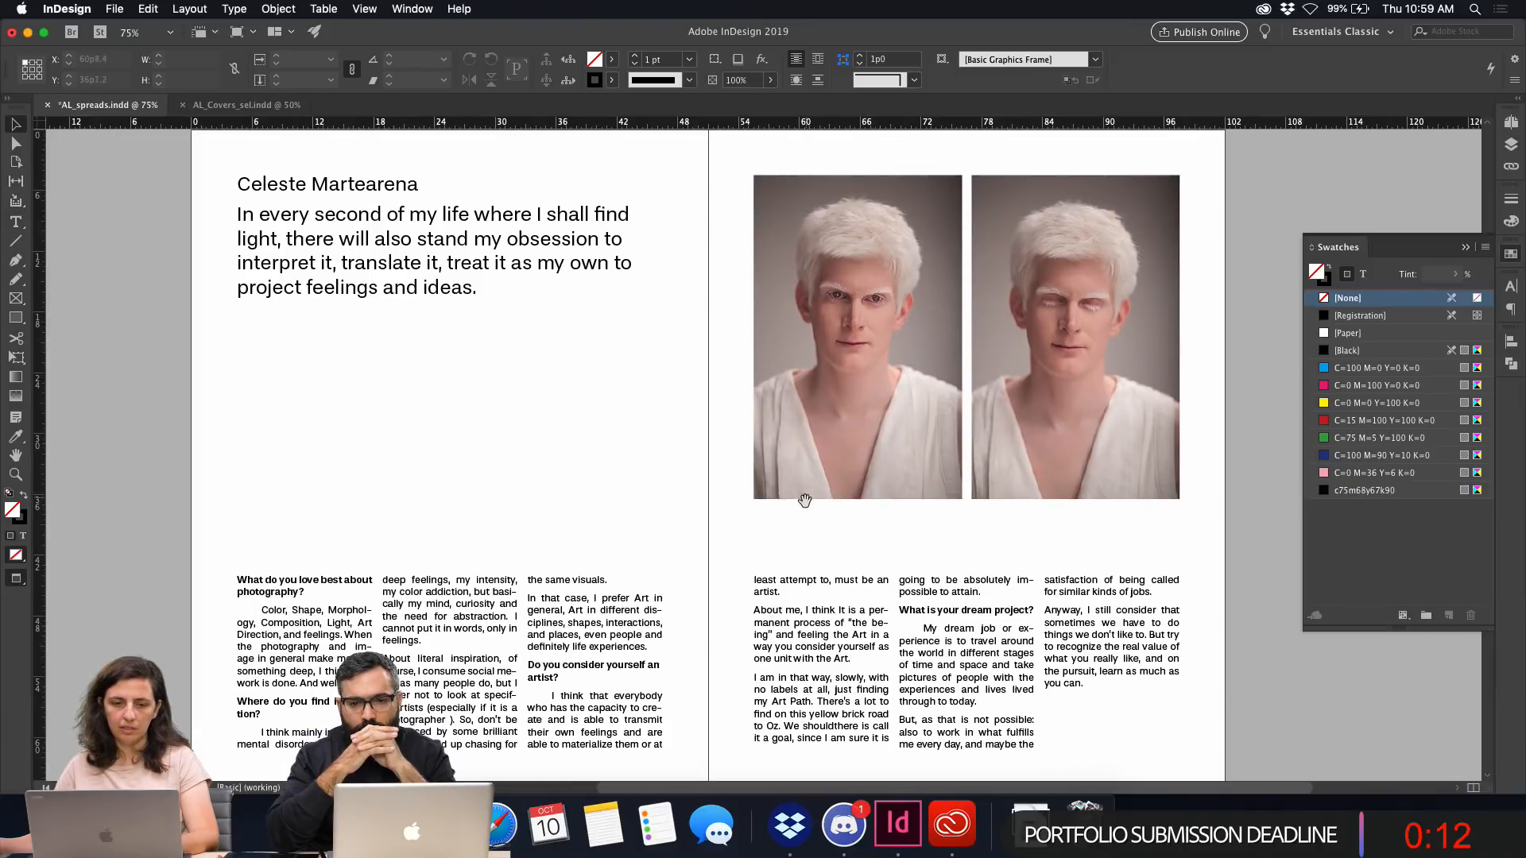
{"action": "scroll", "coordinate": [808, 489], "scroll_direction": "down", "scroll_amount": 2}
{"action": "scroll", "coordinate": [834, 459], "scroll_direction": "up", "scroll_amount": 15}
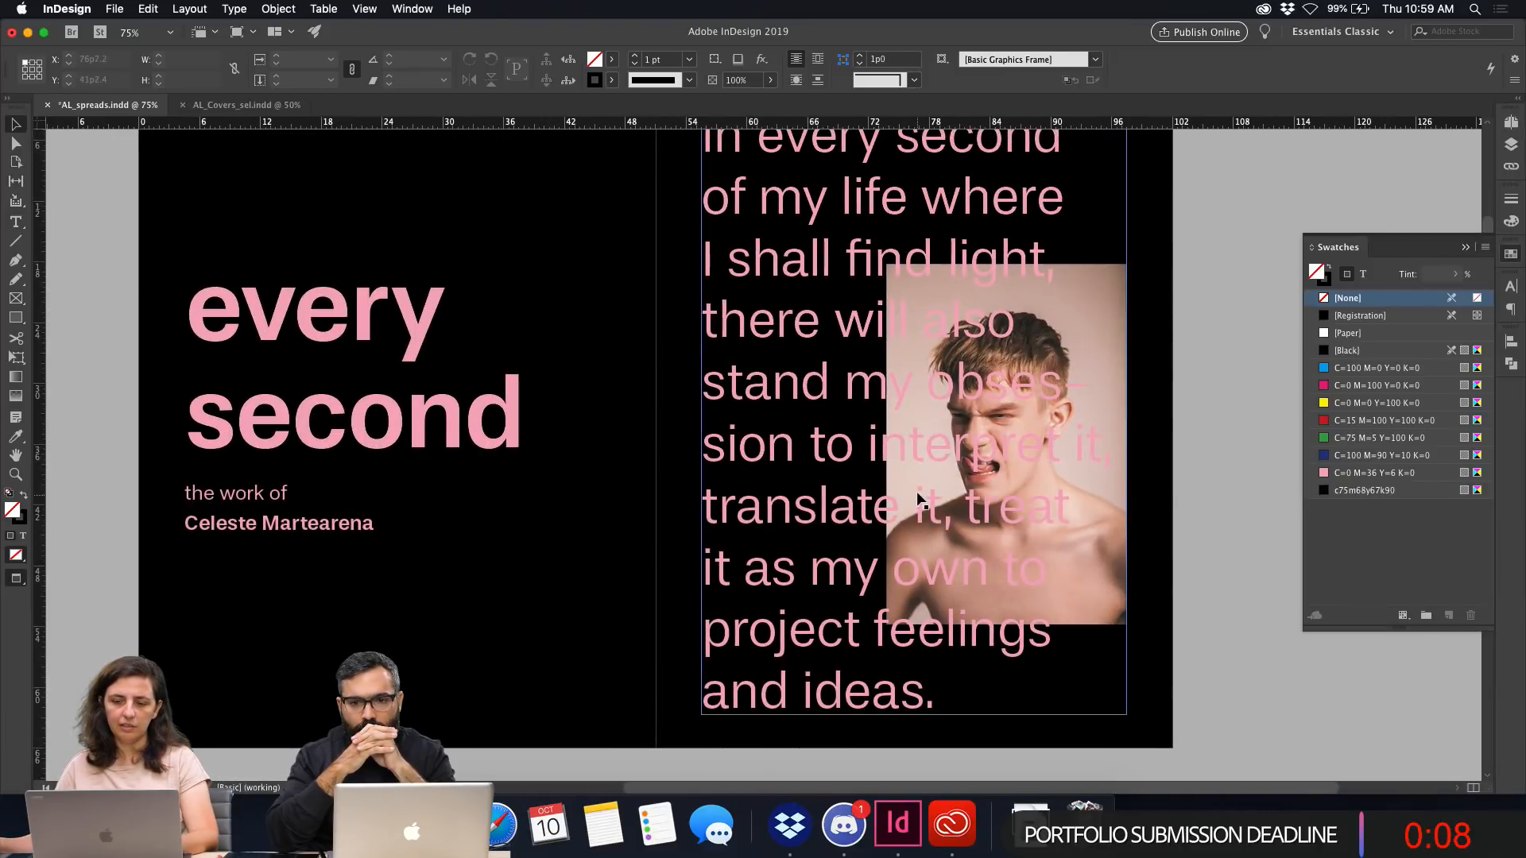
{"action": "scroll", "coordinate": [951, 469], "scroll_direction": "up", "scroll_amount": 2}
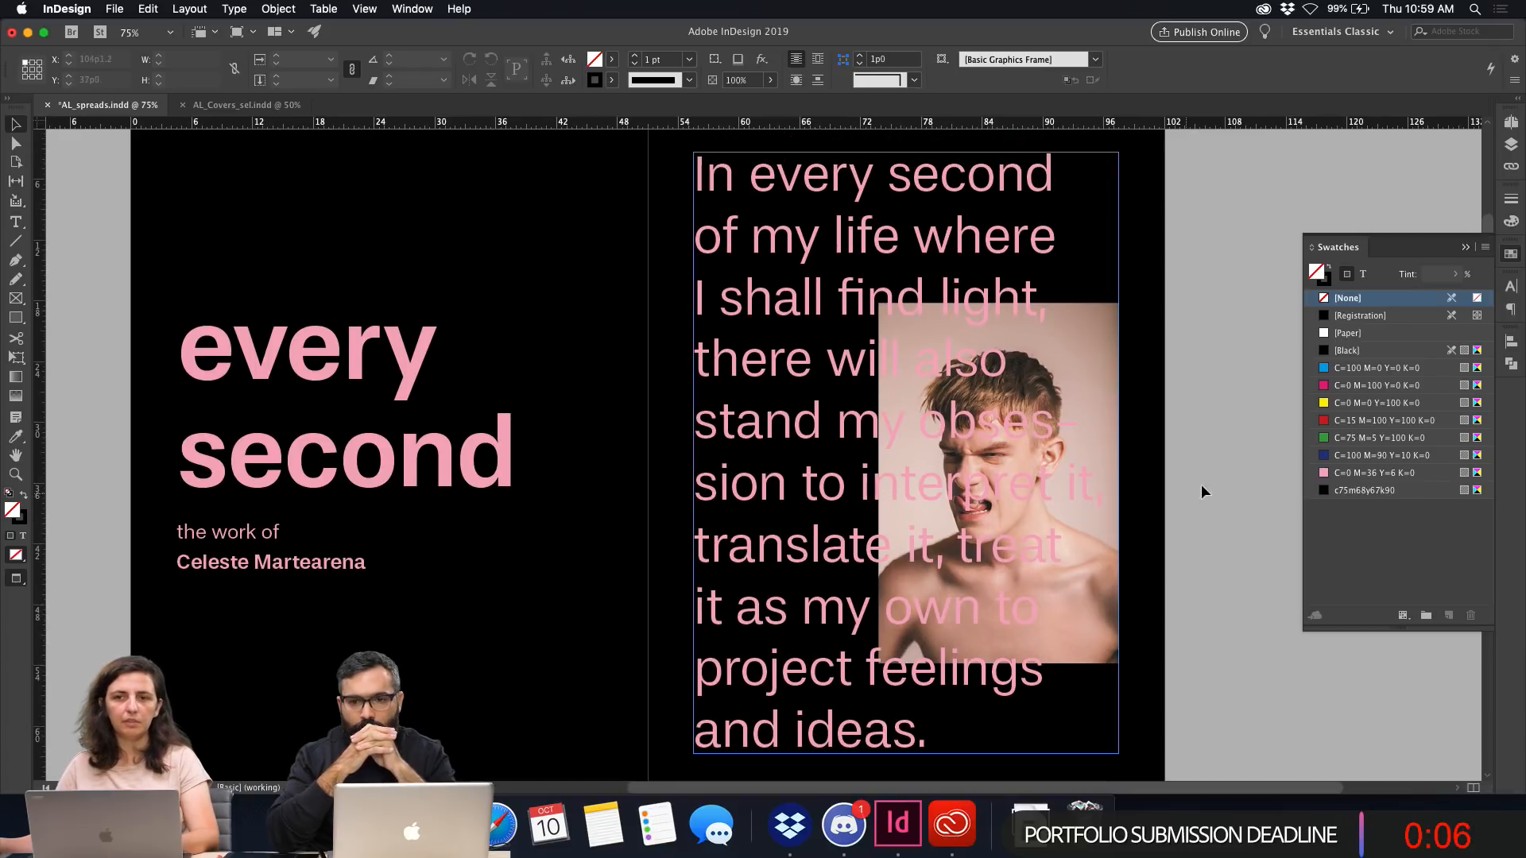
{"action": "left_click", "coordinate": [1202, 486]}
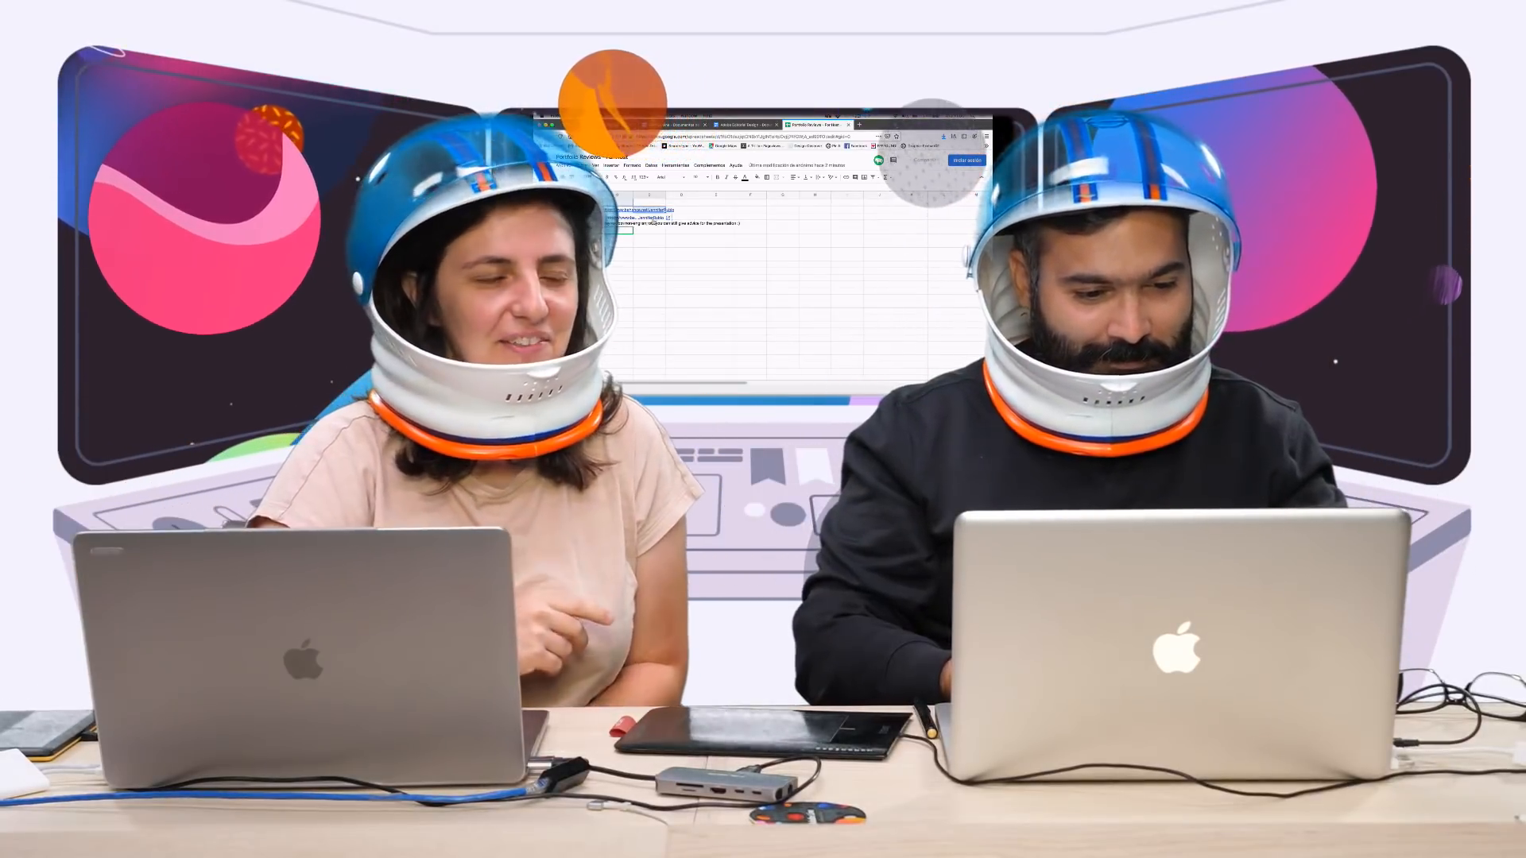
Open the two Behance profiles linked in the Portfolio Reviews spreadsheet in Firefox and bring the illustrator's profile to the front.
{"action": "left_click", "coordinate": [653, 218]}
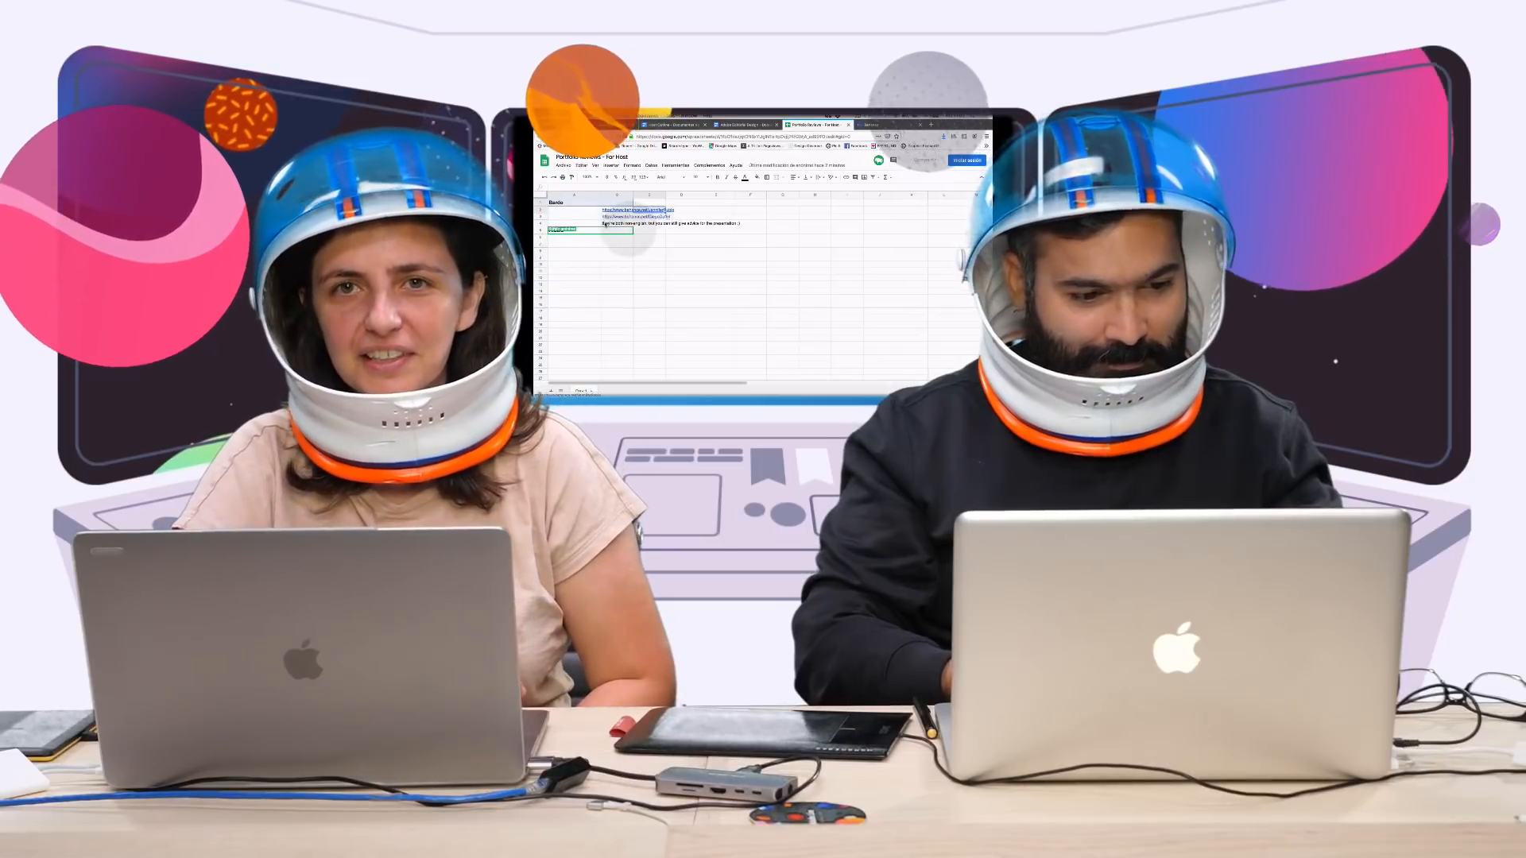
{"action": "left_click", "coordinate": [607, 217]}
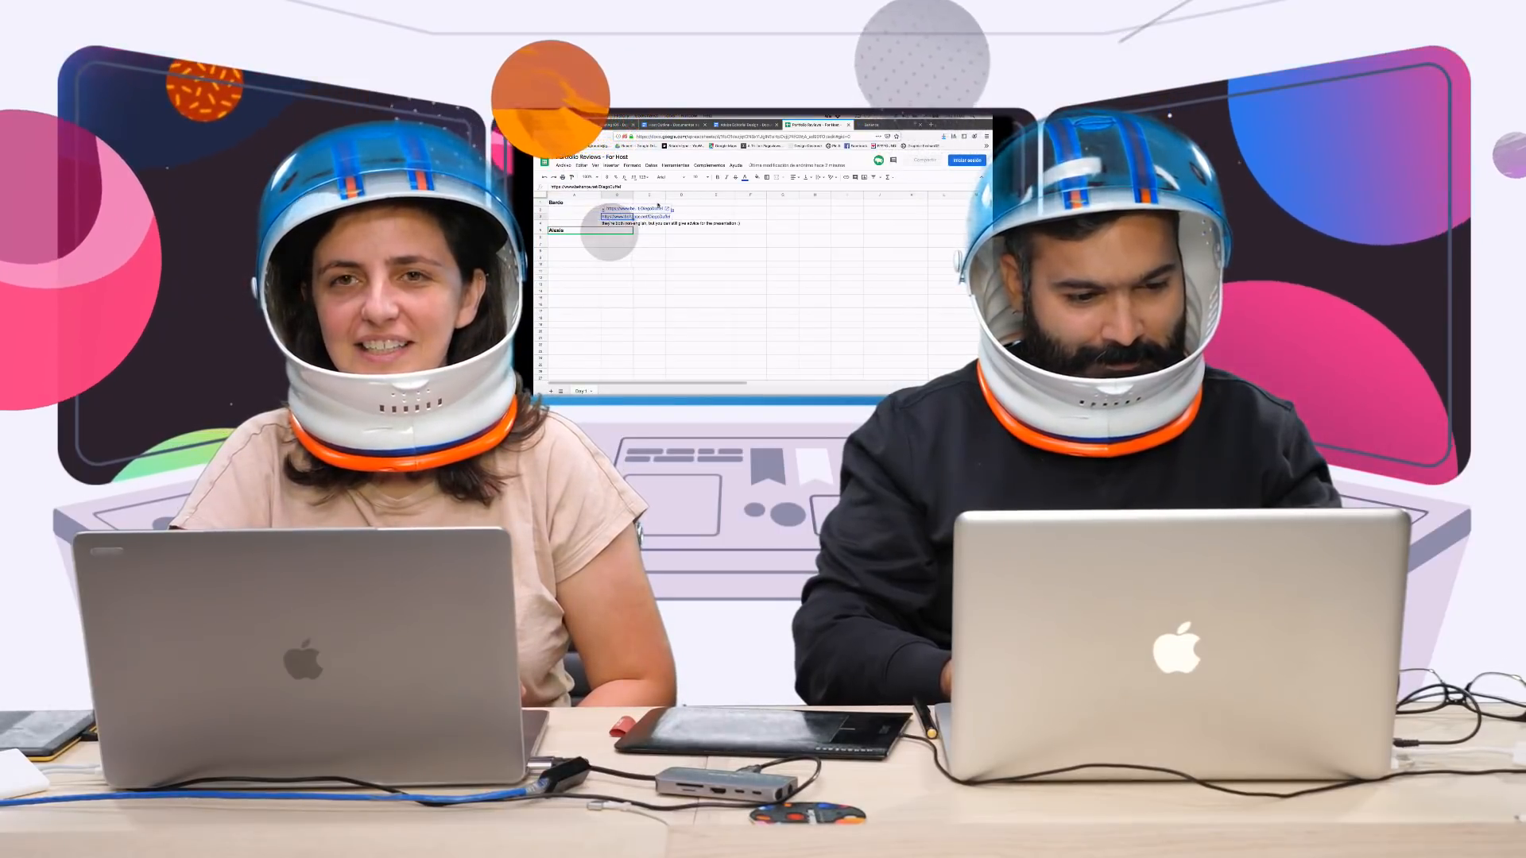
{"action": "left_click", "coordinate": [659, 208]}
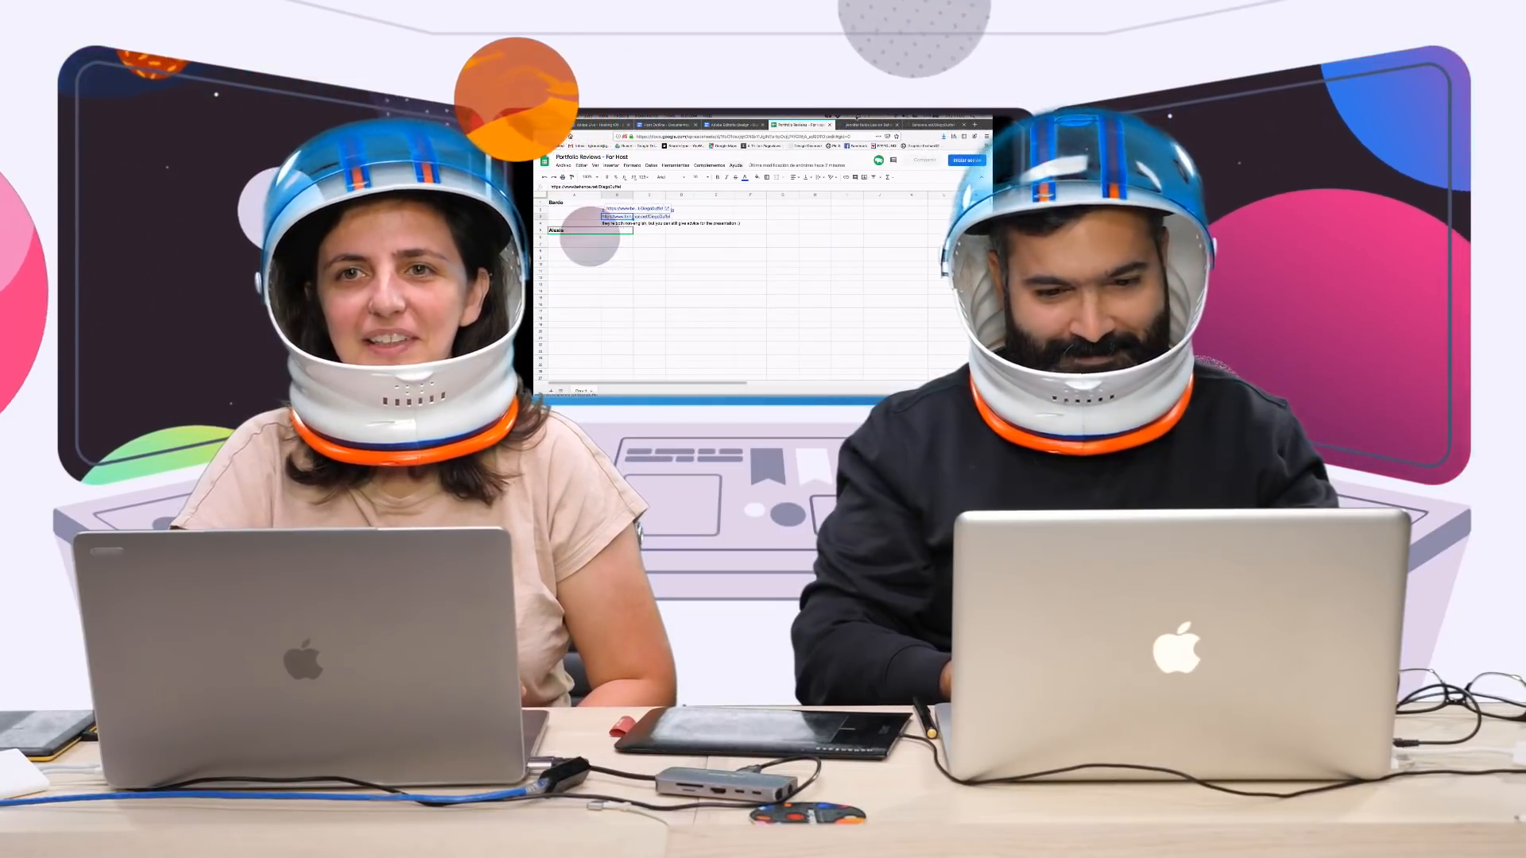
{"action": "left_click", "coordinate": [866, 125]}
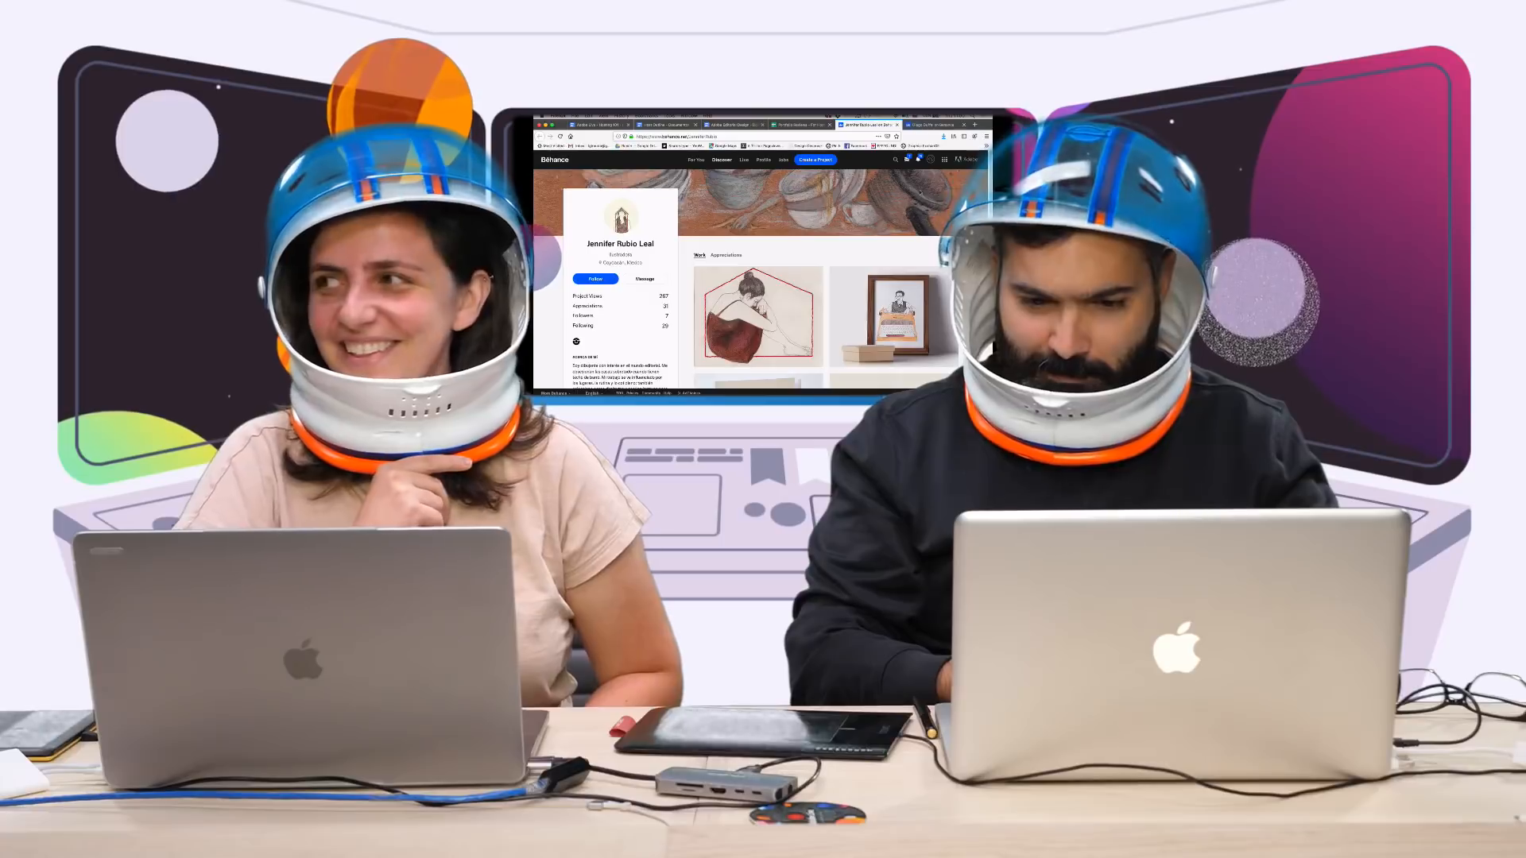
{"action": "scroll", "coordinate": [826, 278], "scroll_direction": "down", "scroll_amount": 2}
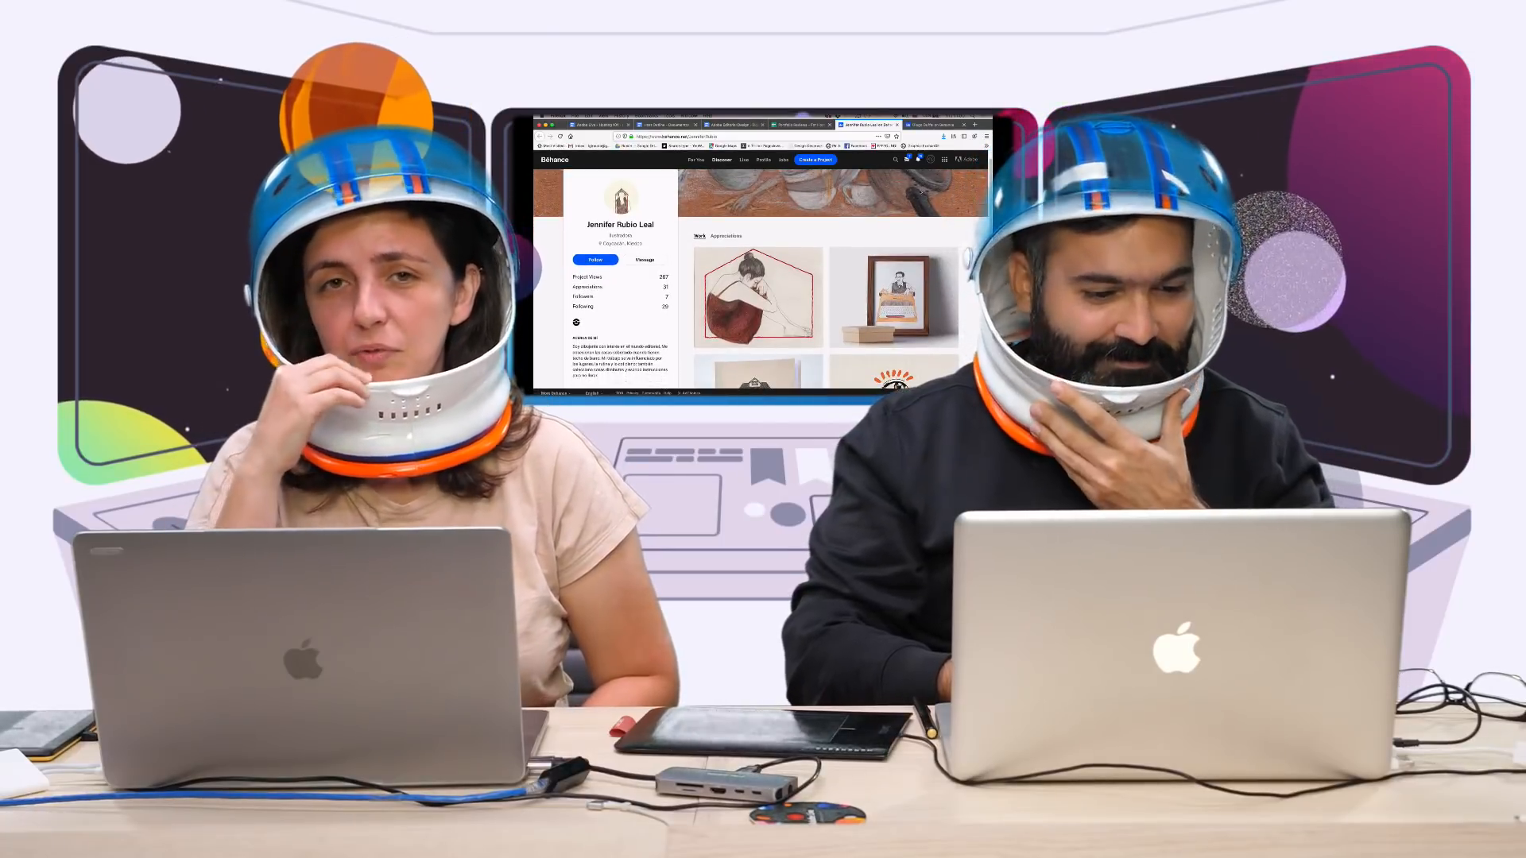
{"action": "left_click", "coordinate": [940, 125]}
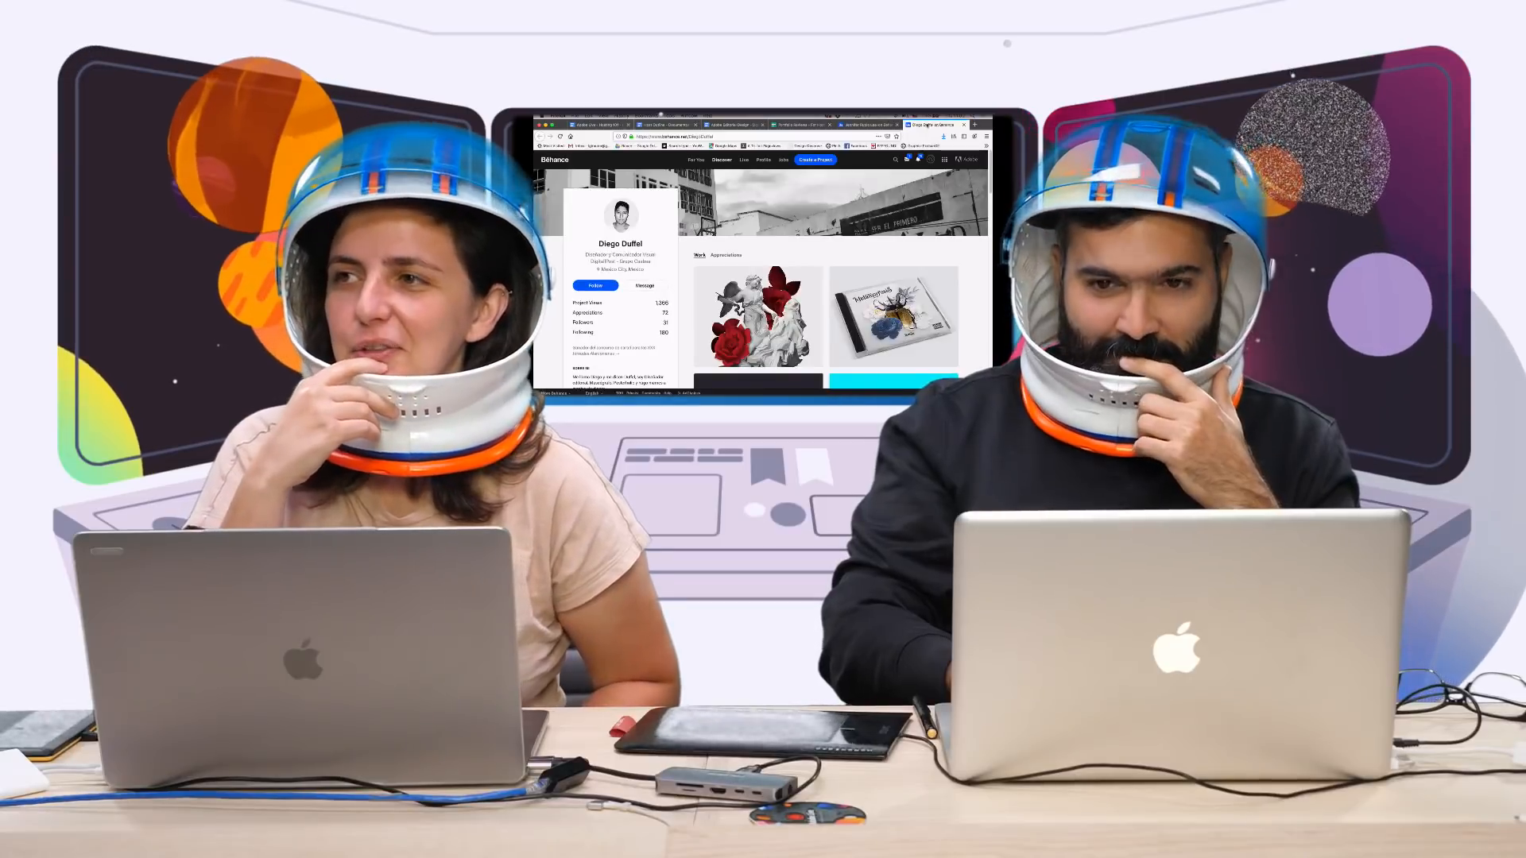
{"action": "left_click", "coordinate": [874, 125]}
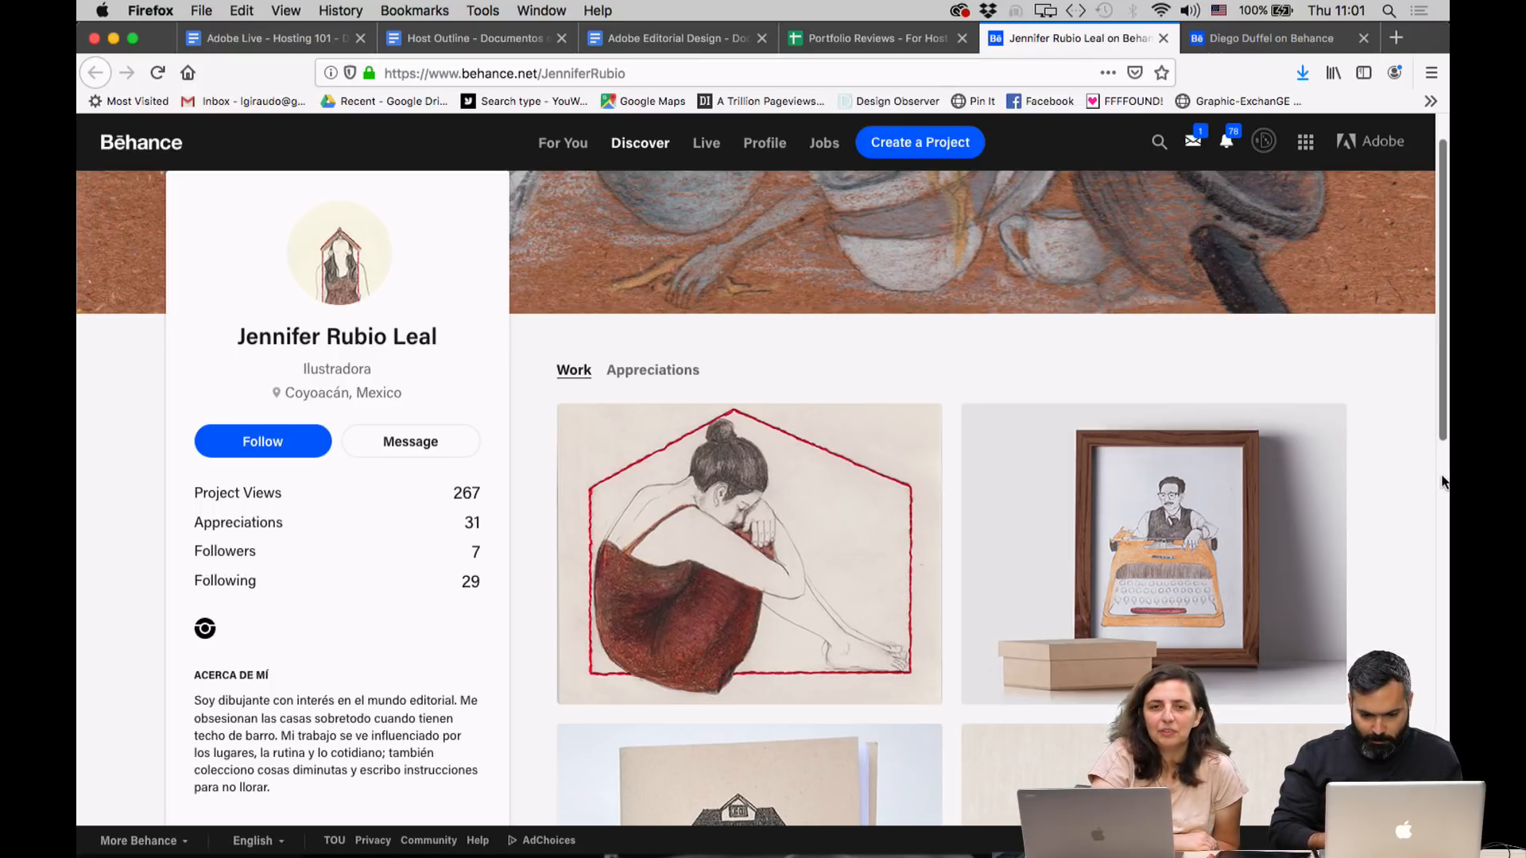
Look through the illustrator's Behance profile, examining the drawings, book cover and embroidery projects in the work gallery.
{"action": "scroll", "coordinate": [1442, 481], "scroll_direction": "down", "scroll_amount": 2}
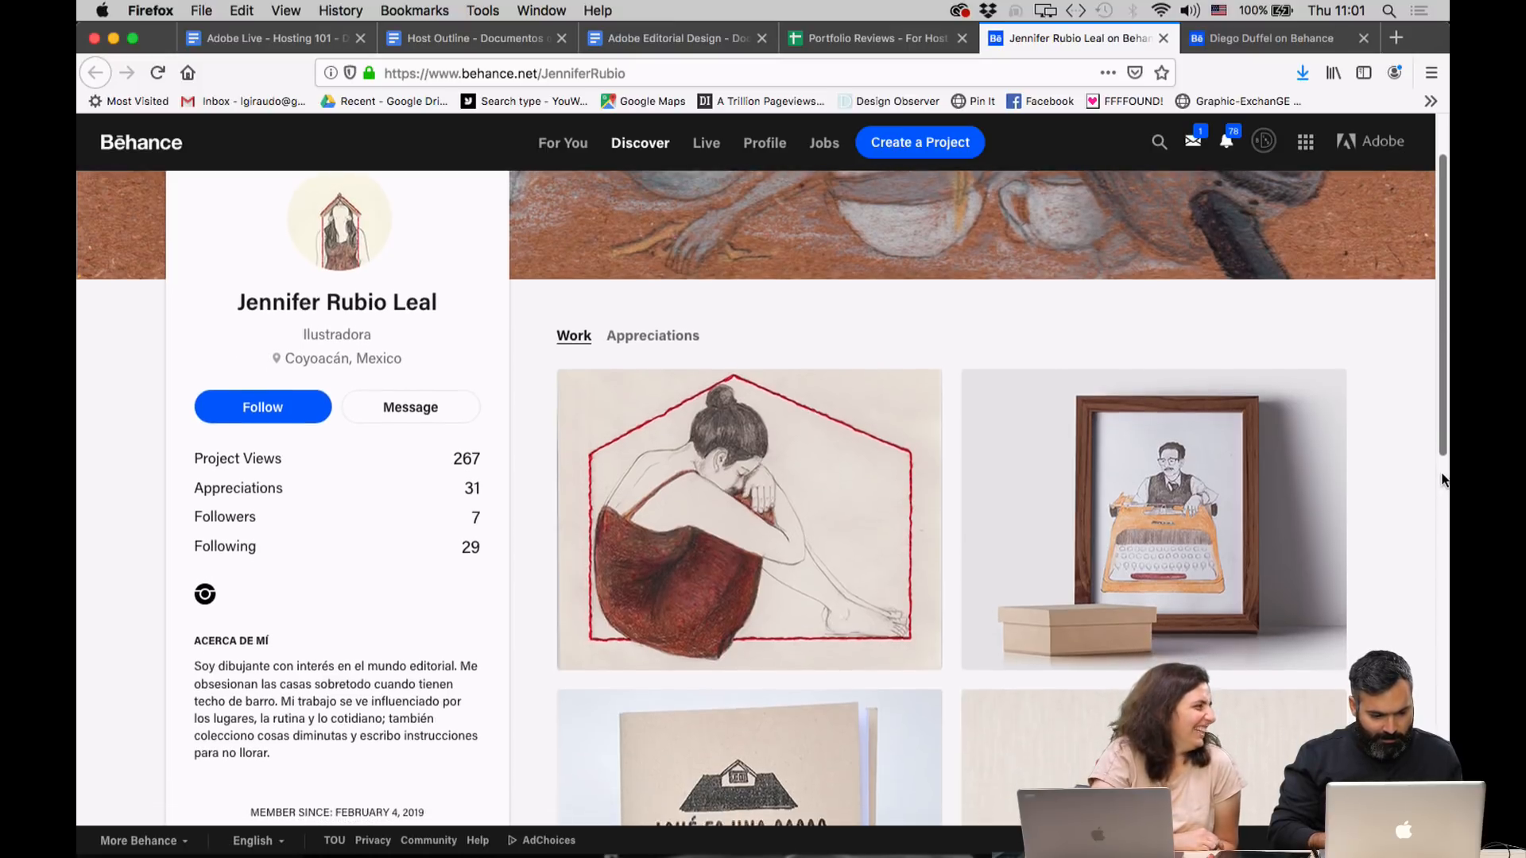
{"action": "scroll", "coordinate": [1442, 480], "scroll_direction": "down", "scroll_amount": 2}
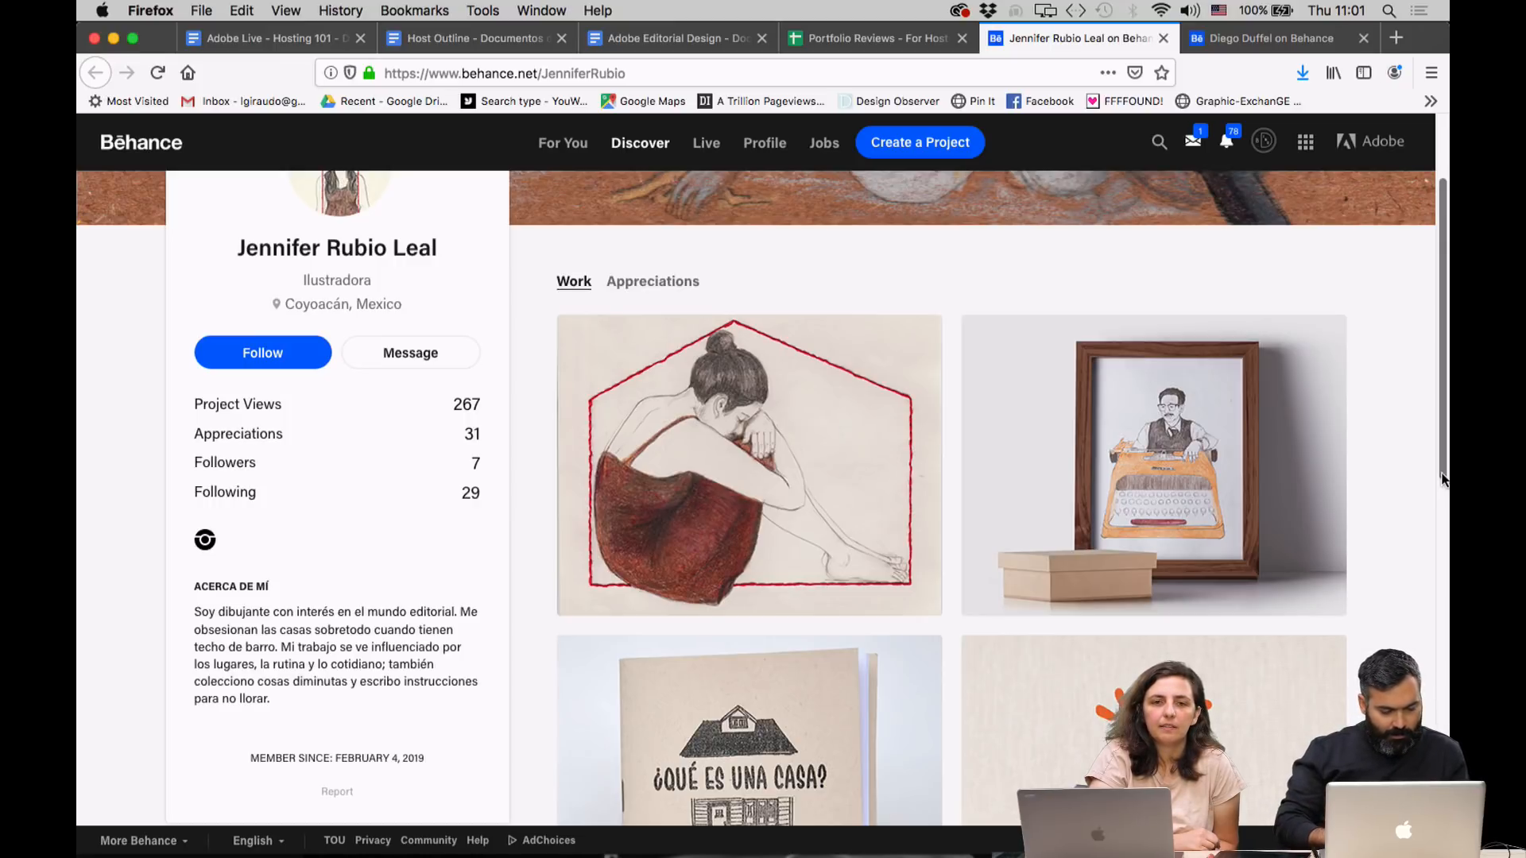
{"action": "scroll", "coordinate": [1443, 479], "scroll_direction": "down", "scroll_amount": 3}
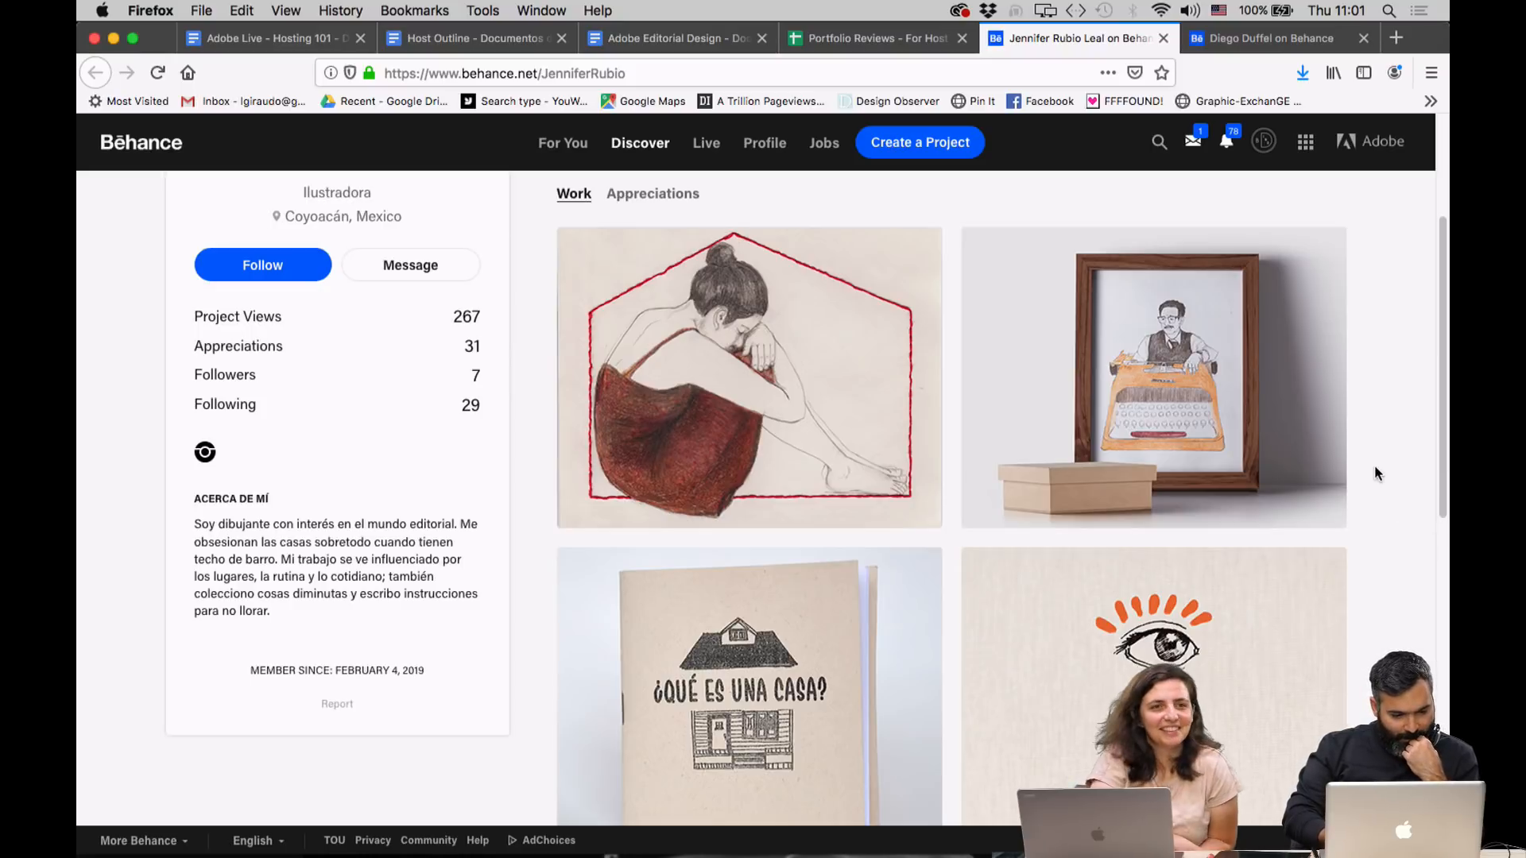
{"action": "scroll", "coordinate": [1411, 446], "scroll_direction": "down", "scroll_amount": 1}
{"action": "scroll", "coordinate": [1411, 449], "scroll_direction": "down", "scroll_amount": 5}
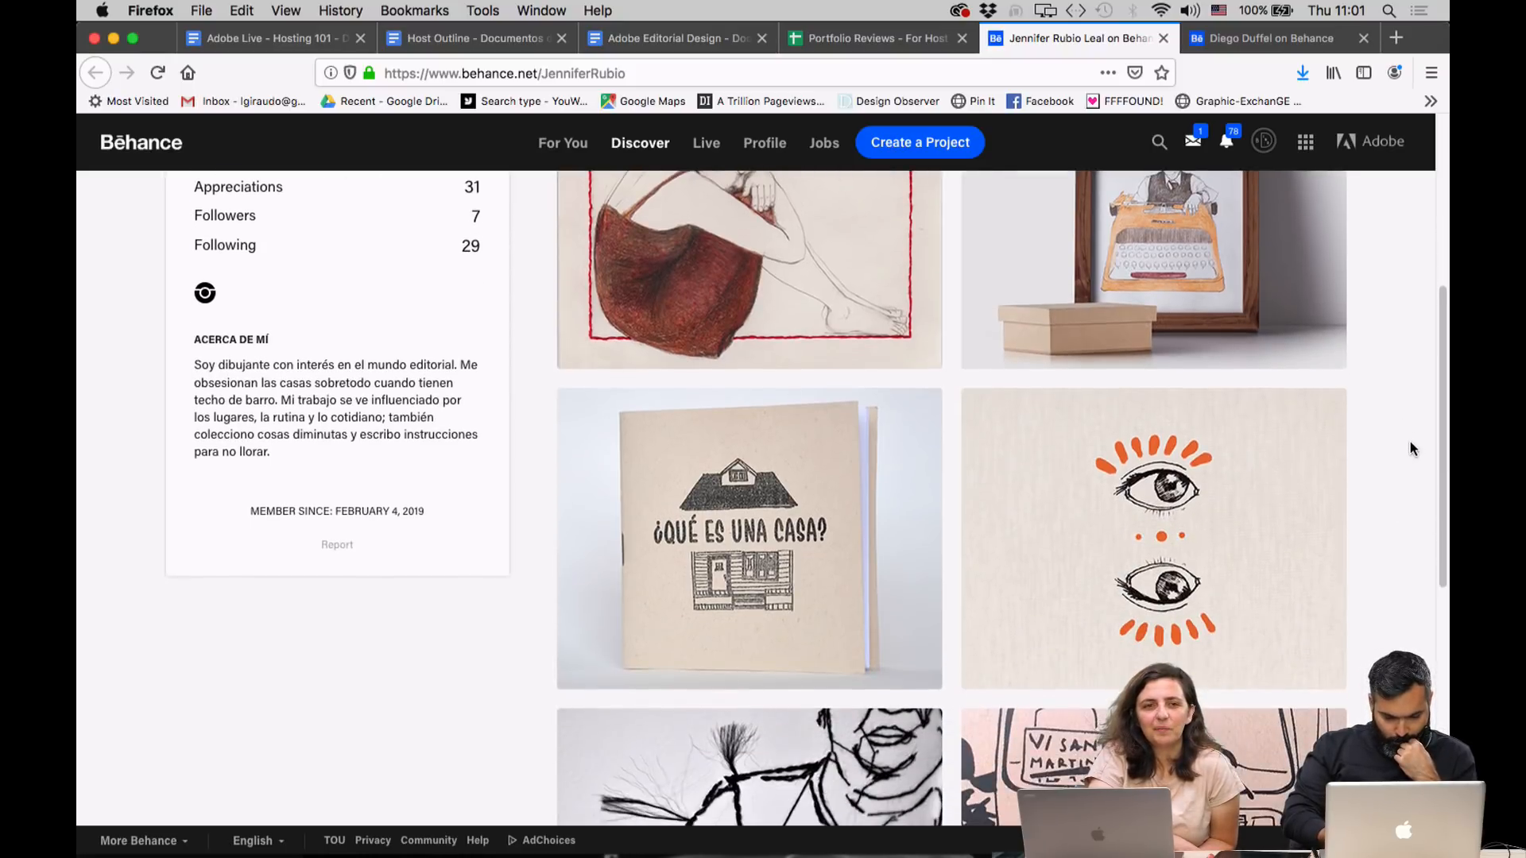
{"action": "scroll", "coordinate": [1411, 447], "scroll_direction": "down", "scroll_amount": 2}
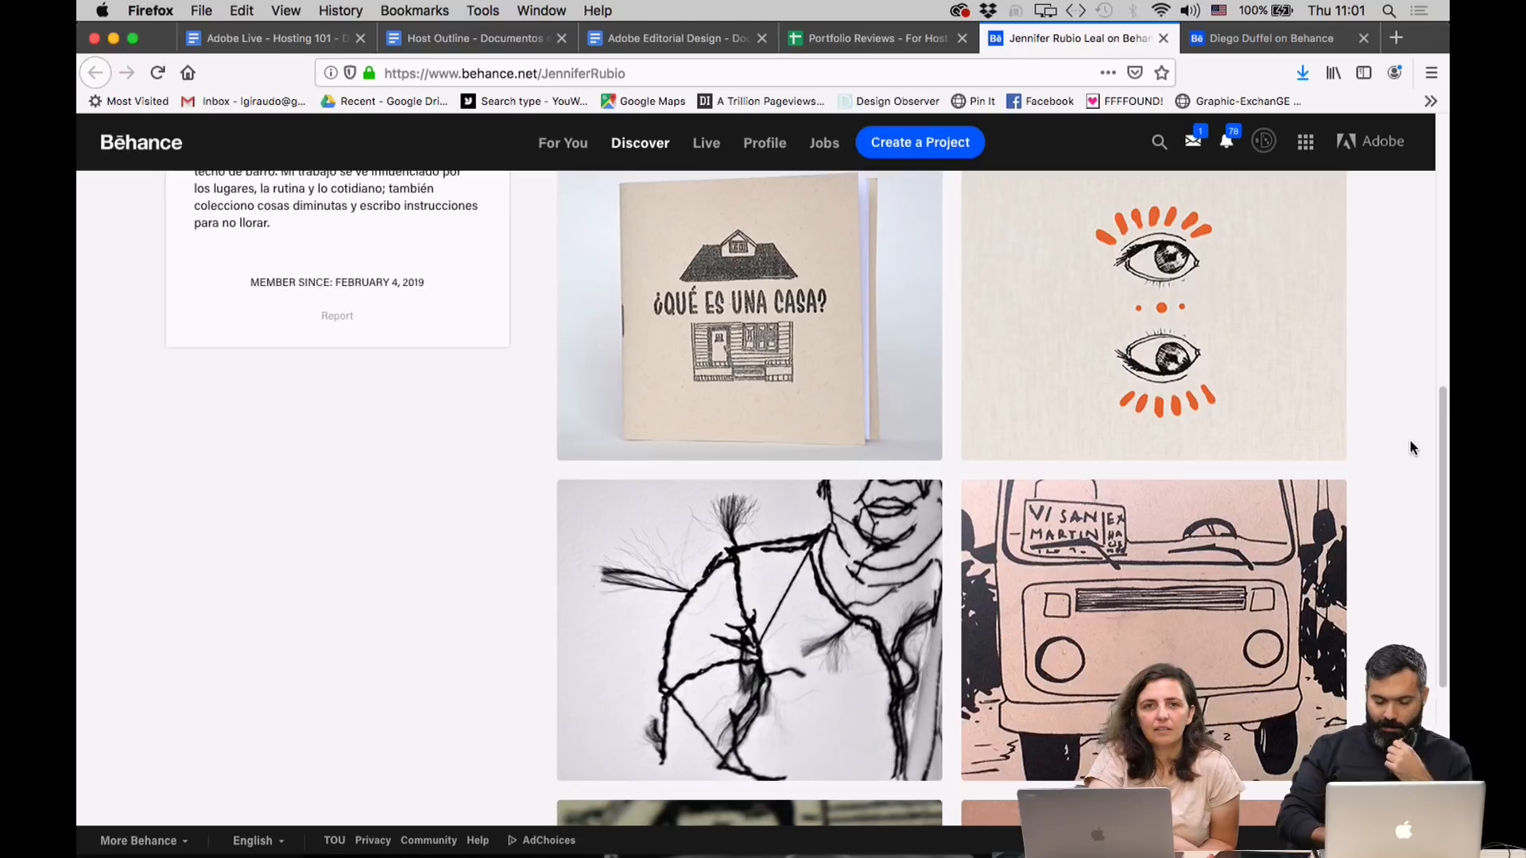
{"action": "scroll", "coordinate": [1411, 448], "scroll_direction": "down", "scroll_amount": 2}
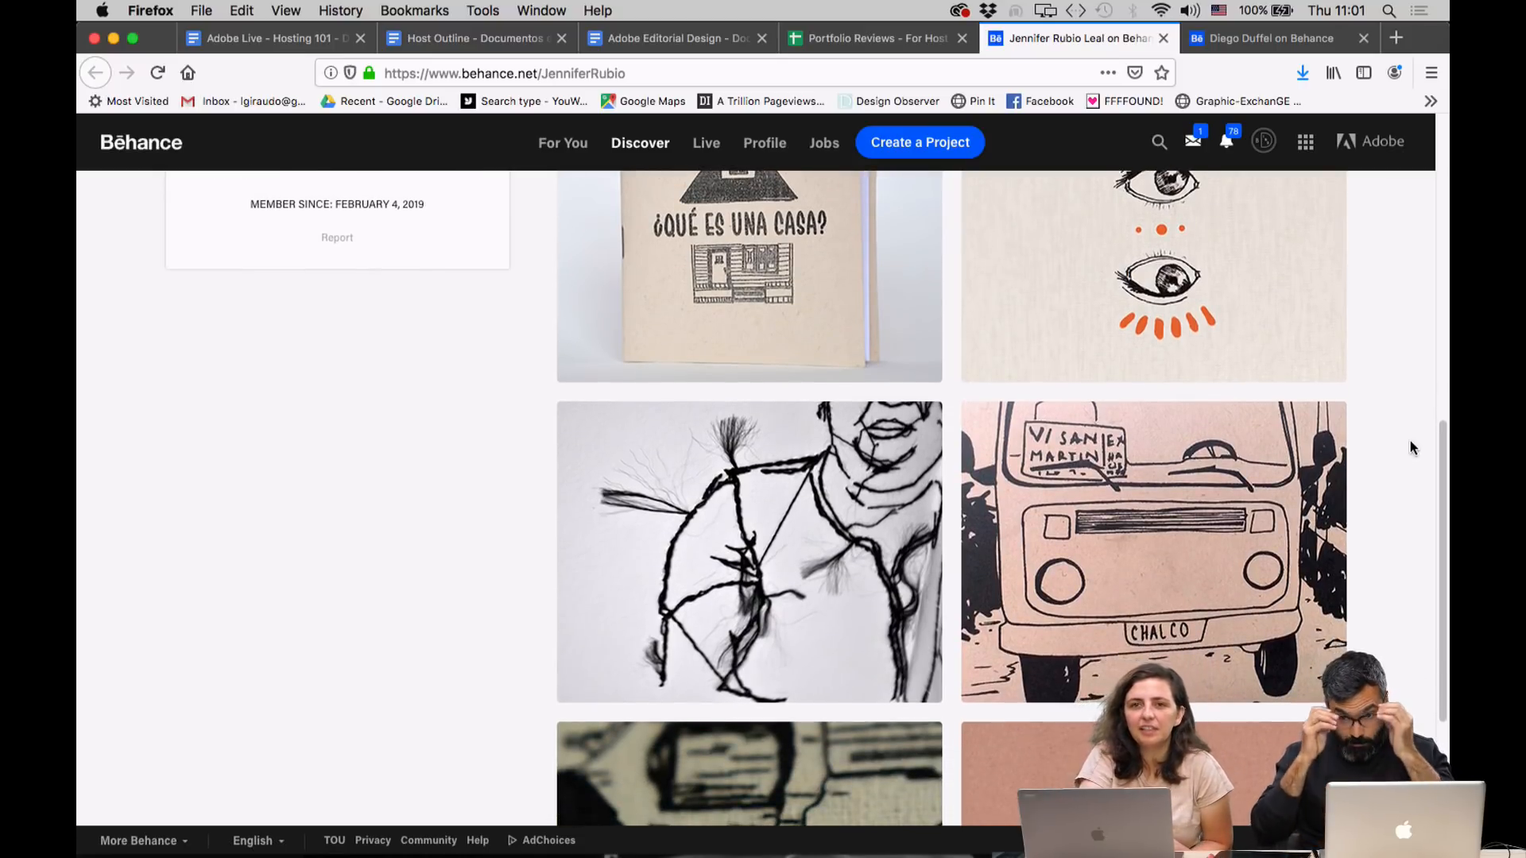
{"action": "scroll", "coordinate": [1412, 447], "scroll_direction": "down", "scroll_amount": 5}
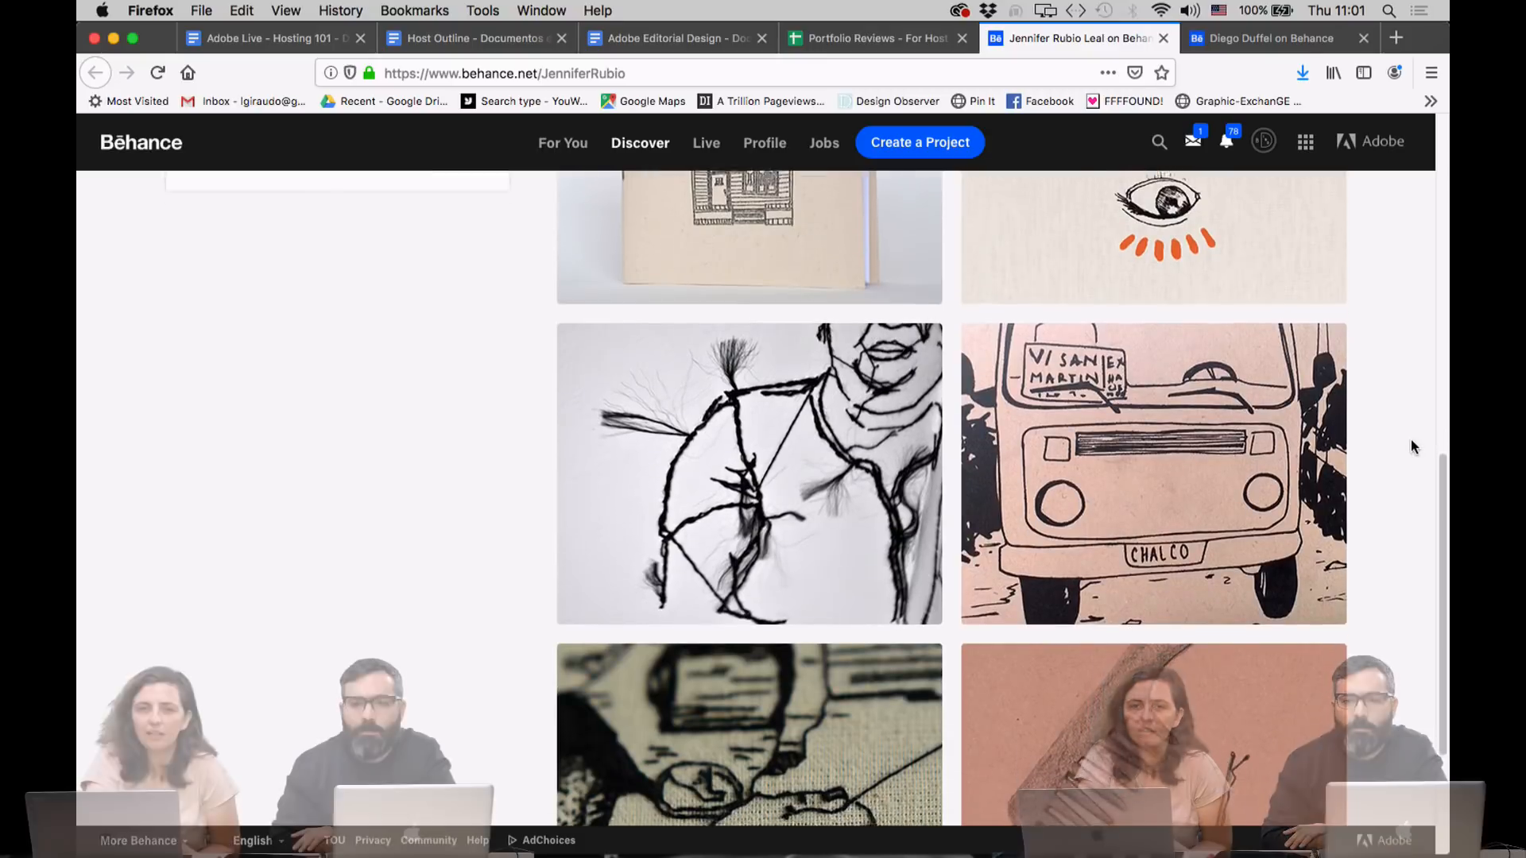
Check the last embroidery and comb drawings in the gallery, then open the "Cosas de Casas | Libro" project.
{"action": "scroll", "coordinate": [1411, 446], "scroll_direction": "down", "scroll_amount": 3}
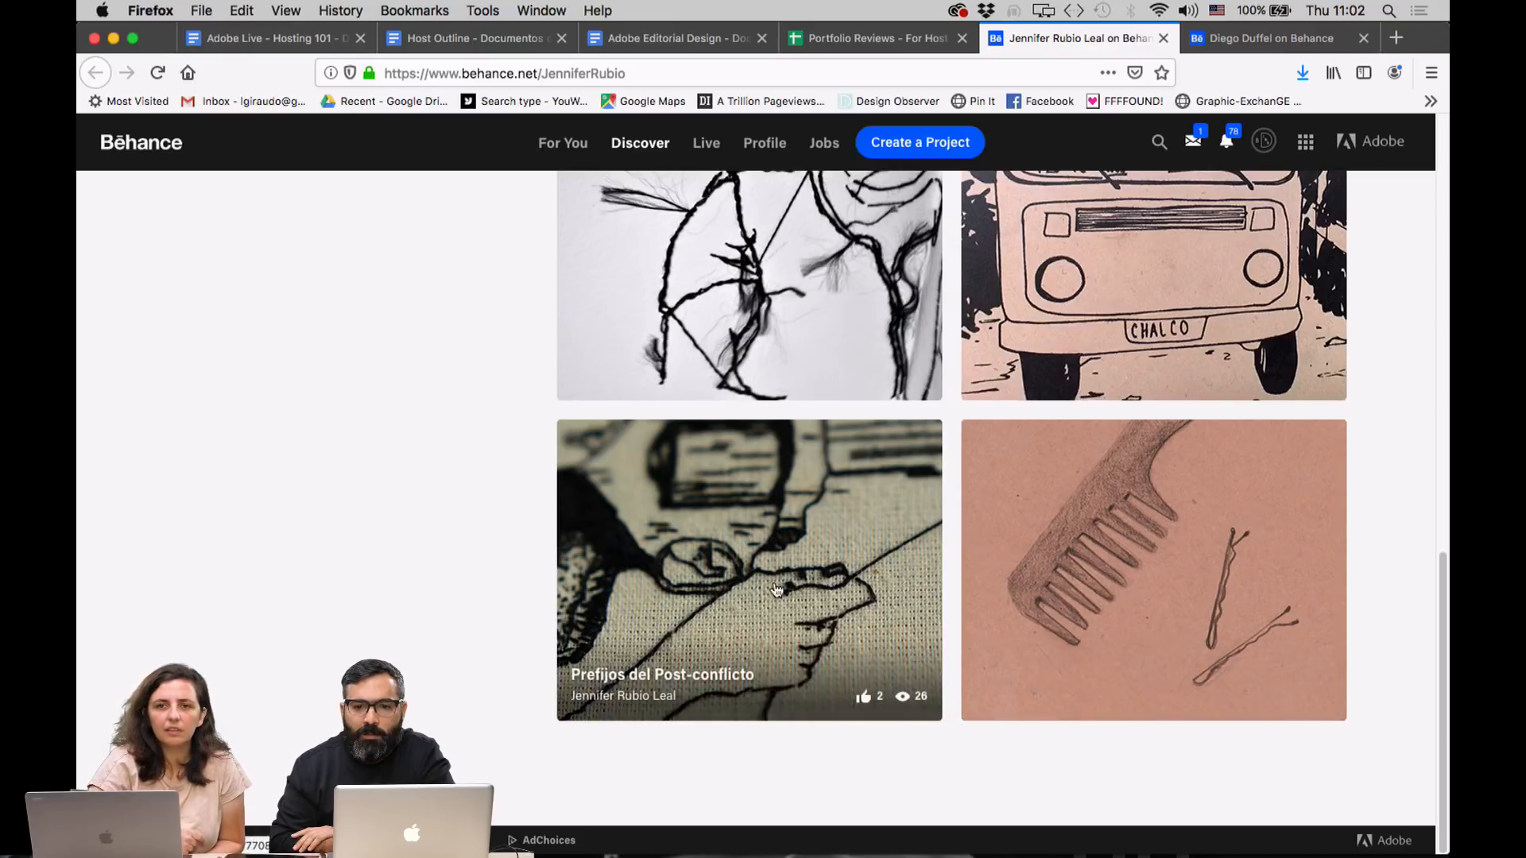
{"action": "scroll", "coordinate": [1411, 619], "scroll_direction": "up", "scroll_amount": 10}
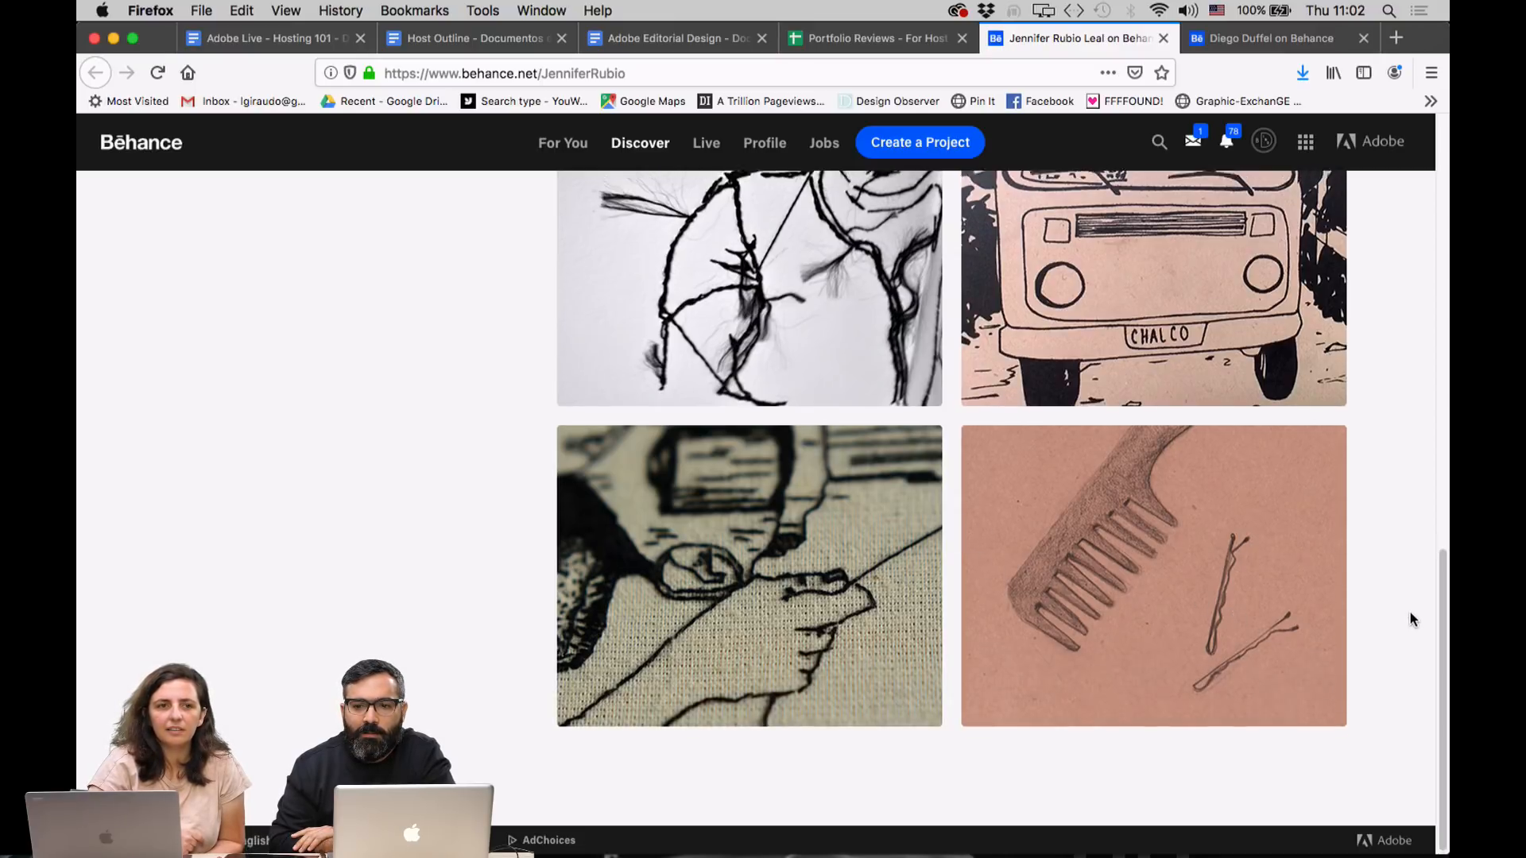
{"action": "scroll", "coordinate": [1412, 620], "scroll_direction": "up", "scroll_amount": 12}
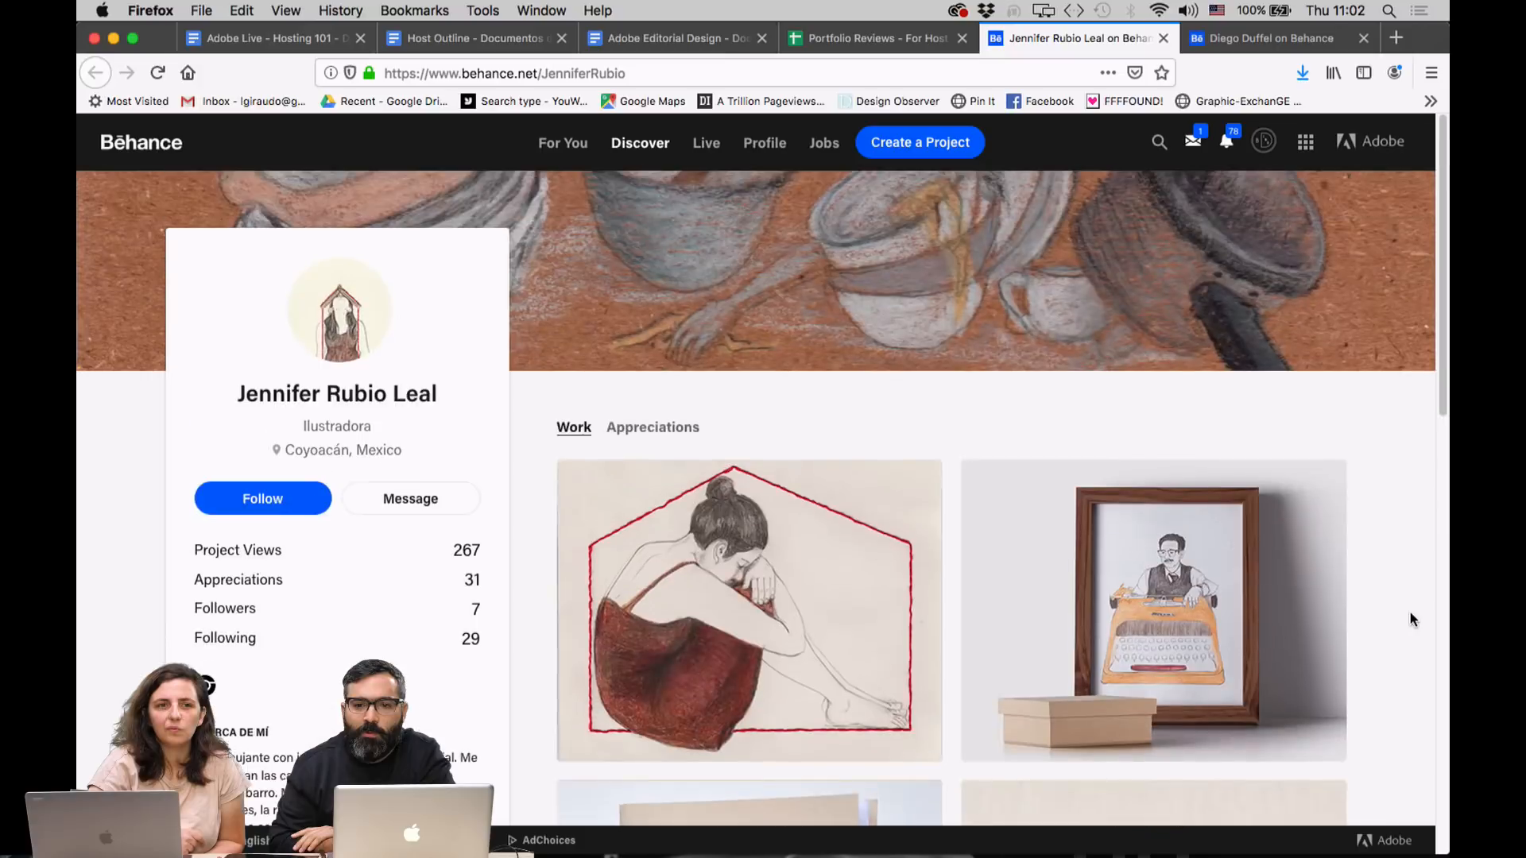
{"action": "scroll", "coordinate": [1411, 619], "scroll_direction": "down", "scroll_amount": 1}
{"action": "scroll", "coordinate": [1410, 619], "scroll_direction": "down", "scroll_amount": 1}
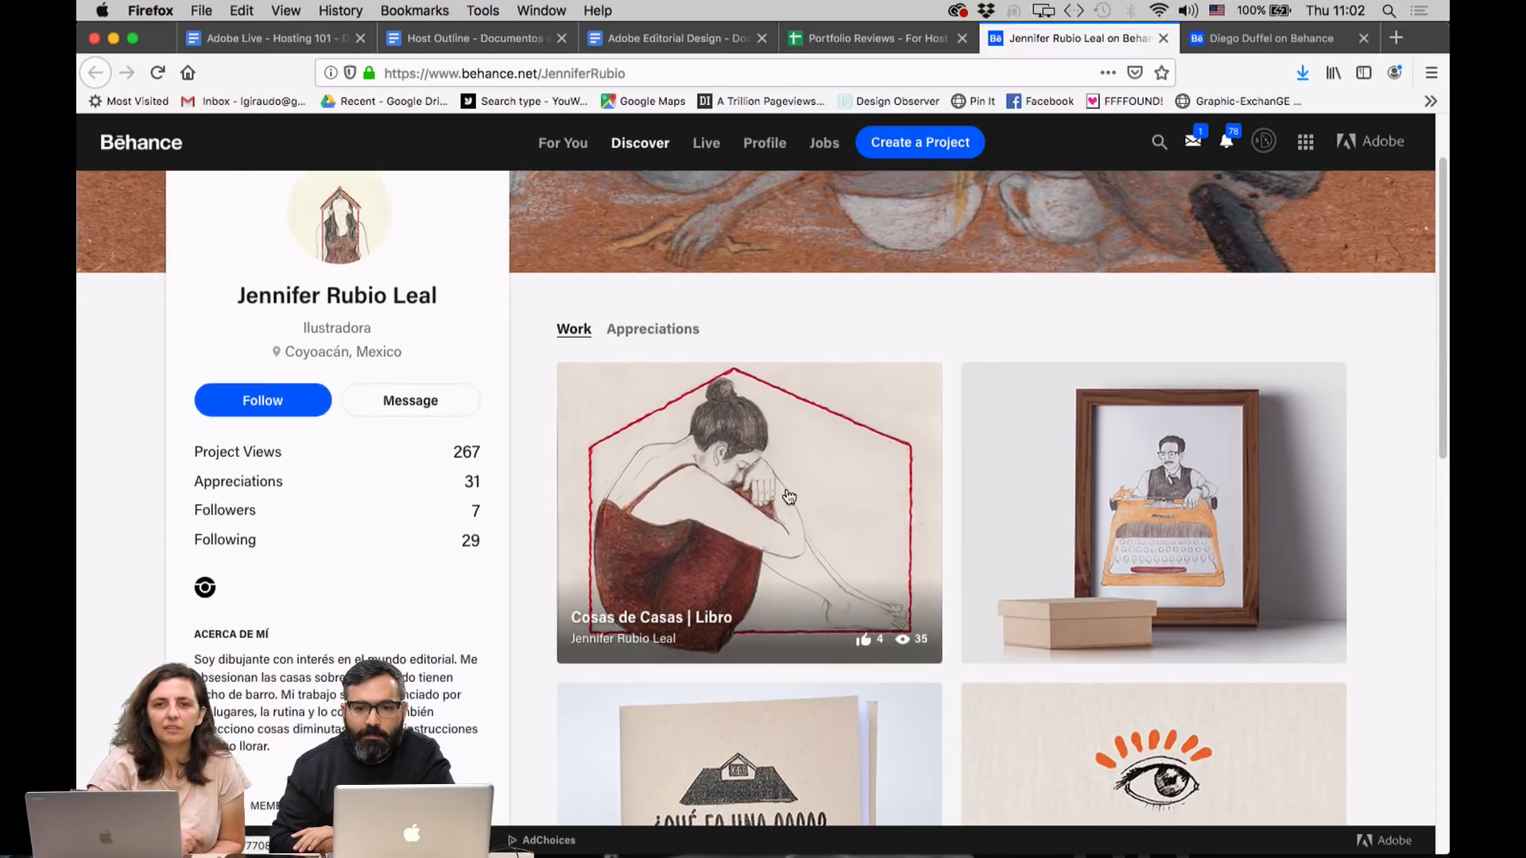
{"action": "left_click", "coordinate": [789, 497]}
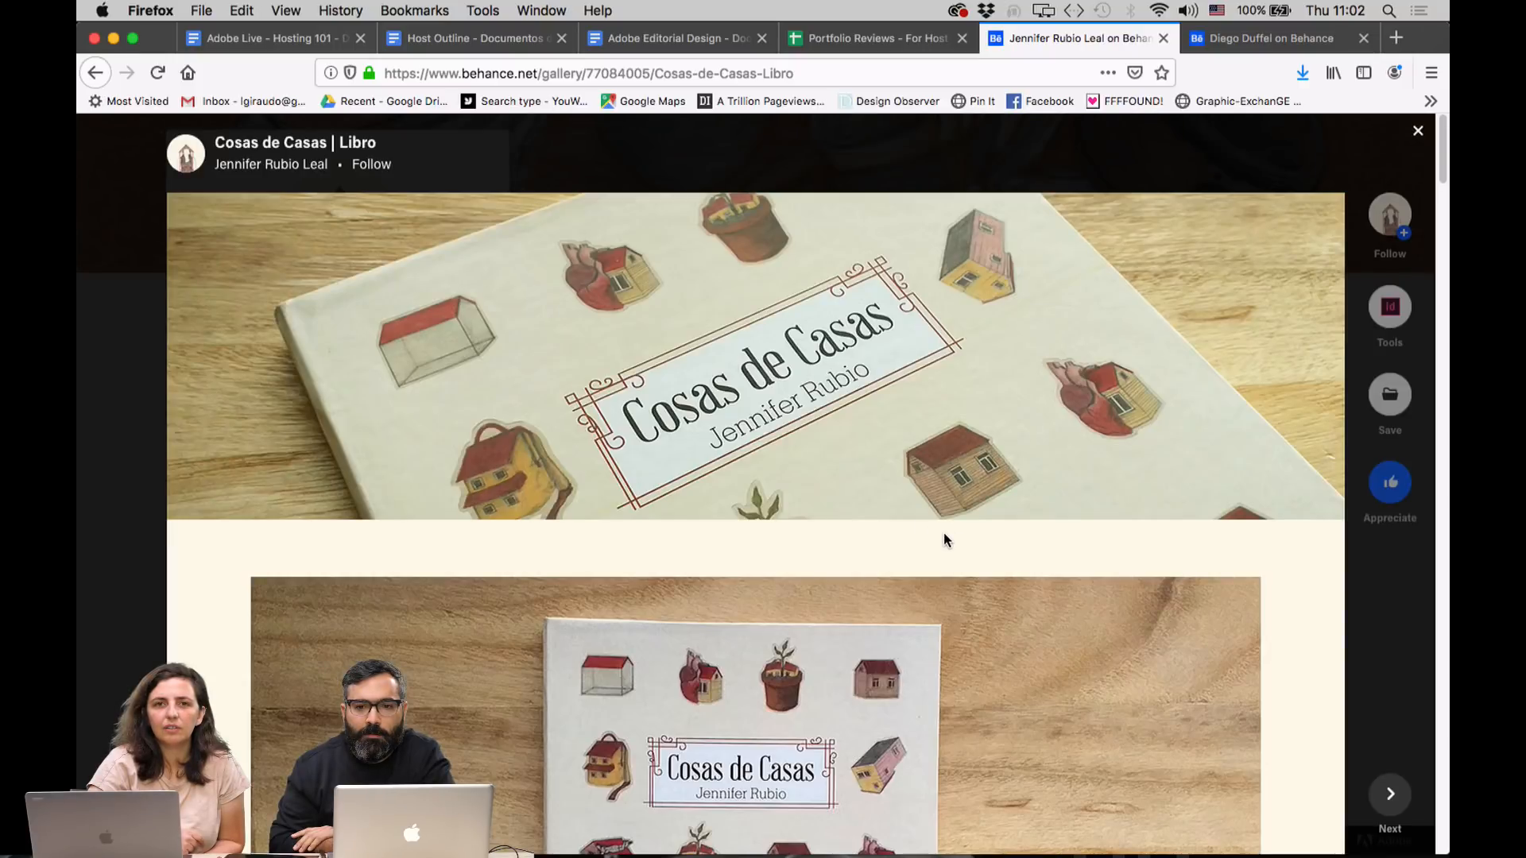
Examine the book's illustrated cover photos and the introductory text of the Cosas de Casas project.
{"action": "scroll", "coordinate": [1149, 625], "scroll_direction": "down", "scroll_amount": 1}
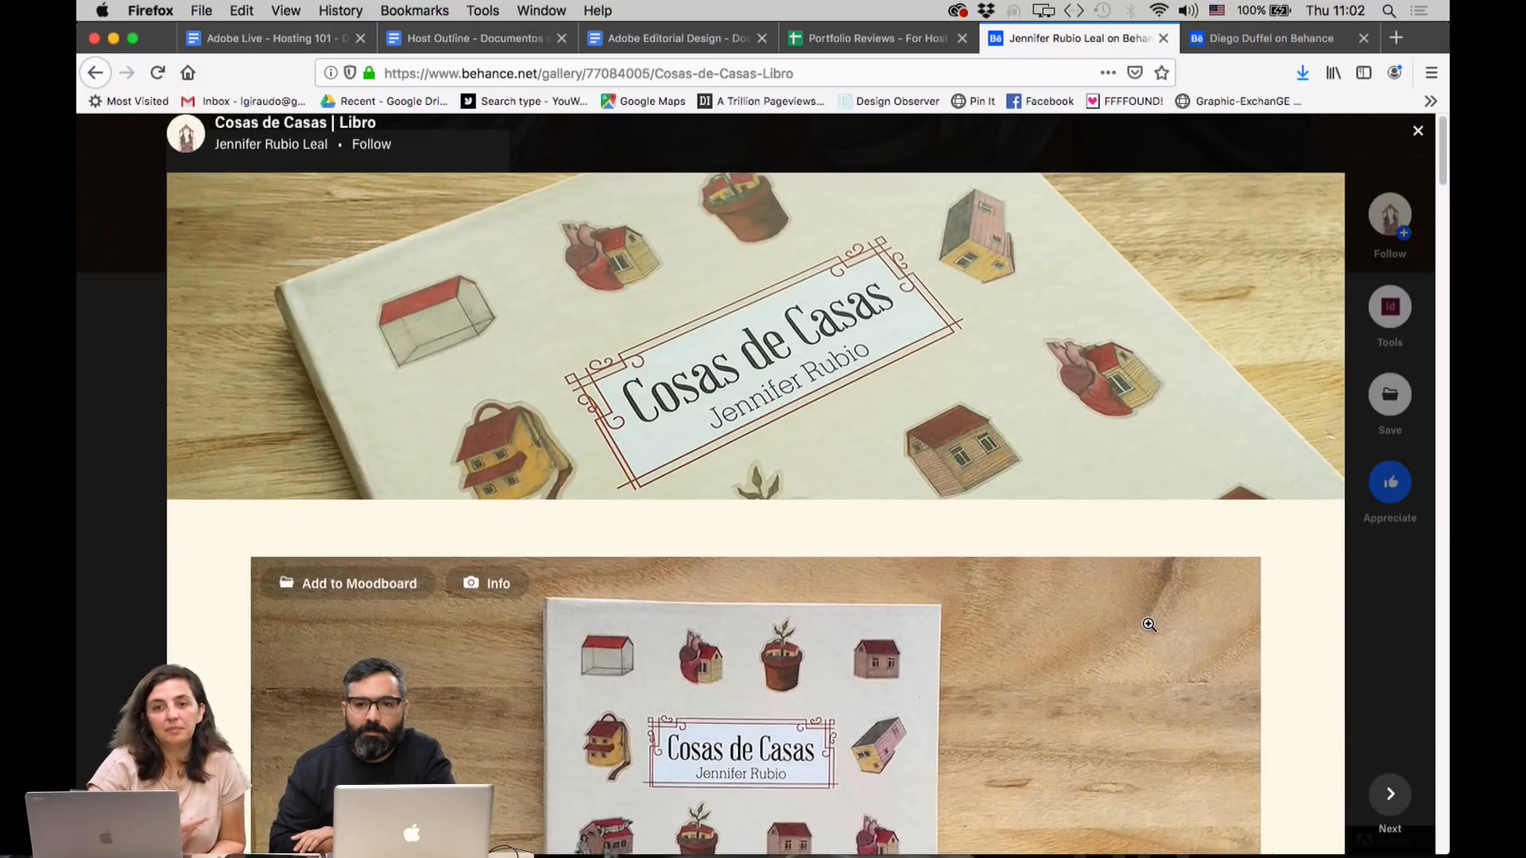
{"action": "scroll", "coordinate": [1149, 624], "scroll_direction": "down", "scroll_amount": 1}
{"action": "scroll", "coordinate": [1149, 625], "scroll_direction": "down", "scroll_amount": 3}
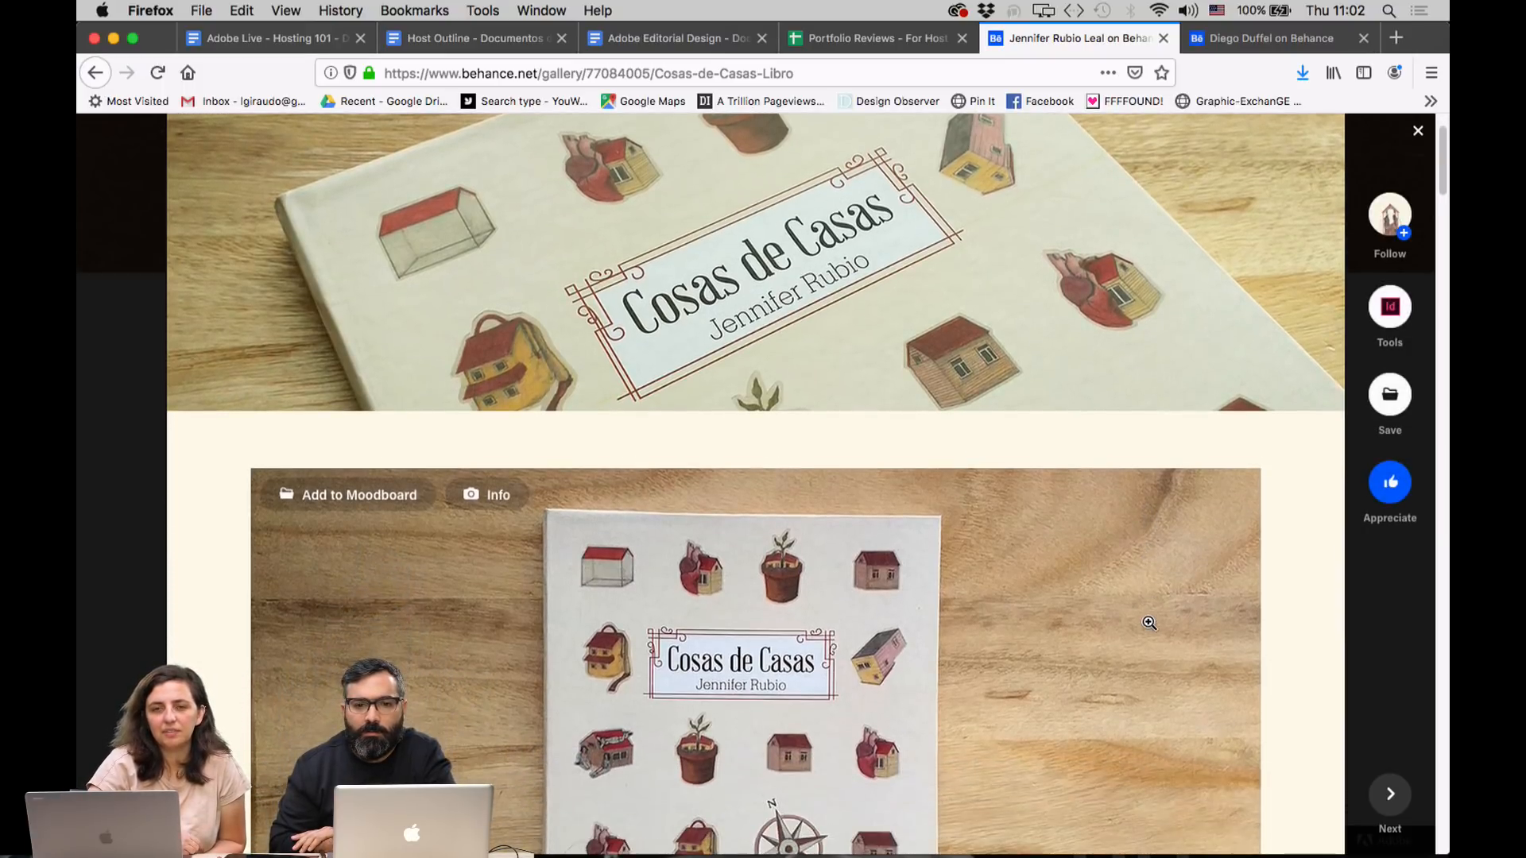
{"action": "scroll", "coordinate": [1149, 620], "scroll_direction": "down", "scroll_amount": 5}
{"action": "scroll", "coordinate": [1149, 618], "scroll_direction": "down", "scroll_amount": 3}
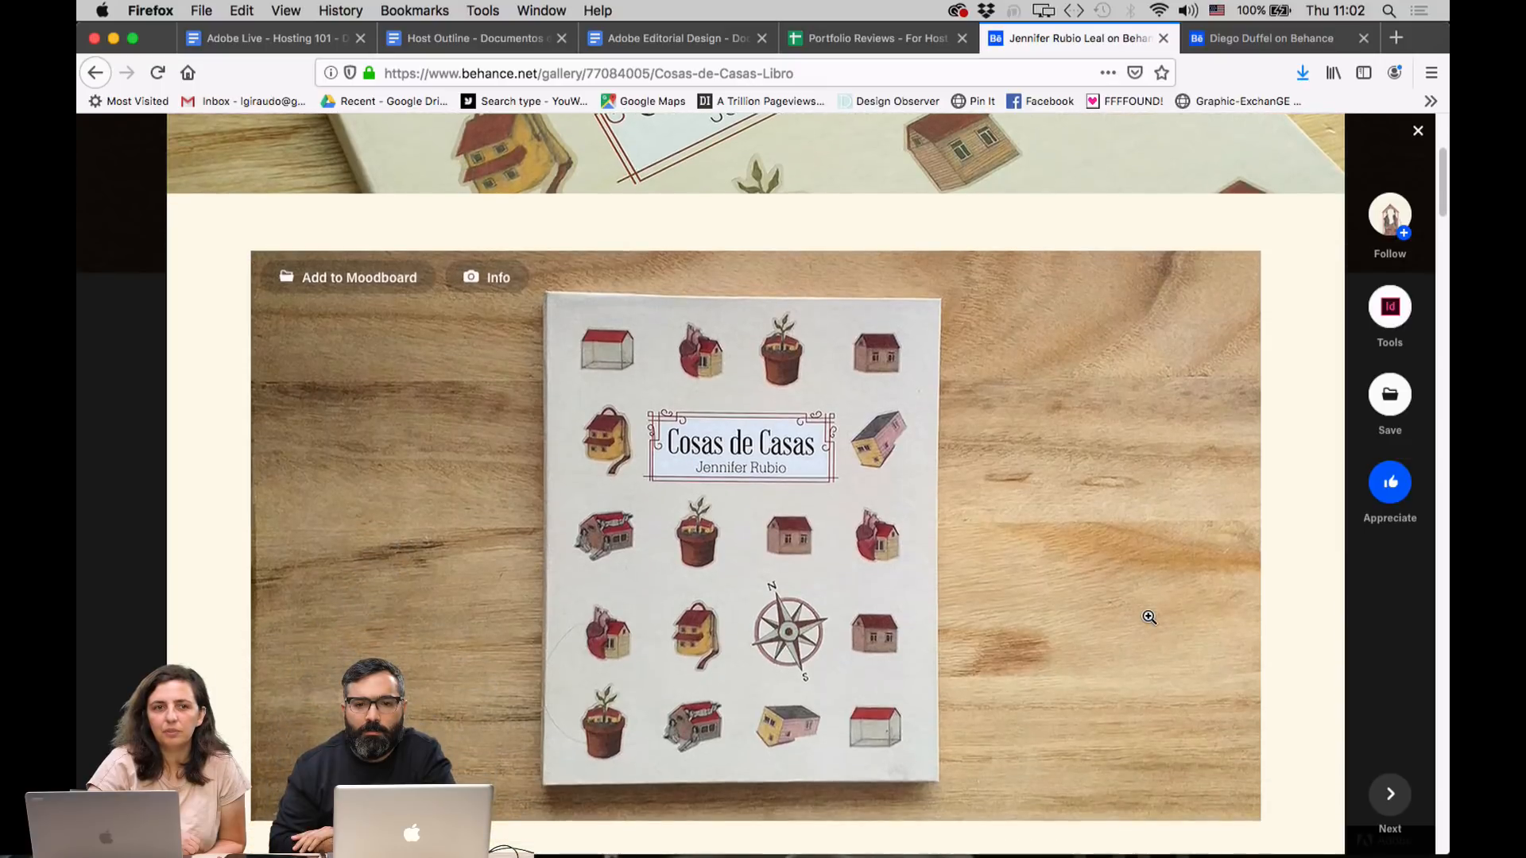
{"action": "scroll", "coordinate": [1149, 618], "scroll_direction": "down", "scroll_amount": 4}
{"action": "scroll", "coordinate": [1149, 617], "scroll_direction": "down", "scroll_amount": 15}
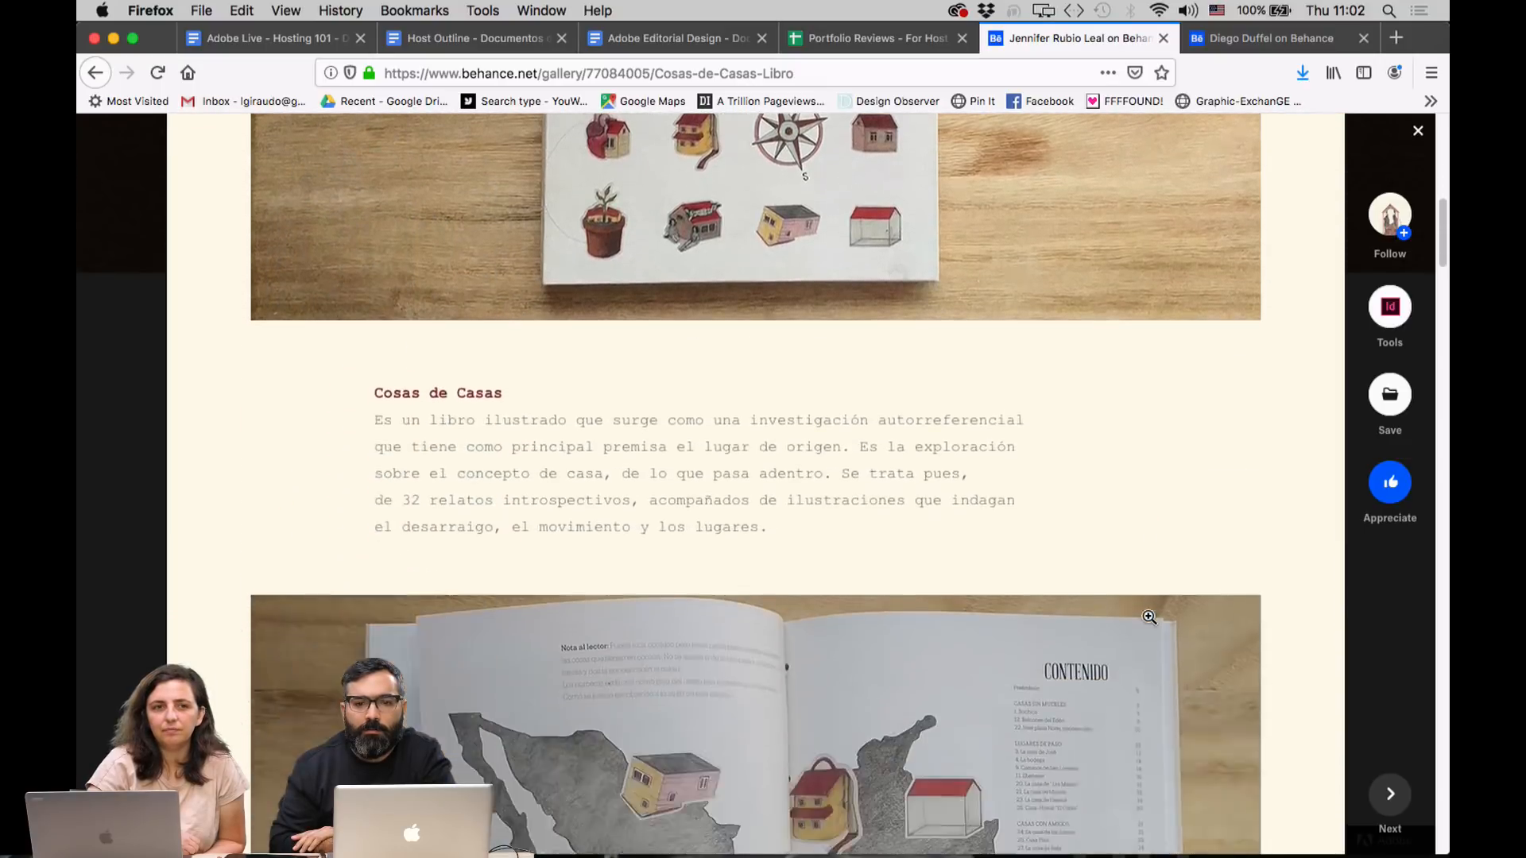
Study the "Contenido" spread with the pencil map, the small house illustrations and the contents column.
{"action": "scroll", "coordinate": [1149, 617], "scroll_direction": "down", "scroll_amount": 1}
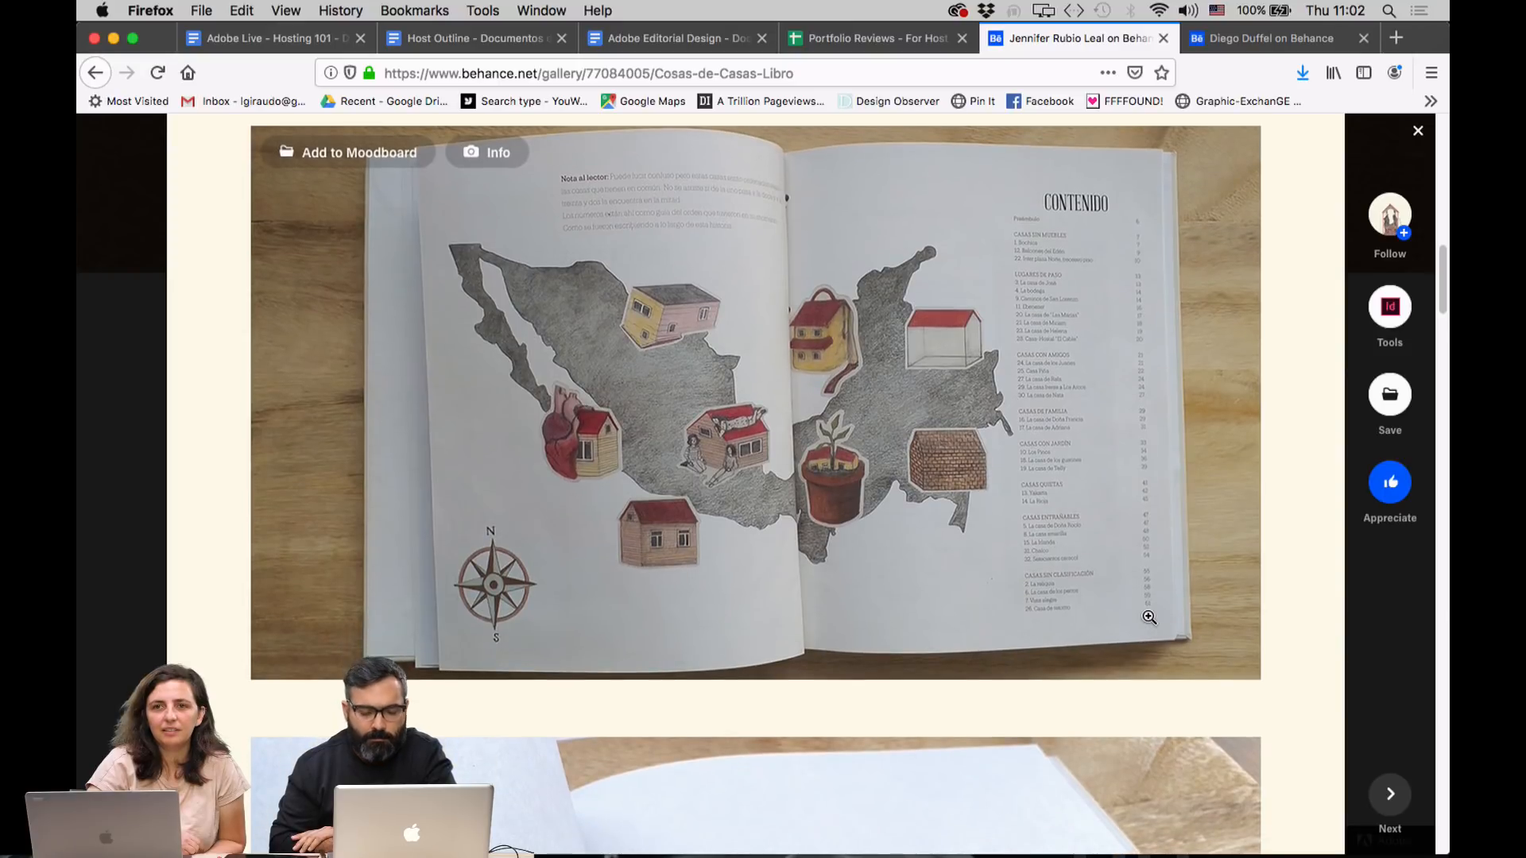
{"action": "scroll", "coordinate": [1149, 618], "scroll_direction": "down", "scroll_amount": 1}
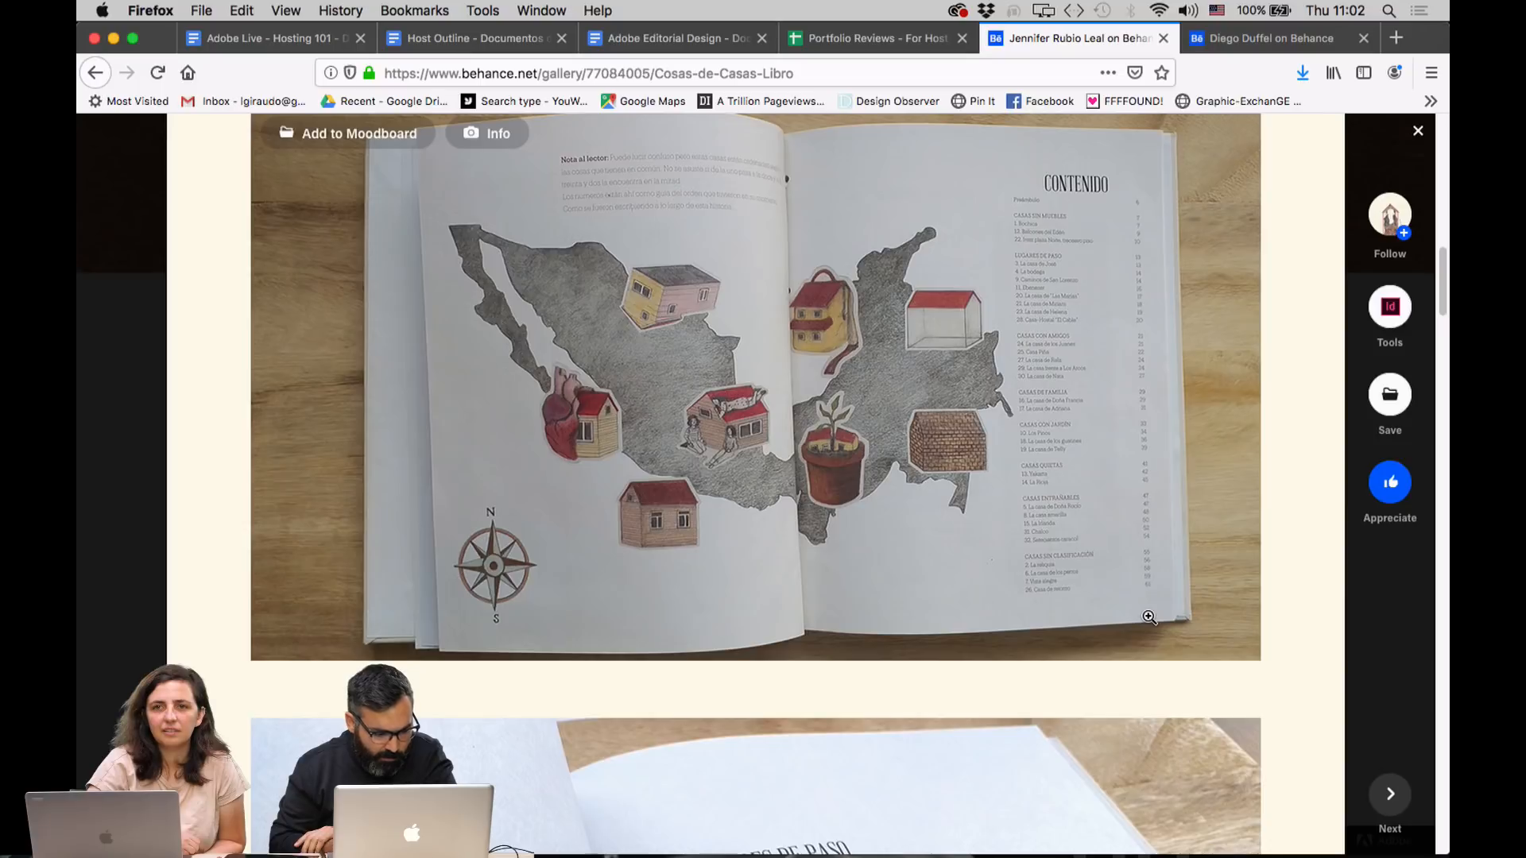
{"action": "scroll", "coordinate": [1149, 617], "scroll_direction": "up", "scroll_amount": 3}
{"action": "scroll", "coordinate": [1149, 617], "scroll_direction": "up", "scroll_amount": 2}
{"action": "scroll", "coordinate": [1149, 617], "scroll_direction": "down", "scroll_amount": 1}
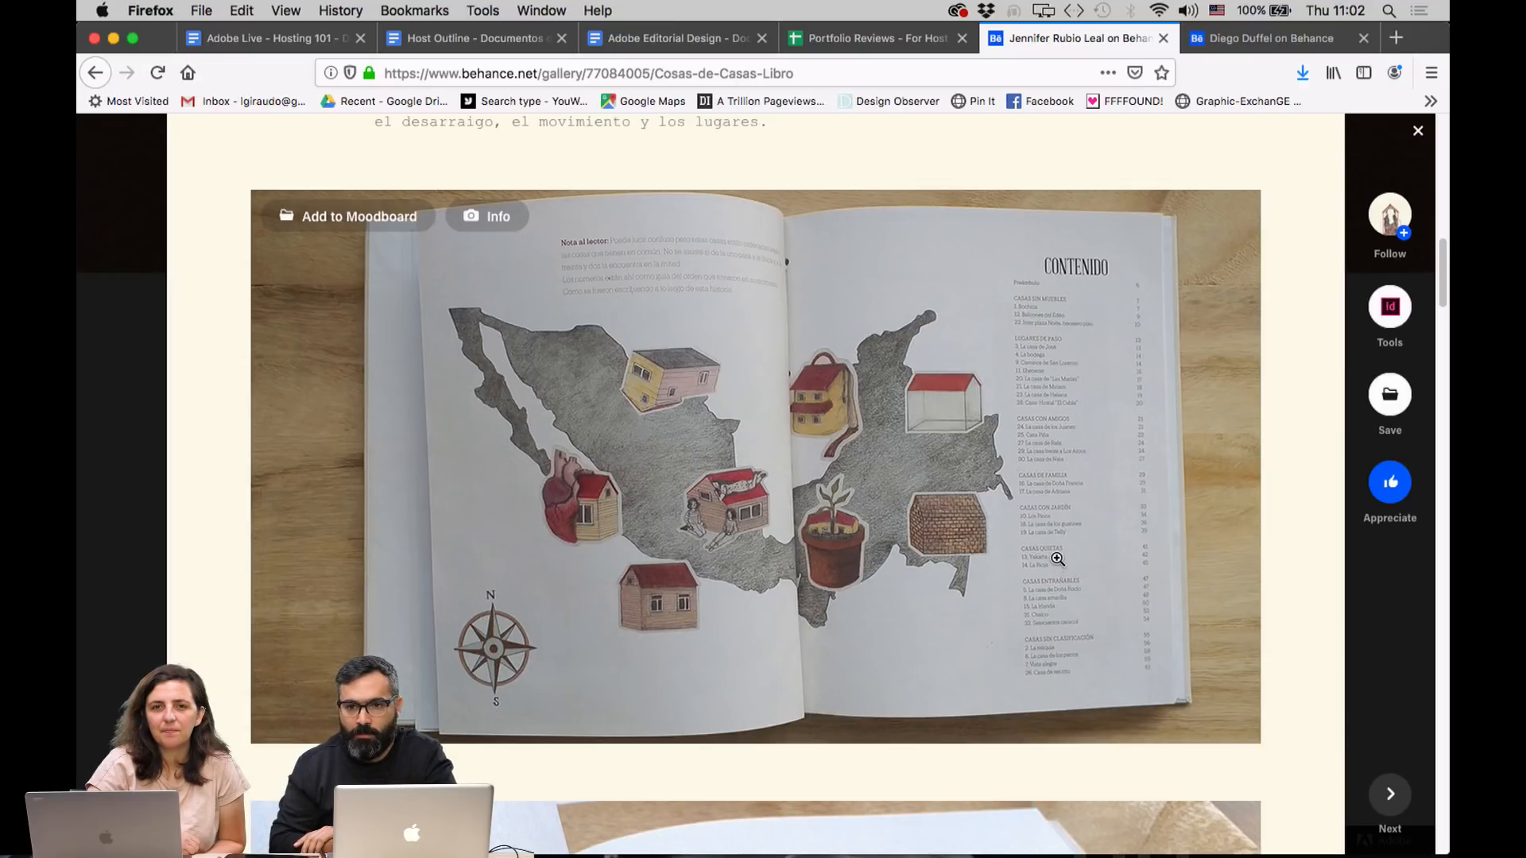
{"action": "scroll", "coordinate": [1057, 559], "scroll_direction": "down", "scroll_amount": 1}
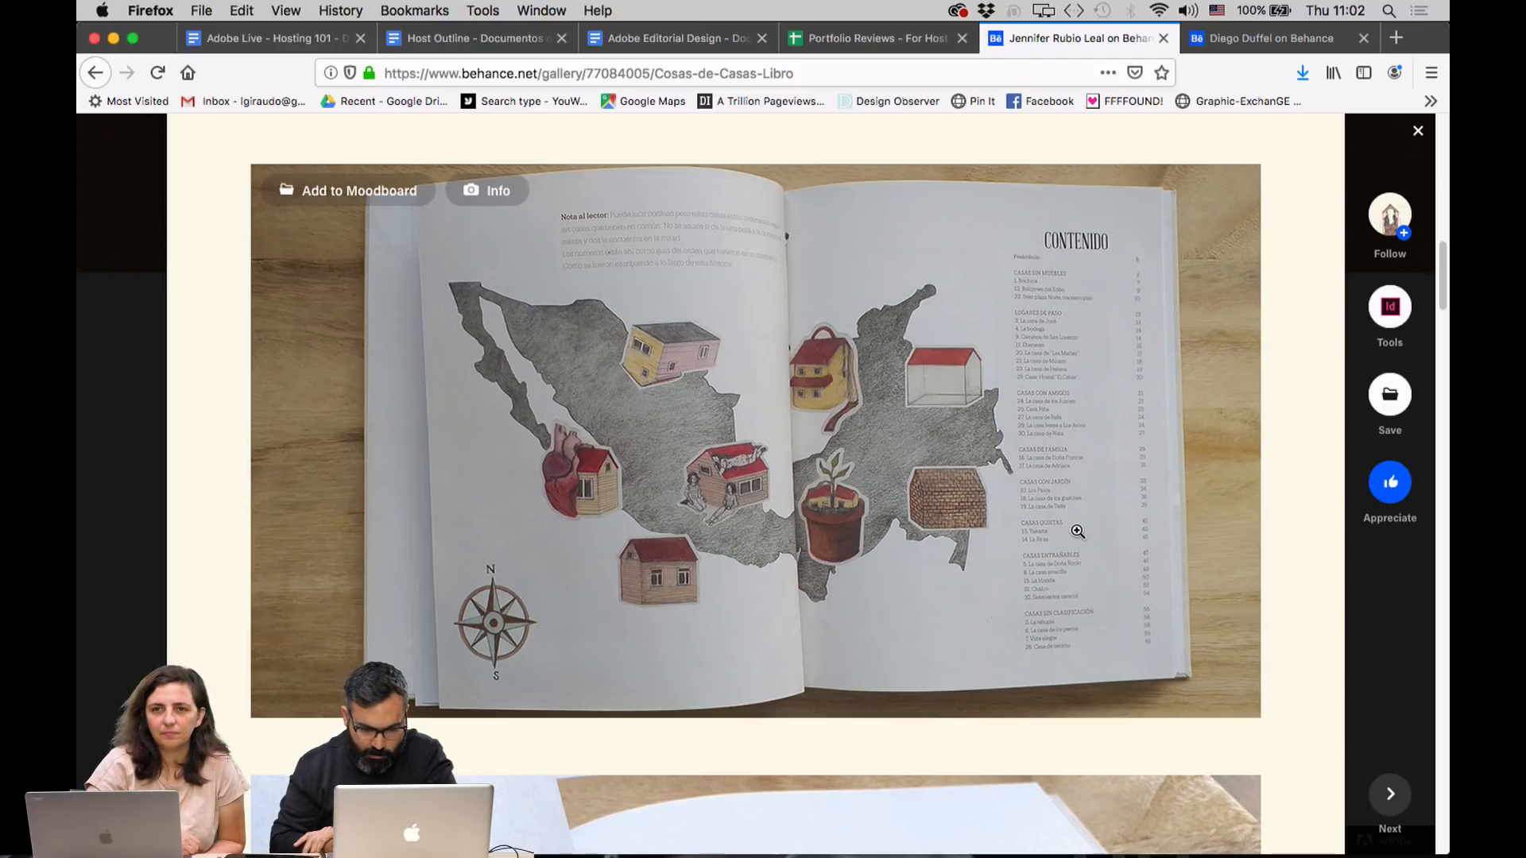
Inspect the typography of the "Lugares de Paso" chapter opening page.
{"action": "scroll", "coordinate": [1077, 531], "scroll_direction": "down", "scroll_amount": 4}
{"action": "scroll", "coordinate": [1077, 531], "scroll_direction": "down", "scroll_amount": 3}
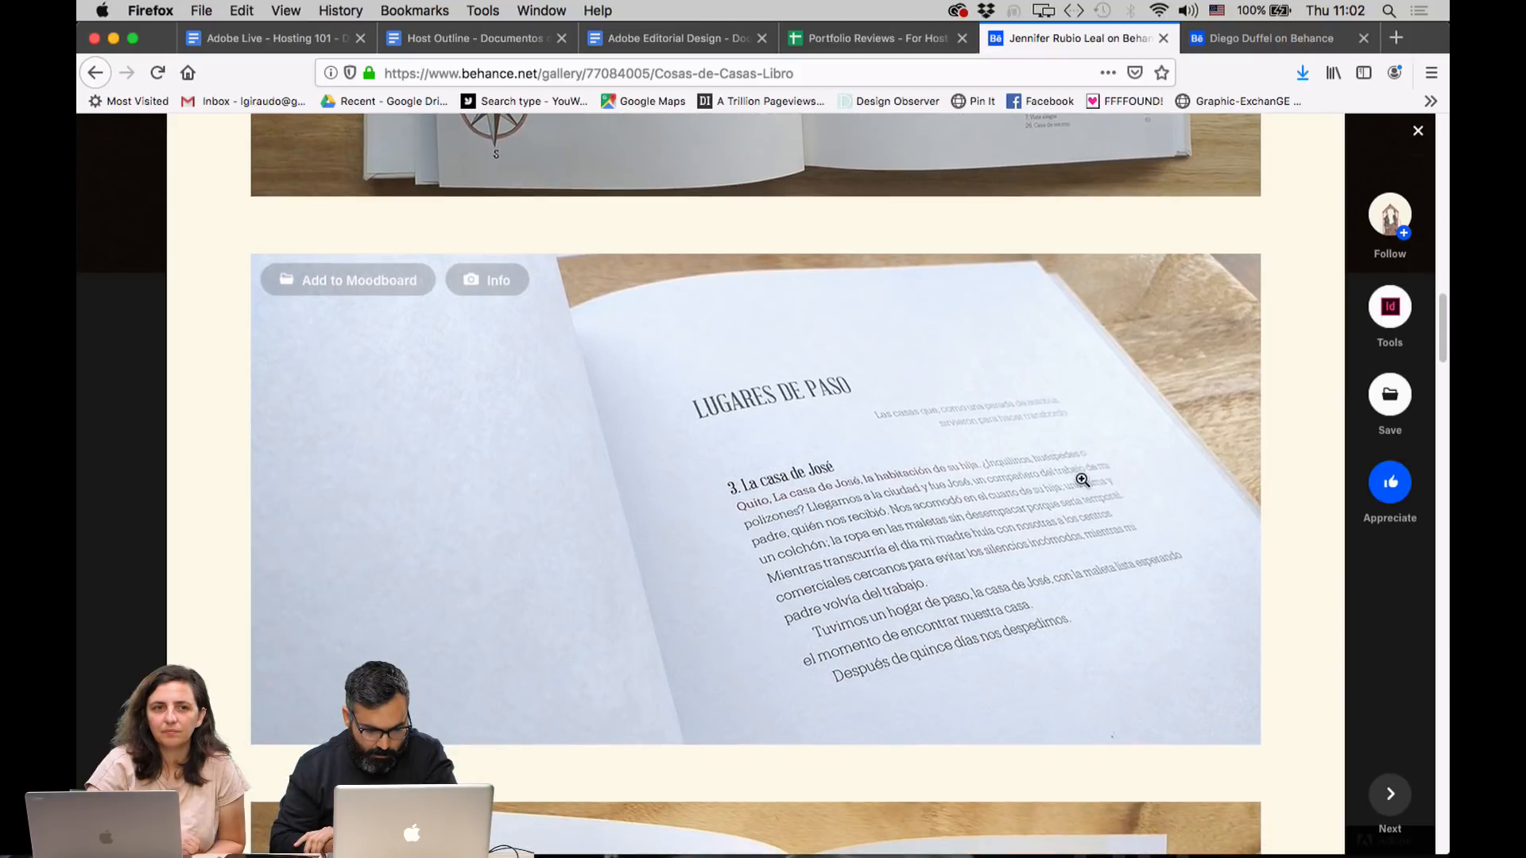
{"action": "scroll", "coordinate": [1081, 483], "scroll_direction": "down", "scroll_amount": 1}
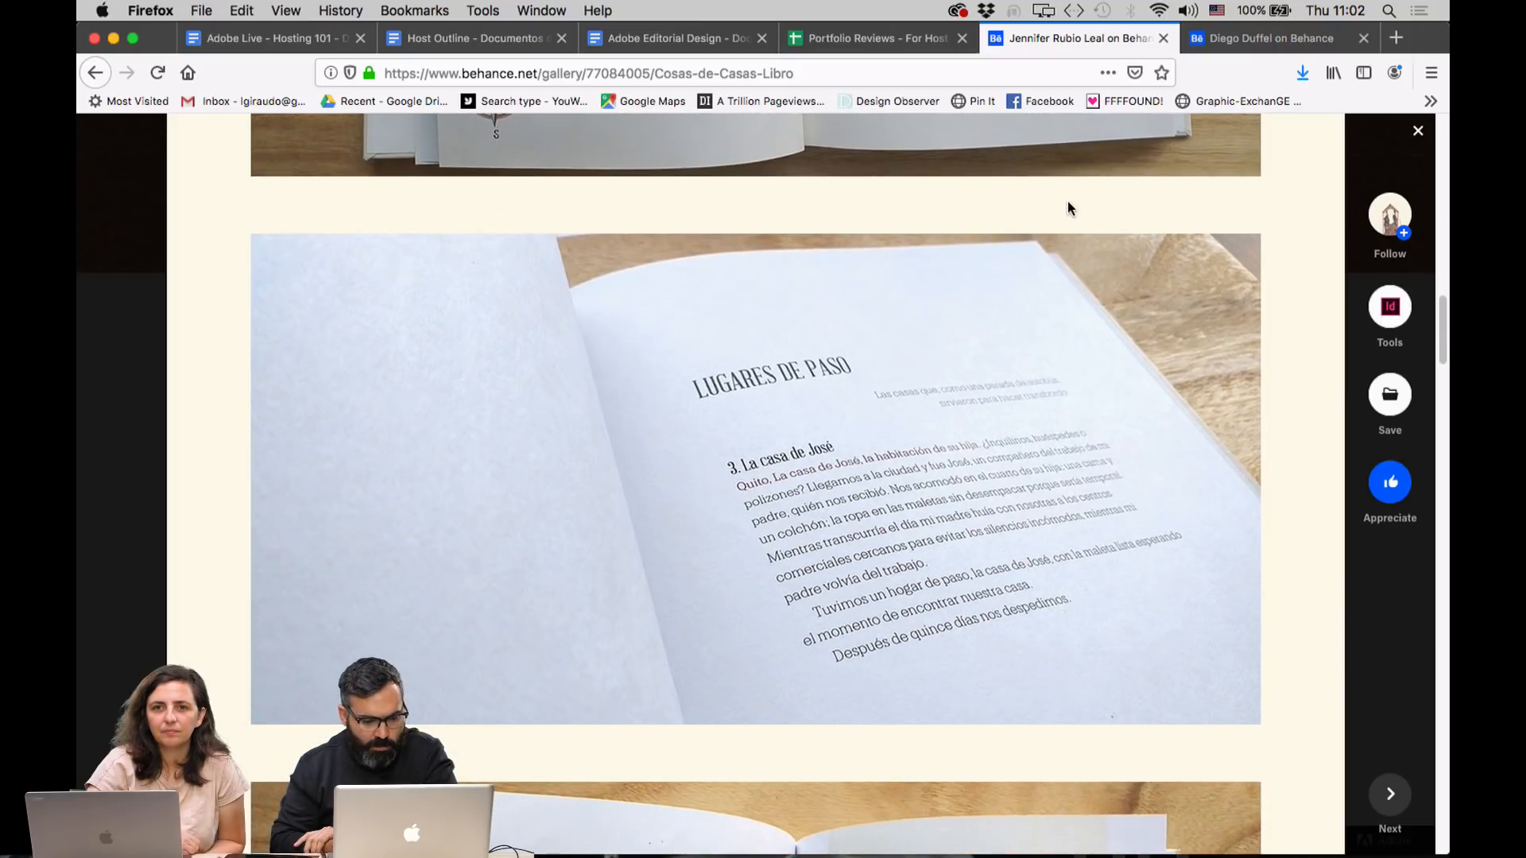
{"action": "scroll", "coordinate": [1066, 199], "scroll_direction": "down", "scroll_amount": 1}
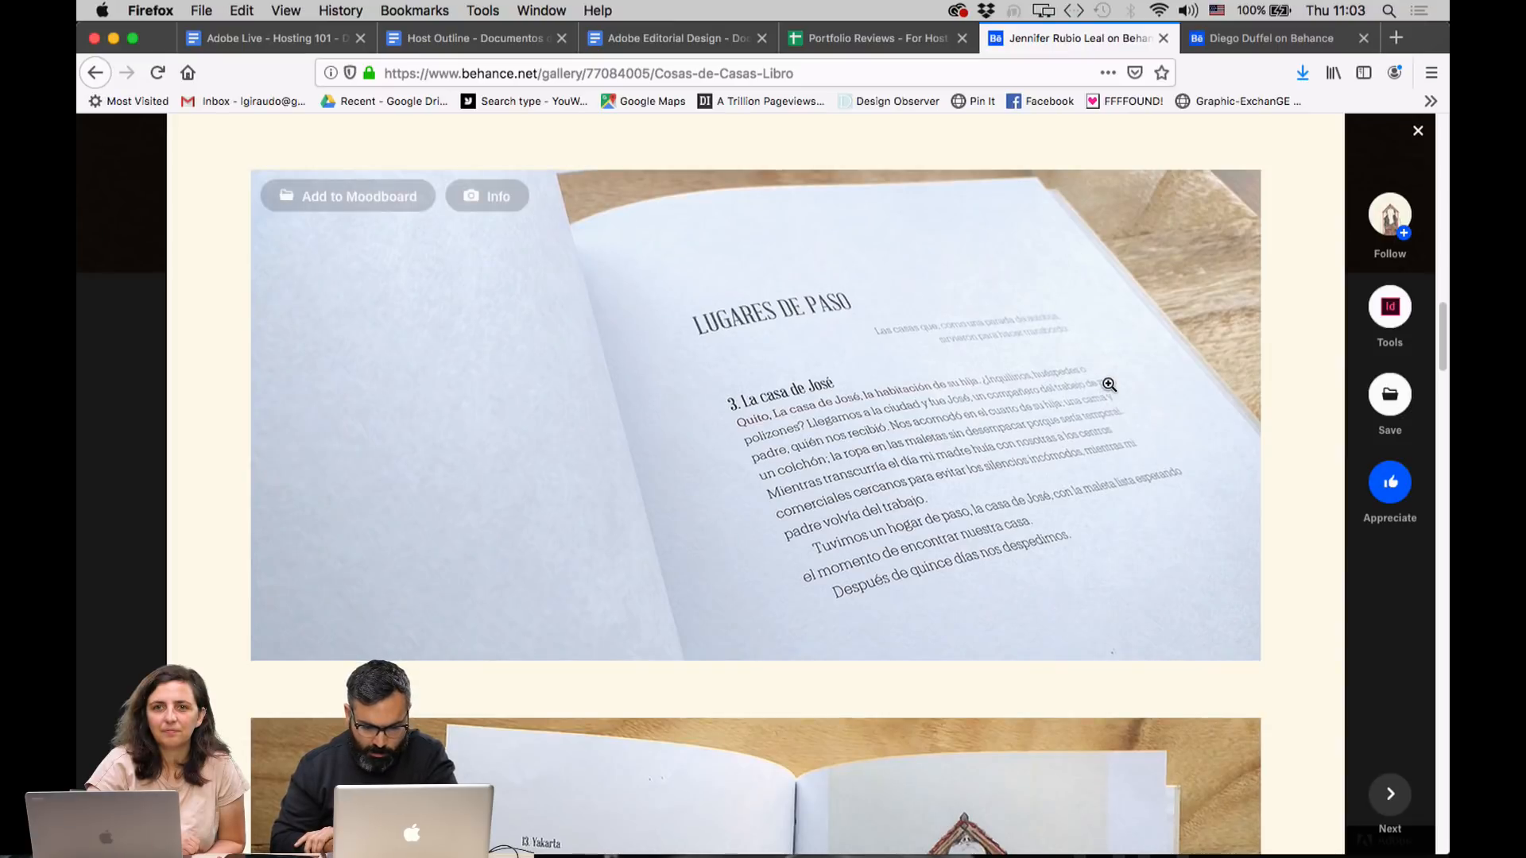
{"action": "scroll", "coordinate": [1108, 384], "scroll_direction": "down", "scroll_amount": 5}
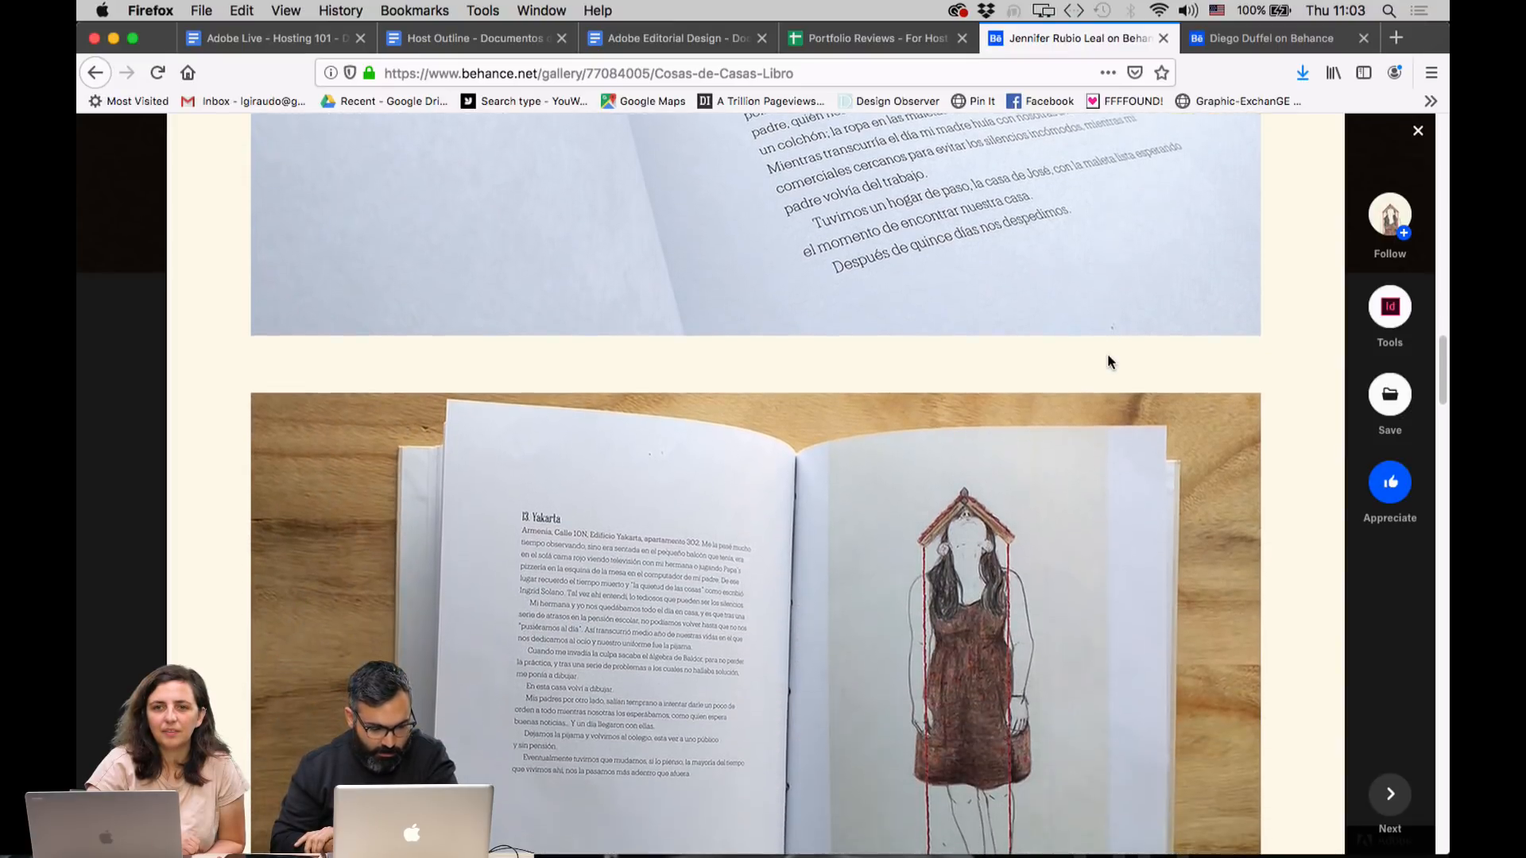
Examine the "Yakarta" spread, comparing its text page with the drawing of the woman under a roof.
{"action": "scroll", "coordinate": [1109, 350], "scroll_direction": "down", "scroll_amount": 3}
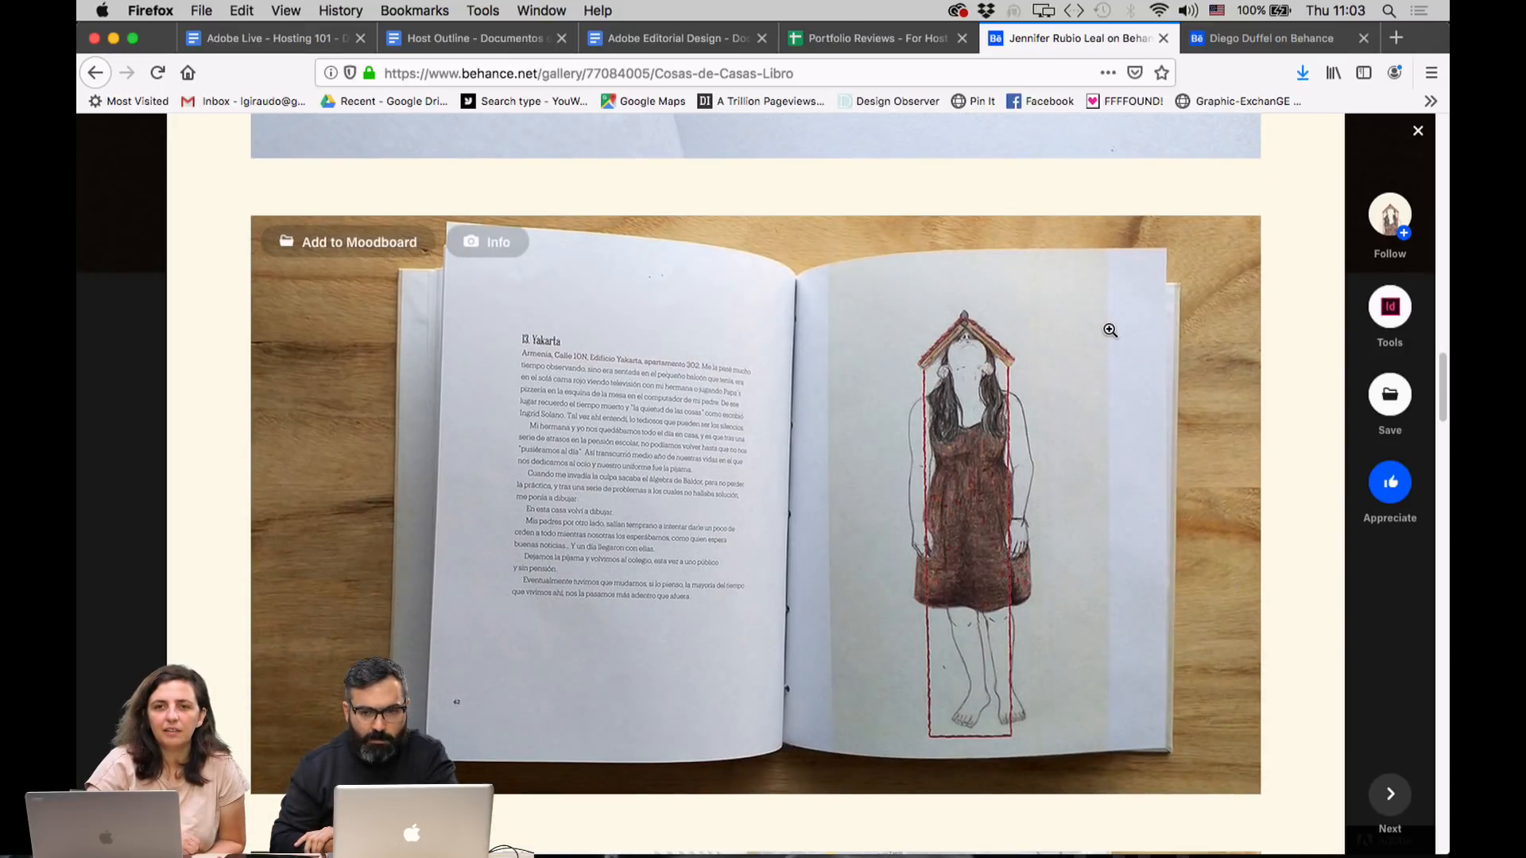
{"action": "scroll", "coordinate": [1109, 327], "scroll_direction": "down", "scroll_amount": 1}
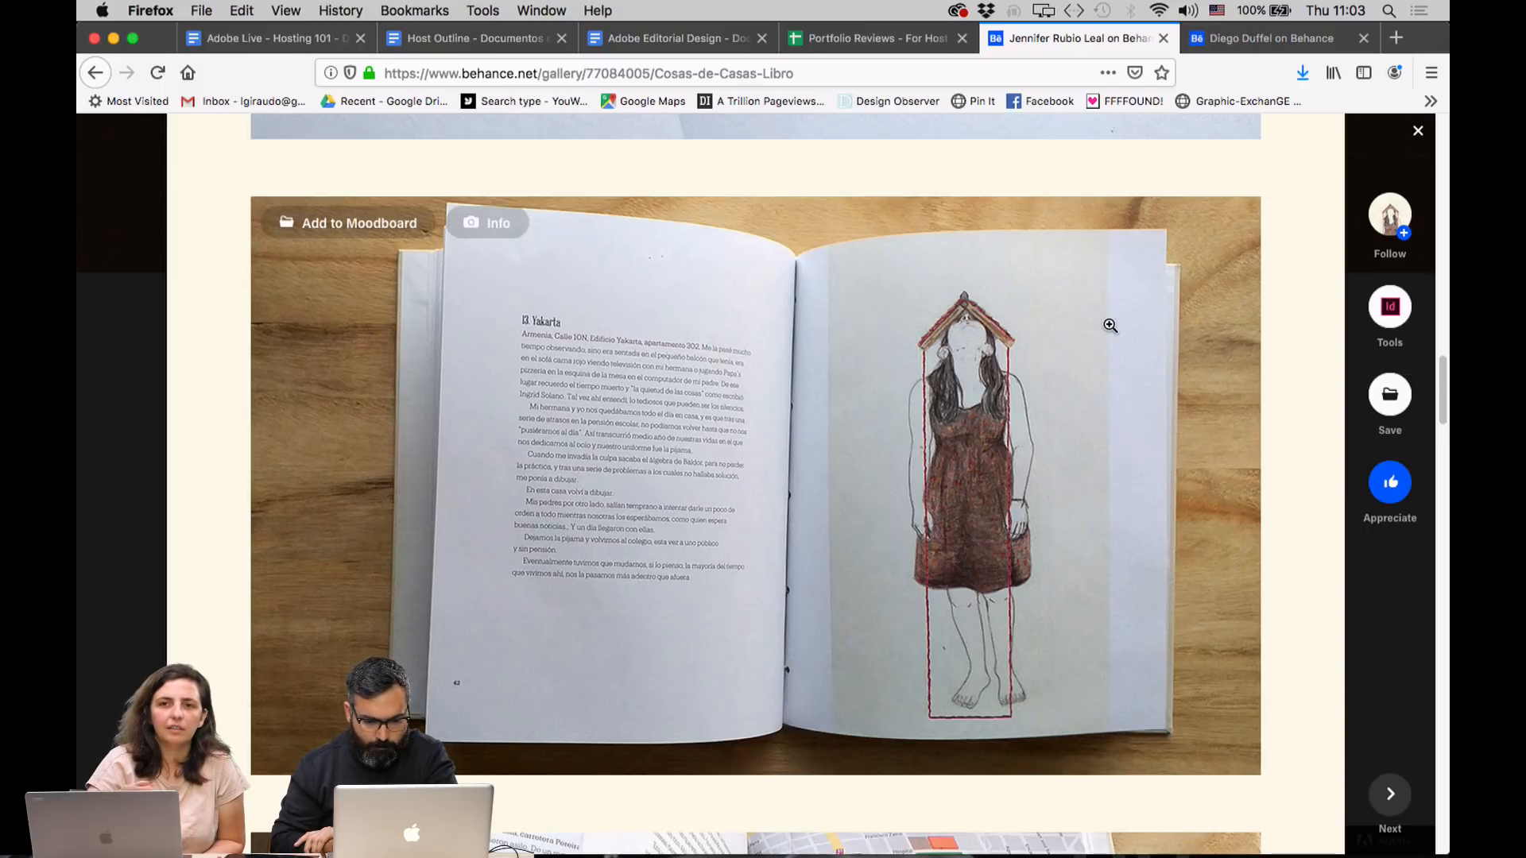
{"action": "scroll", "coordinate": [1109, 326], "scroll_direction": "down", "scroll_amount": 5}
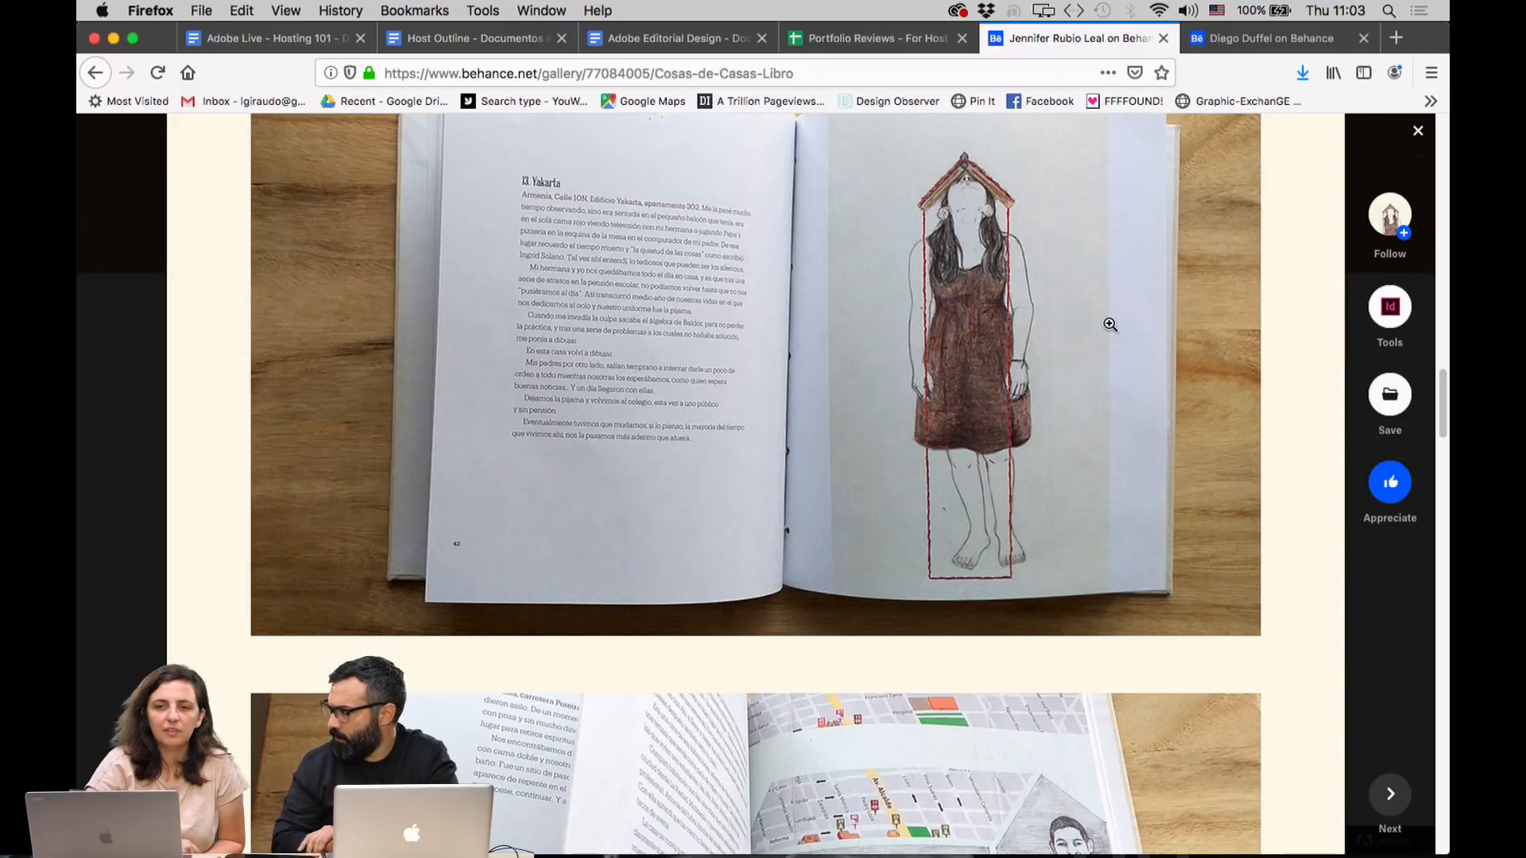
{"action": "scroll", "coordinate": [1112, 314], "scroll_direction": "down", "scroll_amount": 1}
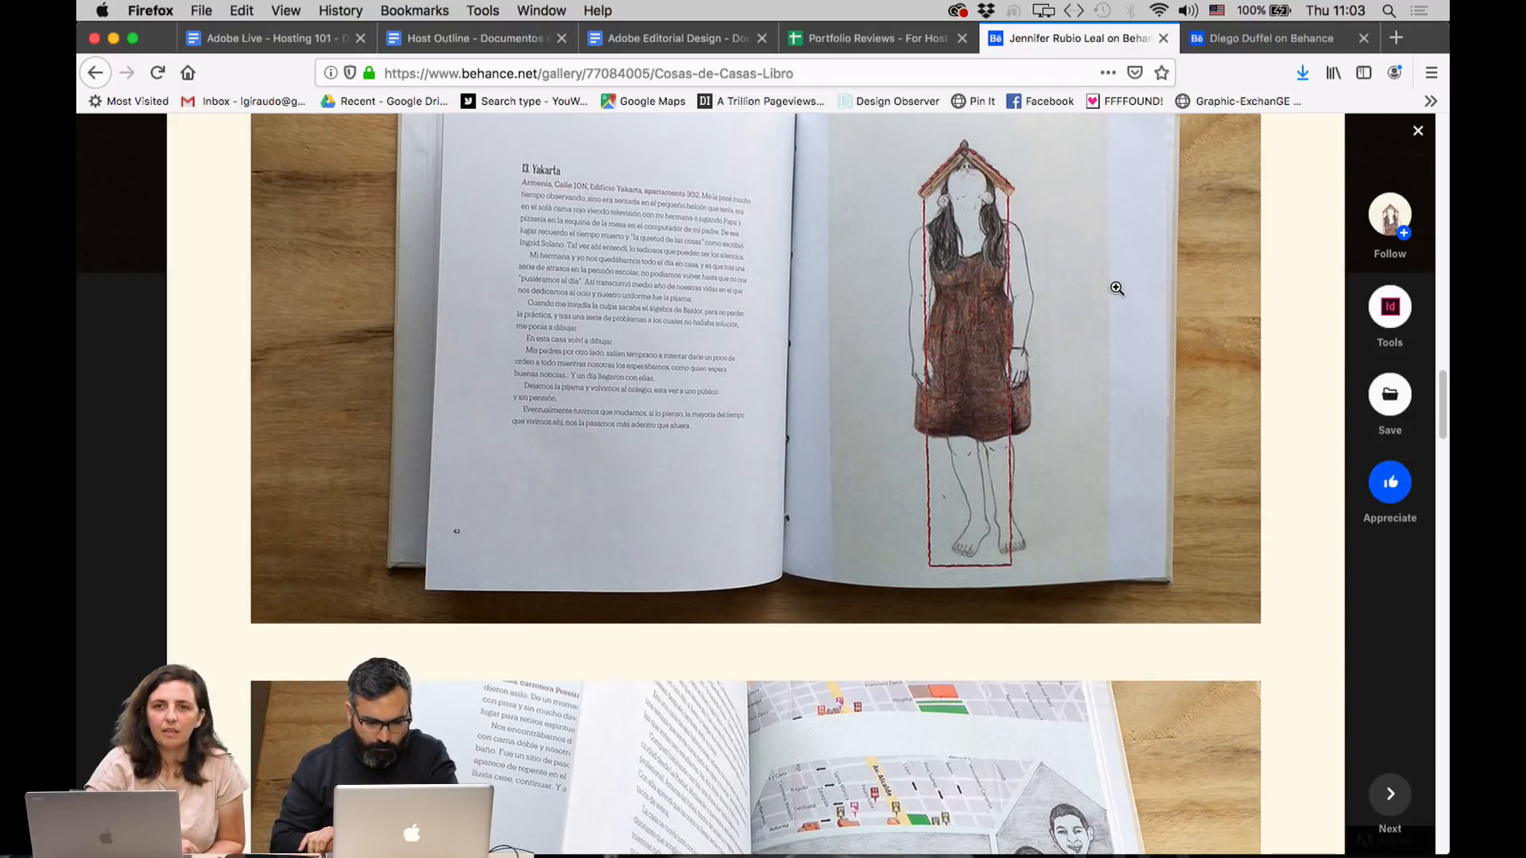
Review the spread of group portraits with street maps and the "La casa de los guatines" spread.
{"action": "scroll", "coordinate": [1117, 288], "scroll_direction": "down", "scroll_amount": 4}
{"action": "scroll", "coordinate": [1116, 287], "scroll_direction": "down", "scroll_amount": 6}
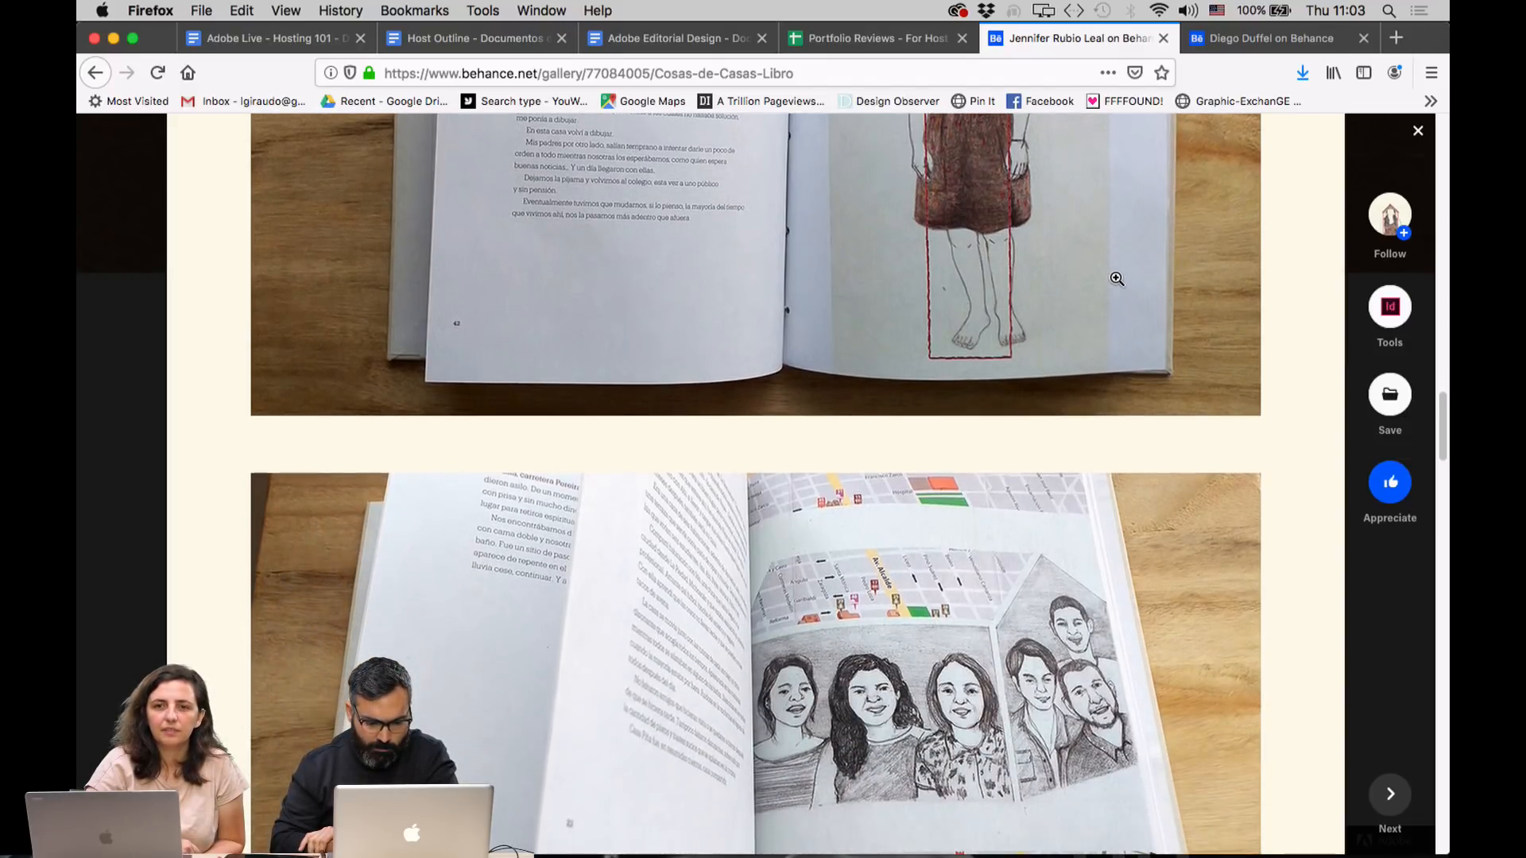
{"action": "scroll", "coordinate": [1116, 278], "scroll_direction": "down", "scroll_amount": 2}
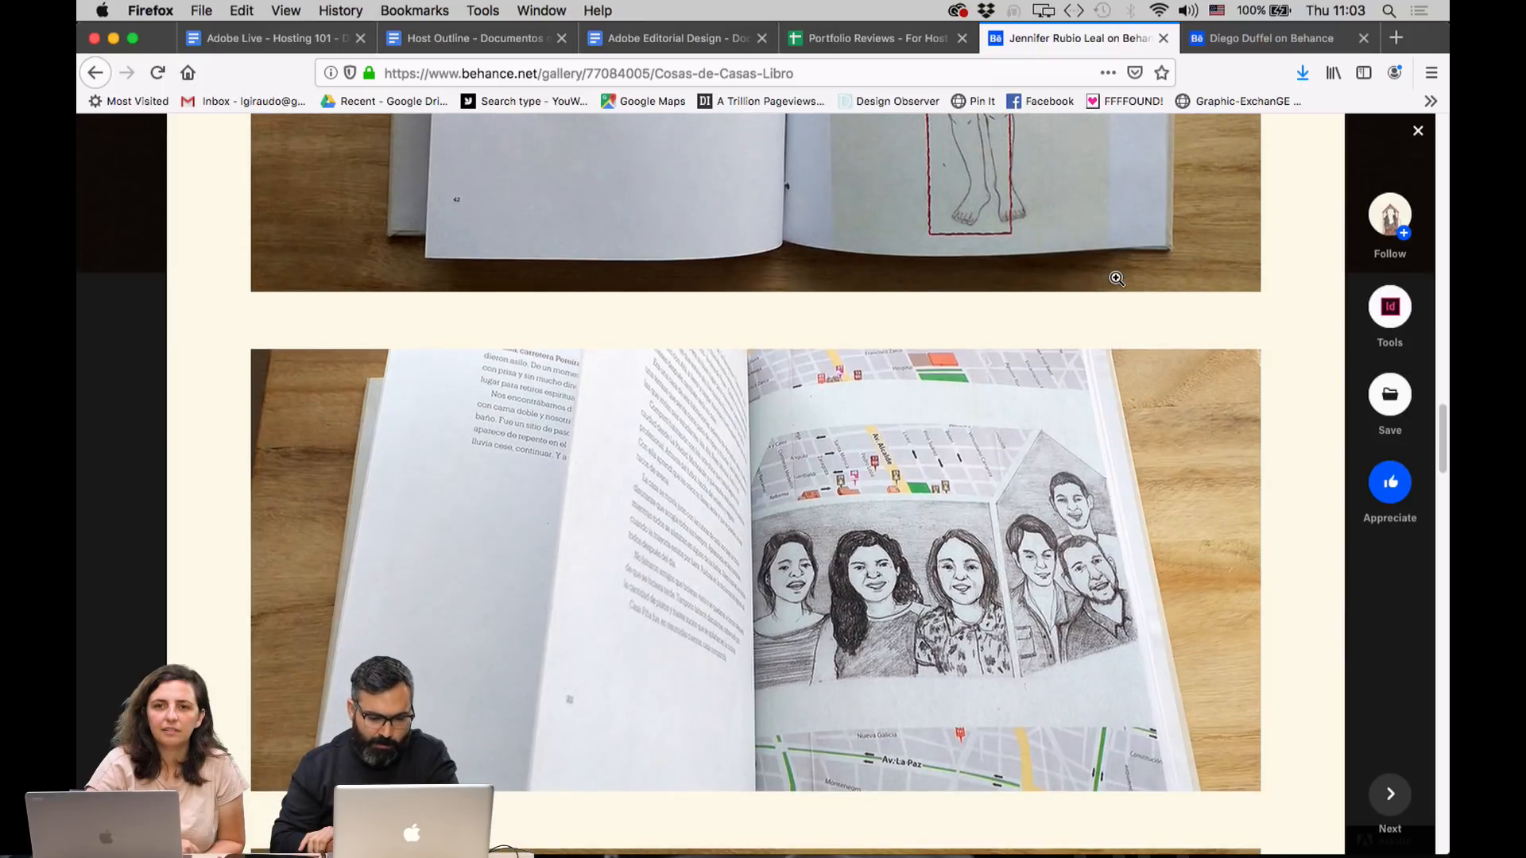
{"action": "scroll", "coordinate": [1117, 278], "scroll_direction": "down", "scroll_amount": 1}
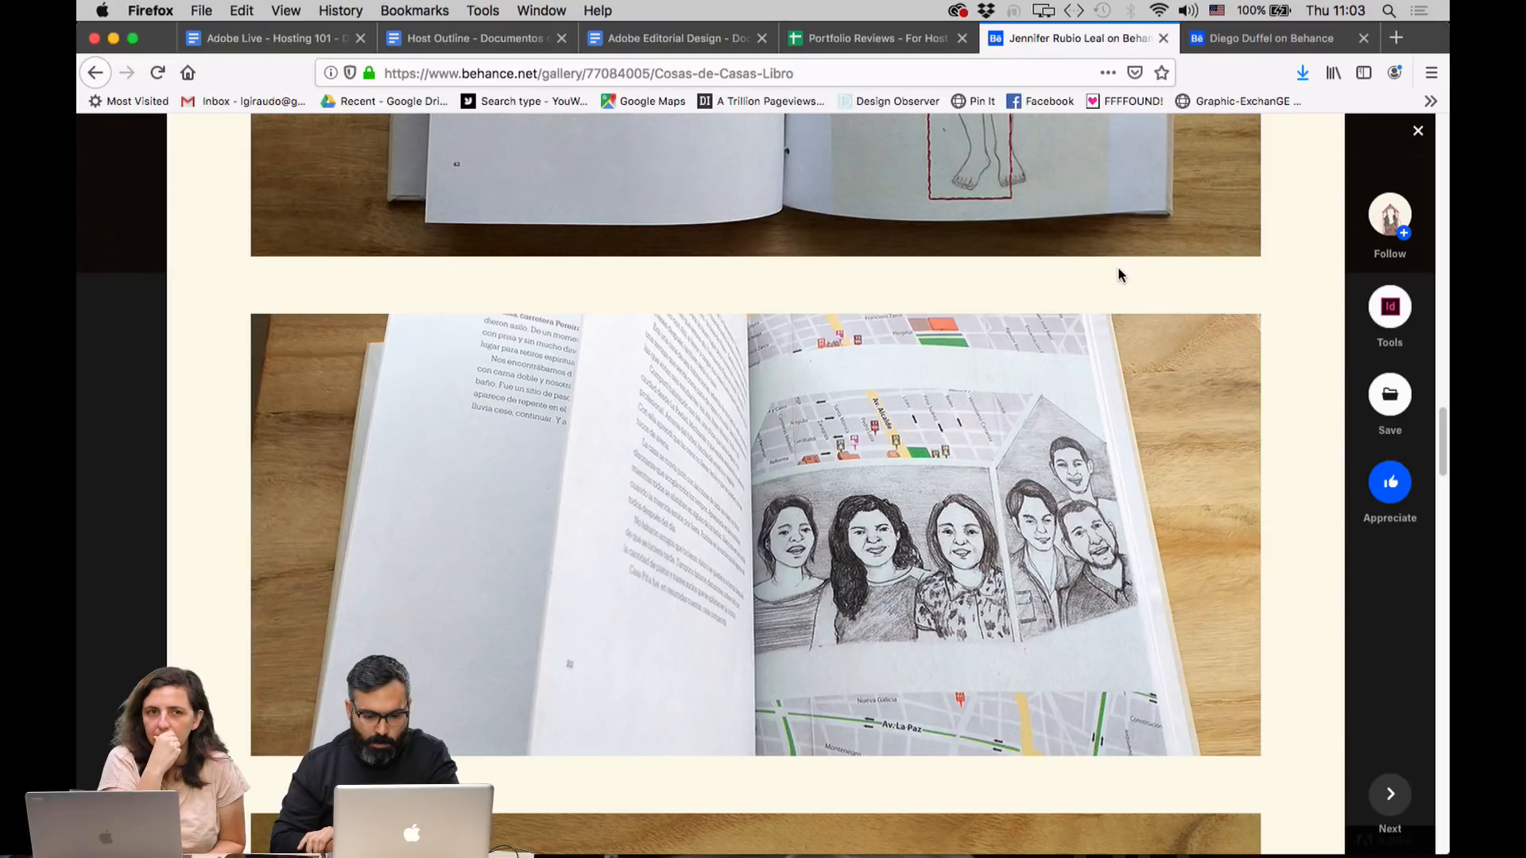
{"action": "scroll", "coordinate": [1117, 266], "scroll_direction": "down", "scroll_amount": 5}
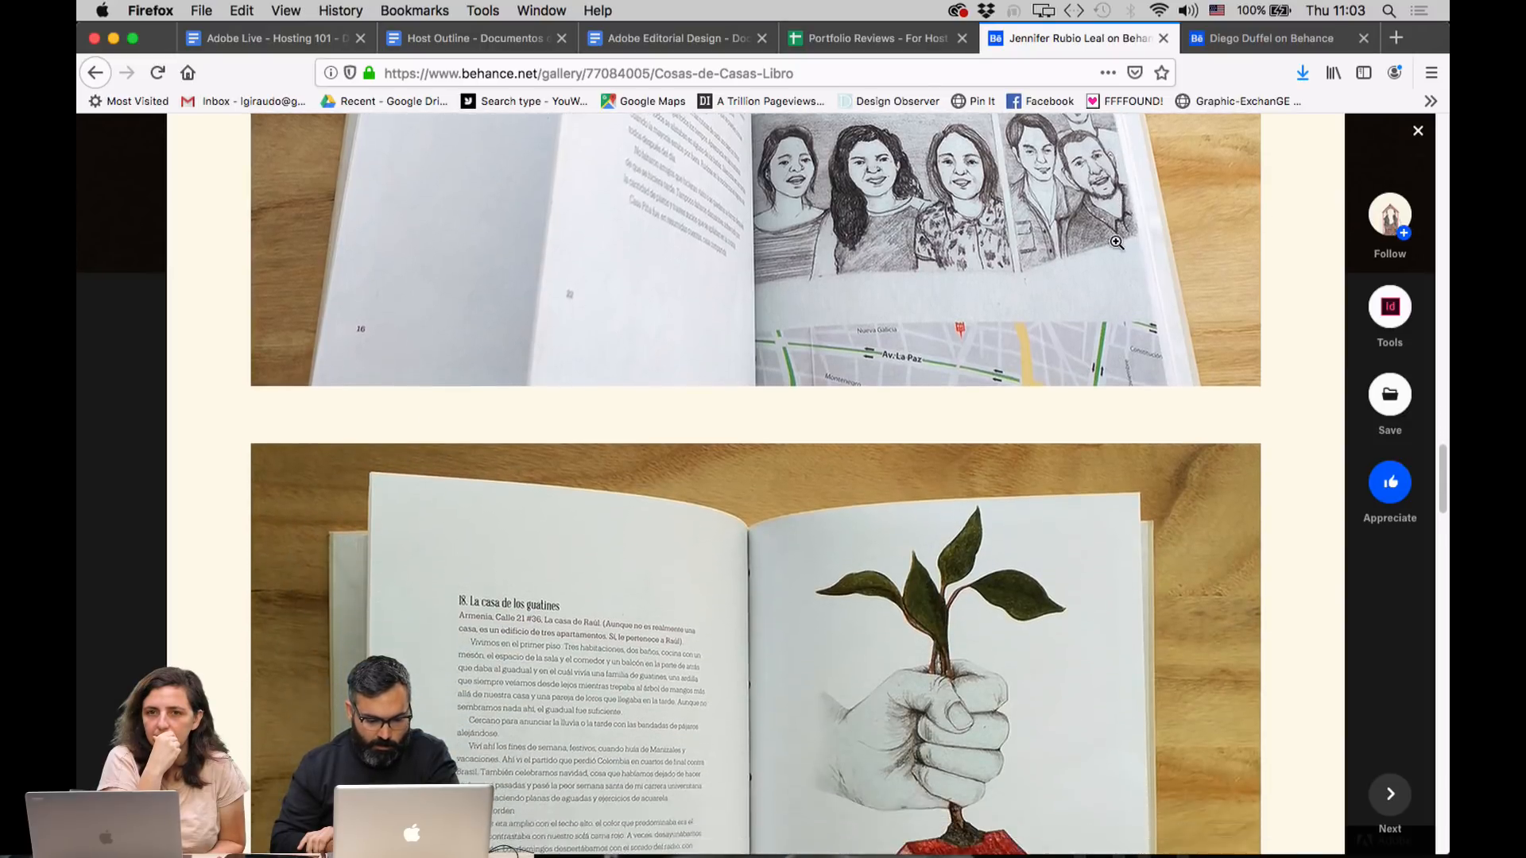
{"action": "scroll", "coordinate": [1116, 243], "scroll_direction": "down", "scroll_amount": 4}
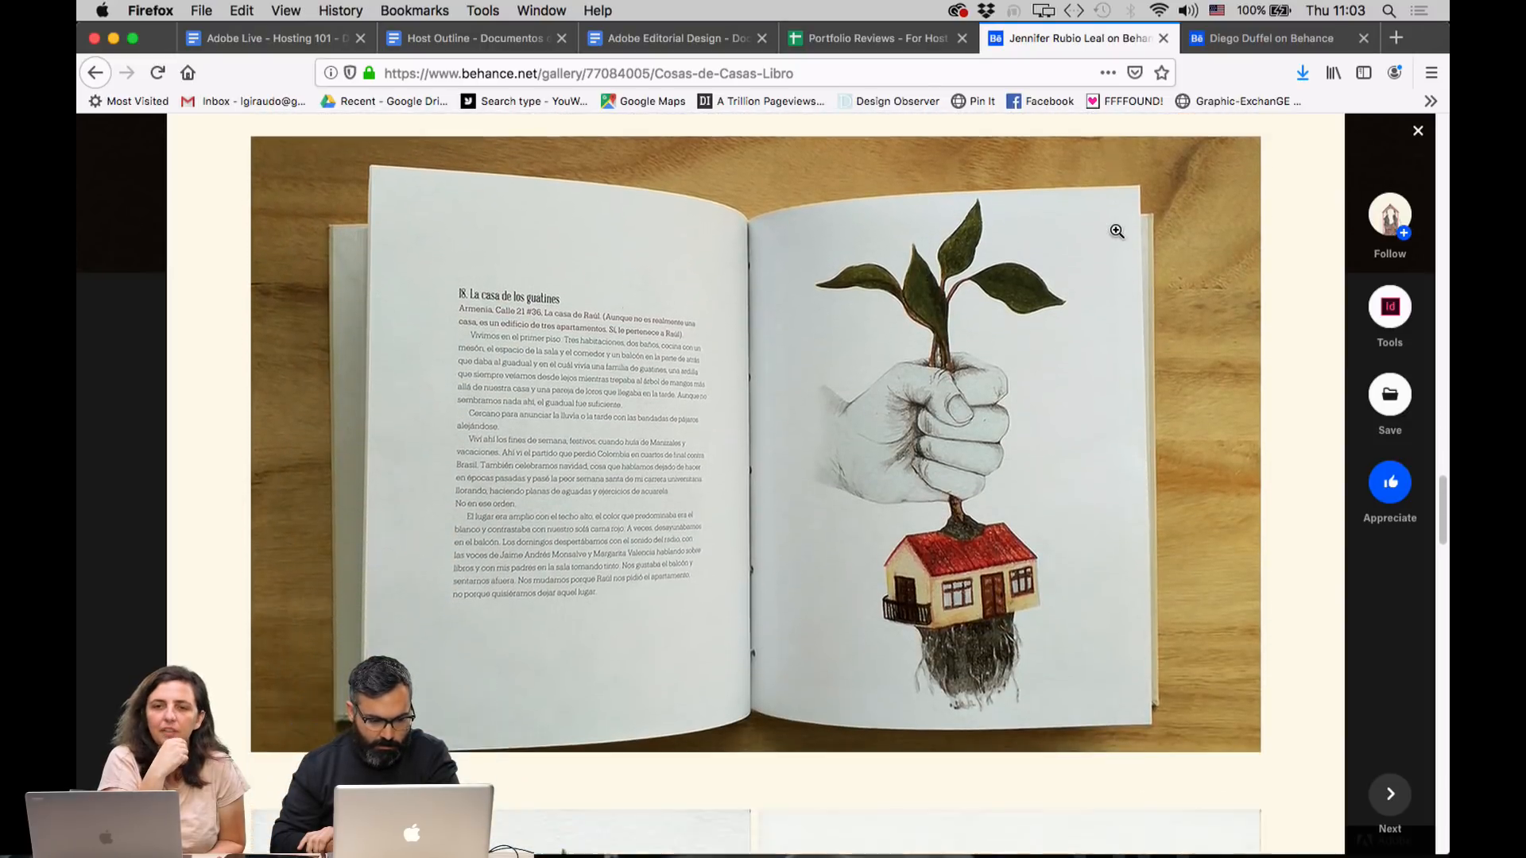
Look closely at the two full-page illustrations of the uprooted house and the fern with houses.
{"action": "scroll", "coordinate": [1116, 231], "scroll_direction": "down", "scroll_amount": 10}
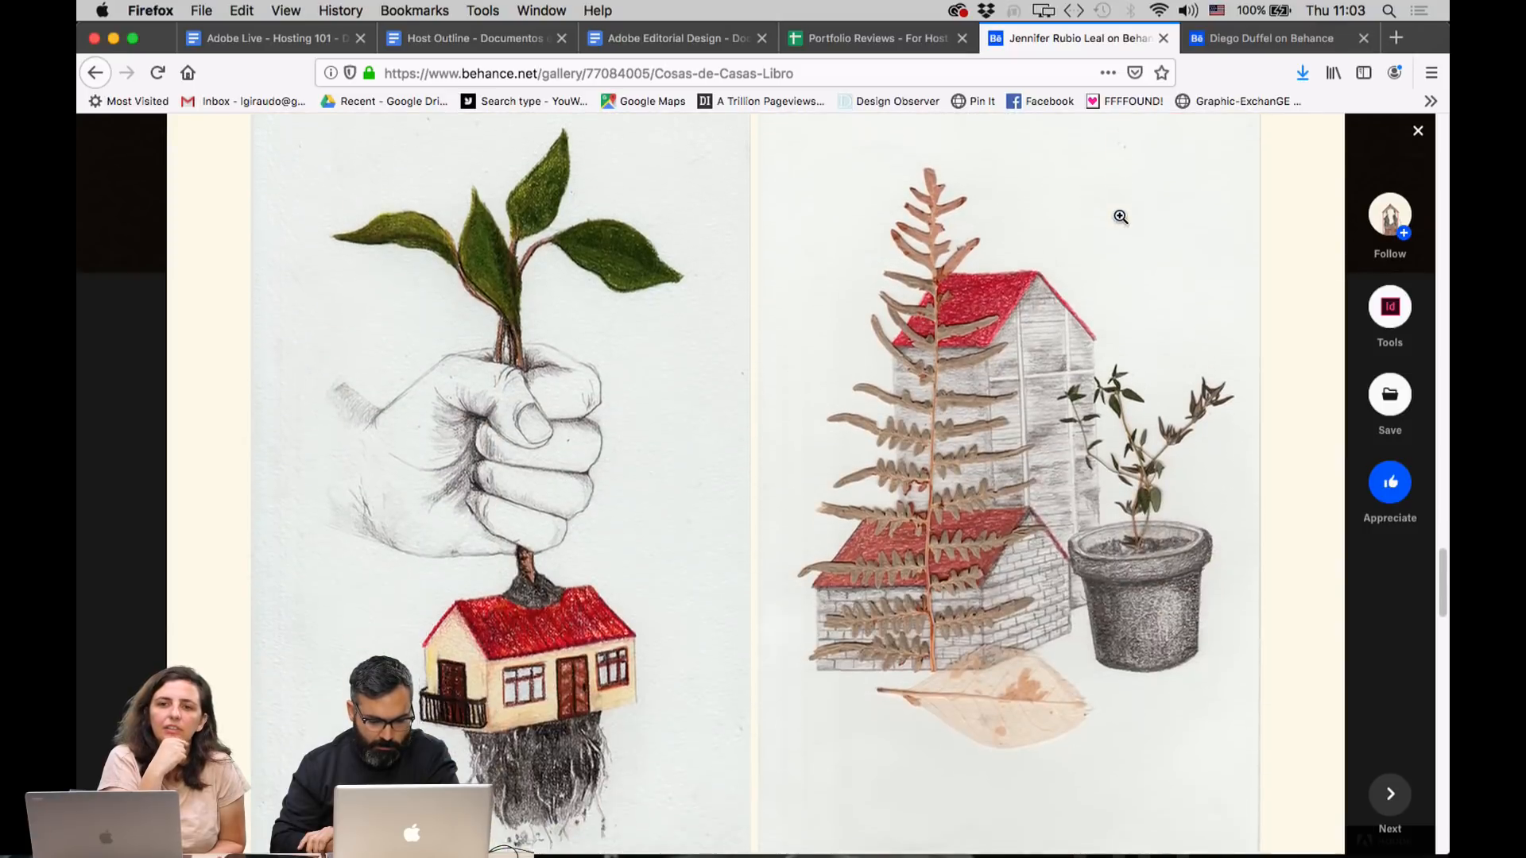
{"action": "scroll", "coordinate": [1121, 217], "scroll_direction": "down", "scroll_amount": 4}
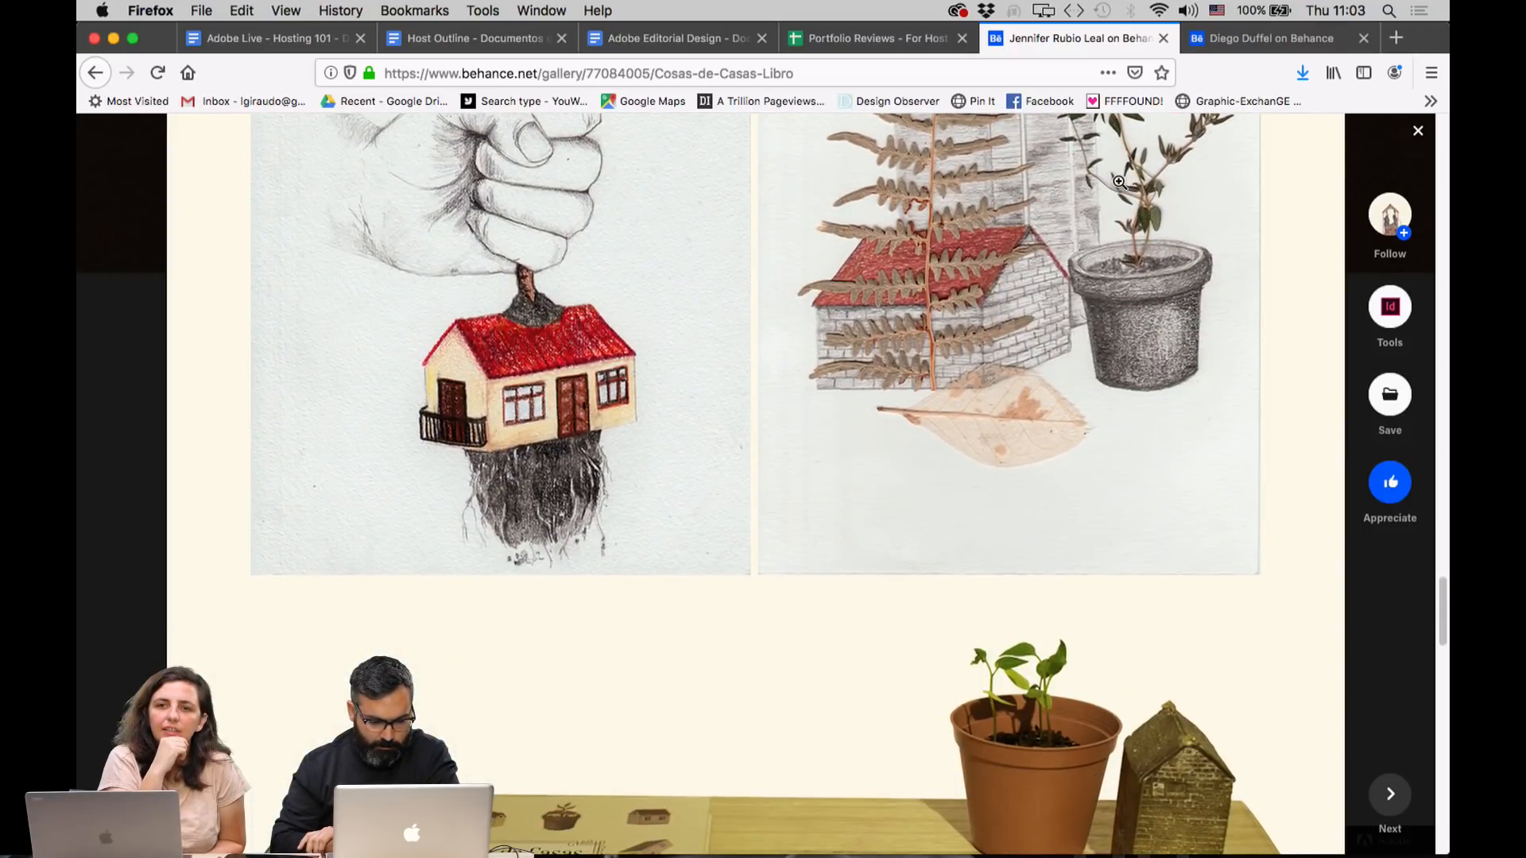
{"action": "scroll", "coordinate": [1119, 182], "scroll_direction": "down", "scroll_amount": 3}
{"action": "scroll", "coordinate": [1118, 182], "scroll_direction": "up", "scroll_amount": 3}
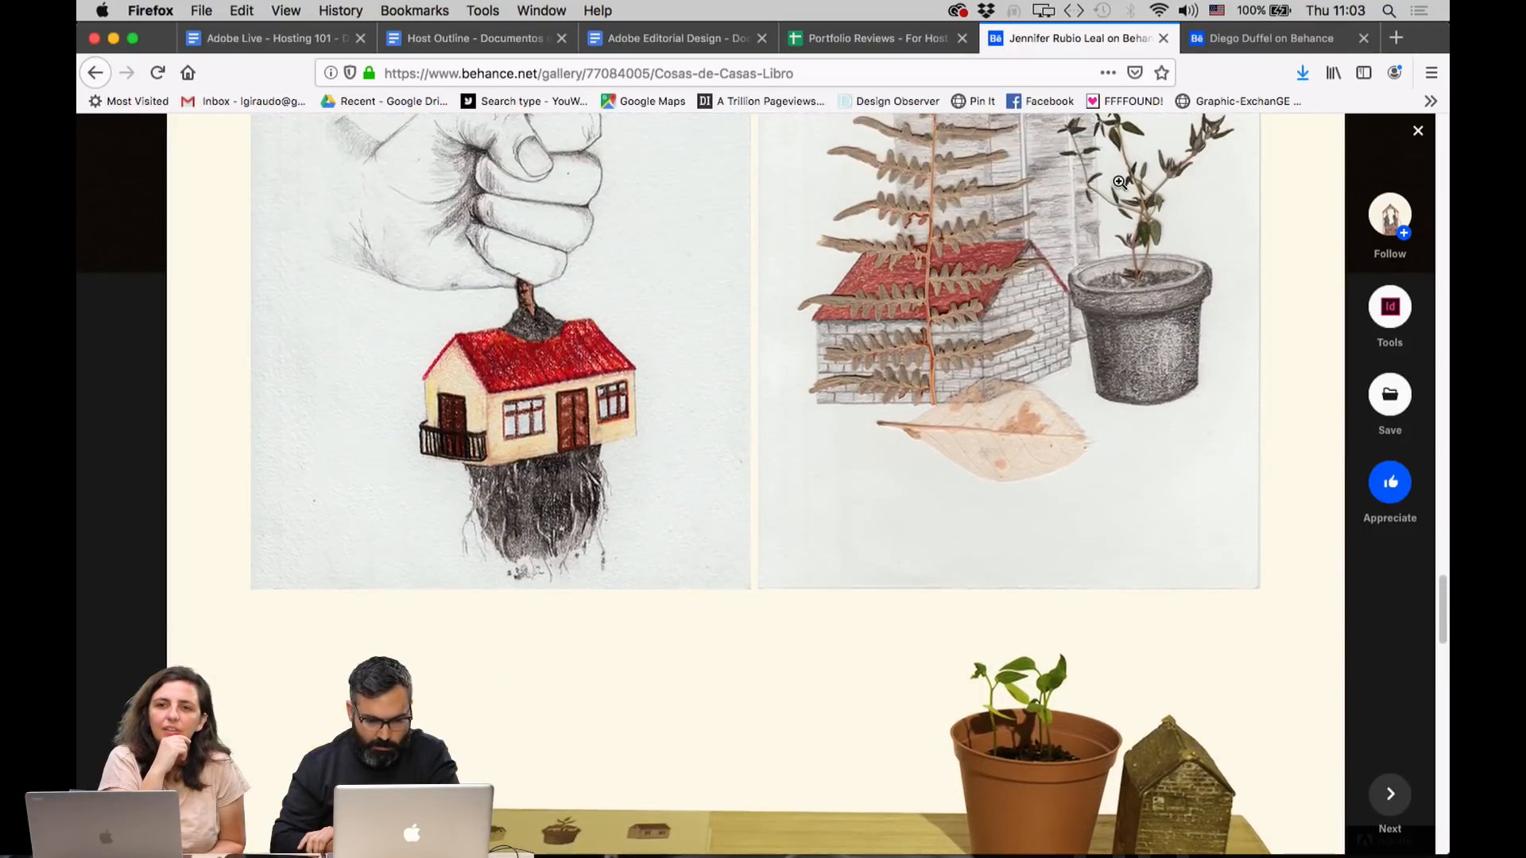
{"action": "scroll", "coordinate": [1119, 182], "scroll_direction": "up", "scroll_amount": 4}
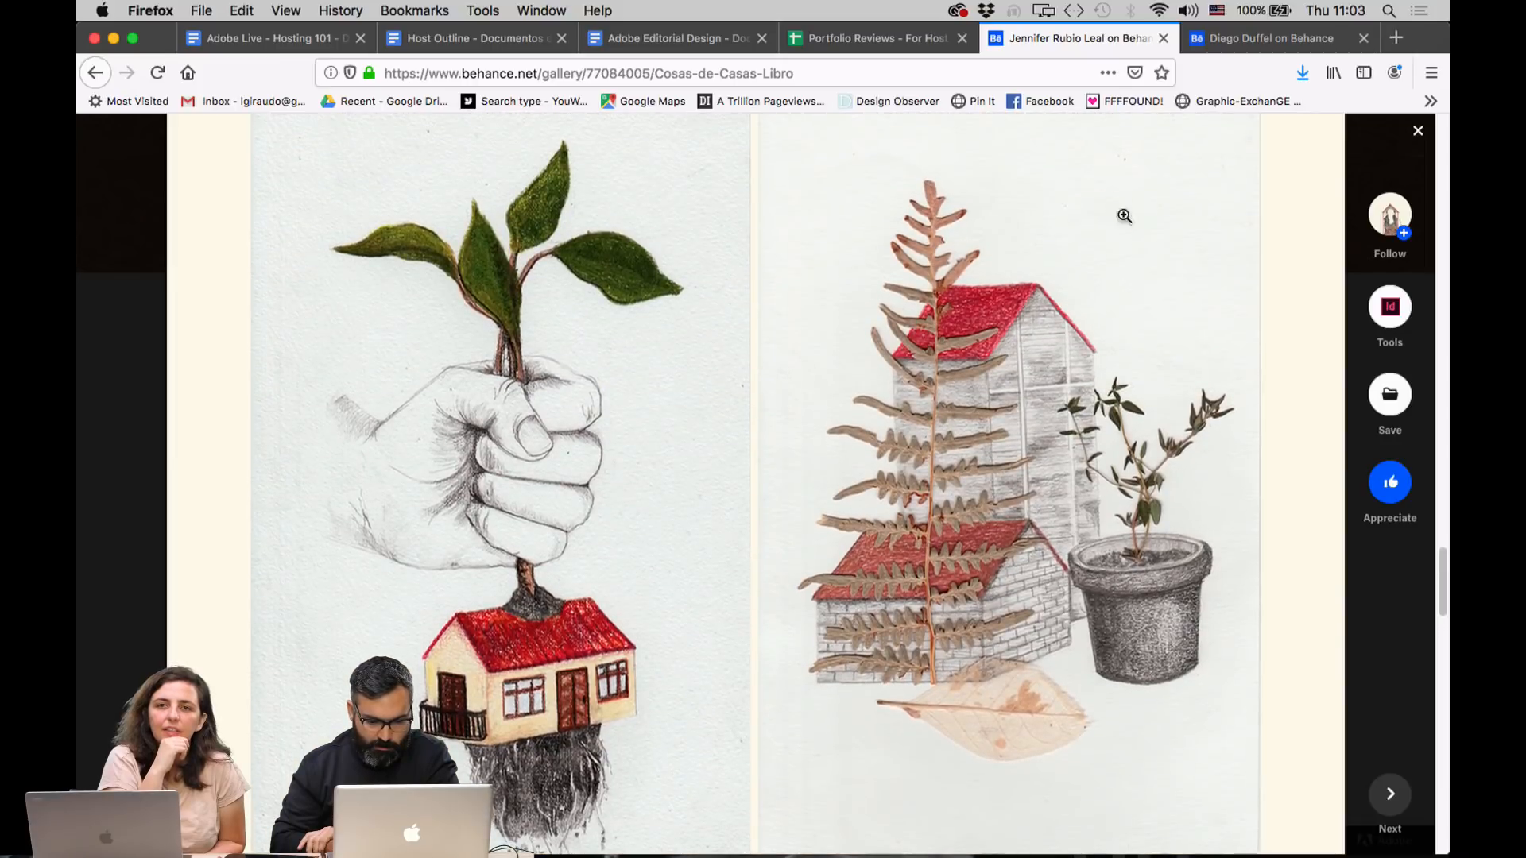
Close the book project and look over the illustrator's work gallery down to the "¿Qué es una casa?" book cover.
{"action": "left_click", "coordinate": [113, 216]}
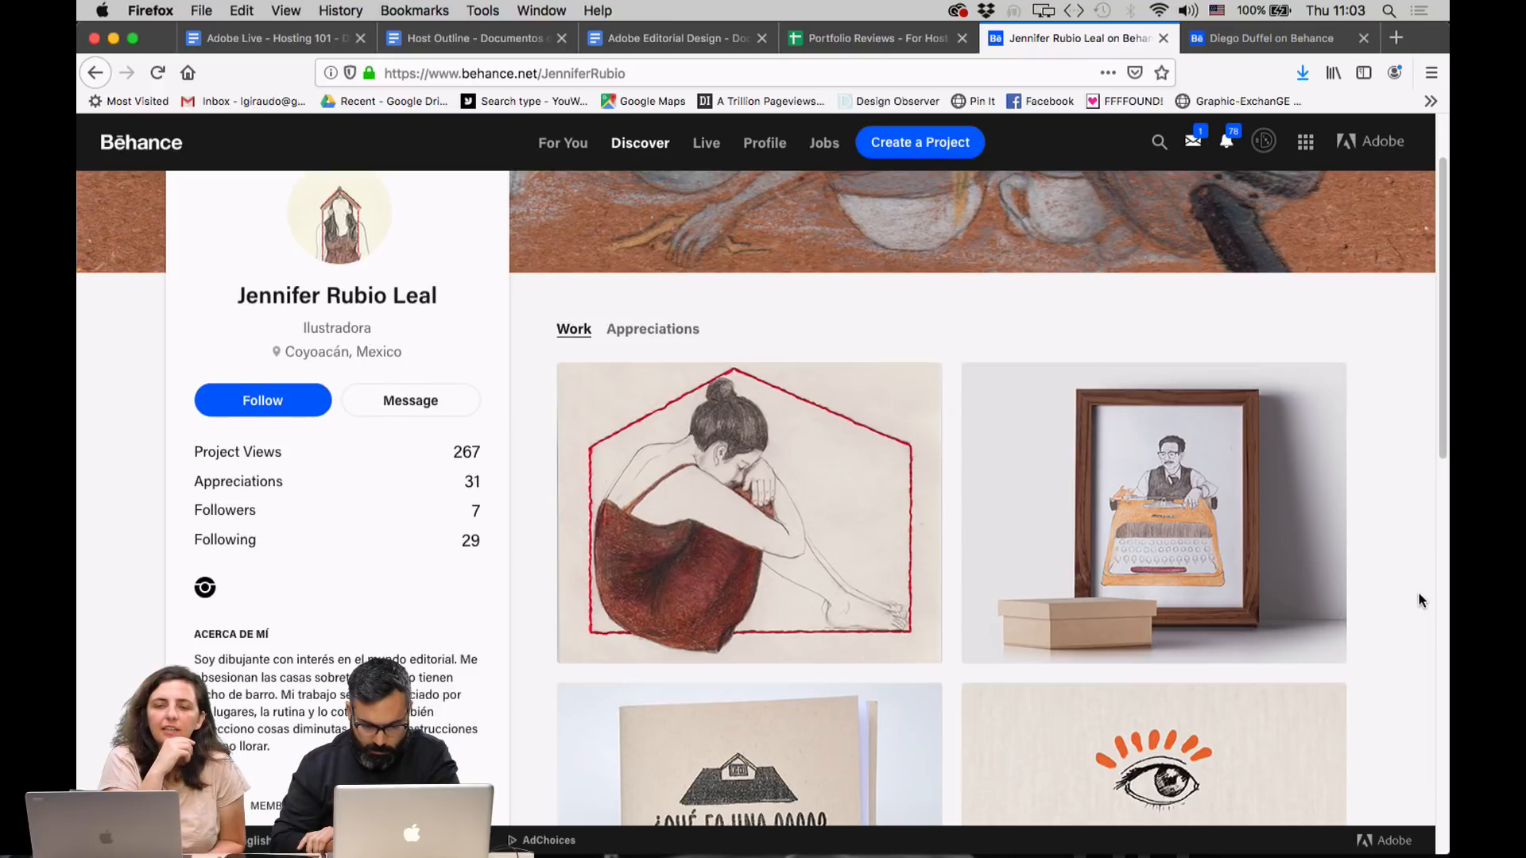
{"action": "scroll", "coordinate": [1421, 600], "scroll_direction": "down", "scroll_amount": 3}
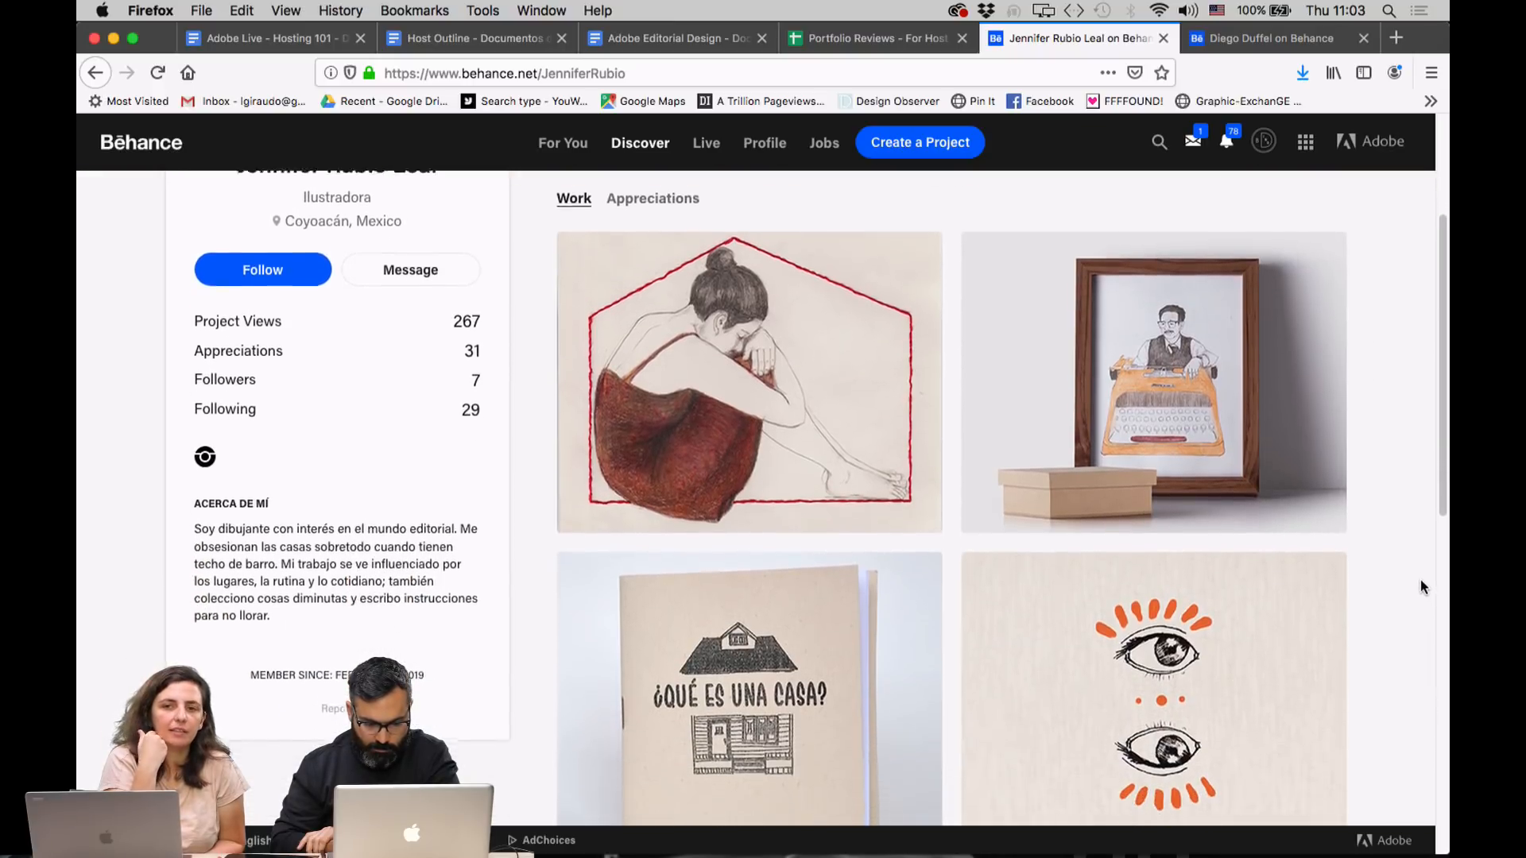
{"action": "scroll", "coordinate": [1422, 586], "scroll_direction": "down", "scroll_amount": 2}
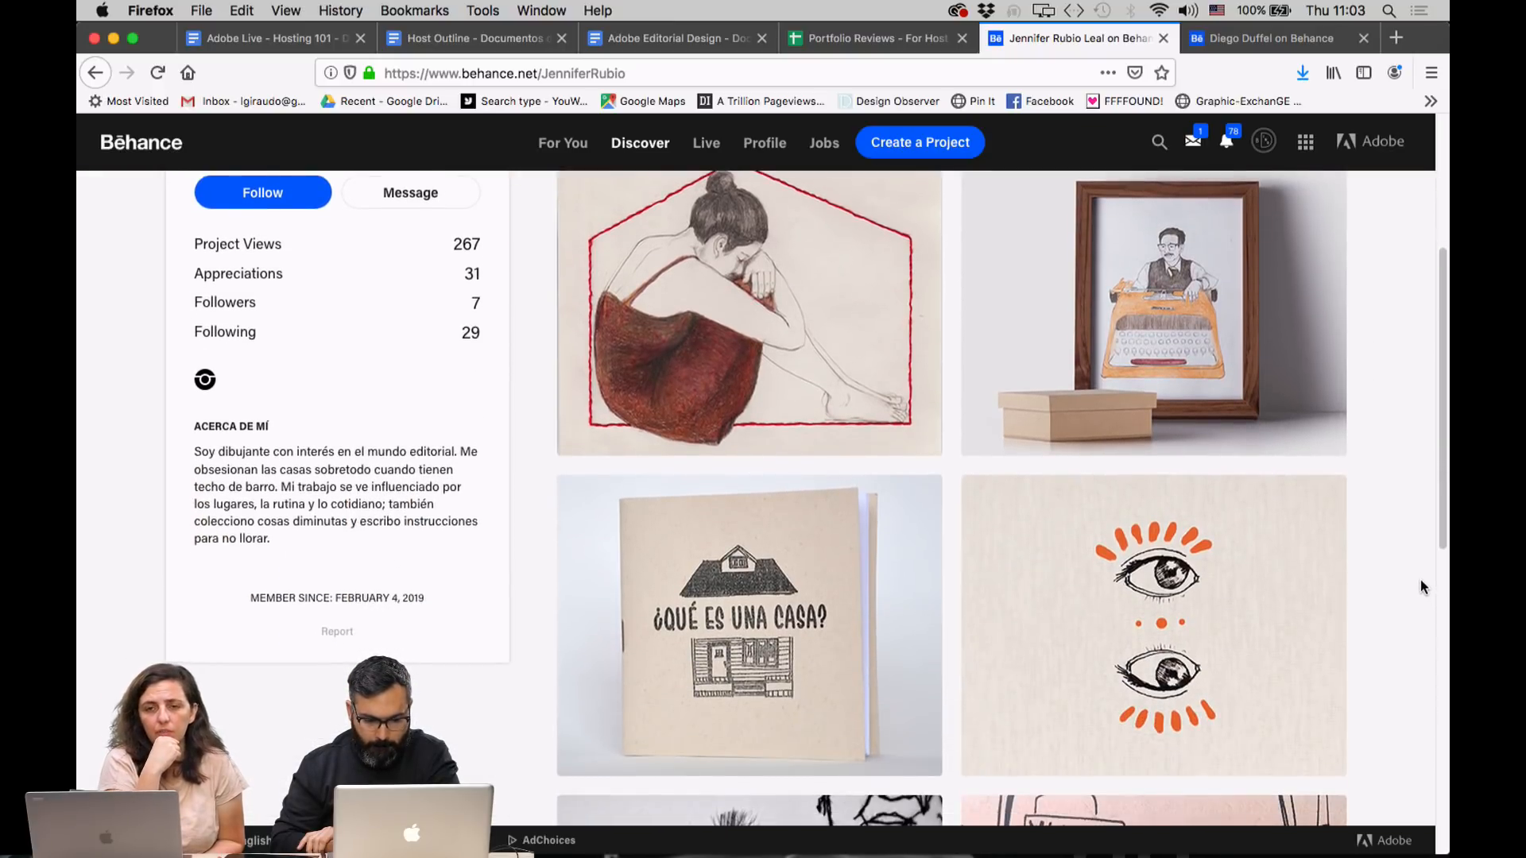
{"action": "scroll", "coordinate": [1422, 586], "scroll_direction": "down", "scroll_amount": 2}
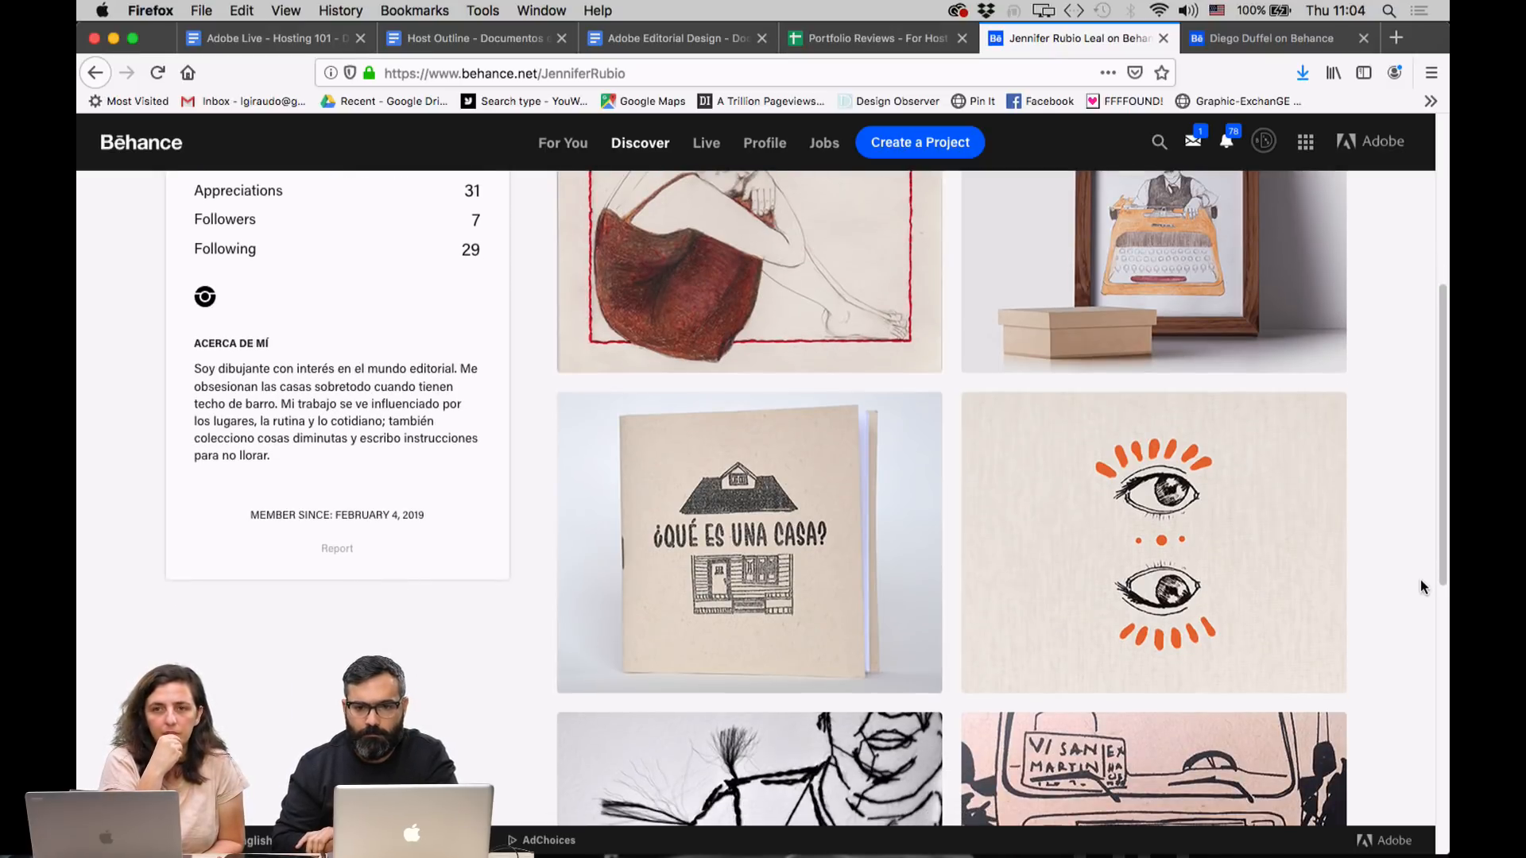
{"action": "scroll", "coordinate": [1434, 560], "scroll_direction": "down", "scroll_amount": 2}
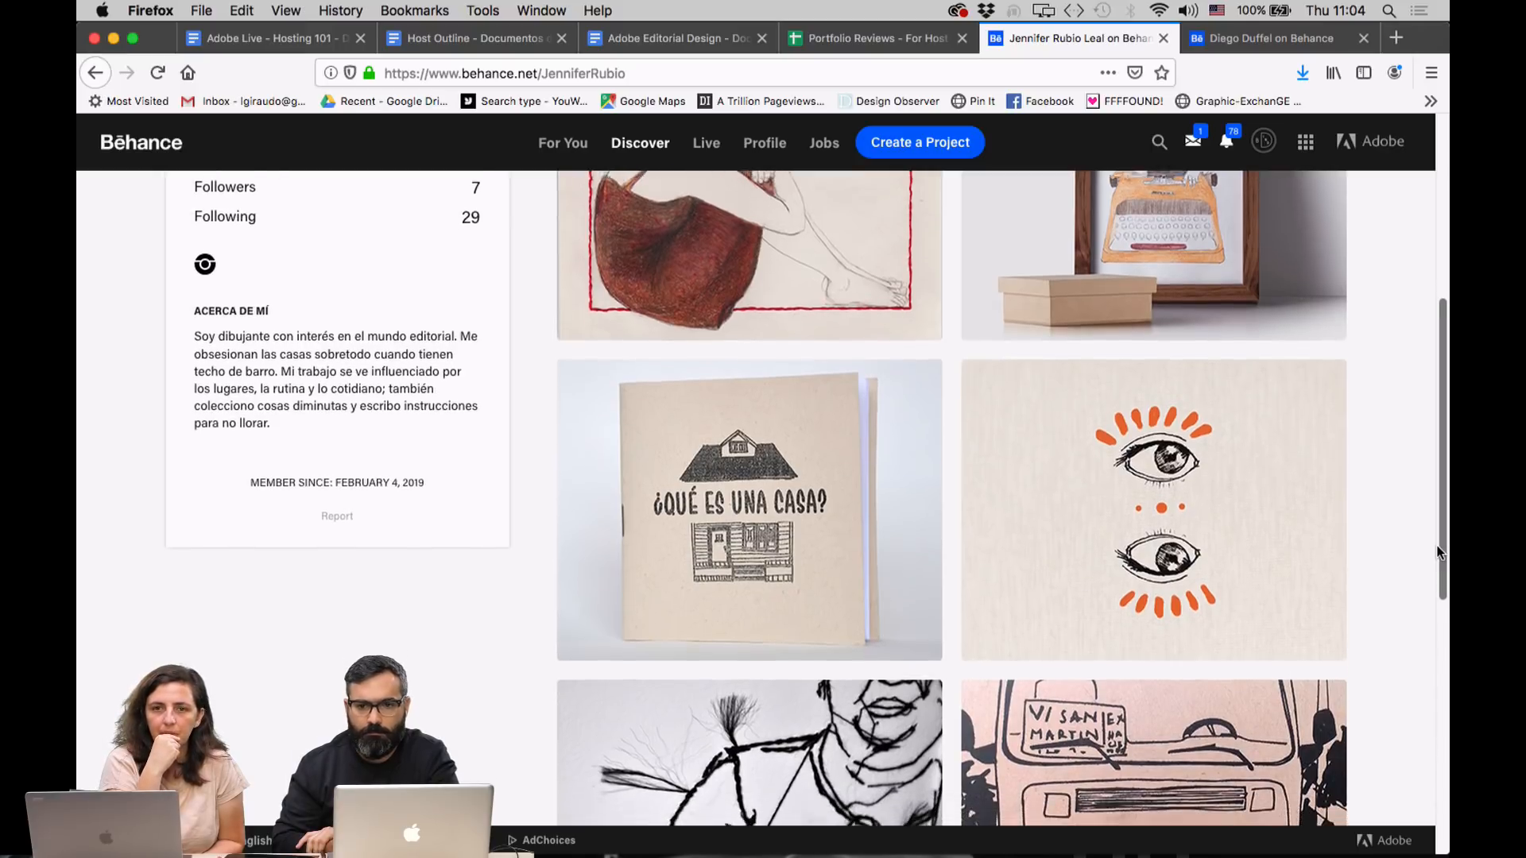
Open the "Personajes de Taxco | Libro objeto" project and view its ribbon-tied book and the spread with the handwritten portrait page.
{"action": "scroll", "coordinate": [1437, 552], "scroll_direction": "down", "scroll_amount": 5}
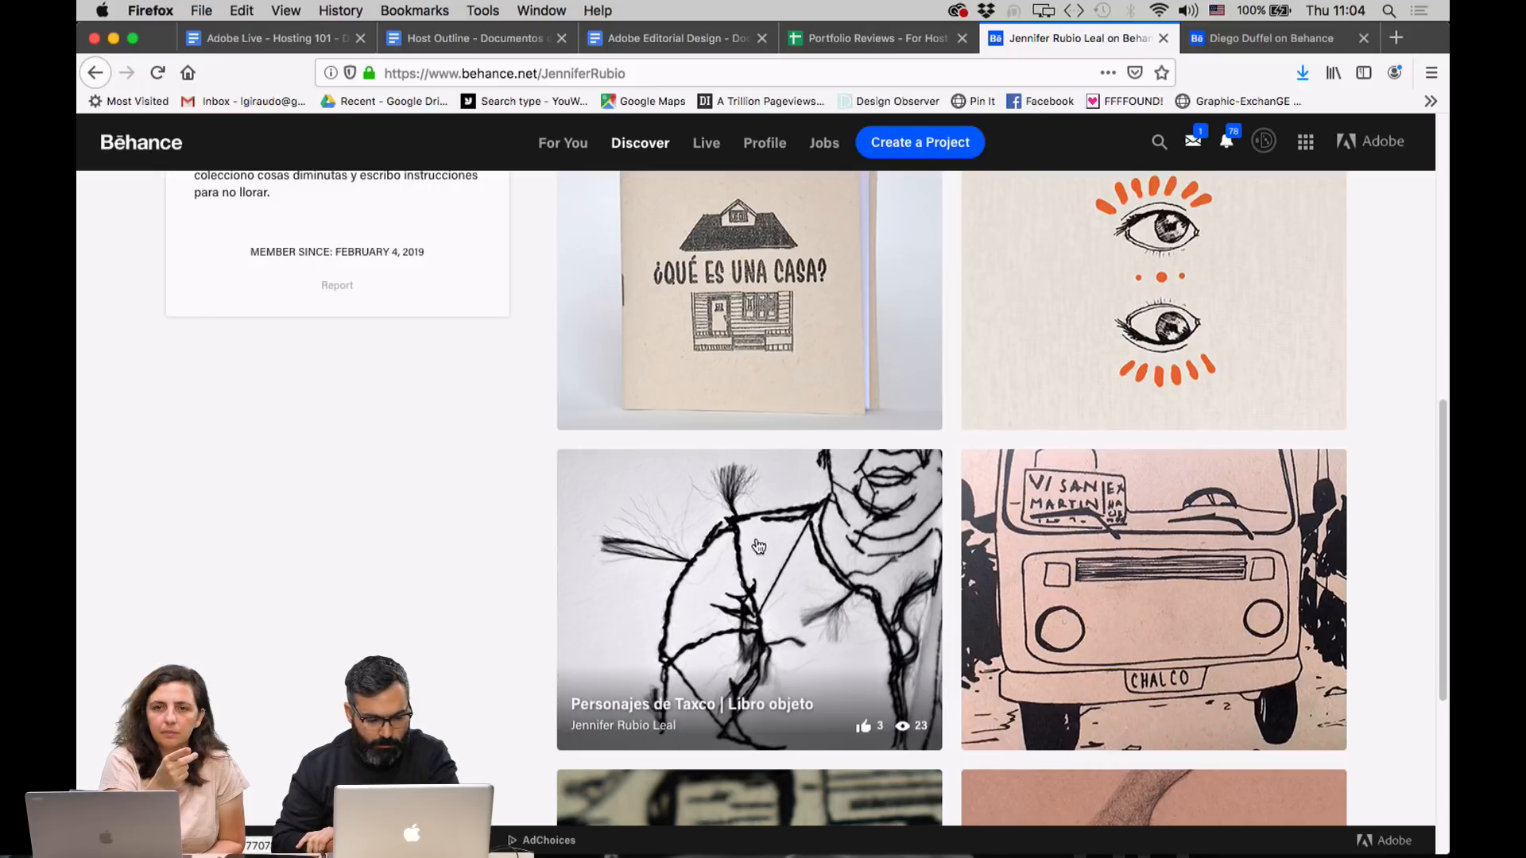
{"action": "left_click", "coordinate": [756, 543]}
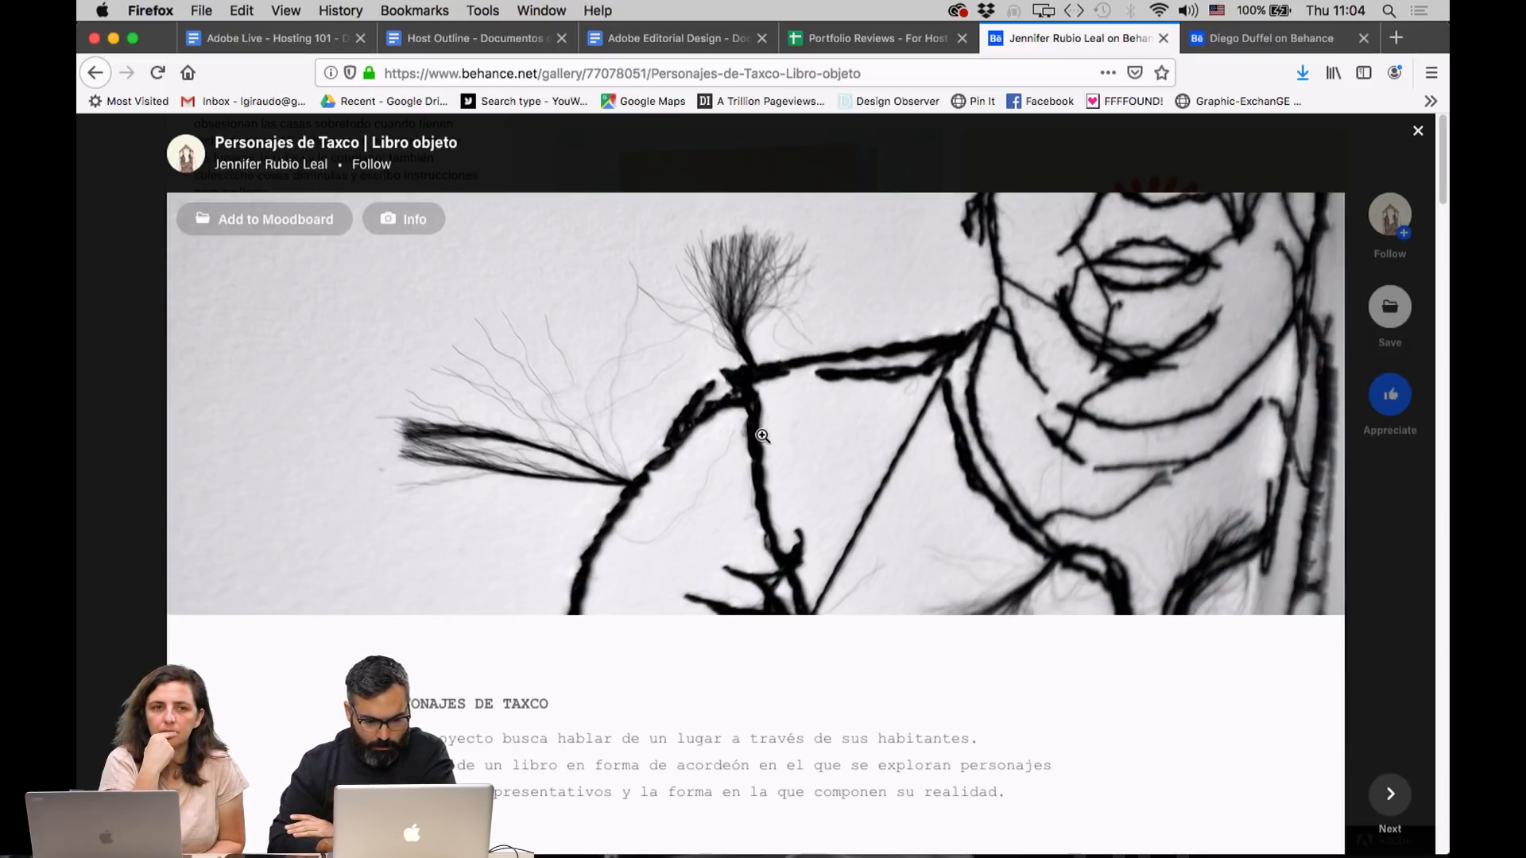
{"action": "scroll", "coordinate": [761, 429], "scroll_direction": "down", "scroll_amount": 10}
{"action": "scroll", "coordinate": [761, 429], "scroll_direction": "down", "scroll_amount": 10}
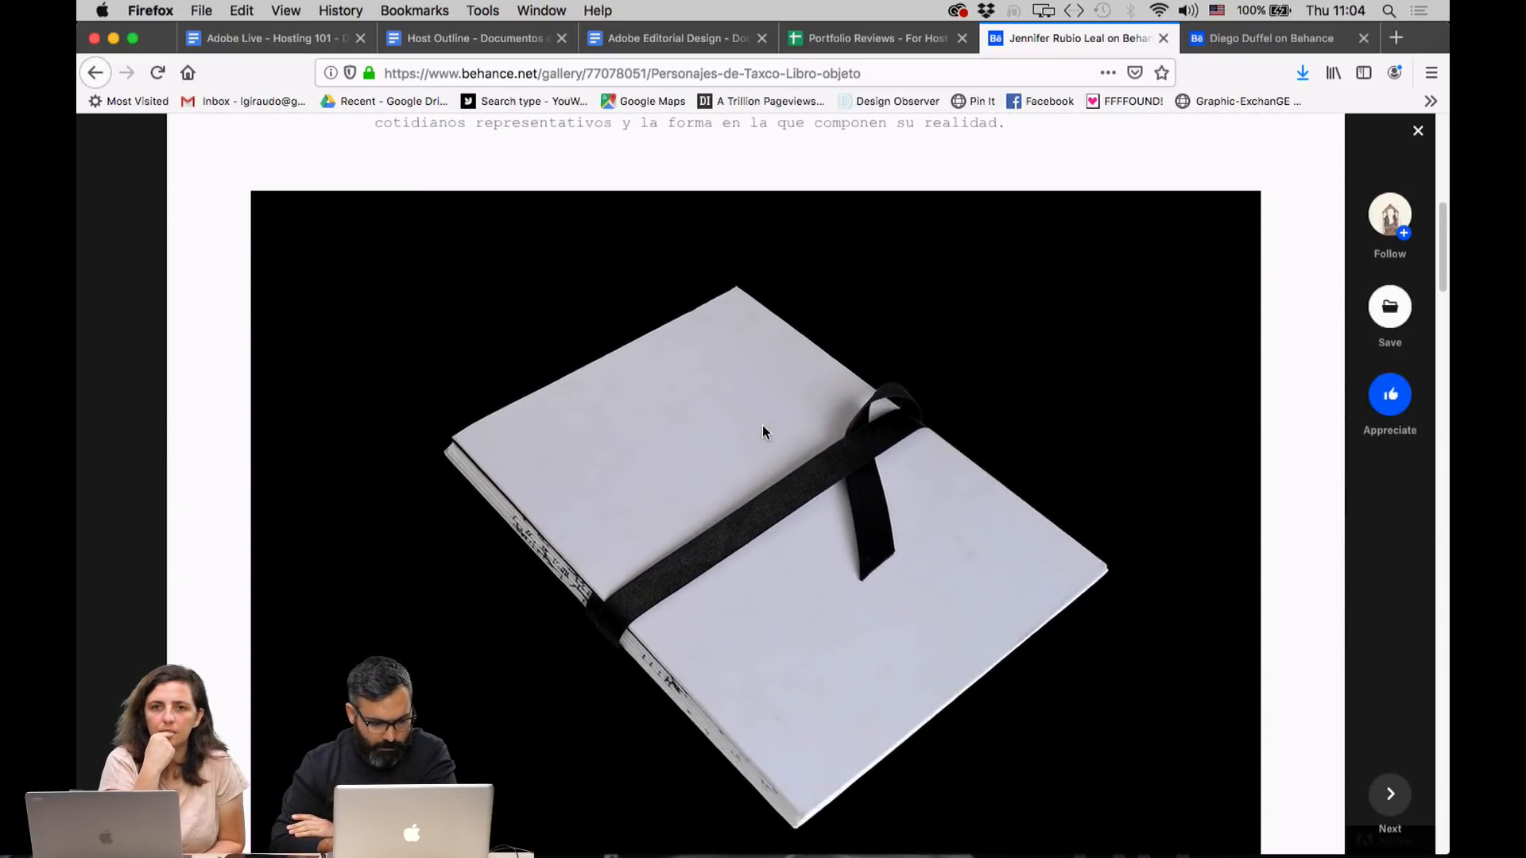
{"action": "scroll", "coordinate": [764, 421], "scroll_direction": "down", "scroll_amount": 5}
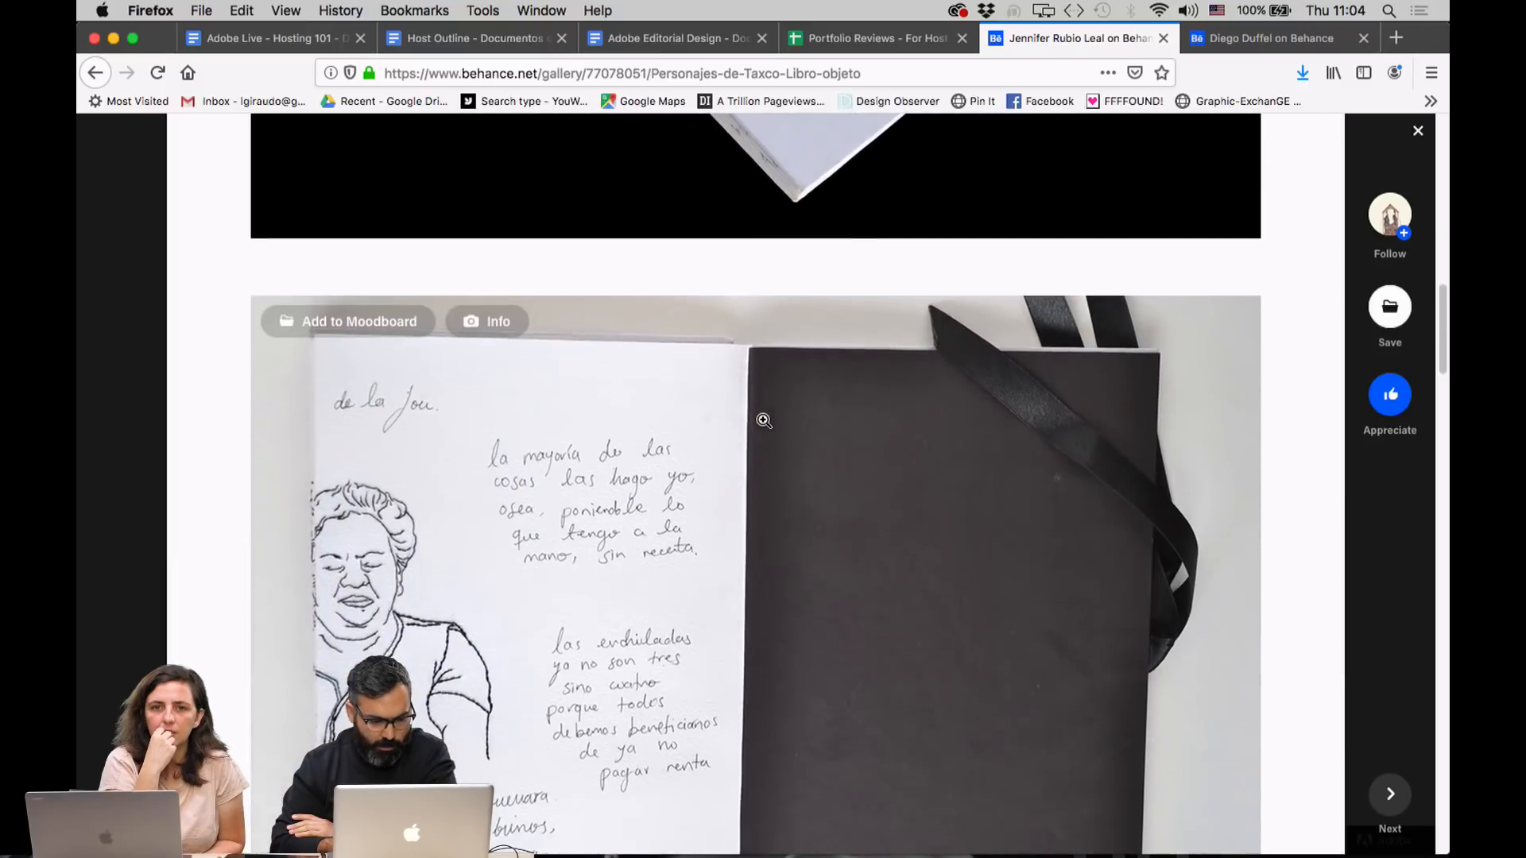
{"action": "scroll", "coordinate": [766, 406], "scroll_direction": "down", "scroll_amount": 1}
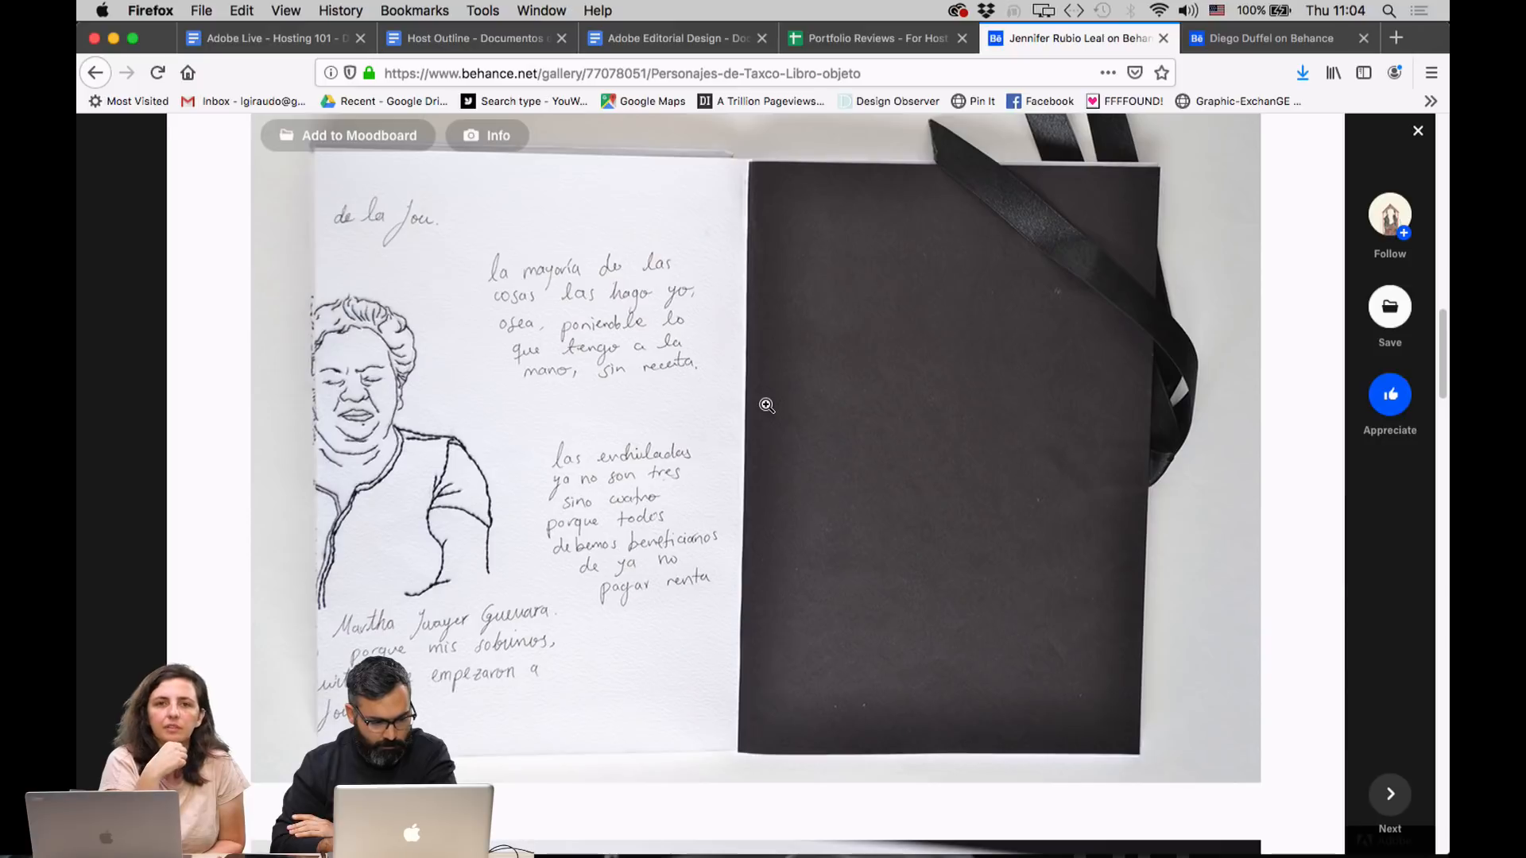
{"action": "scroll", "coordinate": [768, 398], "scroll_direction": "down", "scroll_amount": 1}
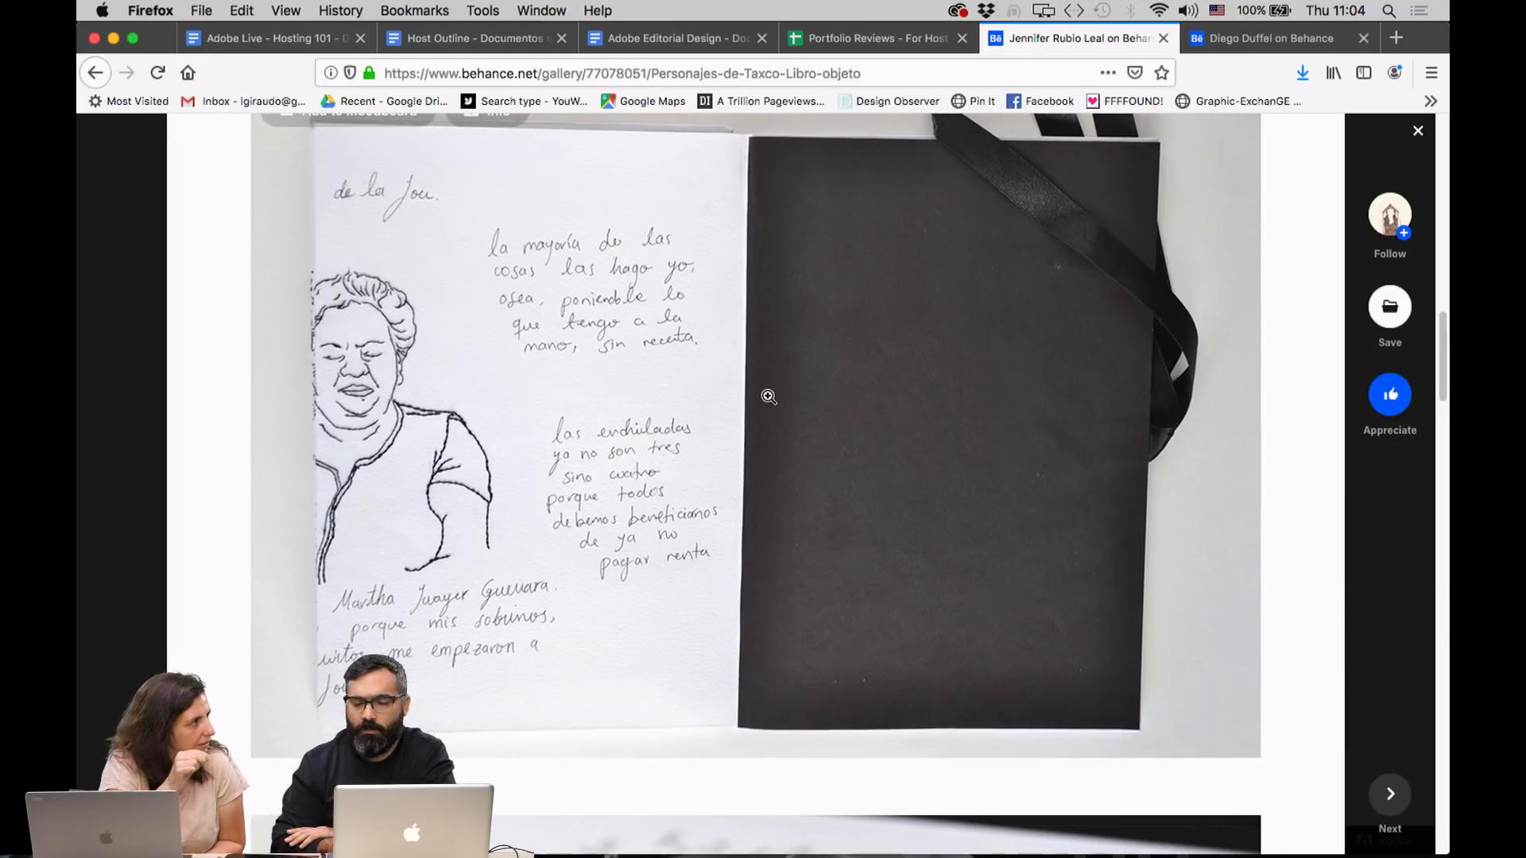
Examine the close-up photo of the stitched portrait on the accordion book's page.
{"action": "scroll", "coordinate": [768, 397], "scroll_direction": "down", "scroll_amount": 10}
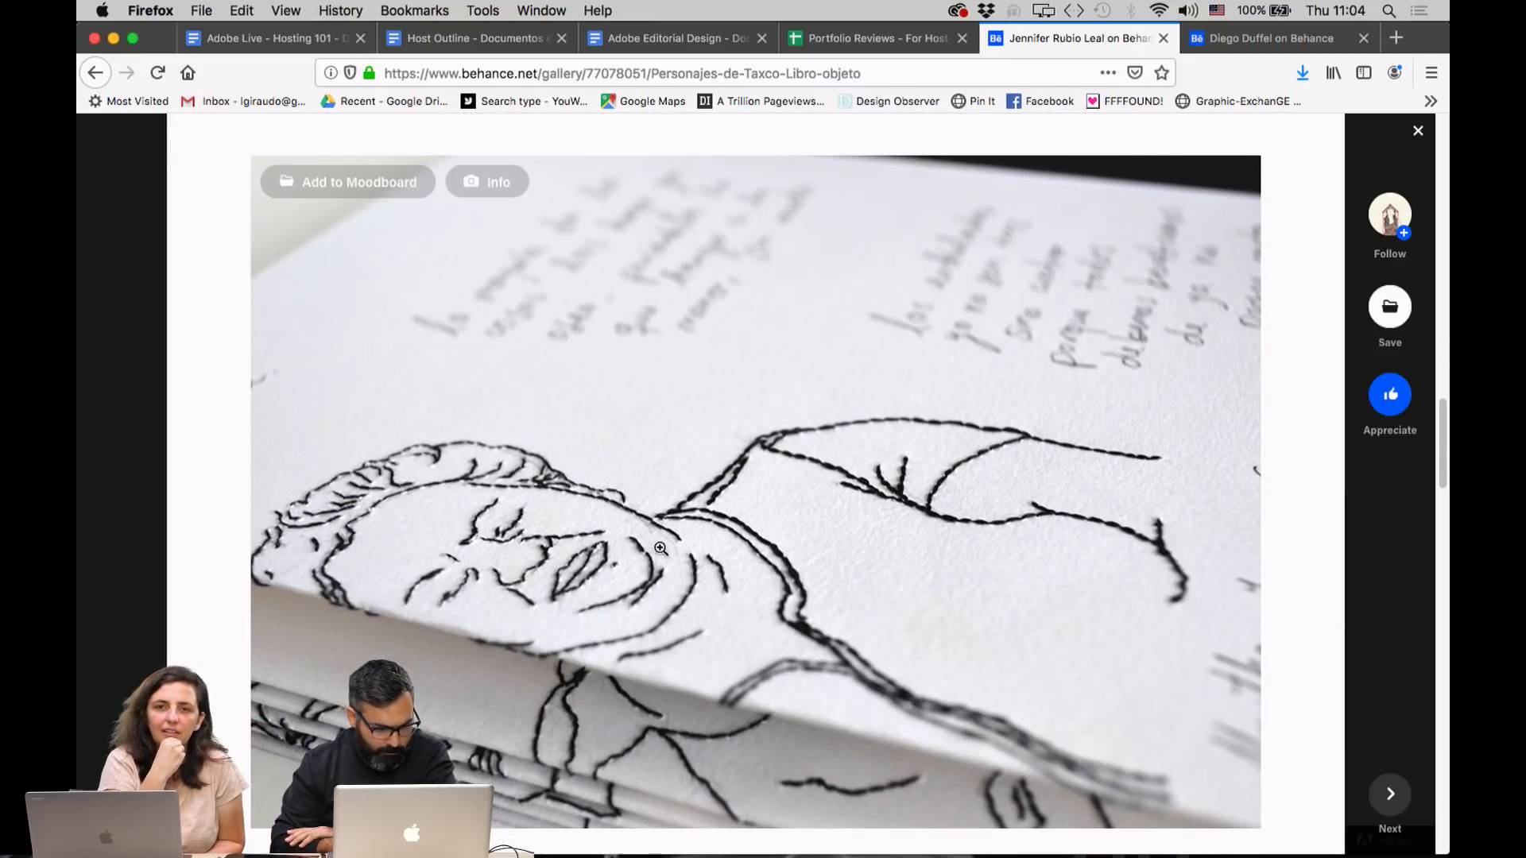
{"action": "scroll", "coordinate": [714, 500], "scroll_direction": "down", "scroll_amount": 4}
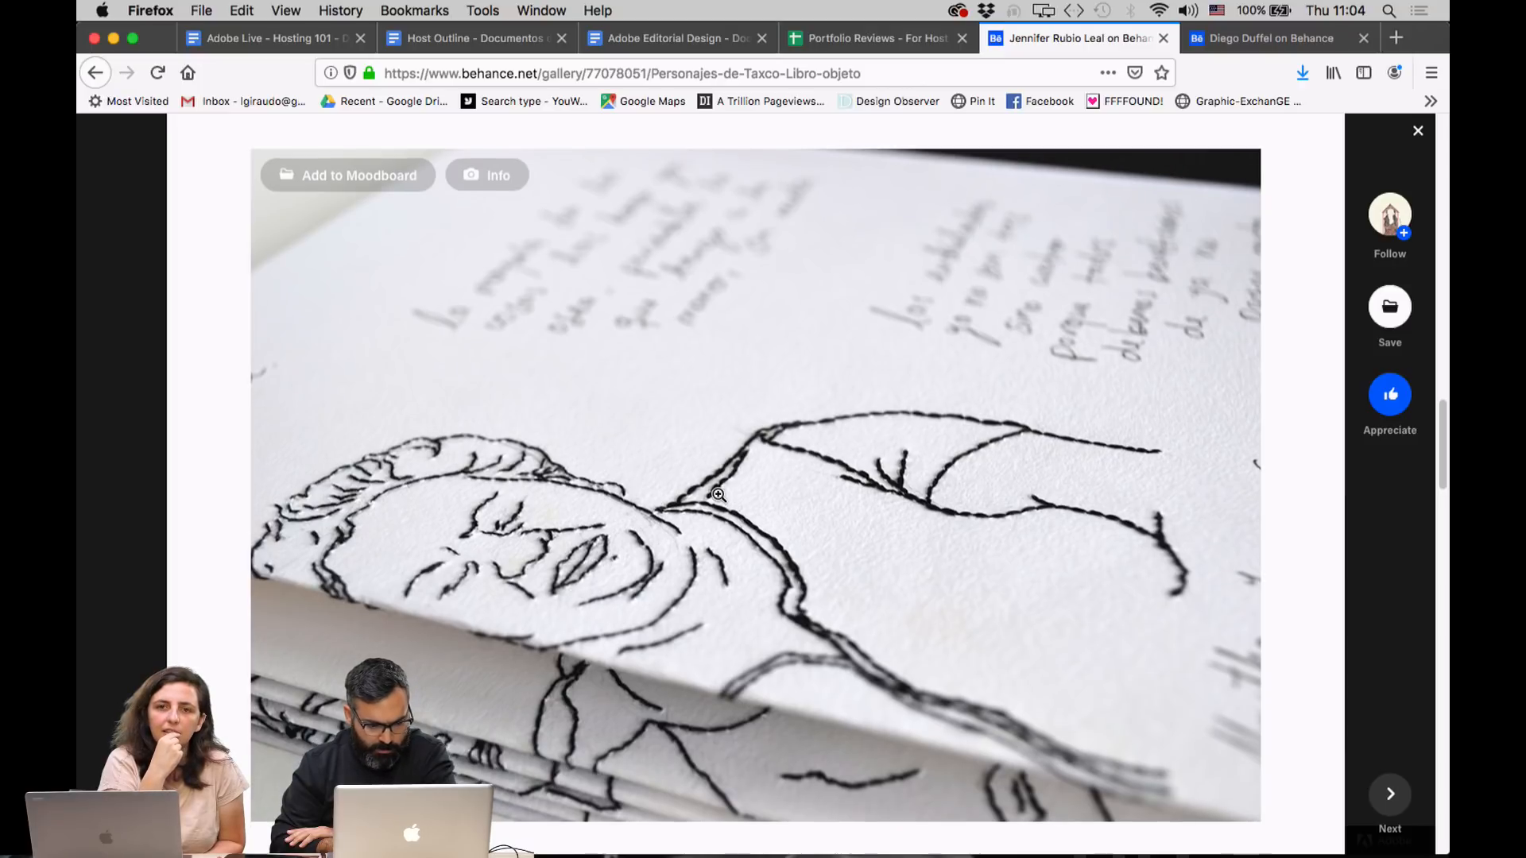
{"action": "scroll", "coordinate": [723, 453], "scroll_direction": "down", "scroll_amount": 10}
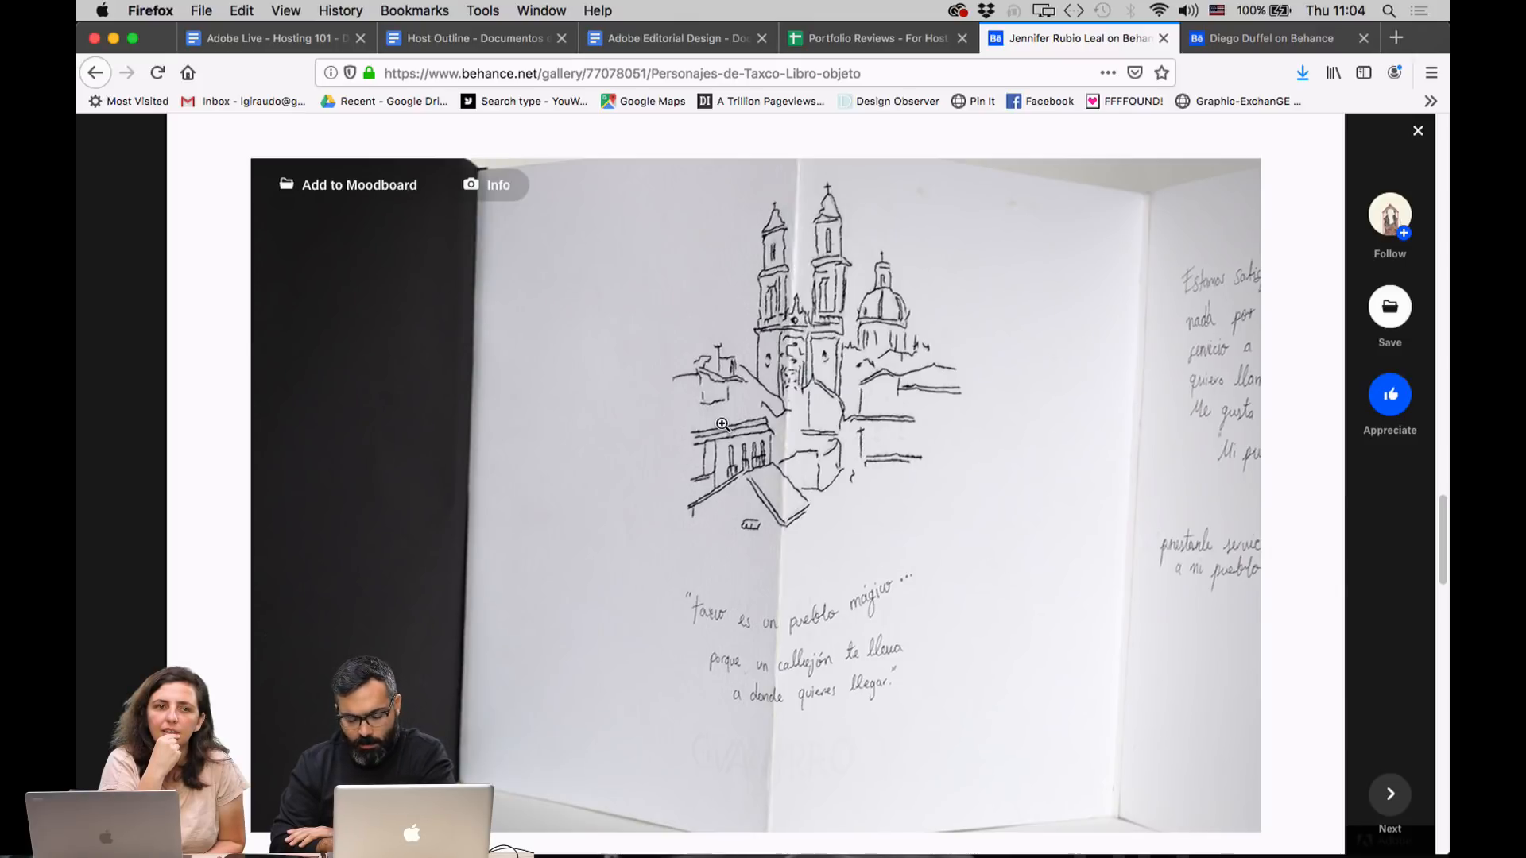
{"action": "scroll", "coordinate": [722, 425], "scroll_direction": "up", "scroll_amount": 10}
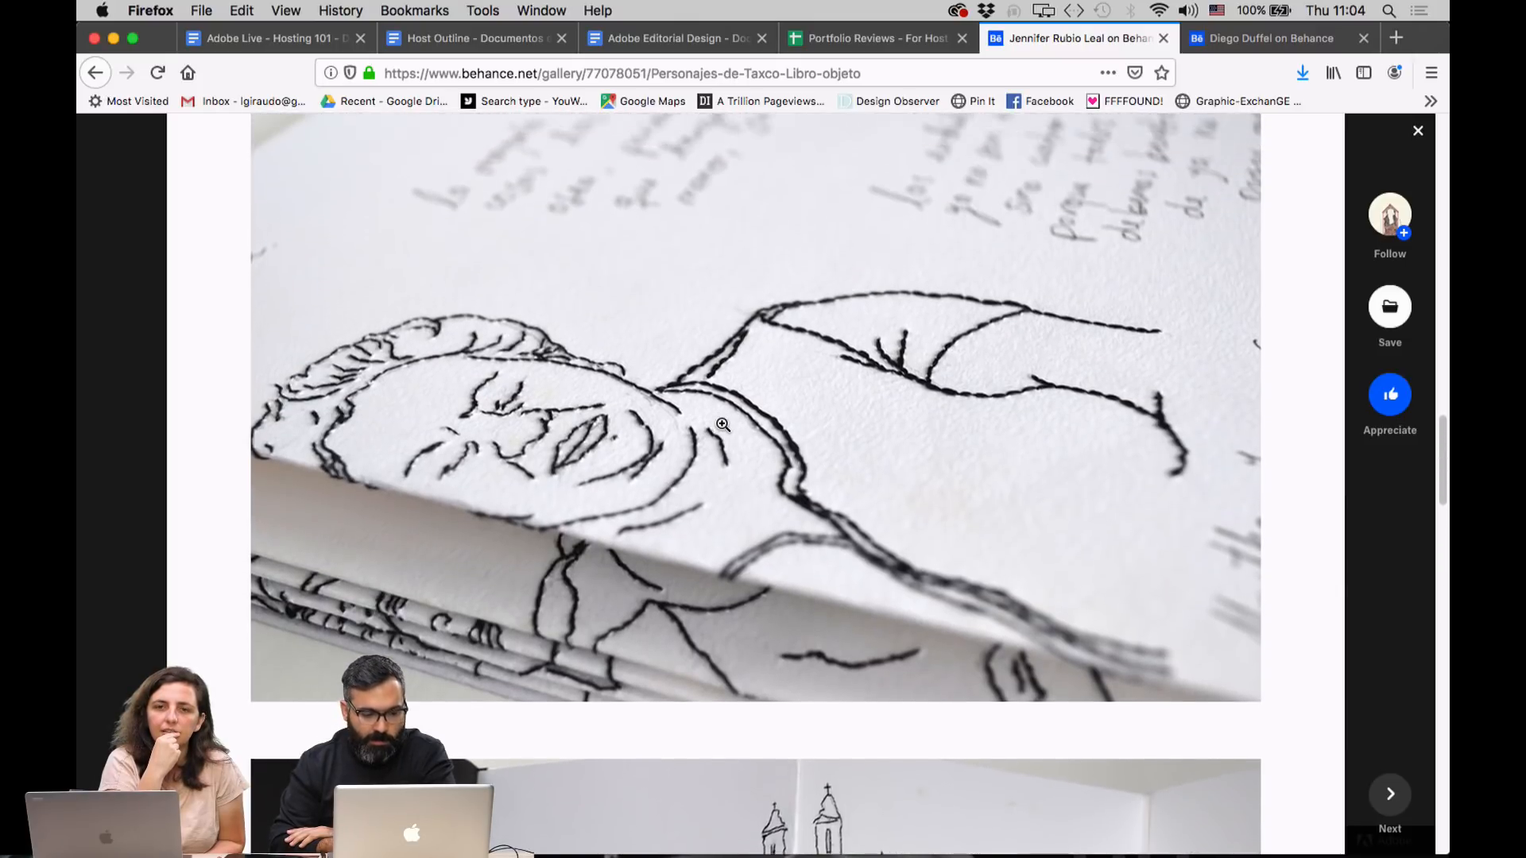
{"action": "scroll", "coordinate": [723, 424], "scroll_direction": "up", "scroll_amount": 3}
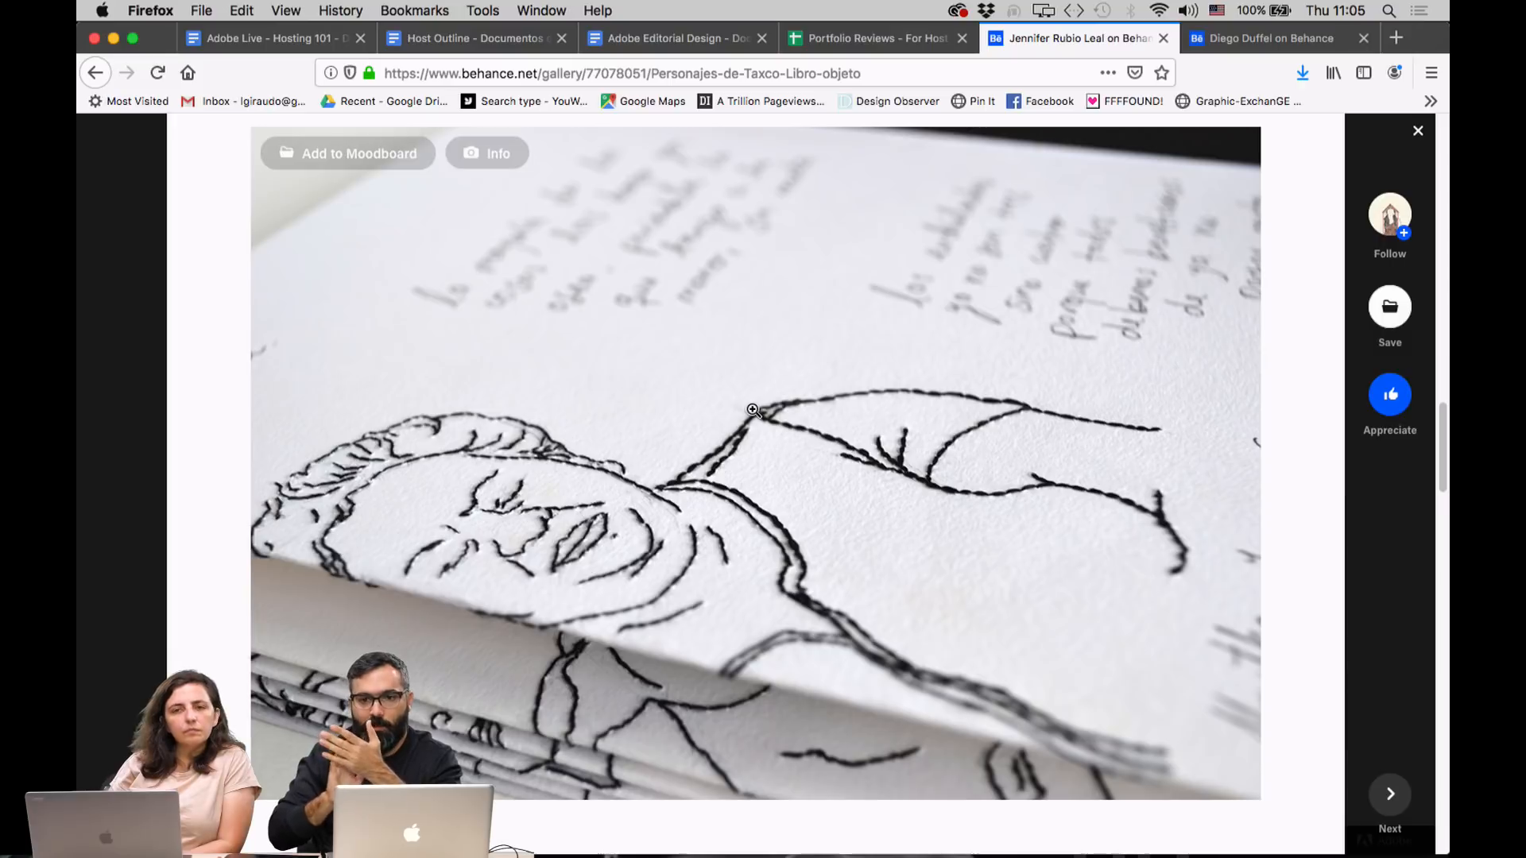
Review the remaining project images from the church drawing down to the closing "Gracias por tu visita" illustration.
{"action": "scroll", "coordinate": [753, 410], "scroll_direction": "down", "scroll_amount": 5}
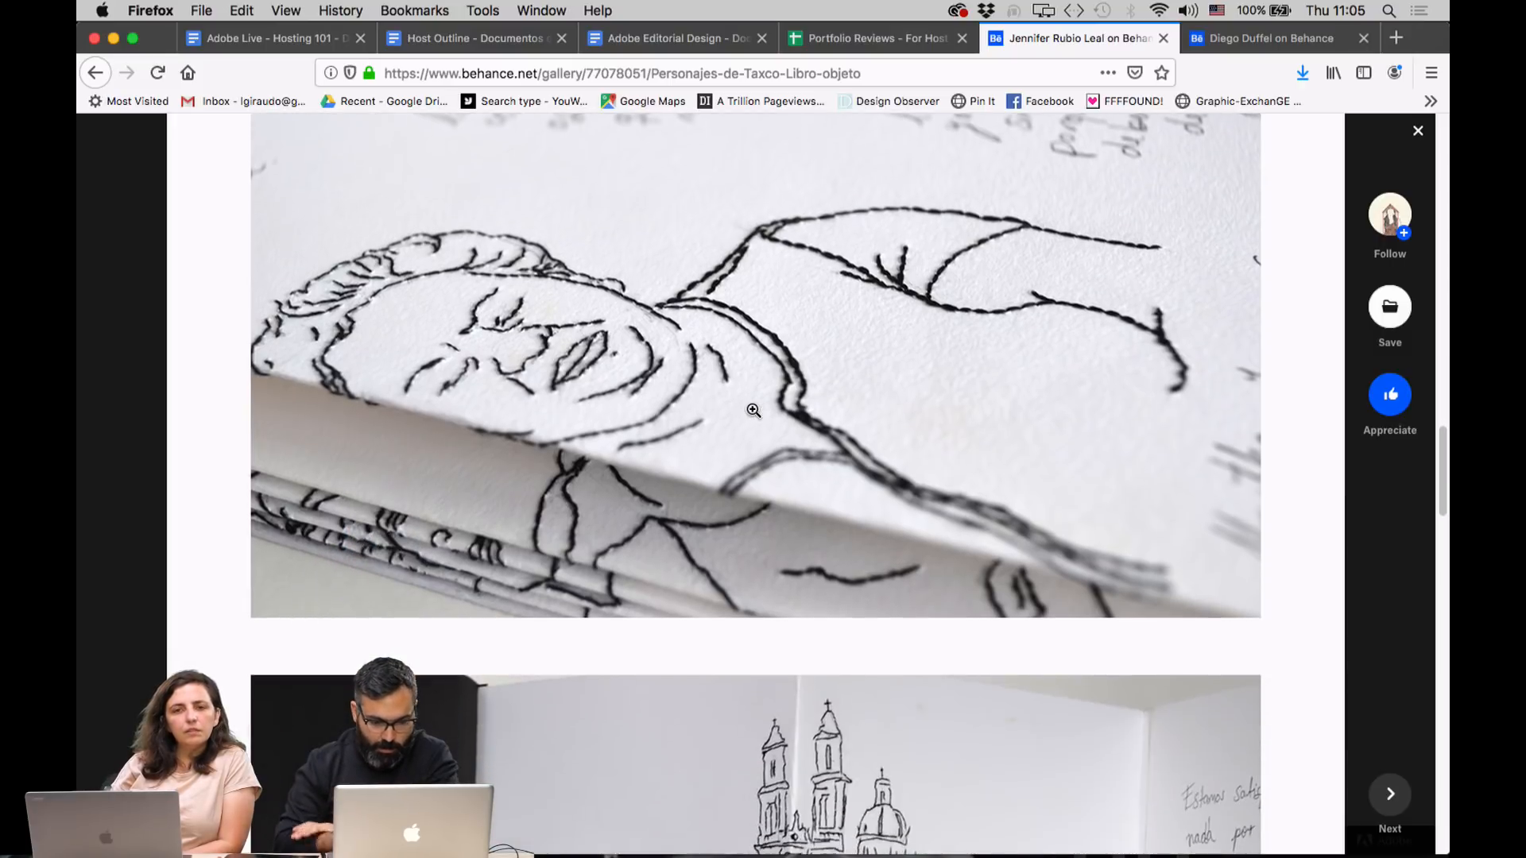
{"action": "scroll", "coordinate": [753, 410], "scroll_direction": "down", "scroll_amount": 15}
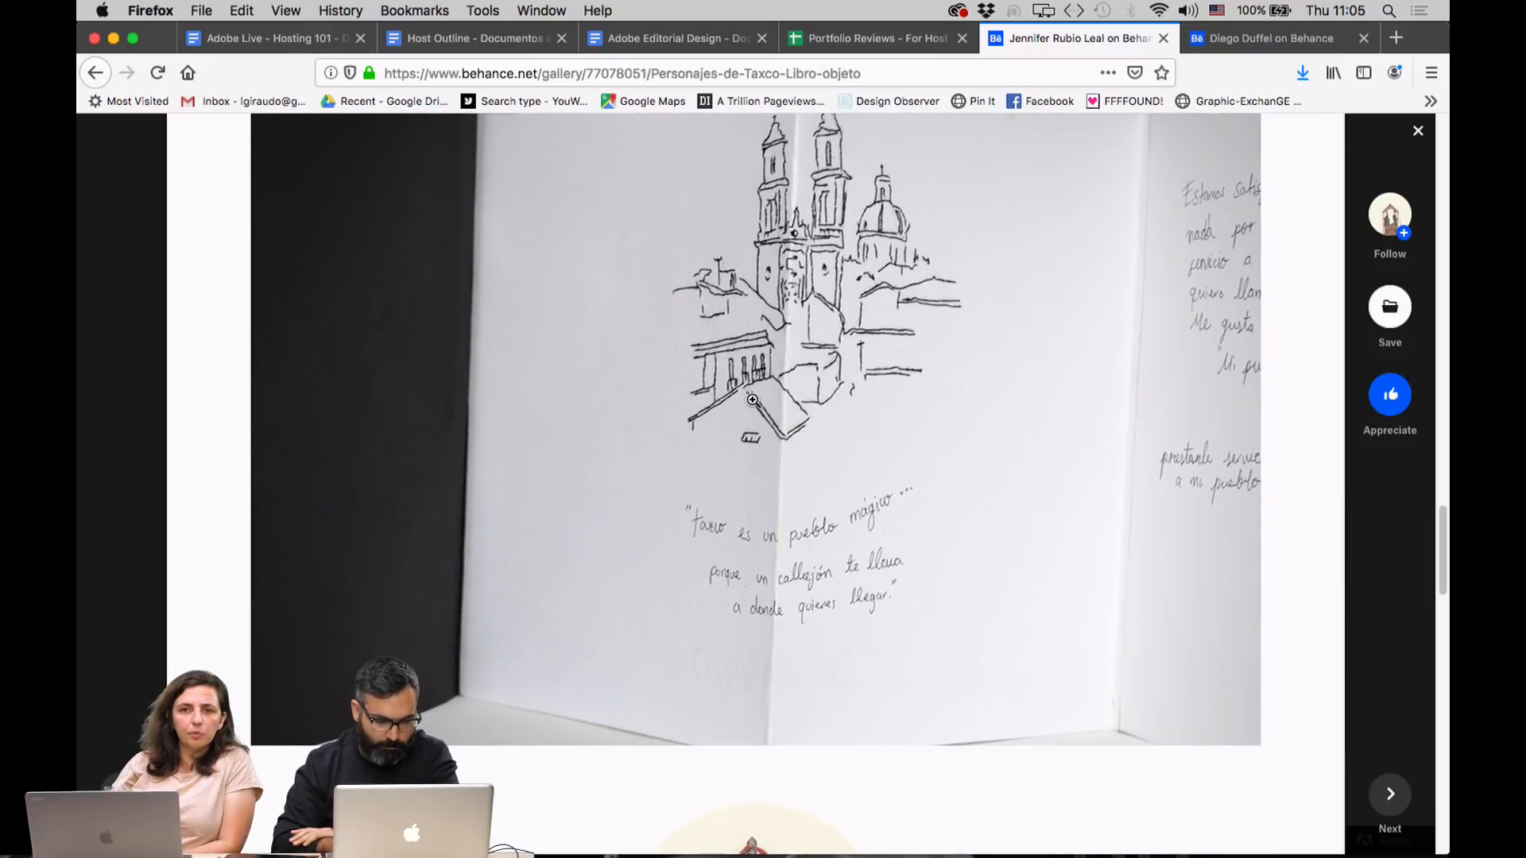
{"action": "scroll", "coordinate": [880, 459], "scroll_direction": "down", "scroll_amount": 1}
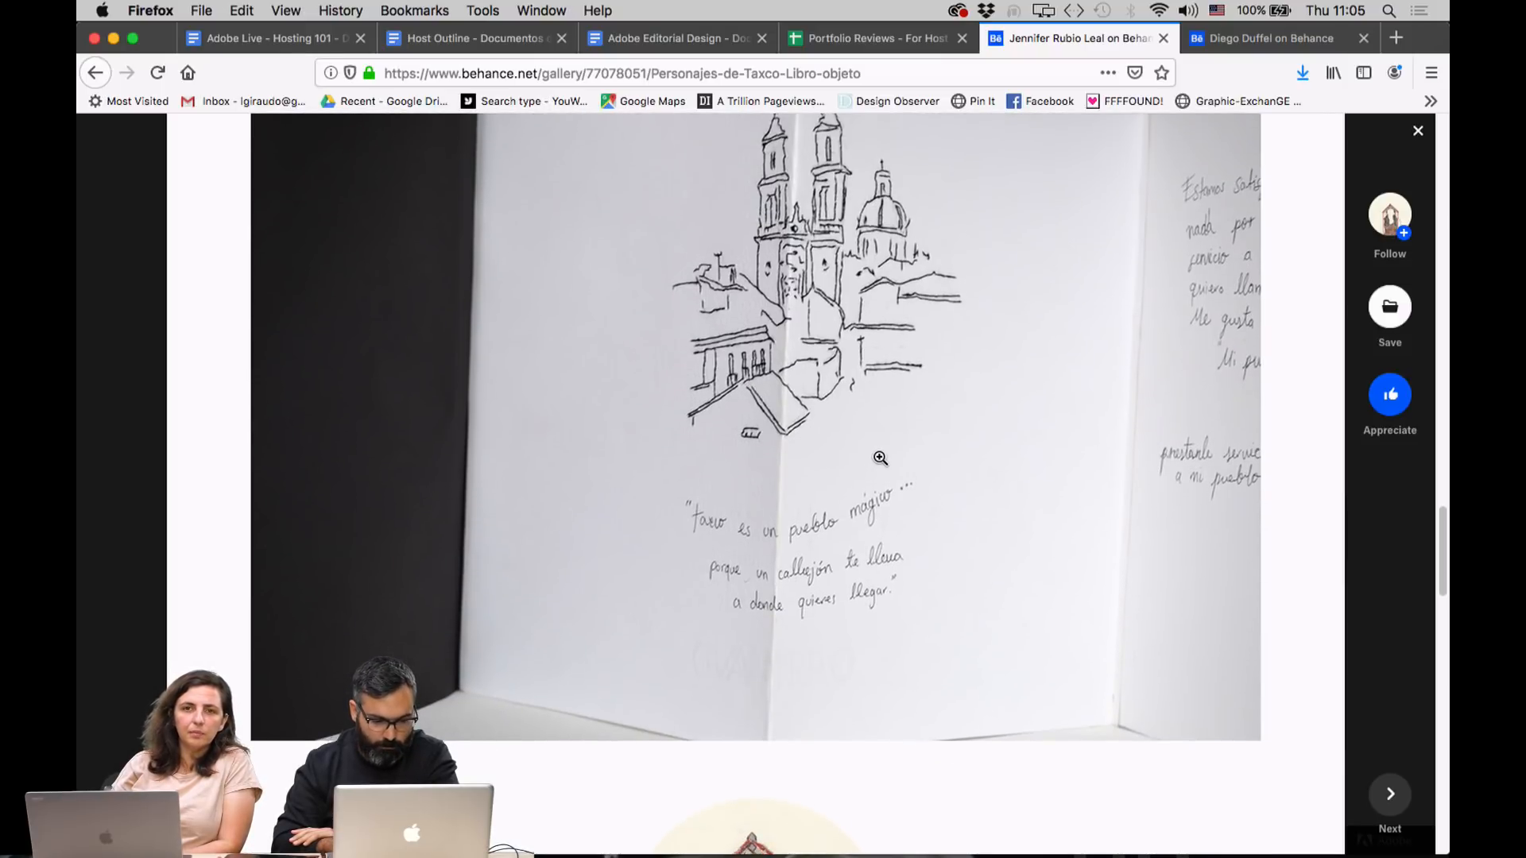
{"action": "scroll", "coordinate": [880, 459], "scroll_direction": "down", "scroll_amount": 12}
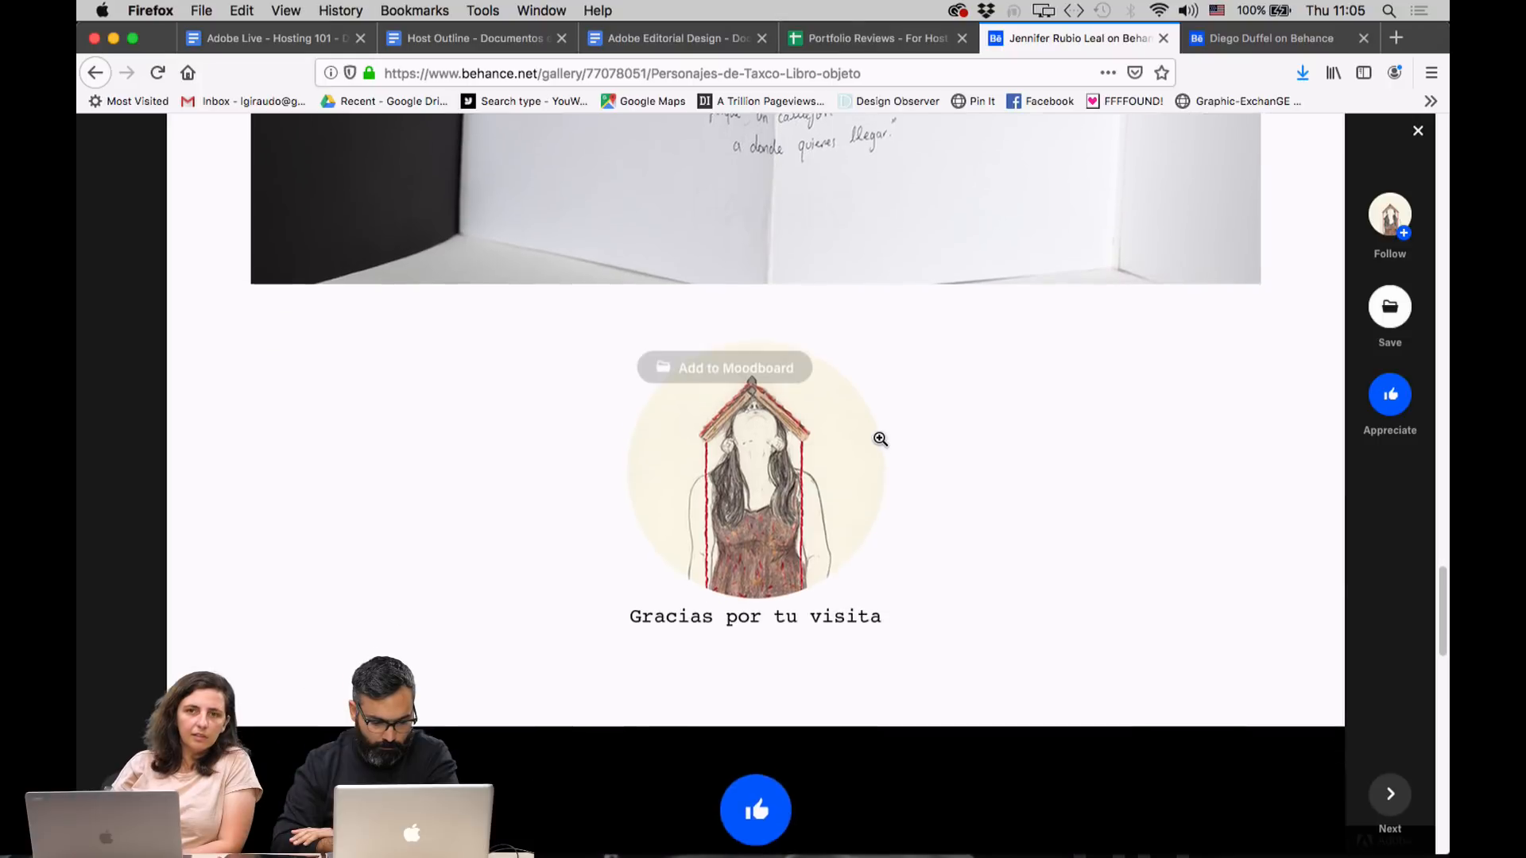
Return to the open book spread and study the handwritten portrait page beside the black cover.
{"action": "scroll", "coordinate": [879, 440], "scroll_direction": "up", "scroll_amount": 20}
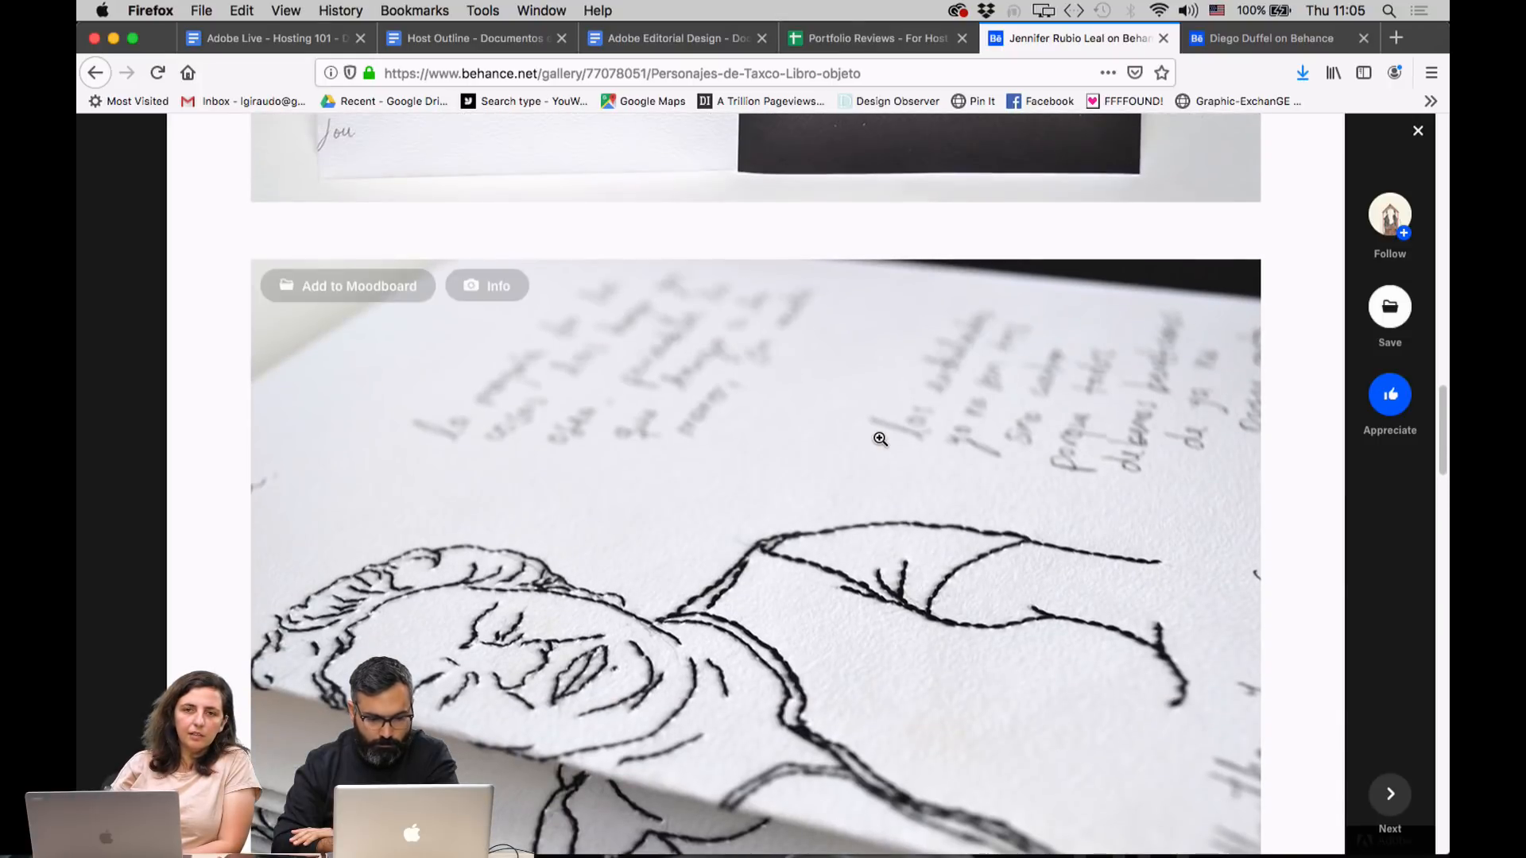
{"action": "scroll", "coordinate": [880, 440], "scroll_direction": "up", "scroll_amount": 15}
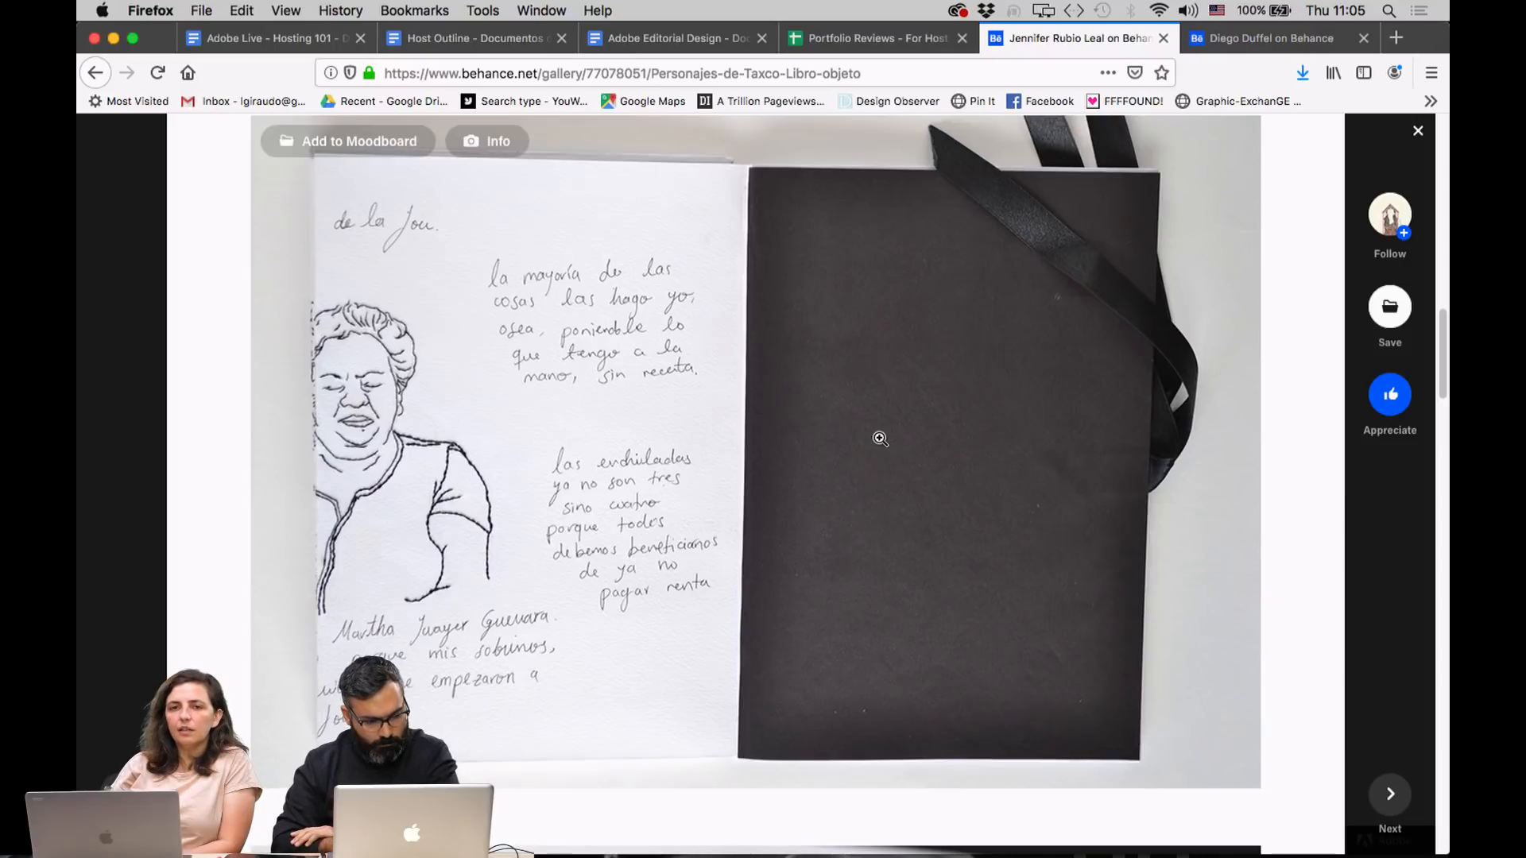
{"action": "scroll", "coordinate": [879, 439], "scroll_direction": "up", "scroll_amount": 2}
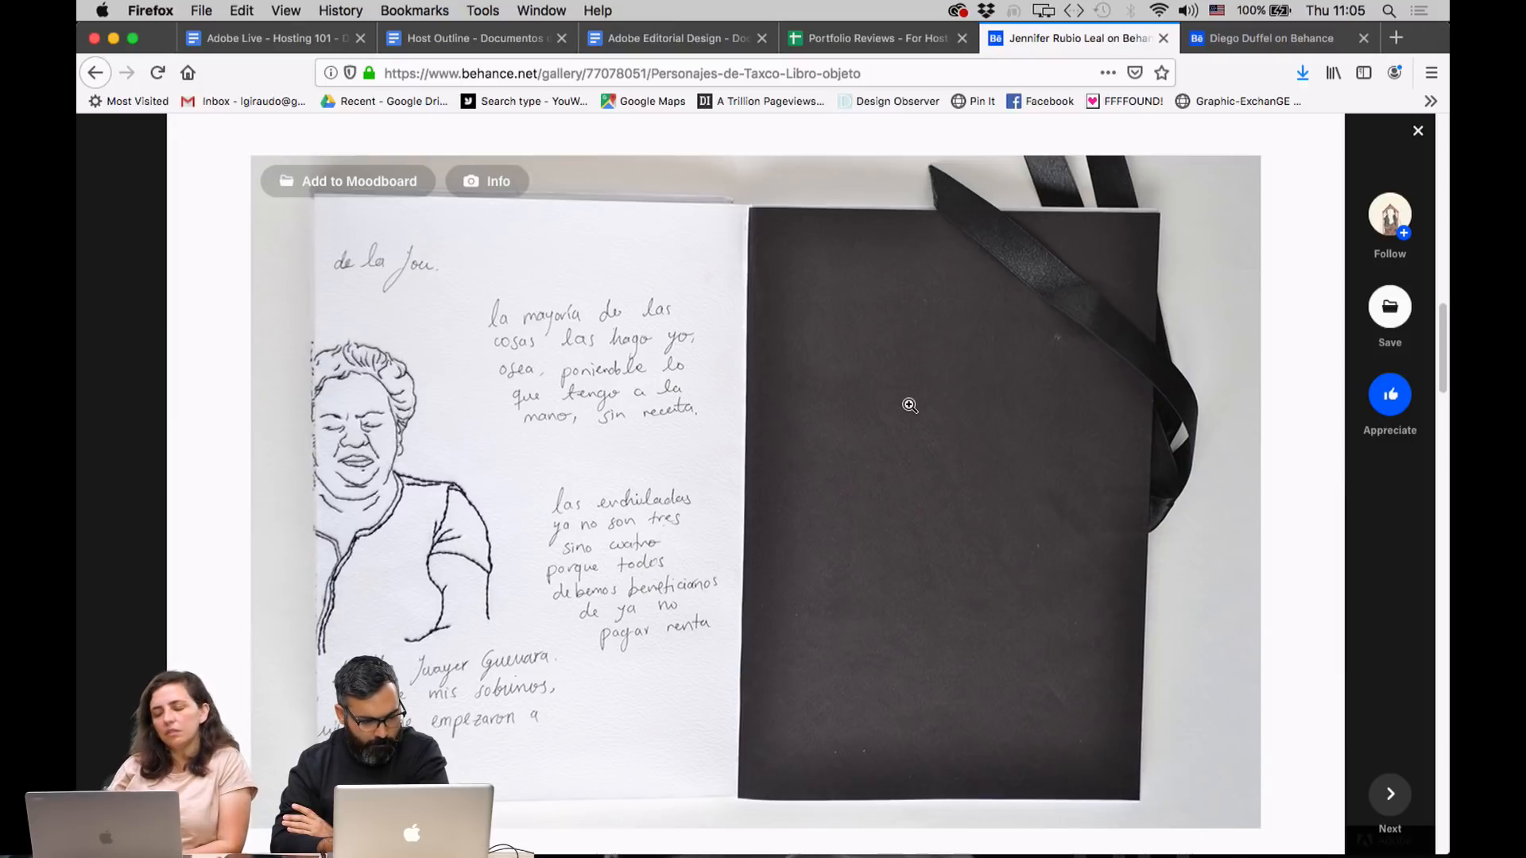
{"action": "scroll", "coordinate": [910, 406], "scroll_direction": "up", "scroll_amount": 1}
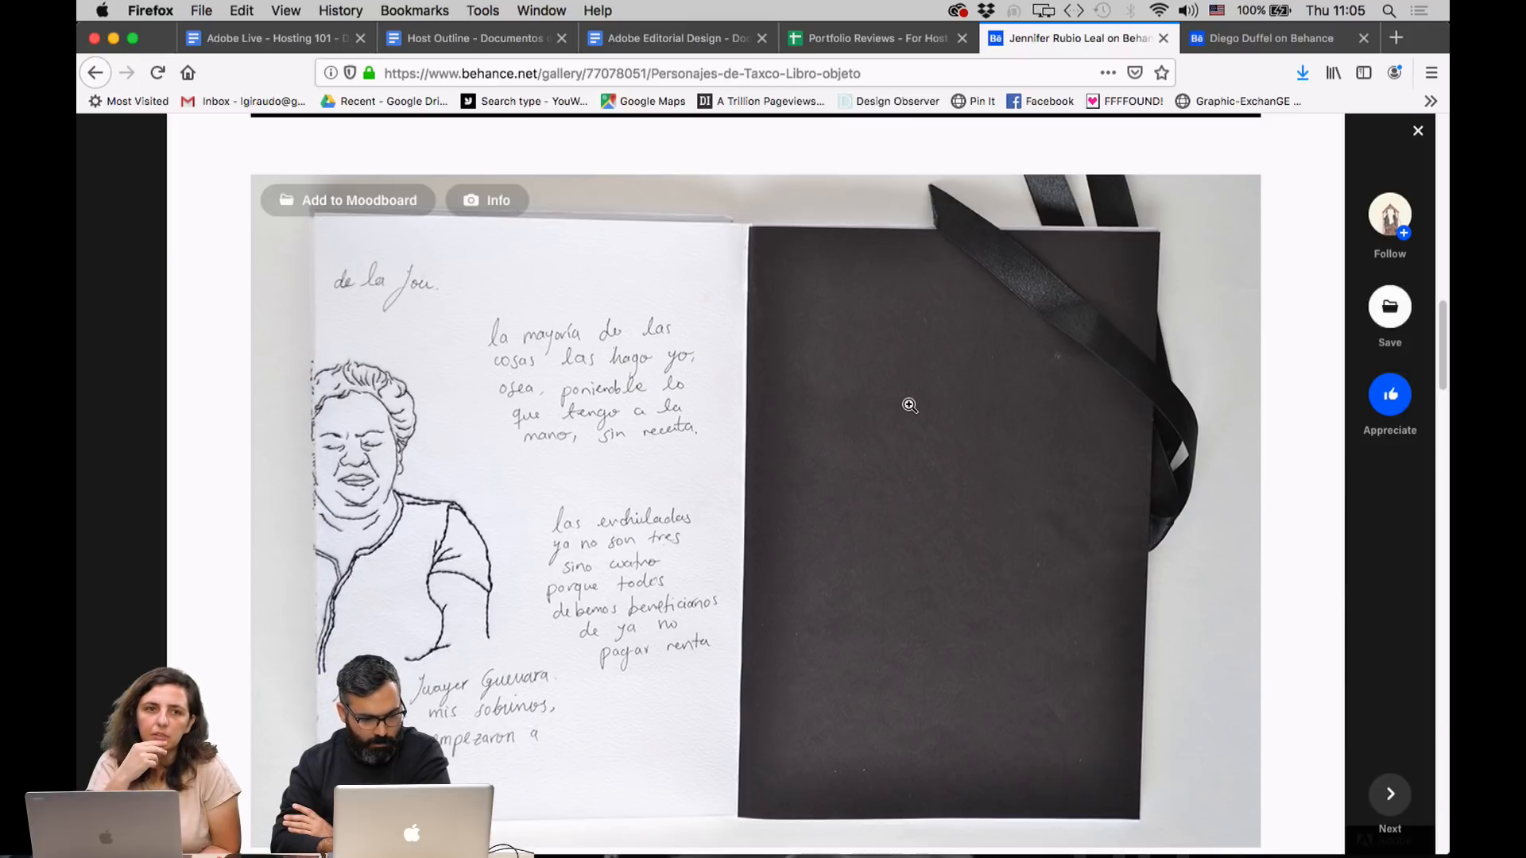
{"action": "scroll", "coordinate": [910, 406], "scroll_direction": "up", "scroll_amount": 2}
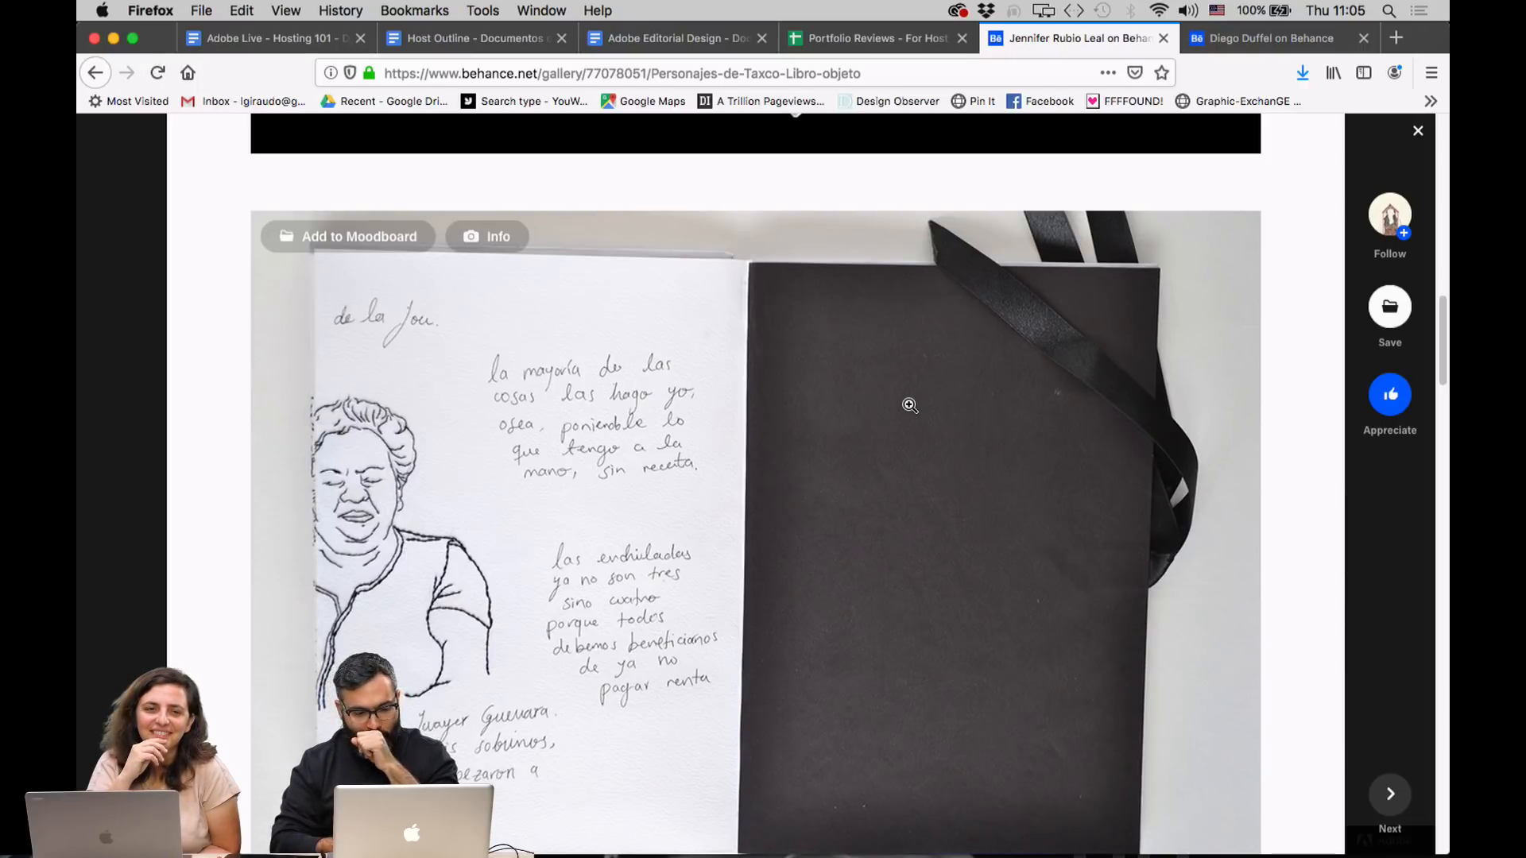
{"action": "scroll", "coordinate": [910, 405], "scroll_direction": "down", "scroll_amount": 2}
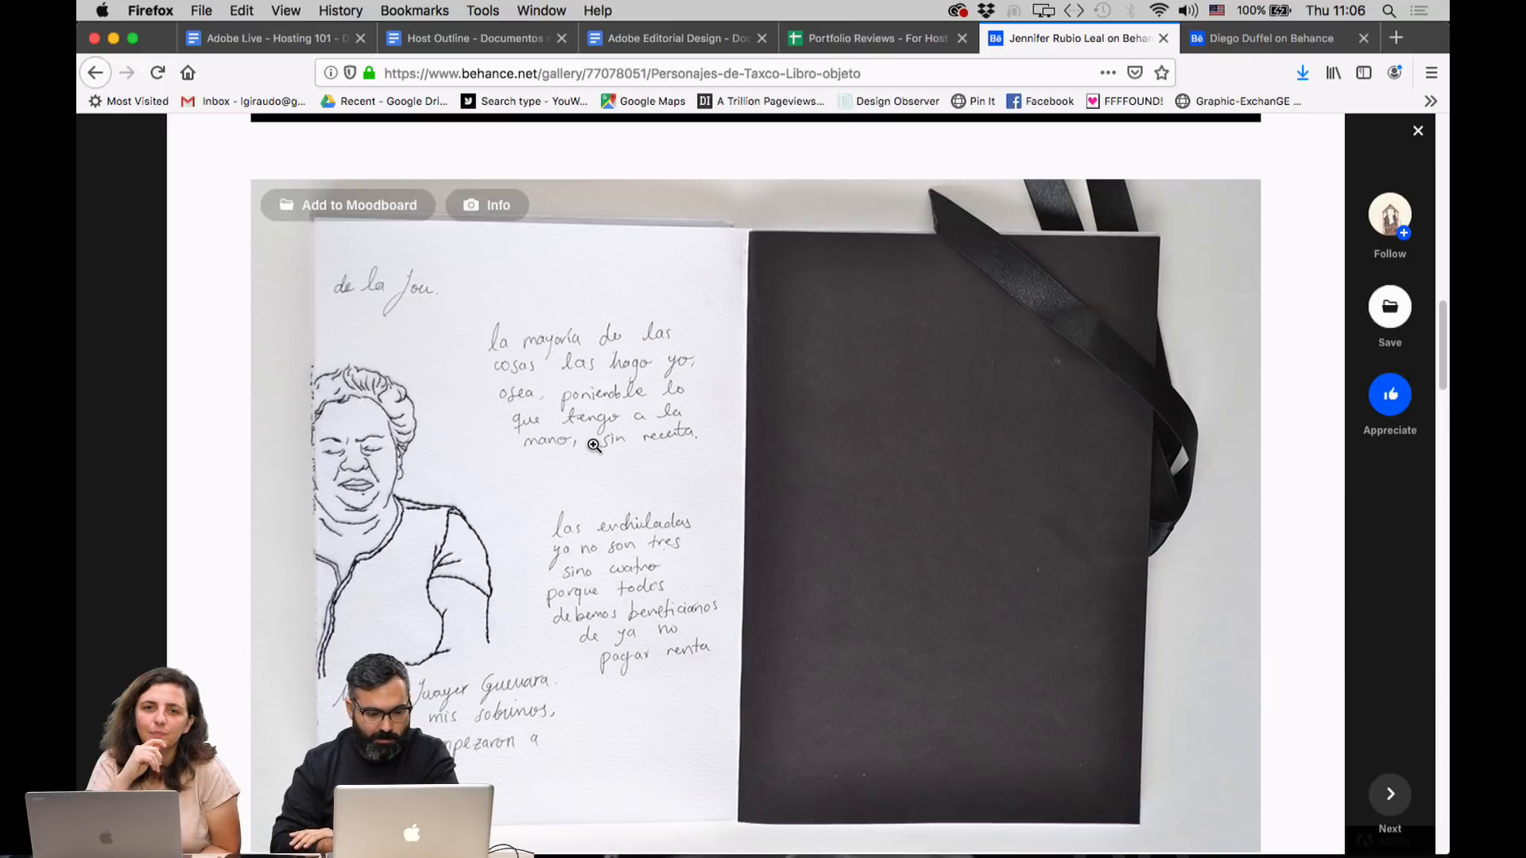
{"action": "scroll", "coordinate": [595, 445], "scroll_direction": "up", "scroll_amount": 2}
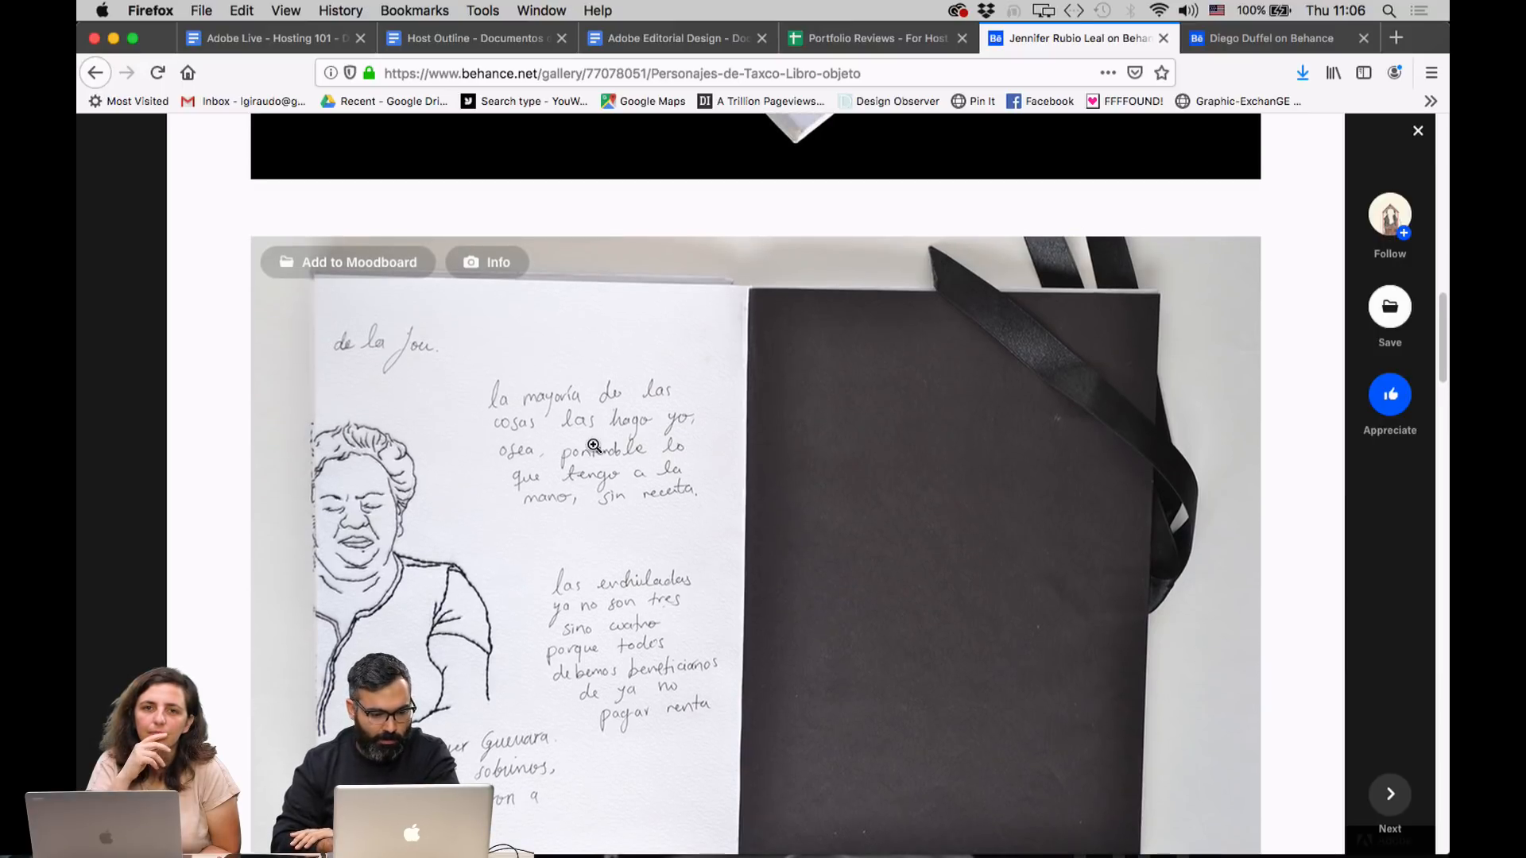
Read the "Personajes de Taxco" project description and inspect the closed book with its black ribbon.
{"action": "scroll", "coordinate": [594, 445], "scroll_direction": "up", "scroll_amount": 10}
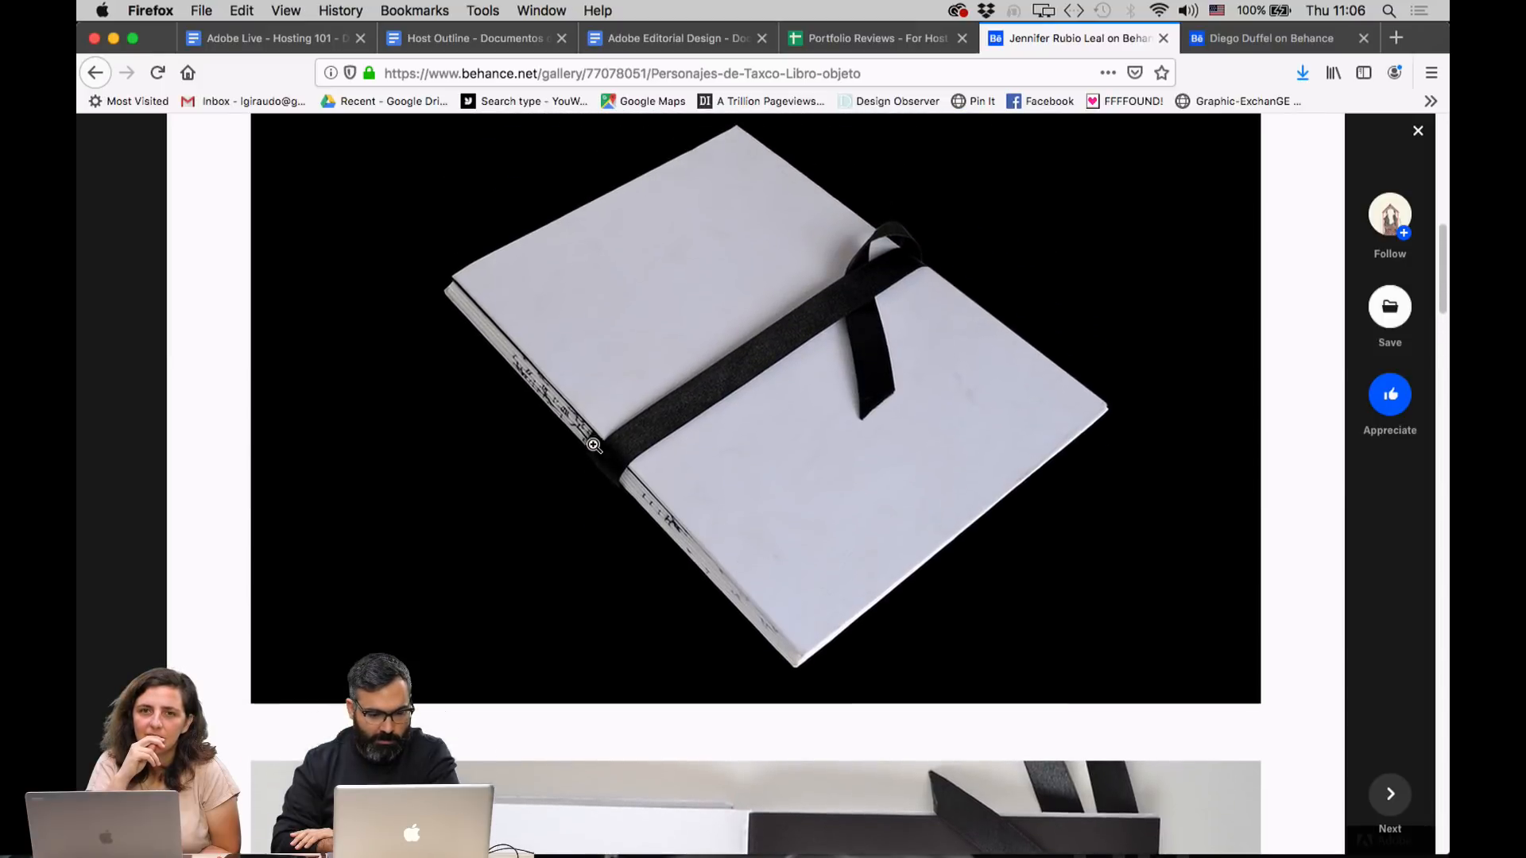
{"action": "scroll", "coordinate": [594, 443], "scroll_direction": "down", "scroll_amount": 3}
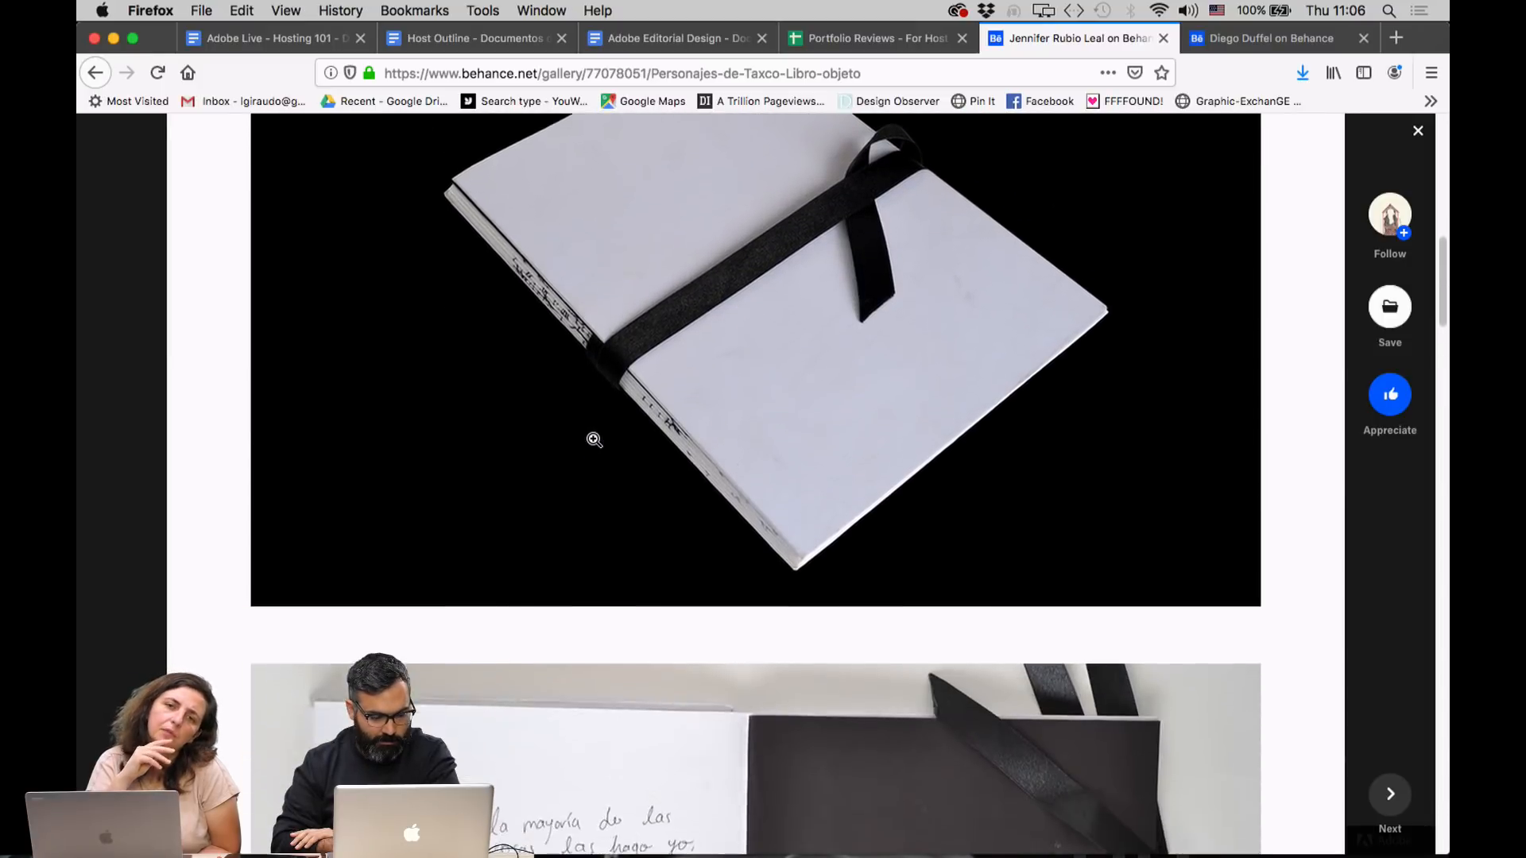
{"action": "scroll", "coordinate": [594, 440], "scroll_direction": "down", "scroll_amount": 4}
{"action": "scroll", "coordinate": [595, 440], "scroll_direction": "up", "scroll_amount": 12}
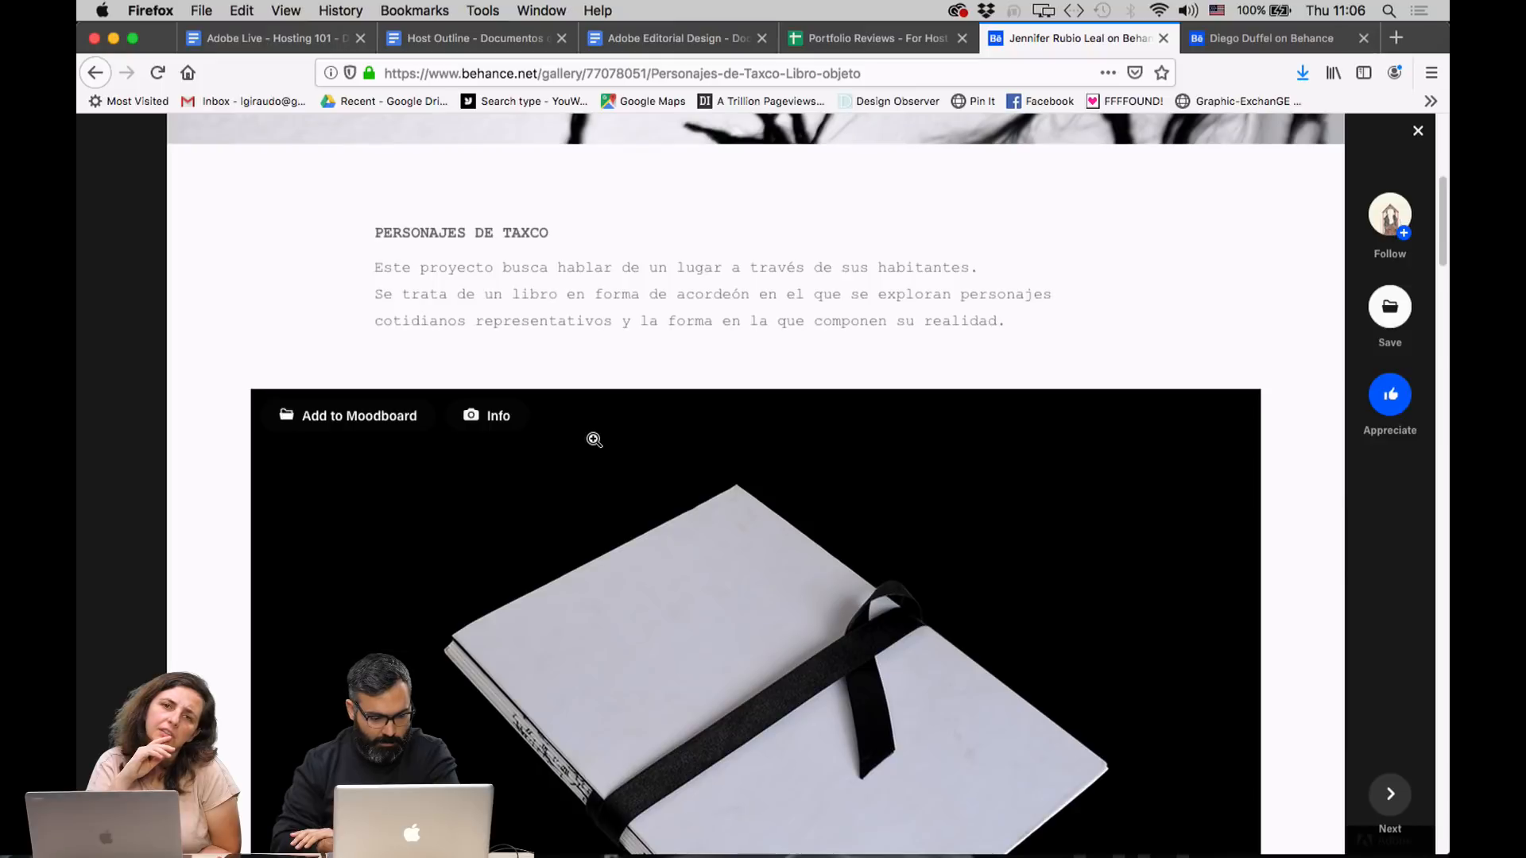
{"action": "scroll", "coordinate": [594, 421], "scroll_direction": "down", "scroll_amount": 3}
{"action": "scroll", "coordinate": [610, 326], "scroll_direction": "down", "scroll_amount": 2}
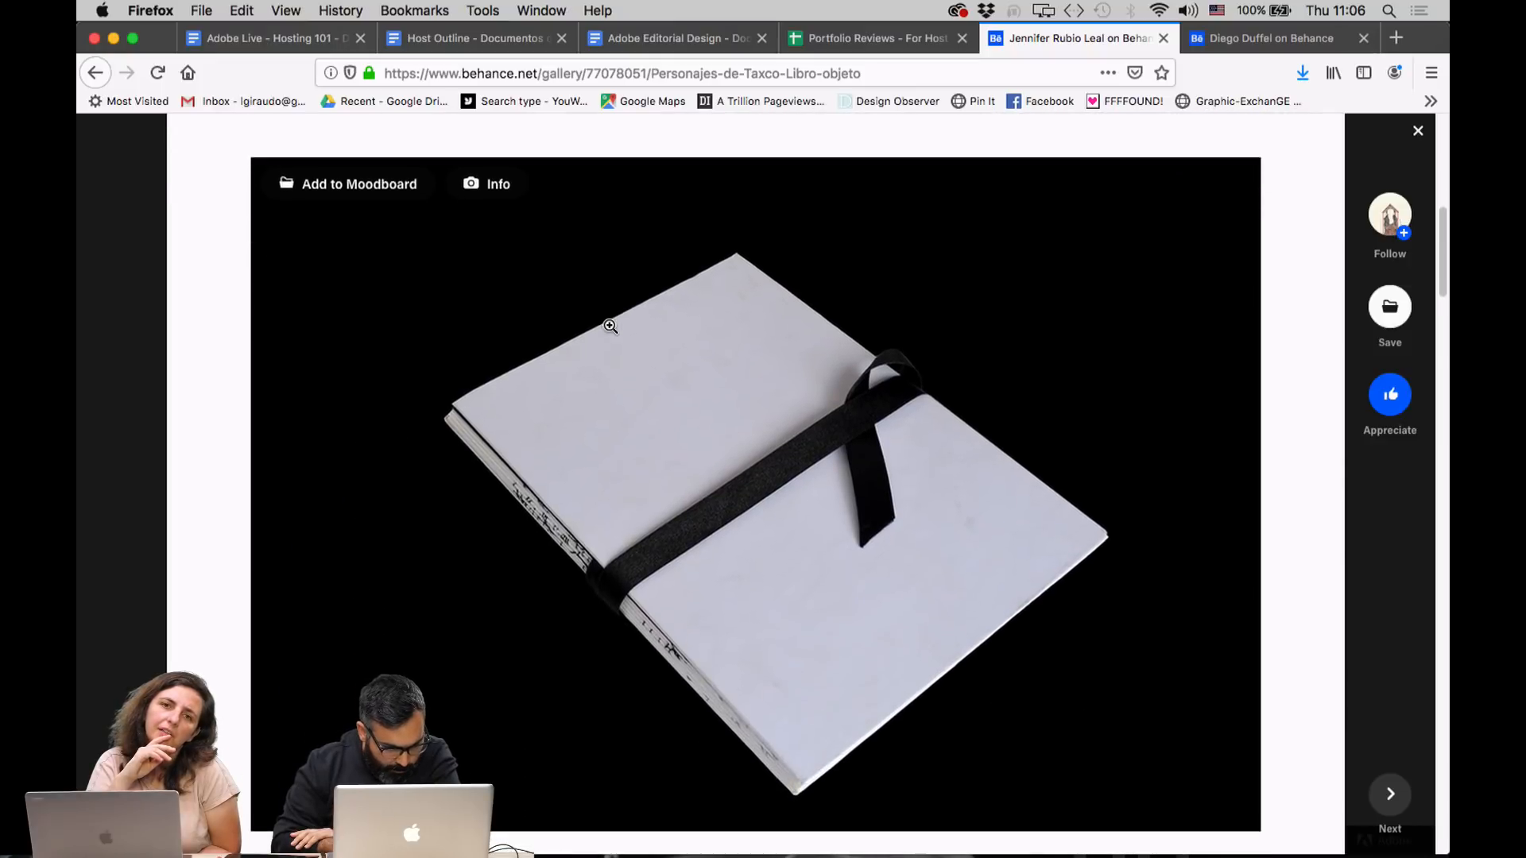
{"action": "scroll", "coordinate": [610, 326], "scroll_direction": "down", "scroll_amount": 1}
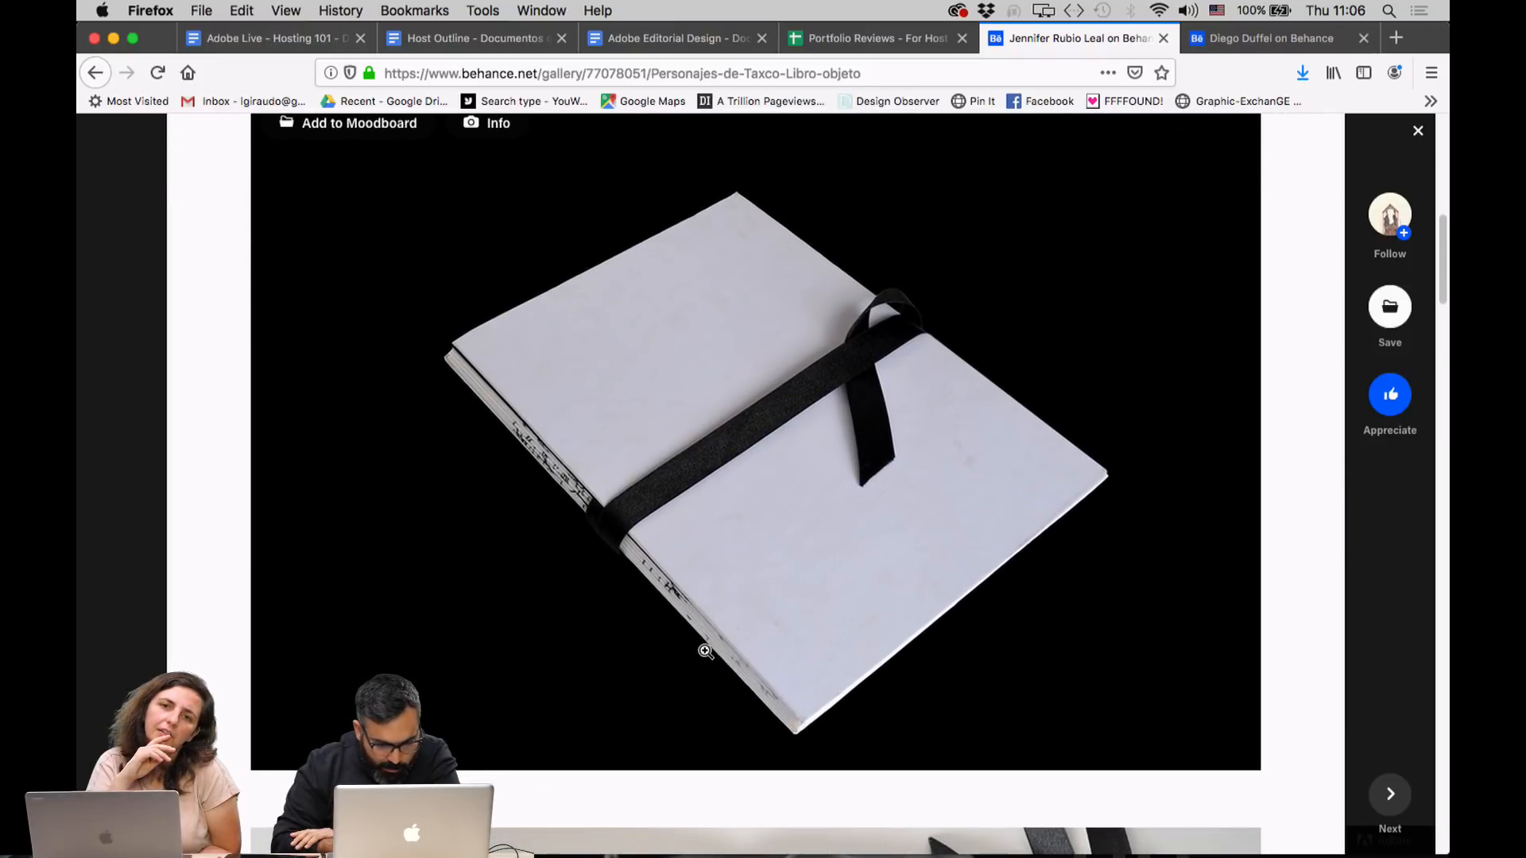
Examine the church drawing and its handwritten "pueblo mágico" quote across the accordion fold.
{"action": "scroll", "coordinate": [850, 639], "scroll_direction": "down", "scroll_amount": 10}
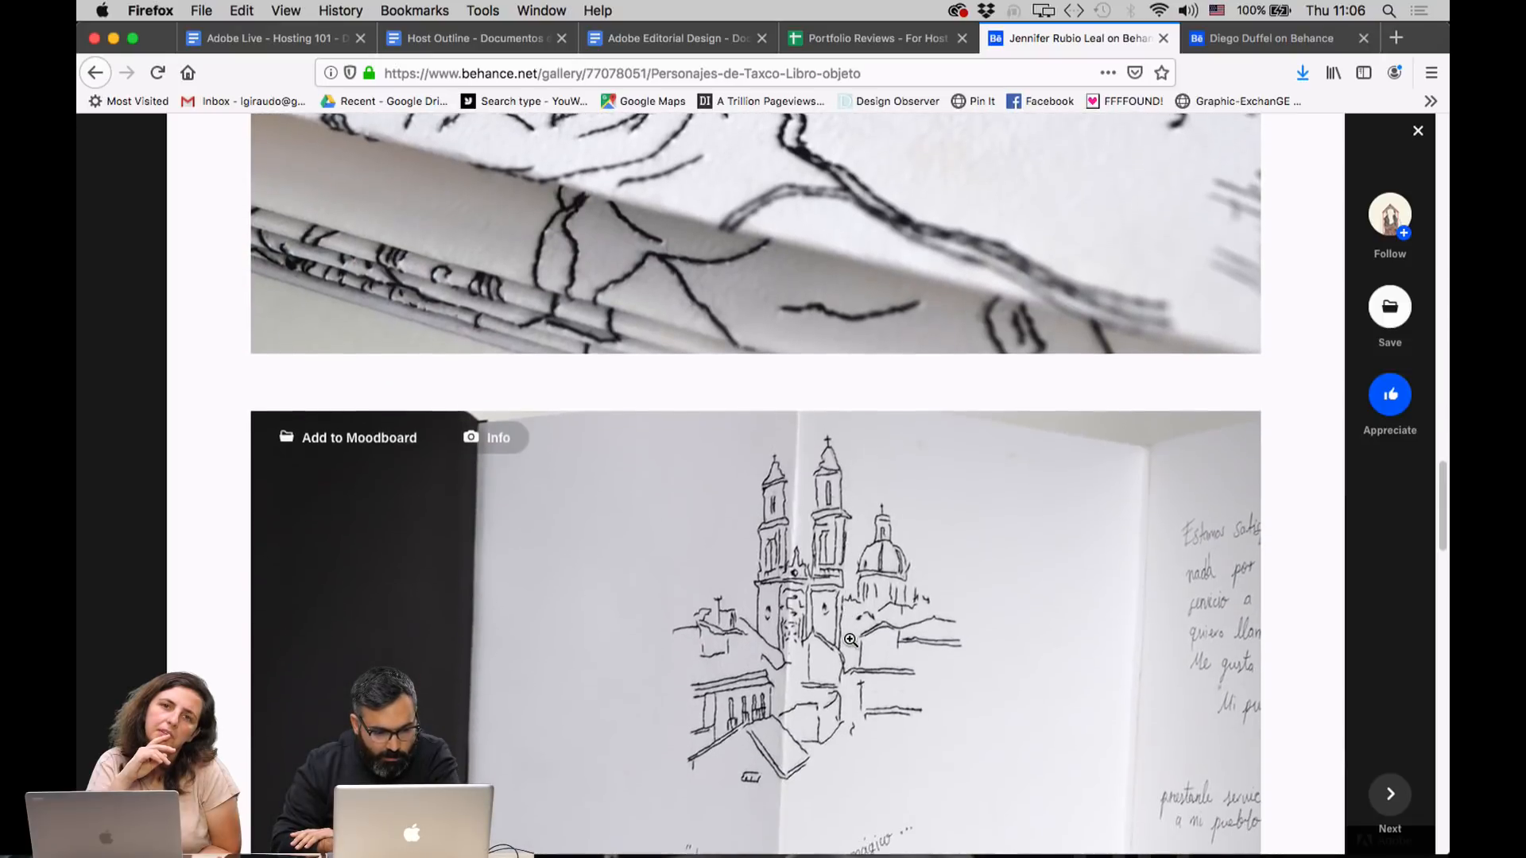
{"action": "scroll", "coordinate": [850, 639], "scroll_direction": "up", "scroll_amount": 1}
{"action": "scroll", "coordinate": [851, 639], "scroll_direction": "down", "scroll_amount": 2}
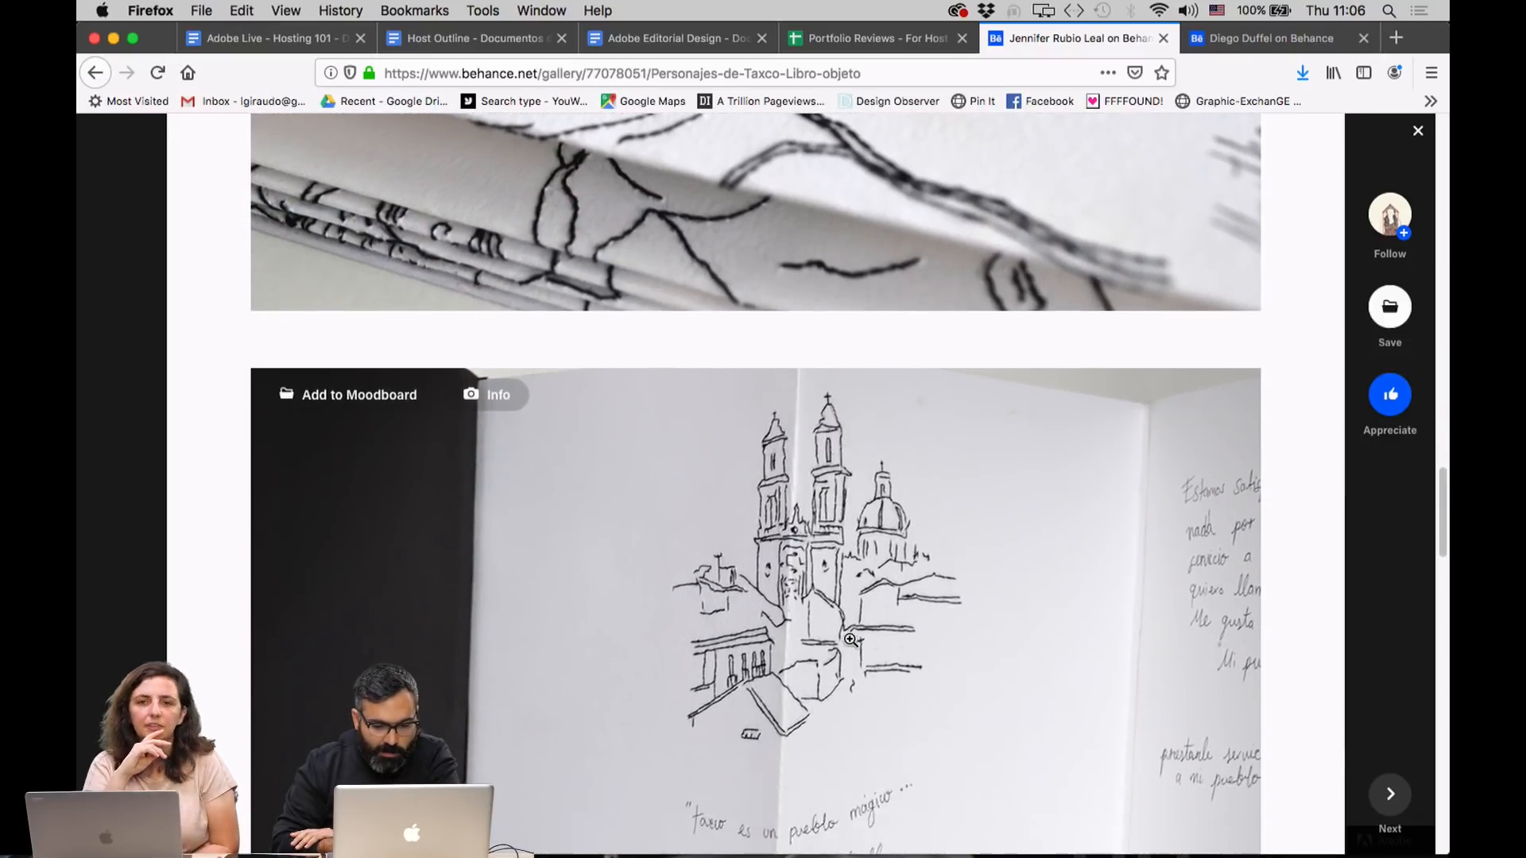
{"action": "scroll", "coordinate": [850, 640], "scroll_direction": "down", "scroll_amount": 6}
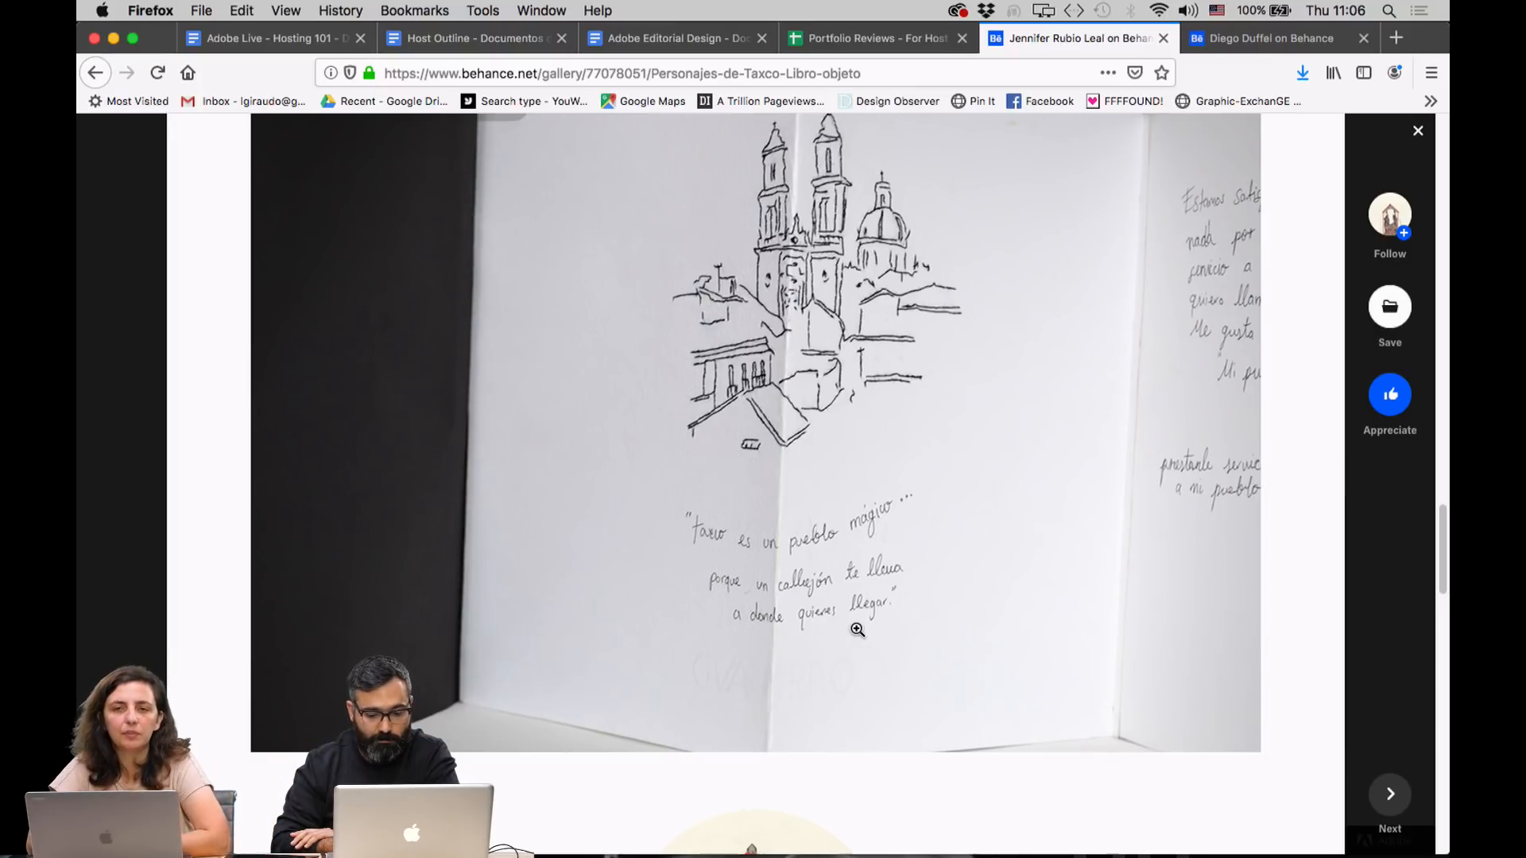
{"action": "scroll", "coordinate": [856, 630], "scroll_direction": "up", "scroll_amount": 2}
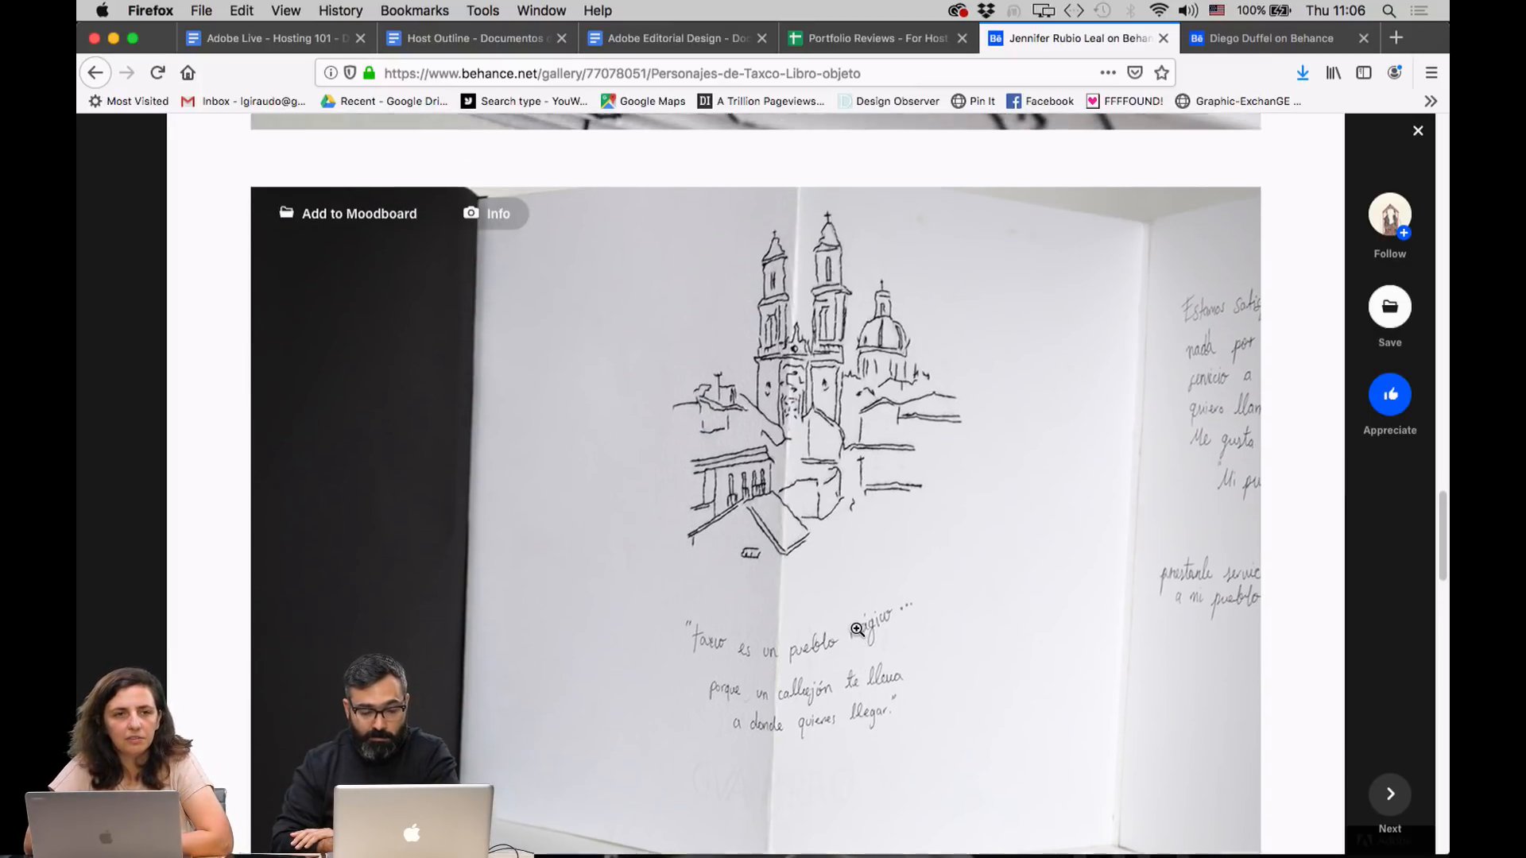
{"action": "scroll", "coordinate": [857, 629], "scroll_direction": "up", "scroll_amount": 2}
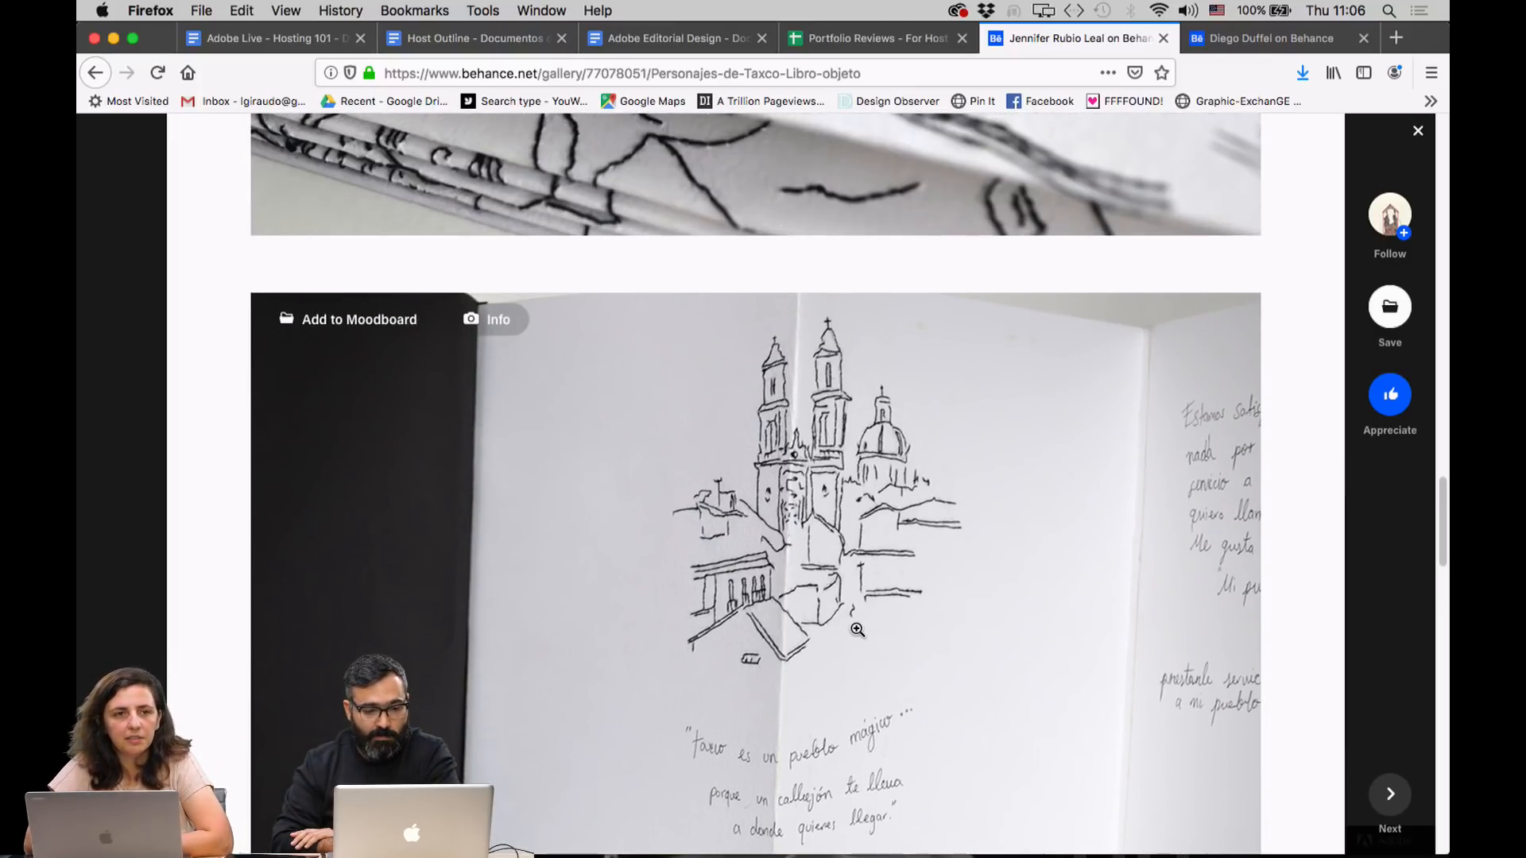
Close the Taxco project and look over the last gallery works, including "Chalco | Fanzine" and "Prefijos del Post-conflicto".
{"action": "left_click", "coordinate": [136, 476]}
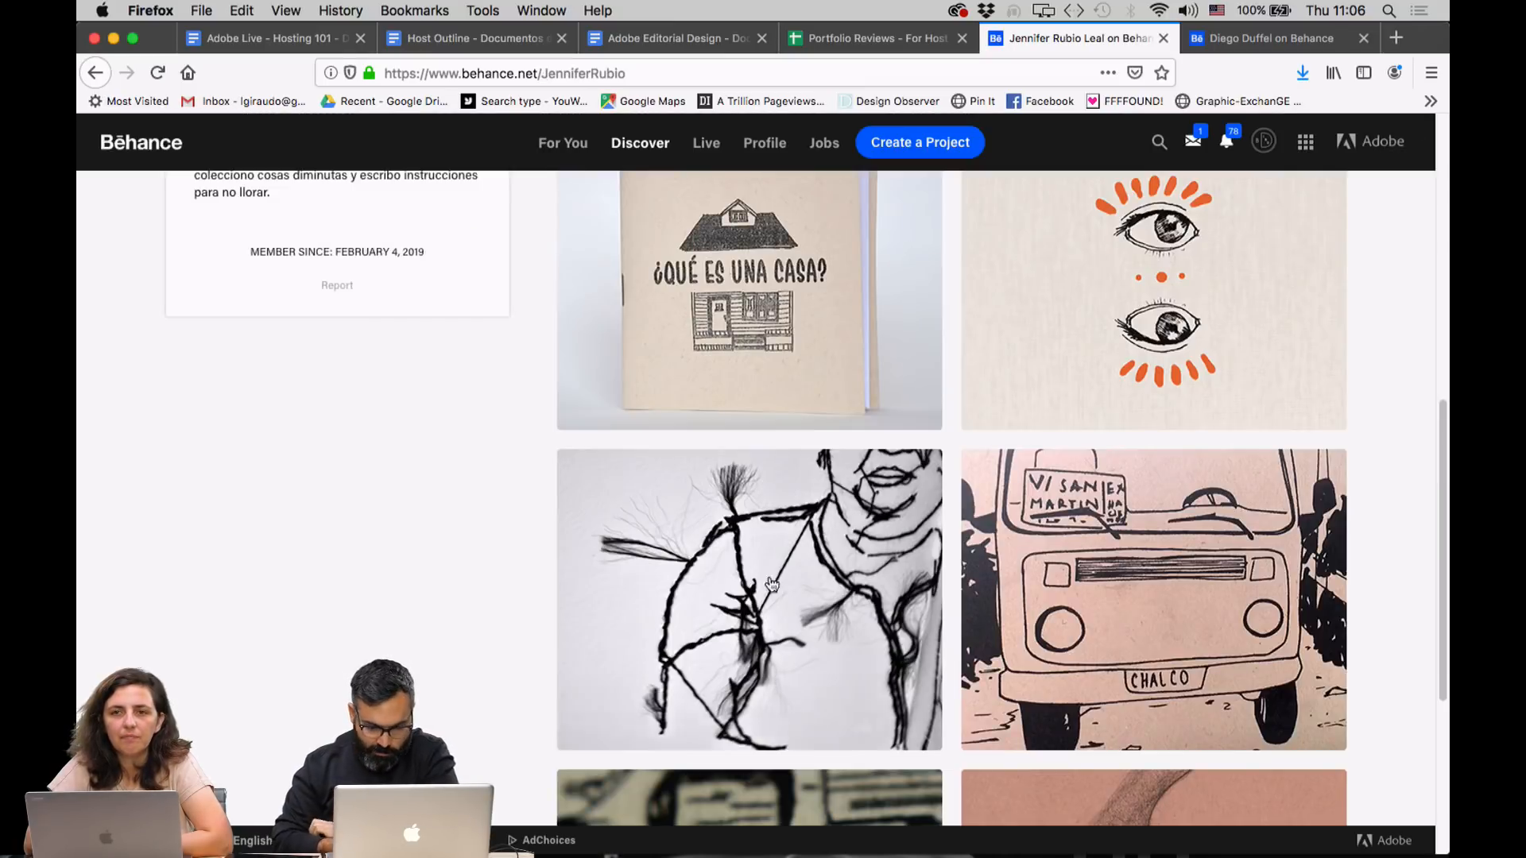
{"action": "scroll", "coordinate": [1103, 563], "scroll_direction": "down", "scroll_amount": 4}
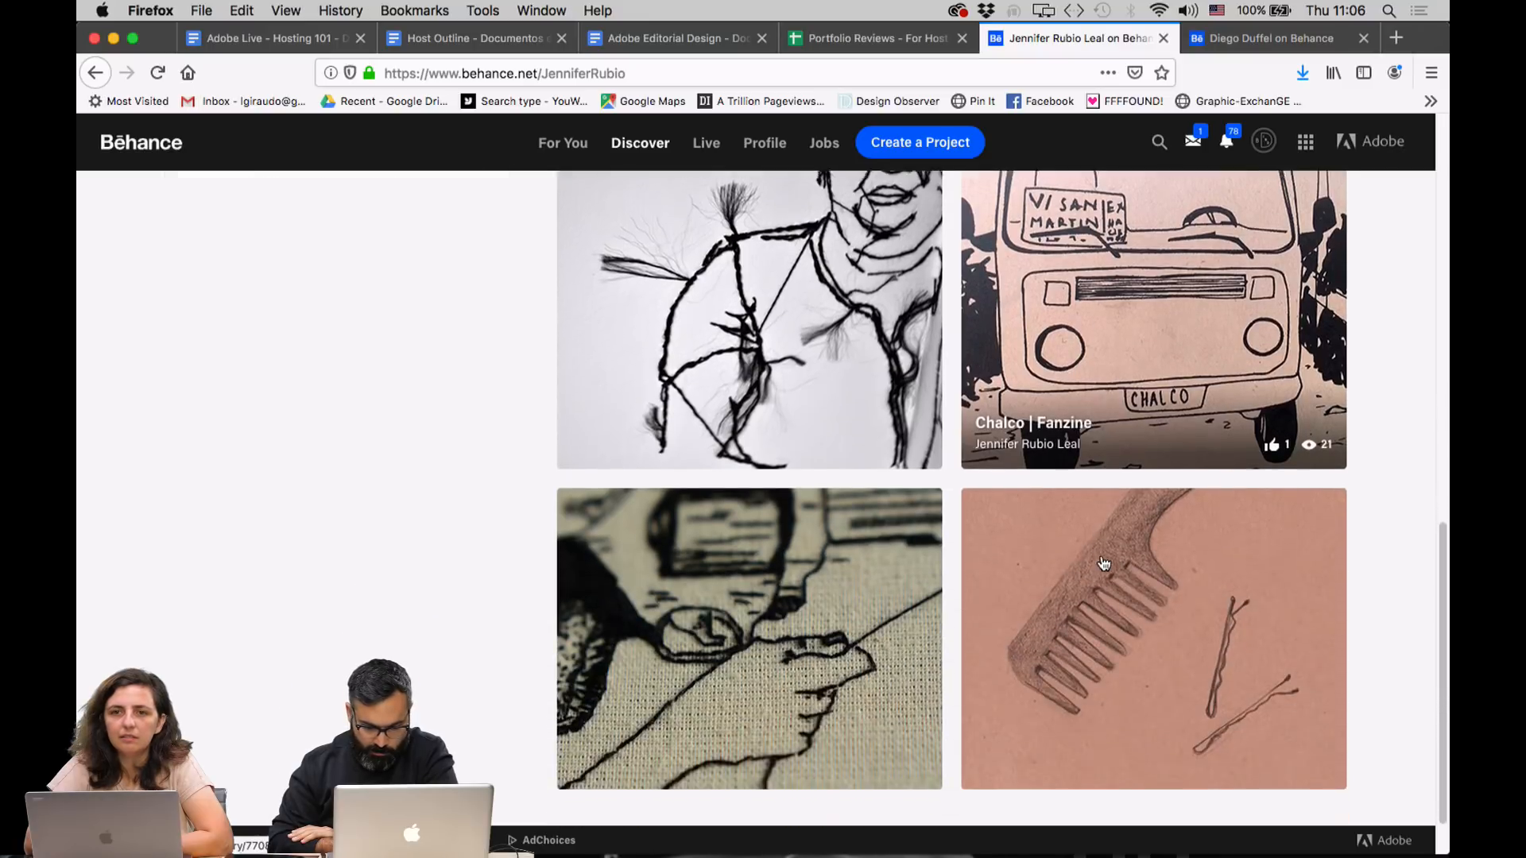
{"action": "scroll", "coordinate": [1104, 563], "scroll_direction": "down", "scroll_amount": 1}
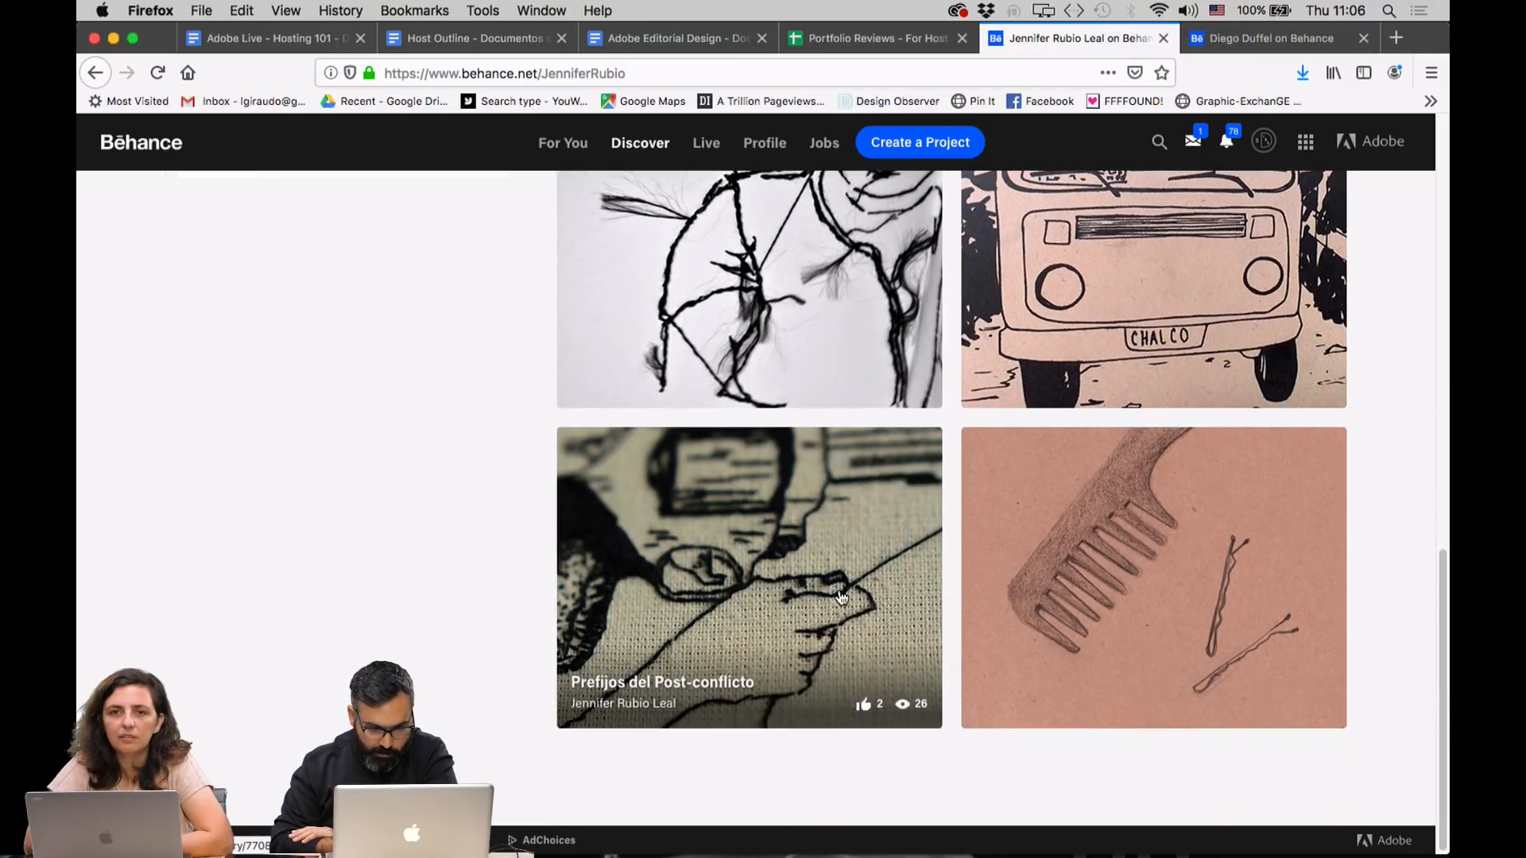
Open the "Prefijos del Post-conflicto" project and look over its cover image down to the project description.
{"action": "left_click", "coordinate": [842, 597]}
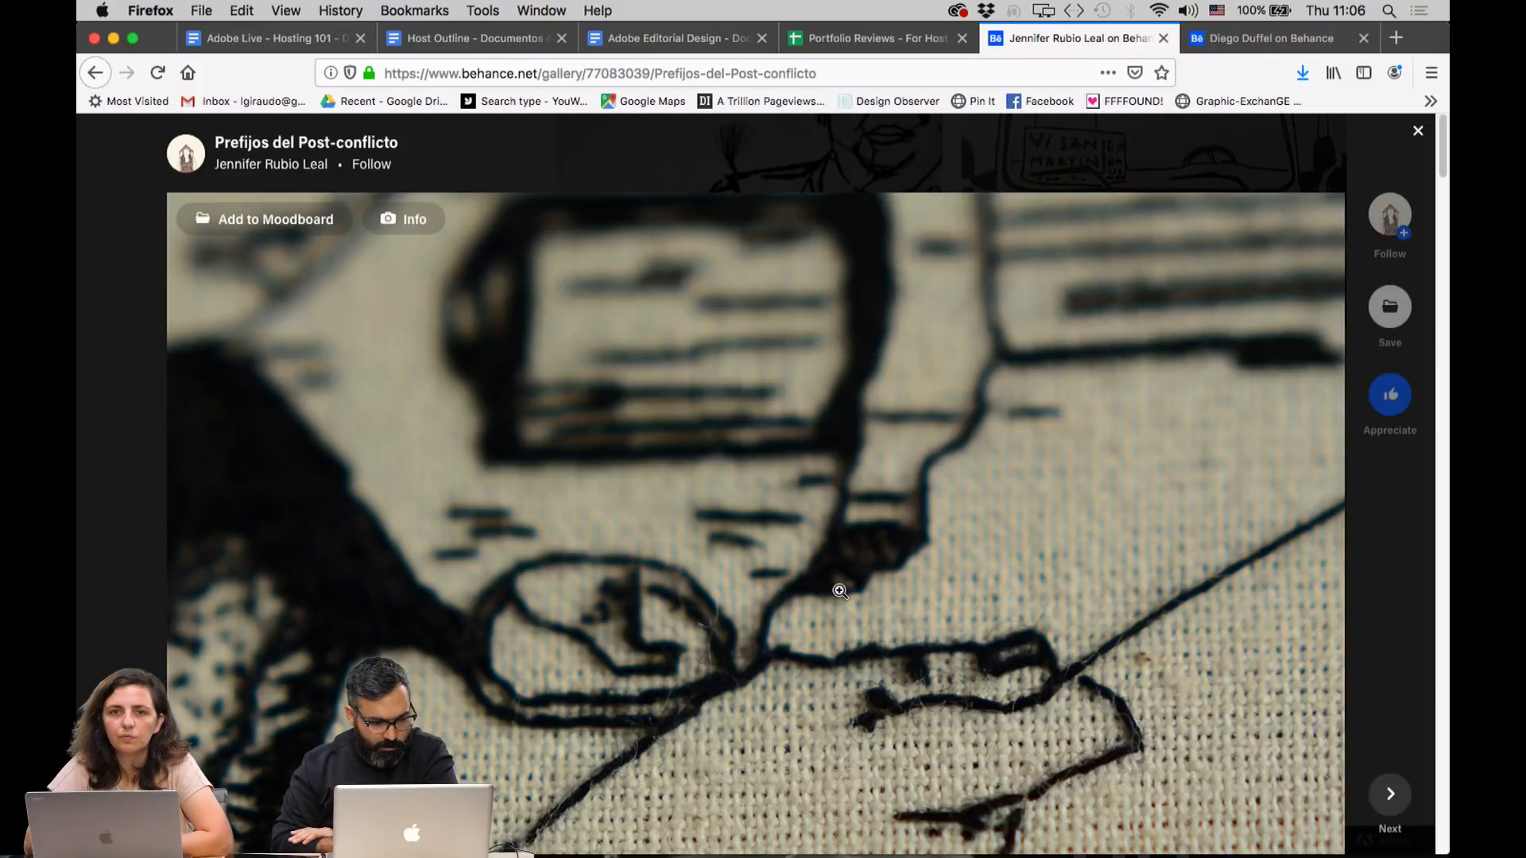
{"action": "scroll", "coordinate": [840, 591], "scroll_direction": "down", "scroll_amount": 6}
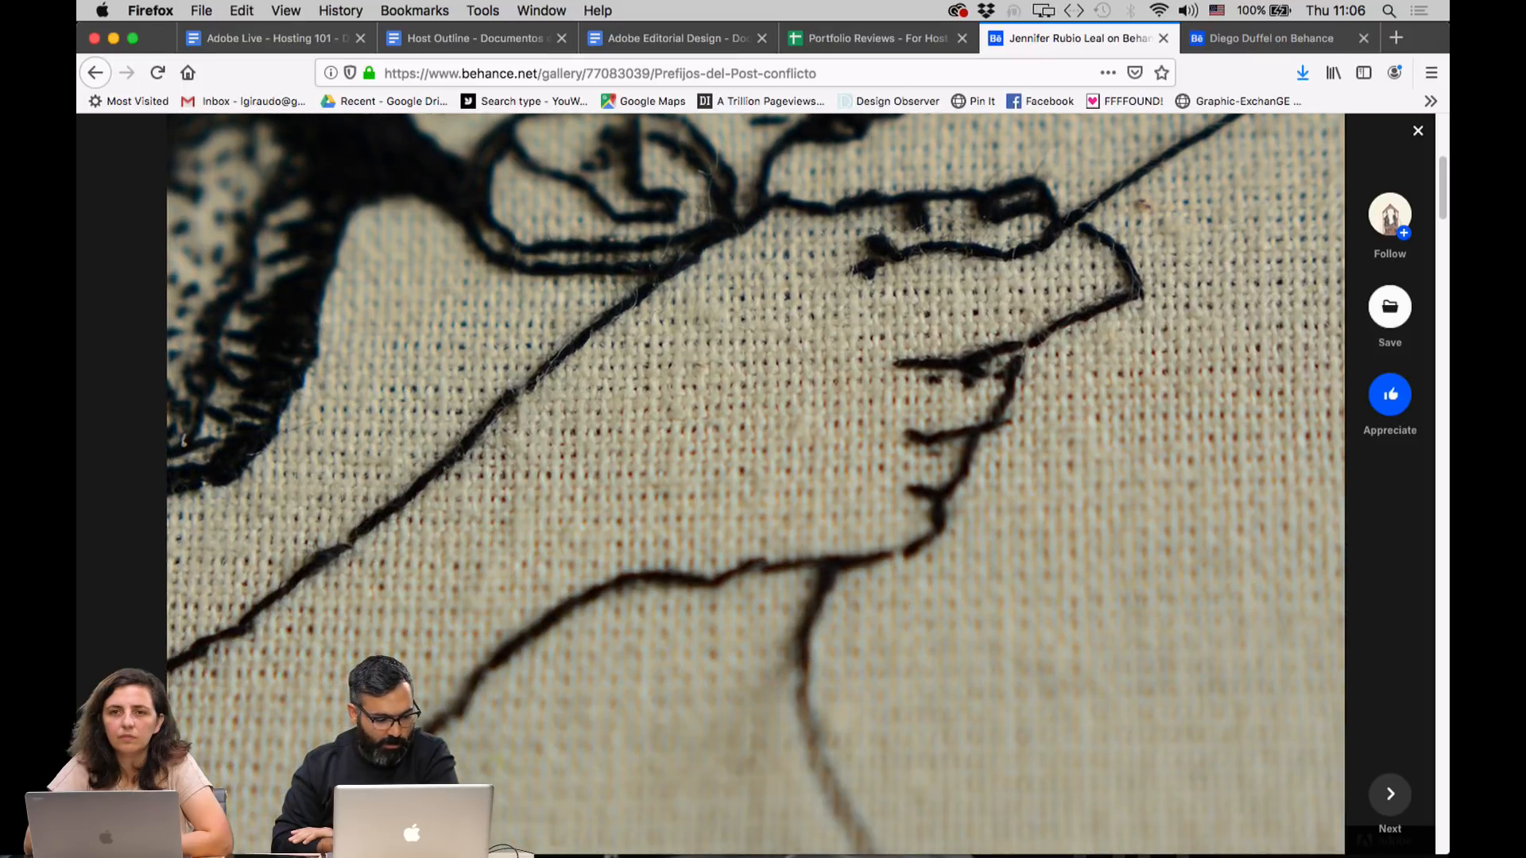
{"action": "left_click", "coordinate": [100, 443]}
{"action": "left_click", "coordinate": [737, 594]}
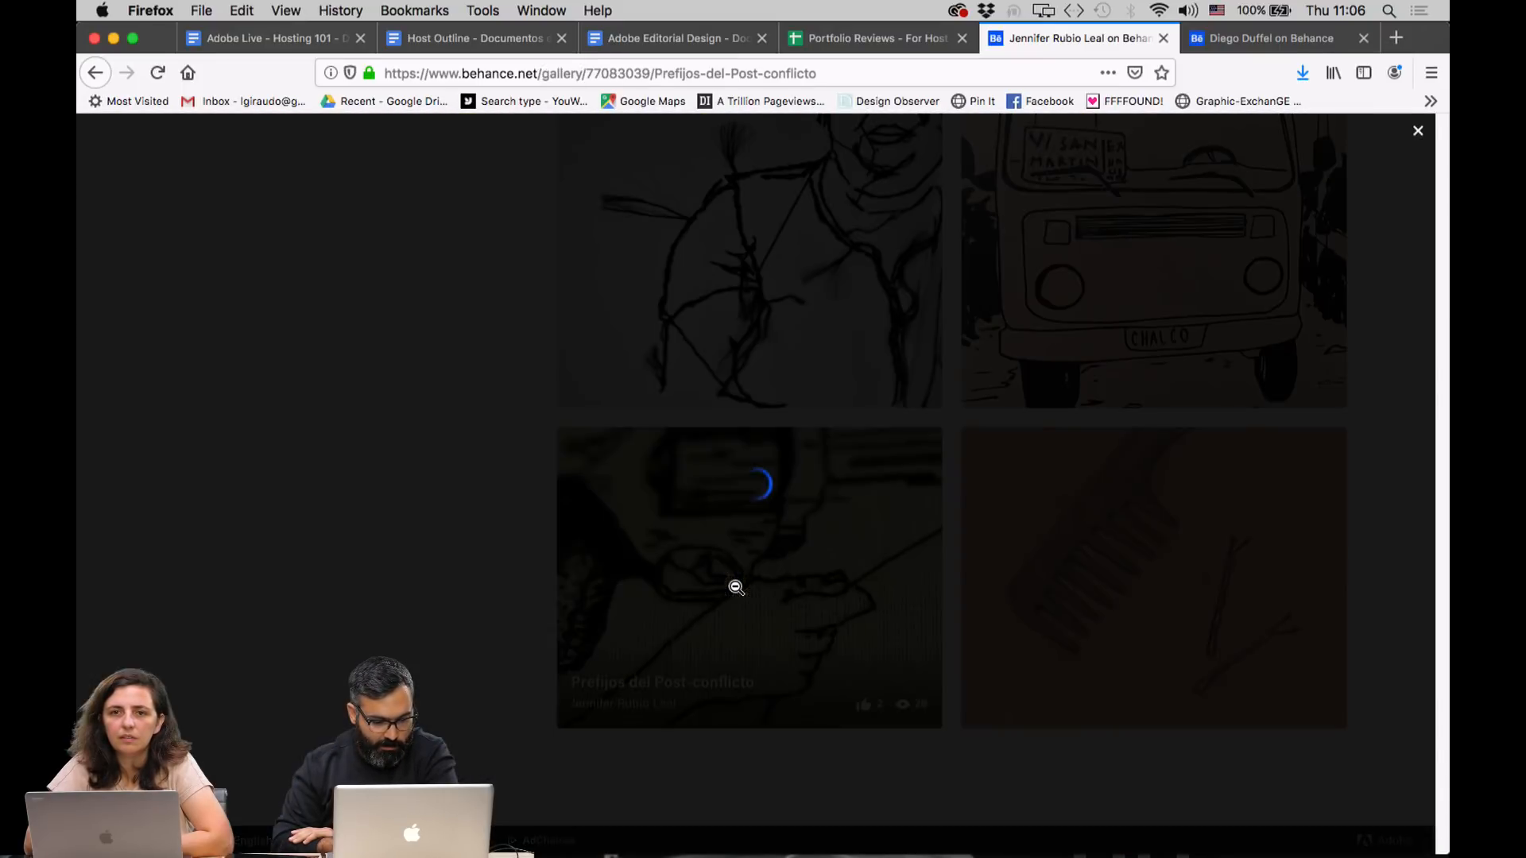
{"action": "scroll", "coordinate": [737, 588], "scroll_direction": "down", "scroll_amount": 10}
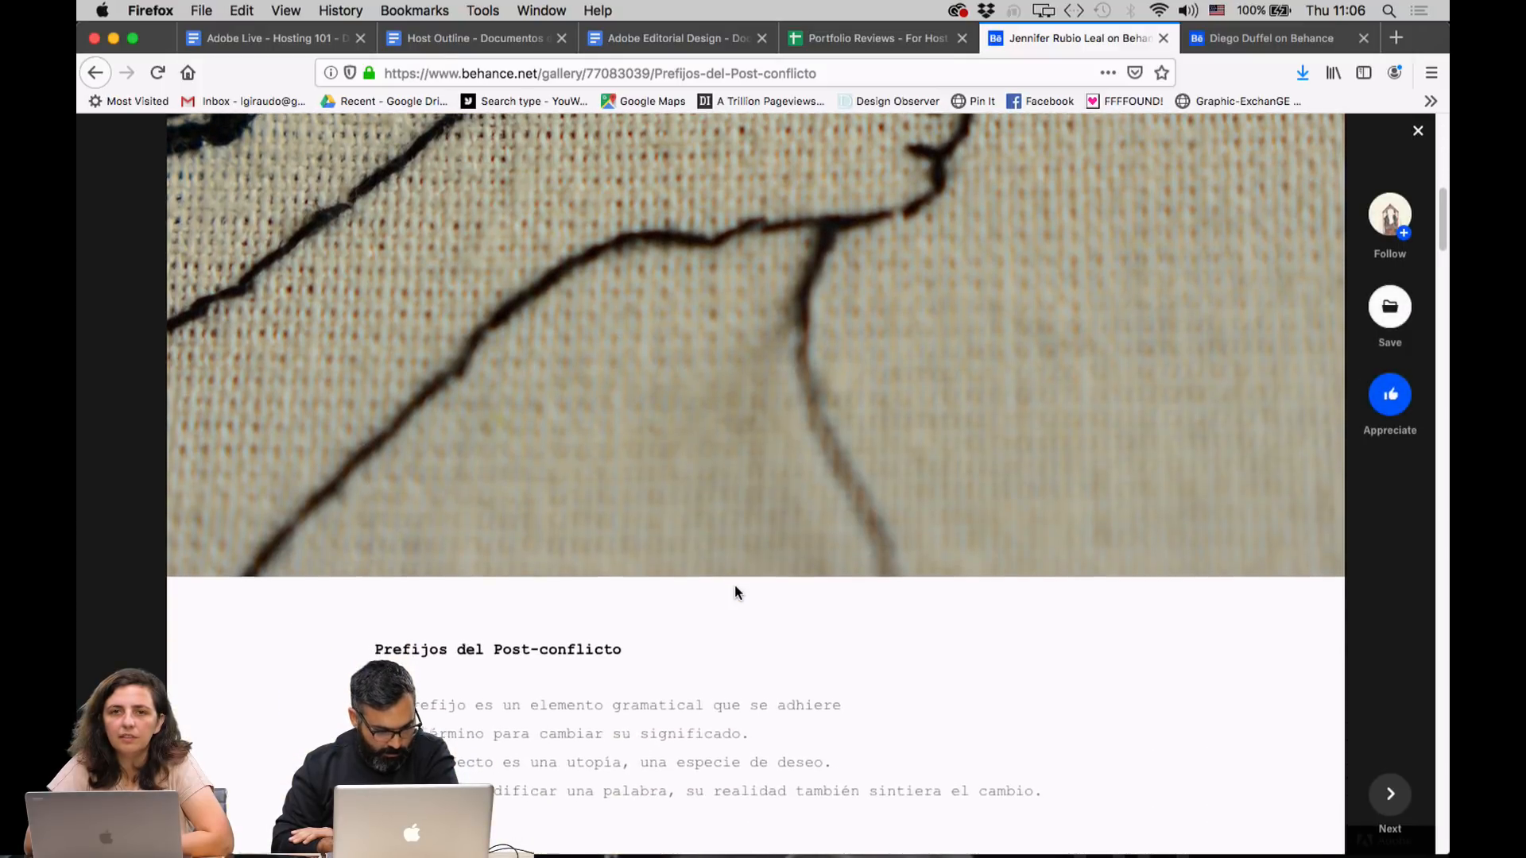
Return to the embroidery close-up and examine the stitched hand and thread texture up to the top of the image.
{"action": "scroll", "coordinate": [737, 588], "scroll_direction": "up", "scroll_amount": 5}
{"action": "scroll", "coordinate": [737, 588], "scroll_direction": "up", "scroll_amount": 3}
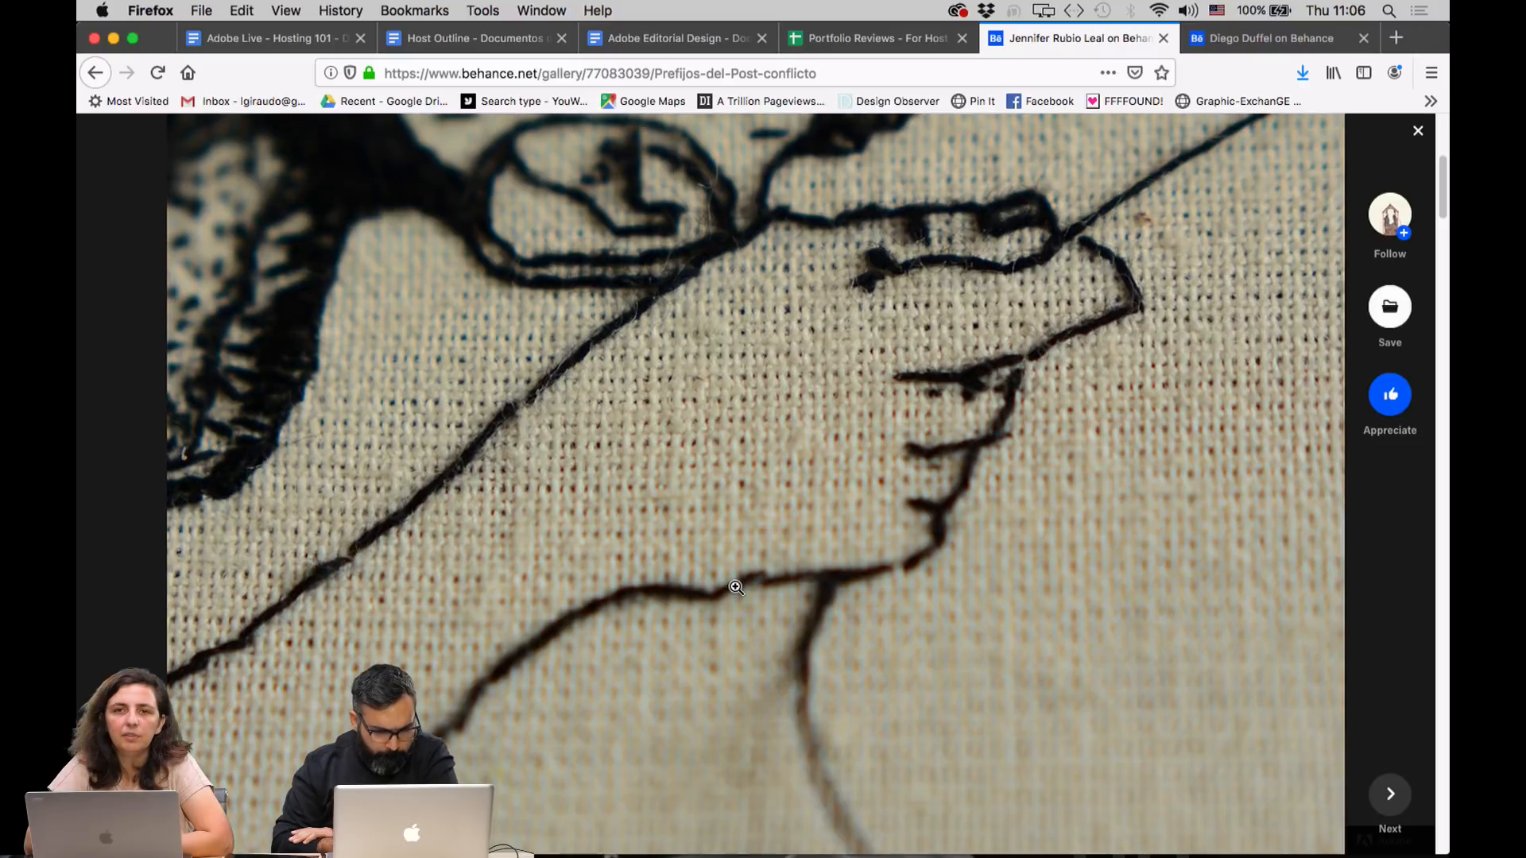
{"action": "scroll", "coordinate": [736, 588], "scroll_direction": "up", "scroll_amount": 1}
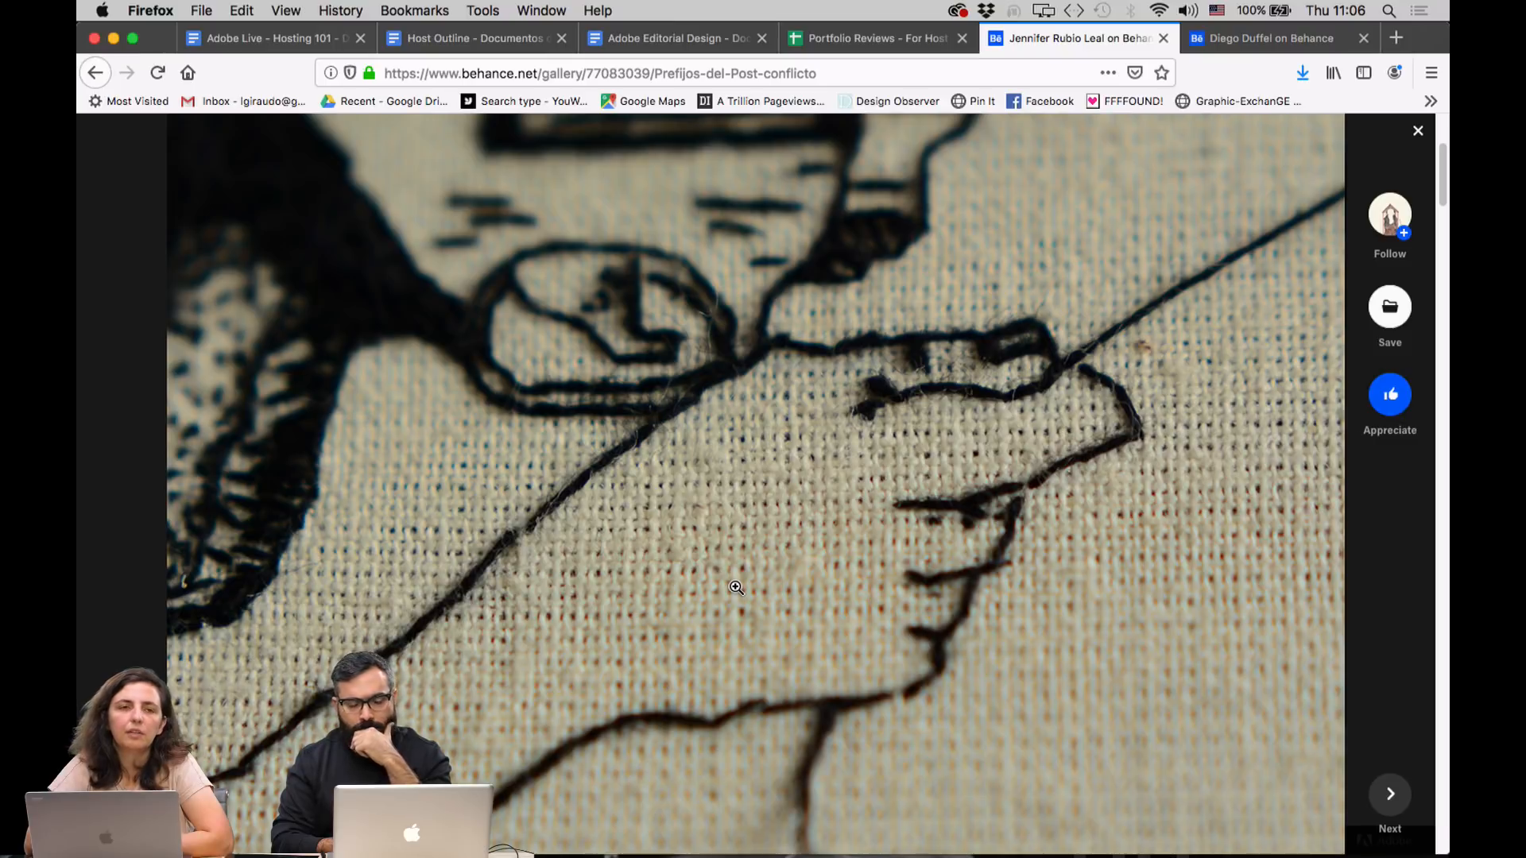
{"action": "scroll", "coordinate": [737, 588], "scroll_direction": "up", "scroll_amount": 2}
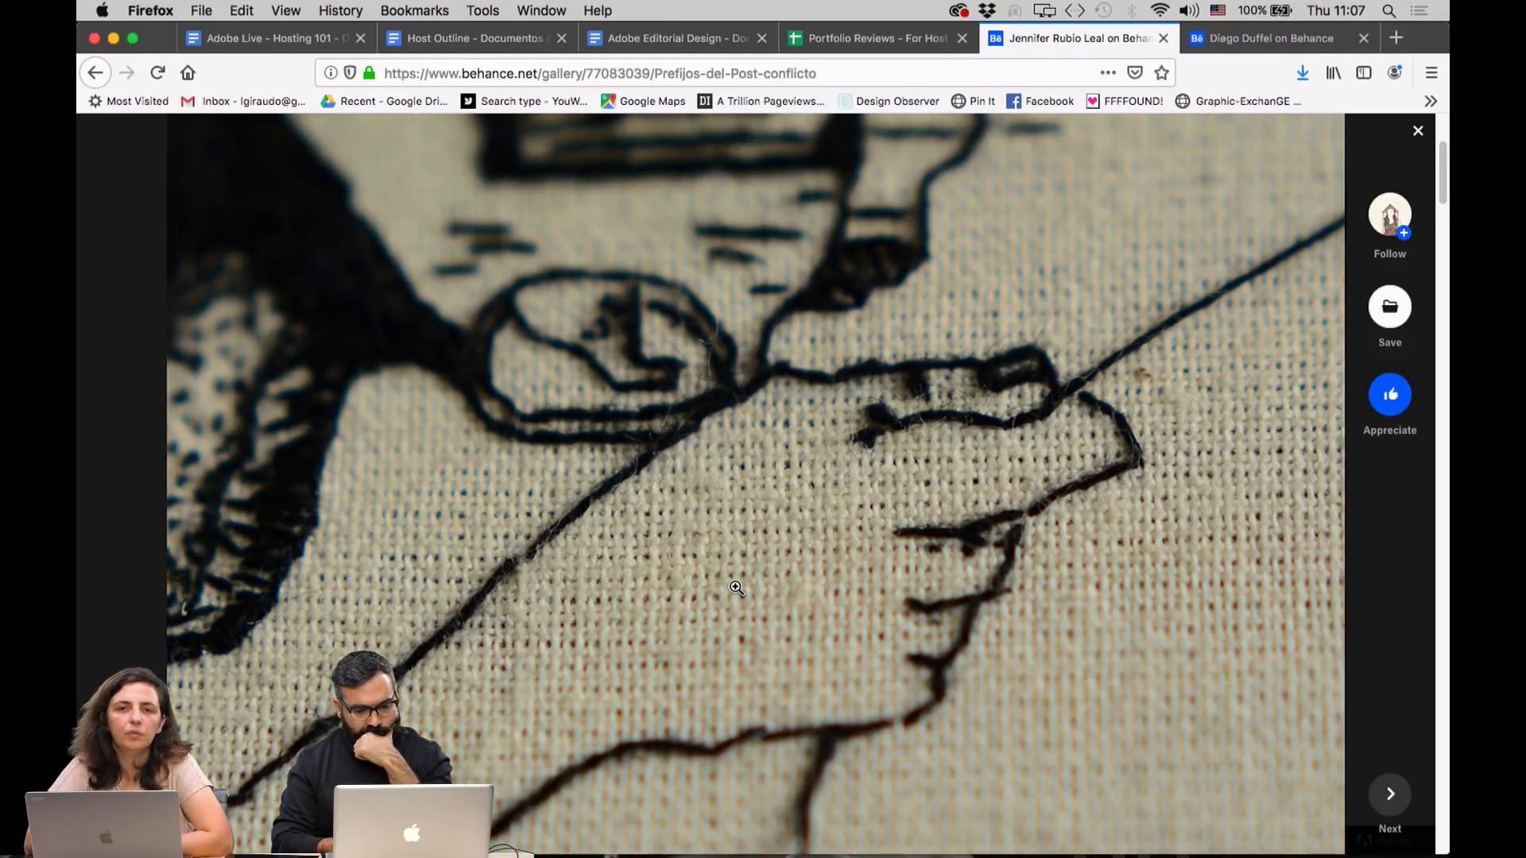
{"action": "scroll", "coordinate": [736, 588], "scroll_direction": "up", "scroll_amount": 3}
{"action": "scroll", "coordinate": [736, 588], "scroll_direction": "up", "scroll_amount": 3}
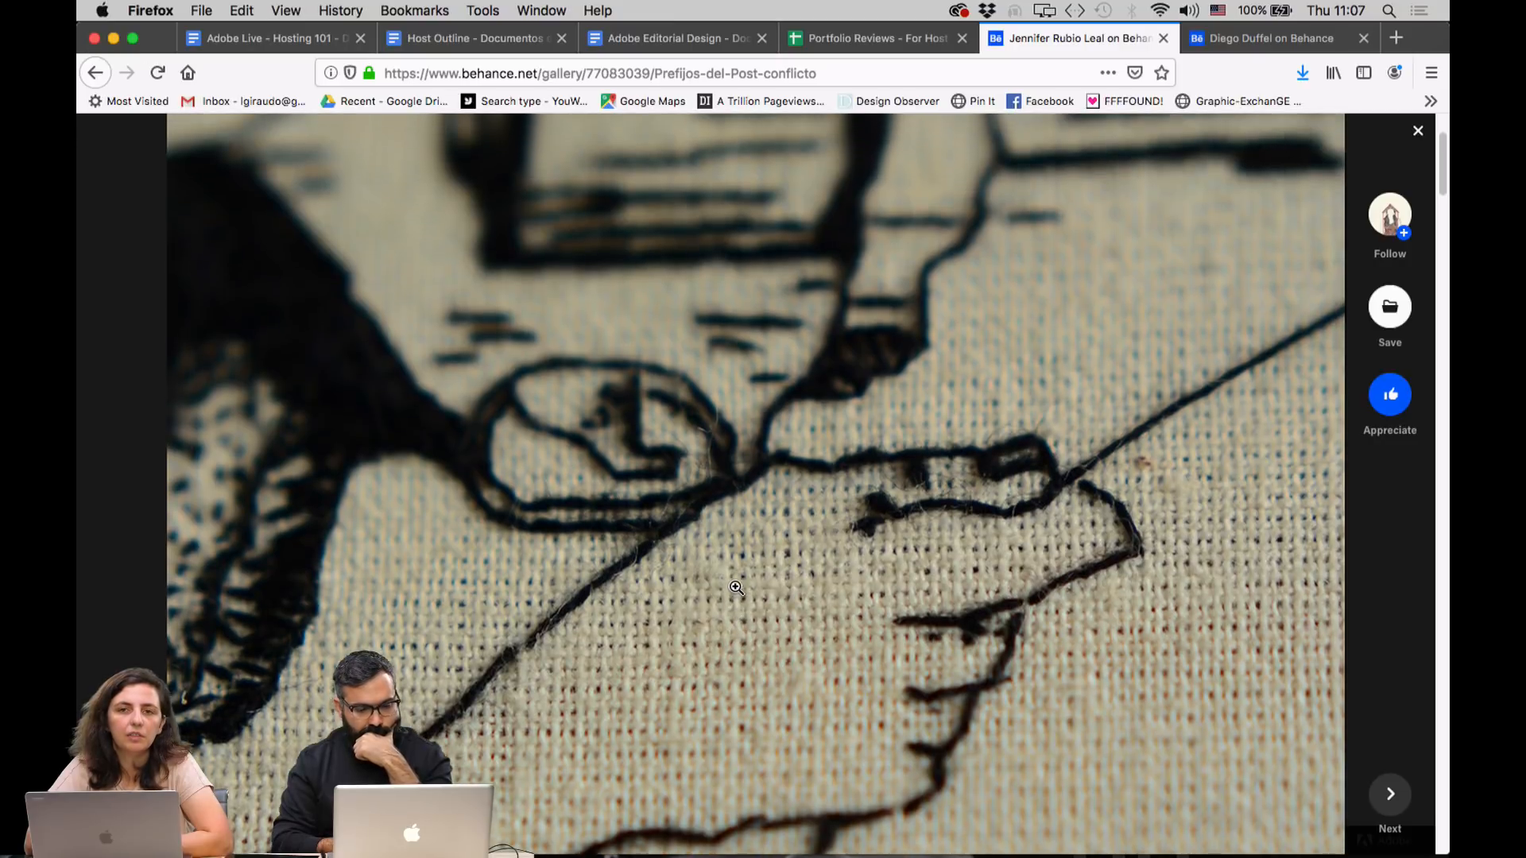
{"action": "scroll", "coordinate": [737, 588], "scroll_direction": "up", "scroll_amount": 2}
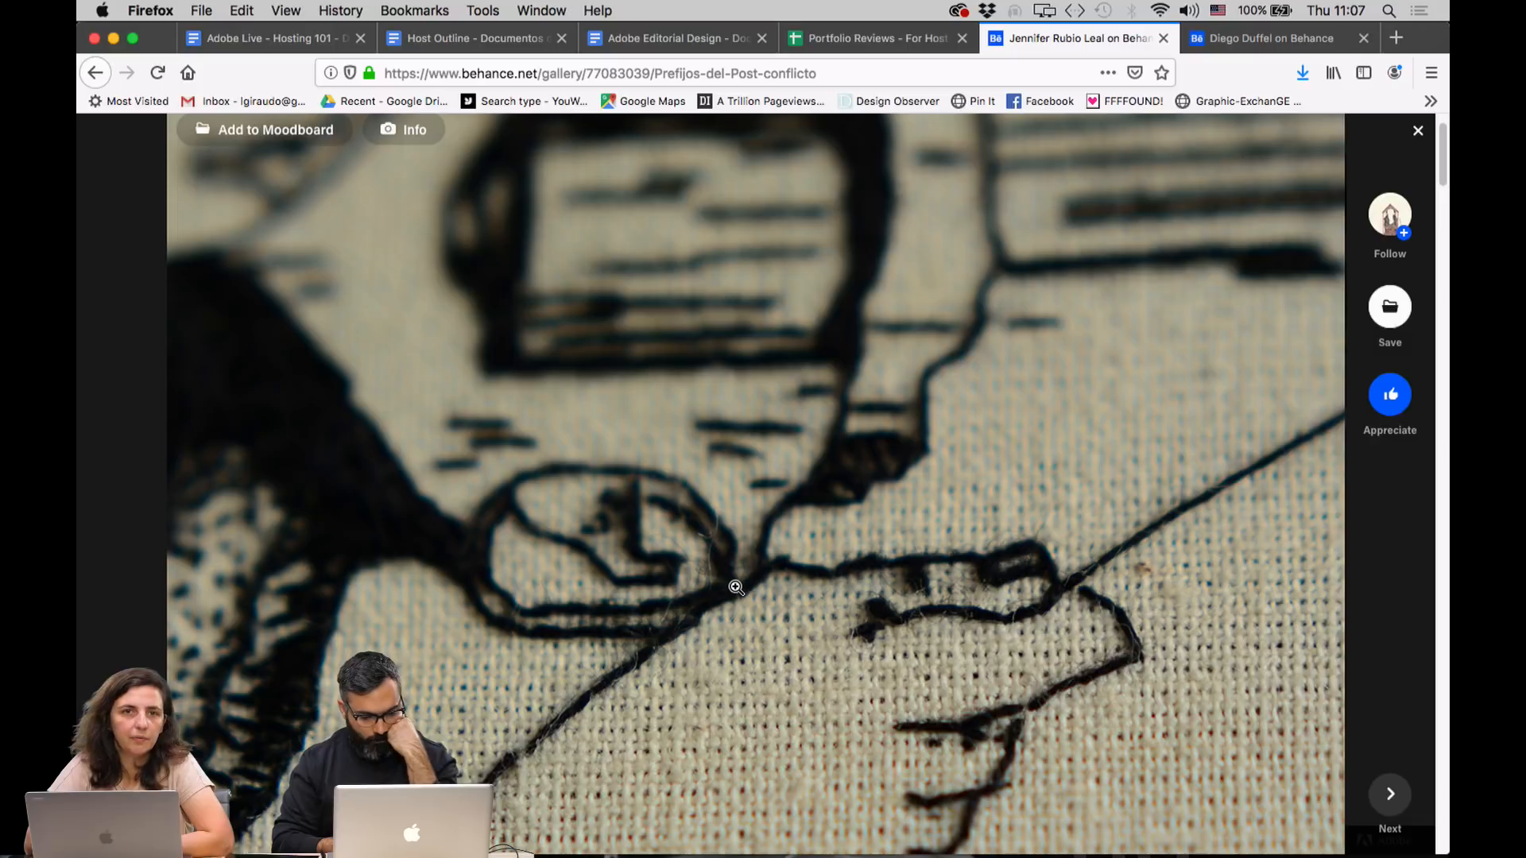
Go past the cover close-up and read the introductory text of "Prefijos del Post-conflicto".
{"action": "scroll", "coordinate": [736, 588], "scroll_direction": "down", "scroll_amount": 10}
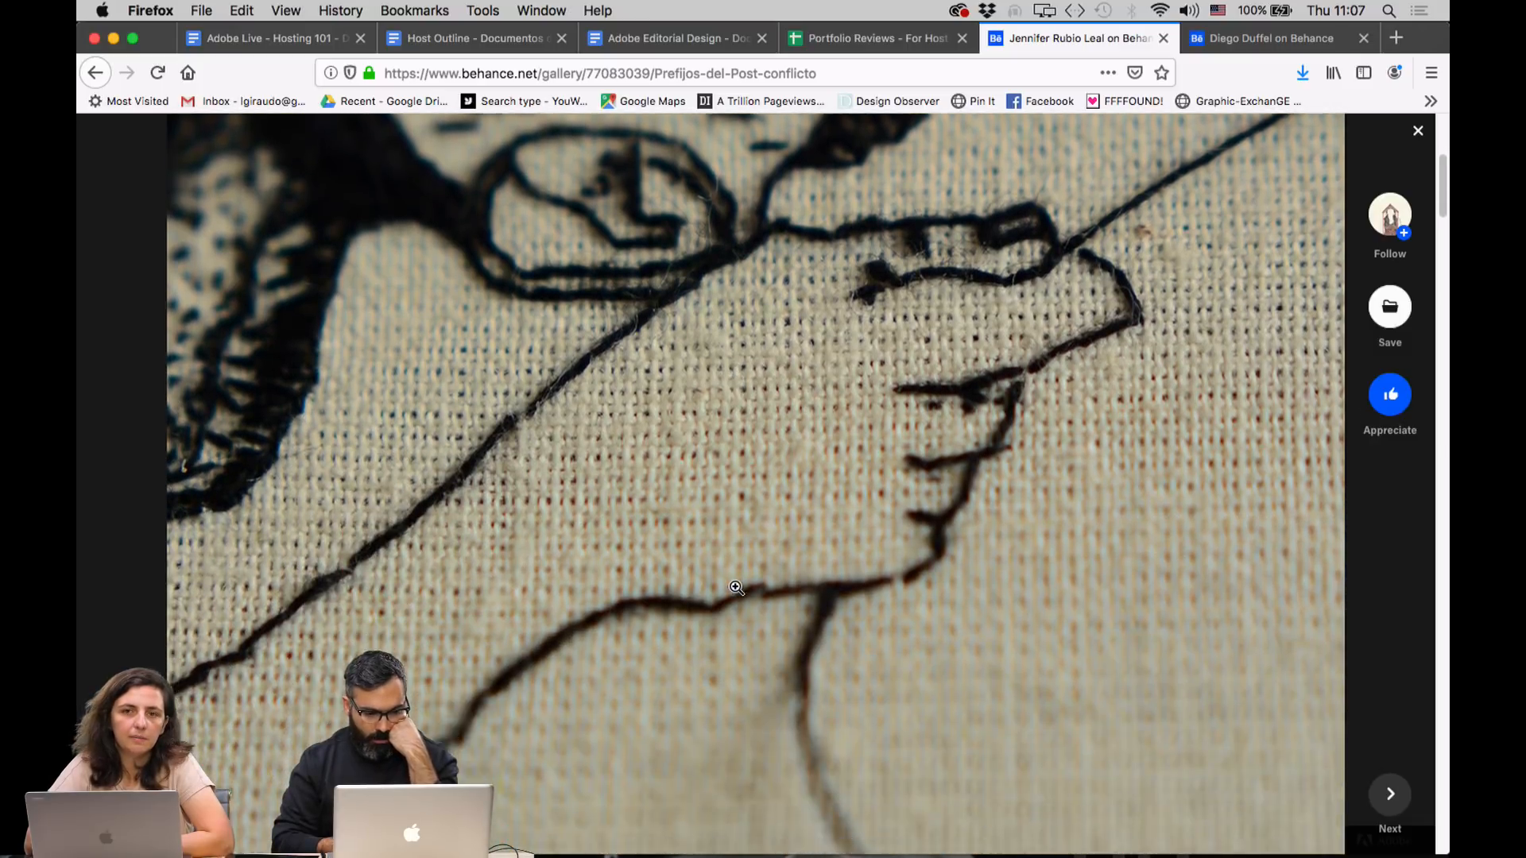
{"action": "scroll", "coordinate": [737, 588], "scroll_direction": "down", "scroll_amount": 5}
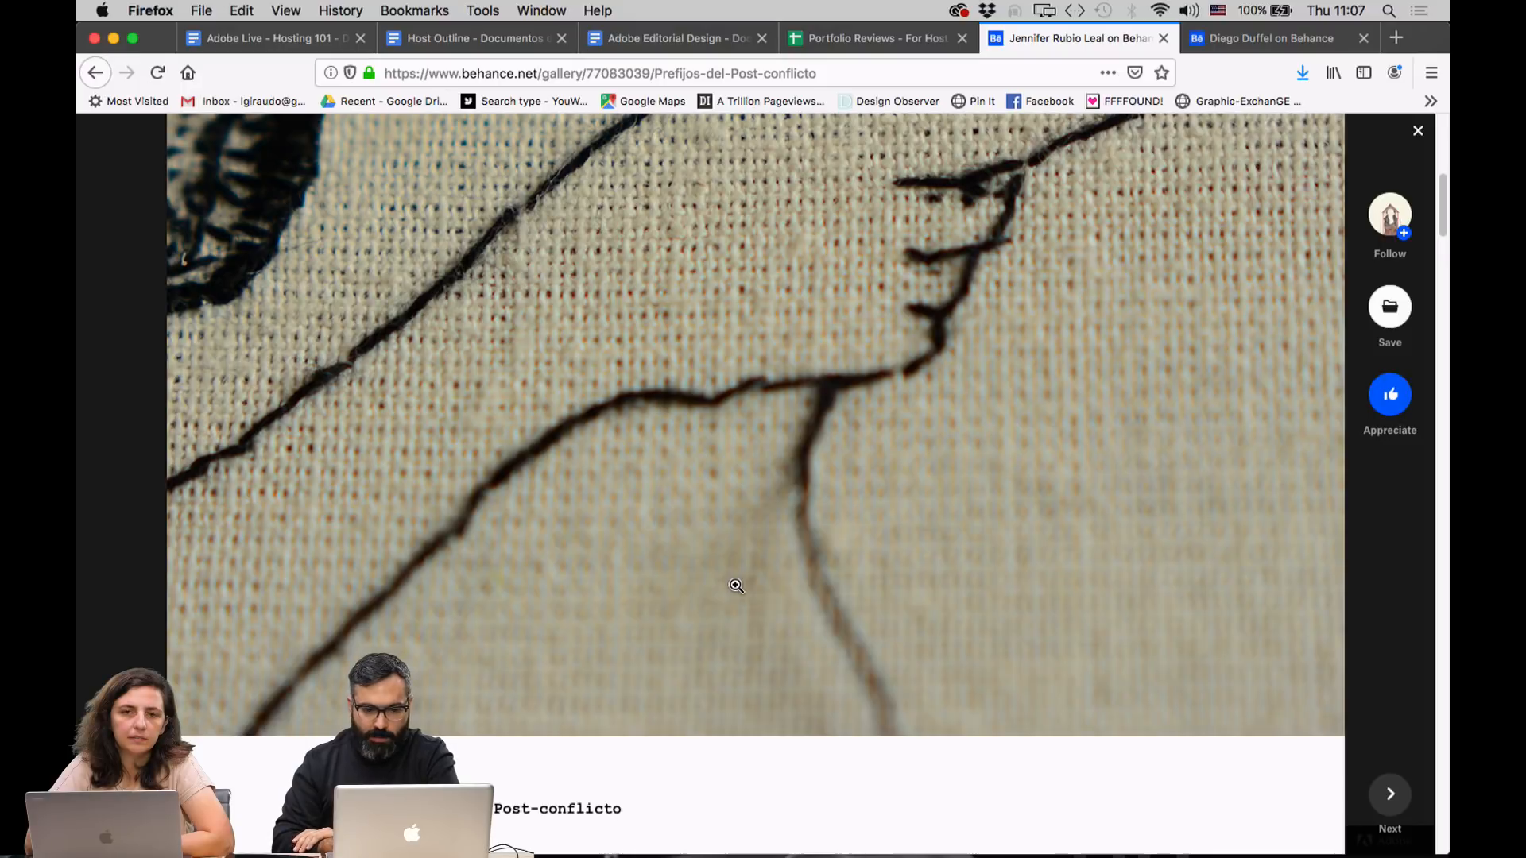
{"action": "scroll", "coordinate": [736, 585], "scroll_direction": "down", "scroll_amount": 2}
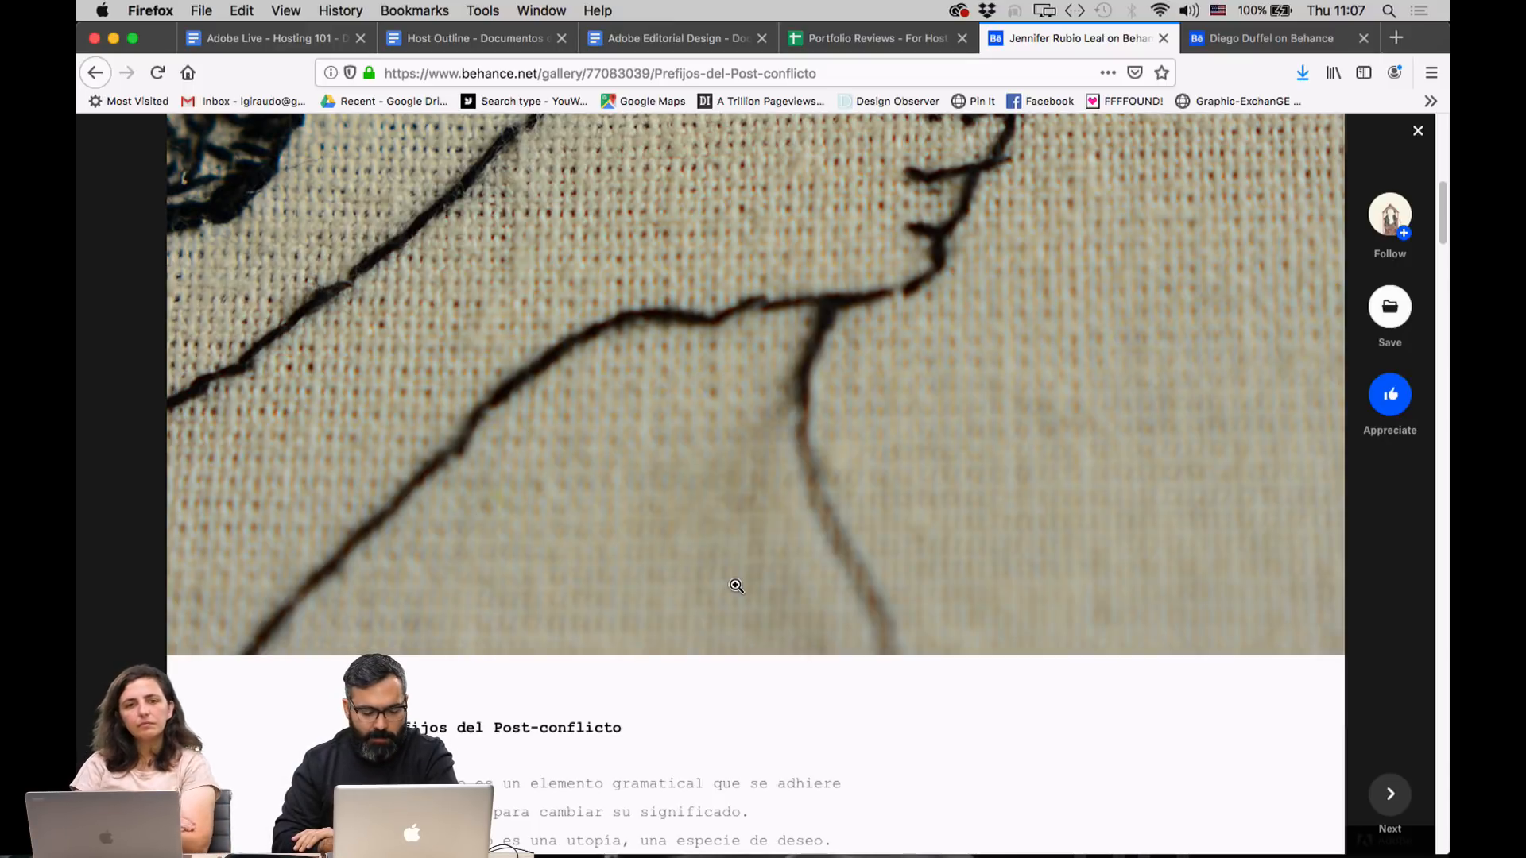
{"action": "scroll", "coordinate": [737, 586], "scroll_direction": "down", "scroll_amount": 1}
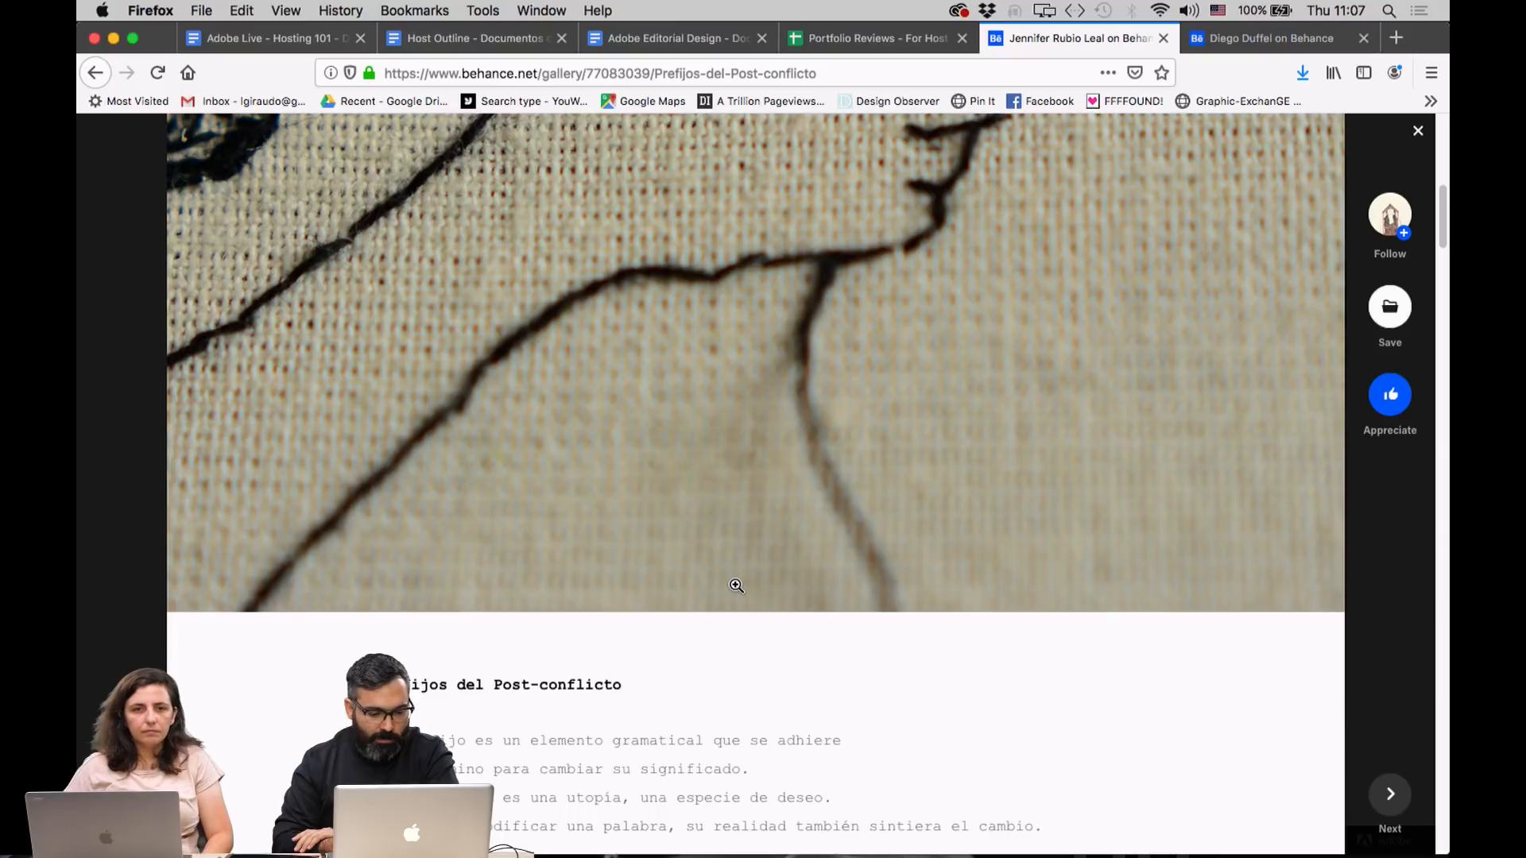
Examine the embroidered revolver and hand framed in the wooden hoop on red fabric.
{"action": "scroll", "coordinate": [737, 586], "scroll_direction": "down", "scroll_amount": 10}
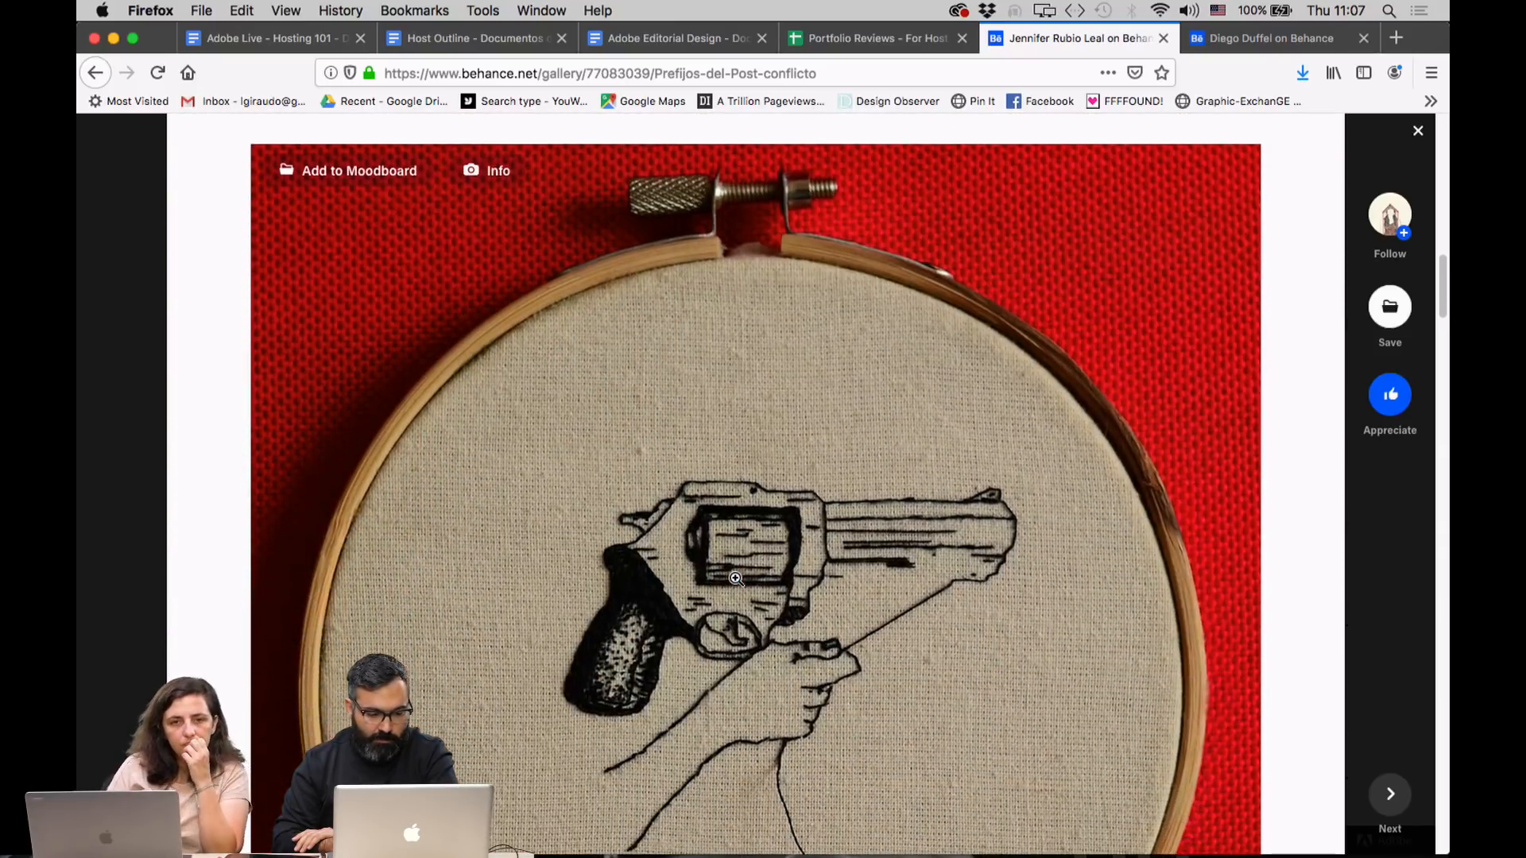
{"action": "scroll", "coordinate": [736, 578], "scroll_direction": "down", "scroll_amount": 4}
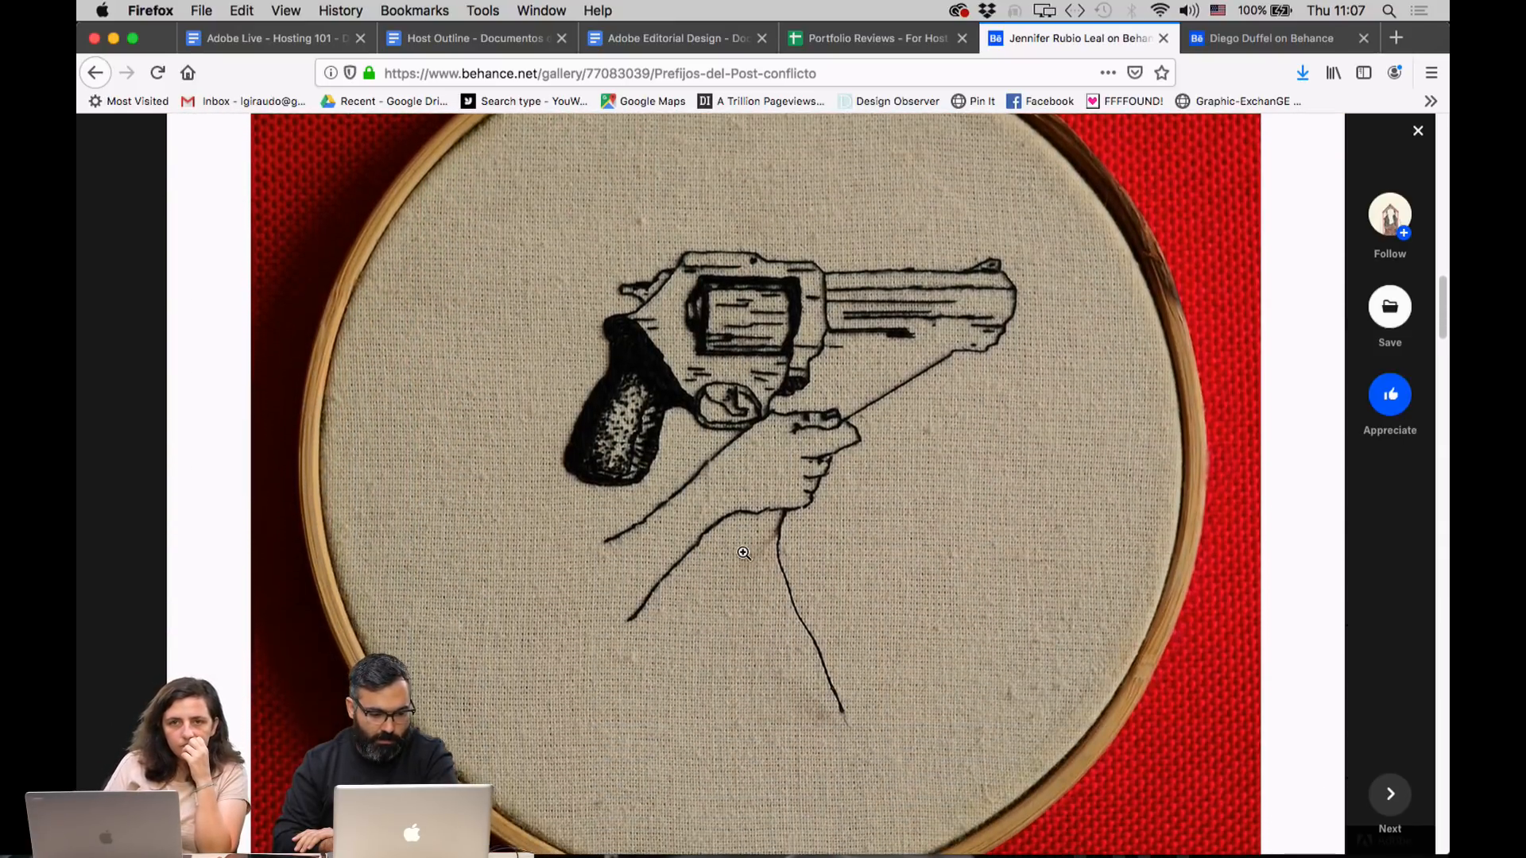
{"action": "scroll", "coordinate": [743, 553], "scroll_direction": "down", "scroll_amount": 1}
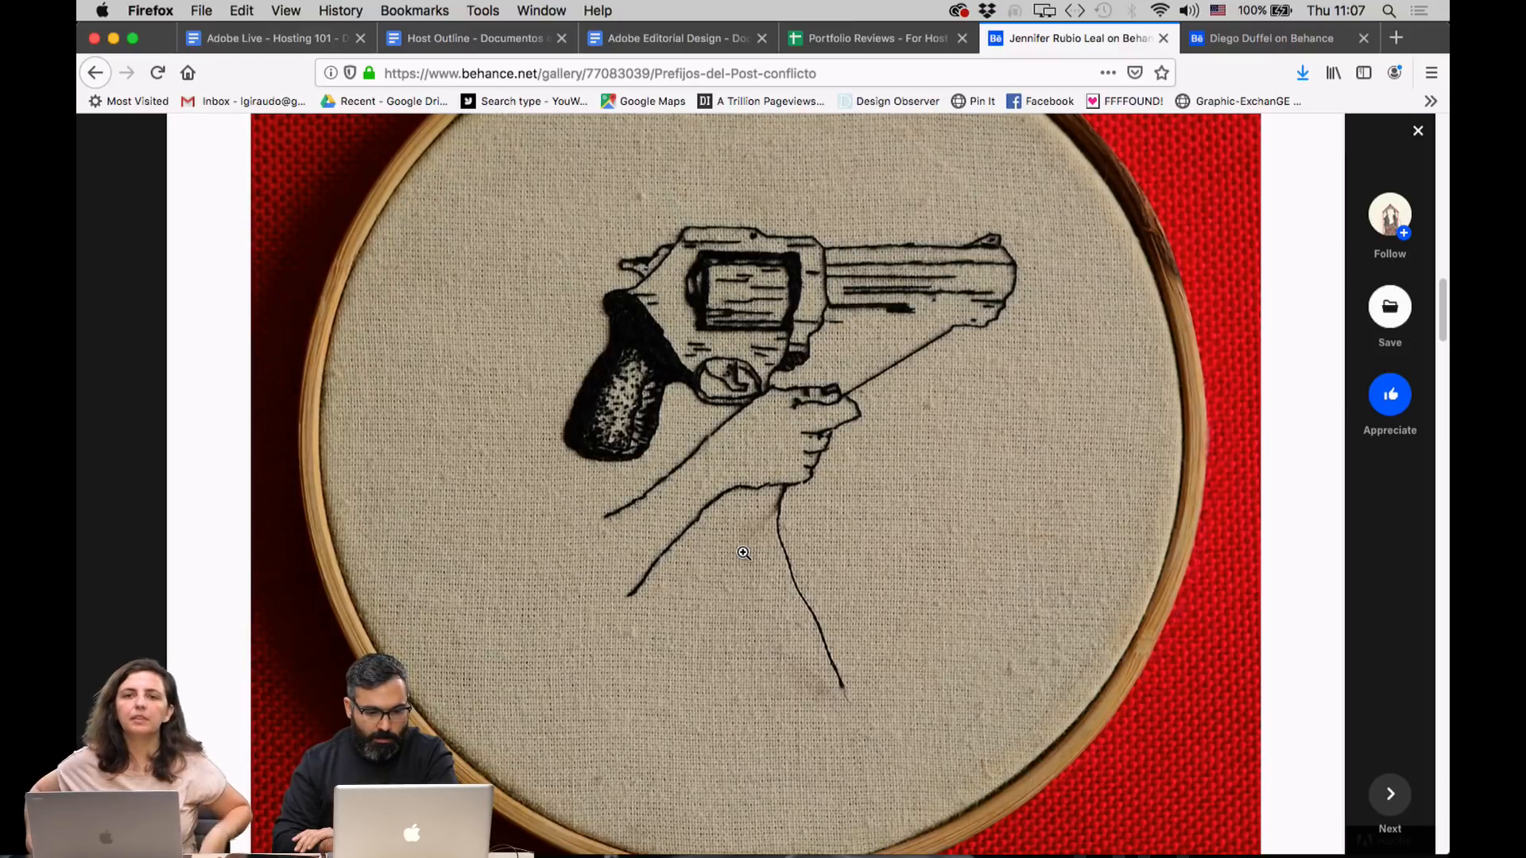
{"action": "scroll", "coordinate": [743, 553], "scroll_direction": "down", "scroll_amount": 1}
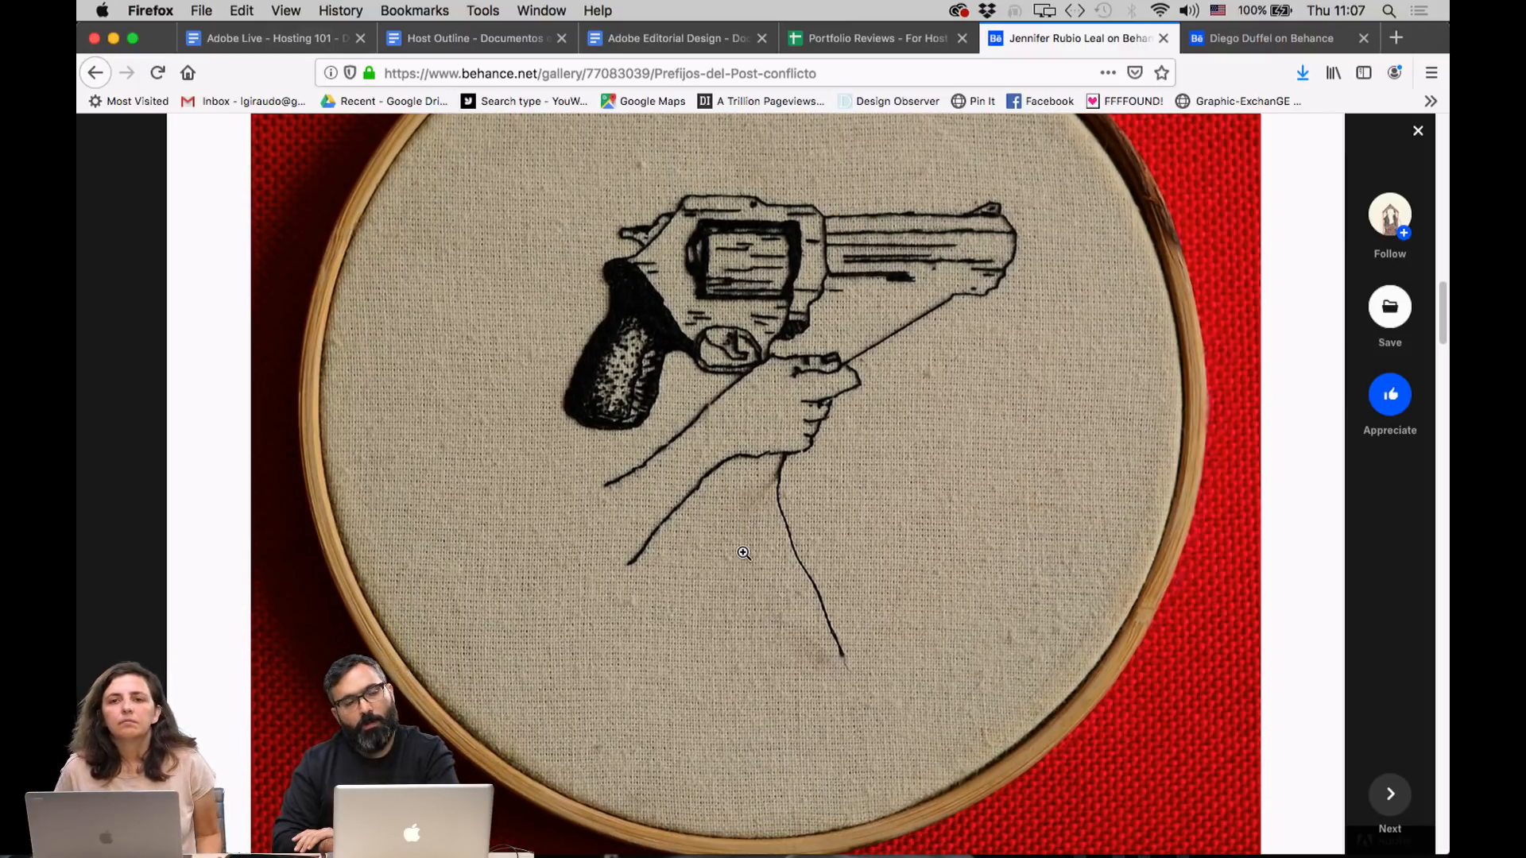
{"action": "scroll", "coordinate": [743, 550], "scroll_direction": "down", "scroll_amount": 1}
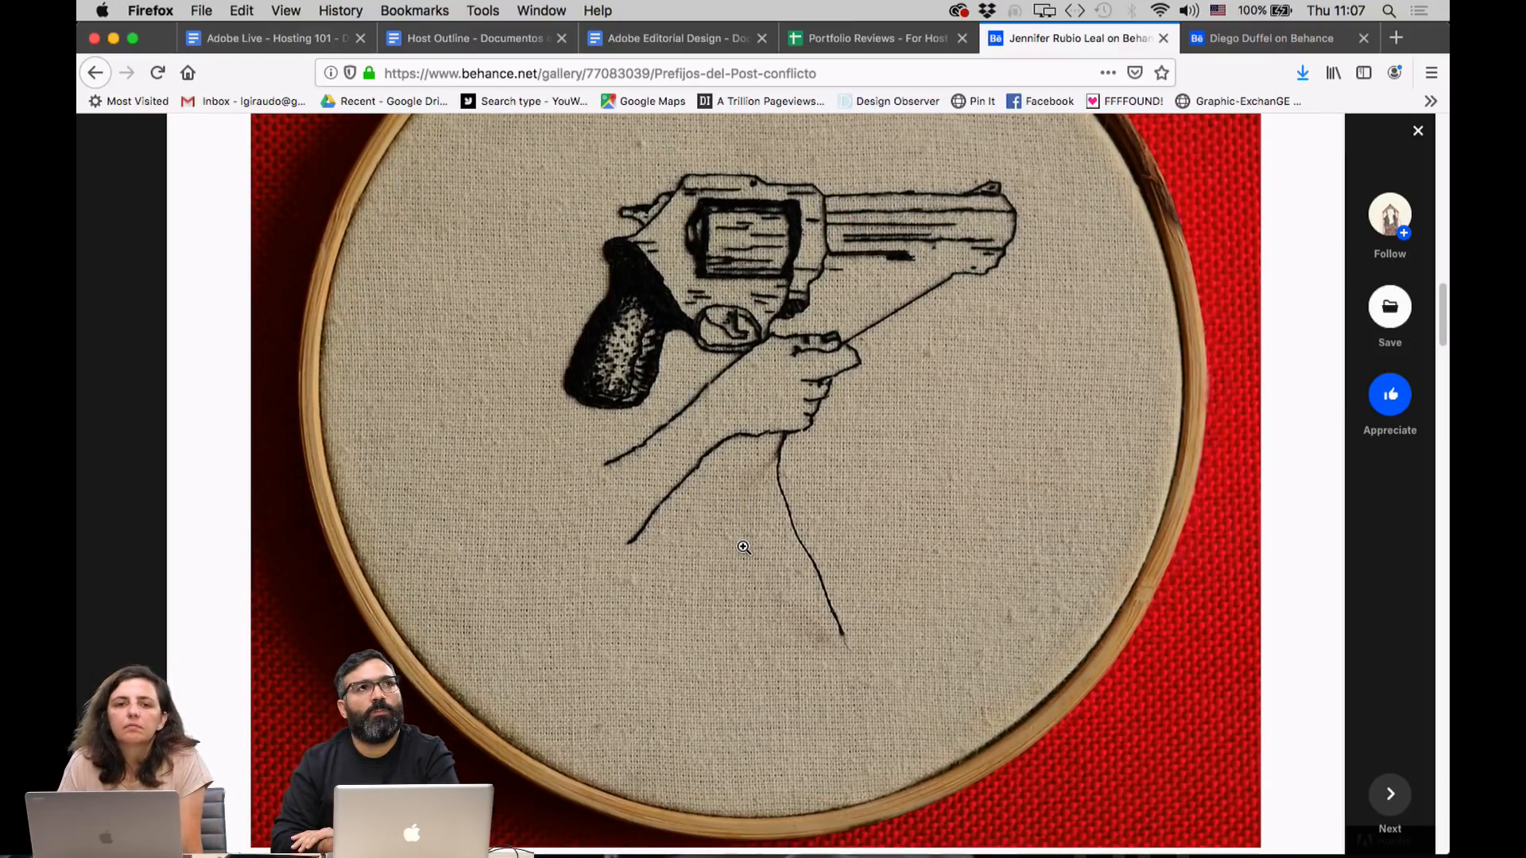